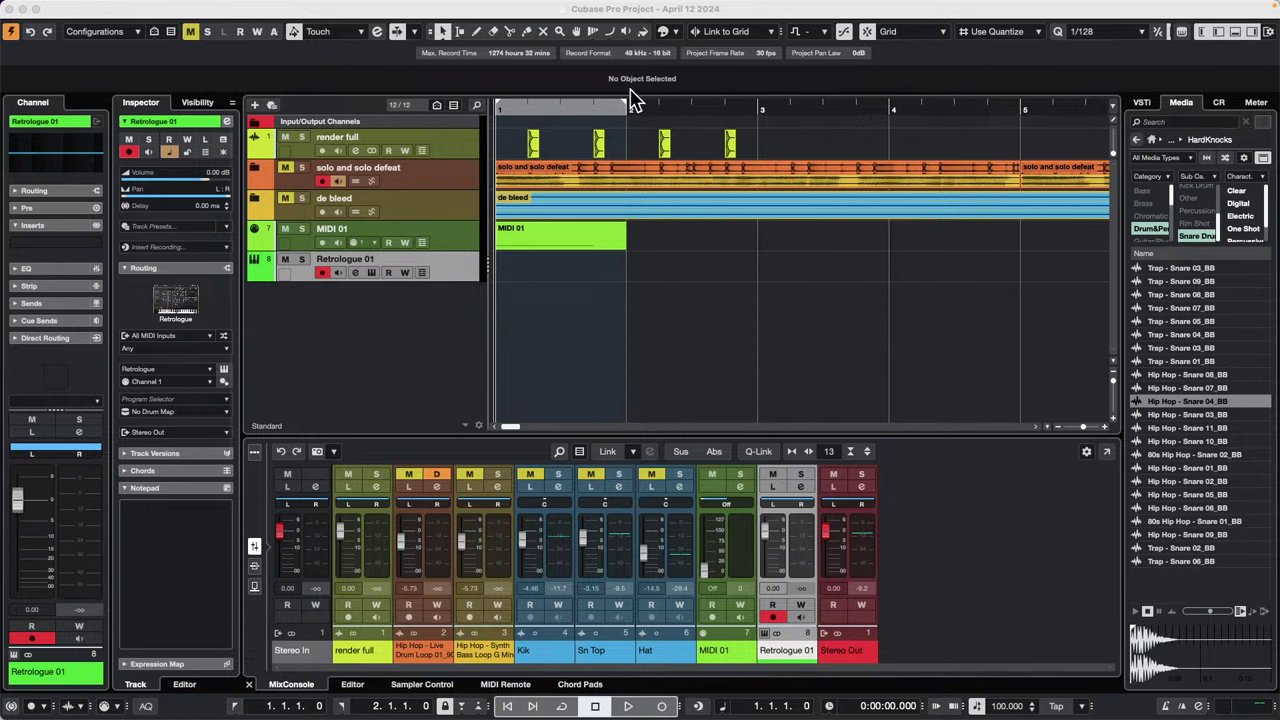
# Step: Add an instrument track using Retrologue, with All MIDI Inputs as input and Stereo Out as output
pyautogui.click(508, 240)
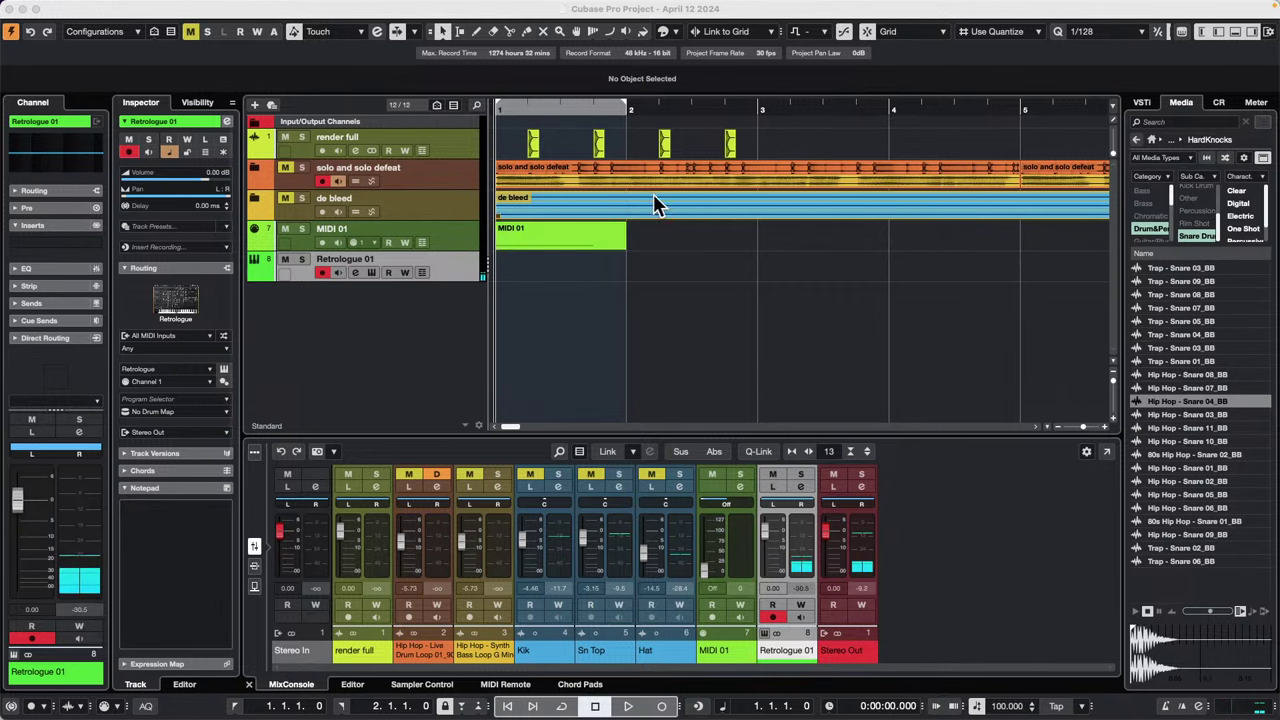
pyautogui.rightClick(367, 304)
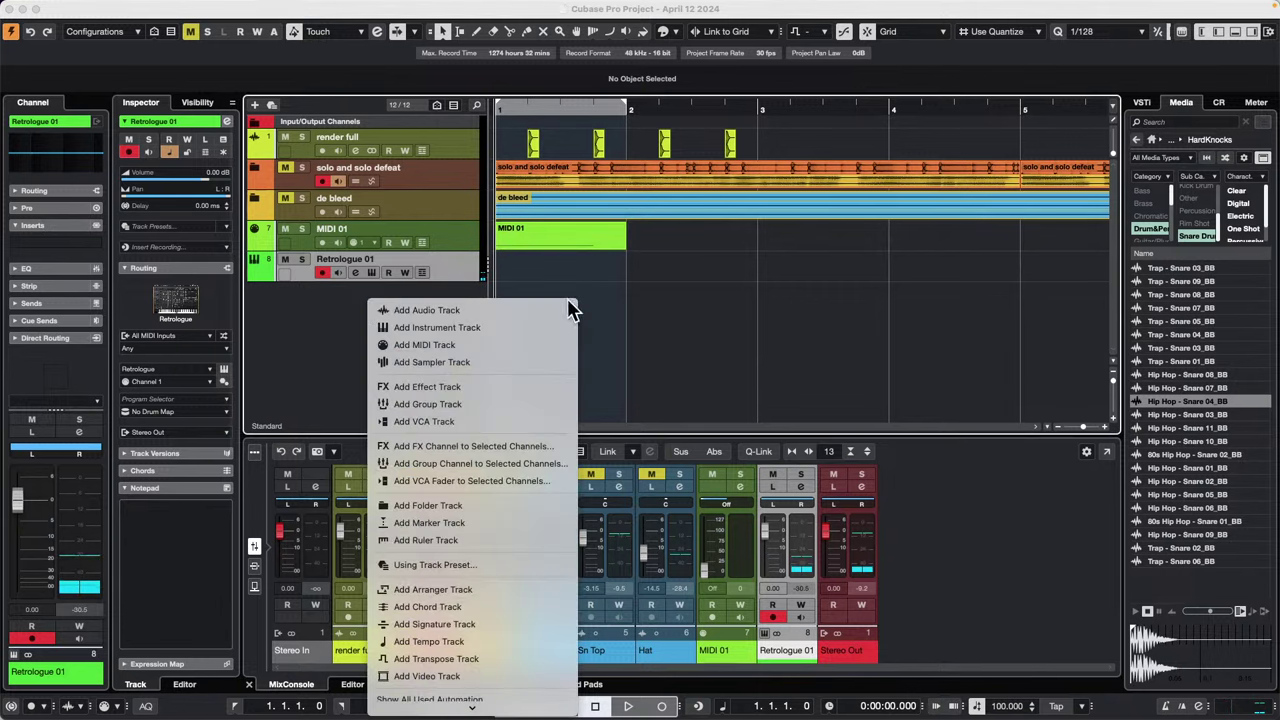
pyautogui.click(503, 326)
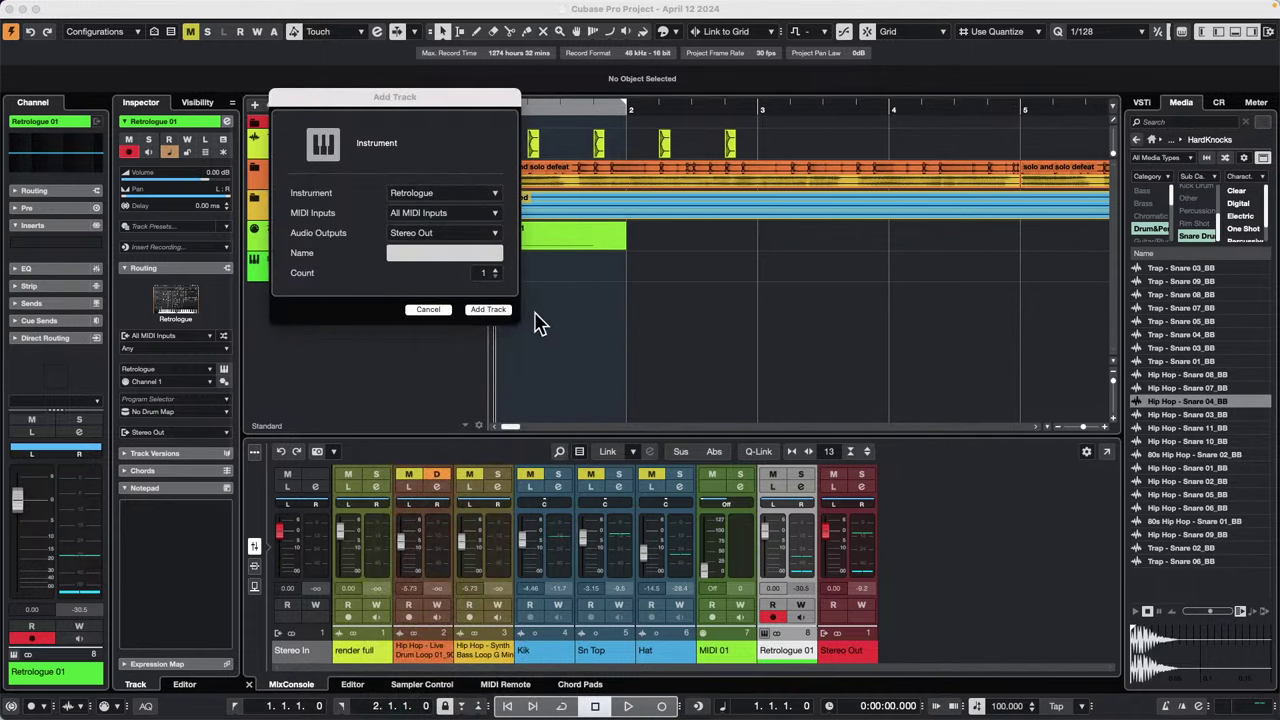
pyautogui.click(490, 310)
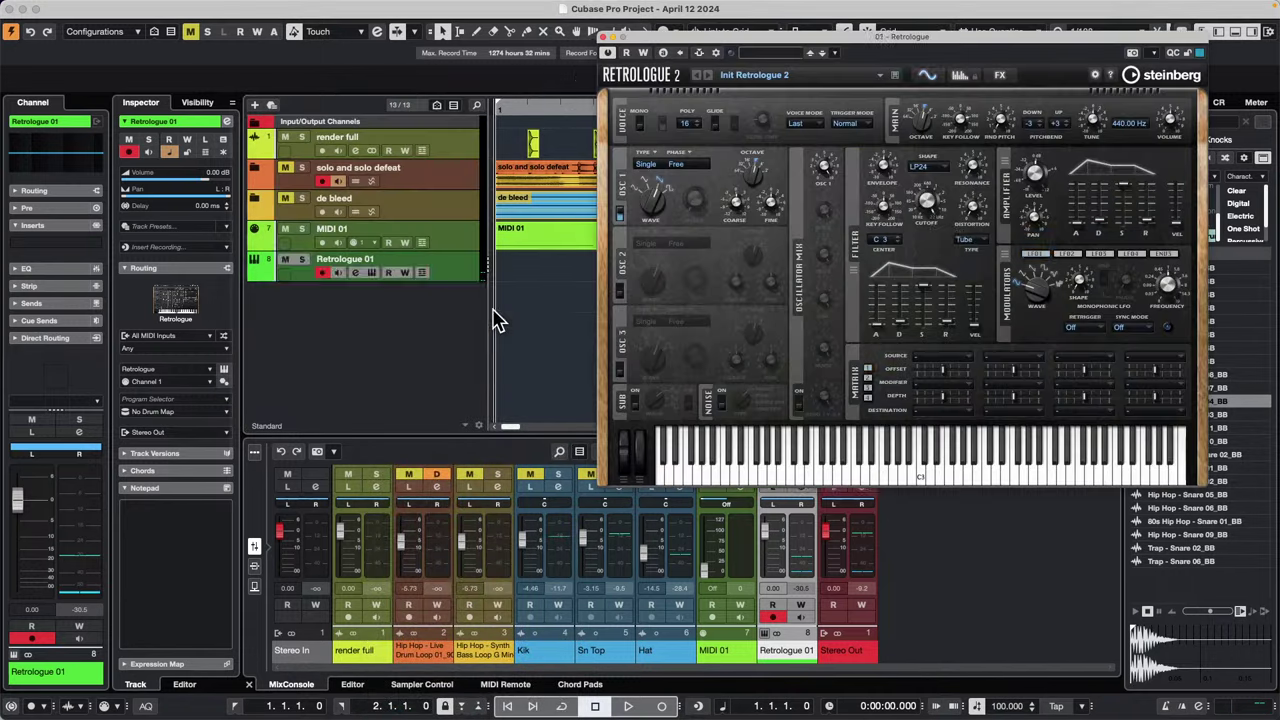
# Step: Load the Candy Bar bass preset into the new Retrologue instrument and close the plug-in window
pyautogui.click(772, 77)
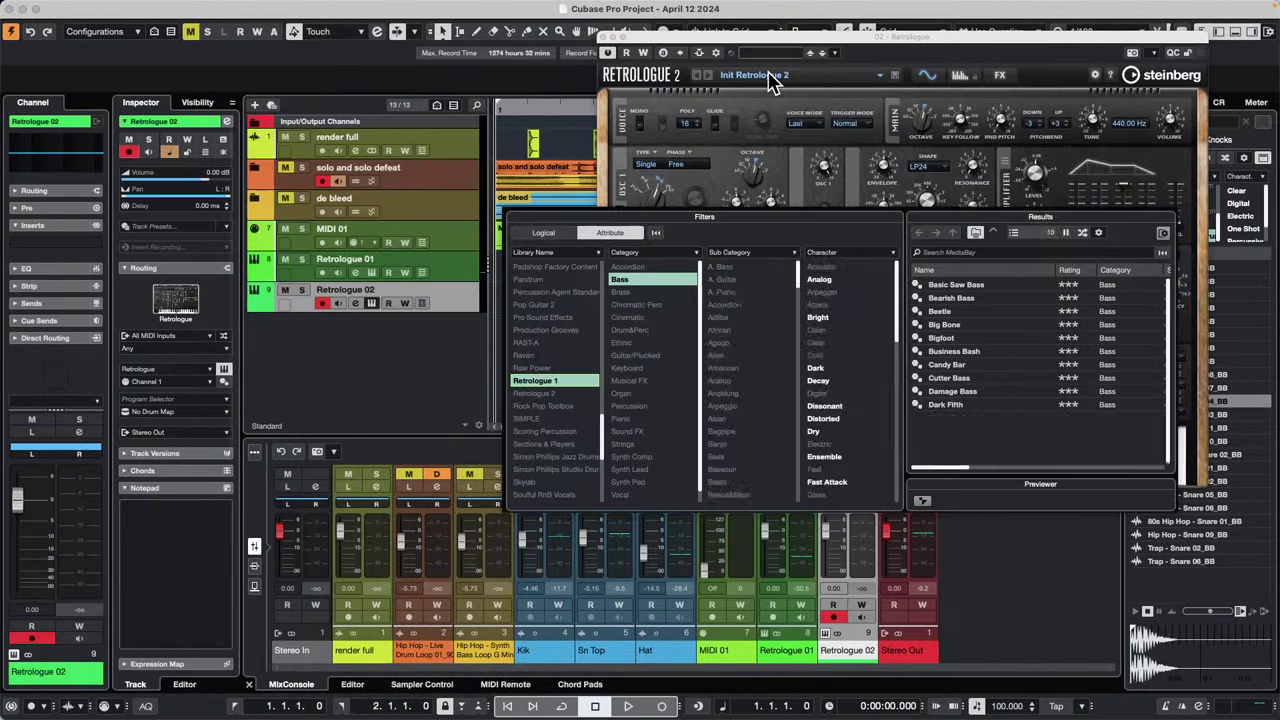
pyautogui.click(966, 366)
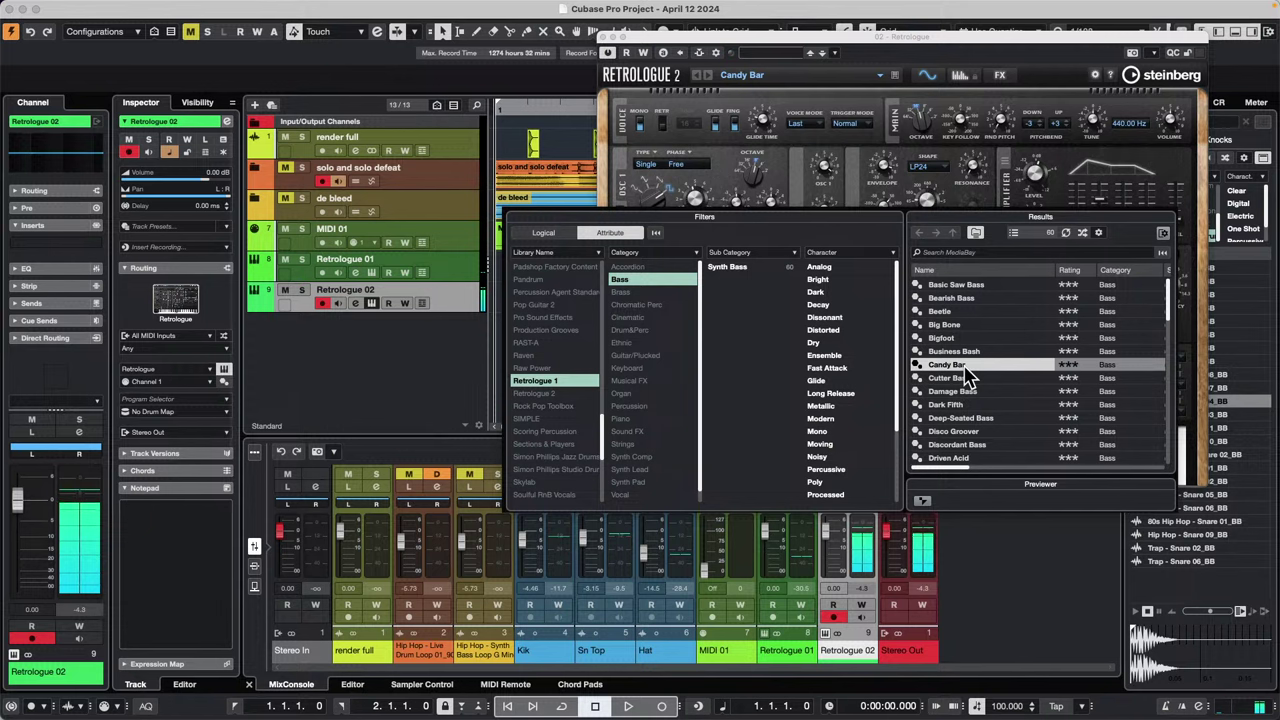
pyautogui.click(605, 38)
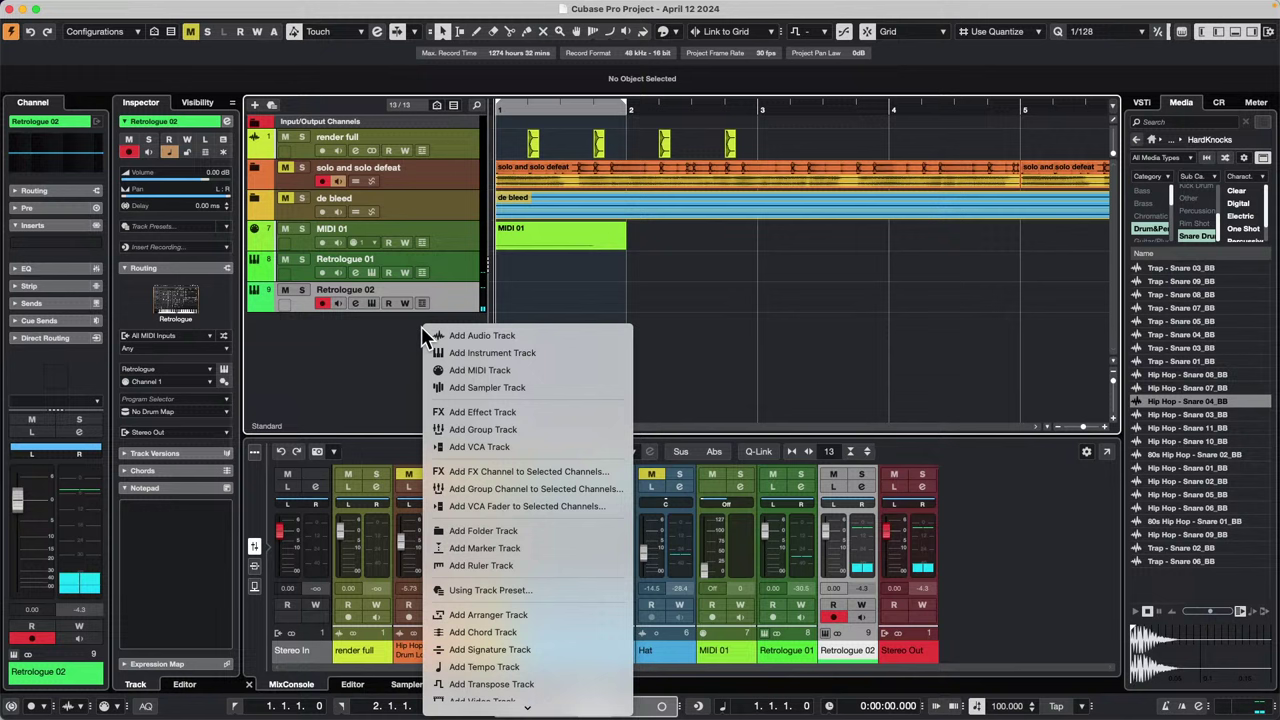
# Step: Examine the MIDI input choices for a new Retrologue instrument track, keep All MIDI Inputs, and cancel adding it
pyautogui.click(527, 352)
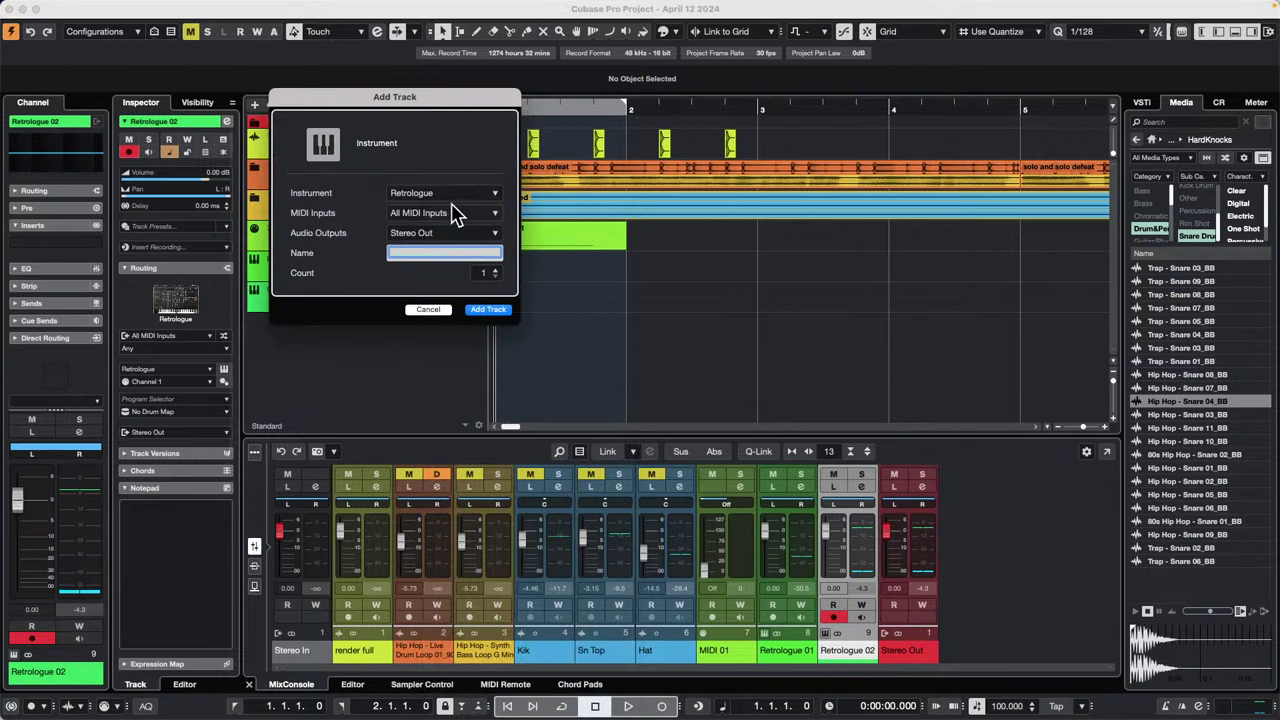
pyautogui.click(452, 214)
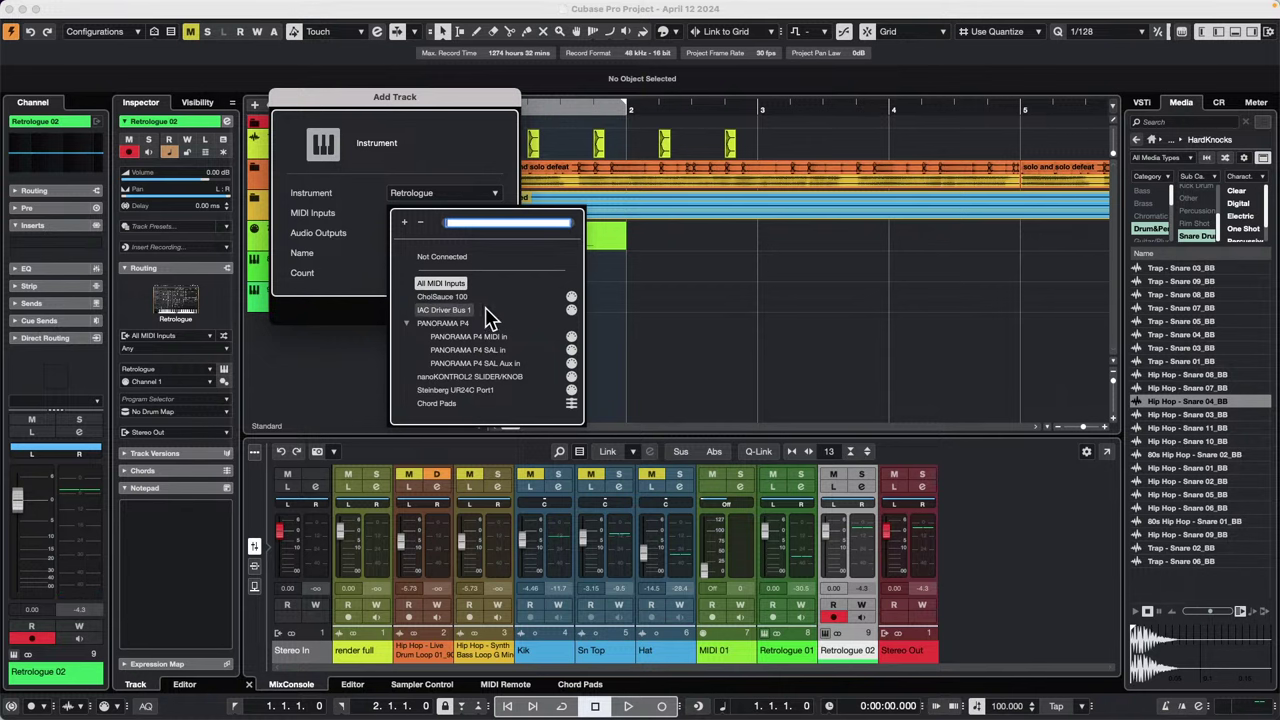
pyautogui.click(465, 281)
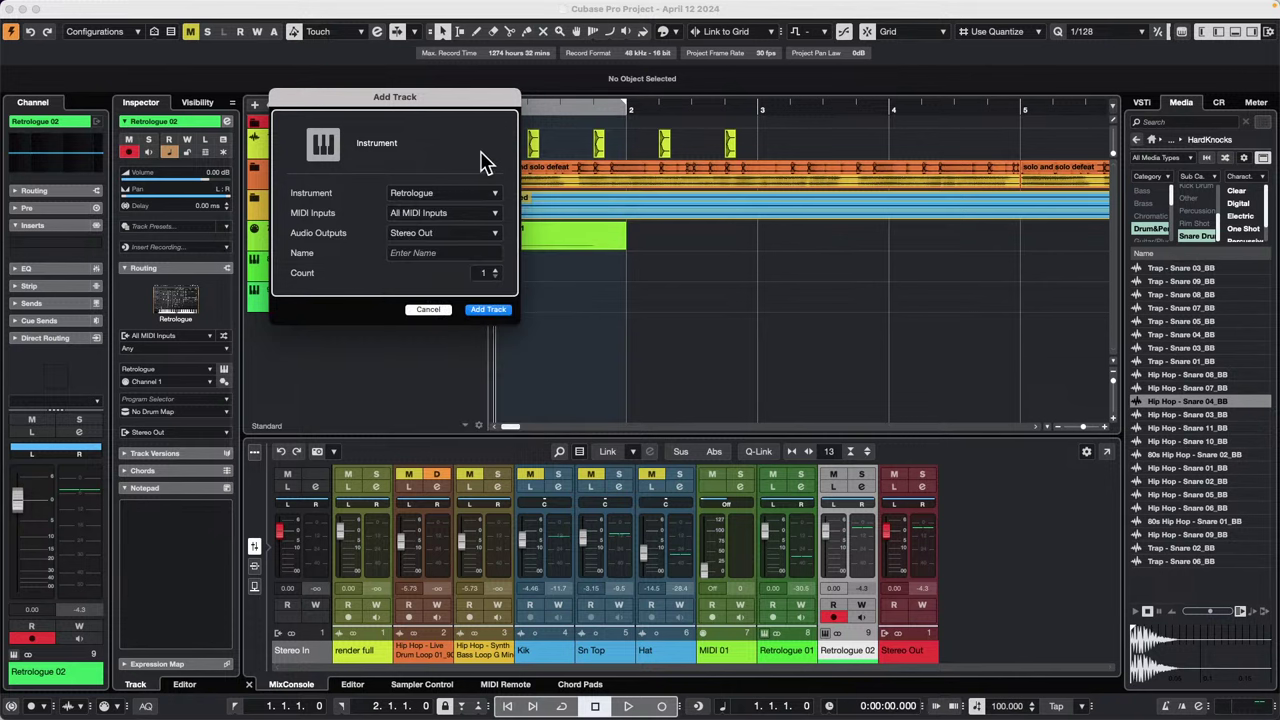
pyautogui.click(428, 310)
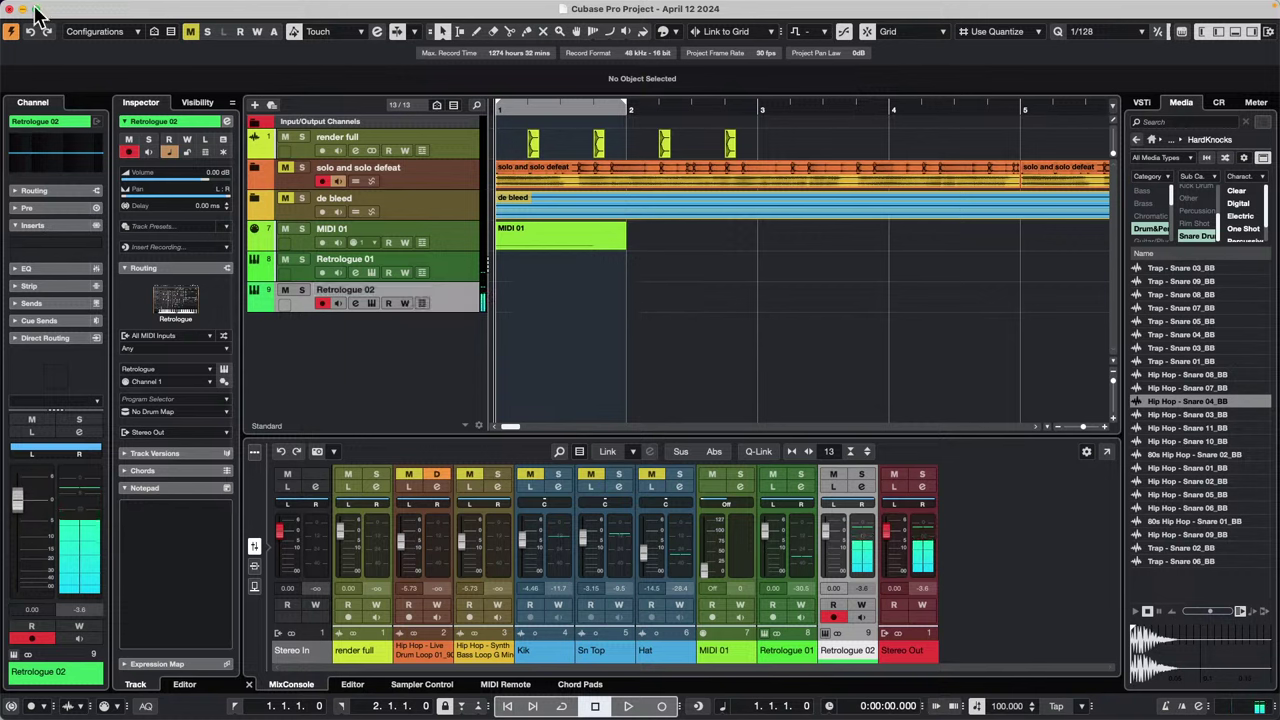
# Step: Show the MIDI Remote for the Korg nanoKONTROL2 and check the connected controllers in the MIDI Remote Manager
pyautogui.moveTo(462, 10)
pyautogui.click(394, 7)
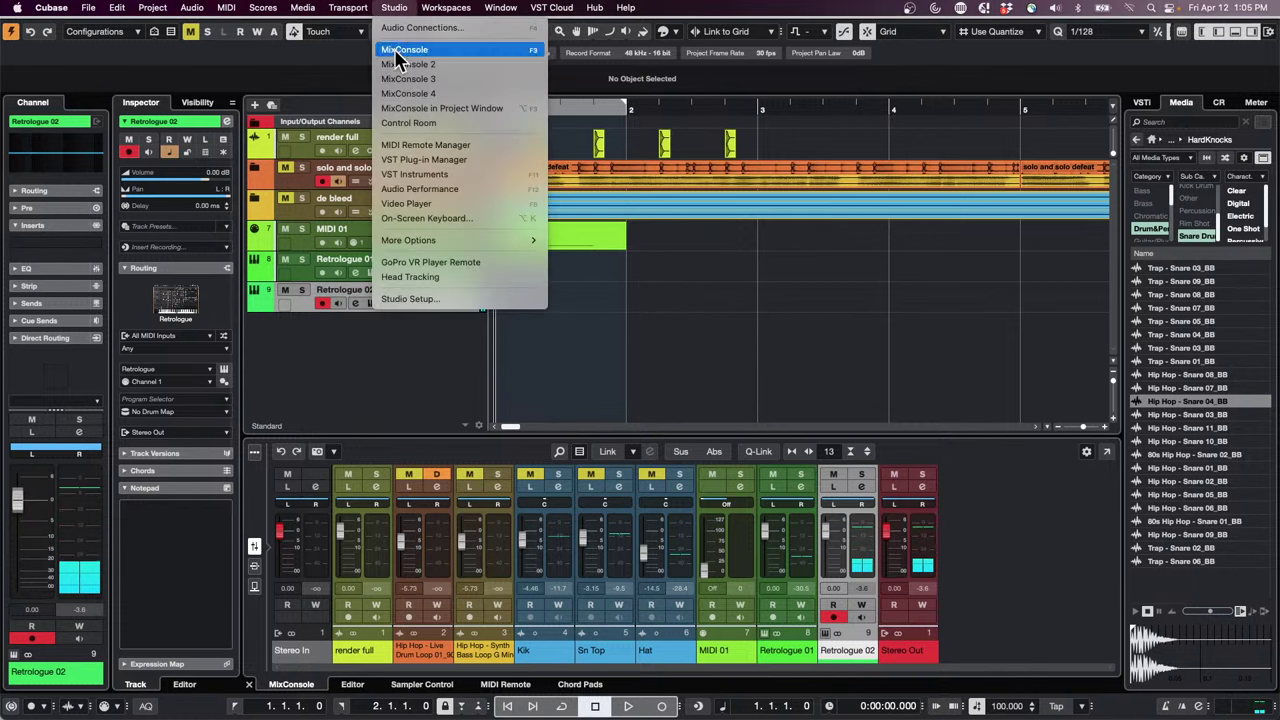
pyautogui.click(755, 348)
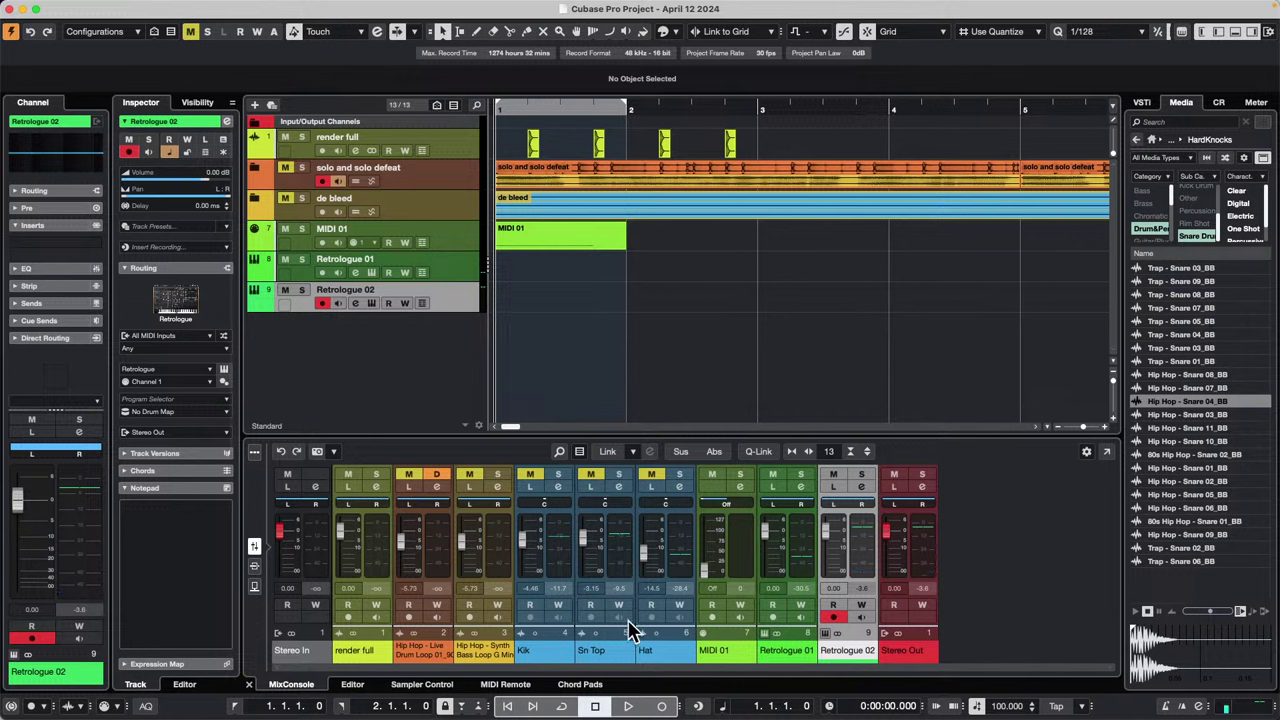
pyautogui.click(524, 683)
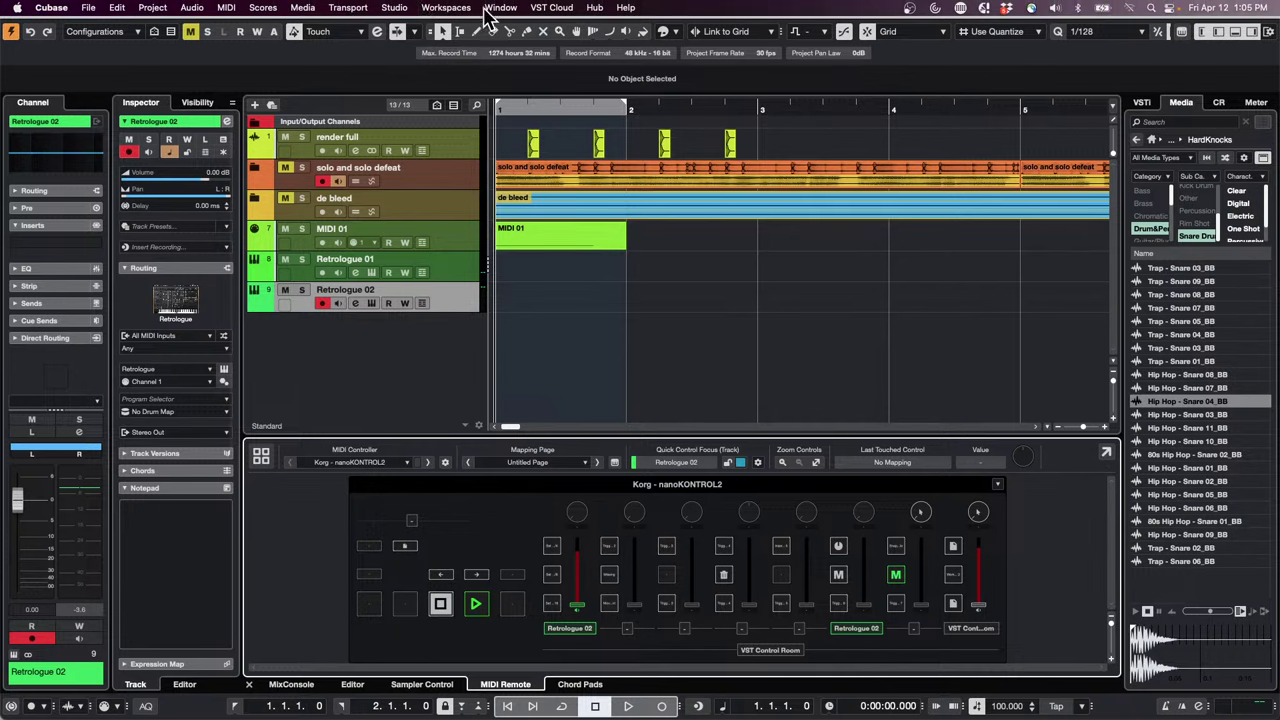
pyautogui.click(394, 8)
pyautogui.click(411, 529)
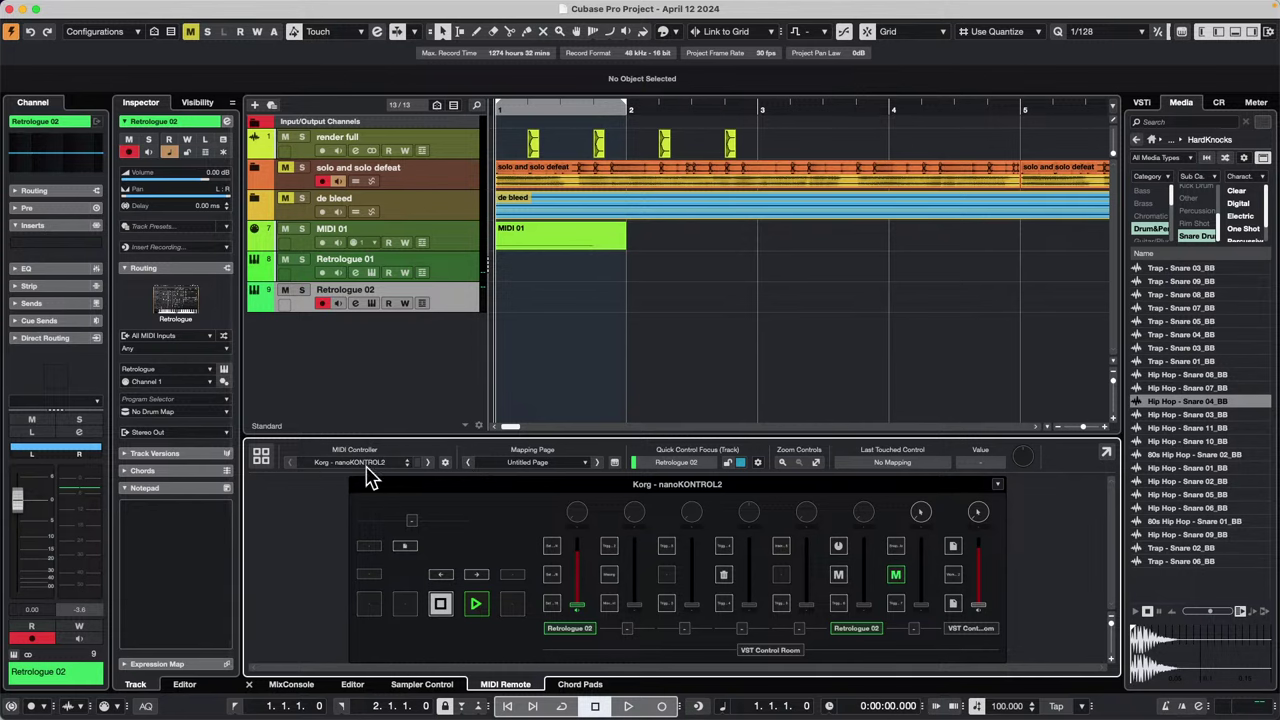
pyautogui.click(445, 463)
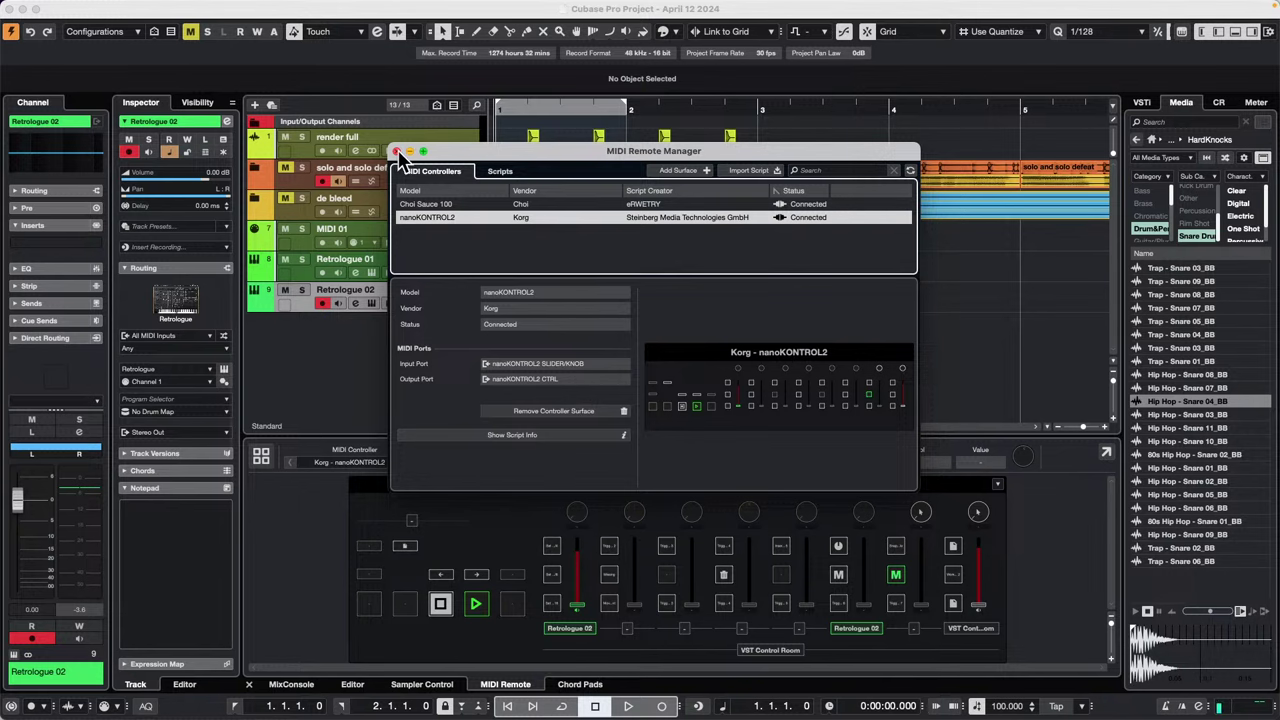
pyautogui.click(397, 152)
# Step: Examine the MIDI Port Setup in Studio Setup, then the MIDI input choices of the Retrologue 02 track, without changing either
pyautogui.click(393, 8)
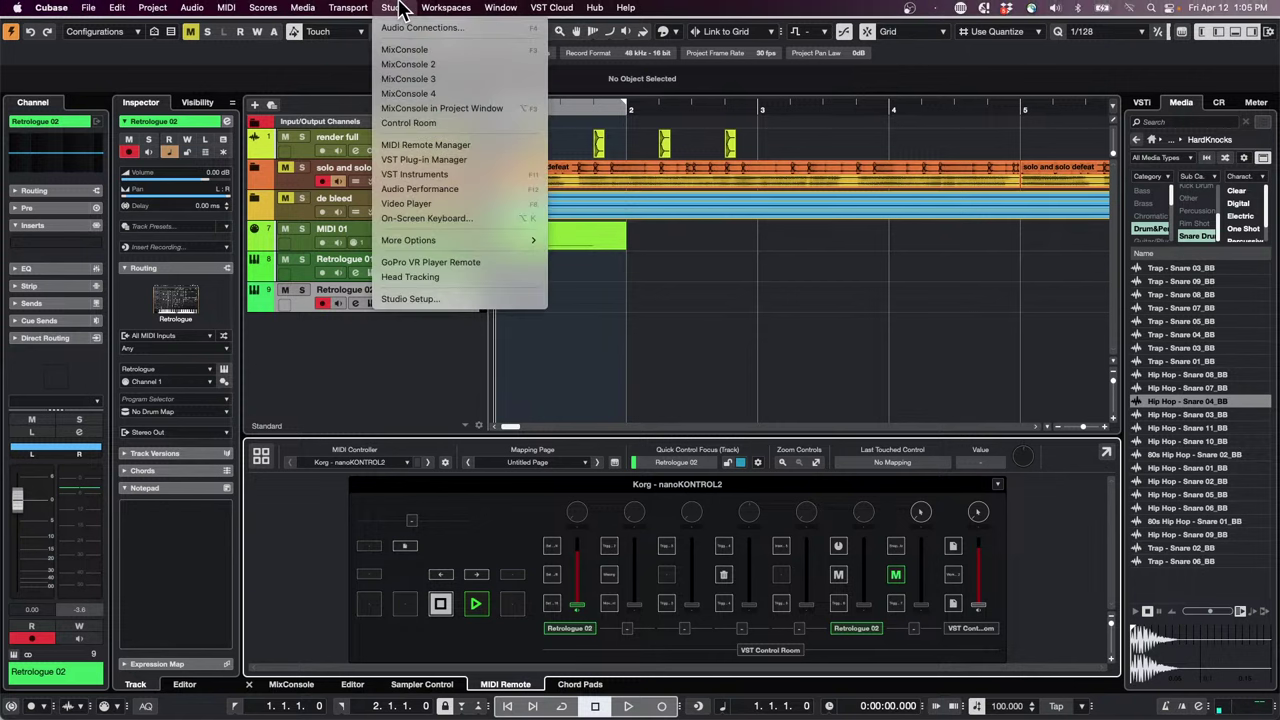
pyautogui.moveTo(290, 10)
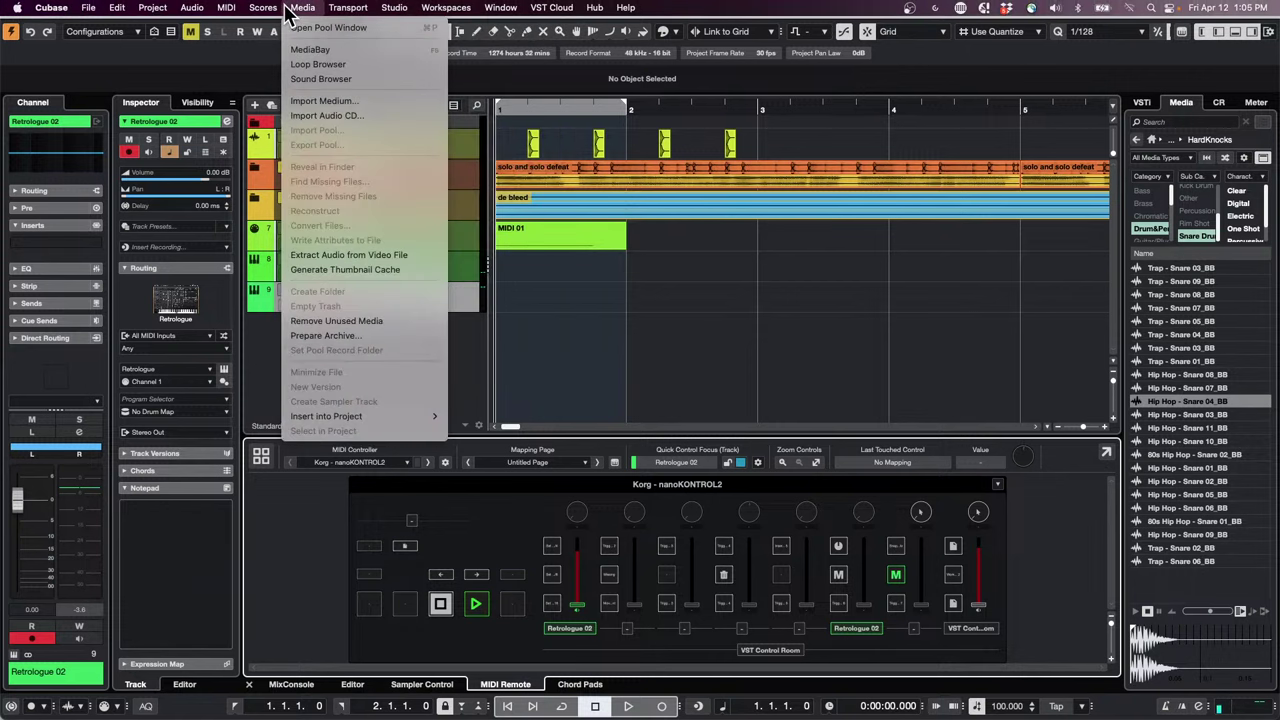
pyautogui.moveTo(406, 14)
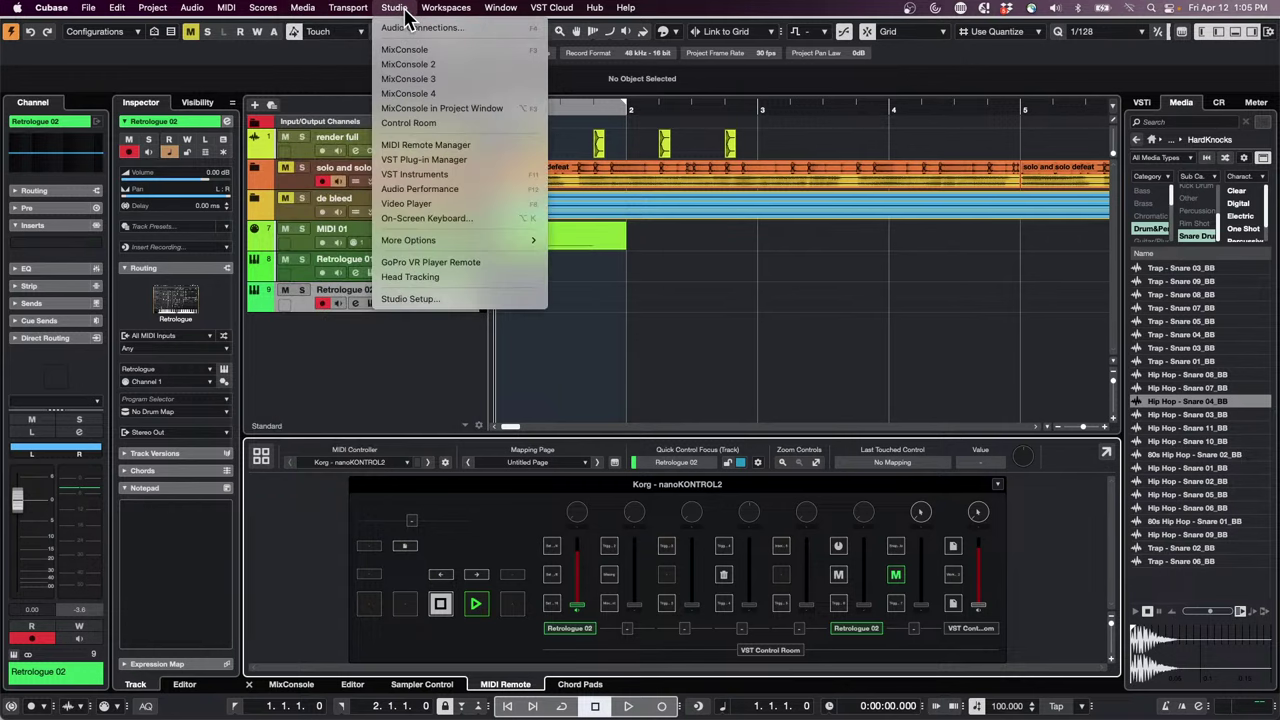
pyautogui.click(418, 300)
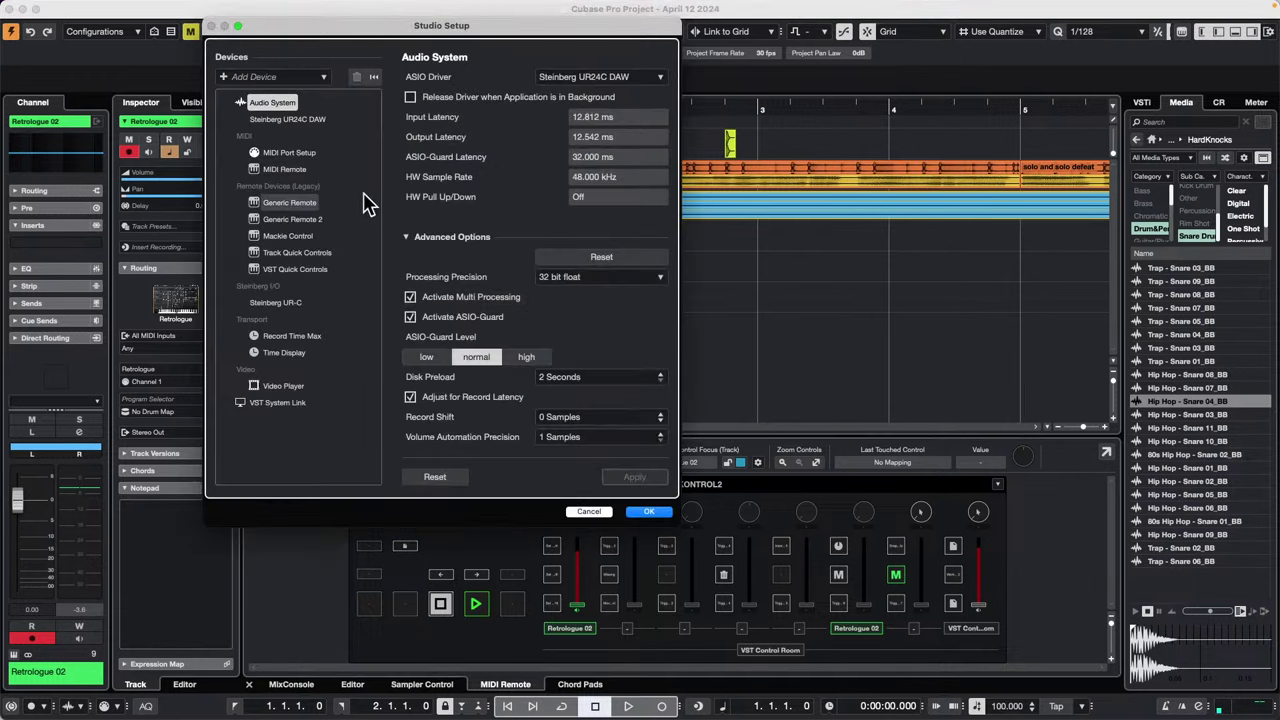
pyautogui.click(318, 158)
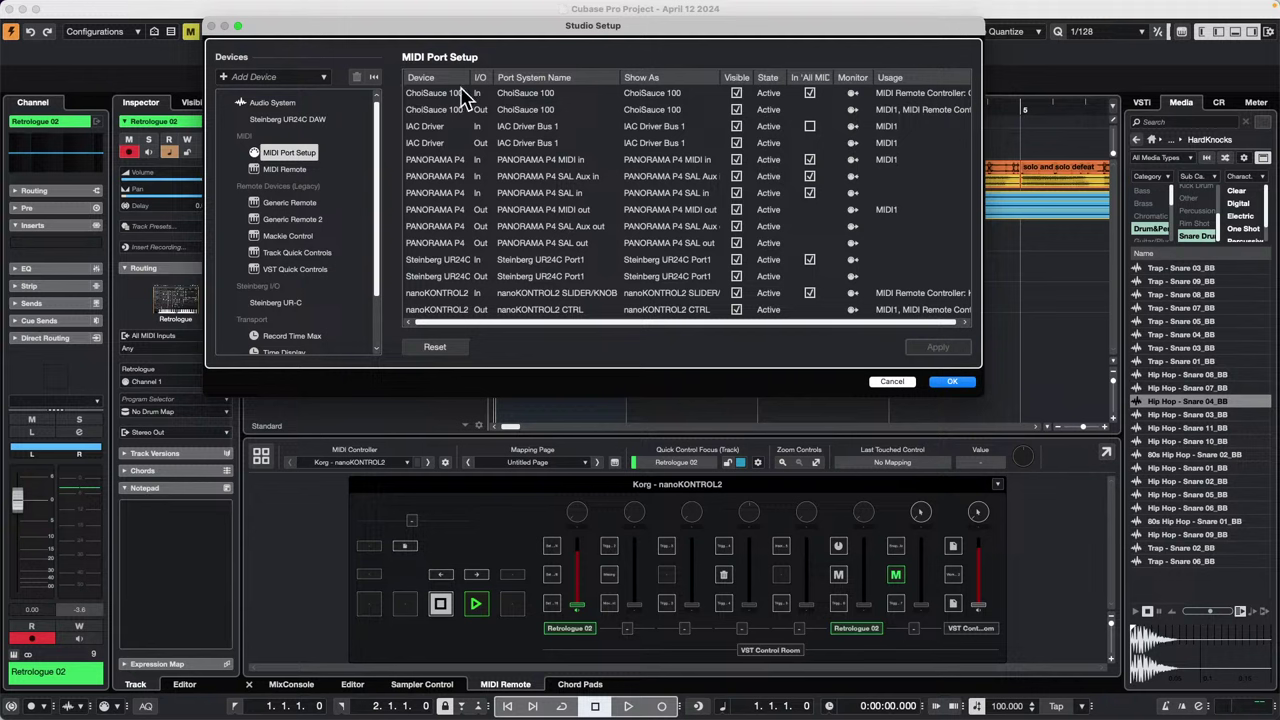
pyautogui.click(893, 381)
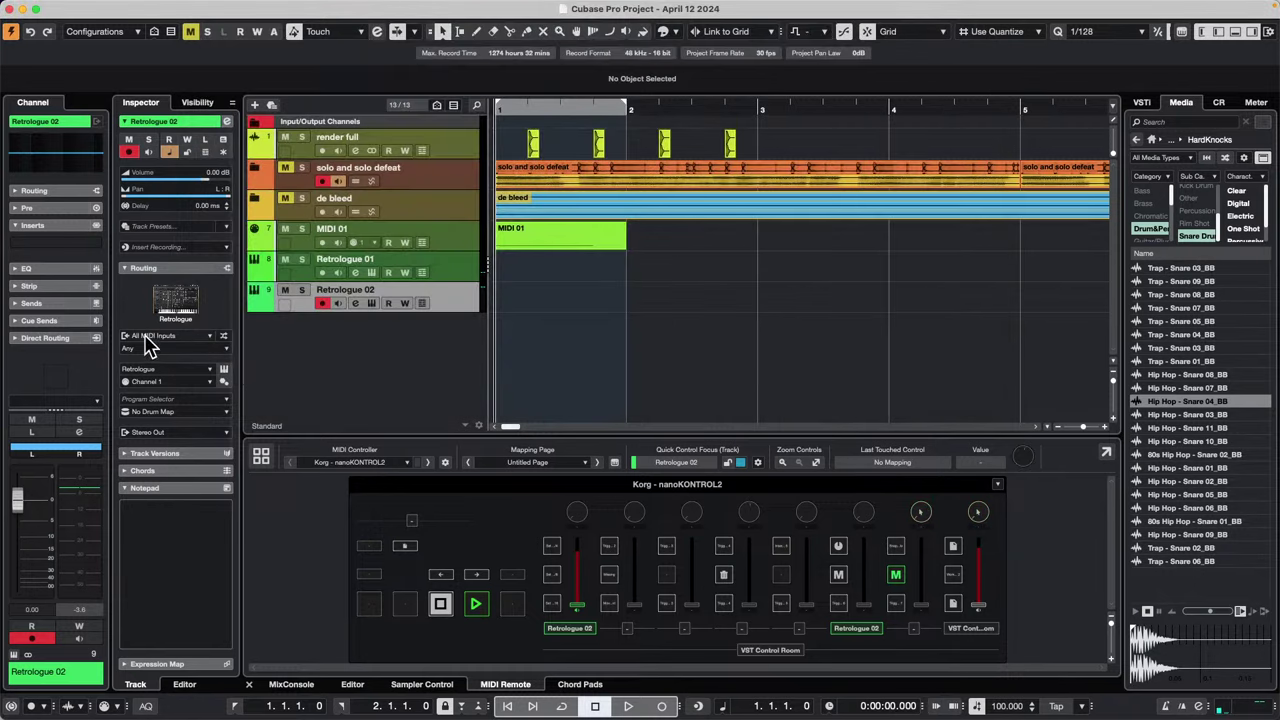
pyautogui.click(164, 337)
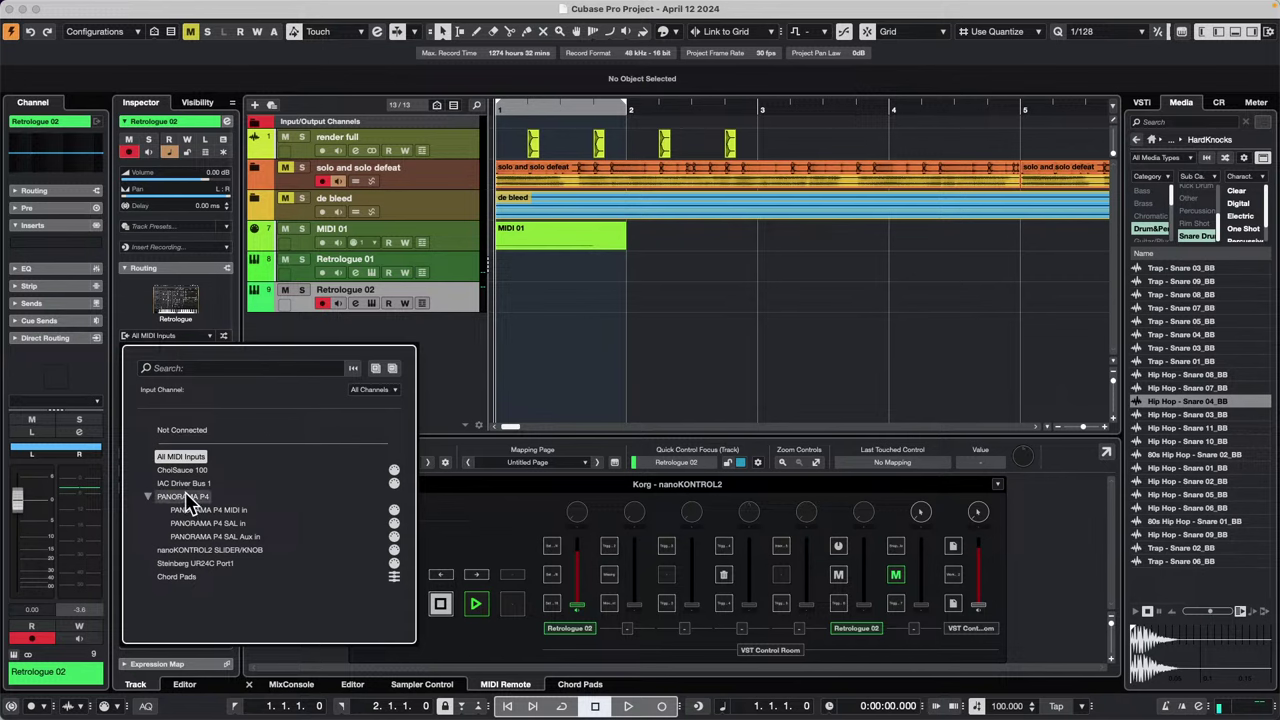
pyautogui.click(408, 330)
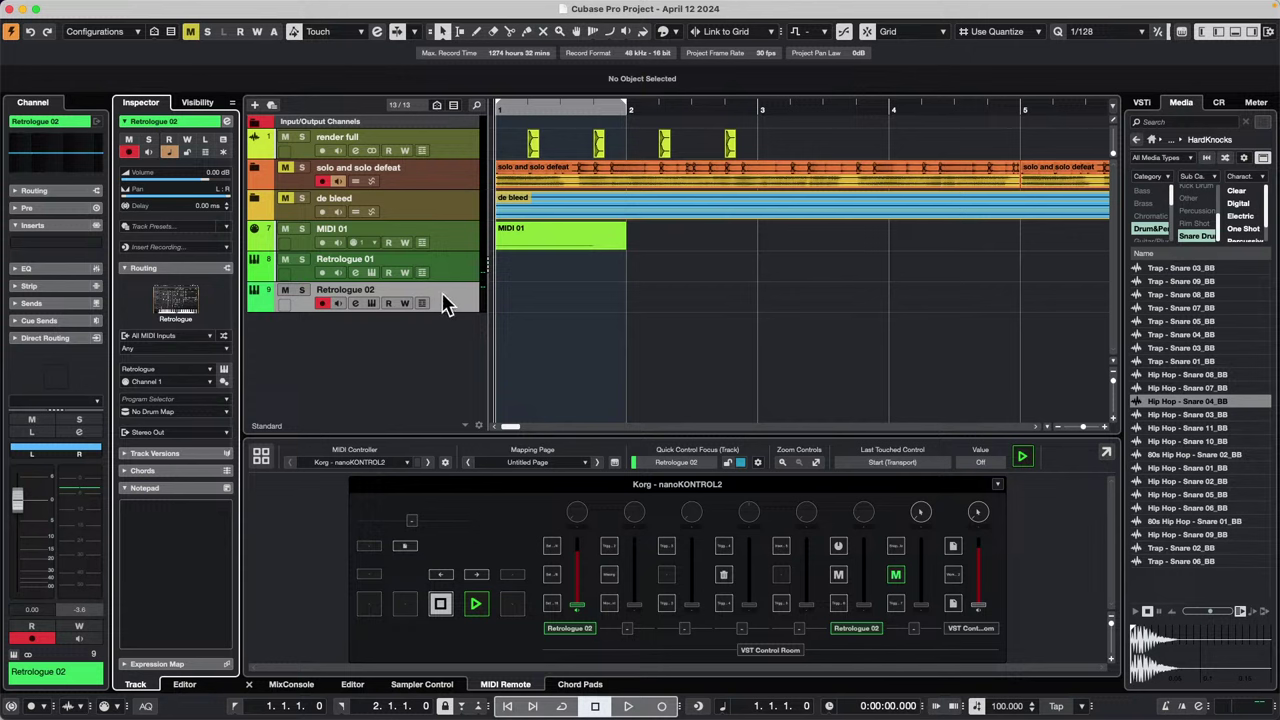
# Step: Check that MIDI Thru Active is enabled in the MIDI preferences, and apply and close the preferences
pyautogui.moveTo(8, 6)
pyautogui.click(48, 8)
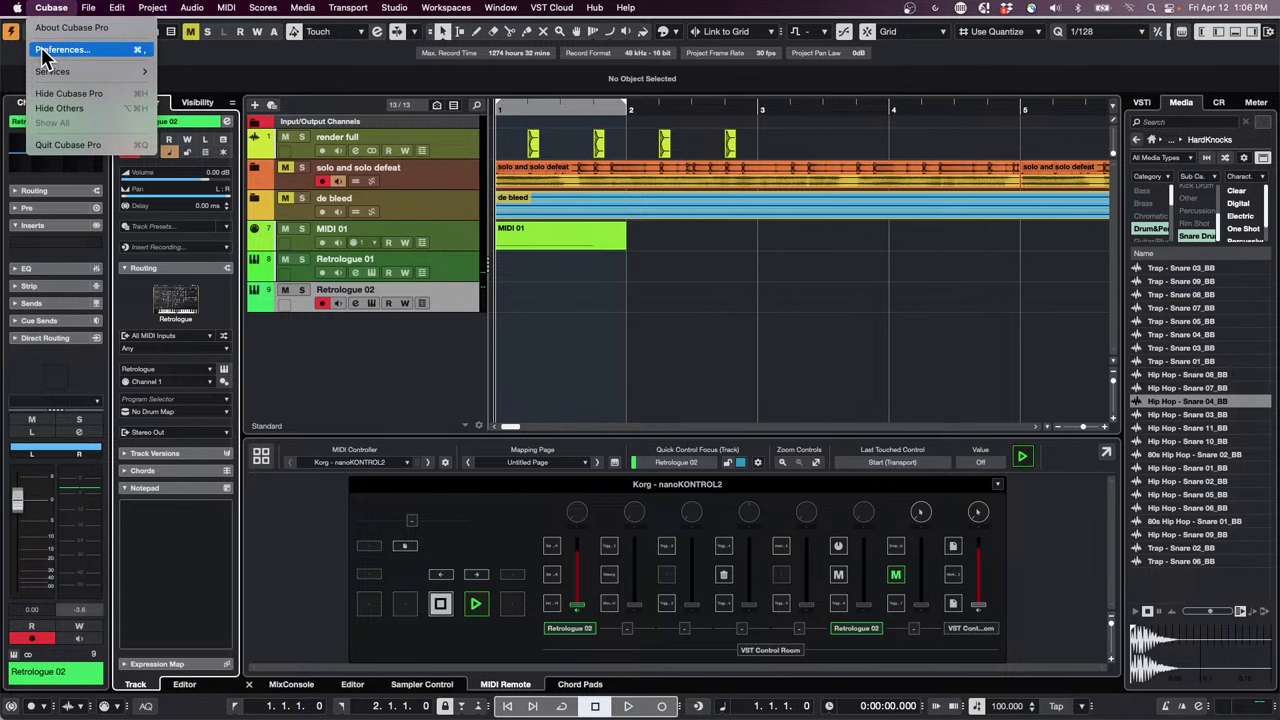
pyautogui.click(45, 50)
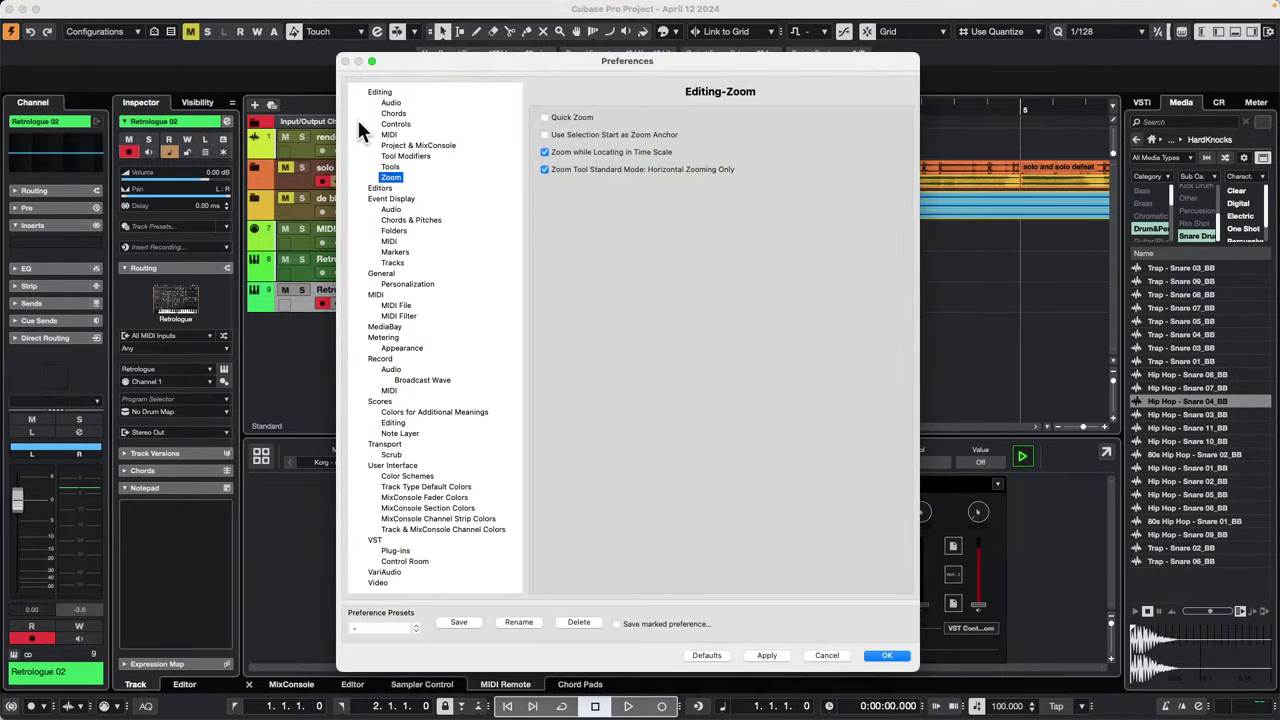
pyautogui.click(375, 295)
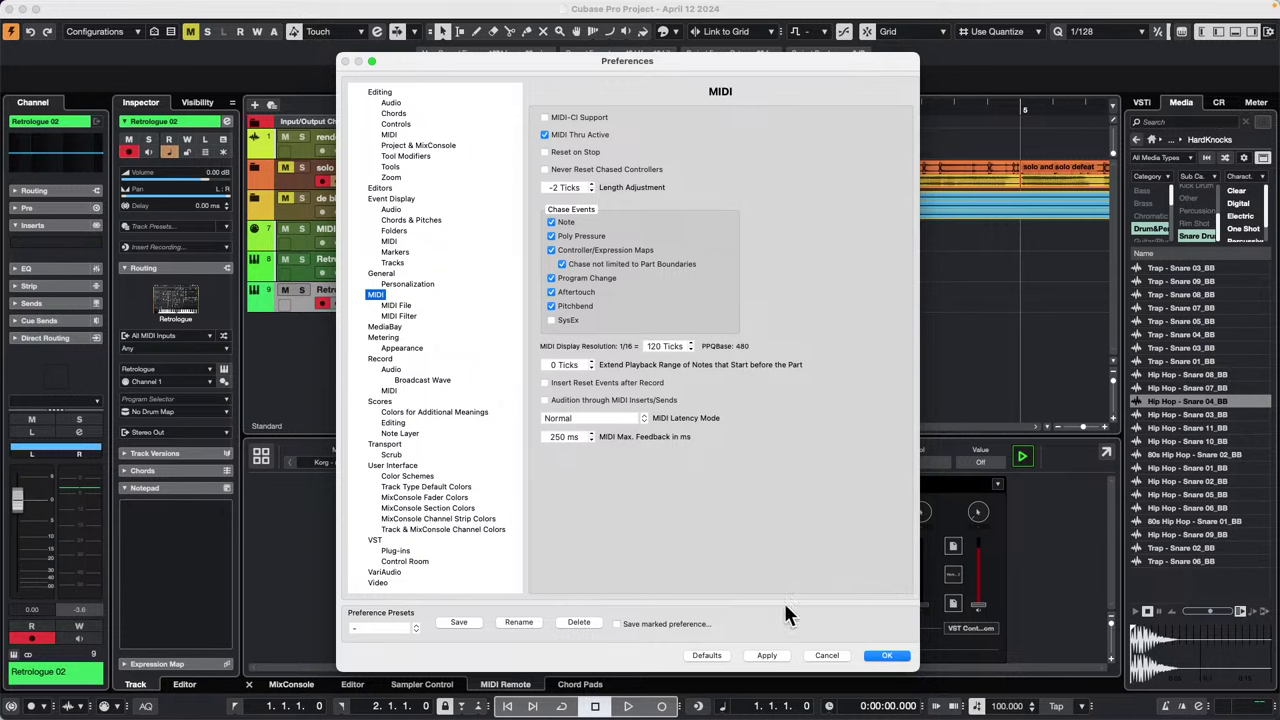
pyautogui.click(775, 660)
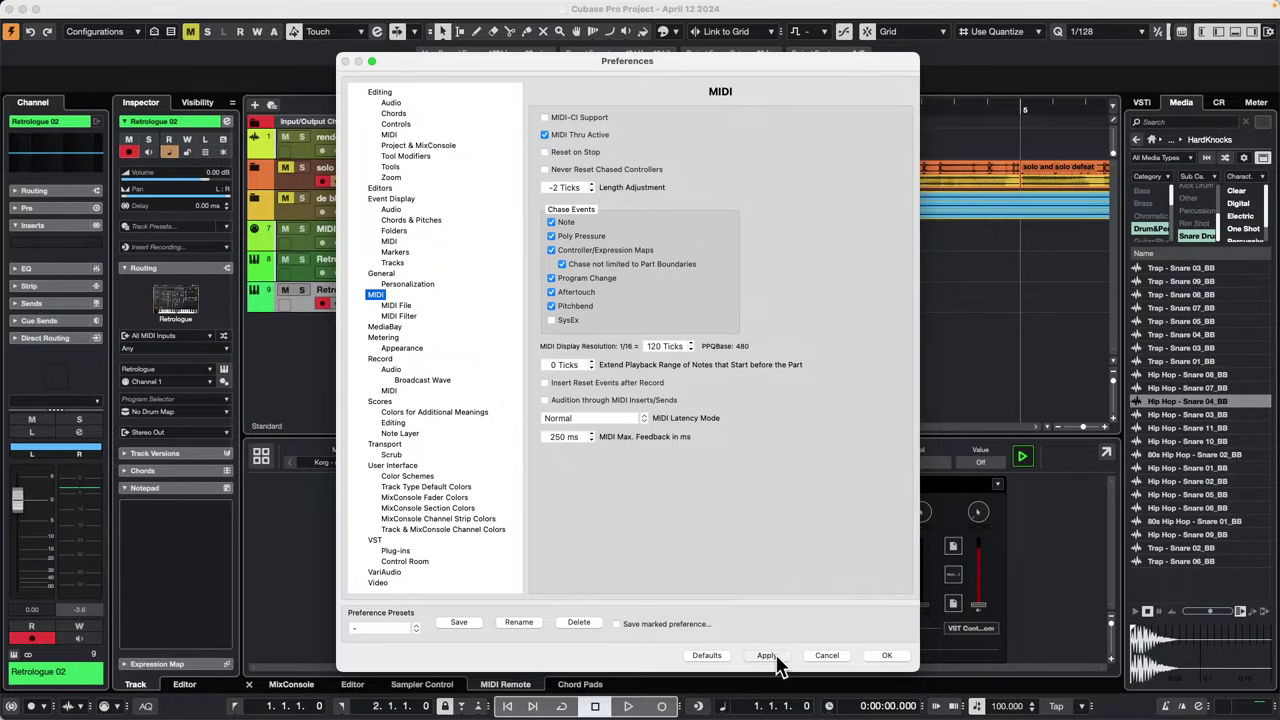
pyautogui.click(894, 655)
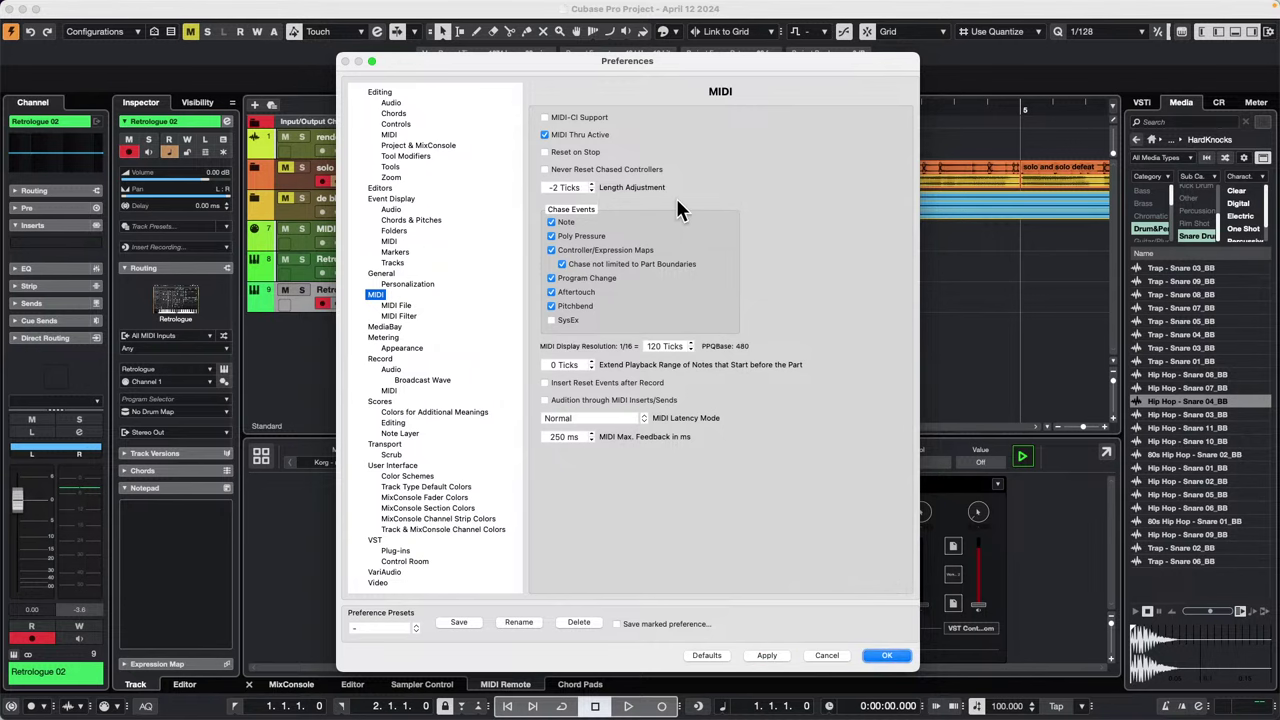
pyautogui.click(887, 657)
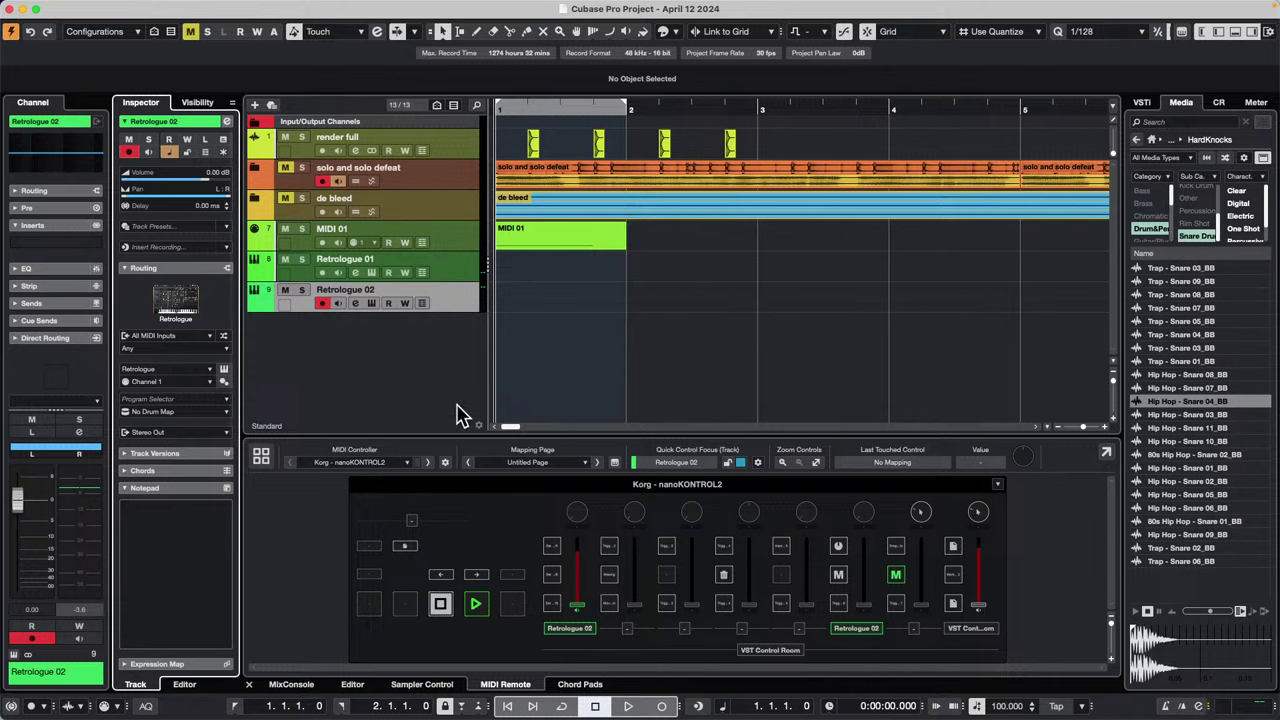
# Step: View the track color choices with all tracks selected, dismiss them, and select only the MIDI 01 track
pyautogui.click(617, 330)
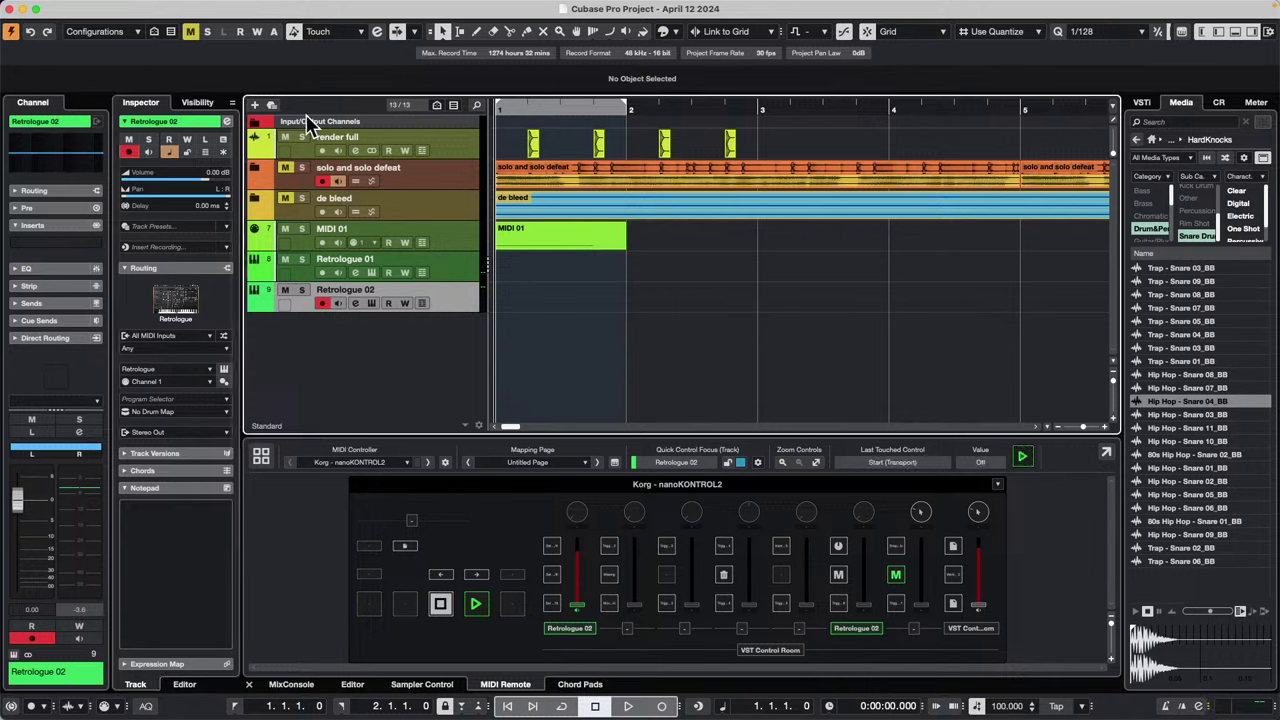
pyautogui.click(465, 150)
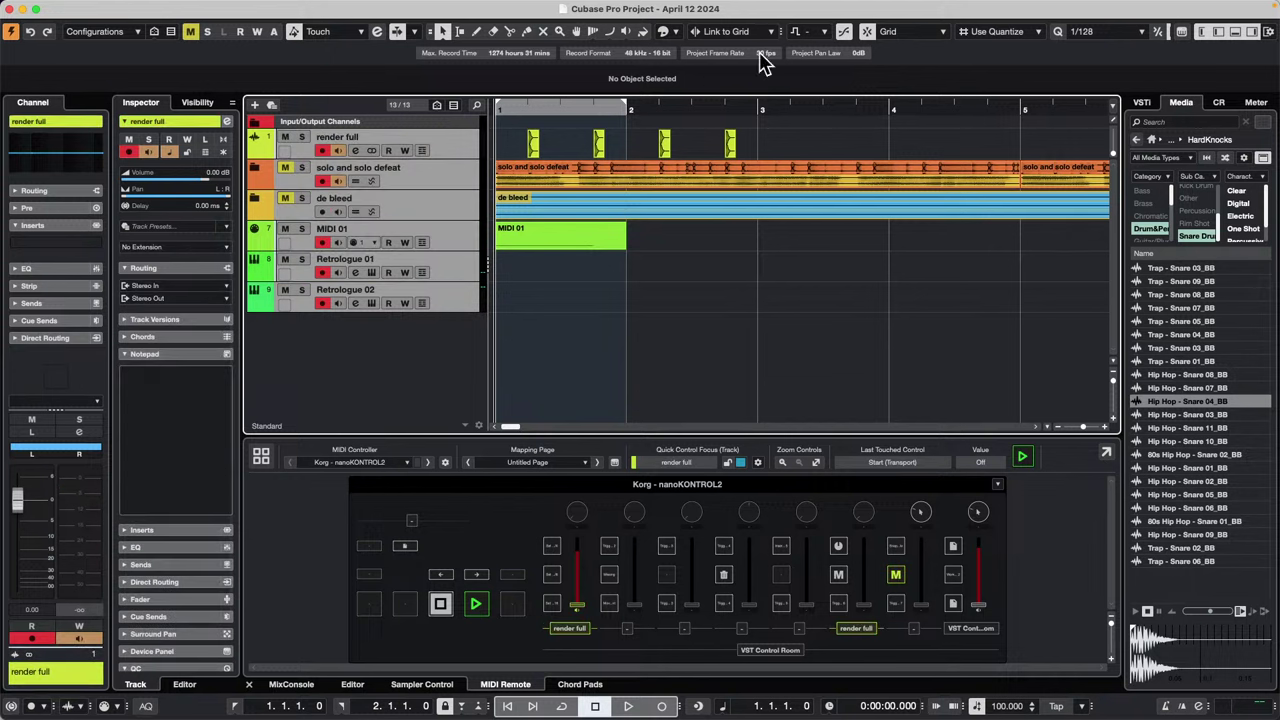
pyautogui.click(676, 32)
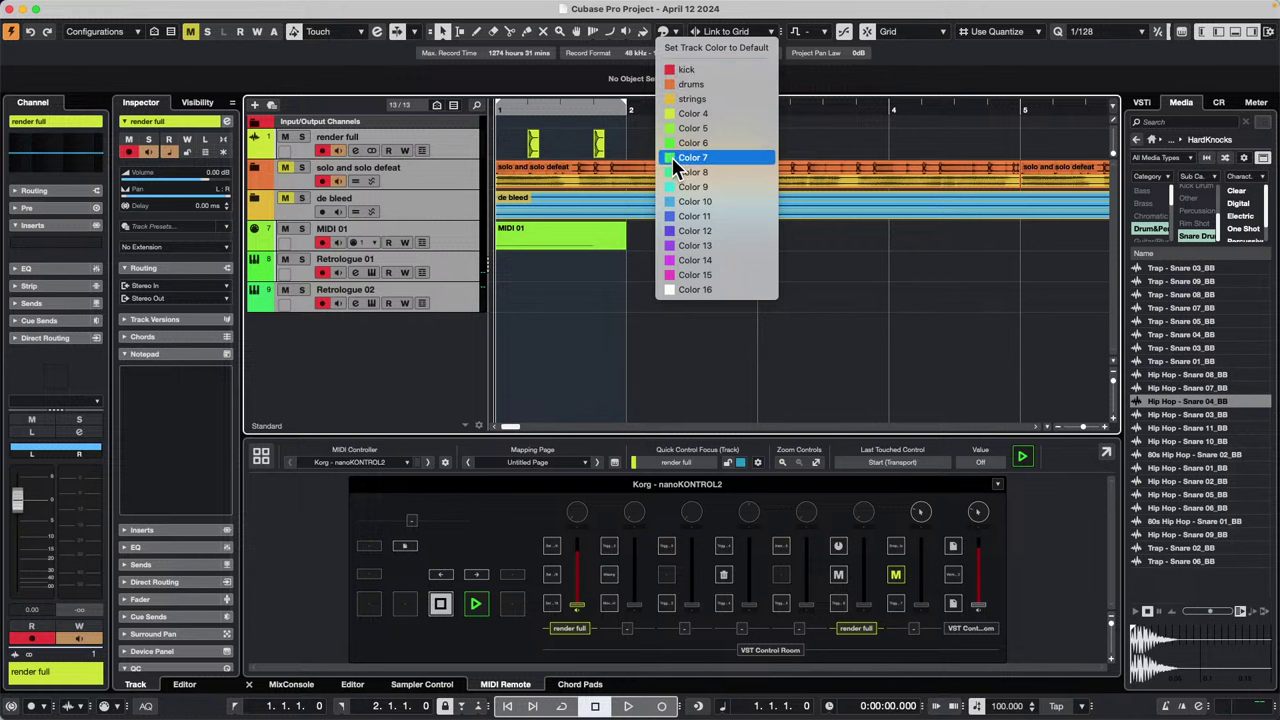
pyautogui.click(578, 274)
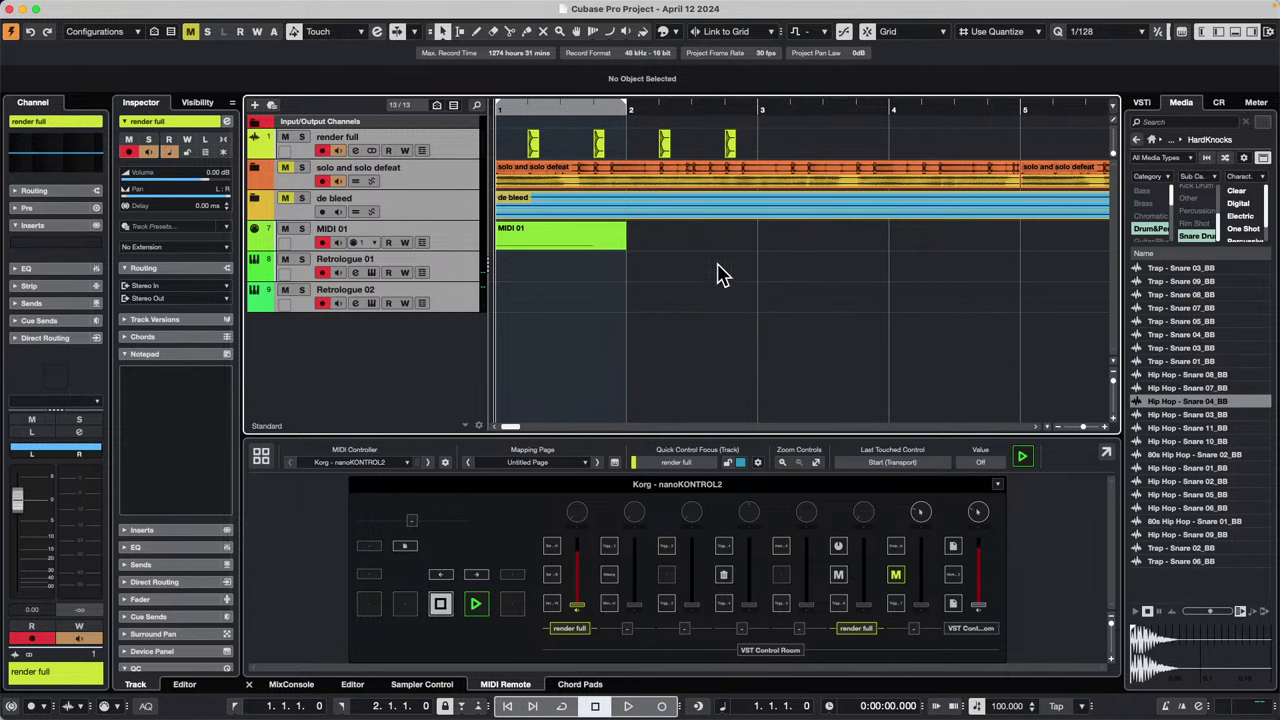
pyautogui.click(470, 238)
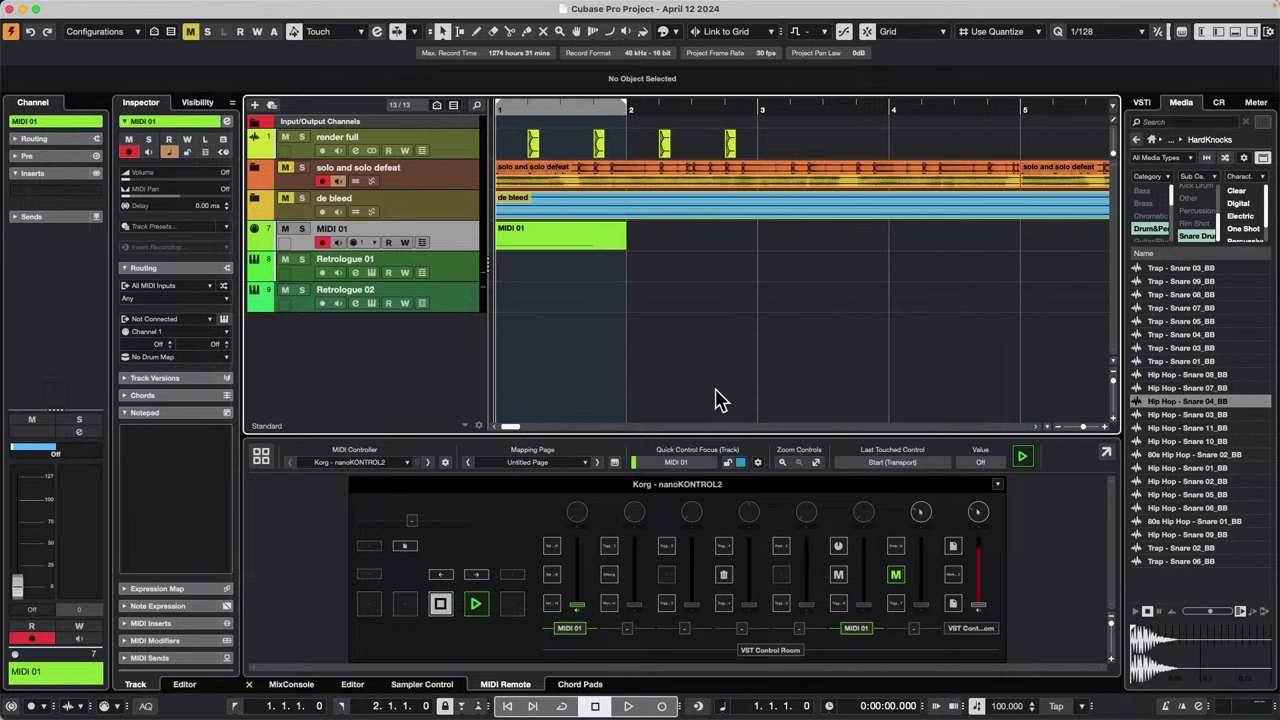
# Step: Show the User Interface color schemes in the preferences, with the Project Area, Editor Area and Ruler Background entries expanded
pyautogui.click(50, 7)
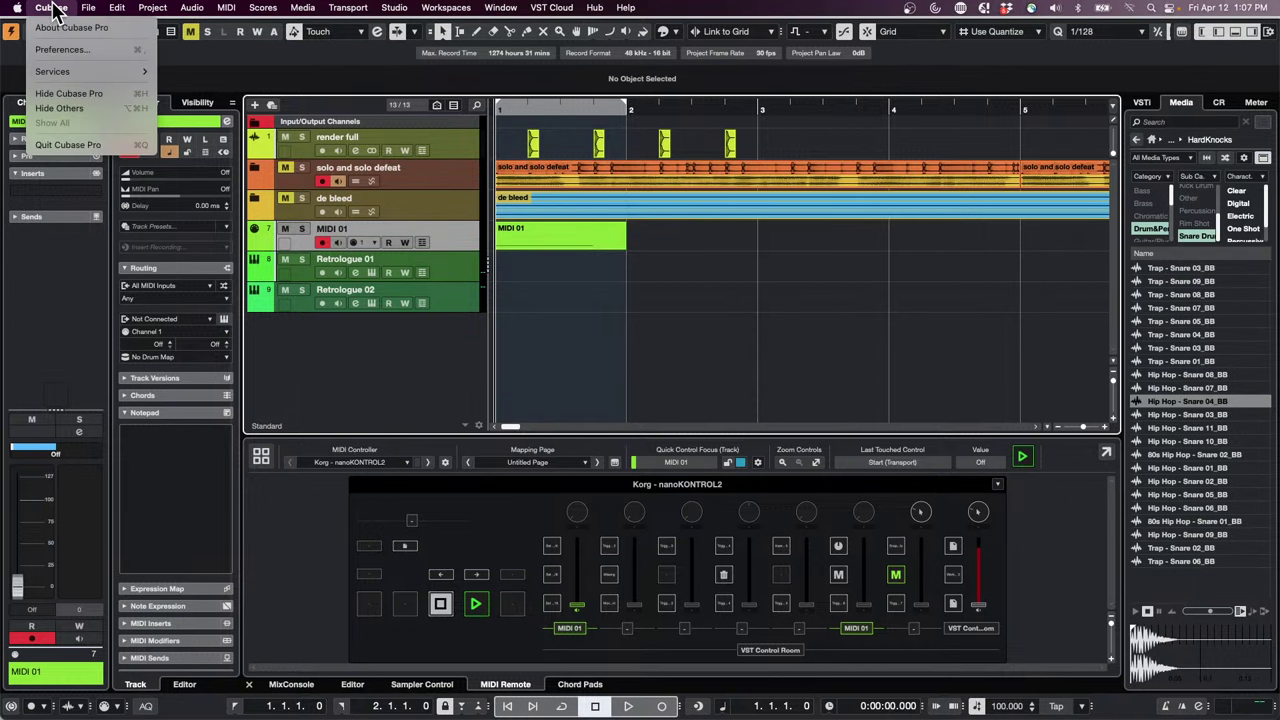
pyautogui.click(62, 50)
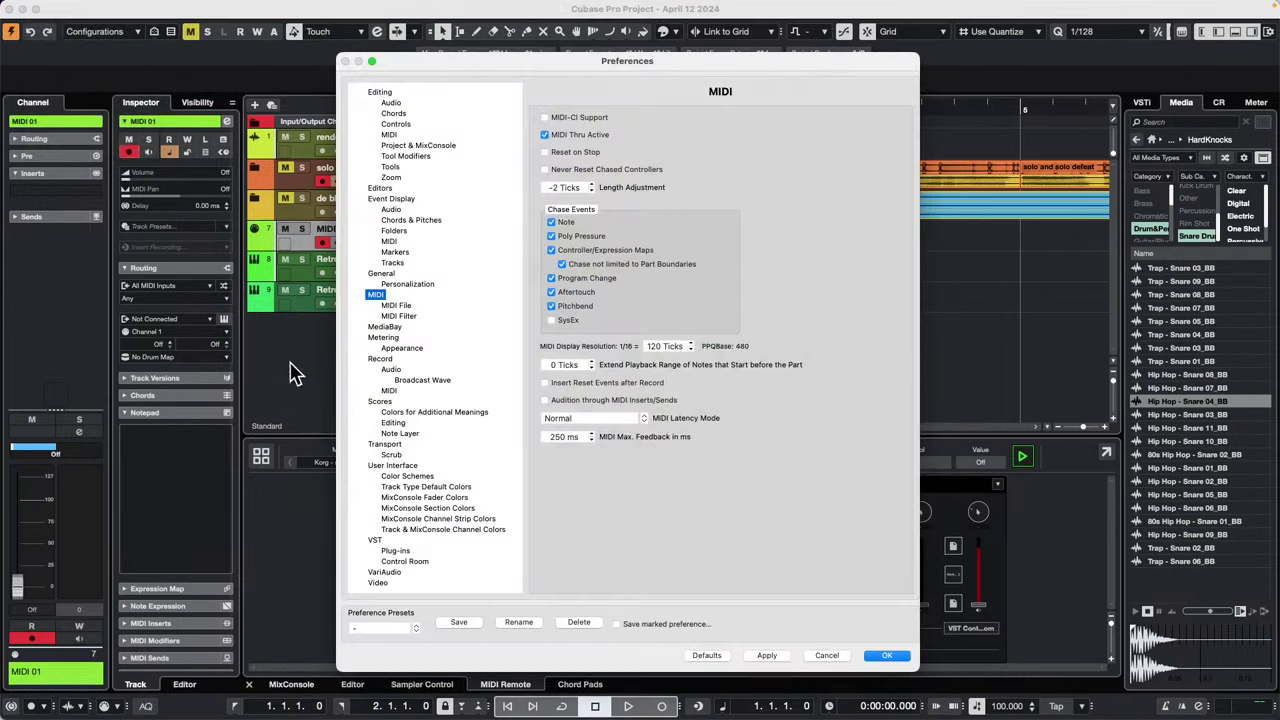
pyautogui.click(400, 466)
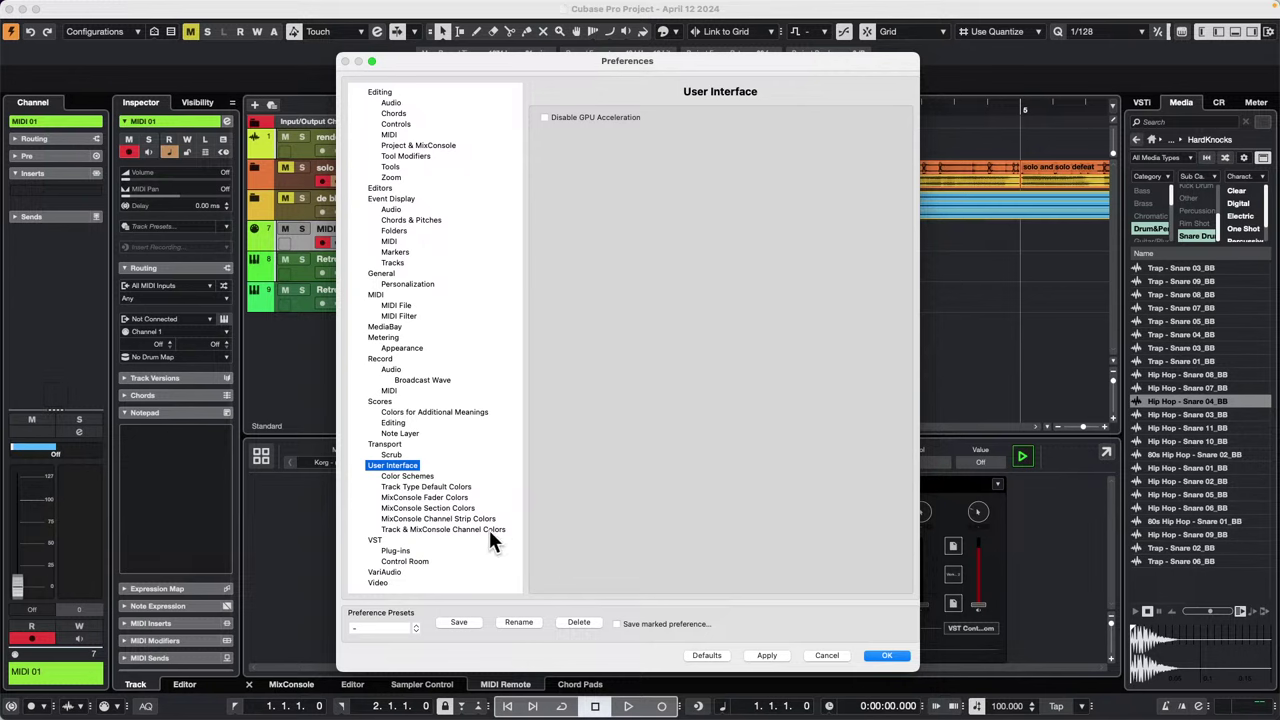
pyautogui.click(407, 477)
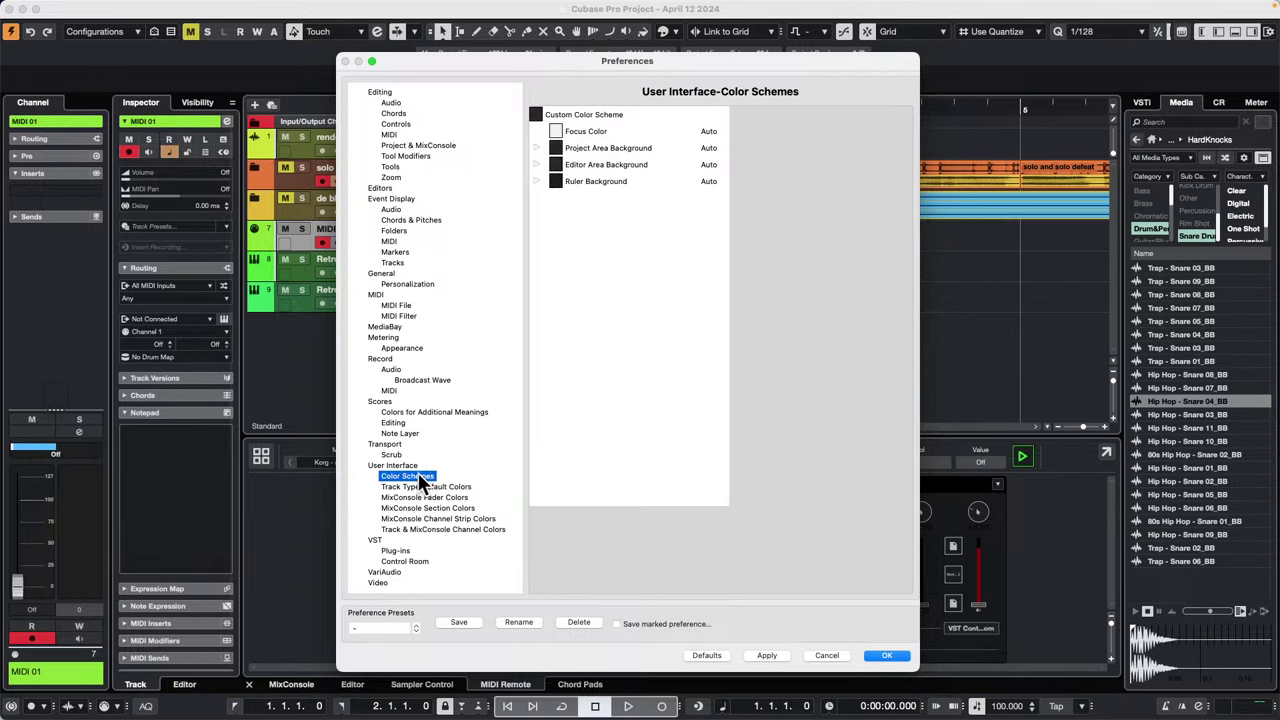
pyautogui.click(536, 147)
pyautogui.click(536, 198)
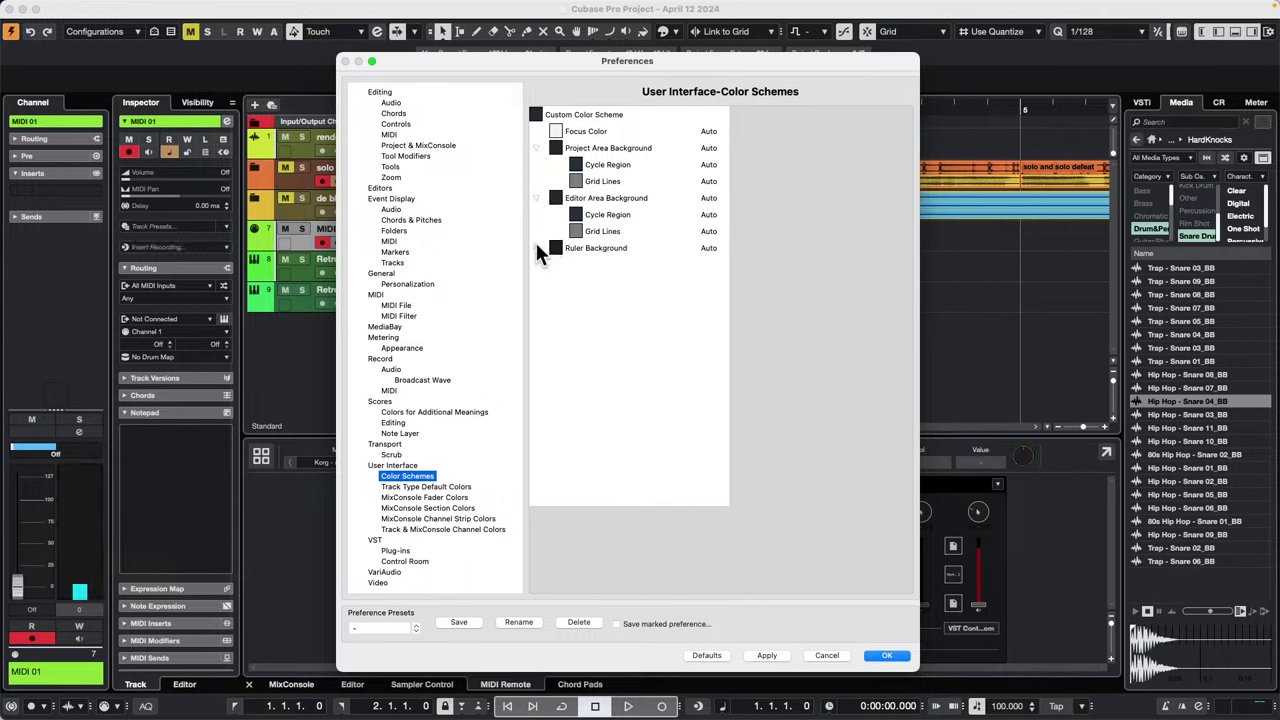
pyautogui.click(536, 247)
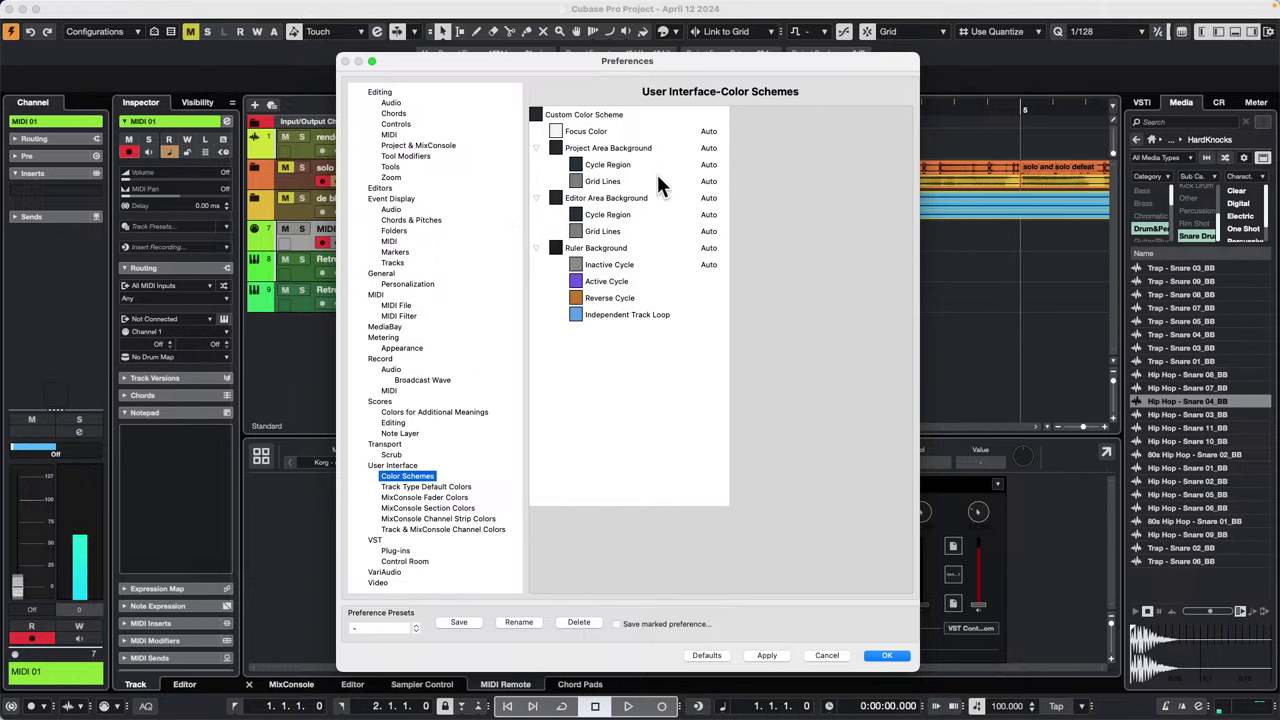
# Step: Set the Project Area Background to a pale blue (R 210, G 223, B 237) and accept the preferences
pyautogui.click(556, 149)
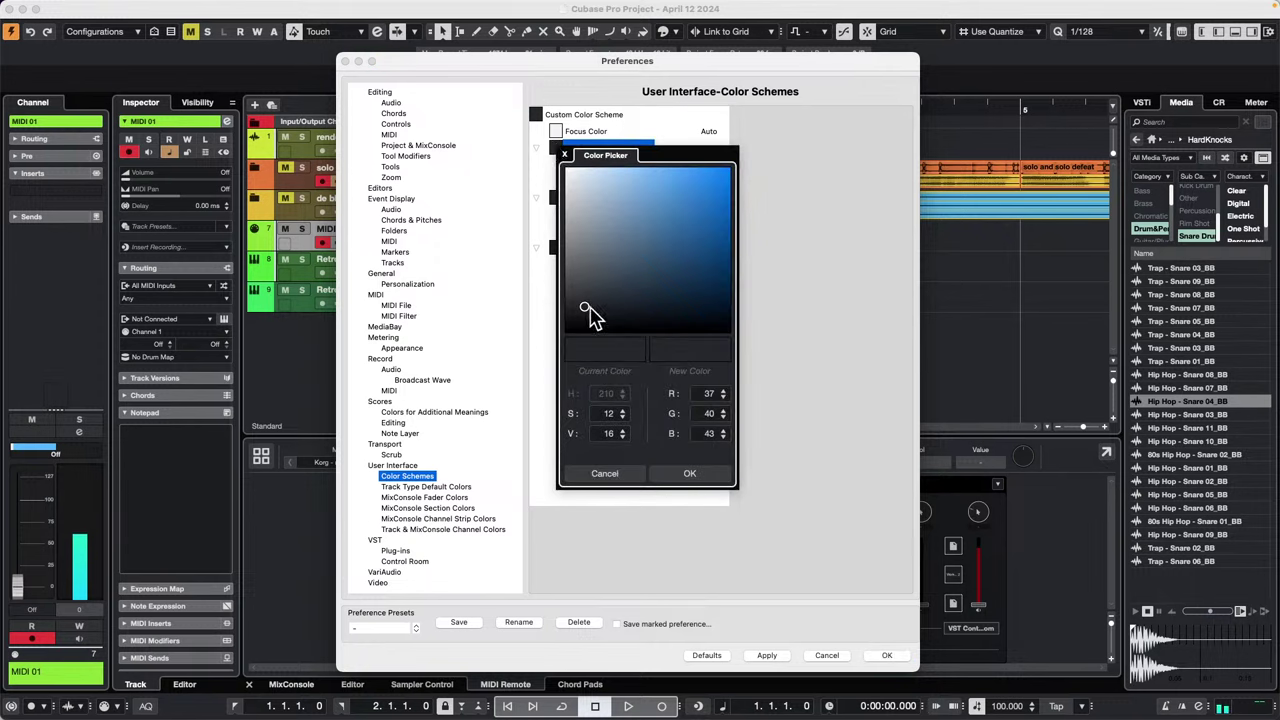
pyautogui.moveTo(588, 308); pyautogui.dragTo(586, 178)
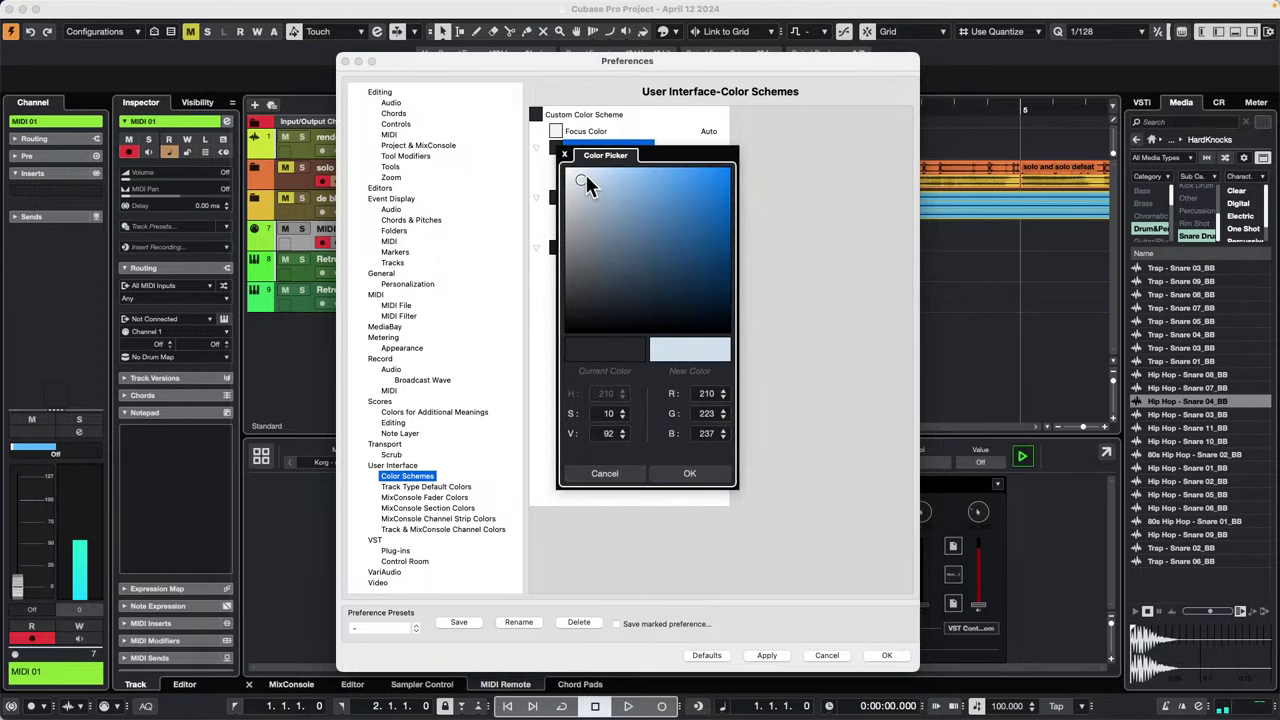
pyautogui.click(692, 476)
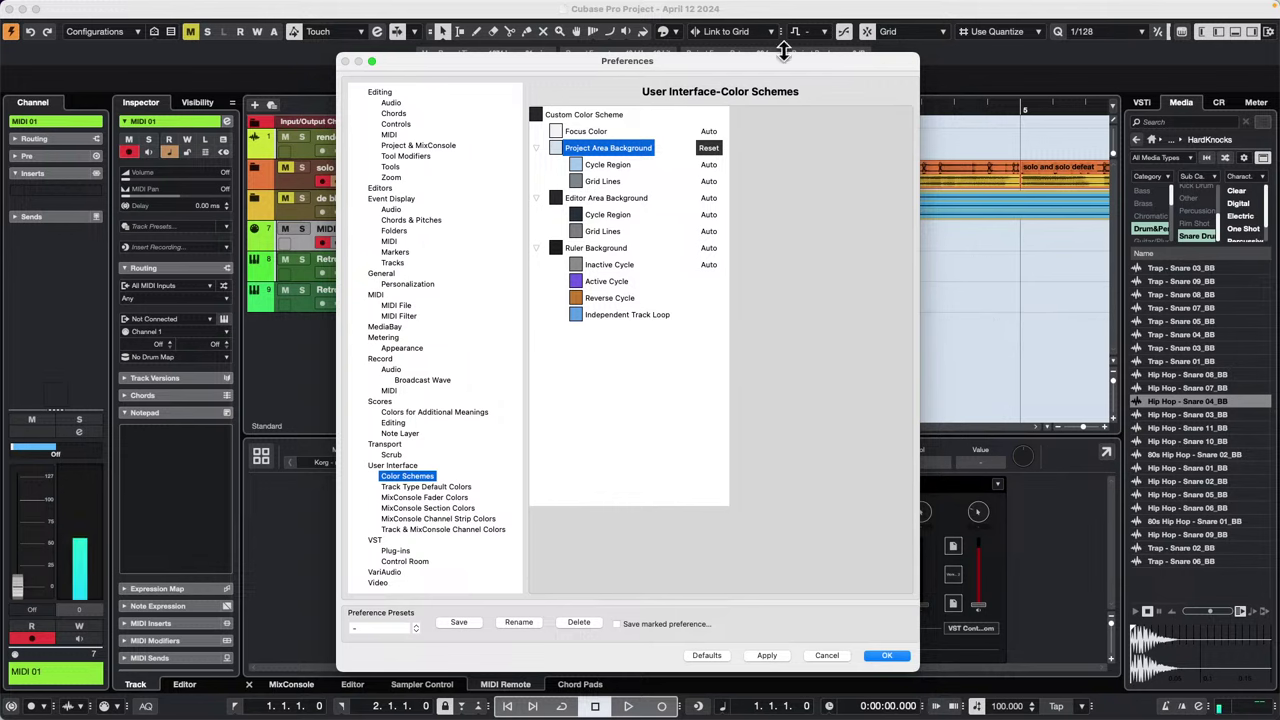
pyautogui.moveTo(776, 57); pyautogui.dragTo(1115, 122)
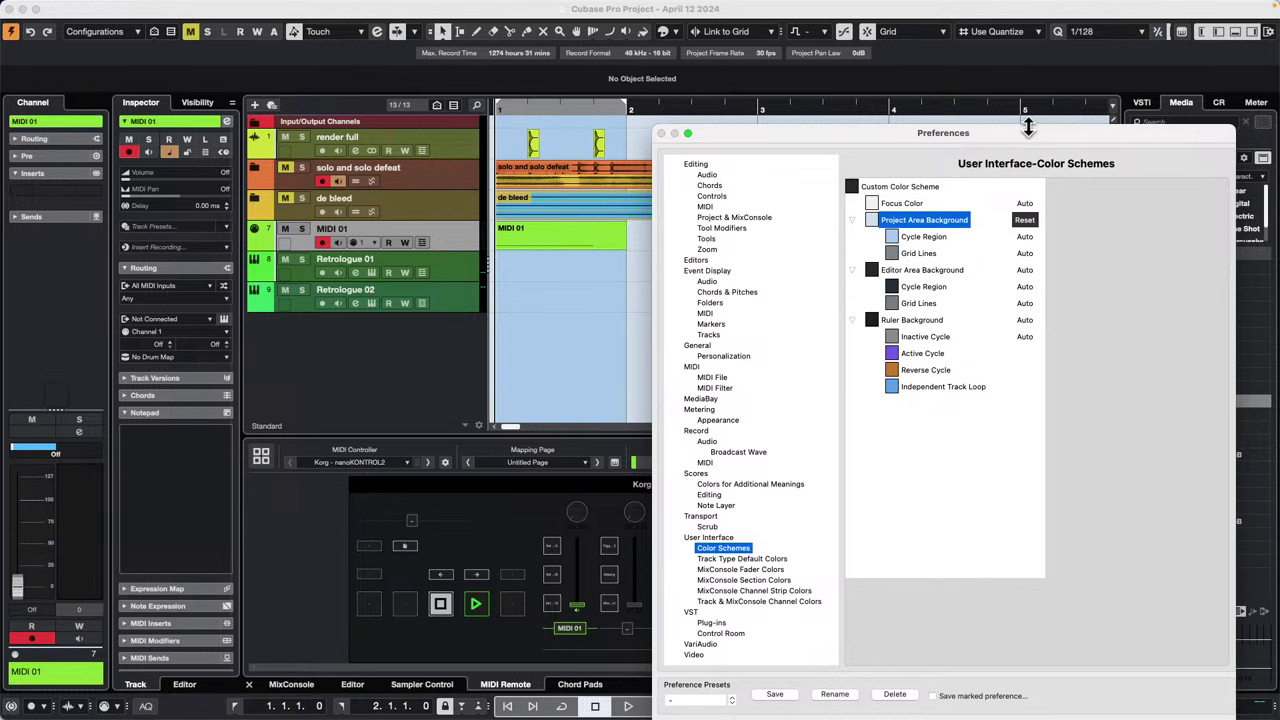
pyautogui.moveTo(1035, 133); pyautogui.dragTo(1051, 73)
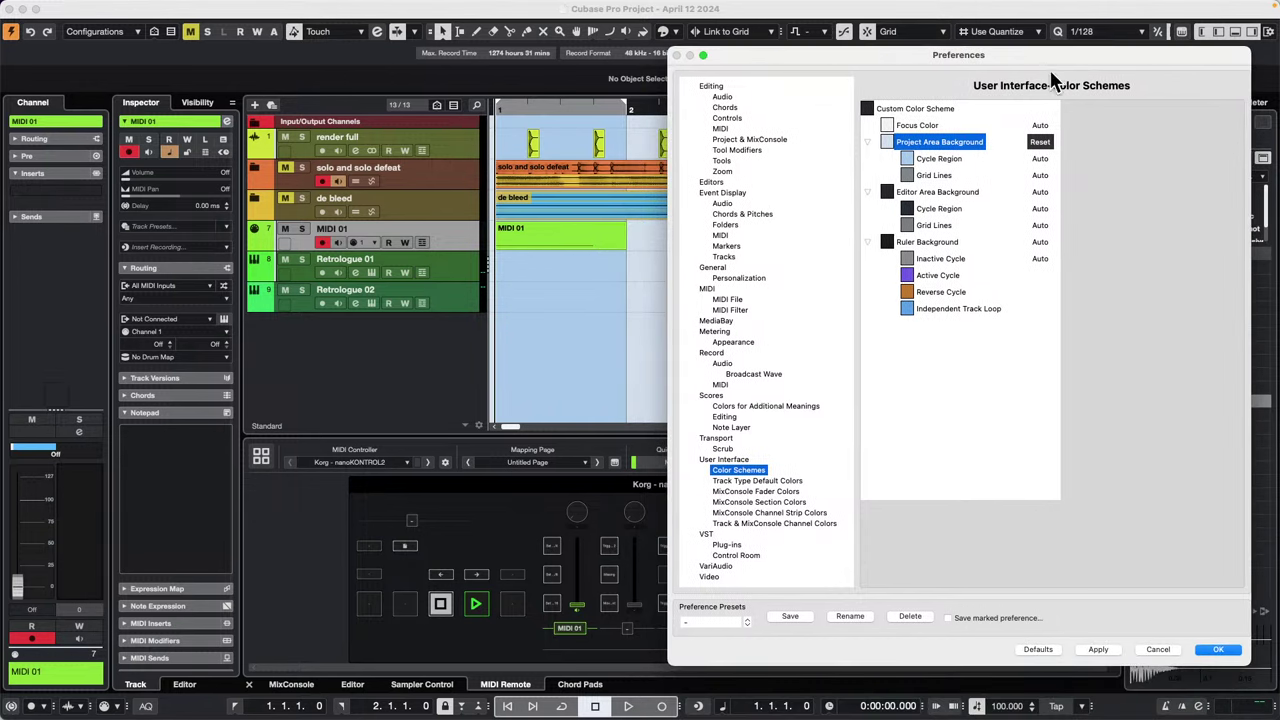
pyautogui.click(1218, 650)
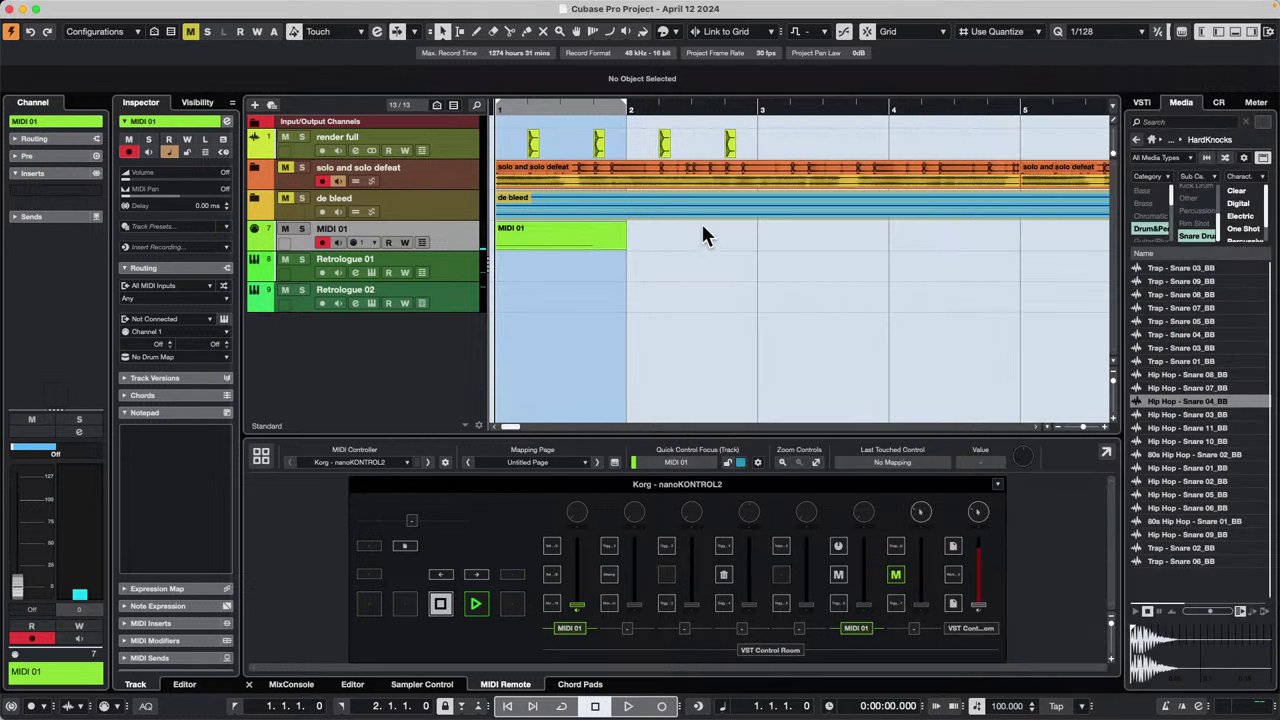
# Step: Open the MIDI 01 part in the editor, and bring up the Color Schemes preferences again beside the project's event area
pyautogui.doubleClick(552, 229)
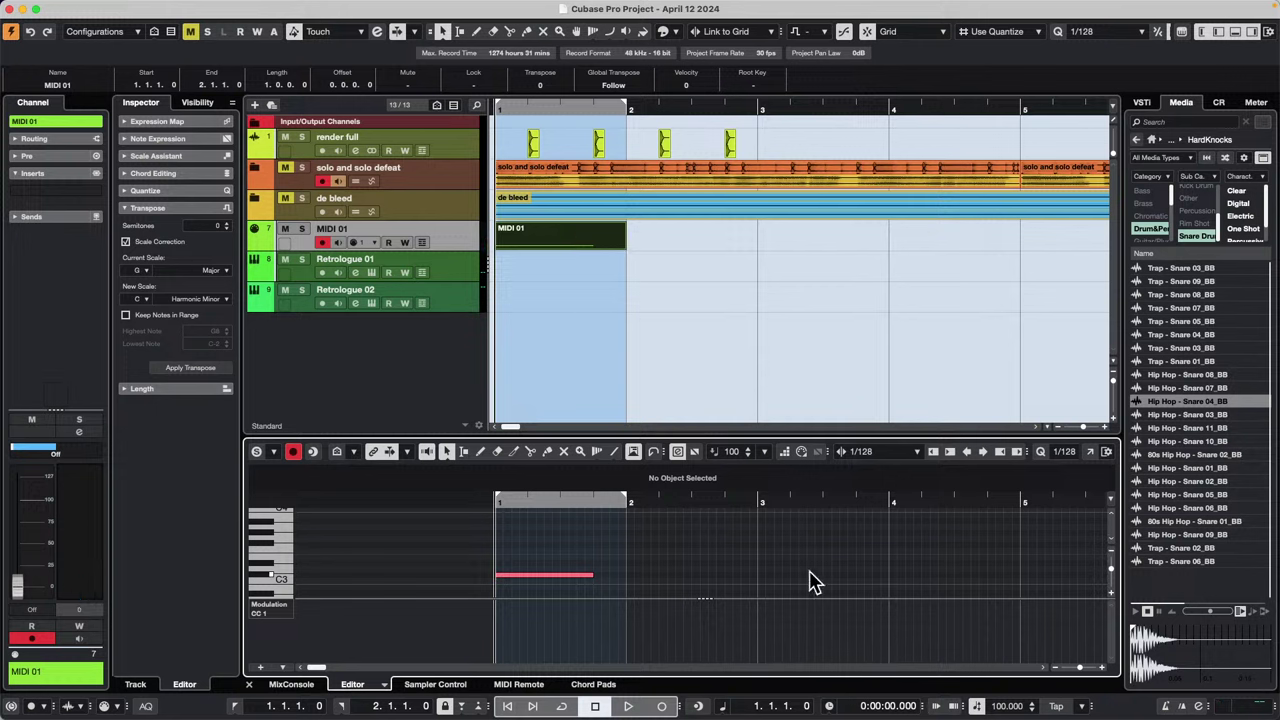
pyautogui.click(88, 7)
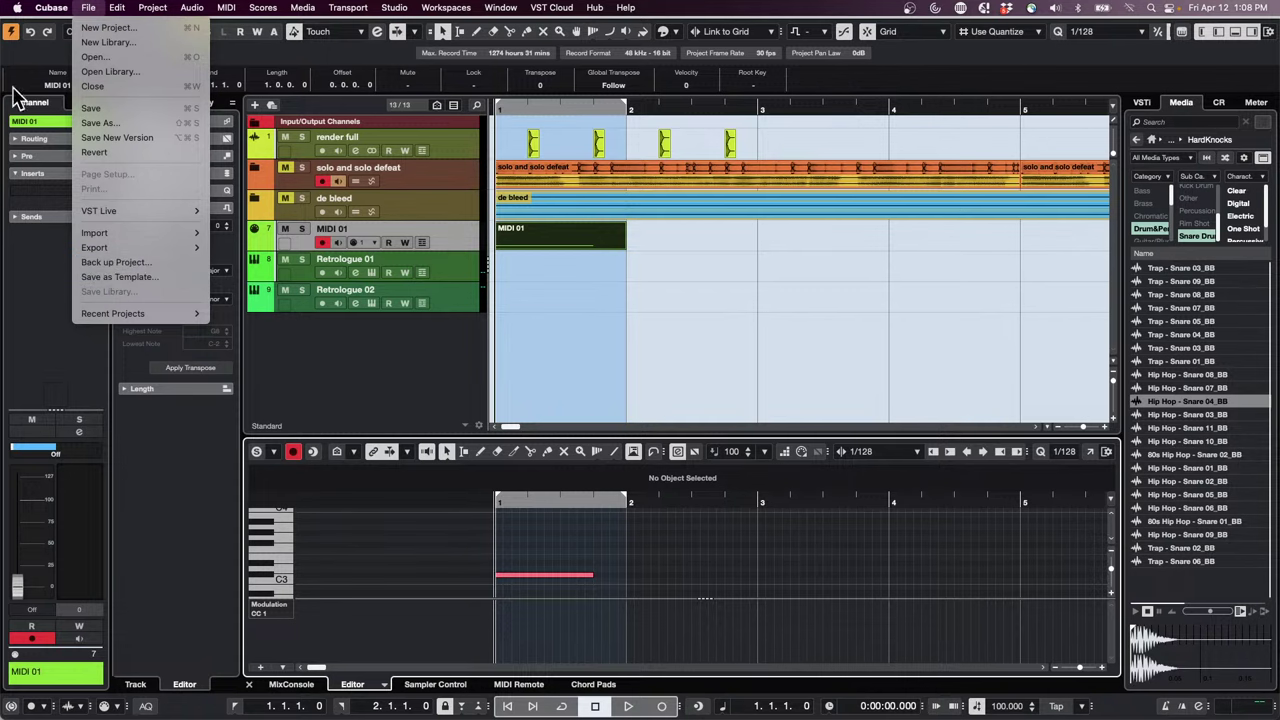
pyautogui.moveTo(43, 10)
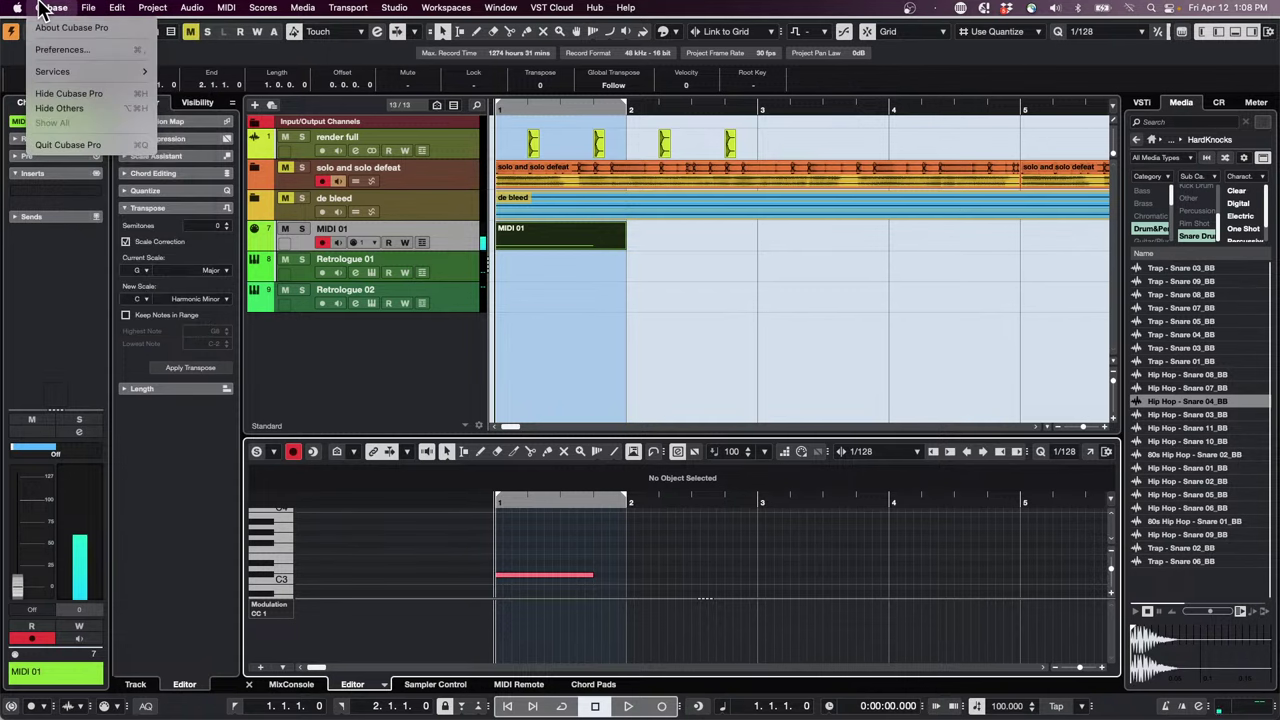
pyautogui.click(60, 53)
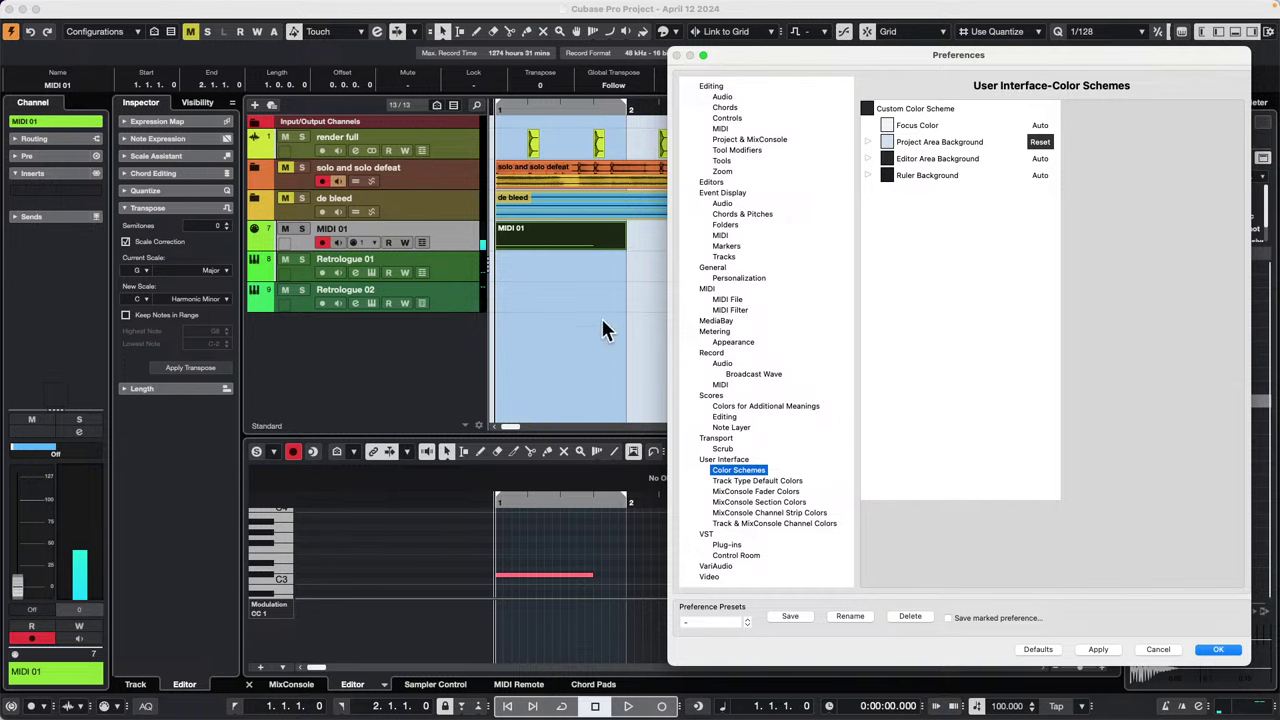
pyautogui.moveTo(845, 57); pyautogui.dragTo(263, 43)
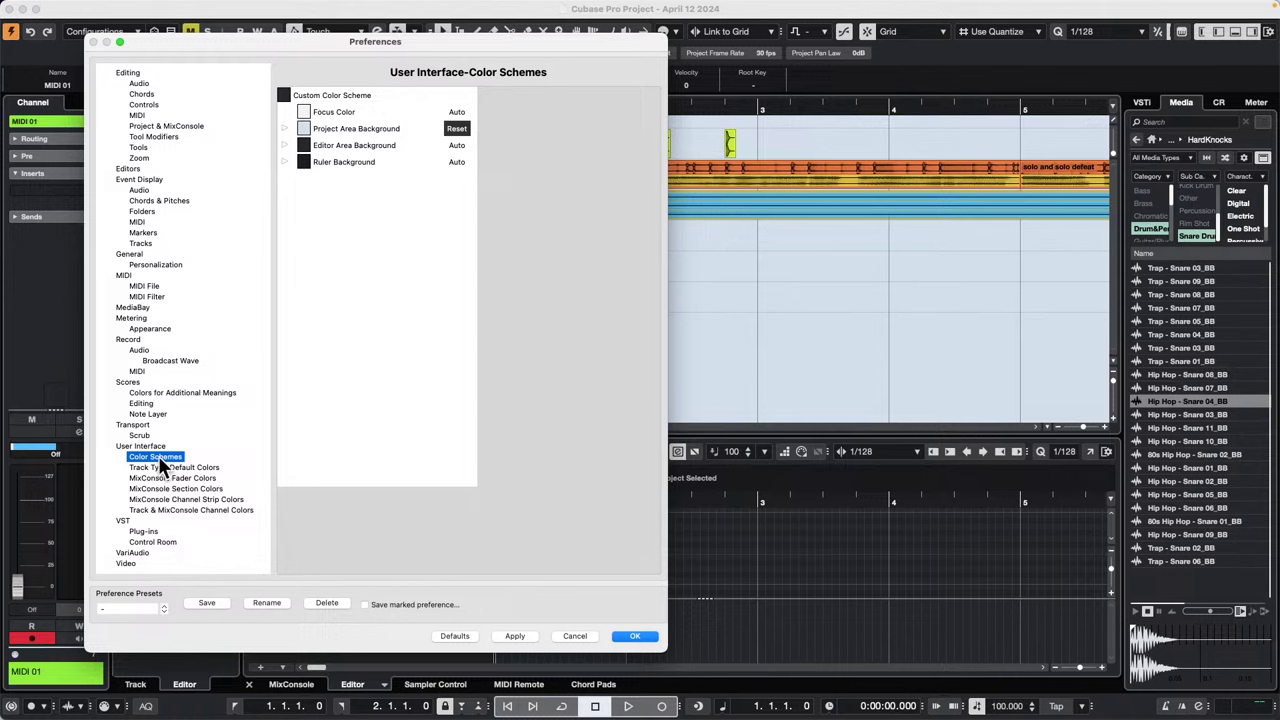
# Step: Try to lighten the Cycle Region color under Editor Area Background, and apply and close the preferences
pyautogui.click(285, 147)
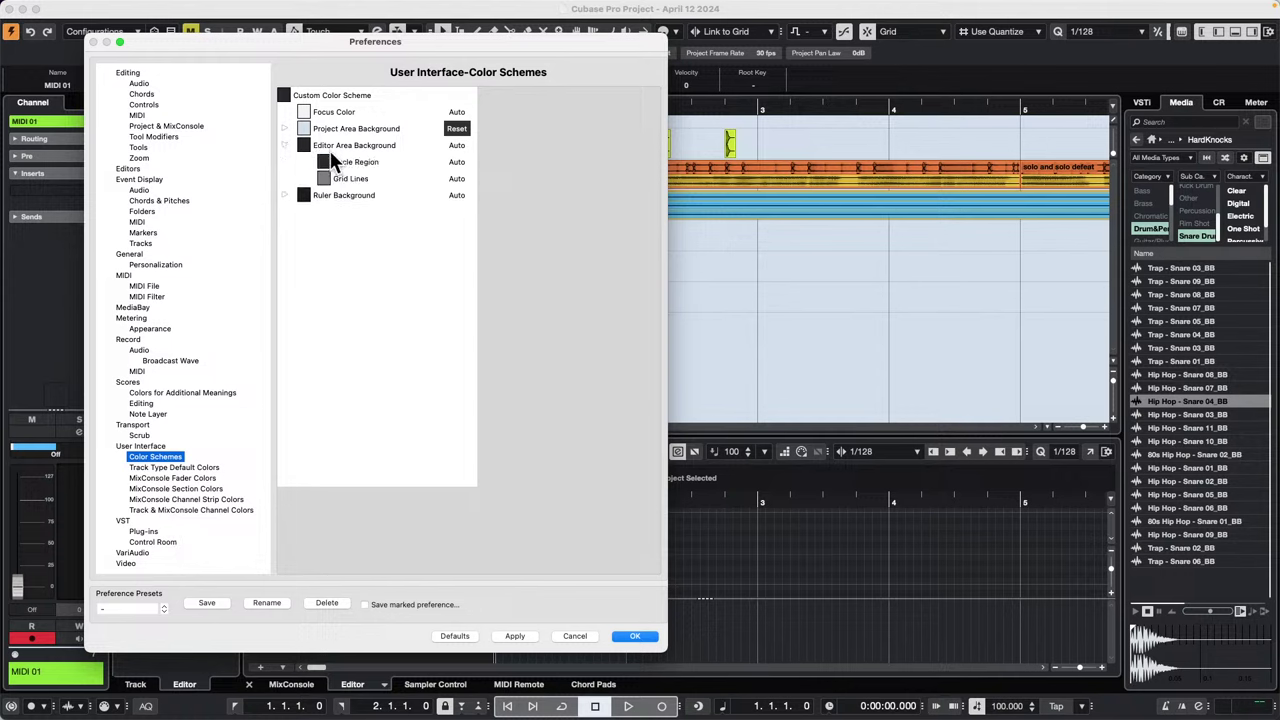
pyautogui.click(324, 163)
pyautogui.moveTo(374, 314); pyautogui.dragTo(375, 243)
pyautogui.click(511, 637)
pyautogui.click(635, 637)
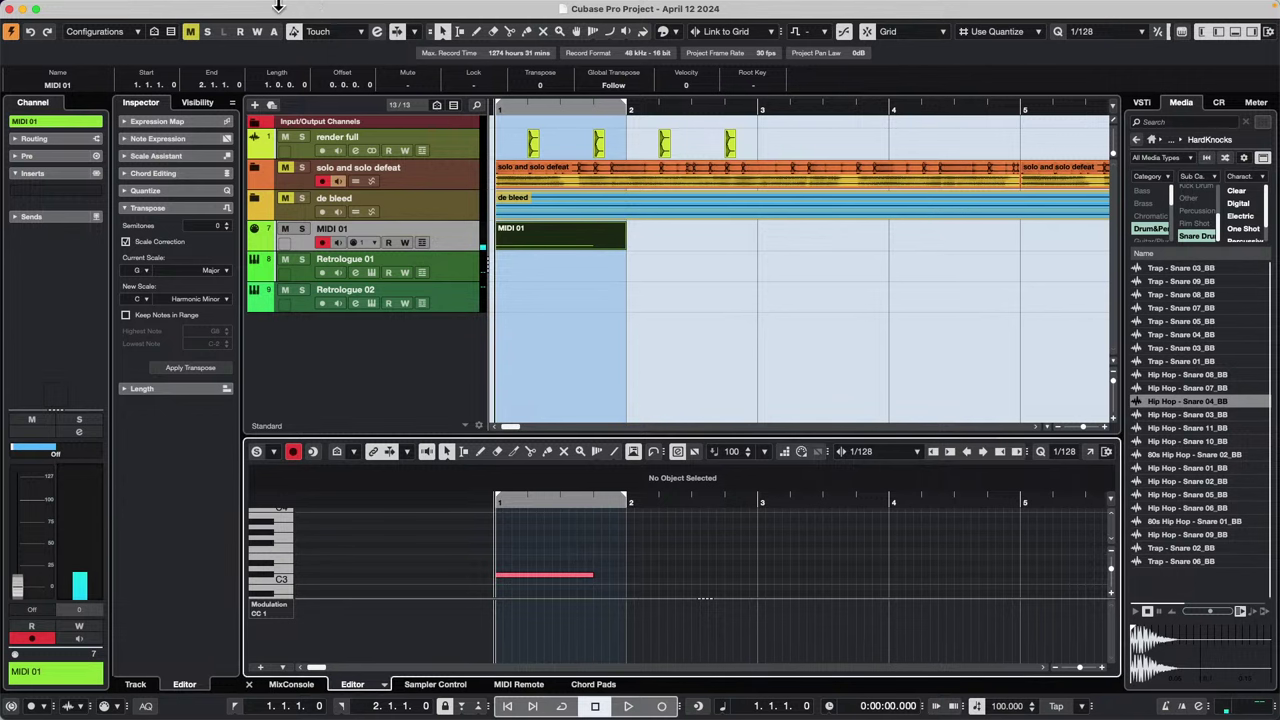
# Step: Set the Editor Area Background color to near-white blue (R 222, G 232, B 242) in the preferences, and apply and close them
pyautogui.moveTo(125, 6)
pyautogui.click(51, 7)
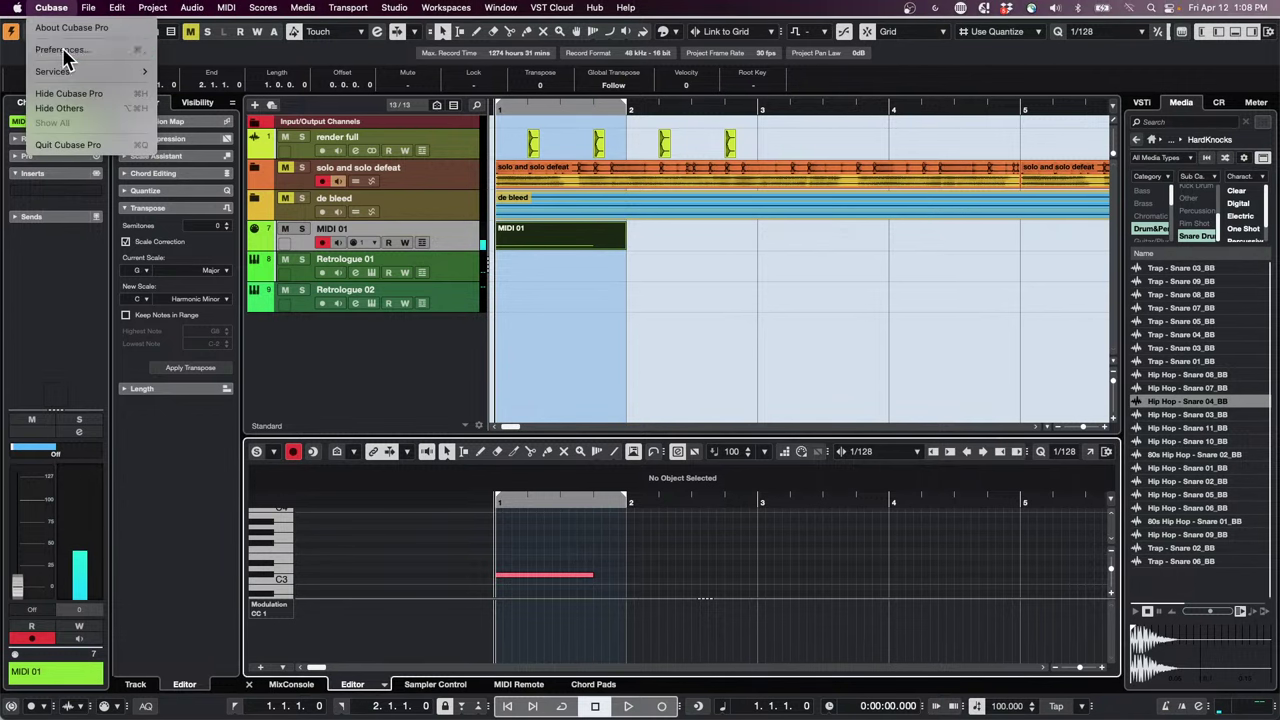
pyautogui.click(62, 49)
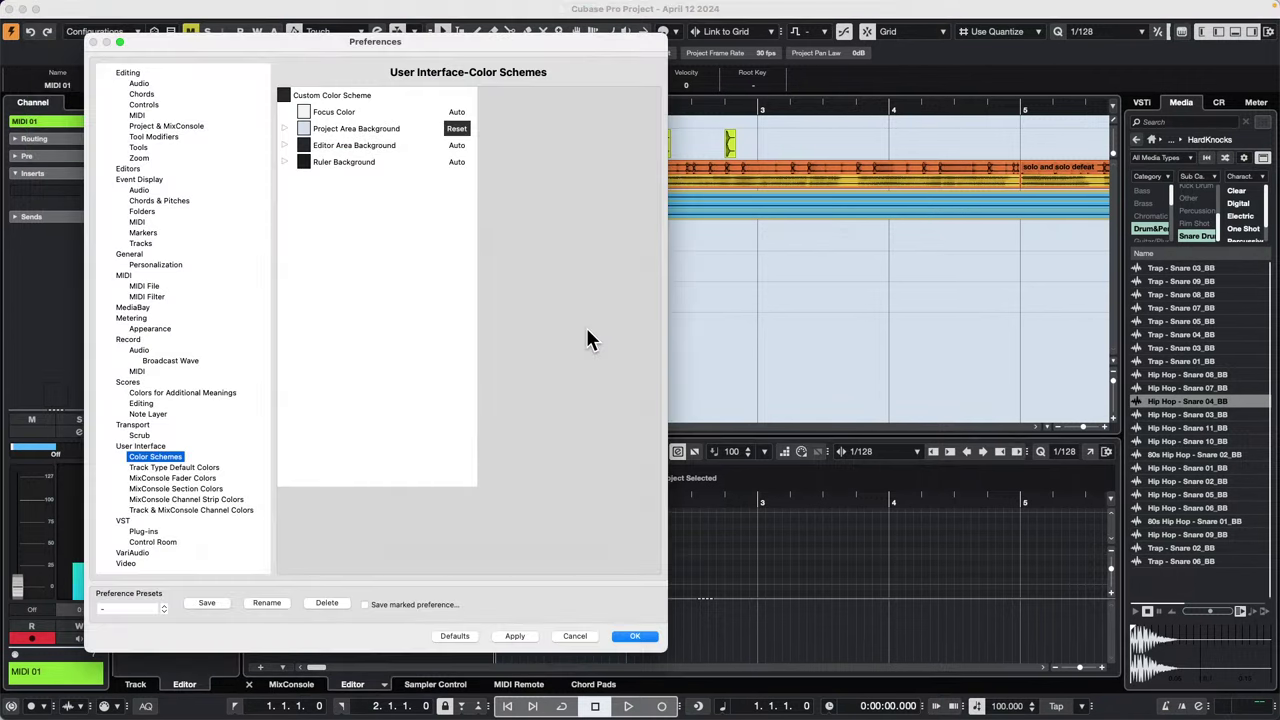
pyautogui.click(287, 145)
pyautogui.click(305, 145)
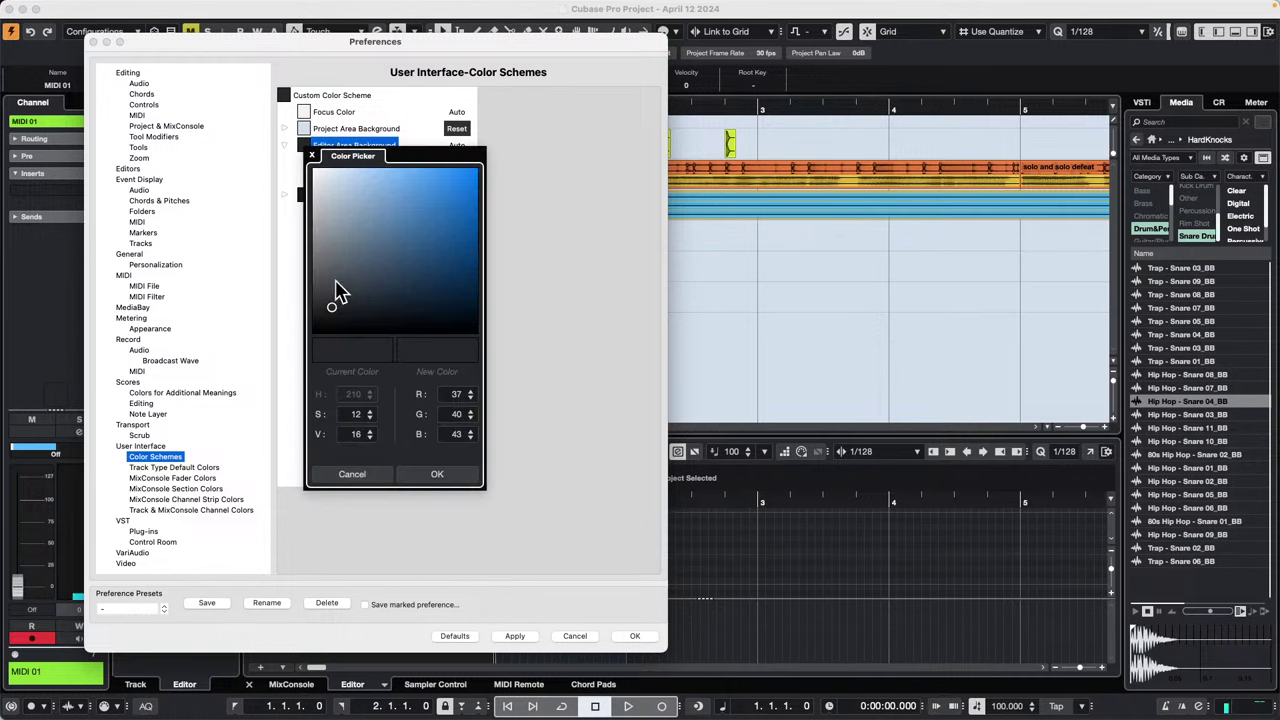
pyautogui.moveTo(332, 305); pyautogui.dragTo(323, 177)
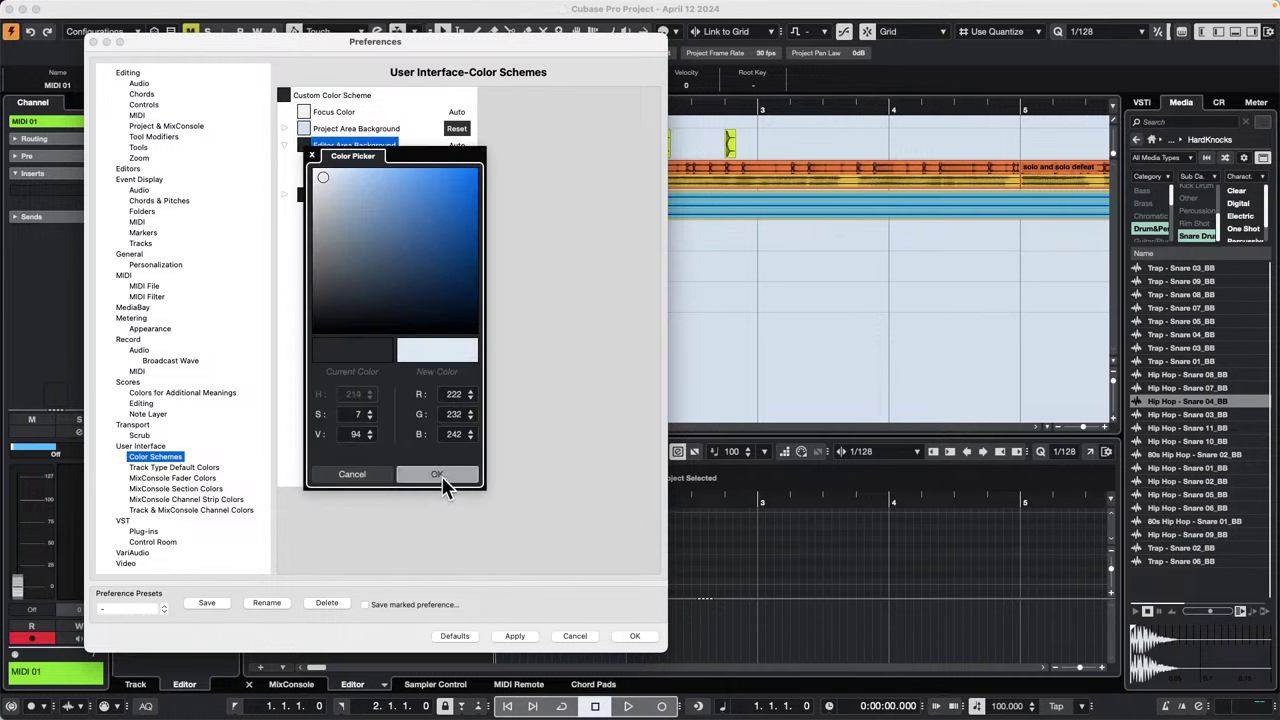
pyautogui.click(441, 474)
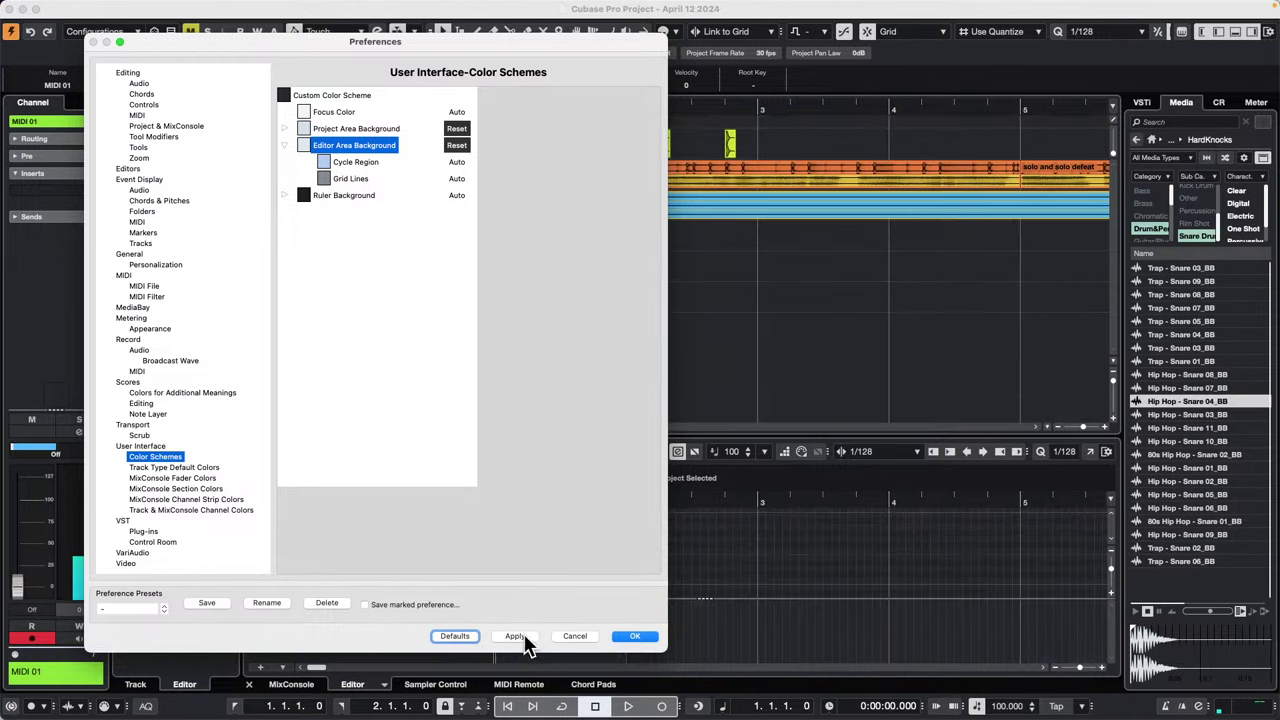
pyautogui.click(515, 637)
pyautogui.click(652, 636)
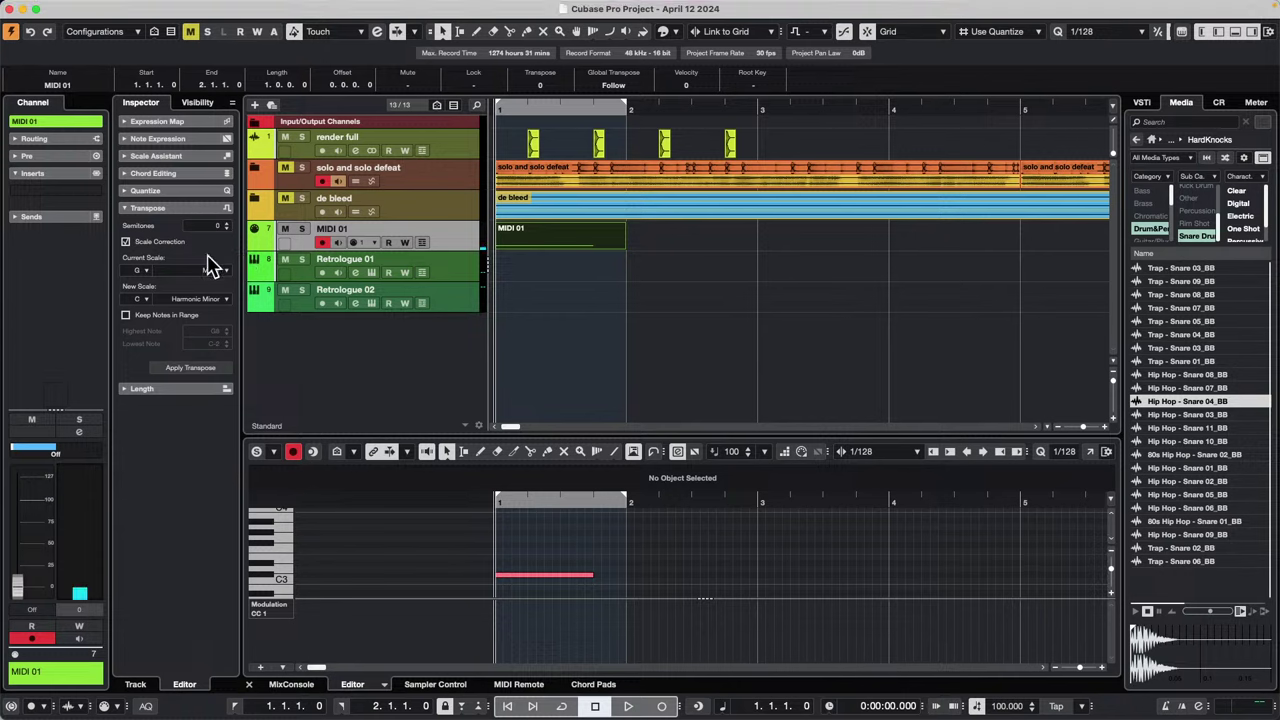
# Step: Expand the de bleed folder track and mute the MIDI 01 track with the Key Commands window open
pyautogui.click(252, 198)
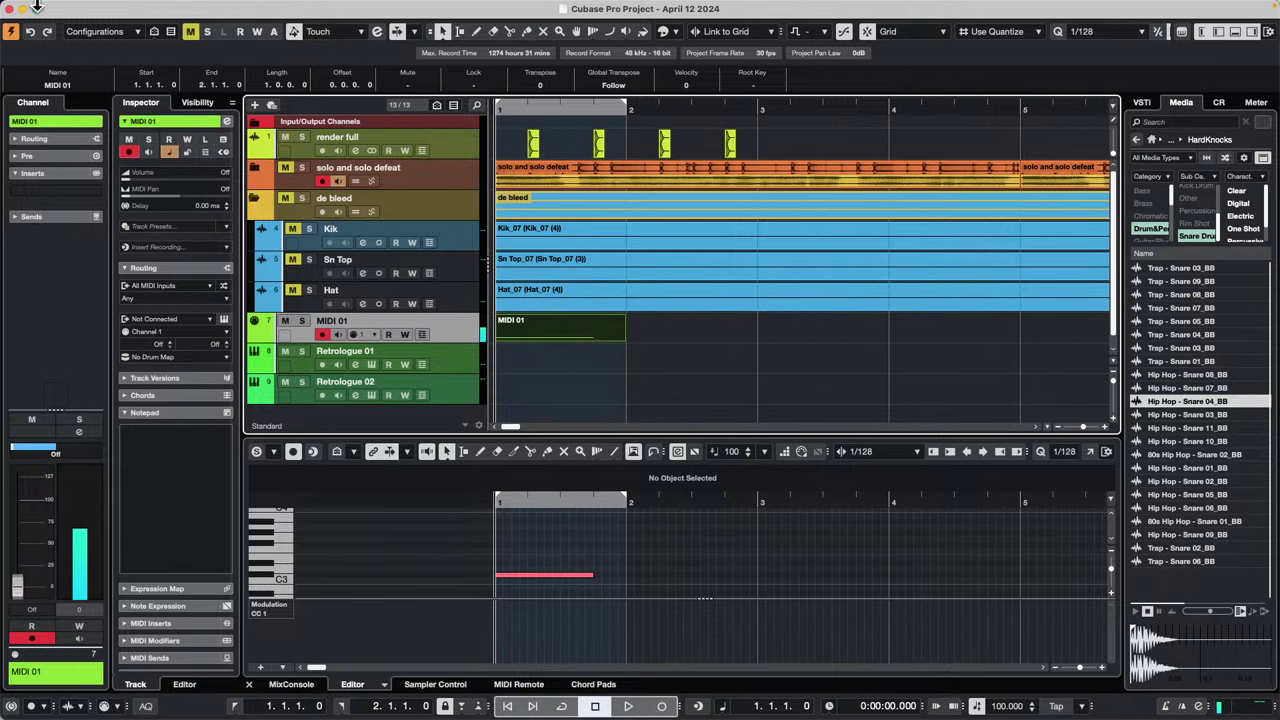
pyautogui.click(117, 7)
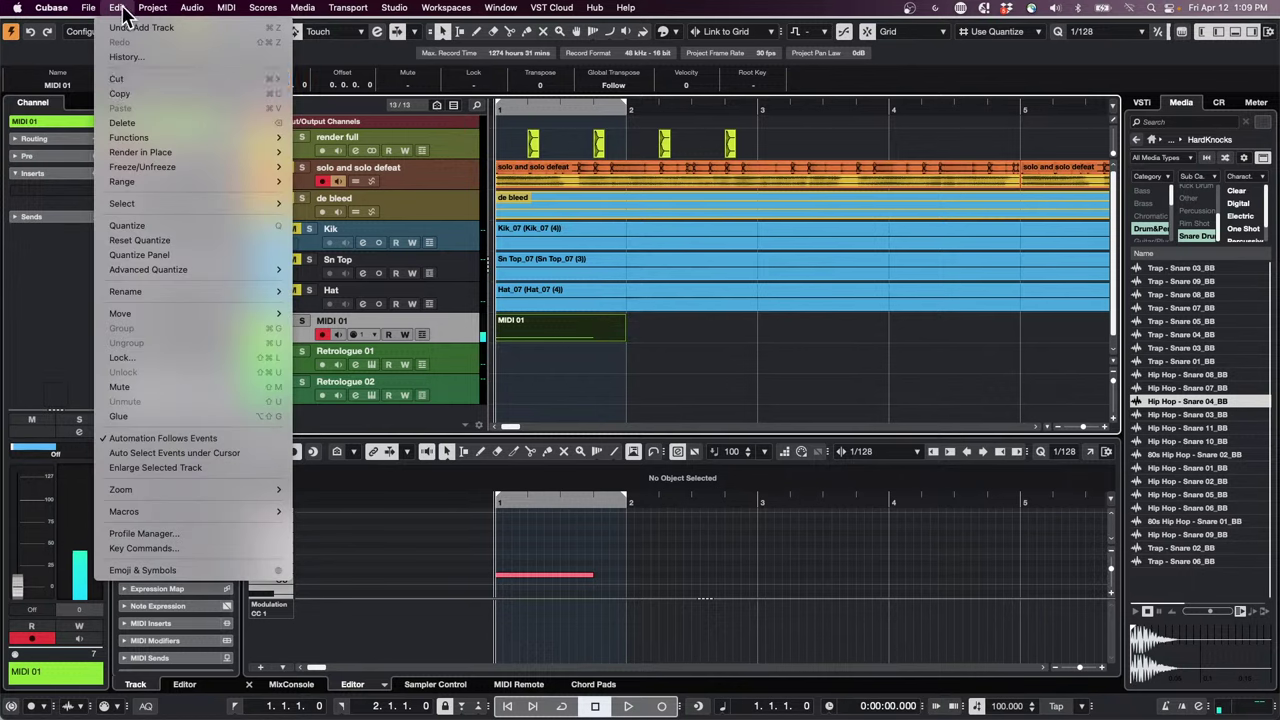
pyautogui.click(146, 549)
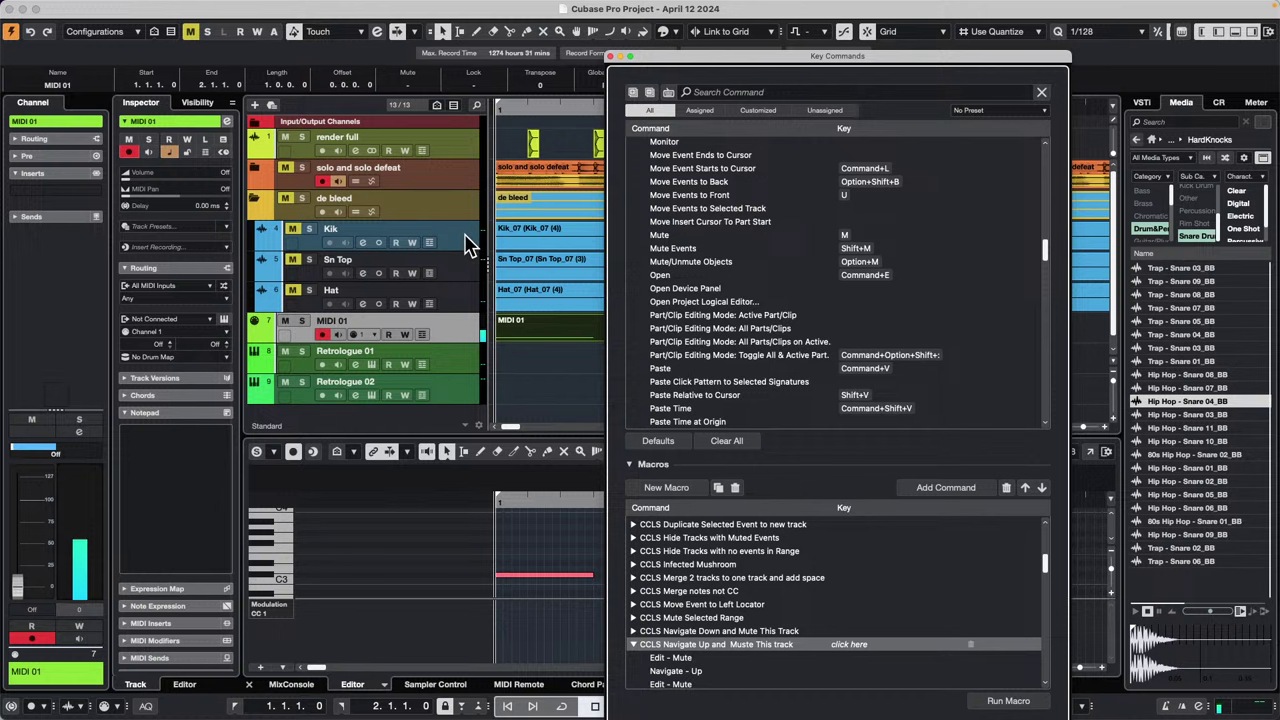
pyautogui.click(286, 321)
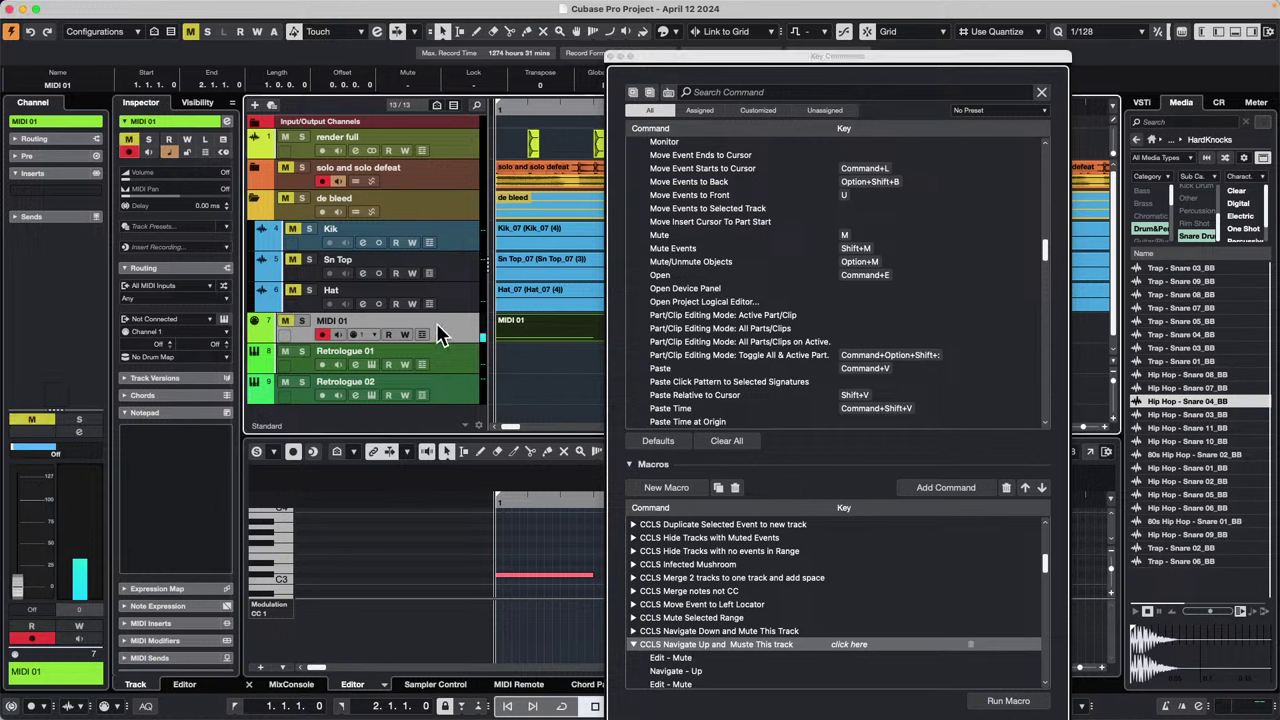
# Step: Select the de bleed folder track, search the key commands for "group editing", and close the Key Commands window
pyautogui.click(732, 93)
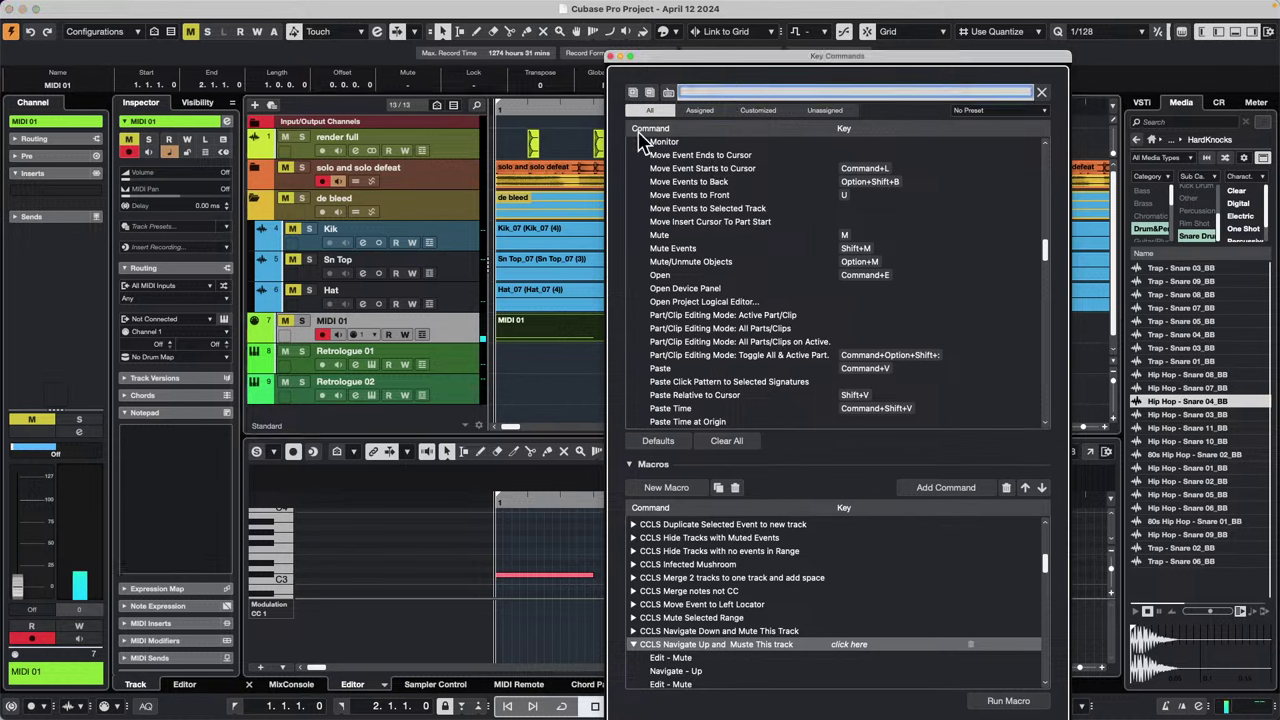
pyautogui.click(437, 205)
pyautogui.click(729, 92)
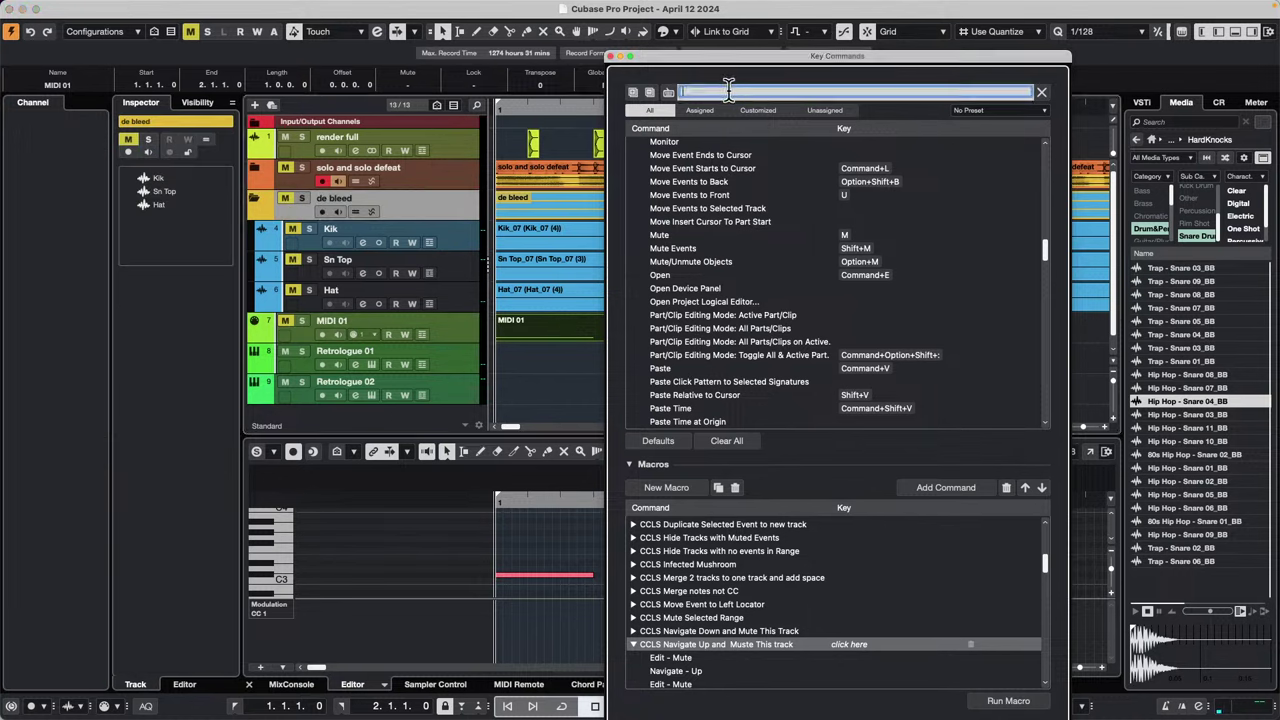
pyautogui.write('grou')
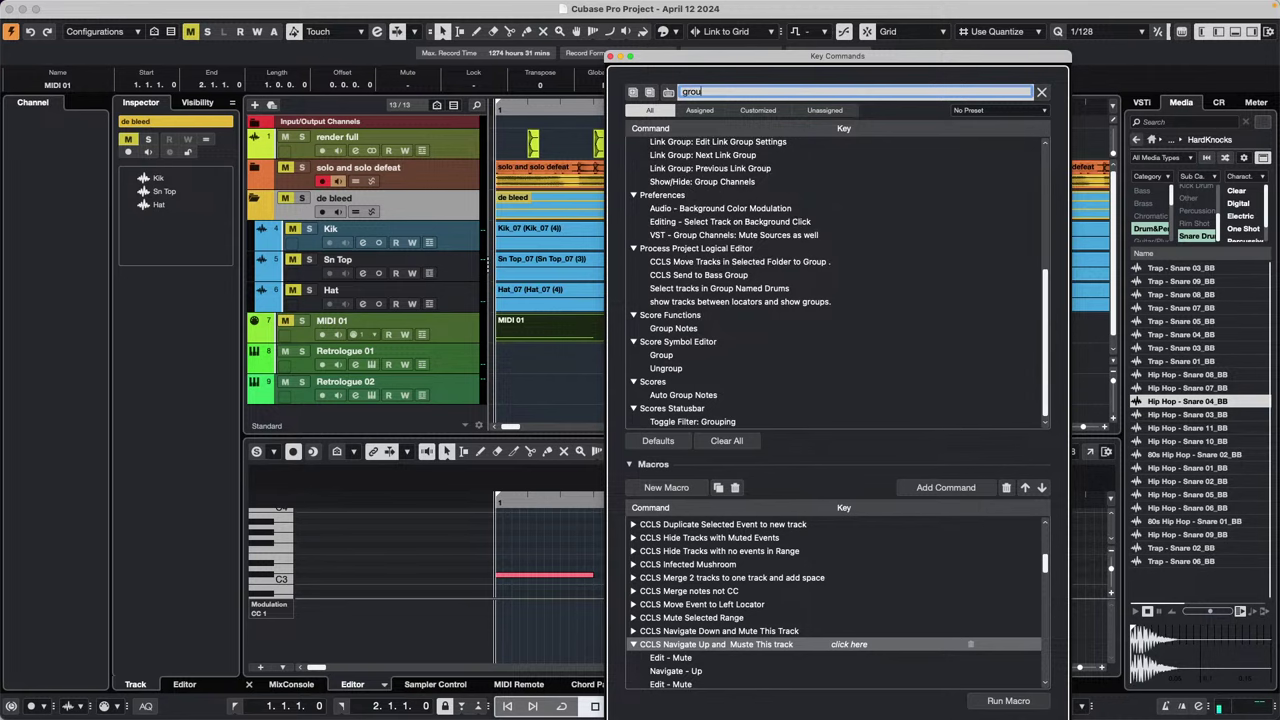
pyautogui.write('p')
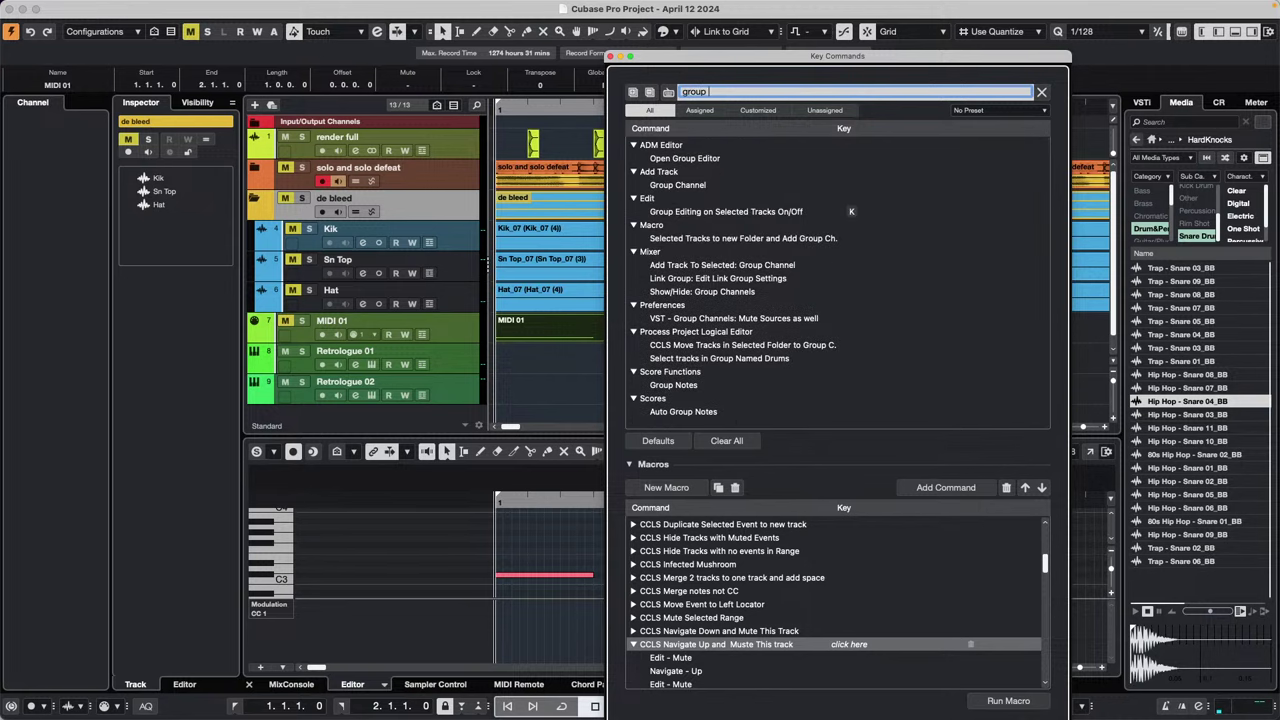
pyautogui.write(' edit')
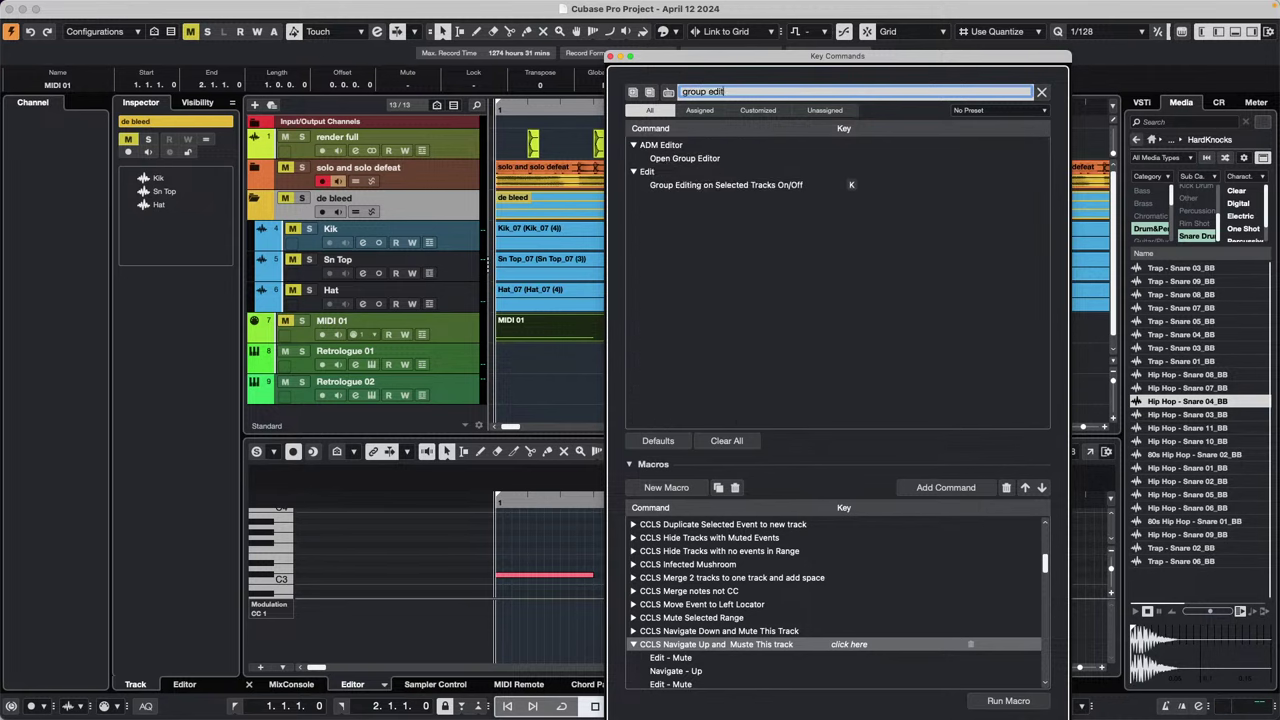
pyautogui.write('in')
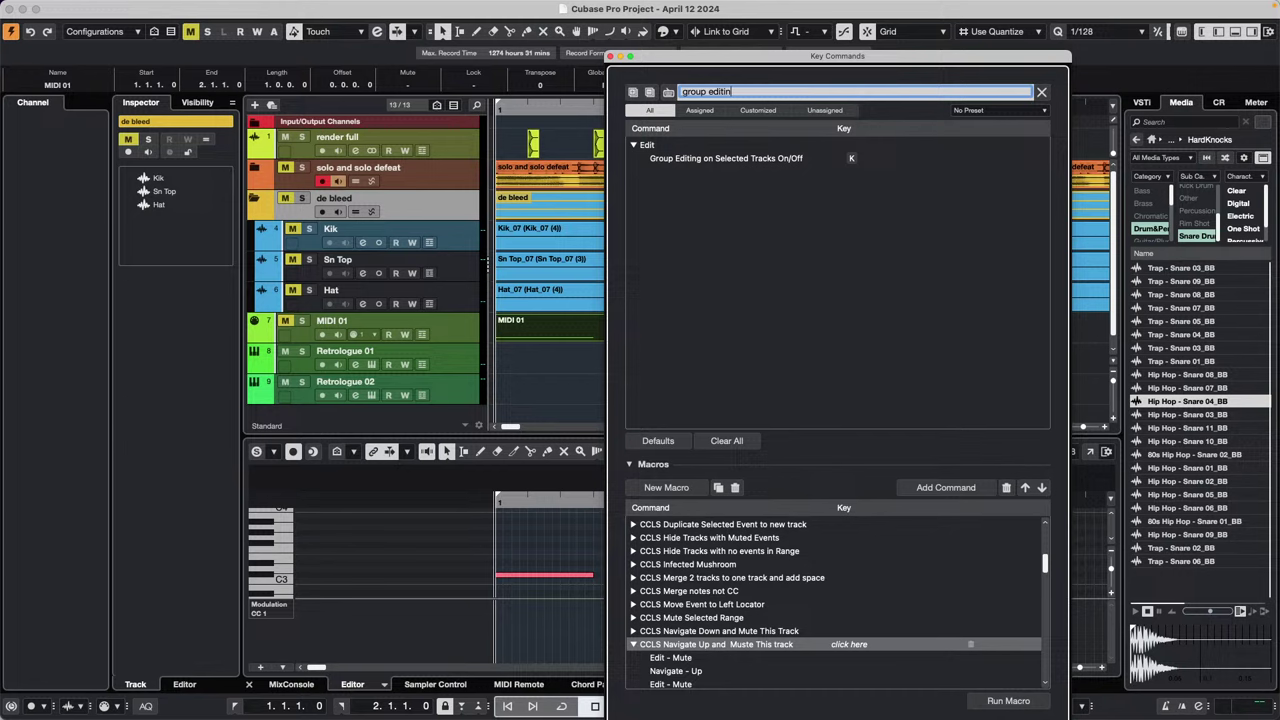
pyautogui.click(611, 57)
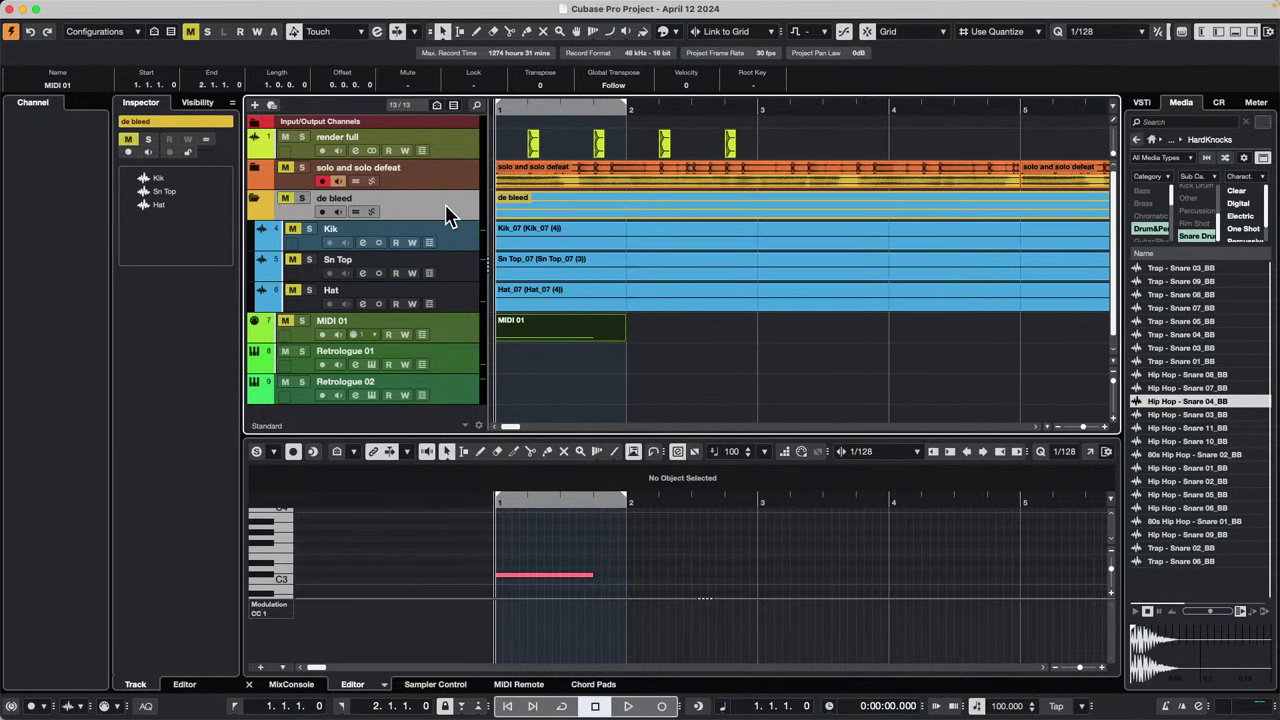
pyautogui.press('j')
pyautogui.press('j')
pyautogui.rightClick(357, 213)
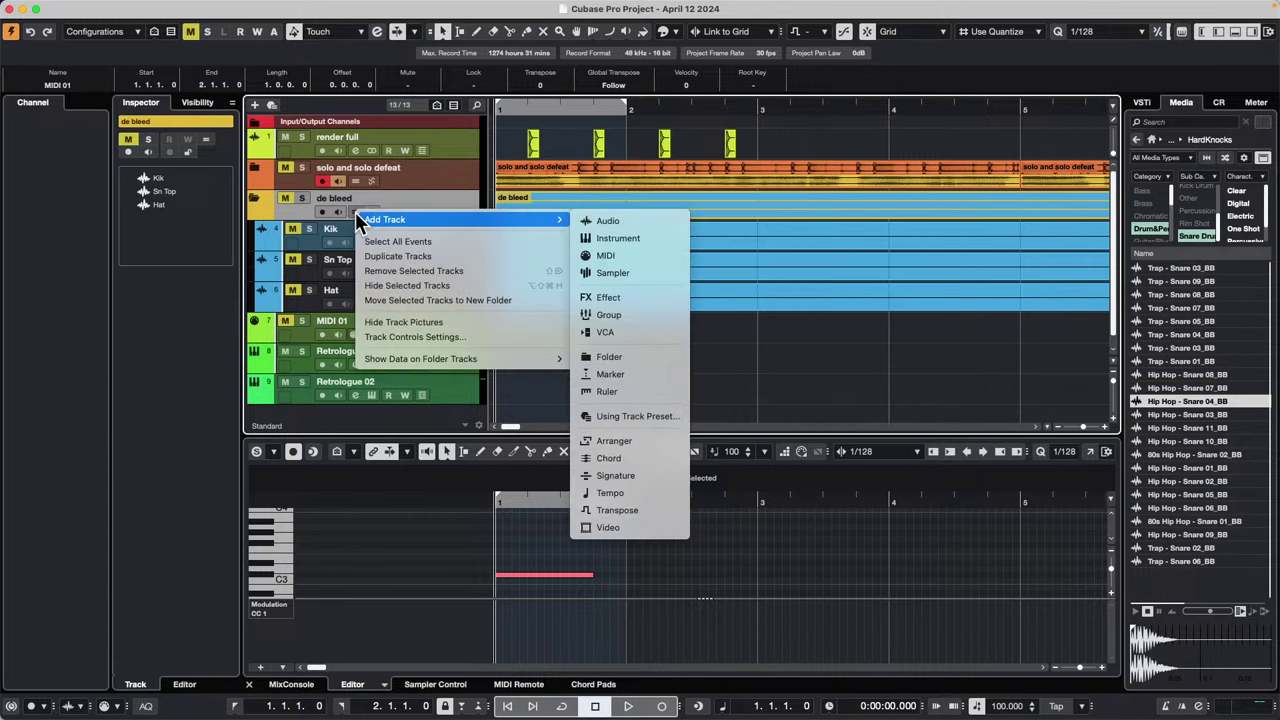
pyautogui.click(460, 180)
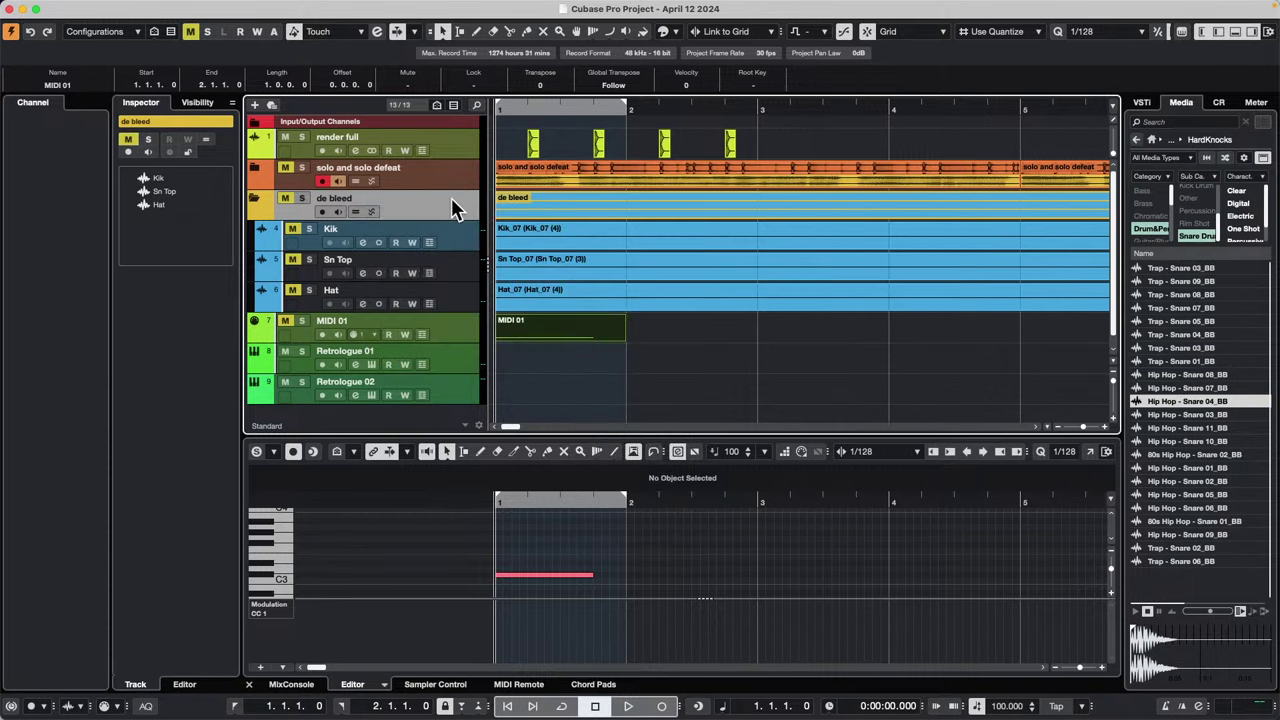
# Step: Select the Kik, Sn Top and Hat events in the de bleed folder and move them together to start at about bar 58
pyautogui.click(697, 337)
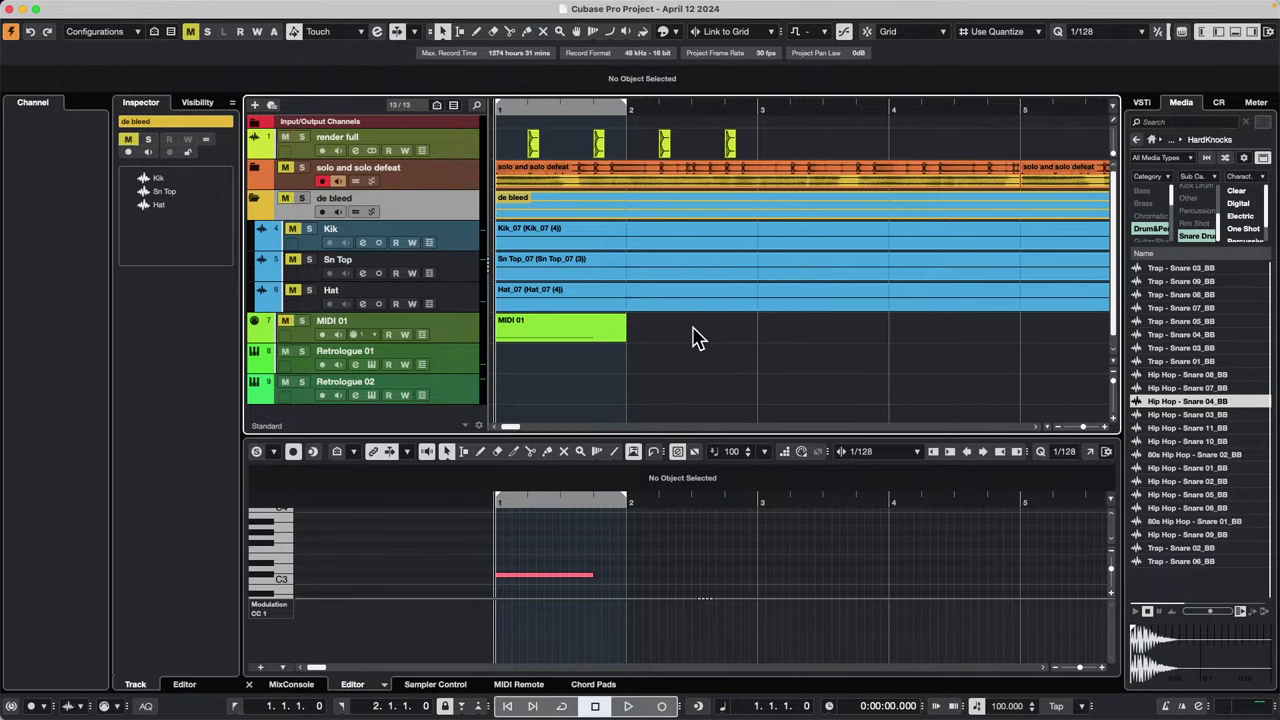
pyautogui.moveTo(697, 337); pyautogui.dragTo(723, 237)
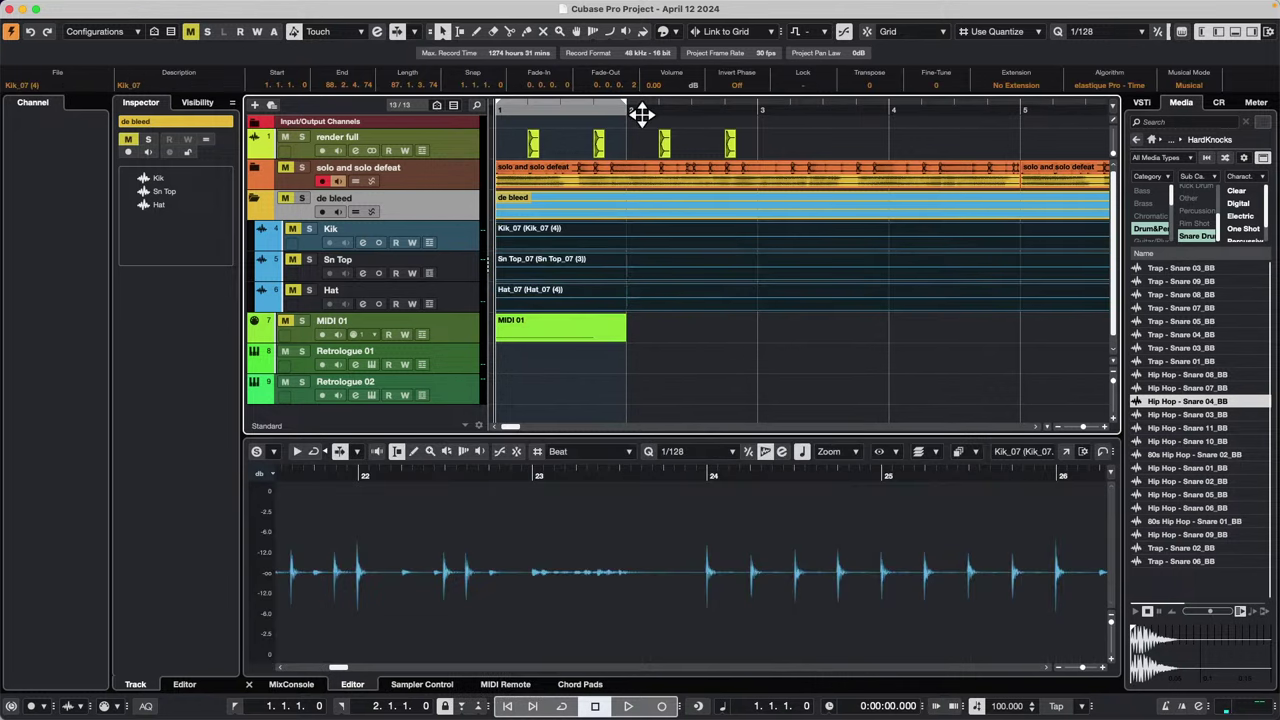
pyautogui.moveTo(641, 113); pyautogui.dragTo(605, 85)
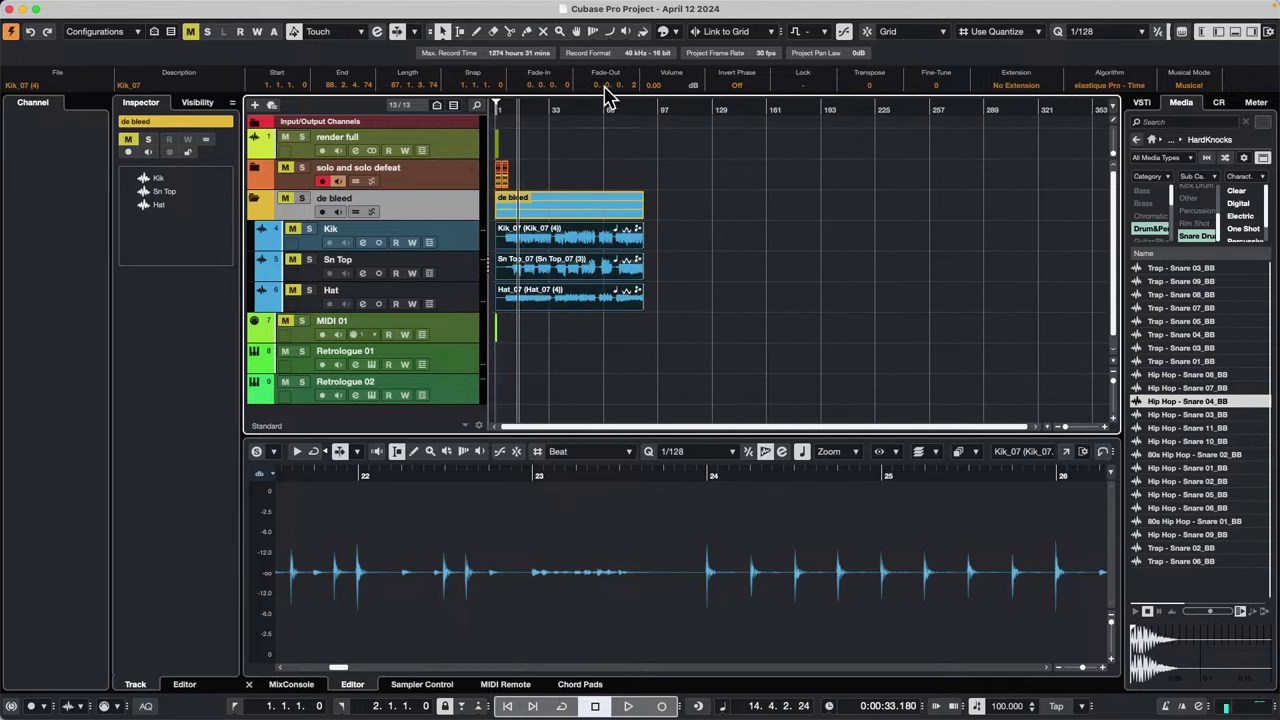
pyautogui.moveTo(572, 249); pyautogui.dragTo(672, 250)
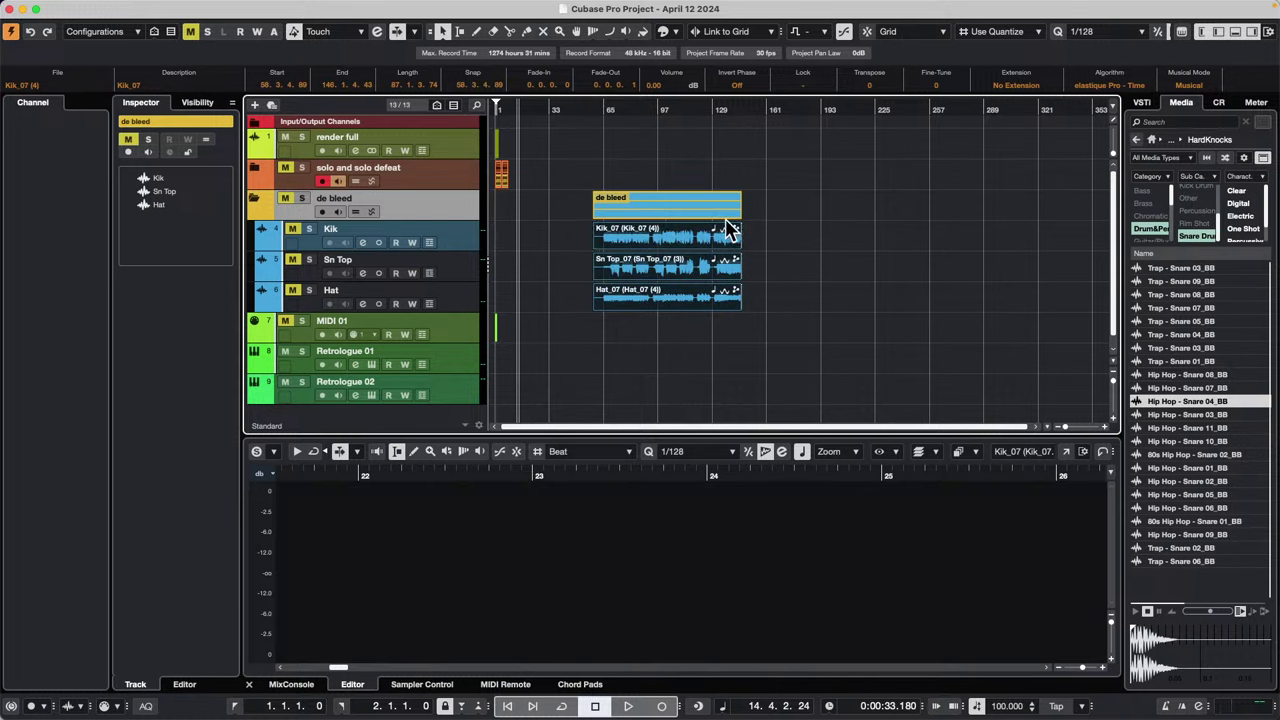
# Step: Toggle group editing on the de bleed folder, move its events back to about bar 30, and undo the move
pyautogui.press('k')
pyautogui.moveTo(665, 272); pyautogui.dragTo(620, 273)
pyautogui.press('k')
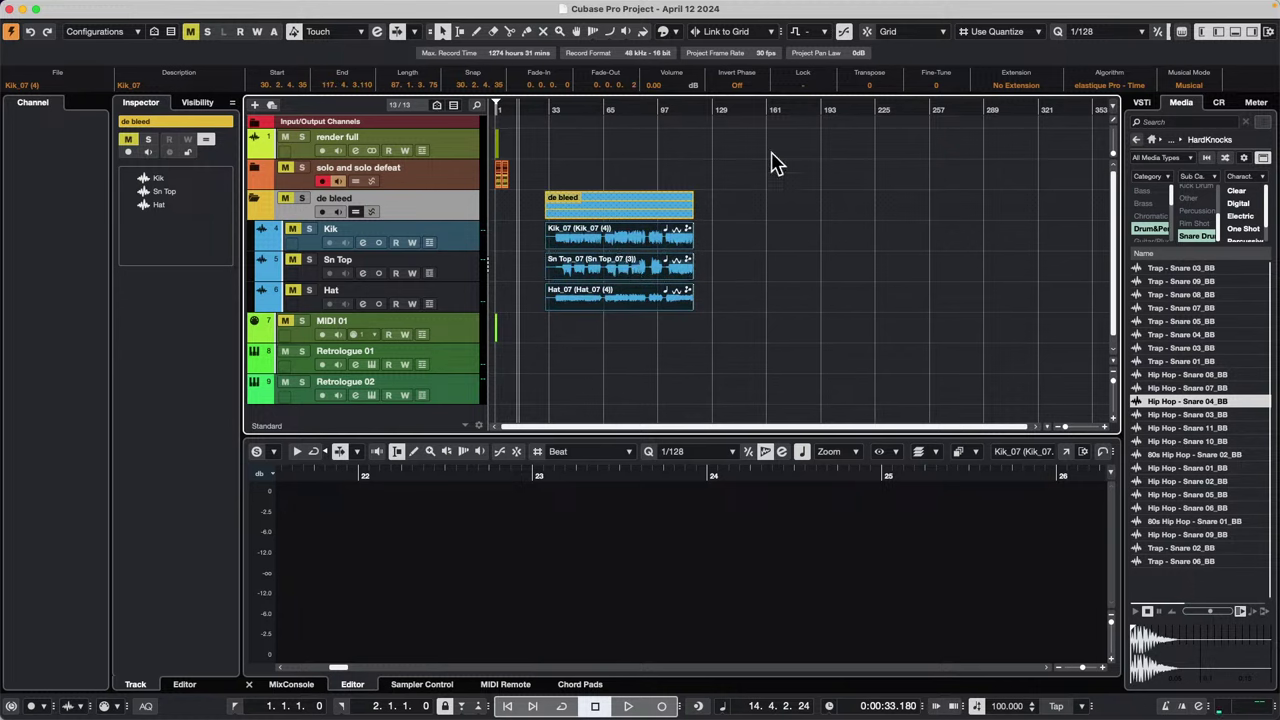
pyautogui.press('super+z')
# Step: Enlarge the de bleed folder track's height, trim it to a medium size, select the Kik track, and deselect the folder's events
pyautogui.press('super+Down')
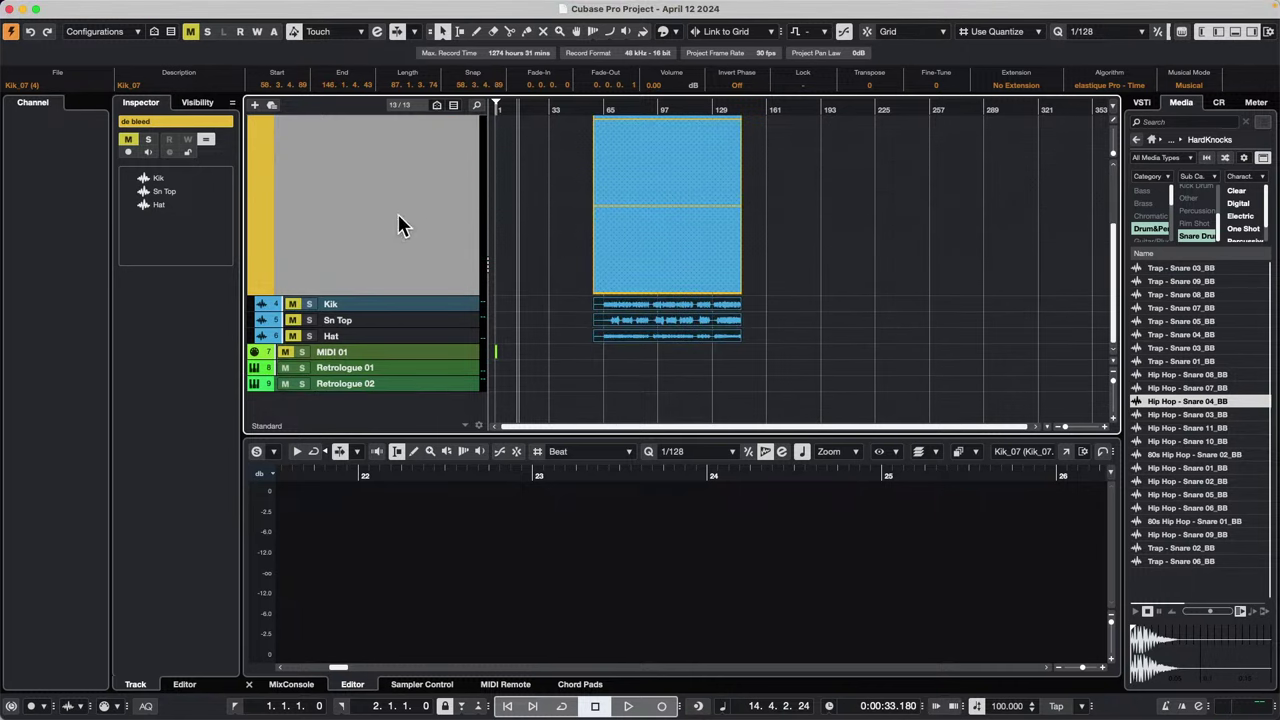
pyautogui.moveTo(444, 296); pyautogui.dragTo(445, 136)
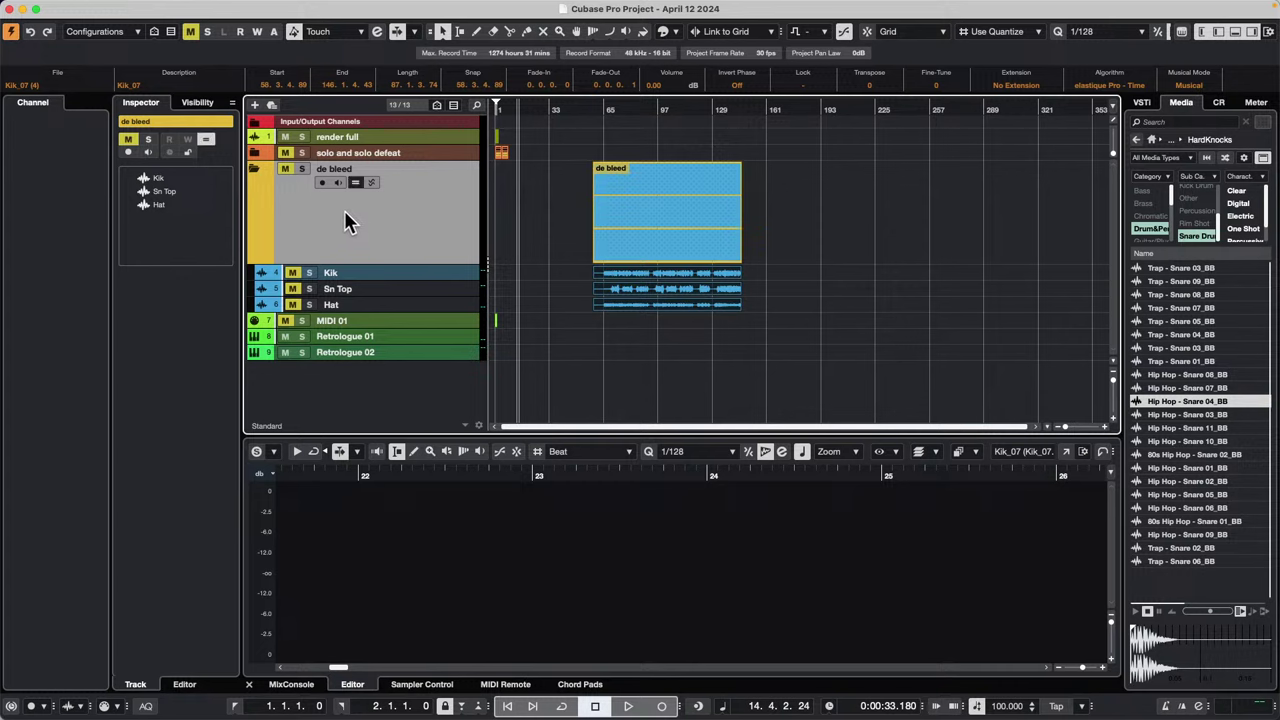
pyautogui.click(425, 275)
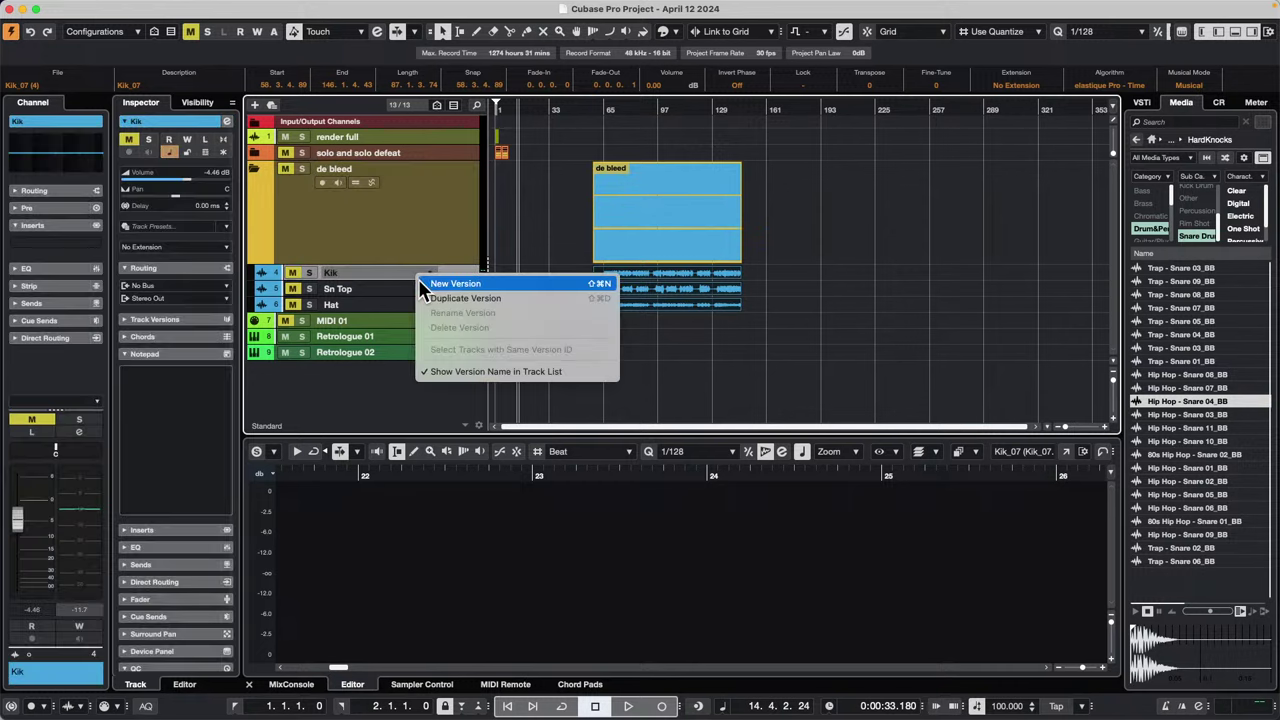
pyautogui.click(872, 198)
pyautogui.moveTo(626, 207); pyautogui.dragTo(475, 192)
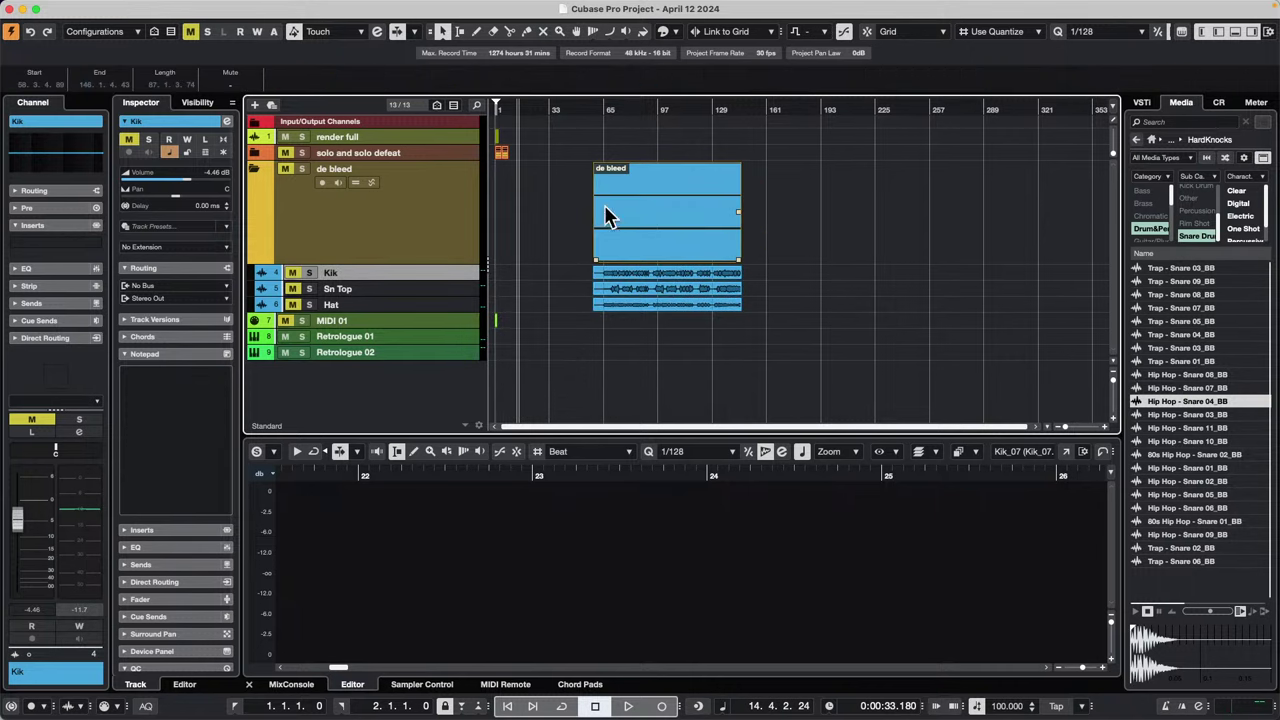
pyautogui.click(607, 218)
pyautogui.moveTo(651, 214); pyautogui.dragTo(551, 214)
# Step: Revert the project to the previously saved version
pyautogui.click(88, 8)
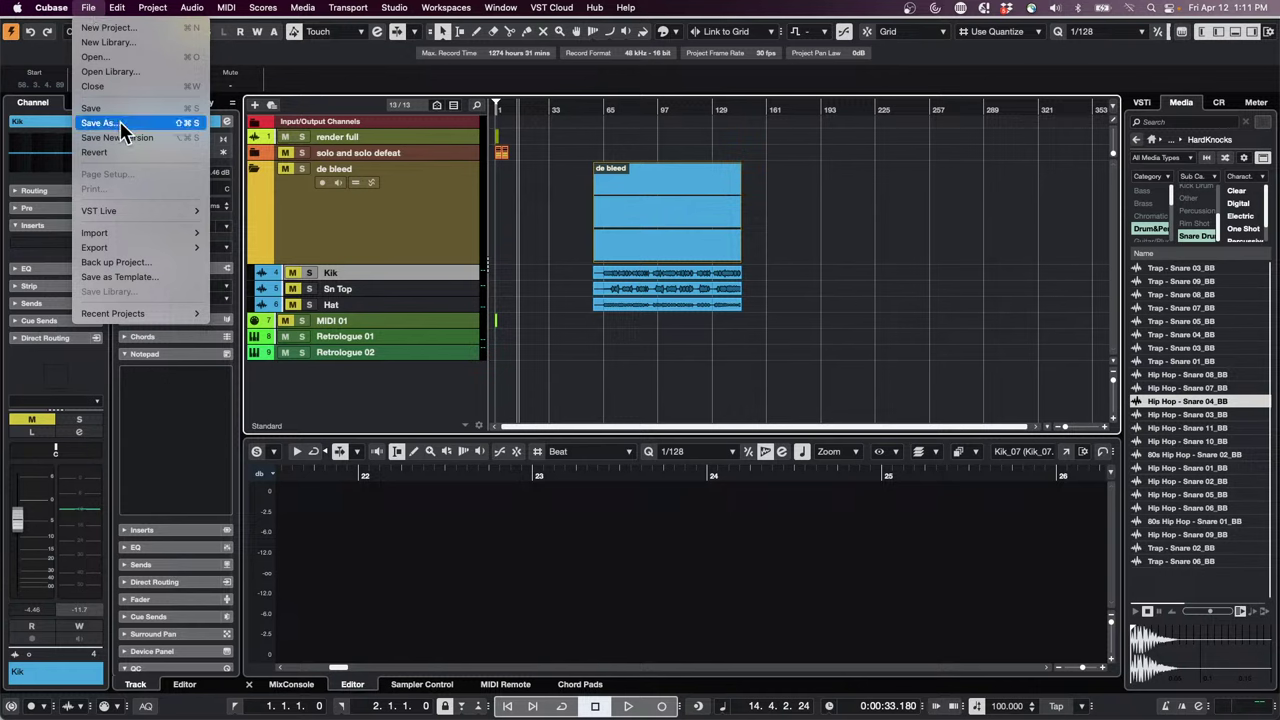
pyautogui.click(123, 151)
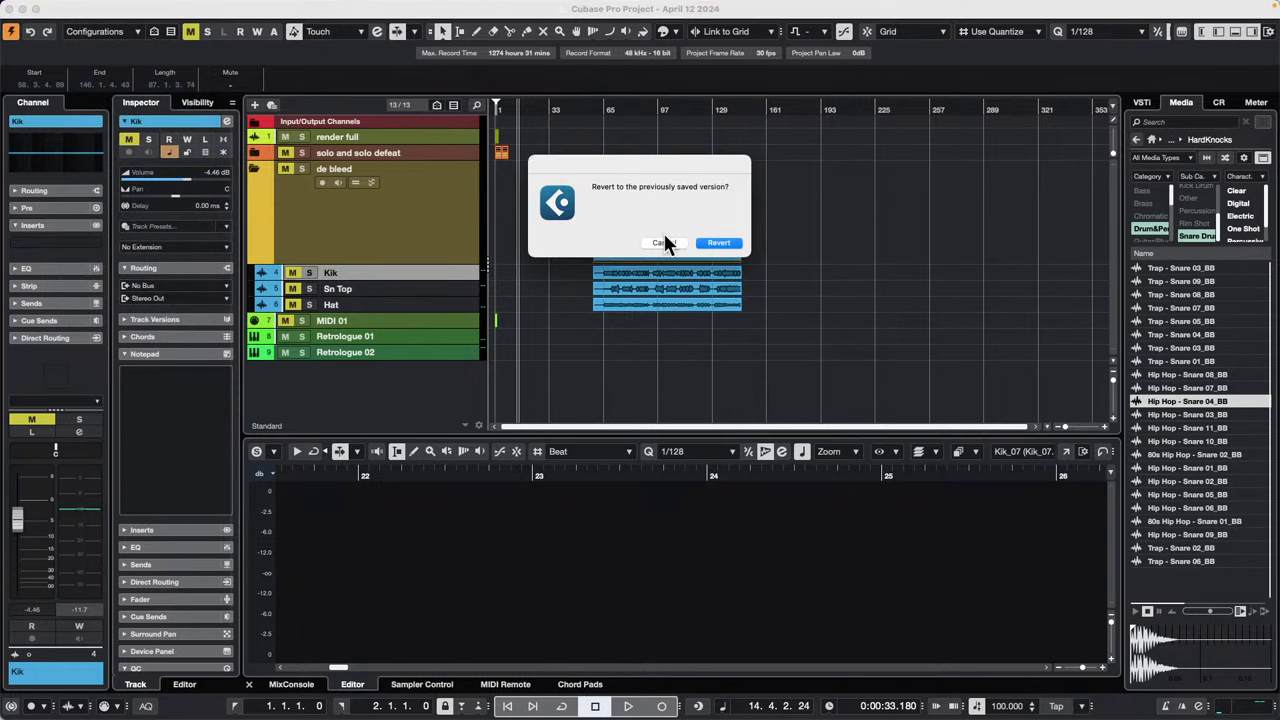
pyautogui.click(720, 243)
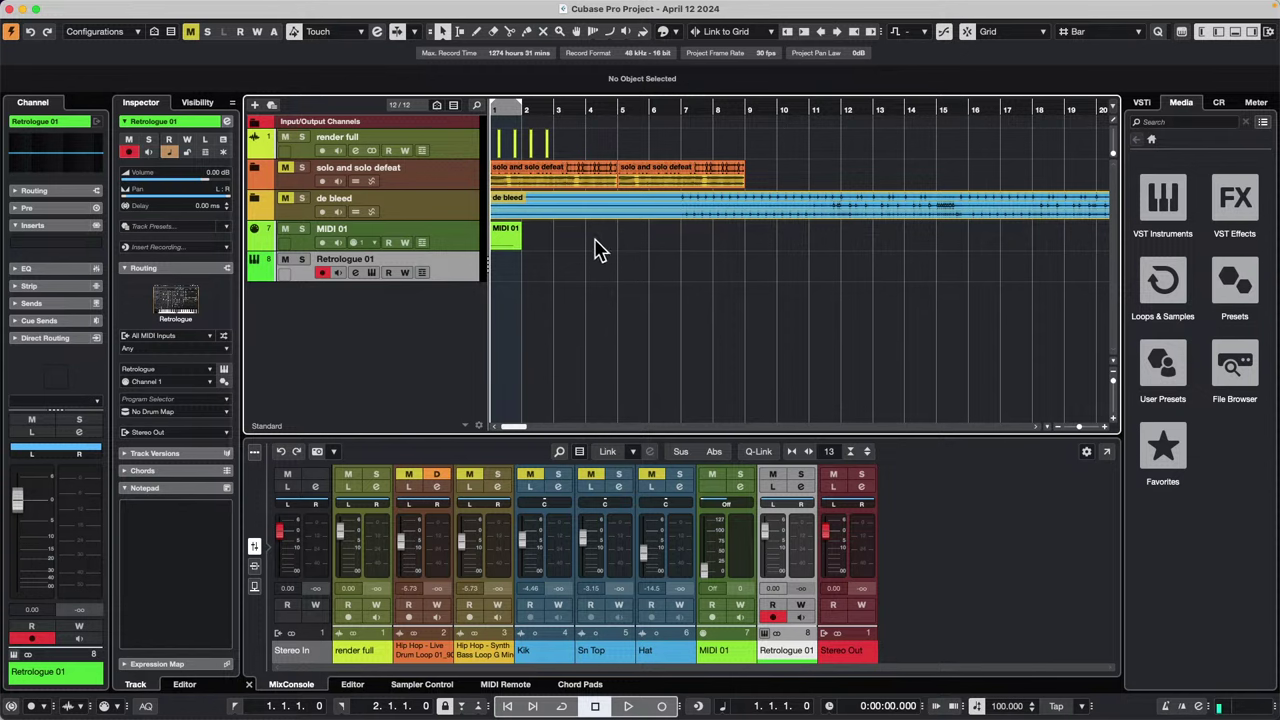
# Step: Add three instrument tracks with No VST Instrument, All MIDI Inputs and Stereo Out below the Retrologue 01 track
pyautogui.rightClick(393, 330)
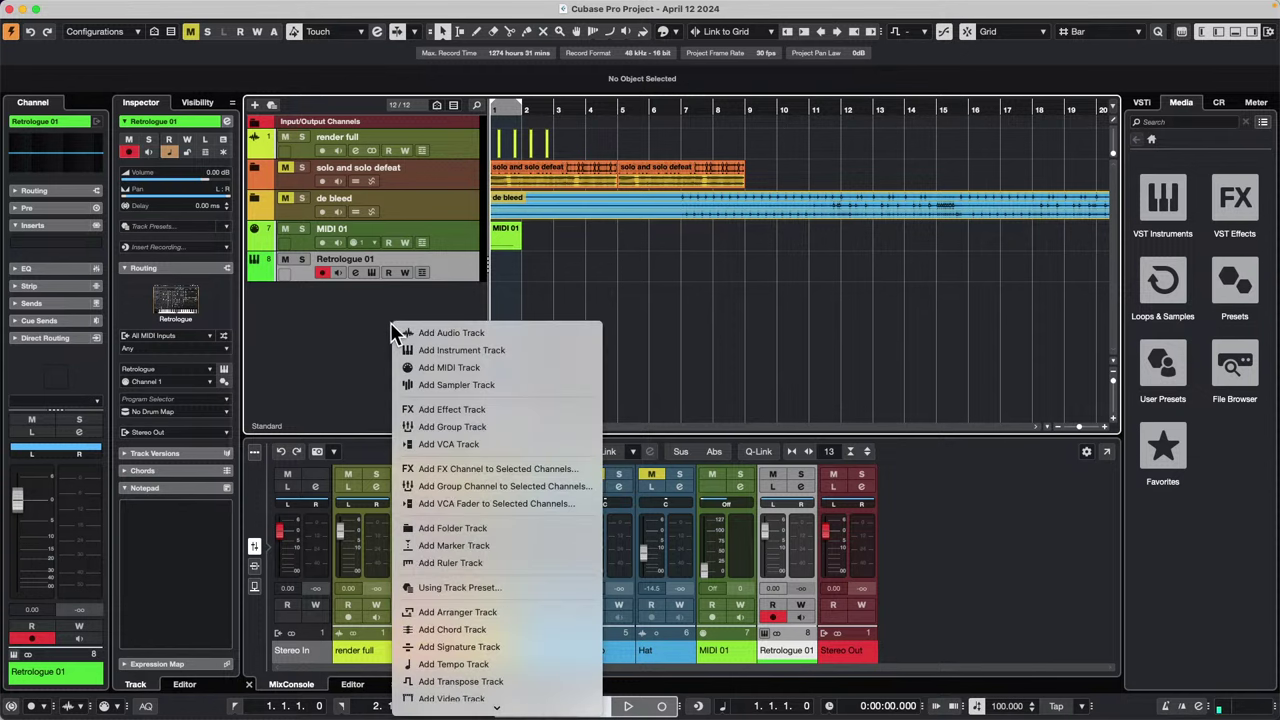
pyautogui.click(555, 351)
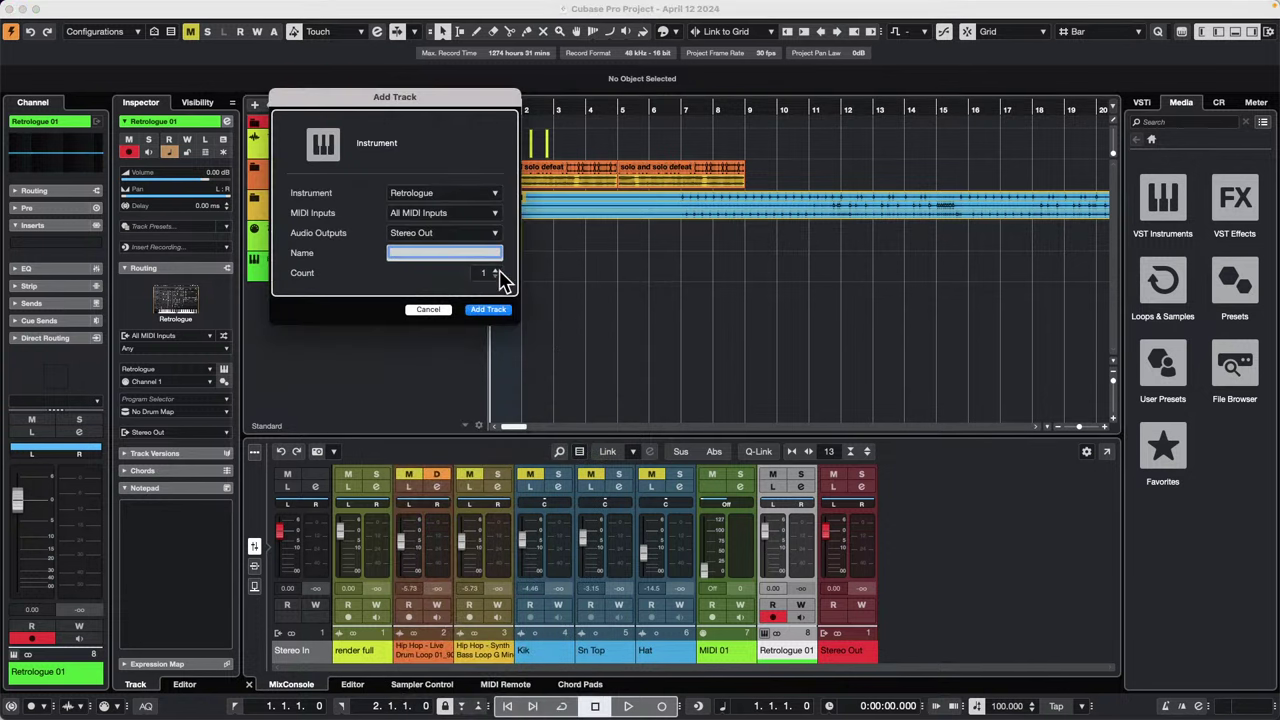
pyautogui.click(496, 271)
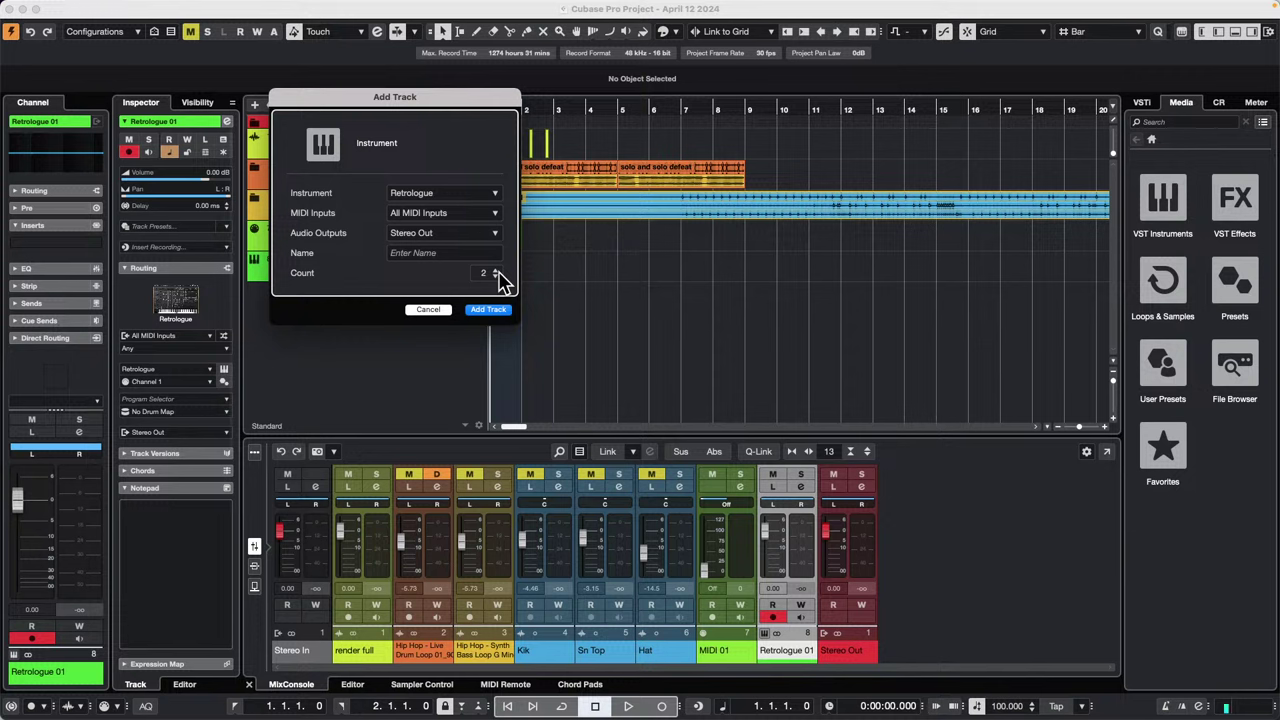
pyautogui.click(494, 275)
pyautogui.click(432, 193)
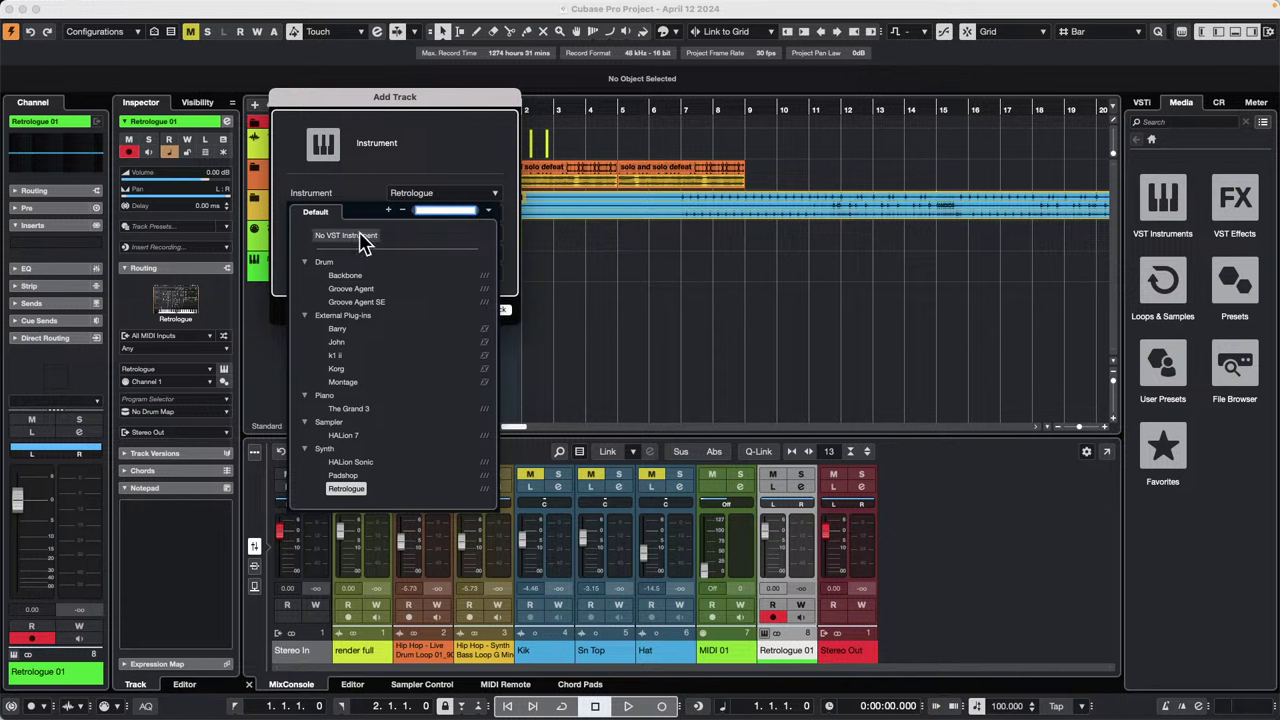
pyautogui.click(347, 235)
pyautogui.click(487, 310)
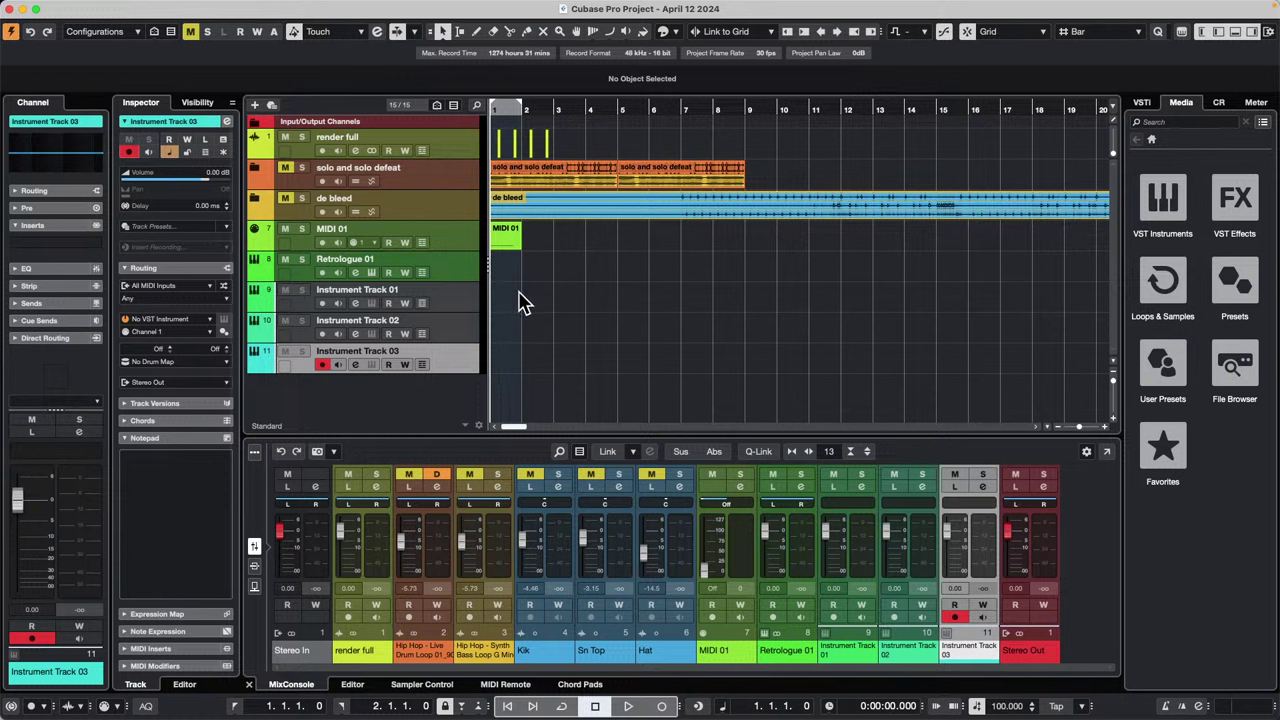
# Step: Create an empty one-bar part at bar 1 on each of Instrument Tracks 01, 02 and 03
pyautogui.doubleClick(517, 298)
pyautogui.doubleClick(512, 335)
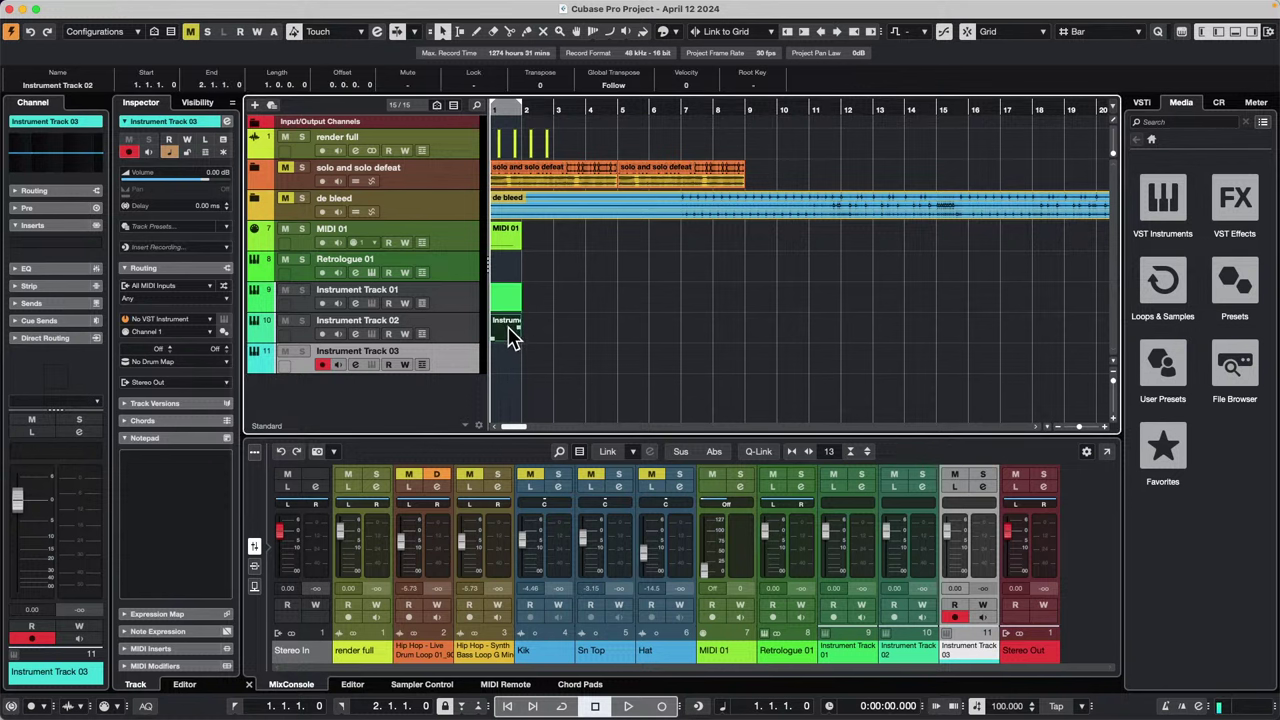
pyautogui.doubleClick(509, 360)
pyautogui.click(536, 370)
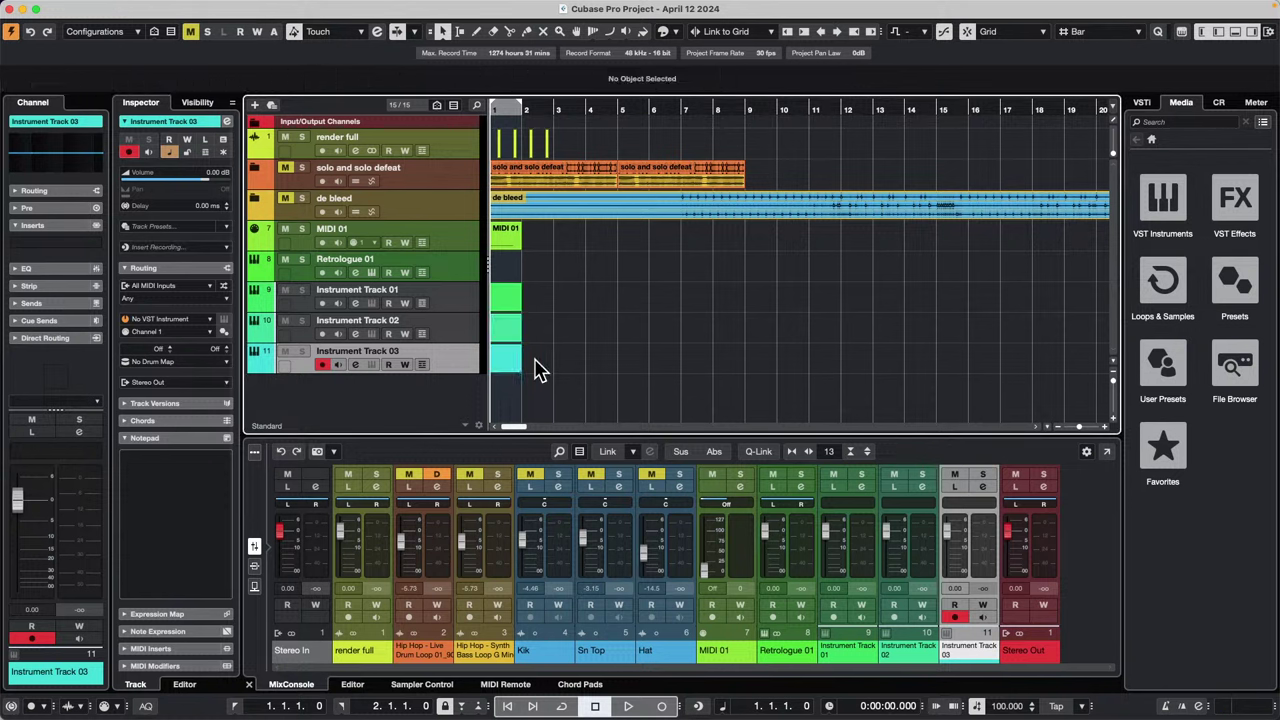
# Step: Select the parts on Instrument Tracks 01, 02 and 03 and open them together in the lower-zone editor
pyautogui.moveTo(500, 313); pyautogui.dragTo(500, 309)
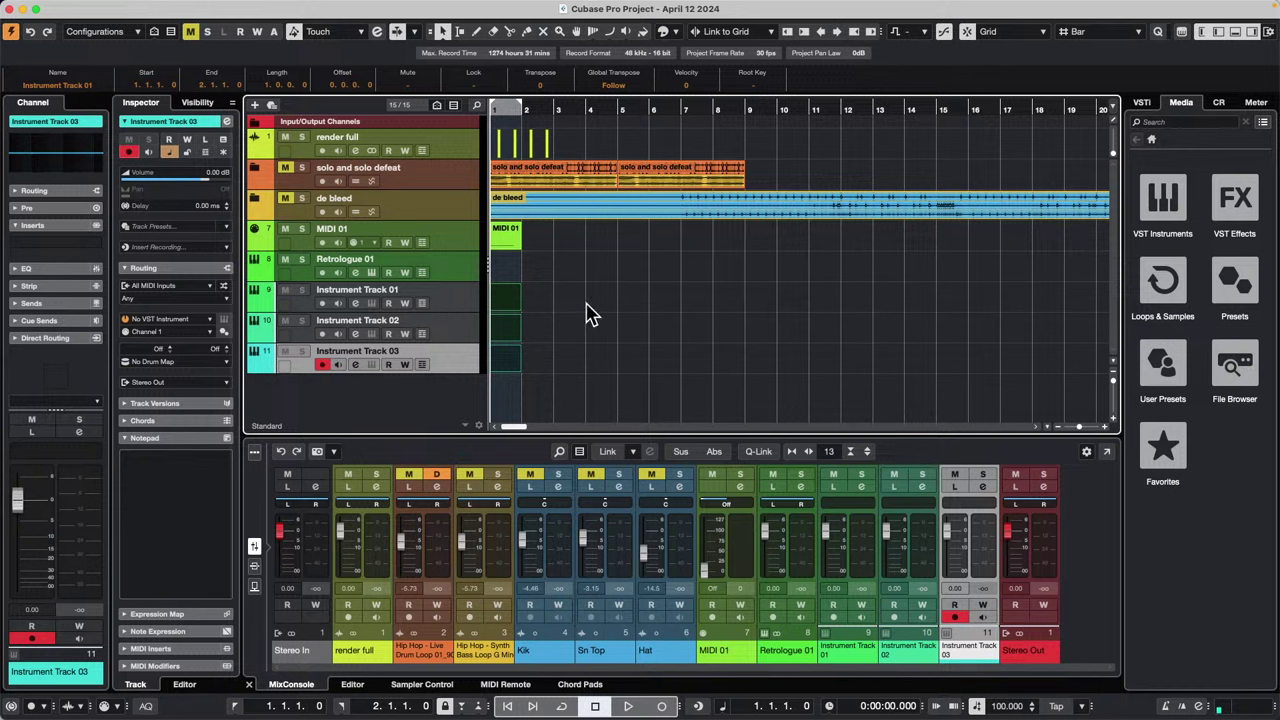
pyautogui.doubleClick(507, 310)
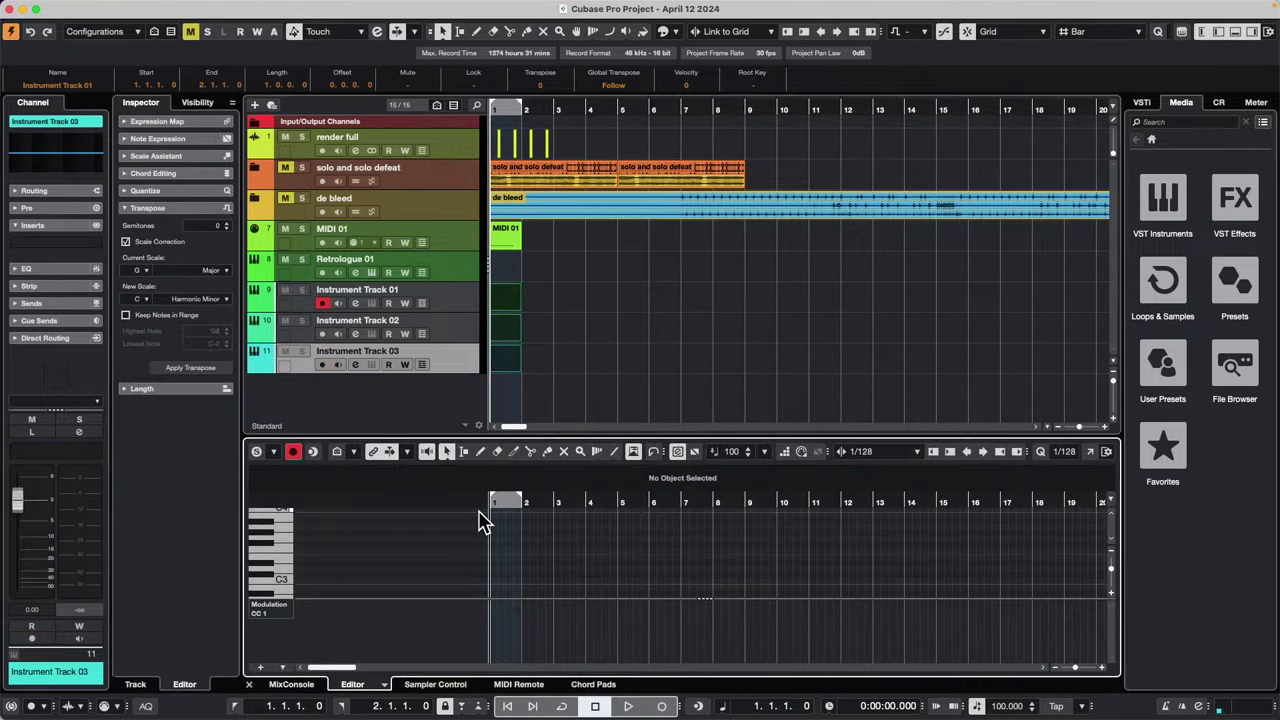
pyautogui.moveTo(483, 507); pyautogui.dragTo(484, 527)
# Step: Draw a rising Modulation (CC 1) curve across the first bar of the Instrument Track 01 part and undo it
pyautogui.rightClick(509, 645)
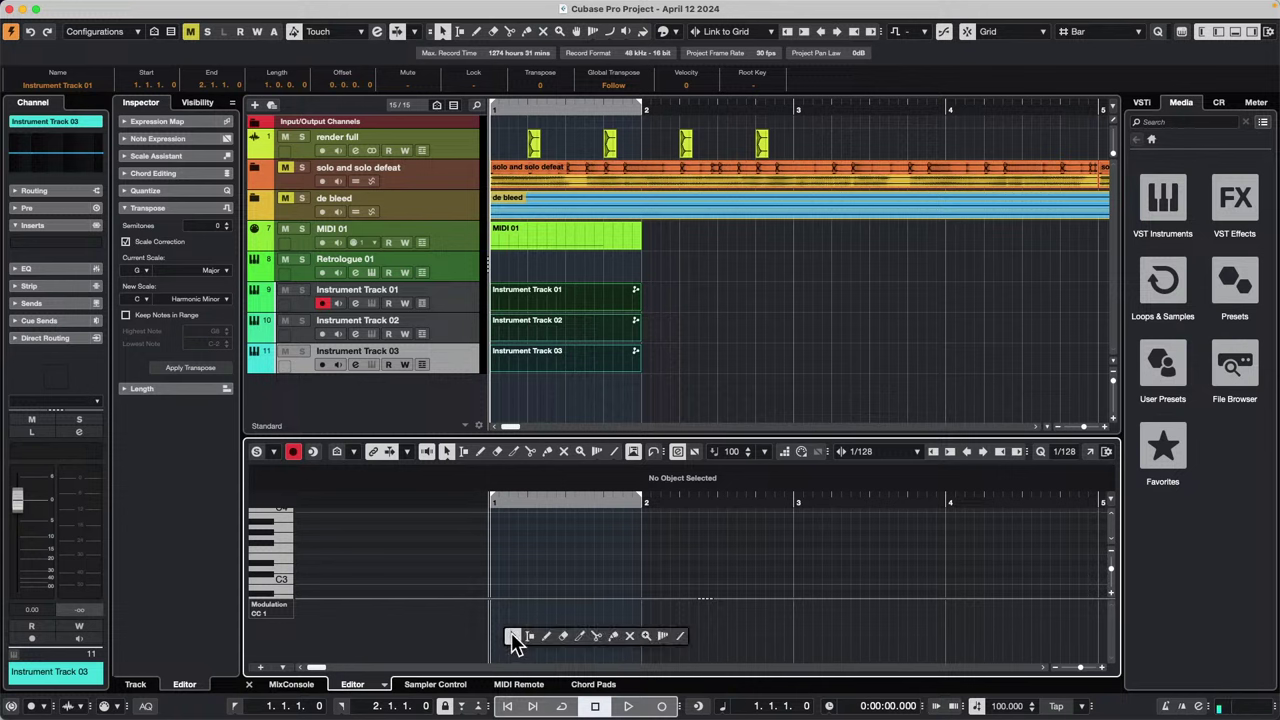
pyautogui.click(553, 645)
pyautogui.moveTo(506, 637)
pyautogui.mouseDown()
pyautogui.moveTo(569, 606)
pyautogui.moveTo(620, 611)
pyautogui.mouseUp()
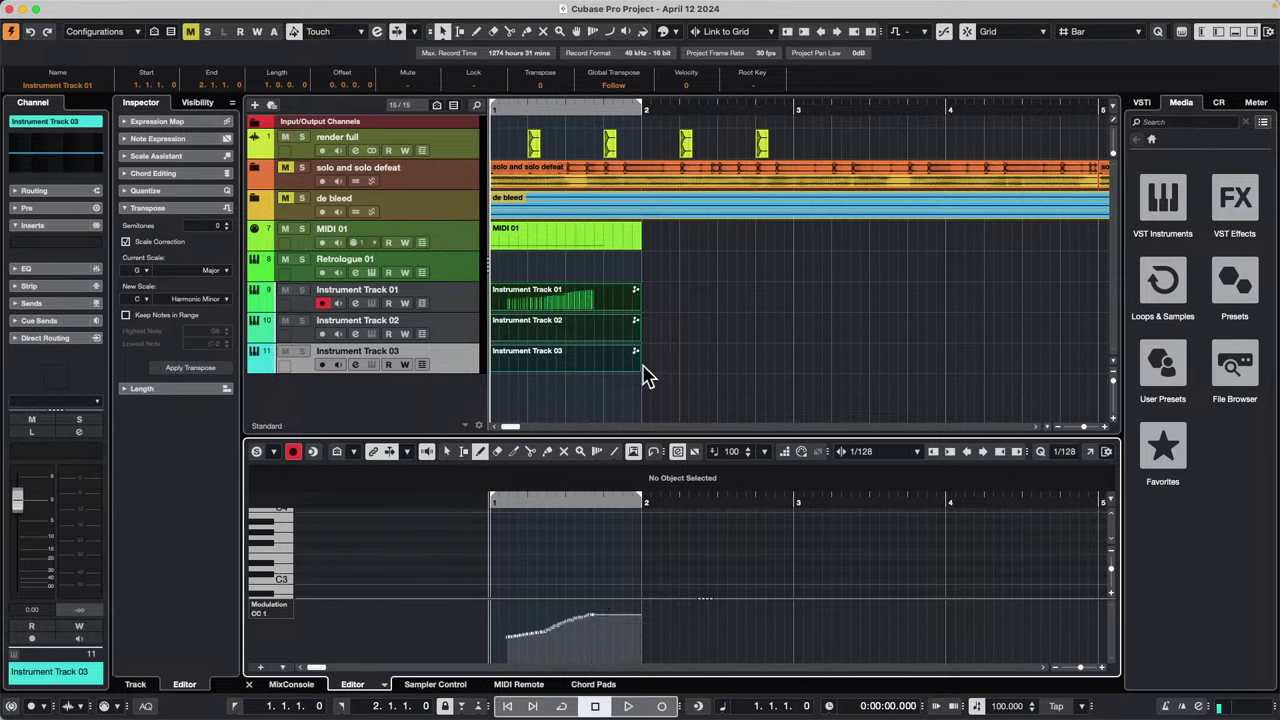
pyautogui.press('super+z')
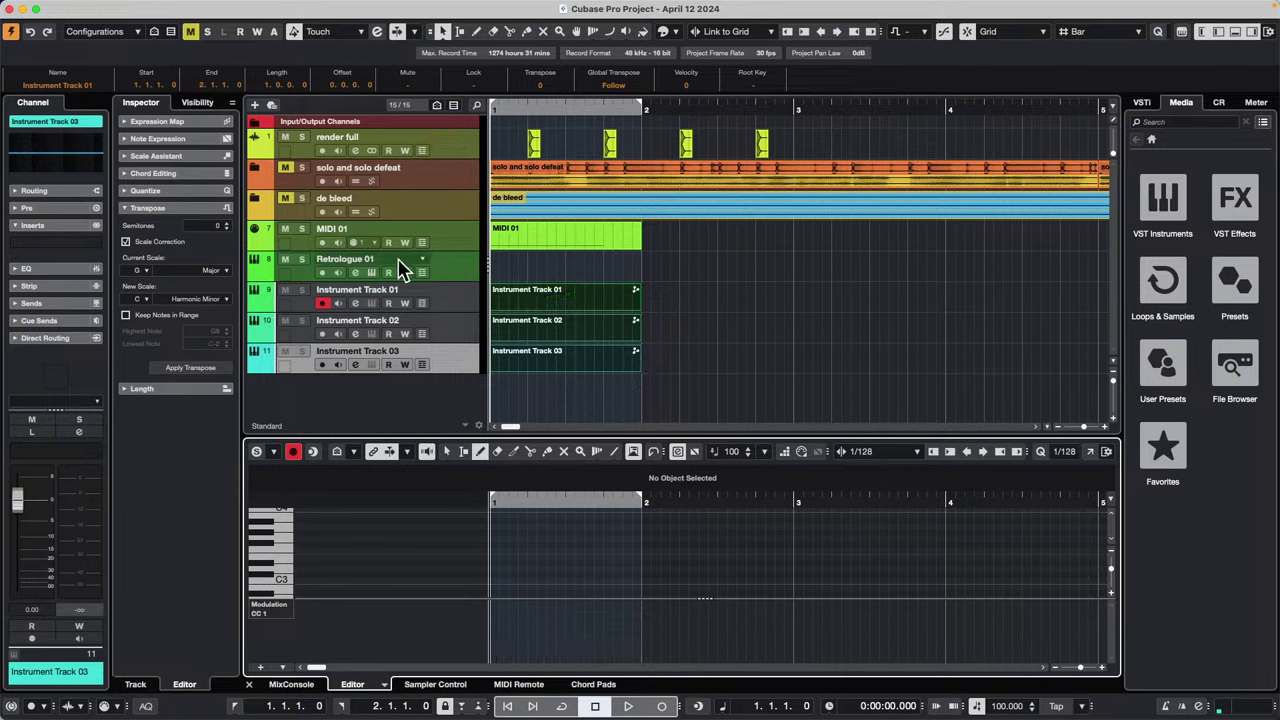
# Step: Move Instrument Tracks 01, 02 and 03 into a new folder track and turn on group editing for it
pyautogui.click(459, 277)
pyautogui.click(457, 294)
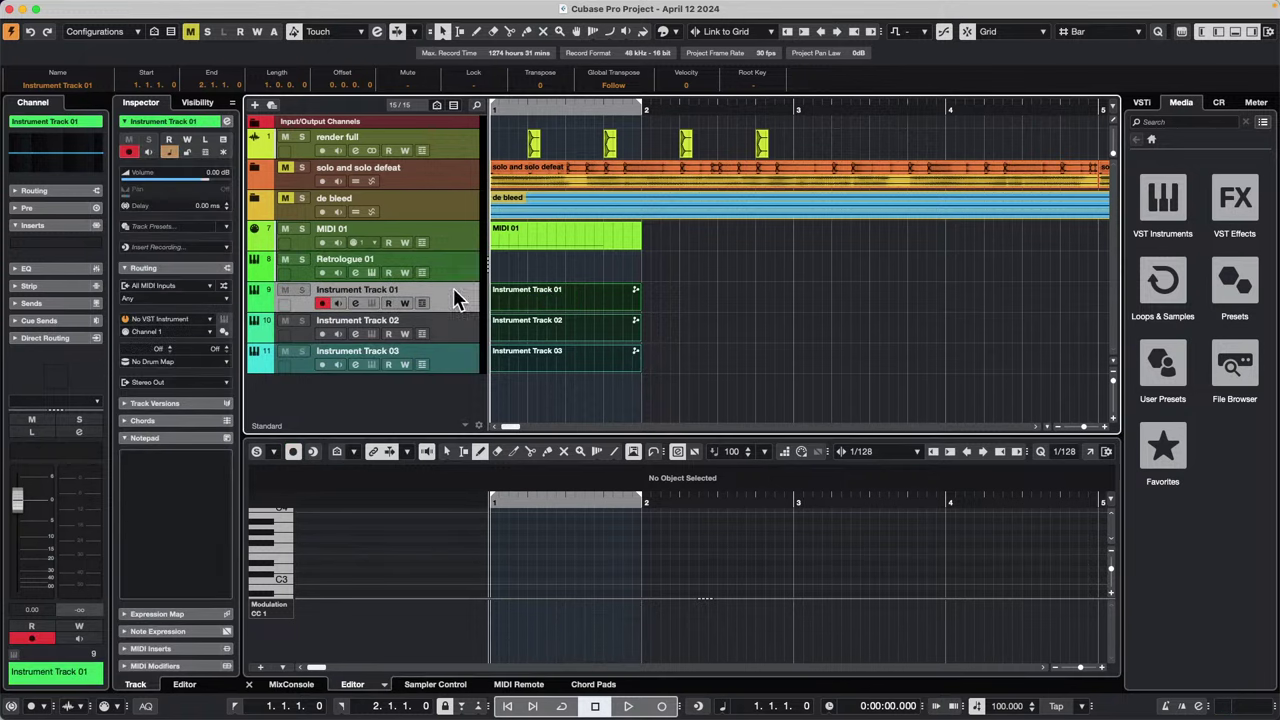
pyautogui.keyDown('shift'); pyautogui.click(455, 367); pyautogui.keyUp('shift')
pyautogui.rightClick(456, 297)
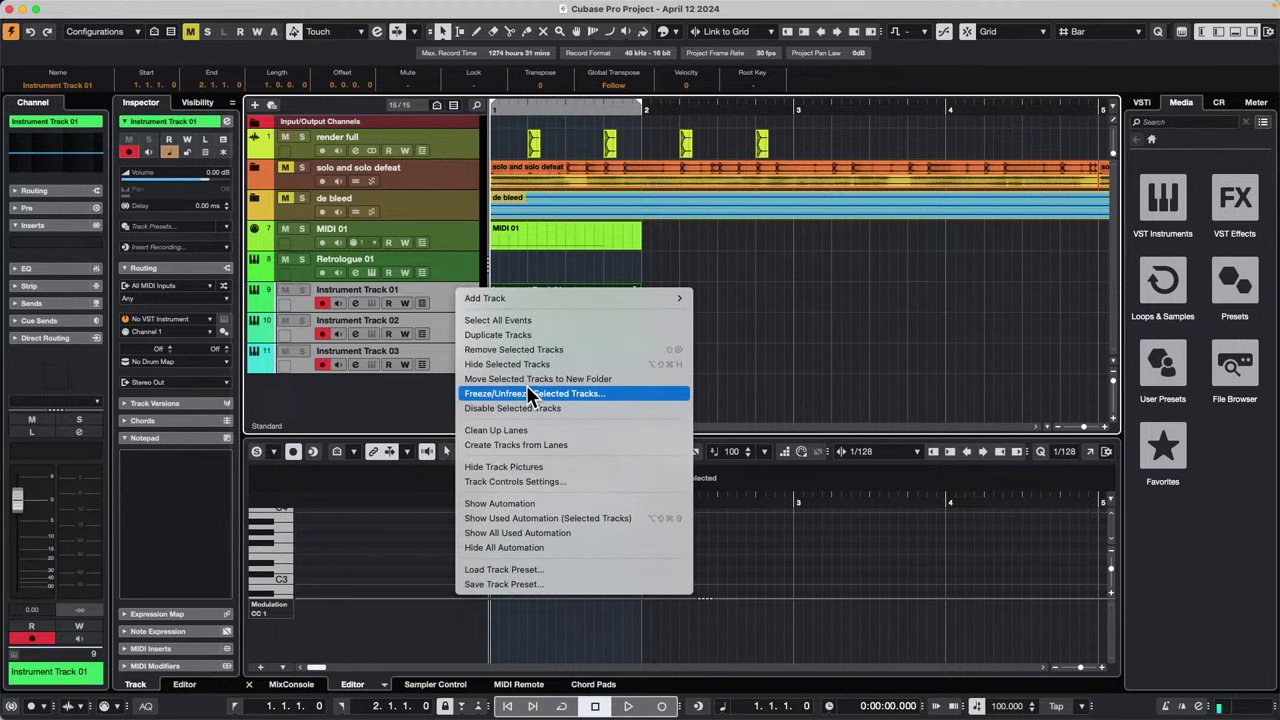
pyautogui.click(629, 373)
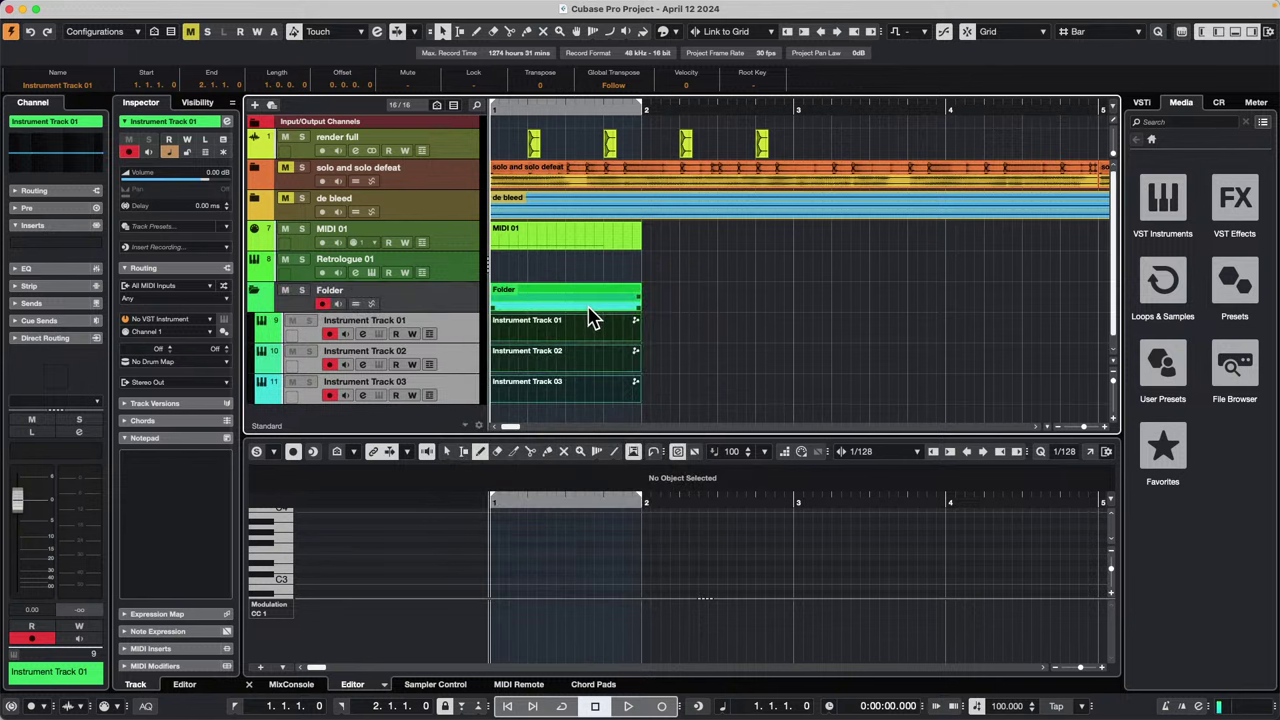
pyautogui.click(530, 332)
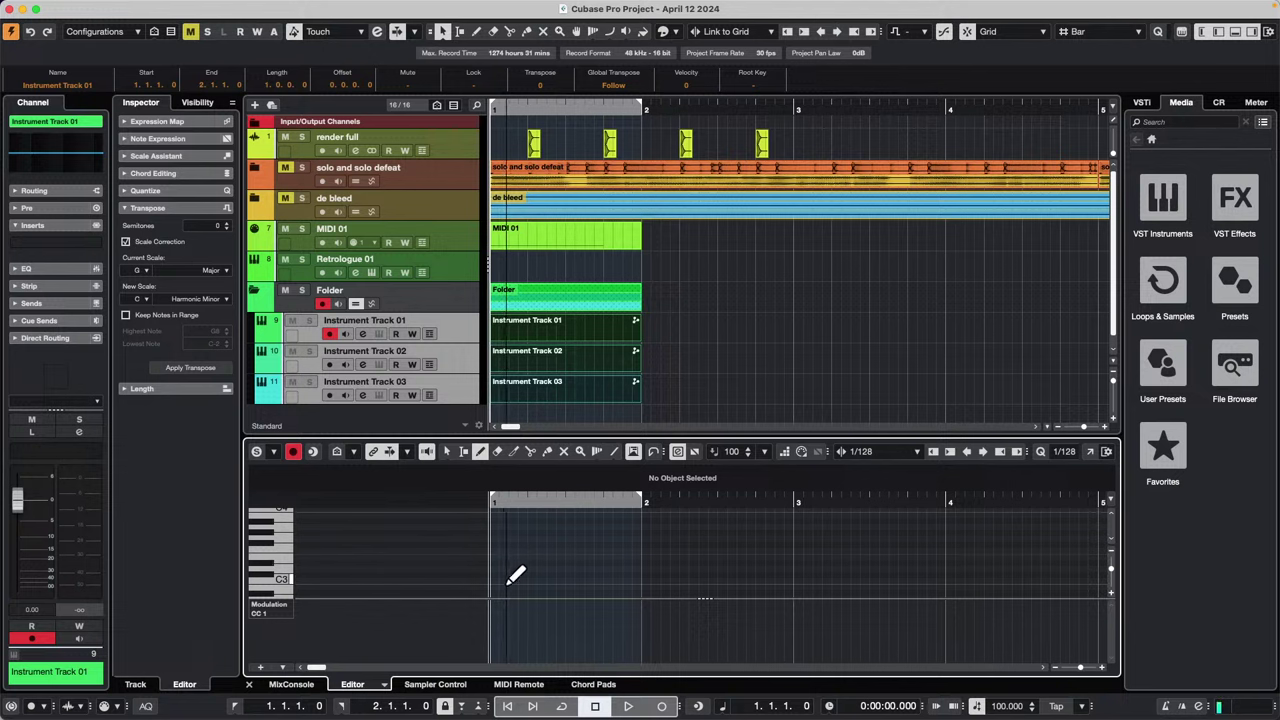
# Step: Draw a C3 note and a rising Modulation (CC 1) curve in bar 1 of the Instrument Track 01 part
pyautogui.moveTo(507, 580); pyautogui.dragTo(580, 537)
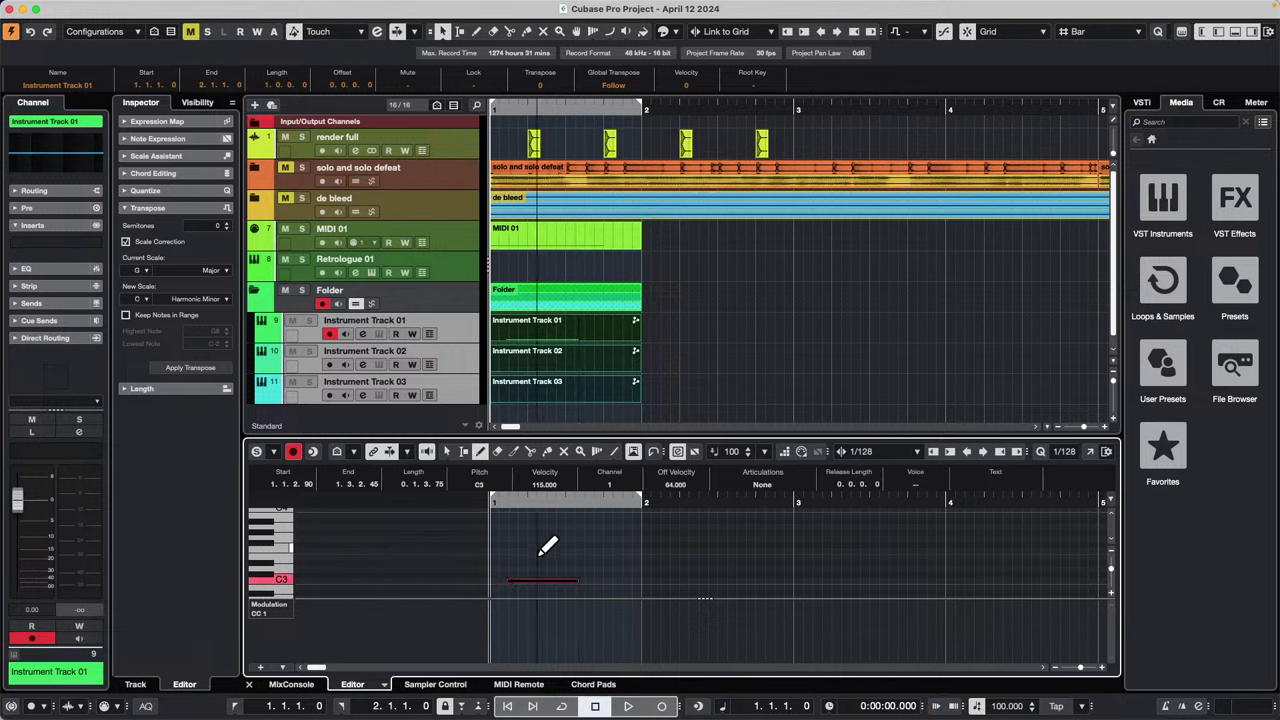
pyautogui.moveTo(531, 637)
pyautogui.mouseDown()
pyautogui.moveTo(610, 608)
pyautogui.moveTo(612, 629)
pyautogui.mouseUp()
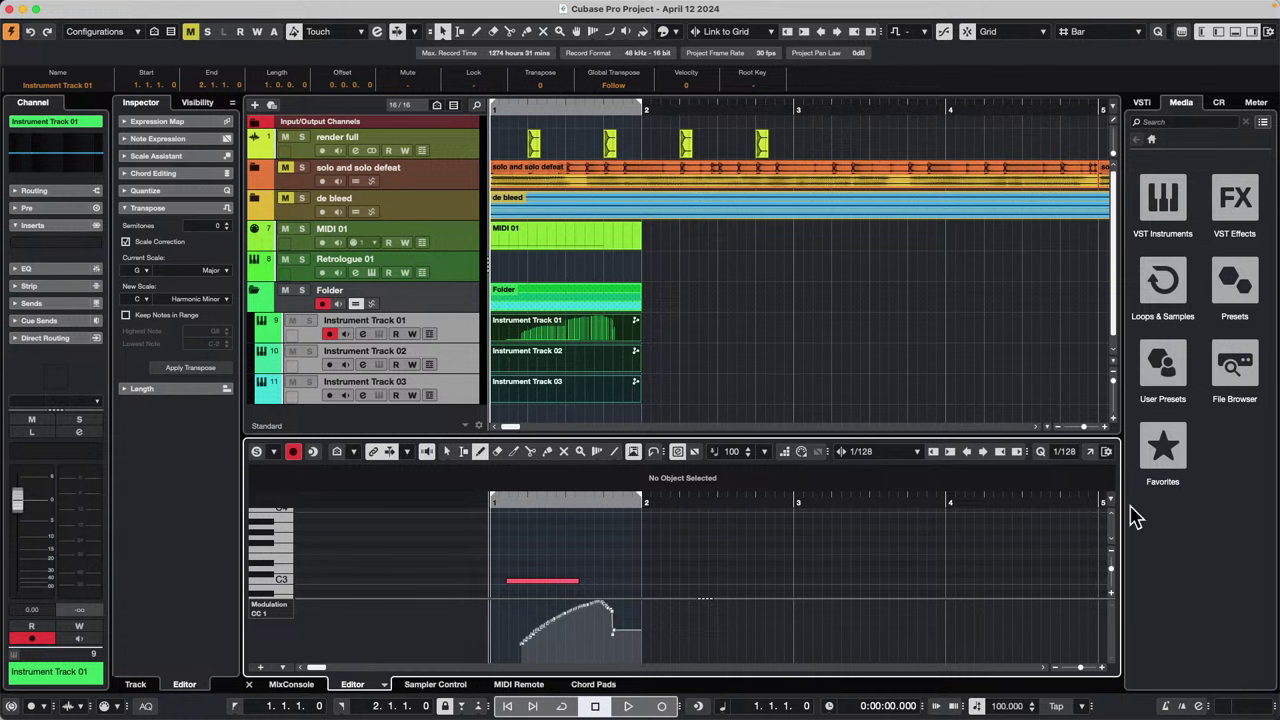
pyautogui.press('1')
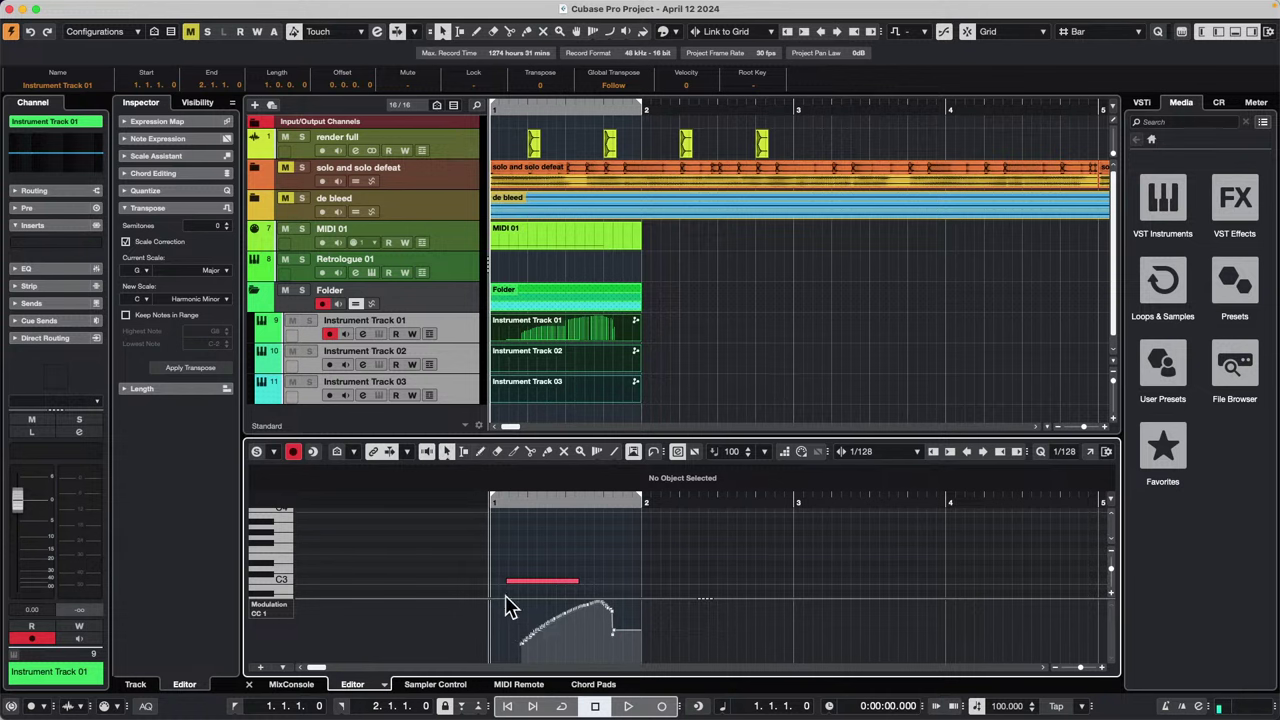
# Step: Open the parts in a separate Key Editor window and select all Modulation points in the Instrument Track 01 part
pyautogui.click(1091, 449)
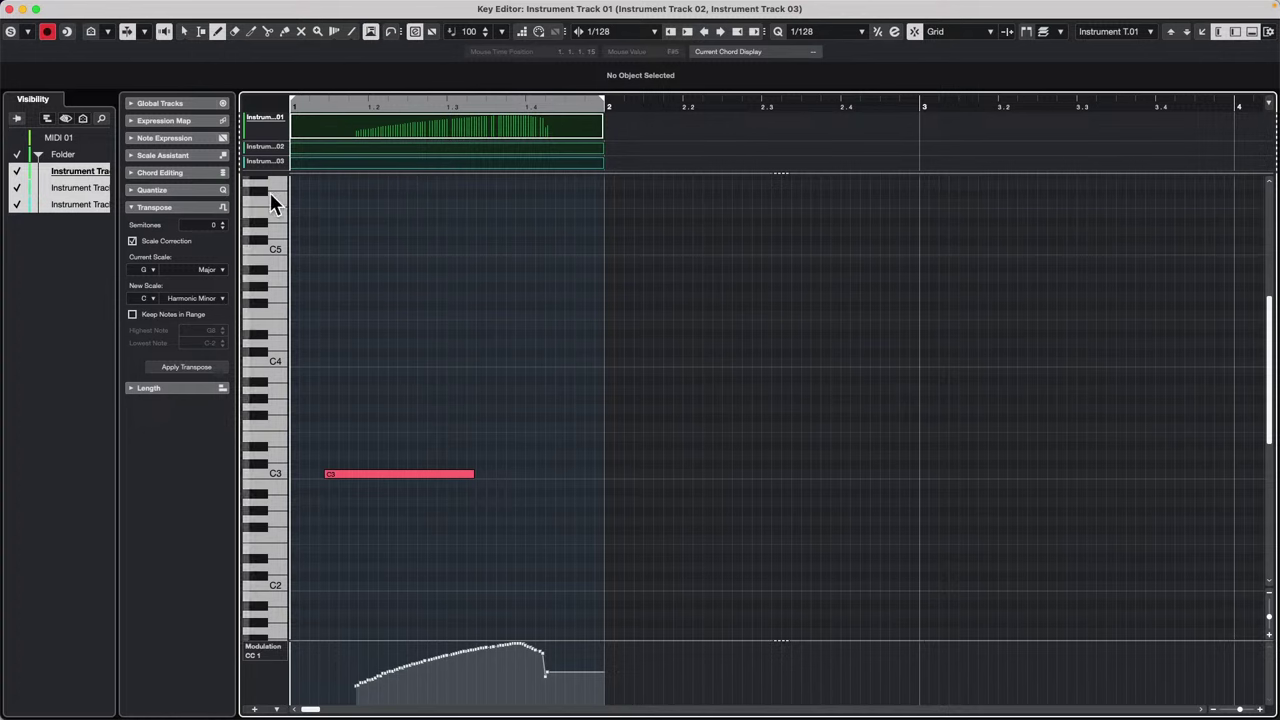
pyautogui.rightClick(449, 675)
pyautogui.click(360, 660)
pyautogui.moveTo(348, 652); pyautogui.dragTo(608, 711)
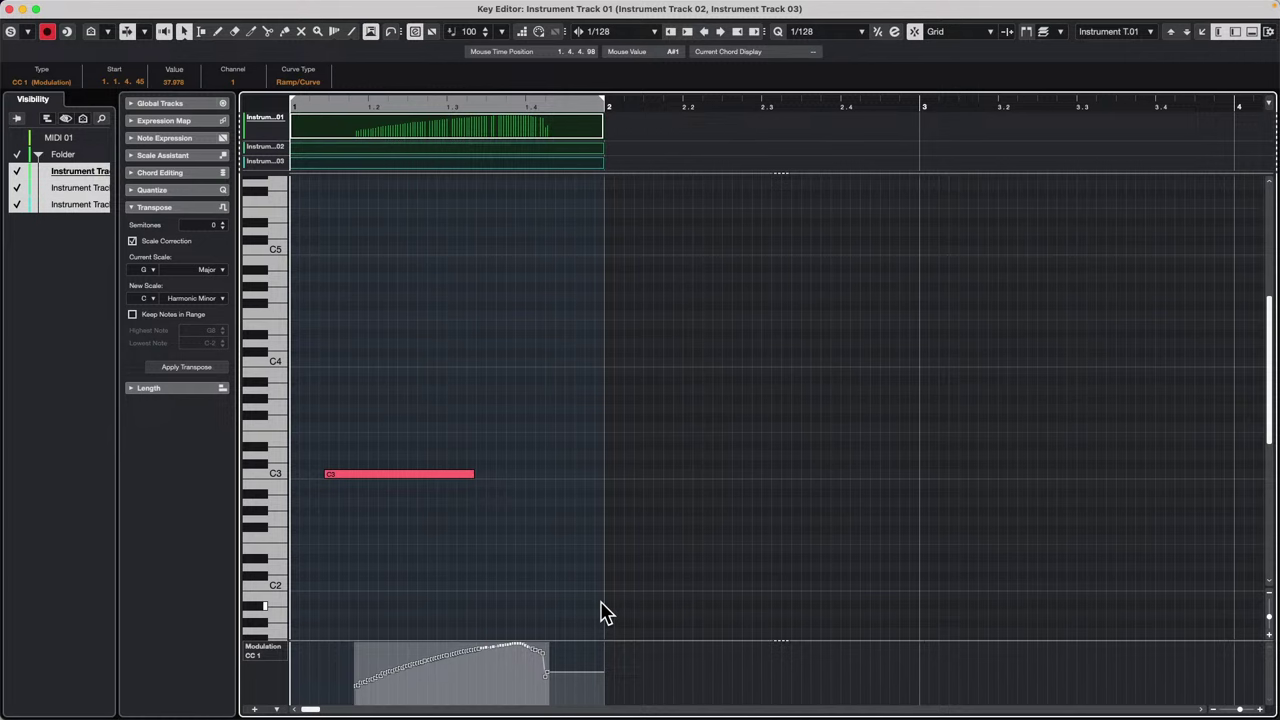
# Step: Try to hide the folder and Instrument Track 01 in the Key Editor's track visibility list and close the window
pyautogui.click(400, 160)
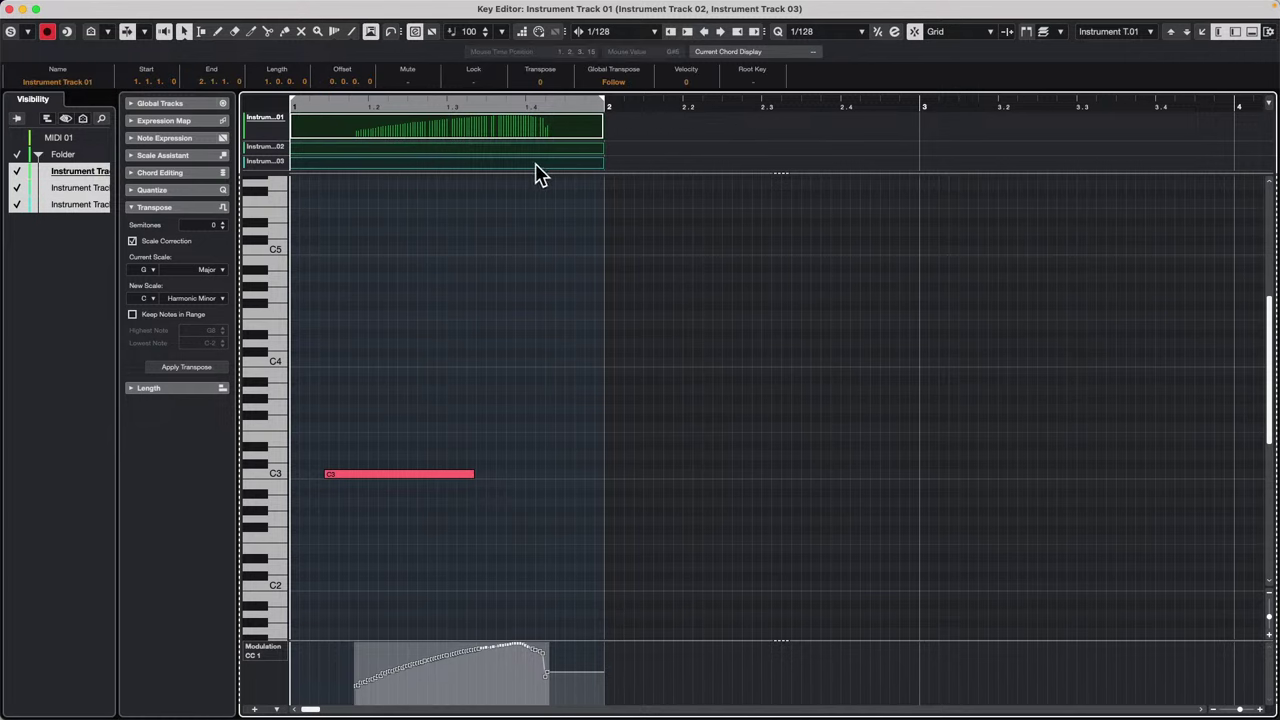
pyautogui.click(51, 187)
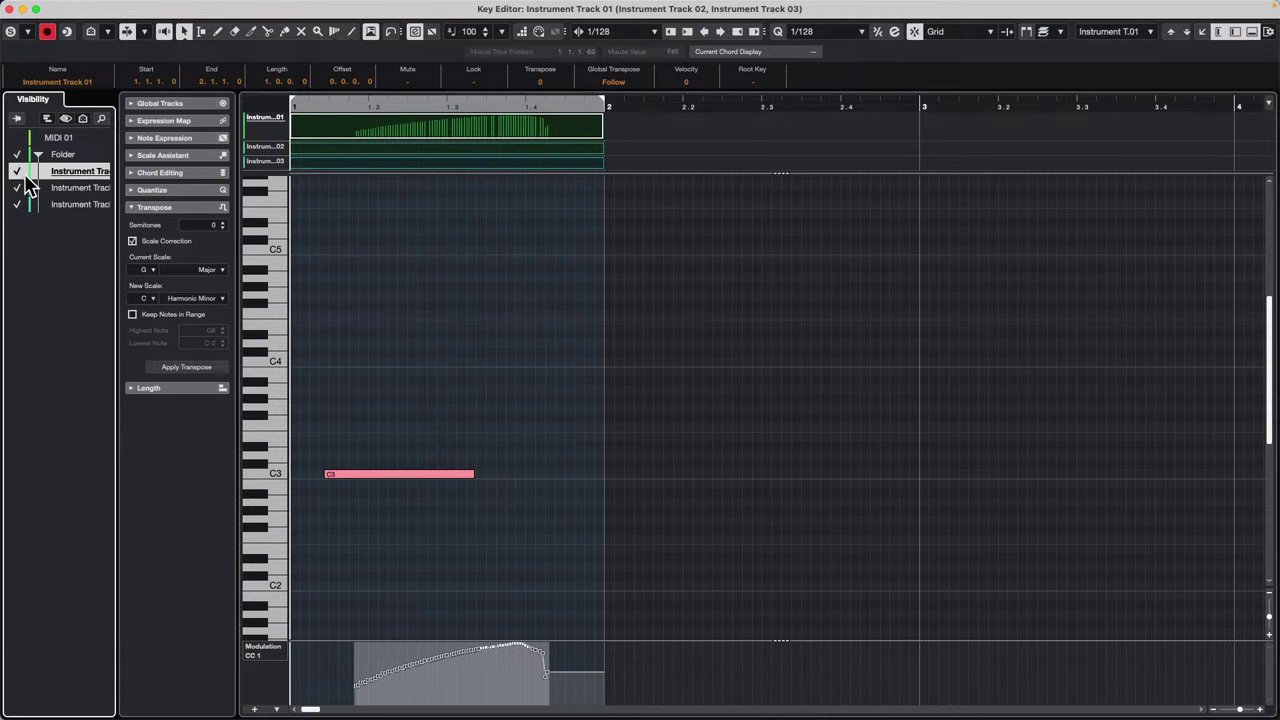
pyautogui.click(16, 155)
pyautogui.click(16, 172)
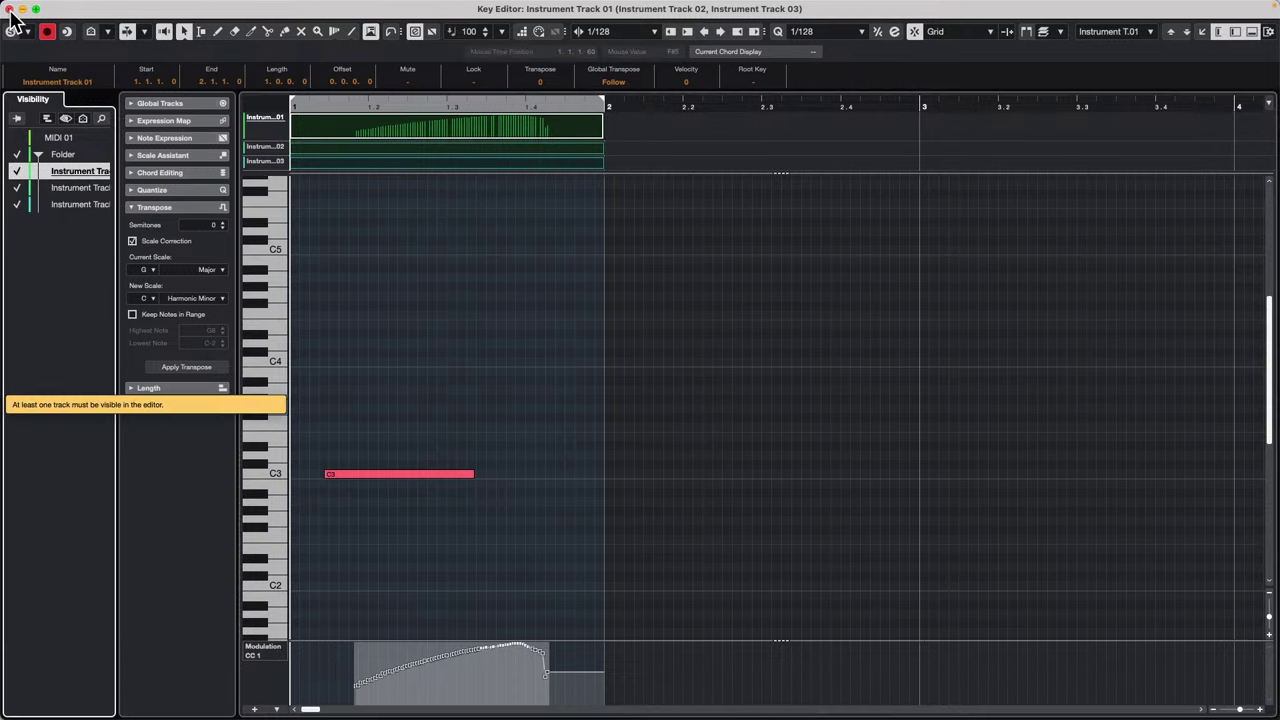
pyautogui.click(10, 9)
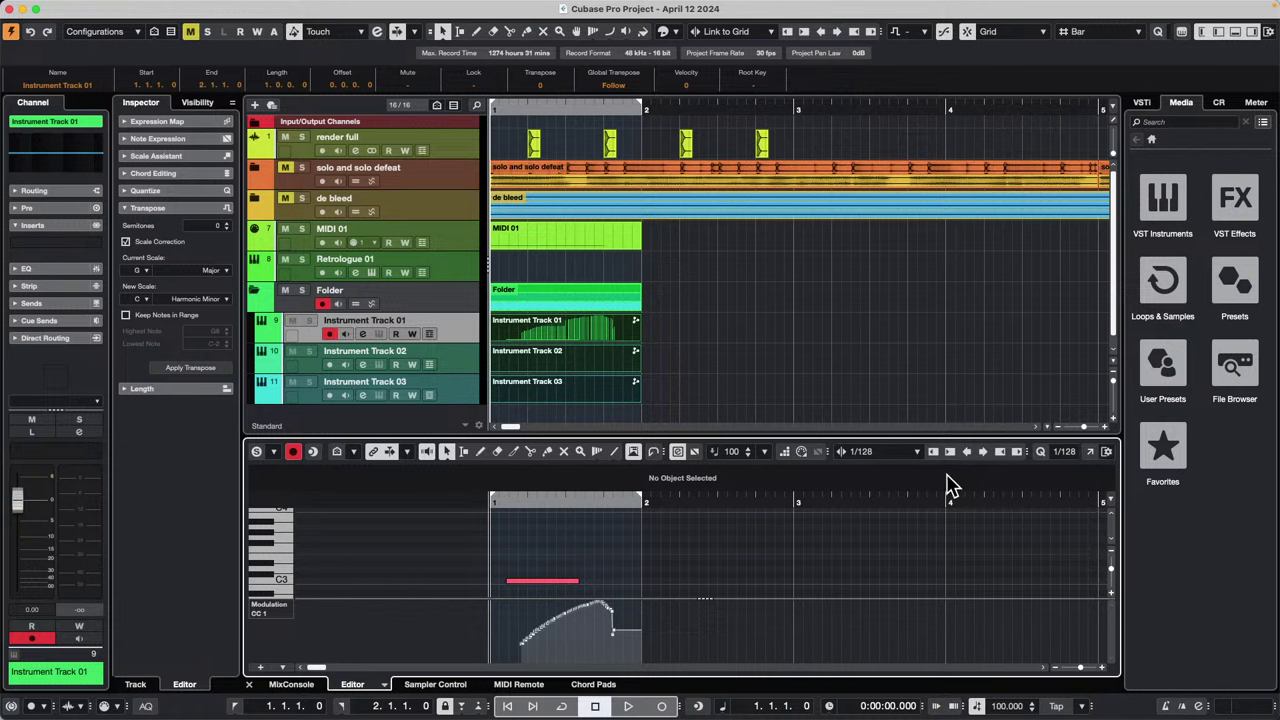
# Step: Reopen the separate Key Editor window and set the Part Editing Mode to All Parts
pyautogui.click(1092, 451)
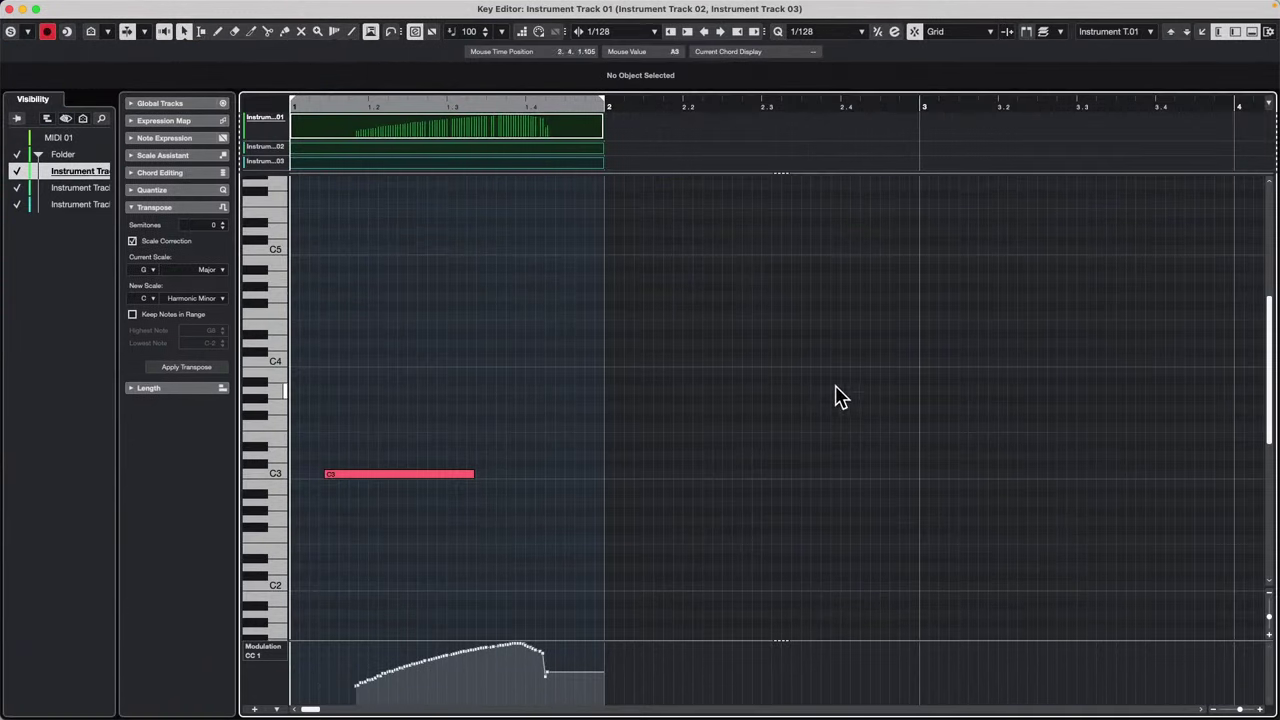
pyautogui.click(480, 162)
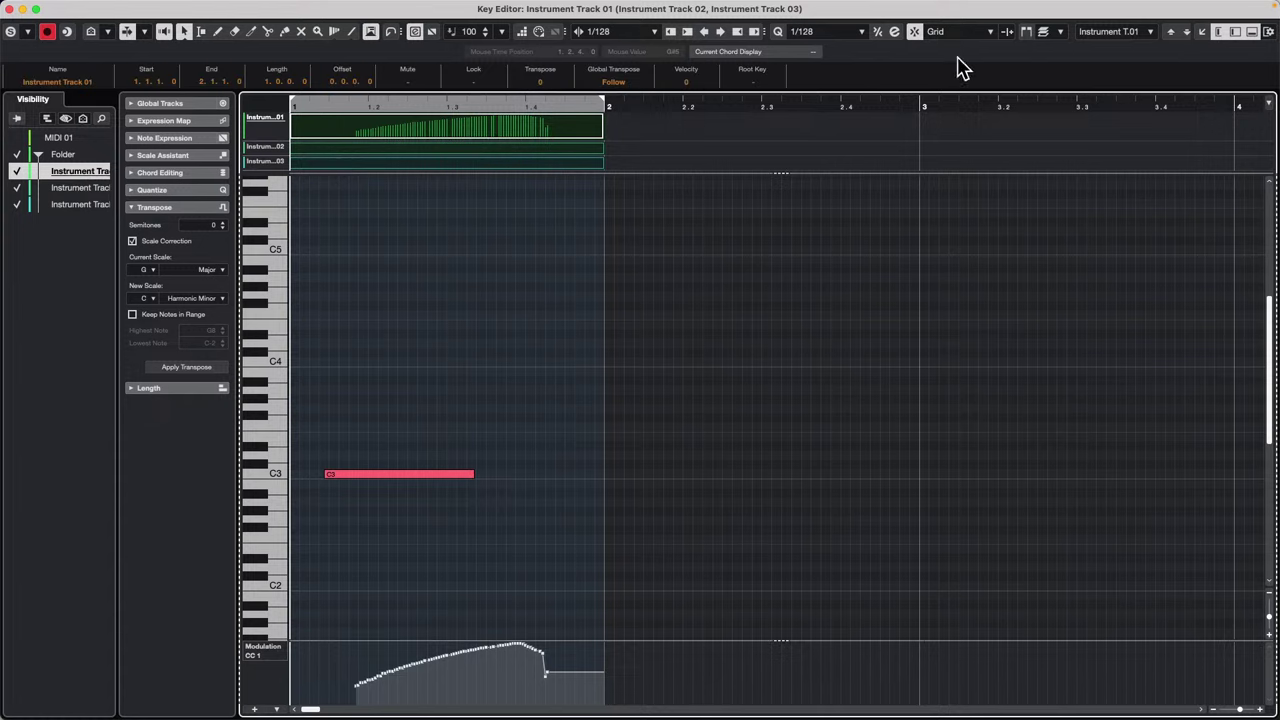
pyautogui.click(1056, 30)
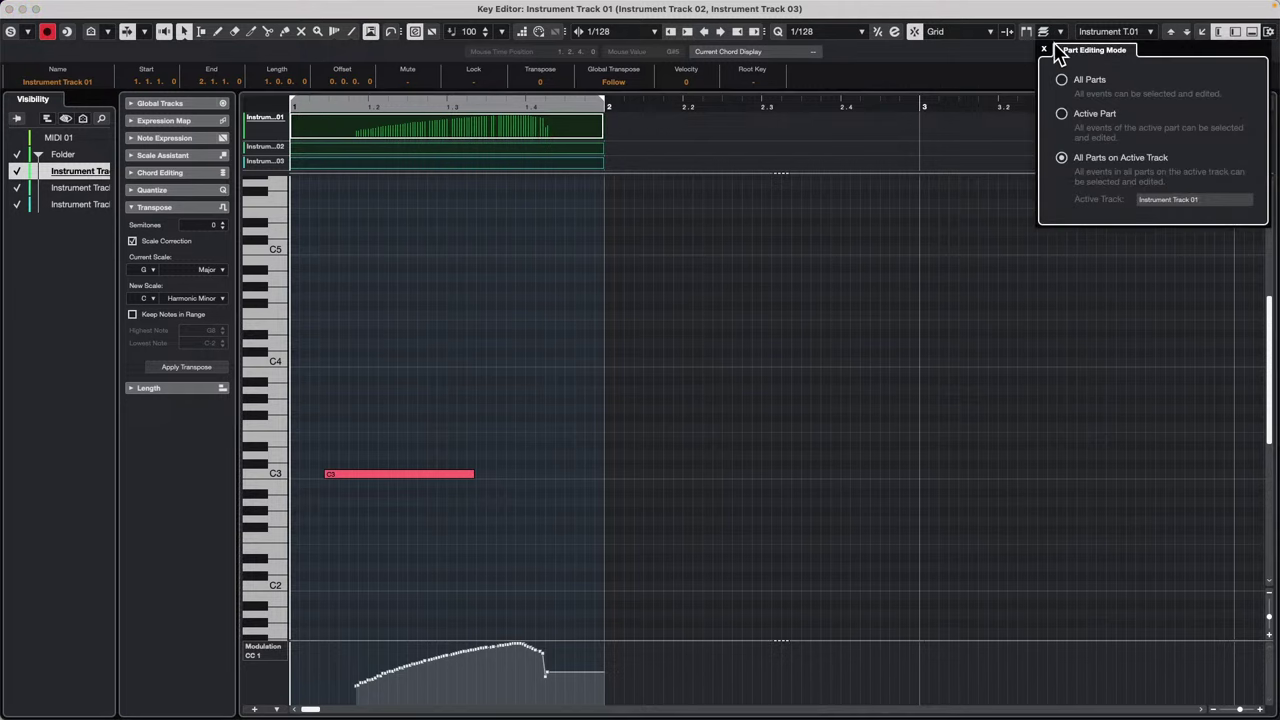
pyautogui.click(1061, 80)
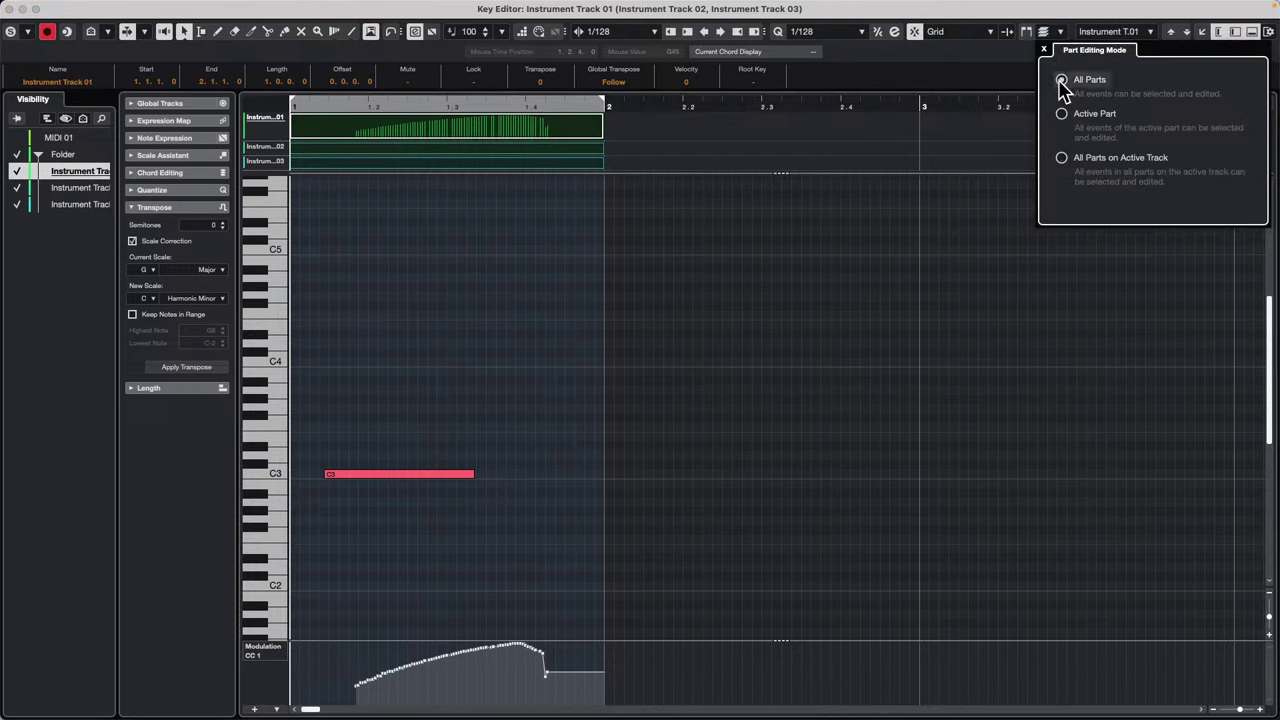
pyautogui.click(587, 150)
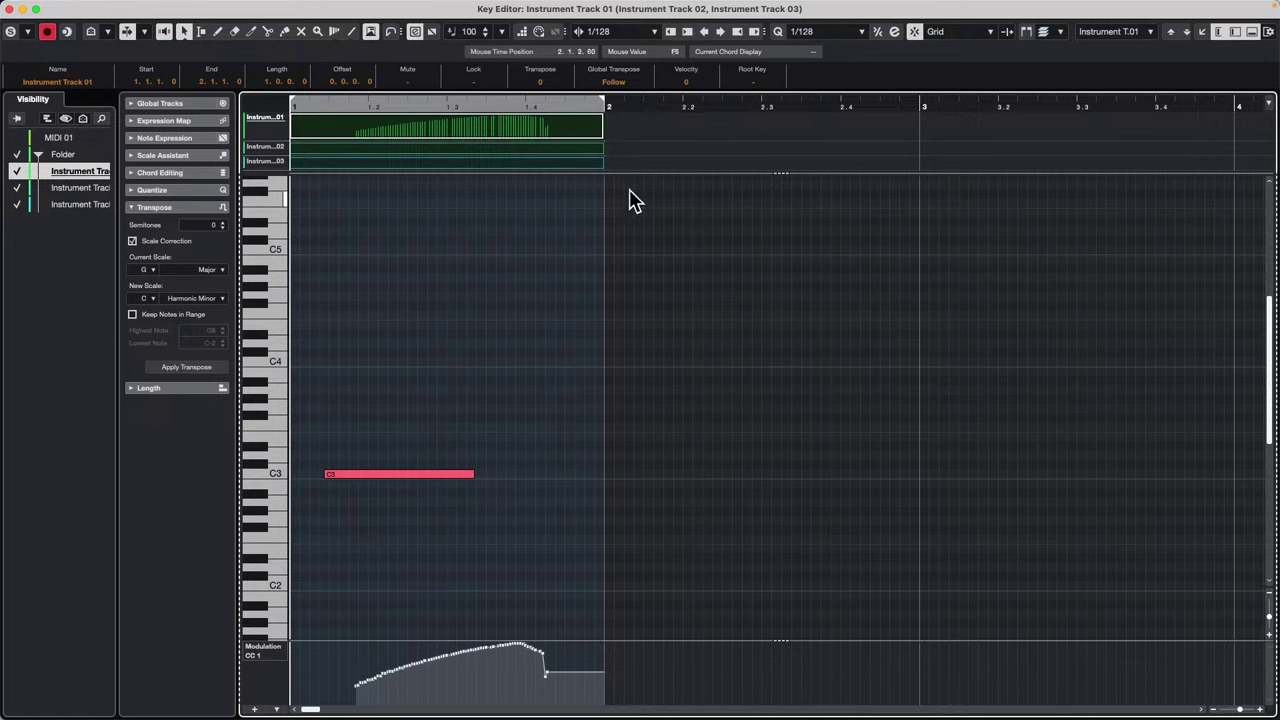
# Step: Replace the Modulation curve in the Instrument Track 01 part with a new wavy one from about 1.2 to the end of bar 1
pyautogui.moveTo(324, 644); pyautogui.dragTo(616, 690)
pyautogui.press('Delete')
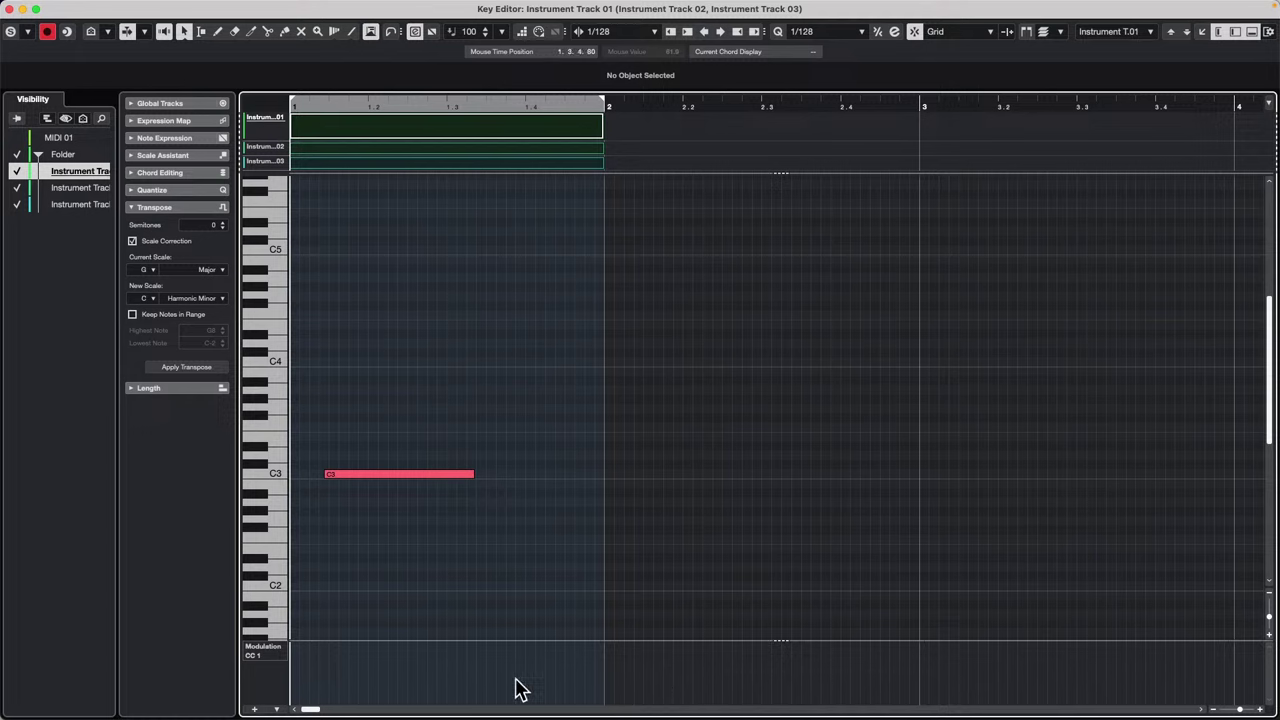
pyautogui.rightClick(362, 678)
pyautogui.click(393, 680)
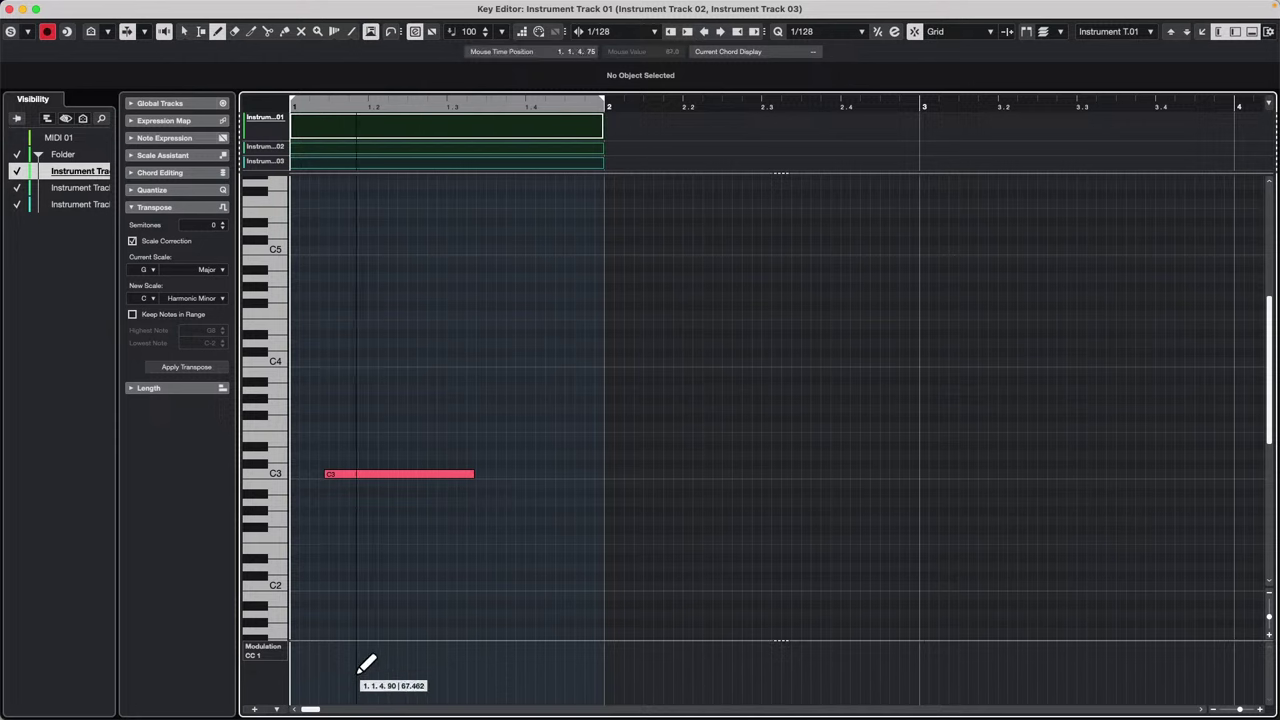
pyautogui.moveTo(362, 676); pyautogui.dragTo(600, 664)
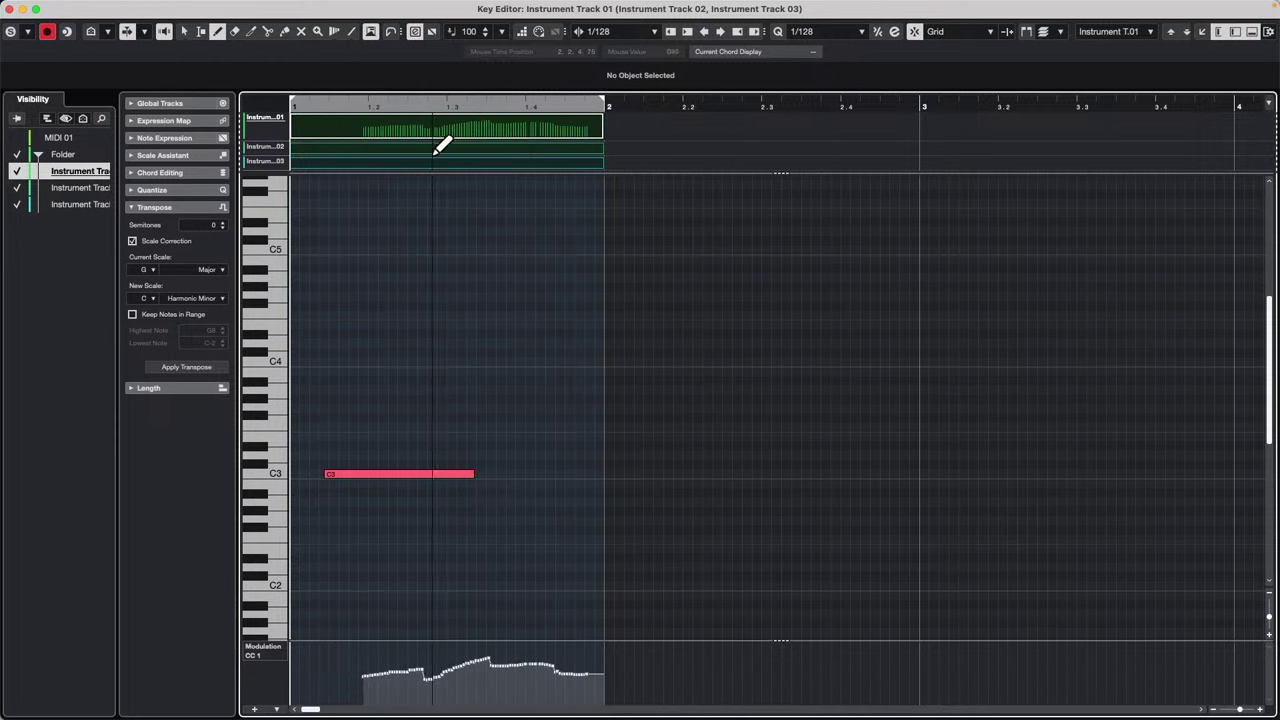
pyautogui.press('1')
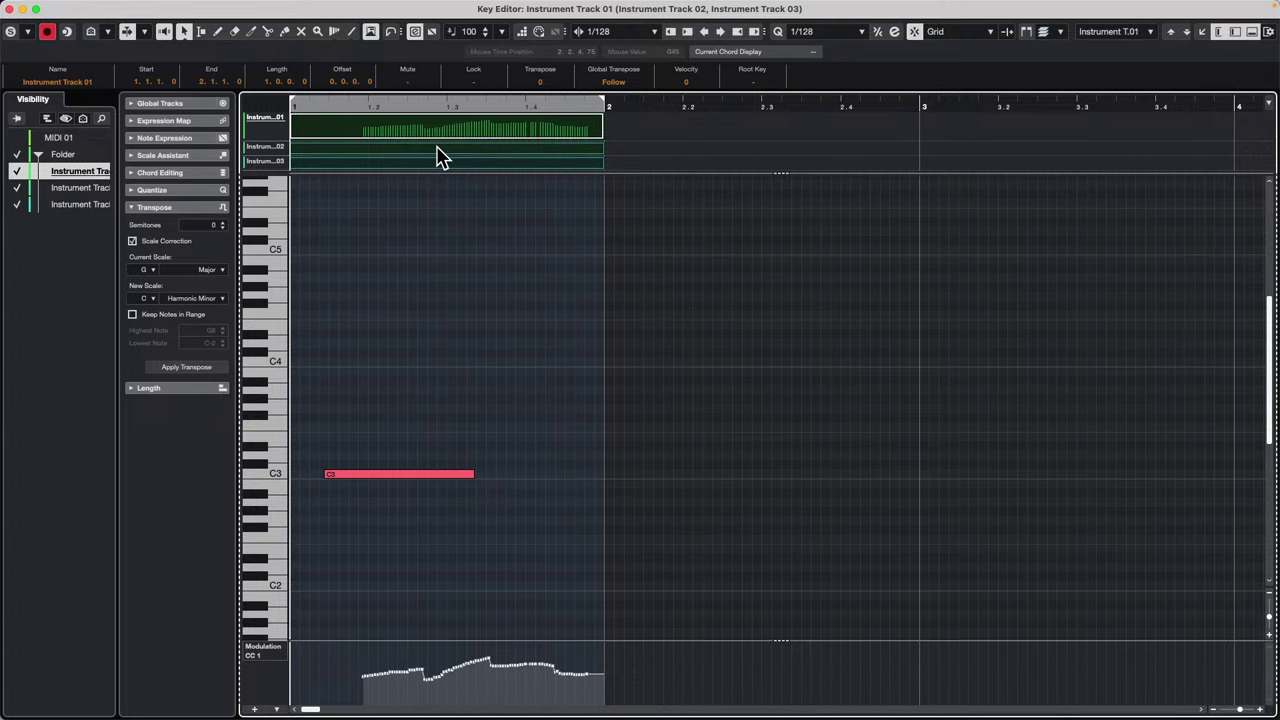
# Step: Close the Key Editor, reselect the parts on Instrument Tracks 01, 02 and 03, and reopen them in the separate editor window
pyautogui.click(17, 182)
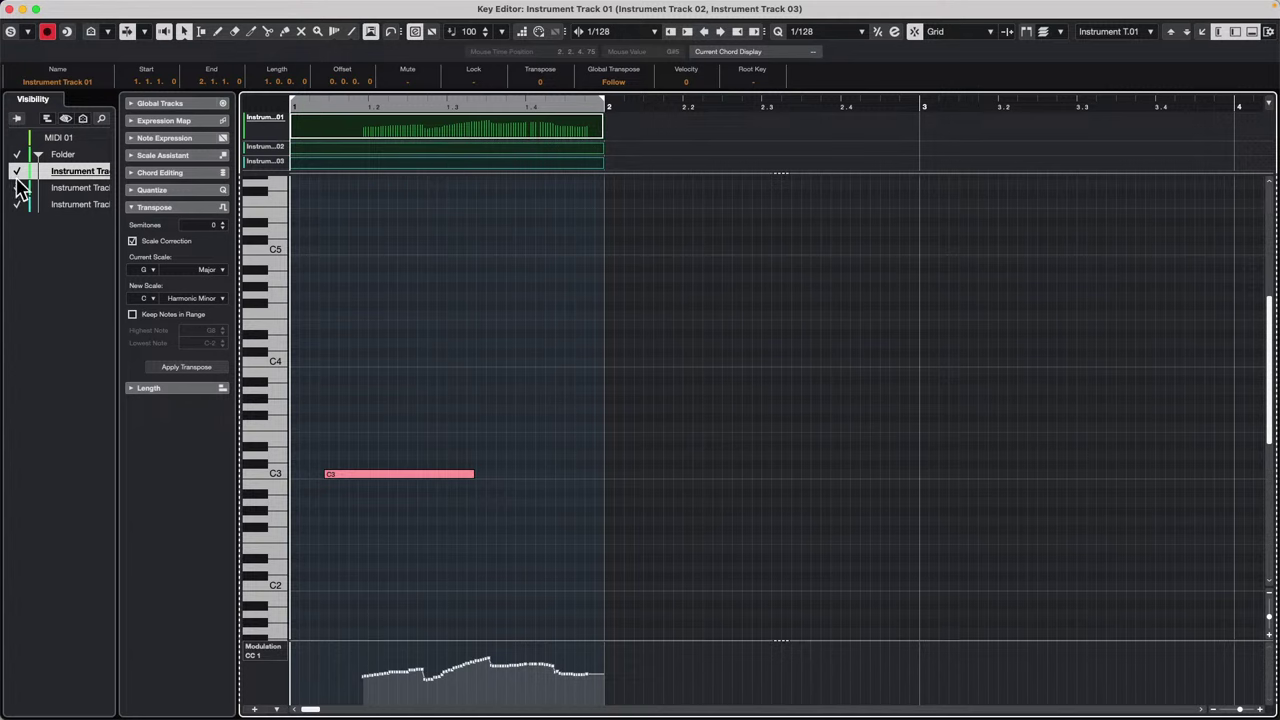
pyautogui.click(10, 8)
pyautogui.click(748, 364)
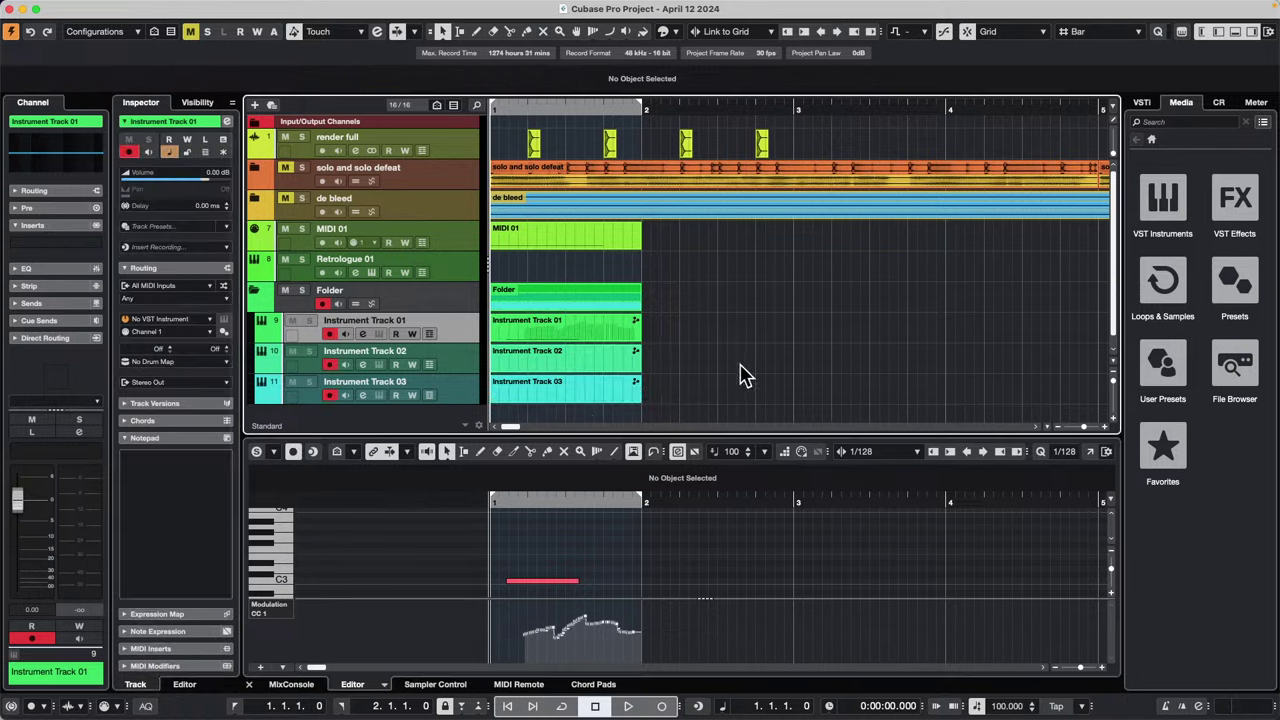
pyautogui.moveTo(679, 327); pyautogui.dragTo(555, 438)
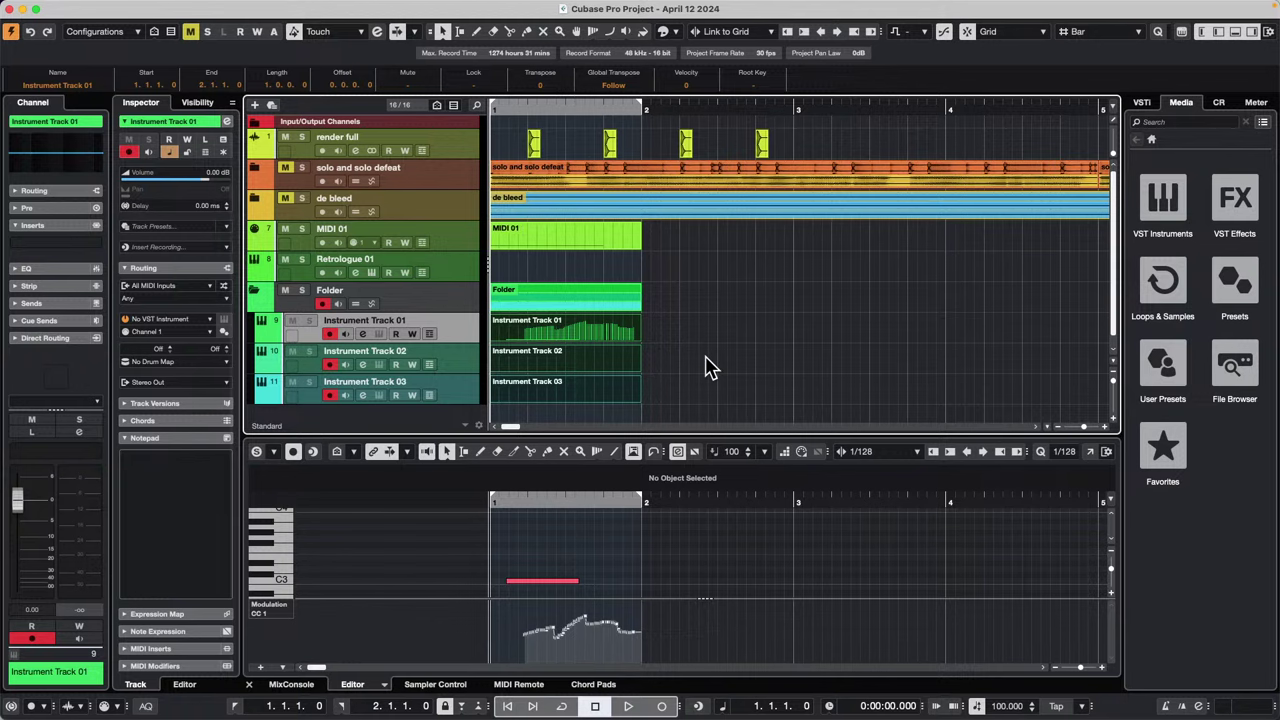
pyautogui.click(1091, 451)
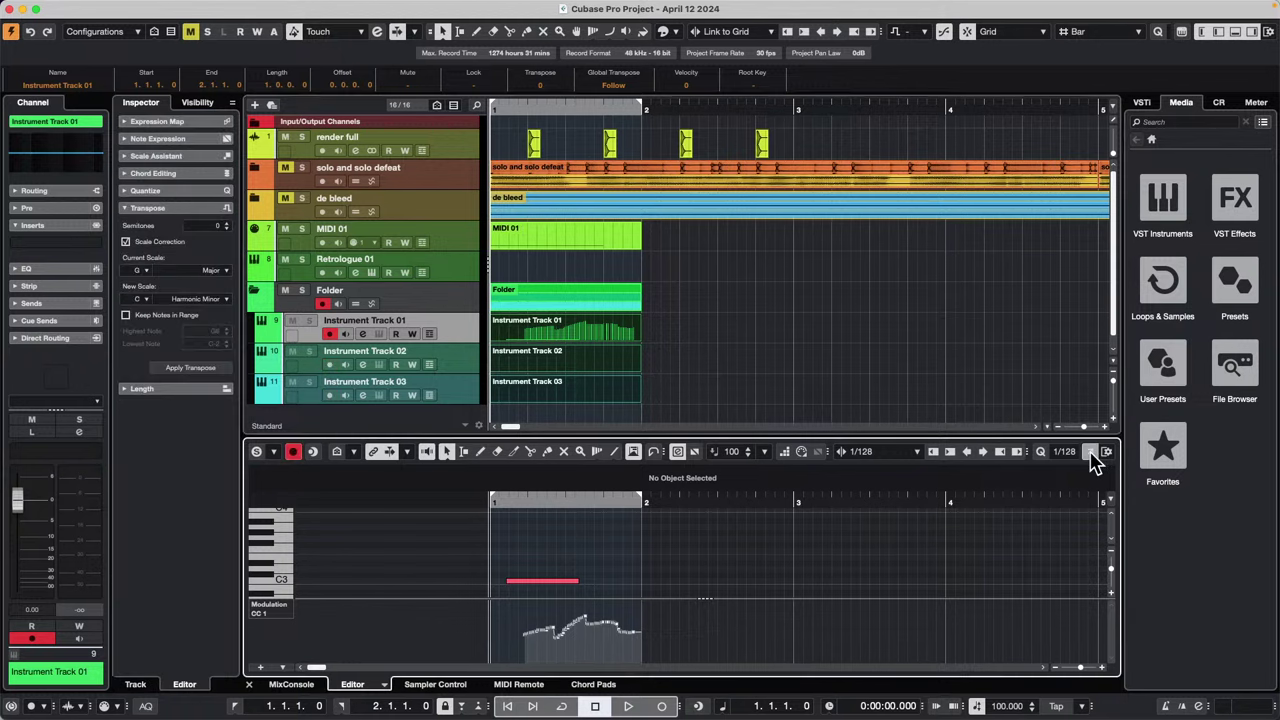
pyautogui.click(1092, 452)
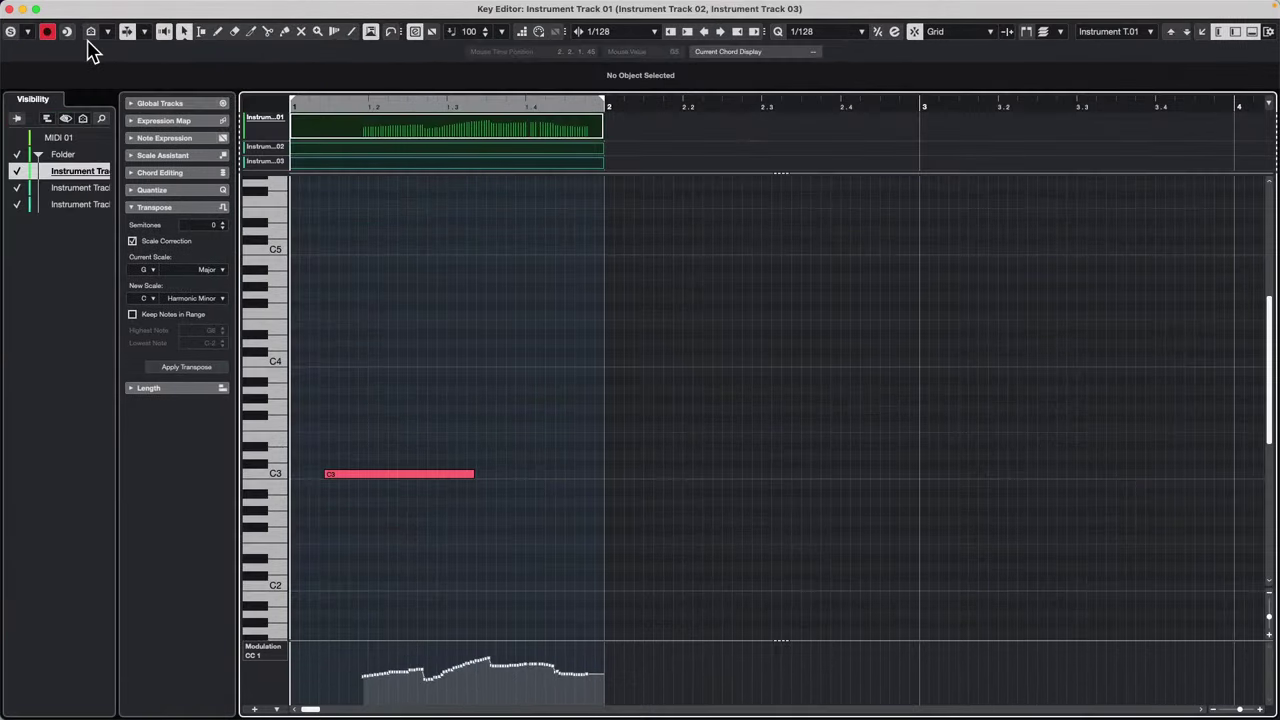
# Step: Switch the Key Editor to the Instrument Track 02 part, and back to show only the Instrument Track 01 part
pyautogui.click(441, 148)
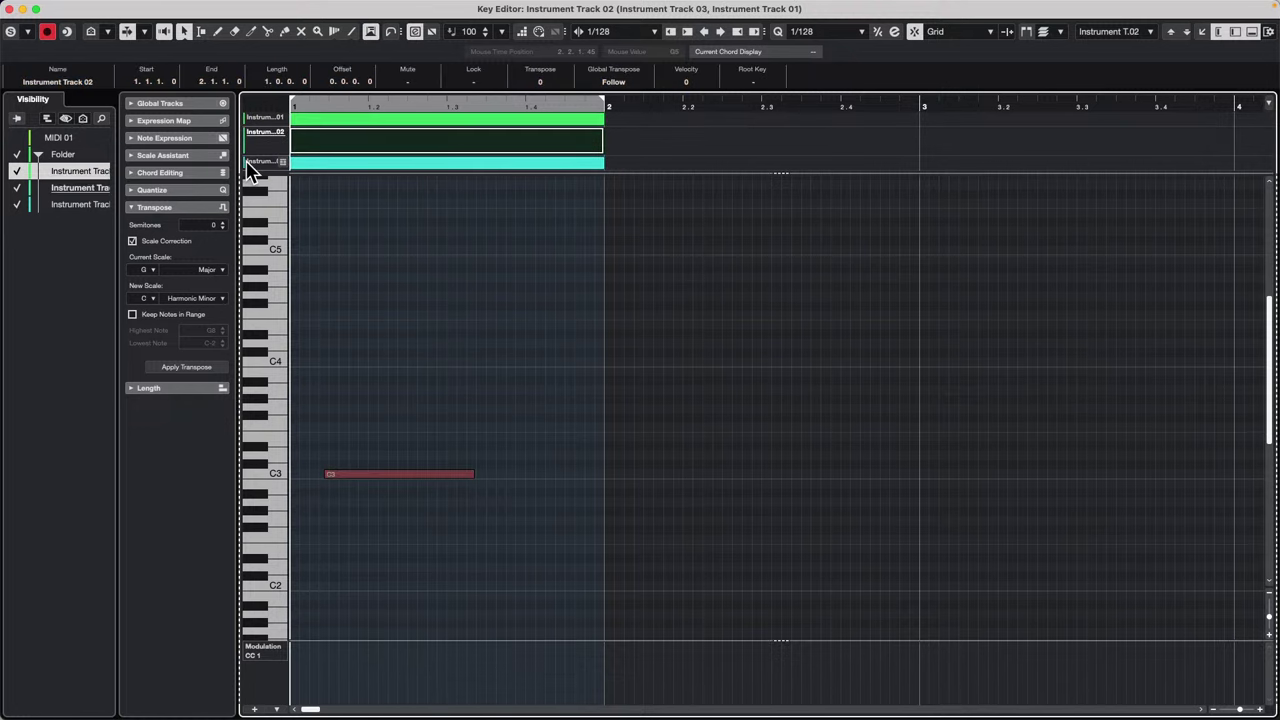
pyautogui.scroll(6, 439, 245)
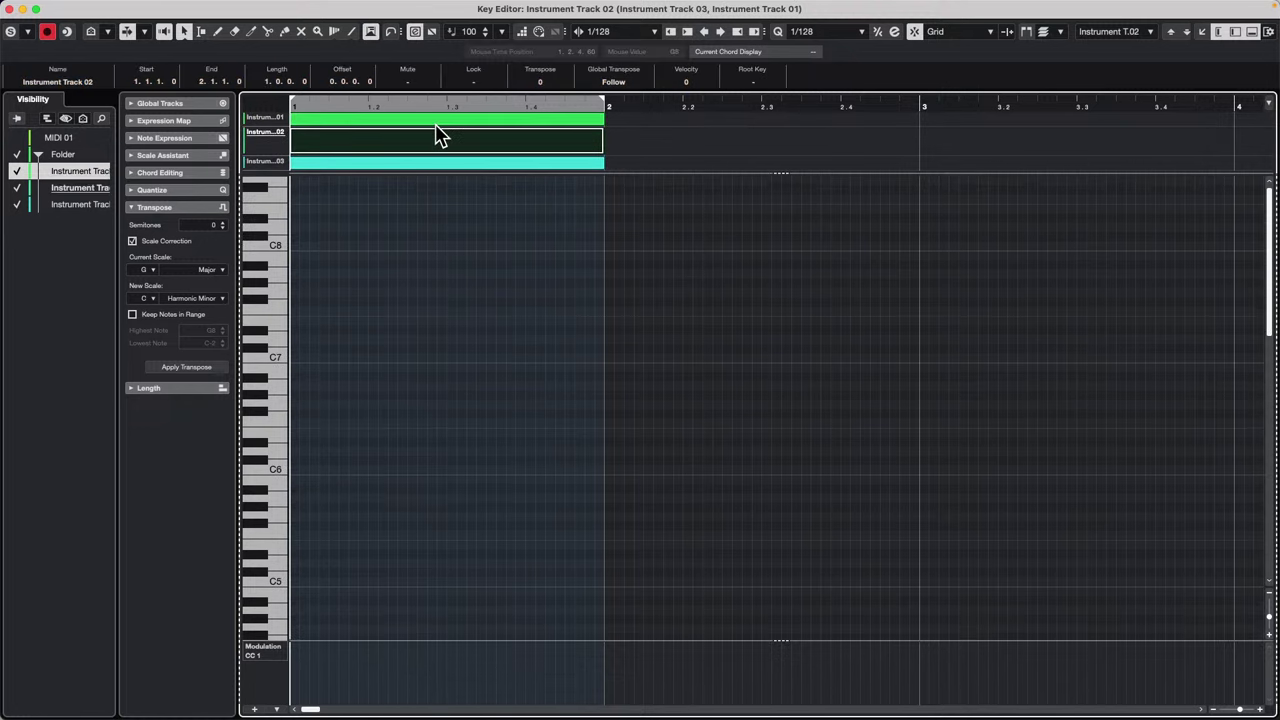
pyautogui.doubleClick(557, 126)
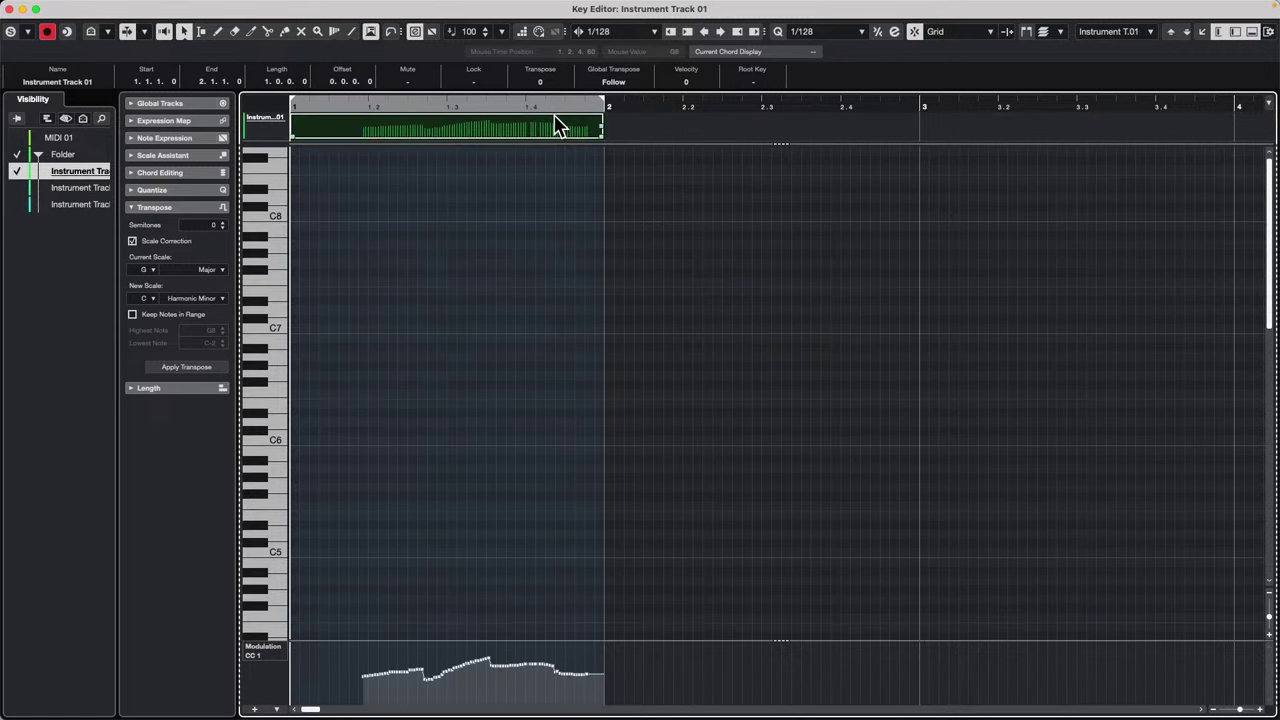
# Step: Copy all Modulation points from the Instrument Track 01 part and paste them onto Instrument Track 02
pyautogui.moveTo(350, 650); pyautogui.dragTo(636, 710)
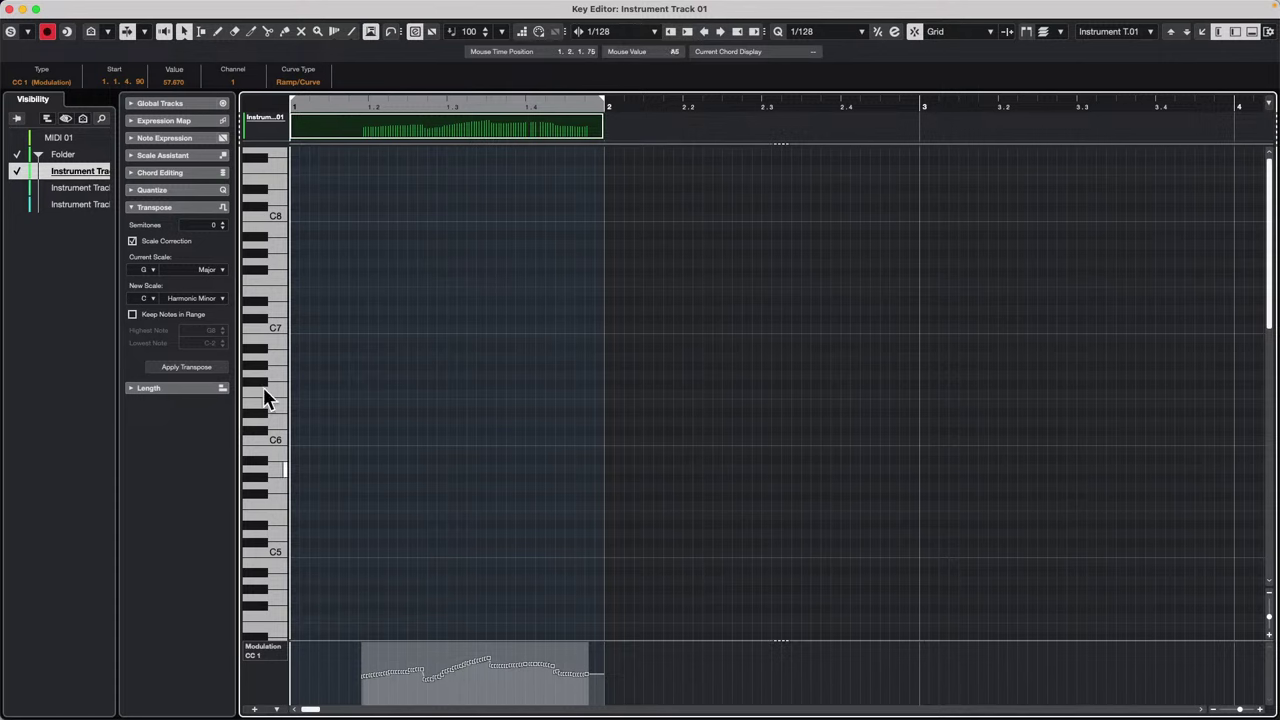
pyautogui.click(17, 188)
pyautogui.doubleClick(497, 145)
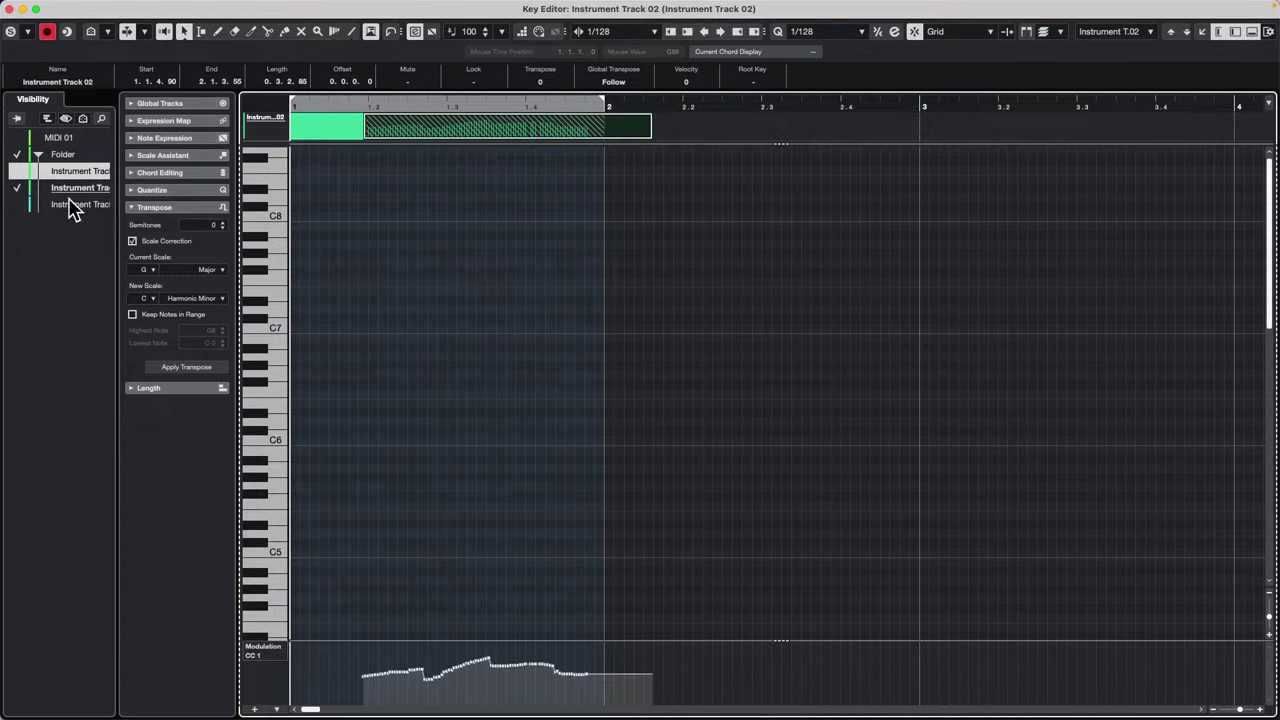
# Step: Try to paste the copied Modulation points onto Instrument Track 03 and clear the part selection
pyautogui.click(71, 204)
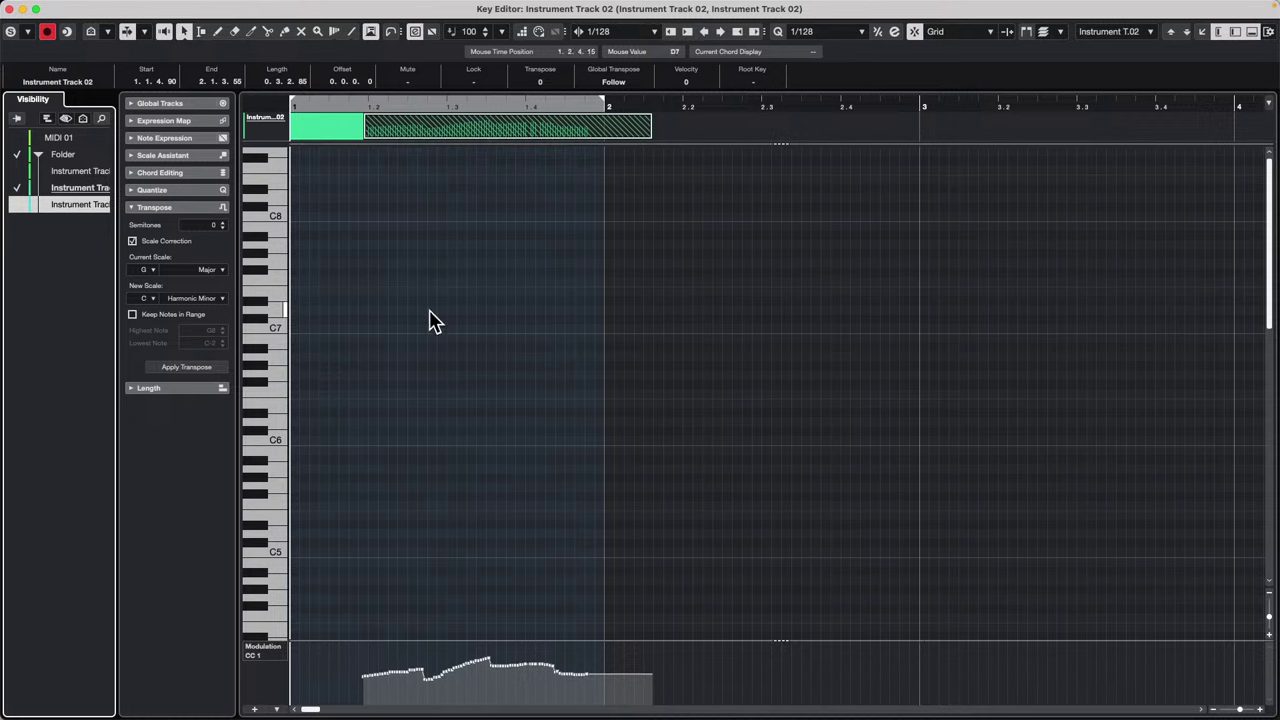
pyautogui.click(560, 150)
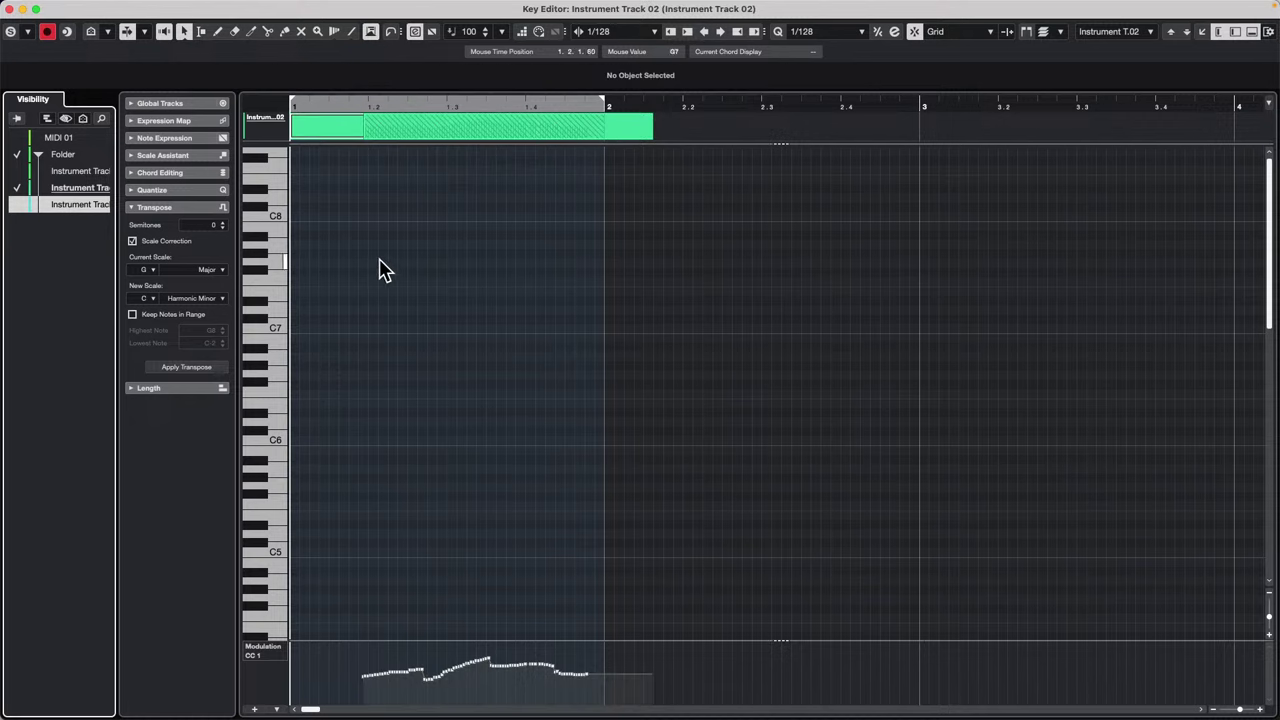
pyautogui.scroll(-10, 400, 266)
pyautogui.scroll(10, 443, 263)
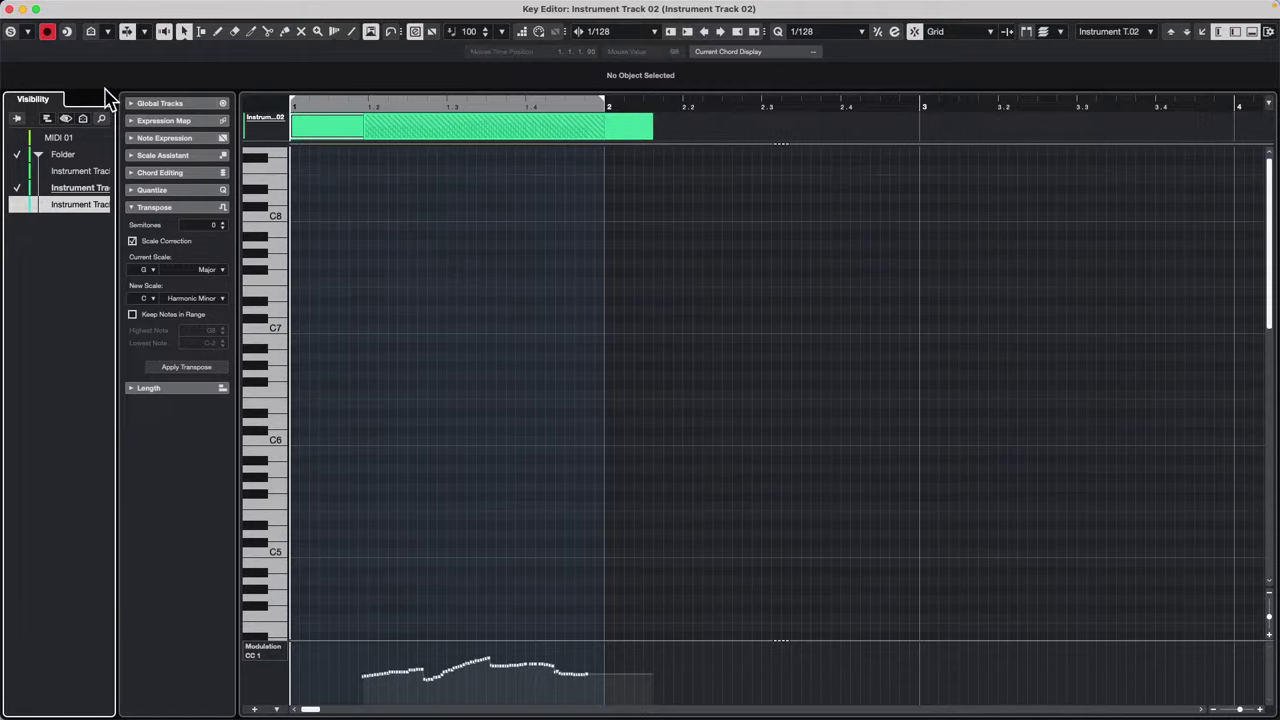
# Step: Close the Key Editor, undo the pasted Modulation data, and select the Instrument Track 01 part
pyautogui.click(11, 9)
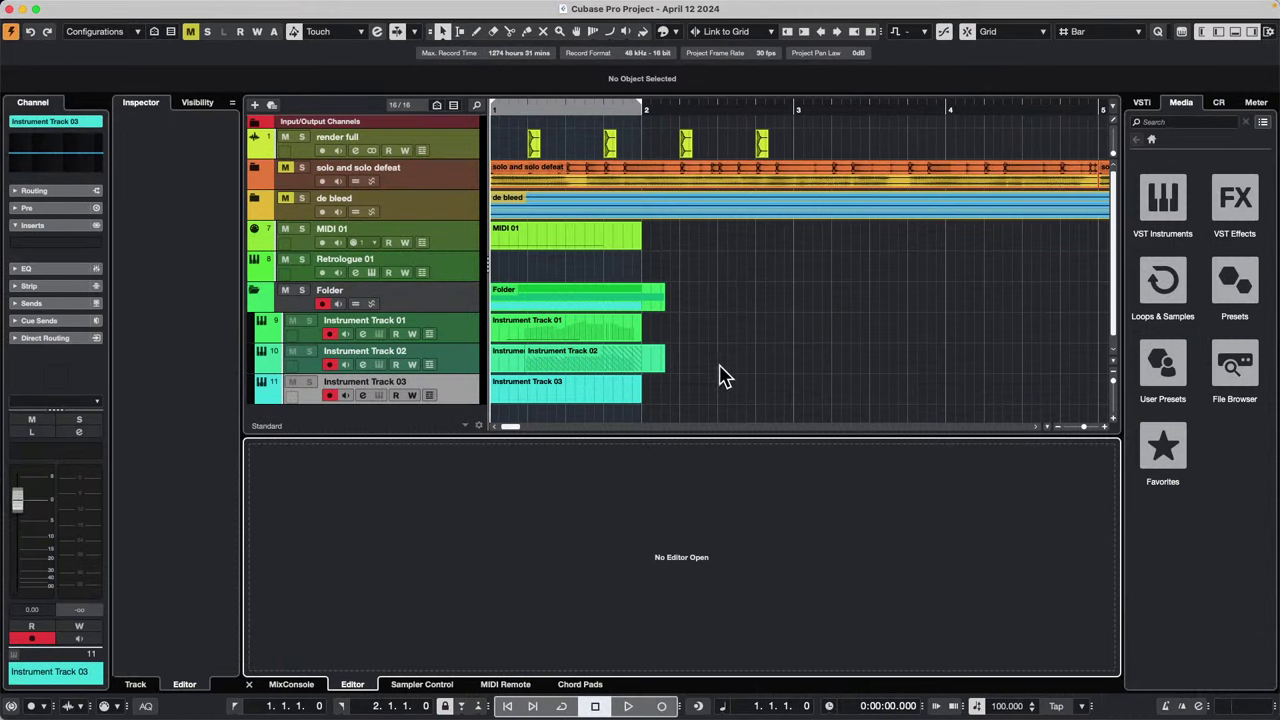
pyautogui.press('super+z')
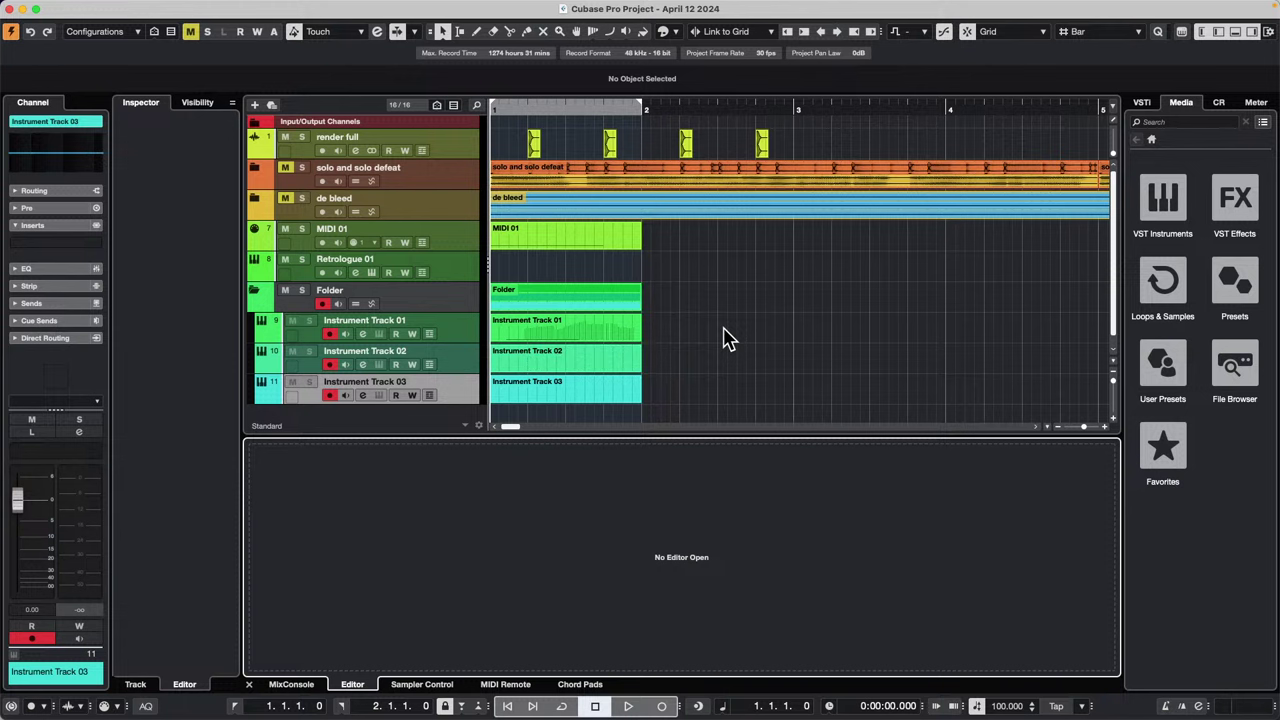
pyautogui.click(563, 327)
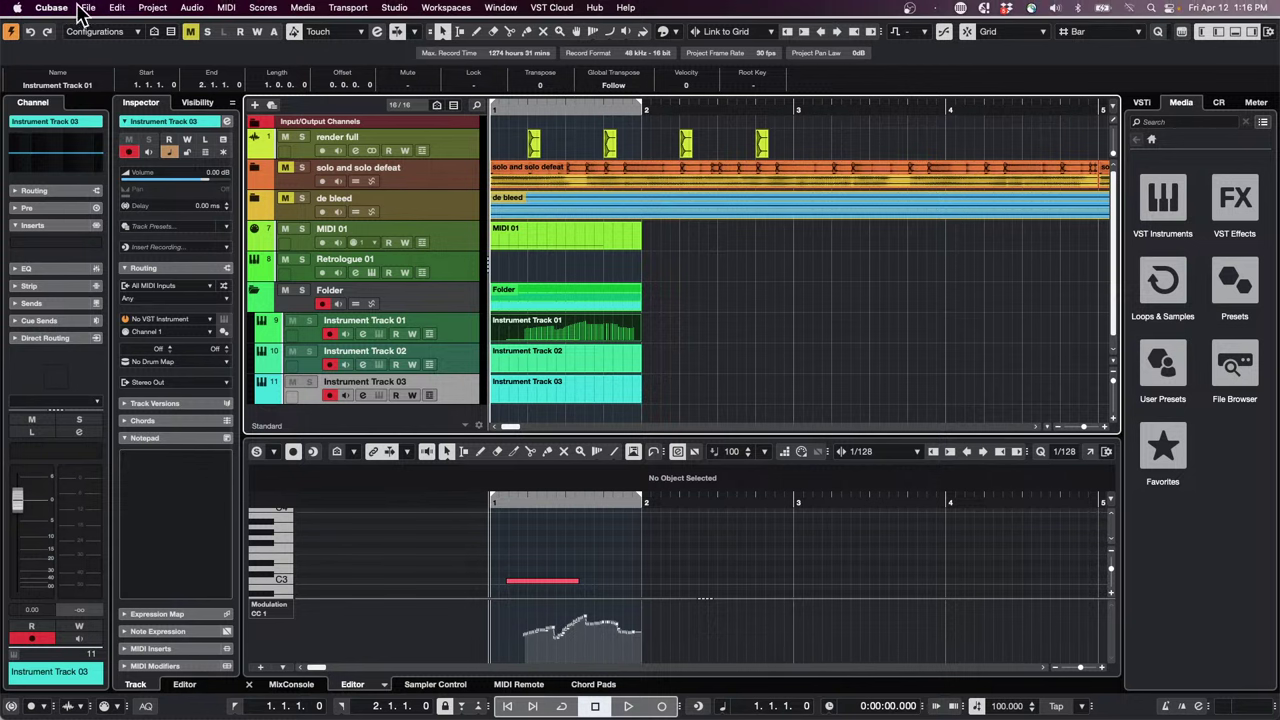
# Step: Open the recent project jump off.cpr
pyautogui.click(88, 8)
pyautogui.moveTo(140, 314)
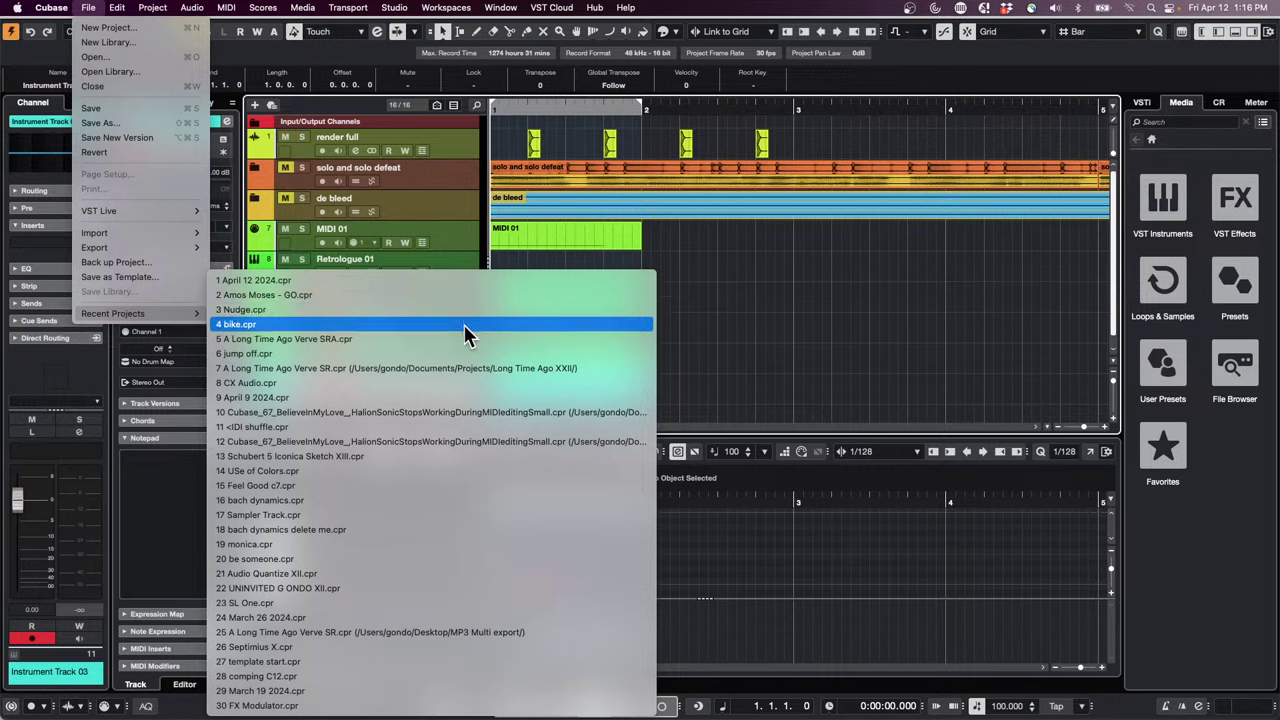
pyautogui.click(464, 352)
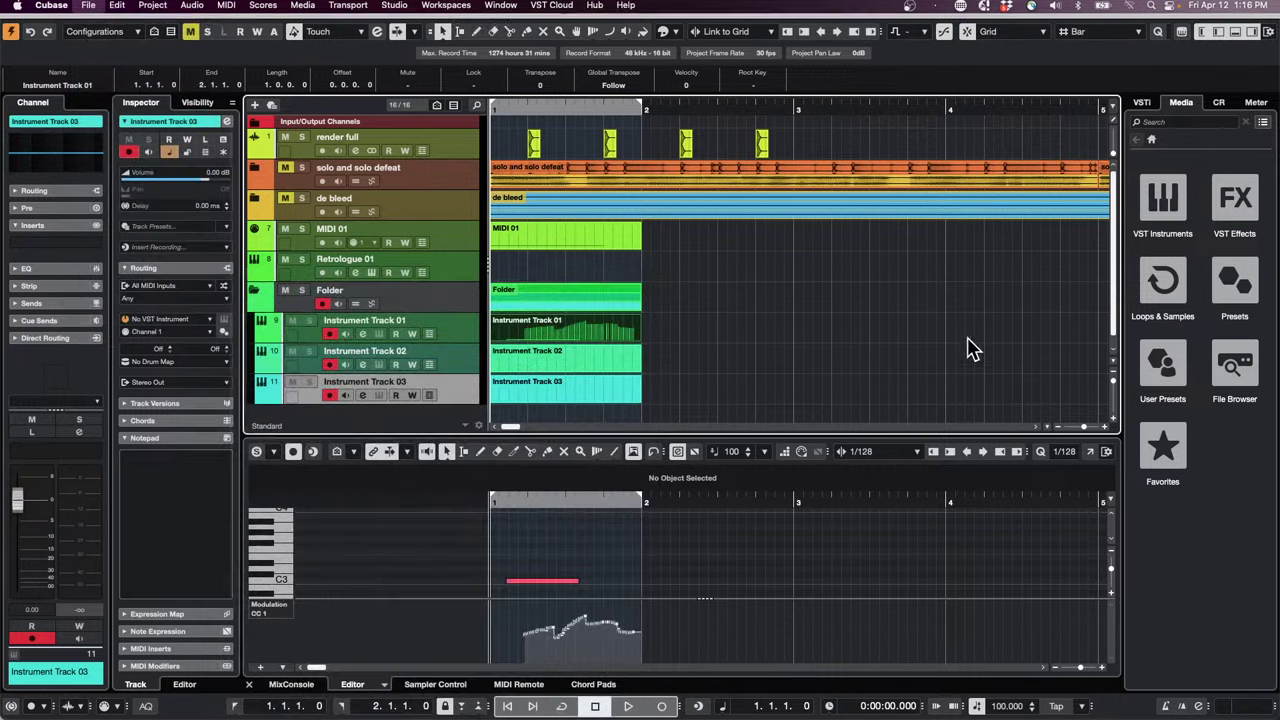
pyautogui.click(719, 244)
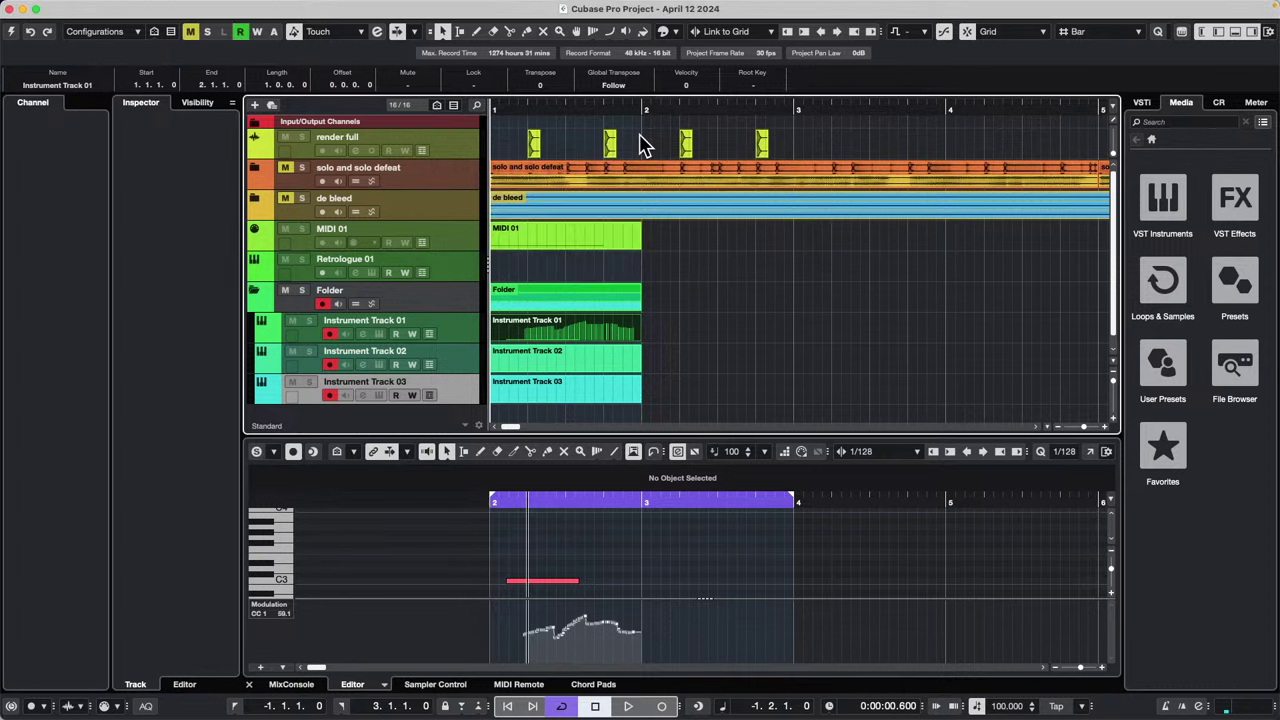
# Step: Solo the HALion Sonic 01 track and play back its E.Piano part briefly
pyautogui.scroll(10, 680, 229)
pyautogui.scroll(-5, 682, 228)
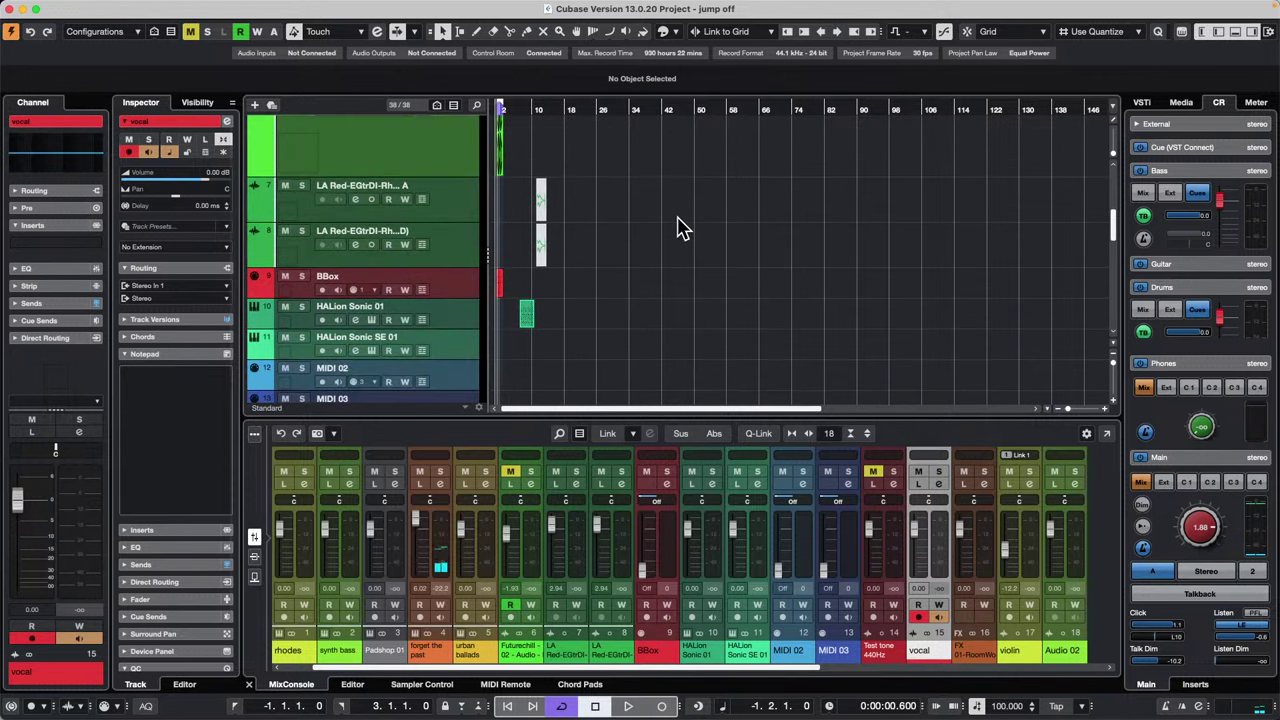
pyautogui.moveTo(512, 110); pyautogui.dragTo(520, 145)
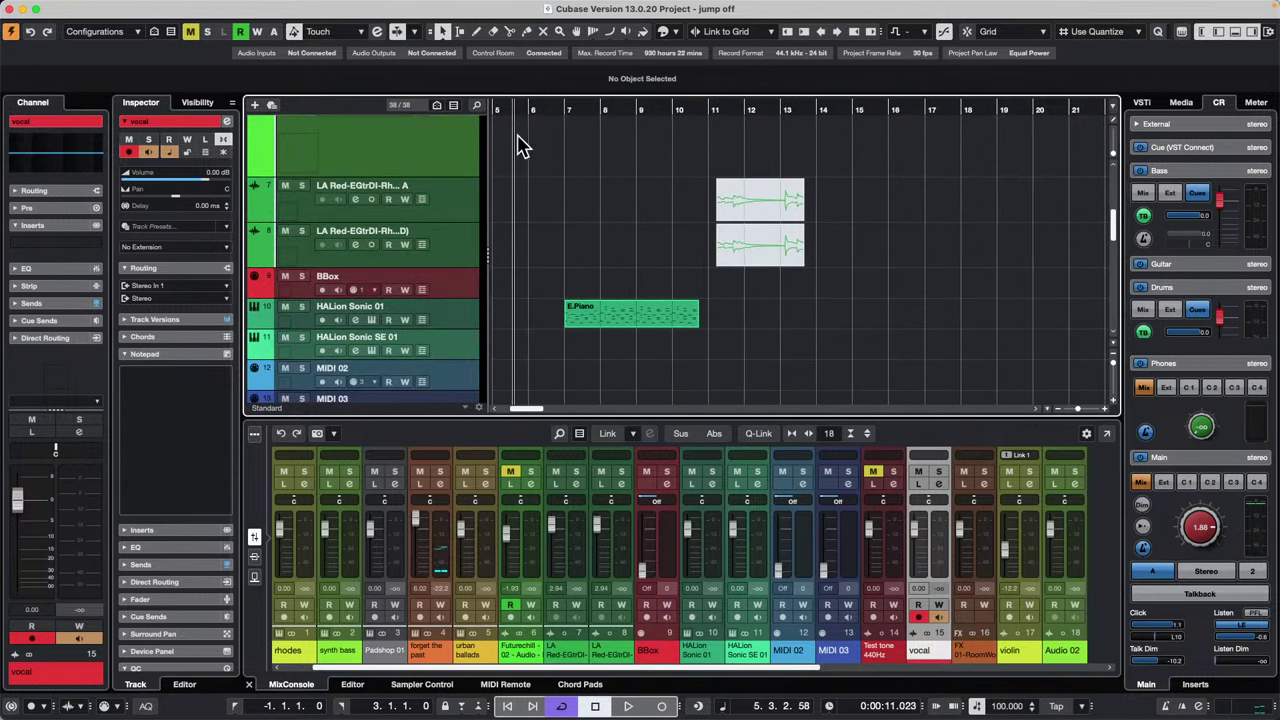
pyautogui.click(449, 323)
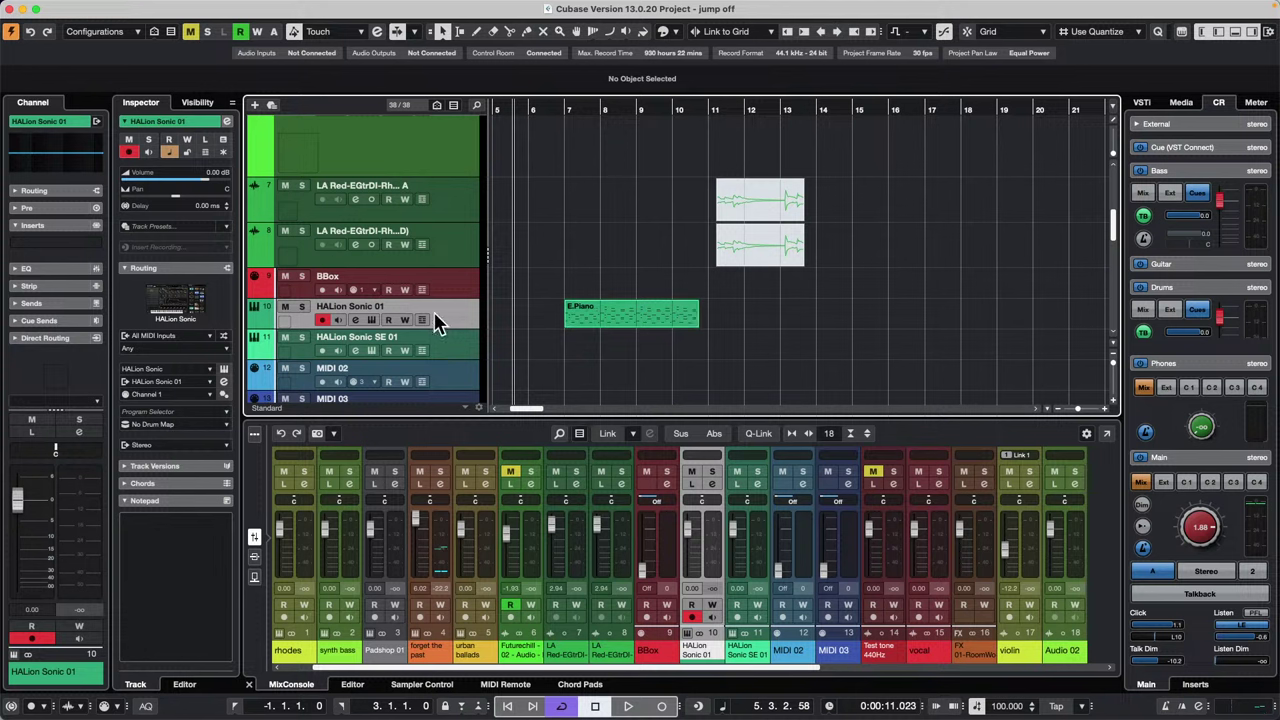
pyautogui.press('s')
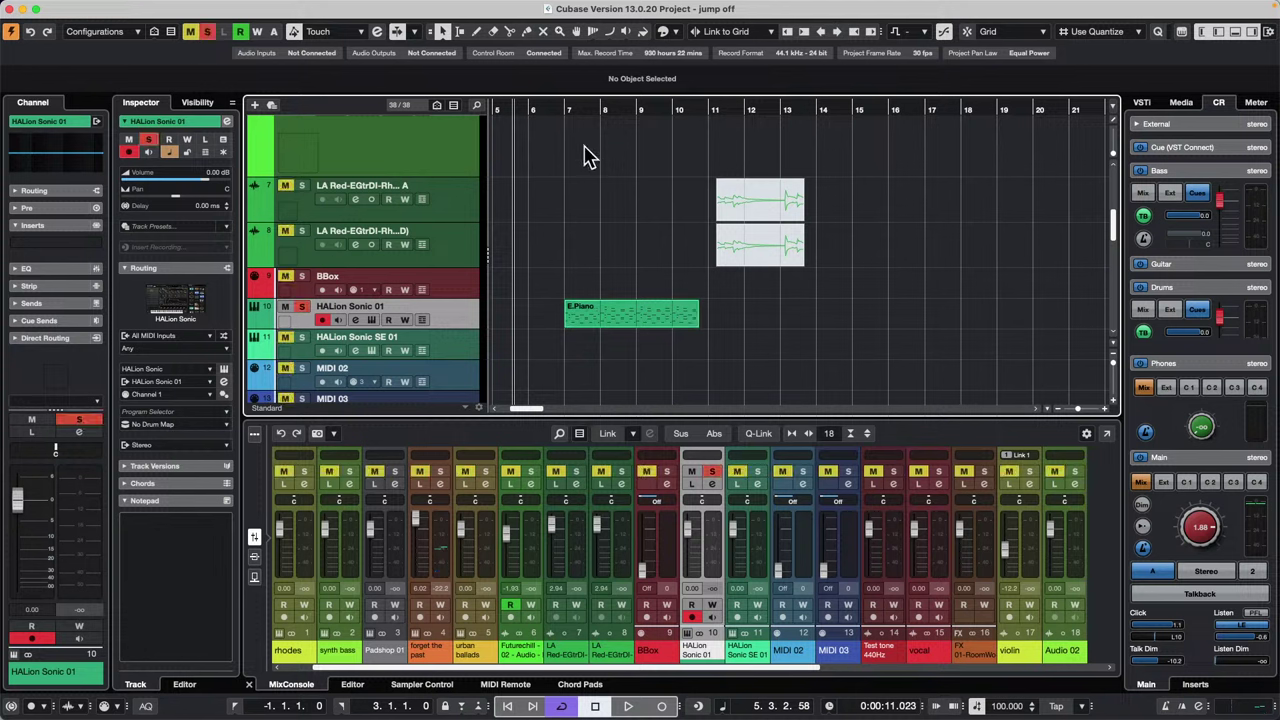
pyautogui.press('space')
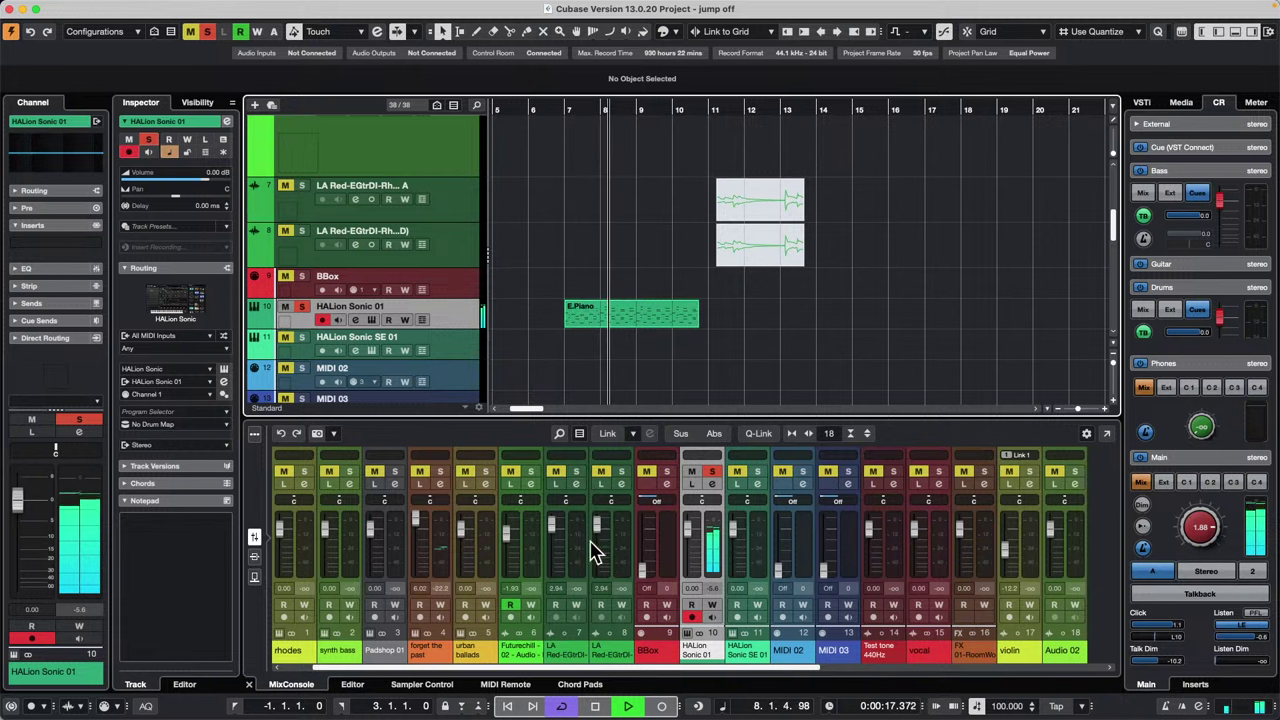
pyautogui.press('space')
# Step: Show the Chord Pads and load the E.Piano part from HALion Sonic 01 as the player pattern
pyautogui.click(591, 686)
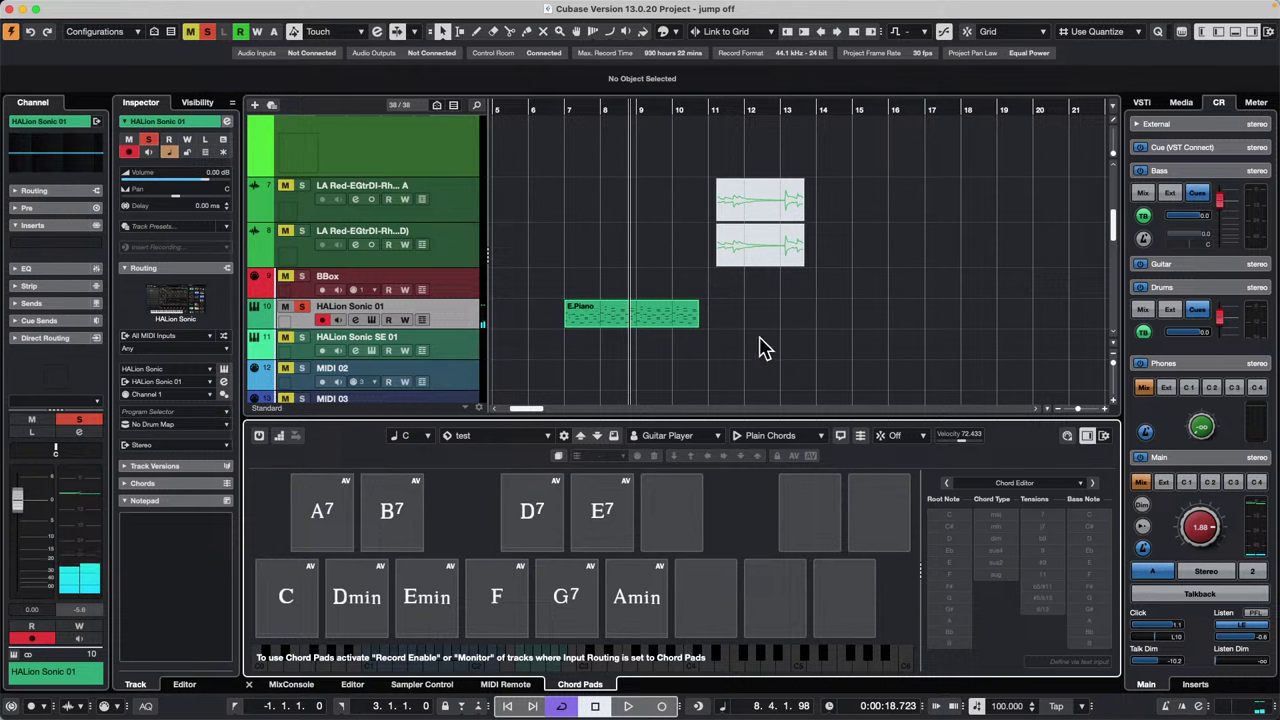
pyautogui.click(628, 318)
pyautogui.moveTo(628, 318); pyautogui.dragTo(757, 444)
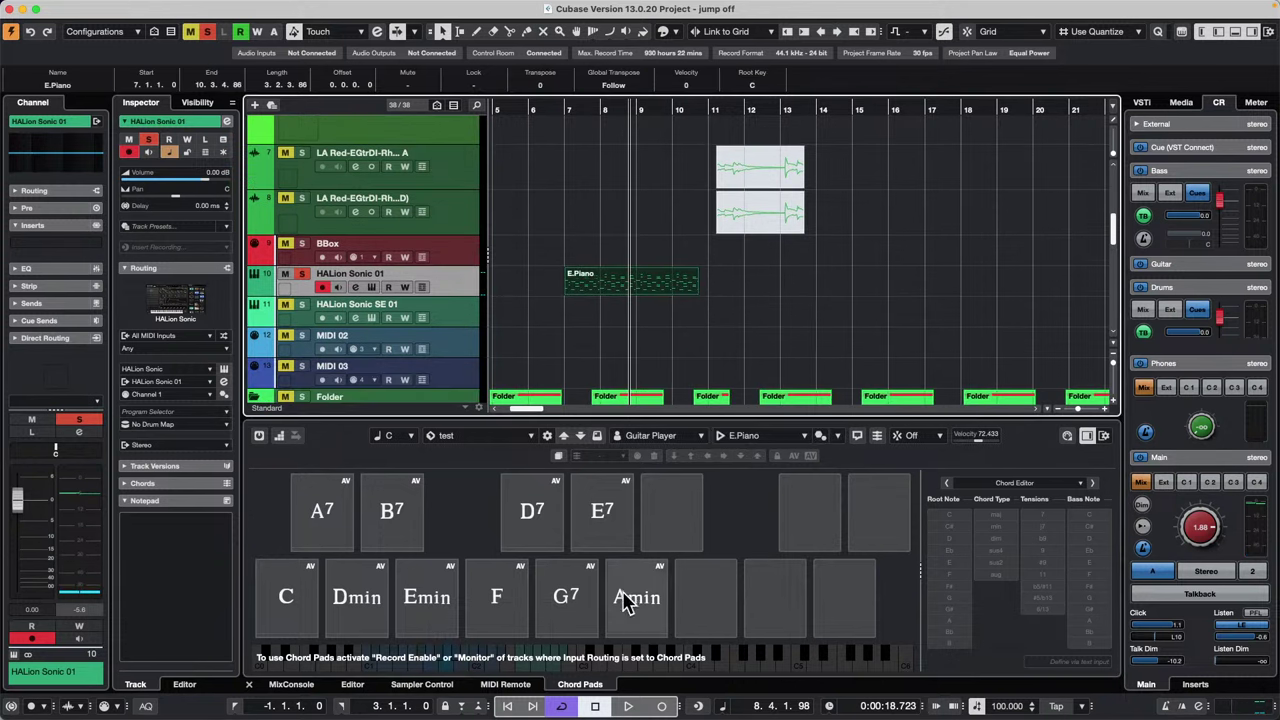
# Step: Activate the Chord Pads and audition the C pad
pyautogui.click(306, 606)
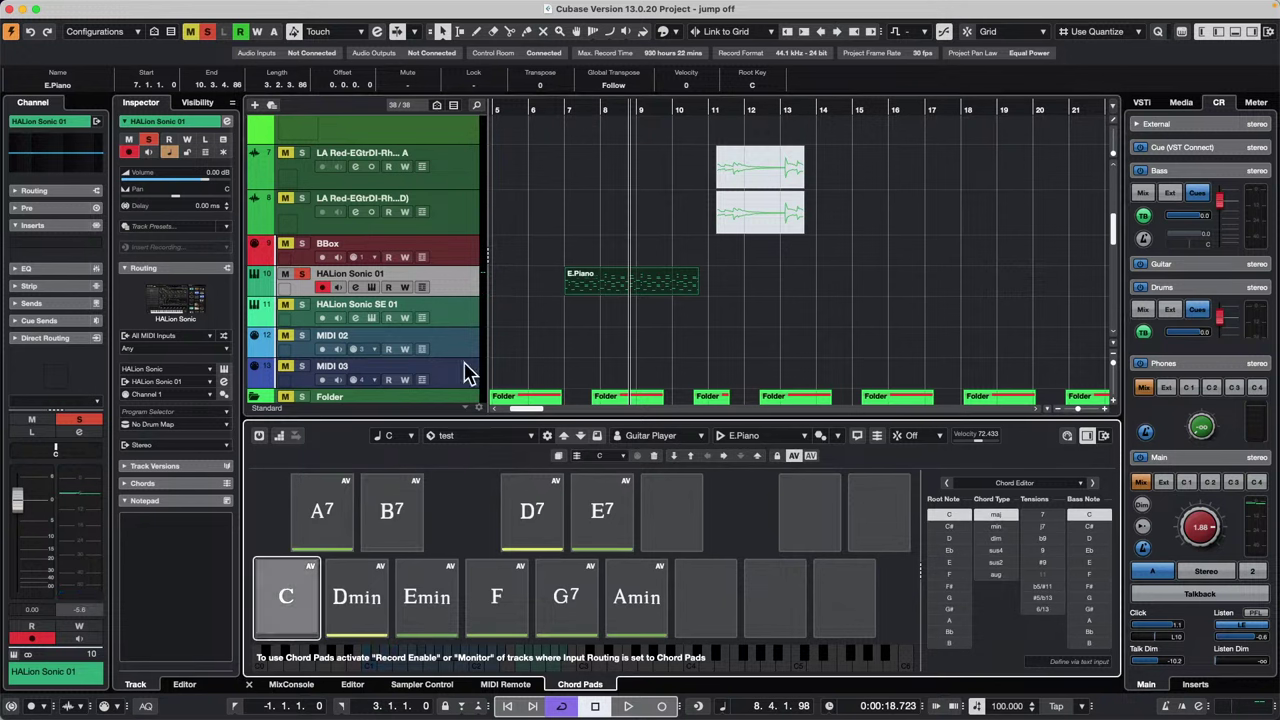
pyautogui.click(260, 436)
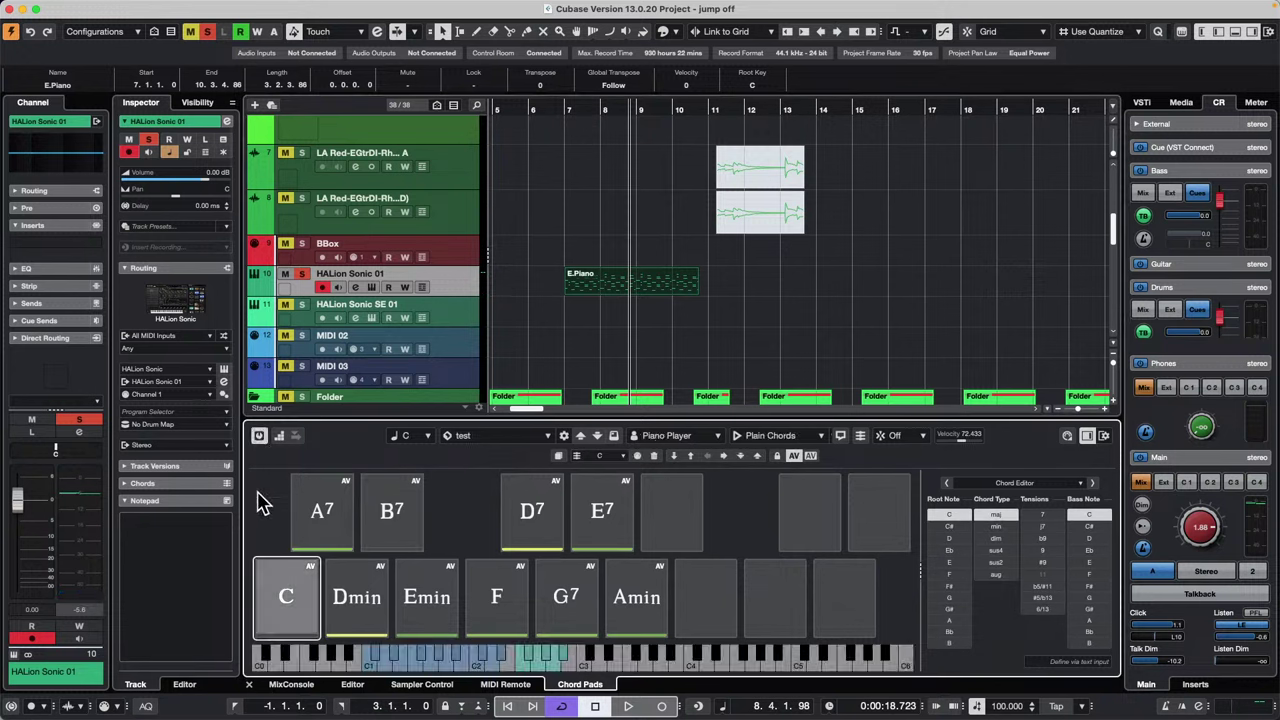
pyautogui.click(285, 594)
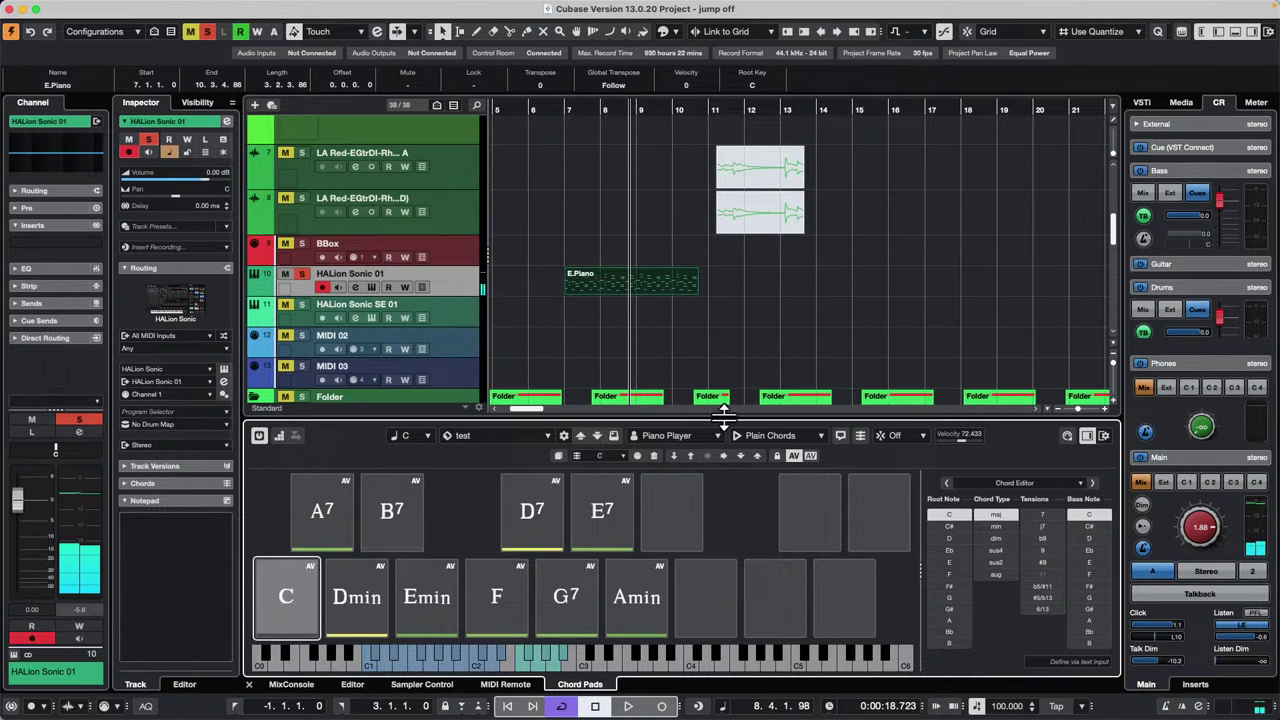
# Step: Set the Chord Pads player mode to Pattern and close its settings
pyautogui.scroll(-2, 606, 286)
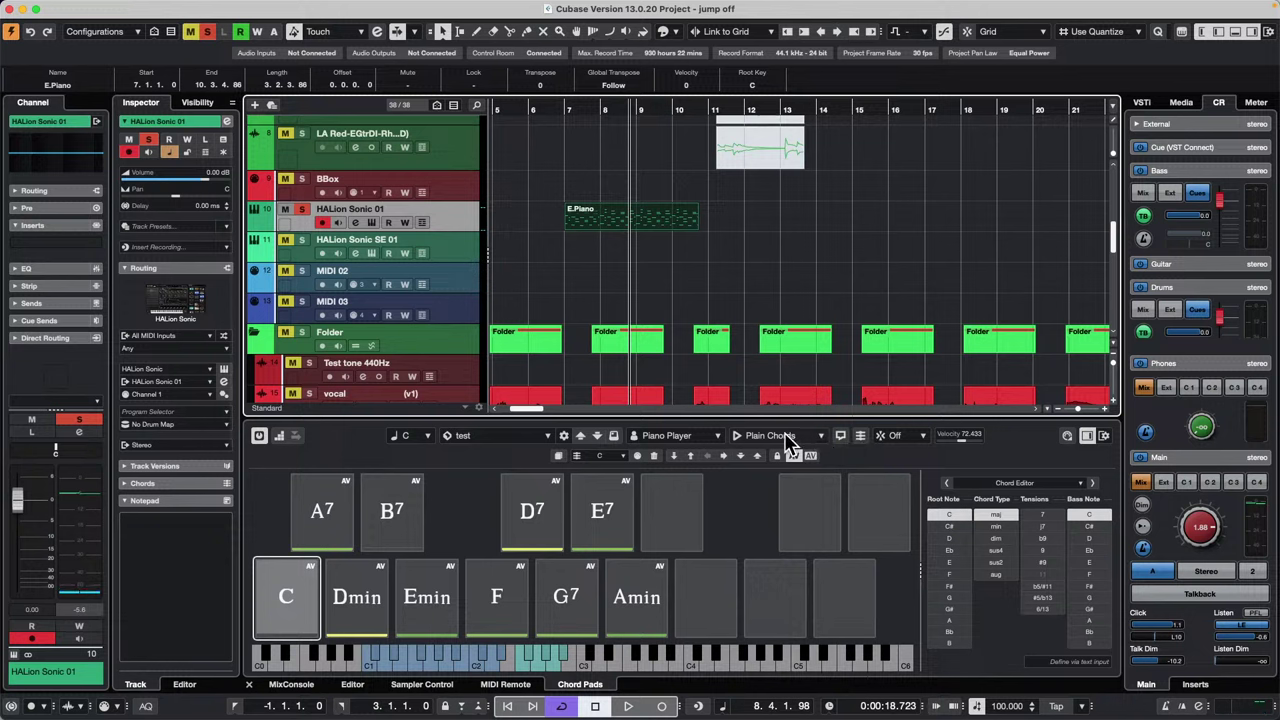
pyautogui.click(790, 440)
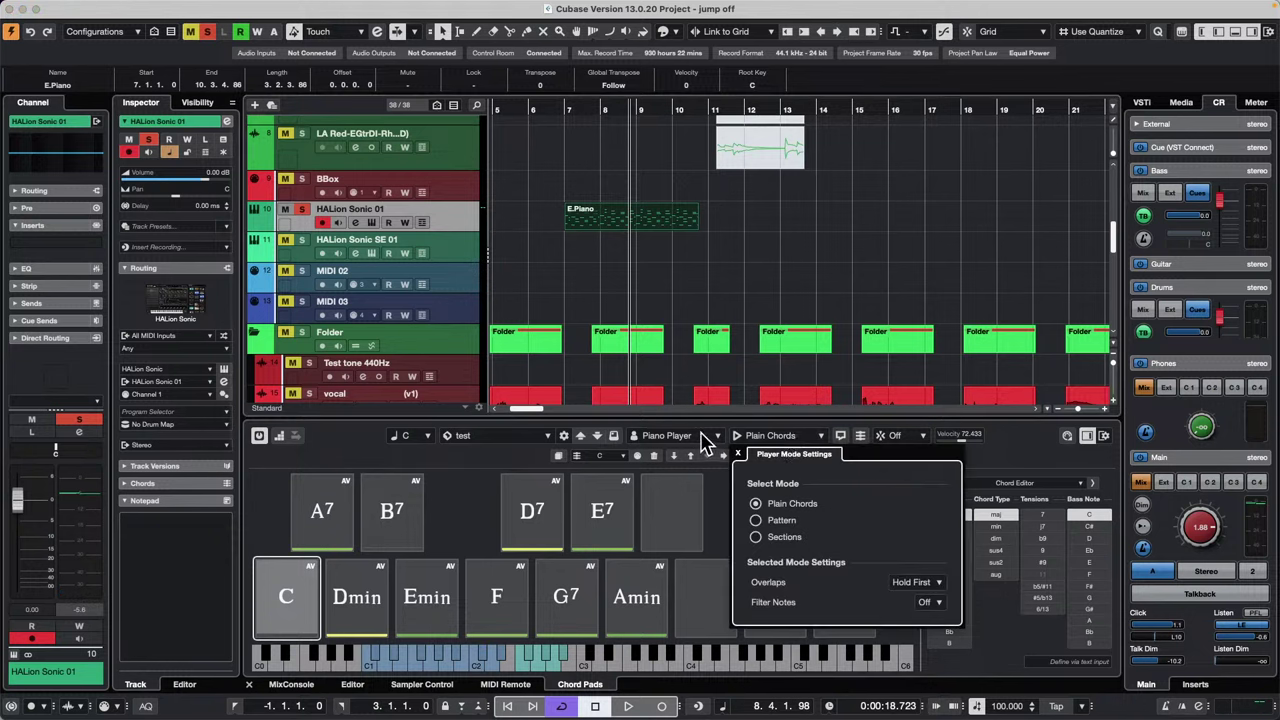
pyautogui.click(758, 522)
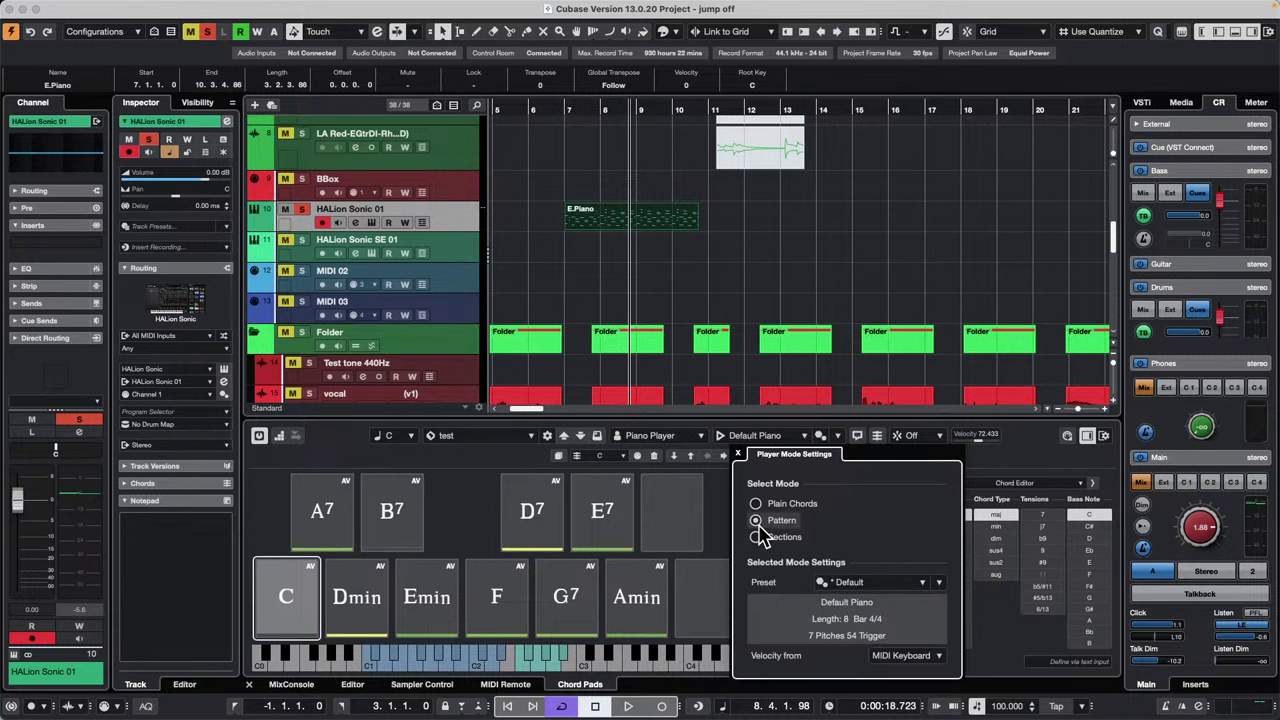
pyautogui.click(585, 222)
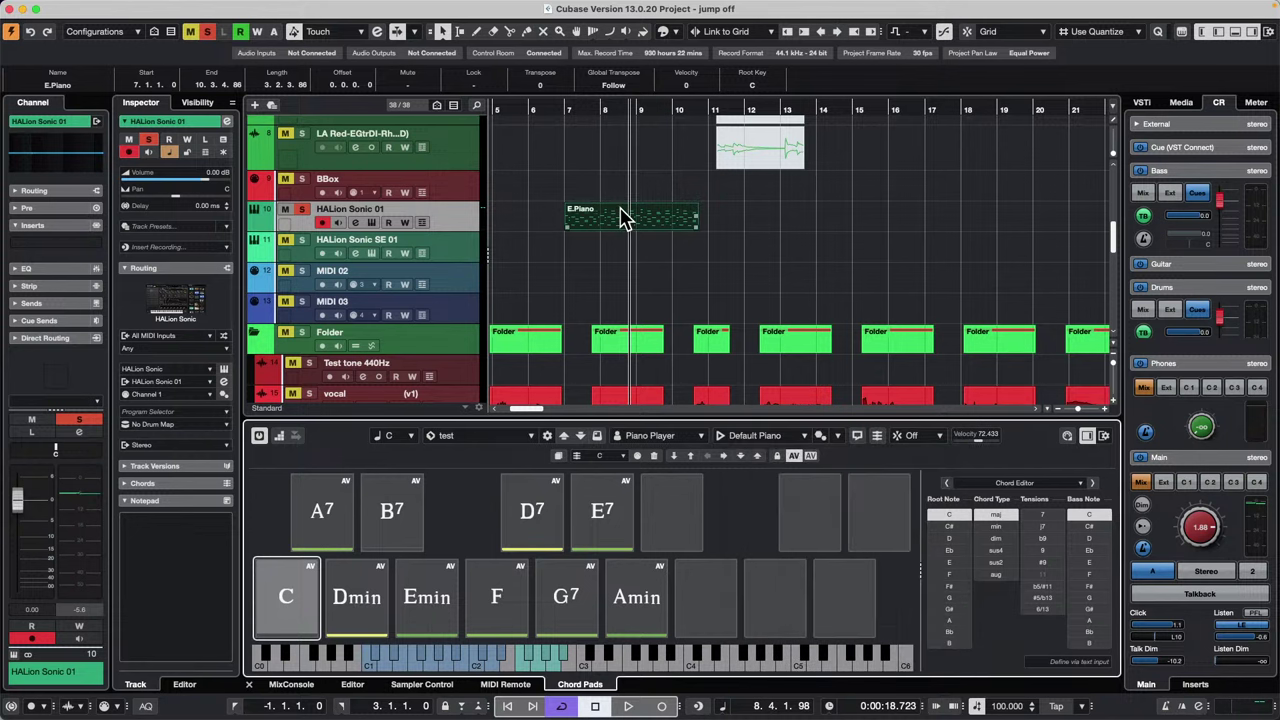
# Step: Try to replace the Default Piano pattern with the E.Piano part, auditioning the Dmin and G7 pads to check the playback
pyautogui.moveTo(622, 218); pyautogui.dragTo(758, 450)
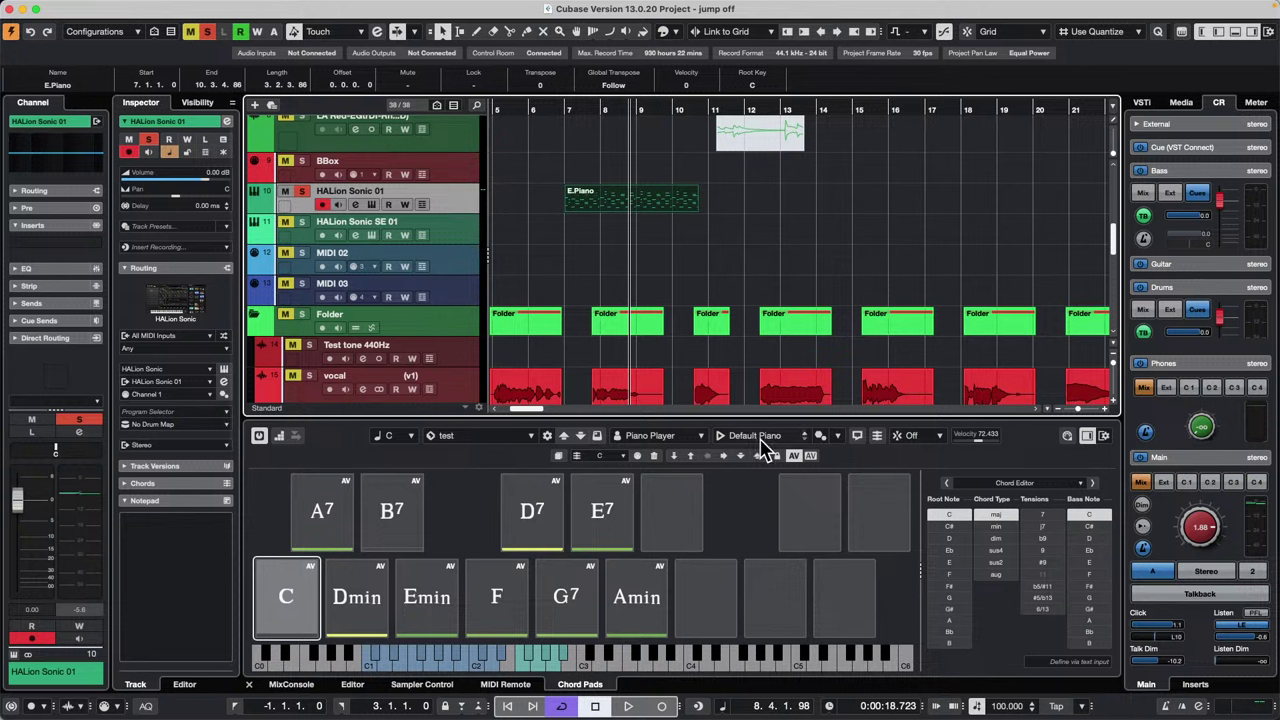
pyautogui.click(805, 437)
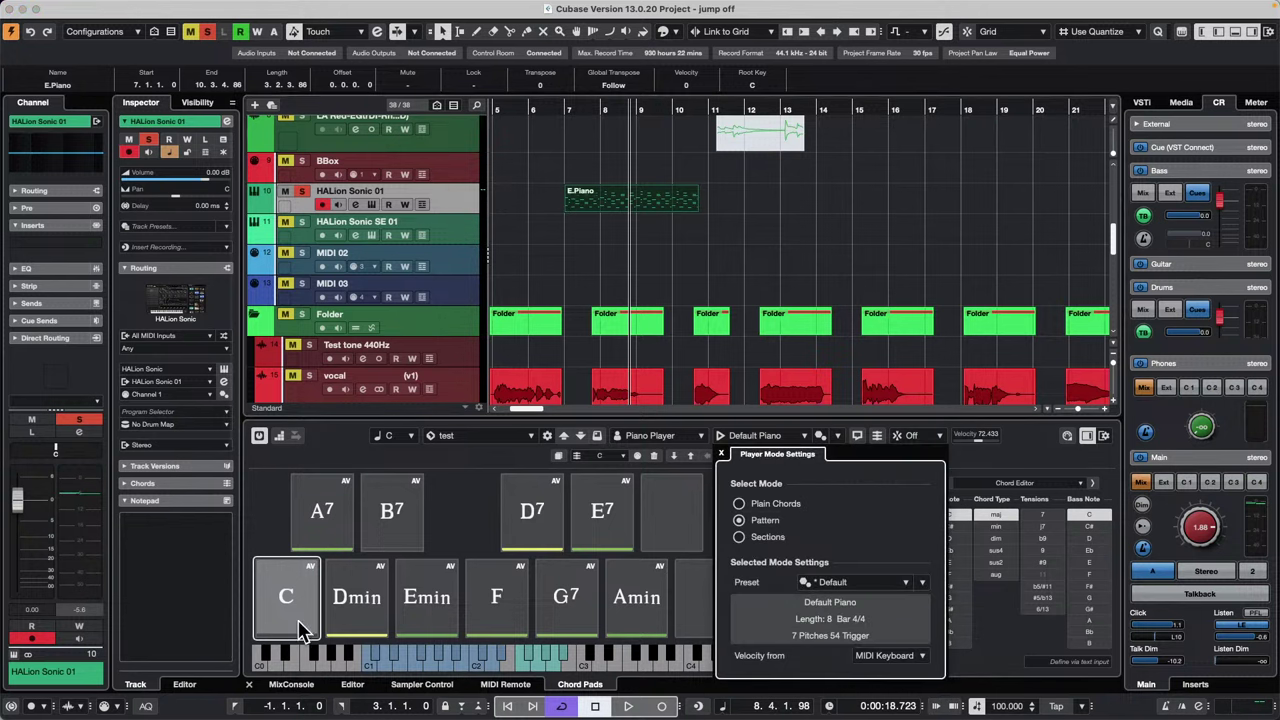
pyautogui.click(362, 600)
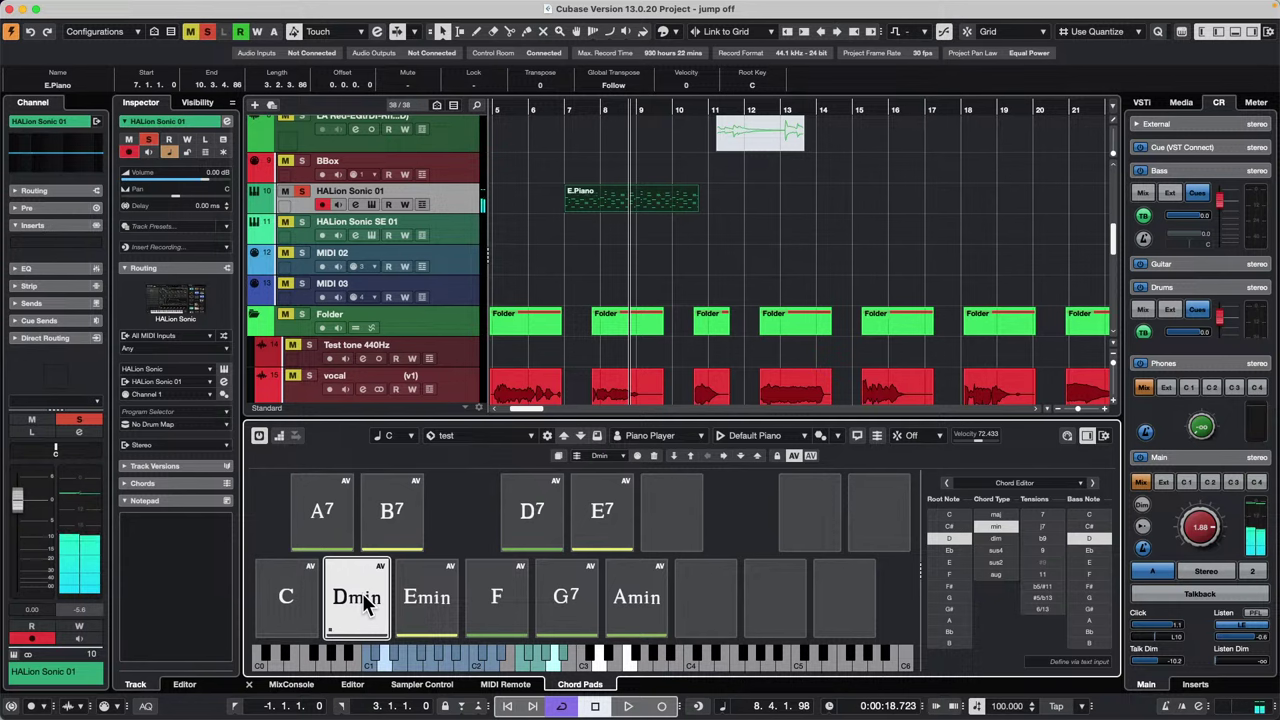
pyautogui.click(768, 441)
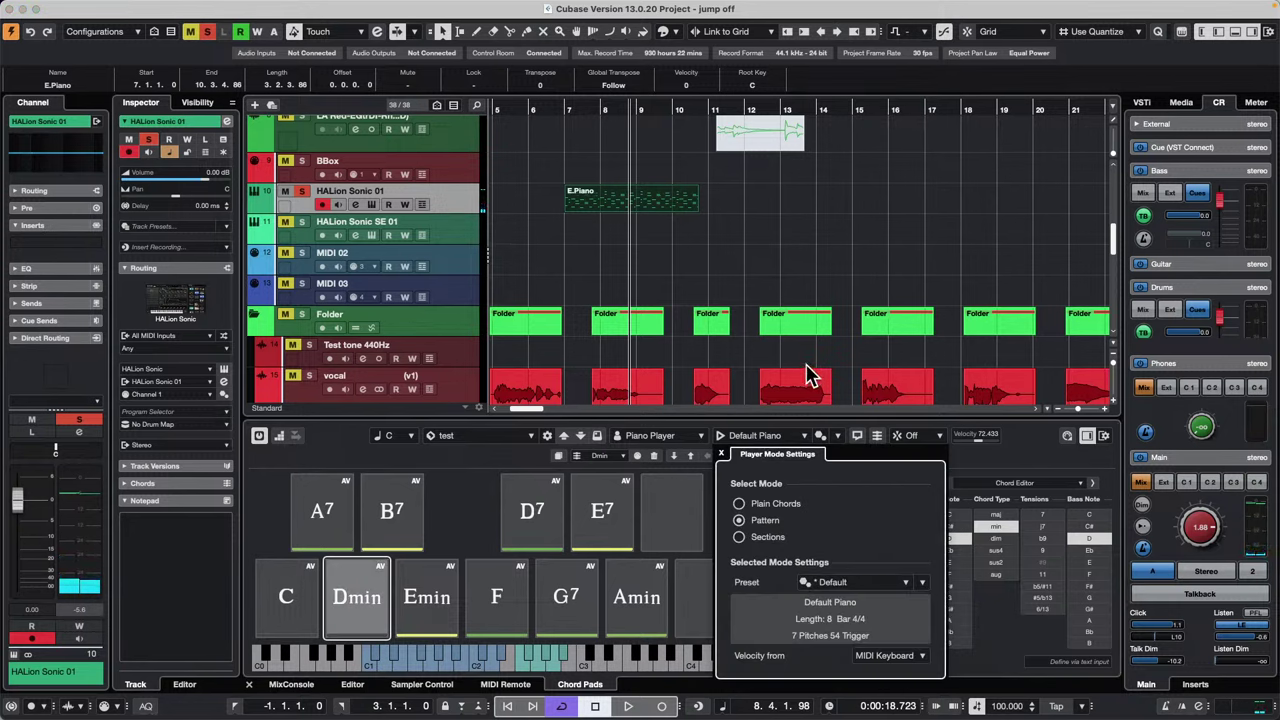
pyautogui.click(674, 250)
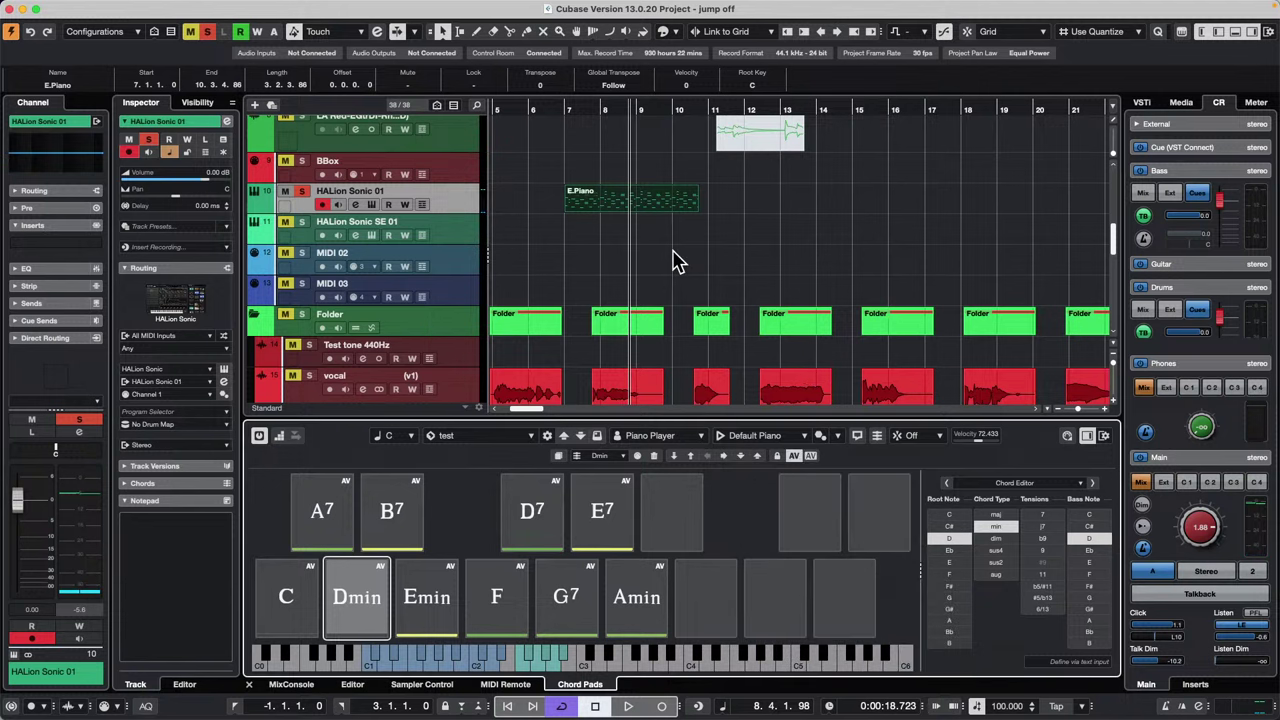
pyautogui.click(588, 600)
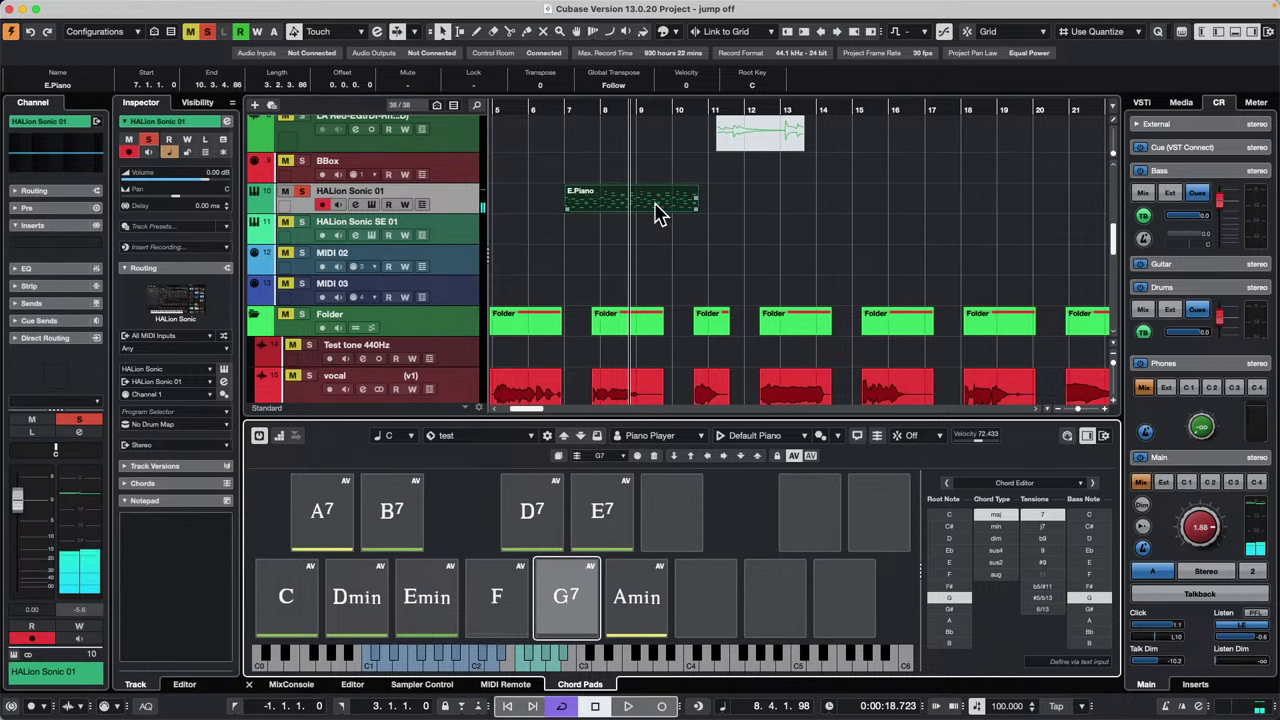
pyautogui.moveTo(660, 203); pyautogui.dragTo(760, 445)
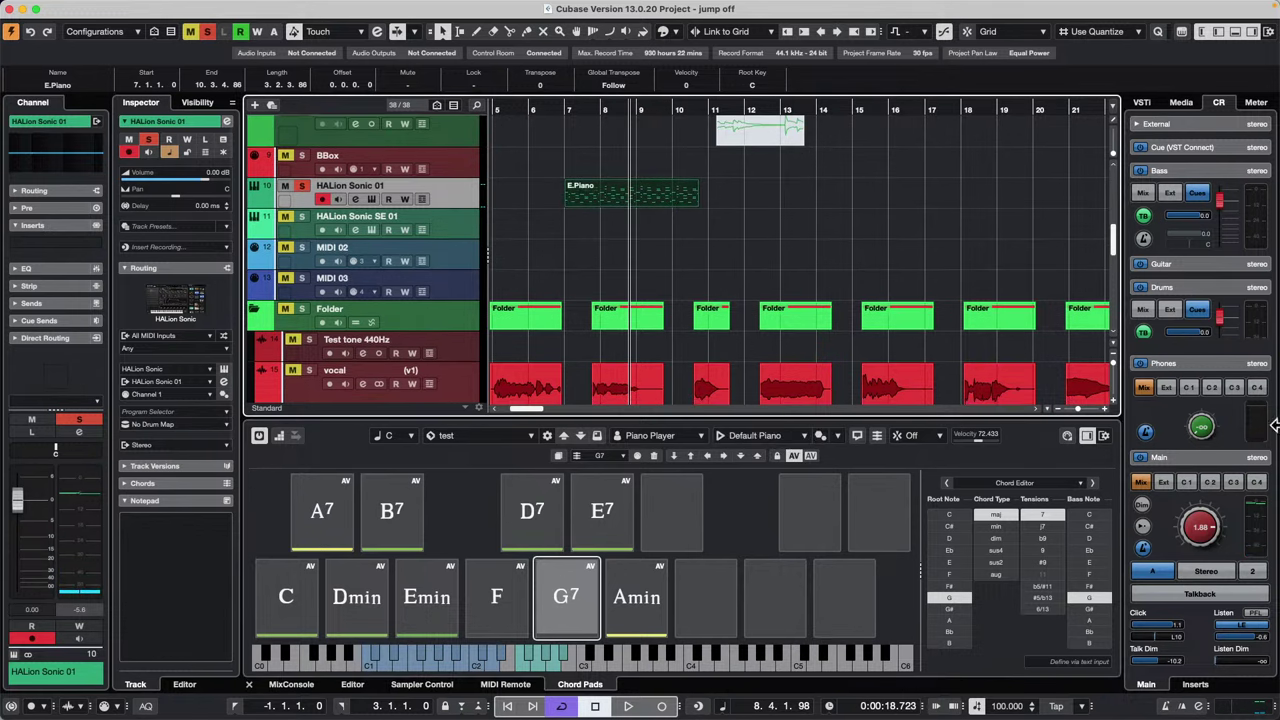
# Step: Browse the Sequel library in Loops & Samples, clearing the Drum&Perc filter and filtering by the Keyboard category
pyautogui.click(1183, 104)
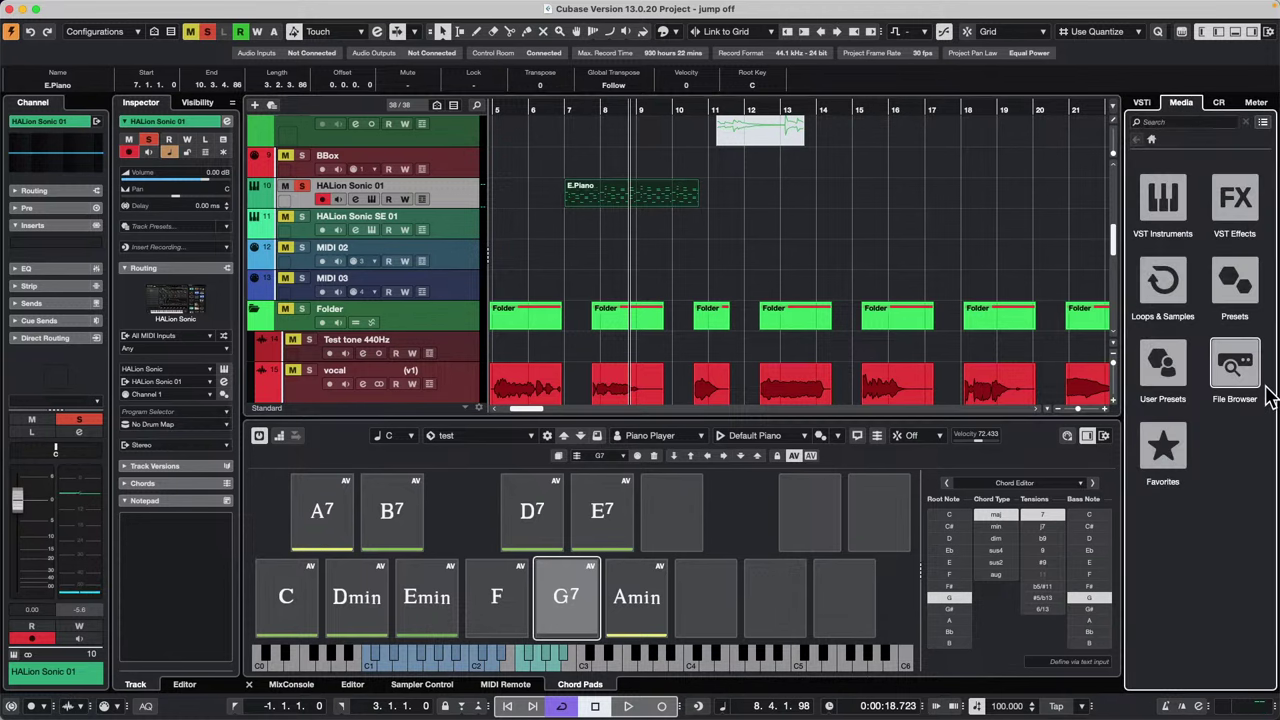
pyautogui.click(1185, 270)
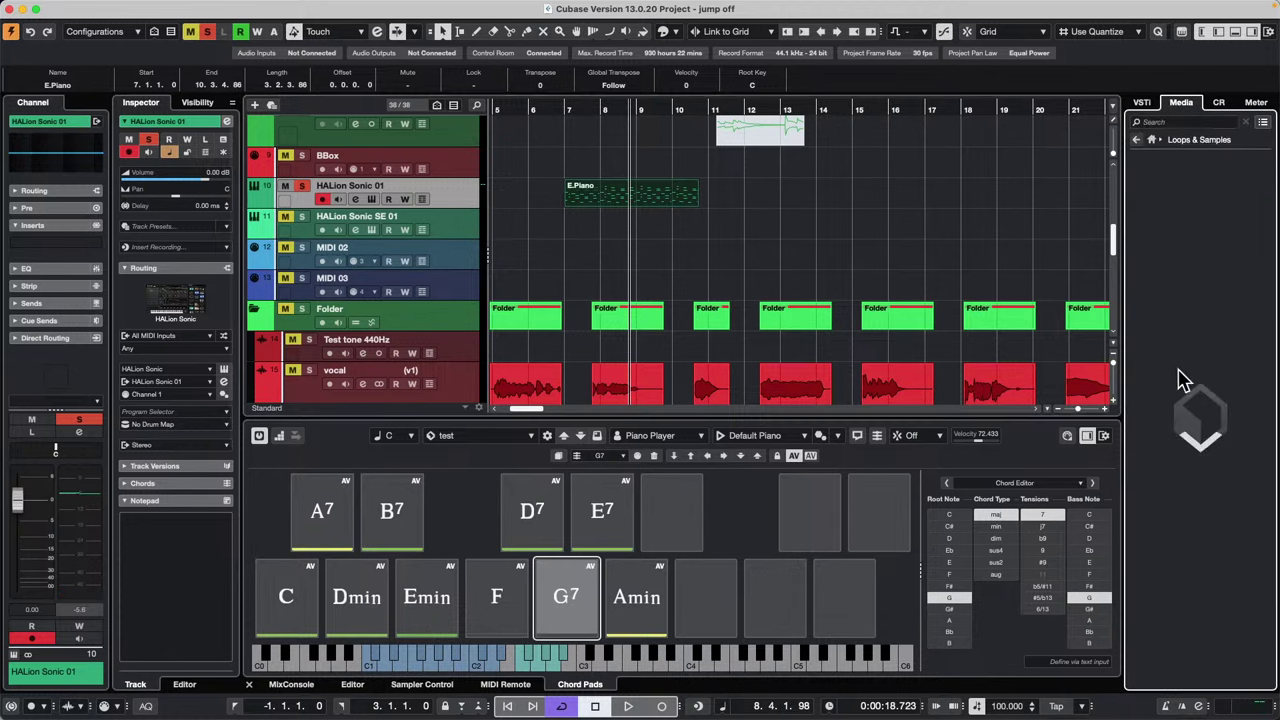
pyautogui.scroll(-5, 1210, 440)
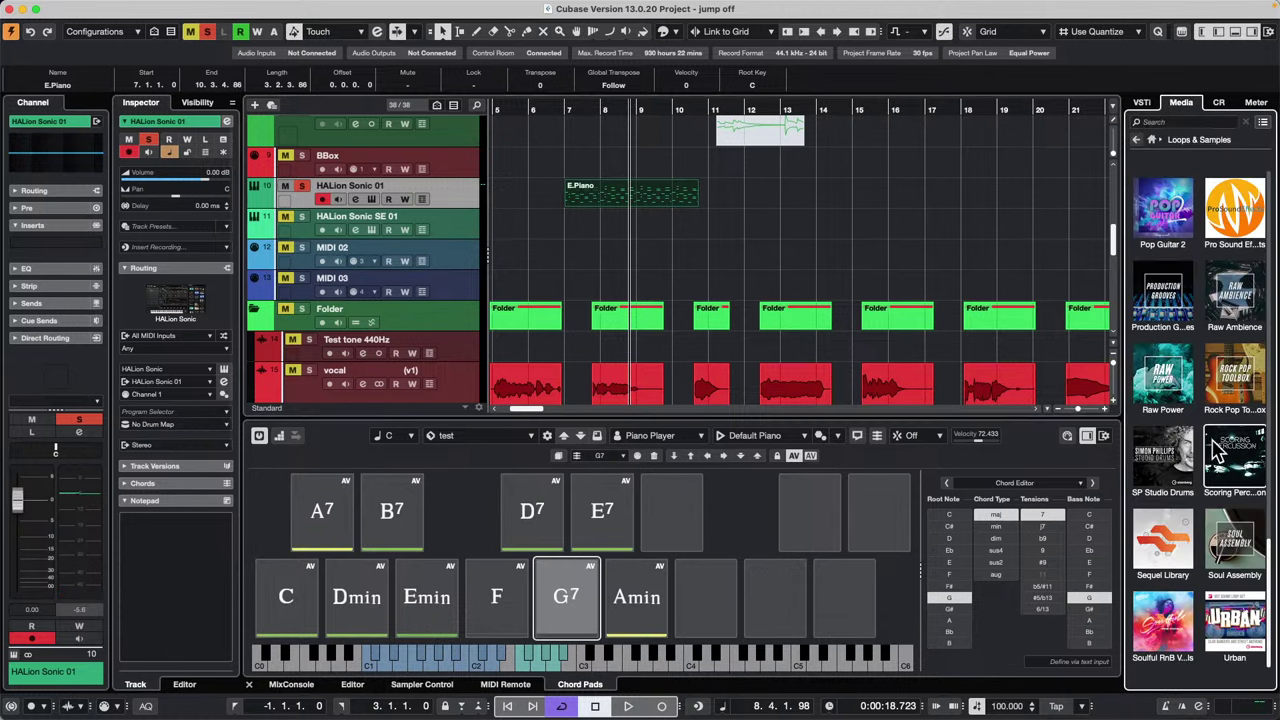
pyautogui.click(1163, 540)
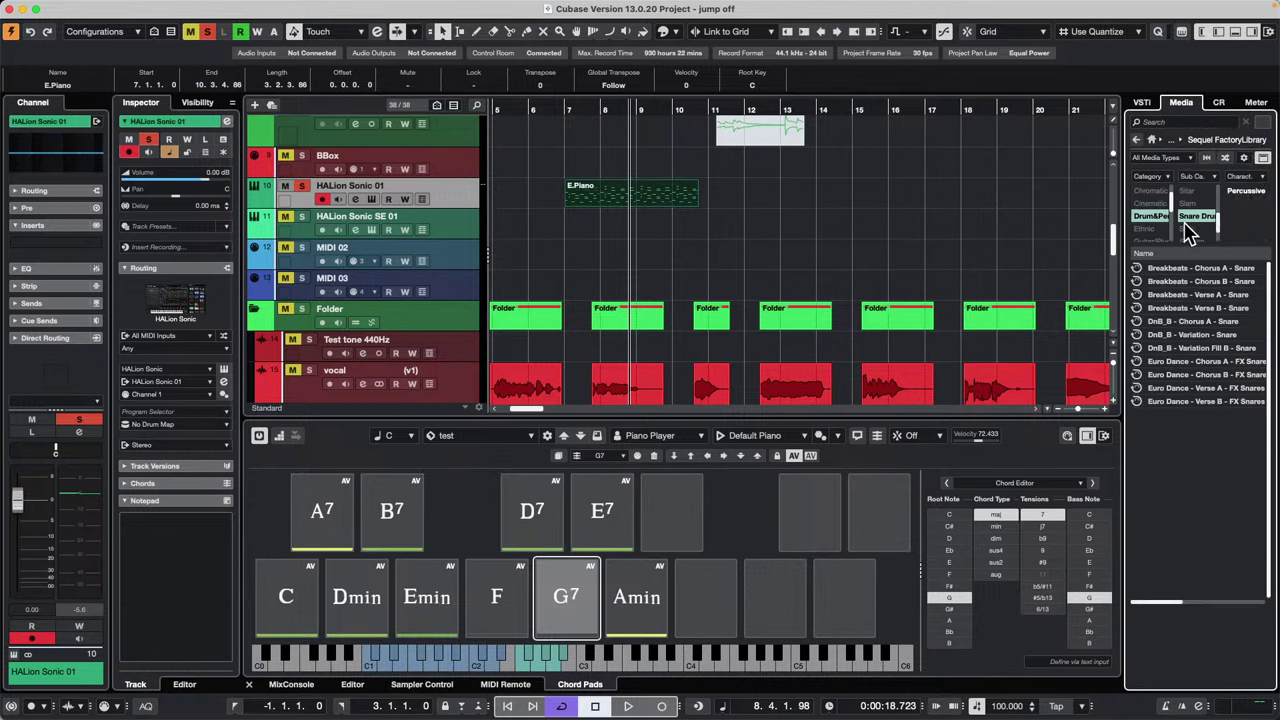
pyautogui.click(1148, 218)
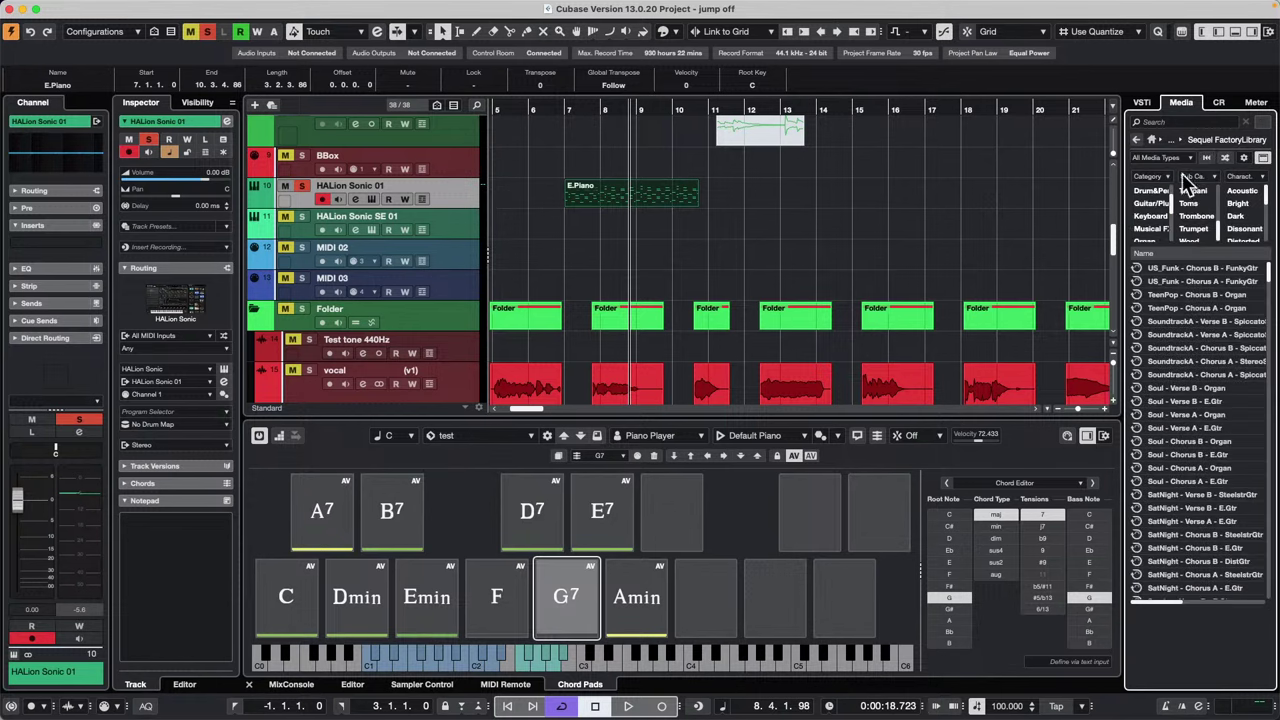
pyautogui.scroll(-2, 1163, 225)
pyautogui.click(1158, 218)
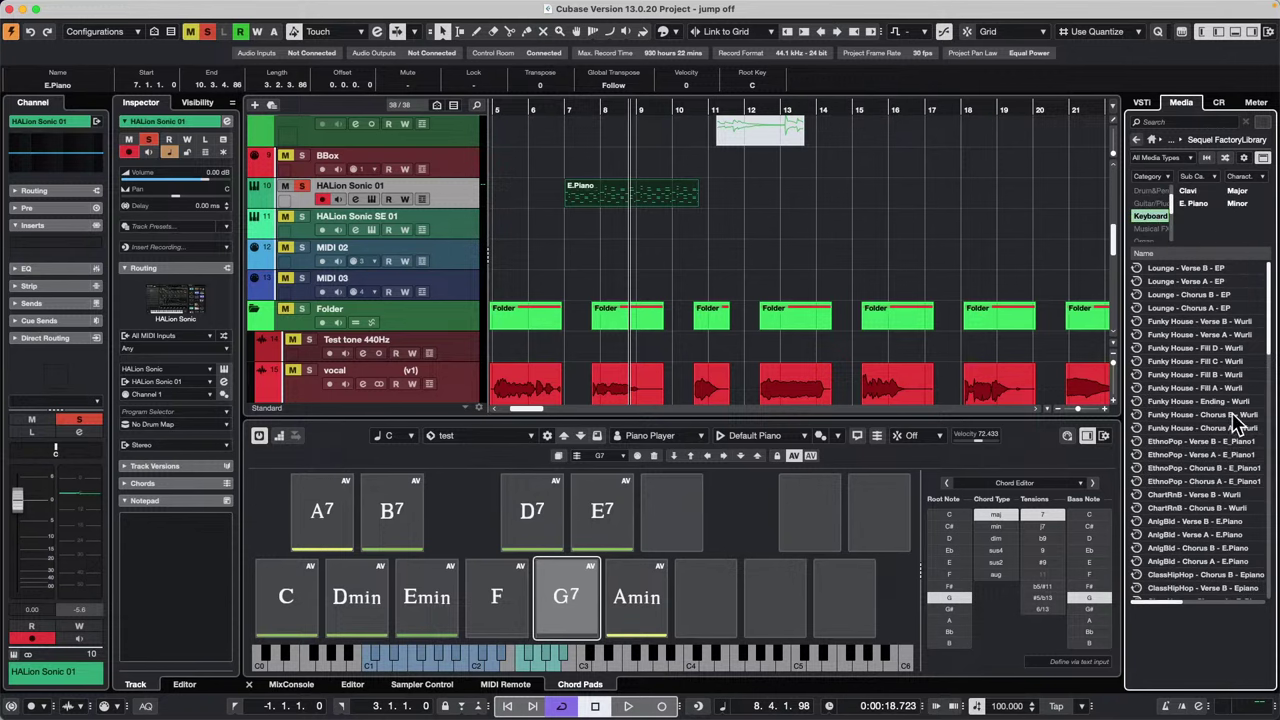
# Step: Place the Funky House - Fill D - Wurli loop on HALion Sonic 01 at bar 14 and try to load it as the chord pad pattern
pyautogui.moveTo(1195, 348); pyautogui.dragTo(818, 205)
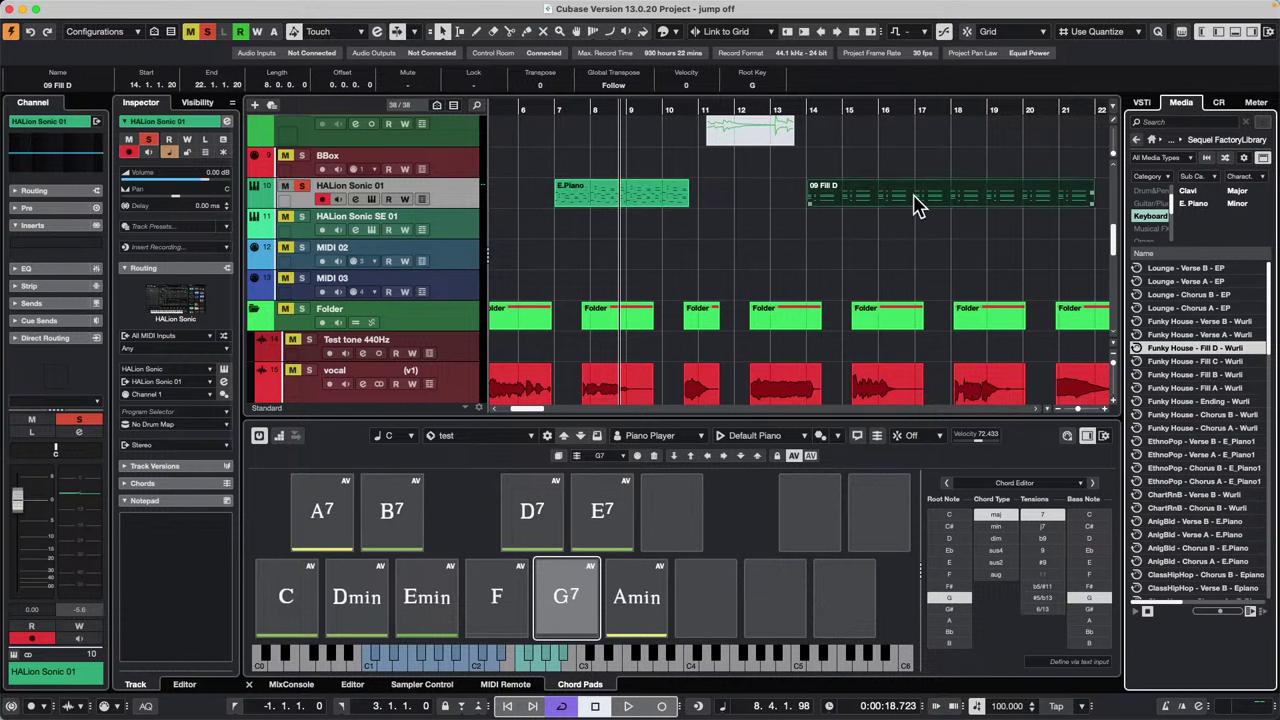
pyautogui.click(862, 203)
pyautogui.moveTo(860, 197); pyautogui.dragTo(775, 440)
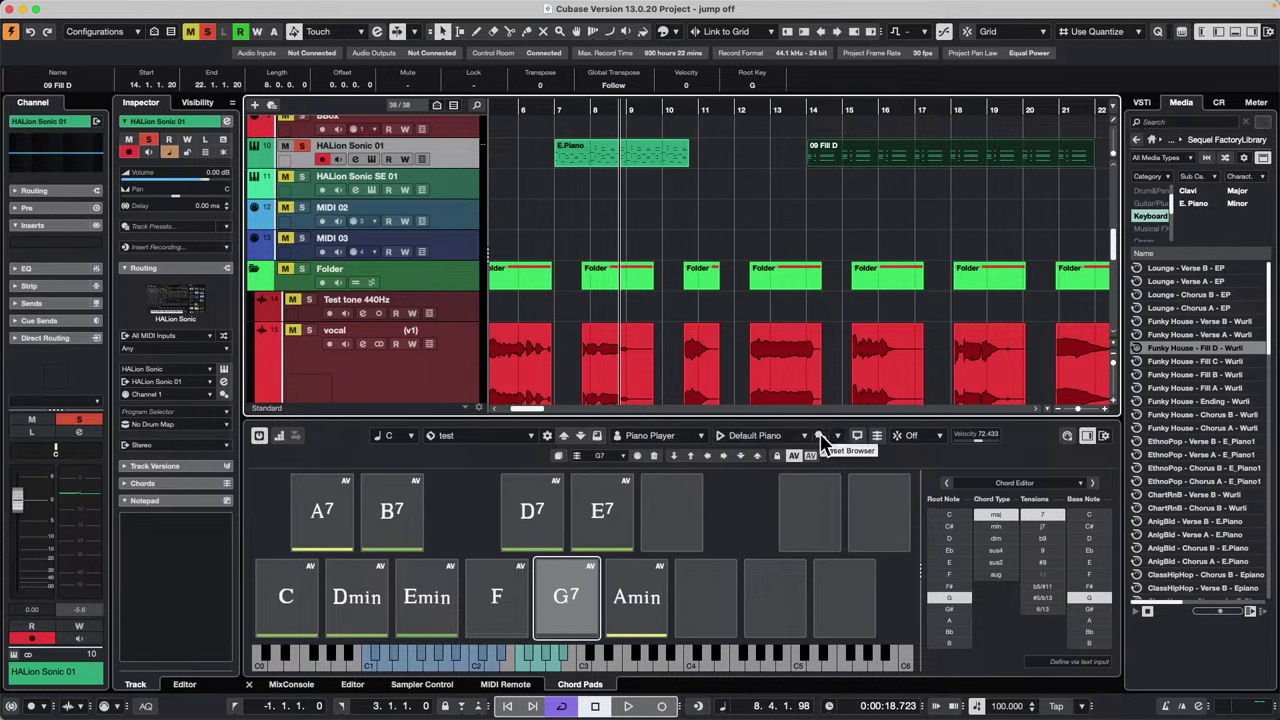
# Step: Check the Chord Pads player settings and the player mode settings
pyautogui.click(693, 438)
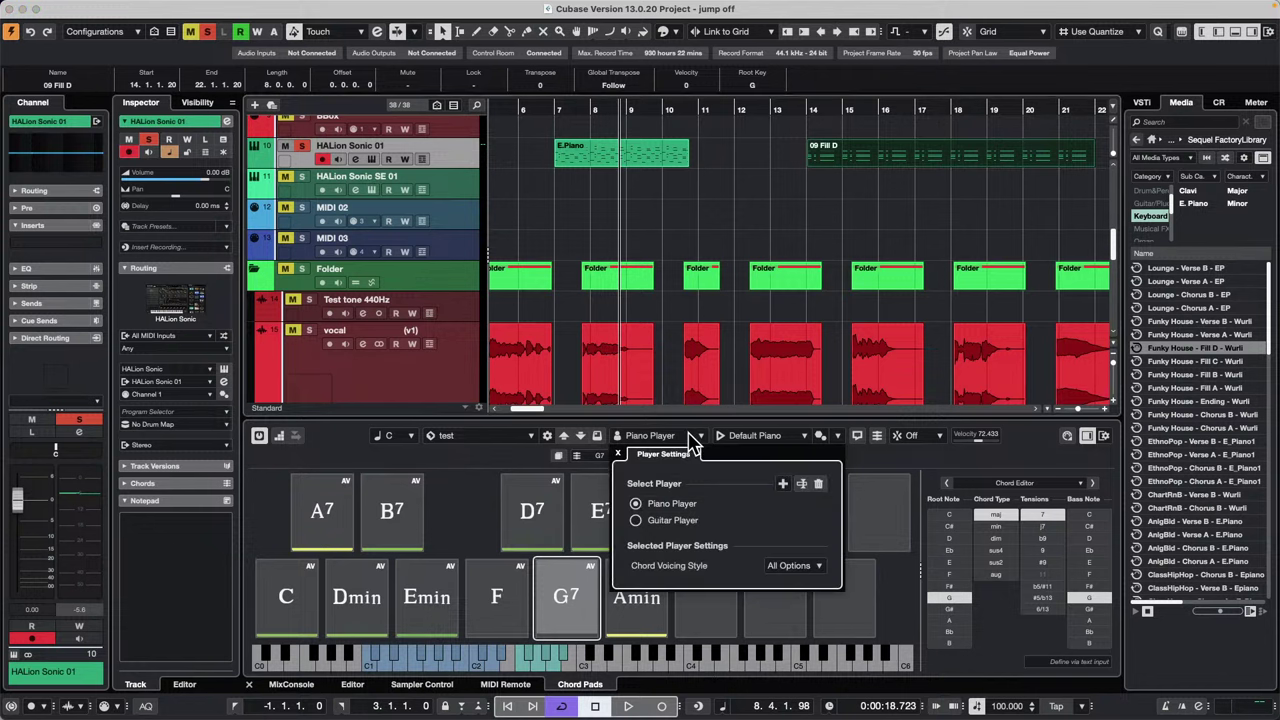
pyautogui.click(760, 438)
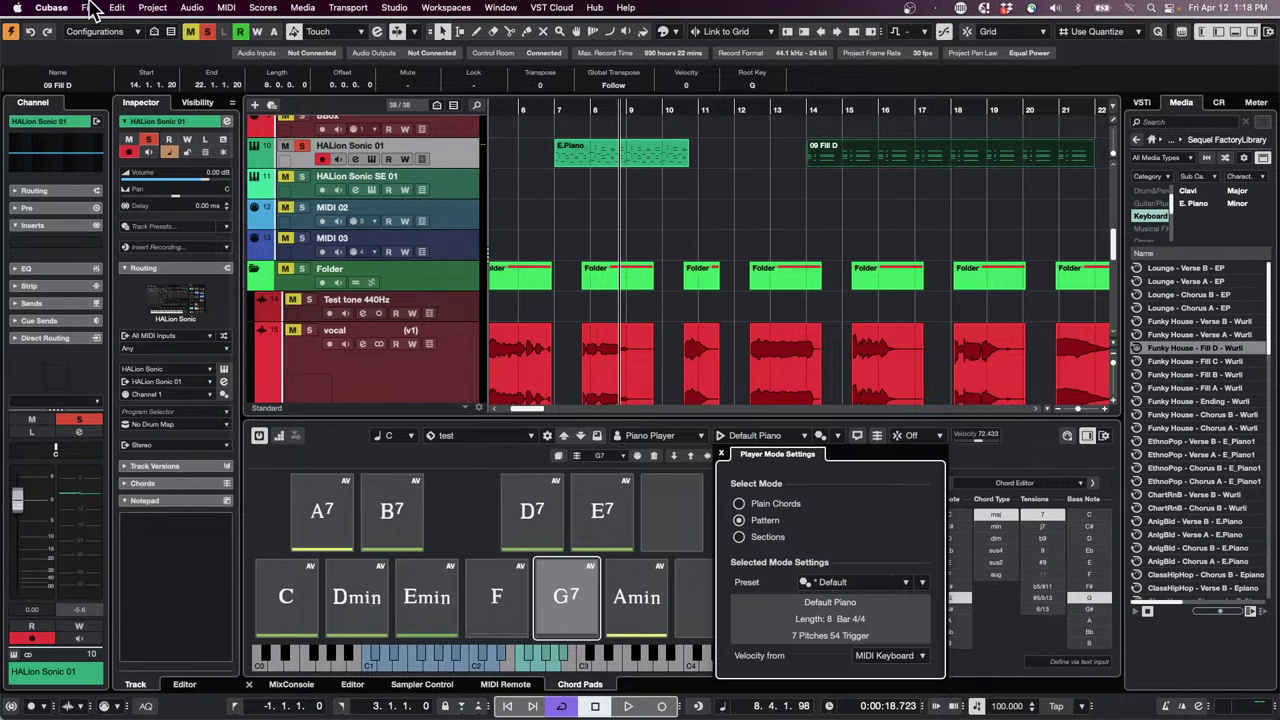
# Step: Create a new empty project in the April 12 2024 folder
pyautogui.click(88, 8)
pyautogui.click(98, 27)
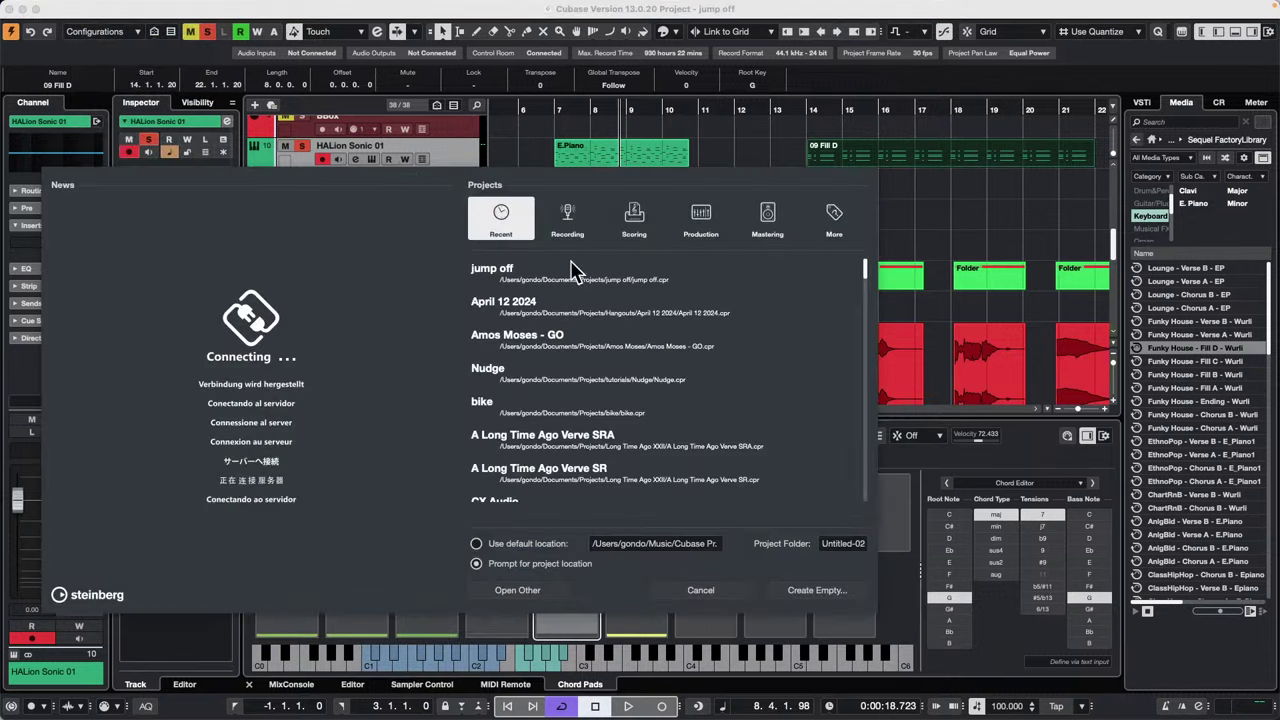
pyautogui.click(817, 590)
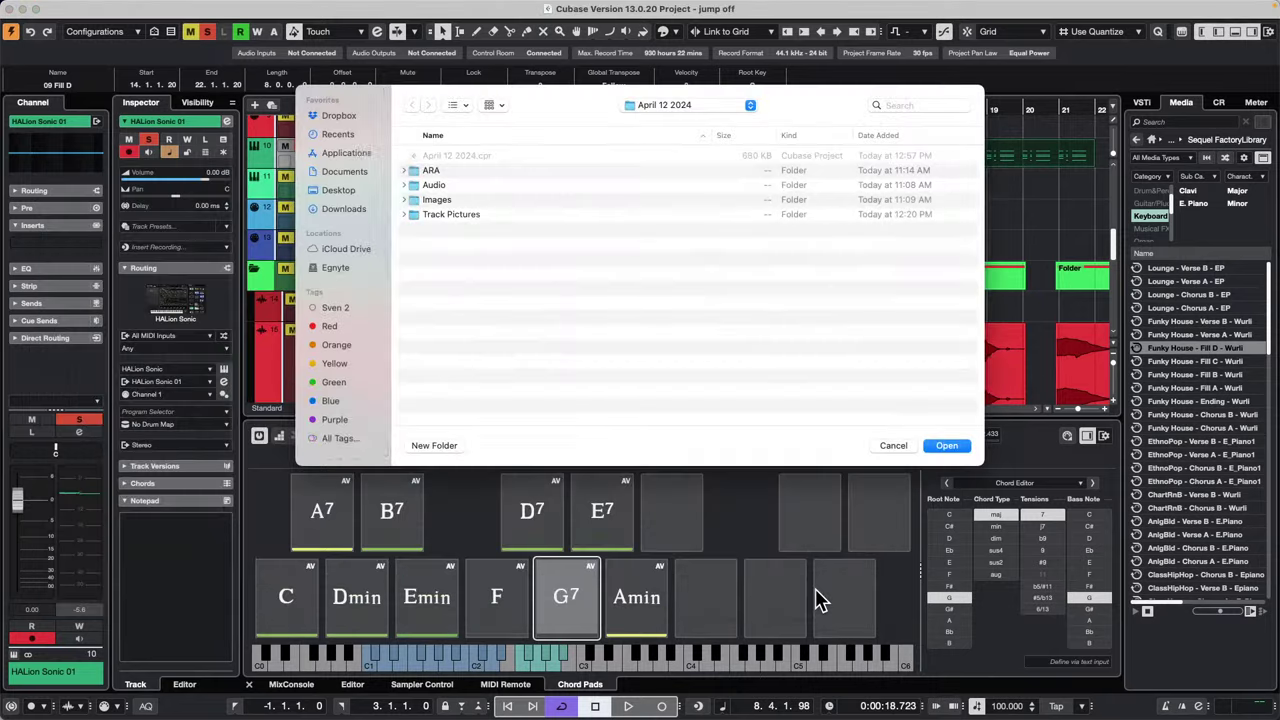
pyautogui.click(946, 445)
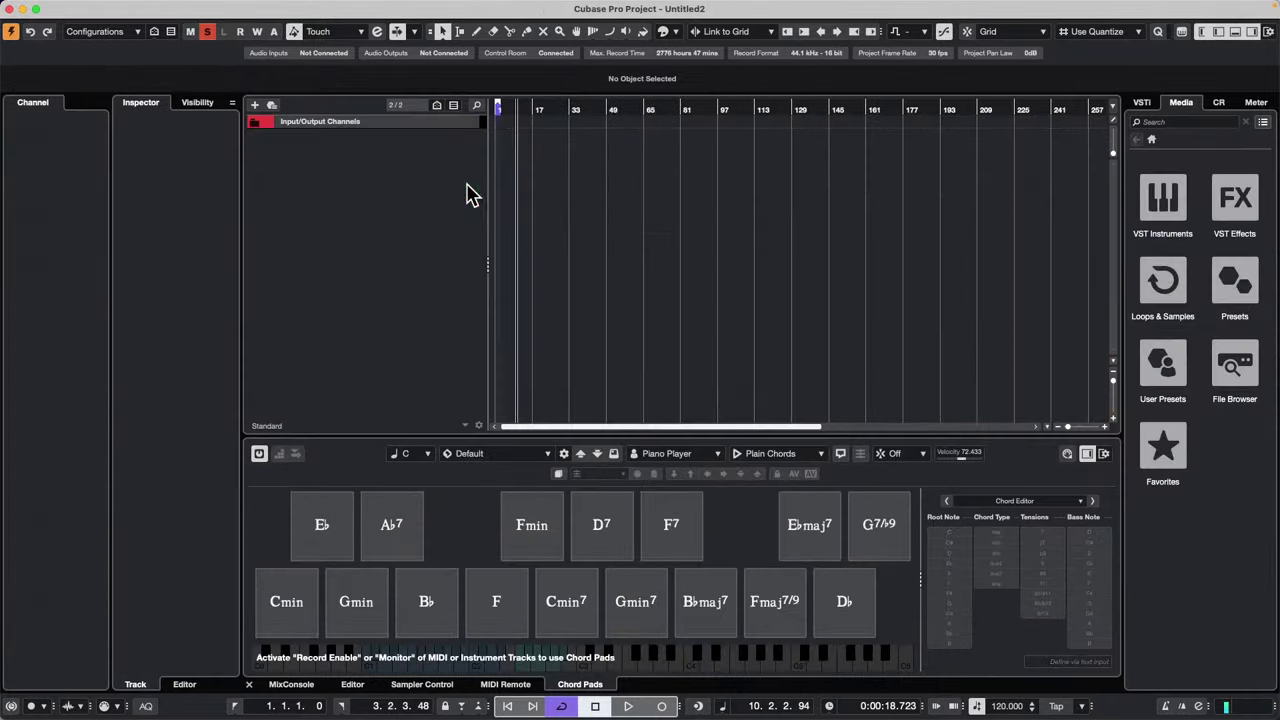
# Step: Open the Sequel Library in Loops & Samples
pyautogui.rightClick(424, 161)
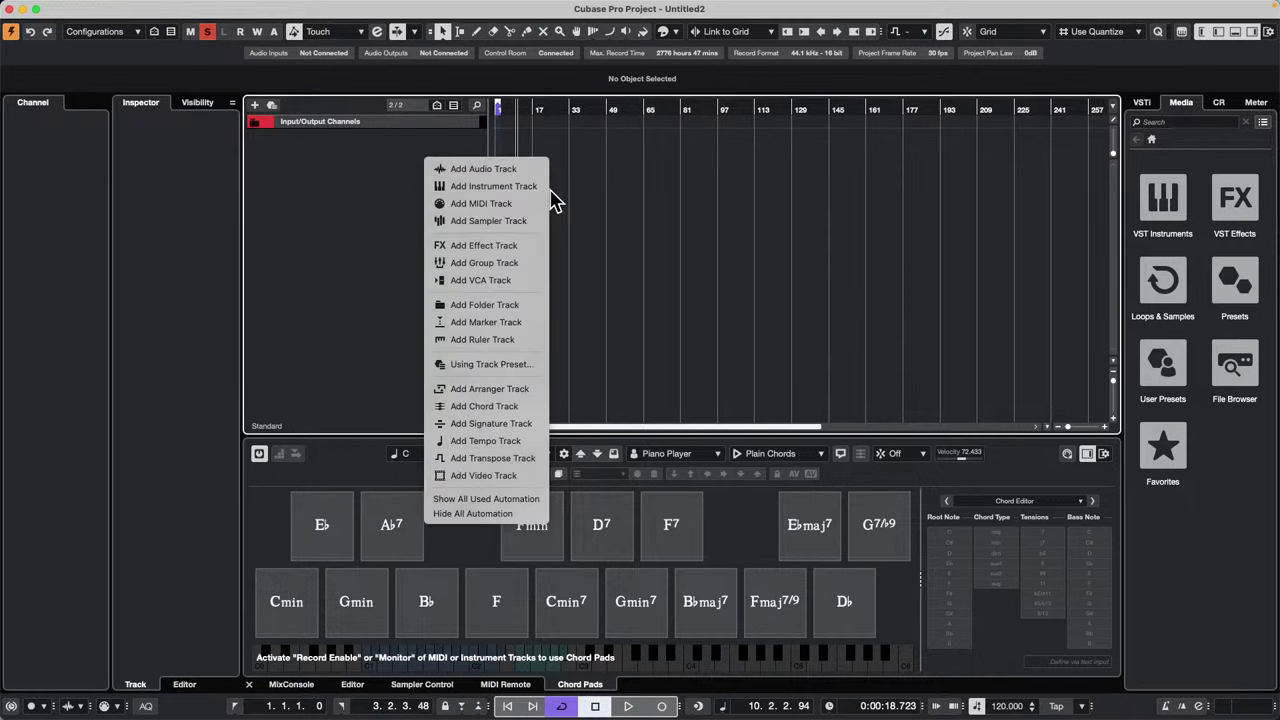
pyautogui.click(1180, 192)
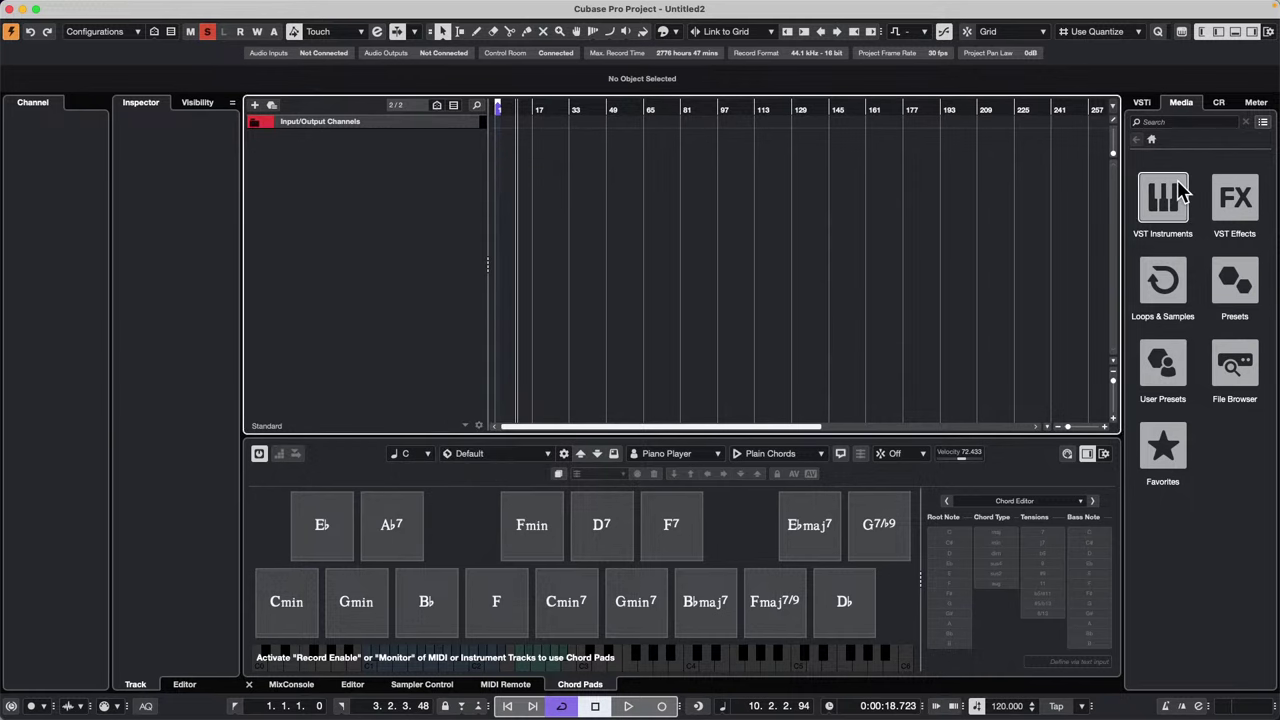
pyautogui.click(1165, 295)
pyautogui.scroll(-5, 1180, 400)
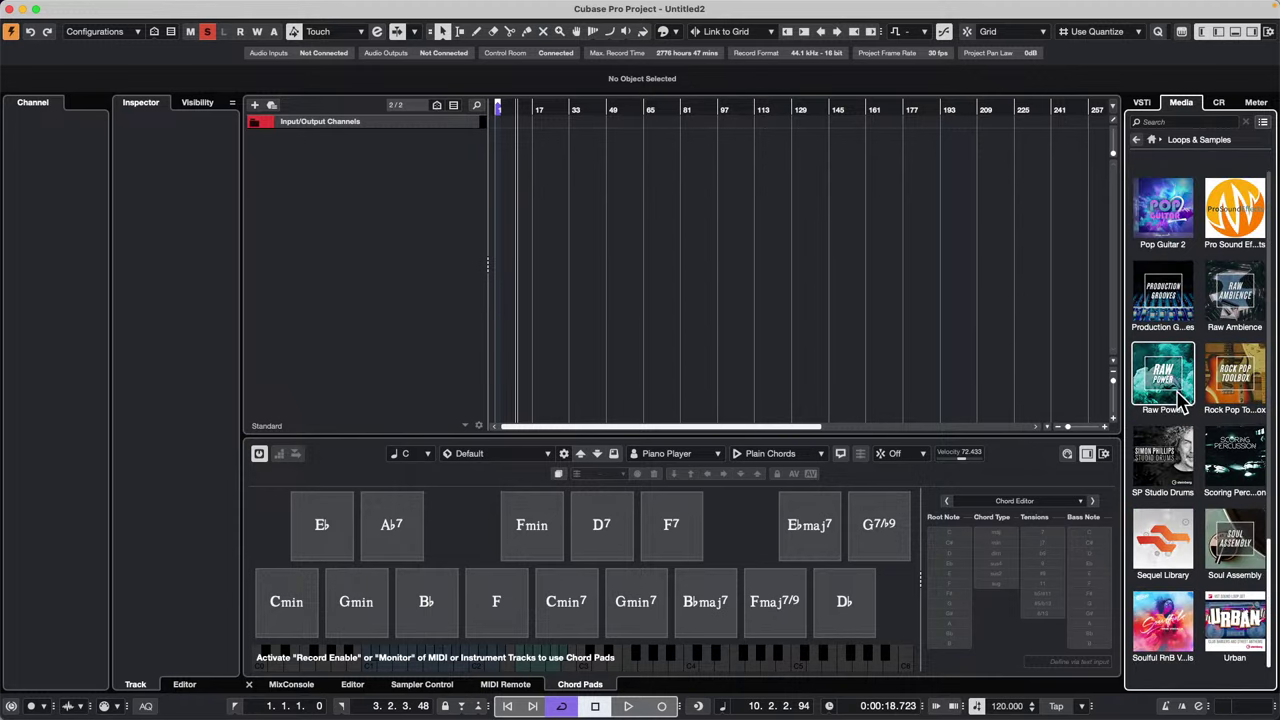
pyautogui.click(1163, 540)
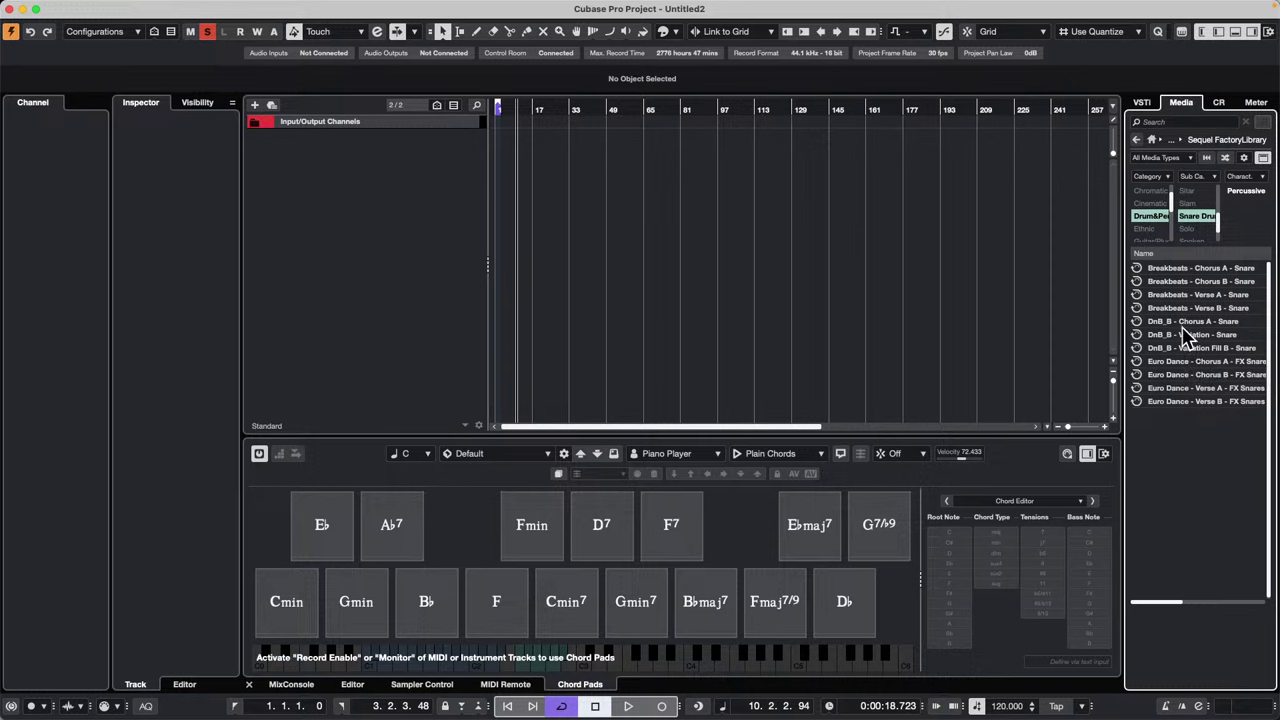
# Step: Clear the Drum&Perc and Snare Drum filters and filter the Sequel loops by the Keyboard category
pyautogui.click(1155, 216)
pyautogui.click(1198, 222)
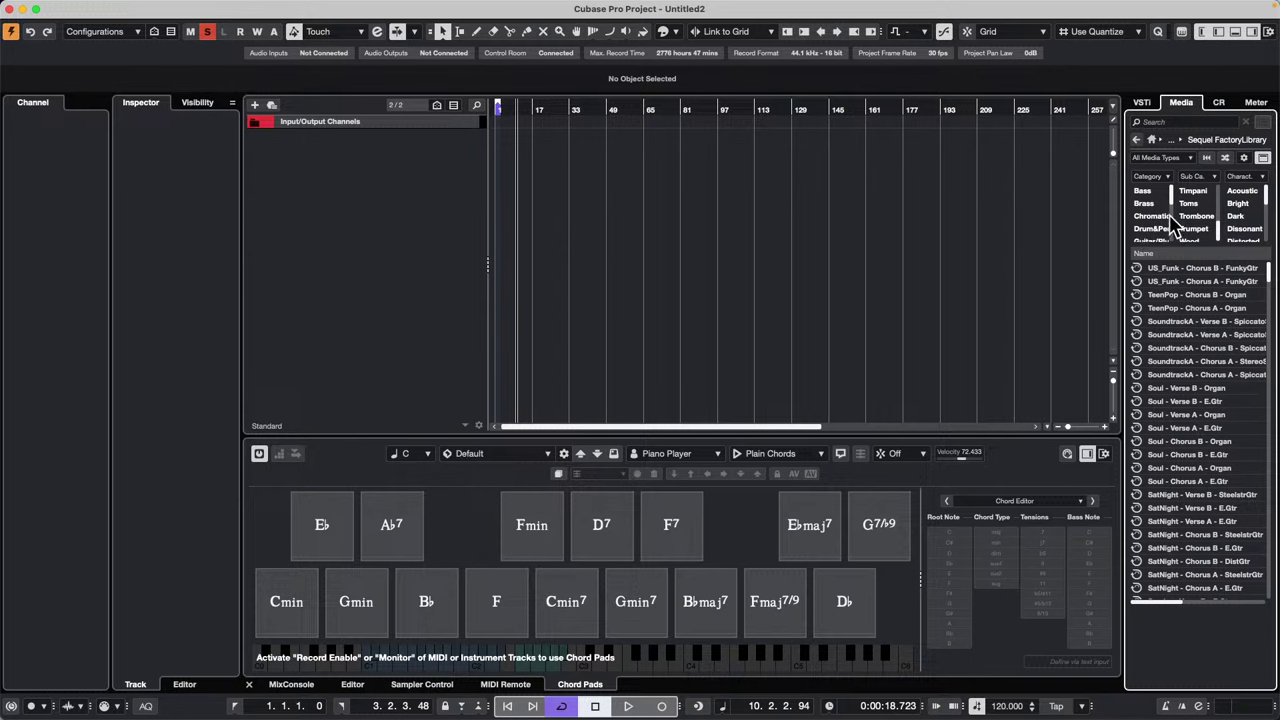
pyautogui.scroll(-5, 1163, 235)
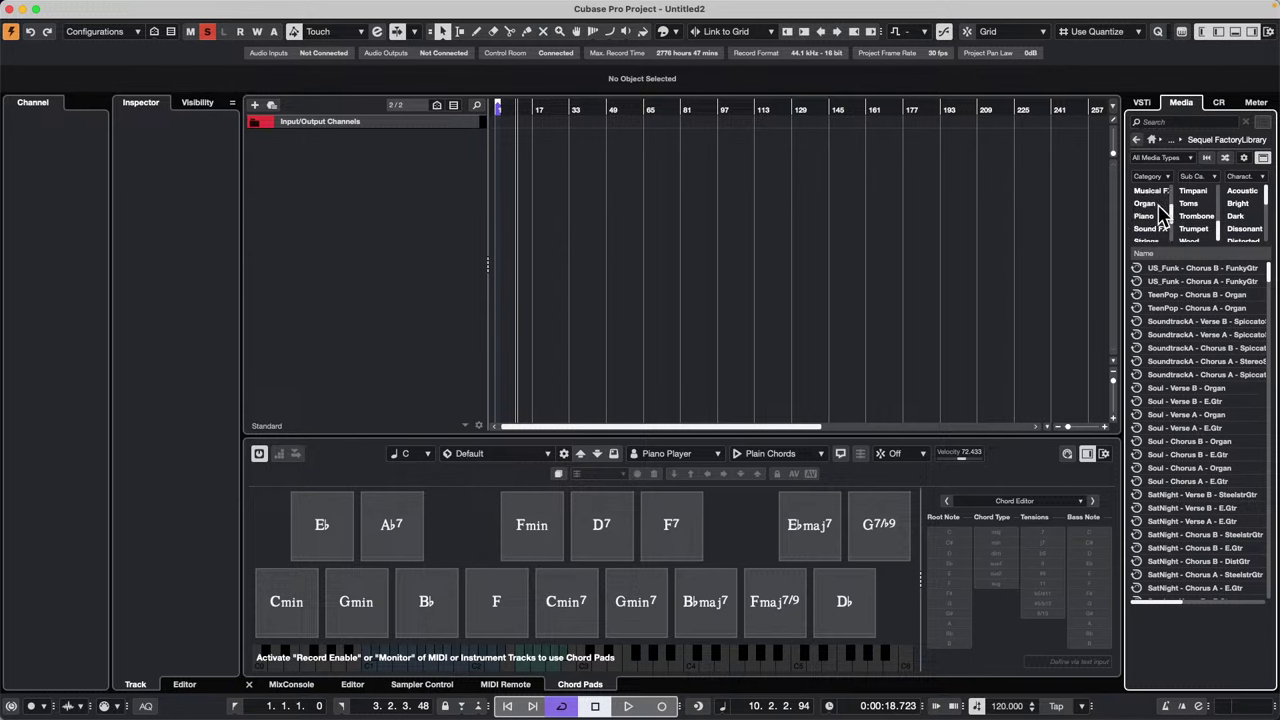
pyautogui.scroll(-2, 1157, 215)
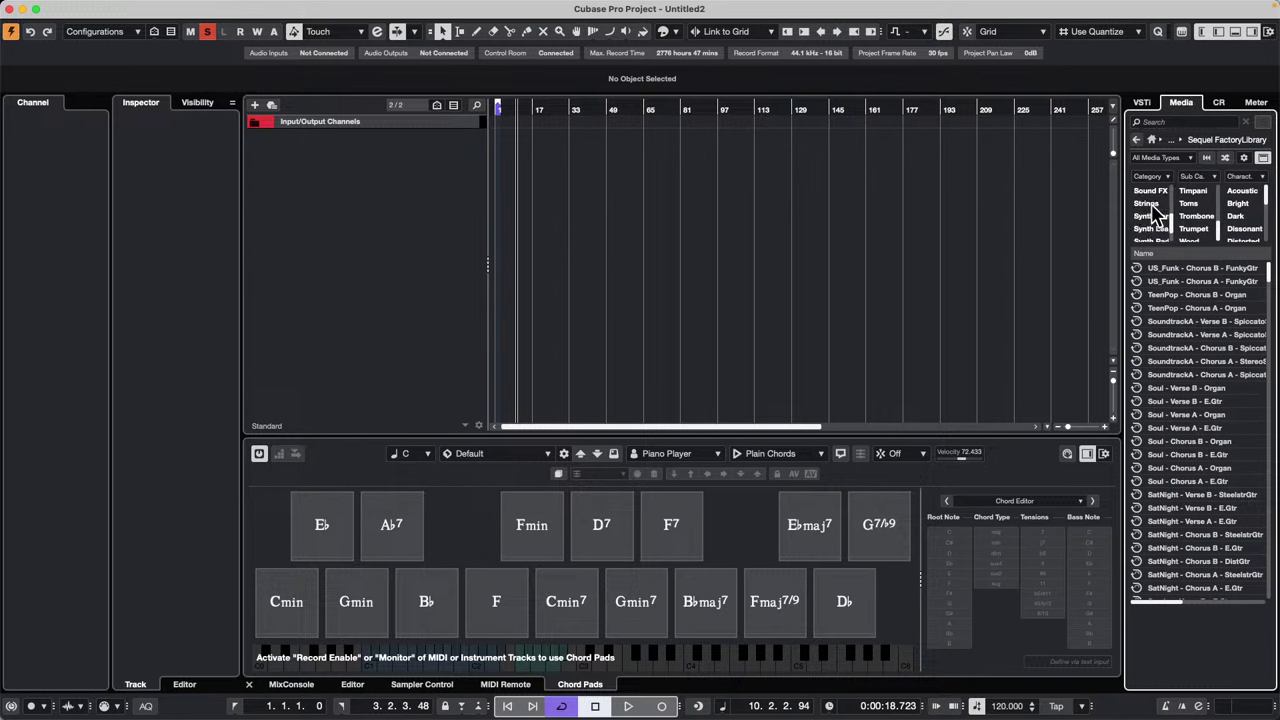
pyautogui.scroll(4, 1155, 218)
pyautogui.click(1148, 206)
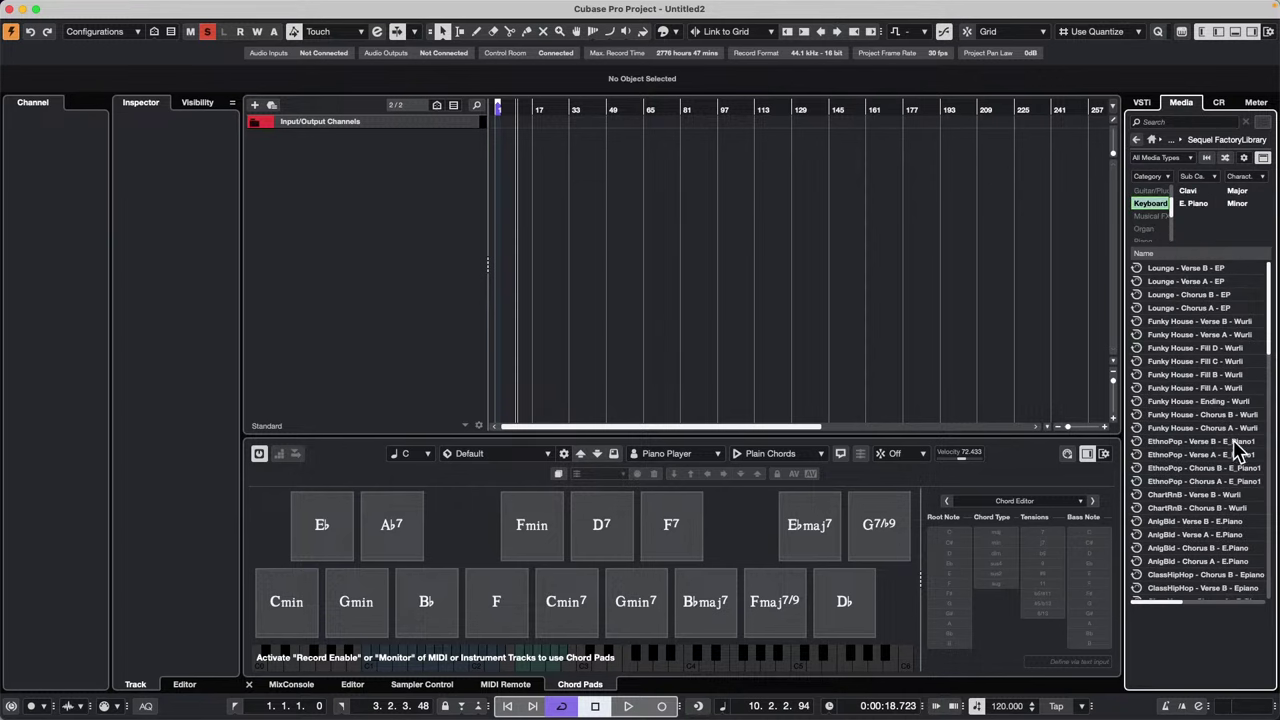
# Step: Place the Funky House - Fill A - Wurli loop on a new track and load its part as the chord pad pattern
pyautogui.moveTo(1195, 392); pyautogui.dragTo(354, 189)
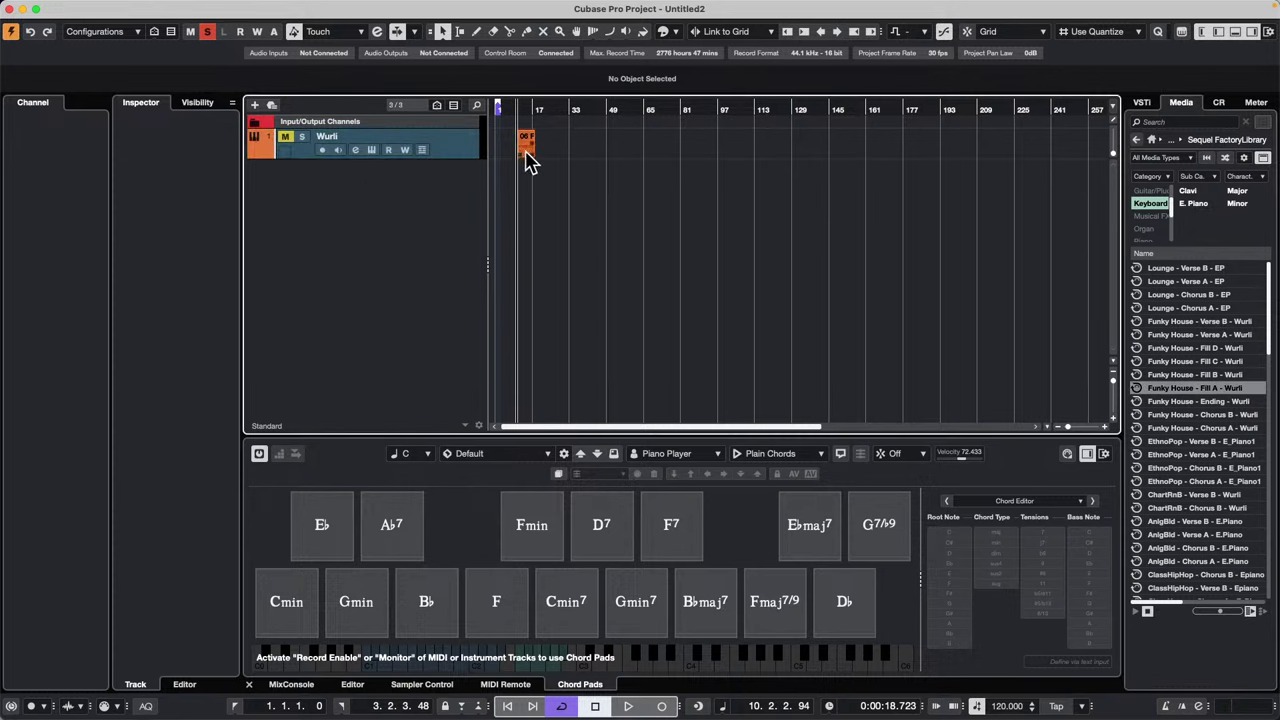
pyautogui.moveTo(527, 160); pyautogui.dragTo(754, 455)
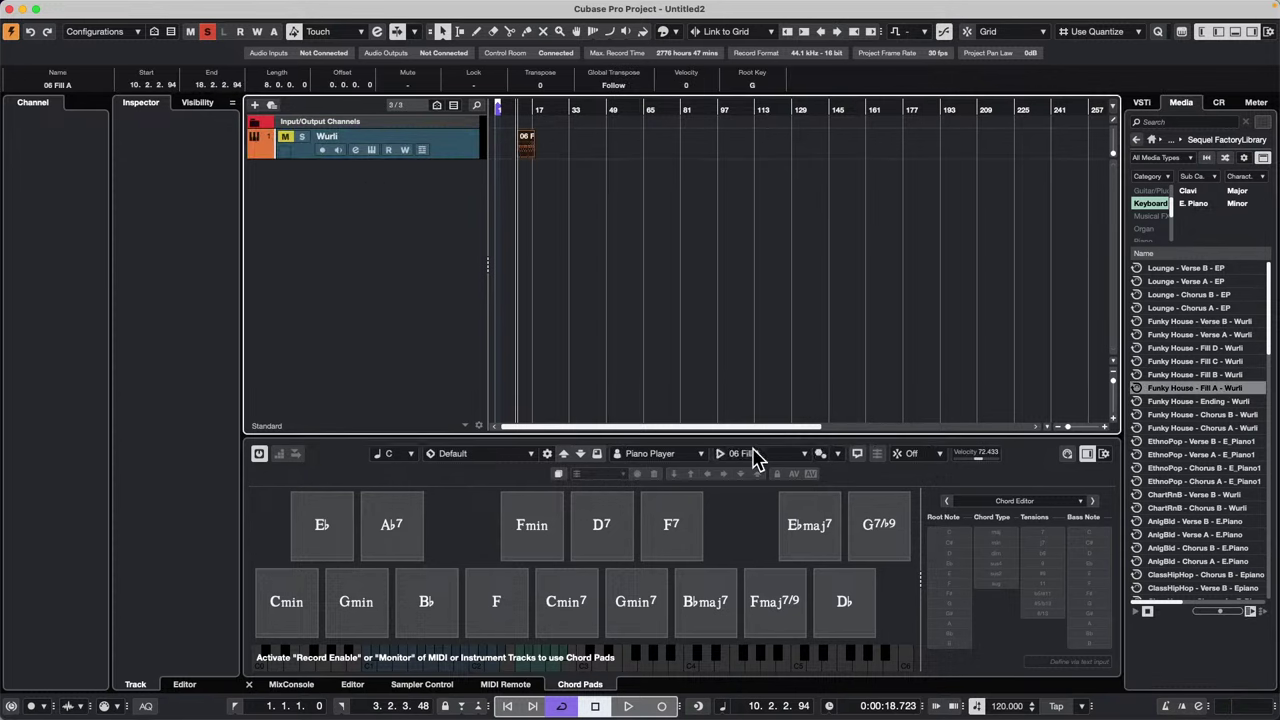
# Step: Solo and record-enable the Wurli track, auditioning the Cmin and F pads with the Fill A pattern
pyautogui.click(287, 617)
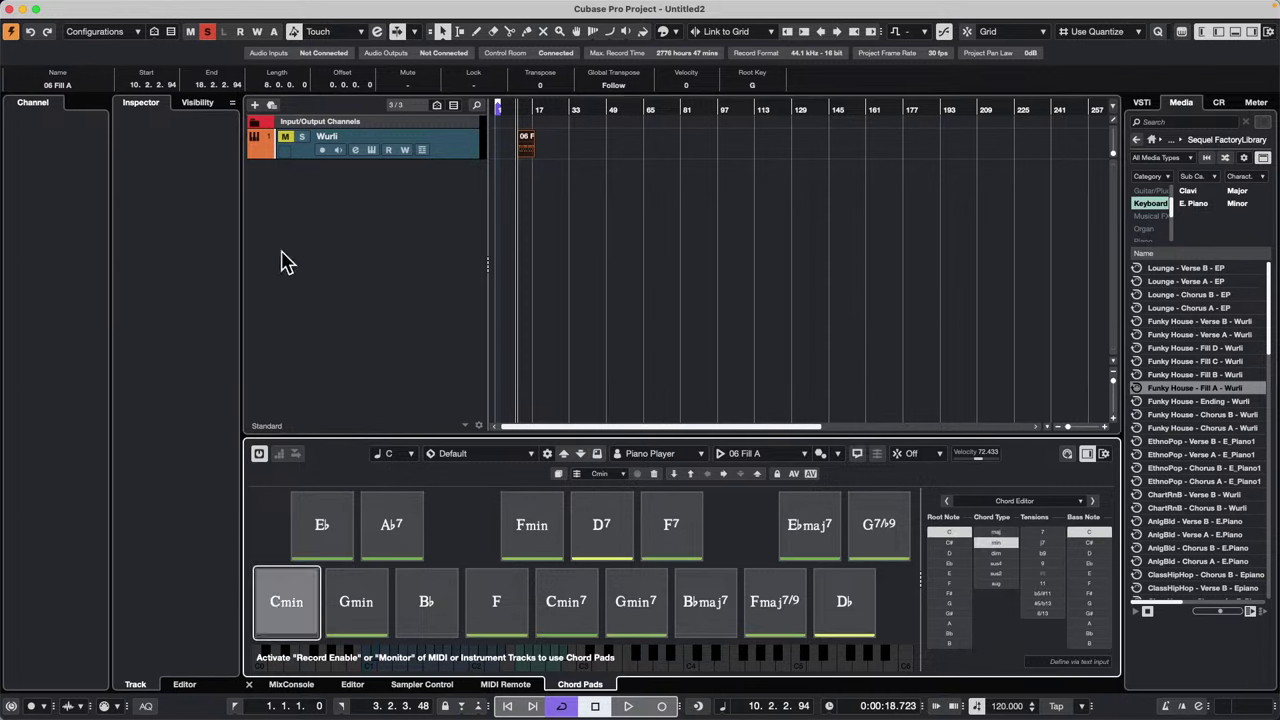
pyautogui.click(287, 139)
pyautogui.click(306, 598)
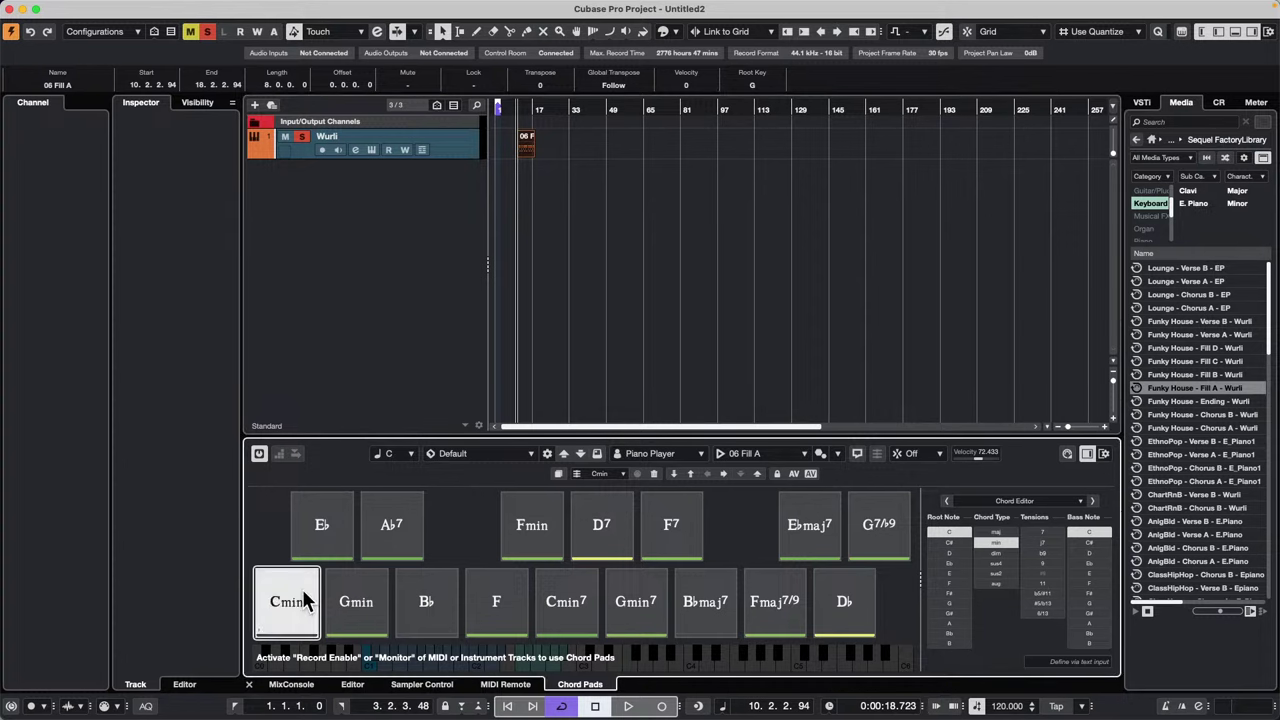
pyautogui.click(494, 607)
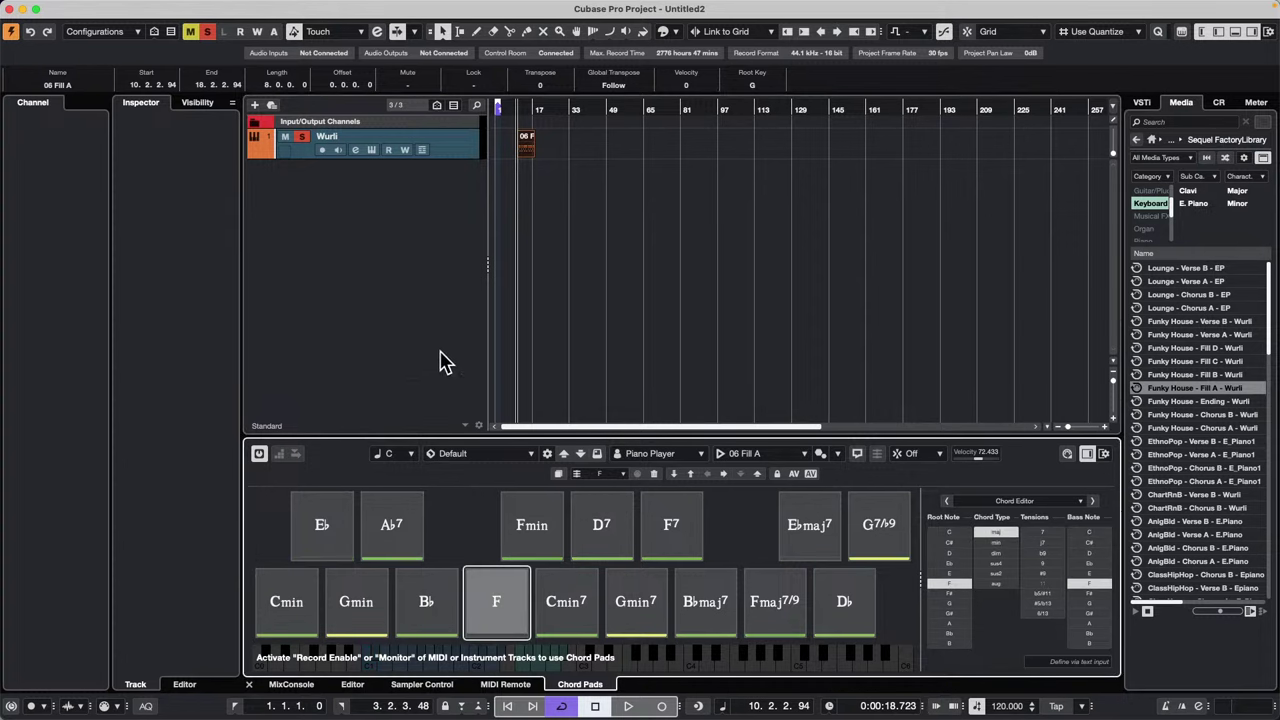
pyautogui.click(322, 150)
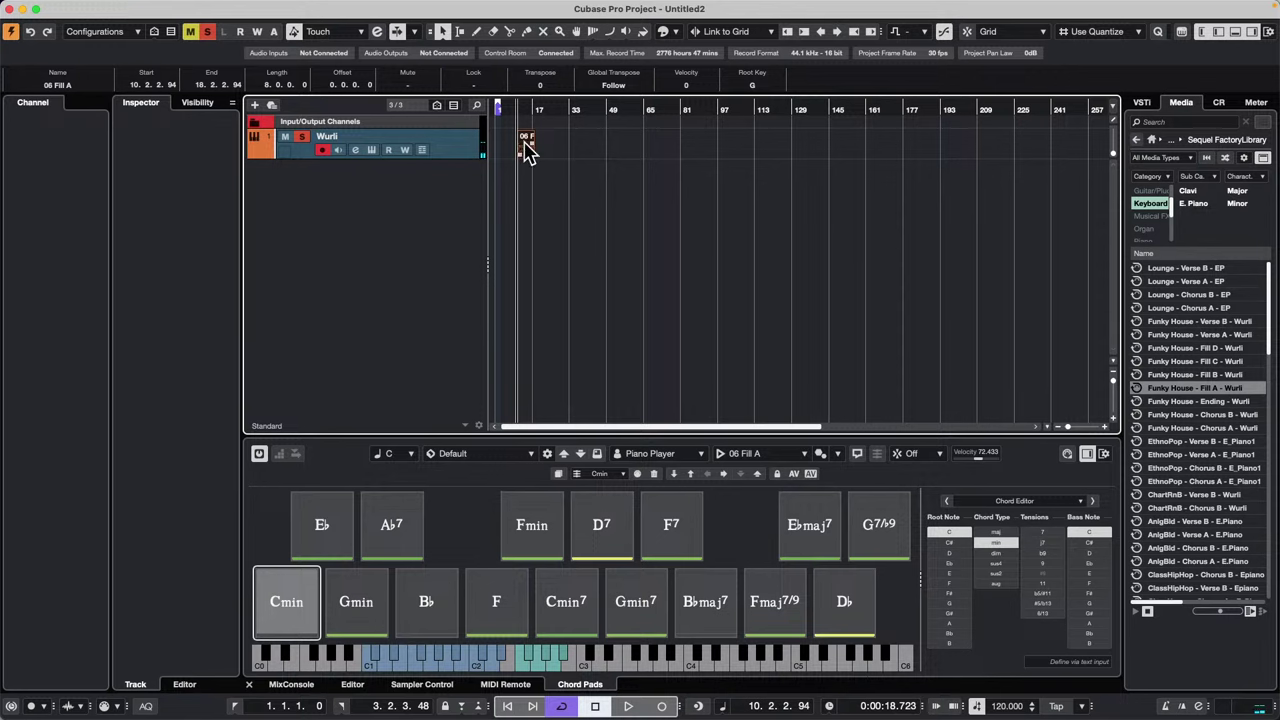
# Step: Move the 06 Fill A part to the start of bar 1 and enlarge the Wurli track
pyautogui.moveTo(527, 148); pyautogui.dragTo(495, 148)
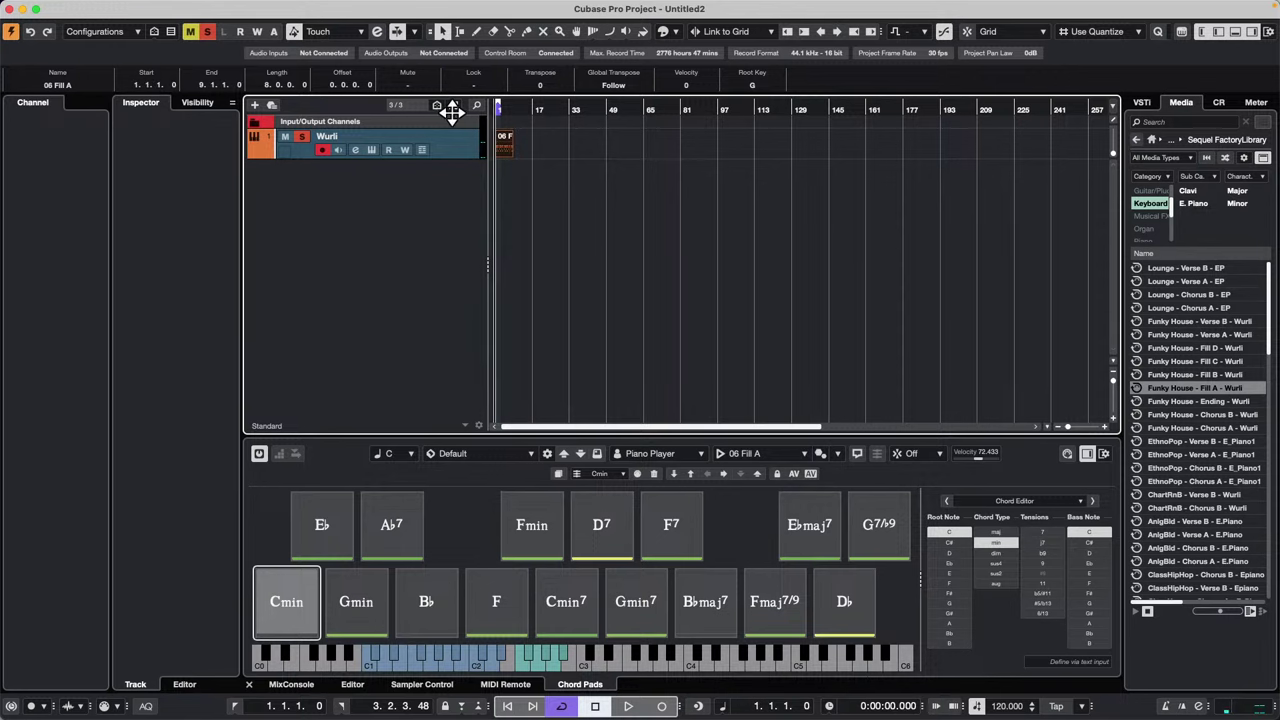
pyautogui.moveTo(452, 112); pyautogui.dragTo(445, 217)
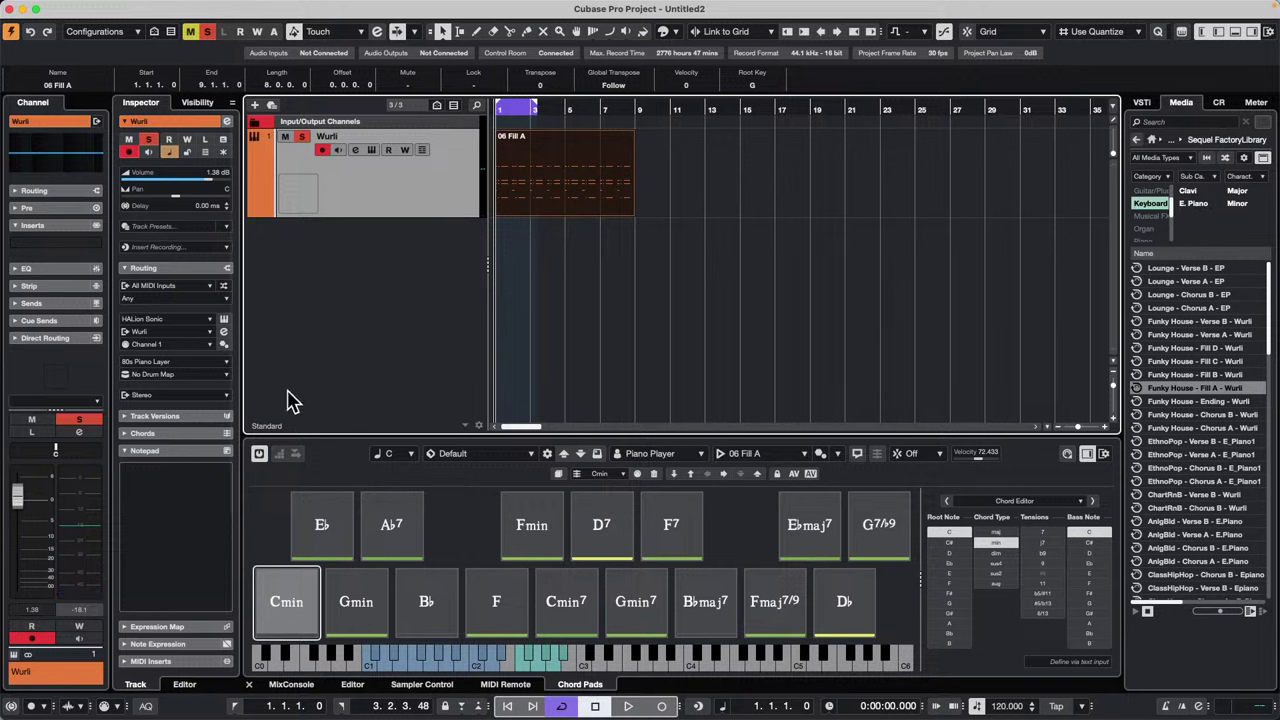
# Step: Turn off the chord pads and play the 06 Fill A part with the cycle locators set to its full length
pyautogui.click(258, 455)
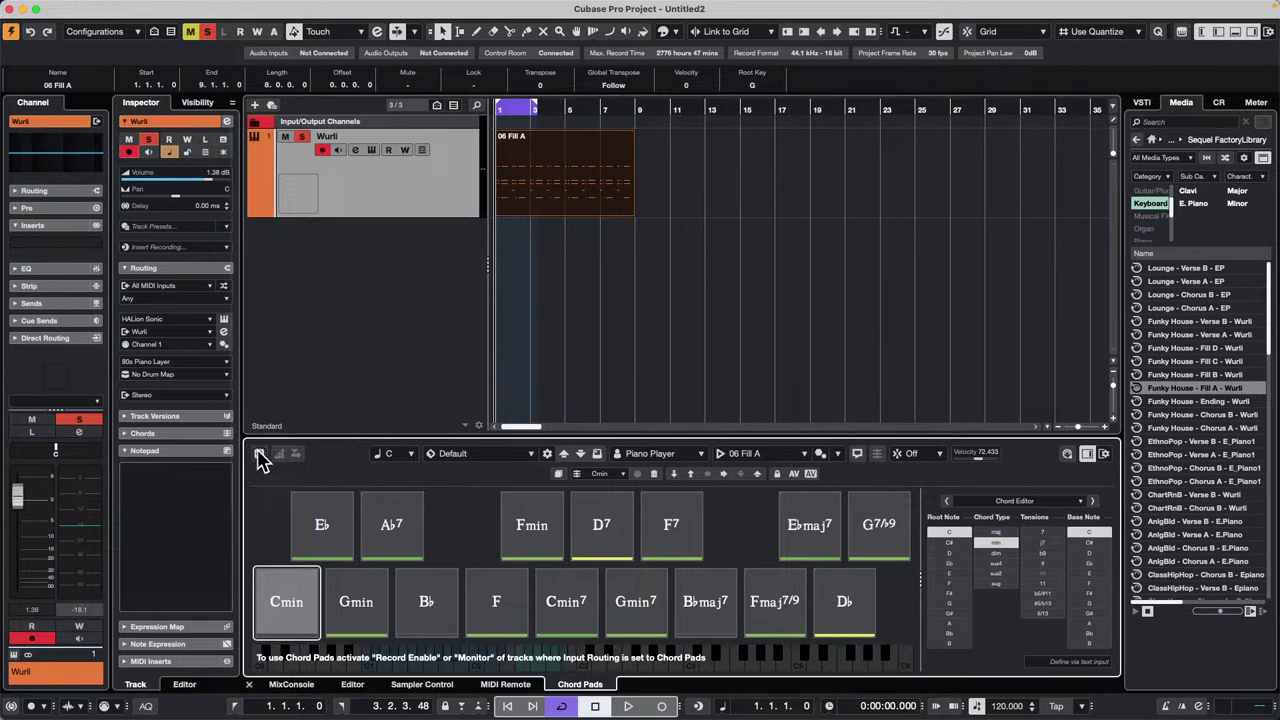
pyautogui.press('space')
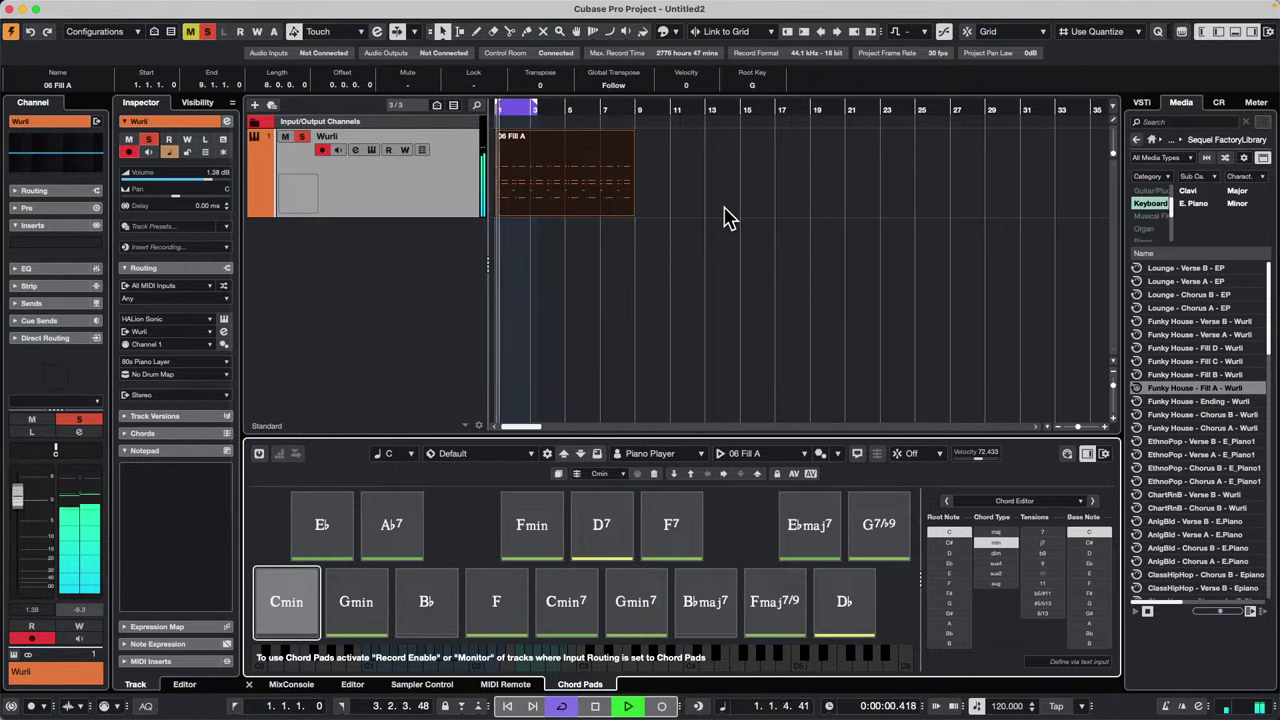
pyautogui.click(521, 165)
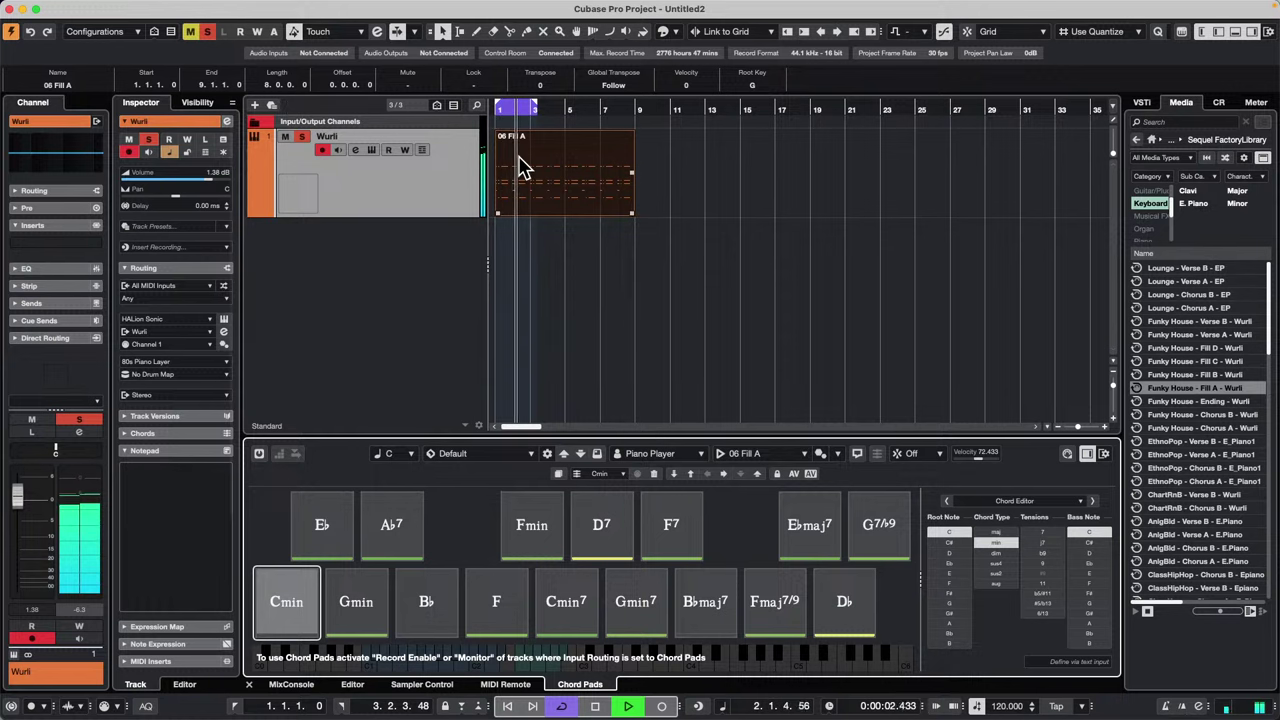
pyautogui.press('p')
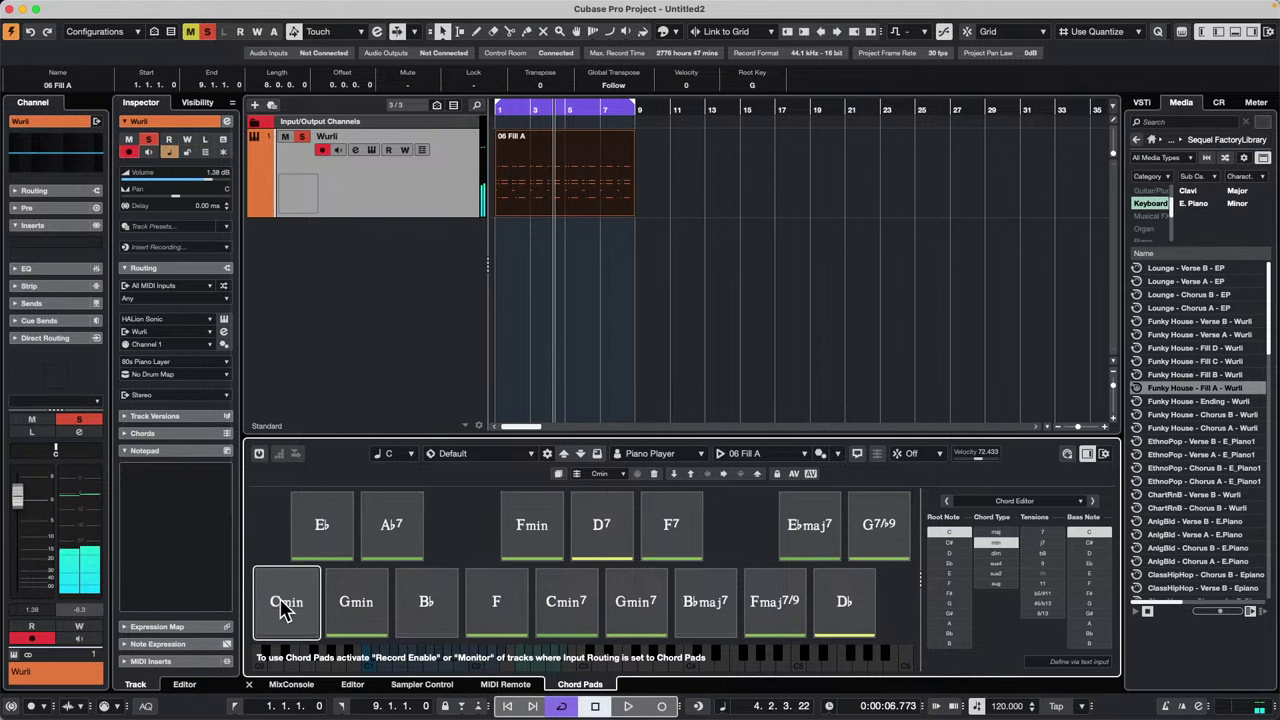
# Step: Turn the chord pads back on and compare pad playback with the 06 Fill A part
pyautogui.click(282, 605)
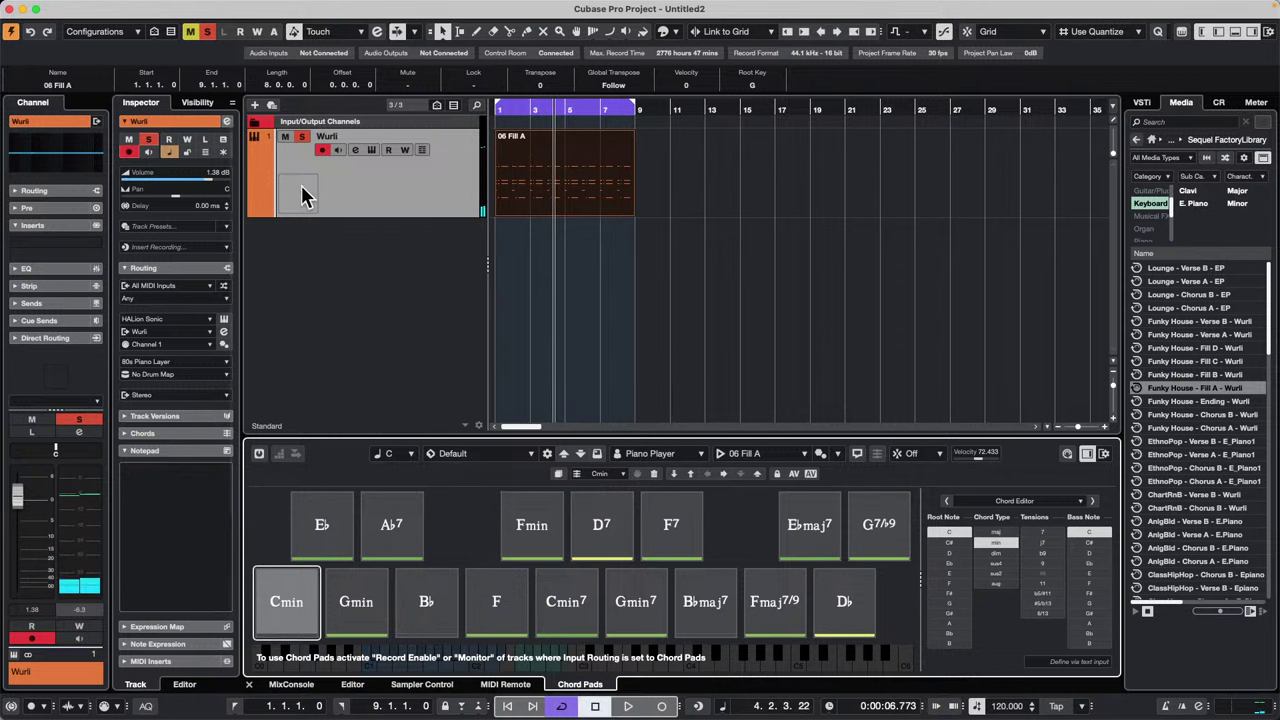
pyautogui.click(259, 453)
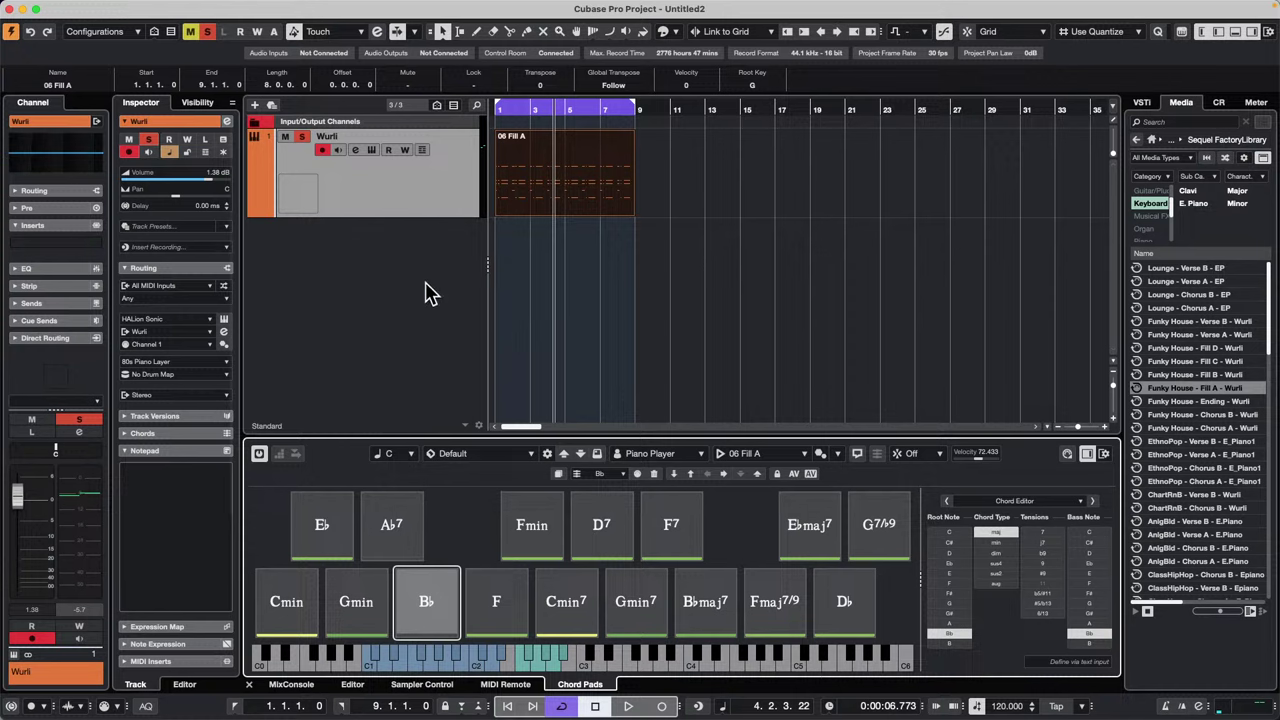
pyautogui.click(573, 207)
# Step: Open the recent project Amos Moses - GO and maximize its window
pyautogui.click(86, 10)
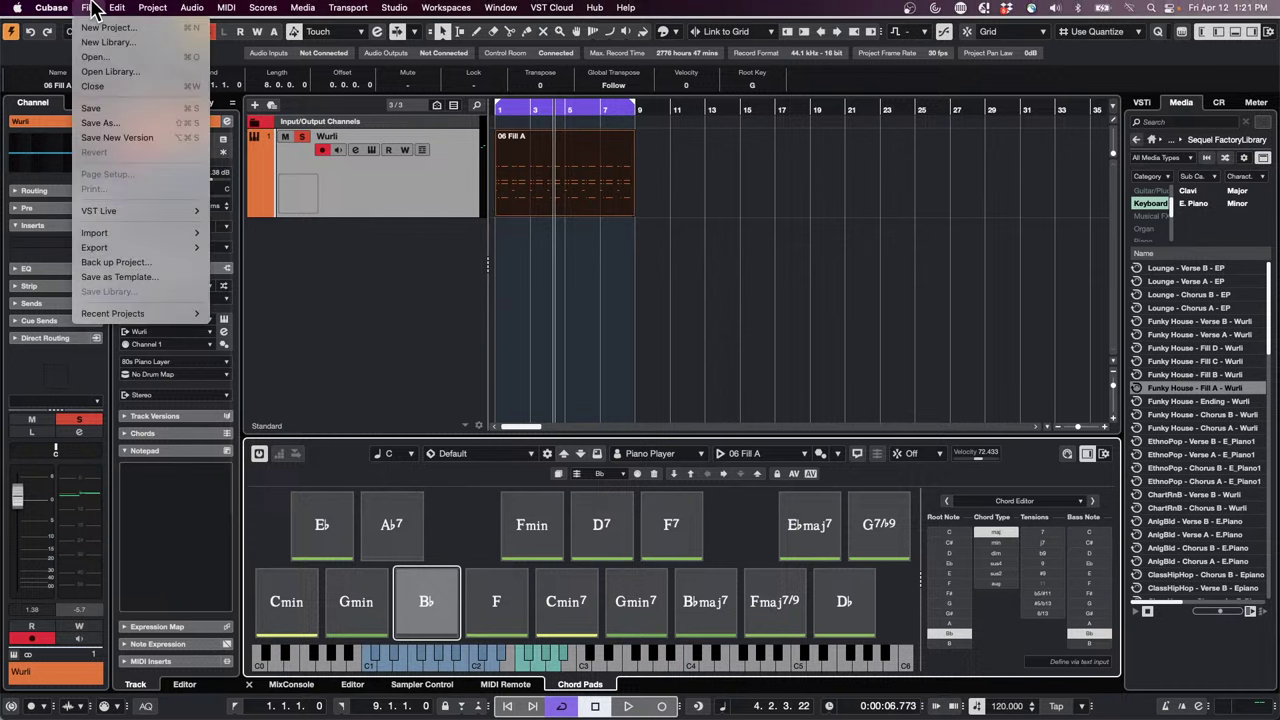
pyautogui.moveTo(122, 313)
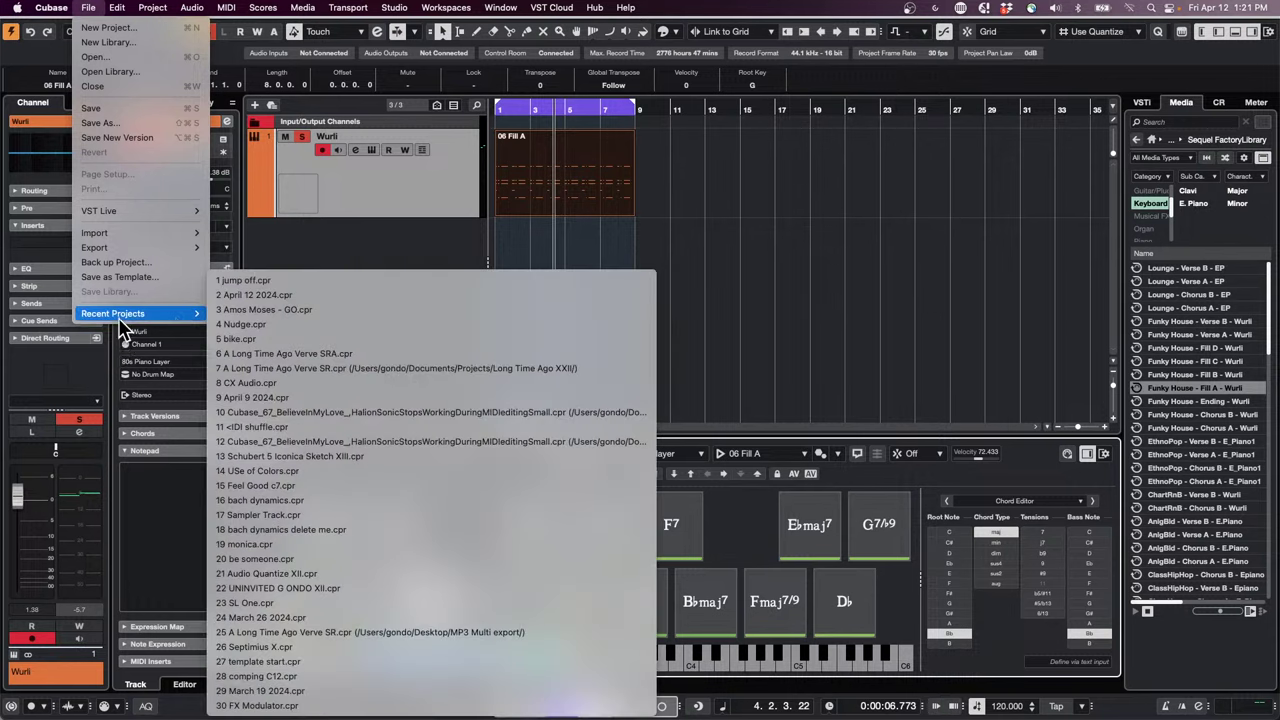
pyautogui.click(334, 310)
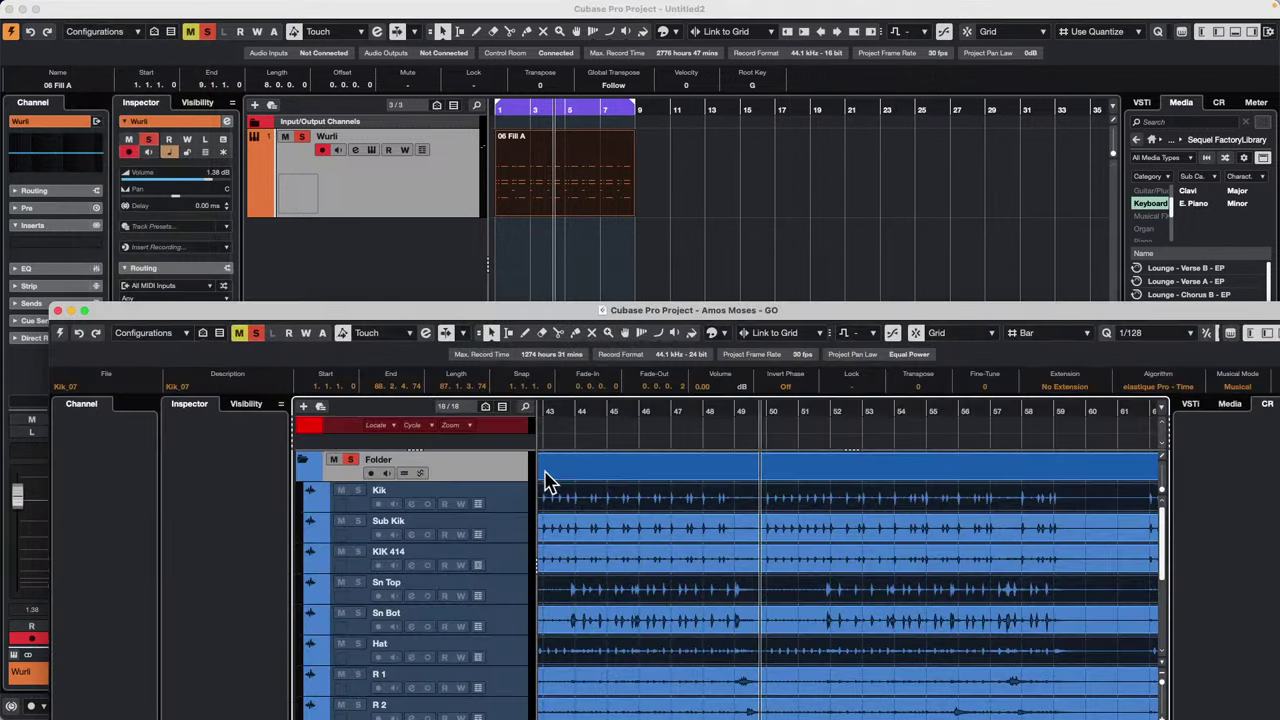
pyautogui.click(84, 311)
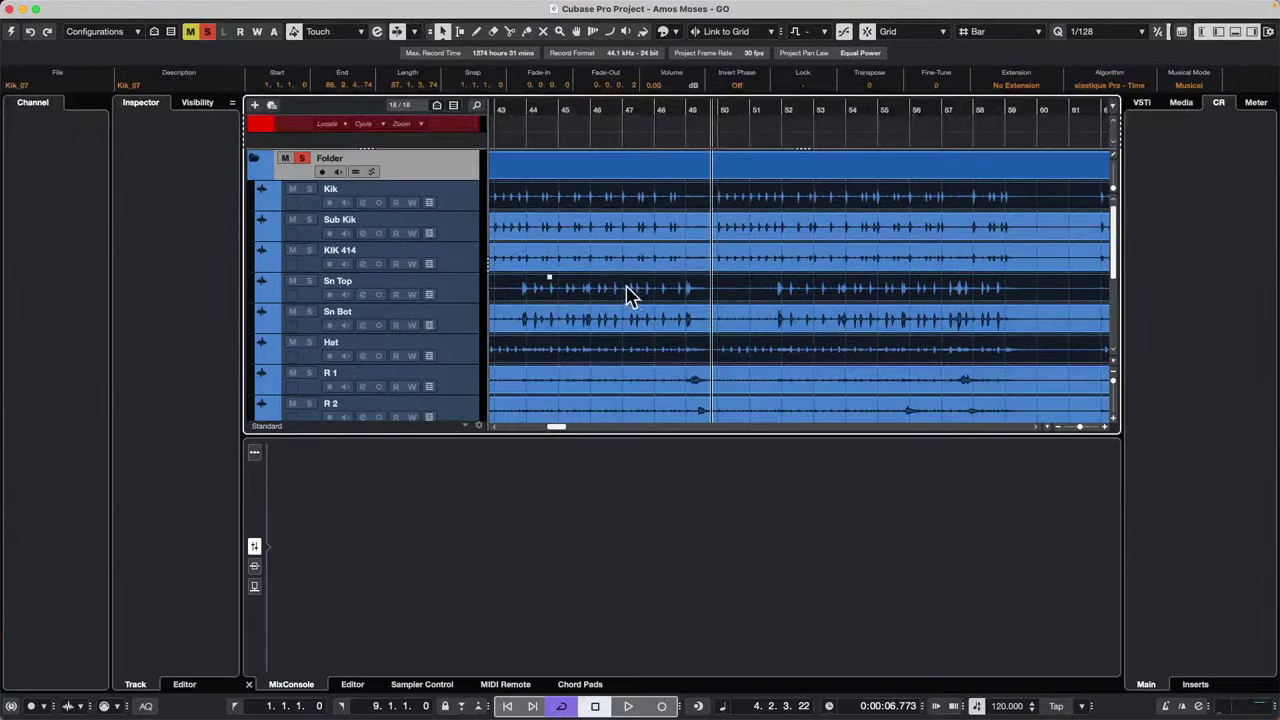
# Step: Try to add a group channel to the Bass track in the inactive project
pyautogui.scroll(-6, 554, 218)
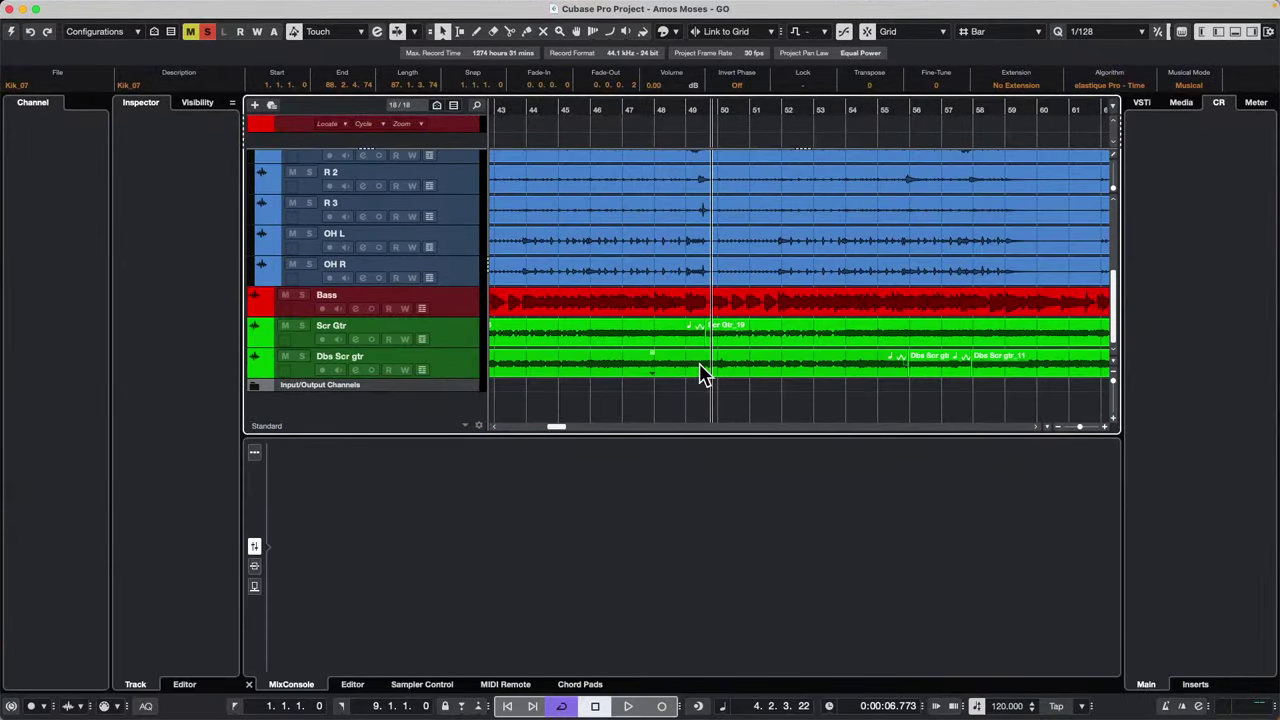
pyautogui.click(460, 312)
pyautogui.rightClick(460, 313)
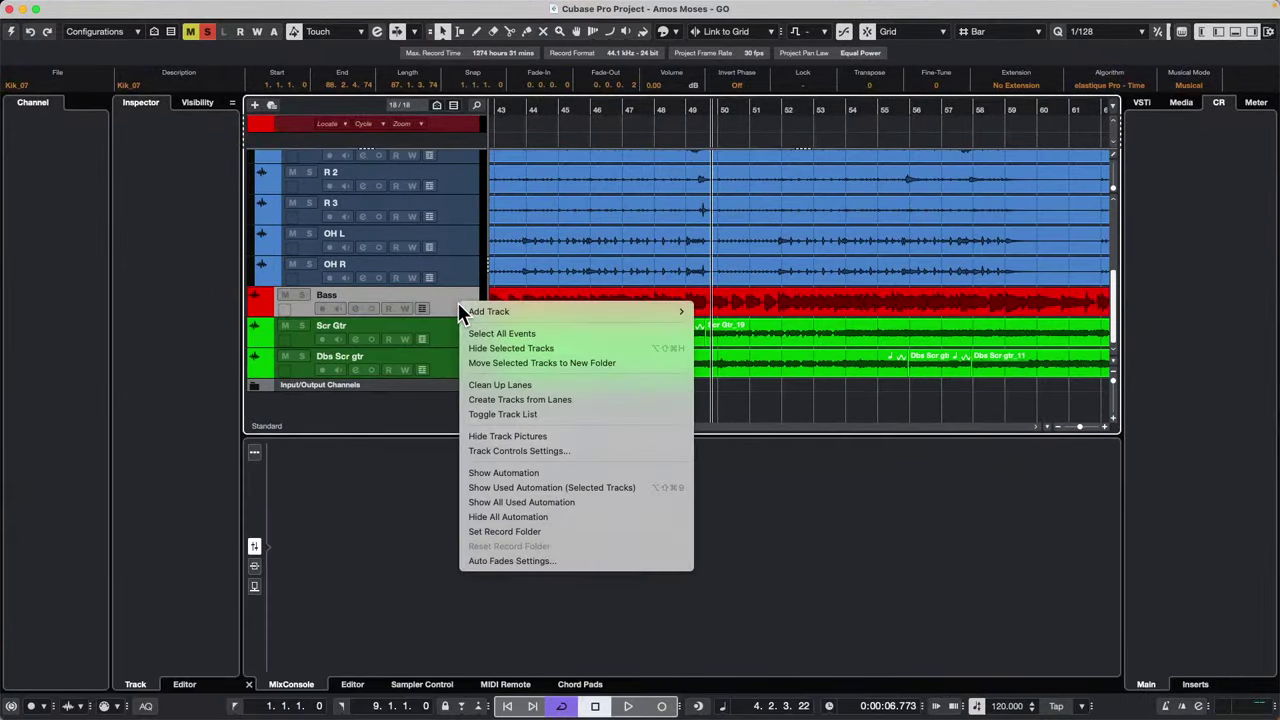
pyautogui.moveTo(582, 314)
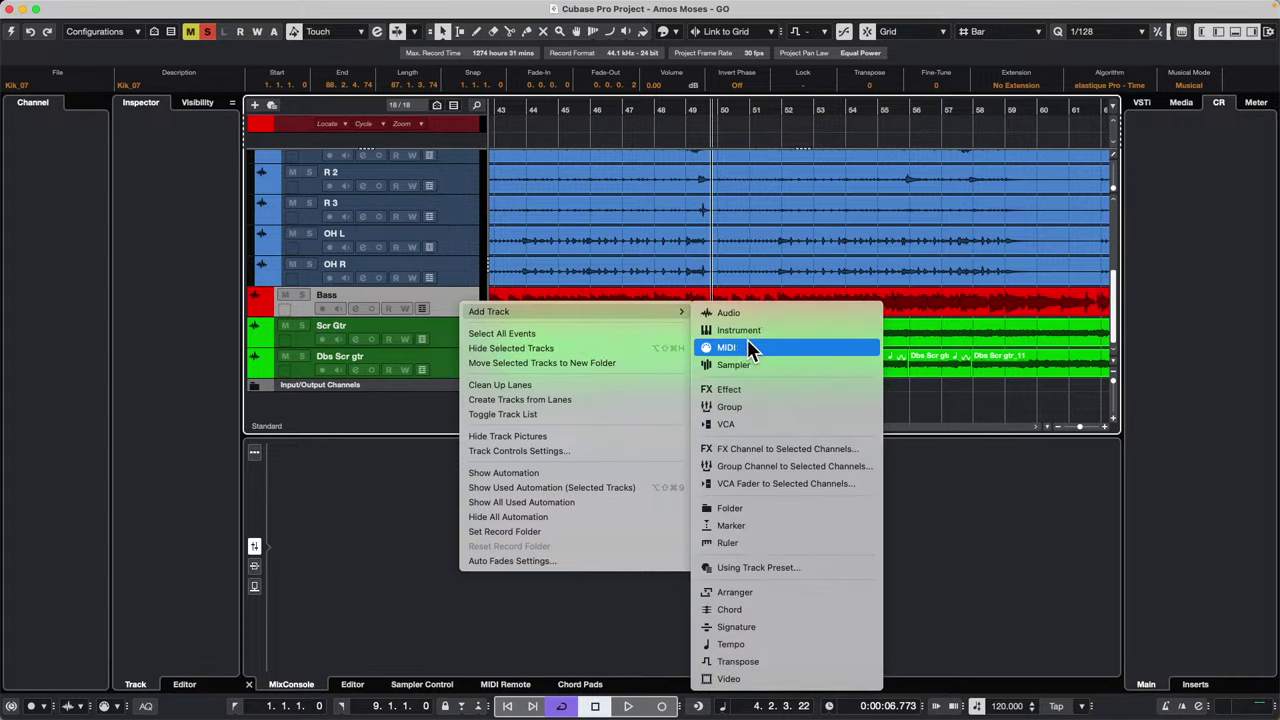
pyautogui.click(811, 469)
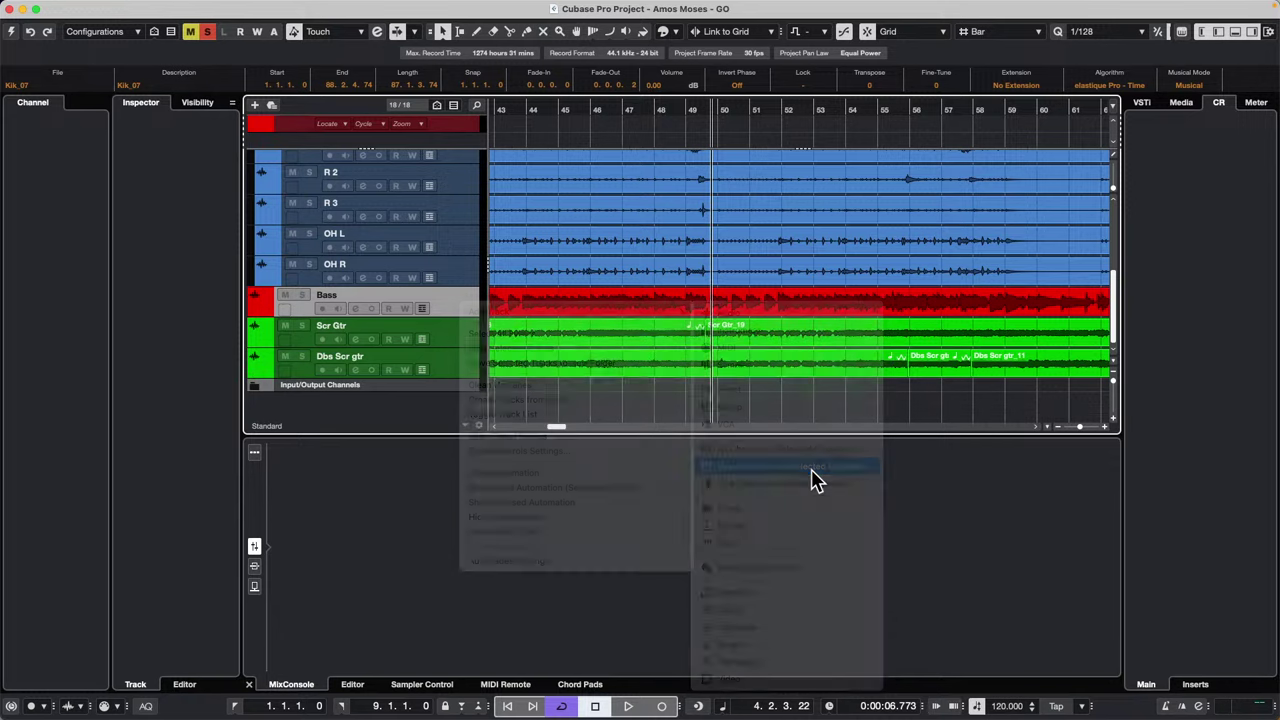
# Step: Activate the Amos Moses - GO project and add one stereo group channel for the Bass track, created outside the folder
pyautogui.click(11, 31)
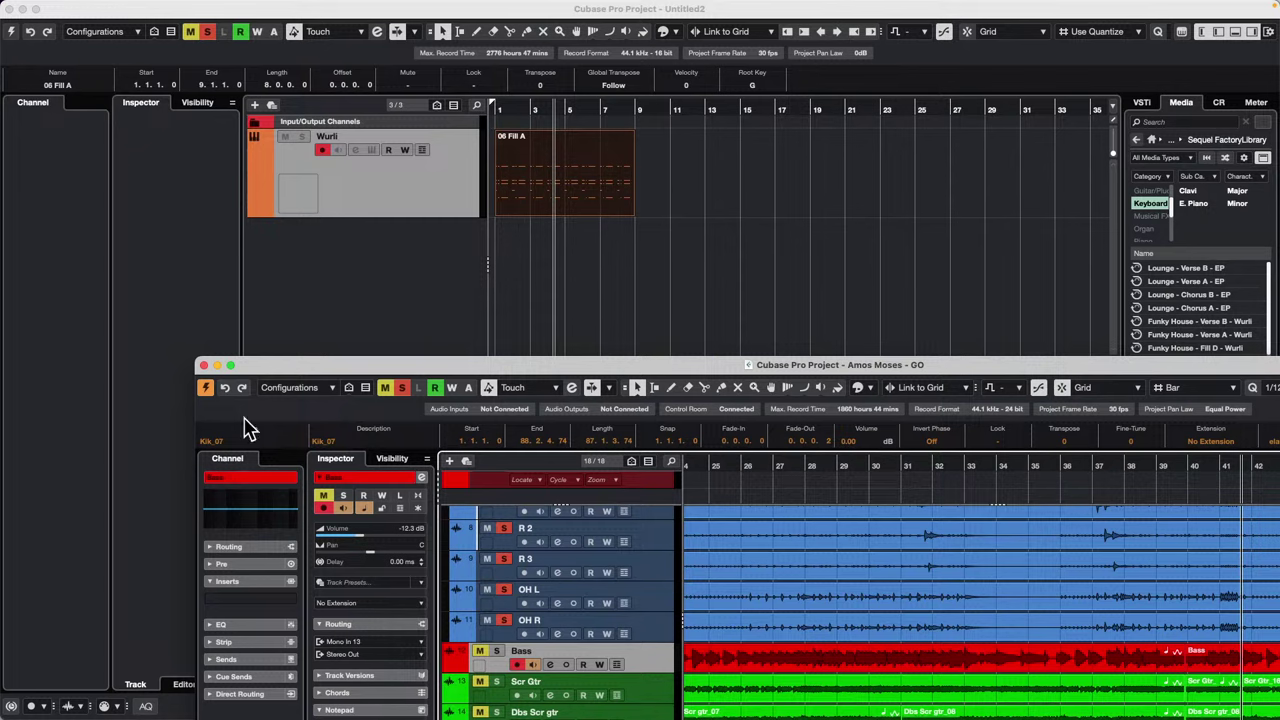
pyautogui.click(231, 365)
pyautogui.rightClick(455, 312)
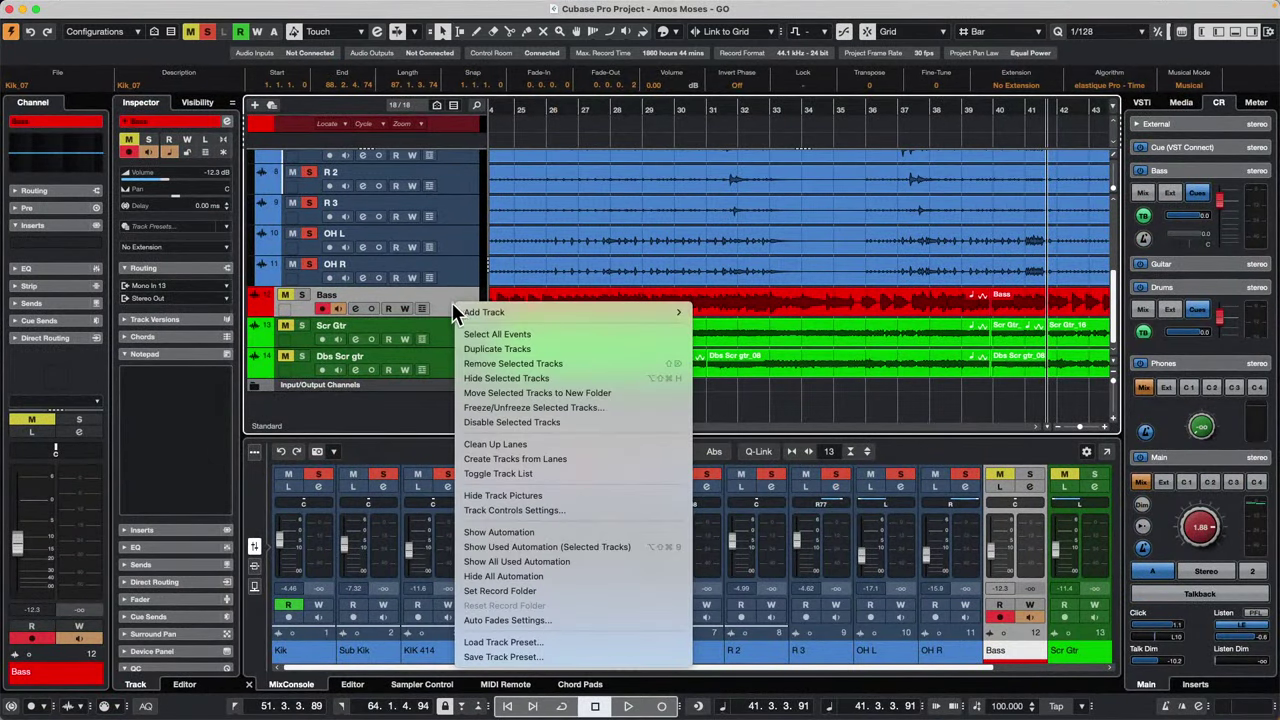
pyautogui.moveTo(572, 311)
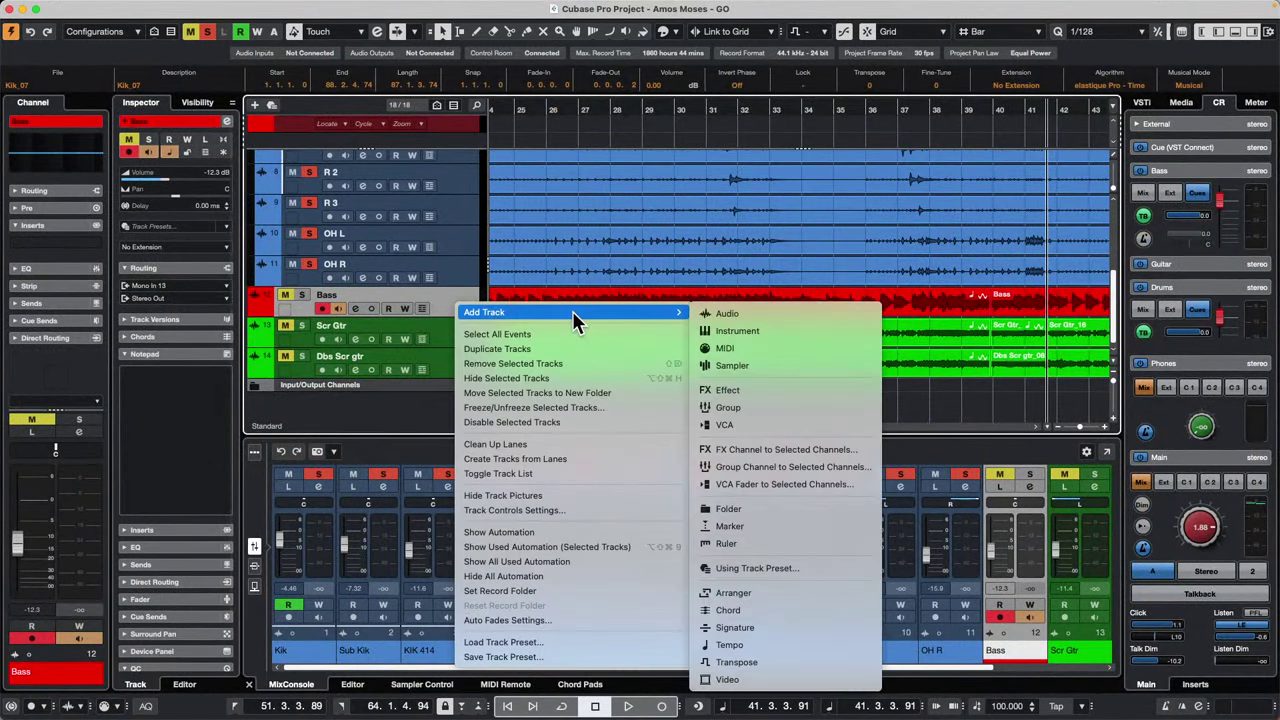
pyautogui.click(808, 468)
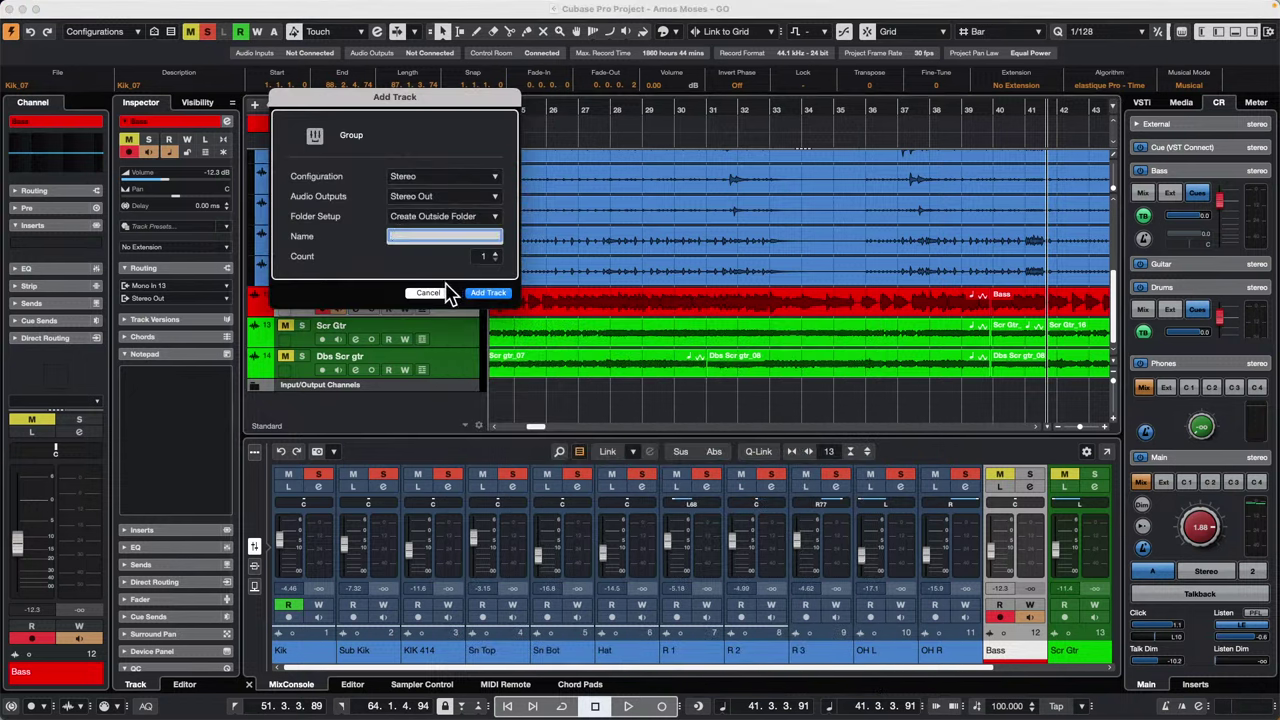
pyautogui.click(490, 292)
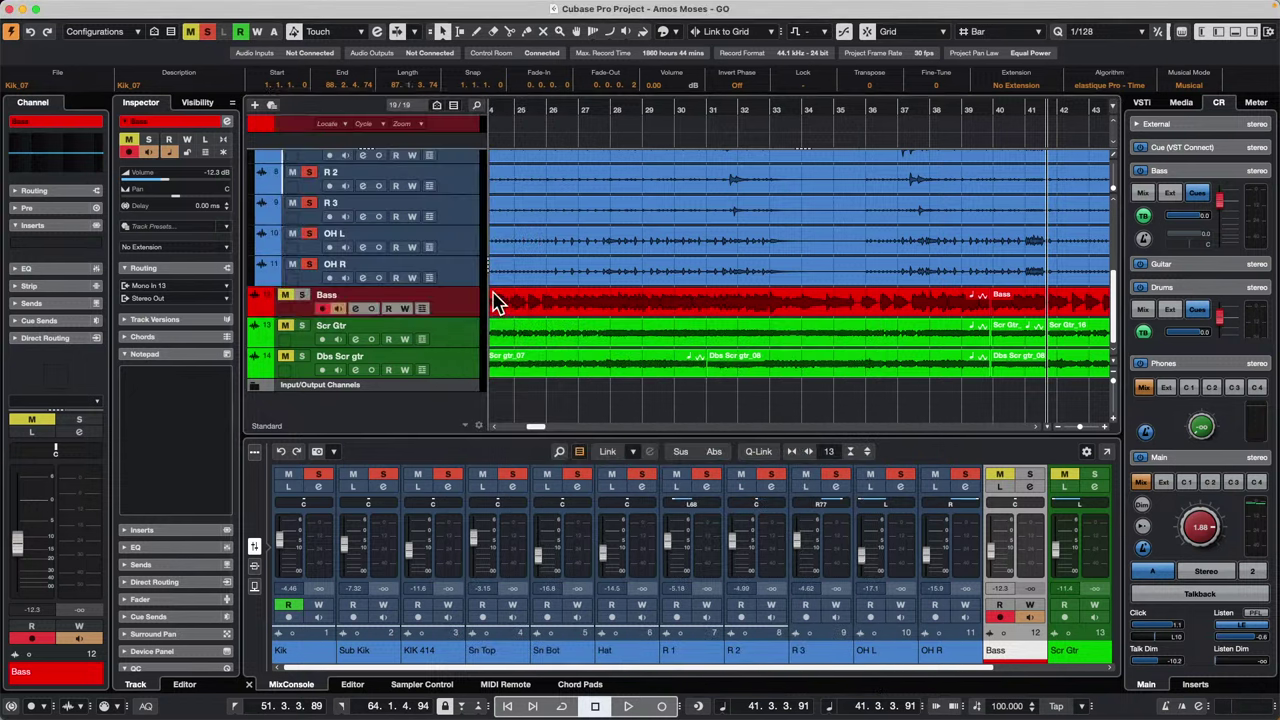
# Step: Add a group channel for the Scr Gtr and Dbs Scr gtr tracks together
pyautogui.click(459, 370)
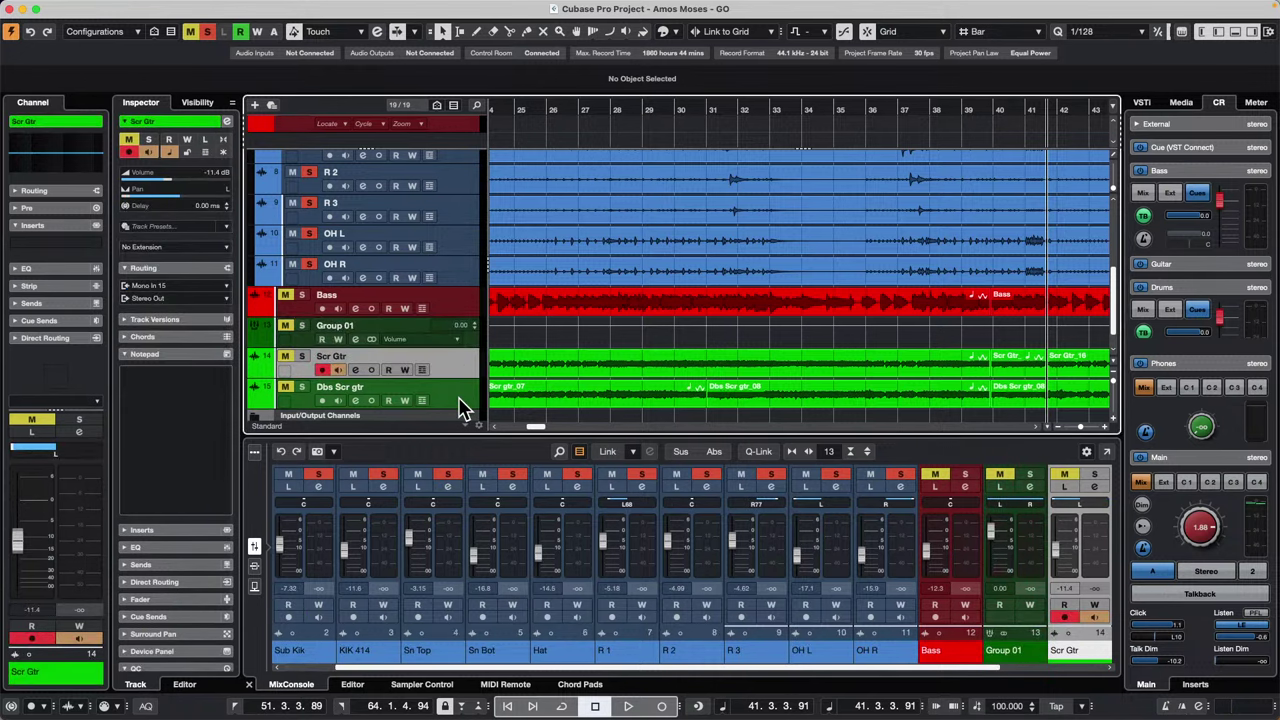
pyautogui.keyDown('shift'); pyautogui.click(462, 405); pyautogui.keyUp('shift')
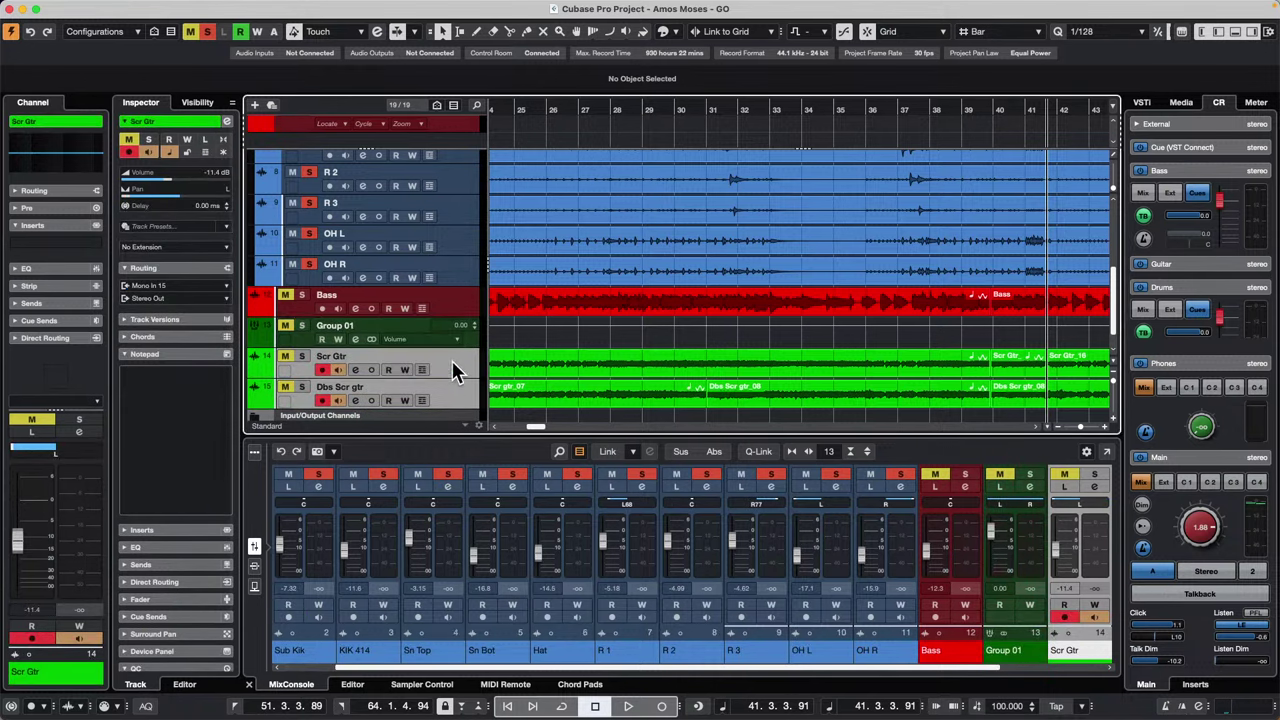
pyautogui.rightClick(452, 362)
pyautogui.moveTo(584, 371)
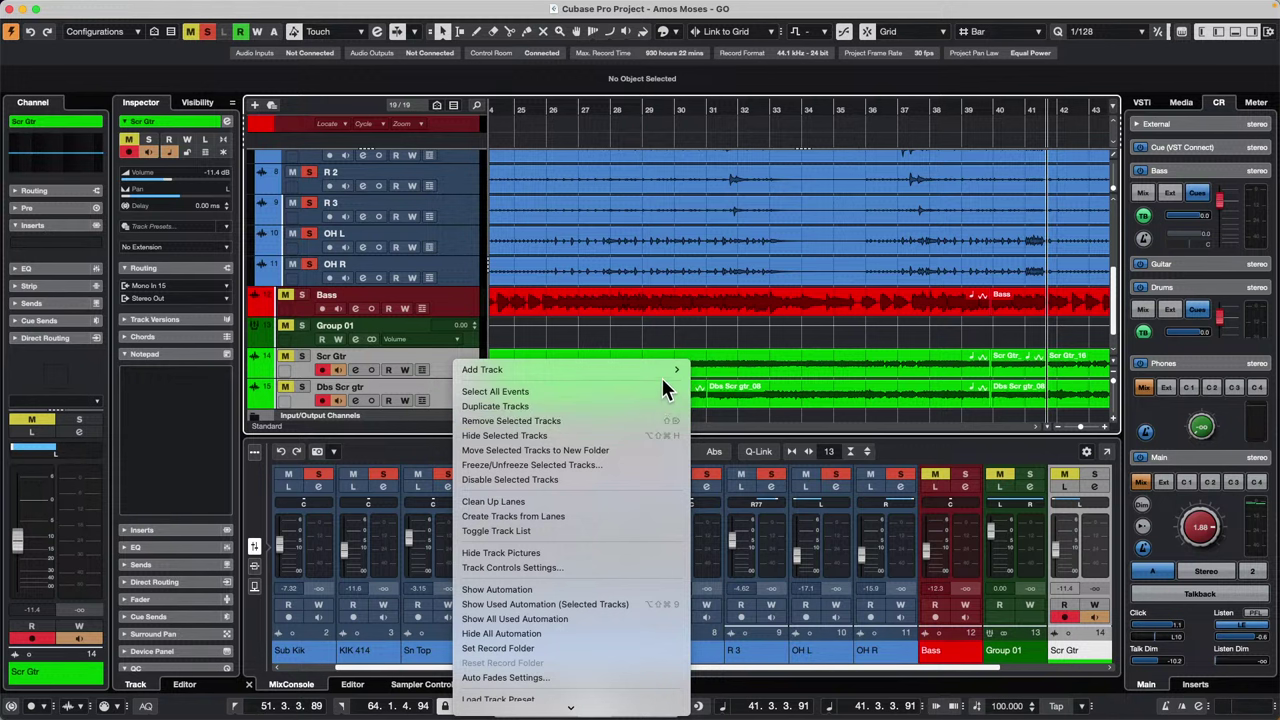
pyautogui.moveTo(662, 371)
pyautogui.click(830, 496)
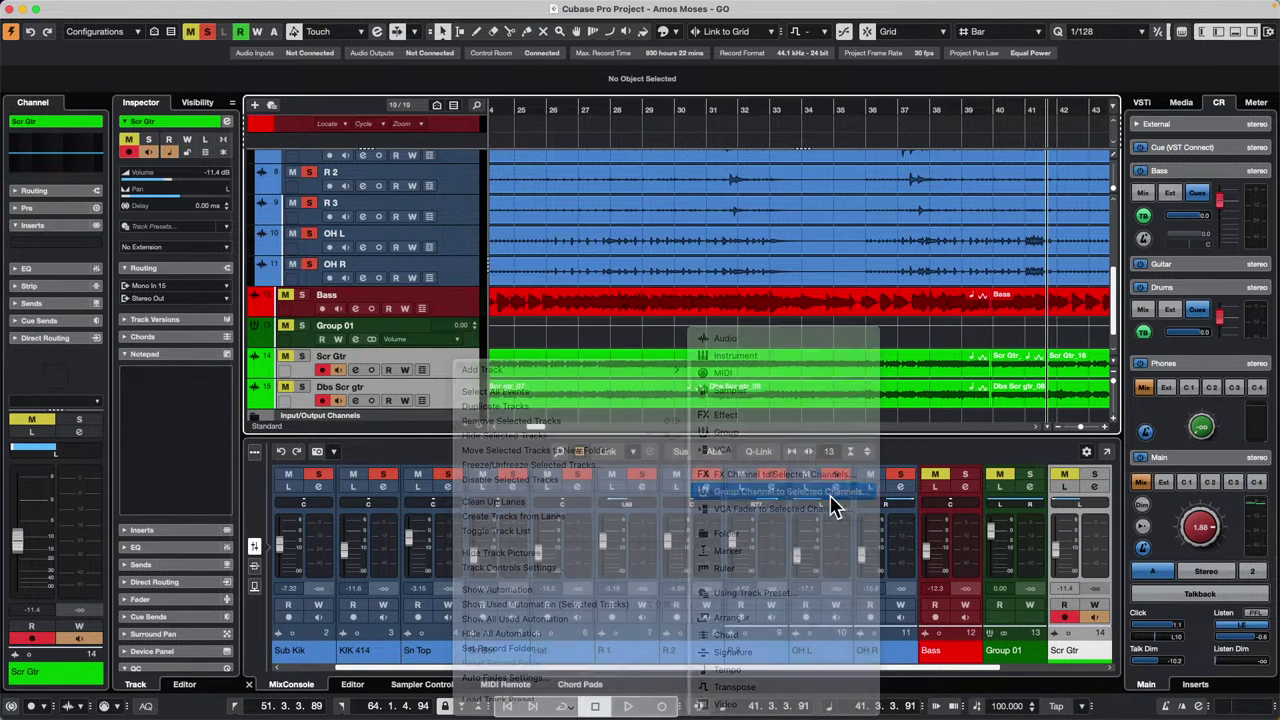
pyautogui.click(487, 293)
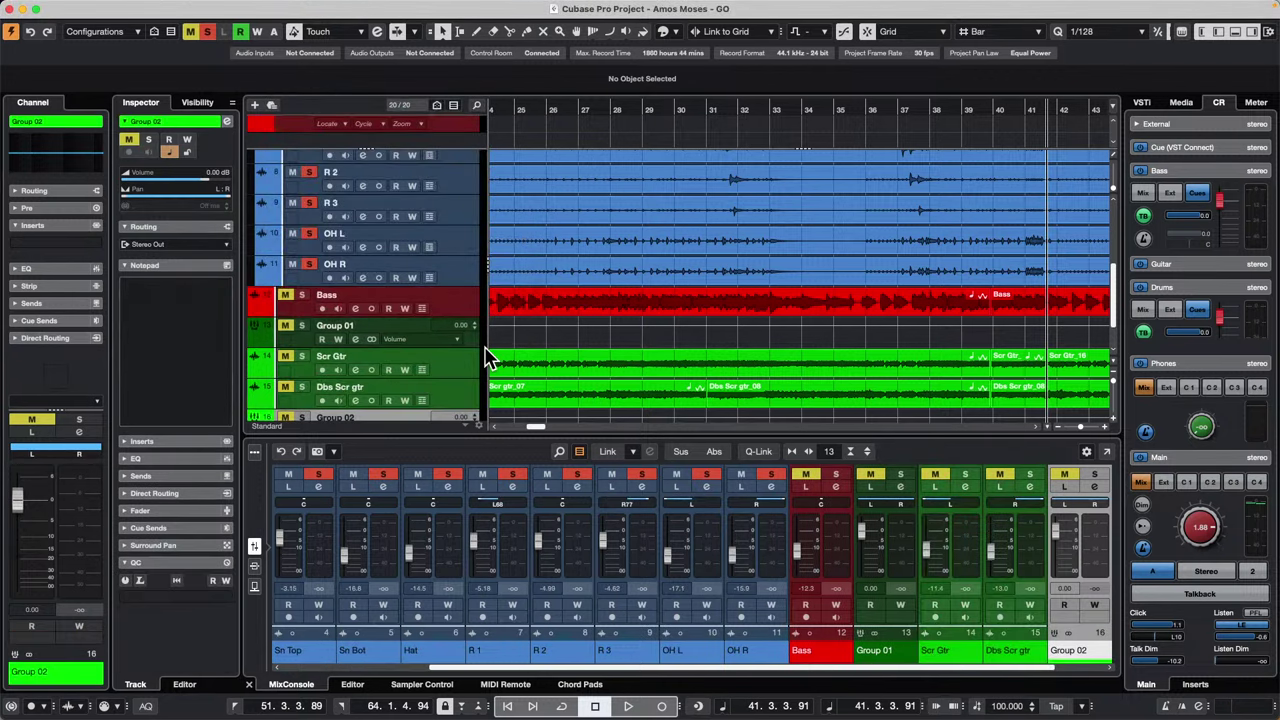
# Step: Move the Scr Gtr, Dbs Scr gtr and Group 02 tracks into a new folder
pyautogui.scroll(-2, 487, 360)
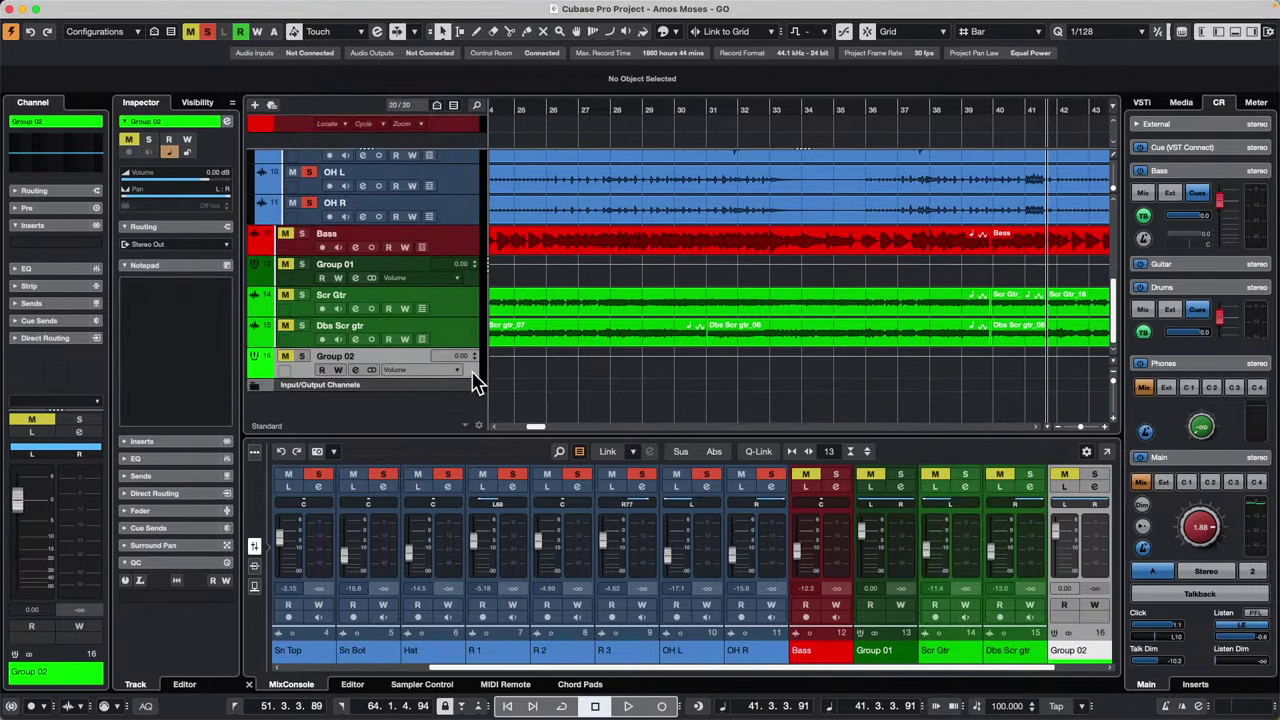
pyautogui.click(458, 306)
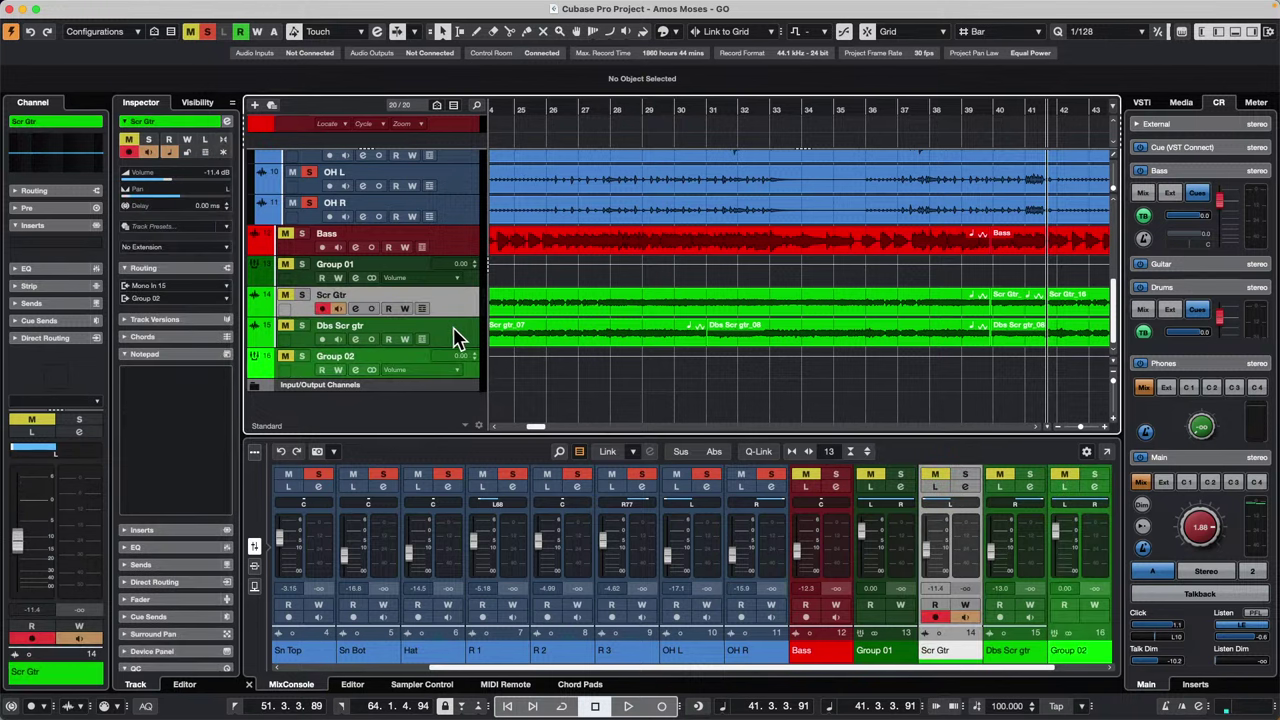
pyautogui.keyDown('shift'); pyautogui.click(455, 338); pyautogui.keyUp('shift')
pyautogui.keyDown('shift'); pyautogui.click(470, 368); pyautogui.keyUp('shift')
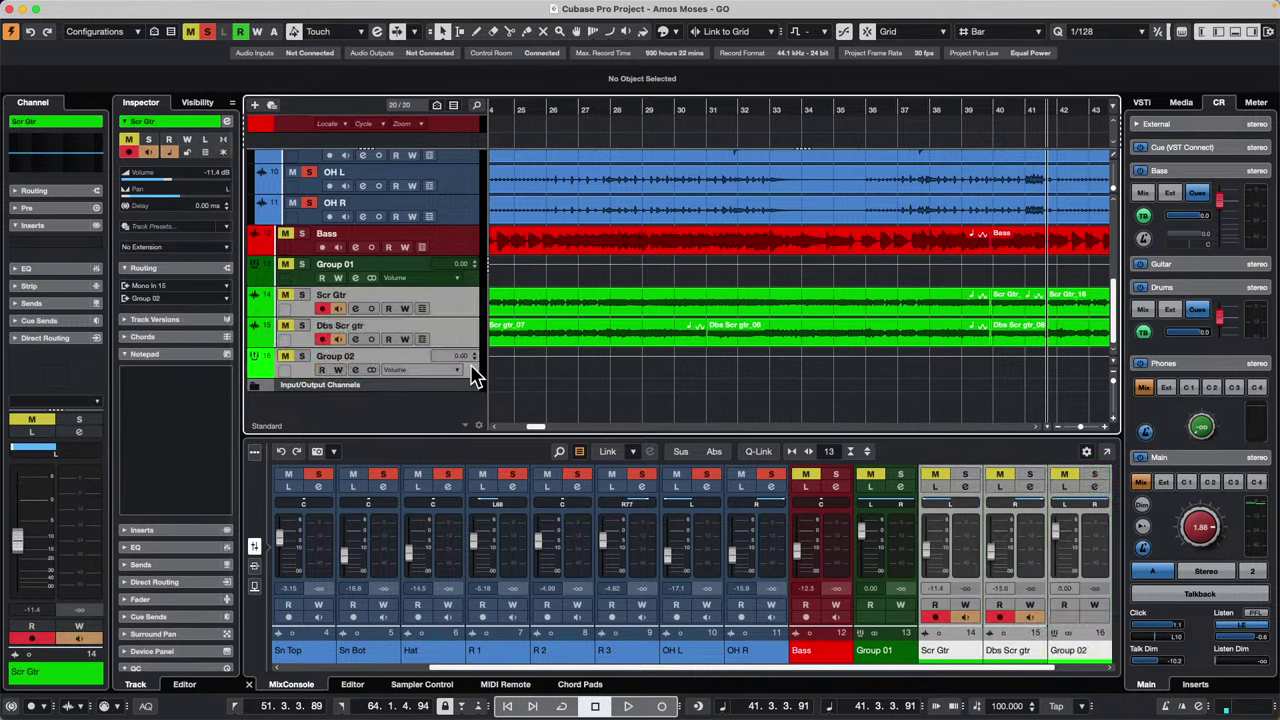
pyautogui.rightClick(457, 308)
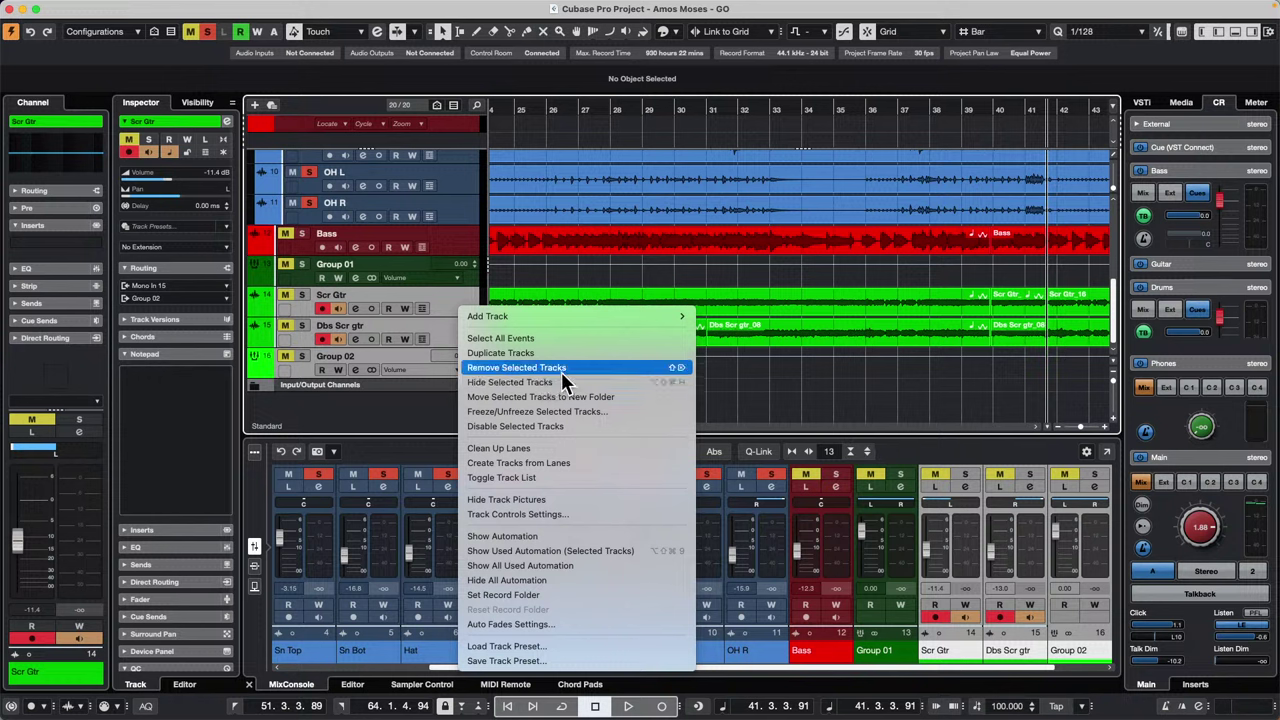
pyautogui.click(578, 396)
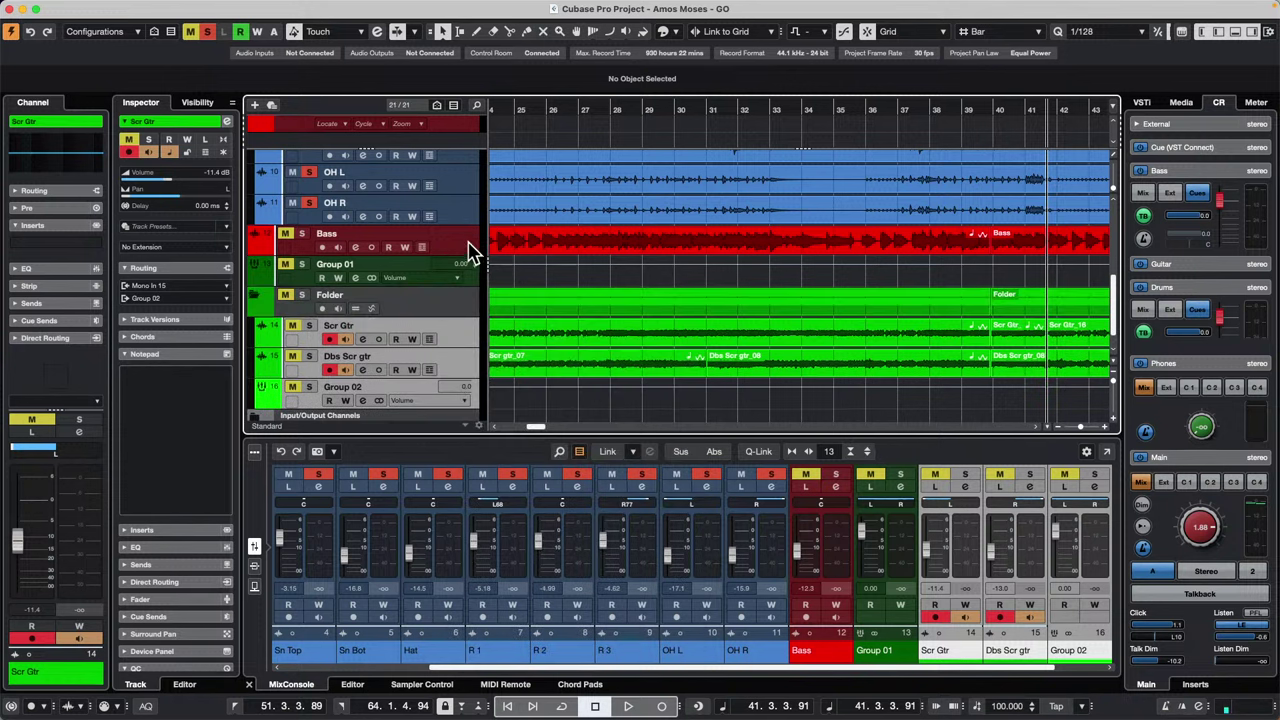
# Step: Move the Bass and Group 01 tracks into a new folder
pyautogui.click(465, 248)
pyautogui.rightClick(444, 270)
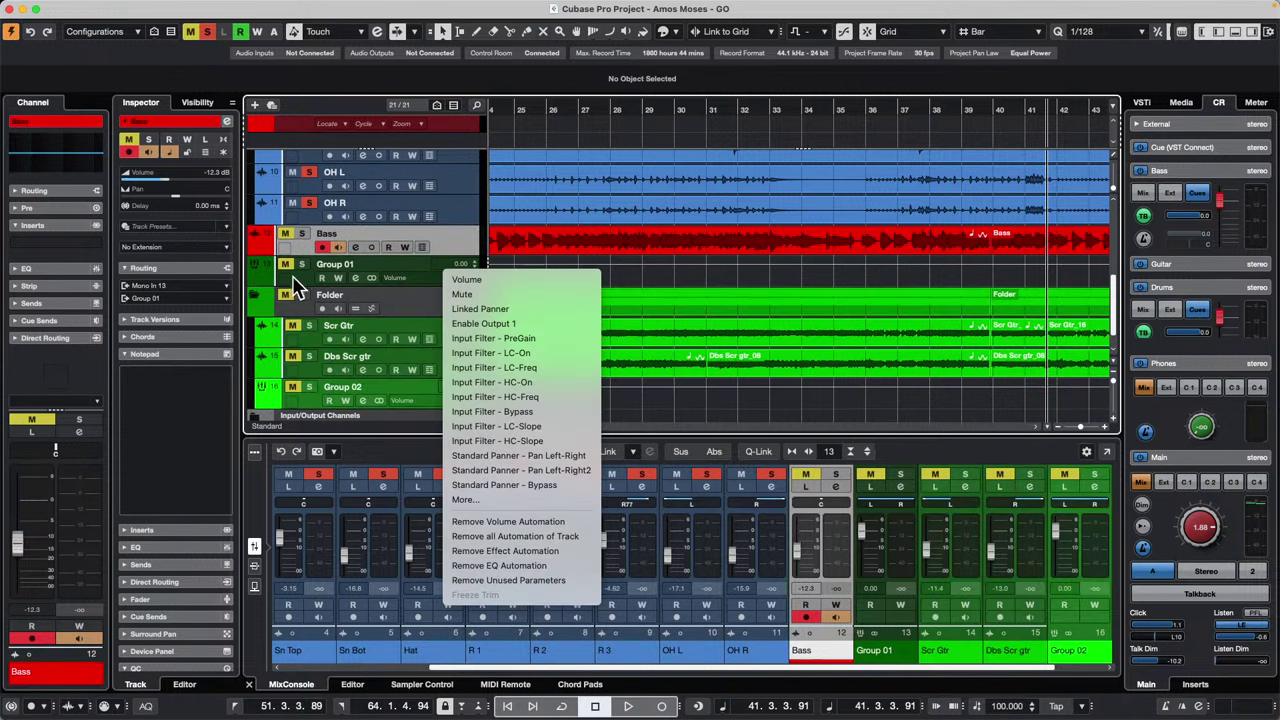
pyautogui.click(286, 280)
pyautogui.click(289, 277)
pyautogui.click(462, 238)
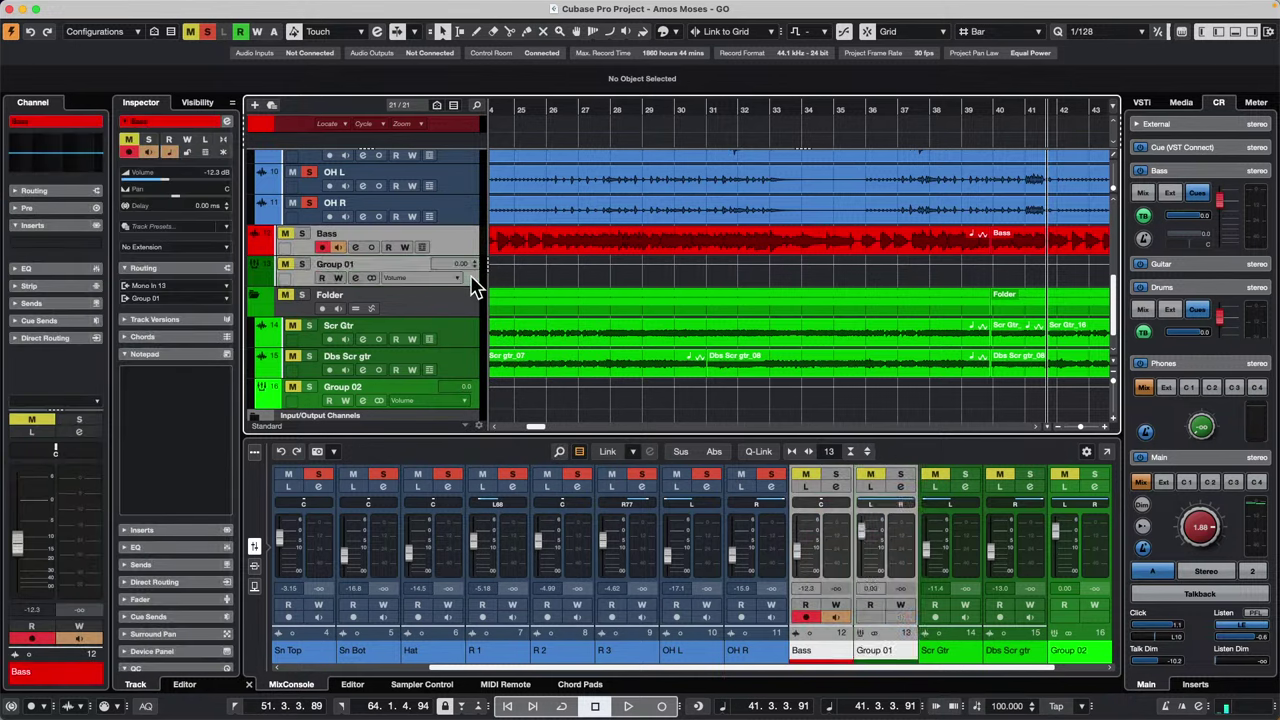
pyautogui.rightClick(464, 243)
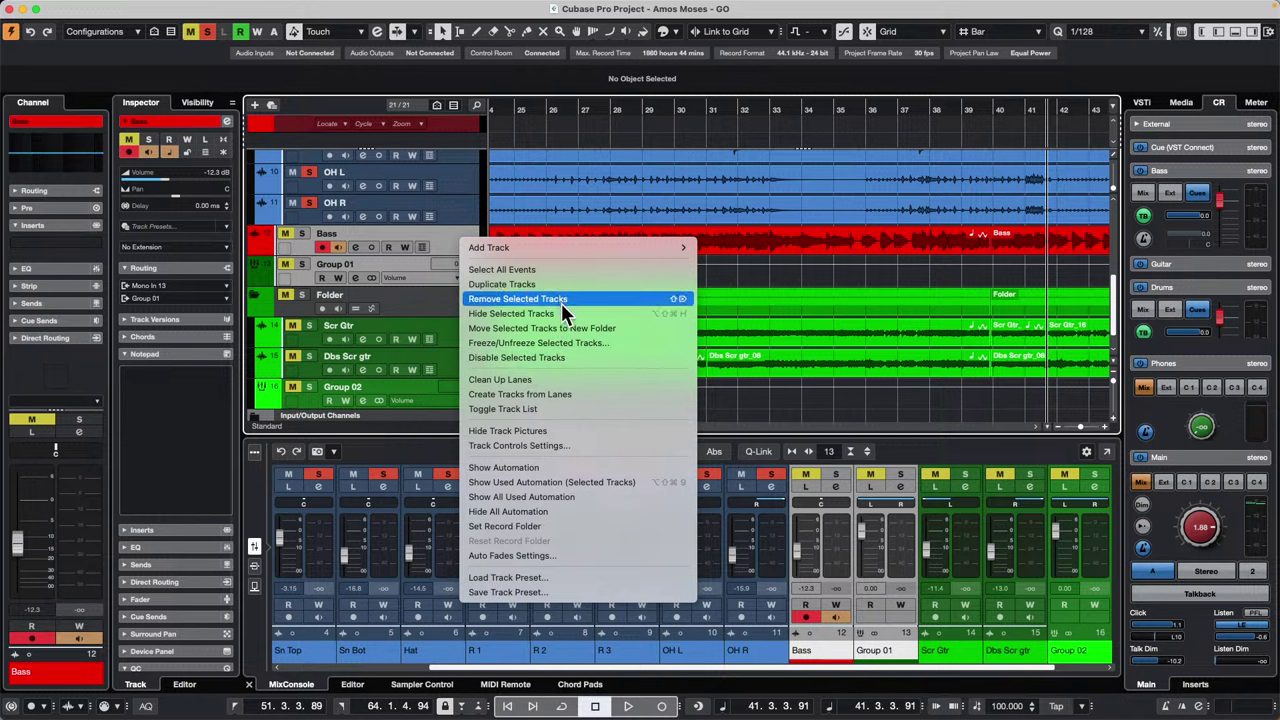
pyautogui.click(554, 327)
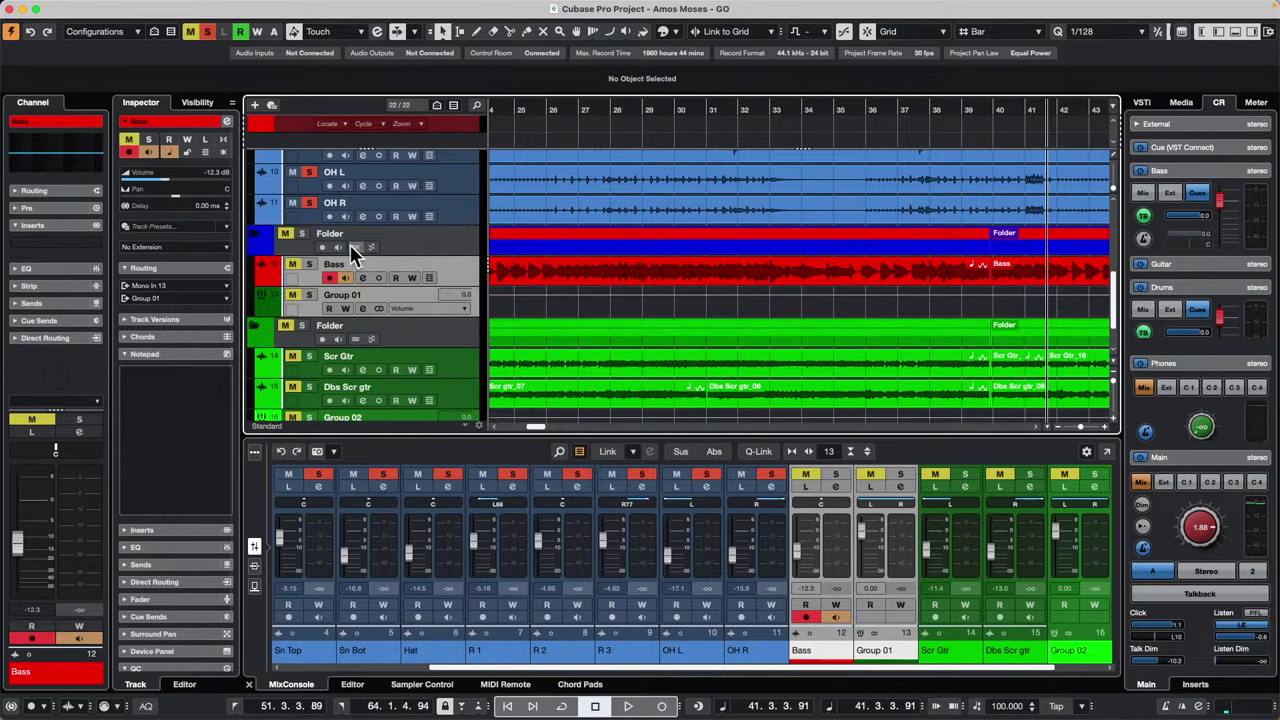
# Step: Collapse the drum, bass and guitar folders and move all three into a new parent folder
pyautogui.scroll(5, 420, 271)
pyautogui.click(256, 163)
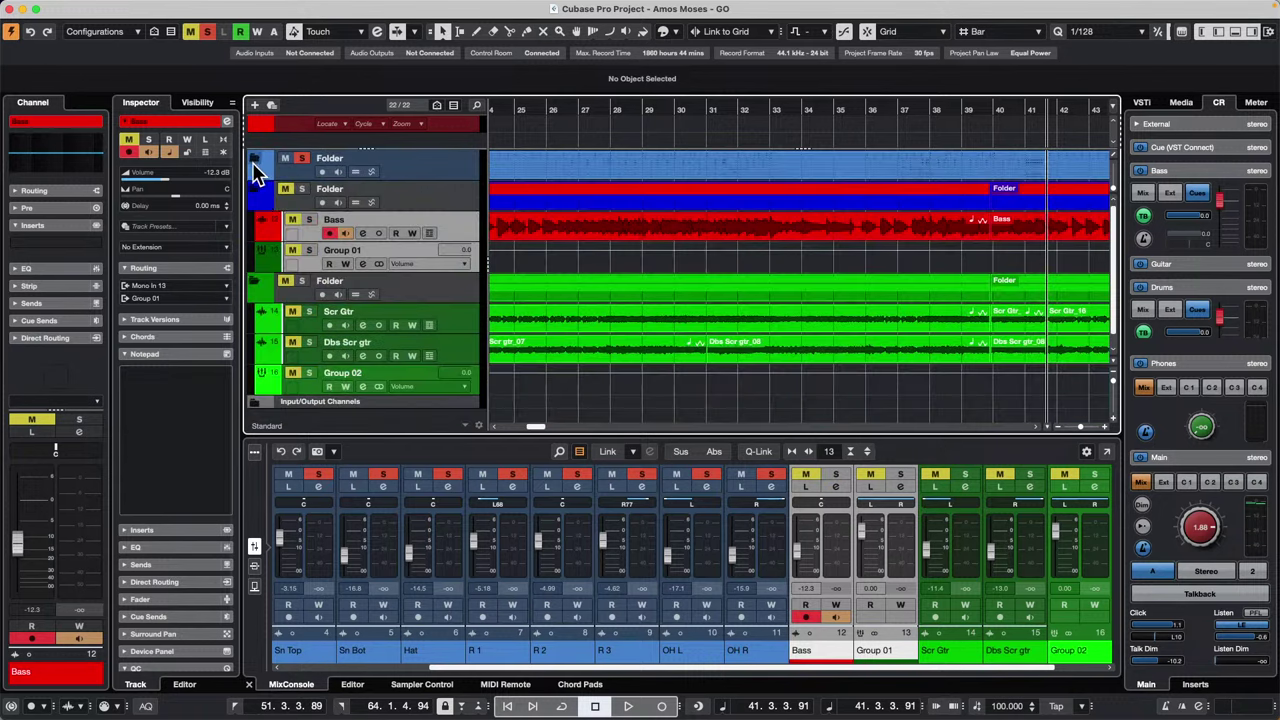
pyautogui.click(256, 190)
pyautogui.click(256, 220)
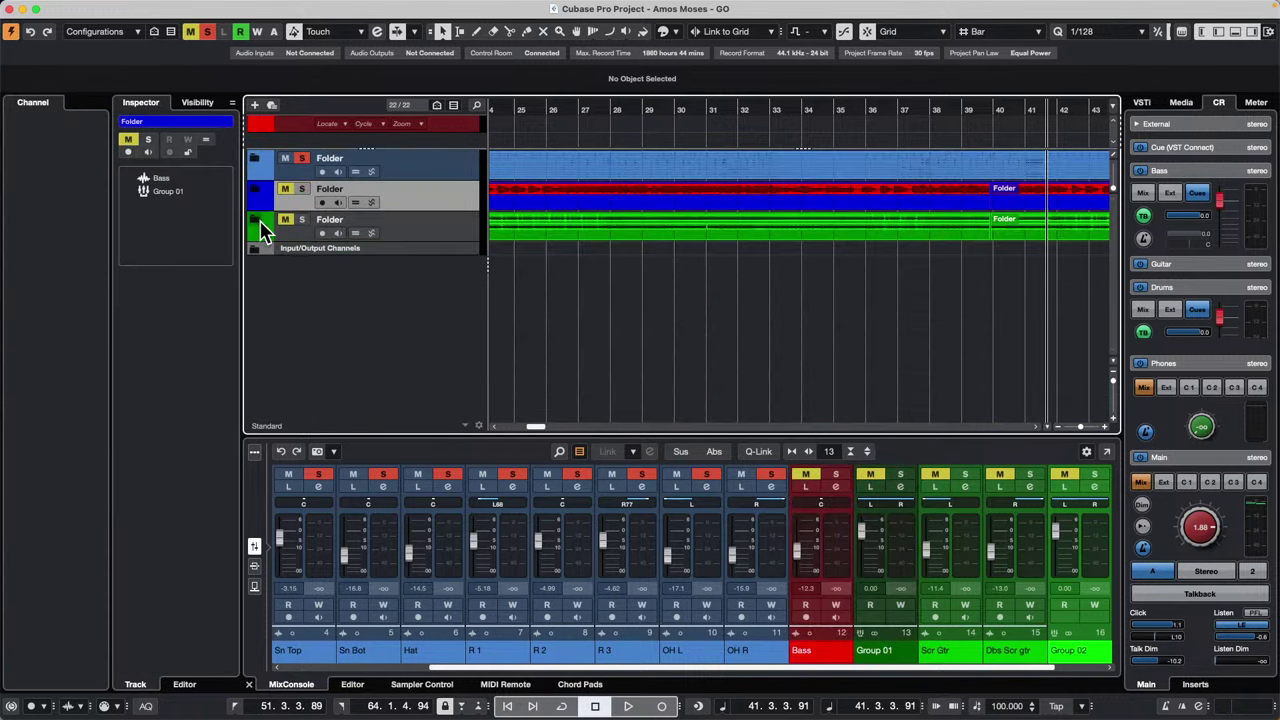
pyautogui.click(432, 177)
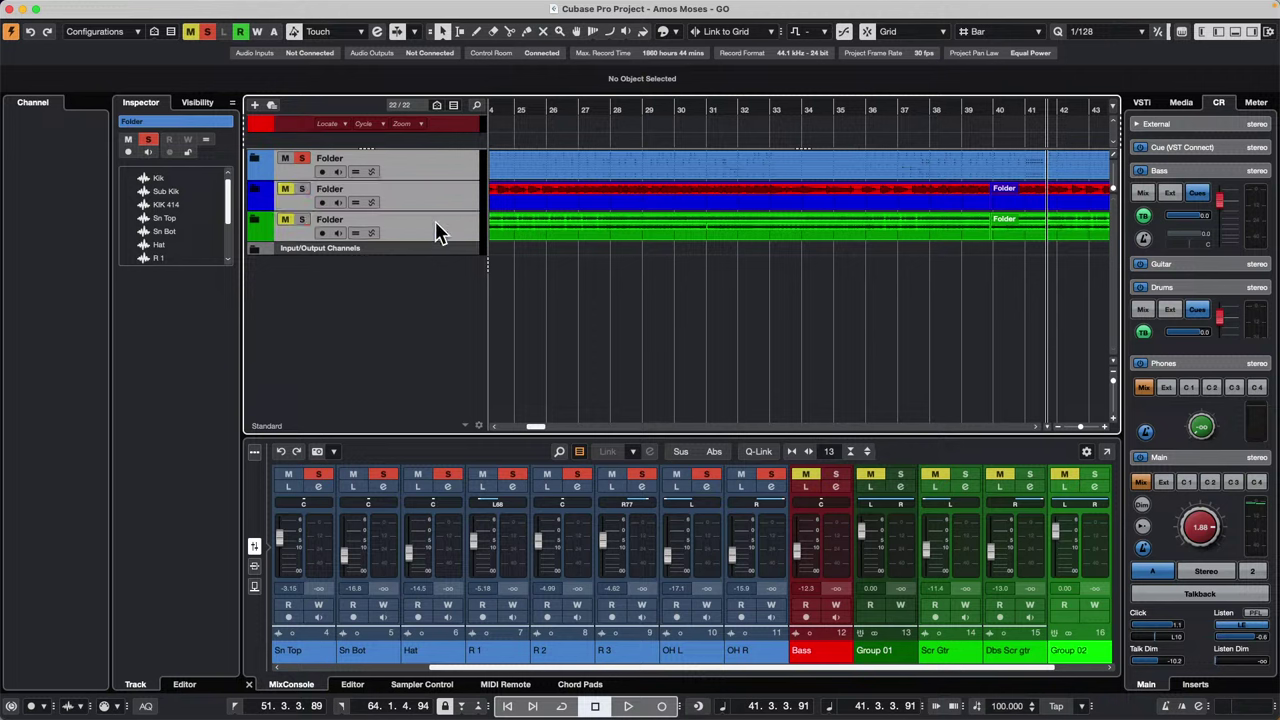
pyautogui.rightClick(436, 222)
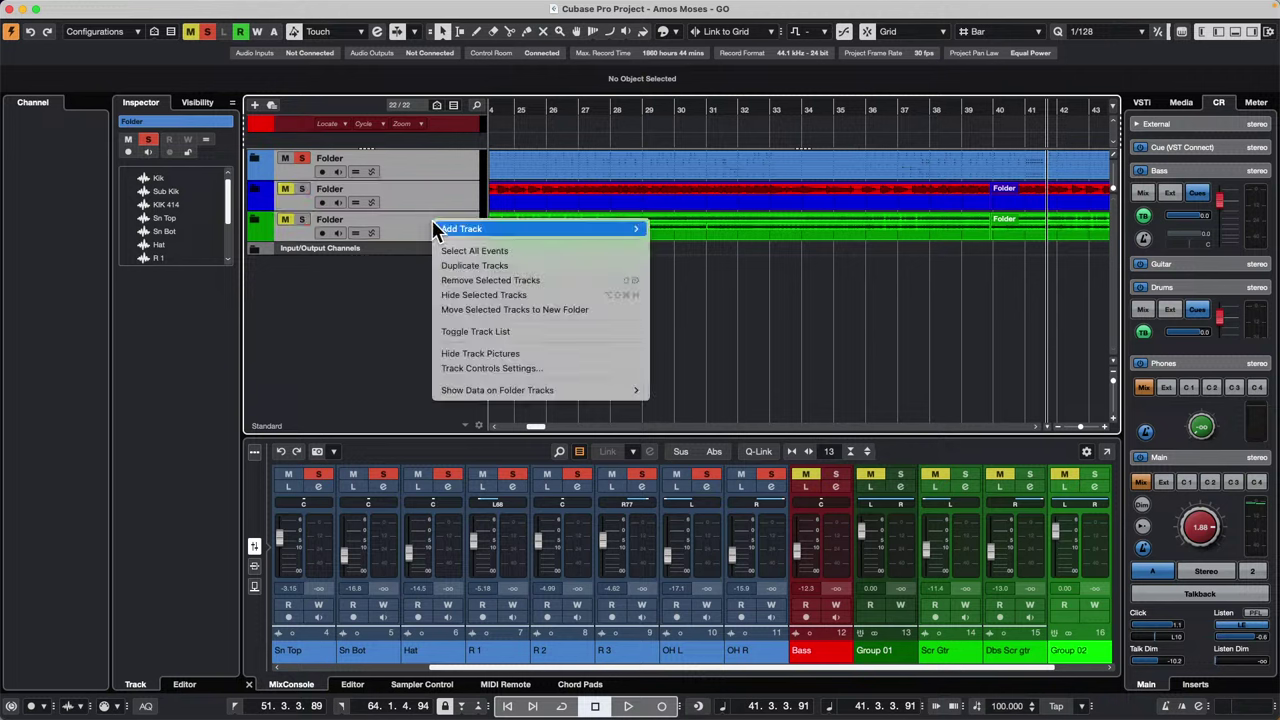
pyautogui.click(557, 310)
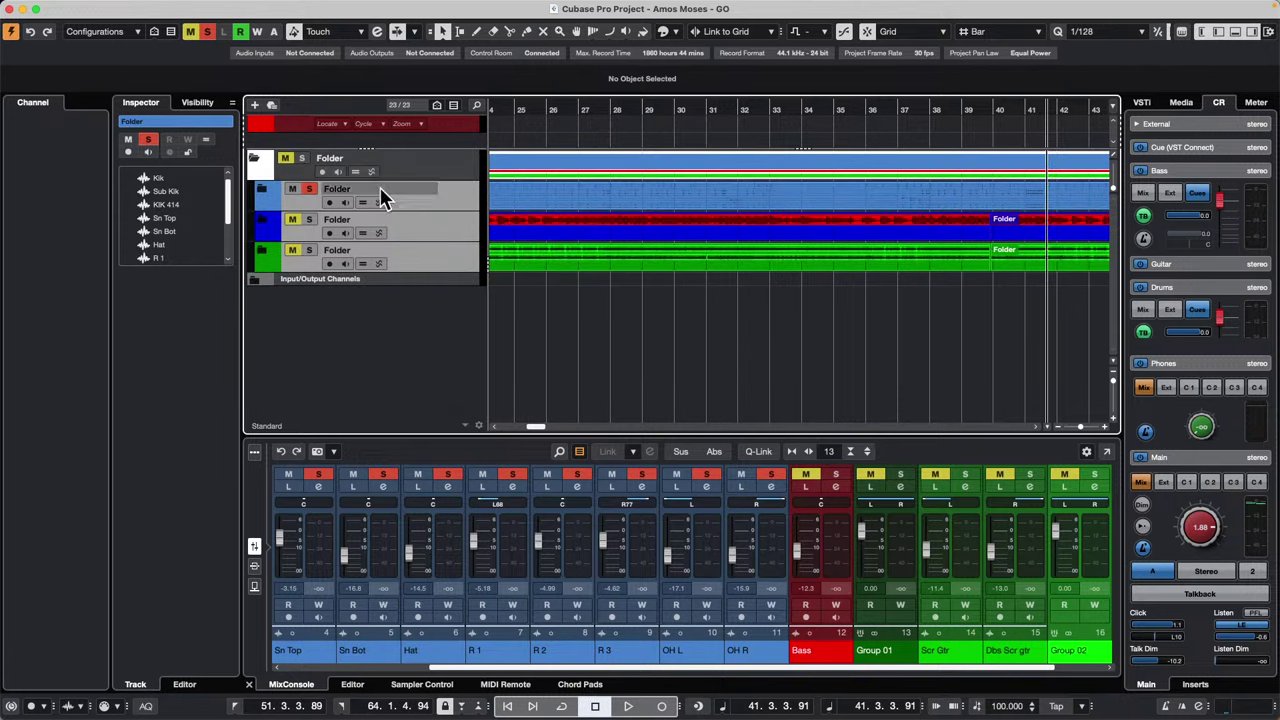
# Step: Expand the nested drum, bass and guitar folders and examine how their tracks and group channels are organized
pyautogui.click(260, 190)
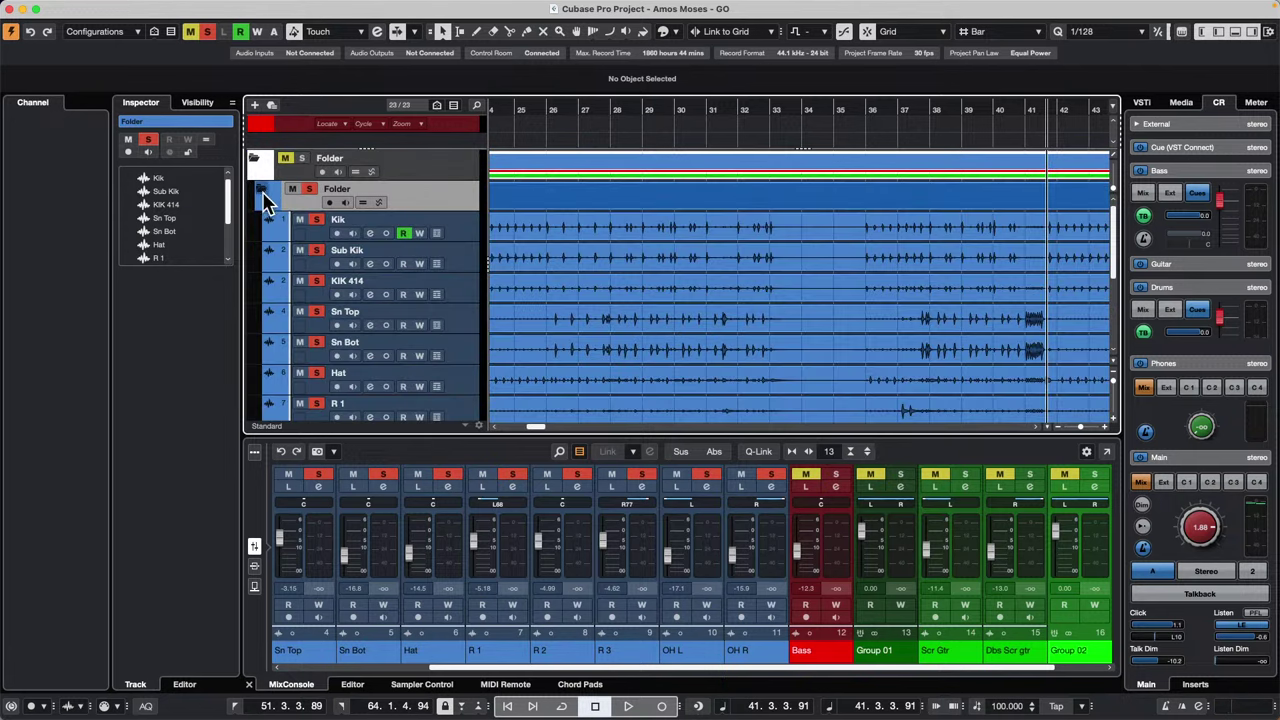
pyautogui.scroll(-5, 335, 235)
pyautogui.click(264, 358)
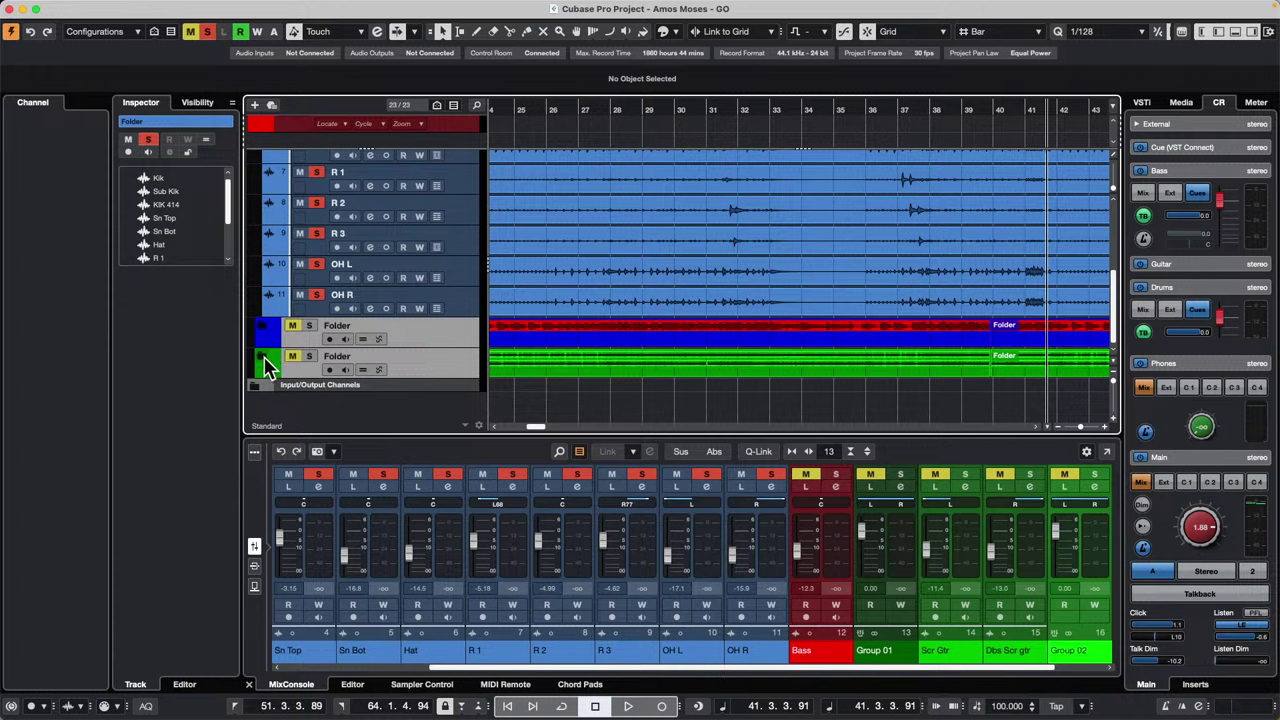
pyautogui.click(266, 330)
pyautogui.scroll(-3, 551, 300)
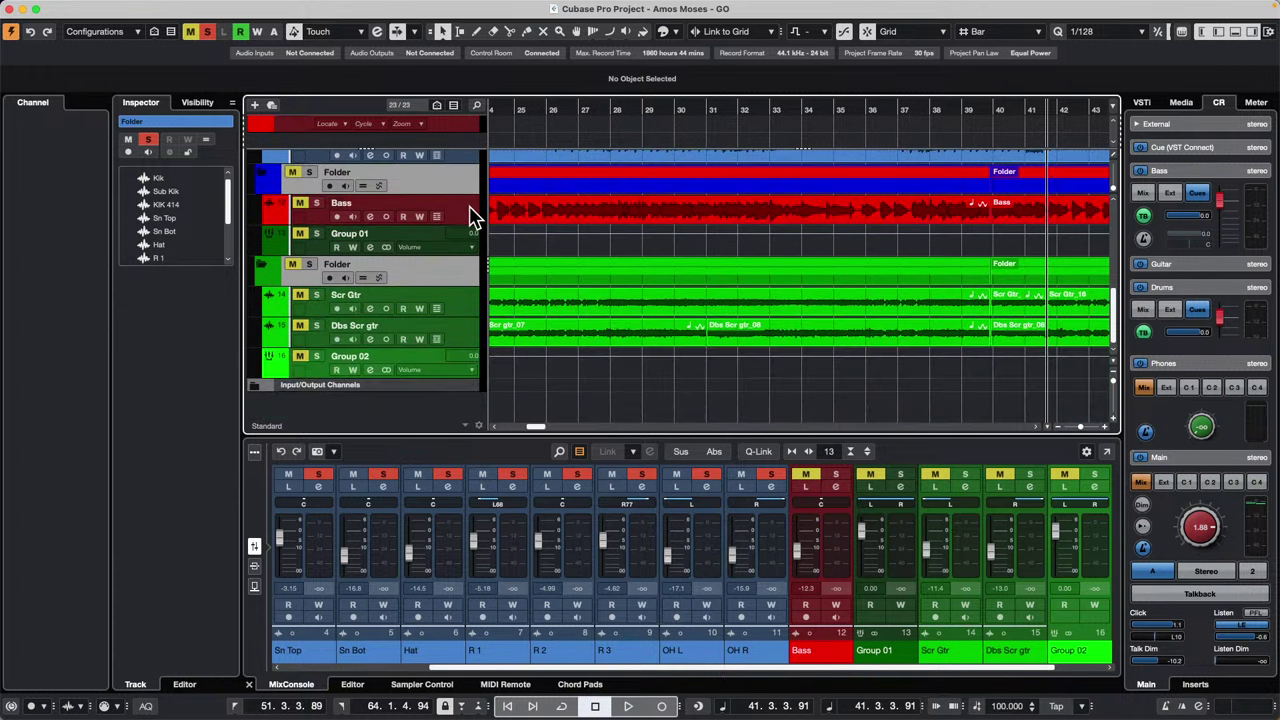
pyautogui.scroll(10, 476, 240)
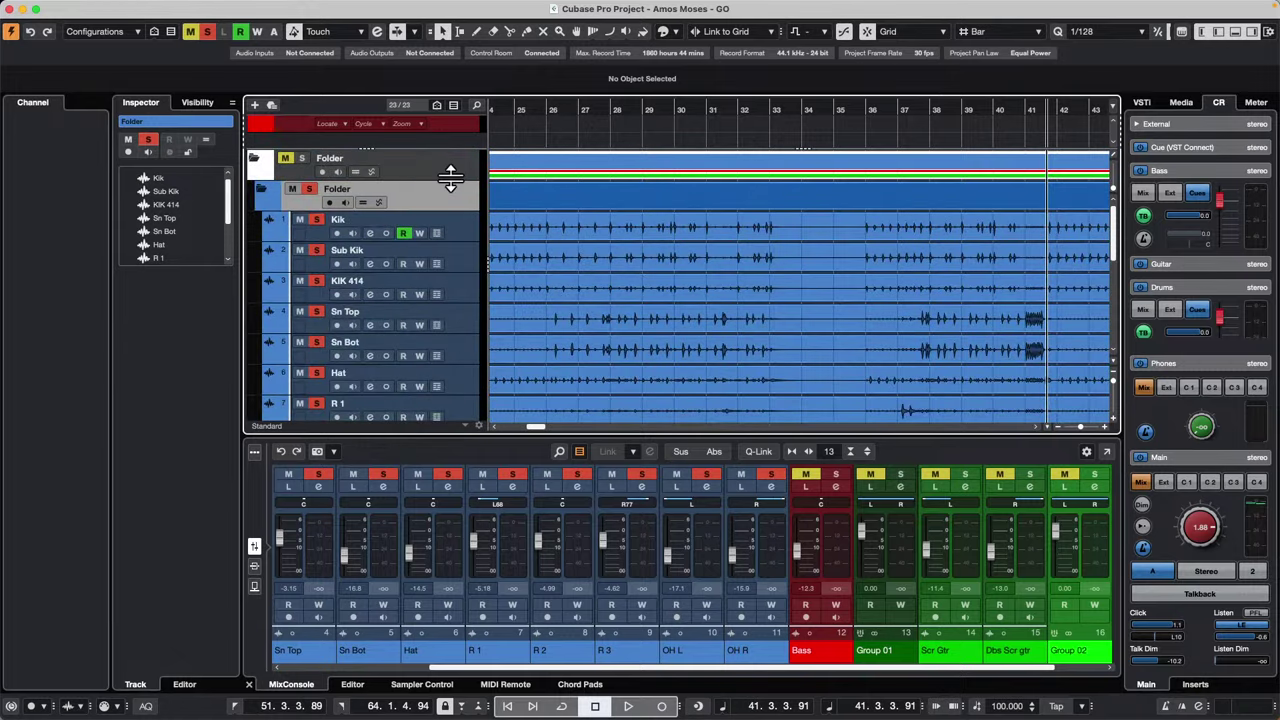
pyautogui.scroll(-10, 445, 292)
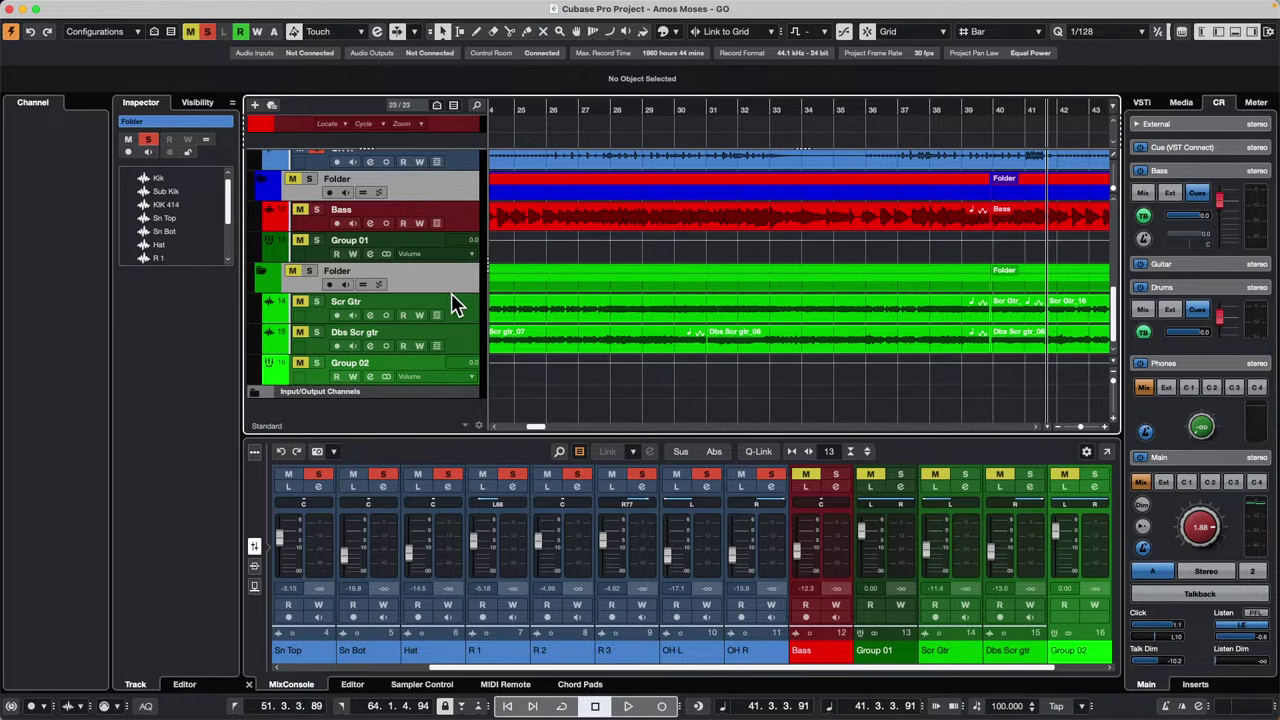
pyautogui.scroll(5, 455, 292)
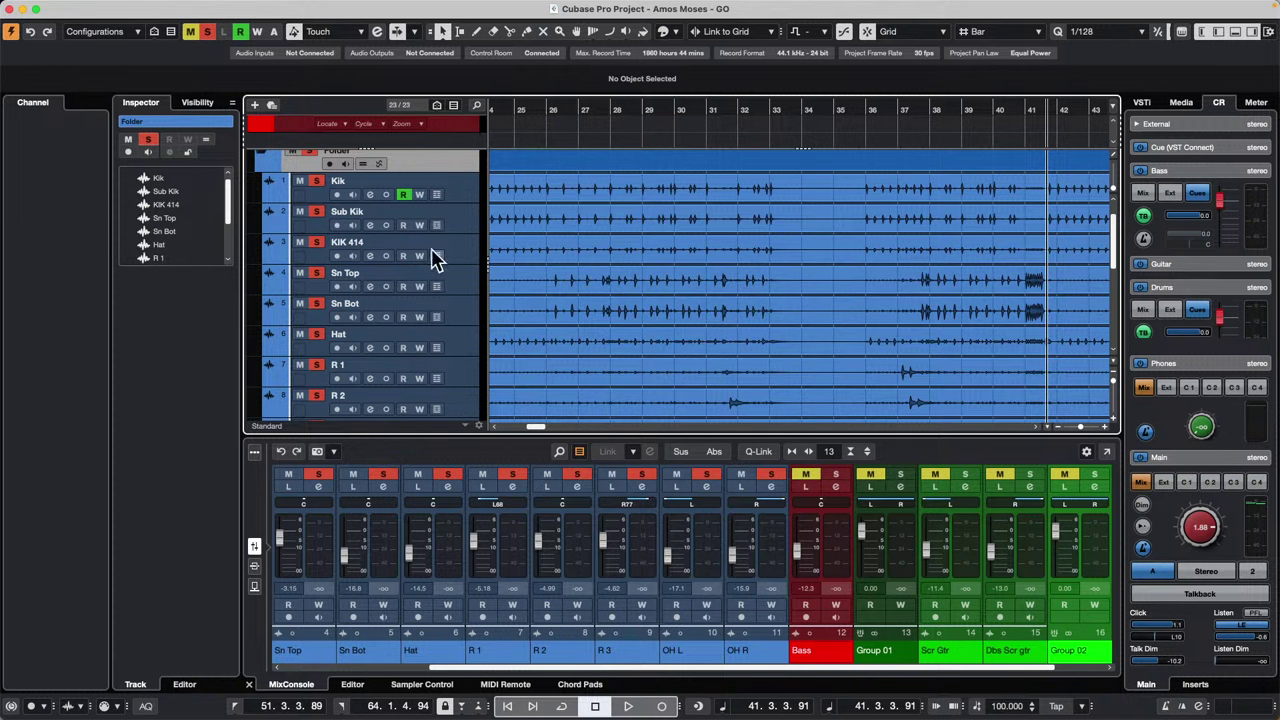
pyautogui.scroll(-5, 643, 337)
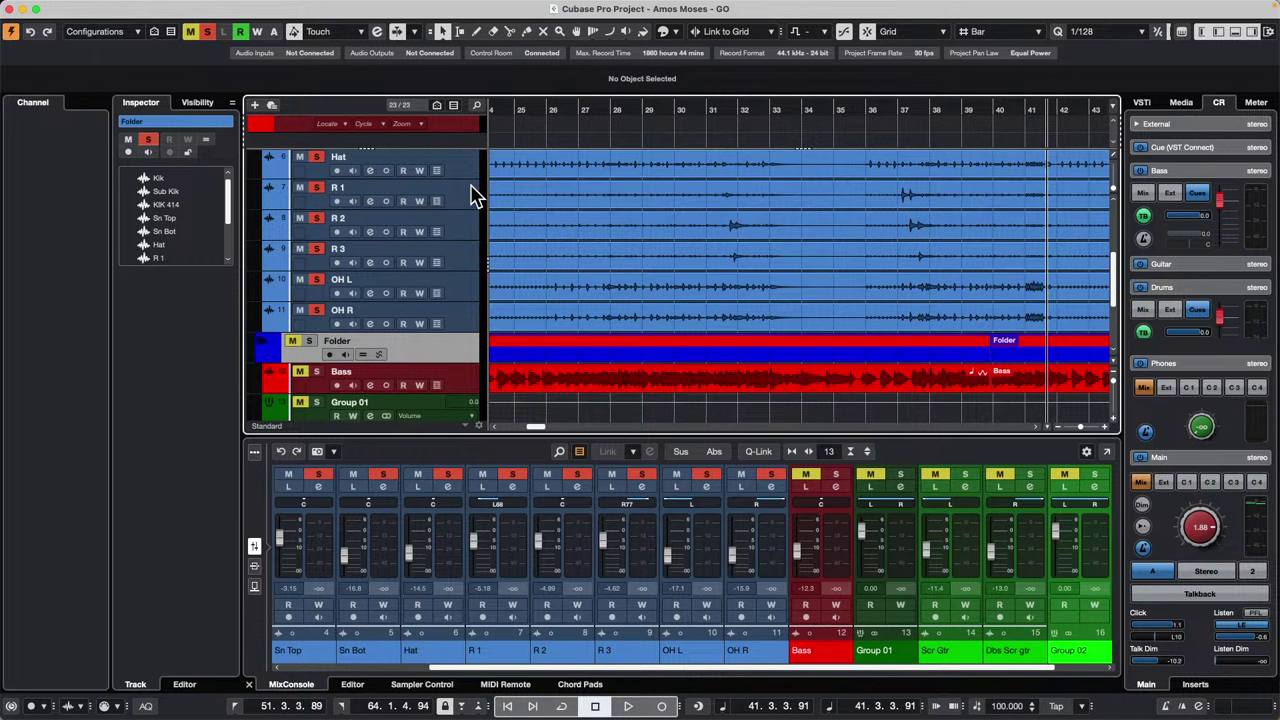
pyautogui.scroll(5, 472, 196)
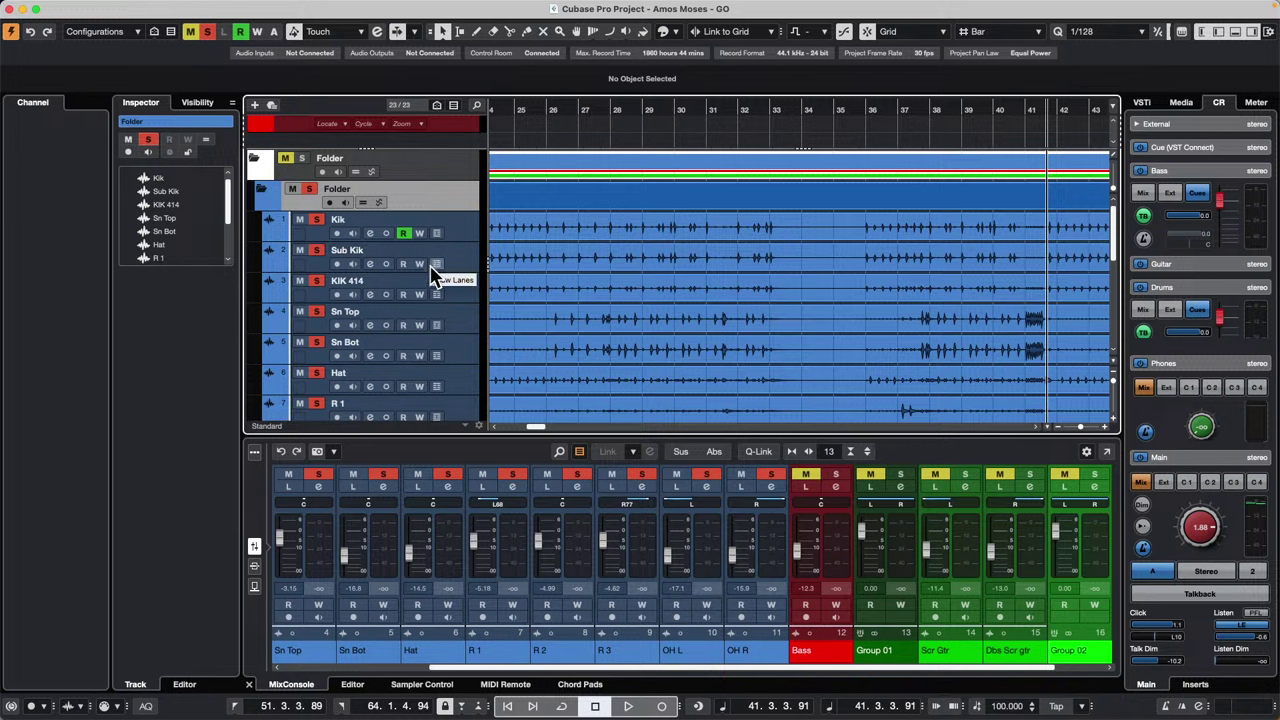
pyautogui.scroll(-5, 432, 274)
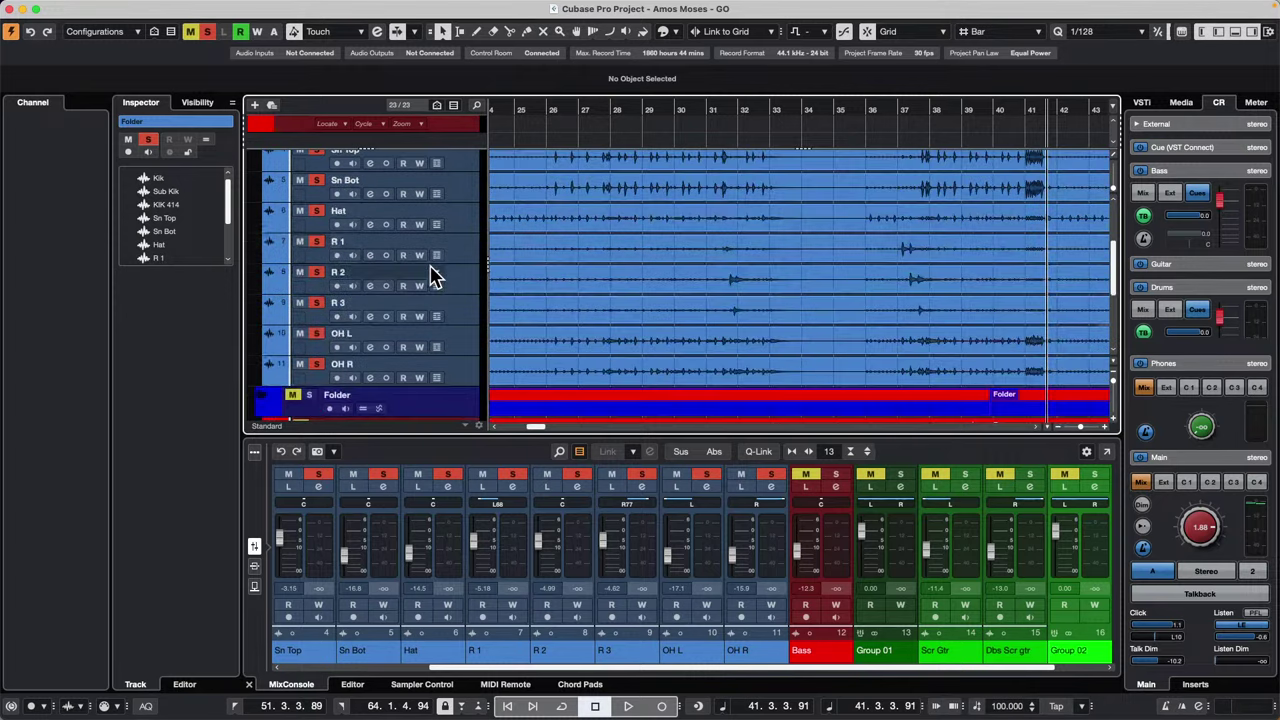
pyautogui.scroll(3, 432, 274)
pyautogui.scroll(2, 462, 265)
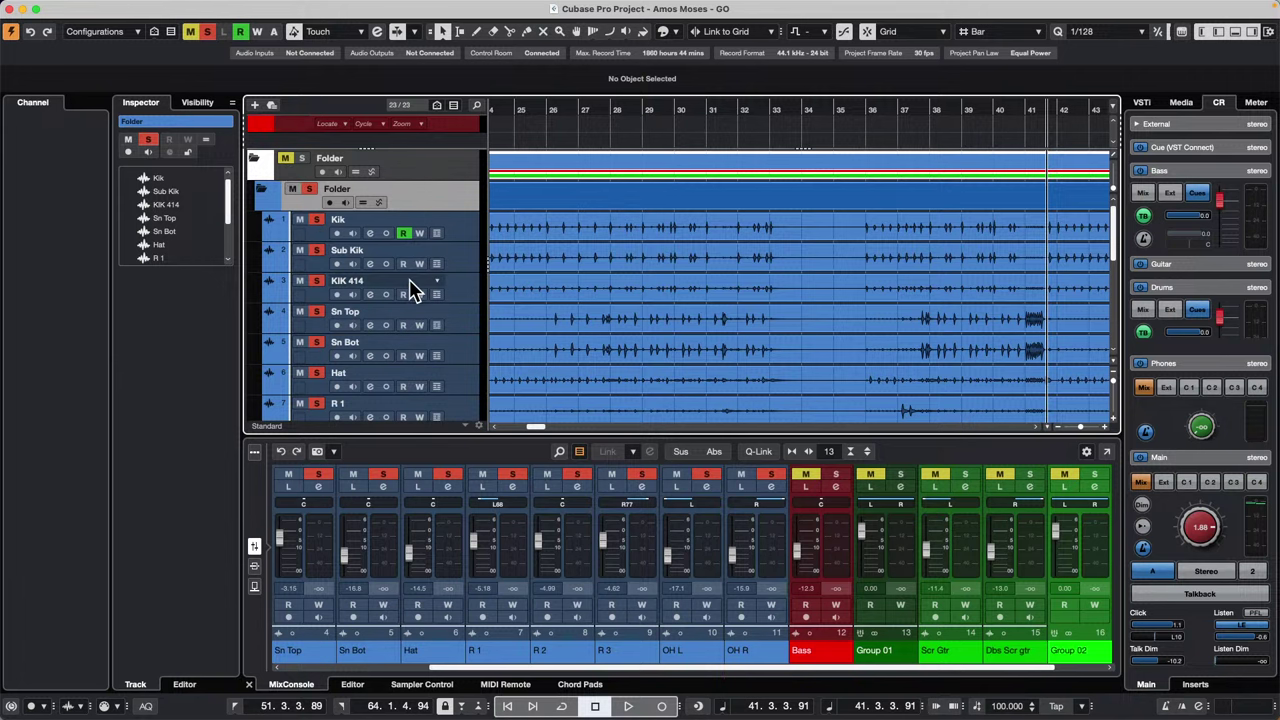
pyautogui.scroll(-8, 410, 285)
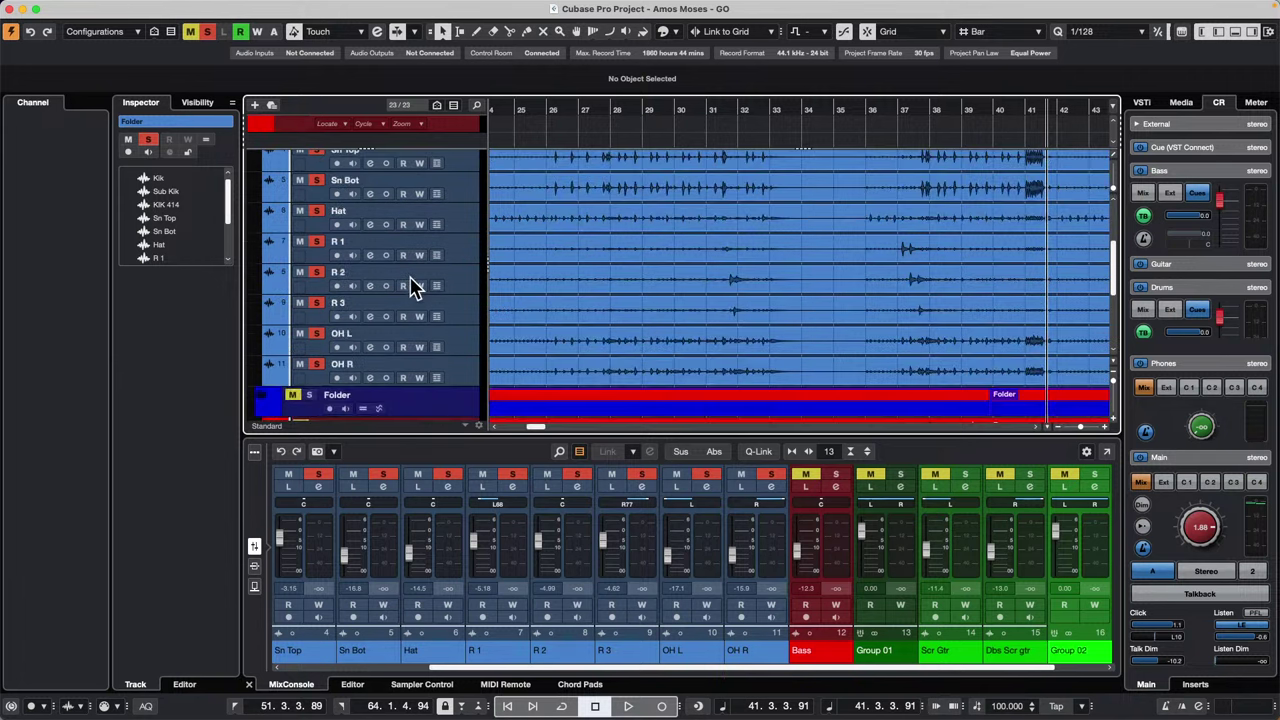
pyautogui.scroll(8, 412, 280)
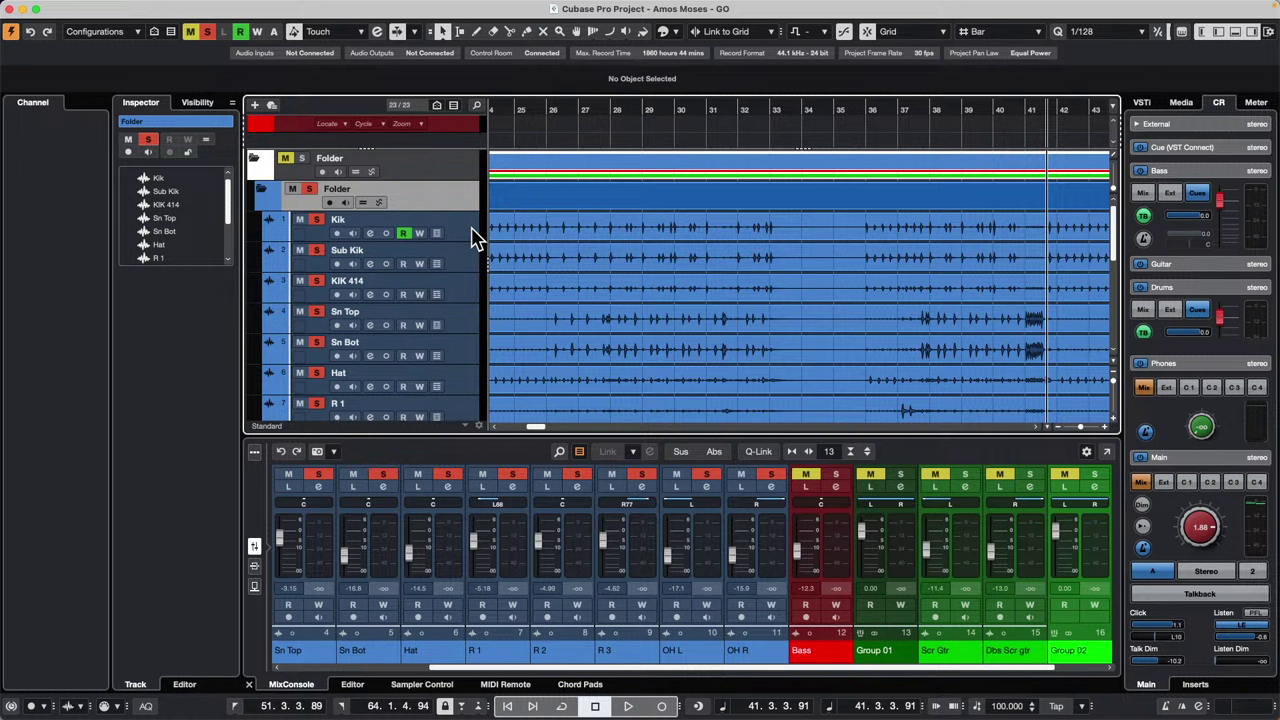
# Step: Select the R 3 channel in the MixConsole and narrow the channel strips until every channel fits in view
pyautogui.click(630, 530)
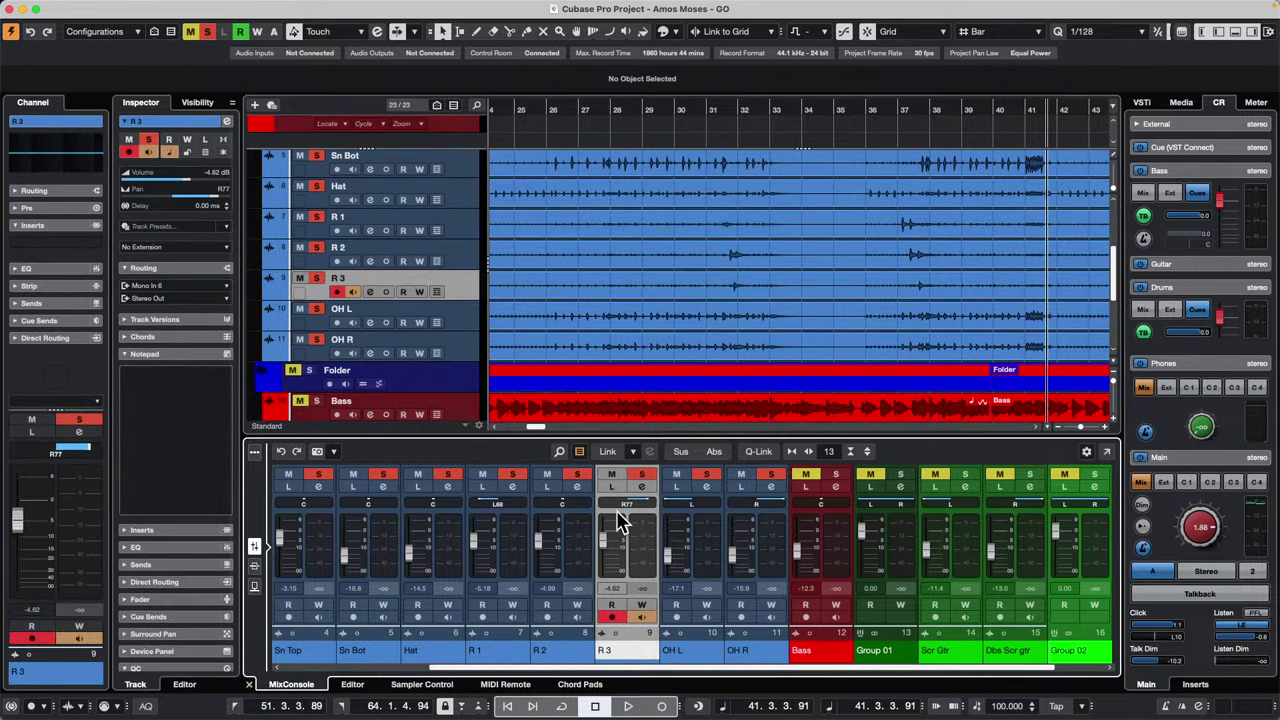
pyautogui.press('g')
pyautogui.press('g')
pyautogui.press('g')
pyautogui.press('g')
pyautogui.press('g')
pyautogui.press('g')
pyautogui.press('g')
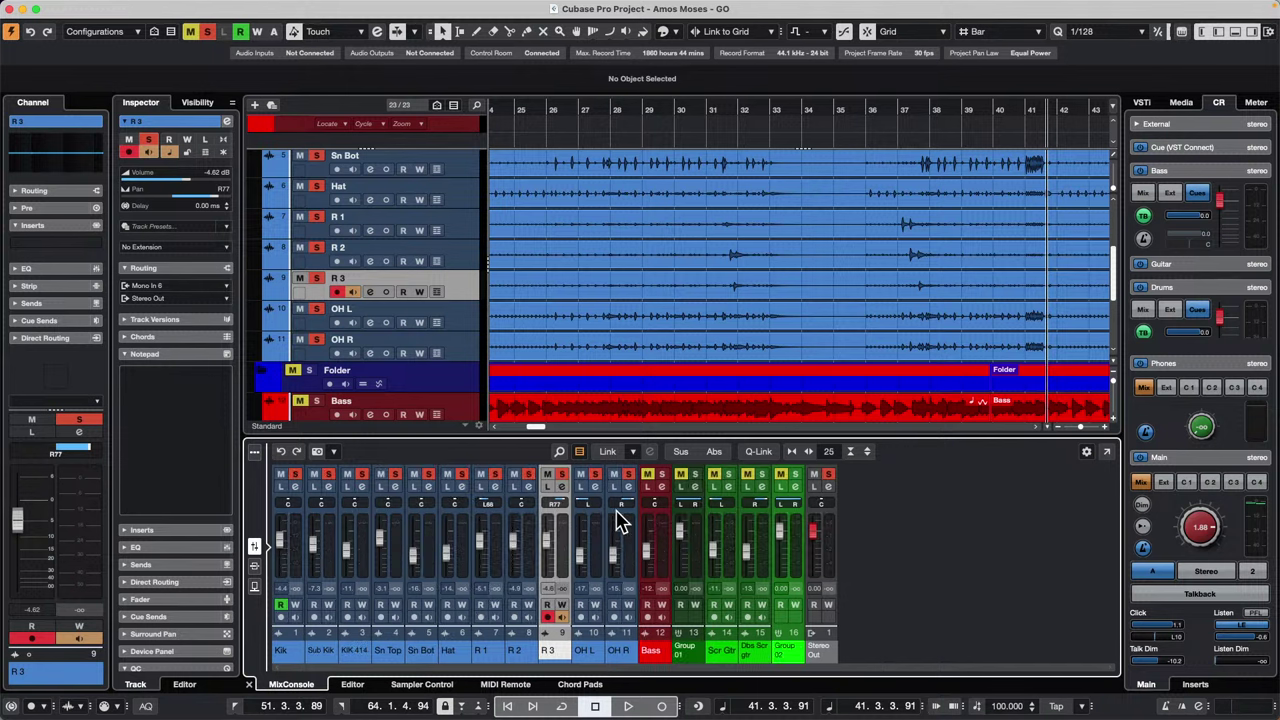
# Step: Widen the mixer strips until eight channels fill the view, and narrow them until all channels through Stereo Out fit
pyautogui.press('h')
pyautogui.press('h')
pyautogui.press('h')
pyautogui.press('h')
pyautogui.press('h')
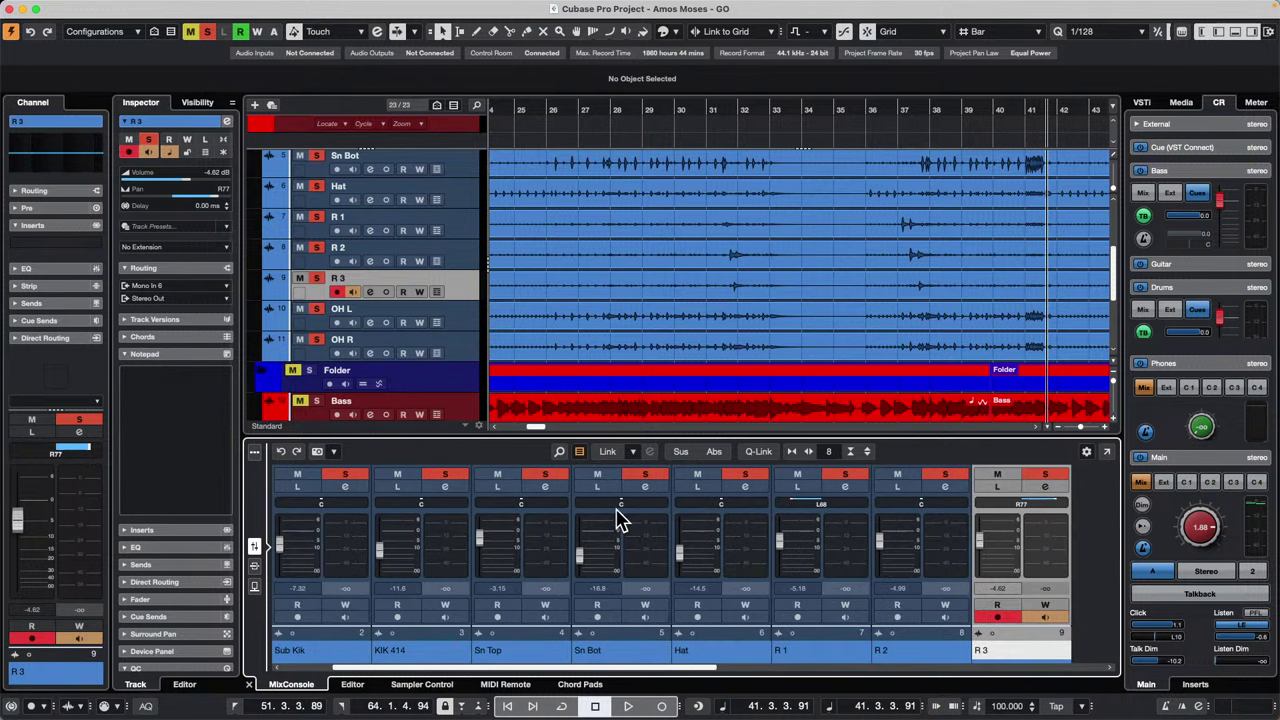
pyautogui.press('g')
pyautogui.press('g')
pyautogui.press('g')
pyautogui.press('g')
pyautogui.press('g')
# Step: Select the OH R event and zoom the timeline in to bar 41, and out until the whole song is in view
pyautogui.click(711, 358)
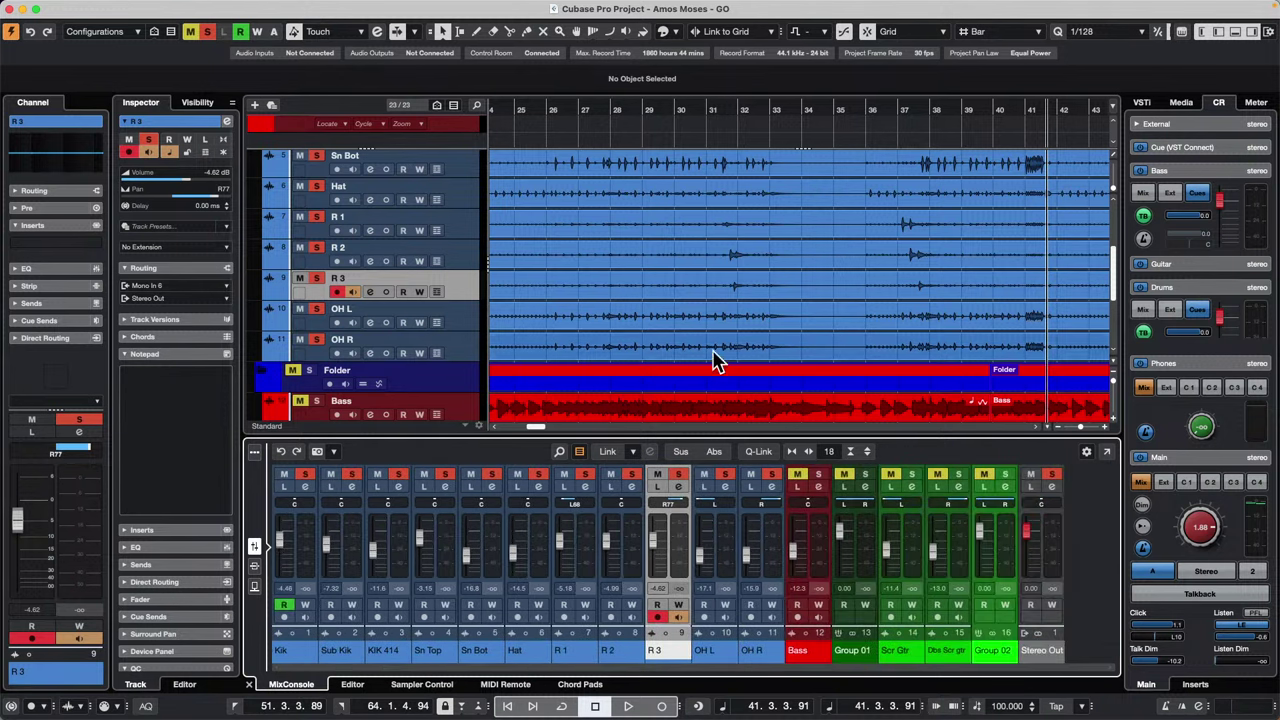
pyautogui.press('h')
pyautogui.press('h')
pyautogui.press('h')
pyautogui.press('h')
pyautogui.press('h')
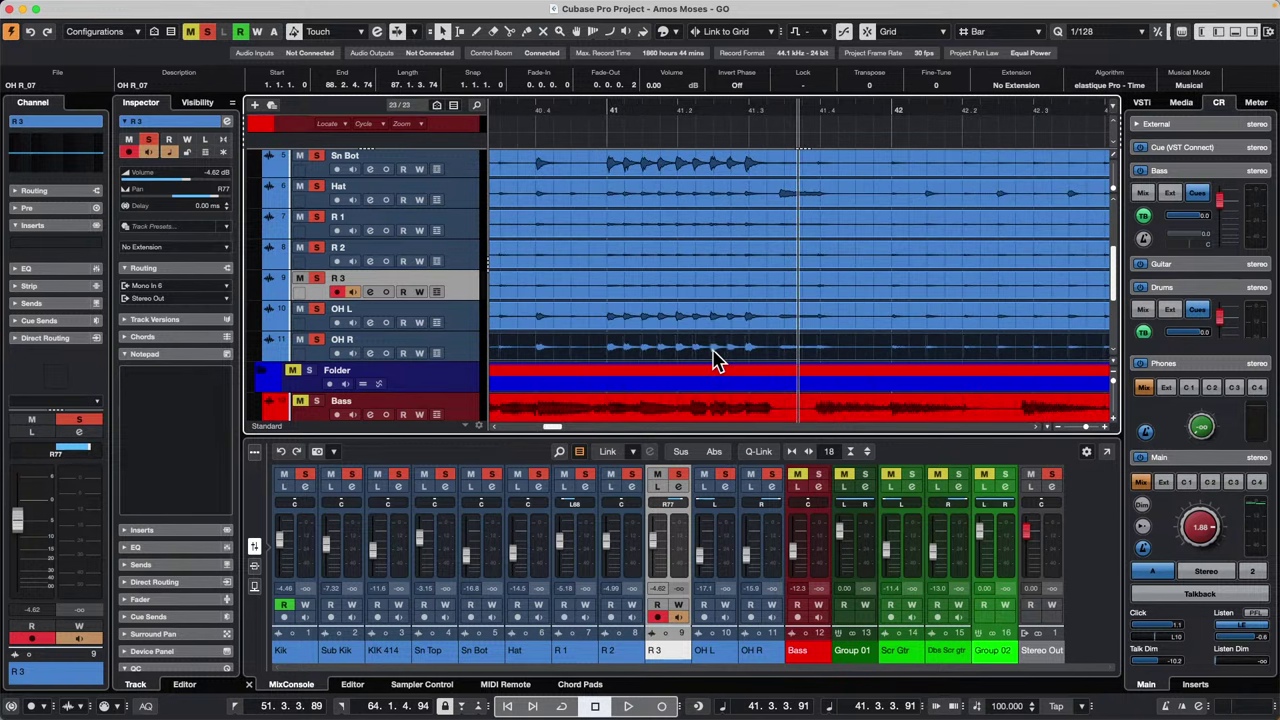
pyautogui.press('g')
pyautogui.press('g')
pyautogui.press('g')
pyautogui.press('g')
pyautogui.press('g')
pyautogui.press('g')
pyautogui.press('g')
pyautogui.press('g')
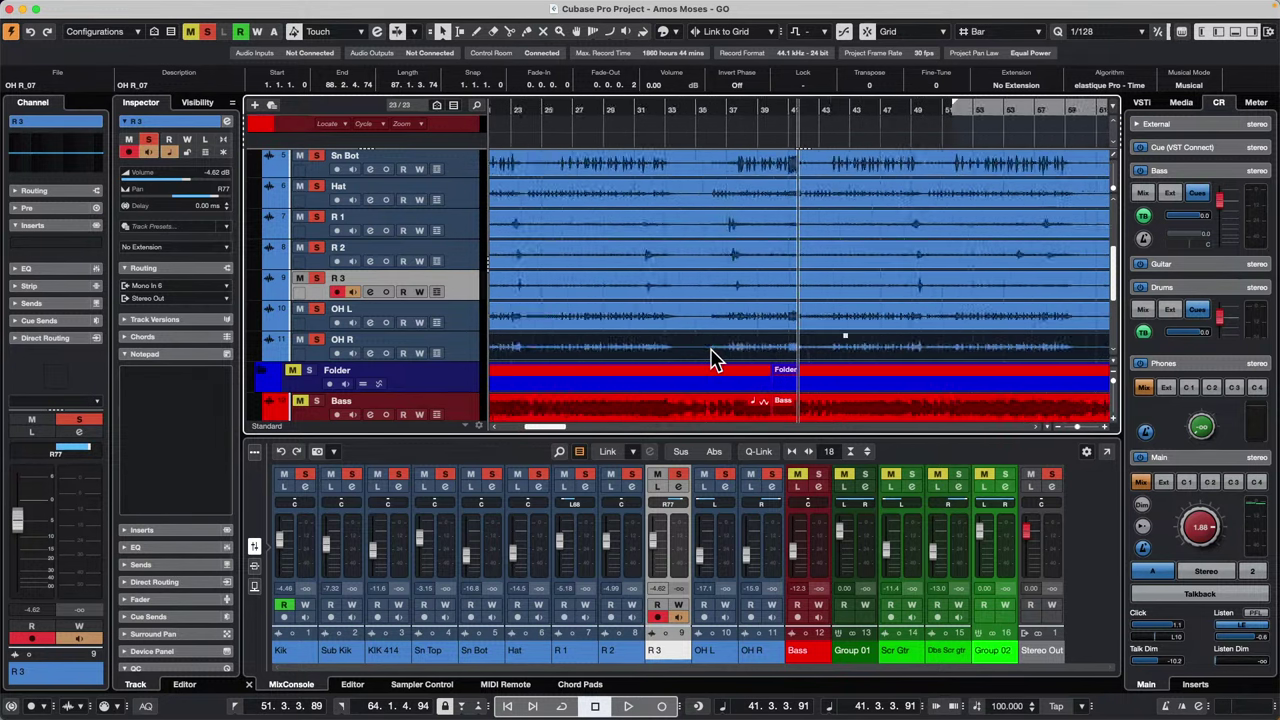
pyautogui.press('g')
pyautogui.press('g')
# Step: Return the focus to the R 3 mixer channel and zoom the strip widths in to eight channels and back out
pyautogui.click(680, 532)
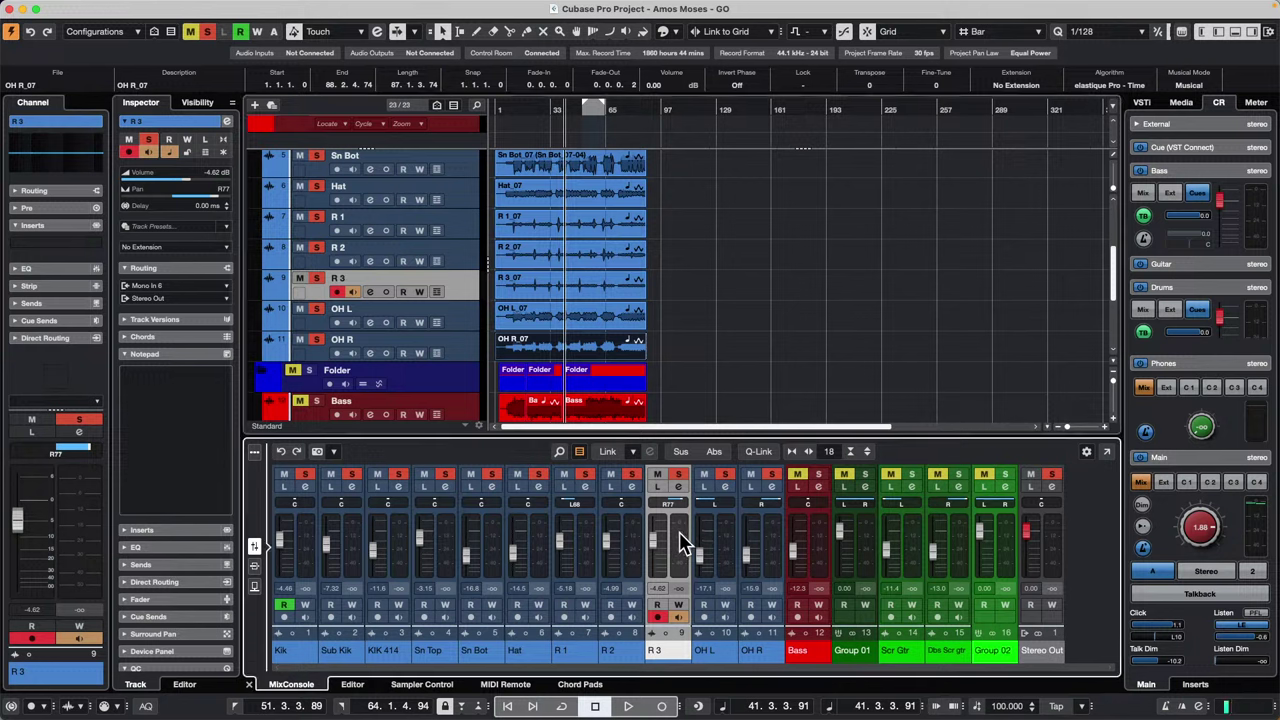
pyautogui.press('h')
pyautogui.press('h')
pyautogui.press('h')
pyautogui.press('h')
pyautogui.press('h')
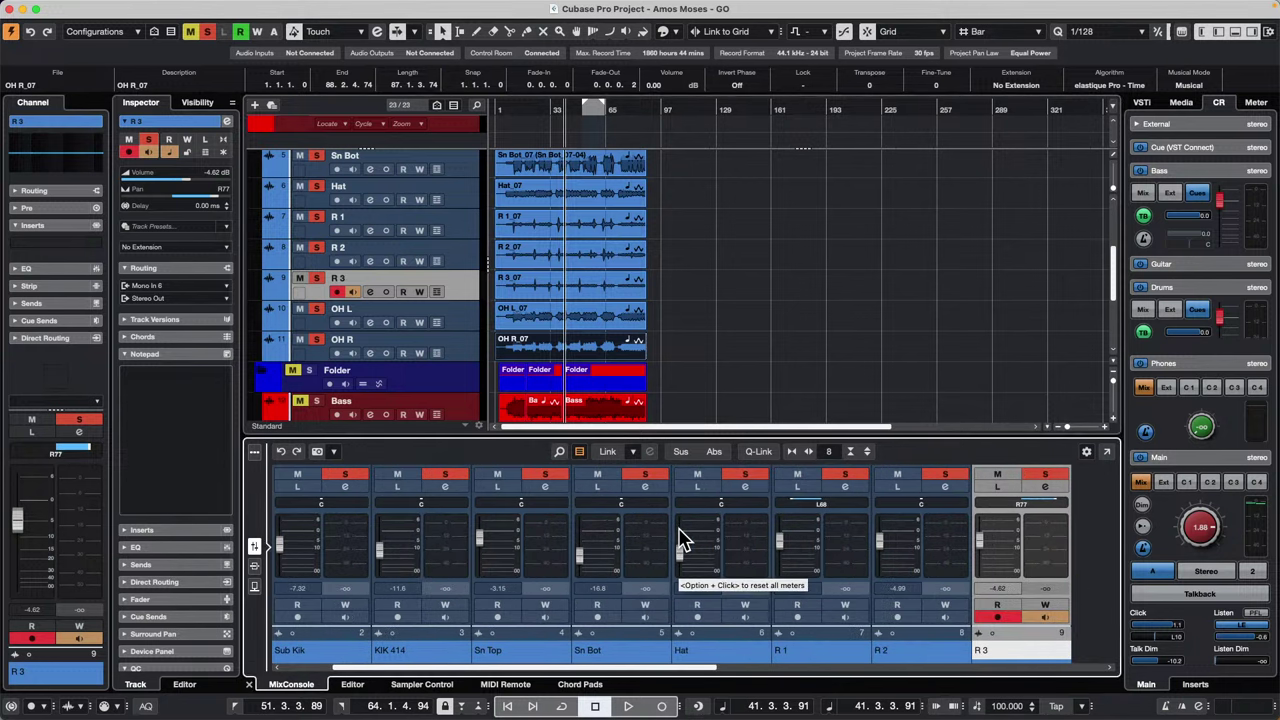
pyautogui.press('g')
pyautogui.press('g')
pyautogui.press('g')
pyautogui.press('g')
pyautogui.press('g')
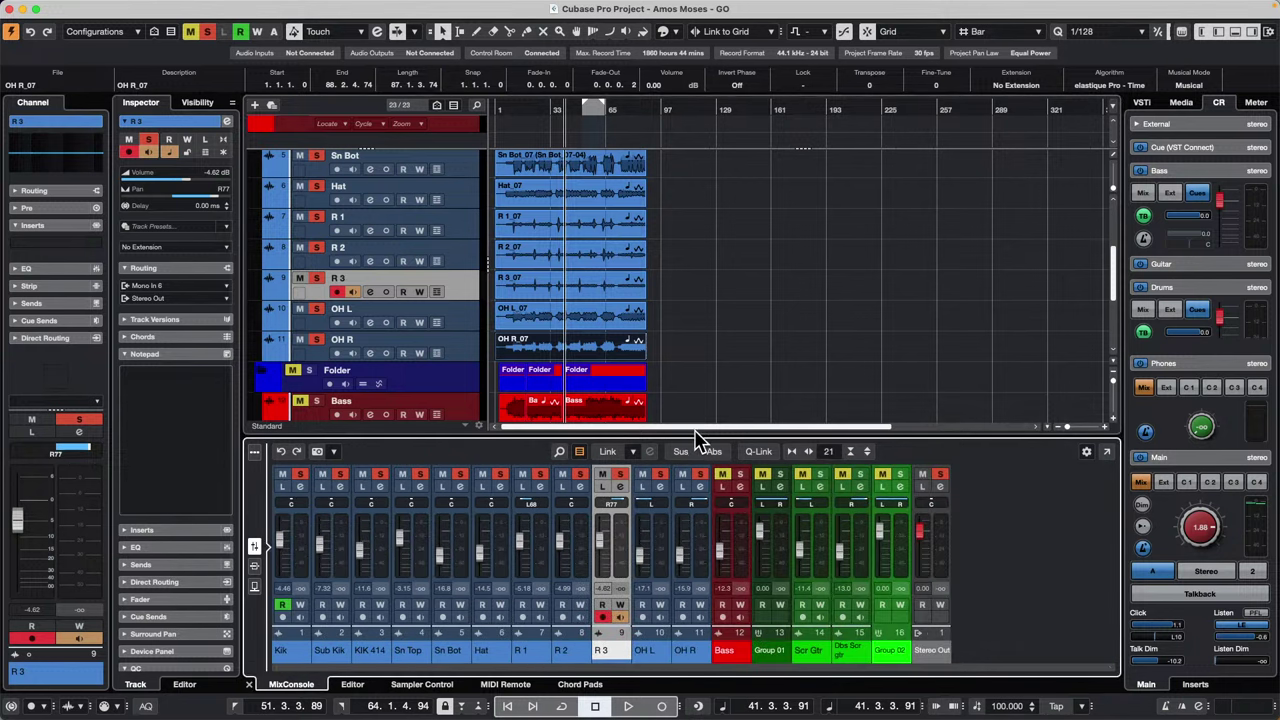
# Step: Enlarge the mixer area to show long faders, compare wide and narrow channel strips, and restore the area's height
pyautogui.moveTo(694, 432); pyautogui.dragTo(703, 60)
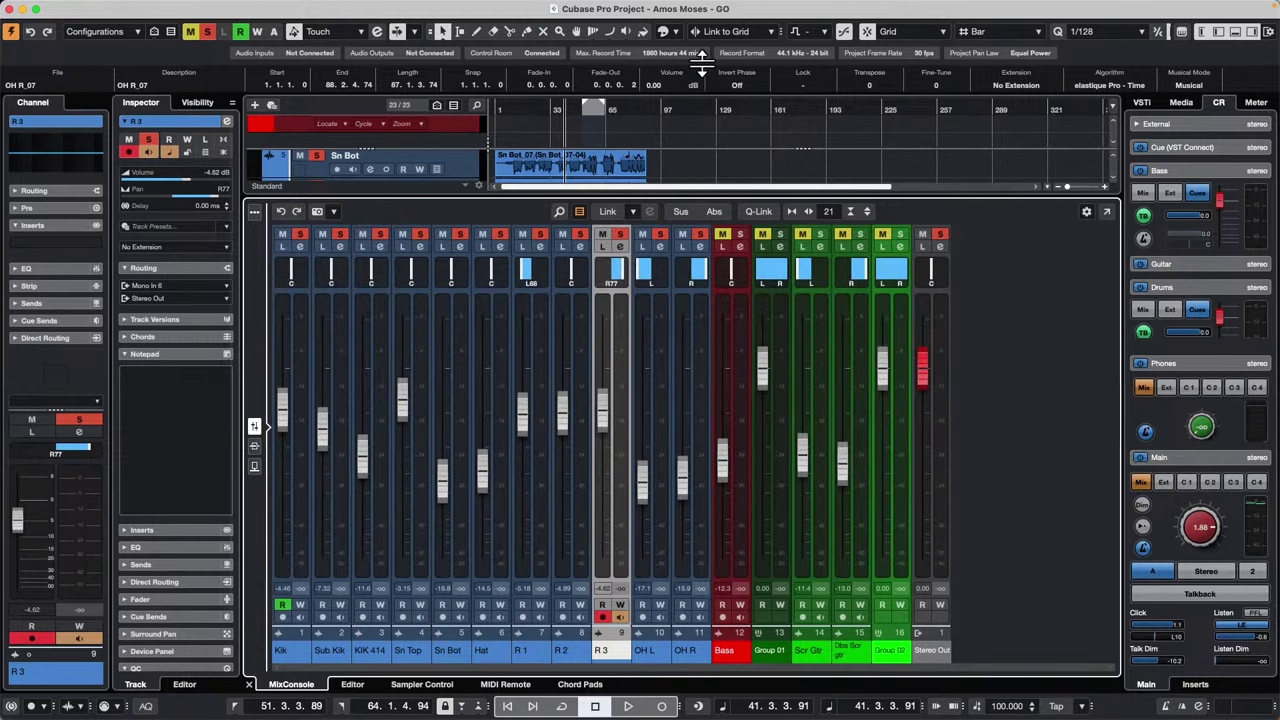
pyautogui.press('h')
pyautogui.press('h')
pyautogui.press('h')
pyautogui.press('h')
pyautogui.press('h')
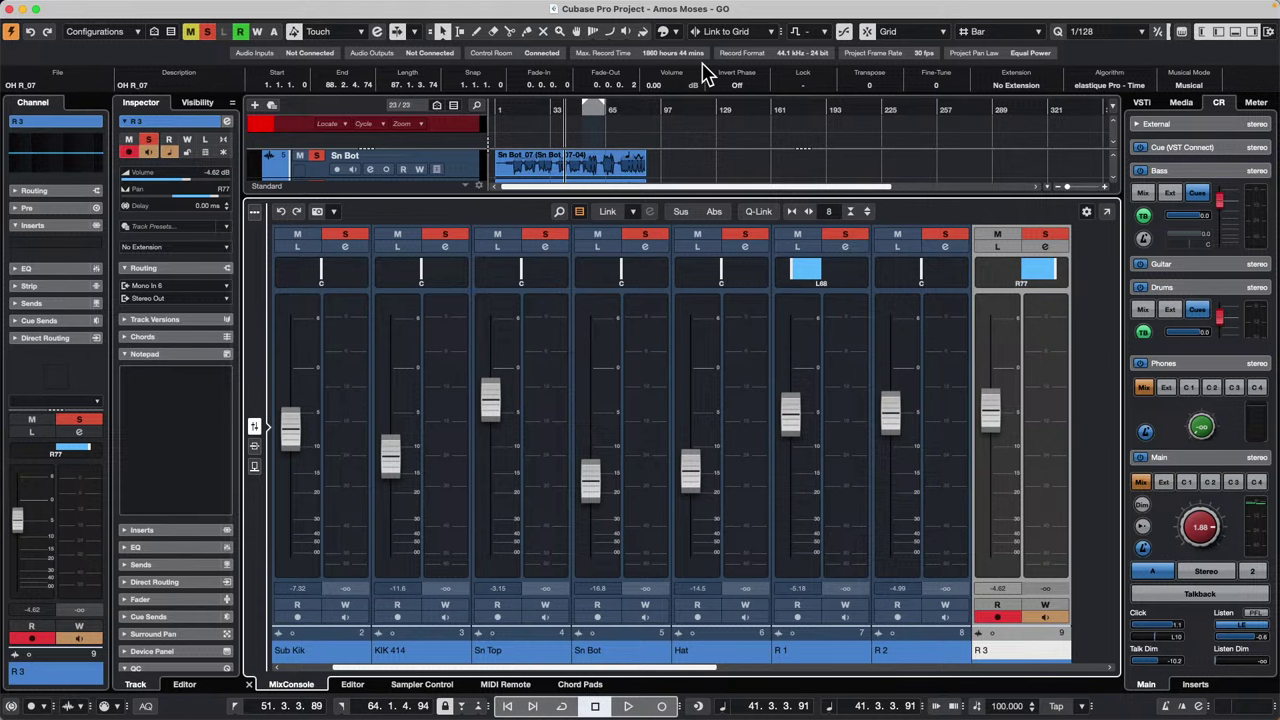
pyautogui.press('g')
pyautogui.press('g')
pyautogui.press('g')
pyautogui.press('g')
pyautogui.press('g')
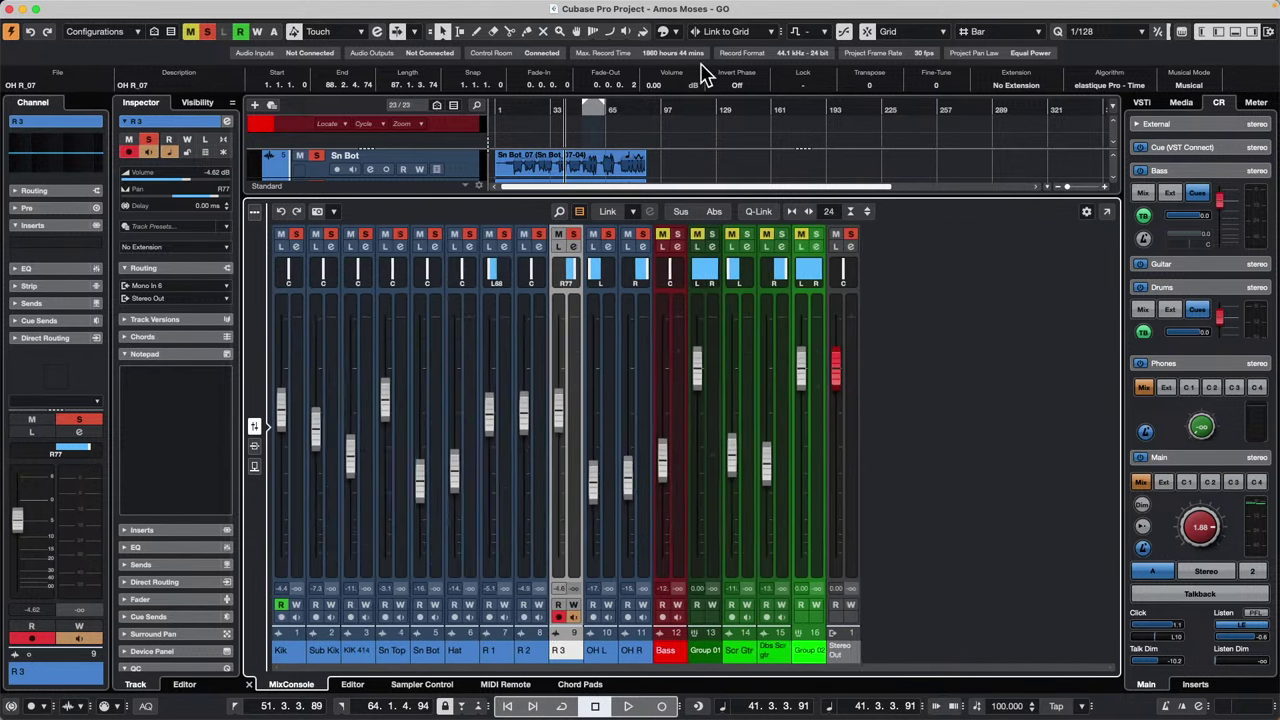
pyautogui.press('g')
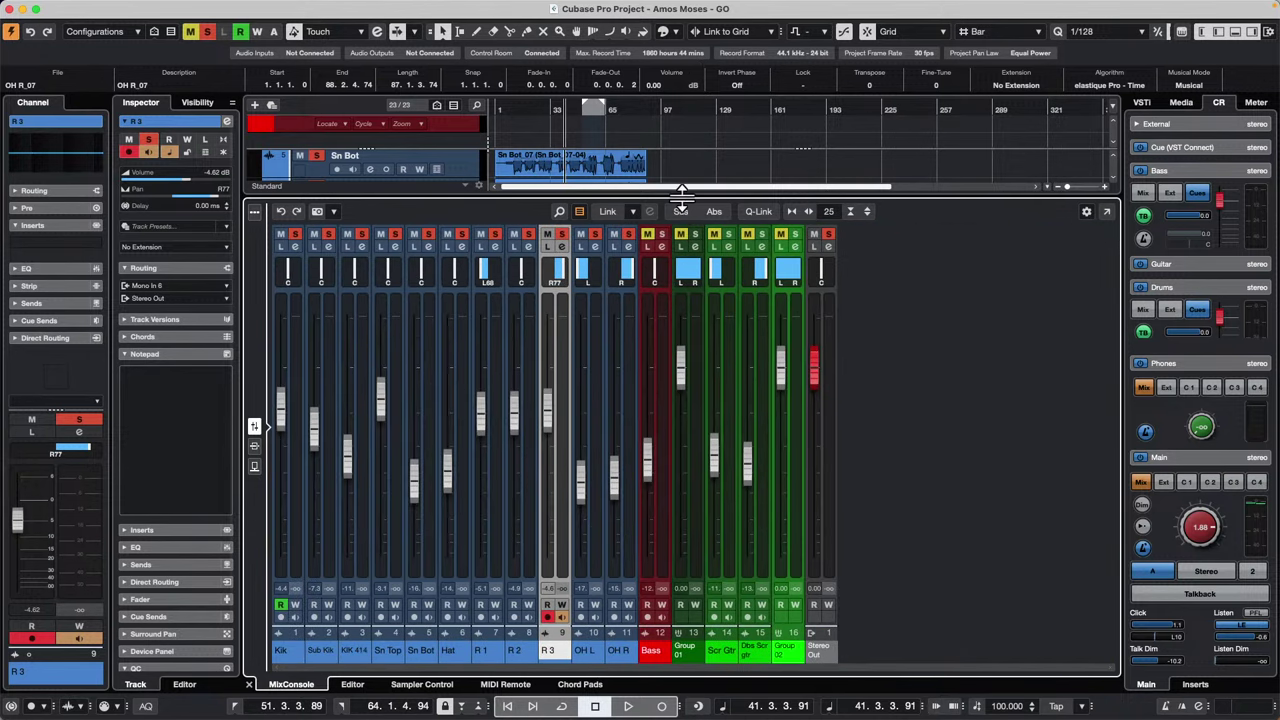
pyautogui.moveTo(680, 192); pyautogui.dragTo(690, 447)
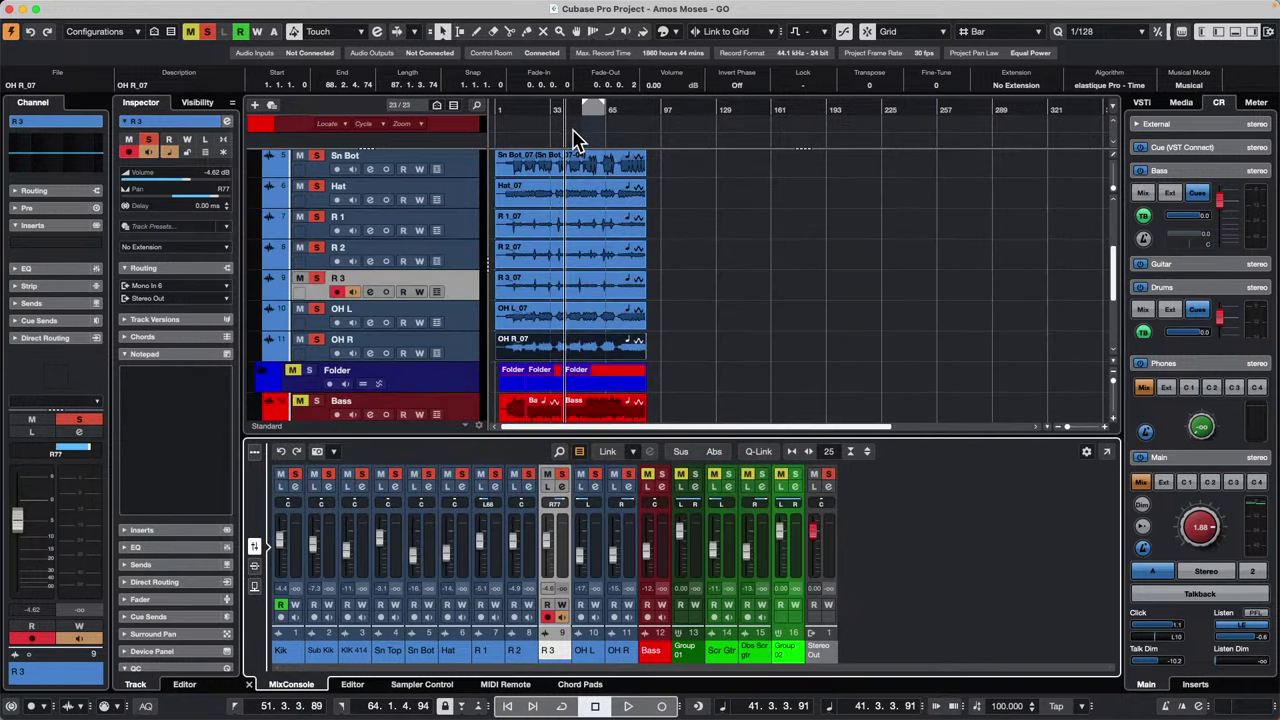
# Step: Widen and narrow the mixer channel strips repeatedly, finishing at a width that fits 20 channels
pyautogui.press('h')
pyautogui.press('h')
pyautogui.press('h')
pyautogui.press('h')
pyautogui.press('h')
pyautogui.press('h')
pyautogui.press('h')
pyautogui.press('h')
pyautogui.press('h')
pyautogui.press('h')
pyautogui.press('h')
pyautogui.press('h')
pyautogui.press('h')
pyautogui.press('h')
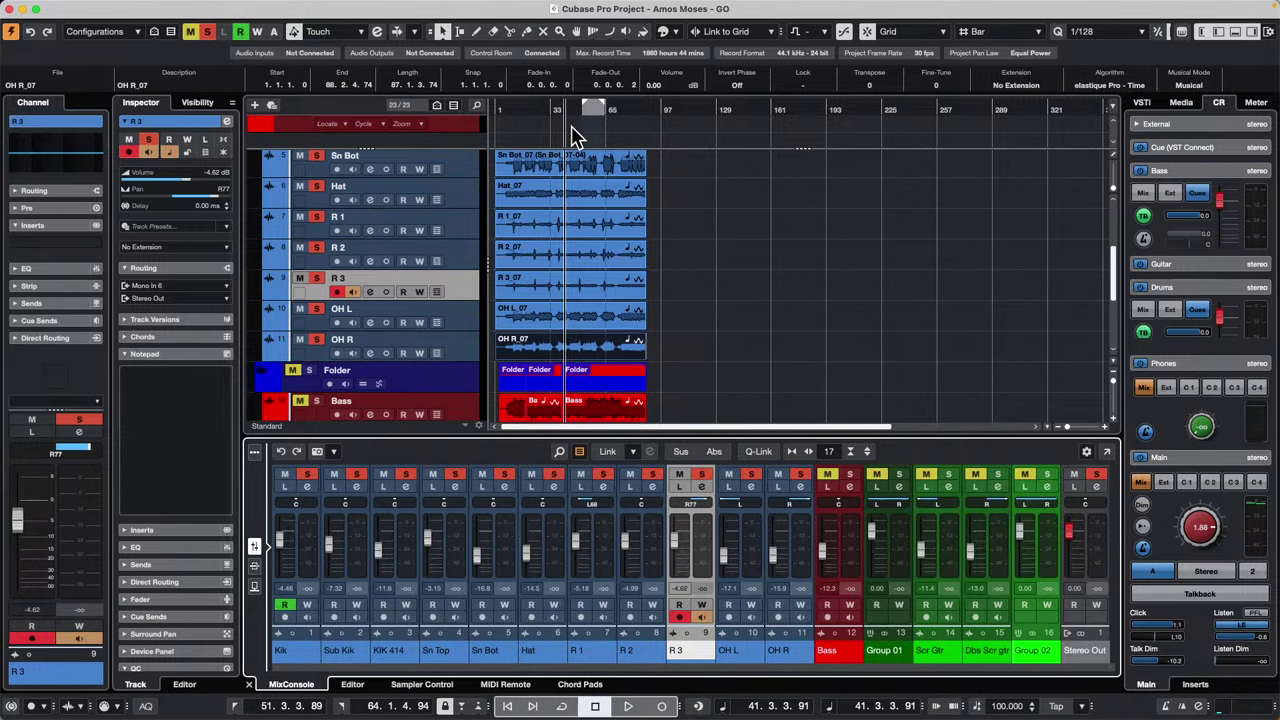
pyautogui.press('g')
pyautogui.press('g')
pyautogui.press('g')
pyautogui.press('g')
pyautogui.press('g')
pyautogui.press('g')
pyautogui.press('g')
pyautogui.press('g')
pyautogui.press('g')
pyautogui.press('g')
pyautogui.press('g')
pyautogui.press('g')
pyautogui.press('g')
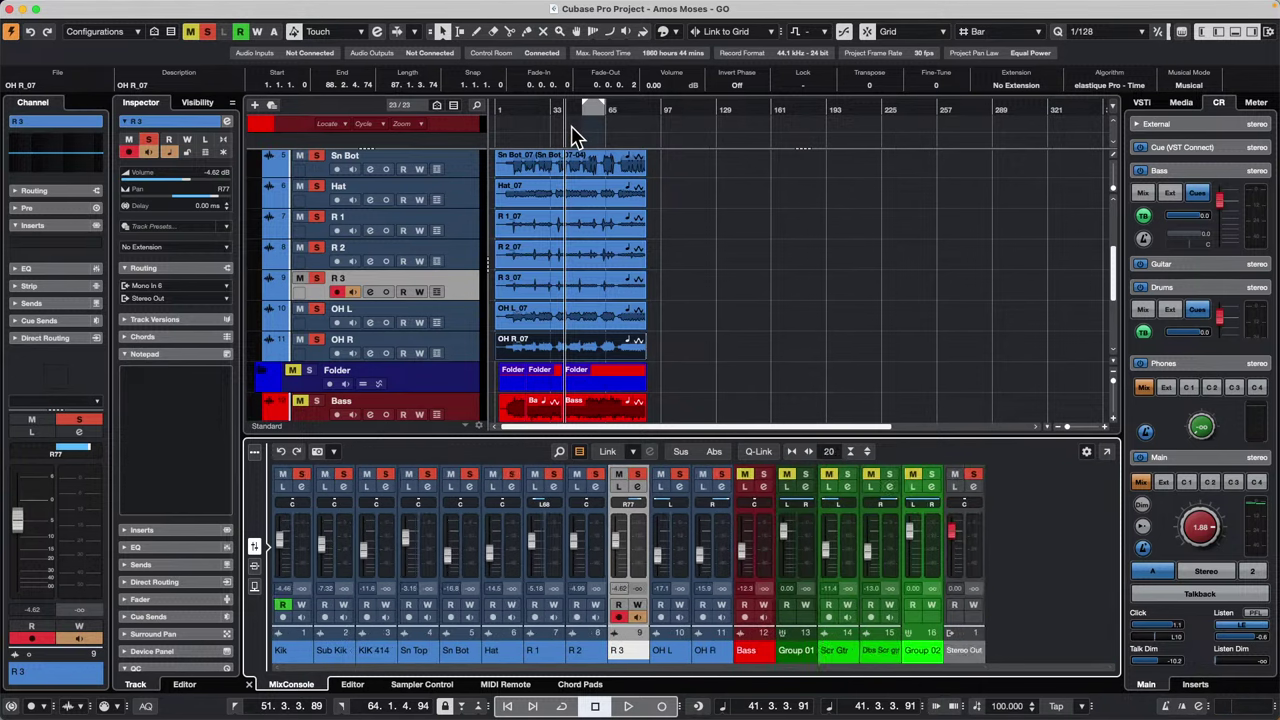
pyautogui.press('h')
pyautogui.press('h')
pyautogui.press('h')
pyautogui.press('h')
# Step: Deselect the OH R event and move the playhead to the start of the project
pyautogui.click(709, 337)
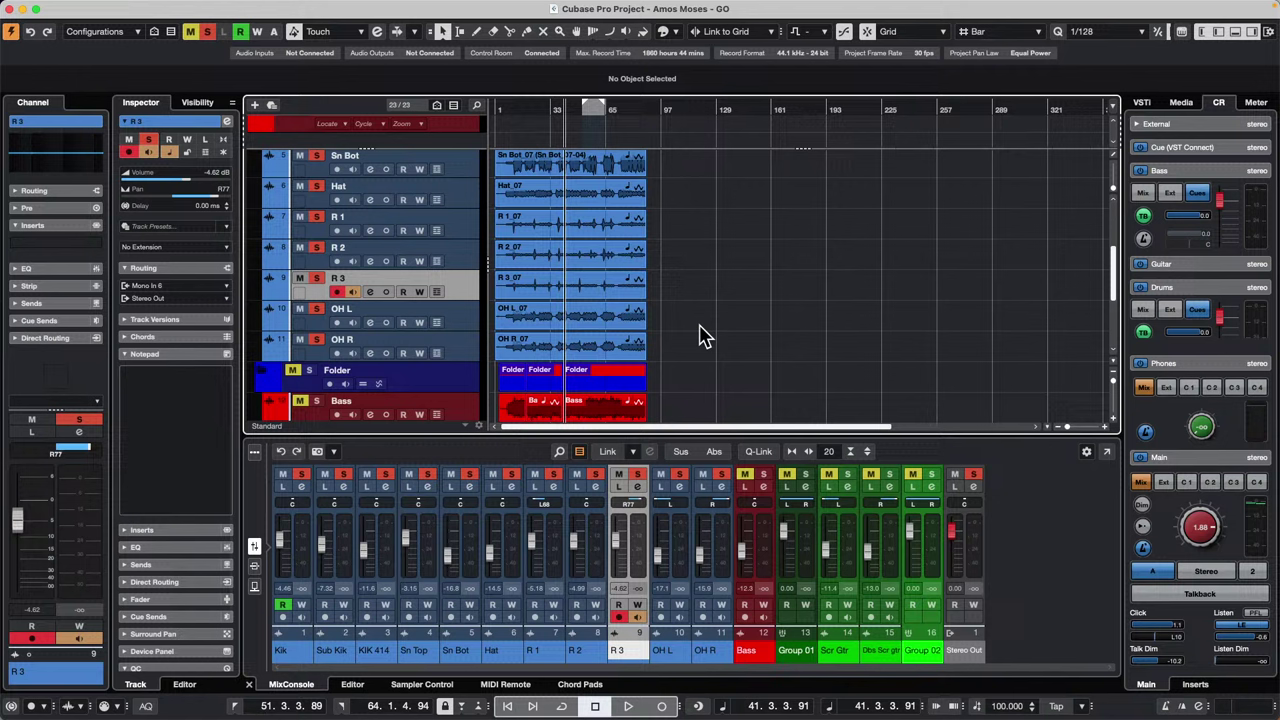
pyautogui.scroll(4, 705, 330)
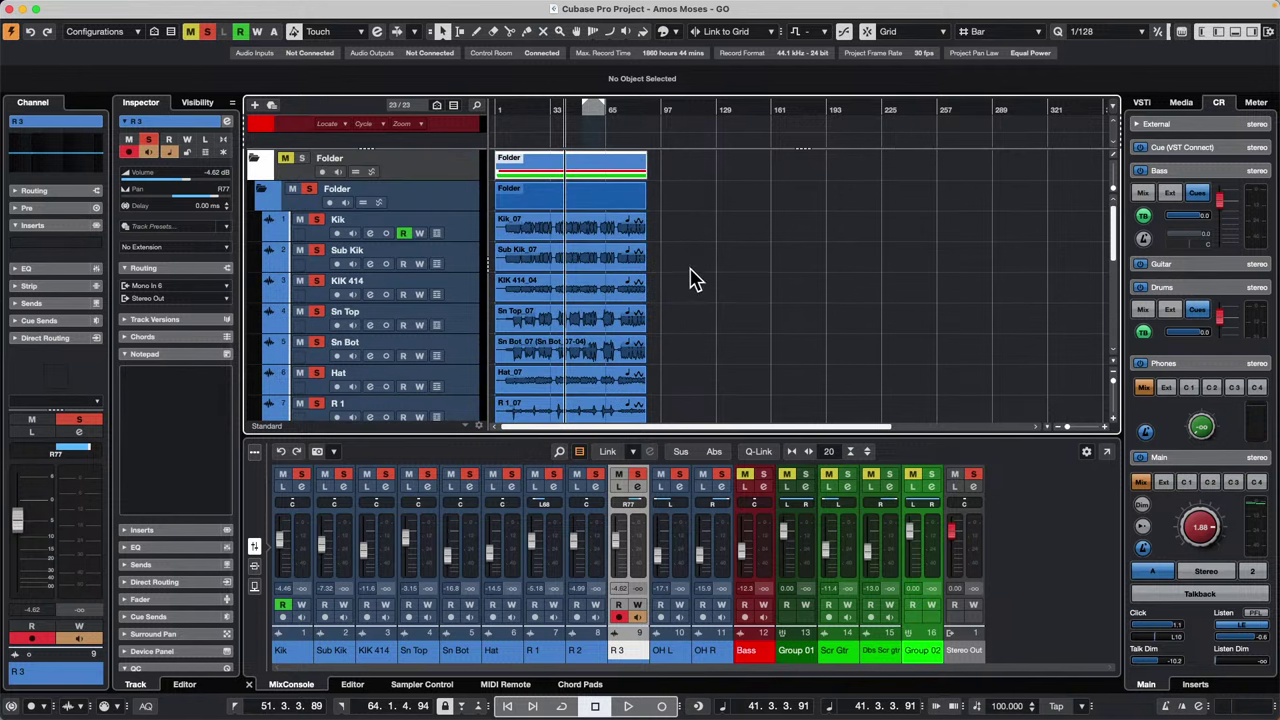
pyautogui.click(506, 107)
pyautogui.scroll(-2, 706, 280)
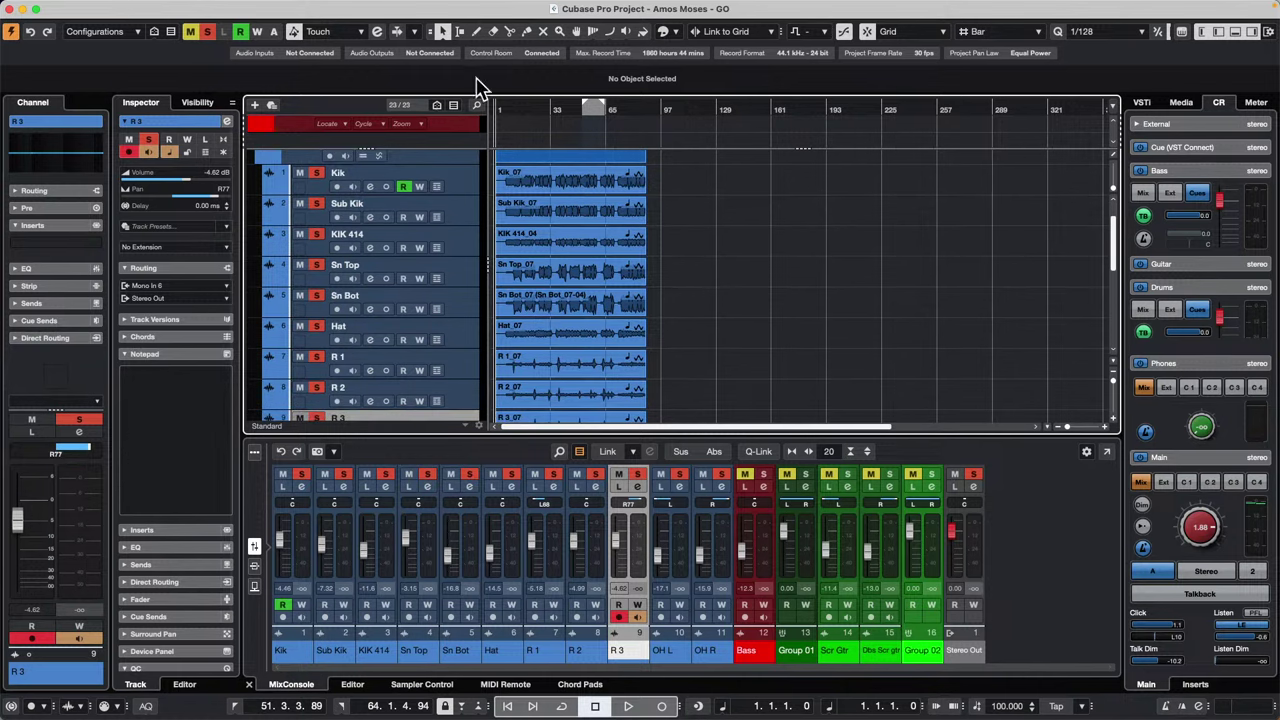
# Step: Start opening another project and browse to the Projects folder inside Documents
pyautogui.click(88, 8)
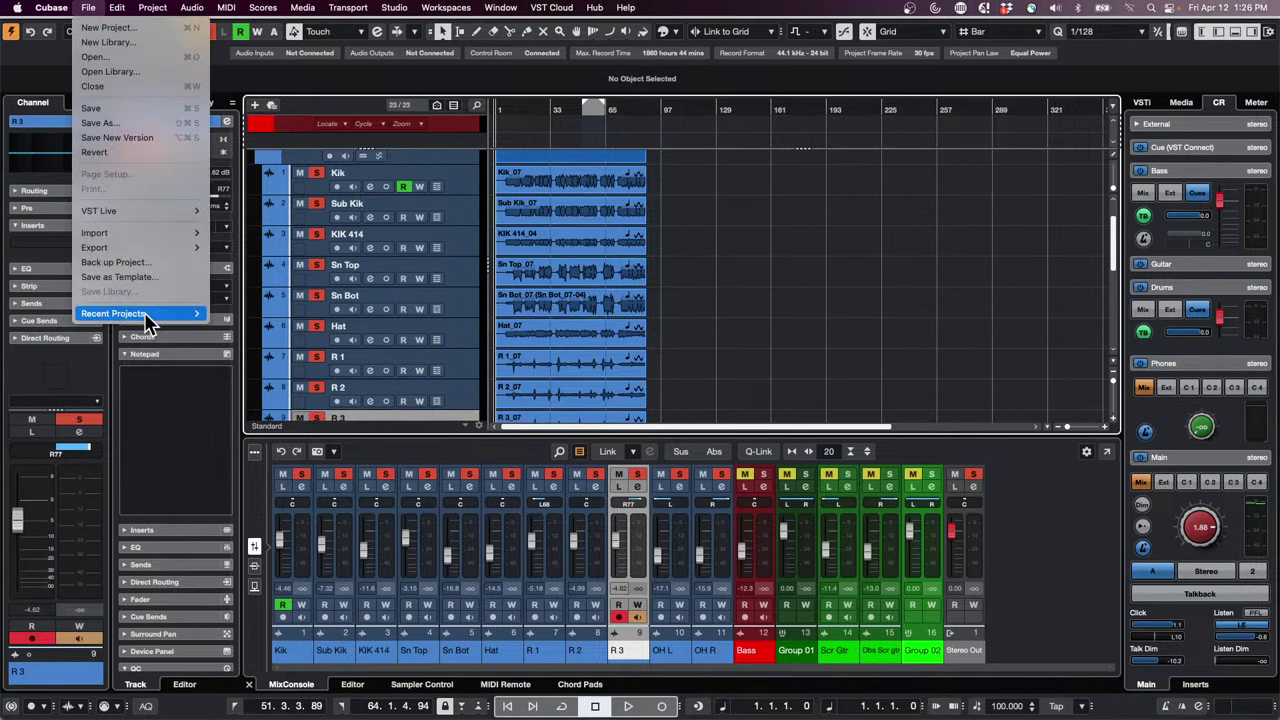
pyautogui.moveTo(144, 313)
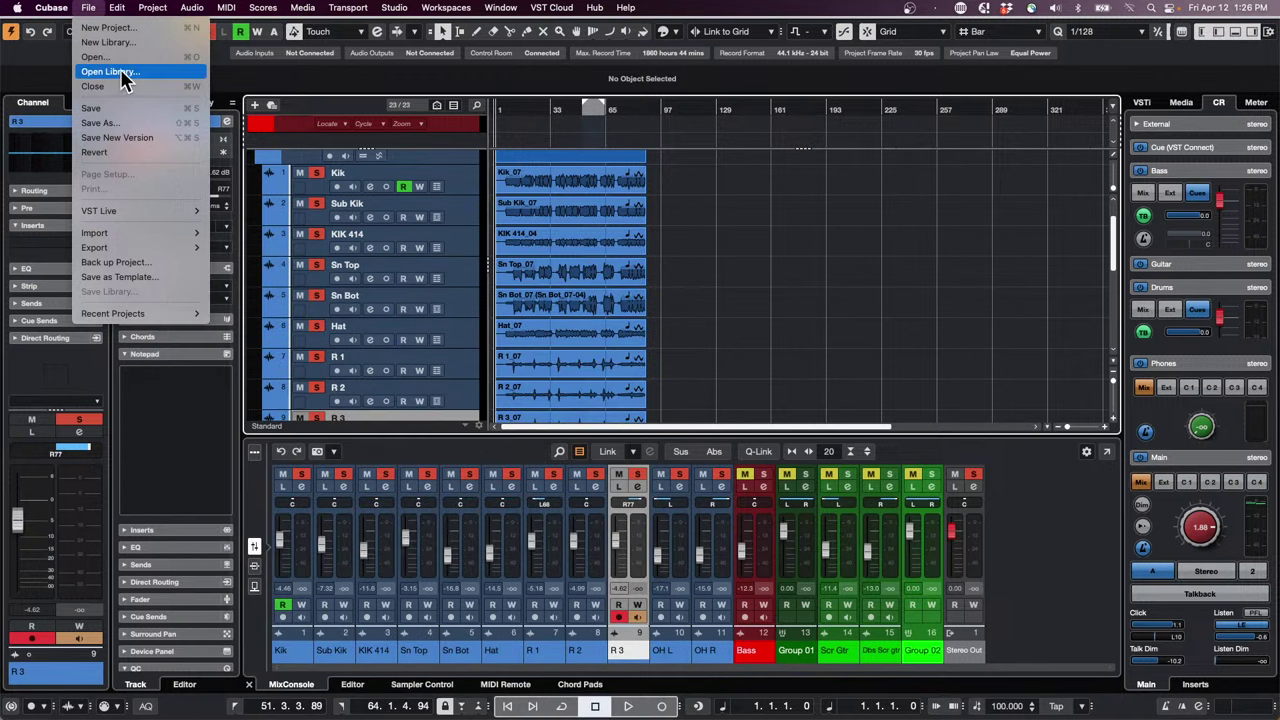
pyautogui.click(123, 58)
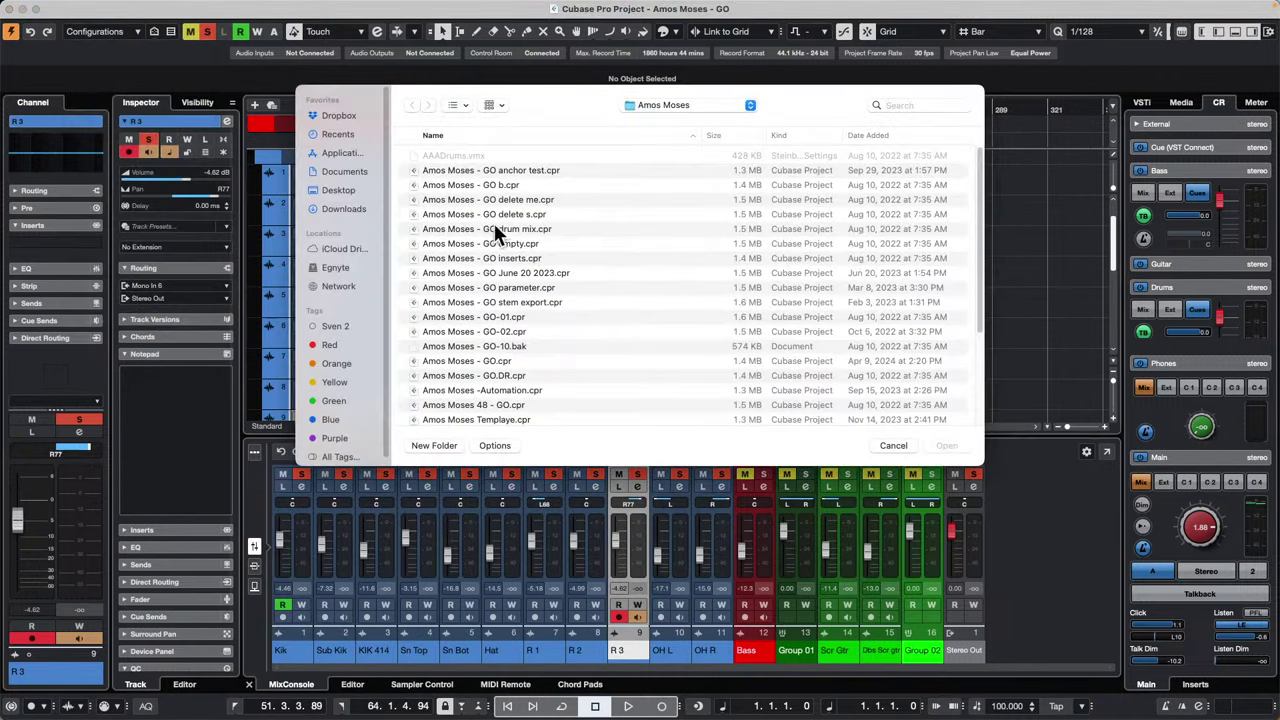
pyautogui.click(676, 100)
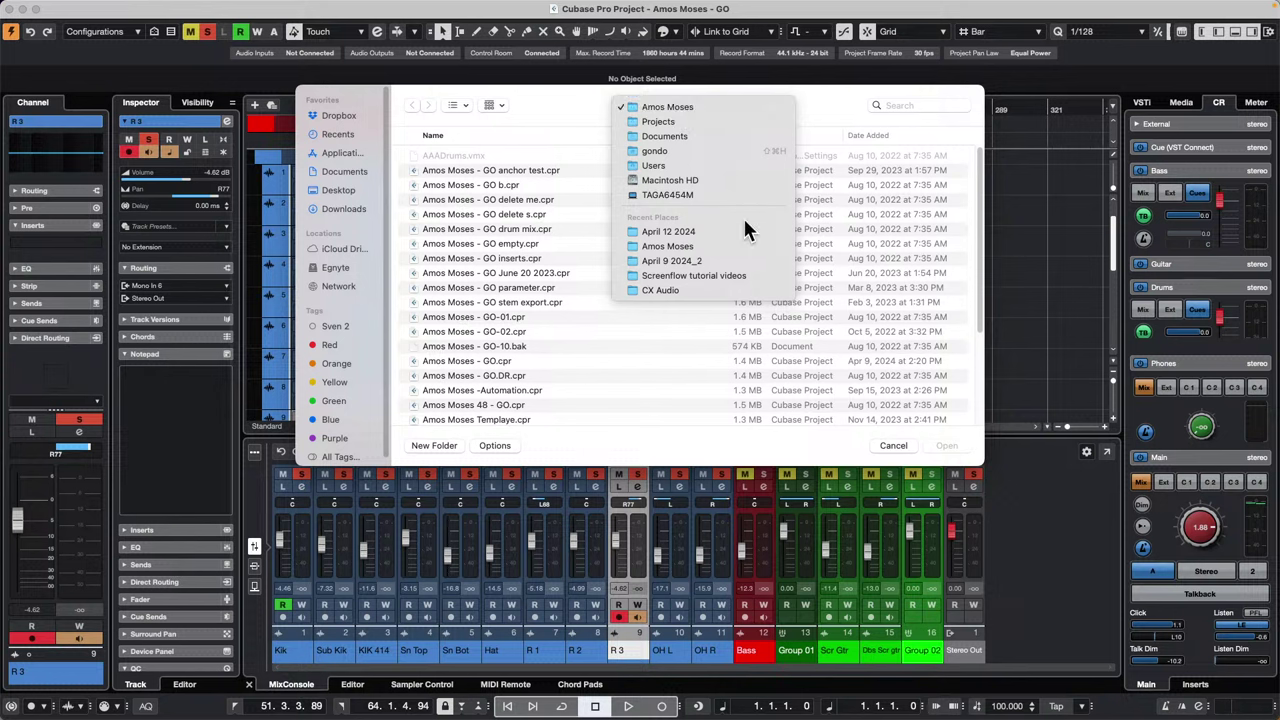
pyautogui.click(714, 134)
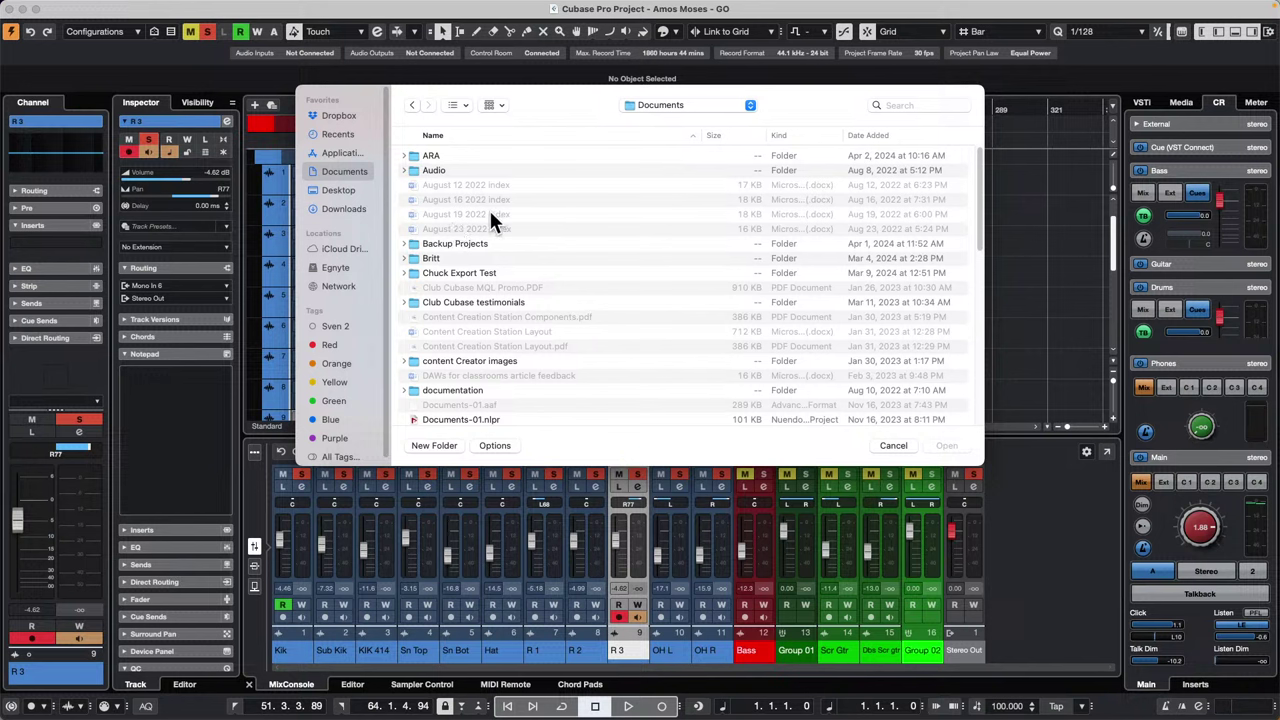
pyautogui.scroll(-5, 509, 218)
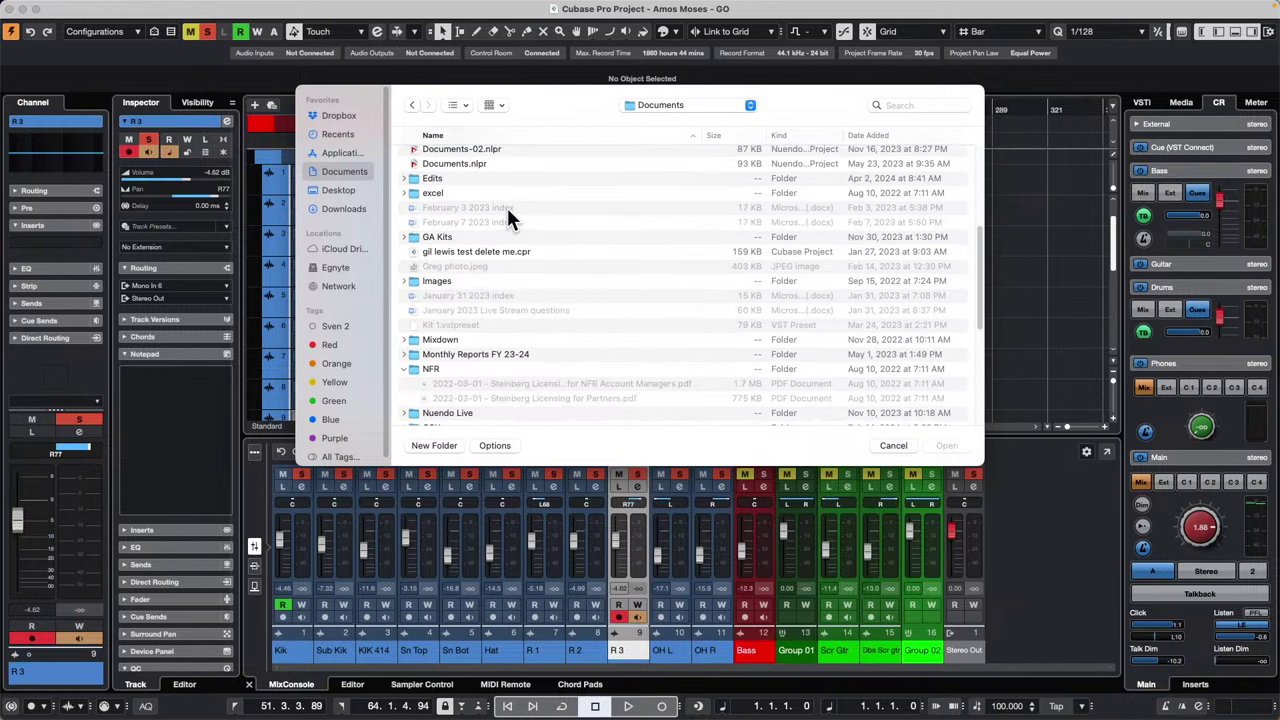
pyautogui.scroll(-5, 508, 220)
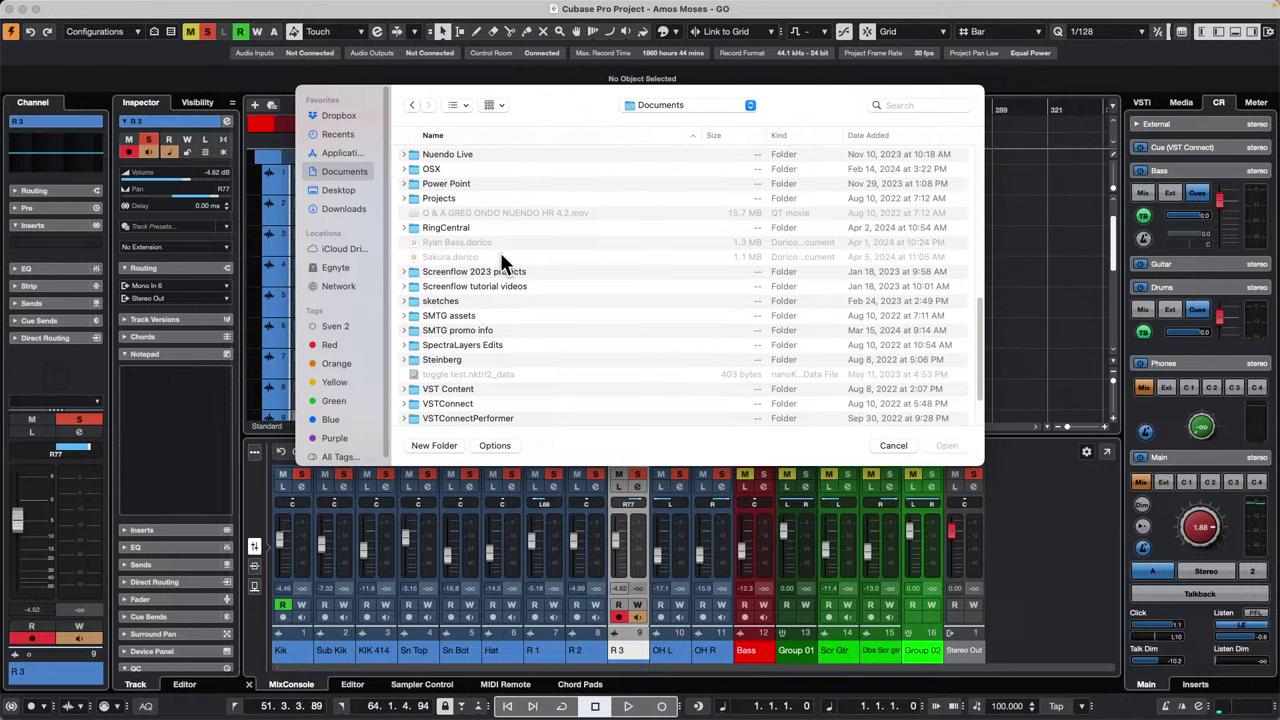
pyautogui.click(445, 197)
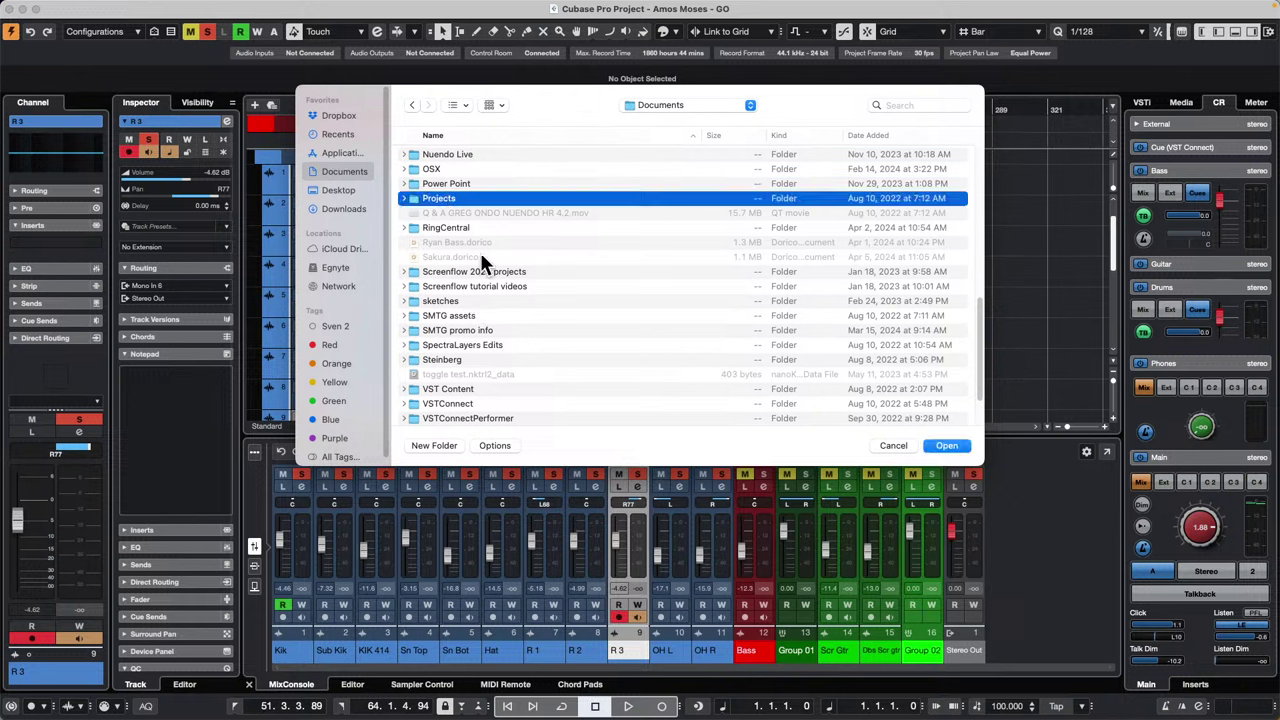
pyautogui.doubleClick(463, 197)
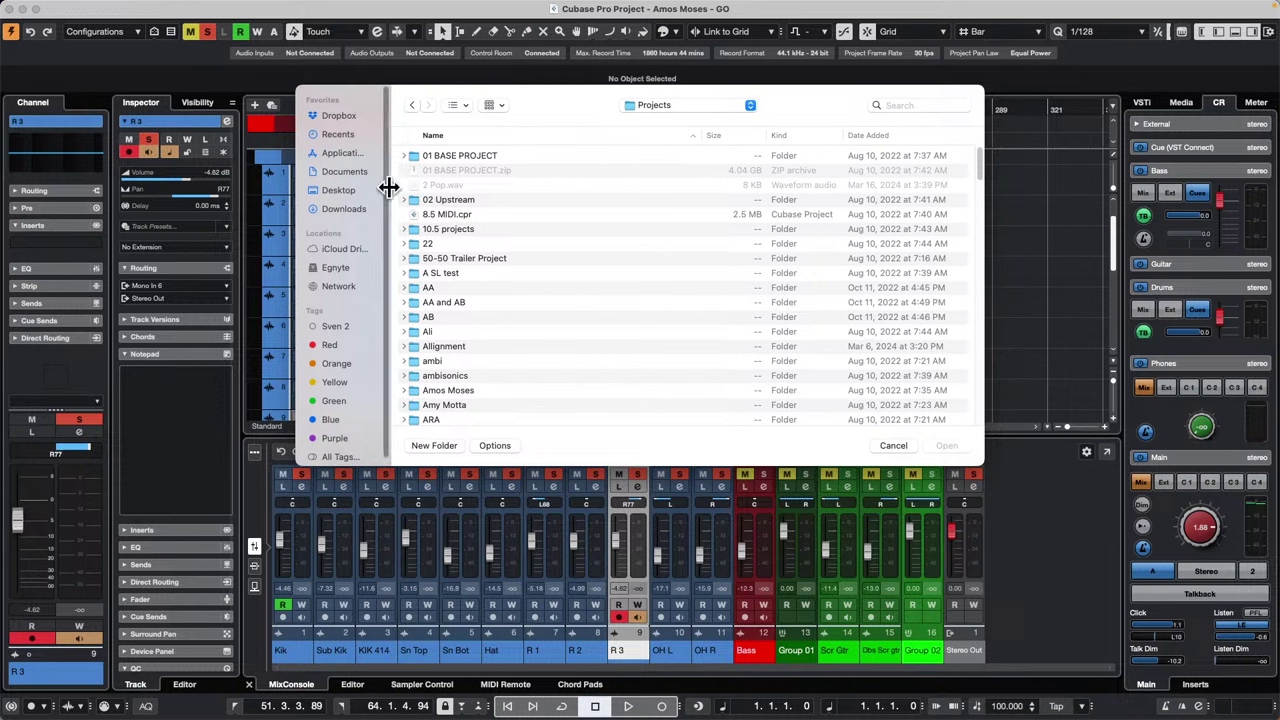
# Step: Open UpstreamC9.cpr from the 02 Upstream folder, activate the project, and close the missing-files dialog without relinking anything
pyautogui.click(456, 196)
pyautogui.doubleClick(456, 196)
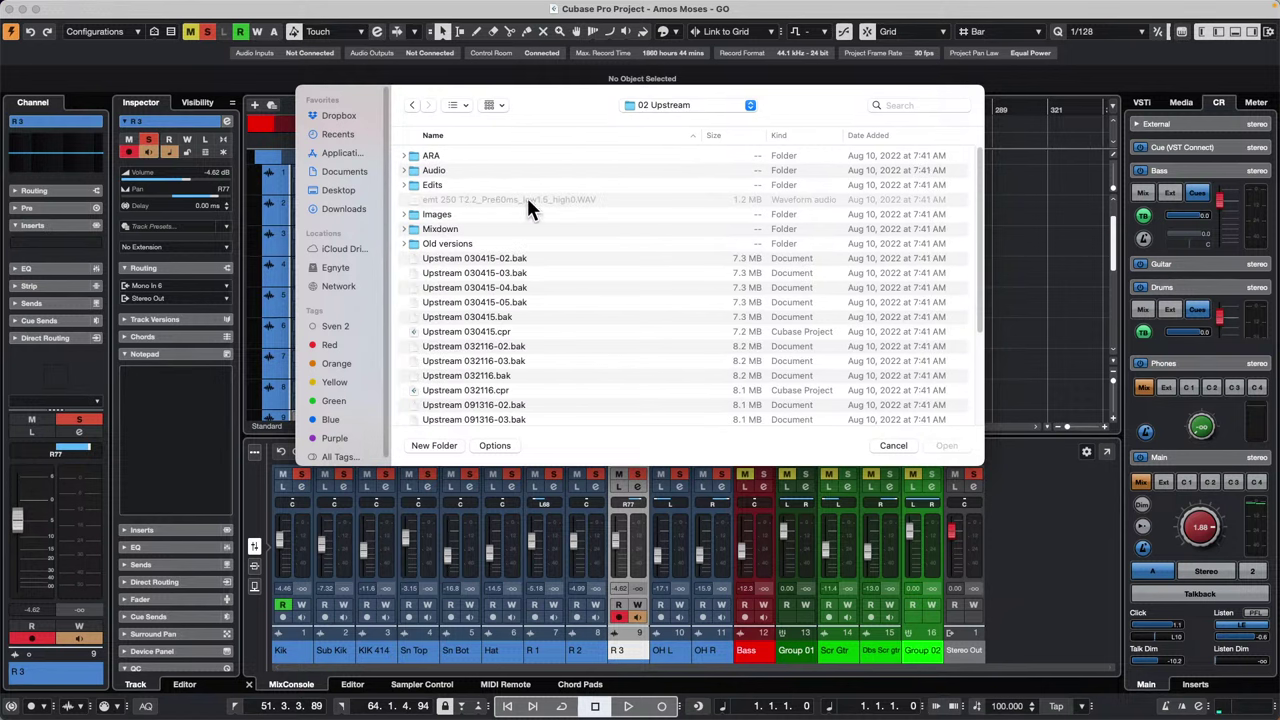
pyautogui.scroll(-5, 610, 268)
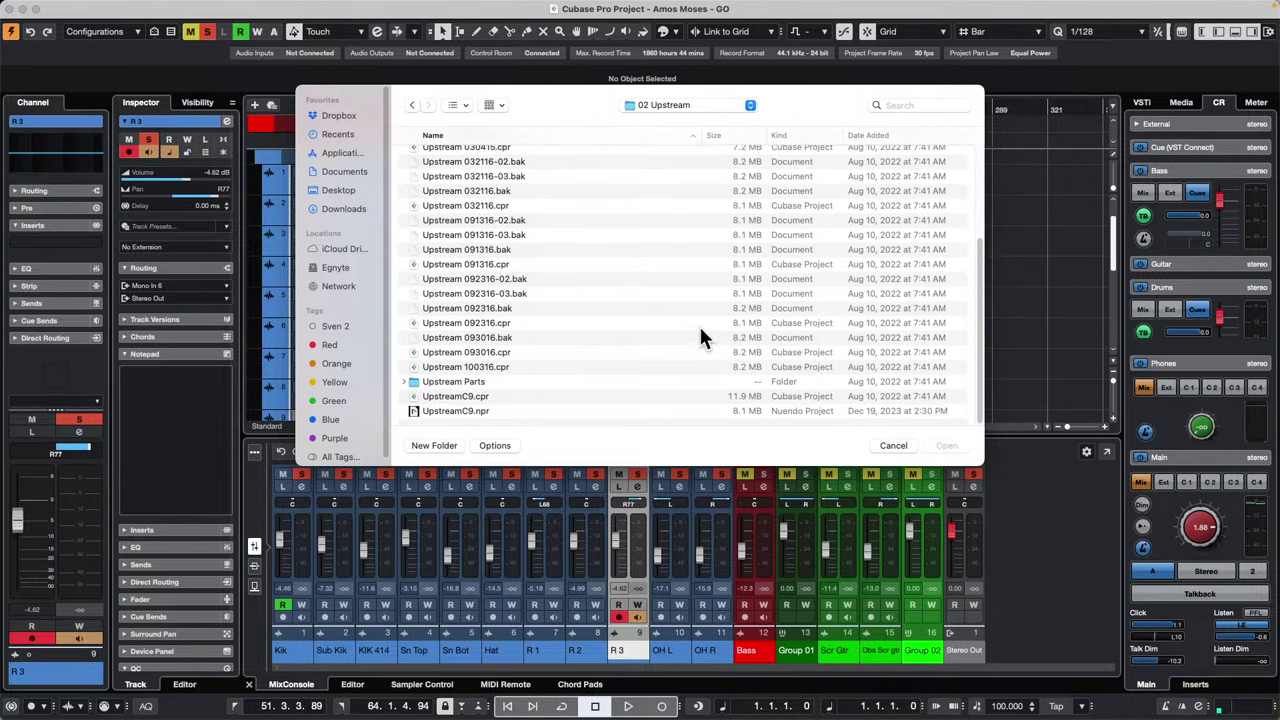
pyautogui.doubleClick(458, 398)
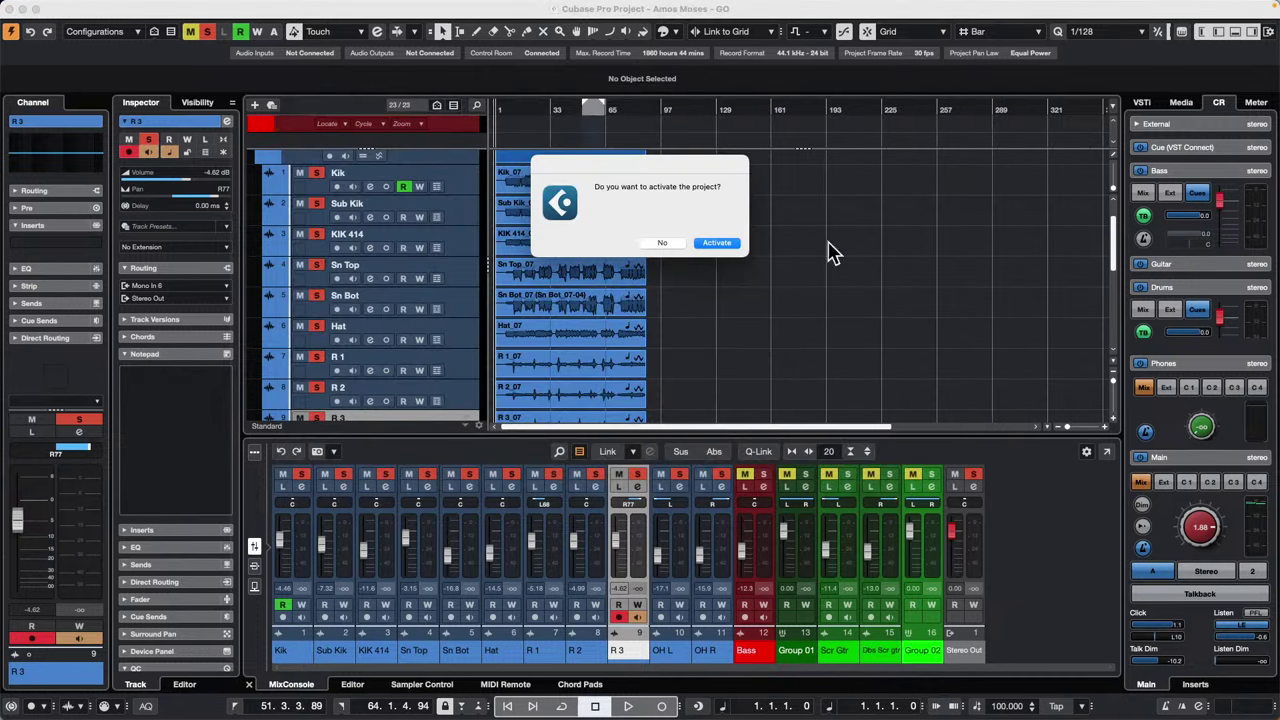
pyautogui.click(727, 245)
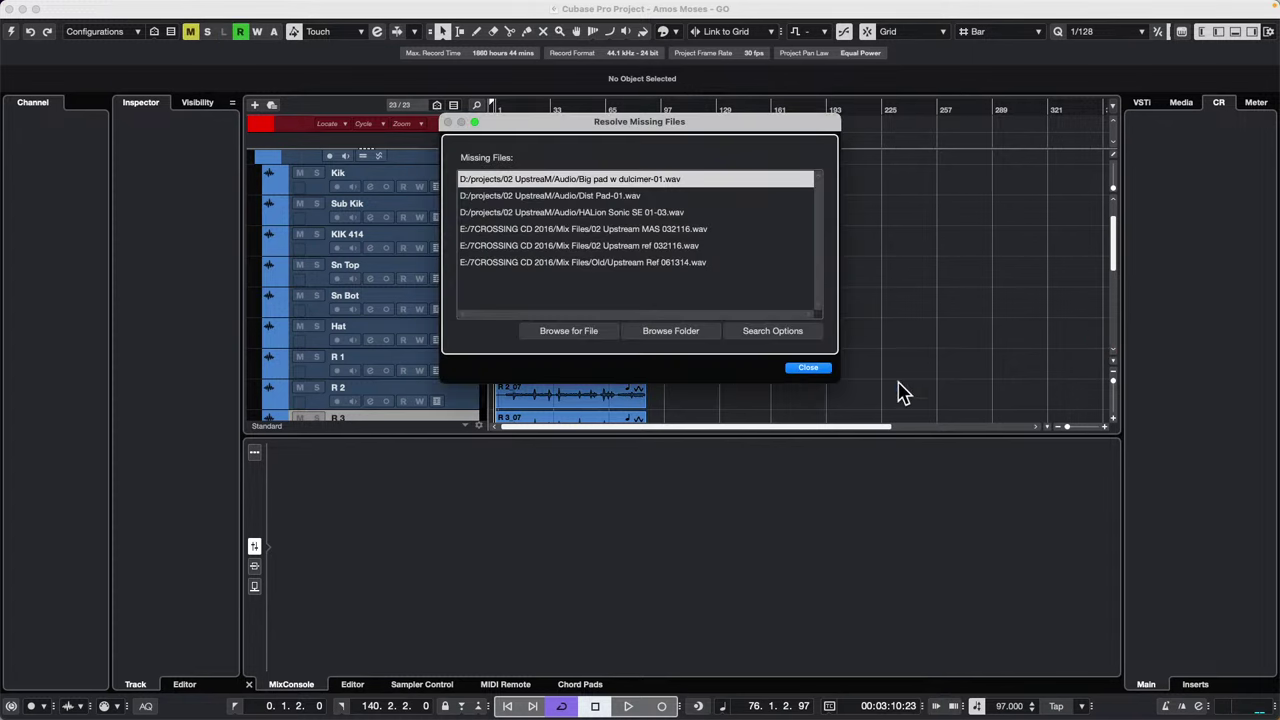
pyautogui.click(810, 367)
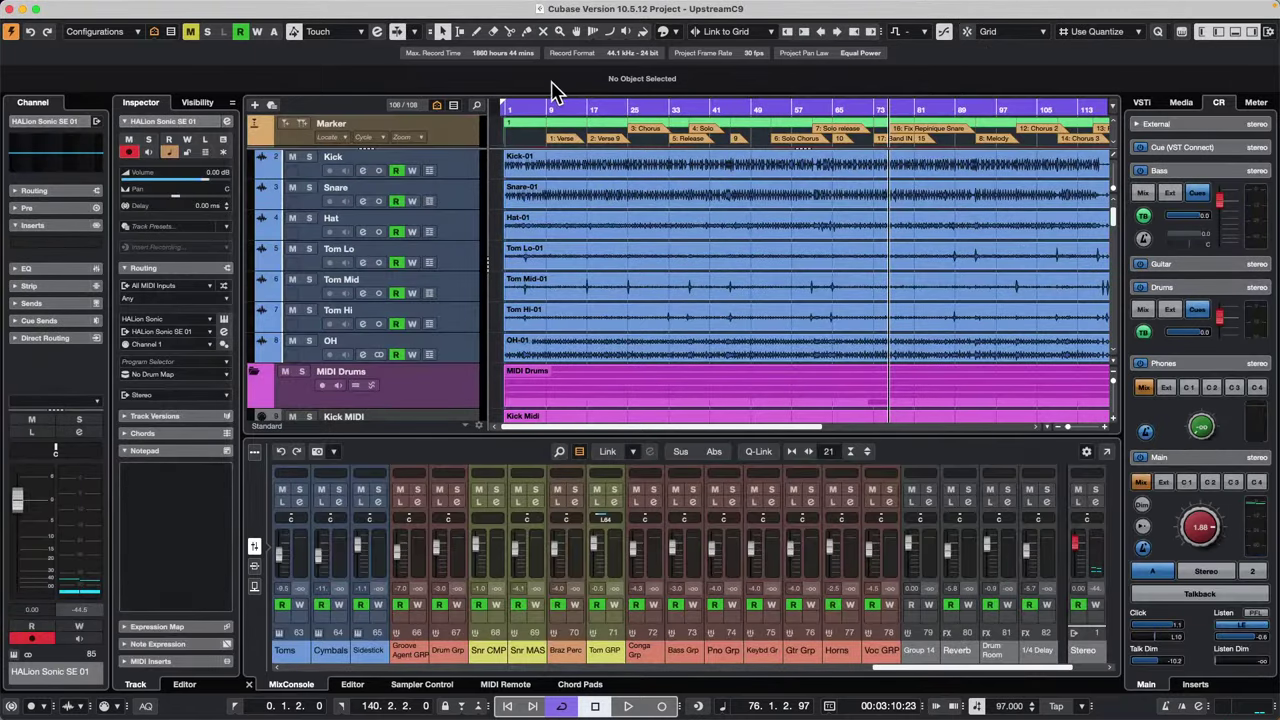
# Step: Move the playhead near the project start, play the mix briefly, and set the Control Room main level to about -4.24 dB
pyautogui.moveTo(516, 105); pyautogui.dragTo(516, 65)
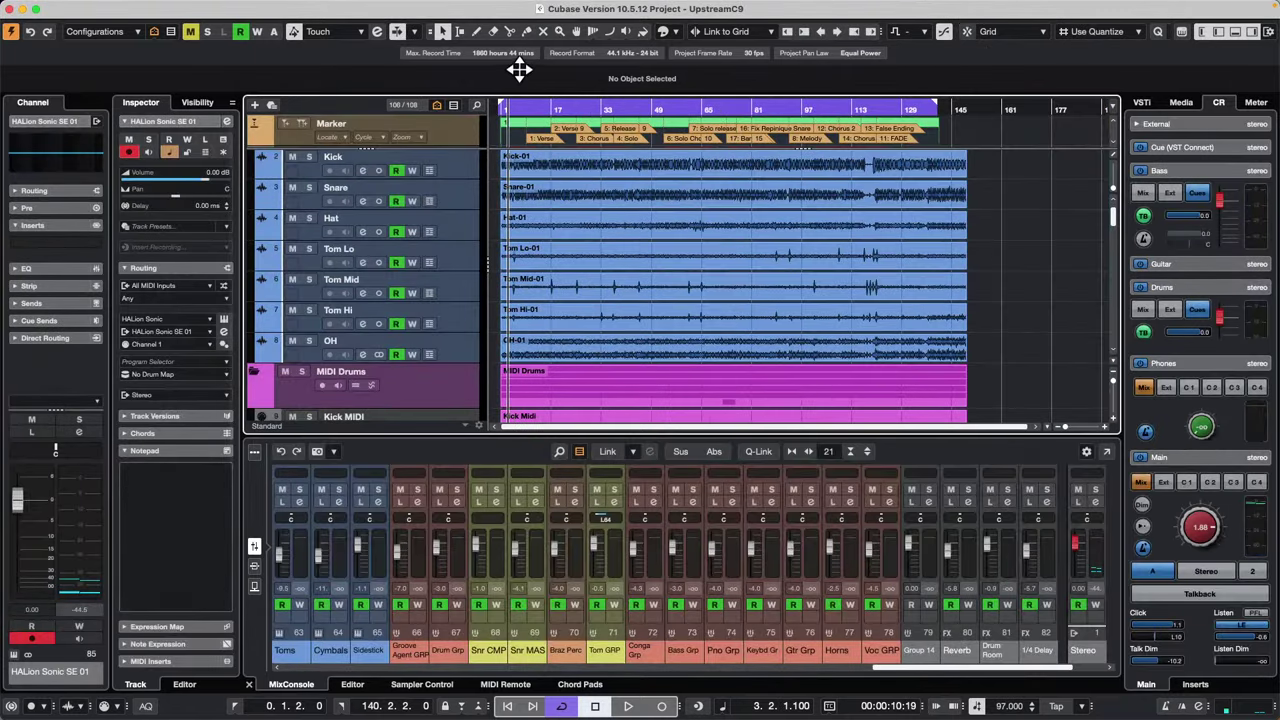
pyautogui.moveTo(1228, 517)
pyautogui.mouseDown()
pyautogui.moveTo(1218, 540)
pyautogui.moveTo(1208, 522)
pyautogui.mouseUp()
pyautogui.press('space')
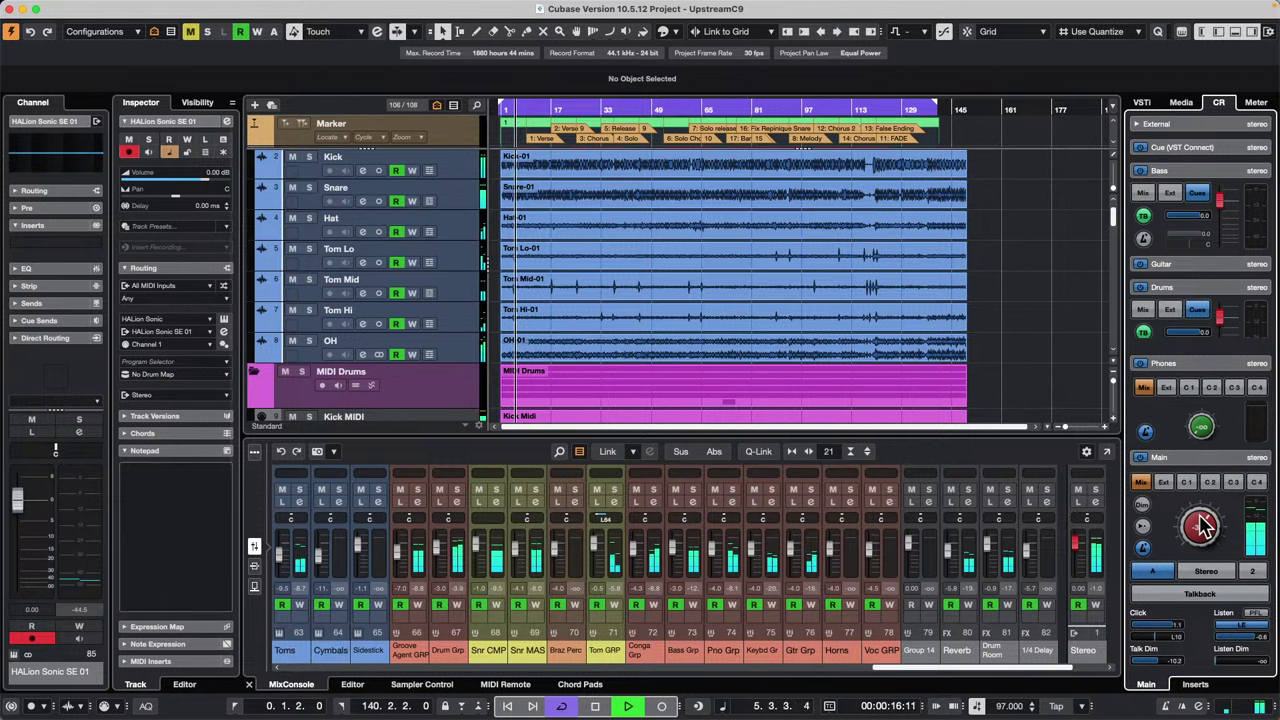
pyautogui.moveTo(1204, 523); pyautogui.dragTo(1203, 528)
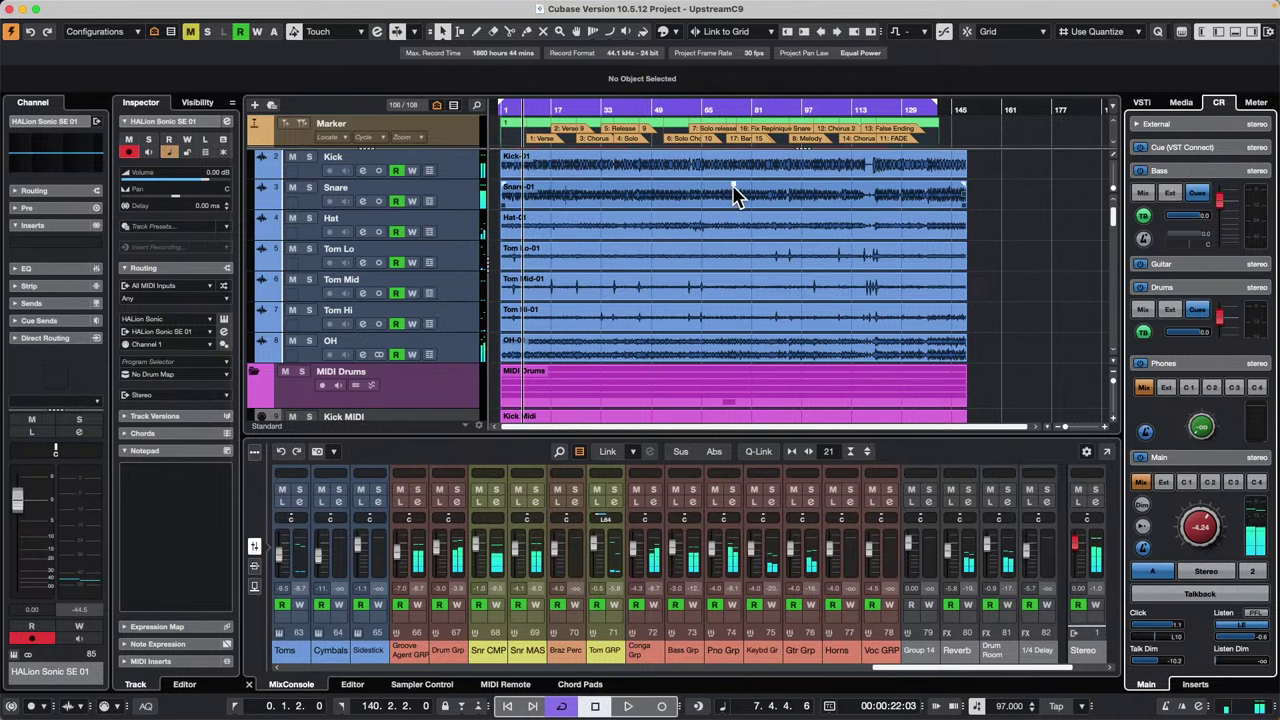
# Step: Find the 24 bit Mixes reference track near the end of the track list, select it, and unmute it
pyautogui.scroll(-10, 734, 194)
pyautogui.scroll(-8, 740, 193)
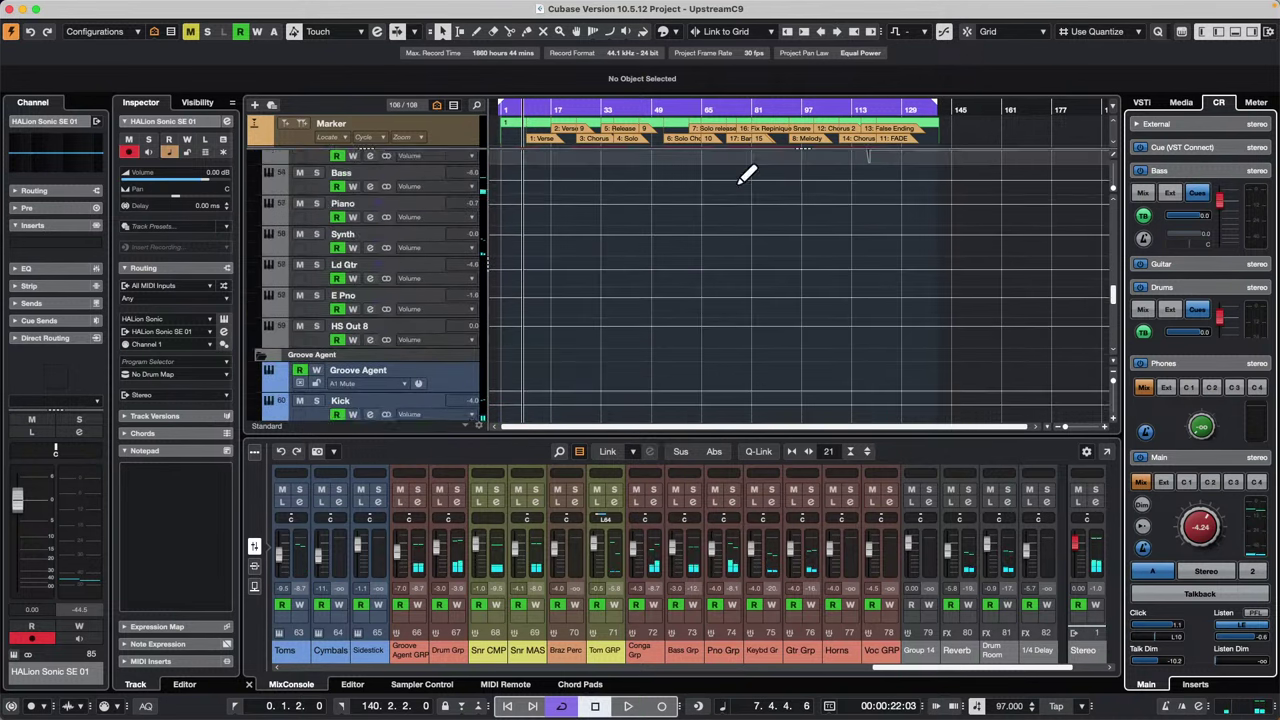
pyautogui.scroll(-15, 745, 193)
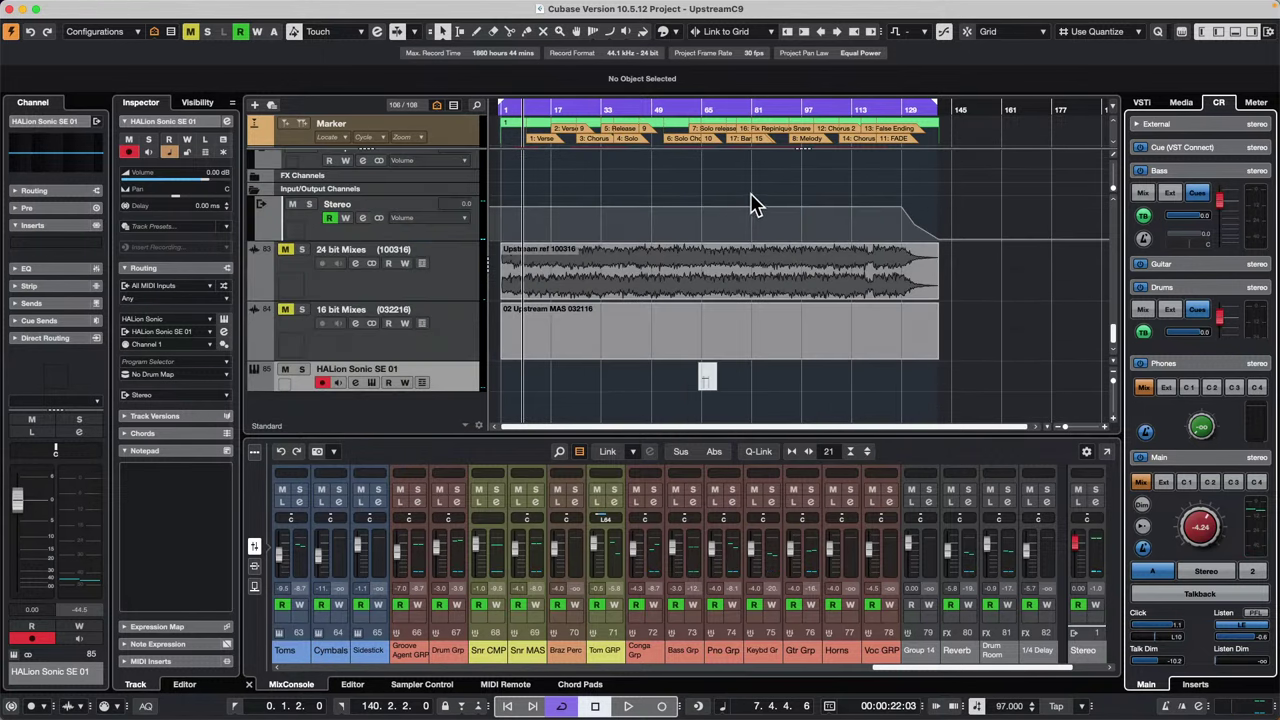
pyautogui.click(450, 277)
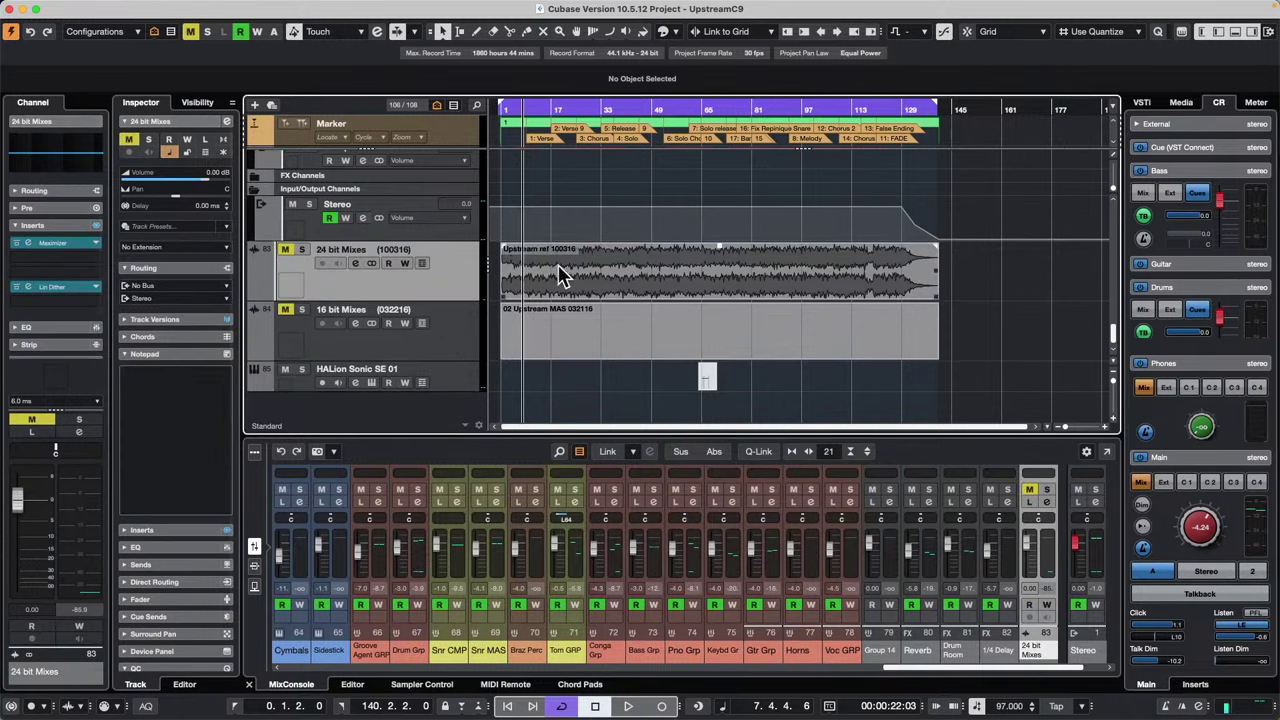
pyautogui.click(287, 252)
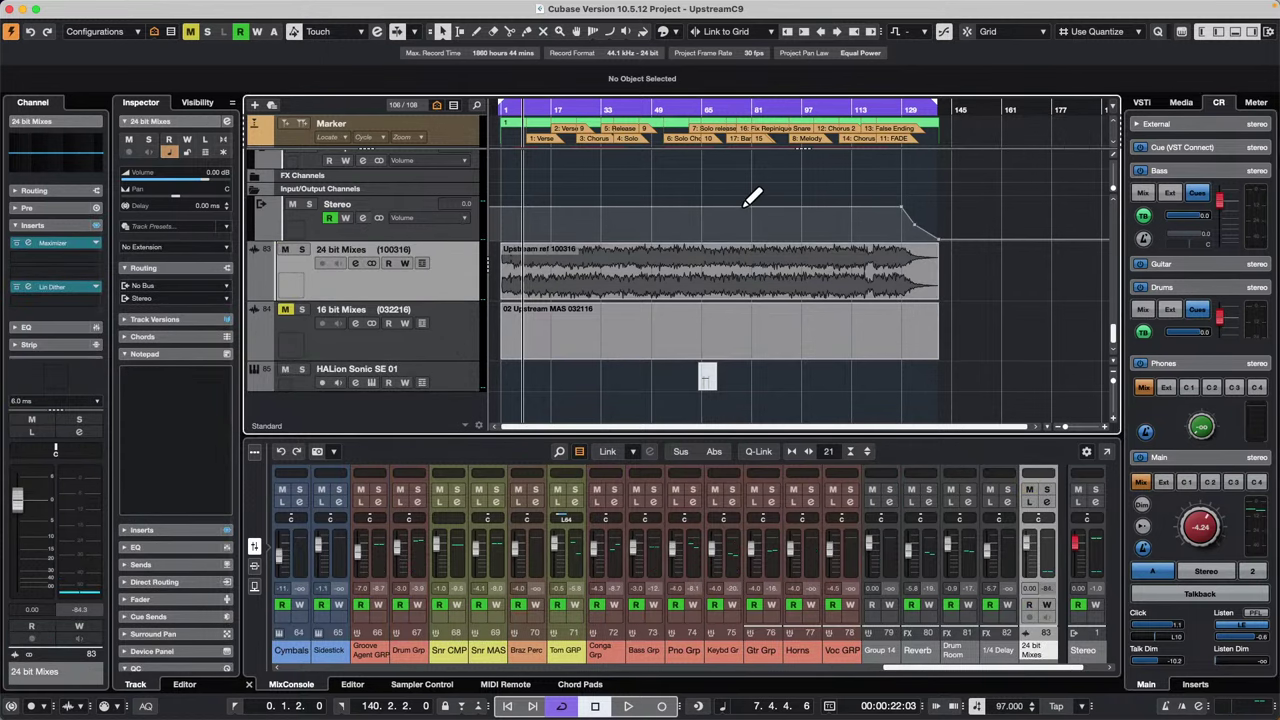
pyautogui.press('h')
pyautogui.press('h')
pyautogui.press('h')
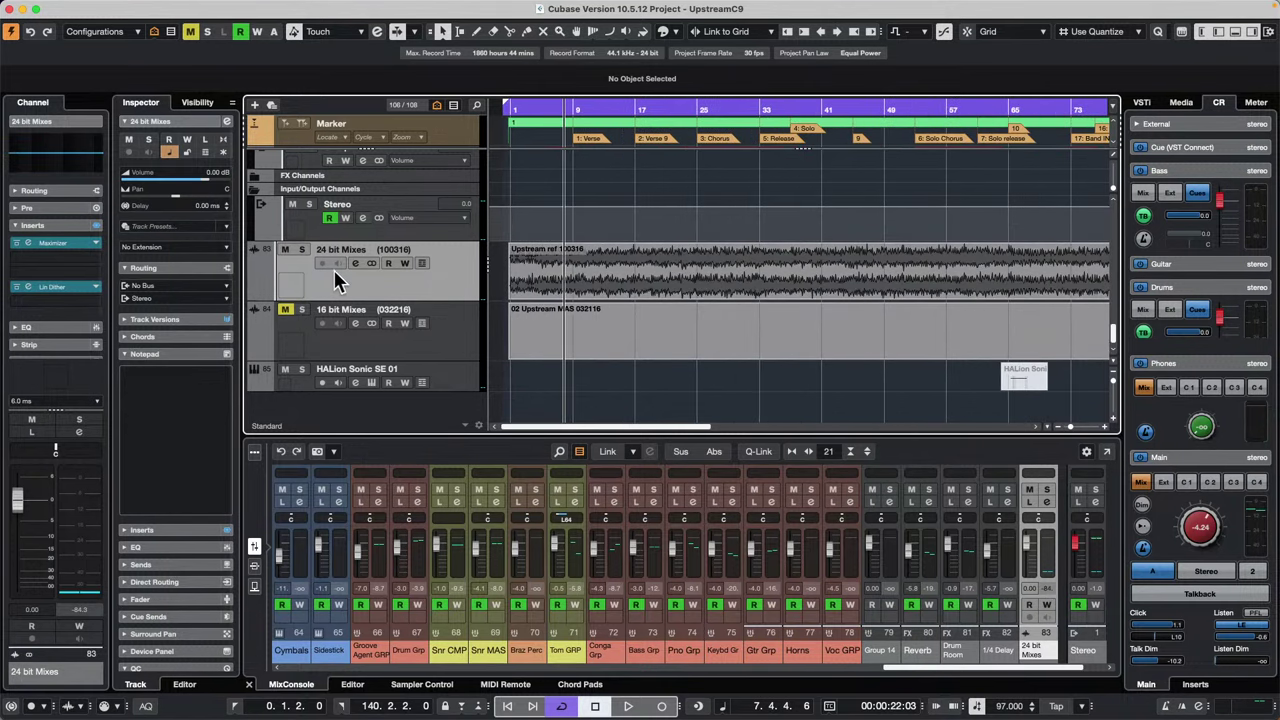
# Step: Add an EQ boost of about 11.4 dB near 753 Hz on band 3 of the 24 bit Mixes channel and close its settings
pyautogui.click(358, 264)
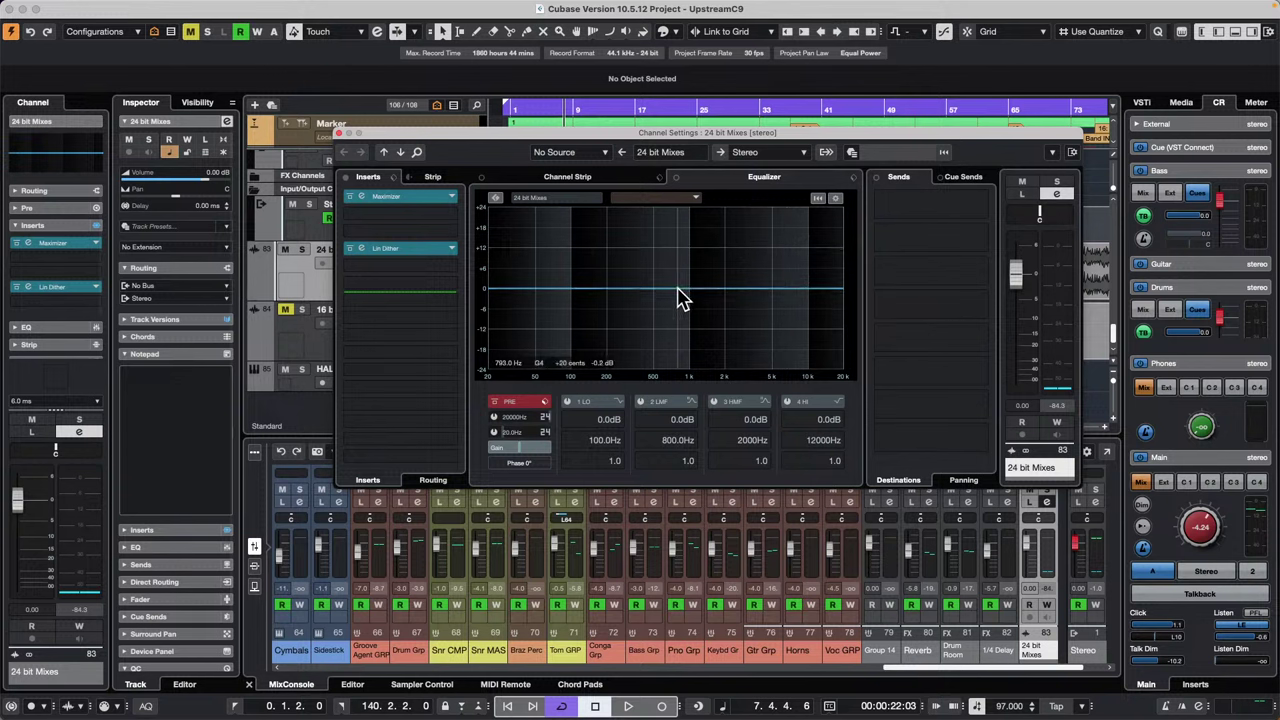
pyautogui.moveTo(677, 289); pyautogui.dragTo(677, 256)
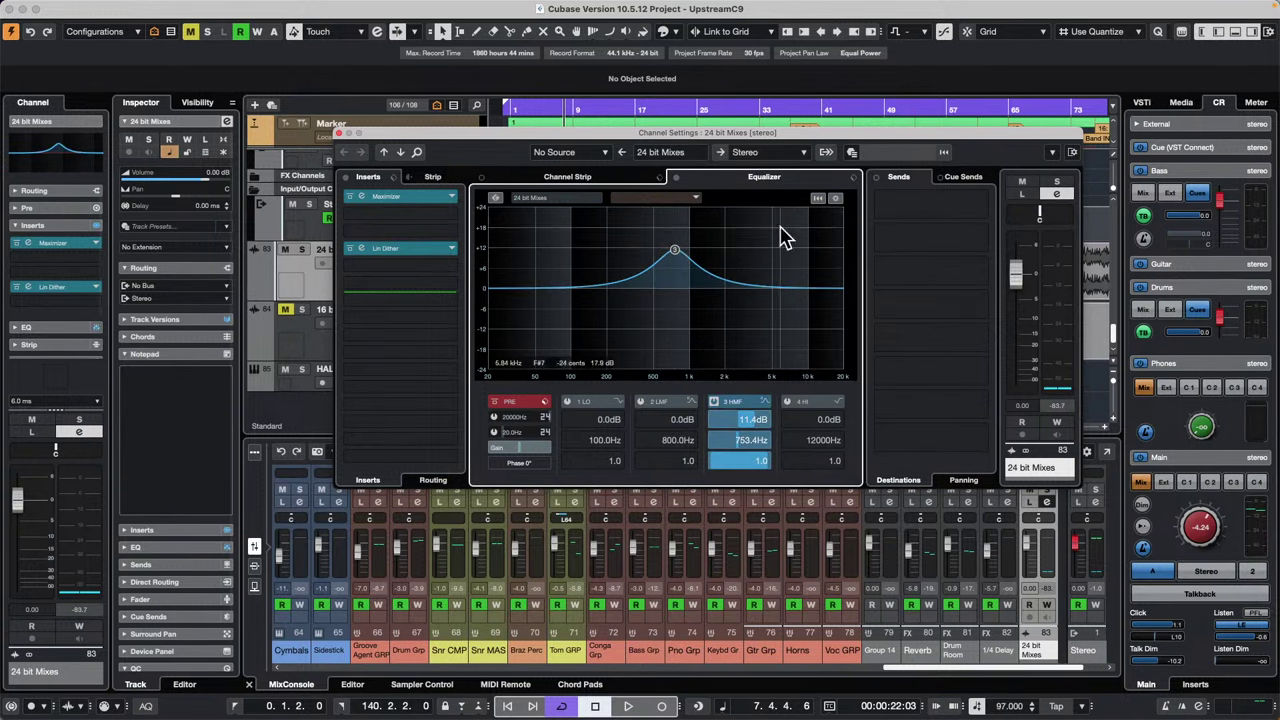
pyautogui.click(339, 132)
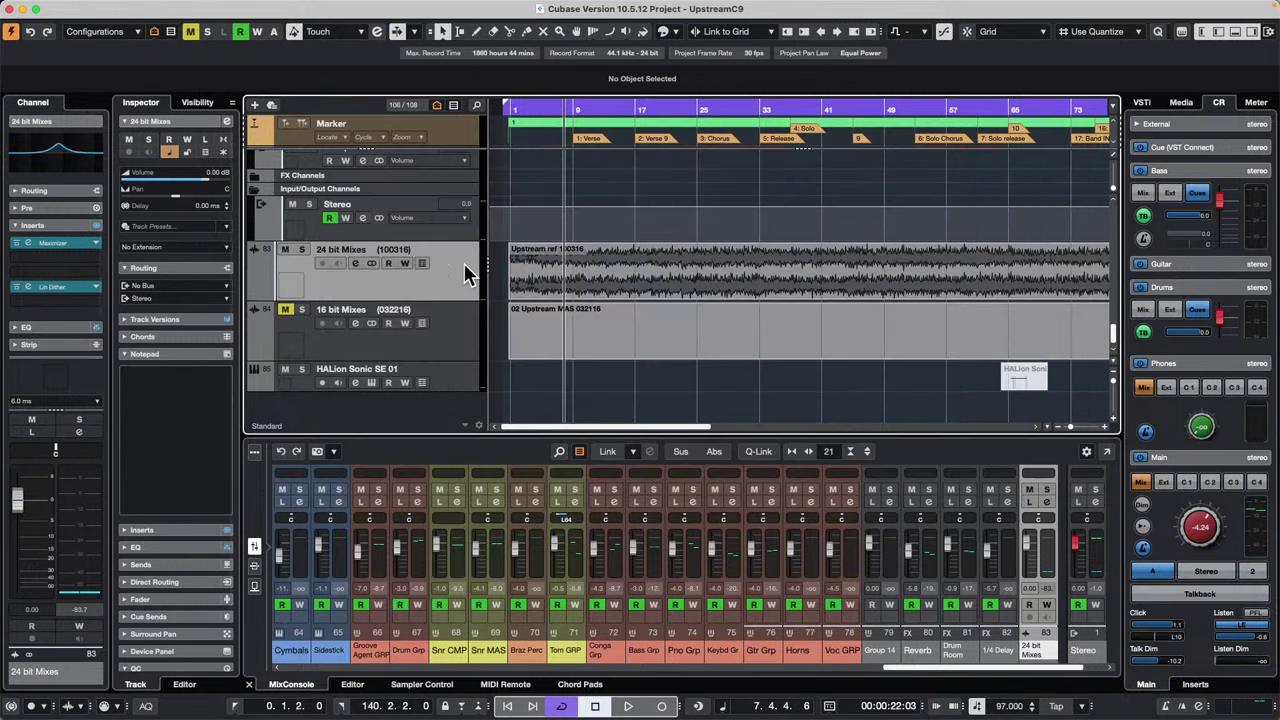
# Step: Open the Control Room section of the Audio Connections and collapse every bus from Talkback to Yamaha HS 7
pyautogui.click(392, 8)
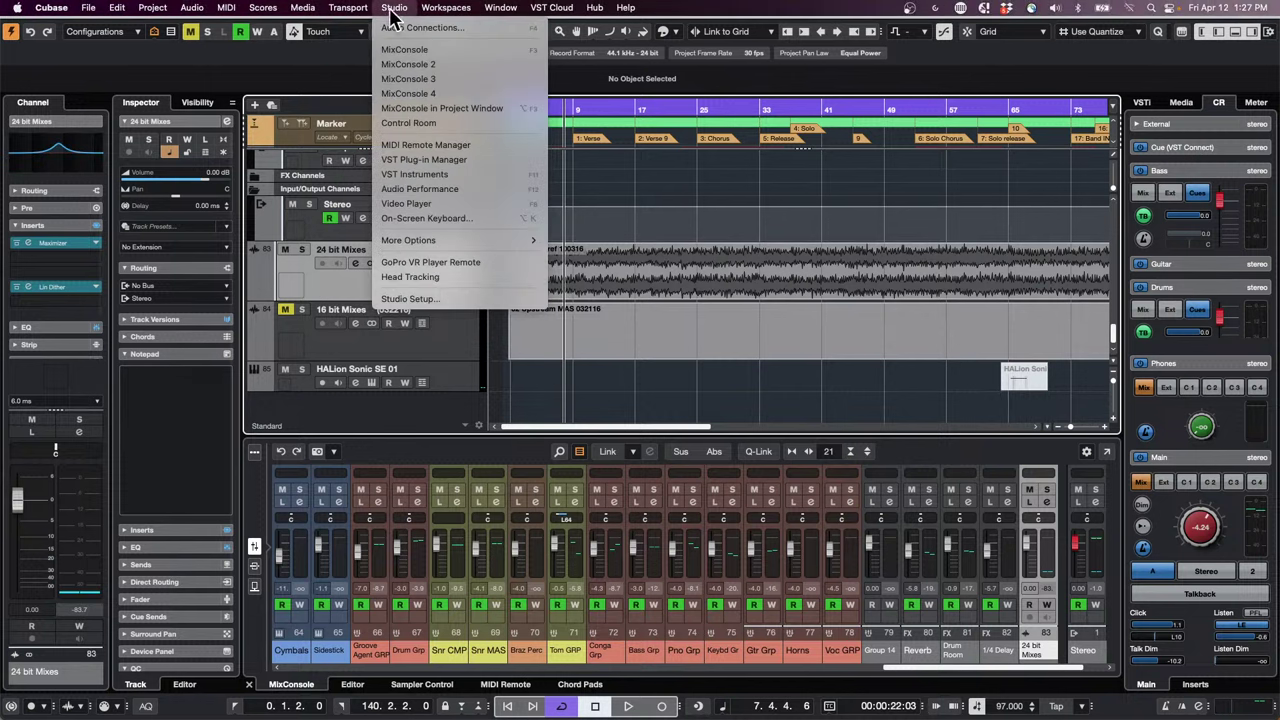
pyautogui.click(403, 30)
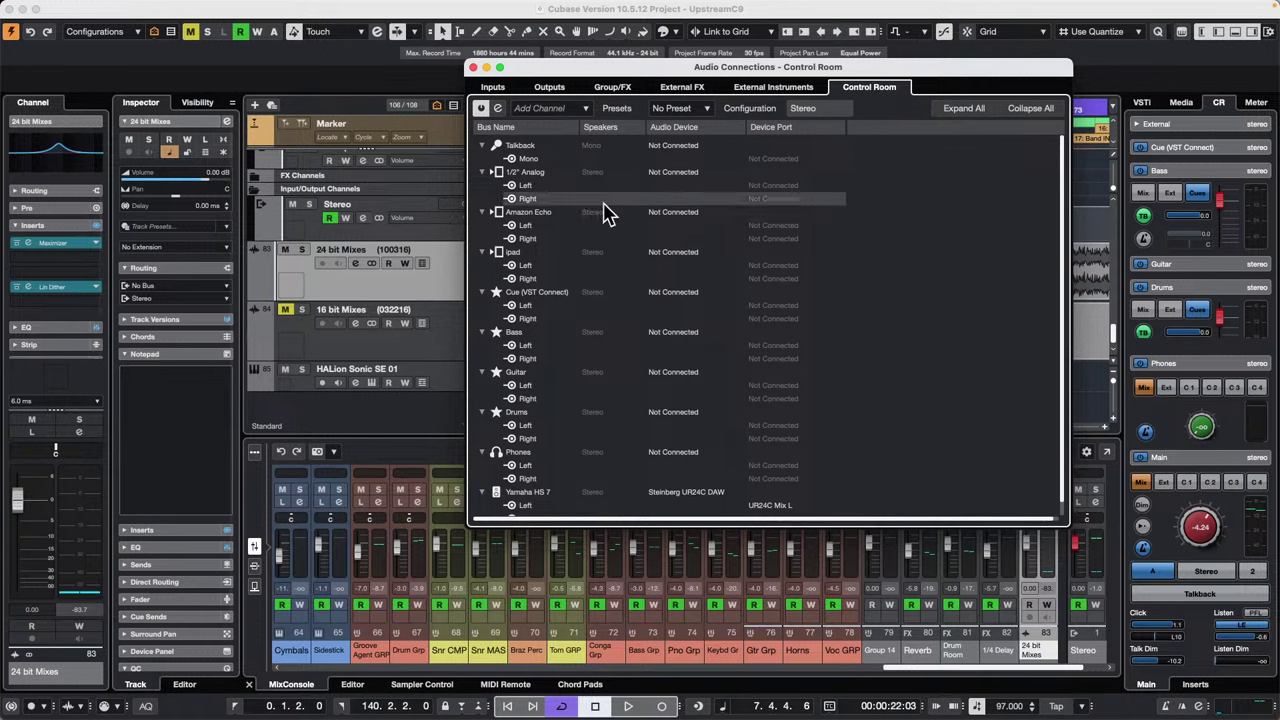
pyautogui.click(483, 146)
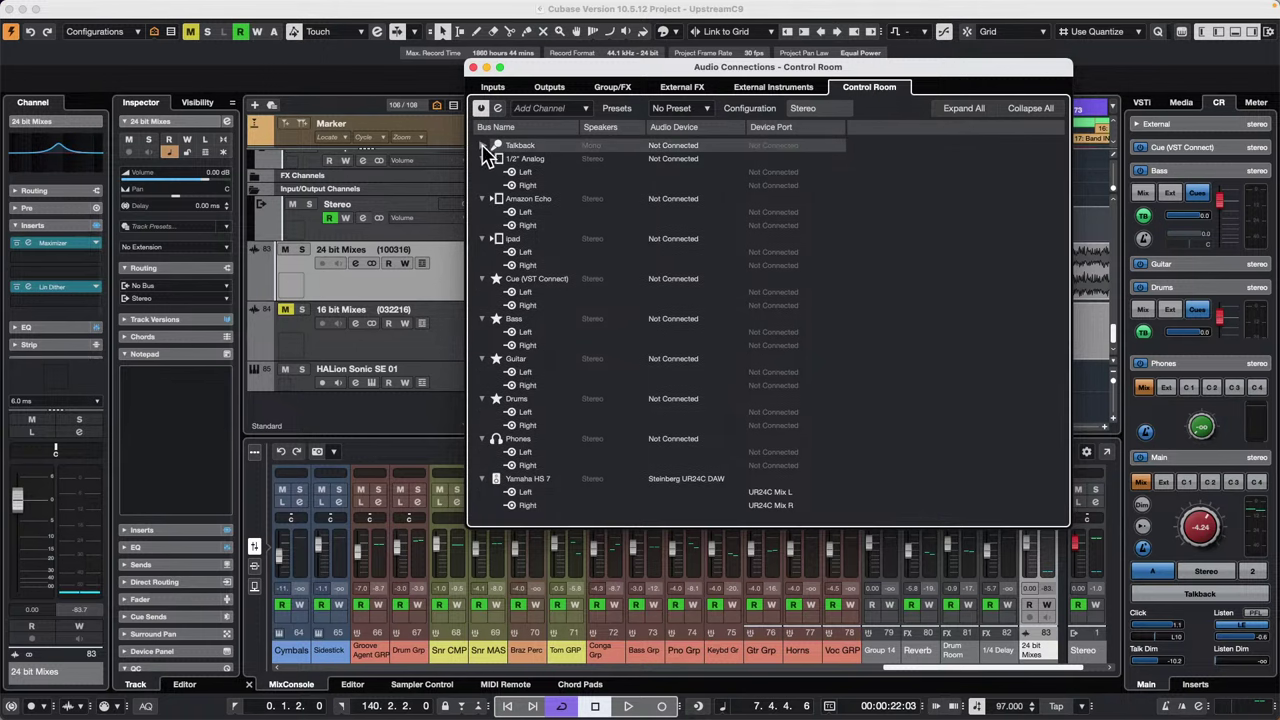
pyautogui.click(482, 159)
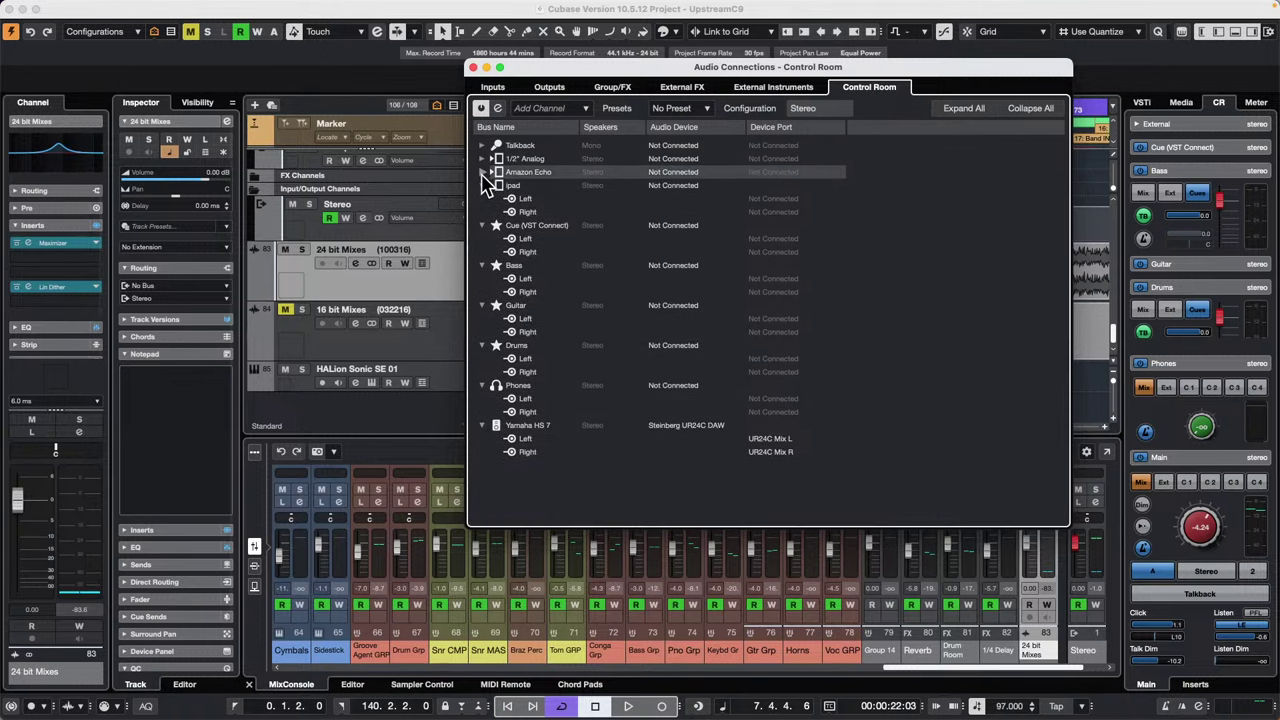
pyautogui.click(483, 172)
pyautogui.click(483, 185)
pyautogui.click(482, 199)
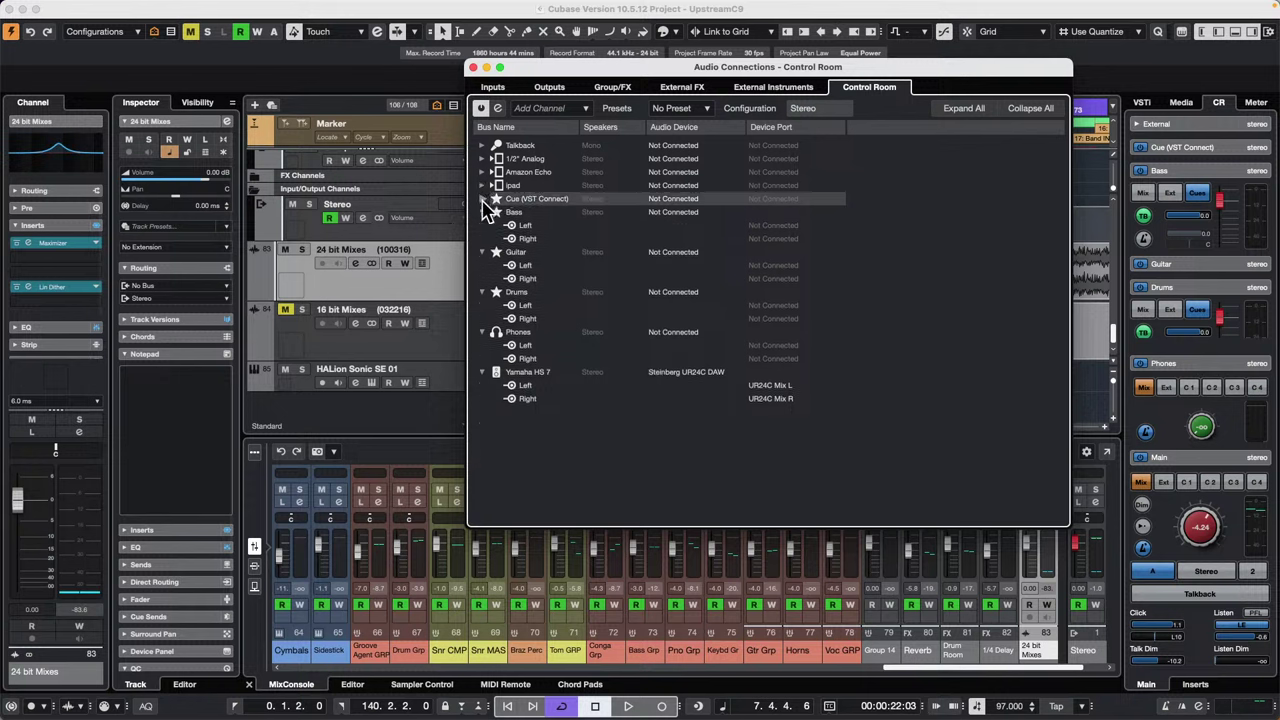
pyautogui.click(482, 212)
pyautogui.click(482, 225)
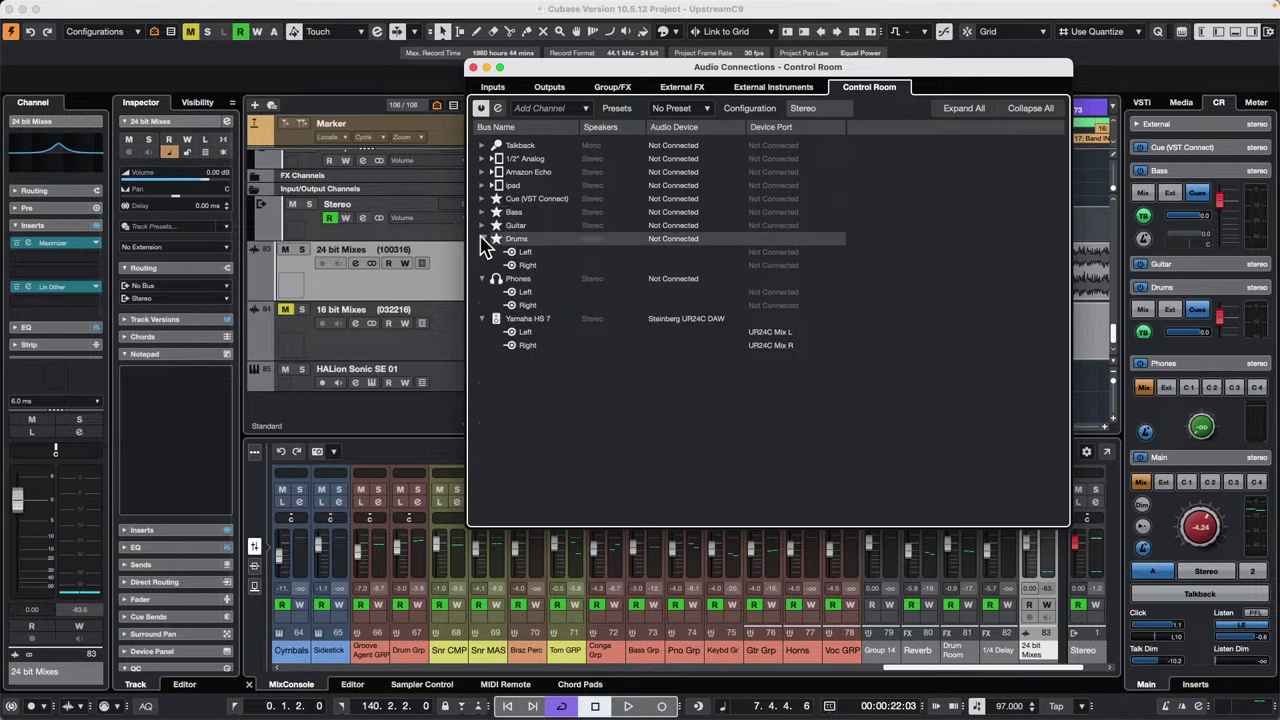
pyautogui.click(483, 239)
pyautogui.click(483, 252)
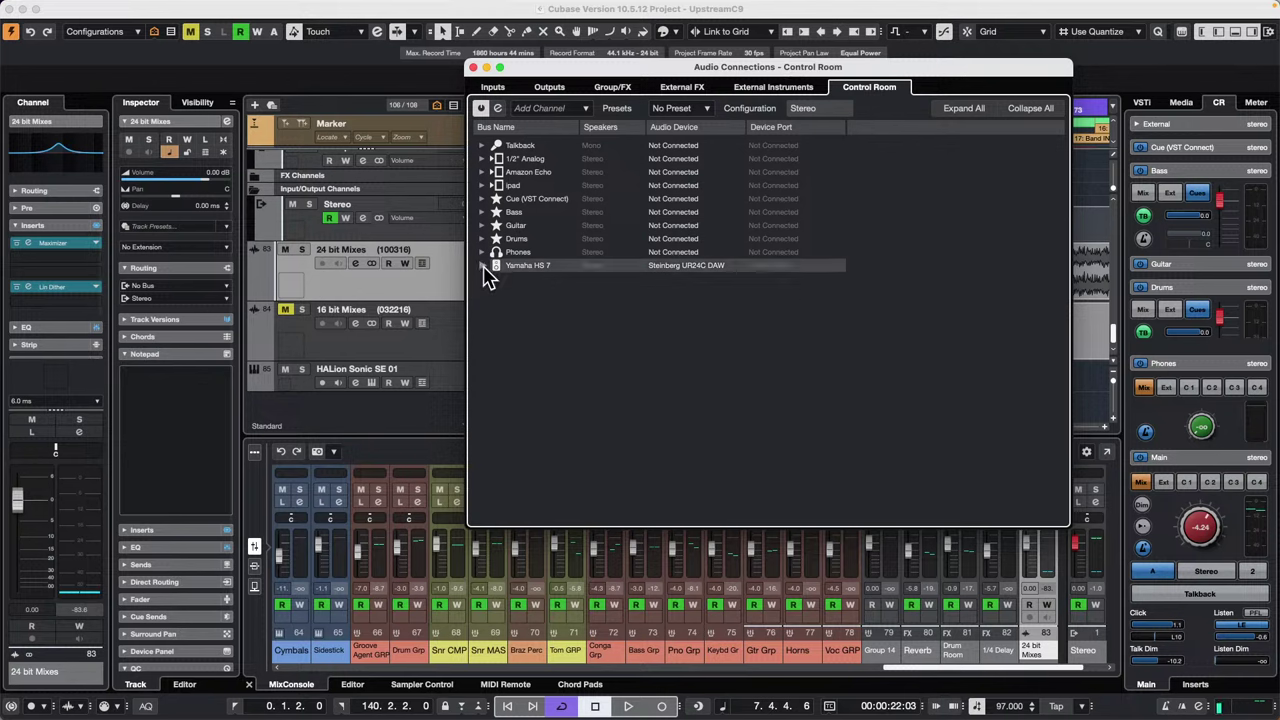
pyautogui.click(483, 265)
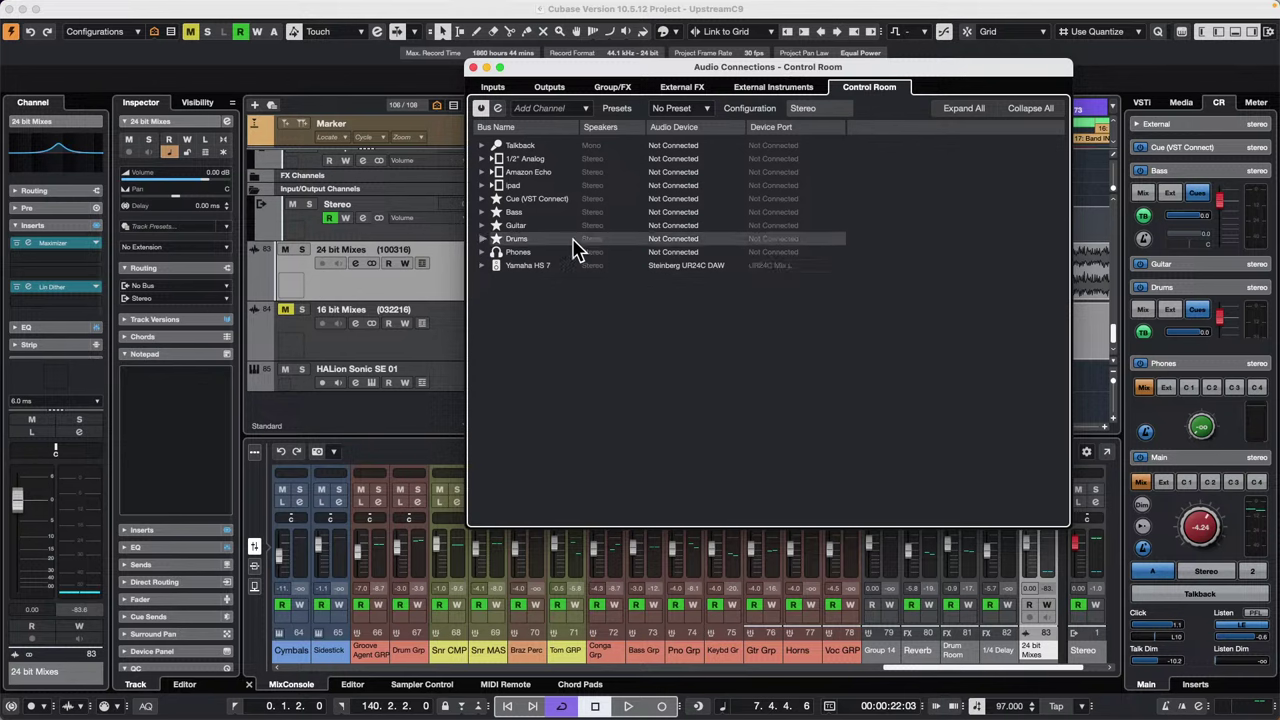
# Step: Rename the Cue (VST Connect) channel to Reference, expand its ports, and close the Audio Connections window
pyautogui.rightClick(521, 240)
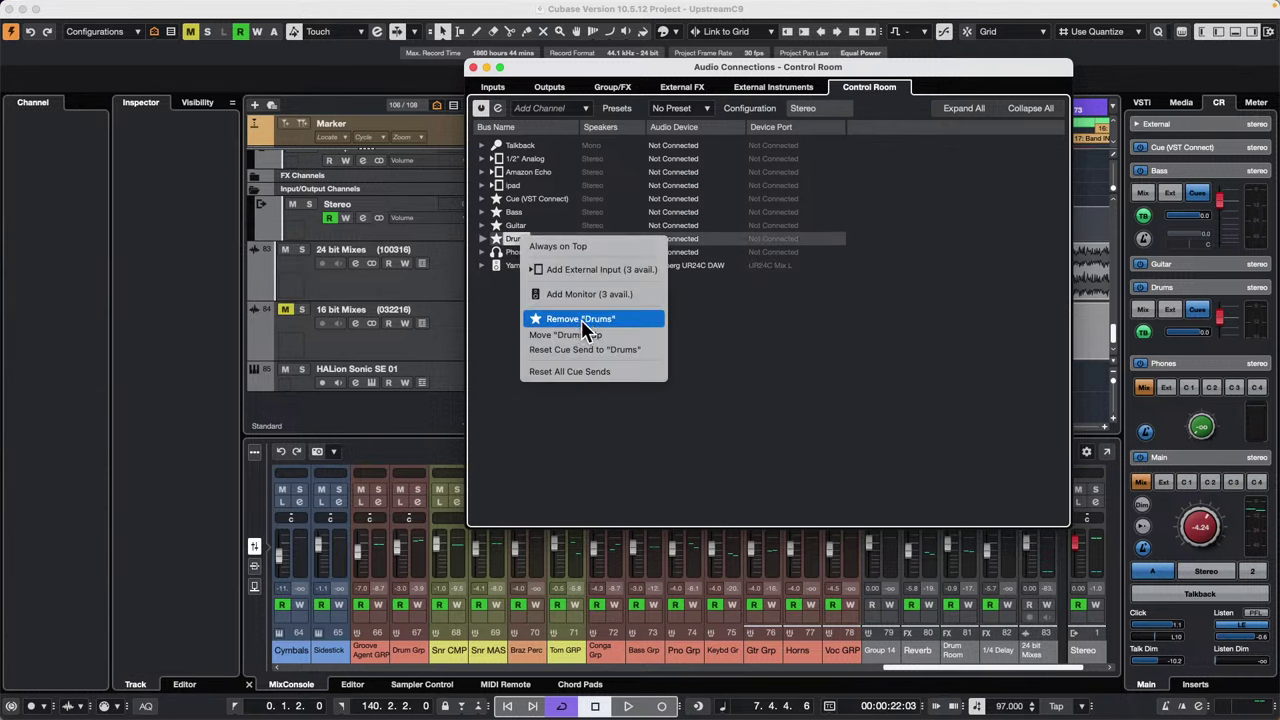
pyautogui.click(757, 350)
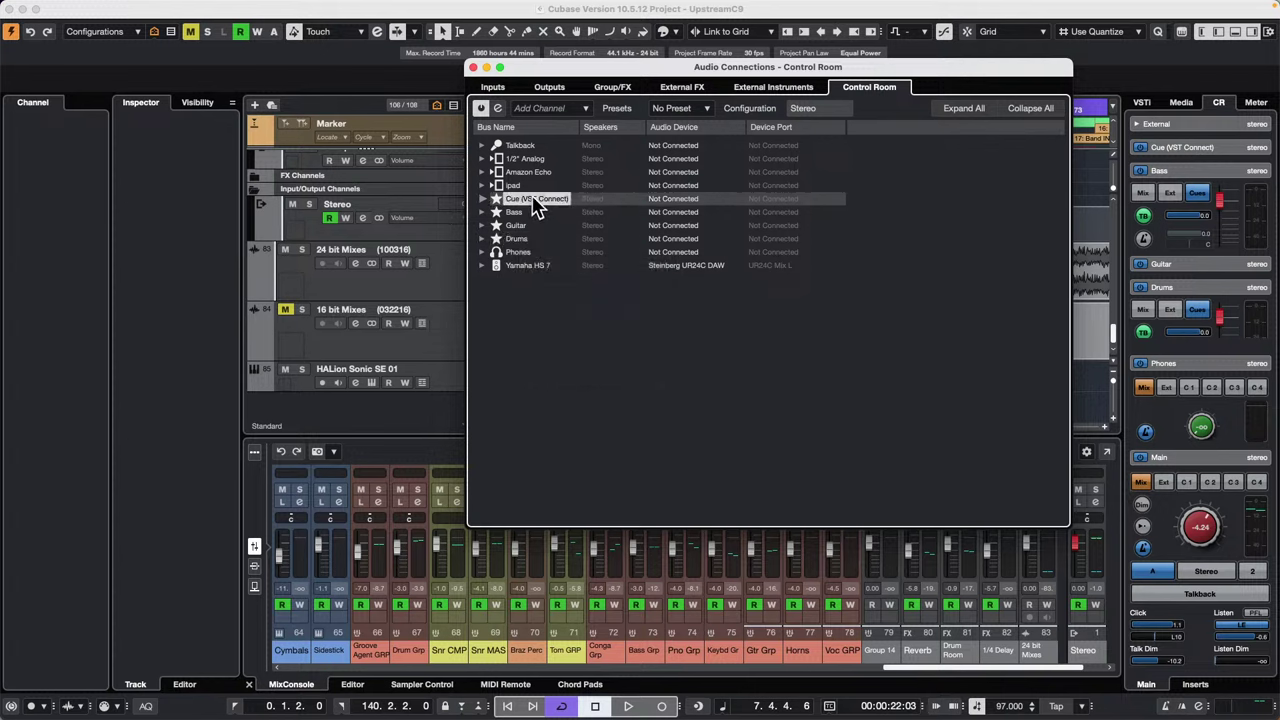
pyautogui.doubleClick(533, 200)
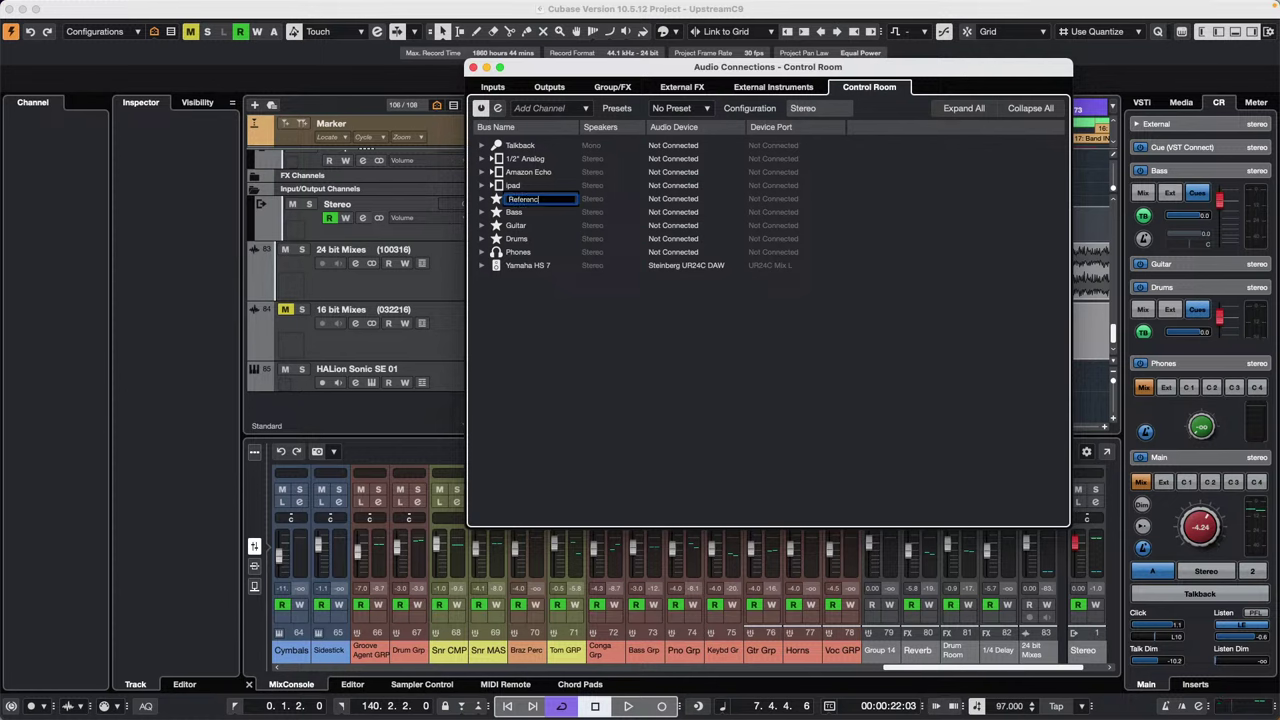
pyautogui.click(482, 199)
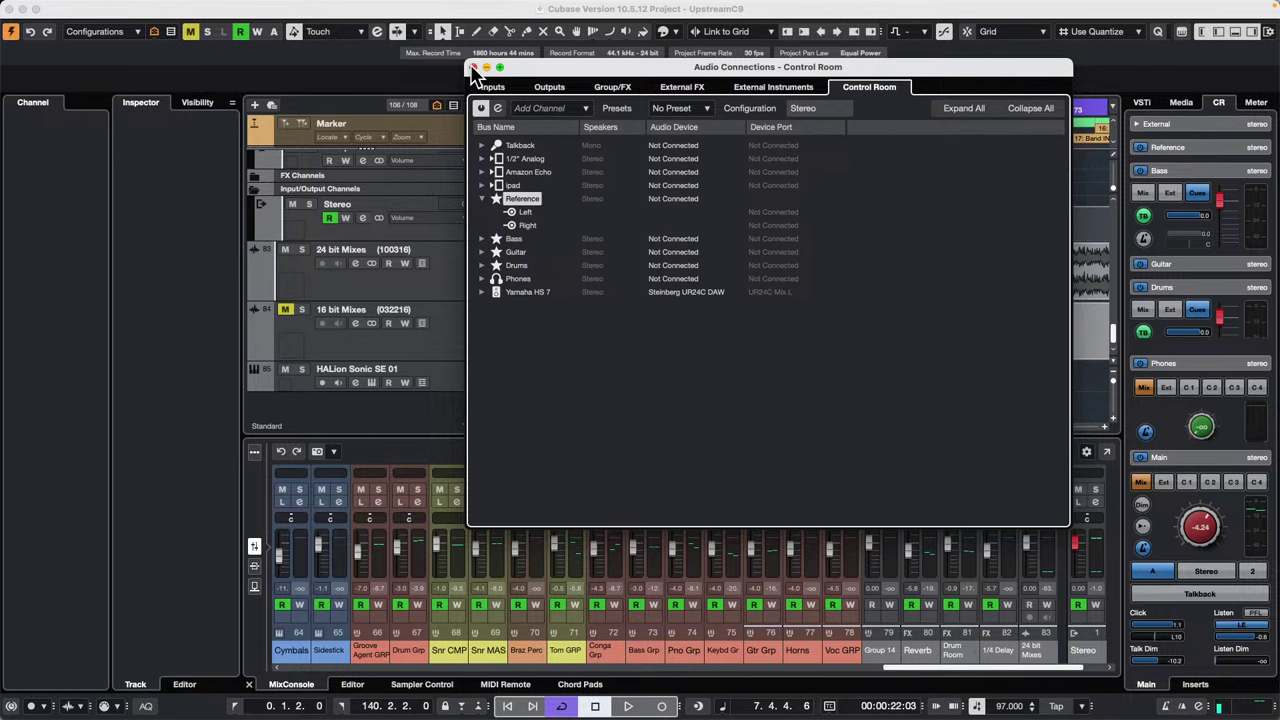
pyautogui.click(474, 67)
# Step: Set the output routing of the 24 bit Mixes track to No Bus
pyautogui.click(435, 290)
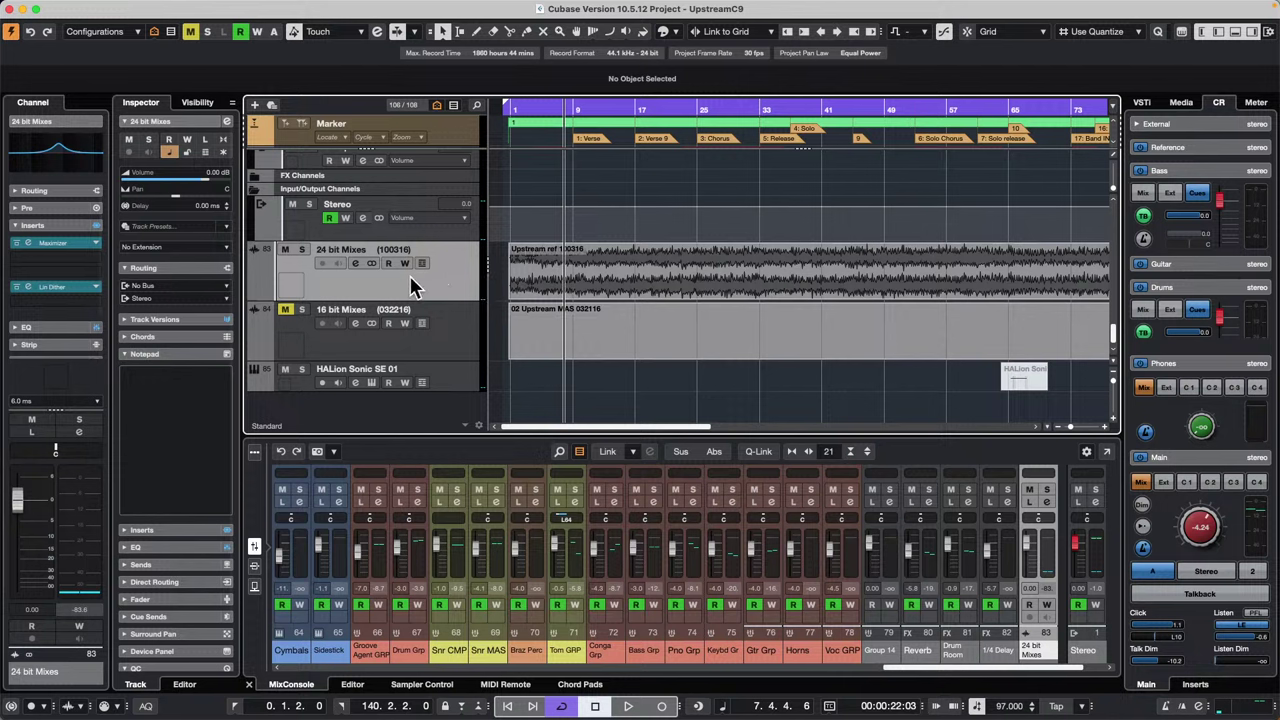
pyautogui.click(185, 298)
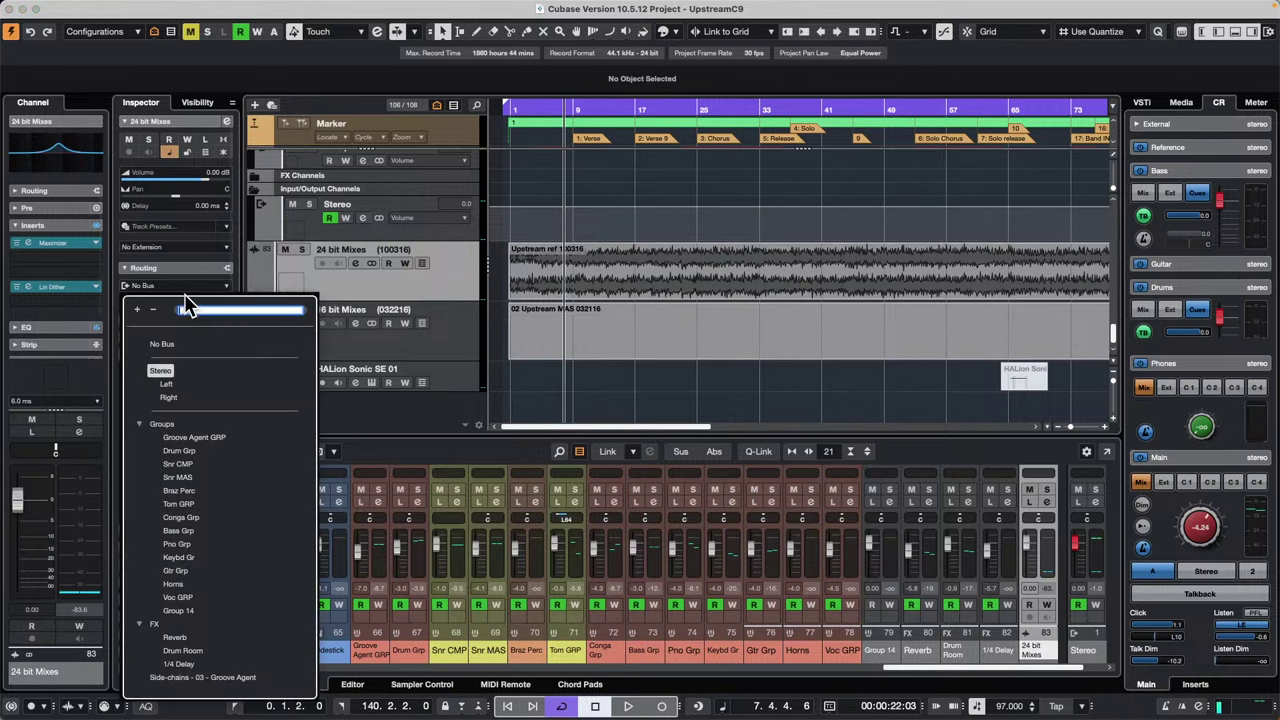
pyautogui.click(162, 344)
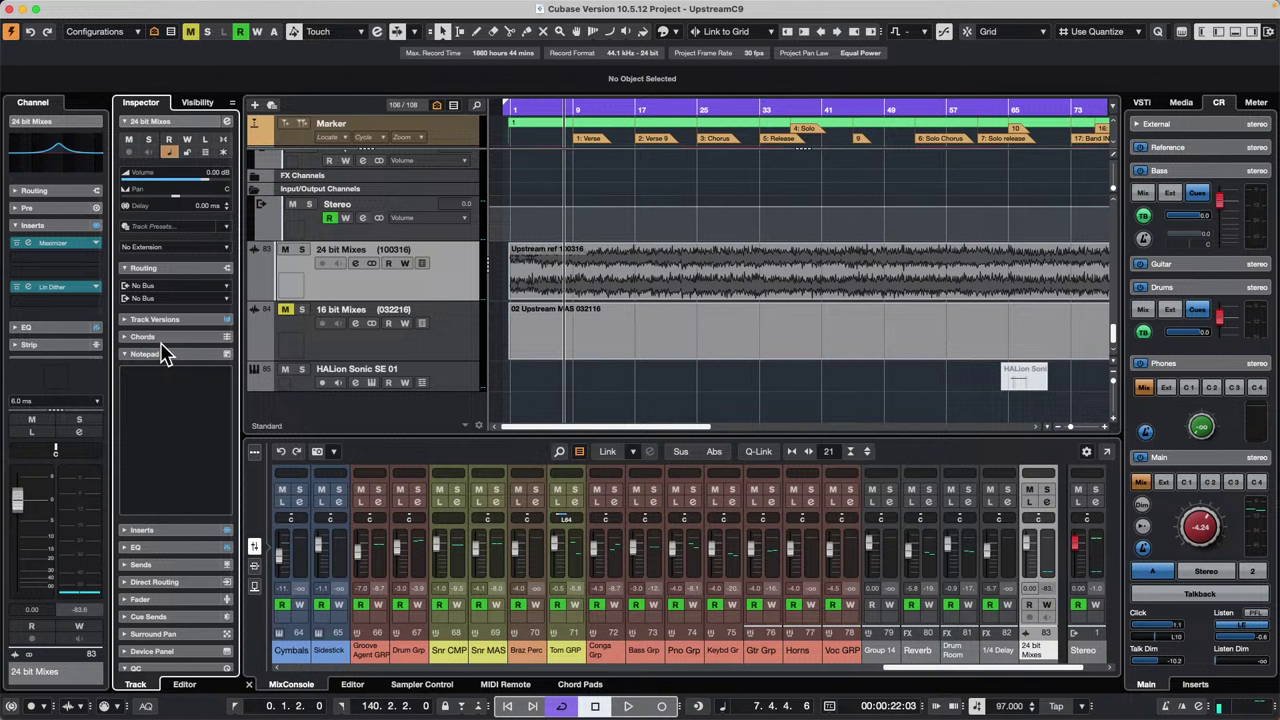
# Step: Show the cue sends in the 24 bit Mixes channel settings and toggle the Reference send on and off
pyautogui.click(355, 263)
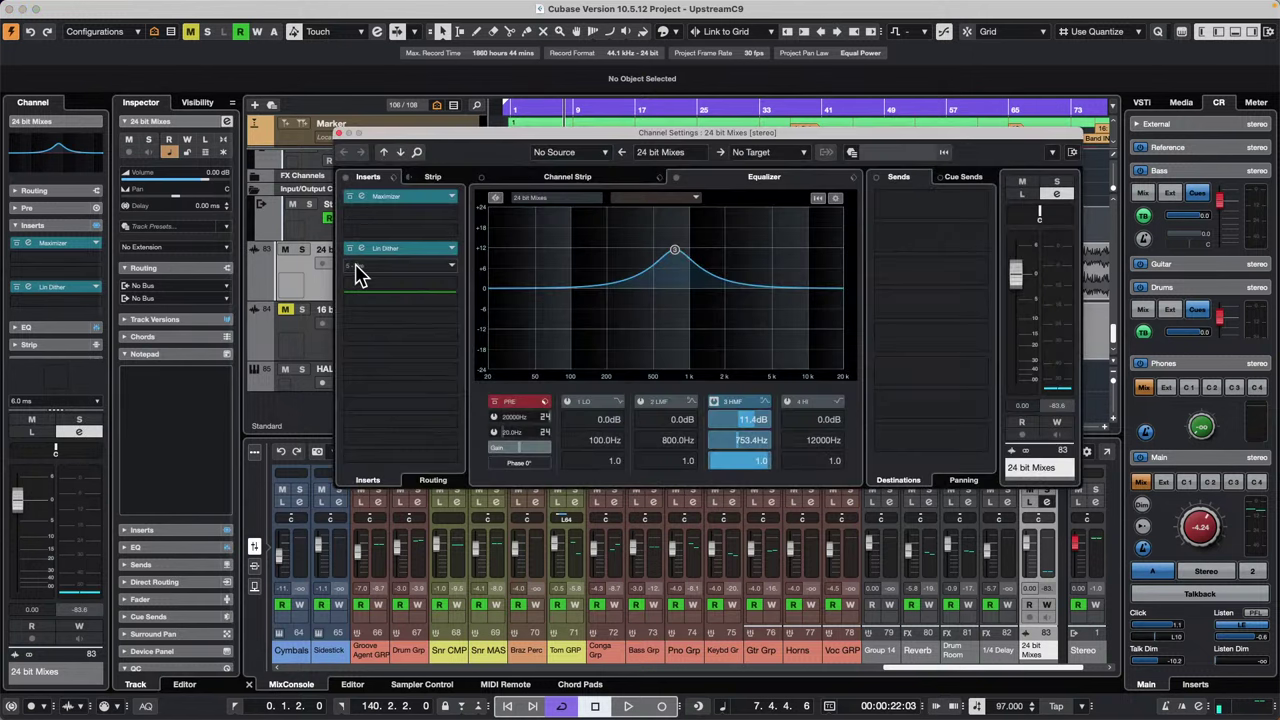
pyautogui.click(965, 178)
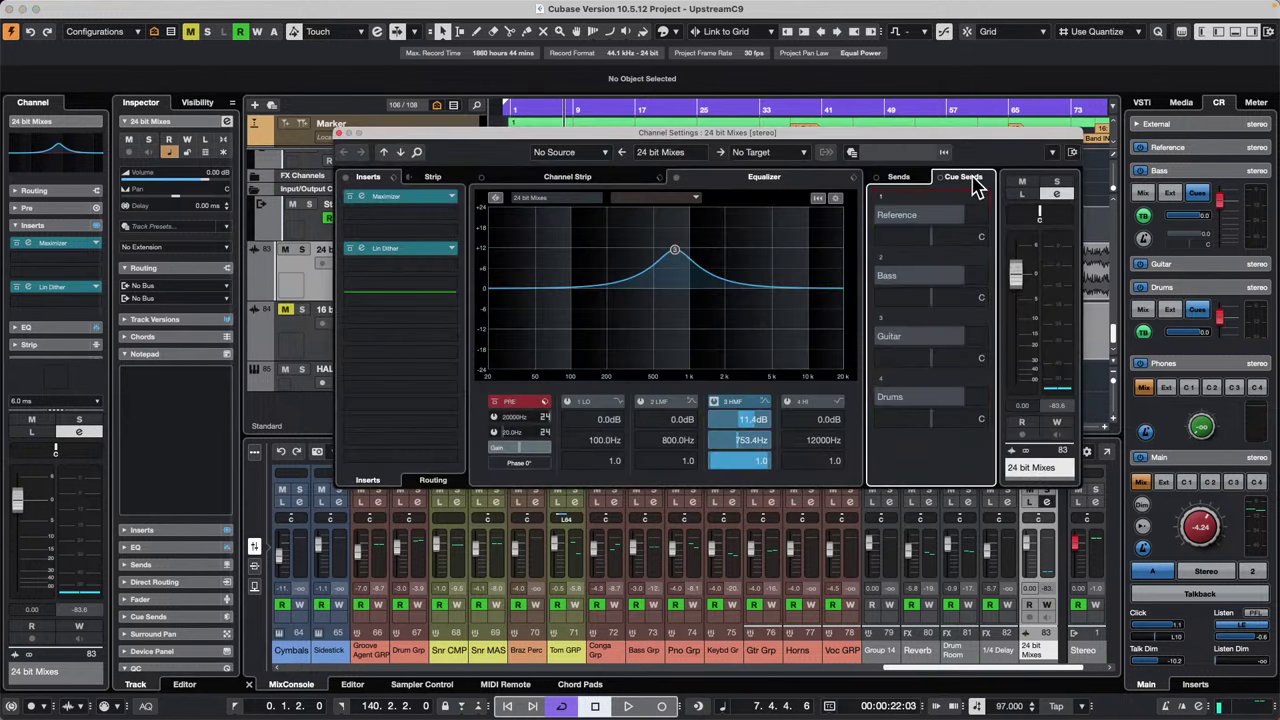
pyautogui.click(882, 197)
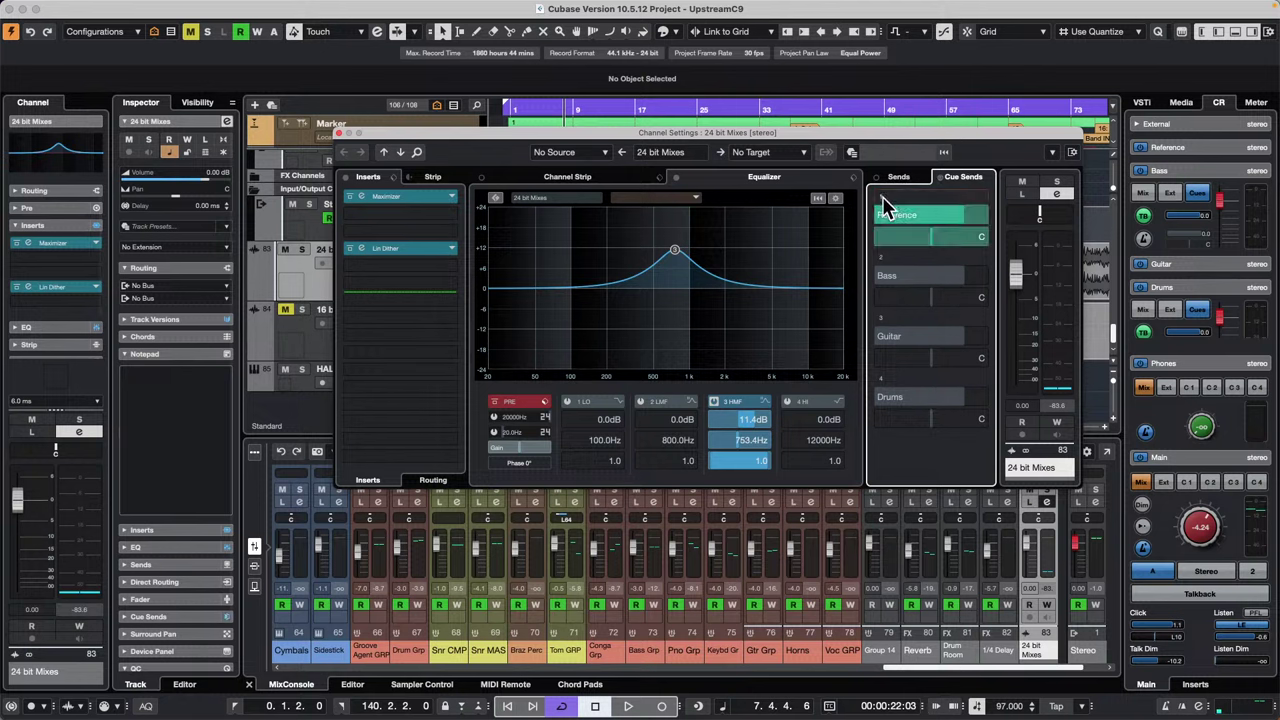
pyautogui.click(882, 196)
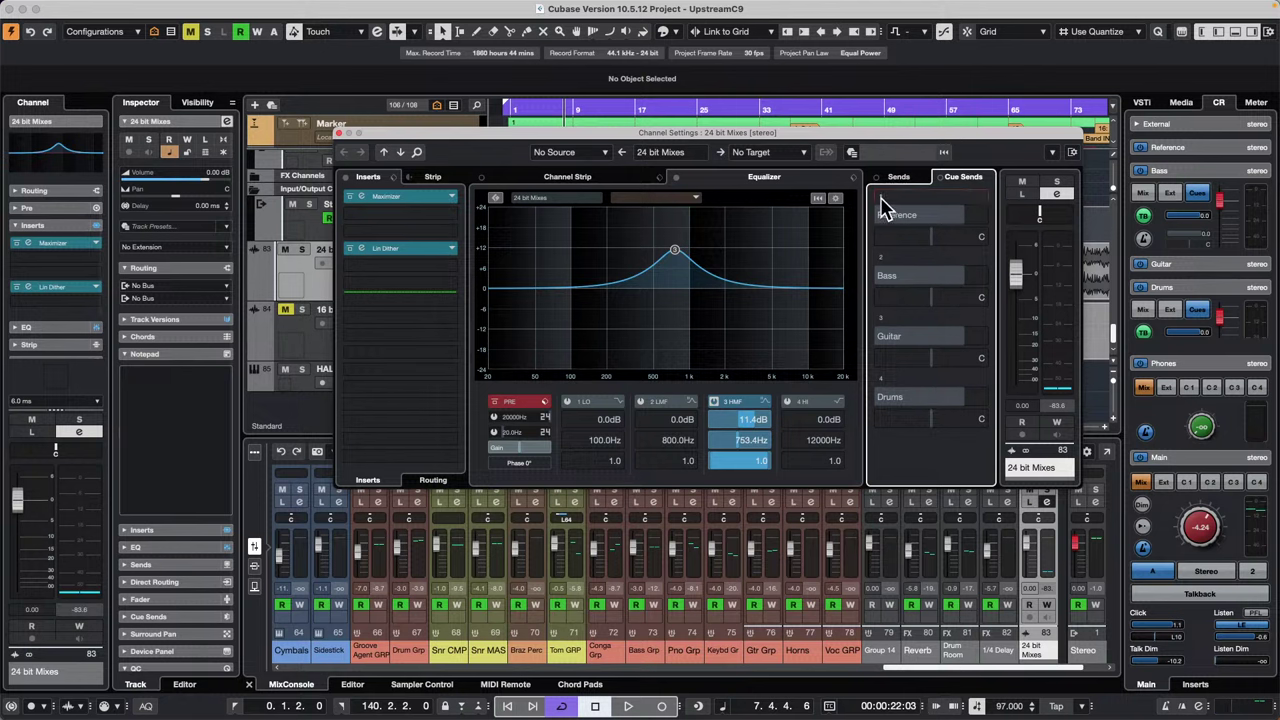
# Step: Enable the Reference cue send on the 24 bit Mixes channel and close its channel settings
pyautogui.click(882, 198)
pyautogui.click(898, 174)
pyautogui.click(954, 175)
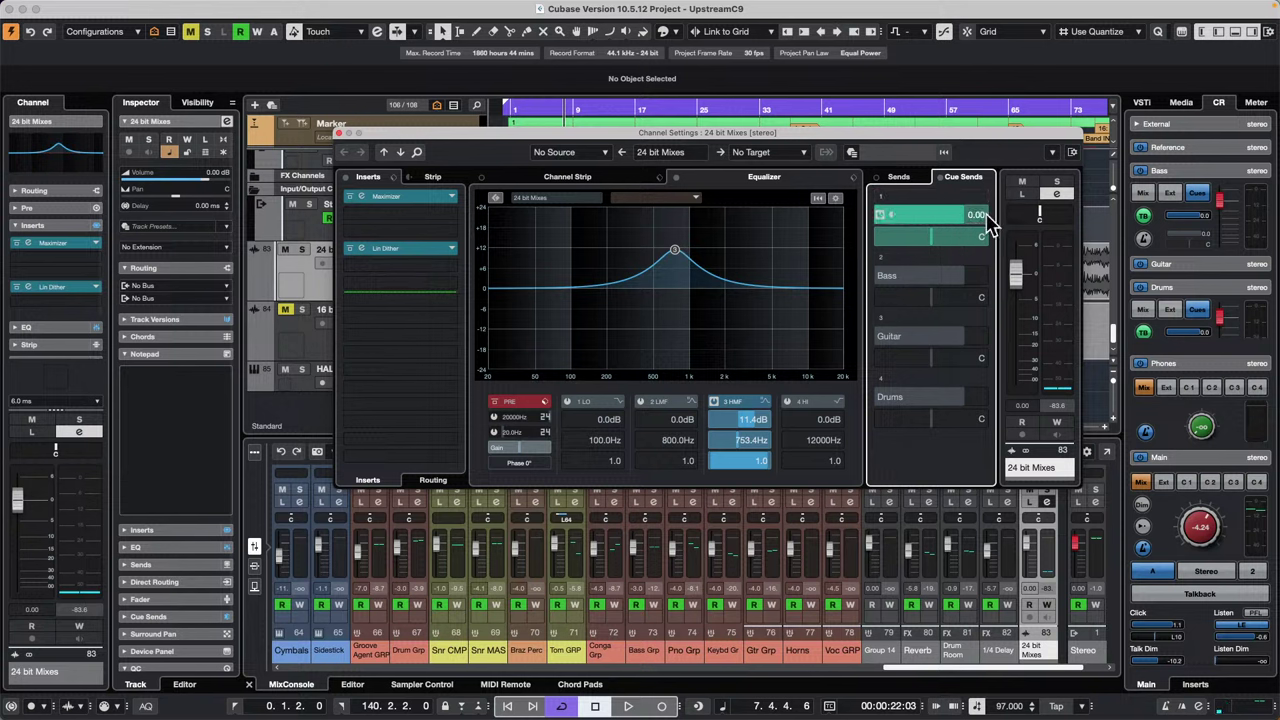
pyautogui.click(342, 134)
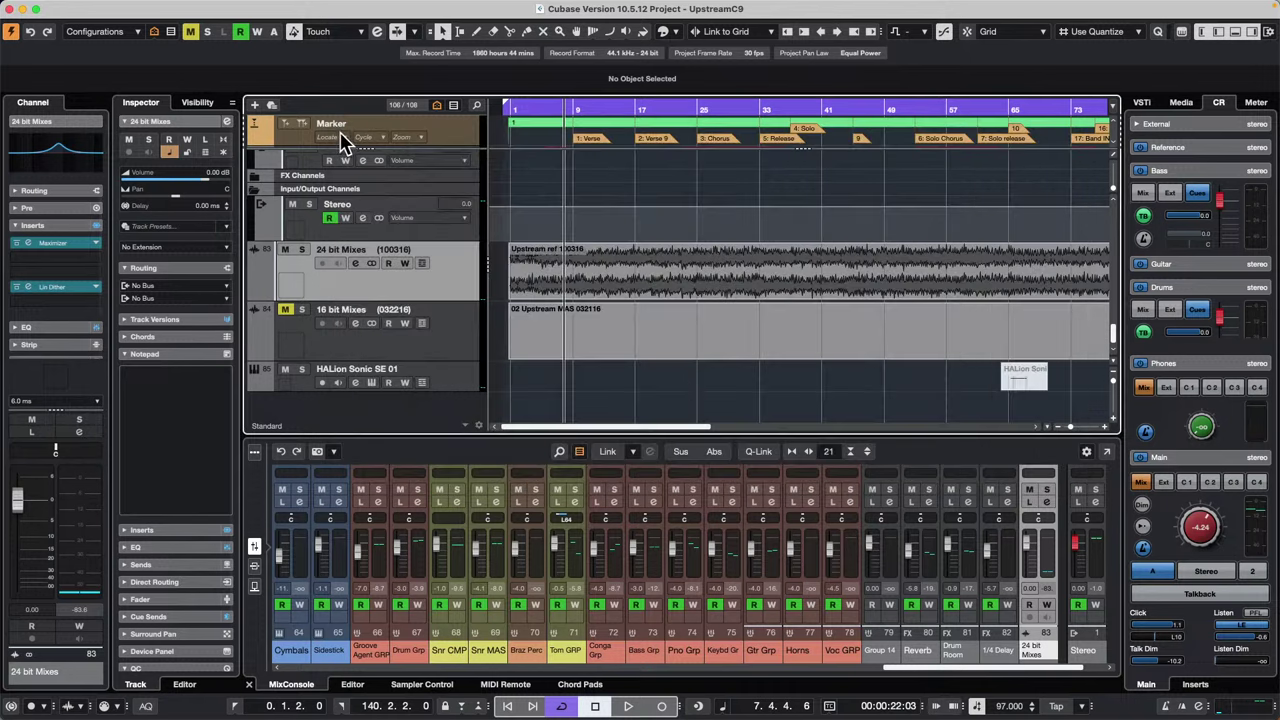
# Step: Start playback, switch the Main monitor source to cue 1 and lower the Control Room level to -9.20
pyautogui.click(1095, 503)
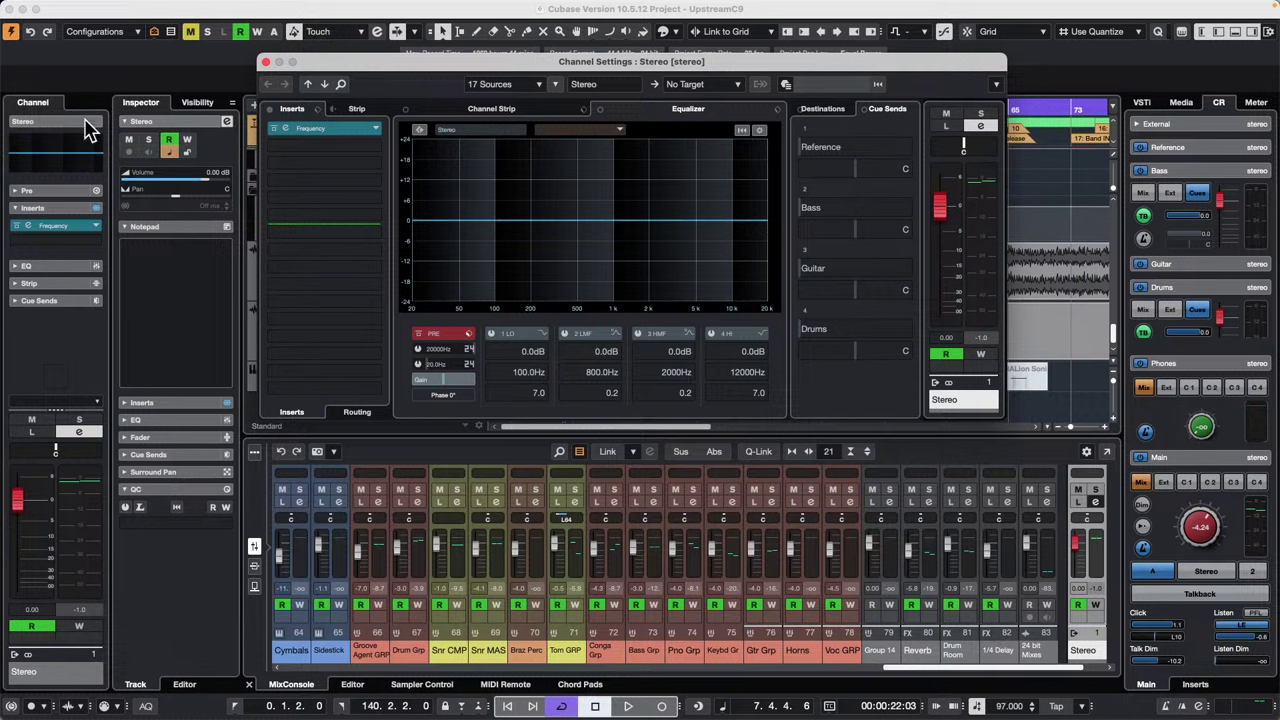
pyautogui.click(265, 63)
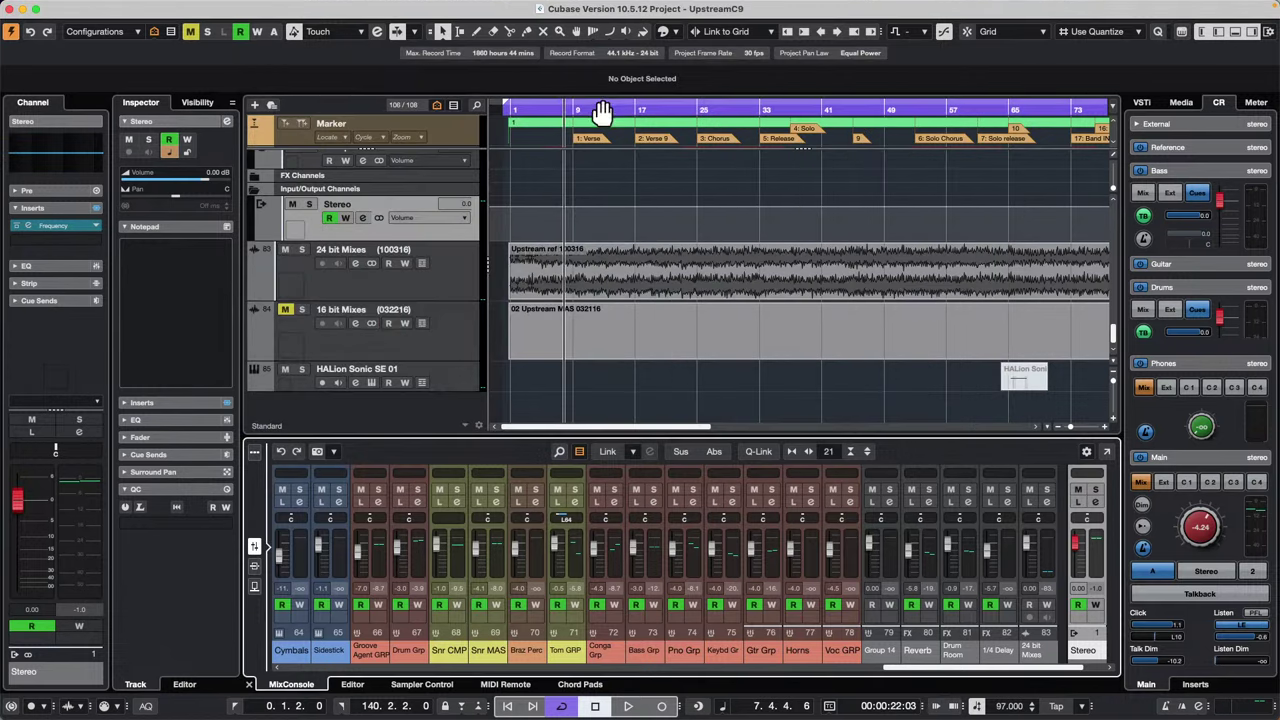
pyautogui.press('space')
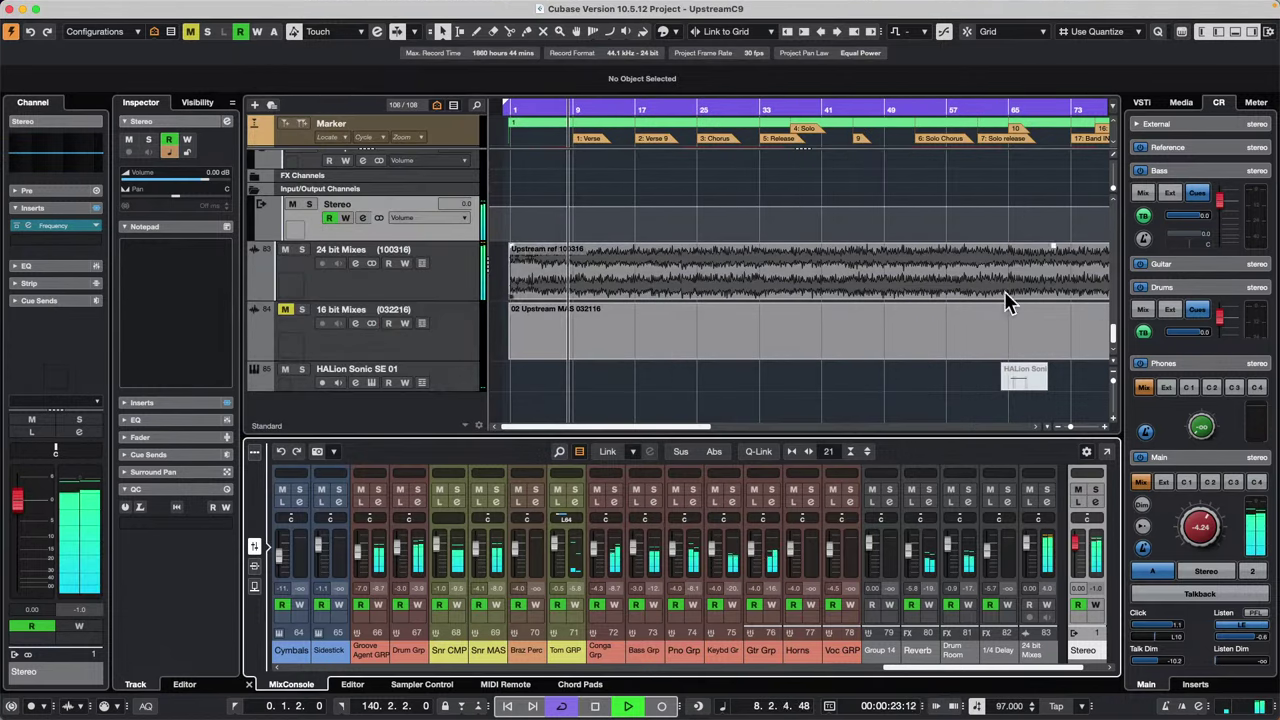
pyautogui.click(1189, 484)
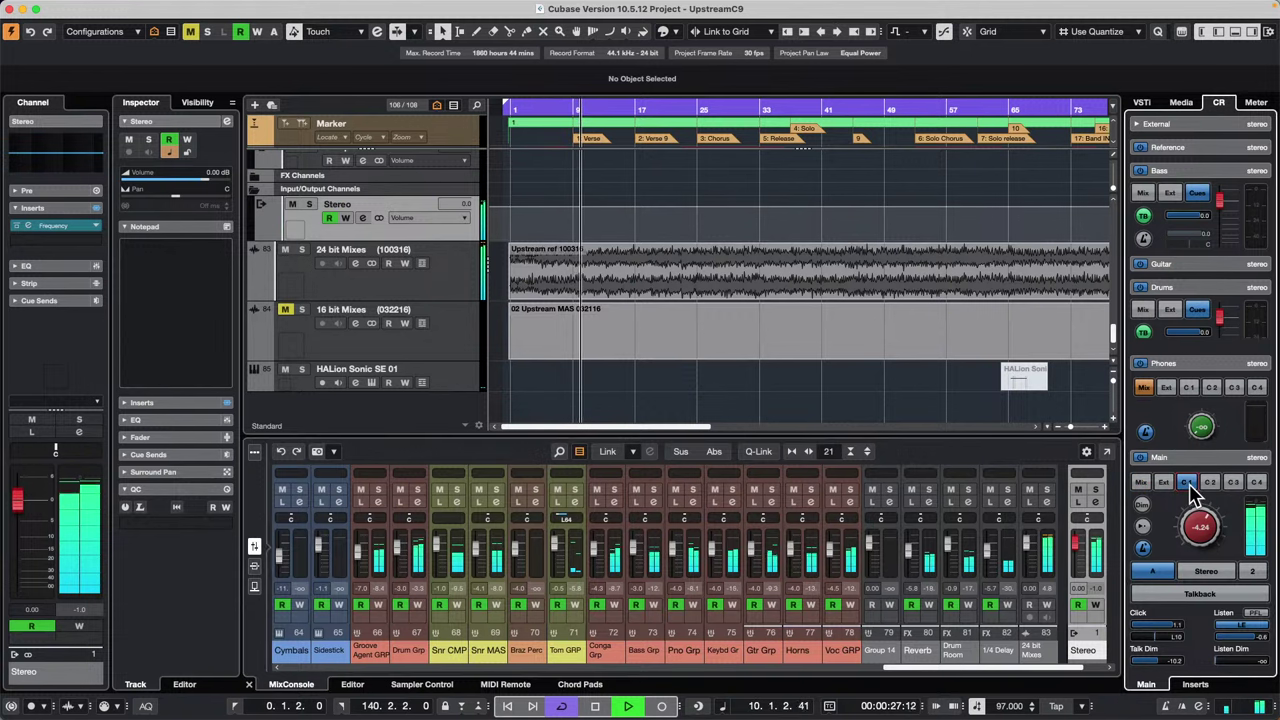
pyautogui.moveTo(1211, 525); pyautogui.dragTo(1197, 529)
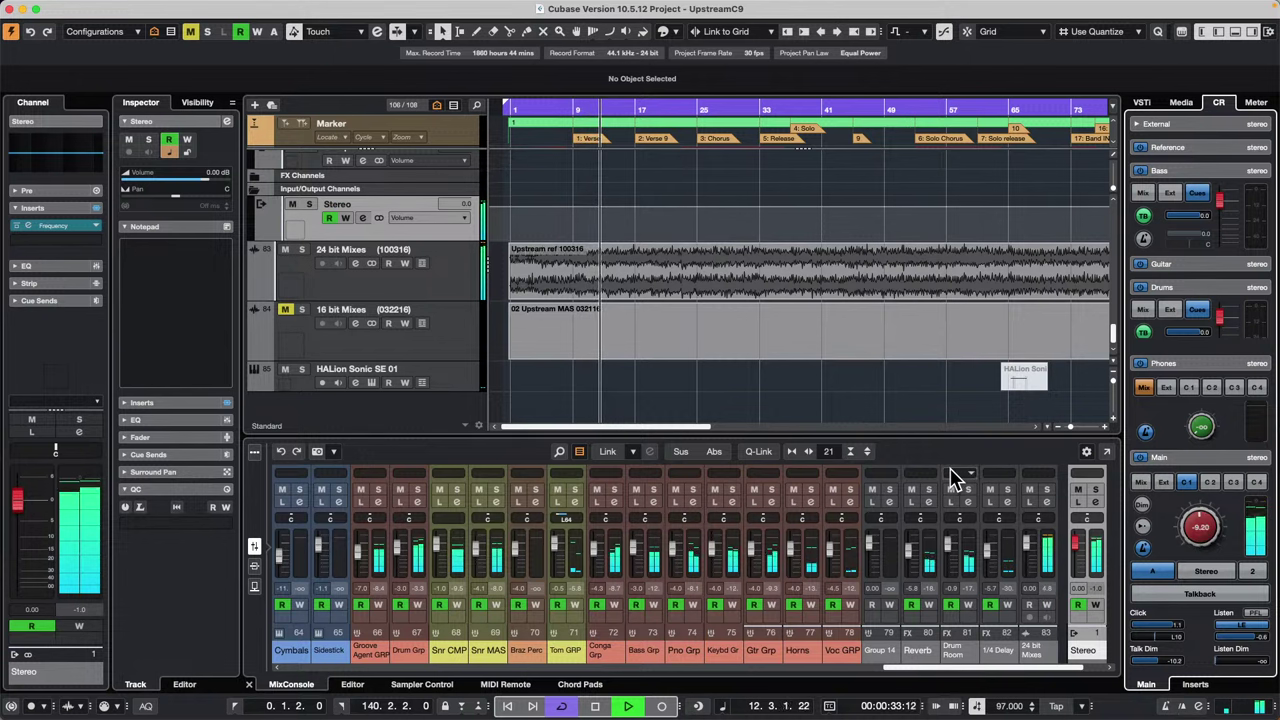
# Step: On the 24 bit Mixes equalizer, set the 3 HMF band to 17.1 dB gain at 1097 Hz with a Q of 5.6
pyautogui.click(1046, 503)
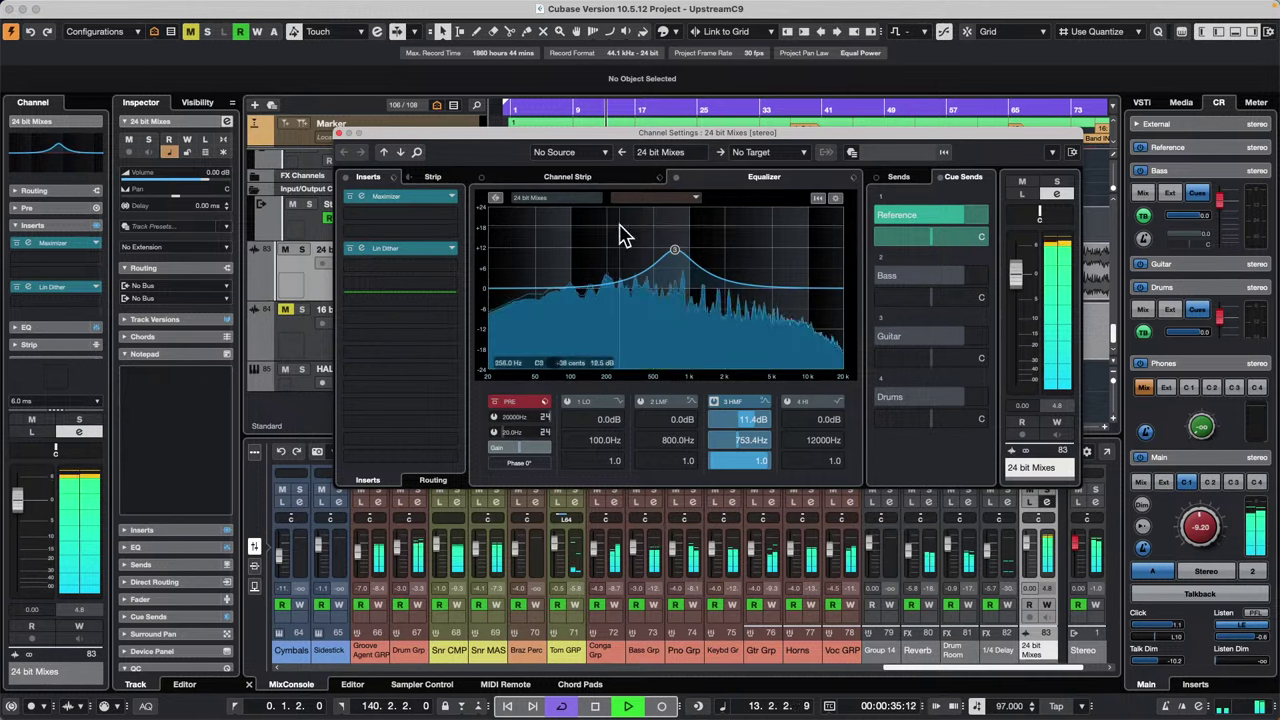
pyautogui.moveTo(765, 463)
pyautogui.mouseDown()
pyautogui.moveTo(703, 467)
pyautogui.moveTo(745, 474)
pyautogui.mouseUp()
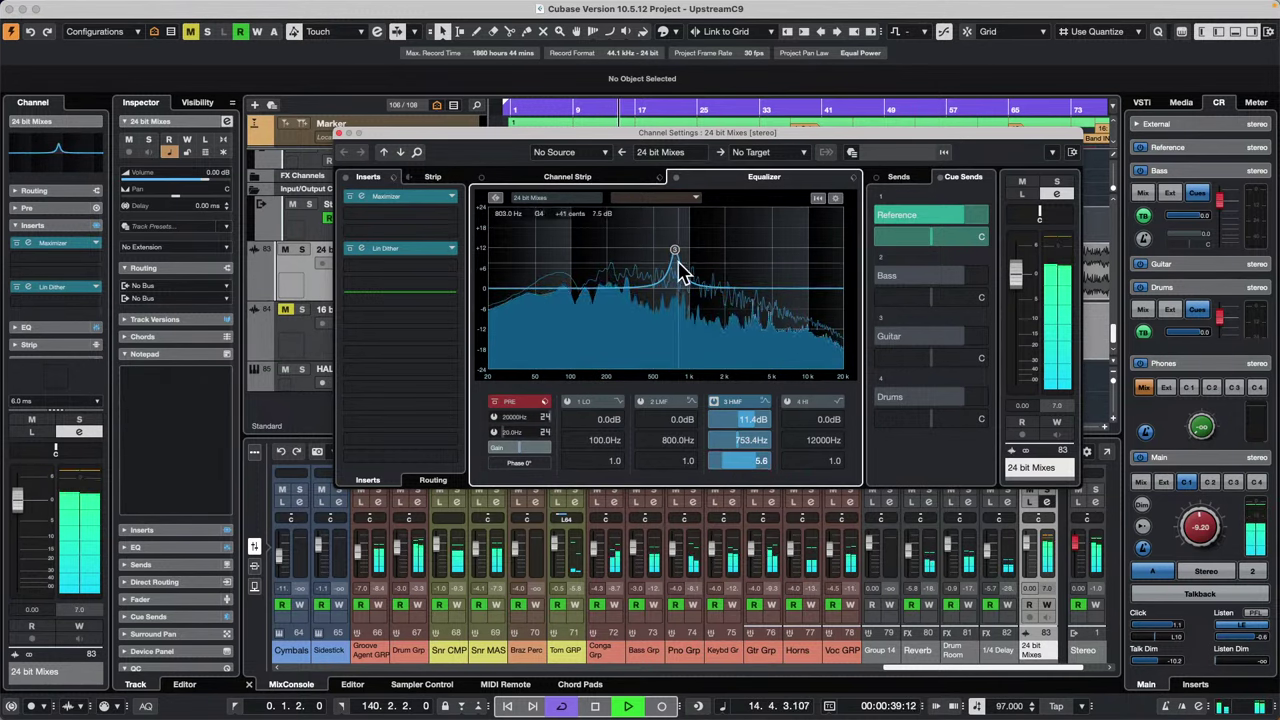
pyautogui.moveTo(676, 252); pyautogui.dragTo(690, 240)
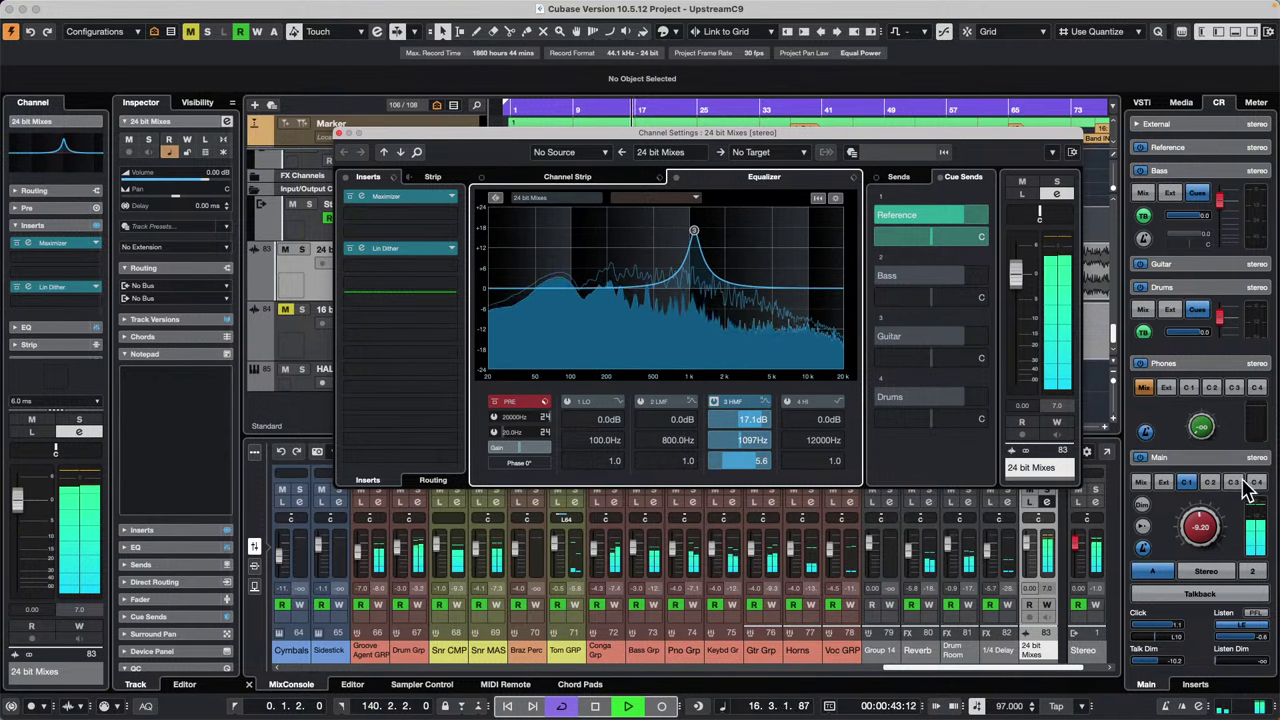
# Step: Compare the Main mix with the equalized reference on cue 1, and close the 24 bit Mixes channel settings
pyautogui.click(1141, 484)
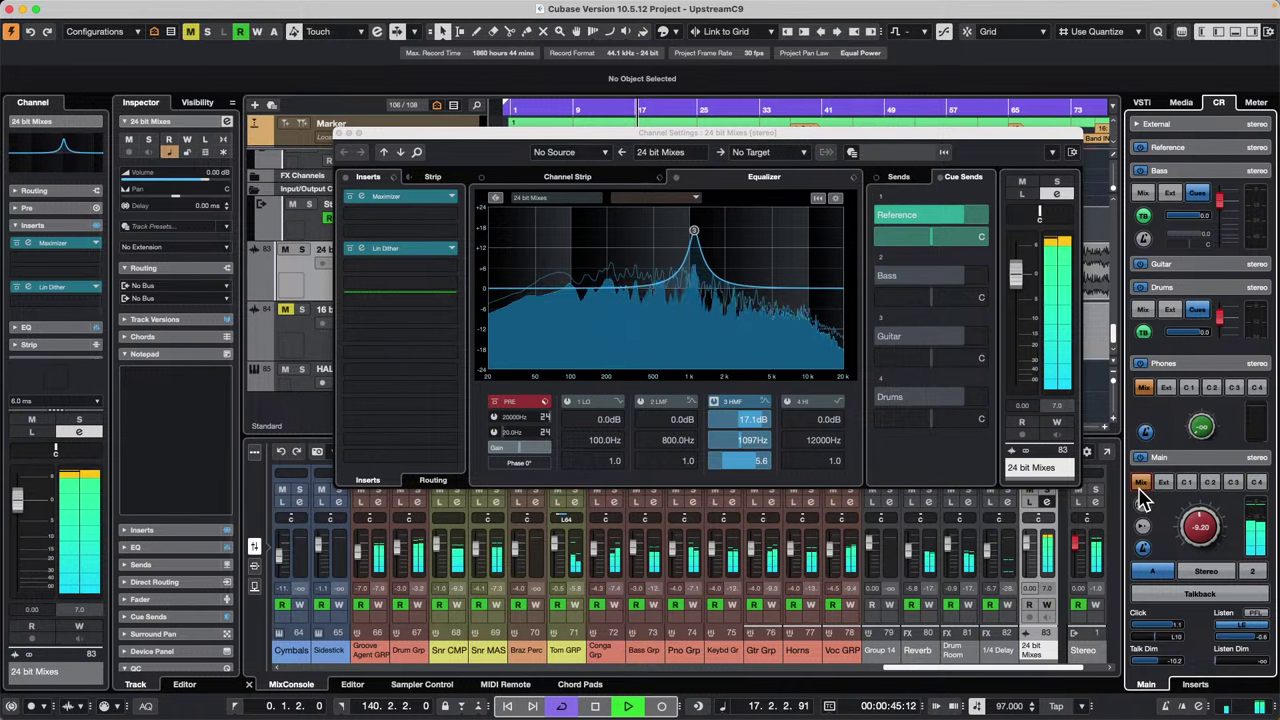
pyautogui.click(1188, 485)
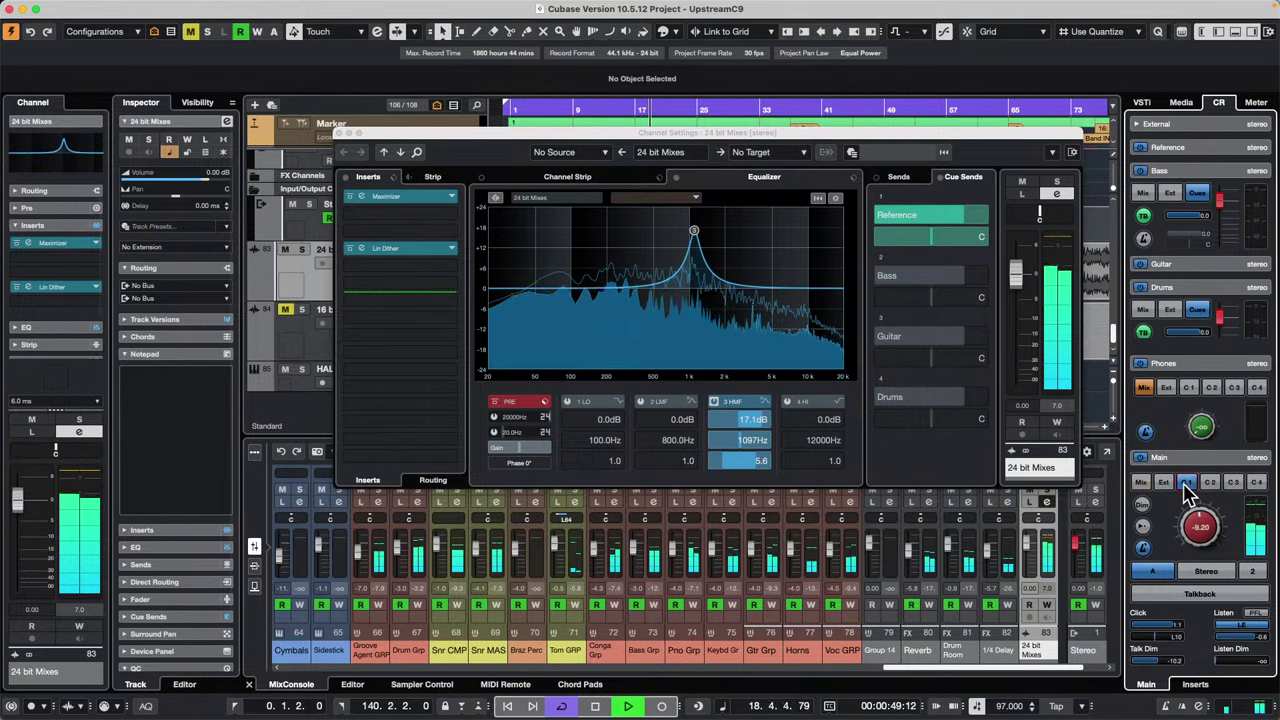
pyautogui.click(339, 133)
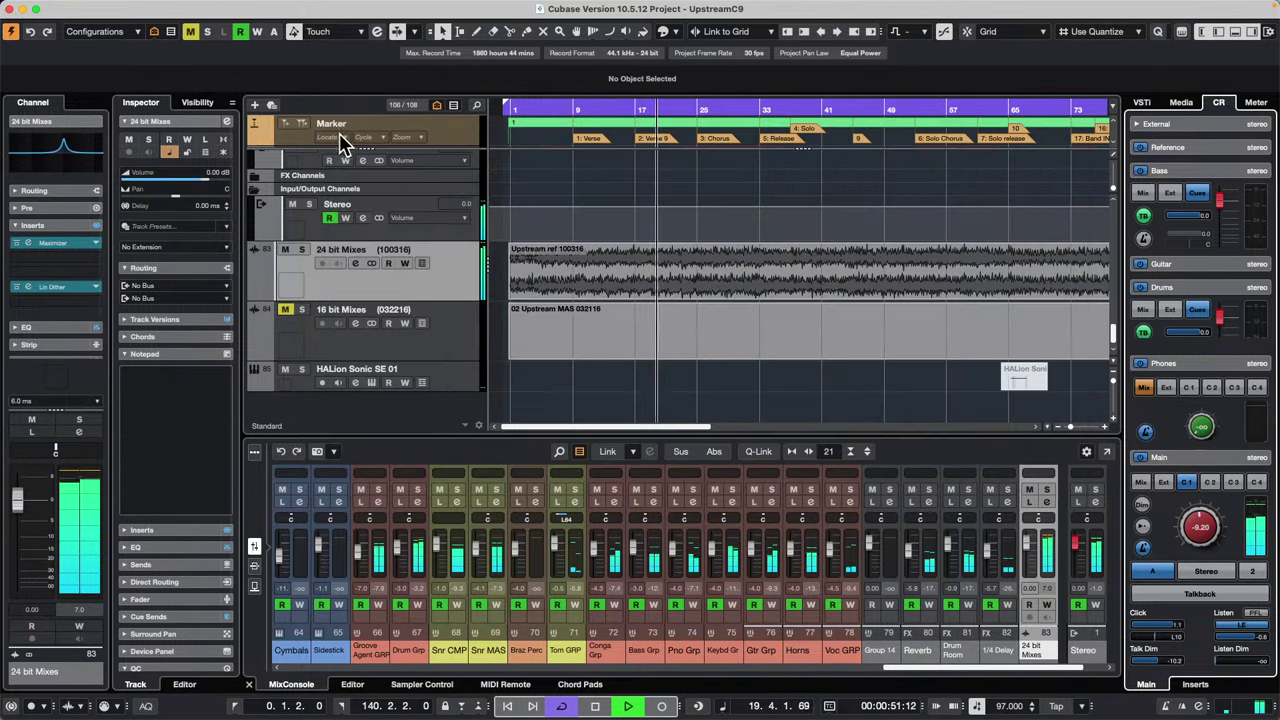
# Step: Monitor the Main mix, examine the Stereo channel's spectrum in its channel settings, and return monitoring to cue 1
pyautogui.click(1142, 484)
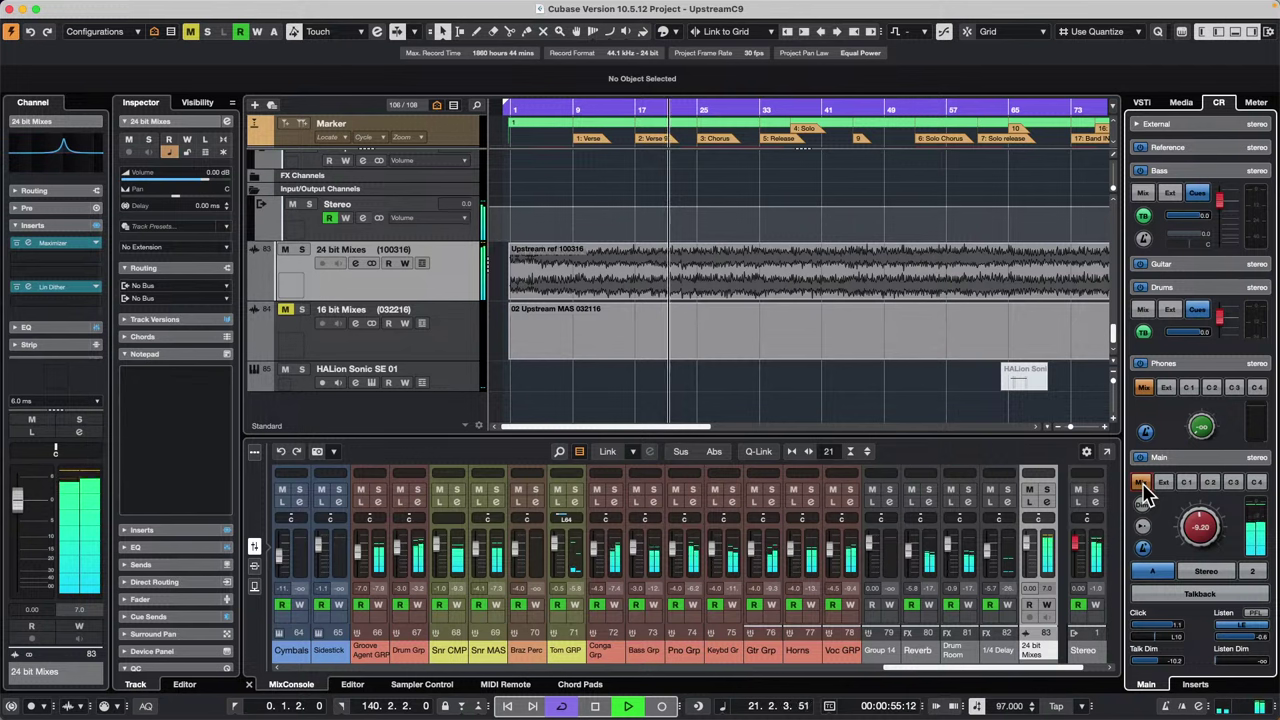
pyautogui.click(1097, 504)
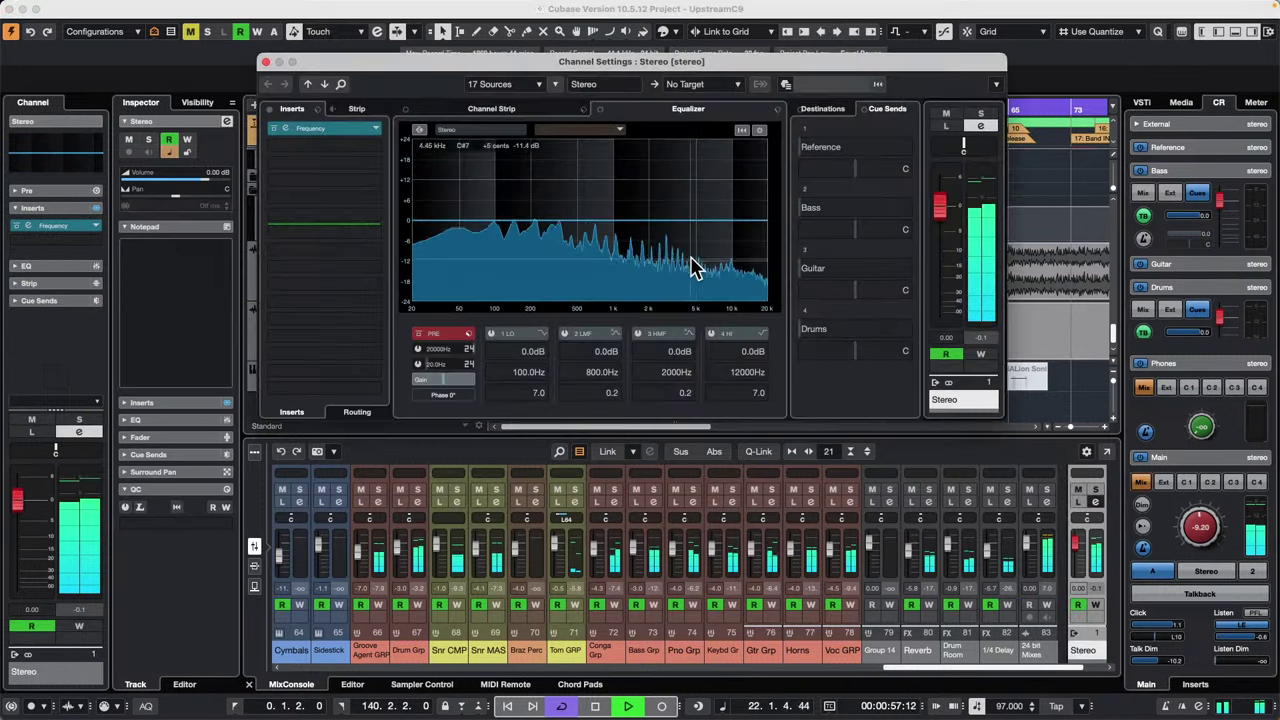
pyautogui.click(265, 62)
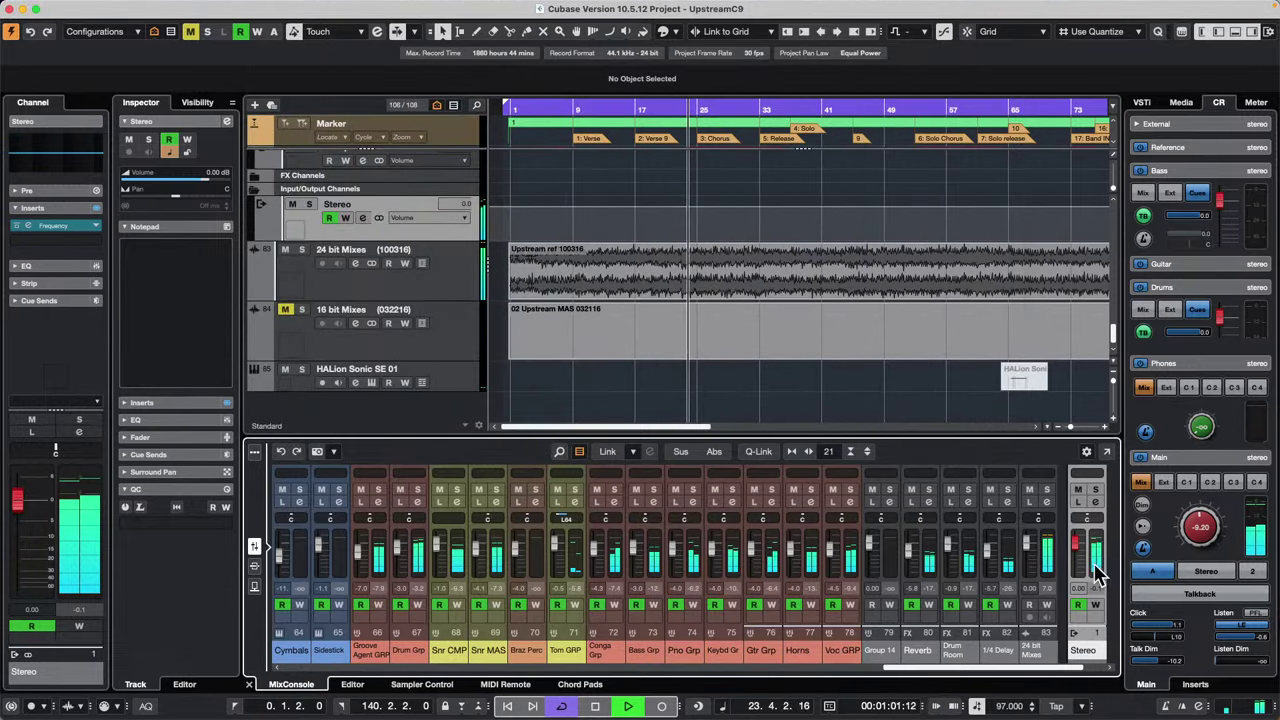
pyautogui.click(1187, 482)
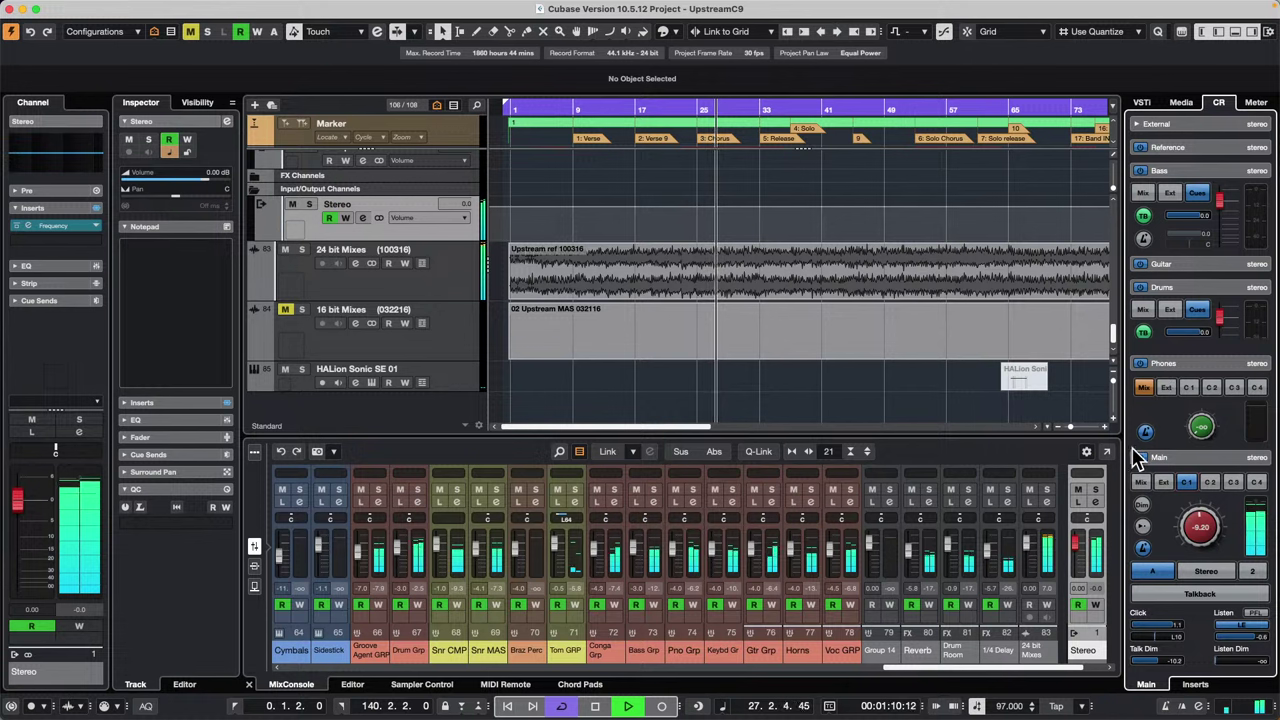
# Step: Insert the Flanger modulation effect in the Stereo channel's second insert slot and place its window over the channel settings
pyautogui.click(1096, 502)
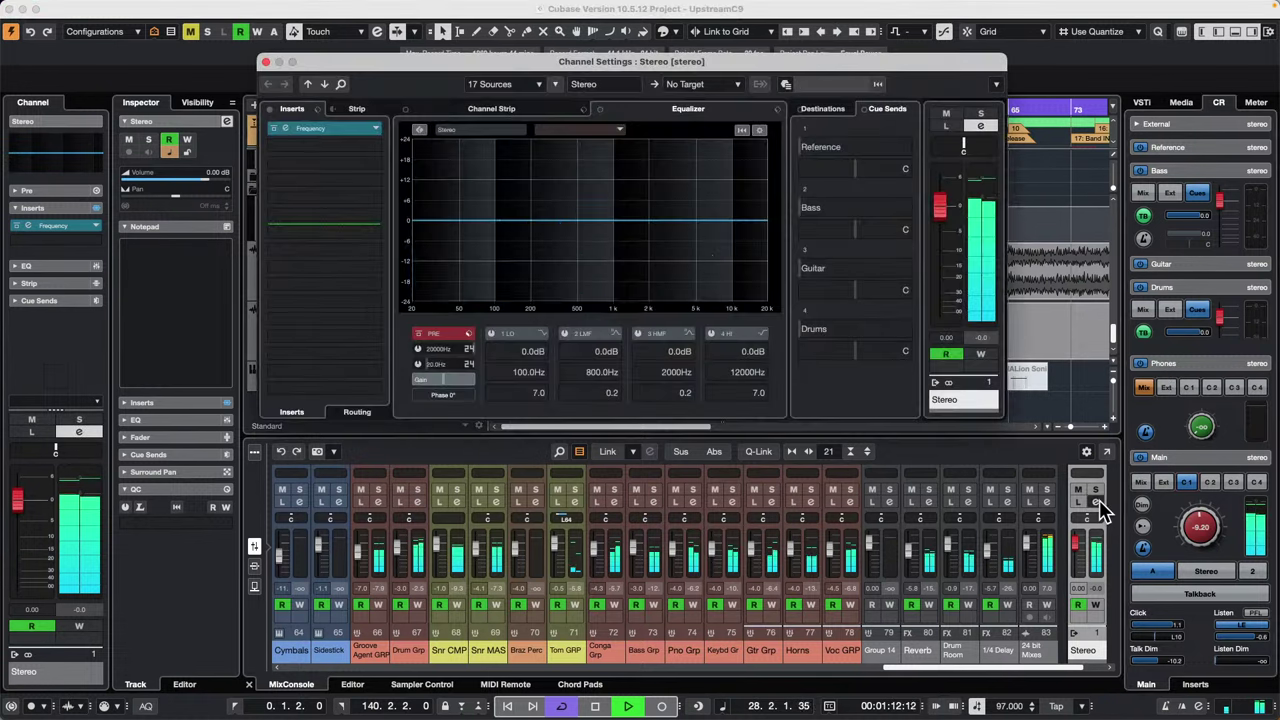
pyautogui.click(370, 155)
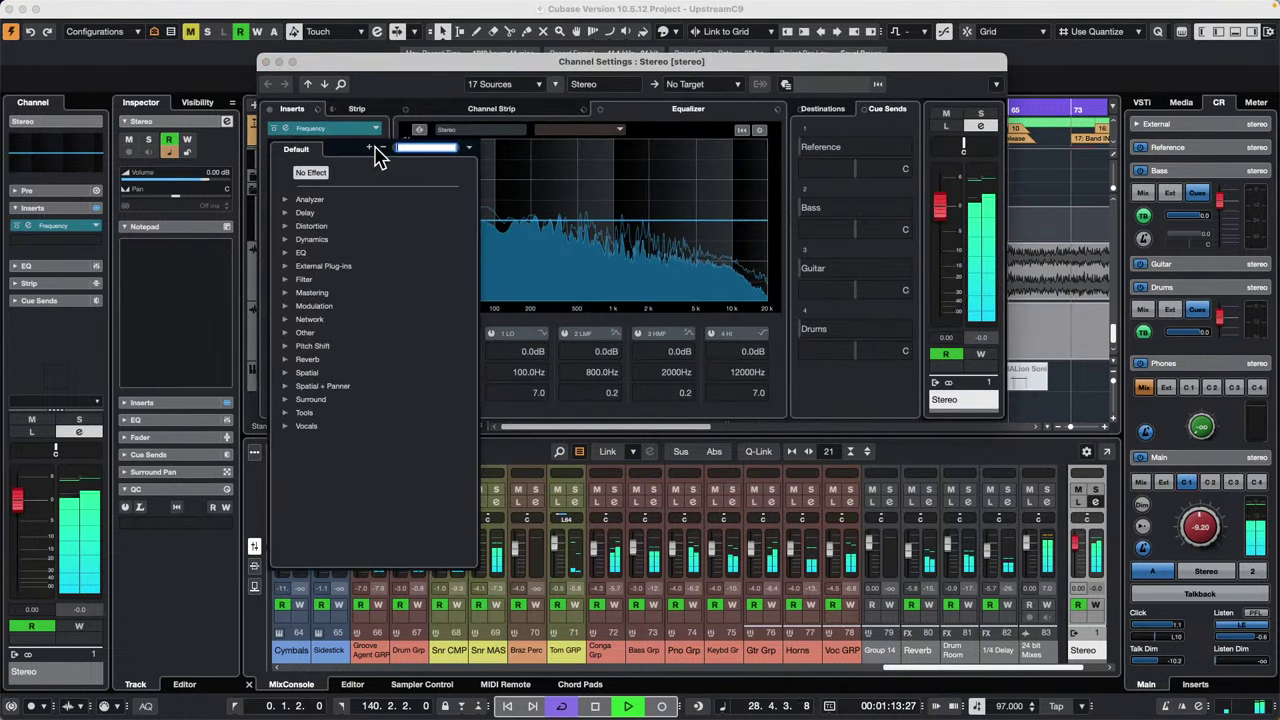
pyautogui.click(284, 305)
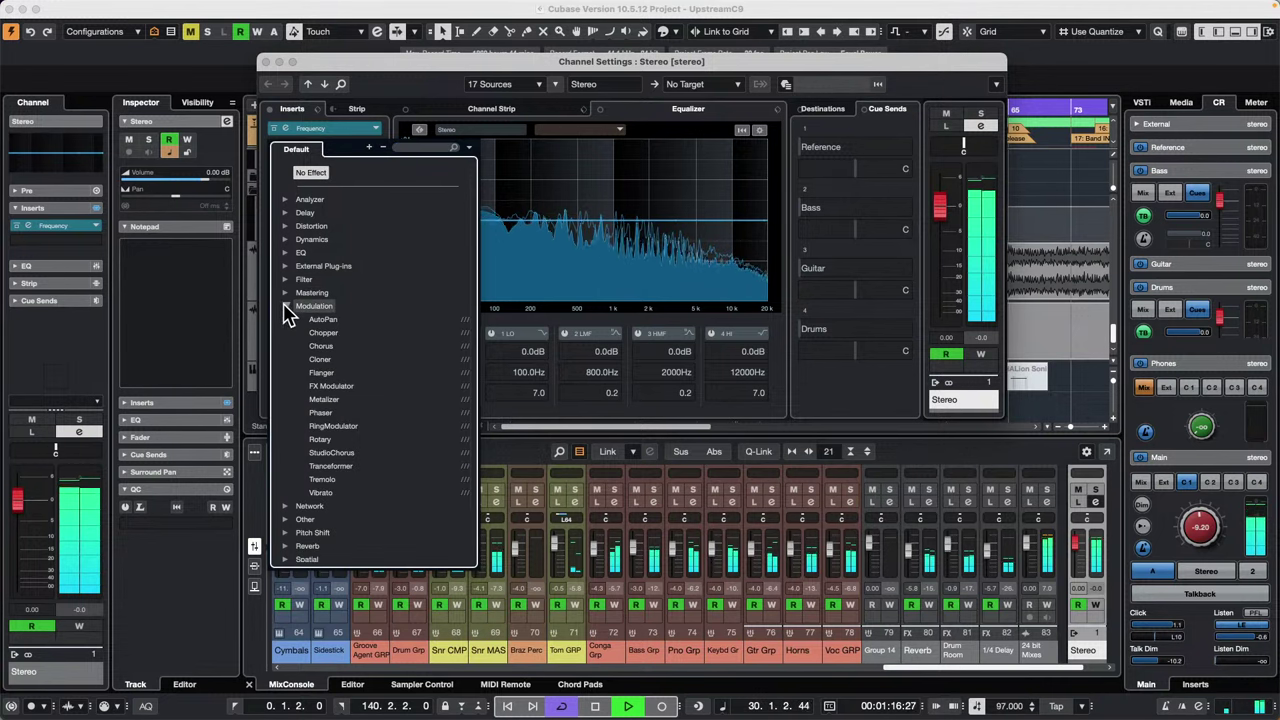
pyautogui.click(335, 372)
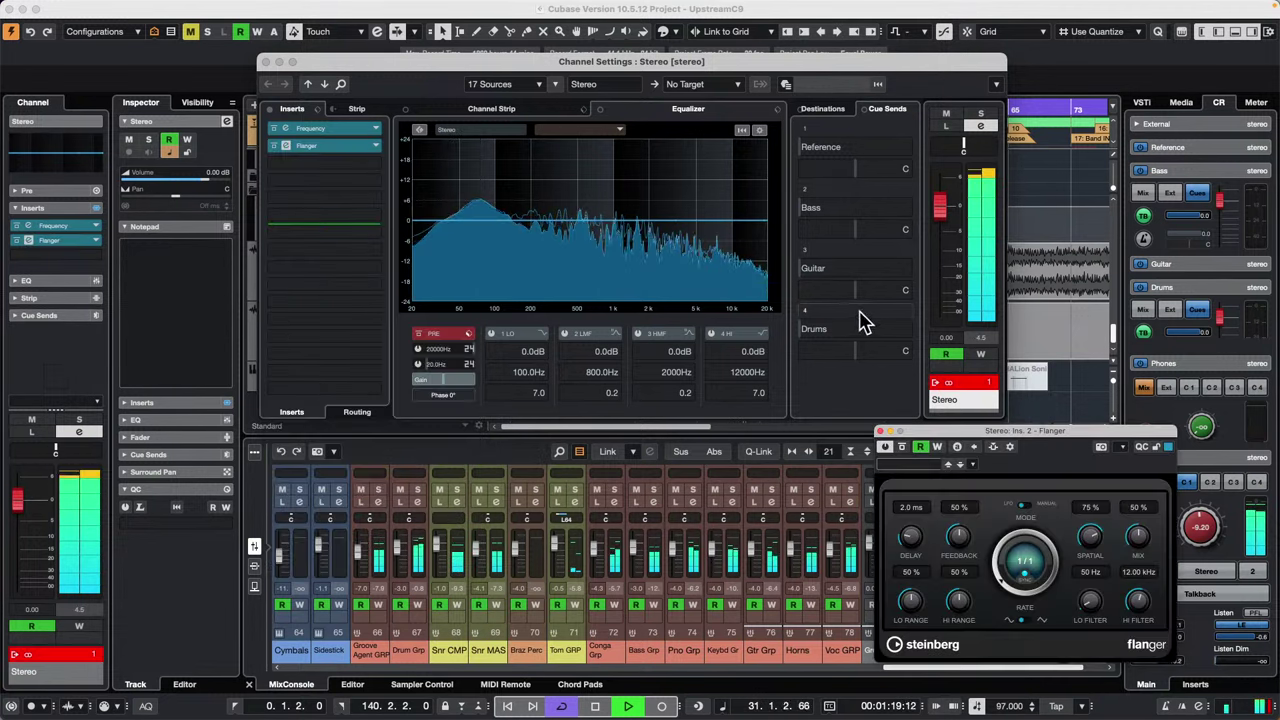
pyautogui.moveTo(1008, 443); pyautogui.dragTo(590, 194)
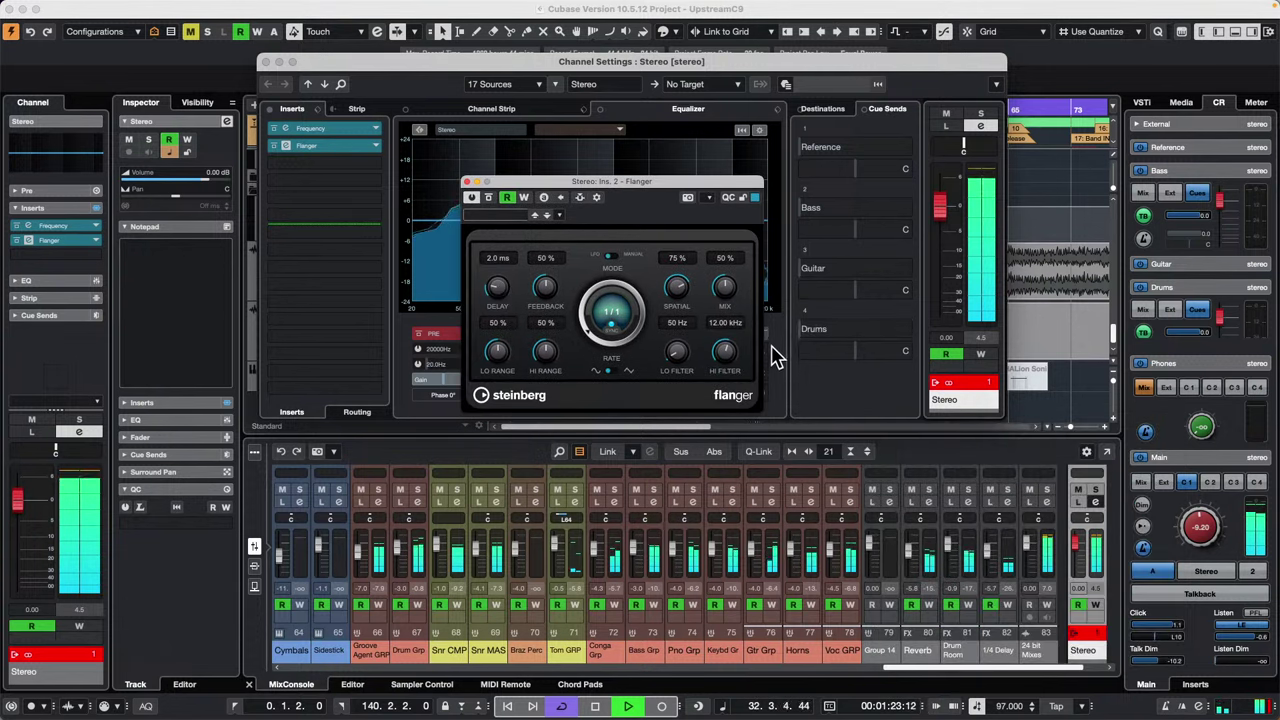
# Step: Compare the flanged Main mix with the reference on cue 1, and close the Flanger window
pyautogui.click(1141, 482)
pyautogui.click(1087, 465)
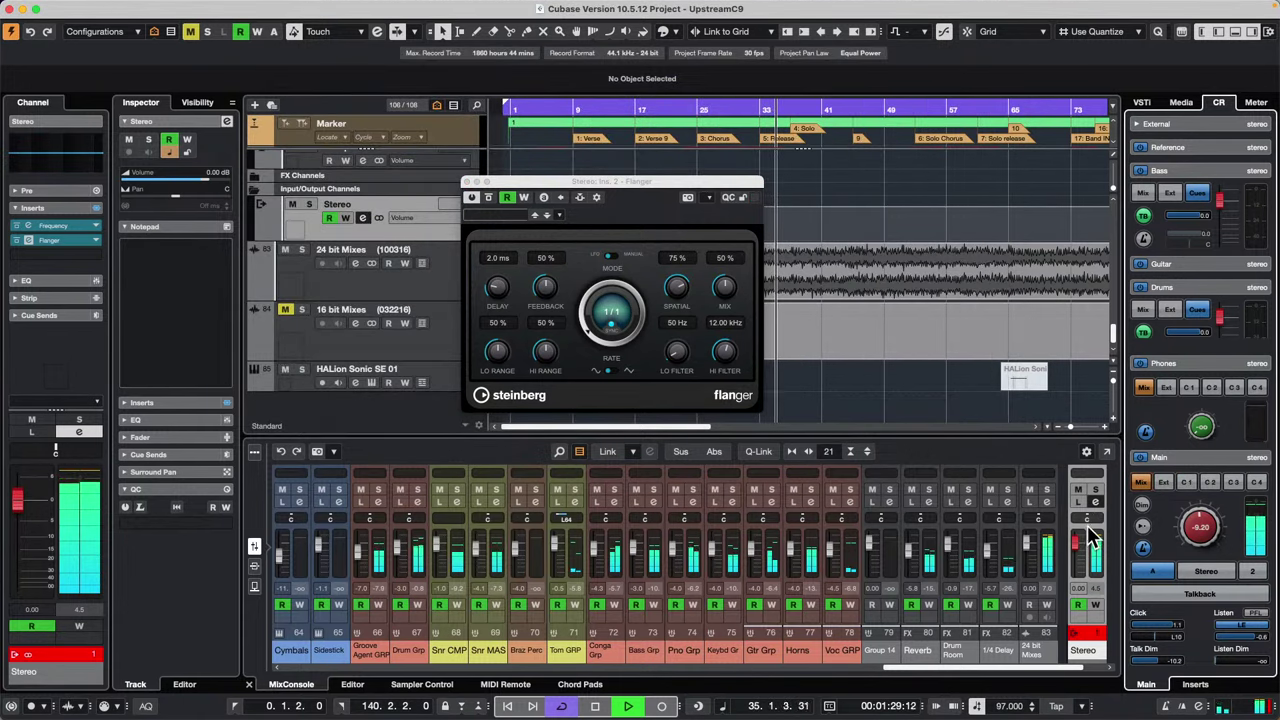
pyautogui.click(1188, 483)
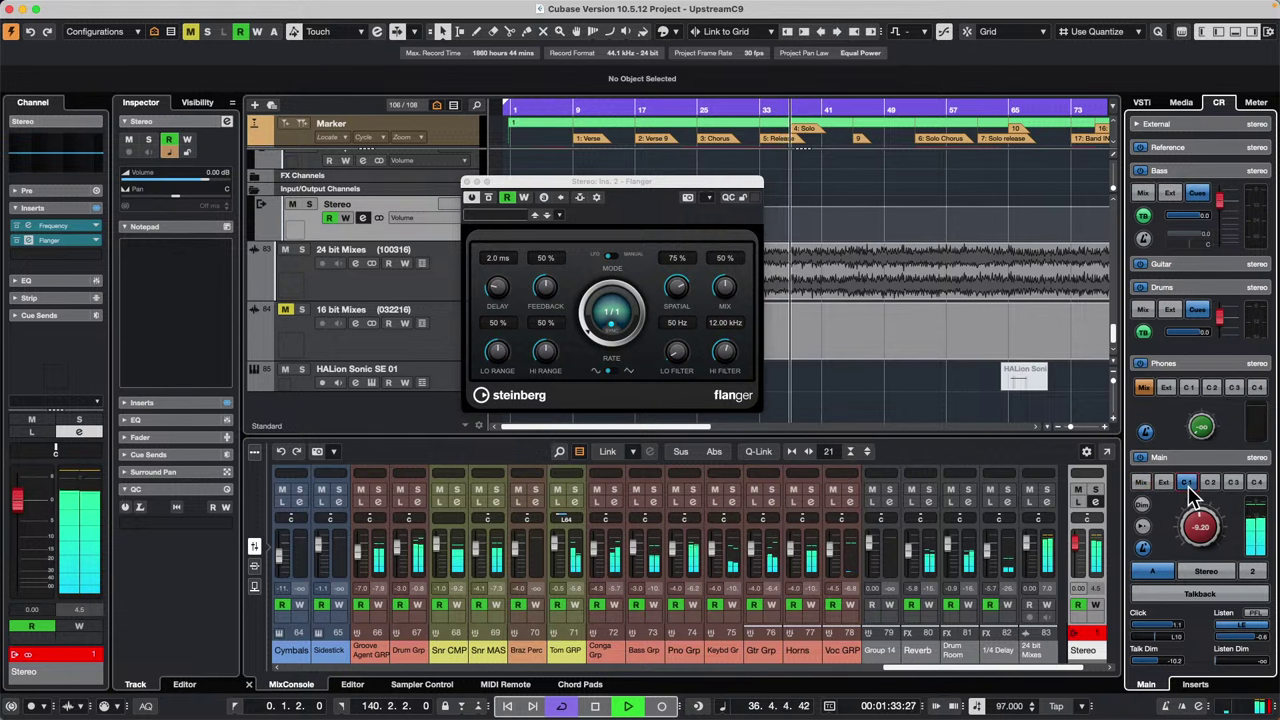
pyautogui.click(469, 182)
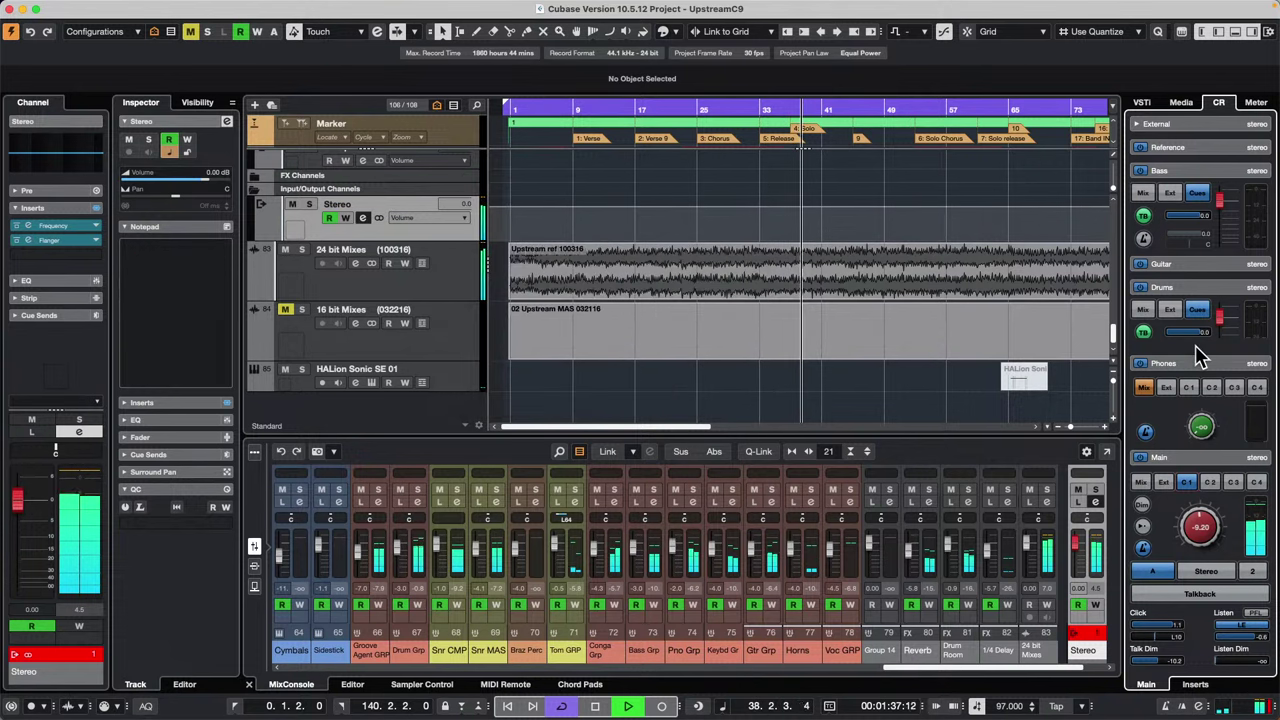
# Step: Switch Main monitoring to the mix, remove the Flanger from the Stereo channel's inserts and close the channel settings
pyautogui.click(1142, 482)
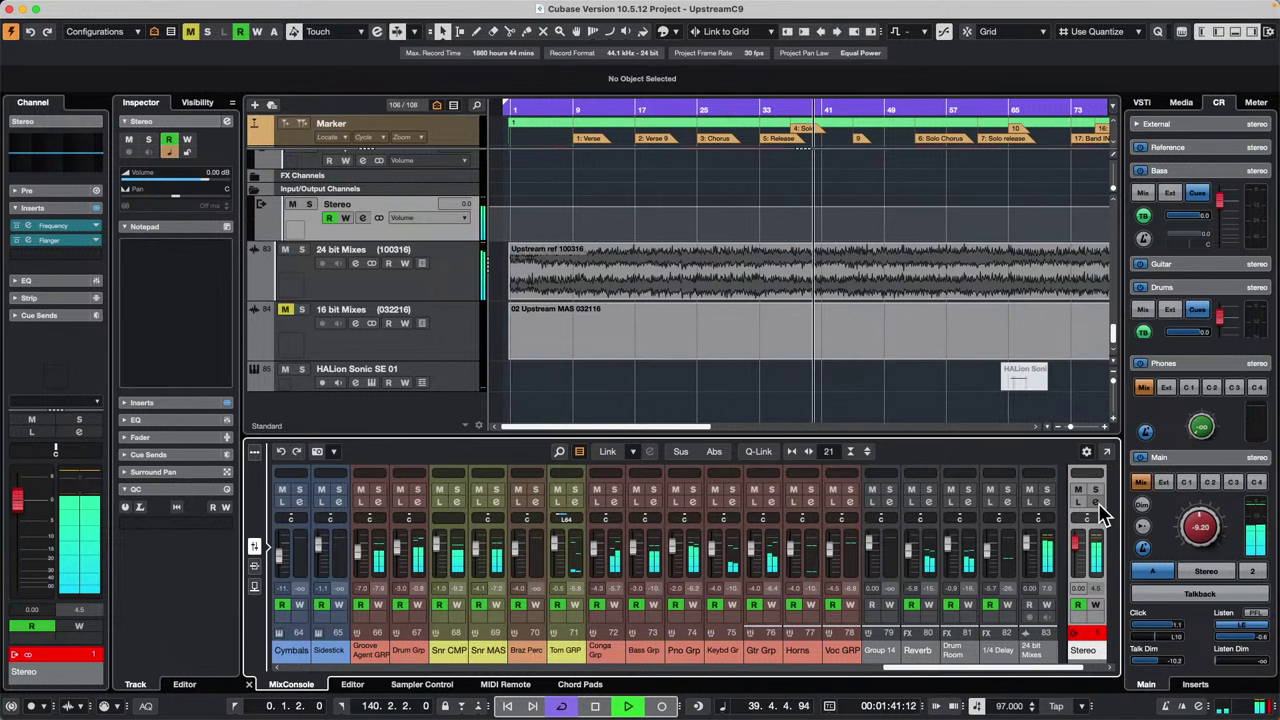
pyautogui.click(1096, 503)
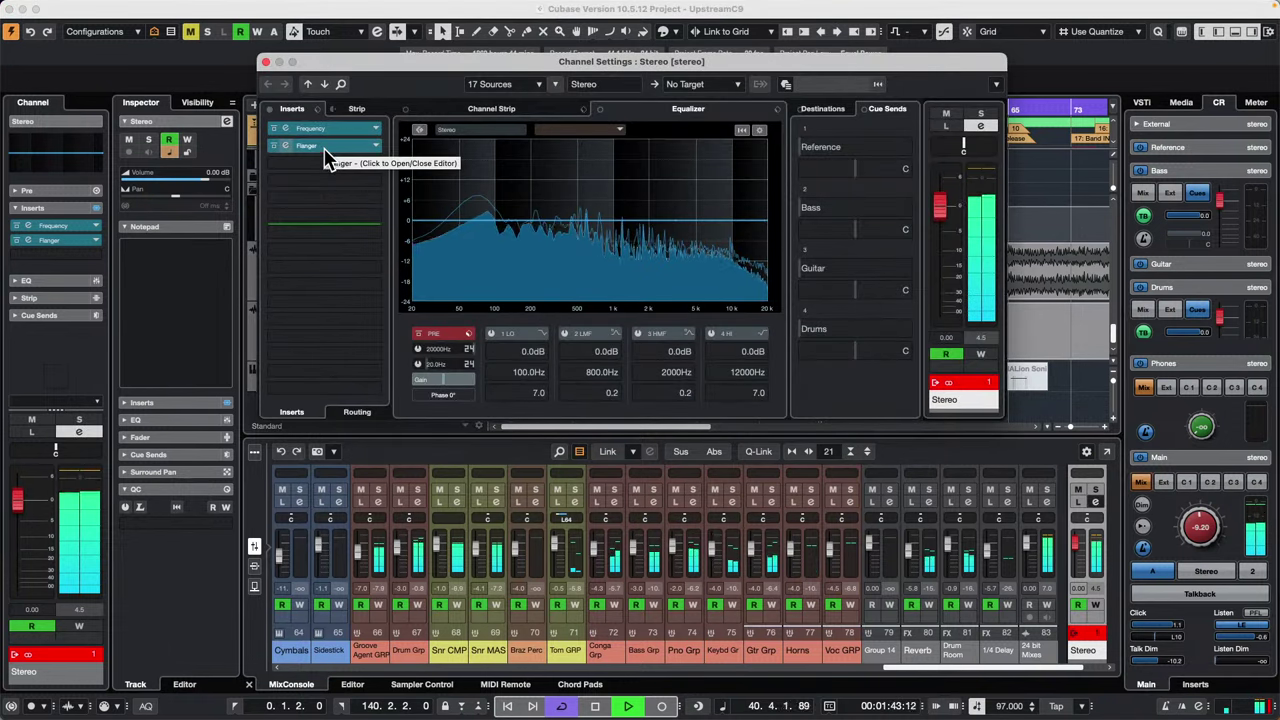
pyautogui.moveTo(322, 150); pyautogui.dragTo(128, 143)
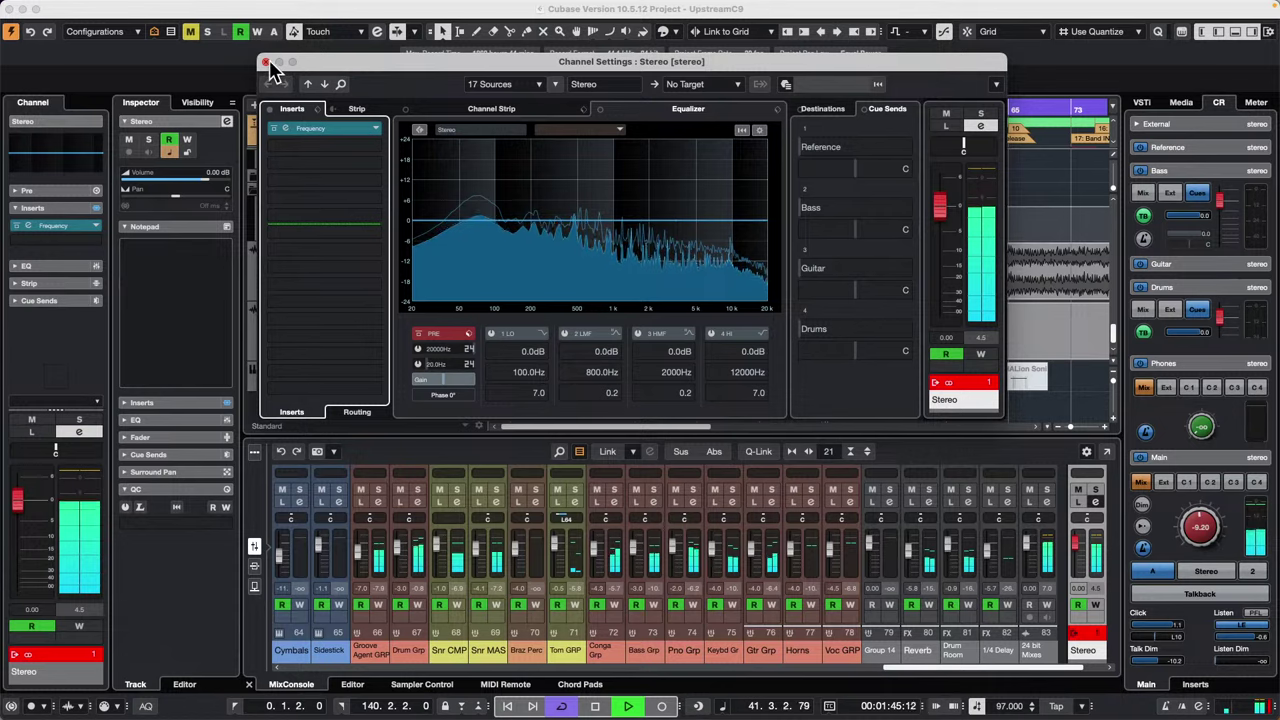
pyautogui.click(266, 62)
# Step: Alternate Main monitoring between cue 1 and the mix for comparison, leave it on the mix and stop playback
pyautogui.click(1187, 483)
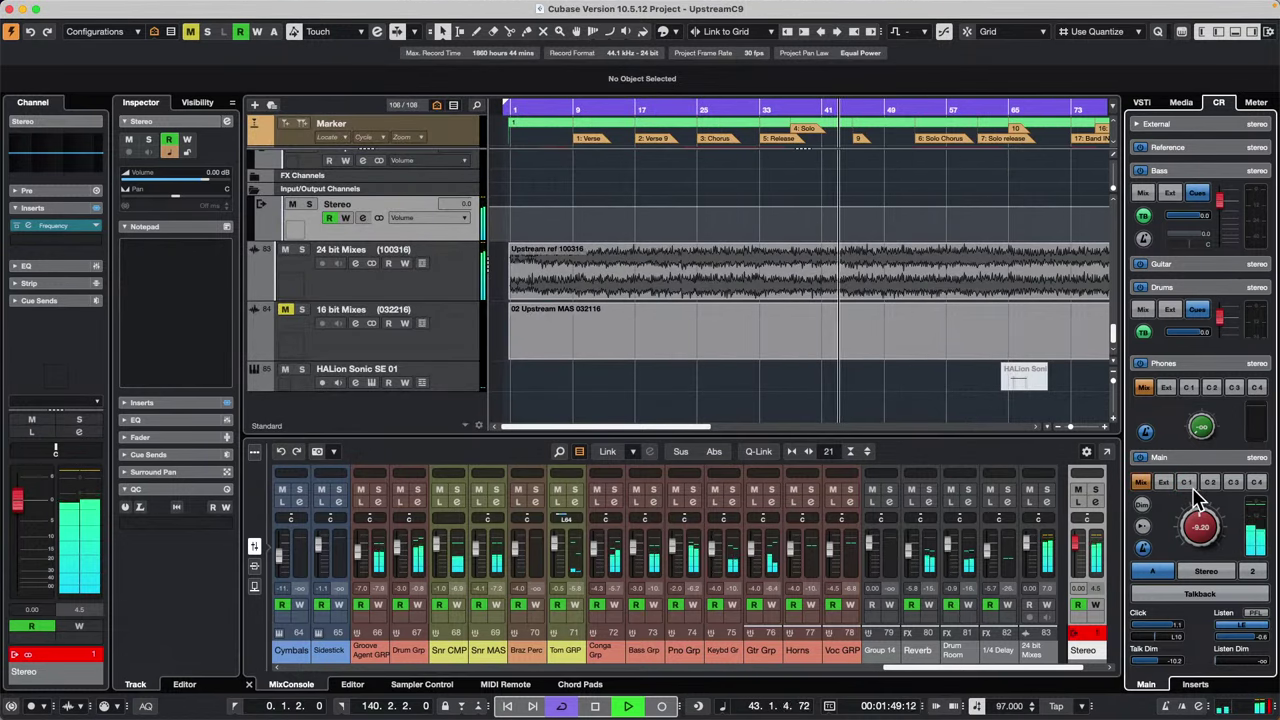
pyautogui.click(1141, 483)
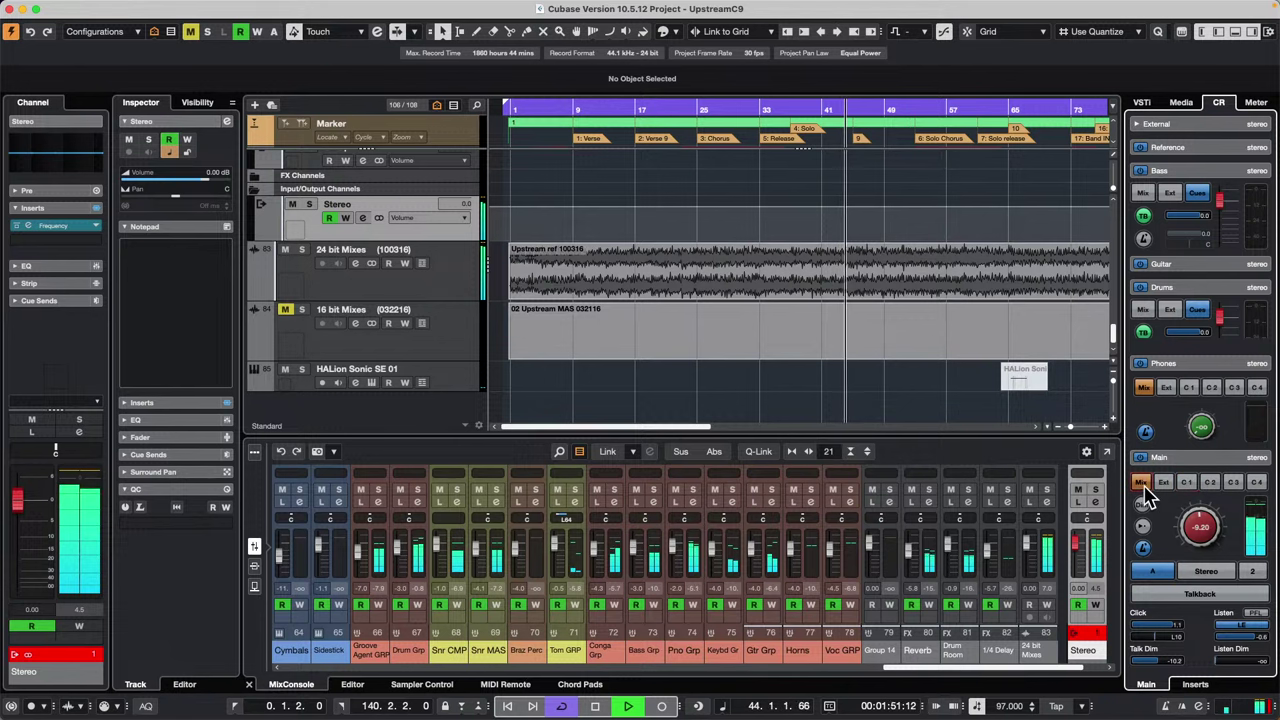
pyautogui.click(1187, 485)
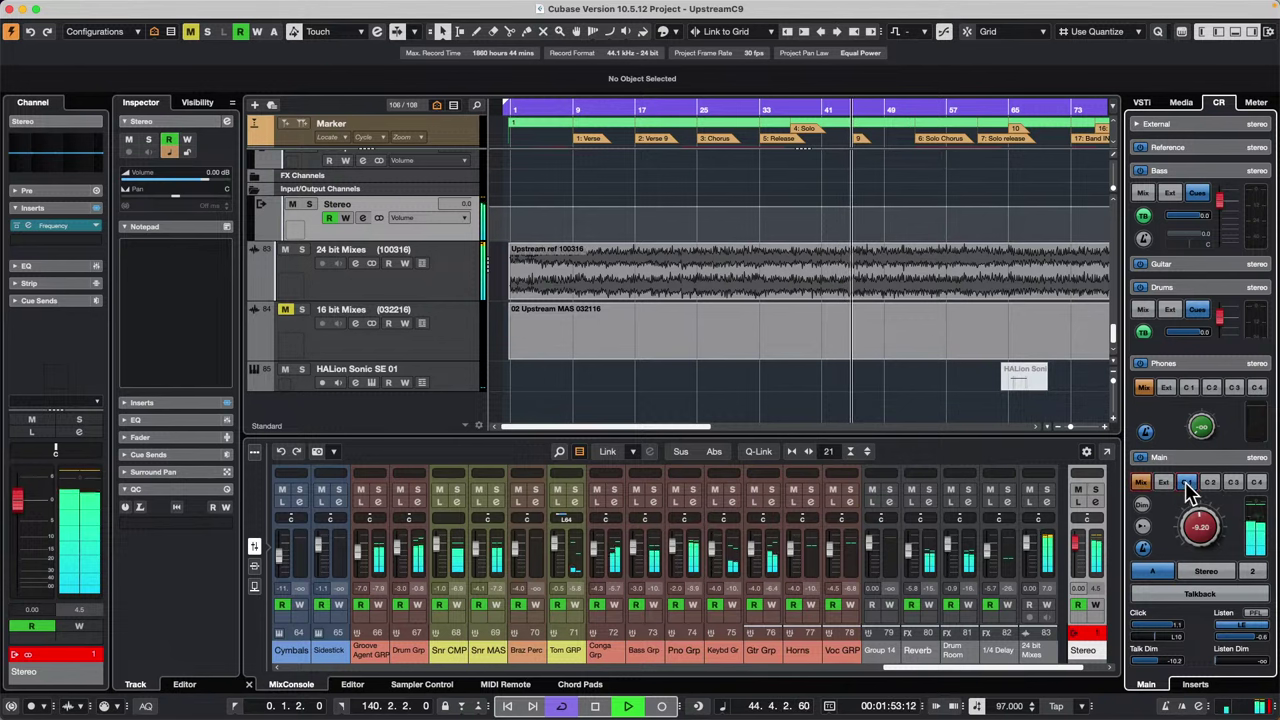
pyautogui.click(1141, 483)
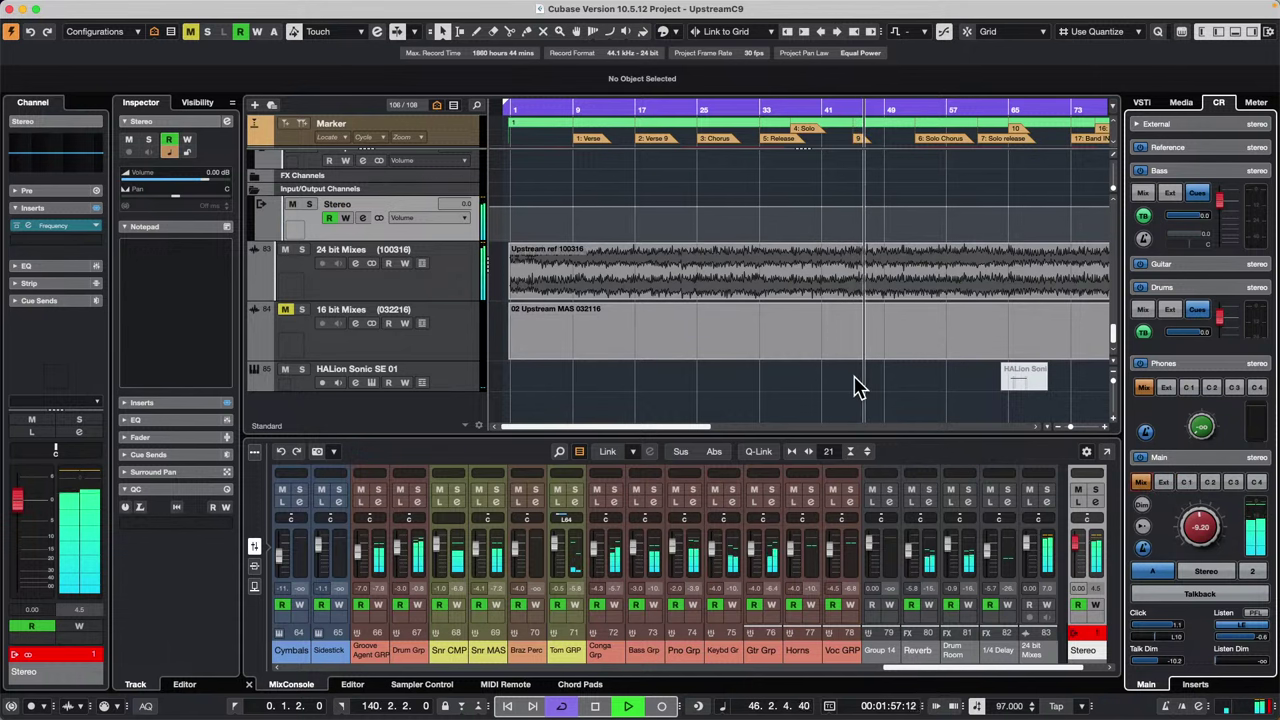
pyautogui.press('space')
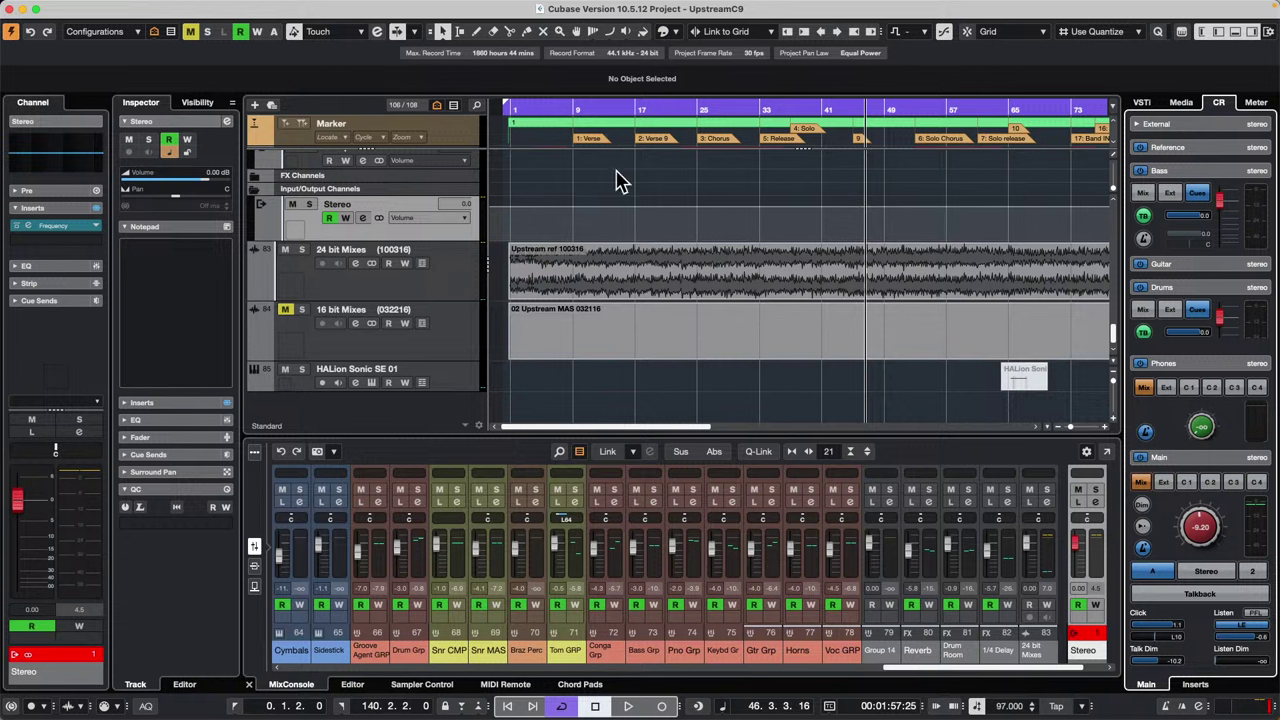
# Step: Open the Color Schemes preferences and set the Project Area Background to a pale blue of about RGB 226, 236, 244
pyautogui.click(85, 8)
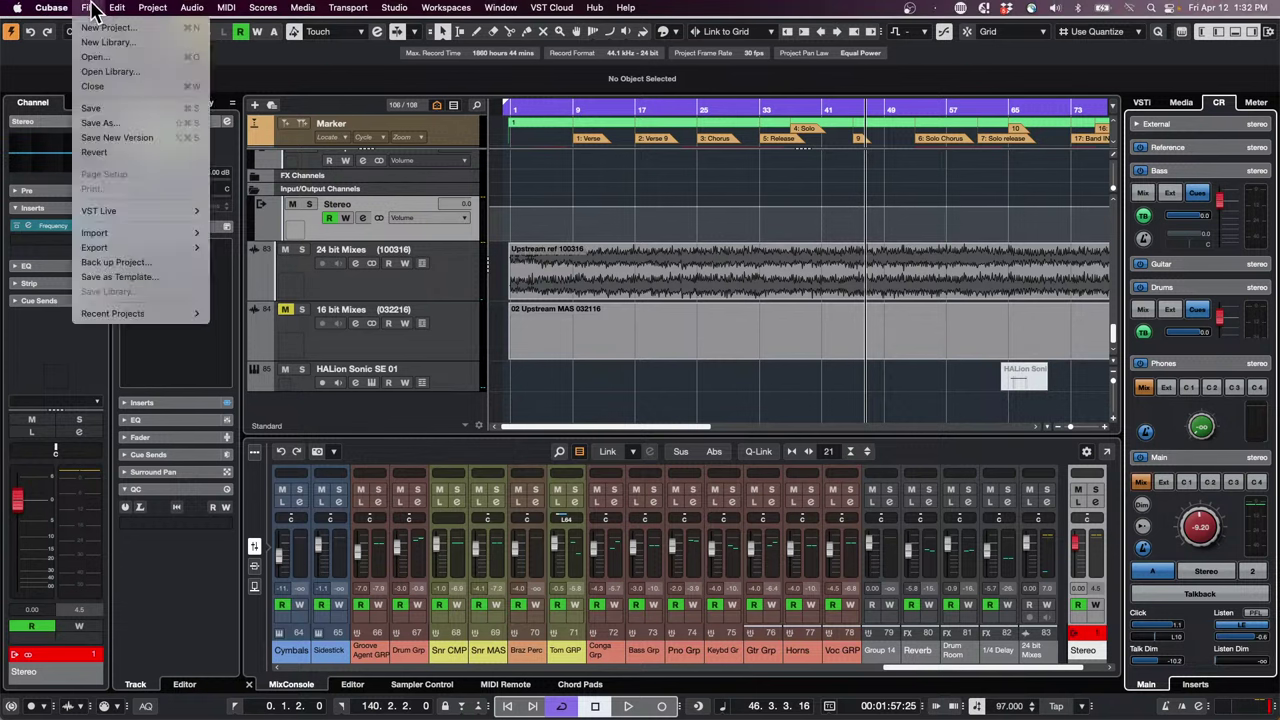
pyautogui.moveTo(150, 314)
pyautogui.moveTo(55, 8)
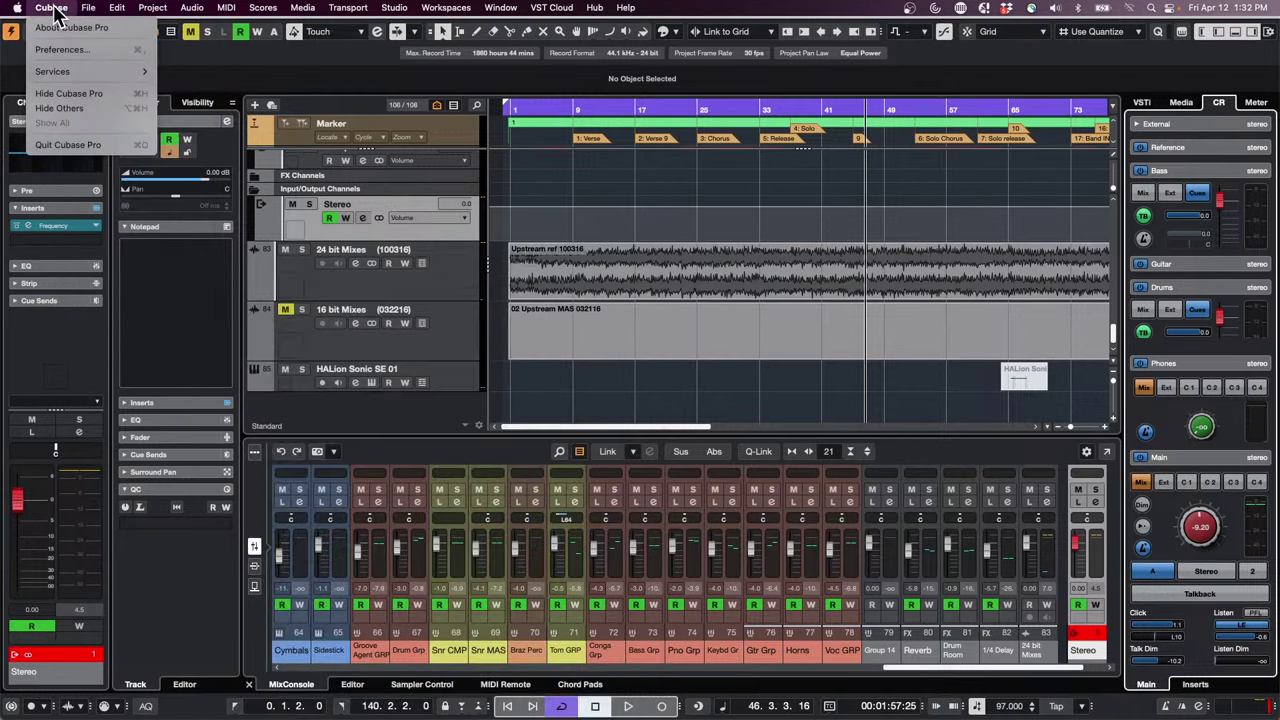
pyautogui.click(83, 48)
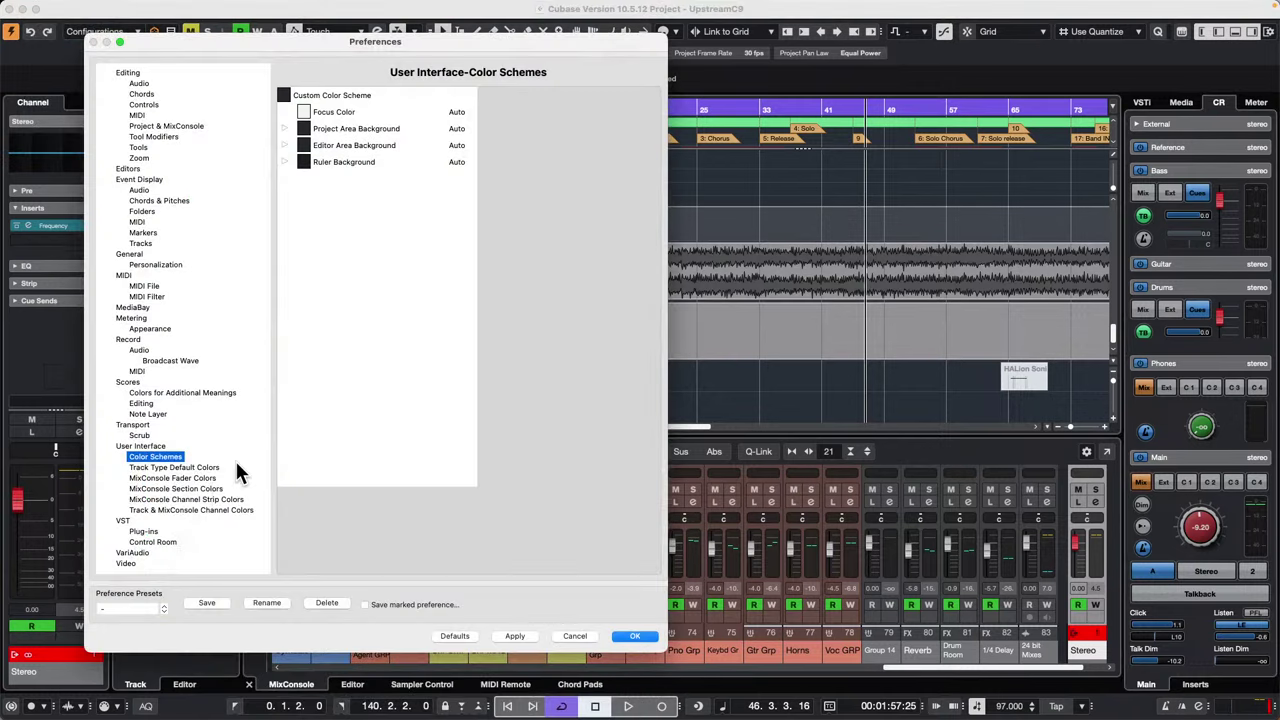
pyautogui.click(306, 129)
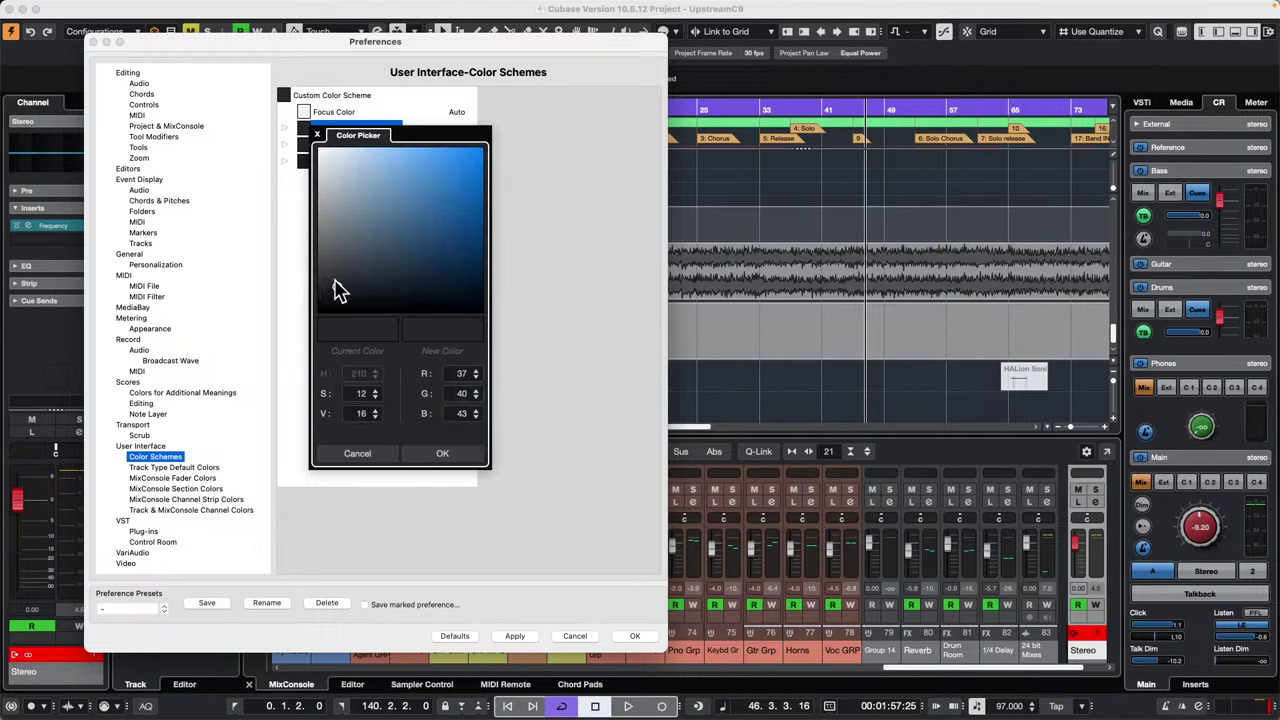
pyautogui.moveTo(338, 290); pyautogui.dragTo(329, 154)
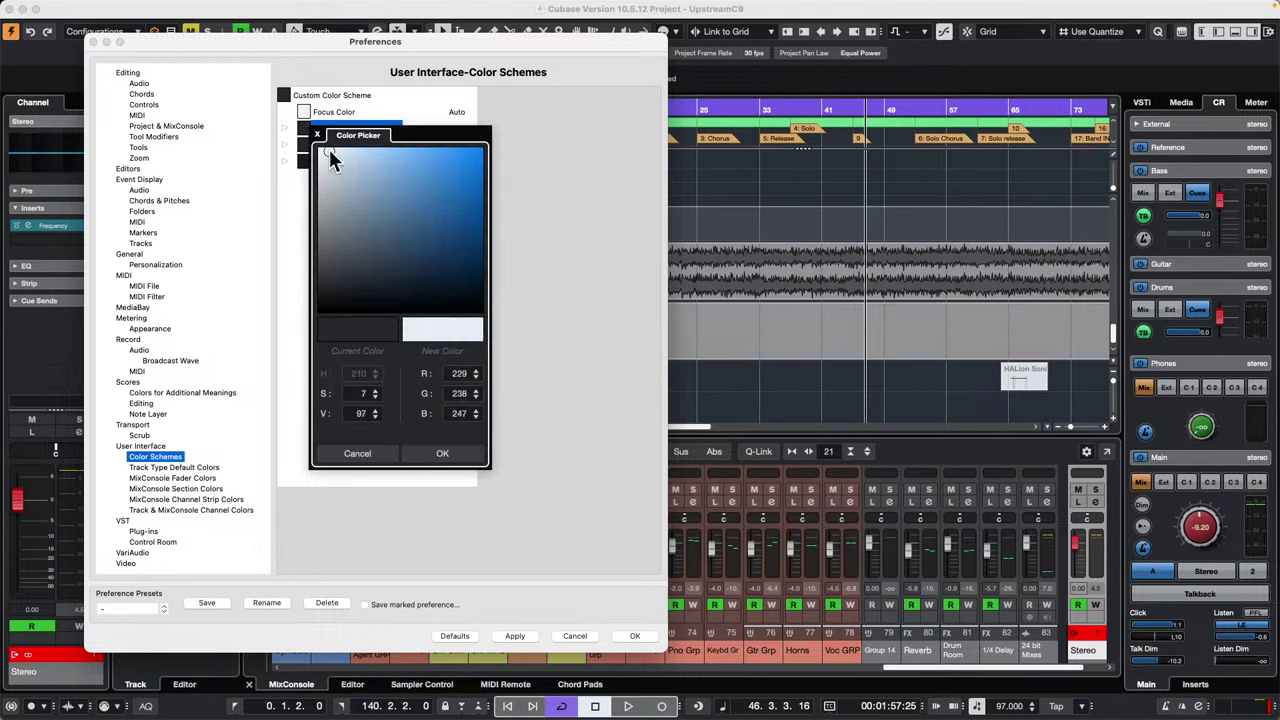
pyautogui.click(447, 455)
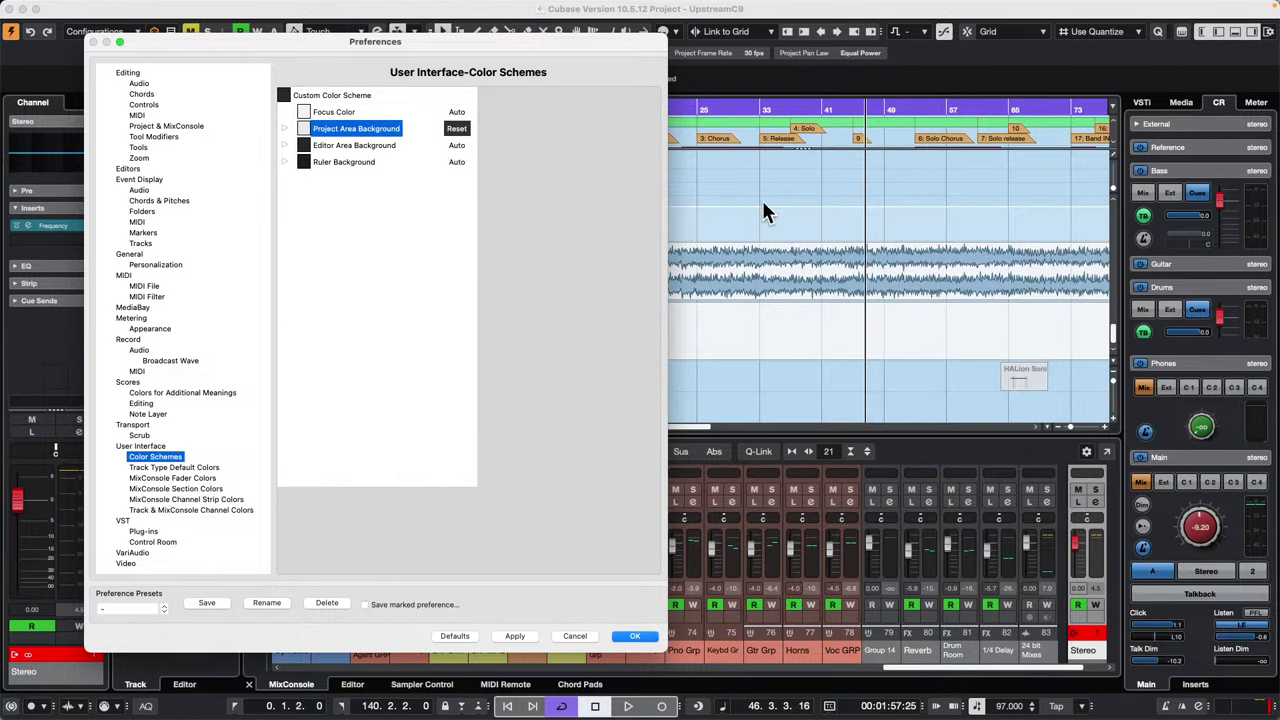
# Step: Change the Project Area Background to a neutral near-white, RGB 252, 252, 252
pyautogui.click(308, 128)
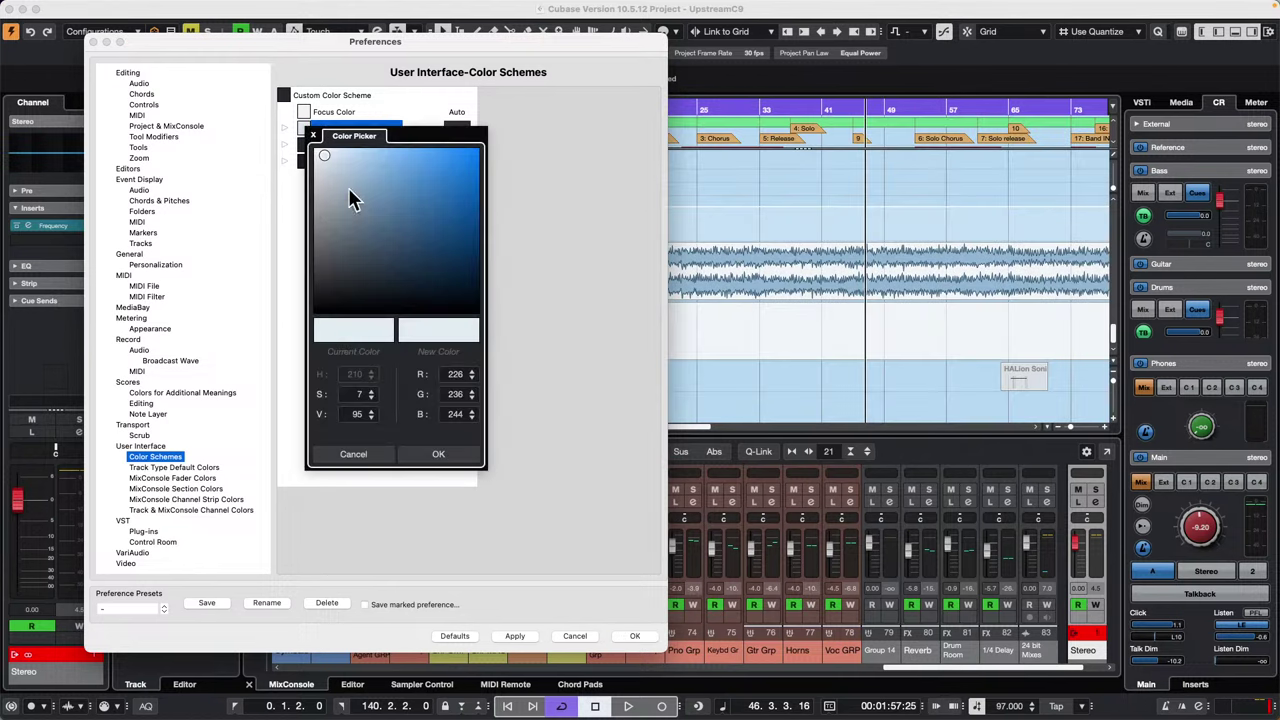
pyautogui.moveTo(321, 152); pyautogui.dragTo(313, 148)
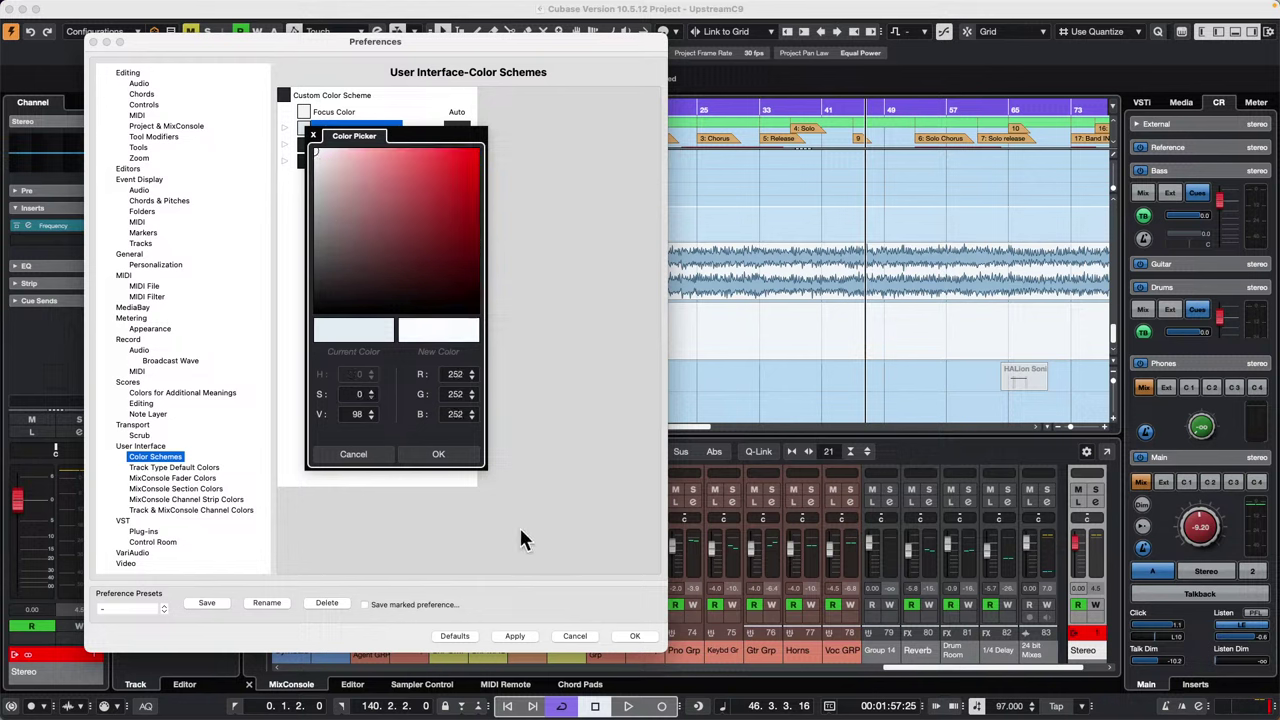
pyautogui.click(447, 455)
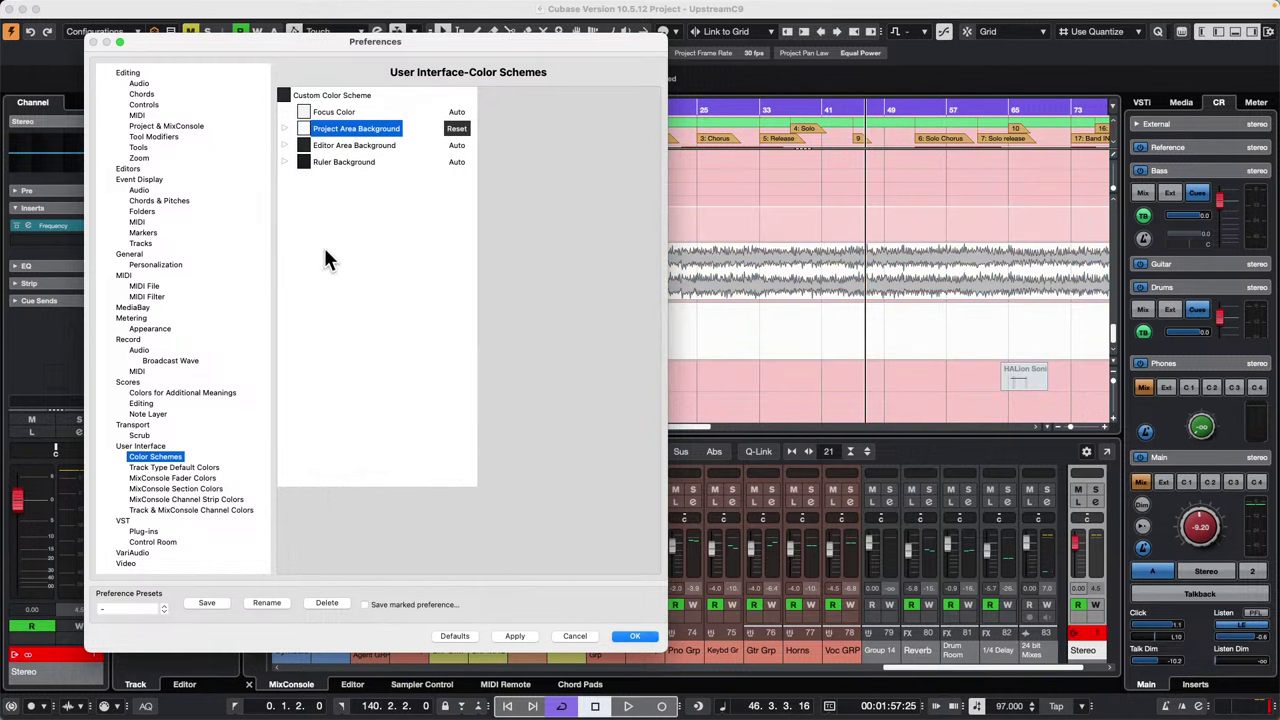
# Step: Set the Project Area Background to a slightly darker off-white, RGB 241, 244, 244
pyautogui.click(304, 129)
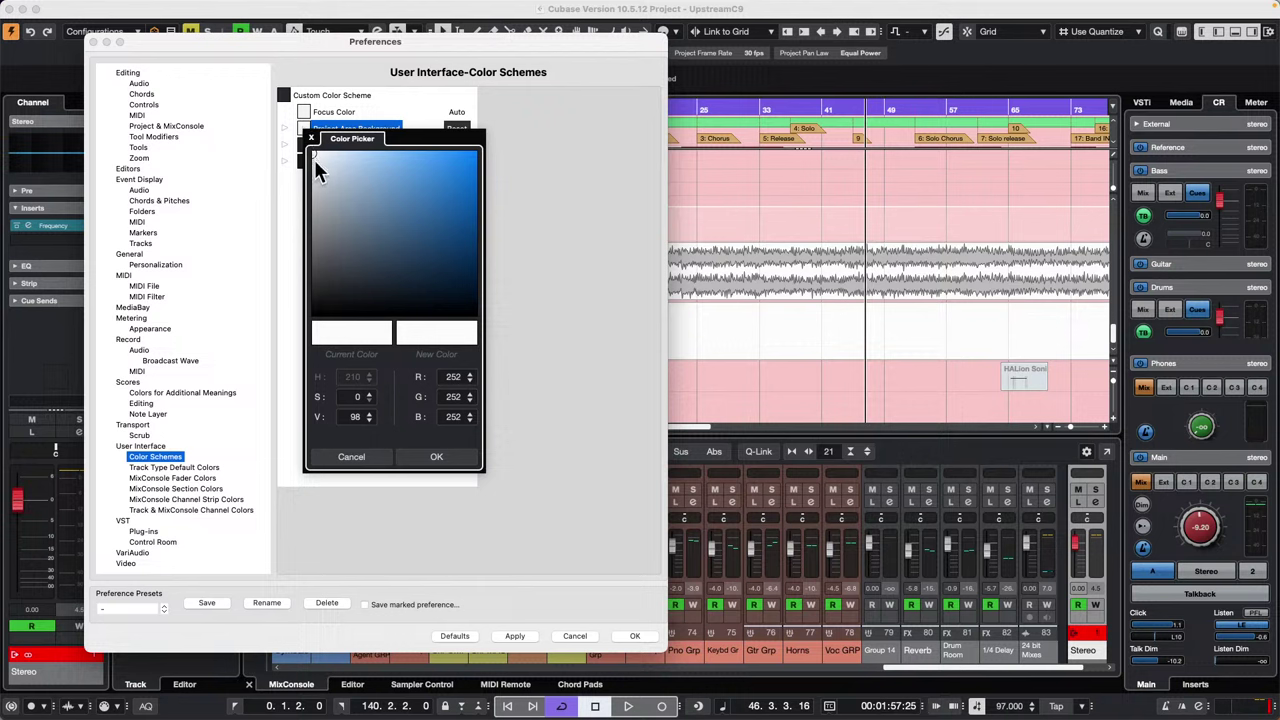
pyautogui.click(313, 153)
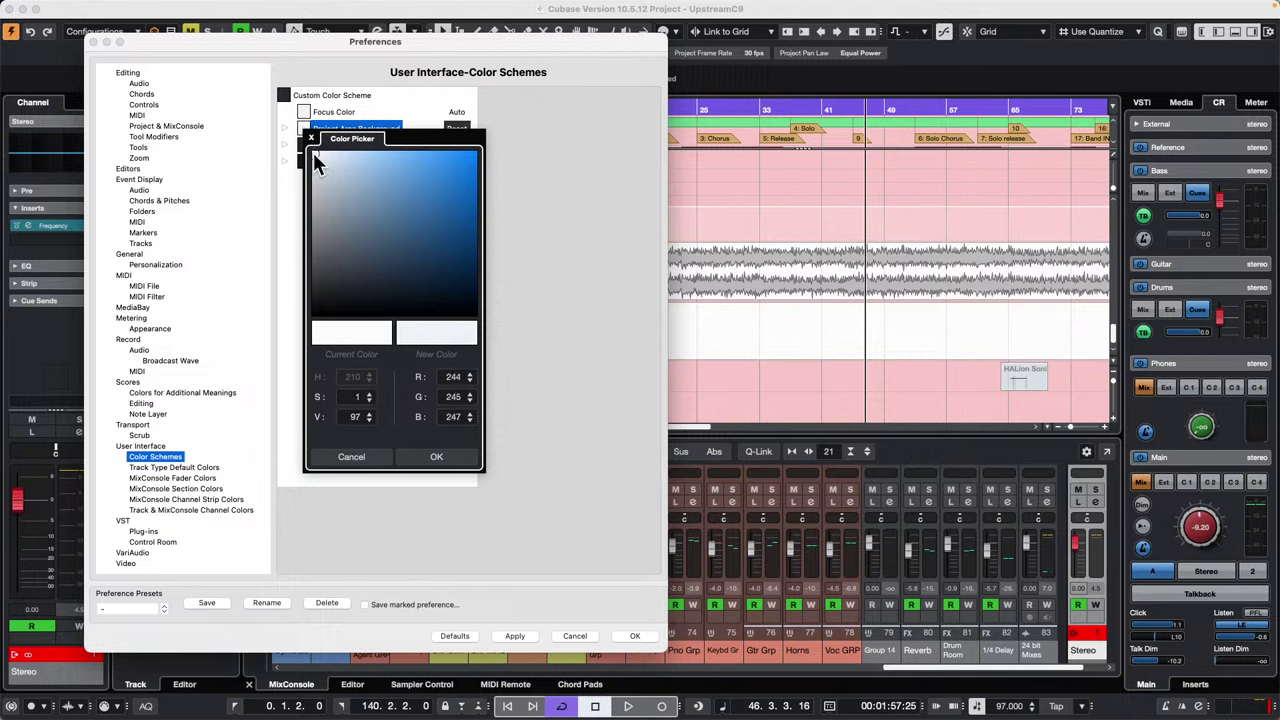
pyautogui.click(313, 152)
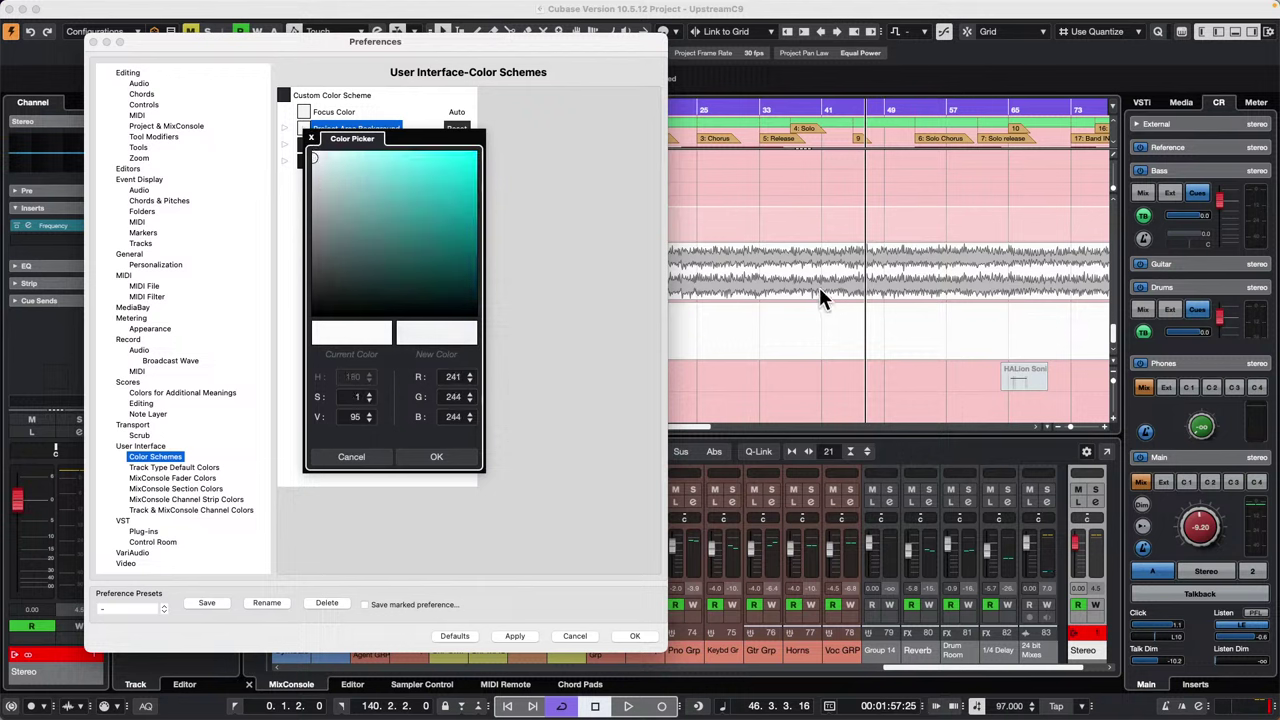
pyautogui.click(437, 458)
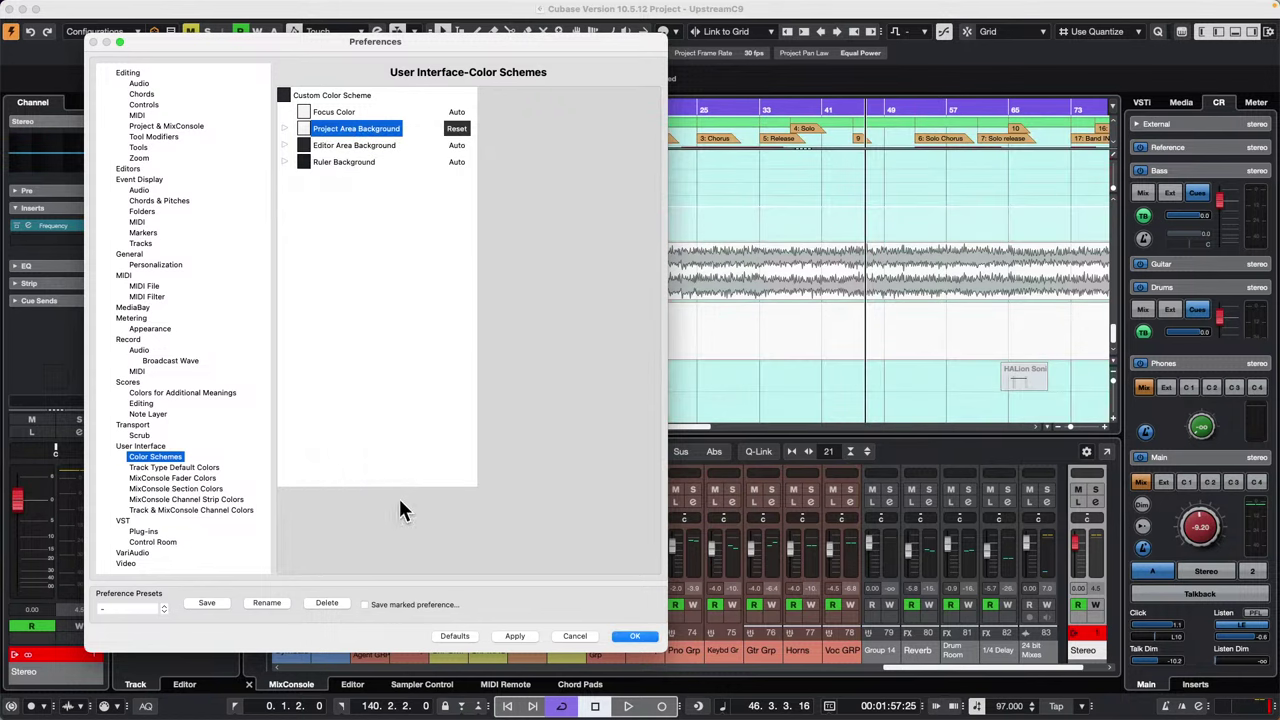
# Step: Restore the default color scheme, apply it and close the preferences
pyautogui.click(468, 636)
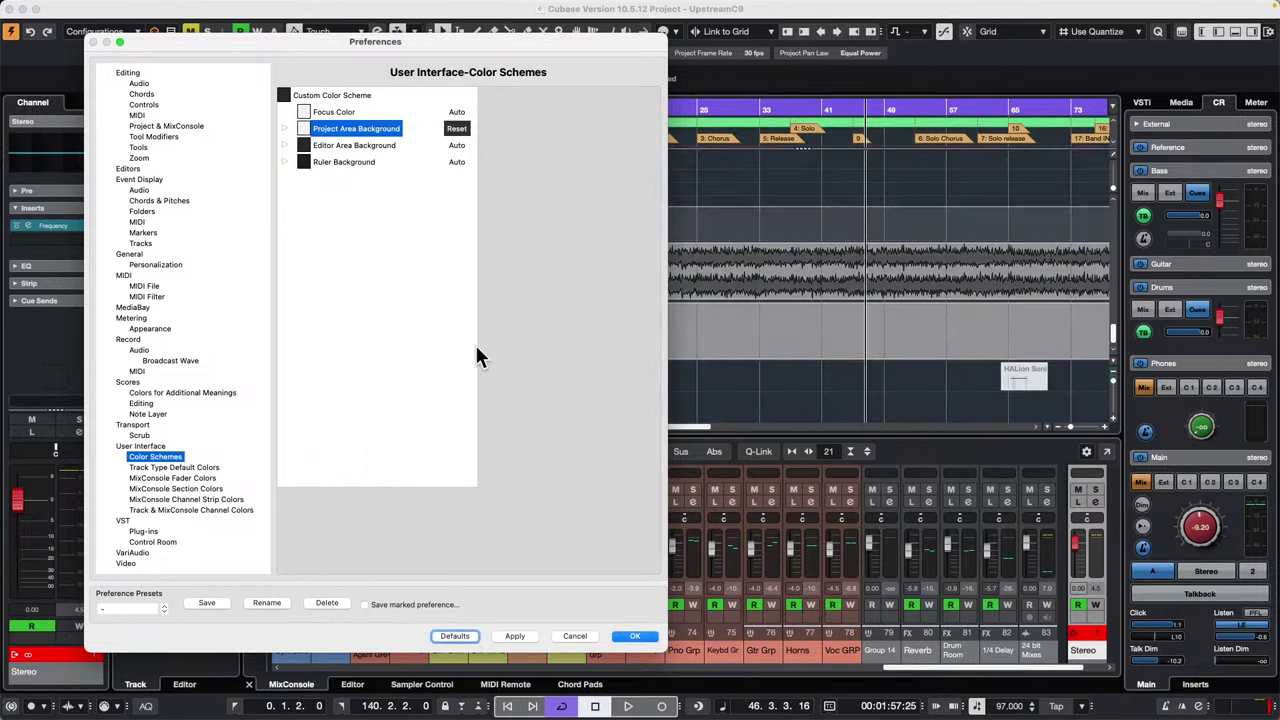
pyautogui.click(516, 635)
pyautogui.click(636, 636)
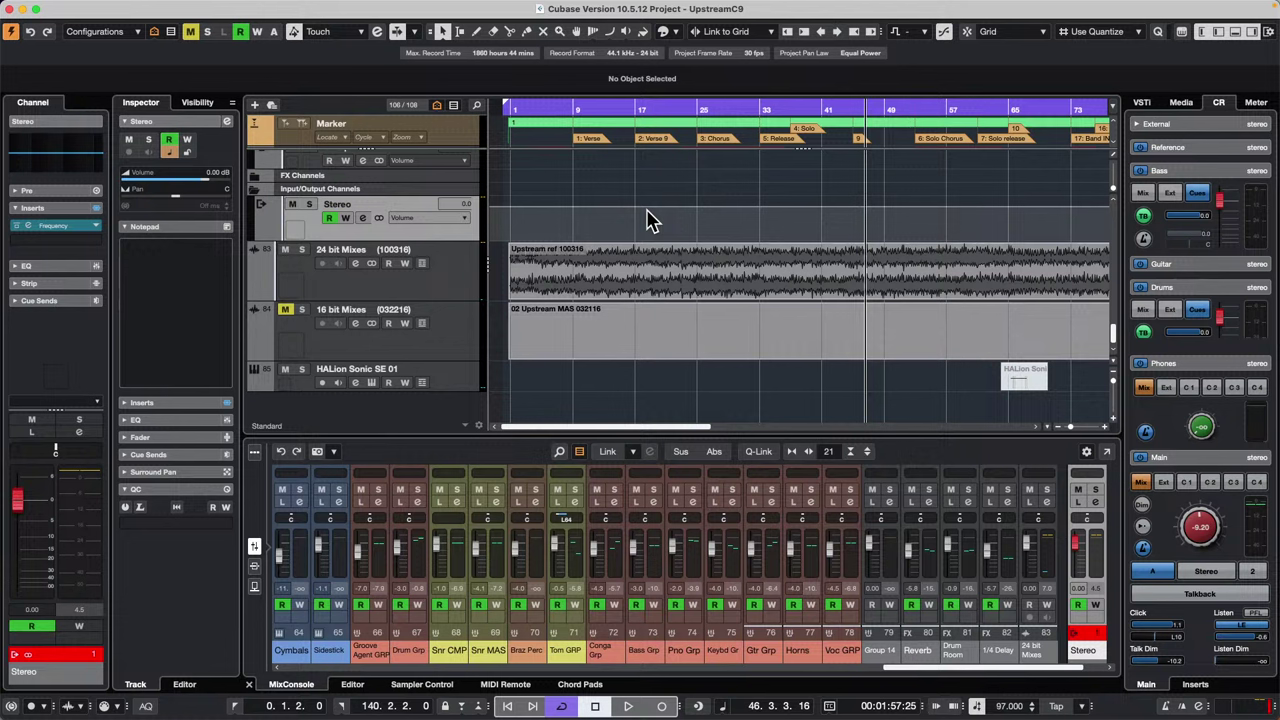
# Step: Create a new empty project in the April 12 2024 folder
pyautogui.click(88, 7)
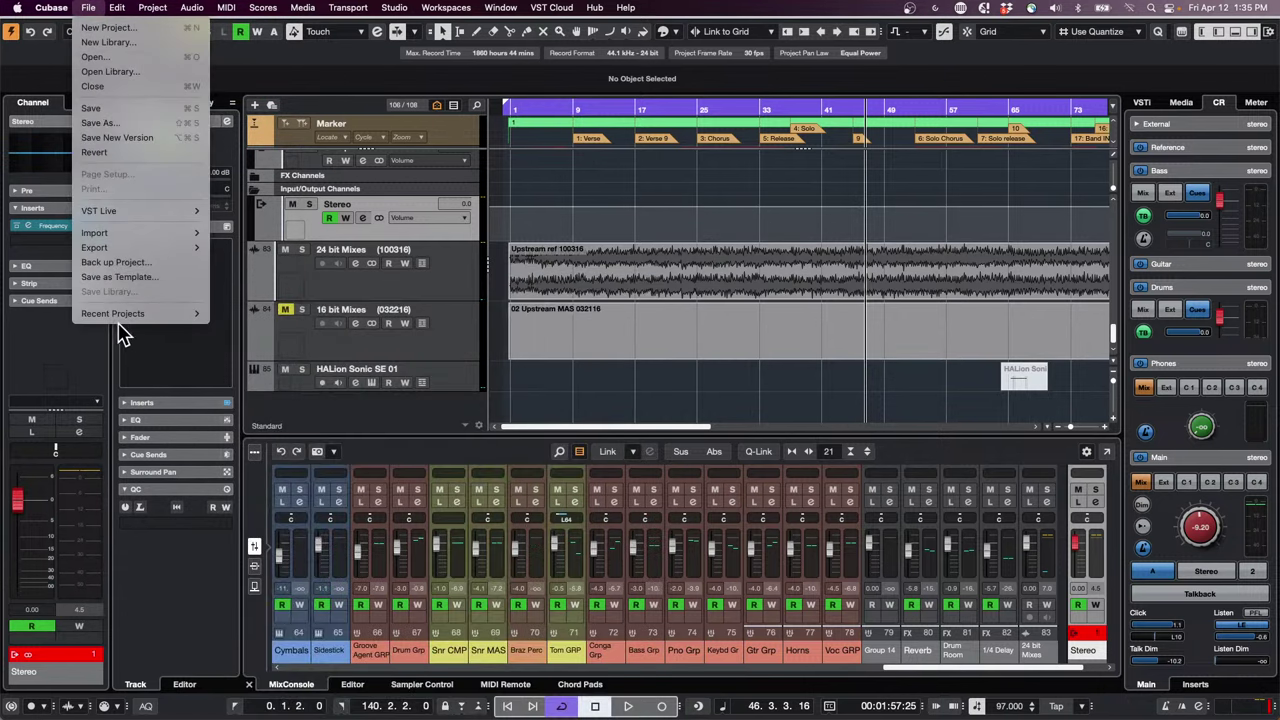
pyautogui.click(105, 28)
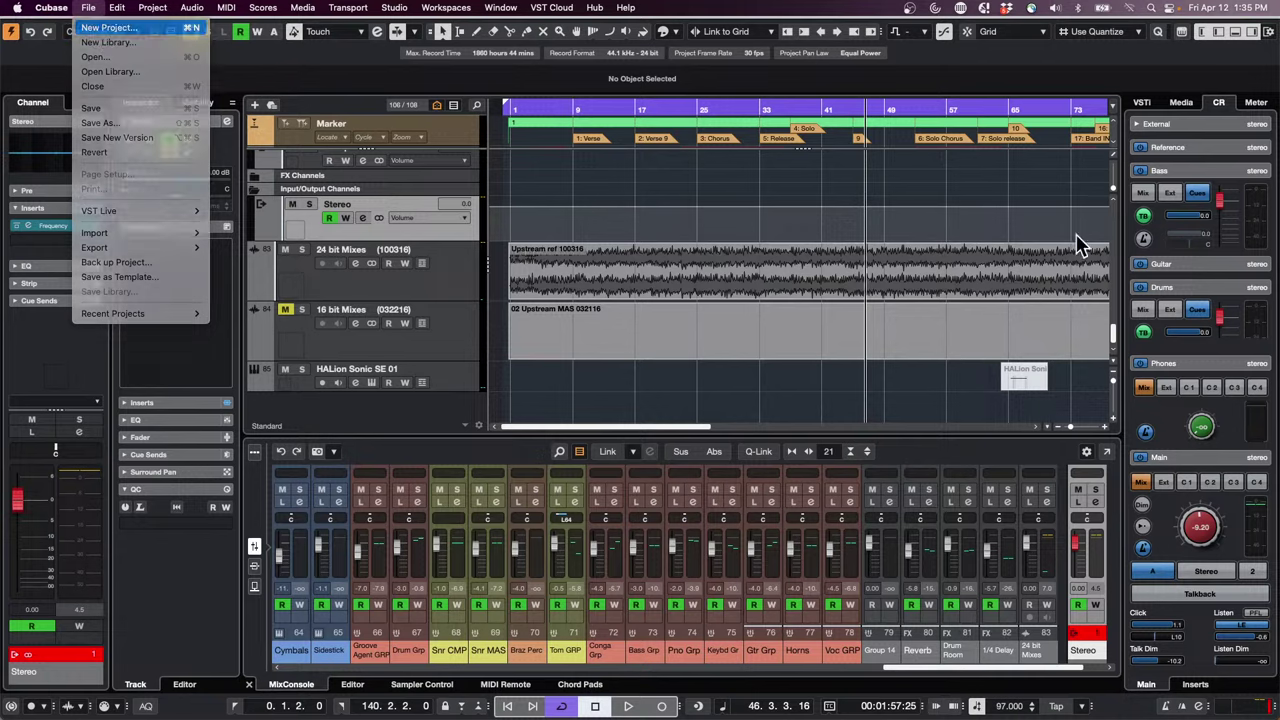
pyautogui.click(845, 592)
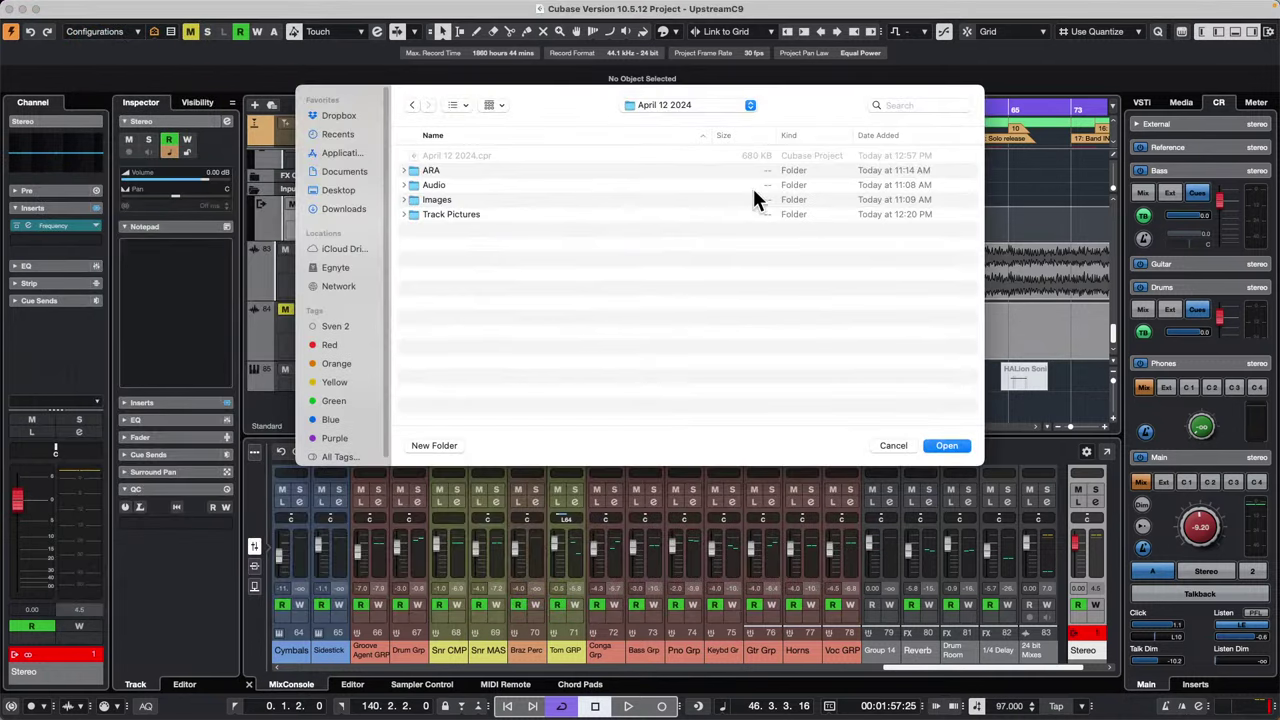
pyautogui.click(946, 447)
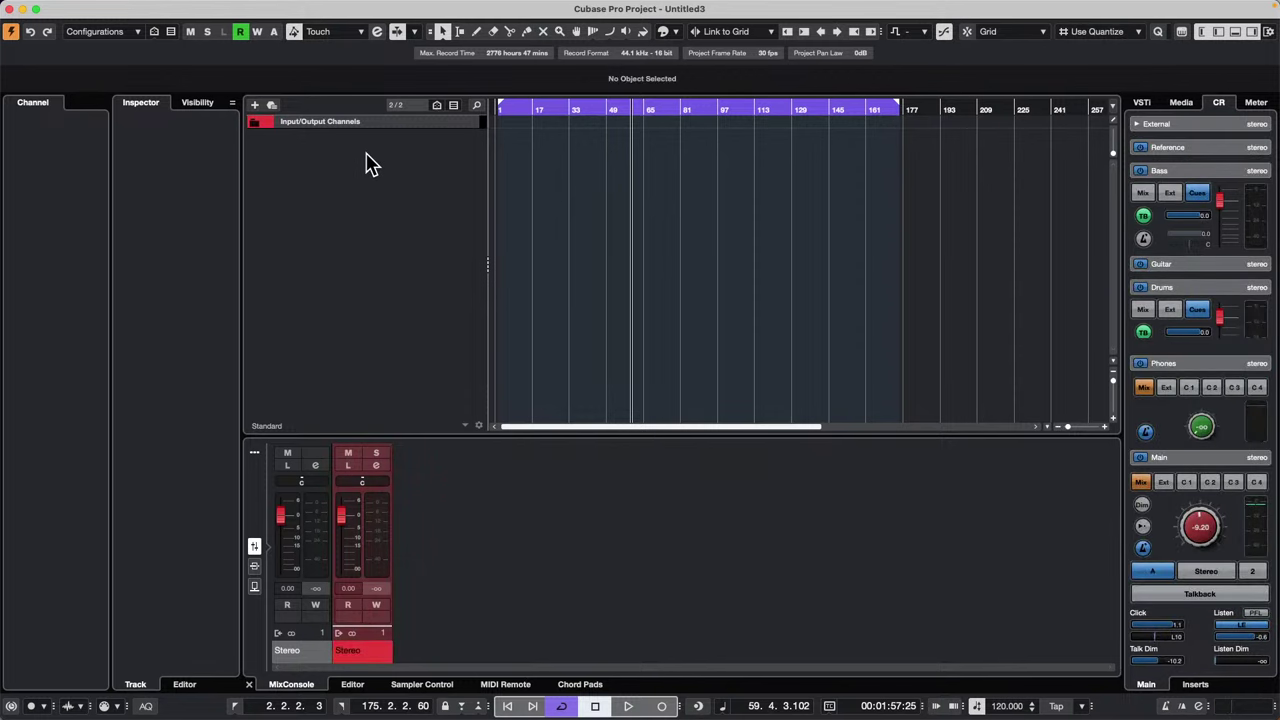
# Step: Start importing an audio file and browse the WaveLab Audio files folder for a song to import
pyautogui.rightClick(366, 152)
pyautogui.click(314, 171)
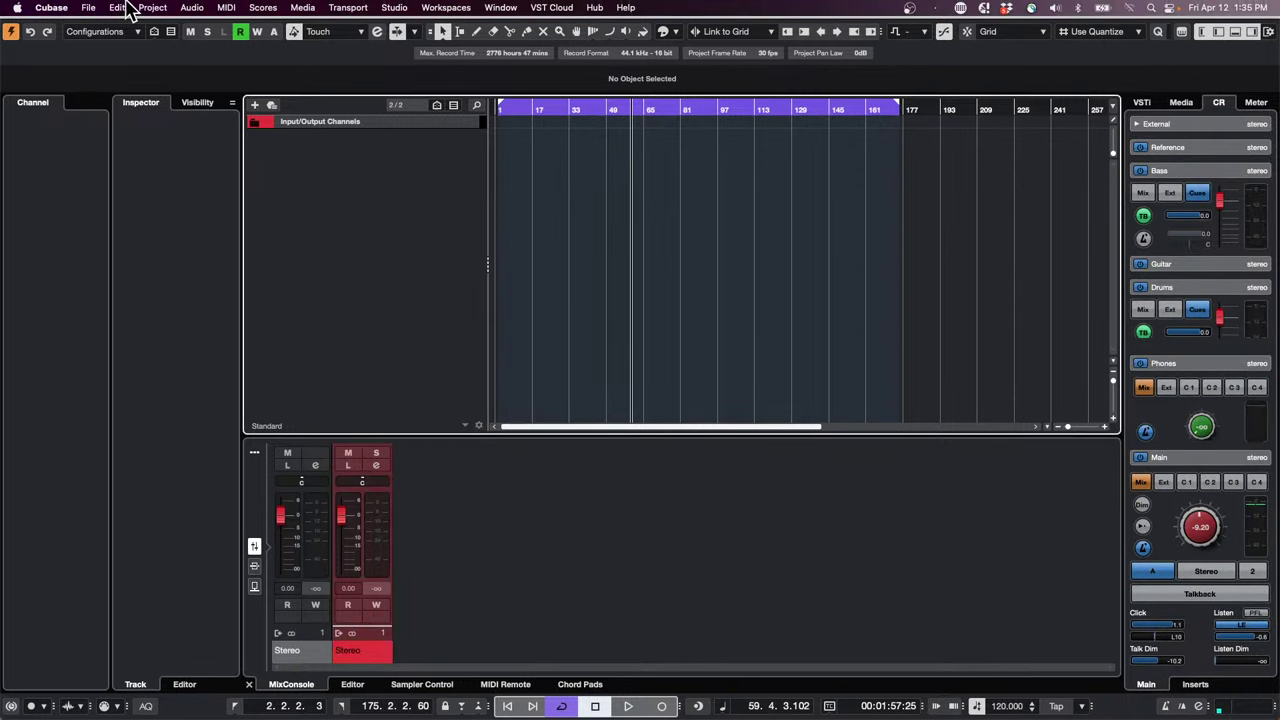
pyautogui.click(88, 8)
pyautogui.moveTo(125, 236)
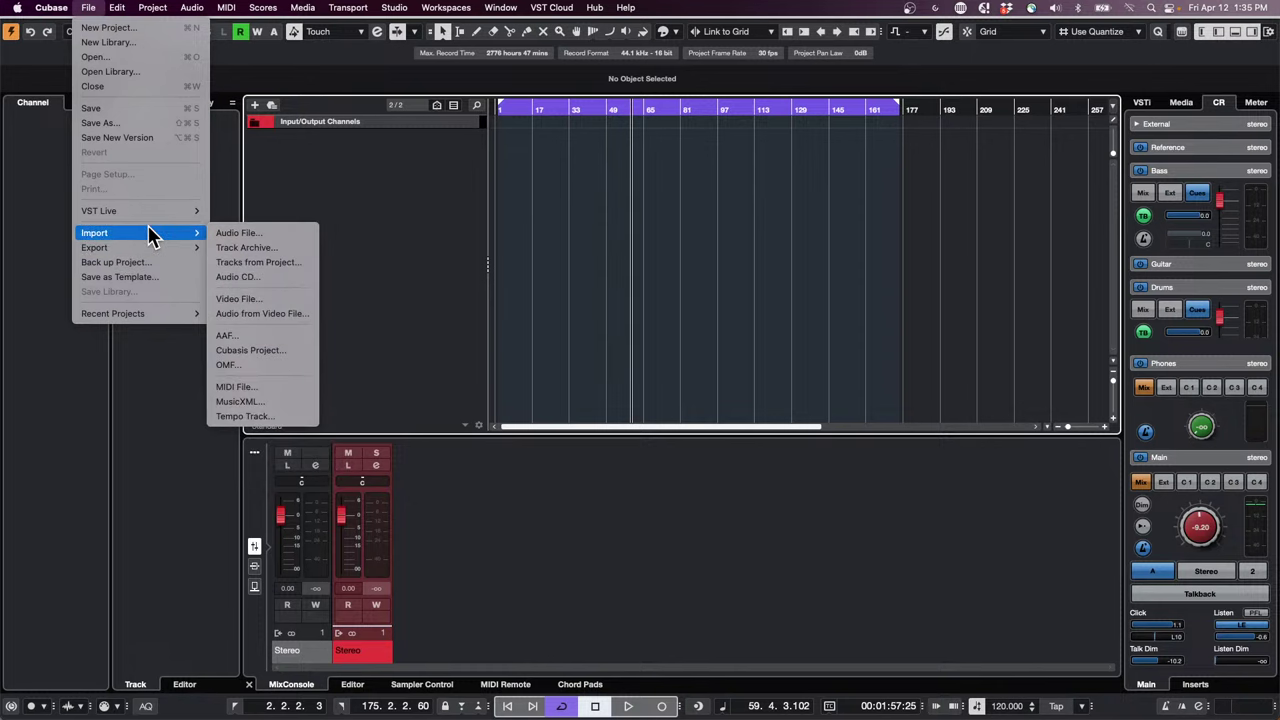
pyautogui.click(288, 237)
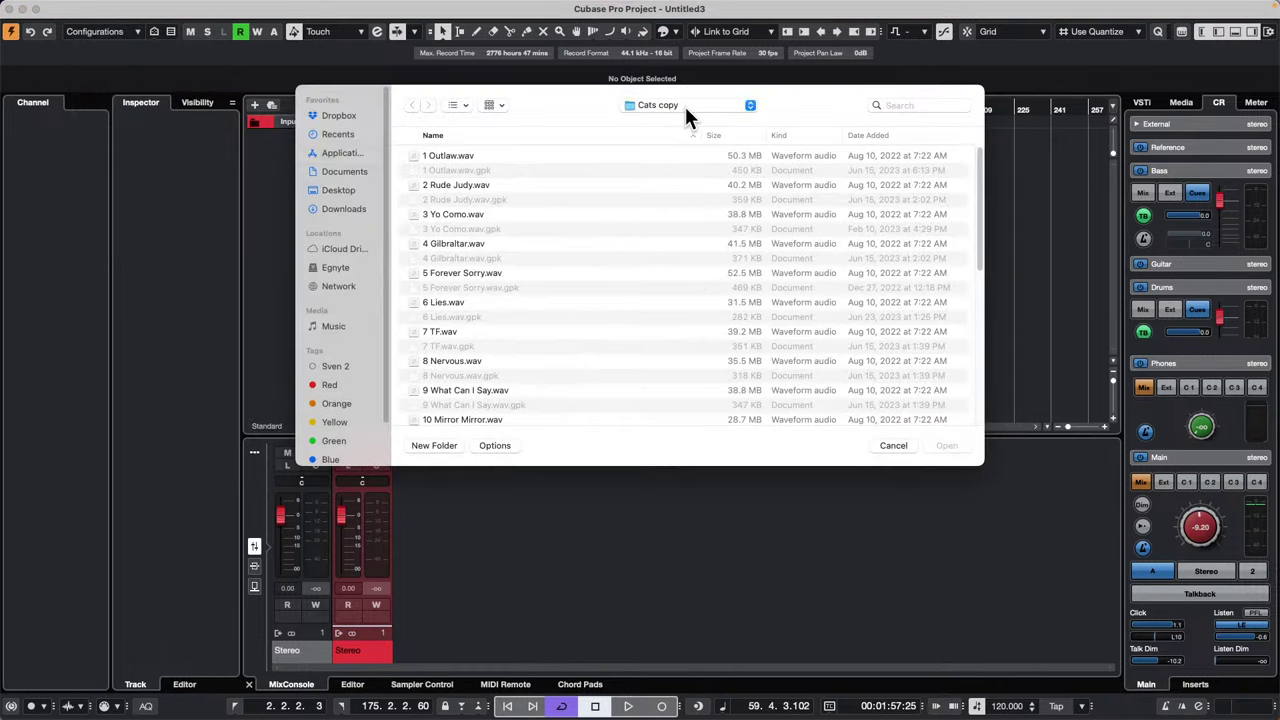
pyautogui.click(736, 103)
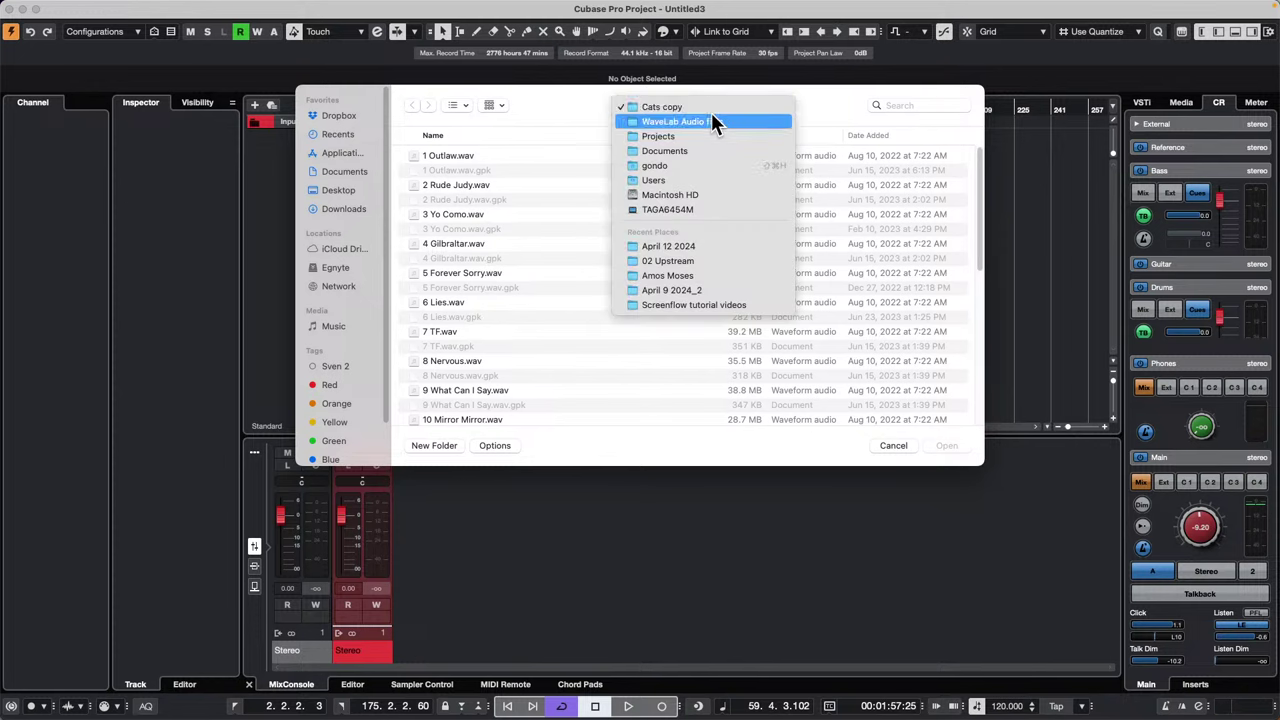
pyautogui.click(712, 121)
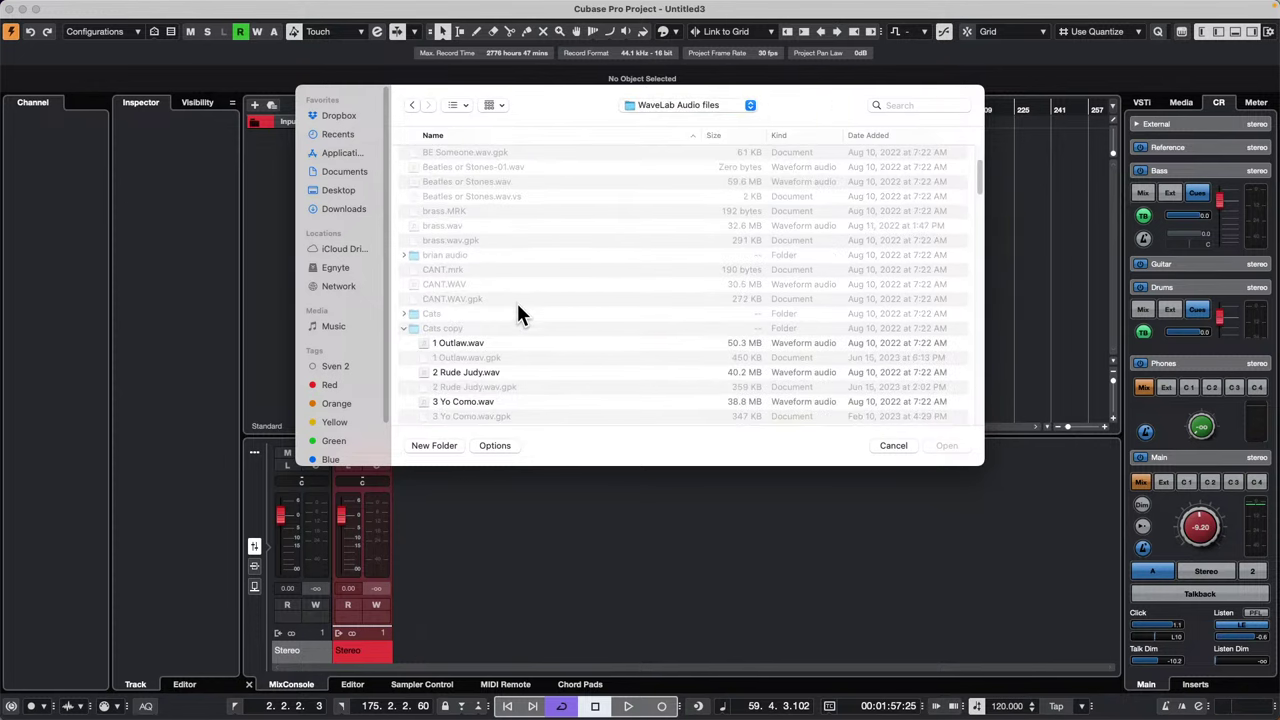
pyautogui.scroll(-10, 533, 310)
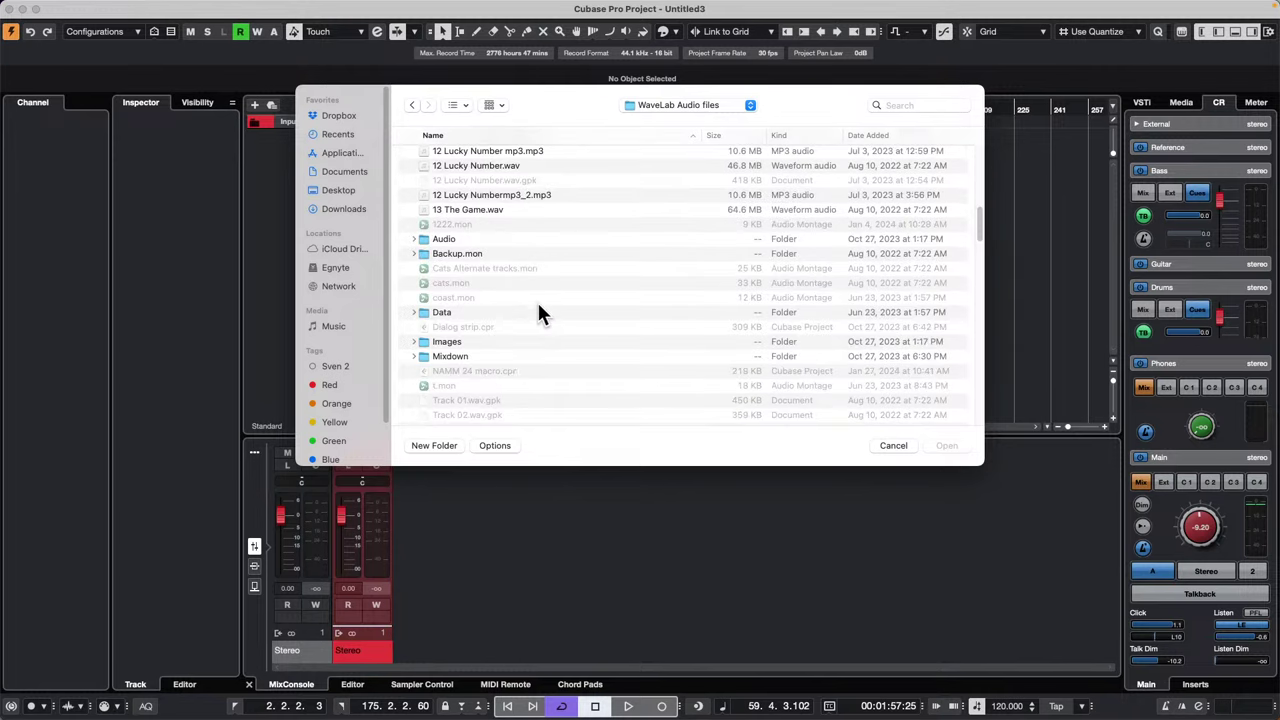
# Step: Import WAVE LAB ESPN TEST 1.wav from the ESPN folder inside WaveLab Audio files
pyautogui.scroll(-15, 537, 305)
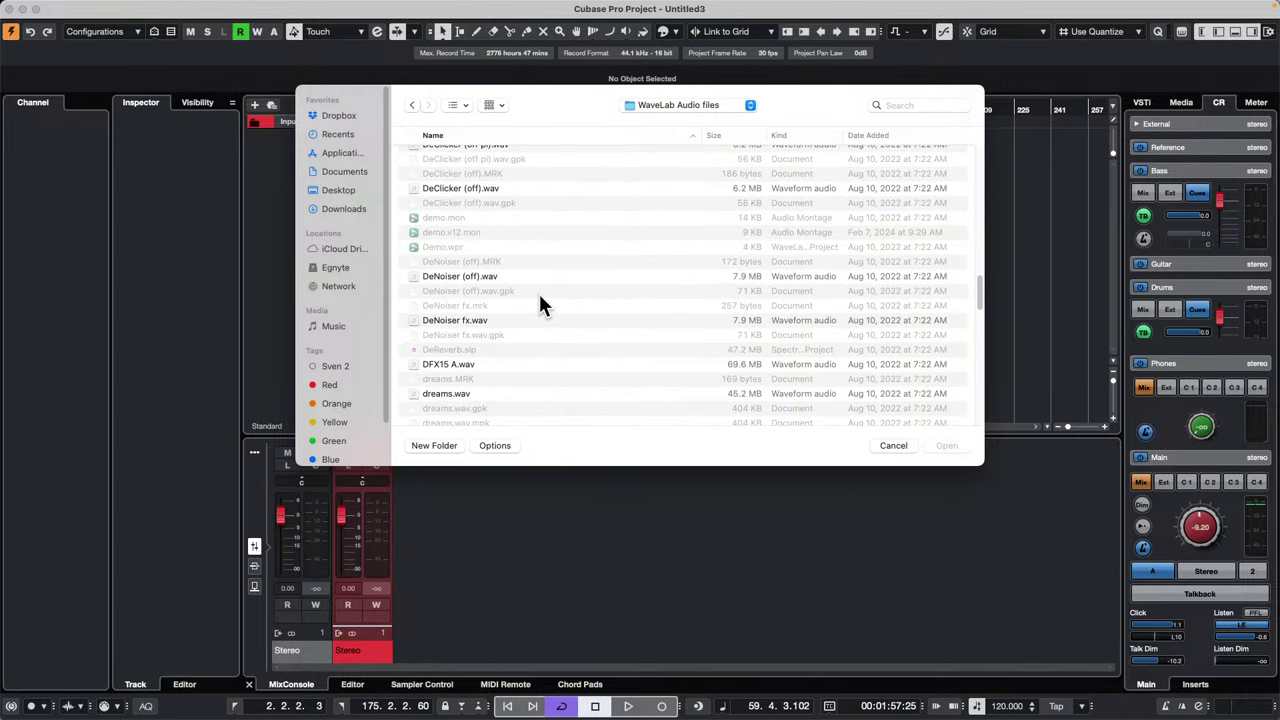
pyautogui.scroll(5, 538, 300)
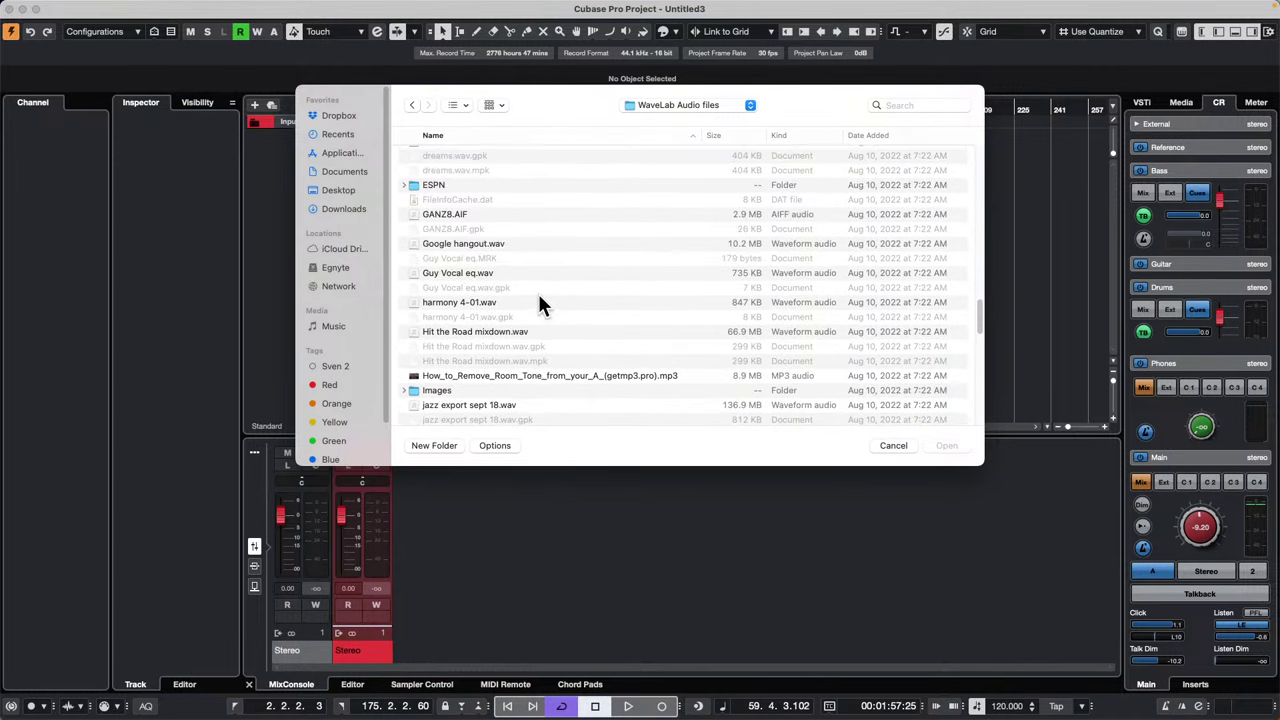
pyautogui.click(402, 185)
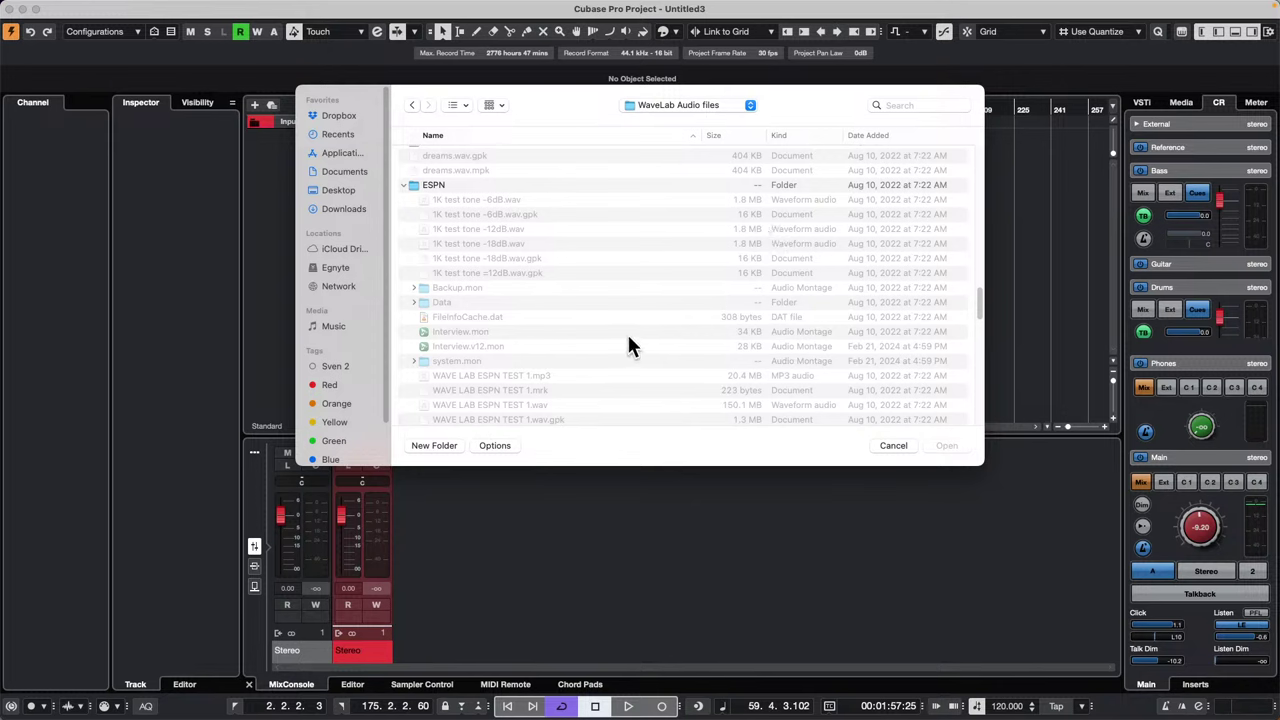
pyautogui.scroll(-1, 615, 348)
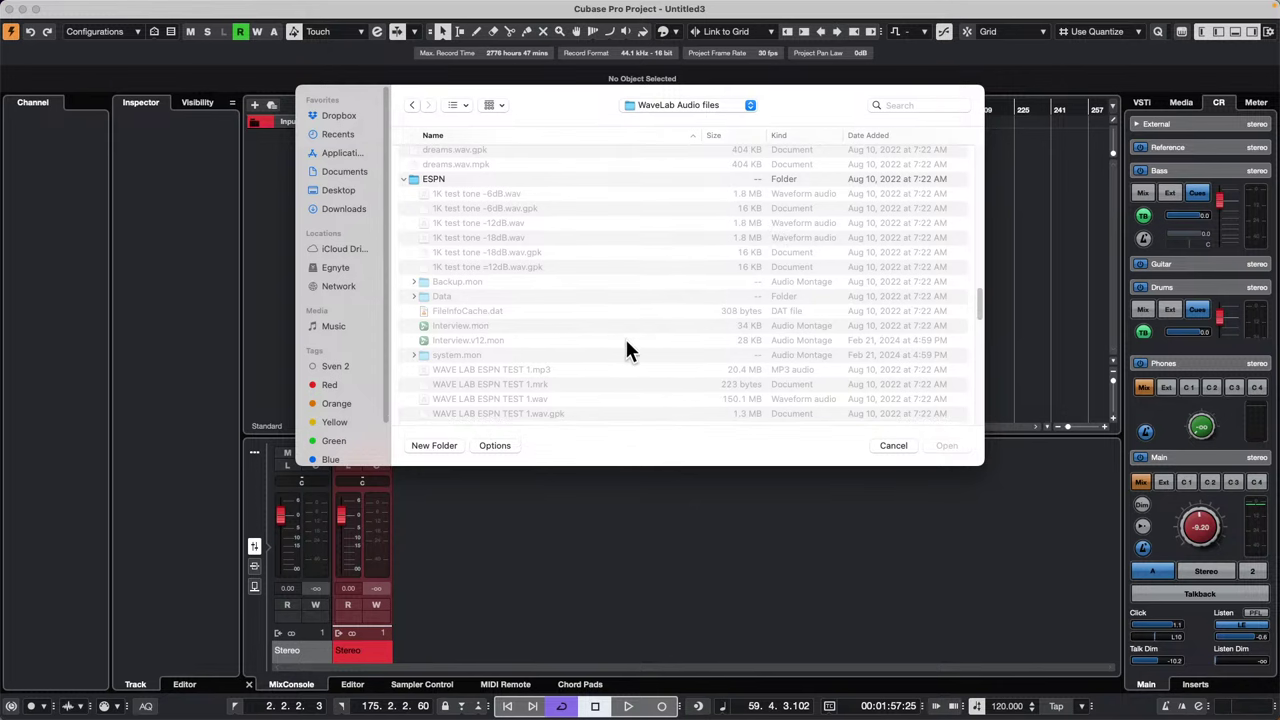
pyautogui.doubleClick(516, 397)
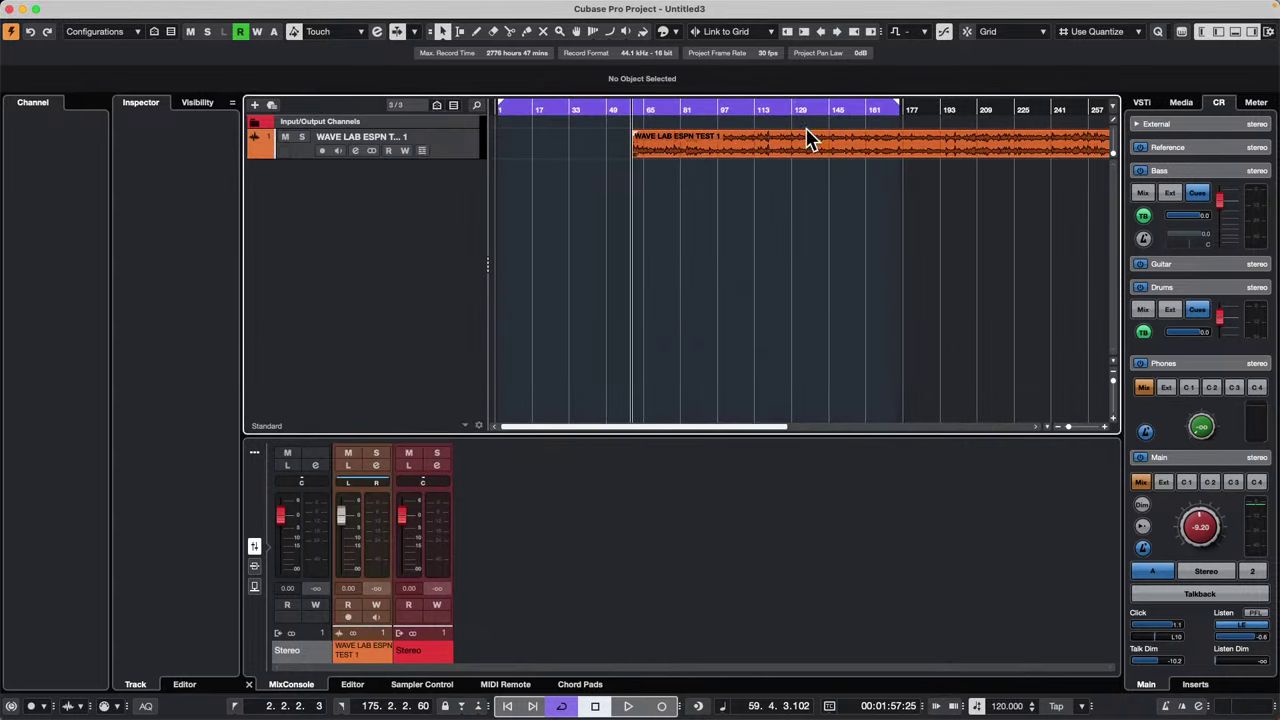
# Step: Open the imported audio event in the Sample Editor and enable Edit VariAudio
pyautogui.doubleClick(692, 147)
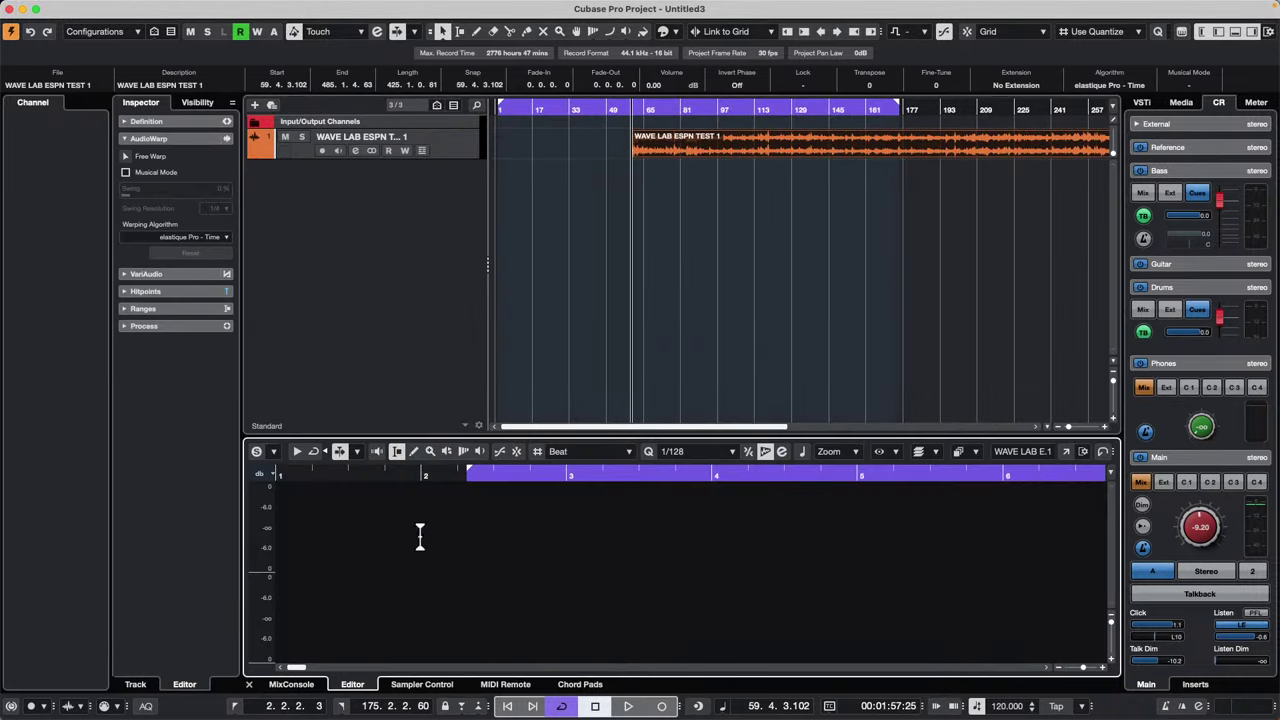
pyautogui.click(727, 152)
pyautogui.click(727, 152)
pyautogui.click(182, 273)
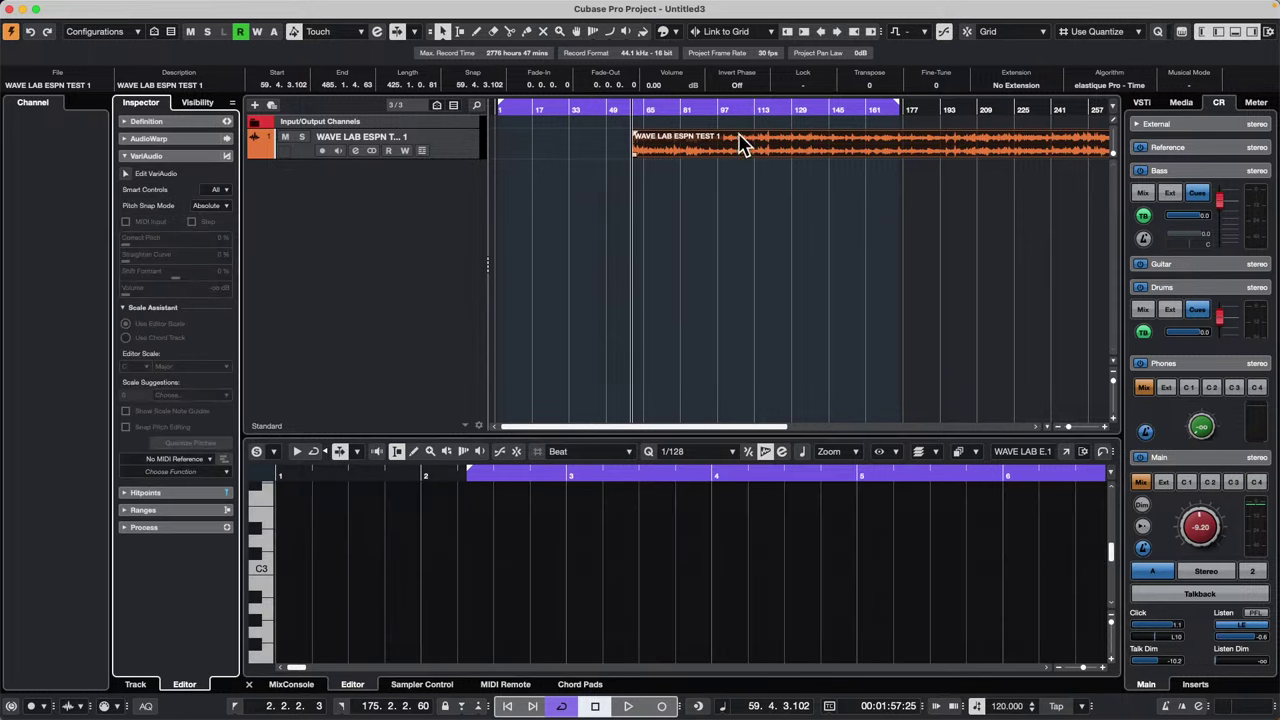
pyautogui.click(126, 173)
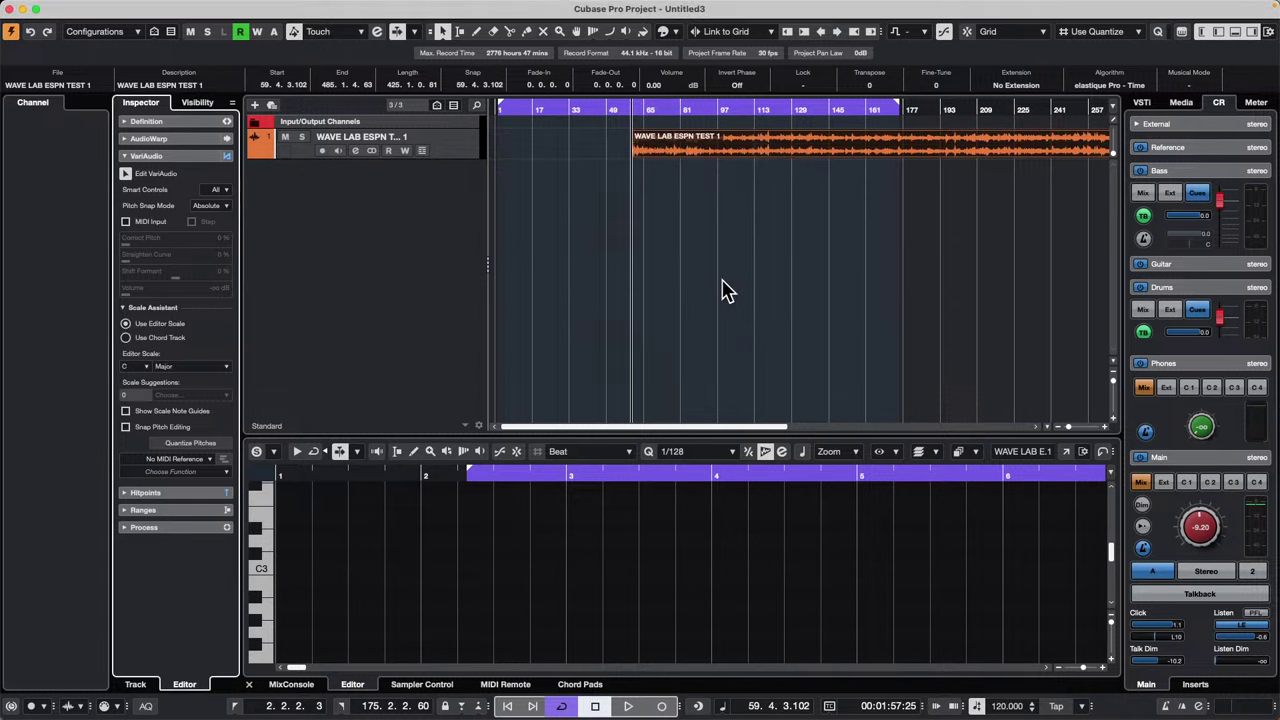
# Step: Open the clip's Sample Editor in a separate window, enable Edit VariAudio there, and close the window
pyautogui.scroll(-5, 568, 536)
pyautogui.scroll(-10, 590, 542)
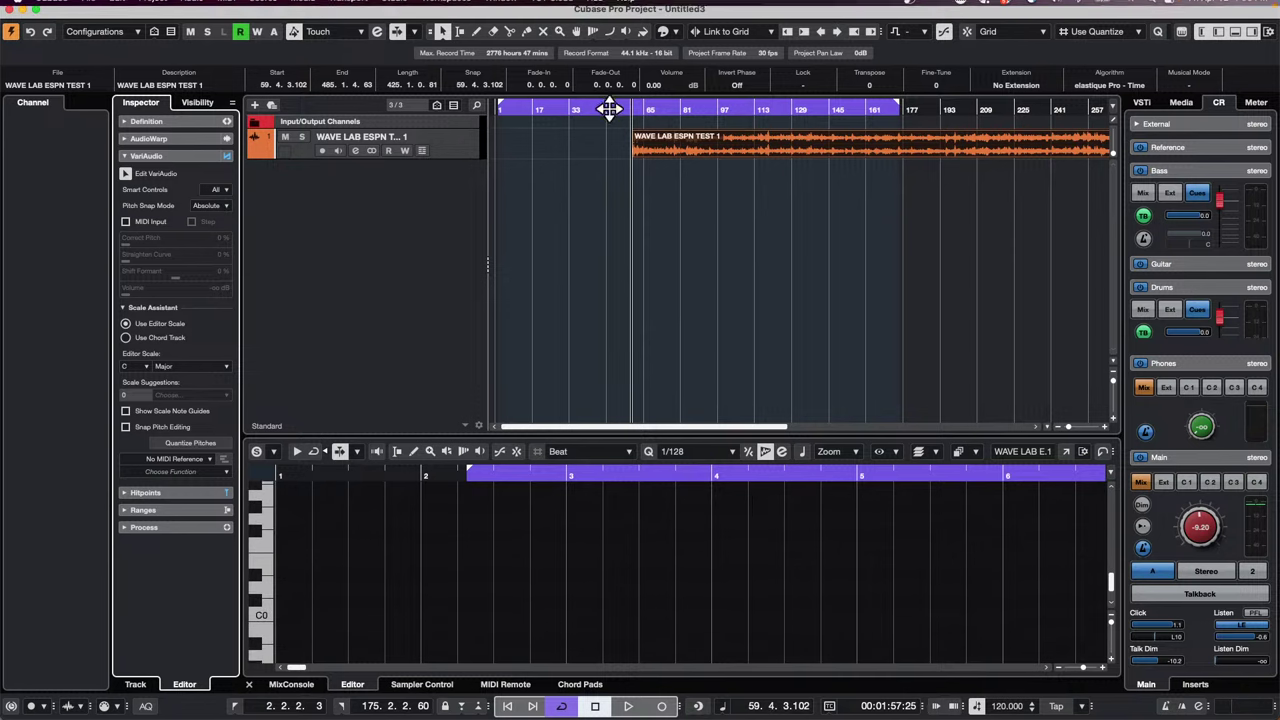
pyautogui.moveTo(607, 116); pyautogui.dragTo(707, 107)
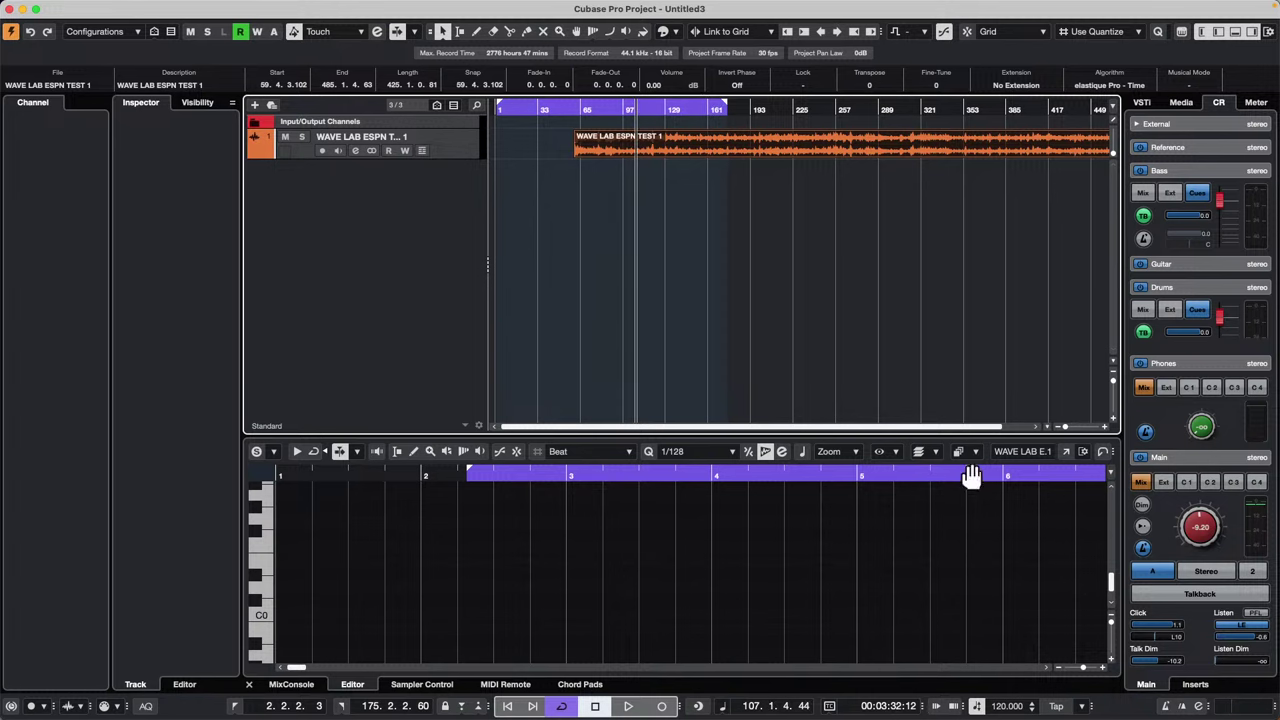
pyautogui.click(1068, 452)
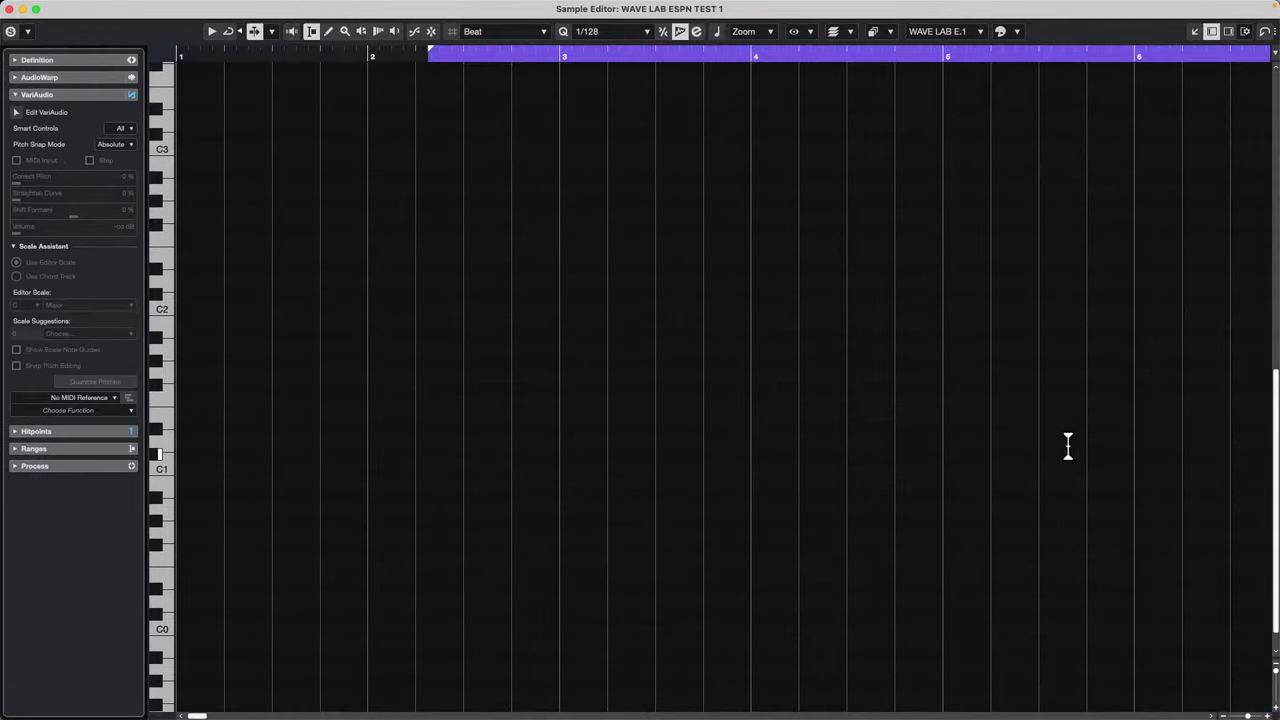
pyautogui.click(16, 113)
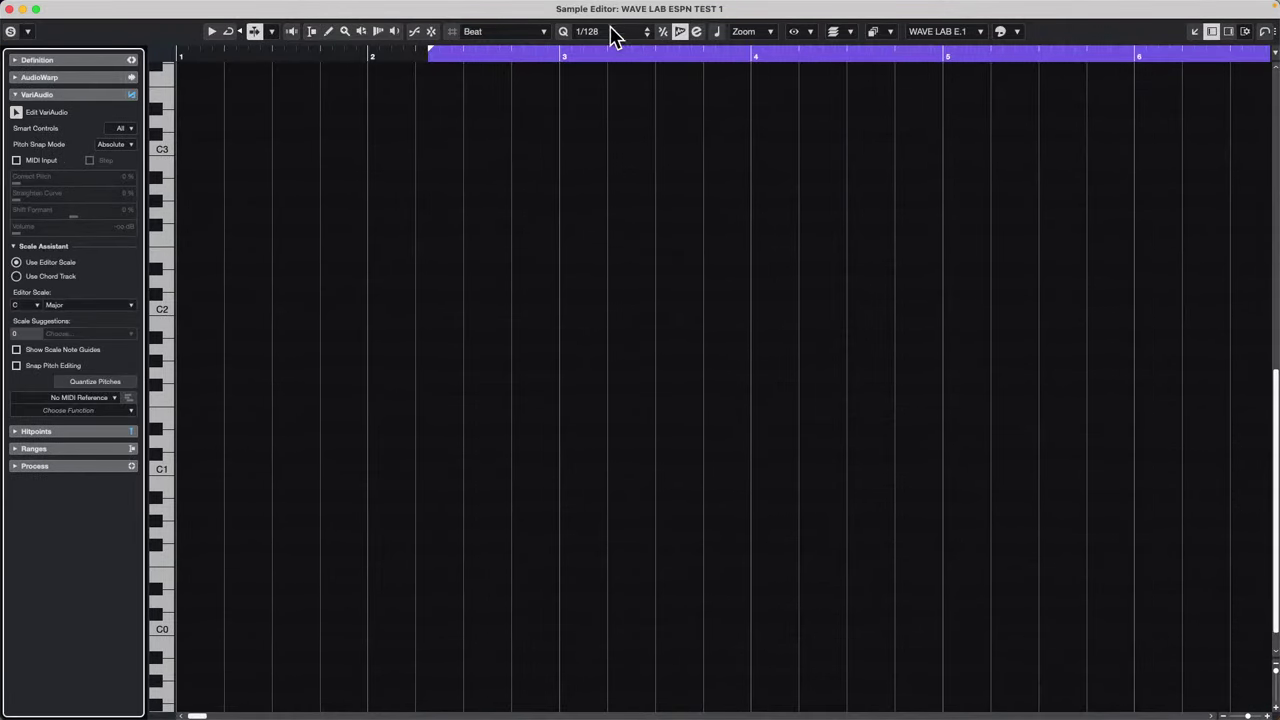
pyautogui.moveTo(460, 52); pyautogui.dragTo(468, 7)
pyautogui.scroll(-2, 577, 277)
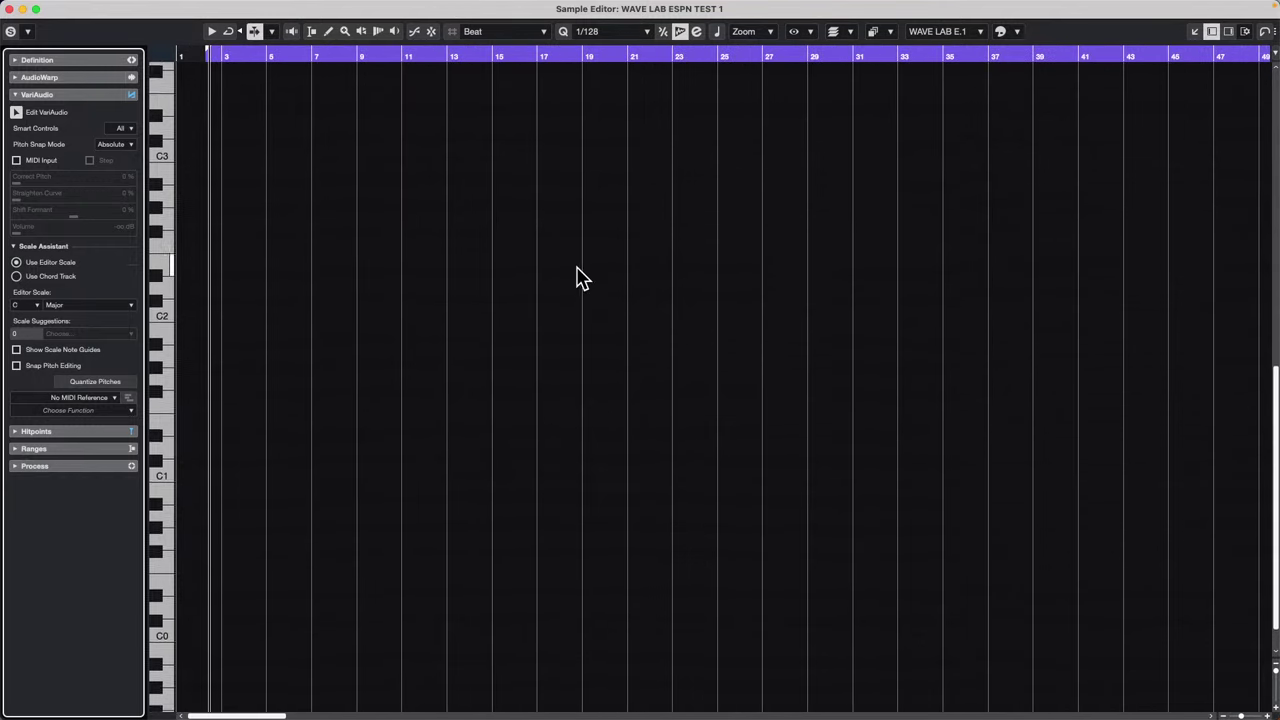
pyautogui.click(9, 10)
# Step: Move the WAVE LAB ESPN TEST 1 event to the start of the project at bar 1
pyautogui.moveTo(628, 168); pyautogui.dragTo(501, 157)
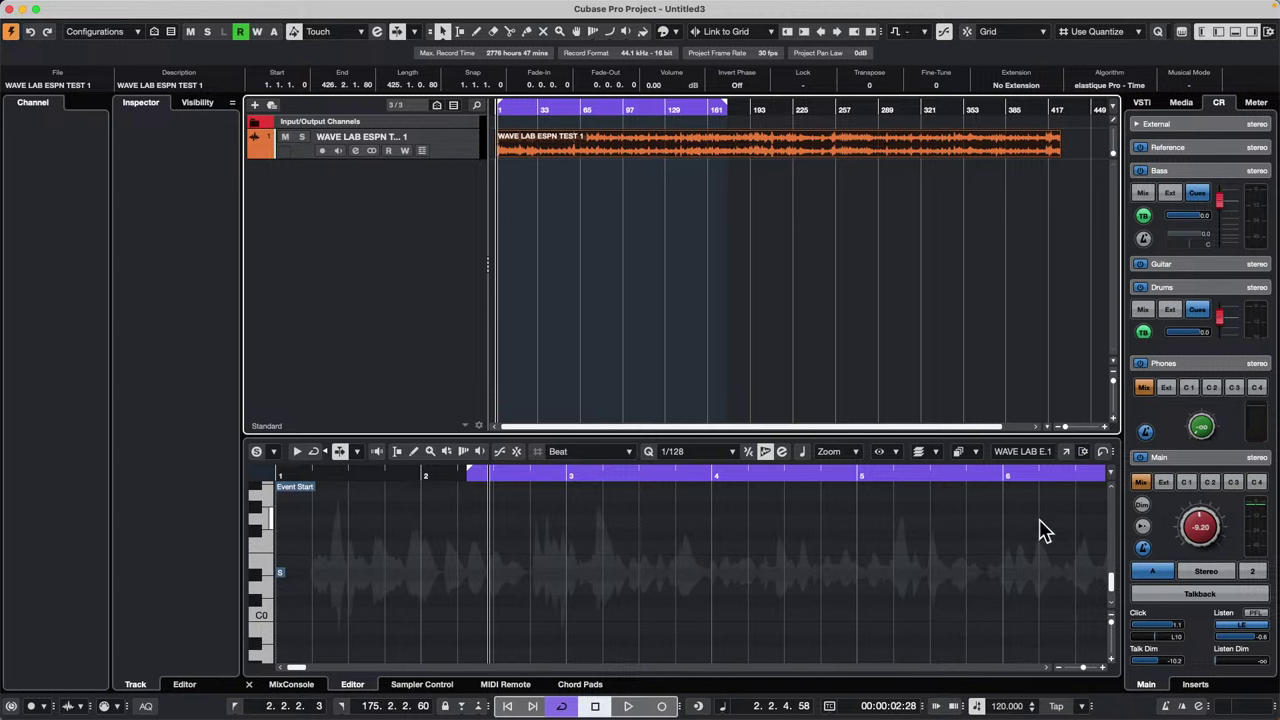
pyautogui.scroll(10, 1040, 530)
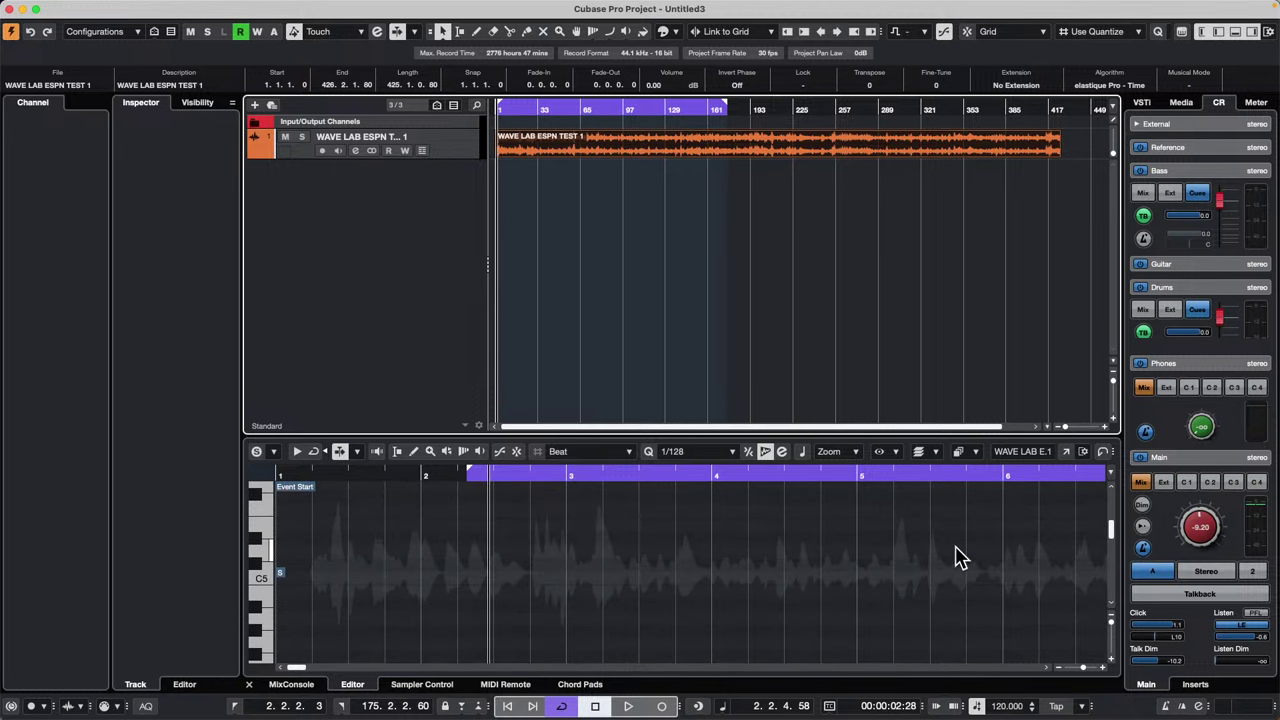
pyautogui.scroll(-6, 957, 558)
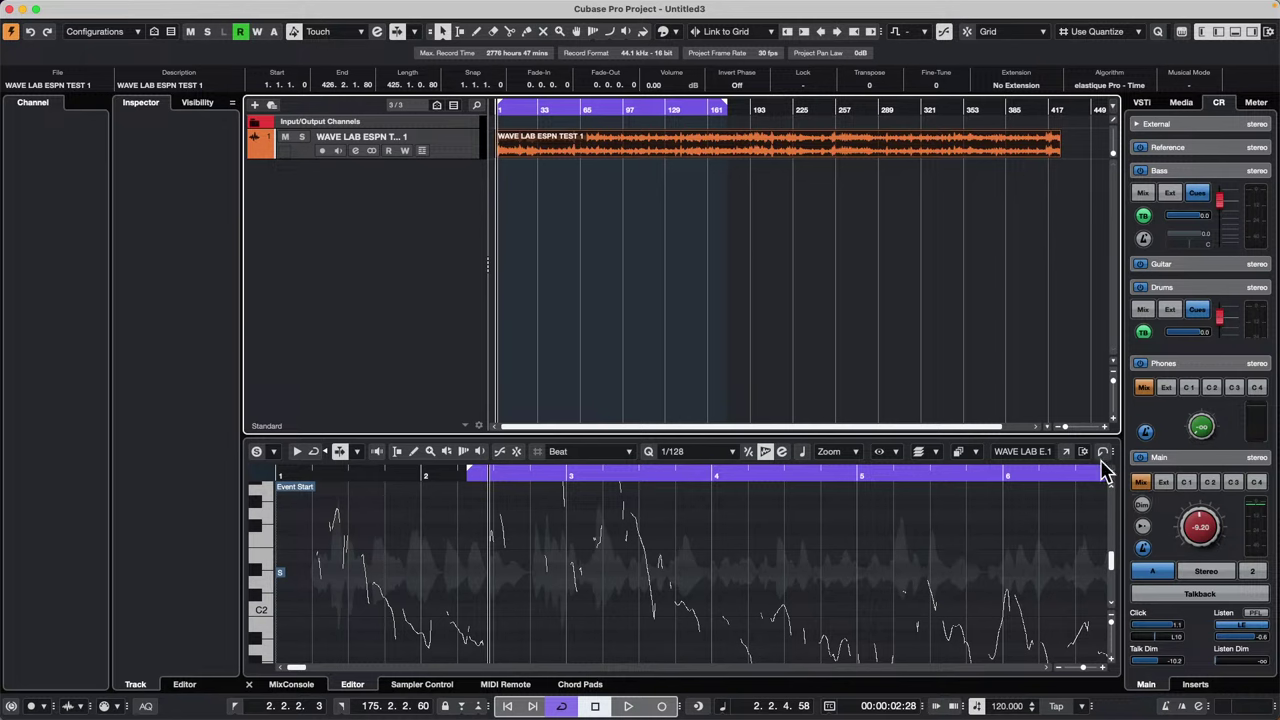
# Step: Reopen the Sample Editor in a separate window and play the opening phrase of the clip
pyautogui.click(1066, 451)
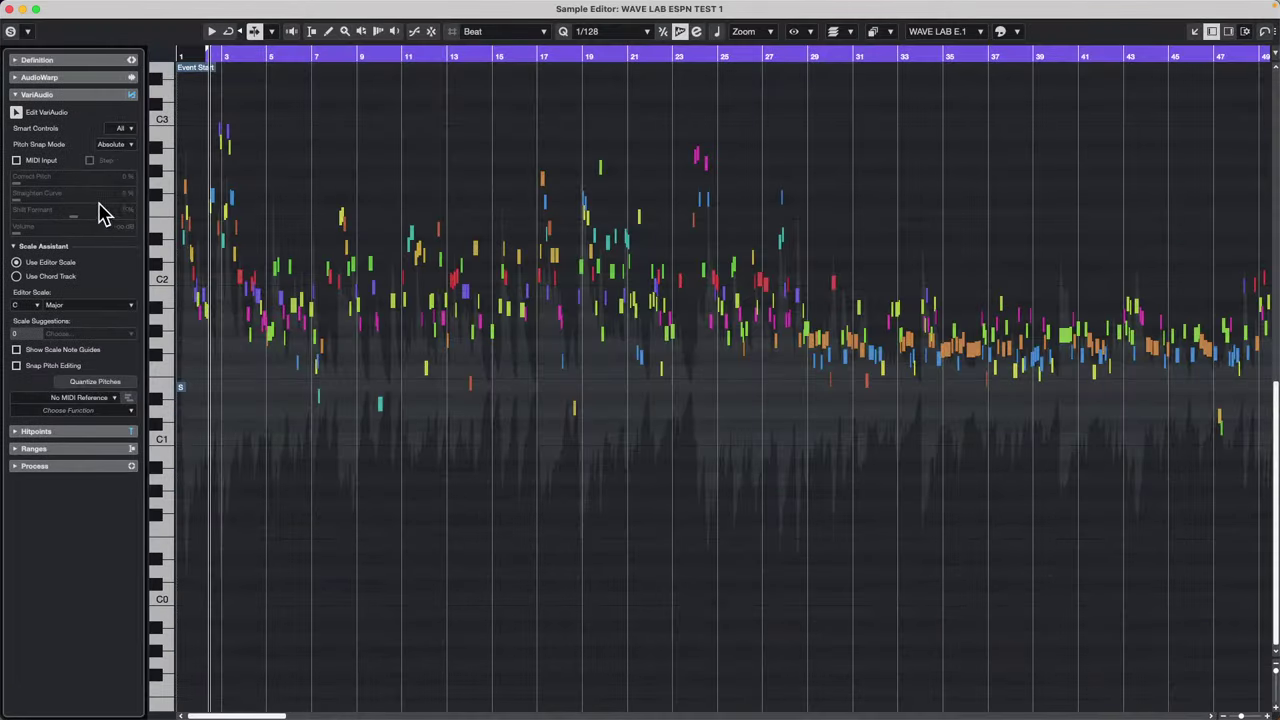
pyautogui.moveTo(171, 60); pyautogui.dragTo(180, 112)
pyautogui.press('space')
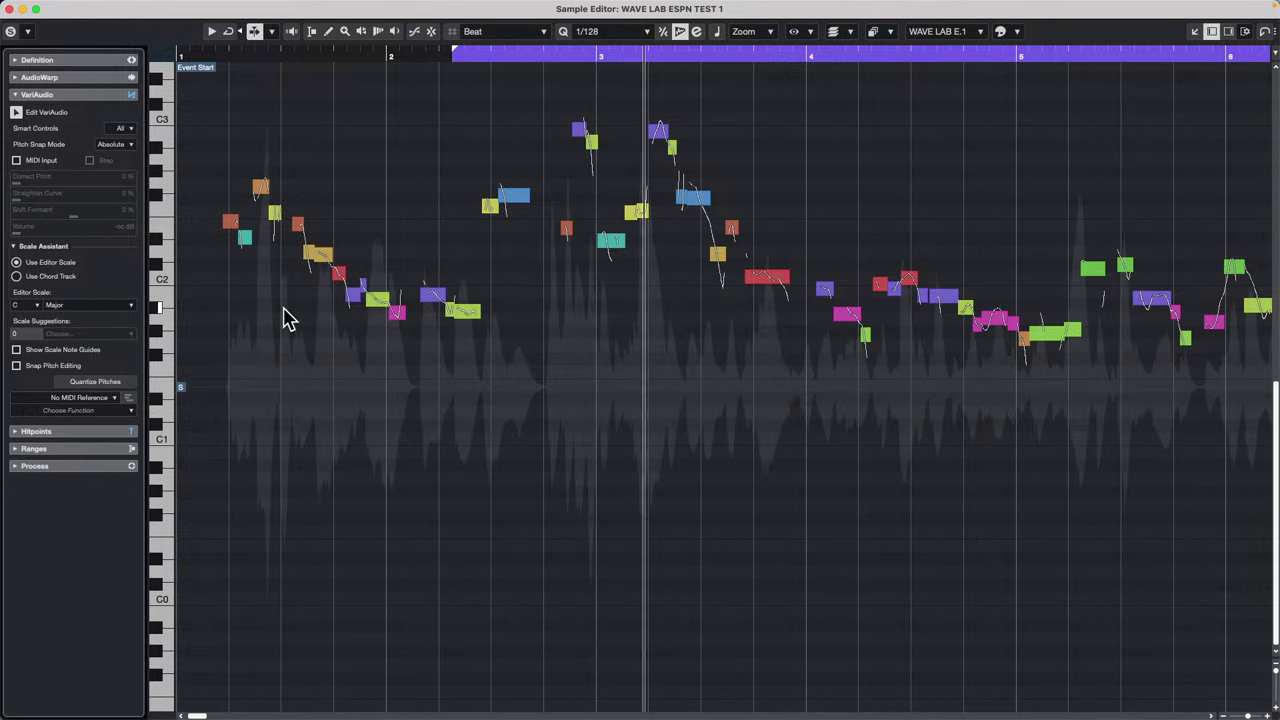
# Step: Enable MIDI Input for VariAudio and set the segments in bars 1 to 5 to the same pitch as the first one
pyautogui.click(247, 228)
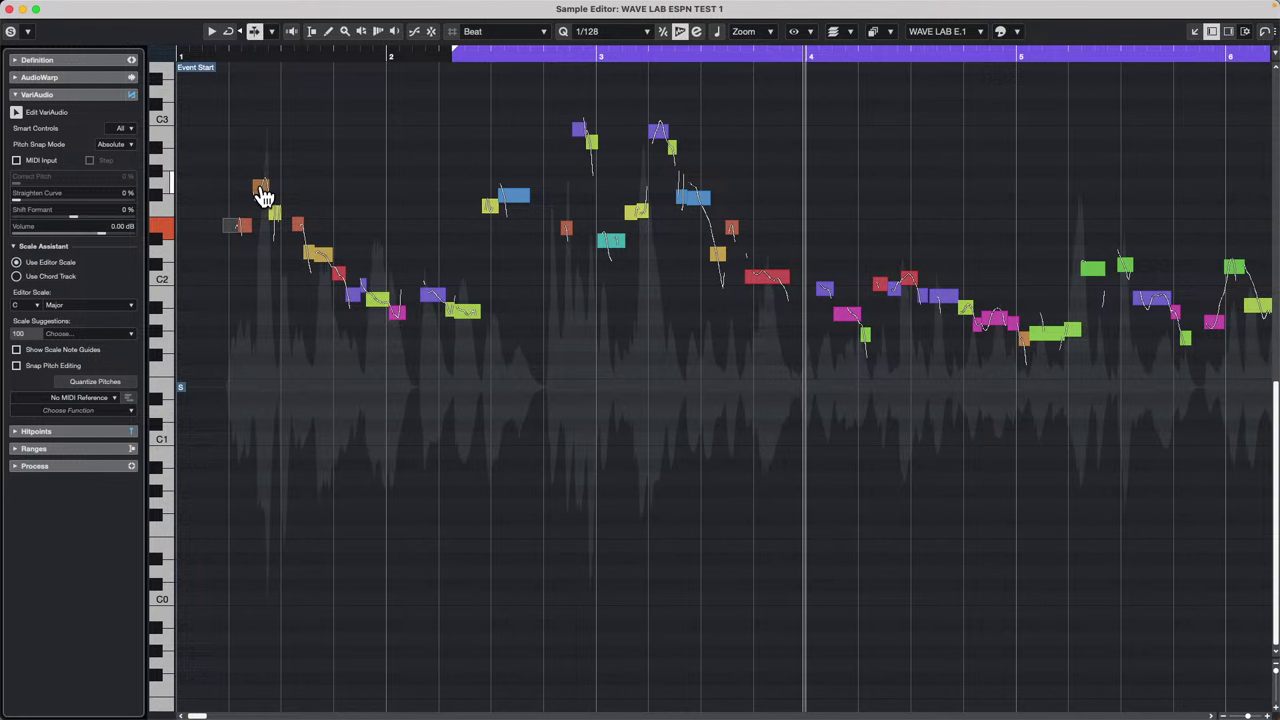
pyautogui.click(262, 190)
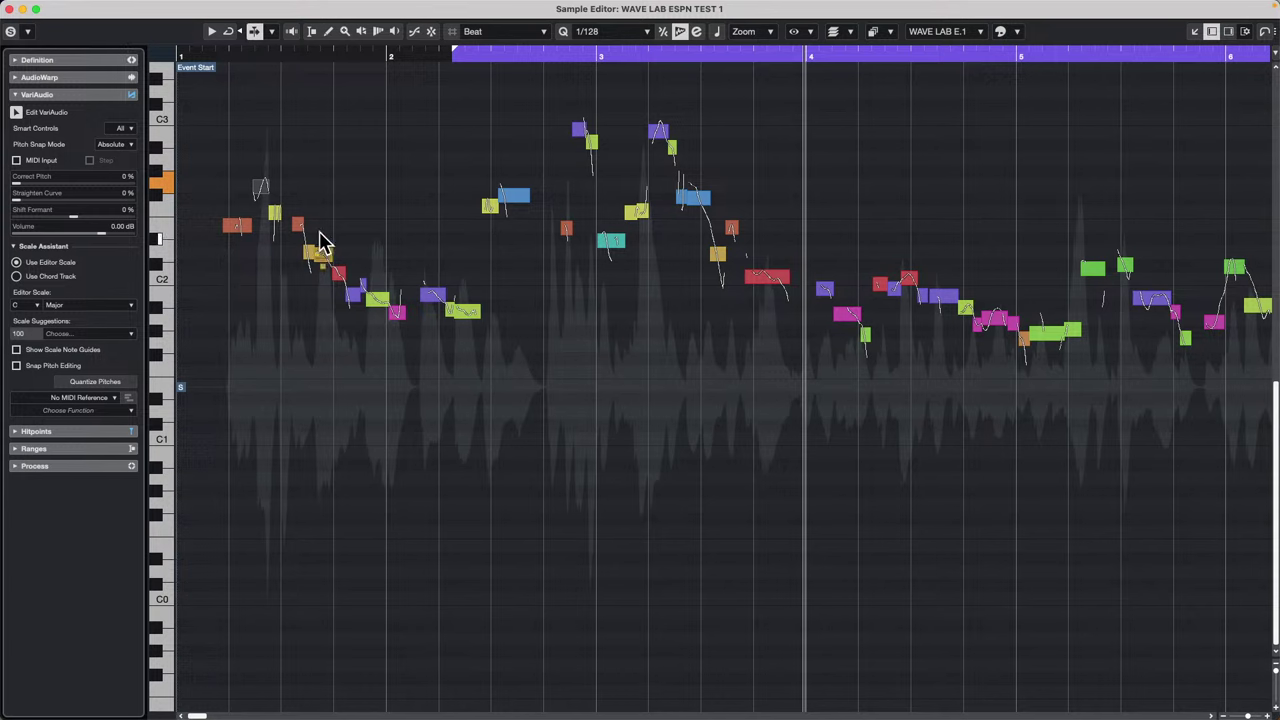
pyautogui.click(16, 160)
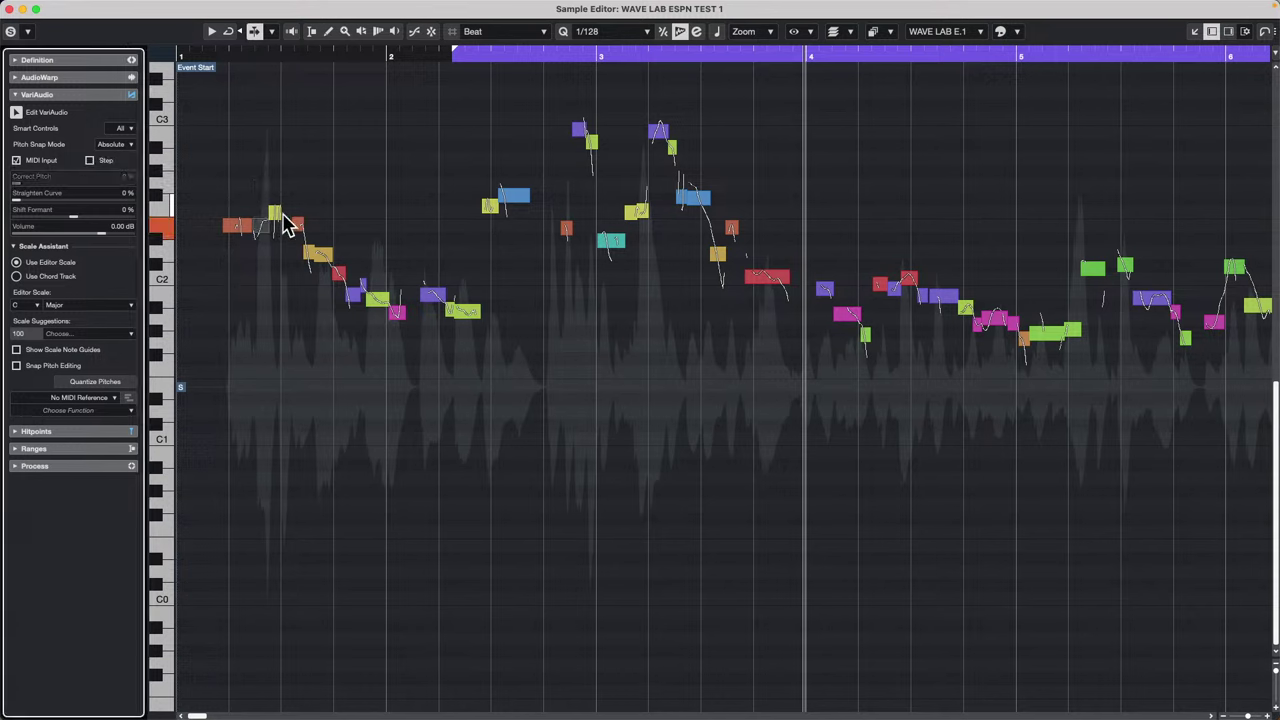
pyautogui.moveTo(274, 216); pyautogui.dragTo(275, 226)
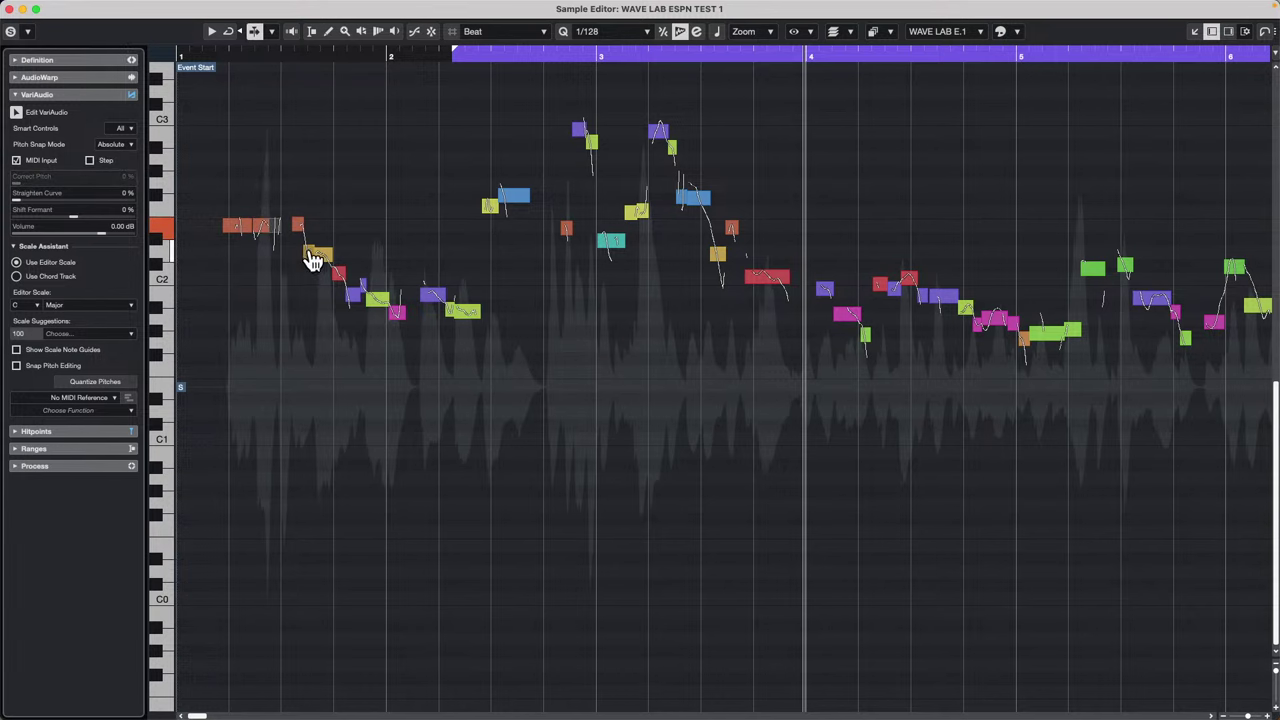
pyautogui.click(298, 234)
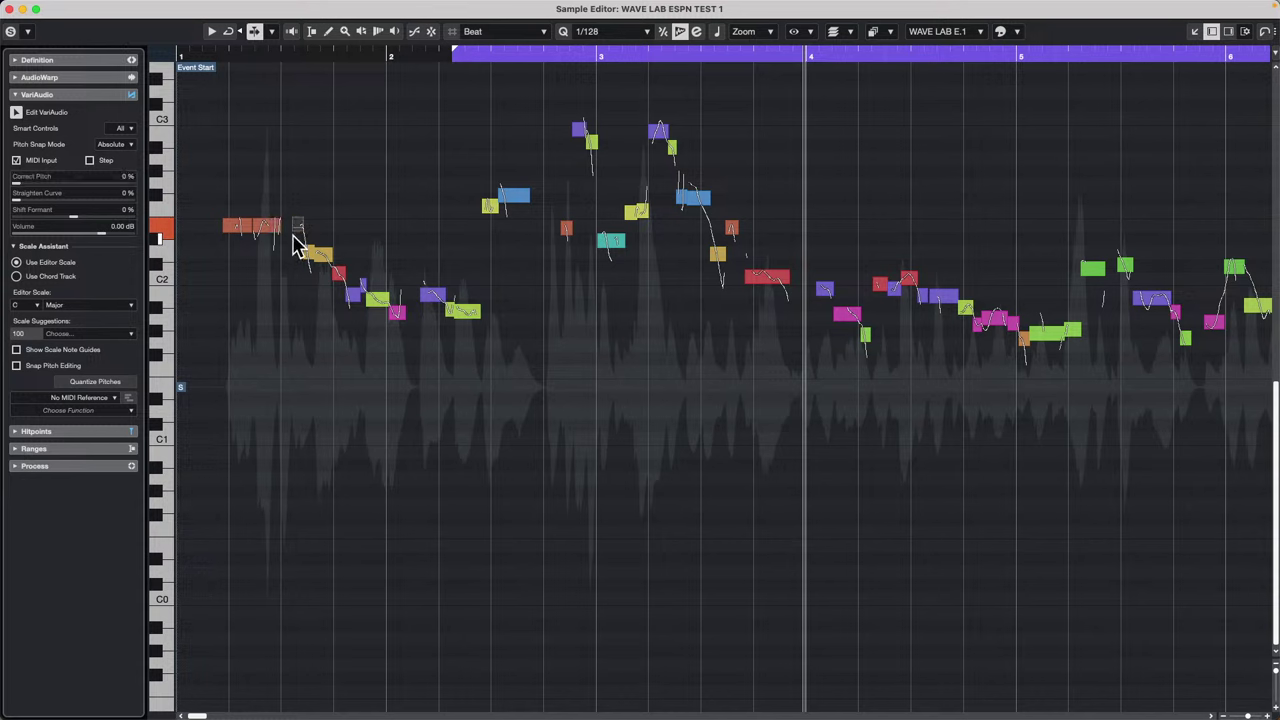
pyautogui.click(294, 238)
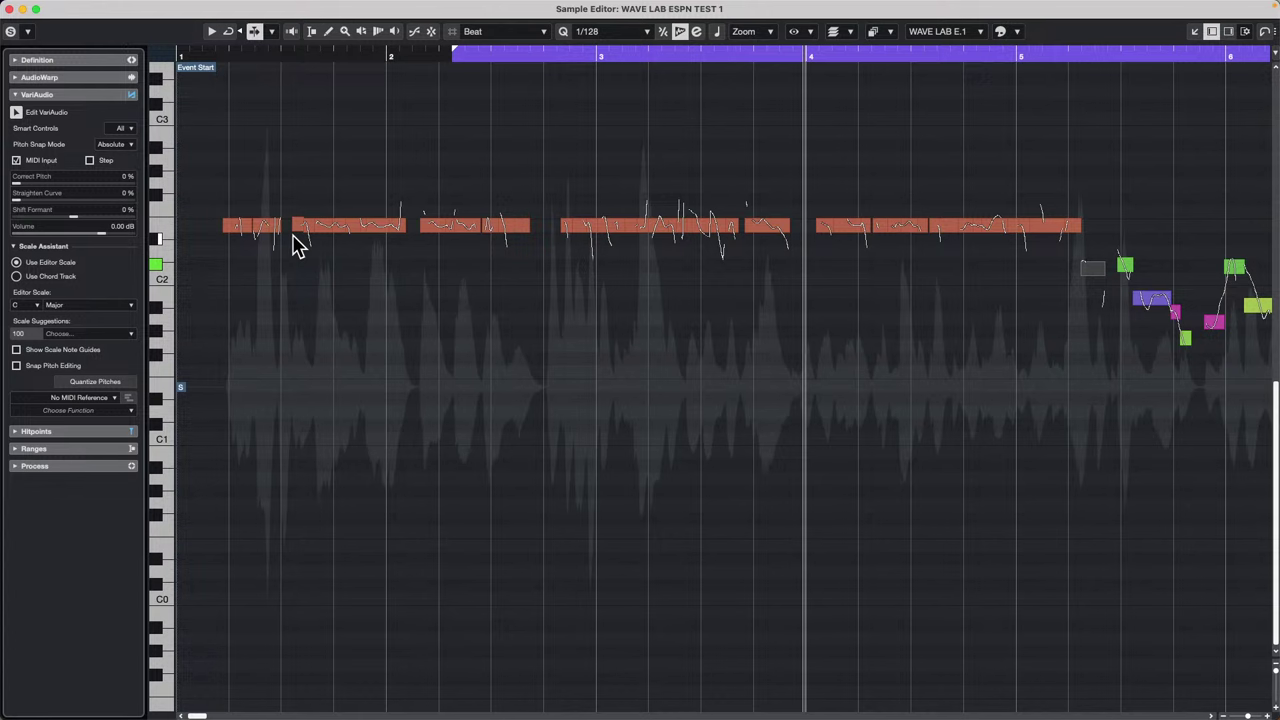
# Step: Play the flattened phrase, undoing its pitch edits to compare it with the original voice
pyautogui.moveTo(257, 52); pyautogui.dragTo(220, 60)
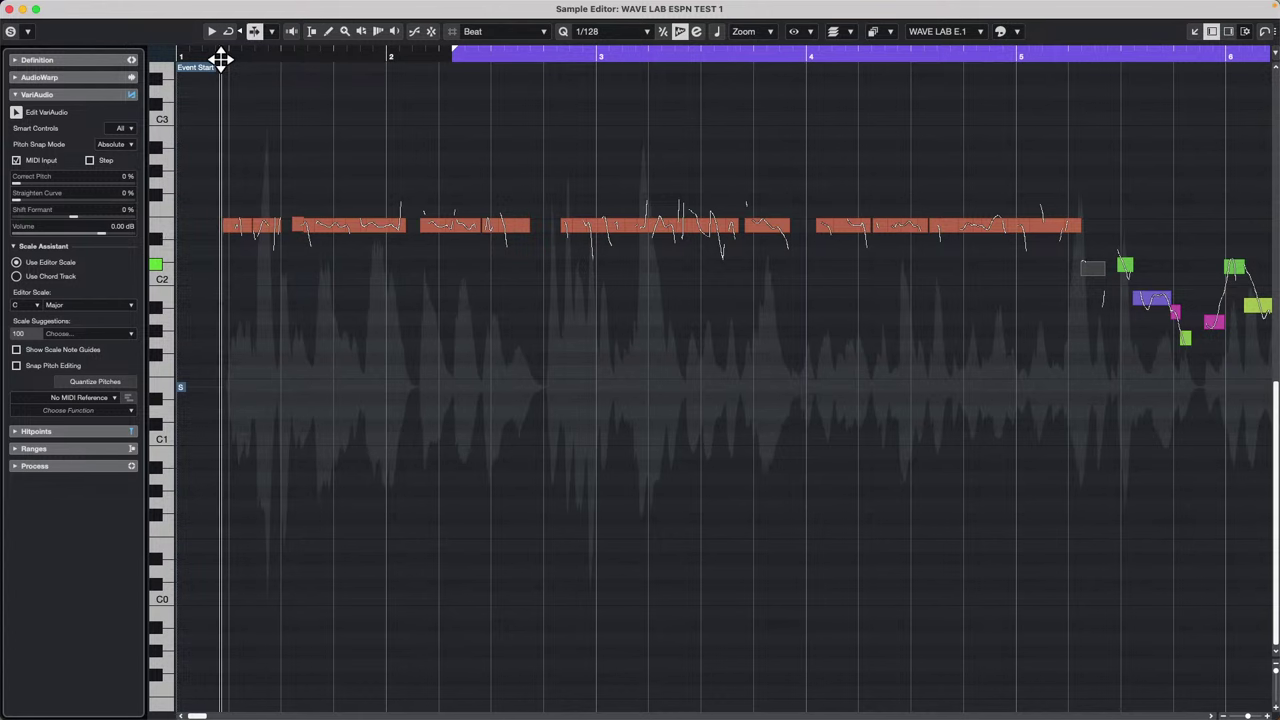
pyautogui.press('space')
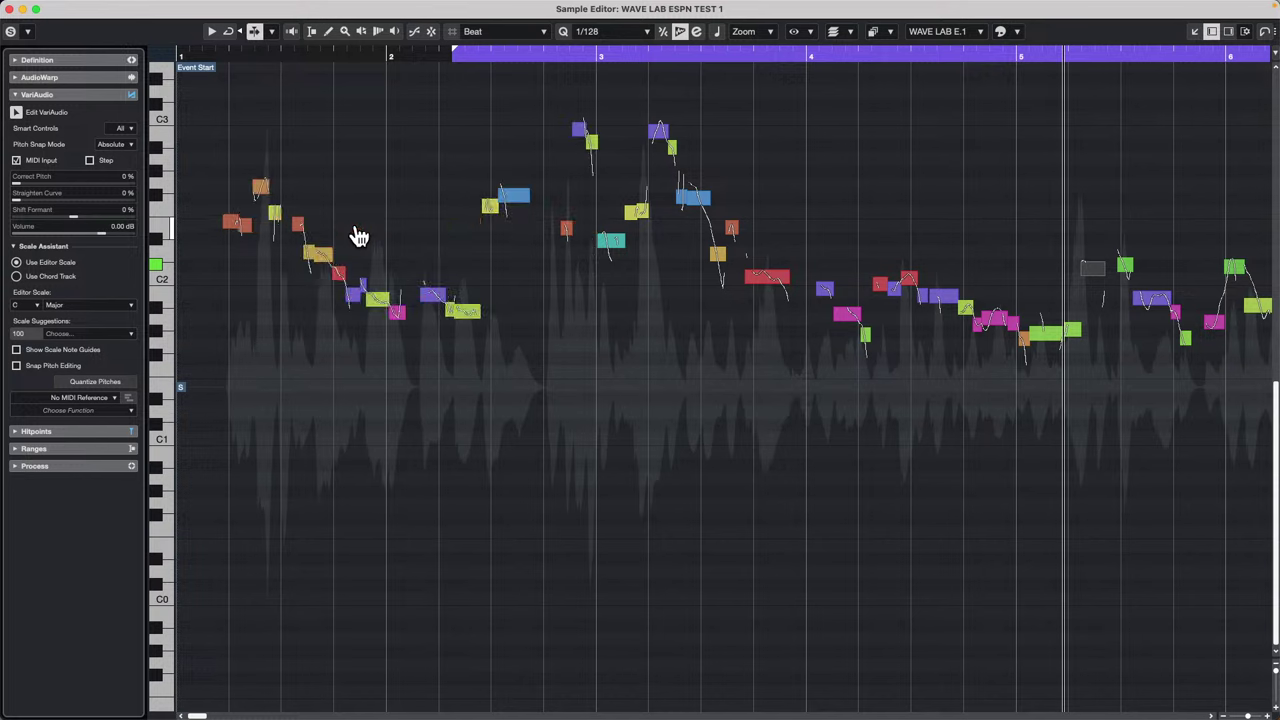
pyautogui.click(218, 55)
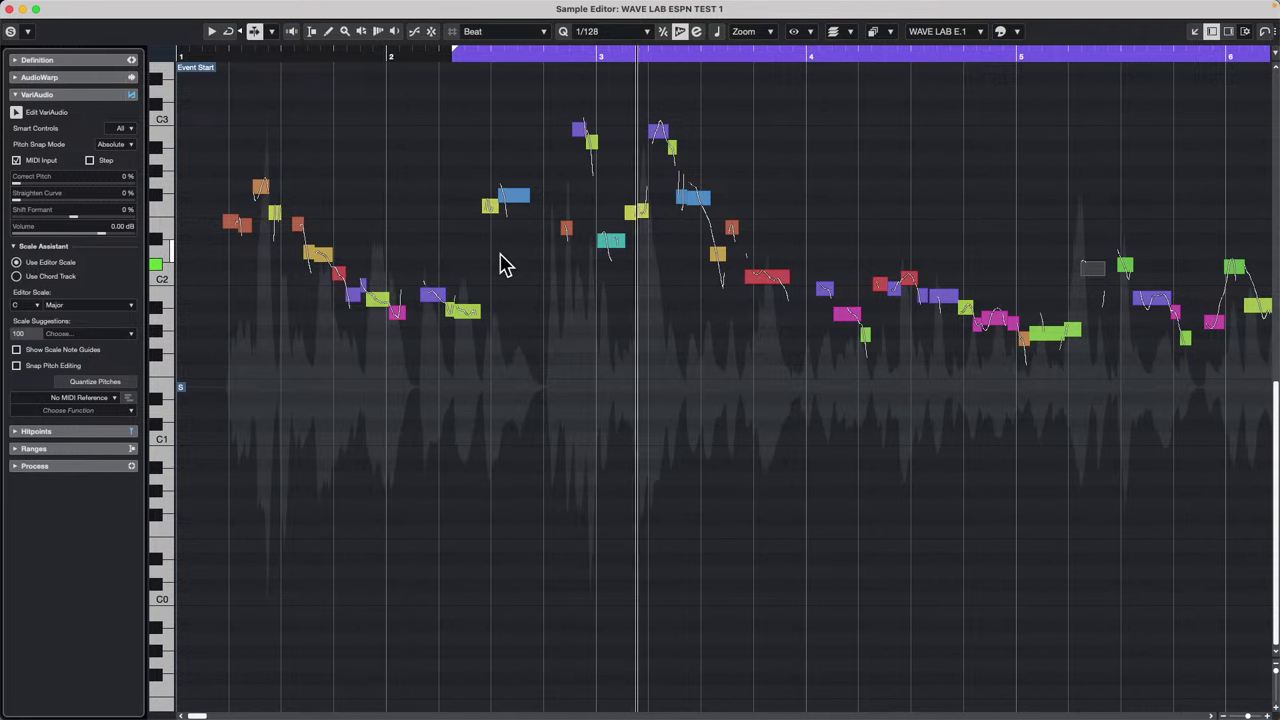
pyautogui.press('space')
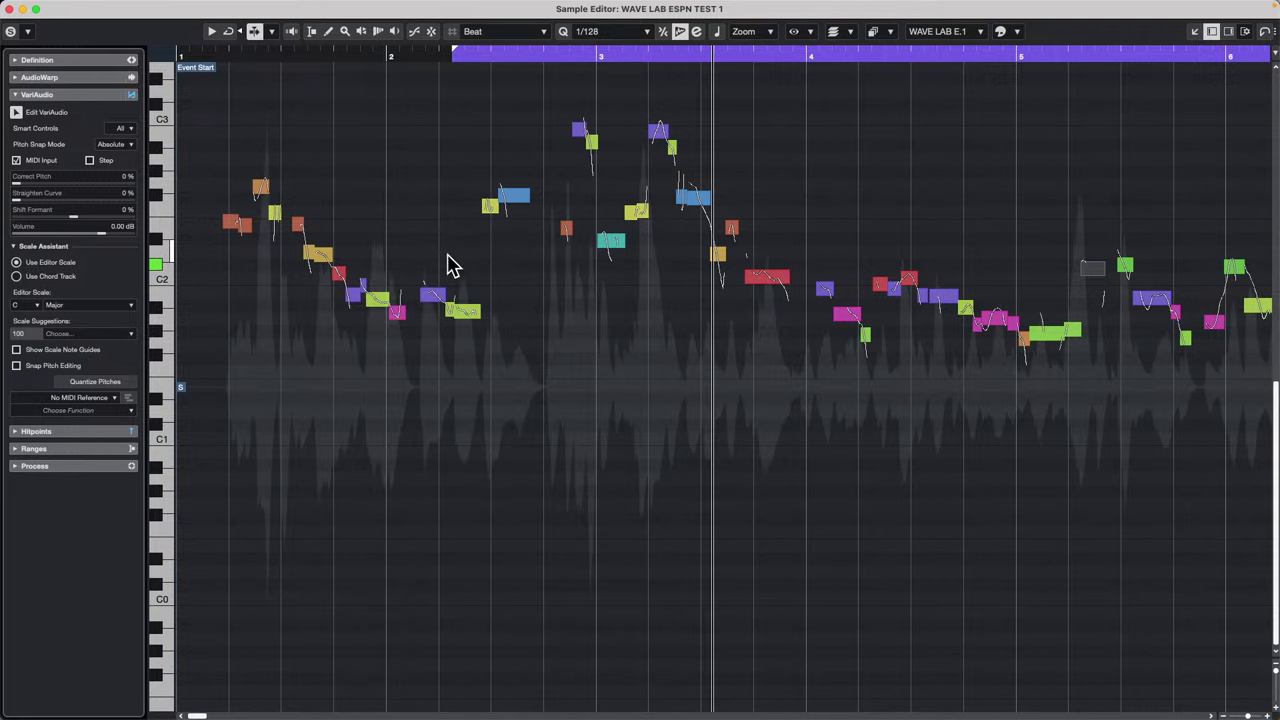
# Step: Reapply the single-pitch edits to the voice segments in bars 1 to 5 and close the separate Sample Editor window
pyautogui.press('Right')
pyautogui.press('Right')
pyautogui.press('Right')
pyautogui.press('Right')
pyautogui.press('Right')
pyautogui.press('Right')
pyautogui.press('Right')
pyautogui.press('Right')
pyautogui.press('Right')
pyautogui.press('Right')
pyautogui.press('Right')
pyautogui.press('Right')
pyautogui.press('Right')
pyautogui.press('Right')
pyautogui.press('Right')
pyautogui.press('Right')
pyautogui.press('Right')
pyautogui.press('Right')
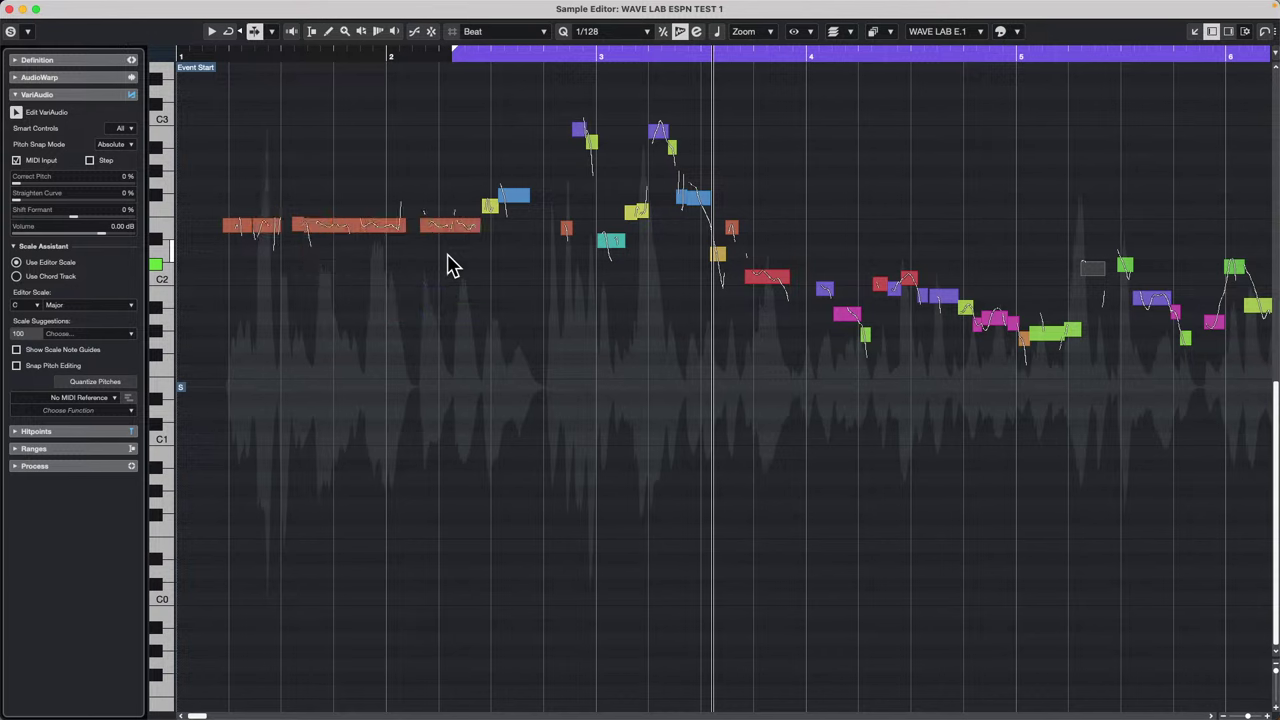
pyautogui.press('Right')
pyautogui.press('Right')
pyautogui.press('Right')
pyautogui.press('Right')
pyautogui.press('Right')
pyautogui.press('Right')
pyautogui.press('Right')
pyautogui.press('Right')
pyautogui.press('Right')
pyautogui.press('Right')
pyautogui.press('Right')
pyautogui.press('Right')
pyautogui.press('Right')
pyautogui.press('Right')
pyautogui.press('Right')
pyautogui.press('Right')
pyautogui.press('Right')
pyautogui.press('Right')
pyautogui.press('Right')
pyautogui.press('Right')
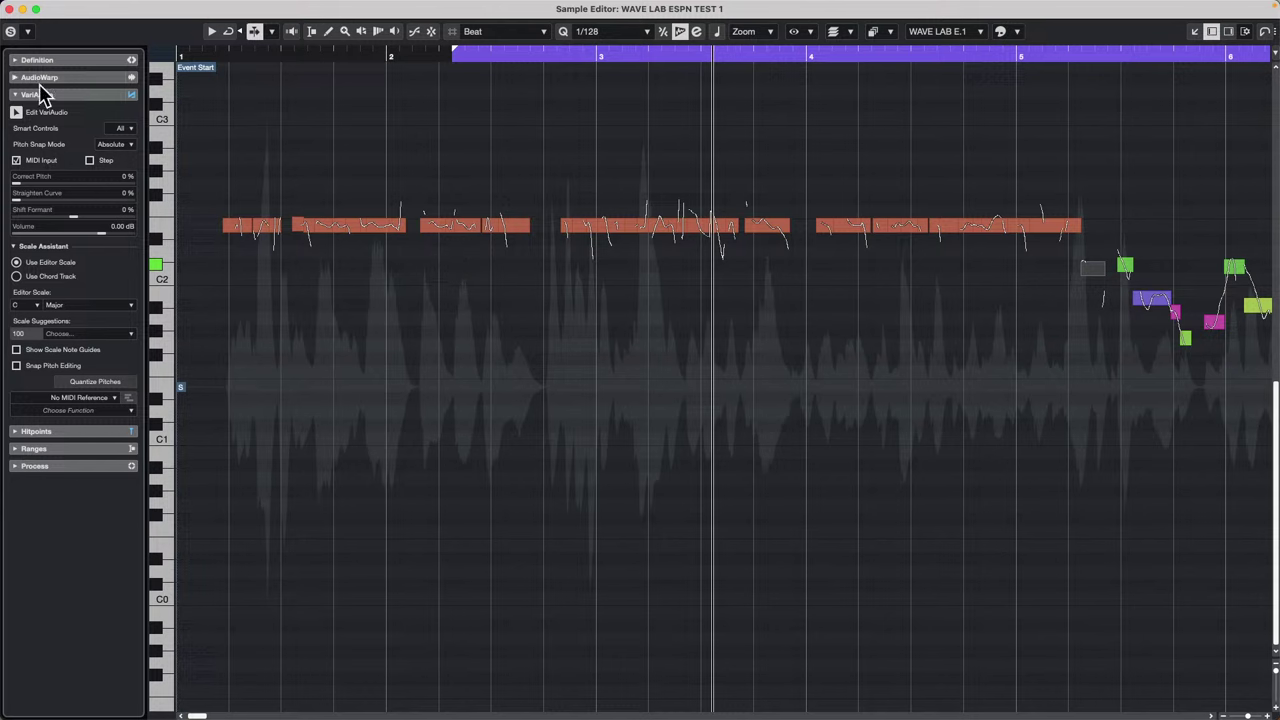
pyautogui.click(12, 9)
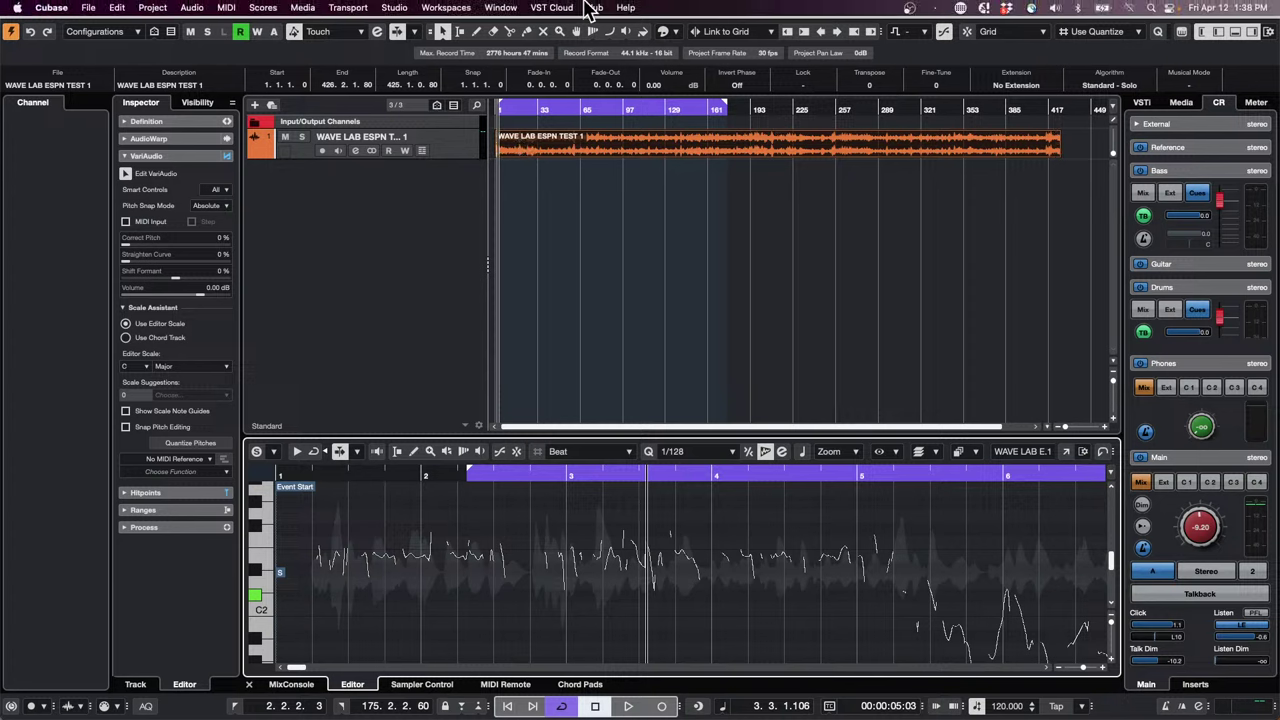
# Step: Switch to the Untitled2 project, activate it, and place the playback cursor at about bar 11
pyautogui.click(500, 8)
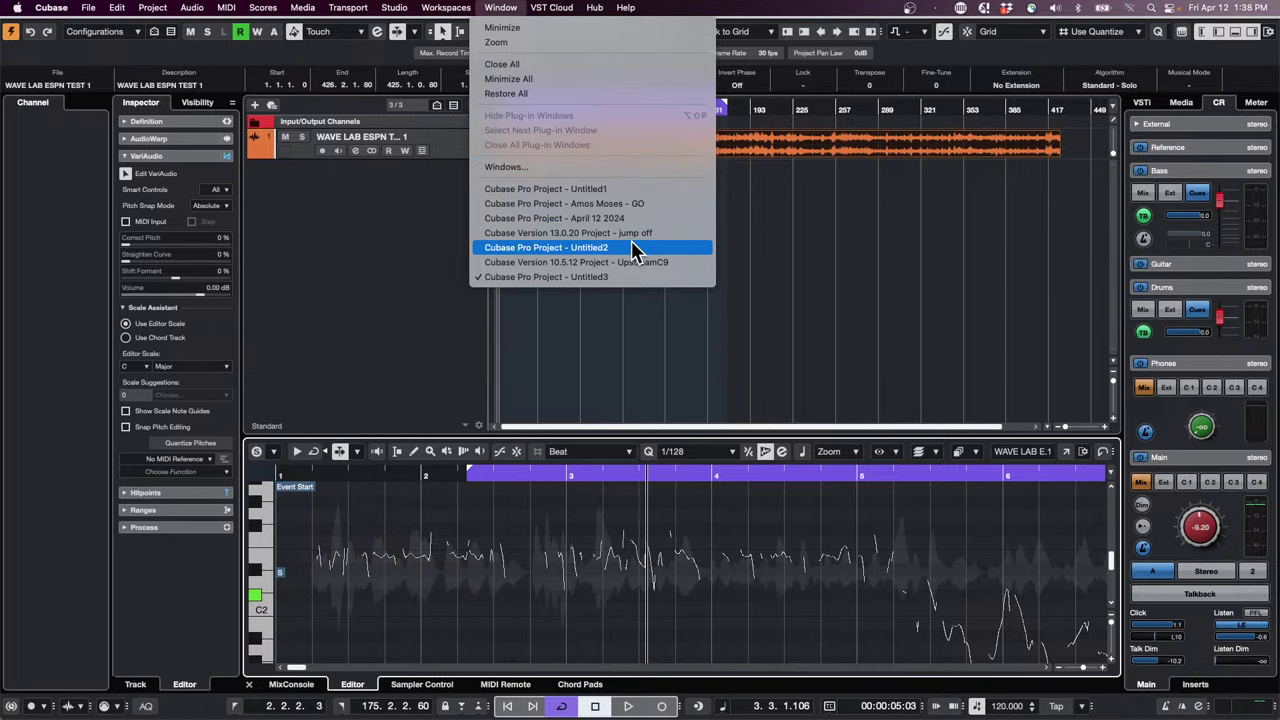
pyautogui.click(632, 248)
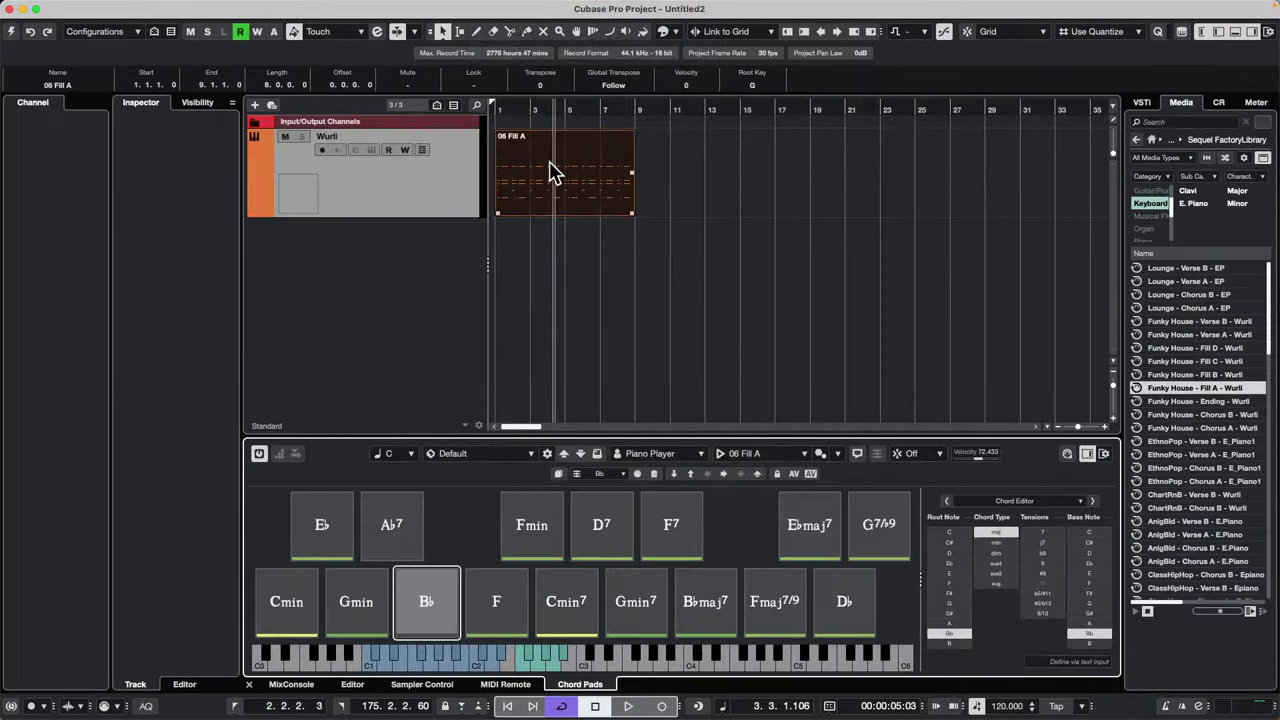
pyautogui.click(11, 31)
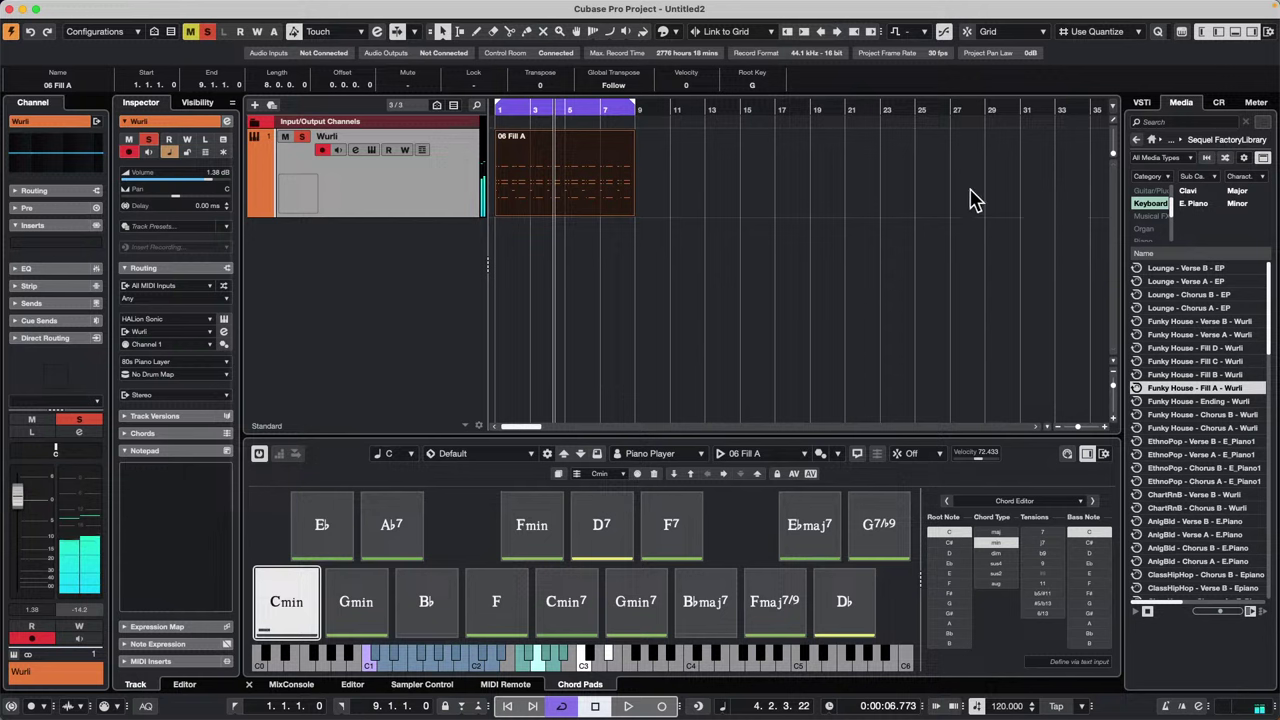
pyautogui.click(672, 112)
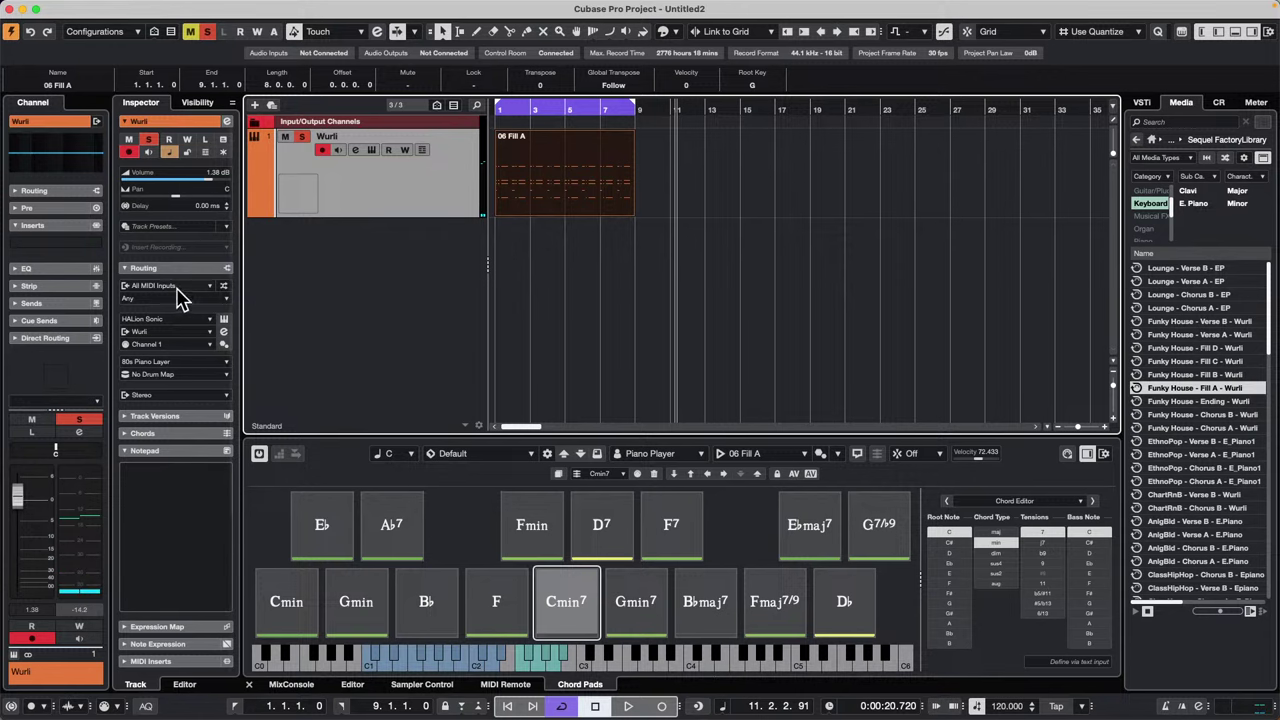
# Step: Record a chord pad performance onto the Wurli track from about bar 11 to bar 28, with All MIDI Inputs as the input
pyautogui.click(180, 288)
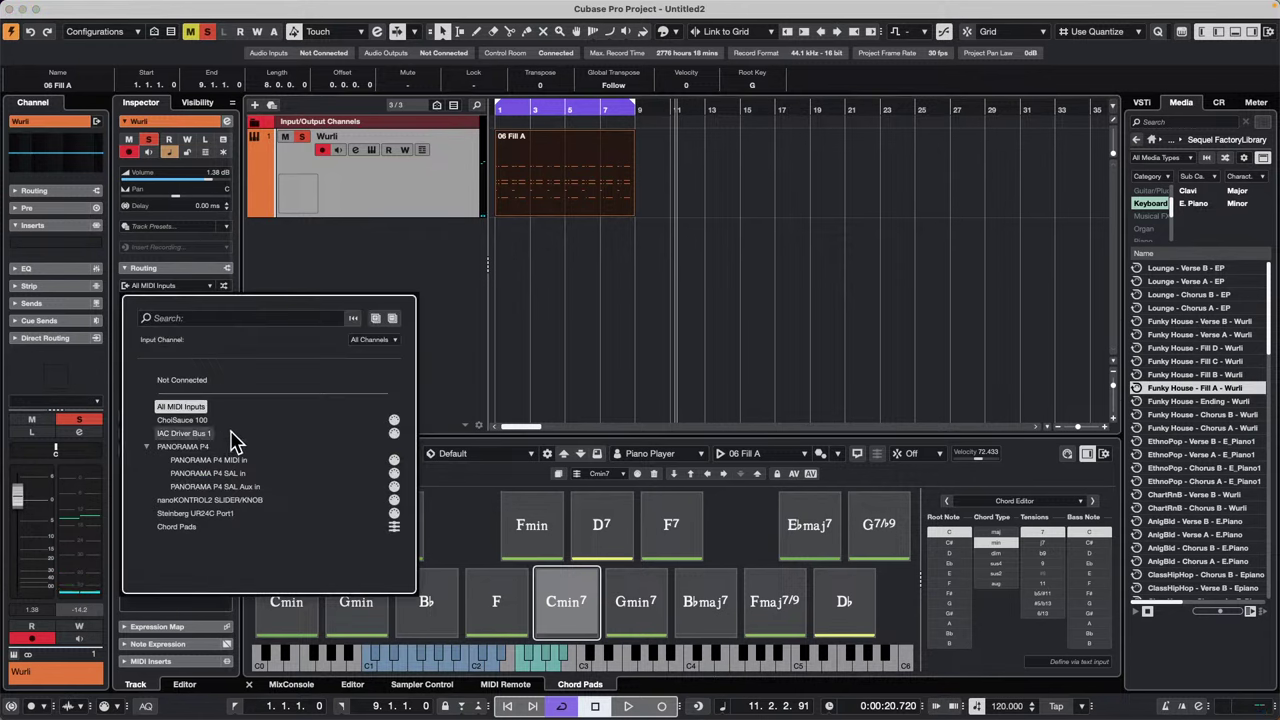
pyautogui.click(335, 203)
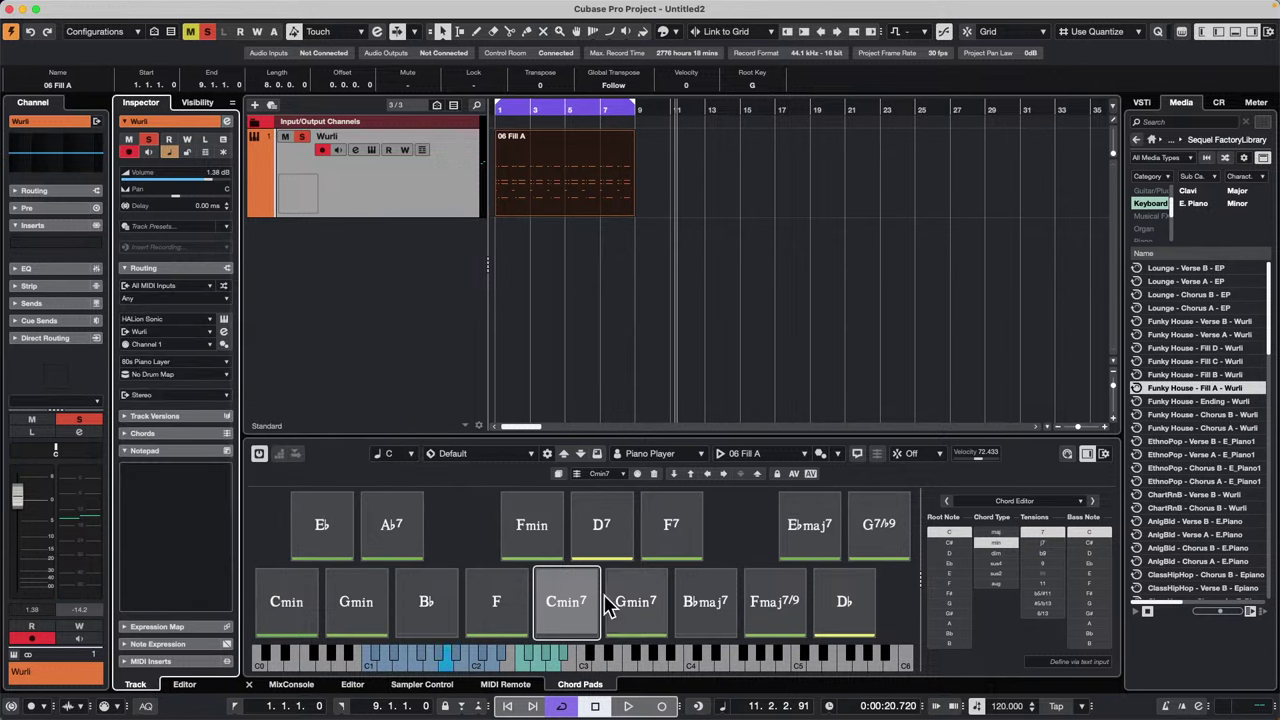
pyautogui.click(661, 706)
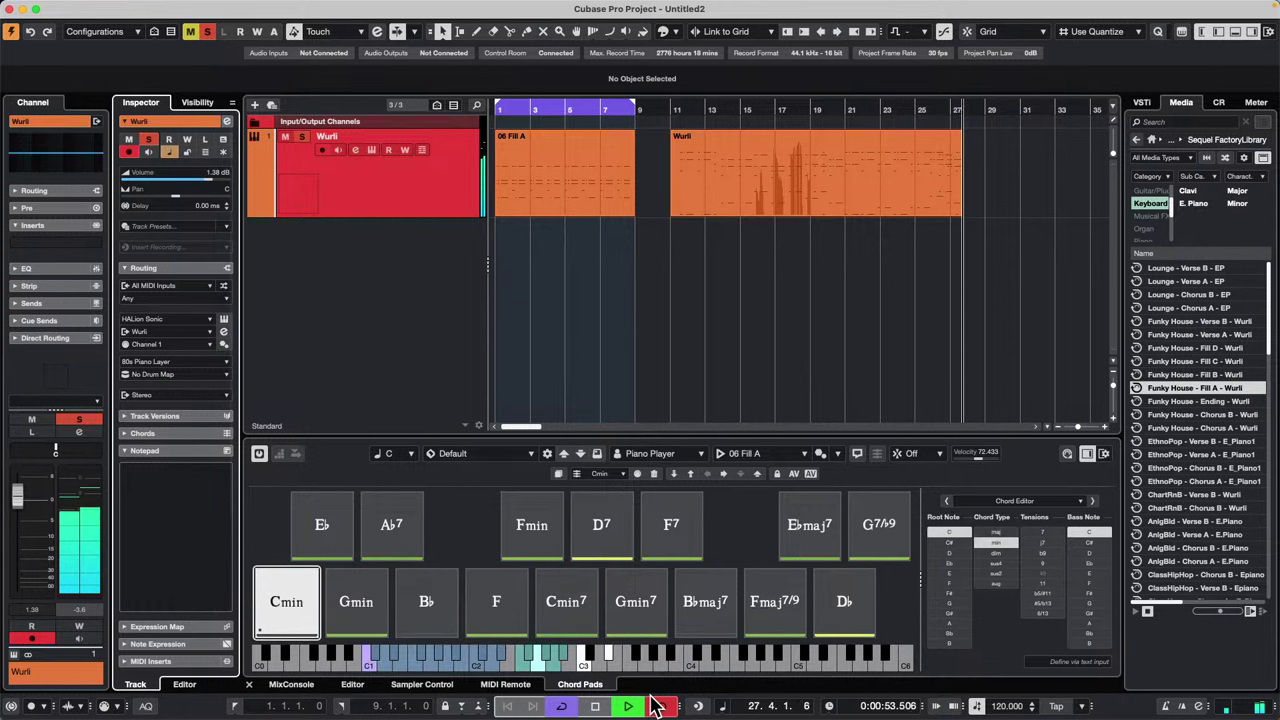
pyautogui.press('space')
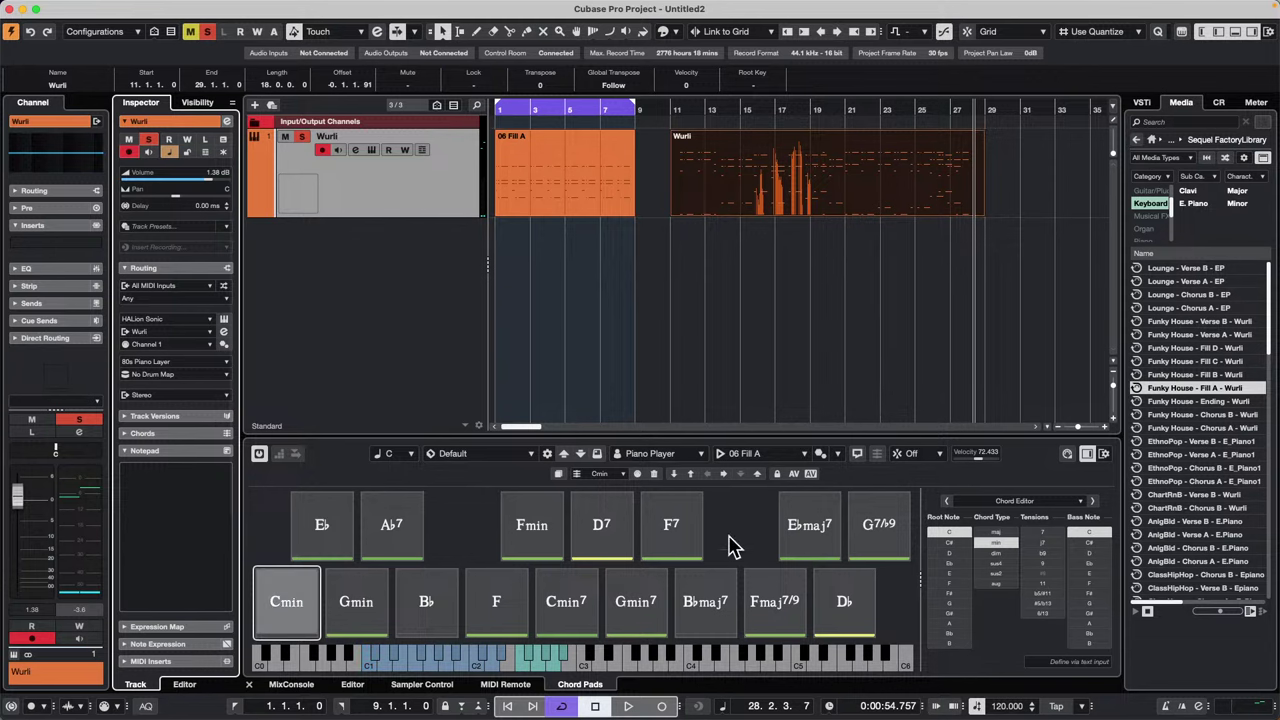
# Step: Open the newly recorded Wurli part in the Key Editor and examine its notes from bar 11 onward
pyautogui.doubleClick(775, 178)
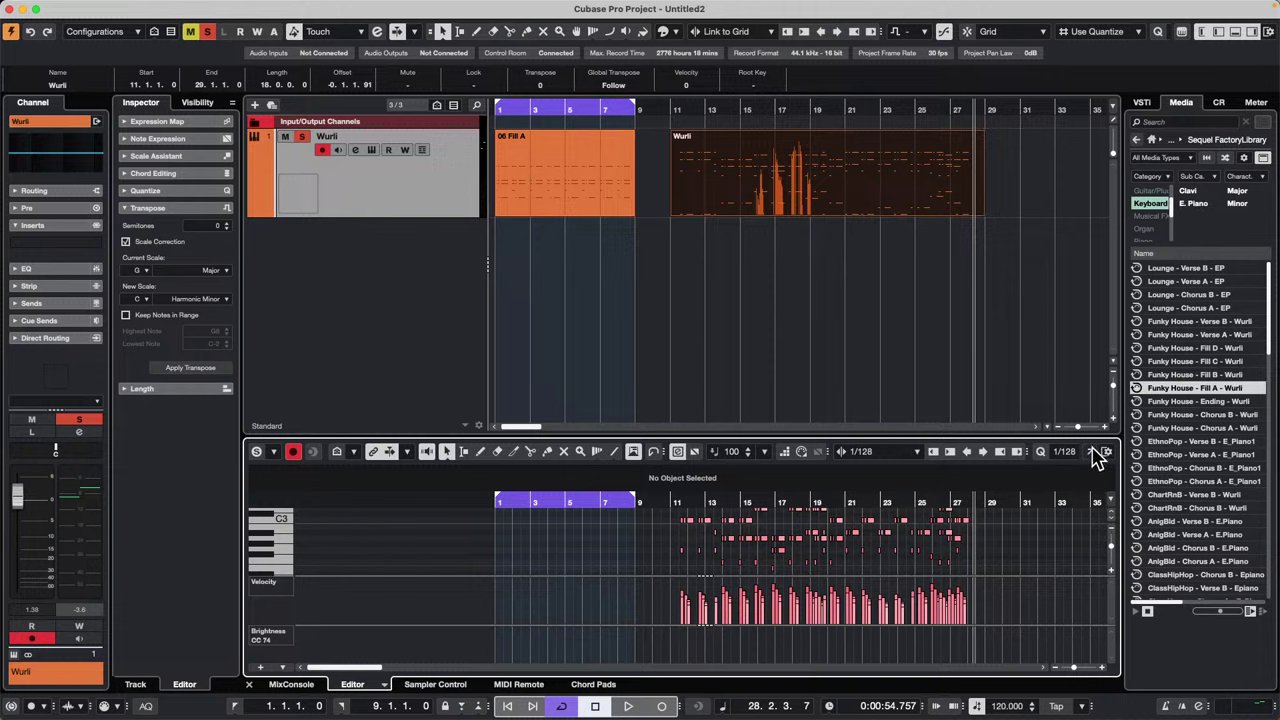
pyautogui.scroll(2, 808, 528)
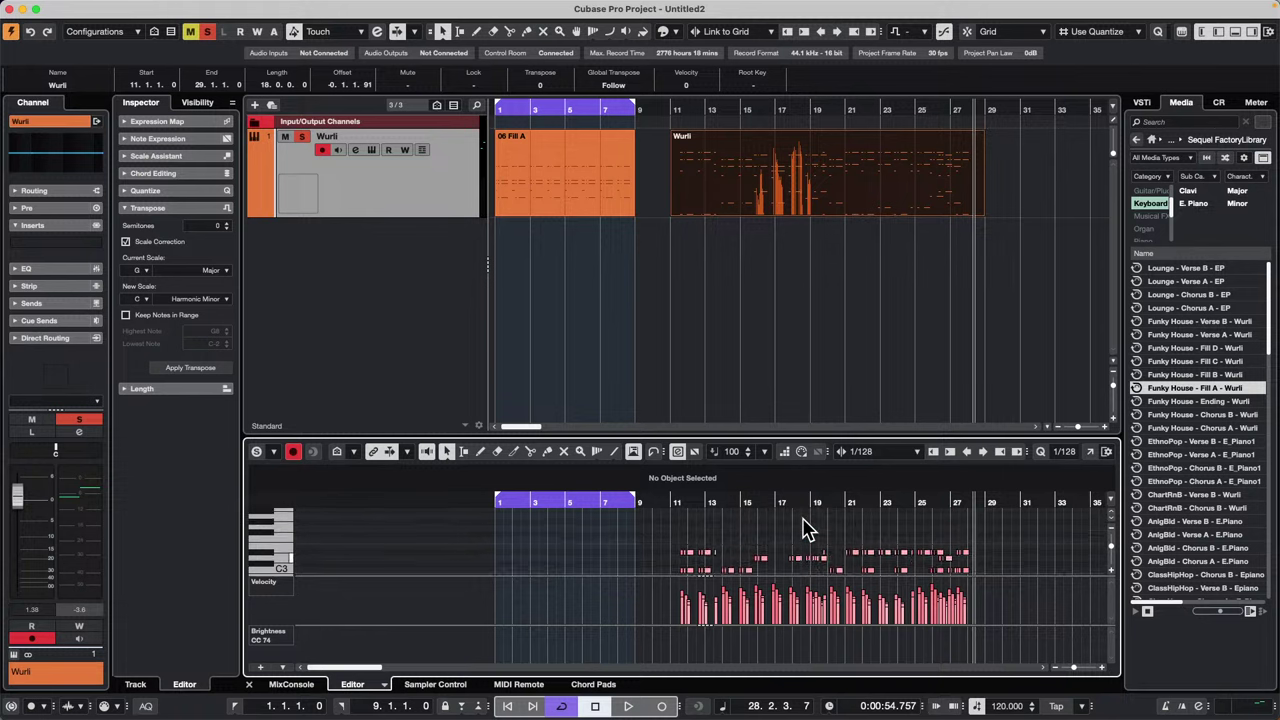
pyautogui.scroll(3, 803, 519)
pyautogui.scroll(-3, 803, 519)
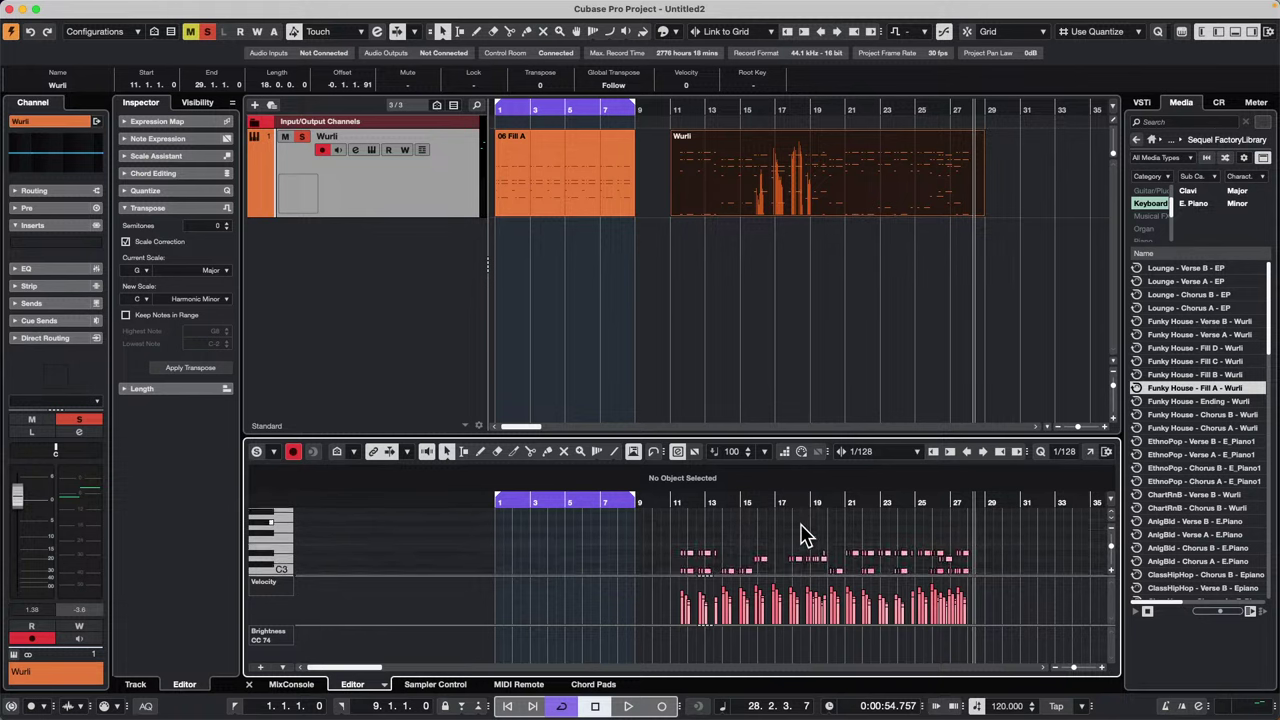
pyautogui.scroll(-2, 845, 560)
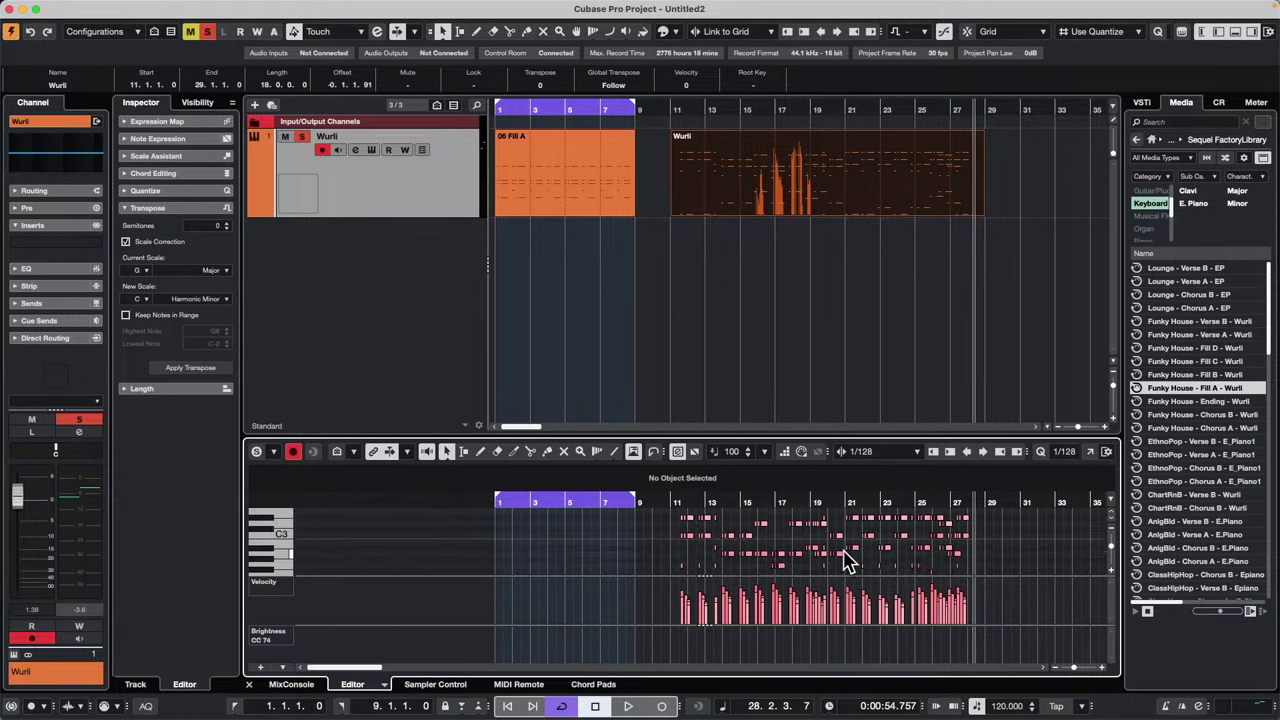
pyautogui.moveTo(690, 506); pyautogui.dragTo(797, 503)
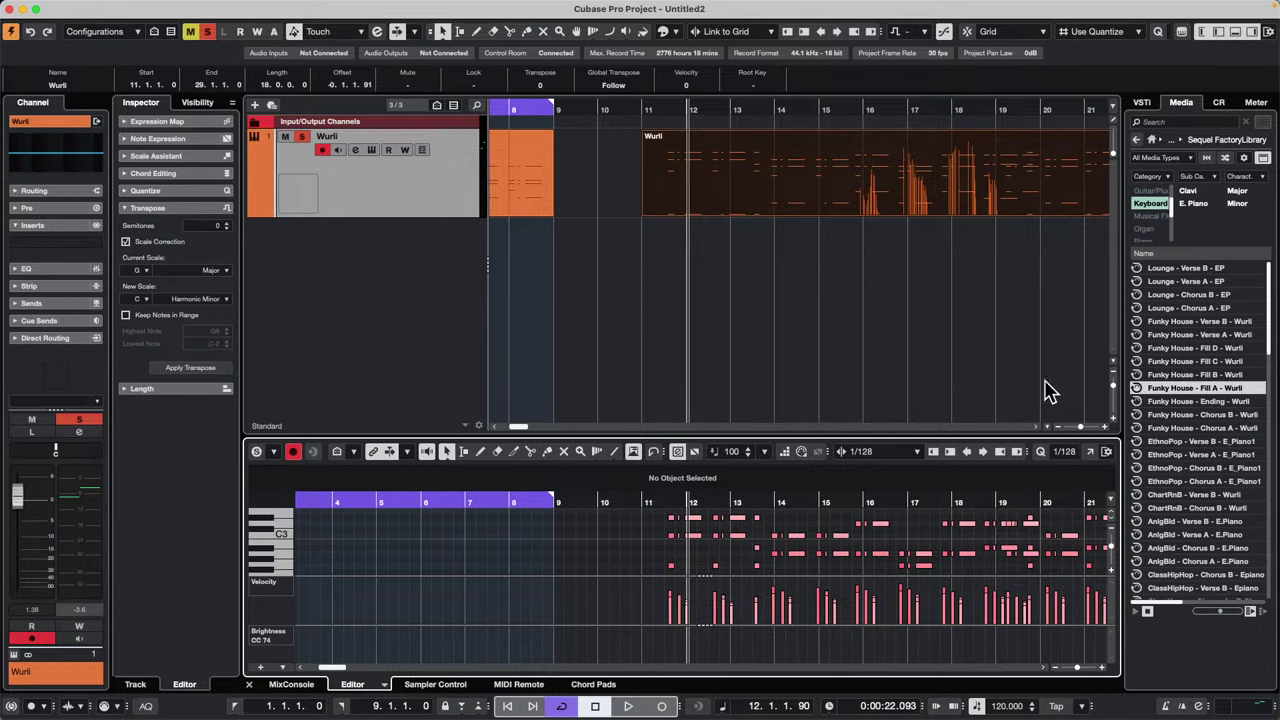
# Step: Erase the recorded Wurli part and the 06 Fill A part from the Wurli track
pyautogui.rightClick(750, 198)
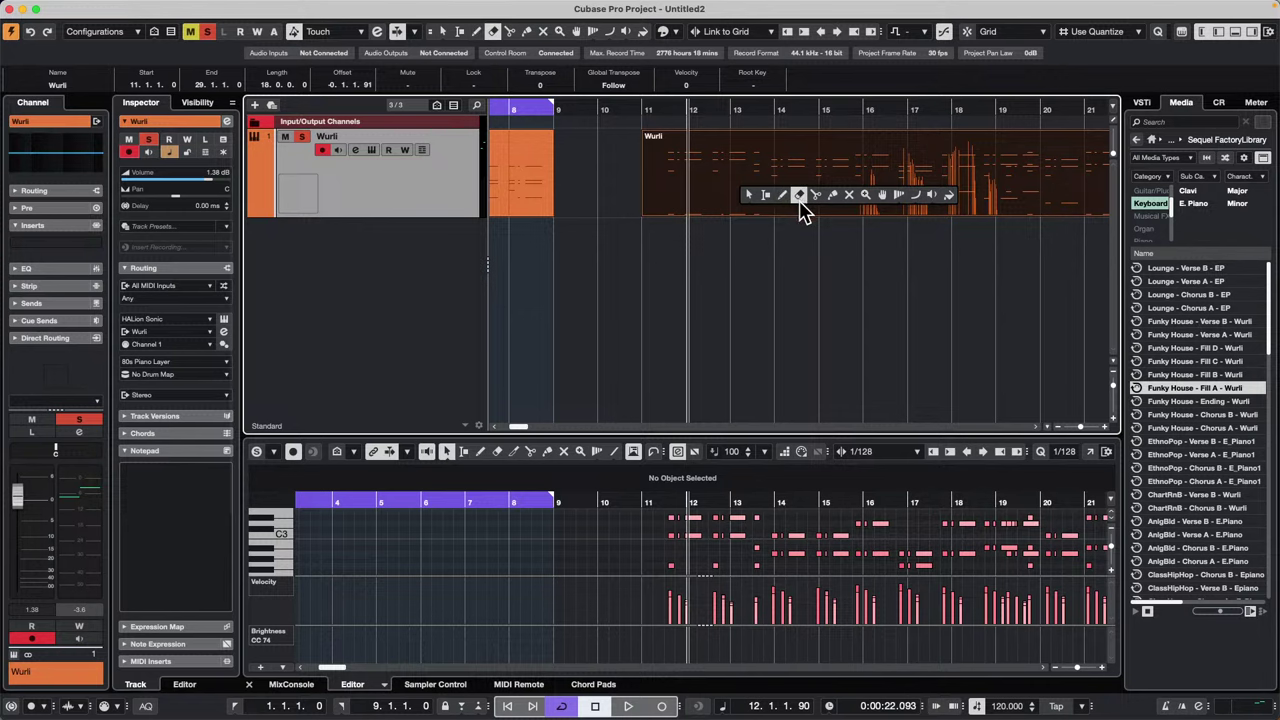
pyautogui.click(799, 195)
pyautogui.click(802, 190)
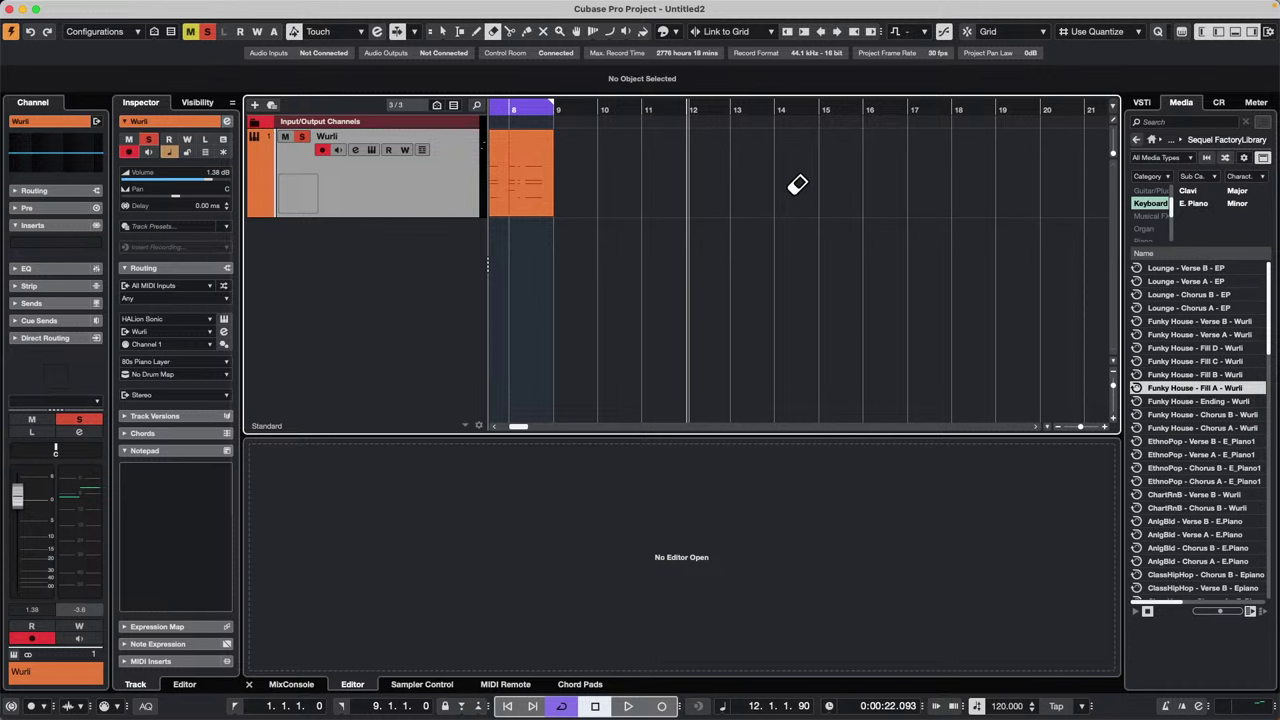
pyautogui.click(521, 172)
# Step: Start opening another project and browse the Projects folder to its tutorials subfolder
pyautogui.click(88, 7)
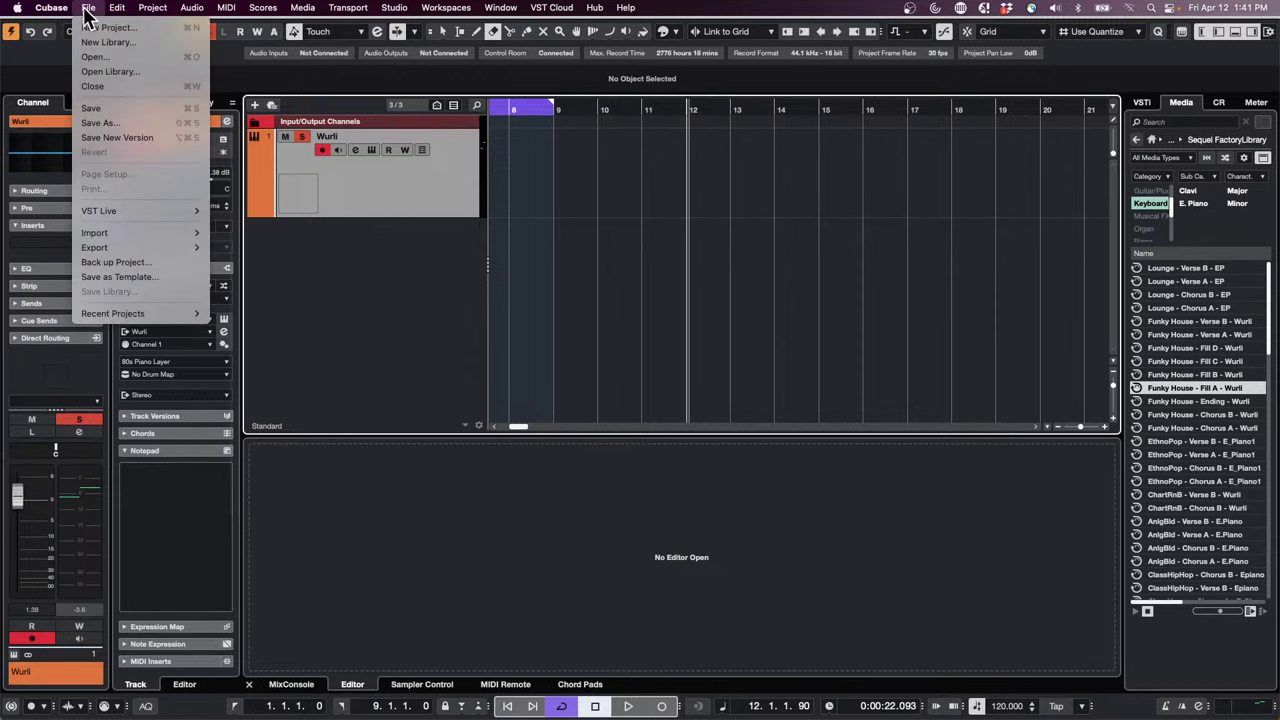
pyautogui.moveTo(155, 318)
pyautogui.click(127, 56)
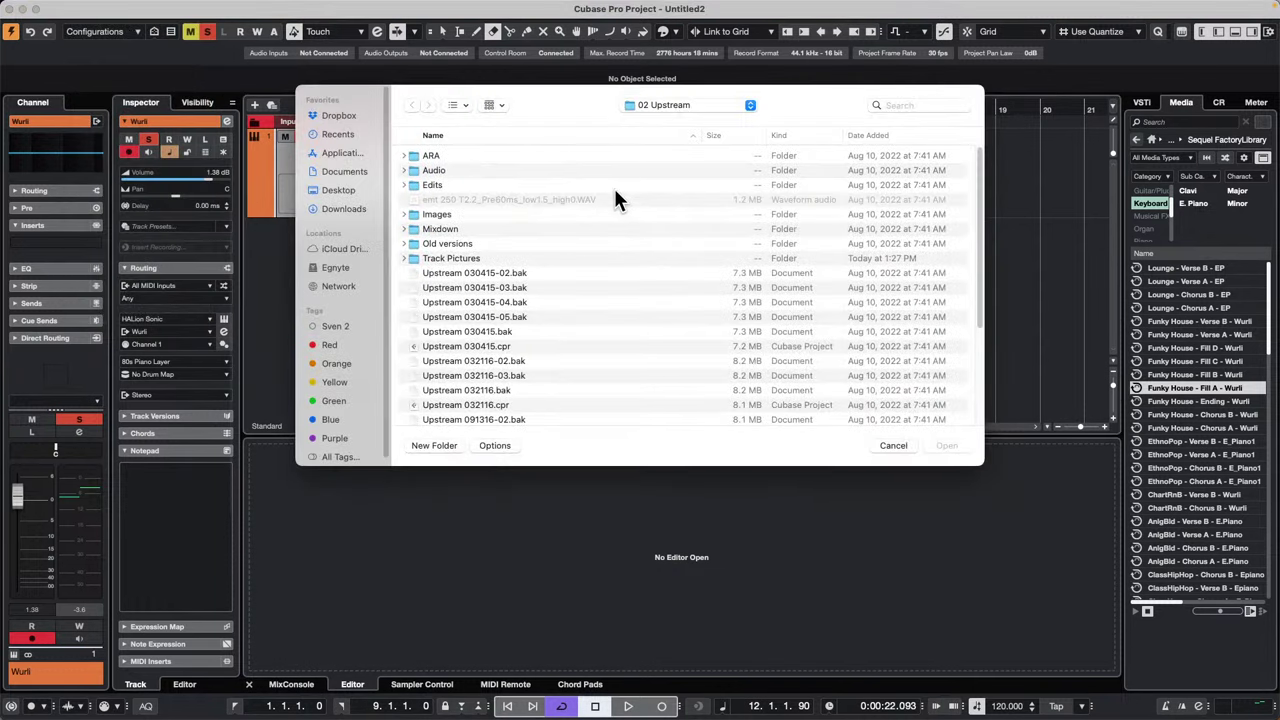
pyautogui.click(668, 103)
pyautogui.click(672, 118)
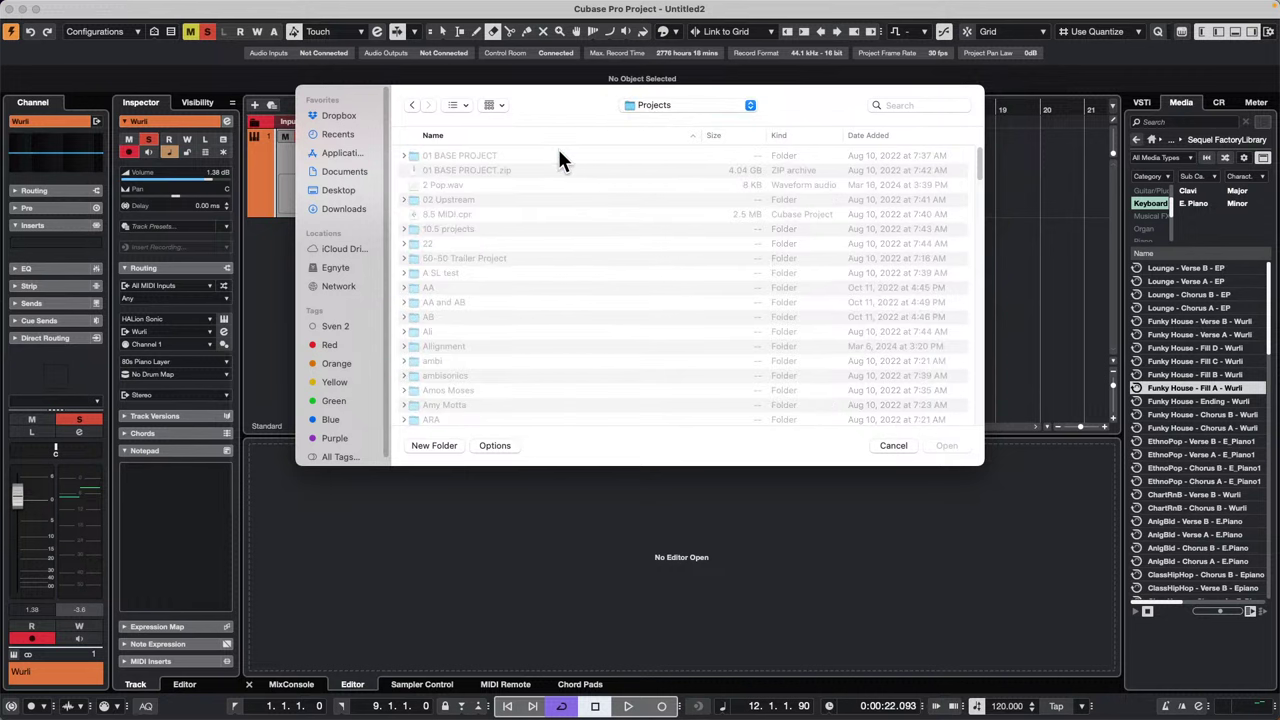
pyautogui.scroll(-10, 511, 256)
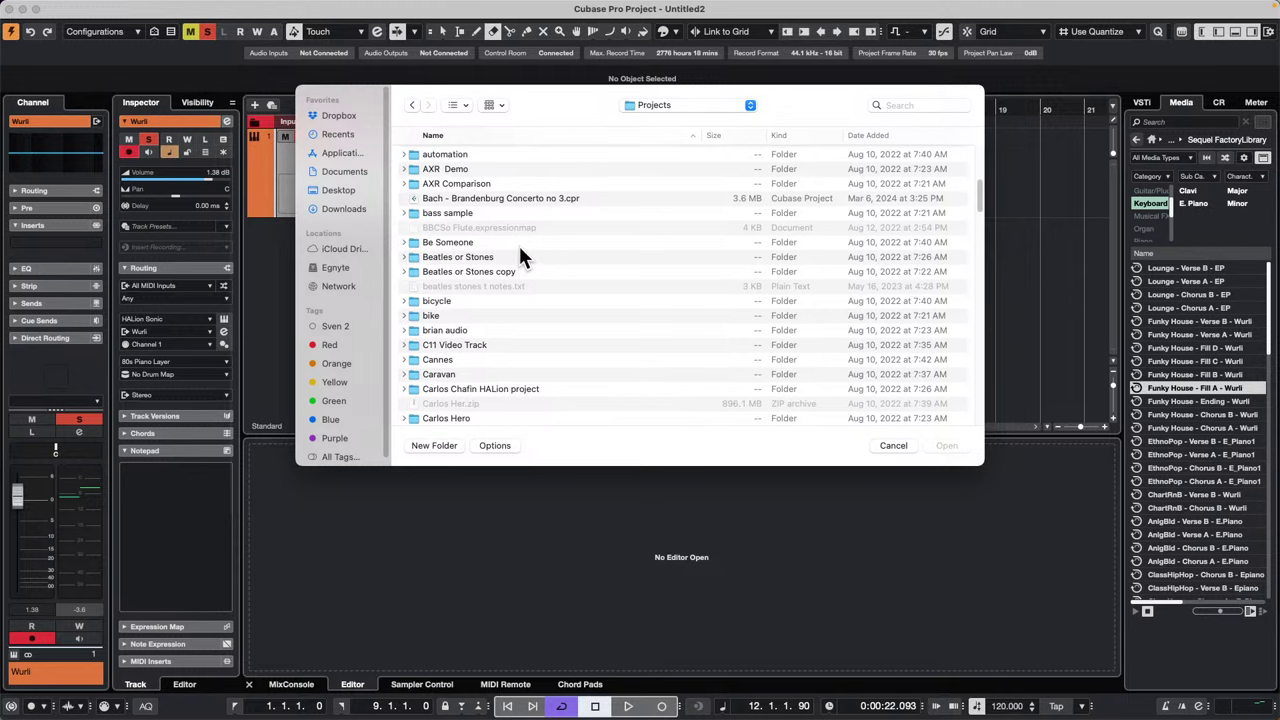
pyautogui.scroll(-15, 519, 245)
pyautogui.scroll(-4, 521, 256)
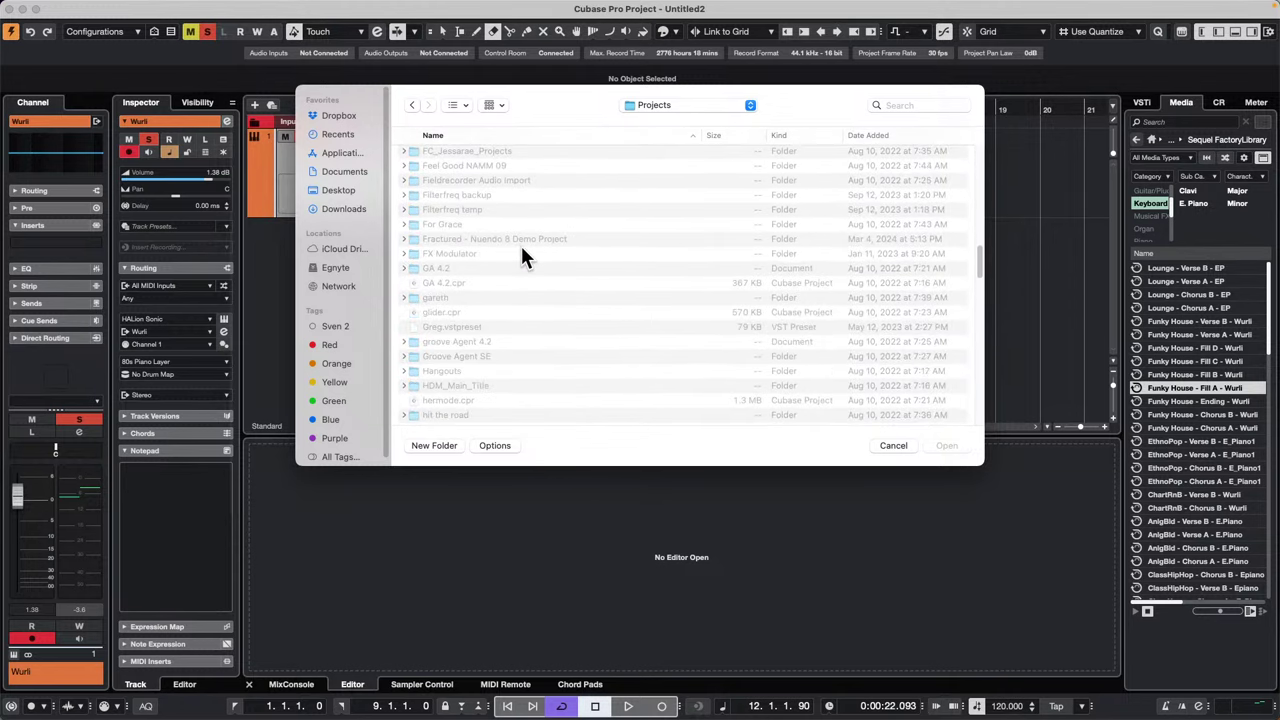
pyautogui.scroll(-8, 520, 258)
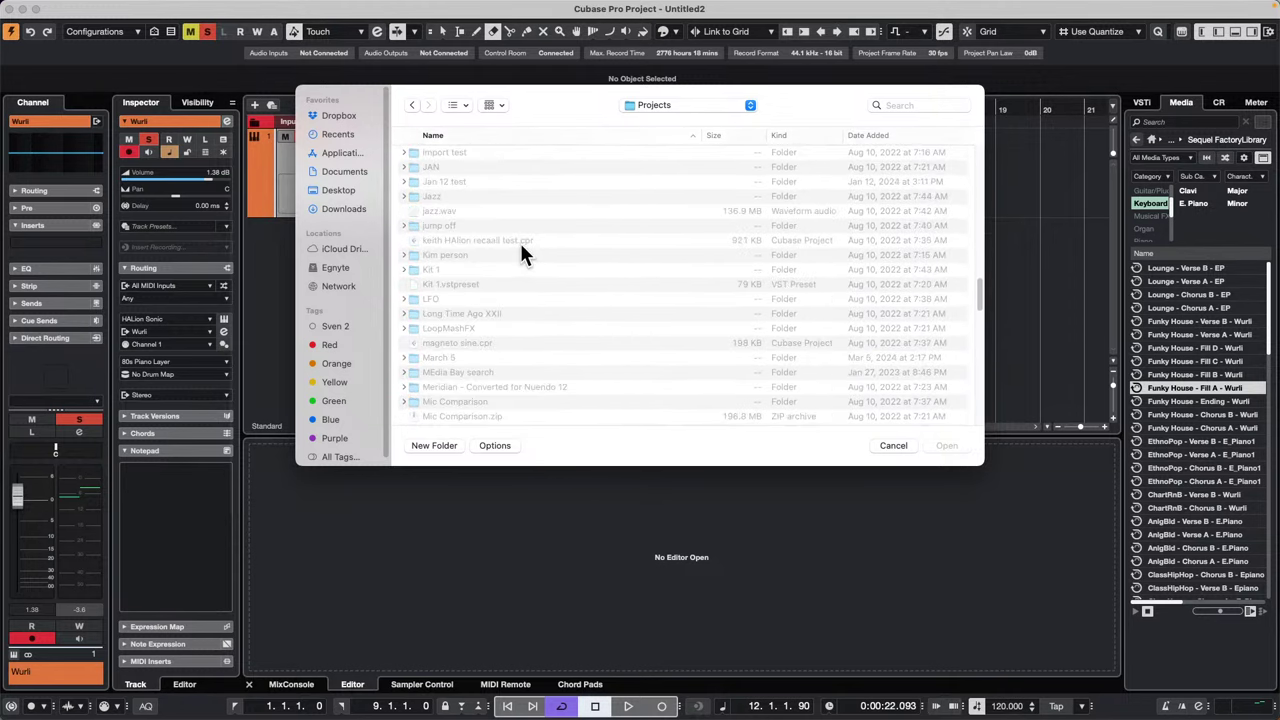
pyautogui.scroll(-15, 521, 241)
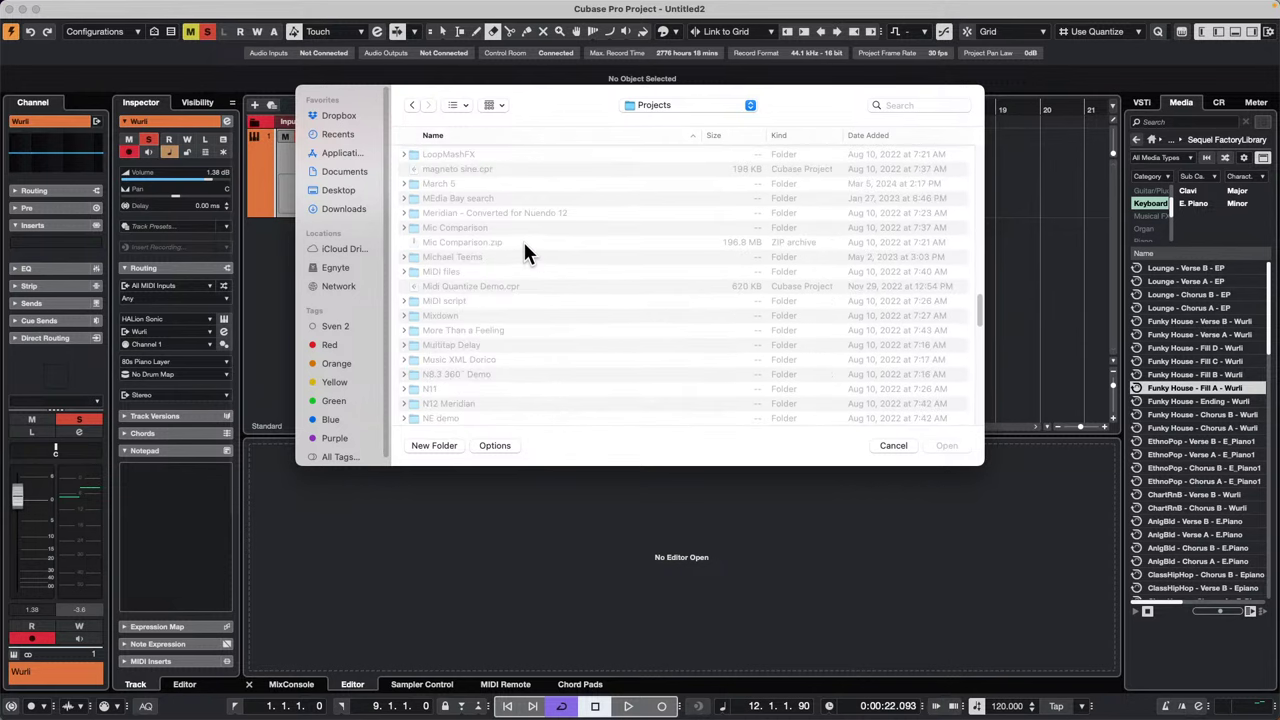
pyautogui.scroll(-6, 523, 238)
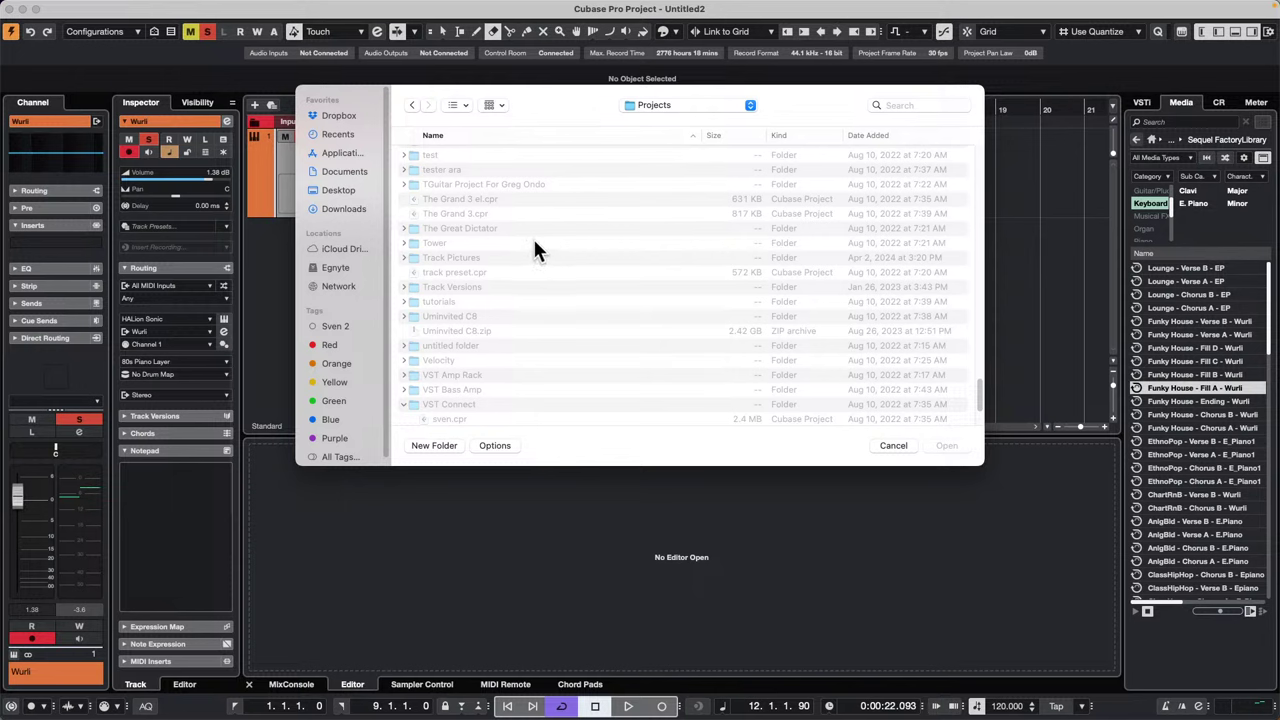
pyautogui.scroll(-5, 568, 242)
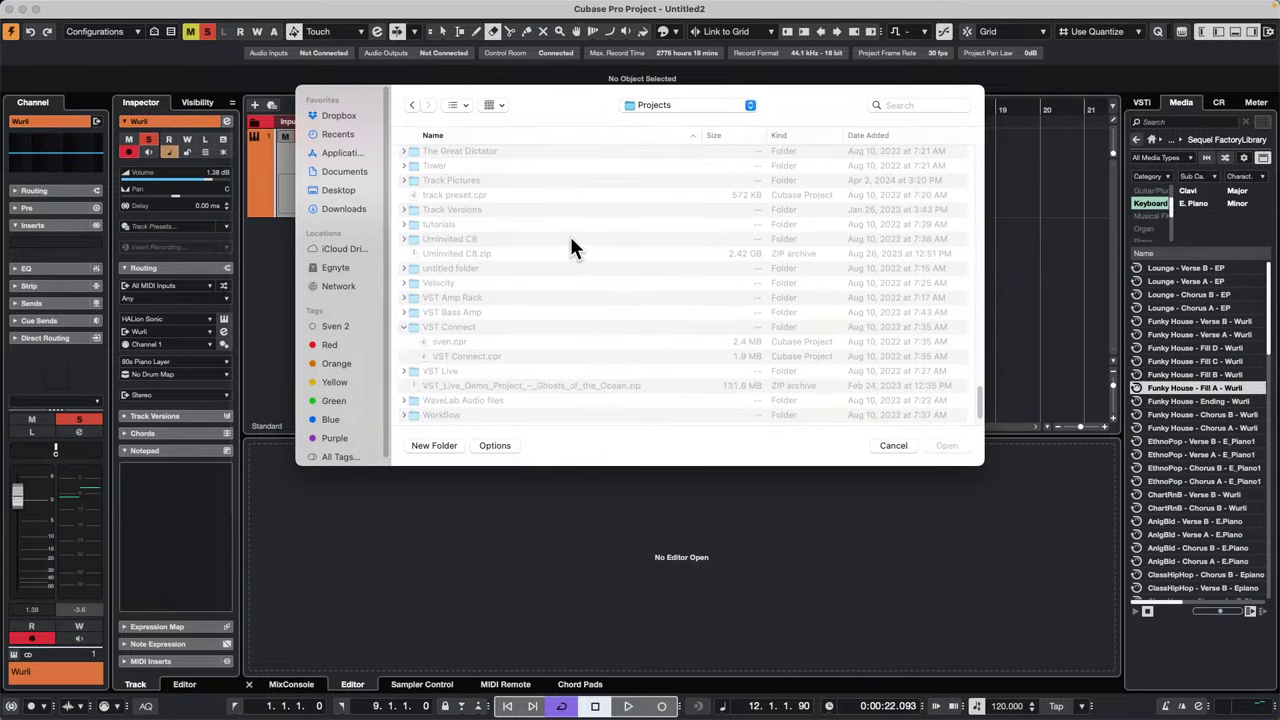
pyautogui.scroll(5, 572, 248)
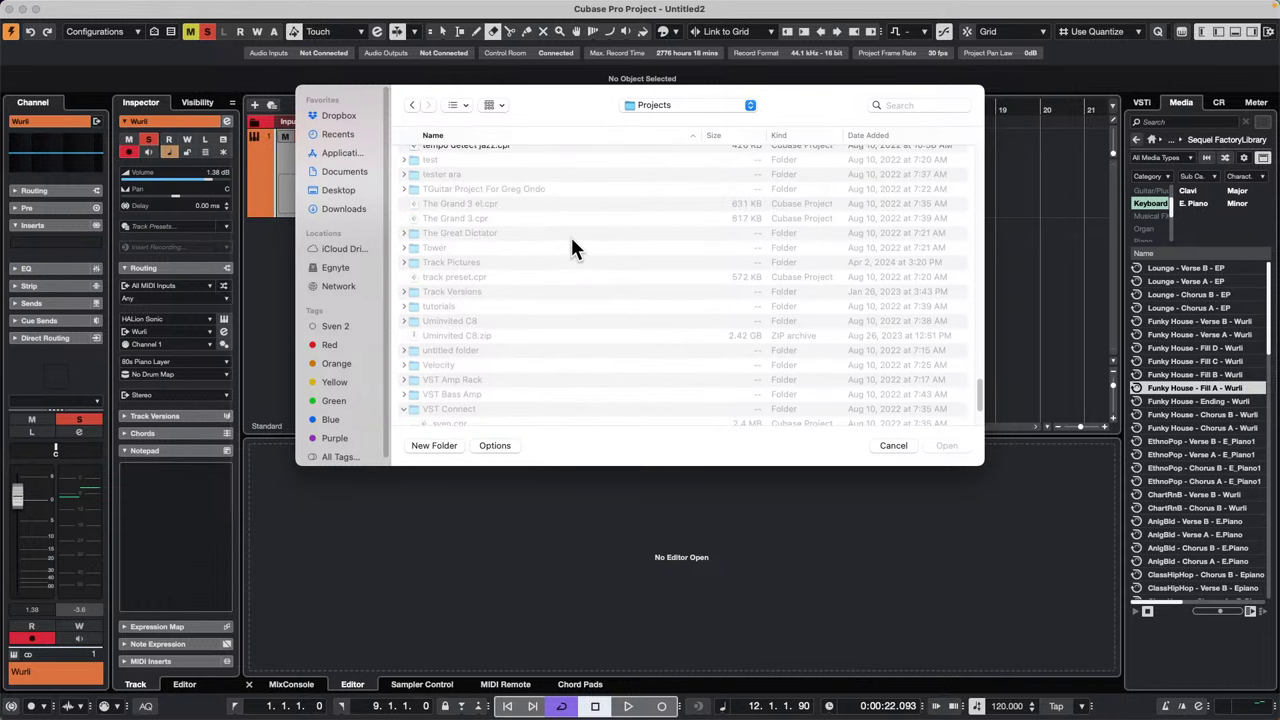
pyautogui.doubleClick(471, 305)
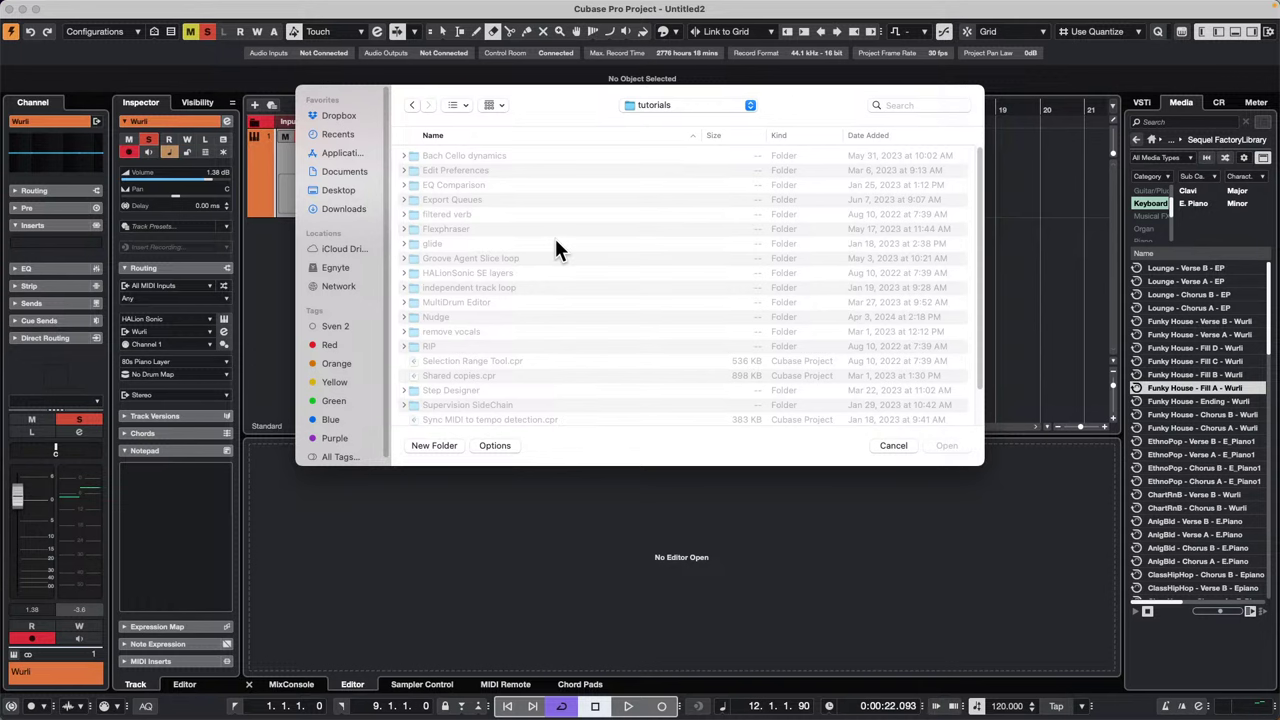
# Step: Open the project Remove Vocals unmixed vocals.cpr from the remove vocals folder
pyautogui.scroll(-3, 556, 242)
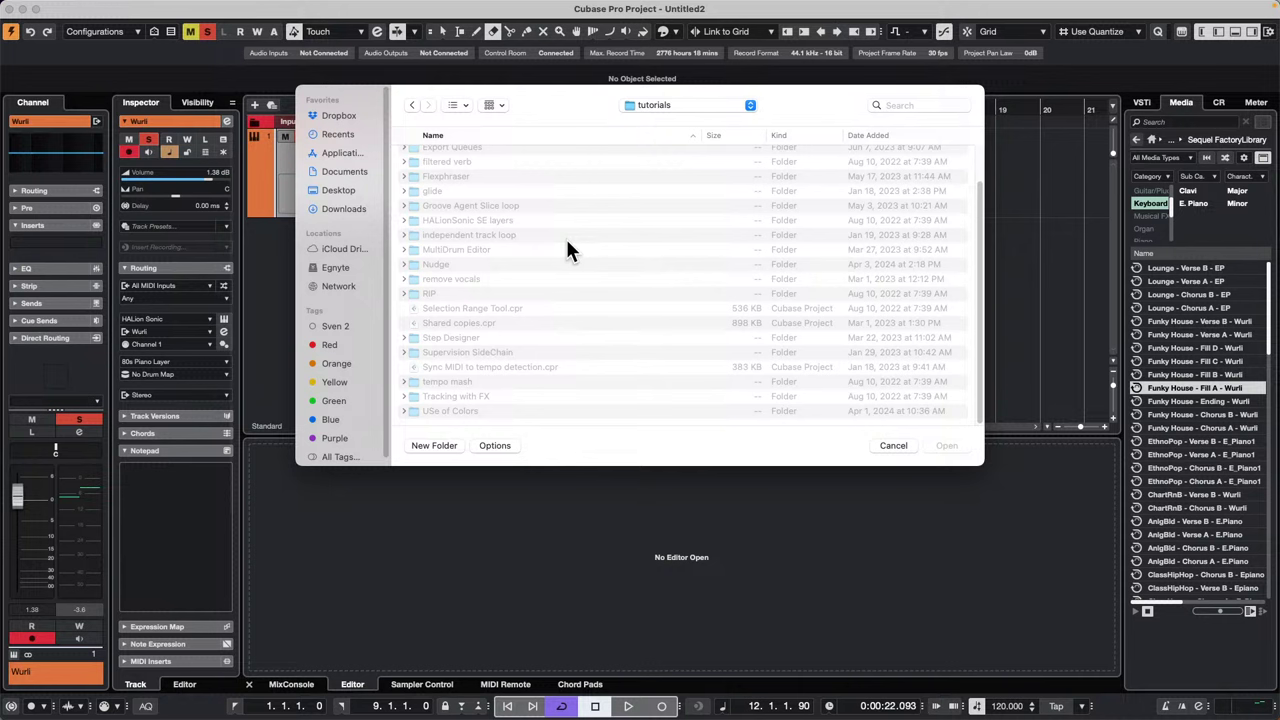
pyautogui.scroll(2, 566, 240)
pyautogui.scroll(1, 571, 241)
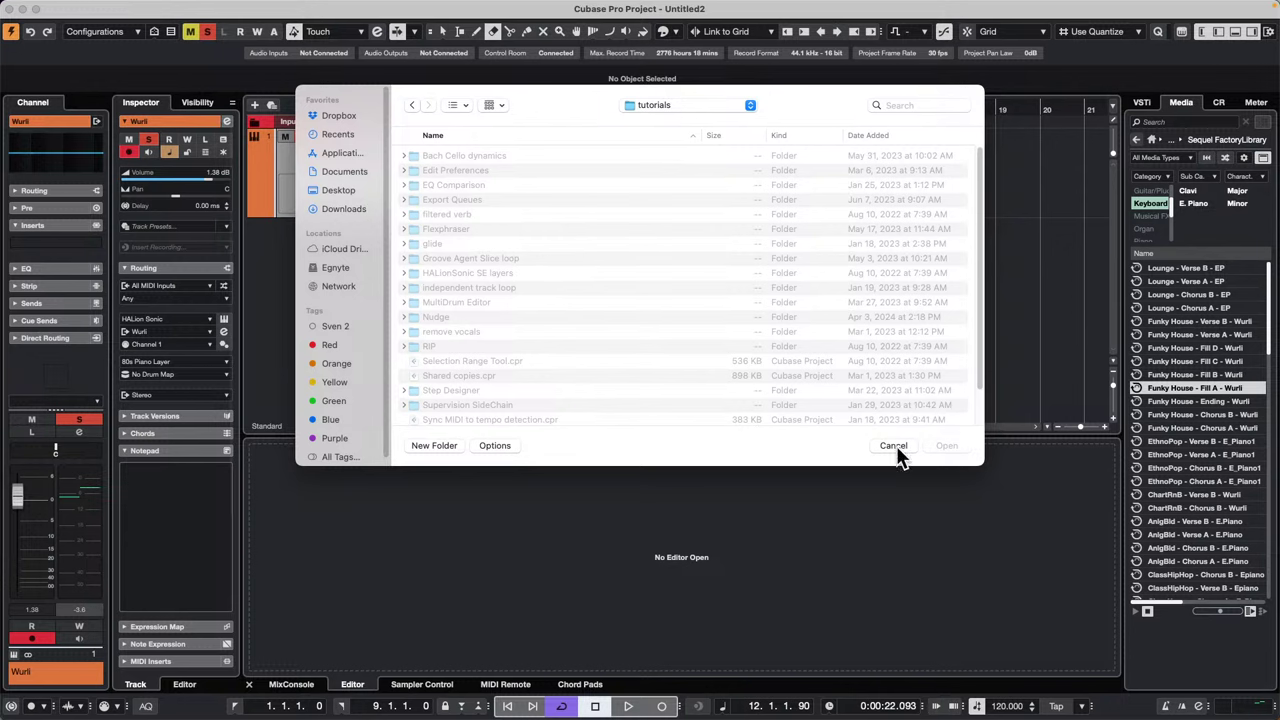
pyautogui.doubleClick(455, 331)
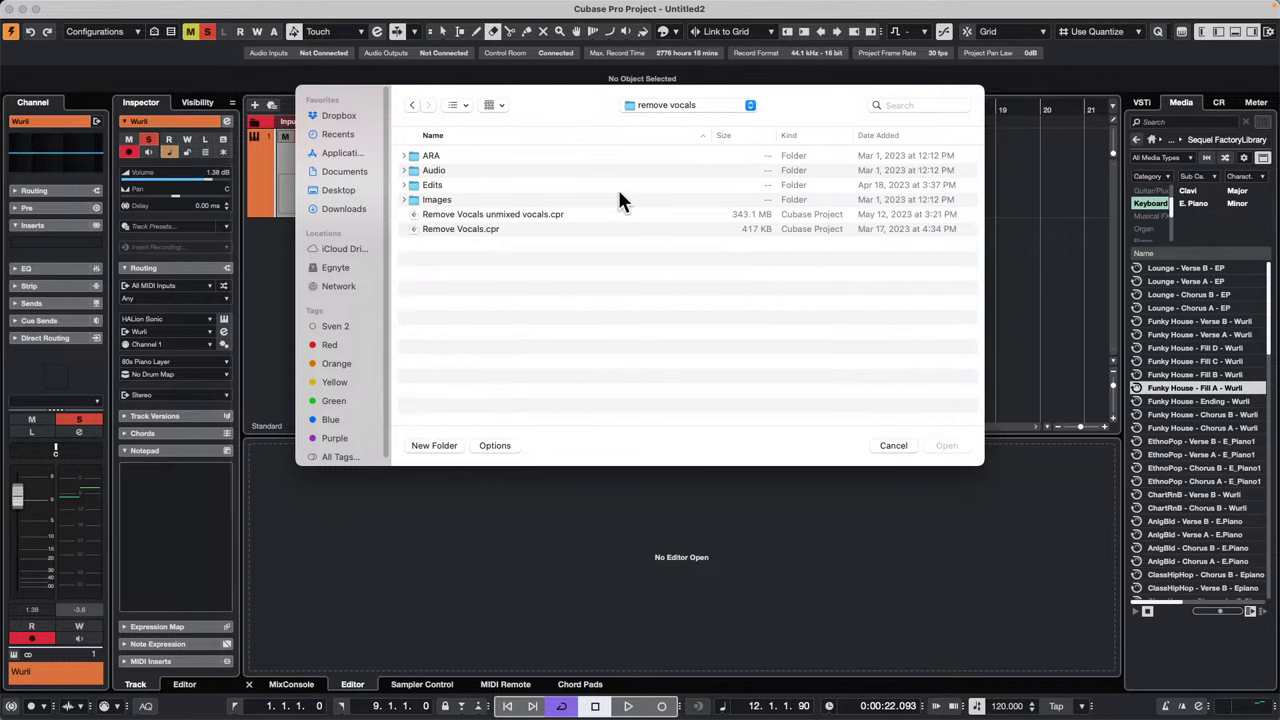
pyautogui.doubleClick(483, 216)
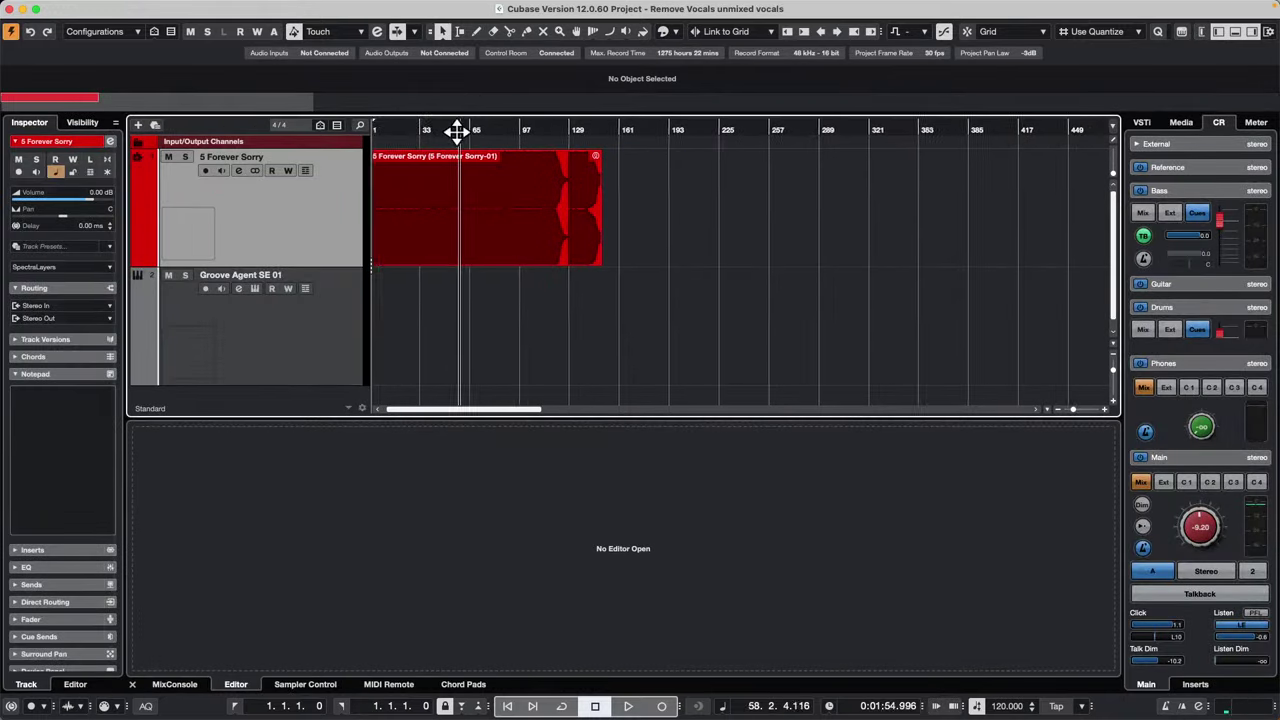
# Step: Play the 5 Forever Sorry song from the project start and skip ahead to about bar 20
pyautogui.moveTo(457, 132); pyautogui.dragTo(239, 123)
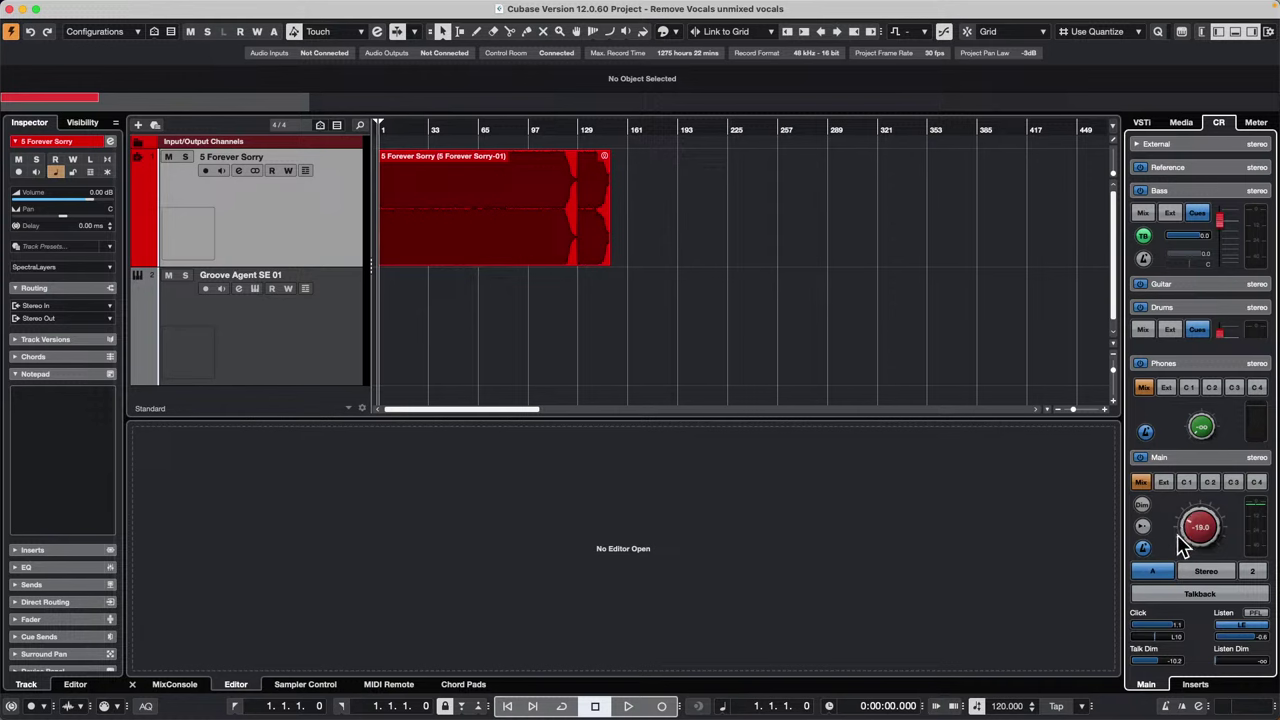
pyautogui.press('space')
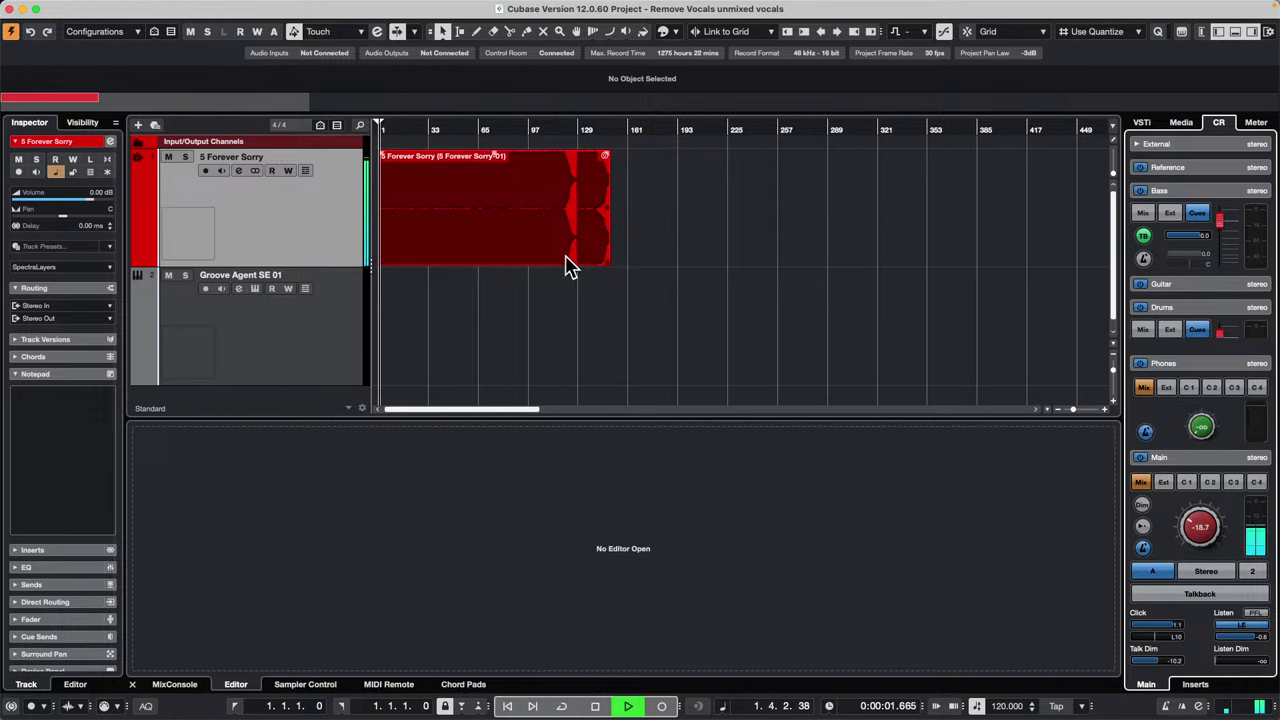
pyautogui.click(412, 129)
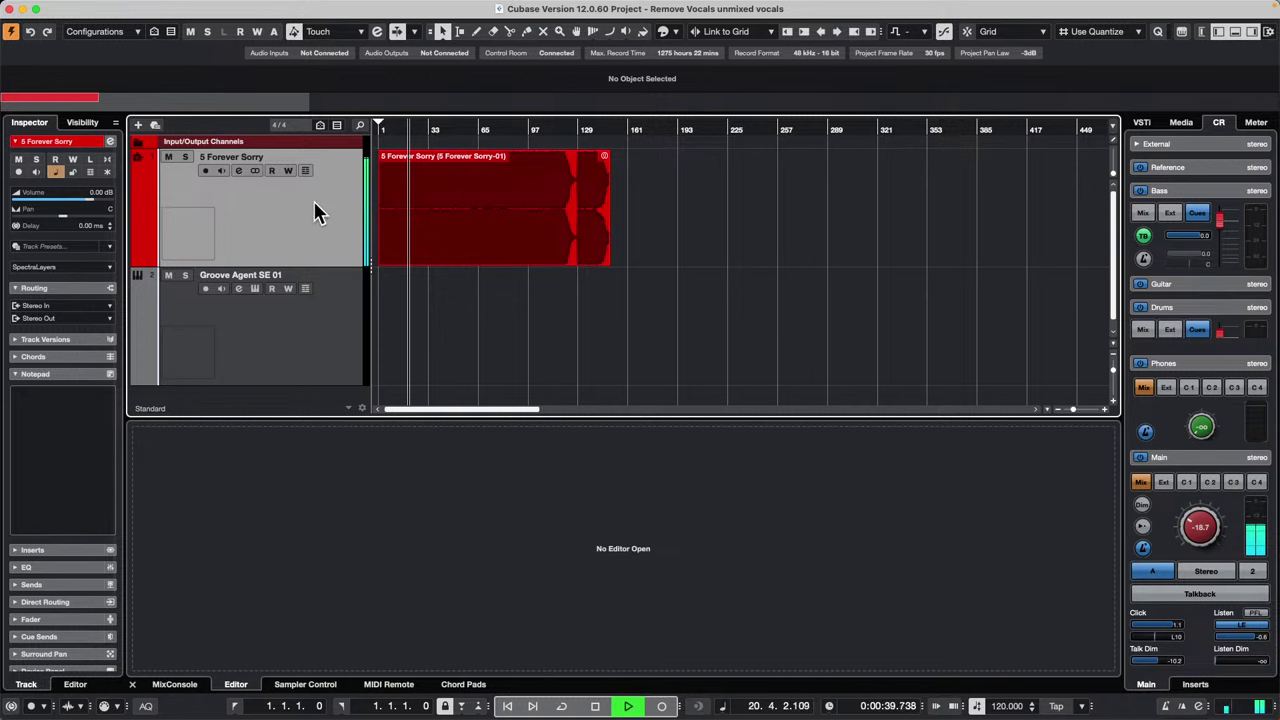
# Step: Show the channel strip for the track, open the 5 Forever Sorry event in an enlarged SpectraLayers editor, and stop playback
pyautogui.click(1202, 33)
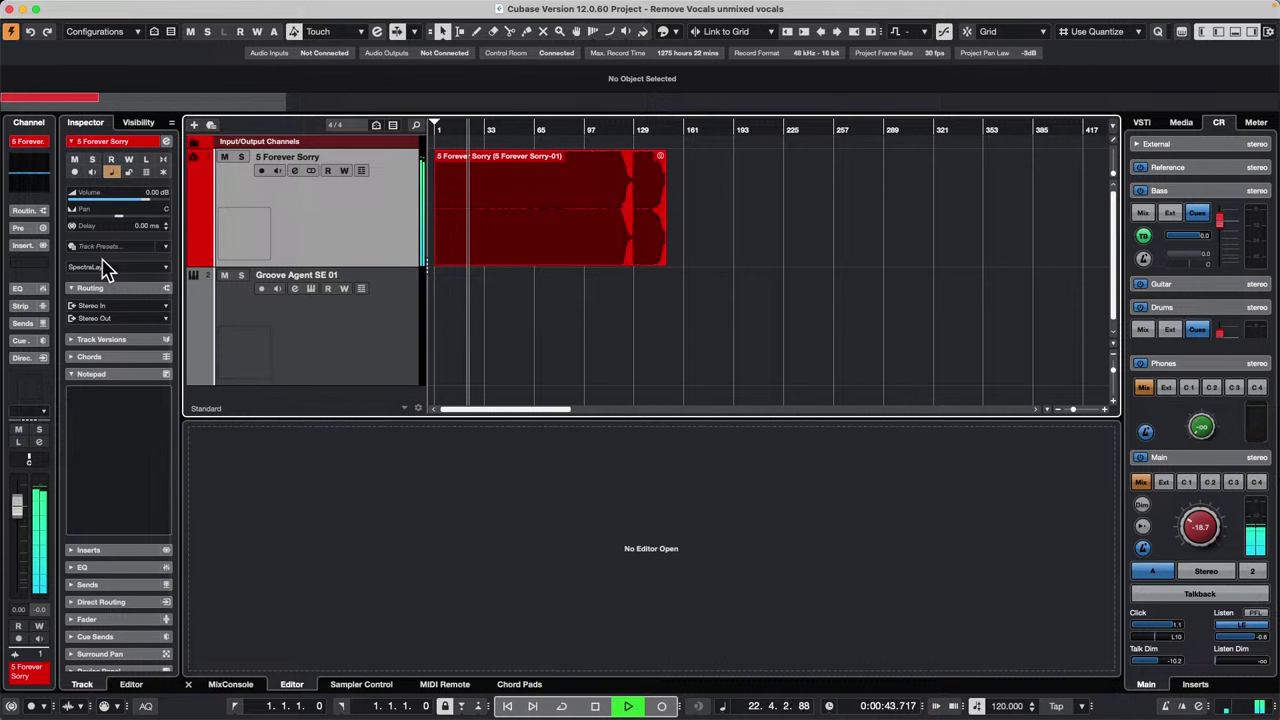
pyautogui.click(545, 230)
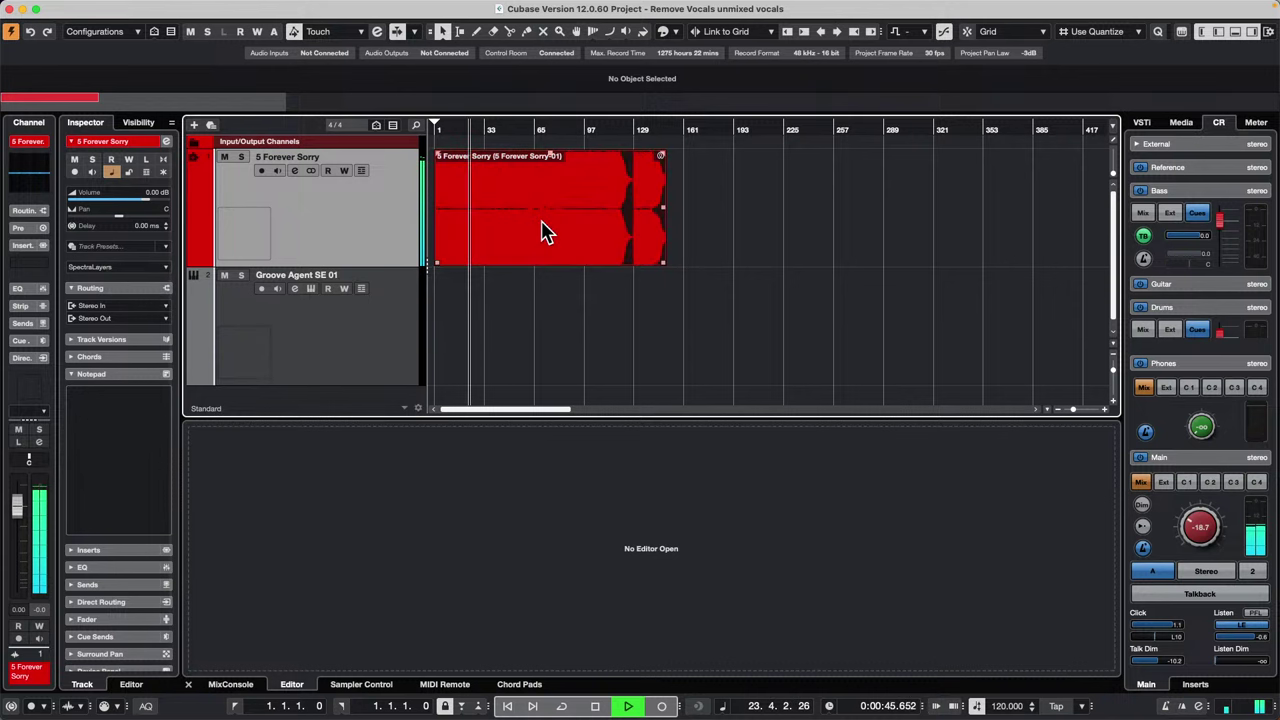
pyautogui.doubleClick(545, 230)
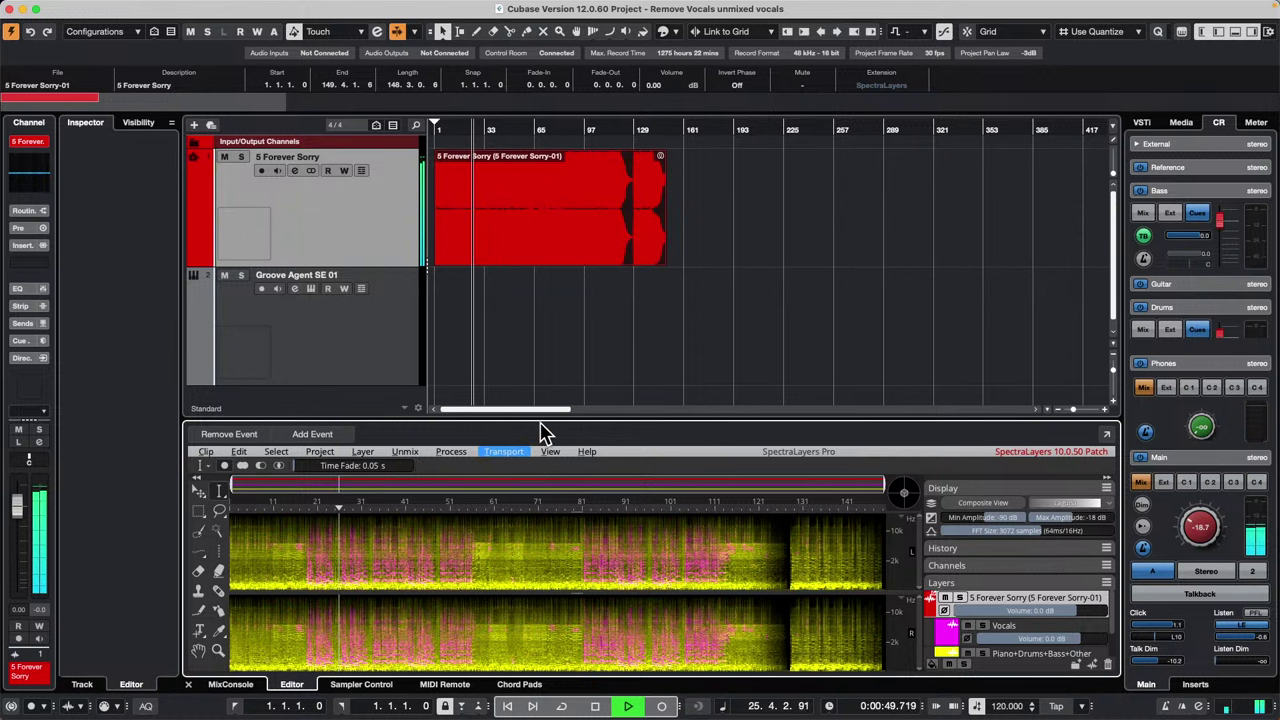
pyautogui.moveTo(543, 418); pyautogui.dragTo(543, 349)
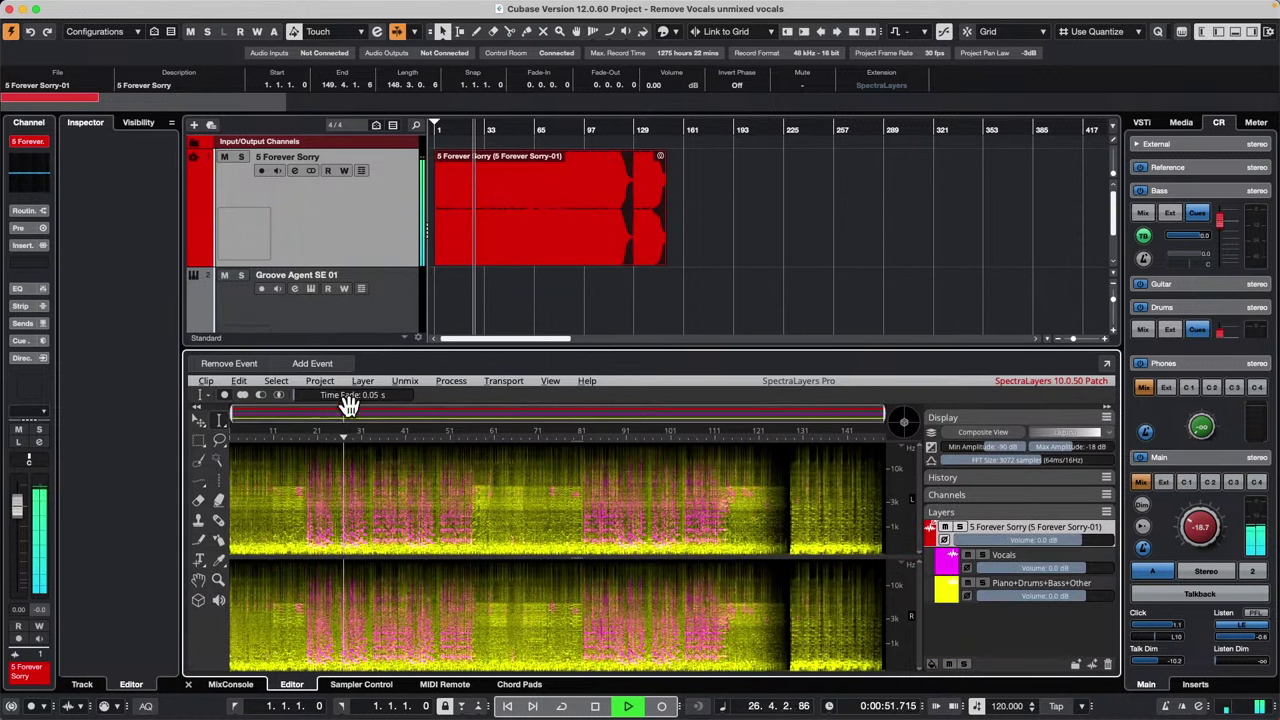
pyautogui.press('space')
# Step: Open the Unmix Song settings to review the stem and quality options, and close them without unmixing
pyautogui.click(407, 381)
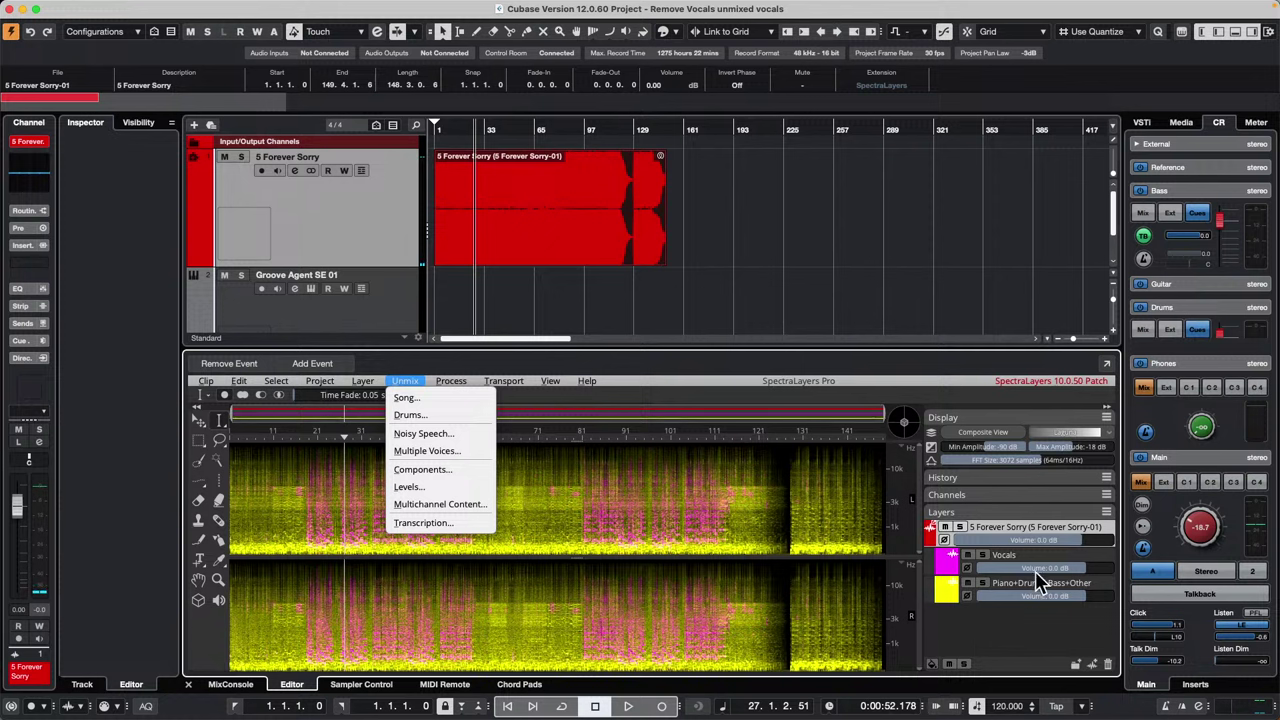
pyautogui.click(894, 277)
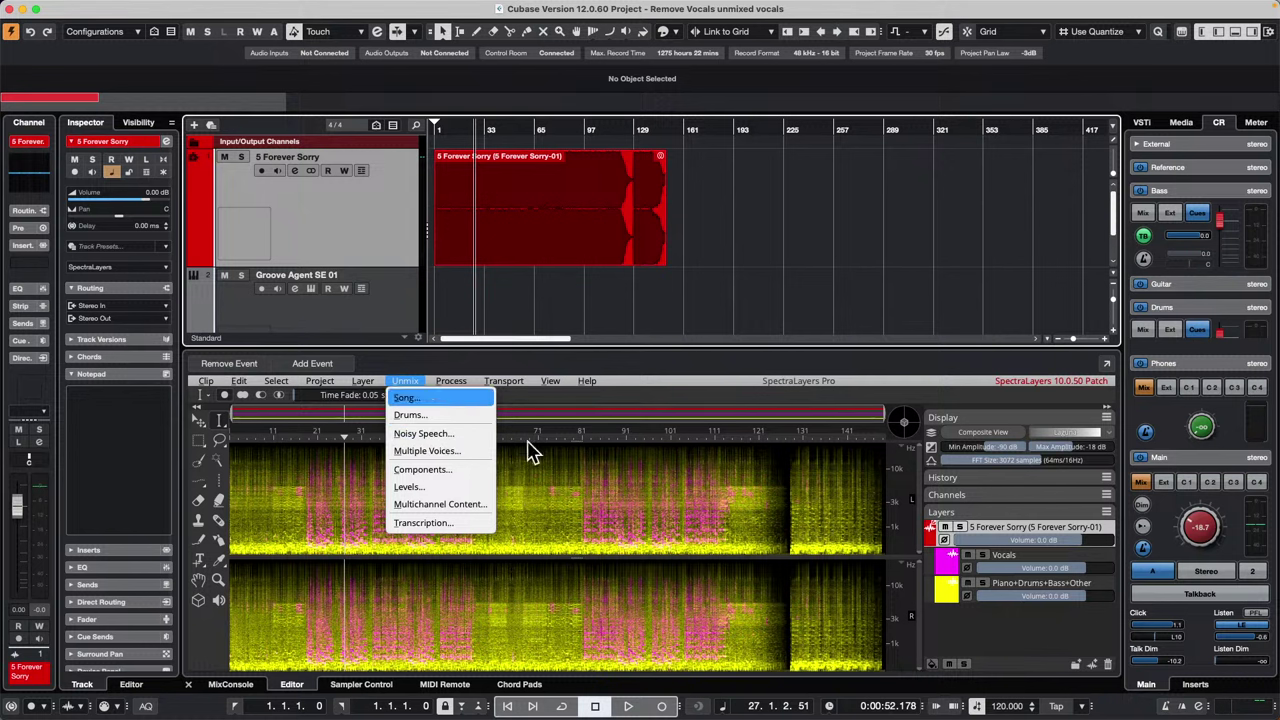
pyautogui.click(428, 399)
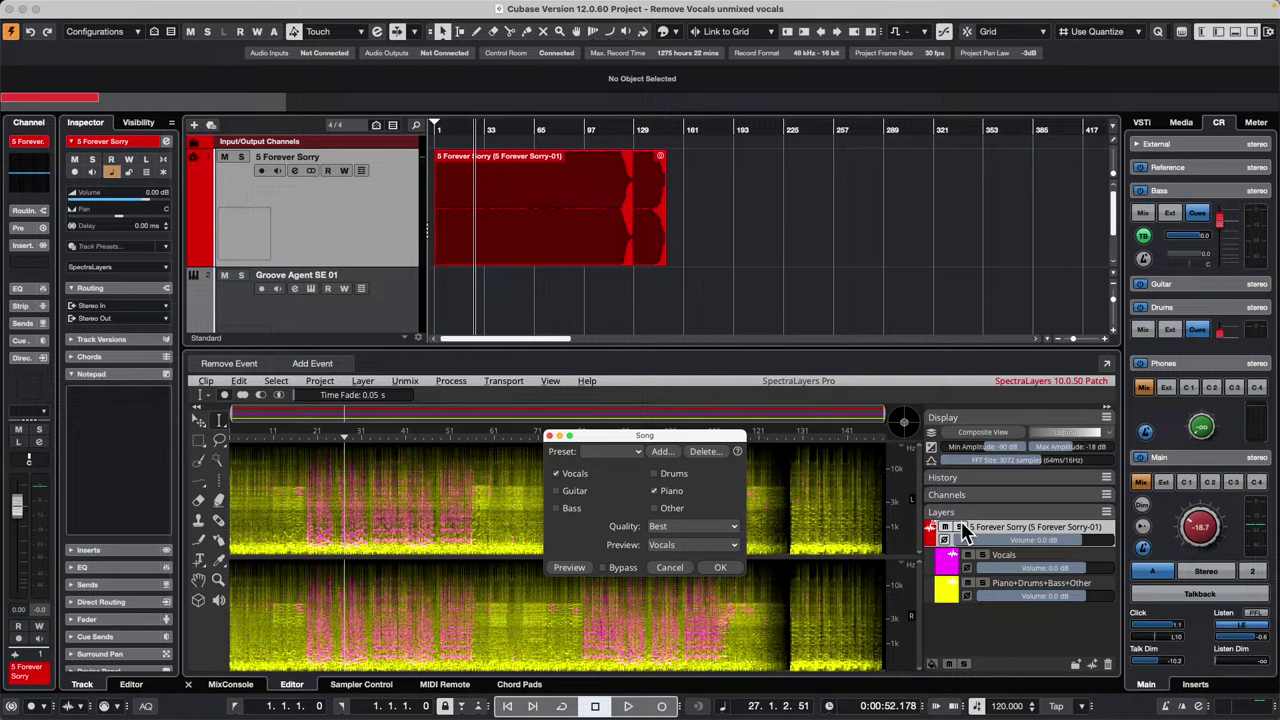
pyautogui.click(557, 437)
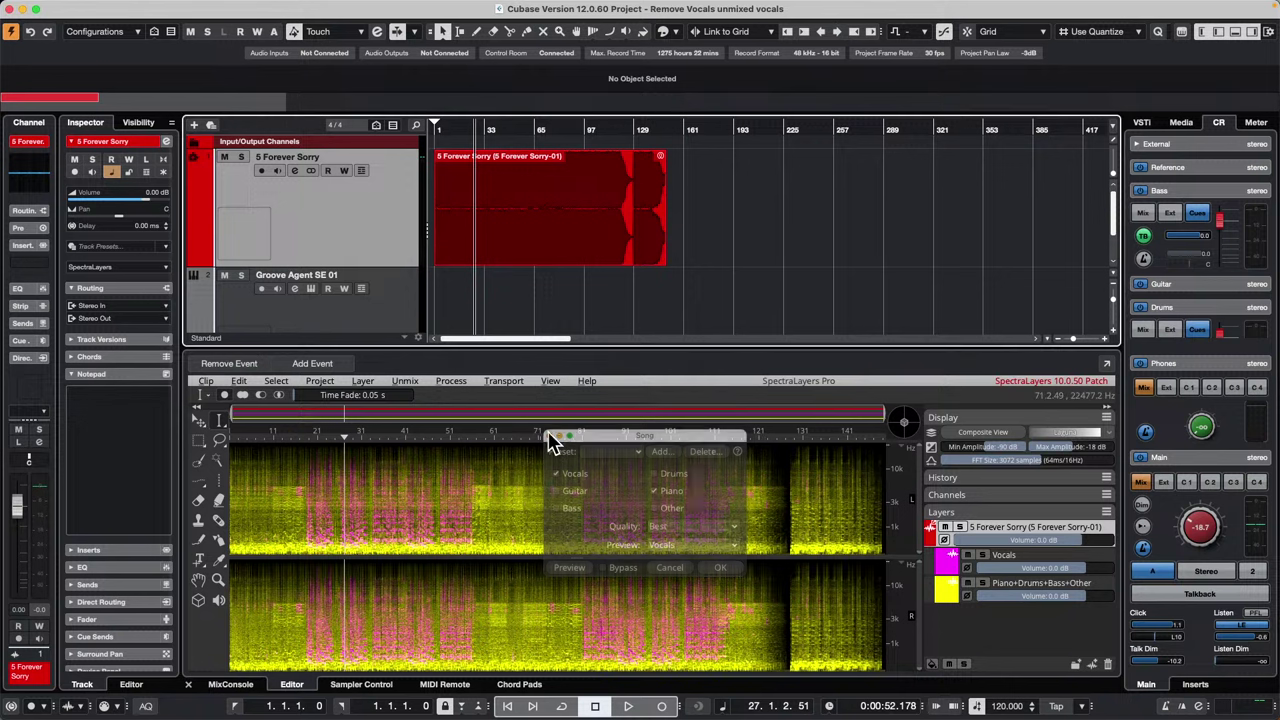
# Step: Play the song, solo the Piano+Drums+Bass+Other layer to hear it without vocals, and turn the solo off
pyautogui.press('space')
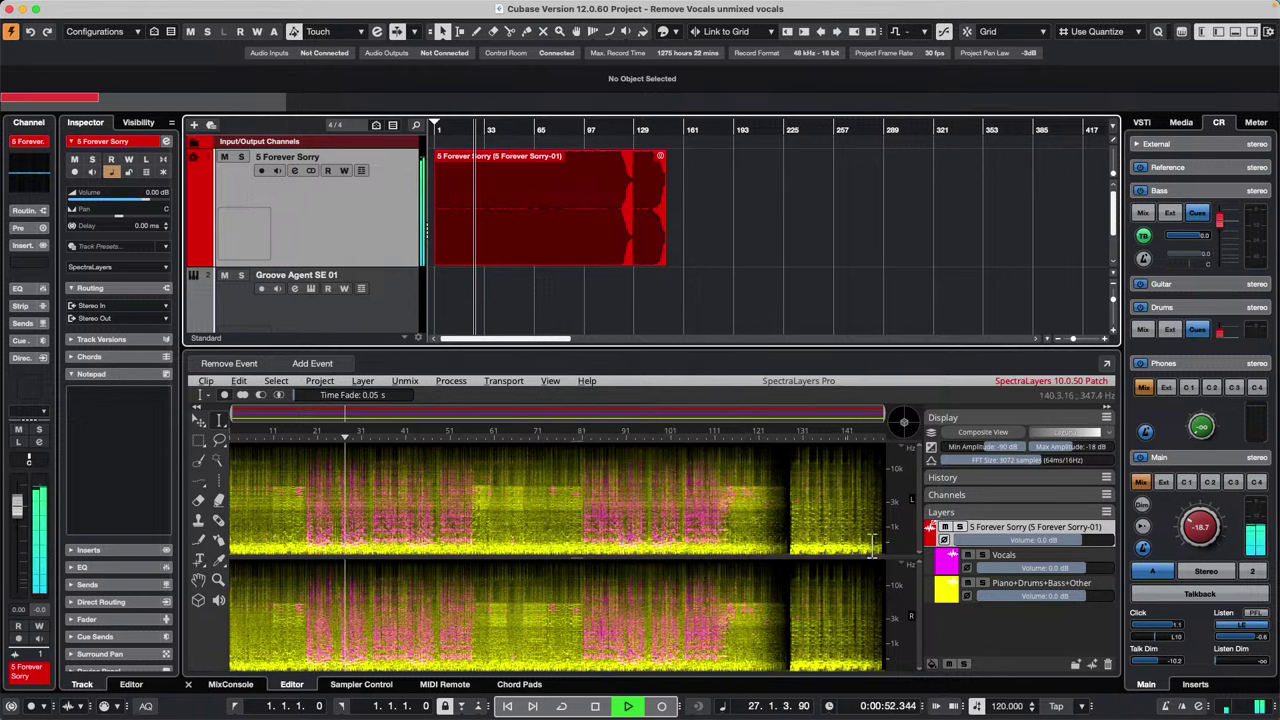
pyautogui.click(982, 583)
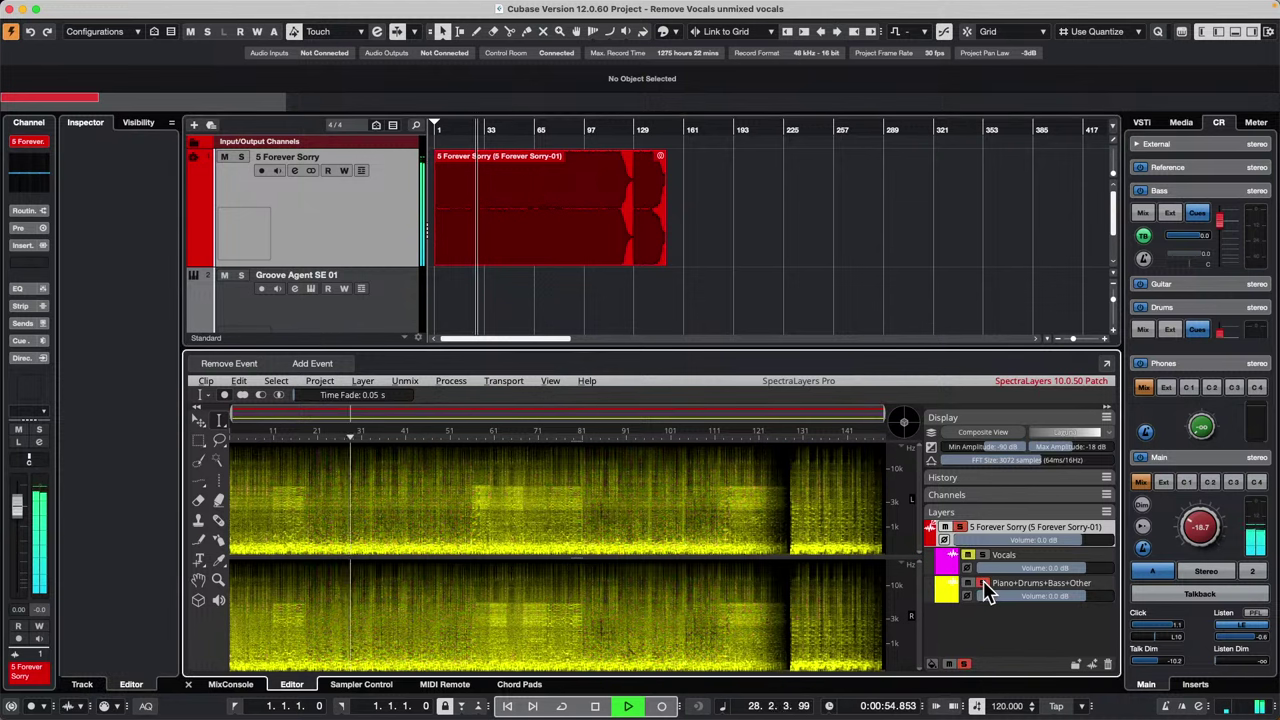
pyautogui.click(982, 583)
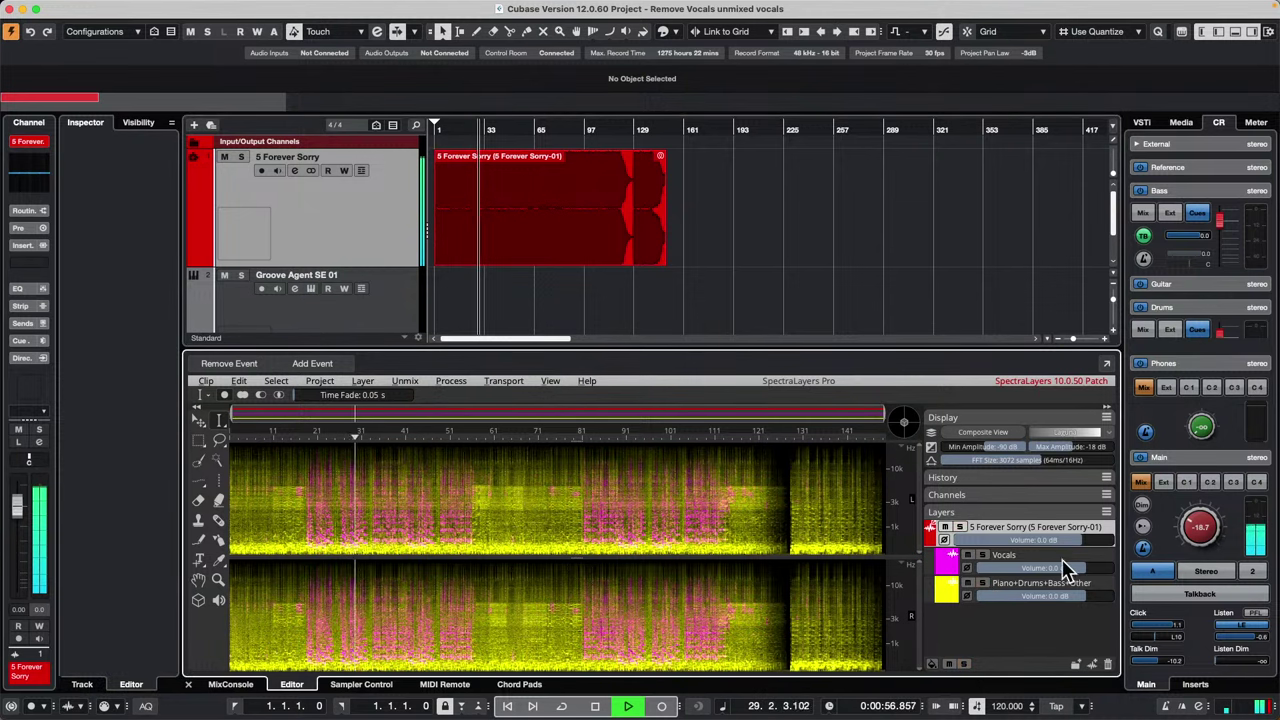
# Step: Extract the Vocals layer from SpectraLayers onto its own project track and align its event with the song's start during playback
pyautogui.moveTo(1059, 565); pyautogui.dragTo(400, 293)
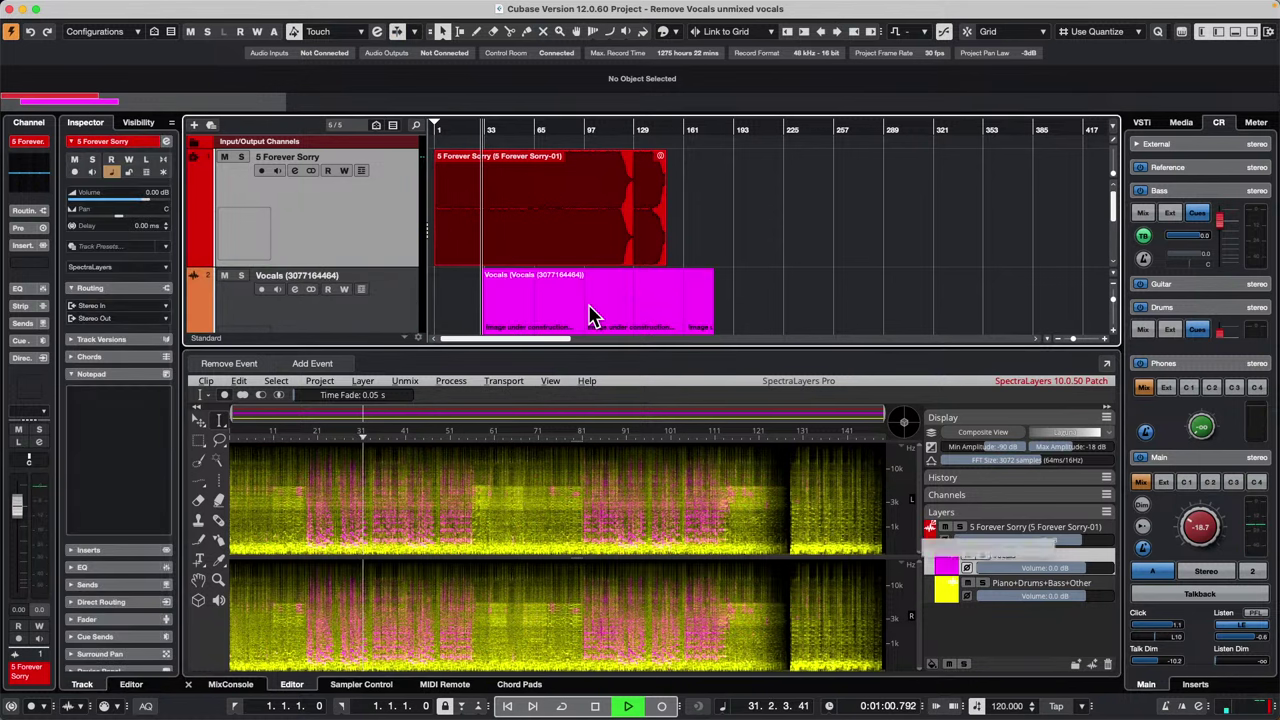
pyautogui.press('space')
pyautogui.moveTo(630, 318); pyautogui.dragTo(580, 314)
pyautogui.press('space')
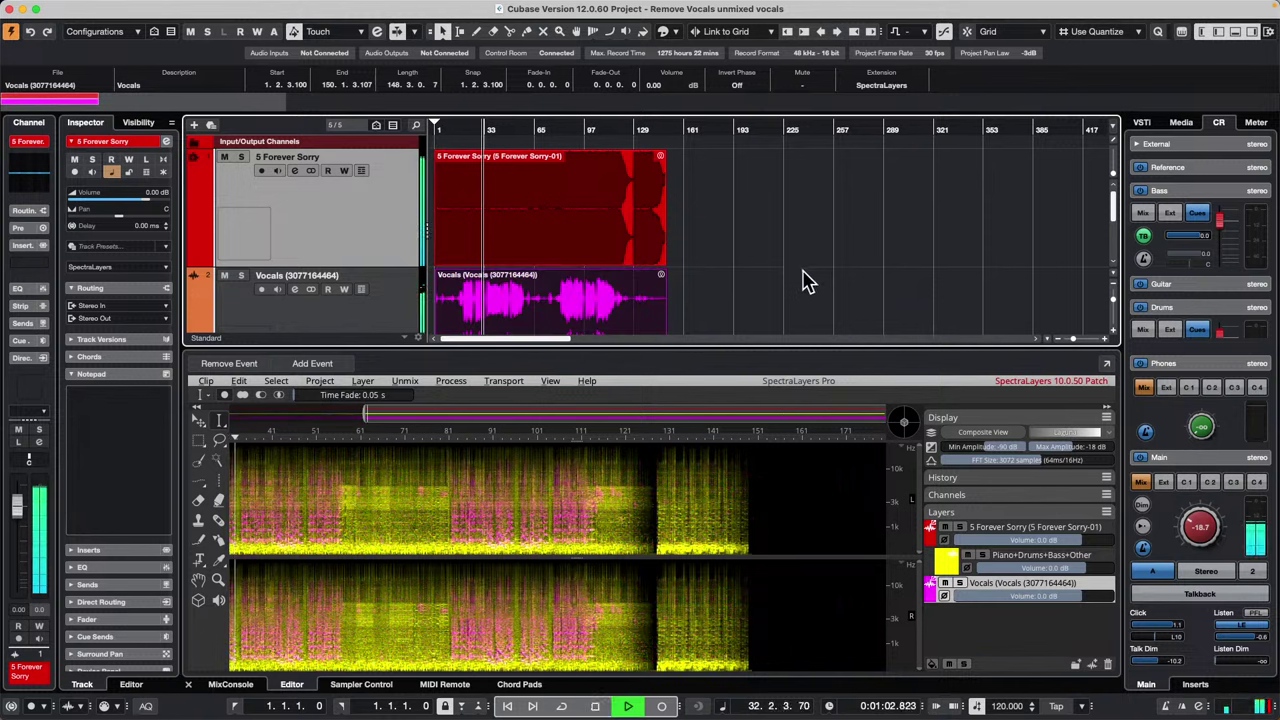
pyautogui.scroll(-3, 808, 281)
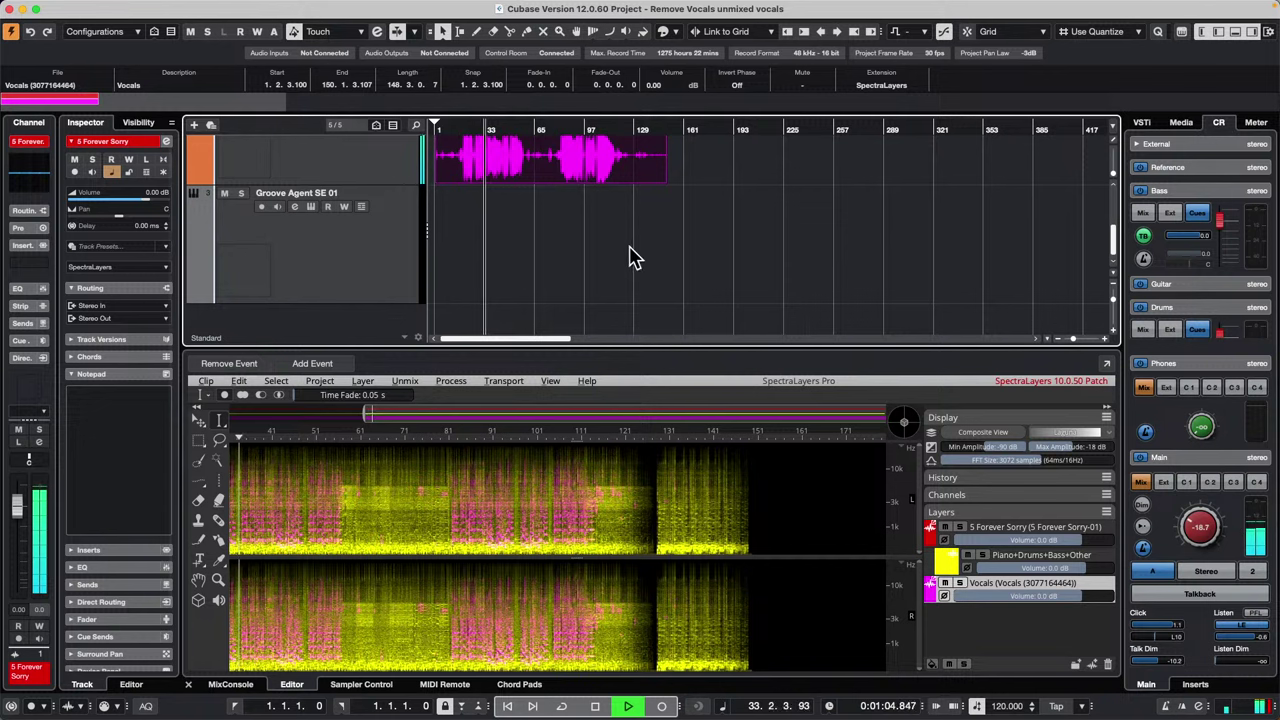
pyautogui.press('space')
pyautogui.scroll(3, 579, 248)
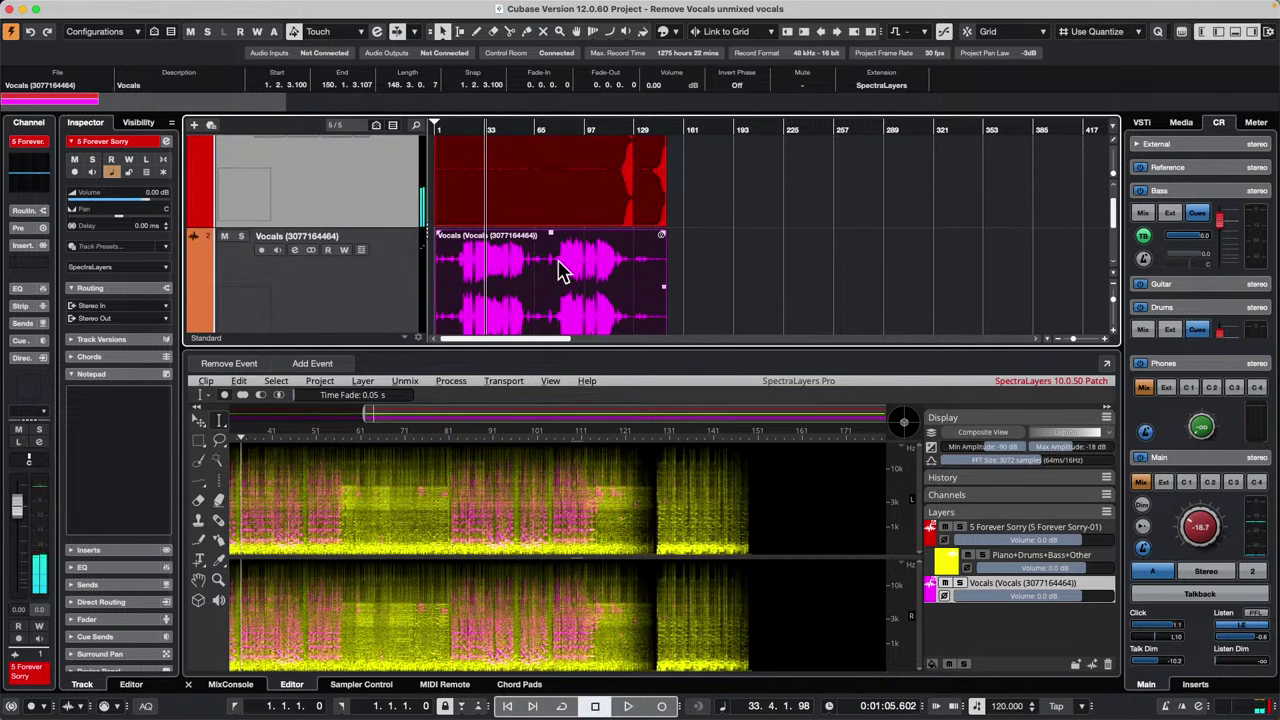
# Step: Shift the Vocals event to about bar 31, play it briefly, and undo back to before the Vocals track was added
pyautogui.moveTo(651, 272); pyautogui.dragTo(700, 272)
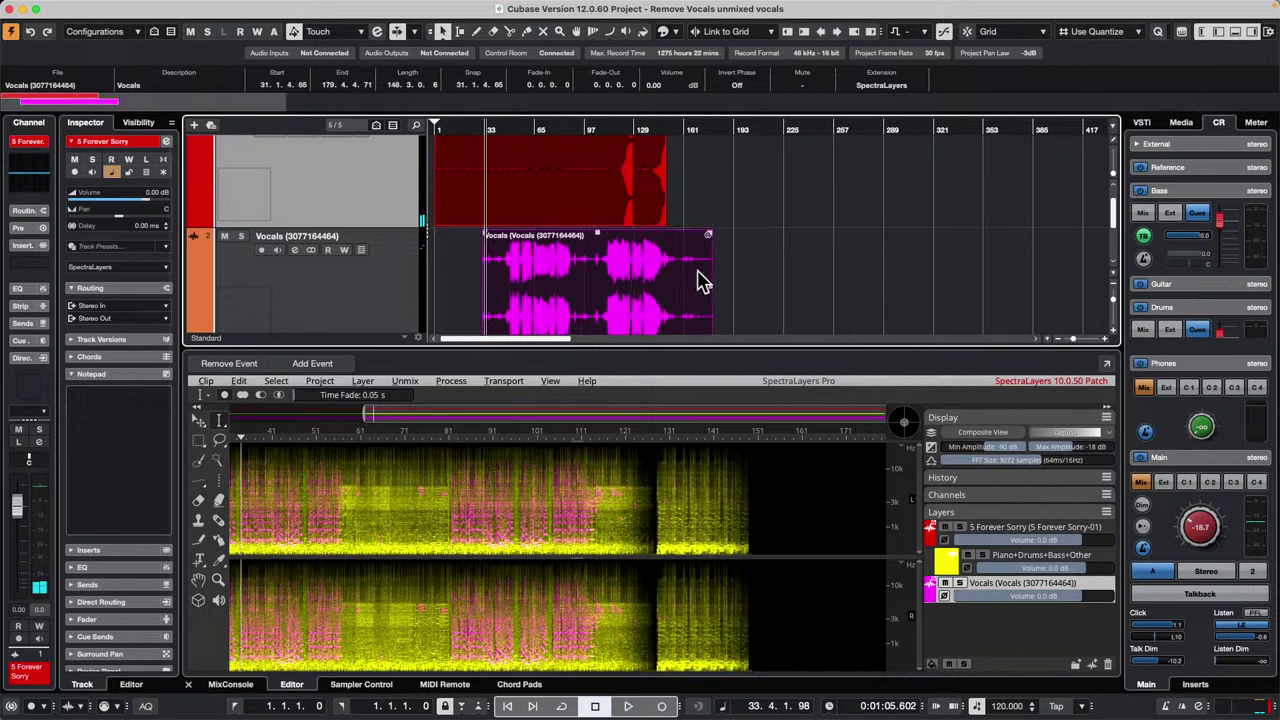
pyautogui.press('space')
pyautogui.press('space')
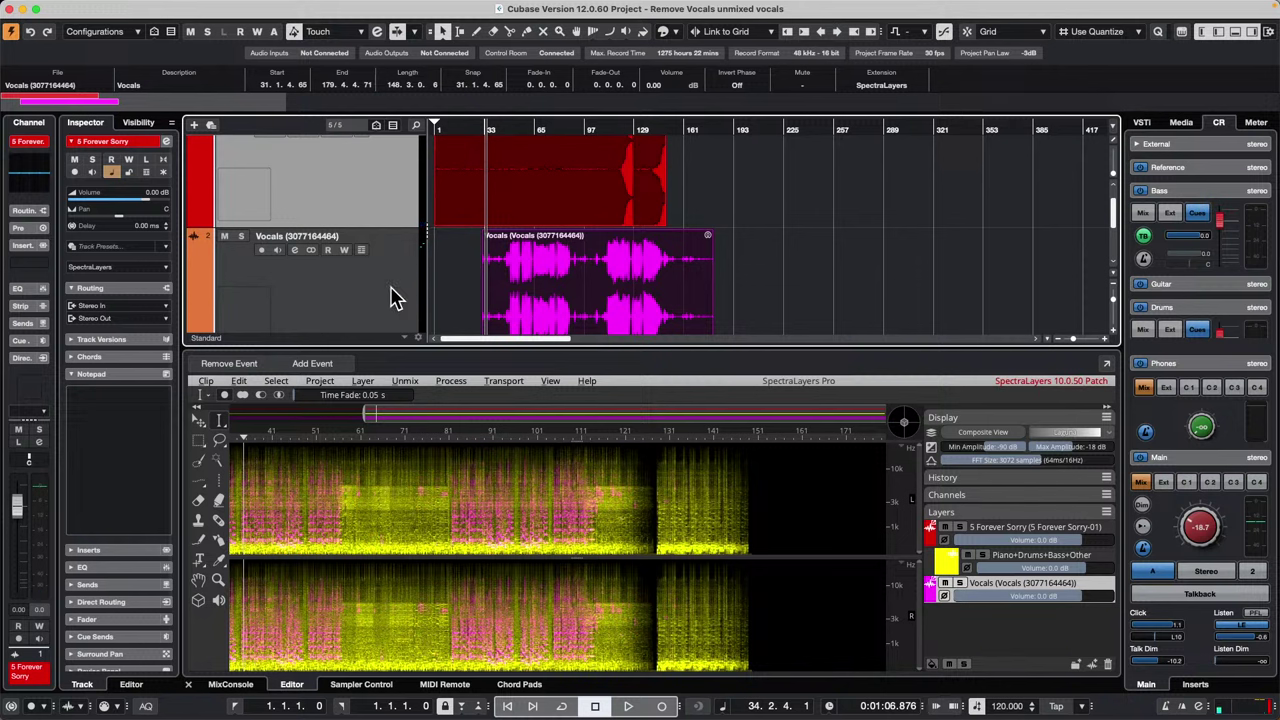
pyautogui.moveTo(662, 253)
pyautogui.press('super+z')
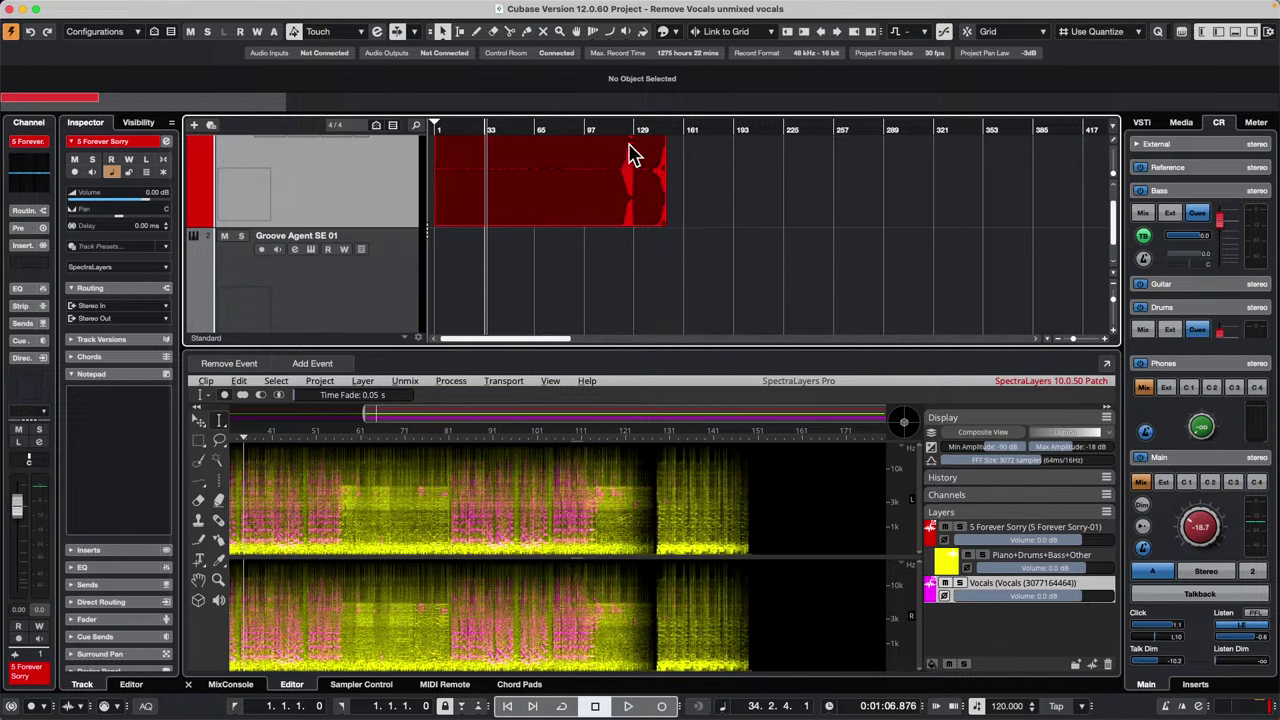
# Step: Open the project Remove Vocals.cpr from the remove vocals folder
pyautogui.moveTo(194, 4)
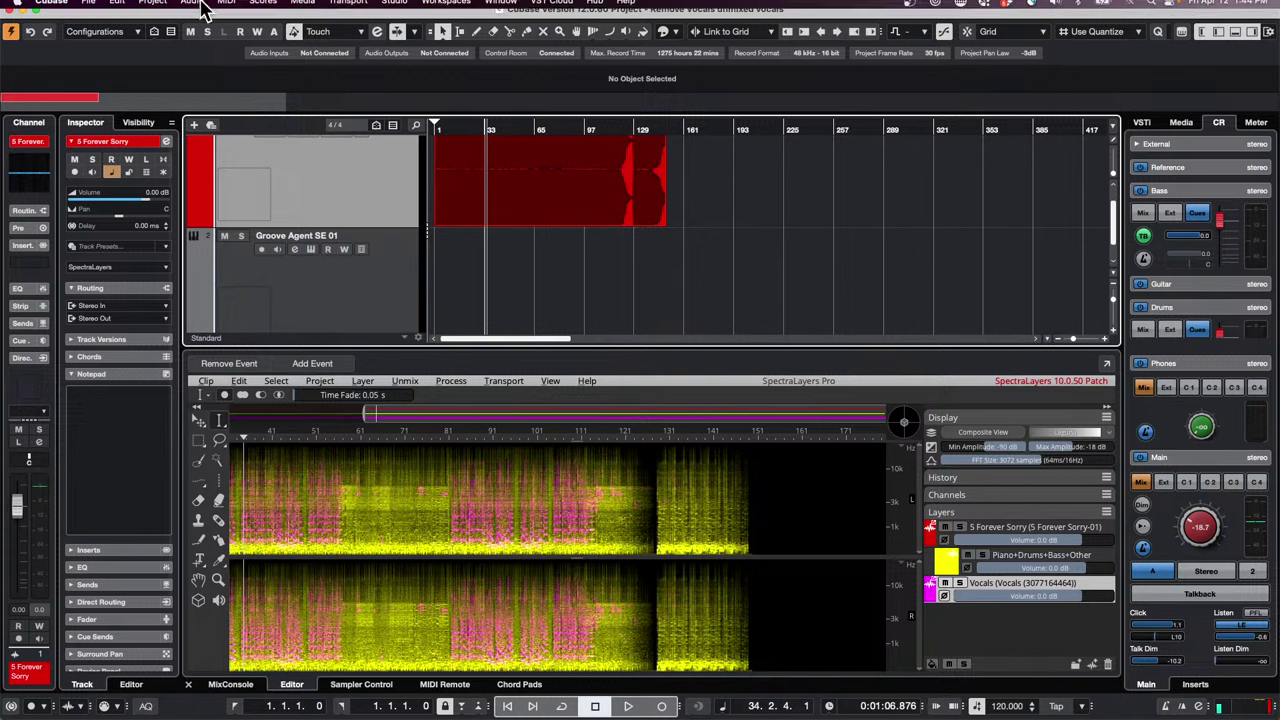
pyautogui.click(88, 8)
pyautogui.moveTo(128, 316)
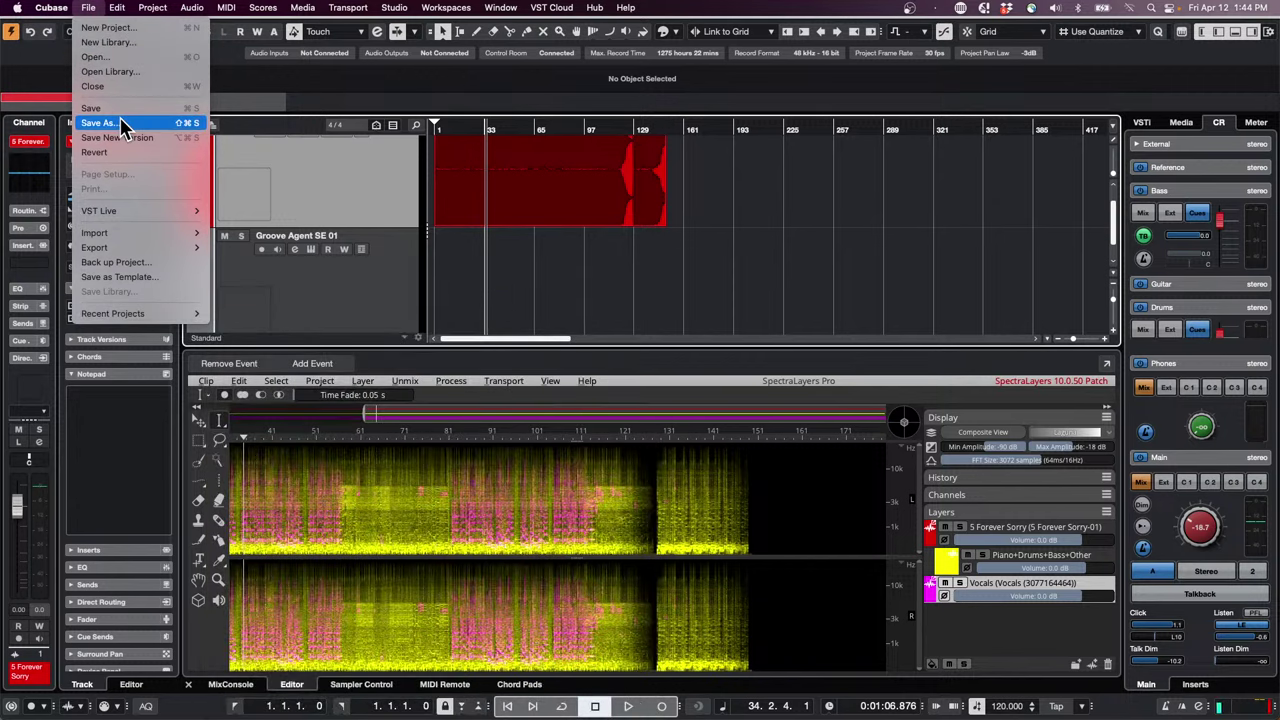
pyautogui.click(118, 57)
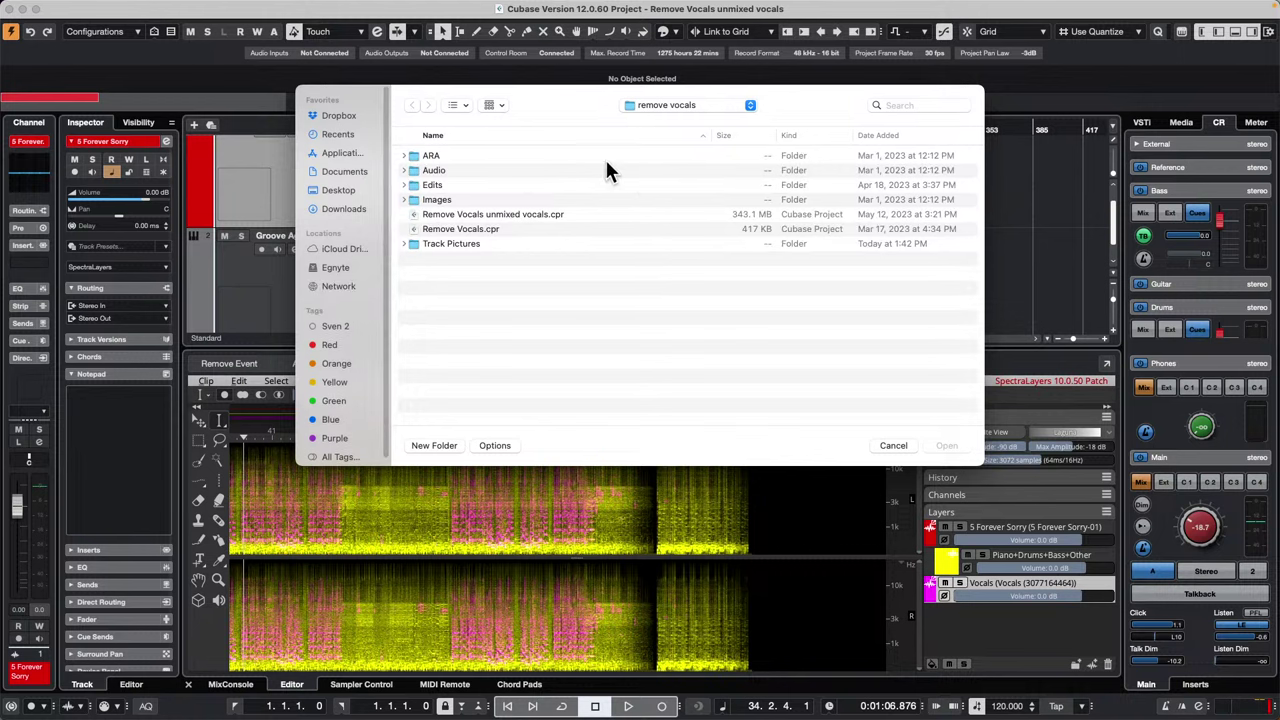
pyautogui.doubleClick(476, 229)
pyautogui.click(662, 243)
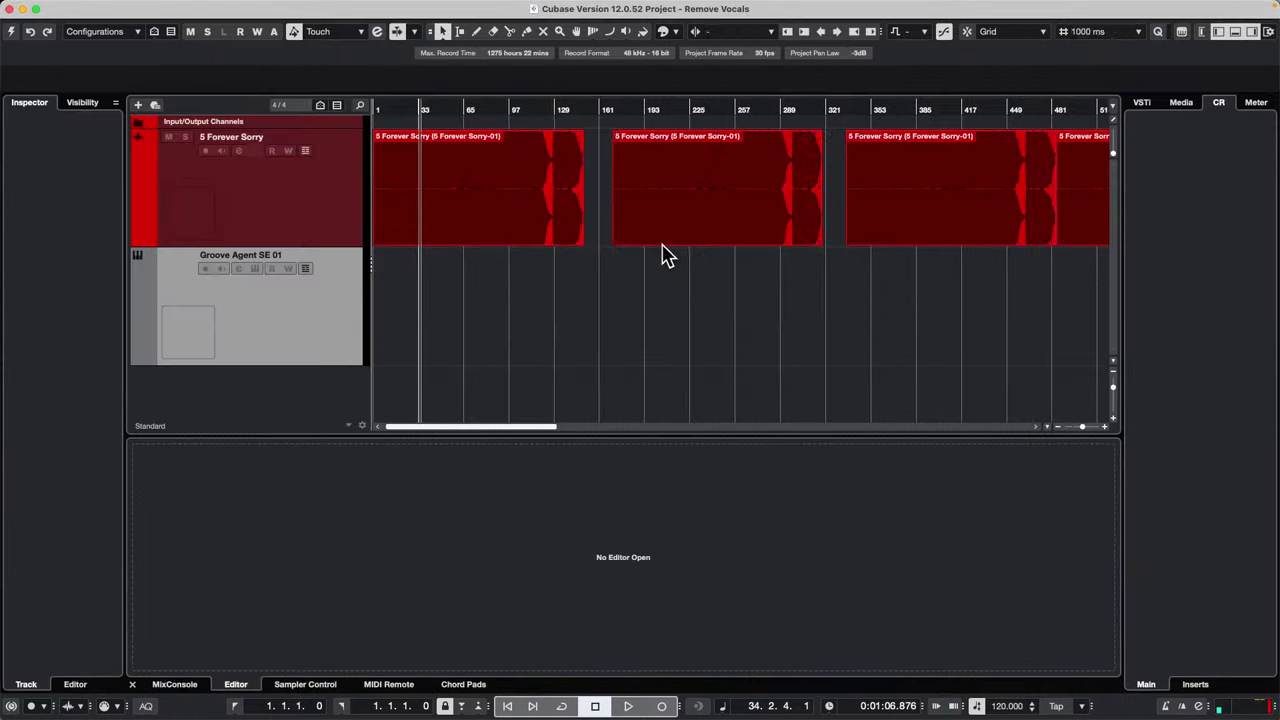
pyautogui.click(88, 8)
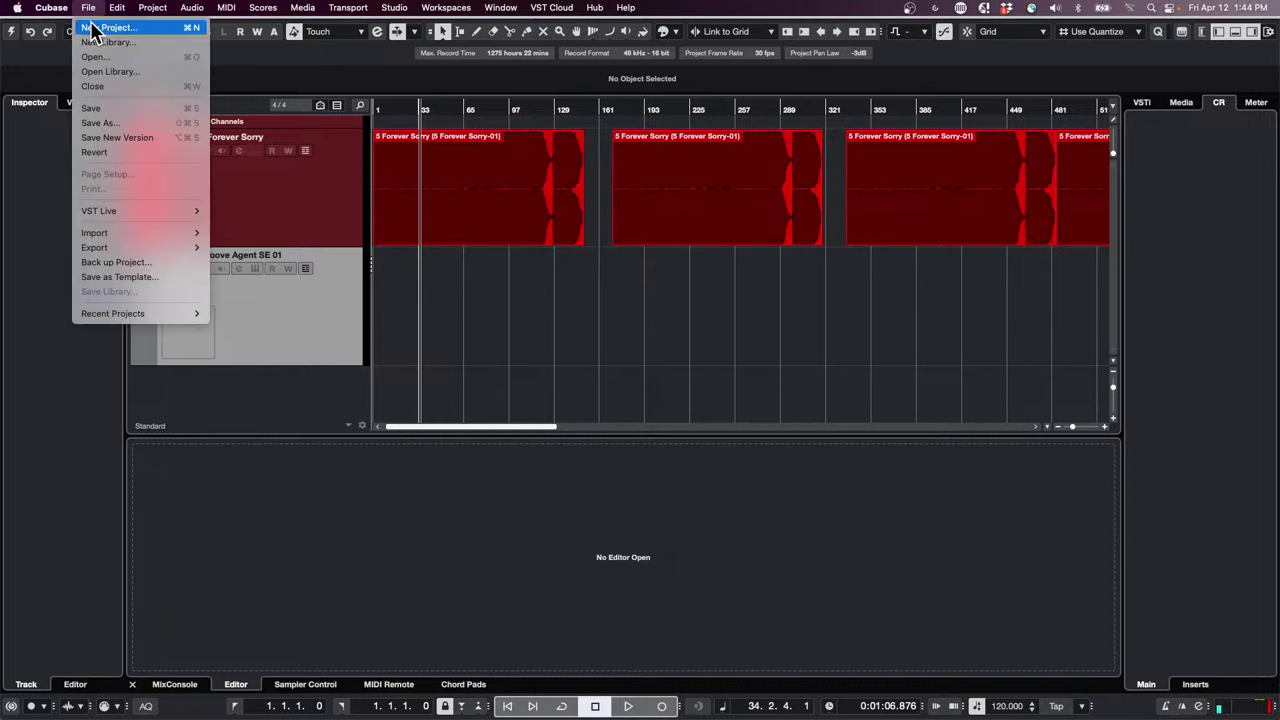
pyautogui.moveTo(188, 242)
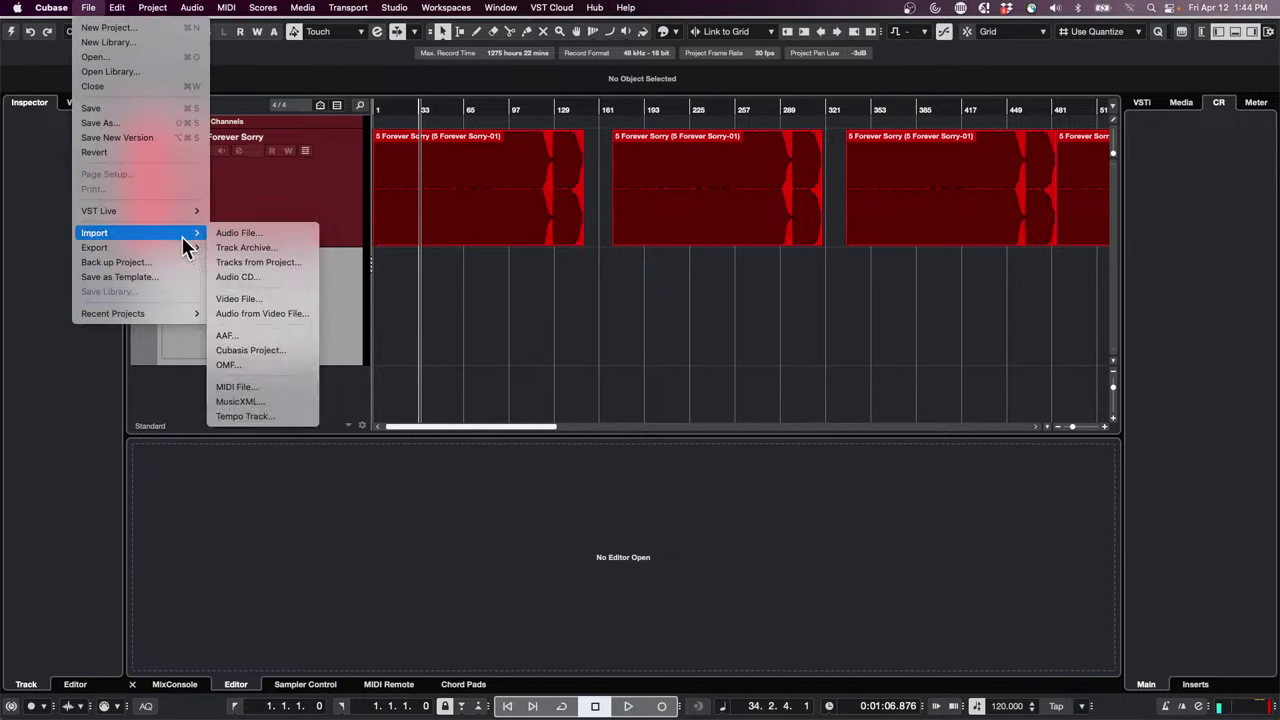
pyautogui.click(737, 333)
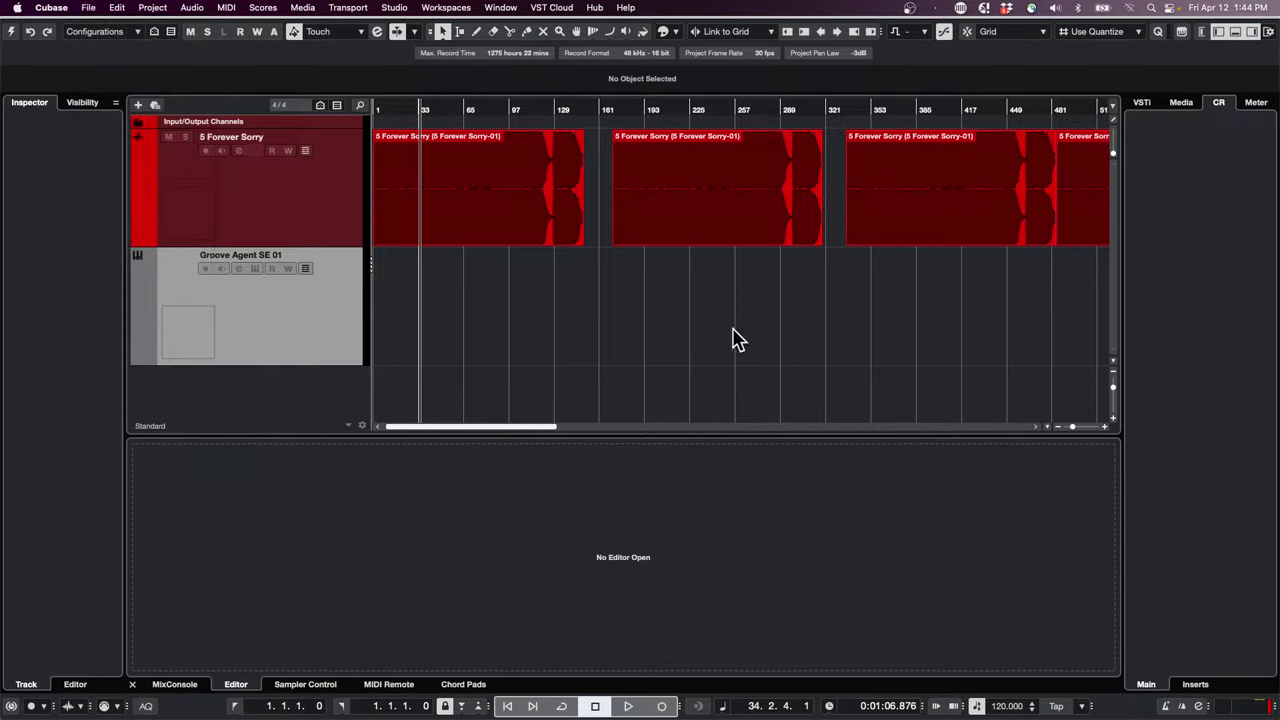
pyautogui.click(88, 8)
pyautogui.moveTo(128, 252)
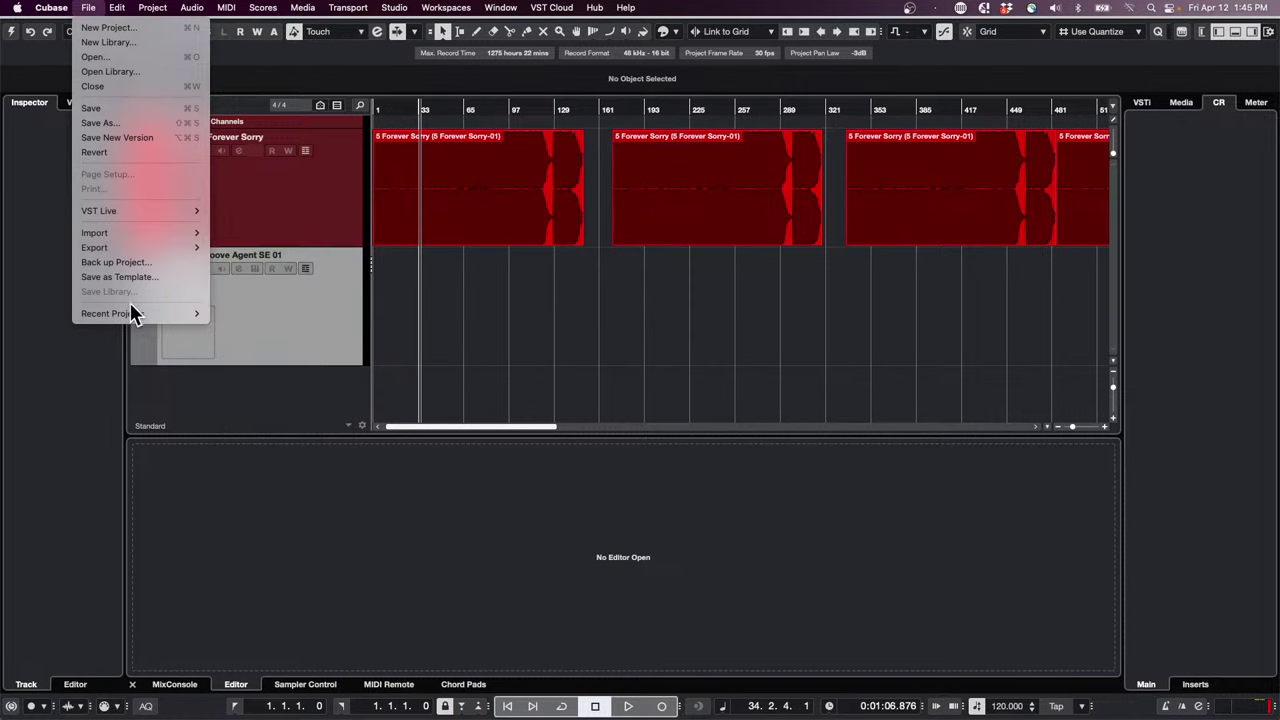
pyautogui.moveTo(138, 320)
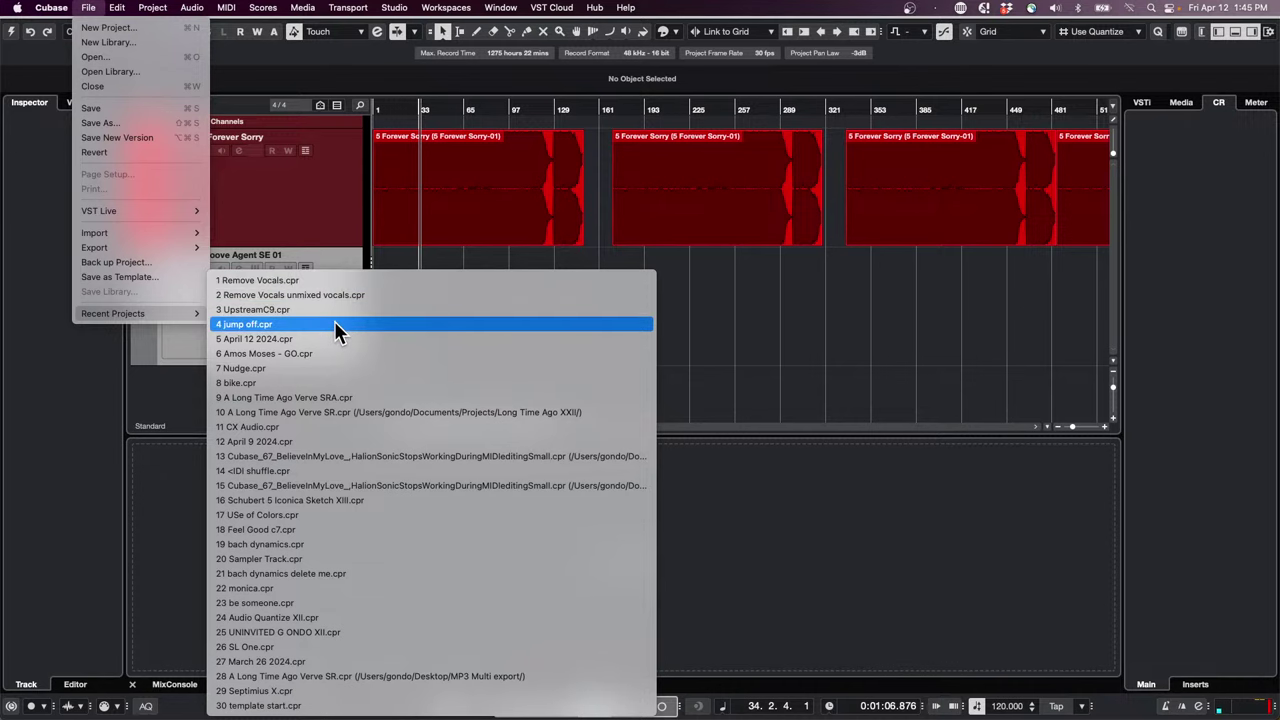
pyautogui.click(148, 59)
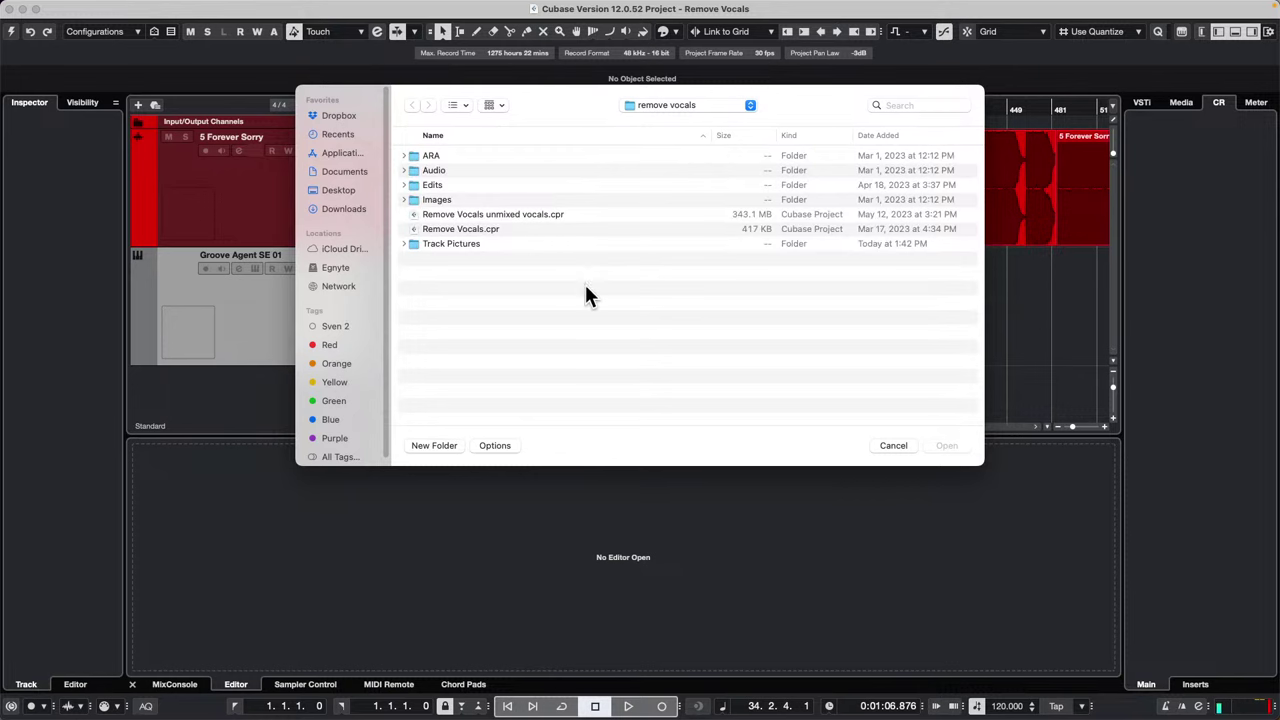
pyautogui.click(902, 447)
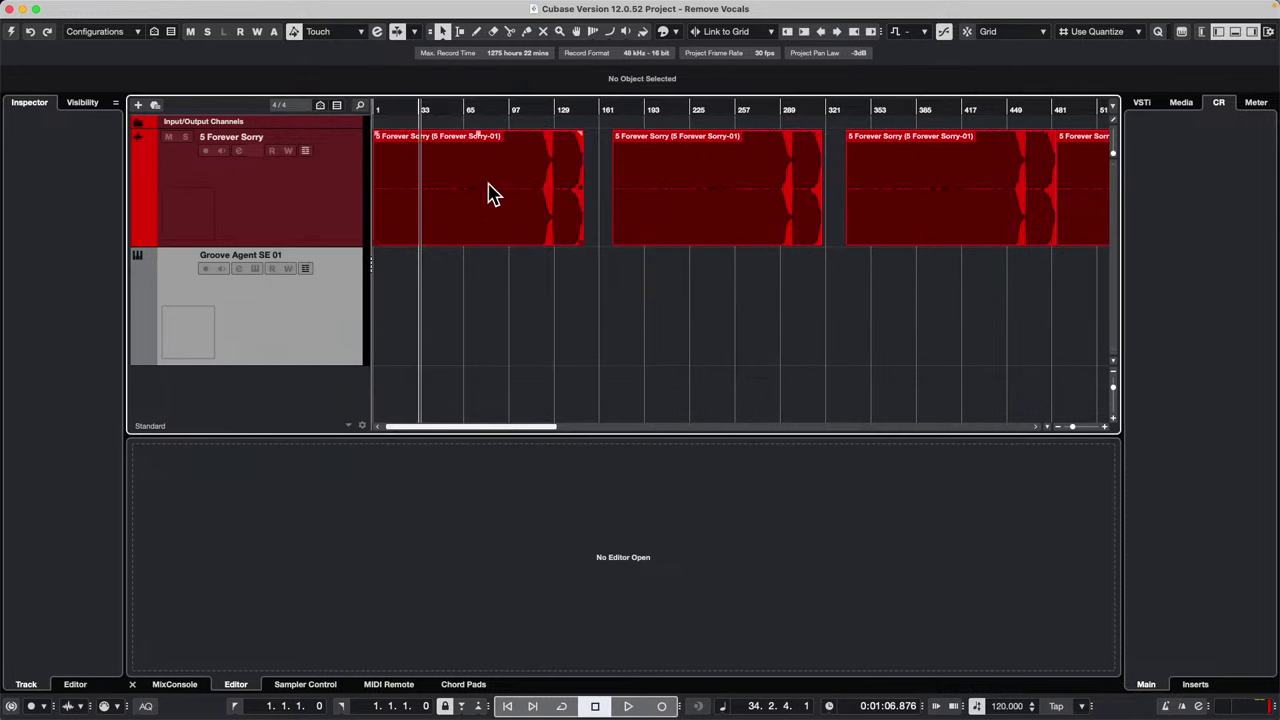
# Step: Activate the Remove Vocals project and add one stereo audio track below the 5 Forever Sorry track
pyautogui.click(192, 172)
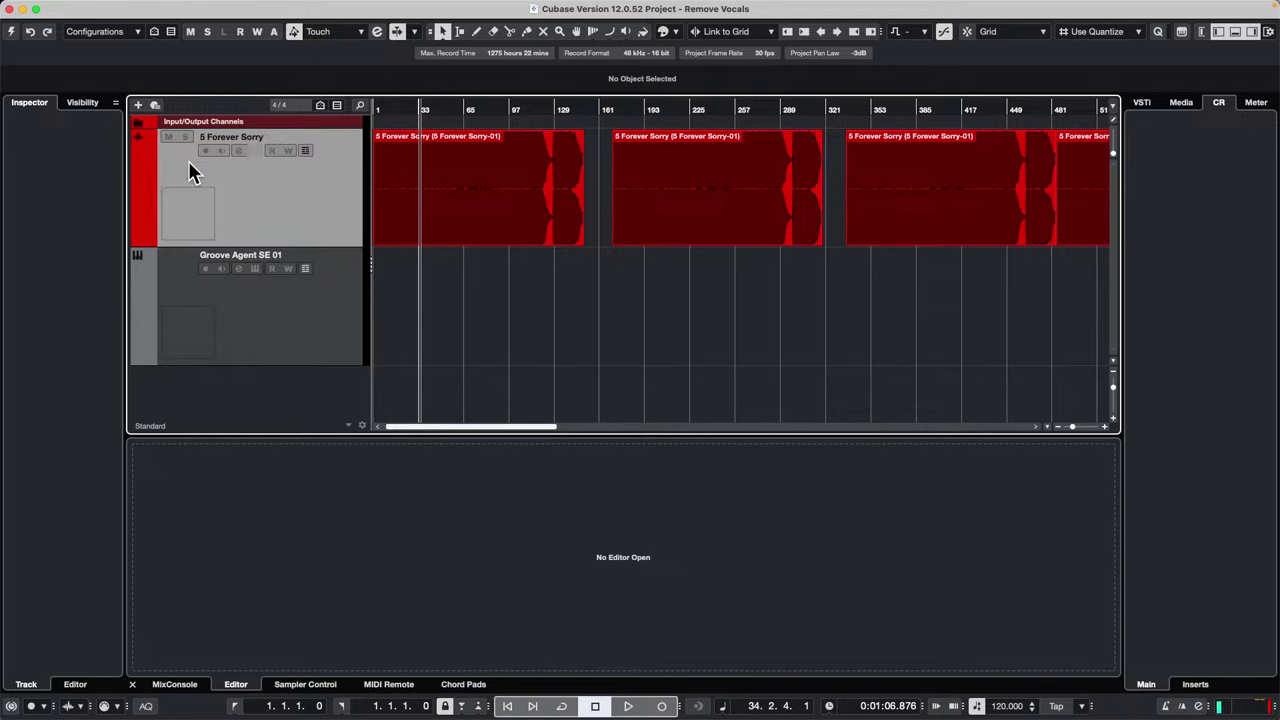
pyautogui.click(12, 32)
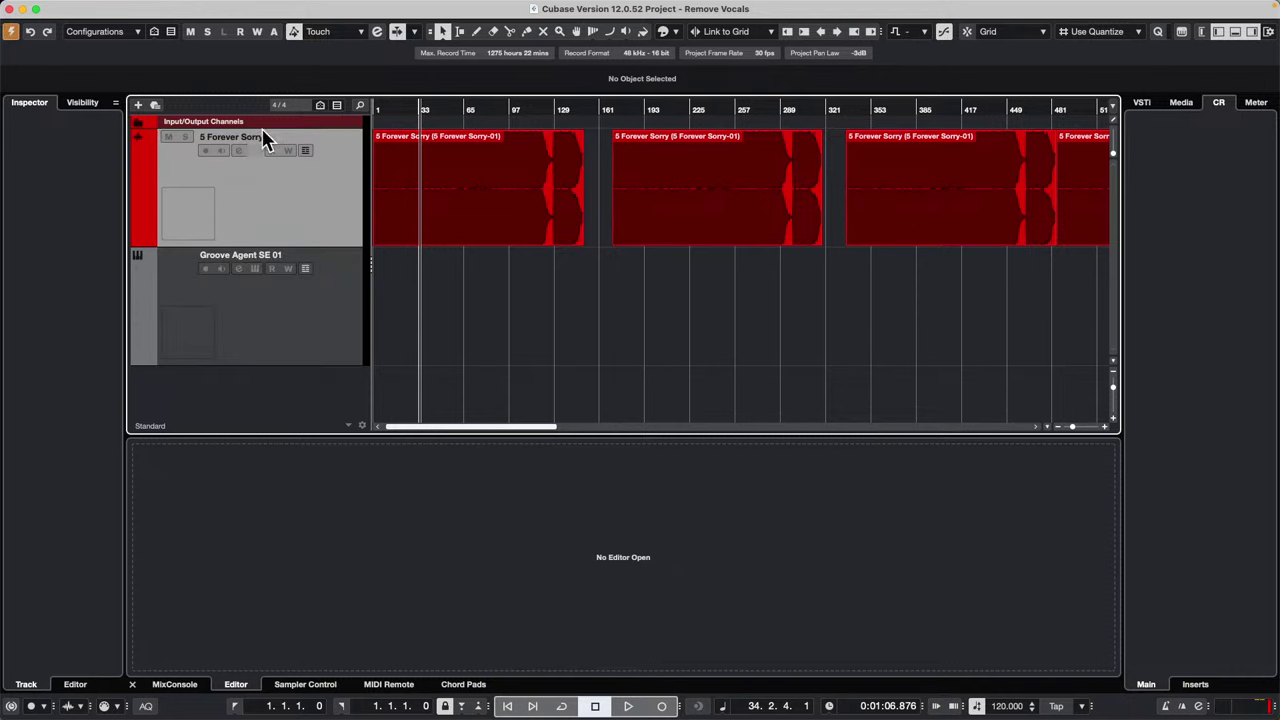
pyautogui.rightClick(271, 188)
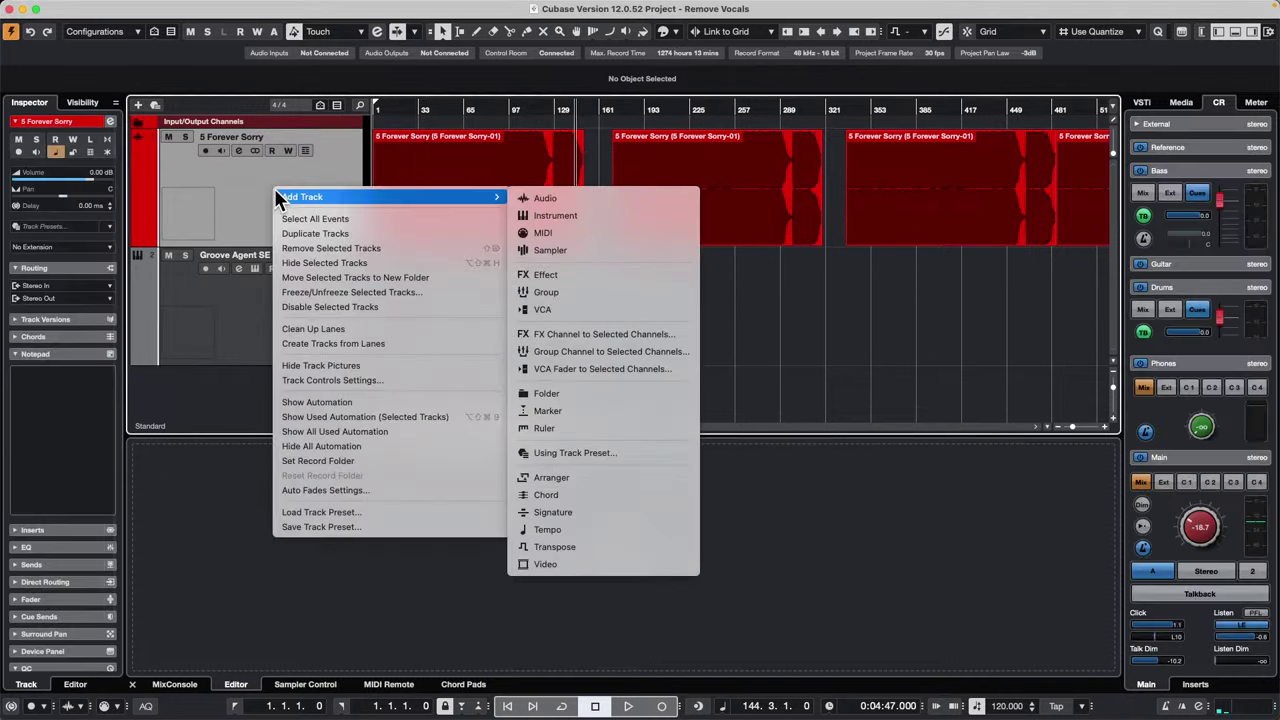
pyautogui.click(602, 199)
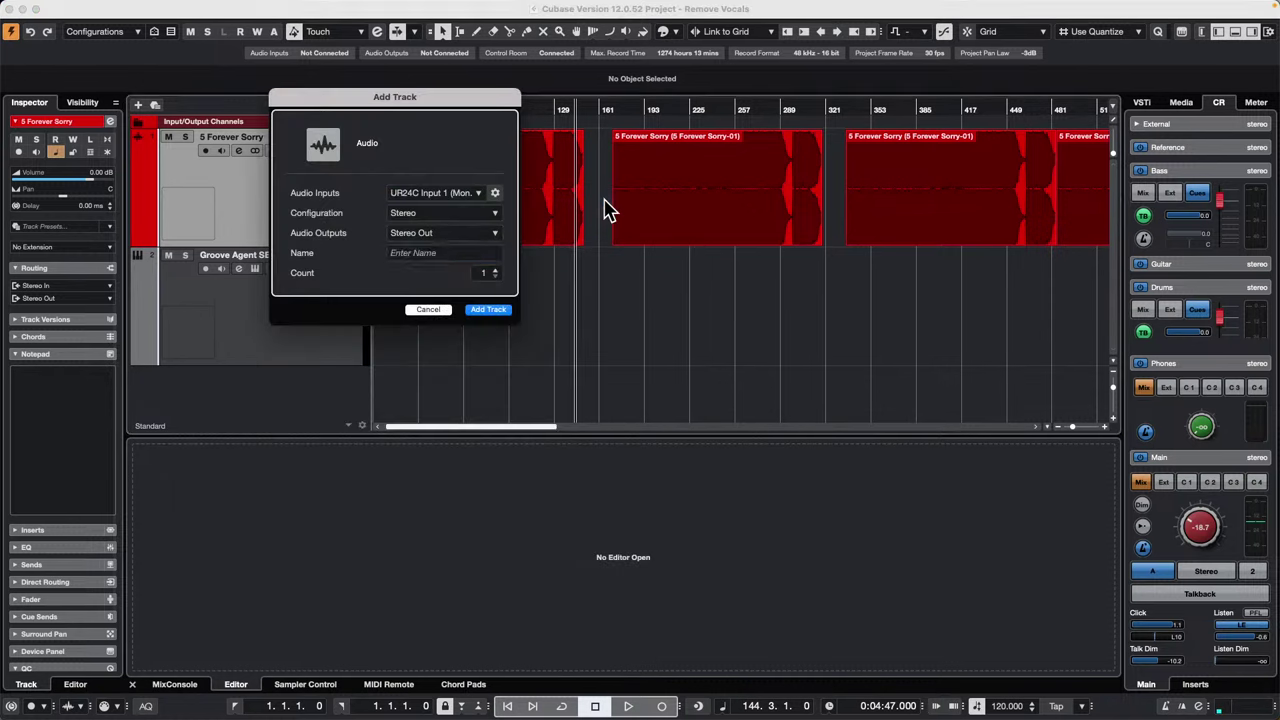
pyautogui.click(497, 310)
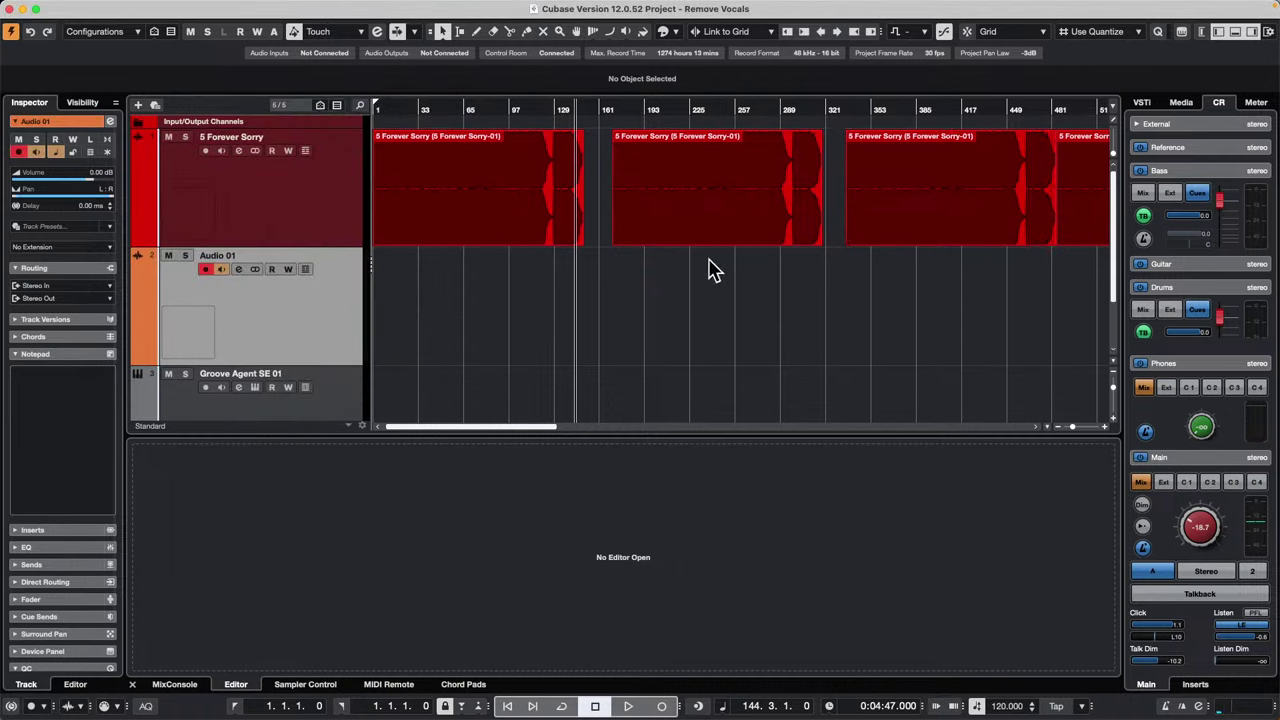
pyautogui.rightClick(293, 192)
pyautogui.moveTo(433, 202)
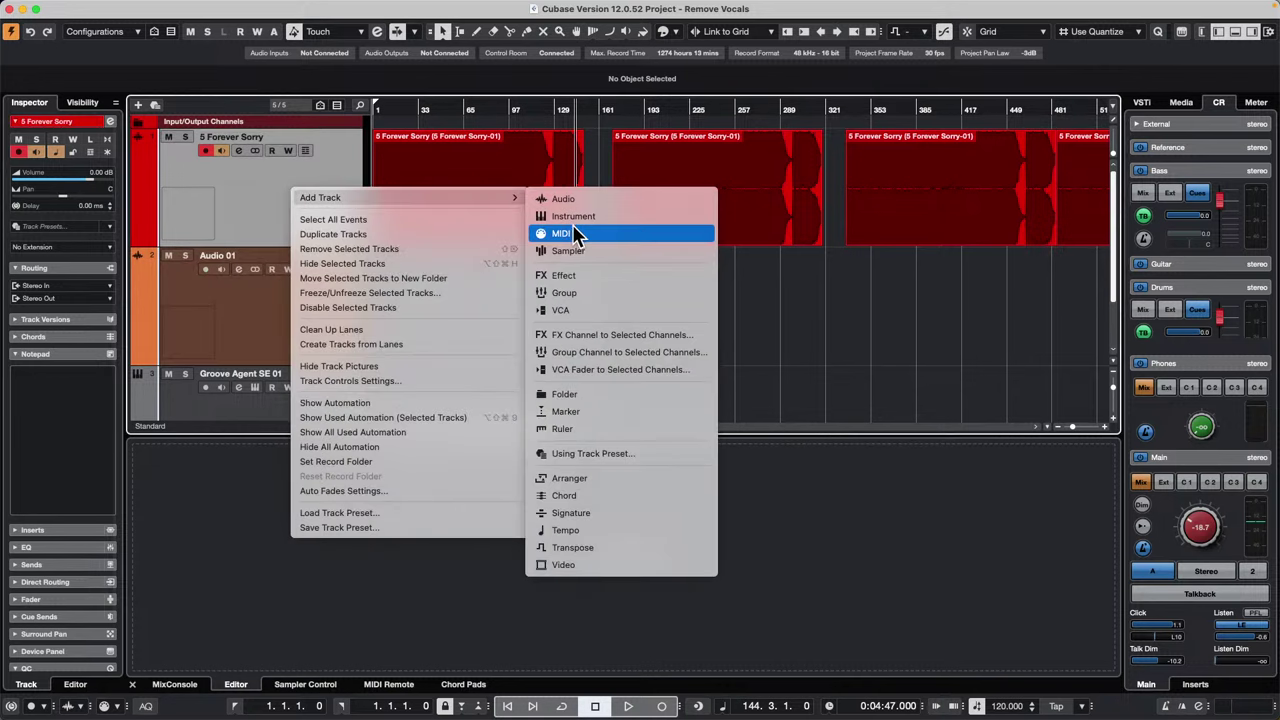
pyautogui.click(78, 12)
# Step: Start an audio file import and go to the WaveLab Audio files folder
pyautogui.click(88, 7)
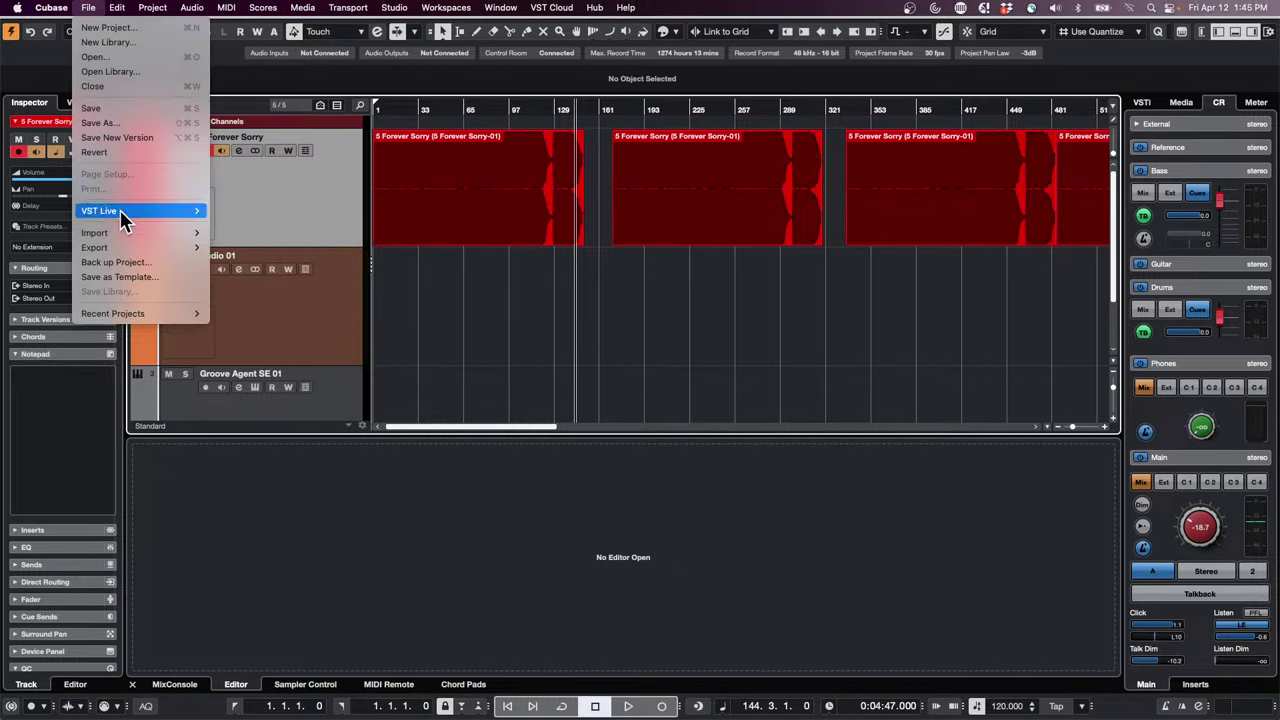
pyautogui.moveTo(195, 236)
pyautogui.click(249, 234)
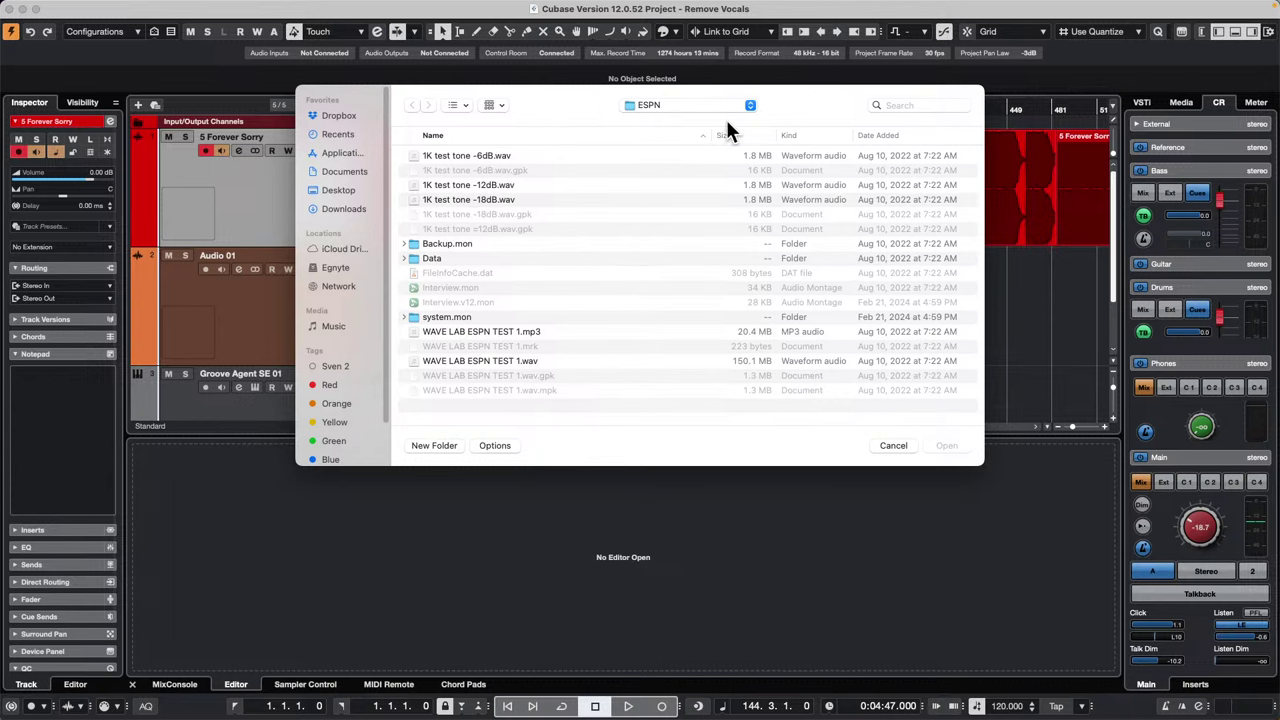
pyautogui.click(697, 105)
pyautogui.click(694, 120)
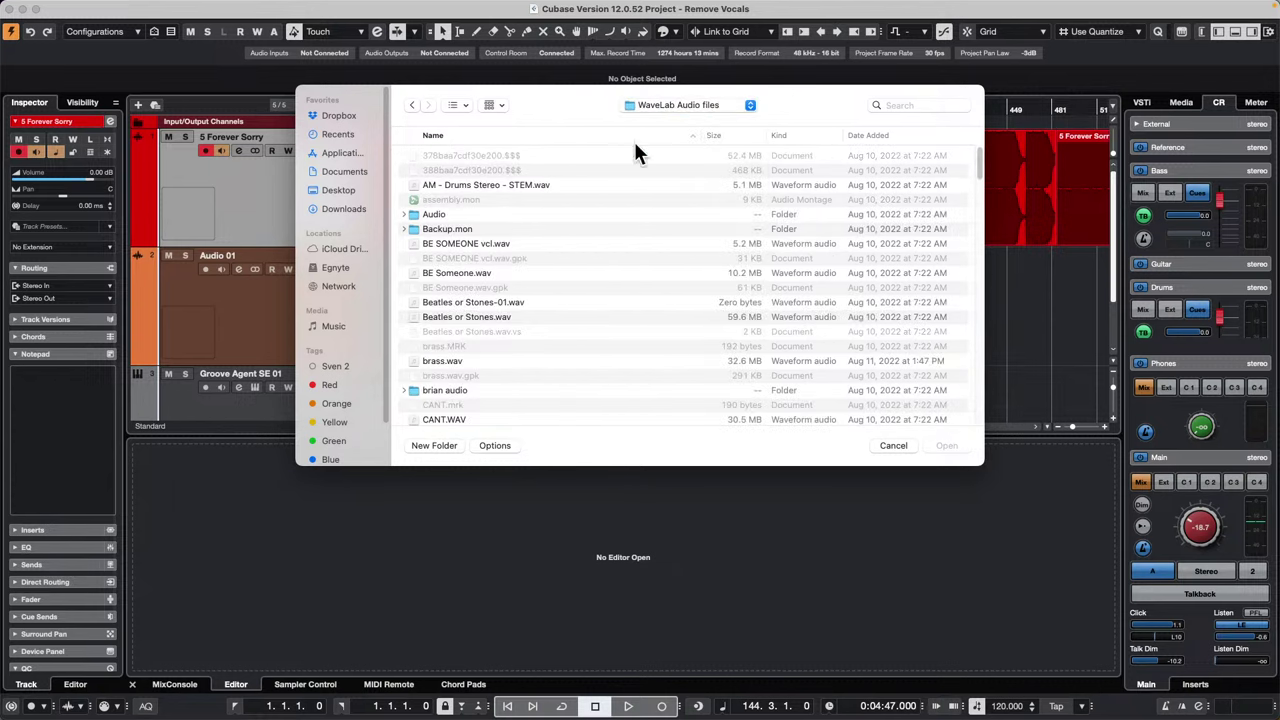
# Step: Import 6 Lies.wav from the WaveLab Audio files folder and move its event to the Audio 01 track at about bar 147
pyautogui.scroll(-5, 577, 300)
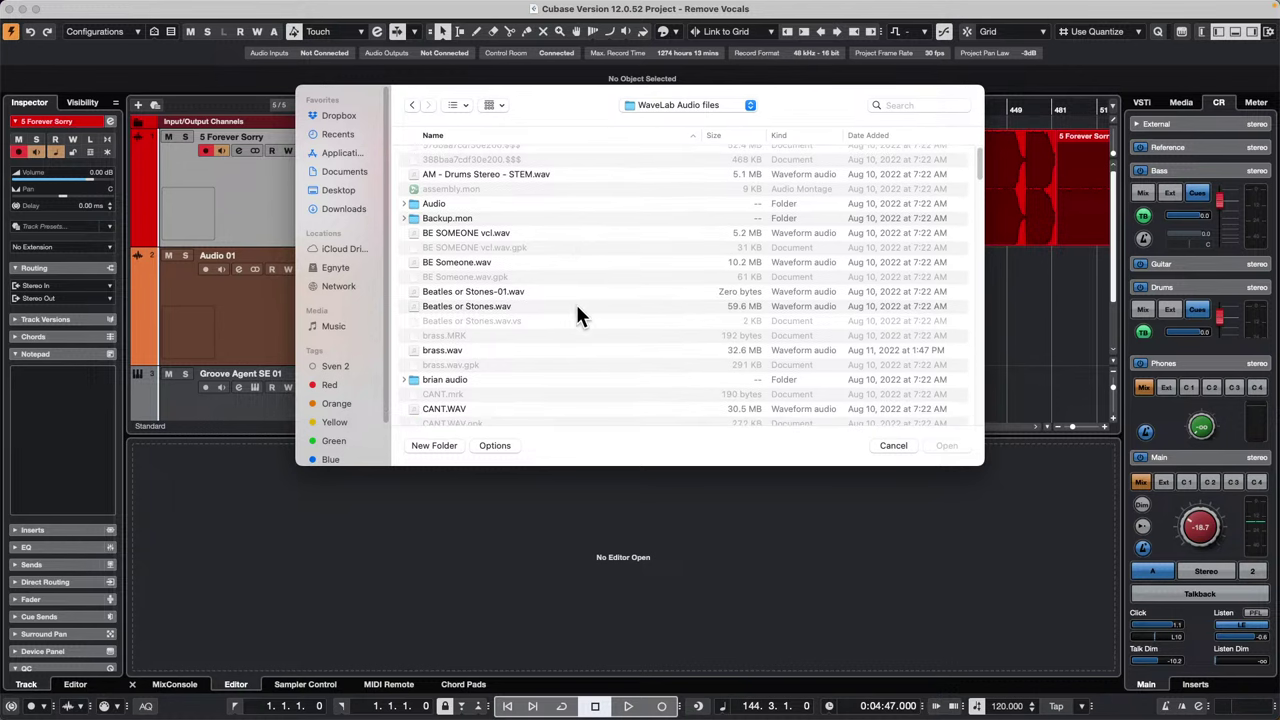
pyautogui.scroll(-10, 583, 308)
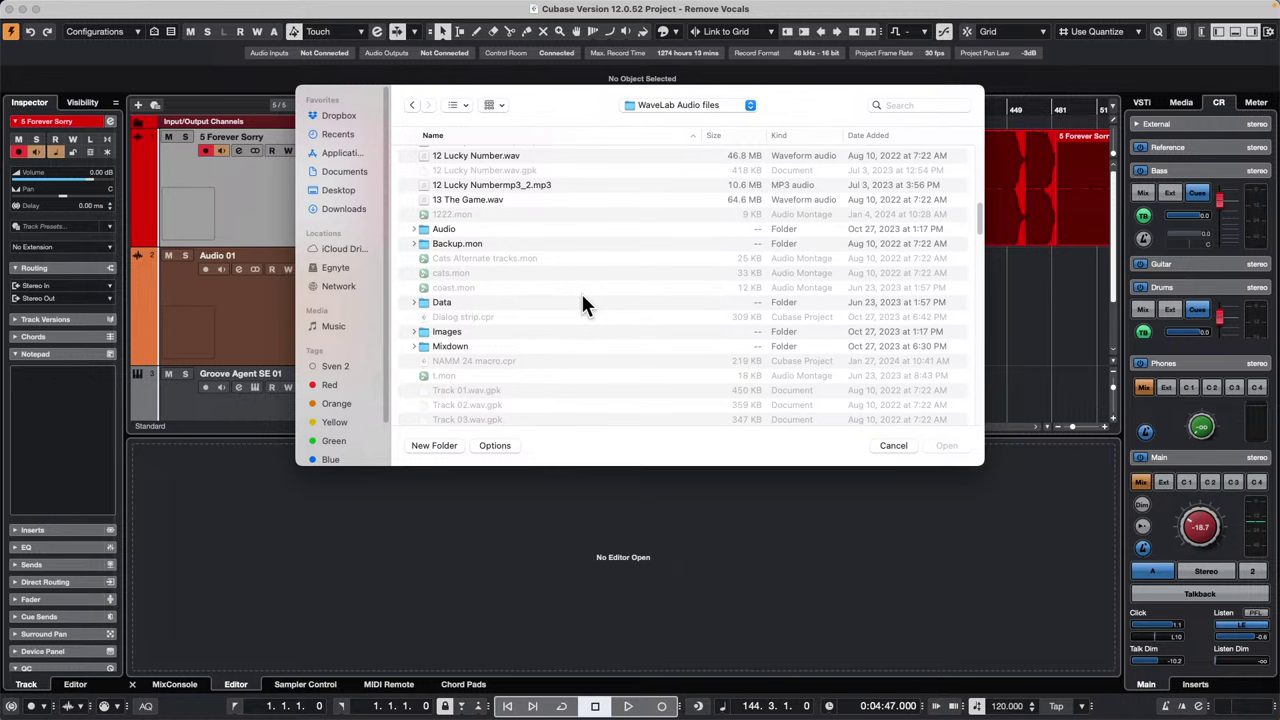
pyautogui.scroll(-12, 583, 298)
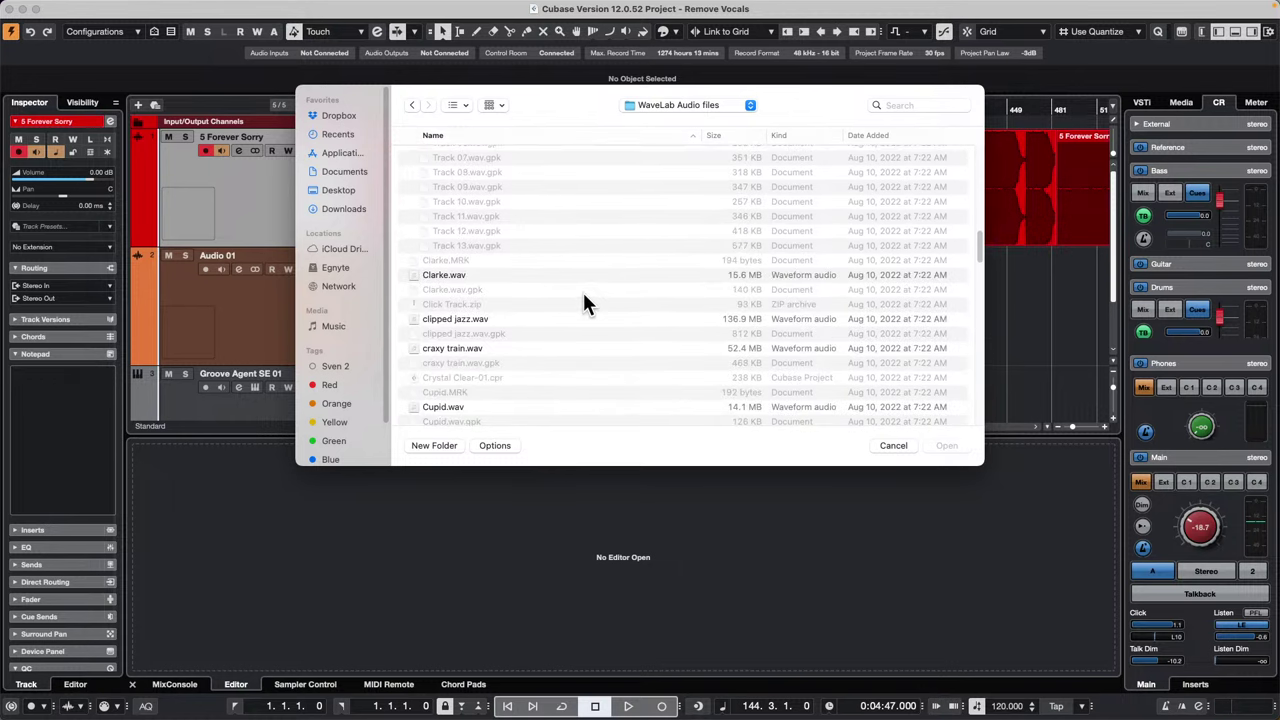
pyautogui.scroll(-6, 583, 302)
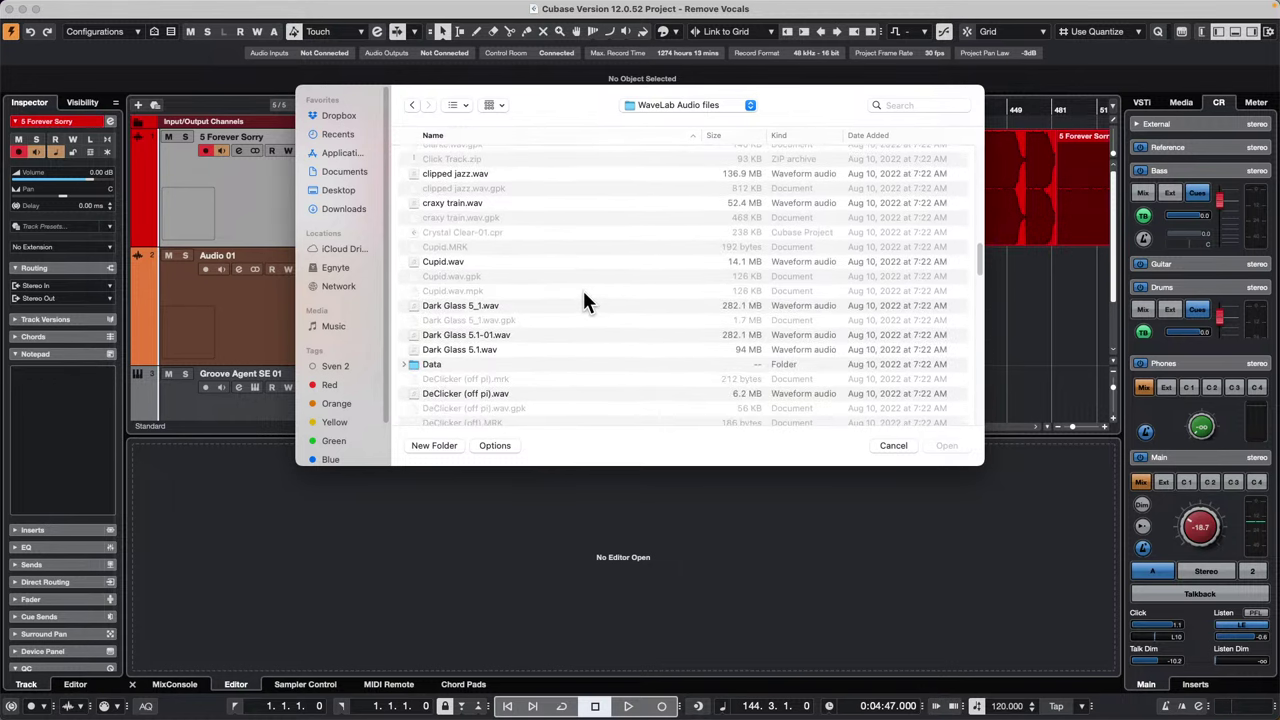
pyautogui.scroll(-9, 584, 294)
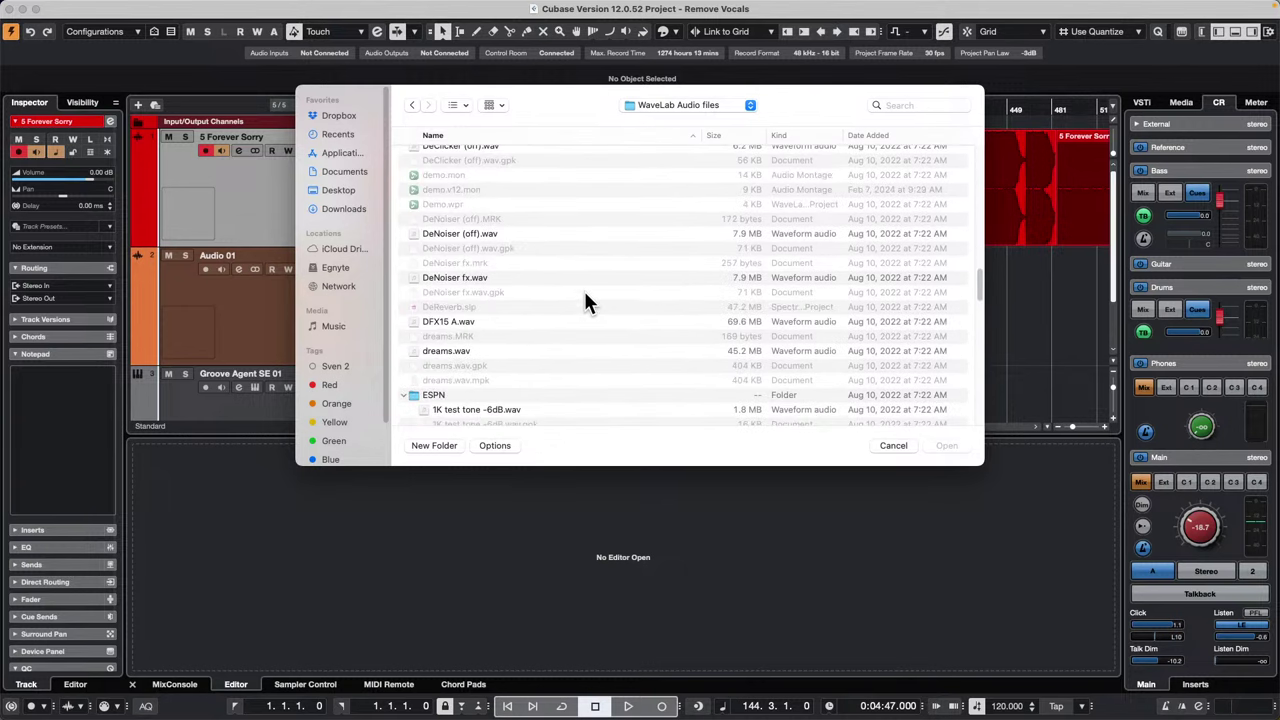
pyautogui.scroll(-1, 584, 302)
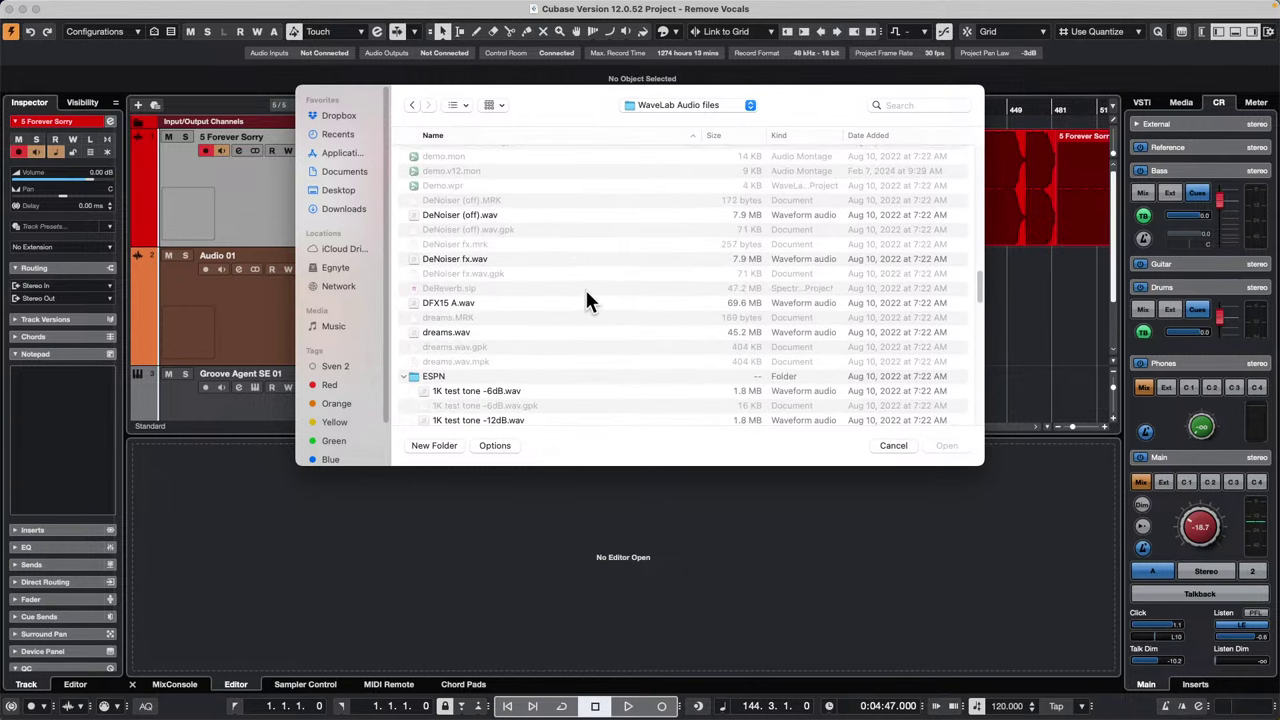
pyautogui.scroll(-6, 588, 300)
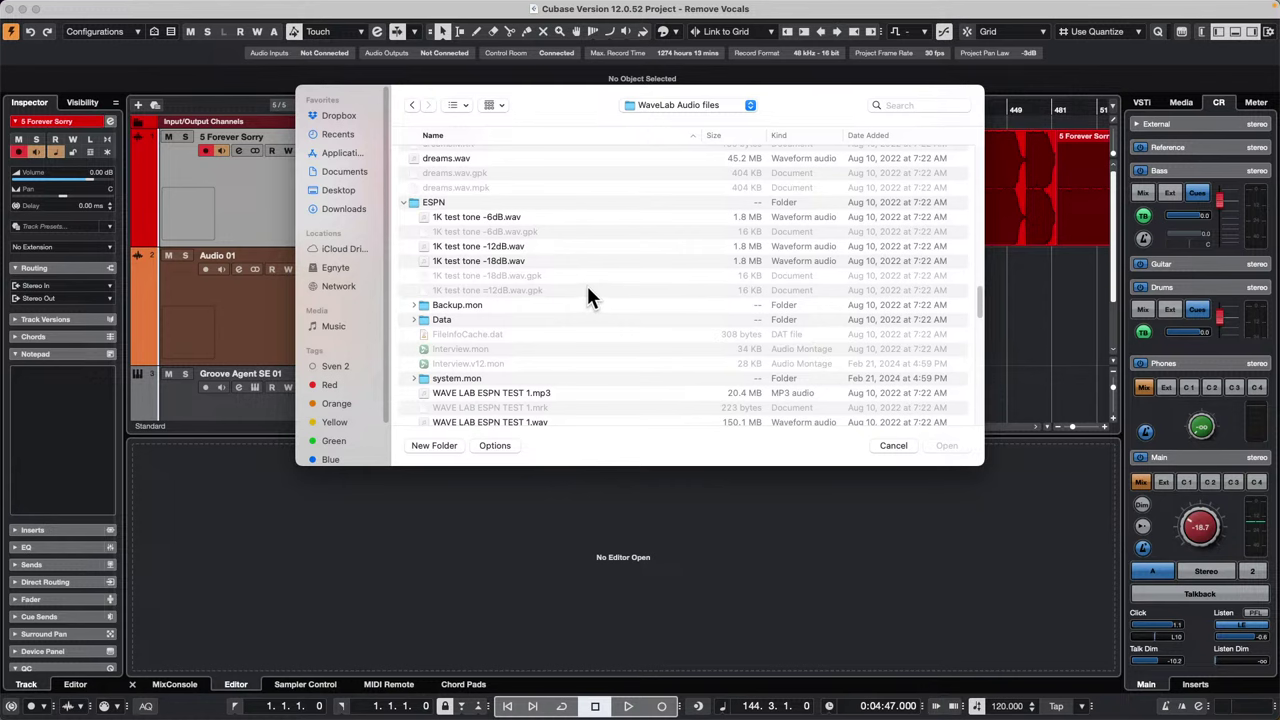
pyautogui.scroll(-5, 588, 293)
pyautogui.scroll(-3, 588, 288)
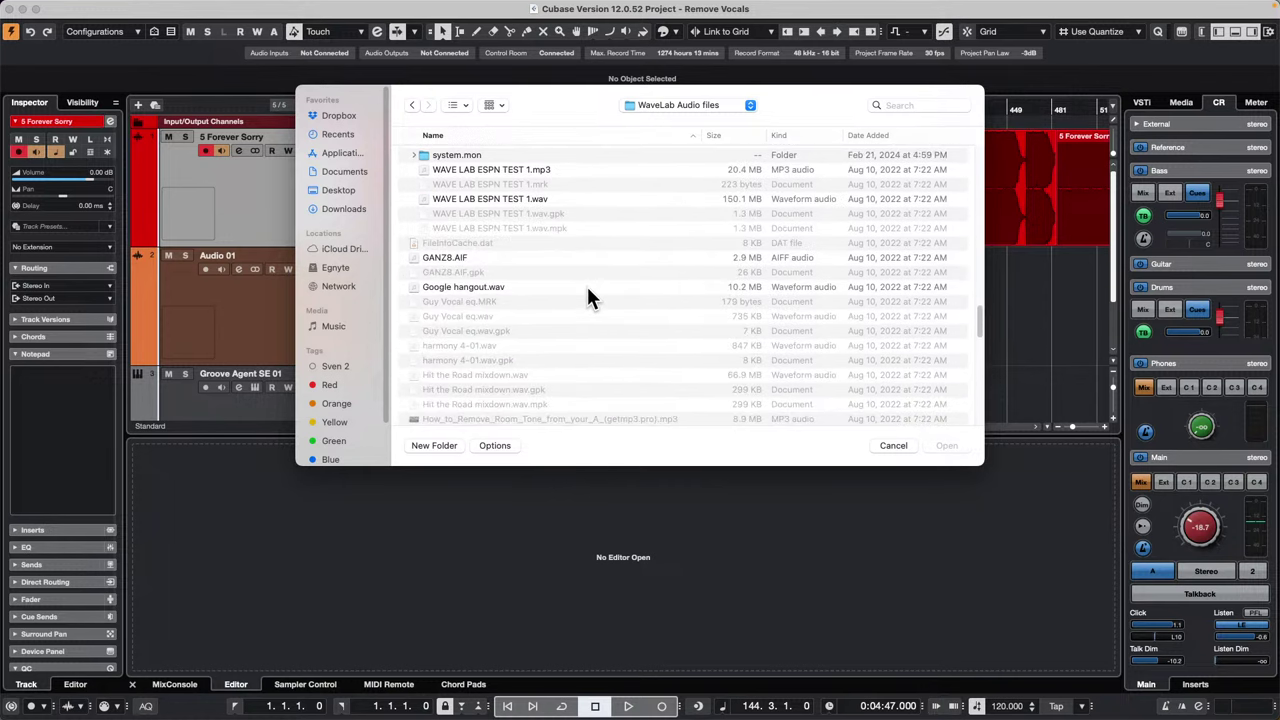
pyautogui.scroll(-2, 588, 288)
pyautogui.scroll(15, 588, 288)
pyautogui.scroll(12, 588, 297)
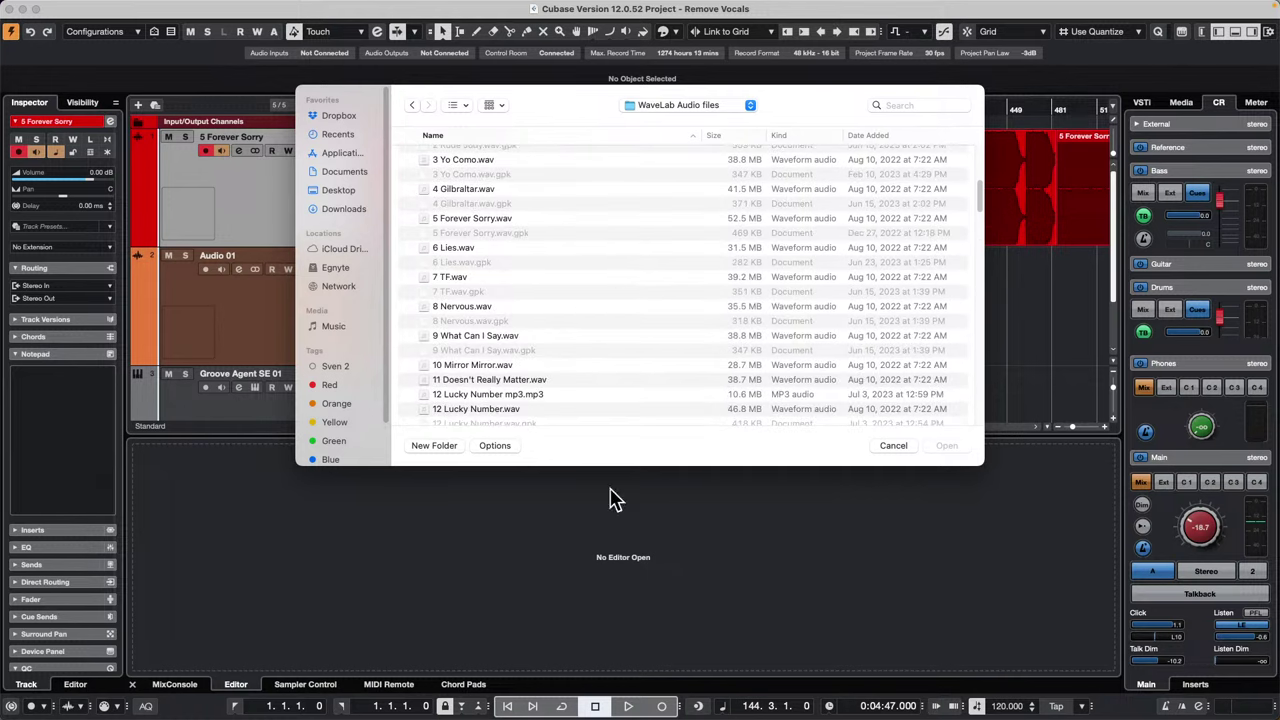
pyautogui.click(468, 248)
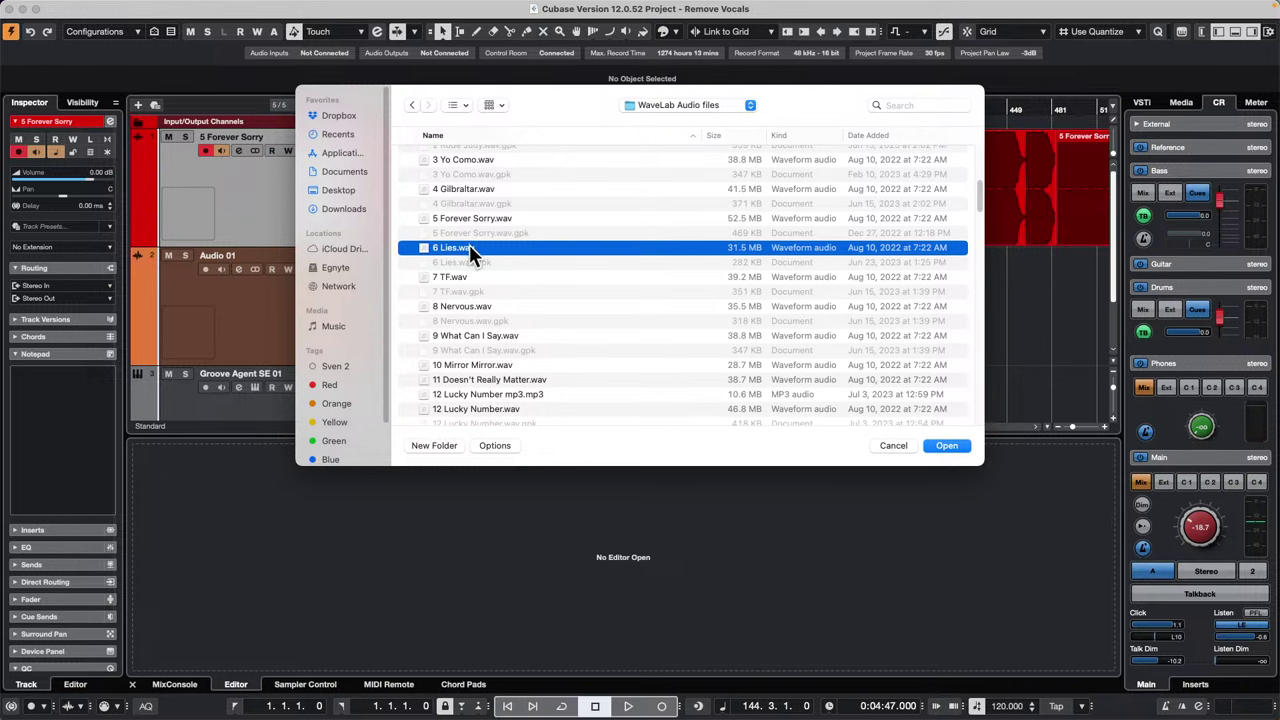
pyautogui.click(946, 446)
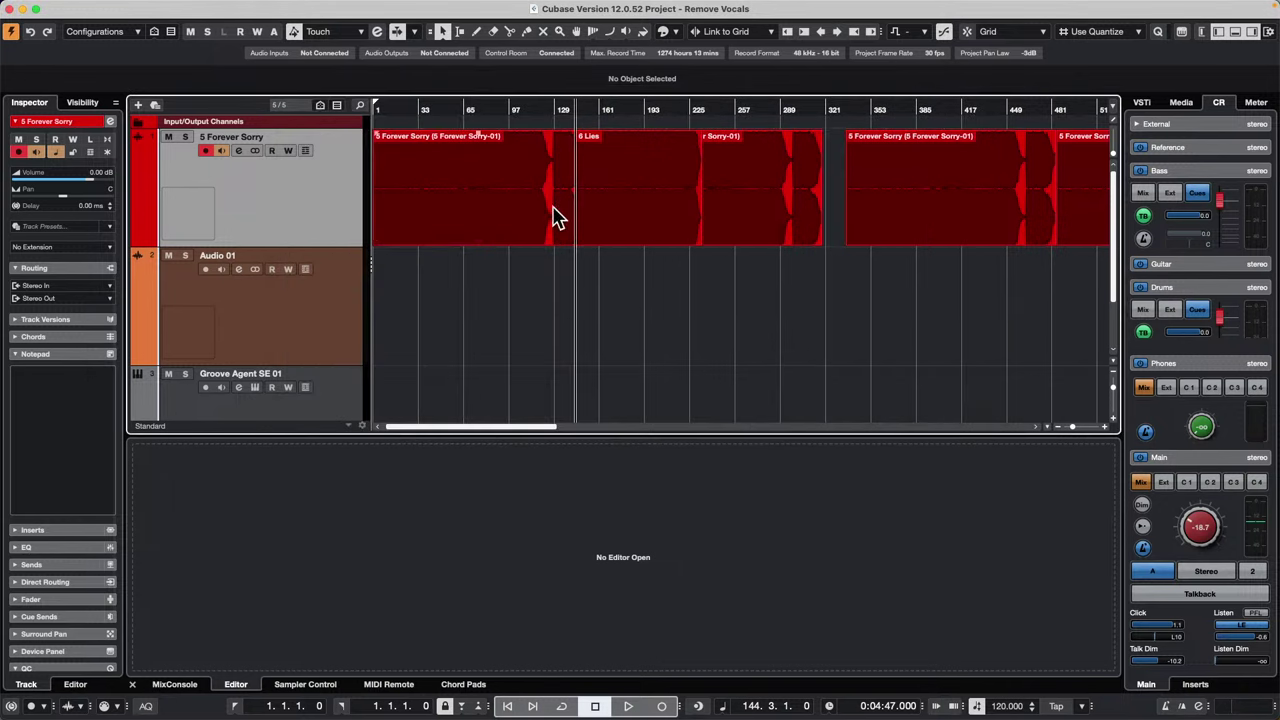
pyautogui.moveTo(660, 235); pyautogui.dragTo(640, 296)
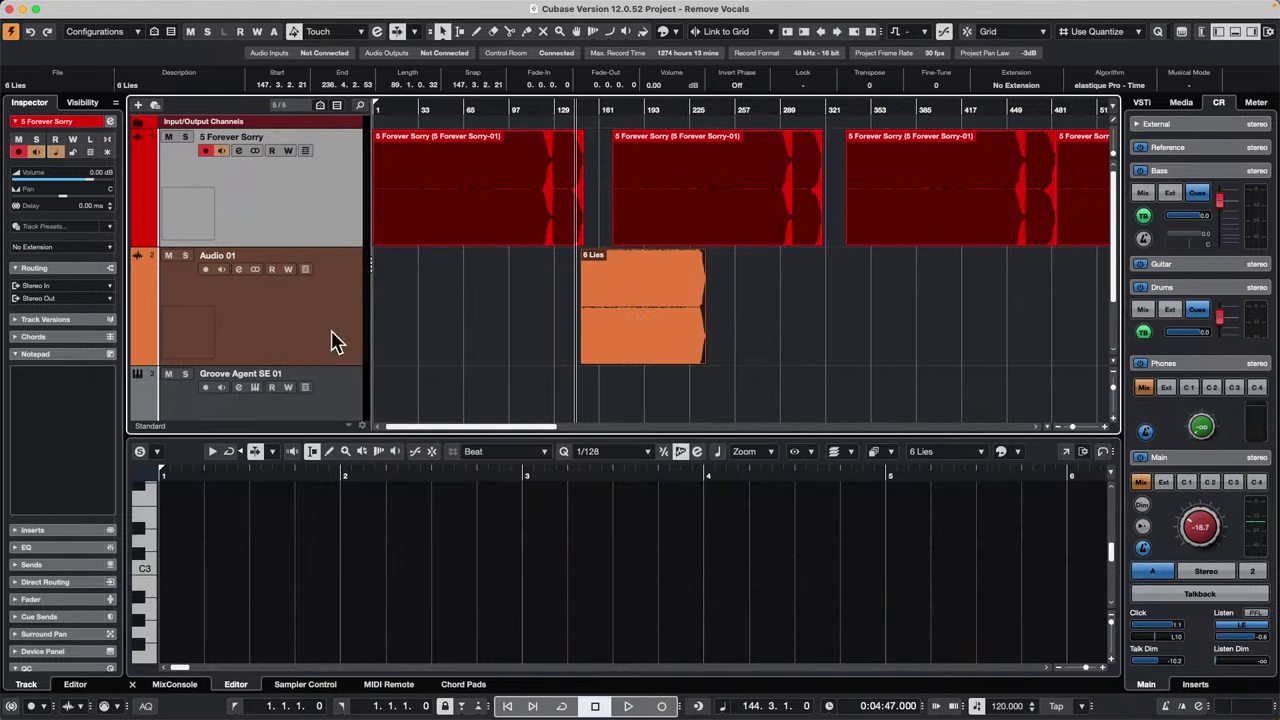
# Step: Solo the Audio 01 track with its volume lowered to -14.2 dB and briefly audition 6 Lies from about bar 185
pyautogui.click(186, 256)
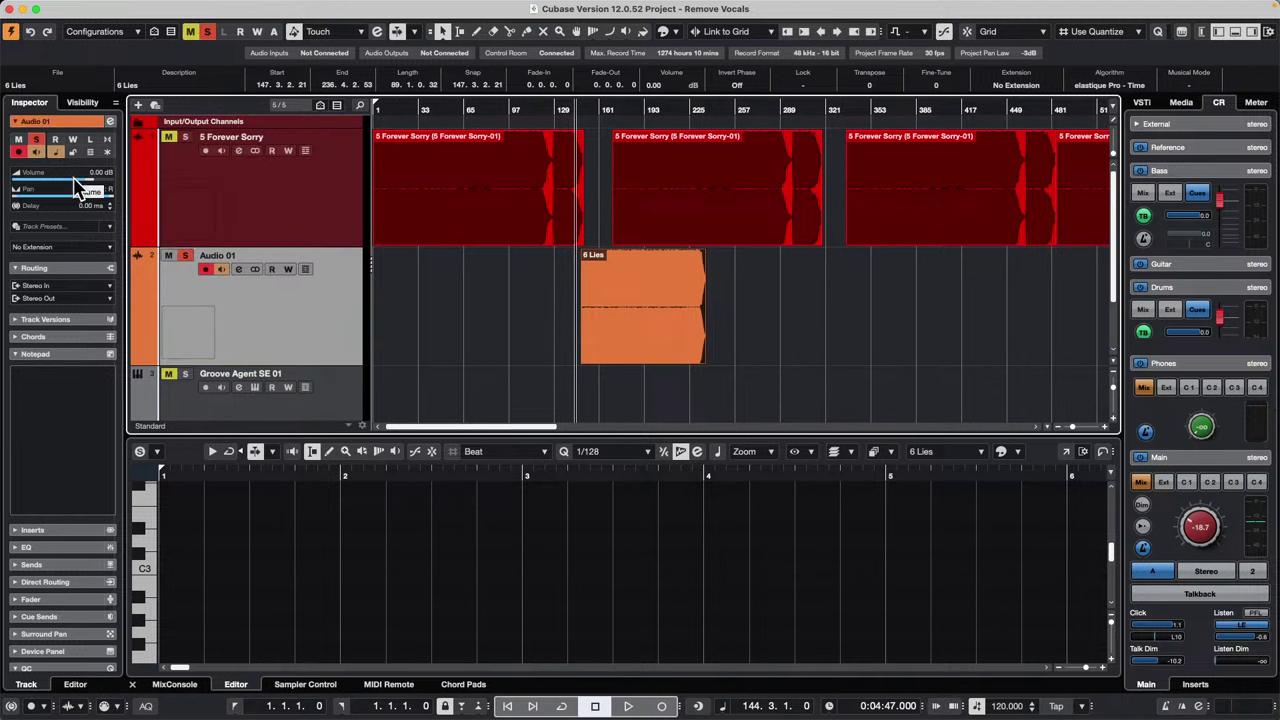
pyautogui.moveTo(86, 175); pyautogui.dragTo(48, 178)
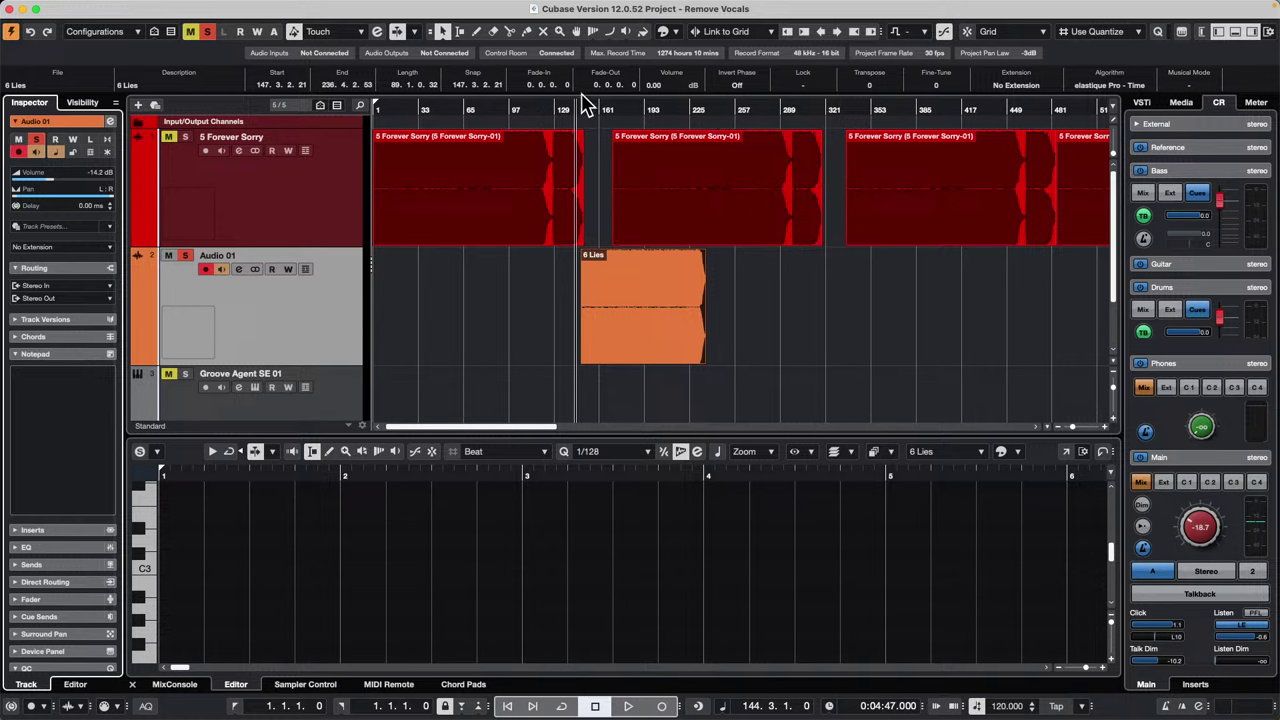
pyautogui.moveTo(591, 109); pyautogui.dragTo(632, 147)
pyautogui.press('space')
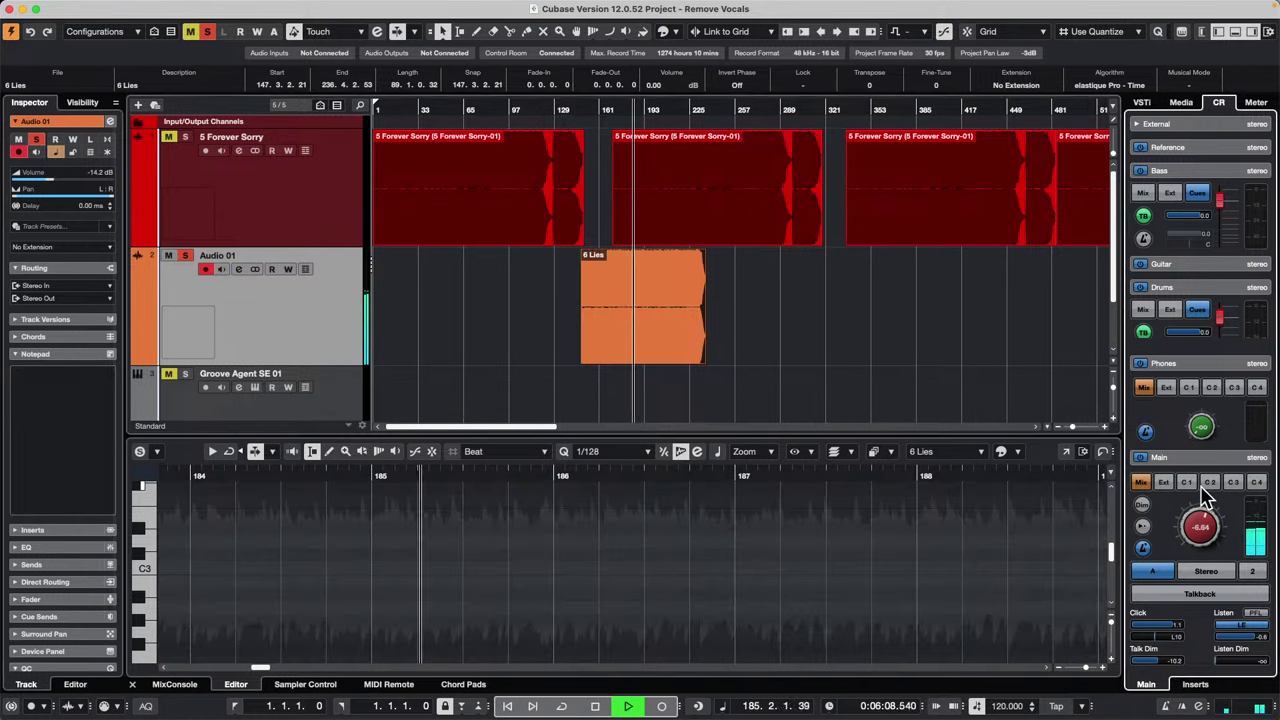
pyautogui.press('space')
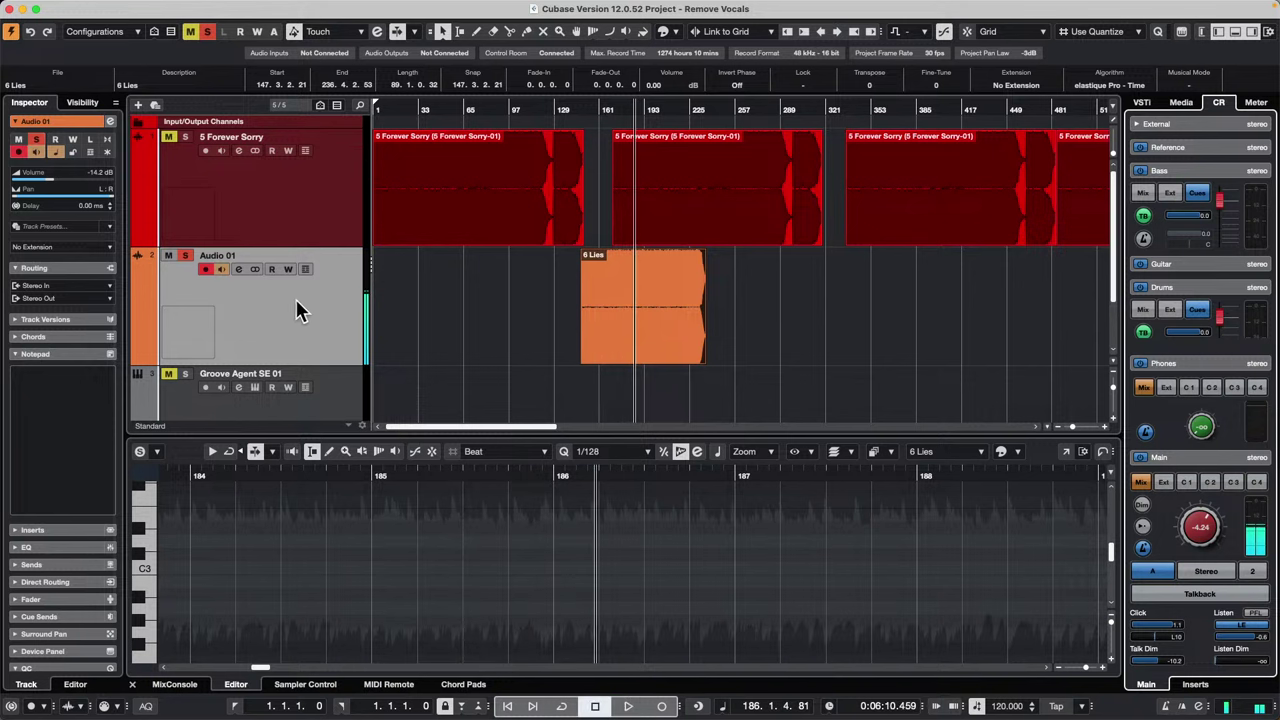
# Step: Add the MorphFilter effect to the first insert slot of Audio 01, leaving only the plug-in window open
pyautogui.click(238, 269)
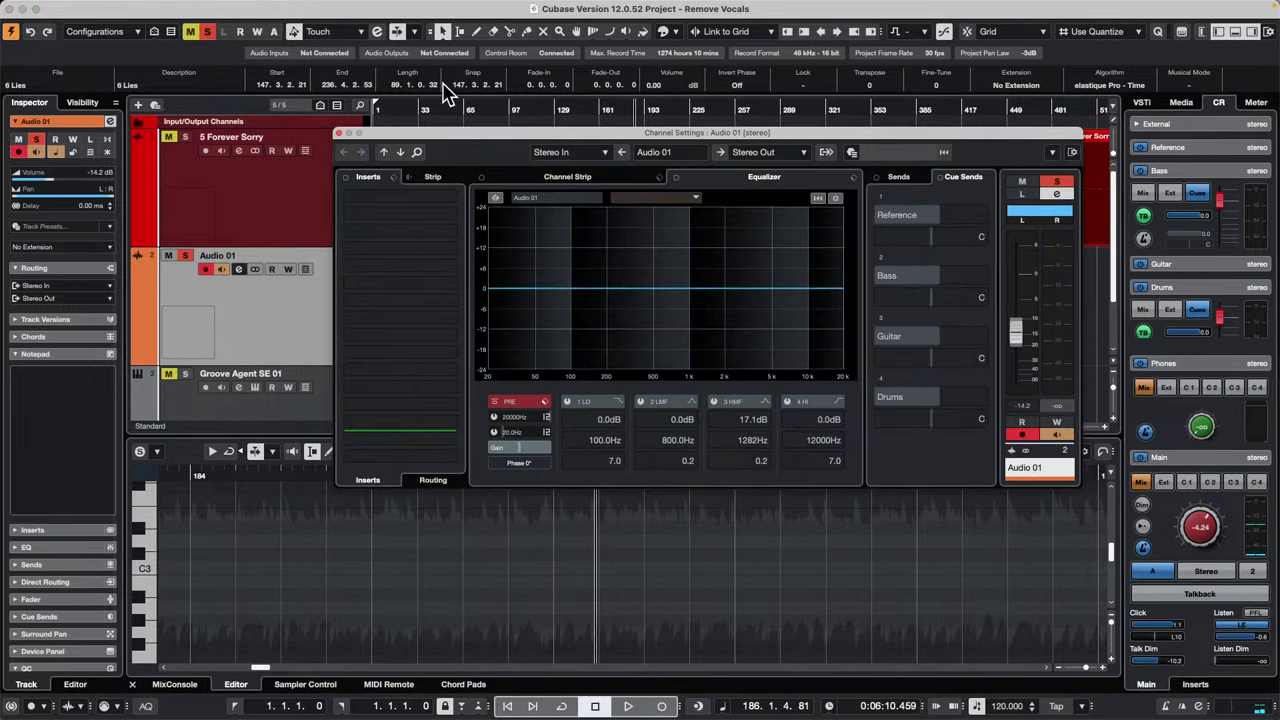
pyautogui.click(457, 199)
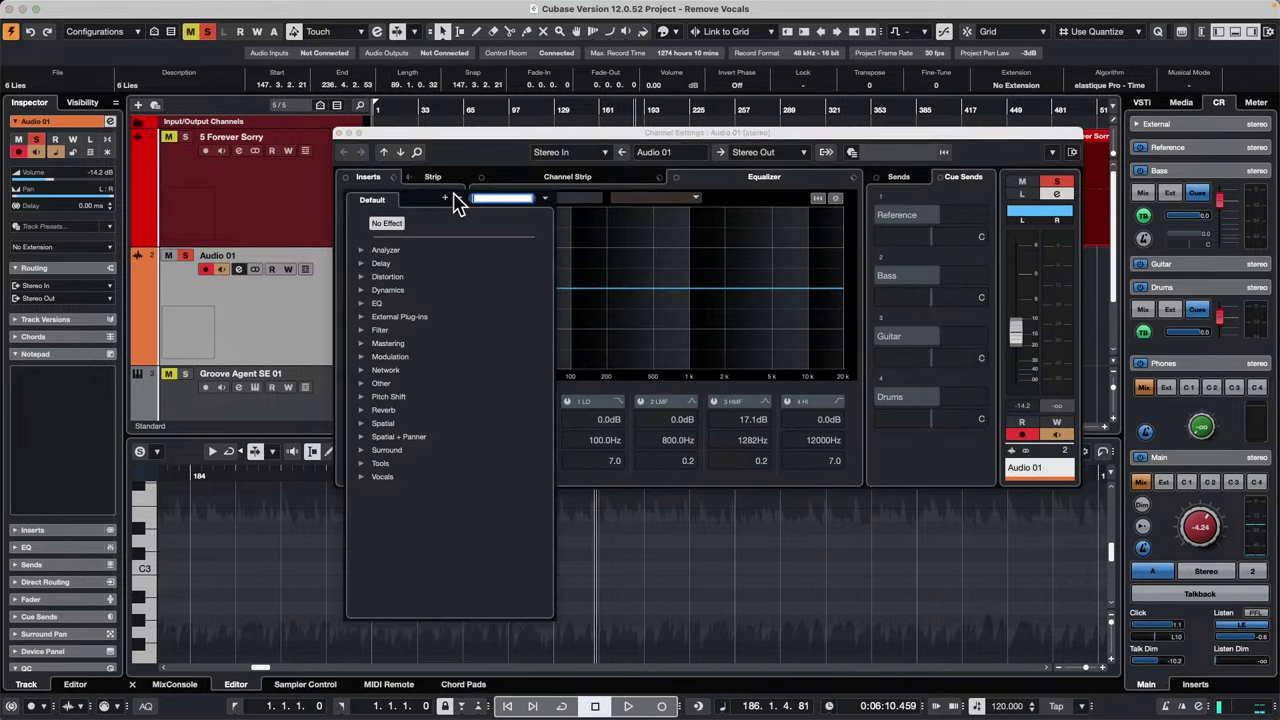
pyautogui.click(364, 330)
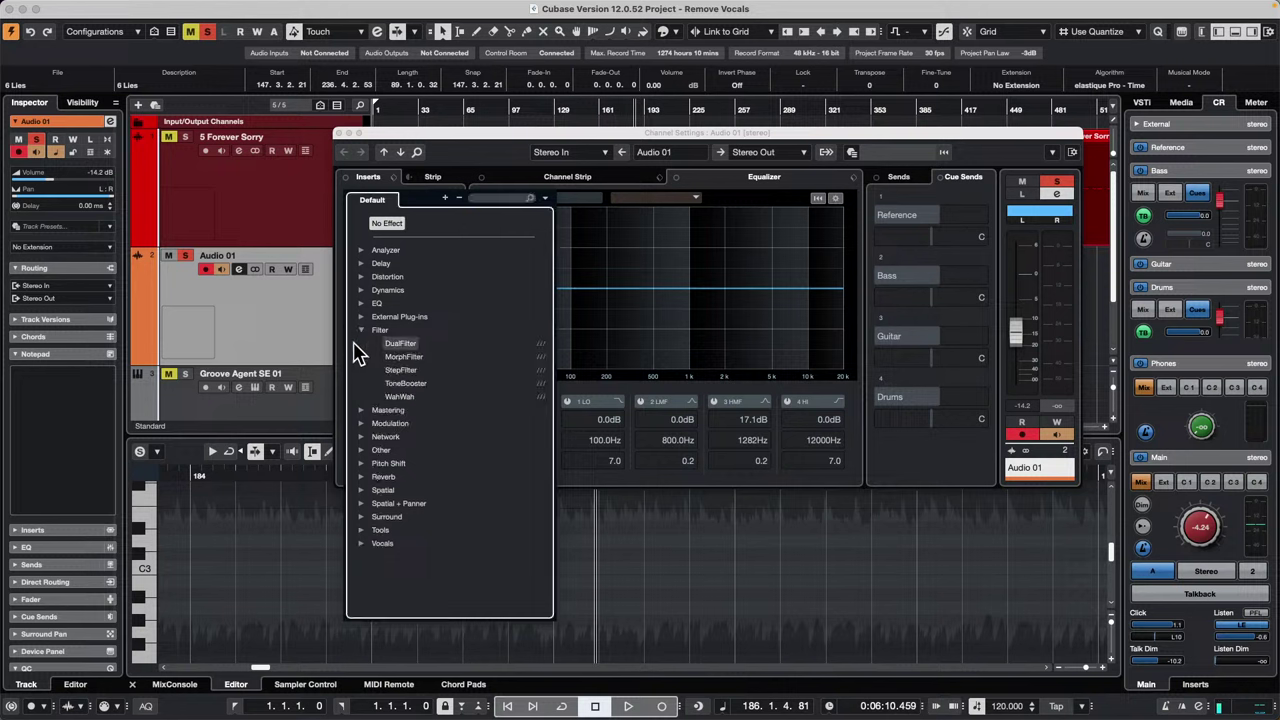
pyautogui.click(421, 358)
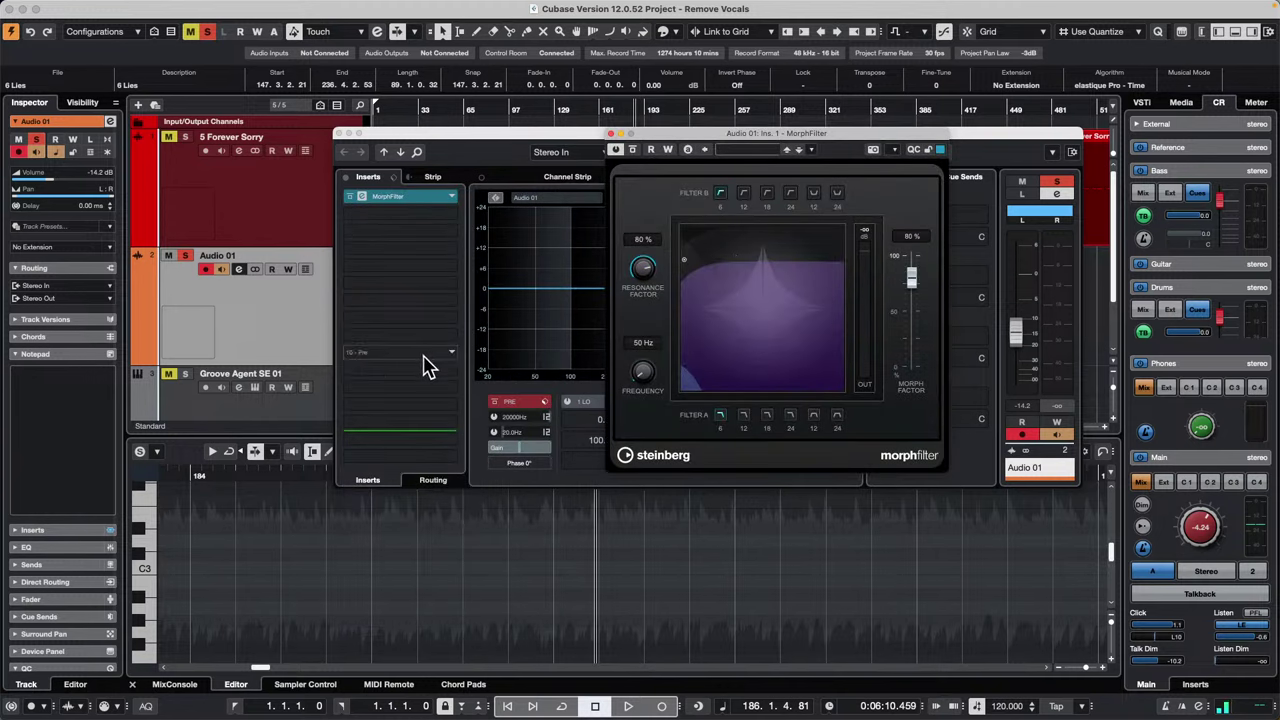
pyautogui.click(339, 133)
# Step: Adjust MorphFilter during playback to a morph factor of 90 % and a frequency of 163 Hz, then stop and close the plug-in
pyautogui.press('space')
pyautogui.moveTo(760, 286); pyautogui.dragTo(742, 310)
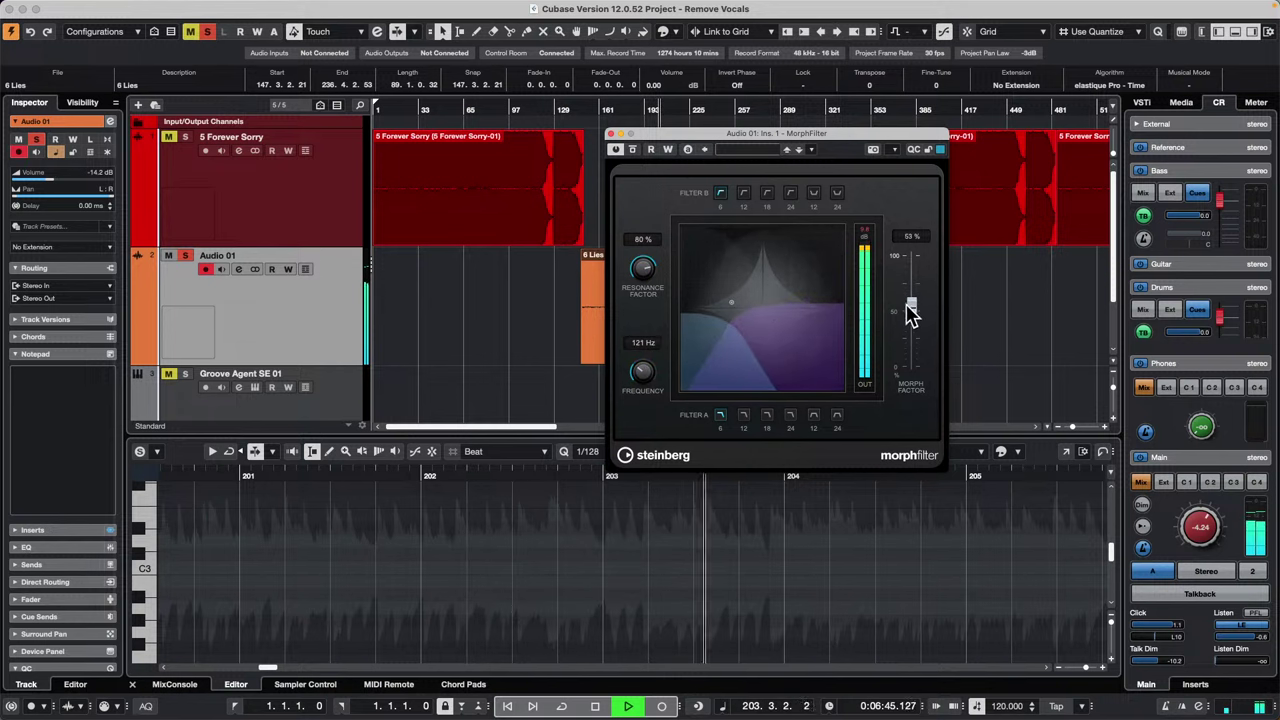
pyautogui.moveTo(911, 308); pyautogui.dragTo(923, 271)
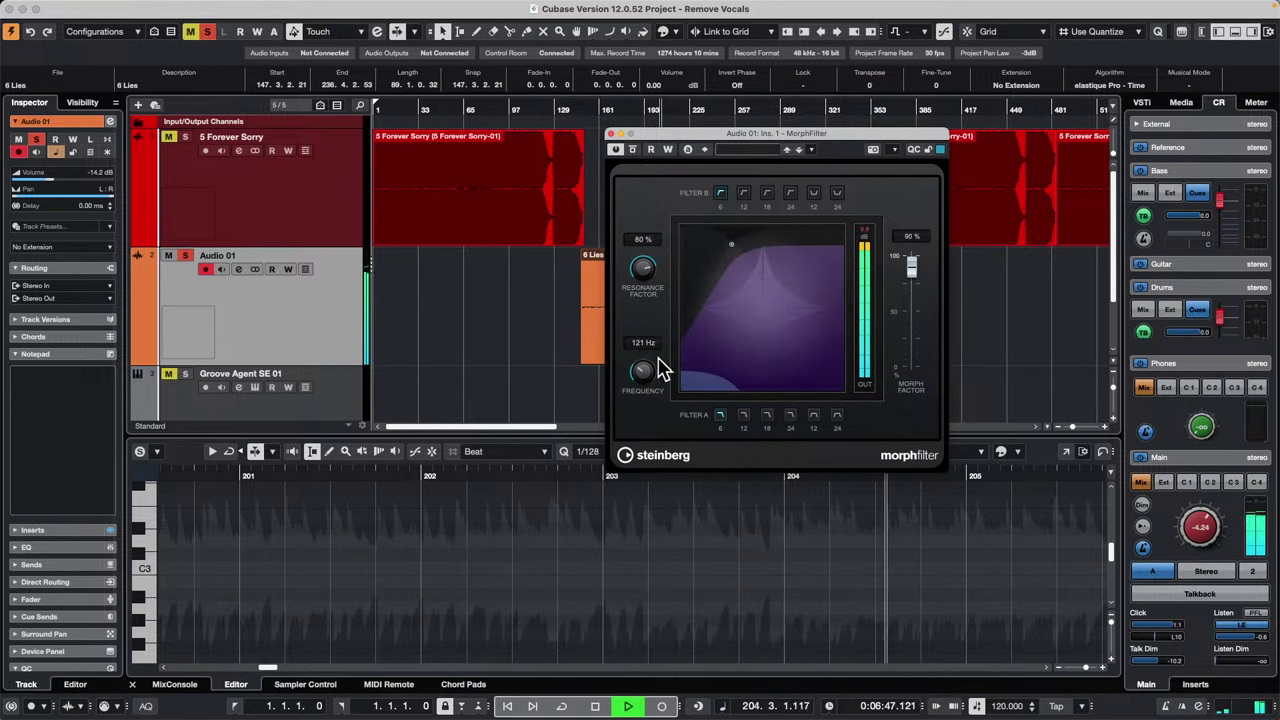
pyautogui.moveTo(634, 380)
pyautogui.mouseDown()
pyautogui.moveTo(663, 263)
pyautogui.moveTo(640, 371)
pyautogui.mouseUp()
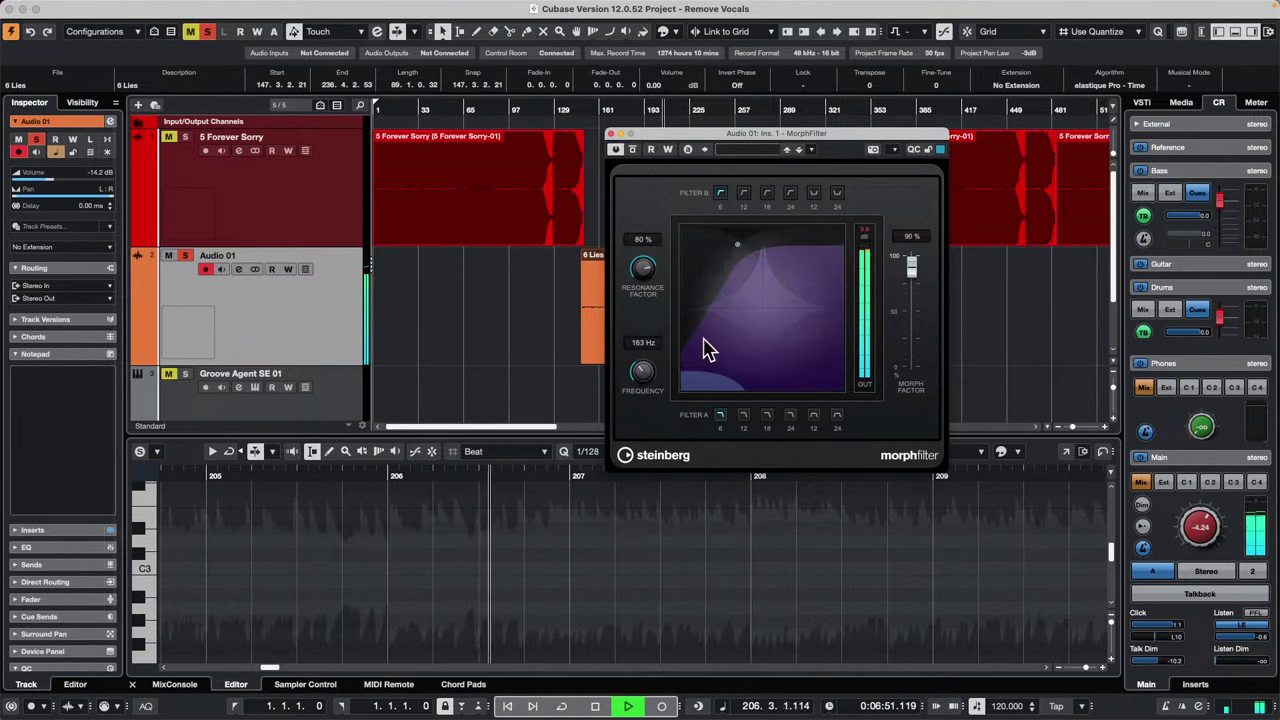
pyautogui.press('space')
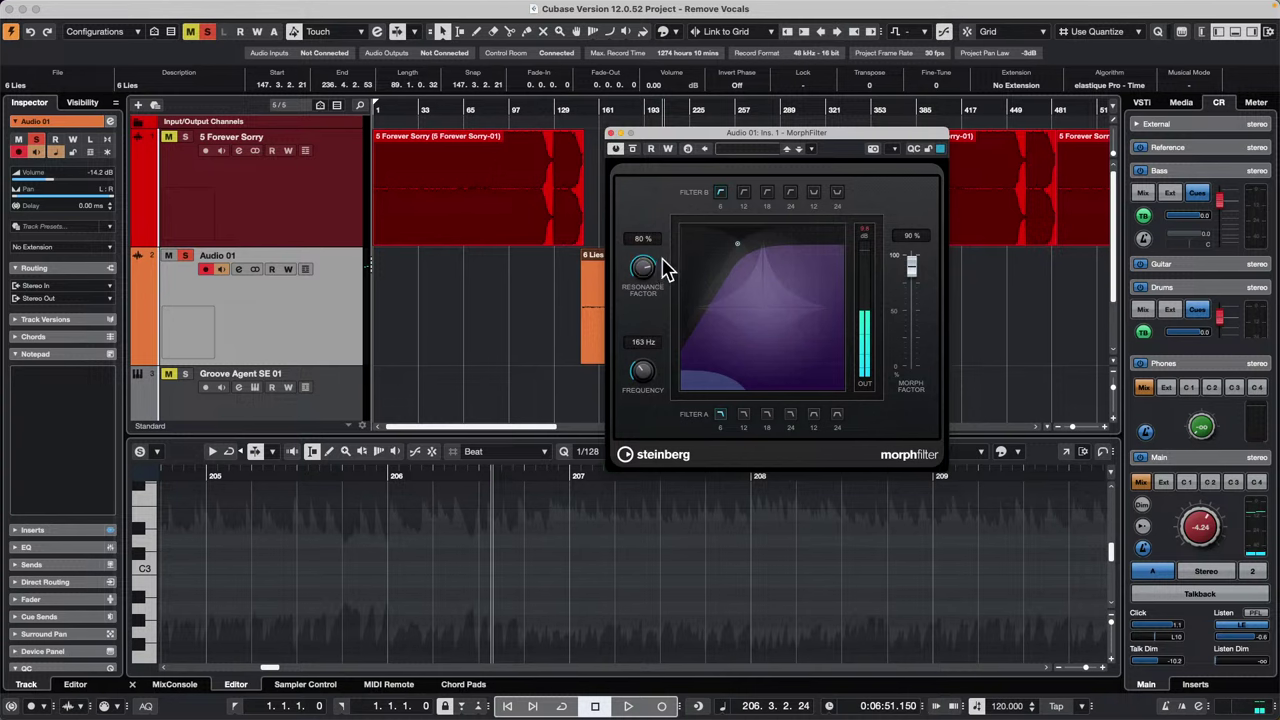
pyautogui.click(612, 134)
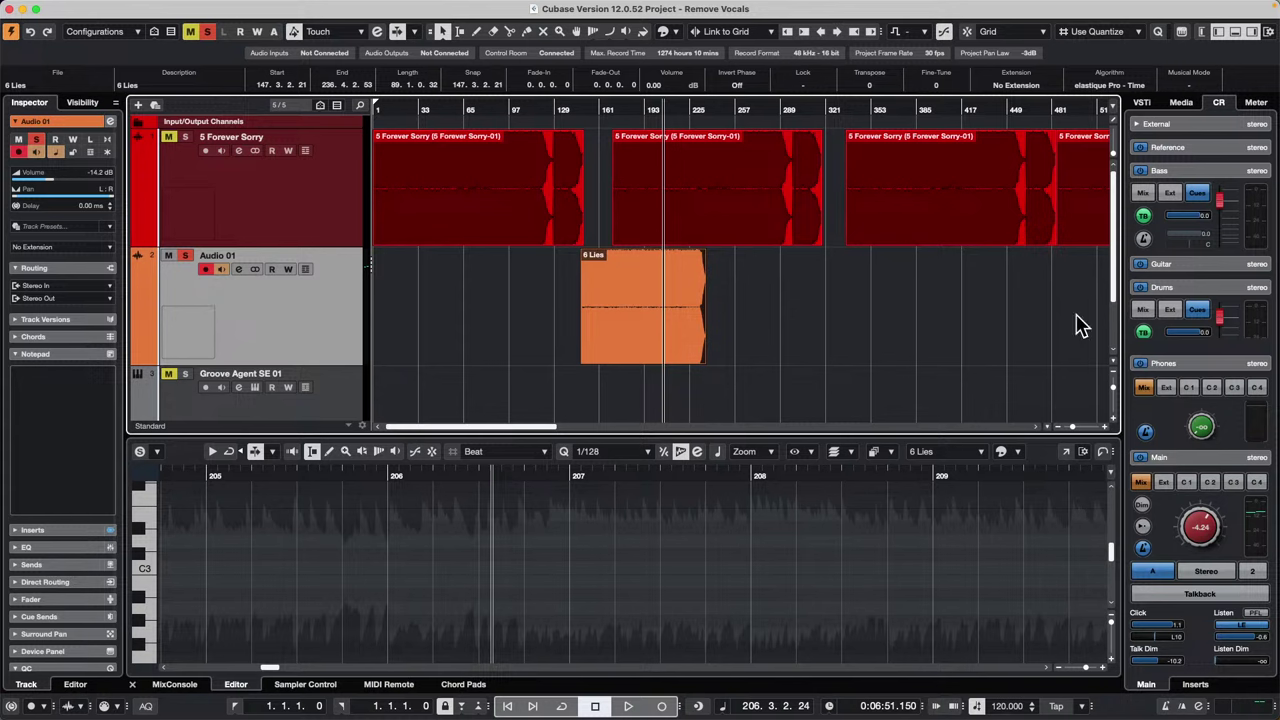
# Step: Examine the HALion 7 sound libraries among the VST instruments in the media browser
pyautogui.click(1181, 102)
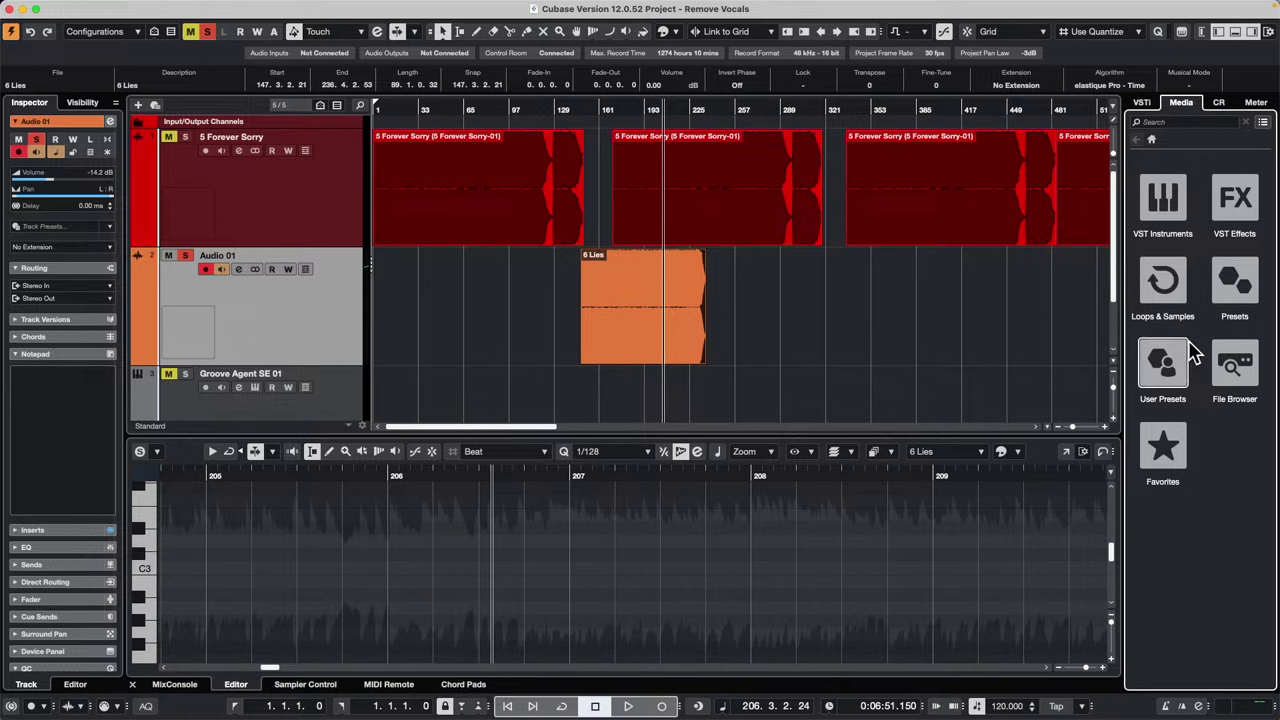
pyautogui.click(1168, 210)
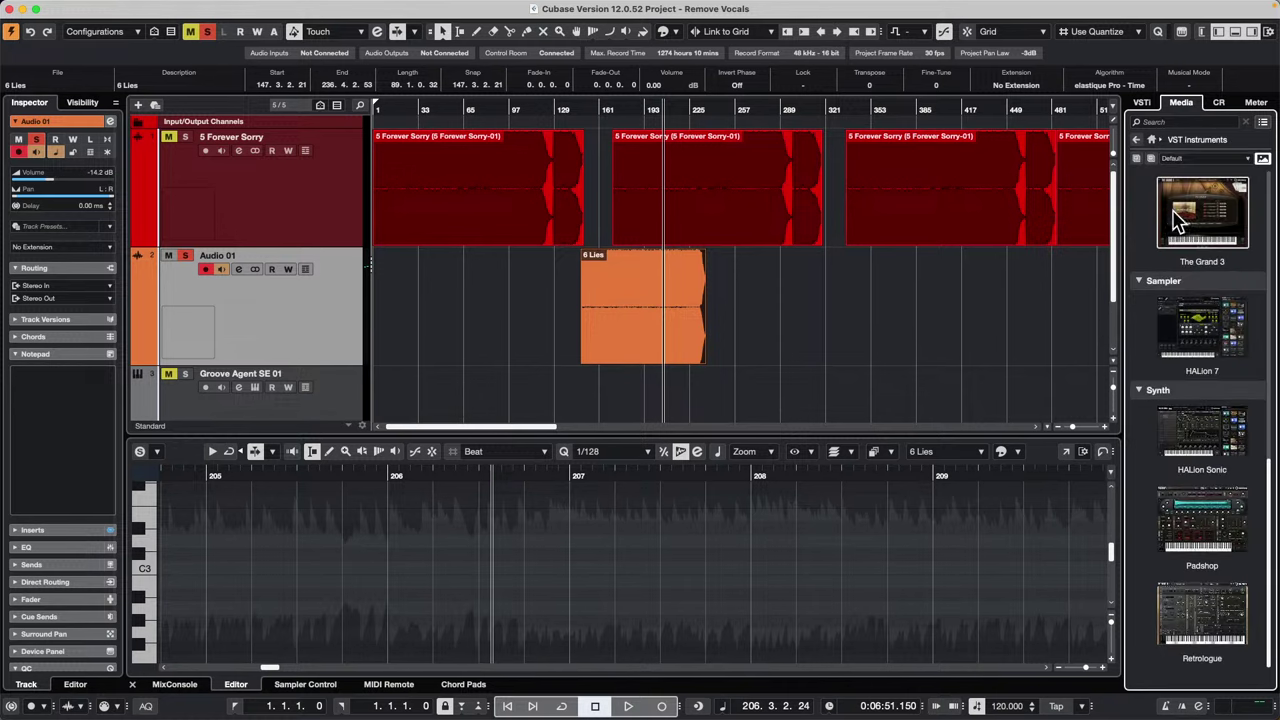
pyautogui.click(1203, 335)
pyautogui.scroll(-5, 1200, 350)
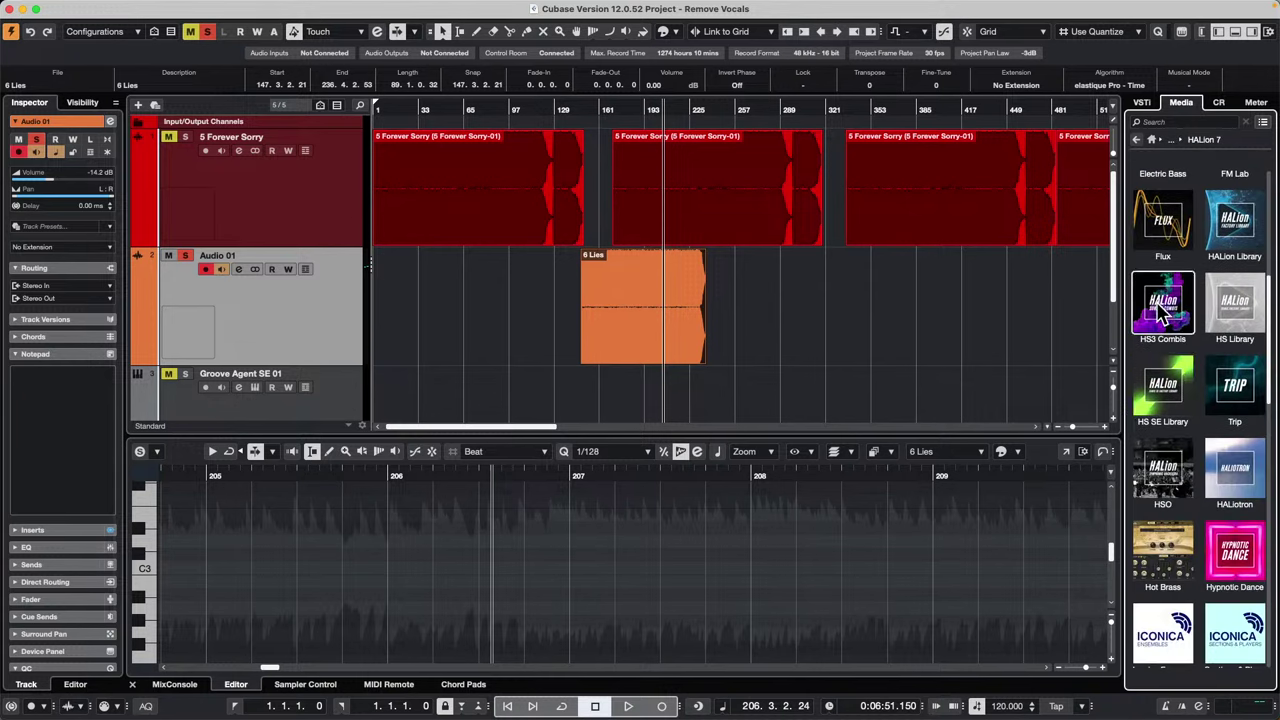
pyautogui.scroll(-3, 1177, 348)
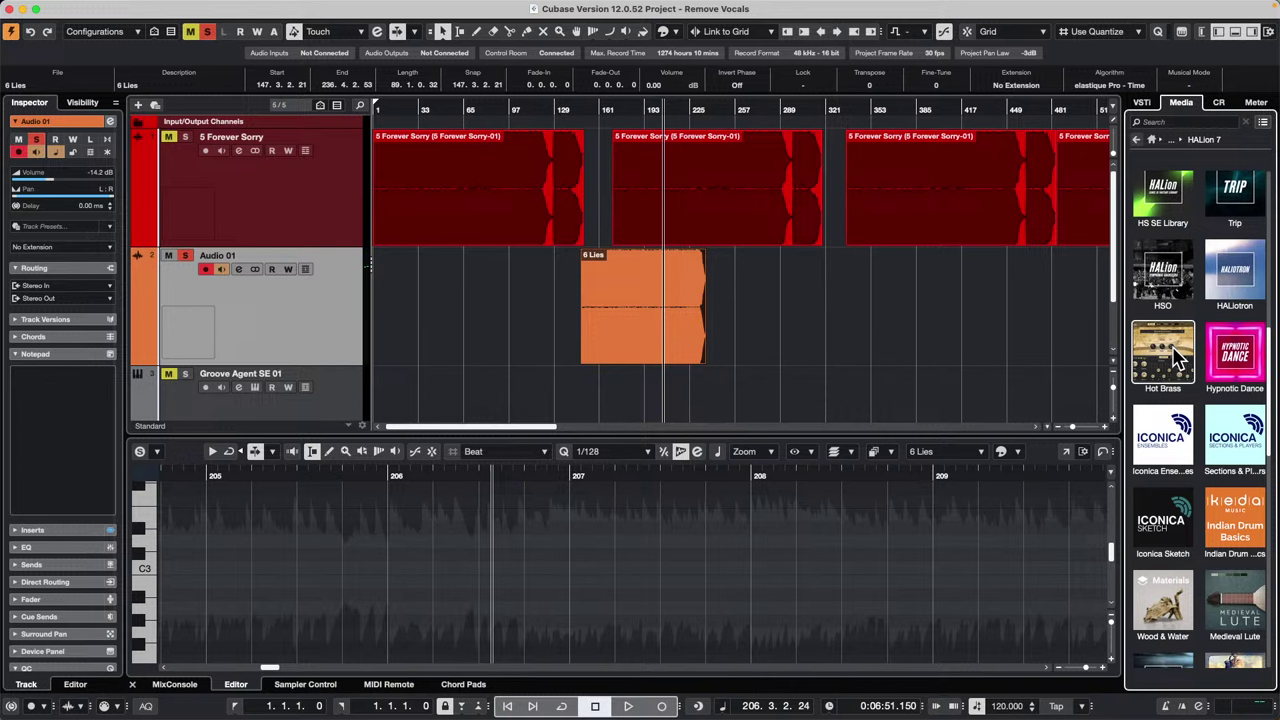
pyautogui.scroll(-3, 1178, 356)
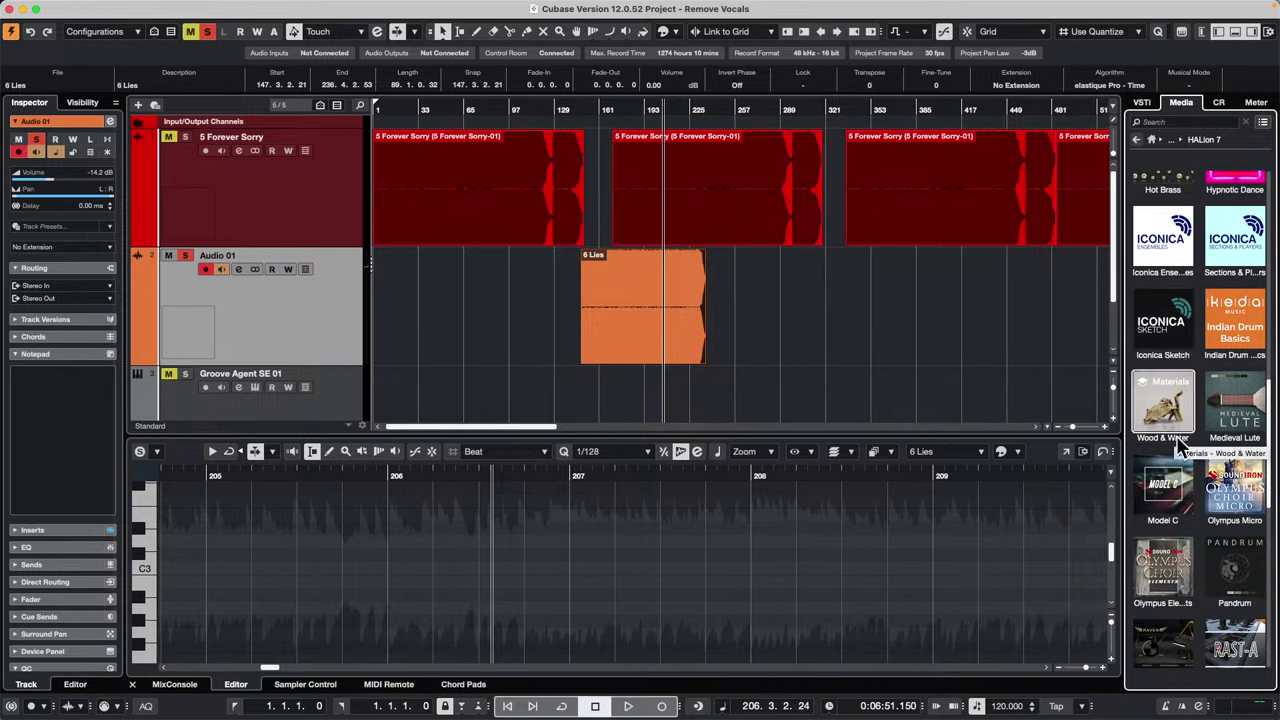
pyautogui.scroll(3, 1183, 445)
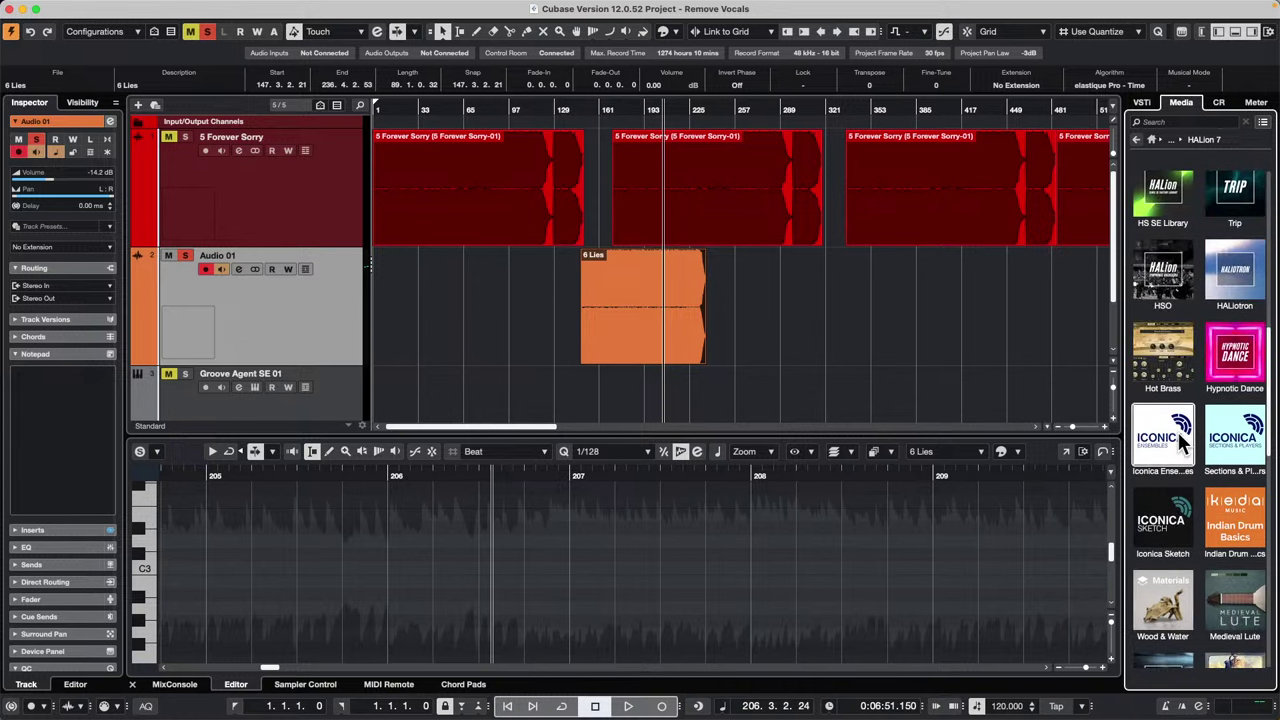
pyautogui.scroll(2, 1183, 440)
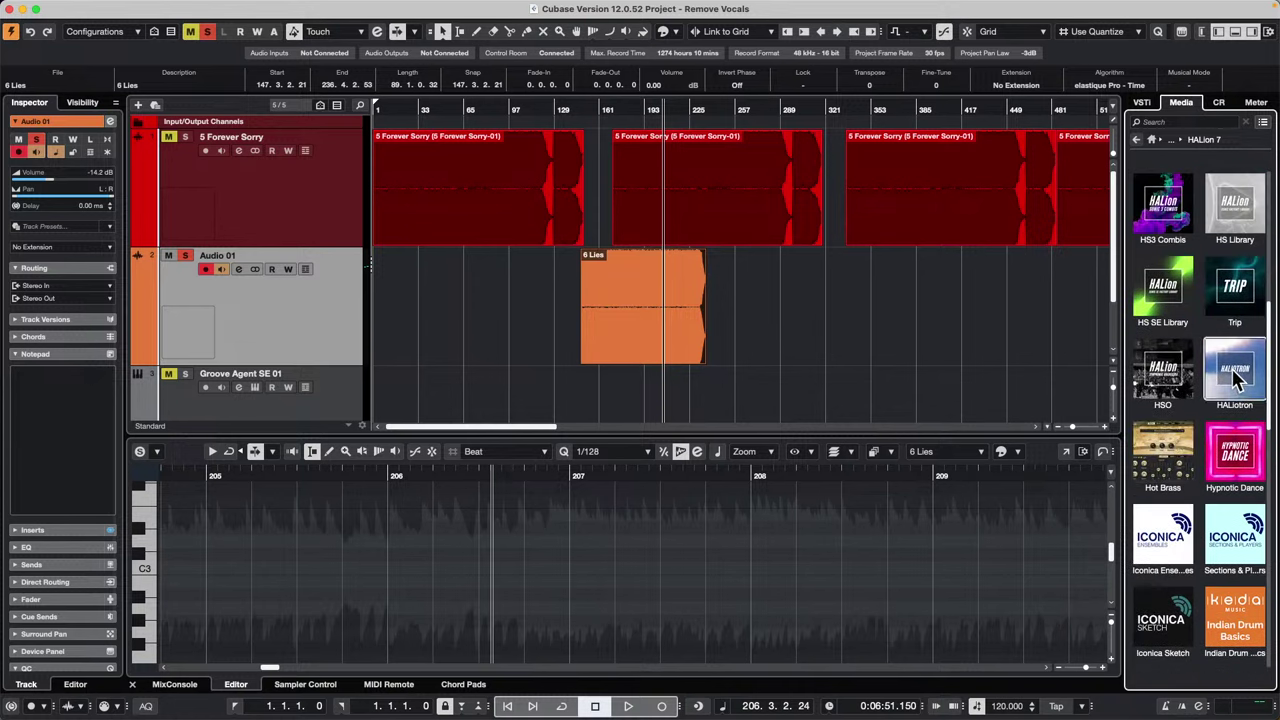
# Step: Create an instrument track from the Heartbroken Strings preset in HALion 7's HALiotron library
pyautogui.click(1236, 378)
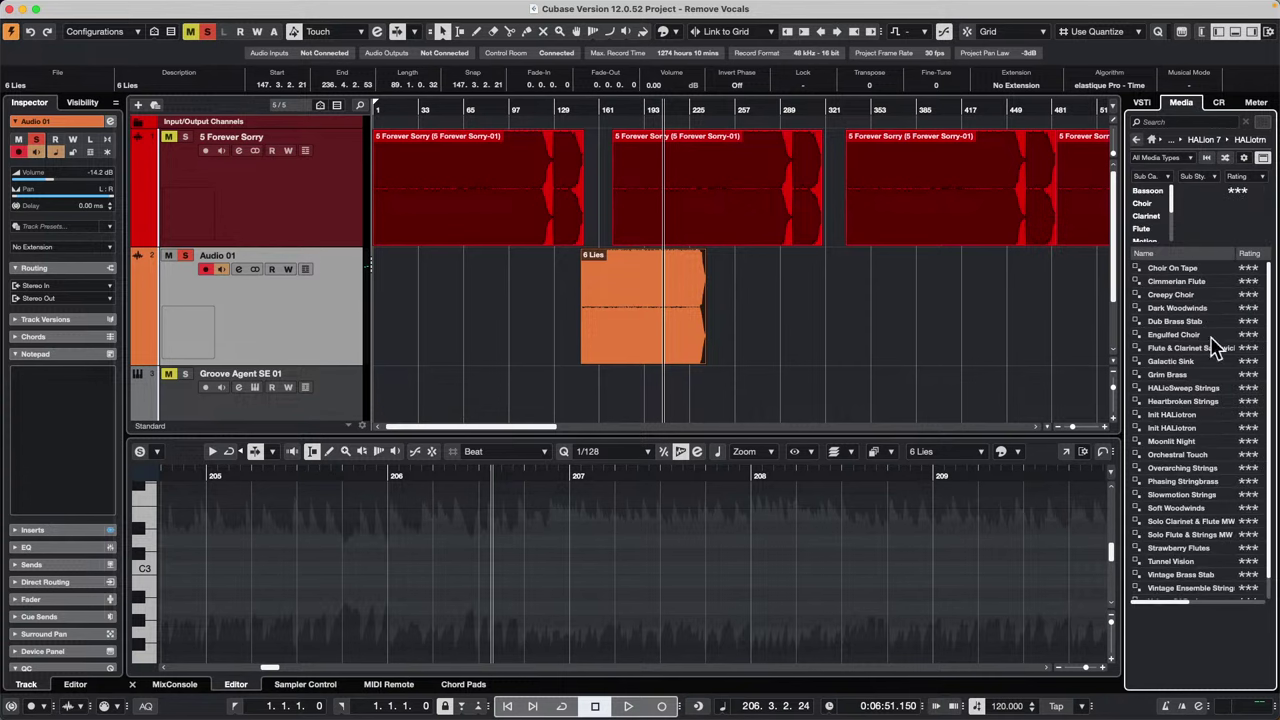
pyautogui.moveTo(1185, 334); pyautogui.dragTo(288, 319)
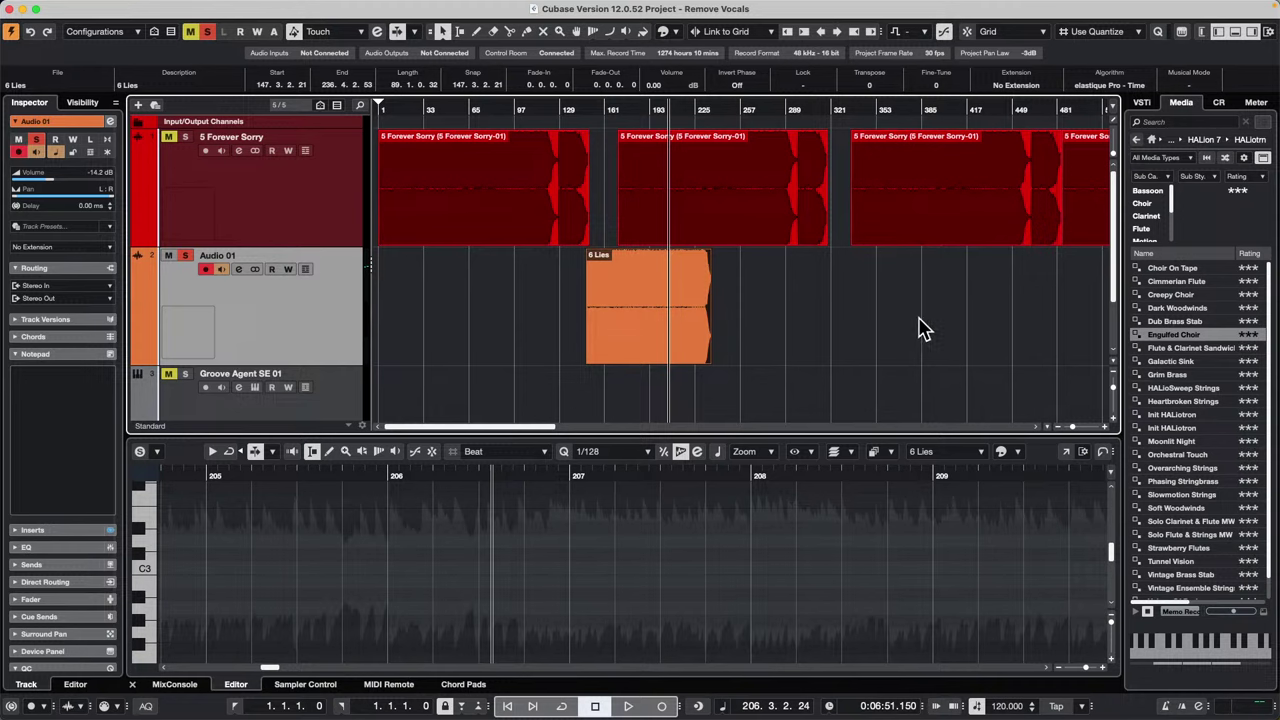
pyautogui.scroll(-2, 922, 330)
pyautogui.scroll(2, 922, 330)
pyautogui.doubleClick(1172, 401)
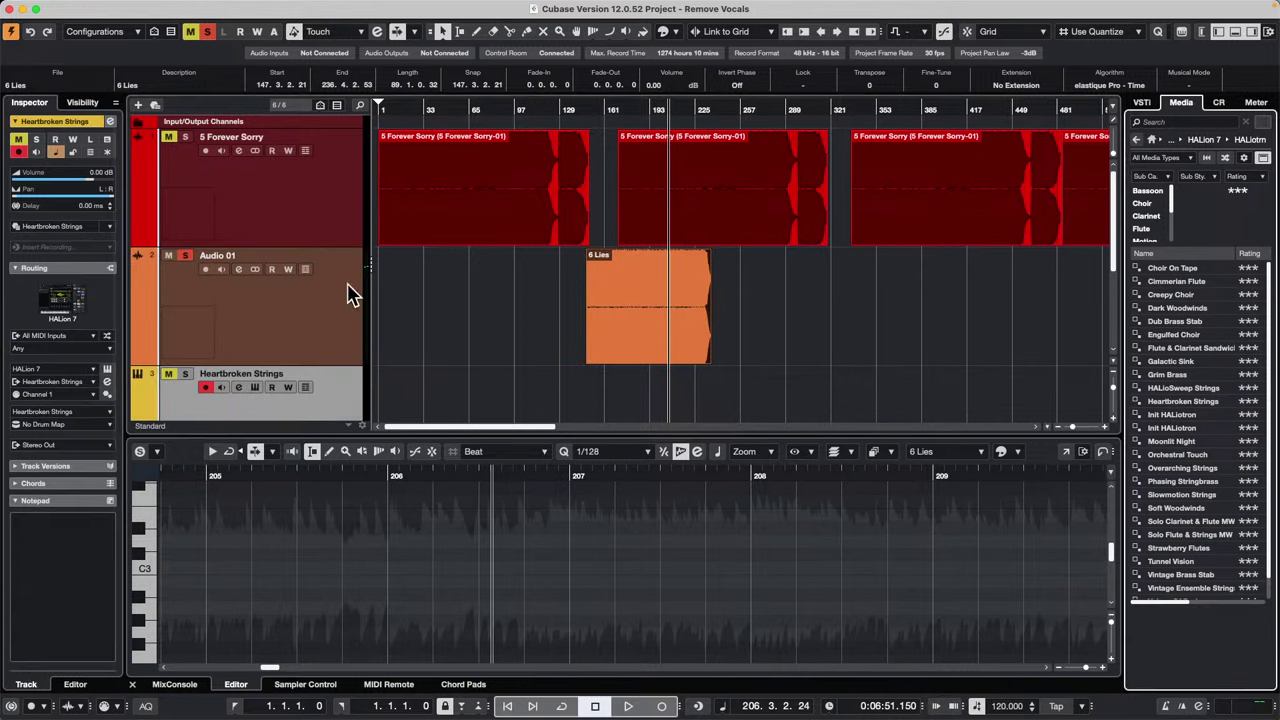
# Step: Open the HALion 7 instrument window of the Heartbroken Strings track and solo the track
pyautogui.scroll(-1, 279, 305)
pyautogui.scroll(-2, 279, 300)
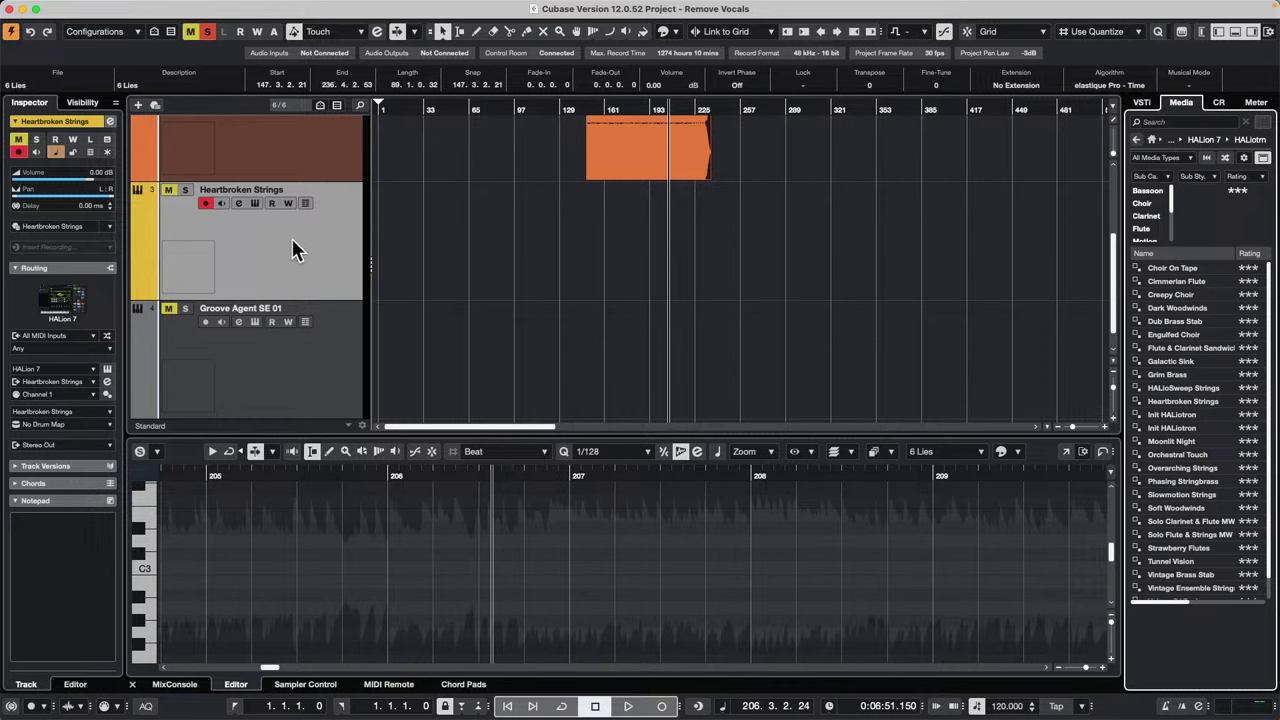
pyautogui.click(253, 203)
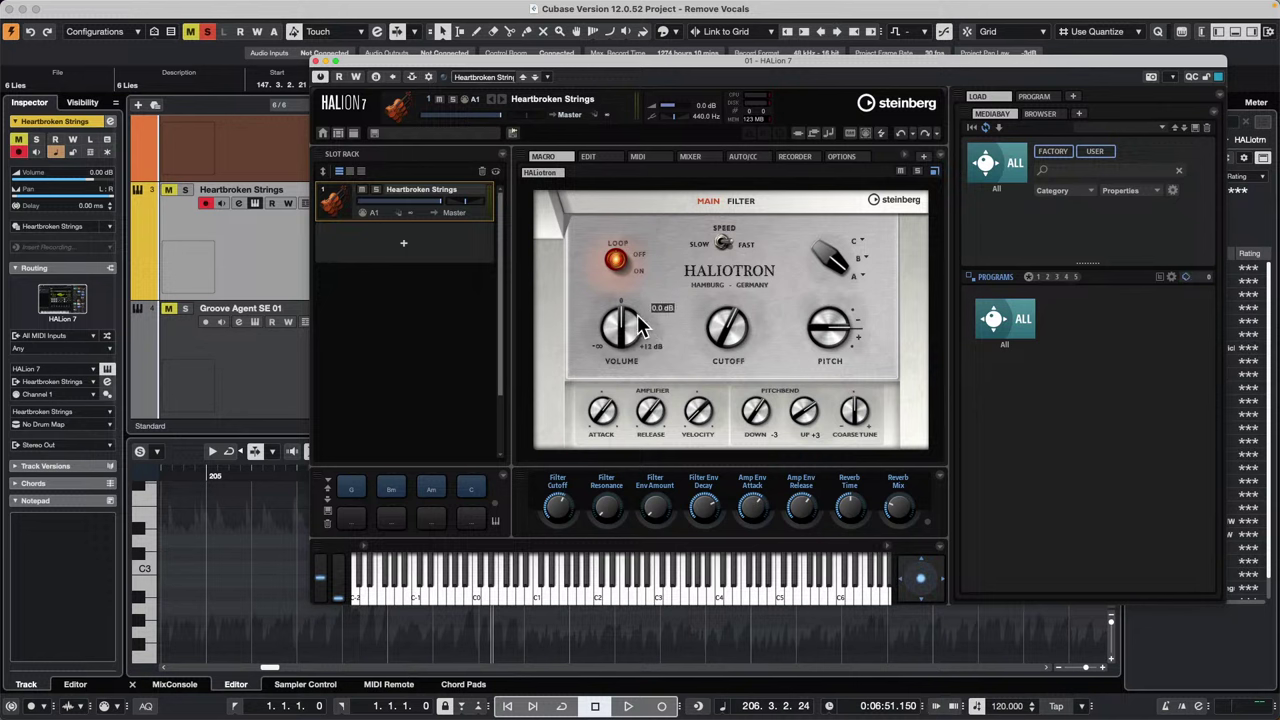
pyautogui.click(184, 189)
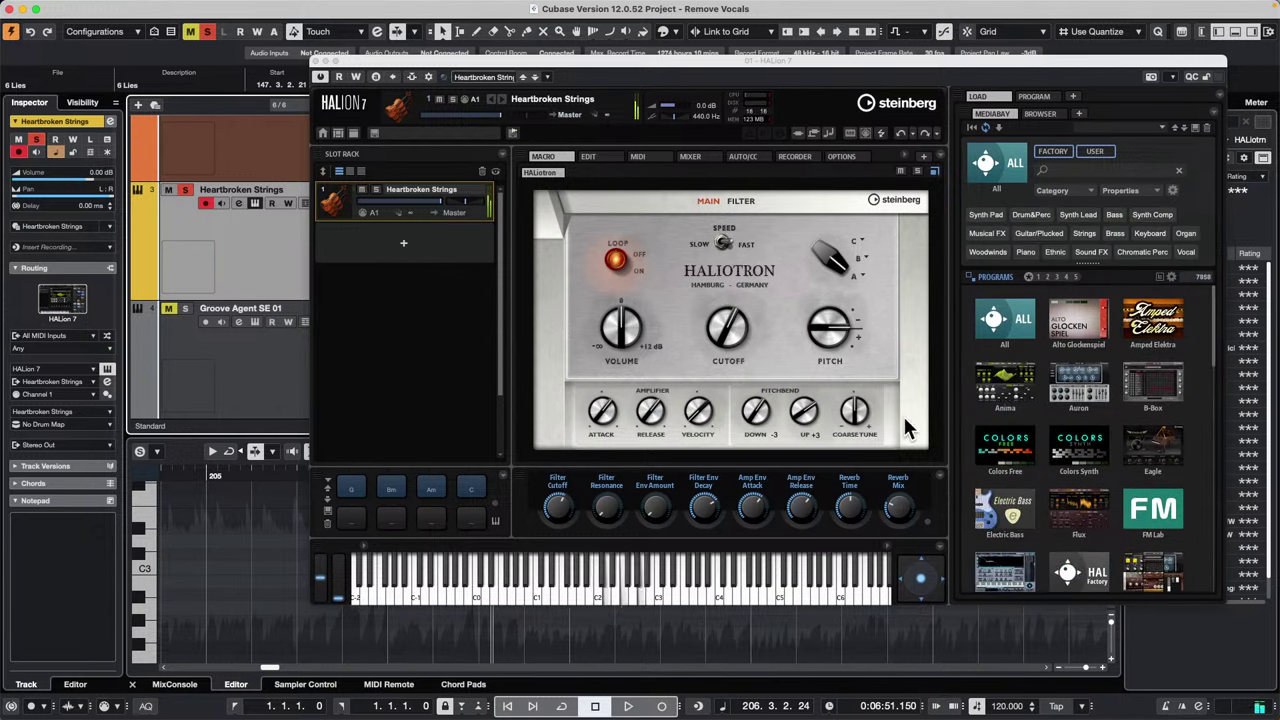
# Step: Load HALiotron's Cimmerian Flute into a second HALion slot on channel A1 and mute the Heartbroken Strings slot
pyautogui.scroll(-2, 1113, 450)
pyautogui.scroll(-3, 1113, 450)
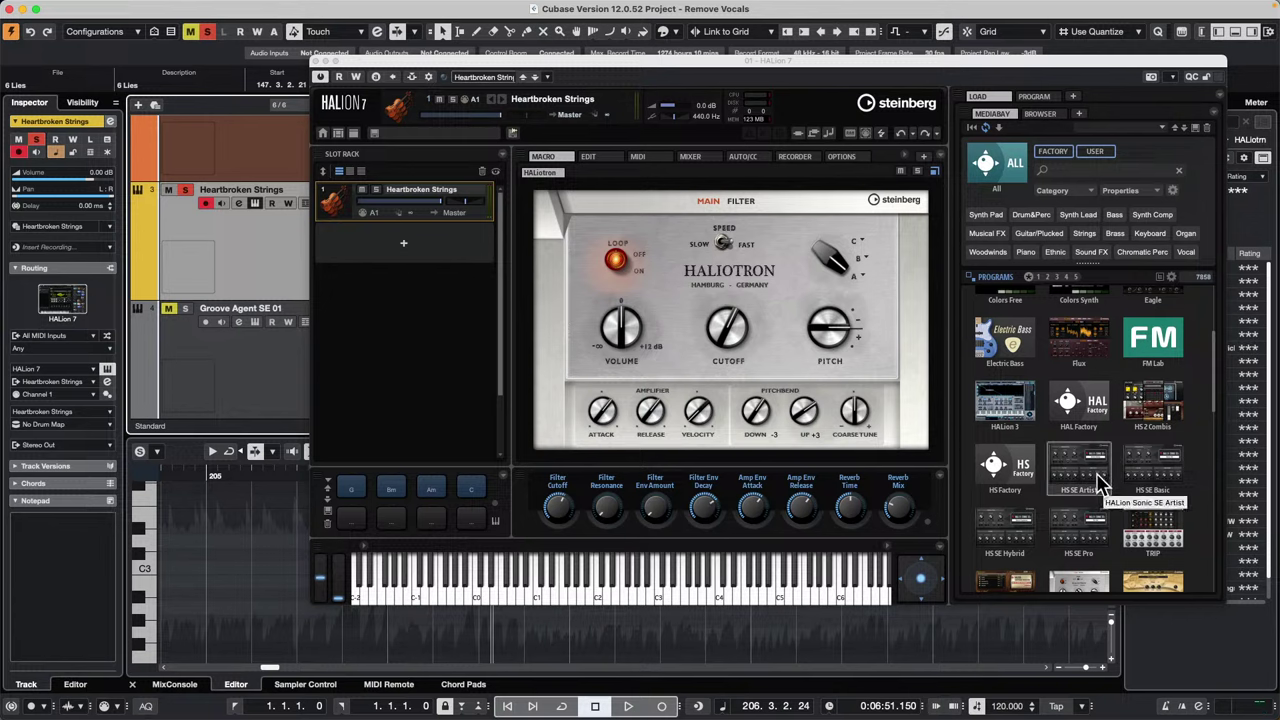
pyautogui.scroll(-5, 1100, 485)
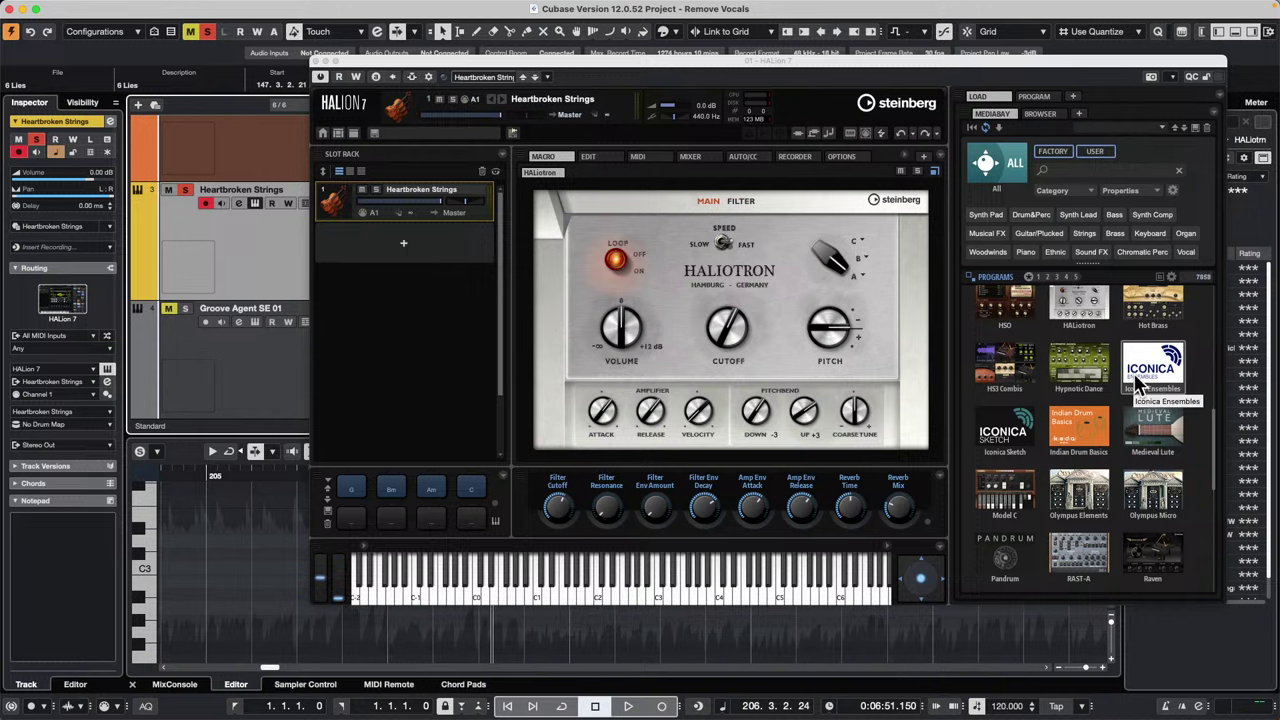
pyautogui.click(1082, 316)
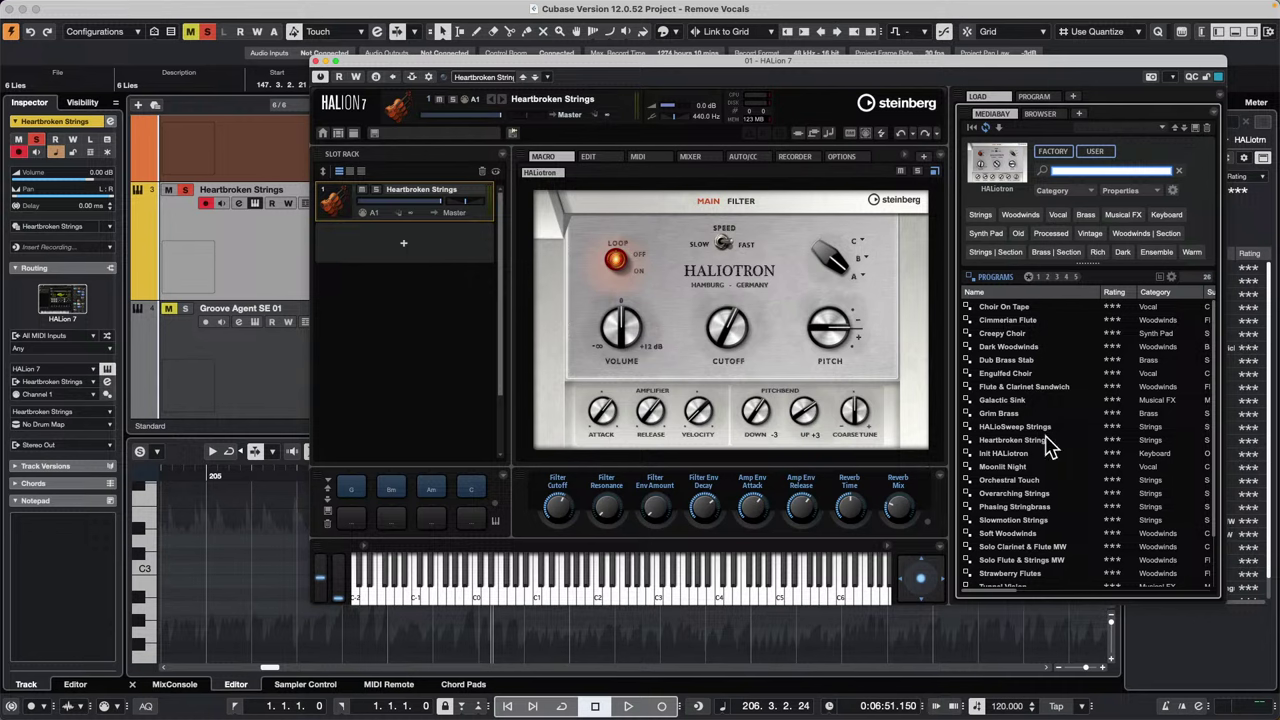
pyautogui.moveTo(1025, 320); pyautogui.dragTo(356, 197)
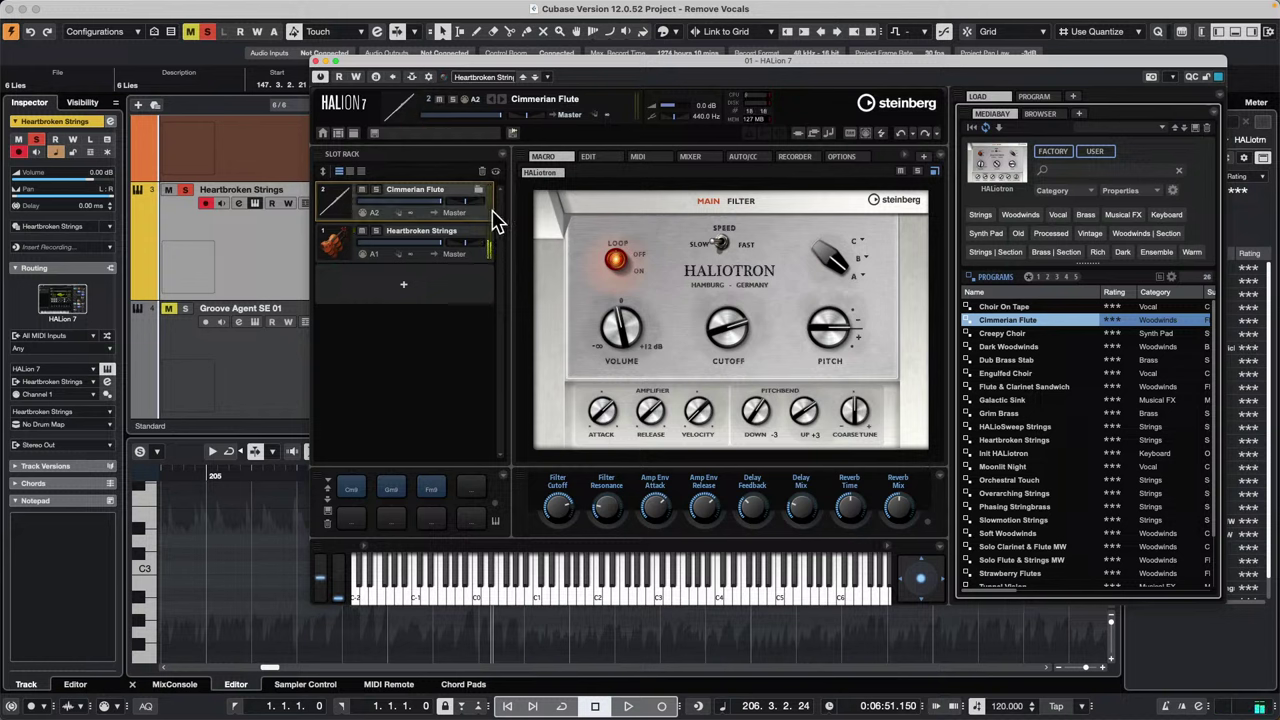
pyautogui.click(374, 212)
pyautogui.click(436, 217)
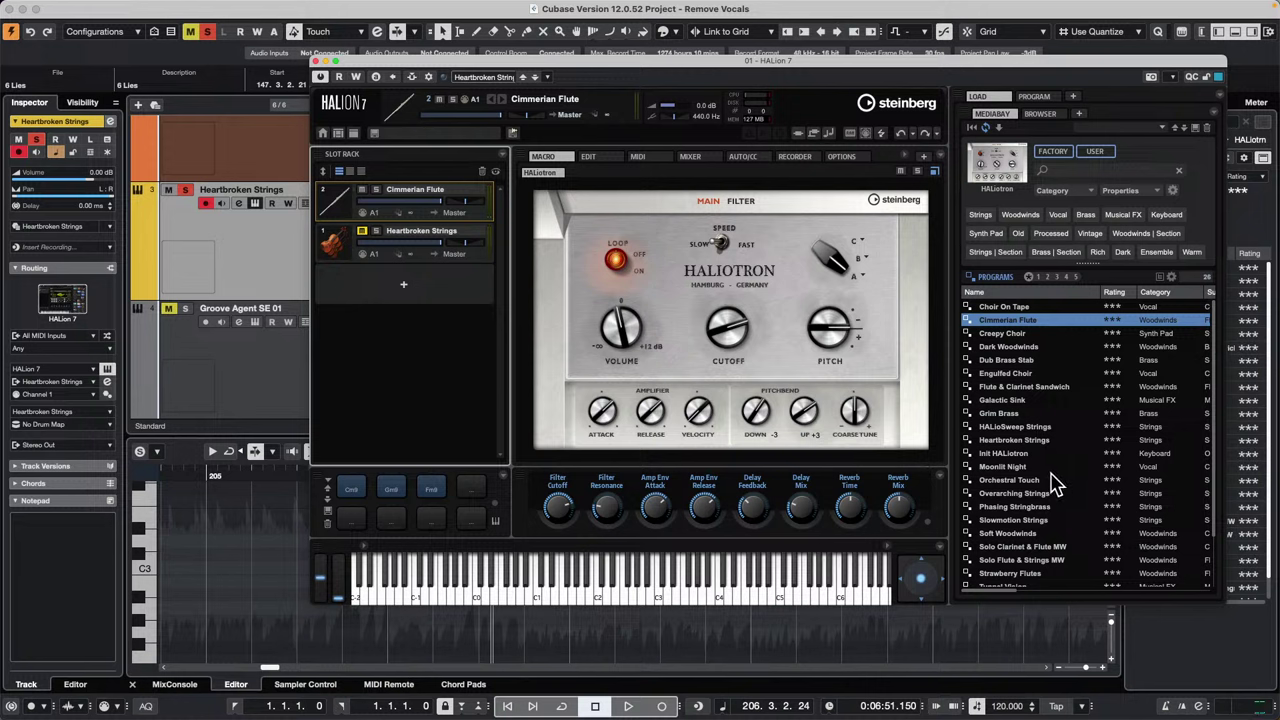
# Step: Replace Heartbroken Strings in HALion's slot with Strawberry Flutes, unmute it, mute Cimmerian Flute, and close the instrument window
pyautogui.scroll(-1, 1024, 484)
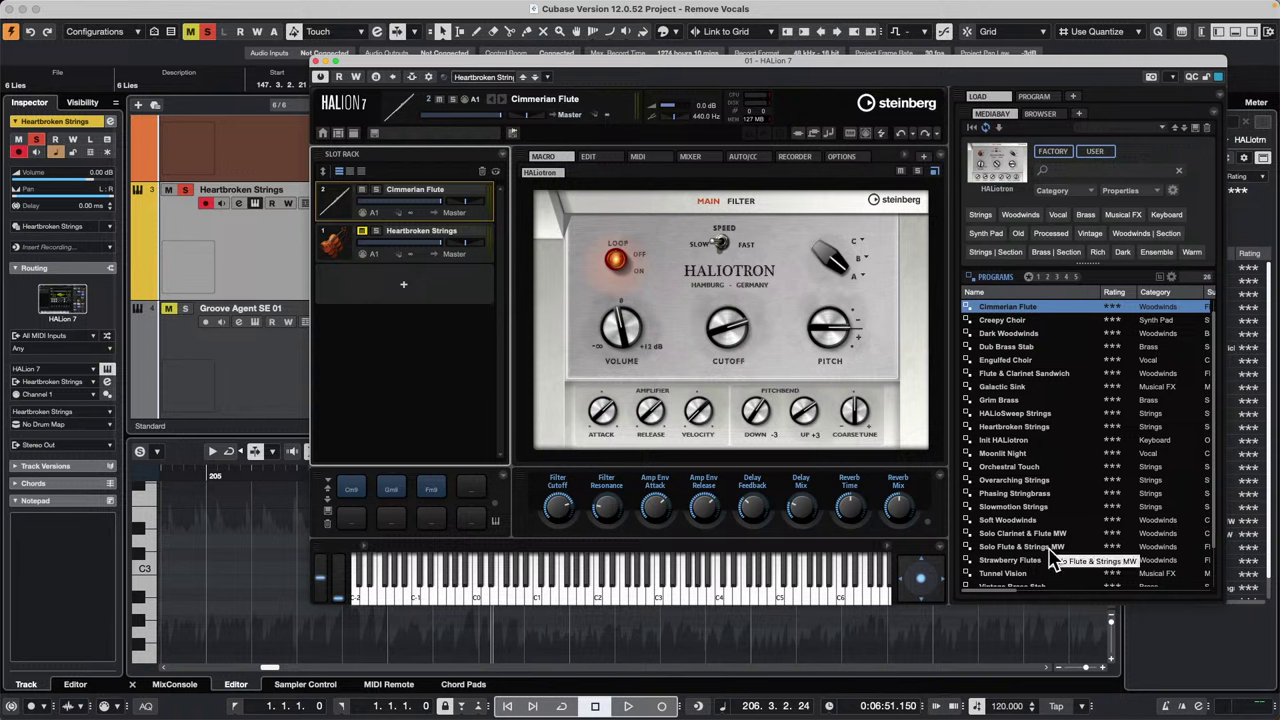
pyautogui.moveTo(1030, 568); pyautogui.dragTo(416, 252)
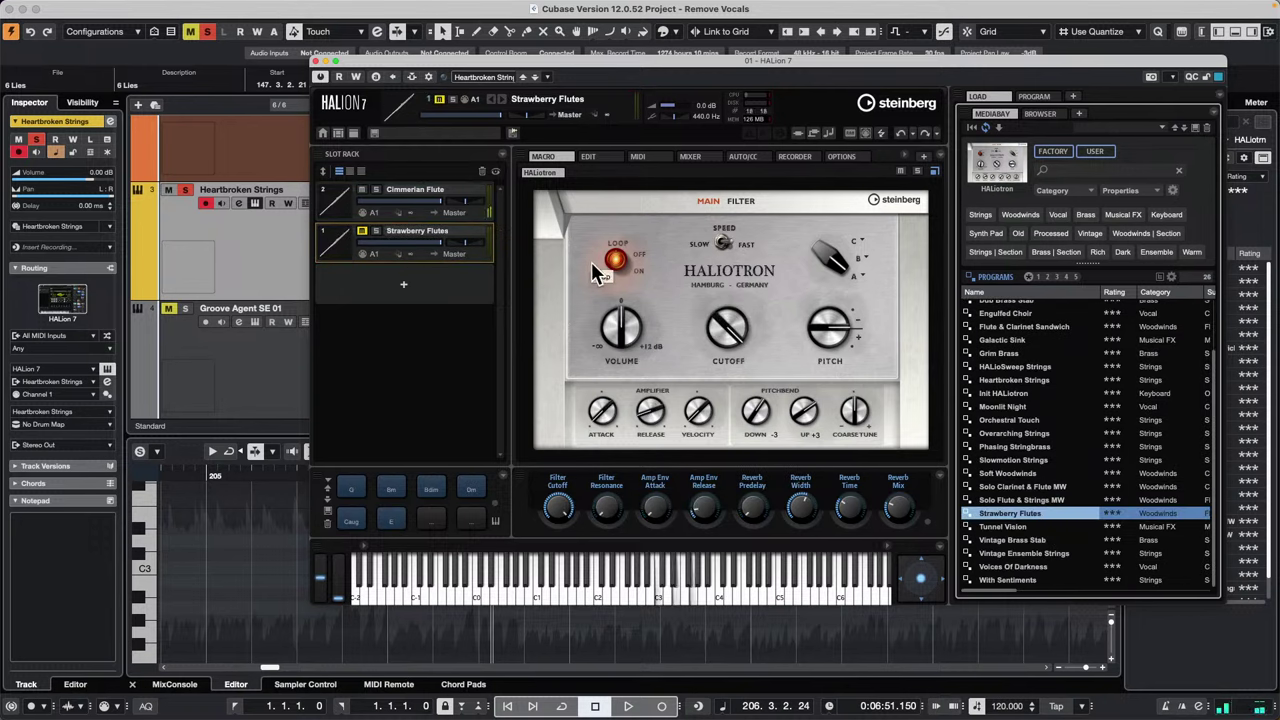
pyautogui.click(362, 231)
pyautogui.click(363, 190)
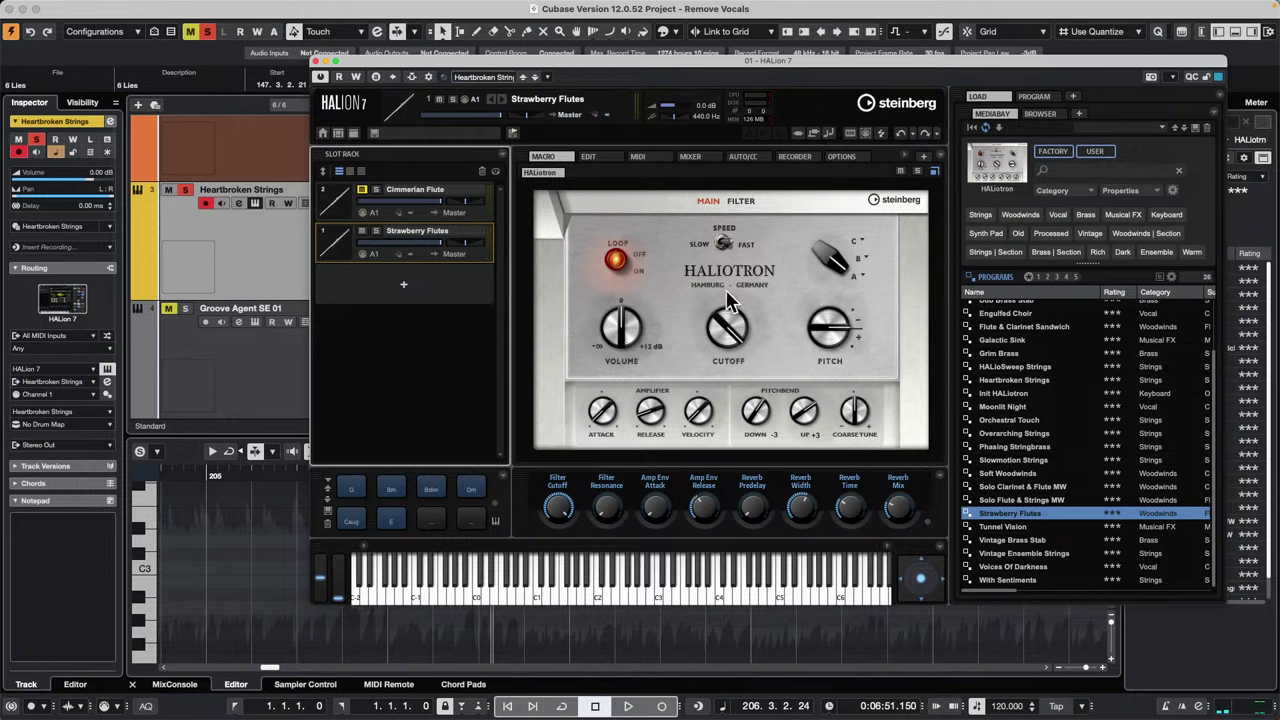
pyautogui.click(314, 62)
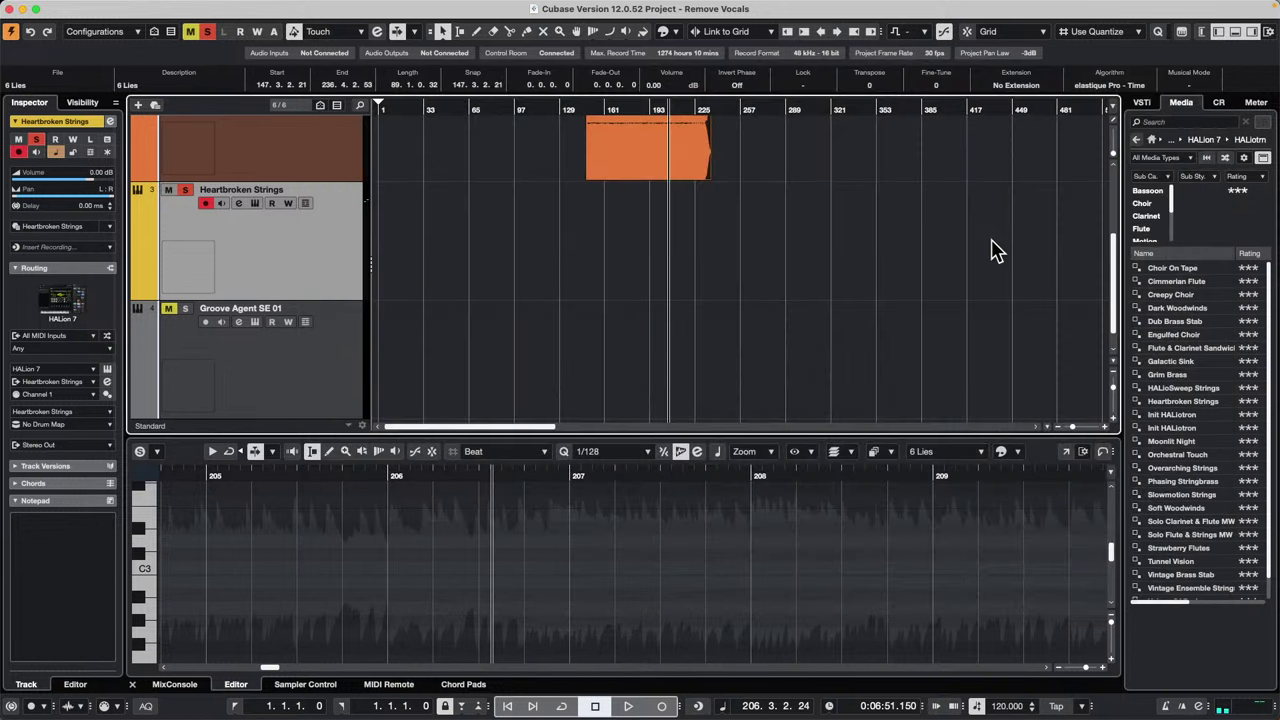
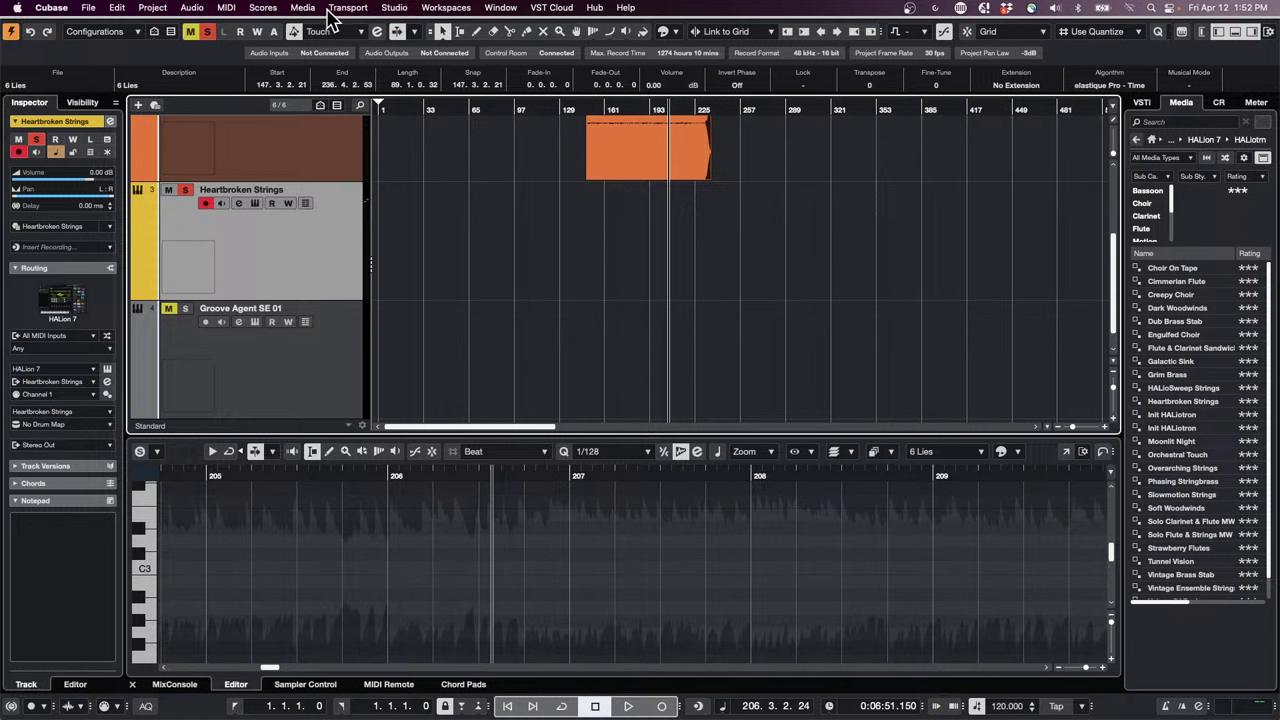
# Step: Examine the VST3 presets of the HALiotron folder under VST Sound in MediaBay, then close MediaBay
pyautogui.click(395, 8)
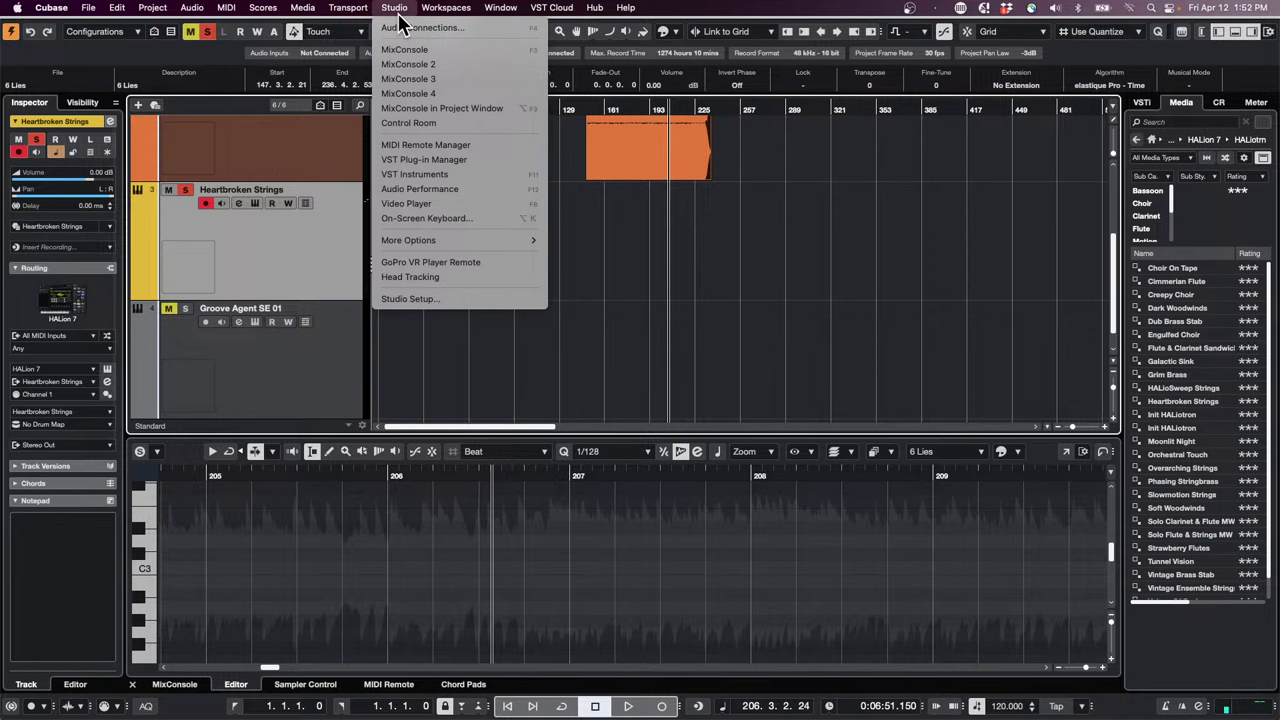
pyautogui.moveTo(318, 10)
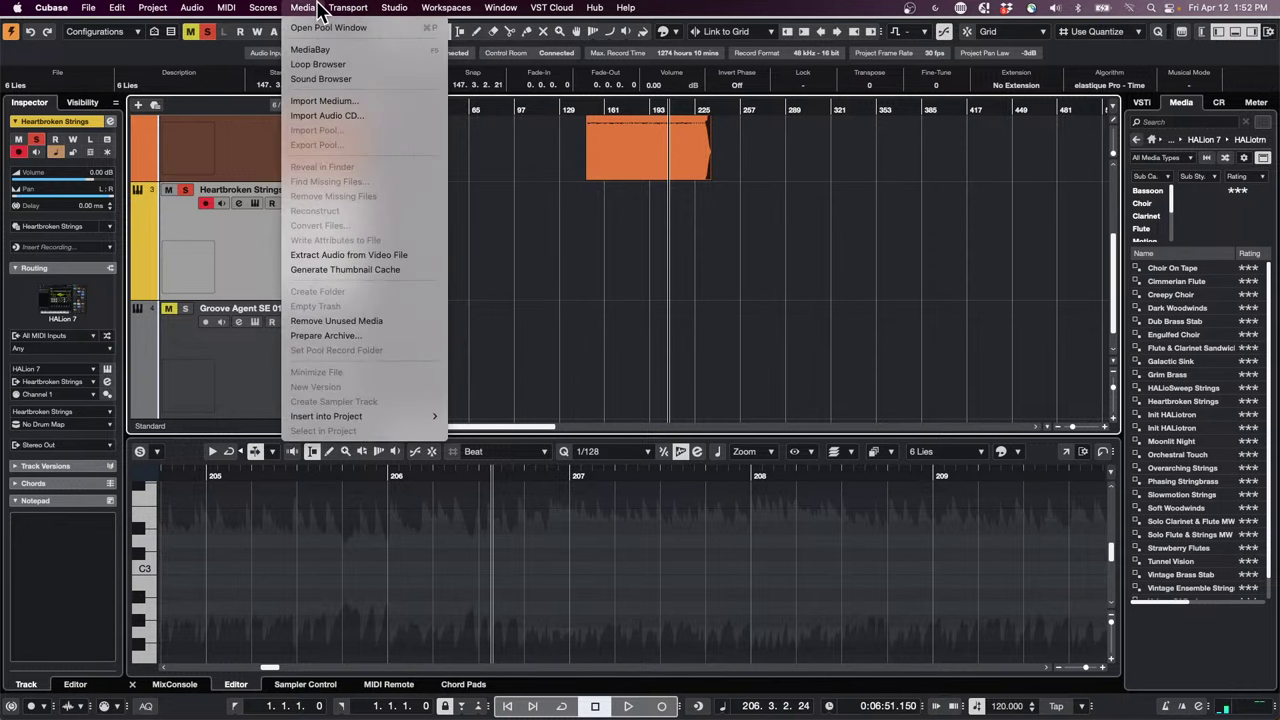
pyautogui.click(347, 49)
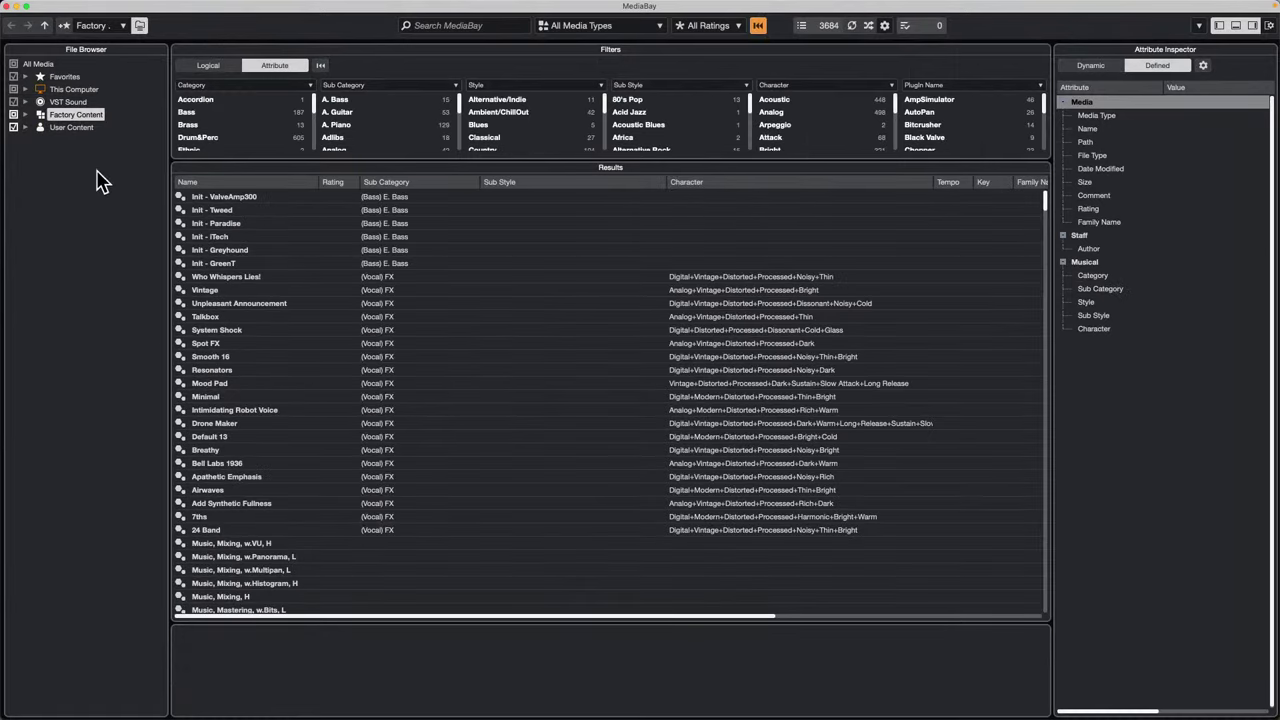
pyautogui.doubleClick(52, 103)
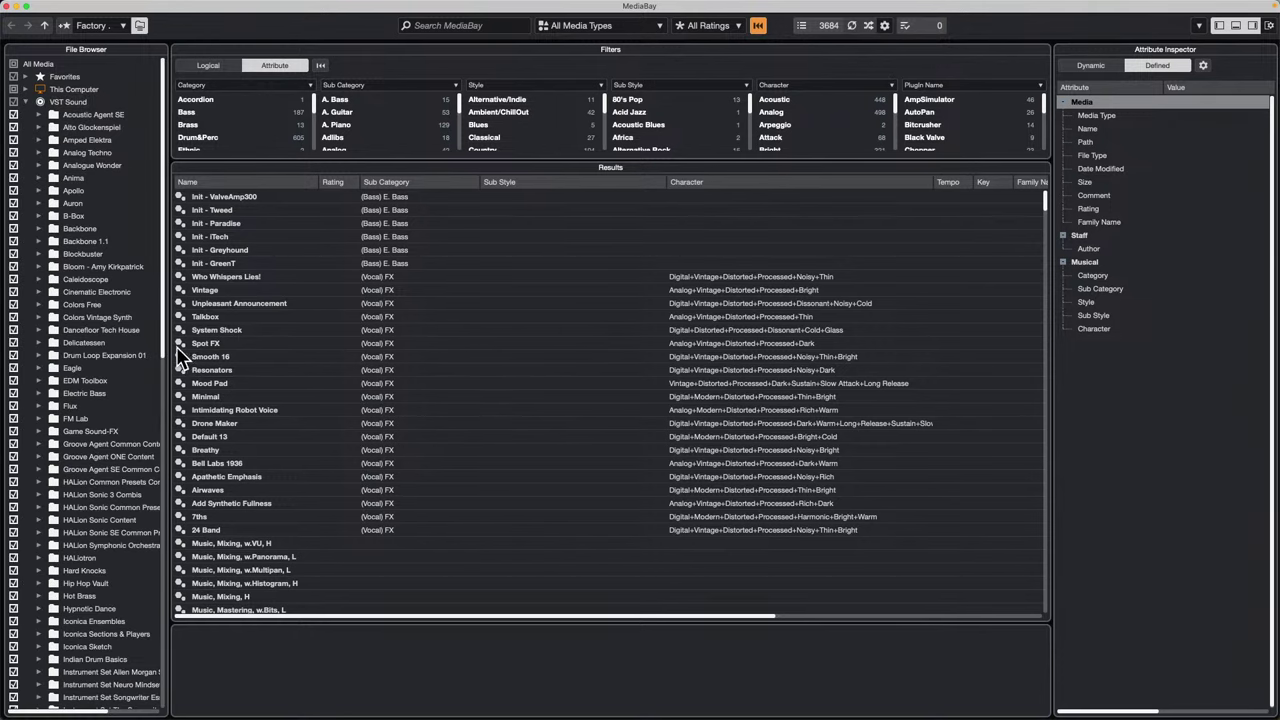
pyautogui.click(41, 558)
pyautogui.click(63, 569)
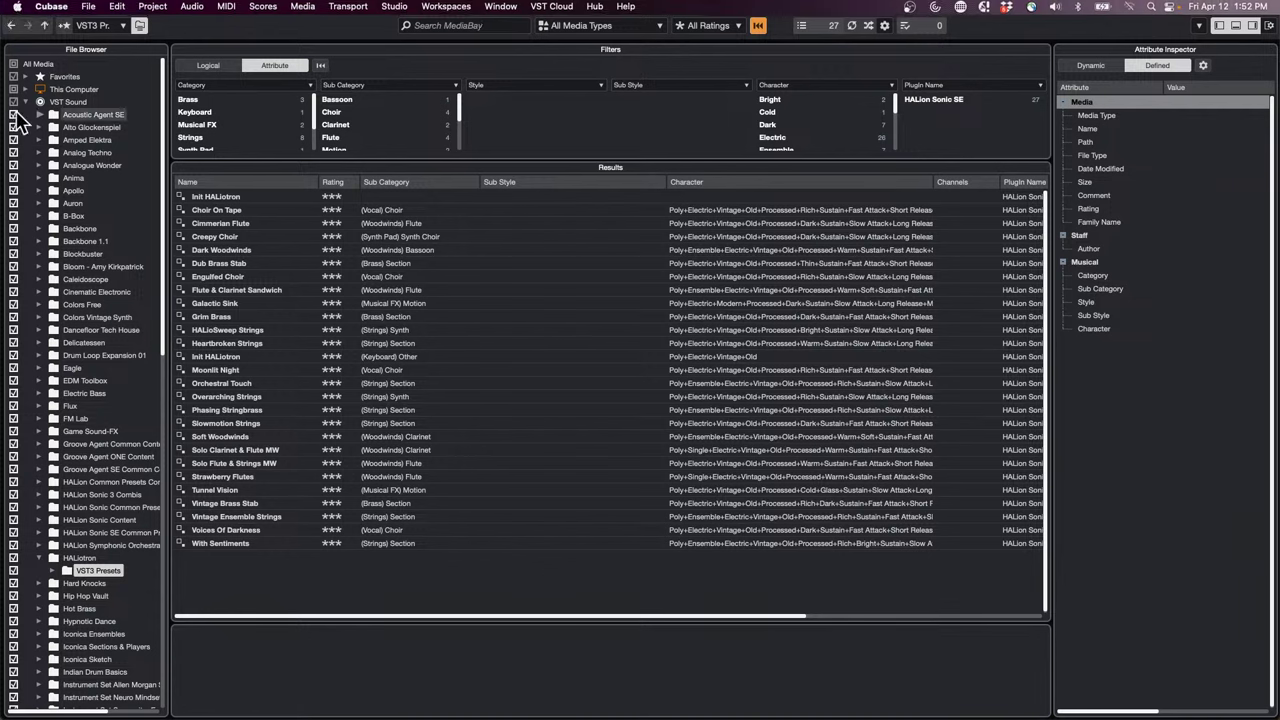
pyautogui.click(10, 8)
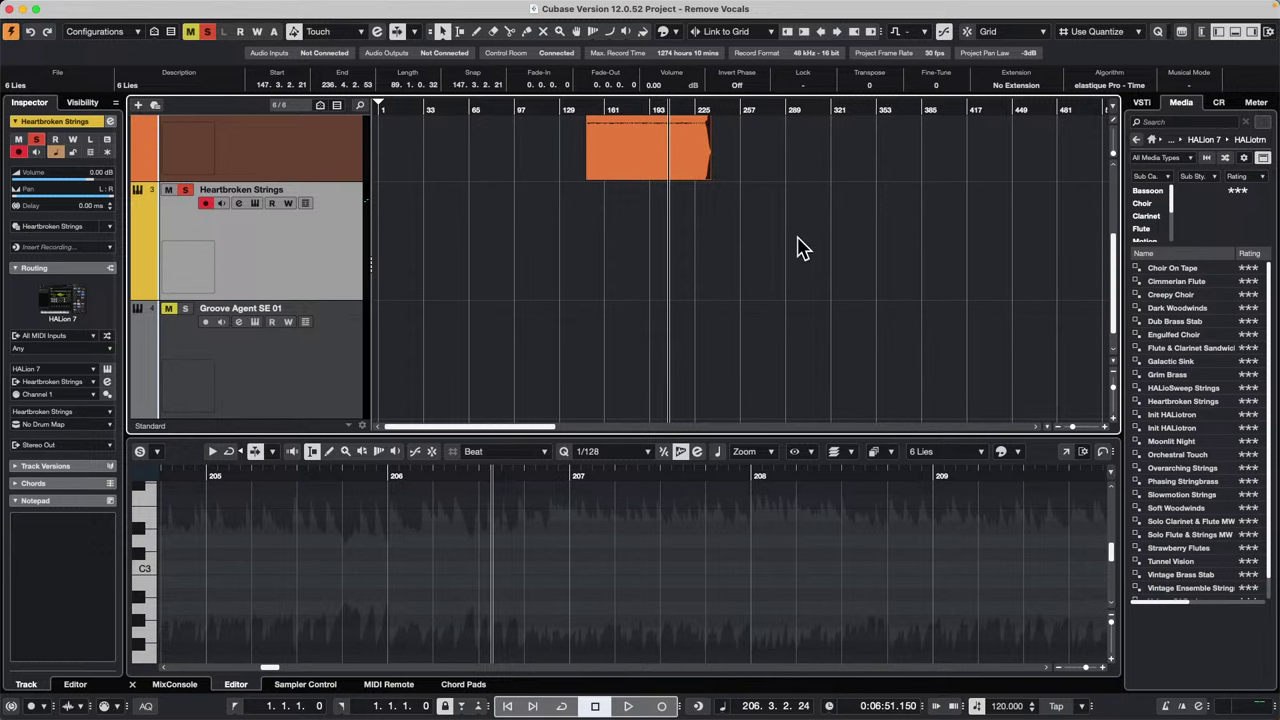
# Step: Show the chord pads in the lower zone and select the Heartbroken Strings track to play them
pyautogui.click(263, 132)
pyautogui.scroll(2, 339, 178)
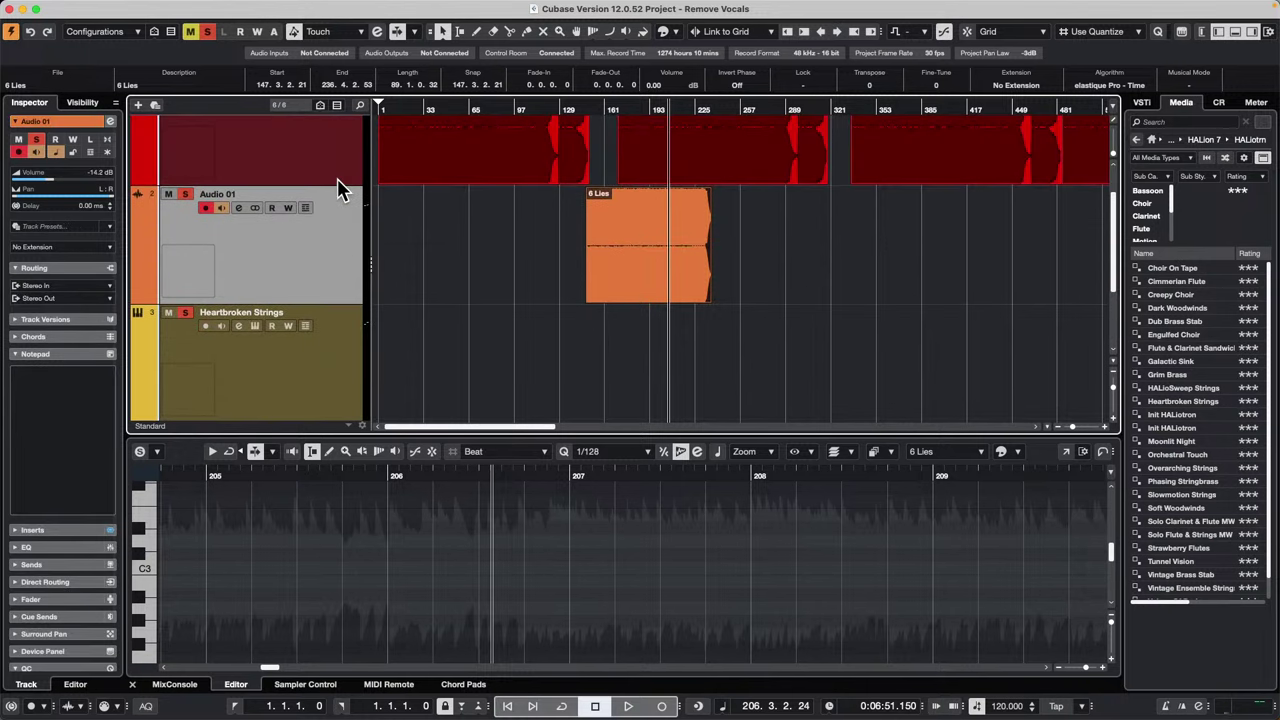
pyautogui.click(455, 685)
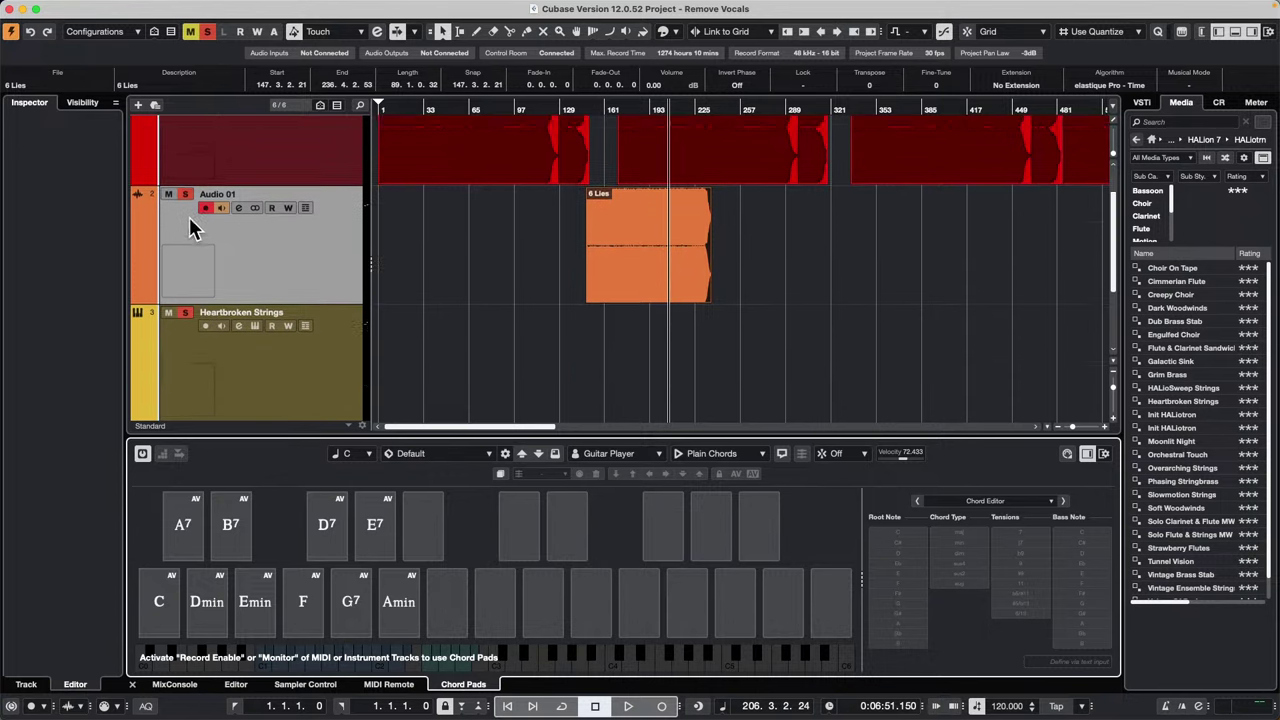
pyautogui.scroll(-2, 189, 217)
pyautogui.click(283, 370)
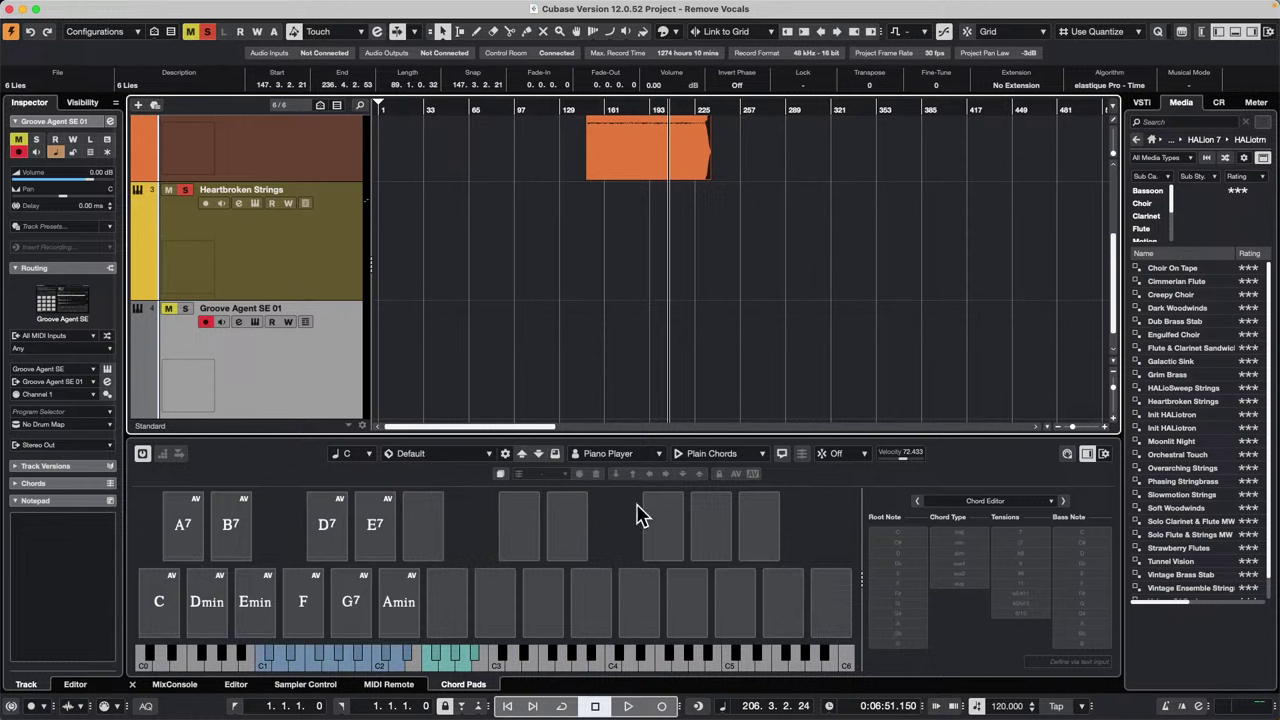
pyautogui.click(731, 458)
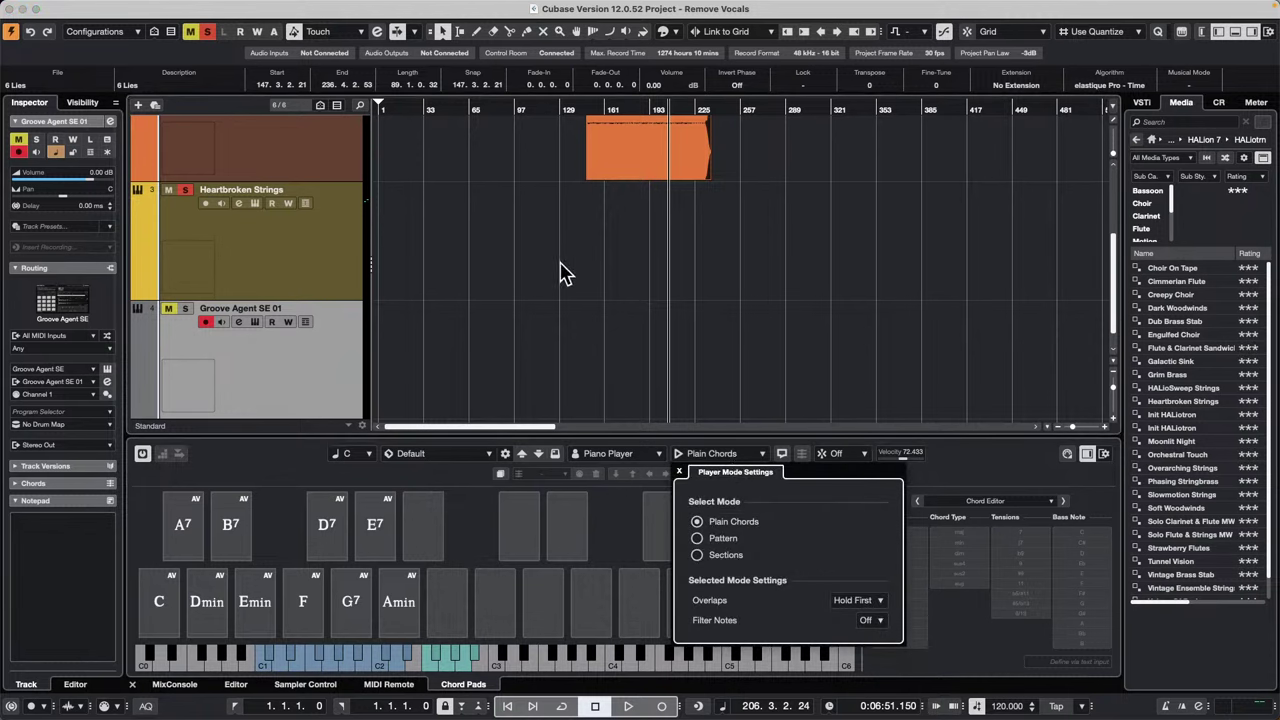
pyautogui.click(245, 241)
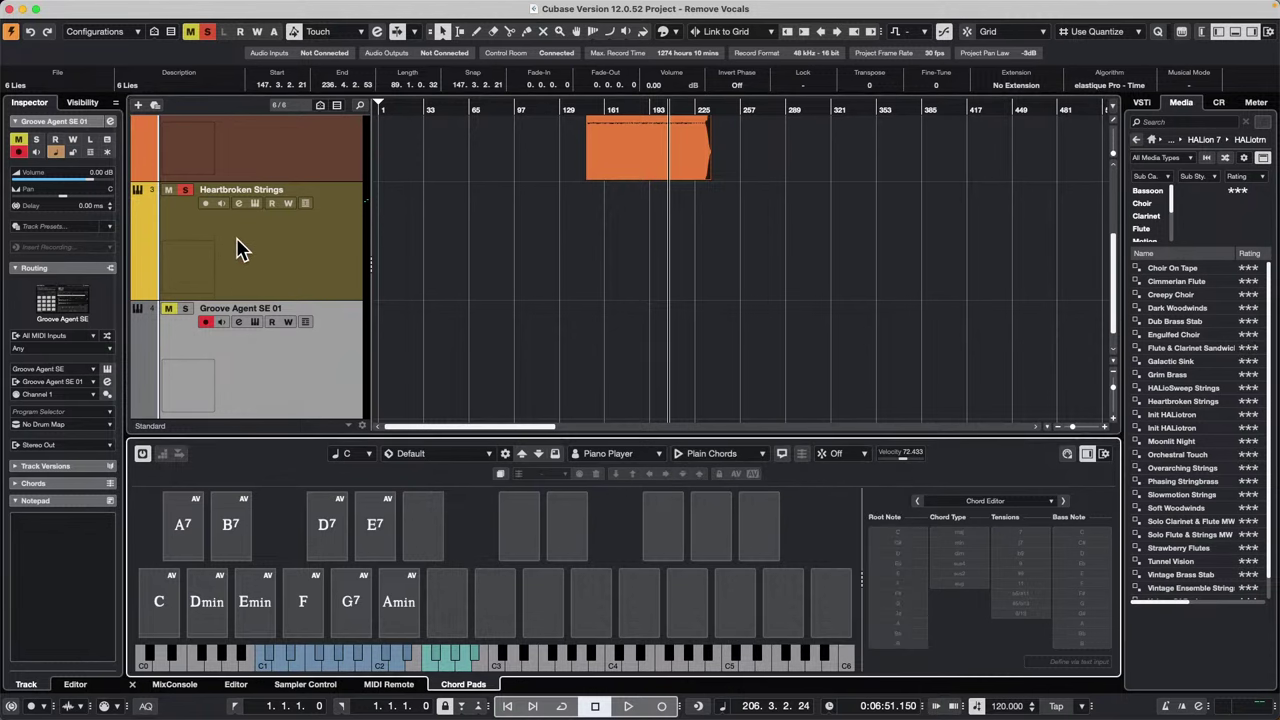
pyautogui.click(241, 246)
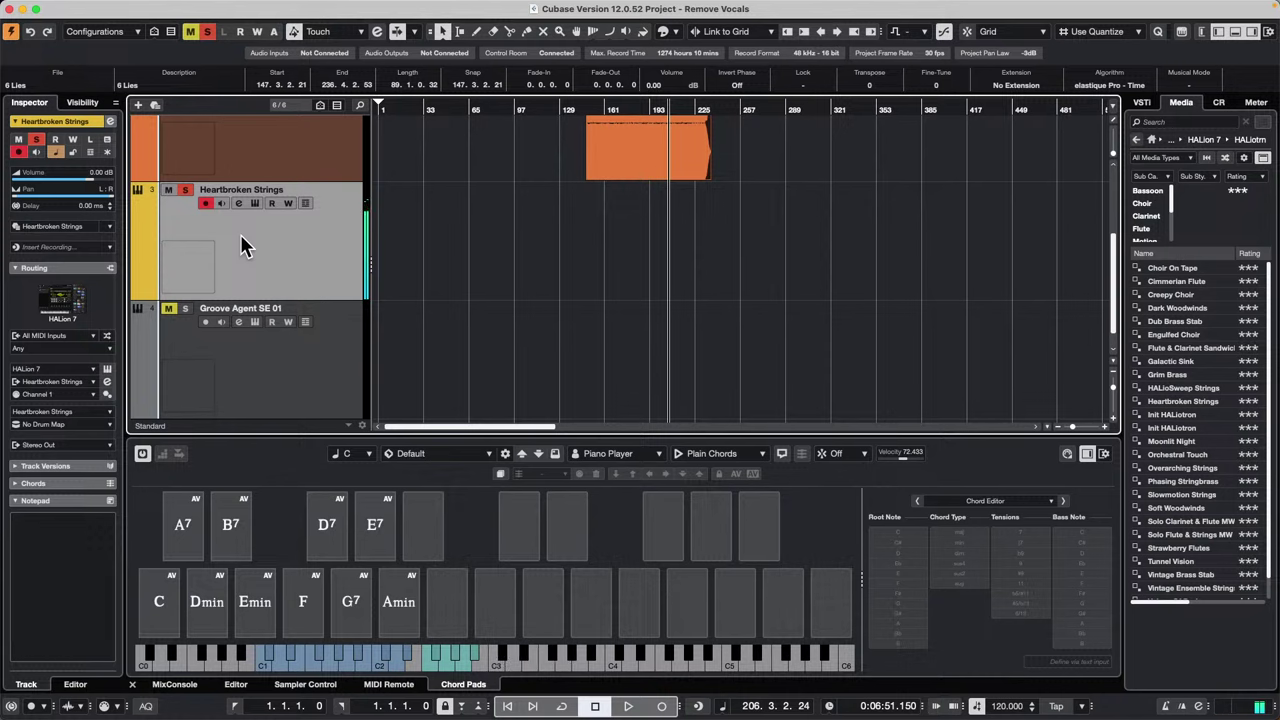
# Step: Set the chord pads' player mode to Pattern with the Brit Pop 2 guitar preset and audition the C, F and G7 pads
pyautogui.click(730, 455)
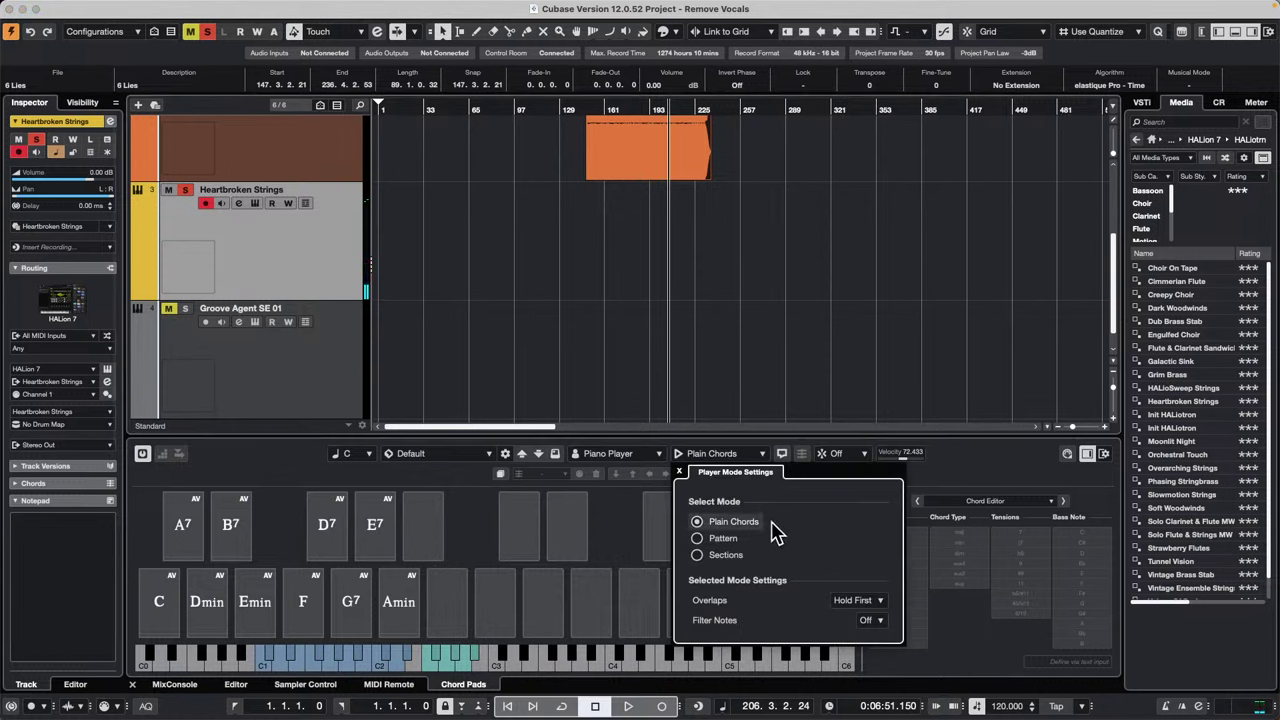
pyautogui.click(698, 541)
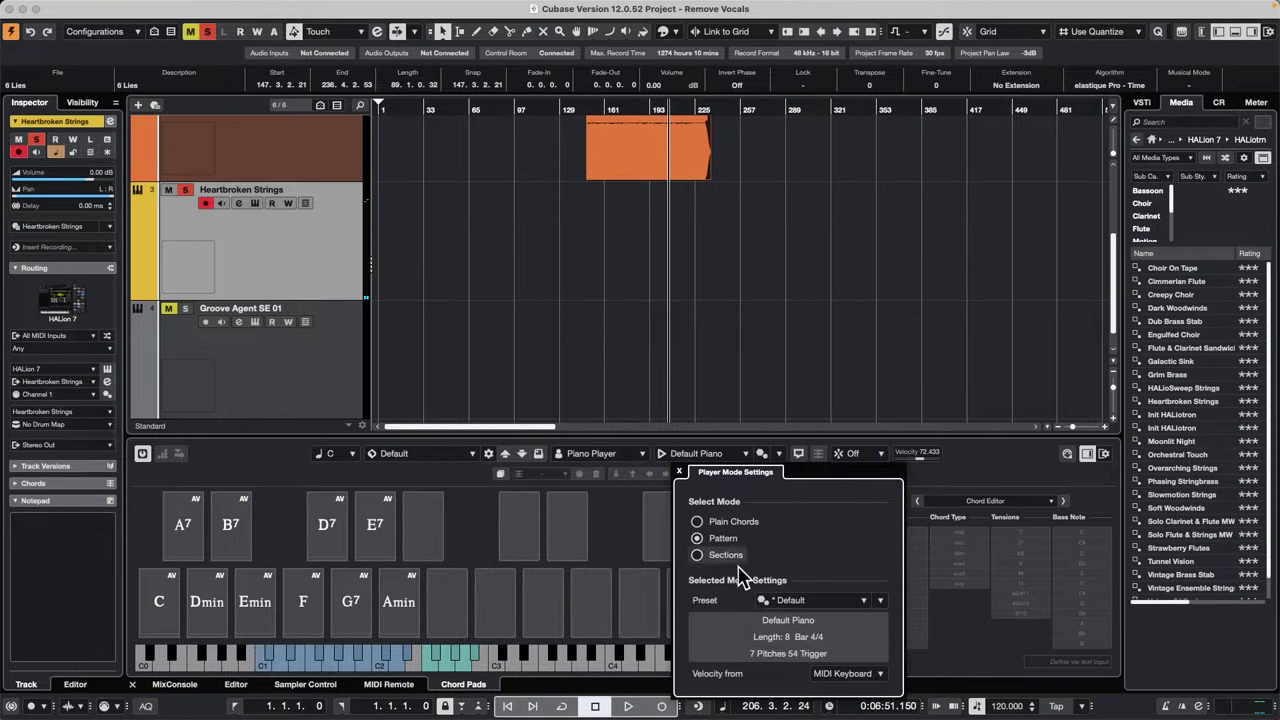
pyautogui.click(808, 600)
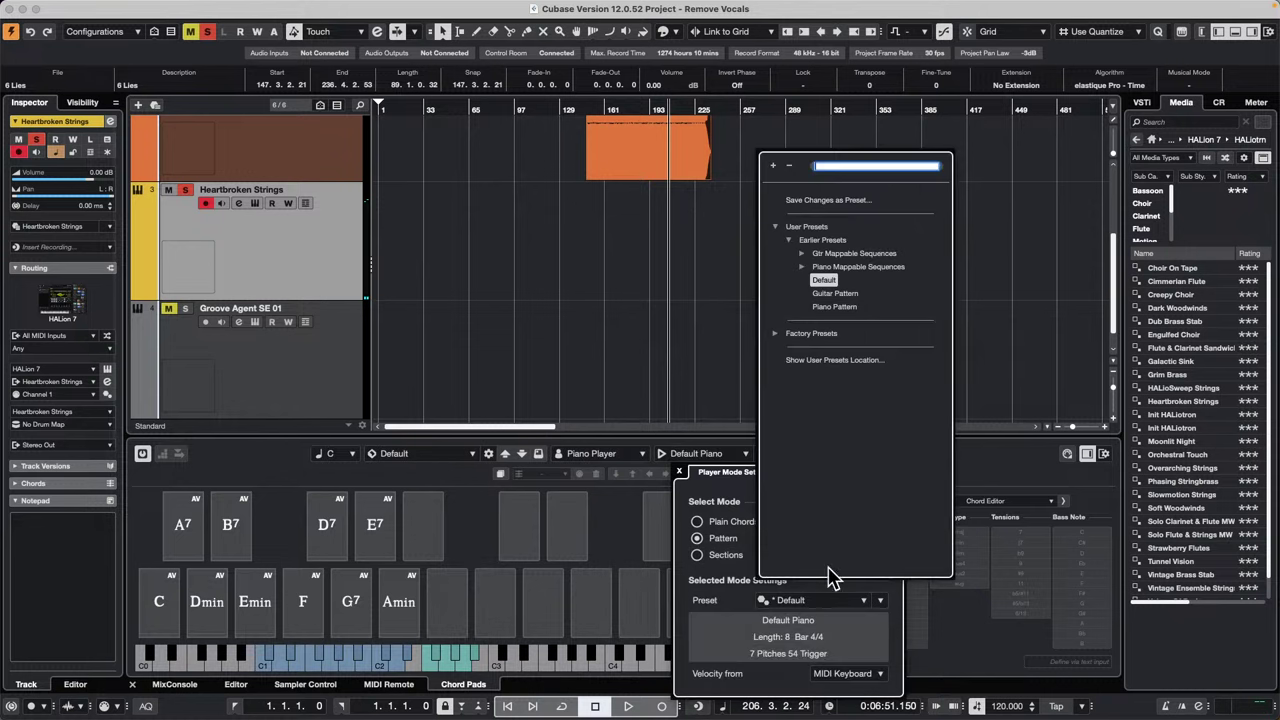
pyautogui.click(805, 256)
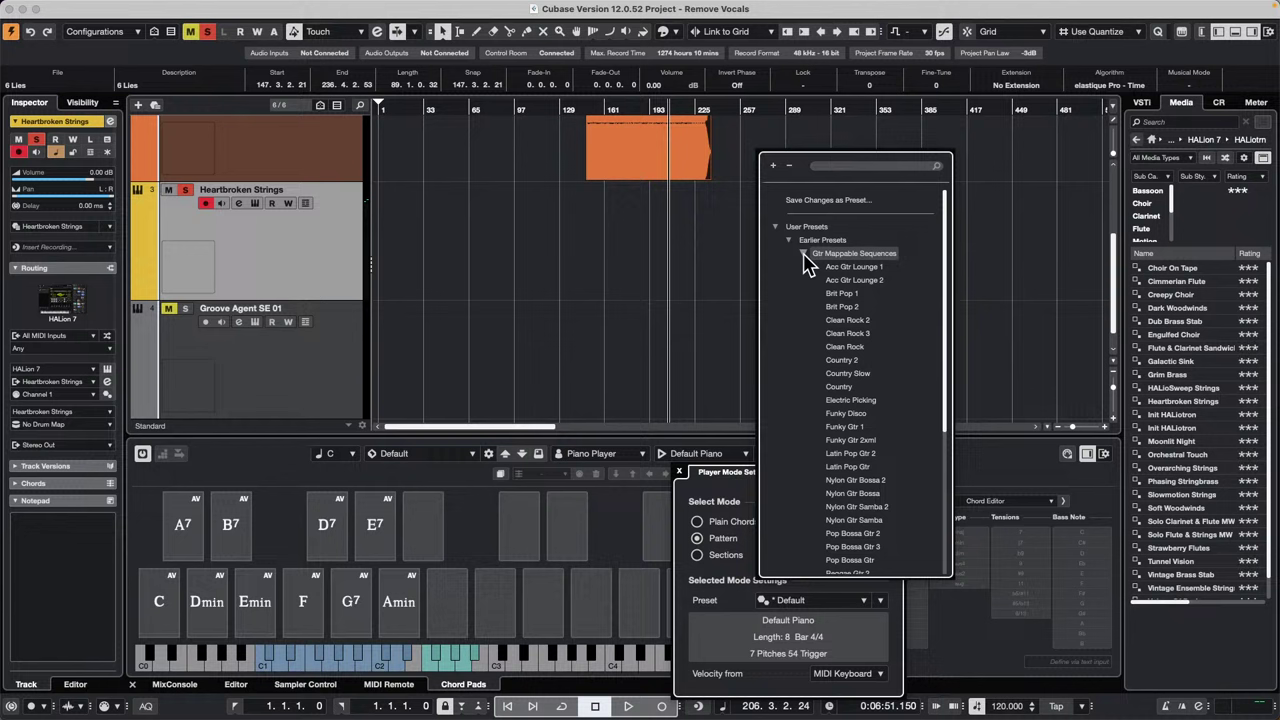
pyautogui.doubleClick(852, 306)
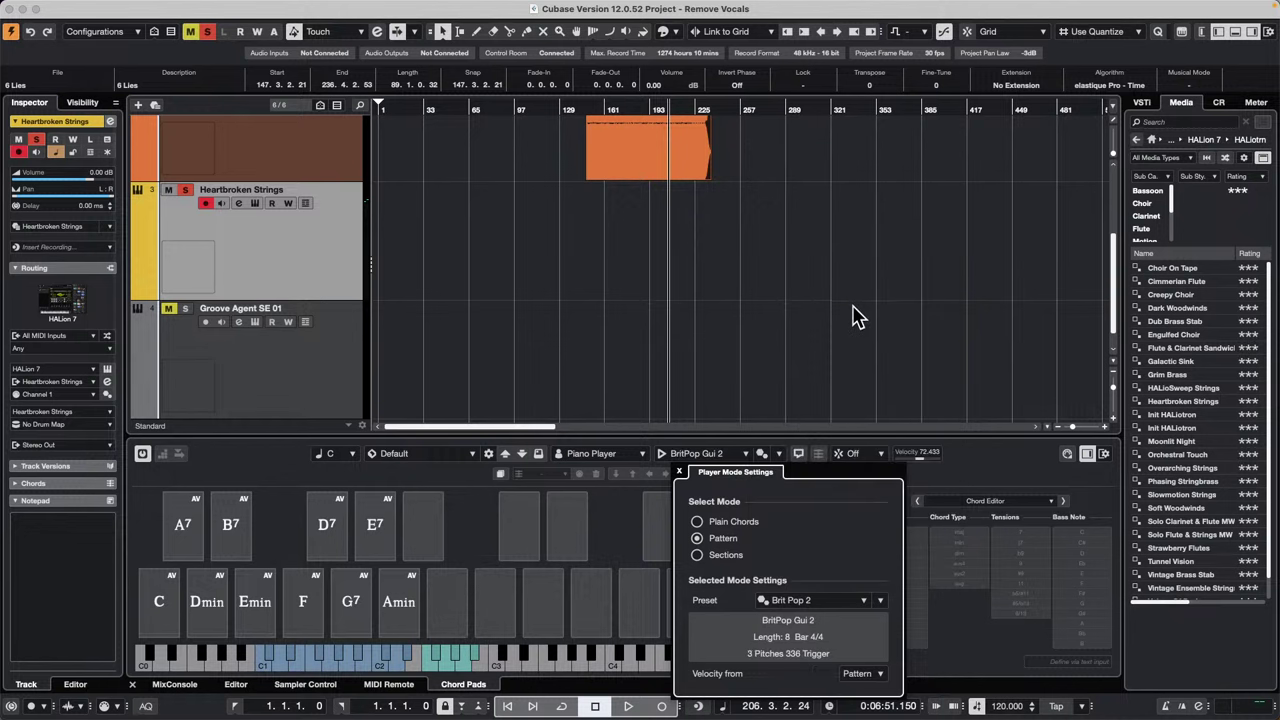
pyautogui.click(159, 602)
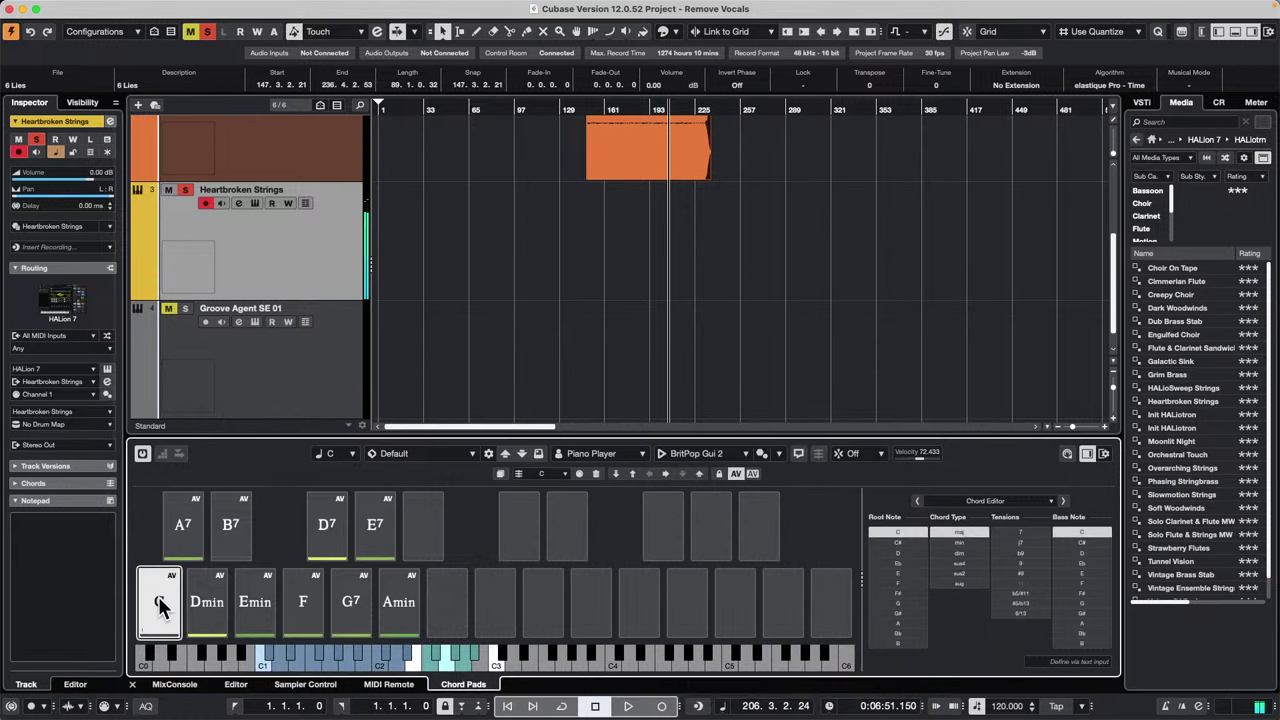
pyautogui.click(311, 598)
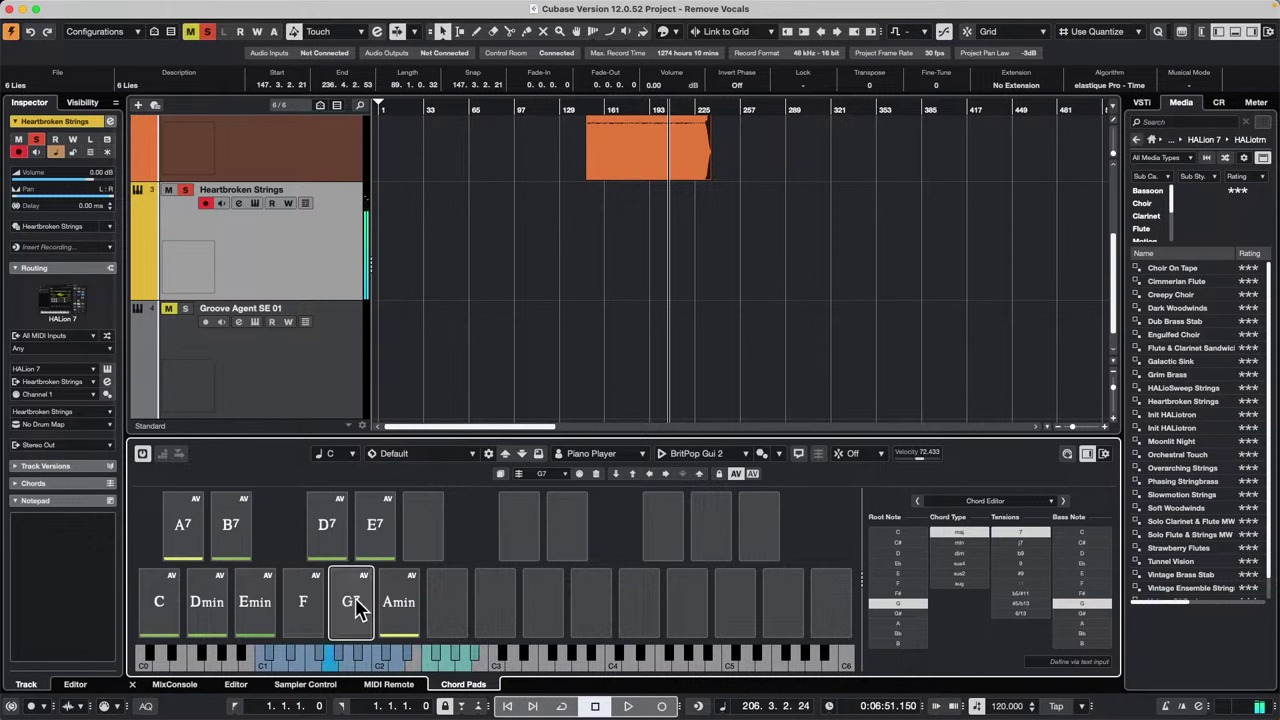
# Step: Set the chord pads' pattern preset to the piano sequence Ballade Piano New and audition the Dmin and F pads
pyautogui.click(710, 455)
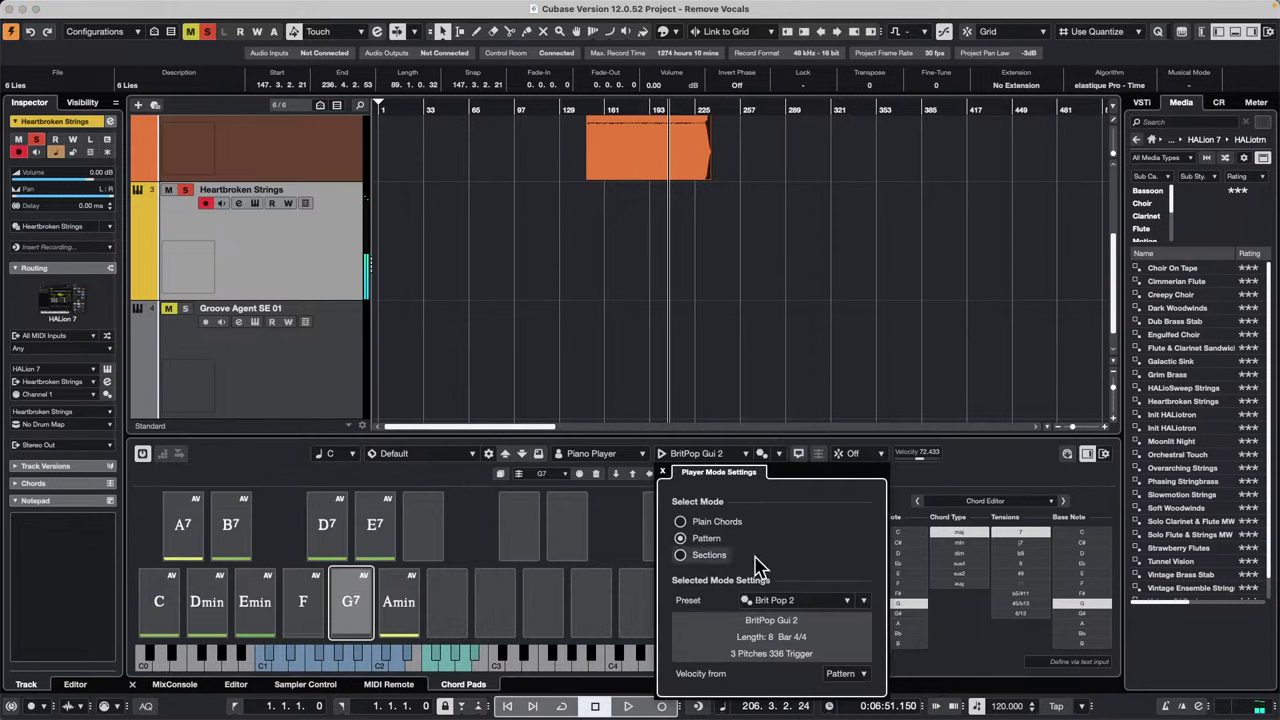
pyautogui.click(786, 606)
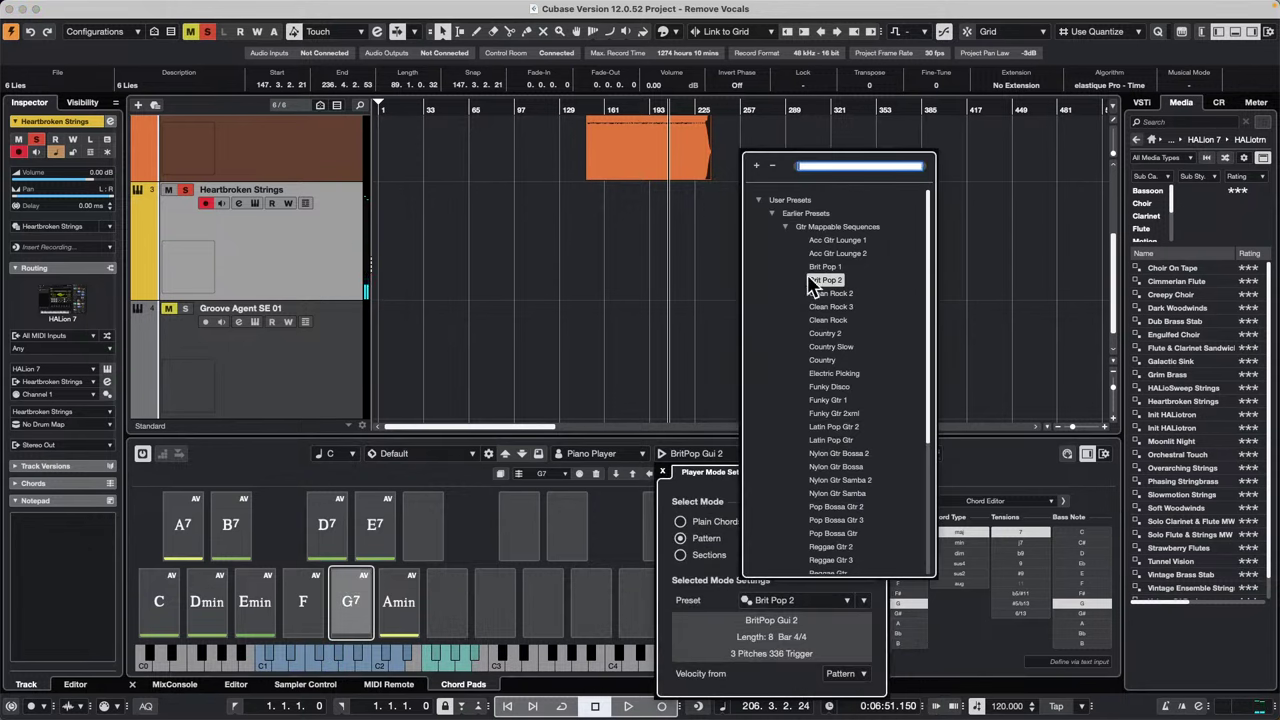
pyautogui.click(785, 227)
pyautogui.click(785, 240)
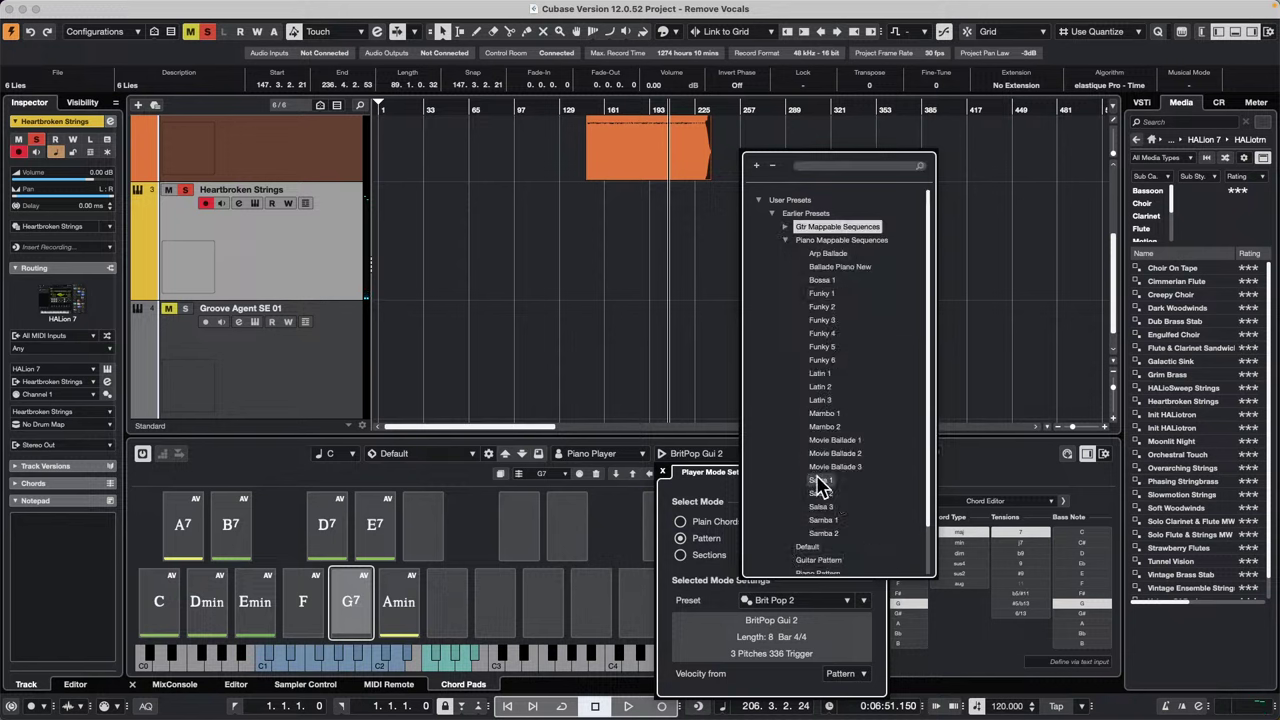
pyautogui.scroll(-2, 820, 490)
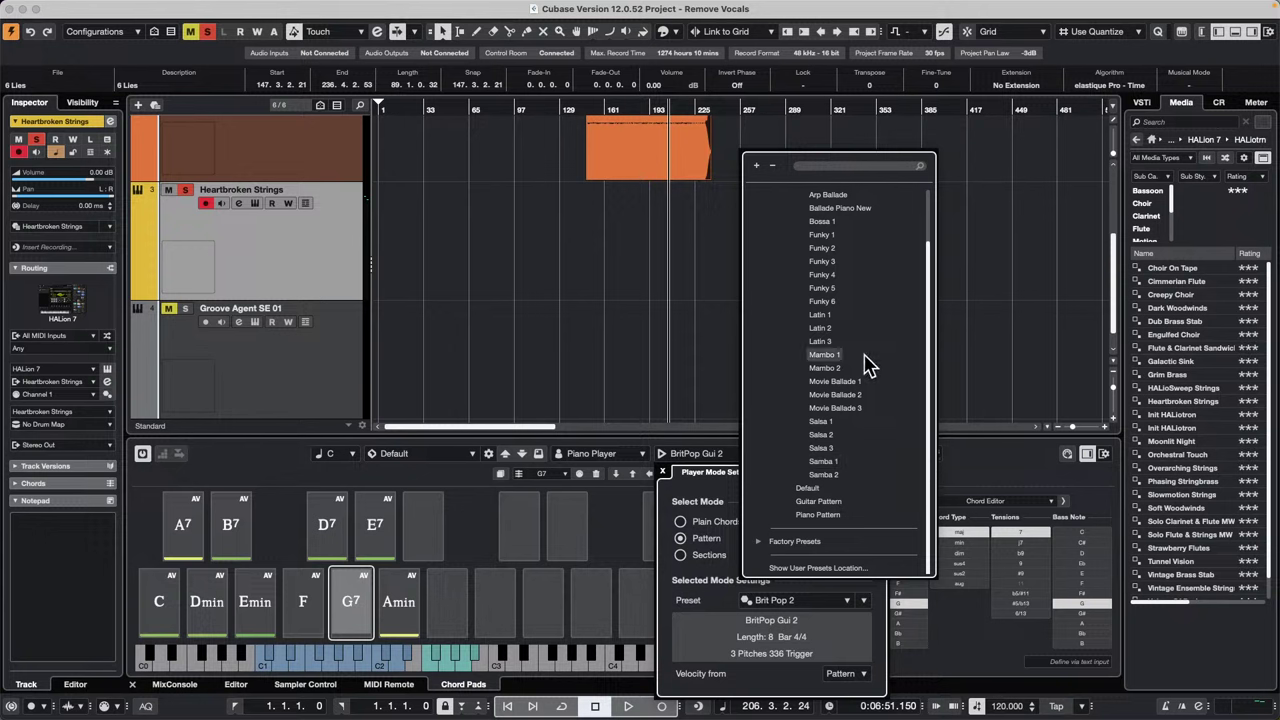
pyautogui.click(852, 208)
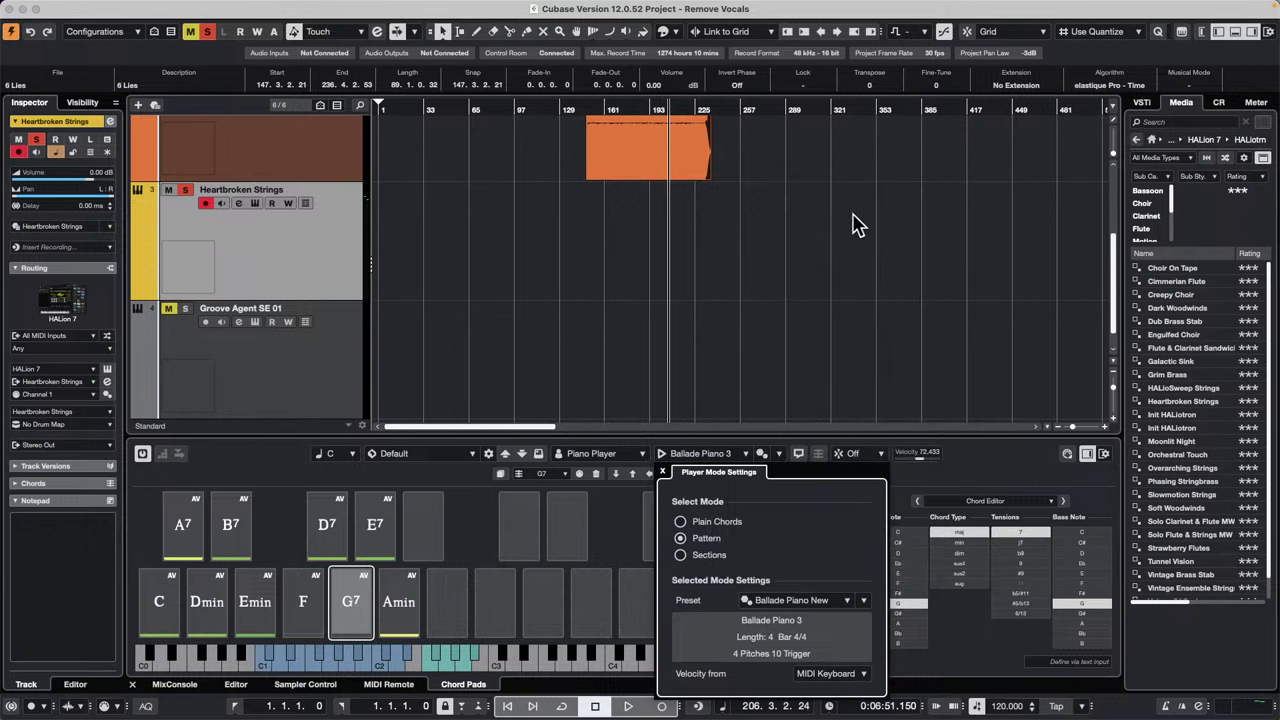
pyautogui.click(198, 611)
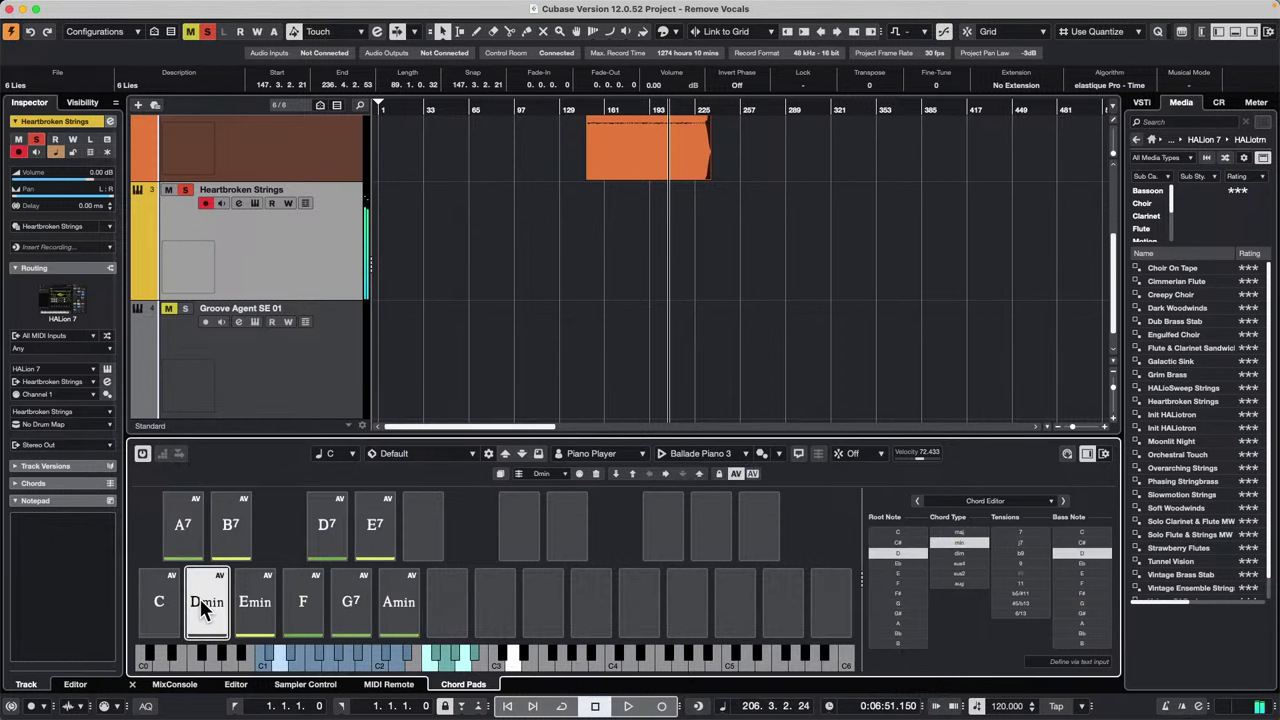
pyautogui.click(305, 601)
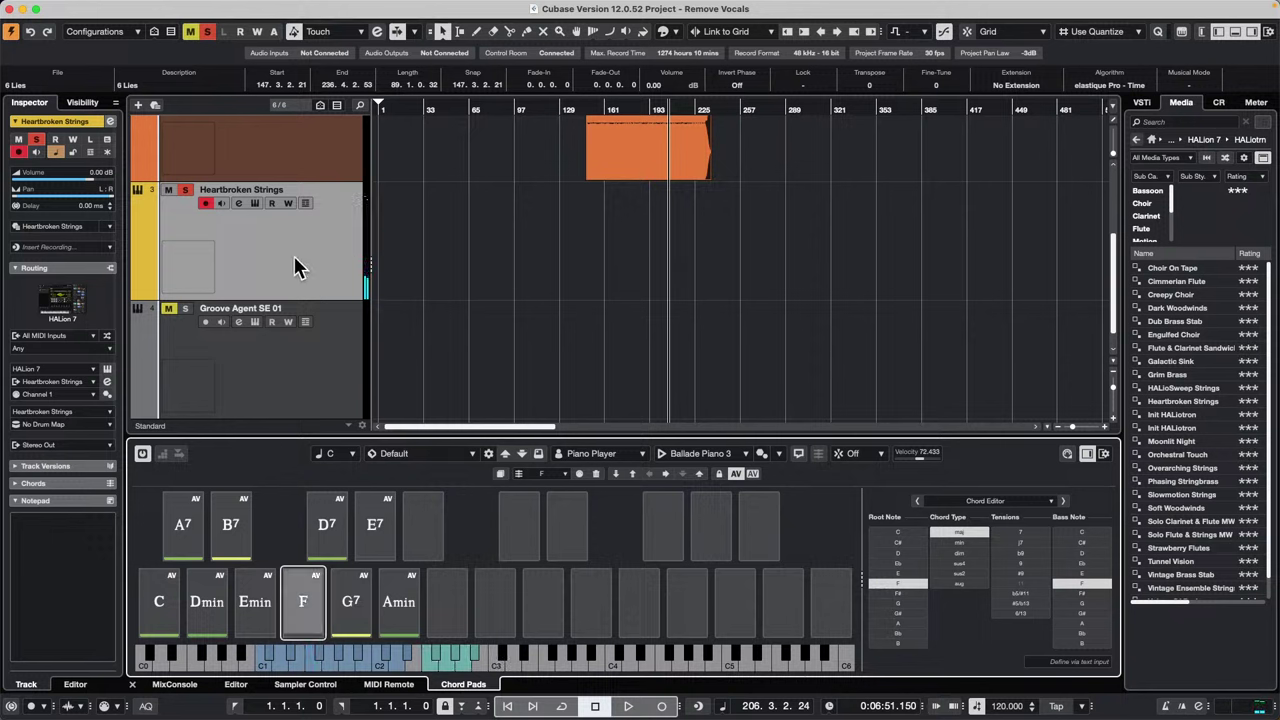
# Step: Search HALion's MediaBay for "silk roads" and load Silk Roads into the slot holding Strawberry Flutes
pyautogui.click(254, 203)
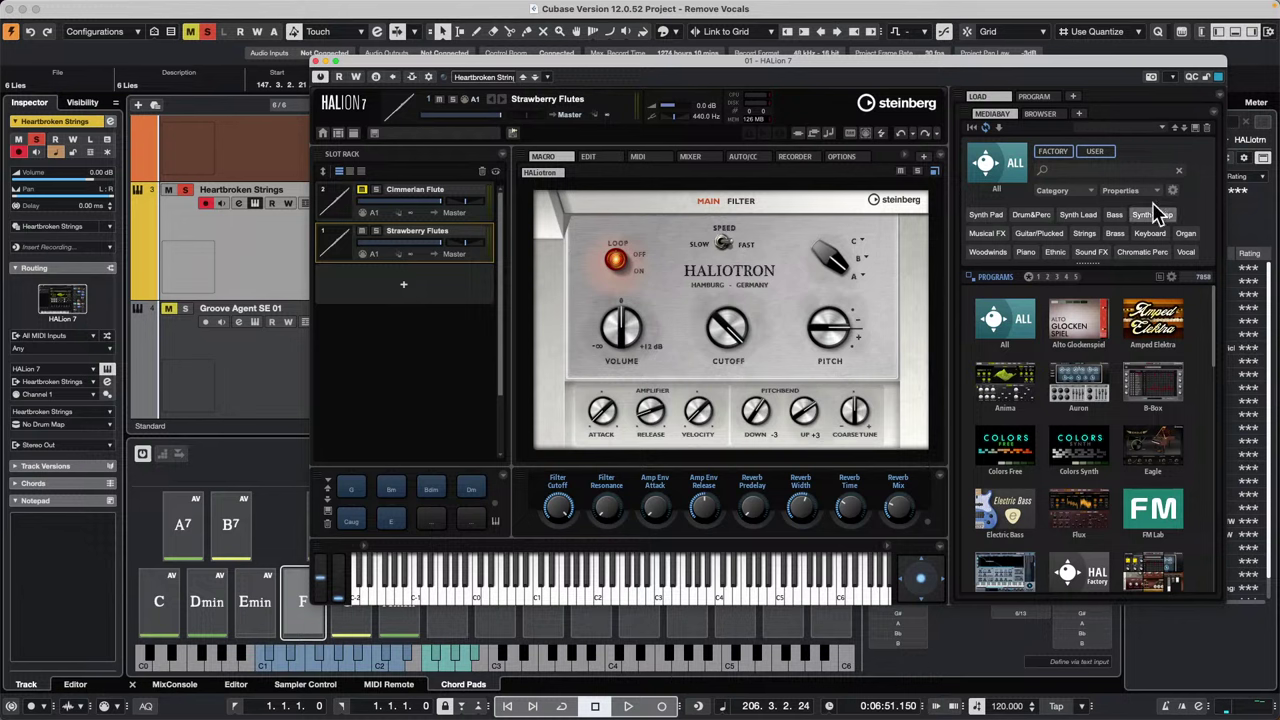
pyautogui.click(1088, 170)
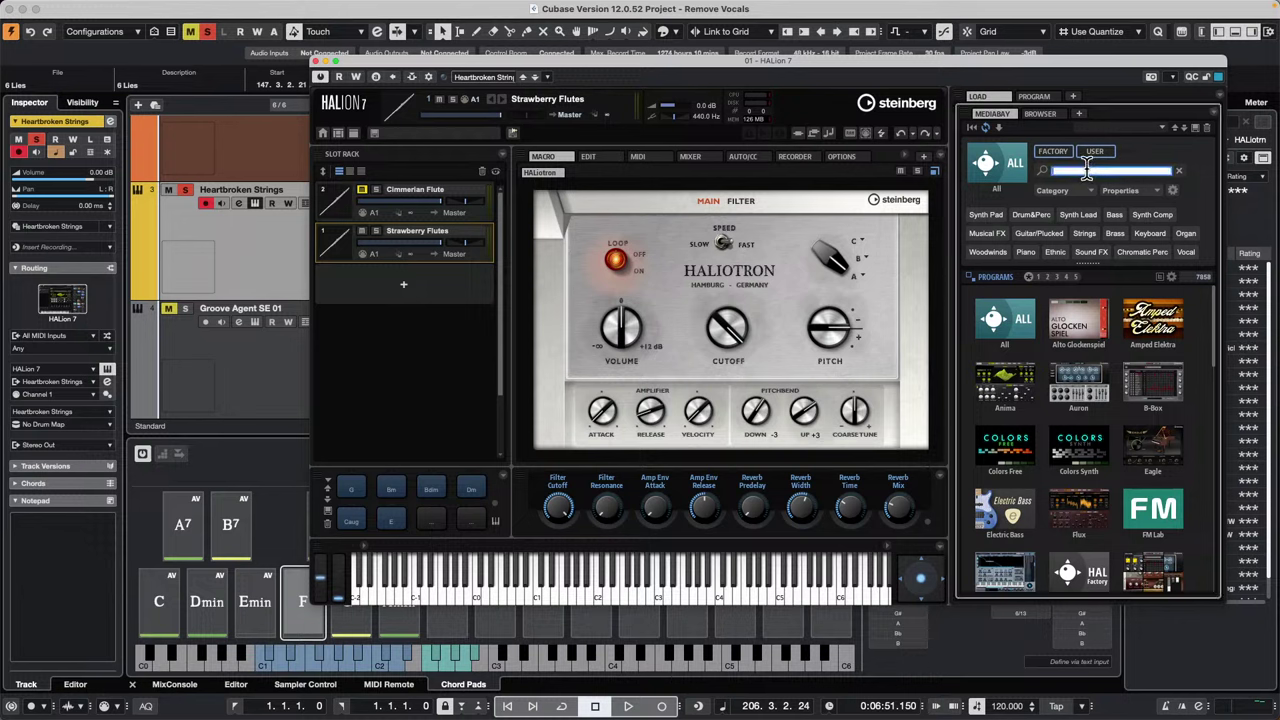
pyautogui.write('silk roads')
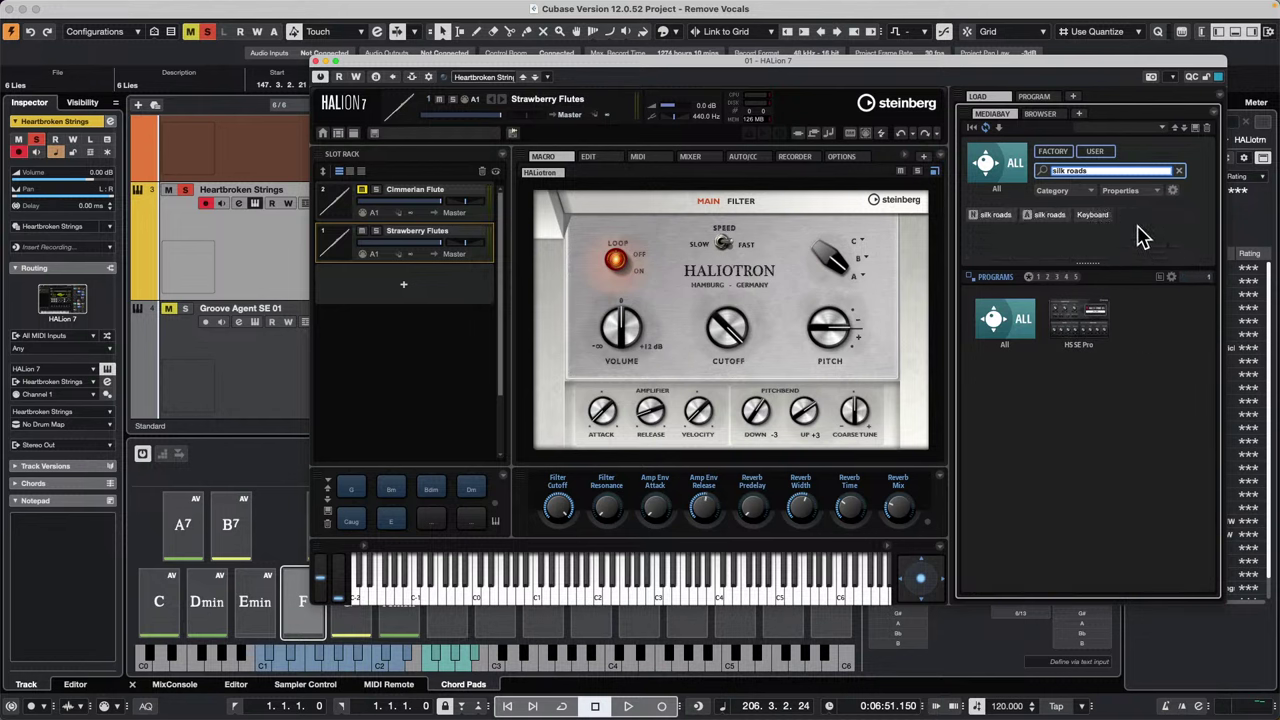
pyautogui.click(1100, 312)
pyautogui.moveTo(1052, 316); pyautogui.dragTo(421, 254)
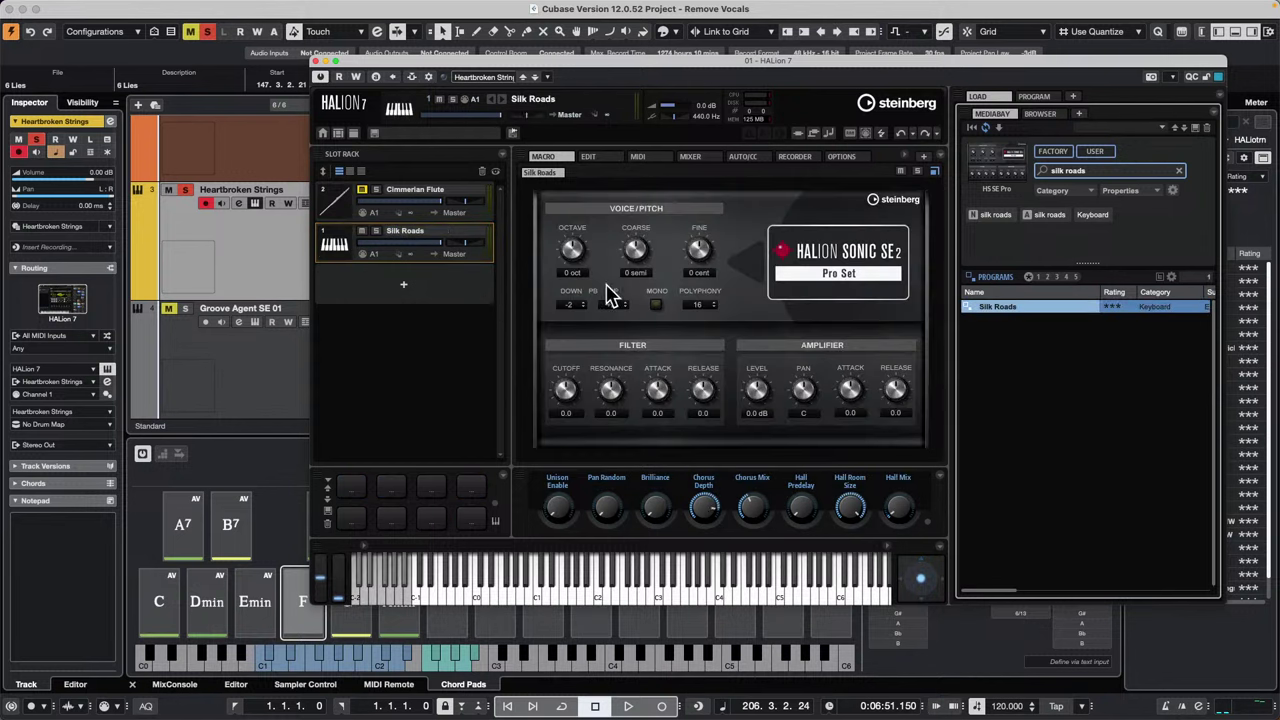
# Step: Move the HALion window off the track list, remove the Cimmerian Flute program from the slot rack and select Silk Roads
pyautogui.click(266, 268)
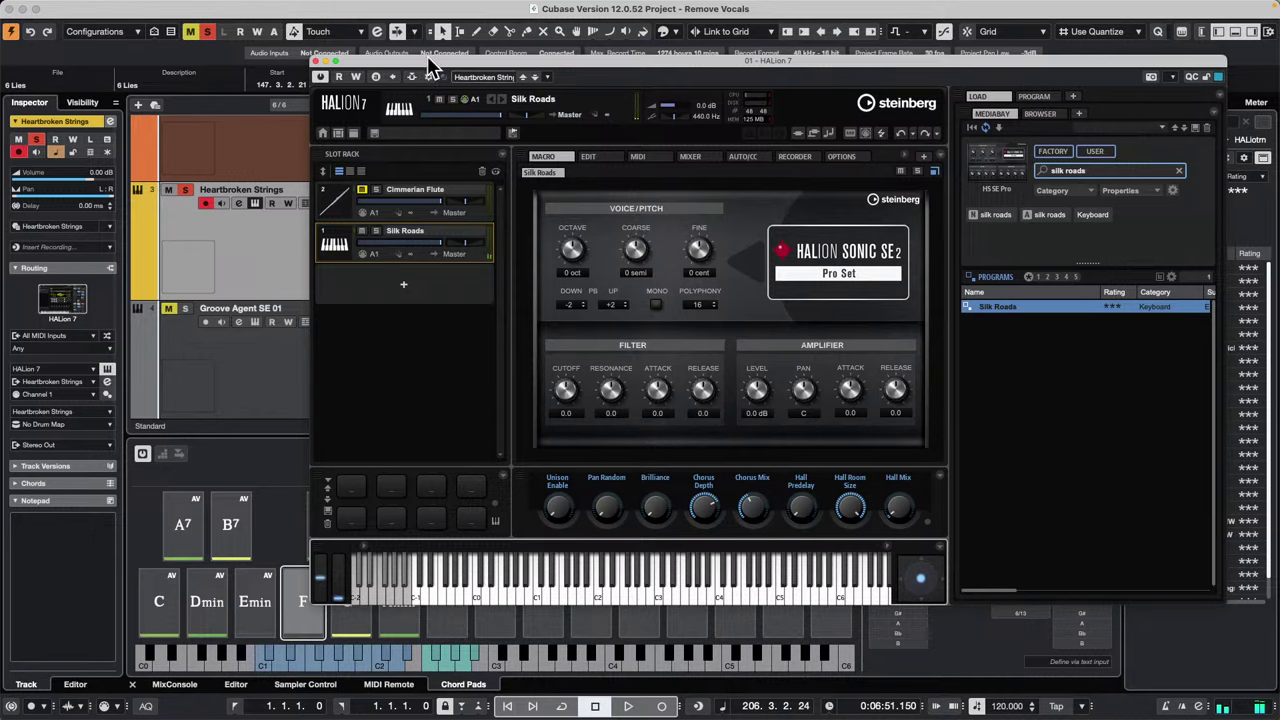
pyautogui.moveTo(429, 63); pyautogui.dragTo(668, 127)
pyautogui.click(305, 245)
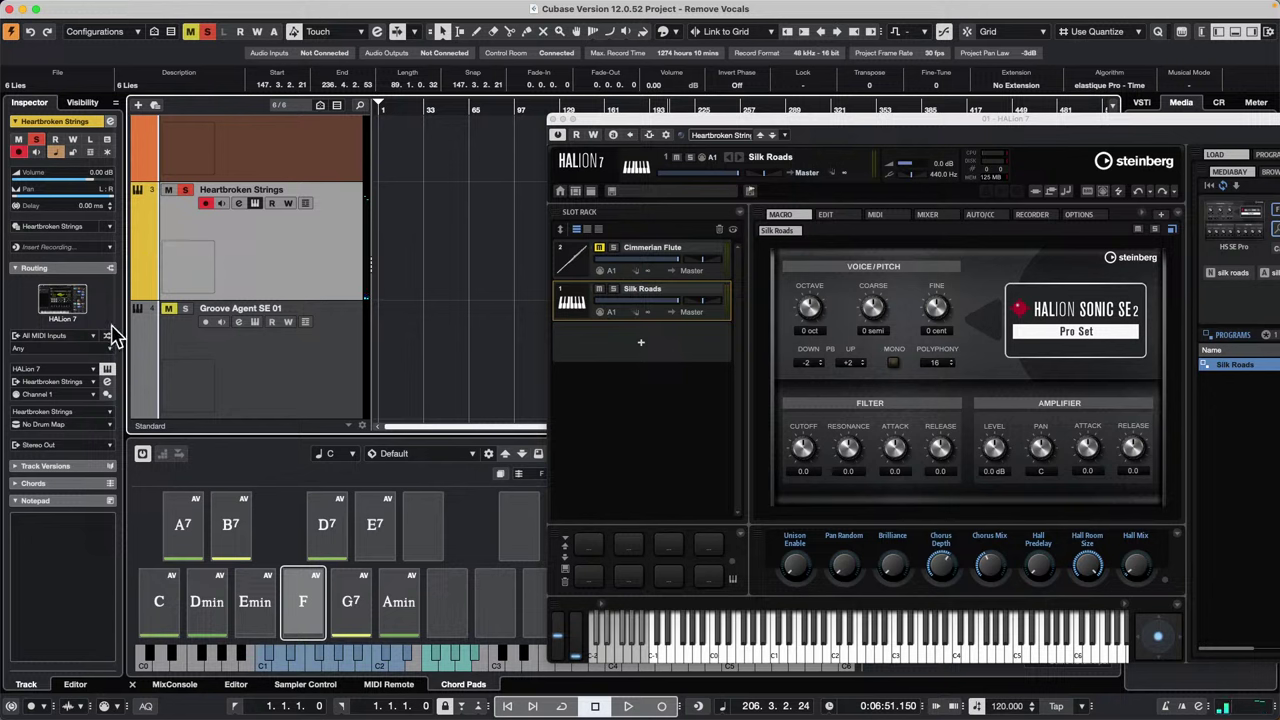
pyautogui.click(253, 205)
pyautogui.click(254, 204)
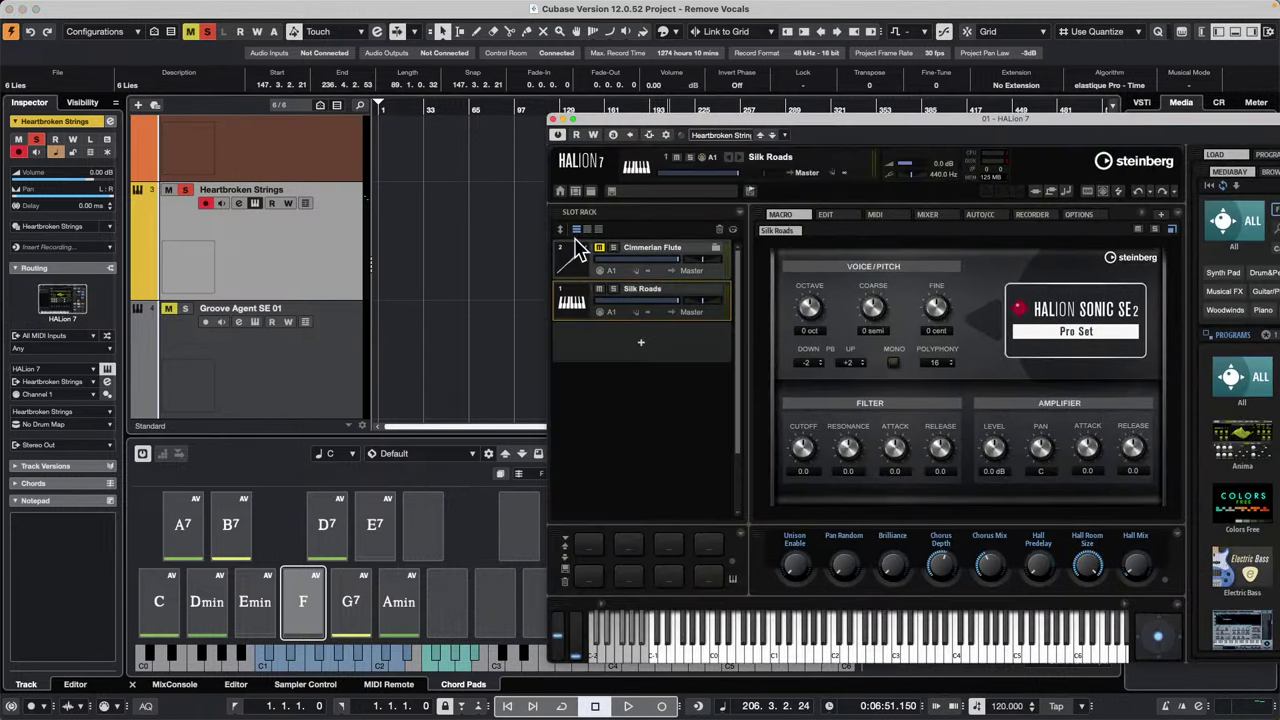
pyautogui.click(665, 252)
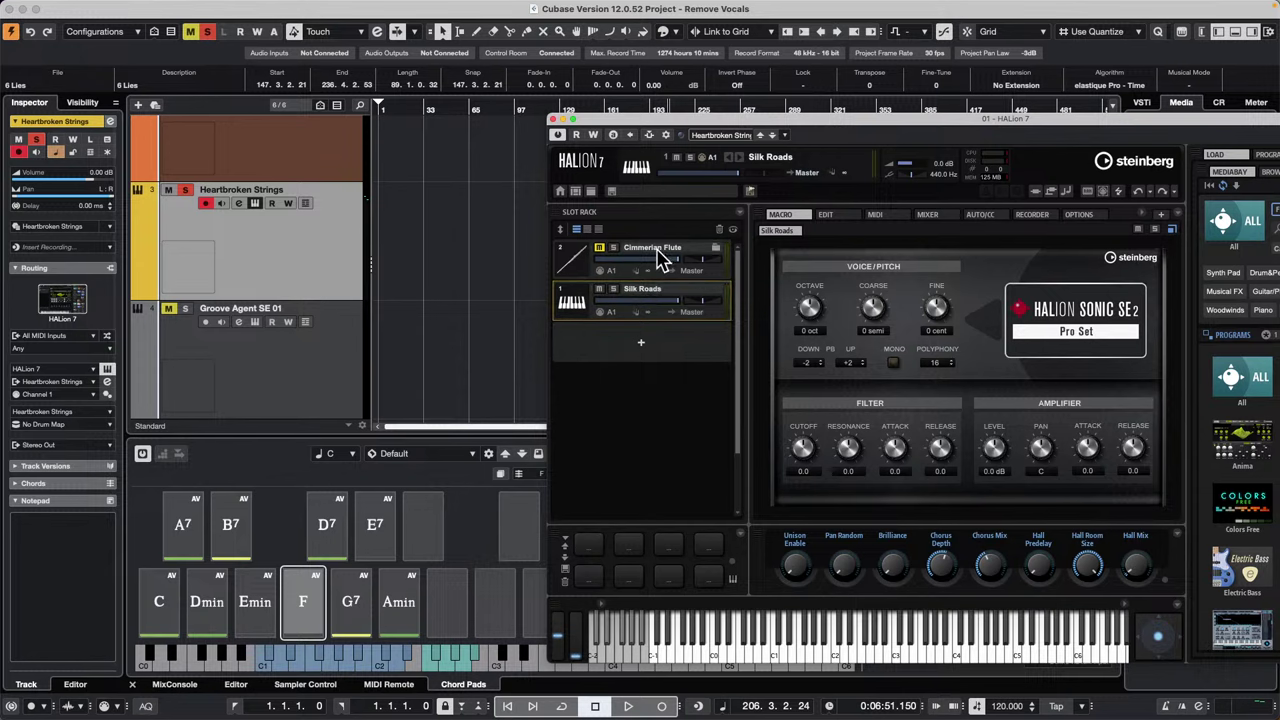
pyautogui.rightClick(658, 249)
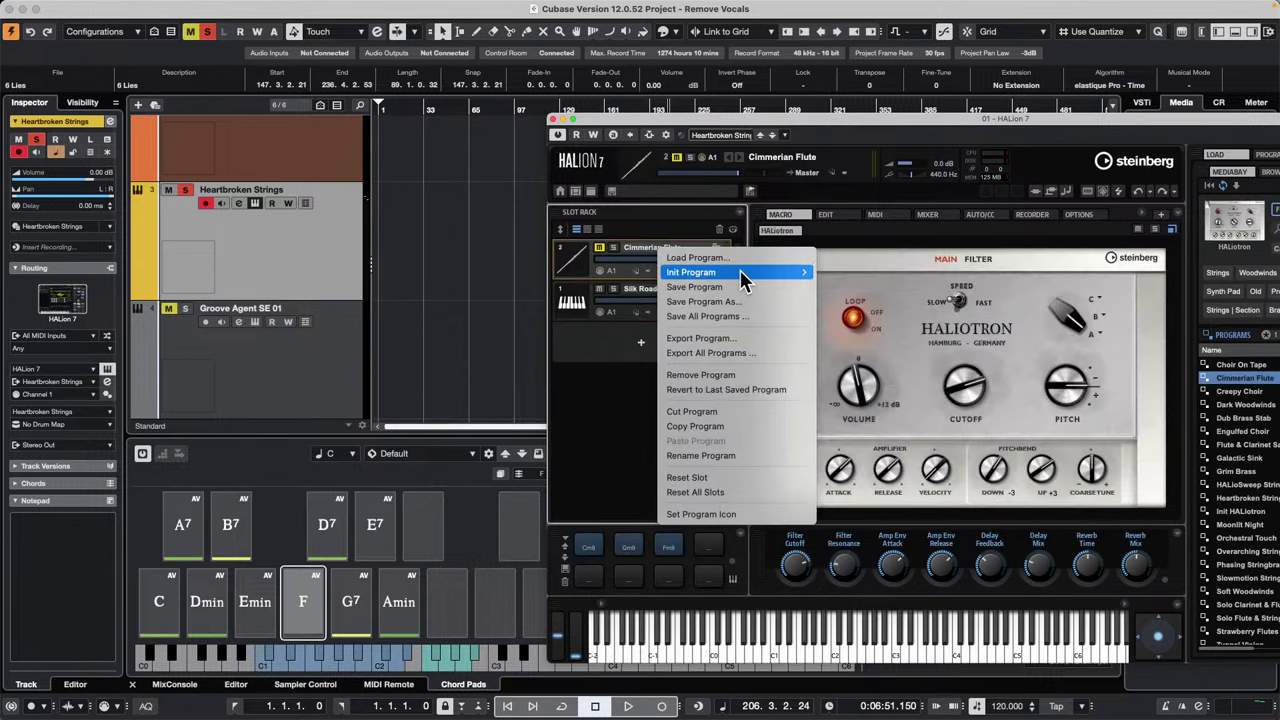
pyautogui.click(738, 375)
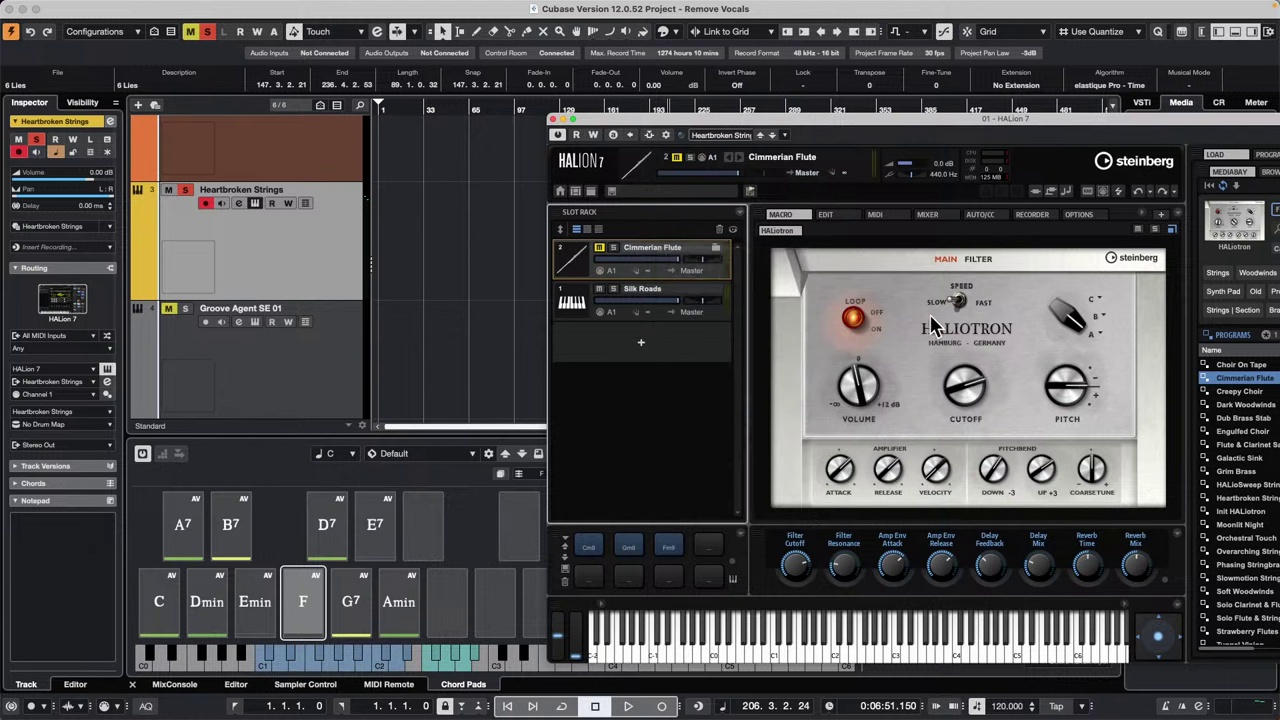
pyautogui.click(583, 230)
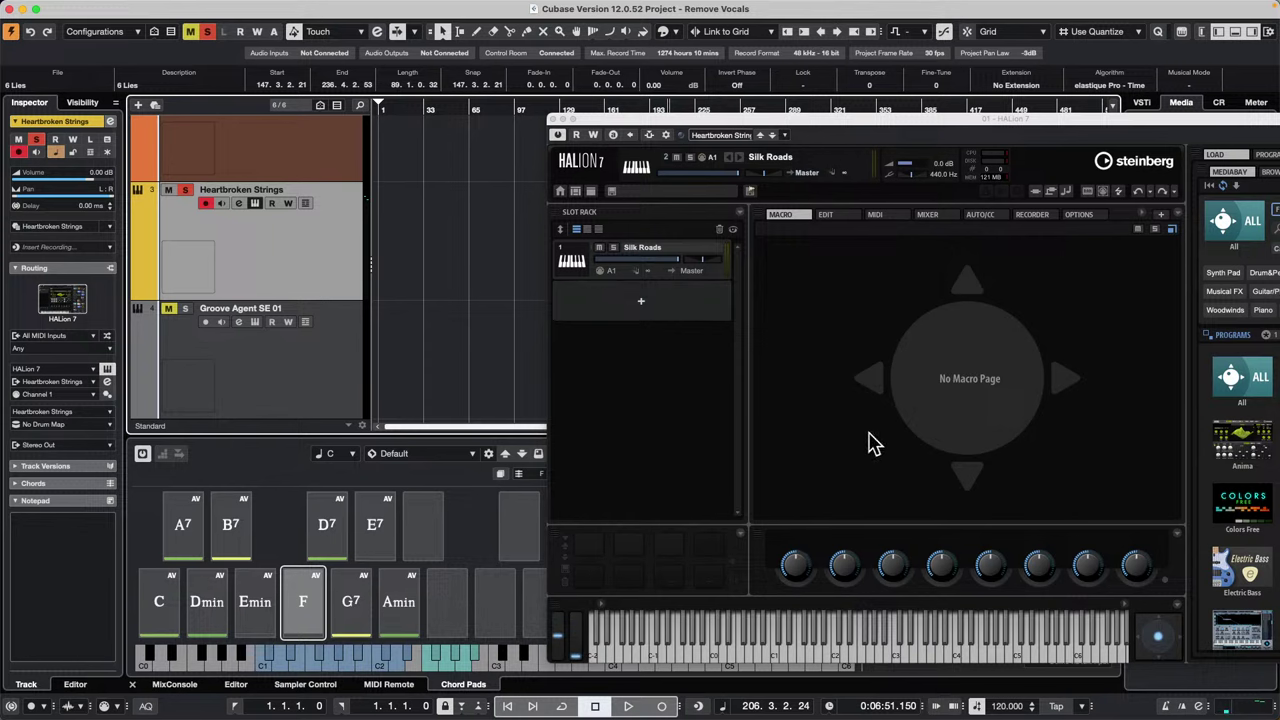
pyautogui.click(695, 258)
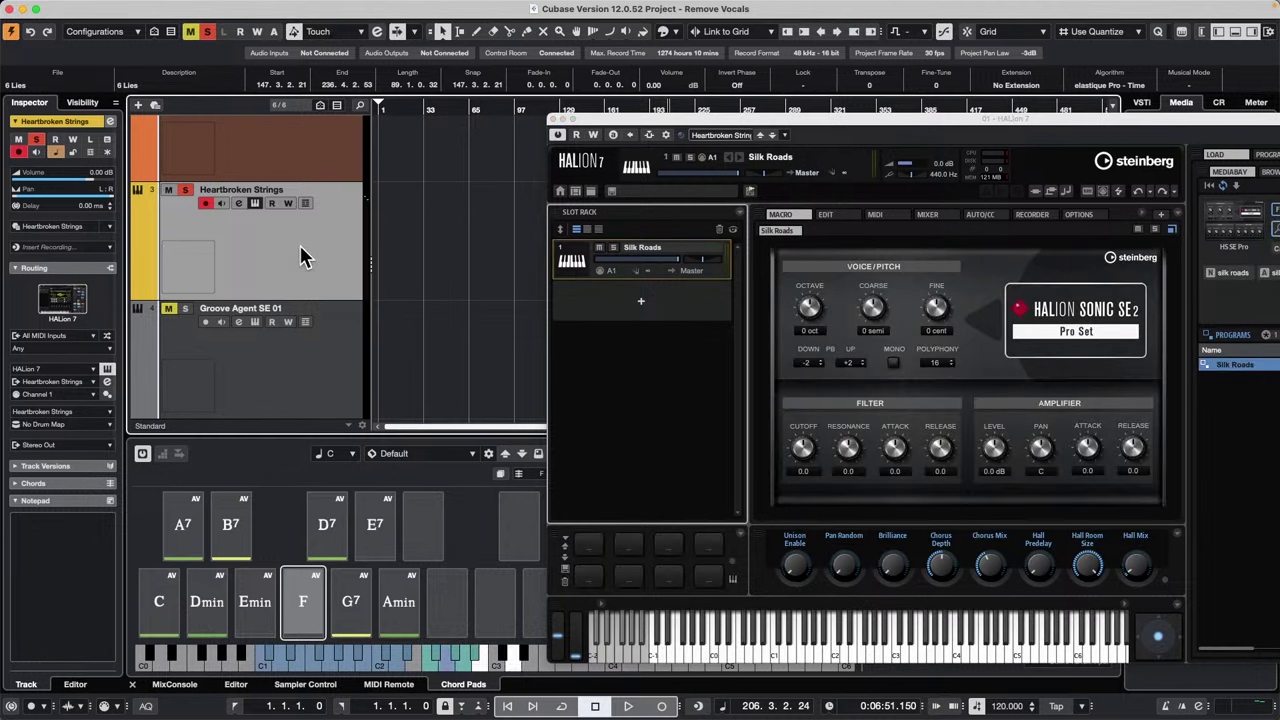
# Step: Check the track's MIDI input choices and audition Silk Roads with HALion's keyboard and the Dmin and Emin chord pads
pyautogui.click(63, 336)
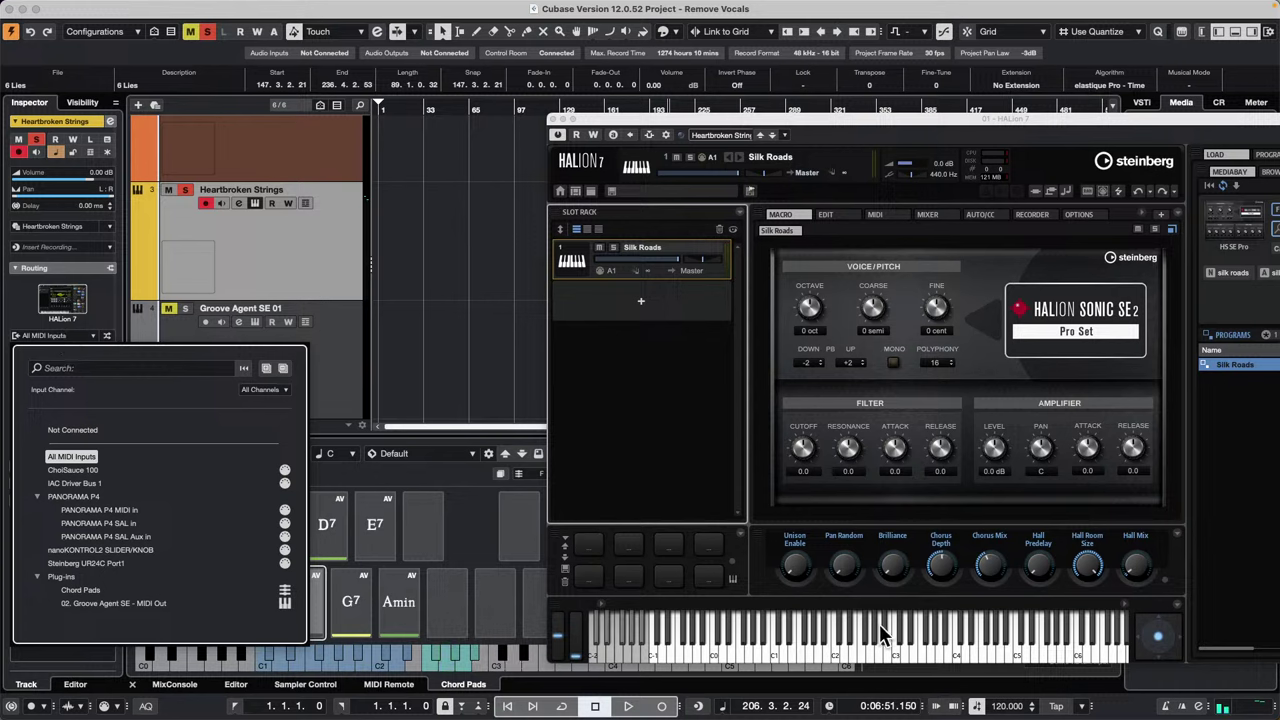
pyautogui.moveTo(887, 650); pyautogui.dragTo(810, 652)
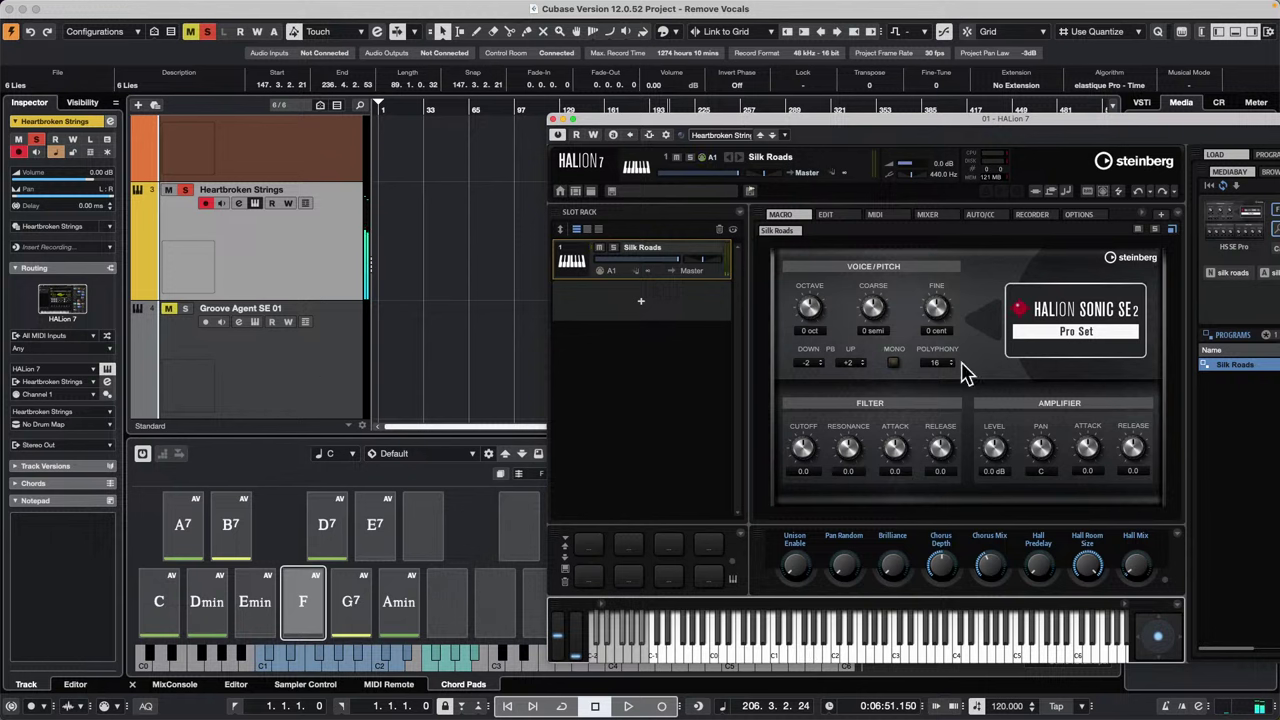
pyautogui.click(209, 601)
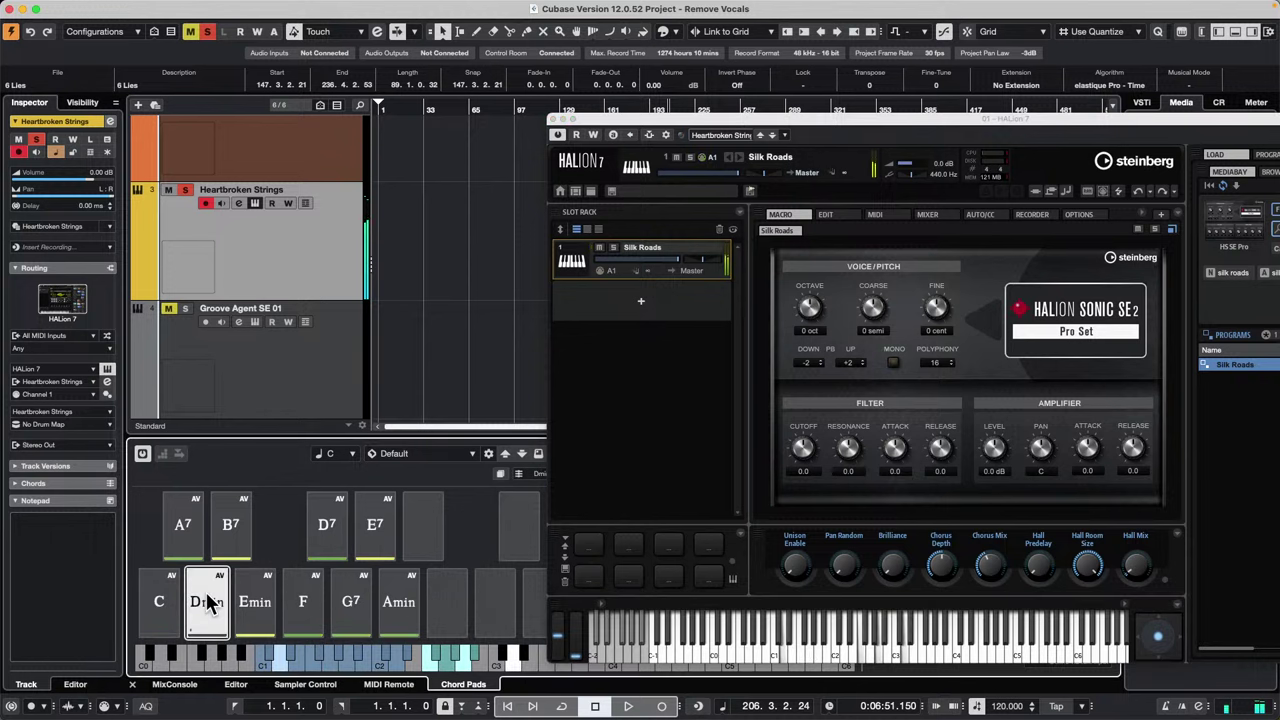
pyautogui.click(273, 600)
# Step: Uncover the chord pad settings, set the pattern preset to Funky 3 and audition the C and F pads
pyautogui.moveTo(785, 127); pyautogui.dragTo(1163, 135)
pyautogui.click(766, 455)
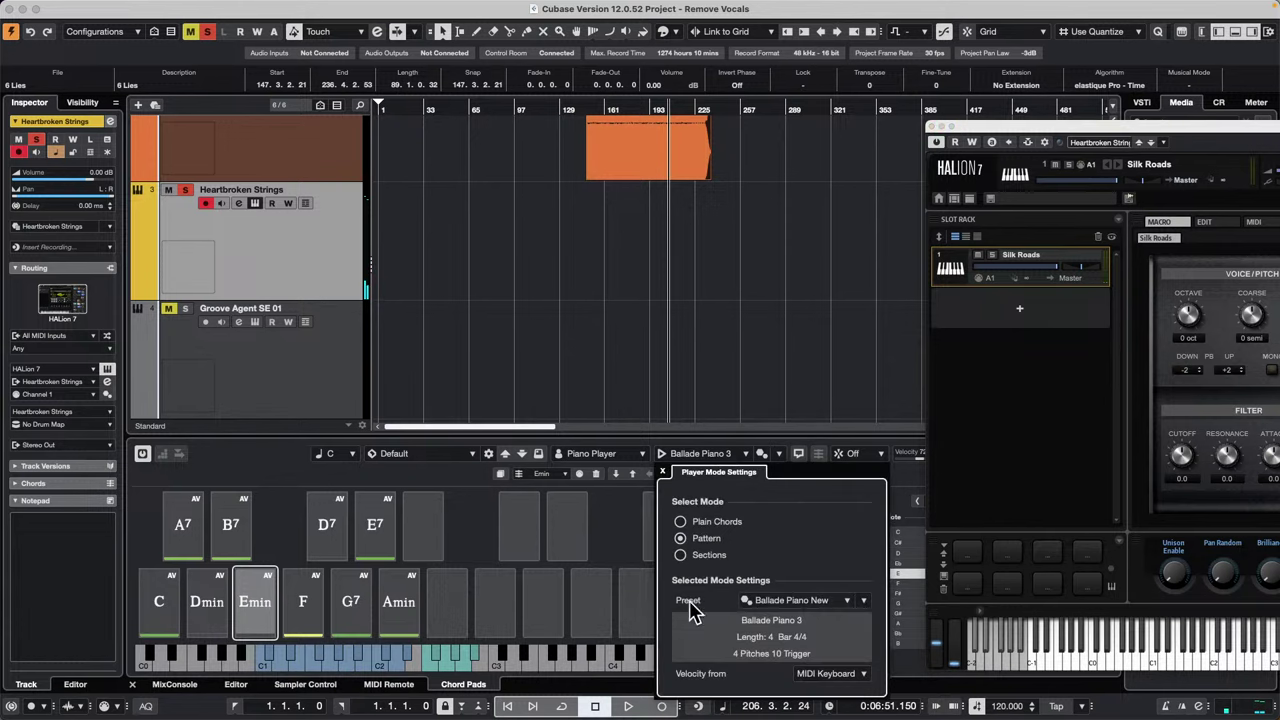
pyautogui.click(770, 605)
pyautogui.click(833, 322)
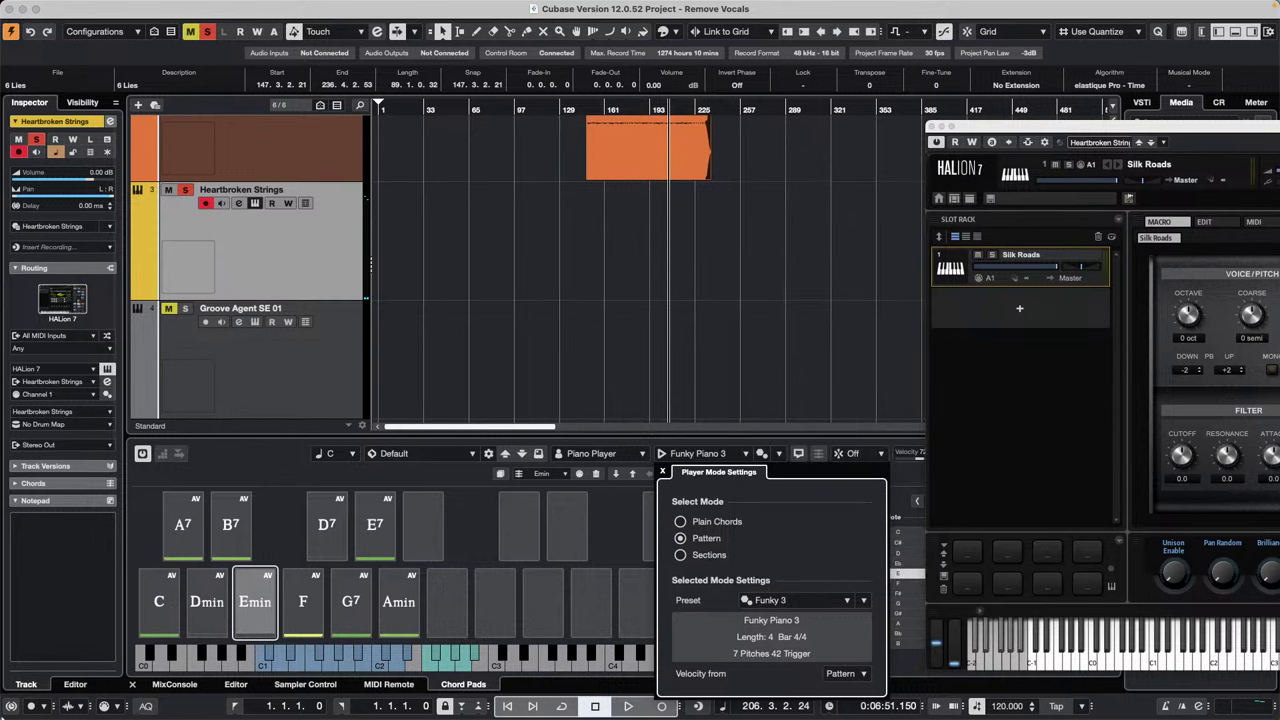
pyautogui.click(160, 595)
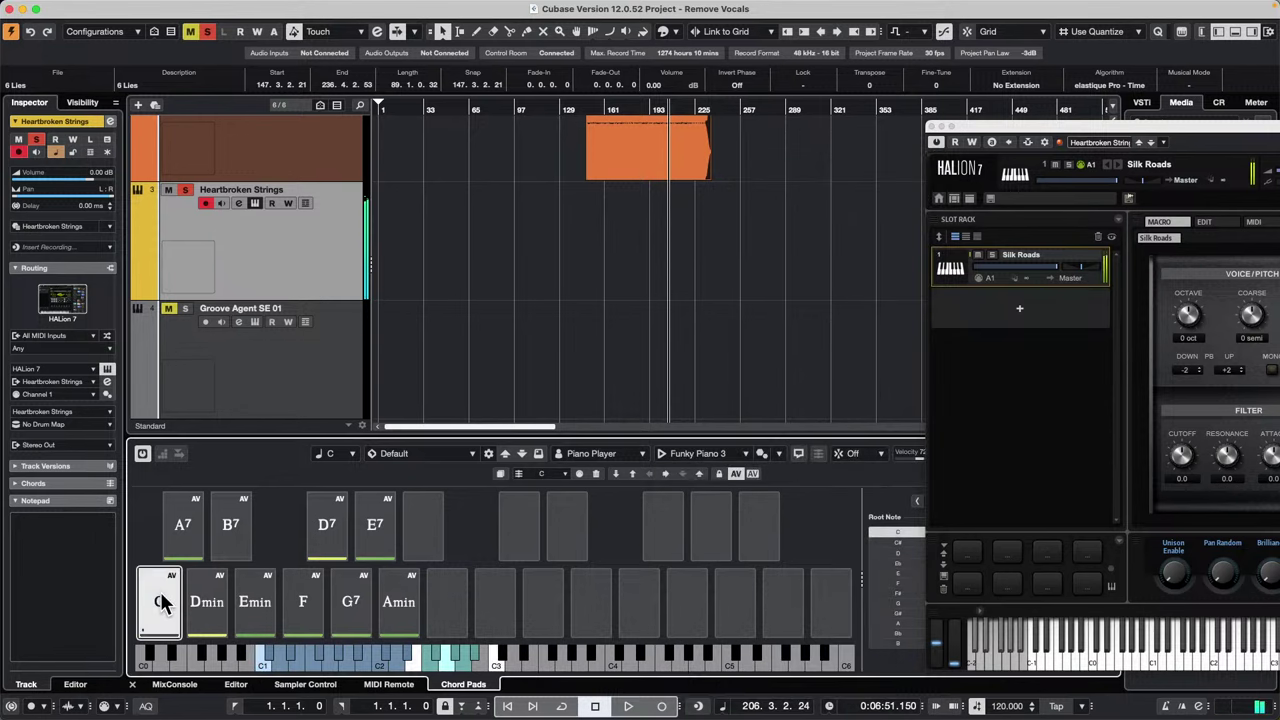
pyautogui.click(304, 598)
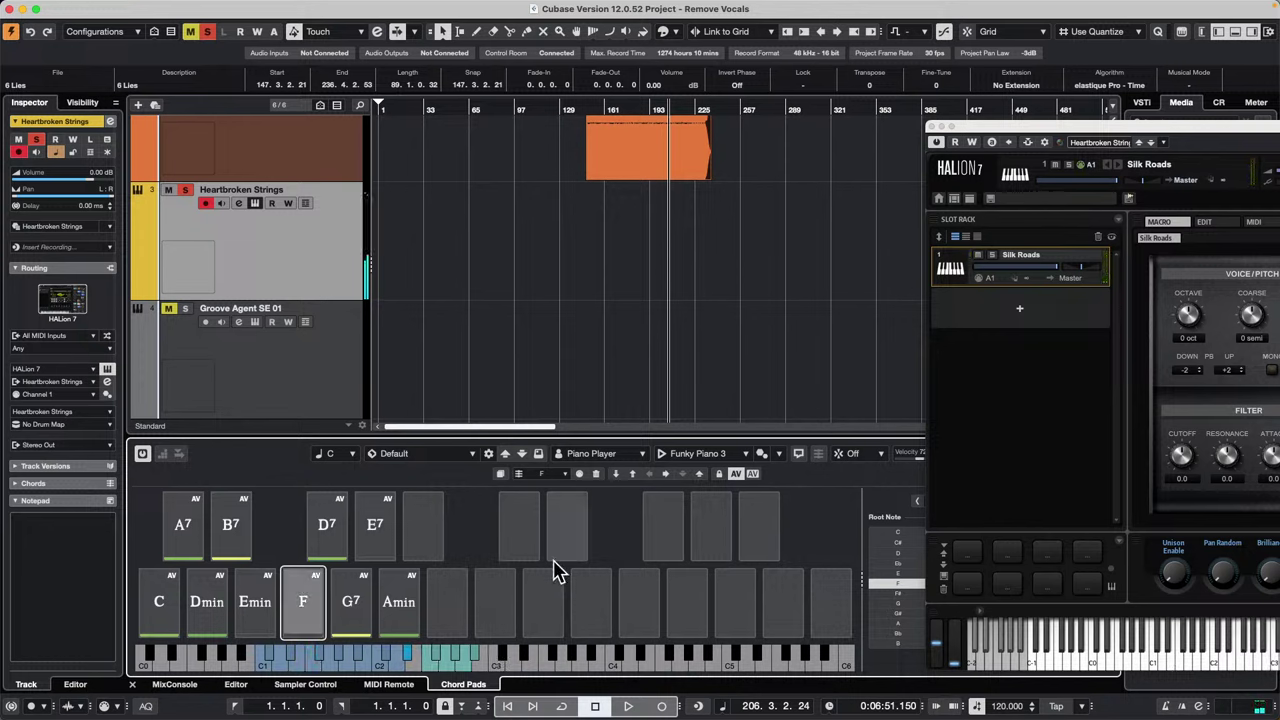
pyautogui.click(168, 600)
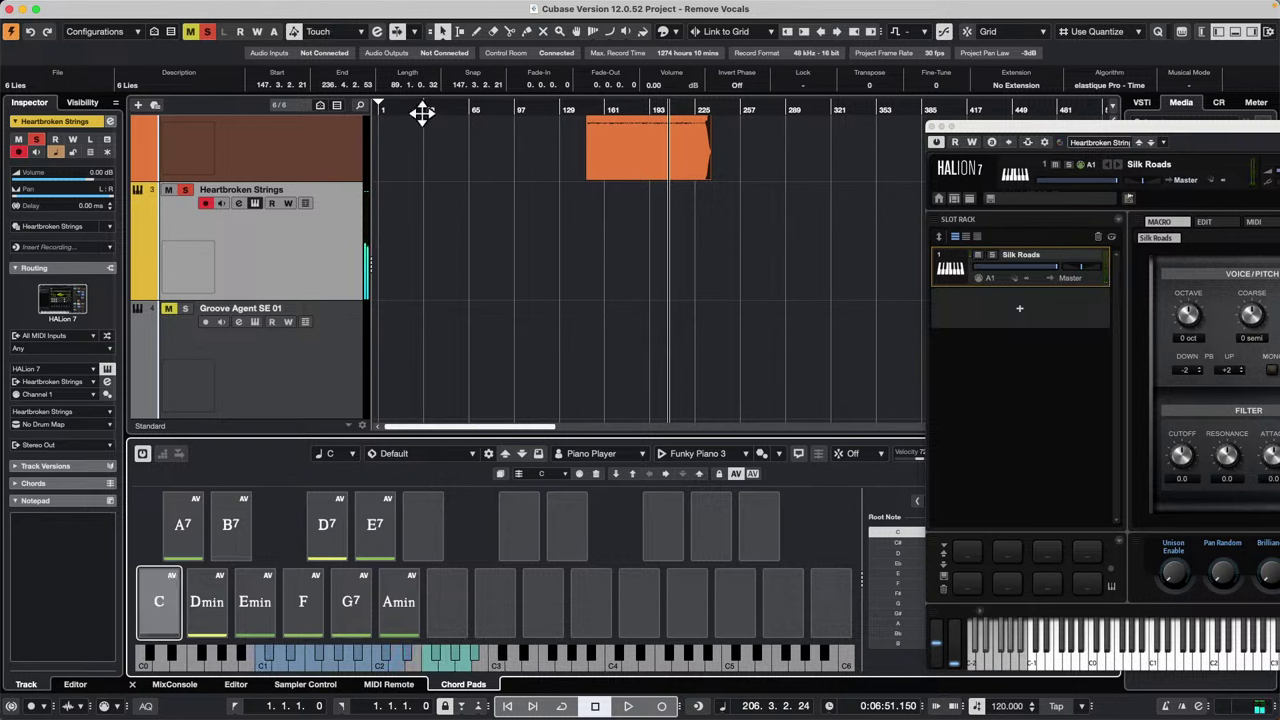
# Step: Record about three bars of the C pad's pattern on the Heartbroken Strings track from the project start
pyautogui.moveTo(406, 107); pyautogui.dragTo(298, 135)
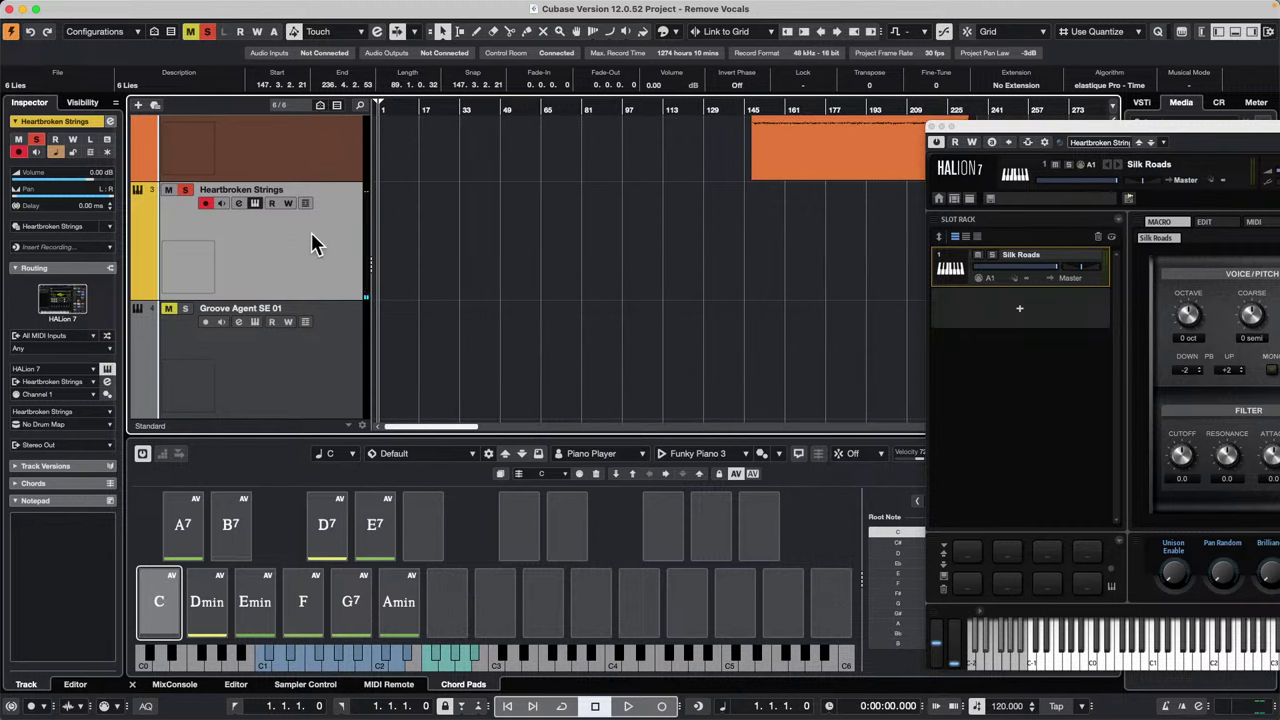
pyautogui.click(628, 707)
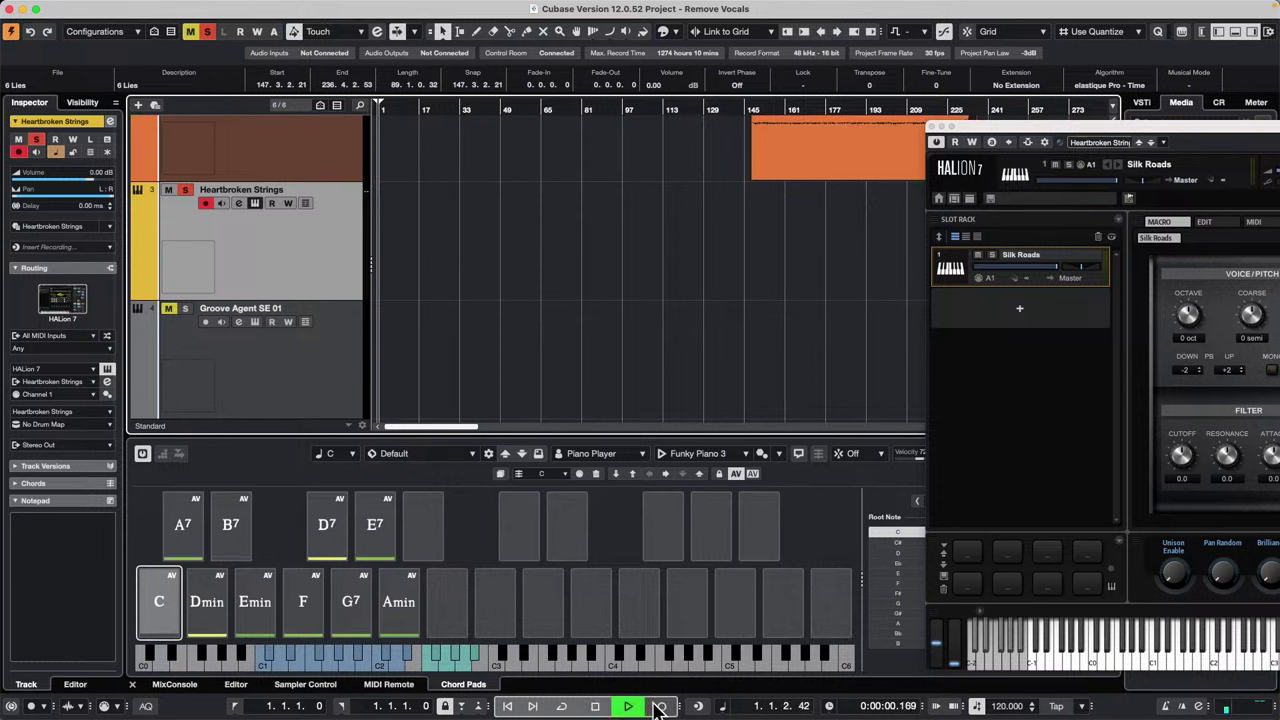
pyautogui.click(661, 706)
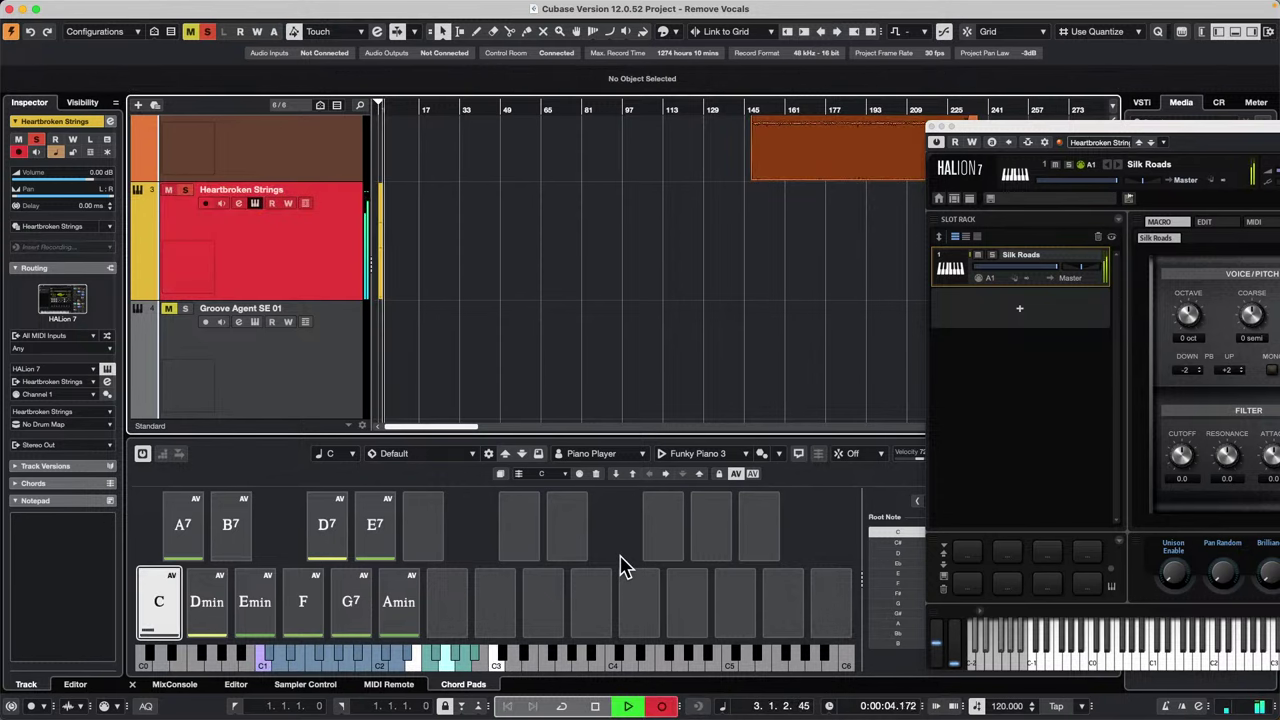
pyautogui.press('space')
# Step: Play back the recorded Heartbroken Strings part from the start and move it to about bar 14
pyautogui.press('space')
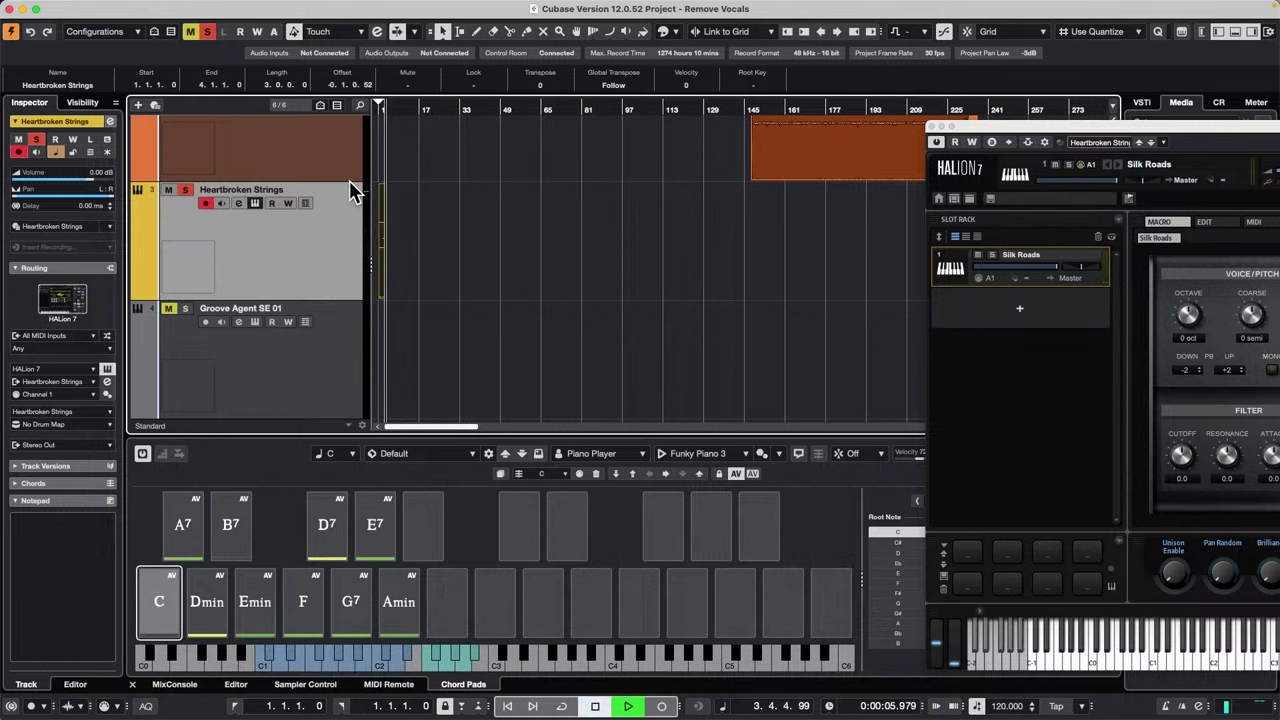
pyautogui.press('h')
pyautogui.press('h')
pyautogui.press('h')
pyautogui.press('h')
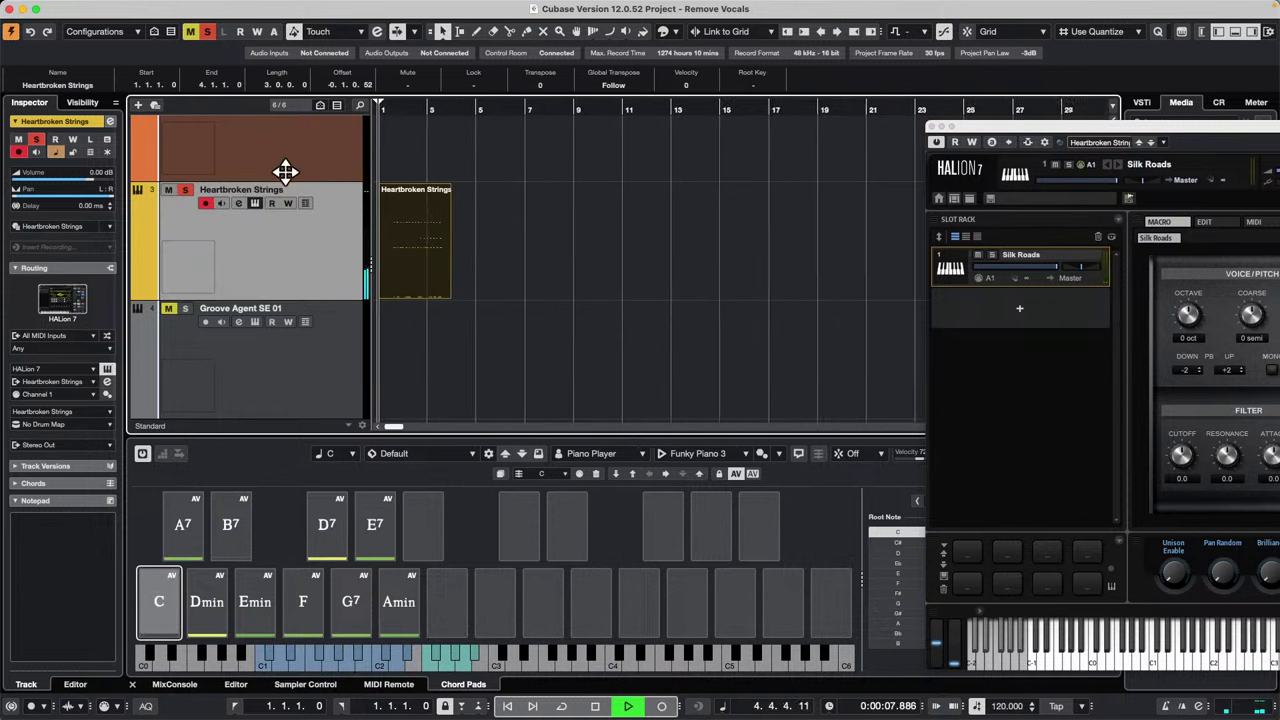
pyautogui.press(',')
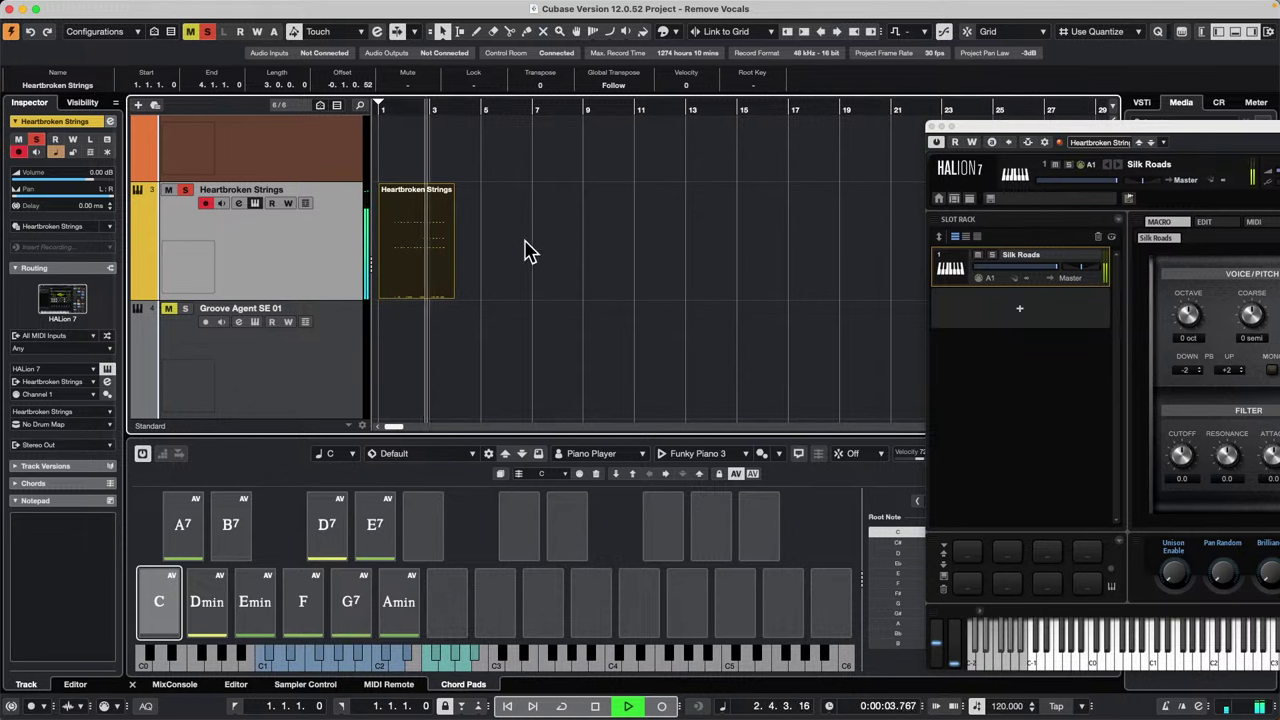
pyautogui.press('space')
pyautogui.moveTo(449, 266); pyautogui.dragTo(786, 270)
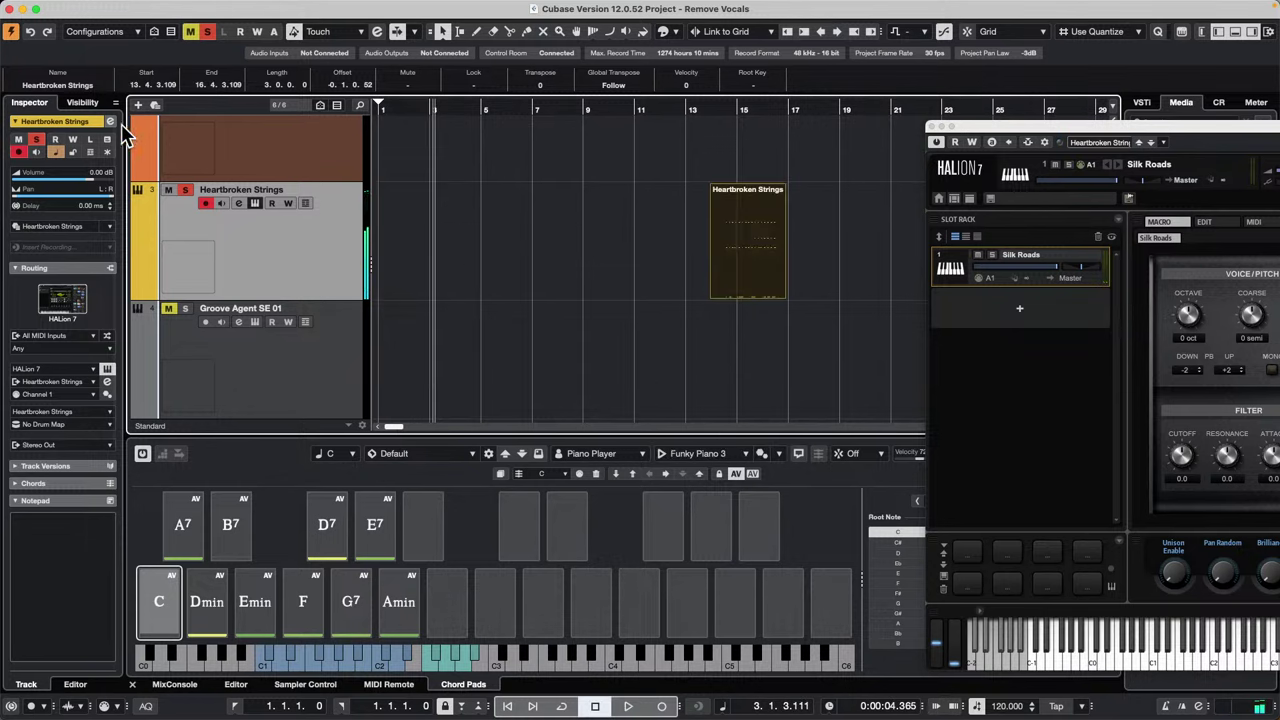
# Step: Add a chord track directly above the Heartbroken Strings track
pyautogui.click(266, 155)
pyautogui.rightClick(267, 155)
pyautogui.moveTo(364, 165)
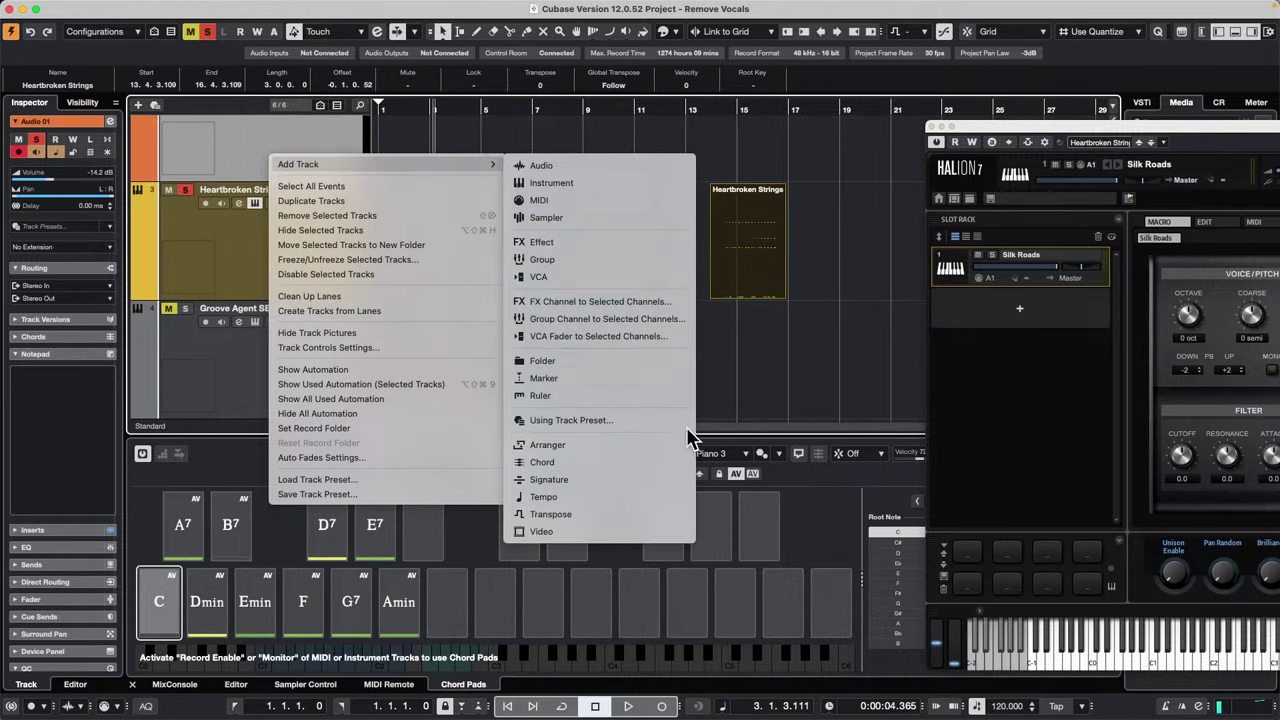
pyautogui.click(624, 461)
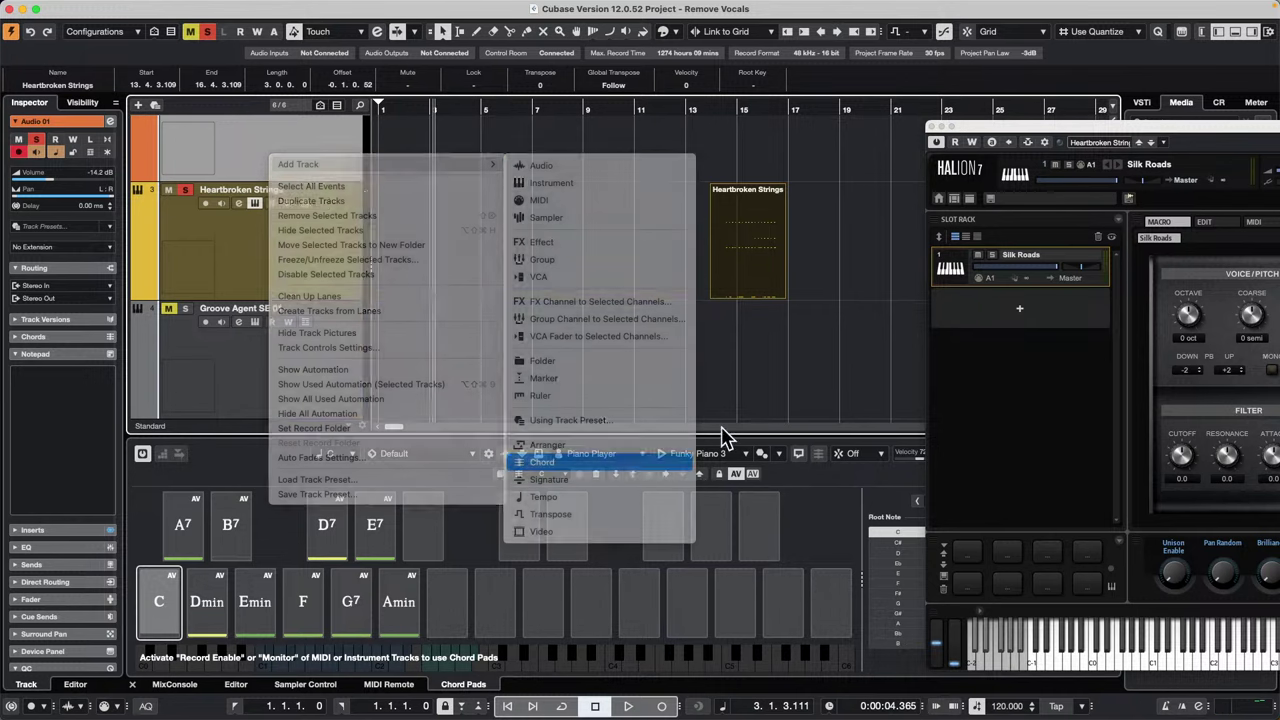
# Step: Draw an undefined chord event on the Chord Track and align it to the start of bar 1
pyautogui.rightClick(403, 231)
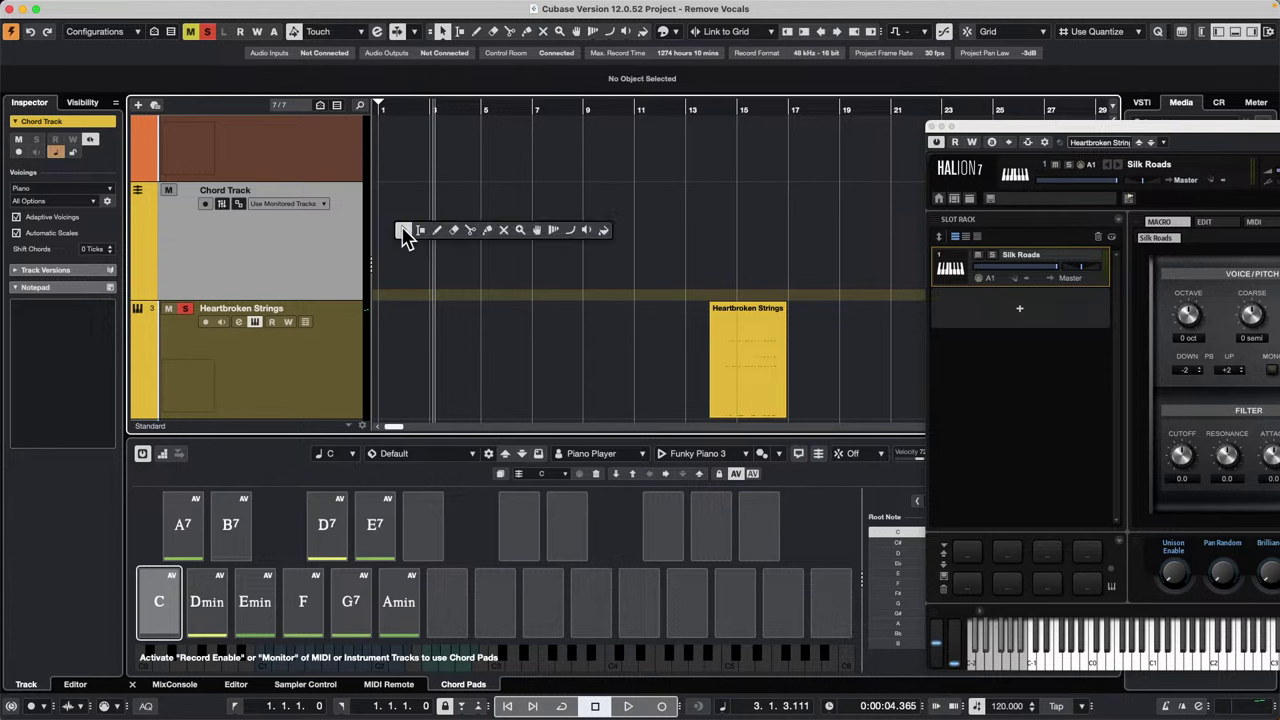
pyautogui.click(440, 233)
pyautogui.click(384, 238)
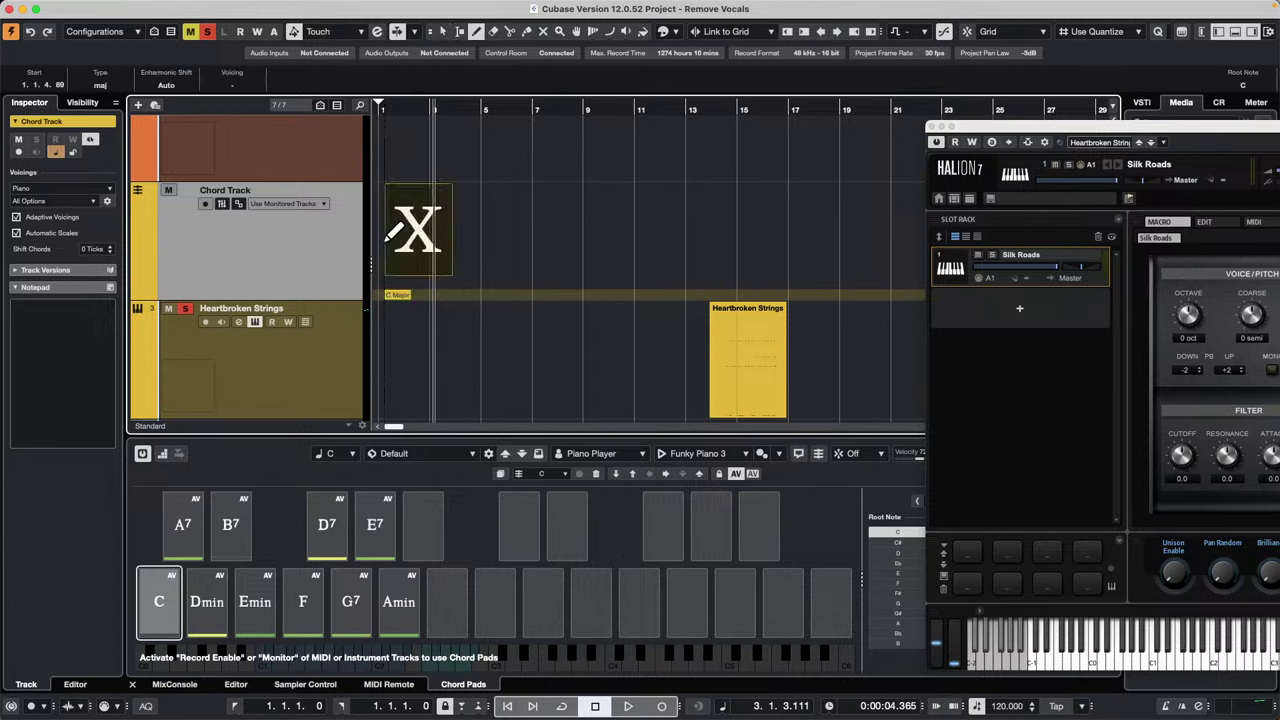
pyautogui.press('1')
pyautogui.moveTo(417, 240); pyautogui.dragTo(409, 240)
# Step: Return the playhead to the project start and define the bar 1 chord event with root note D
pyautogui.doubleClick(410, 240)
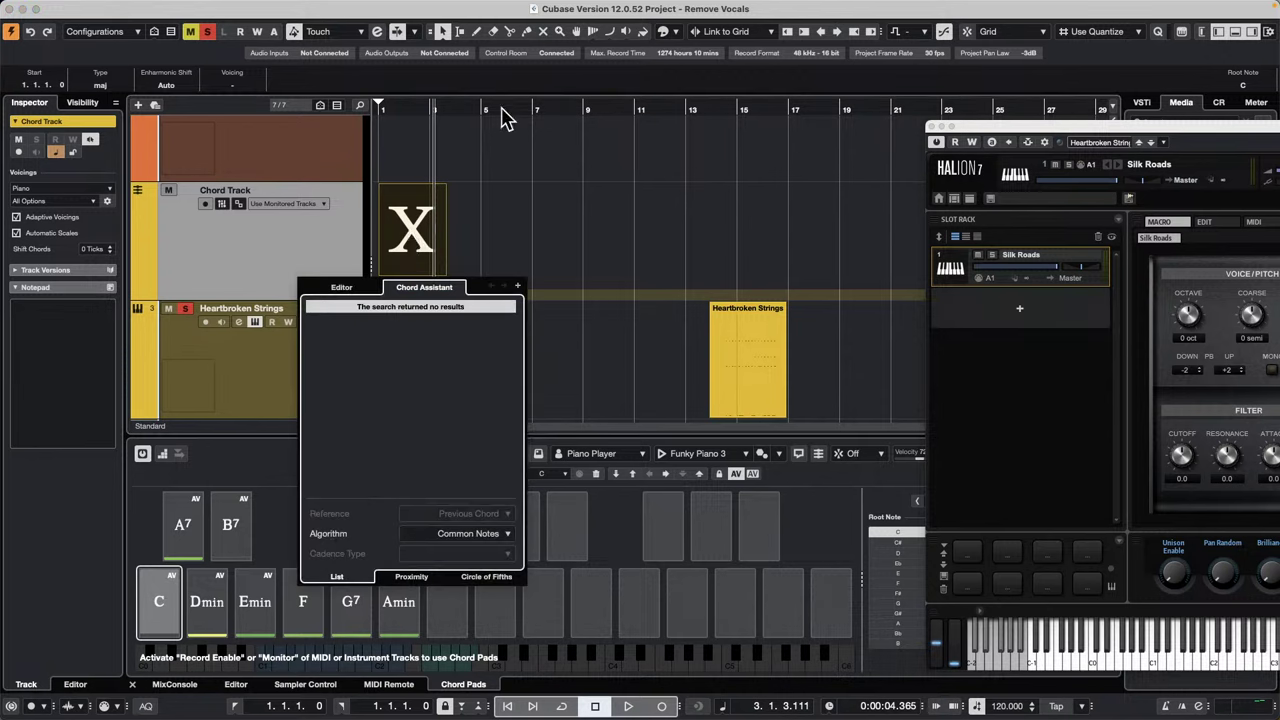
pyautogui.click(438, 104)
pyautogui.moveTo(402, 106); pyautogui.dragTo(315, 157)
pyautogui.doubleClick(407, 236)
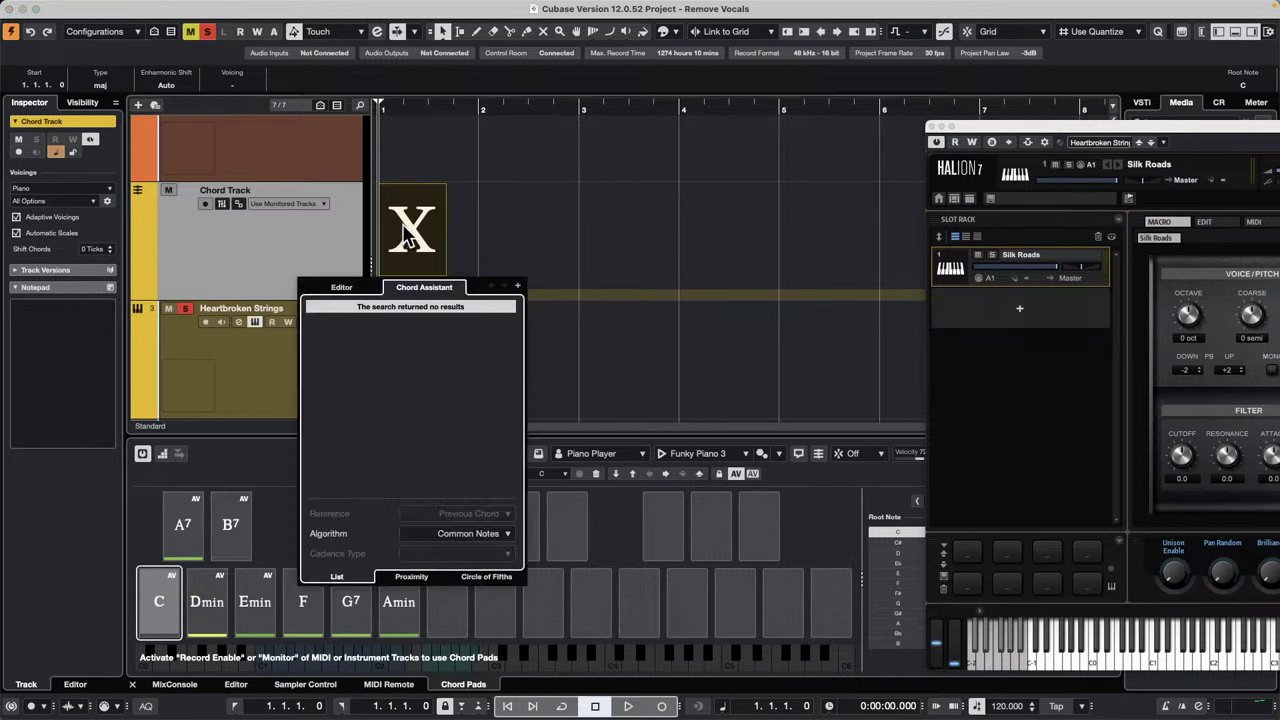
pyautogui.click(333, 292)
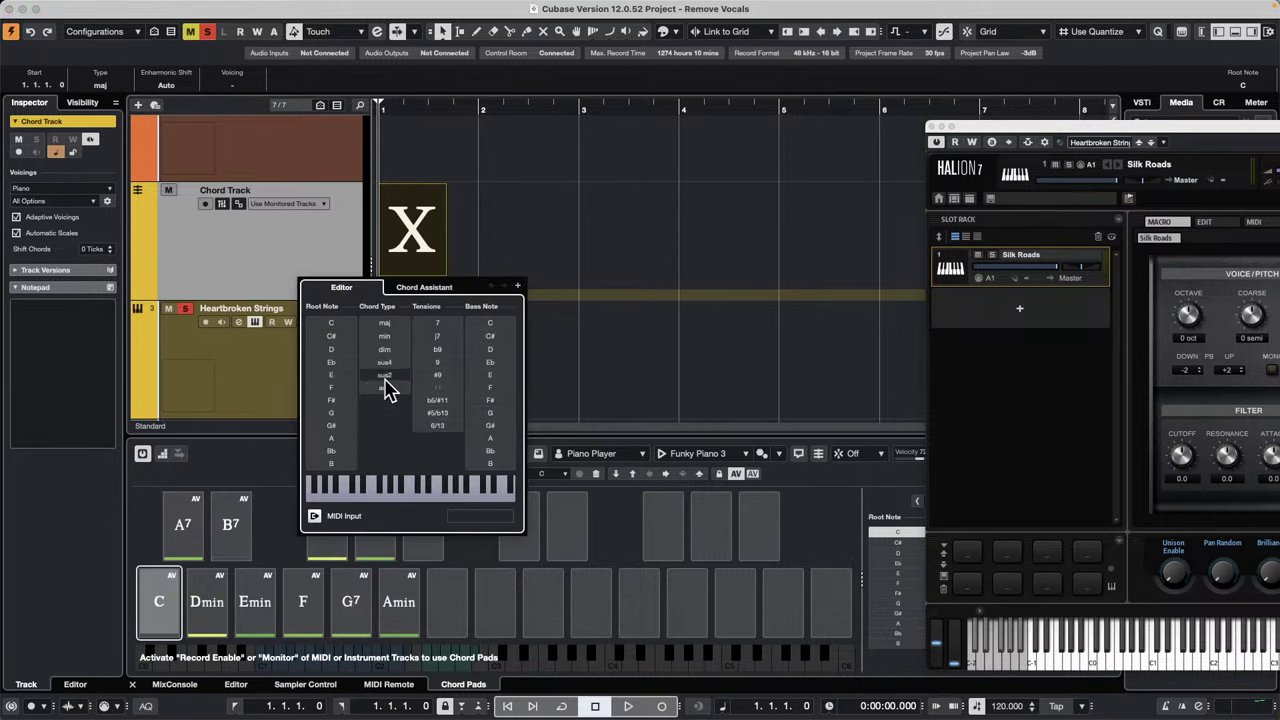
pyautogui.click(333, 349)
# Step: Add chord events at bars 2 to 5, leaving bar 2 undefined and defining the others as A, Bmin and D
pyautogui.click(517, 287)
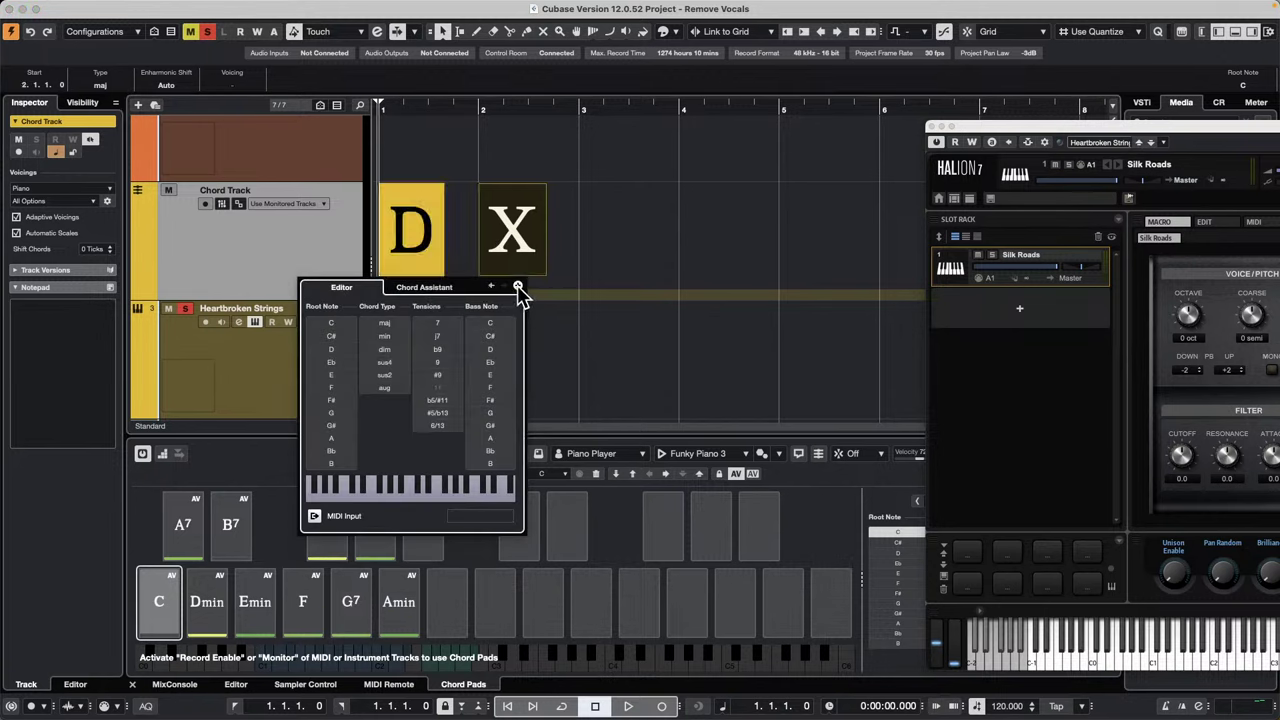
pyautogui.click(517, 287)
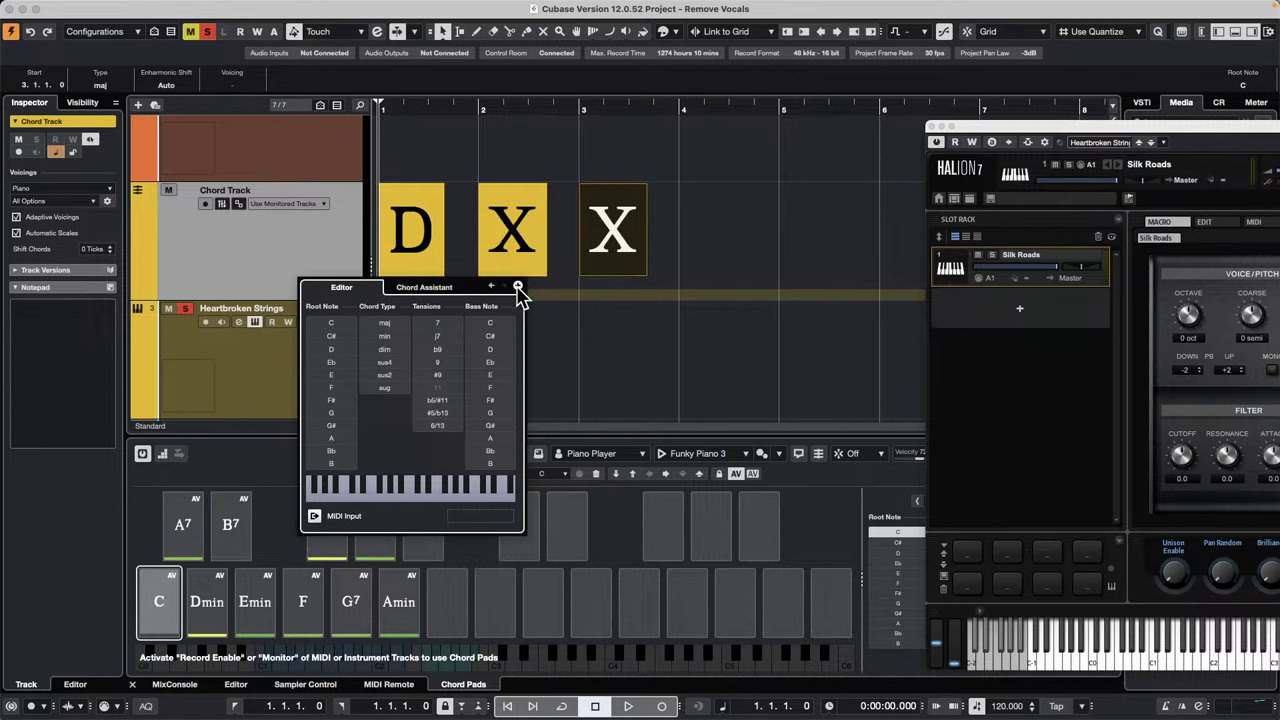
pyautogui.click(340, 440)
pyautogui.click(517, 287)
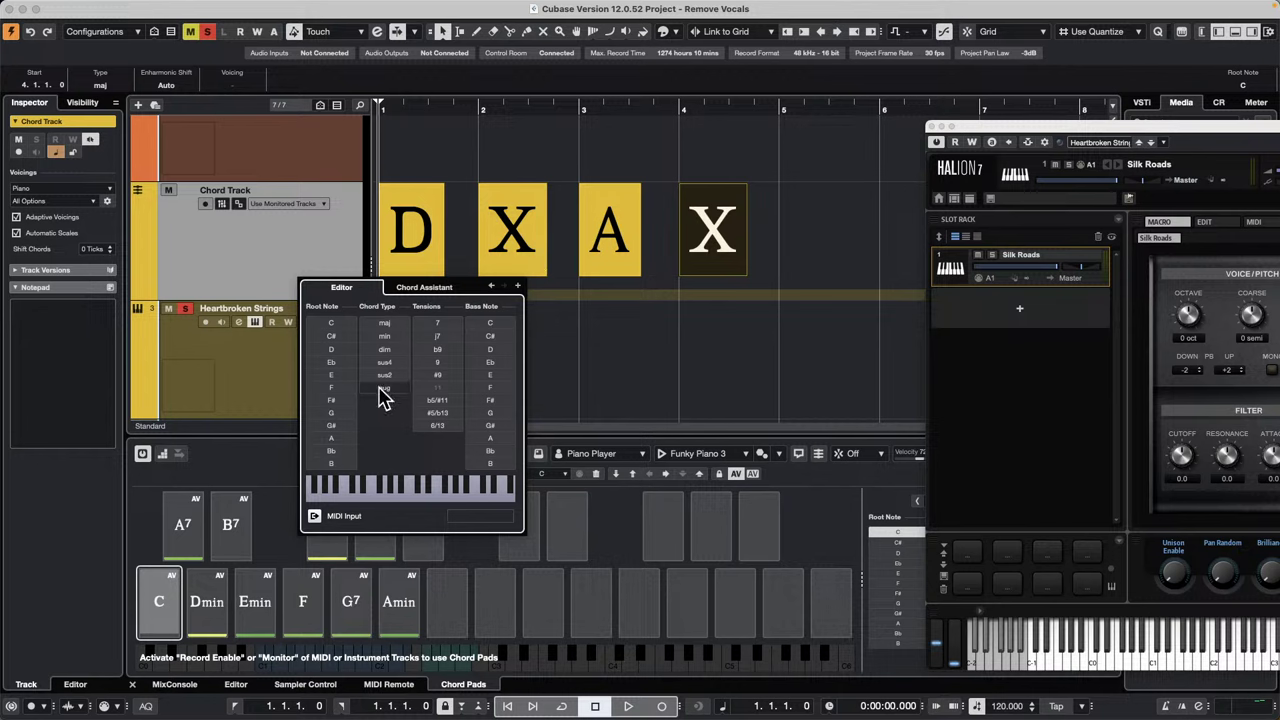
pyautogui.click(332, 463)
pyautogui.click(384, 336)
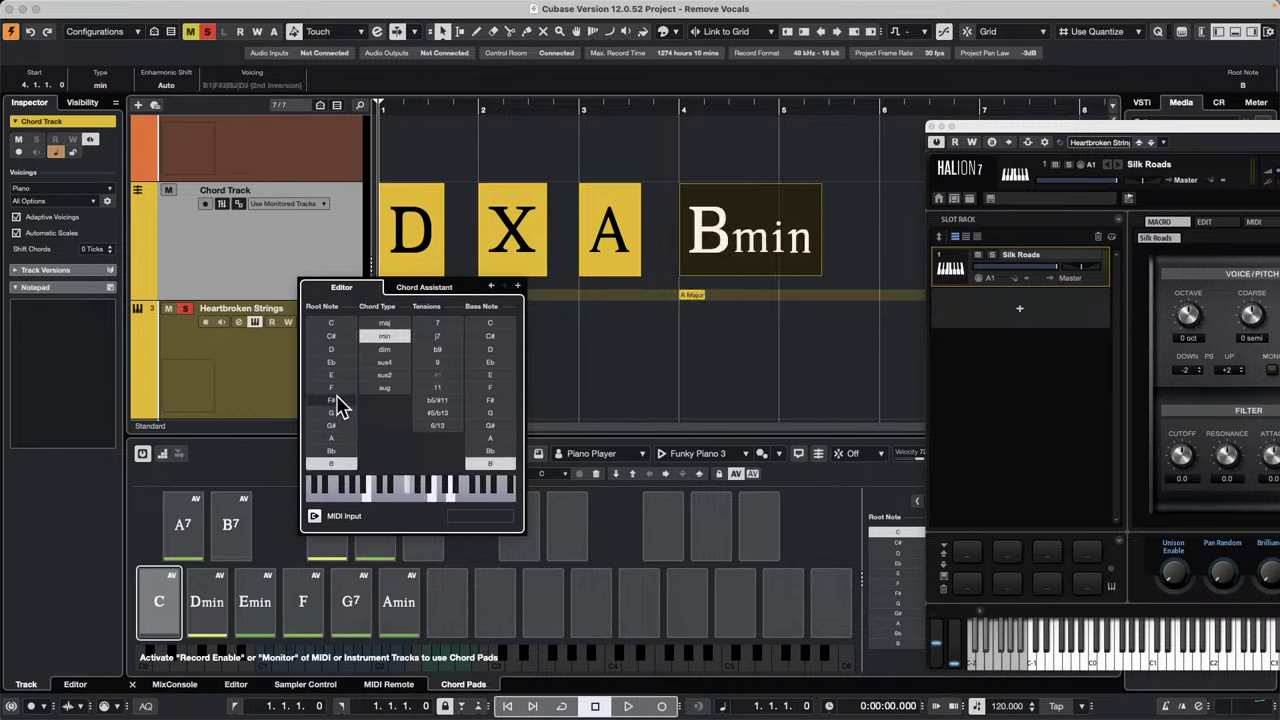
pyautogui.click(517, 287)
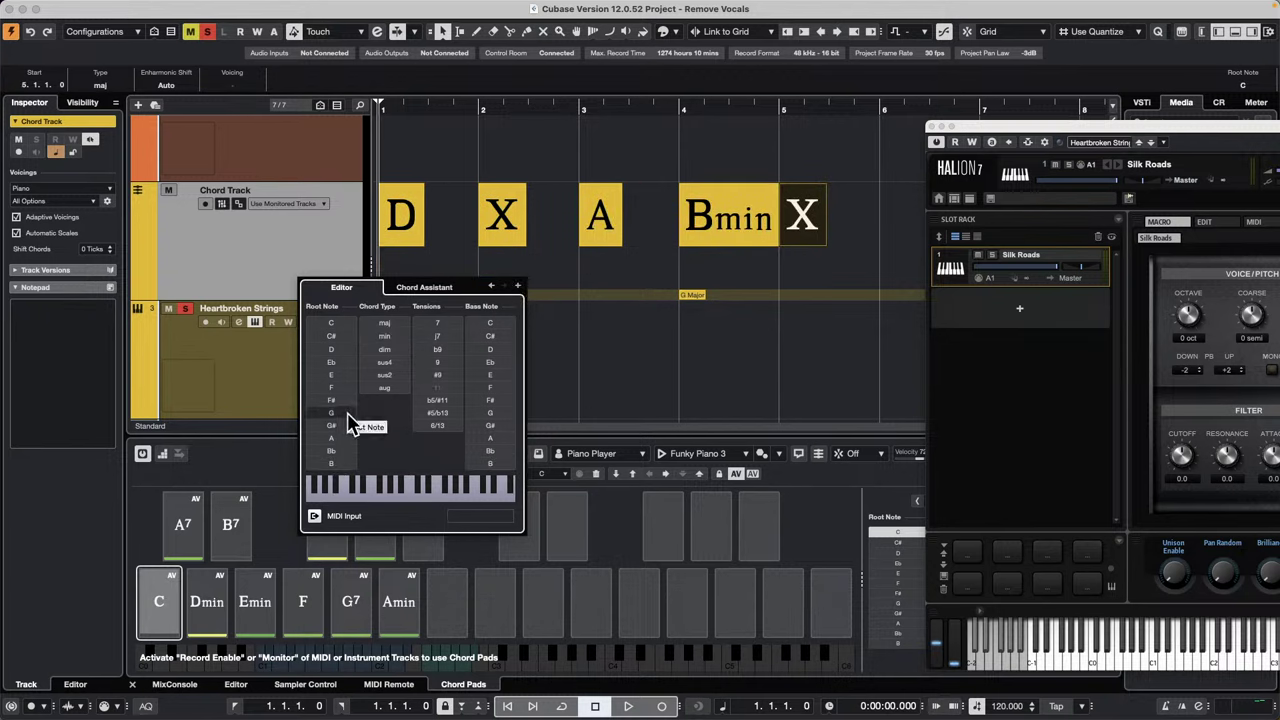
pyautogui.click(348, 350)
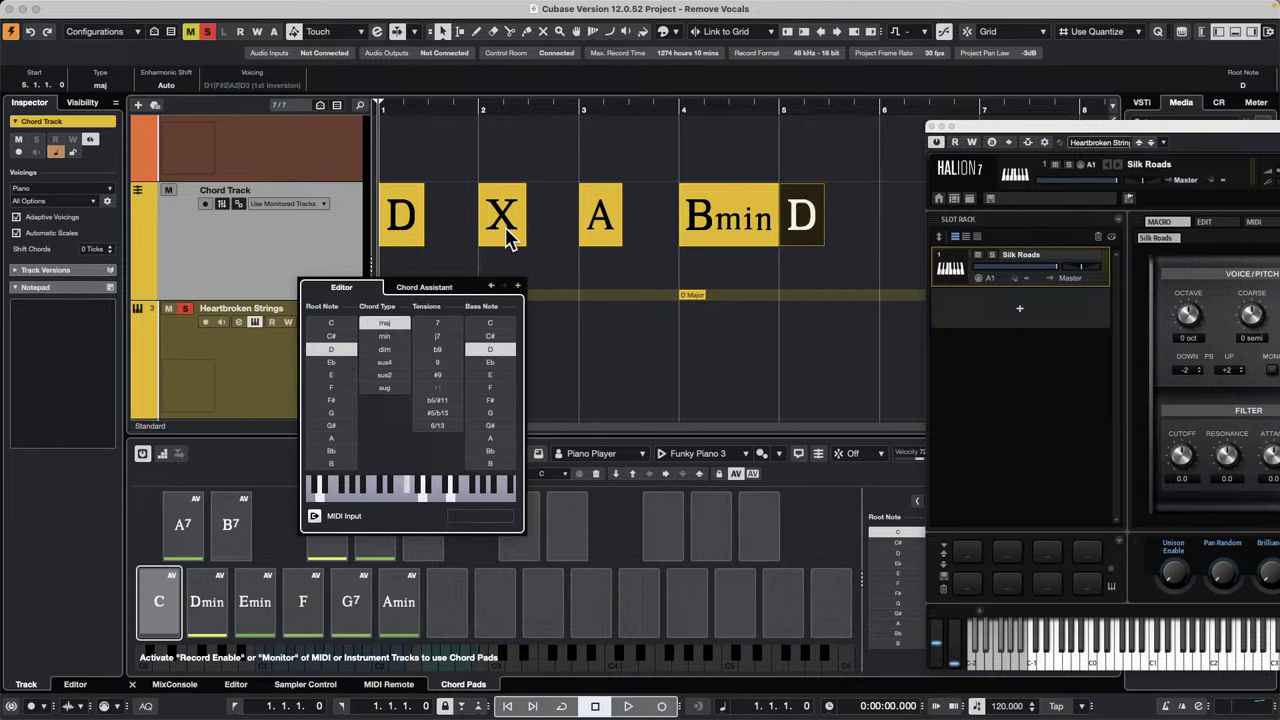
# Step: Erase the undefined chord event at bar 2 from the Chord Track
pyautogui.click(507, 237)
pyautogui.click(509, 234)
pyautogui.rightClick(509, 234)
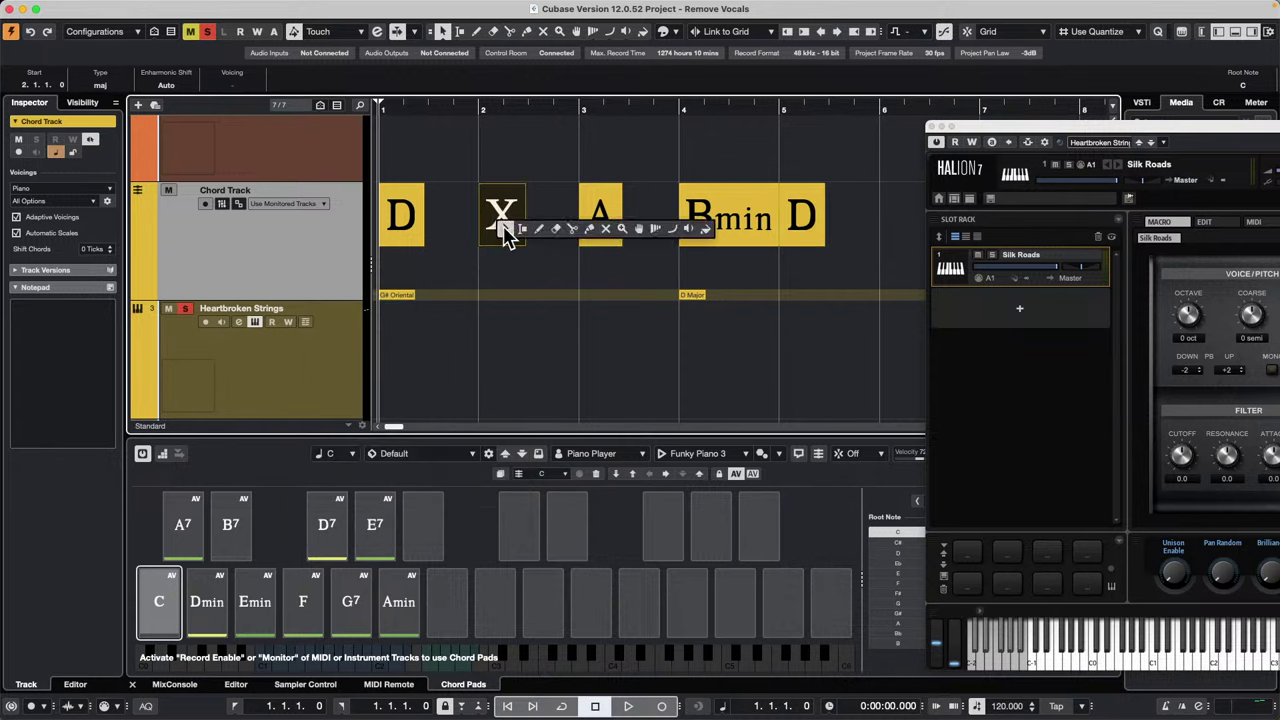
pyautogui.click(554, 229)
pyautogui.press('1')
pyautogui.moveTo(870, 212)
pyautogui.mouseDown()
pyautogui.moveTo(534, 245)
pyautogui.moveTo(457, 238)
pyautogui.moveTo(648, 235)
pyautogui.mouseUp()
pyautogui.rightClick(508, 237)
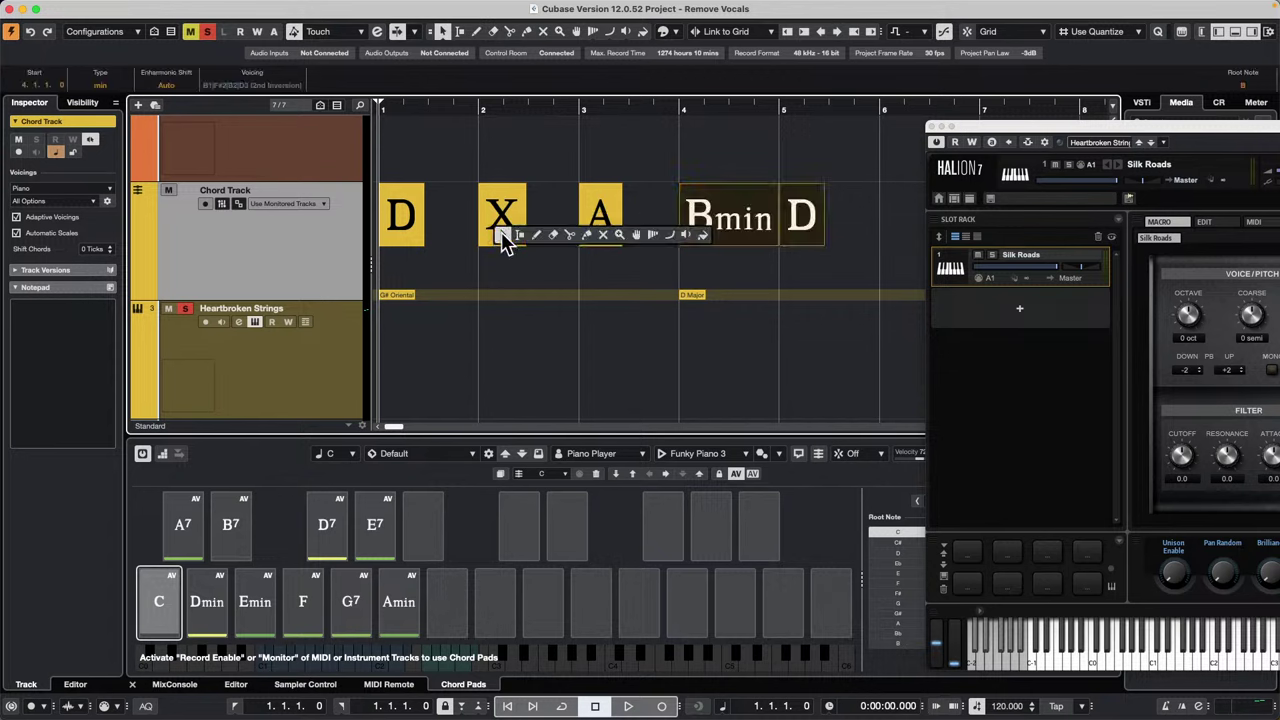
pyautogui.click(554, 235)
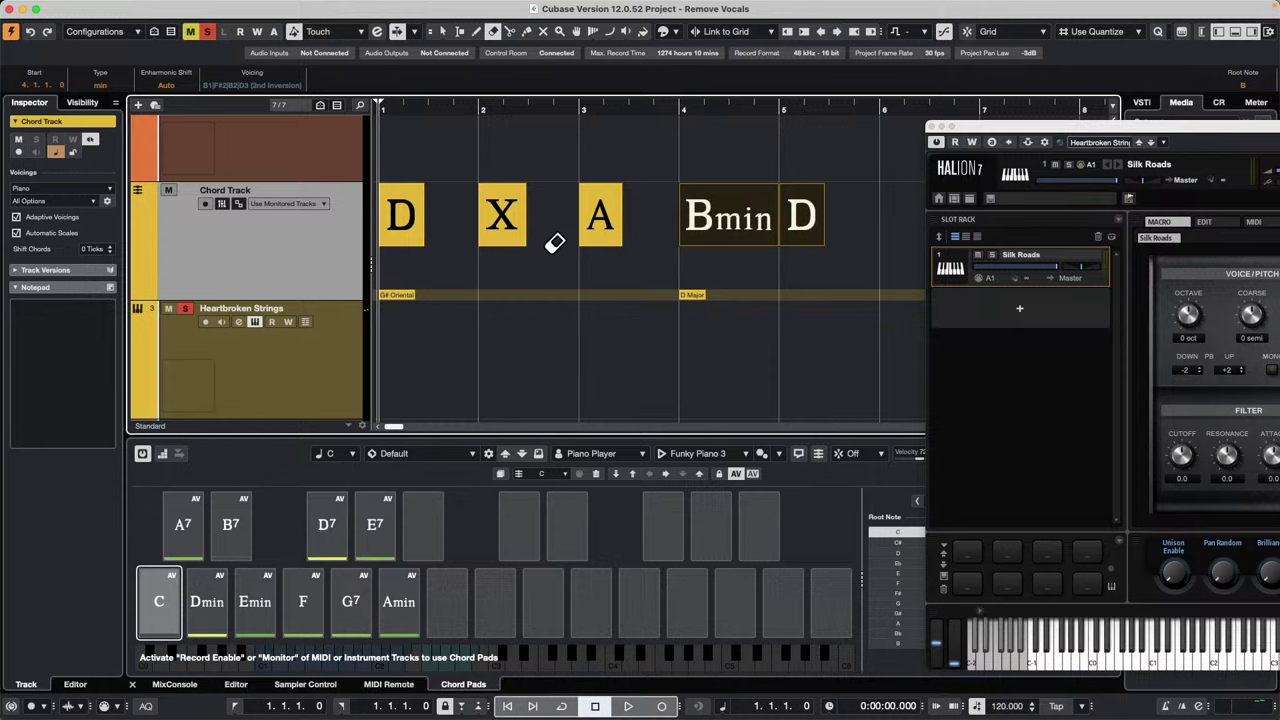
pyautogui.click(506, 216)
pyautogui.rightClick(844, 205)
pyautogui.click(850, 215)
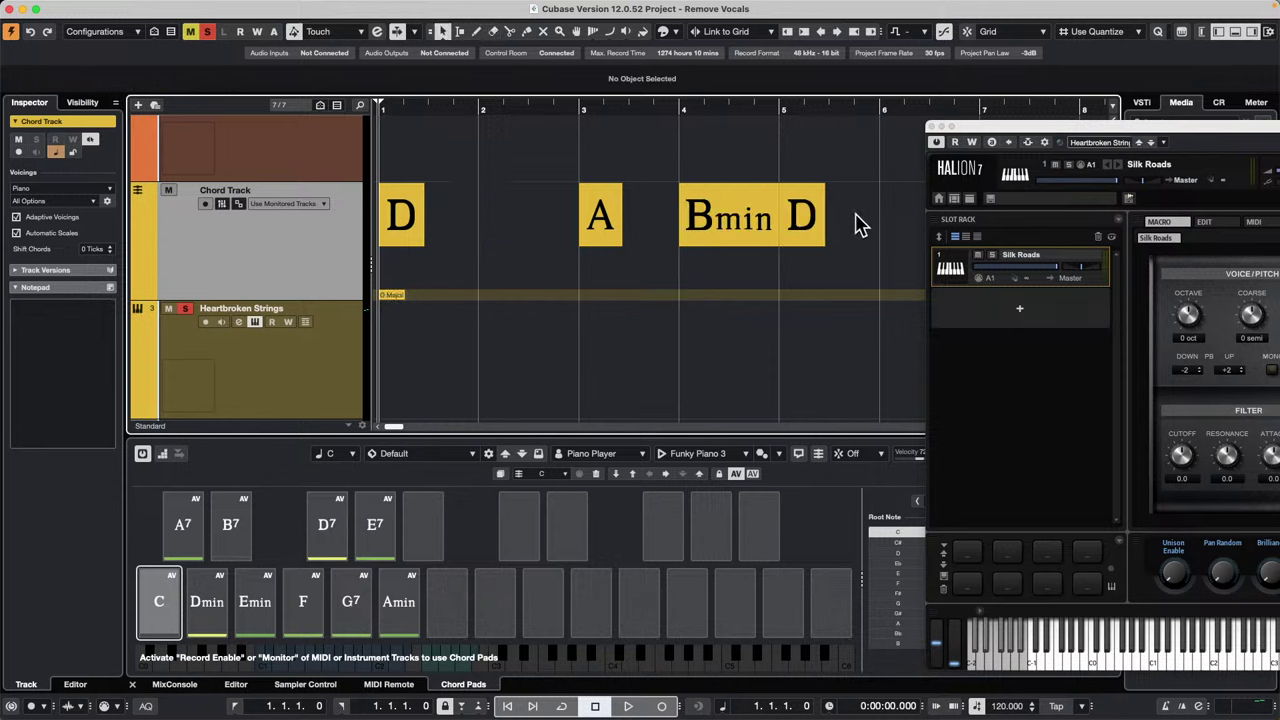
# Step: Select all the chord events and copy them onto the Heartbroken Strings track as a MIDI part
pyautogui.moveTo(884, 228); pyautogui.dragTo(385, 382)
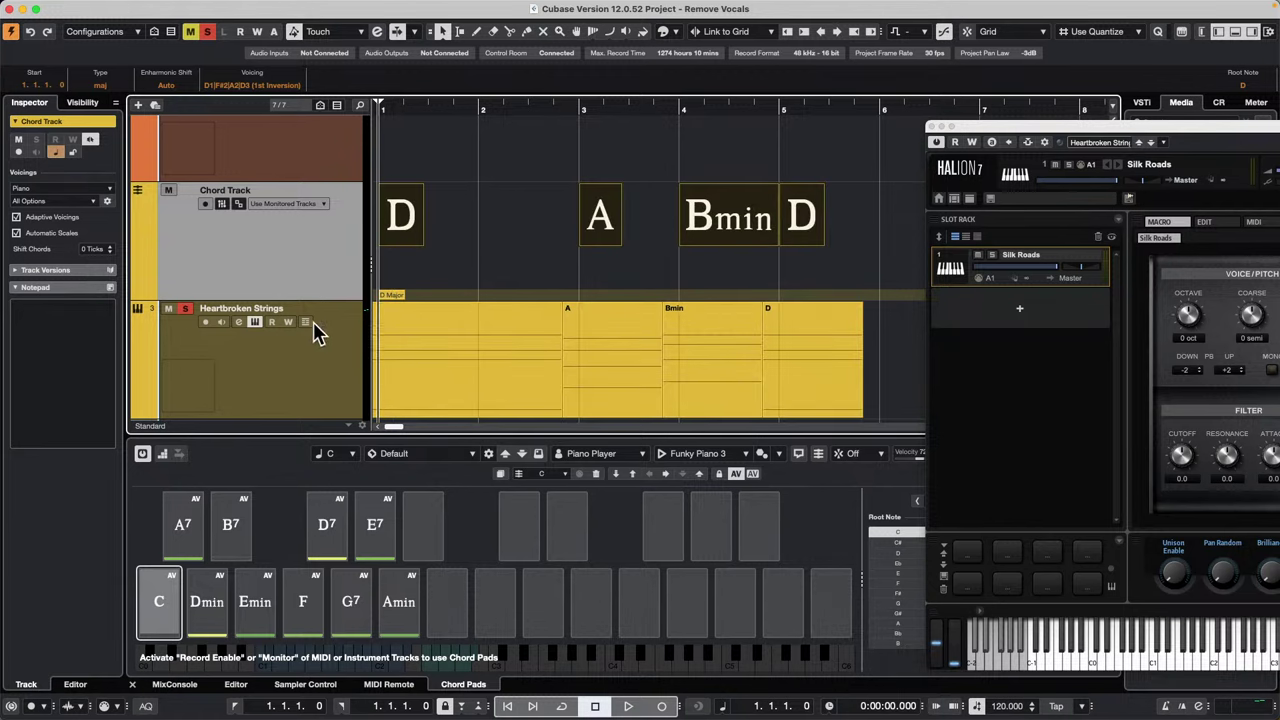
pyautogui.scroll(-3, 340, 332)
pyautogui.click(612, 167)
# Step: Trim the start of the recorded Heartbroken Strings part to about the middle of bar 14
pyautogui.moveTo(528, 112); pyautogui.dragTo(523, 40)
pyautogui.click(843, 246)
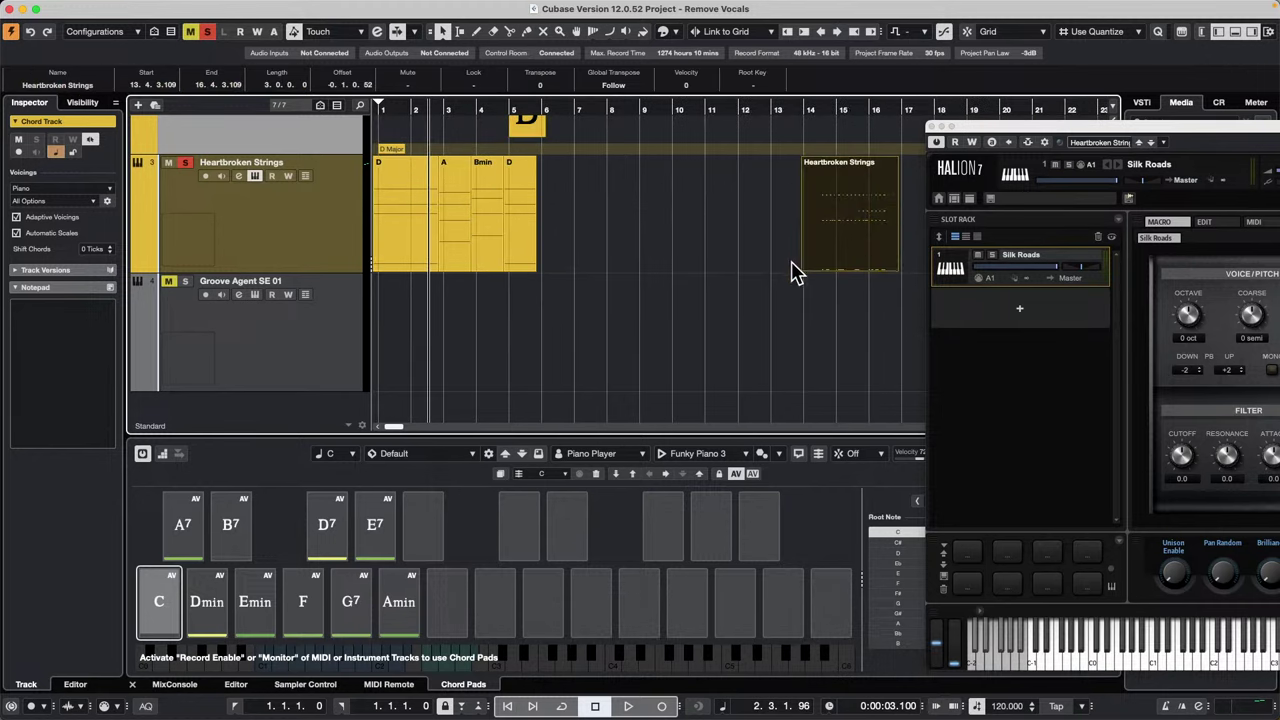
pyautogui.moveTo(803, 270); pyautogui.dragTo(820, 272)
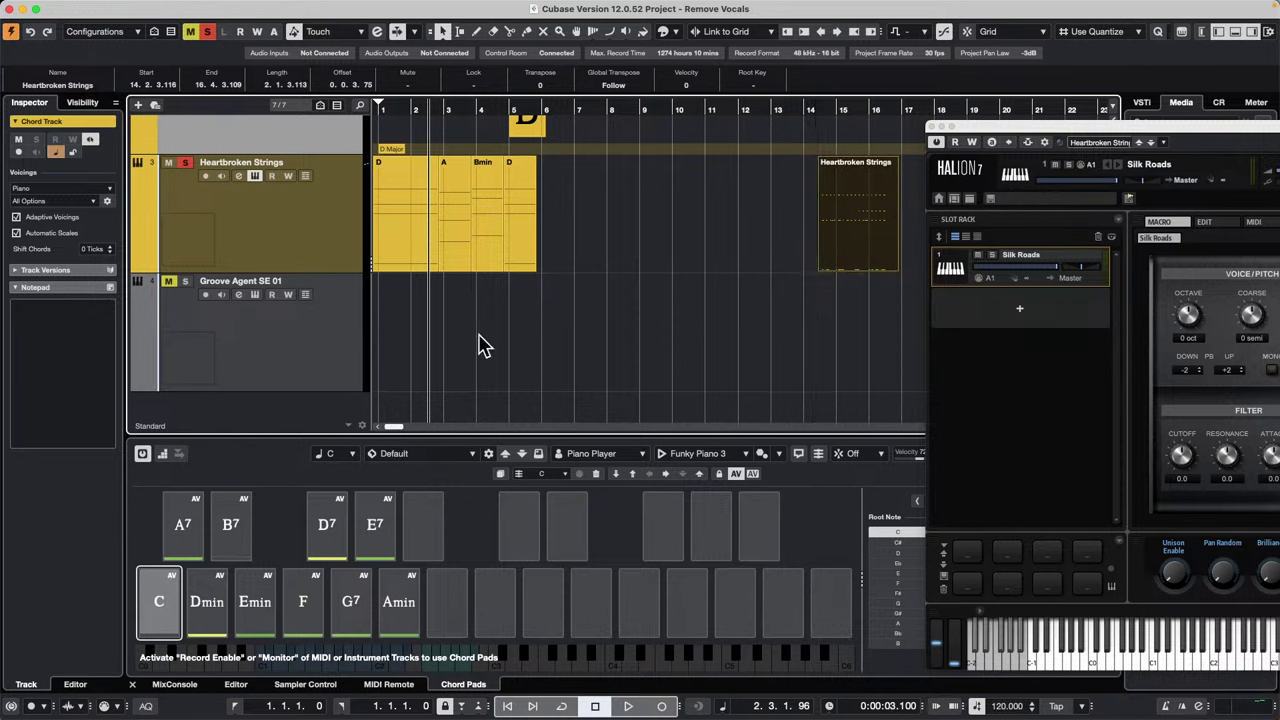
# Step: Select the Heartbroken Strings track and play its chord part from the project start
pyautogui.click(290, 243)
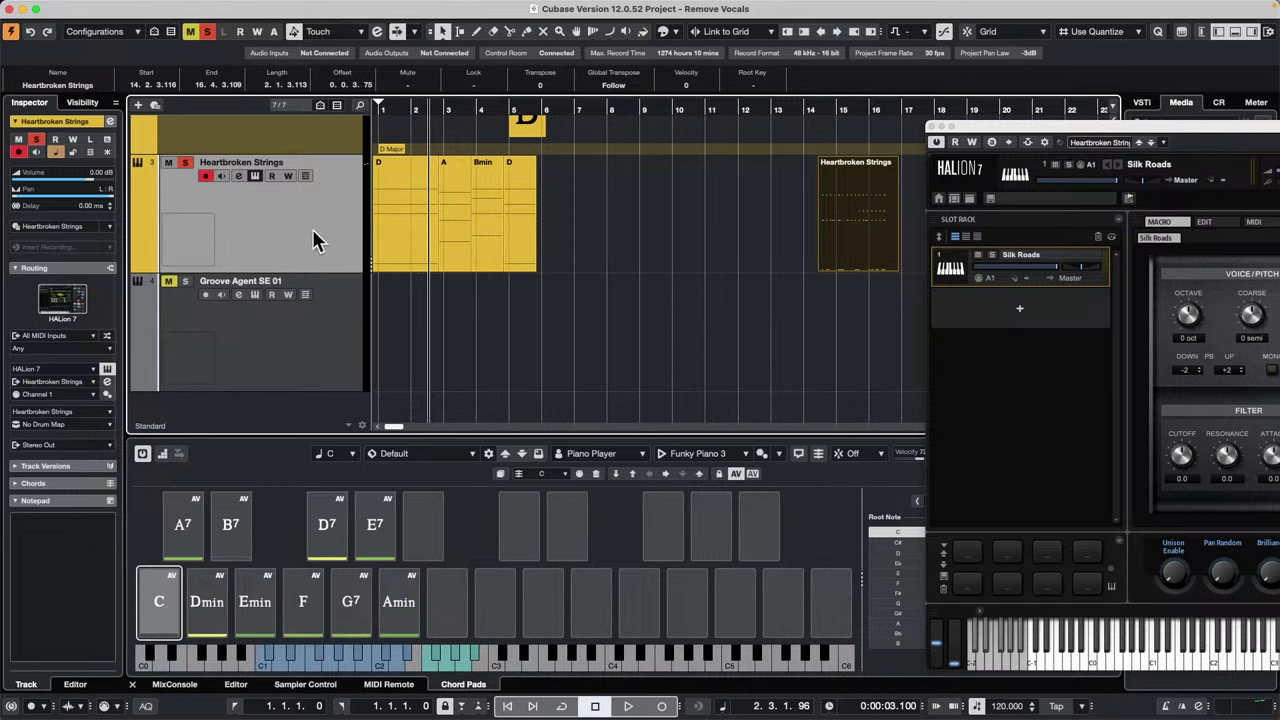
pyautogui.click(380, 108)
pyautogui.press('space')
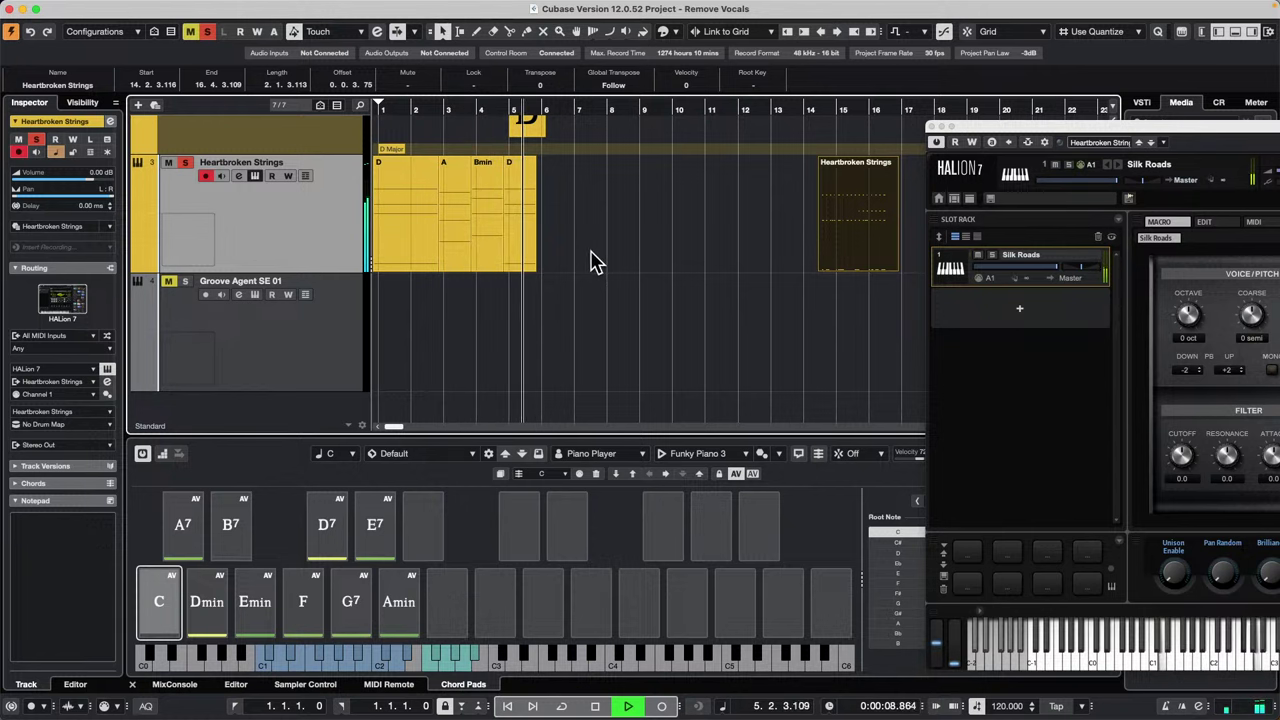
pyautogui.press('space')
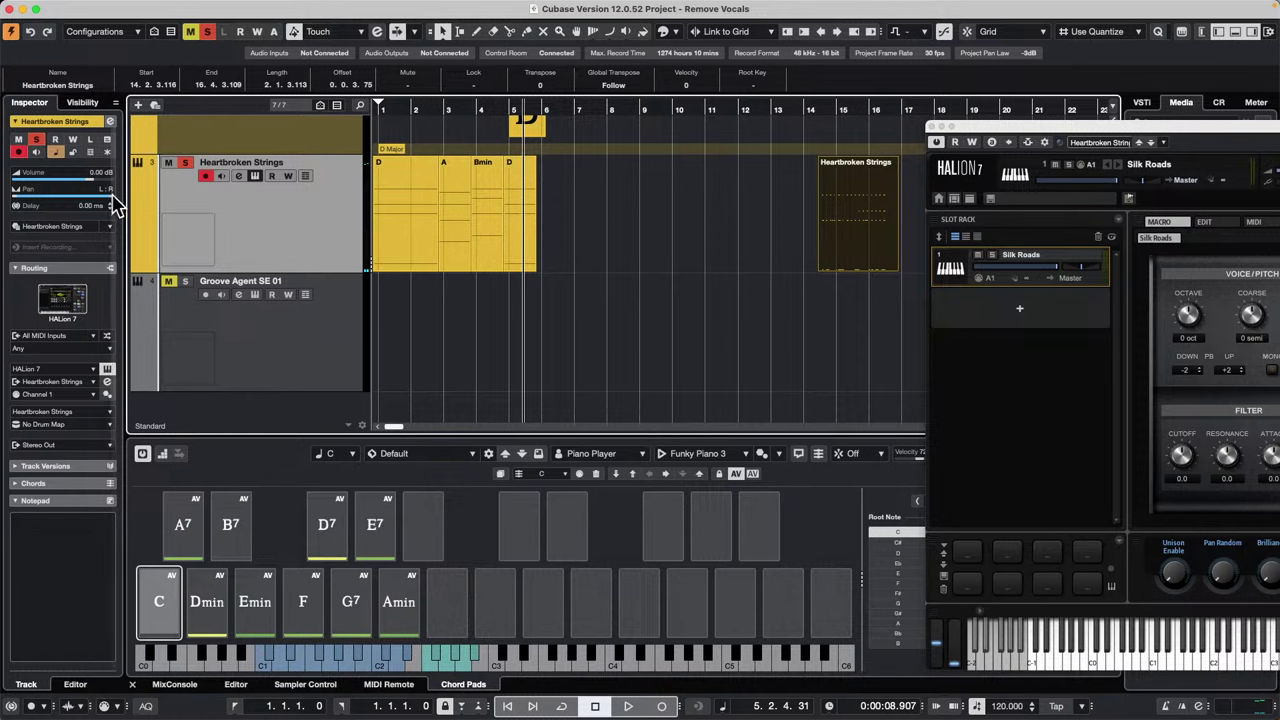
pyautogui.click(62, 268)
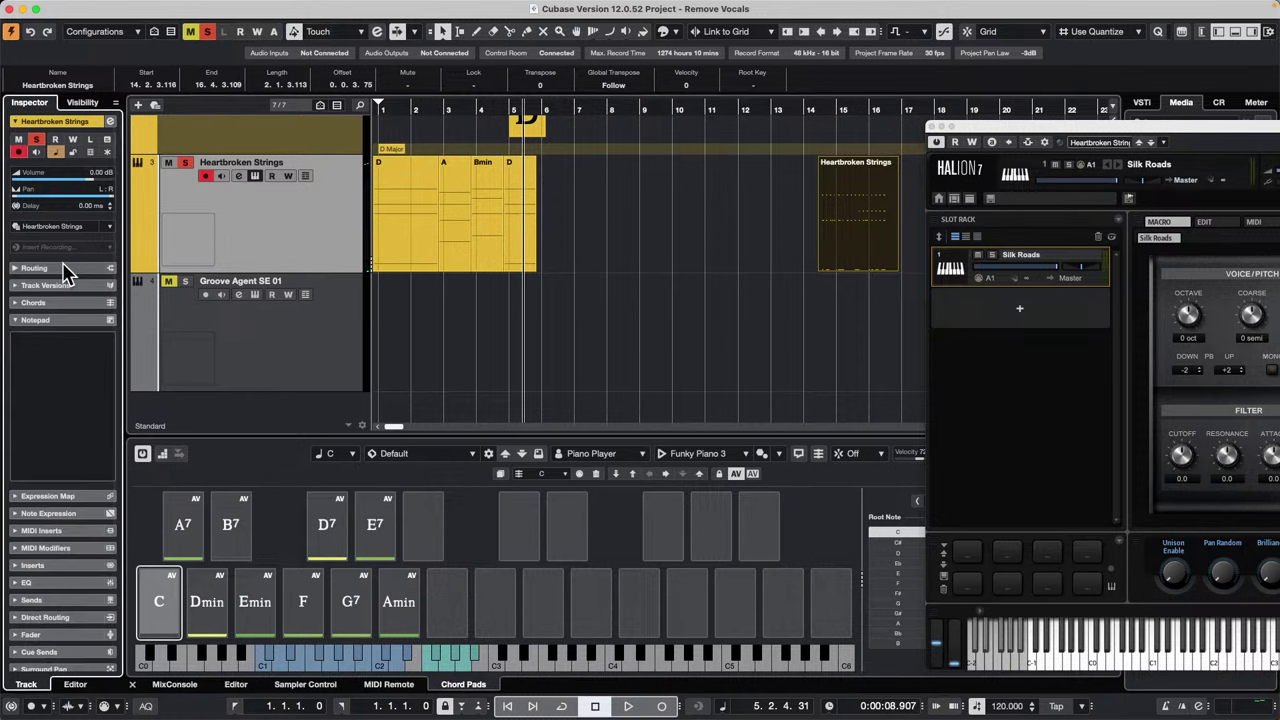
pyautogui.click(68, 565)
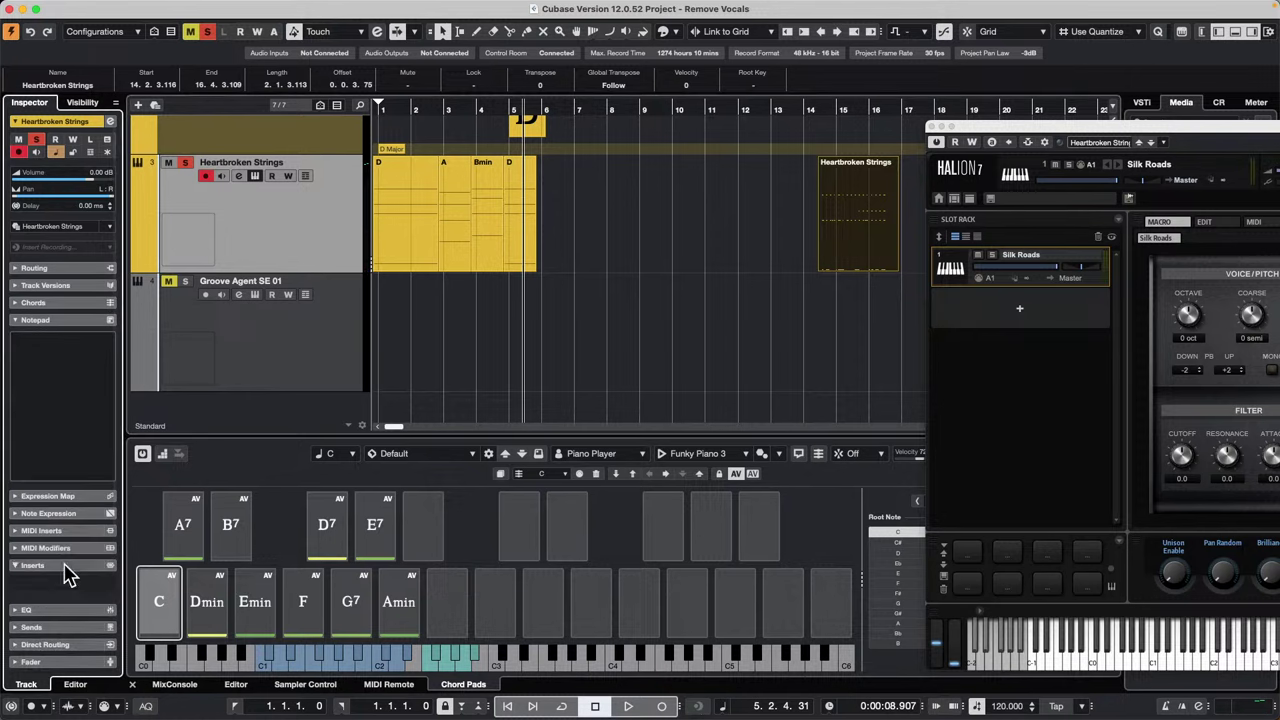
pyautogui.click(58, 585)
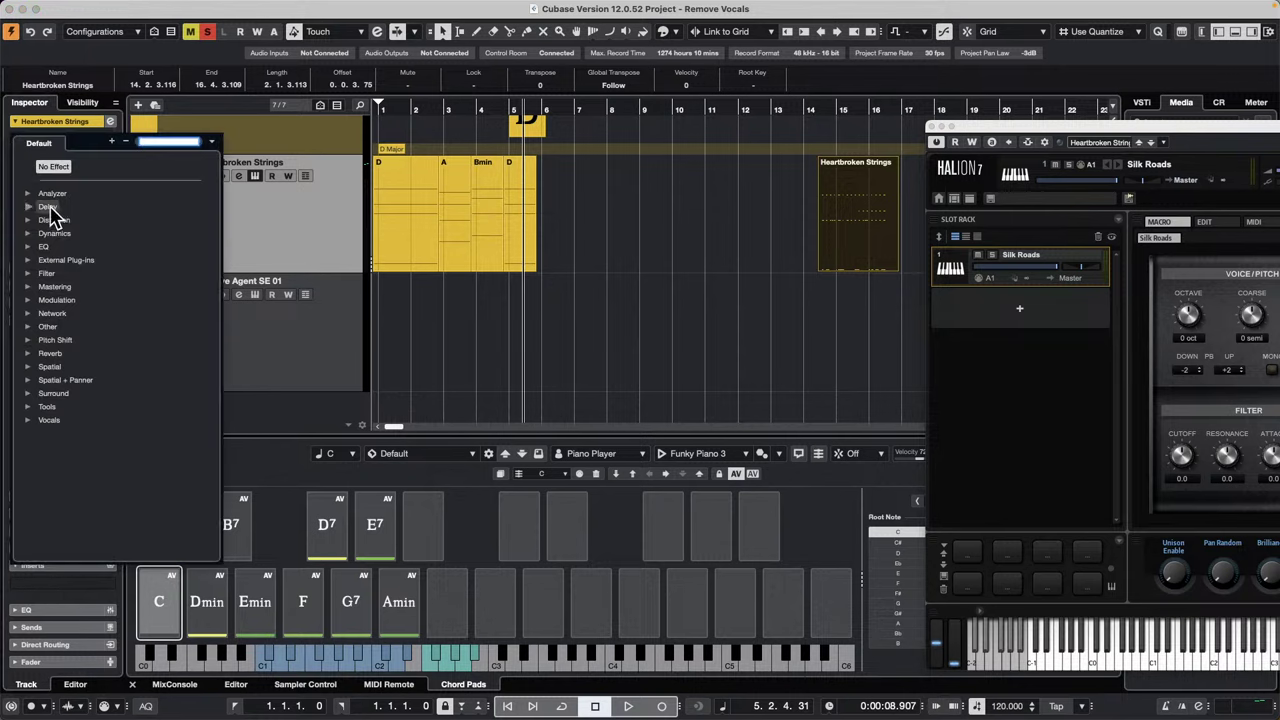
pyautogui.click(300, 337)
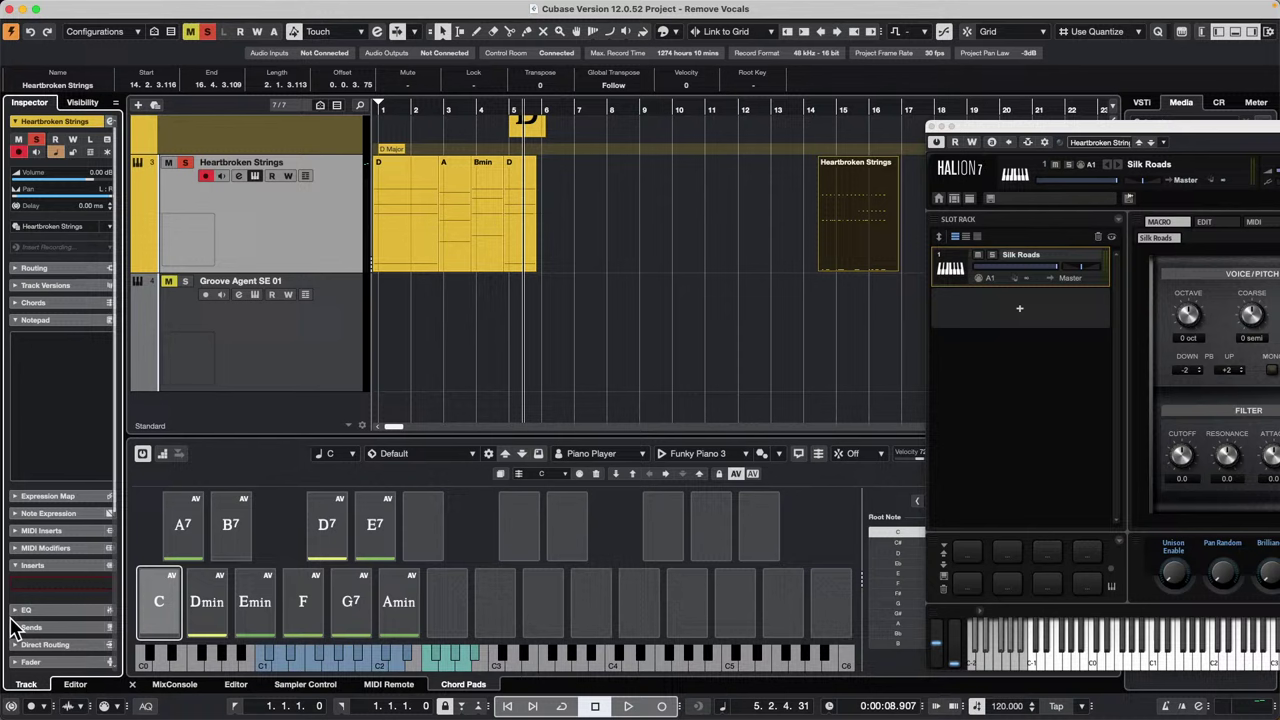
# Step: Load Arpache SX as the first MIDI insert on the Heartbroken Strings track
pyautogui.click(70, 531)
pyautogui.click(86, 561)
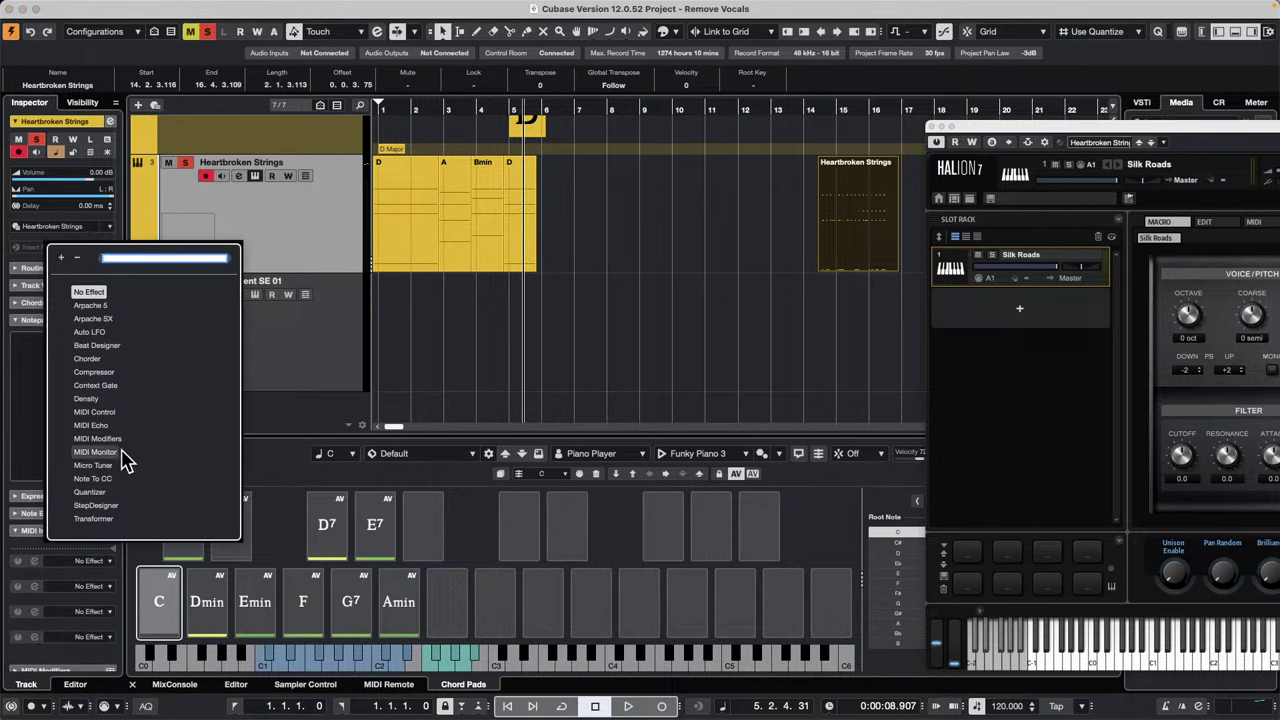
pyautogui.click(80, 318)
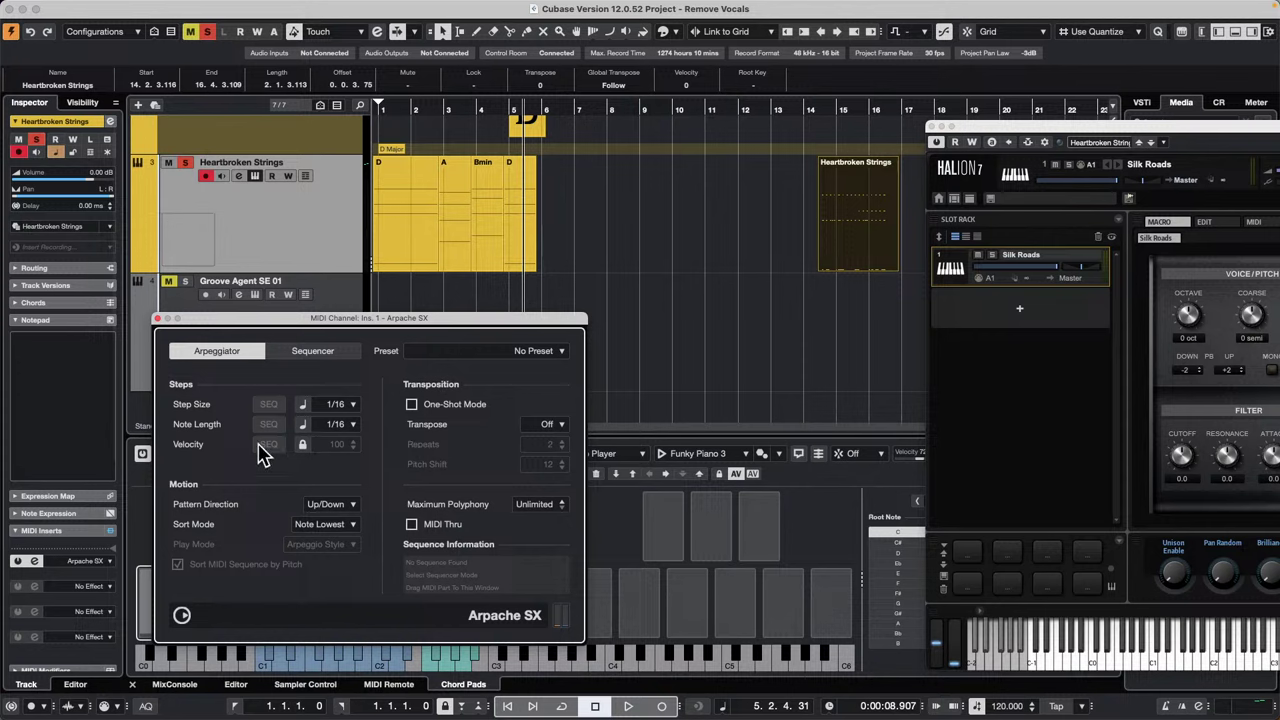
# Step: Set Arpache SX to Sequencer mode and load the recorded Heartbroken Strings part as its sequence
pyautogui.click(314, 352)
pyautogui.moveTo(846, 206); pyautogui.dragTo(362, 458)
pyautogui.moveTo(450, 325); pyautogui.dragTo(608, 383)
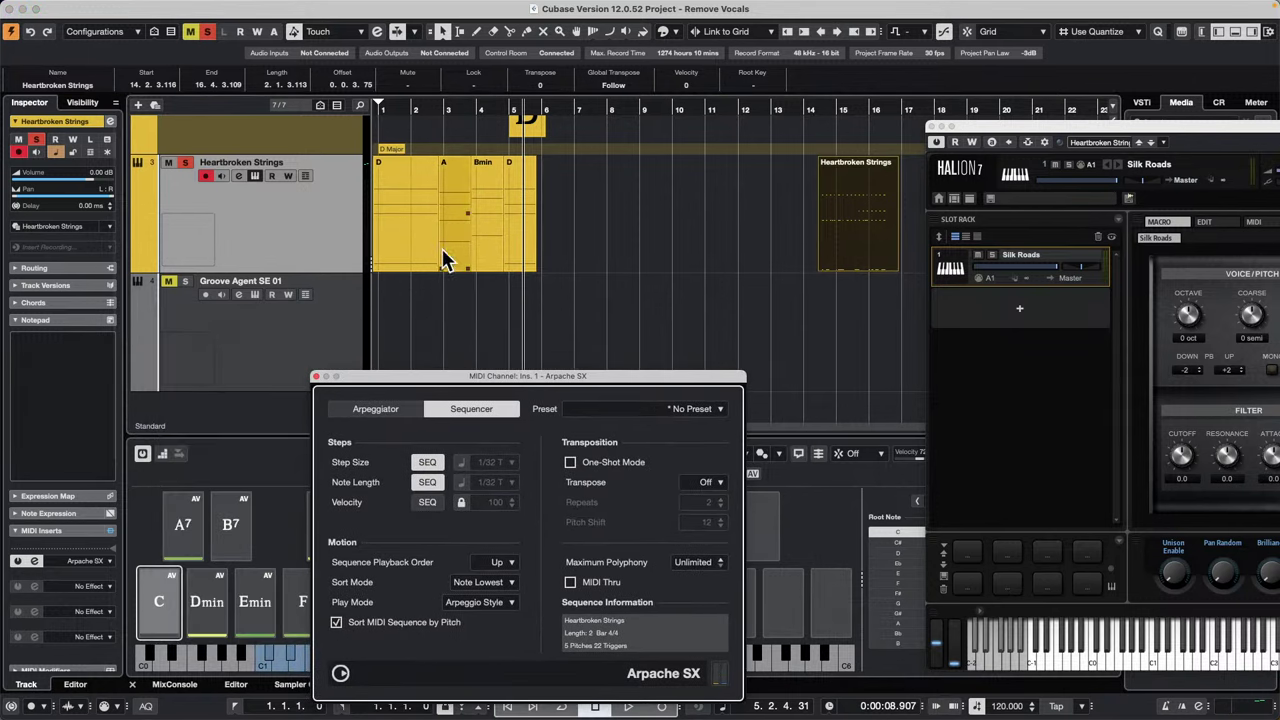
# Step: Uncover the transport and play the chord part through Arpache SX from the project start
pyautogui.moveTo(434, 109); pyautogui.dragTo(192, 112)
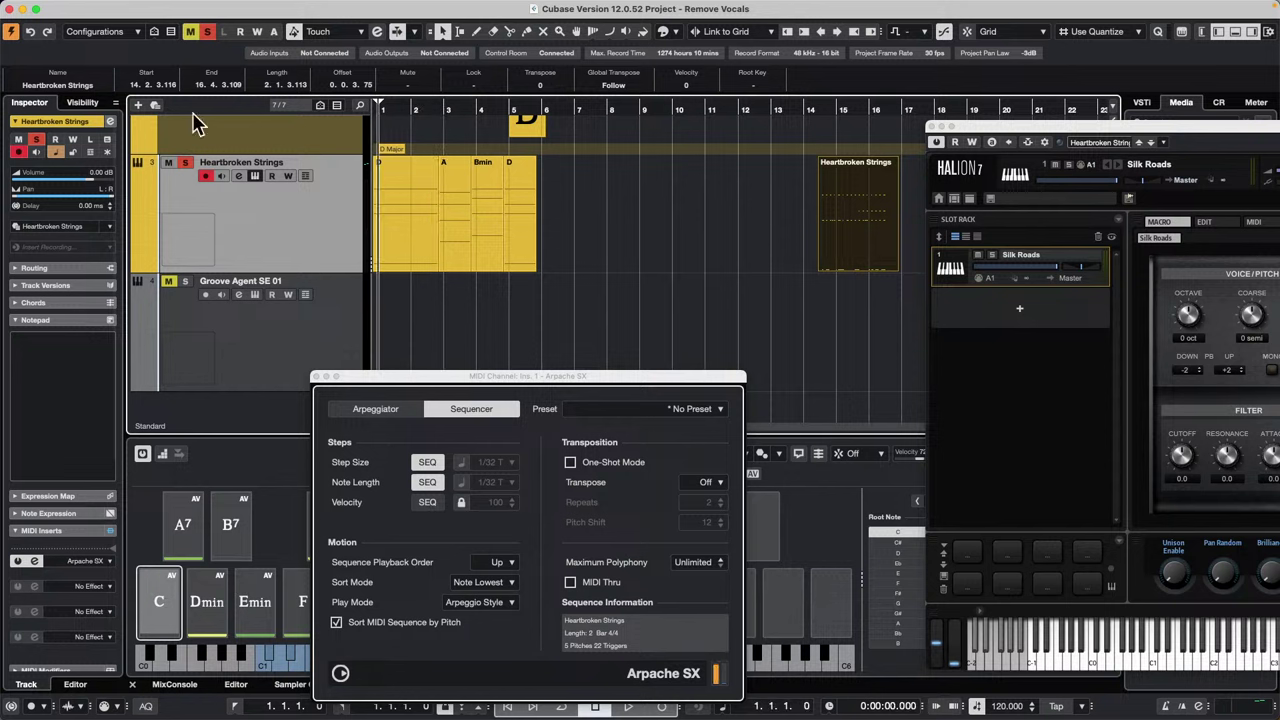
pyautogui.moveTo(664, 378); pyautogui.dragTo(809, 242)
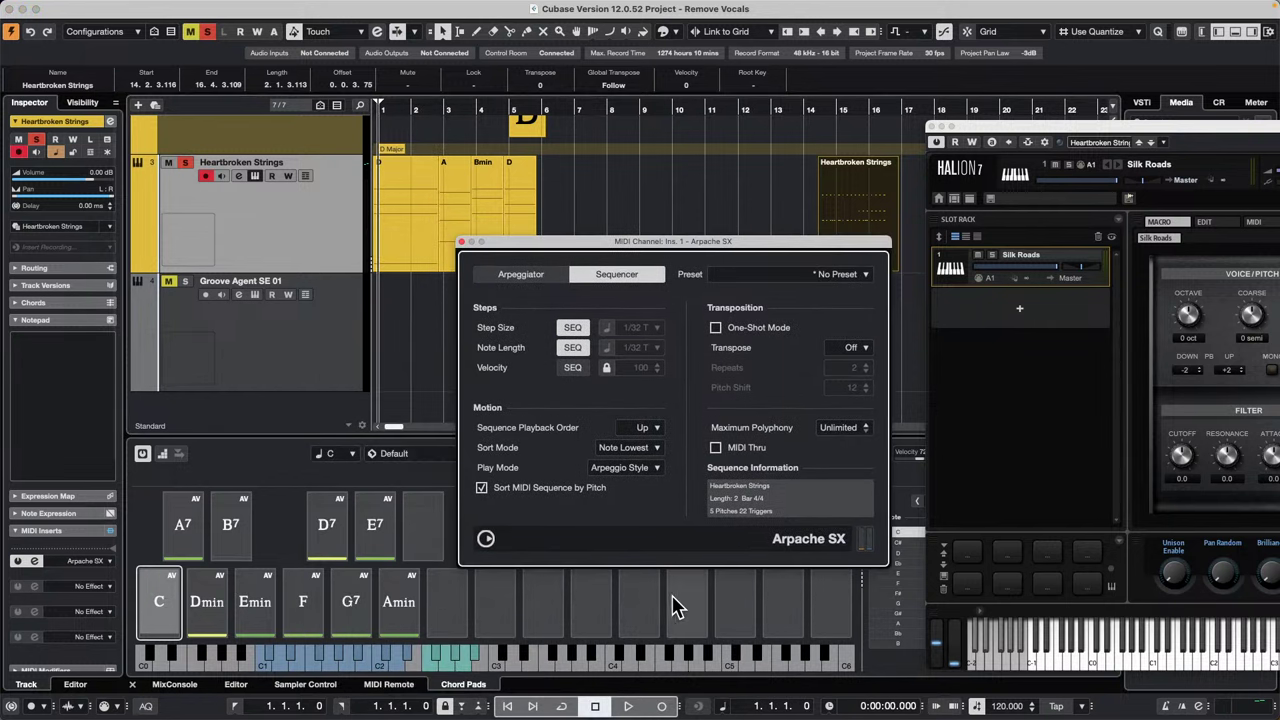
pyautogui.click(629, 706)
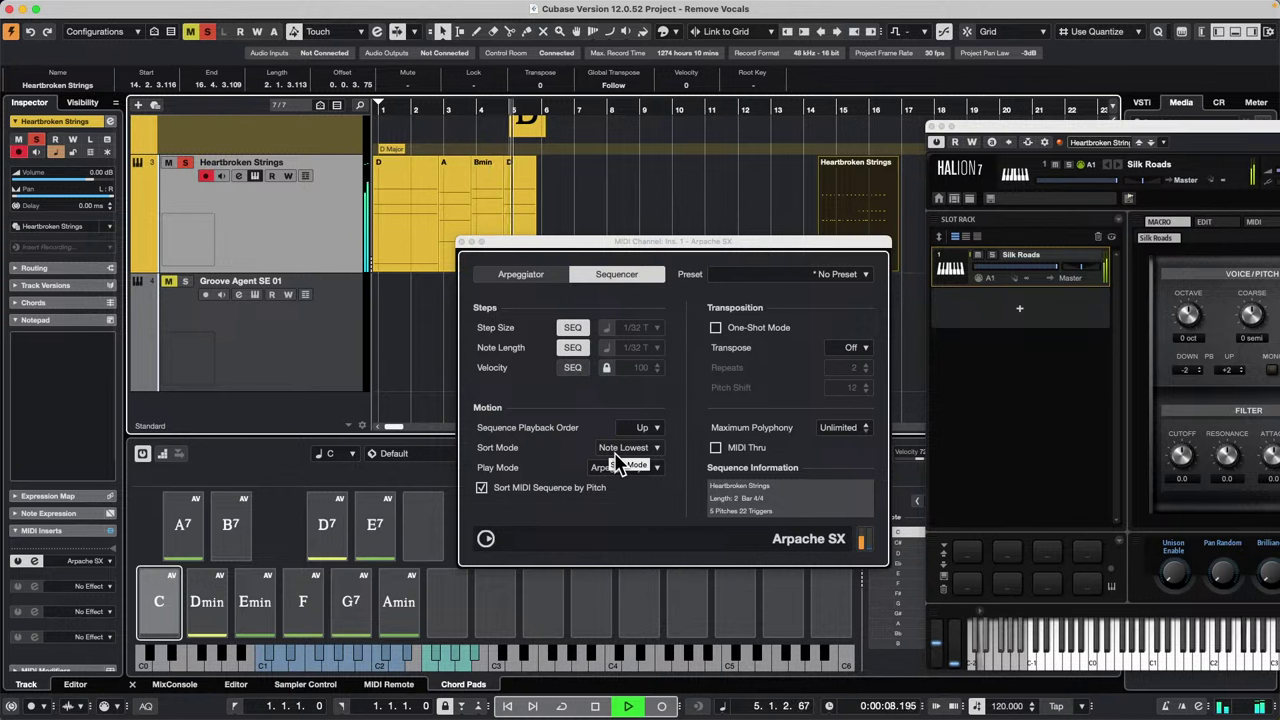
pyautogui.press('space')
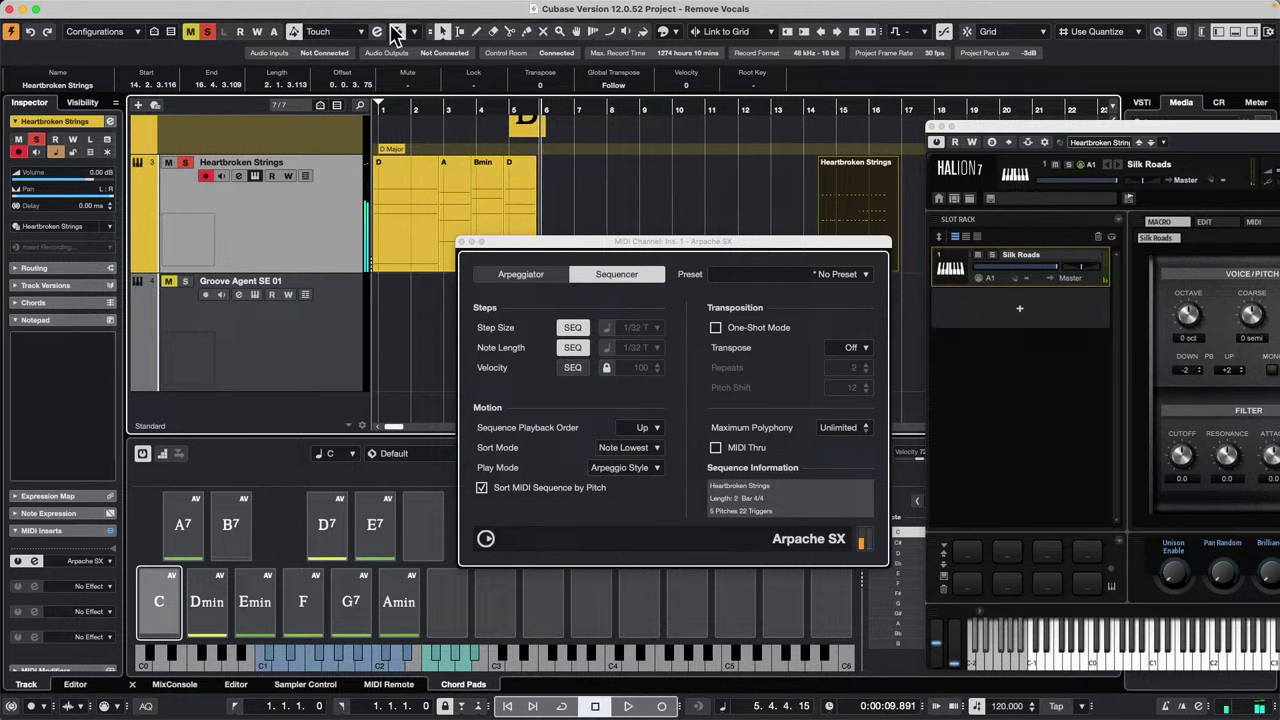
# Step: Load the Funky 1 preset from Arpache SX's Piano Mappable Sequences and play the chord part from the project start
pyautogui.click(846, 276)
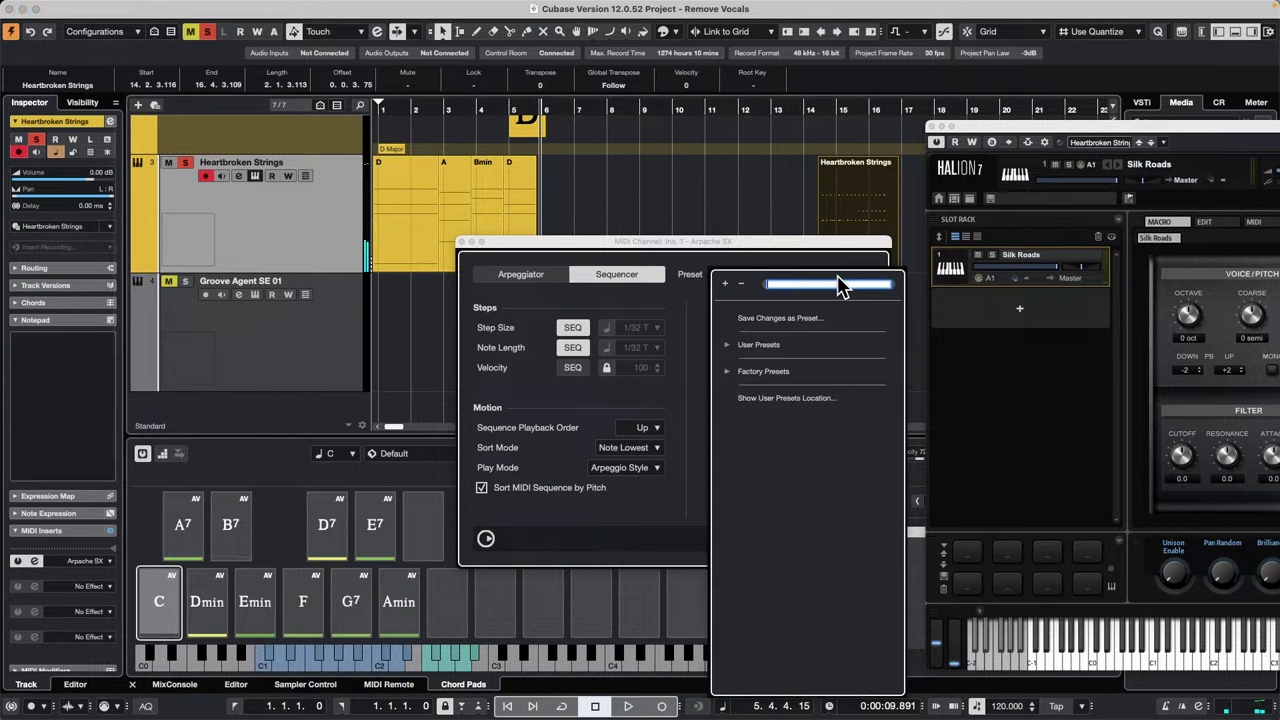
pyautogui.click(727, 373)
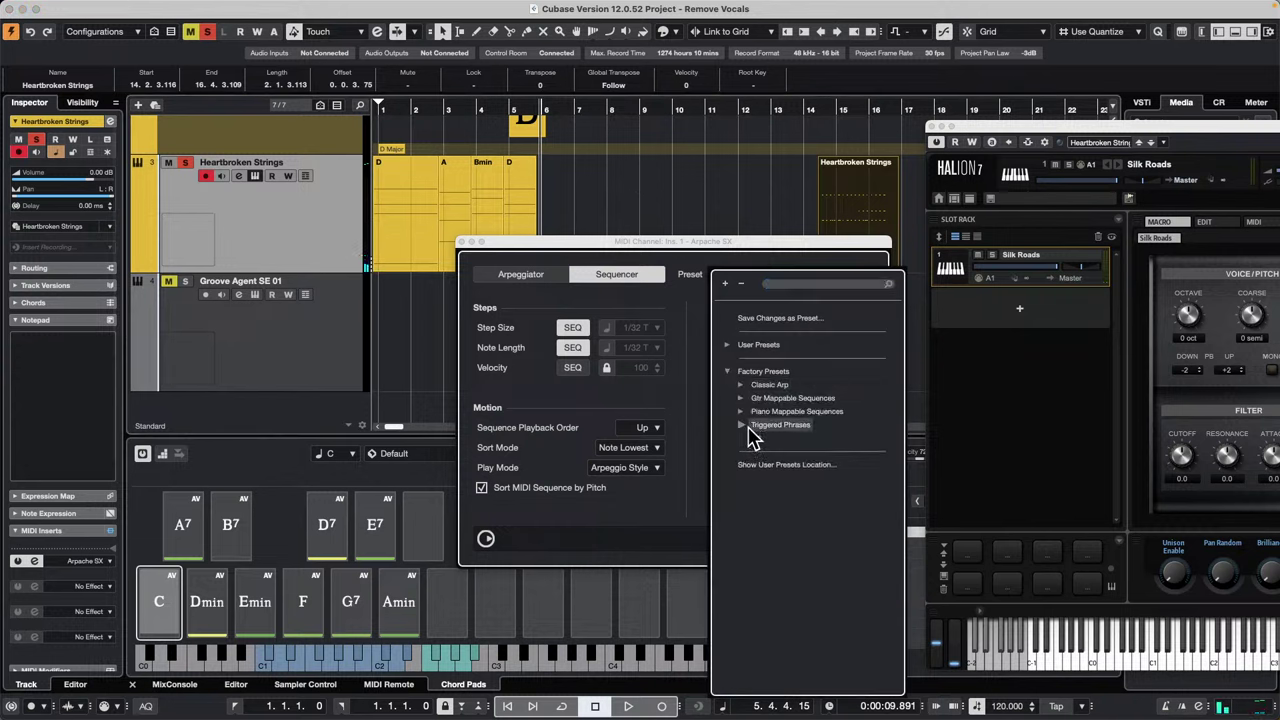
pyautogui.click(745, 413)
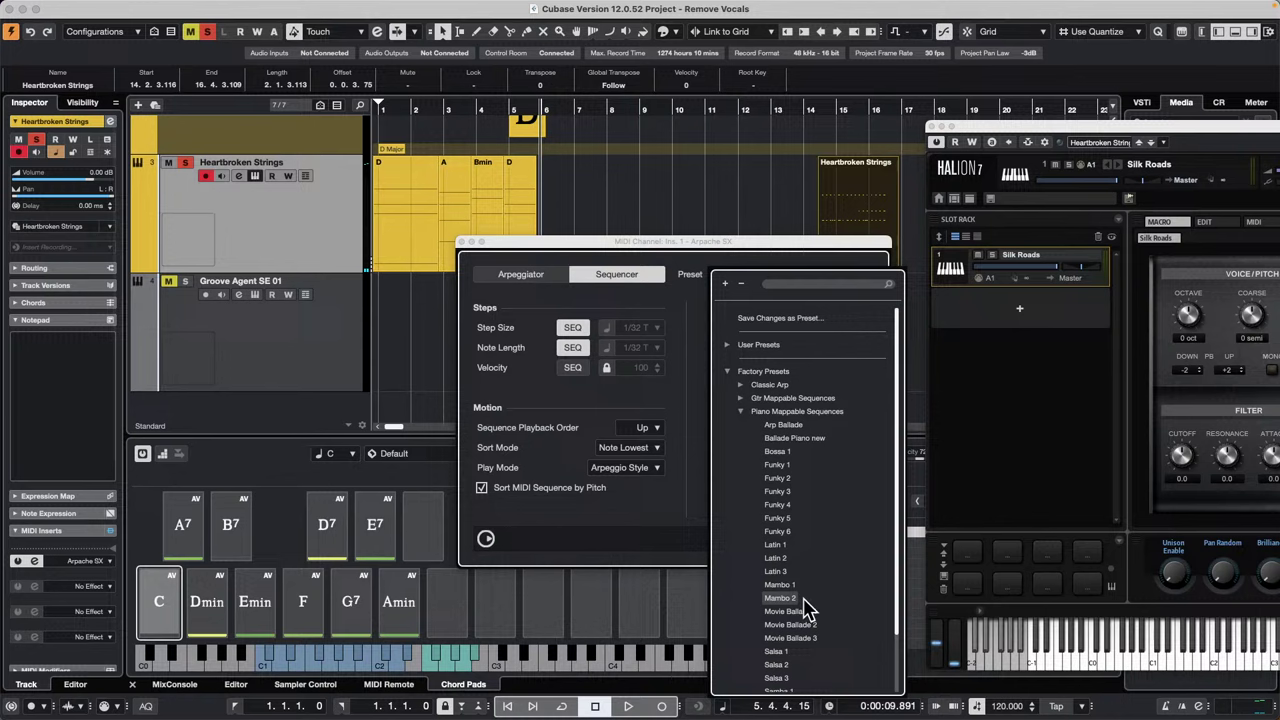
pyautogui.click(794, 471)
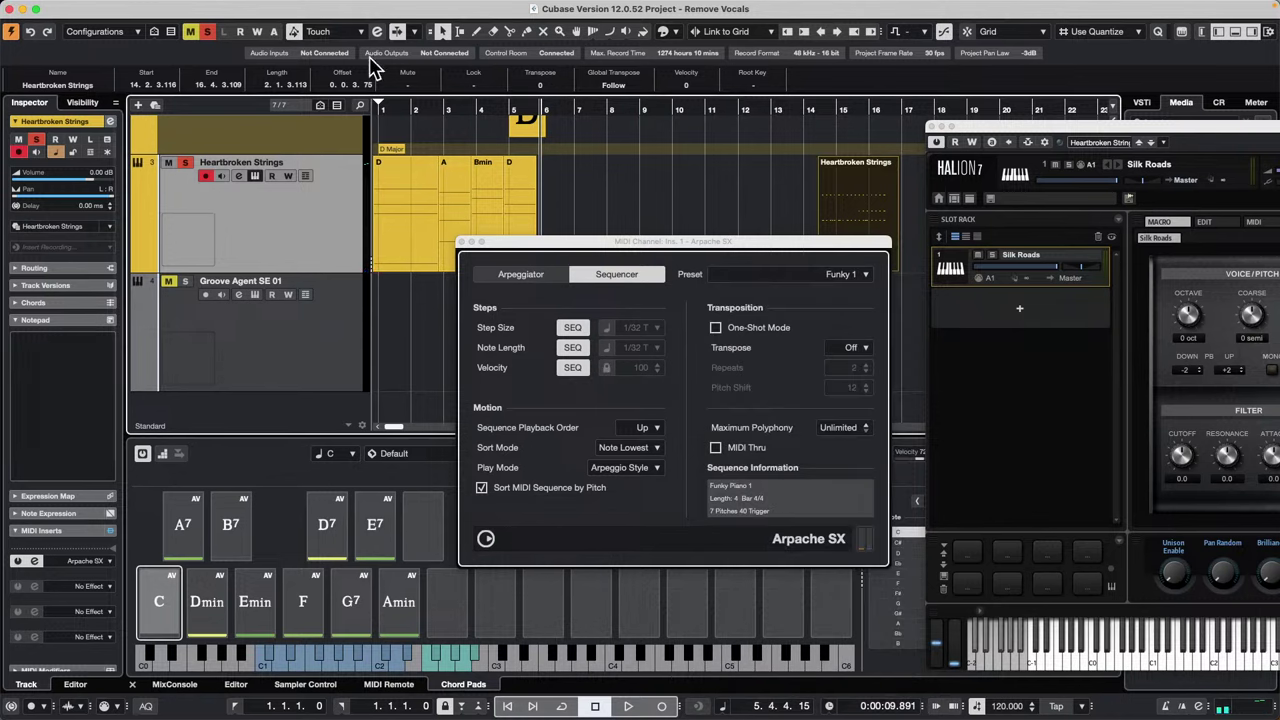
pyautogui.moveTo(416, 106); pyautogui.dragTo(297, 105)
pyautogui.press('space')
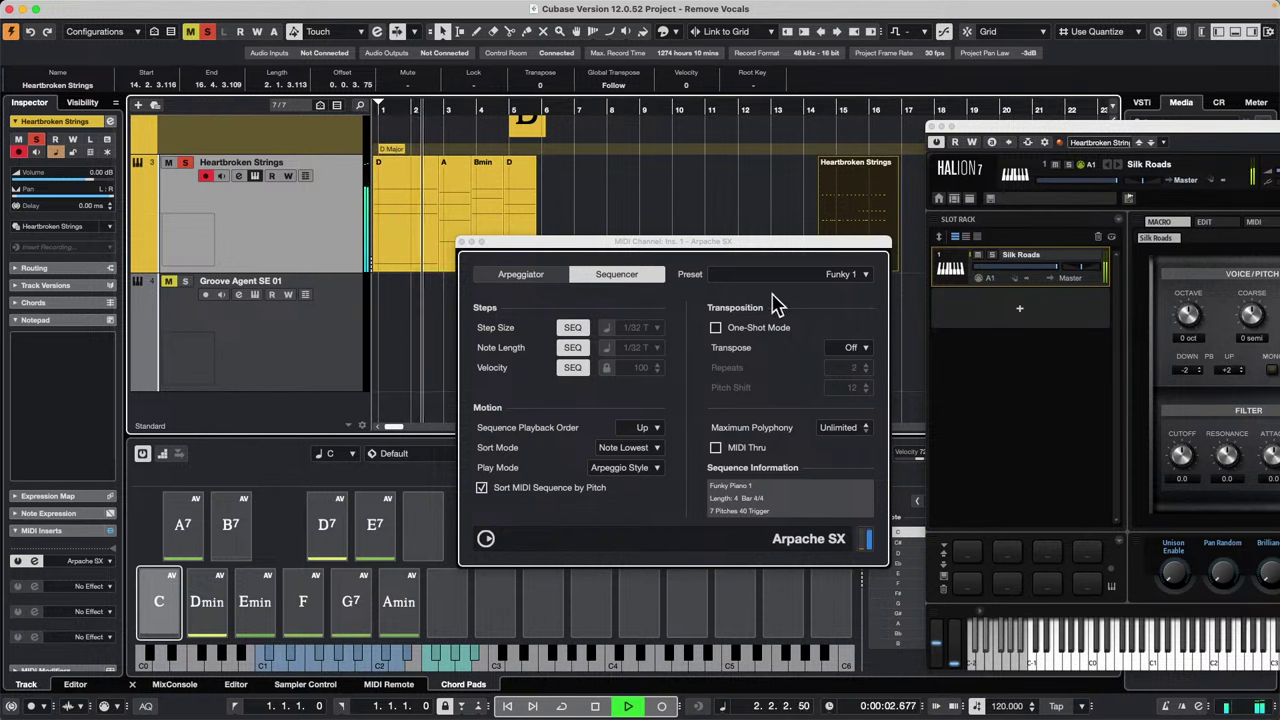
# Step: Switch Arpache SX to the Latin 2 preset and listen to the chord part again from the project start
pyautogui.click(843, 276)
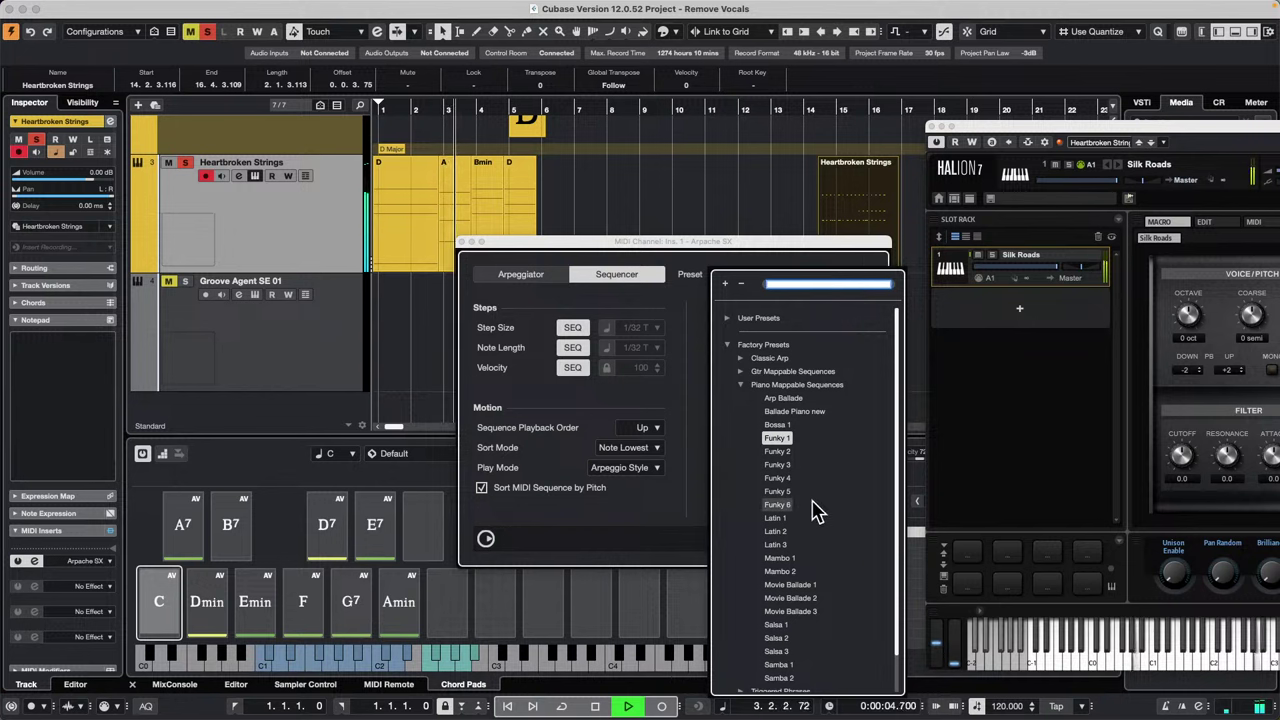
pyautogui.click(786, 532)
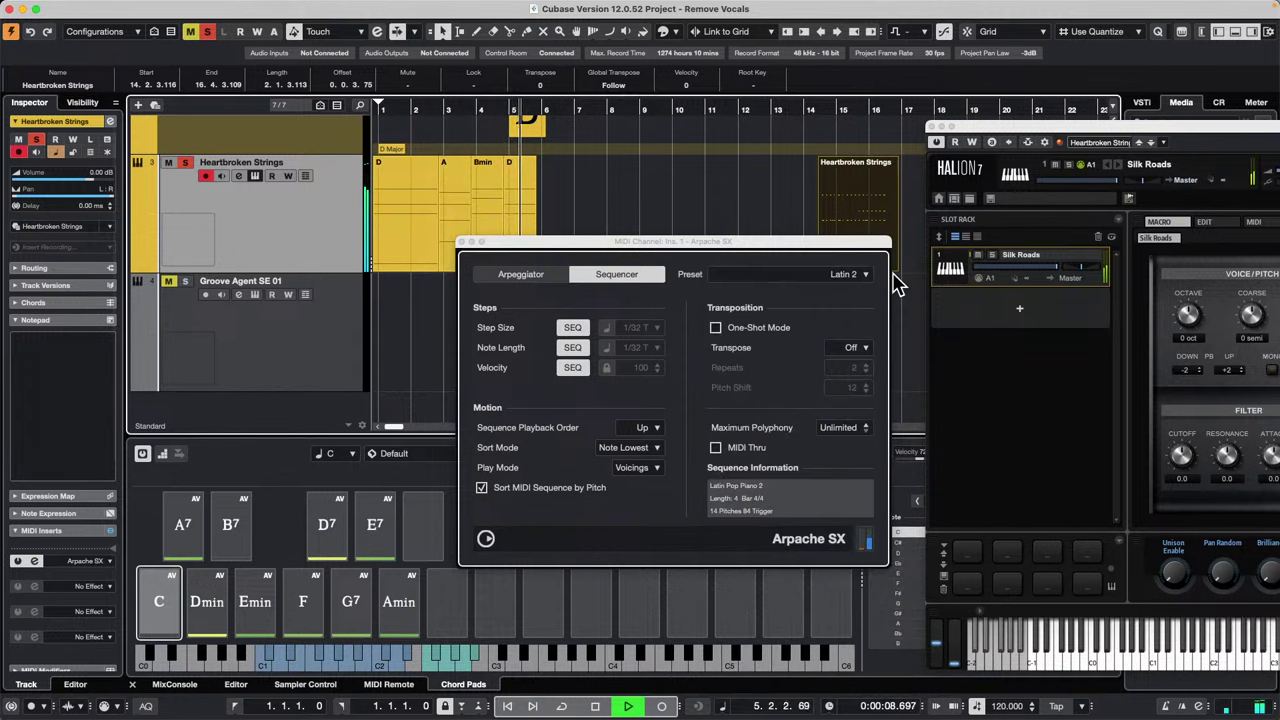
pyautogui.moveTo(414, 108); pyautogui.dragTo(232, 97)
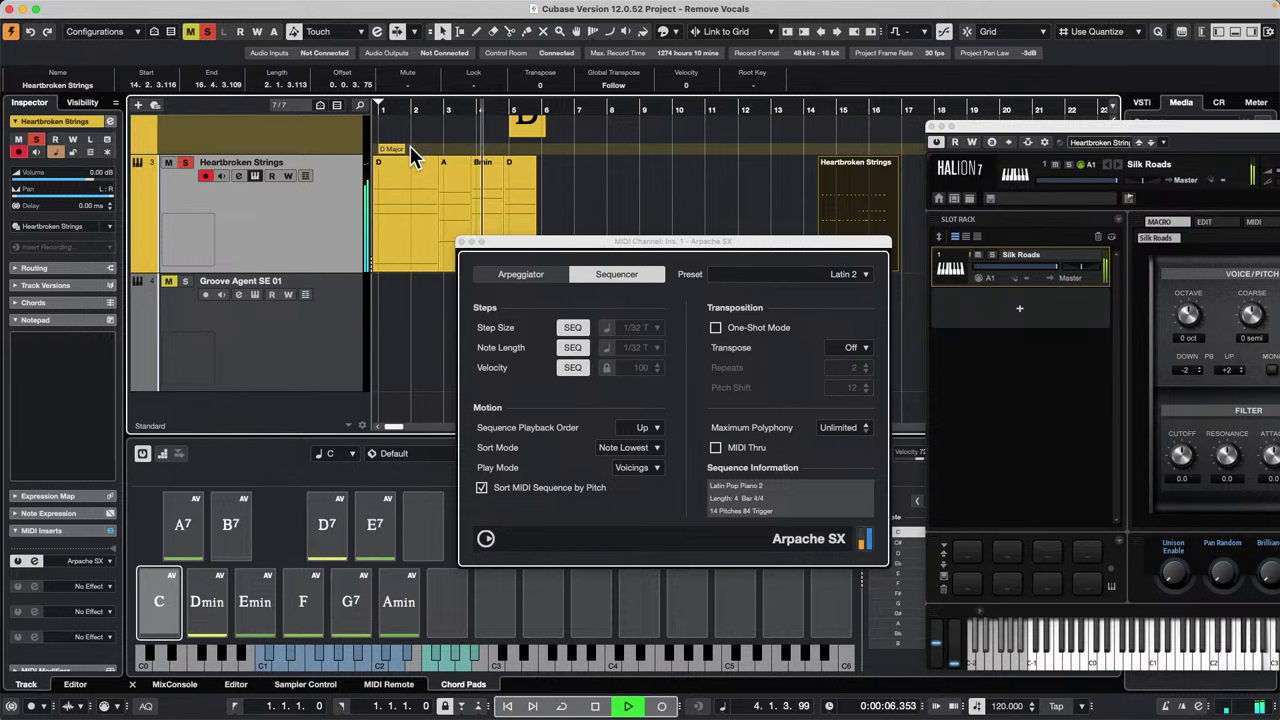
pyautogui.press('space')
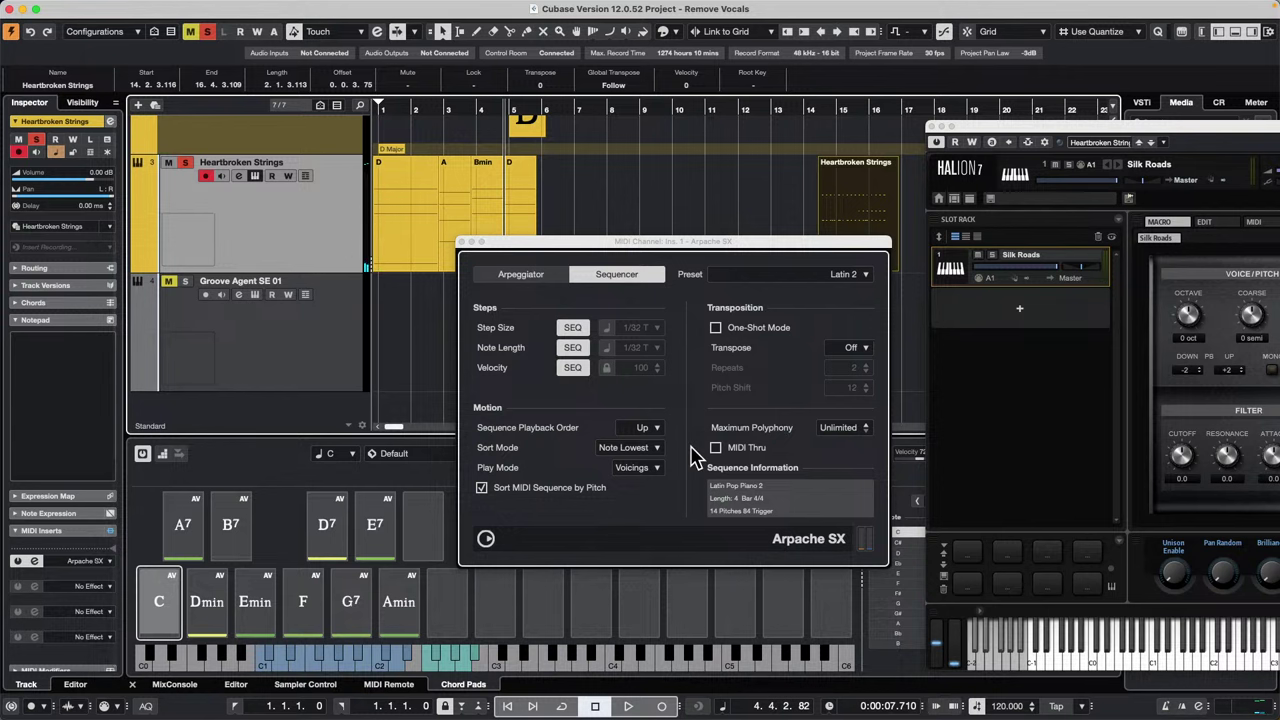
# Step: Move the Arpache SX window clear of the Heartbroken Strings chord parts and open the first D part in the editor
pyautogui.click(365, 592)
pyautogui.click(433, 210)
pyautogui.moveTo(800, 245); pyautogui.dragTo(540, 250)
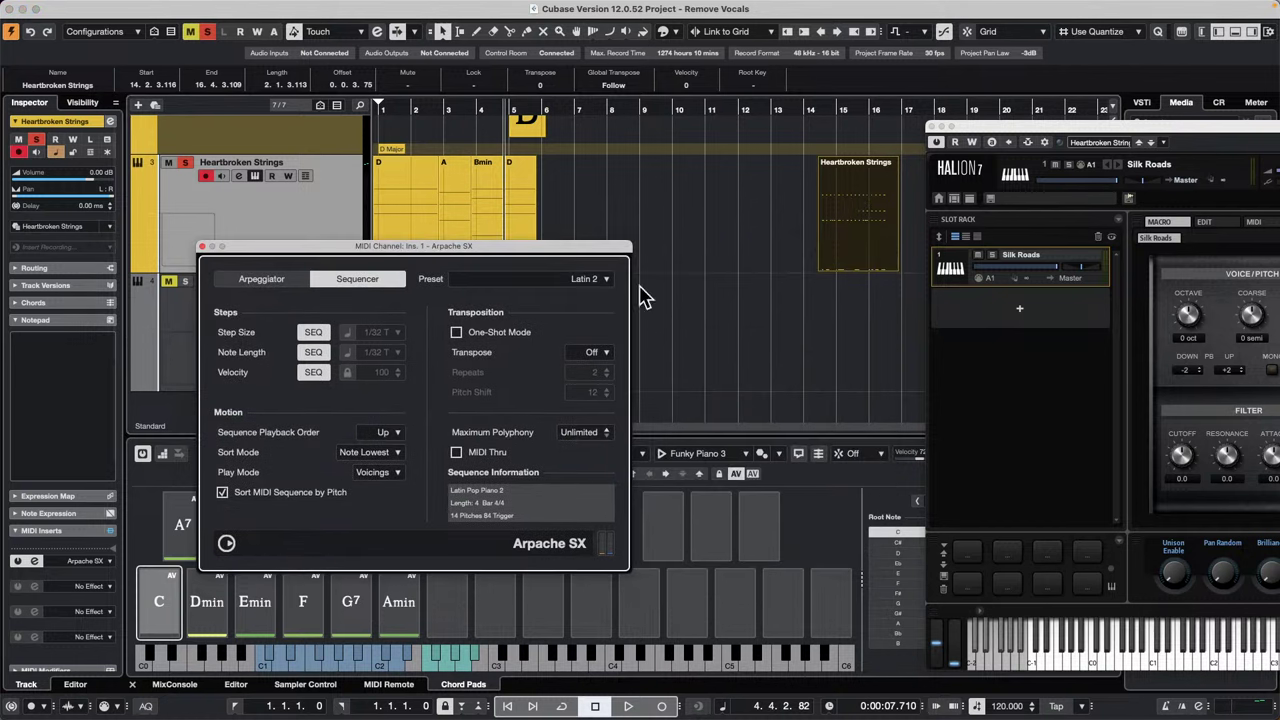
pyautogui.moveTo(494, 254); pyautogui.dragTo(670, 303)
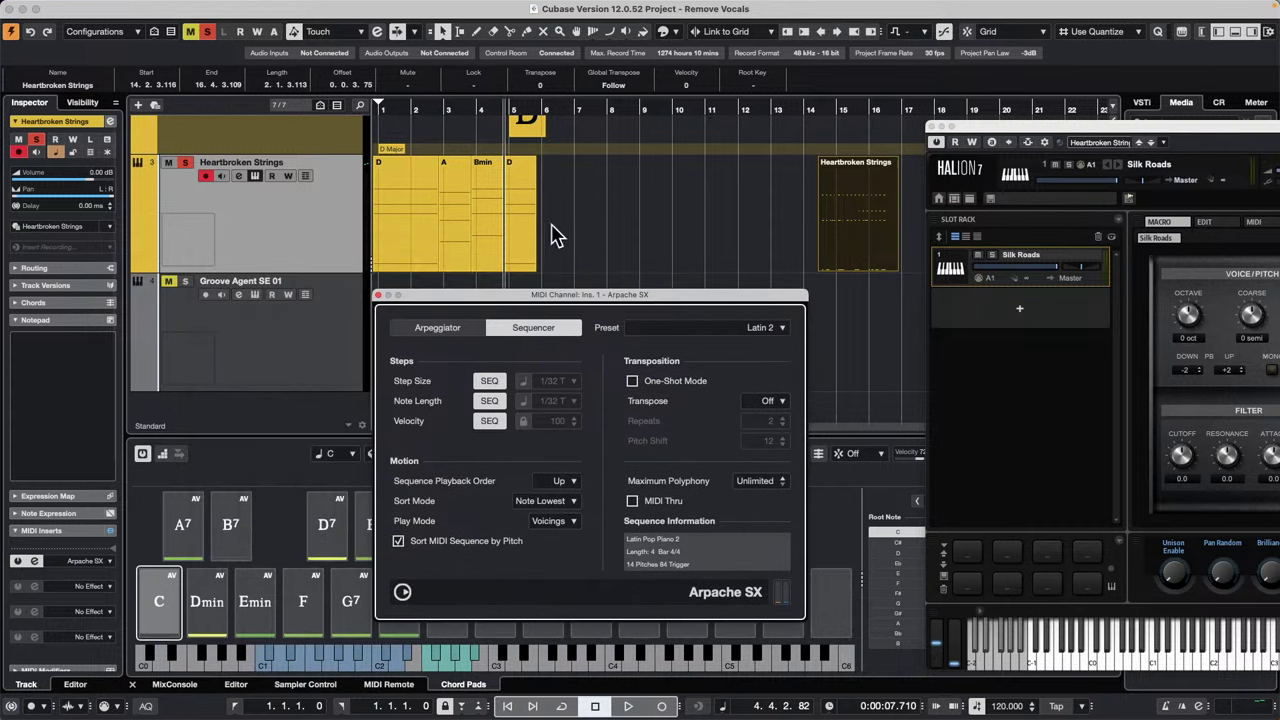
pyautogui.click(399, 216)
pyautogui.doubleClick(398, 228)
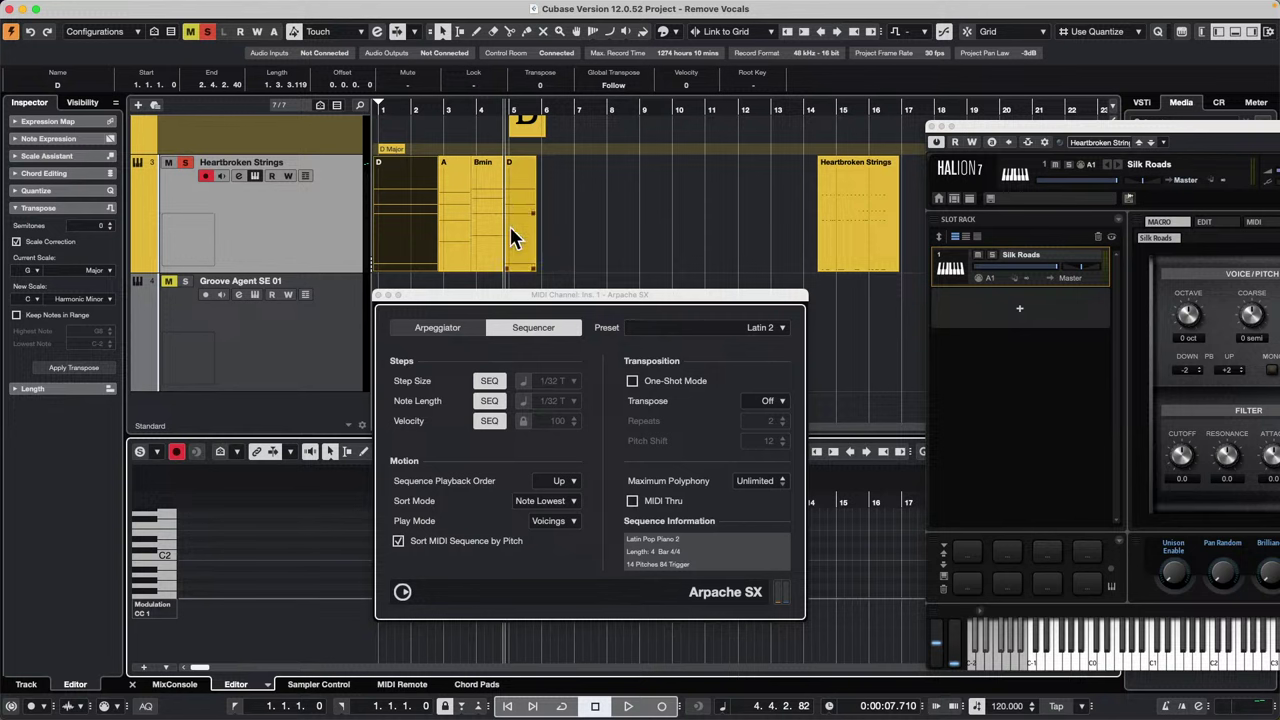
# Step: Freeze the MIDI modifiers of all four chord parts on Heartbroken Strings and close the Arpache SX window
pyautogui.moveTo(560, 236); pyautogui.dragTo(368, 232)
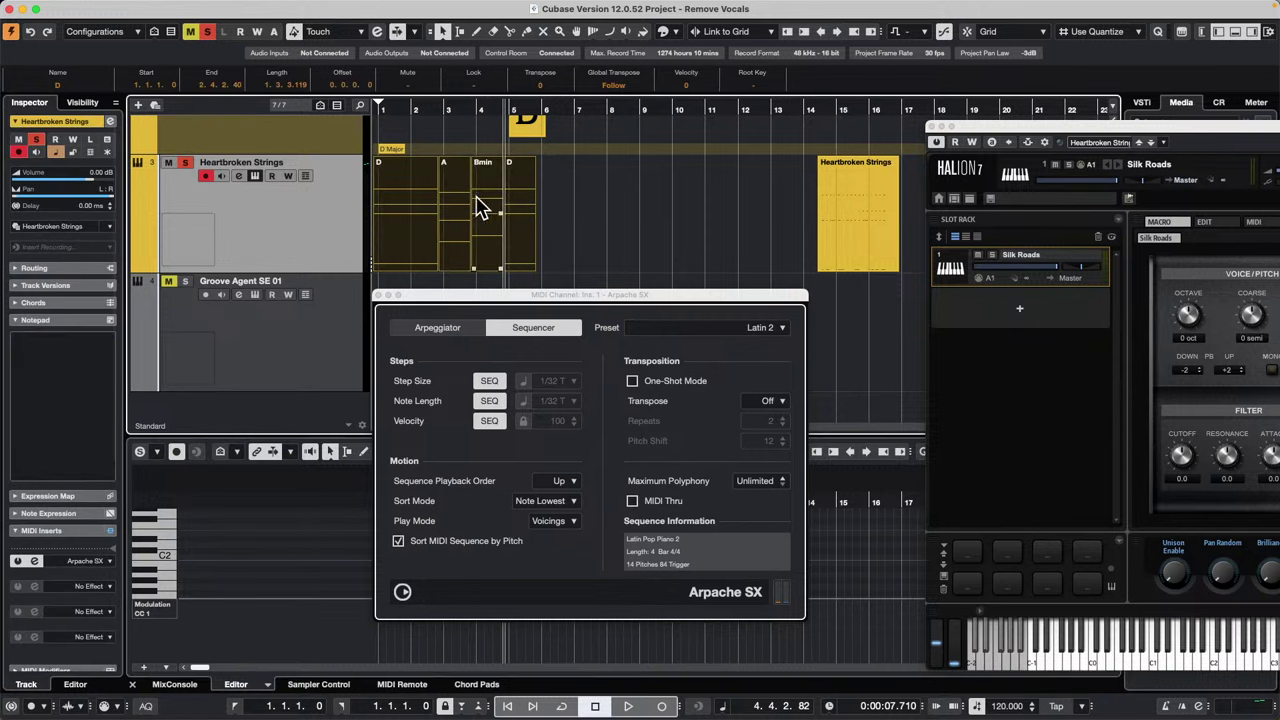
pyautogui.click(296, 7)
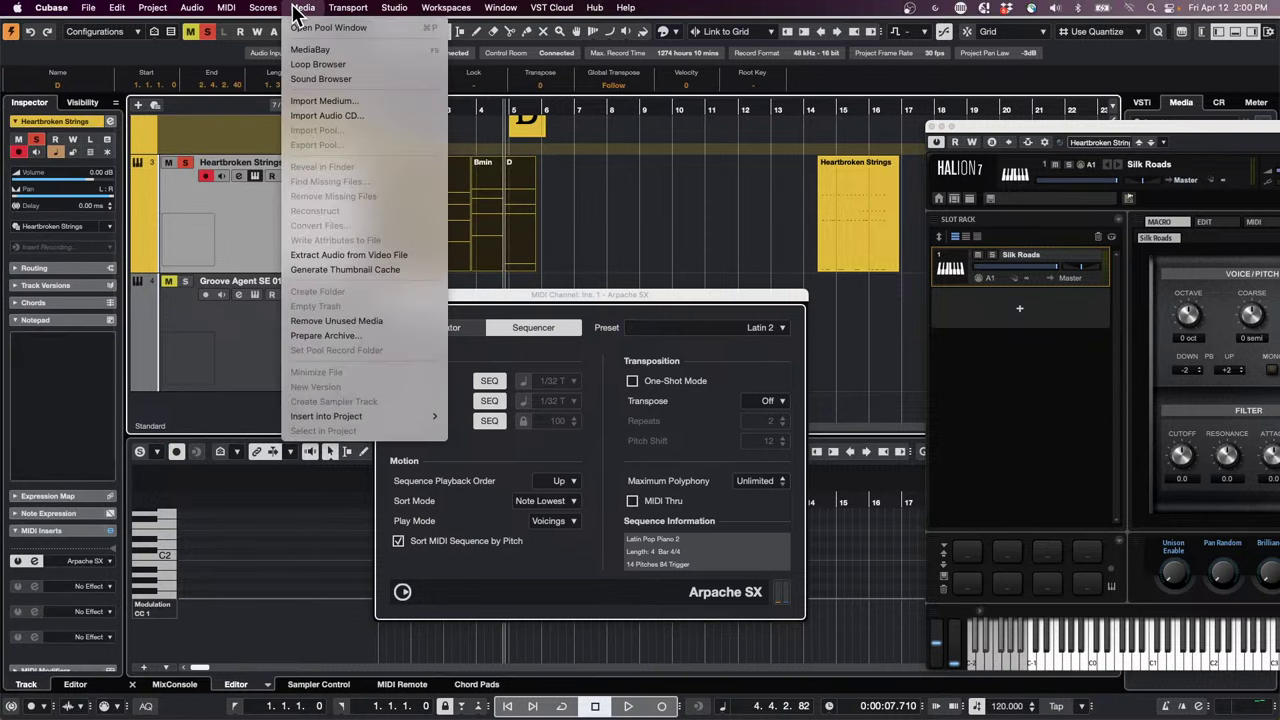
pyautogui.moveTo(226, 10)
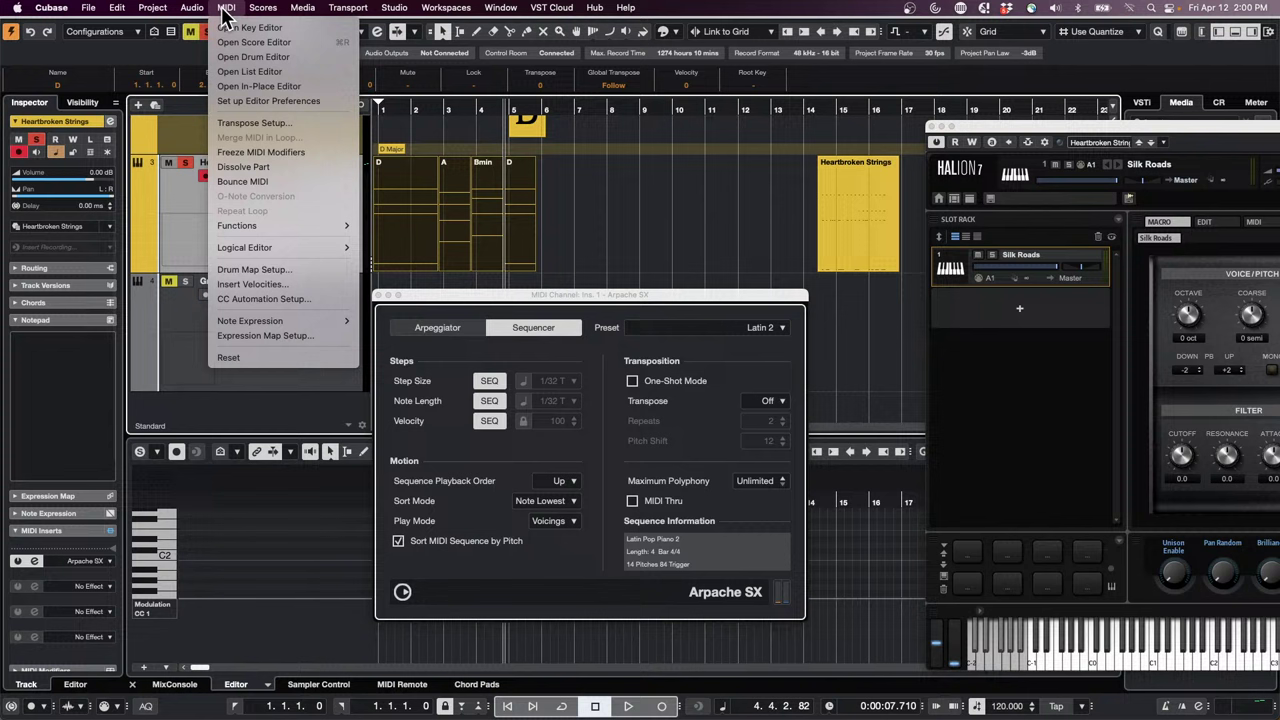
pyautogui.click(272, 151)
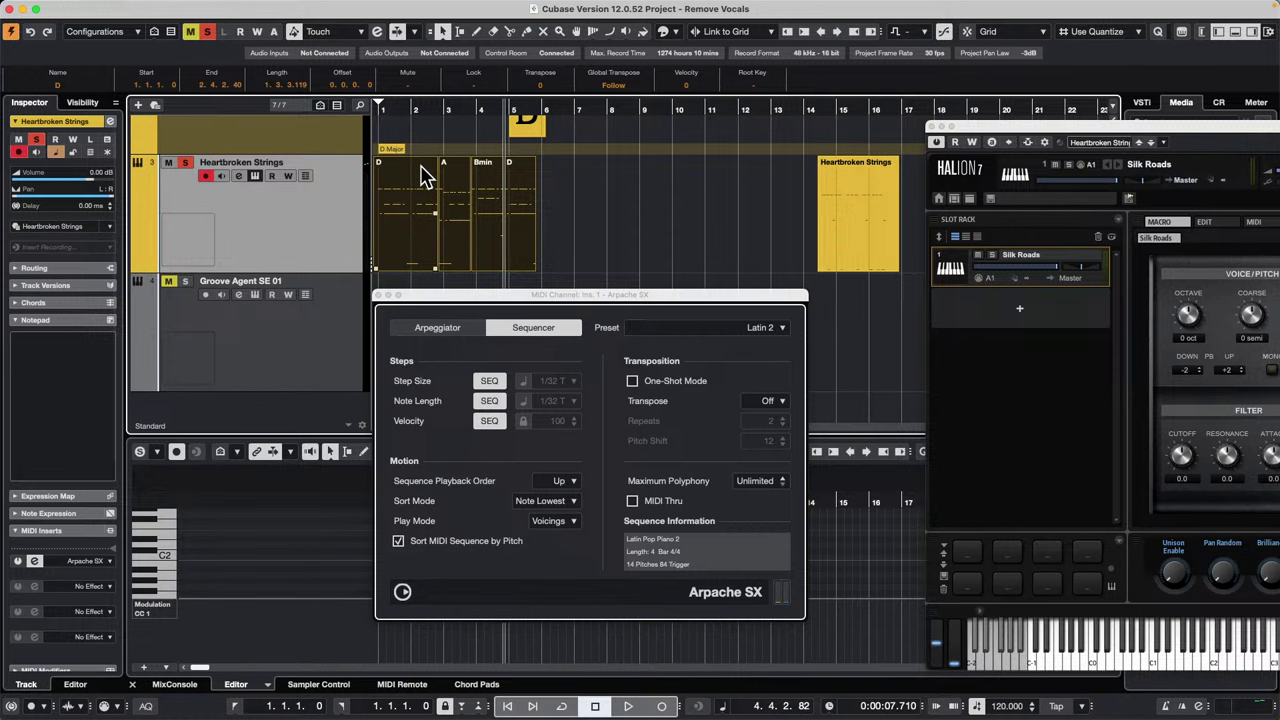
pyautogui.click(447, 185)
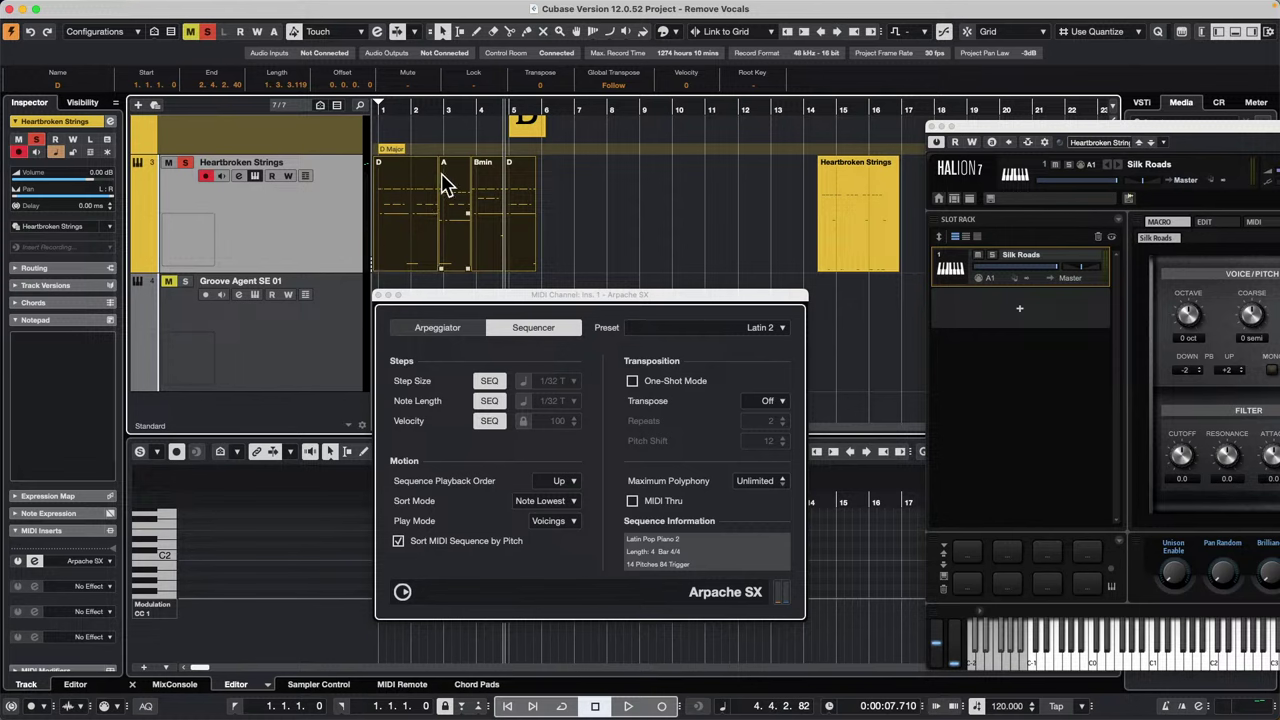
pyautogui.click(378, 296)
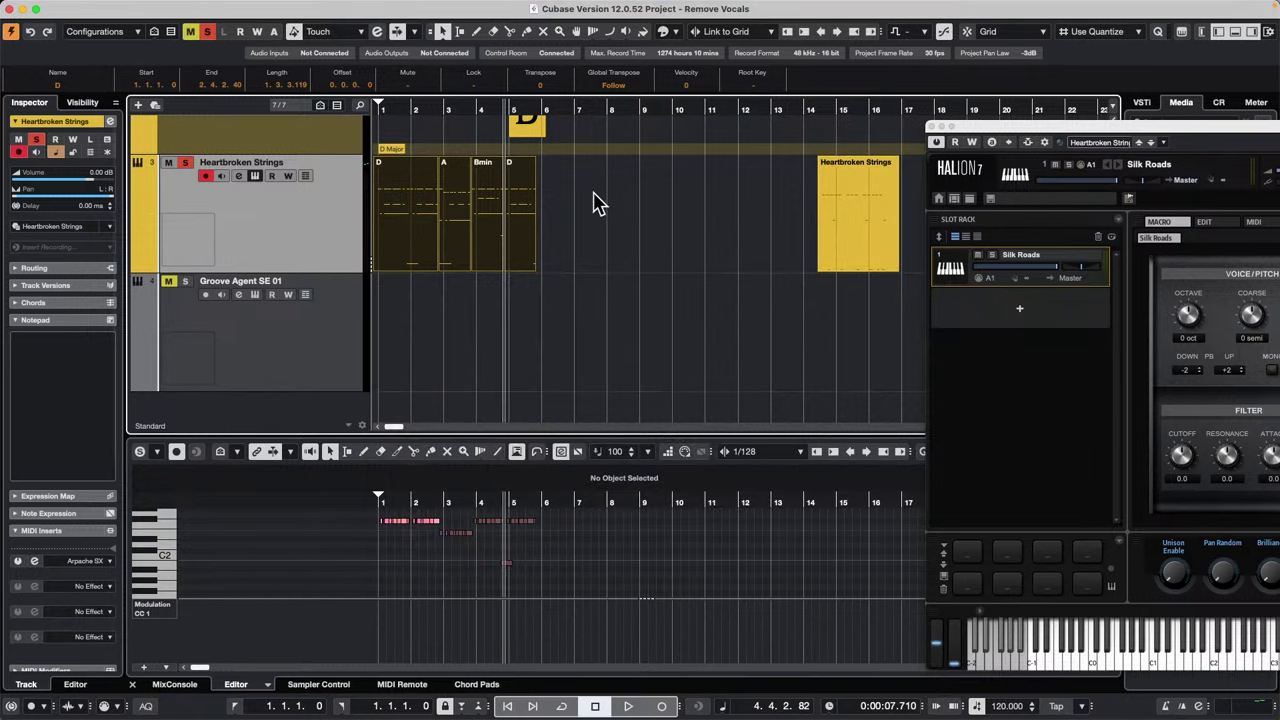
# Step: Open the recent project April 12 2024.cpr
pyautogui.moveTo(180, 6)
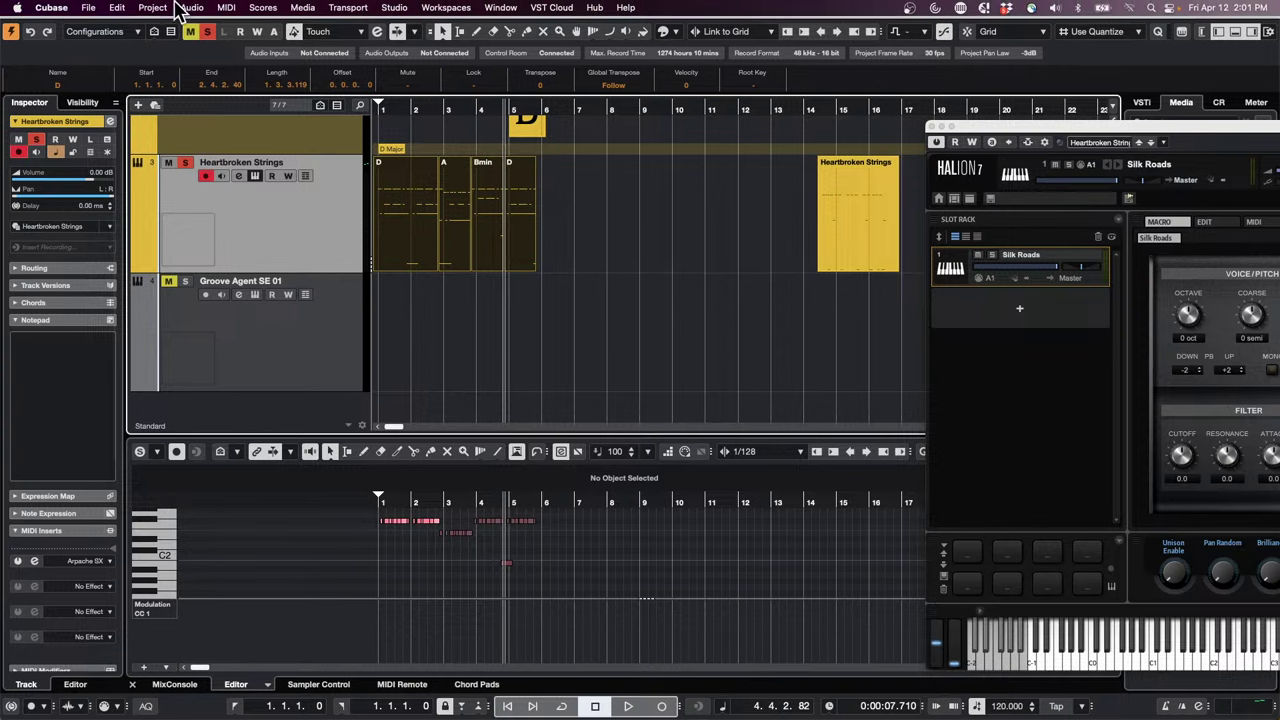
pyautogui.click(88, 8)
pyautogui.moveTo(195, 313)
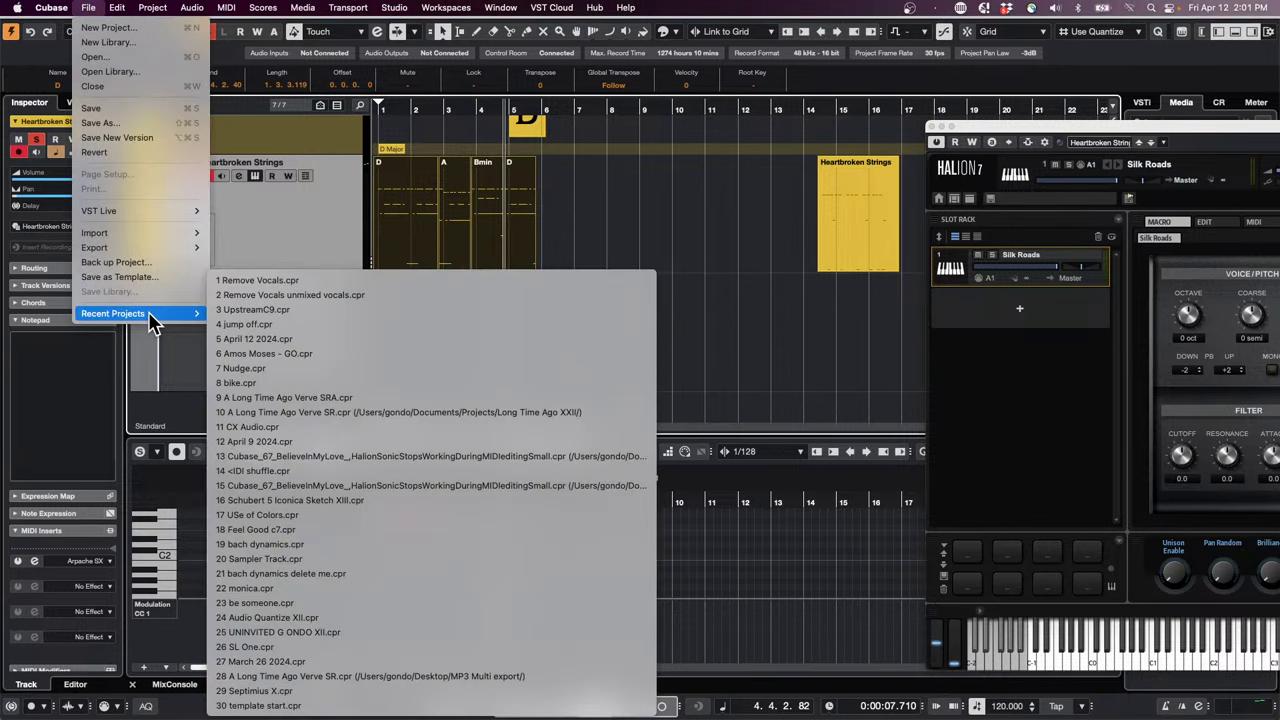
pyautogui.click(372, 338)
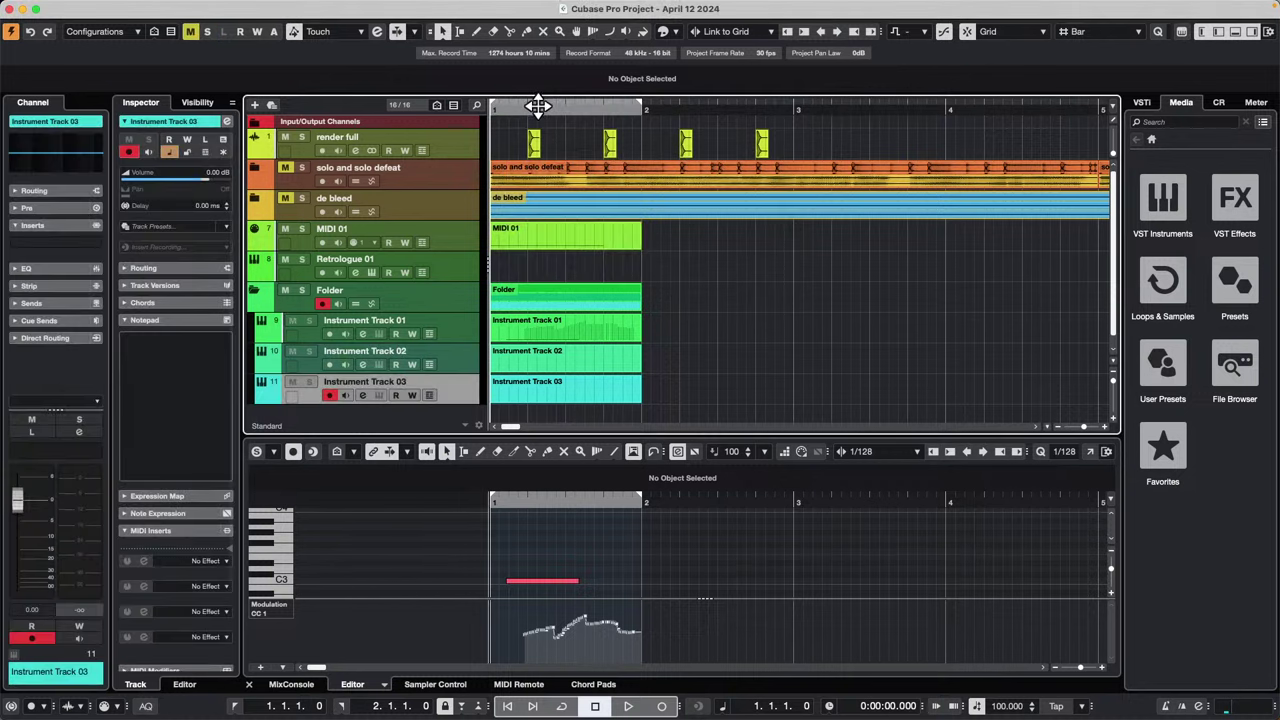
# Step: Solo the render full track and play its snare hits from the project start
pyautogui.moveTo(522, 107); pyautogui.dragTo(491, 107)
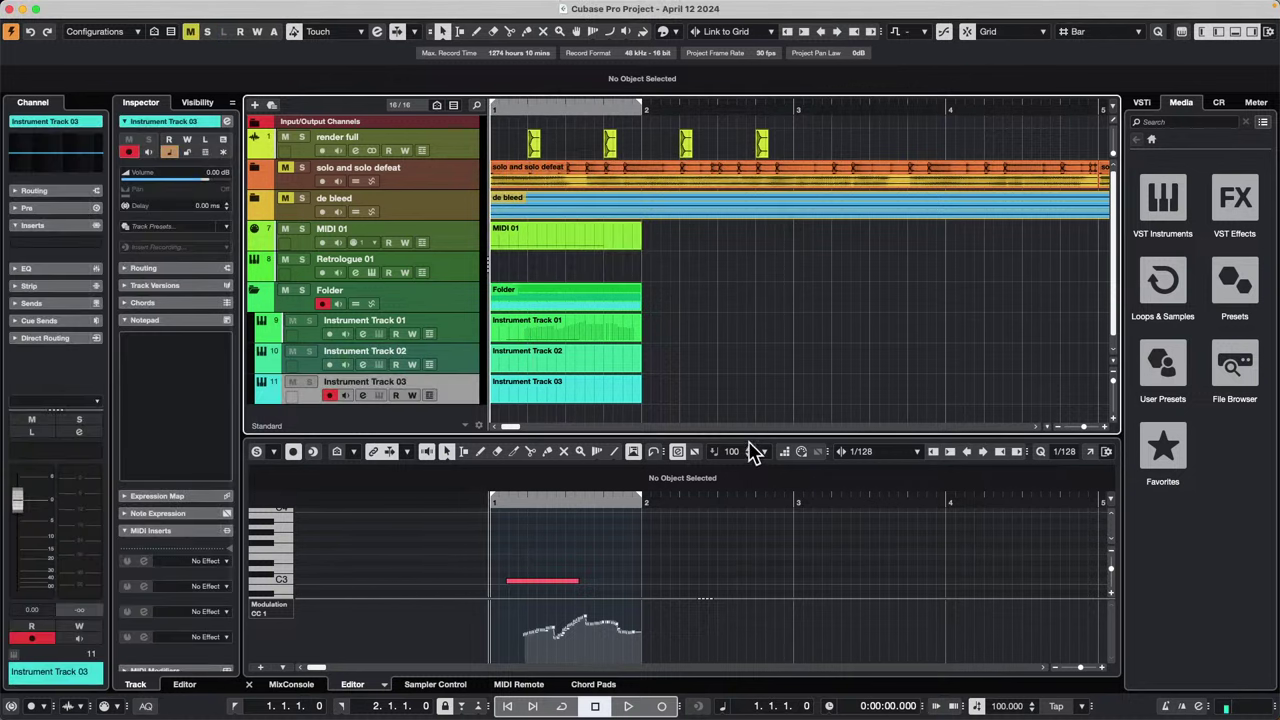
pyautogui.press('space')
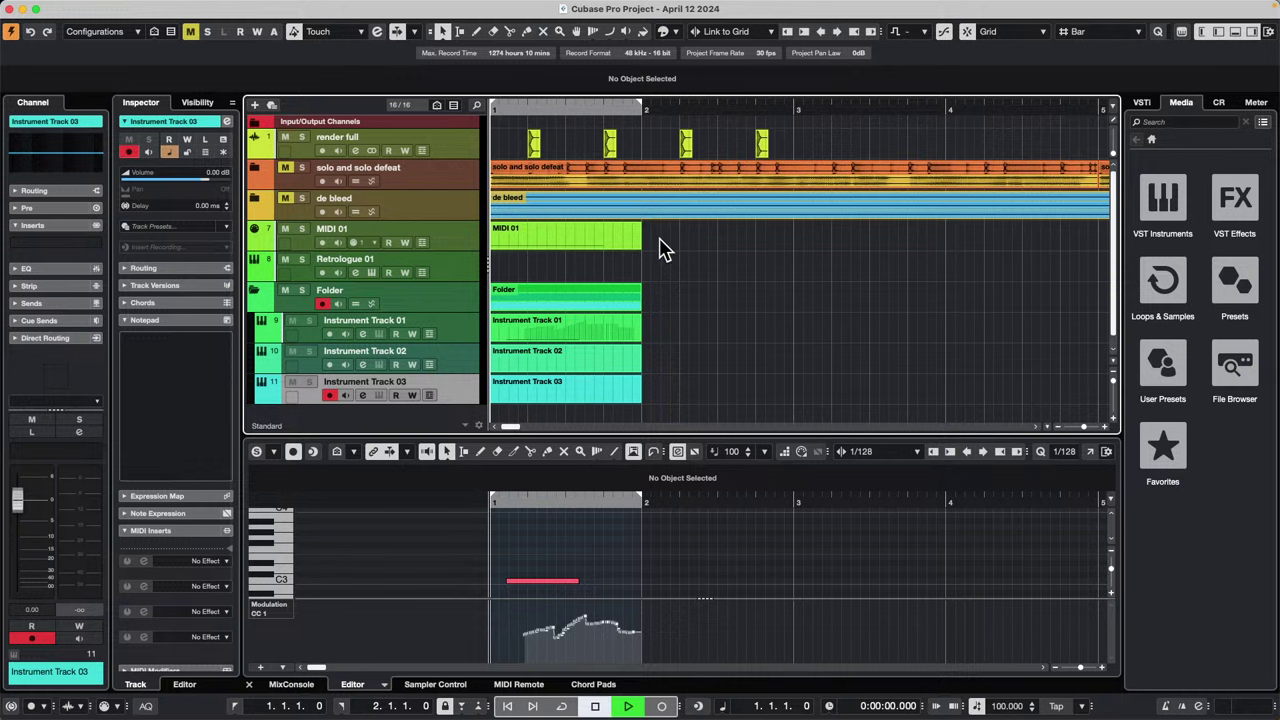
pyautogui.click(301, 137)
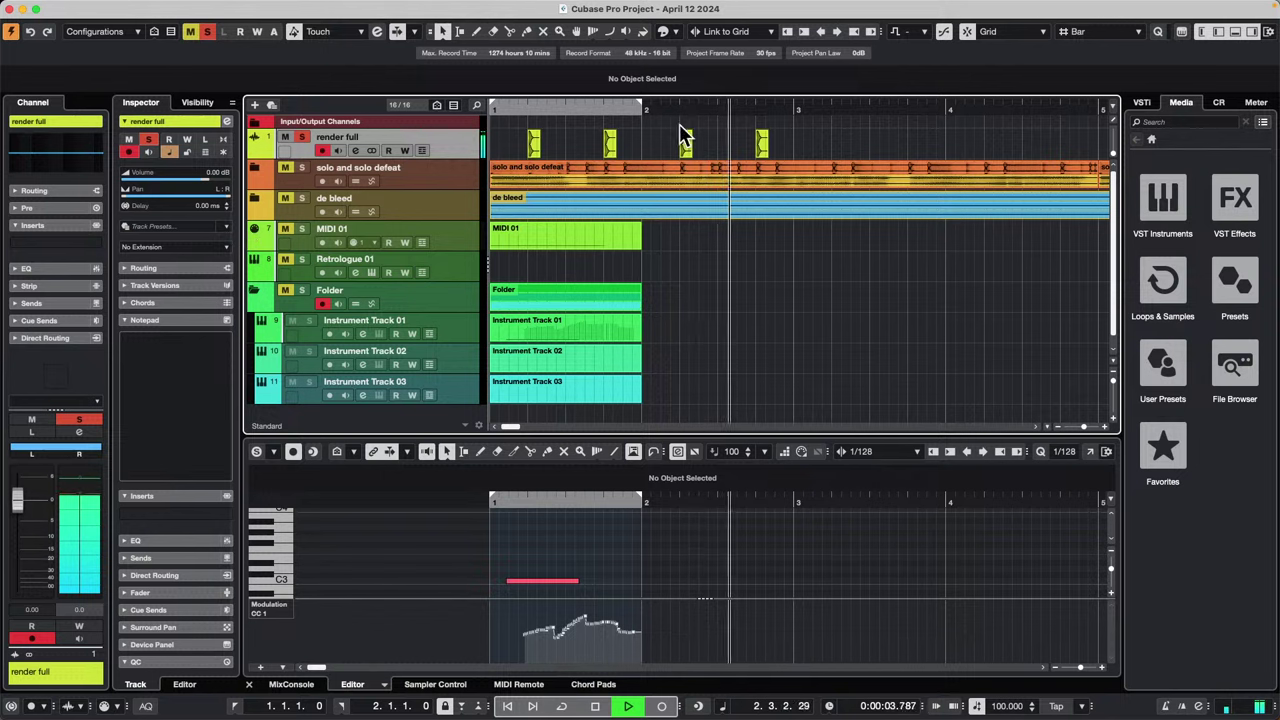
pyautogui.press('space')
# Step: Apply REVerence to the four snare events on the render full track as direct offline processing
pyautogui.moveTo(808, 140); pyautogui.dragTo(528, 162)
pyautogui.click(191, 7)
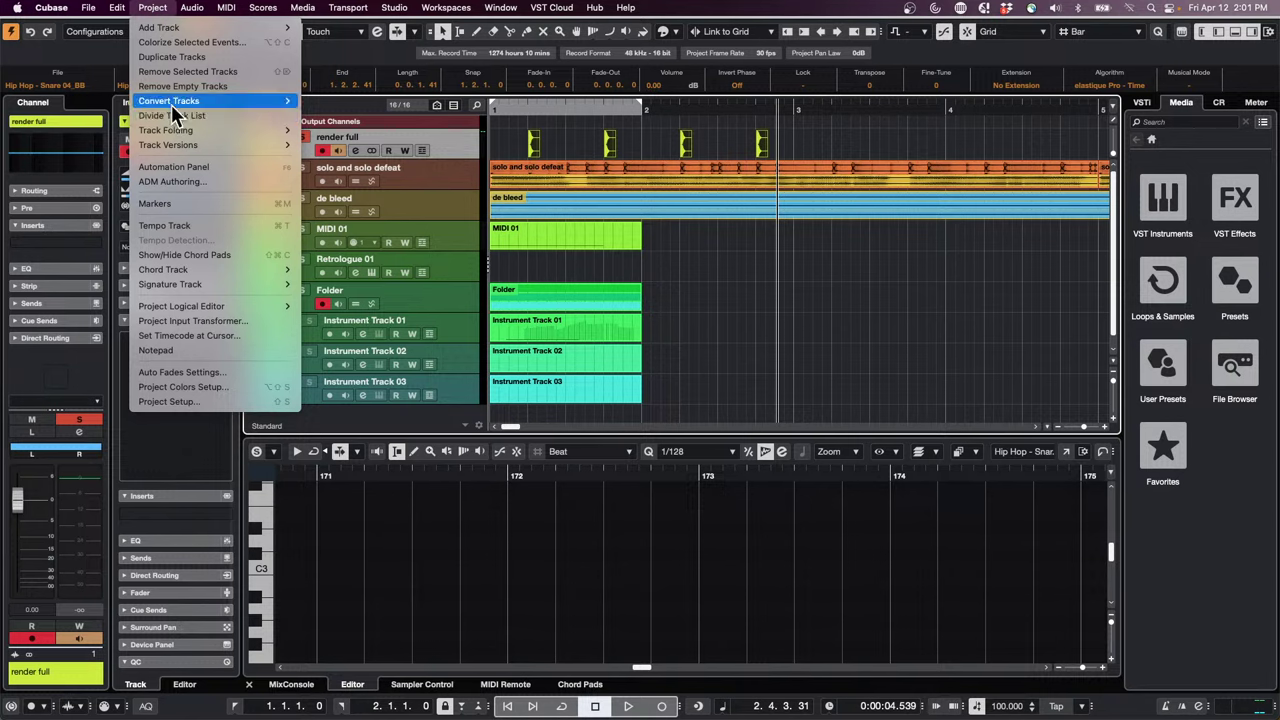
pyautogui.moveTo(191, 8)
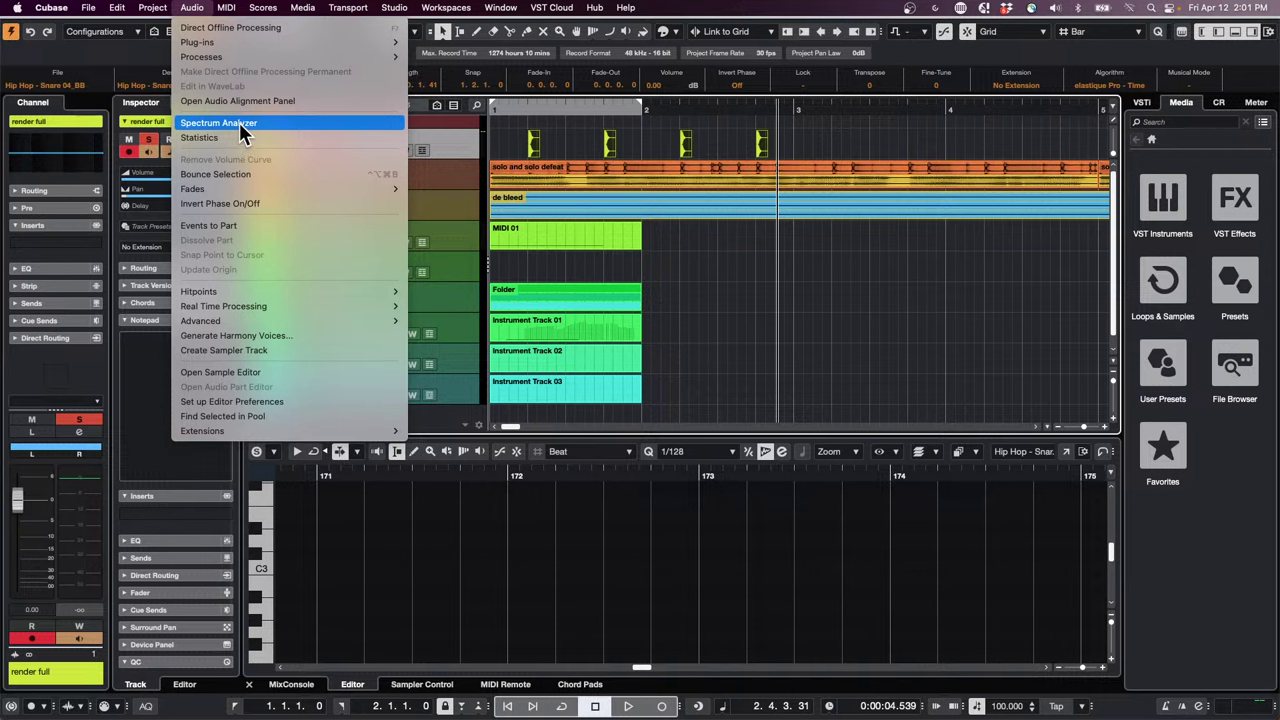
pyautogui.moveTo(233, 60)
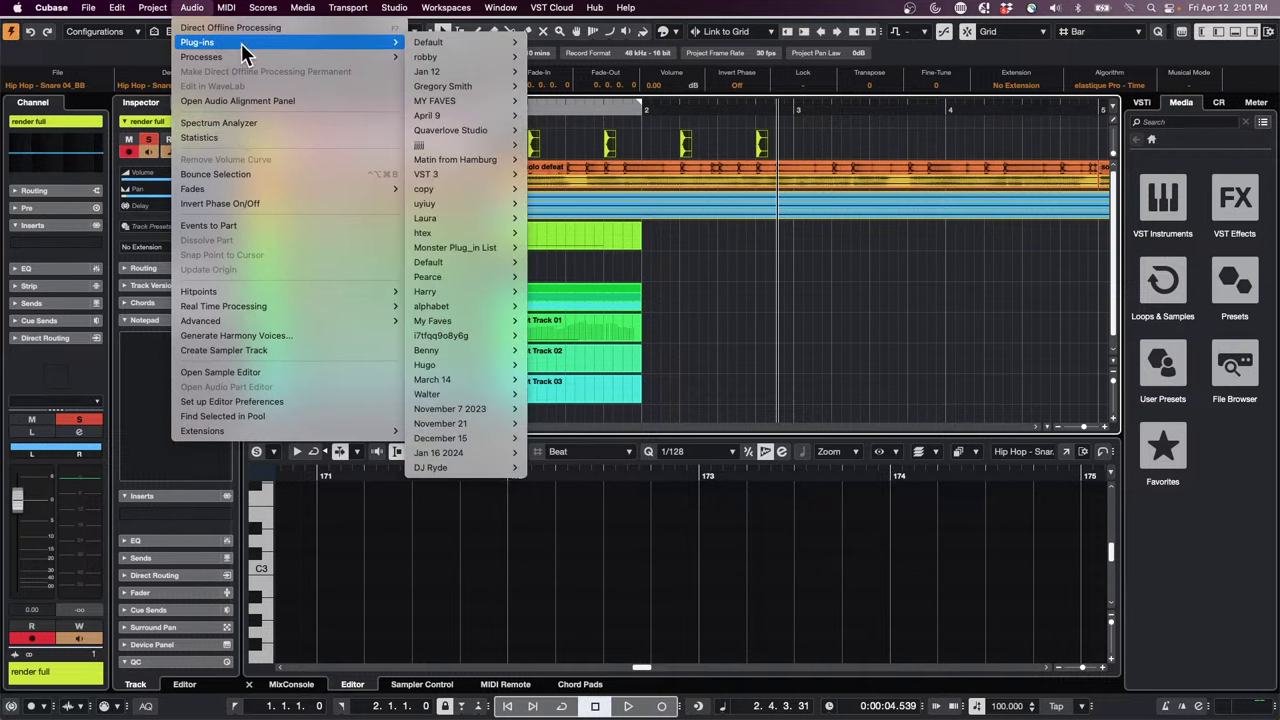
pyautogui.moveTo(474, 159)
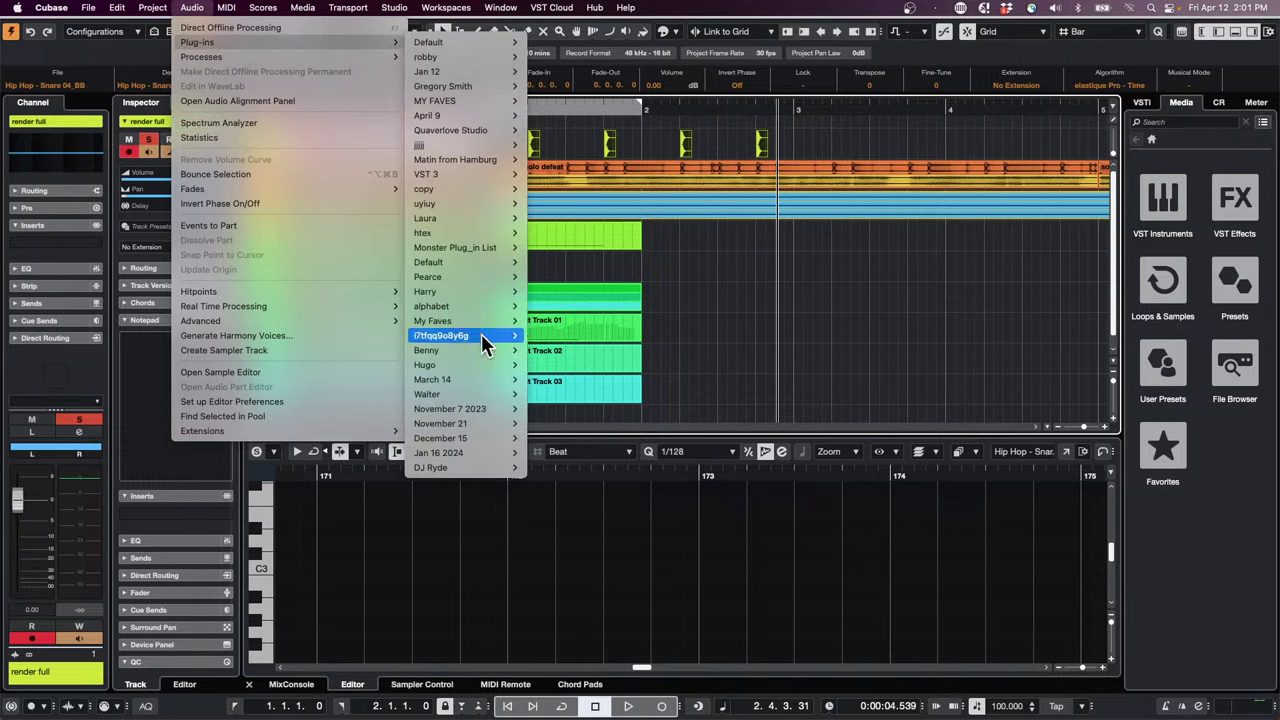
pyautogui.moveTo(470, 42)
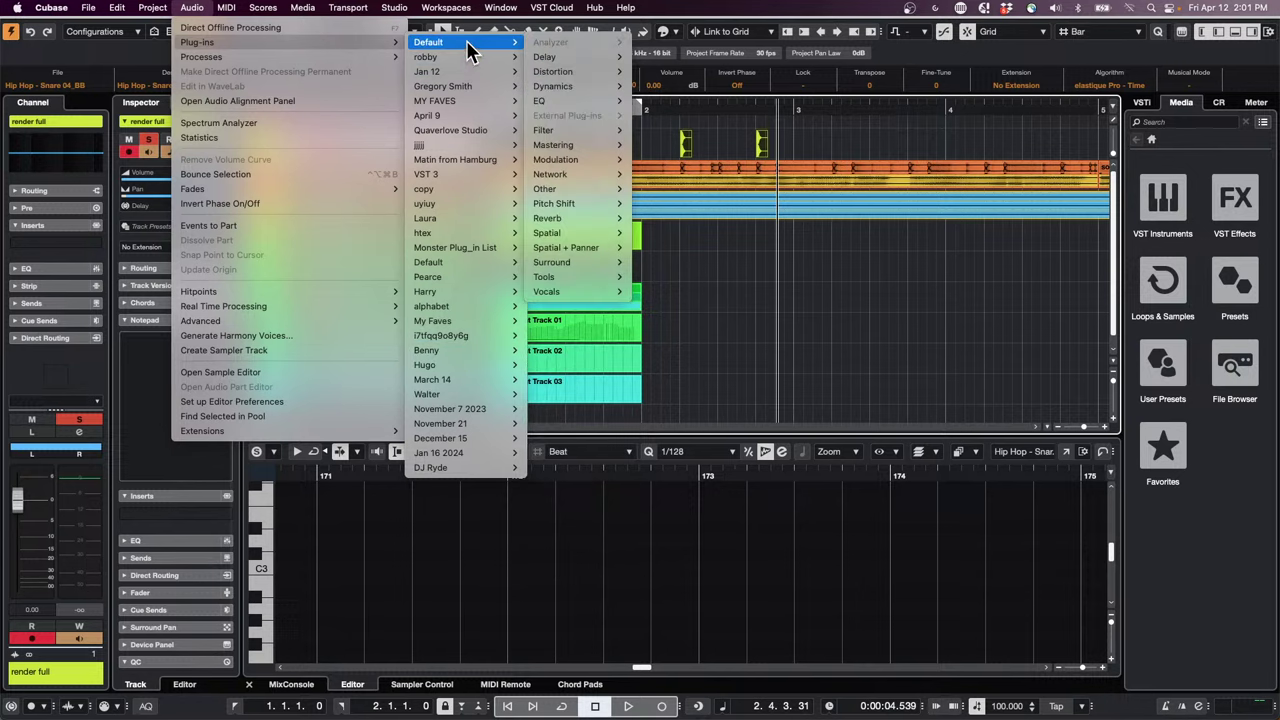
pyautogui.moveTo(600, 218)
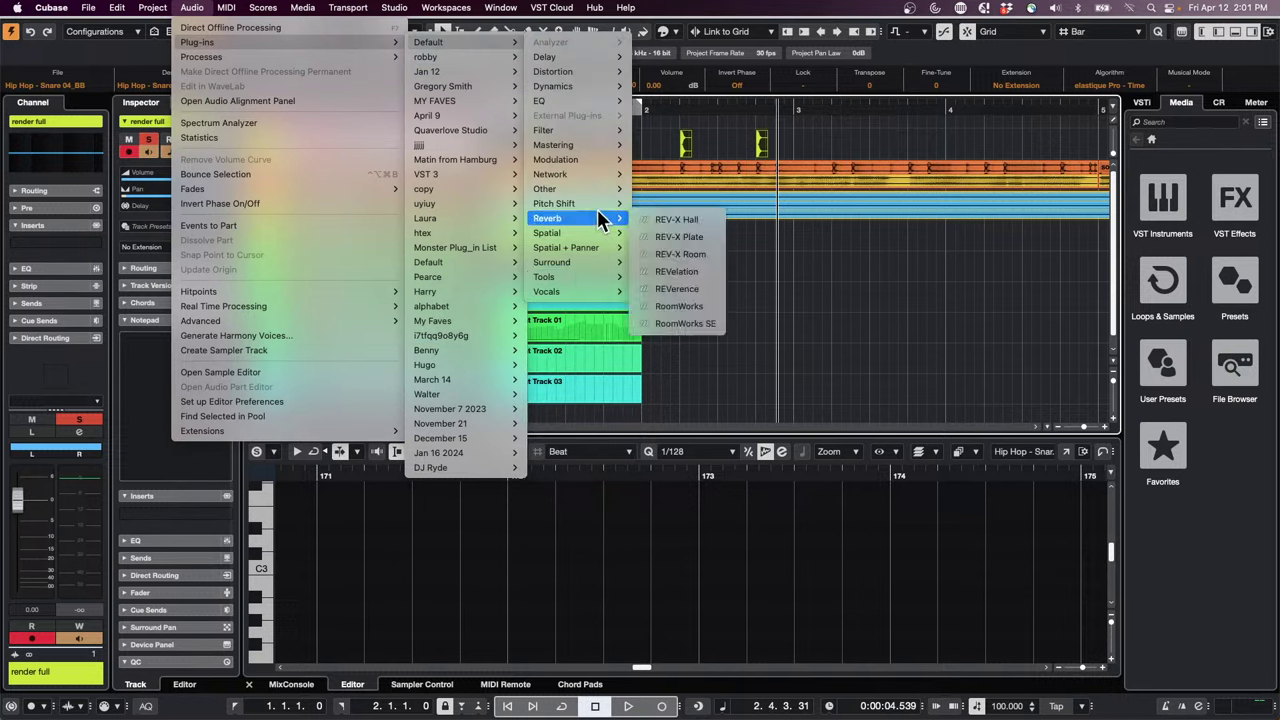
pyautogui.click(703, 288)
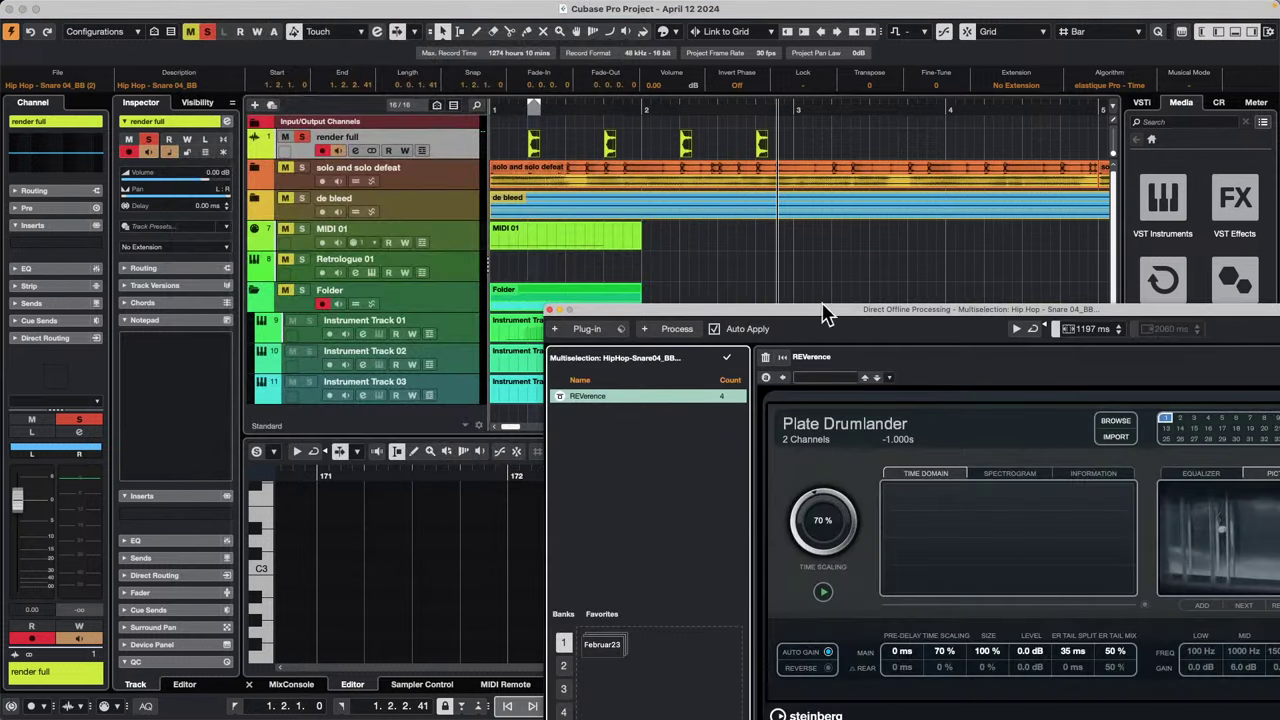
pyautogui.moveTo(803, 308); pyautogui.dragTo(500, 246)
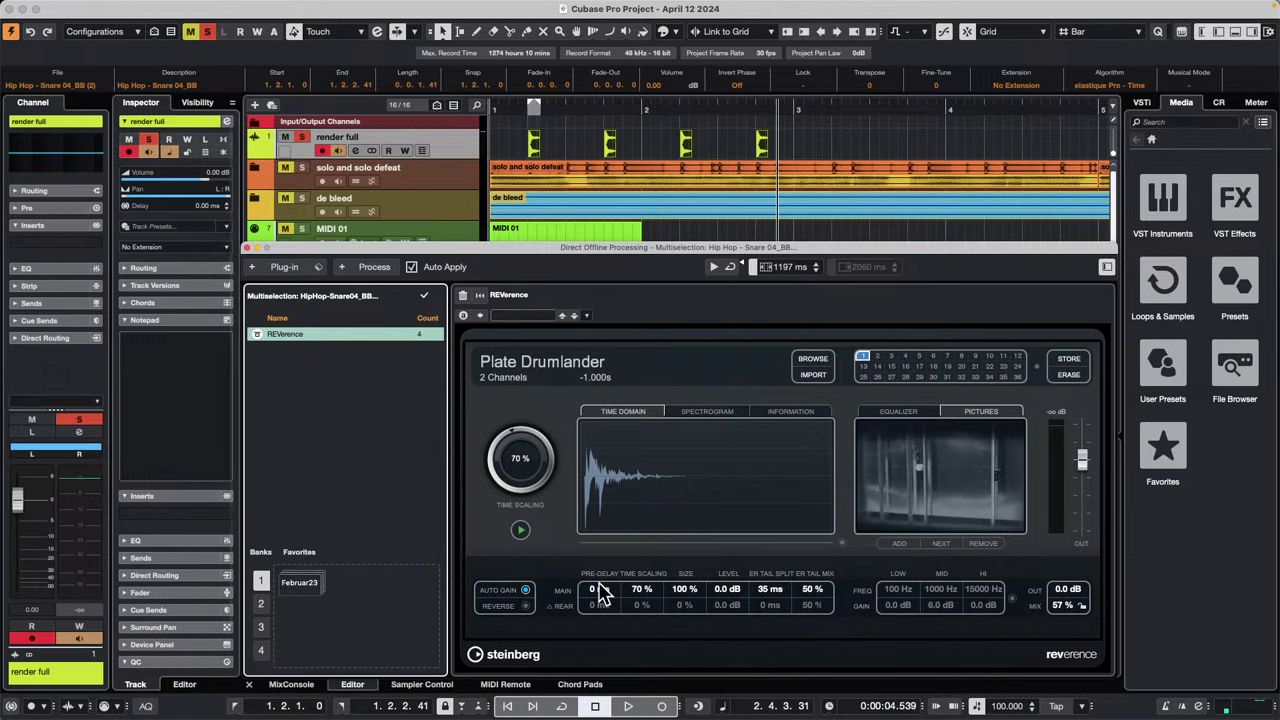
# Step: Enable Reverse in REVerence and play the processed snare hits from the project start
pyautogui.click(525, 606)
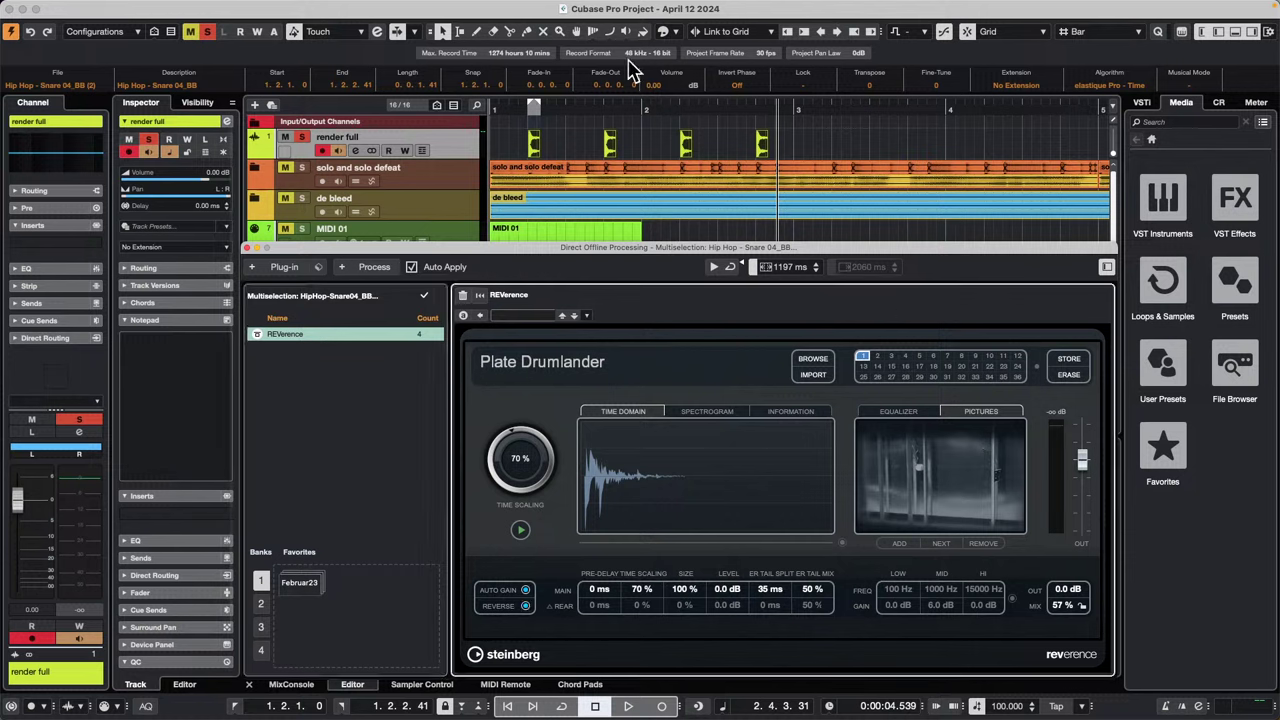
pyautogui.moveTo(541, 109); pyautogui.dragTo(394, 103)
pyautogui.press('space')
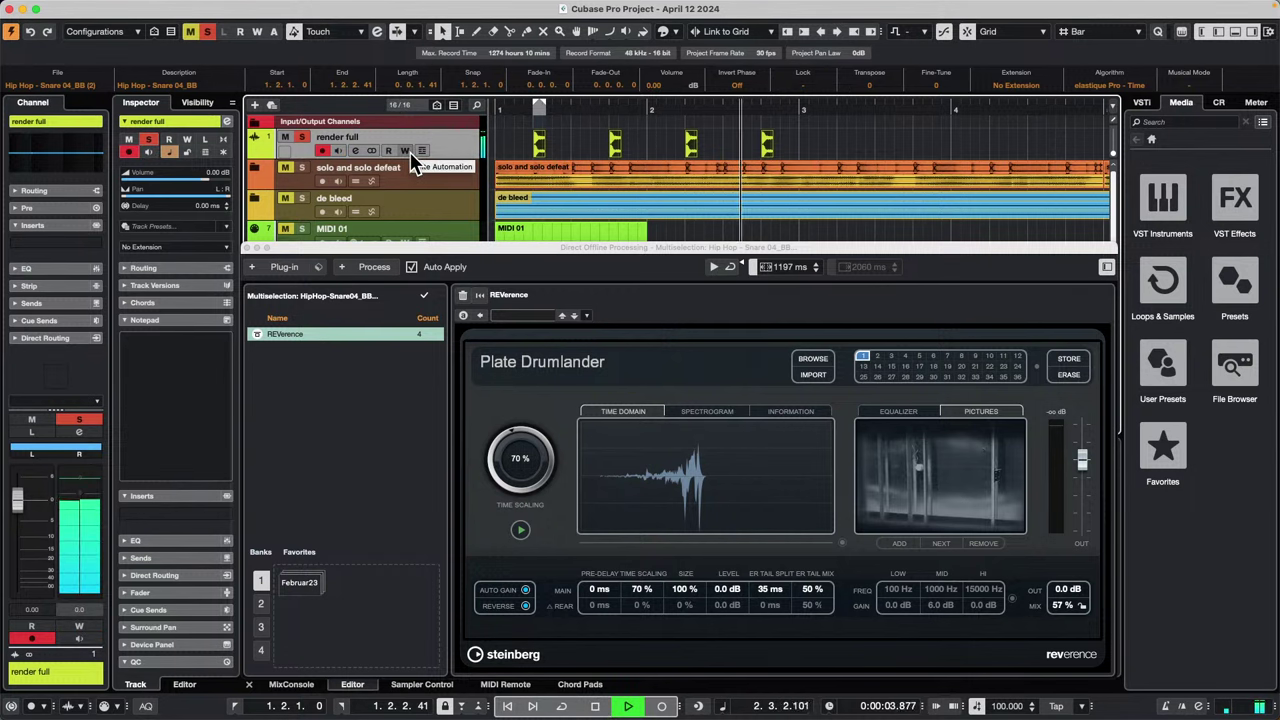
pyautogui.press('space')
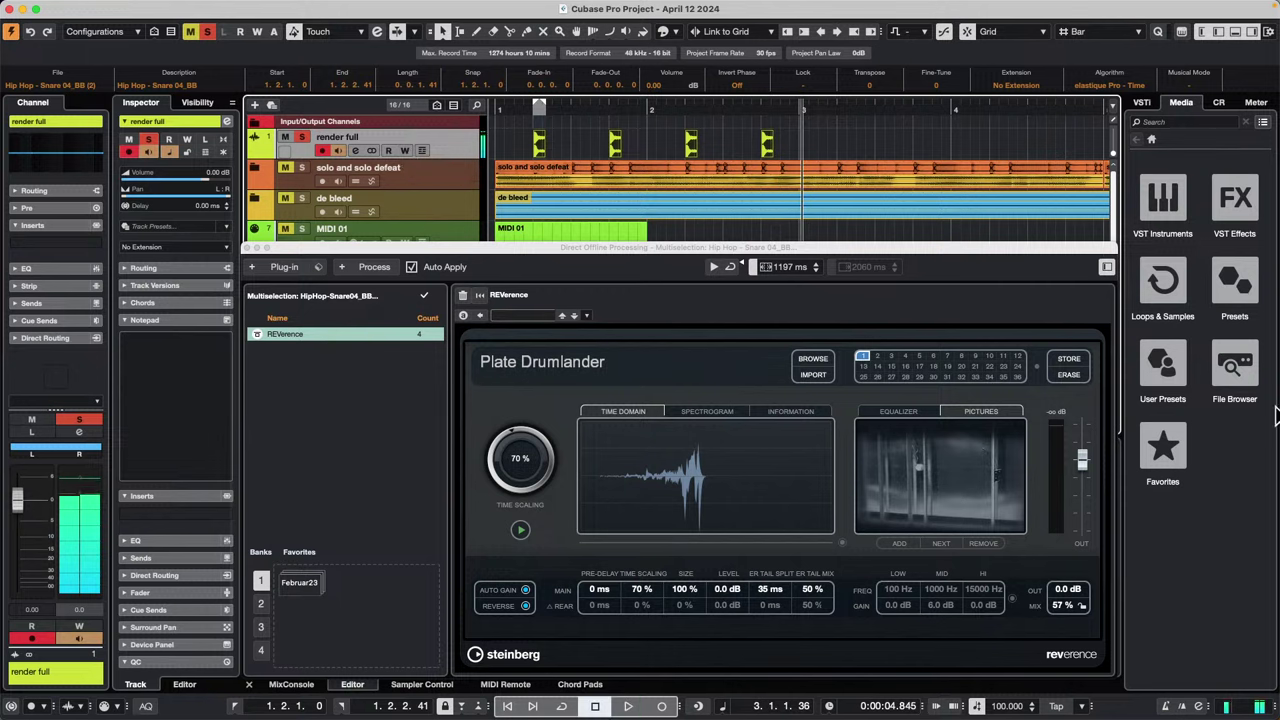
# Step: Load the Plate At 2sec impulse response into REVerence for the four selected snare events
pyautogui.click(593, 378)
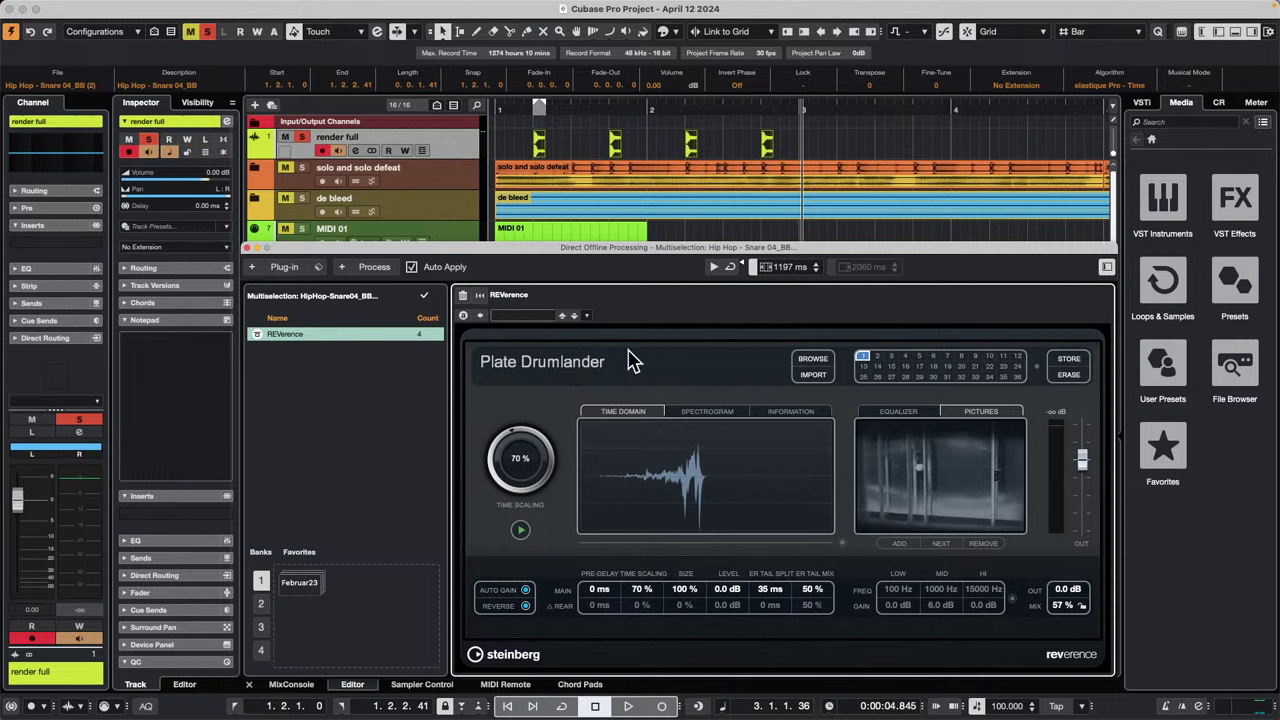
pyautogui.click(812, 366)
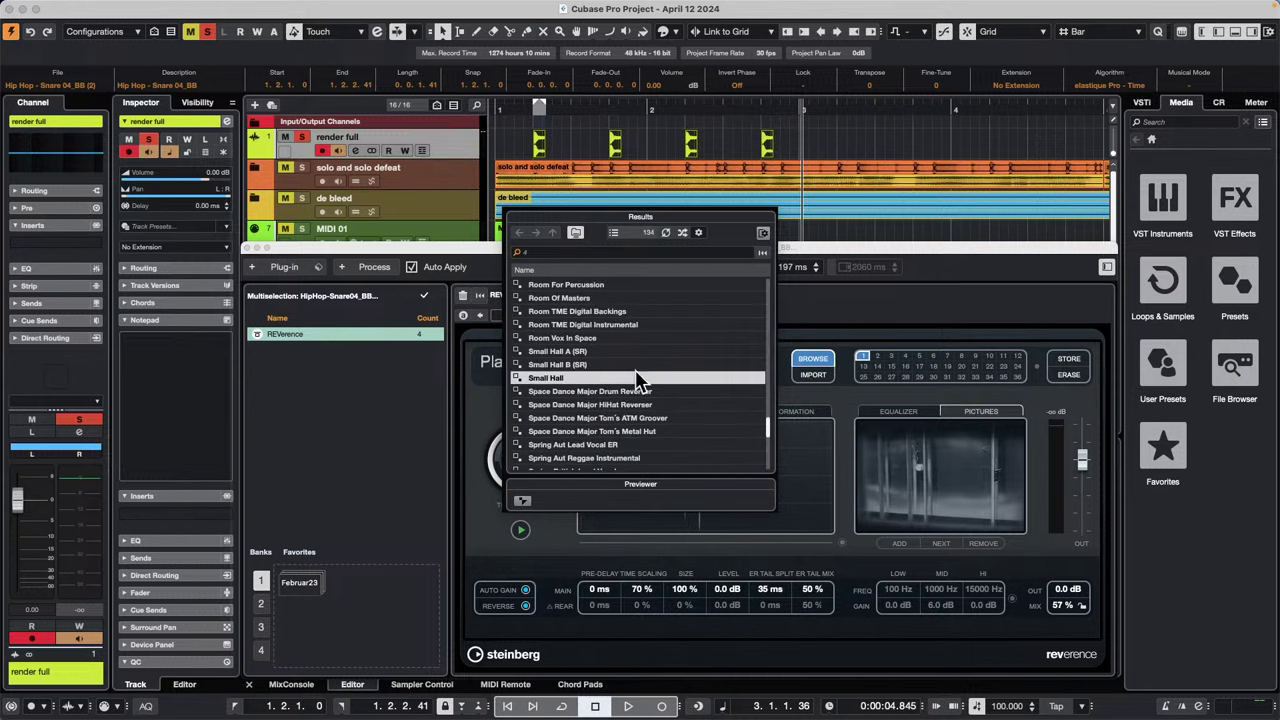
pyautogui.scroll(8, 640, 378)
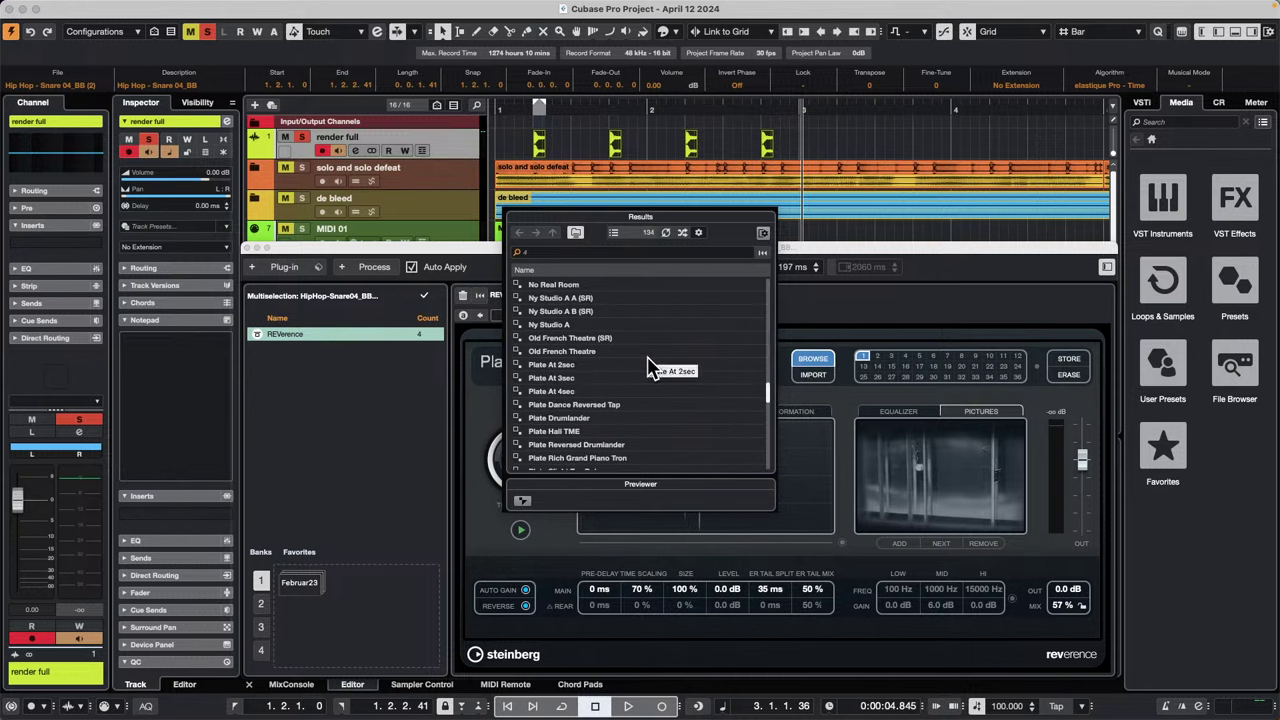
pyautogui.click(575, 368)
pyautogui.doubleClick(573, 368)
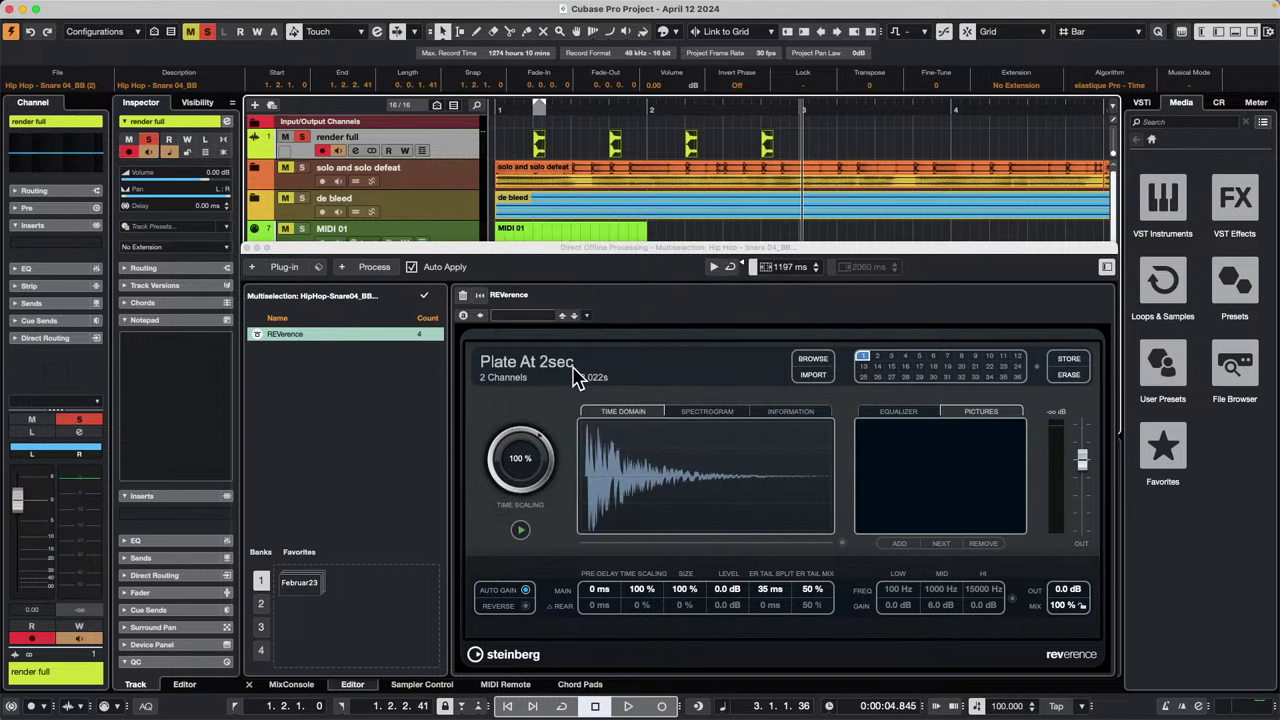
# Step: Enable Reverse in REVerence for the Plate At 2sec program and play the snare hits from the project start
pyautogui.click(526, 606)
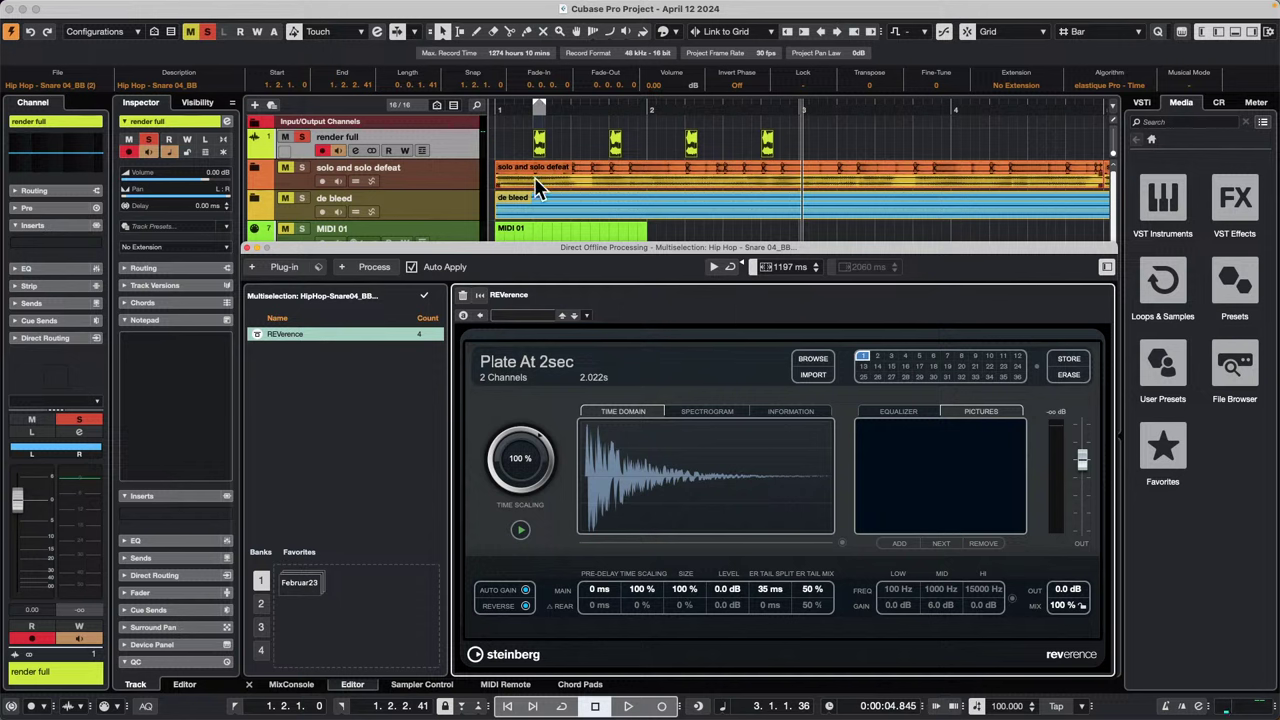
pyautogui.moveTo(515, 108); pyautogui.dragTo(472, 108)
pyautogui.press('space')
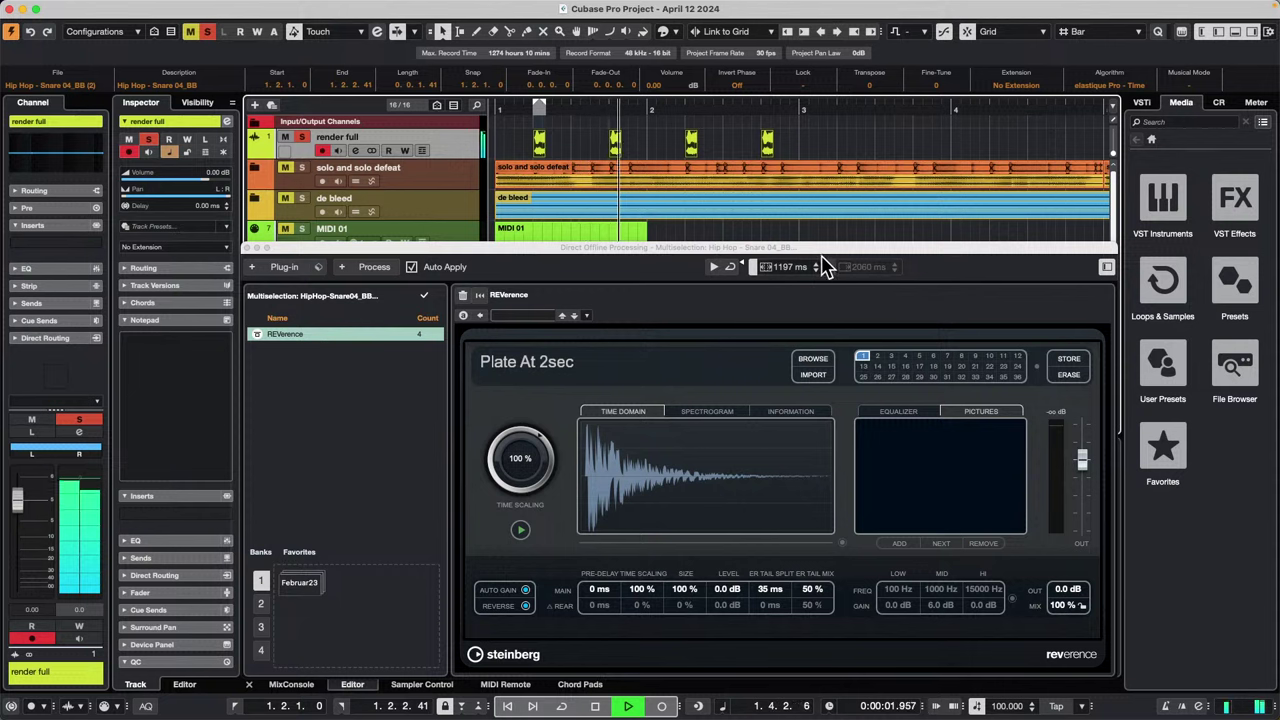
pyautogui.press('space')
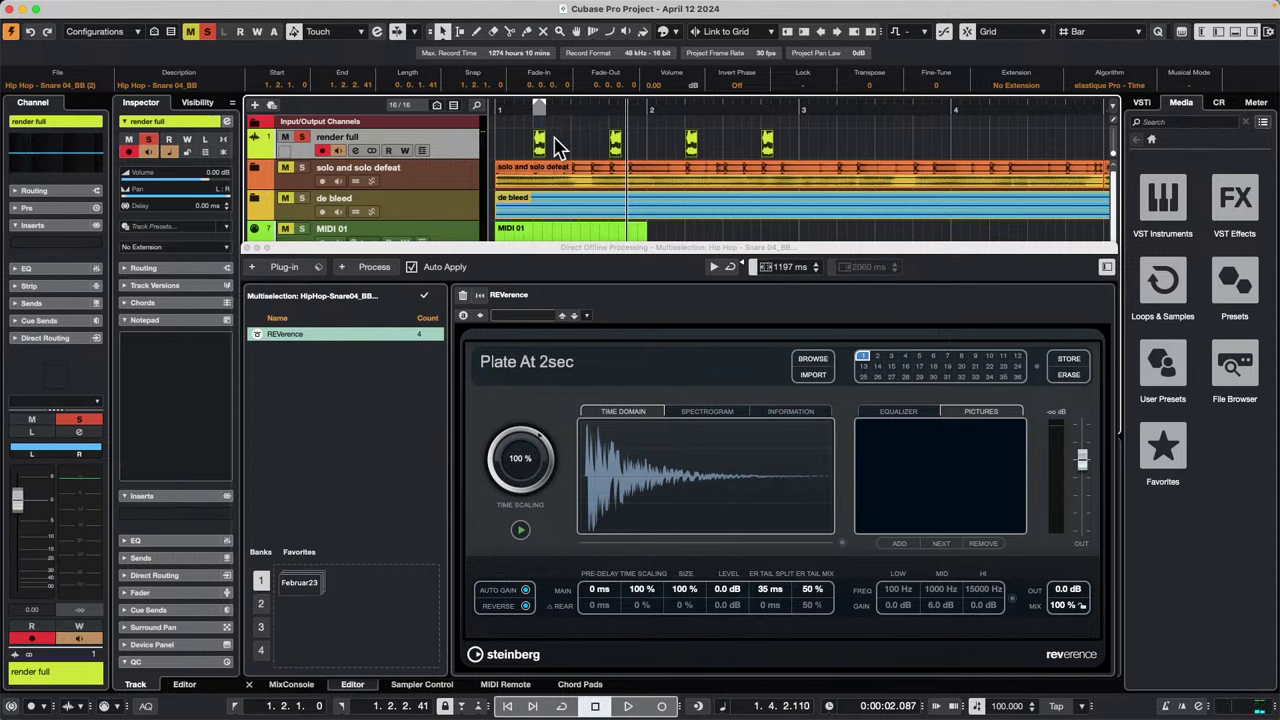
# Step: Set the Extend Process Range value for the offline processing to 2097 ms
pyautogui.click(829, 274)
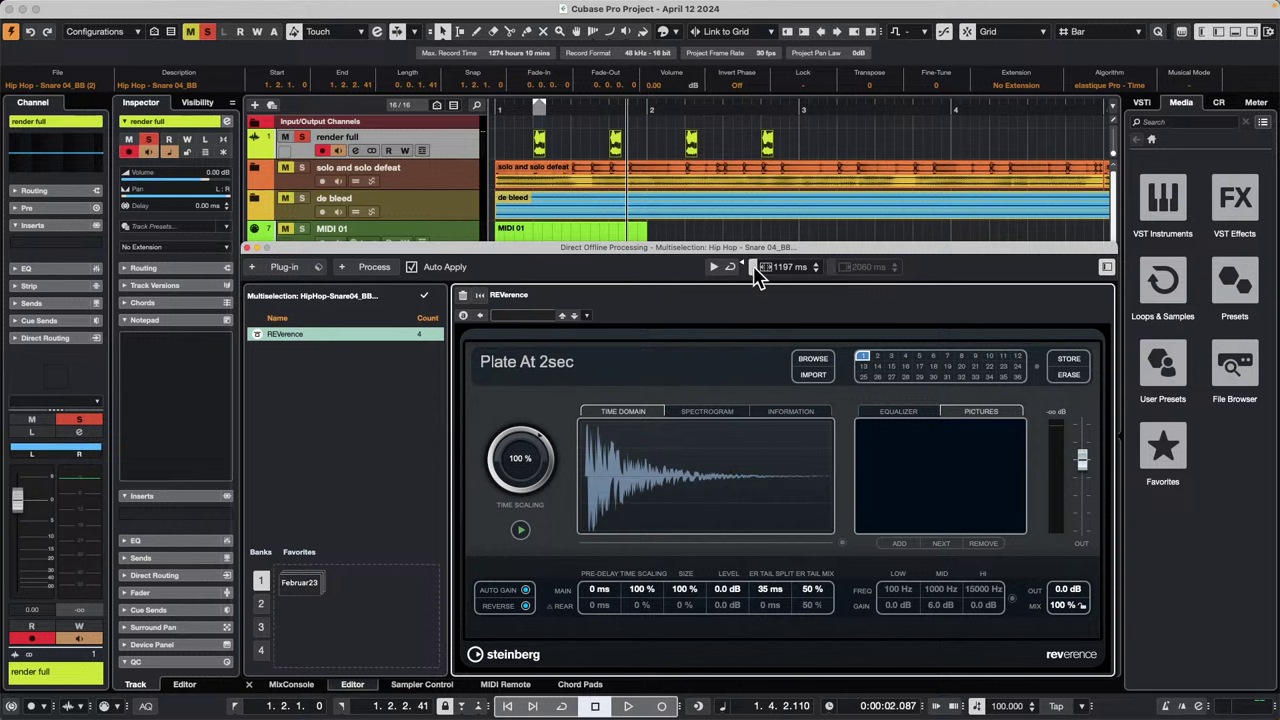
pyautogui.moveTo(772, 274); pyautogui.dragTo(788, 274)
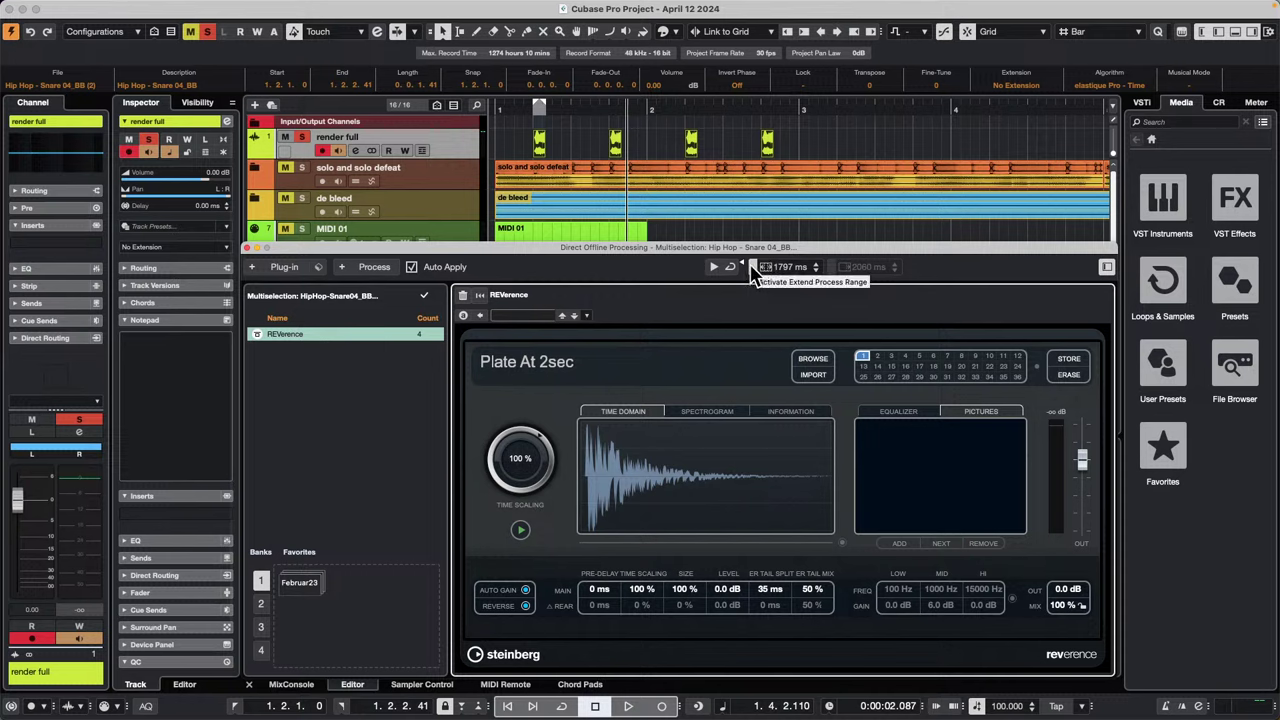
pyautogui.scroll(3, 784, 270)
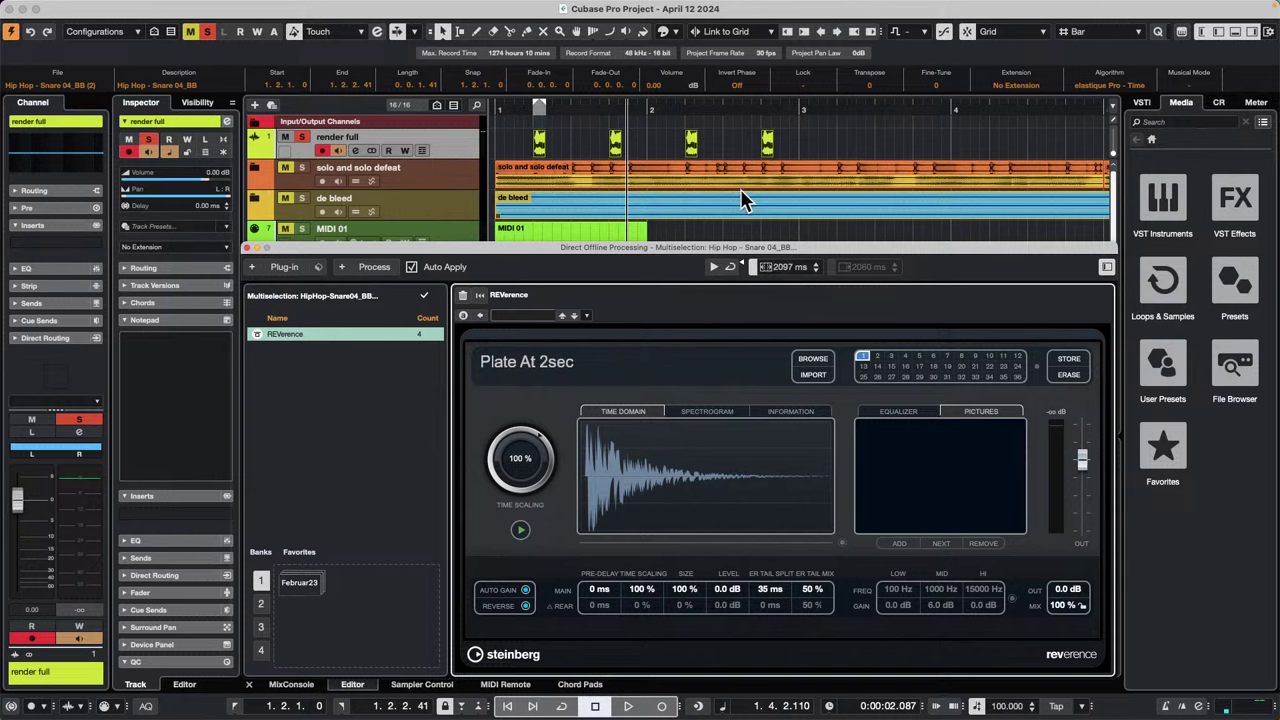
# Step: Select only the last snare event on the render full track and try to lengthen its end to bar 3
pyautogui.click(588, 155)
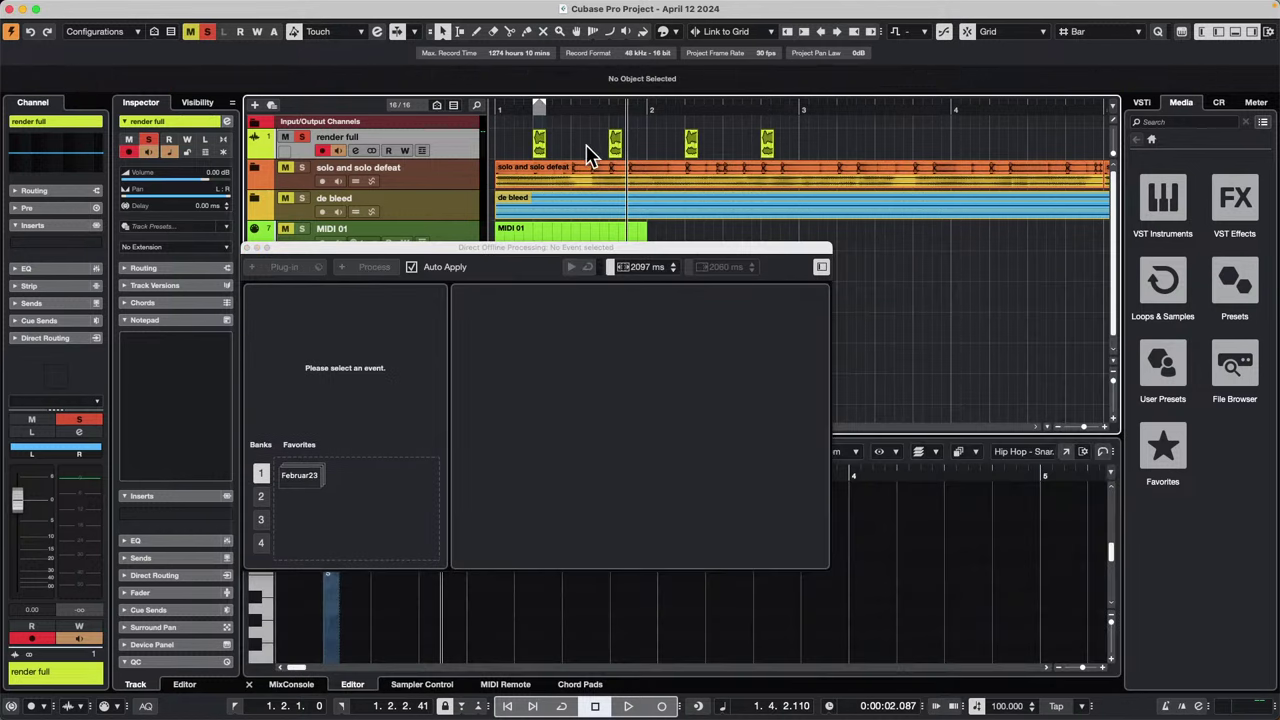
pyautogui.click(768, 148)
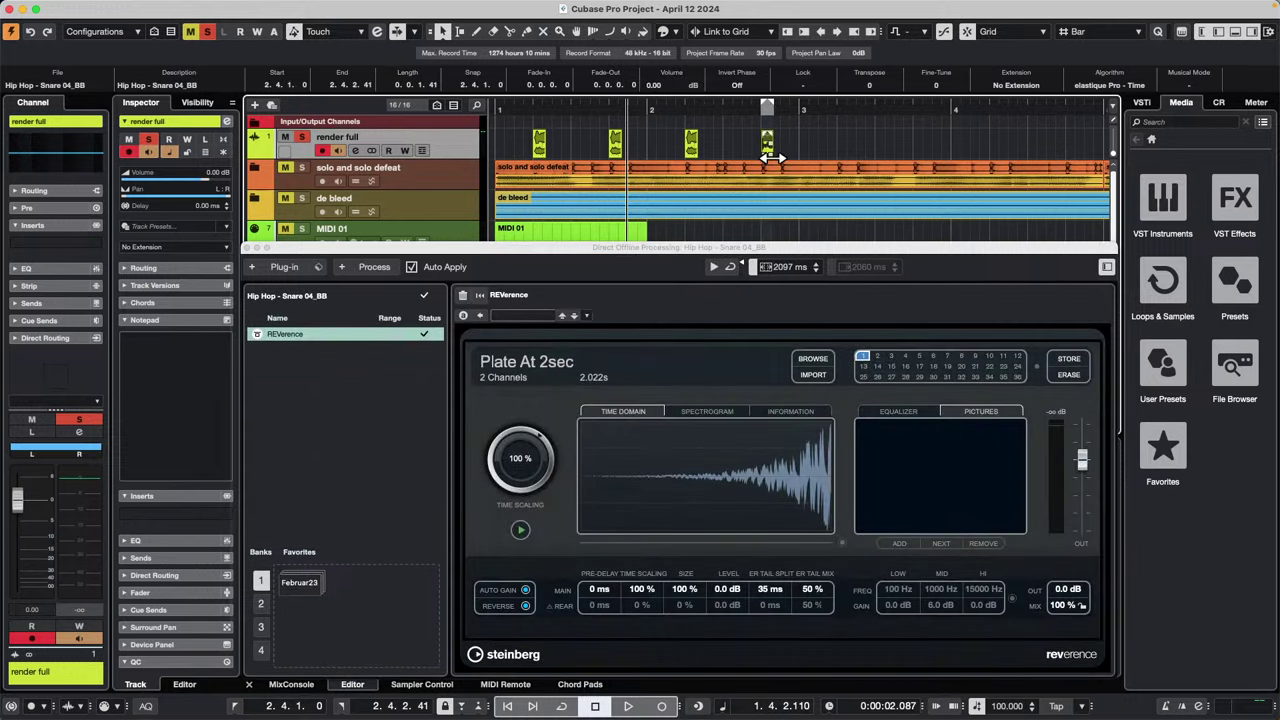
pyautogui.moveTo(773, 158); pyautogui.dragTo(814, 156)
# Step: Range-select the last snare event plus the empty space up to just past bar 3, then clear the selection
pyautogui.rightClick(788, 139)
pyautogui.click(800, 141)
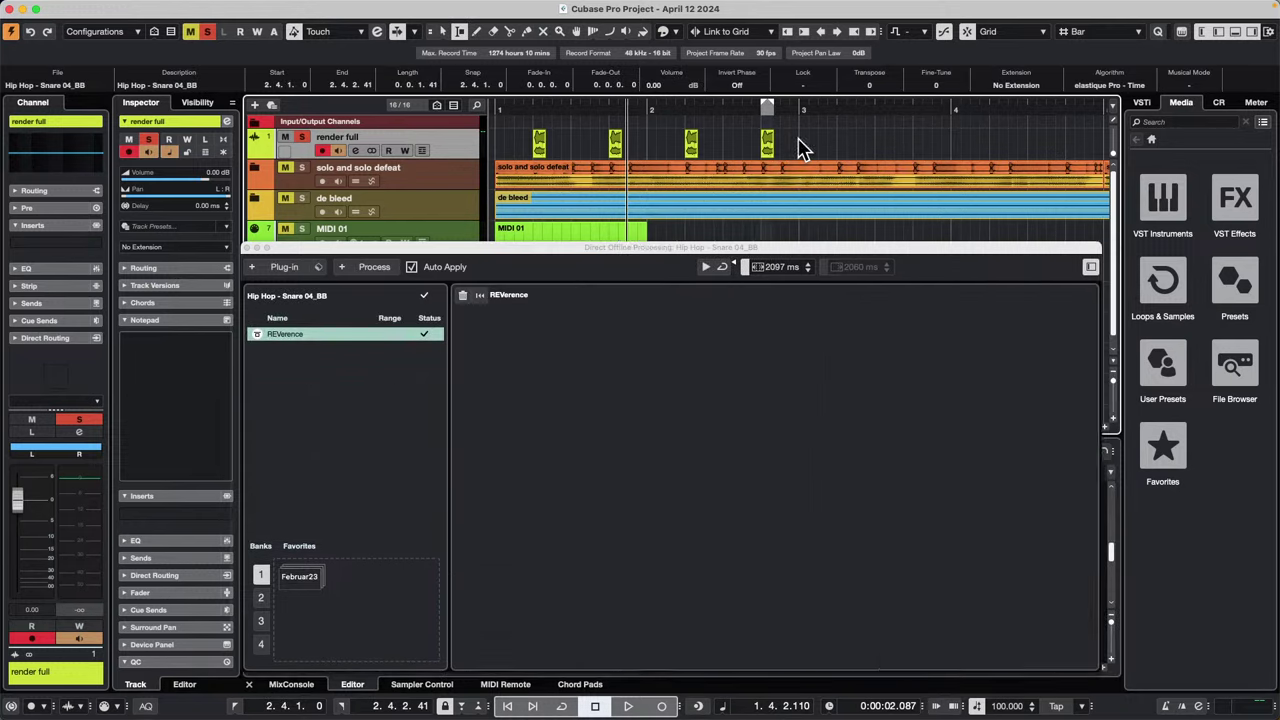
pyautogui.click(800, 148)
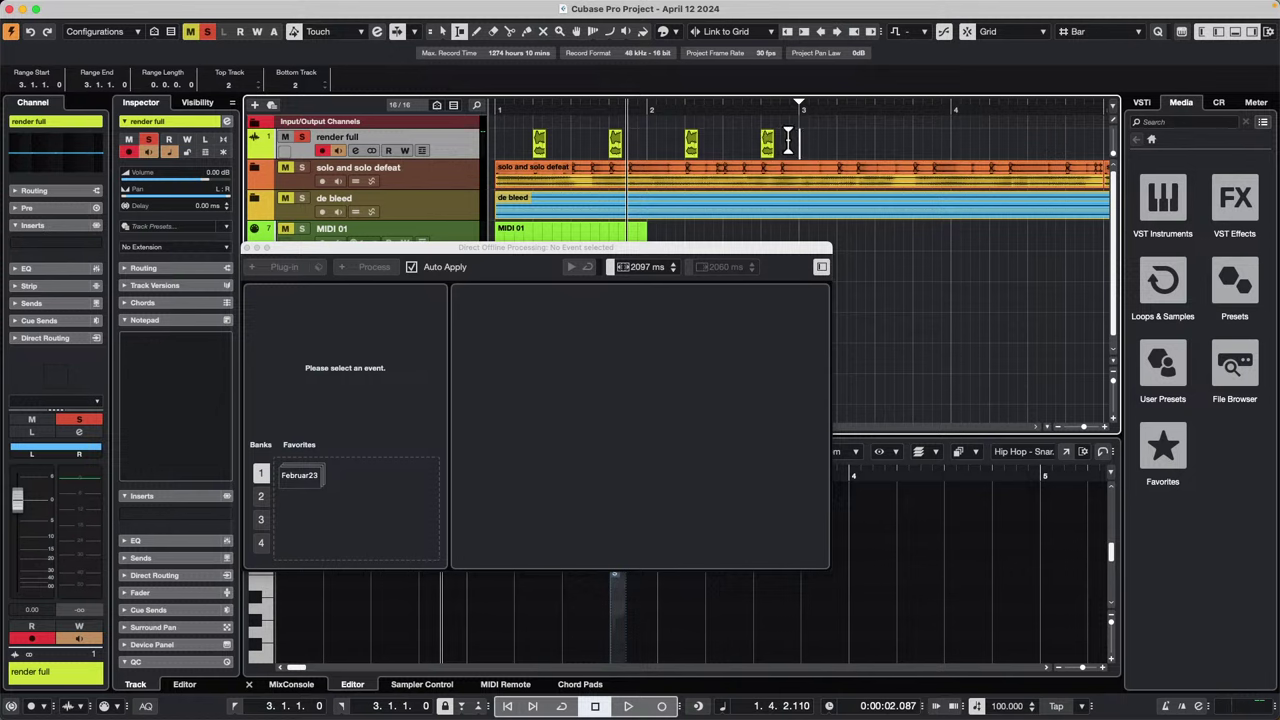
pyautogui.moveTo(771, 100); pyautogui.dragTo(770, 143)
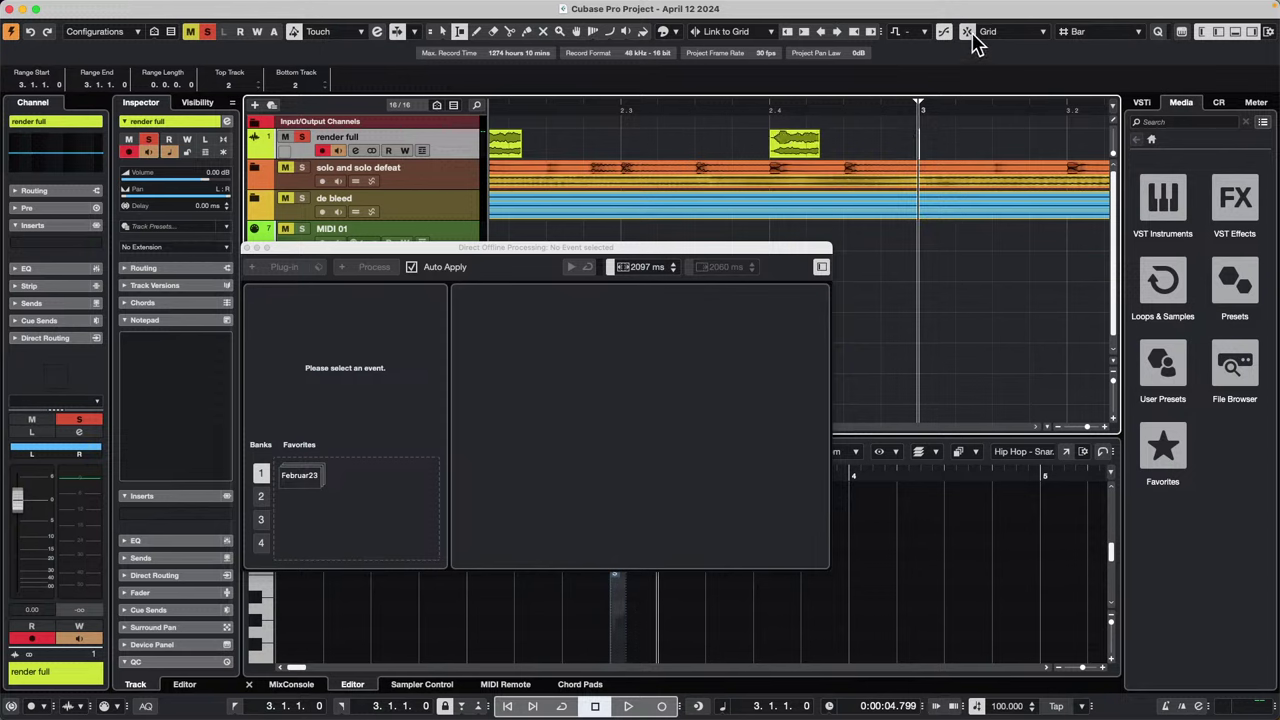
pyautogui.moveTo(772, 138); pyautogui.dragTo(926, 158)
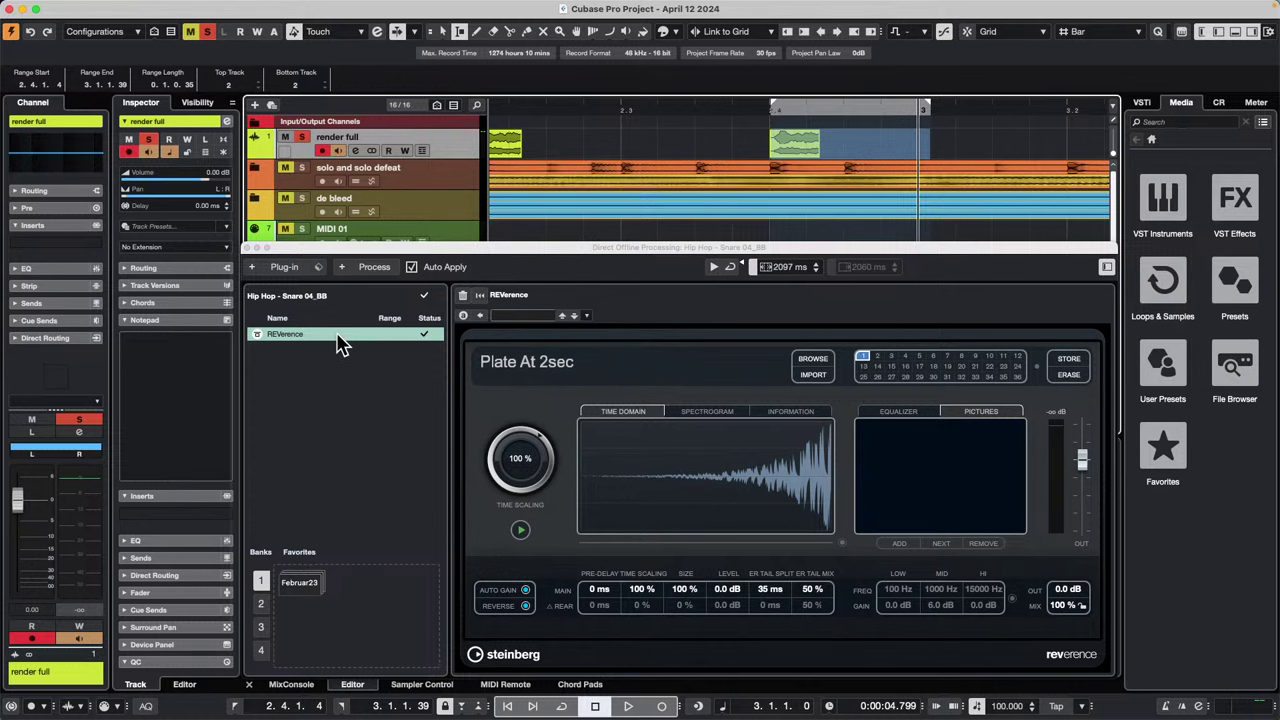
pyautogui.click(657, 143)
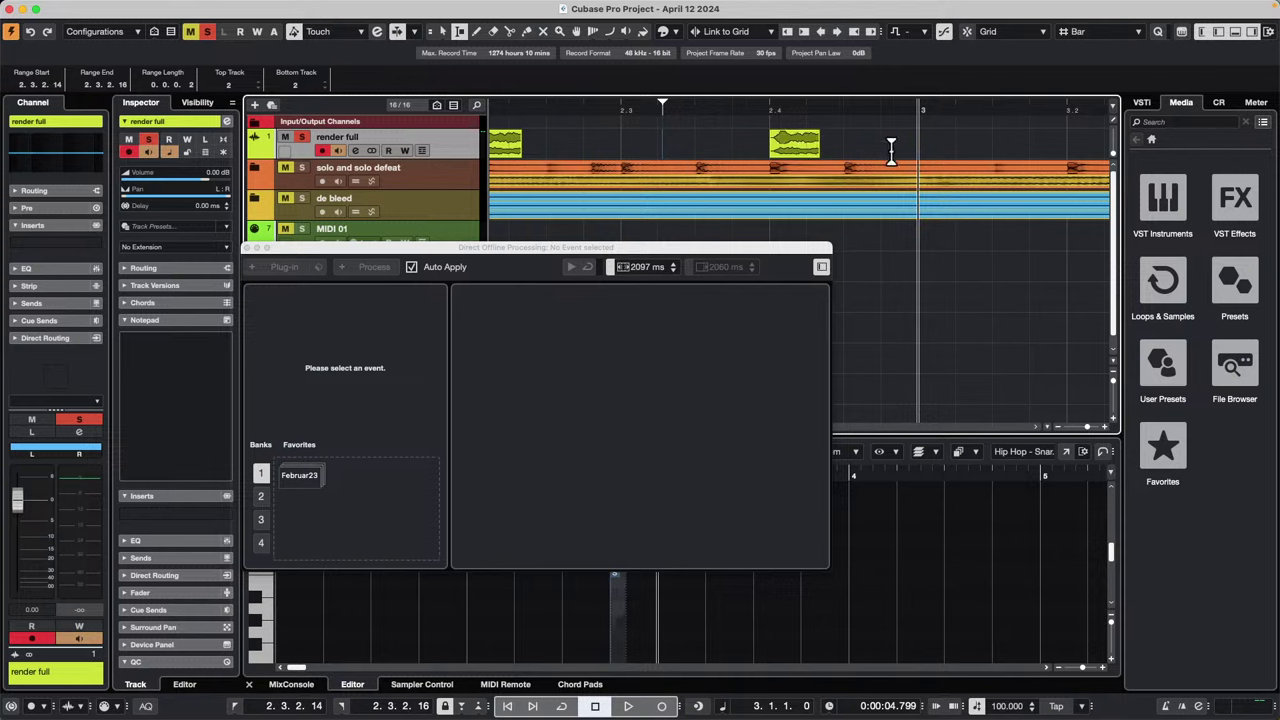
# Step: Select all four snare events with the Object Selection tool and delete their REVerence process
pyautogui.press('1')
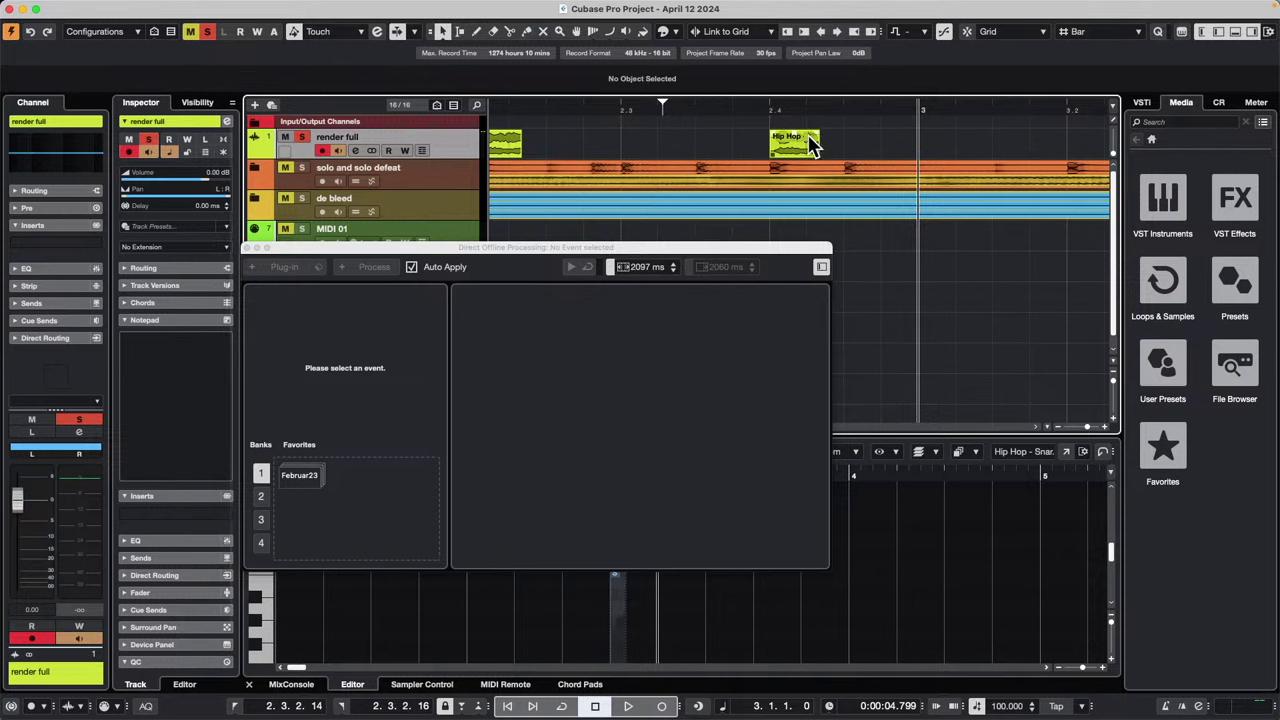
pyautogui.moveTo(864, 137); pyautogui.dragTo(531, 157)
pyautogui.rightClick(338, 342)
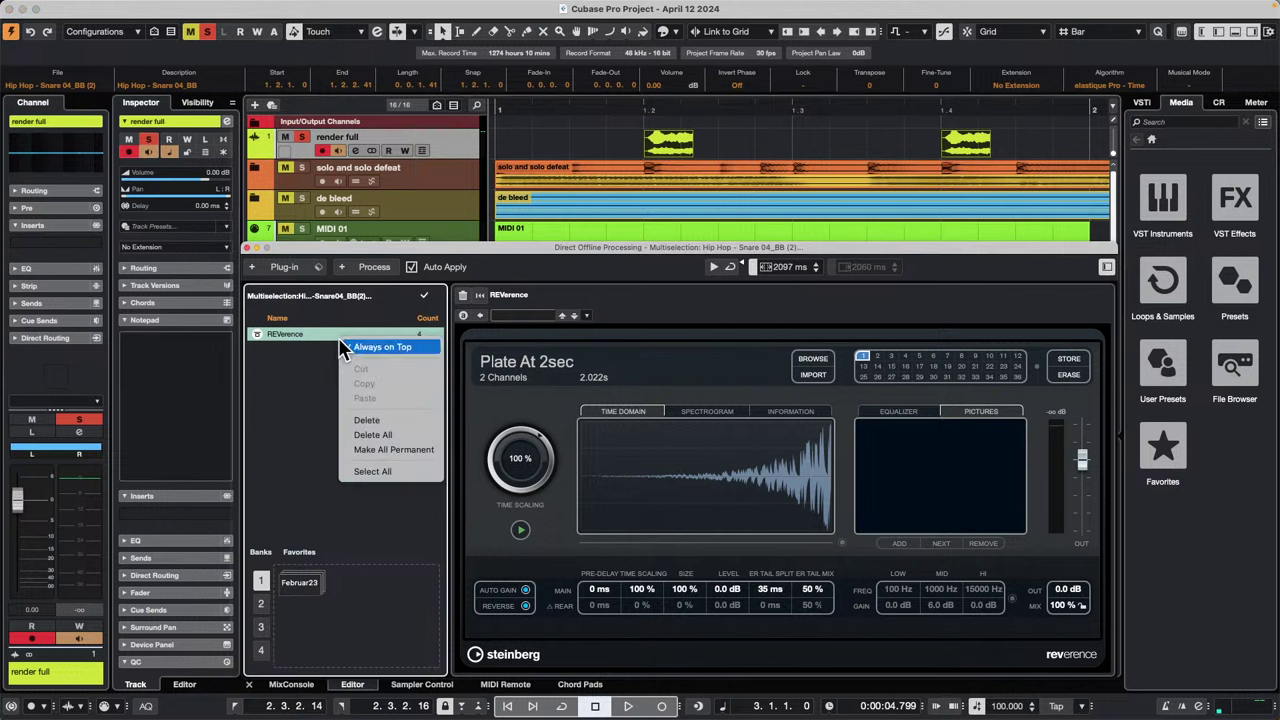
pyautogui.click(397, 424)
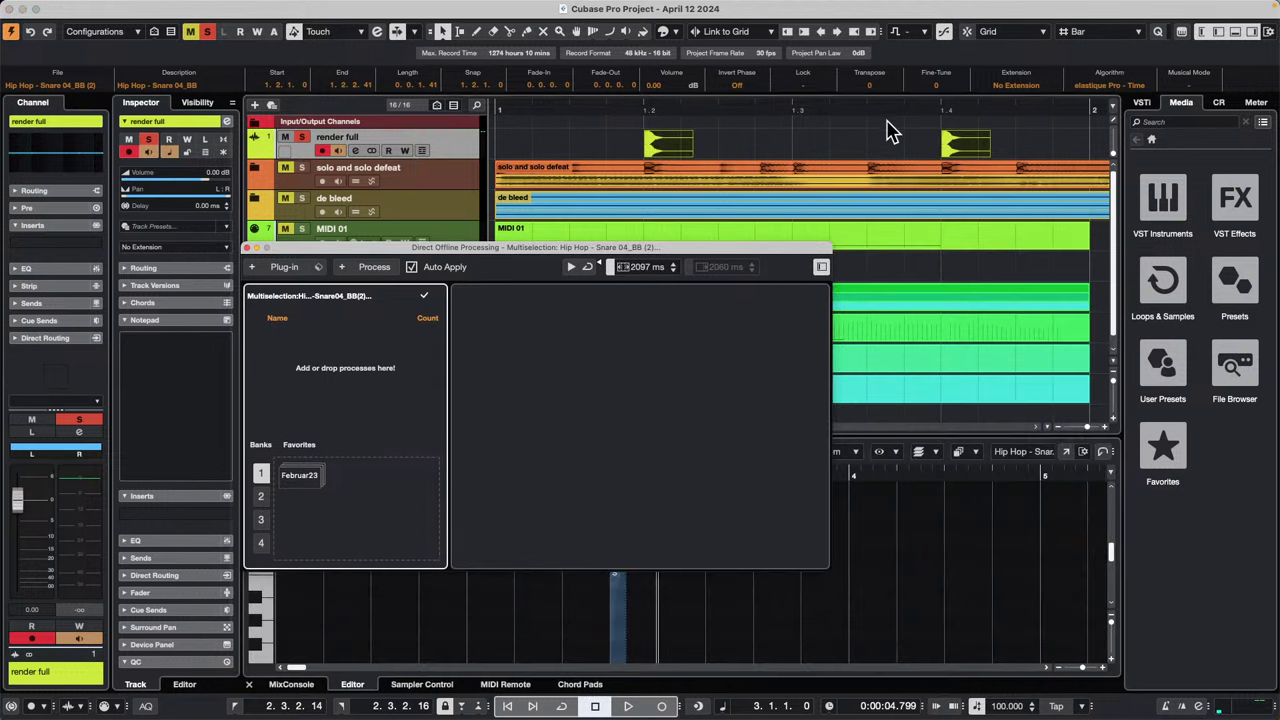
# Step: Range-select the first snare event plus the empty space up to about beat 1.3 and apply REVerence to that range
pyautogui.click(730, 132)
pyautogui.rightClick(670, 148)
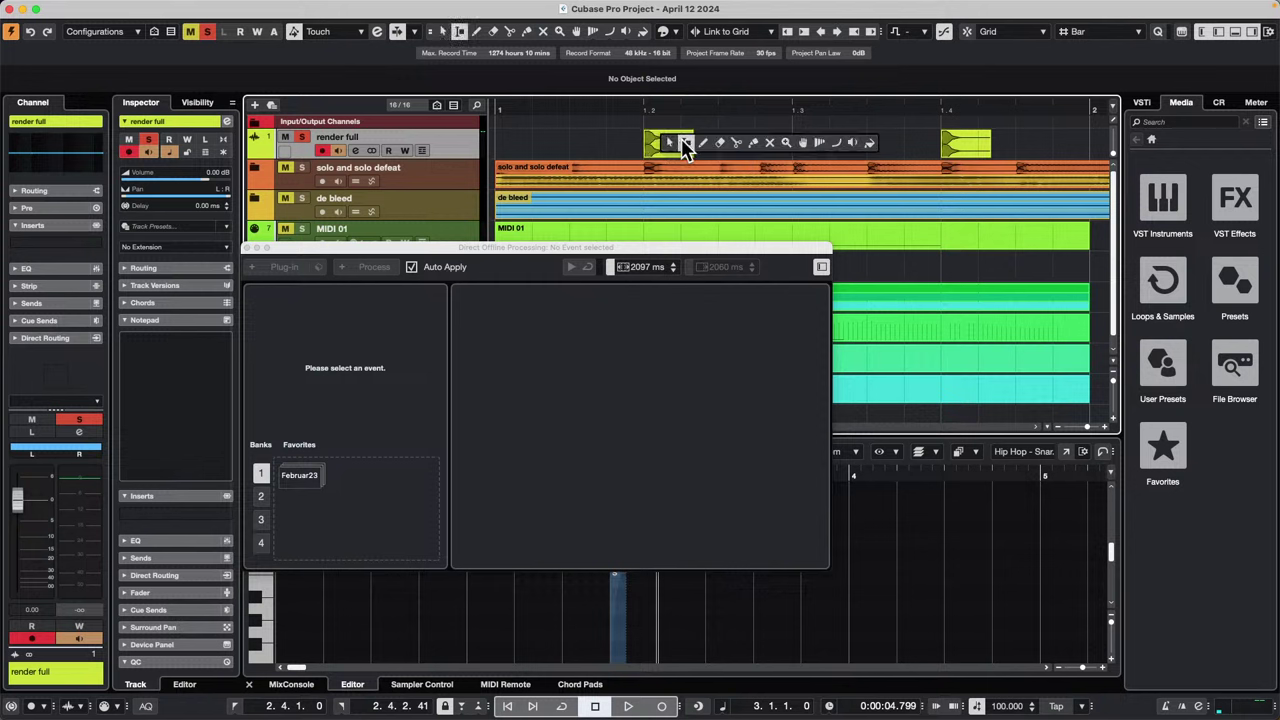
pyautogui.click(666, 134)
pyautogui.moveTo(645, 140); pyautogui.dragTo(792, 143)
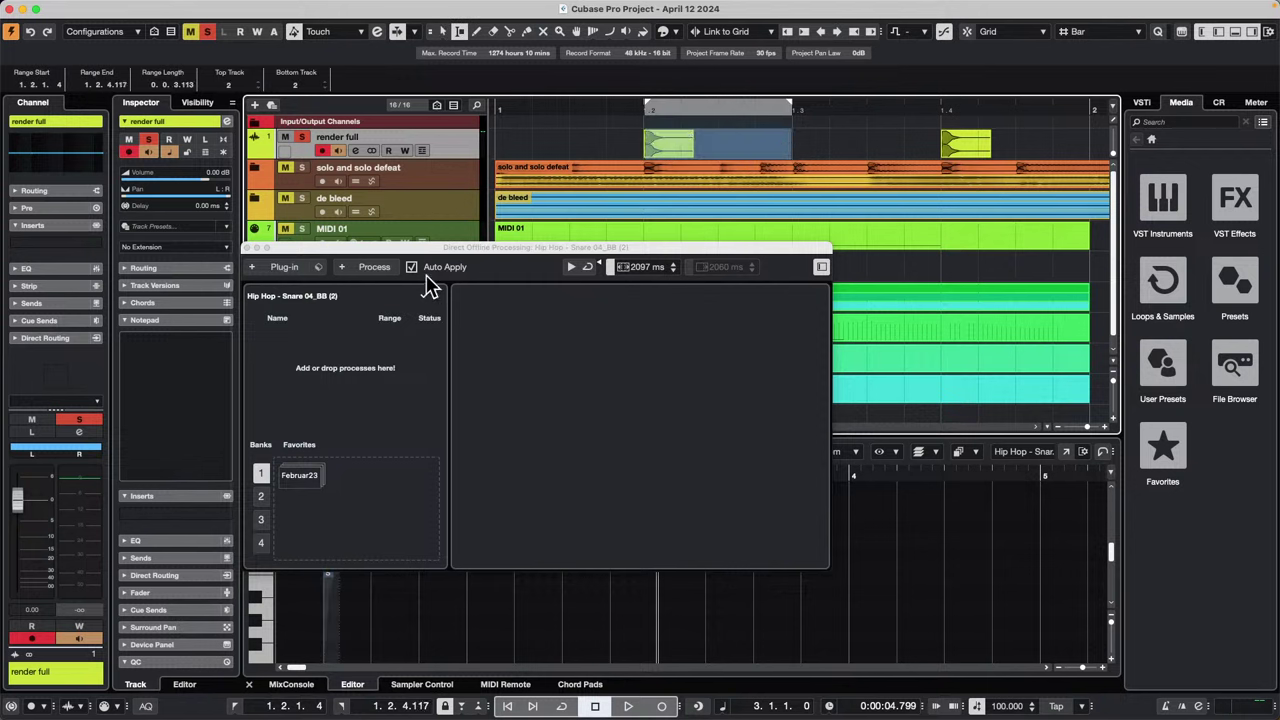
pyautogui.click(284, 267)
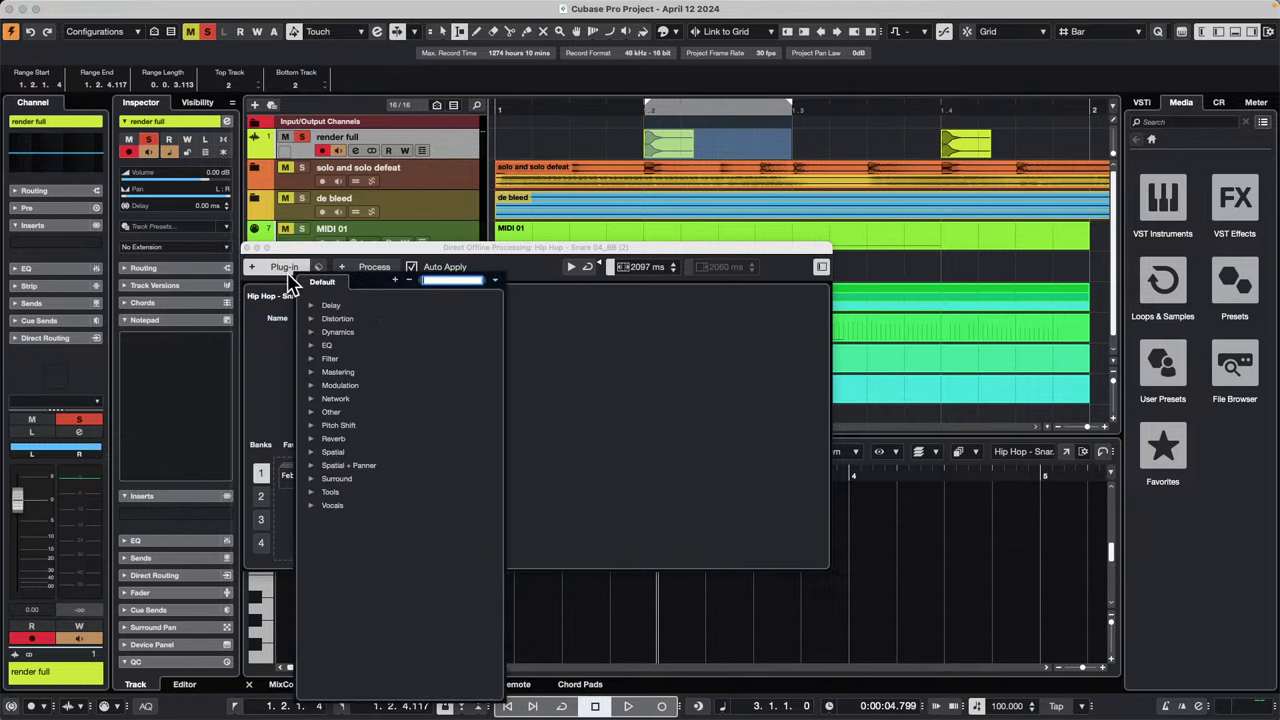
pyautogui.click(316, 440)
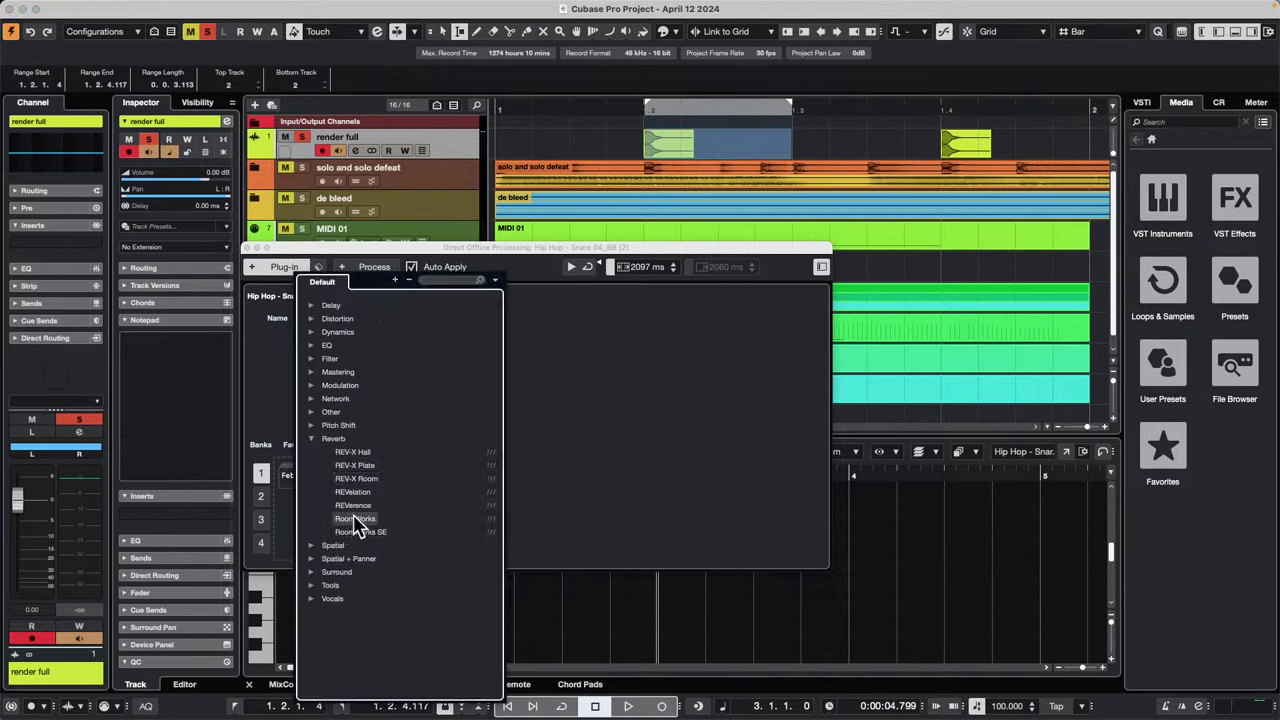
pyautogui.click(373, 506)
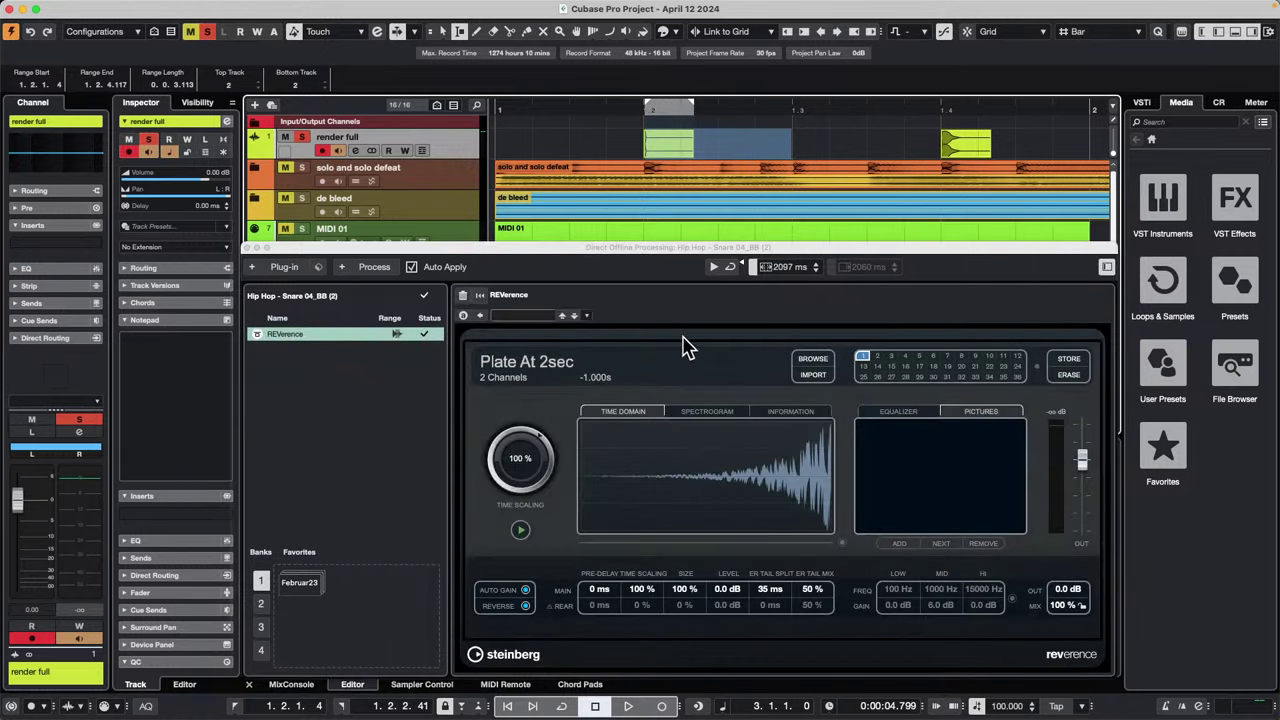
# Step: Toggle Reverse off and on again in REVerence, play the first snare from the start, and close Direct Offline Processing
pyautogui.click(526, 609)
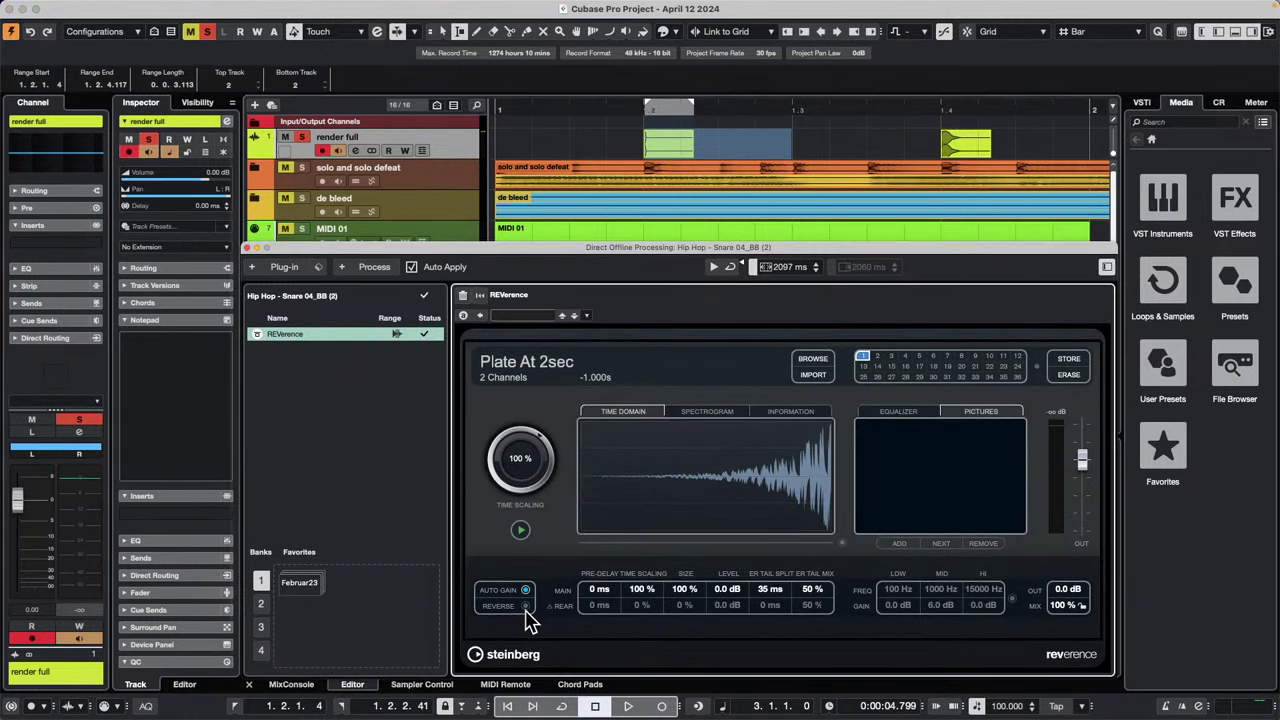
pyautogui.click(526, 607)
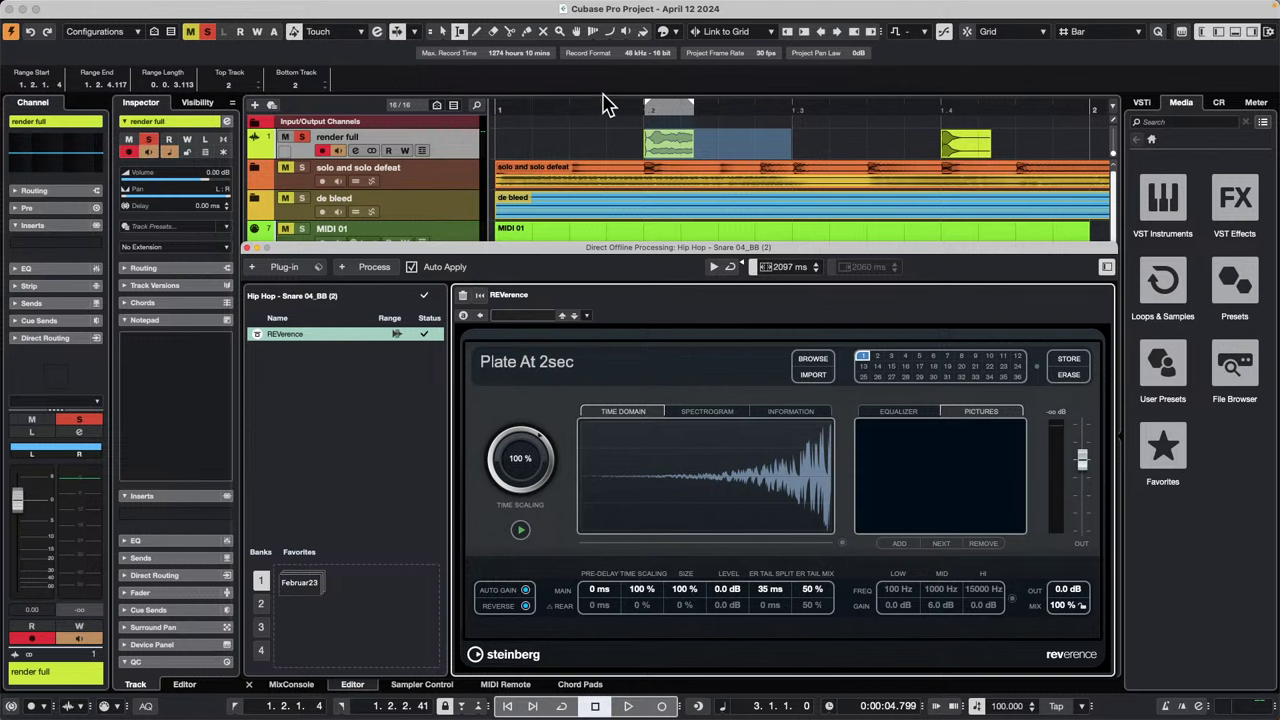
pyautogui.click(537, 108)
pyautogui.press('space')
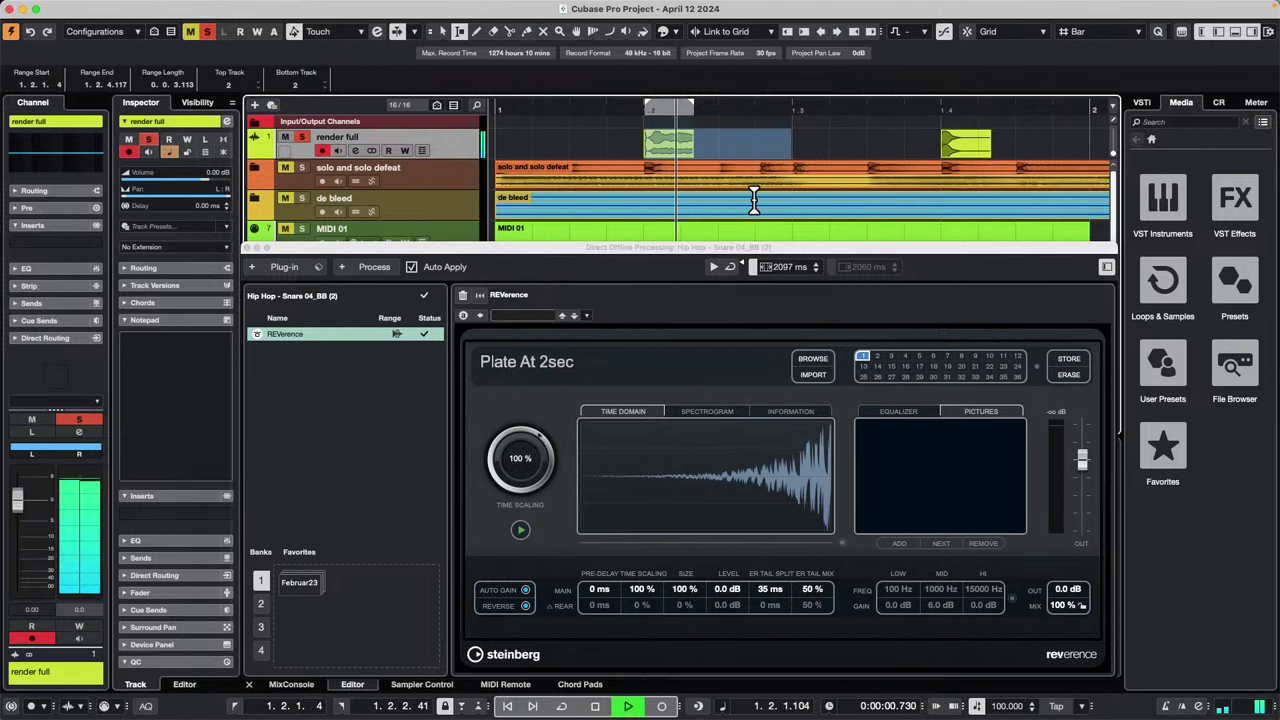
pyautogui.press('space')
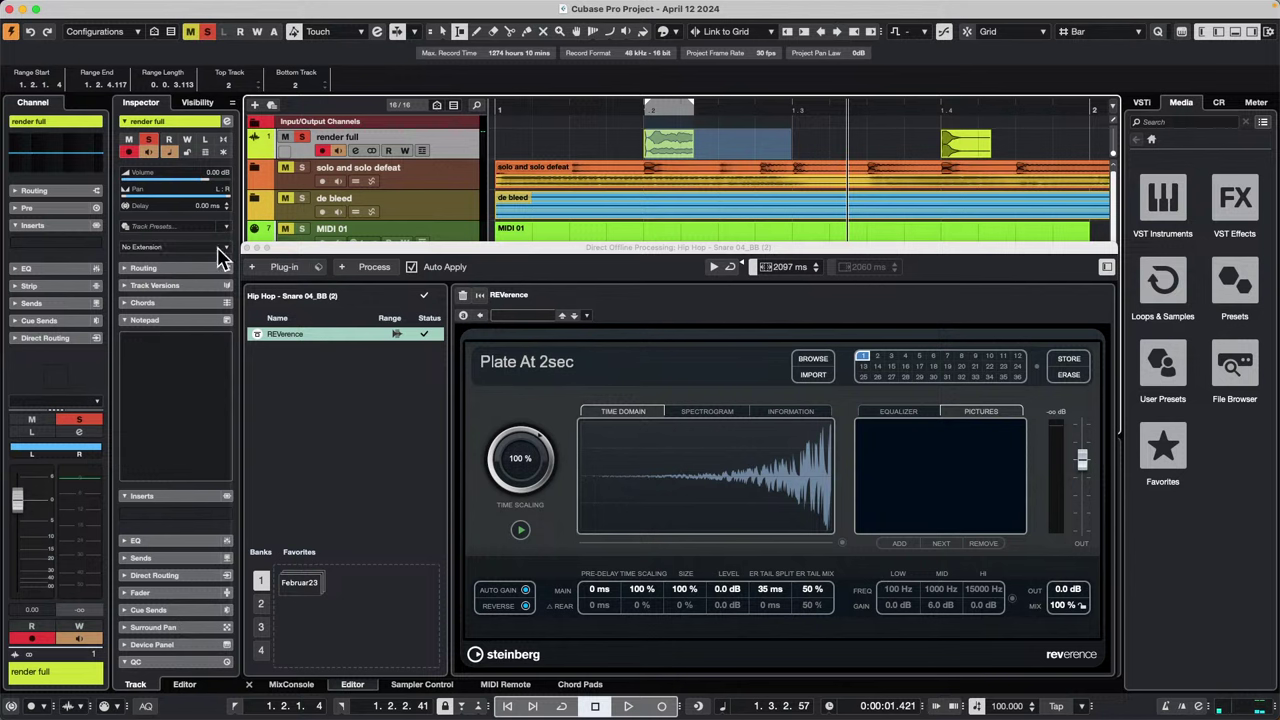
pyautogui.click(253, 245)
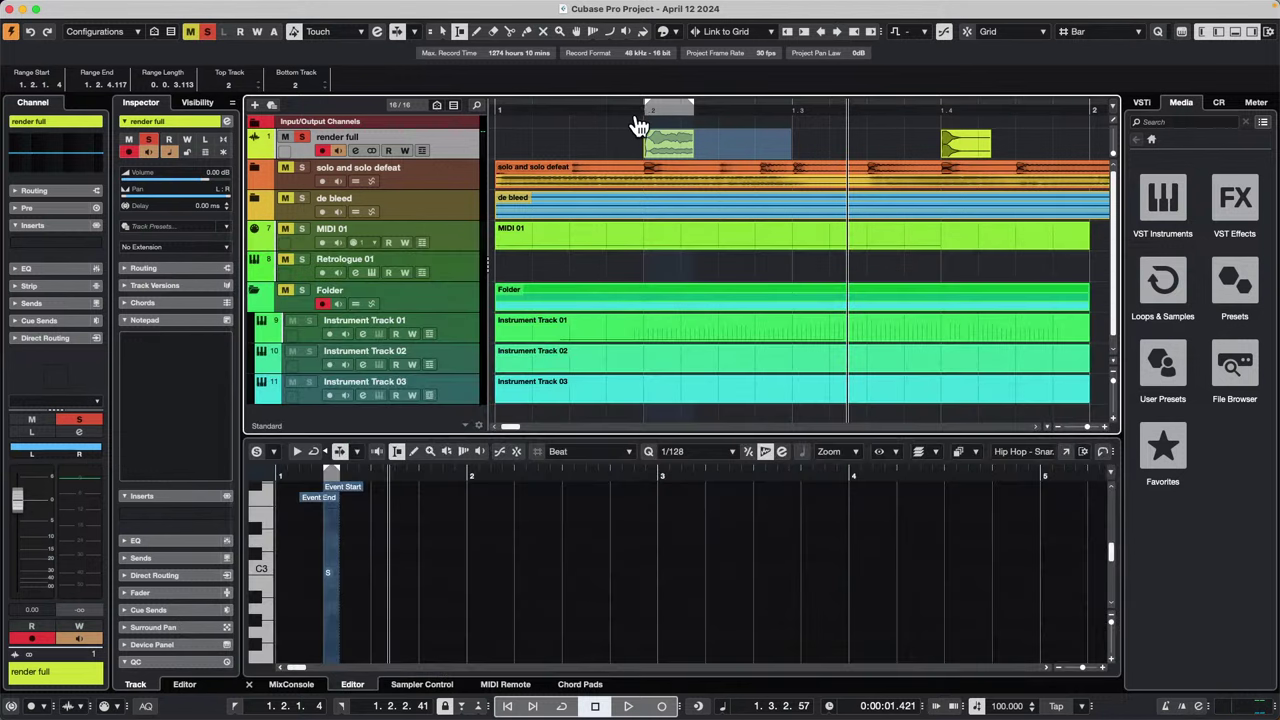
# Step: Look through the macro list in Key Commands and close the dialog
pyautogui.click(116, 7)
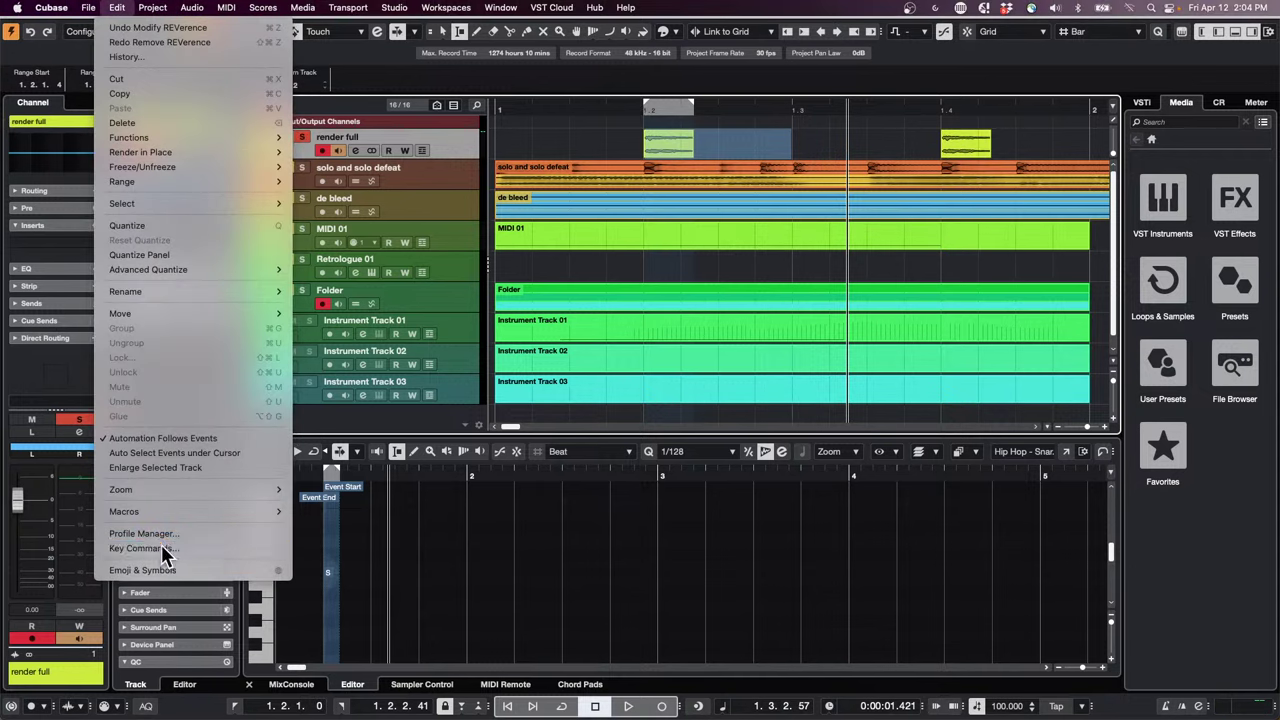
pyautogui.click(145, 548)
pyautogui.scroll(-10, 755, 590)
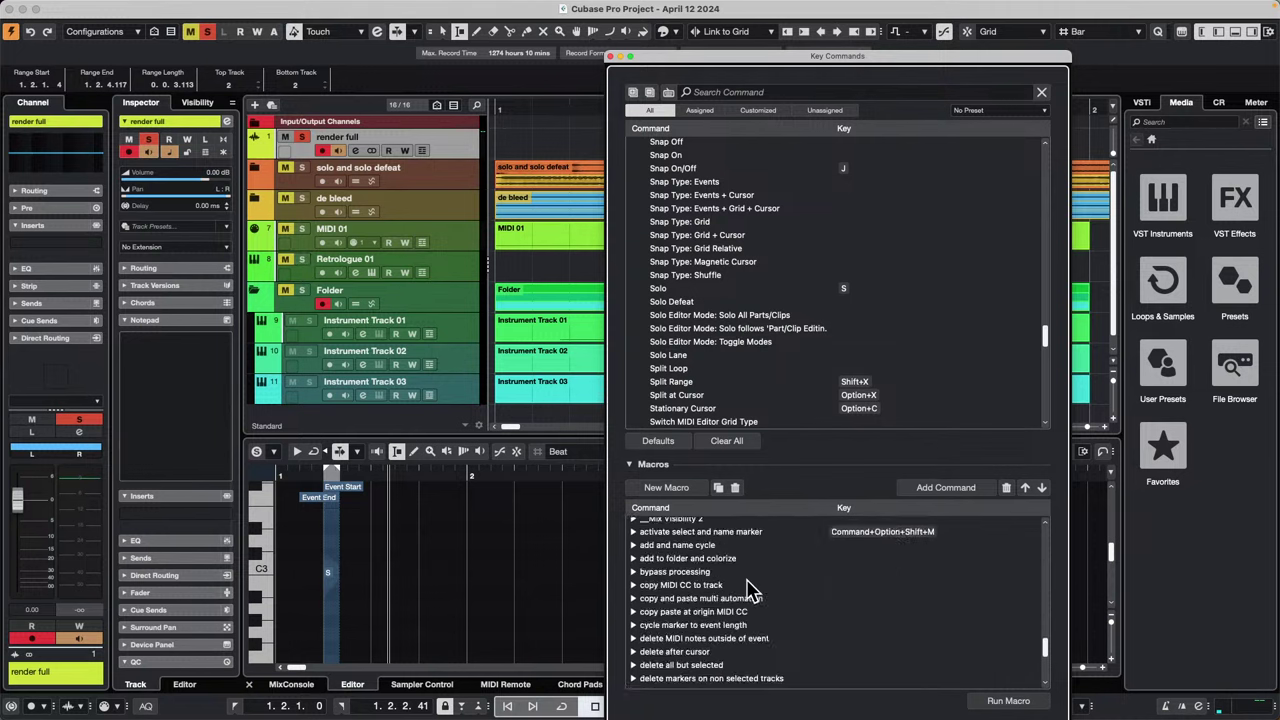
pyautogui.scroll(20, 755, 590)
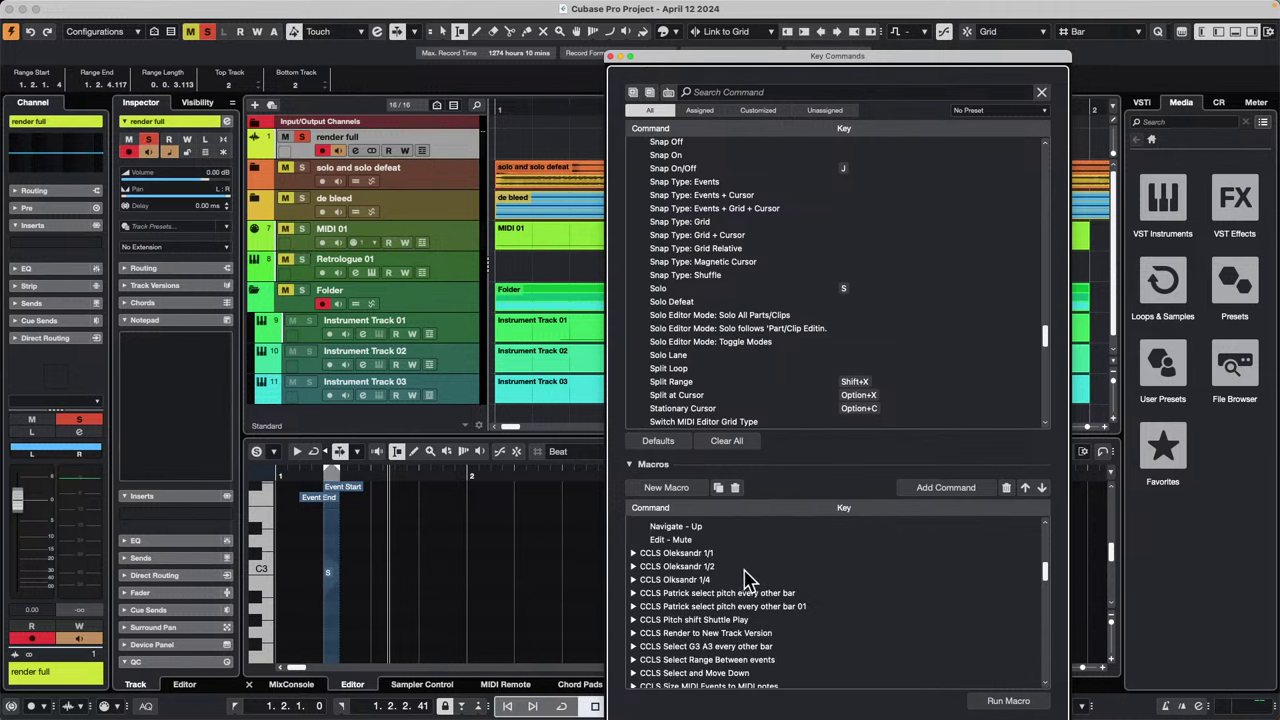
pyautogui.click(615, 57)
# Step: Undo back to the unprocessed snare events and the instrument tracks without their folder track
pyautogui.moveTo(563, 106); pyautogui.dragTo(510, 60)
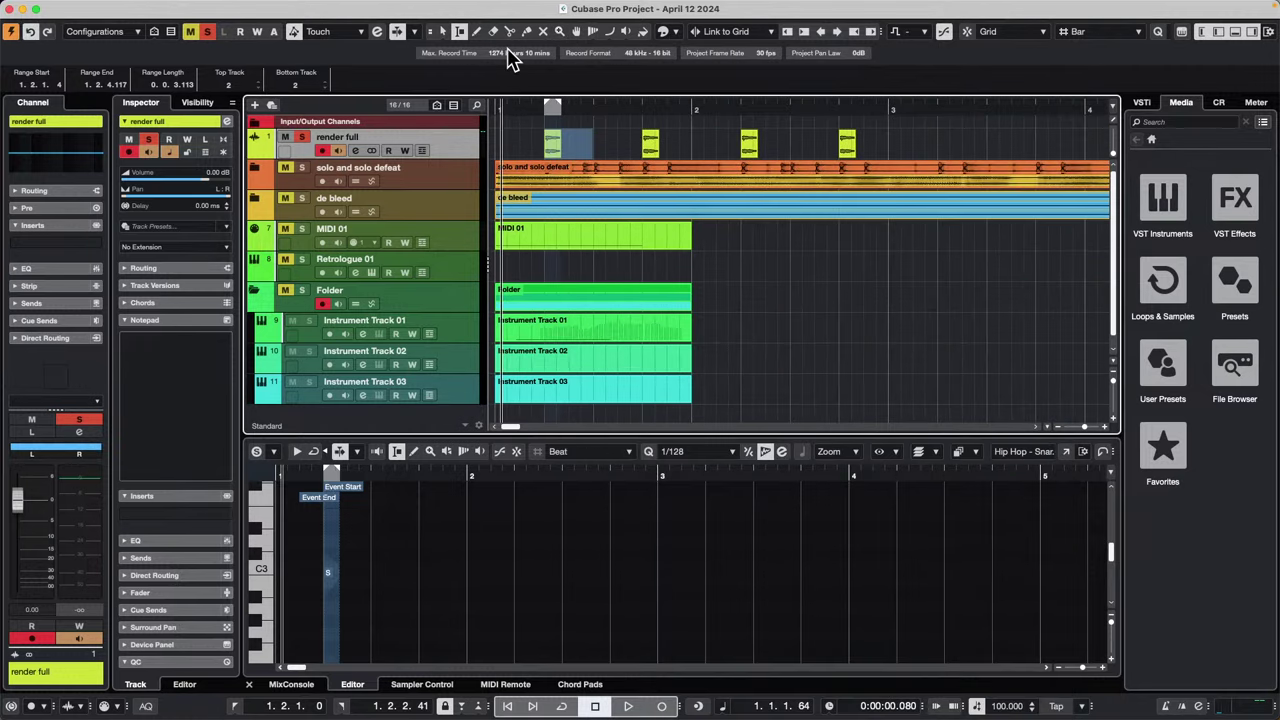
pyautogui.press('super+z')
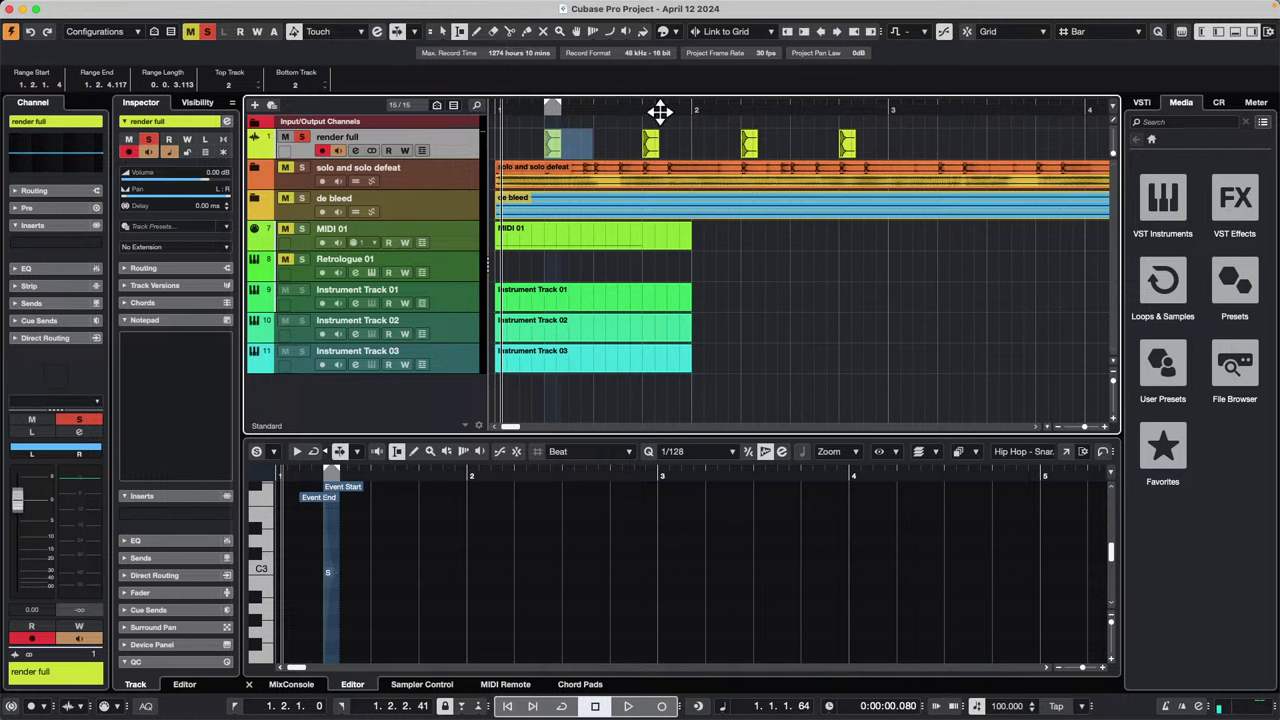
# Step: Open the Dark Glass project from its subfolder in the Projects folder and activate it
pyautogui.click(88, 8)
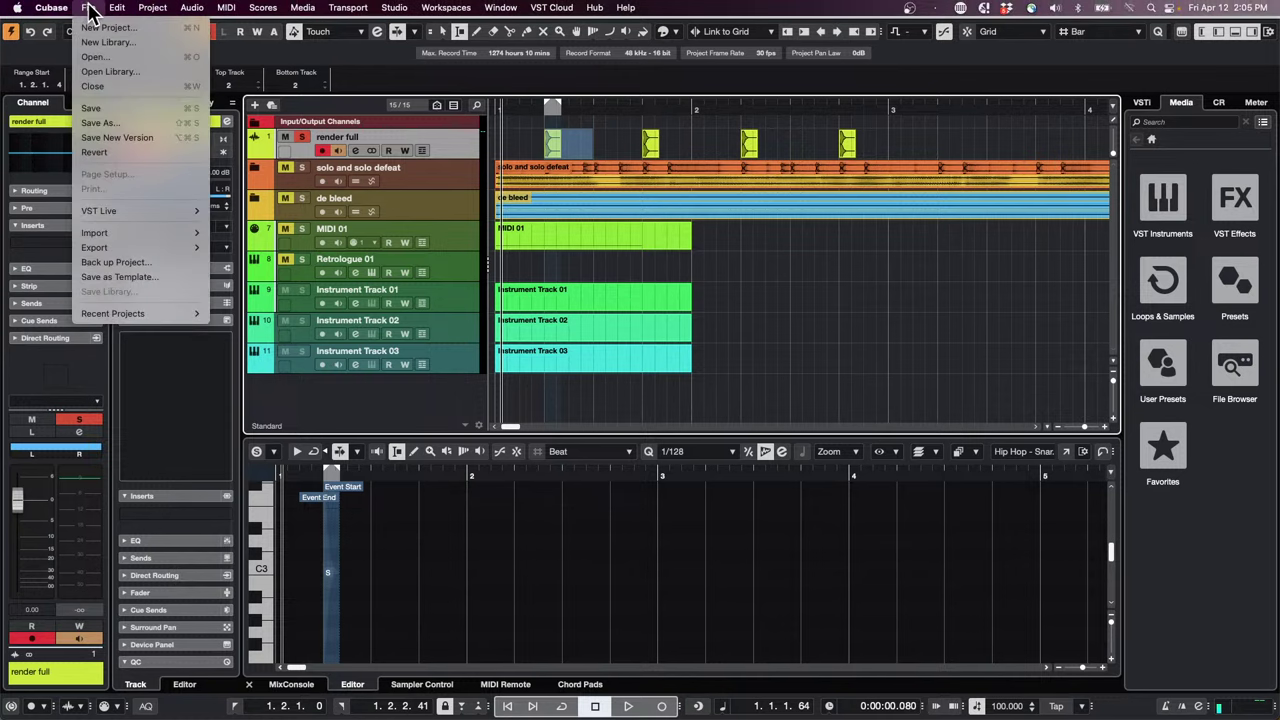
pyautogui.moveTo(137, 314)
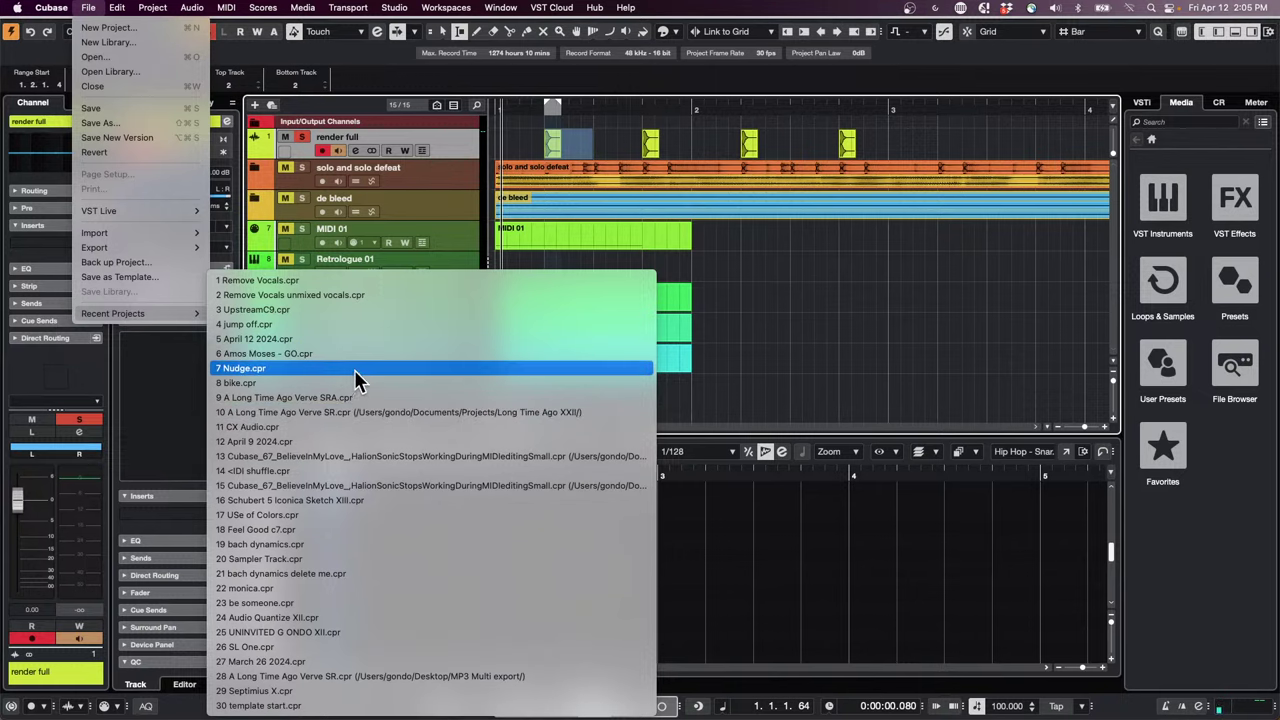
pyautogui.click(140, 63)
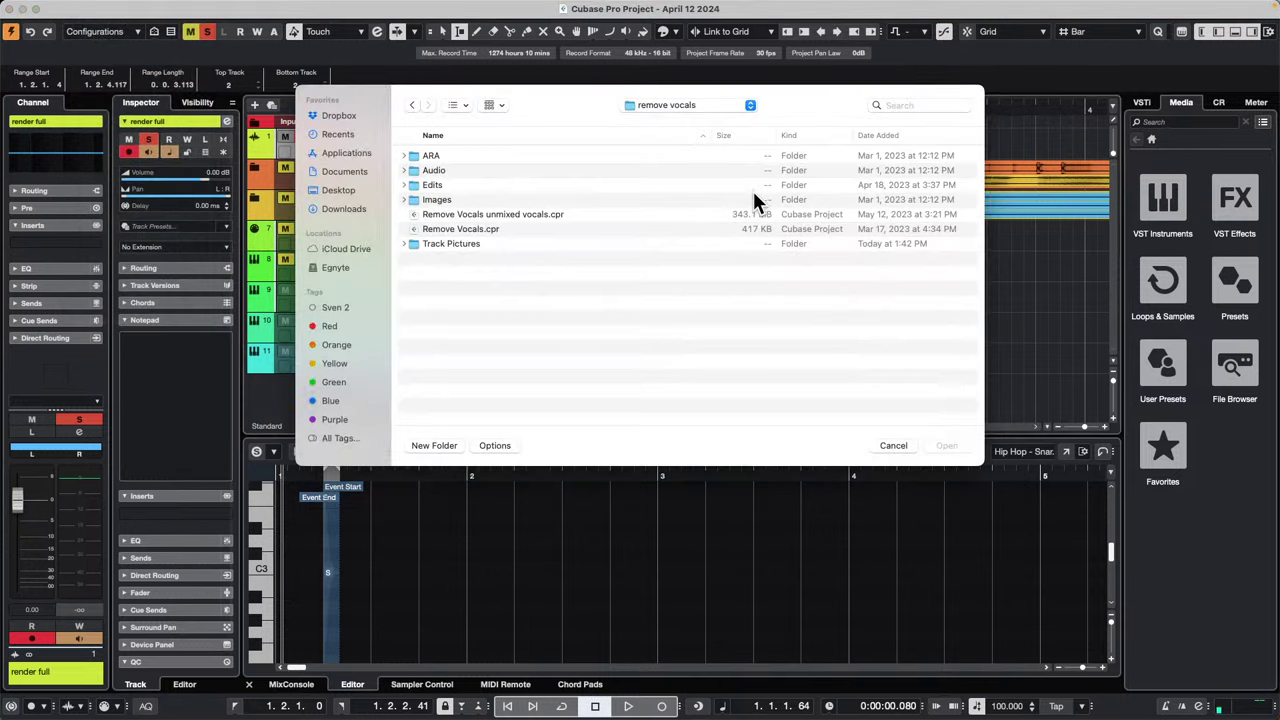
pyautogui.click(680, 106)
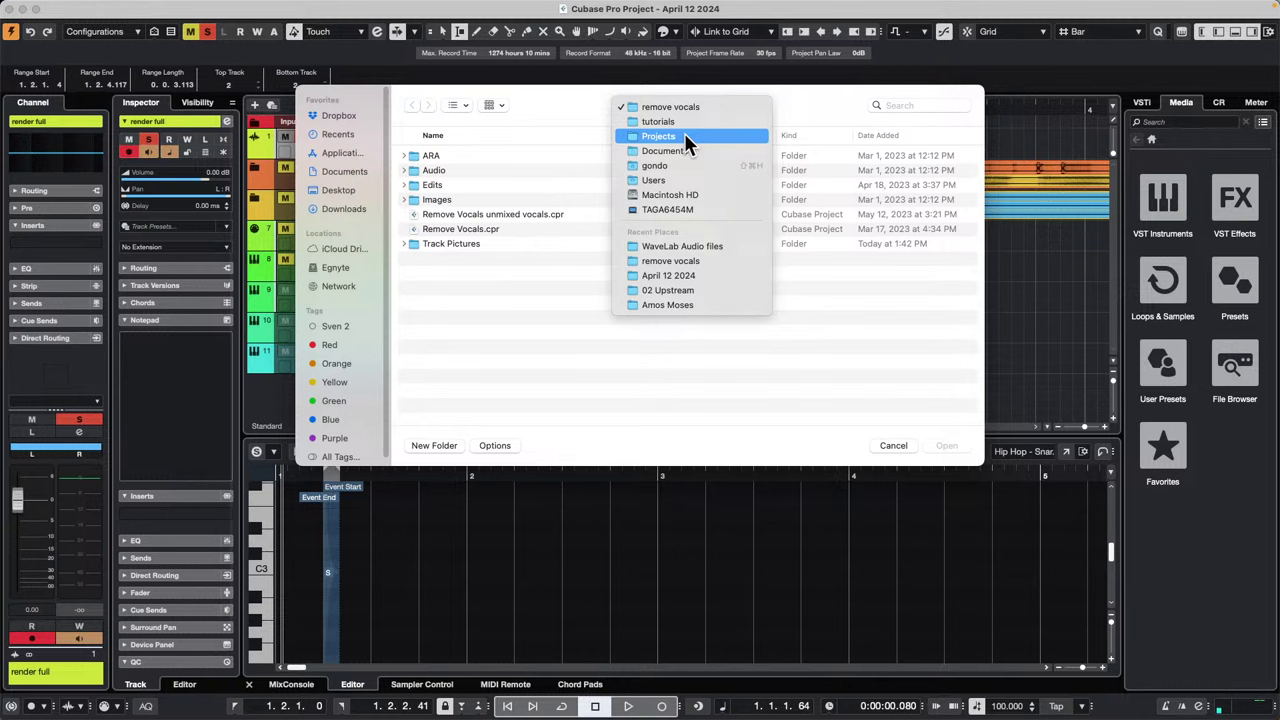
pyautogui.click(684, 135)
pyautogui.scroll(-15, 530, 320)
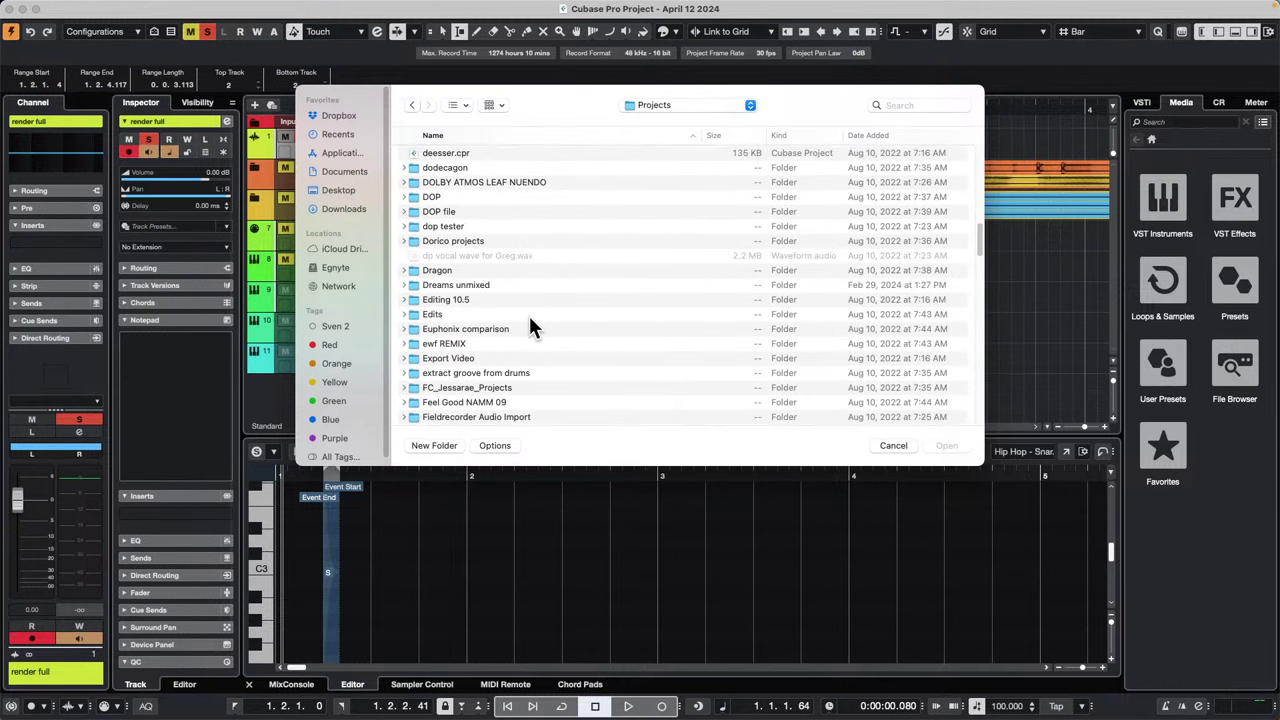
pyautogui.scroll(-6, 533, 320)
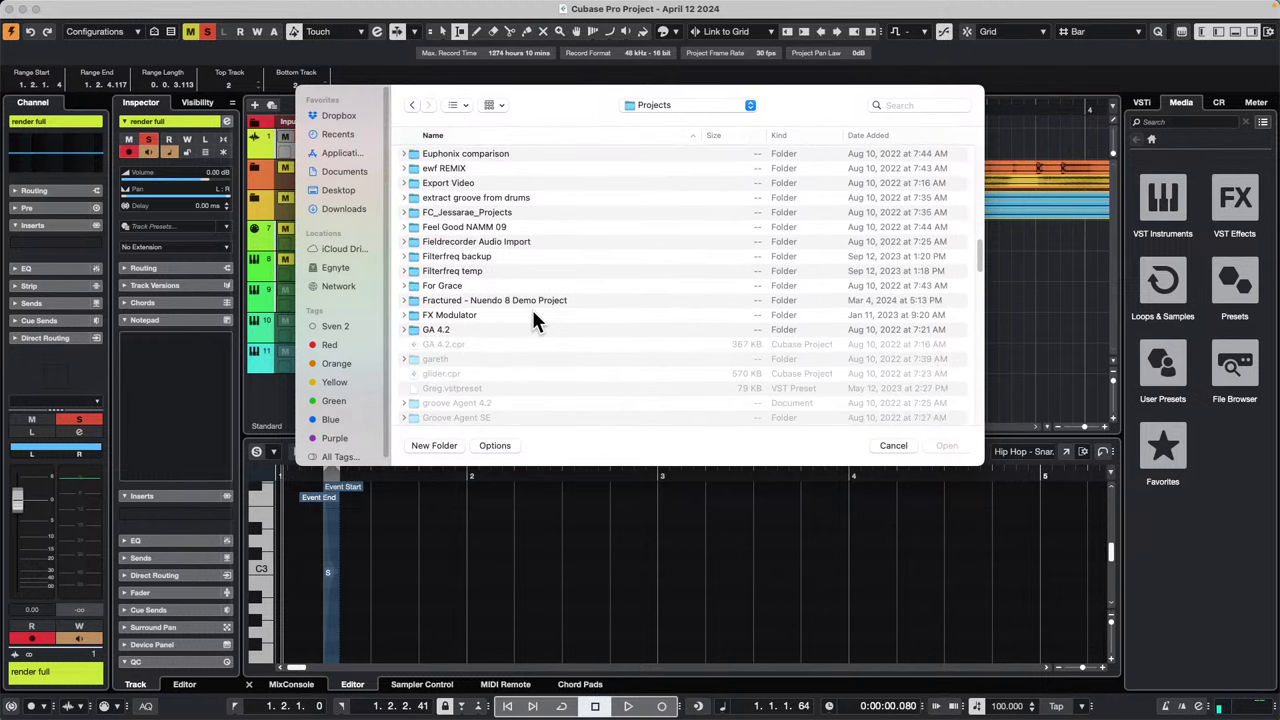
pyautogui.scroll(-3, 527, 308)
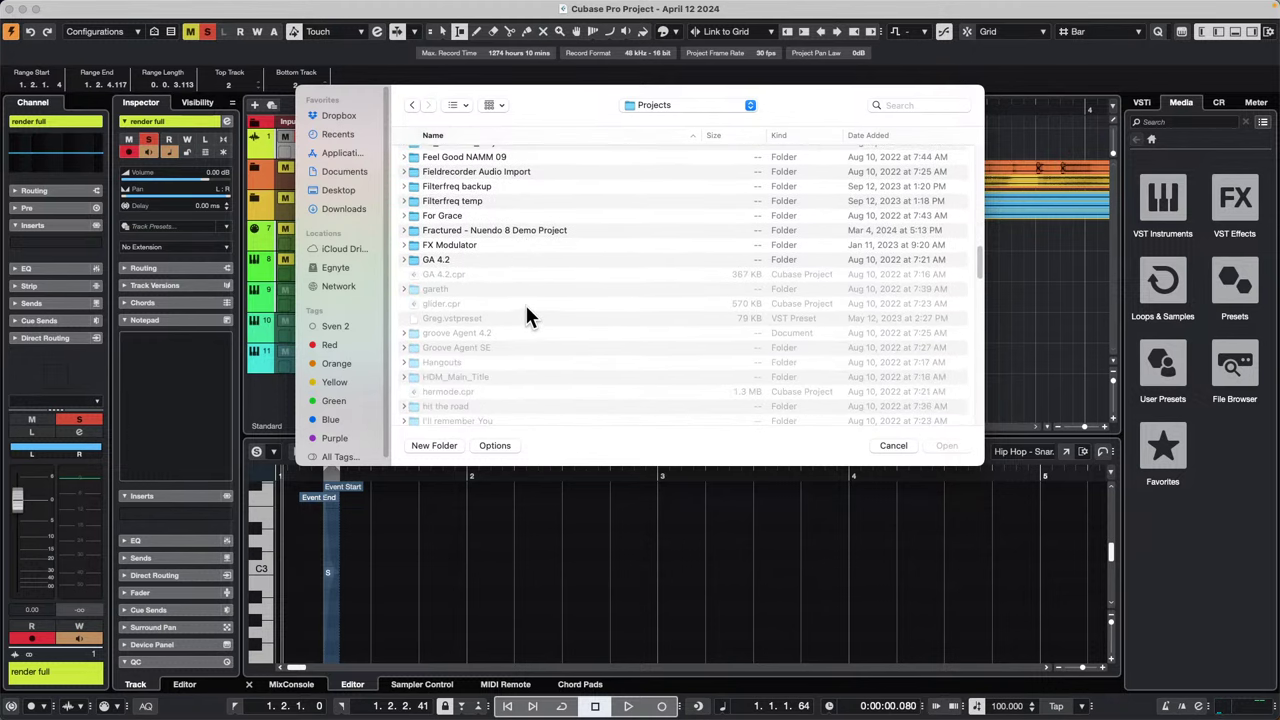
pyautogui.scroll(-1, 528, 316)
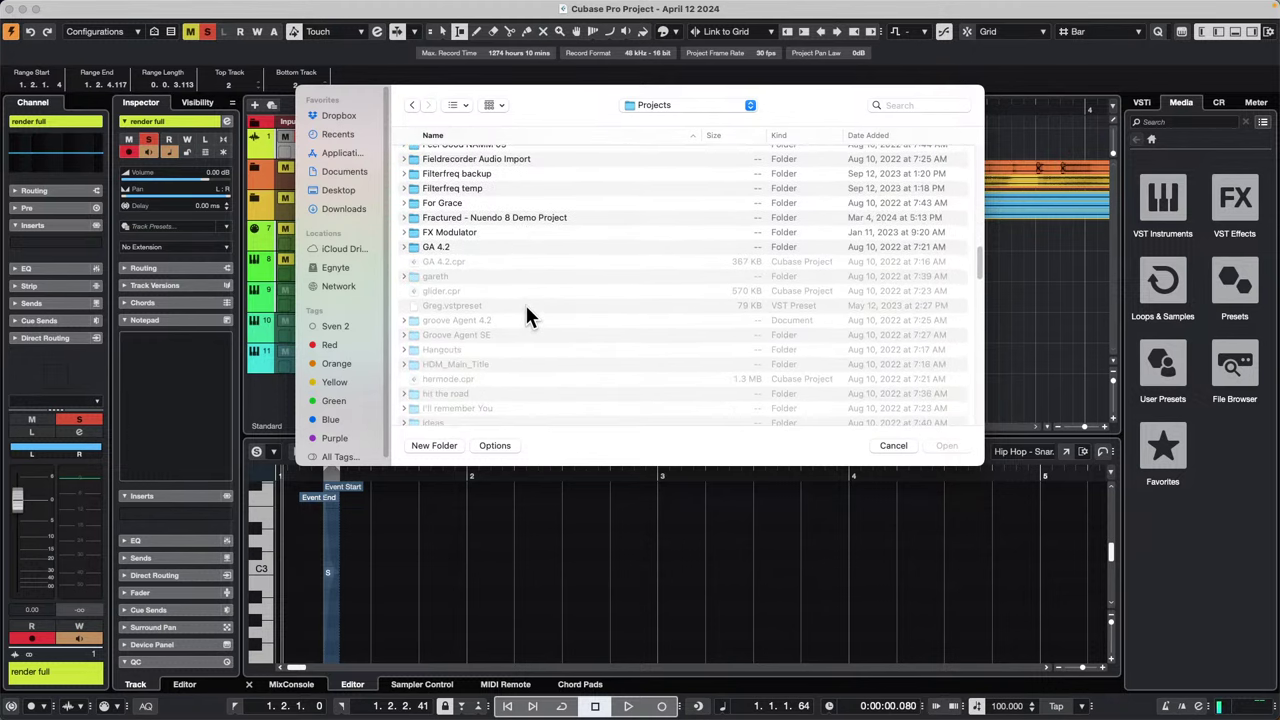
pyautogui.doubleClick(434, 277)
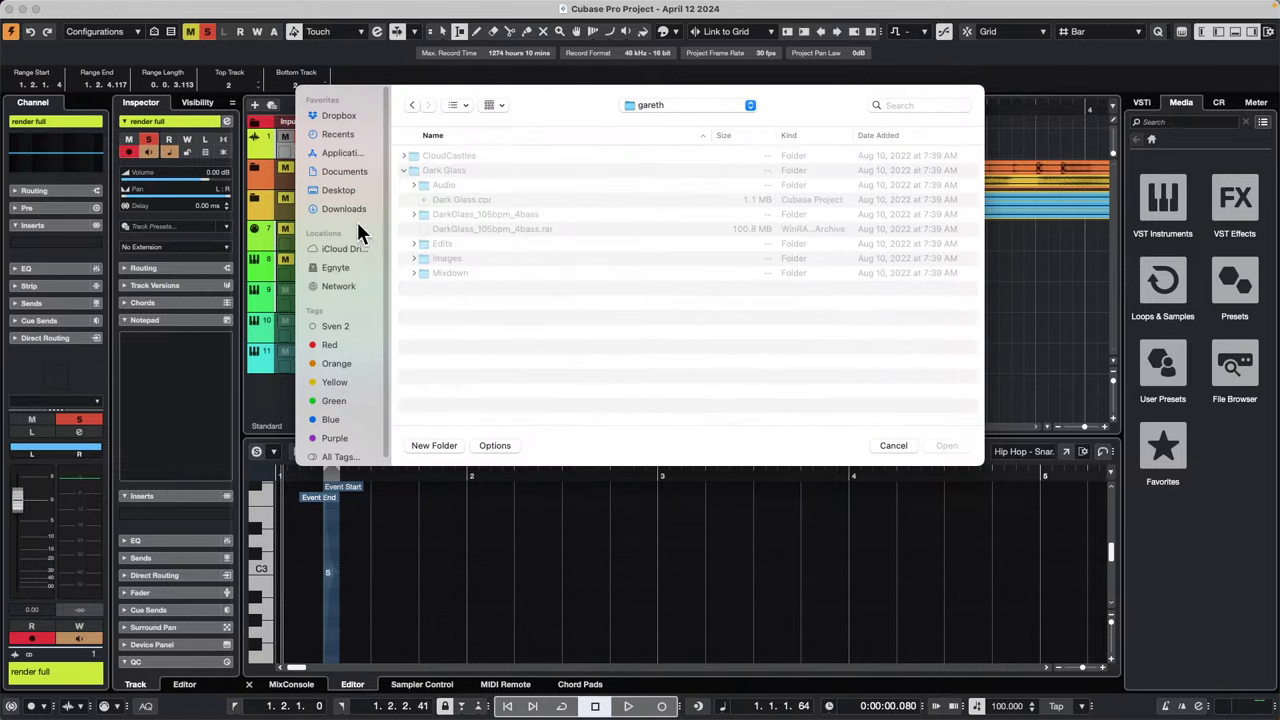
pyautogui.doubleClick(460, 200)
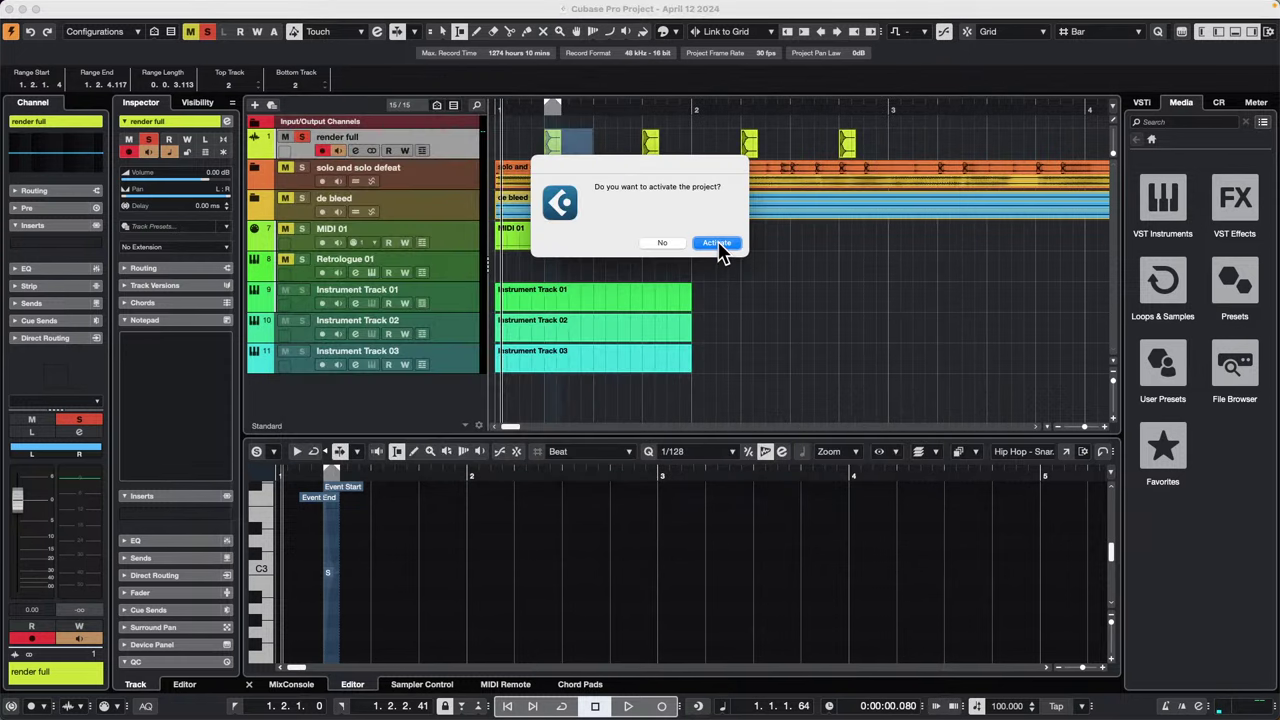
pyautogui.click(716, 244)
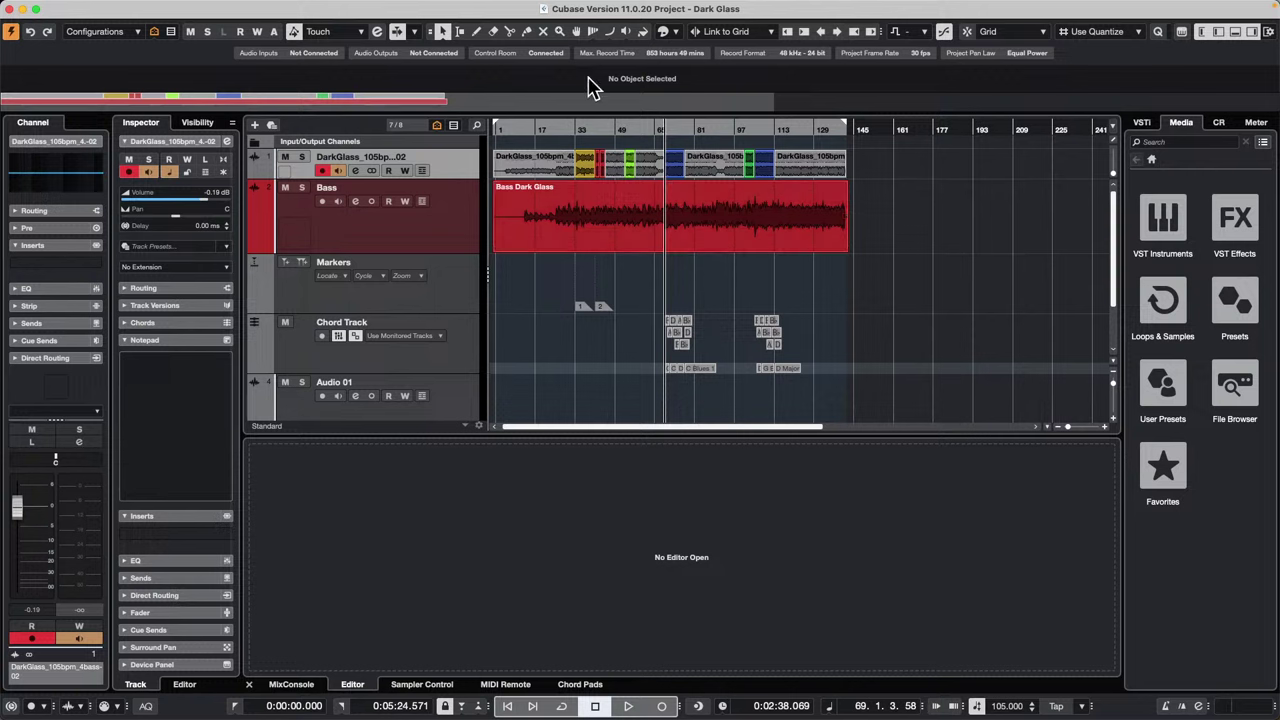
# Step: Play the song from about bars 17 and 36, soloing the Bass track briefly, and return to about bar 31
pyautogui.click(534, 125)
pyautogui.press('space')
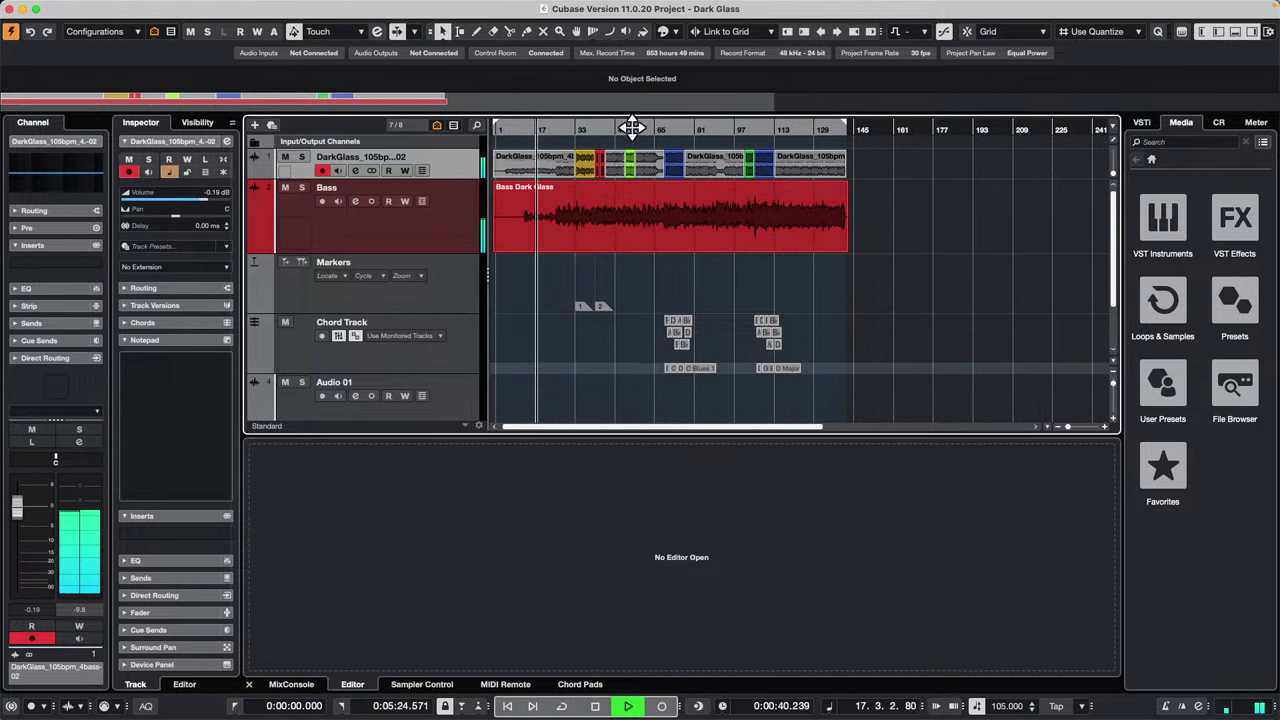
pyautogui.click(584, 127)
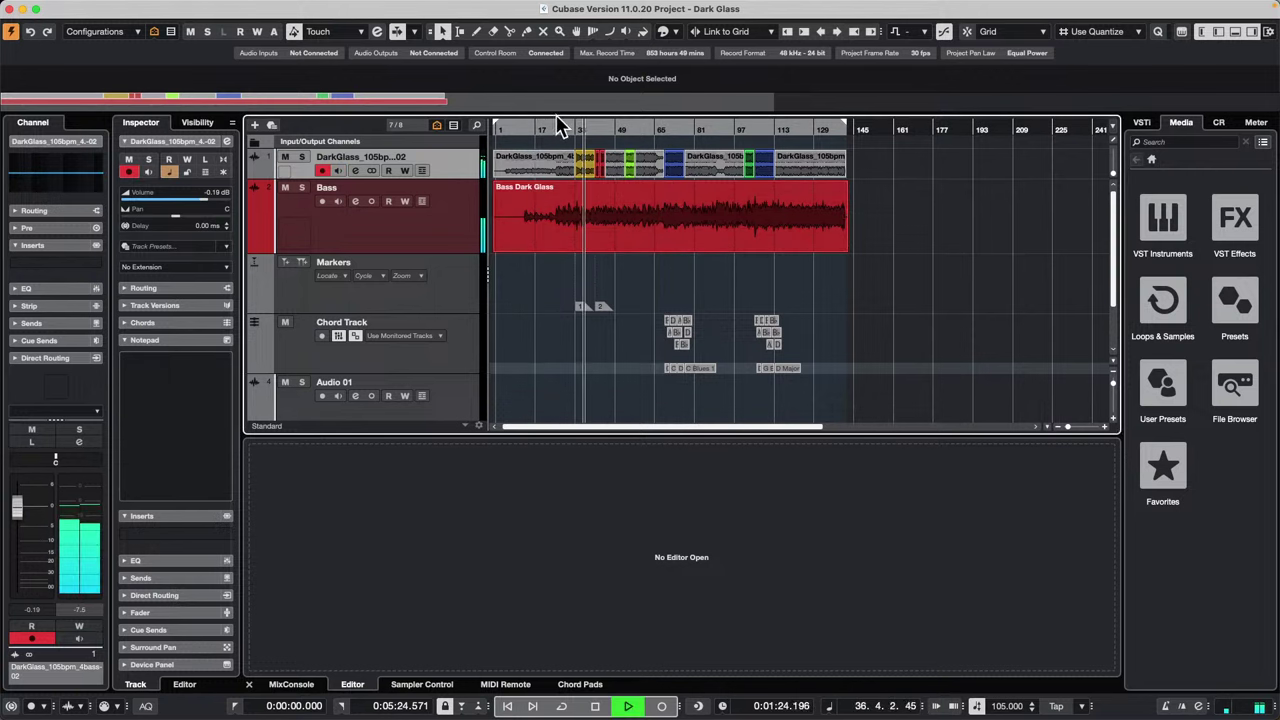
pyautogui.click(301, 188)
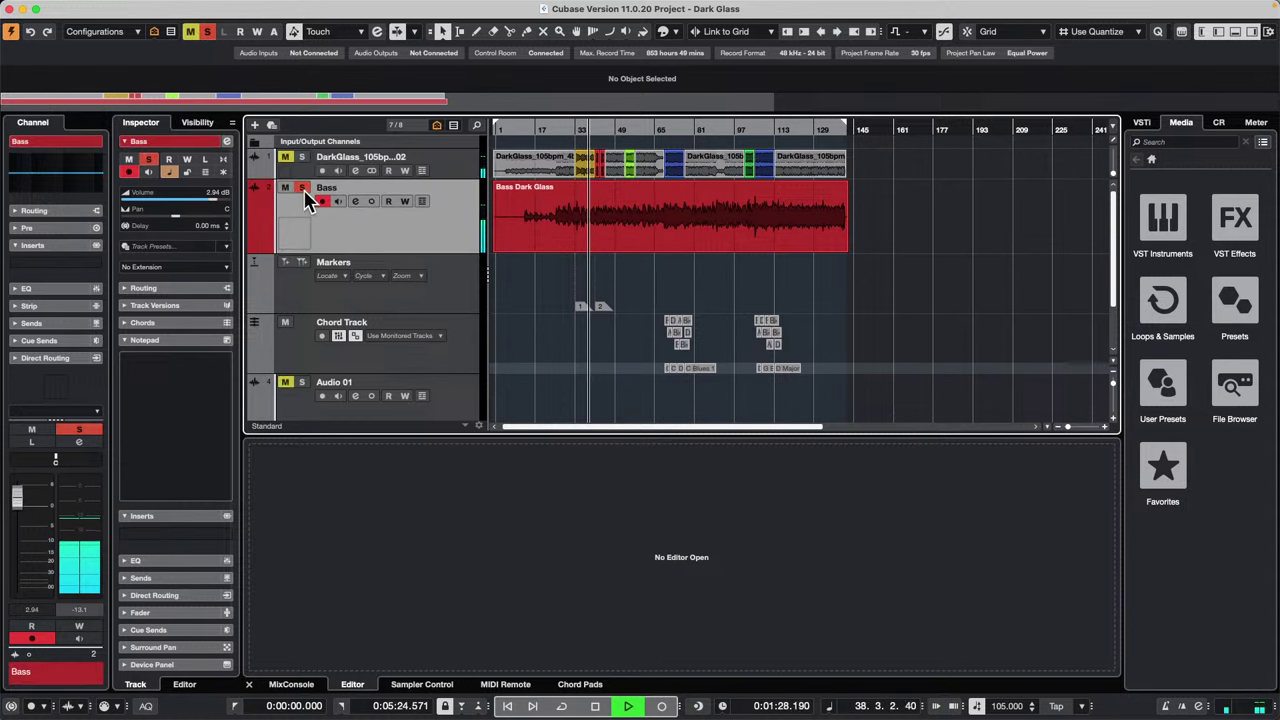
pyautogui.click(301, 188)
pyautogui.moveTo(571, 126); pyautogui.dragTo(566, 157)
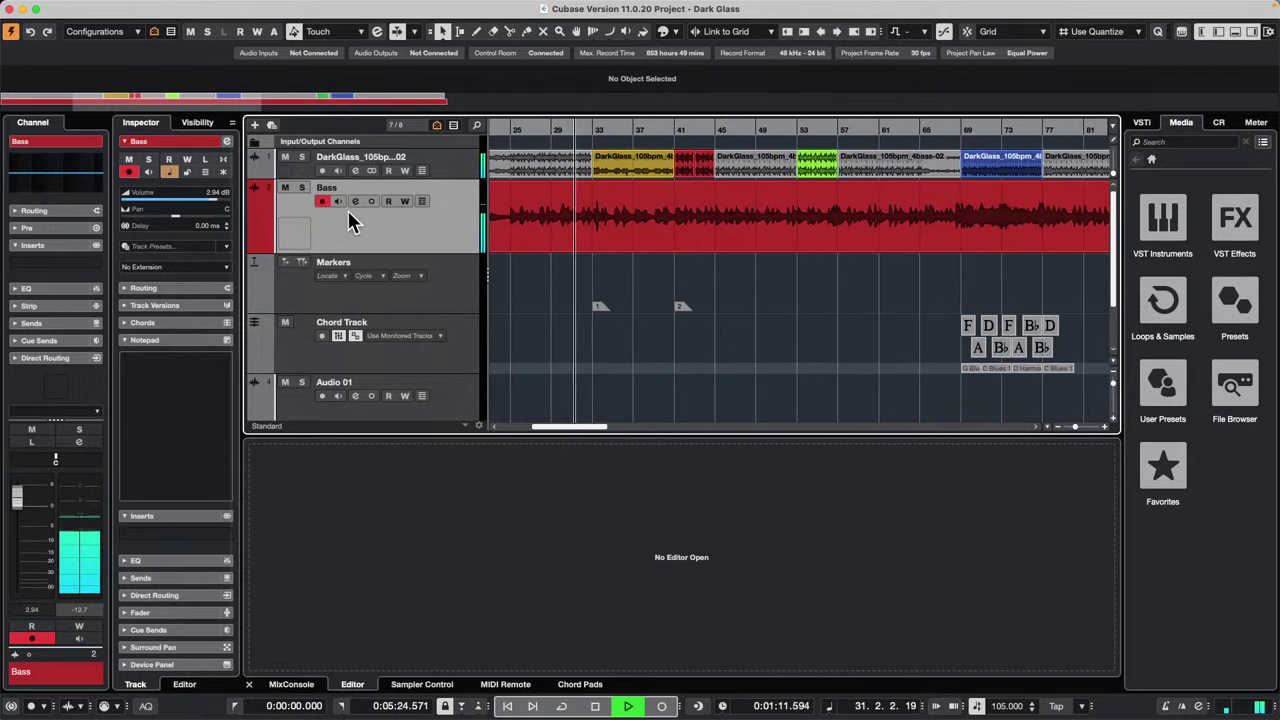
# Step: Solo the Bass track, listen to it around bars 34 to 36, and stop playback
pyautogui.click(301, 188)
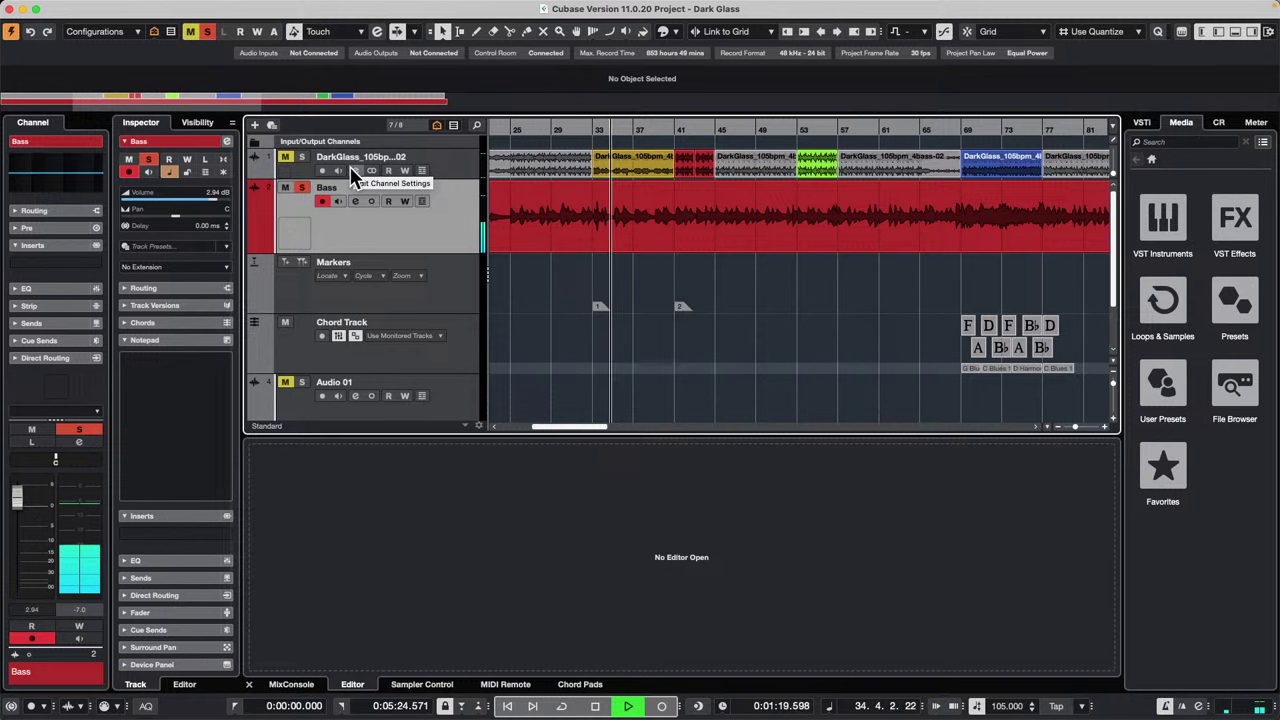
pyautogui.press('h')
pyautogui.press('h')
pyautogui.press('h')
pyautogui.press('h')
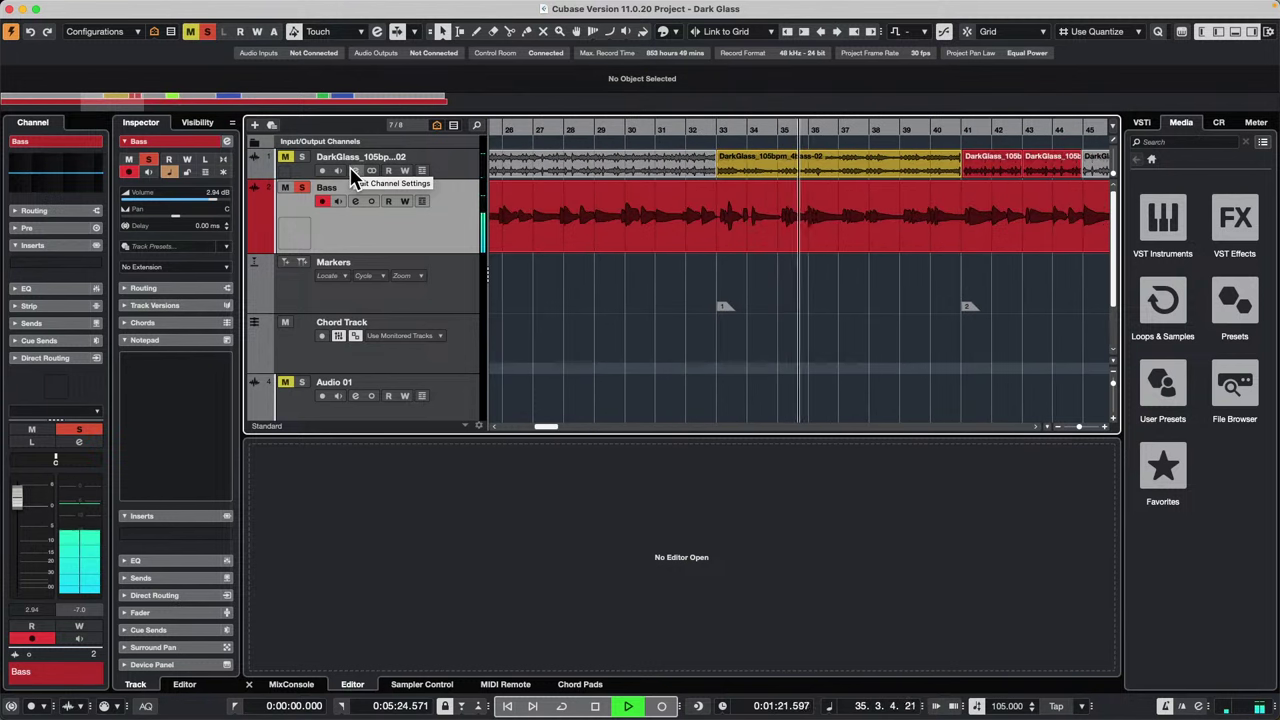
pyautogui.press('space')
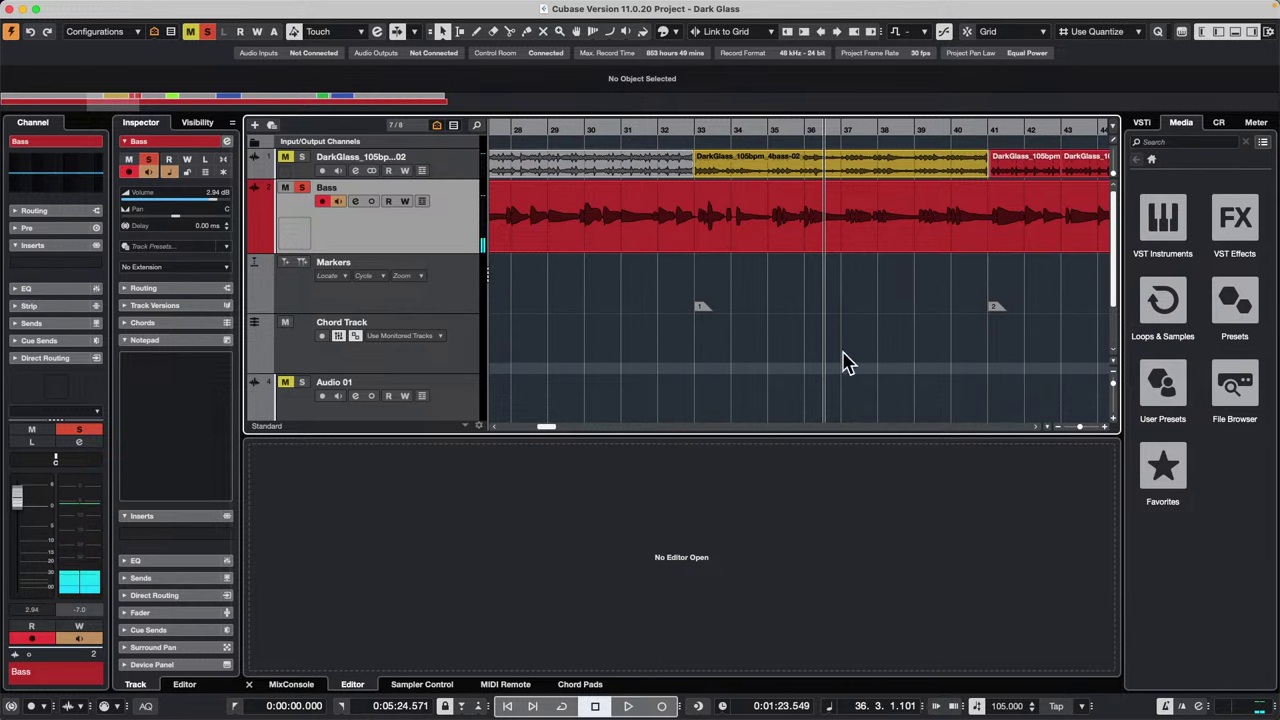
# Step: Open the Bass event in the editor, hide the Nudge controls from the toolbar, and open the Quantize Panel
pyautogui.click(665, 130)
pyautogui.doubleClick(740, 232)
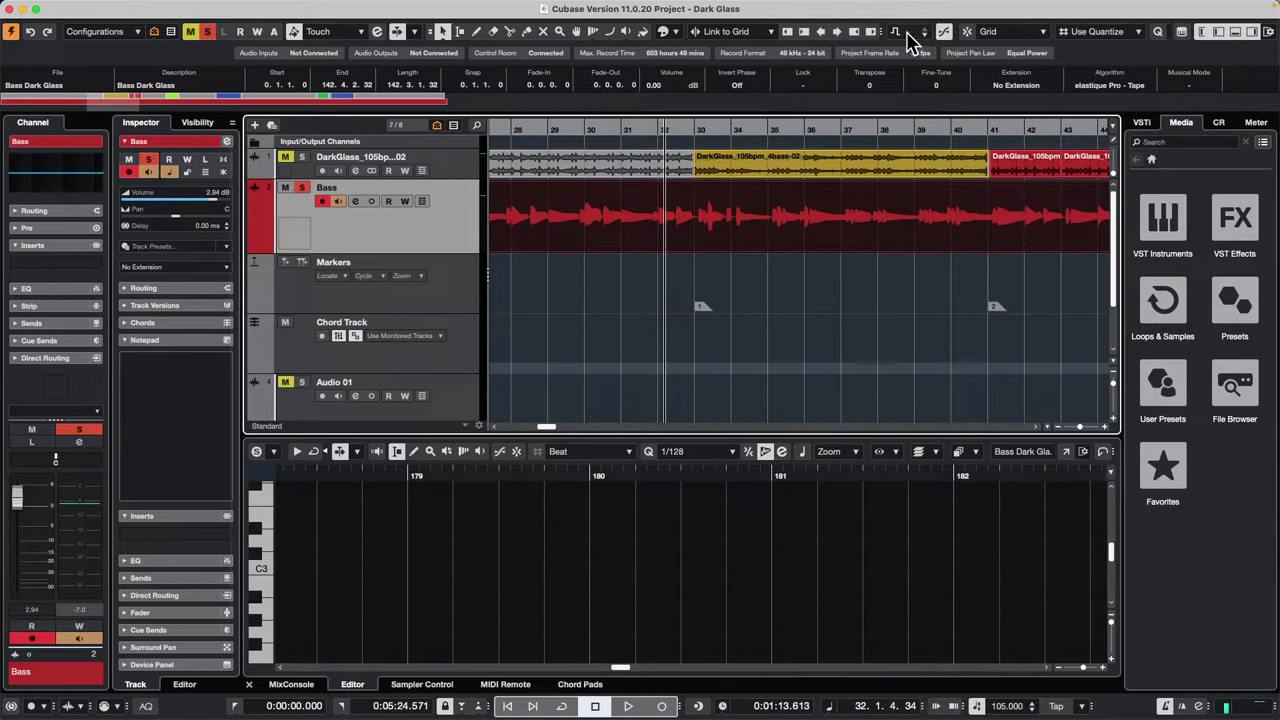
pyautogui.moveTo(870, 32); pyautogui.dragTo(802, 30)
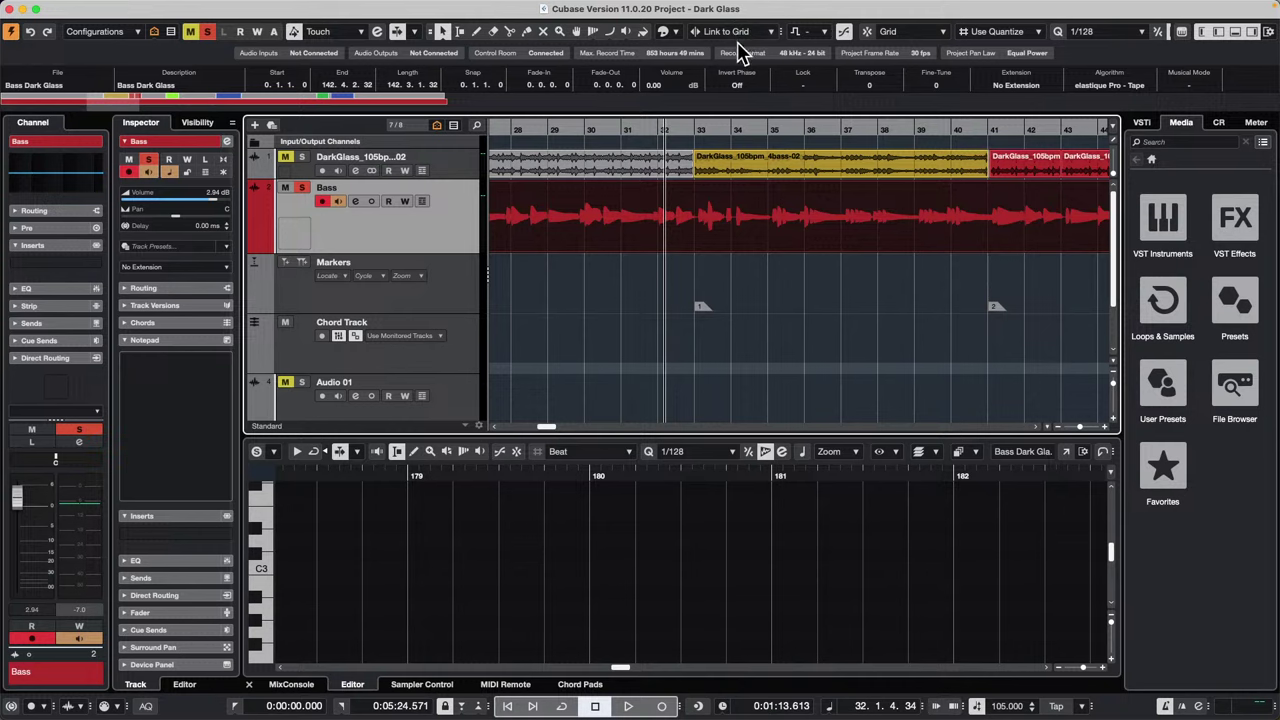
pyautogui.rightClick(740, 50)
pyautogui.click(754, 339)
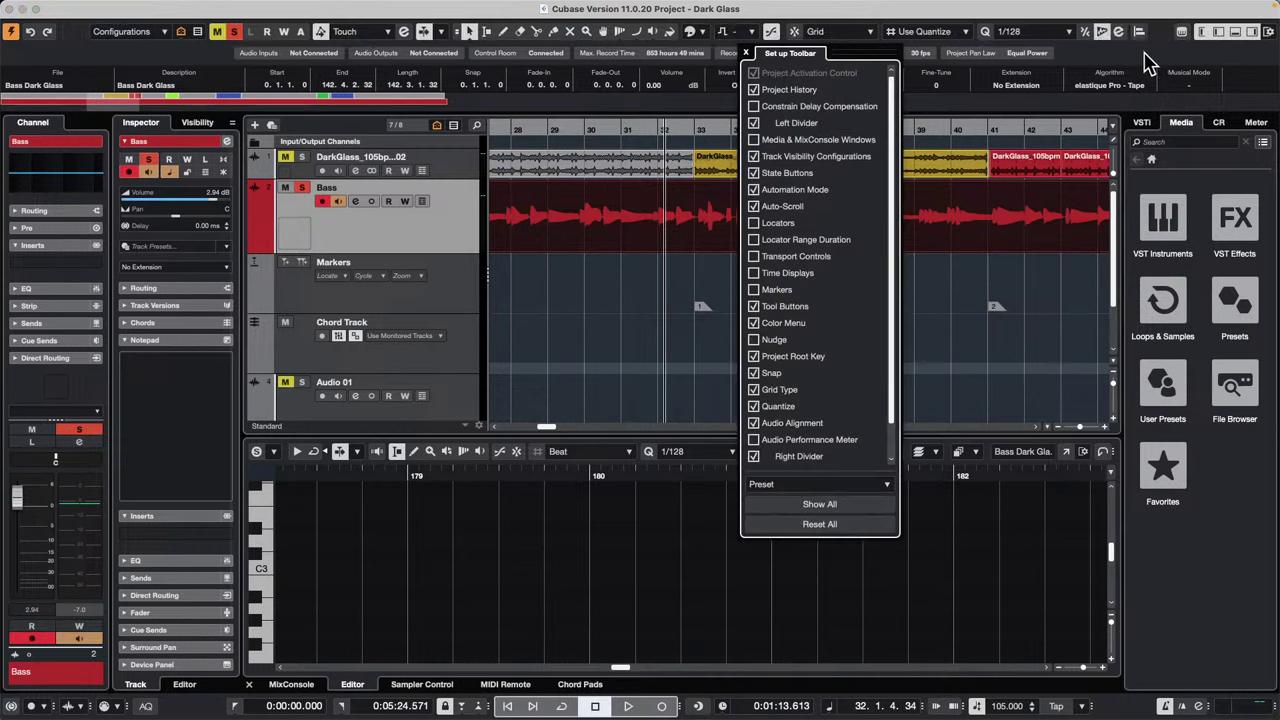
pyautogui.click(1119, 32)
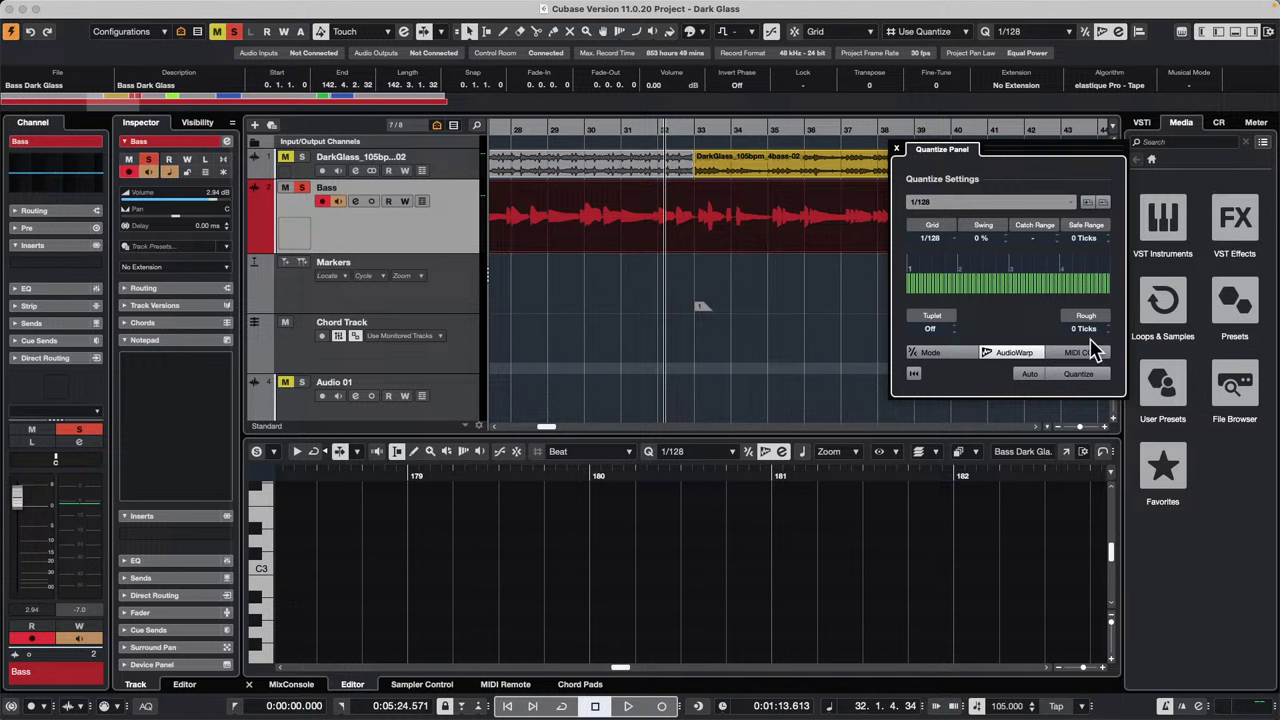
# Step: Try a 1/8 quantize grid, and set the grid to 1/16
pyautogui.click(931, 237)
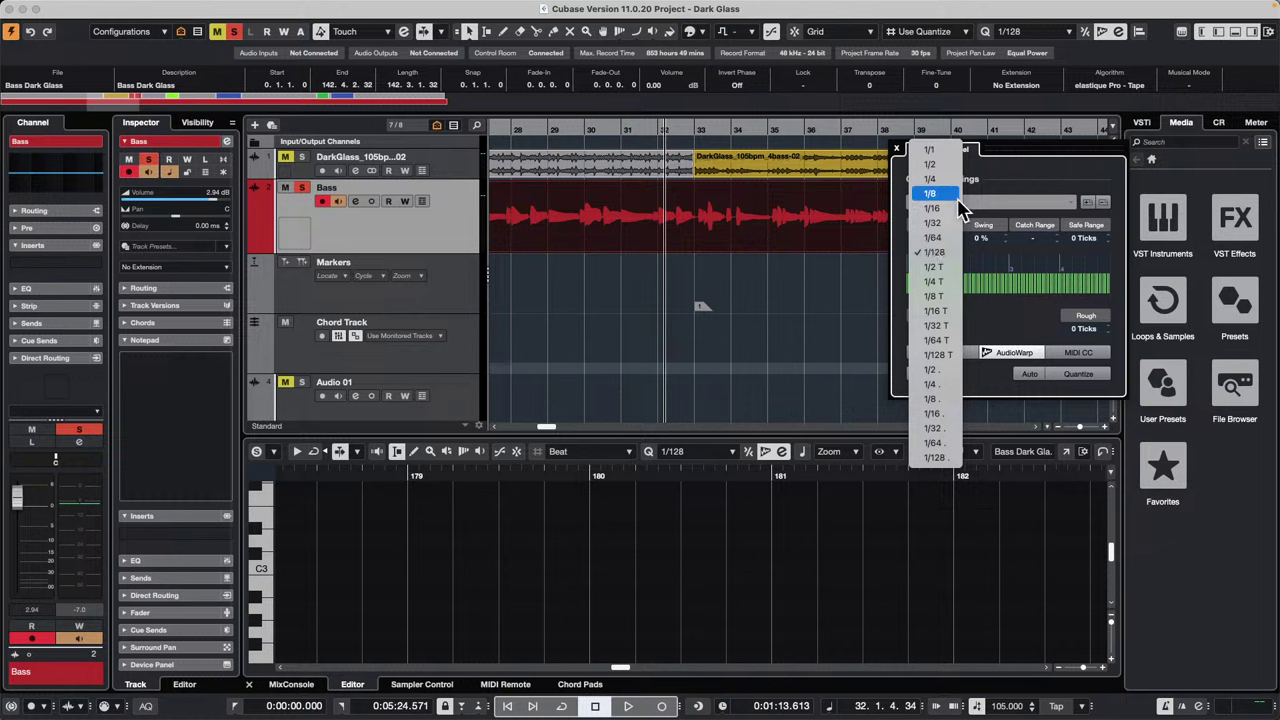
pyautogui.click(955, 203)
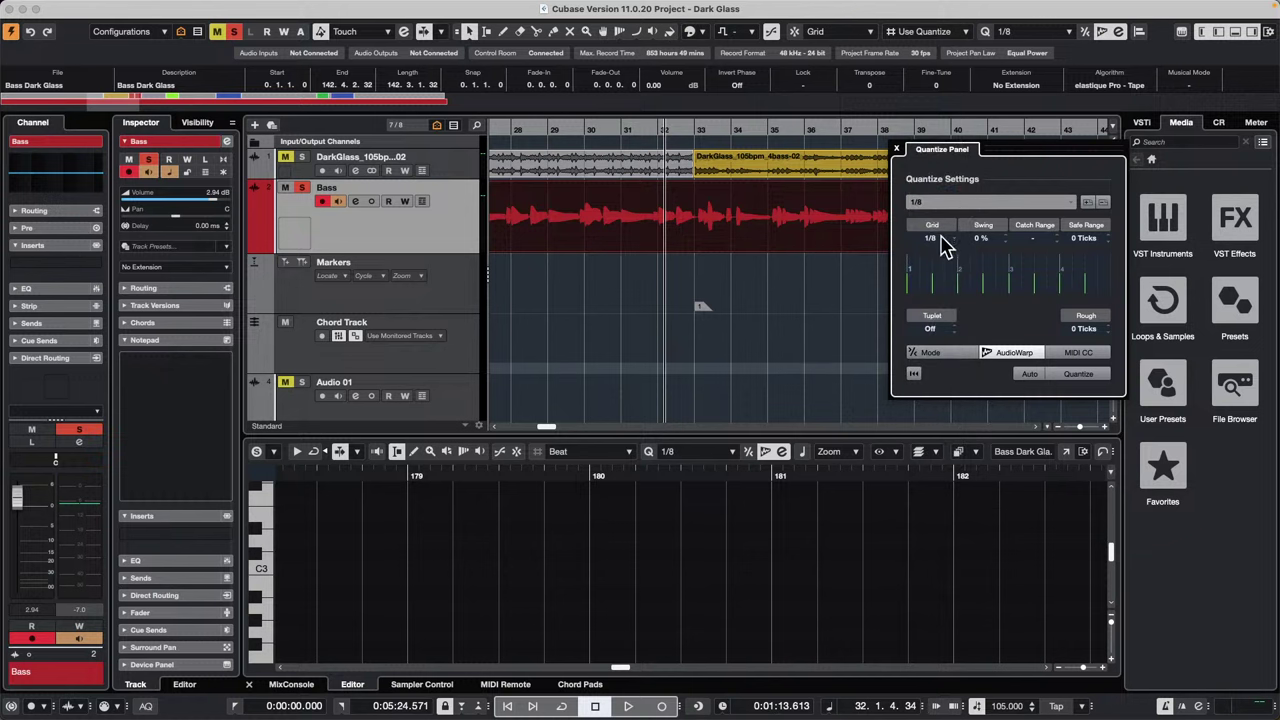
pyautogui.click(943, 242)
pyautogui.click(945, 265)
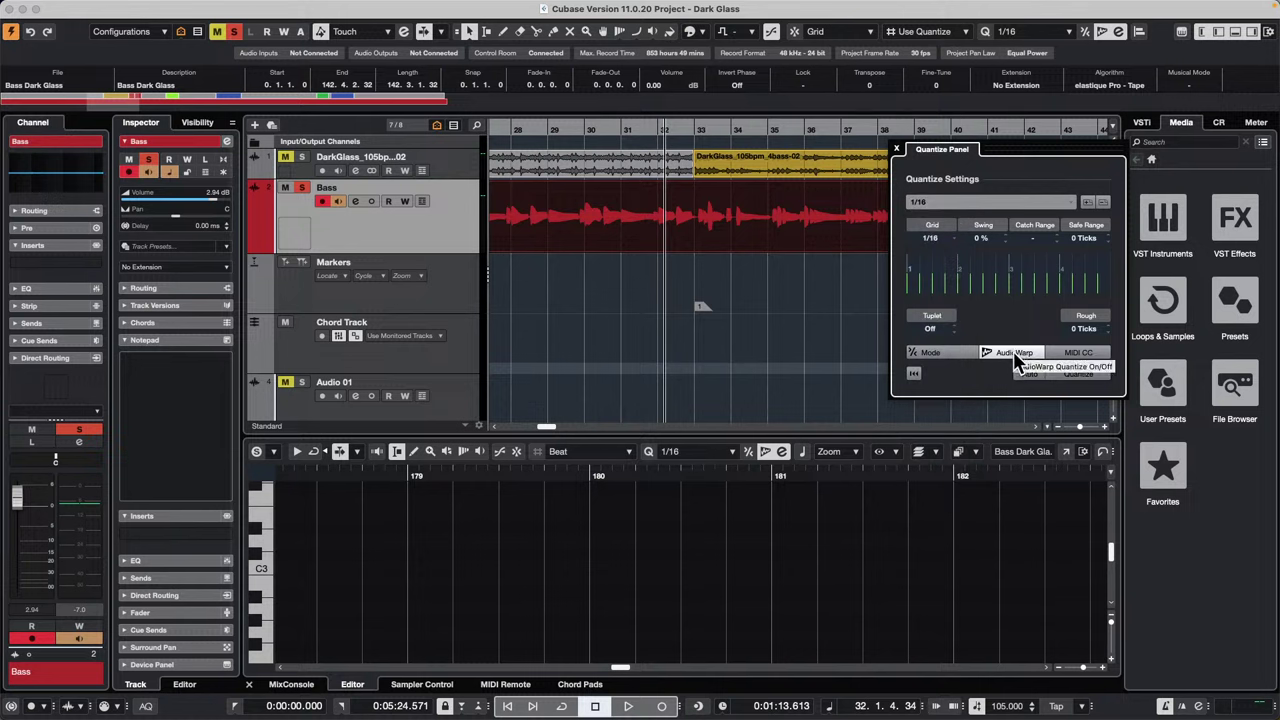
# Step: Move the Quantize Panel clear of the Bass waveform and quantize the event to 1/16 with AudioWarp on
pyautogui.moveTo(674, 131); pyautogui.dragTo(667, 147)
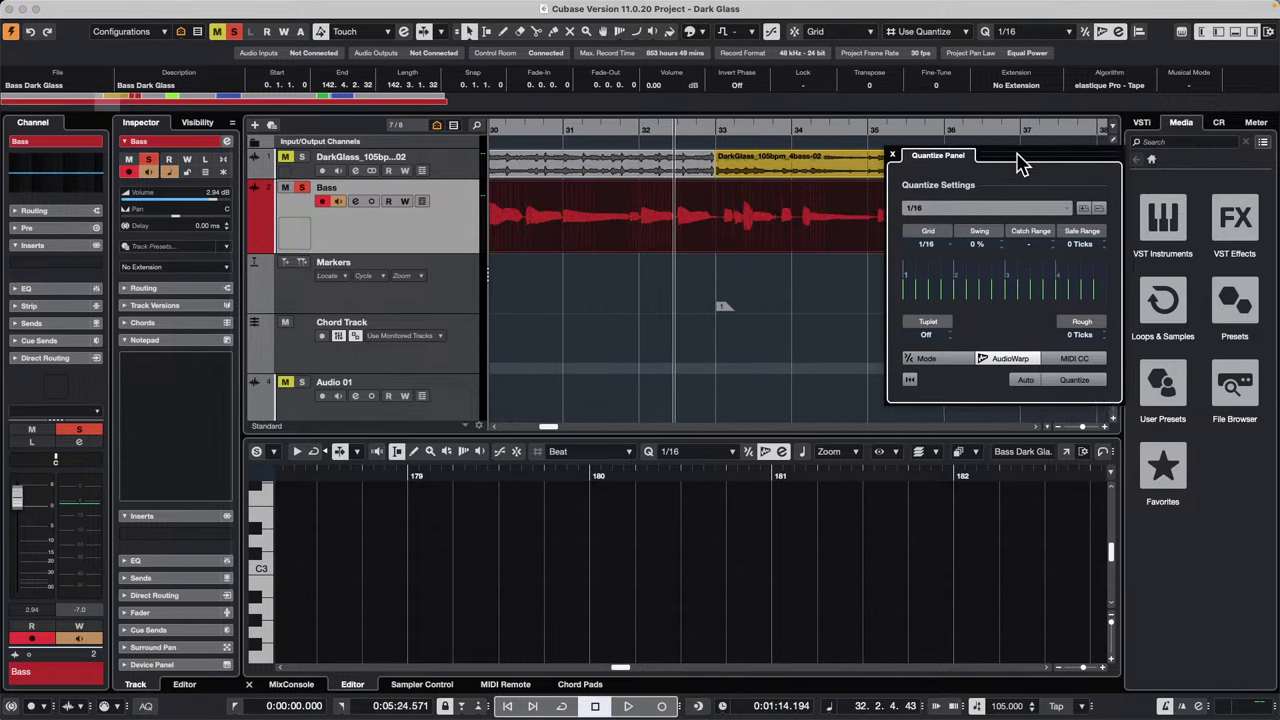
pyautogui.moveTo(1020, 150); pyautogui.dragTo(663, 282)
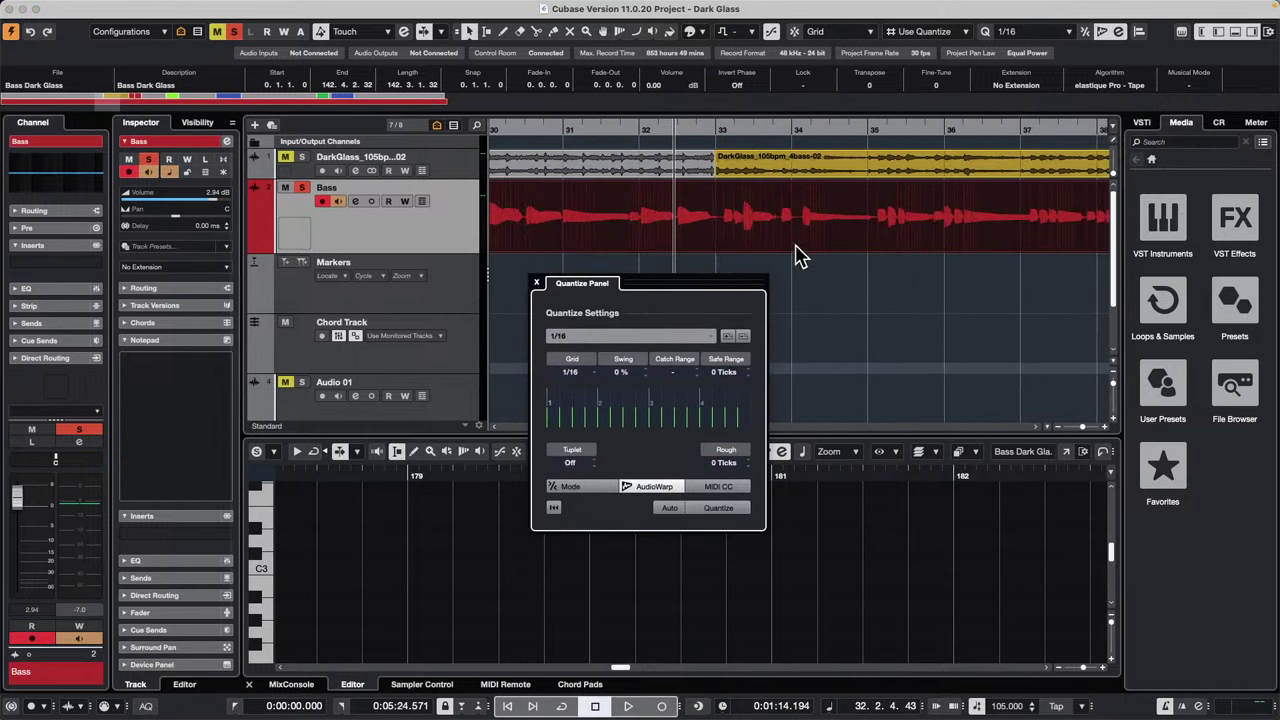
pyautogui.click(712, 508)
pyautogui.moveTo(780, 126); pyautogui.dragTo(771, 172)
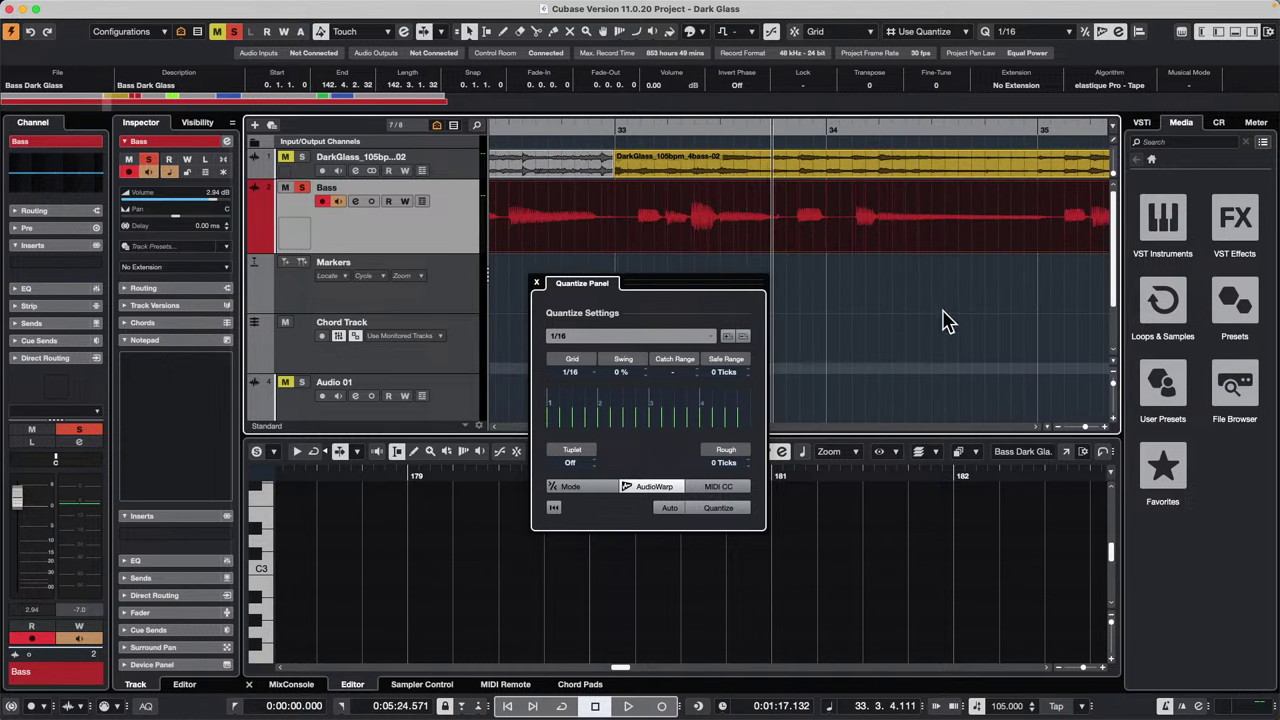
pyautogui.click(730, 510)
# Step: Make the Bass track taller around bars 37 to 38 and apply the 1/16 AudioWarp quantize again
pyautogui.moveTo(680, 132); pyautogui.dragTo(979, 149)
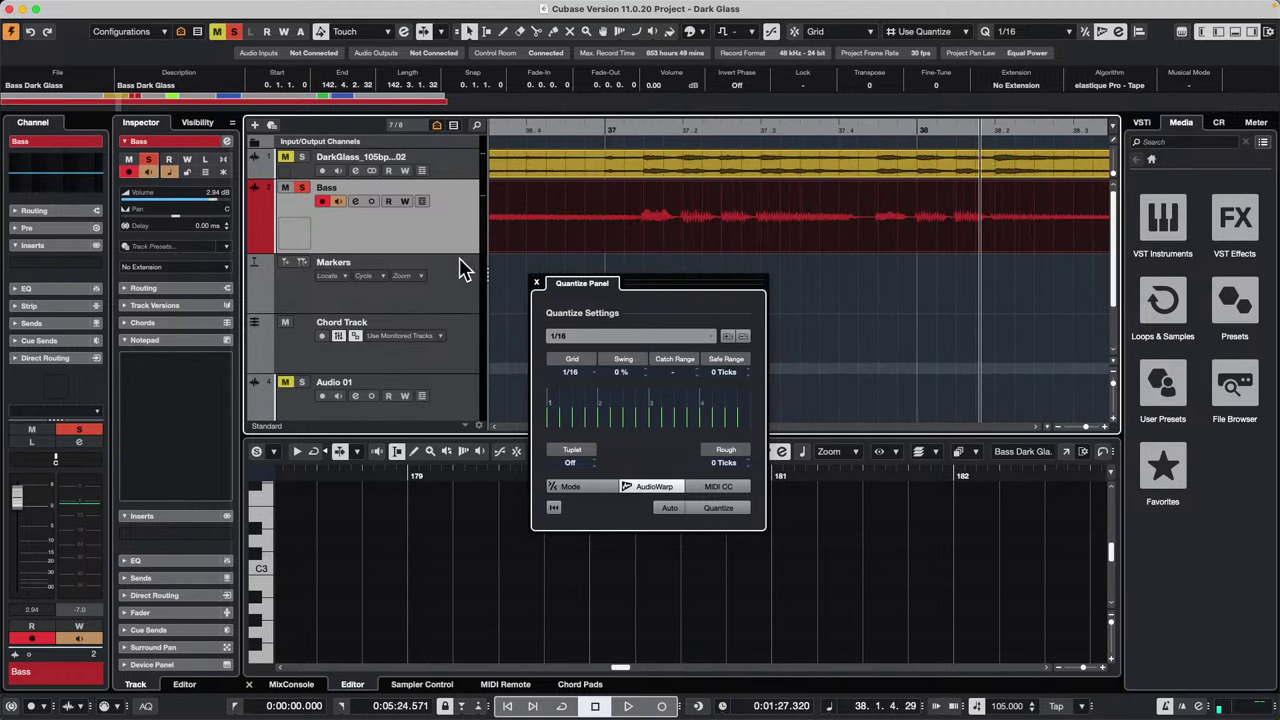
pyautogui.moveTo(462, 256); pyautogui.dragTo(452, 284)
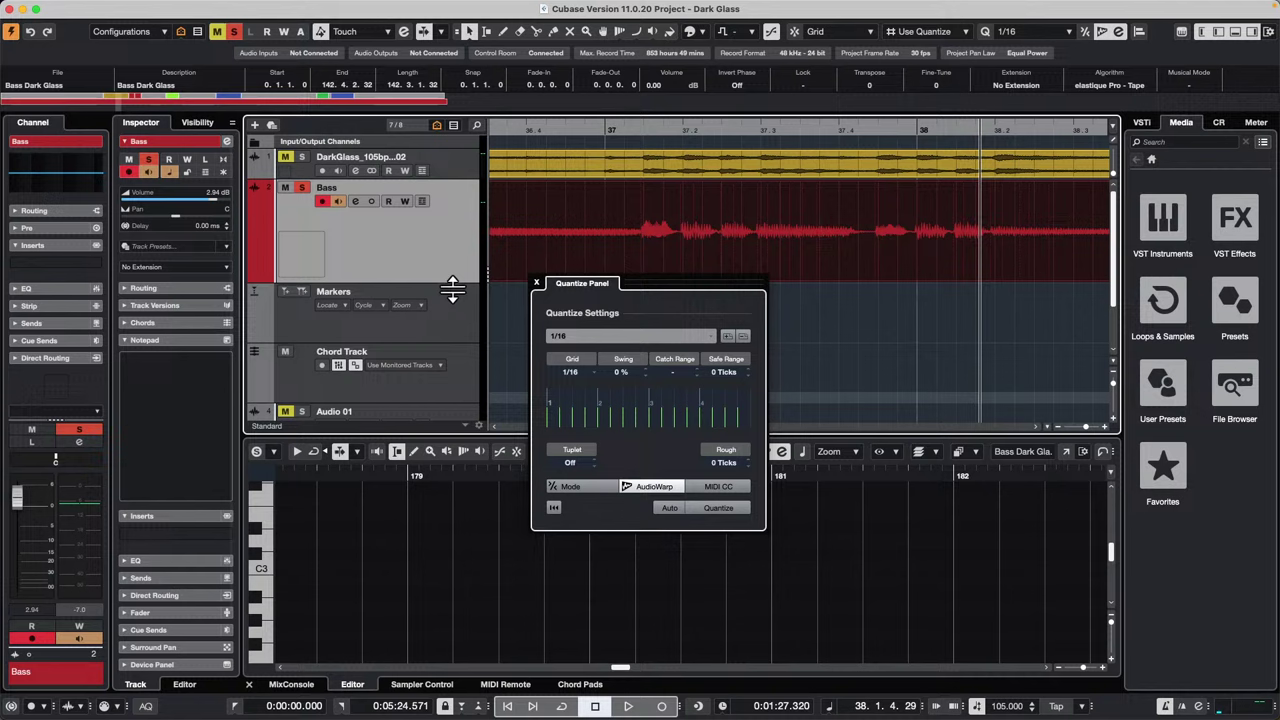
pyautogui.click(718, 508)
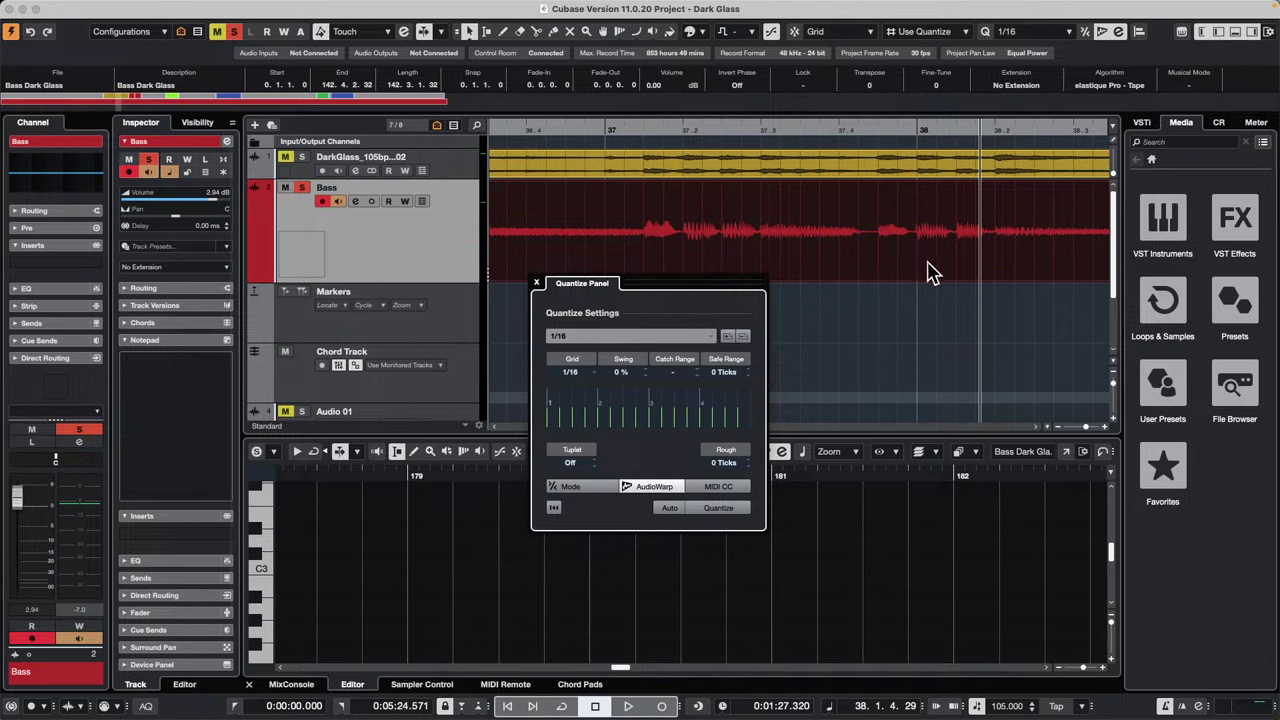
# Step: Play the soloed Bass track in short passages around bars 37 to 39, stopping after each
pyautogui.moveTo(628, 128); pyautogui.dragTo(500, 86)
pyautogui.press('space')
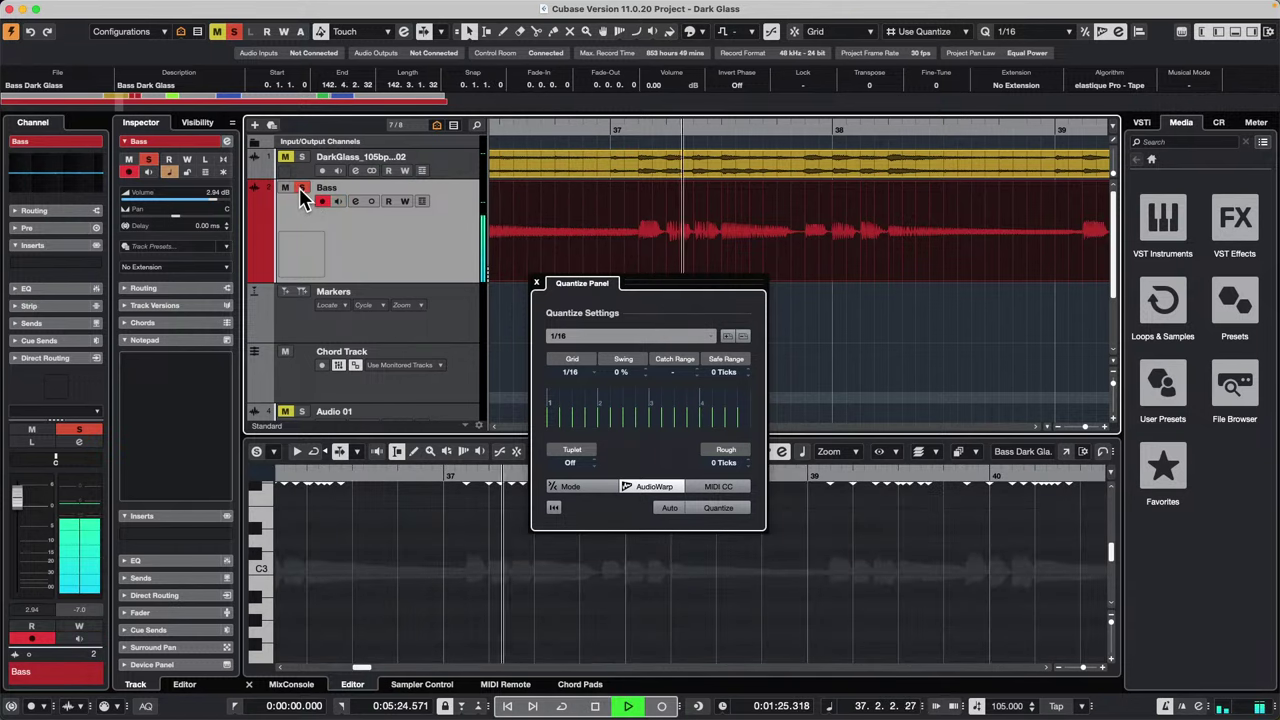
pyautogui.press('space')
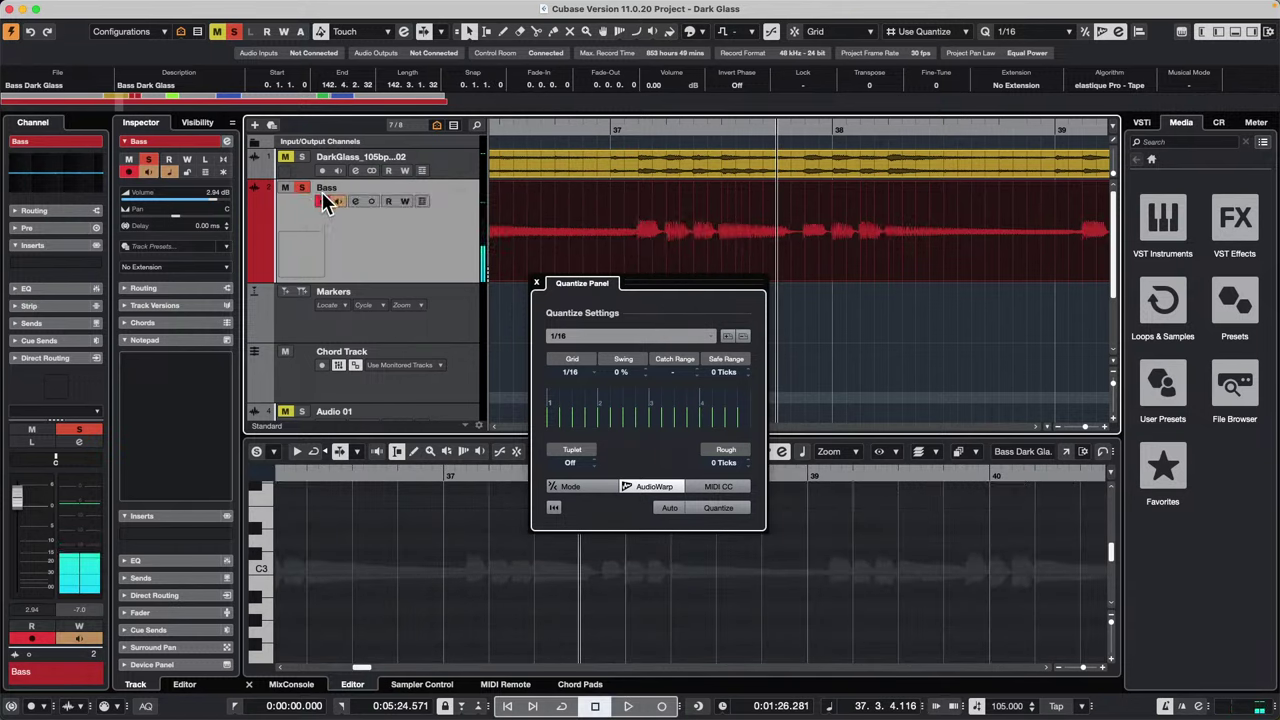
pyautogui.press('space')
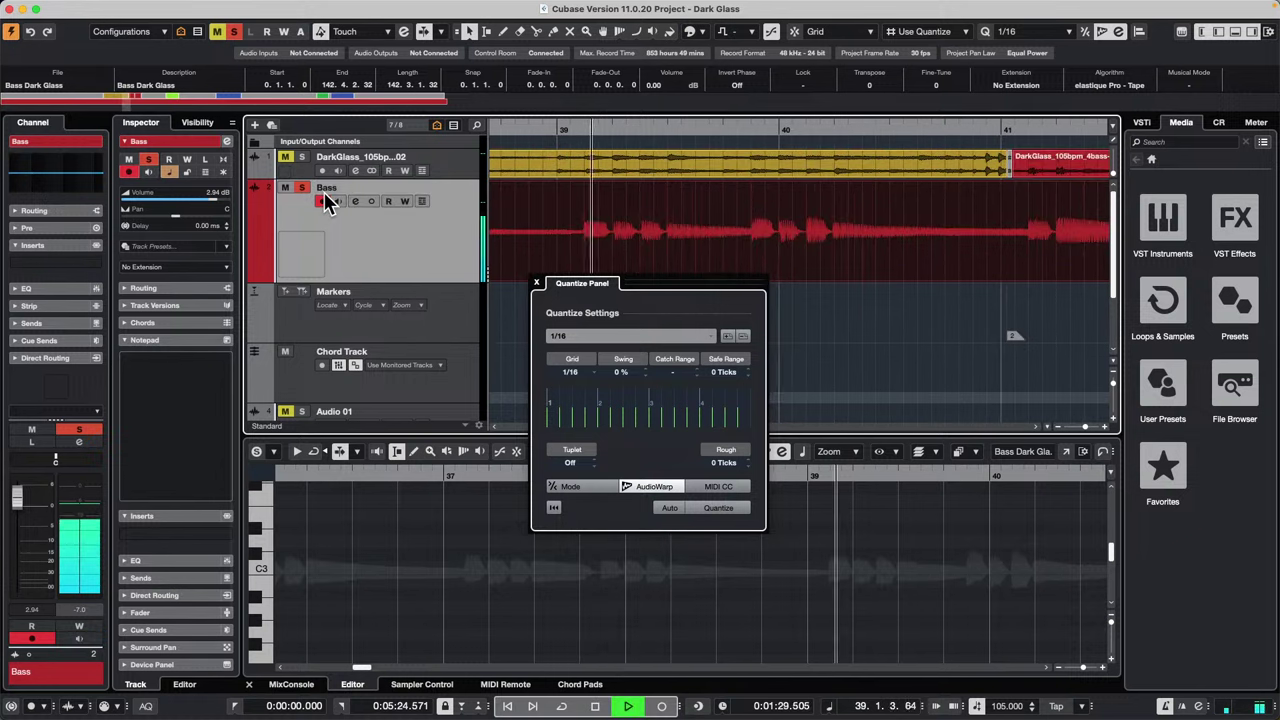
pyautogui.press('space')
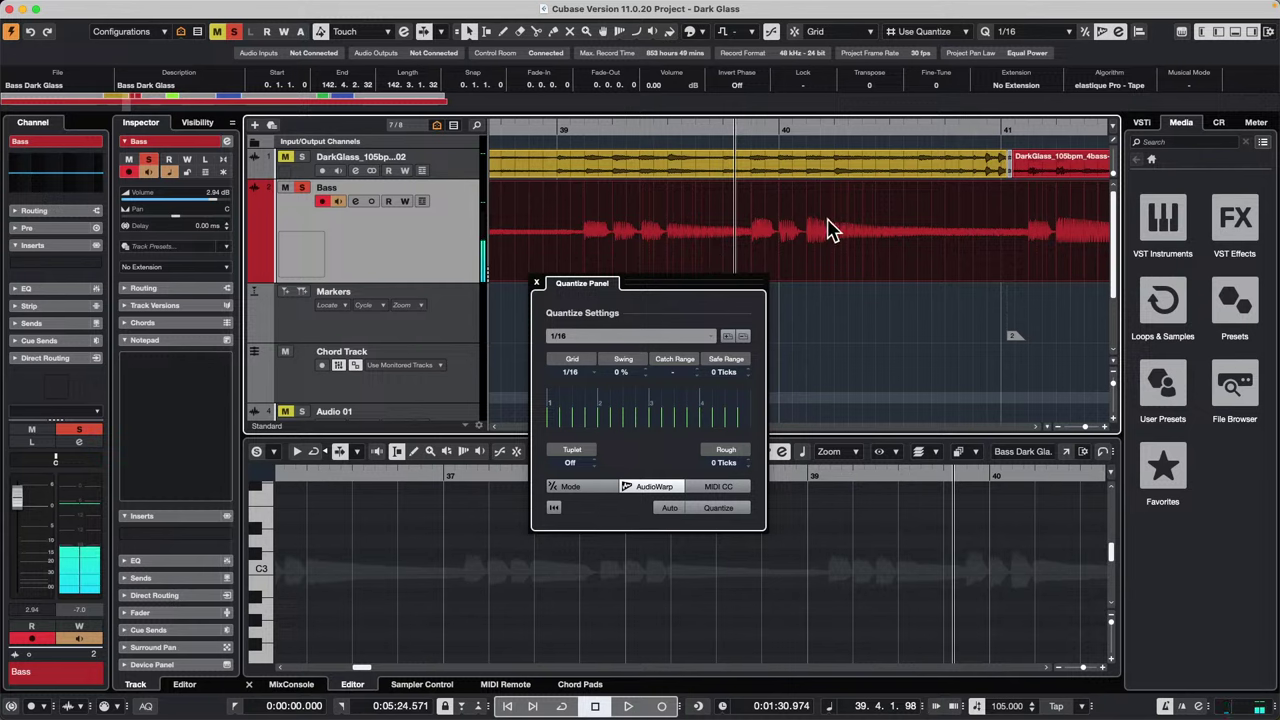
# Step: Close the Quantize Panel and set the warp tool to Free Warp mode
pyautogui.rightClick(786, 236)
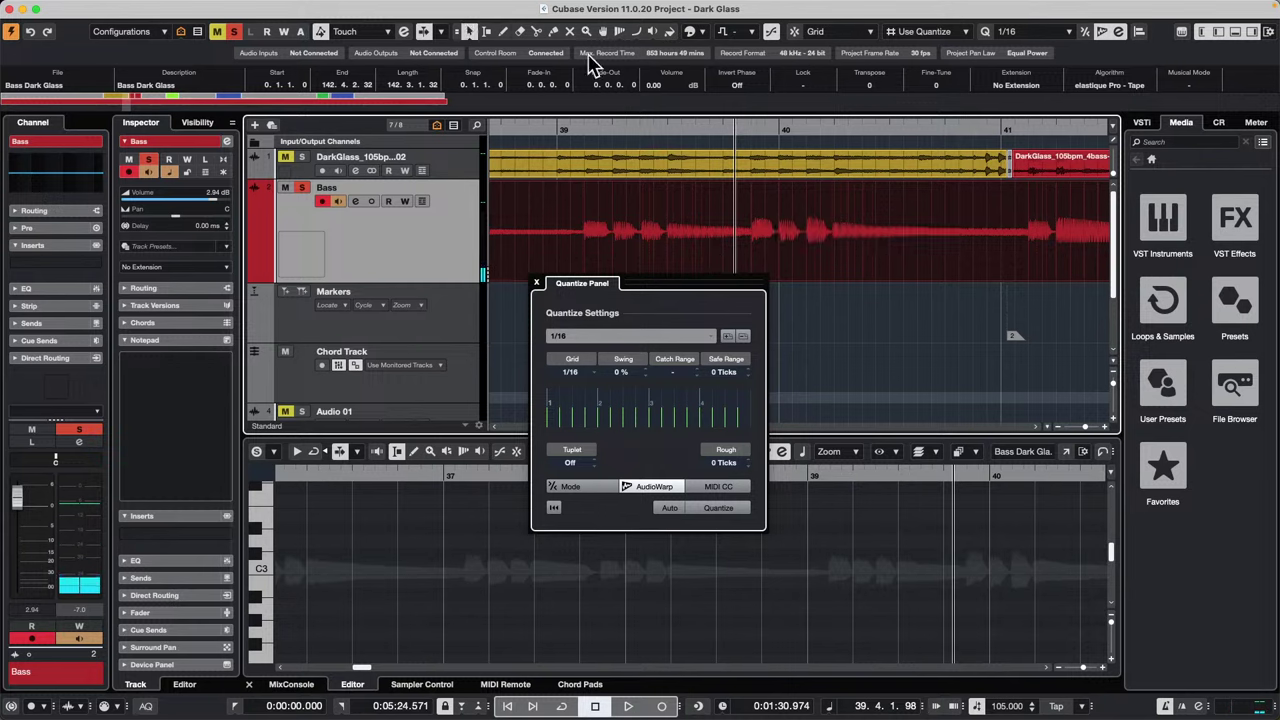
pyautogui.click(619, 32)
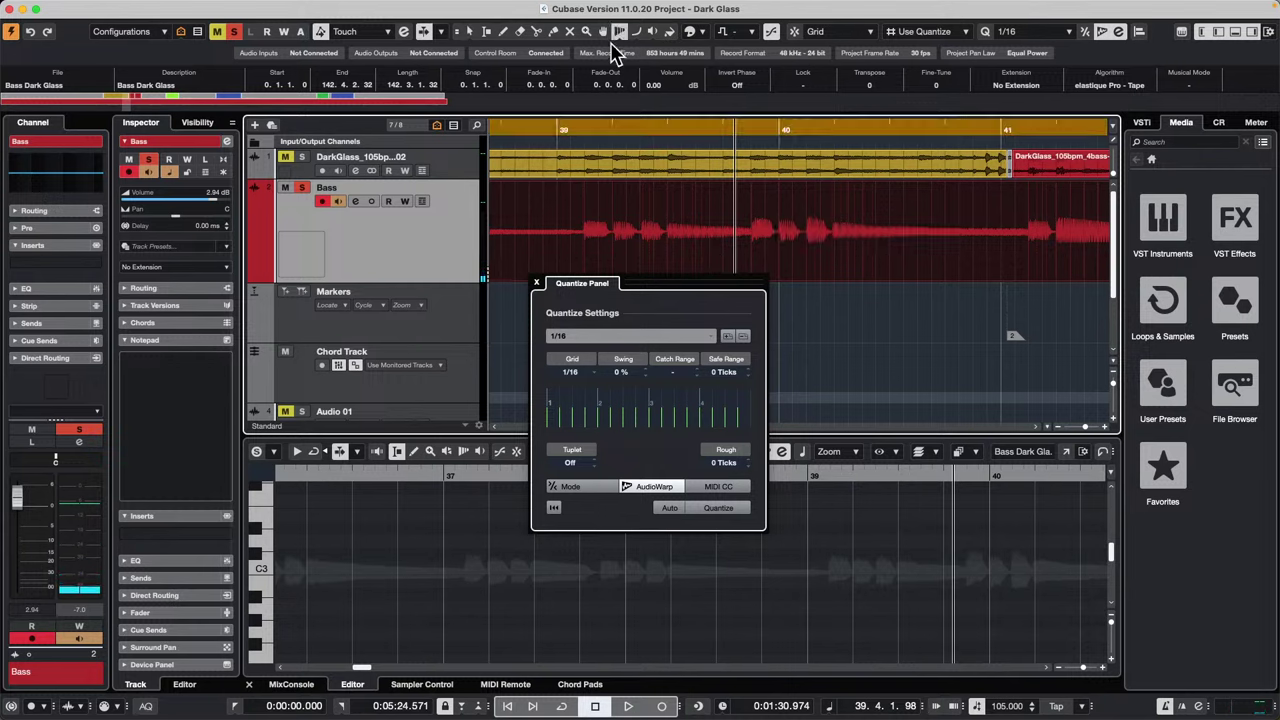
pyautogui.click(536, 283)
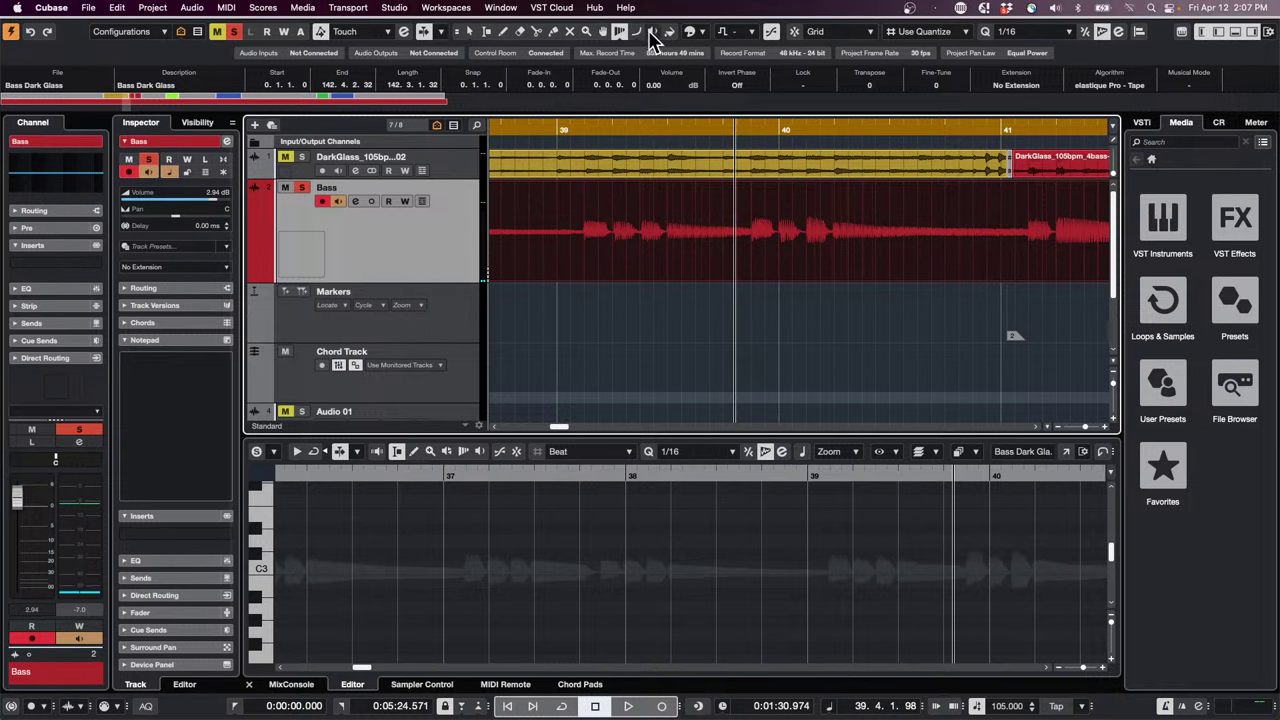
pyautogui.click(618, 32)
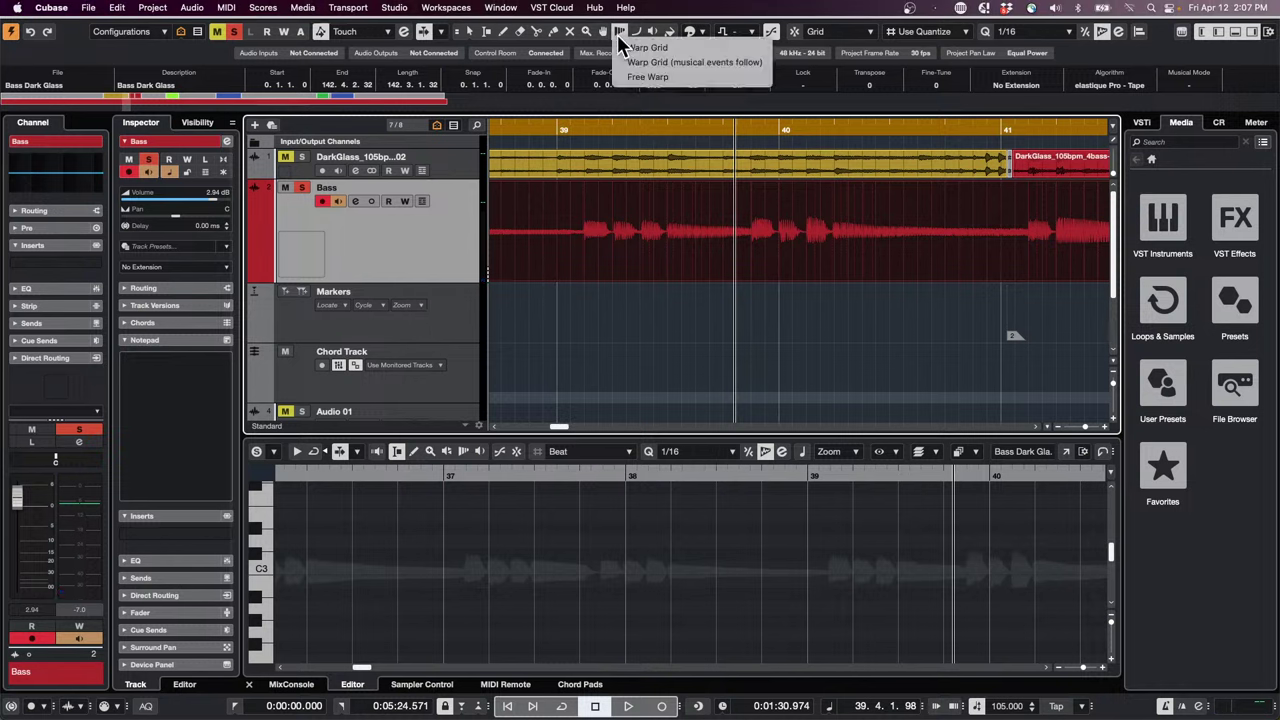
pyautogui.click(680, 78)
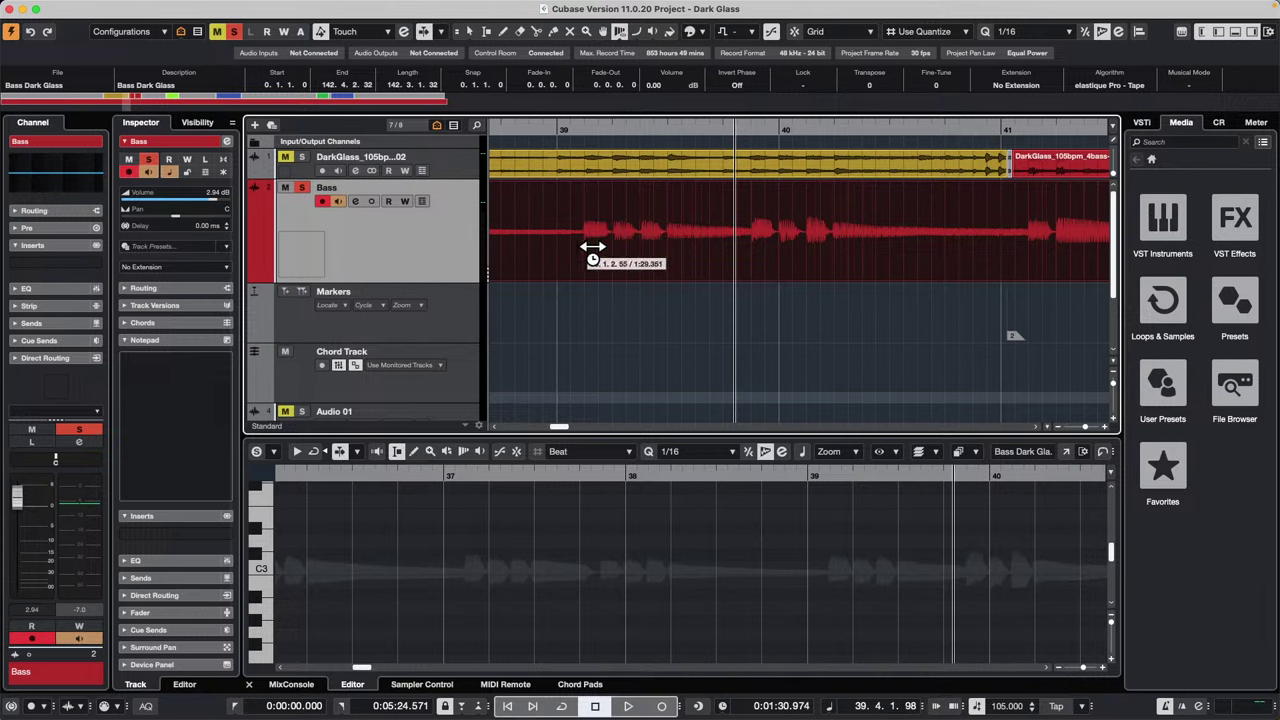
# Step: Create warp markers from hitpoints on the selected Bass event
pyautogui.click(190, 8)
pyautogui.moveTo(235, 12)
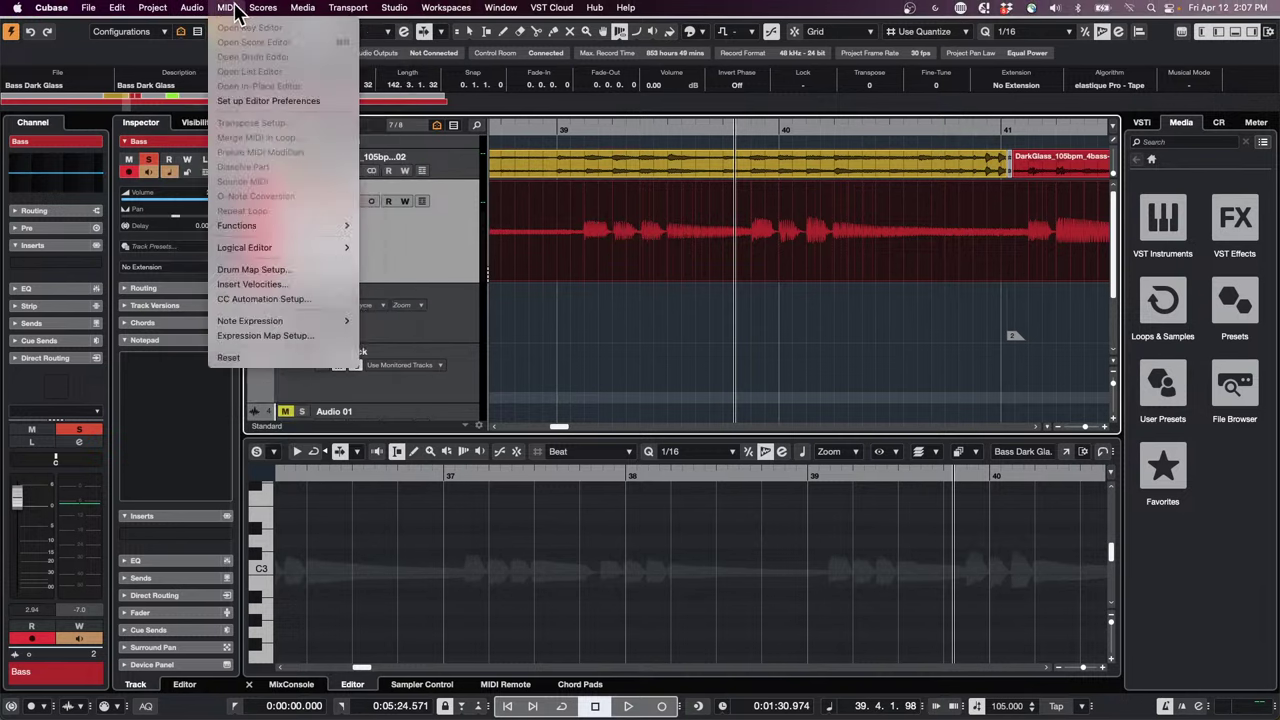
pyautogui.moveTo(183, 10)
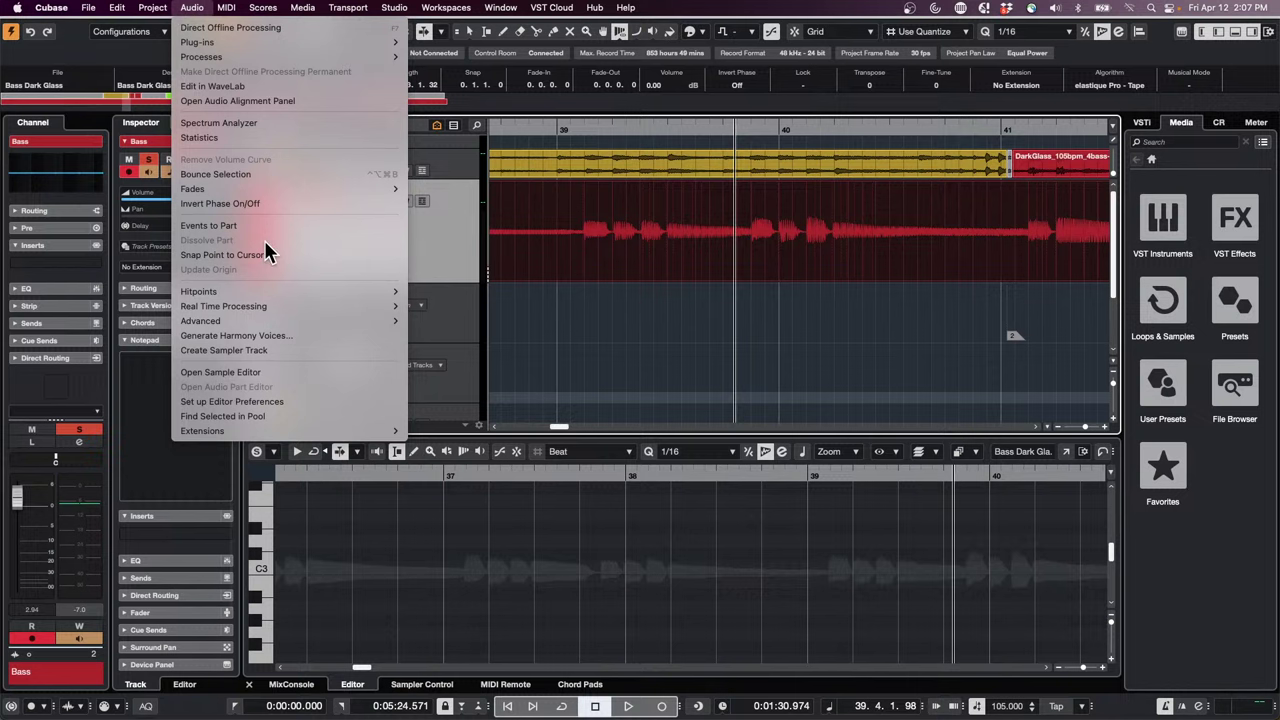
pyautogui.moveTo(262, 293)
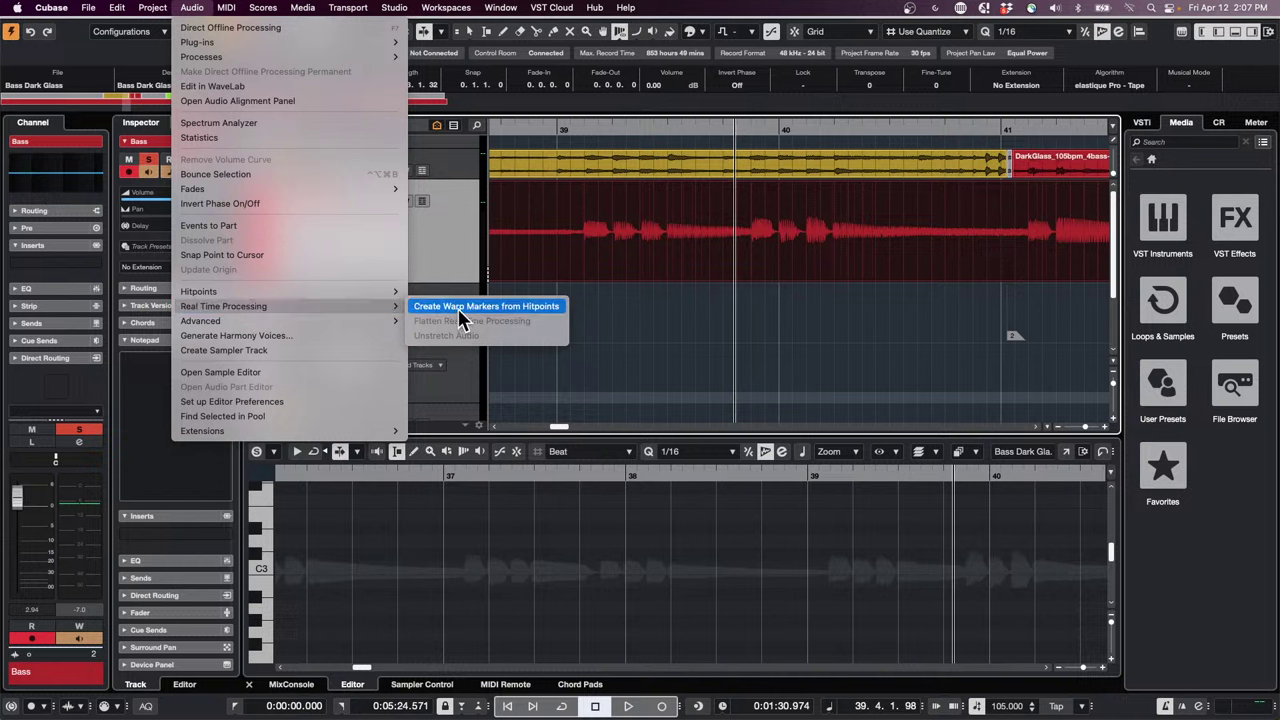
pyautogui.click(460, 310)
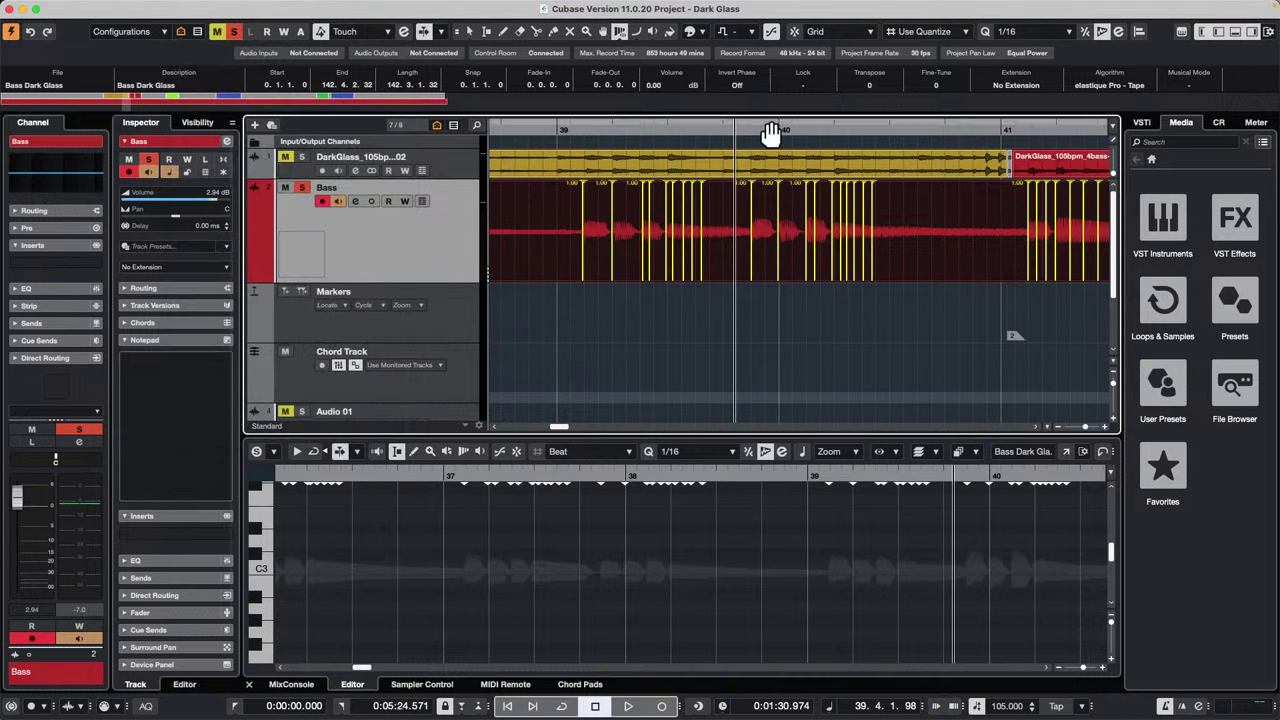
# Step: Nudge the warp markers of the first two bass notes after bar 39, fine-tuning the second at beat 39.2
pyautogui.click(596, 133)
pyautogui.moveTo(596, 133)
pyautogui.mouseDown()
pyautogui.moveTo(657, 257)
pyautogui.moveTo(669, 249)
pyautogui.mouseUp()
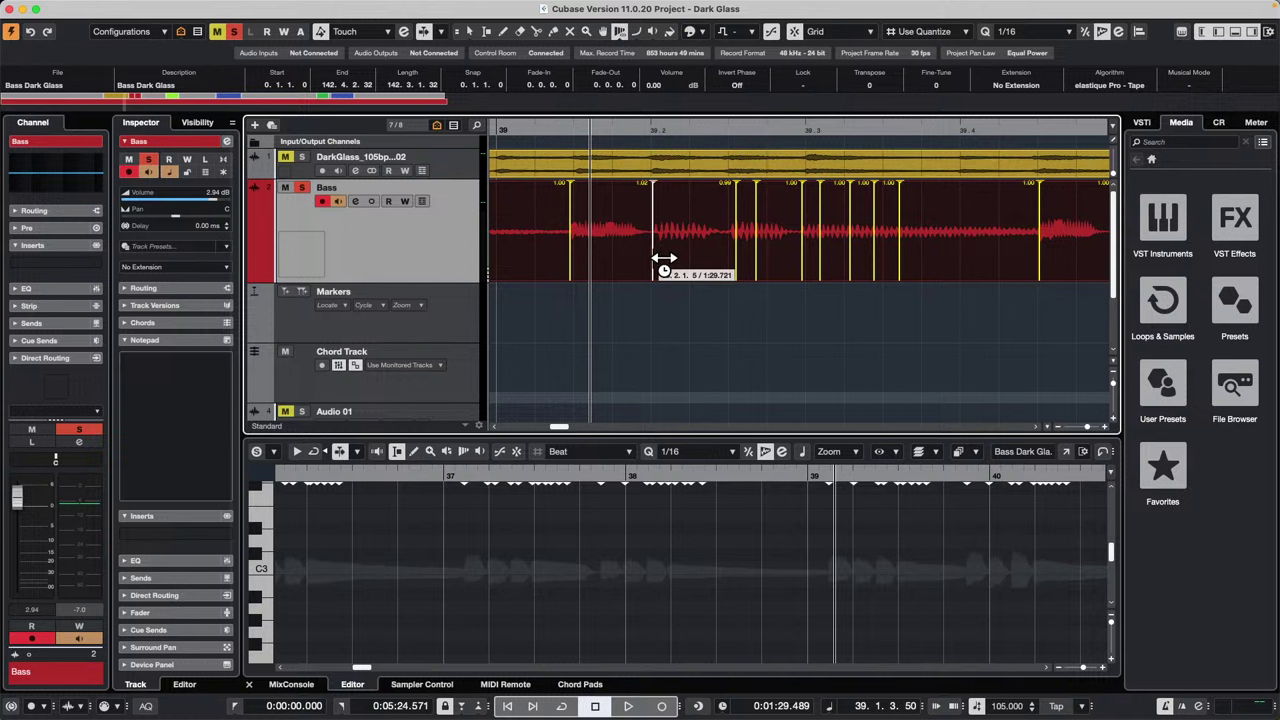
pyautogui.moveTo(663, 260); pyautogui.dragTo(667, 262)
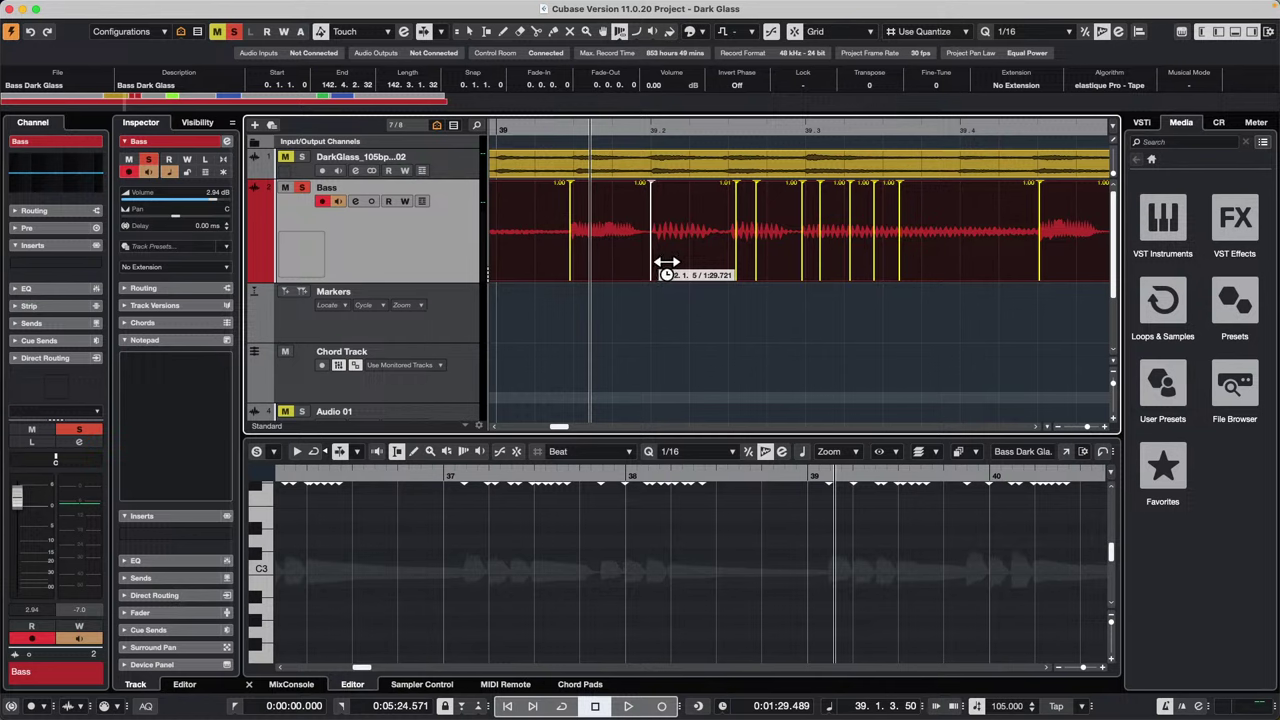
pyautogui.moveTo(586, 251); pyautogui.dragTo(603, 232)
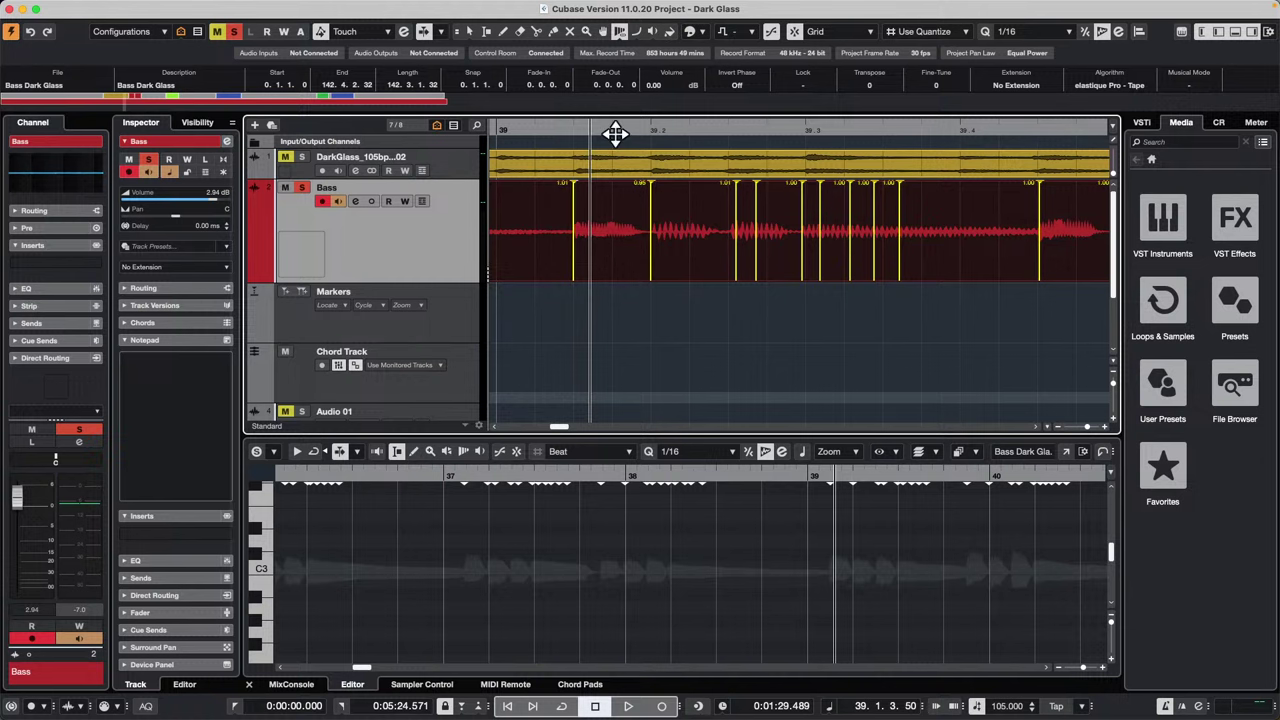
pyautogui.moveTo(615, 133); pyautogui.dragTo(617, 94)
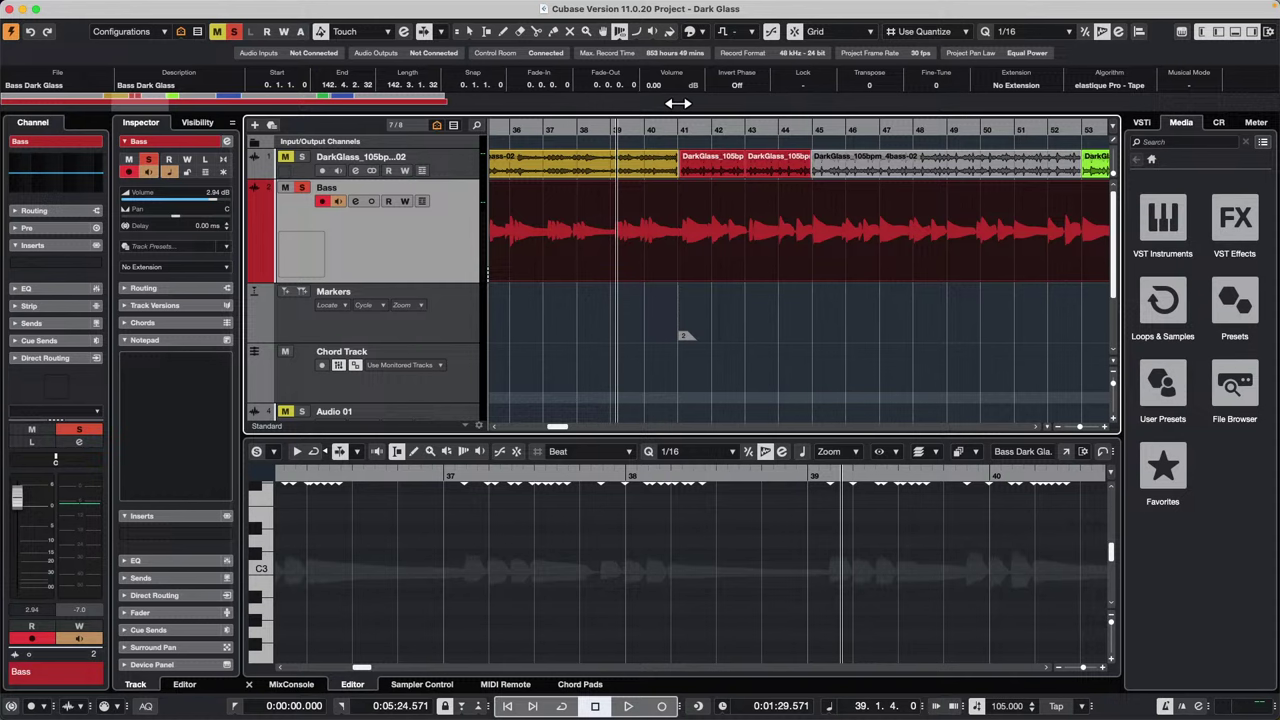
# Step: Open the recent project Feel Good c7.cpr
pyautogui.moveTo(132, 4)
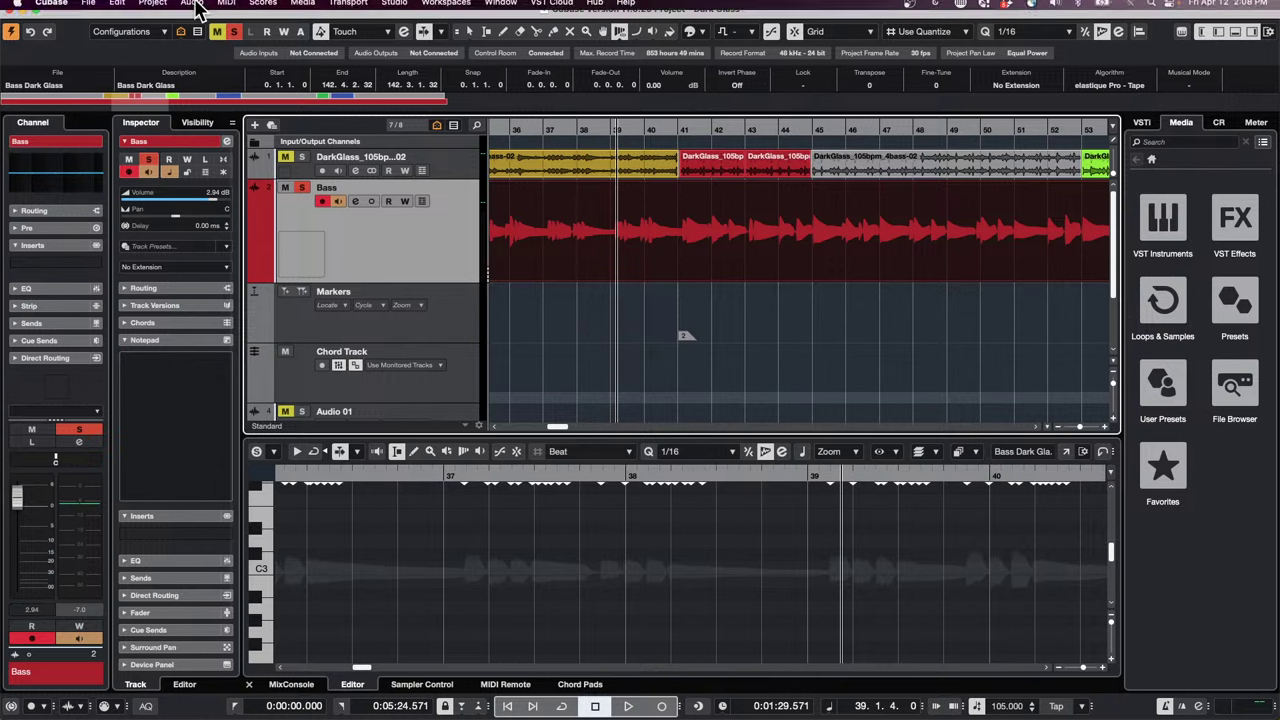
pyautogui.click(88, 8)
pyautogui.moveTo(150, 316)
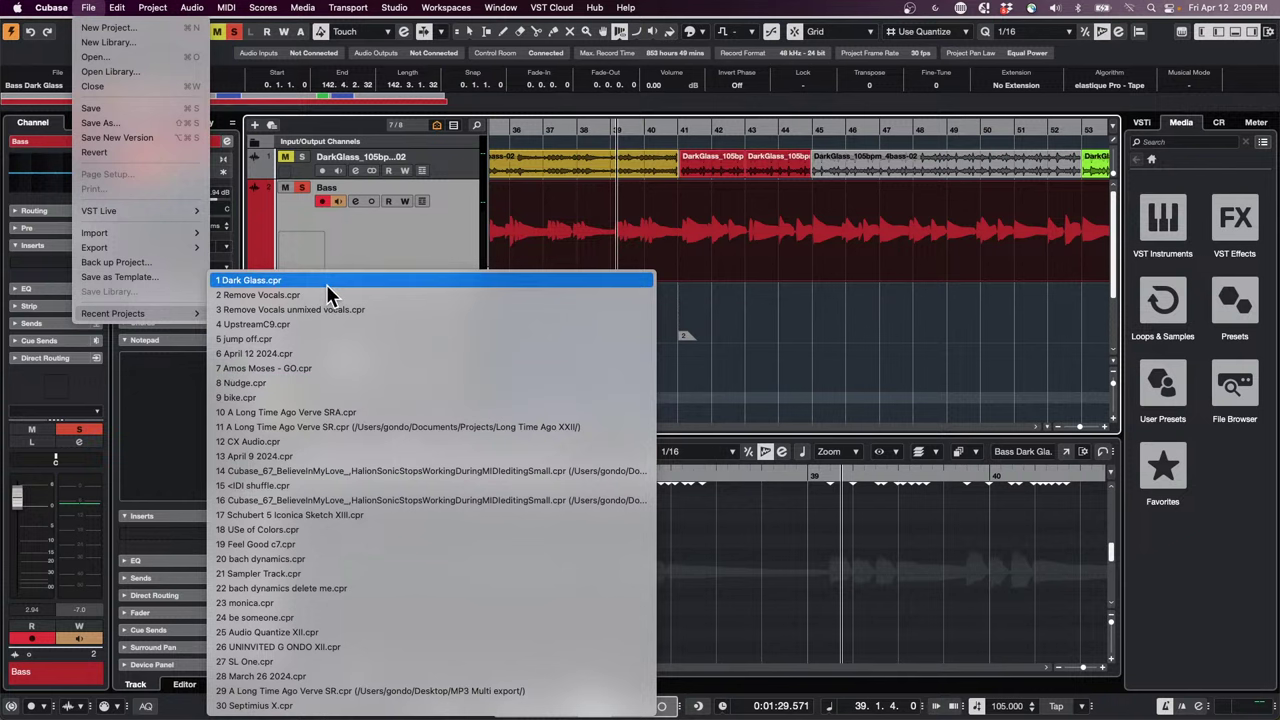
pyautogui.click(354, 543)
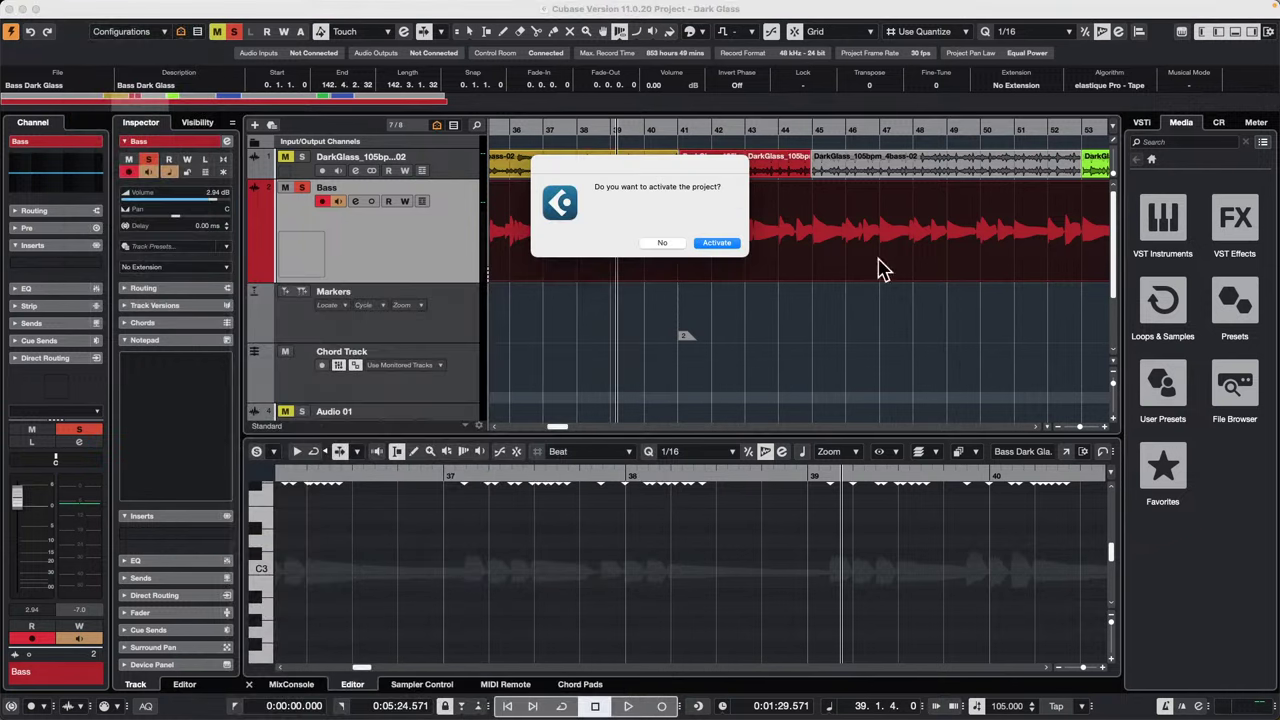
# Step: Activate the project, dismiss the missing plug-in warning and skip resolving the missing audio file
pyautogui.click(716, 243)
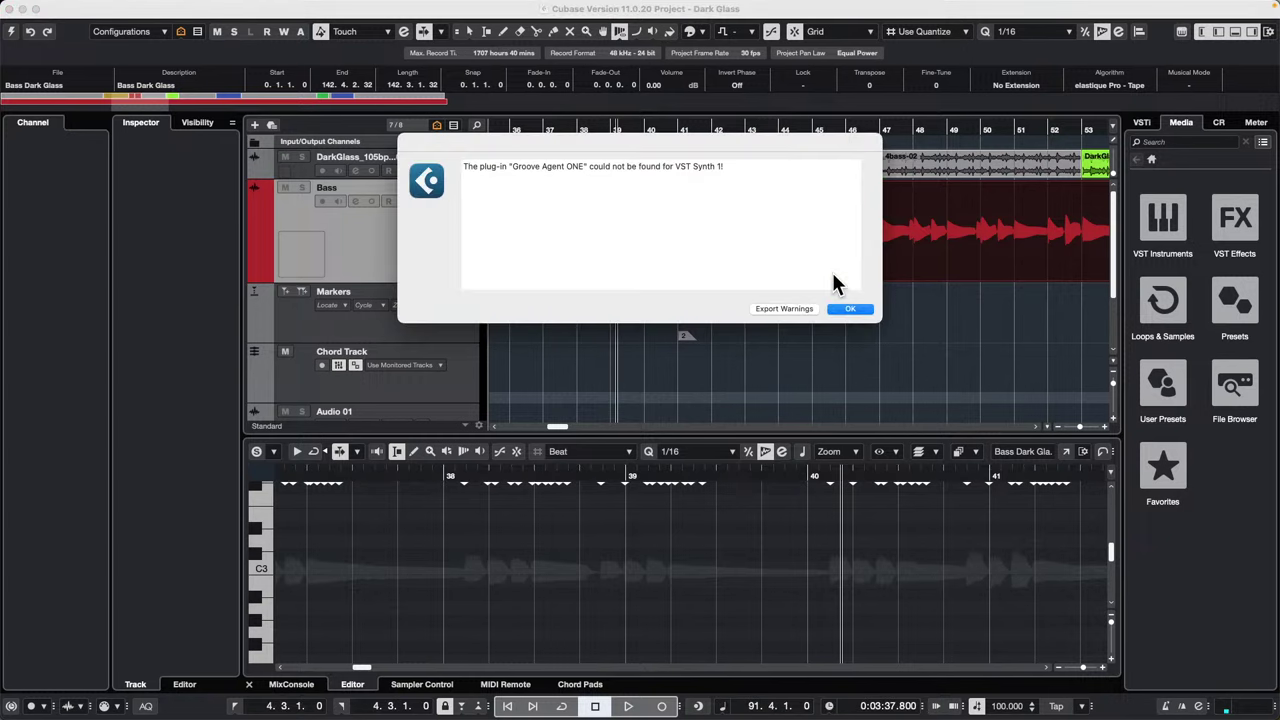
pyautogui.click(848, 311)
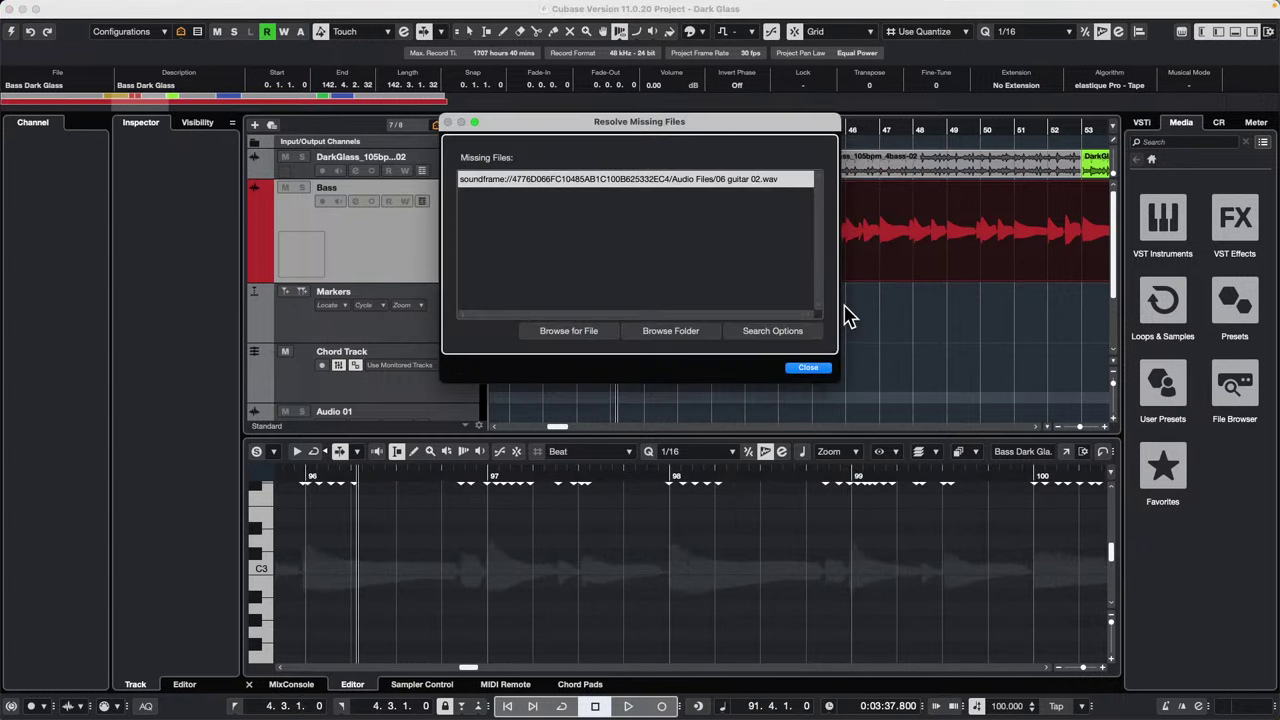
pyautogui.click(808, 367)
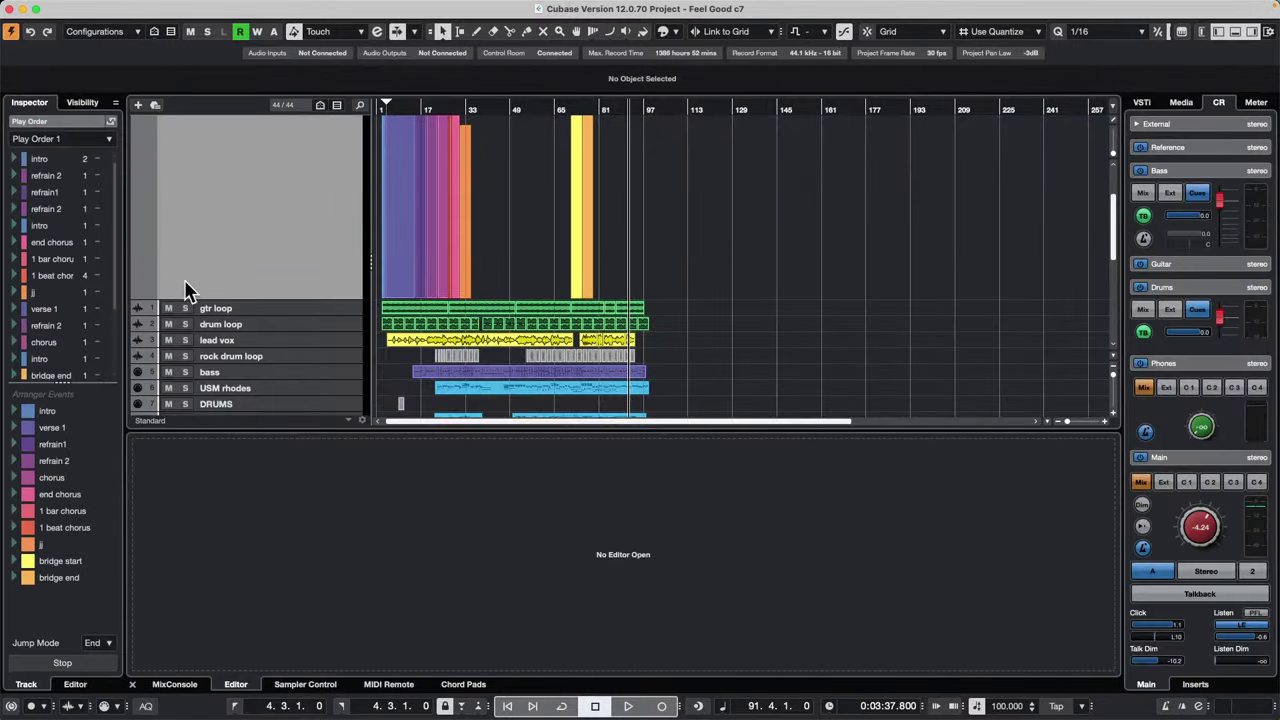
# Step: Shrink the tall arranger track, enlarge the lead vox track and zoom the timeline in around bar 6
pyautogui.moveTo(294, 300); pyautogui.dragTo(286, 146)
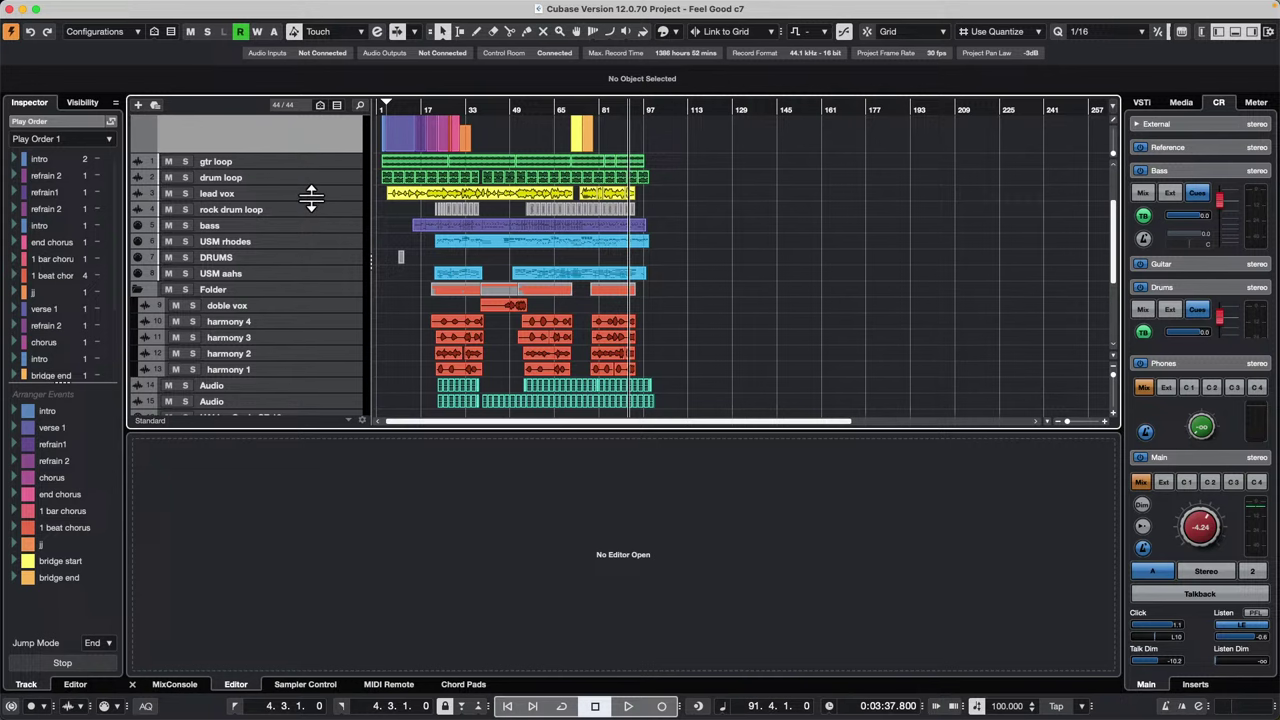
pyautogui.moveTo(310, 201); pyautogui.dragTo(309, 244)
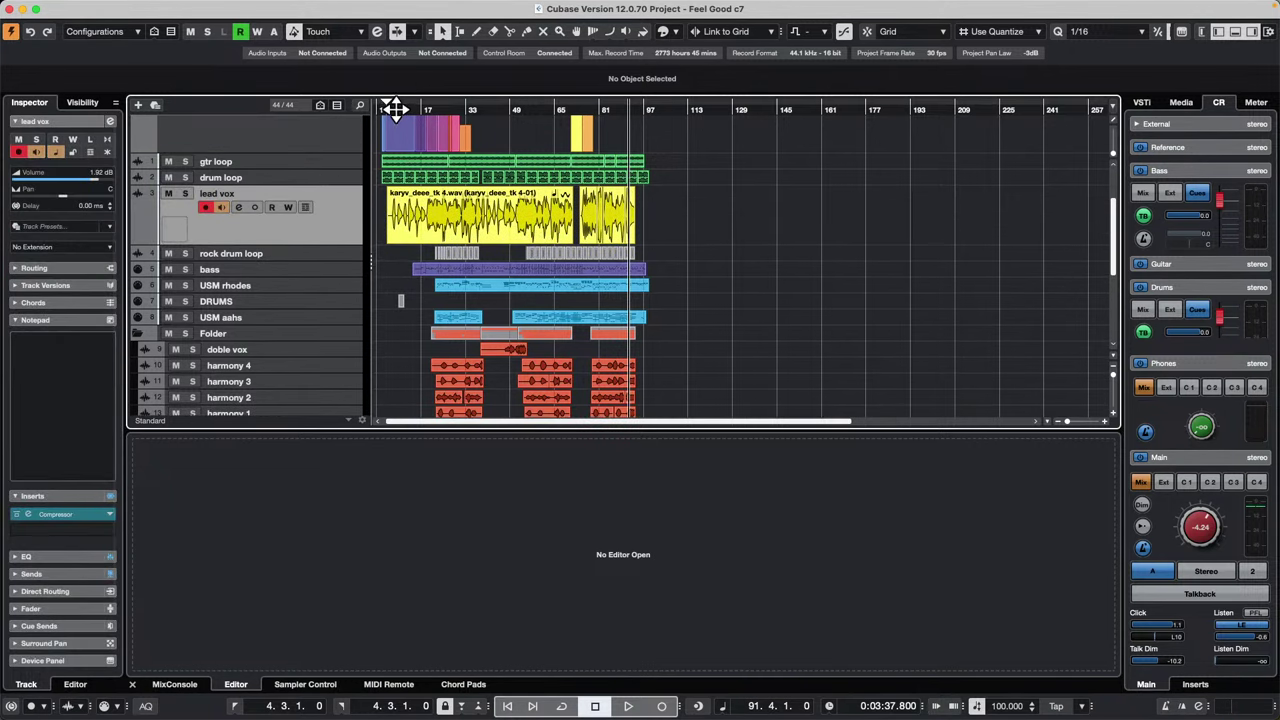
pyautogui.moveTo(394, 108); pyautogui.dragTo(390, 170)
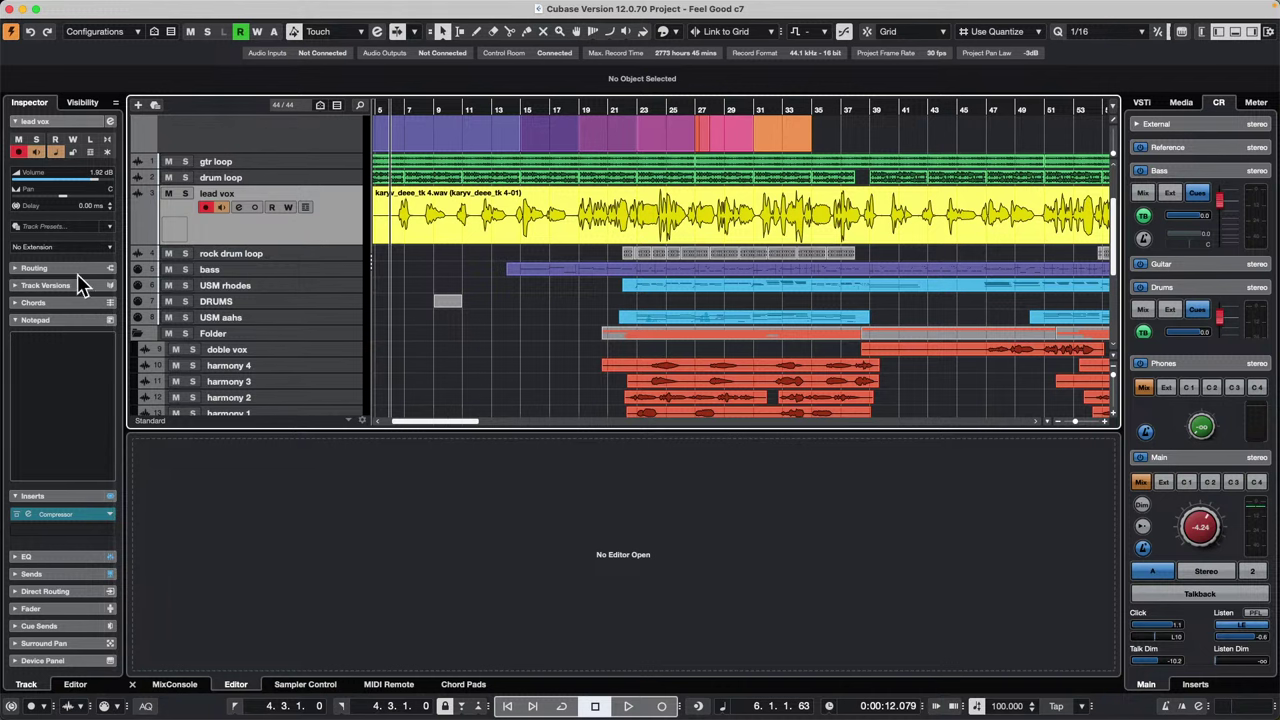
# Step: Save the project and show a widened channel strip for lead vox beside the Inspector
pyautogui.click(1203, 32)
pyautogui.click(87, 7)
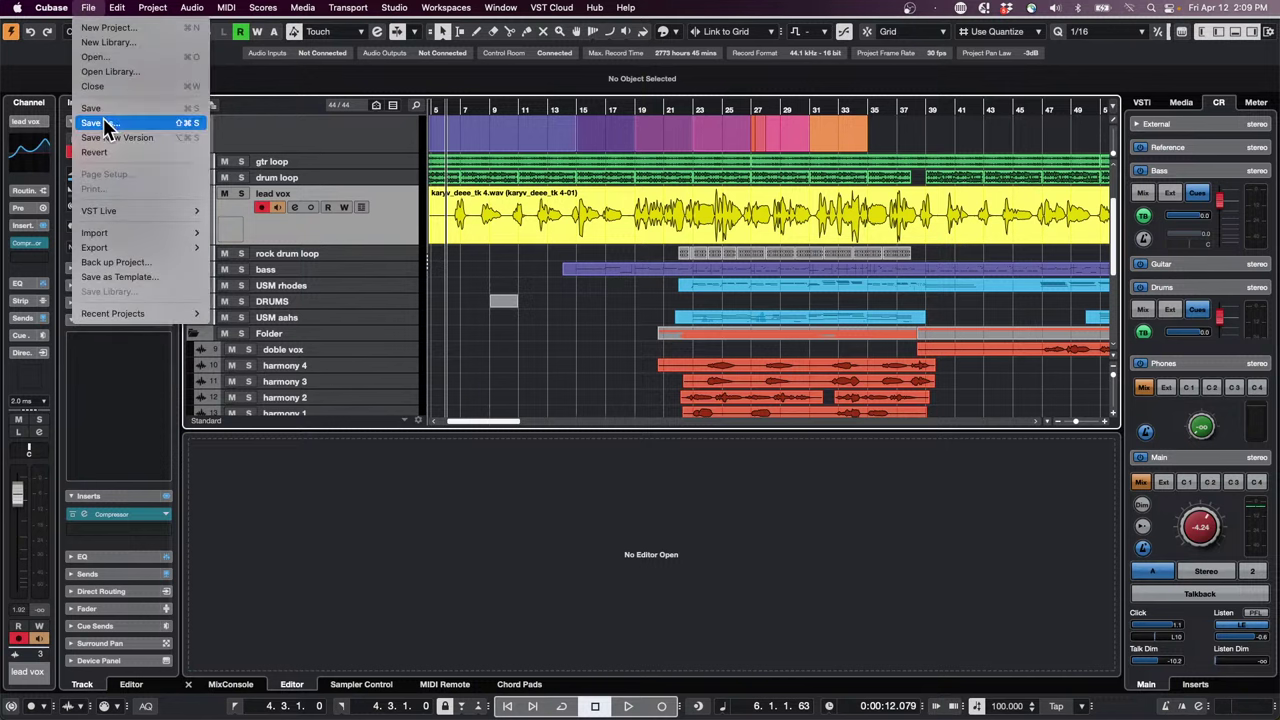
pyautogui.click(106, 103)
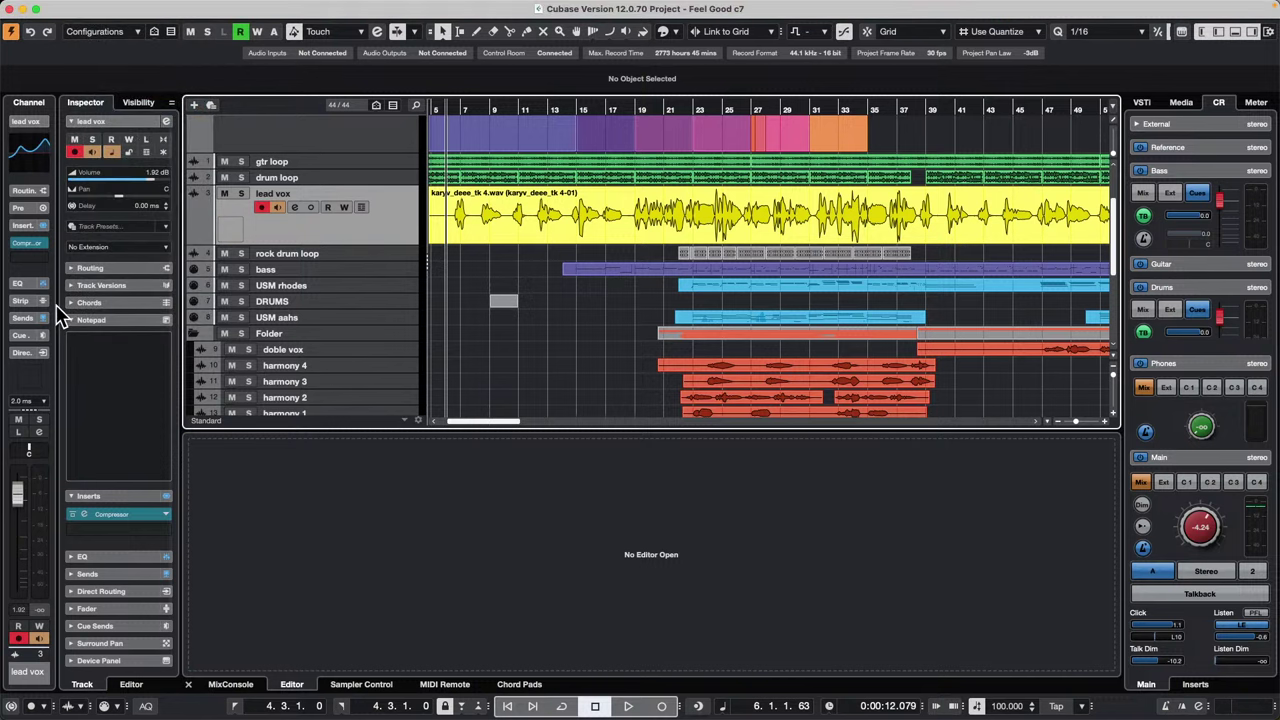
pyautogui.moveTo(57, 310); pyautogui.dragTo(108, 310)
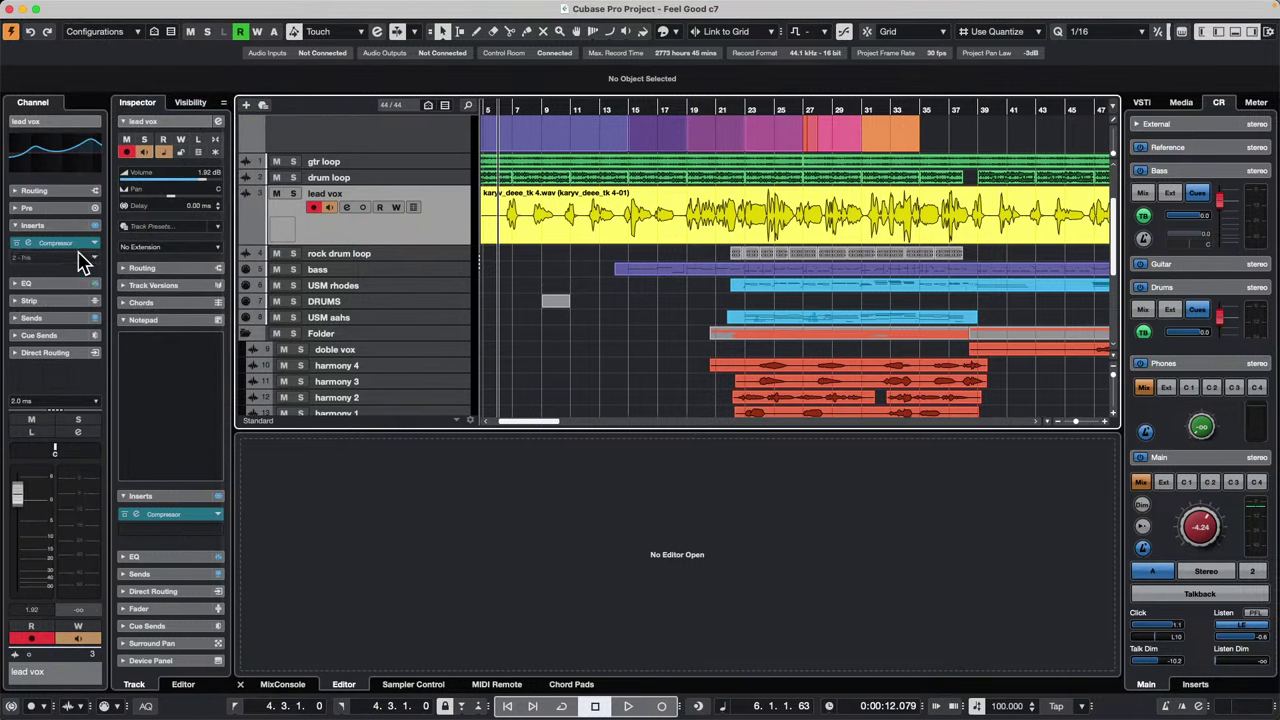
# Step: Remove the Compressor insert from lead vox and switch off its EQ bands 1, 2 and 3
pyautogui.moveTo(60, 248); pyautogui.dragTo(628, 206)
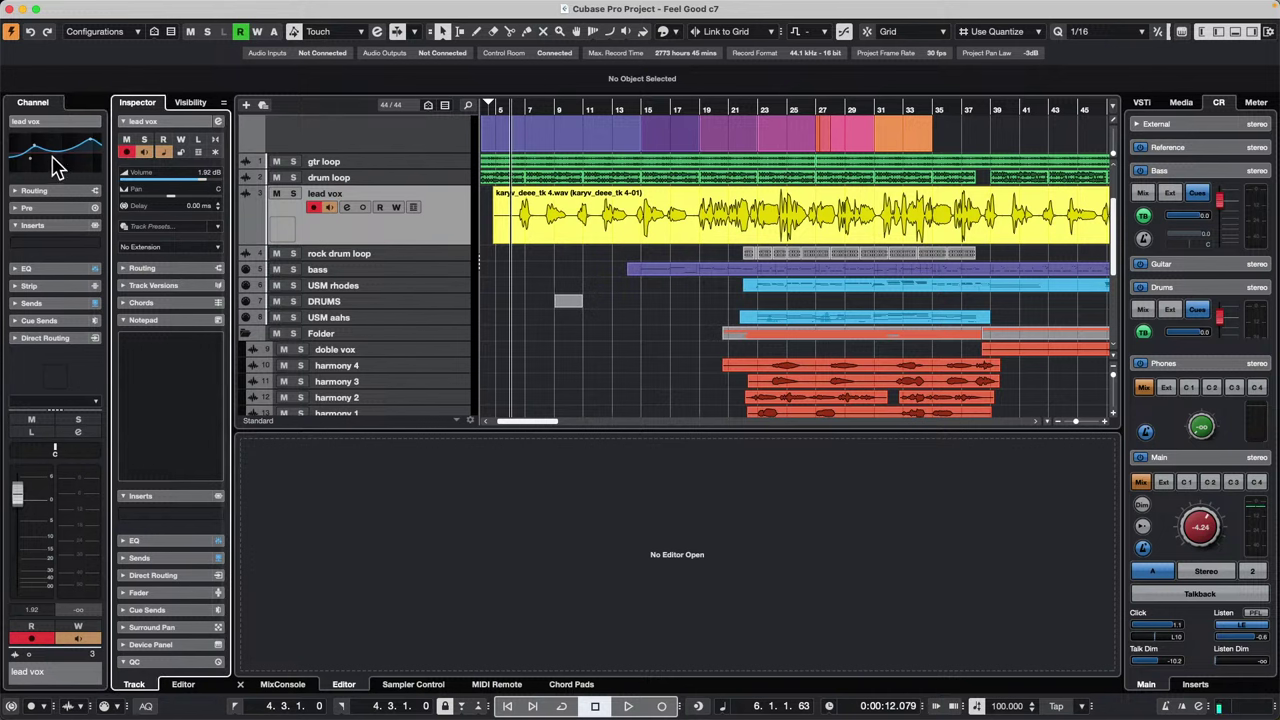
pyautogui.click(55, 160)
pyautogui.click(256, 227)
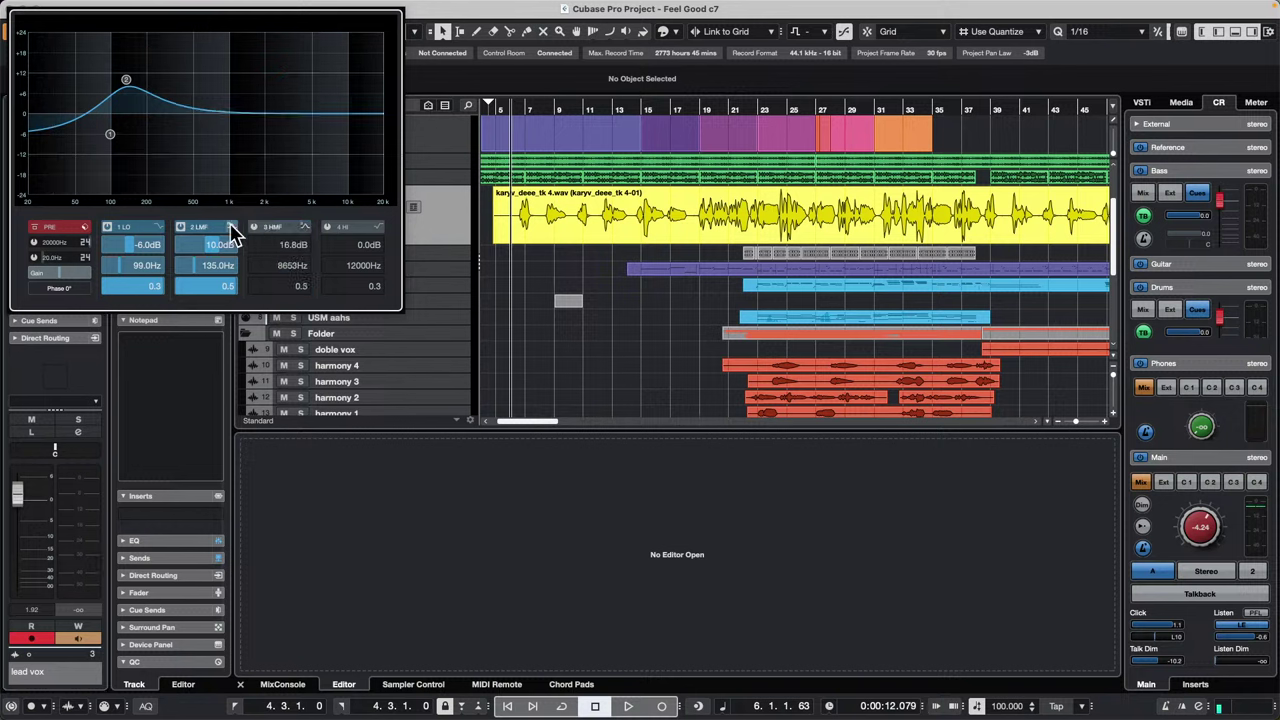
pyautogui.click(181, 227)
pyautogui.click(108, 227)
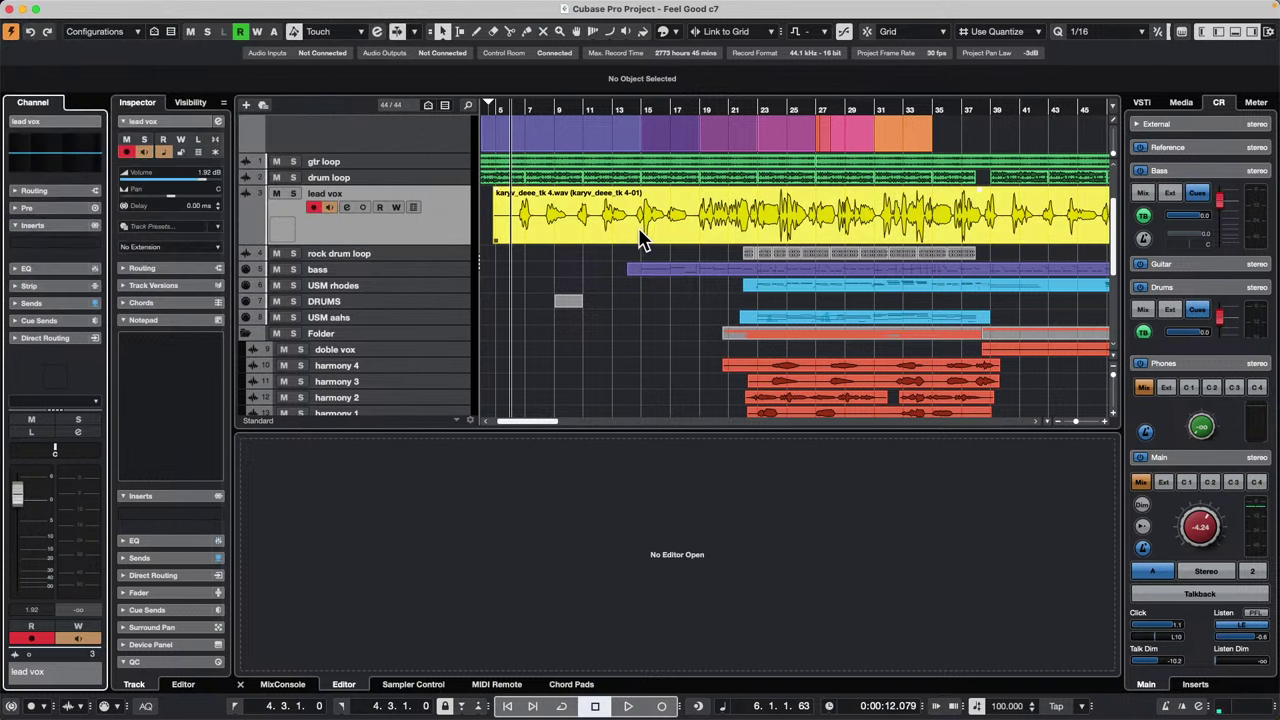
# Step: Solo the lead vox track and audition it while raising the Control Room main level to -2.36
pyautogui.click(294, 193)
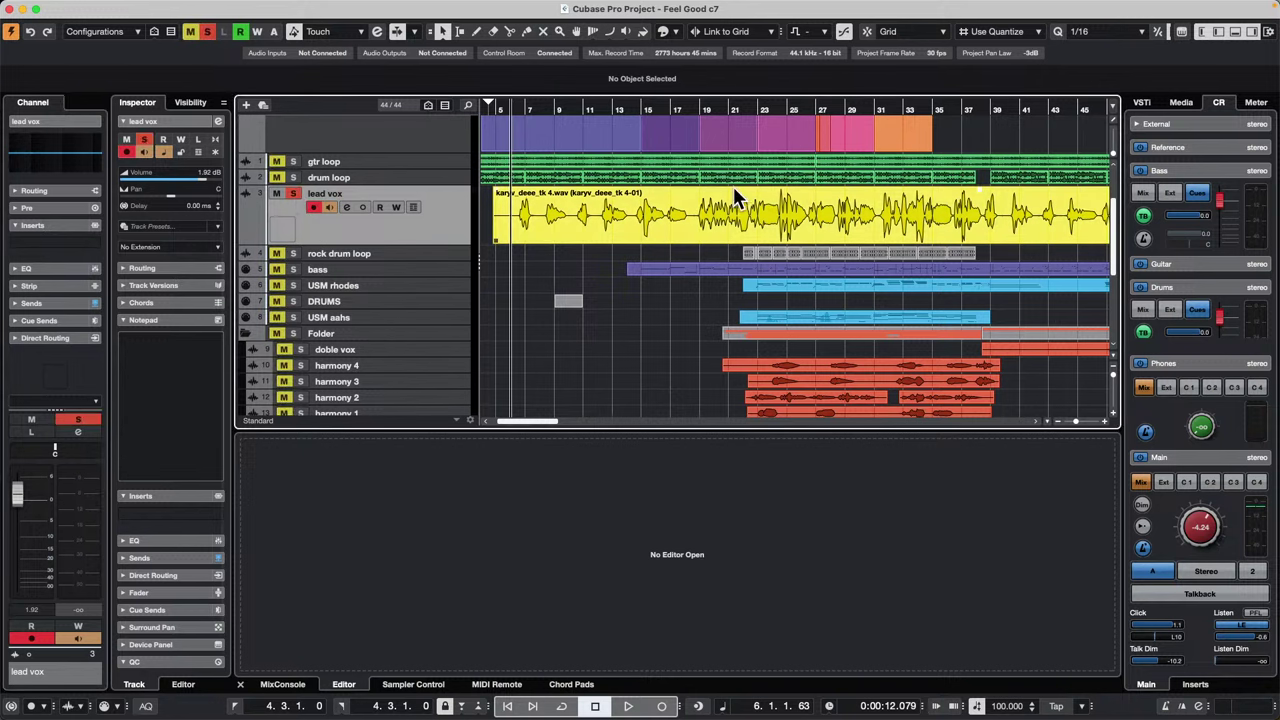
pyautogui.press('space')
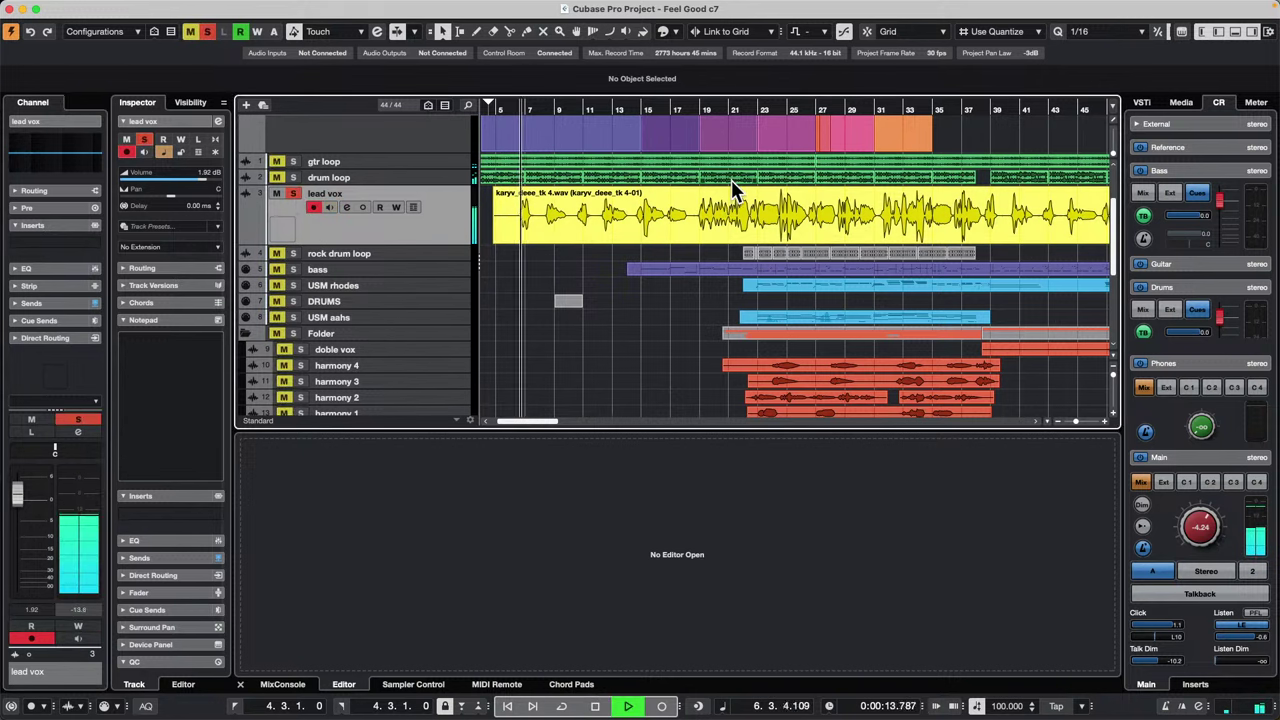
pyautogui.moveTo(1203, 526); pyautogui.dragTo(1205, 519)
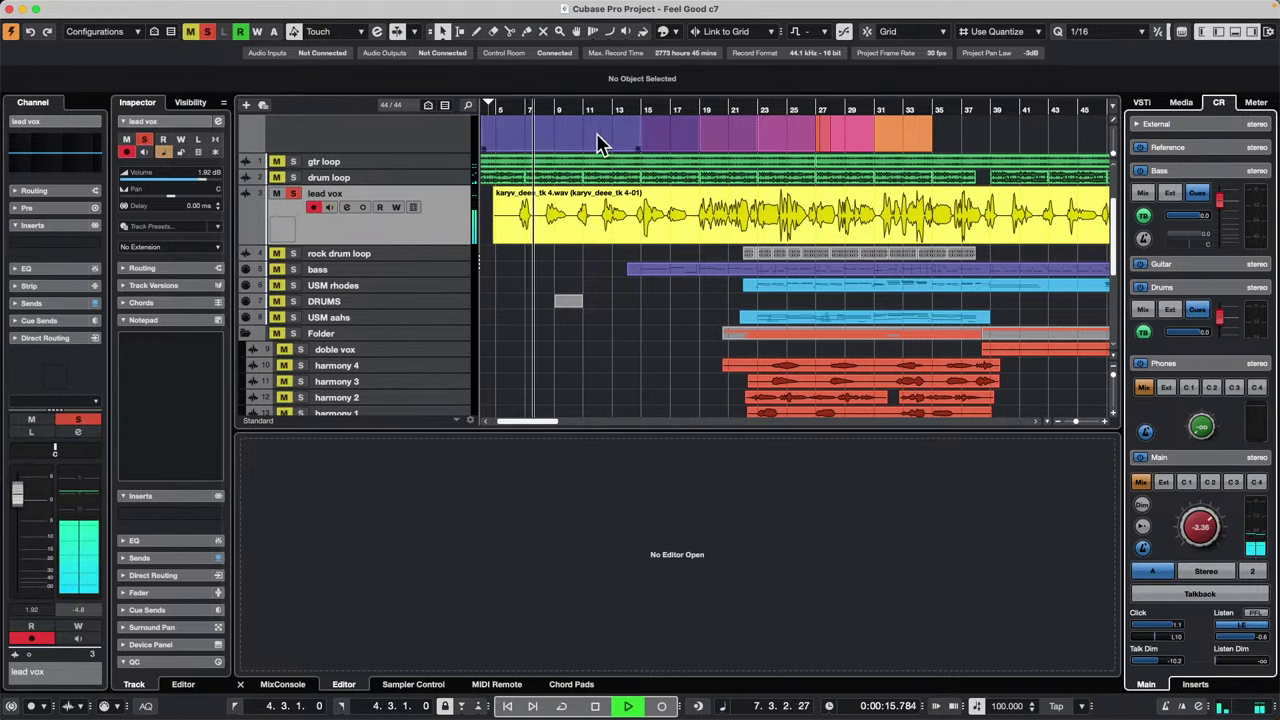
pyautogui.press('space')
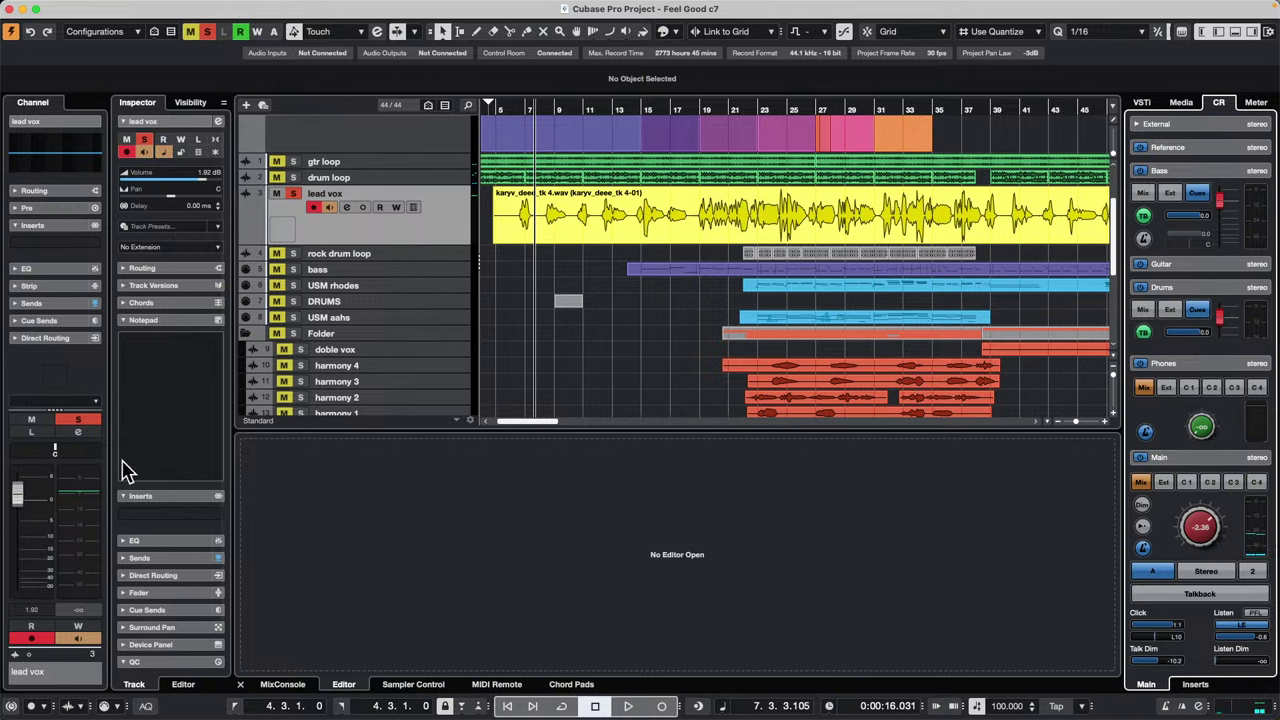
# Step: Turn off the FX 1-Reverence and FX 2-StereoDelay sends on the lead vox track
pyautogui.click(178, 558)
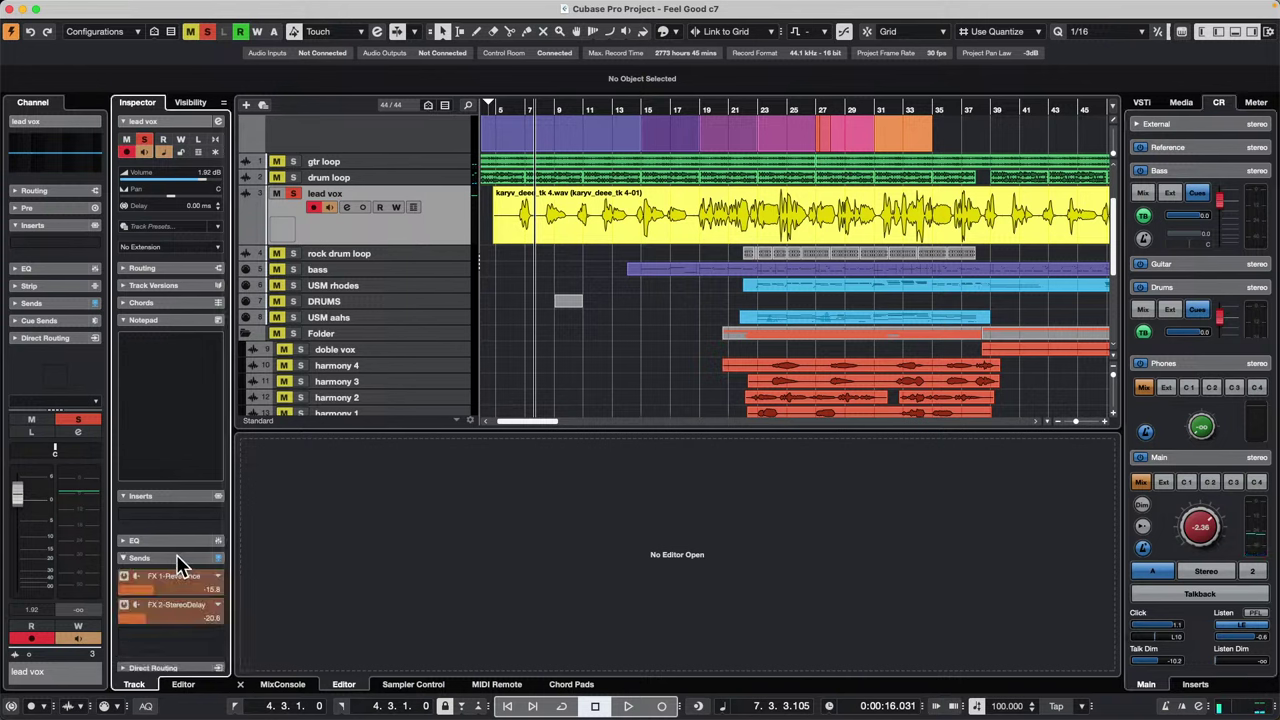
pyautogui.click(124, 605)
pyautogui.click(124, 576)
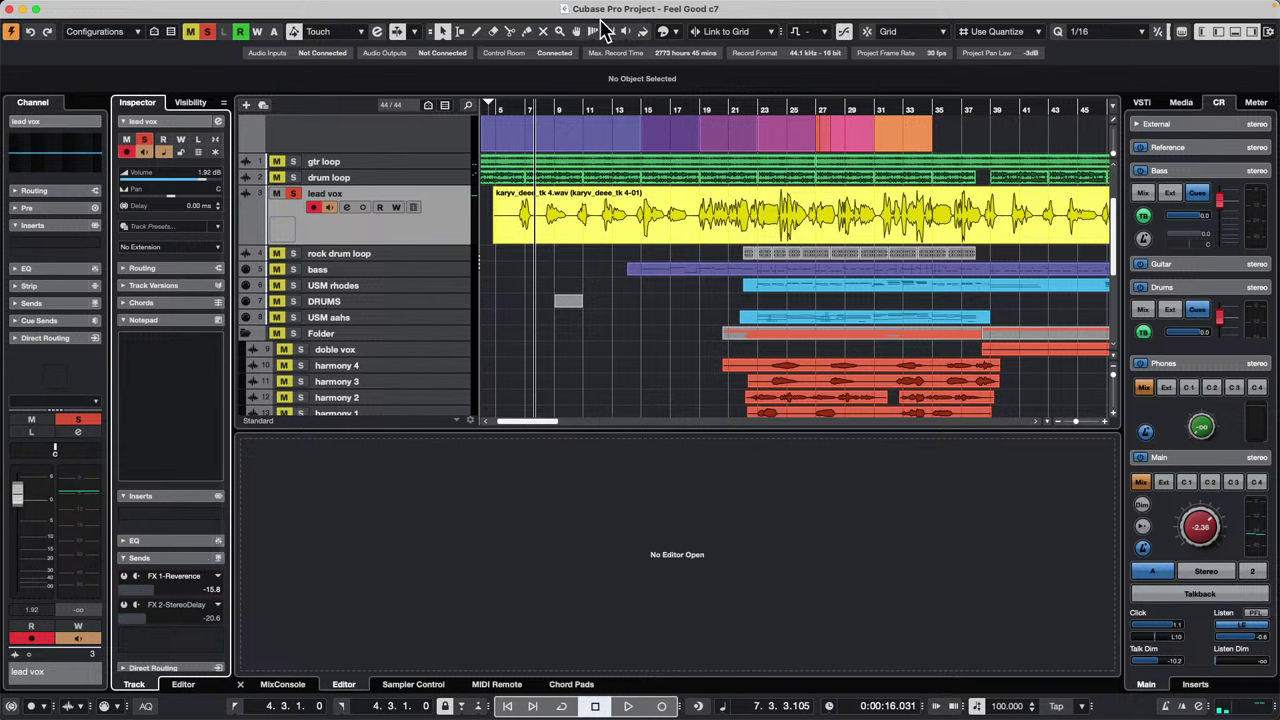
# Step: Audition the dry lead vox while raising the Control Room main level to 3.40
pyautogui.press('space')
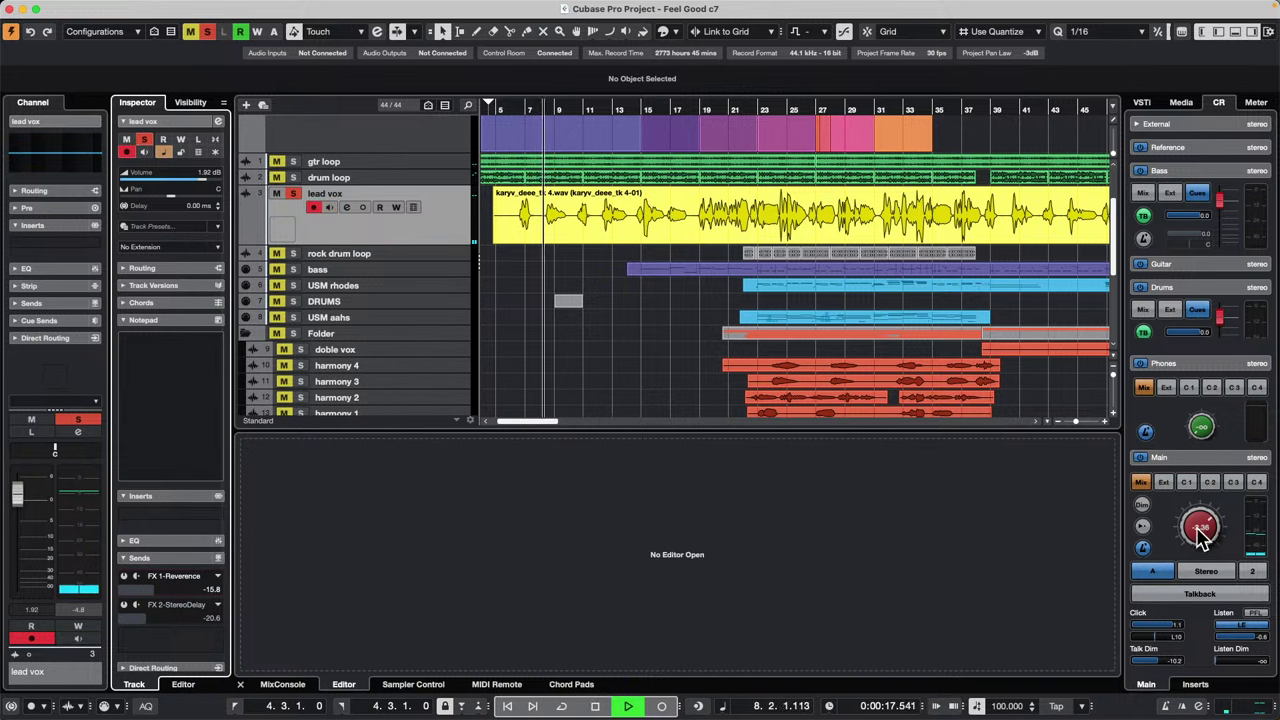
pyautogui.moveTo(1203, 522); pyautogui.dragTo(1206, 510)
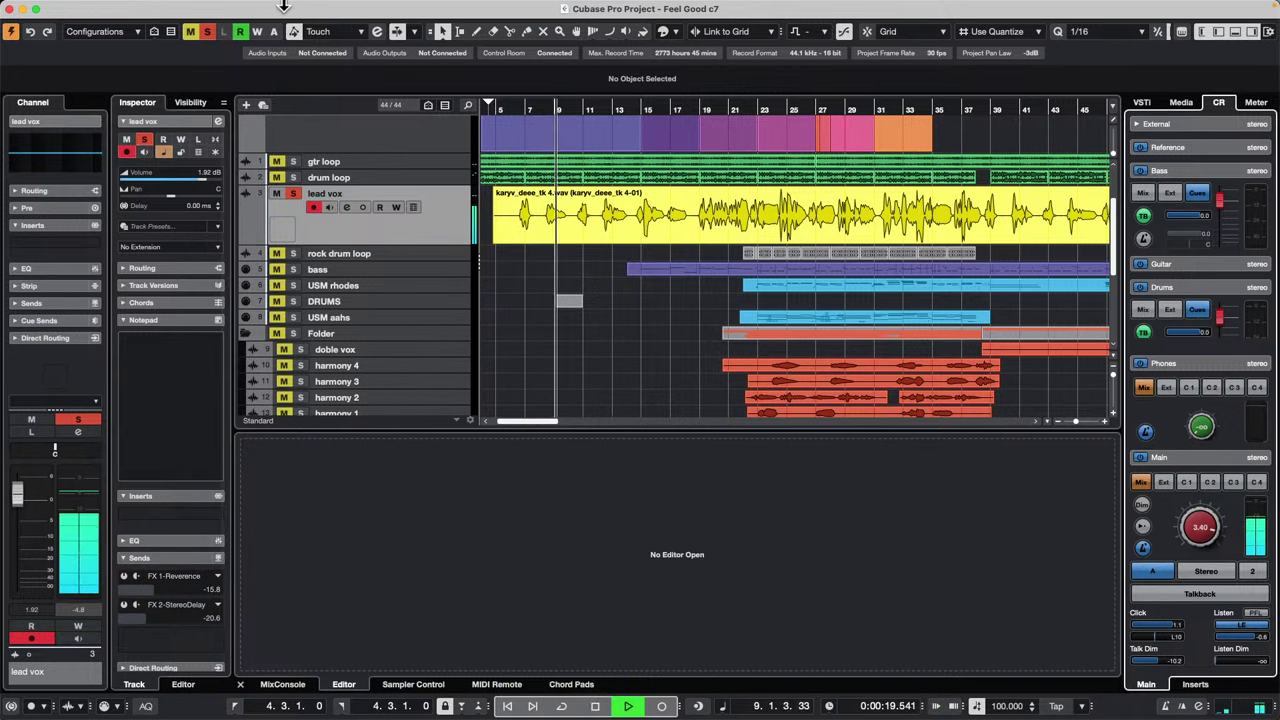
pyautogui.press('space')
# Step: Load the VocalChain plug-in into the first insert slot of lead vox and reposition its window for full view
pyautogui.click(420, 218)
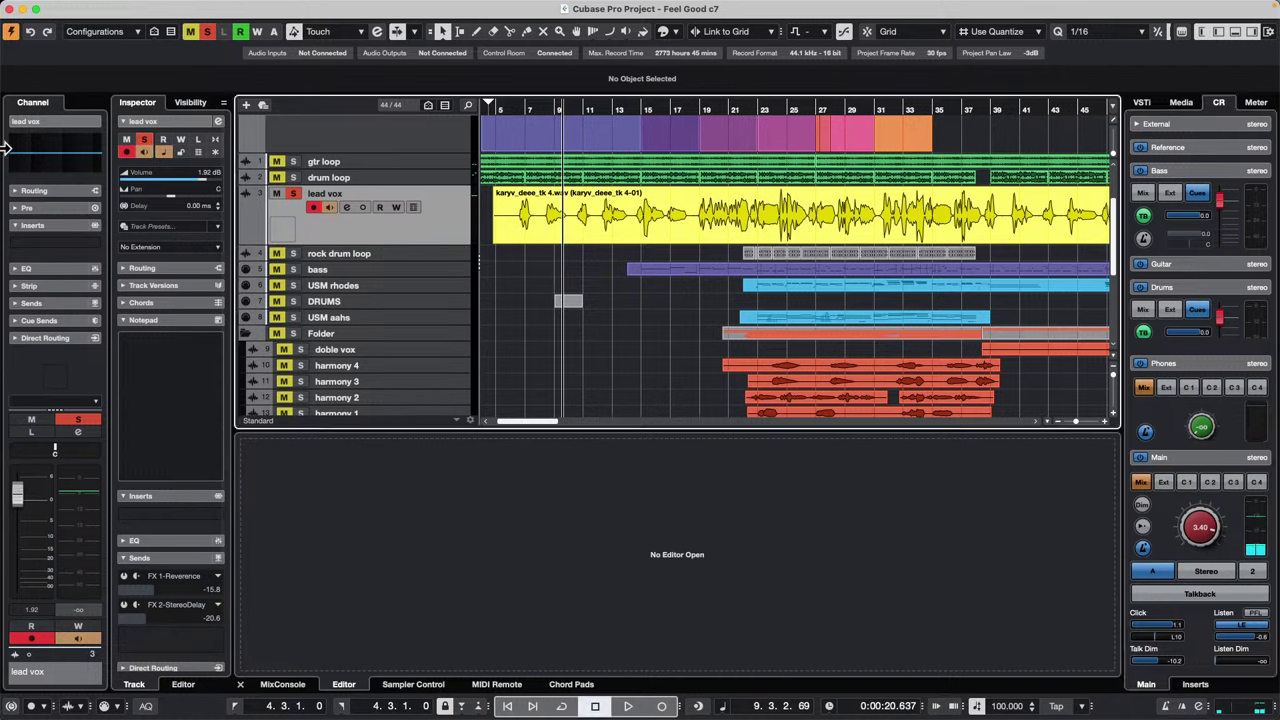
pyautogui.click(84, 245)
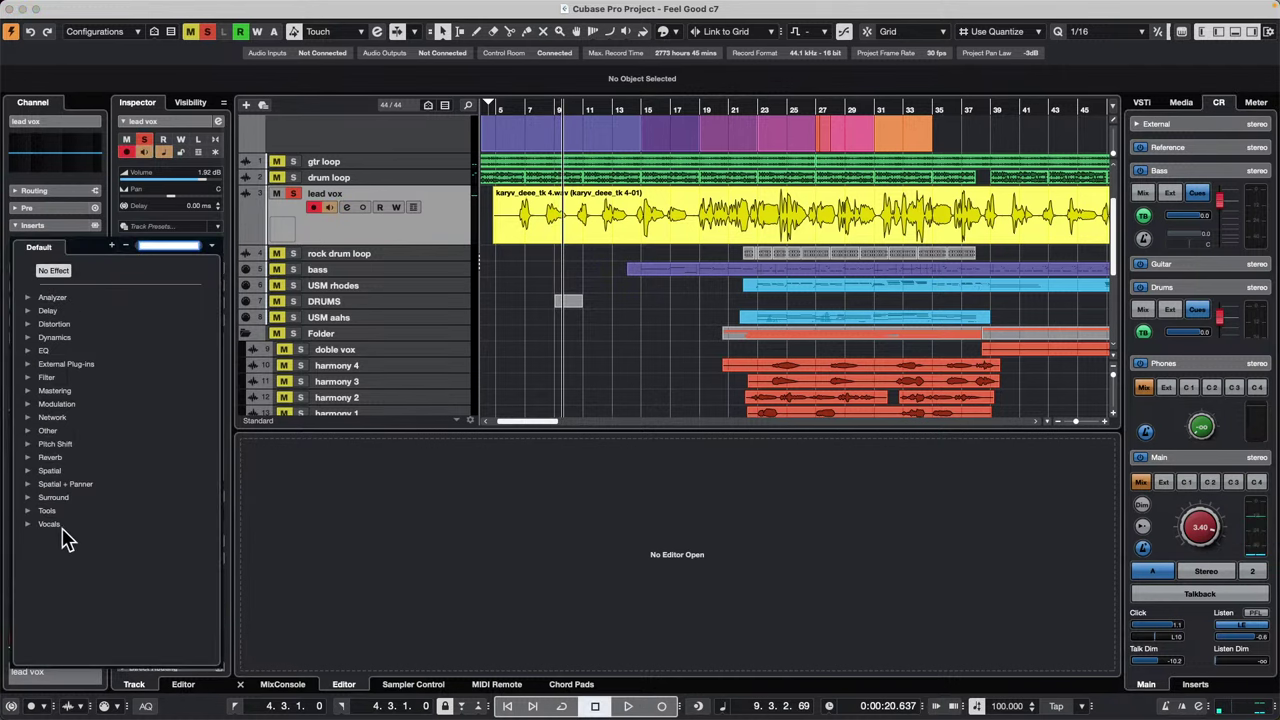
pyautogui.click(32, 526)
pyautogui.click(85, 548)
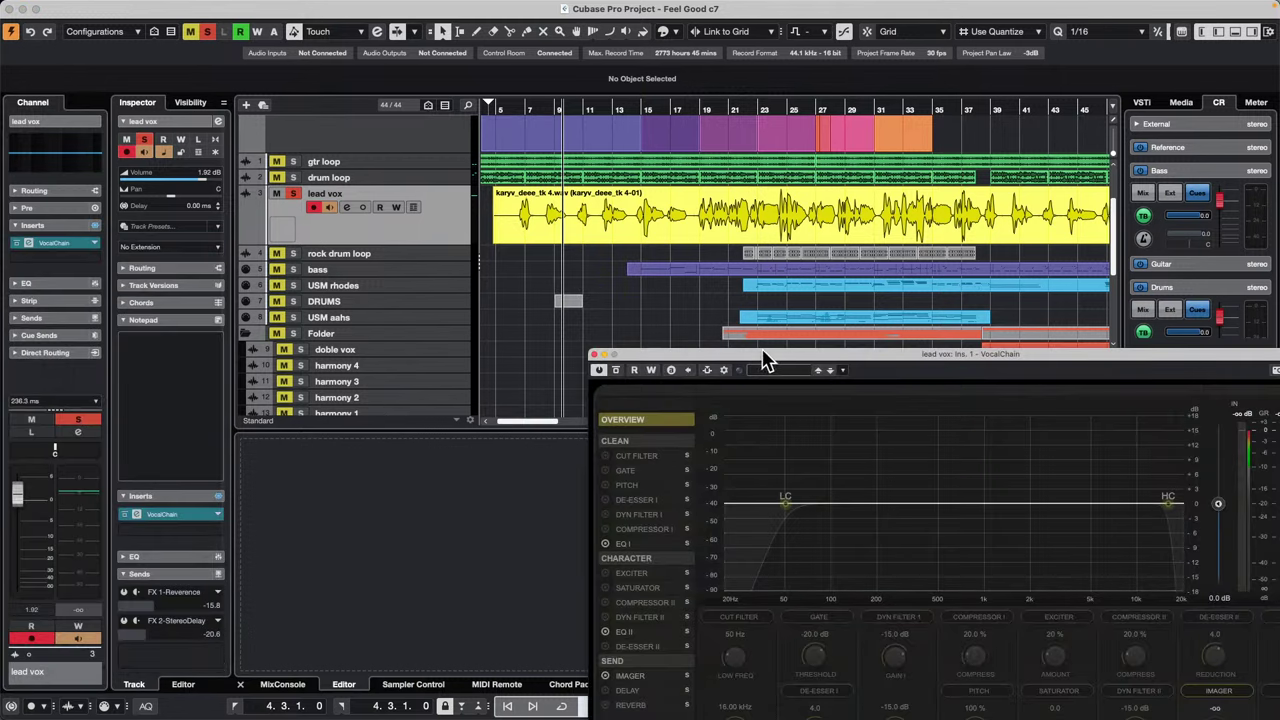
pyautogui.moveTo(762, 360); pyautogui.dragTo(662, 242)
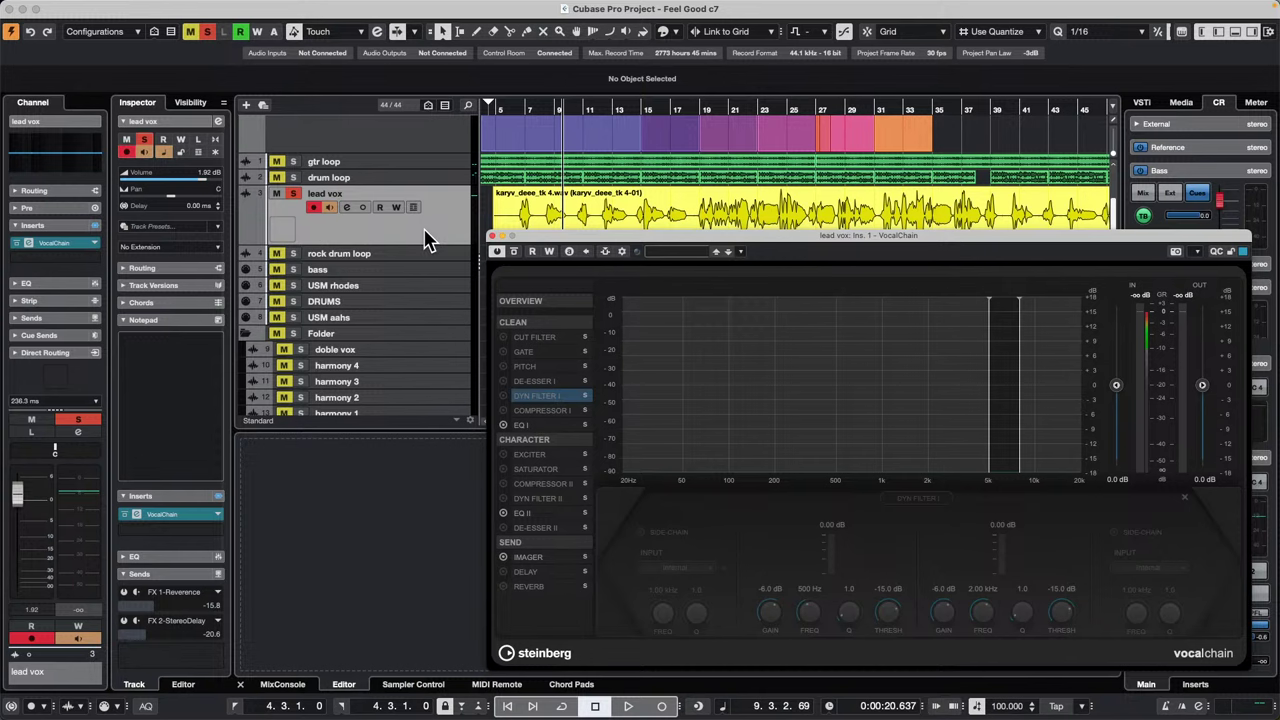
pyautogui.press('Down')
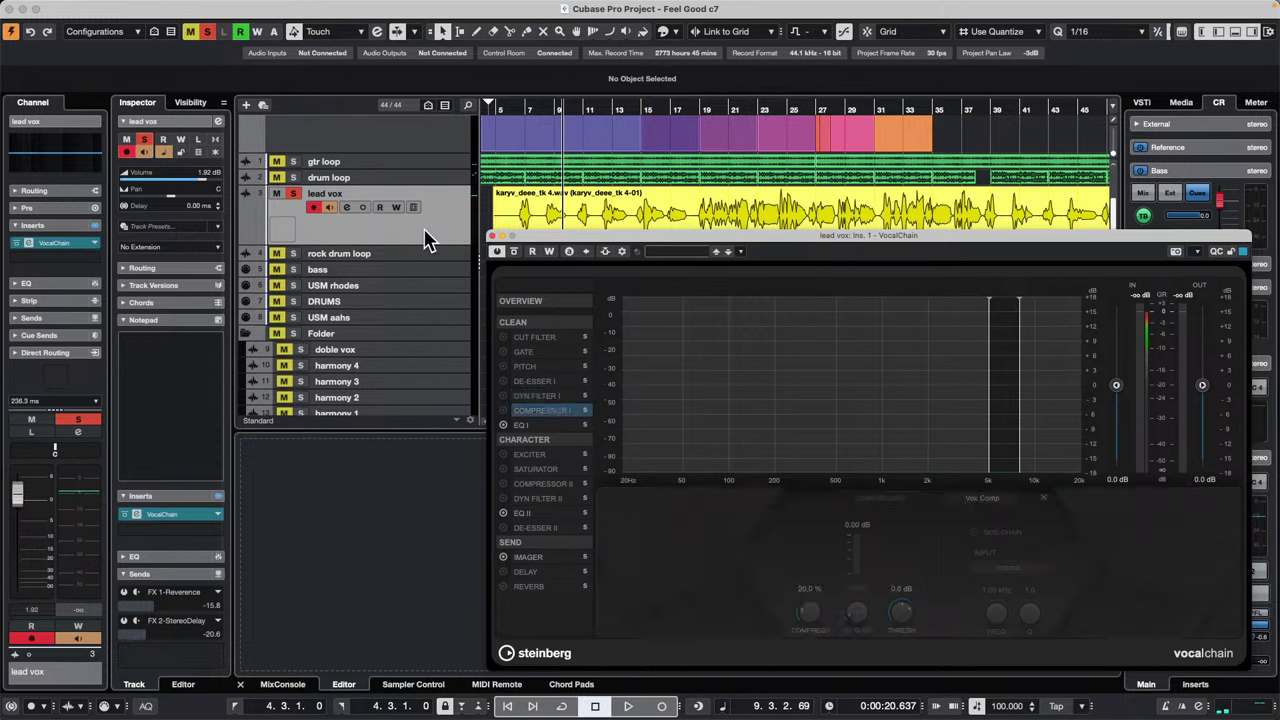
pyautogui.press('Up')
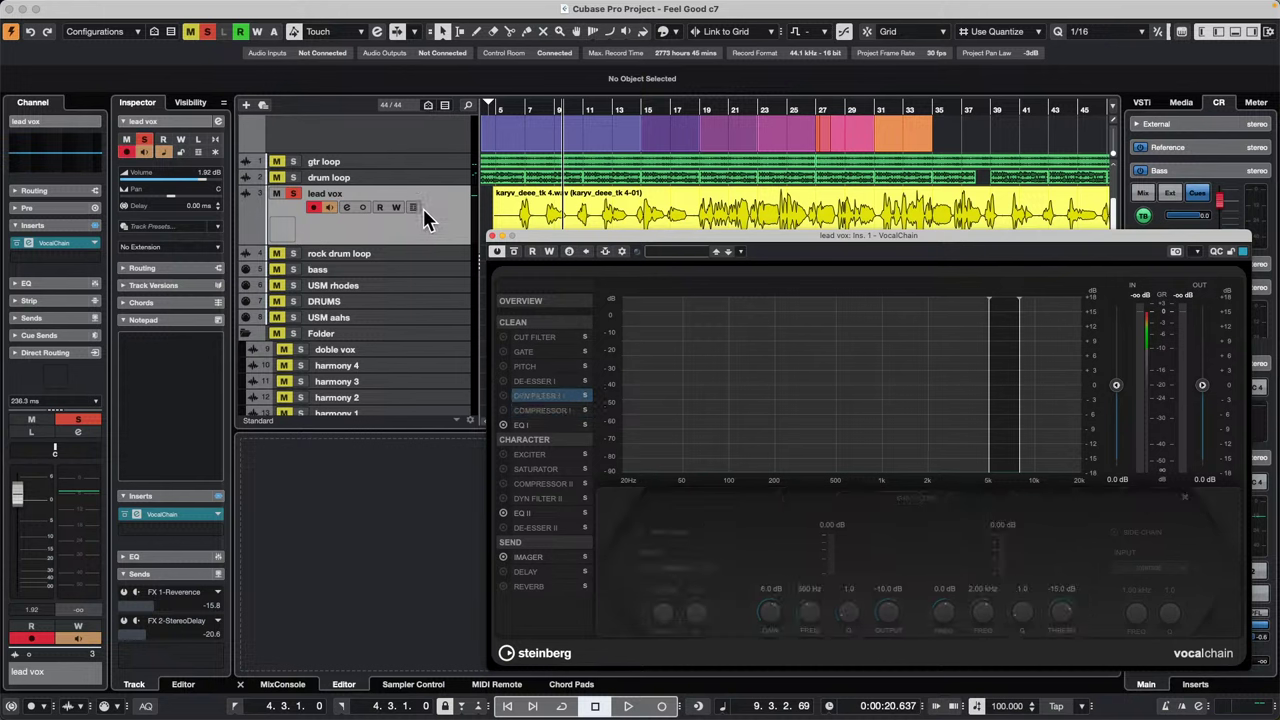
pyautogui.press('Down')
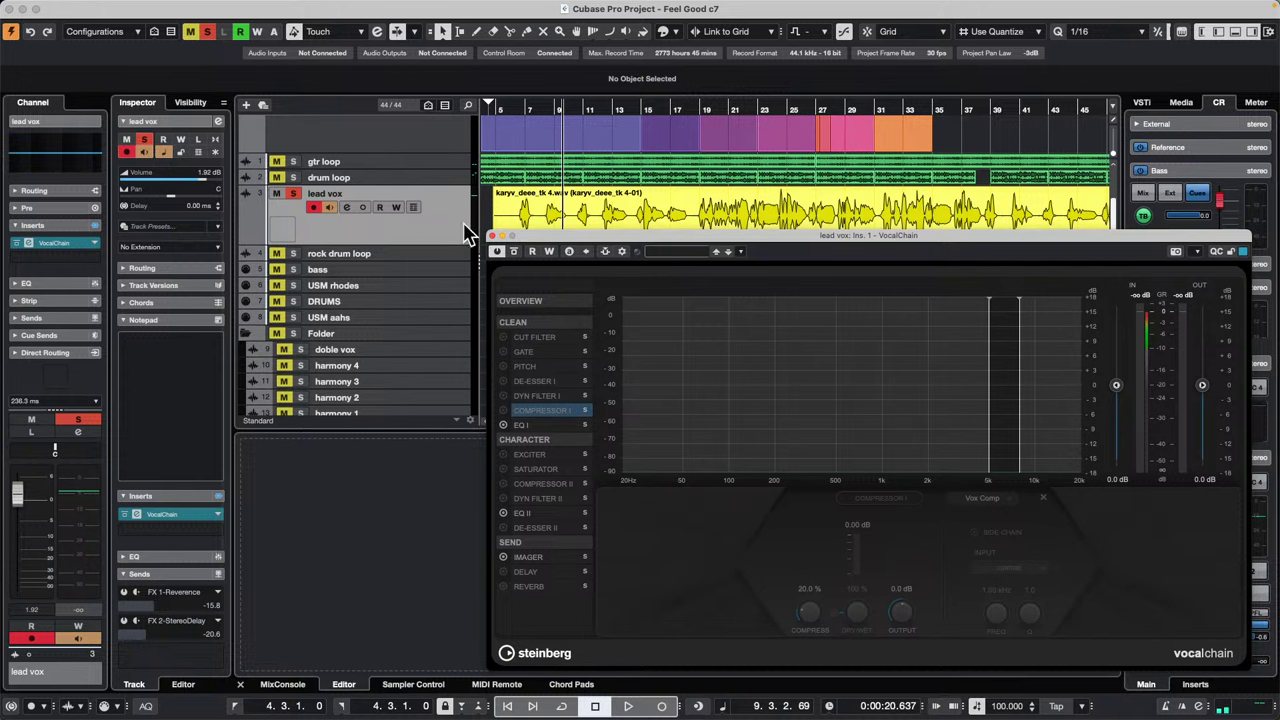
# Step: Change the lead vox track's channel configuration from mono to stereo and start playback from about bar 6
pyautogui.click(362, 207)
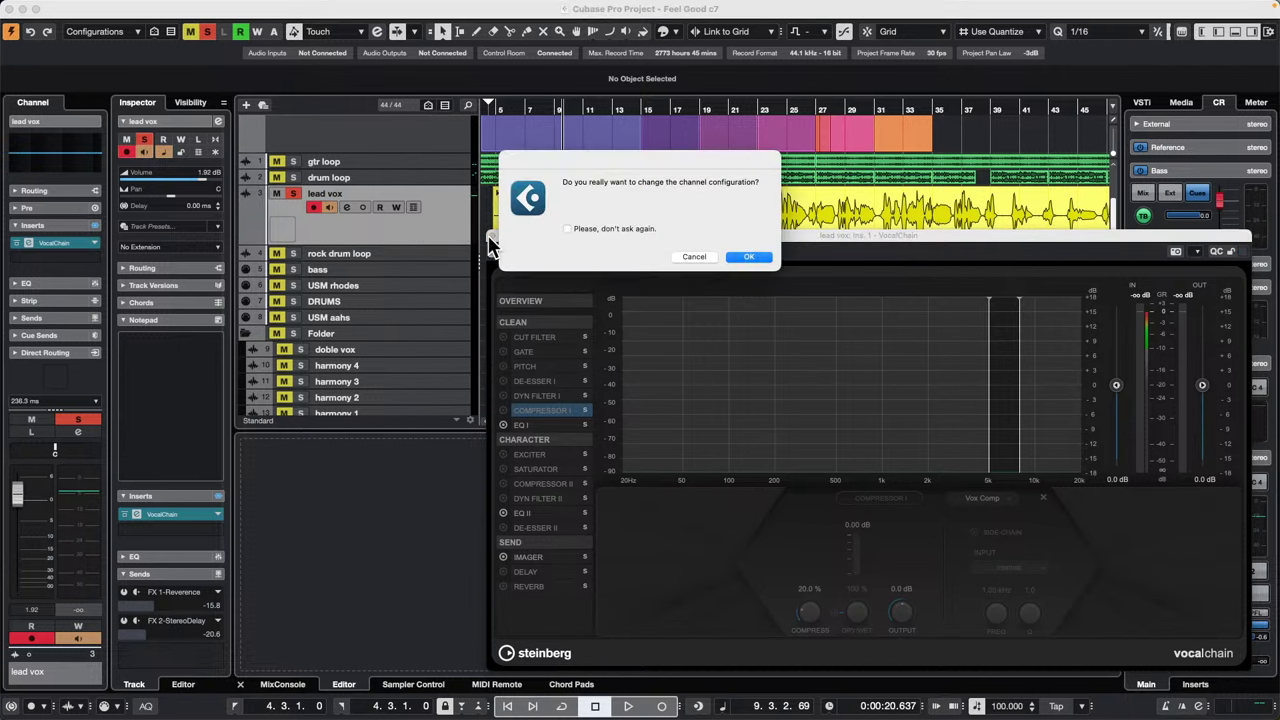
pyautogui.click(749, 257)
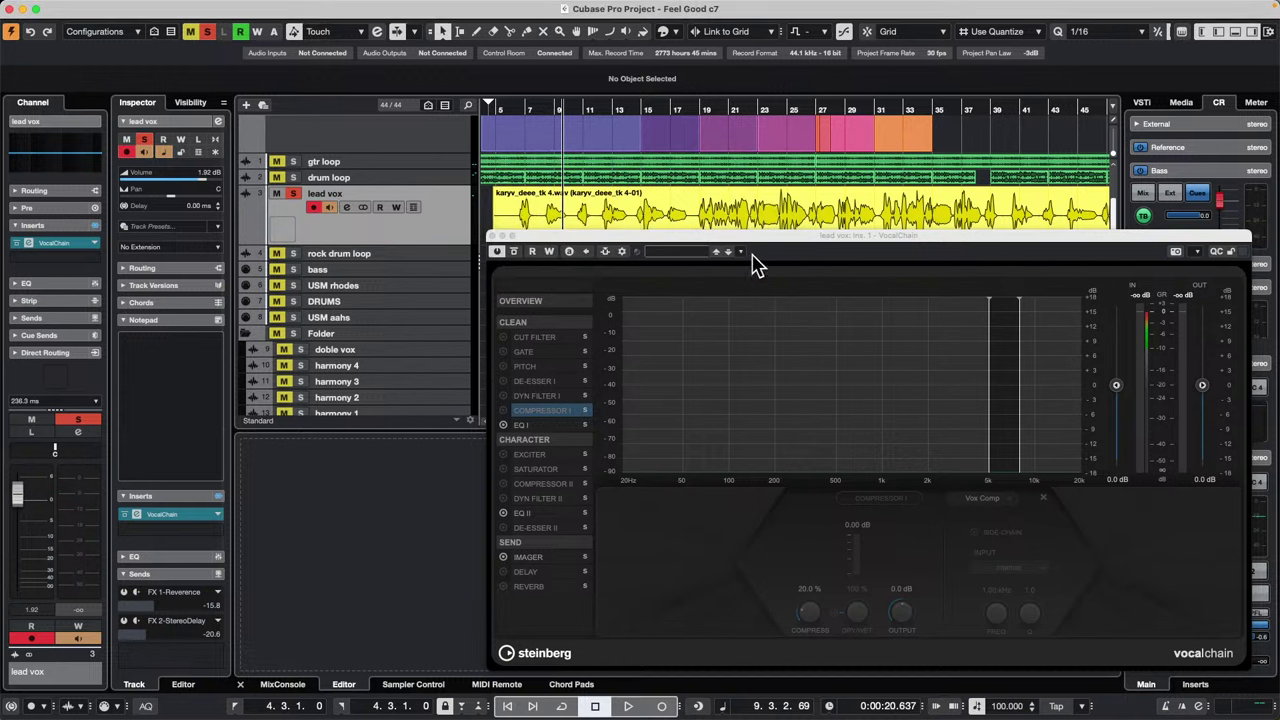
pyautogui.click(515, 105)
pyautogui.press('space')
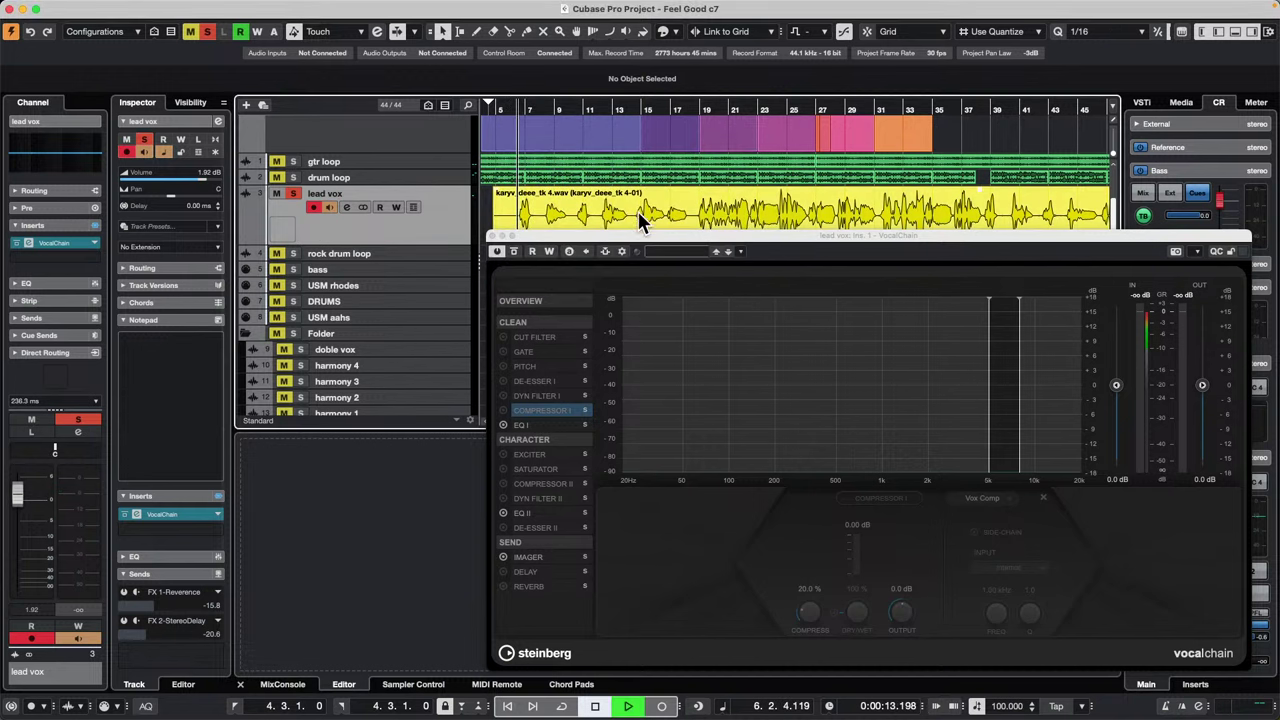
# Step: Activate VocalChain's Reverb module with the Lush Pop type and a send level of -16.5 dB
pyautogui.moveTo(640, 237); pyautogui.dragTo(559, 121)
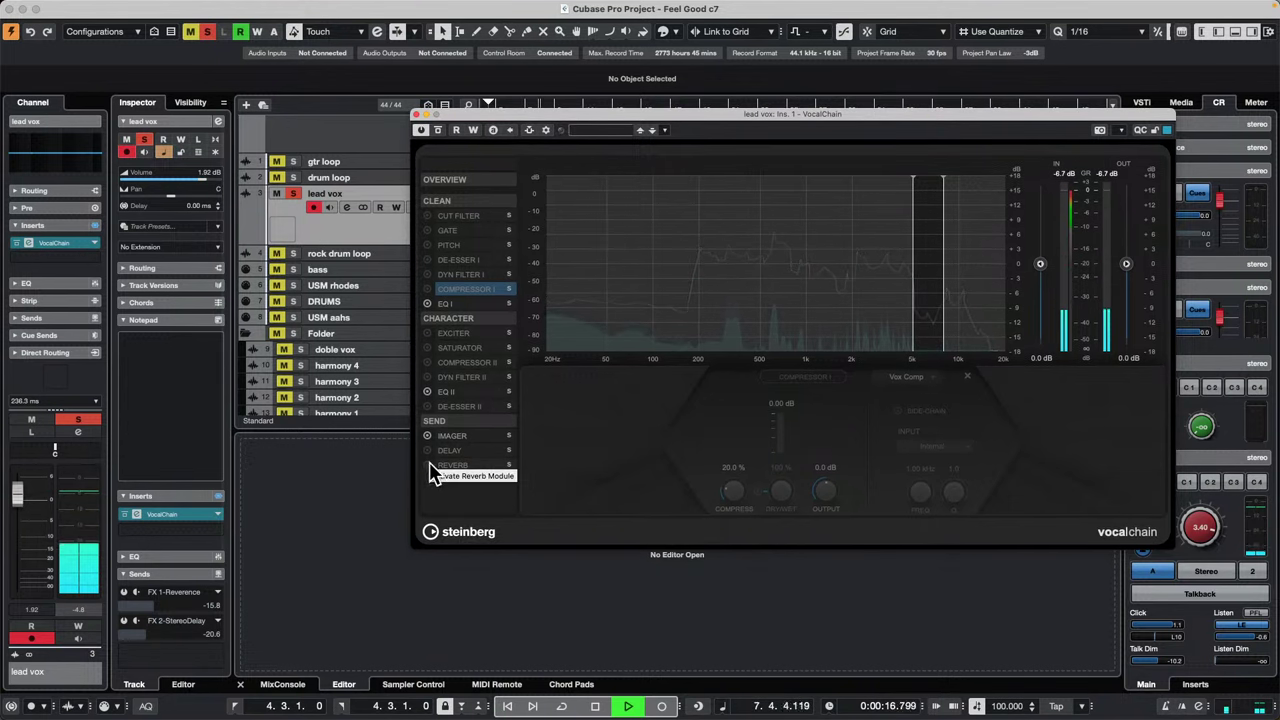
pyautogui.click(428, 466)
pyautogui.click(455, 466)
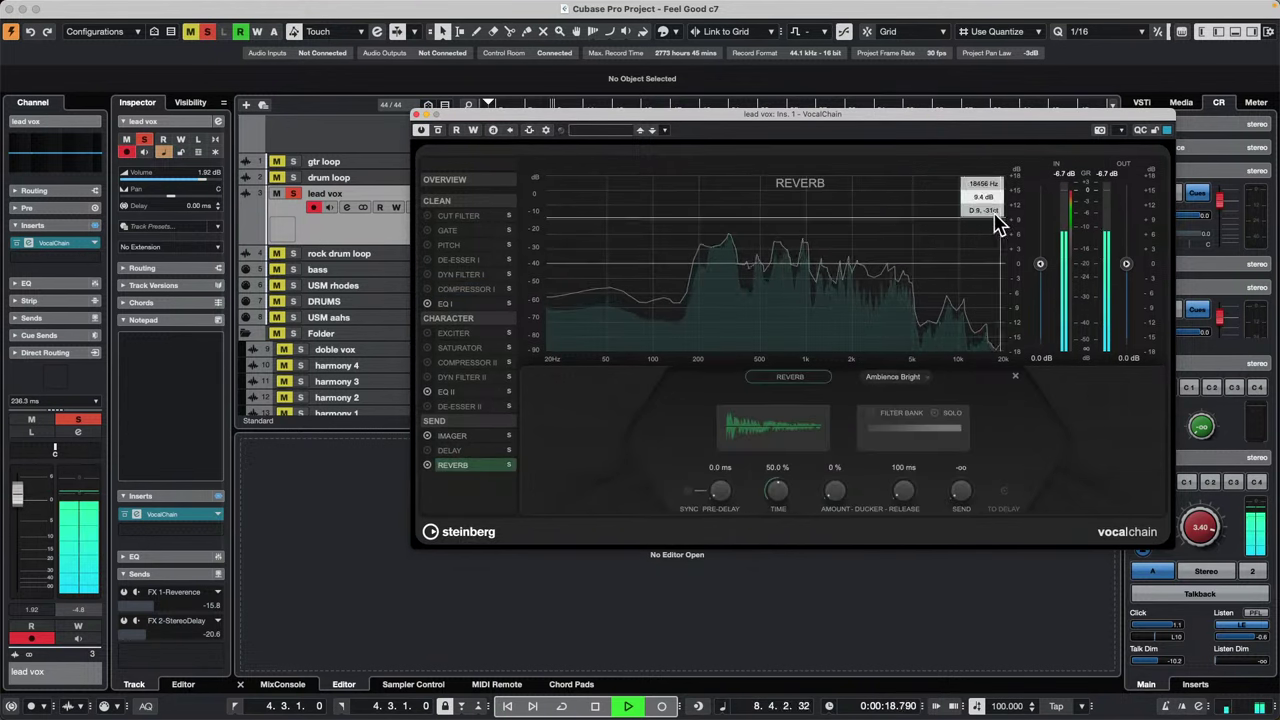
pyautogui.click(898, 377)
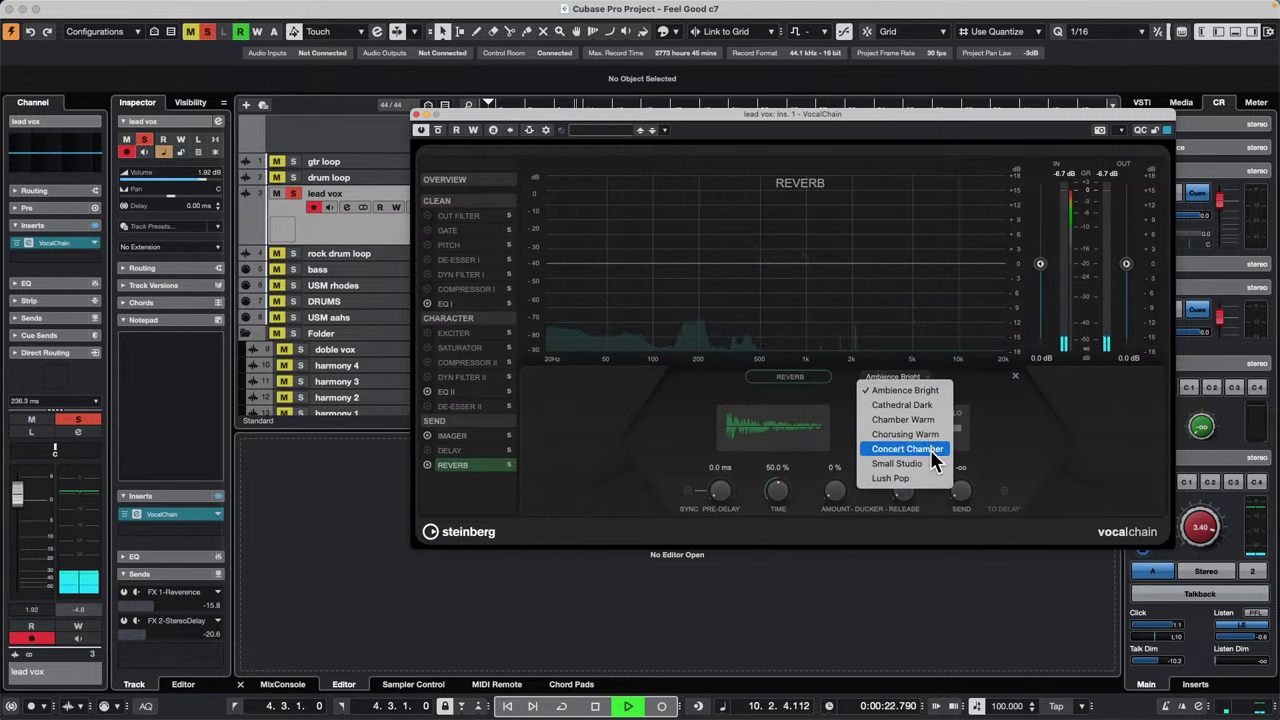
pyautogui.click(932, 479)
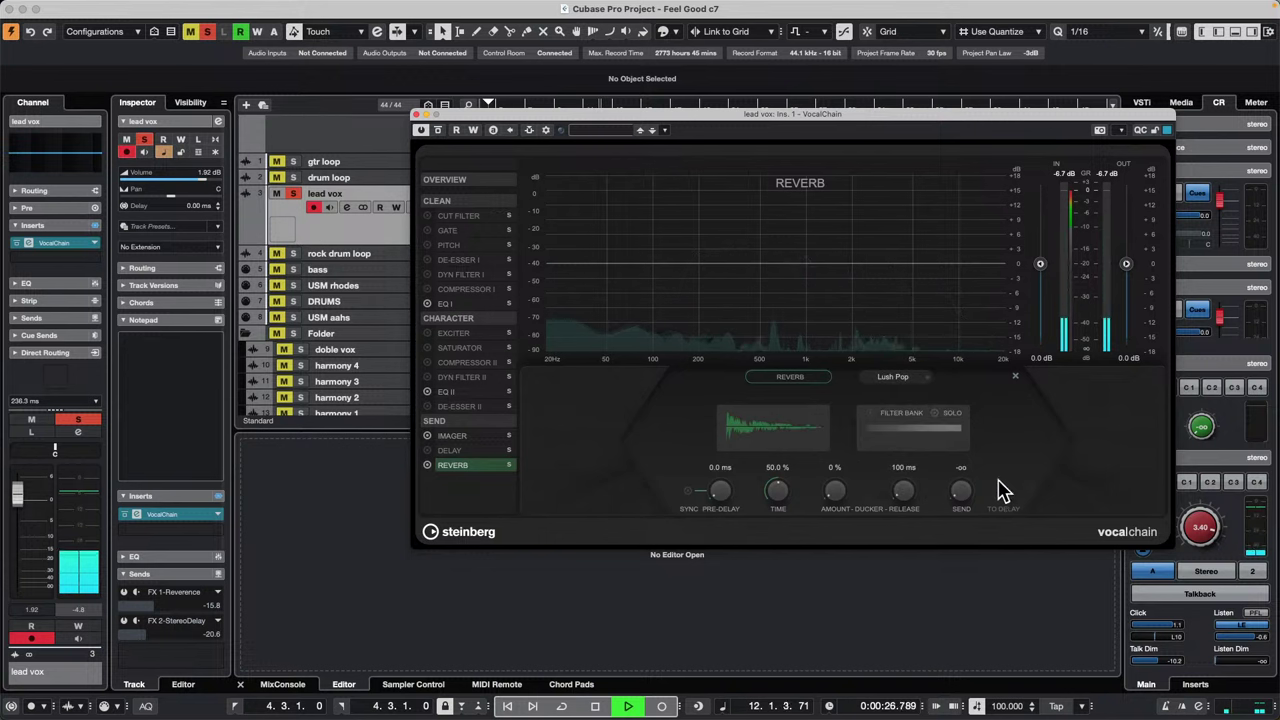
pyautogui.moveTo(963, 490); pyautogui.dragTo(964, 438)
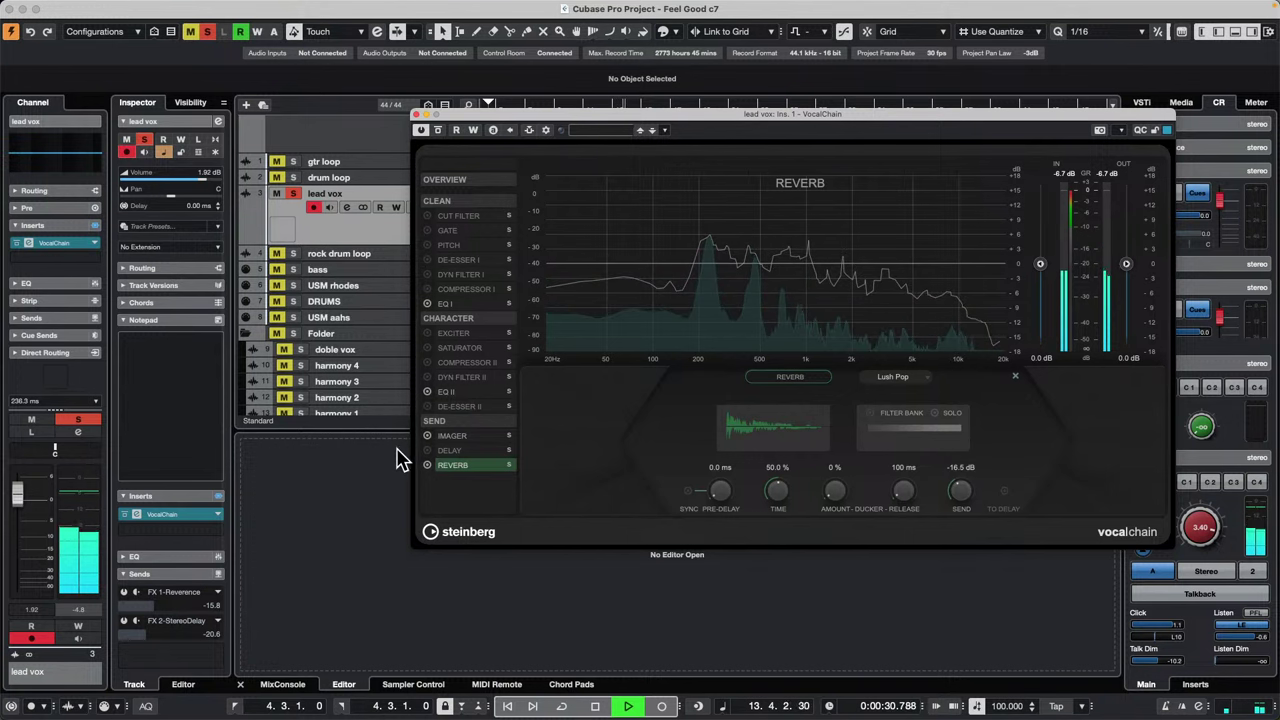
# Step: Activate the Delay module in Stereo mode with time 1/4 D, feedback 35% and a send level of -39.6 dB
pyautogui.click(452, 450)
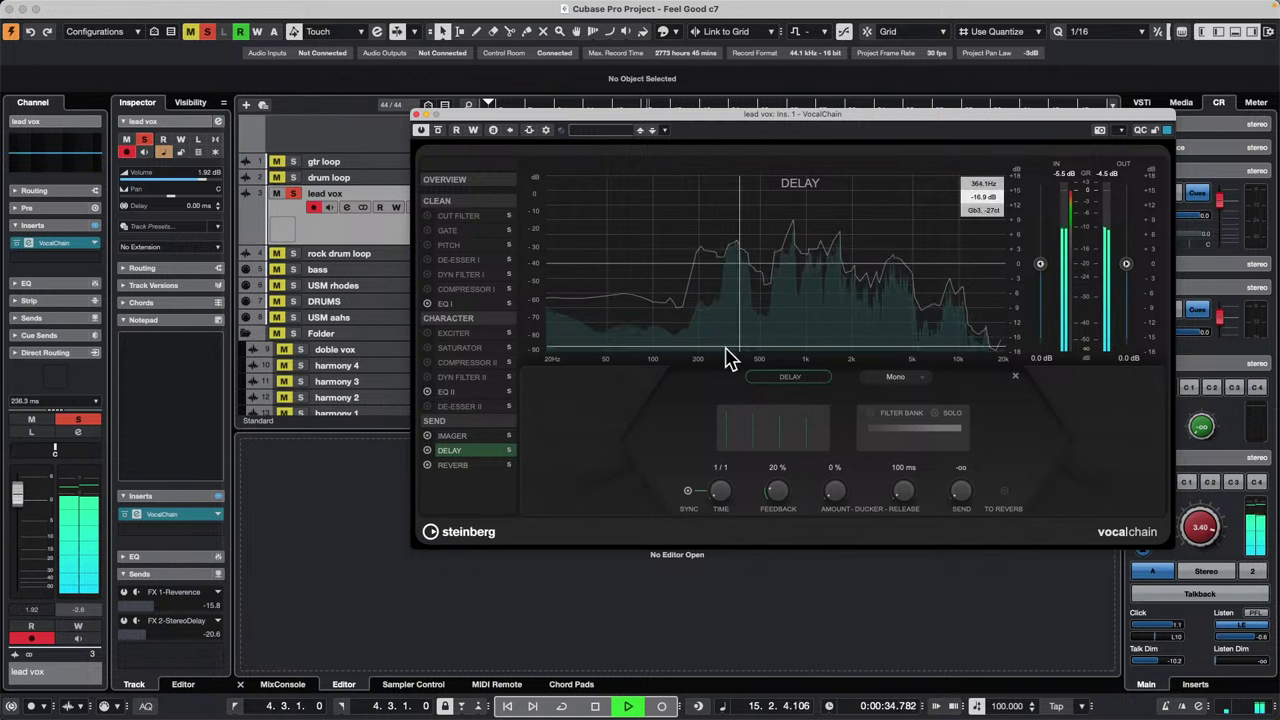
pyautogui.moveTo(957, 494); pyautogui.dragTo(963, 473)
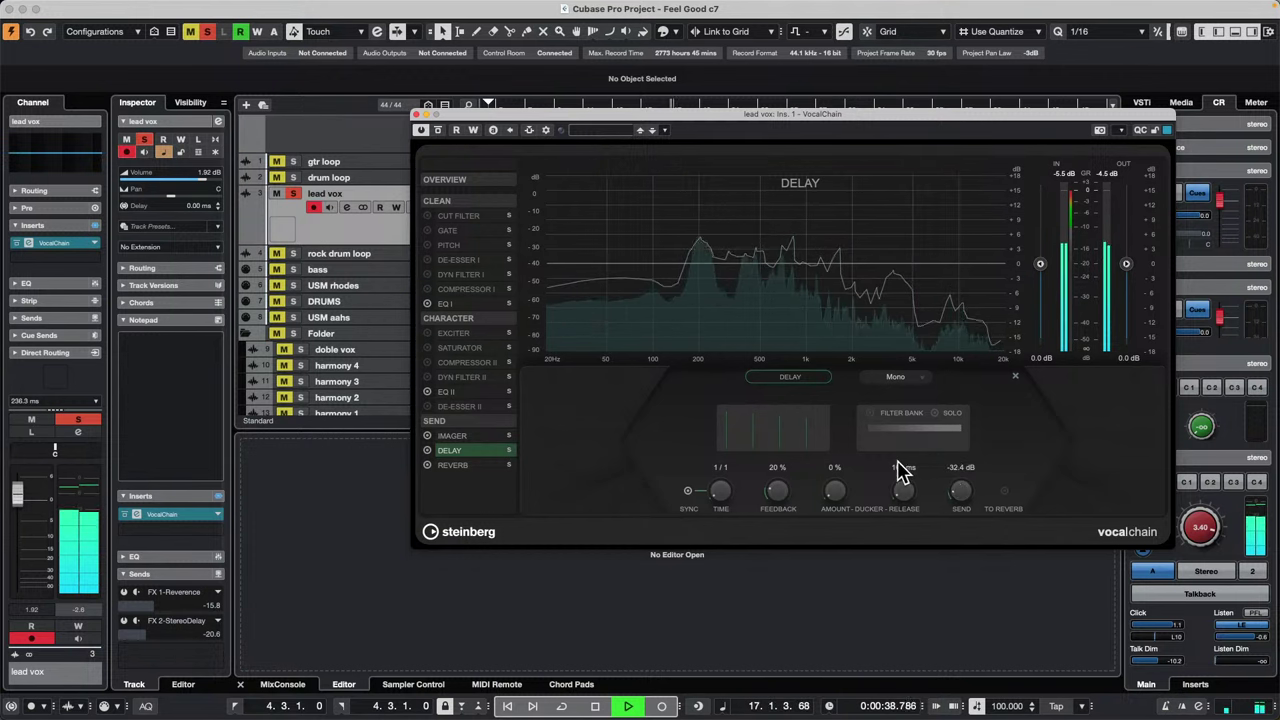
pyautogui.click(905, 380)
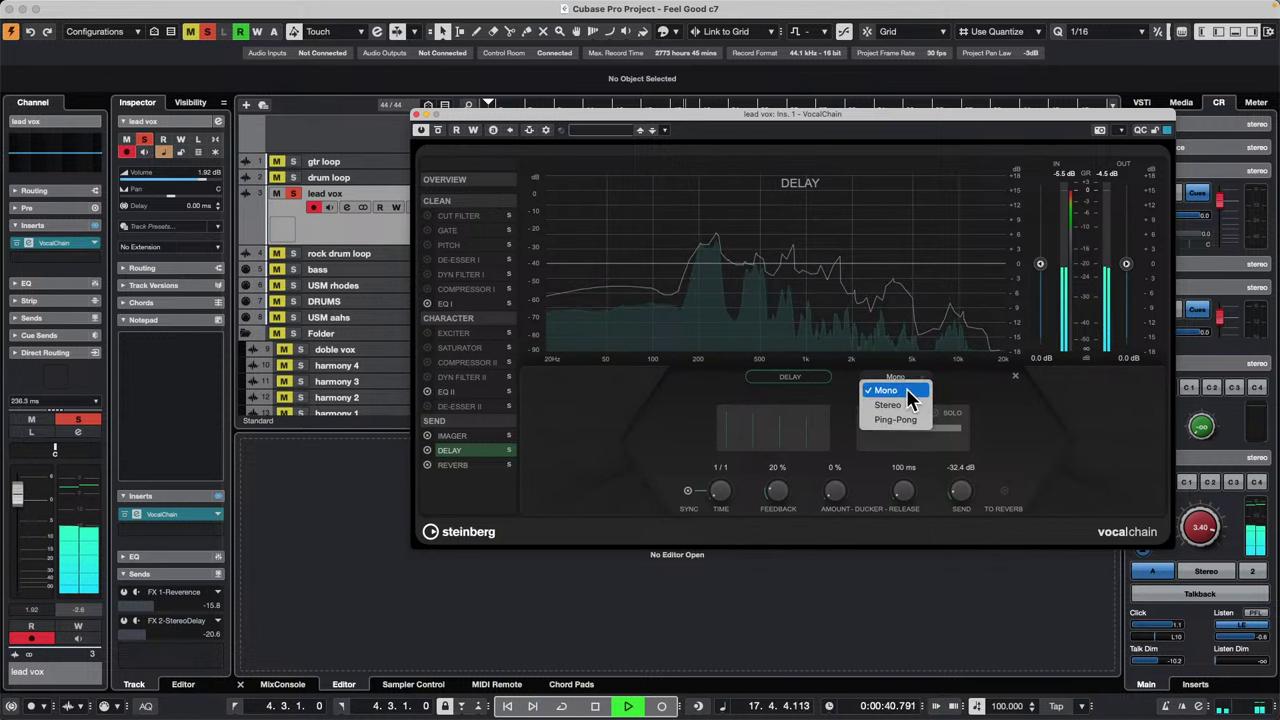
pyautogui.click(900, 408)
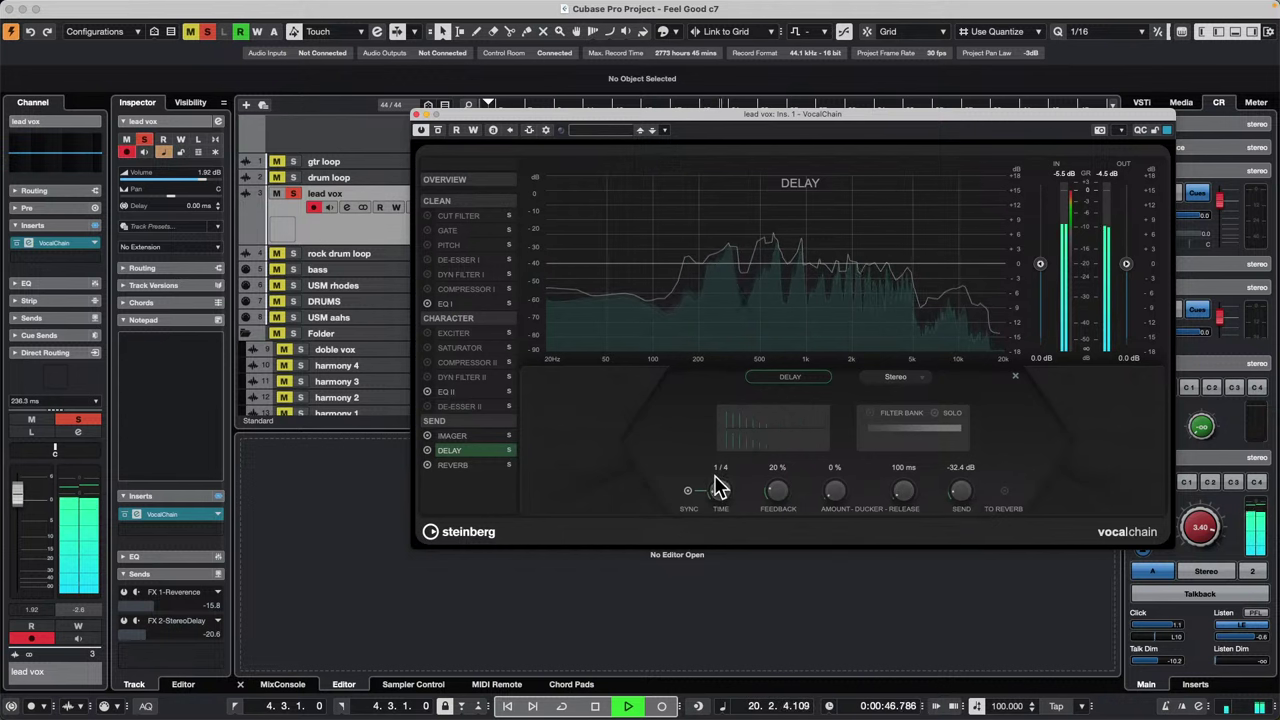
pyautogui.moveTo(719, 487); pyautogui.dragTo(729, 392)
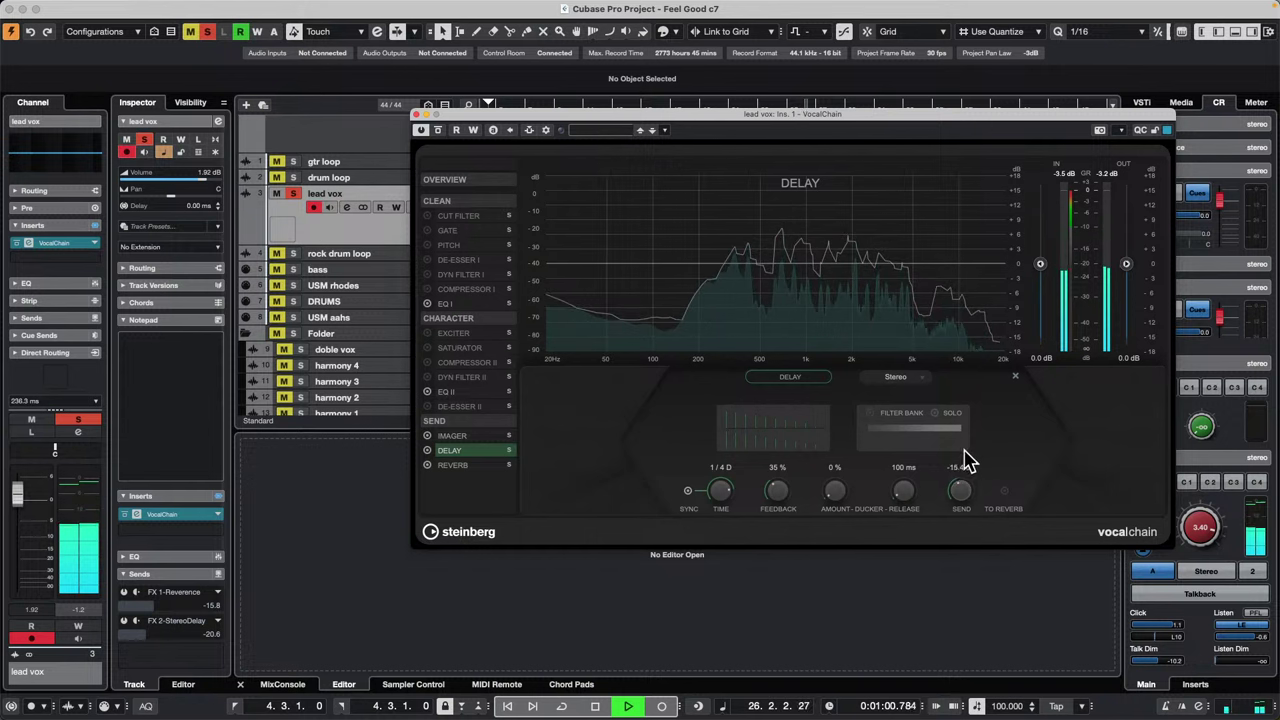
pyautogui.moveTo(965, 460); pyautogui.dragTo(955, 478)
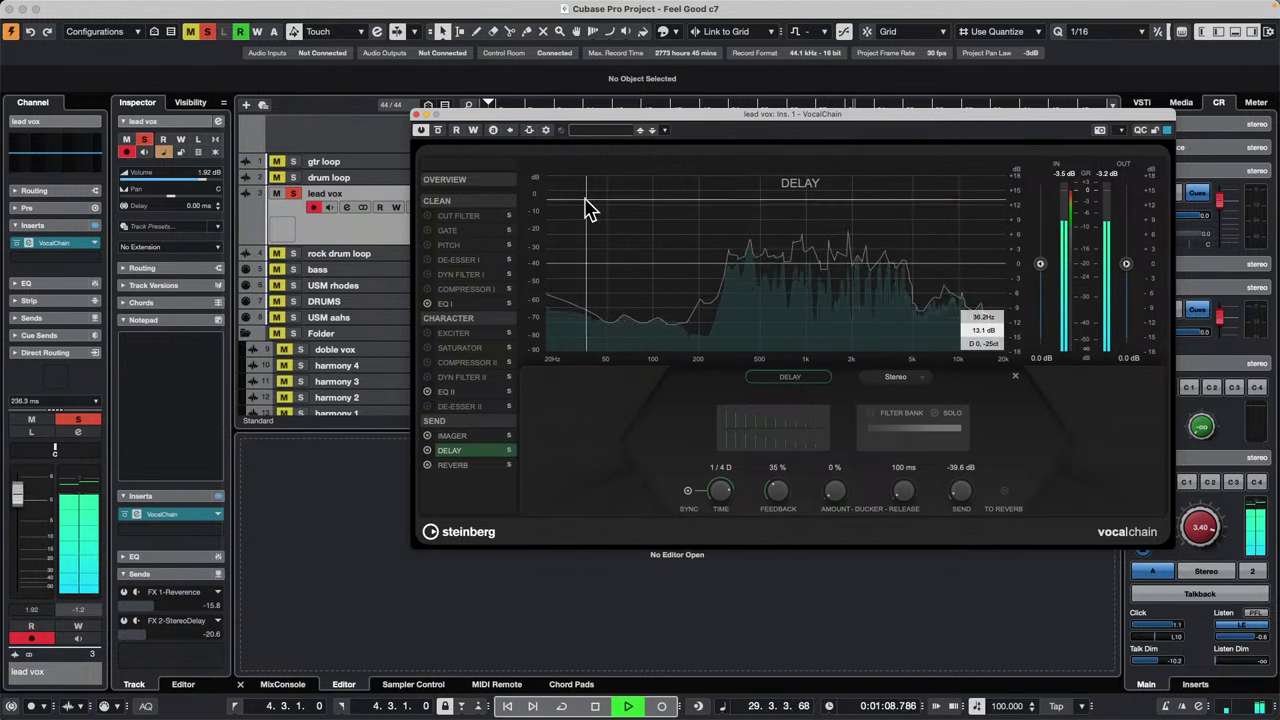
# Step: Activate the Cut Filter module and set its low-cut frequency to 81 Hz
pyautogui.click(467, 216)
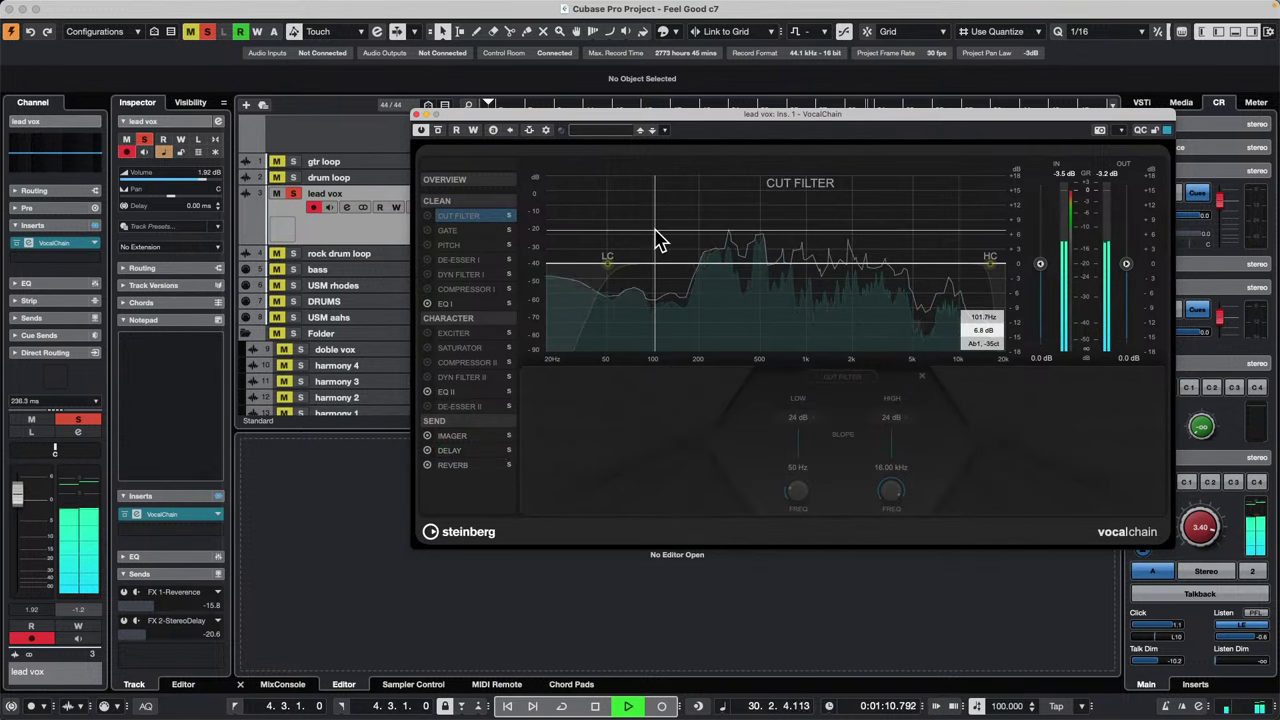
pyautogui.click(427, 216)
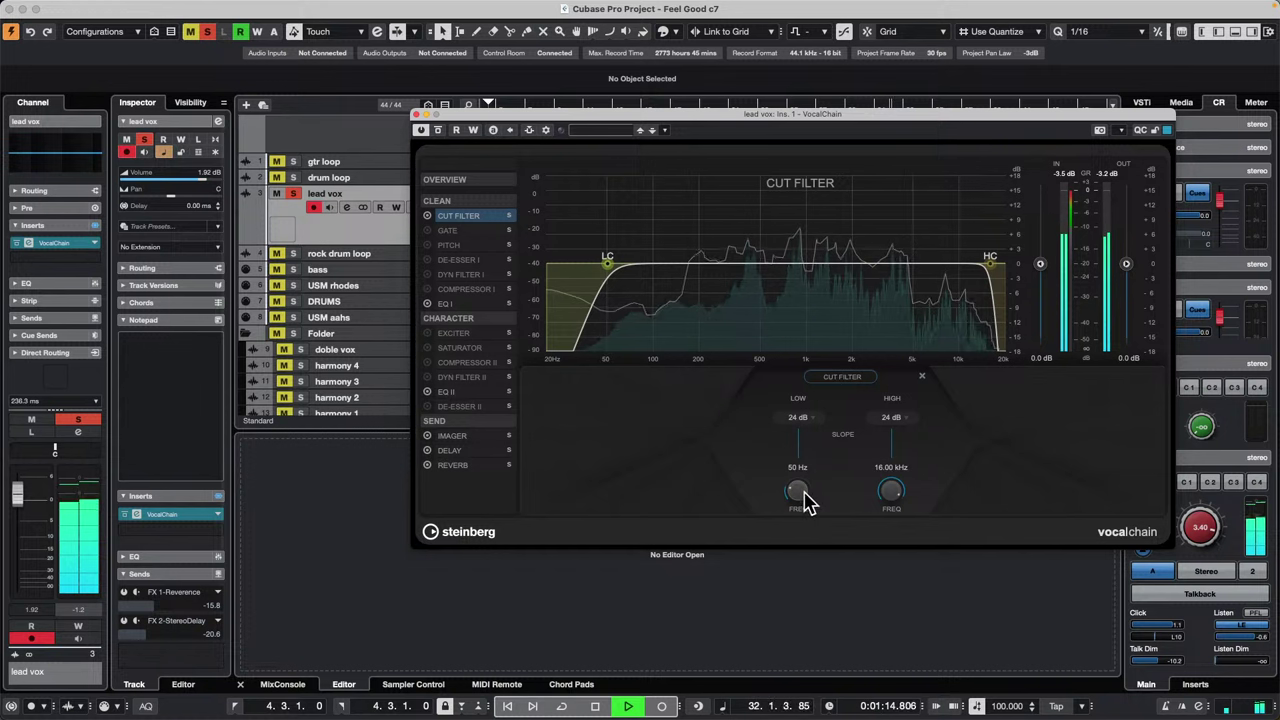
pyautogui.moveTo(802, 492)
pyautogui.mouseDown()
pyautogui.moveTo(810, 452)
pyautogui.moveTo(801, 488)
pyautogui.mouseUp()
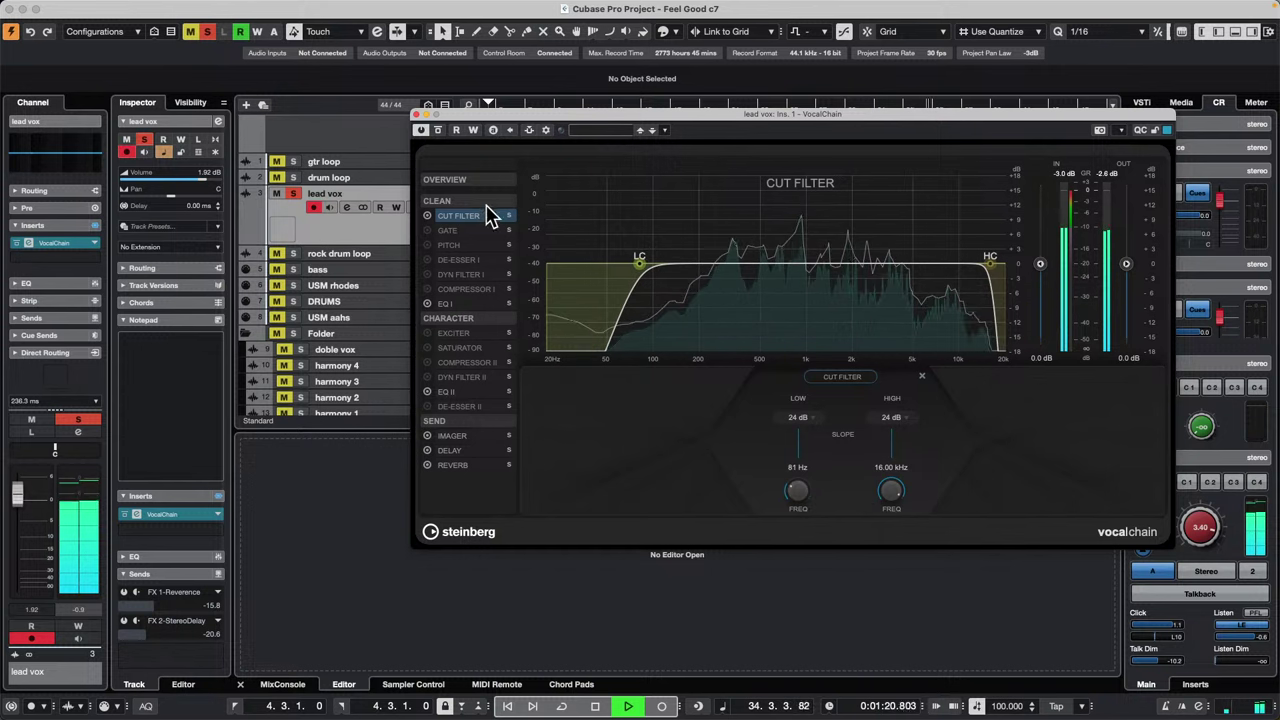
# Step: Restart playback from about bar 4, moving the VocalChain window clear of the ruler and then back into view
pyautogui.moveTo(558, 116); pyautogui.dragTo(673, 284)
pyautogui.click(503, 104)
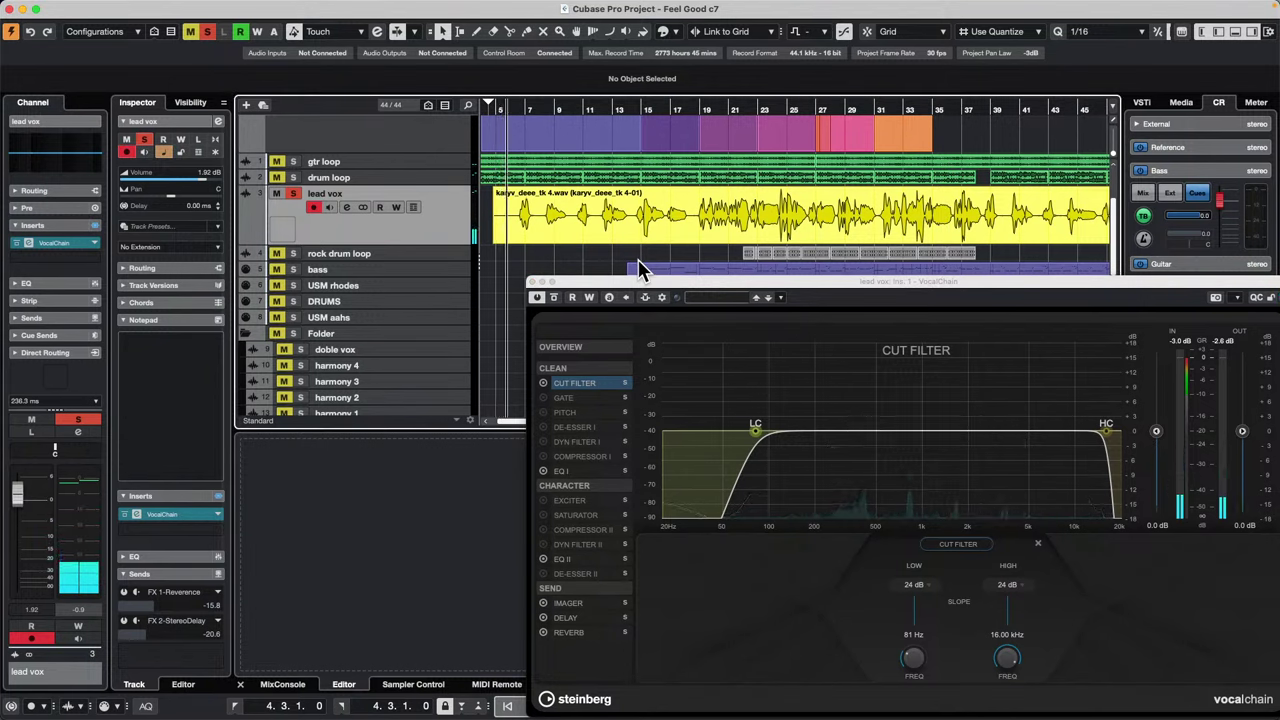
pyautogui.click(482, 106)
pyautogui.moveTo(641, 281); pyautogui.dragTo(651, 150)
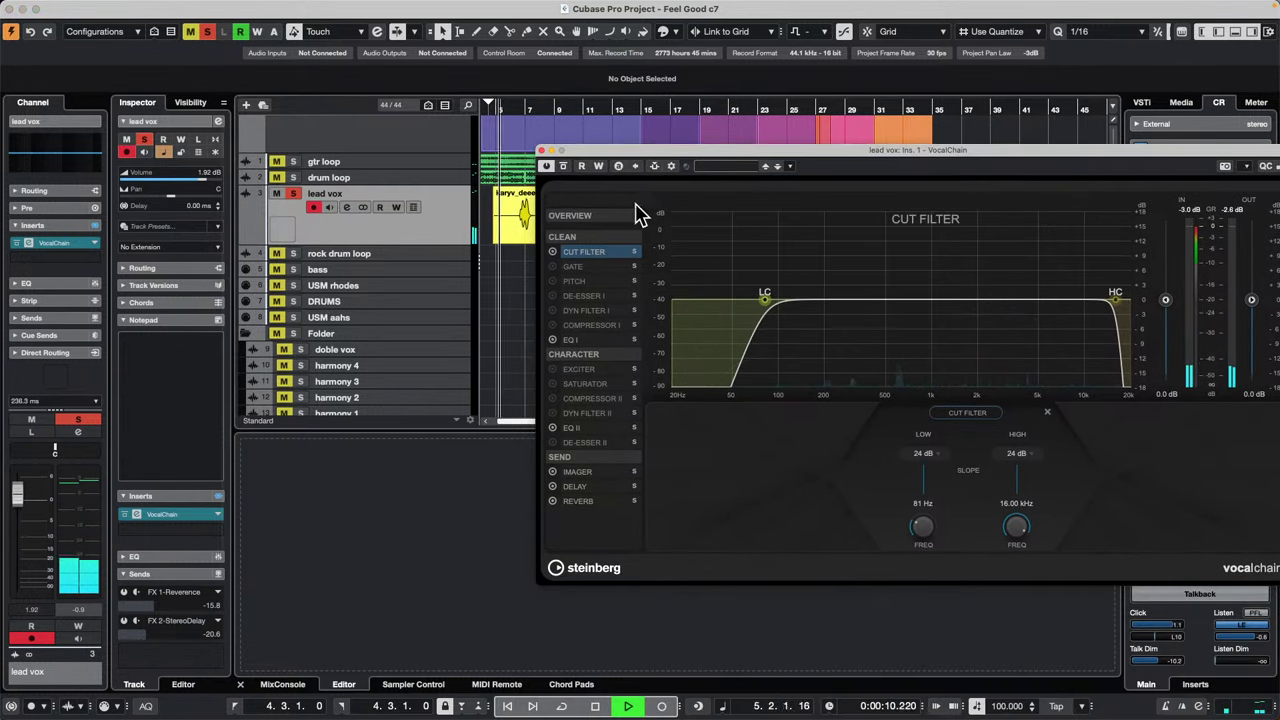
# Step: Activate the Gate module and set its threshold to -34.1 dB
pyautogui.click(594, 270)
pyautogui.click(555, 267)
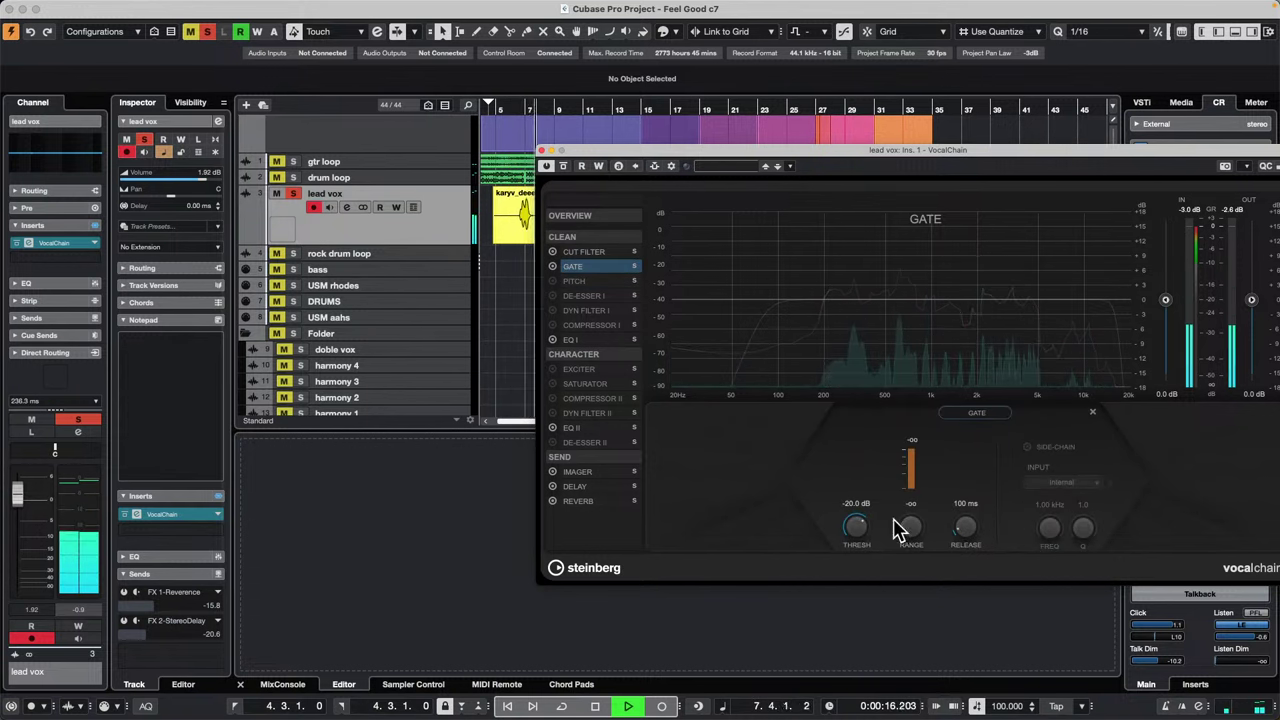
pyautogui.moveTo(857, 528); pyautogui.dragTo(845, 552)
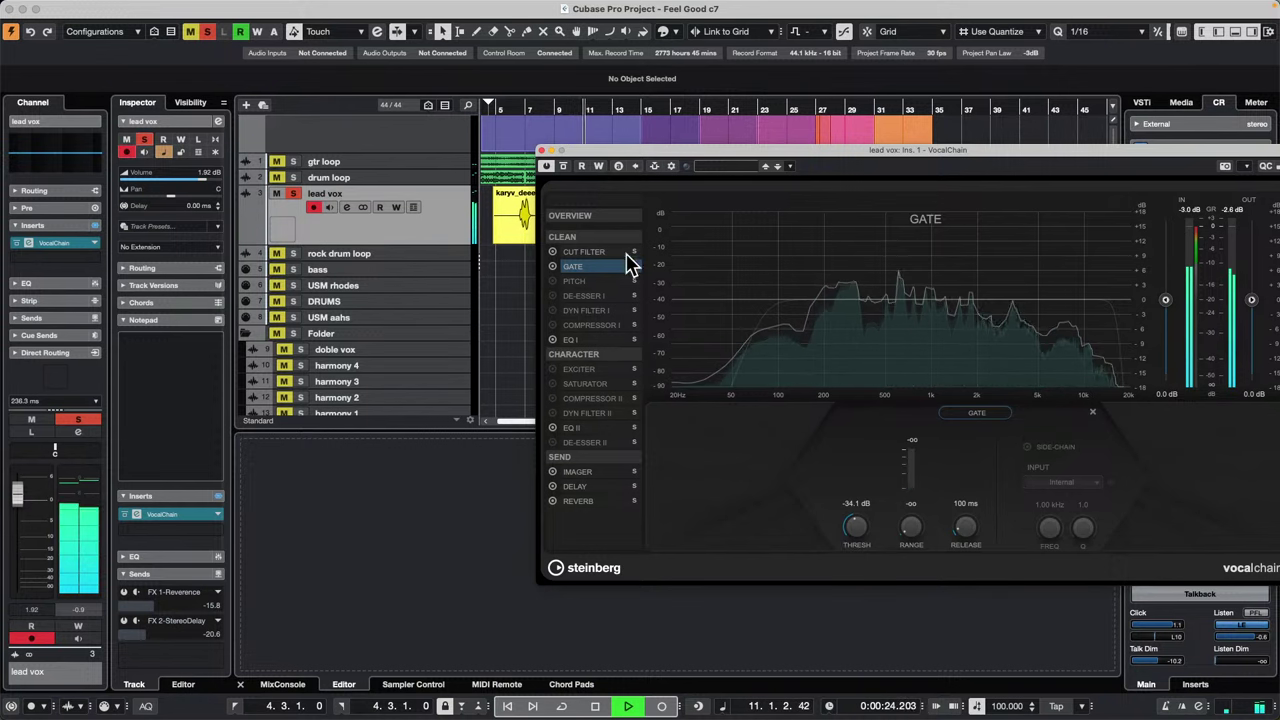
# Step: Activate the Pitch module, try External - MIDI Scale as its scale source, and return the source to Internal
pyautogui.click(576, 283)
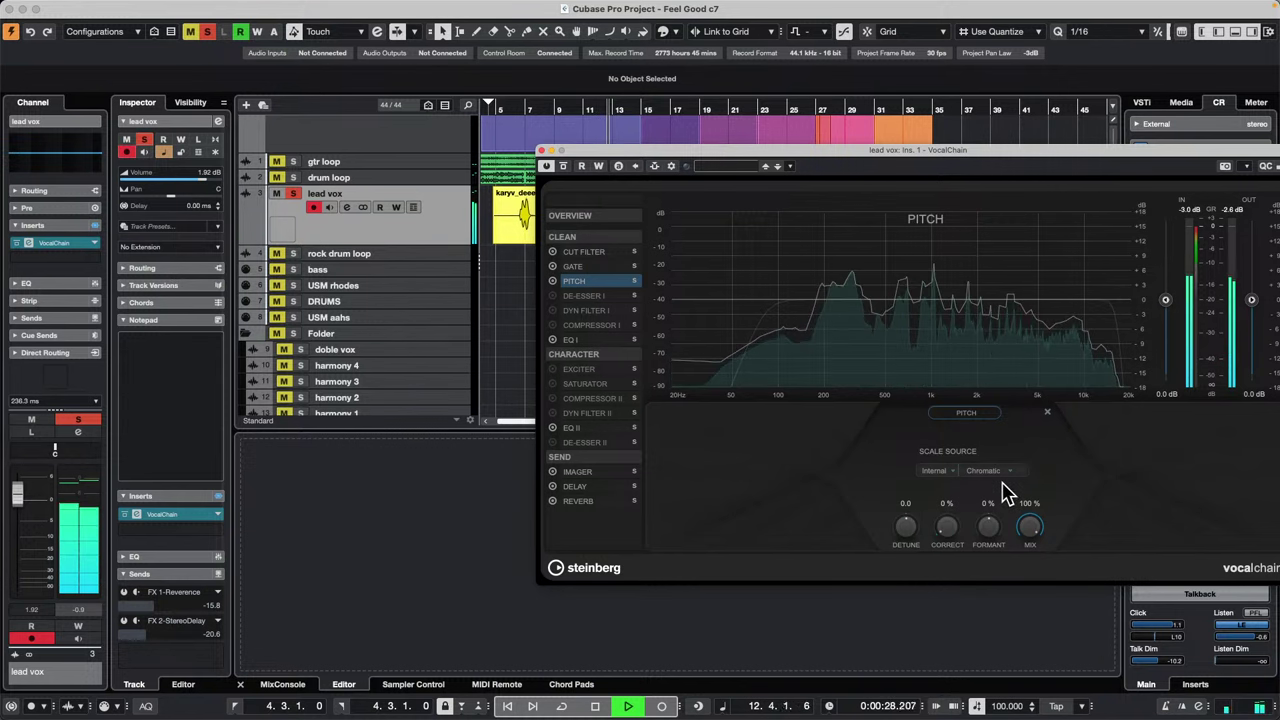
pyautogui.click(950, 476)
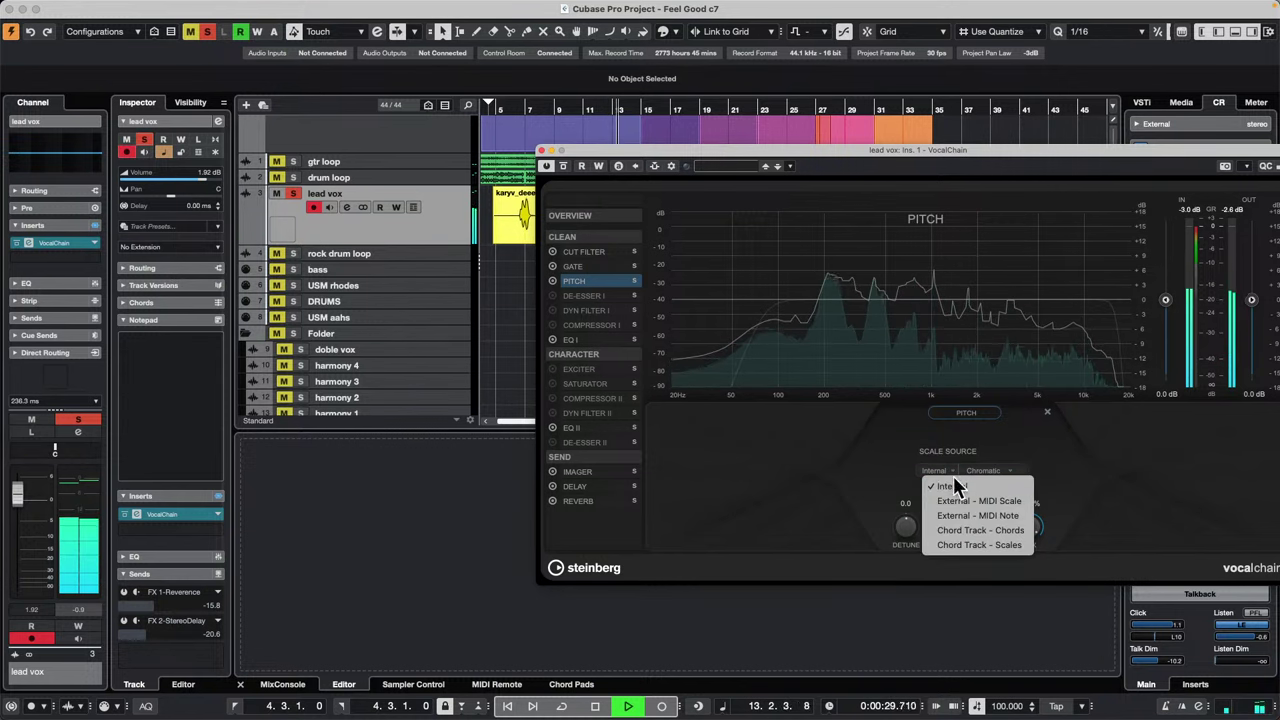
pyautogui.click(1029, 512)
pyautogui.click(1016, 478)
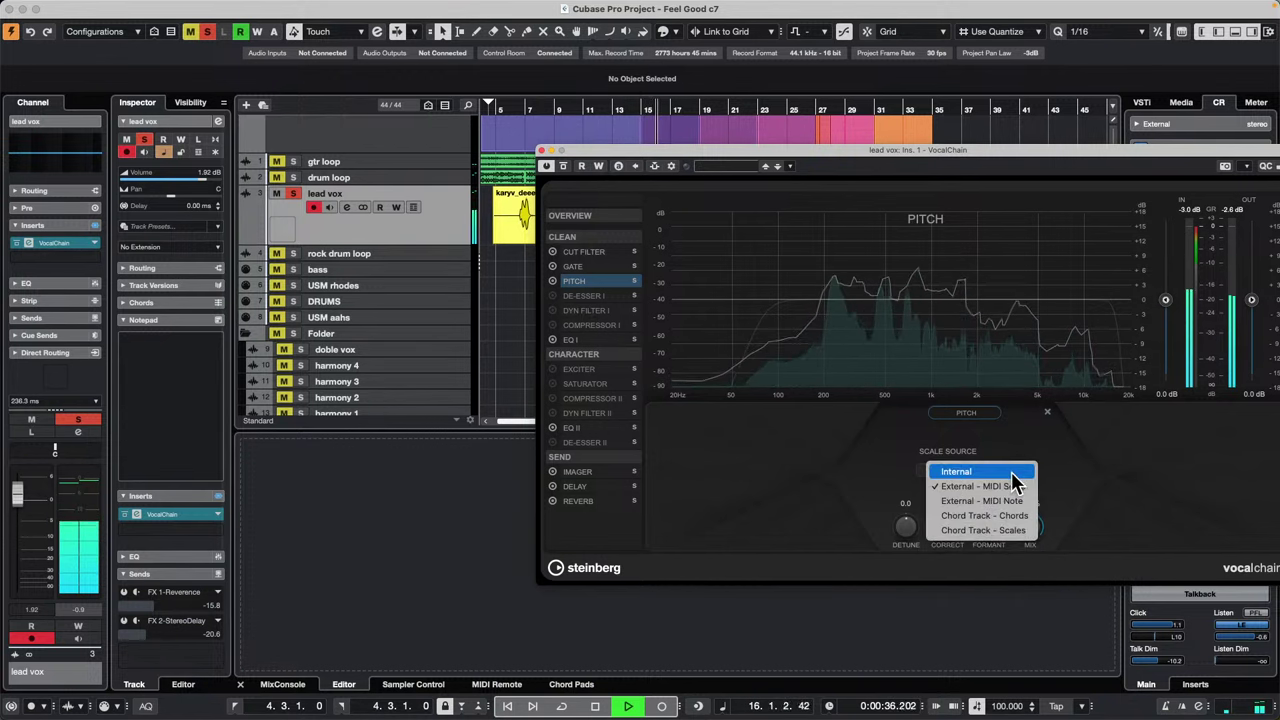
pyautogui.click(1103, 480)
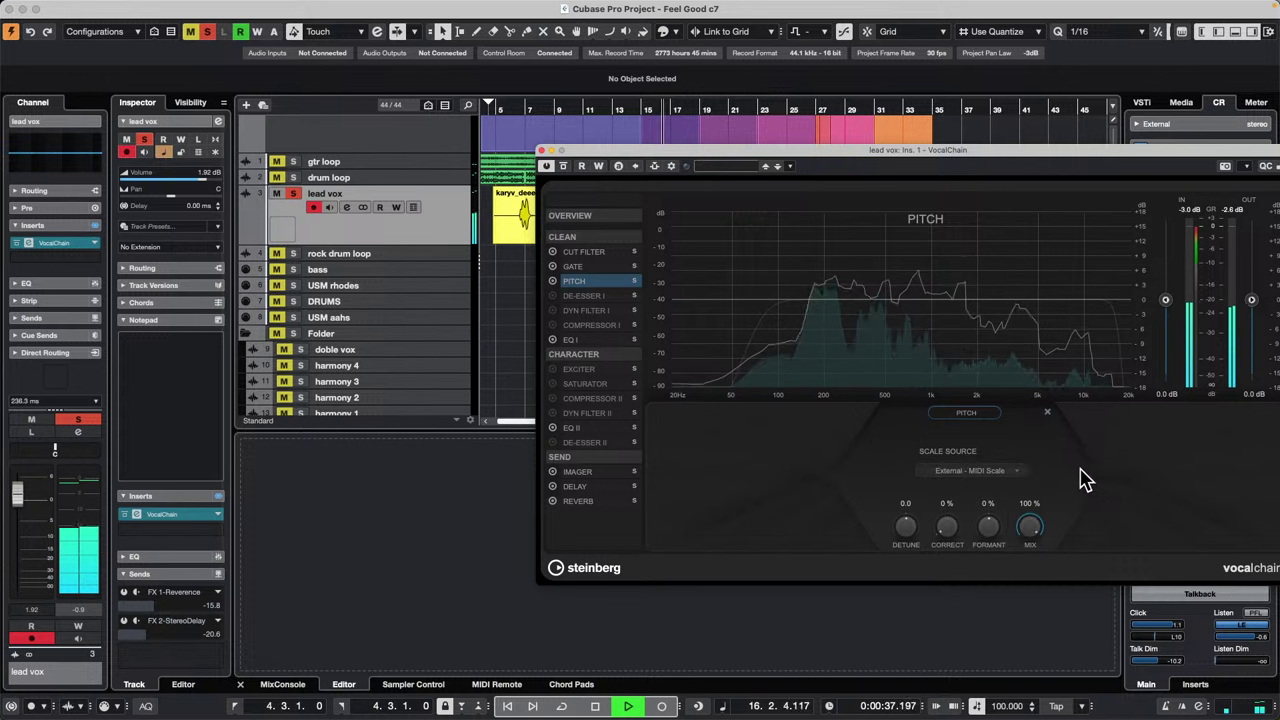
pyautogui.click(994, 479)
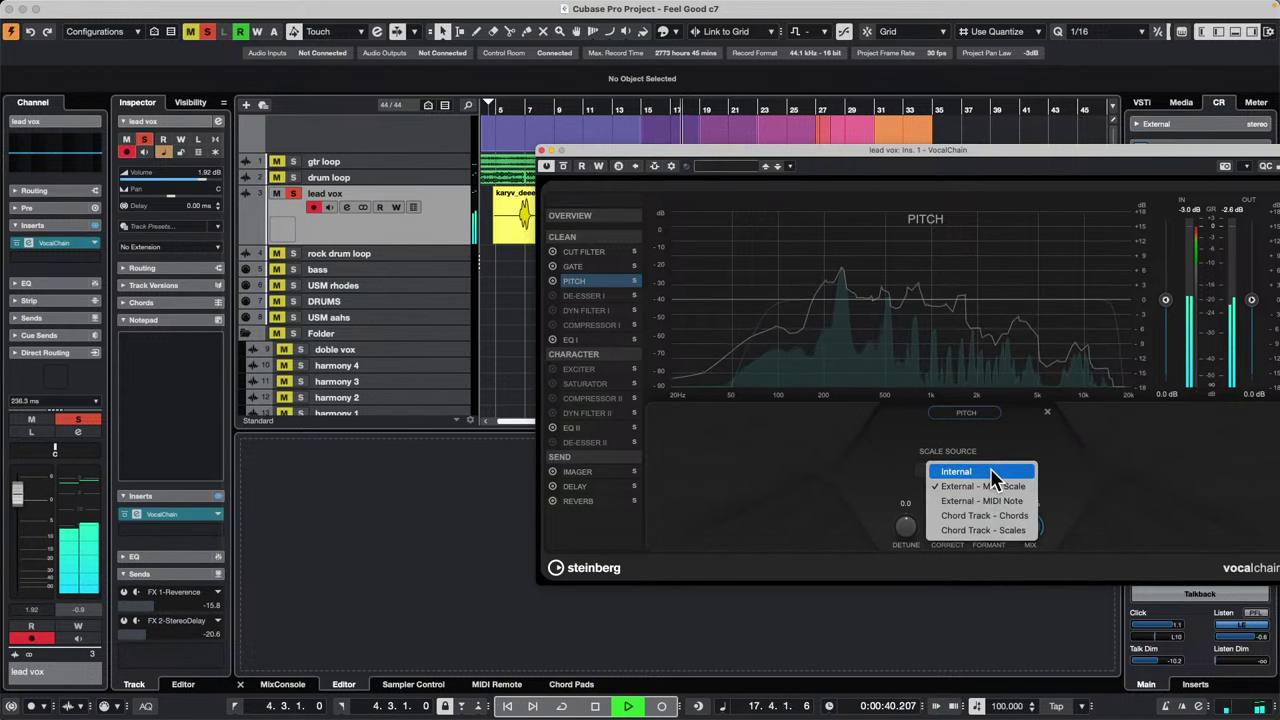
pyautogui.click(990, 472)
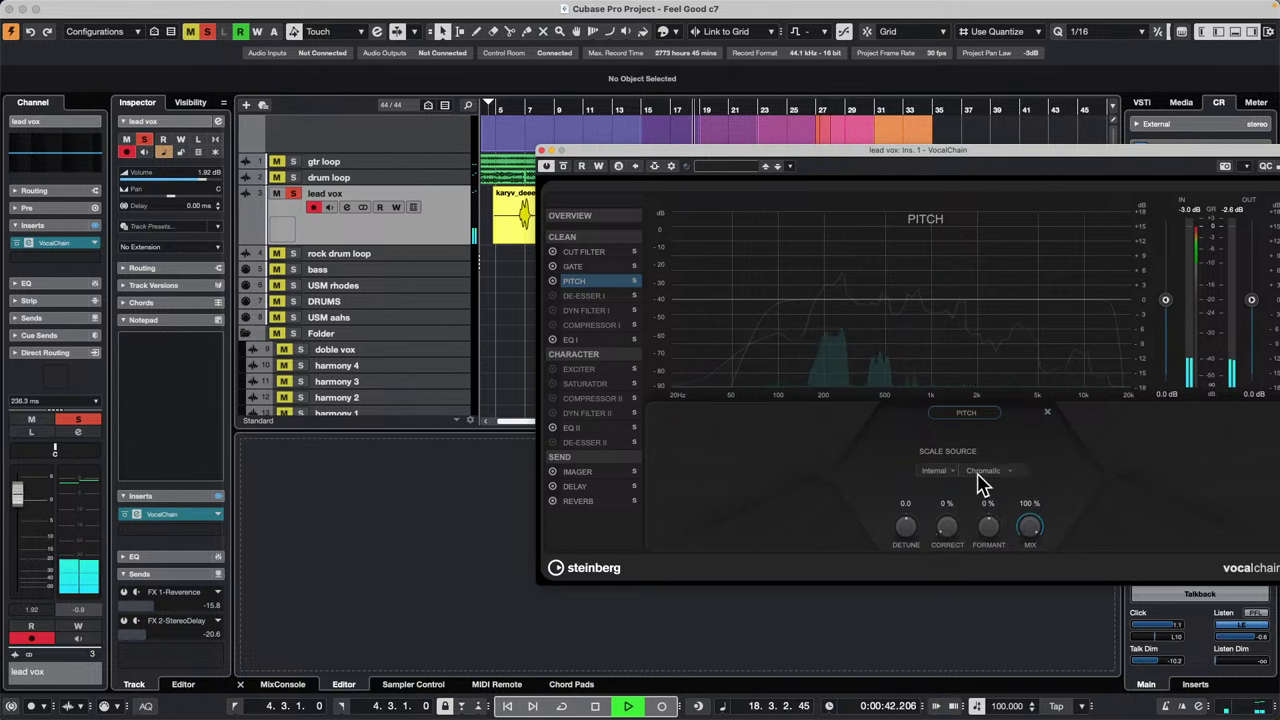
# Step: Set the Pitch module's internal scale to Major with G# as the root note
pyautogui.click(980, 474)
pyautogui.click(1010, 504)
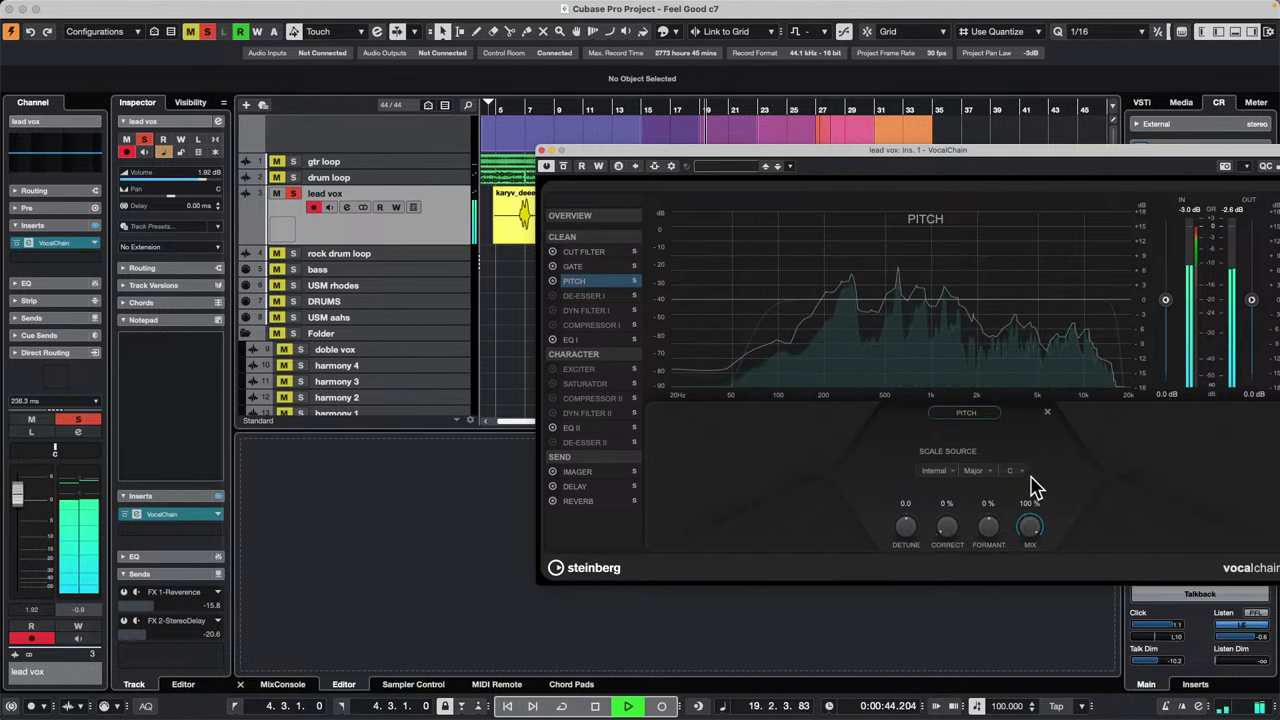
pyautogui.click(1014, 470)
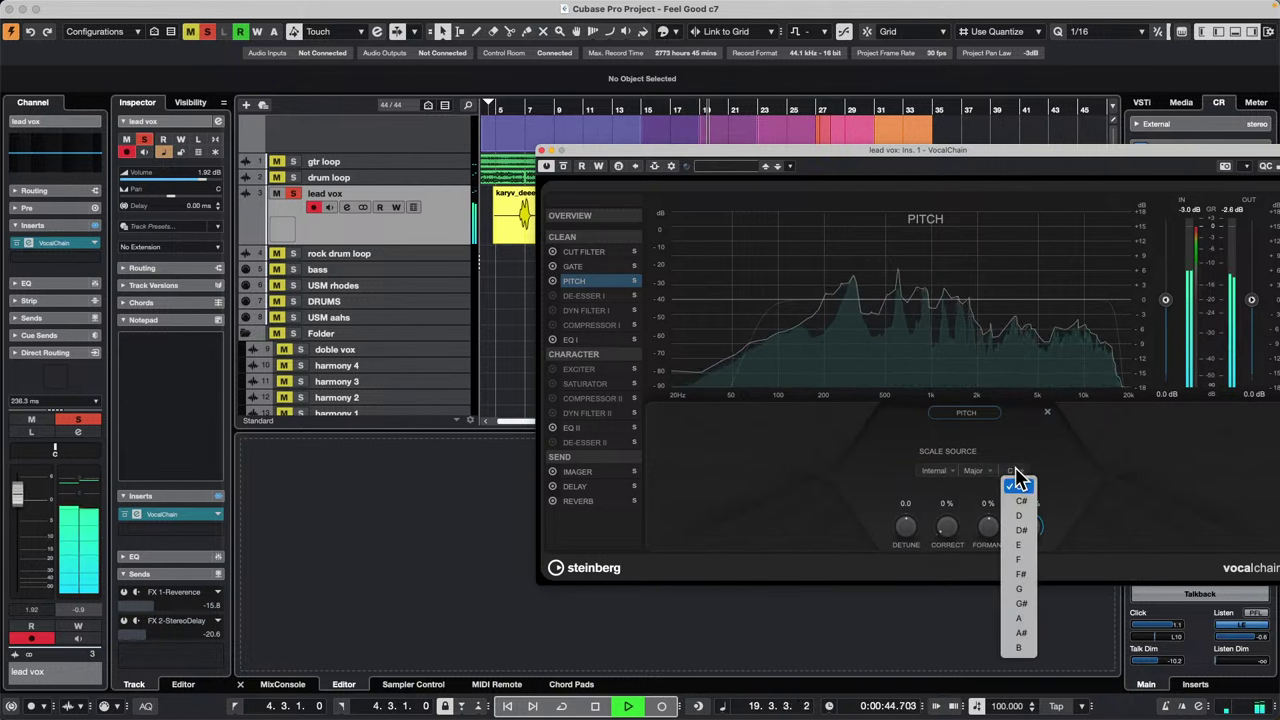
pyautogui.click(1024, 603)
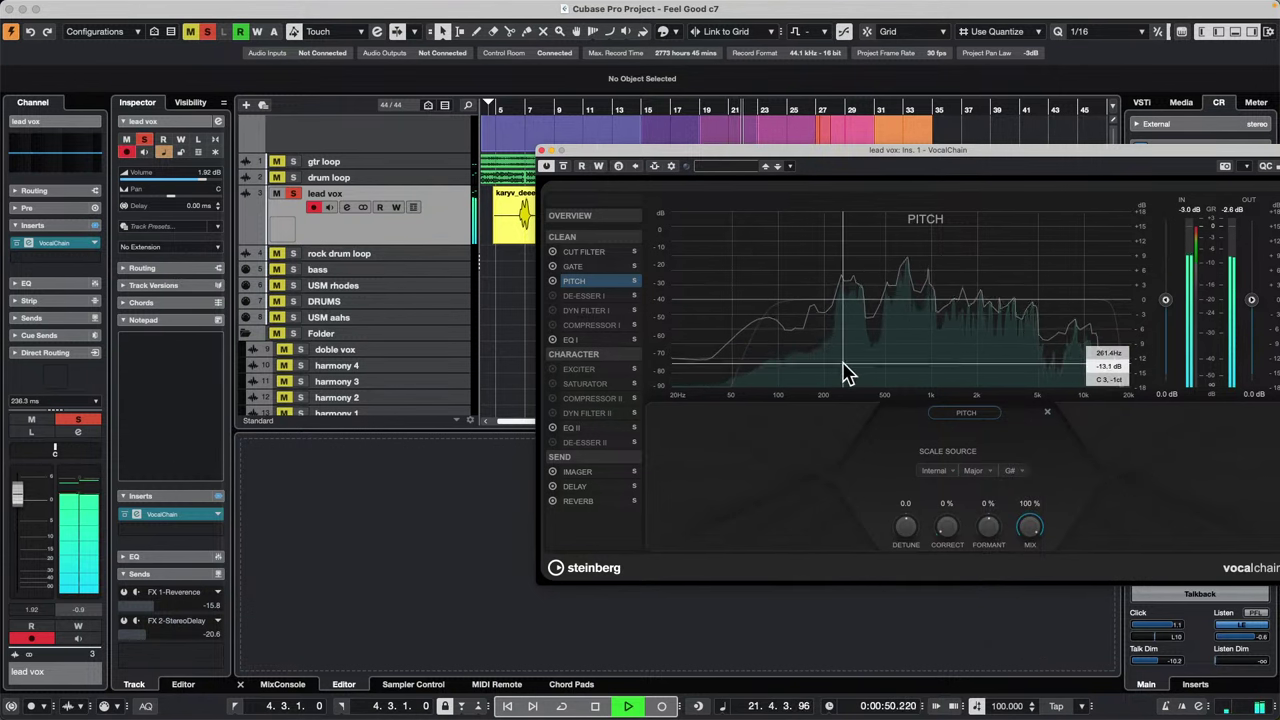
# Step: Activate the Exciter and De-Esser I modules
pyautogui.press('Down')
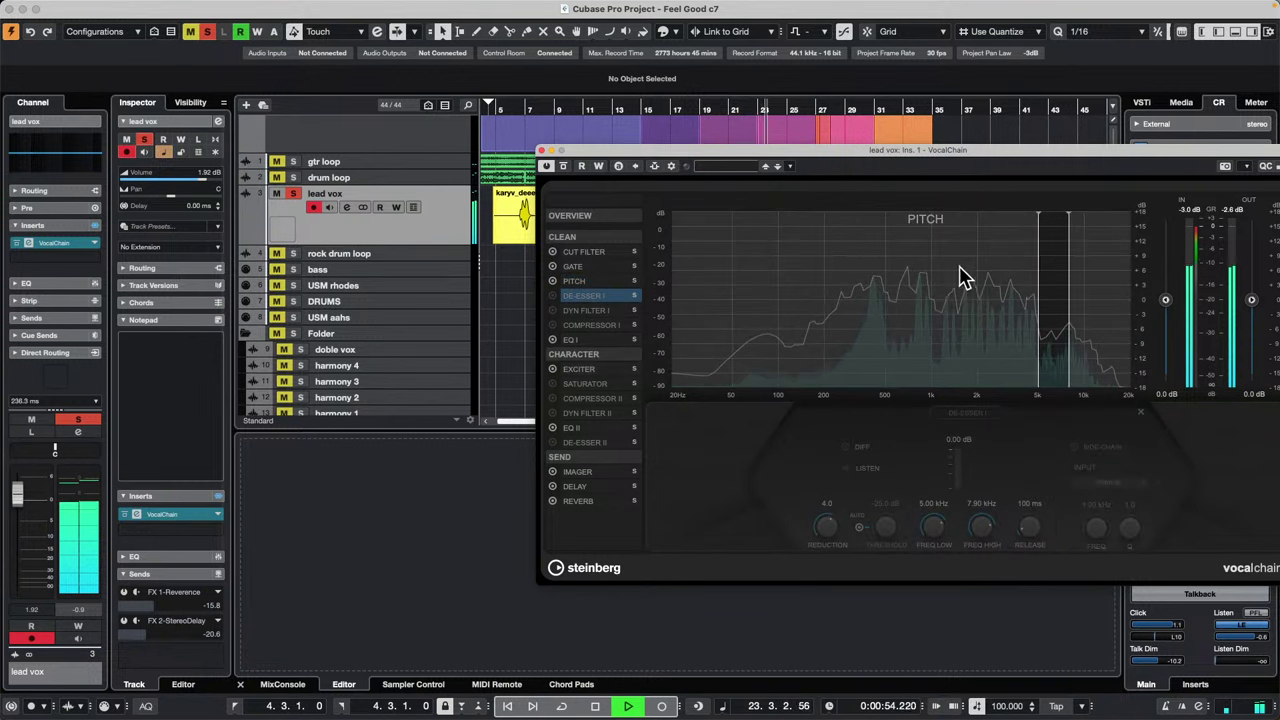
pyautogui.click(601, 297)
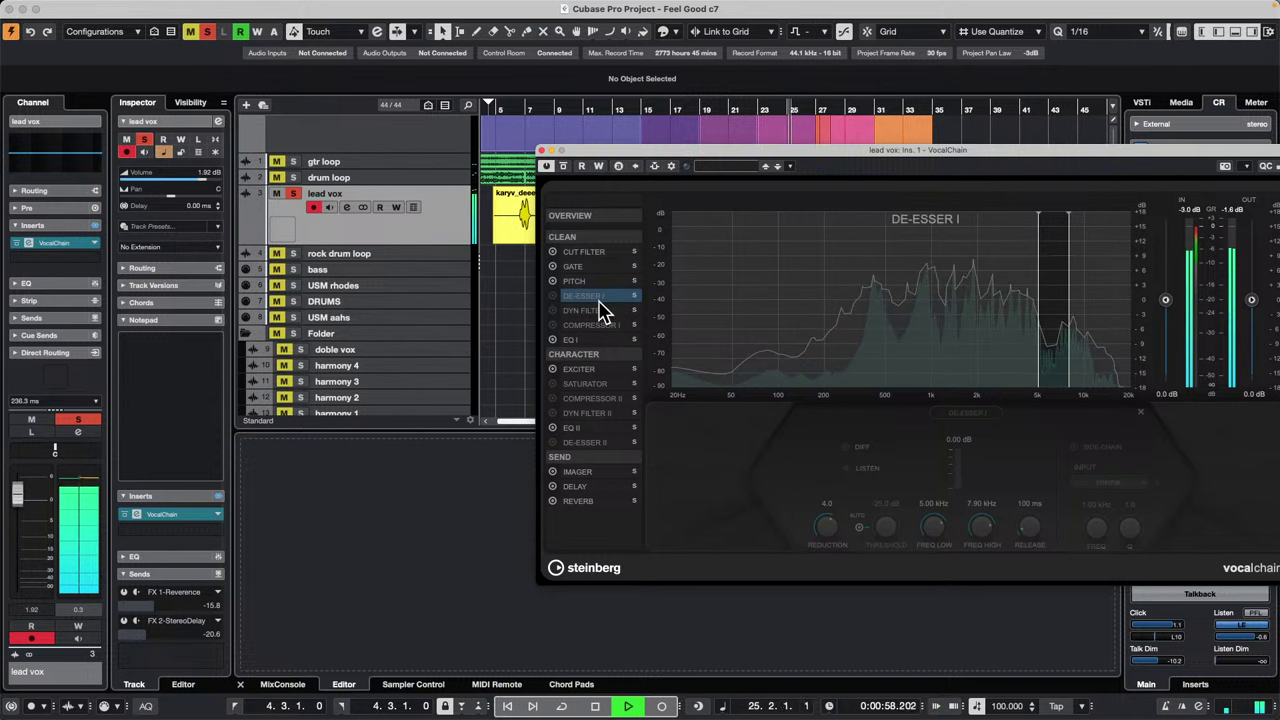
pyautogui.click(552, 297)
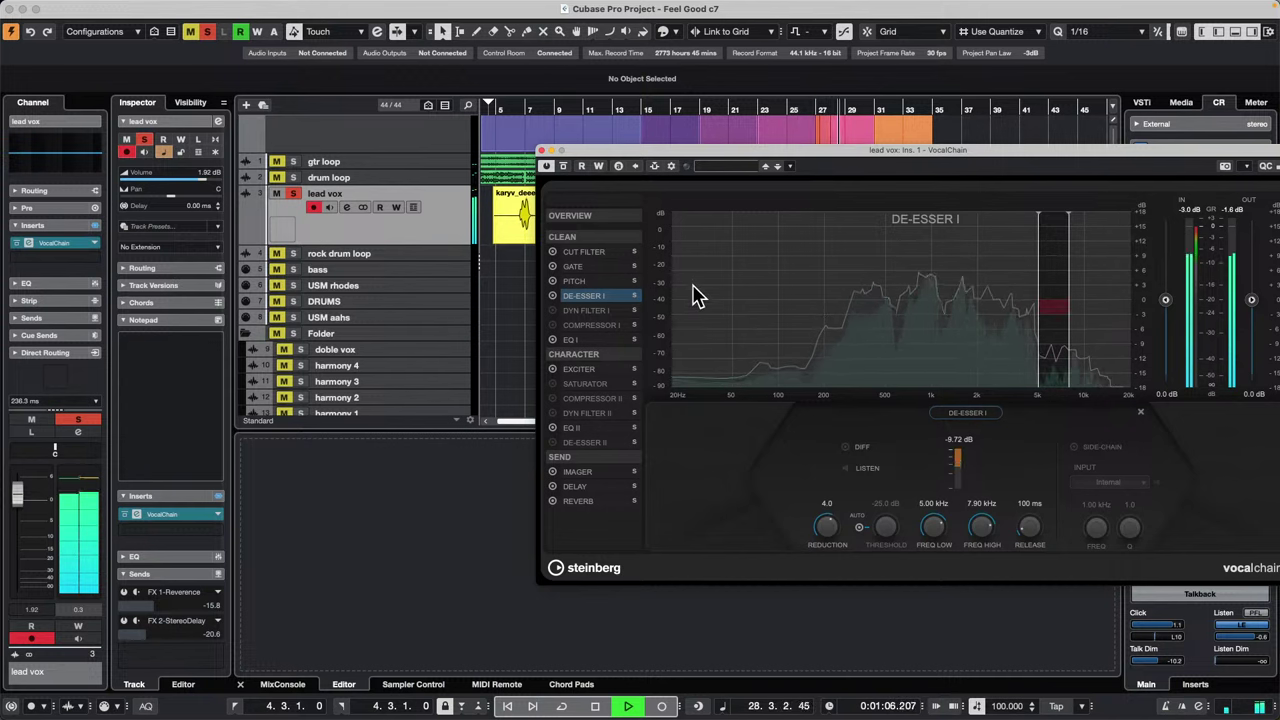
# Step: Check the Cut Filter and Gate settings, and boost band 3 of EQ I by 7.2 dB at 7.55 kHz
pyautogui.click(610, 252)
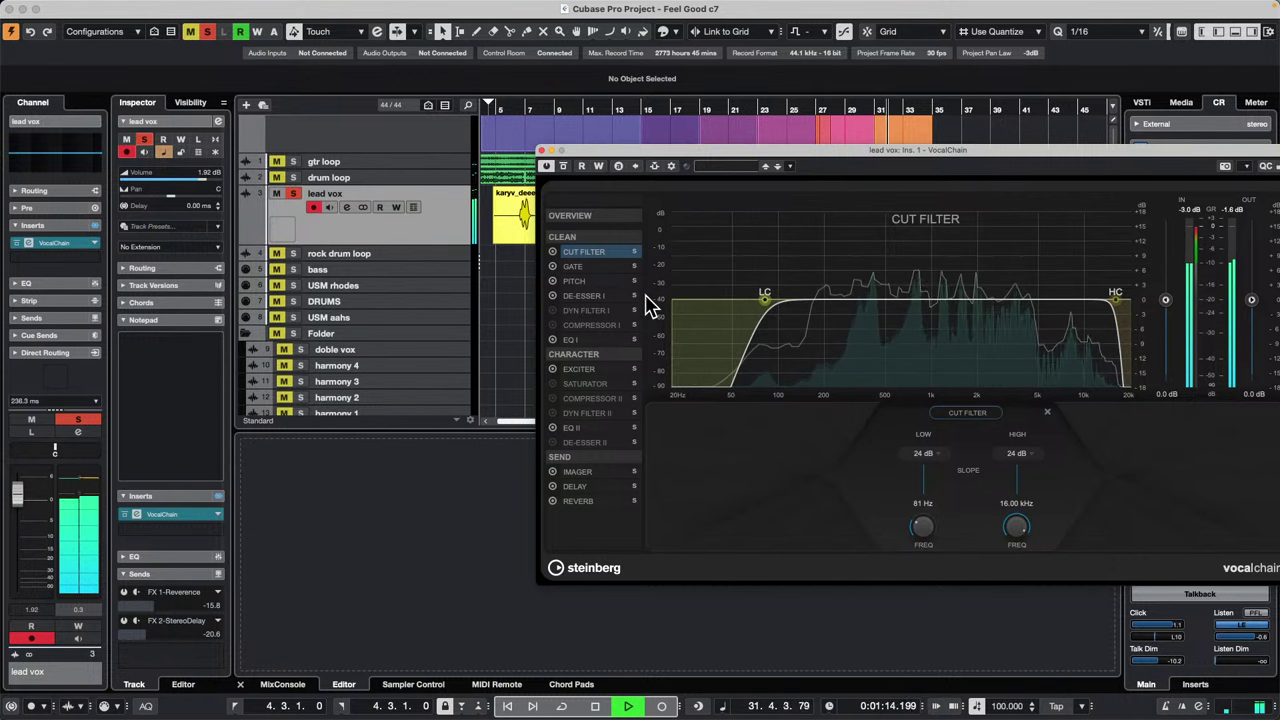
pyautogui.click(590, 267)
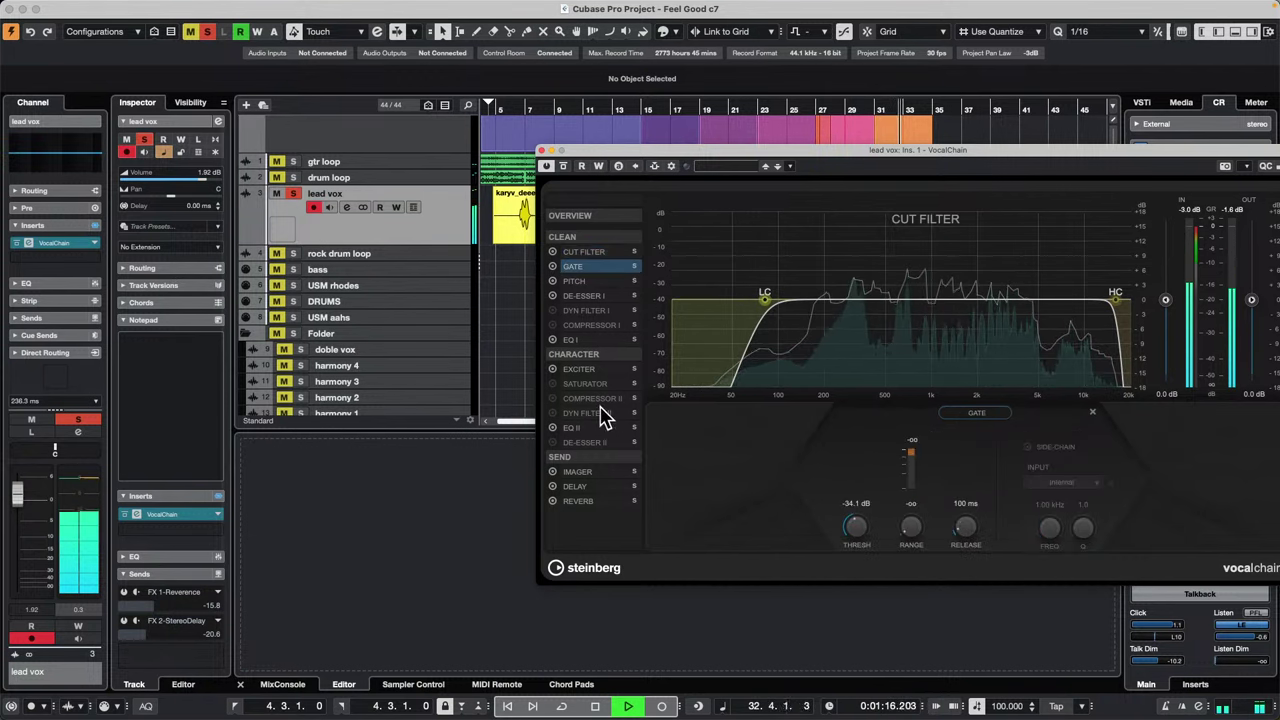
pyautogui.click(576, 340)
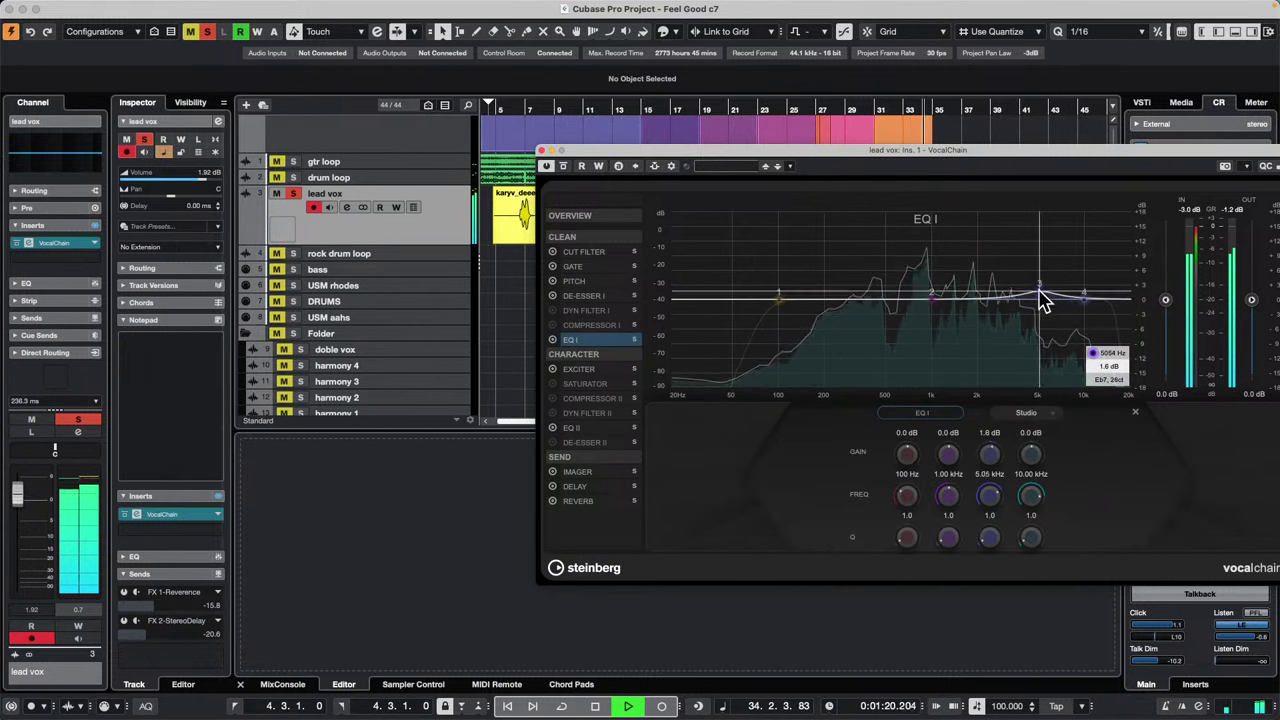
pyautogui.moveTo(1042, 296); pyautogui.dragTo(1072, 277)
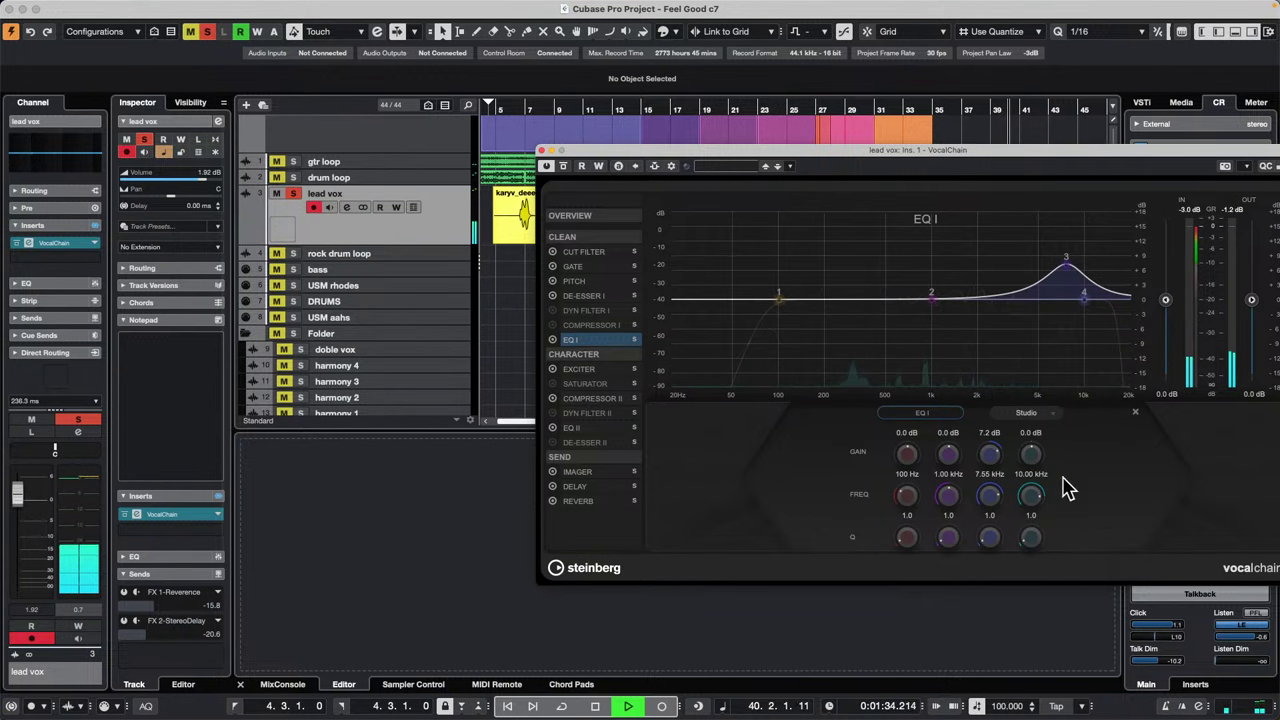
# Step: Try the P1A type for EQ I with a 6.3 boost at 6.12 kHz, and switch back to Studio
pyautogui.click(1024, 413)
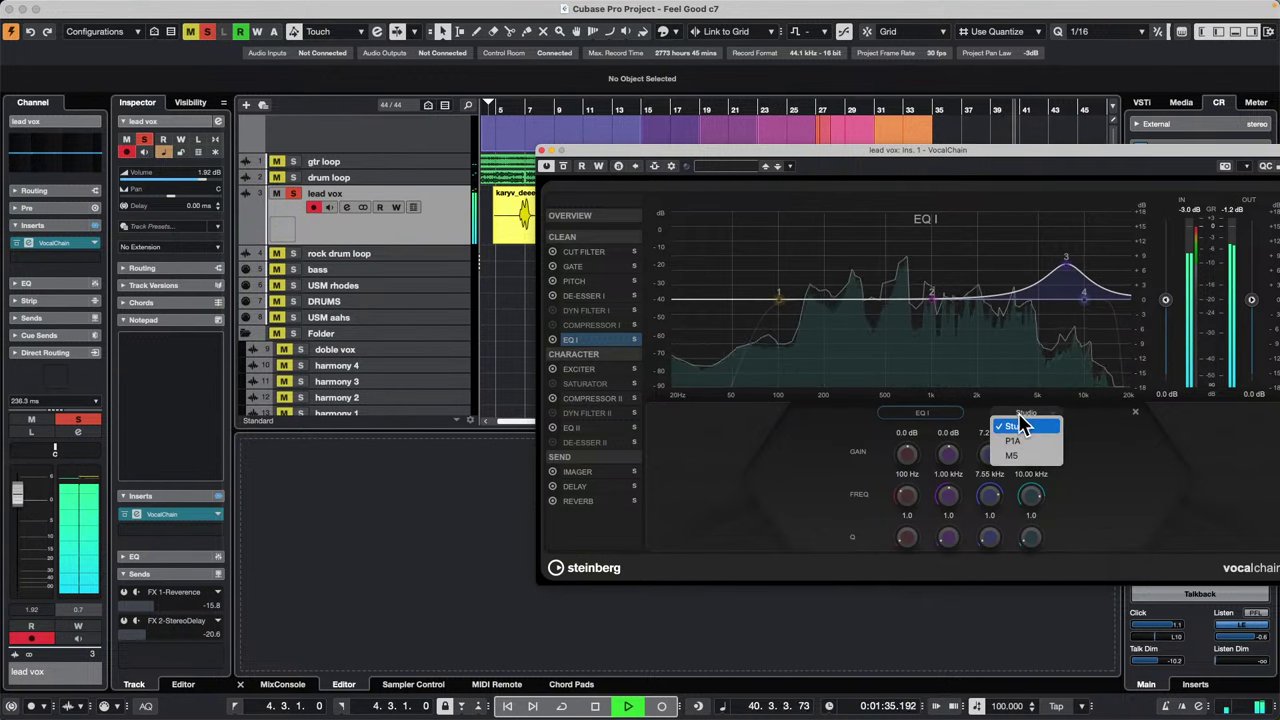
pyautogui.click(1050, 446)
pyautogui.moveTo(1038, 300); pyautogui.dragTo(1051, 263)
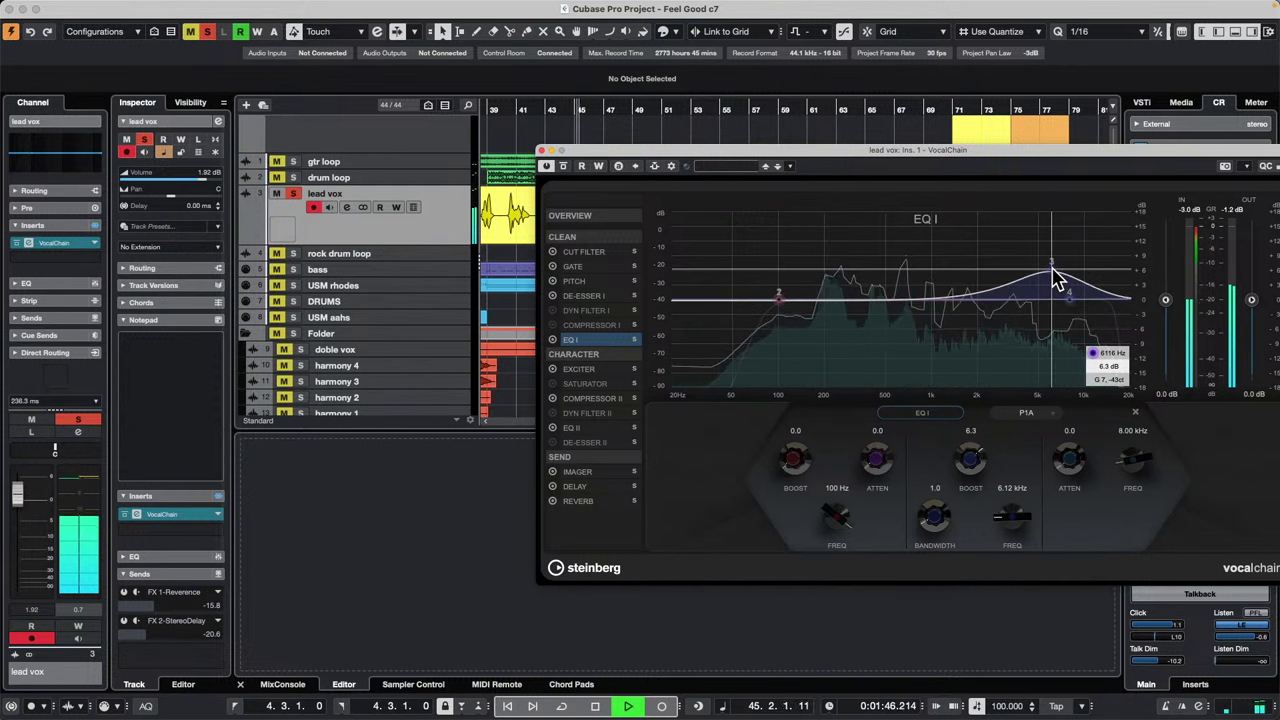
pyautogui.click(1030, 414)
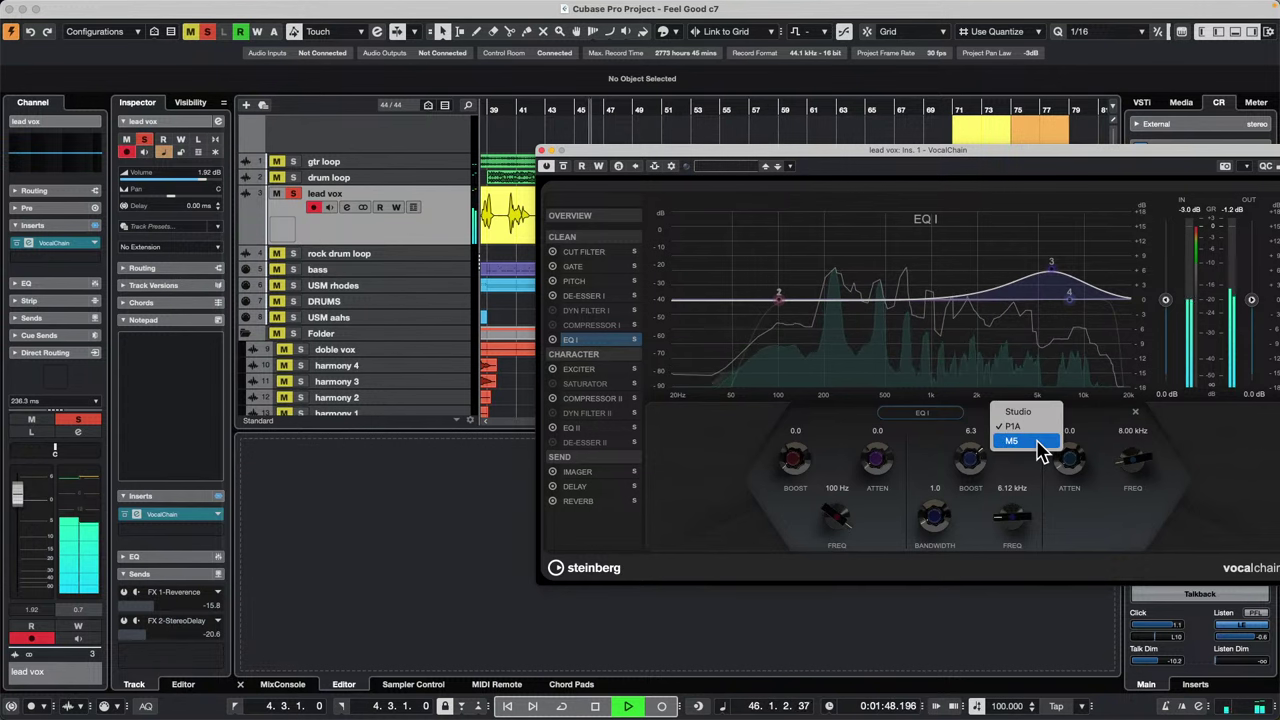
pyautogui.click(1040, 412)
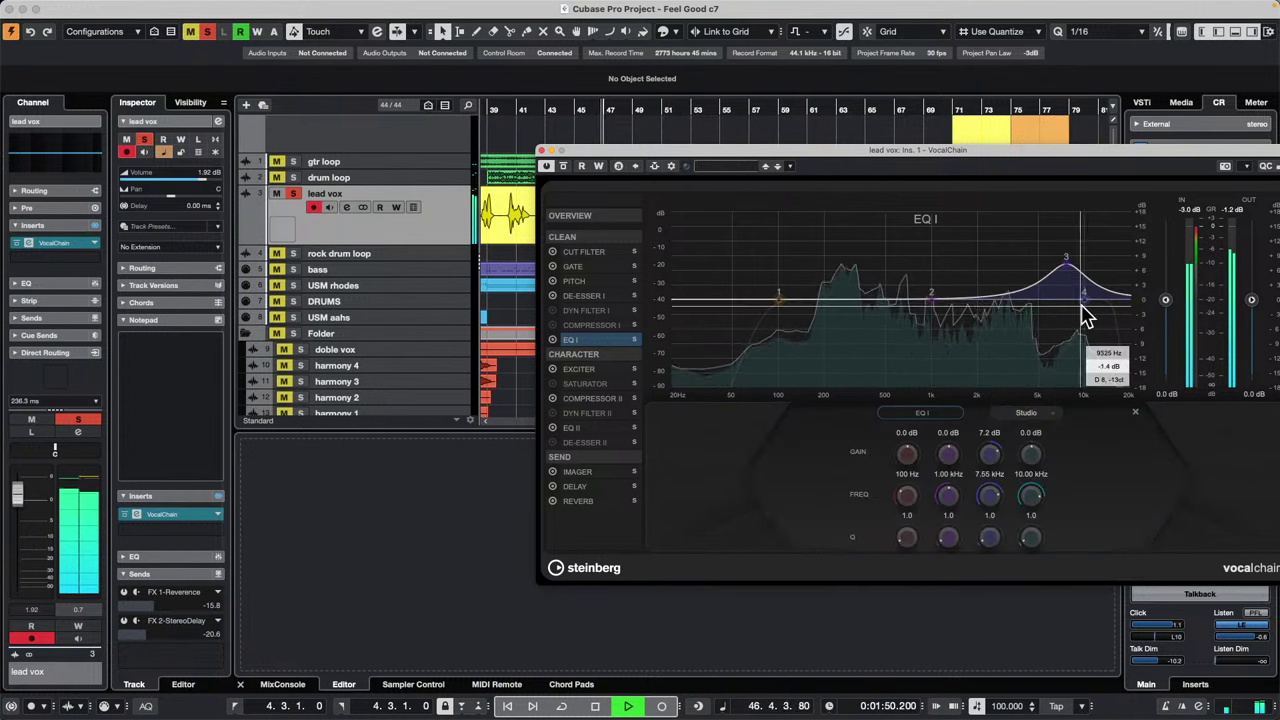
# Step: Adjust band 3 of EQ I to 6.5 dB at 5.99 kHz and open the Compressor II settings
pyautogui.moveTo(1077, 274); pyautogui.dragTo(1052, 279)
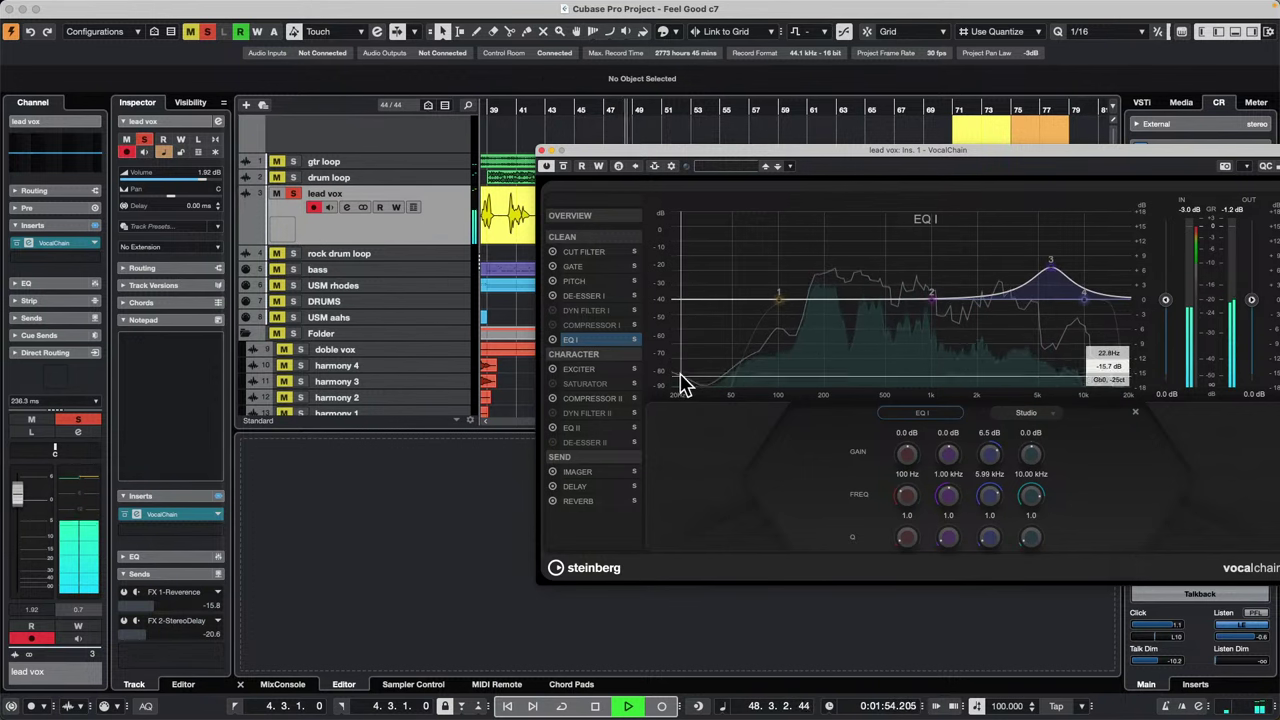
pyautogui.click(592, 399)
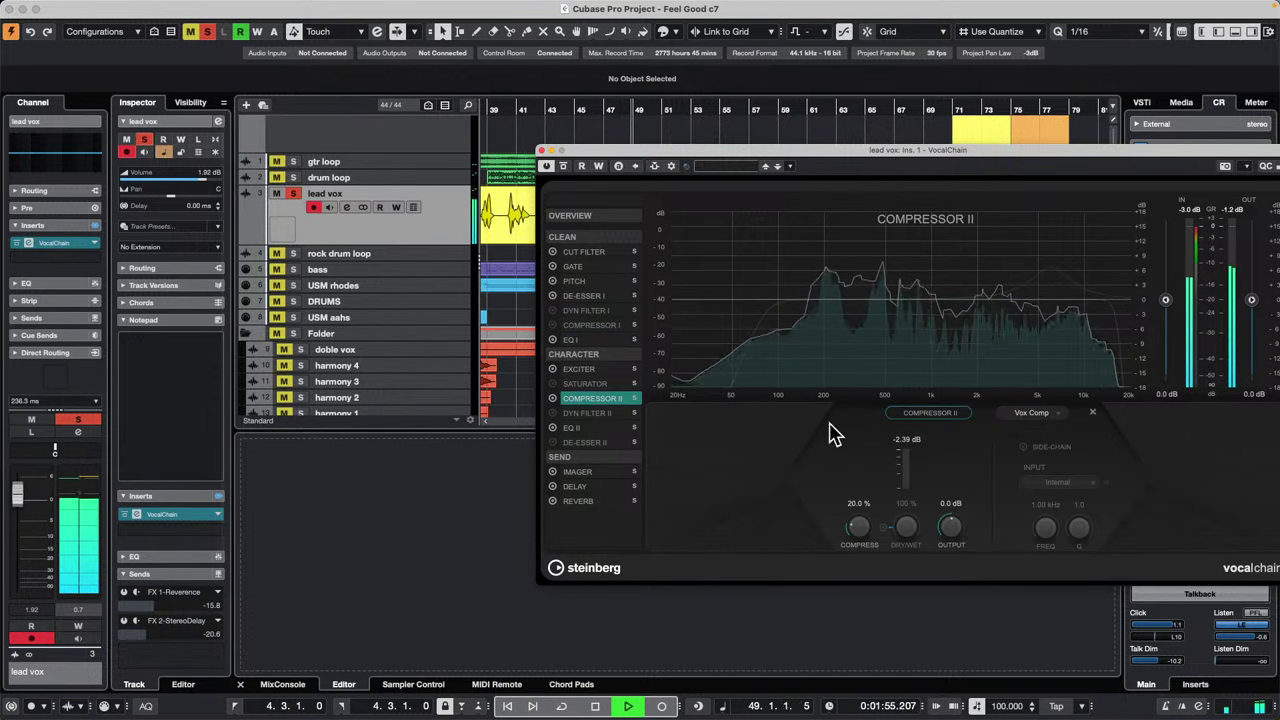
# Step: Switch Compressor II to the Black Valve type and compare the lead vocal with VocalChain bypassed and active
pyautogui.click(1031, 413)
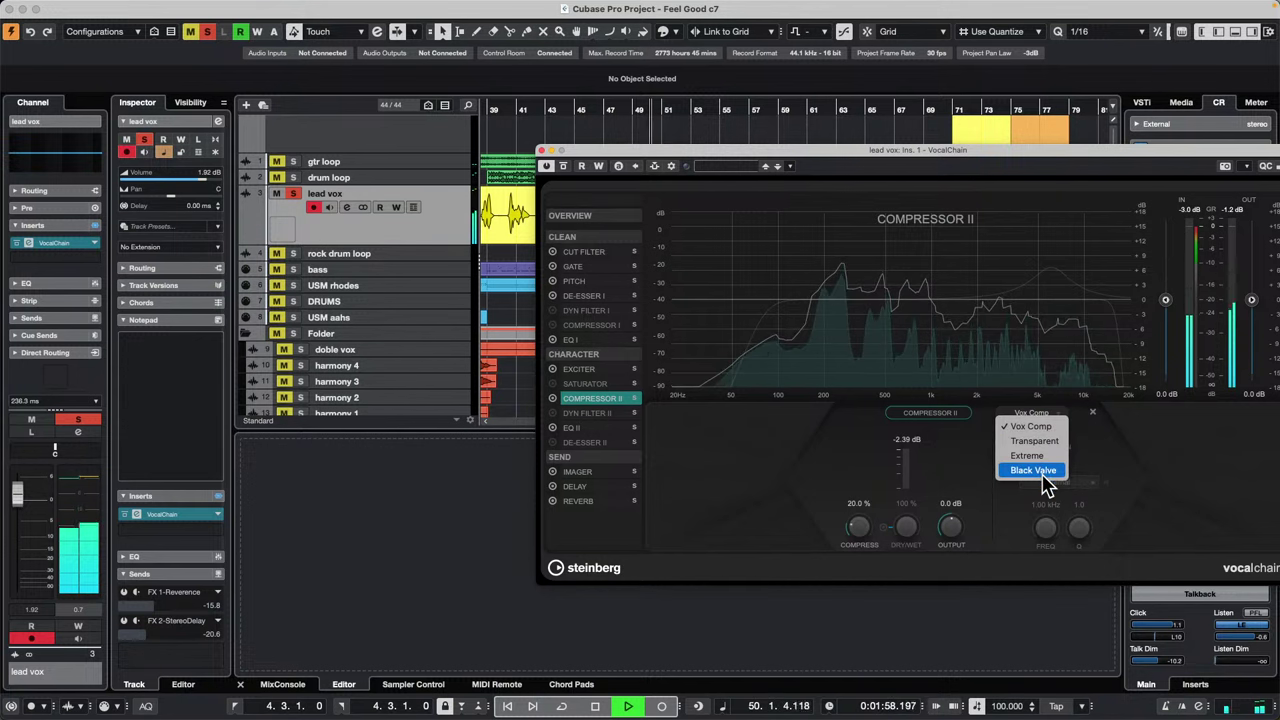
pyautogui.click(1042, 472)
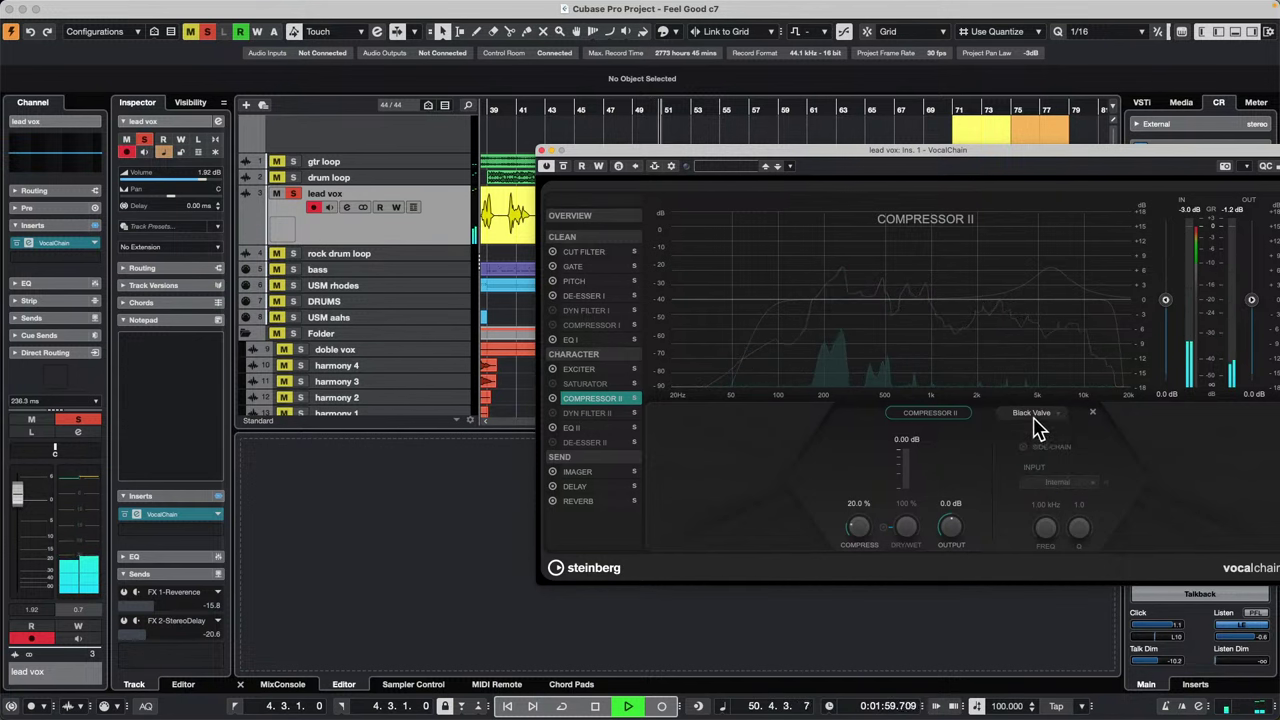
pyautogui.click(1034, 417)
pyautogui.click(977, 453)
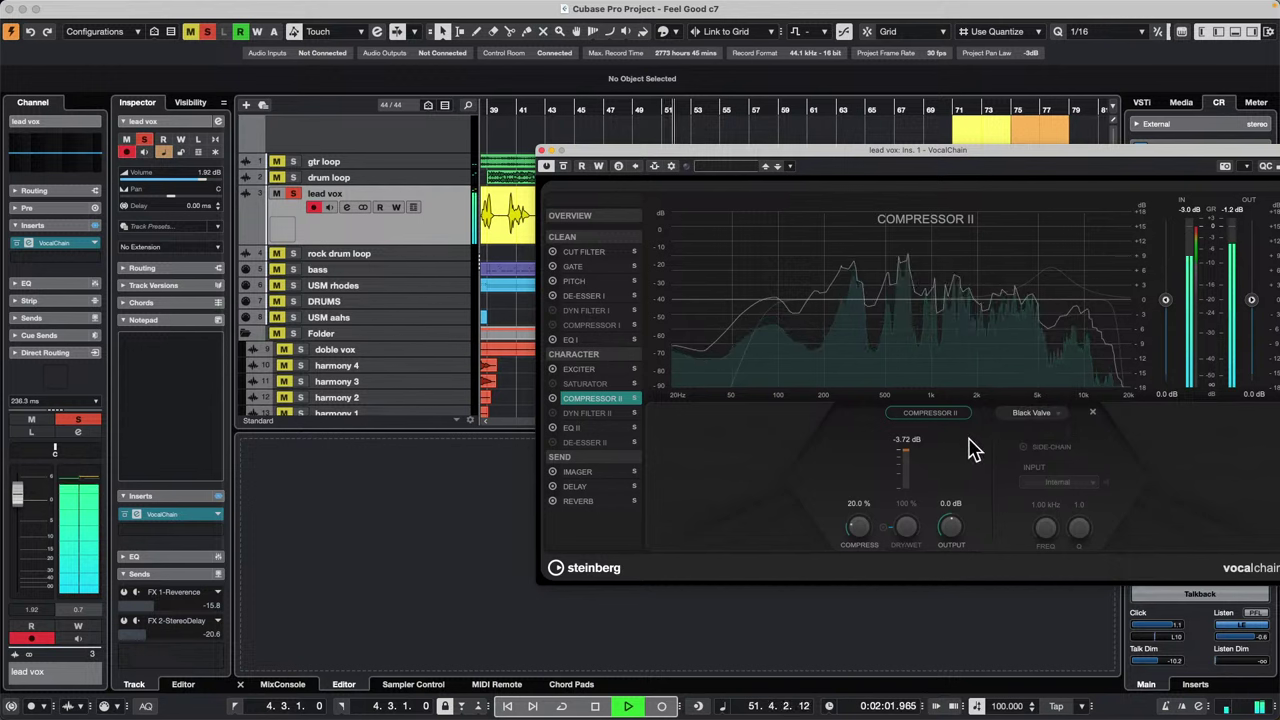
pyautogui.click(563, 167)
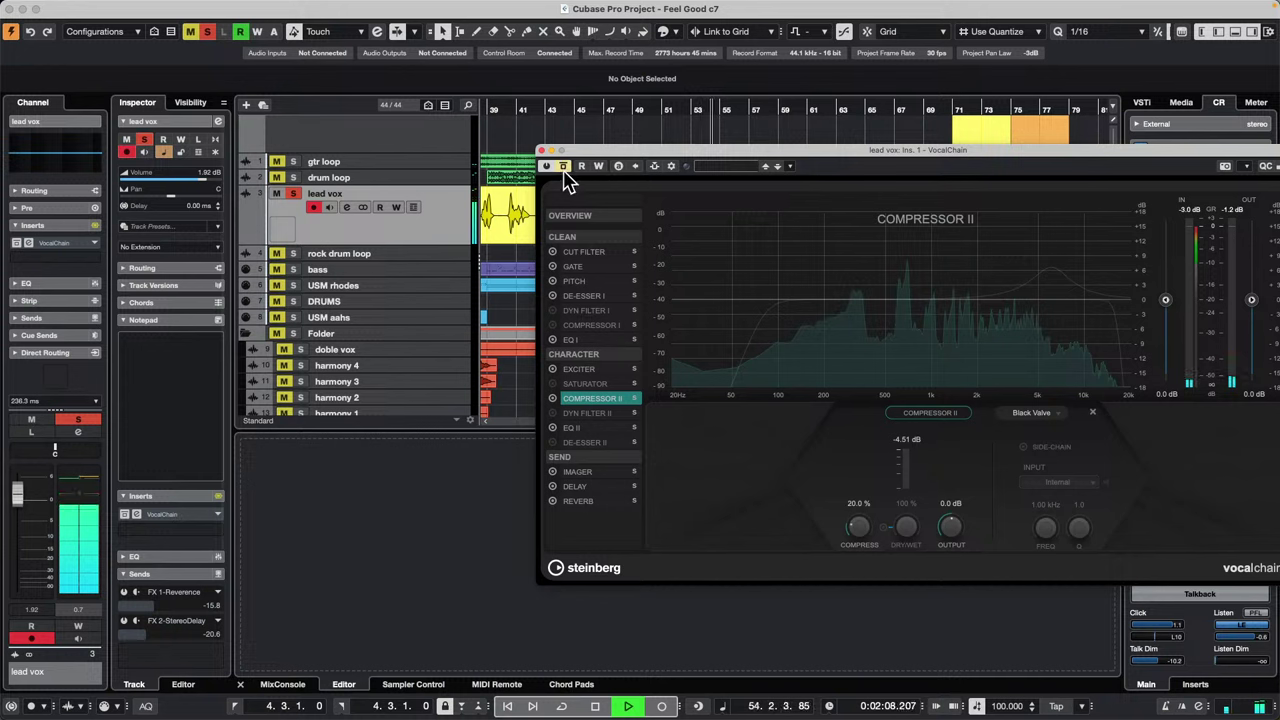
pyautogui.click(564, 168)
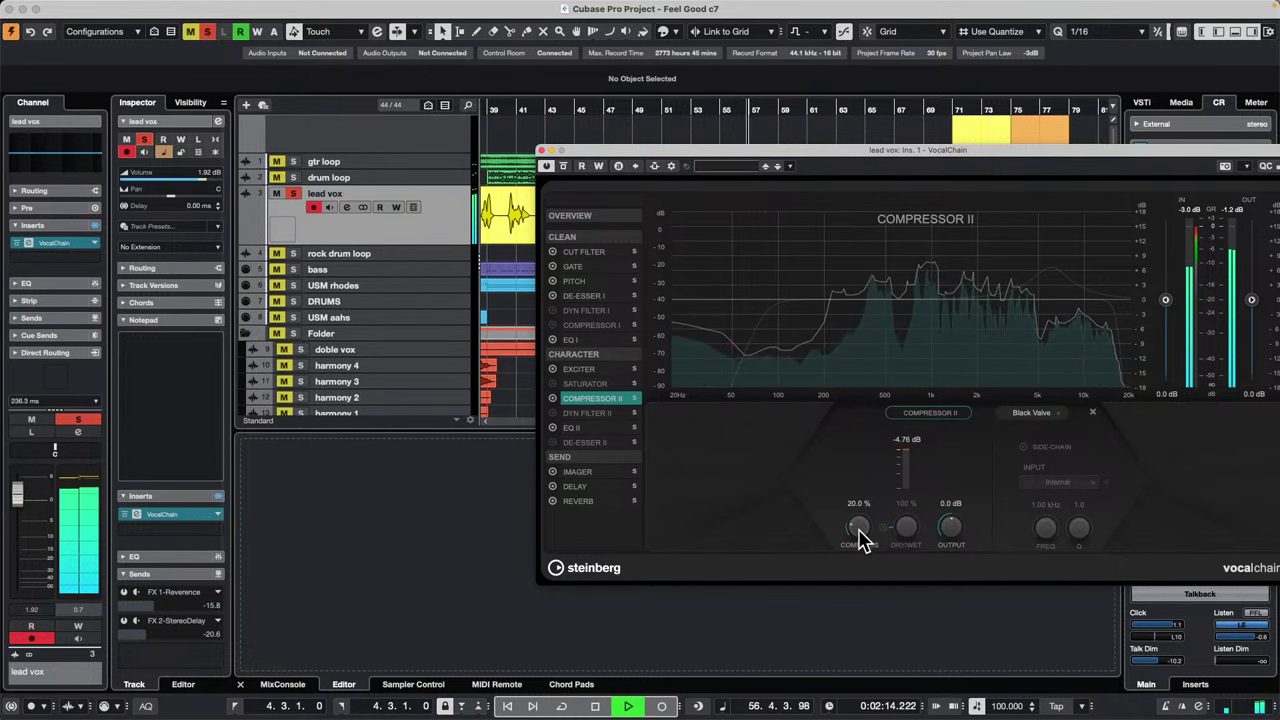
# Step: Set Compressor II's compress amount to 30% and its output to -1.9 dB, and stop playback
pyautogui.moveTo(859, 530); pyautogui.dragTo(860, 521)
pyautogui.moveTo(950, 517); pyautogui.dragTo(950, 520)
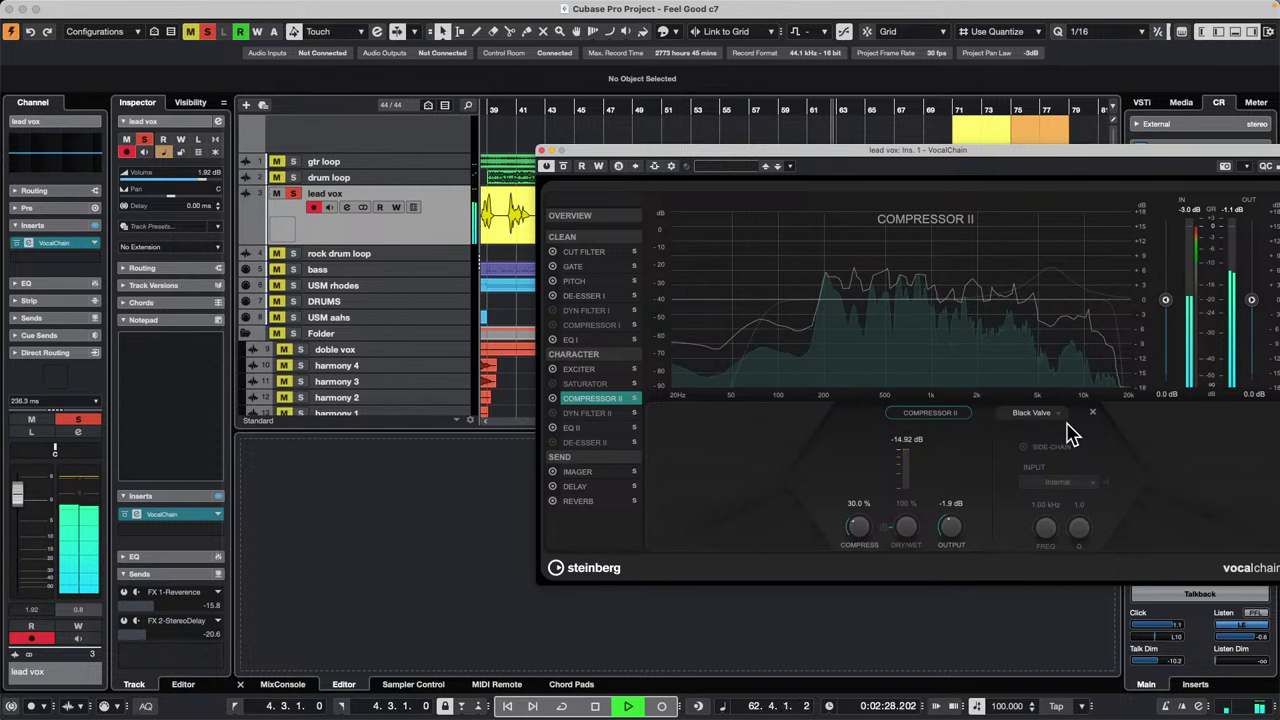
pyautogui.press('space')
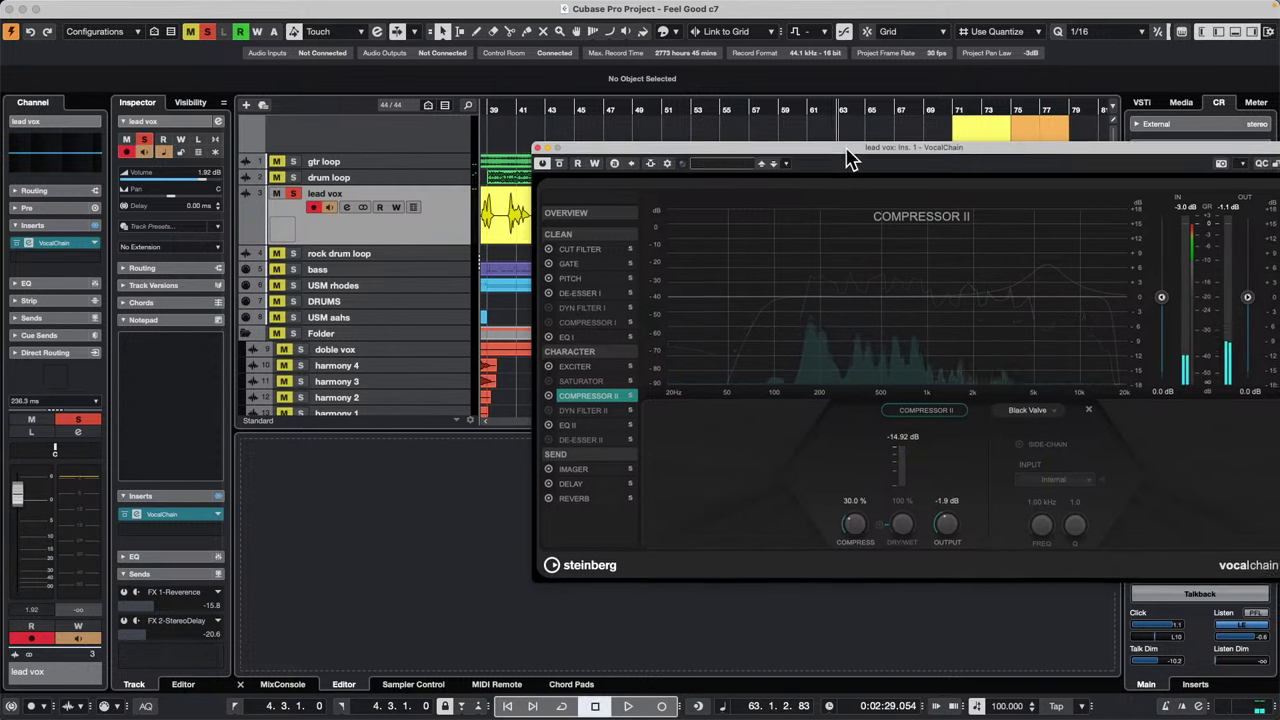
# Step: Load the Warm Tube Vocal preset in VocalChain, and play the vocal with the Control Room main level lowered to -0.18
pyautogui.moveTo(846, 157); pyautogui.dragTo(674, 143)
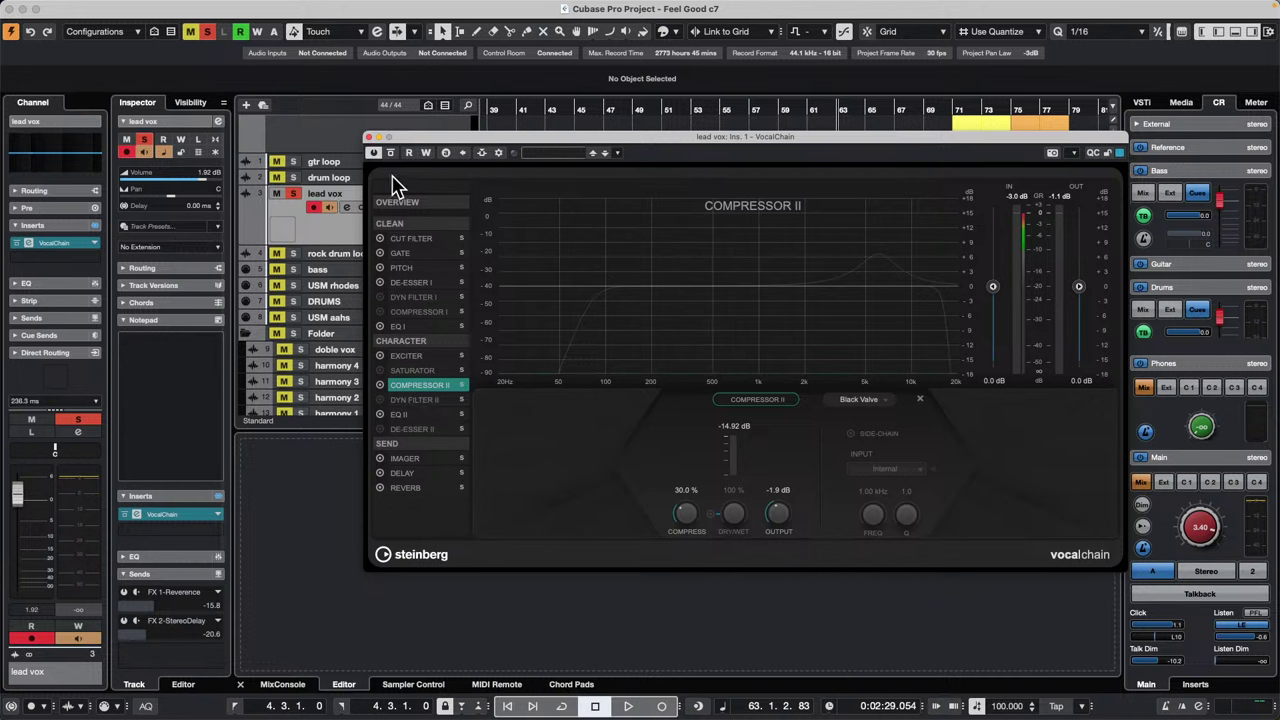
pyautogui.click(564, 154)
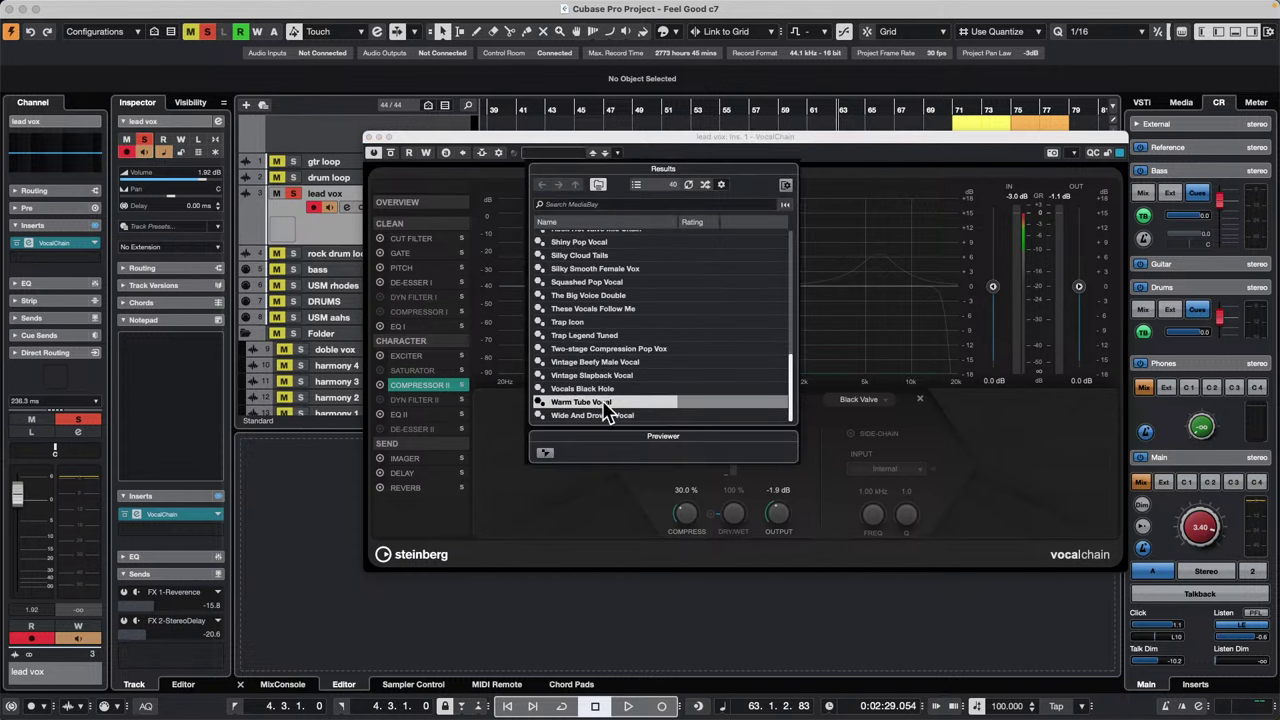
pyautogui.doubleClick(603, 403)
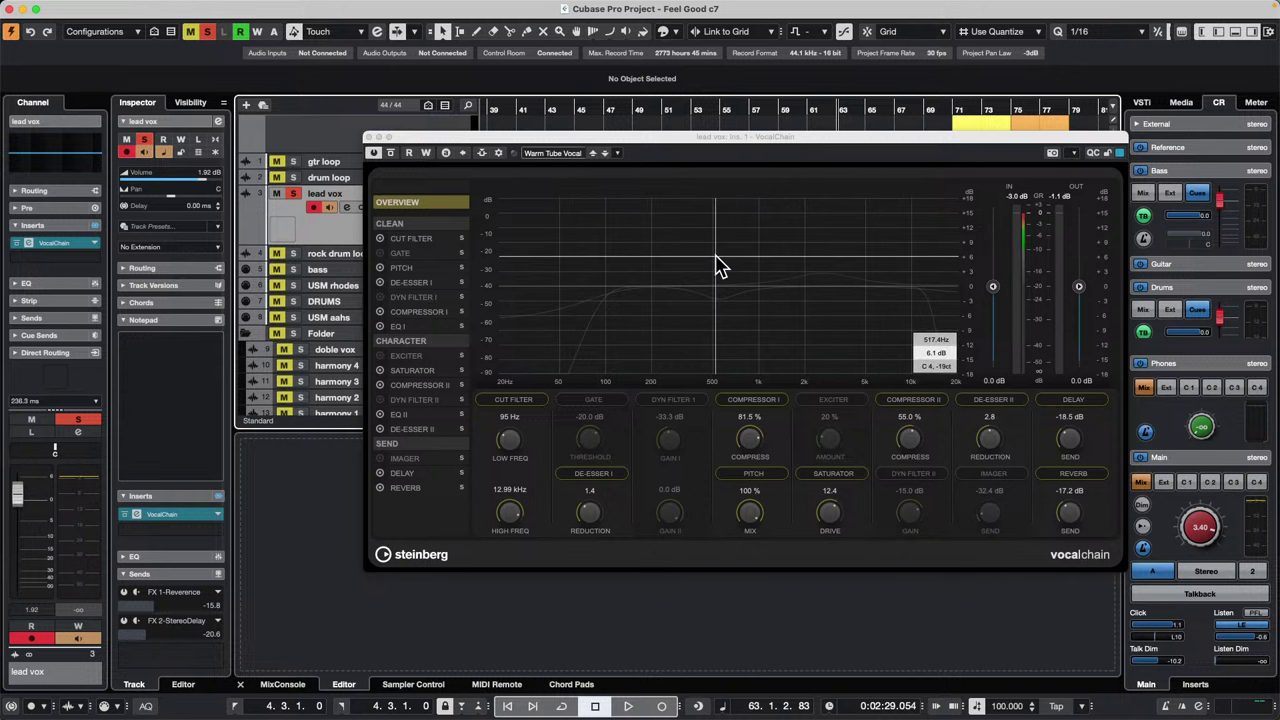
pyautogui.press('space')
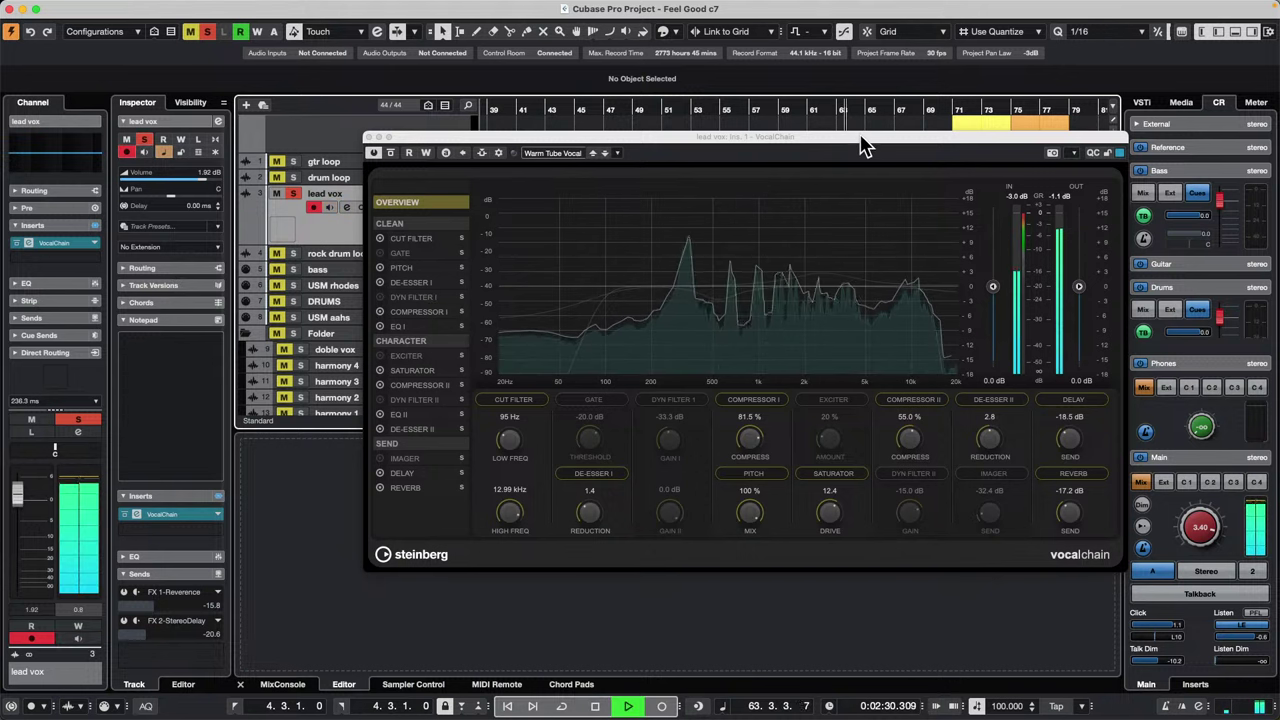
pyautogui.moveTo(864, 141); pyautogui.dragTo(839, 182)
pyautogui.moveTo(1216, 520); pyautogui.dragTo(1212, 533)
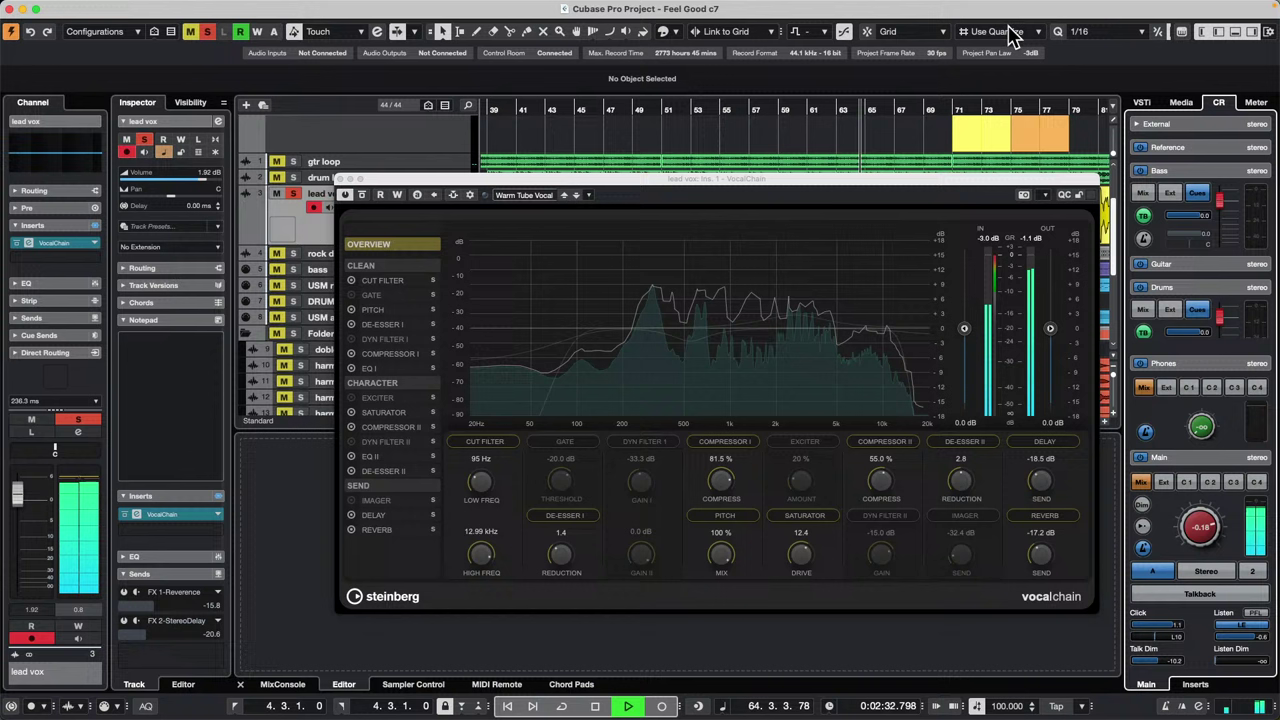
# Step: Compare the soloed vocal with the VocalChain preset bypassed and active, and close the plug-in window
pyautogui.click(362, 196)
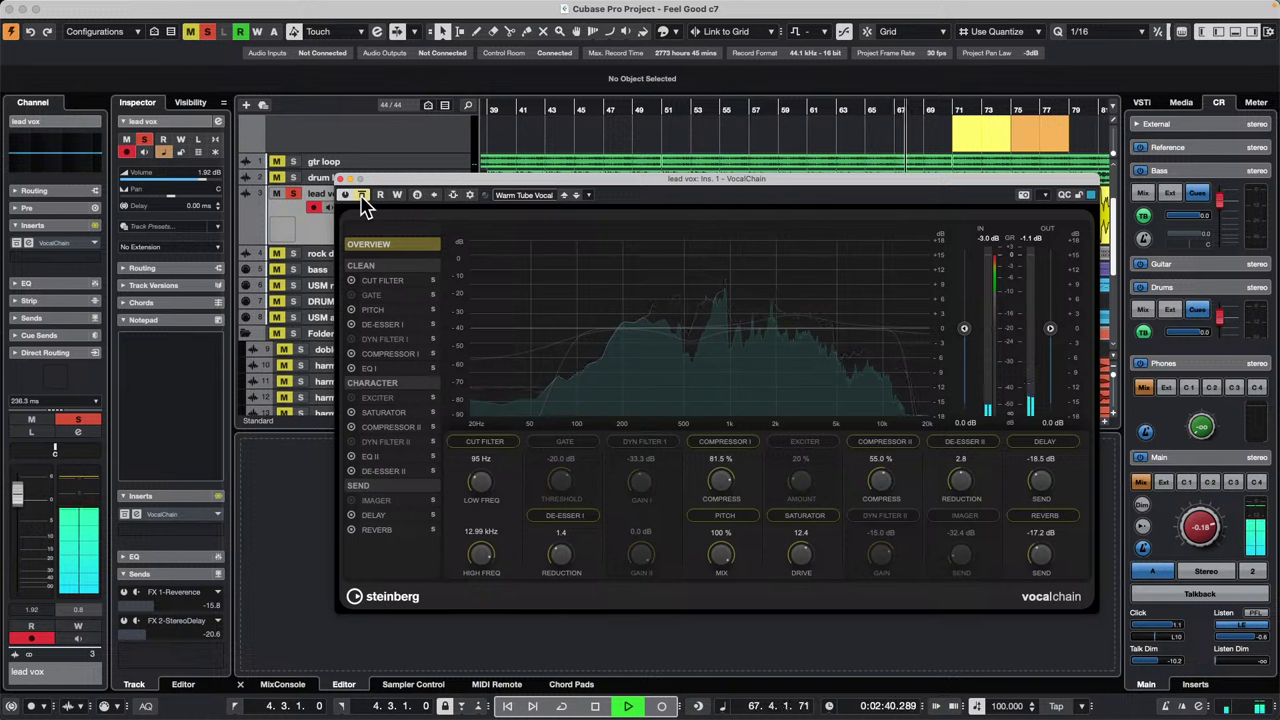
pyautogui.click(362, 196)
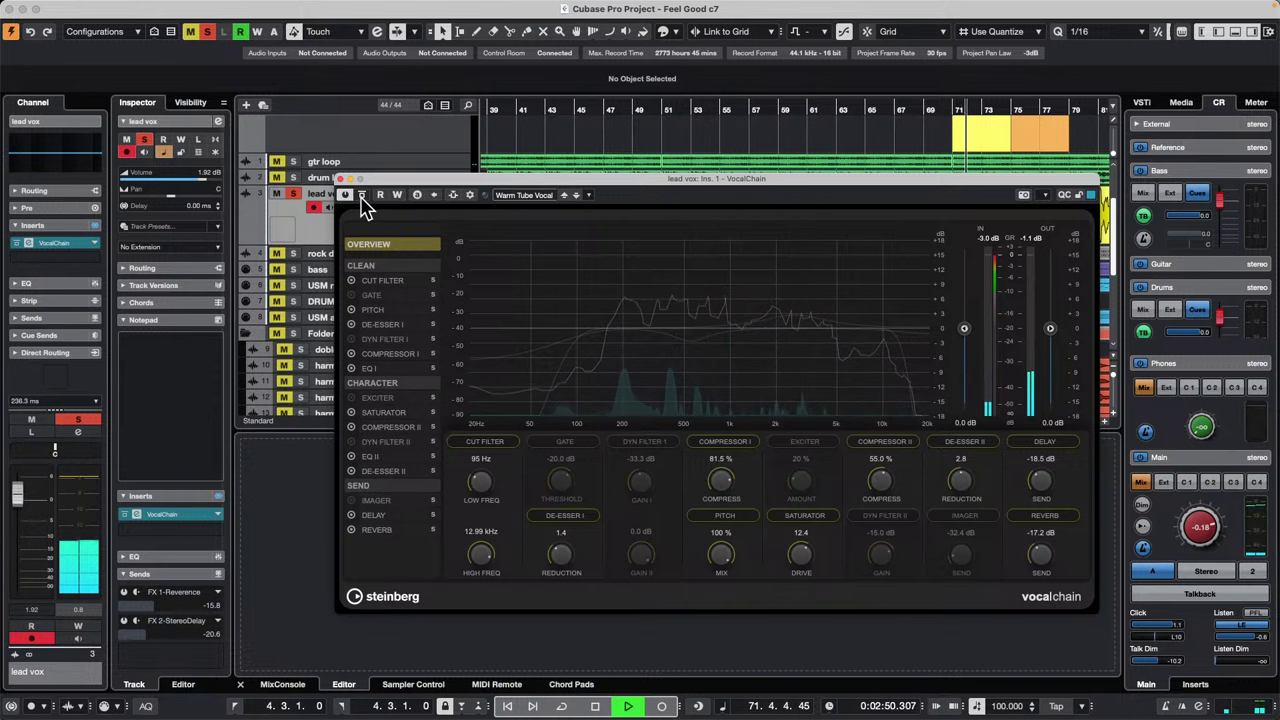
pyautogui.click(552, 110)
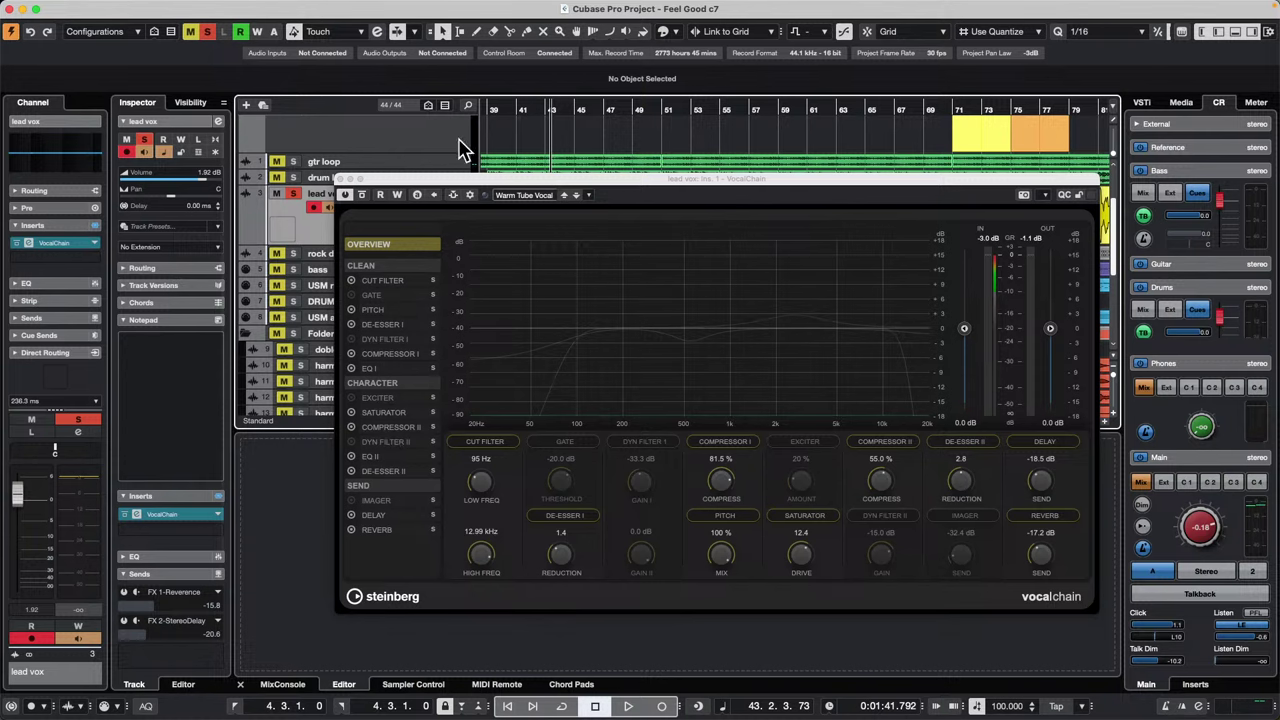
pyautogui.click(342, 179)
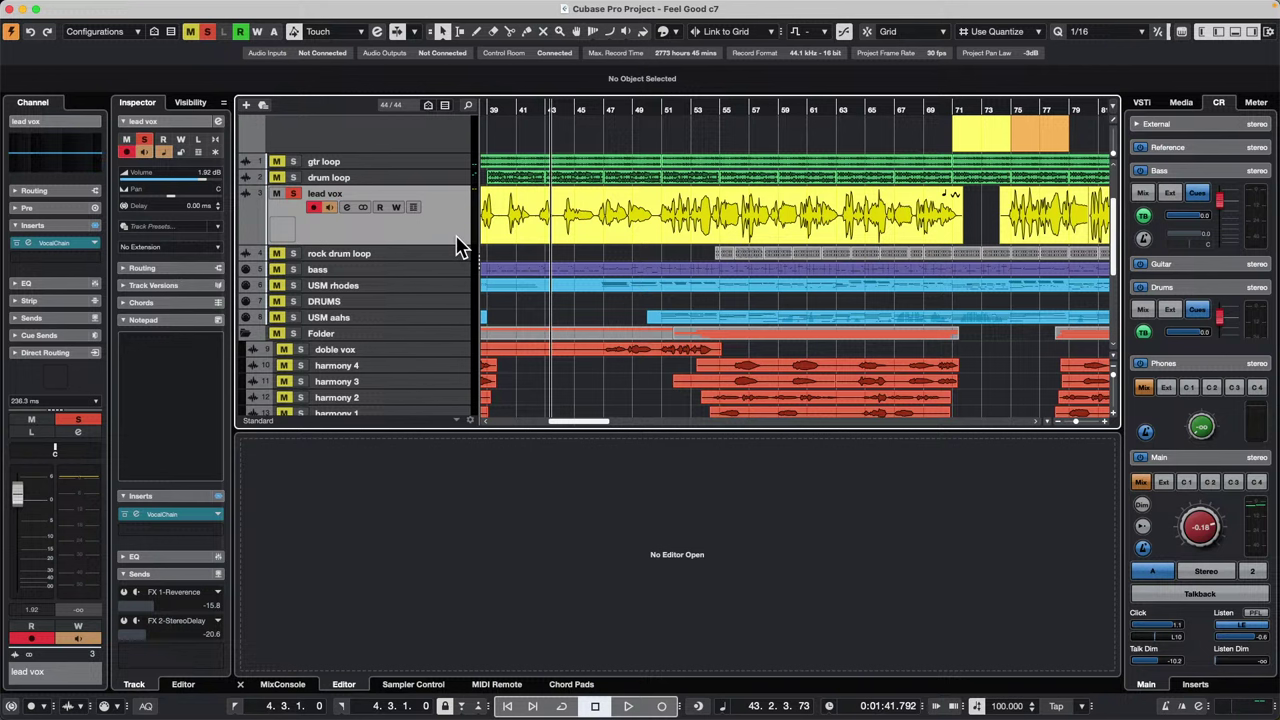
# Step: Solo the USM rhodes track and listen to it near bar 33 of the project
pyautogui.moveTo(372, 293); pyautogui.dragTo(372, 305)
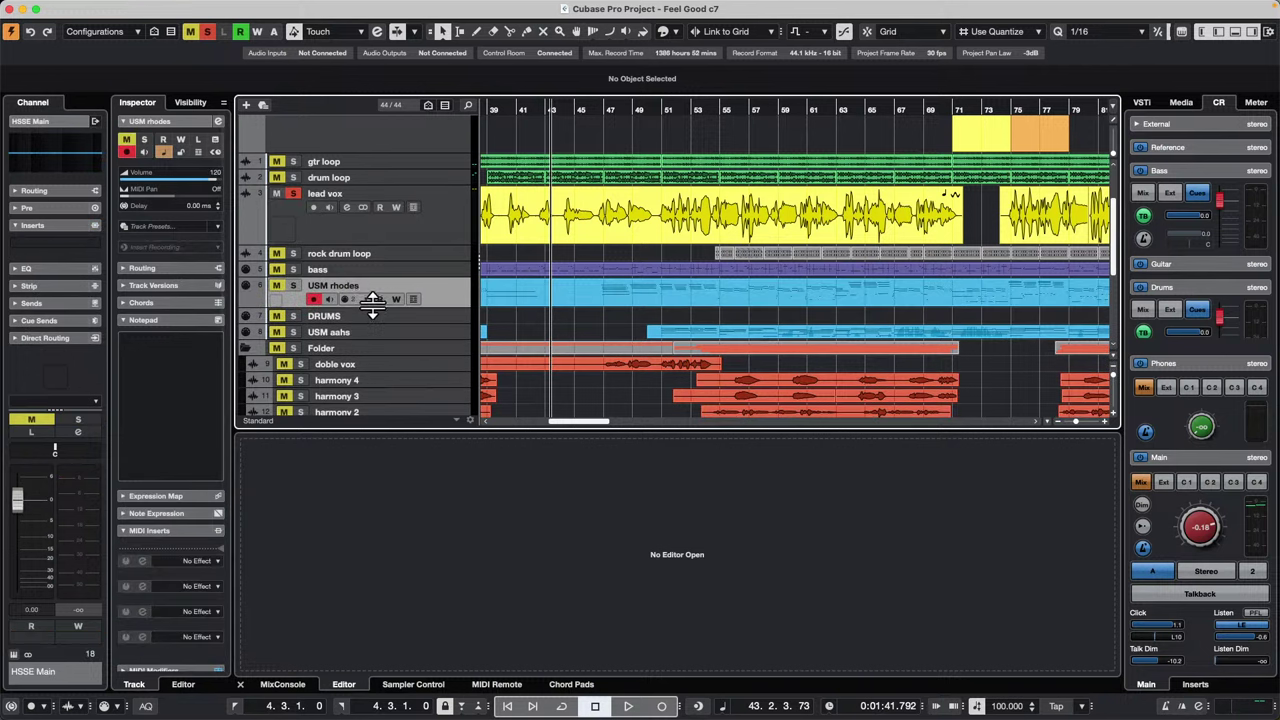
pyautogui.click(292, 287)
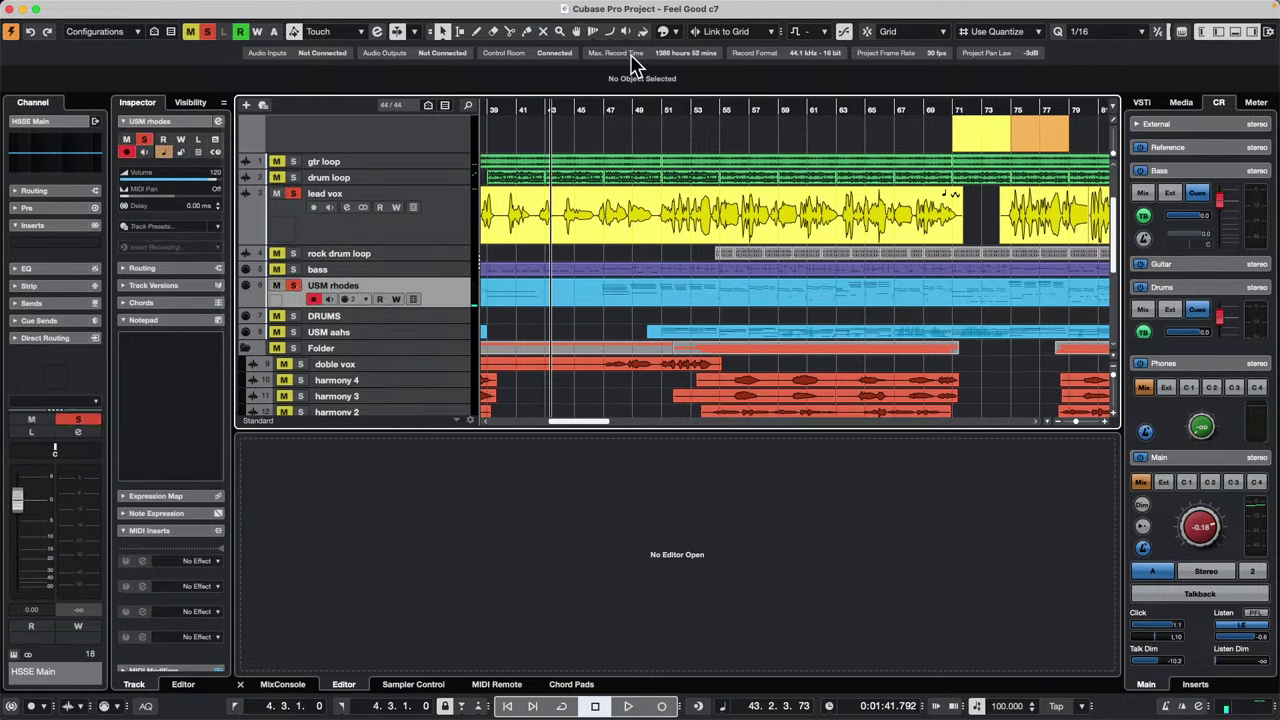
pyautogui.moveTo(531, 106); pyautogui.dragTo(671, 97)
pyautogui.press('space')
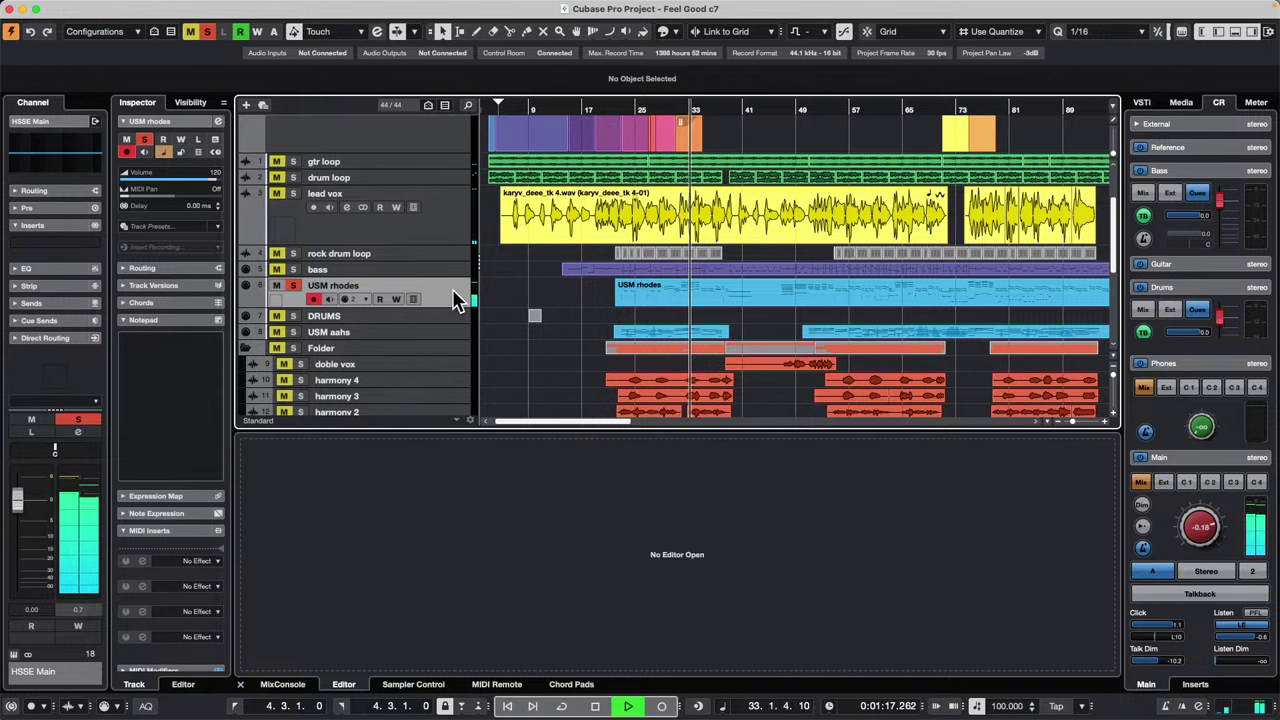
pyautogui.press('space')
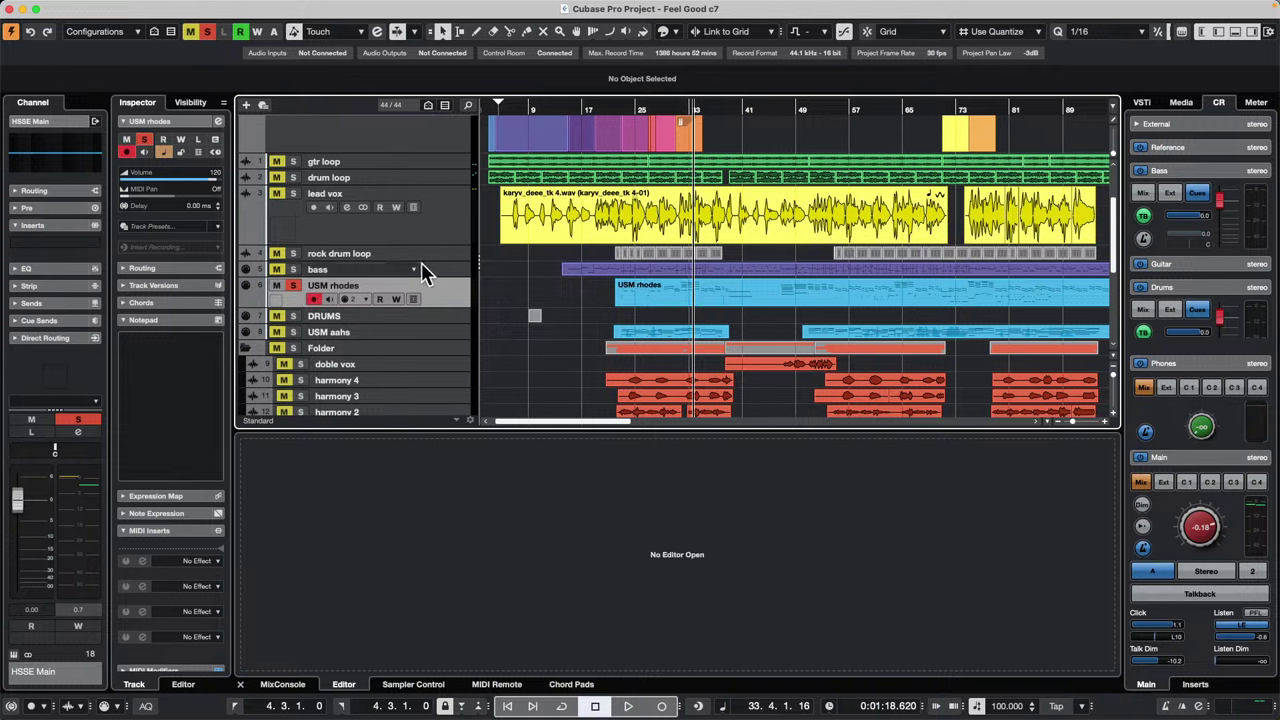
# Step: Open the HALion Sonic SE instrument behind the rhodes during playback and place its window clear of the track list
pyautogui.click(1145, 104)
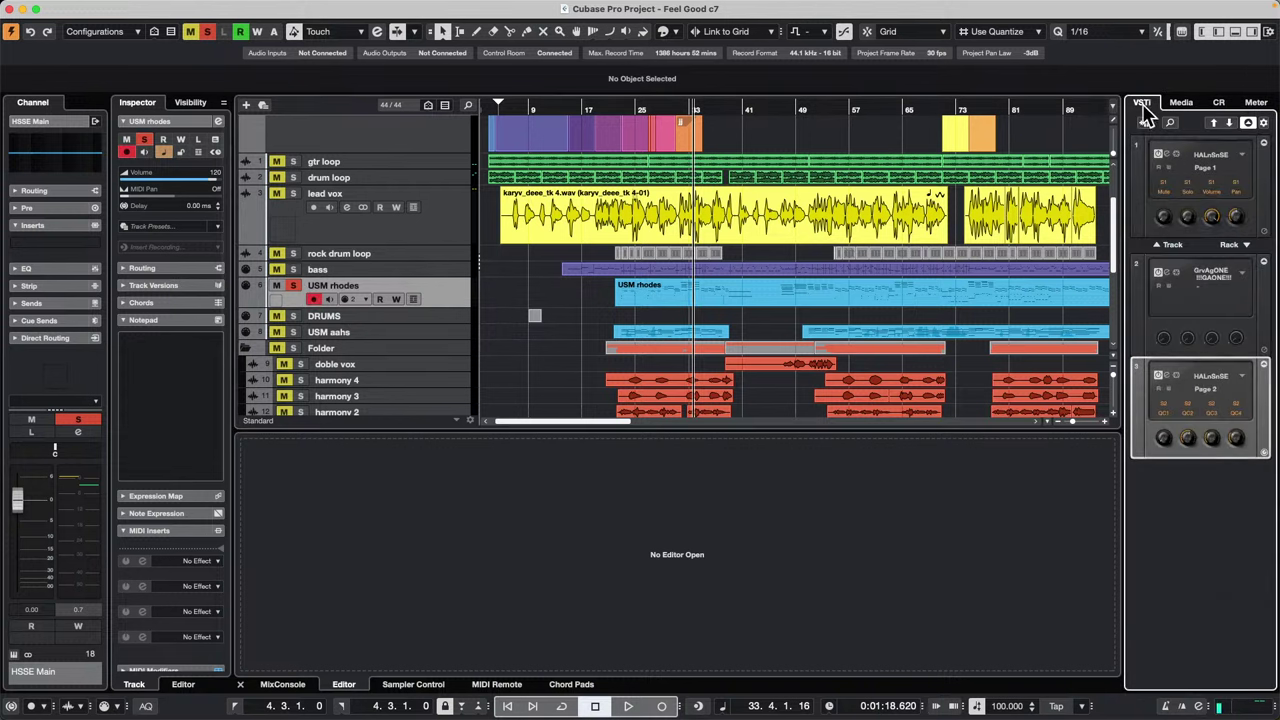
pyautogui.press('space')
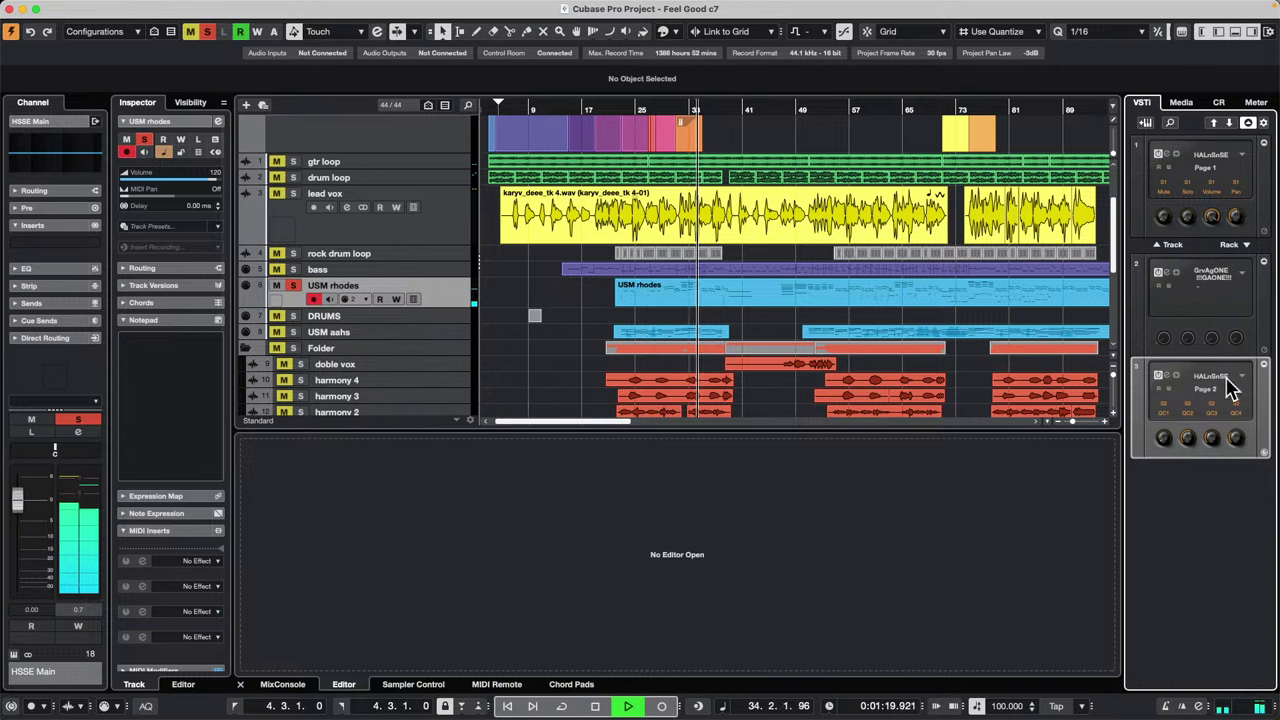
pyautogui.click(1164, 377)
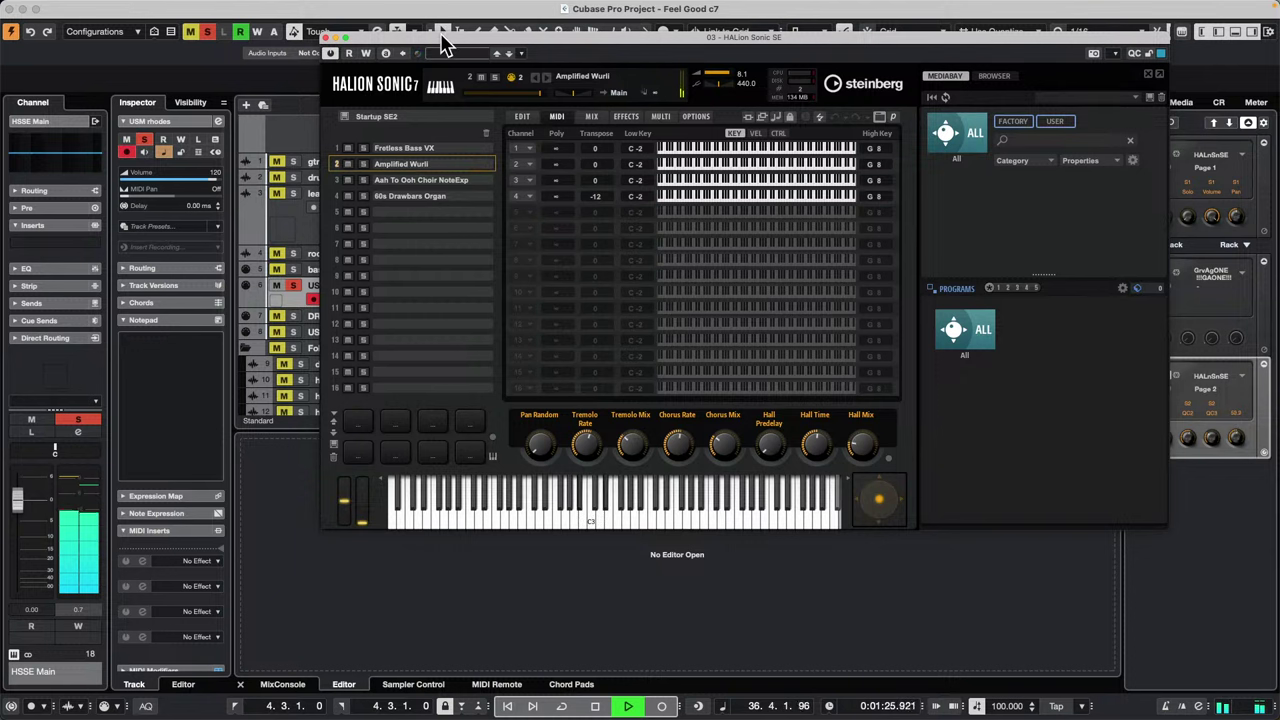
pyautogui.moveTo(443, 40); pyautogui.dragTo(742, 83)
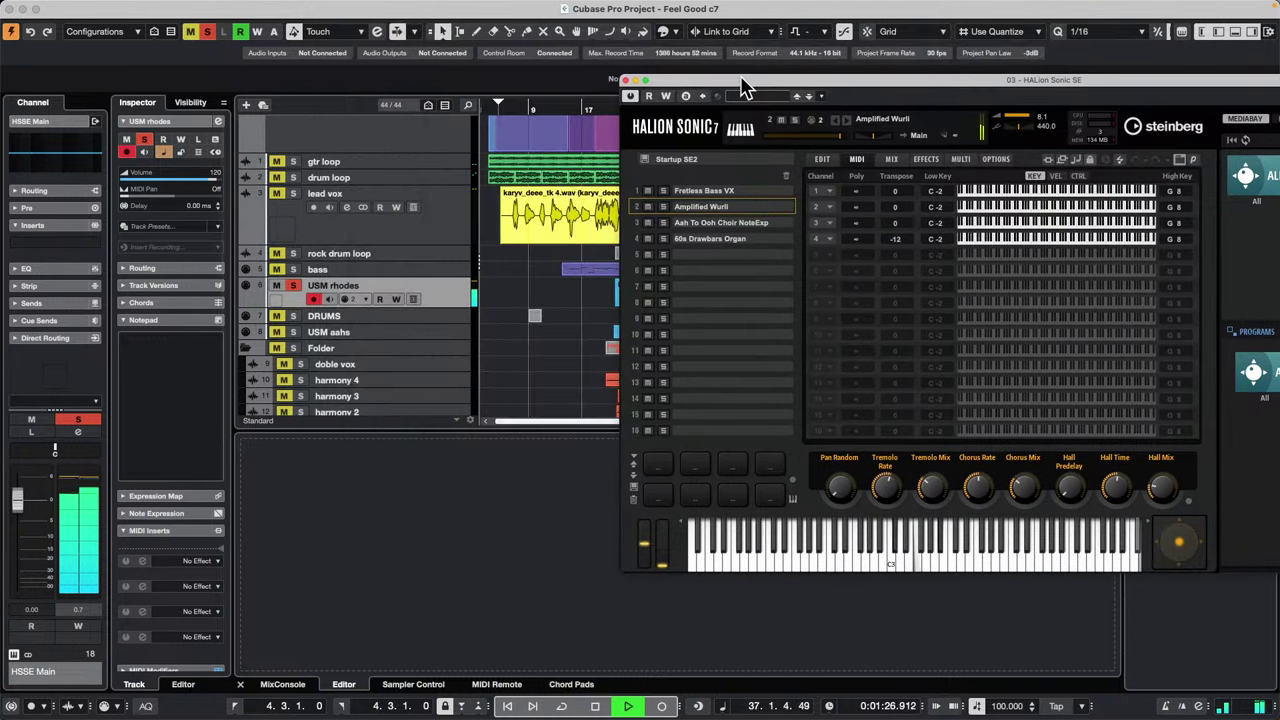
# Step: Add one instrument track below USM rhodes using HALion Sonic, with all MIDI inputs and the stereo output
pyautogui.rightClick(447, 290)
pyautogui.moveTo(546, 295)
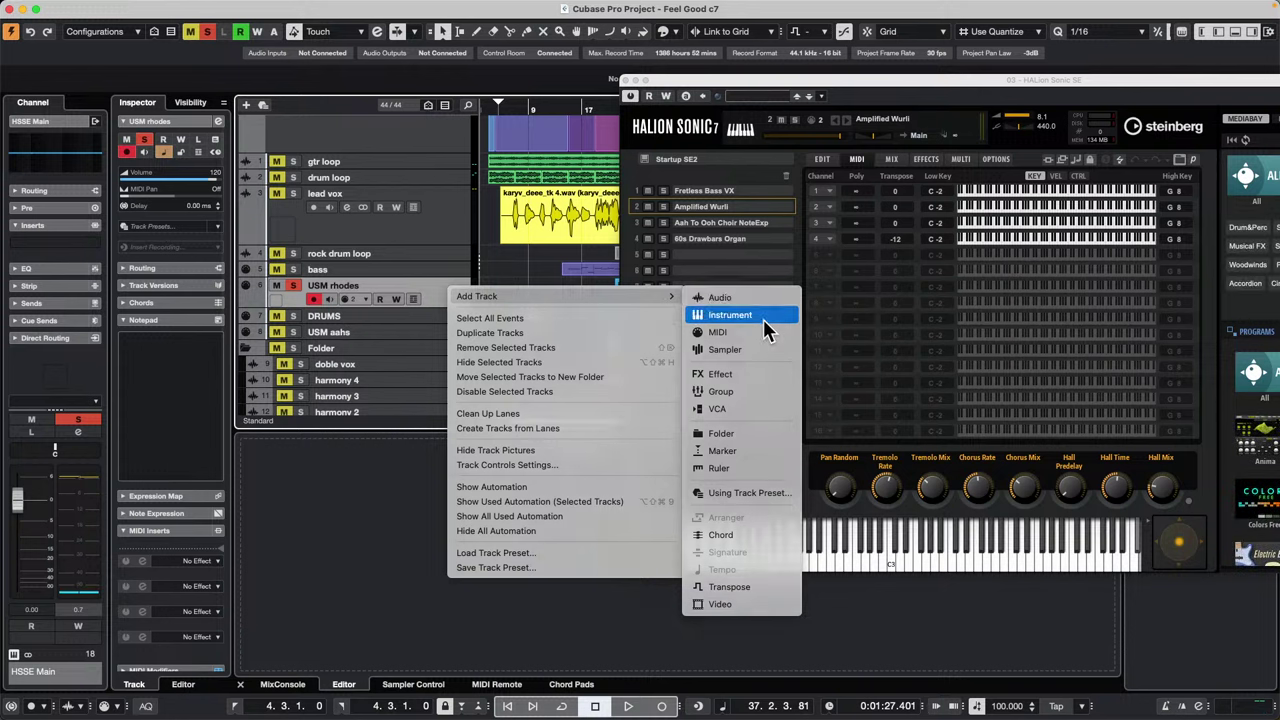
pyautogui.click(763, 318)
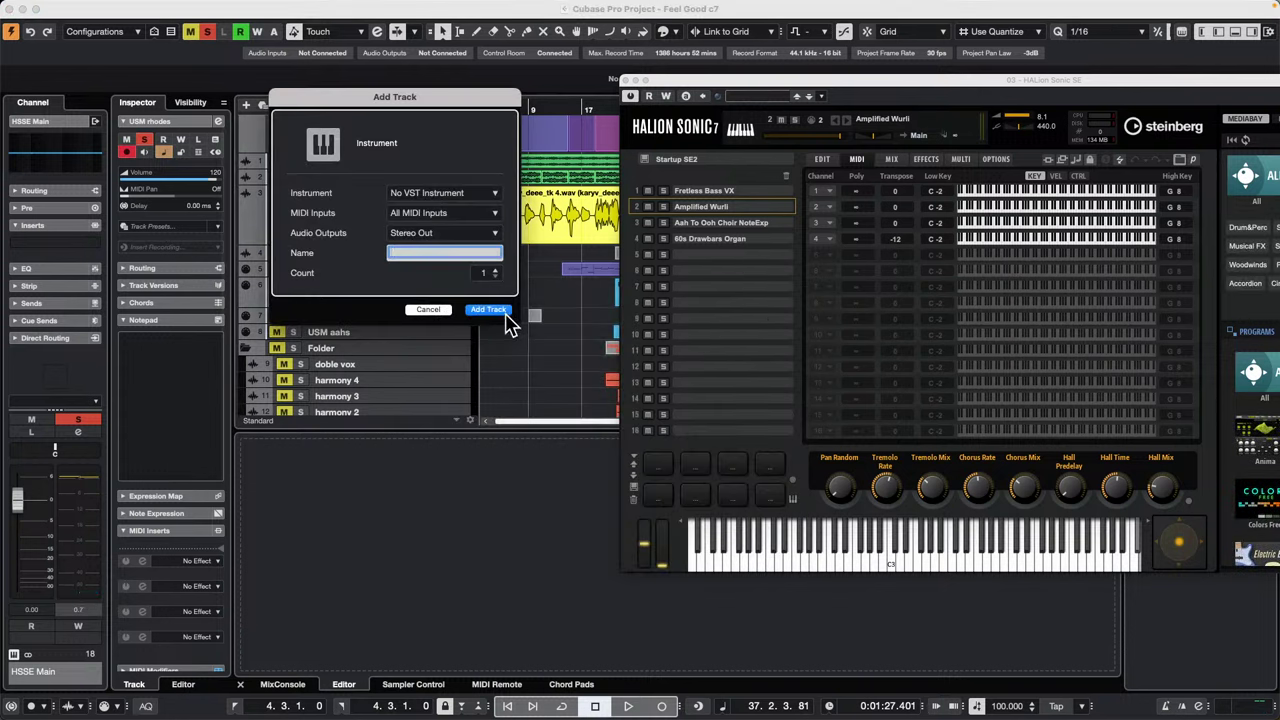
pyautogui.click(452, 194)
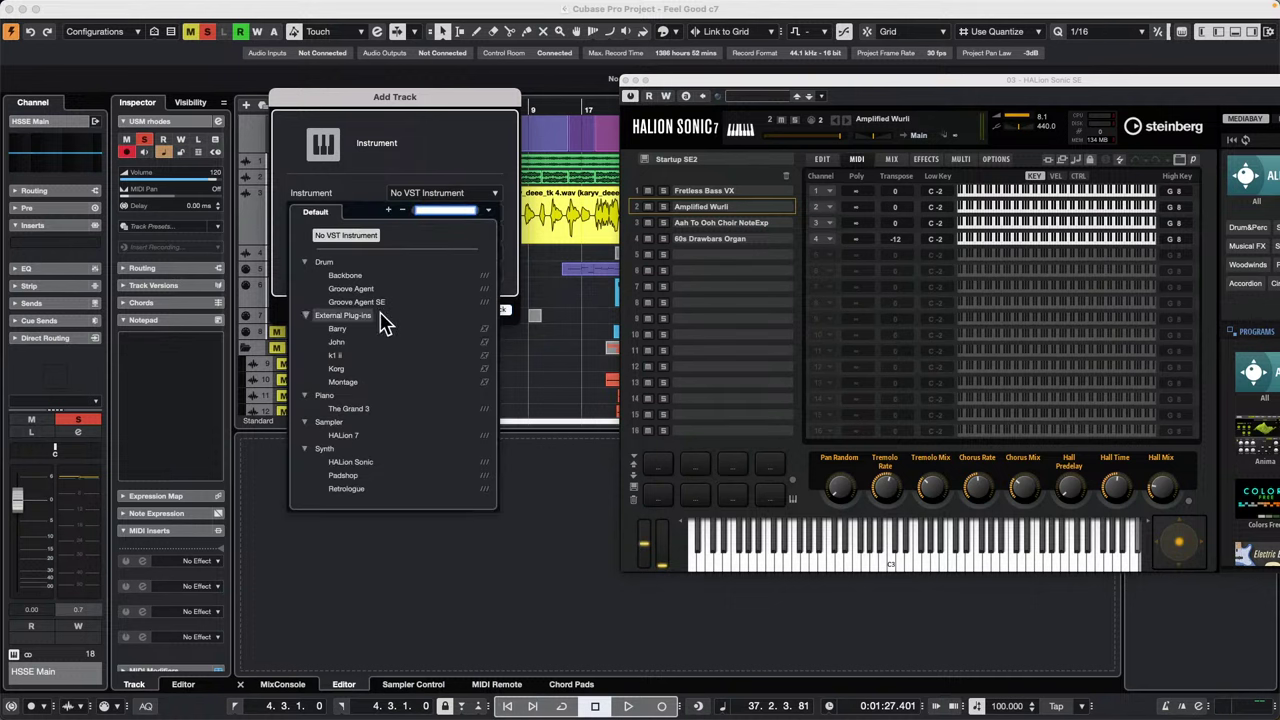
pyautogui.click(370, 466)
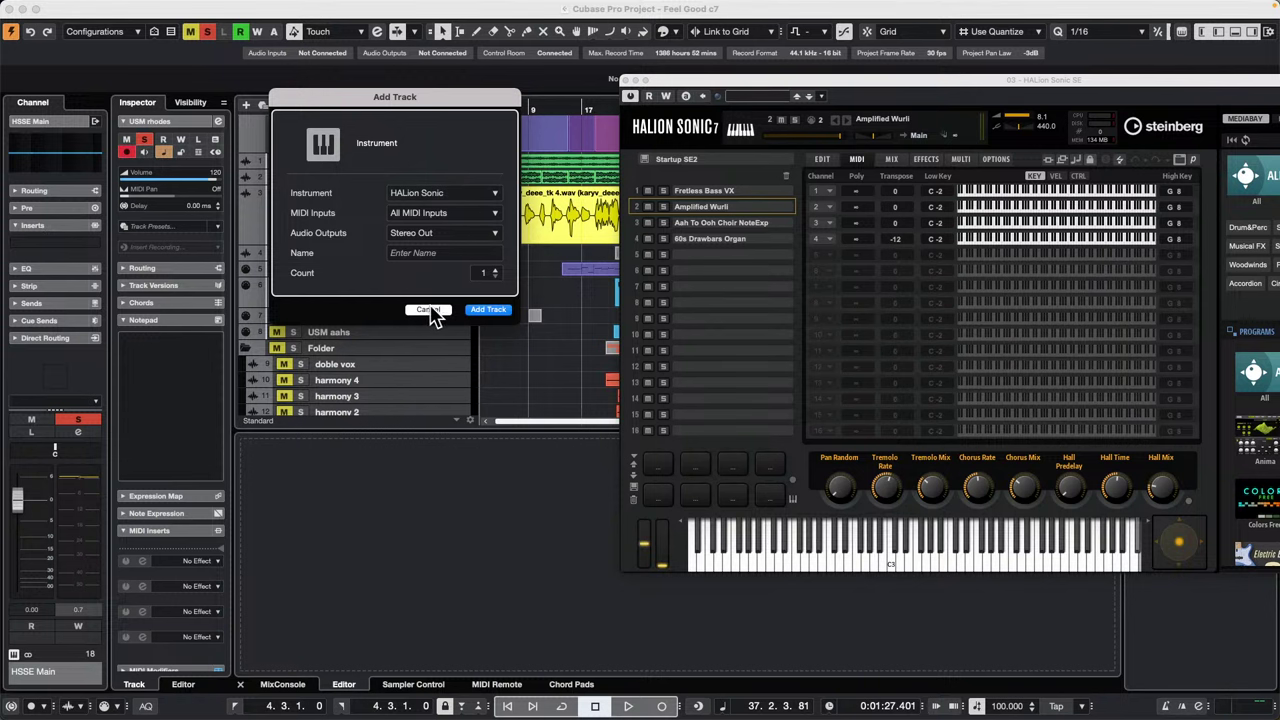
pyautogui.click(488, 310)
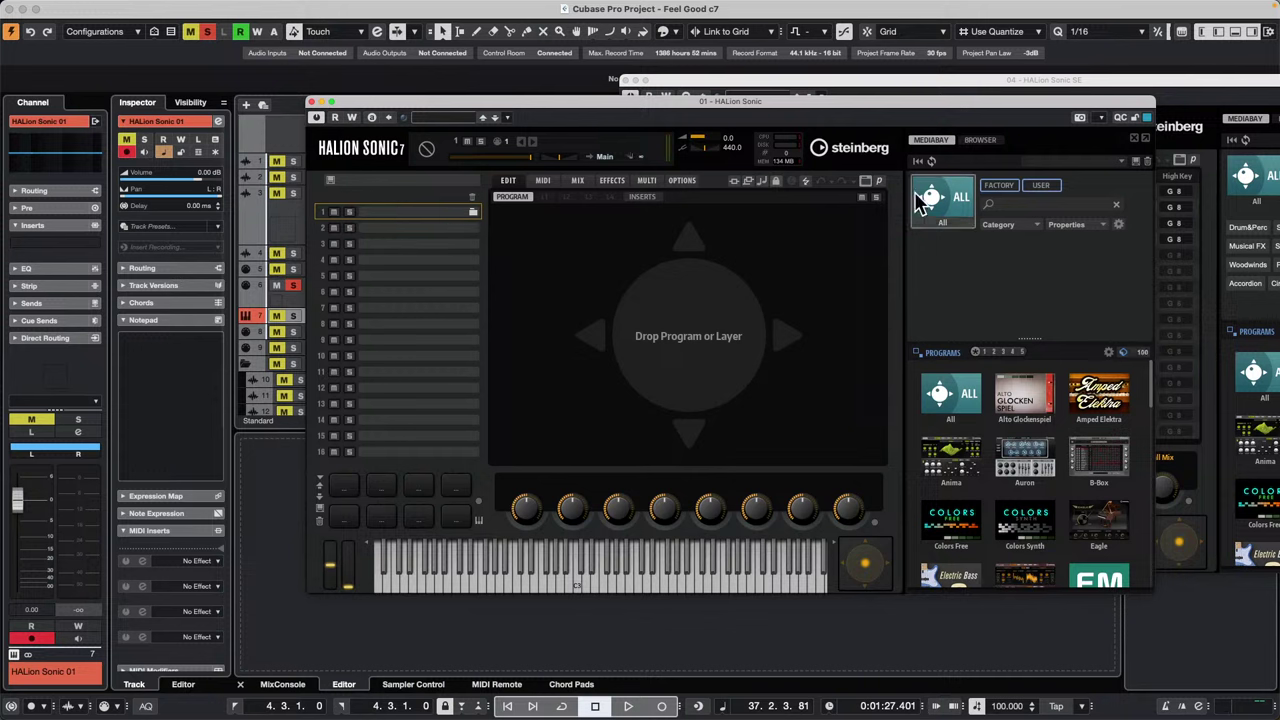
# Step: Filter the HALion Sonic programs by Organ and load Block Chords 01 from the Model C instrument
pyautogui.click(1020, 204)
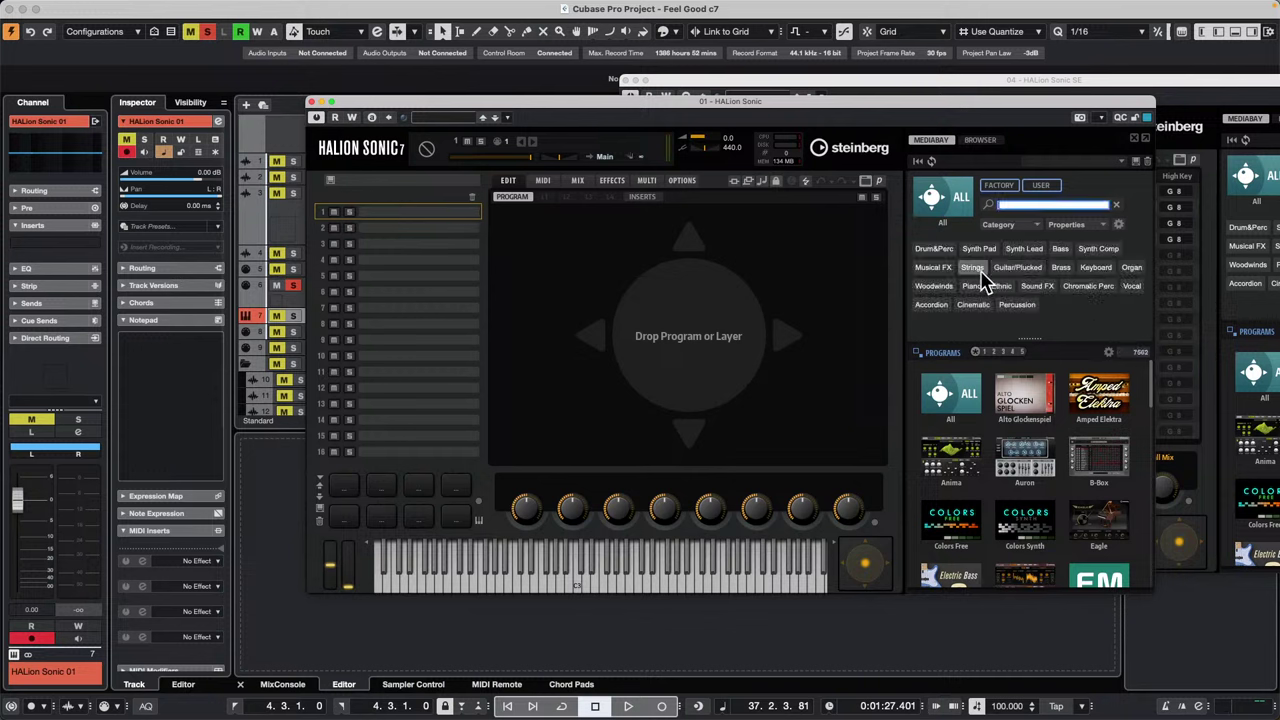
pyautogui.click(1131, 268)
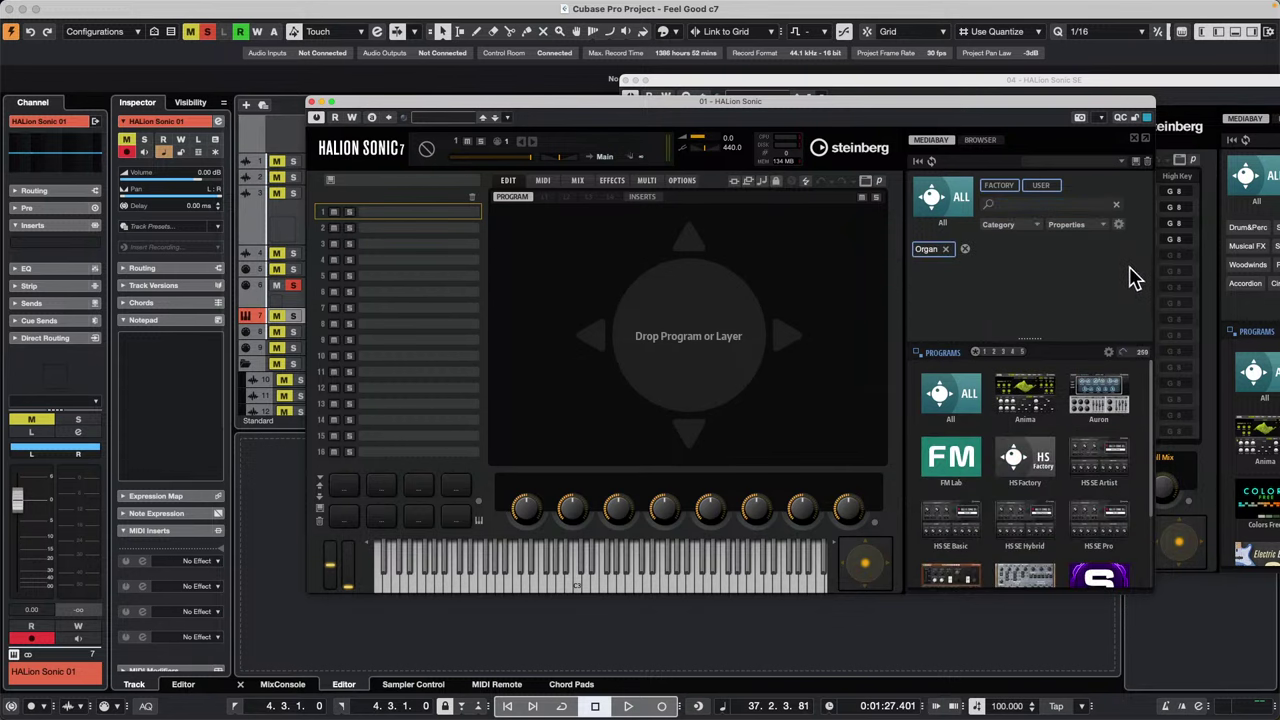
pyautogui.scroll(-1, 1005, 488)
pyautogui.click(952, 545)
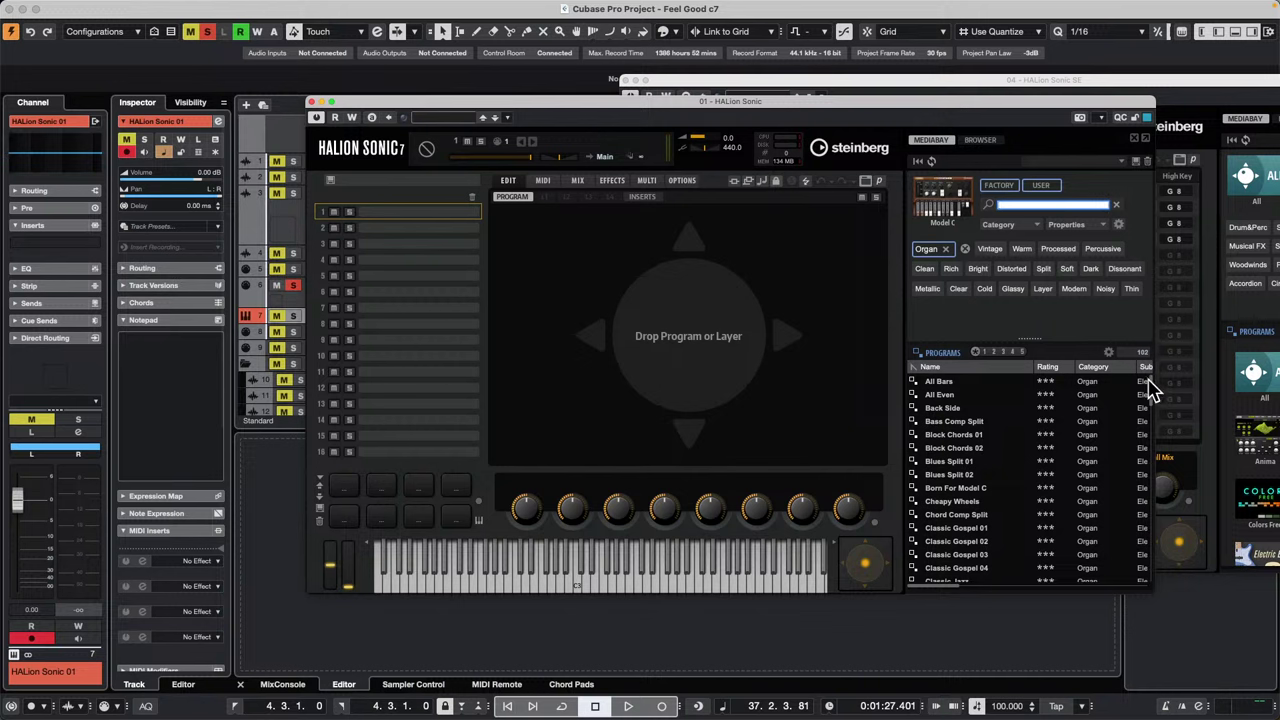
pyautogui.doubleClick(964, 437)
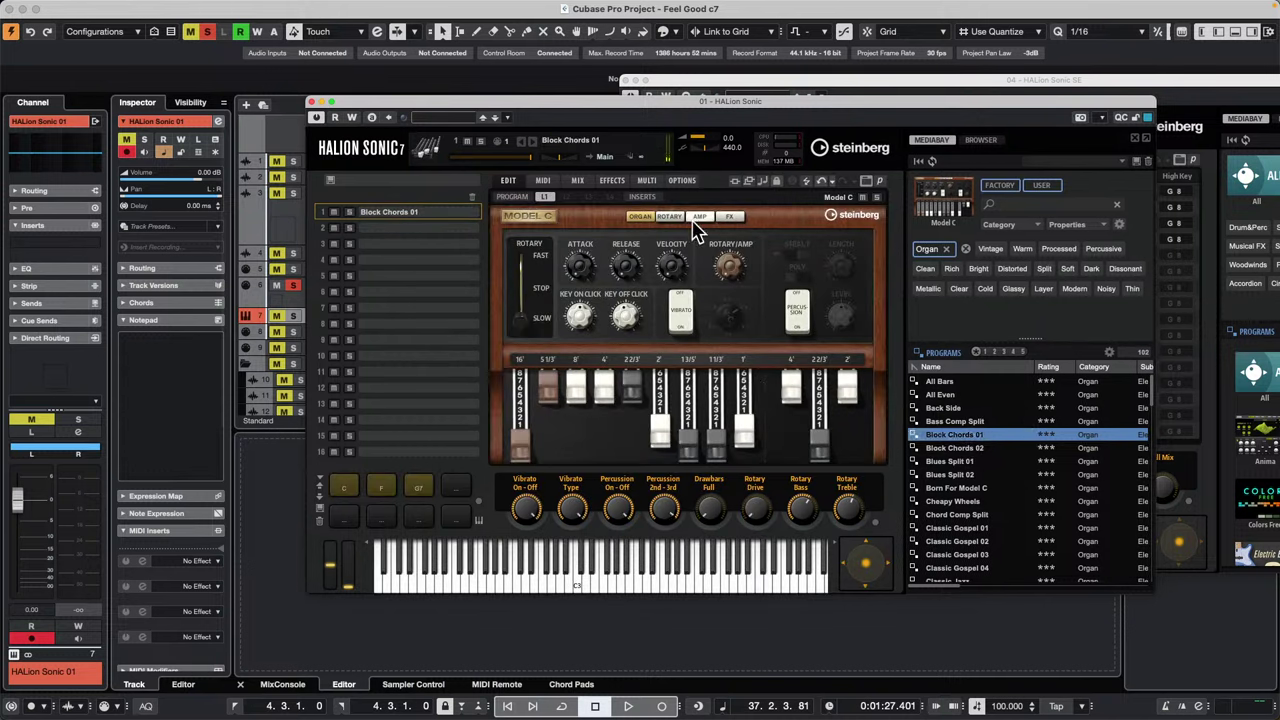
# Step: Solo the HALion Sonic 01 track and audition the organ on the virtual keyboard
pyautogui.click(292, 316)
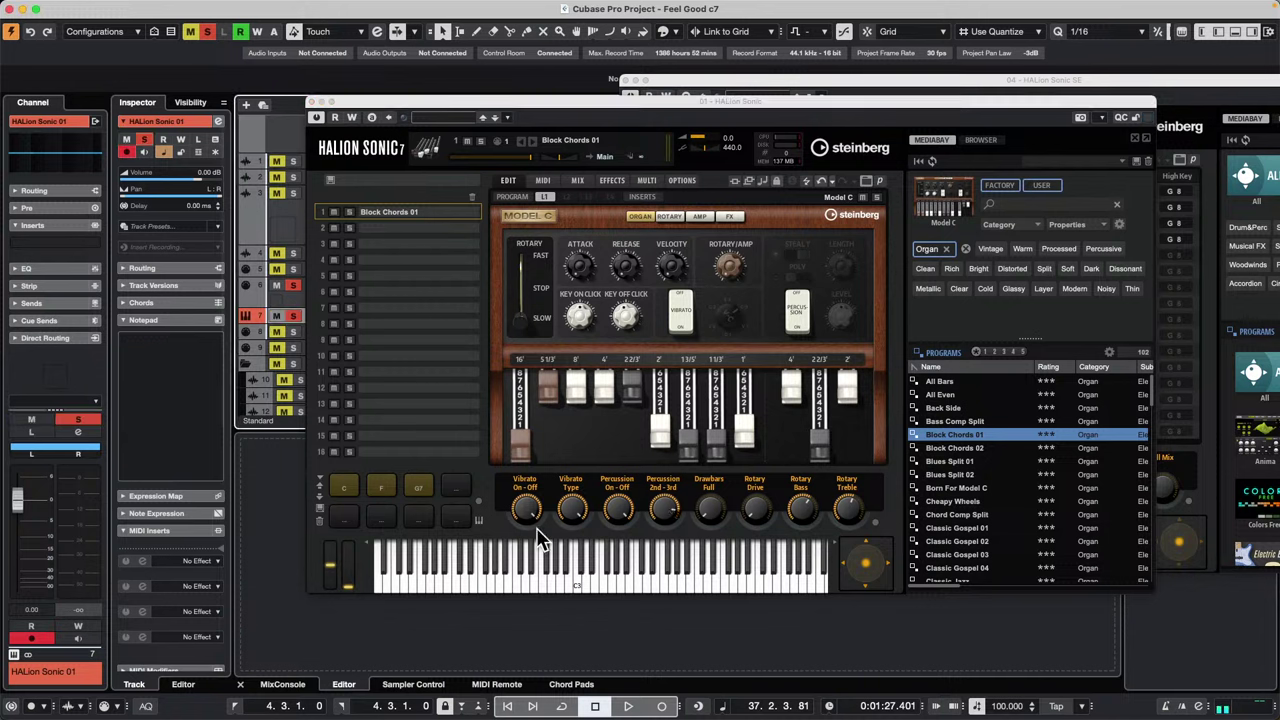
pyautogui.click(605, 590)
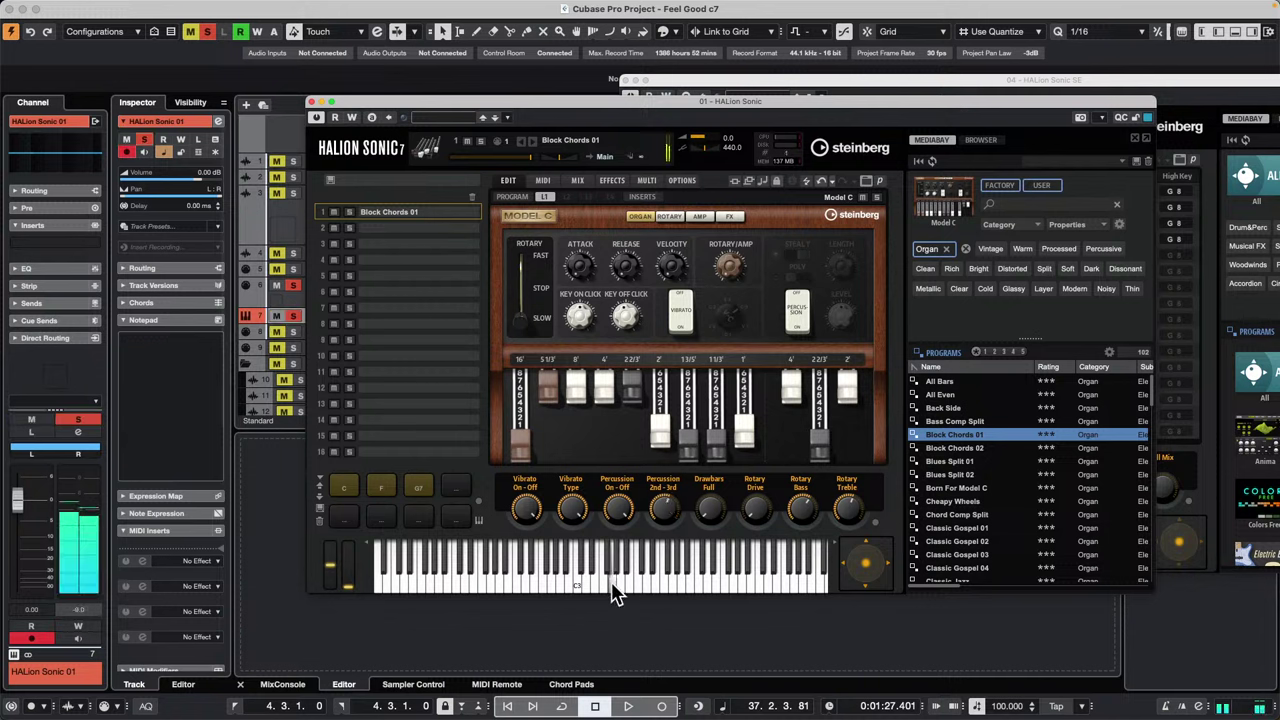
# Step: Show the Model C rotary settings, set its rotary speed to Stop and audition the organ on the virtual keyboard
pyautogui.click(670, 216)
pyautogui.click(528, 266)
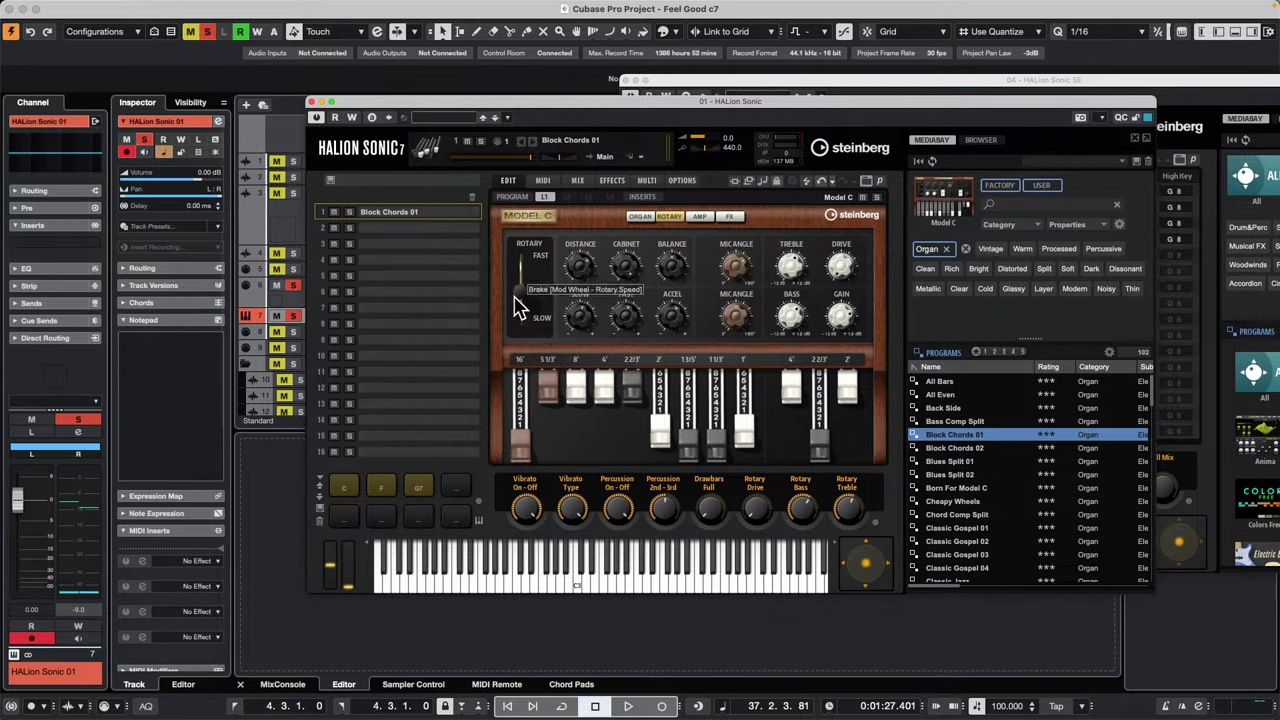
pyautogui.click(615, 583)
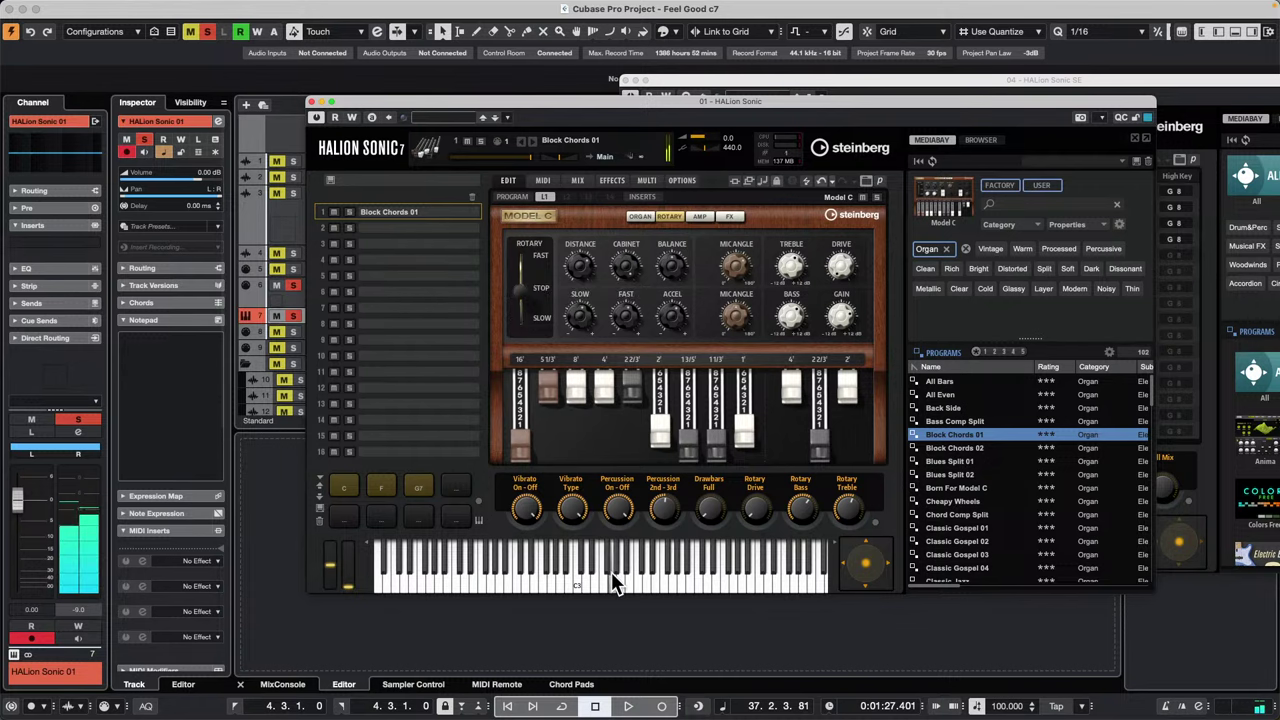
# Step: Clear the plug-in windows off the arrangement and copy the USM rhodes part onto the HALion Sonic 01 track
pyautogui.moveTo(448, 110); pyautogui.dragTo(912, 276)
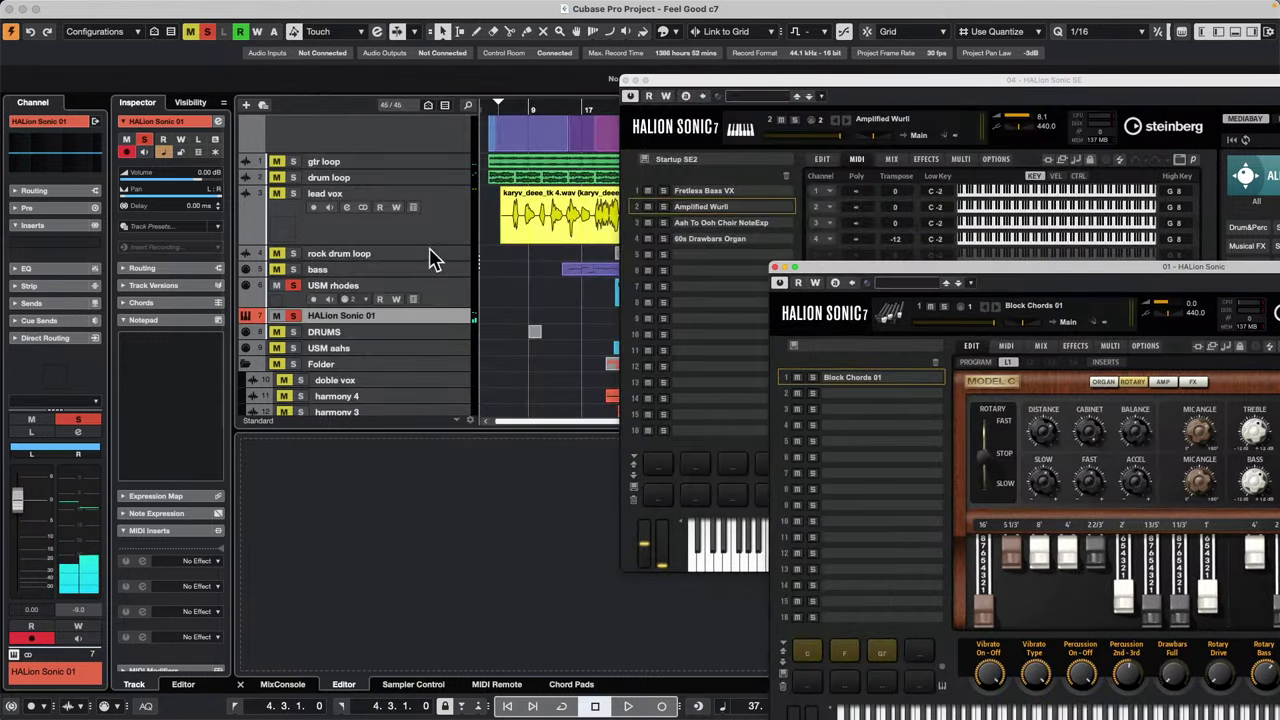
pyautogui.click(625, 80)
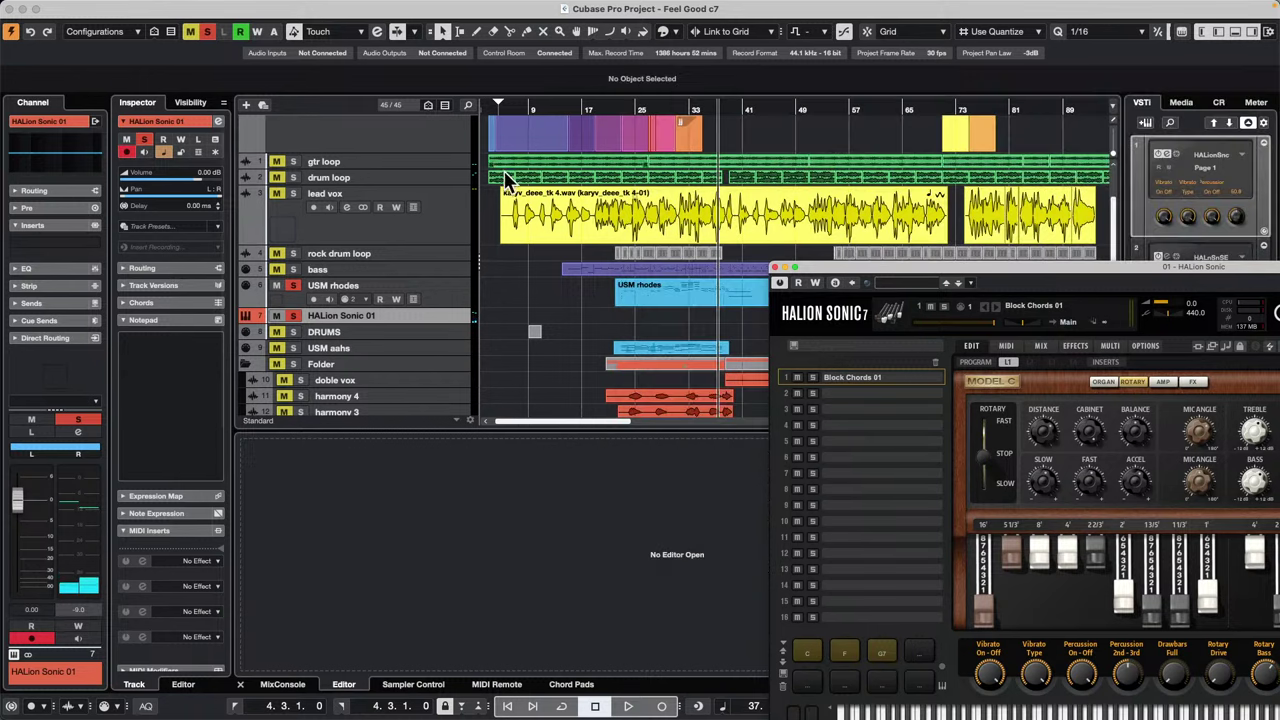
pyautogui.click(619, 300)
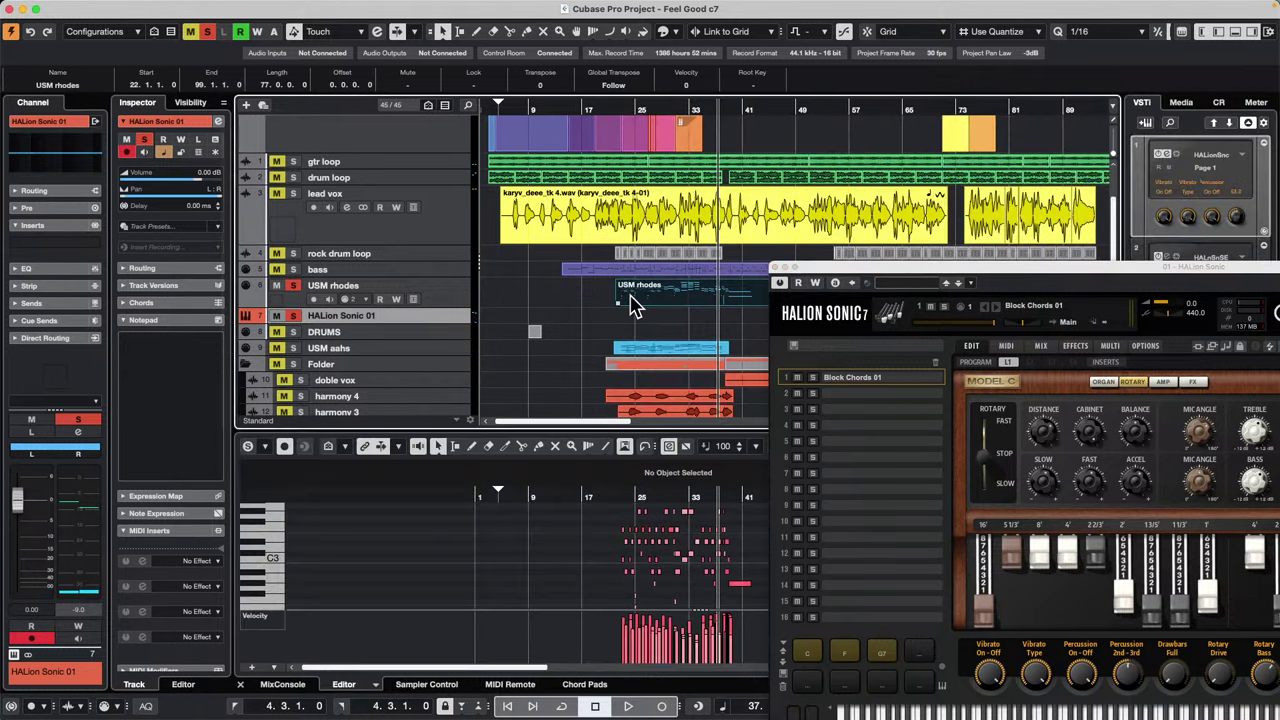
pyautogui.moveTo(630, 305); pyautogui.dragTo(630, 320)
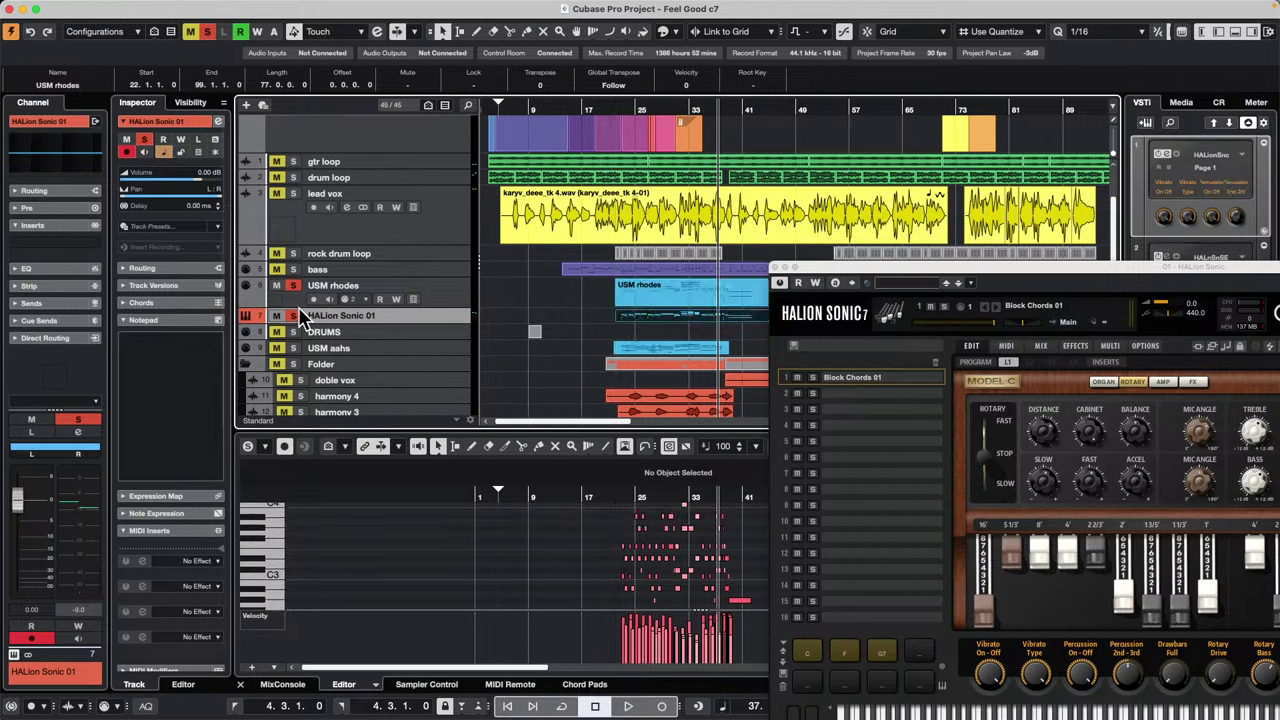
# Step: Play the copied part through the organ and enlarge the HALion Sonic 01 track's height
pyautogui.press('space')
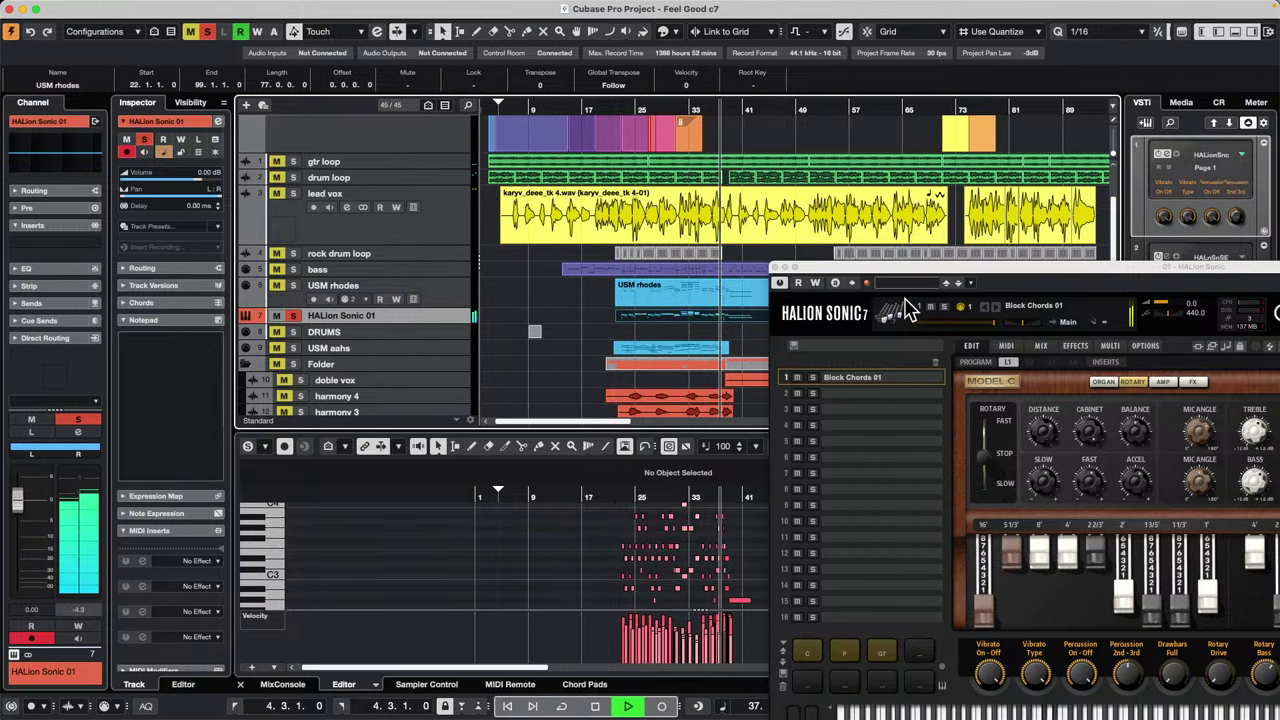
pyautogui.moveTo(912, 280); pyautogui.dragTo(987, 226)
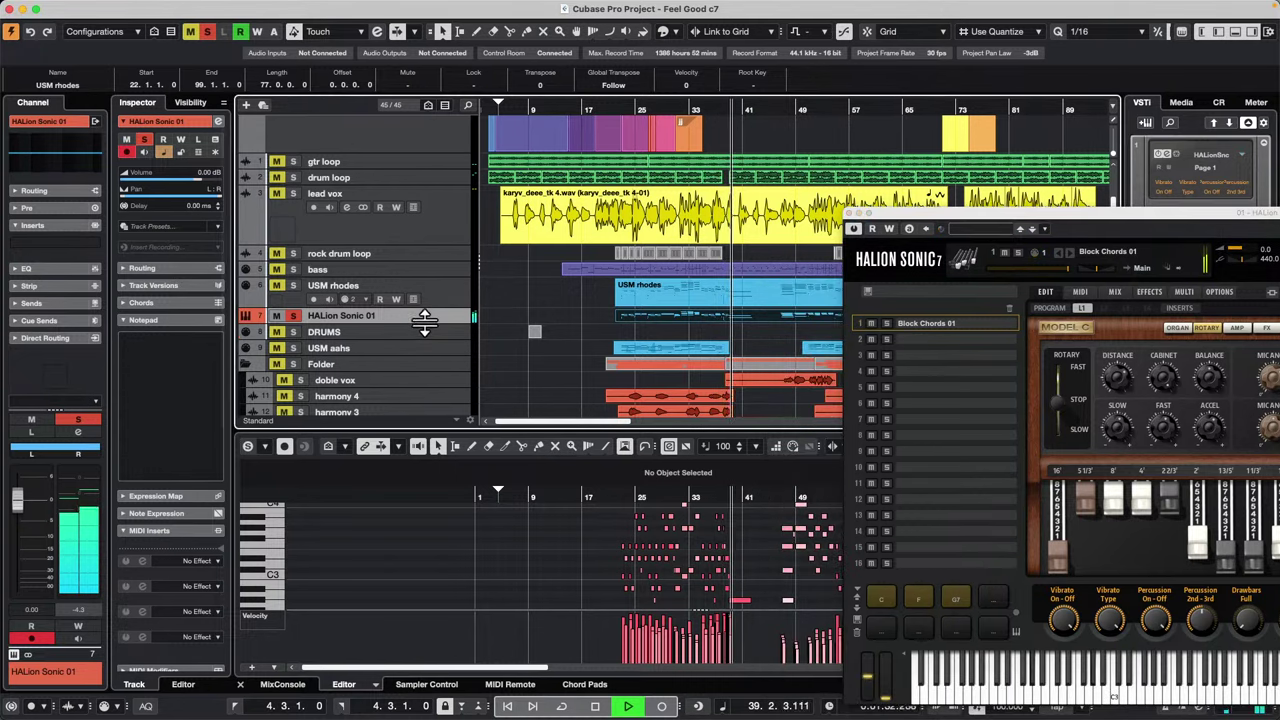
pyautogui.moveTo(428, 324); pyautogui.dragTo(447, 368)
pyautogui.press('space')
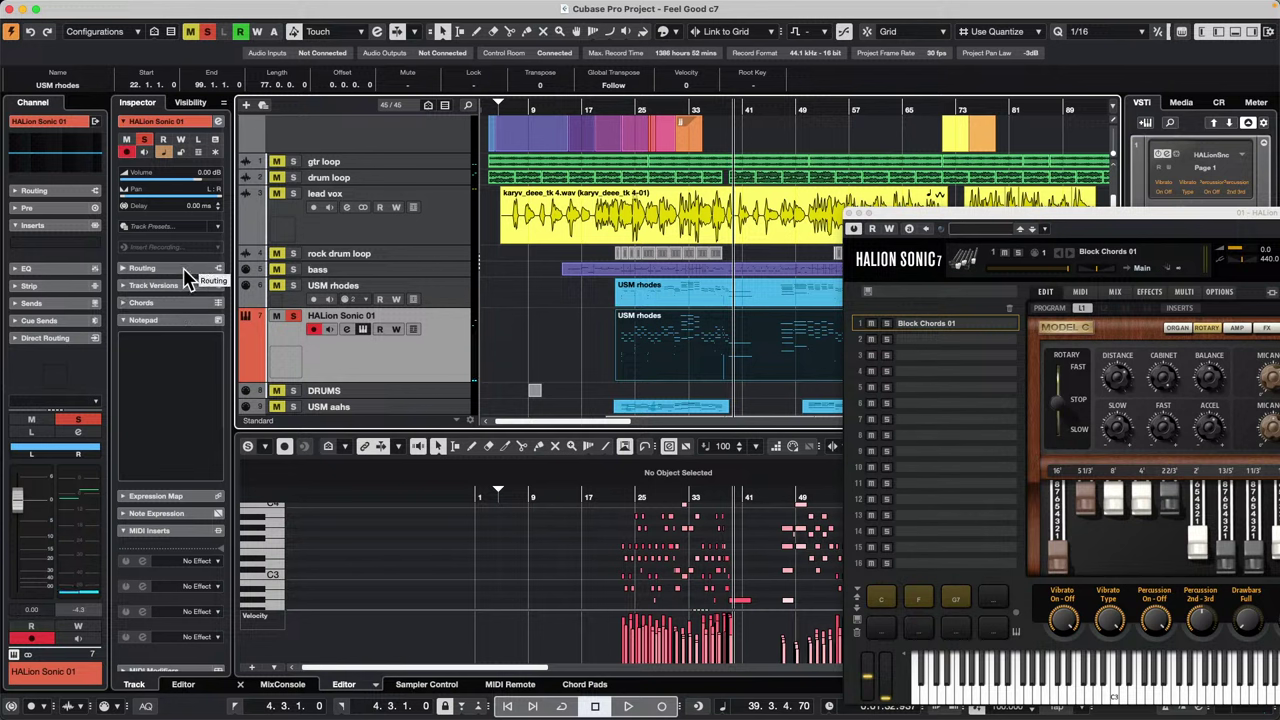
# Step: Insert the Rotary modulation effect in the first insert slot of the HALion Sonic 01 channel
pyautogui.click(167, 321)
pyautogui.click(397, 362)
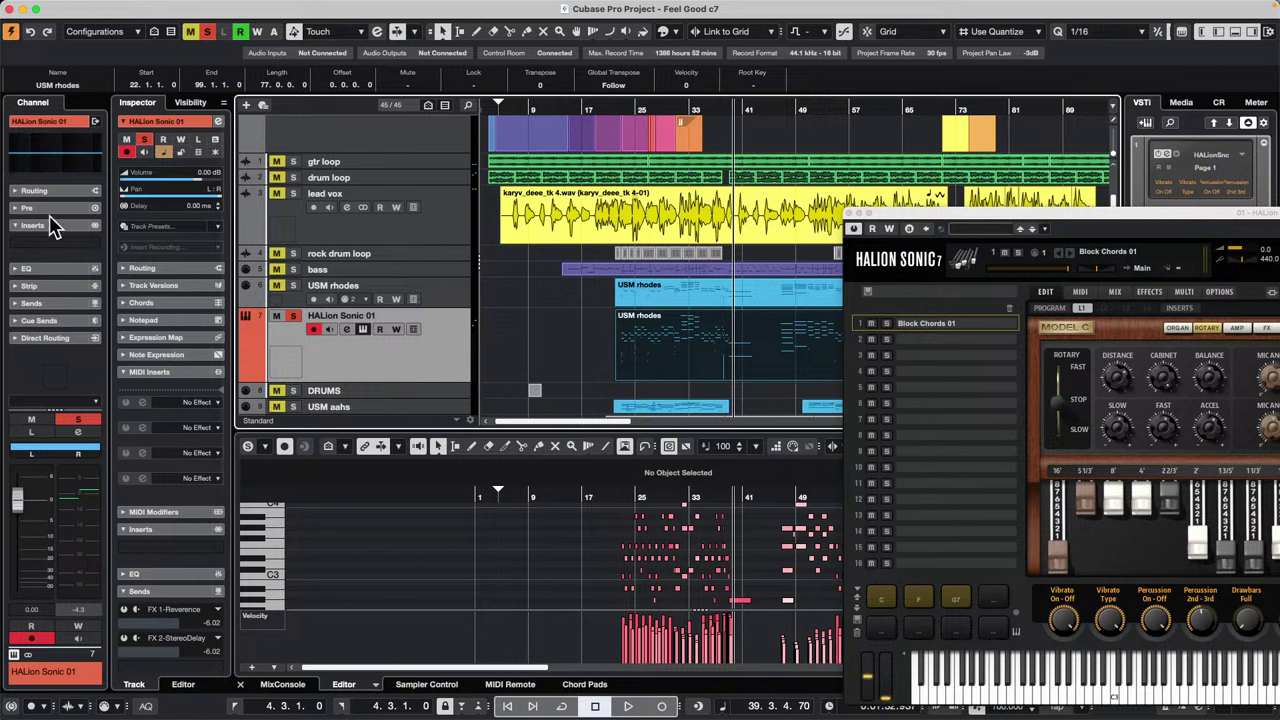
pyautogui.click(60, 243)
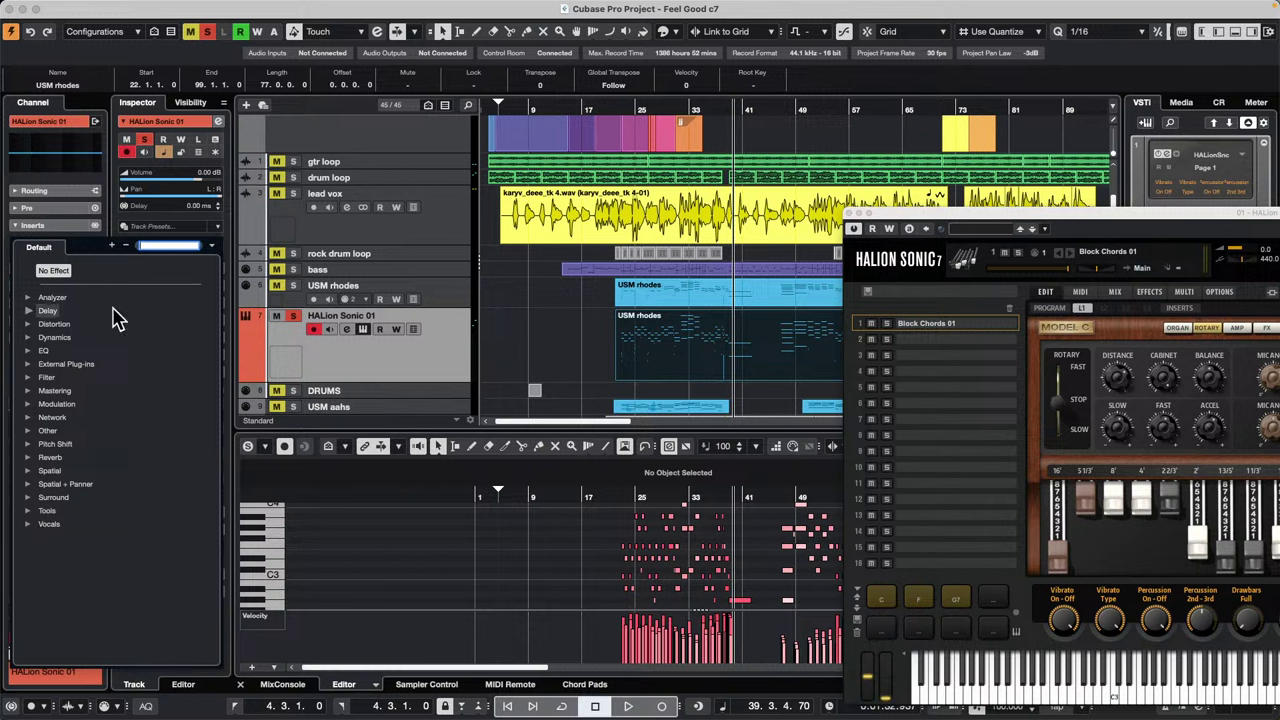
pyautogui.click(32, 404)
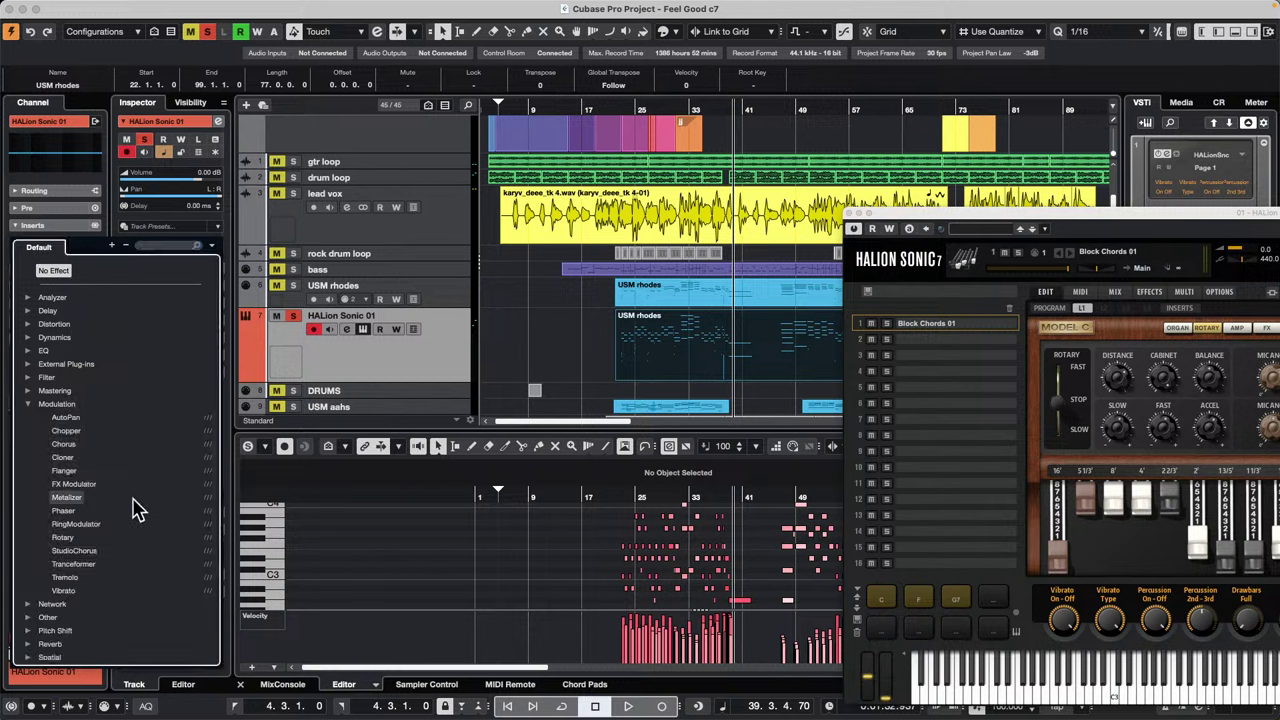
pyautogui.click(63, 537)
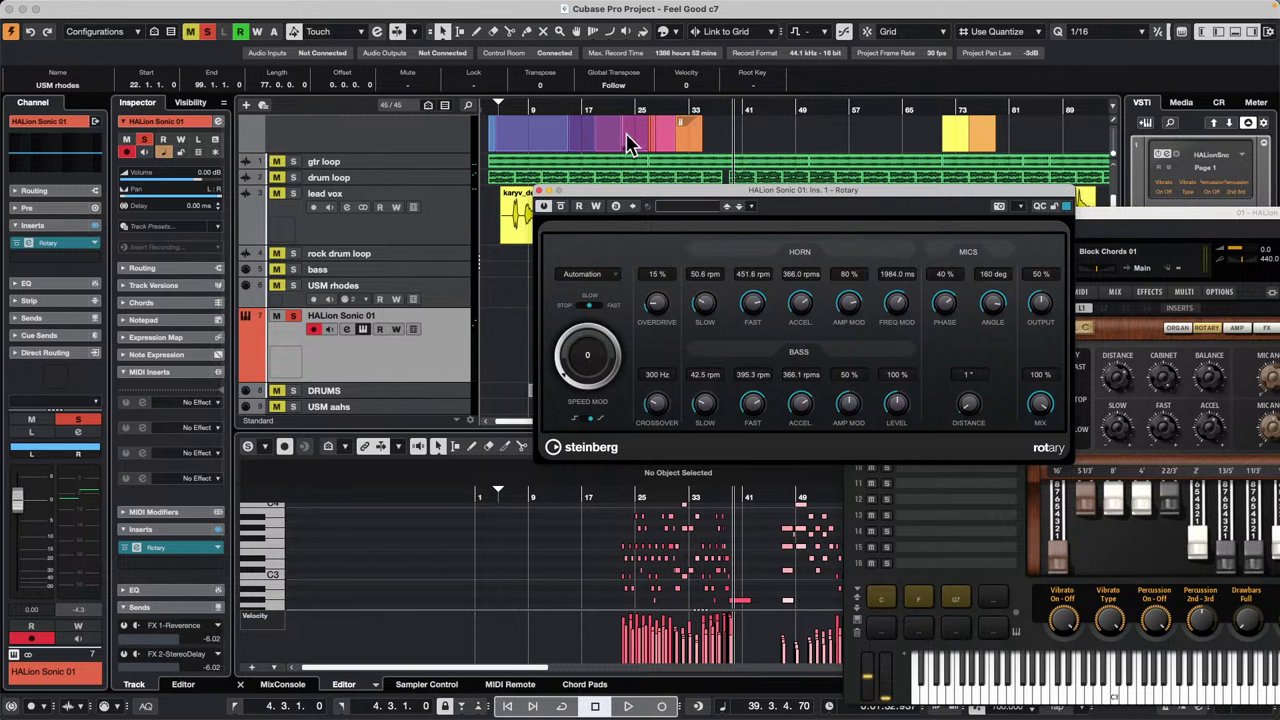
# Step: Load the Organ Intro preset in the Rotary effect and play the organ through it
pyautogui.click(640, 178)
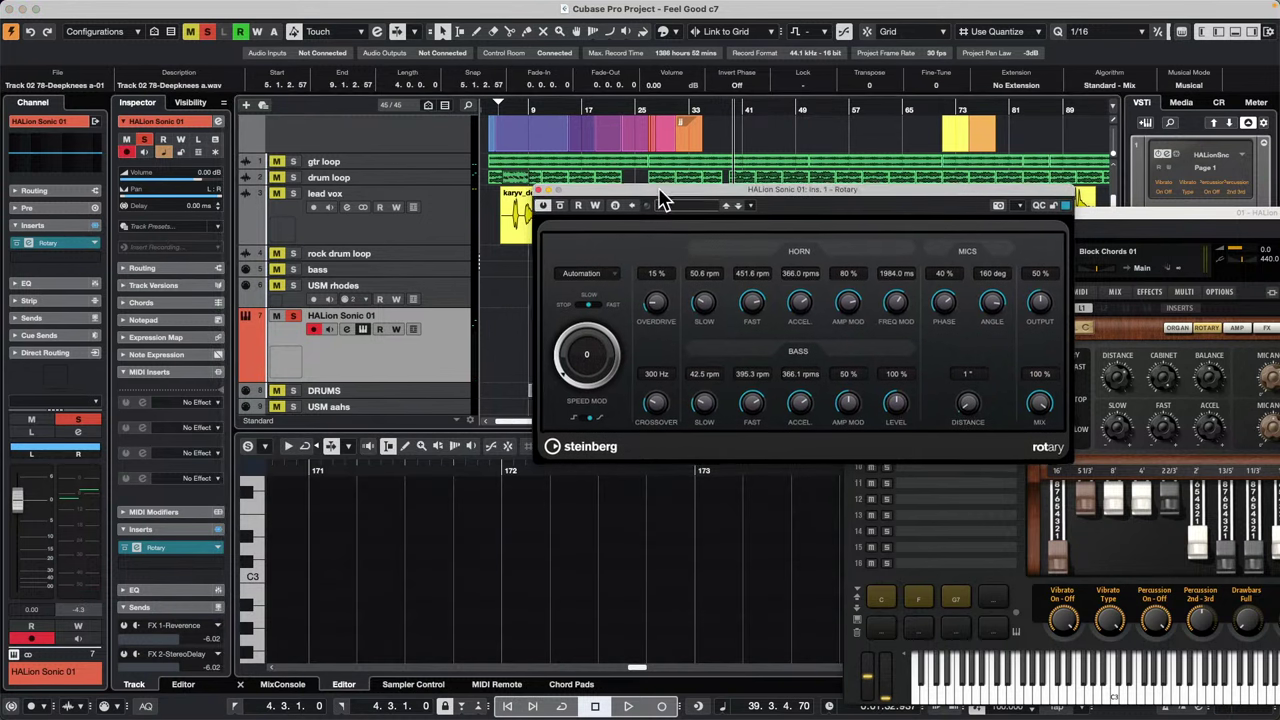
pyautogui.moveTo(660, 197); pyautogui.dragTo(241, 127)
pyautogui.click(285, 136)
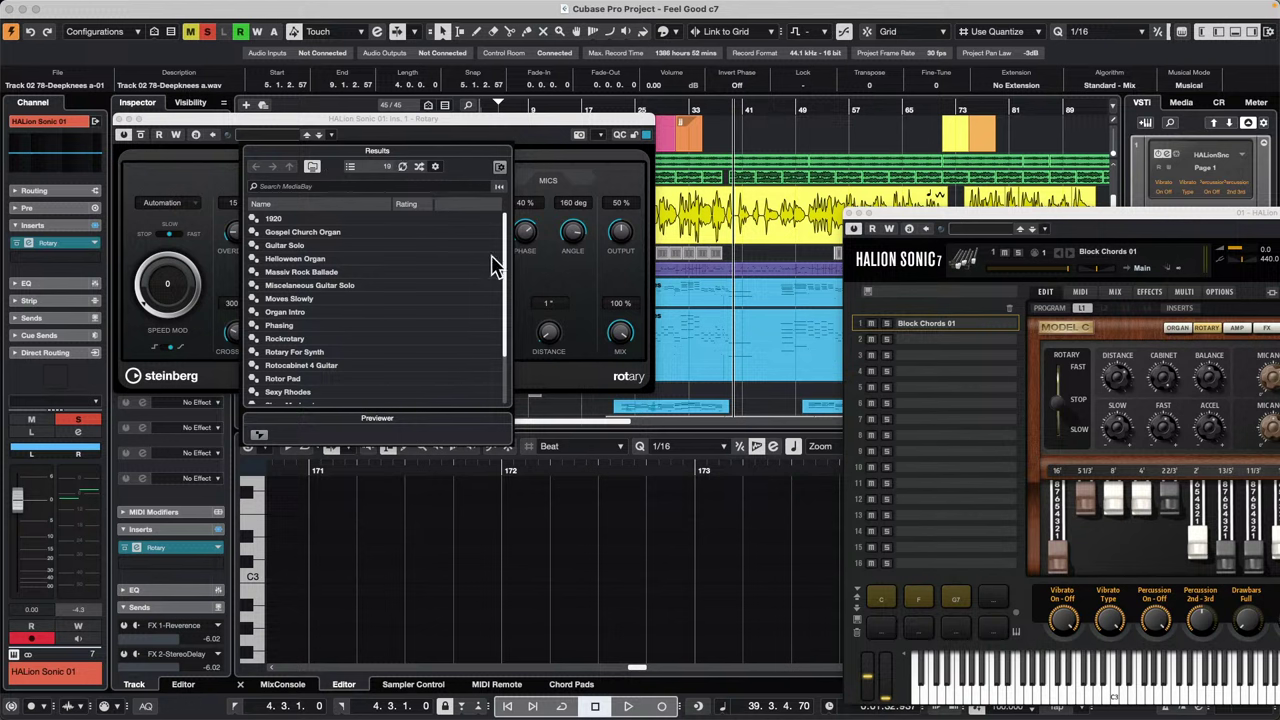
pyautogui.click(316, 314)
pyautogui.press('space')
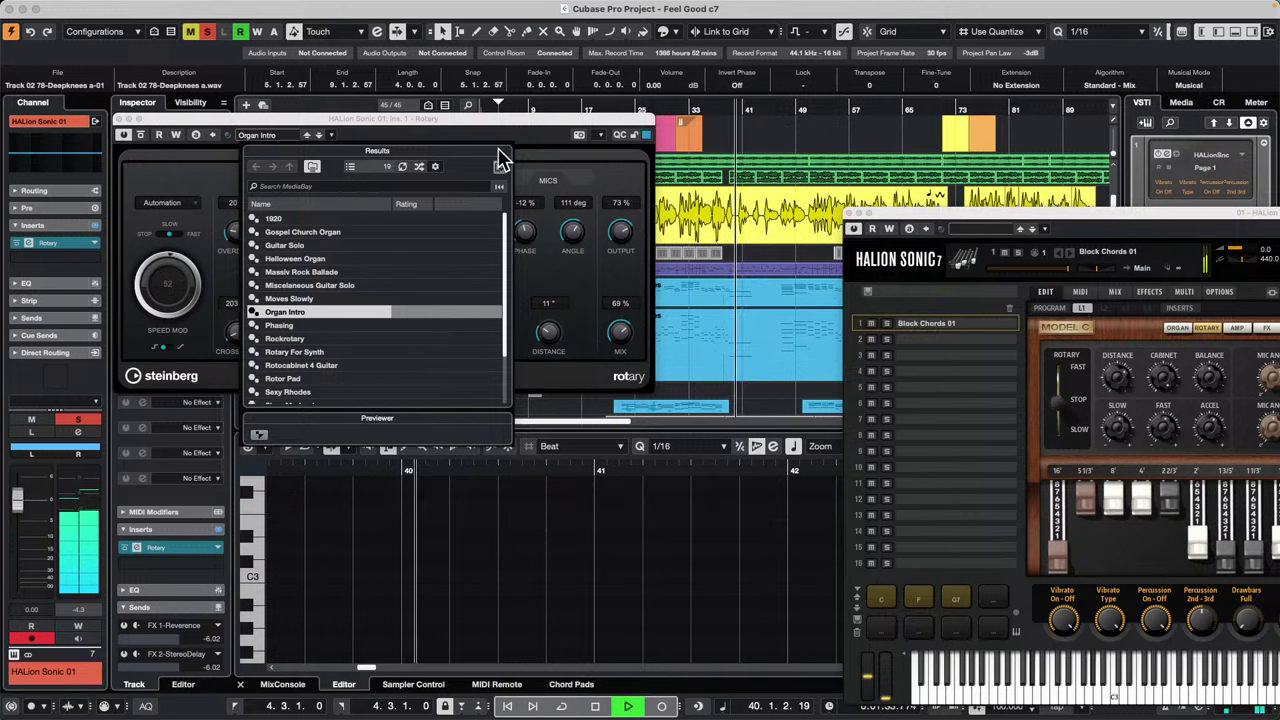
pyautogui.click(513, 124)
pyautogui.press('space')
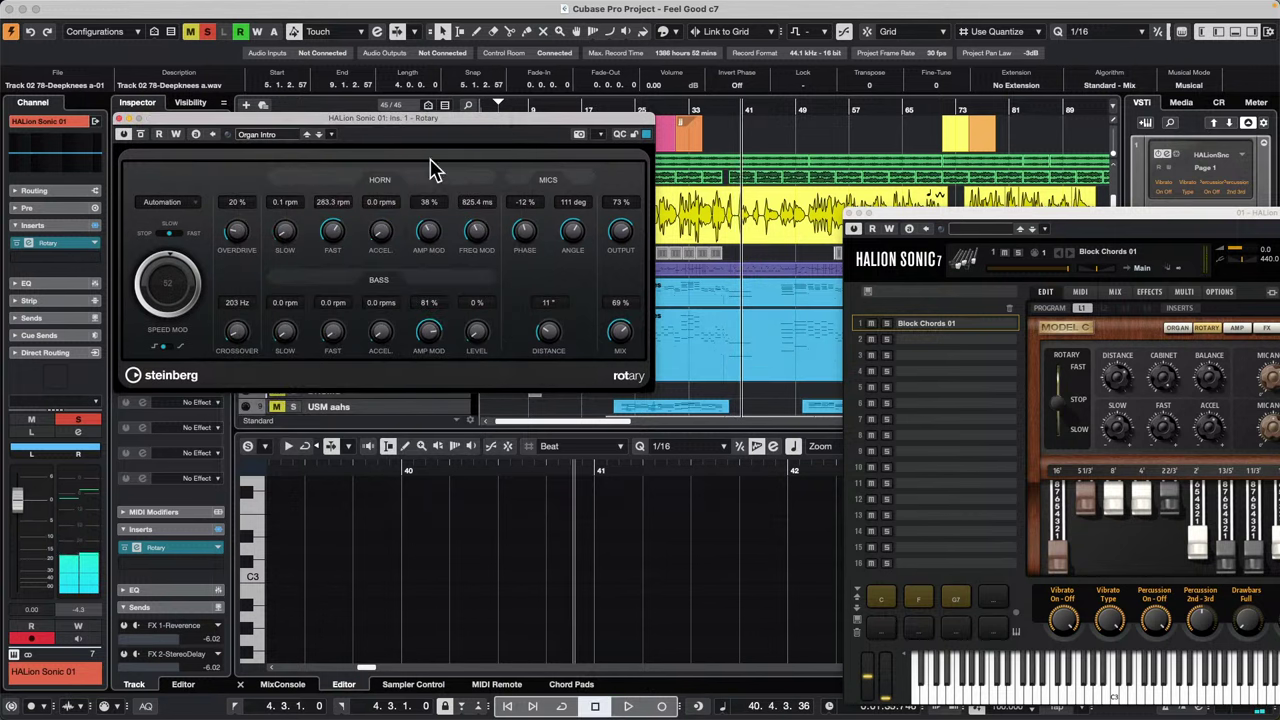
# Step: Set the Rotary speed to Fast during playback, and place its window below the HALion Sonic 01 track
pyautogui.press('space')
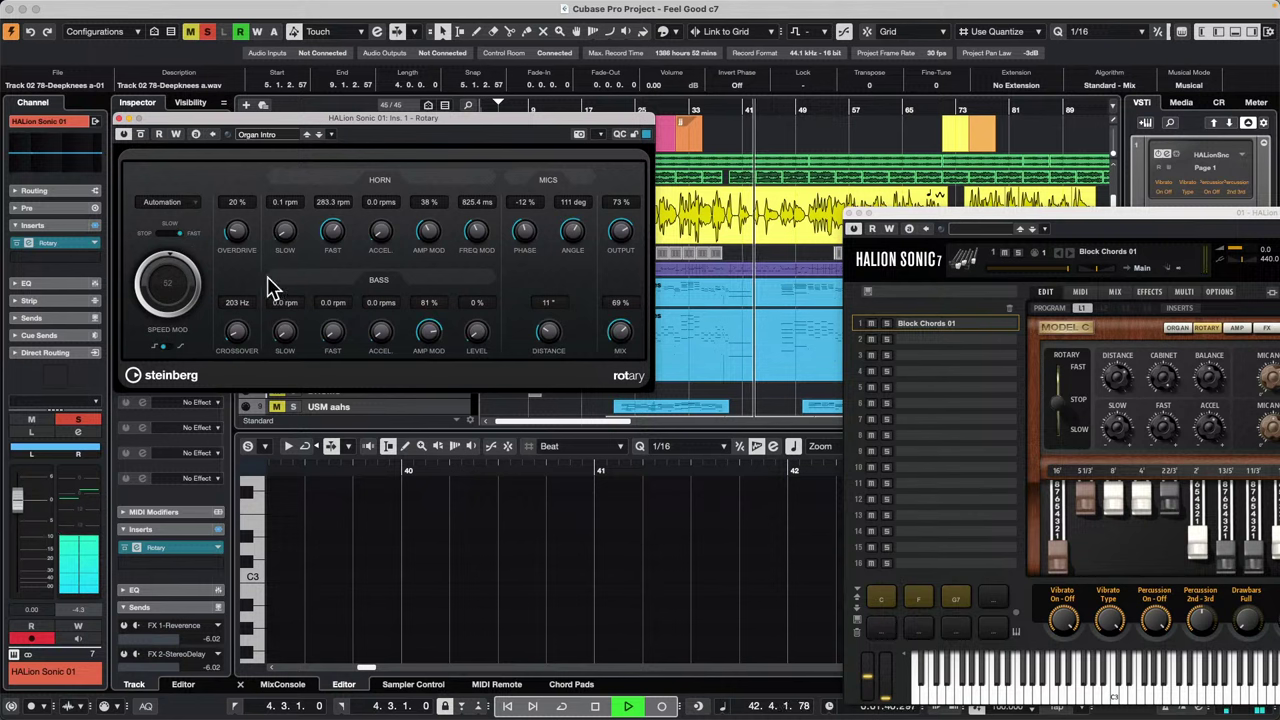
pyautogui.press('space')
pyautogui.moveTo(557, 133); pyautogui.dragTo(759, 378)
pyautogui.scroll(-1, 659, 300)
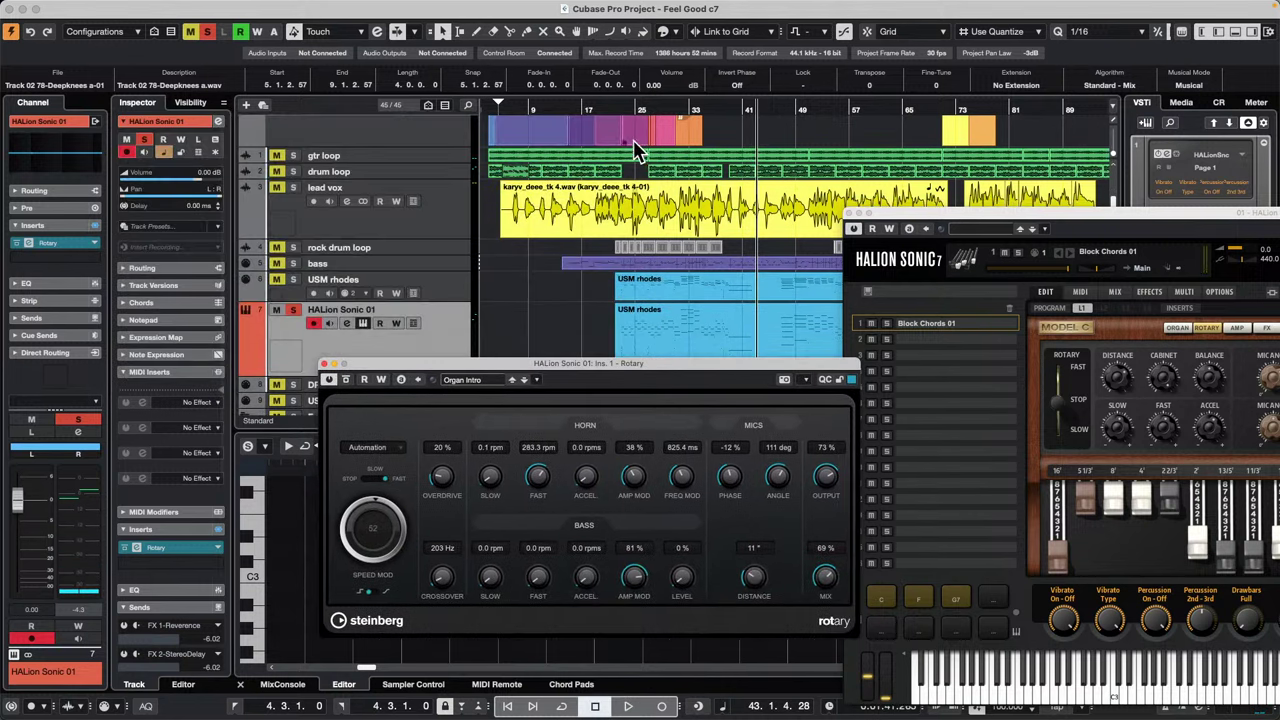
# Step: Try to select bars 22 to 43 of the part on HALion Sonic 01 with the Range Selection tool
pyautogui.click(612, 112)
pyautogui.rightClick(680, 328)
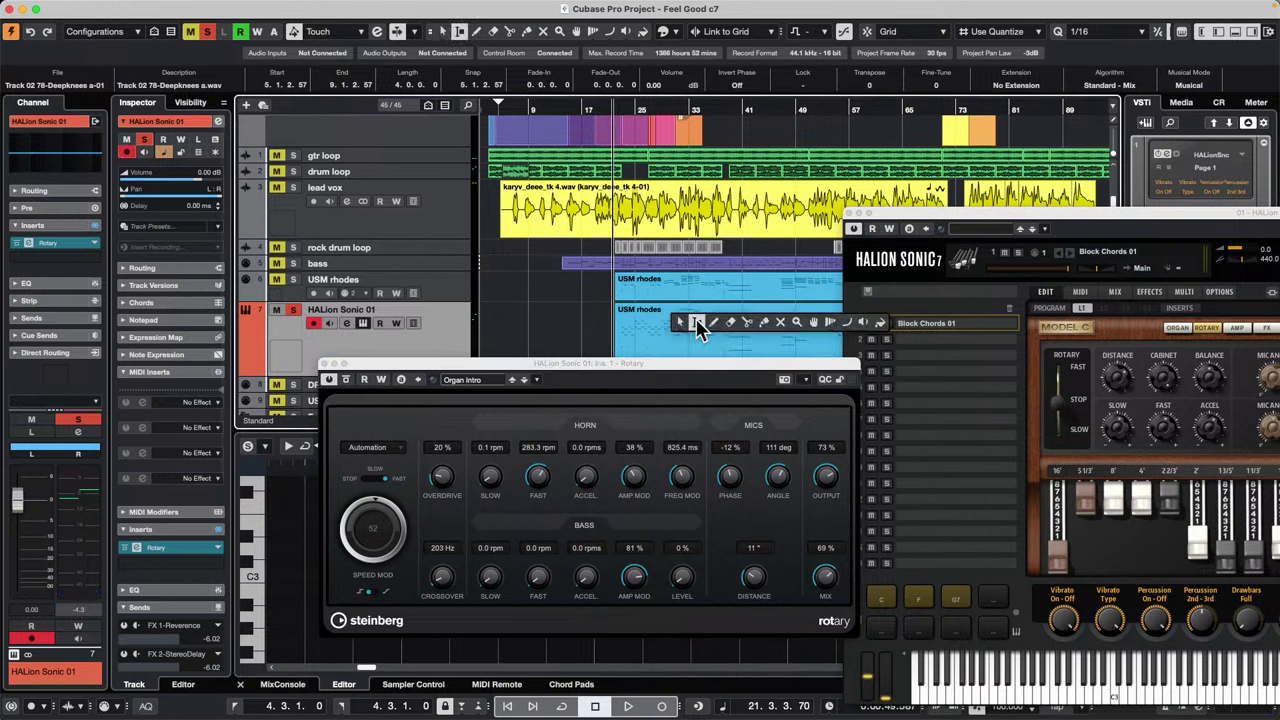
pyautogui.click(697, 322)
pyautogui.moveTo(760, 332); pyautogui.dragTo(614, 332)
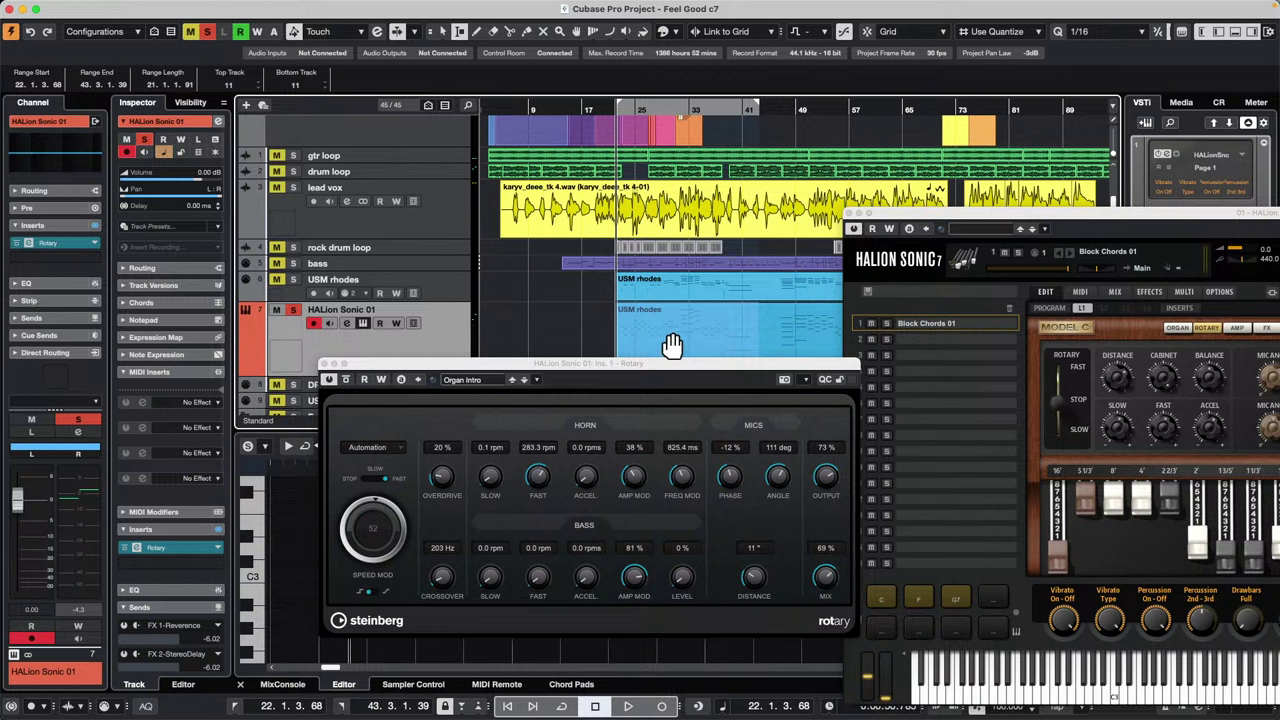
pyautogui.click(663, 329)
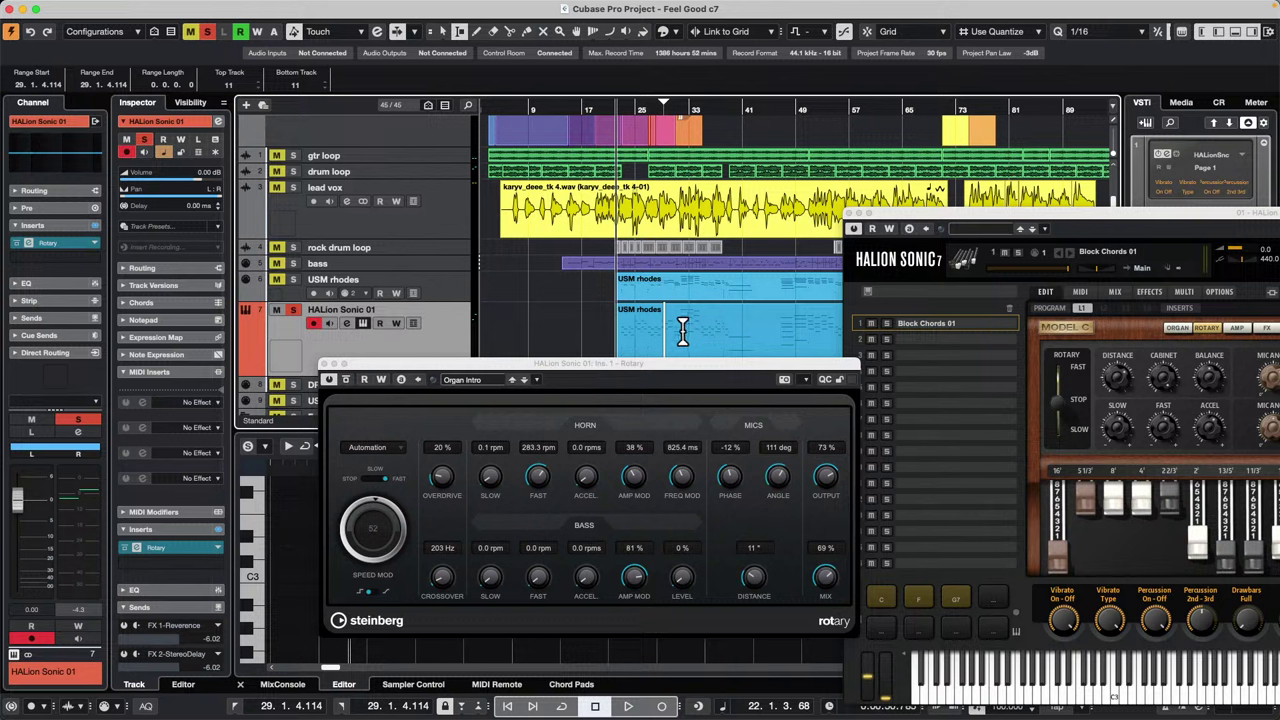
# Step: During playback, set the Rotary's overdrive to about 47%, horn frequency modulation to 2024.4 ms and crossover to 450 Hz
pyautogui.click(638, 118)
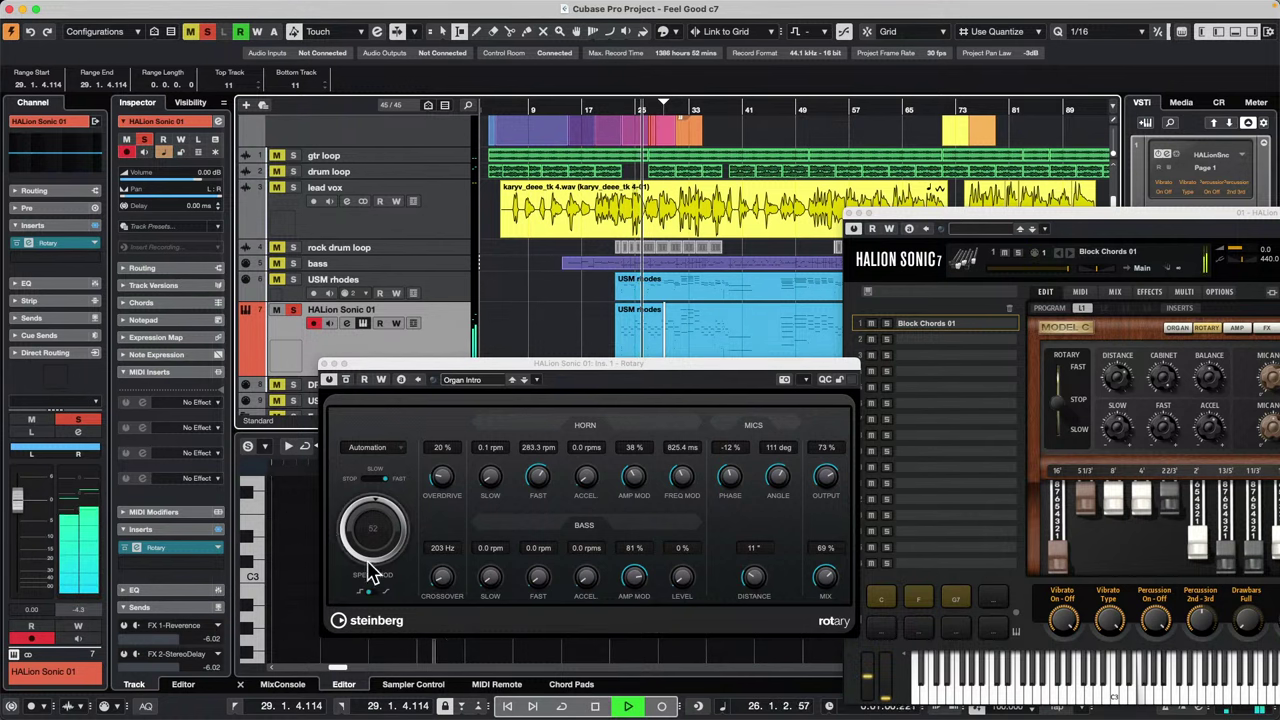
pyautogui.moveTo(443, 491); pyautogui.dragTo(448, 448)
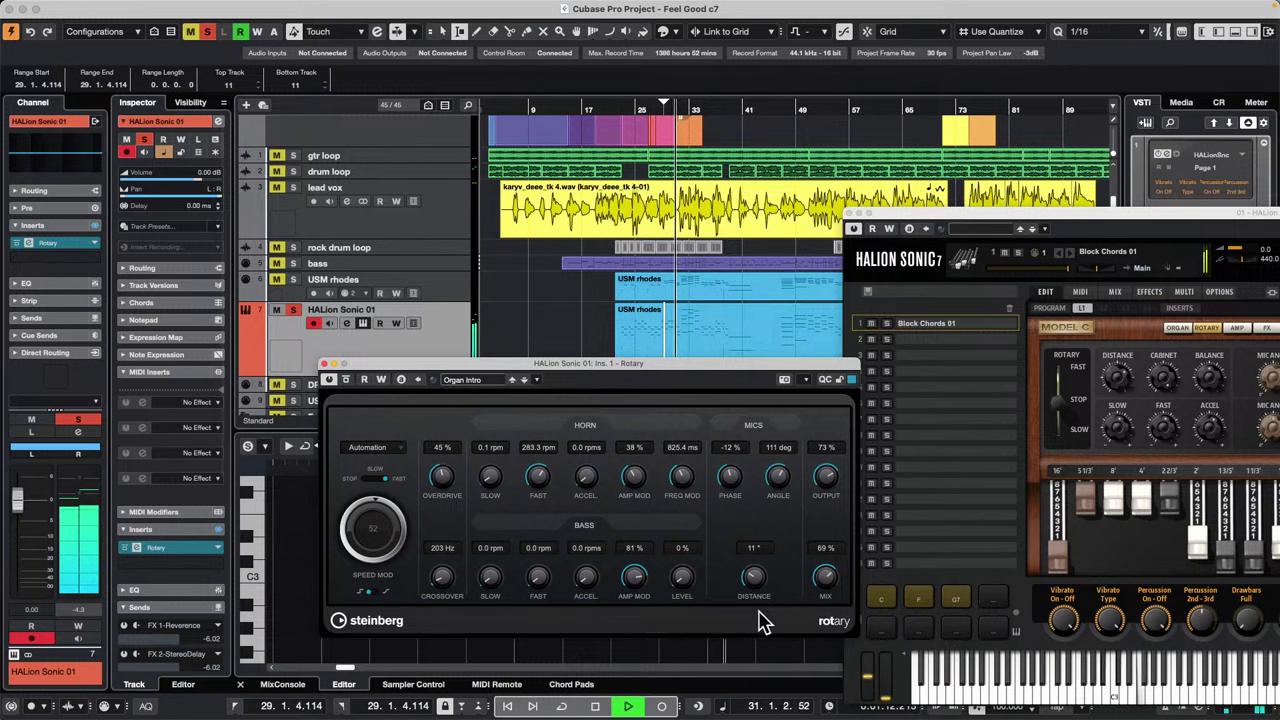
pyautogui.moveTo(691, 486); pyautogui.dragTo(694, 457)
pyautogui.moveTo(695, 580); pyautogui.dragTo(640, 606)
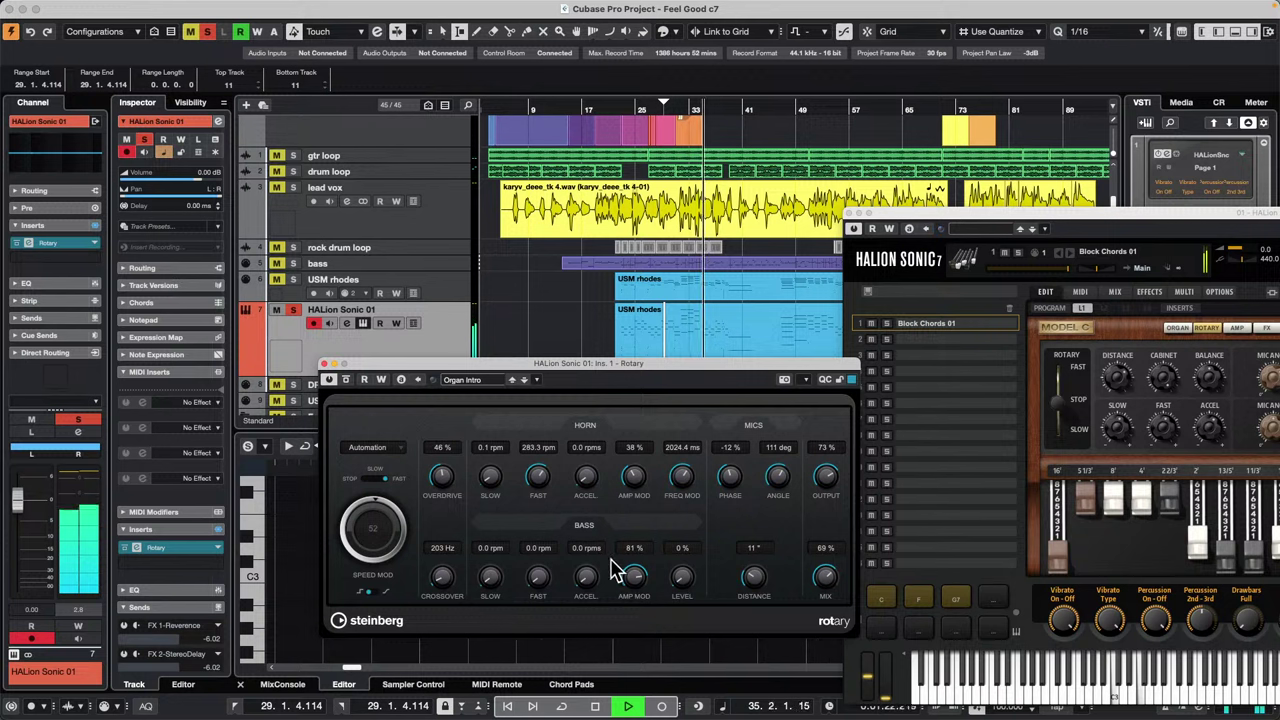
pyautogui.press('space')
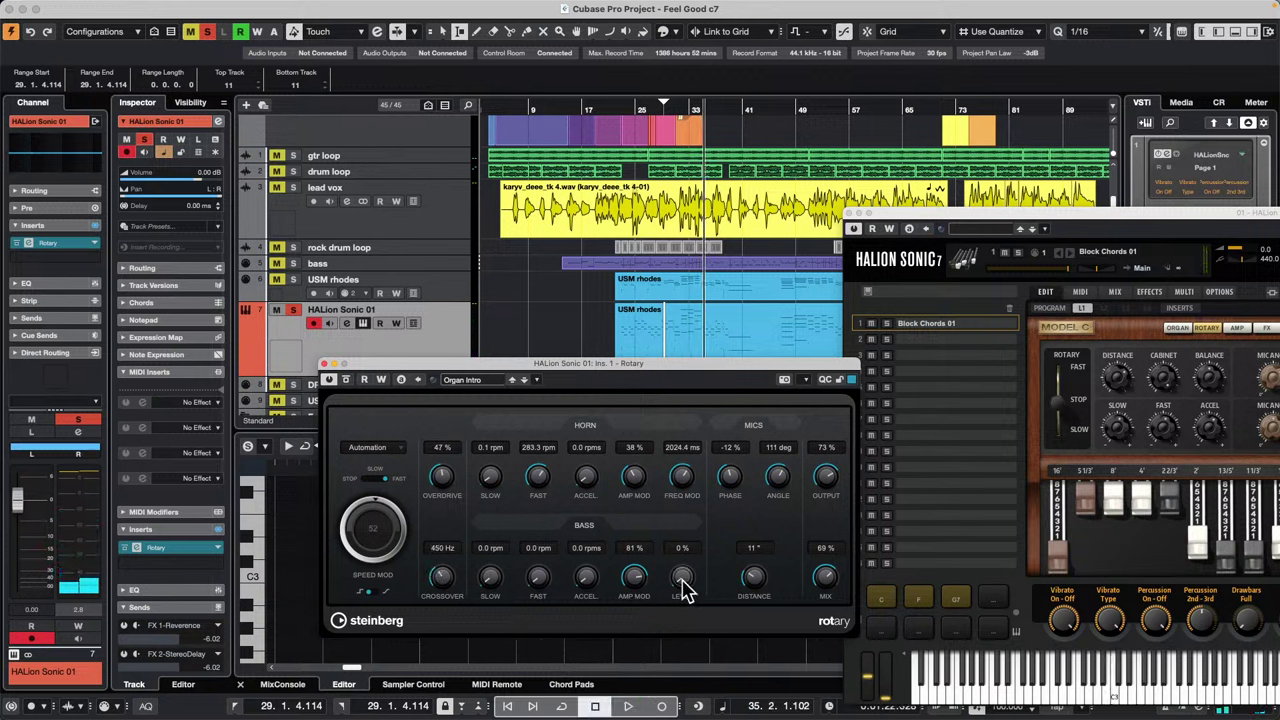
# Step: Play the organ again and set the Rotary's overdrive to 50%, horn fast speed to 463.4 rpm and mix to 100%
pyautogui.press('space')
pyautogui.moveTo(680, 583); pyautogui.dragTo(640, 625)
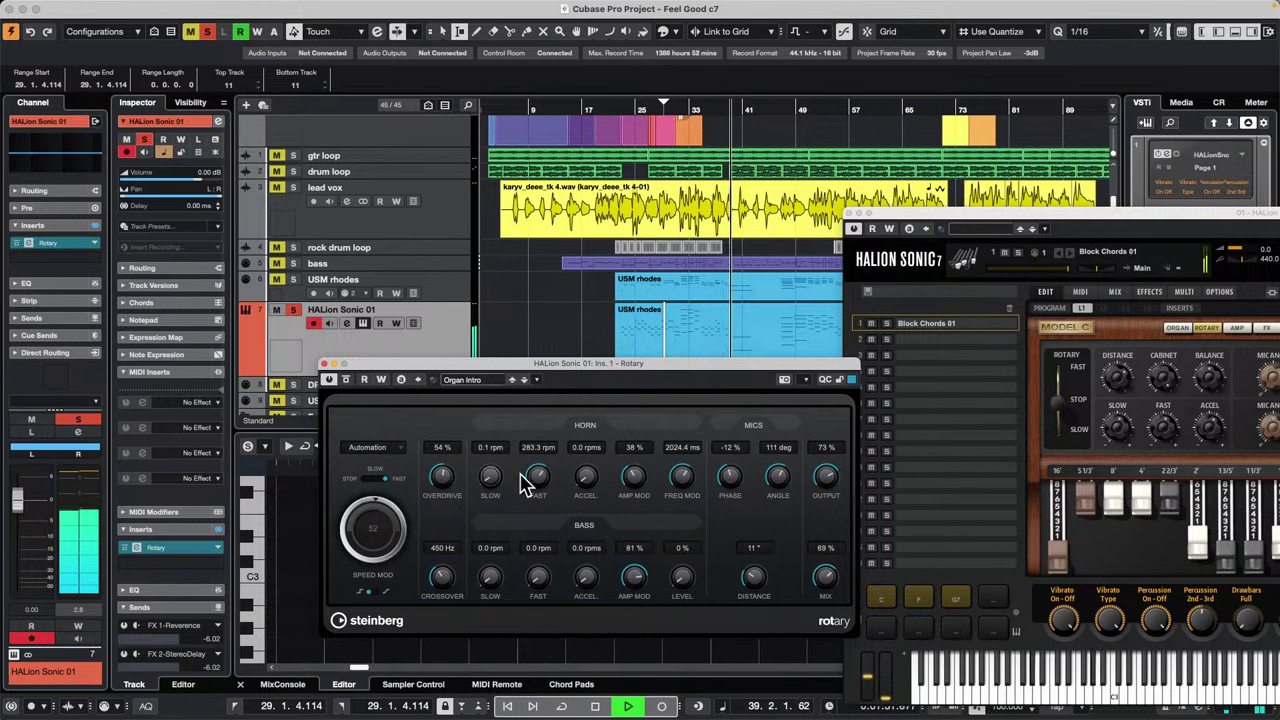
pyautogui.moveTo(538, 470); pyautogui.dragTo(546, 455)
pyautogui.press('space')
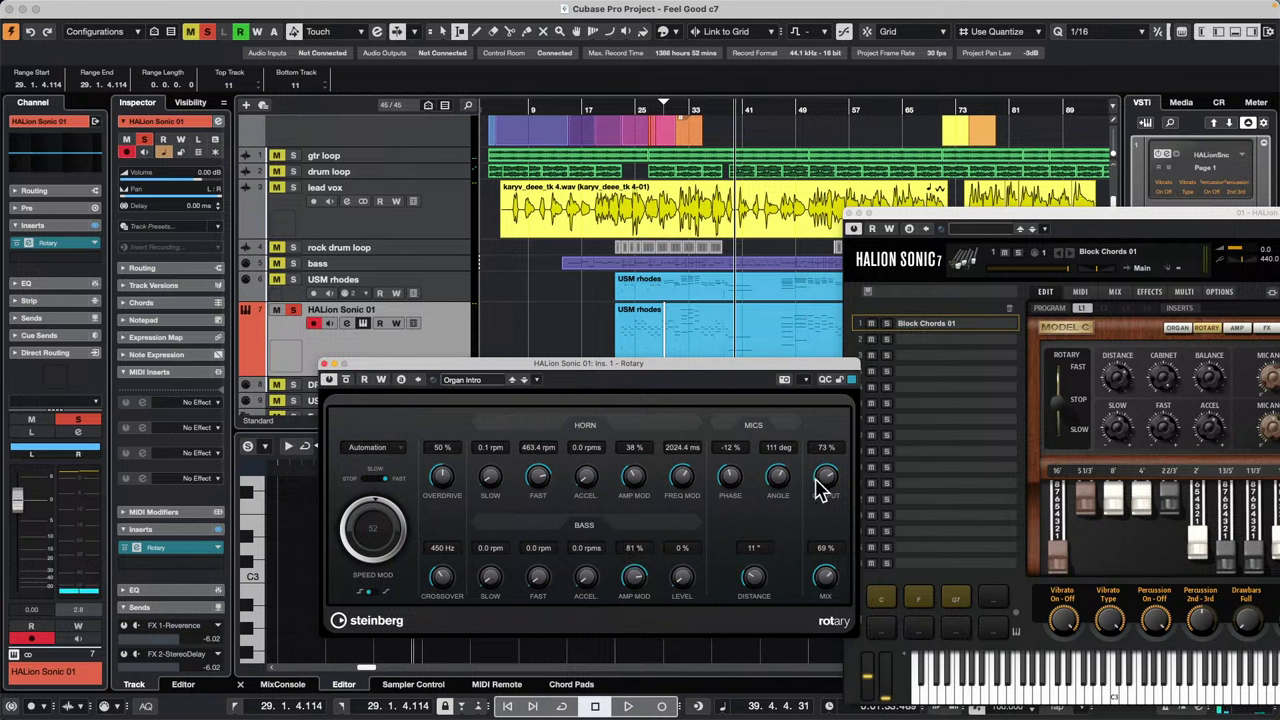
pyautogui.moveTo(831, 583); pyautogui.dragTo(835, 500)
# Step: Move the Rotary window clear of the track list
pyautogui.moveTo(577, 368); pyautogui.dragTo(767, 362)
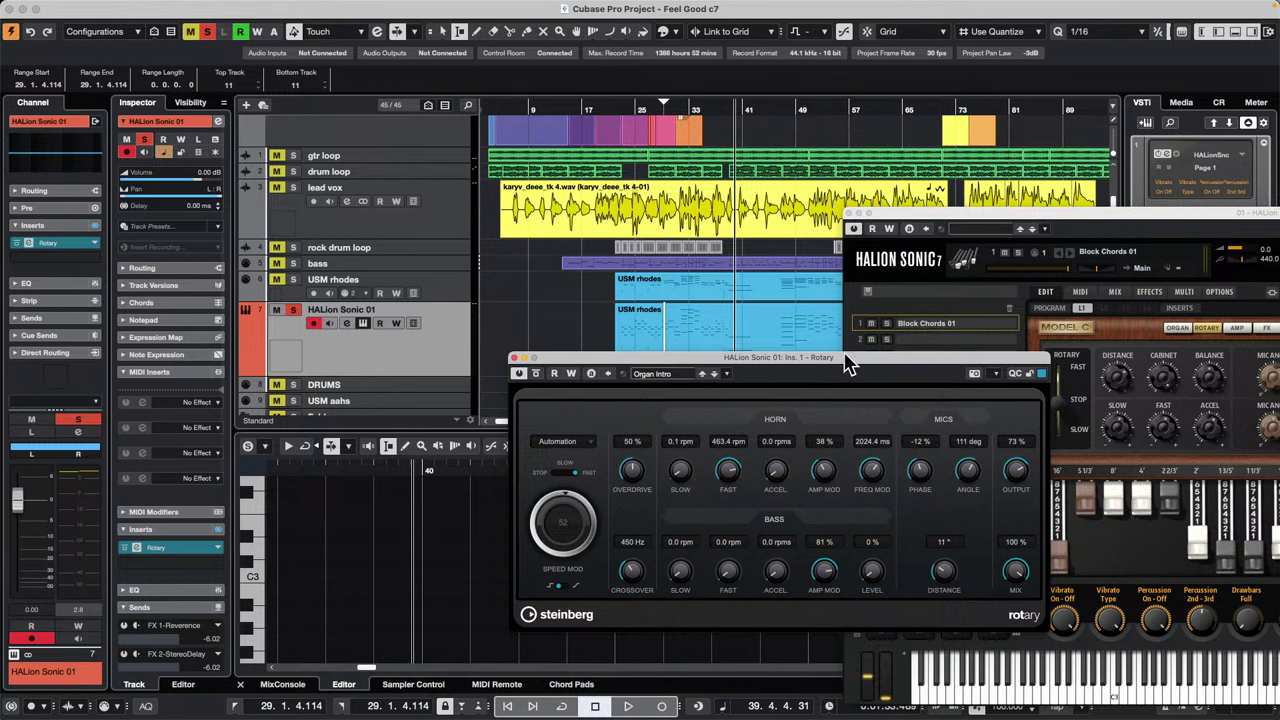
pyautogui.moveTo(809, 360); pyautogui.dragTo(617, 230)
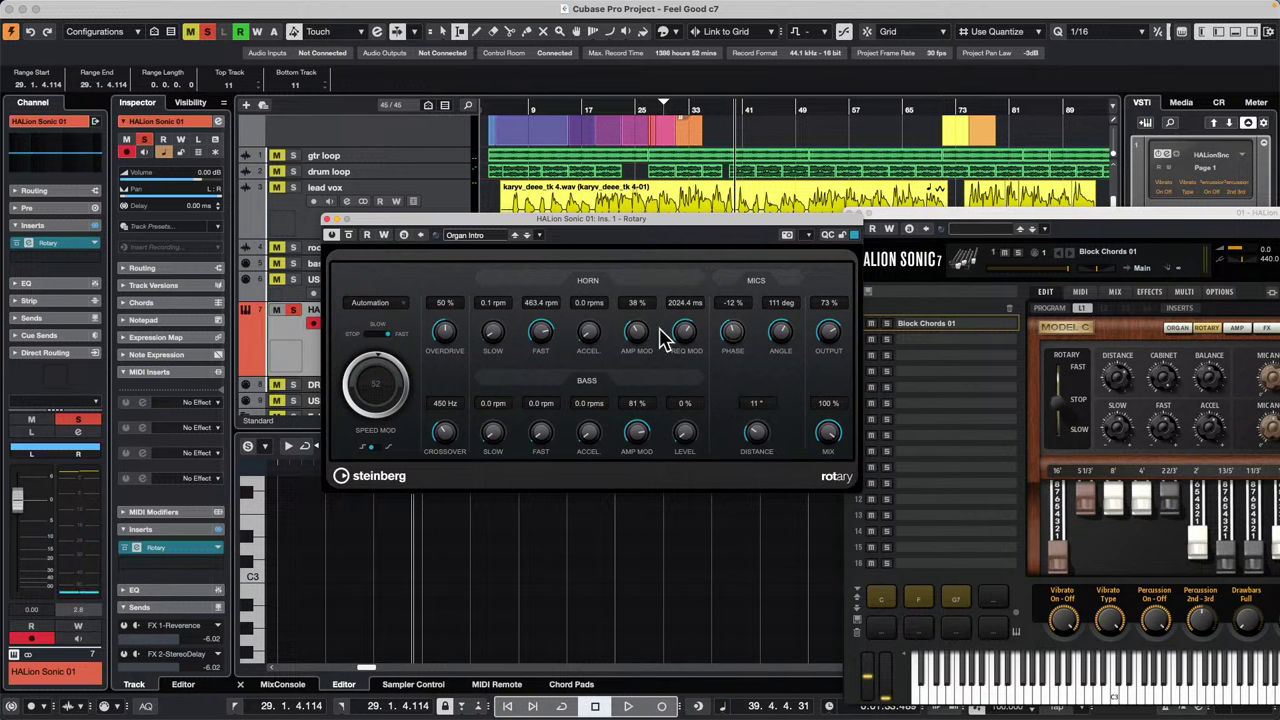
pyautogui.moveTo(490, 220); pyautogui.dragTo(730, 330)
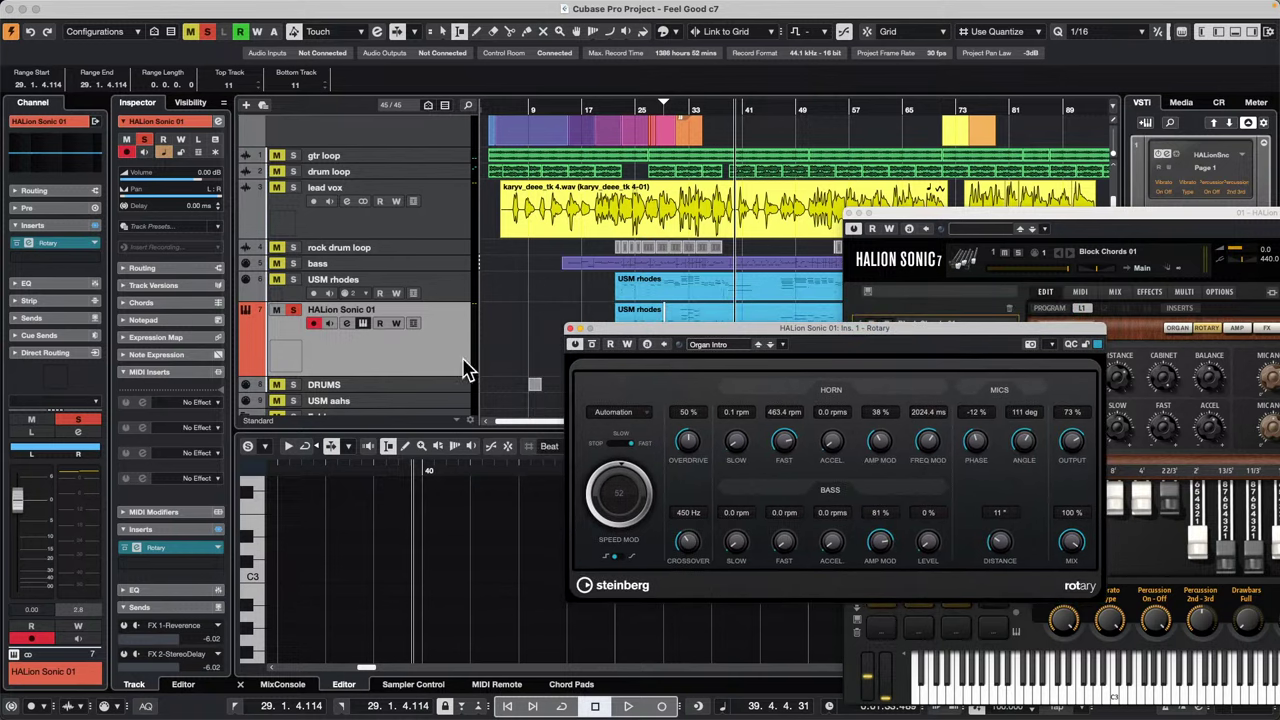
pyautogui.rightClick(410, 354)
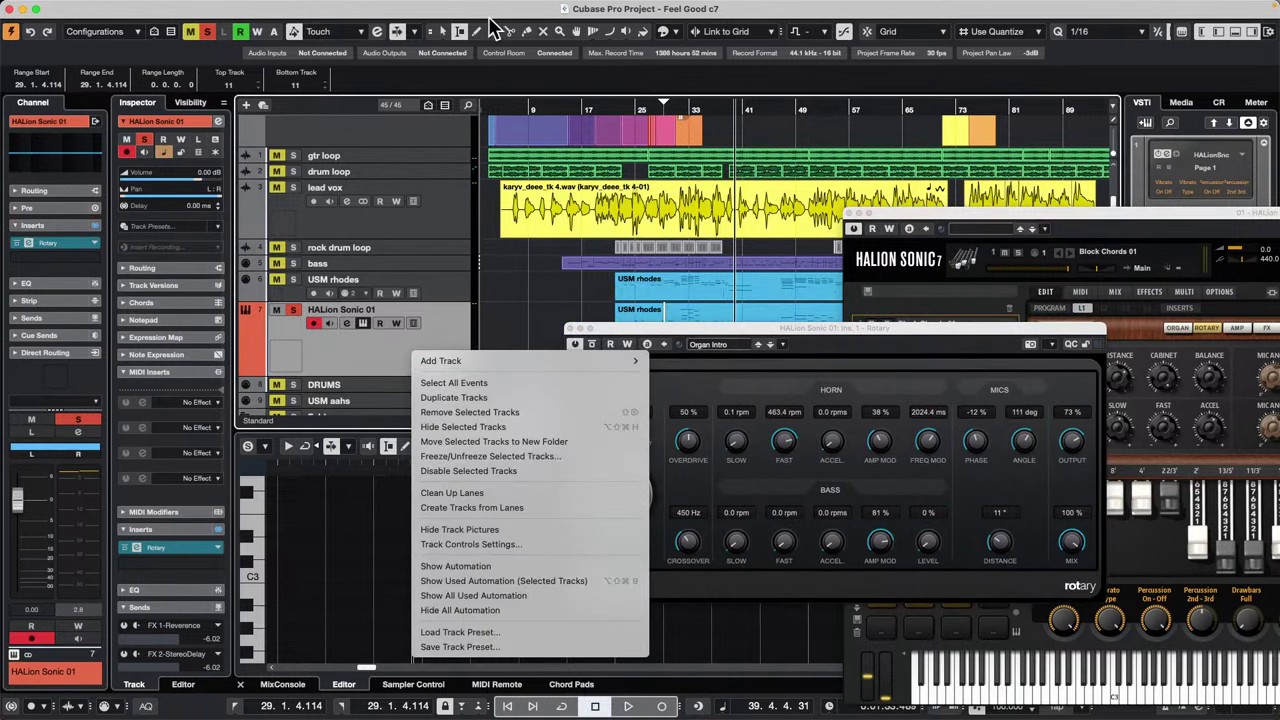
pyautogui.click(495, 25)
pyautogui.moveTo(455, 5)
pyautogui.click(394, 7)
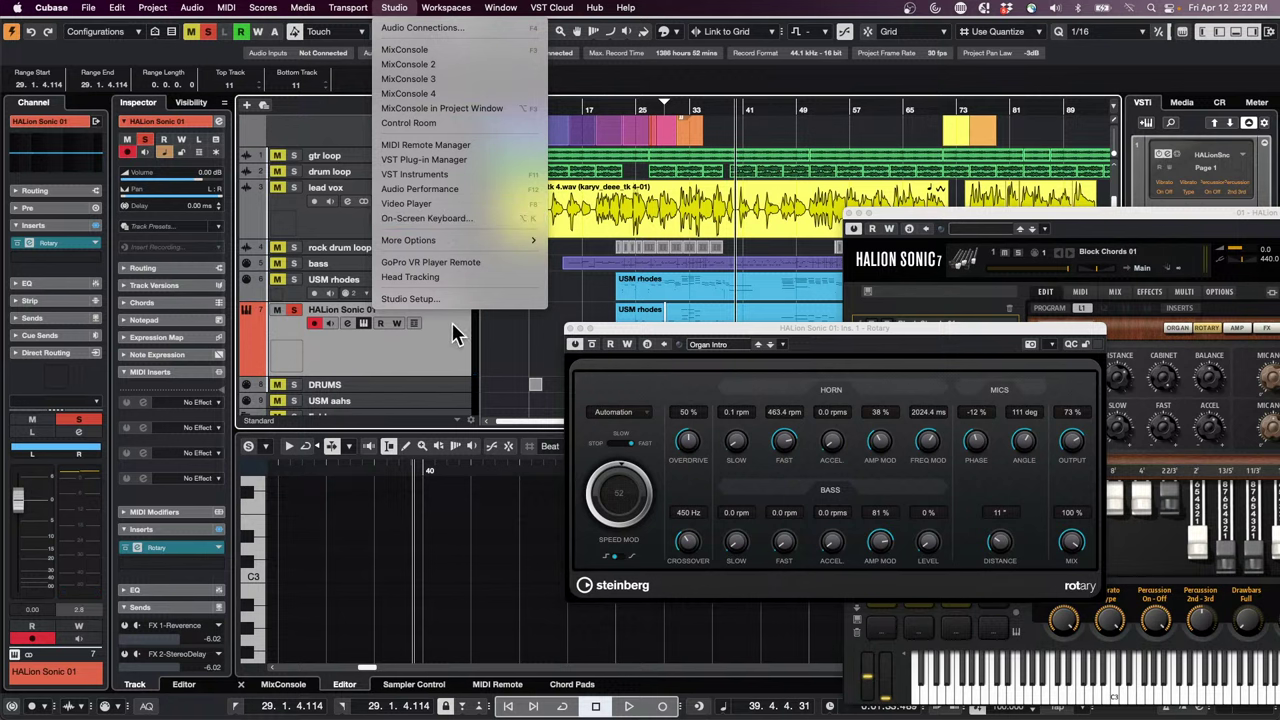
pyautogui.click(394, 347)
pyautogui.rightClick(394, 345)
pyautogui.moveTo(521, 356)
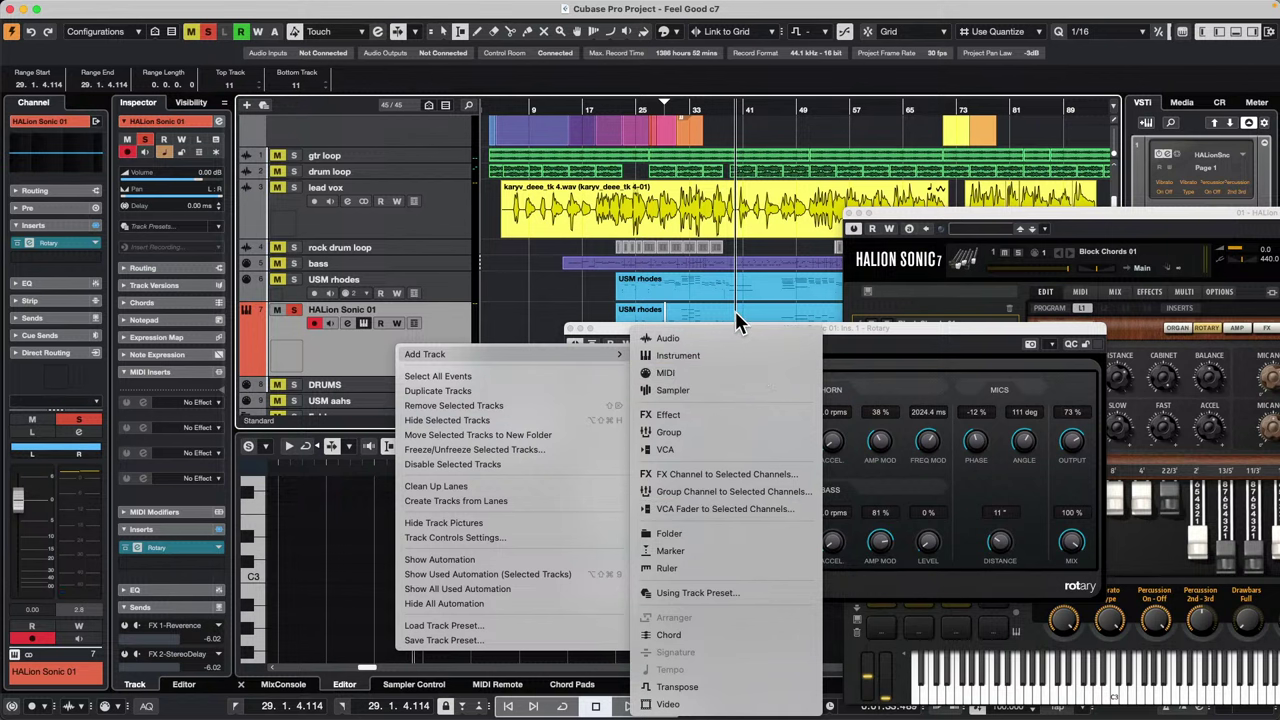
pyautogui.click(718, 436)
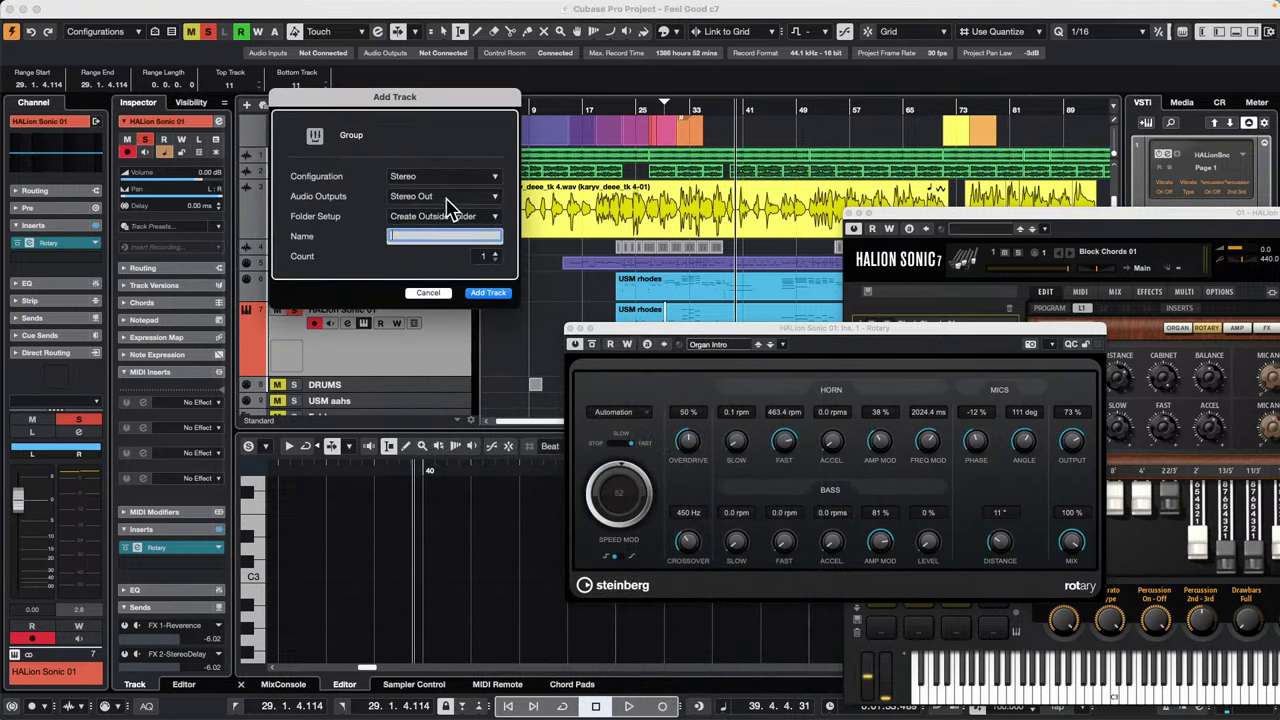
pyautogui.click(450, 198)
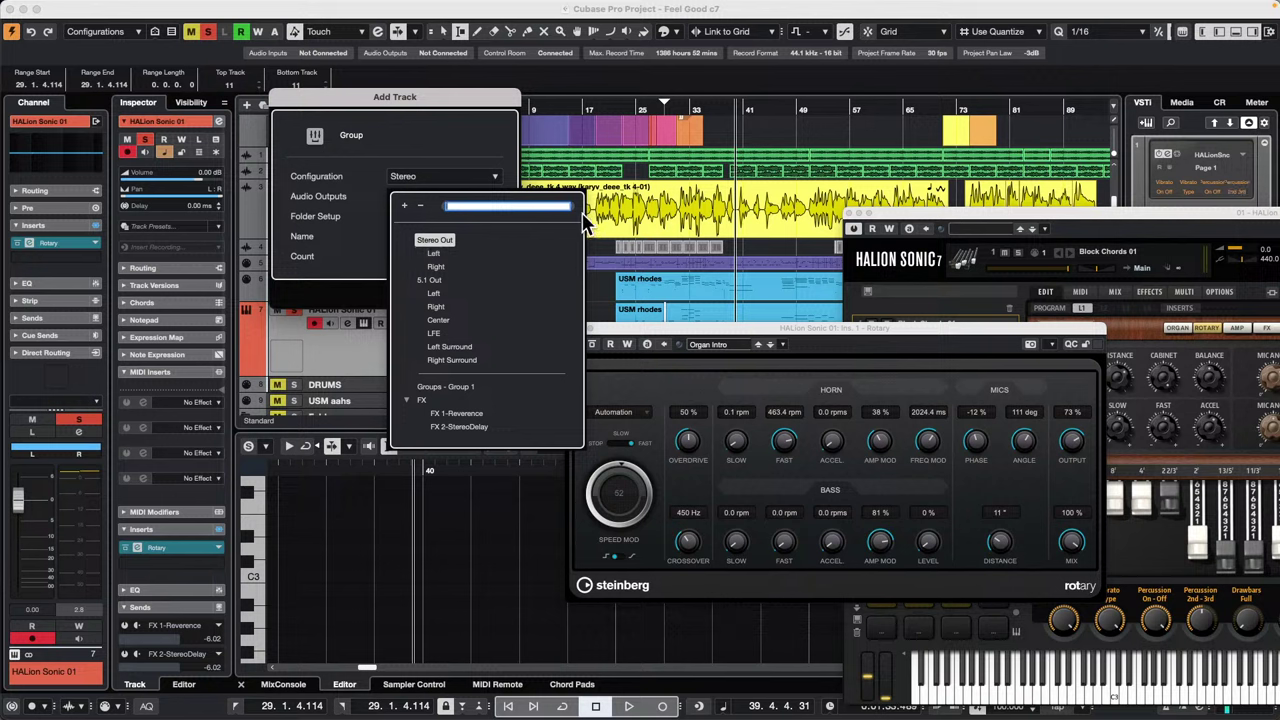
pyautogui.click(479, 136)
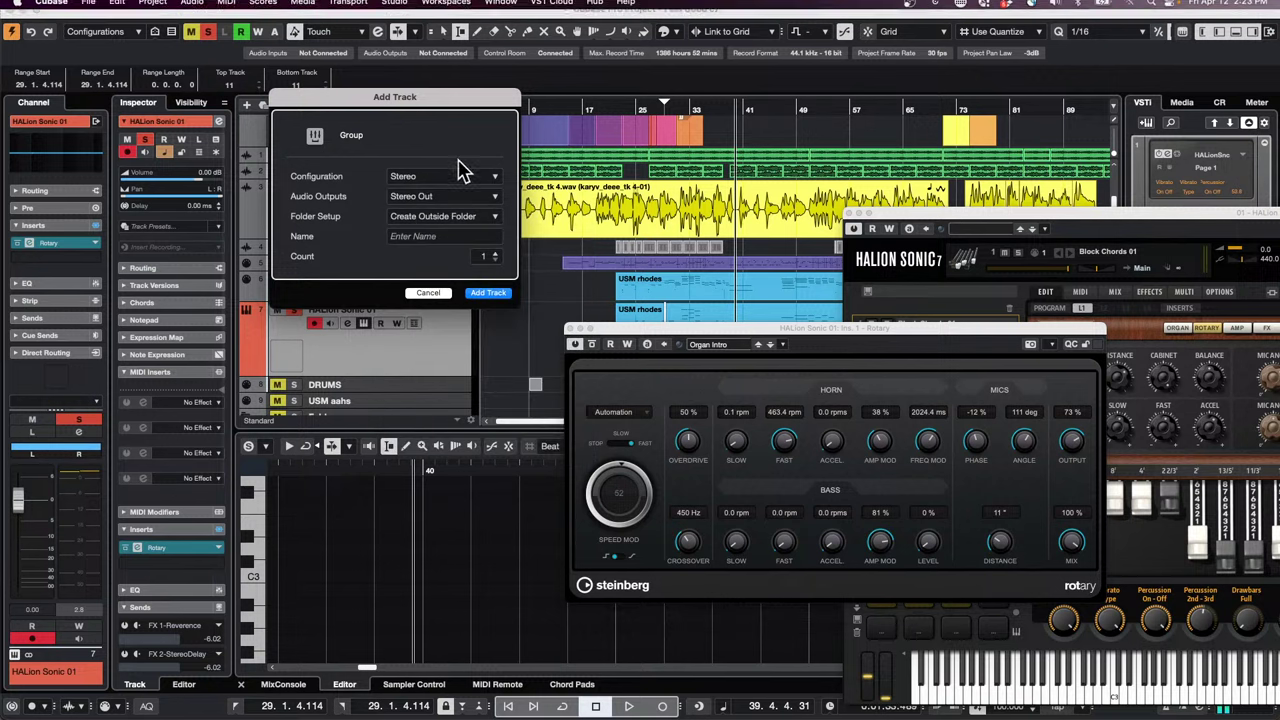
pyautogui.click(478, 204)
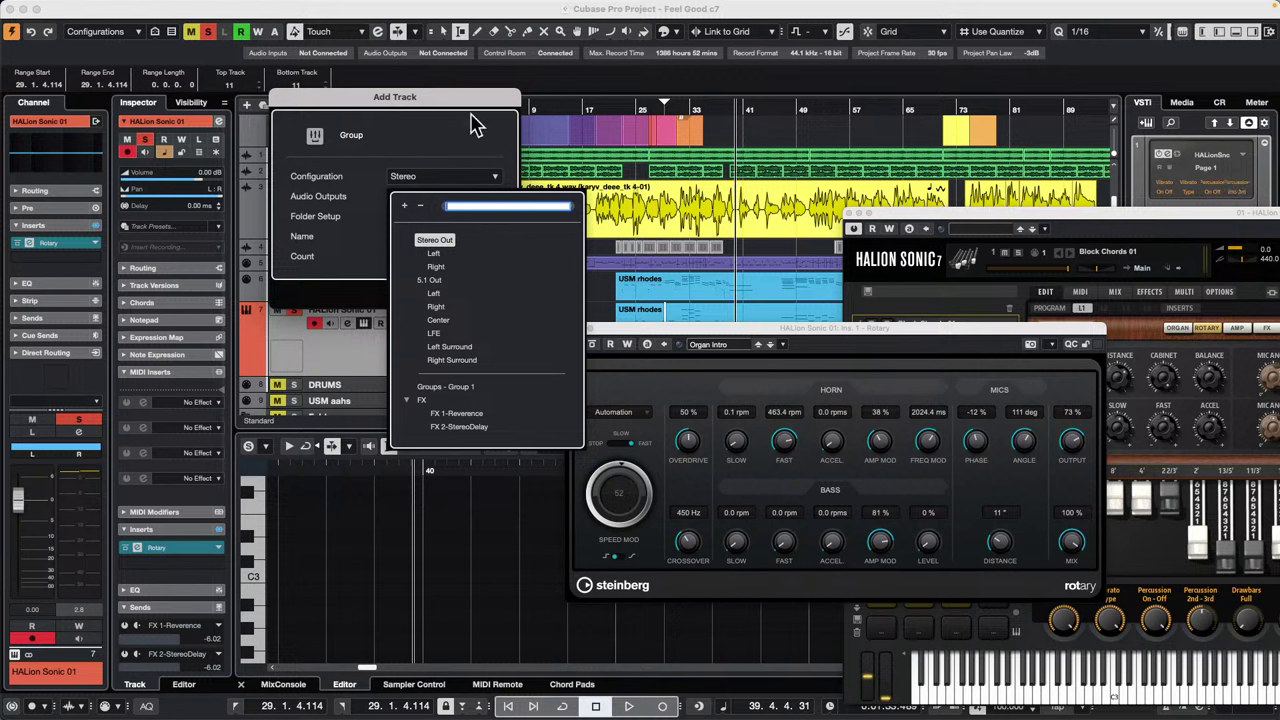
pyautogui.click(480, 178)
pyautogui.click(394, 8)
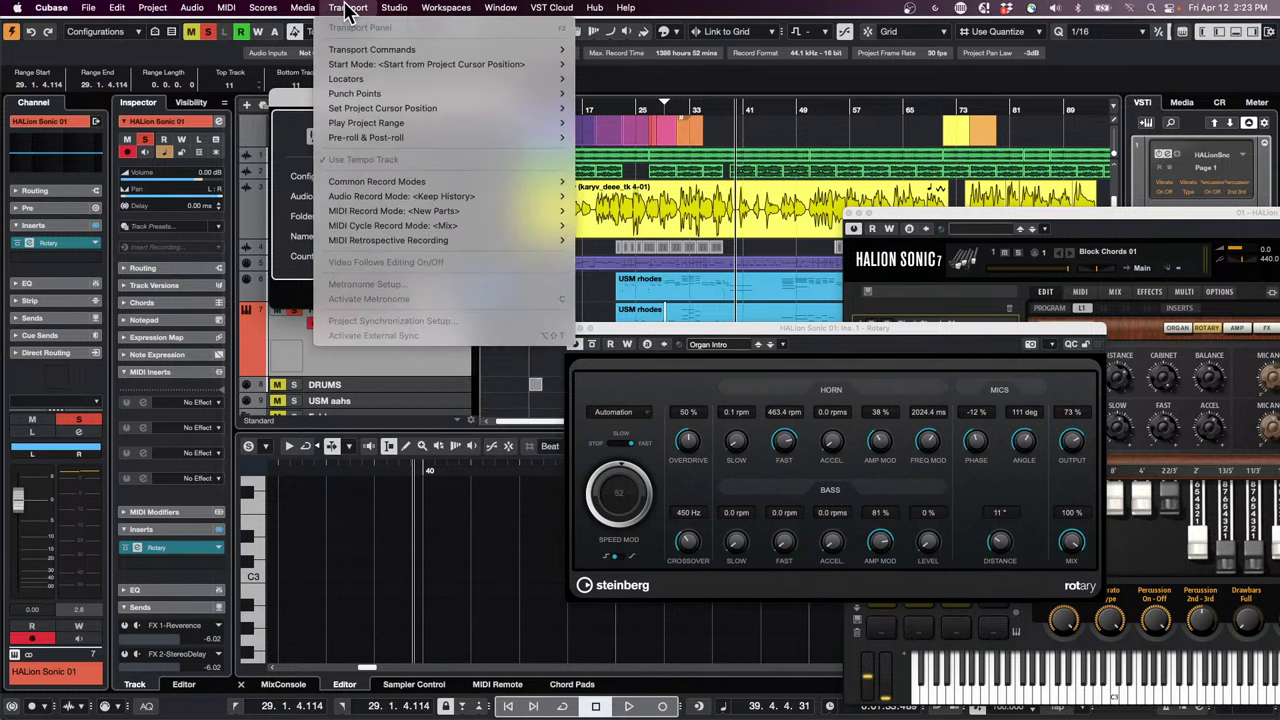
pyautogui.moveTo(407, 12)
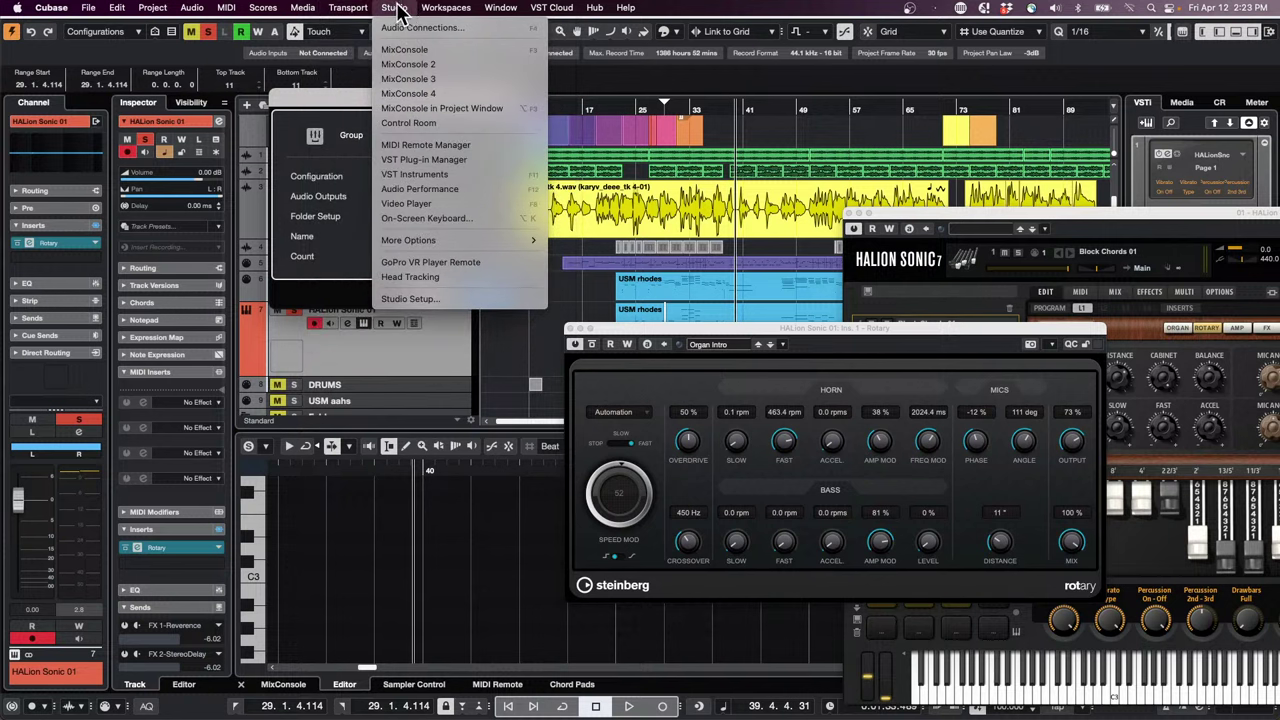
pyautogui.moveTo(352, 10)
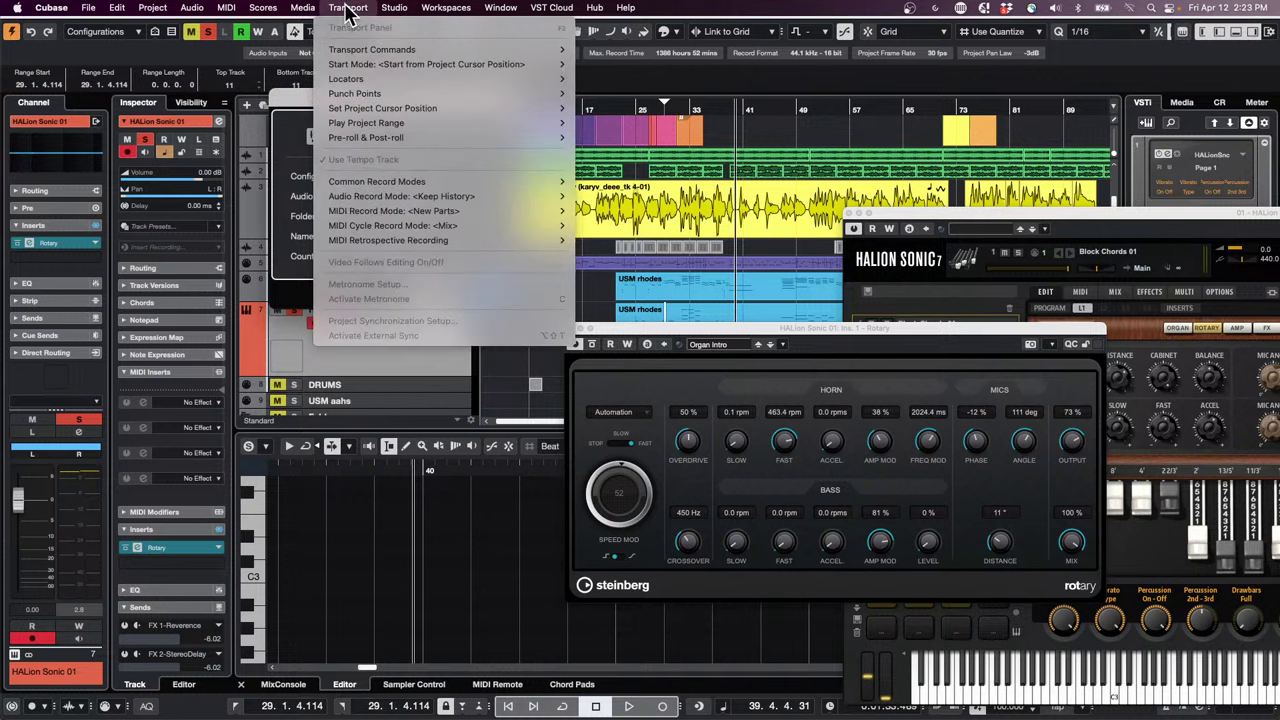
pyautogui.moveTo(310, 10)
pyautogui.moveTo(266, 10)
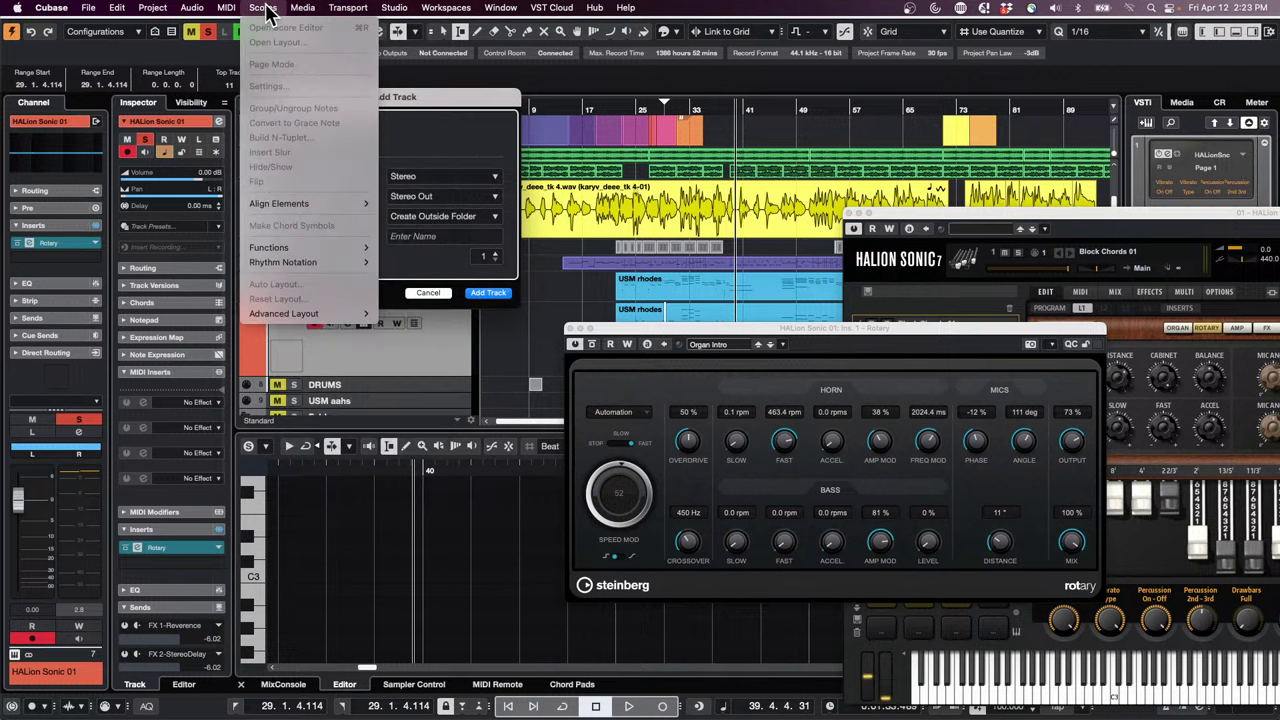
pyautogui.moveTo(141, 12)
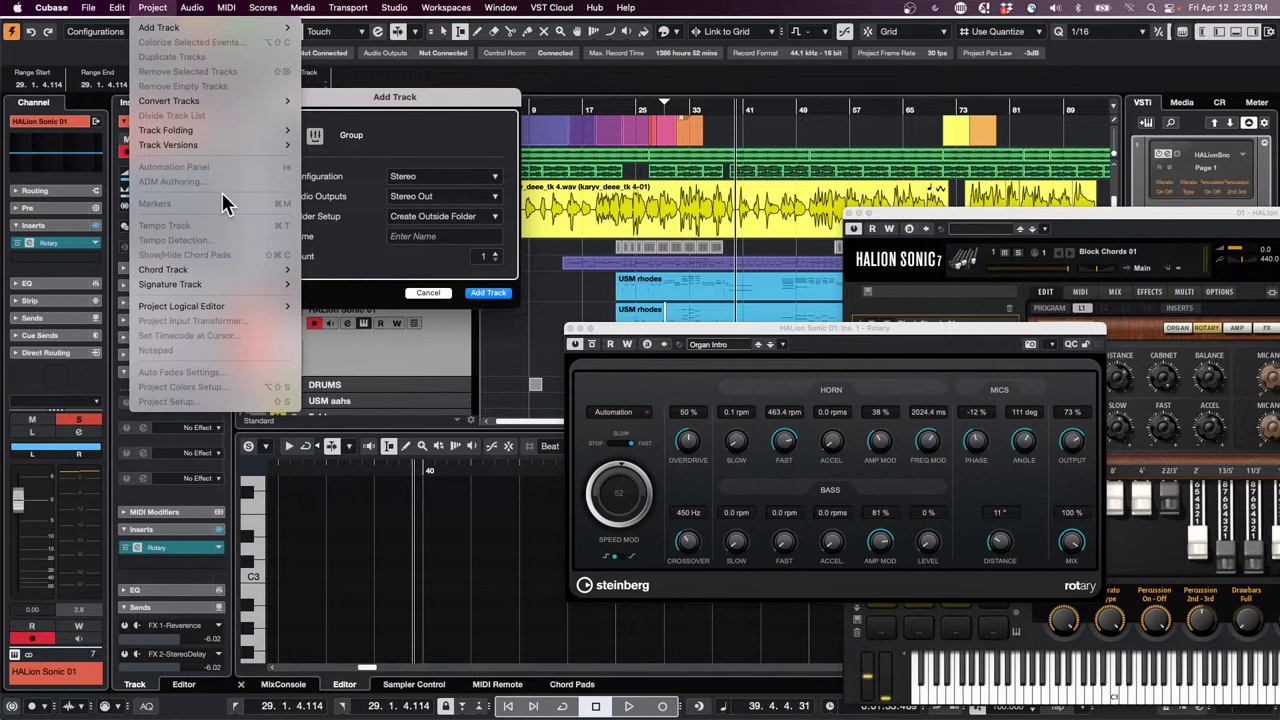
pyautogui.click(387, 265)
pyautogui.click(428, 293)
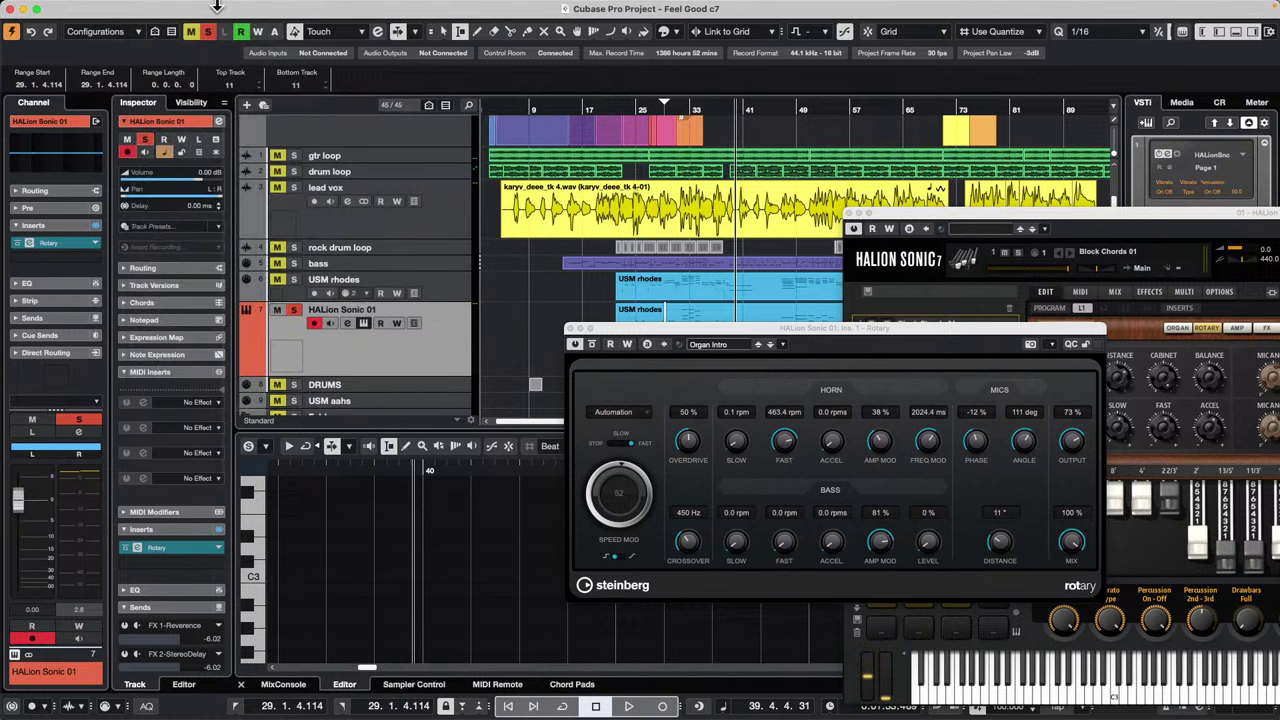
# Step: Run the Dolby Atmos Setup Assistant in ADM Authoring, adding a 7.1.4 main mix channel with renderer and a 7.1.2 bed, with all tracks routed to it
pyautogui.click(152, 7)
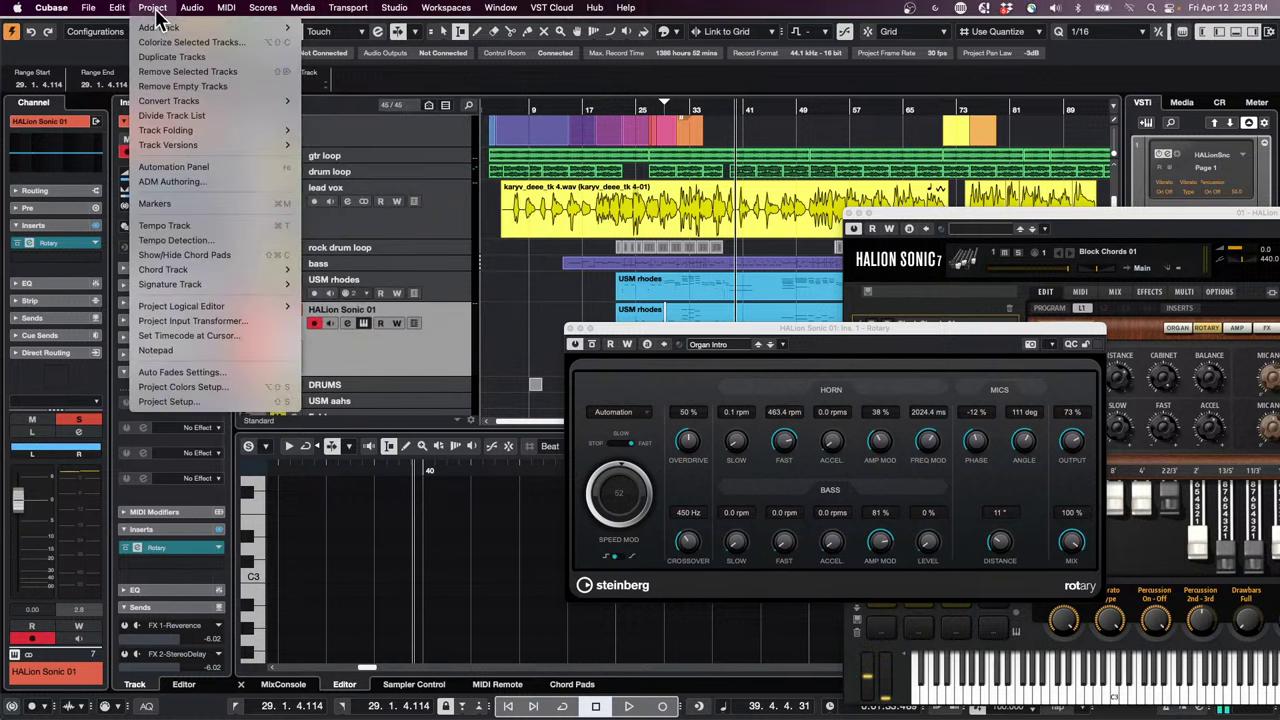
pyautogui.click(196, 181)
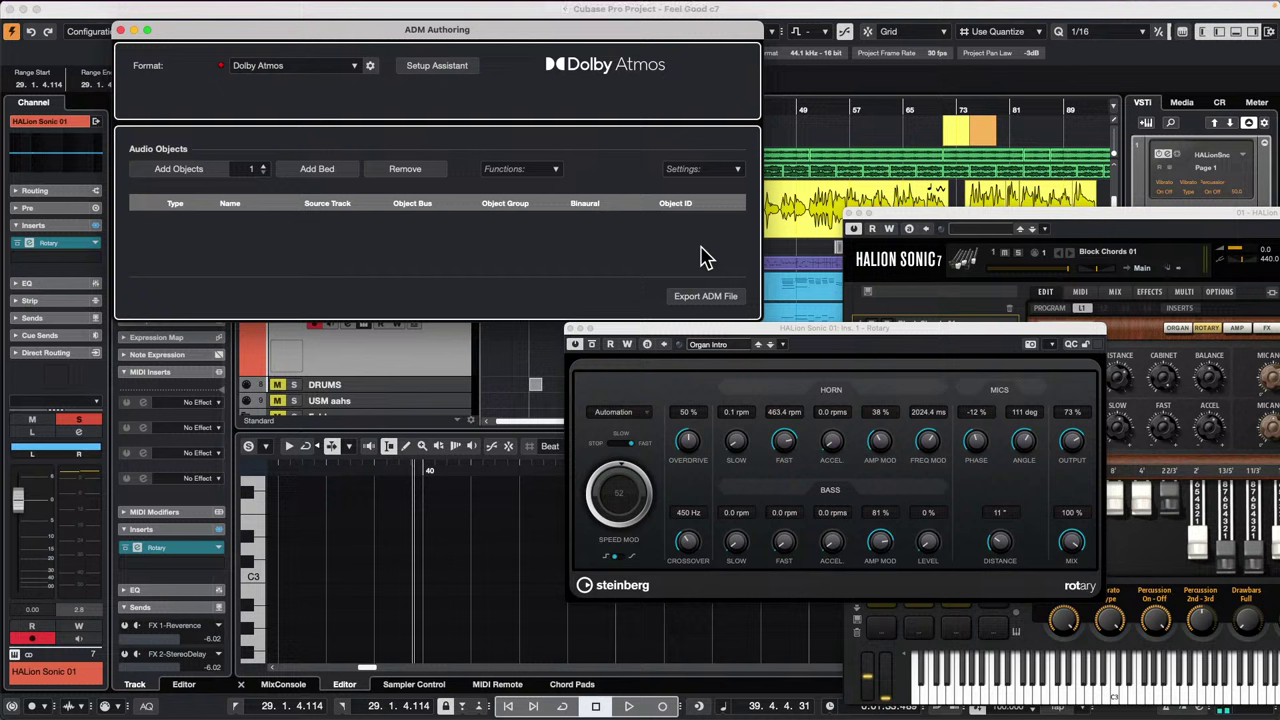
pyautogui.click(457, 70)
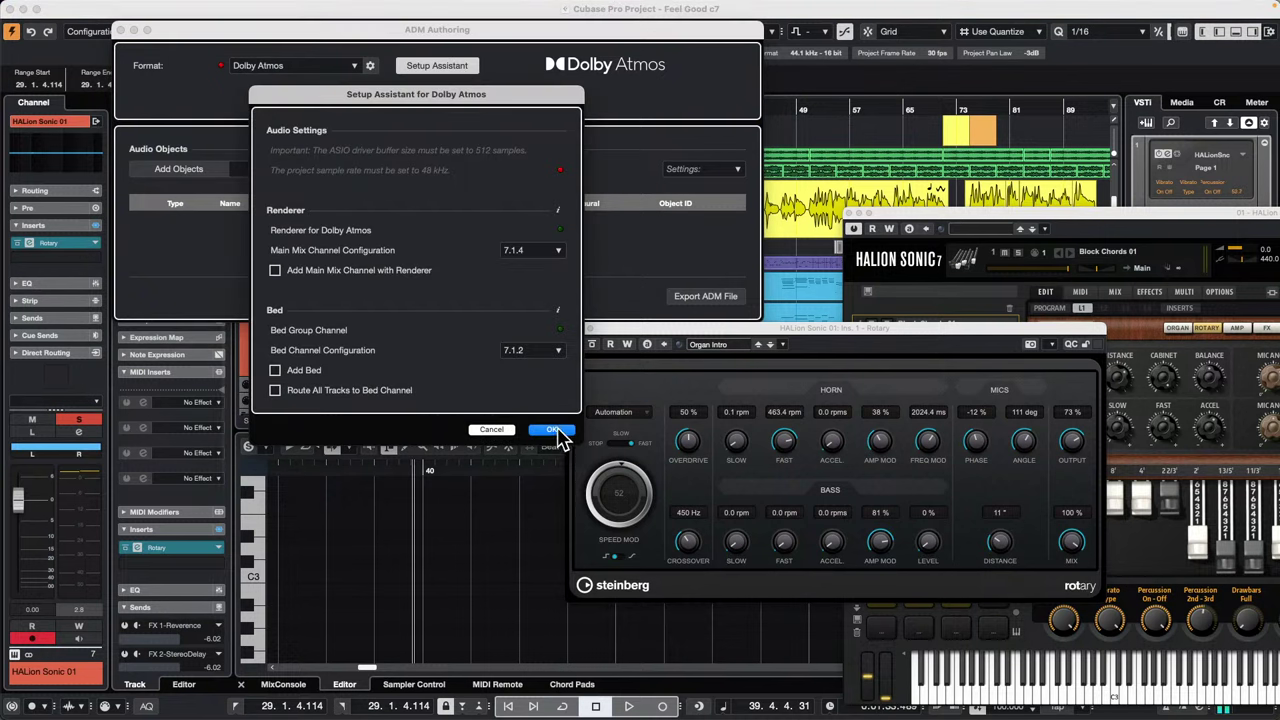
pyautogui.click(276, 272)
pyautogui.click(276, 370)
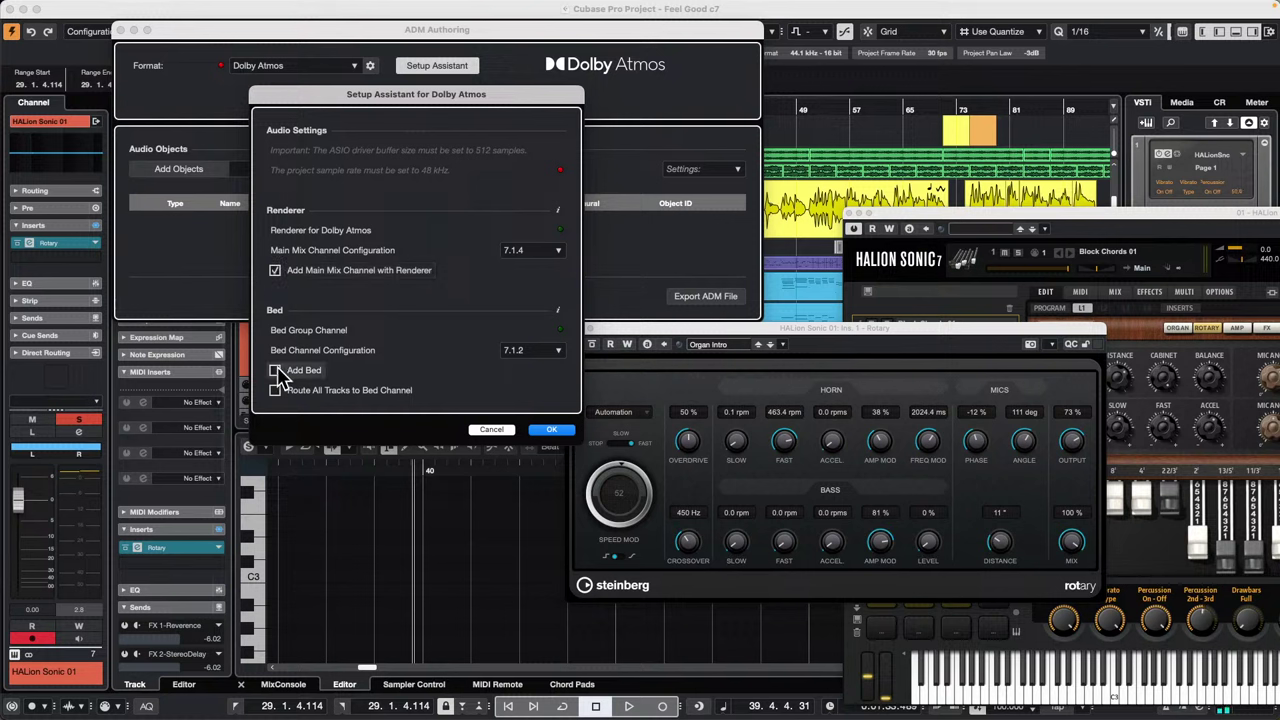
pyautogui.click(276, 390)
pyautogui.click(551, 432)
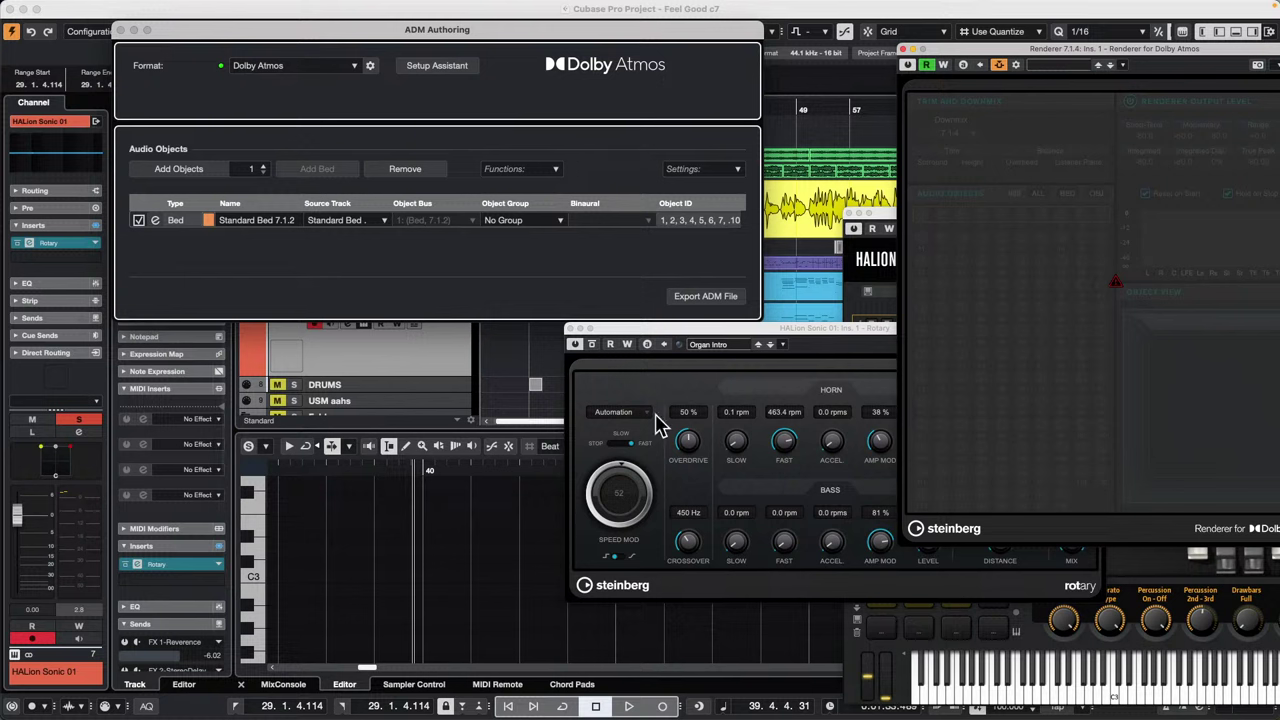
# Step: Set the project sample rate to 48.000 kHz, converting the audio files but not the clips in musical mode
pyautogui.moveTo(537, 10)
pyautogui.hotkey('shift', 's')
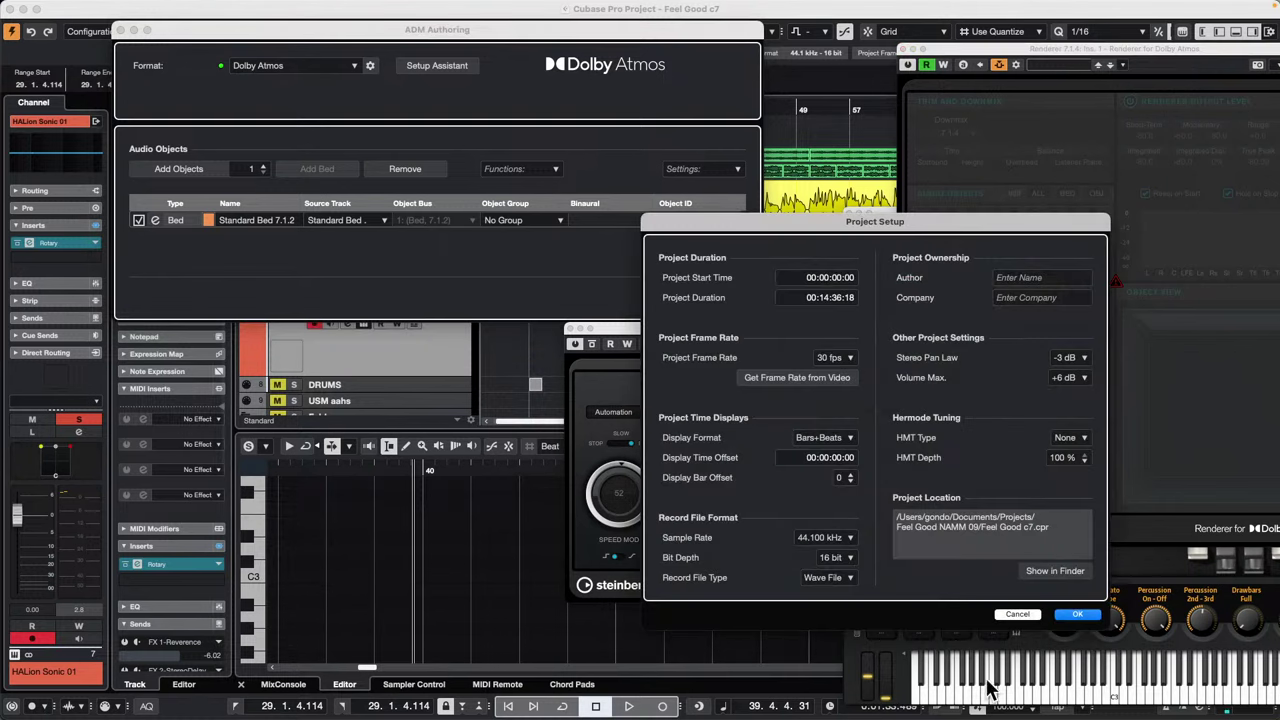
pyautogui.click(810, 545)
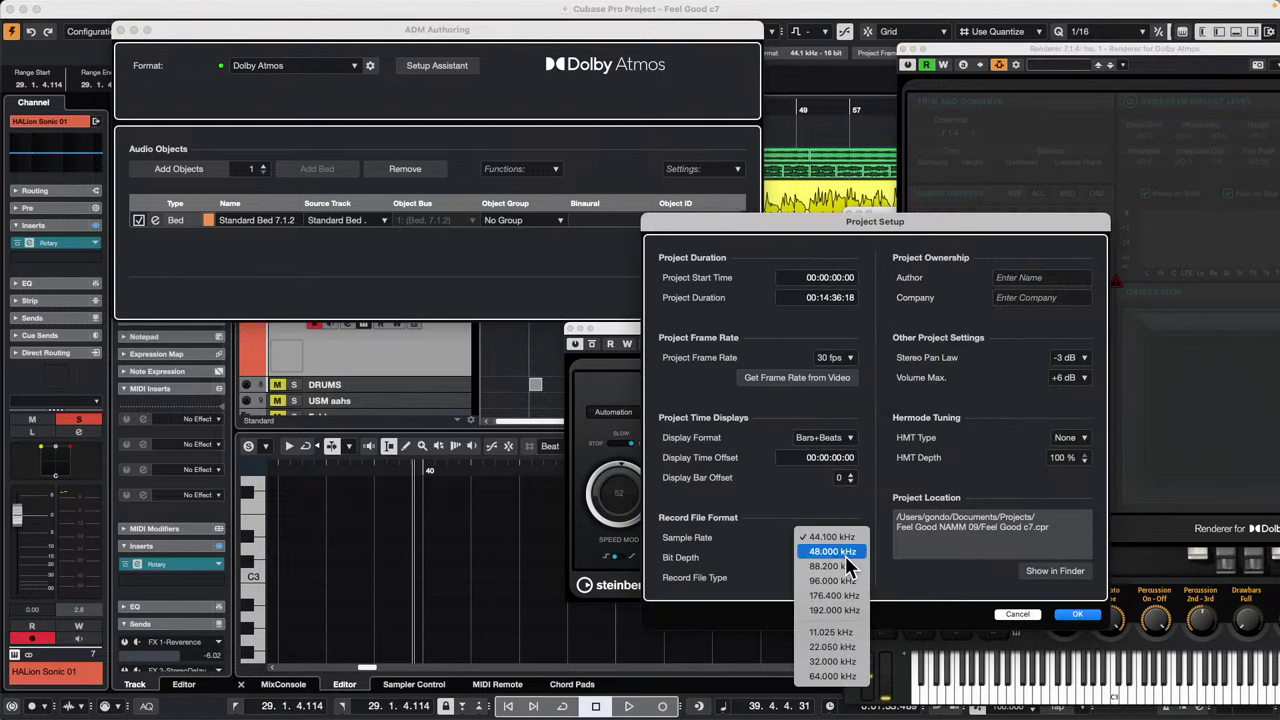
pyautogui.click(845, 556)
pyautogui.click(1083, 613)
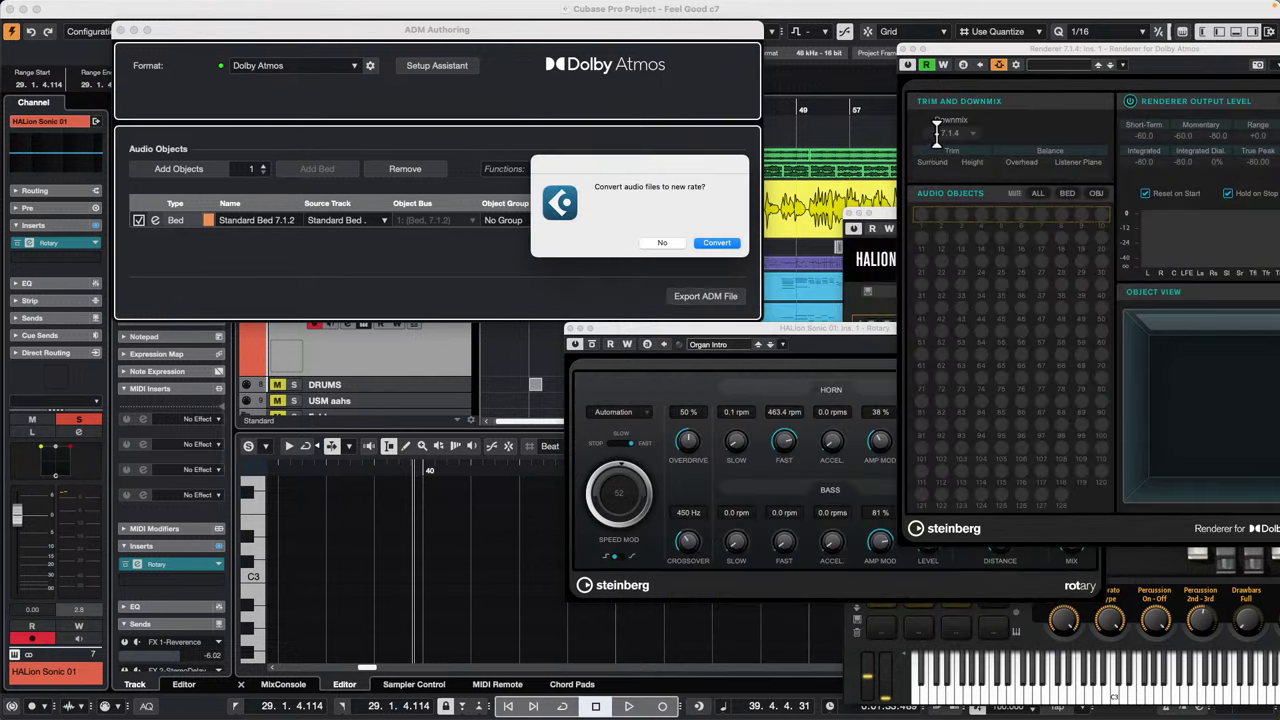
pyautogui.click(720, 243)
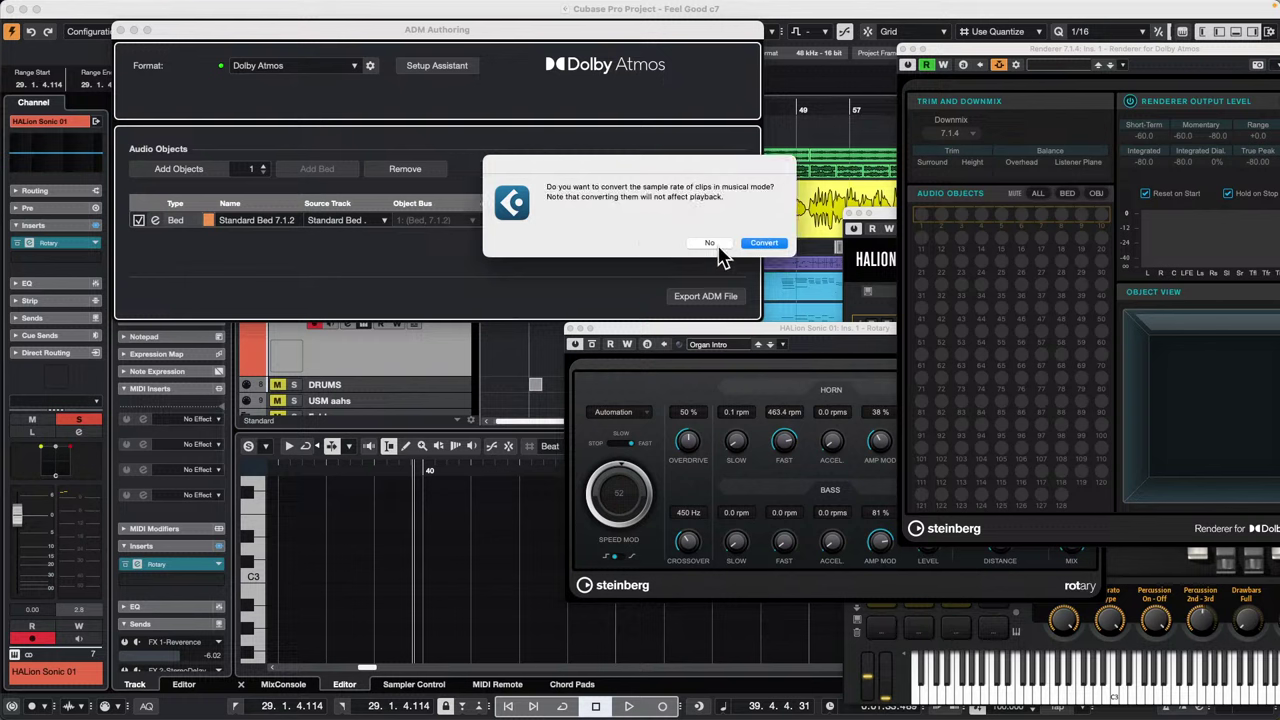
pyautogui.click(713, 243)
pyautogui.click(702, 243)
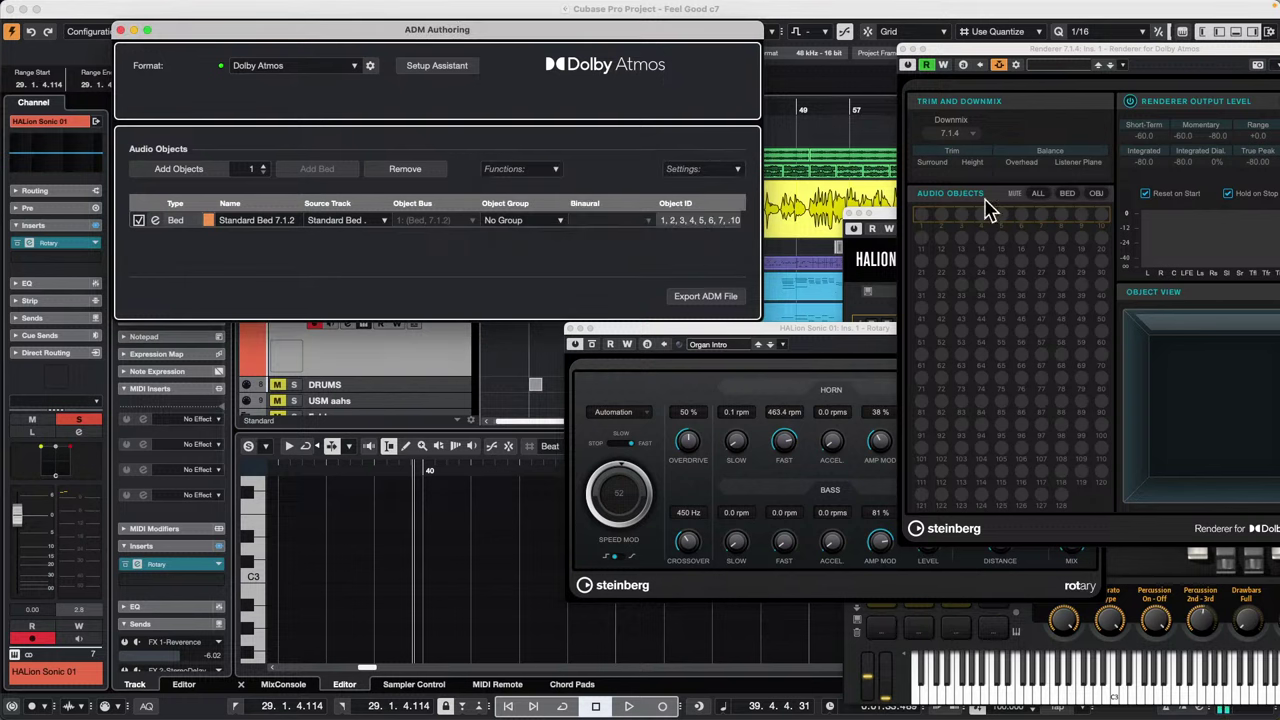
# Step: Set the Dolby Atmos renderer's downmix to Binaural and move the ADM Authoring and Rotary windows clear of the HALion Sonic 01 track
pyautogui.click(950, 127)
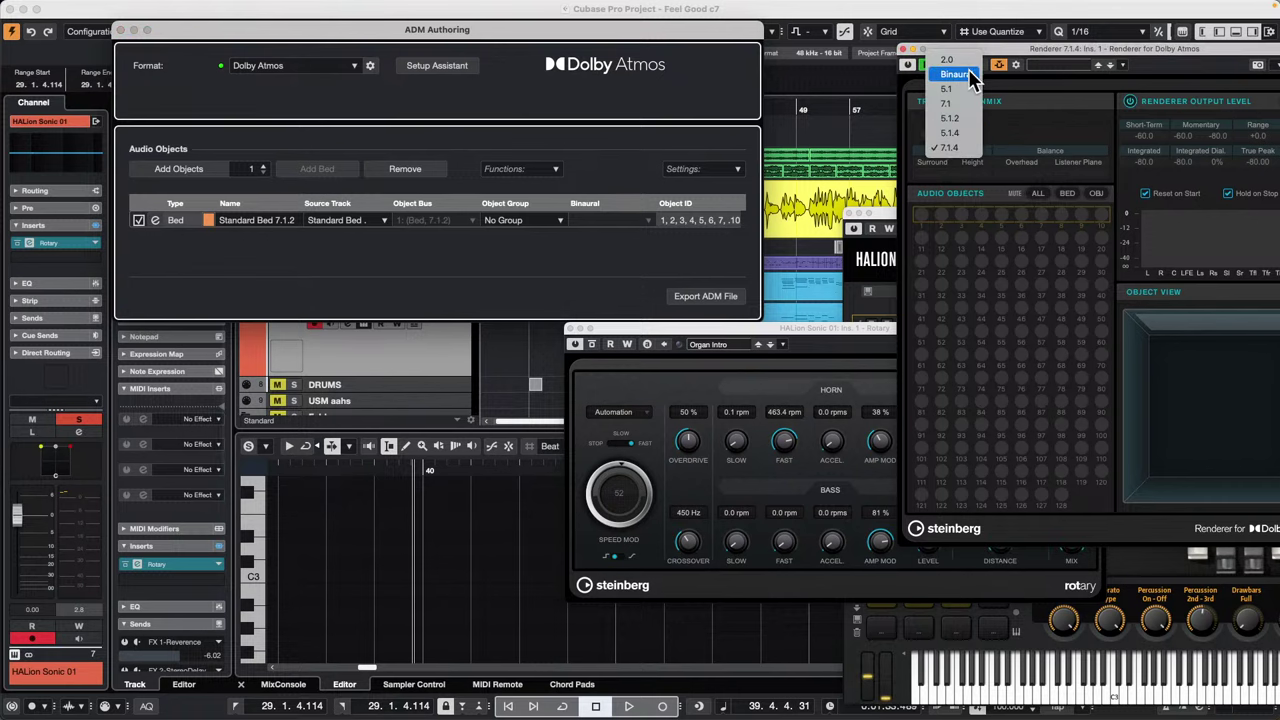
pyautogui.click(962, 75)
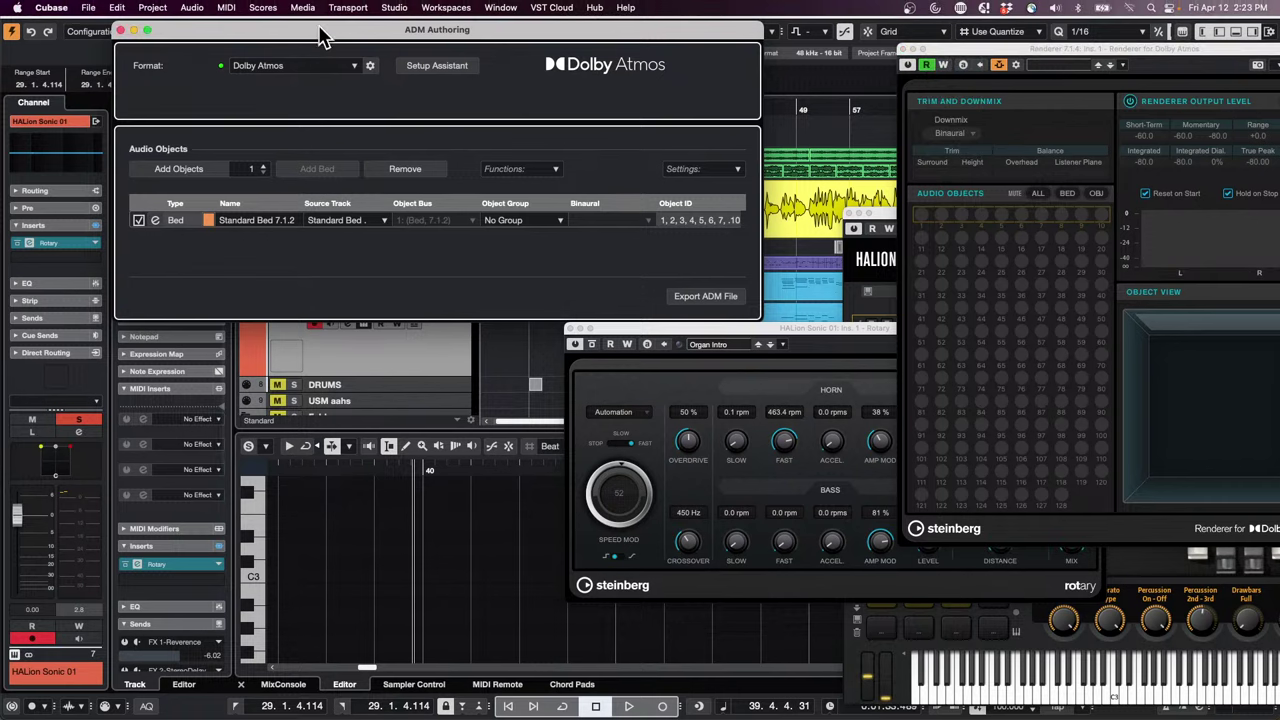
pyautogui.moveTo(322, 32); pyautogui.dragTo(910, 72)
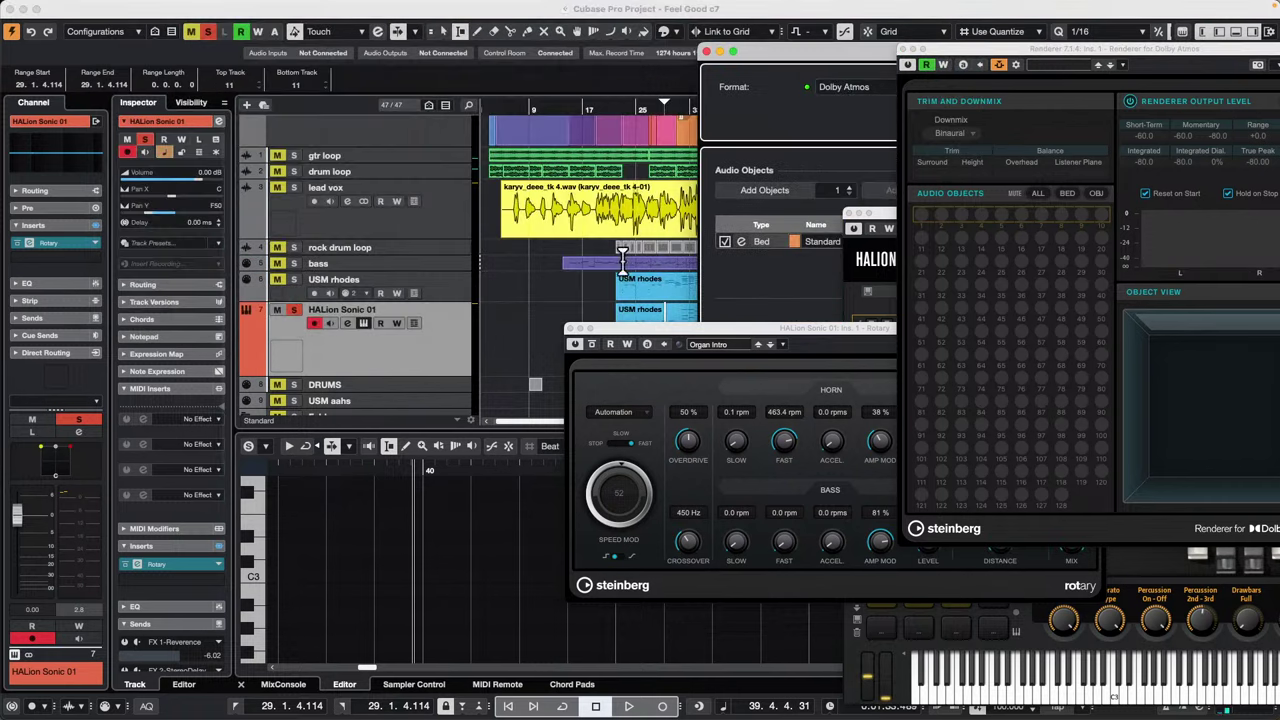
pyautogui.click(438, 349)
pyautogui.moveTo(734, 334); pyautogui.dragTo(817, 444)
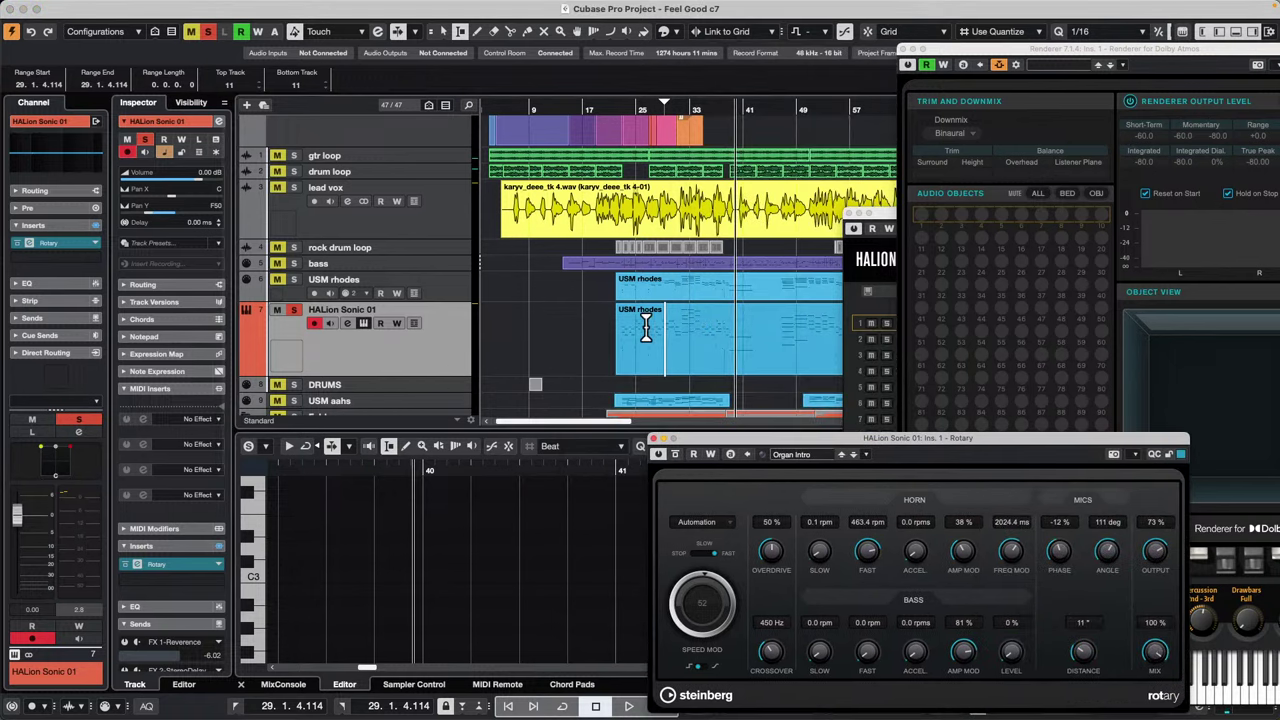
pyautogui.click(443, 360)
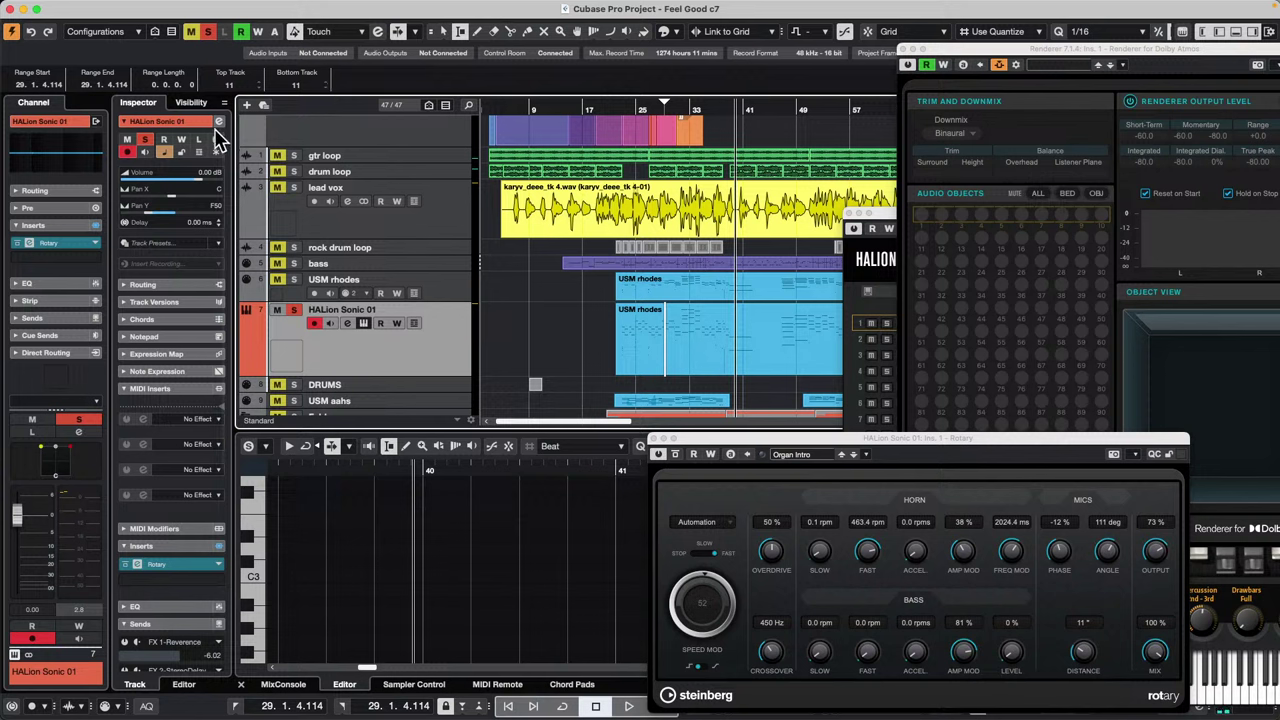
# Step: Show the mixer below the project and open HALion Sonic 01's VST MultiPanner with its rear view displayed
pyautogui.click(350, 688)
pyautogui.click(284, 685)
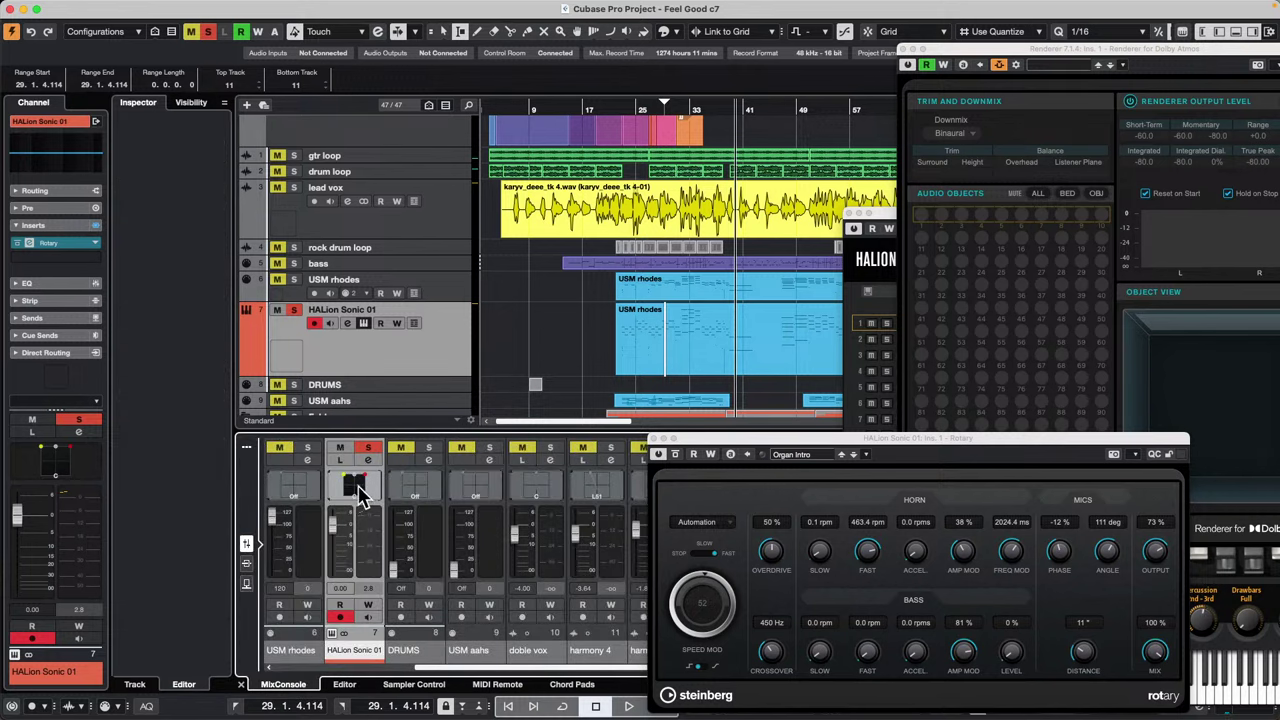
pyautogui.doubleClick(358, 489)
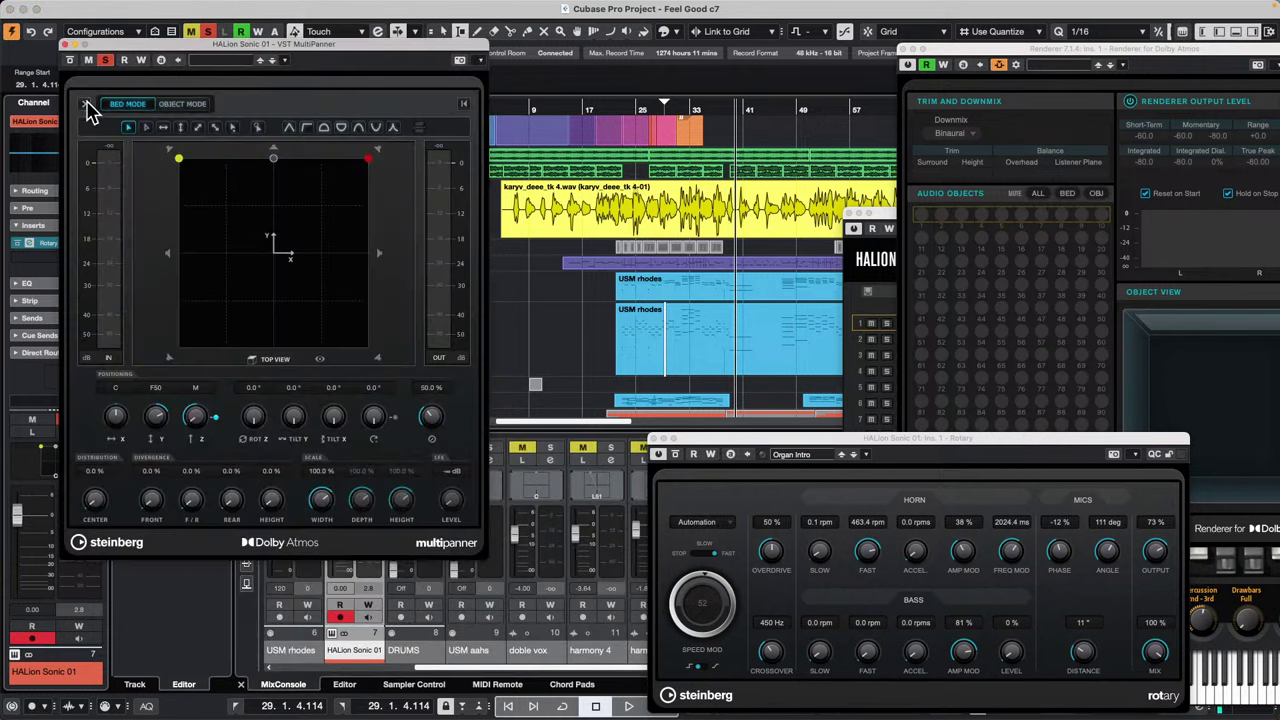
pyautogui.click(86, 105)
# Step: Start playback, raise the organ to about T56 in the MultiPanner's rear view, and replay from about bar 26 with the panner kept in view
pyautogui.press('space')
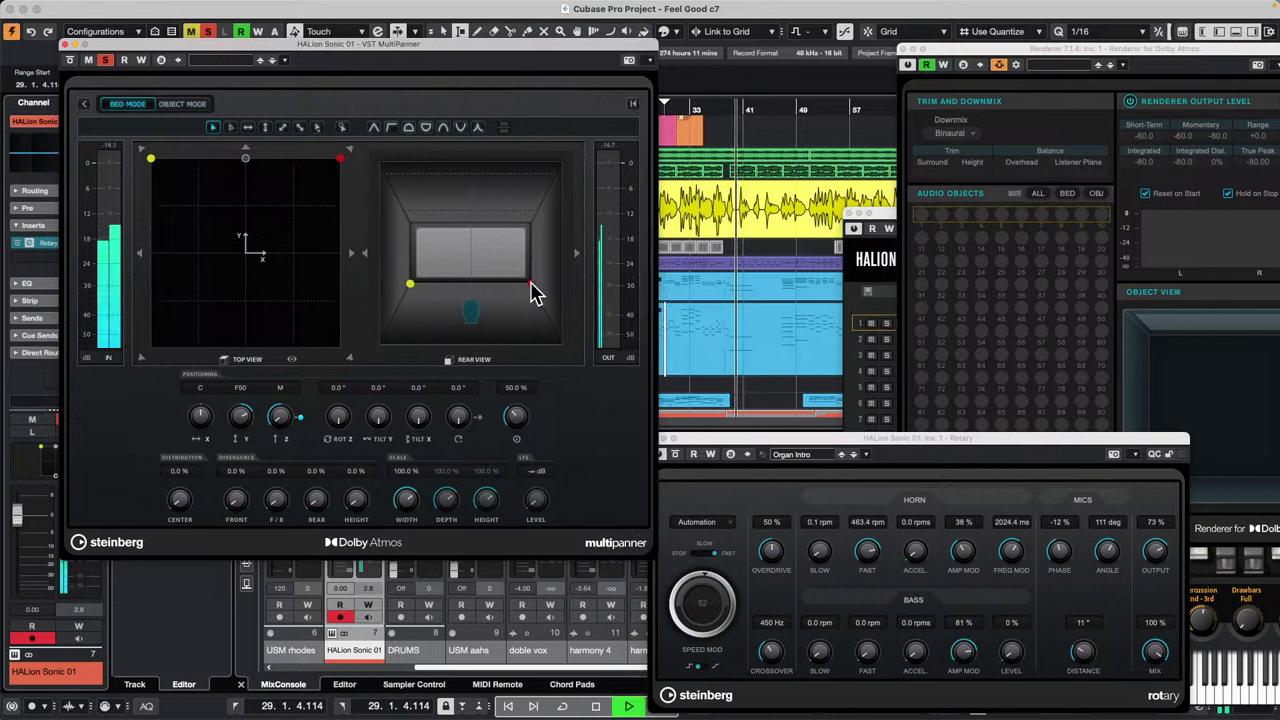
pyautogui.moveTo(533, 290); pyautogui.dragTo(534, 163)
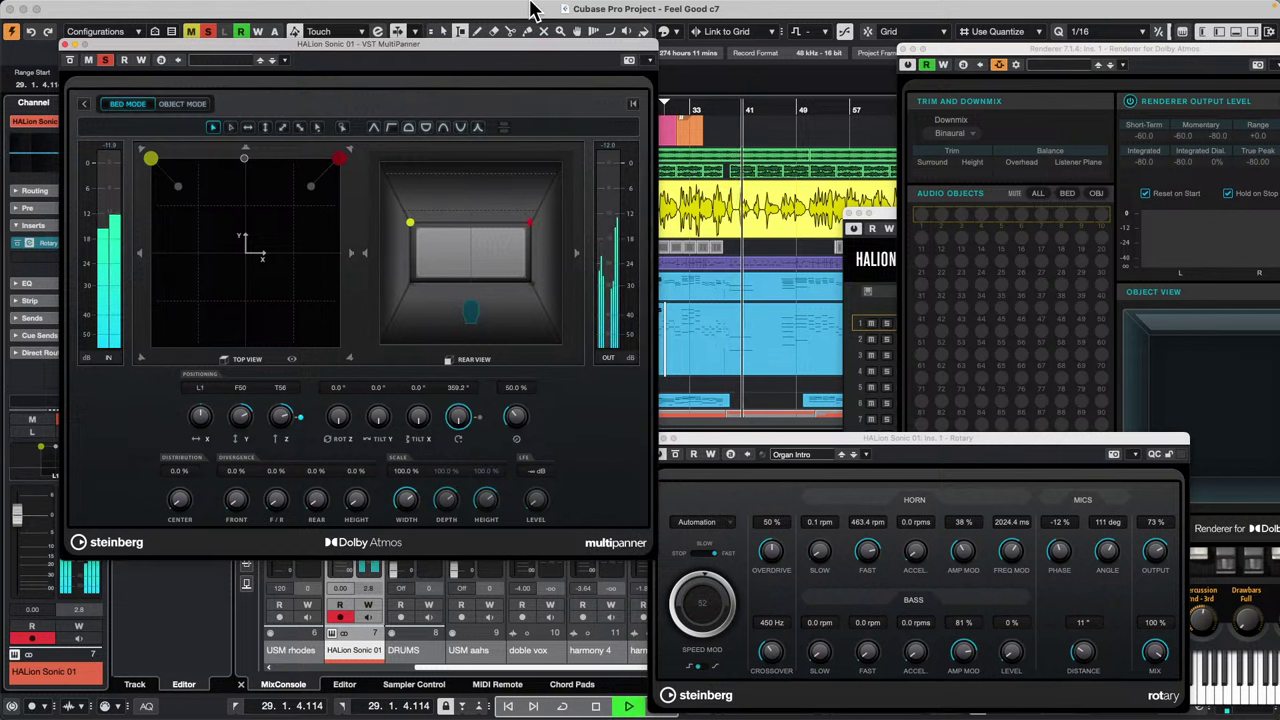
pyautogui.moveTo(583, 51); pyautogui.dragTo(768, 408)
pyautogui.click(650, 110)
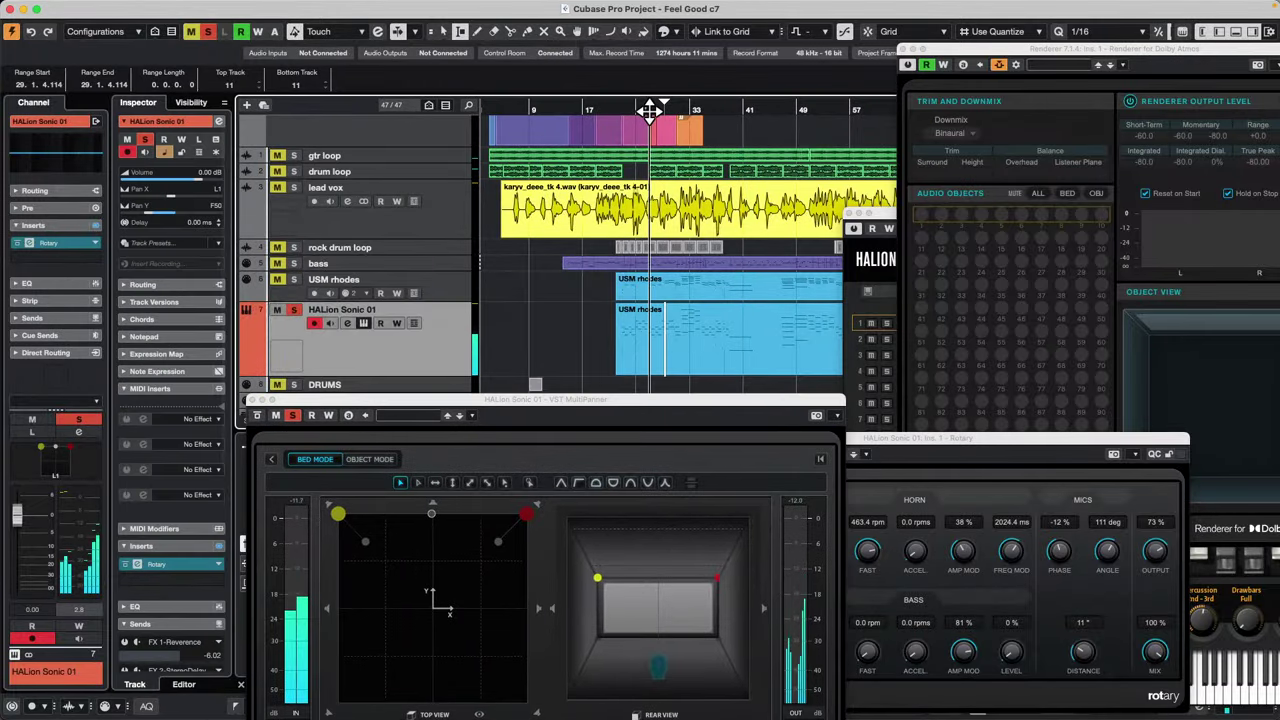
pyautogui.moveTo(608, 400); pyautogui.dragTo(554, 190)
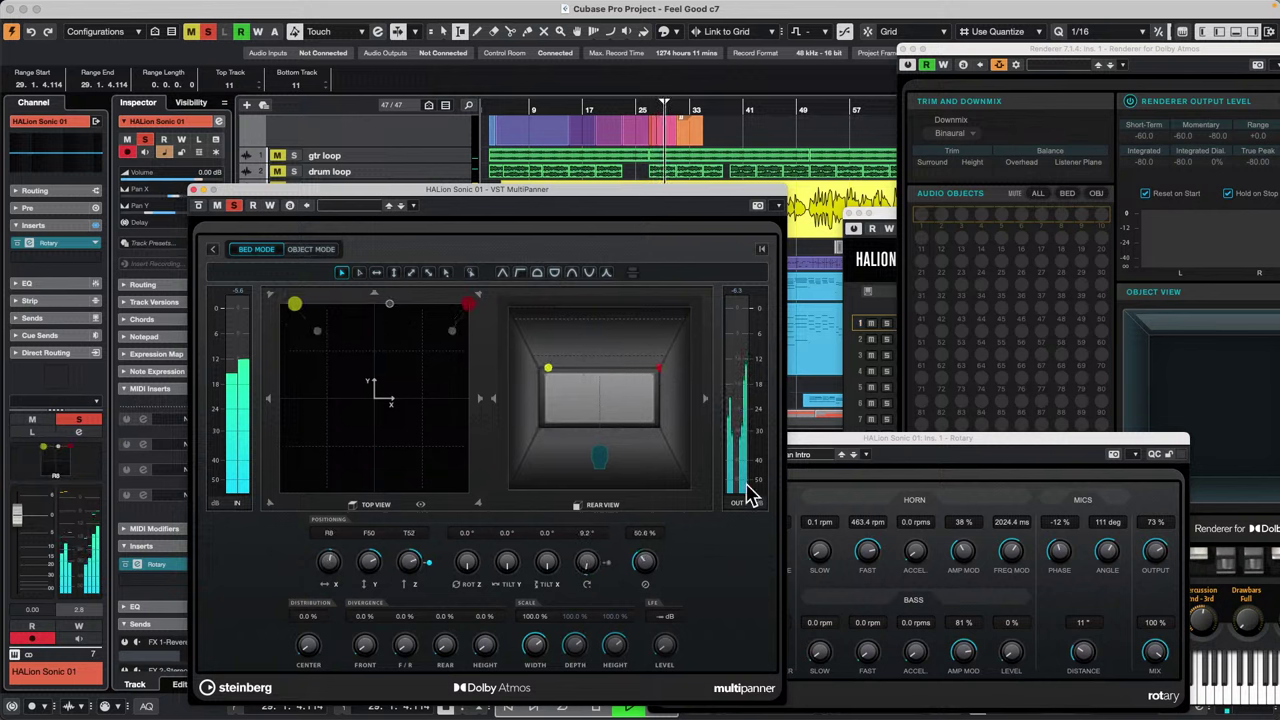
# Step: During playback, set the MultiPanner's X tilt to about 184.6°, radius to about 102.5% and Z position to about T57
pyautogui.click(547, 559)
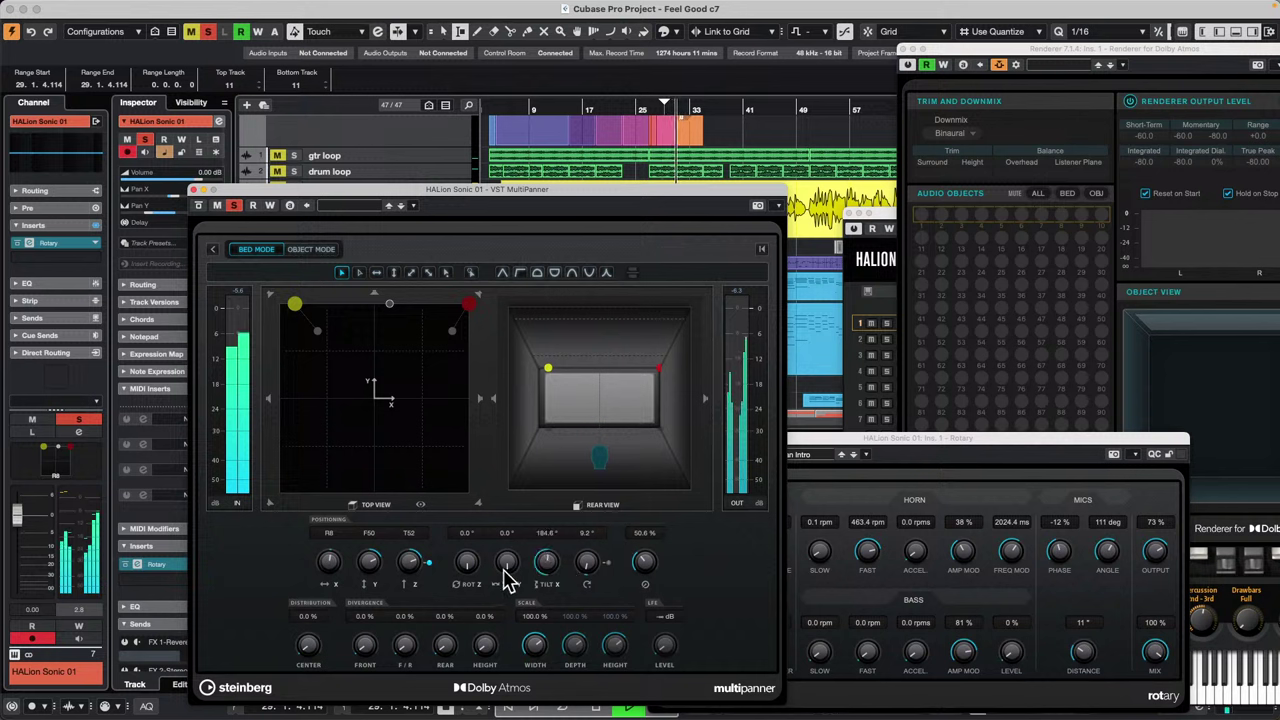
pyautogui.moveTo(643, 561); pyautogui.dragTo(654, 511)
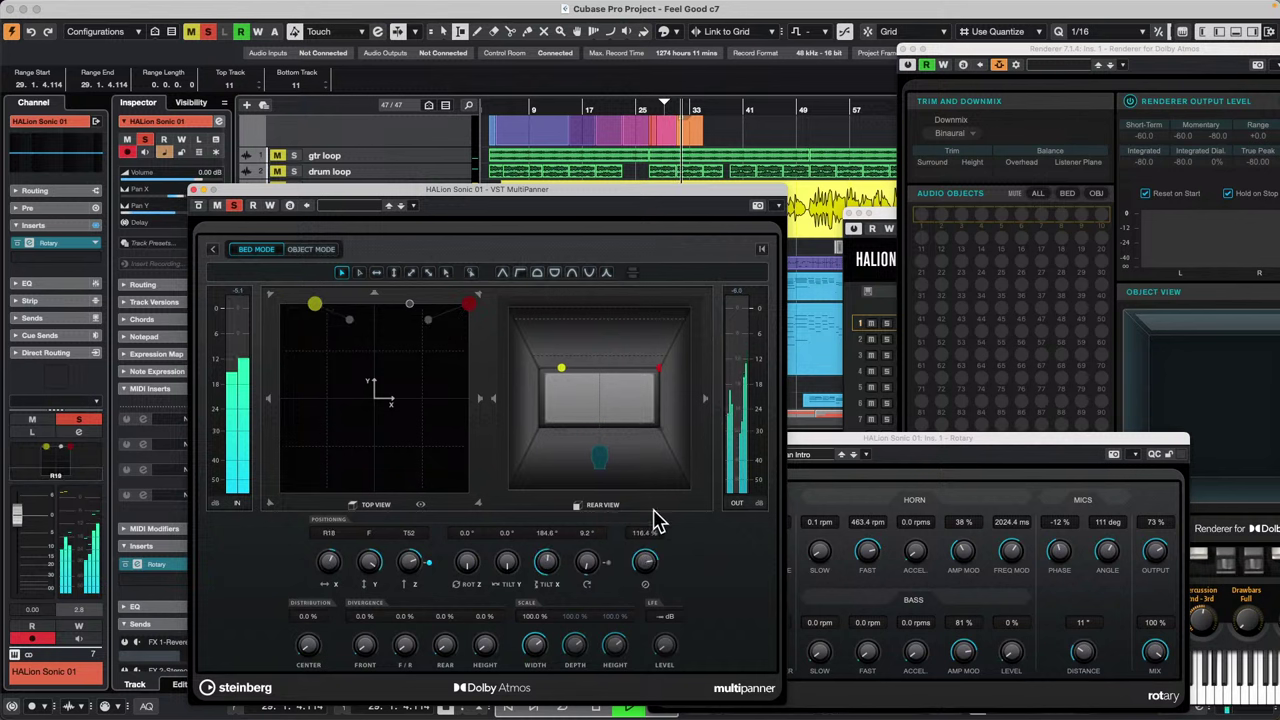
pyautogui.moveTo(408, 561)
pyautogui.mouseDown()
pyautogui.moveTo(401, 648)
pyautogui.moveTo(409, 514)
pyautogui.moveTo(414, 560)
pyautogui.mouseUp()
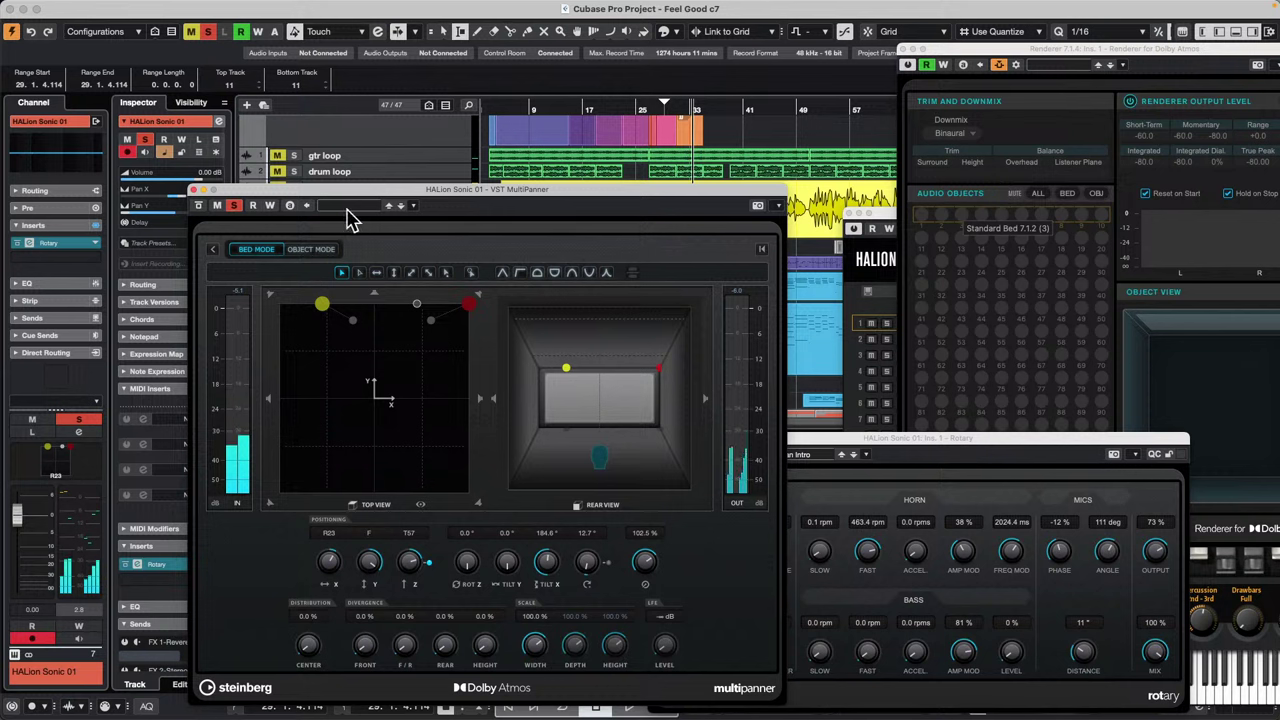
# Step: Close the MultiPanner, Rotary, Dolby Atmos renderer and HALion Sonic plug-in windows
pyautogui.click(198, 190)
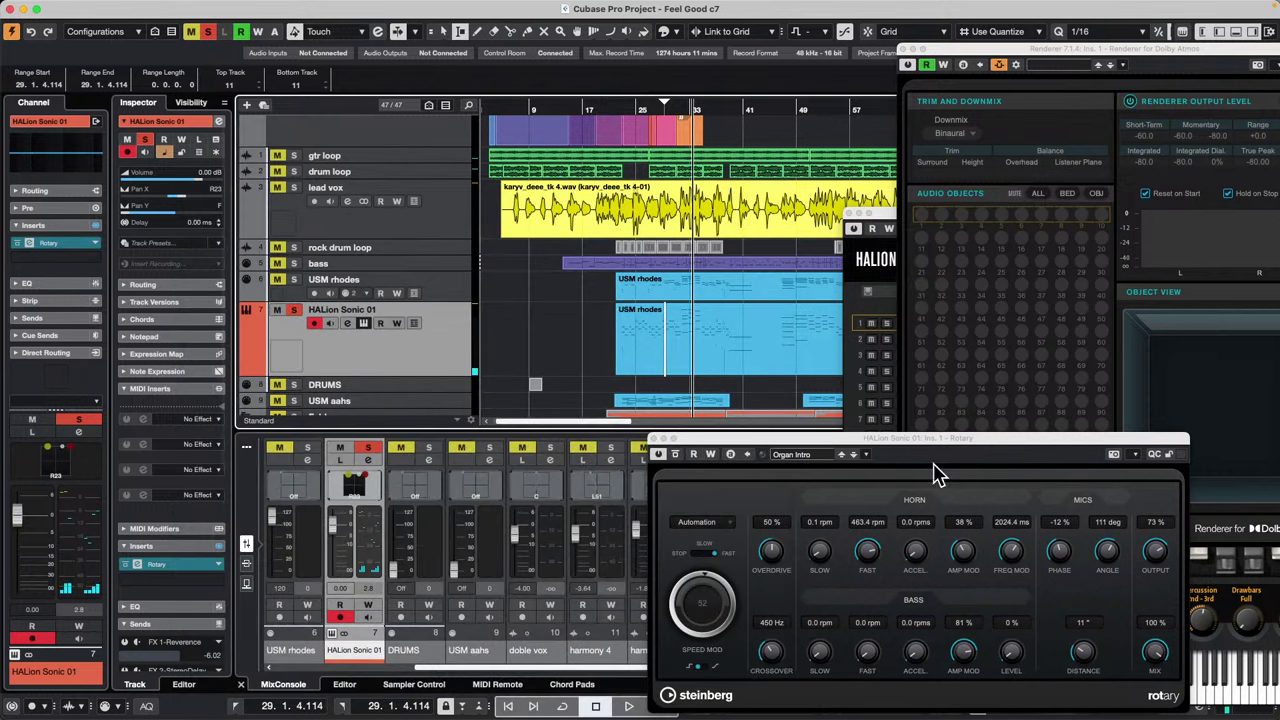
pyautogui.click(655, 441)
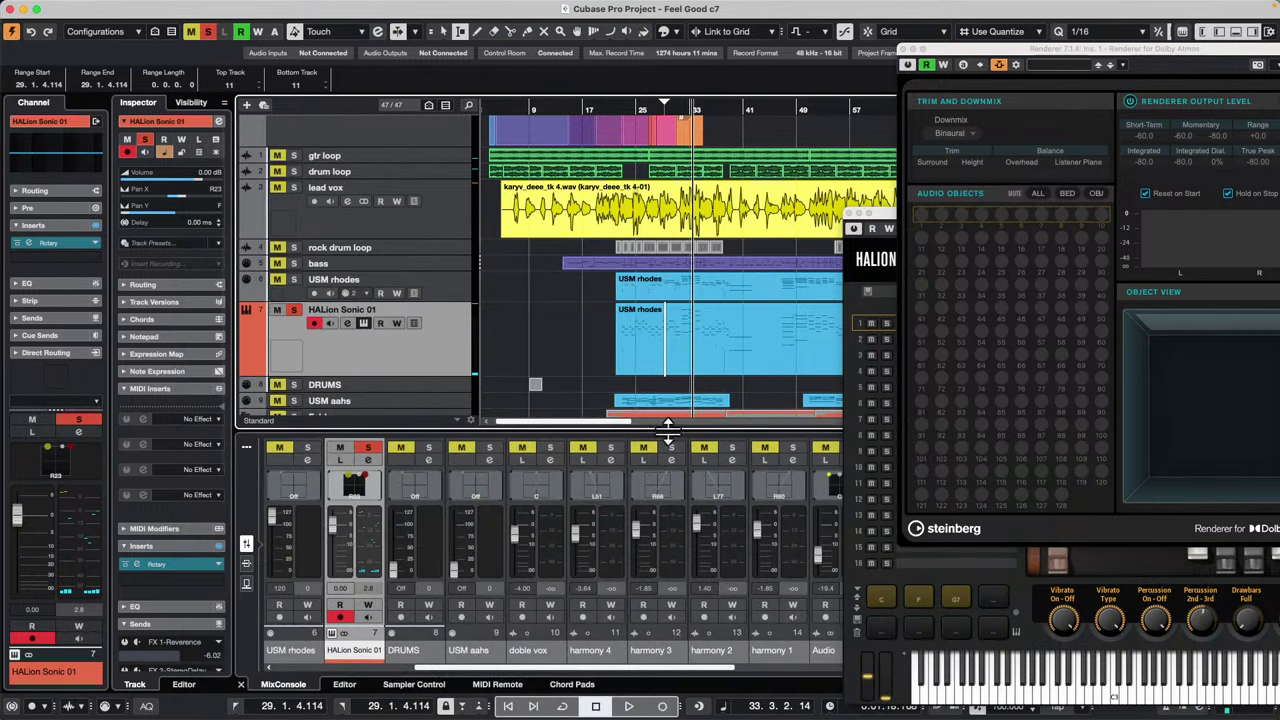
pyautogui.click(905, 49)
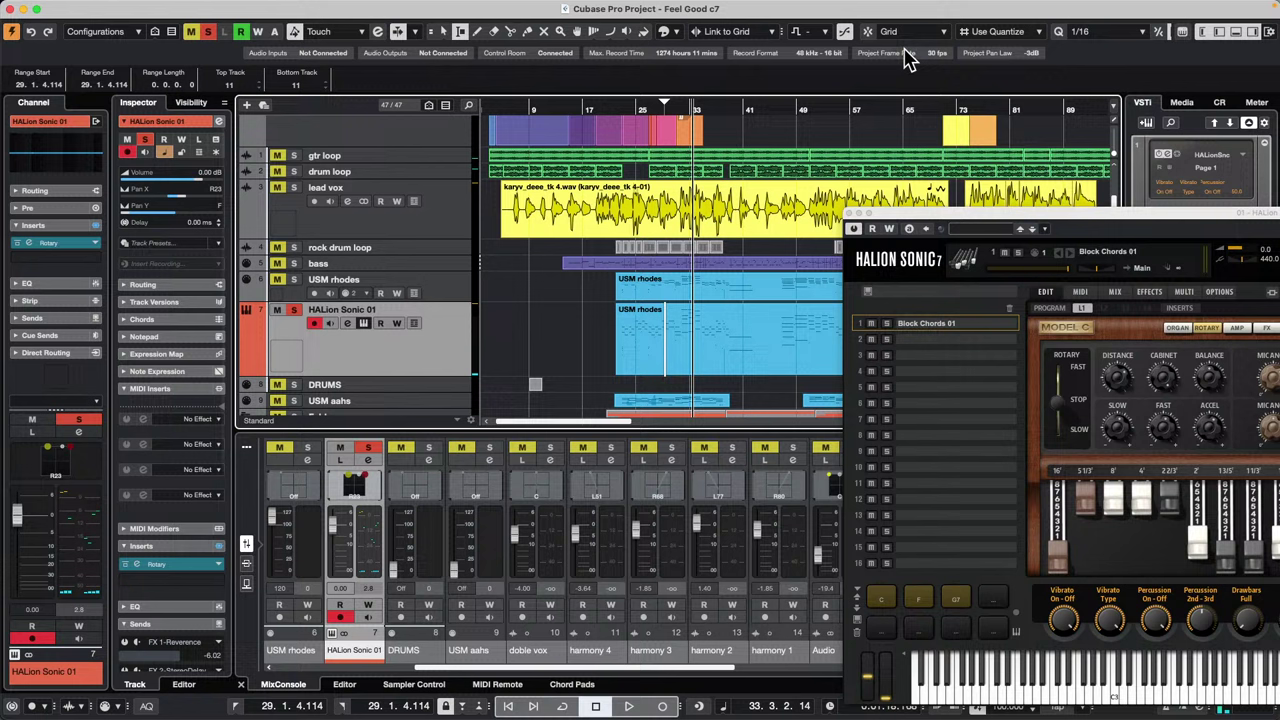
pyautogui.click(849, 216)
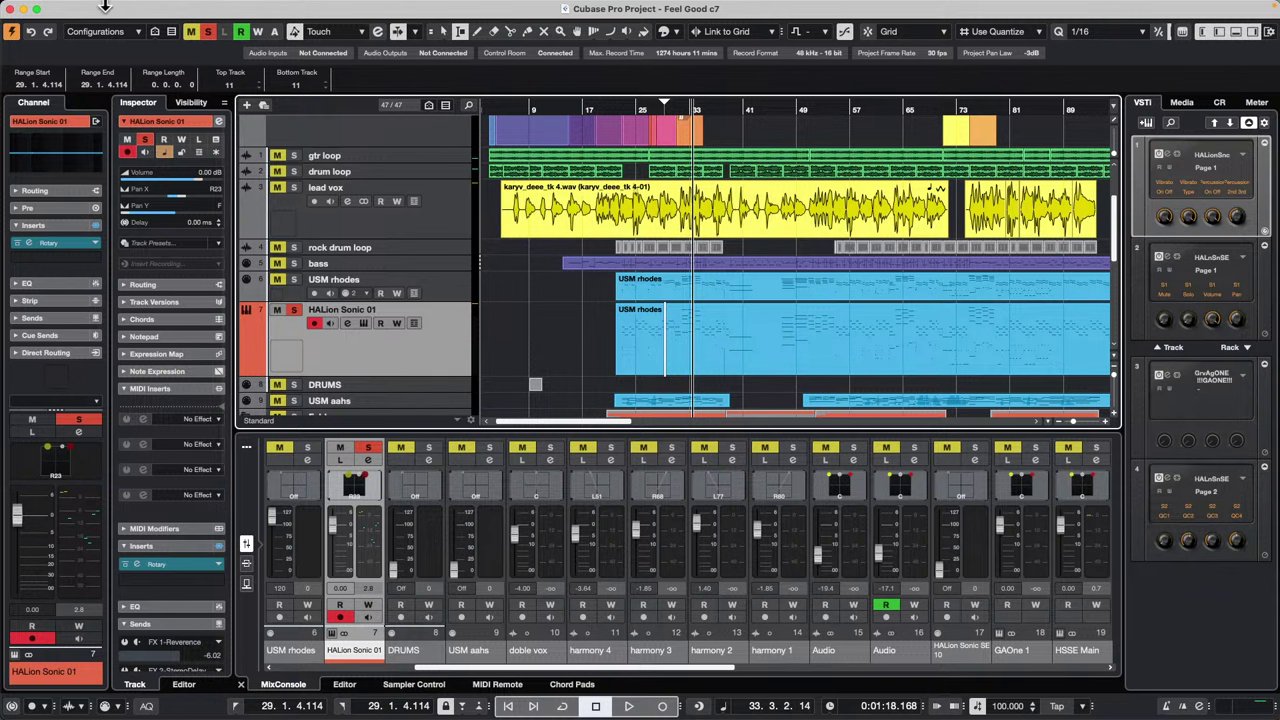
# Step: Revert the project to its last saved version and dismiss the missing plug-in and missing file dialogs
pyautogui.moveTo(113, 10)
pyautogui.click(114, 8)
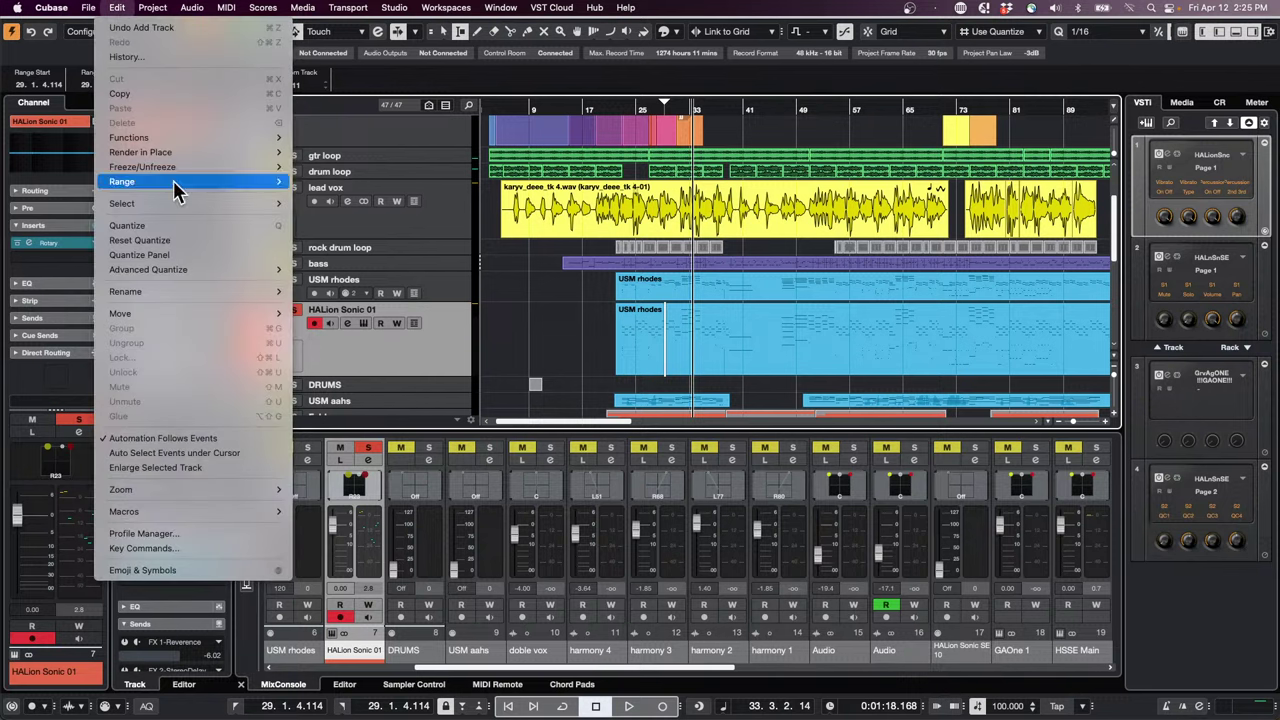
pyautogui.moveTo(147, 315)
pyautogui.moveTo(97, 10)
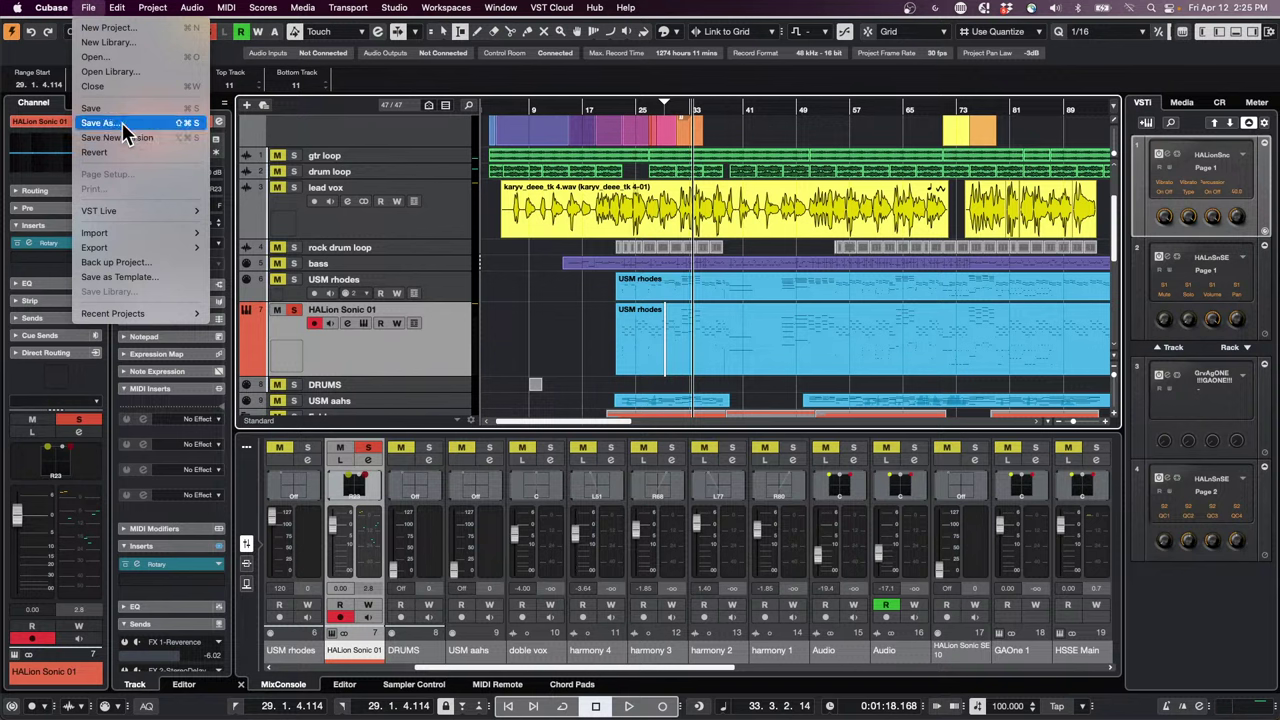
pyautogui.click(224, 158)
pyautogui.click(718, 246)
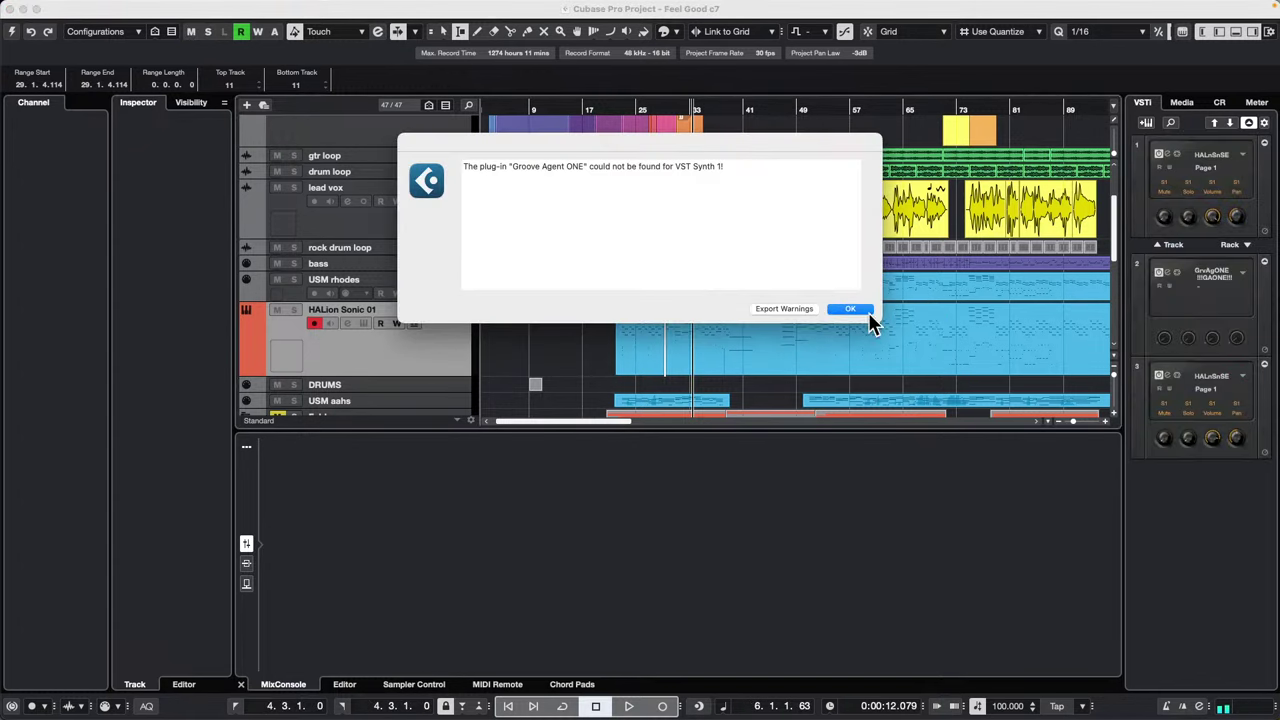
pyautogui.click(866, 310)
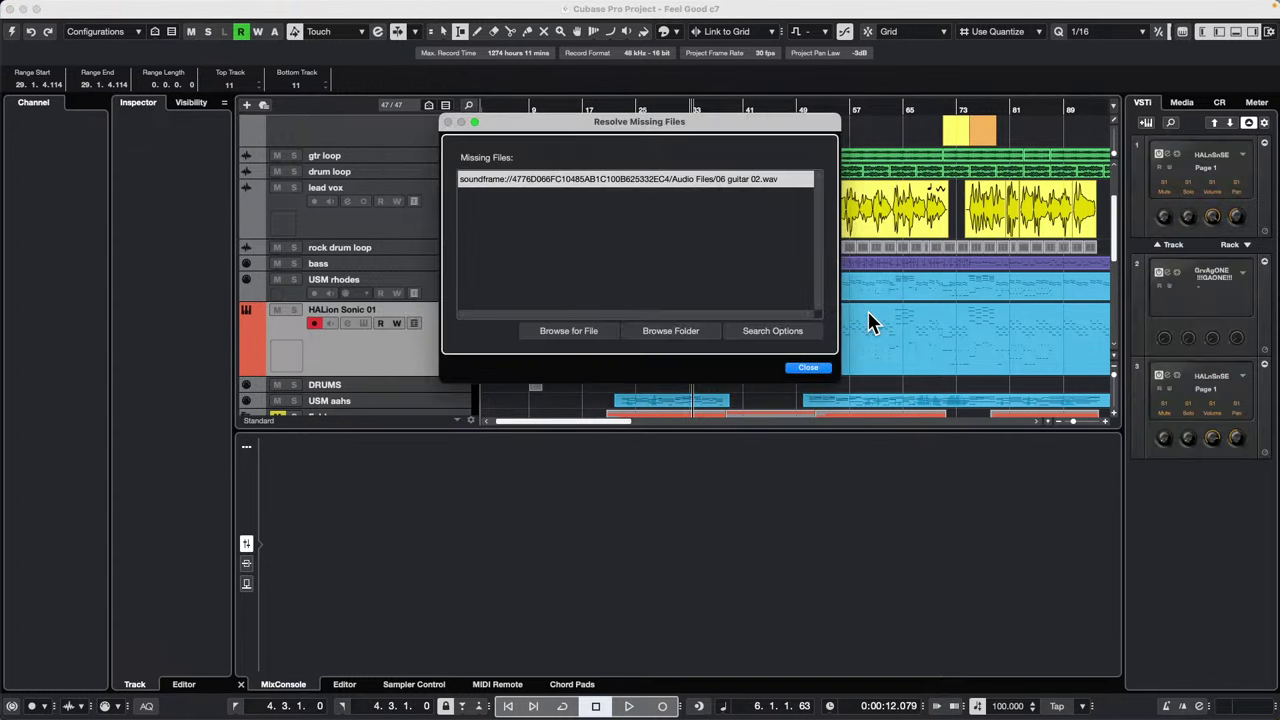
pyautogui.click(818, 369)
# Step: Play the project from bar 5 and lower the Control Room's main level to about -9.76
pyautogui.moveTo(548, 135); pyautogui.dragTo(428, 226)
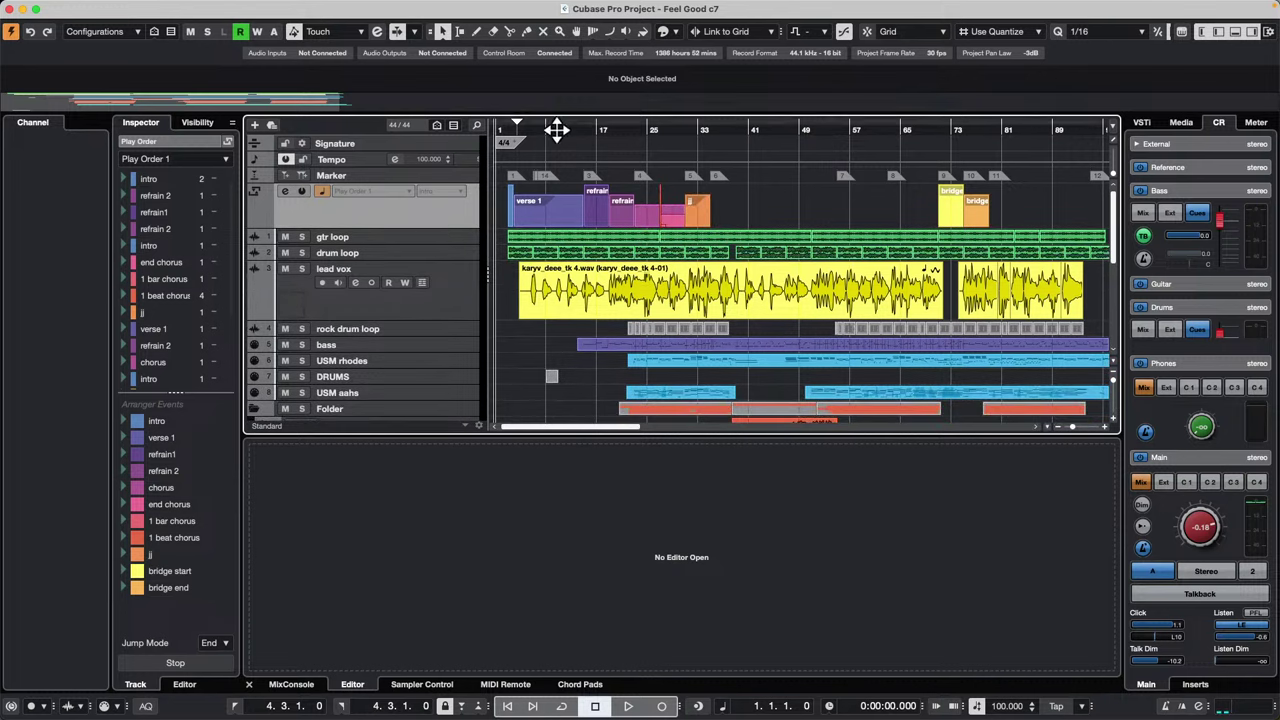
pyautogui.click(518, 128)
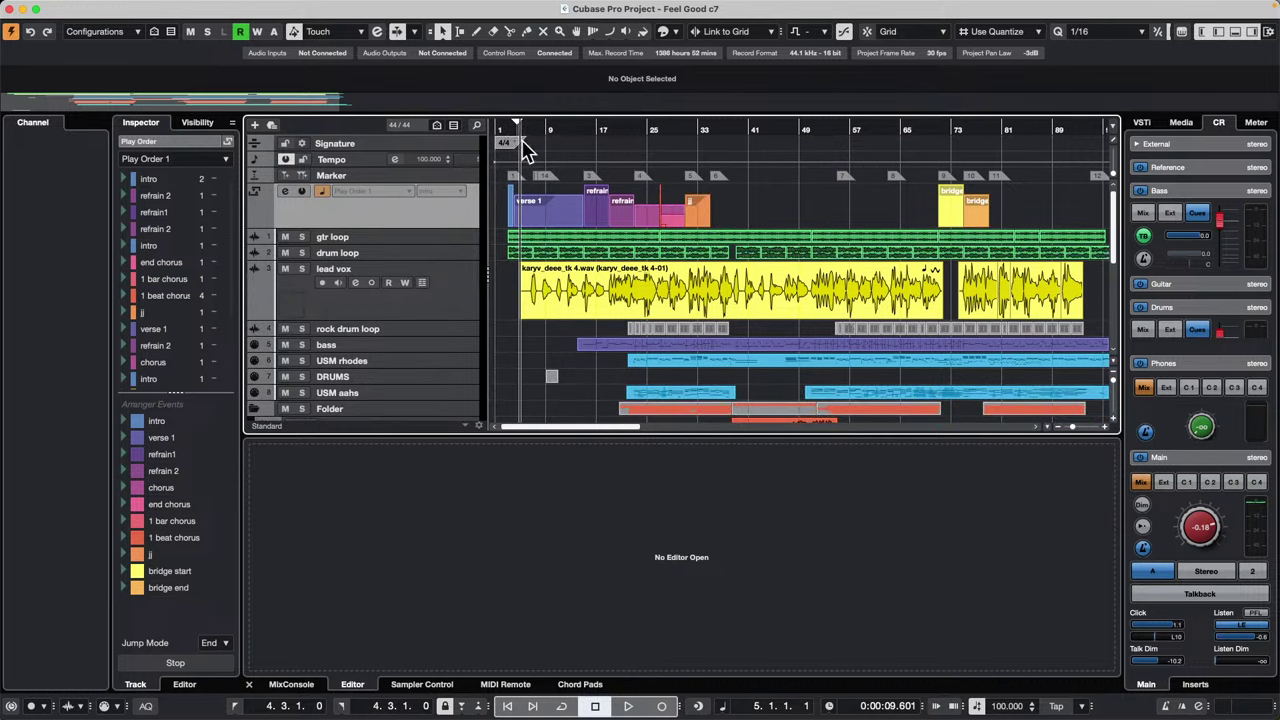
pyautogui.press('space')
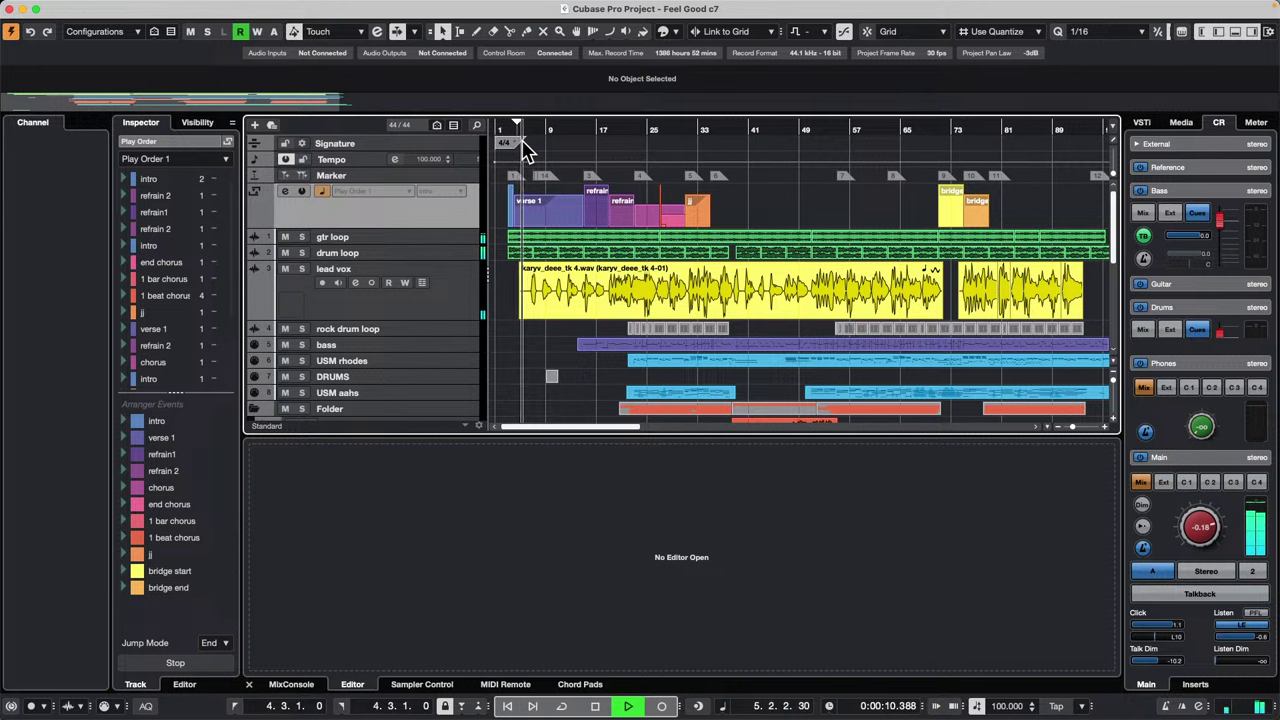
pyautogui.moveTo(1205, 523); pyautogui.dragTo(1191, 569)
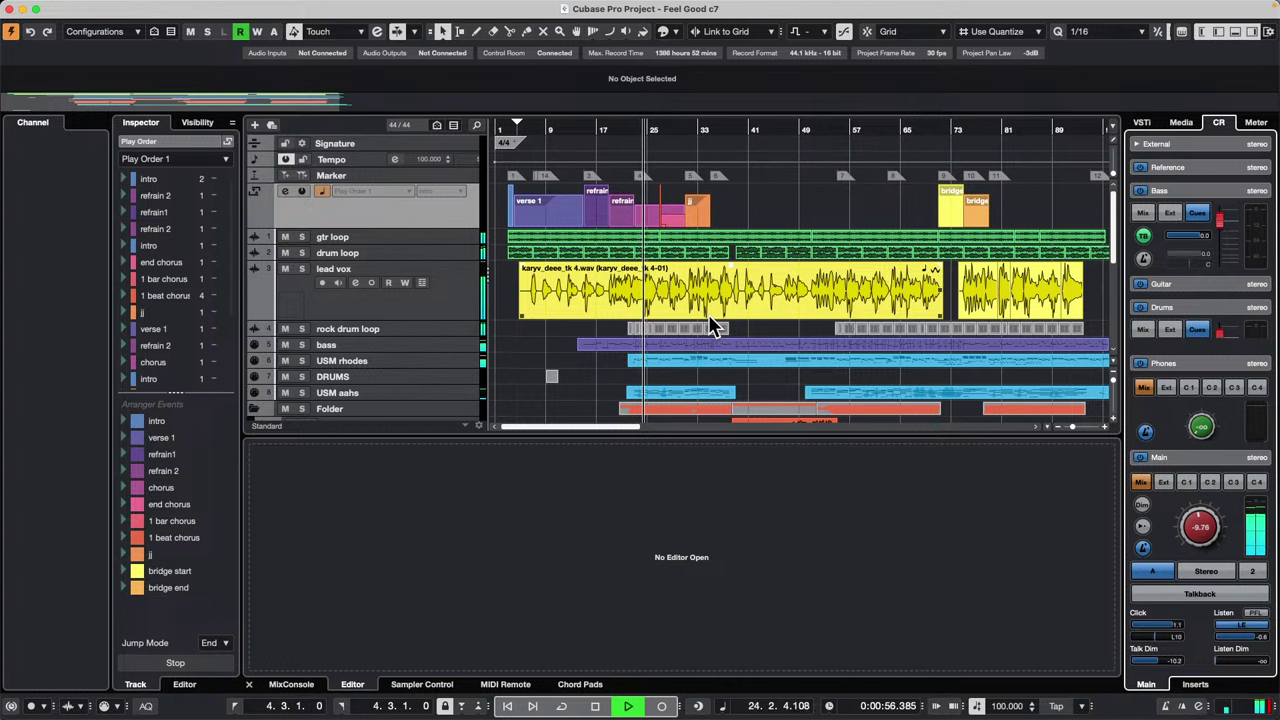
# Step: Audition the vocal harmony Folder track in solo during playback, and clear the solo again
pyautogui.scroll(-10, 703, 320)
pyautogui.scroll(6, 697, 325)
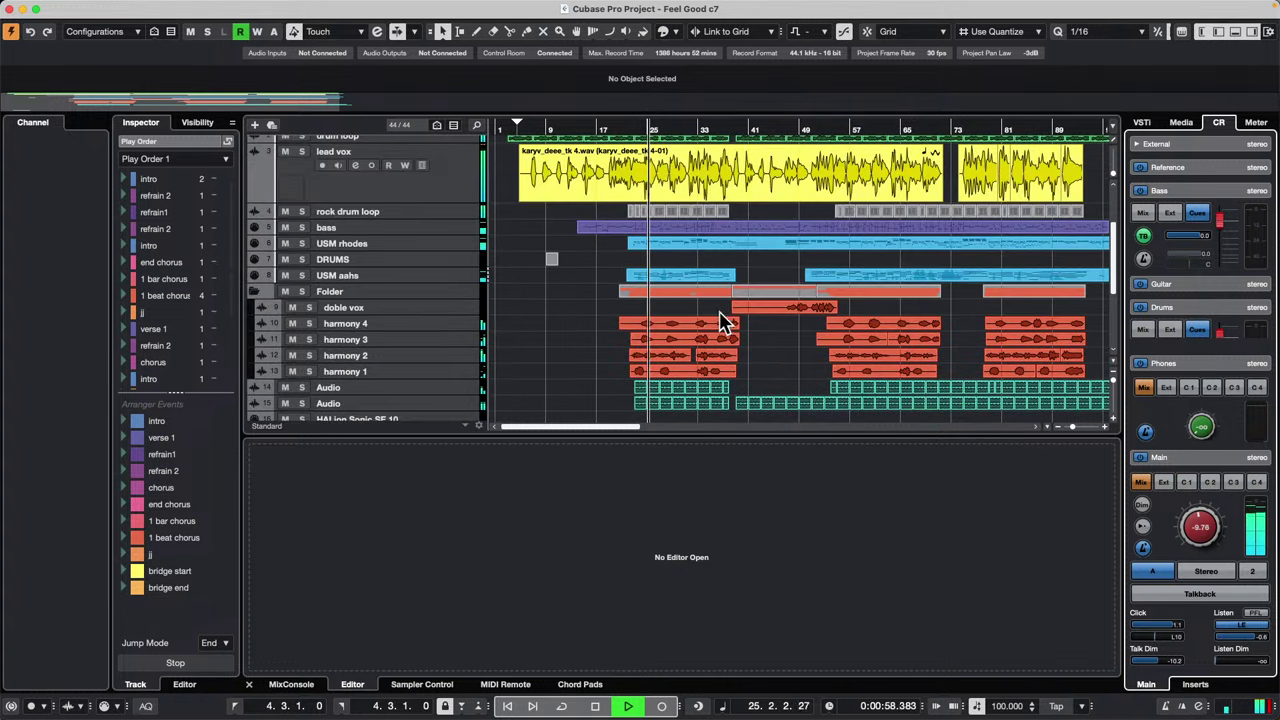
pyautogui.click(321, 295)
pyautogui.click(301, 291)
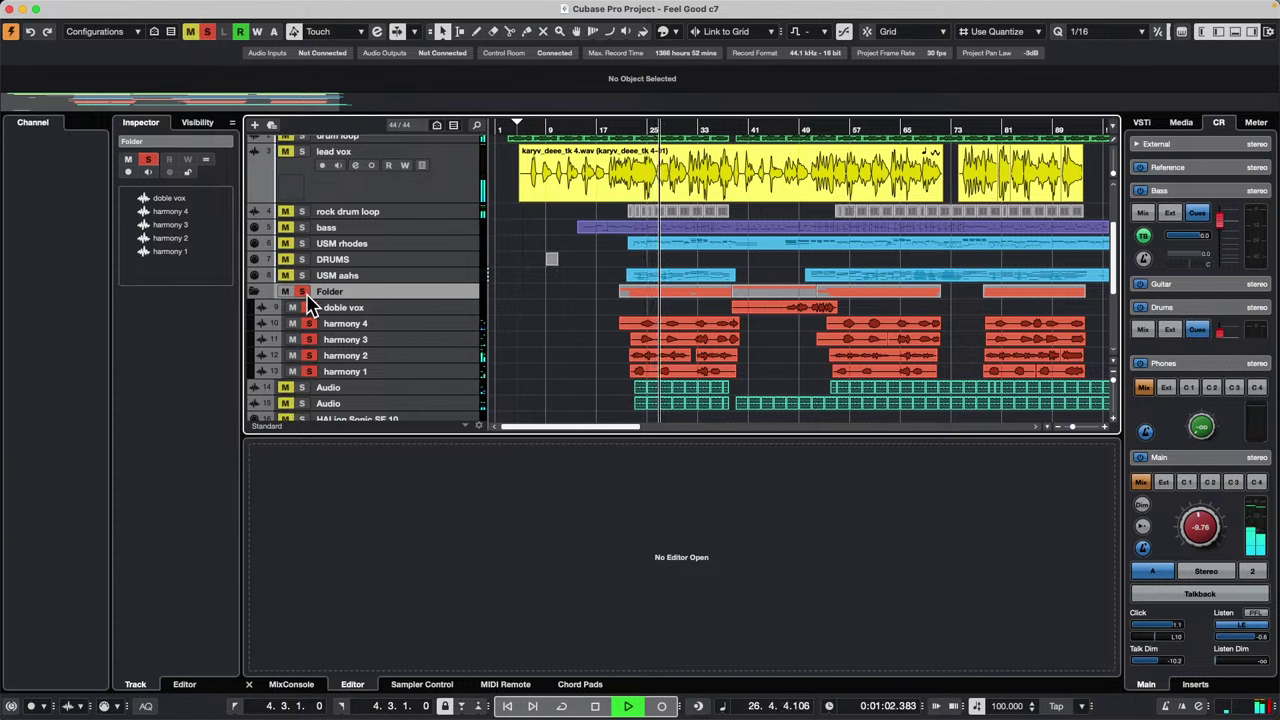
pyautogui.click(309, 300)
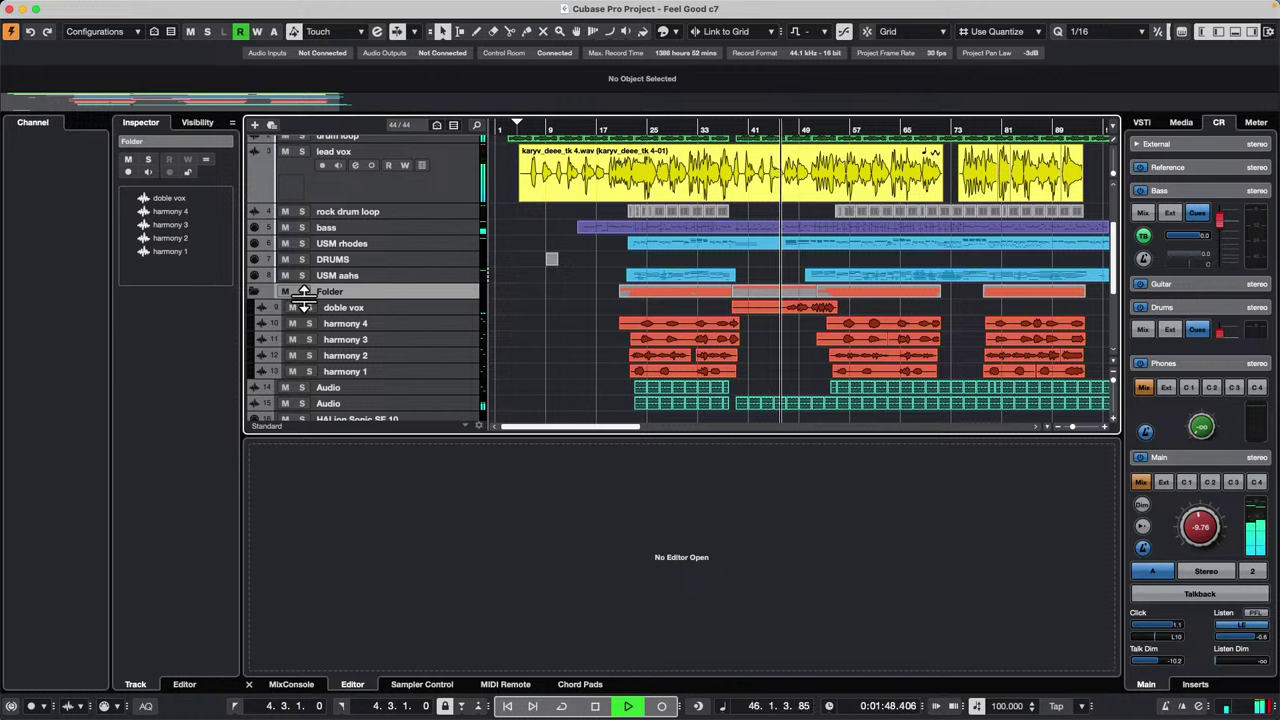
# Step: Show the MixConsole below the project and stop playback at about bar 56
pyautogui.click(291, 684)
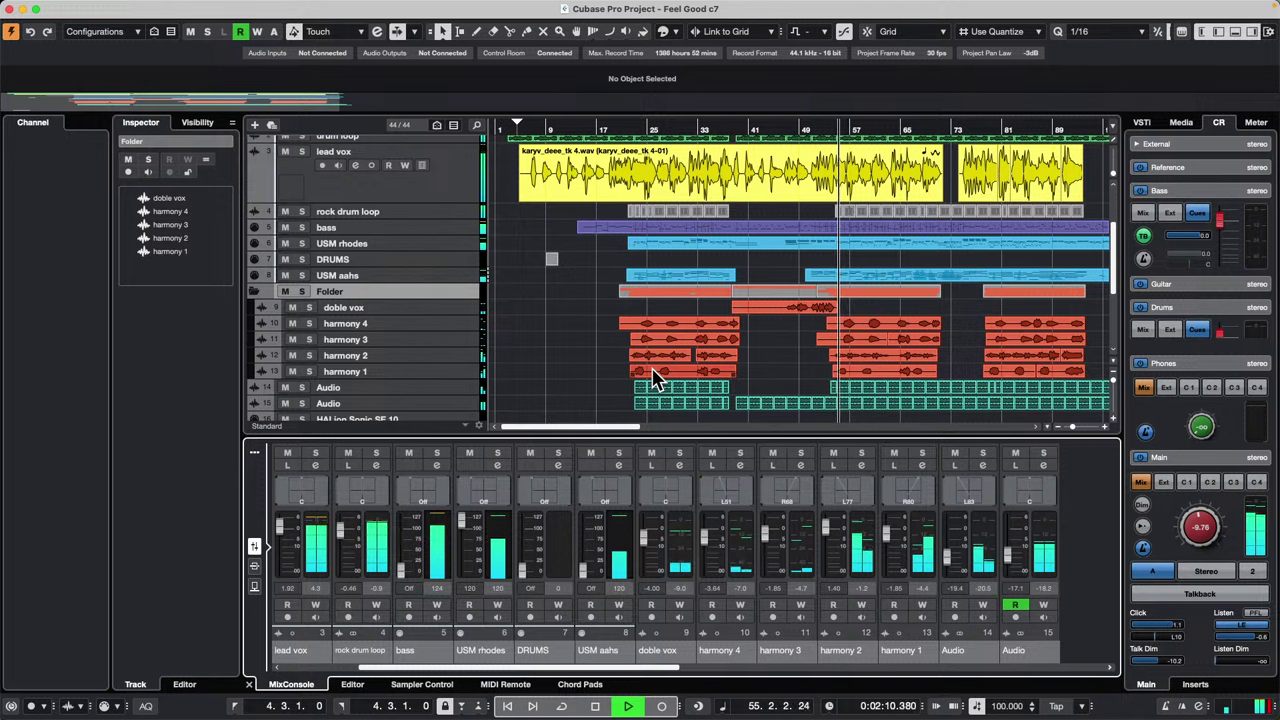
pyautogui.click(586, 706)
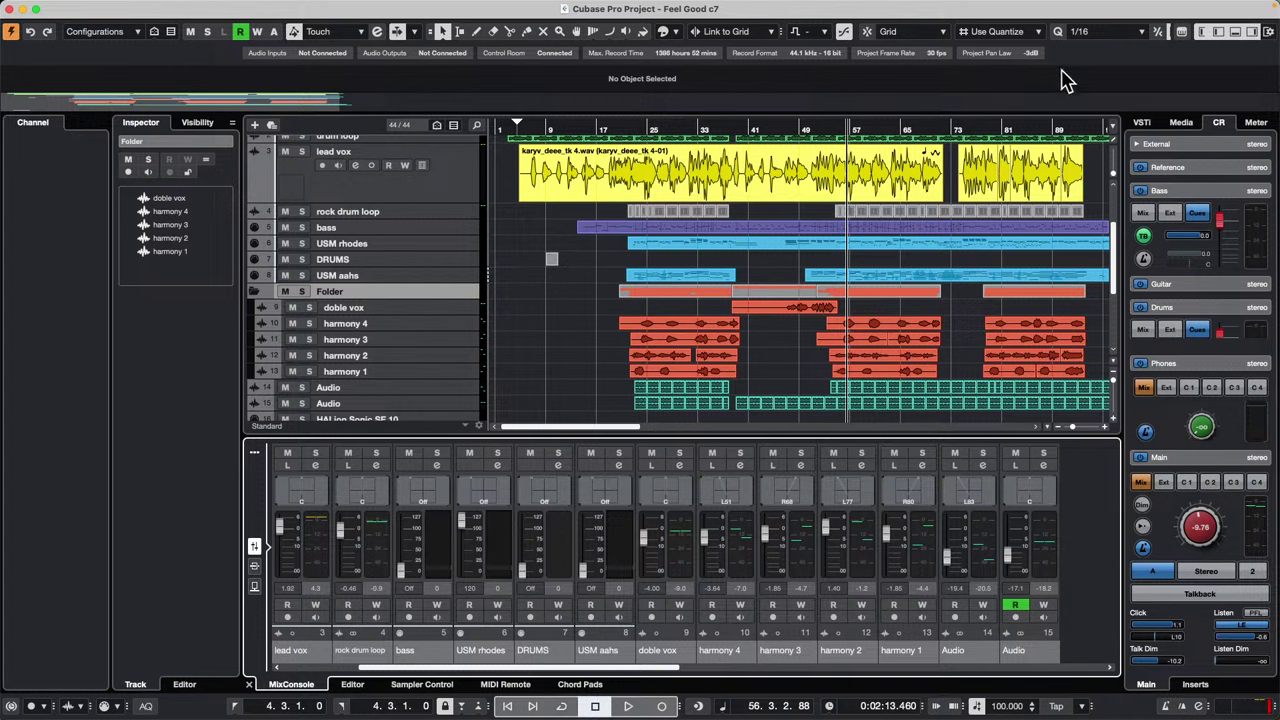
# Step: Look through the list of available macros and close it without running any
pyautogui.moveTo(94, 12)
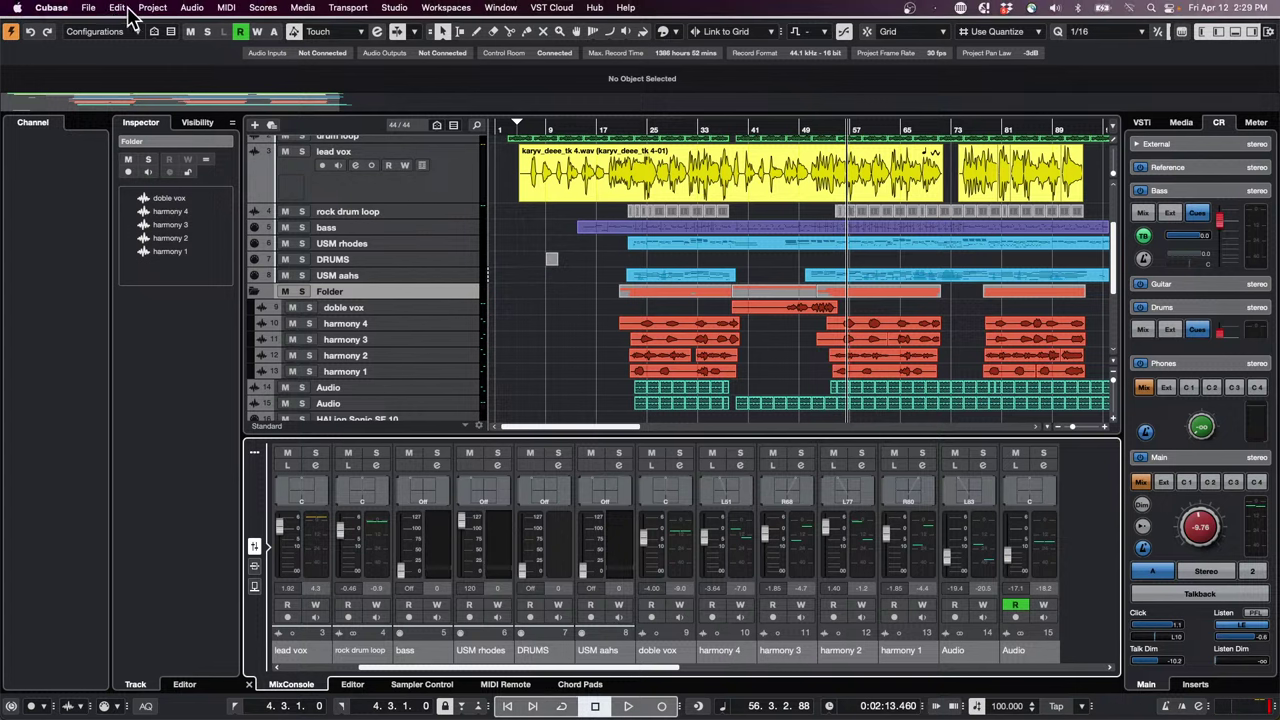
pyautogui.click(116, 8)
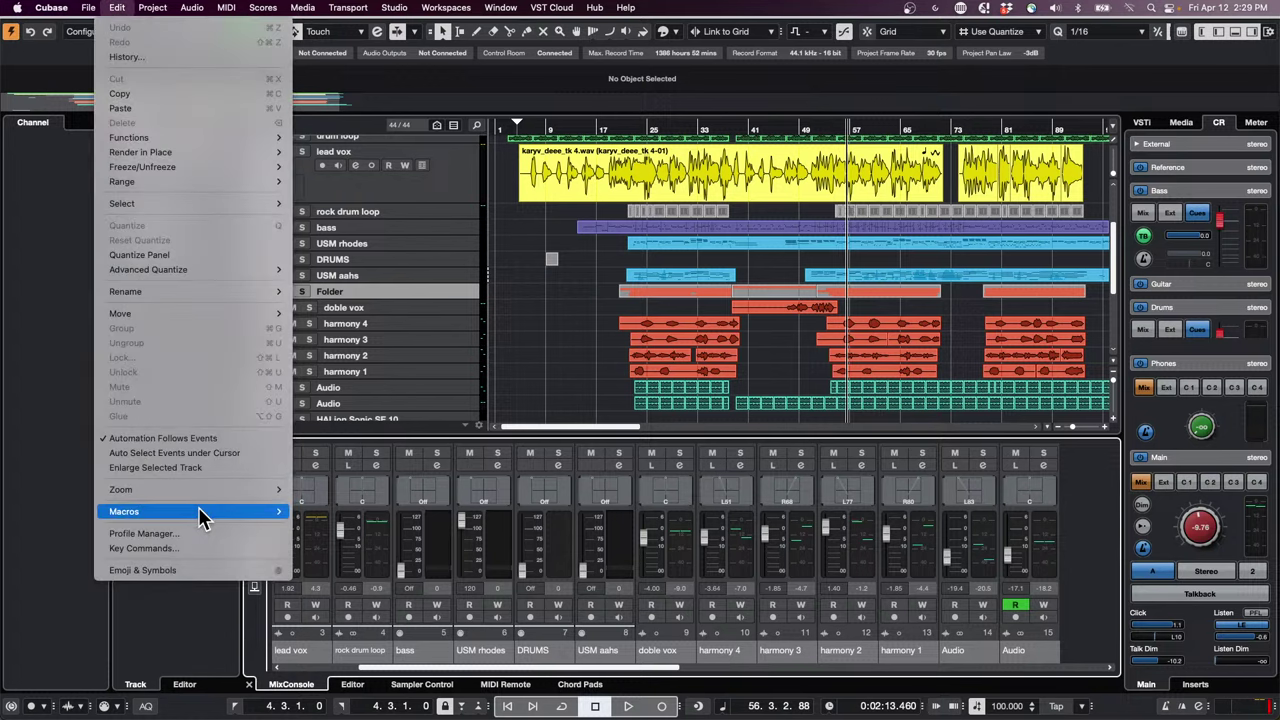
pyautogui.moveTo(198, 511)
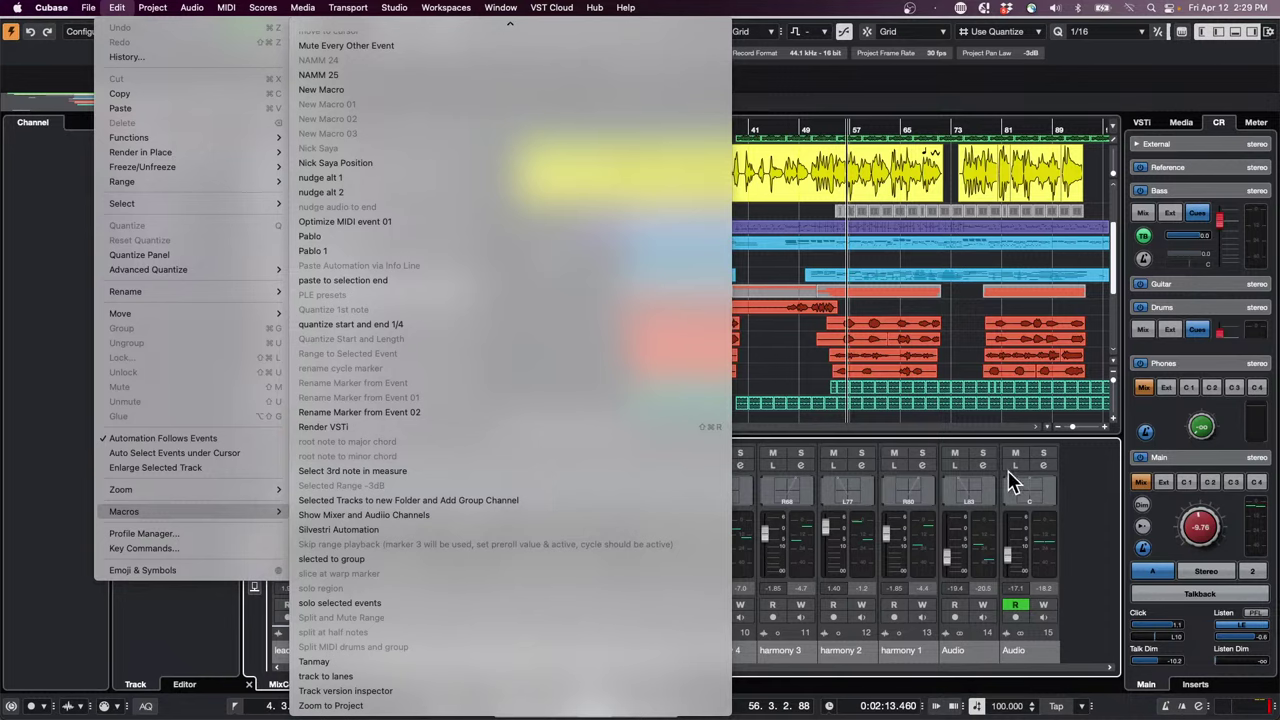
pyautogui.click(1092, 493)
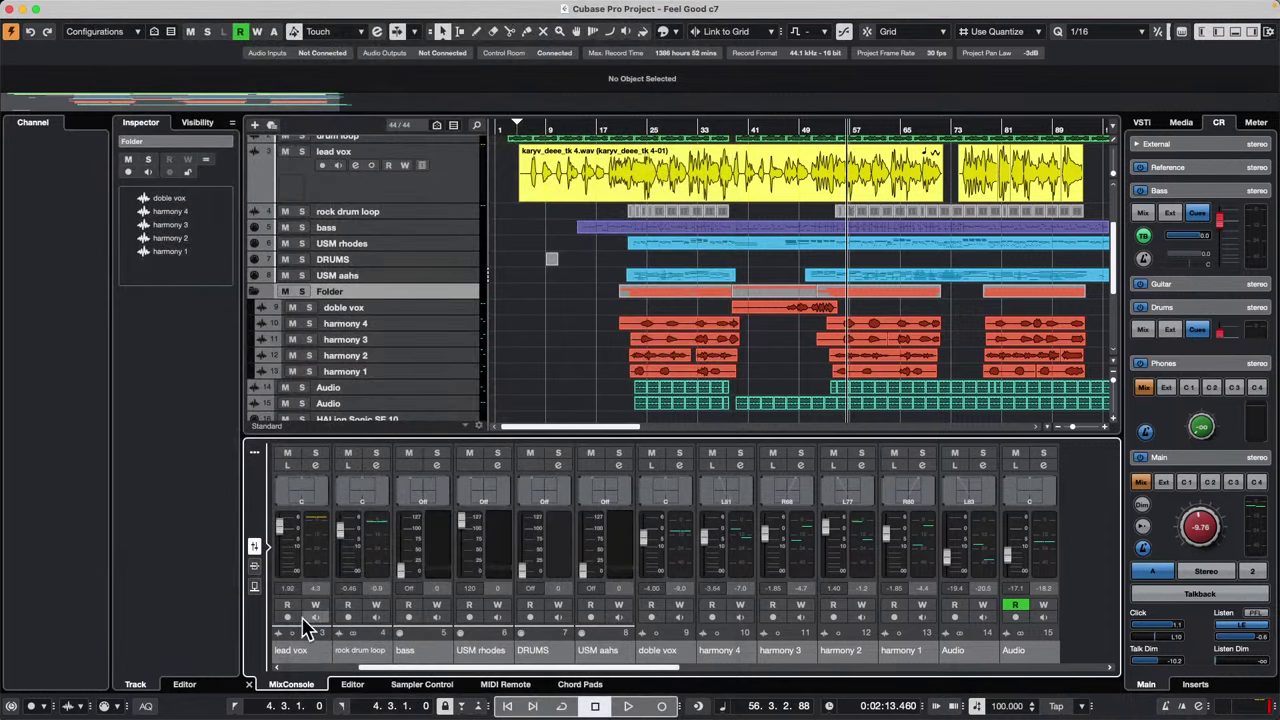
# Step: Display the mixer channels' sends and switch the lower zone to the MIDI Remote
pyautogui.click(254, 587)
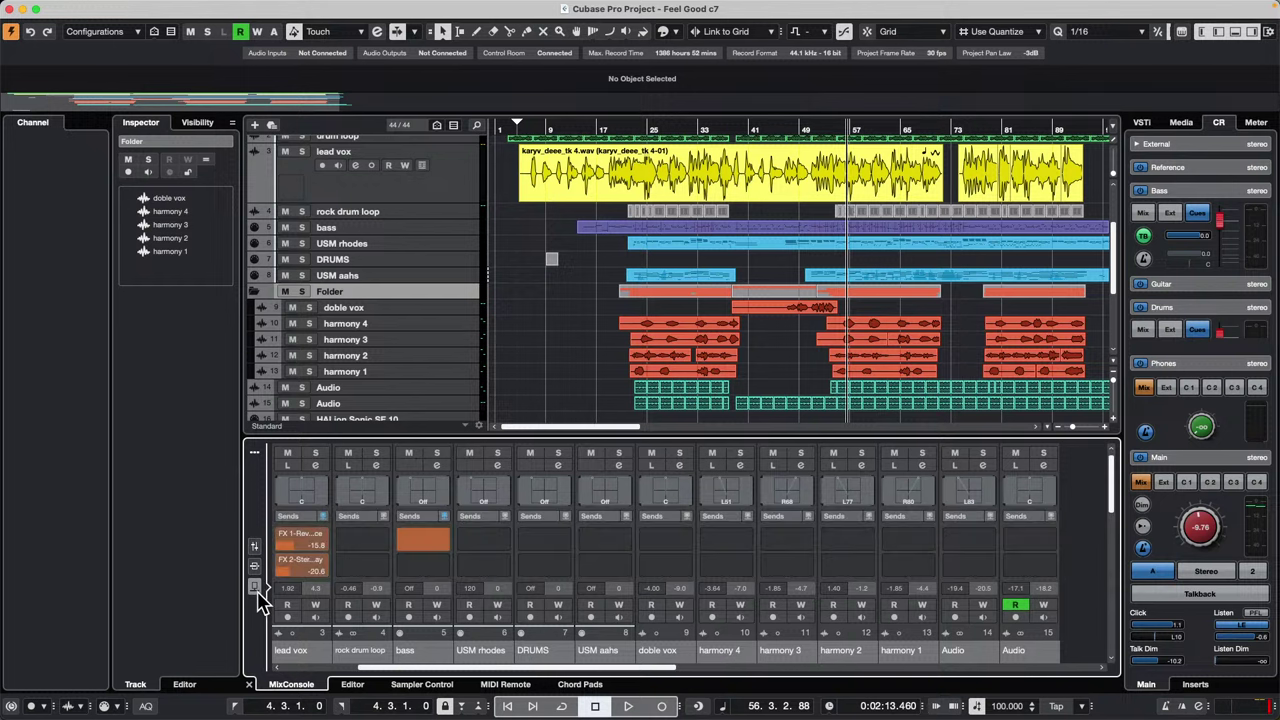
pyautogui.click(527, 687)
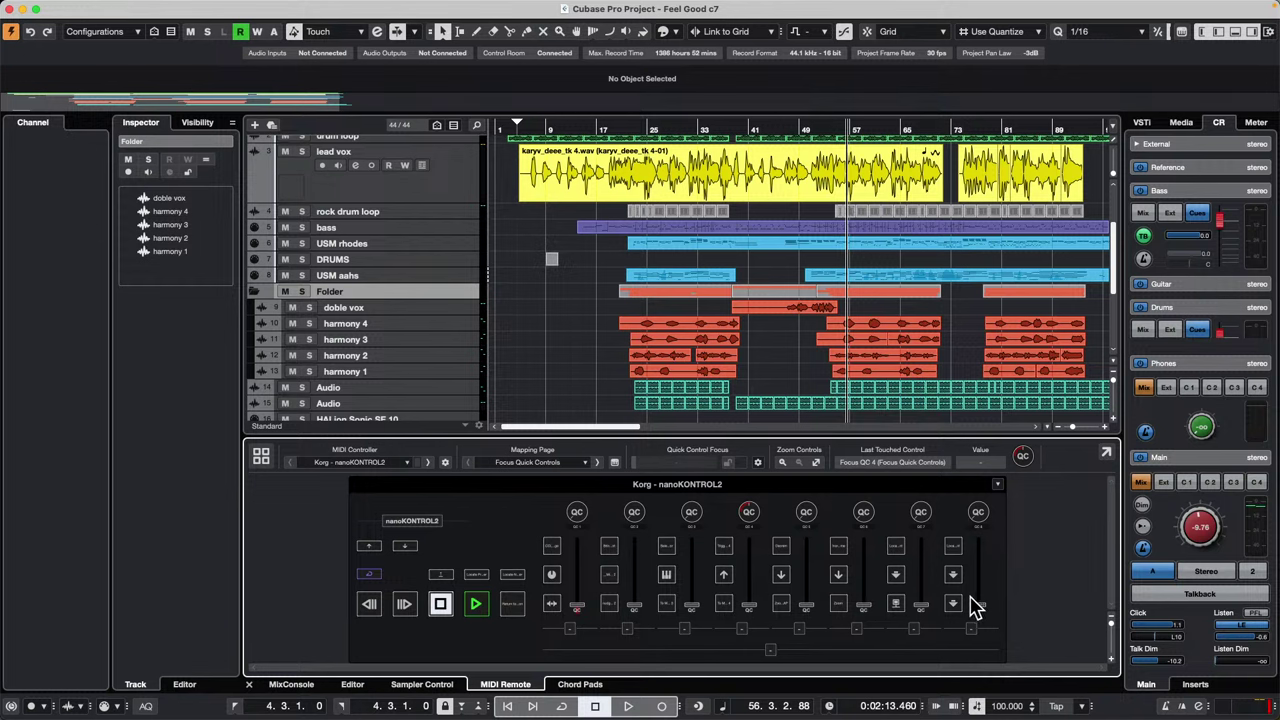
# Step: Open the Key Commands window, collapse the Transport category and enlarge the macro list
pyautogui.click(150, 8)
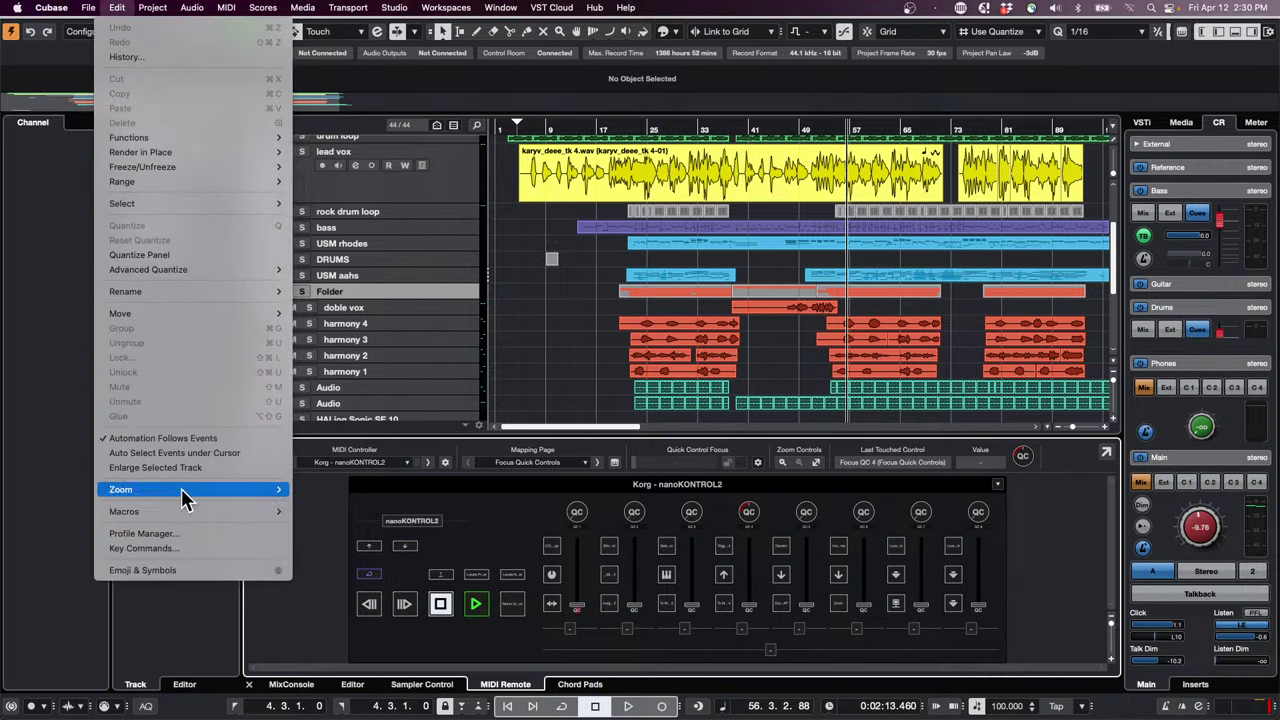
pyautogui.moveTo(180, 513)
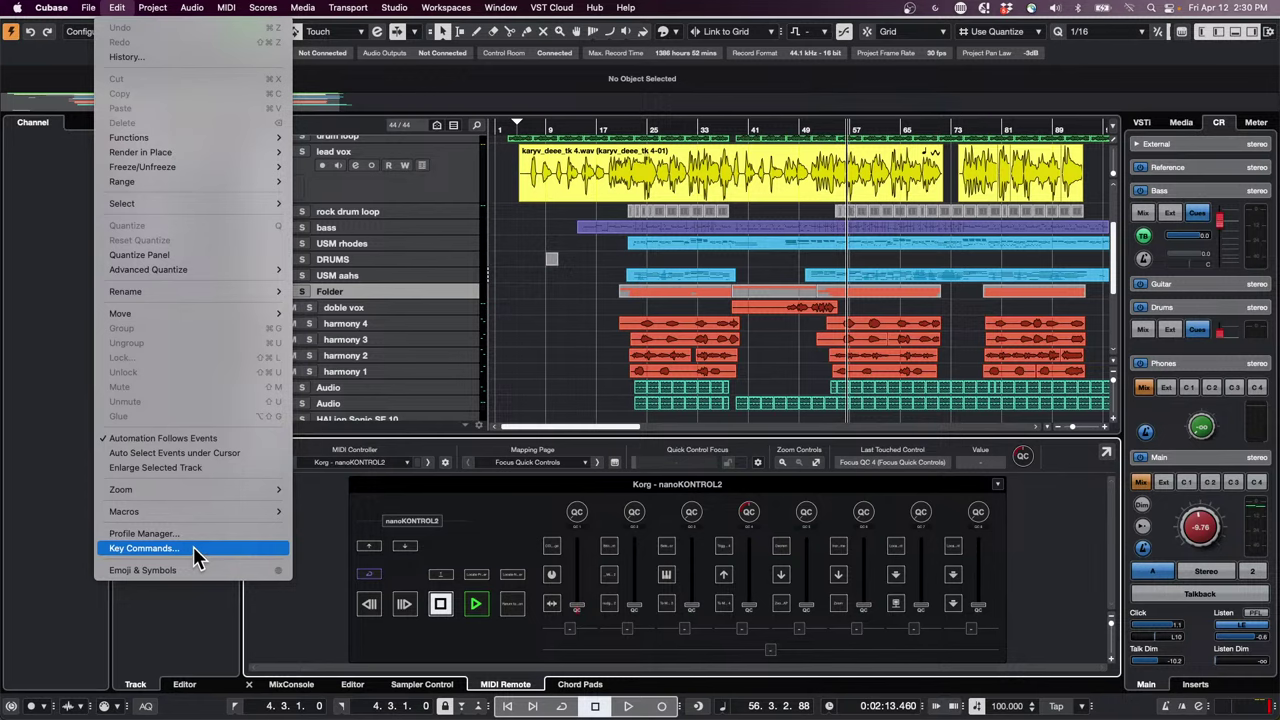
pyautogui.click(193, 547)
pyautogui.scroll(-10, 736, 589)
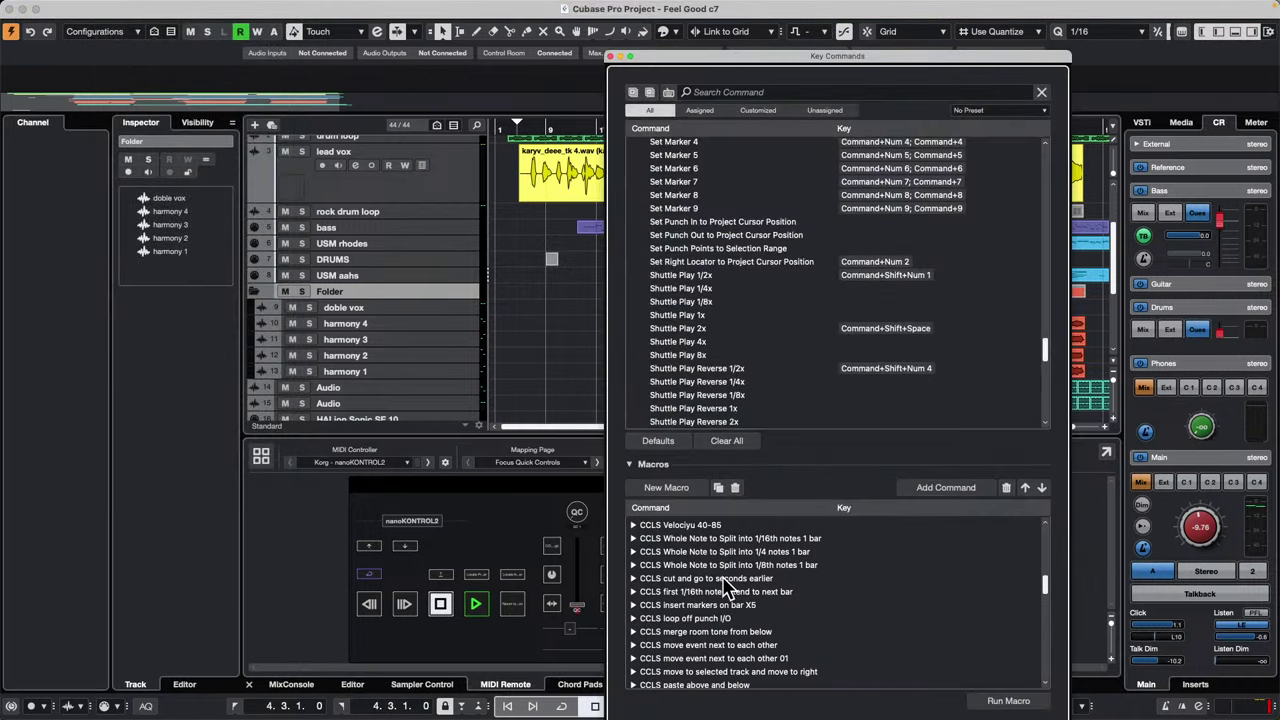
pyautogui.scroll(15, 690, 250)
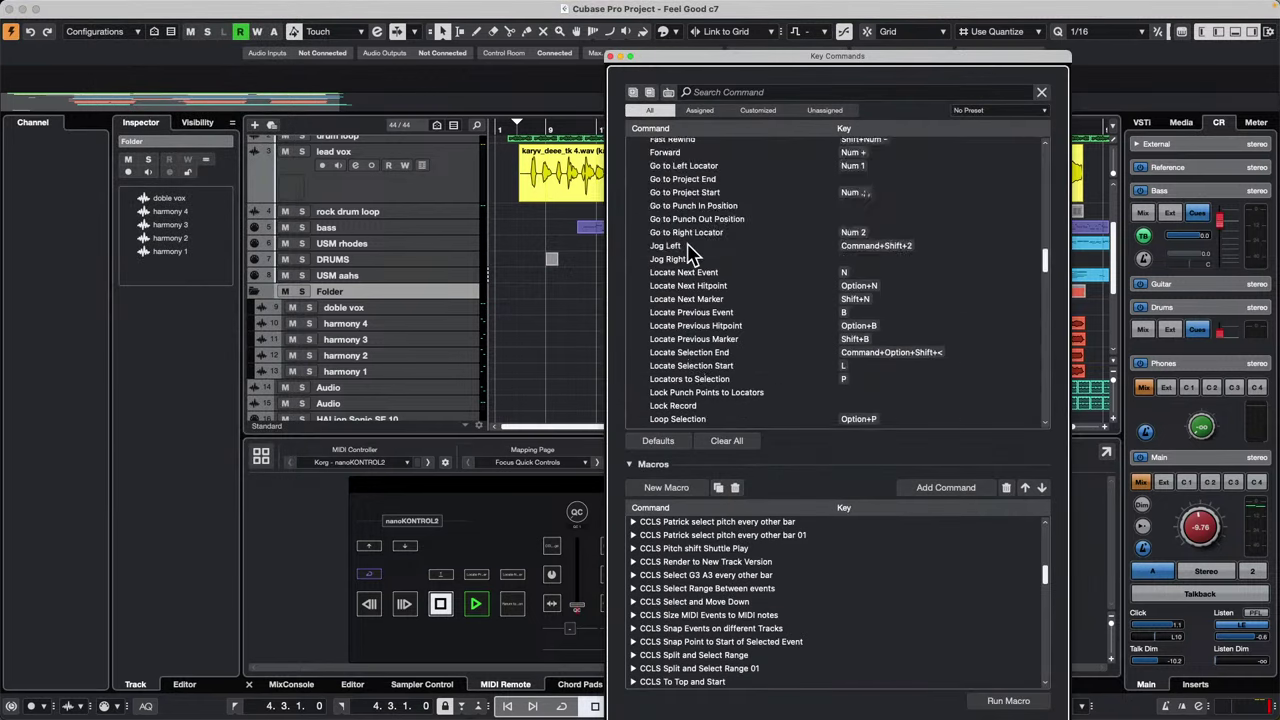
pyautogui.scroll(-12, 687, 245)
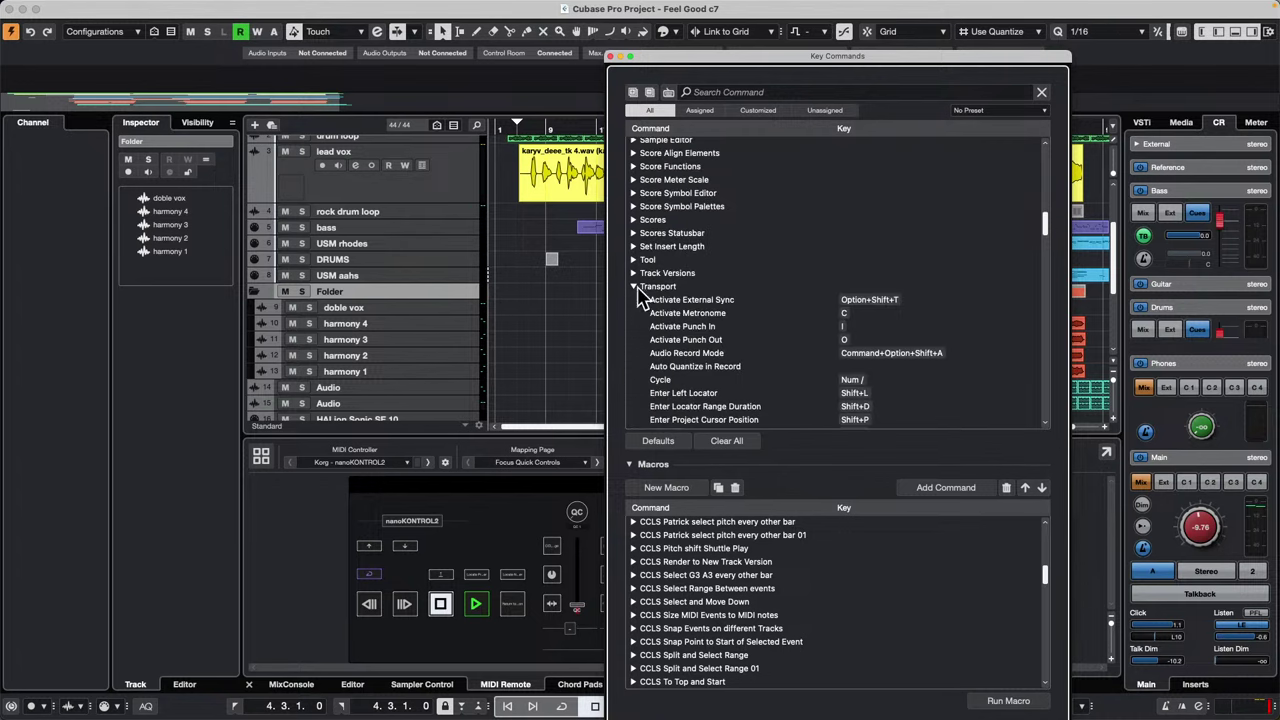
pyautogui.click(635, 288)
pyautogui.scroll(-5, 718, 586)
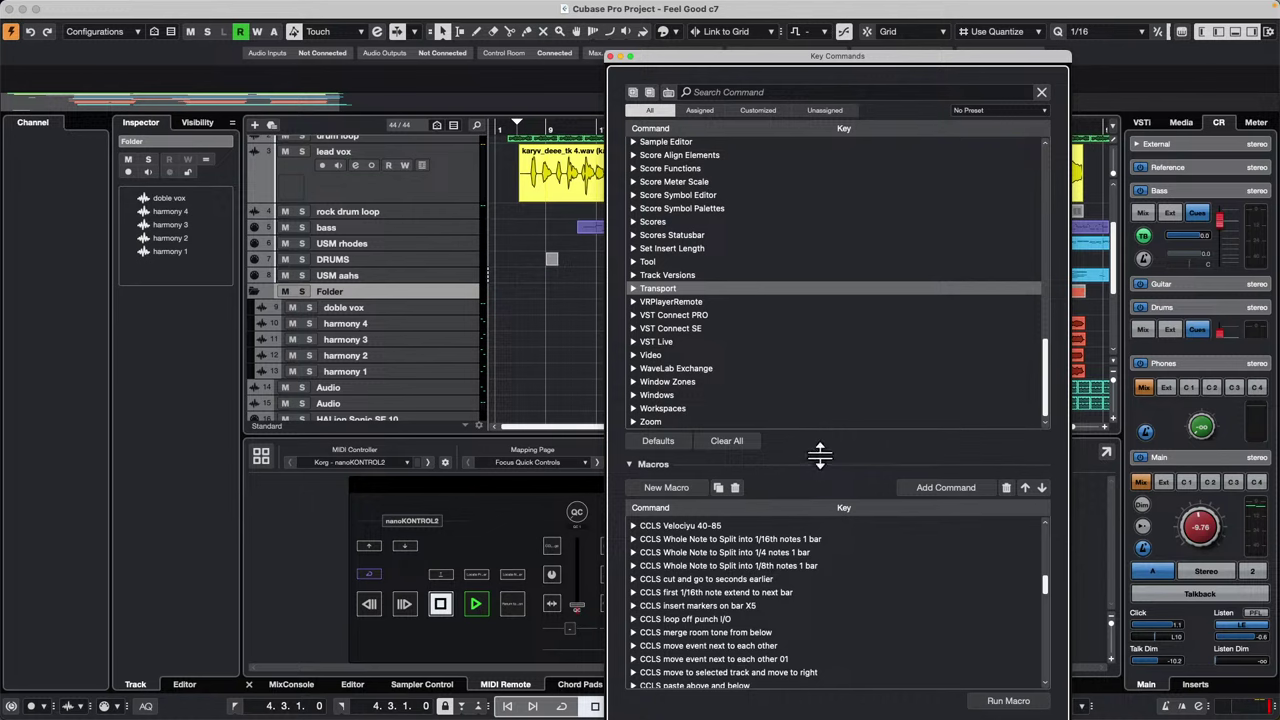
pyautogui.moveTo(818, 452); pyautogui.dragTo(810, 376)
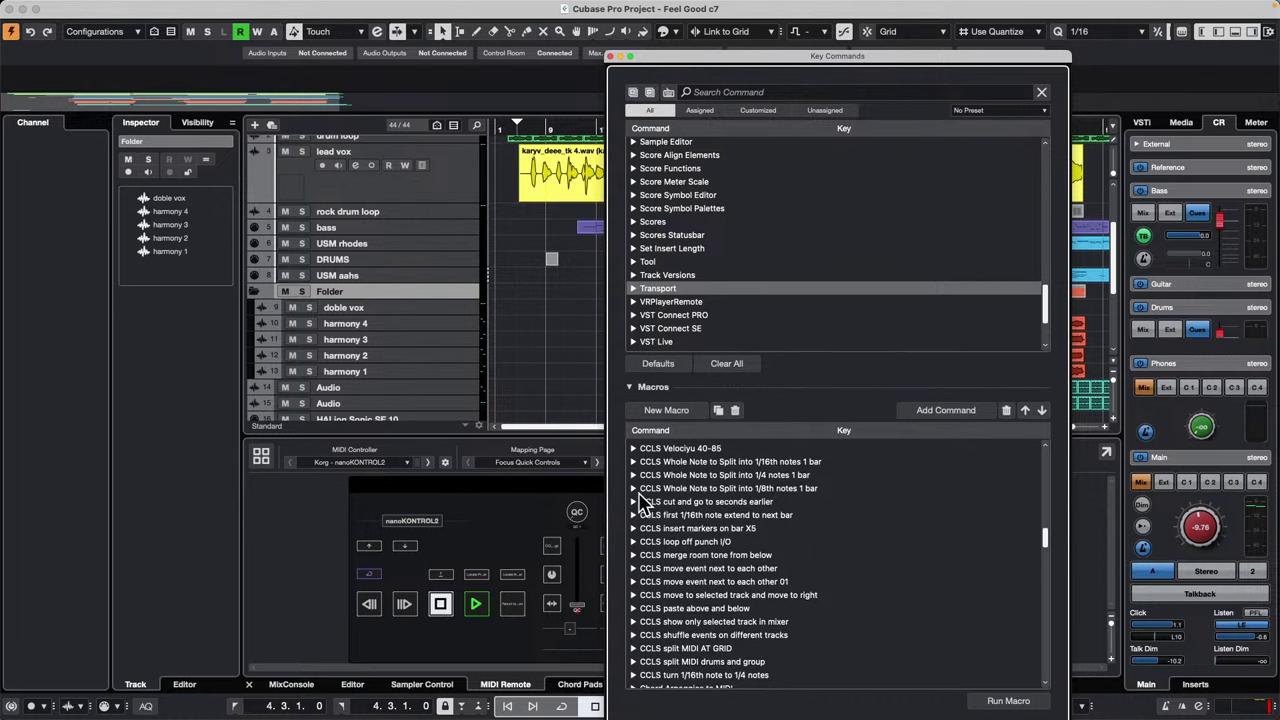
# Step: Examine the commands inside the "CCLS cut and go to seconds earlier" macro, browse the other macros and close Key Commands
pyautogui.click(633, 501)
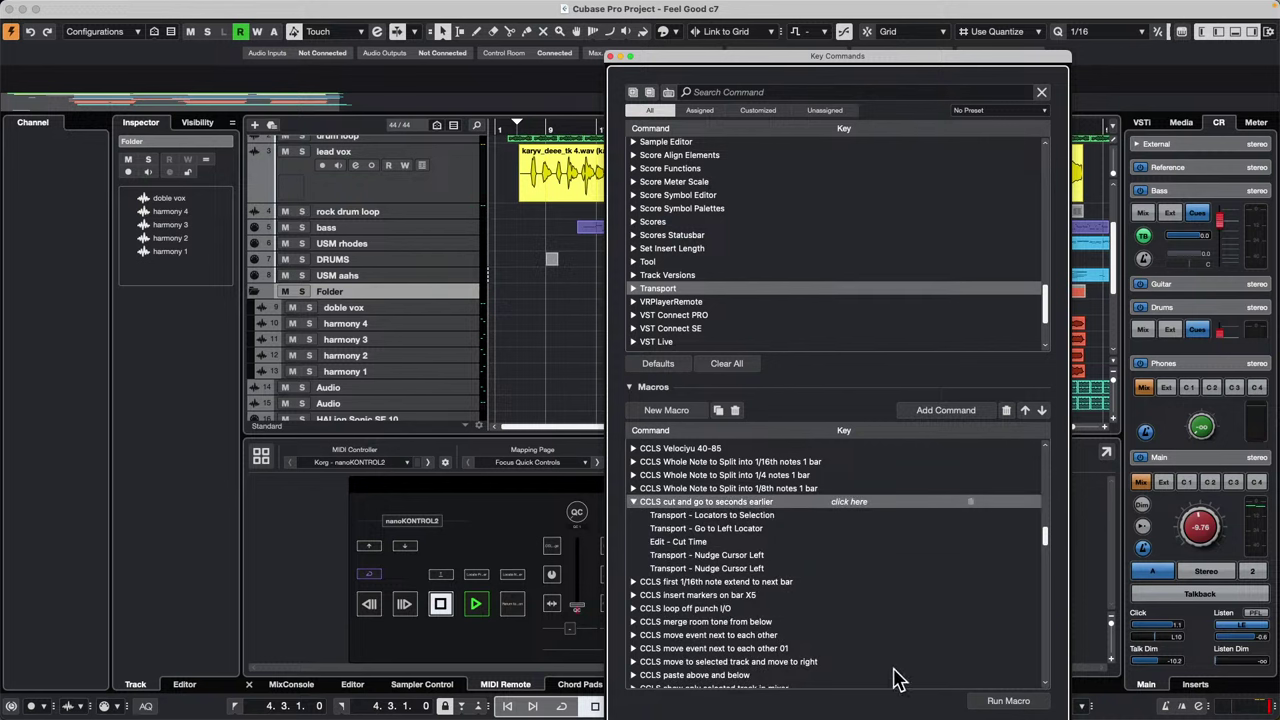
pyautogui.scroll(-3, 685, 540)
pyautogui.scroll(15, 685, 540)
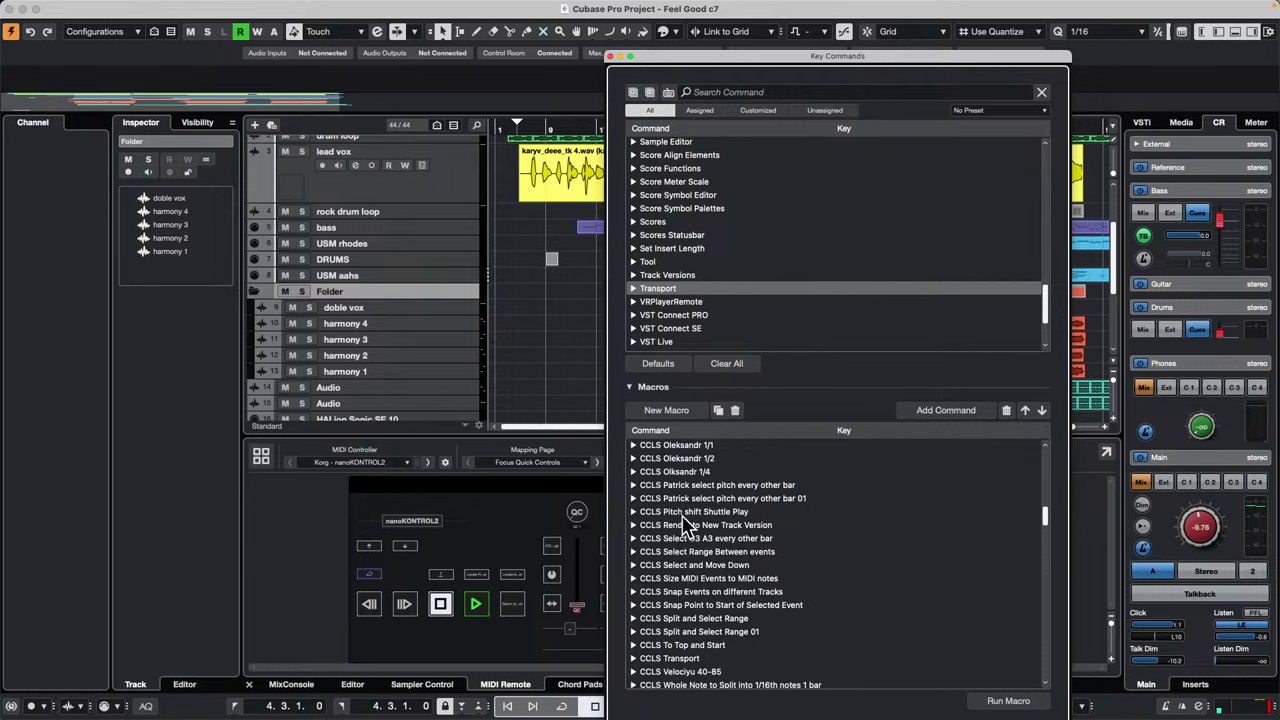
pyautogui.scroll(-10, 685, 513)
pyautogui.scroll(15, 685, 513)
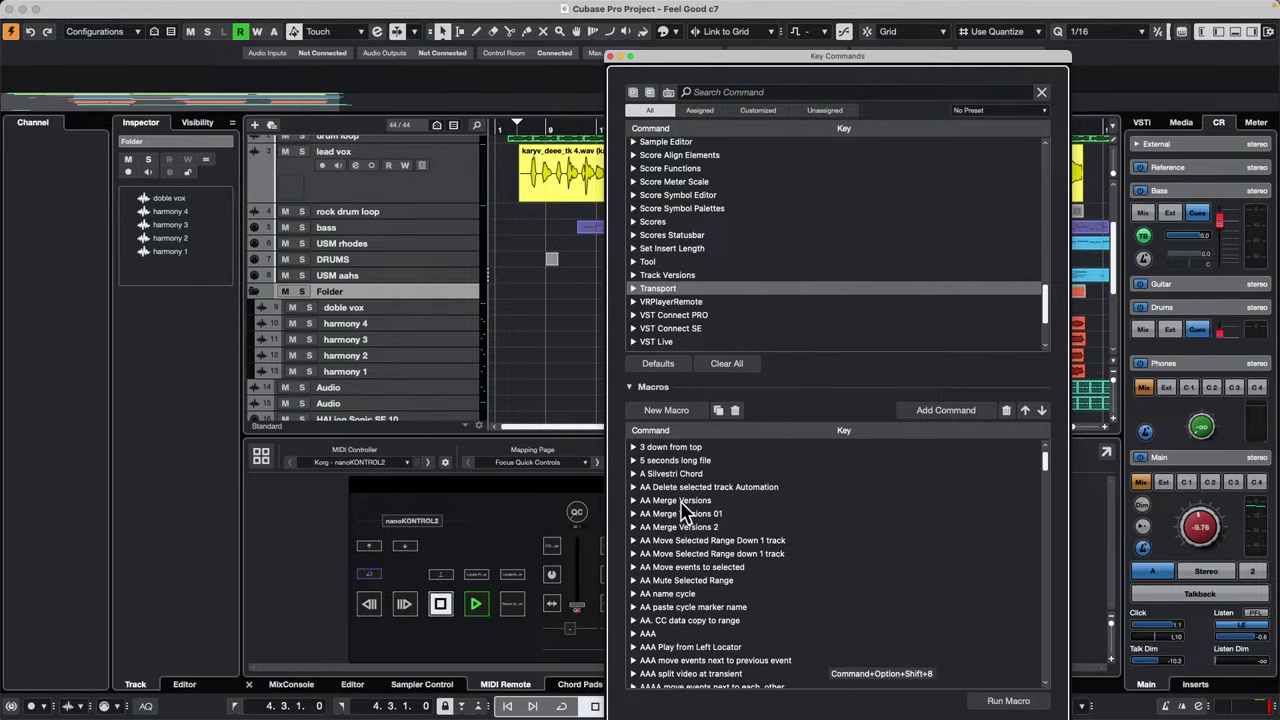
pyautogui.click(611, 56)
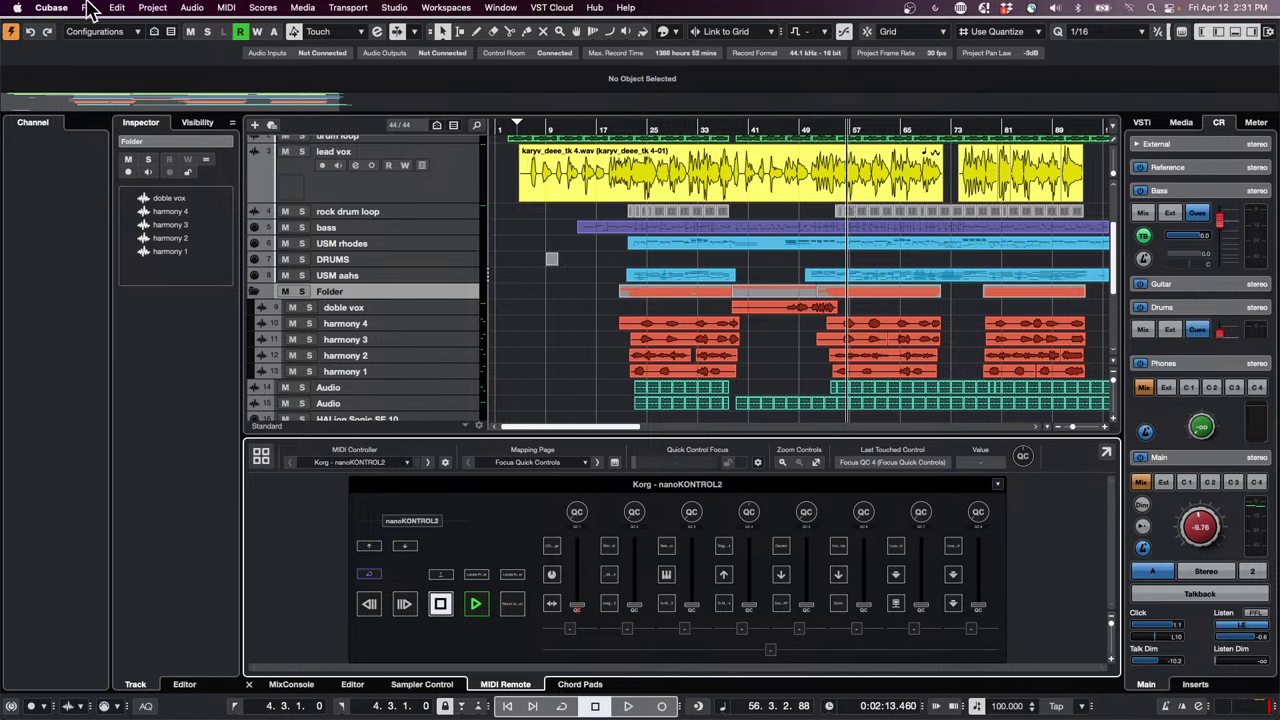
# Step: Reopen the Key Commands window to view its command and macro lists, and close it
pyautogui.click(117, 8)
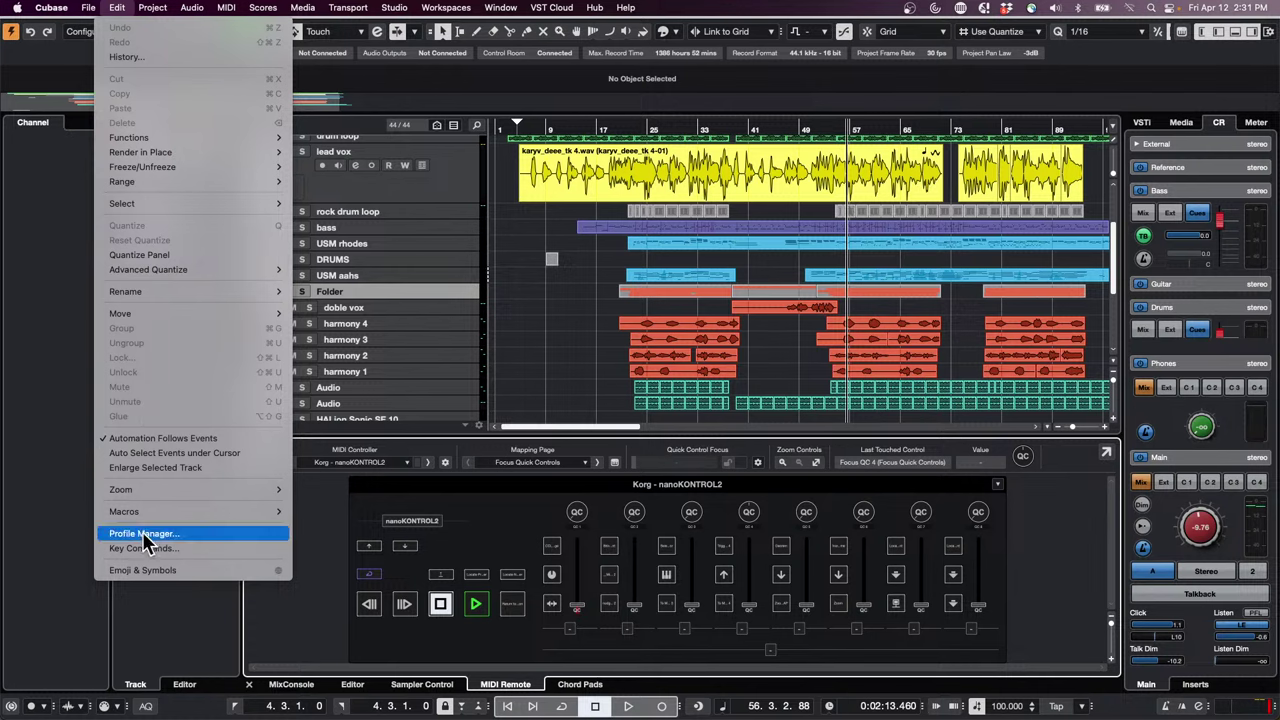
pyautogui.moveTo(155, 509)
pyautogui.moveTo(496, 706)
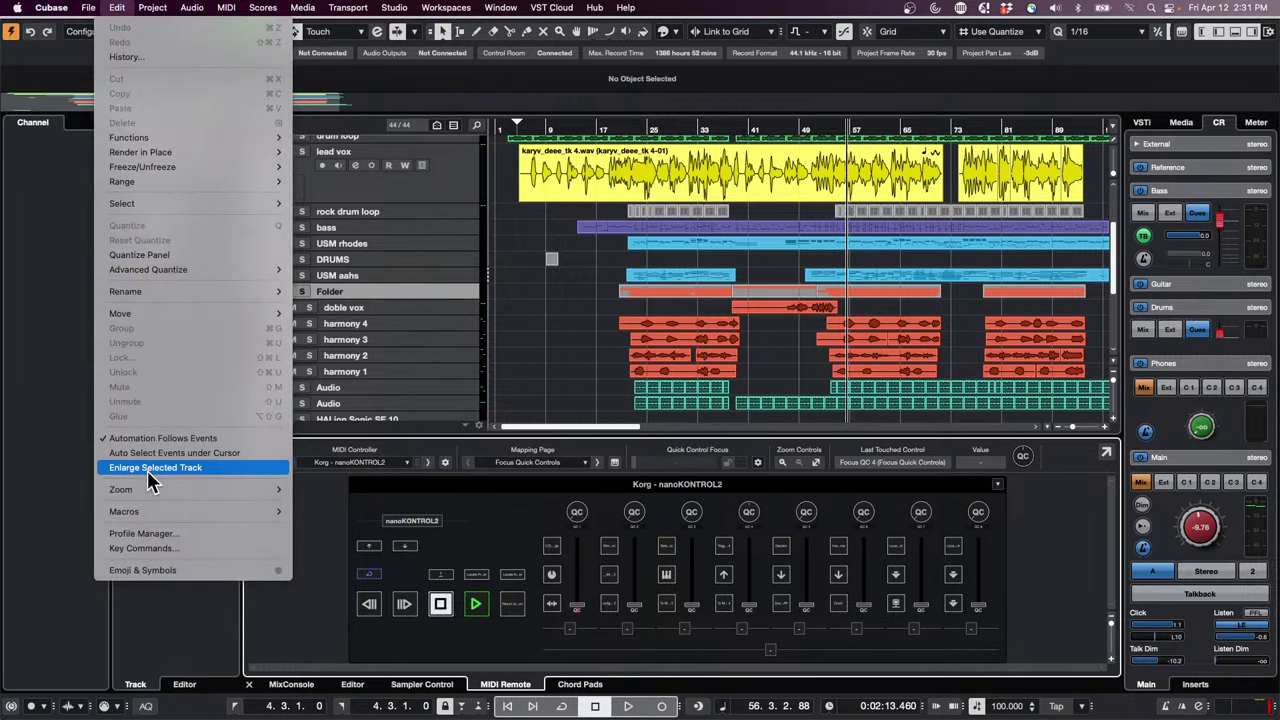
pyautogui.click(160, 550)
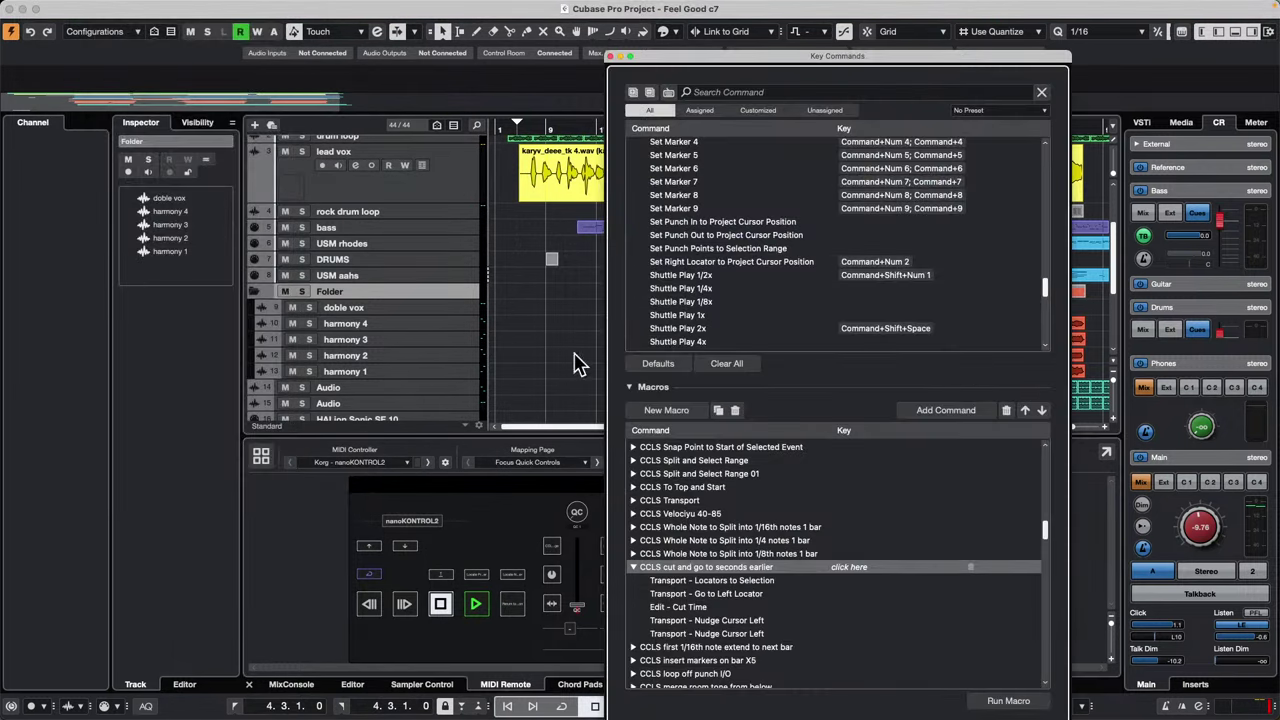
pyautogui.click(617, 57)
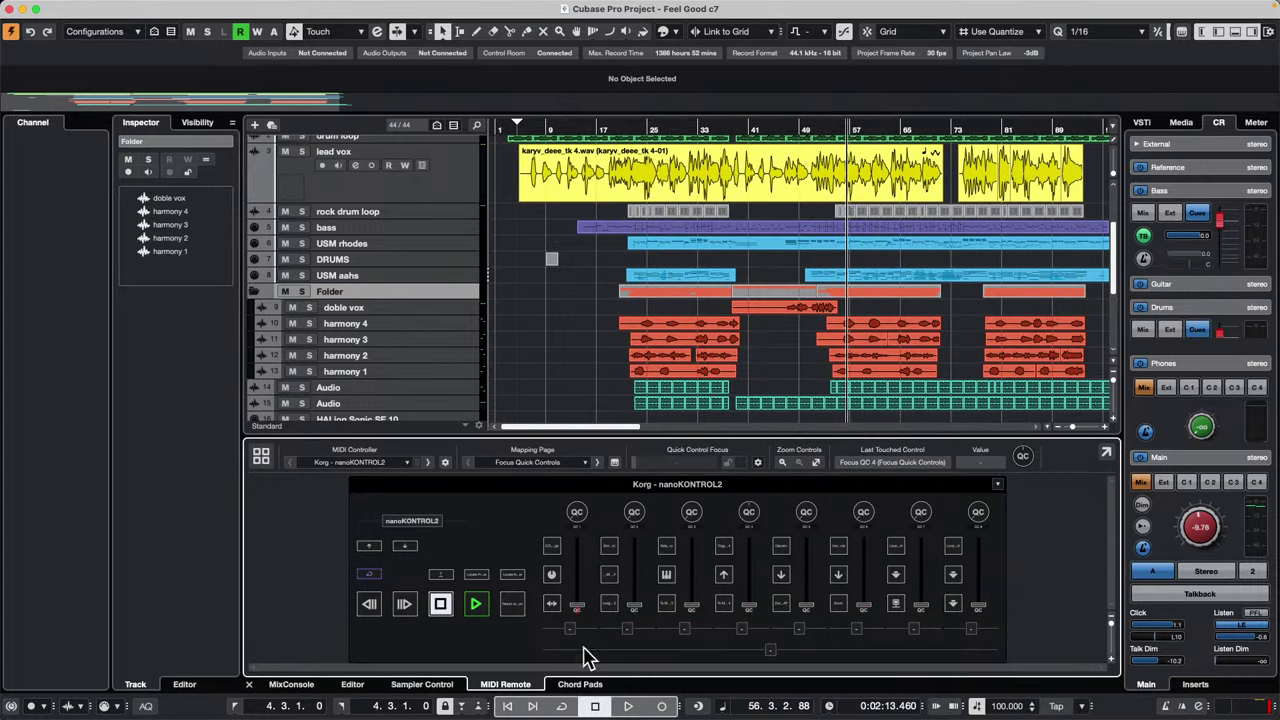
# Step: Switch the nanoKONTROL2 mapping page to Untitled Page and open the Mapping Assistant for a Trigger Arranger Event button
pyautogui.click(543, 464)
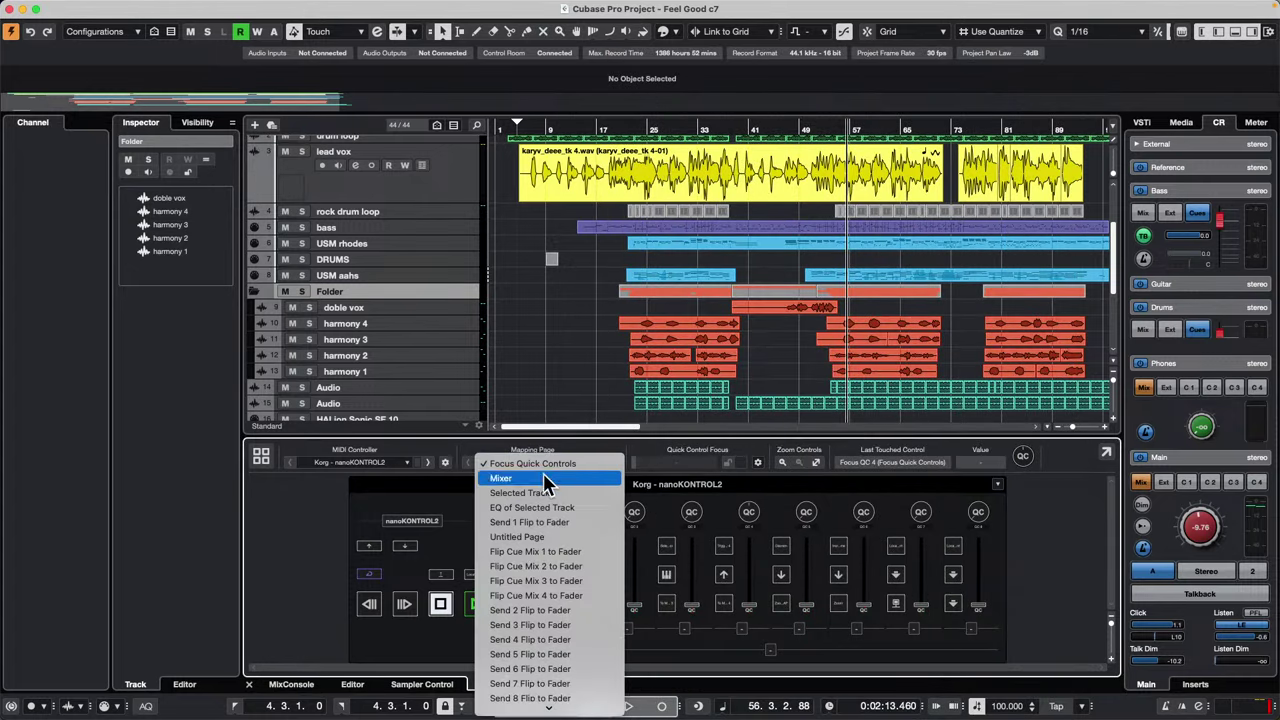
pyautogui.click(575, 539)
pyautogui.doubleClick(672, 555)
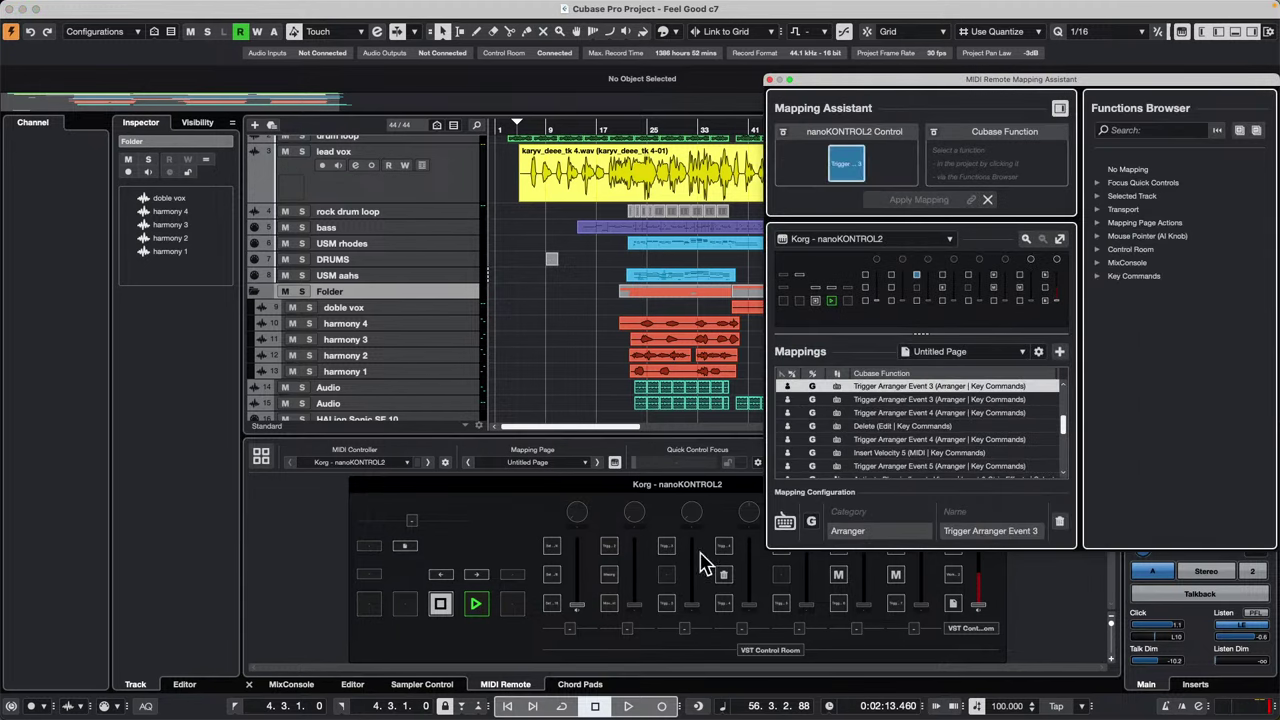
# Step: Browse the Macro category among the Key Commands in the Functions Browser and close the Mapping Assistant without mapping anything
pyautogui.doubleClick(1120, 275)
pyautogui.scroll(-5, 1140, 417)
pyautogui.scroll(-5, 1145, 415)
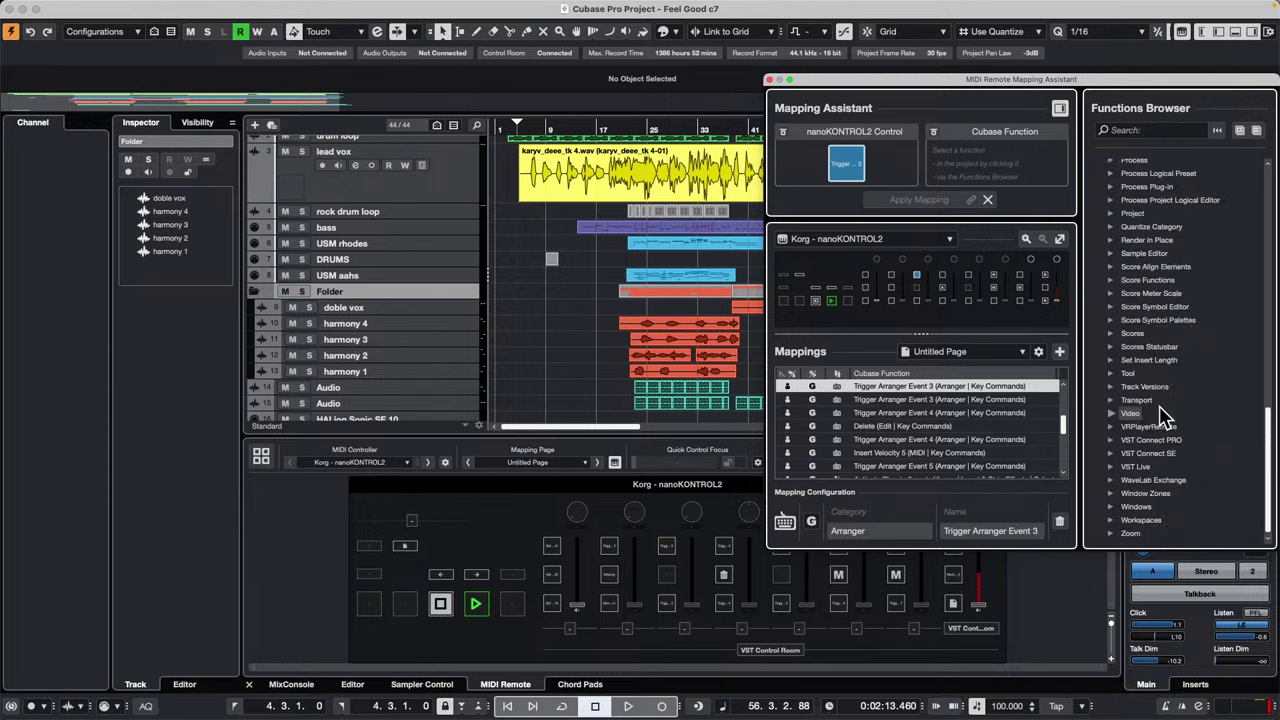
pyautogui.scroll(3, 1130, 283)
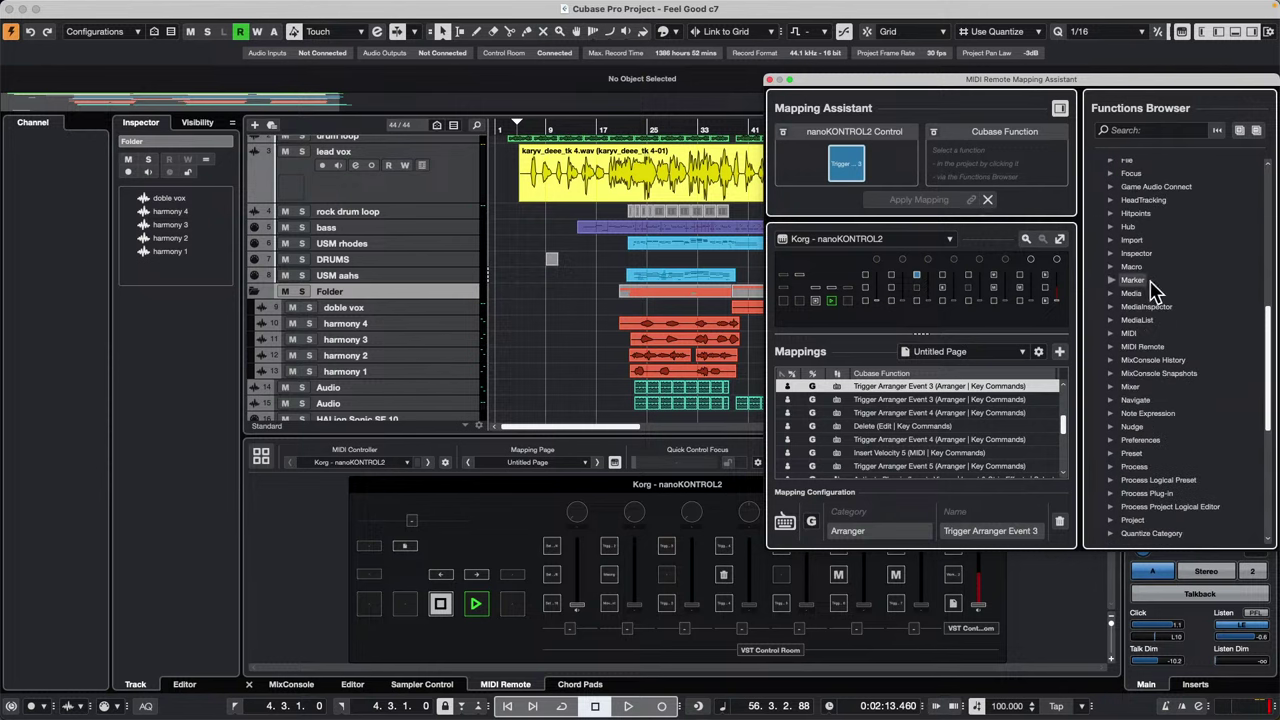
pyautogui.click(1112, 267)
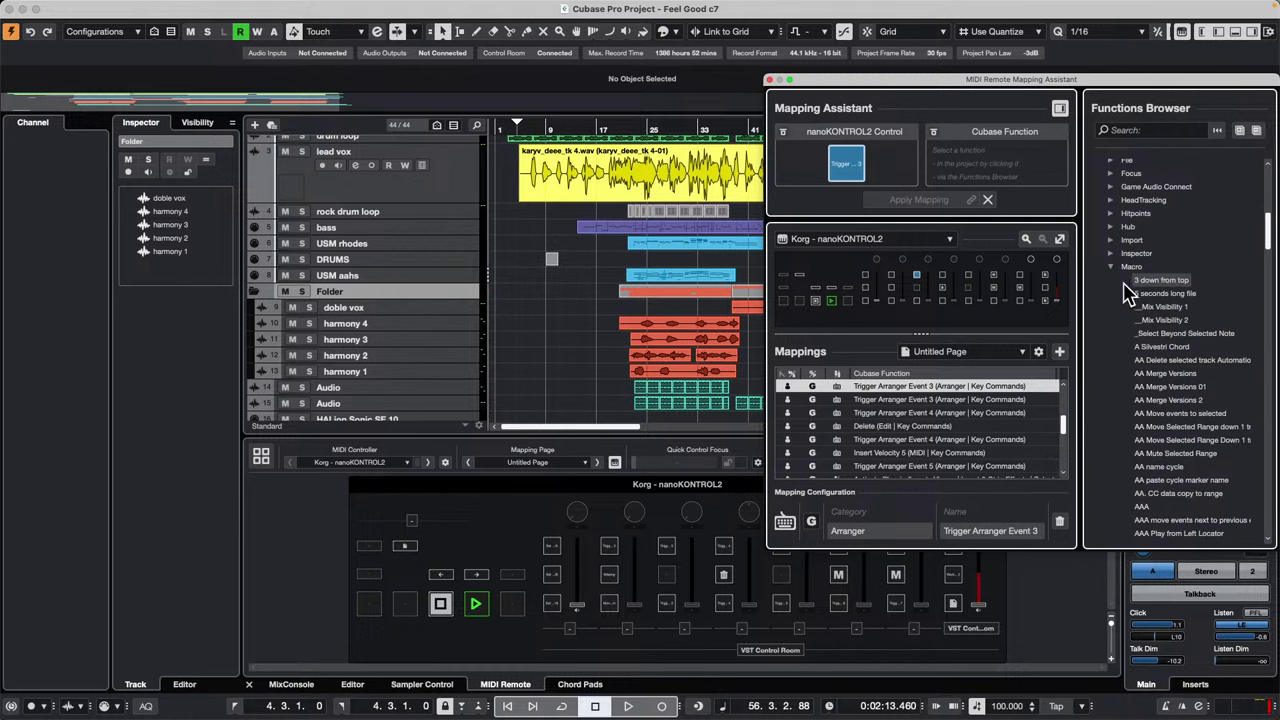
pyautogui.scroll(-3, 1140, 300)
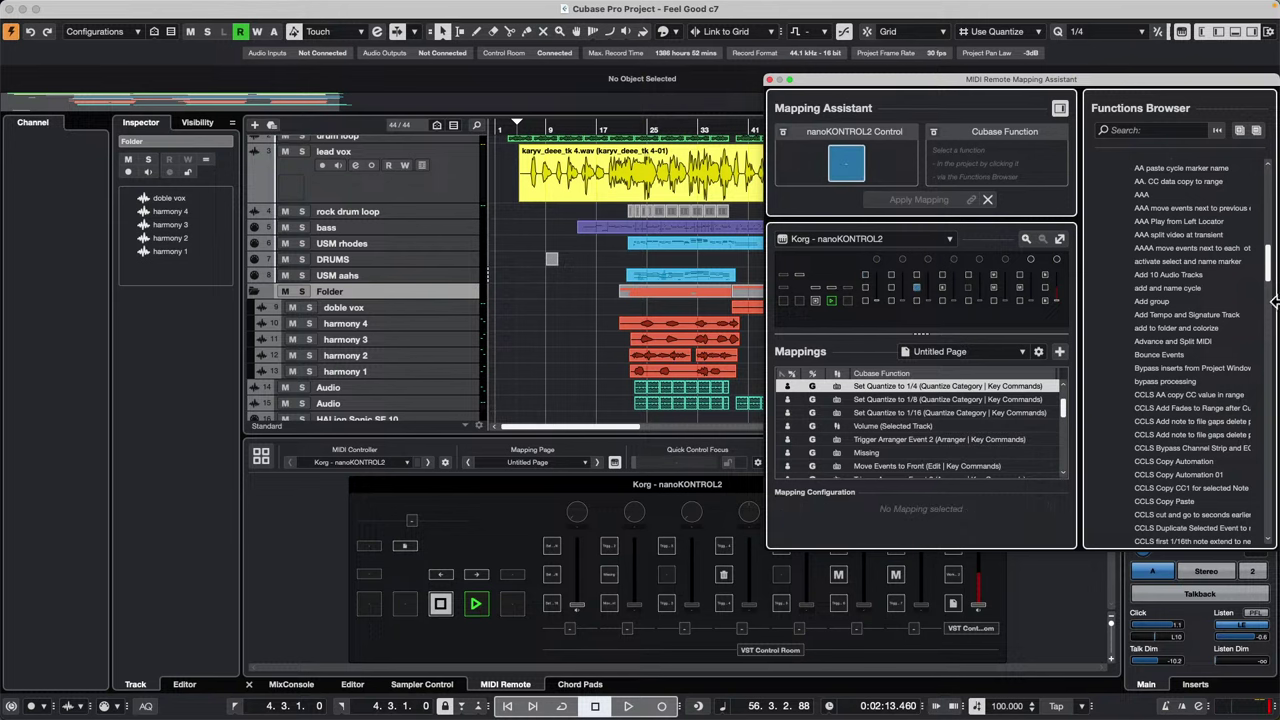
pyautogui.click(769, 80)
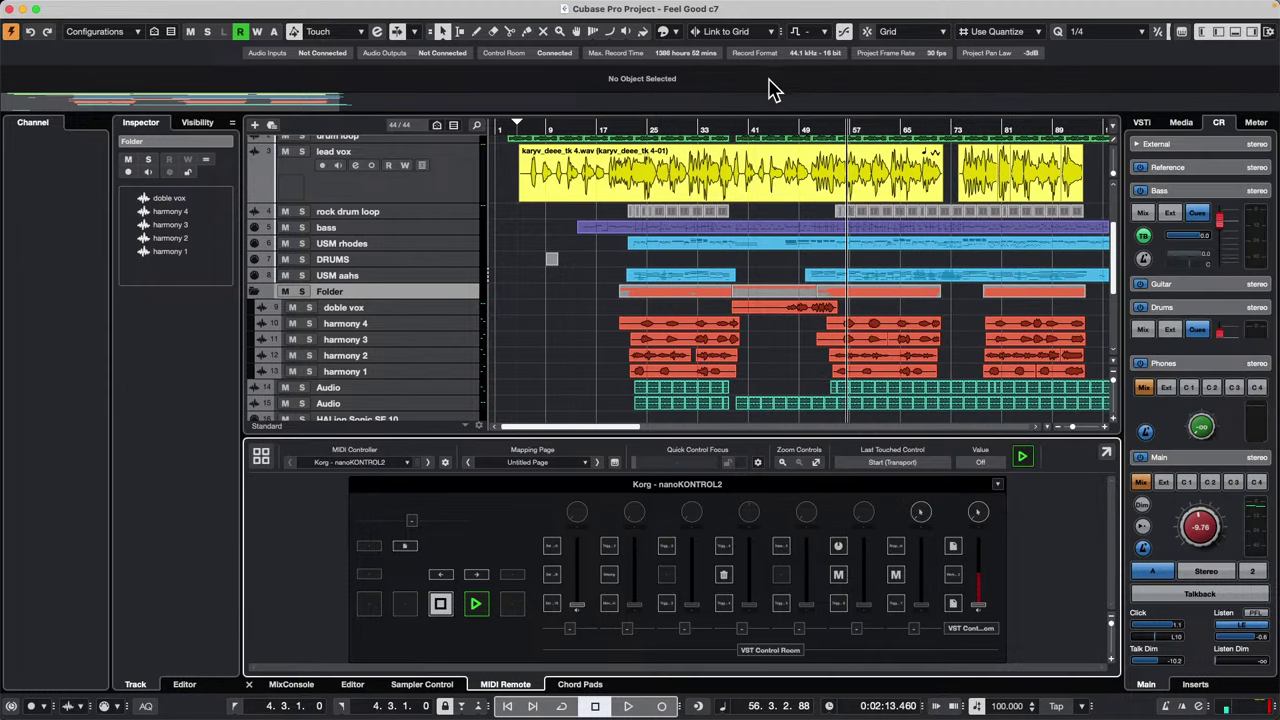
pyautogui.click(1181, 32)
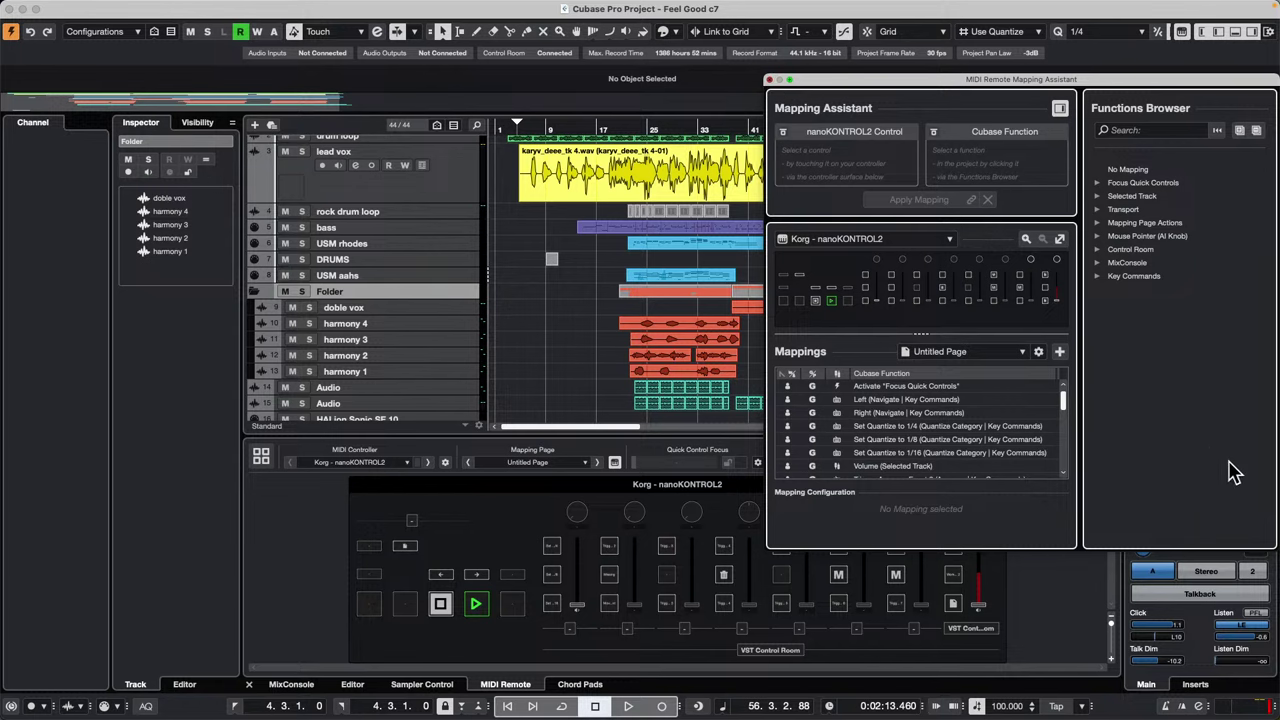
pyautogui.click(768, 80)
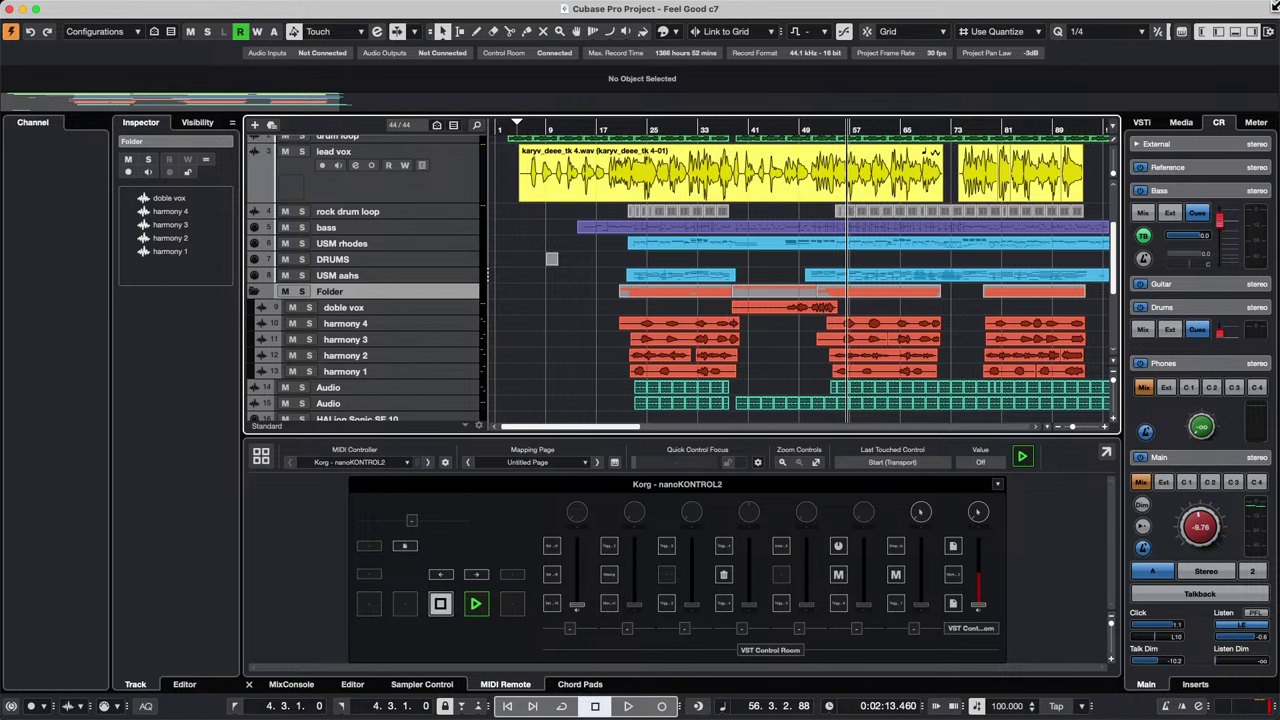
# Step: Show the Media browser's home page in the right zone and look over the project's media commands
pyautogui.click(1181, 124)
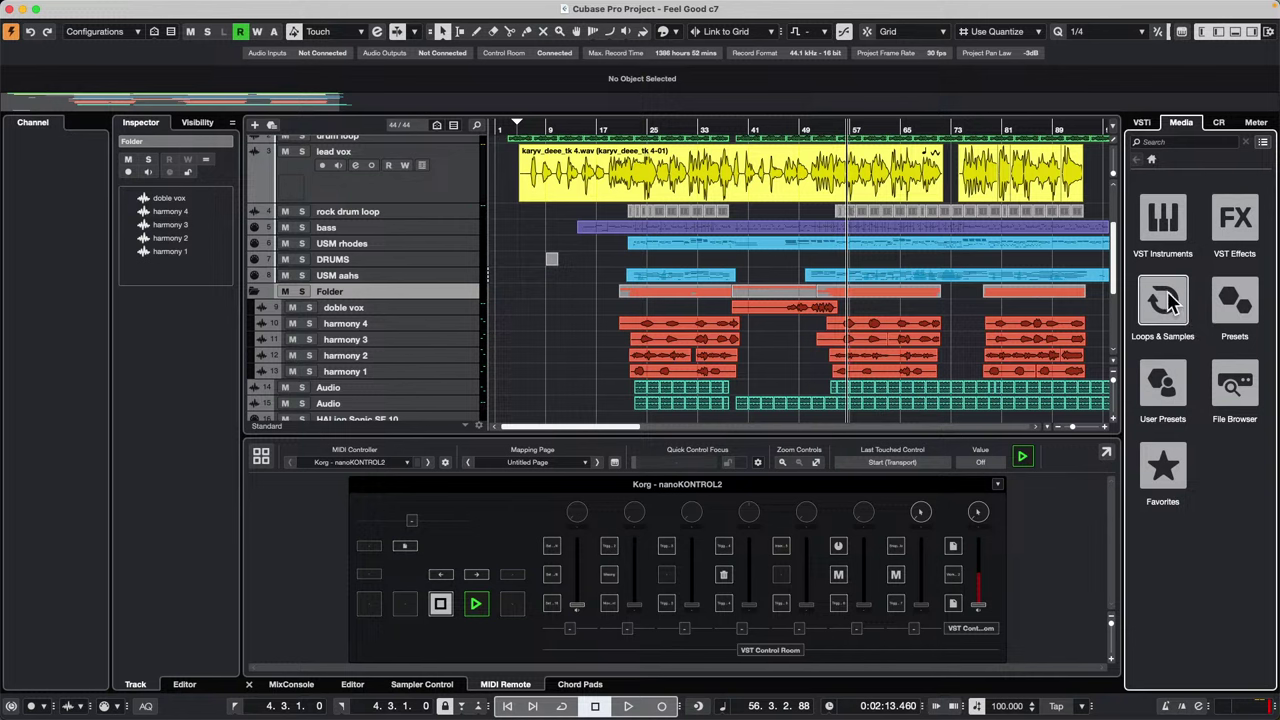
pyautogui.moveTo(398, 12)
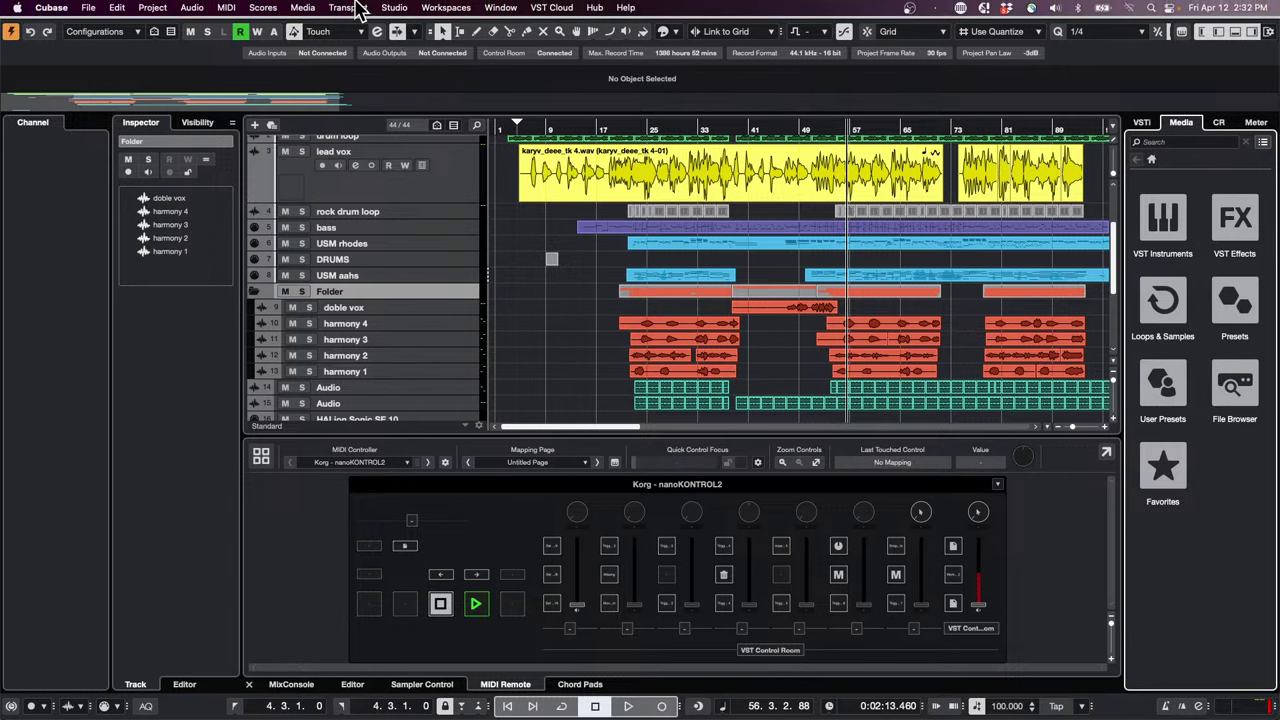
pyautogui.click(303, 9)
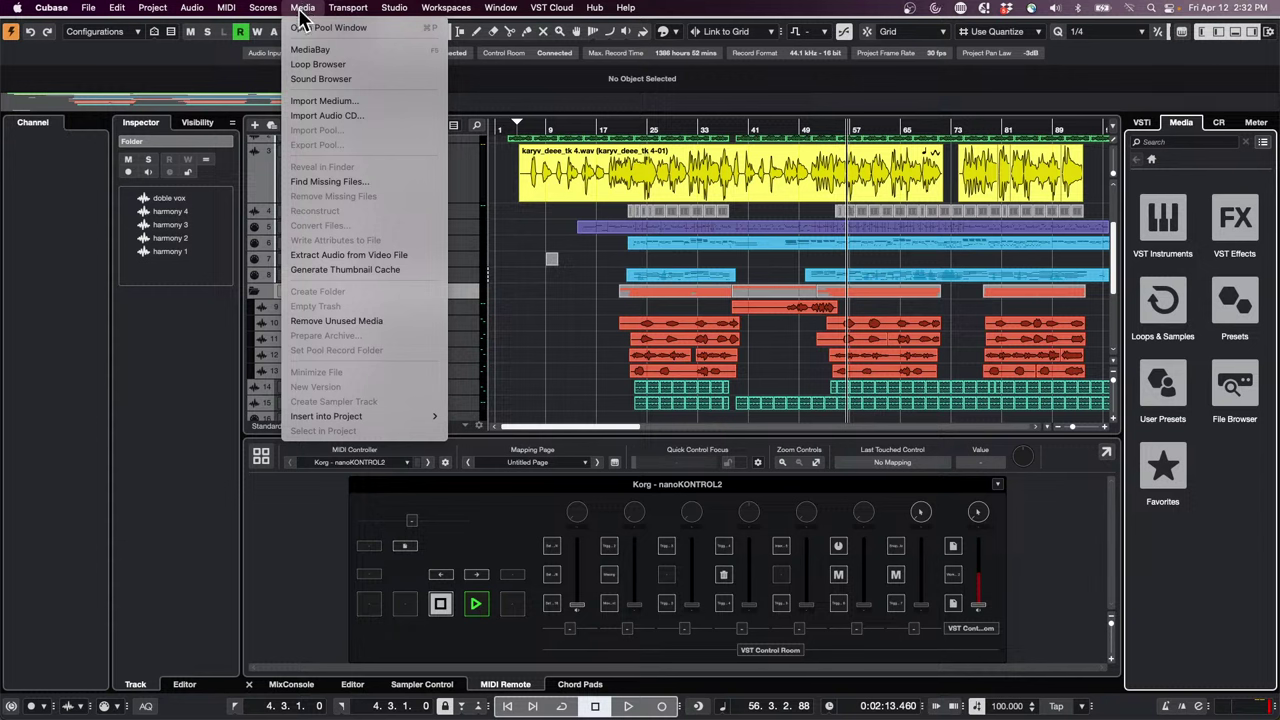
pyautogui.click(589, 349)
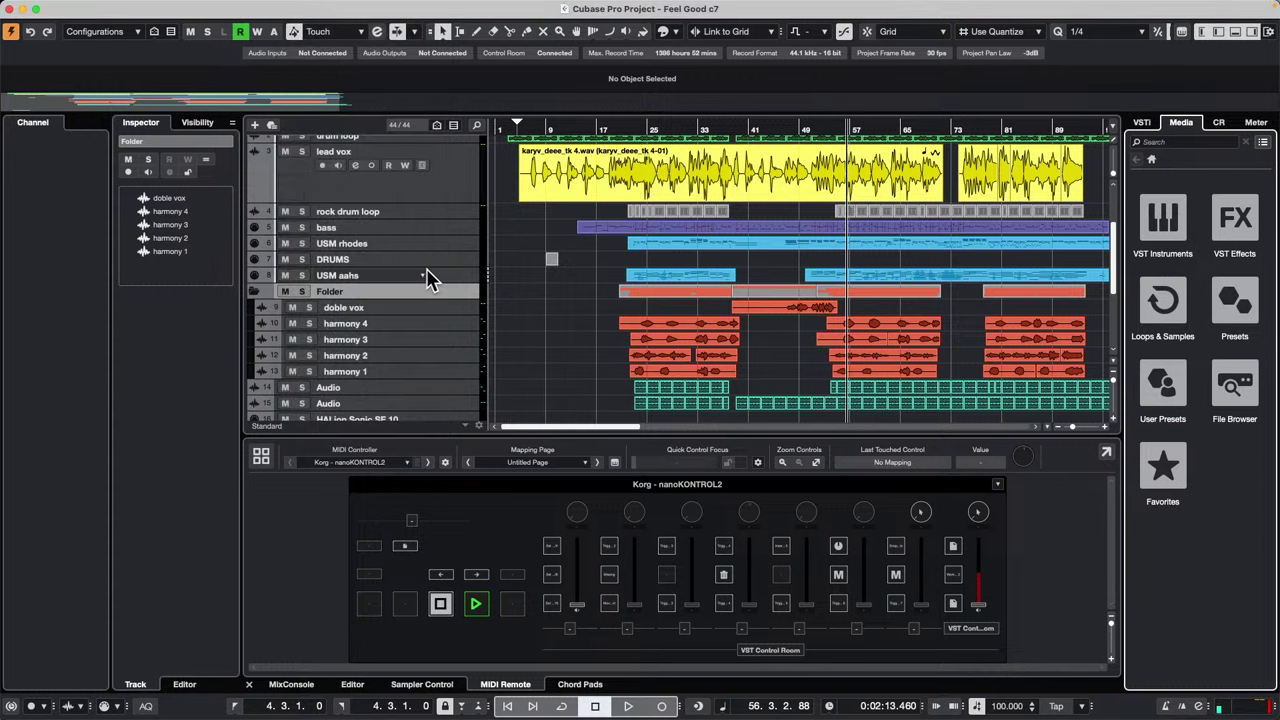
# Step: Show the VST instrument rack, open HALion Sonic SE from the third slot and view its preset options
pyautogui.scroll(4, 425, 270)
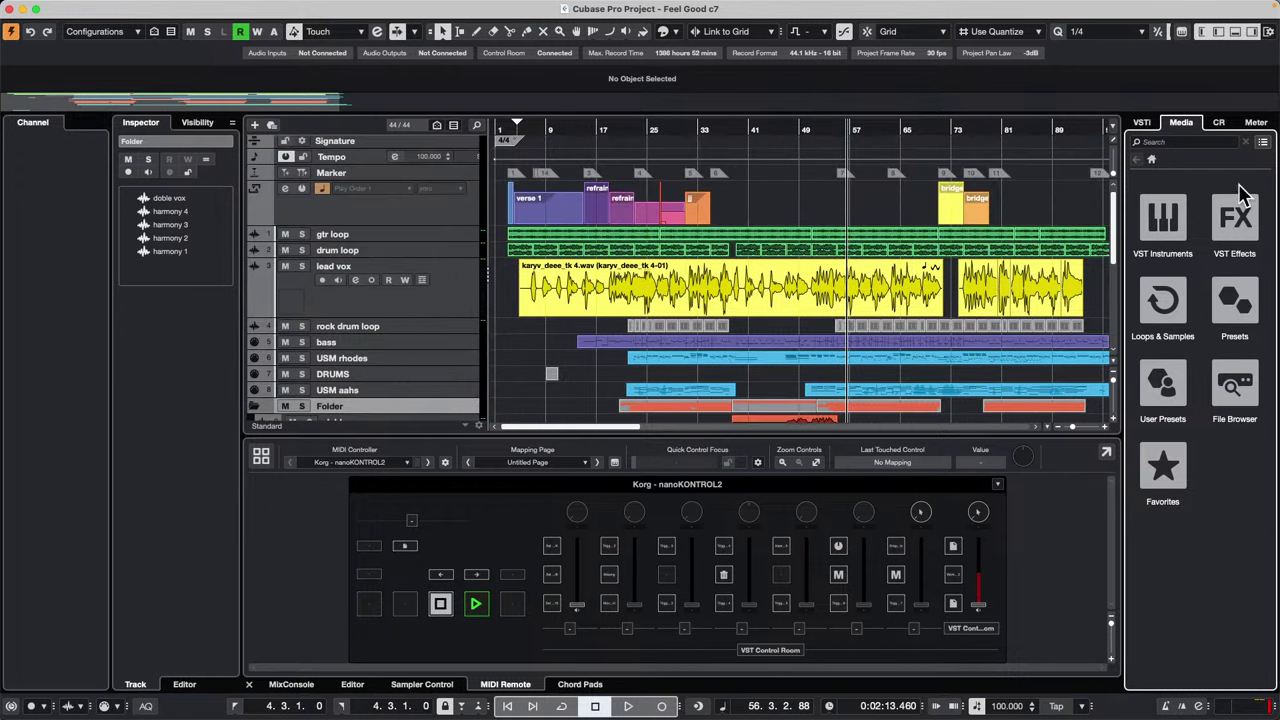
pyautogui.click(1141, 123)
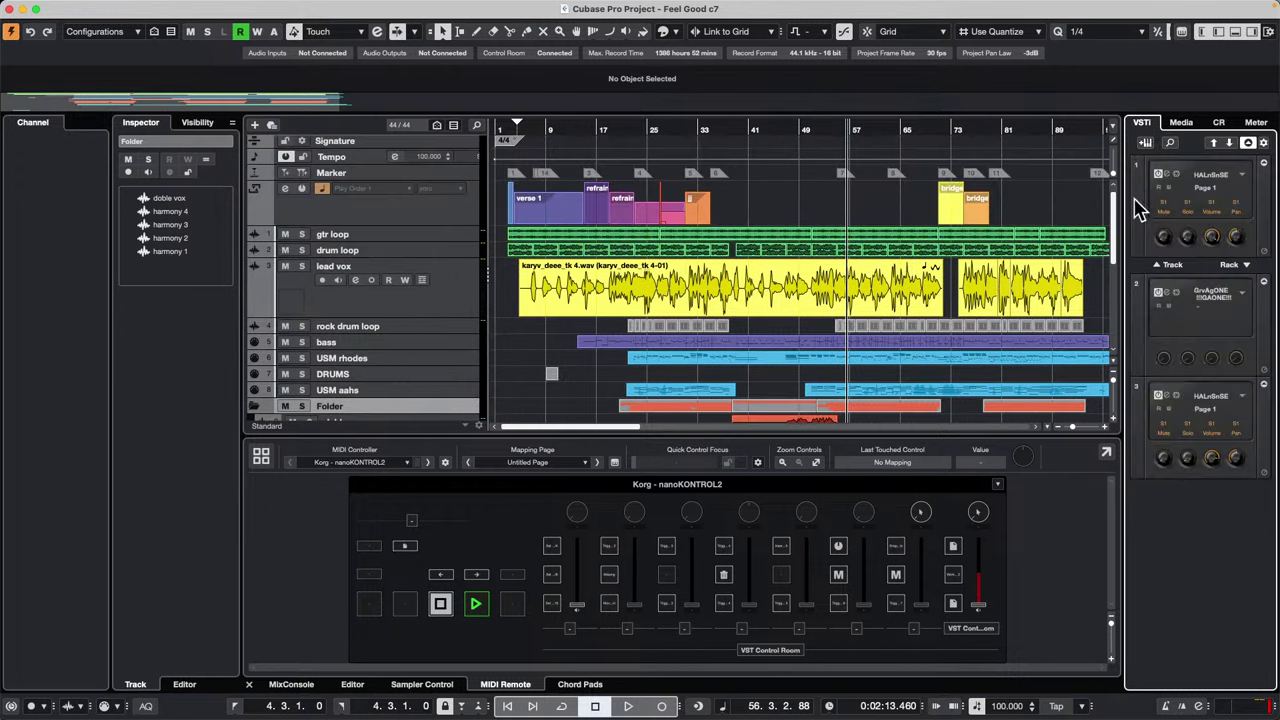
pyautogui.click(1176, 396)
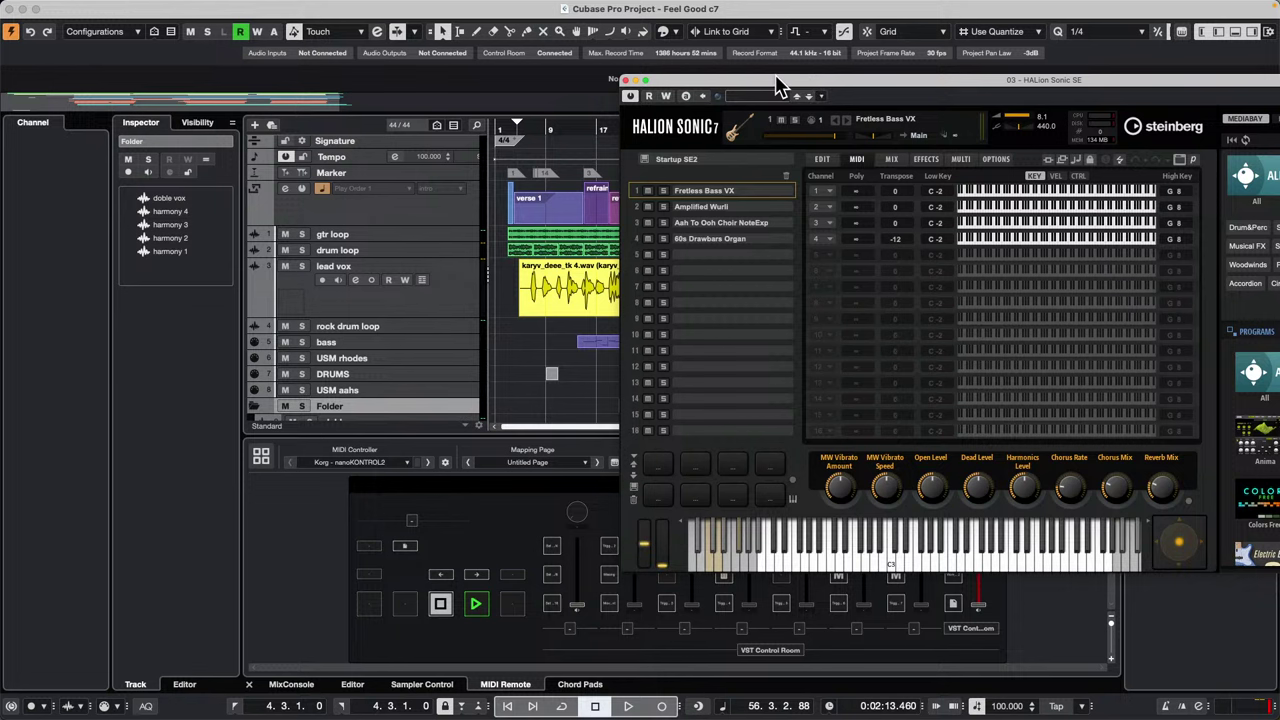
pyautogui.moveTo(772, 80); pyautogui.dragTo(555, 100)
pyautogui.click(571, 92)
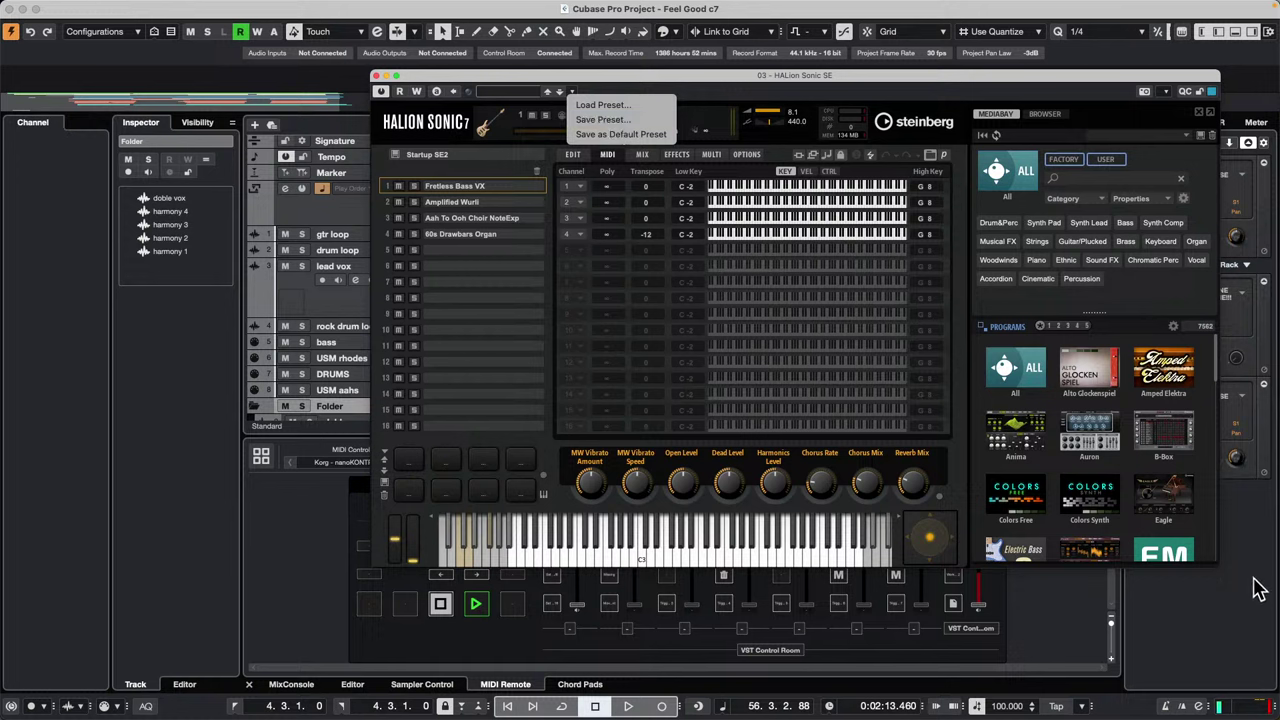
# Step: Move the HALion Sonic SE window aside, switch the right zone back to Media and close the instrument window
pyautogui.moveTo(680, 77); pyautogui.dragTo(502, 92)
pyautogui.click(1192, 125)
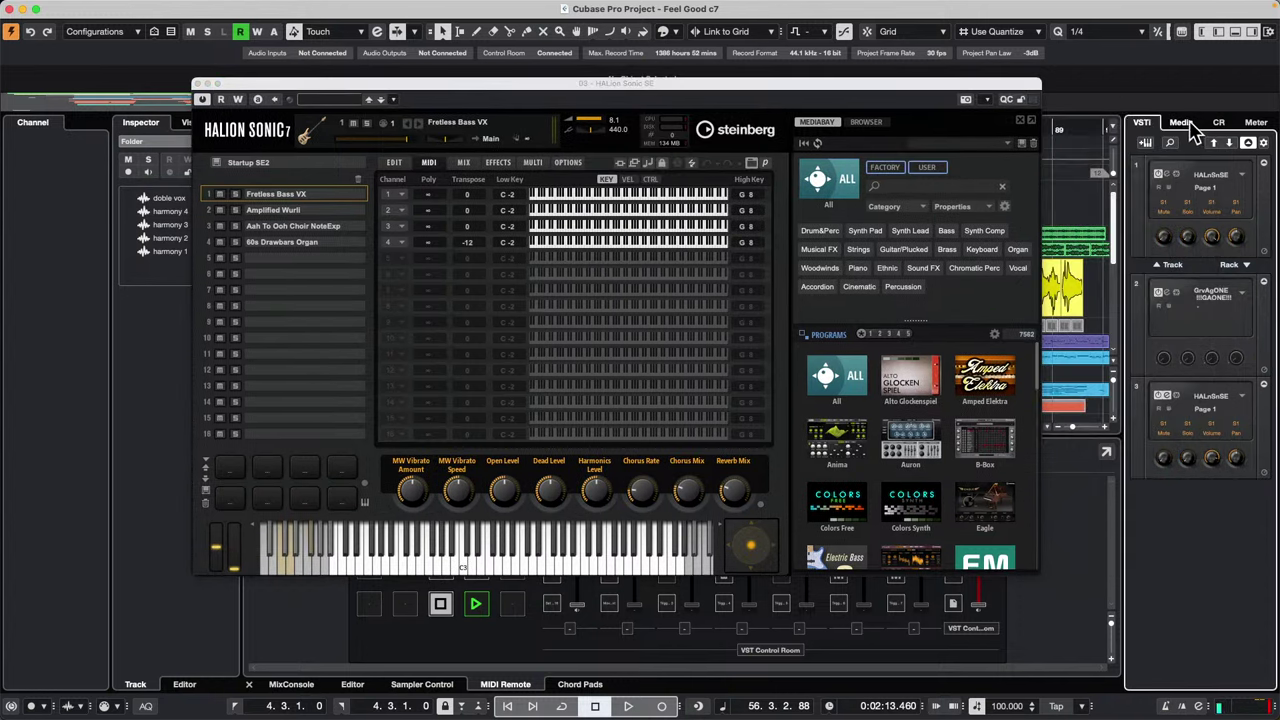
pyautogui.click(340, 101)
pyautogui.click(789, 94)
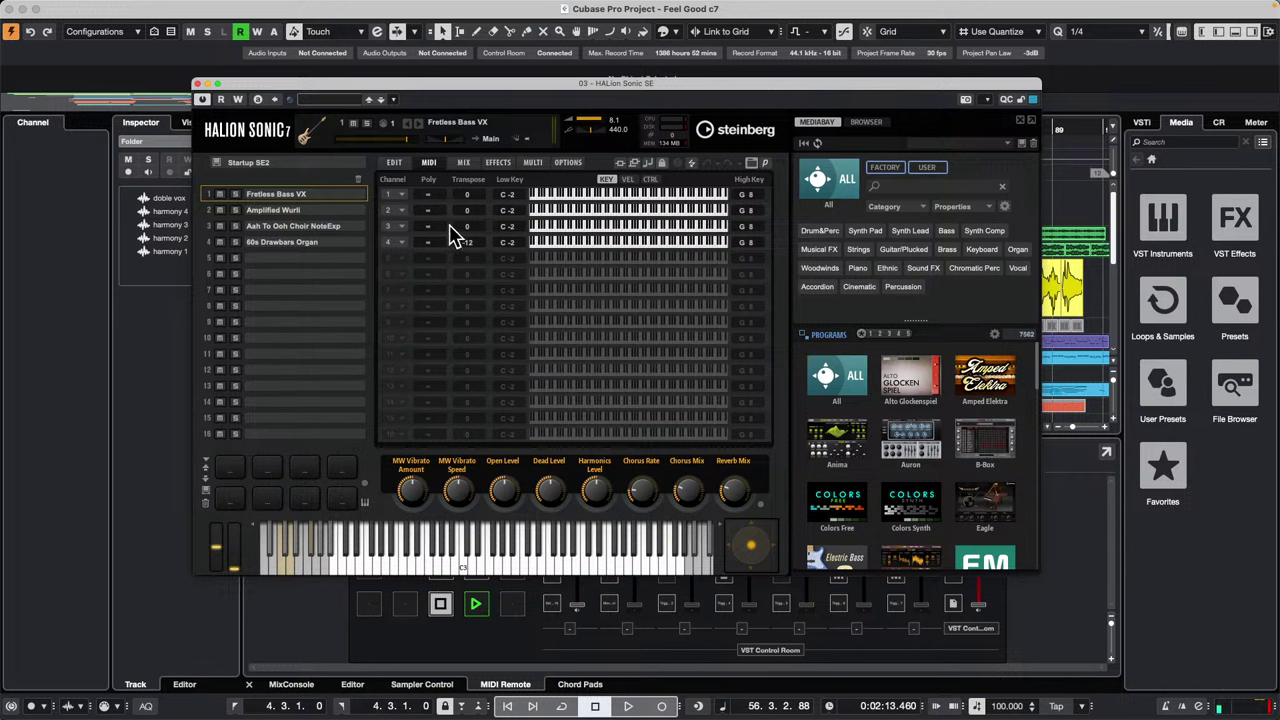
pyautogui.click(197, 84)
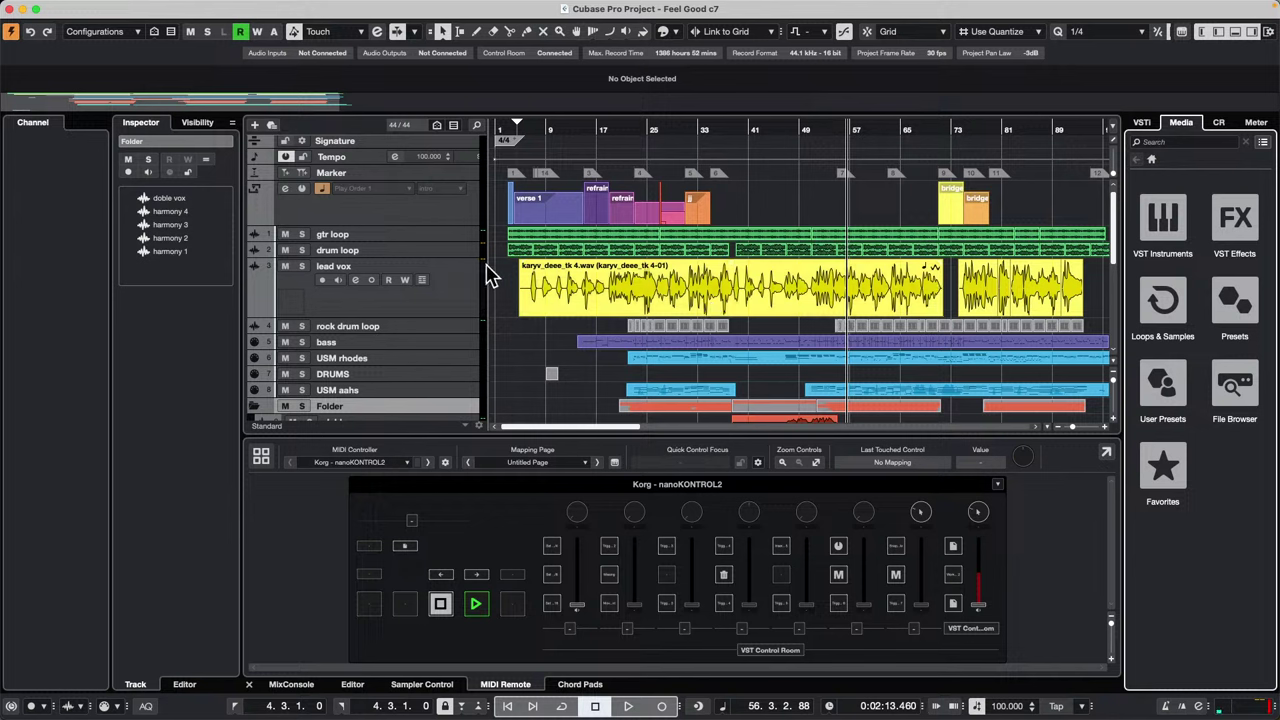
# Step: Add a MIDI track directly below the lead vox track
pyautogui.rightClick(445, 297)
pyautogui.moveTo(511, 303)
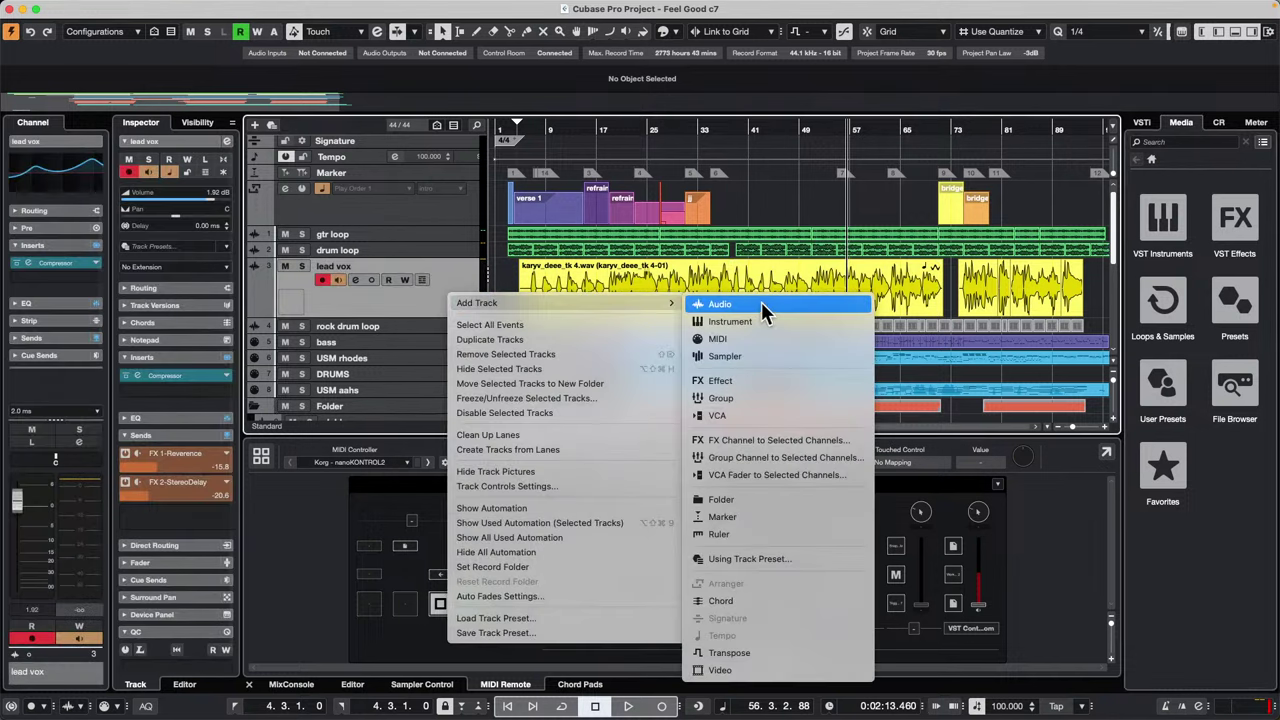
pyautogui.click(762, 339)
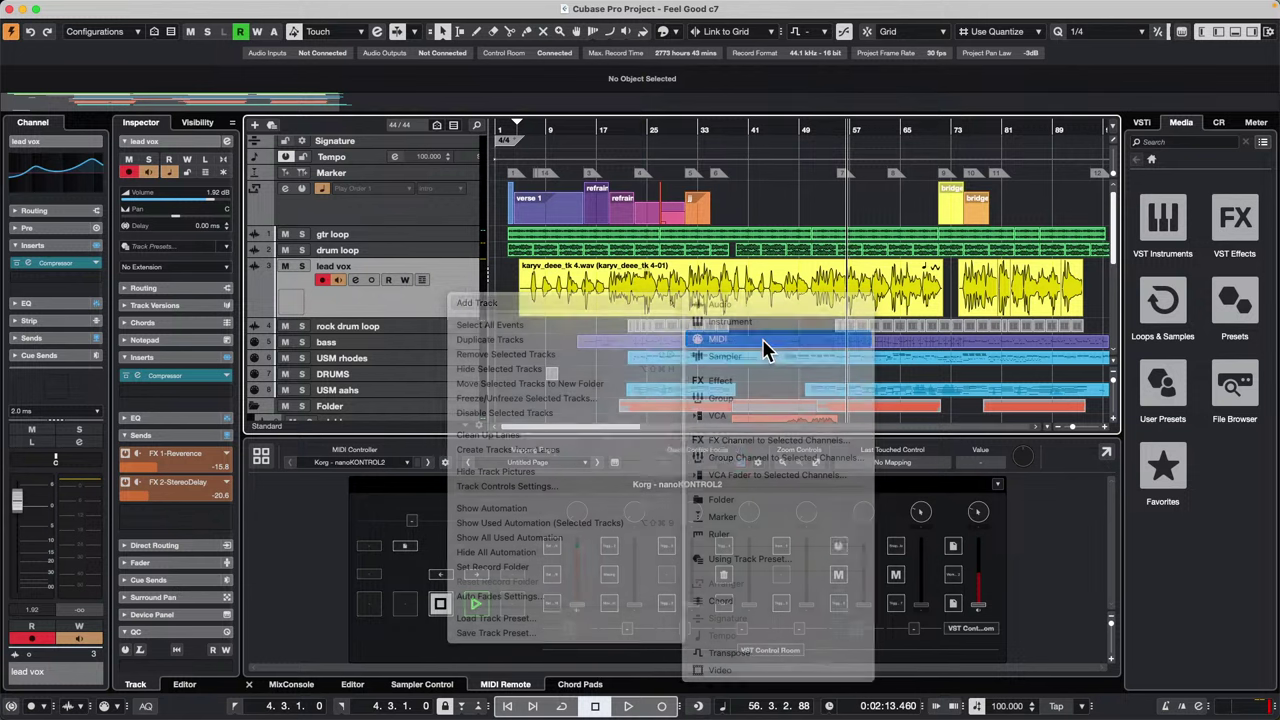
pyautogui.click(489, 310)
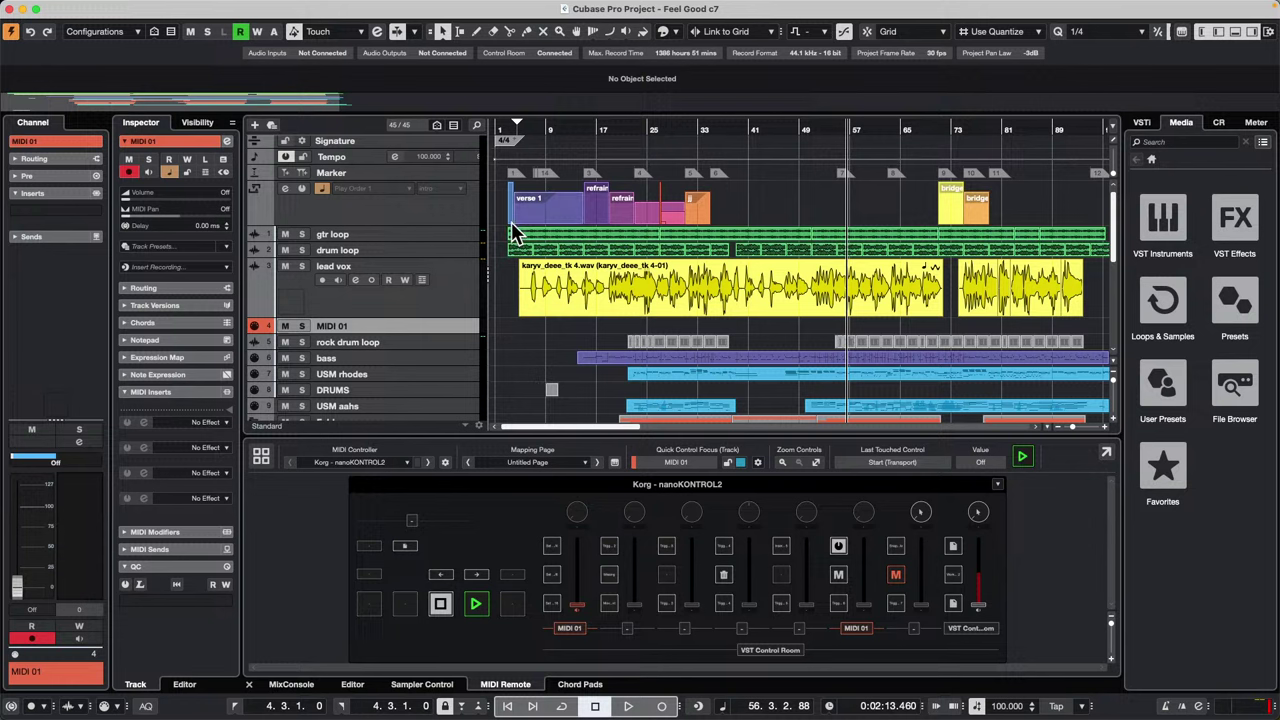
# Step: Expand the new MIDI track's Routing section and set its bank selector to 4 and program selector to 5
pyautogui.click(124, 288)
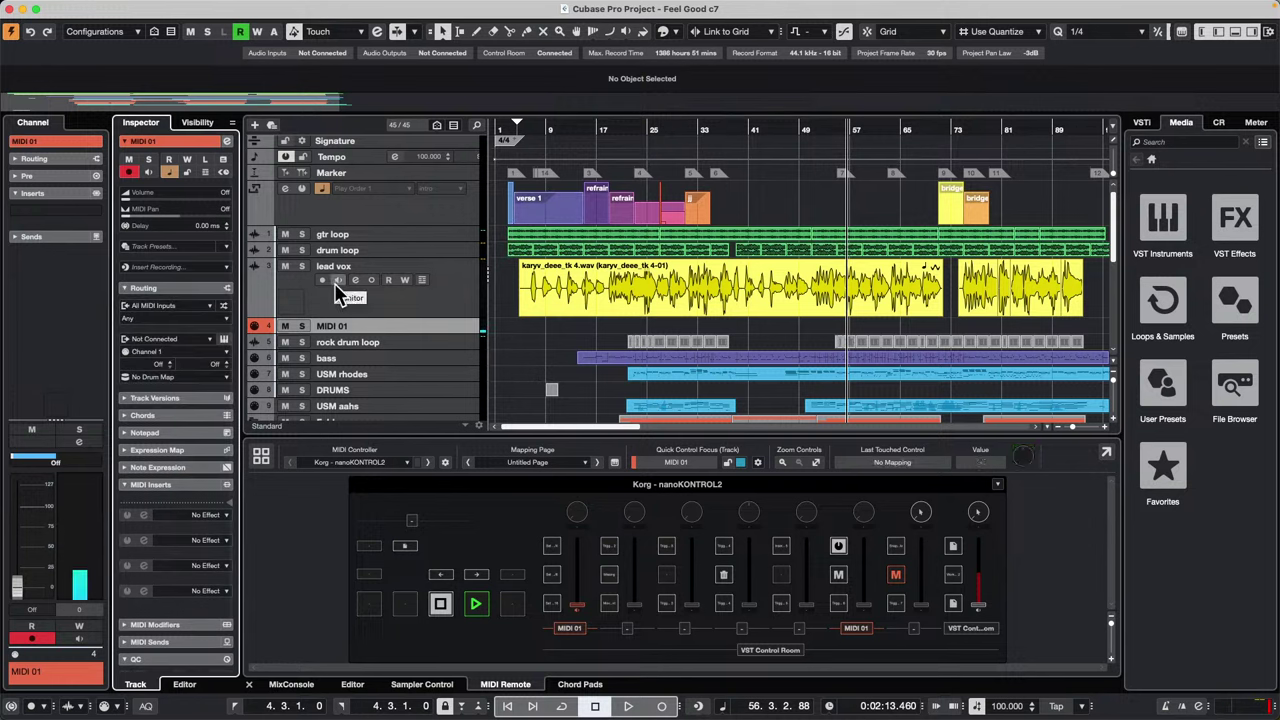
pyautogui.doubleClick(157, 365)
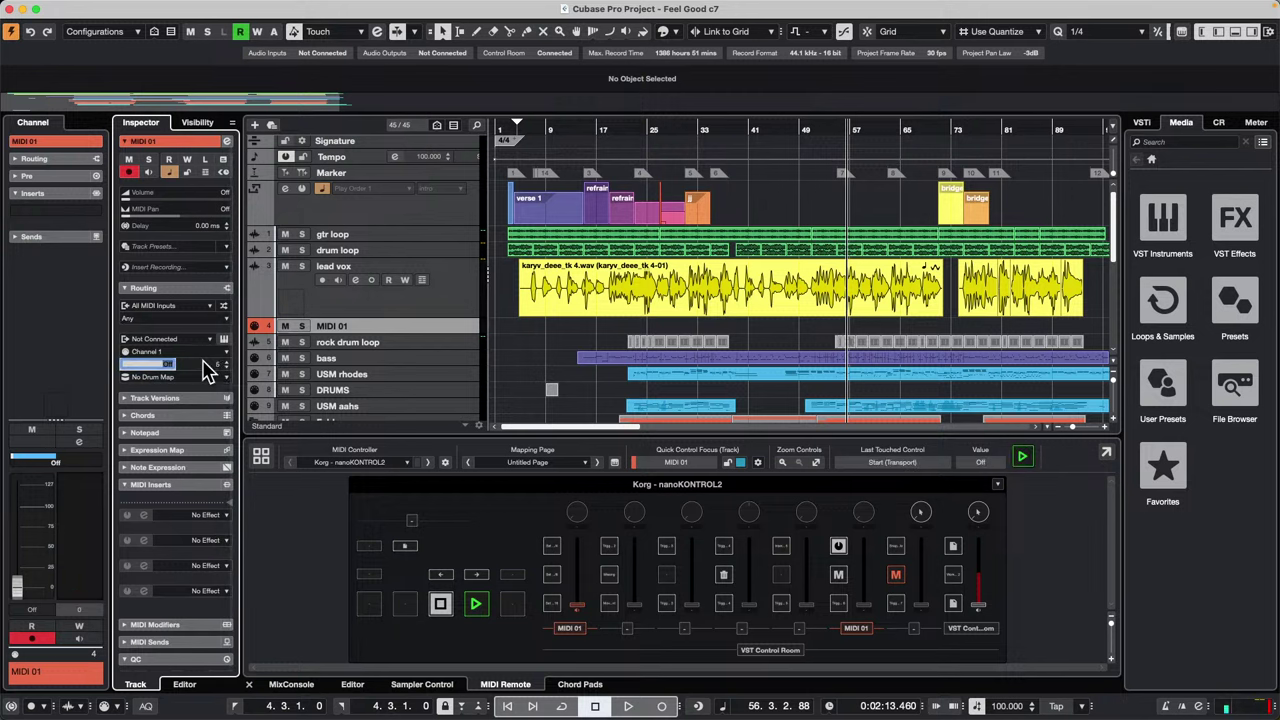
pyautogui.write('4')
# Step: Draw an empty MIDI part from about bar 6 to bar 33 on the MIDI 01 track and open it in the Key Editor
pyautogui.rightClick(543, 337)
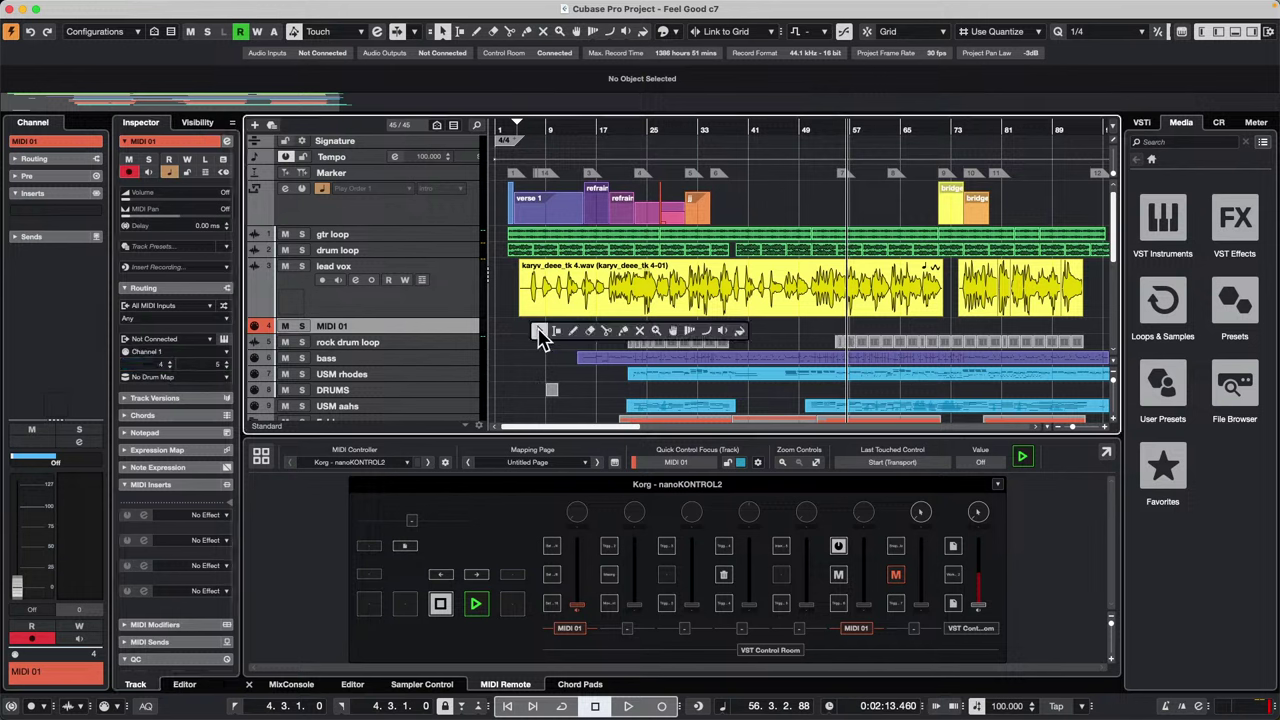
pyautogui.click(585, 337)
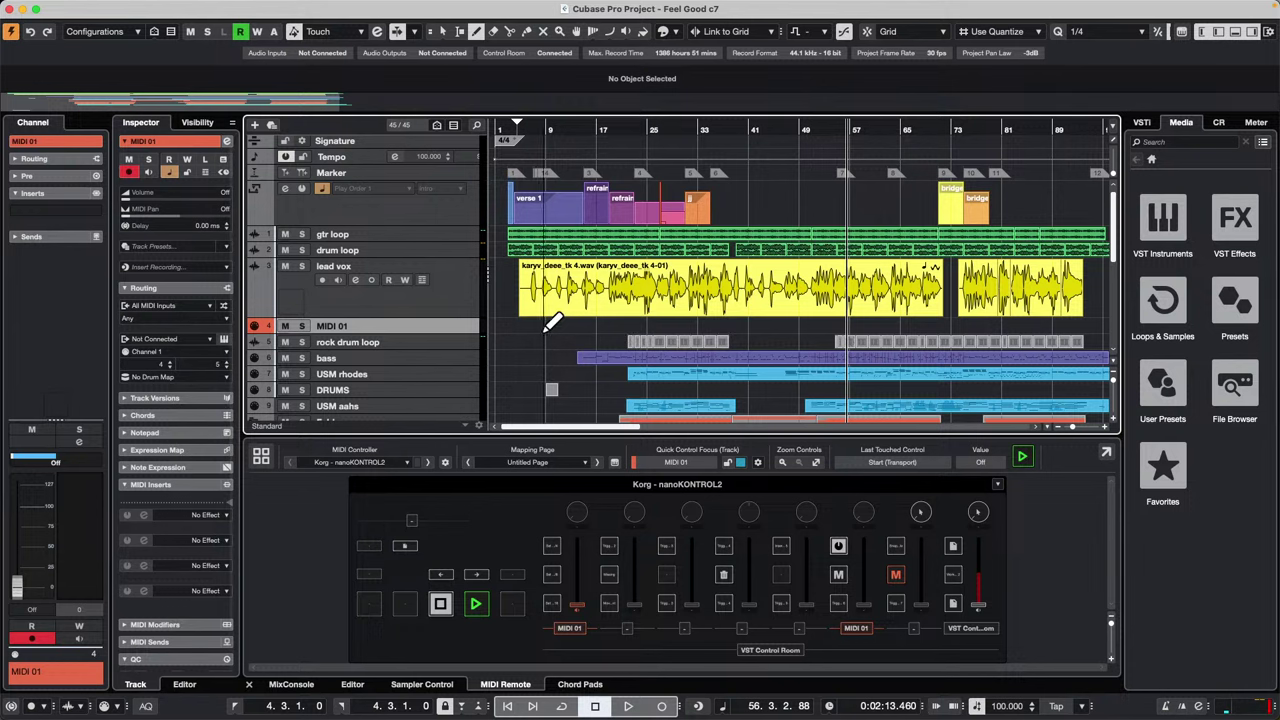
pyautogui.moveTo(538, 327); pyautogui.dragTo(706, 323)
pyautogui.press('1')
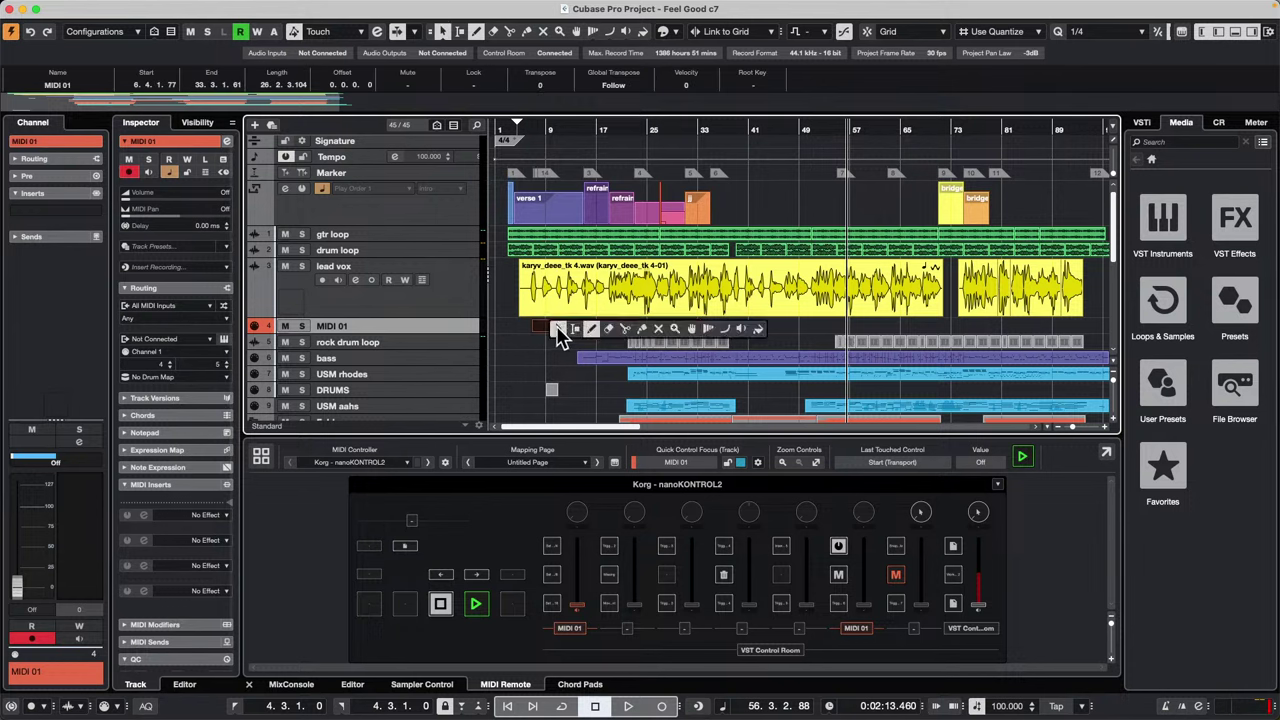
pyautogui.doubleClick(555, 328)
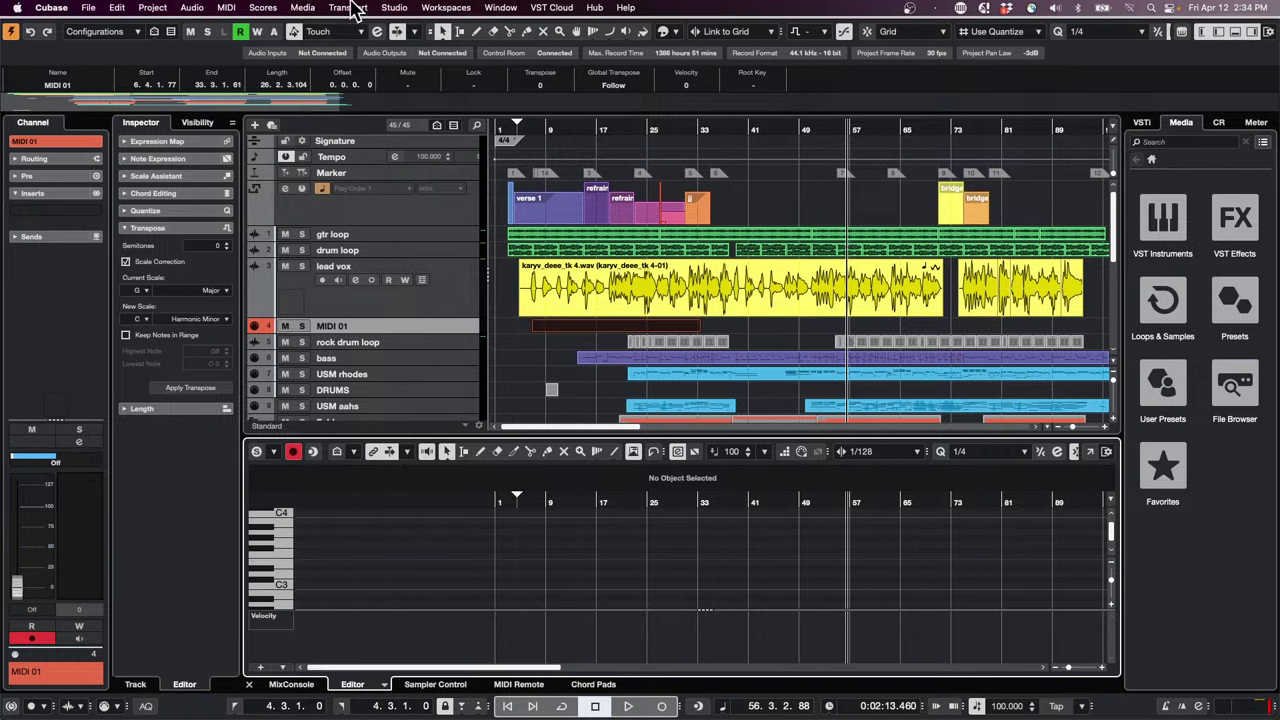
# Step: Open the empty MIDI 01 part in the List Editor
pyautogui.click(158, 8)
pyautogui.moveTo(113, 10)
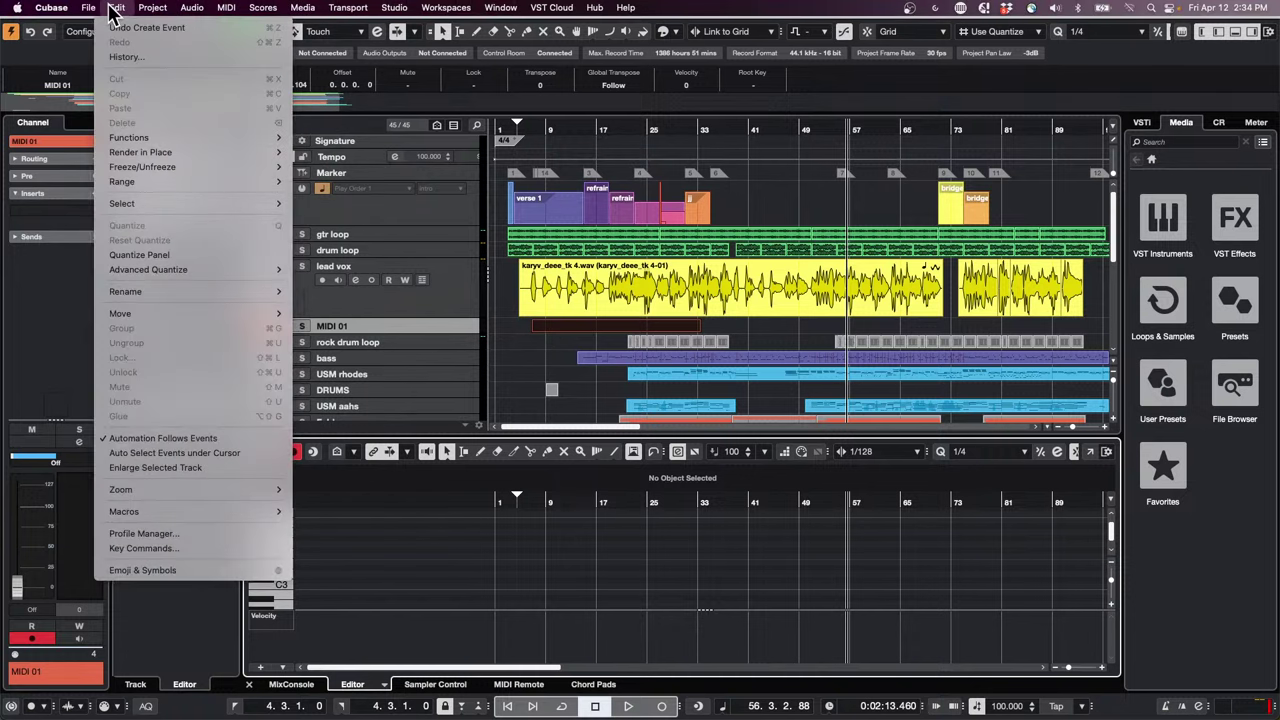
pyautogui.moveTo(226, 8)
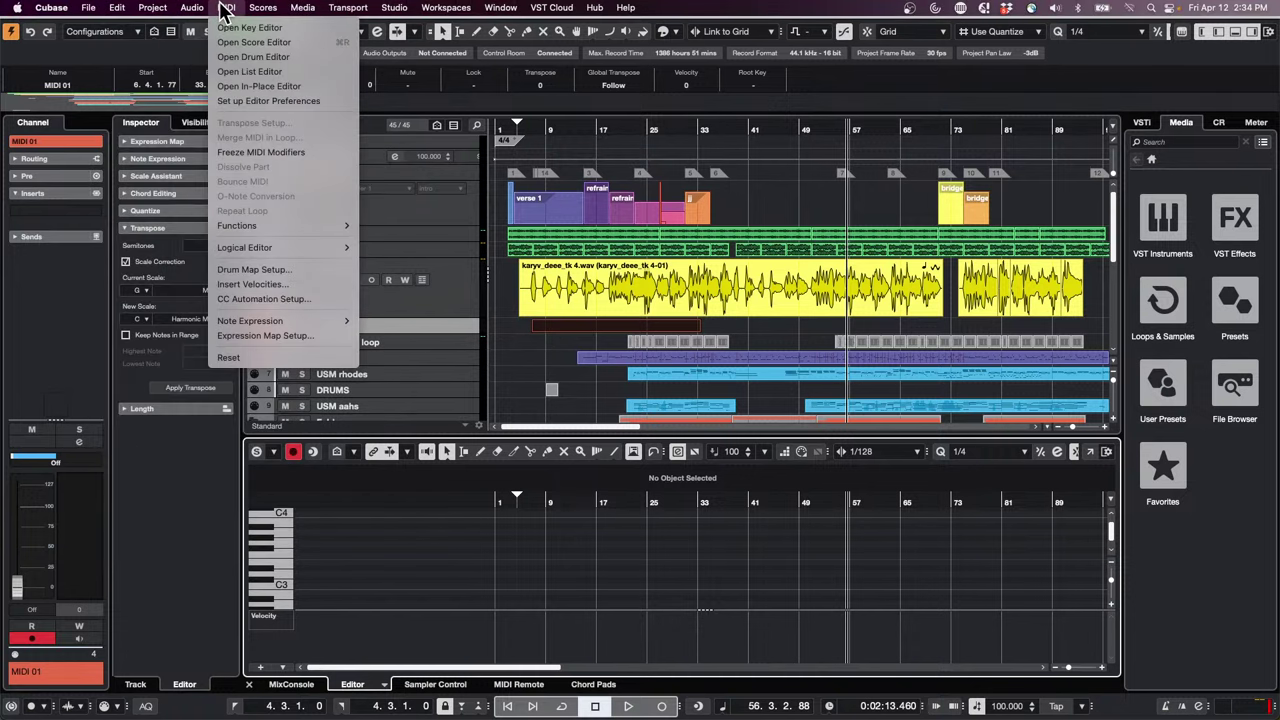
pyautogui.click(262, 72)
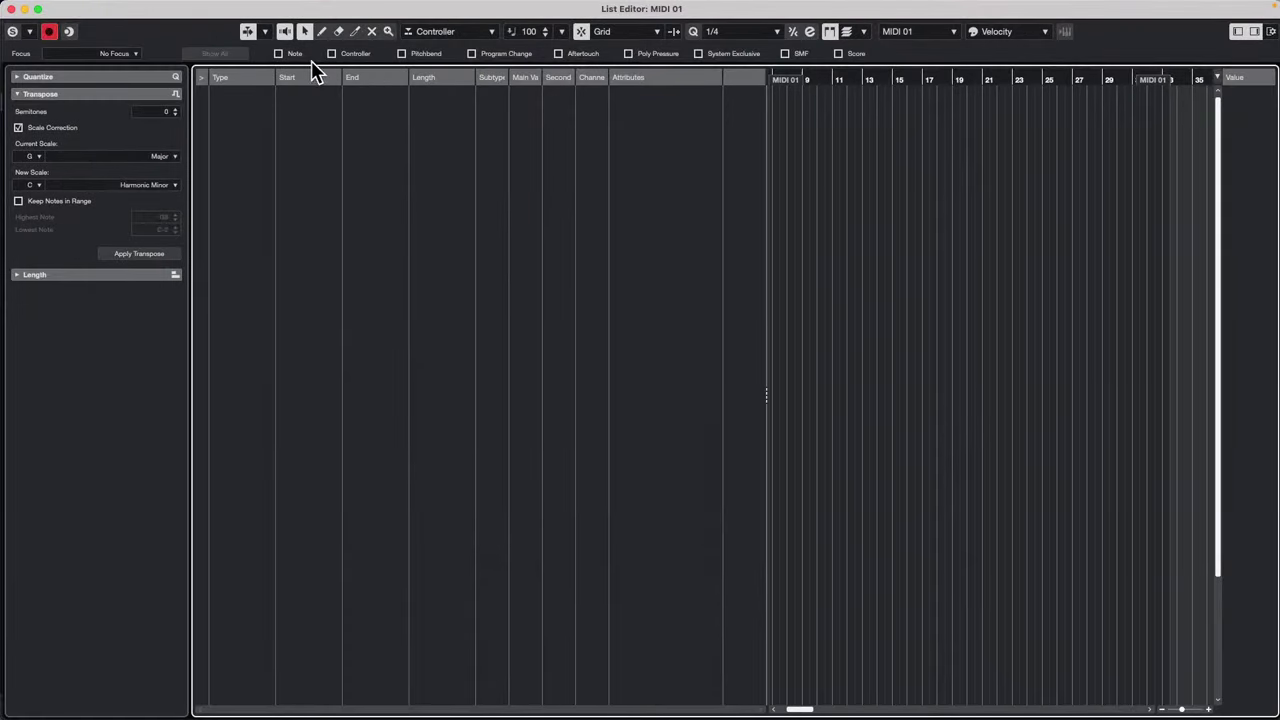
# Step: Draw a Program Change event at 7.3.1.0 in the MIDI 01 part and bring up the choice of event types
pyautogui.click(321, 31)
pyautogui.click(445, 33)
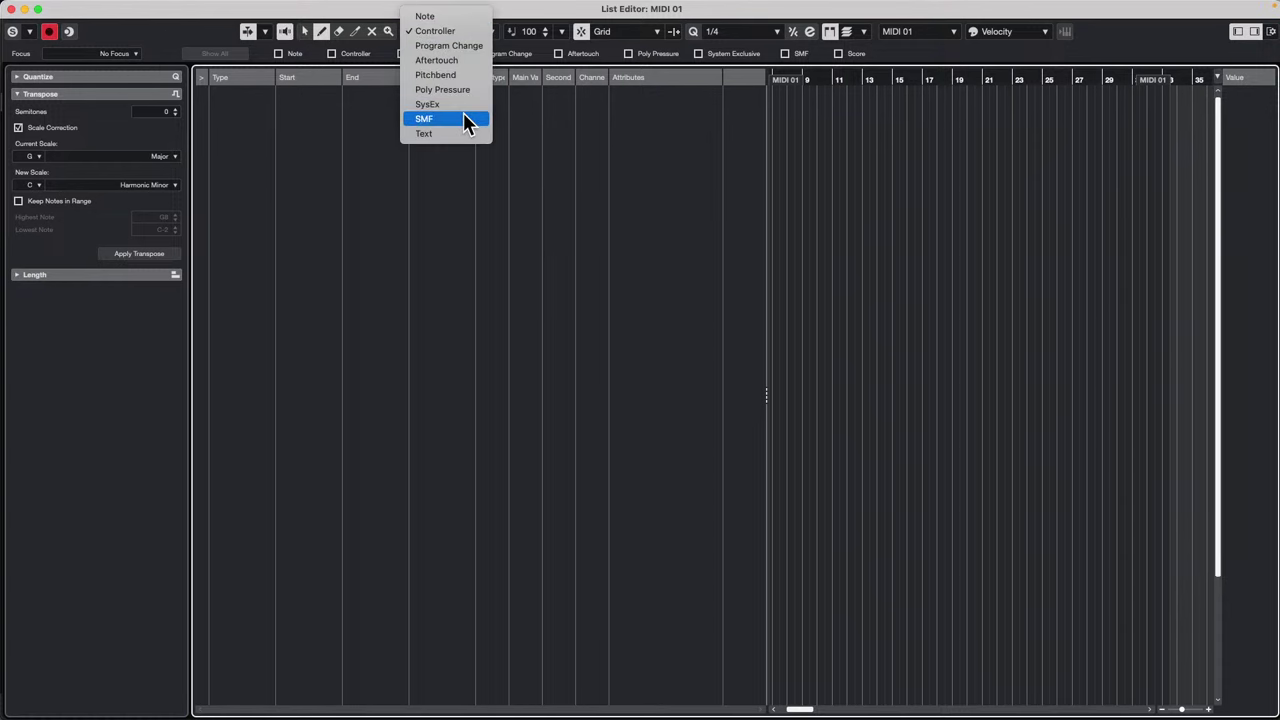
pyautogui.click(468, 46)
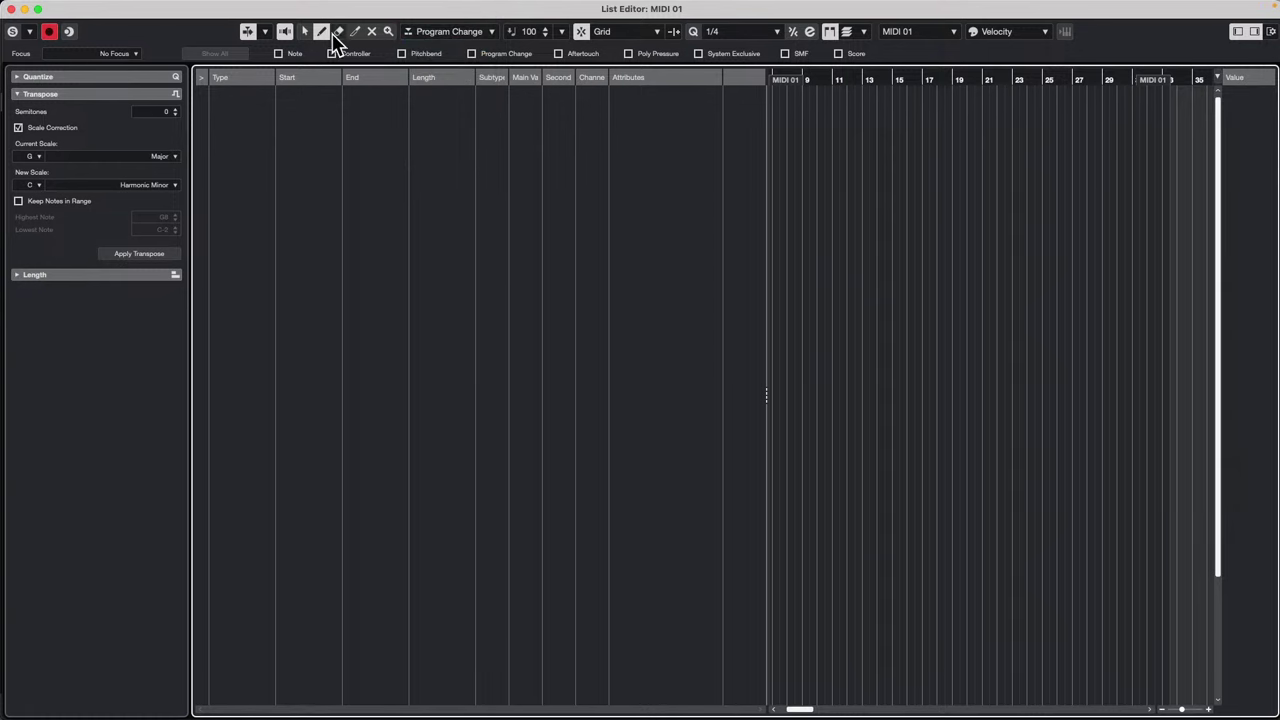
pyautogui.click(789, 97)
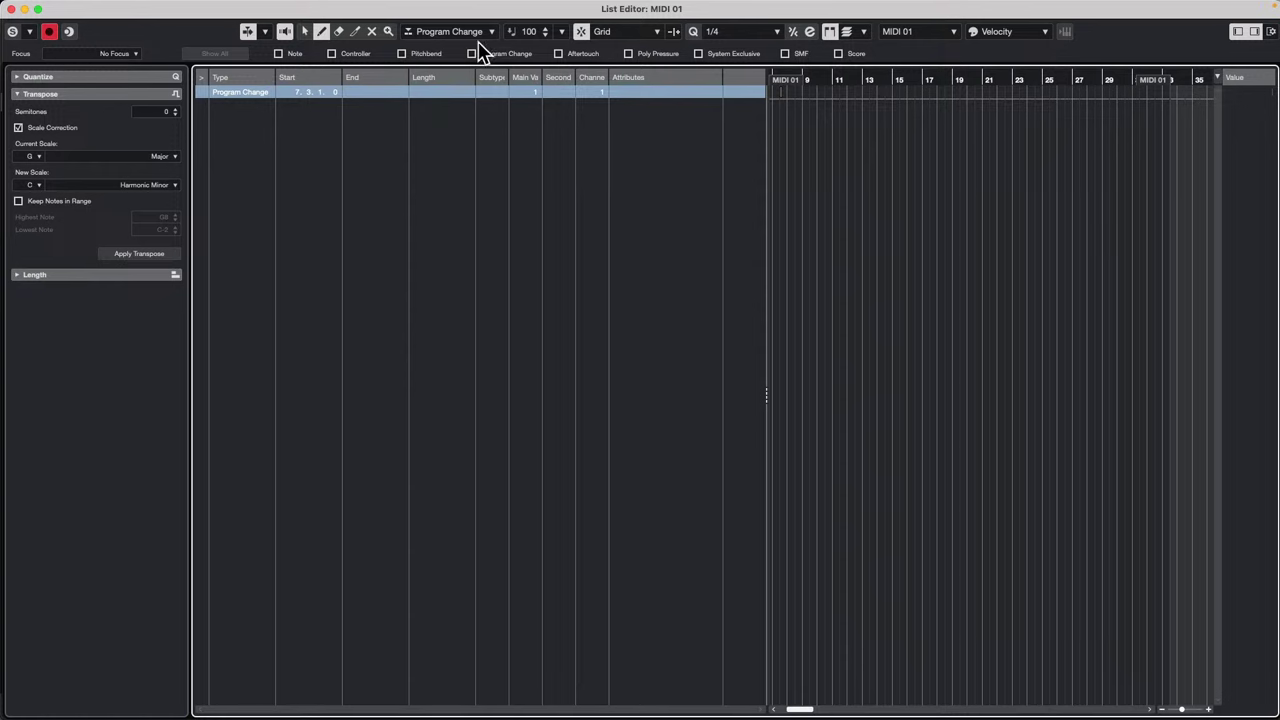
pyautogui.click(440, 33)
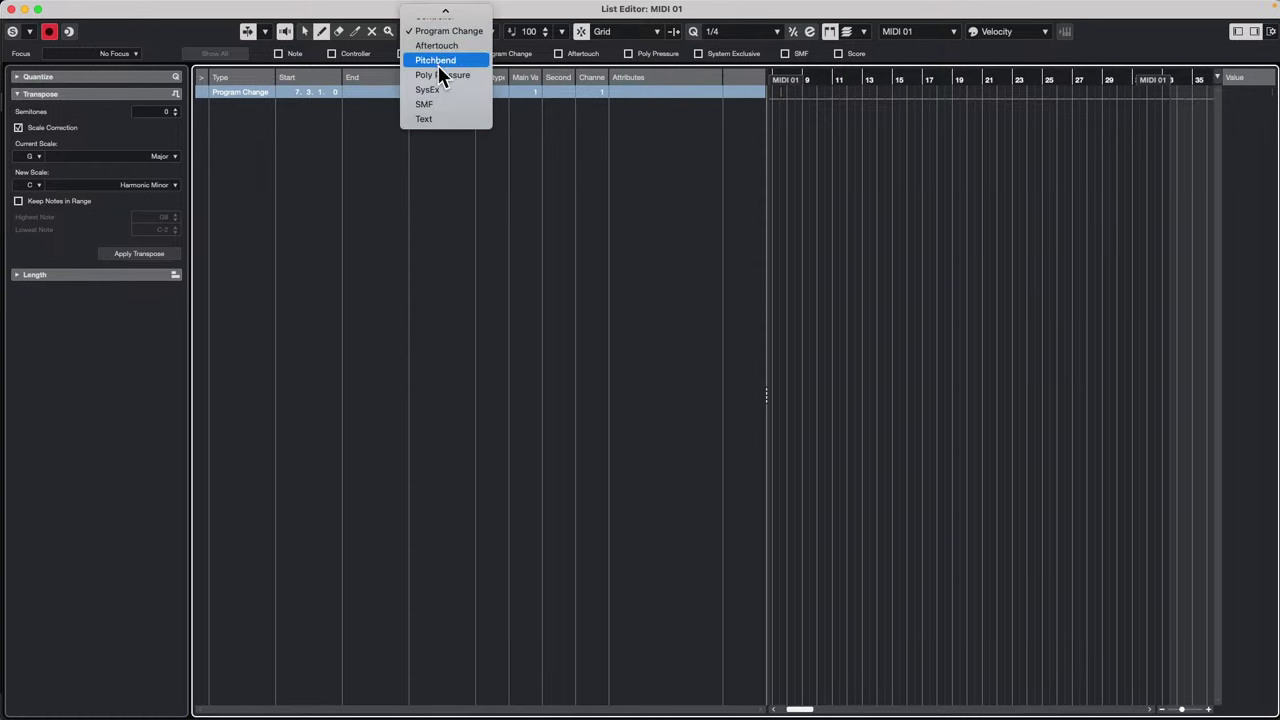
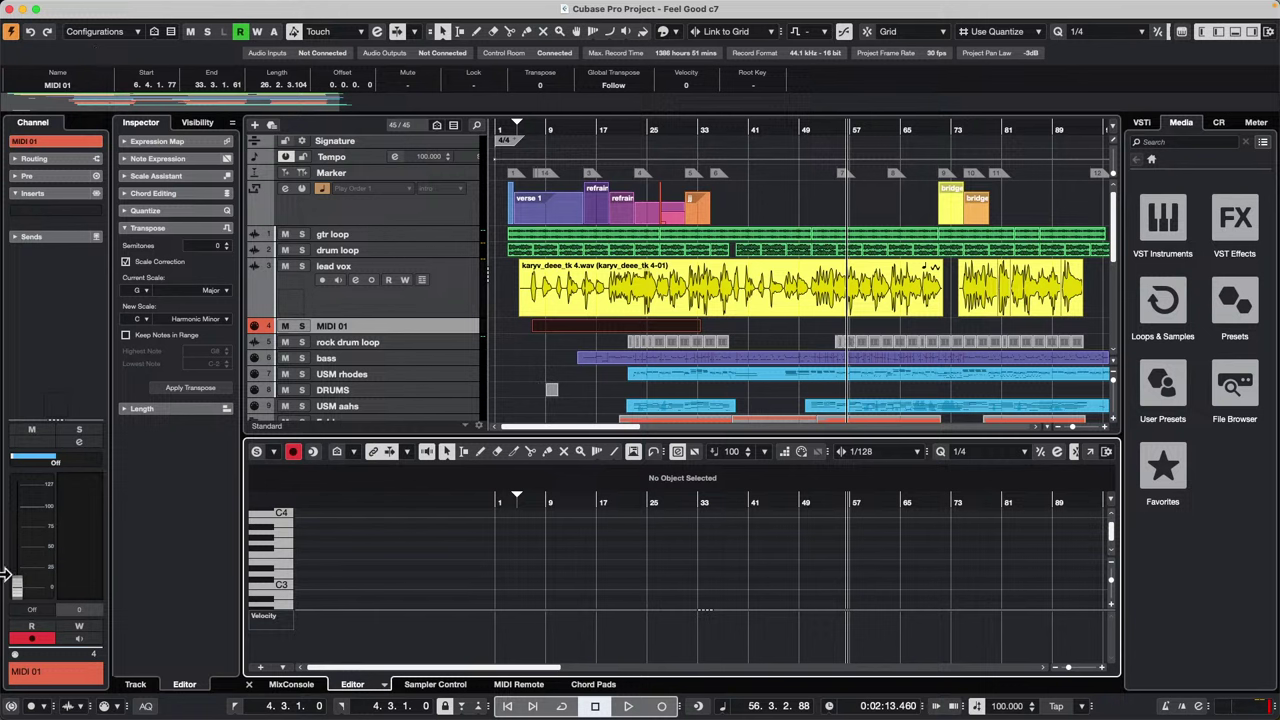
# Step: Lower the lead vox volume to -11.0 dB and show the MixConsole with its toolbar in the lower zone
pyautogui.click(436, 310)
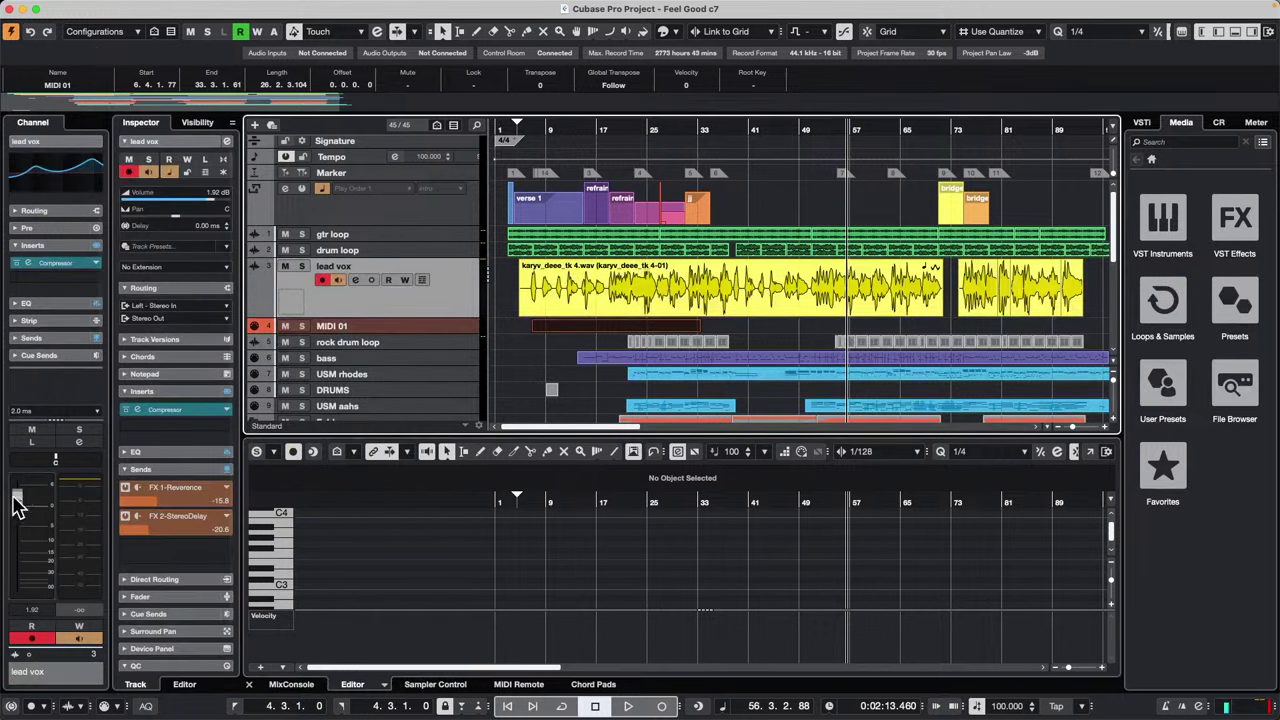
pyautogui.moveTo(17, 502); pyautogui.dragTo(10, 546)
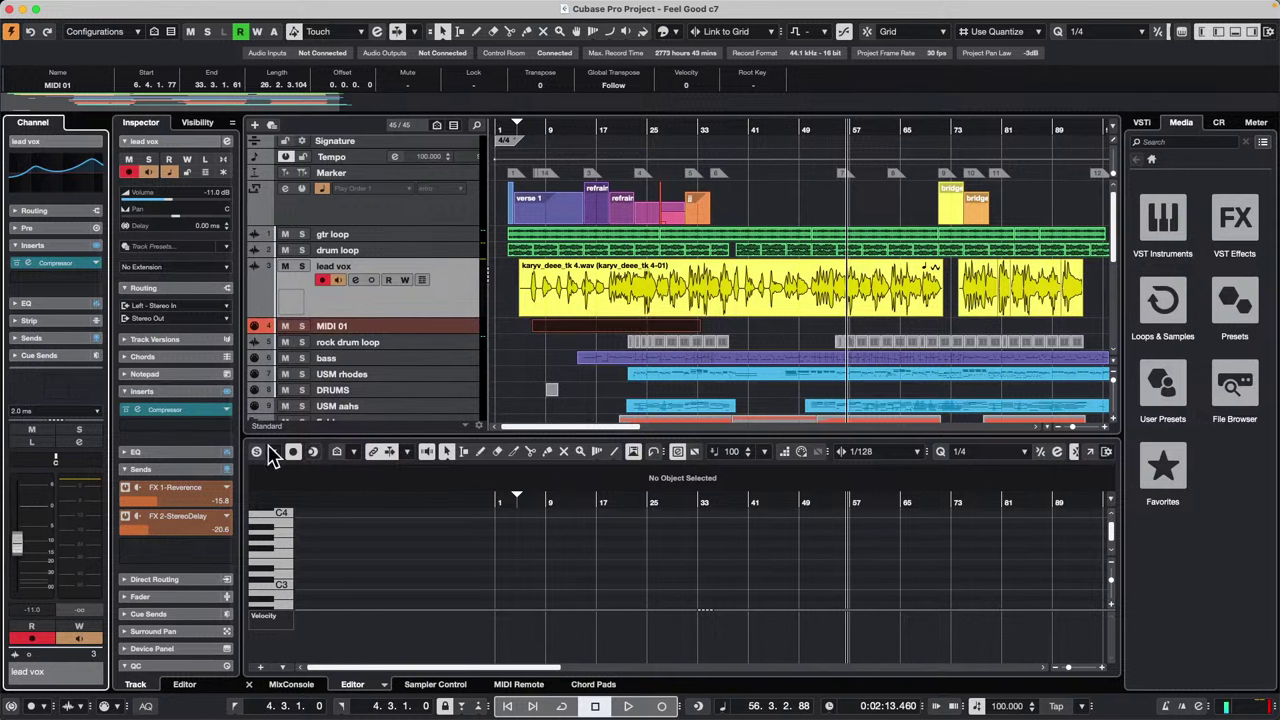
pyautogui.click(291, 685)
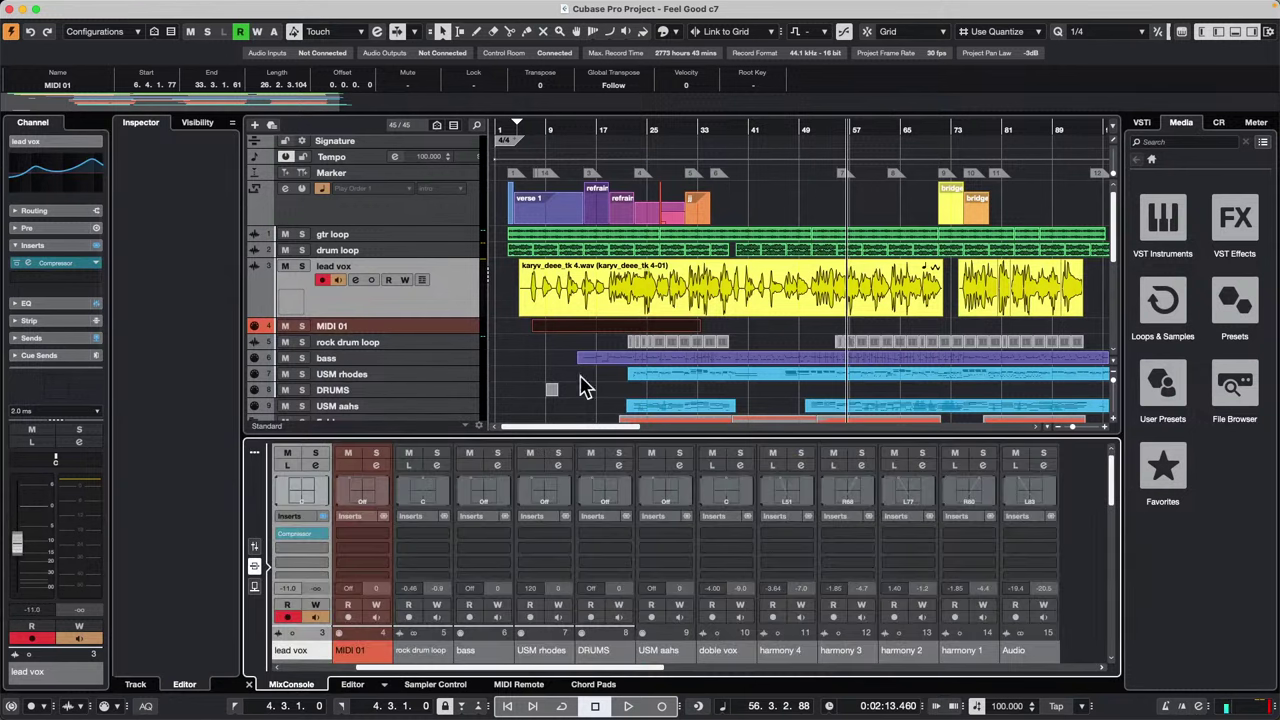
pyautogui.click(250, 452)
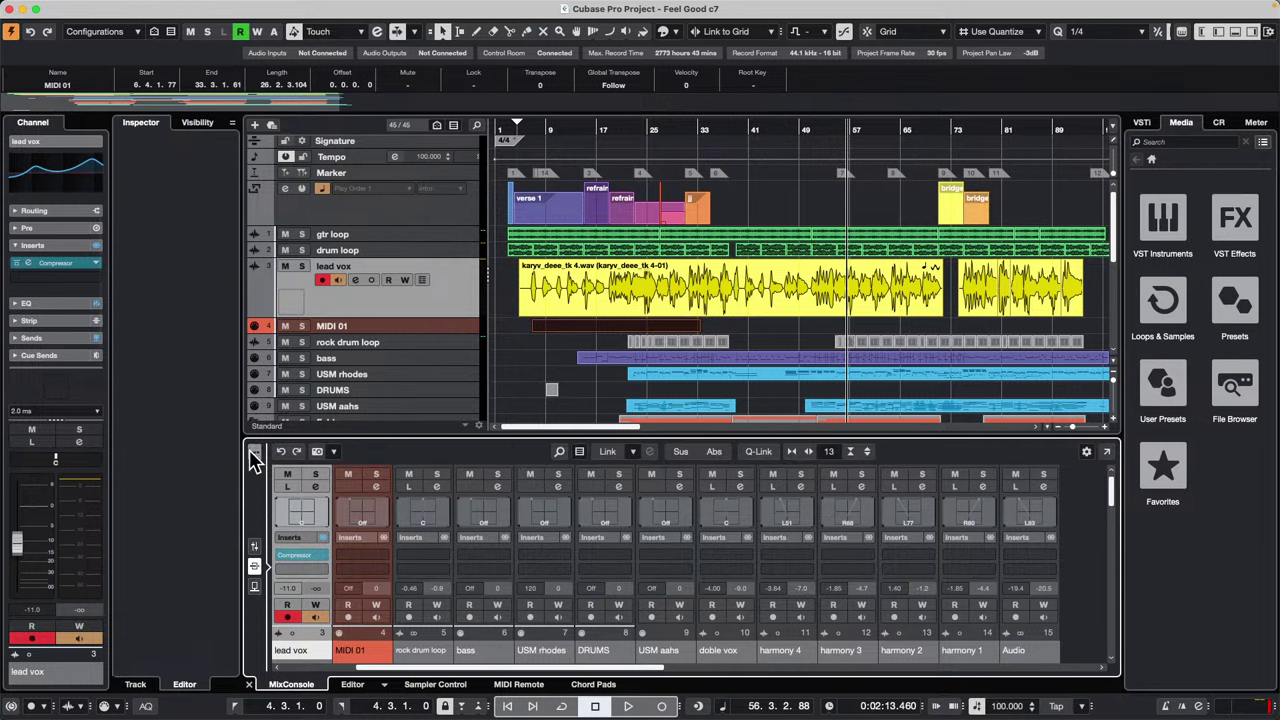
# Step: Shift the lead vox event about 5 bars later, the MIDI 01 part about 7 bars later, and move the USM rhodes part later too
pyautogui.moveTo(646, 285); pyautogui.dragTo(679, 284)
pyautogui.moveTo(642, 325); pyautogui.dragTo(692, 327)
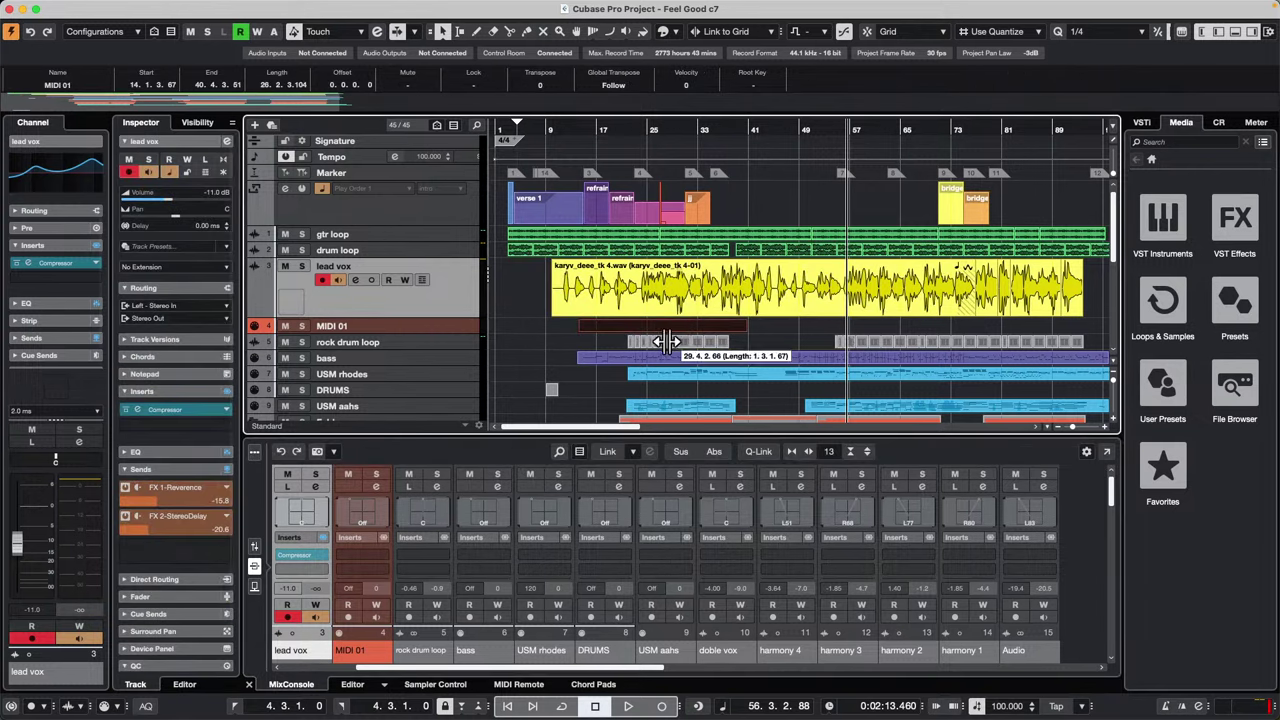
pyautogui.moveTo(686, 393); pyautogui.dragTo(766, 388)
# Step: Undo the moves of the USM rhodes, MIDI 01 and lead vox events in the project
pyautogui.press('super+z')
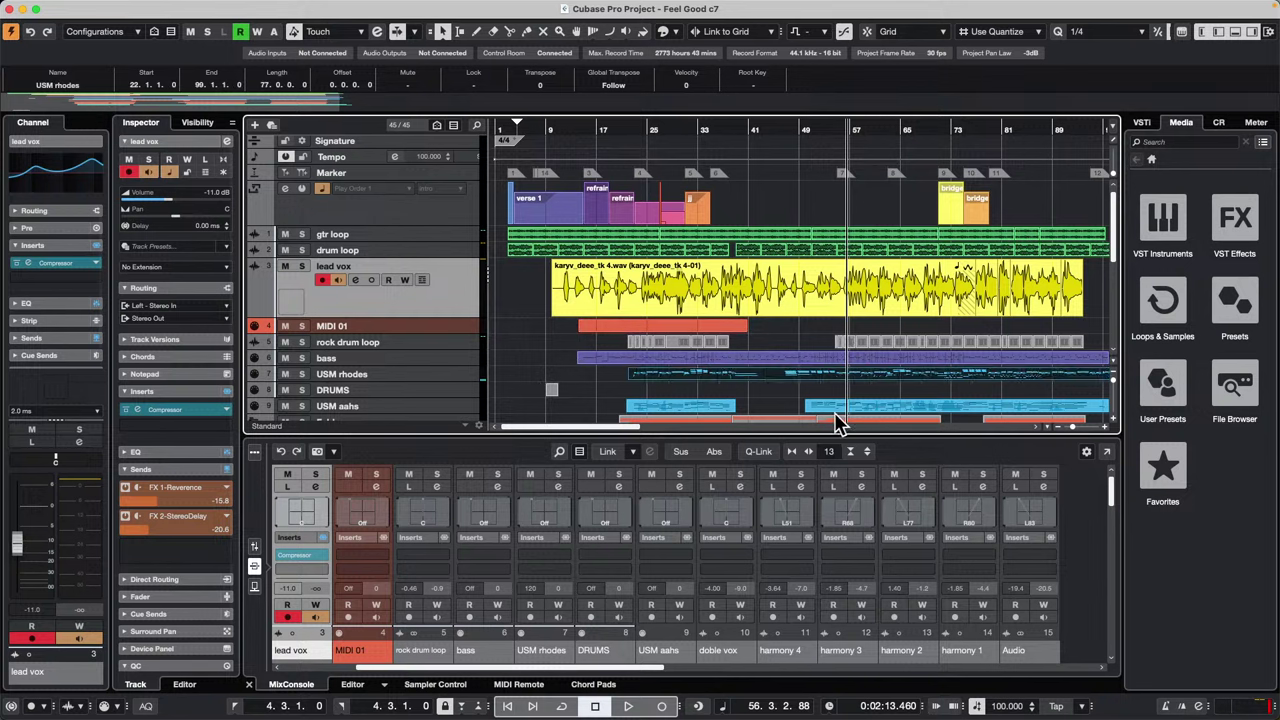
pyautogui.press('super+z')
pyautogui.press('super+z')
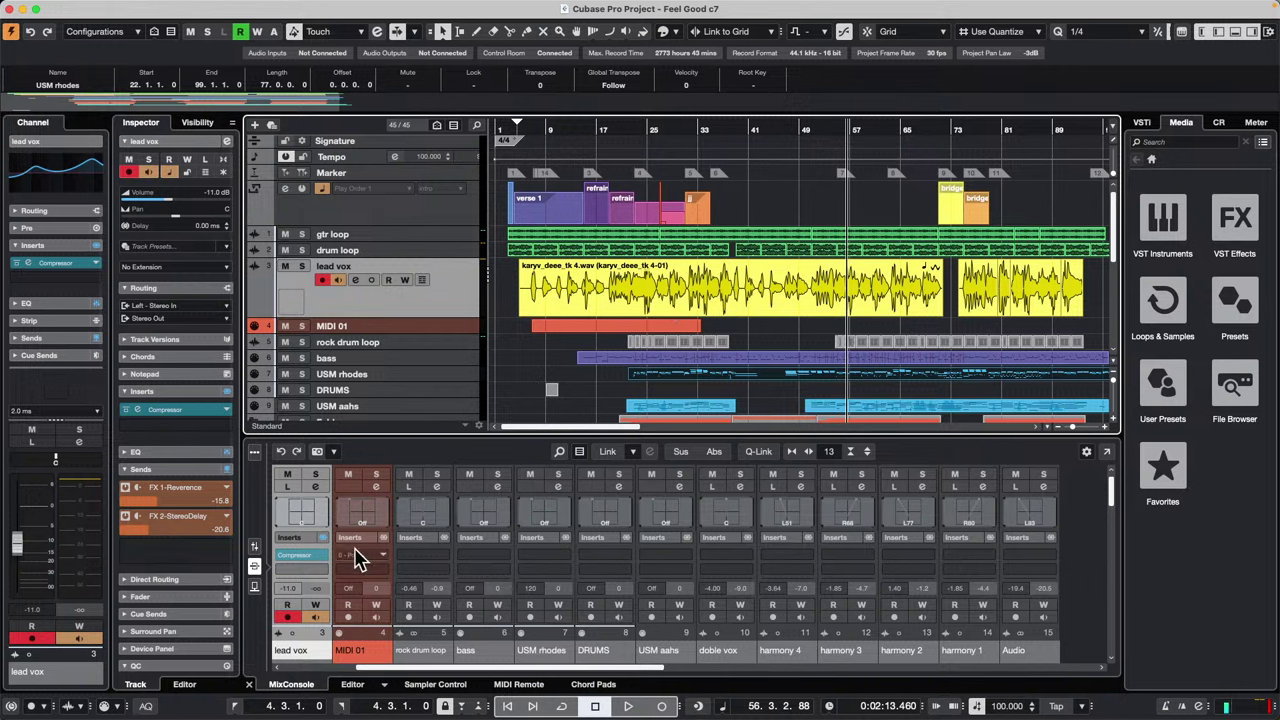
# Step: Show the faders in a taller MixConsole and raise the bass level to 44 and the DRUMS level to about 88
pyautogui.click(254, 547)
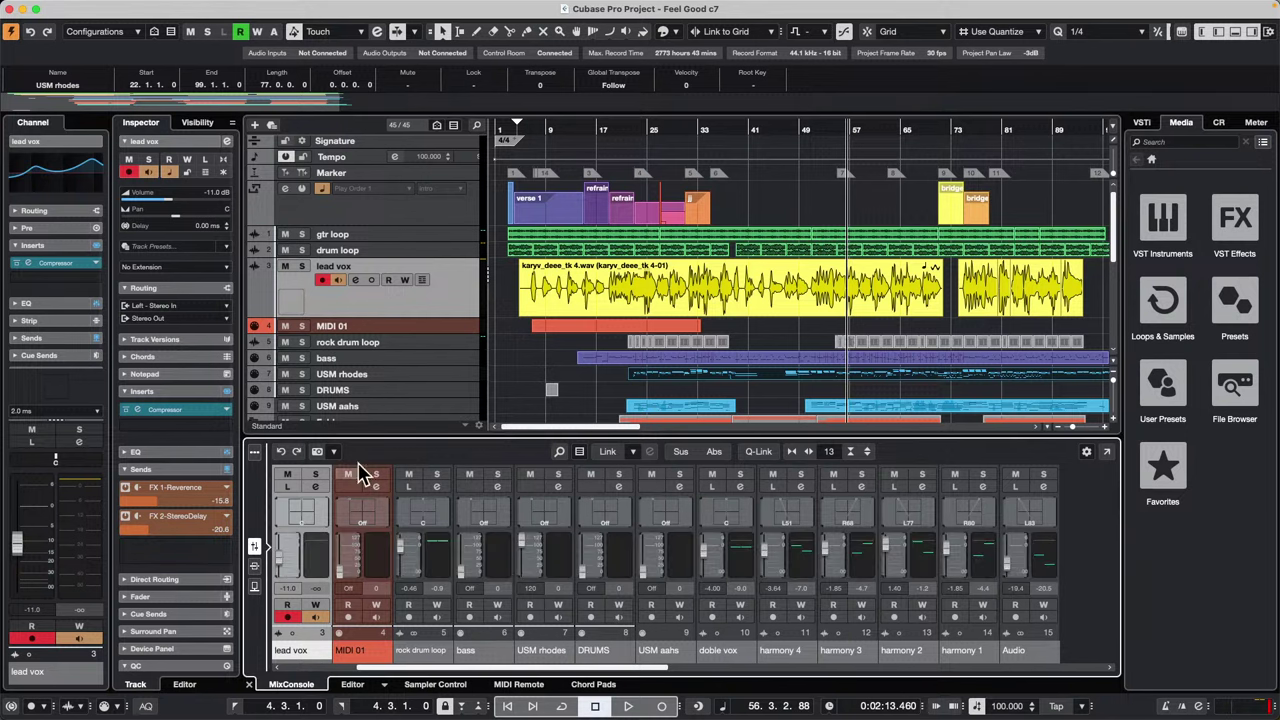
pyautogui.moveTo(380, 447); pyautogui.dragTo(390, 380)
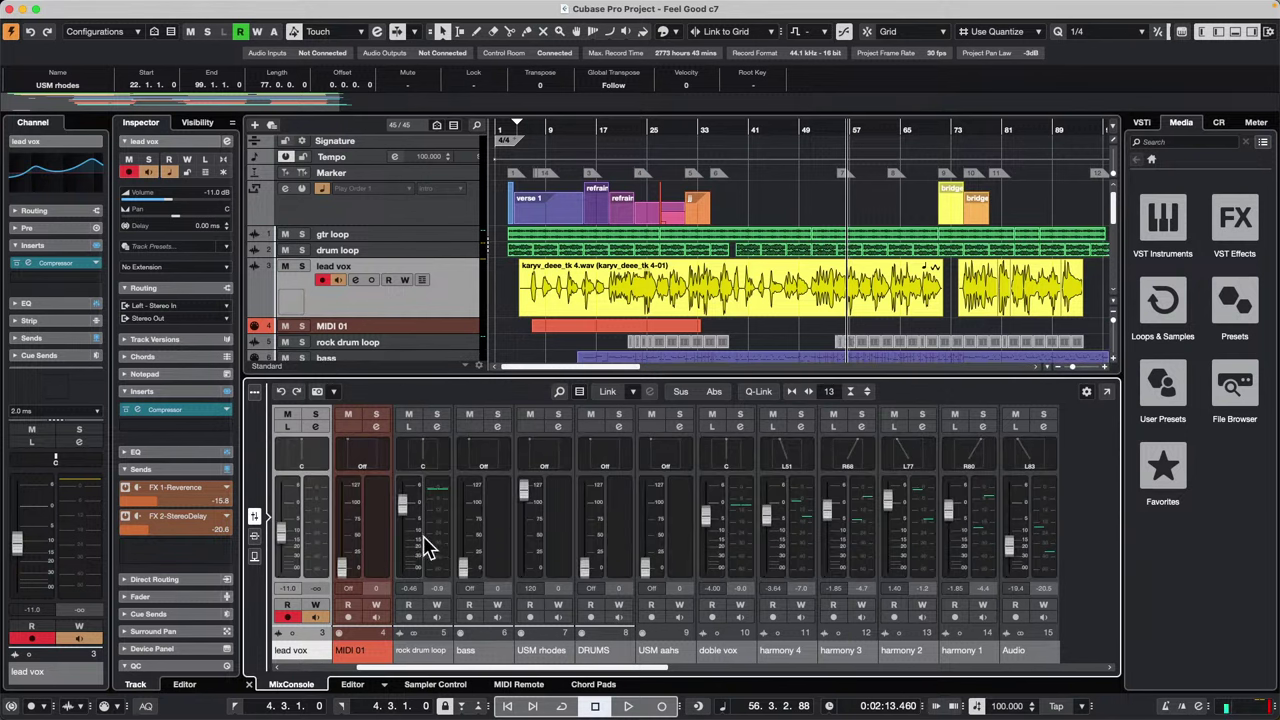
pyautogui.click(470, 558)
pyautogui.moveTo(470, 558); pyautogui.dragTo(471, 535)
pyautogui.moveTo(586, 567); pyautogui.dragTo(593, 518)
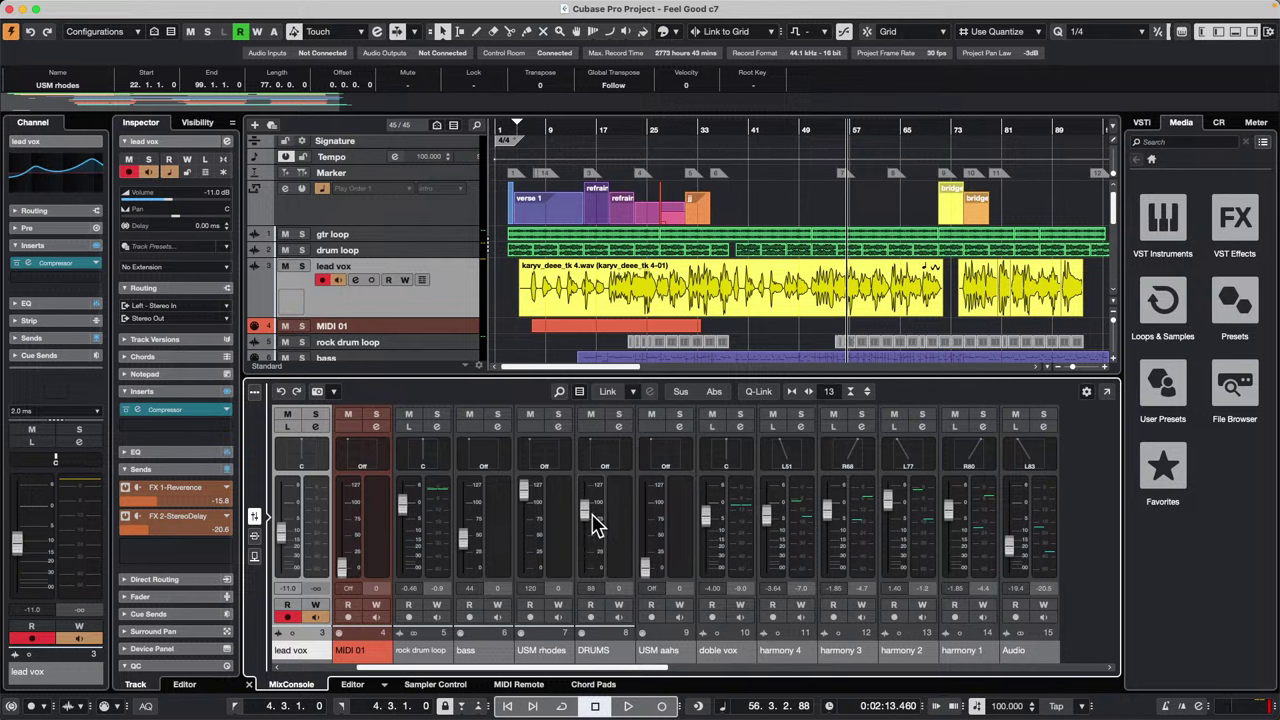
# Step: Undo the lead vox volume change in the MixConsole history, redo it, and undo it again
pyautogui.hotkey('alt', 'z')
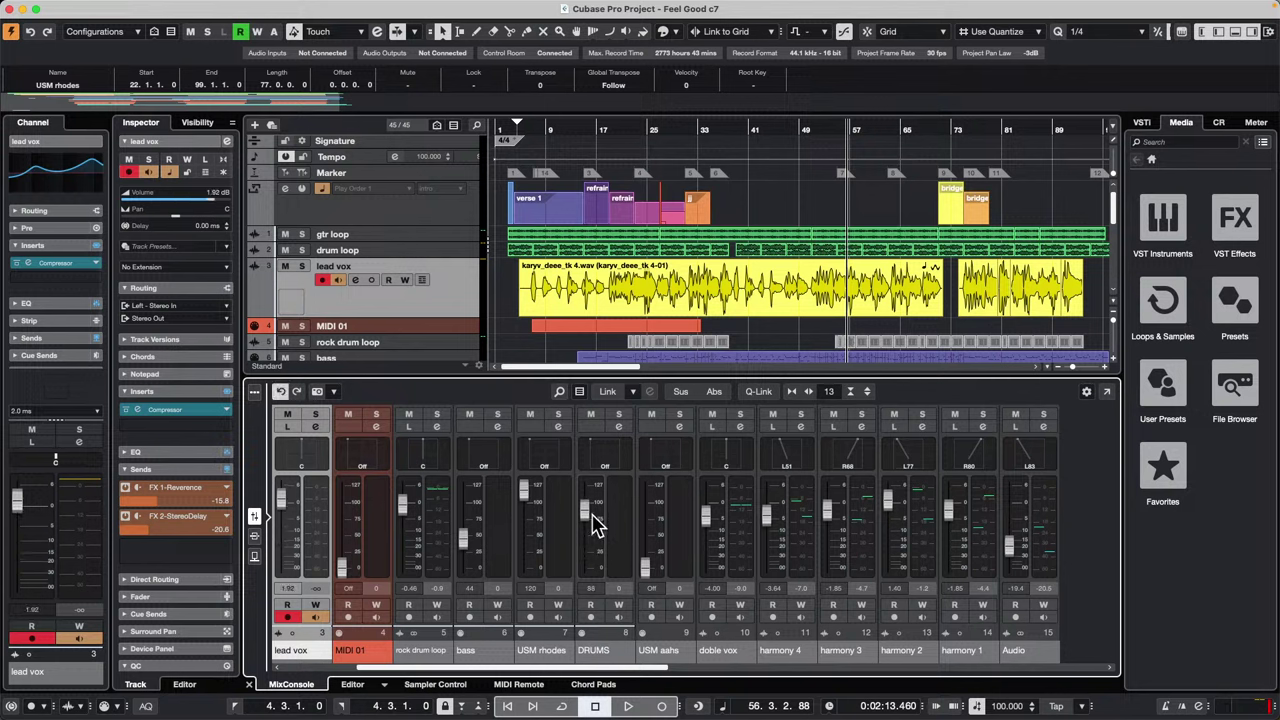
pyautogui.click(297, 392)
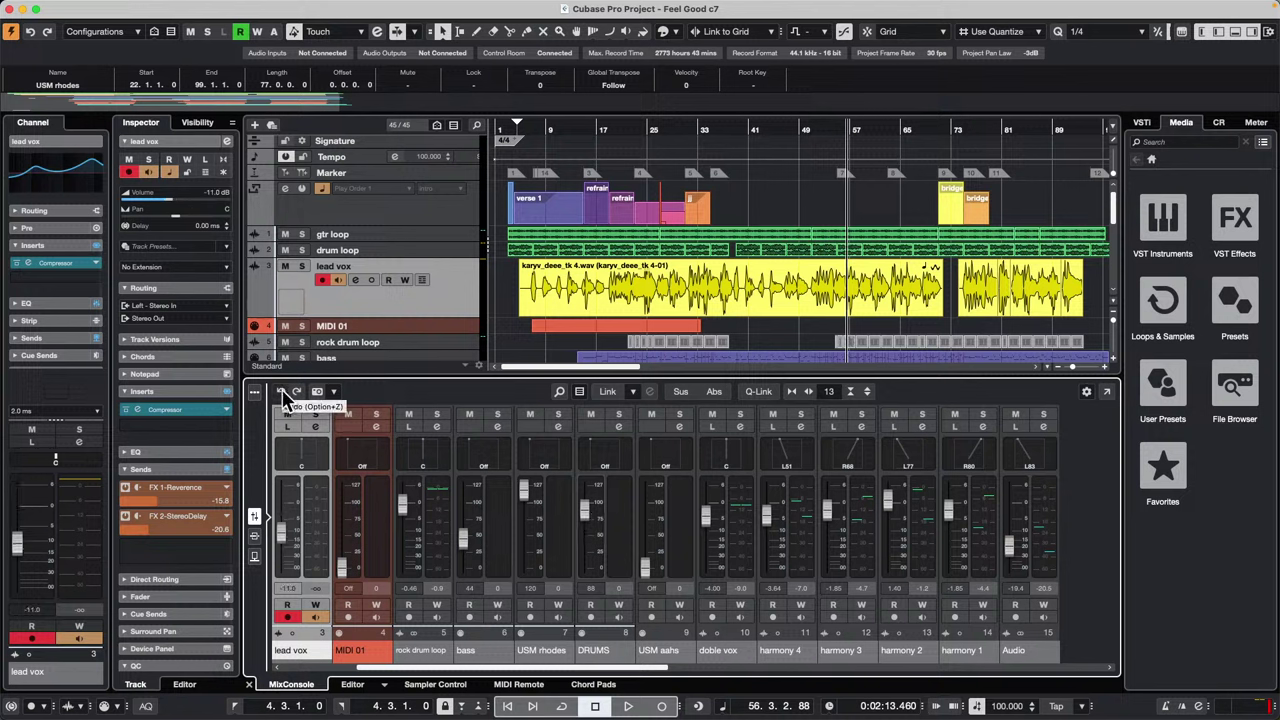
pyautogui.click(282, 393)
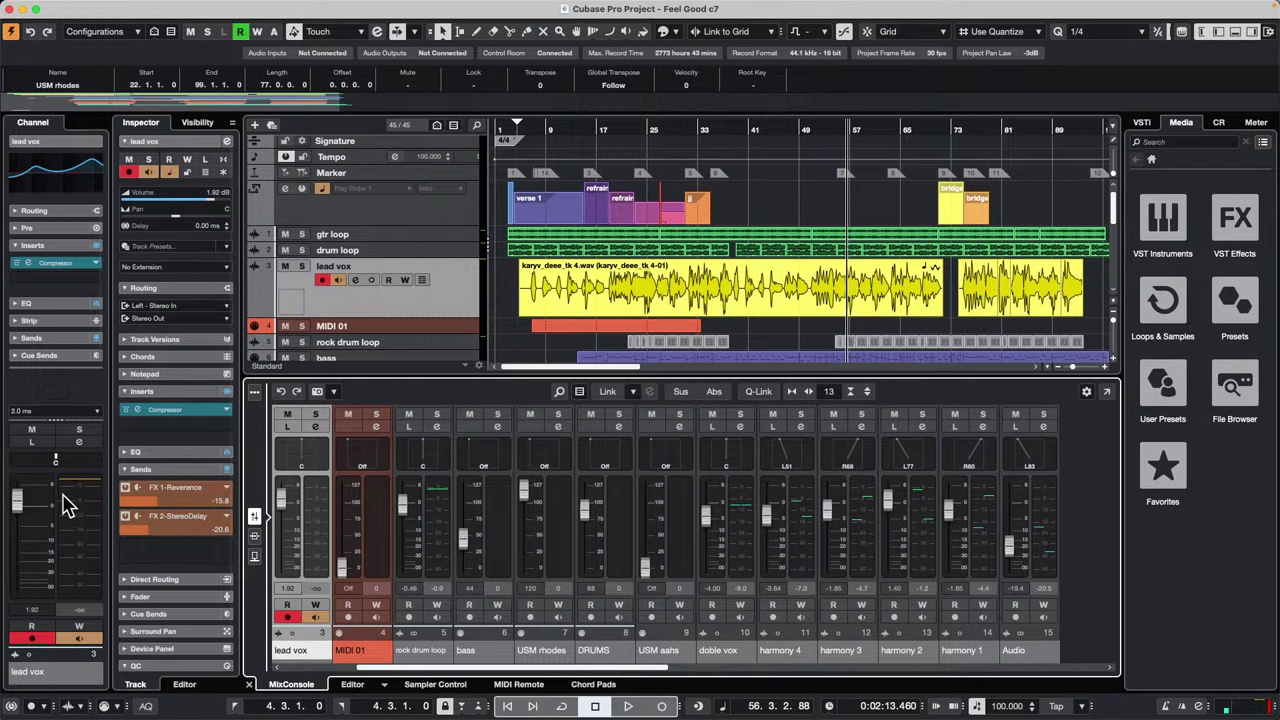
# Step: Set the lead vox volume to -3.15 dB and pan to R75, and pull down the EQ curve in its low-mid range
pyautogui.moveTo(16, 500); pyautogui.dragTo(20, 518)
pyautogui.moveTo(68, 470); pyautogui.dragTo(90, 466)
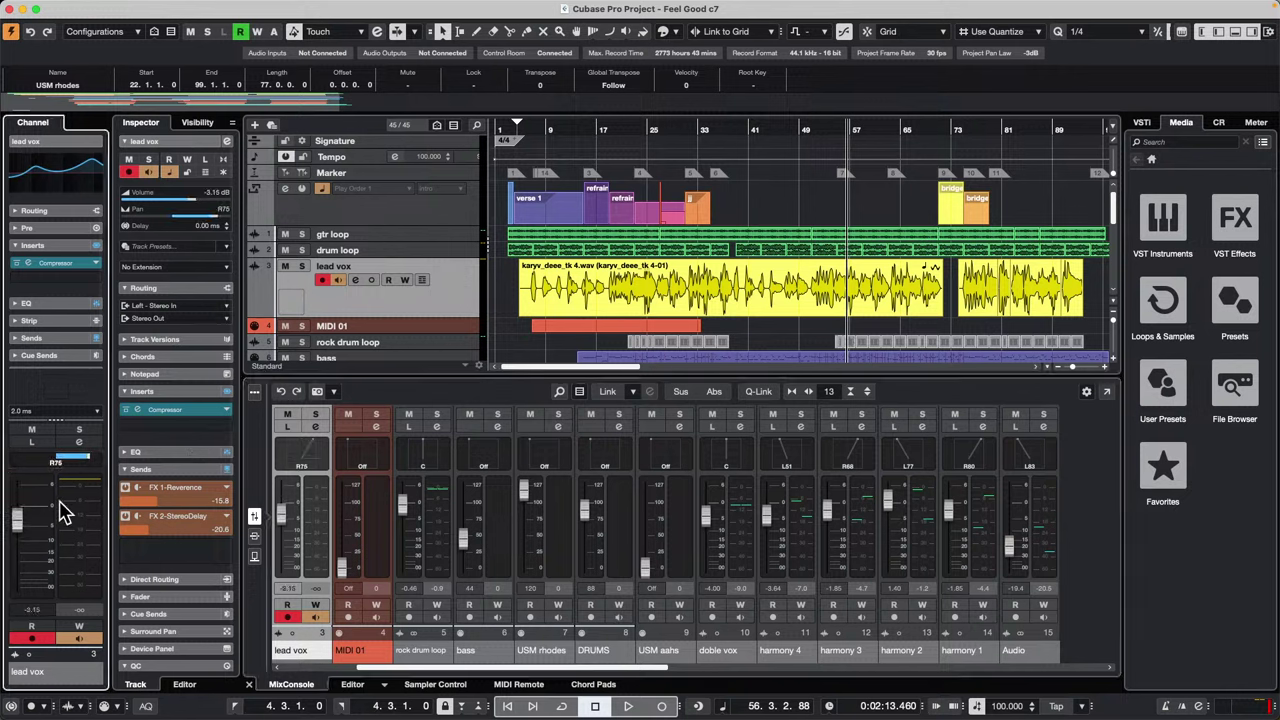
pyautogui.click(48, 180)
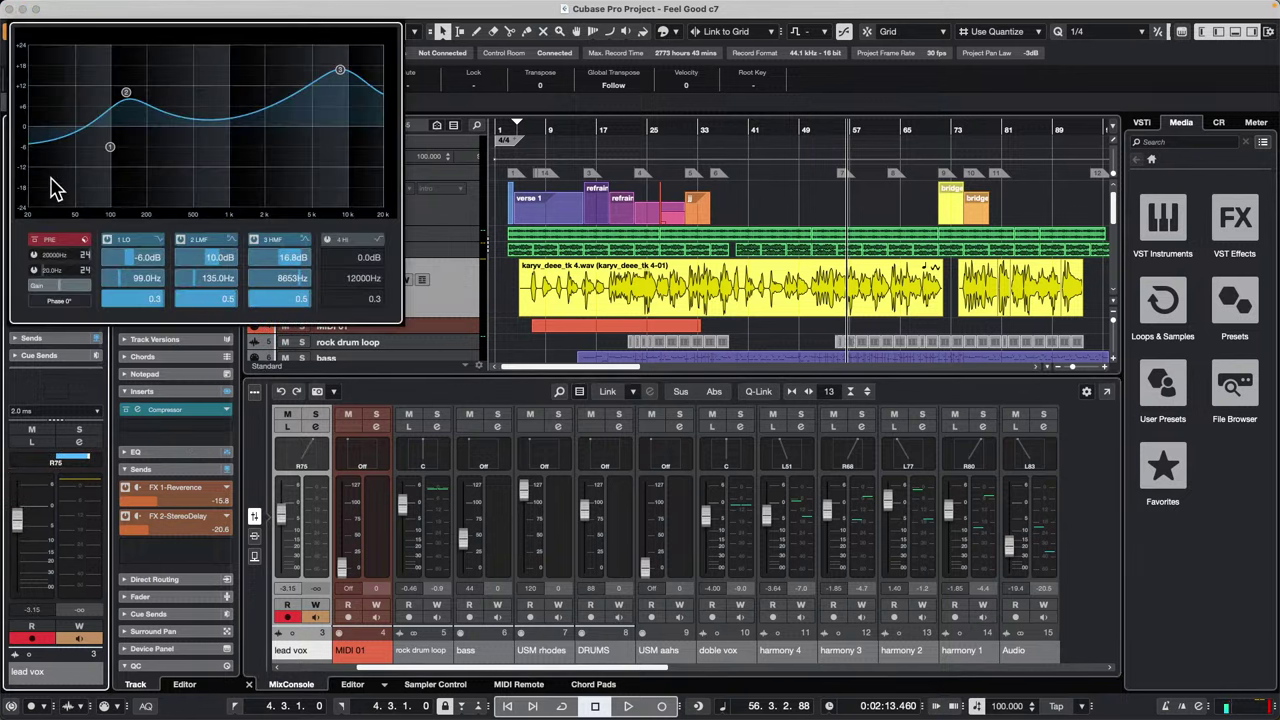
pyautogui.moveTo(143, 115); pyautogui.dragTo(144, 178)
pyautogui.click(451, 418)
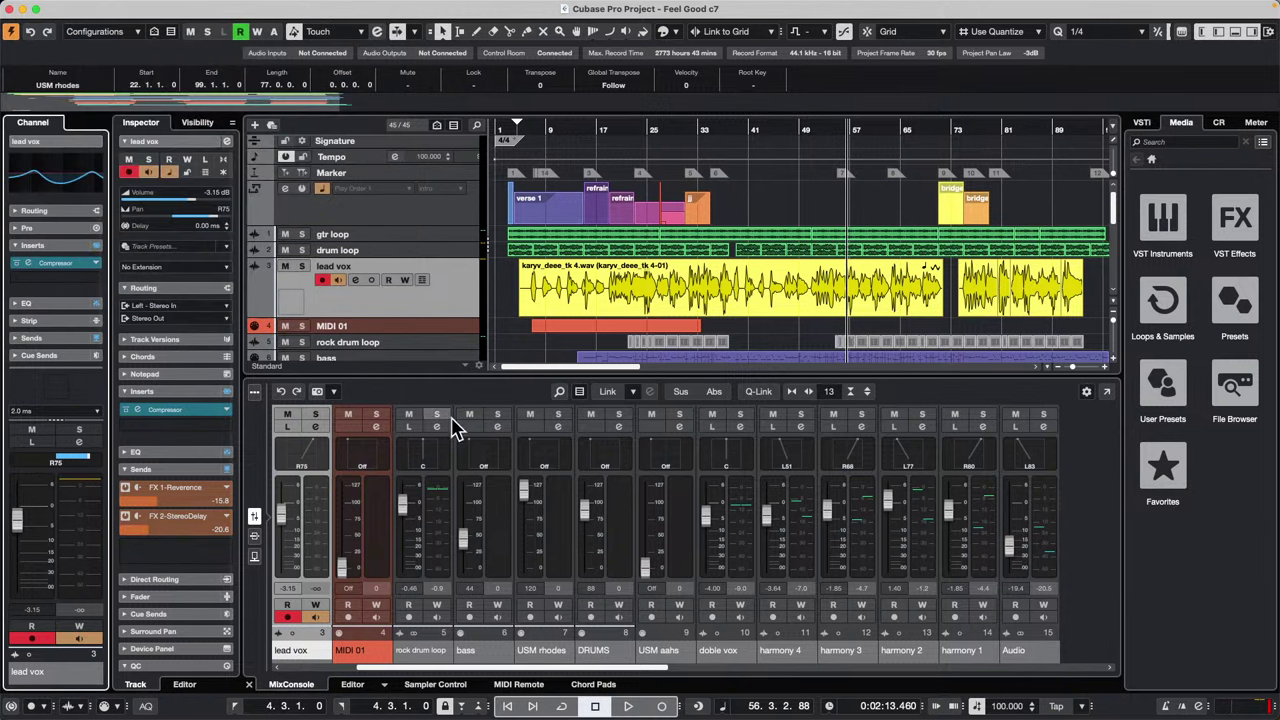
# Step: Undo the lead vox volume, pan and EQ changes in the MixConsole history, redo them, and undo them again
pyautogui.click(283, 395)
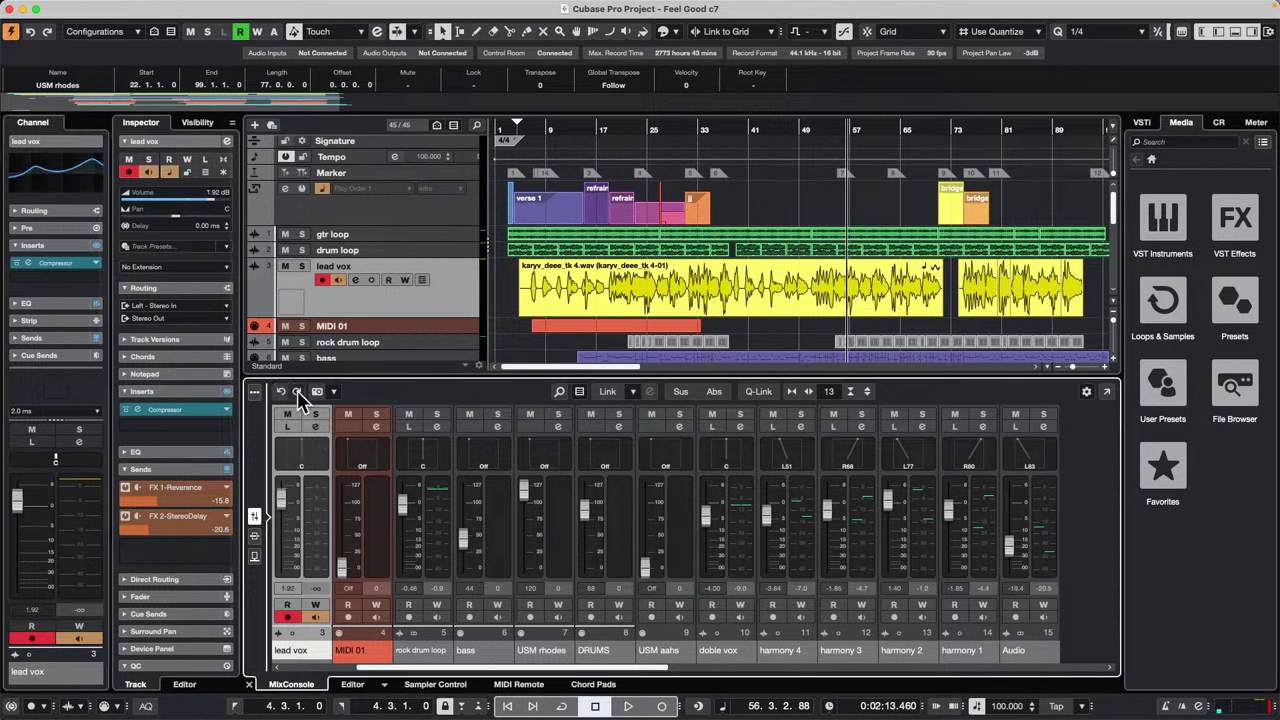
pyautogui.click(297, 391)
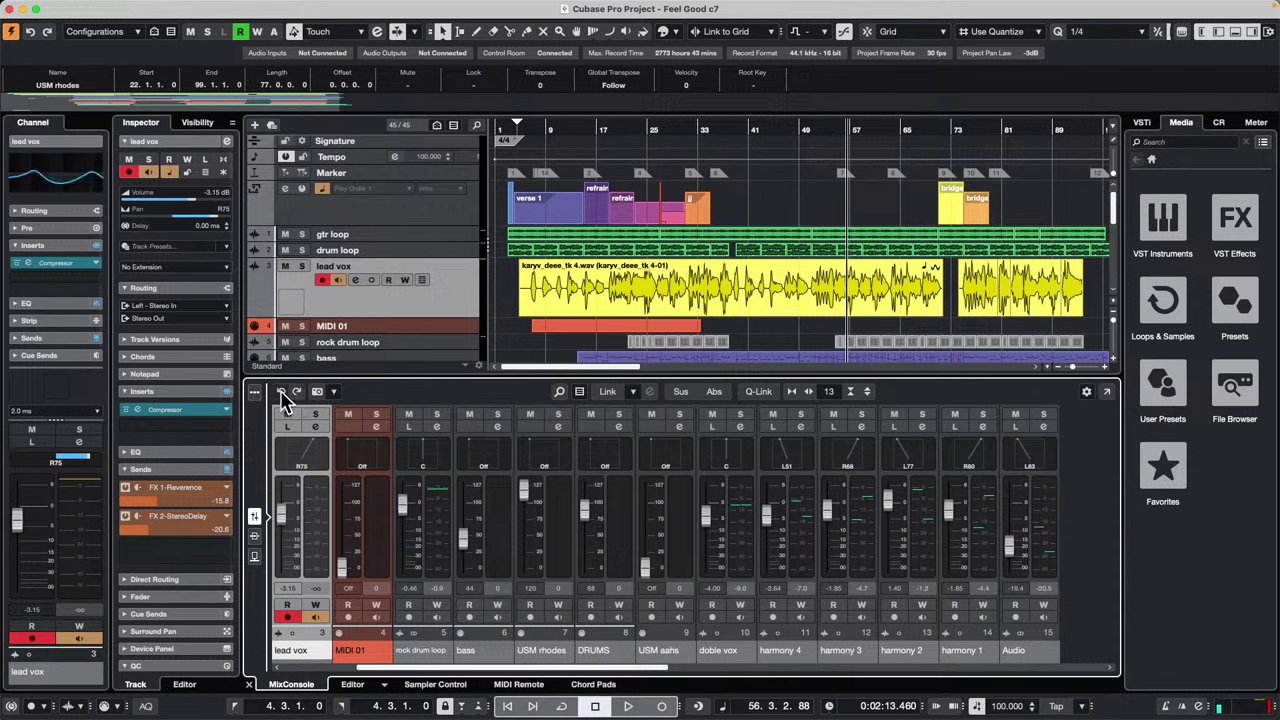
pyautogui.click(283, 395)
pyautogui.click(283, 395)
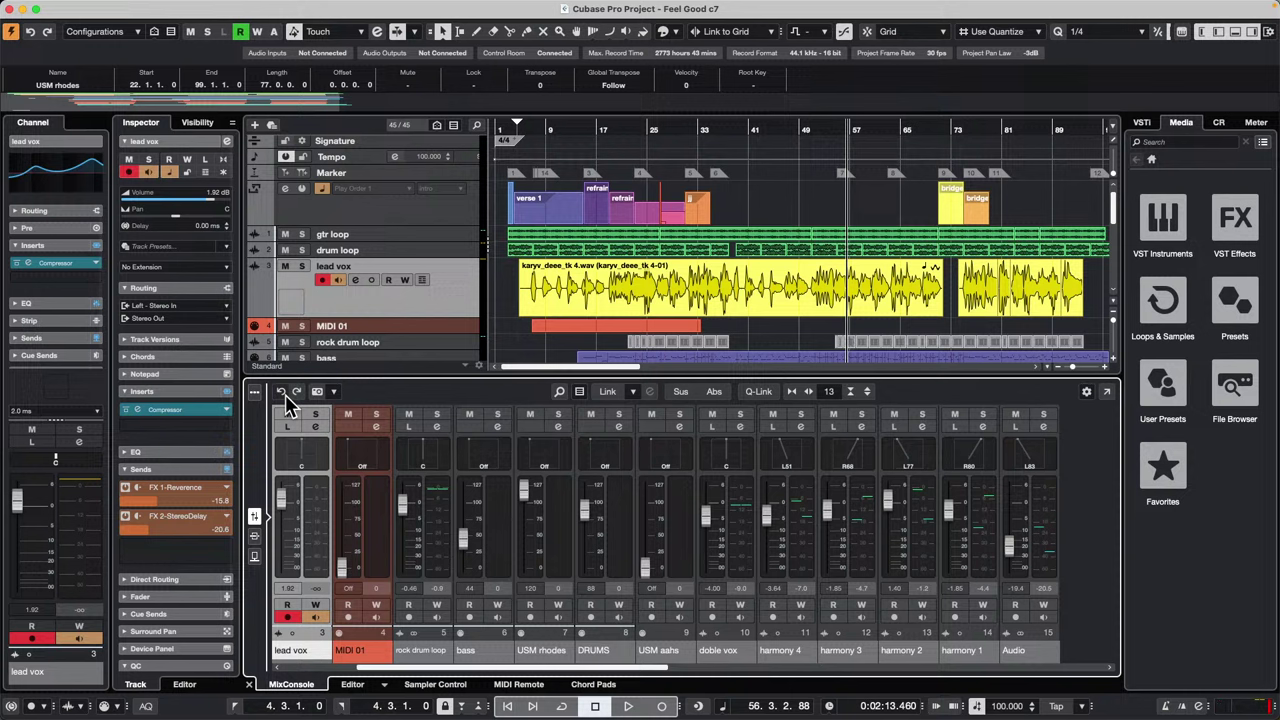
# Step: With the cursor at about bar 8, add Pitch Correct to the lead vox's second insert slot and set its scale source to External - MIDI Note
pyautogui.click(470, 292)
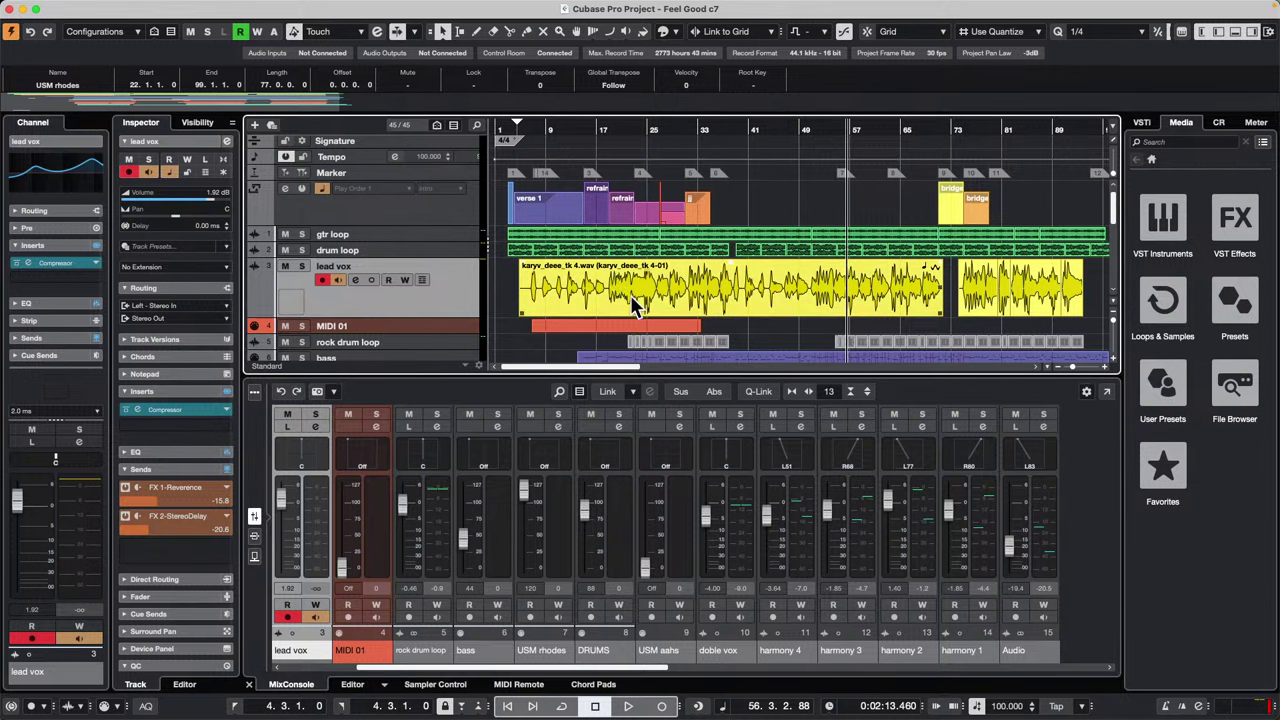
pyautogui.moveTo(538, 128); pyautogui.dragTo(546, 160)
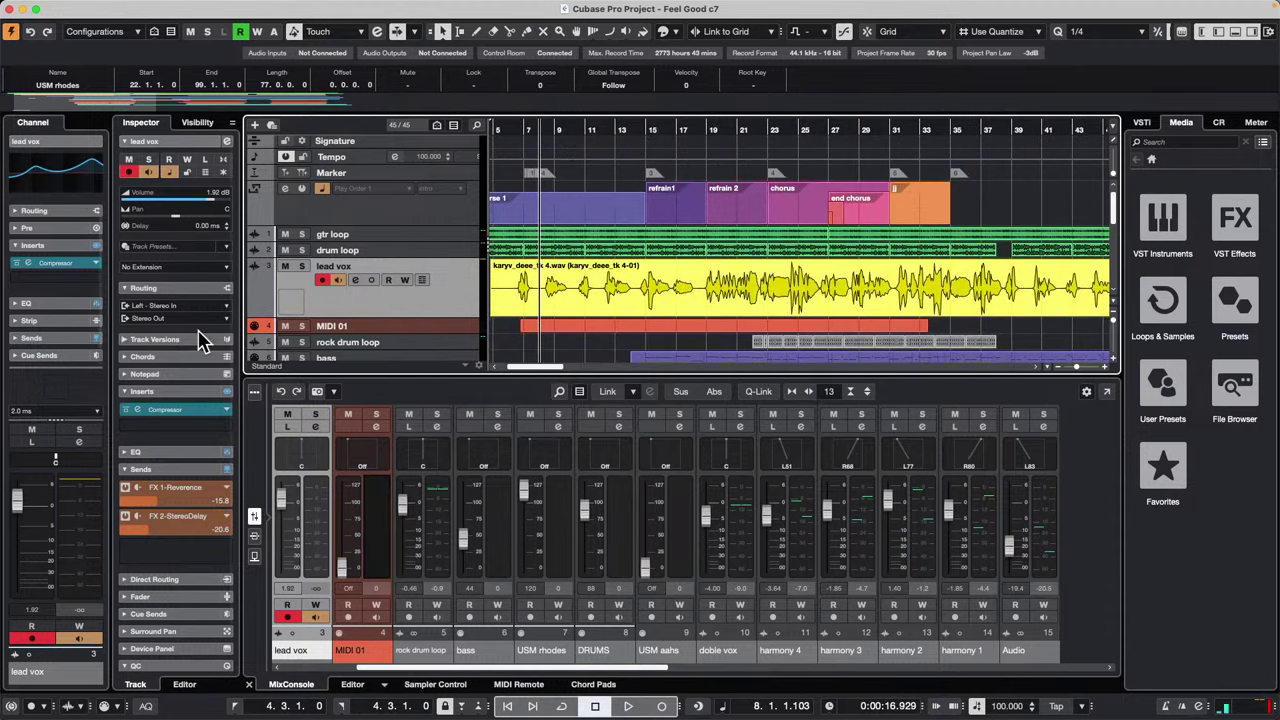
pyautogui.moveTo(34, 277)
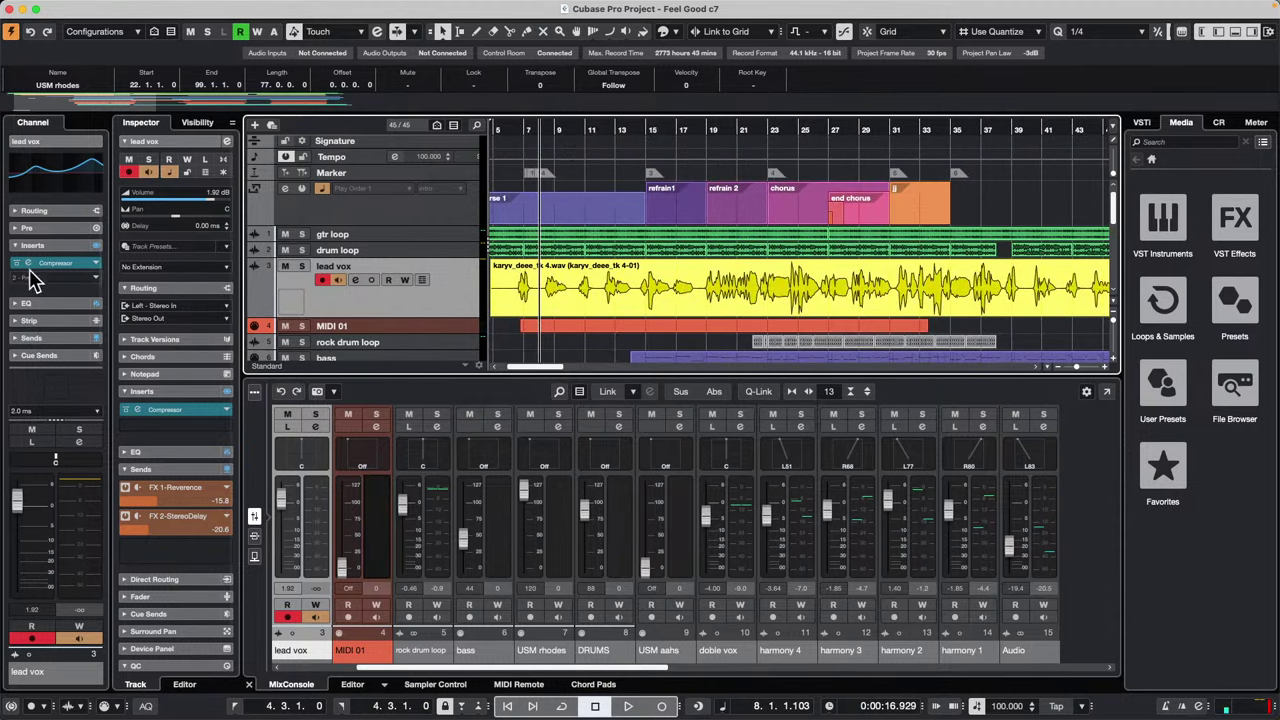
pyautogui.click(92, 283)
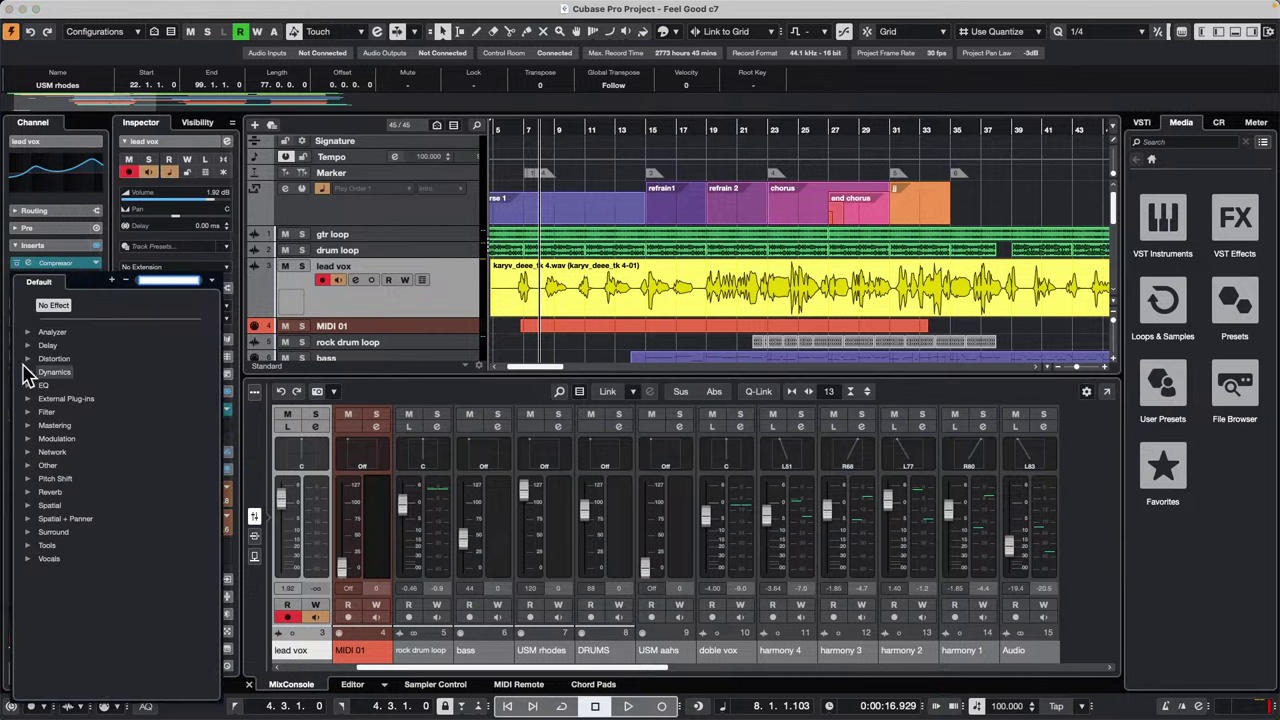
pyautogui.click(30, 479)
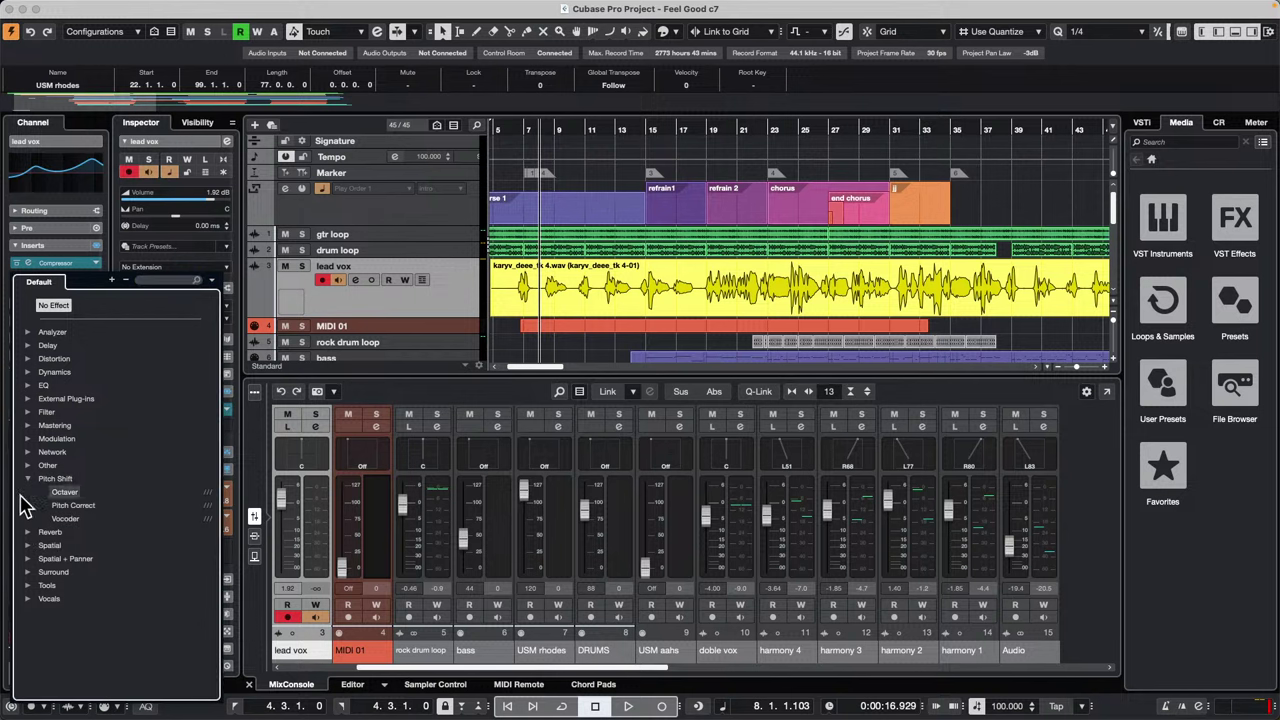
pyautogui.click(92, 505)
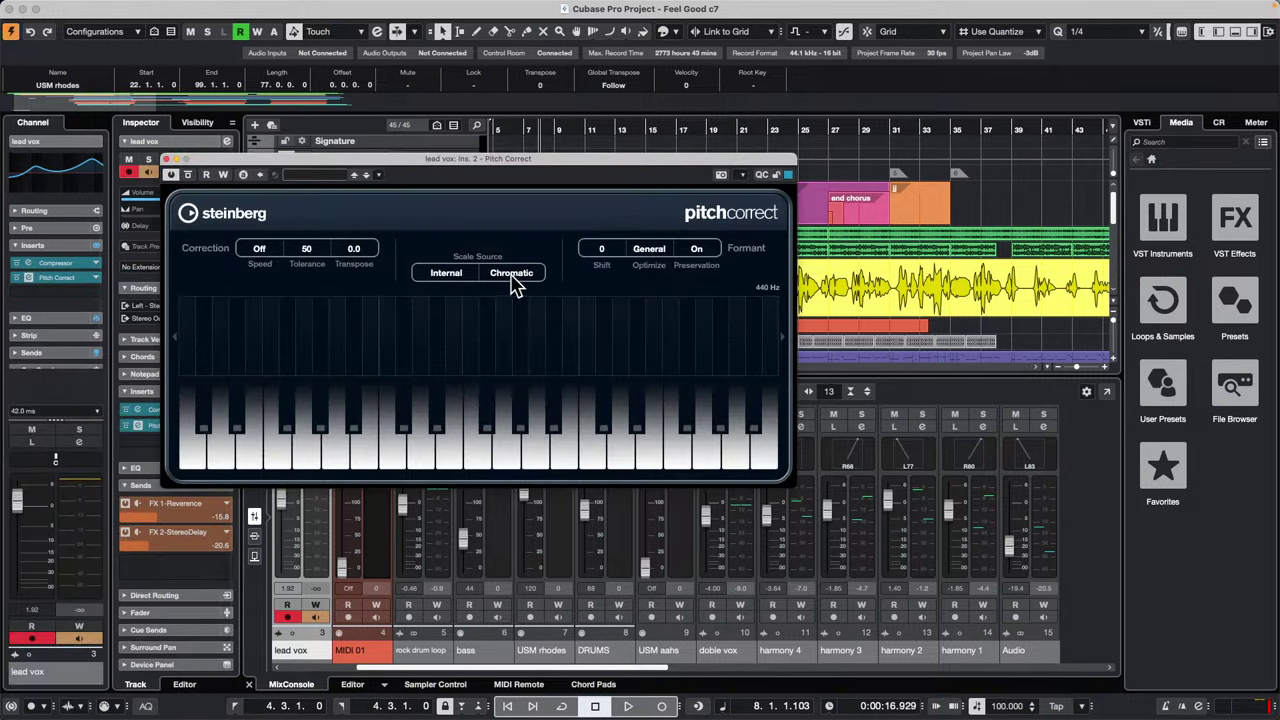
pyautogui.click(446, 276)
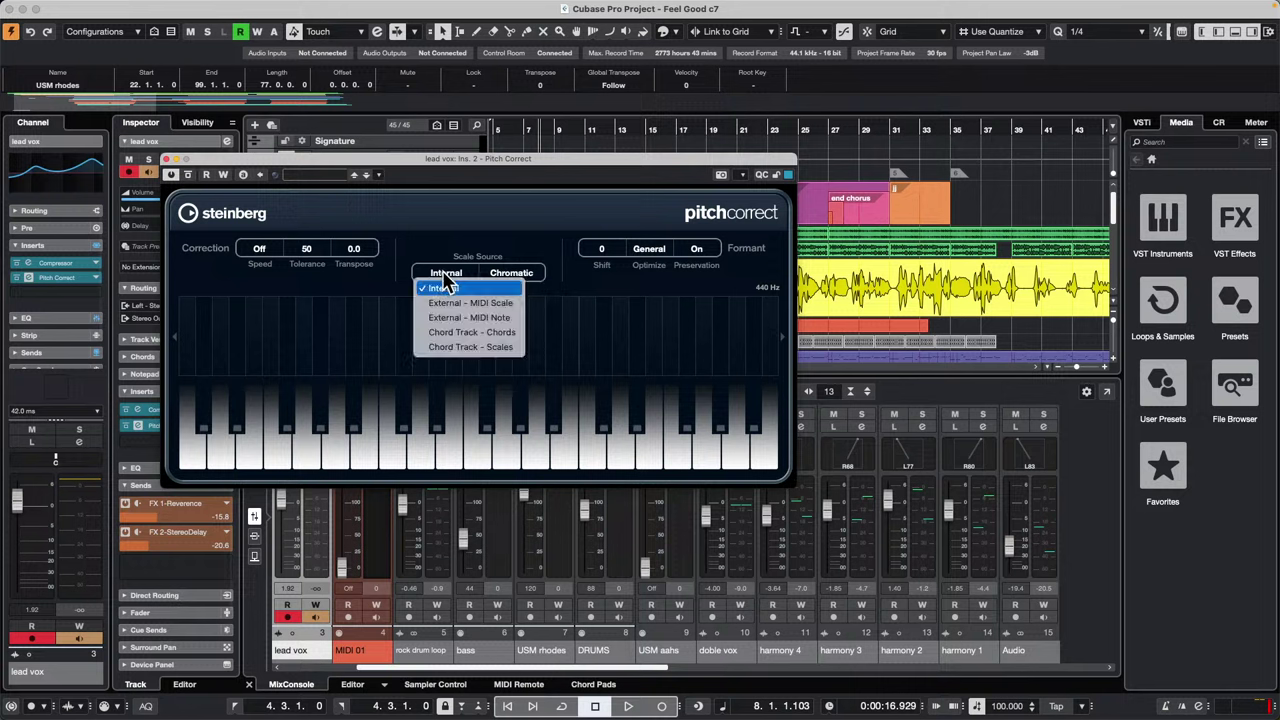
pyautogui.click(518, 318)
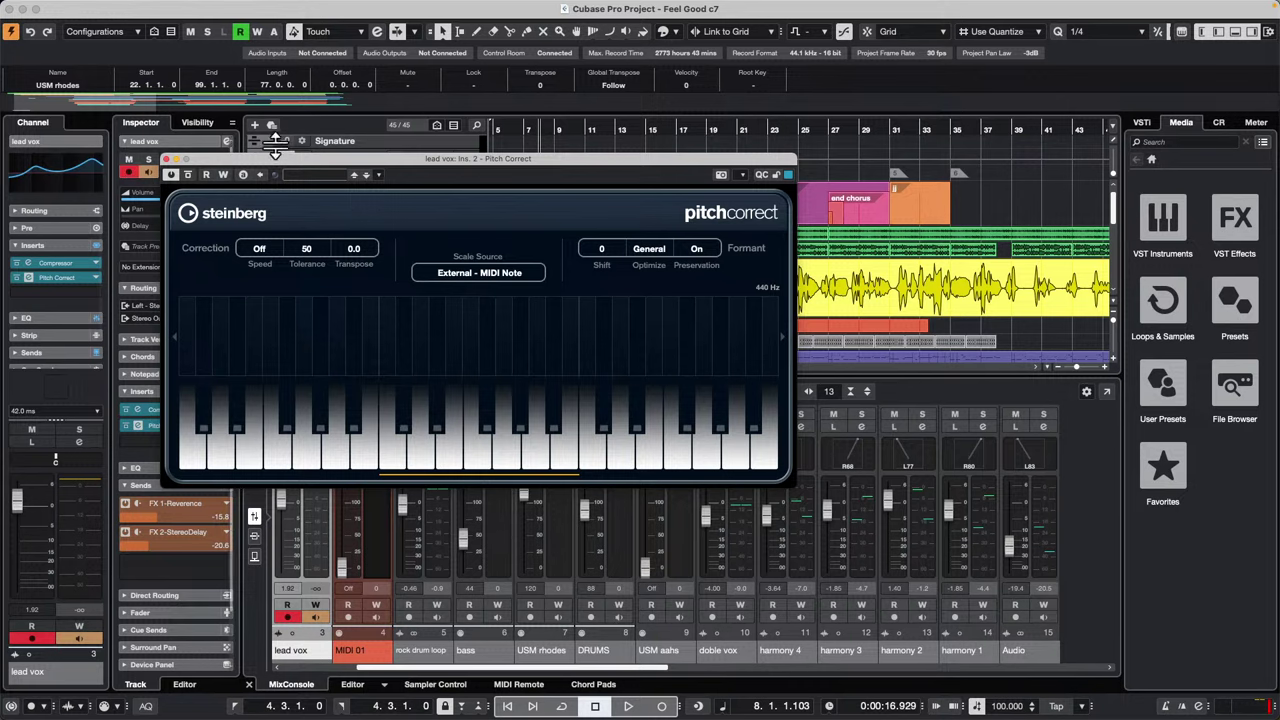
# Step: Add a MIDI track below lead vox with its output routed to lead vox: Ins. 2. Pitch Correct - Midi In
pyautogui.moveTo(294, 161); pyautogui.dragTo(669, 299)
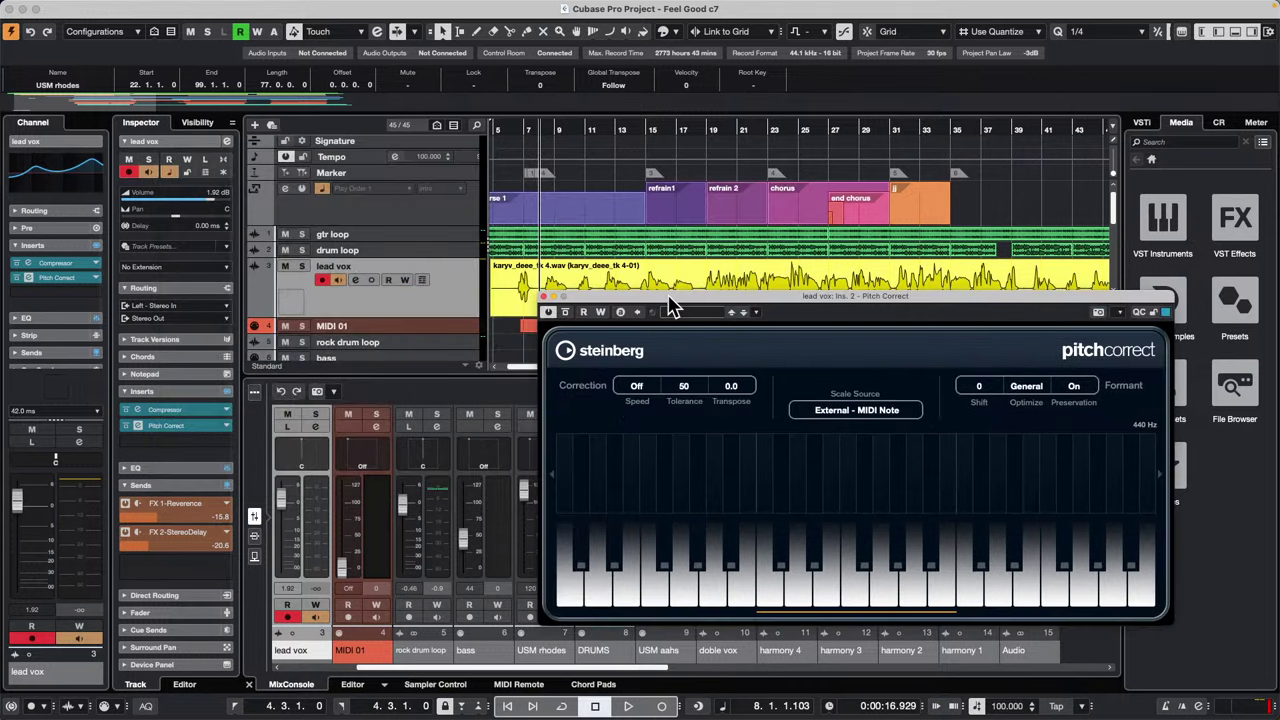
pyautogui.rightClick(407, 293)
pyautogui.moveTo(556, 300)
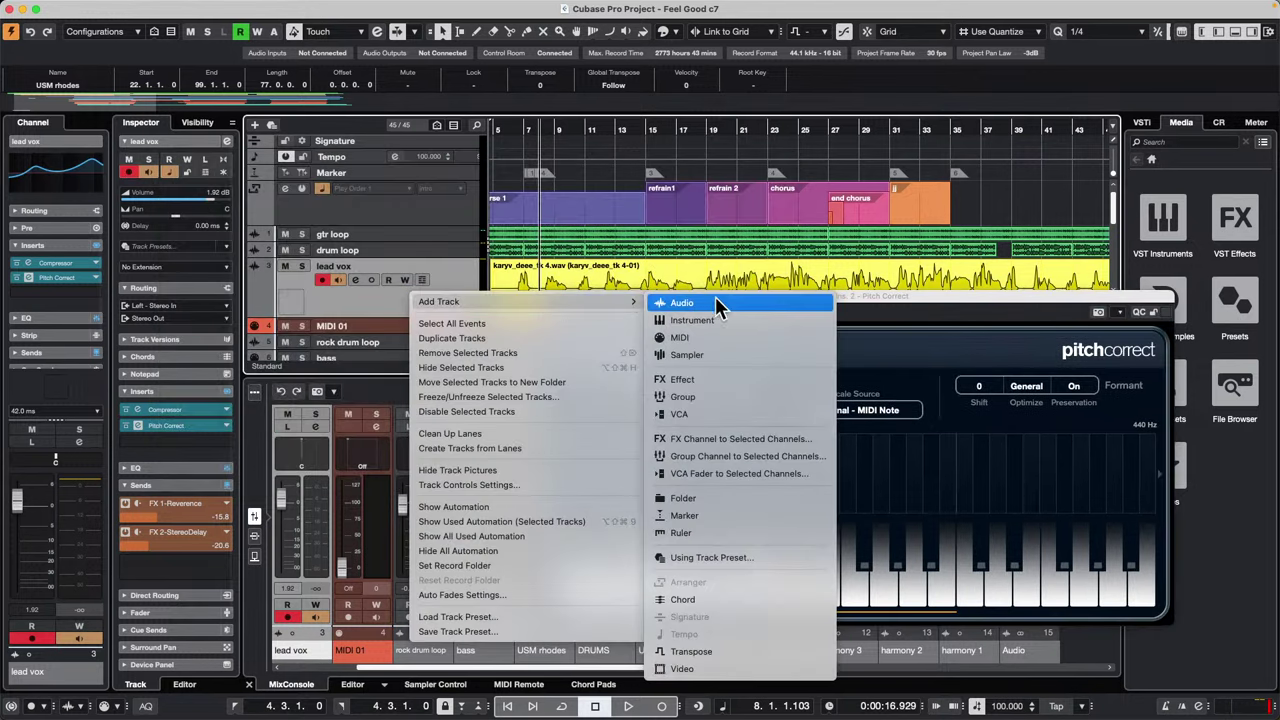
pyautogui.click(718, 339)
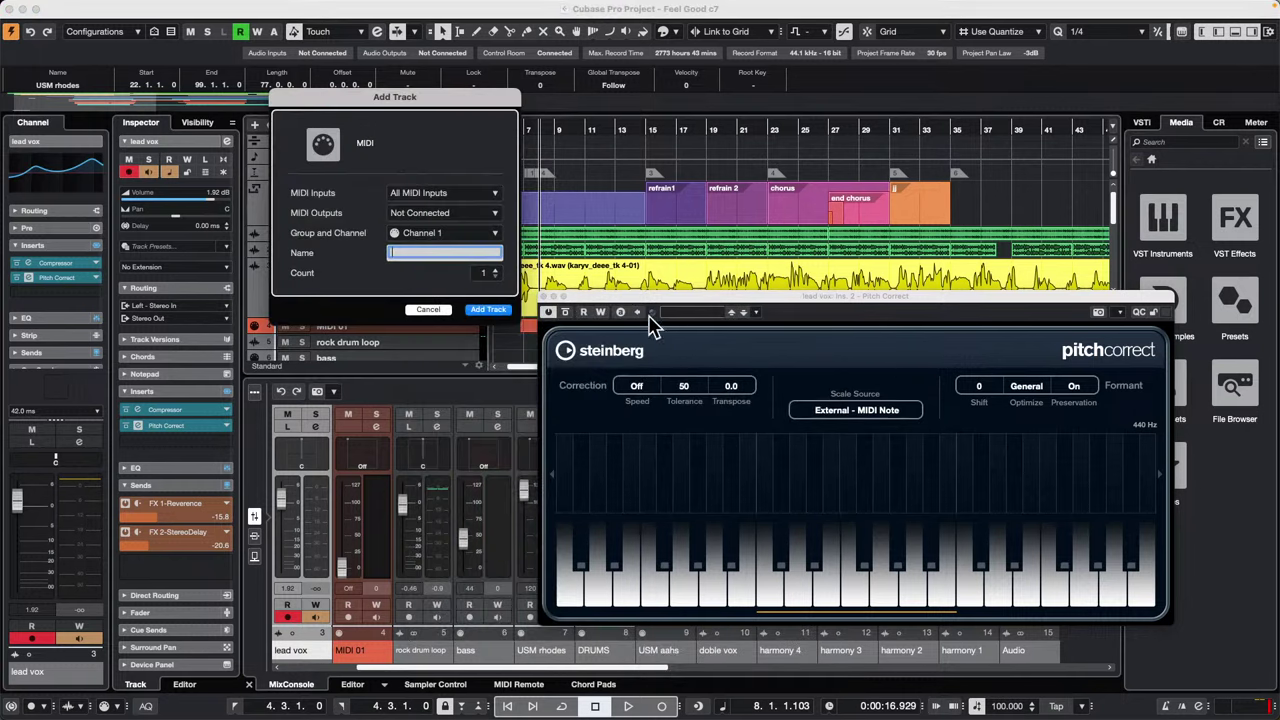
pyautogui.click(418, 215)
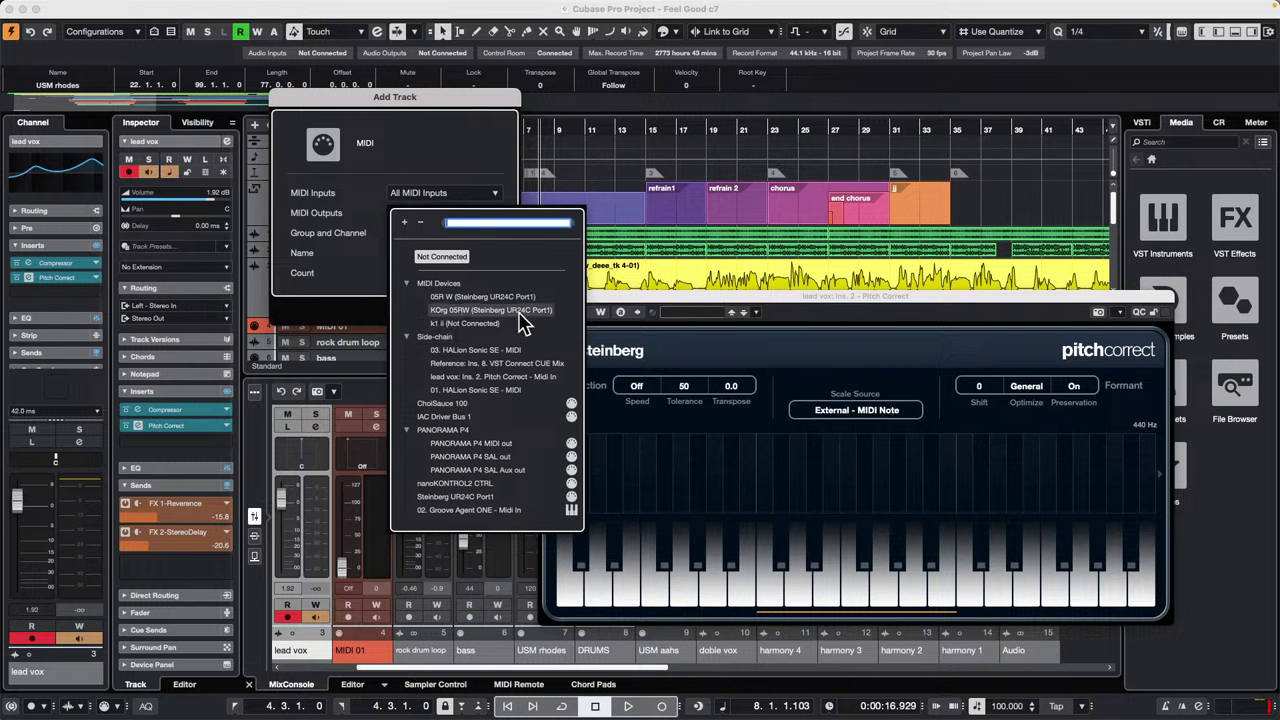
pyautogui.click(503, 377)
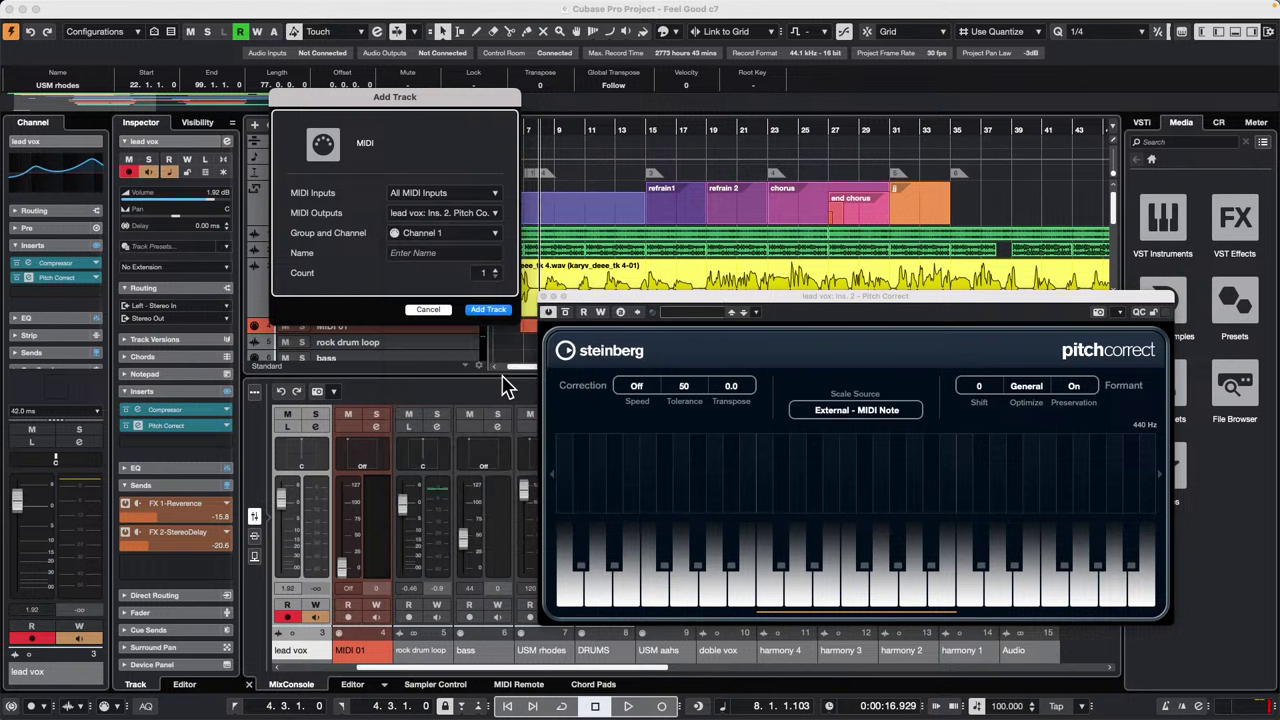
pyautogui.click(497, 310)
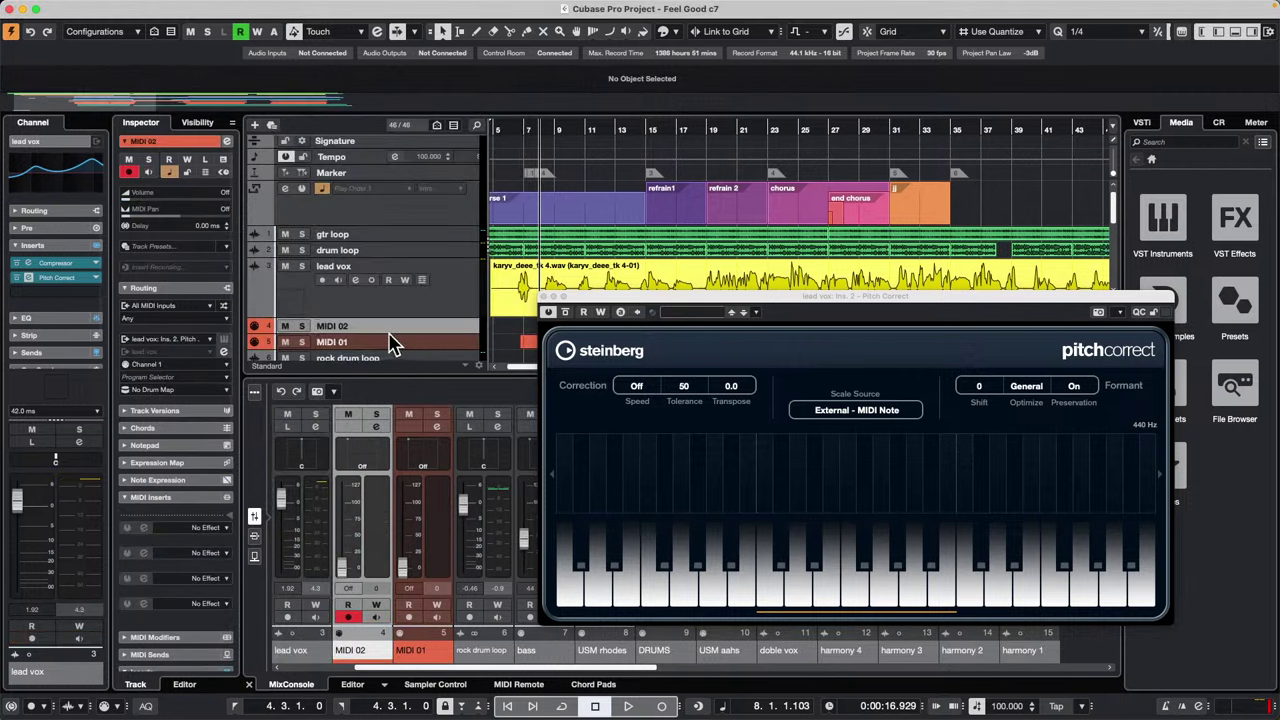
# Step: Enlarge the new MIDI track and play the song from bar 8 to check Pitch Correct's response to incoming MIDI notes
pyautogui.moveTo(391, 334); pyautogui.dragTo(388, 352)
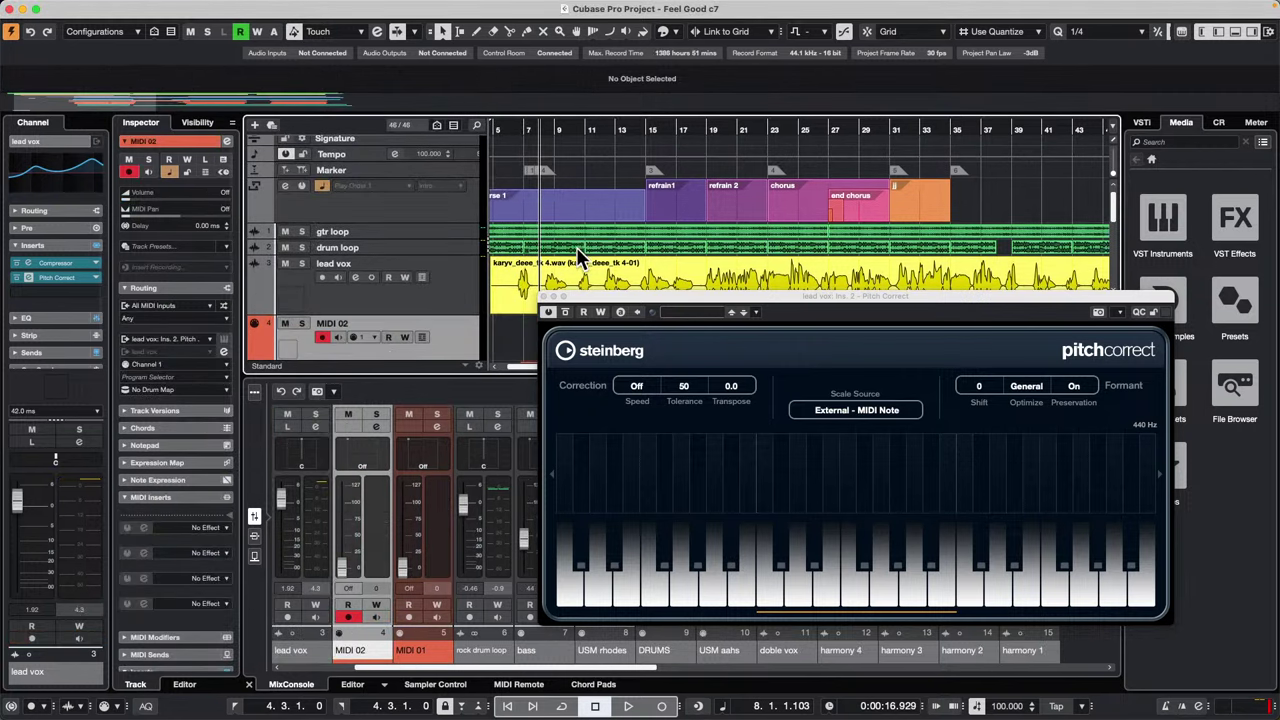
pyautogui.press('space')
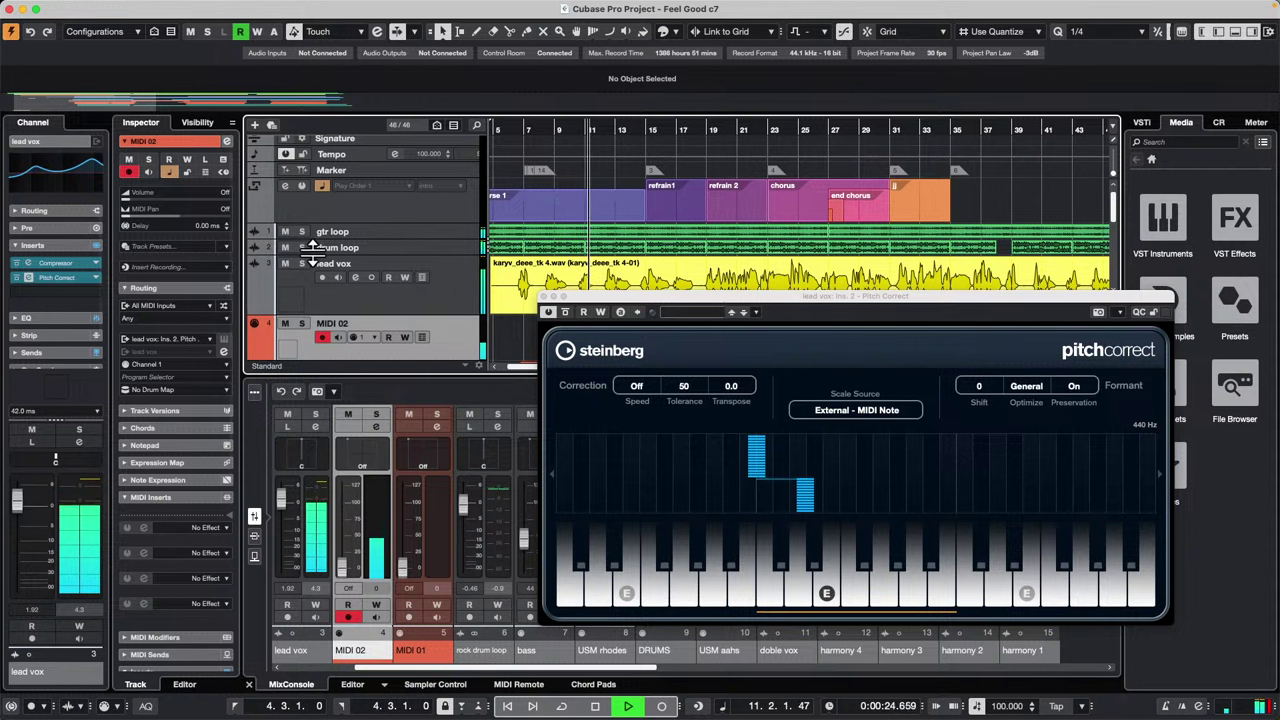
pyautogui.press('space')
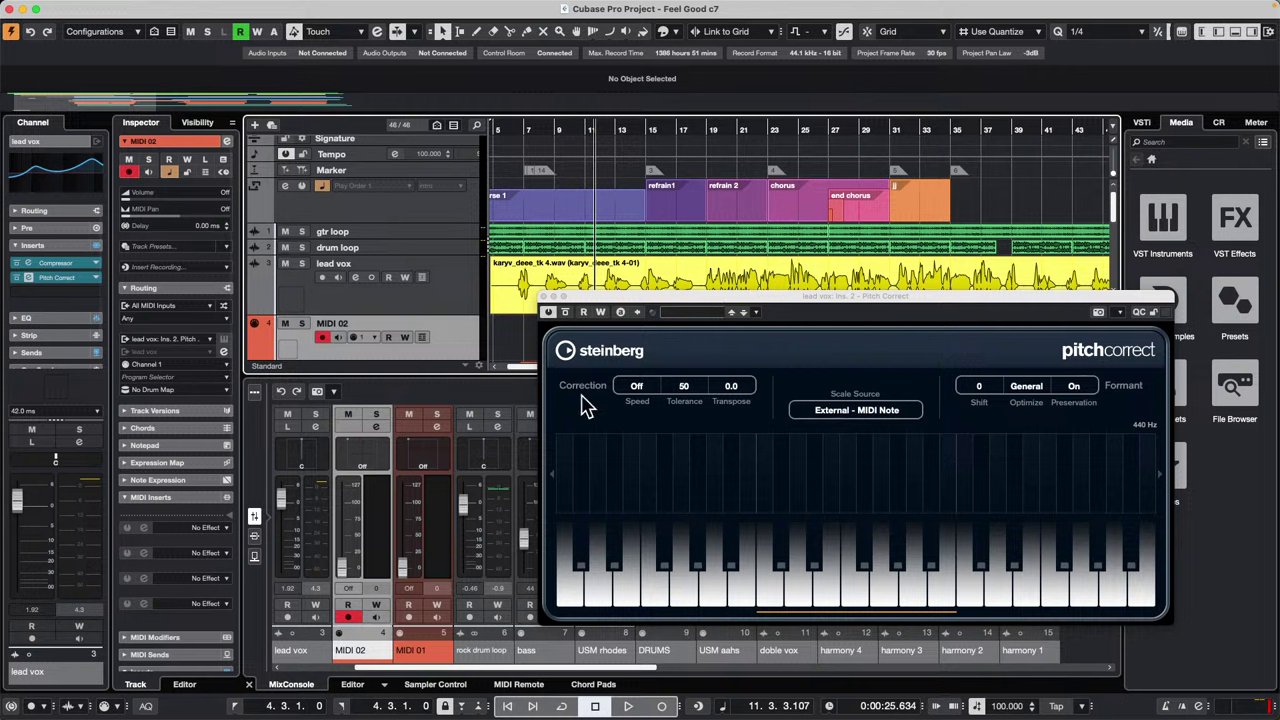
# Step: Compare the inserts and MIDI routing of the lead vox, MIDI 02 and MIDI 01 tracks by selecting them in turn
pyautogui.click(463, 294)
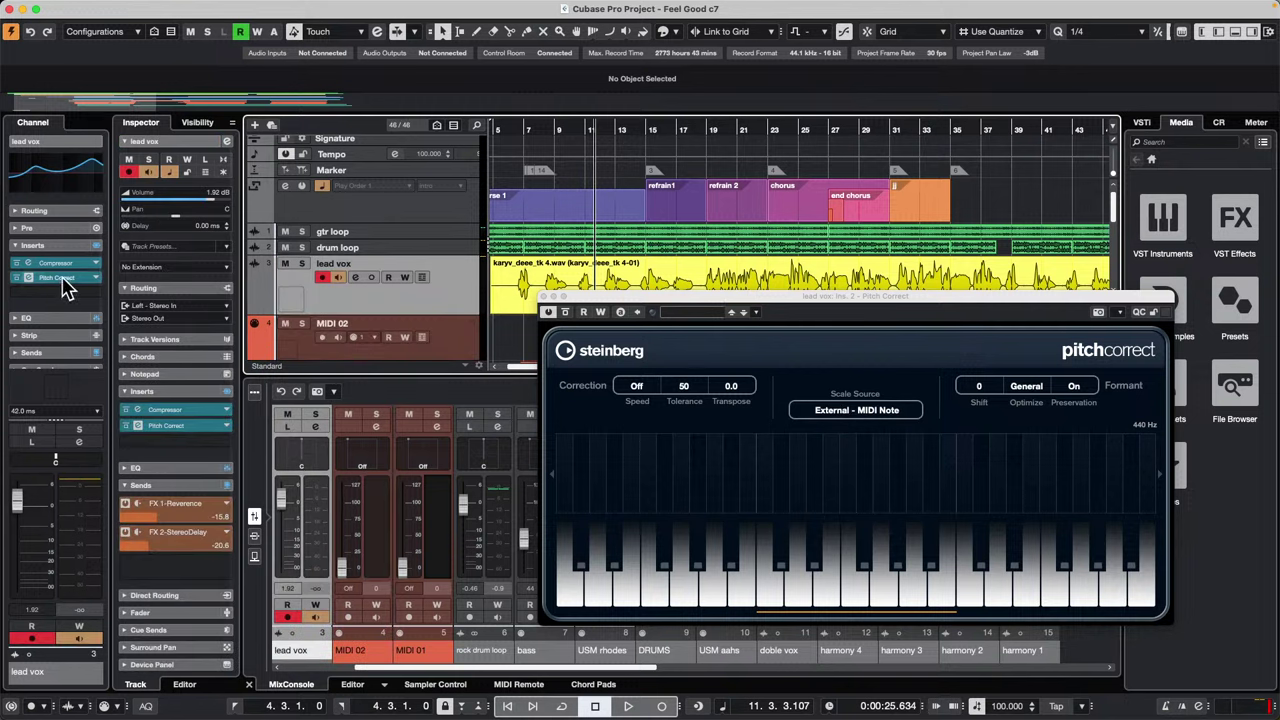
pyautogui.click(466, 356)
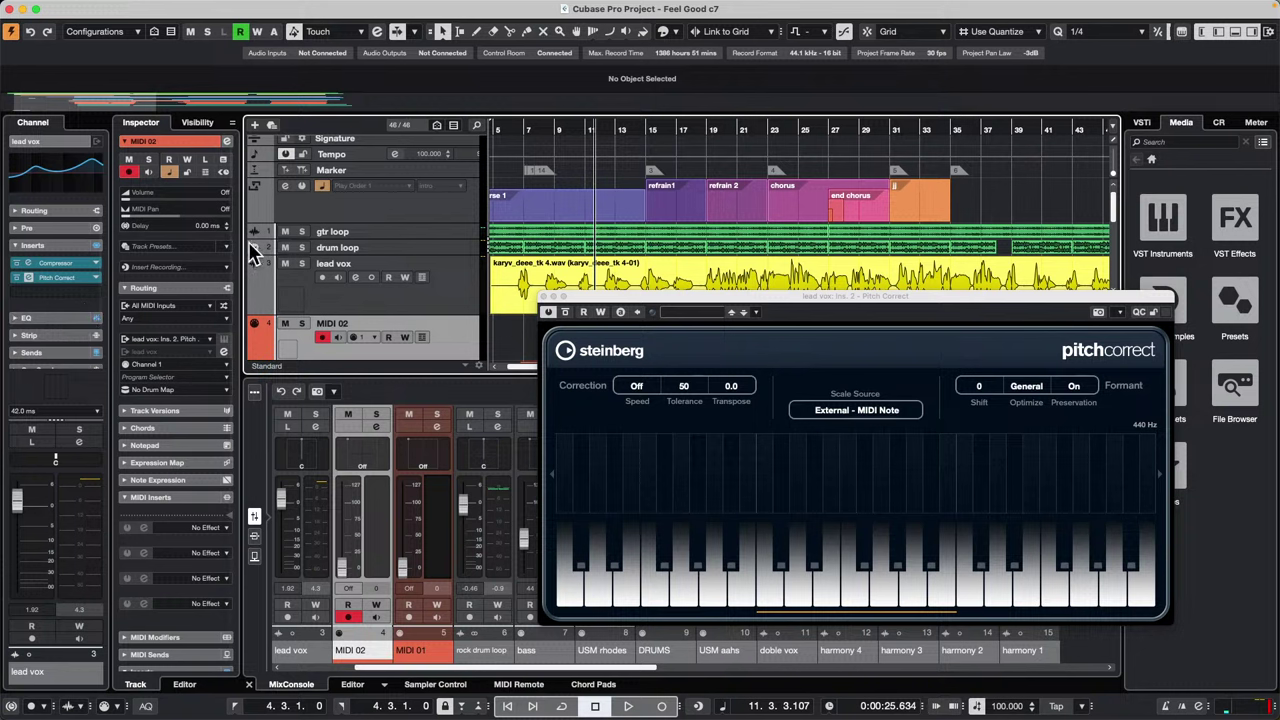
pyautogui.click(466, 292)
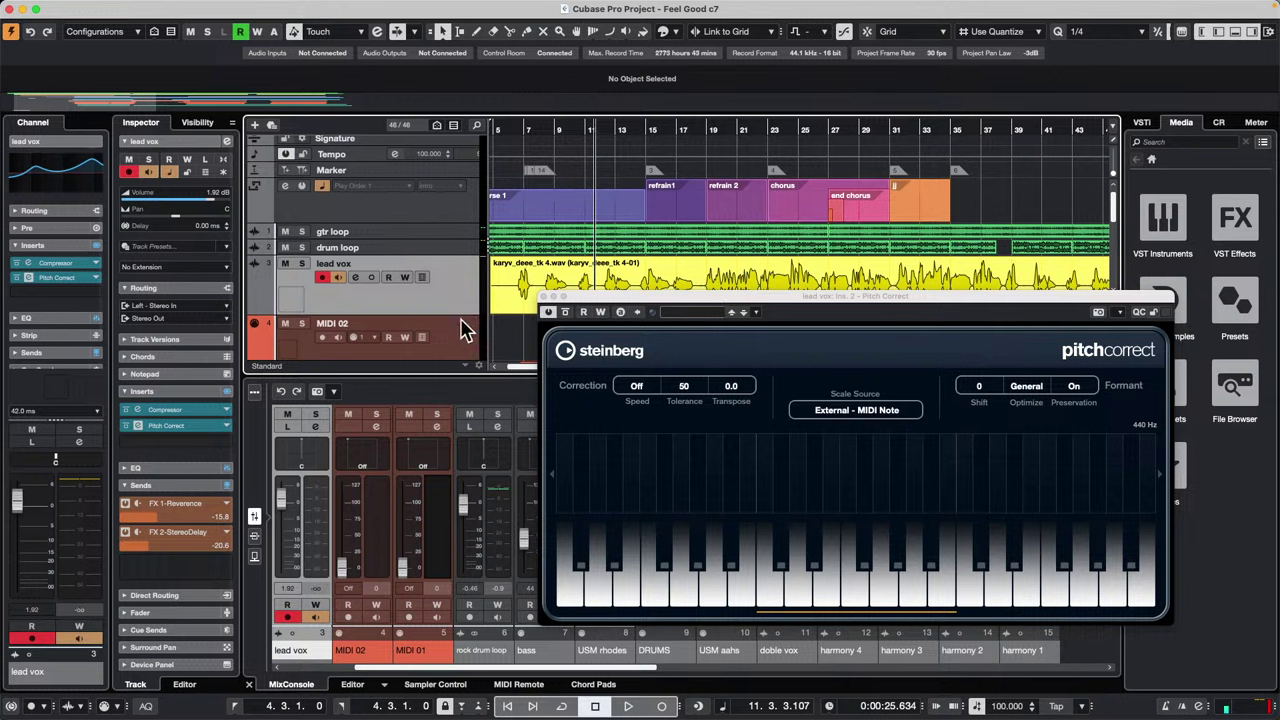
pyautogui.click(461, 320)
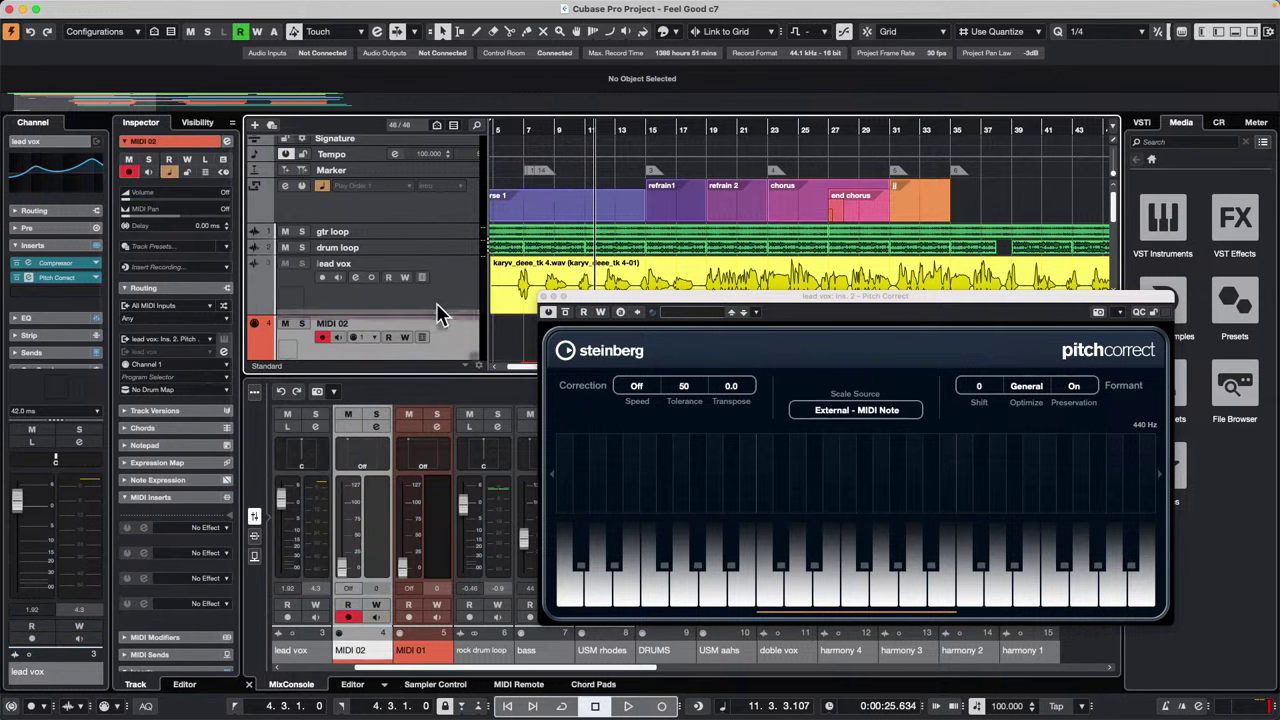
pyautogui.scroll(-3, 438, 313)
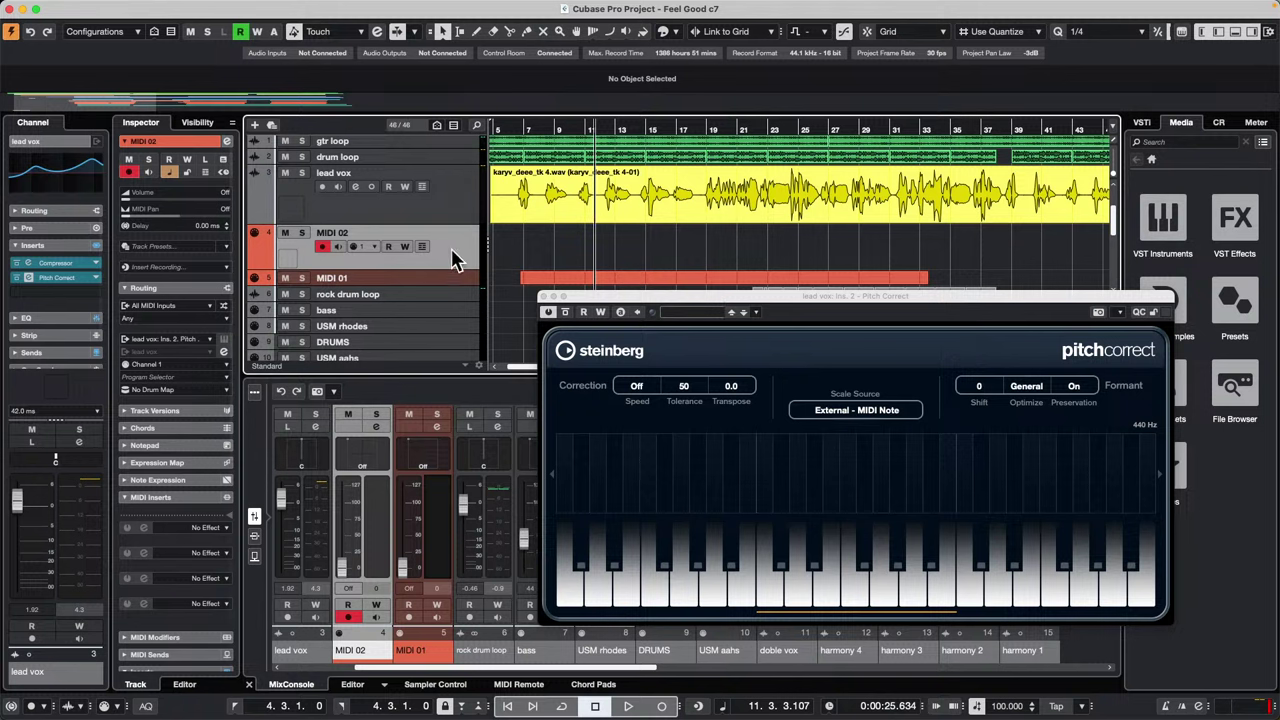
pyautogui.click(461, 288)
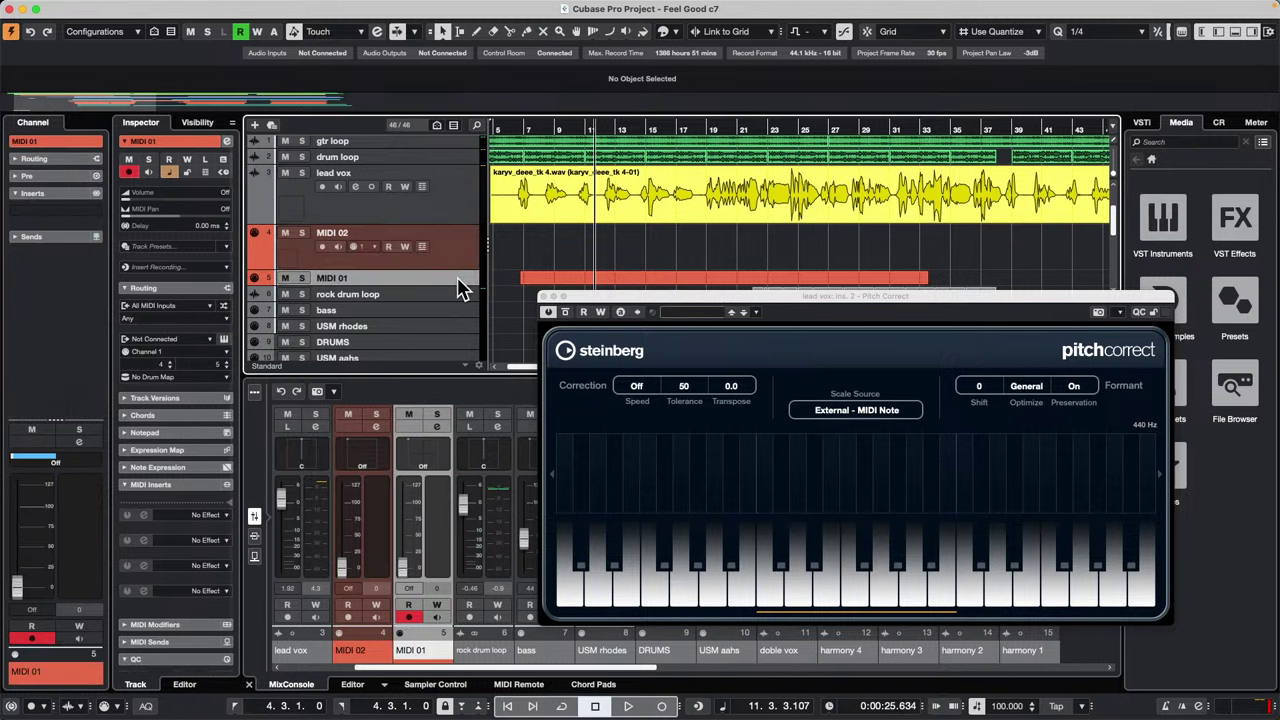
pyautogui.click(460, 263)
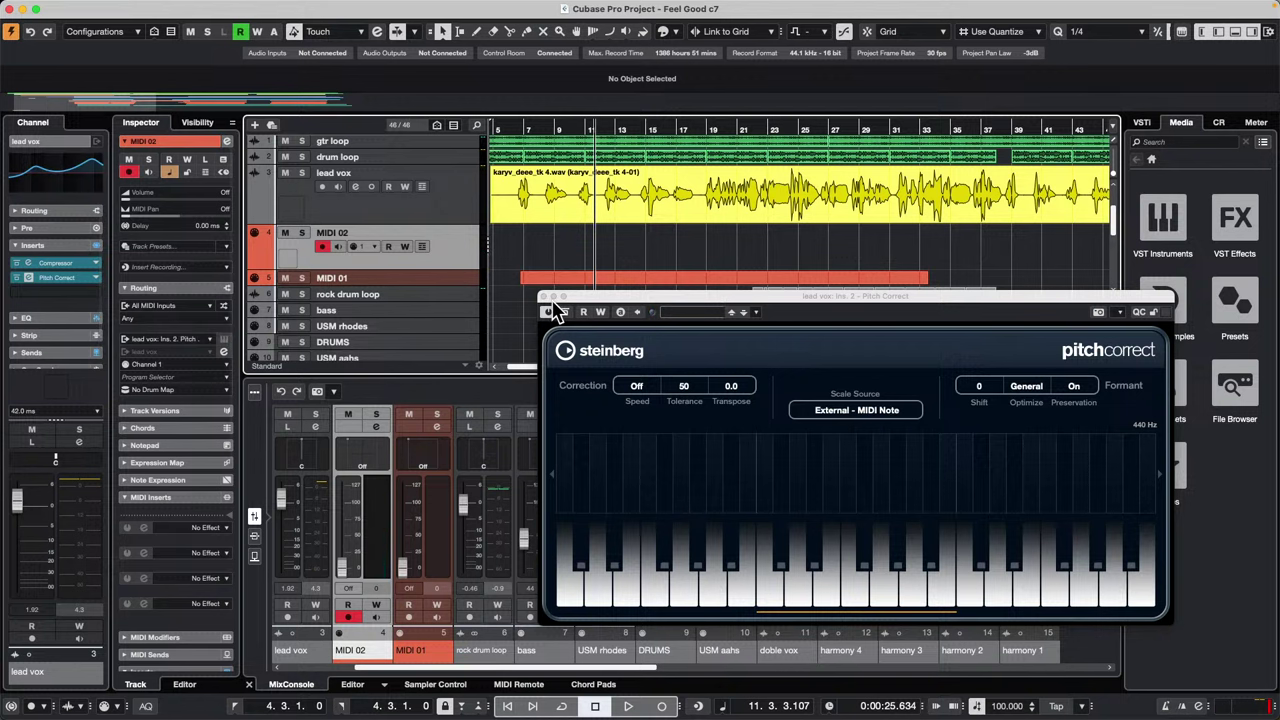
# Step: Remove the MIDI 02 track and close the Pitch Correct plug-in window
pyautogui.hotkey('shift', 'Delete')
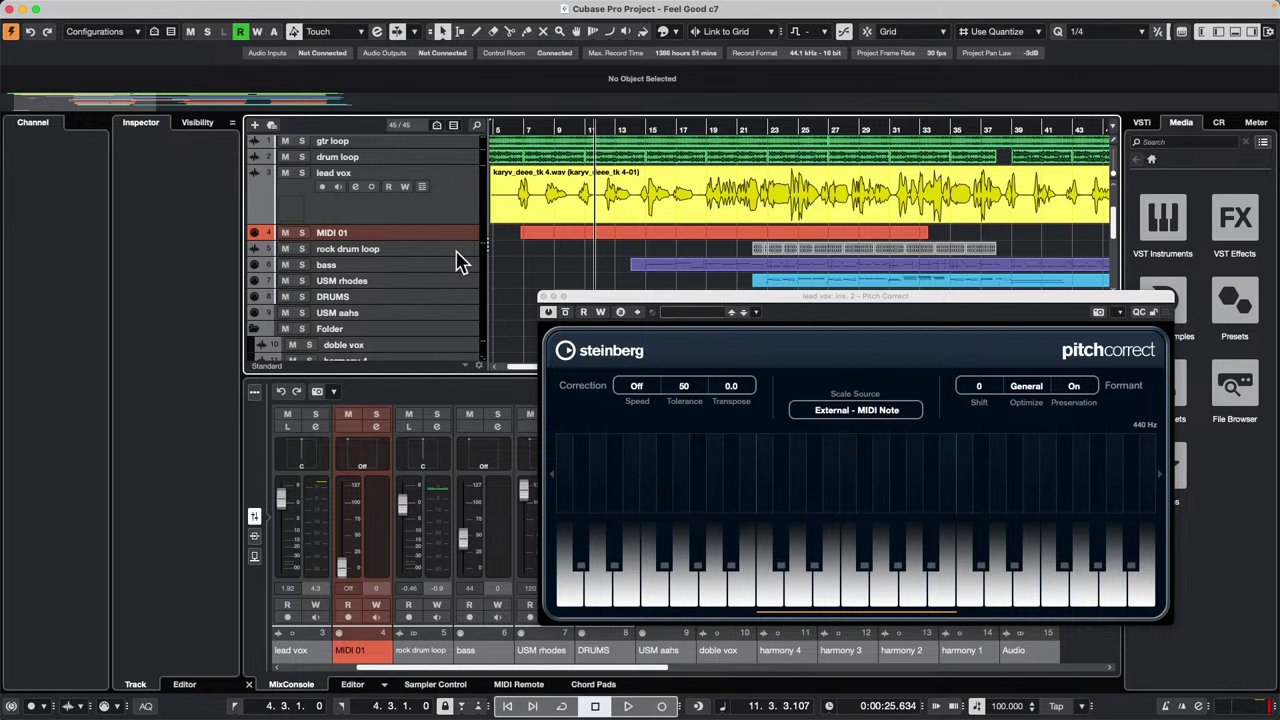
pyautogui.click(545, 296)
# Step: Add 24 stereo audio tracks routed to Stereo Out below the Organ track
pyautogui.scroll(-1, 498, 280)
pyautogui.scroll(-10, 498, 280)
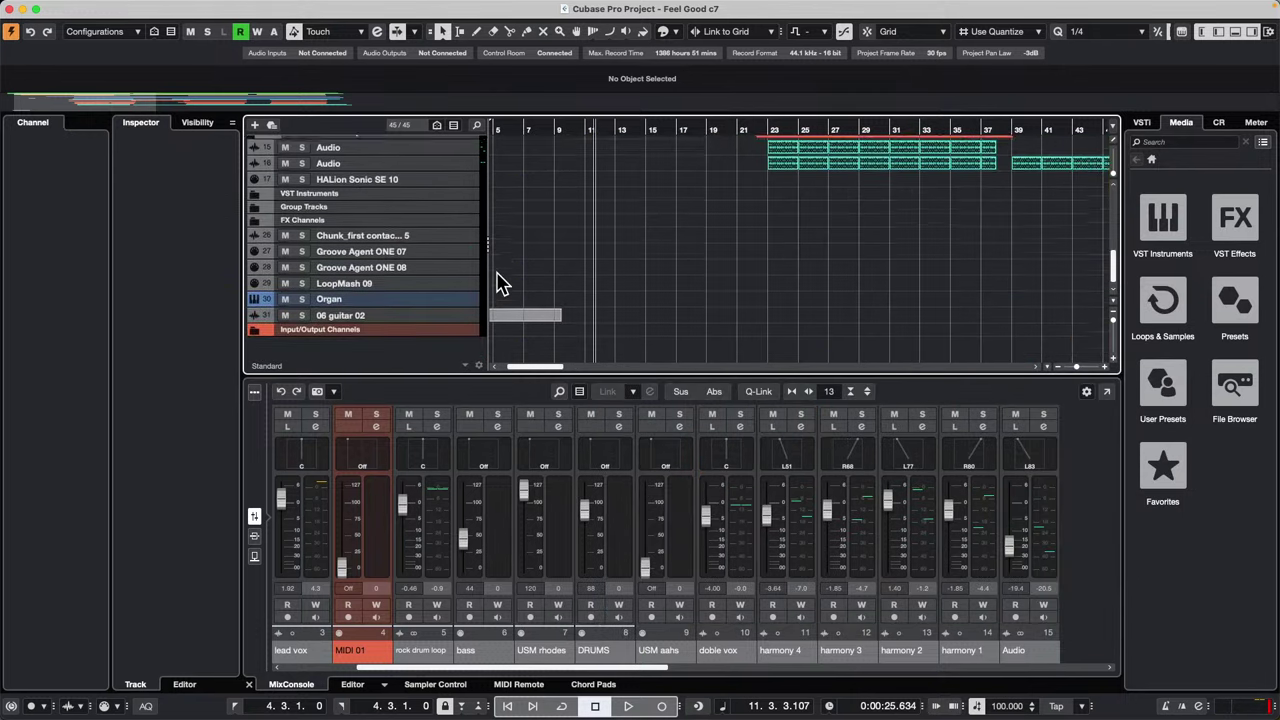
pyautogui.rightClick(431, 292)
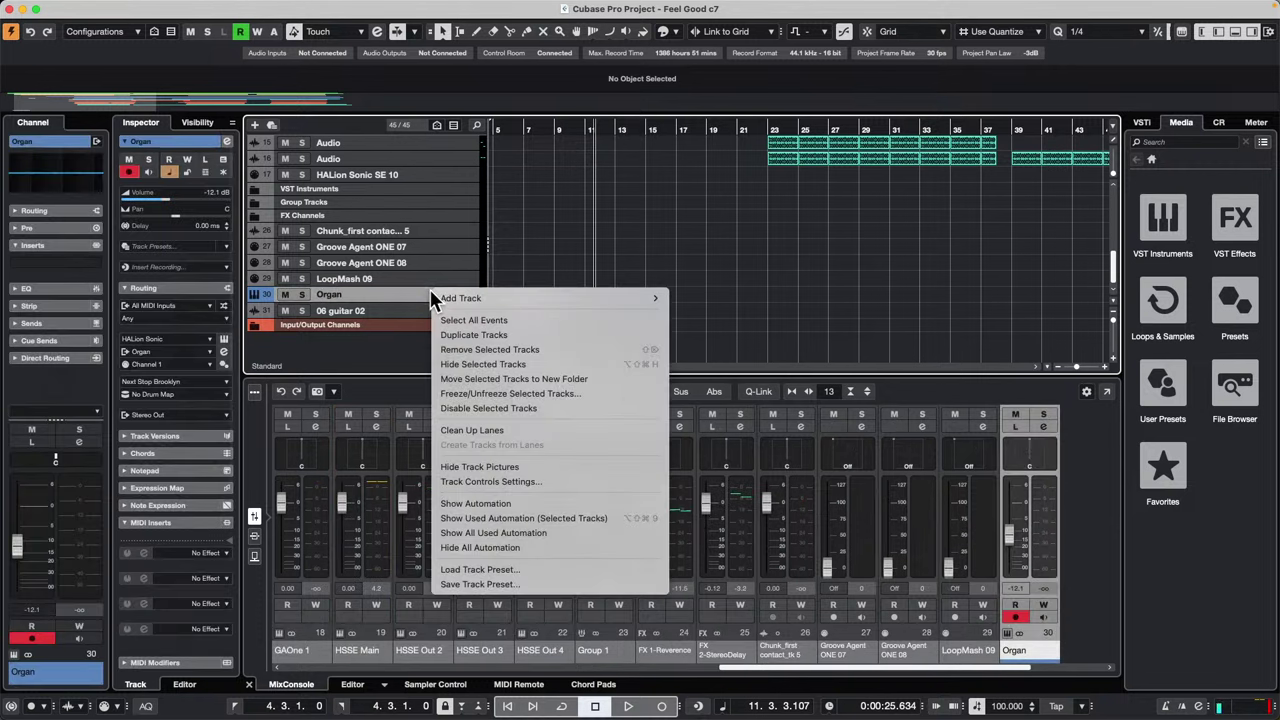
pyautogui.moveTo(544, 299)
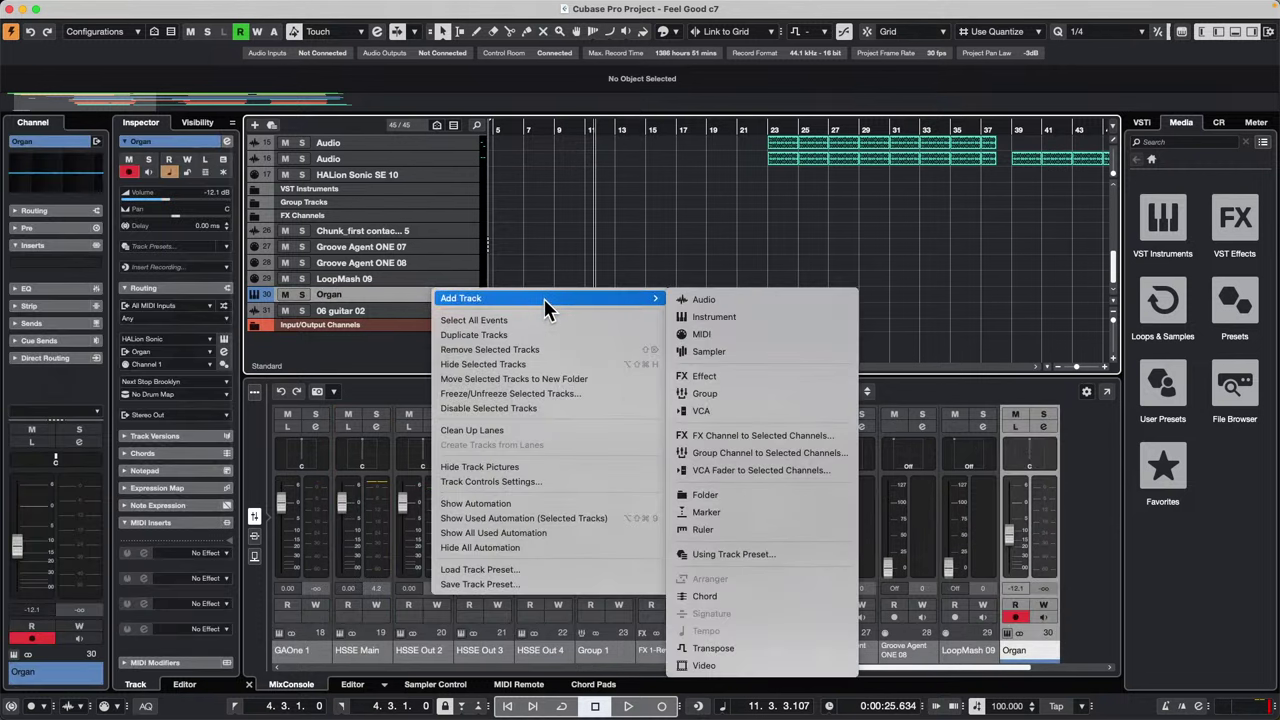
pyautogui.click(752, 296)
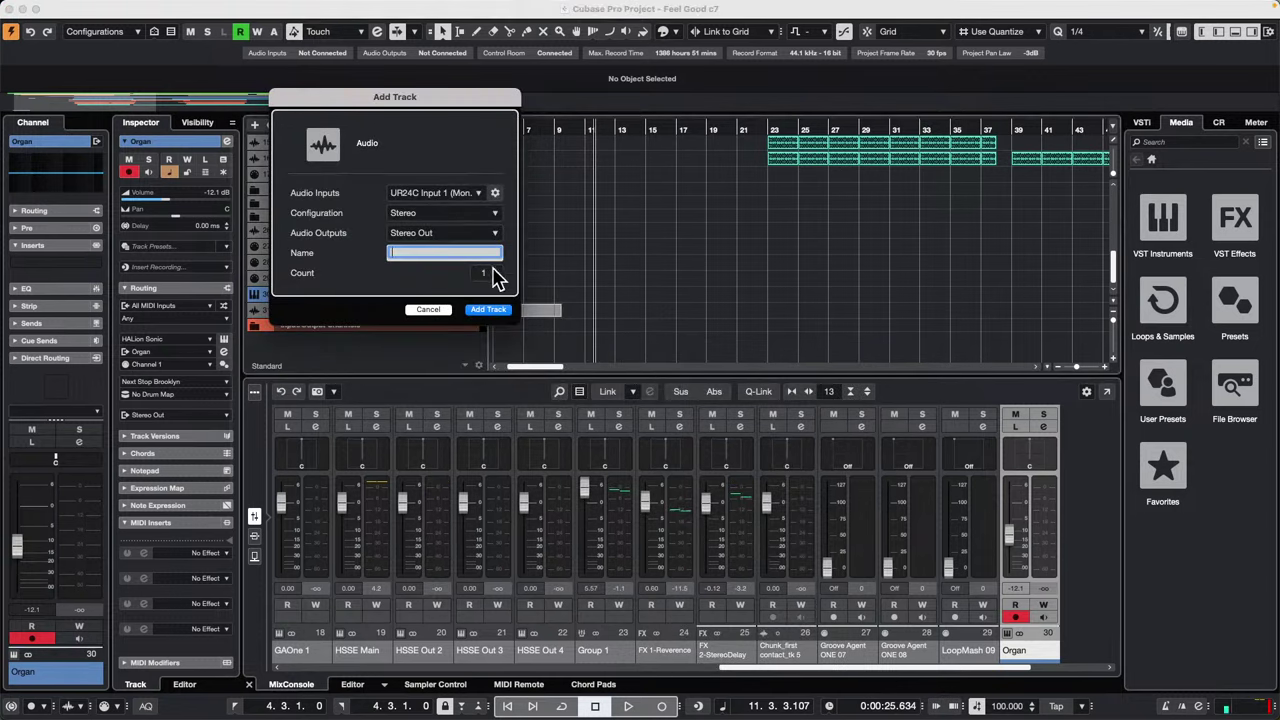
pyautogui.click(495, 269)
pyautogui.click(495, 269)
pyautogui.click(495, 269)
pyautogui.click(497, 276)
pyautogui.click(497, 311)
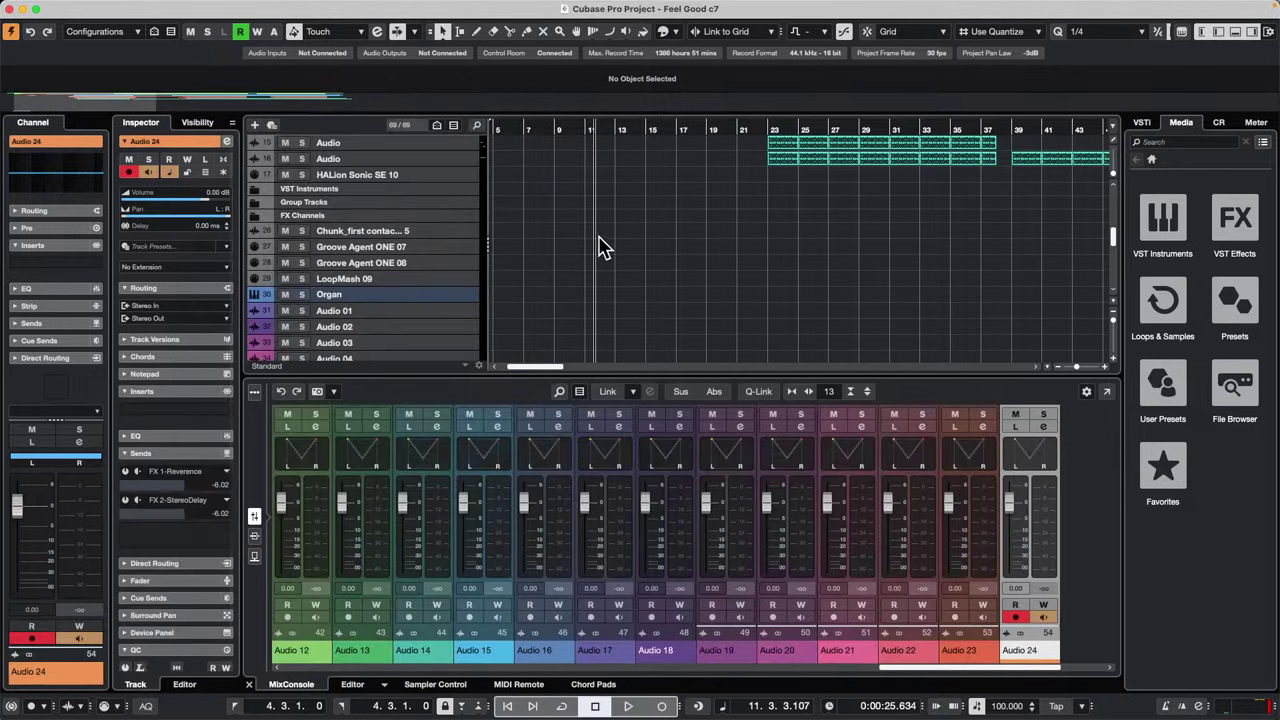
# Step: Look through the newly added audio tracks in the track list and examine their automatic colors
pyautogui.scroll(-10, 596, 250)
pyautogui.scroll(10, 594, 251)
pyautogui.scroll(-2, 596, 253)
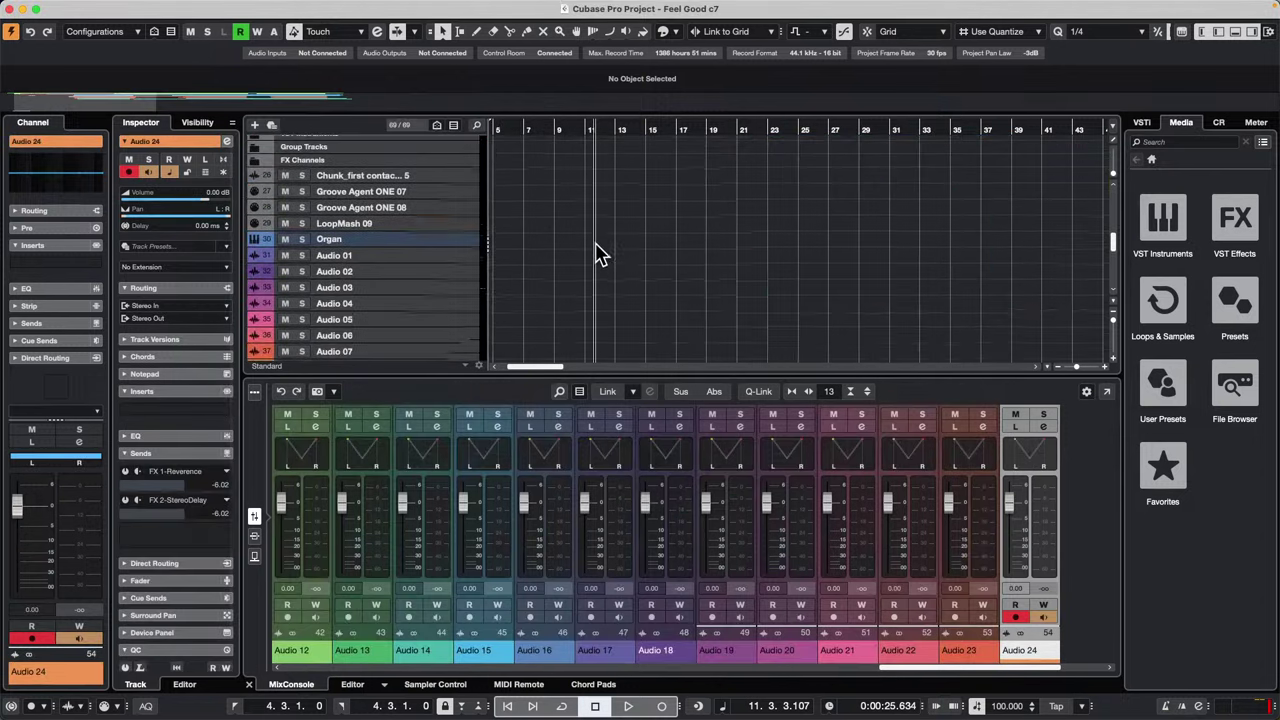
pyautogui.scroll(-5, 590, 260)
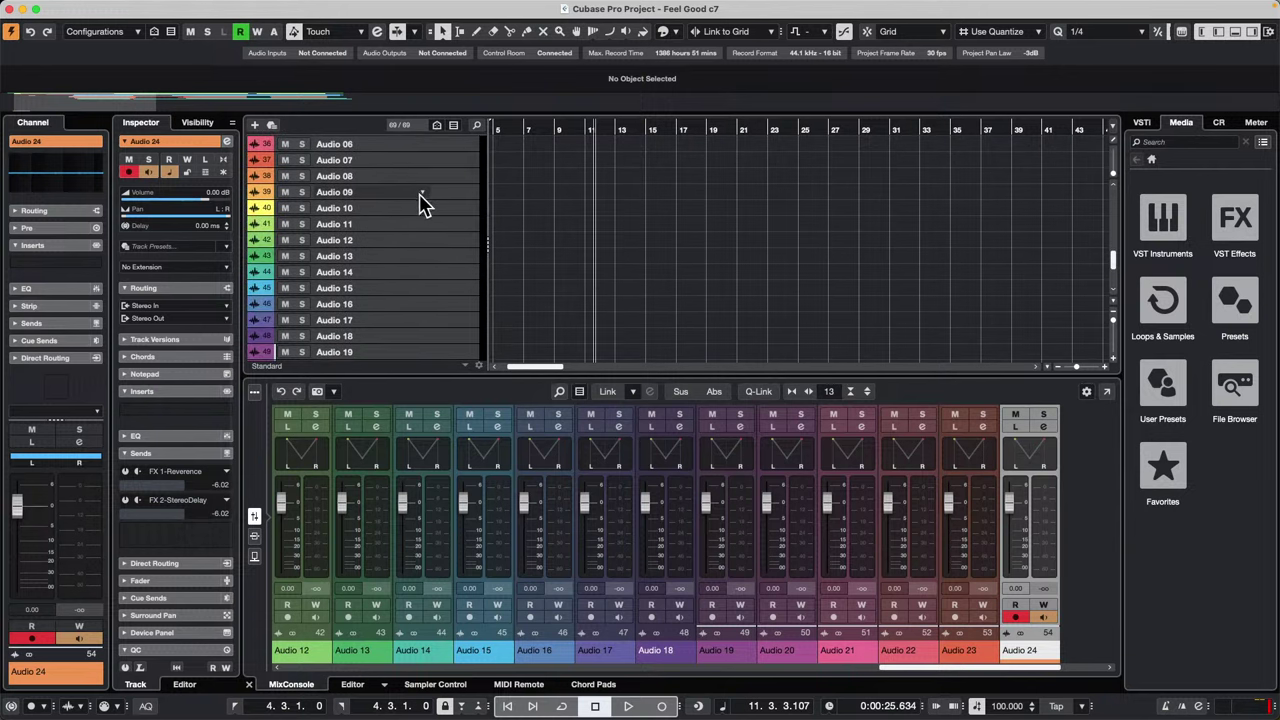
pyautogui.scroll(-4, 418, 208)
pyautogui.scroll(6, 416, 213)
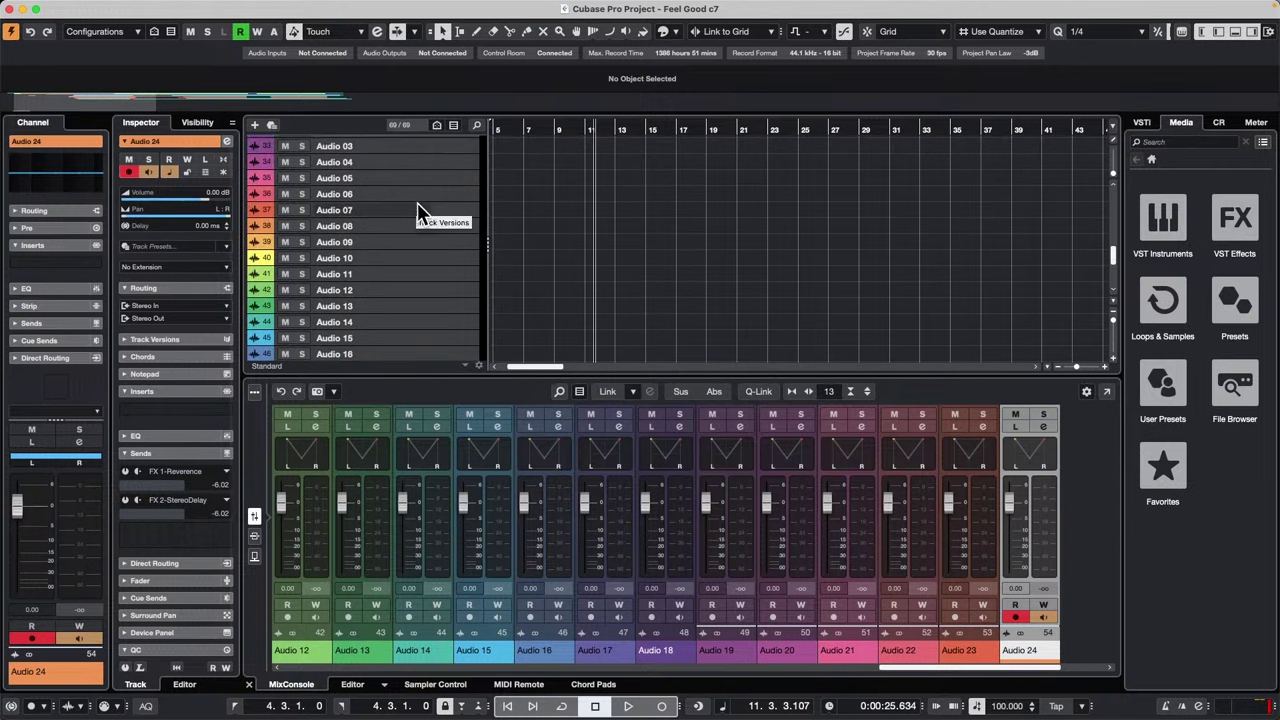
pyautogui.scroll(5, 418, 201)
pyautogui.scroll(-5, 400, 270)
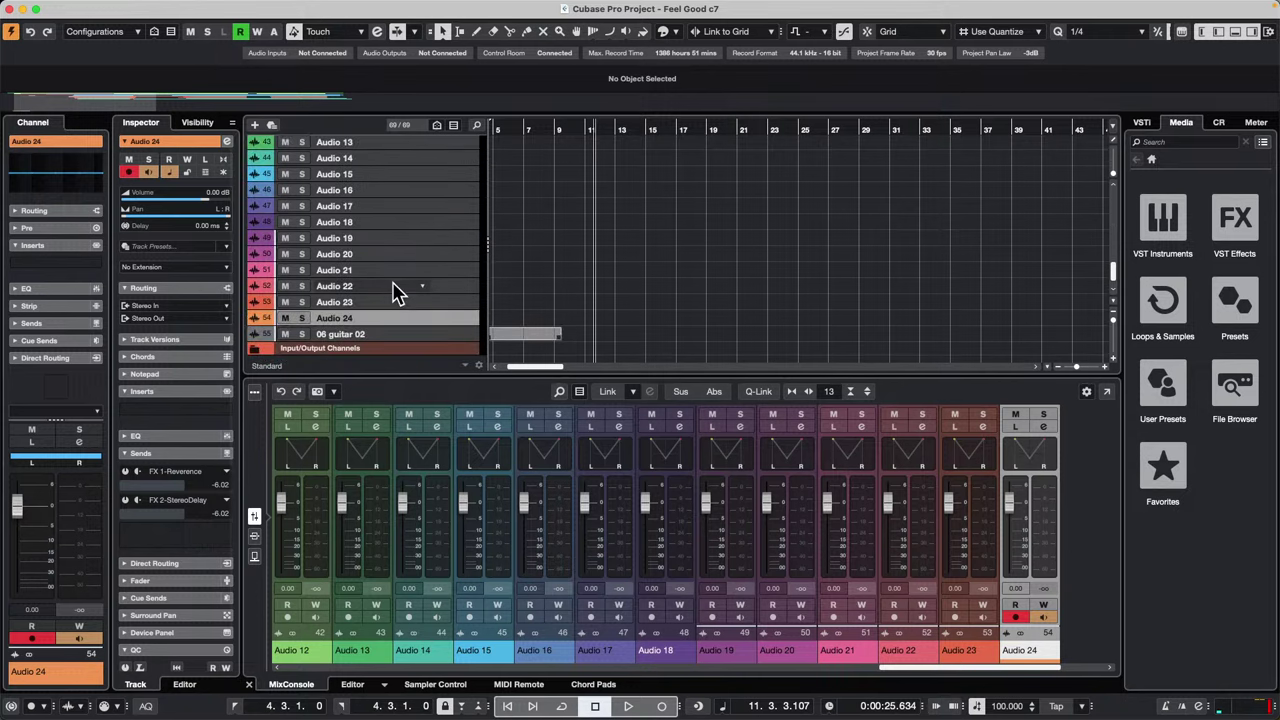
pyautogui.scroll(6, 395, 285)
pyautogui.rightClick(428, 282)
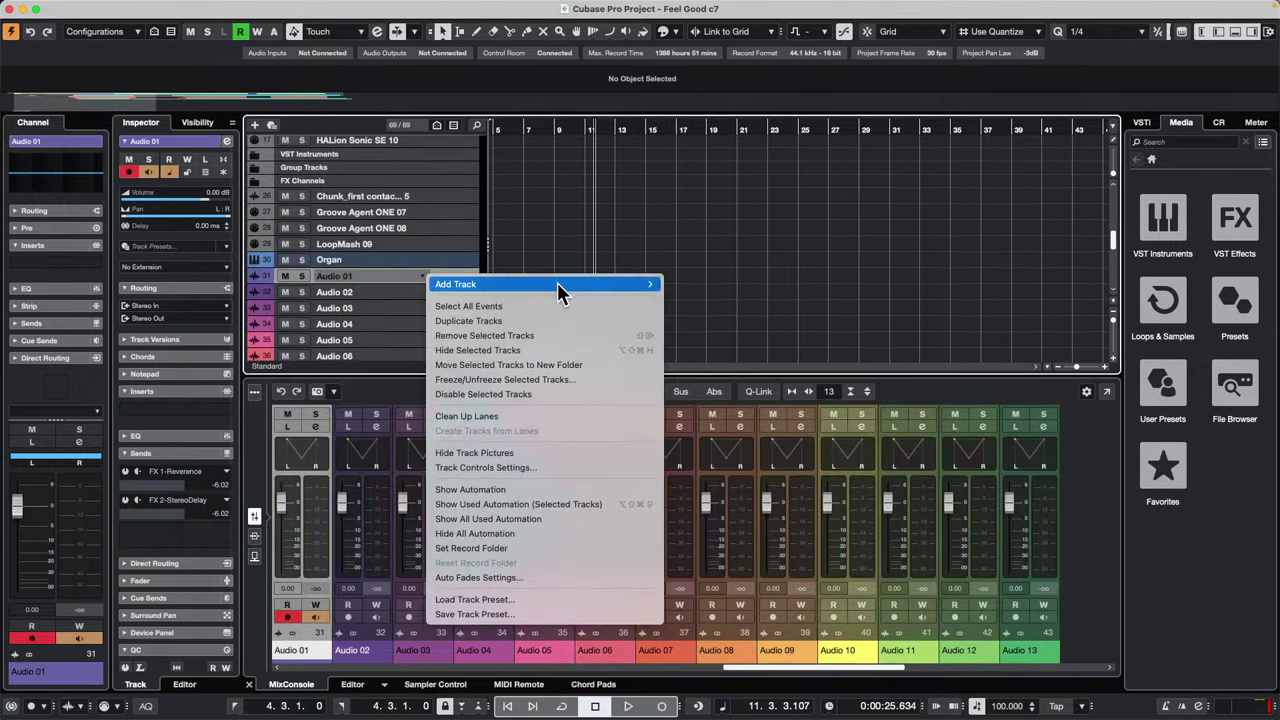
pyautogui.moveTo(557, 284)
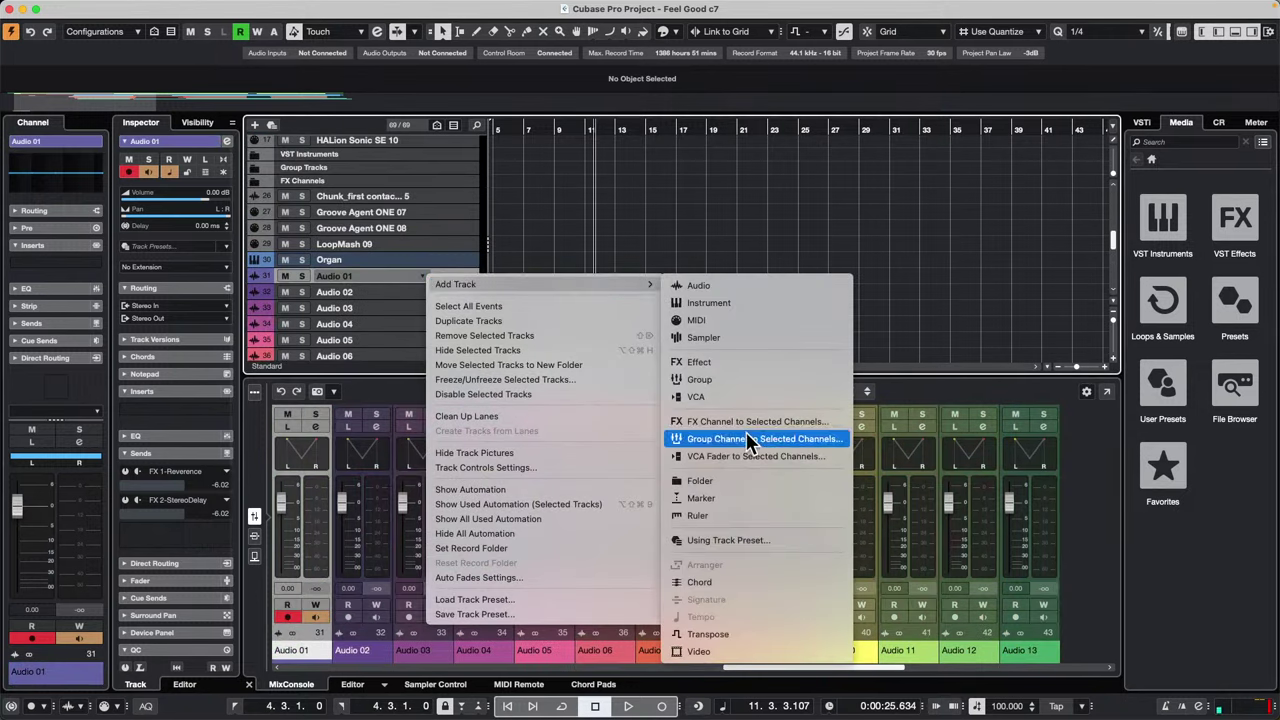
pyautogui.click(527, 247)
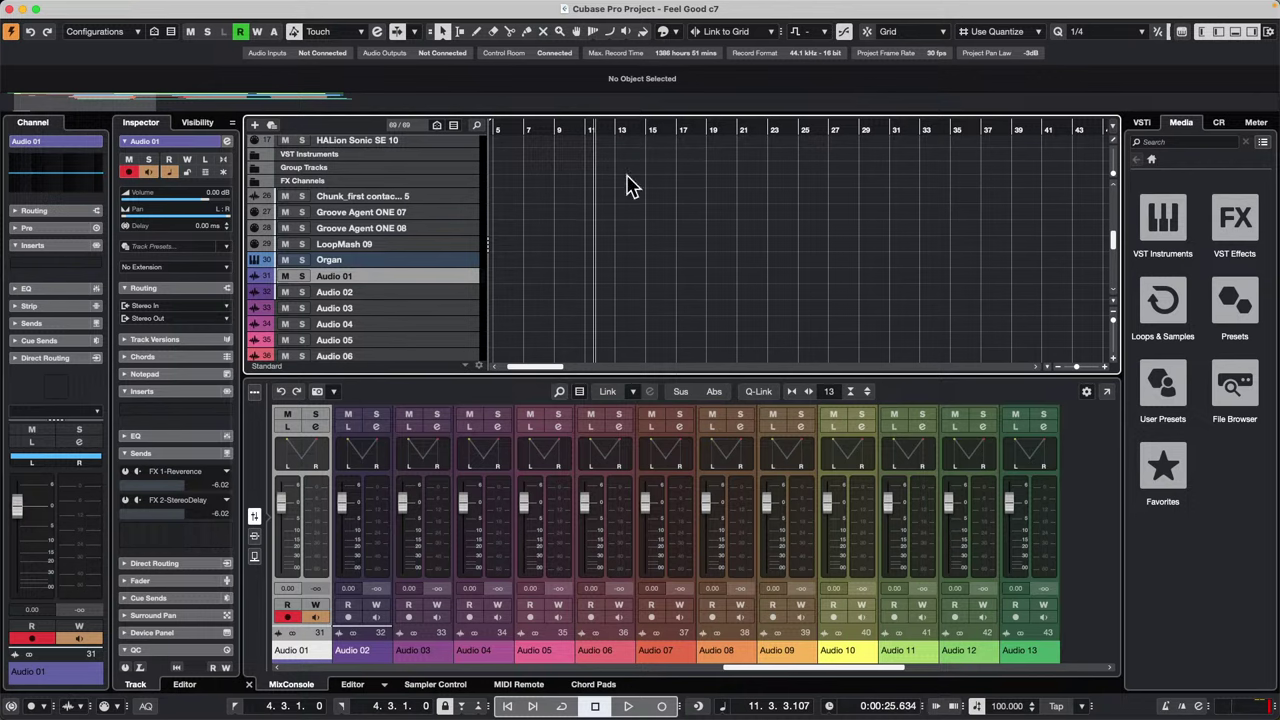
# Step: Check the recent projects list, then bring up the project open dialog and go to the Projects folder
pyautogui.moveTo(229, 4)
pyautogui.click(88, 8)
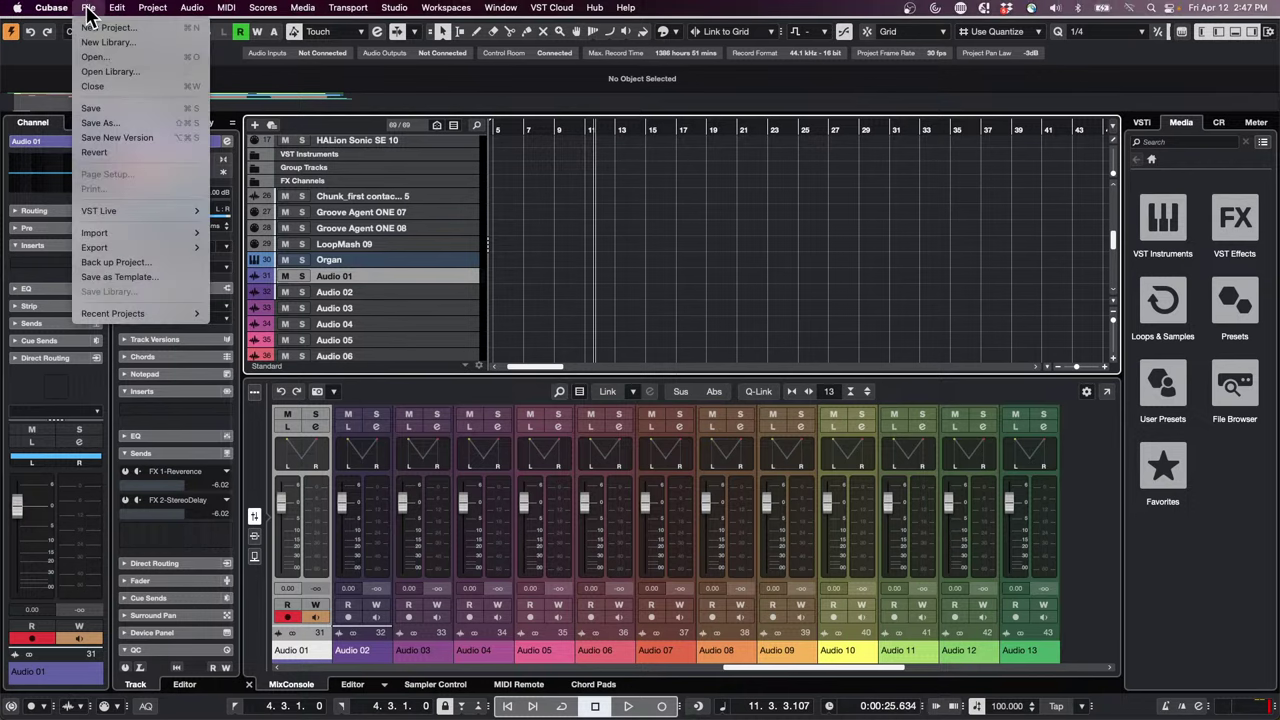
pyautogui.moveTo(120, 313)
pyautogui.moveTo(205, 313)
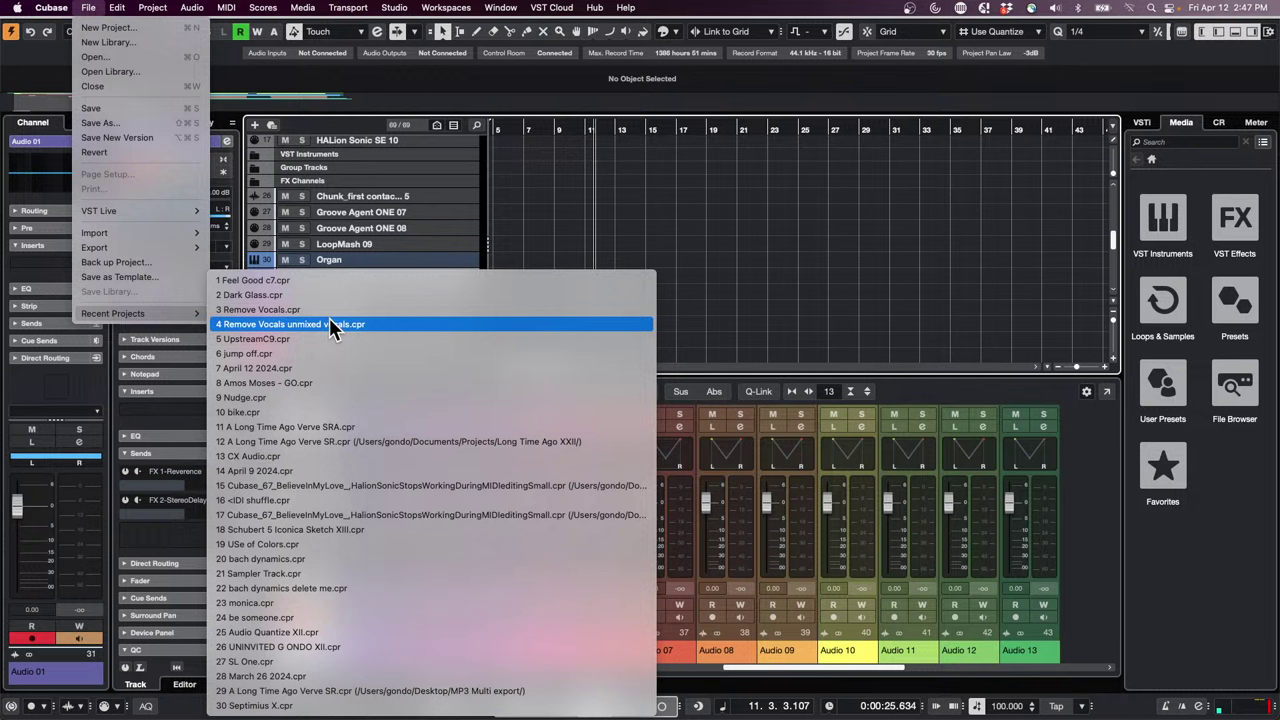
pyautogui.click(120, 58)
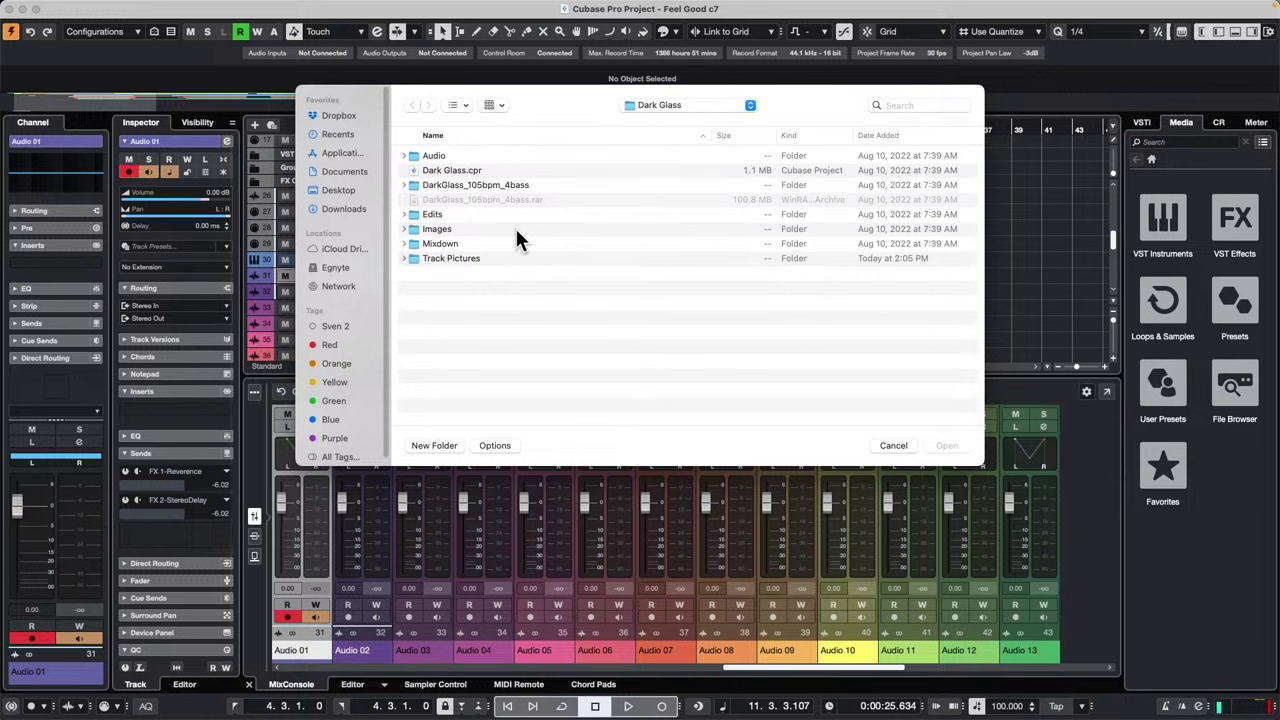
pyautogui.click(625, 105)
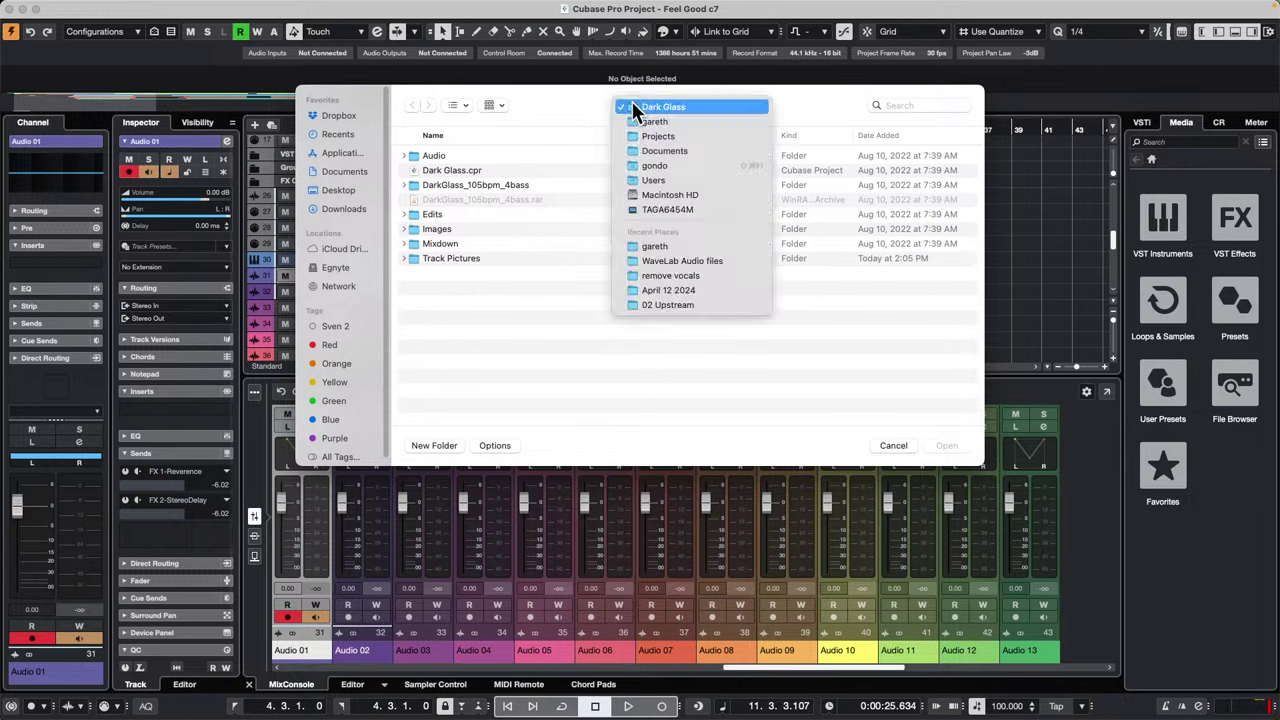
pyautogui.click(682, 131)
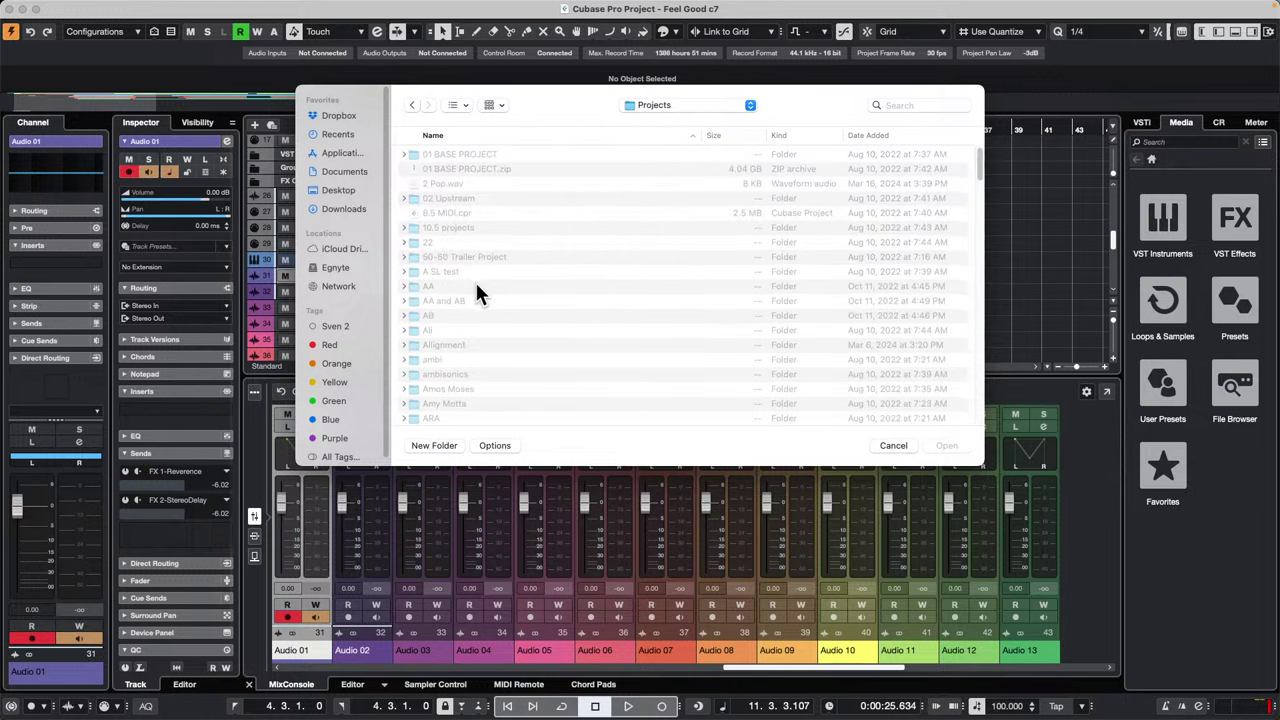
# Step: Open Sampler Track.cpr from the Sampler Track folder and activate the project
pyautogui.scroll(-15, 474, 281)
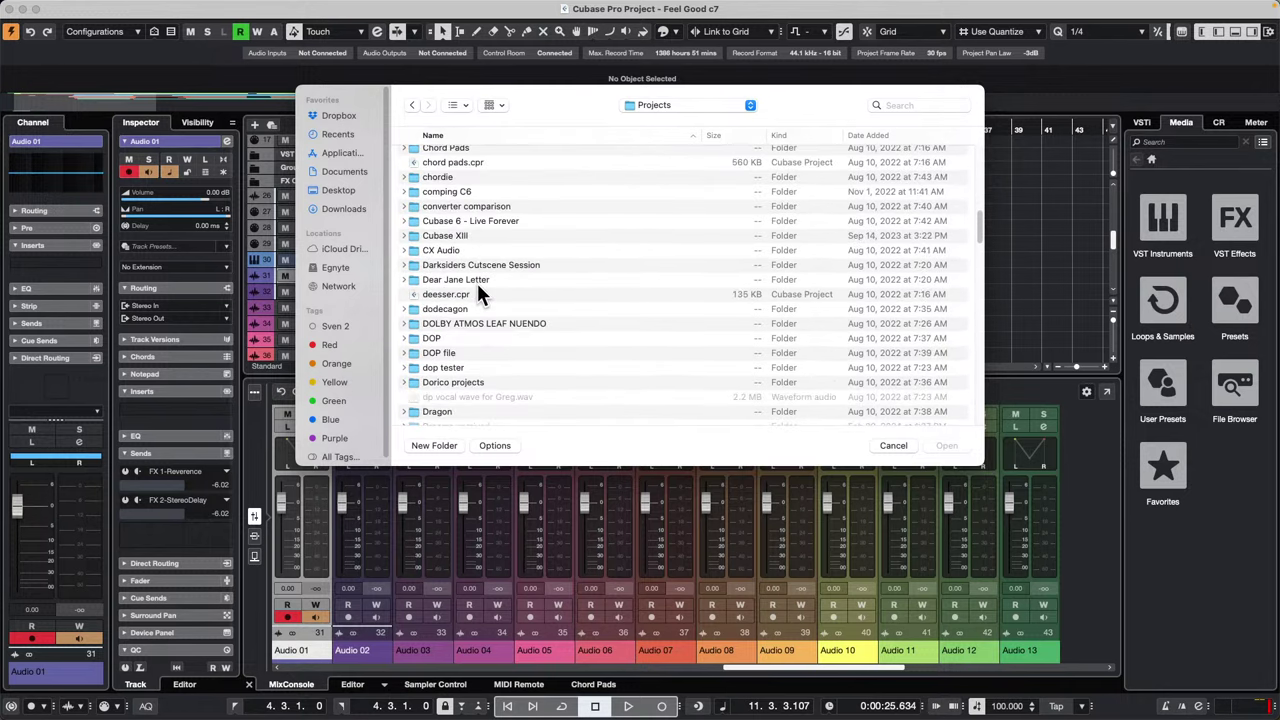
pyautogui.scroll(-5, 477, 285)
pyautogui.scroll(-15, 479, 292)
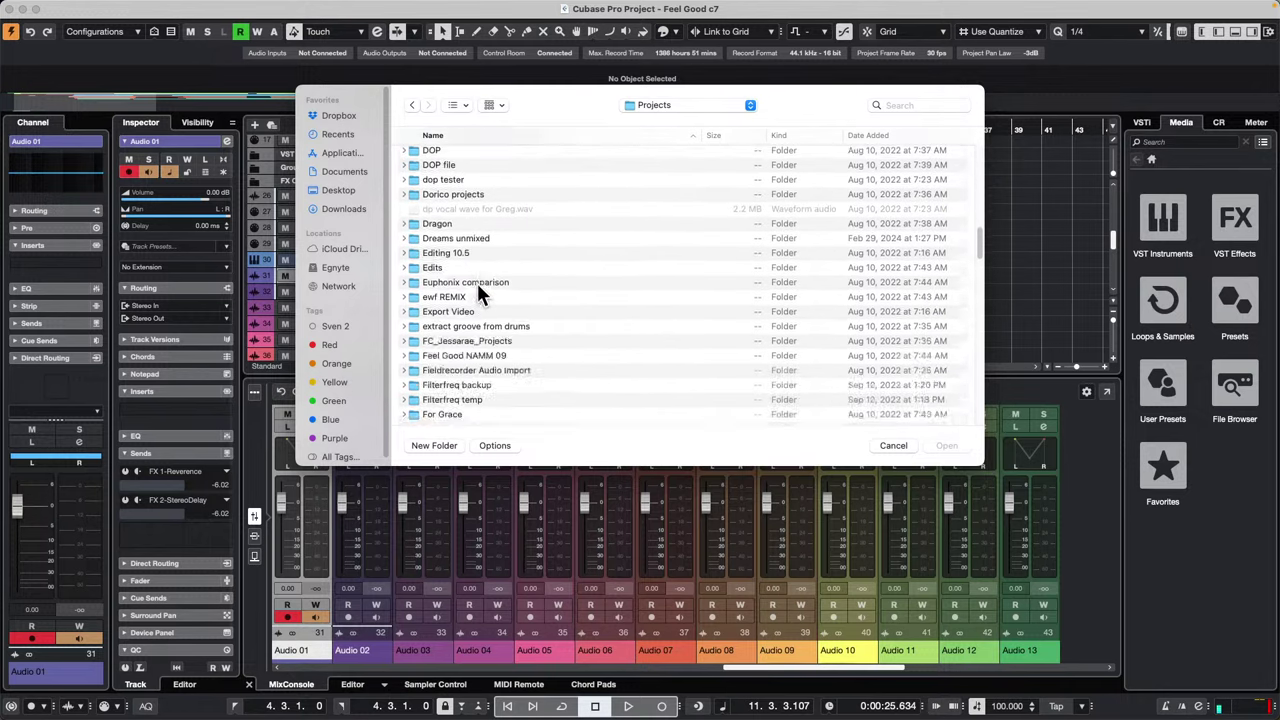
pyautogui.scroll(-15, 483, 292)
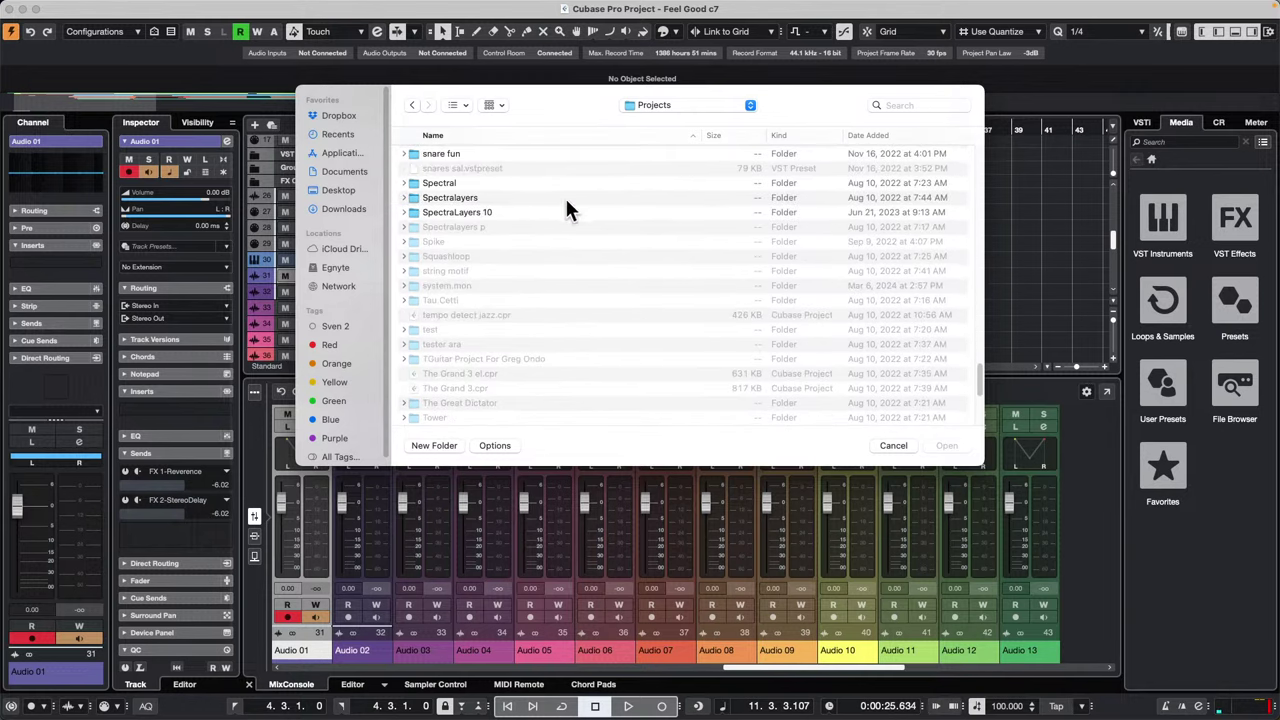
pyautogui.scroll(5, 564, 195)
pyautogui.scroll(7, 564, 195)
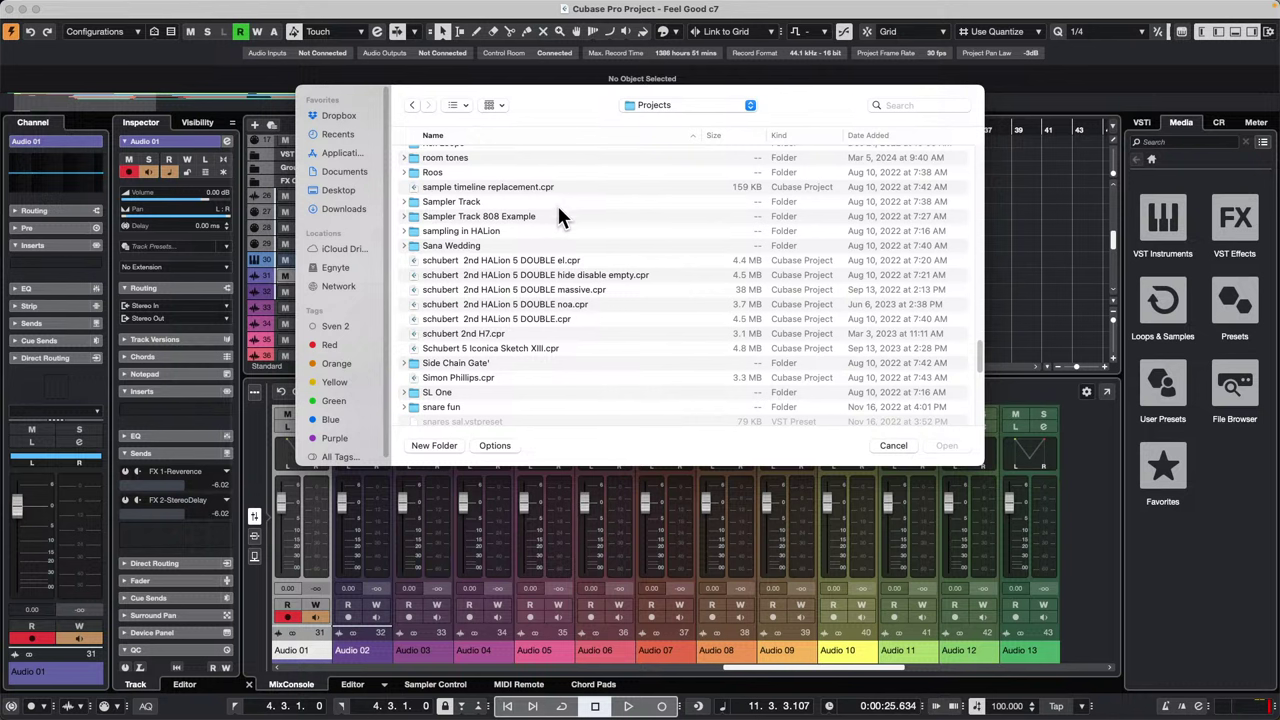
pyautogui.click(462, 200)
pyautogui.doubleClick(462, 200)
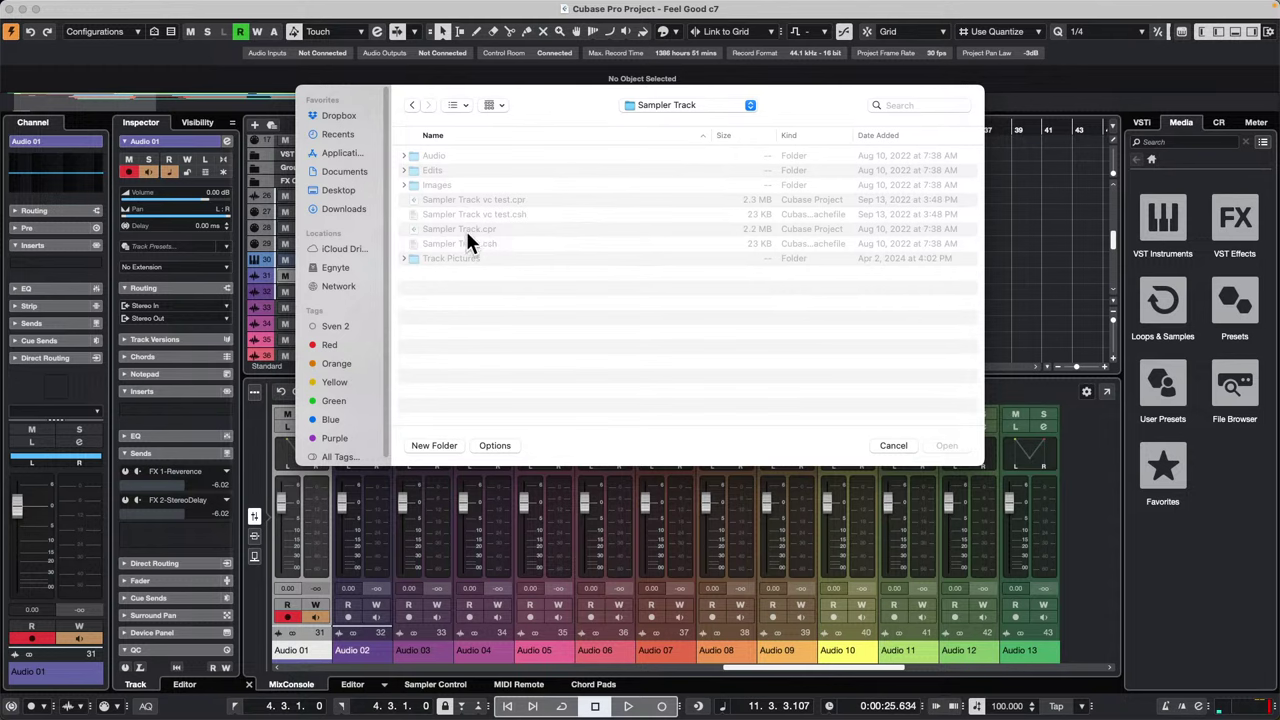
pyautogui.doubleClick(476, 228)
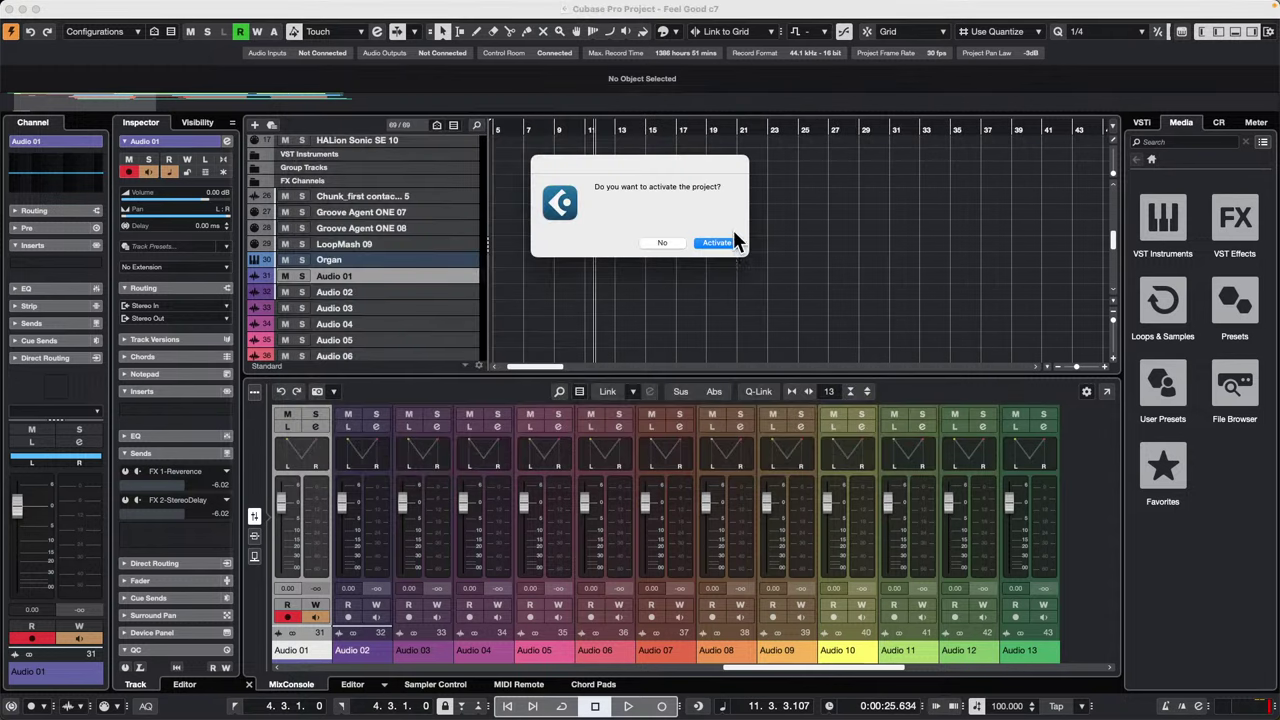
pyautogui.click(728, 244)
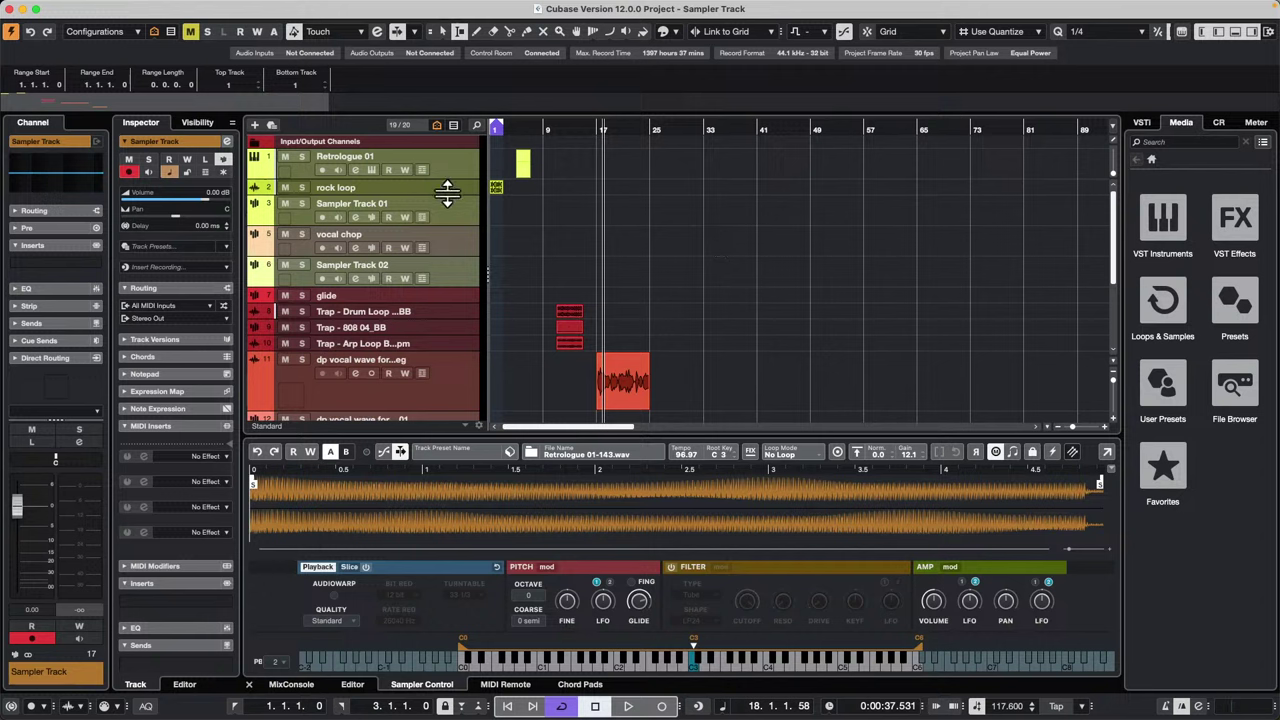
# Step: Load the rock loop audio event from the rock loop track into the Sampler Control as a new sampler track
pyautogui.click(461, 187)
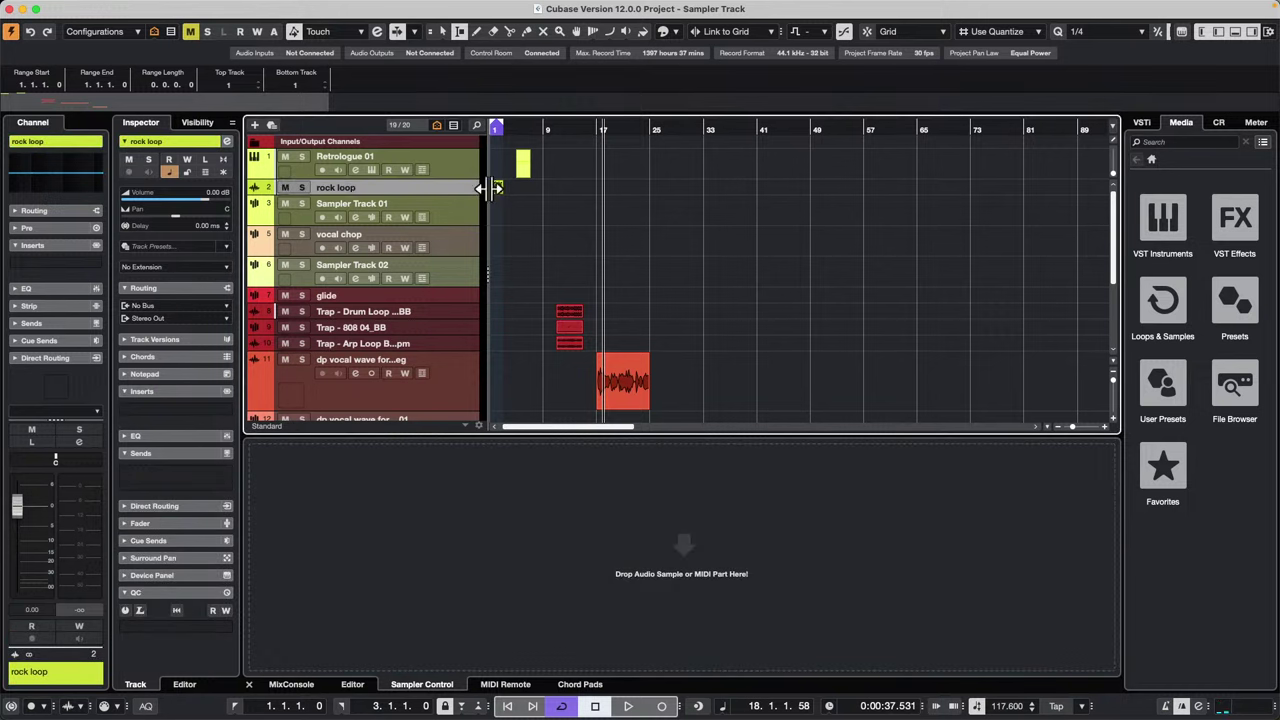
pyautogui.press('1')
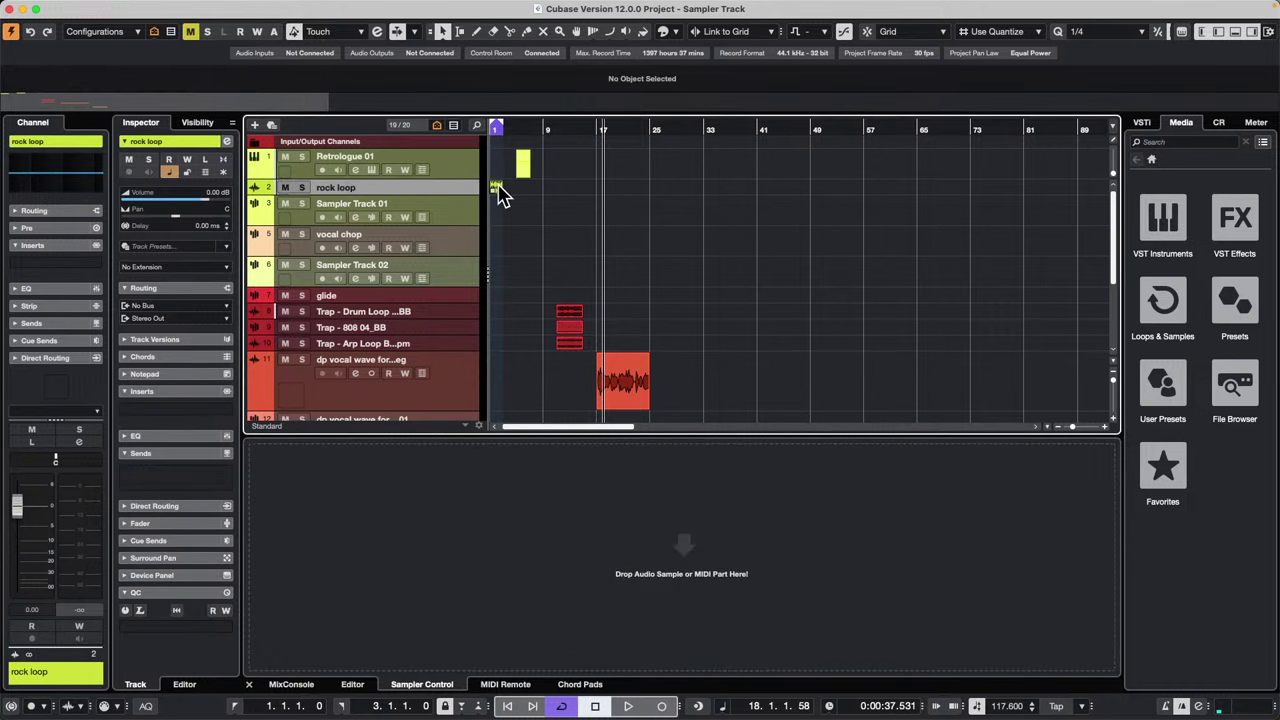
pyautogui.moveTo(500, 193); pyautogui.dragTo(617, 517)
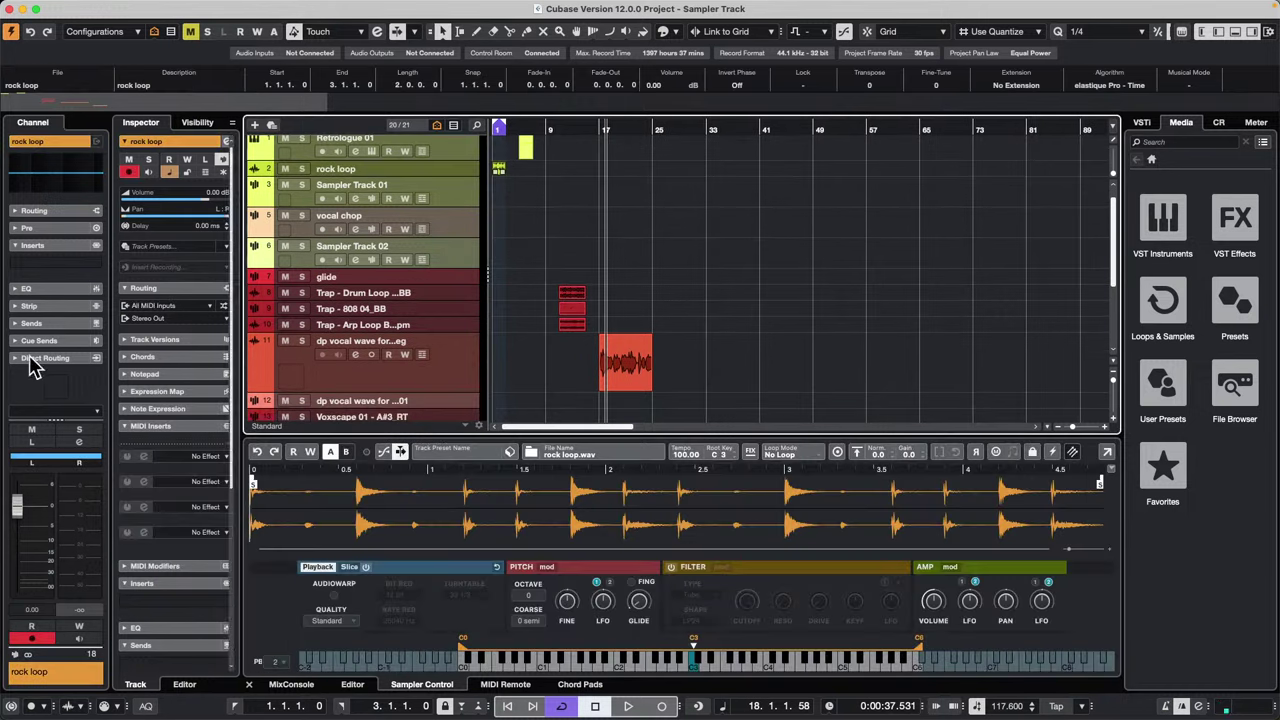
# Step: Audition the rock loop sample at C3 and raise the Control Room main level to -1.61
pyautogui.click(698, 664)
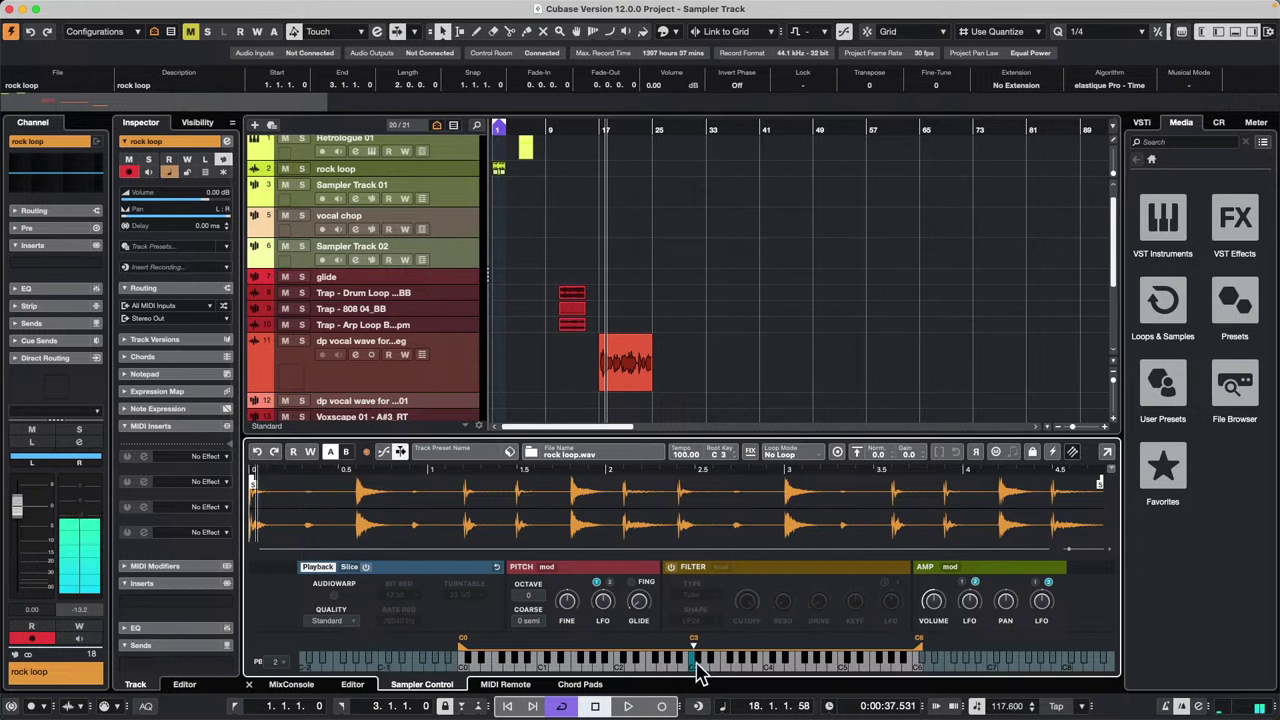
pyautogui.click(698, 666)
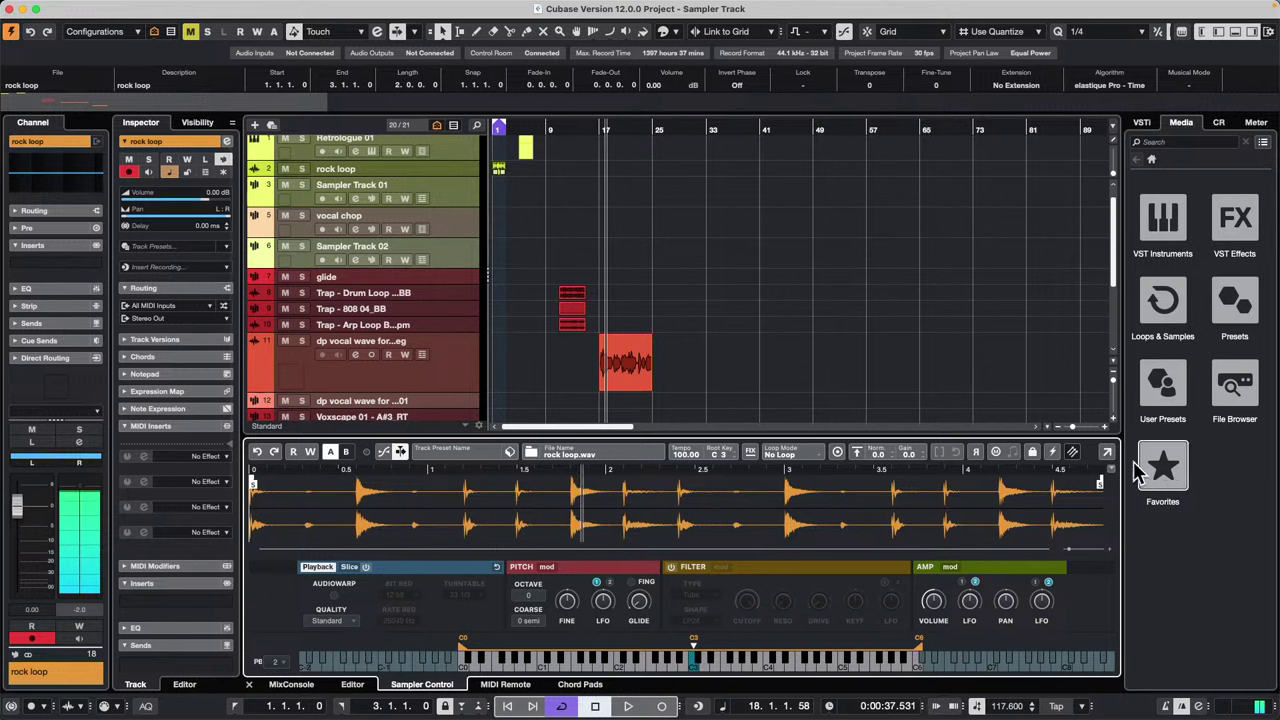
pyautogui.click(1220, 123)
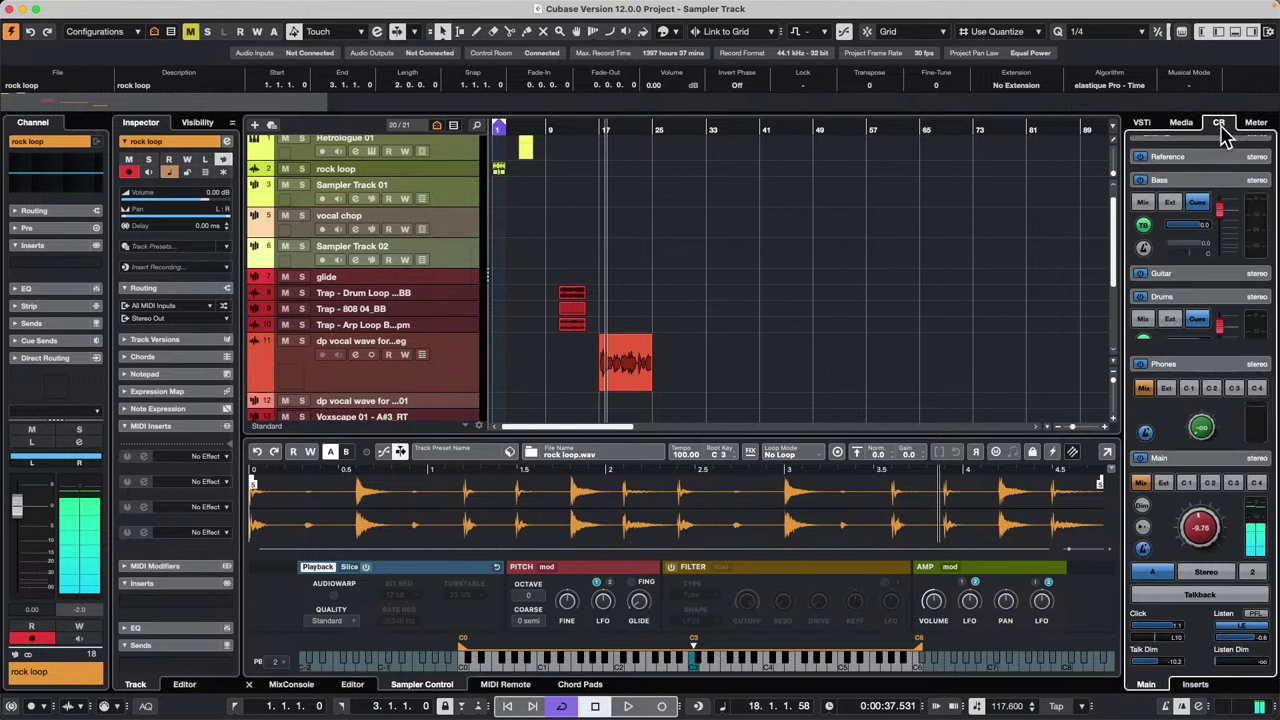
pyautogui.moveTo(1204, 523); pyautogui.dragTo(1208, 490)
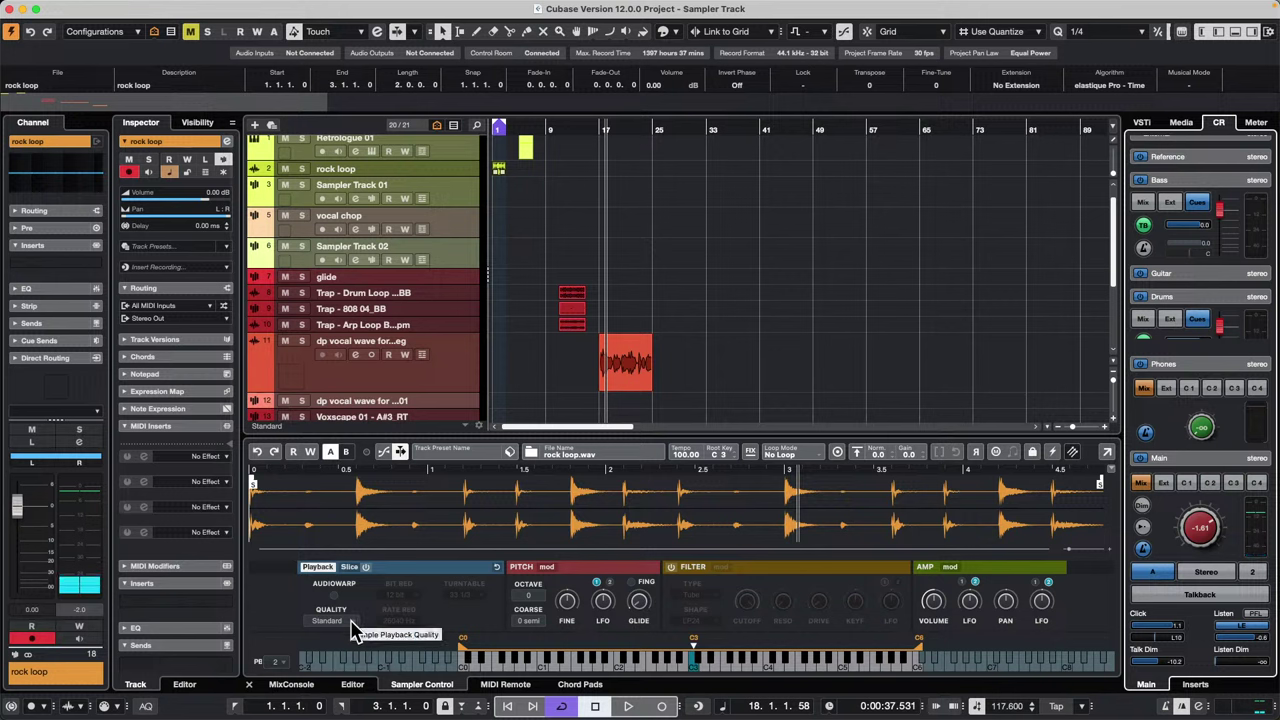
# Step: Turn on slicing for the rock loop sample and enable AudioWarp in its playback settings
pyautogui.click(349, 567)
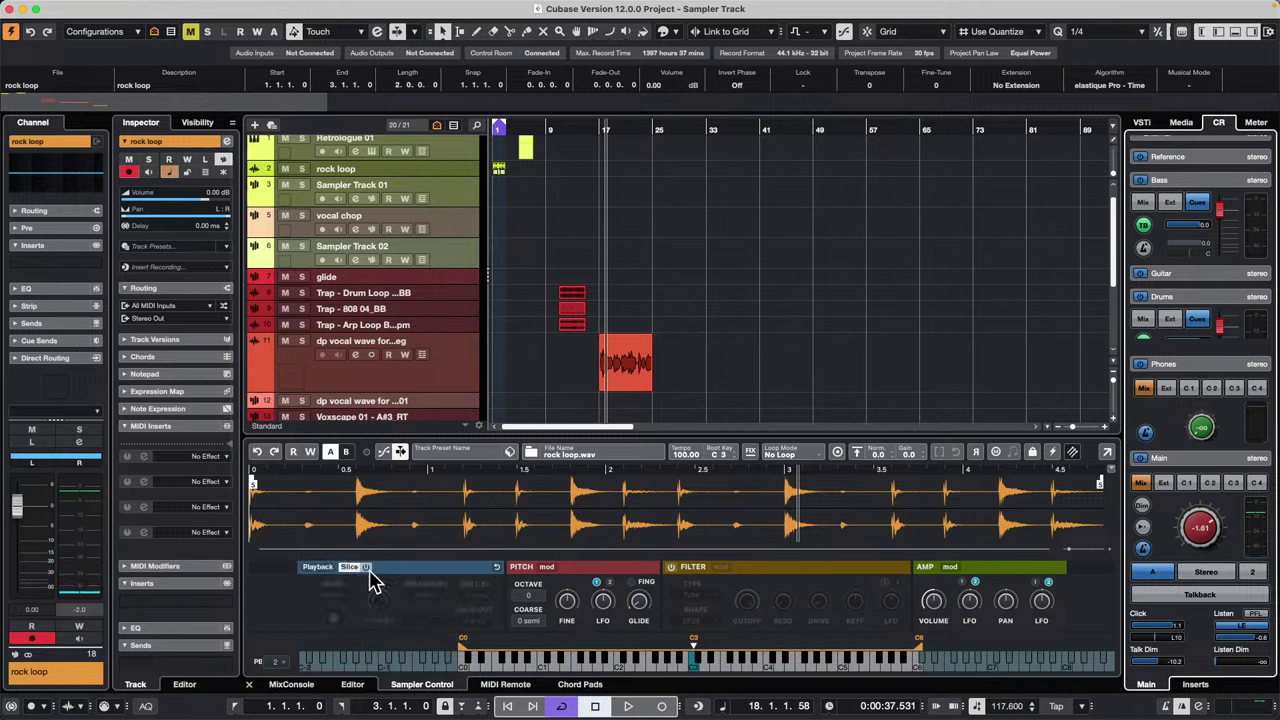
pyautogui.click(366, 567)
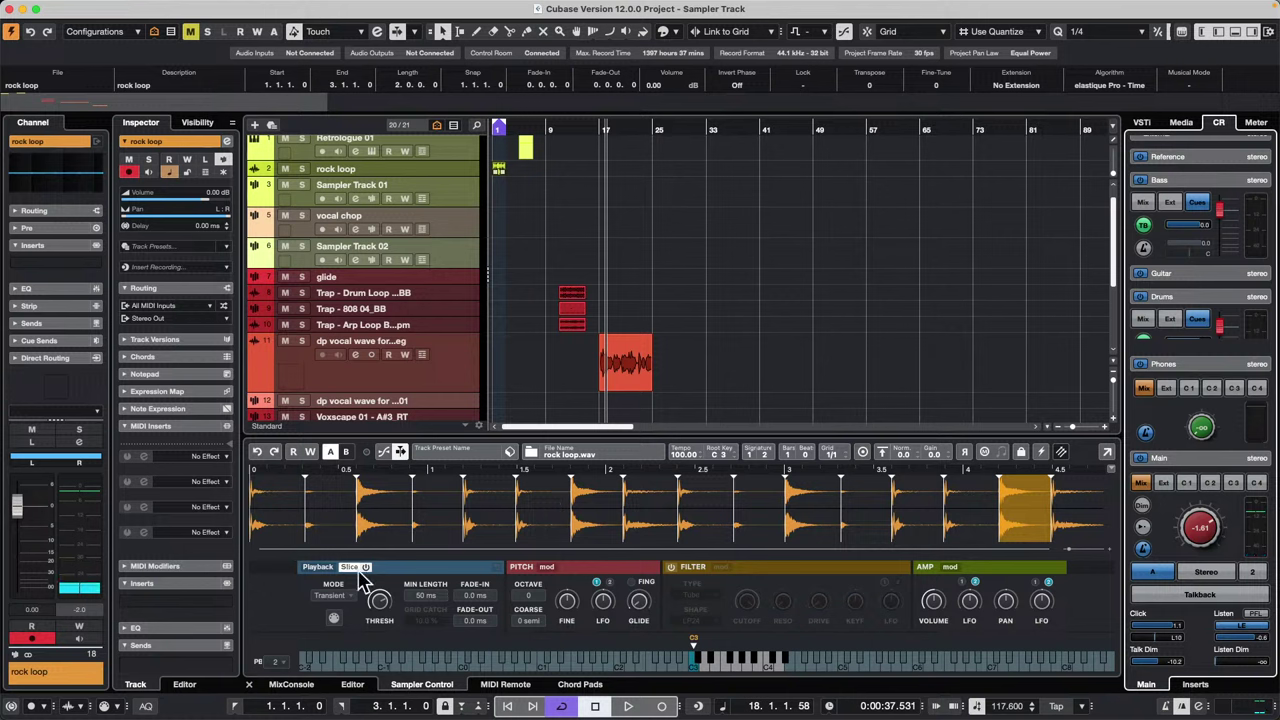
pyautogui.click(317, 567)
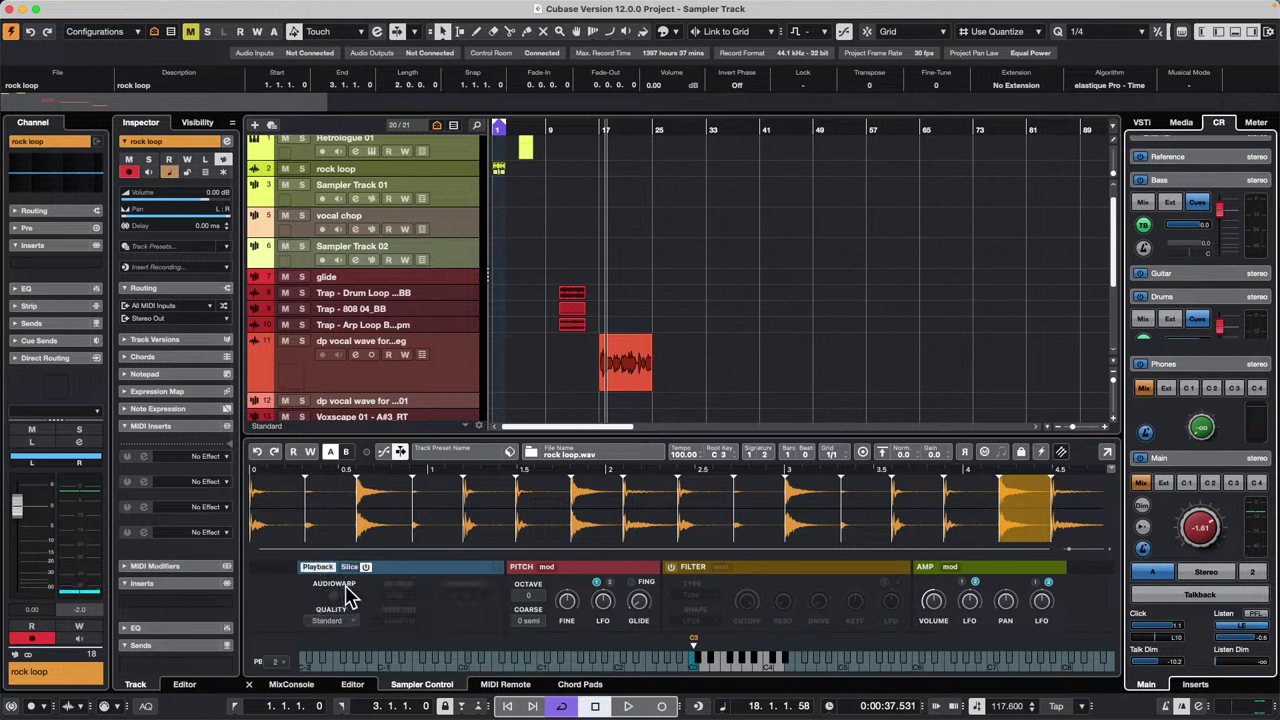
pyautogui.click(345, 594)
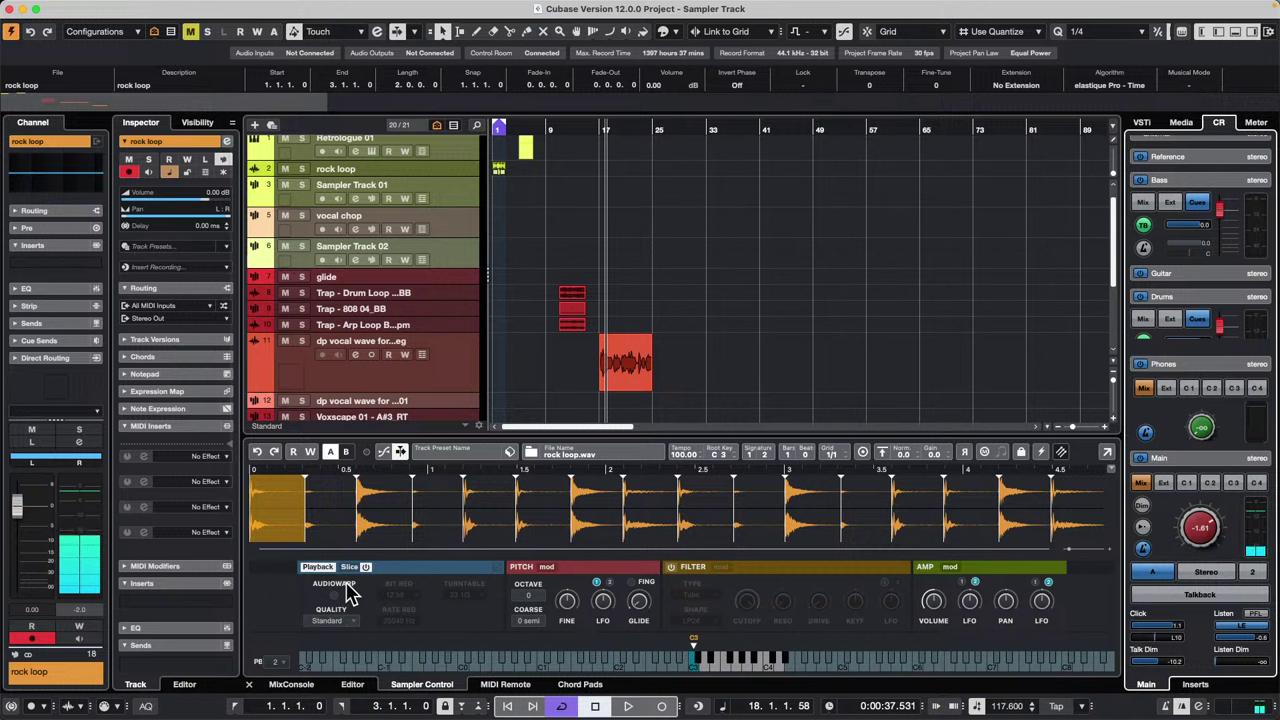
pyautogui.click(334, 596)
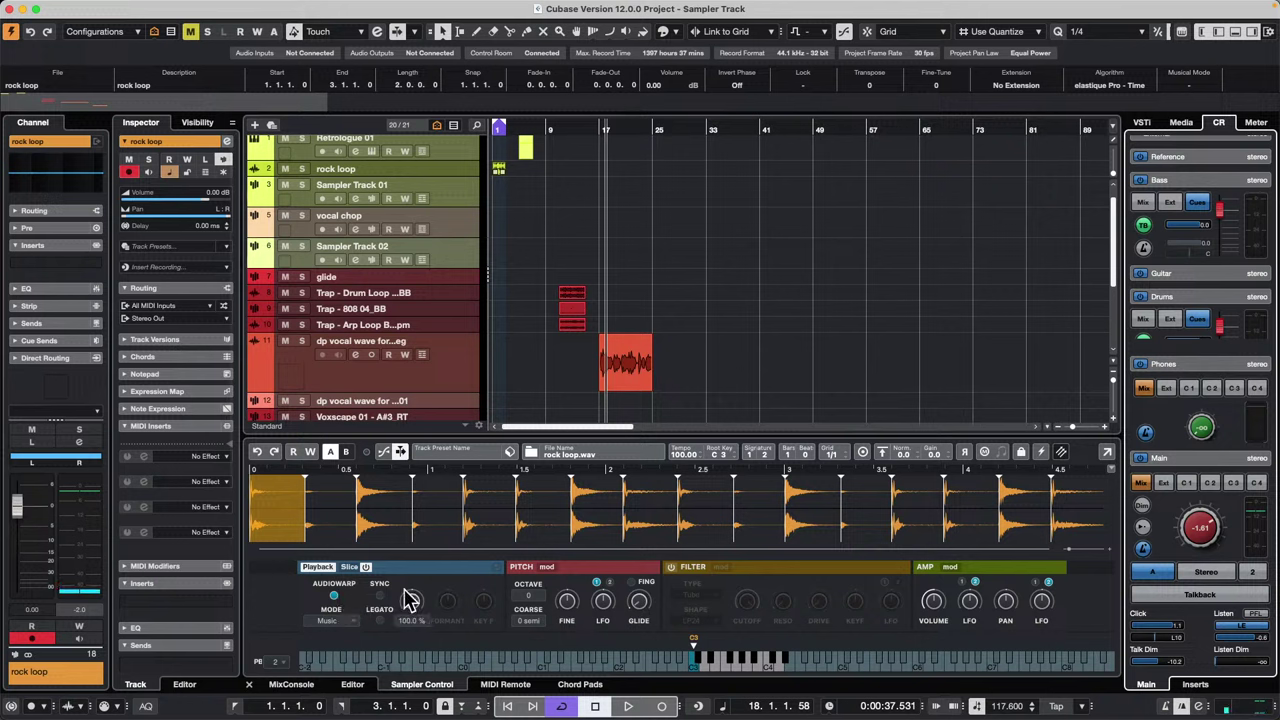
pyautogui.moveTo(414, 600)
pyautogui.mouseDown()
pyautogui.moveTo(423, 560)
pyautogui.moveTo(413, 612)
pyautogui.moveTo(409, 600)
pyautogui.mouseUp()
# Step: Place the sliced loop's MIDI part at bar 1 on the rock loop sampler track and increase that track's height
pyautogui.scroll(-8, 525, 360)
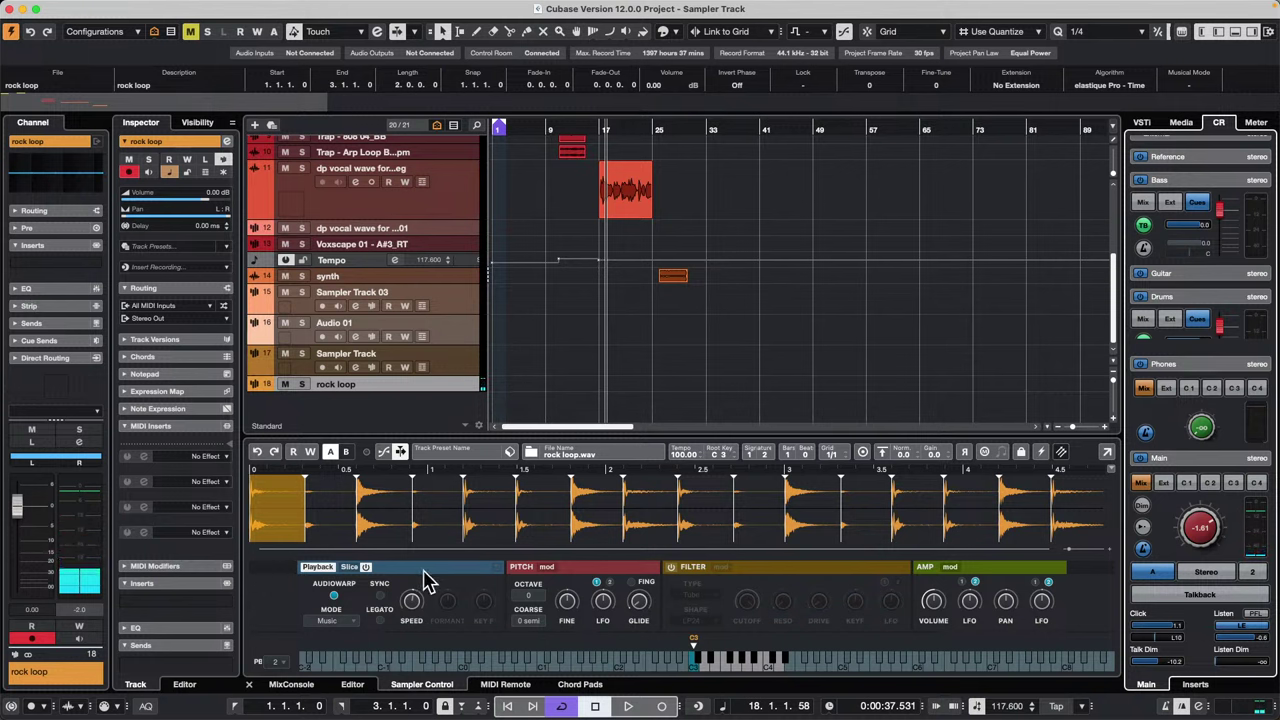
pyautogui.click(349, 567)
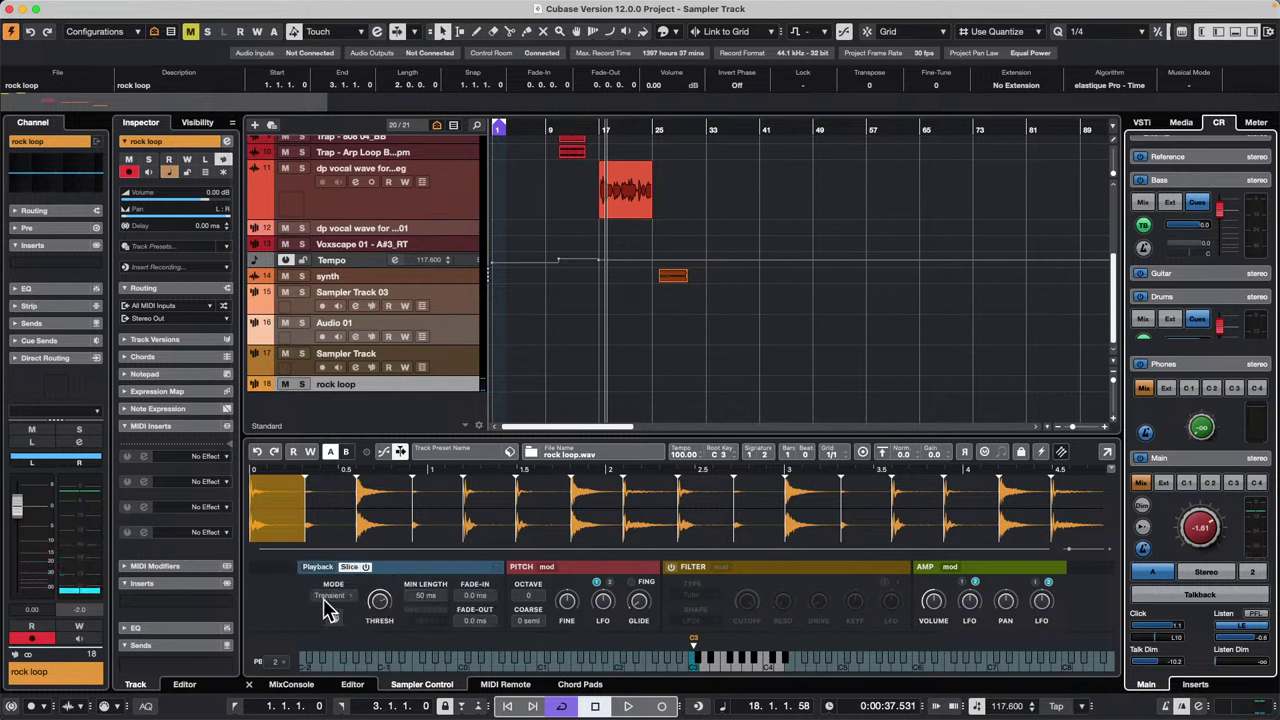
pyautogui.moveTo(335, 622); pyautogui.dragTo(501, 394)
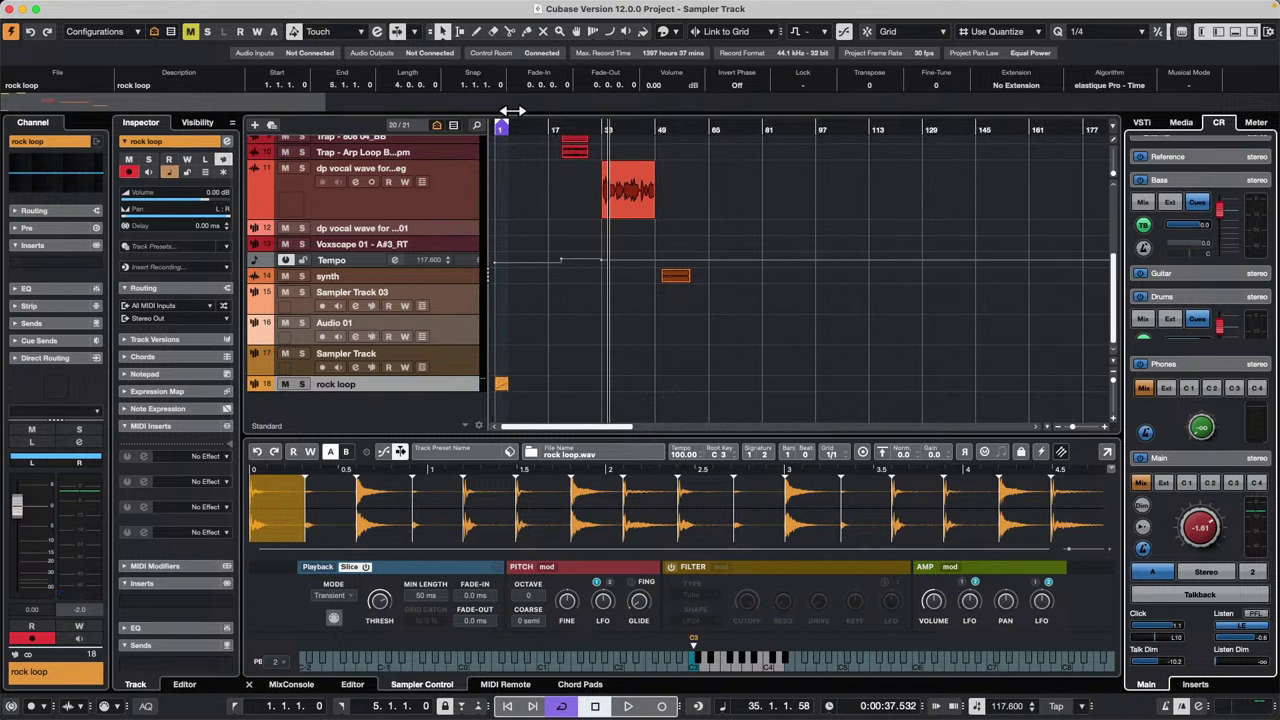
pyautogui.moveTo(522, 128); pyautogui.dragTo(482, 268)
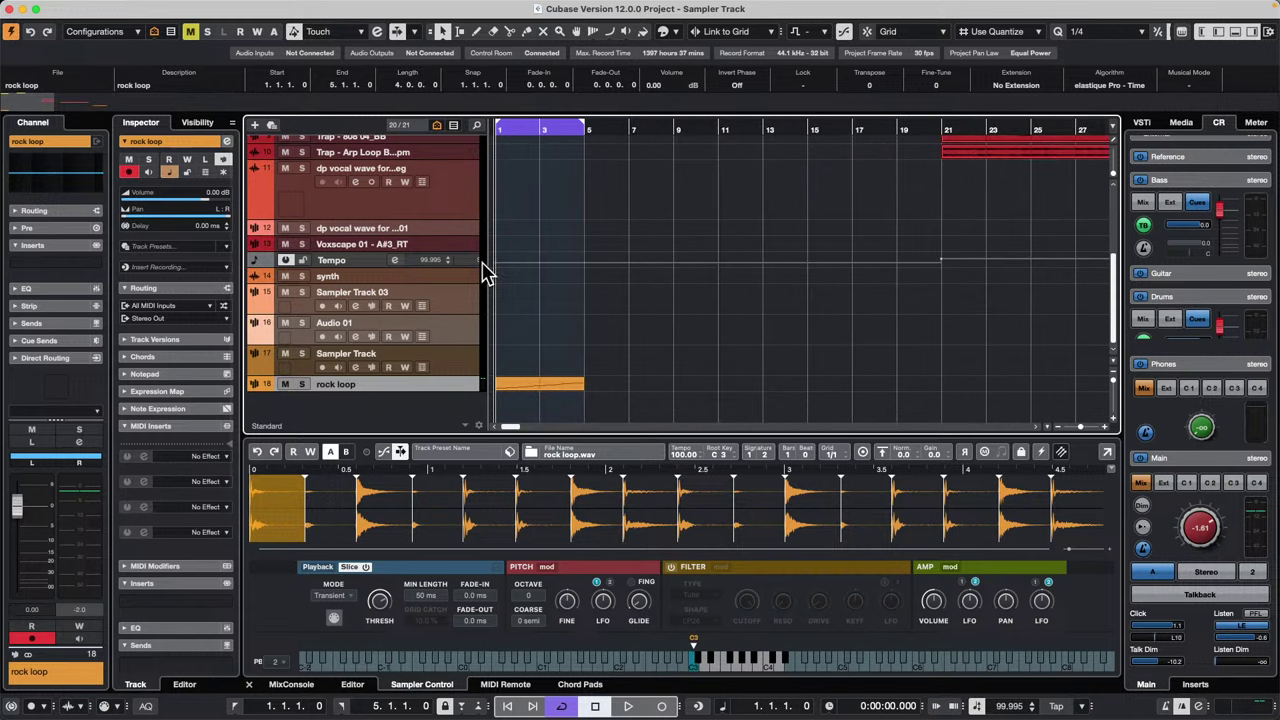
pyautogui.moveTo(436, 390); pyautogui.dragTo(433, 413)
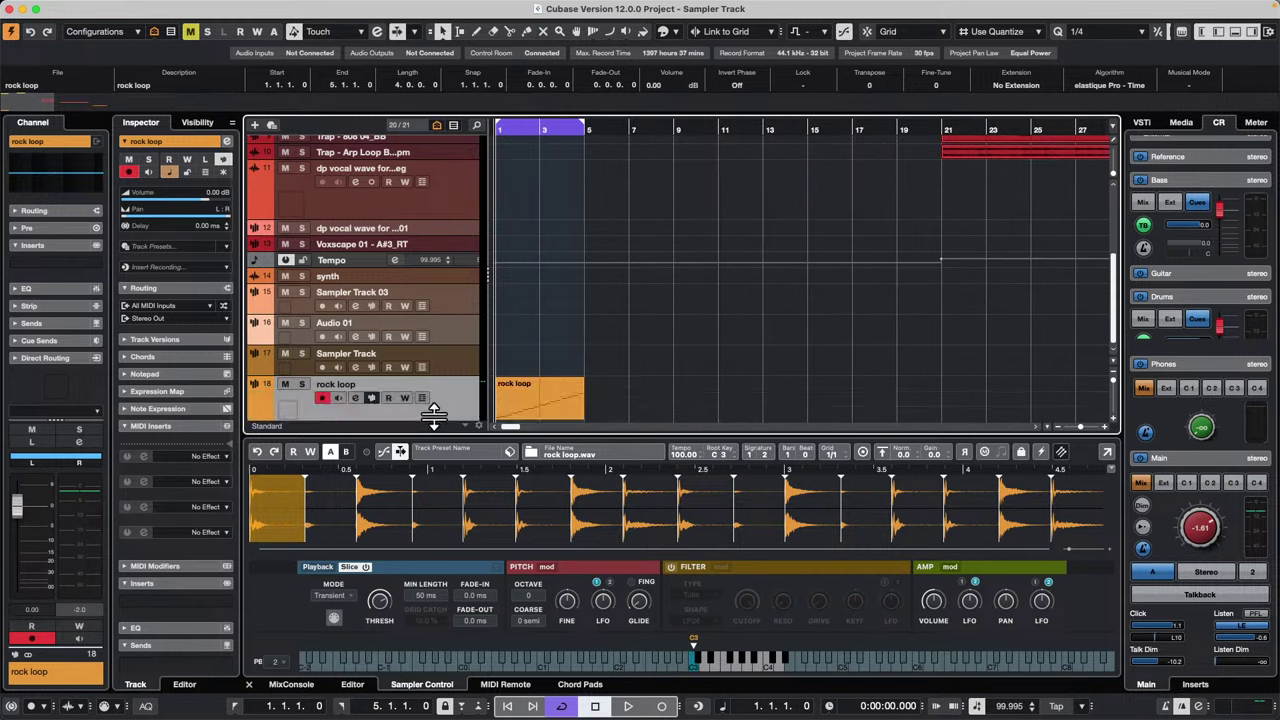
pyautogui.scroll(-1, 680, 383)
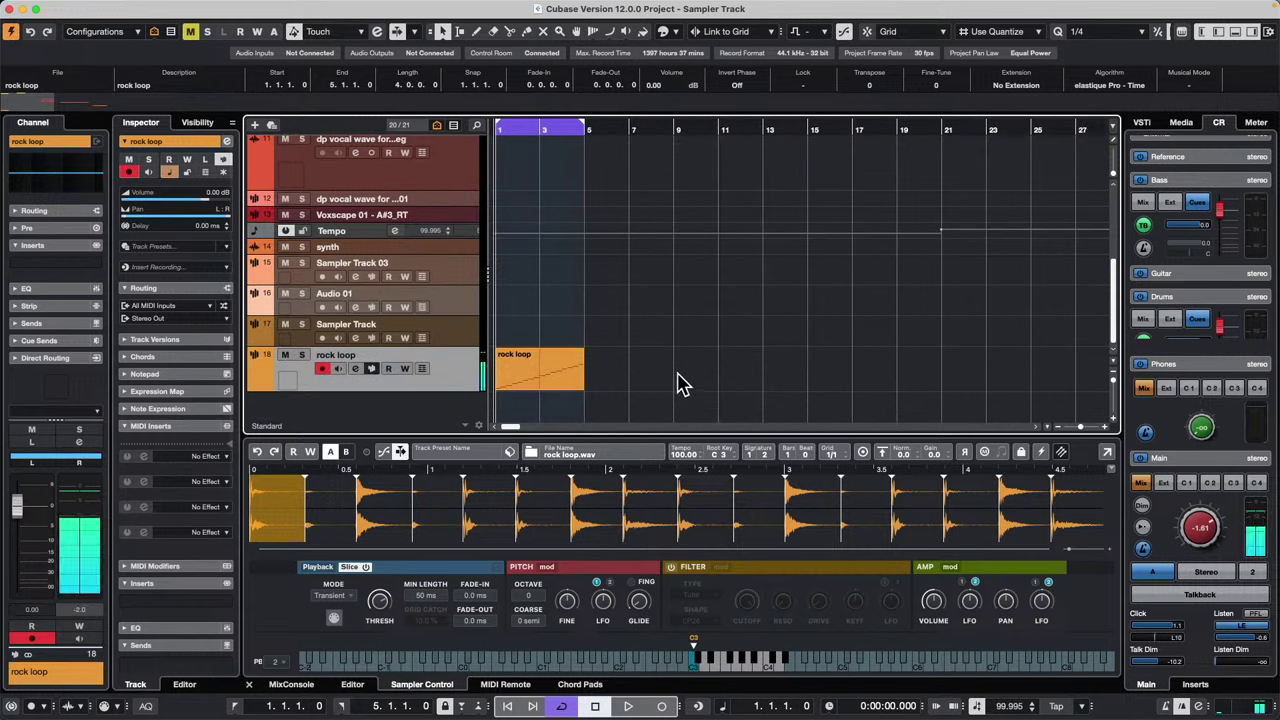
# Step: Solo the rock loop sampler track, play its sliced part in the cycle range, and turn AudioWarp off
pyautogui.click(301, 354)
pyautogui.press('space')
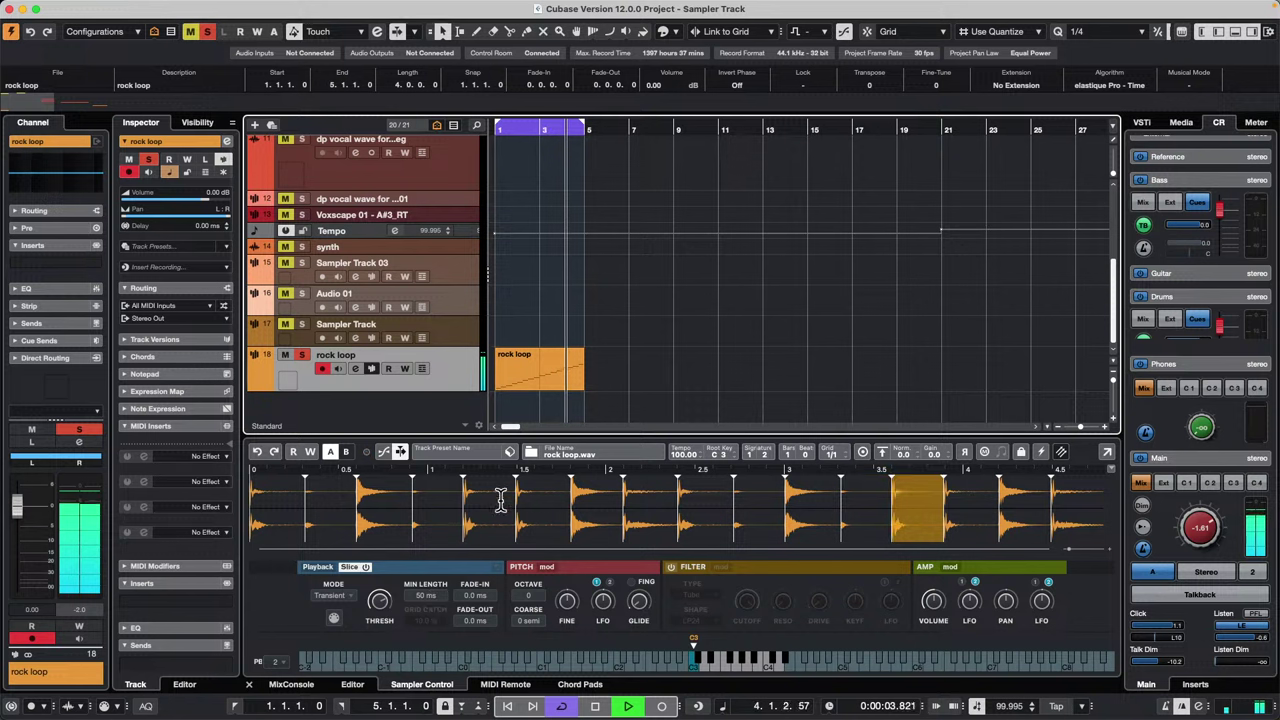
pyautogui.click(318, 567)
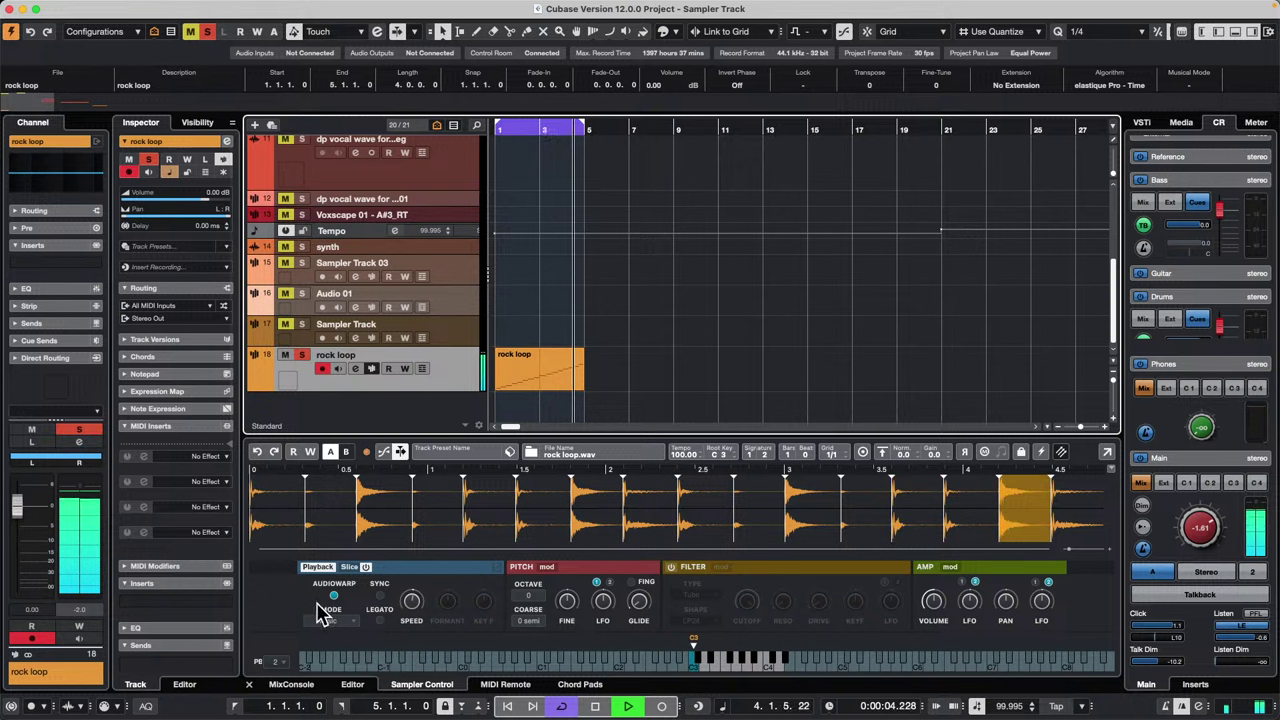
pyautogui.click(334, 596)
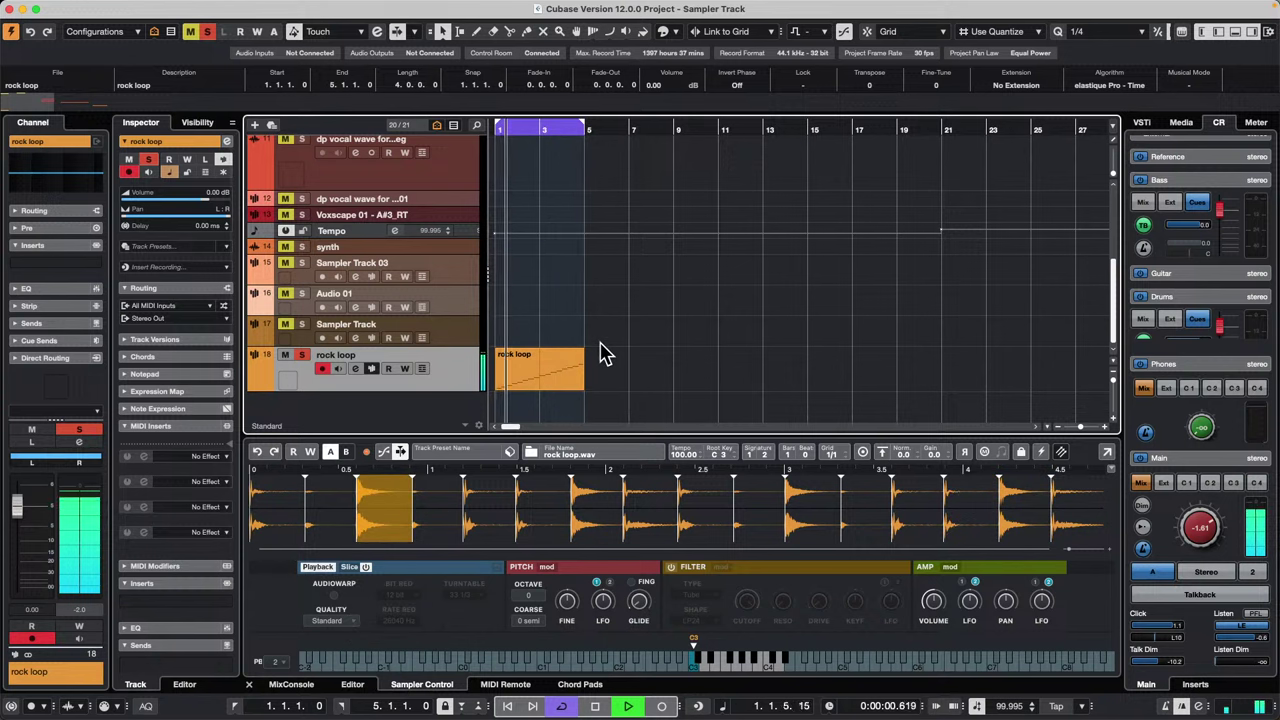
pyautogui.press('space')
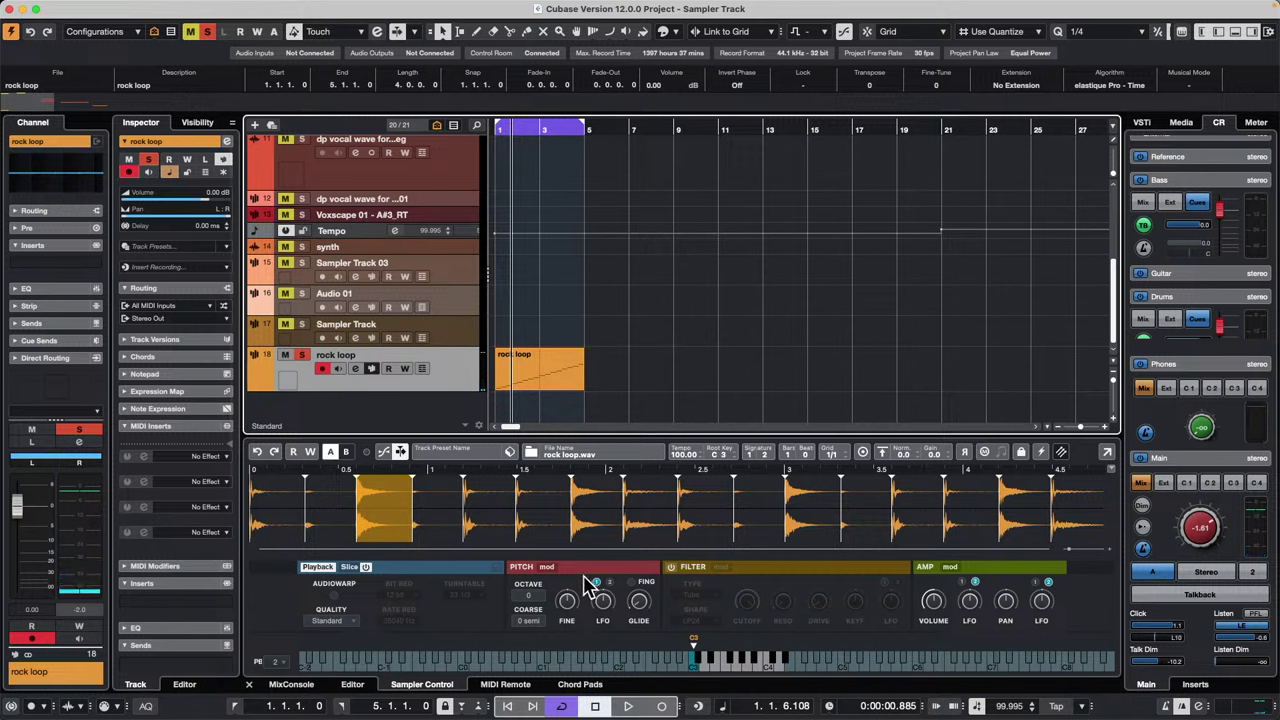
# Step: Open the rock loop's pitch envelope, draw a custom multi-point curve with an amount of 17 st, and audition it
pyautogui.click(547, 567)
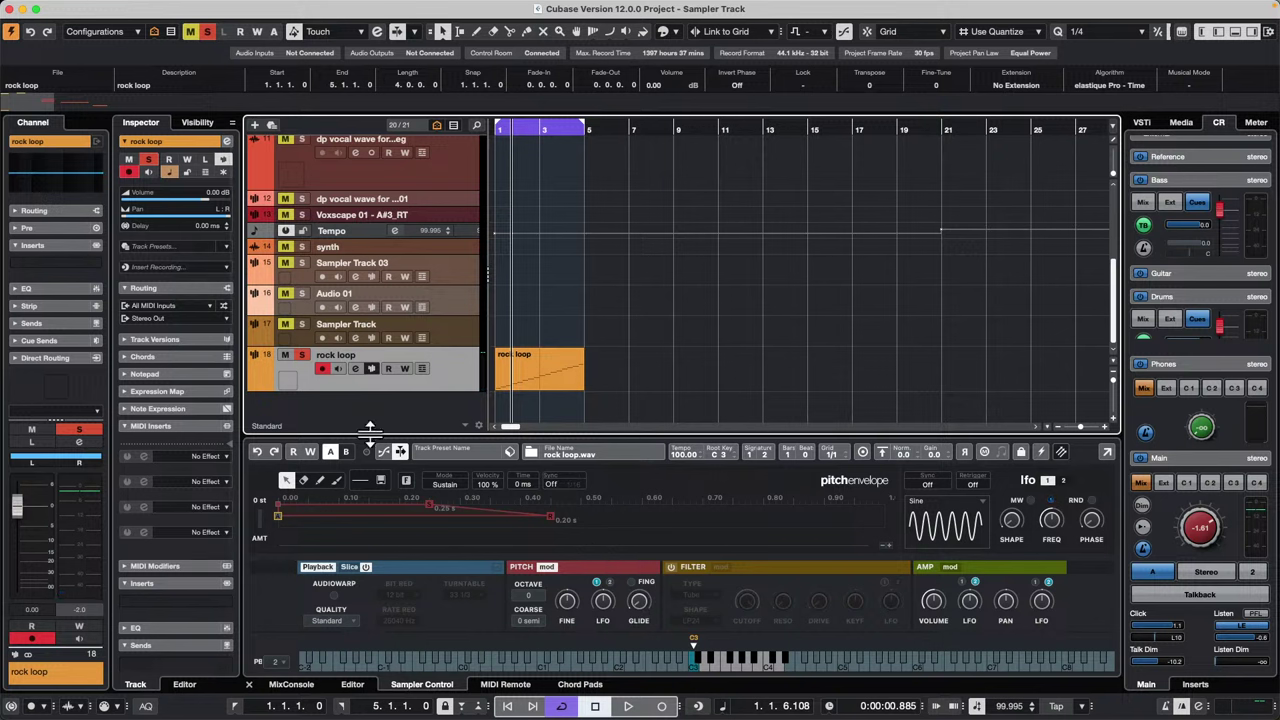
pyautogui.moveTo(370, 432); pyautogui.dragTo(425, 330)
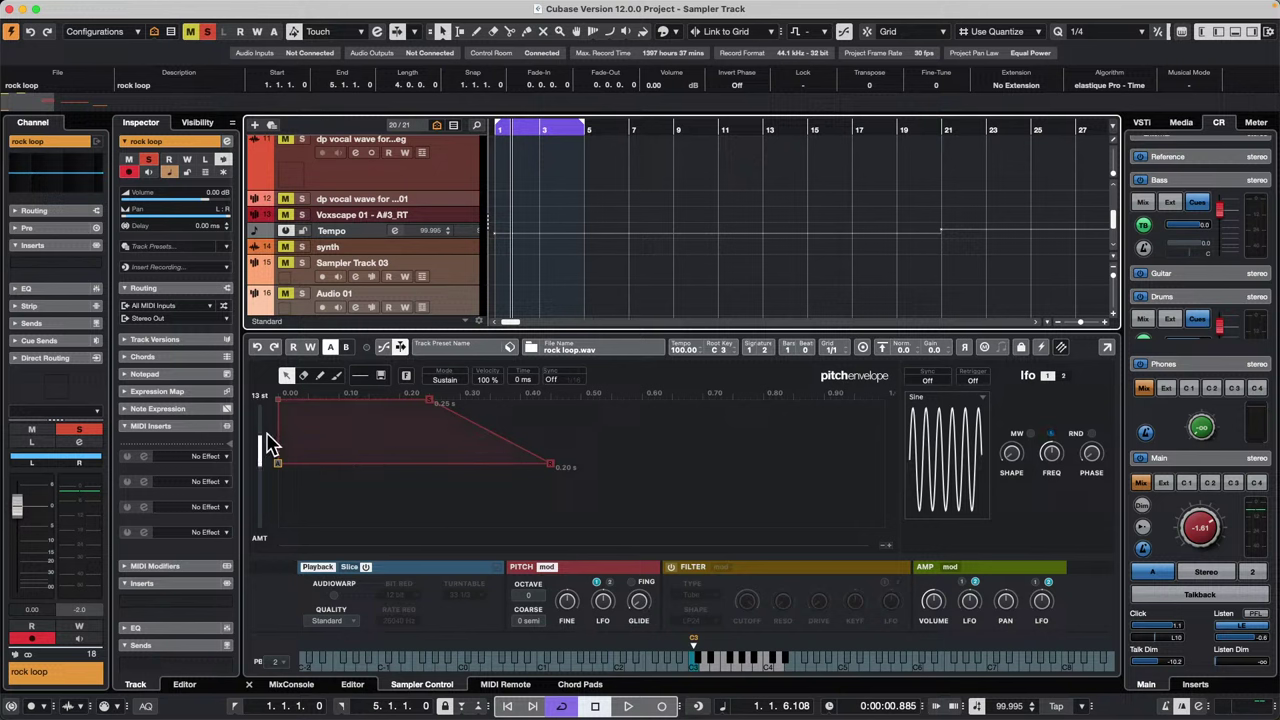
pyautogui.click(336, 375)
pyautogui.moveTo(382, 463)
pyautogui.mouseDown()
pyautogui.moveTo(443, 431)
pyautogui.moveTo(418, 497)
pyautogui.moveTo(421, 452)
pyautogui.moveTo(329, 446)
pyautogui.moveTo(280, 411)
pyautogui.moveTo(280, 396)
pyautogui.moveTo(277, 528)
pyautogui.moveTo(443, 451)
pyautogui.mouseUp()
pyautogui.scroll(-4, 651, 251)
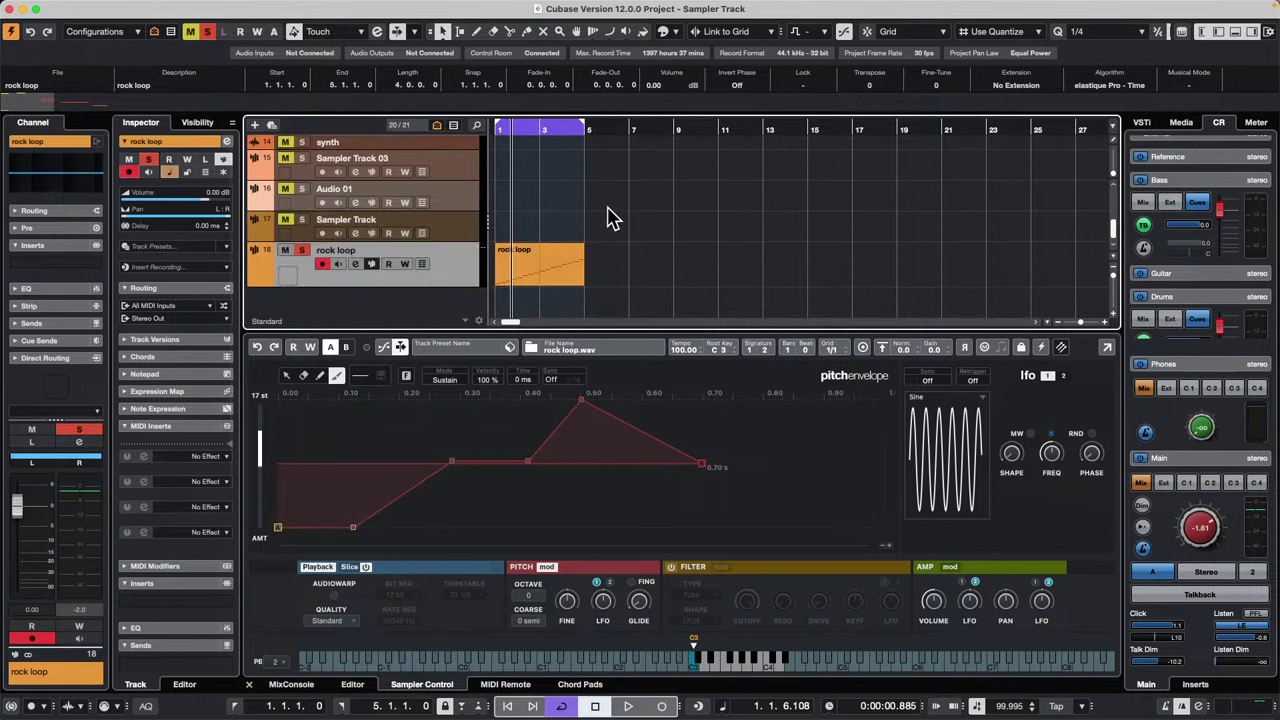
pyautogui.press('space')
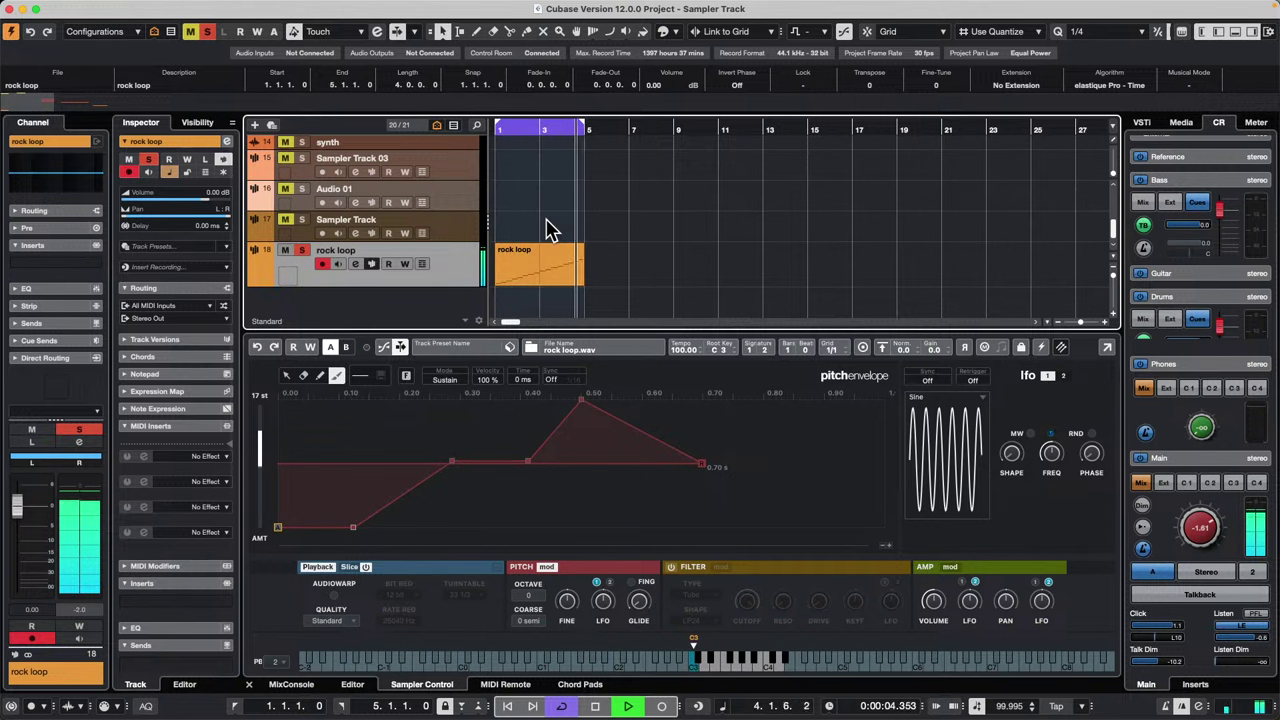
pyautogui.press('space')
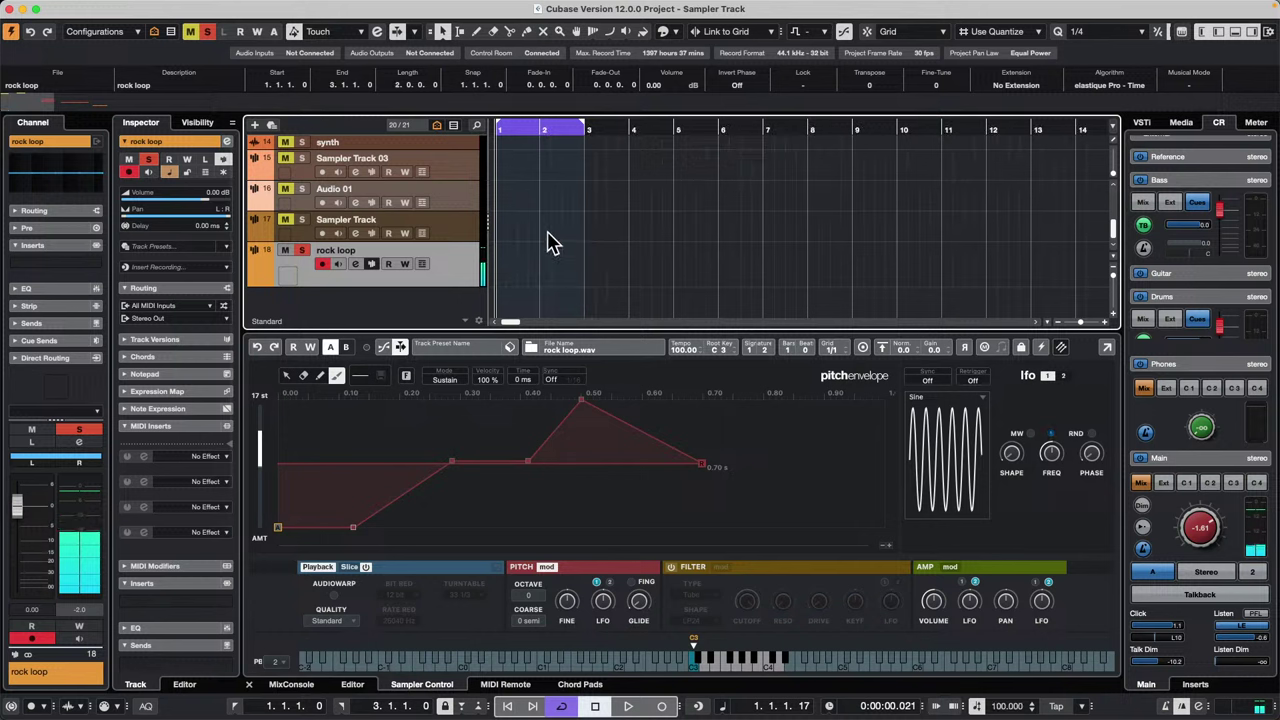
# Step: Undo the recent pitch envelope drawing and amount changes in the rock loop's sampler settings
pyautogui.click(256, 348)
pyautogui.click(256, 348)
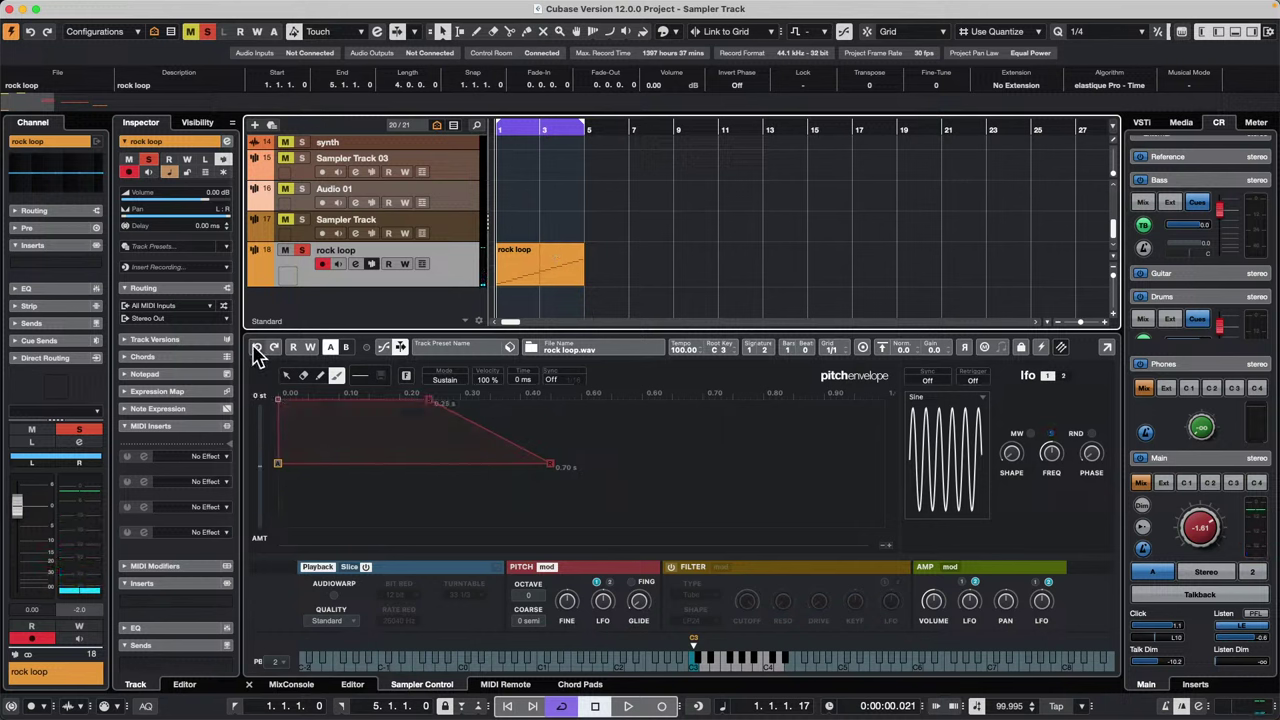
pyautogui.click(256, 350)
# Step: Draw a new pitch envelope that starts high, dips mid-way and rises to a peak at about 0.87 s, and play the loop
pyautogui.moveTo(281, 402)
pyautogui.mouseDown()
pyautogui.moveTo(584, 410)
pyautogui.moveTo(577, 488)
pyautogui.moveTo(606, 498)
pyautogui.mouseUp()
pyautogui.press('space')
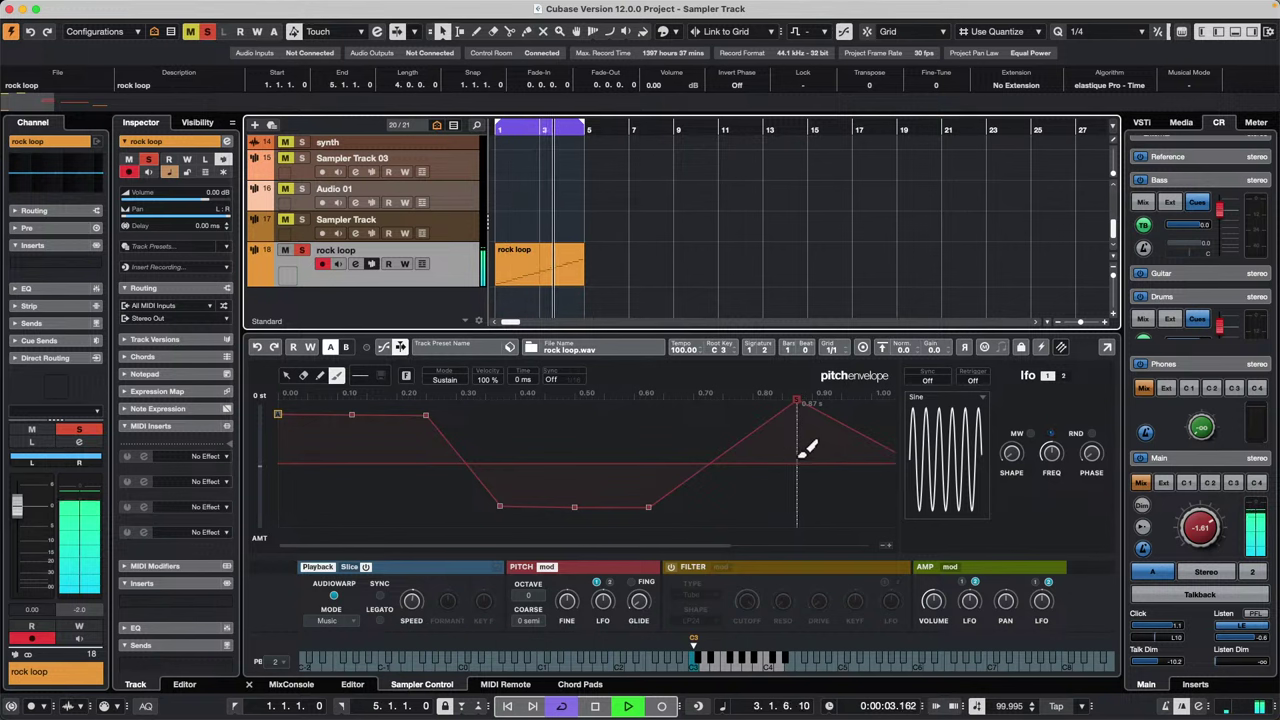
pyautogui.press('space')
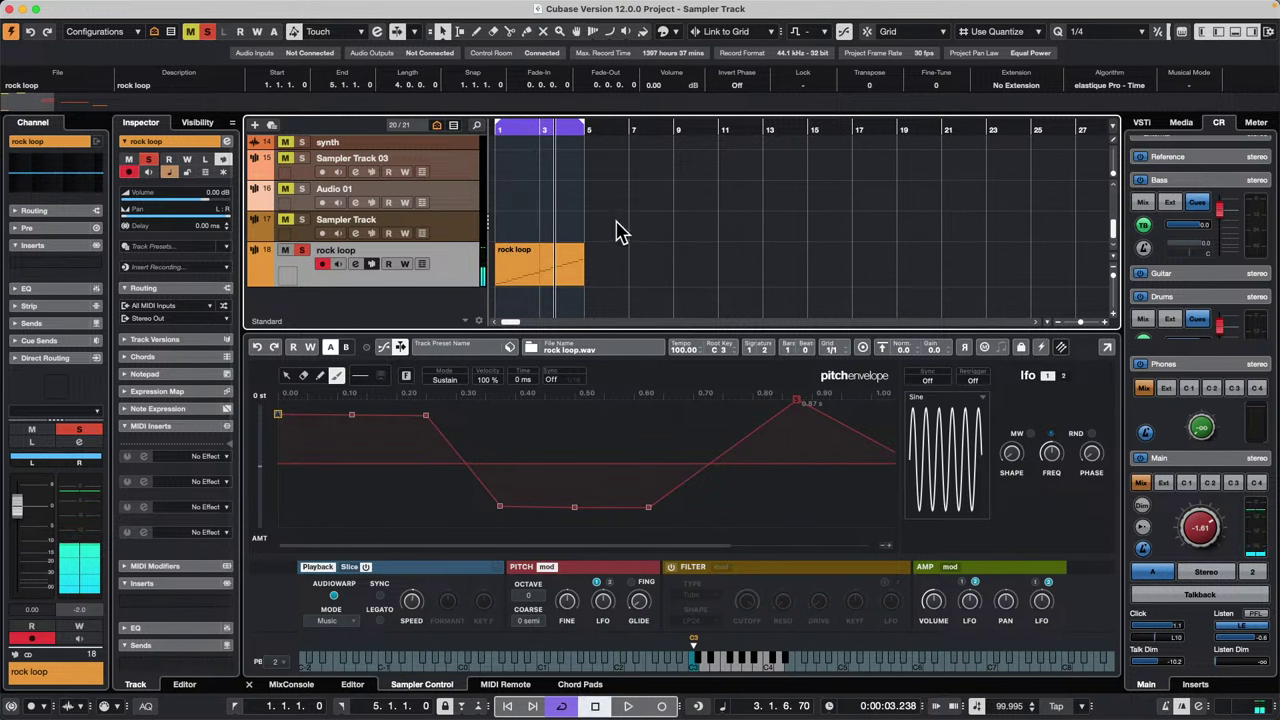
# Step: Open the rock loop MIDI part in the Key Editor, enlarge the editor and its velocity lane, and widen the timeline view
pyautogui.click(547, 275)
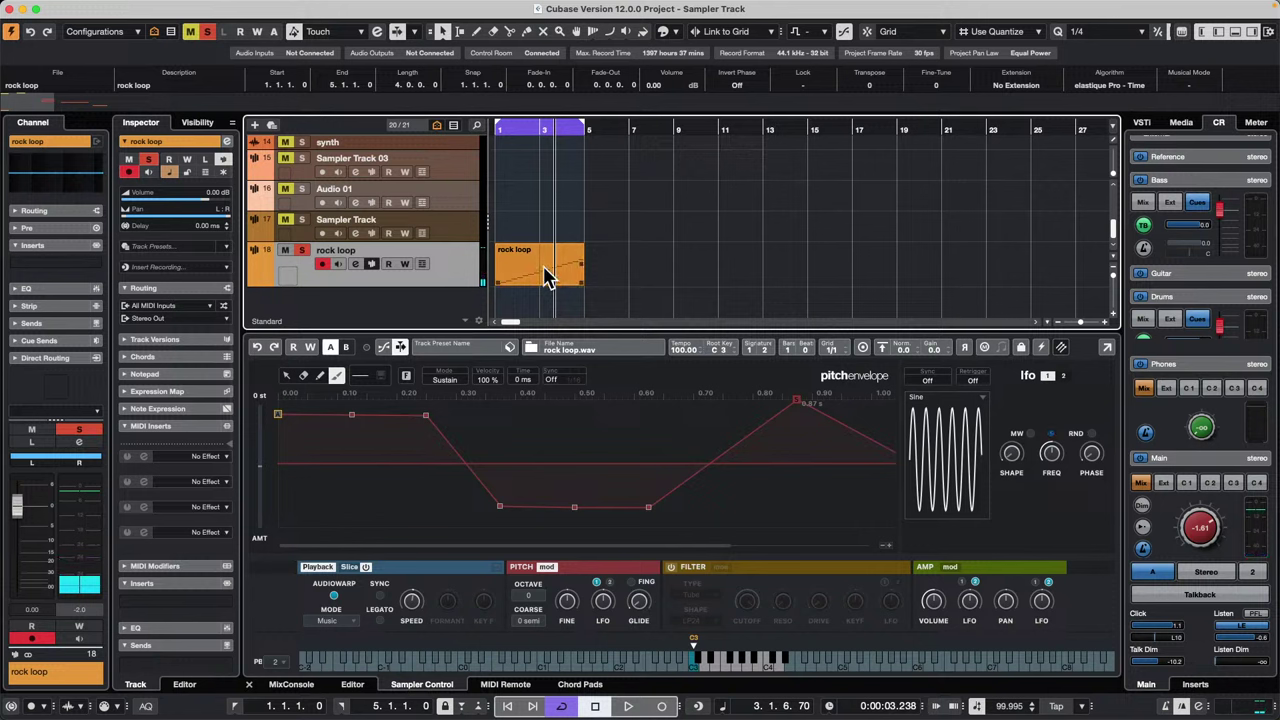
pyautogui.click(713, 198)
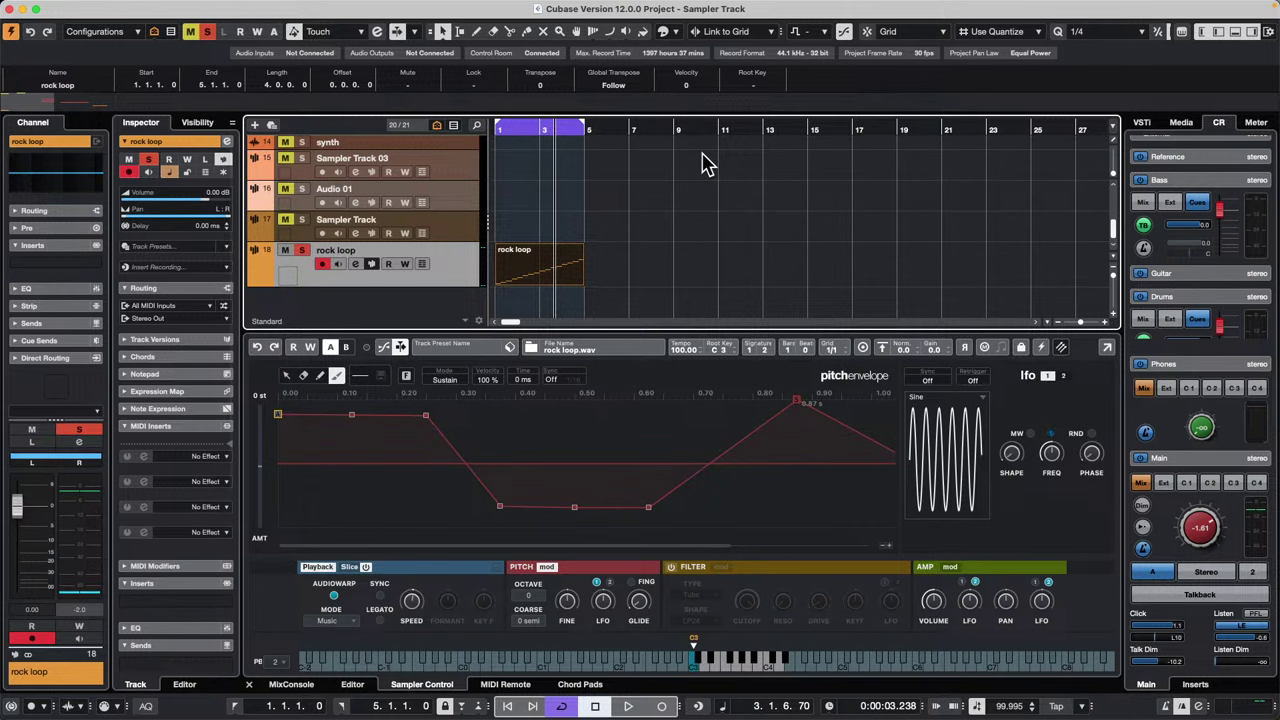
pyautogui.doubleClick(553, 272)
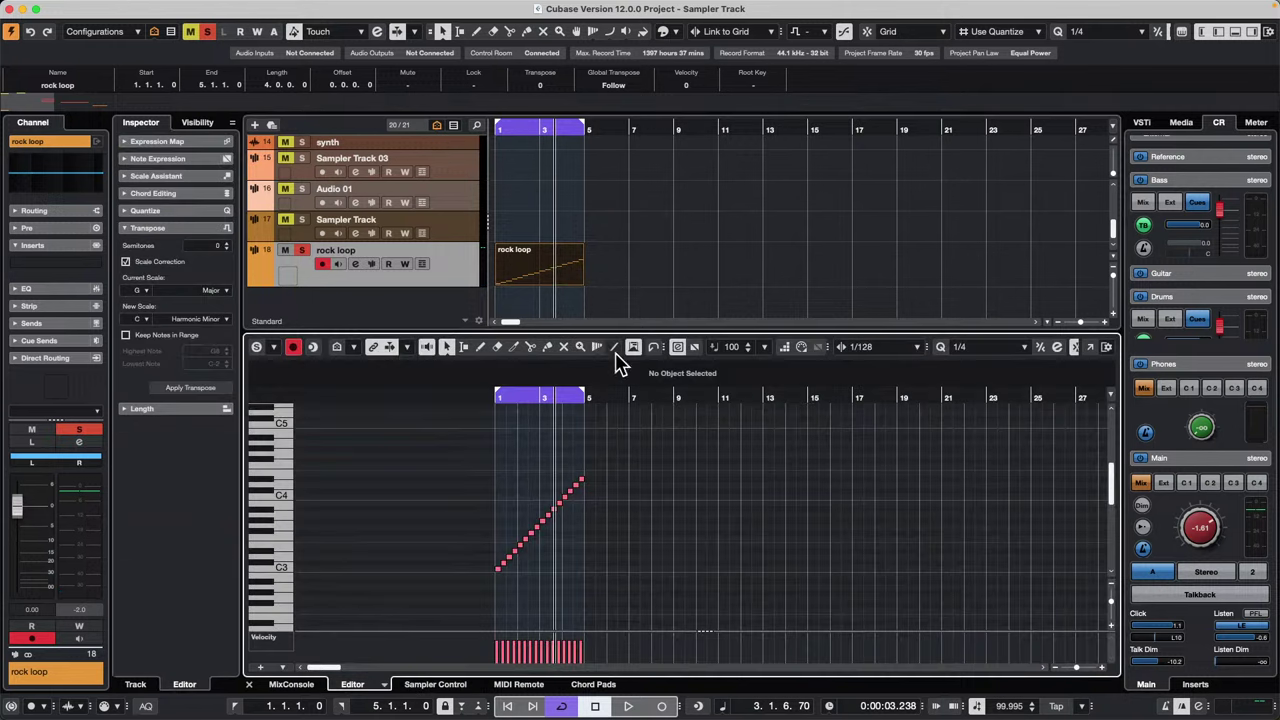
pyautogui.moveTo(648, 330); pyautogui.dragTo(650, 236)
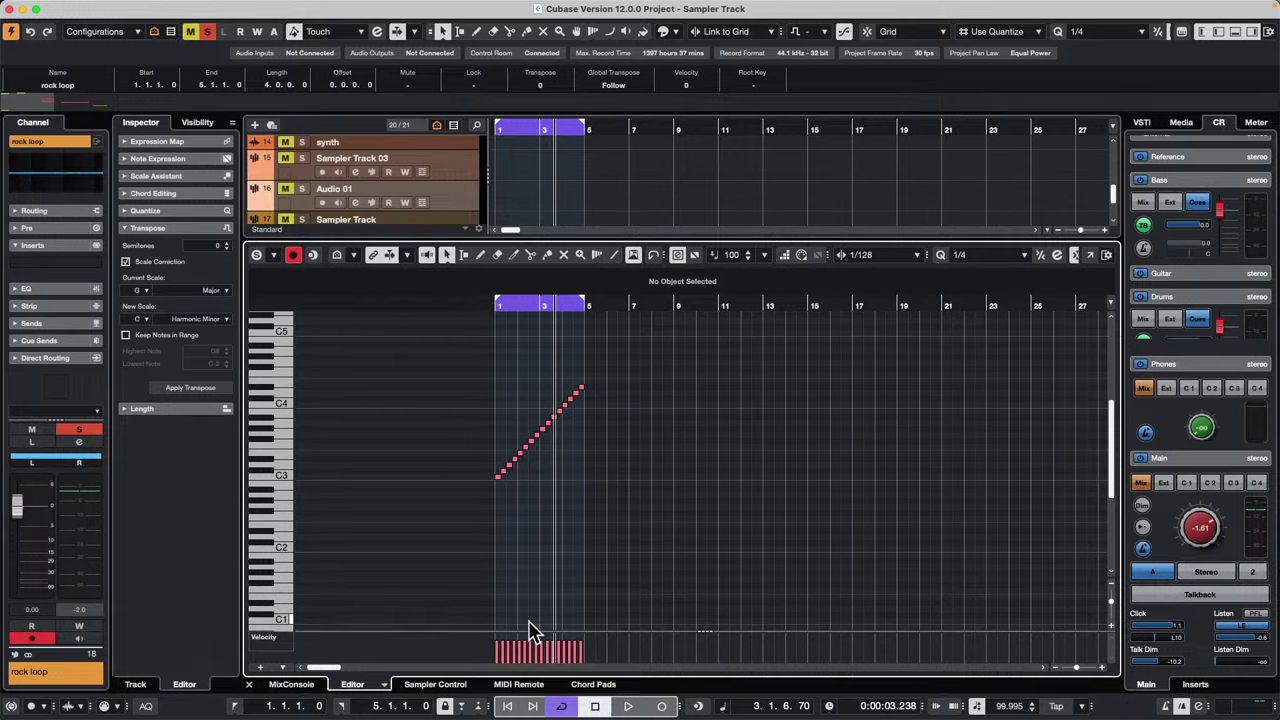
pyautogui.moveTo(529, 629); pyautogui.dragTo(542, 540)
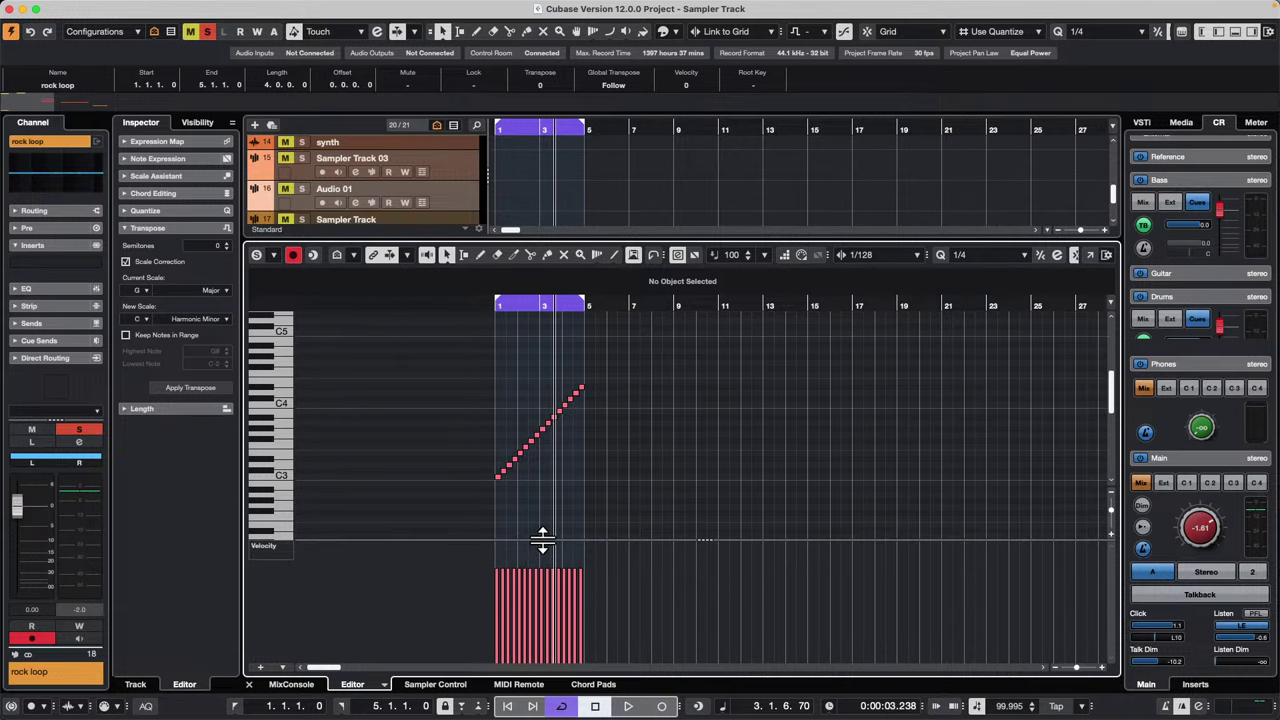
pyautogui.moveTo(486, 307); pyautogui.dragTo(485, 327)
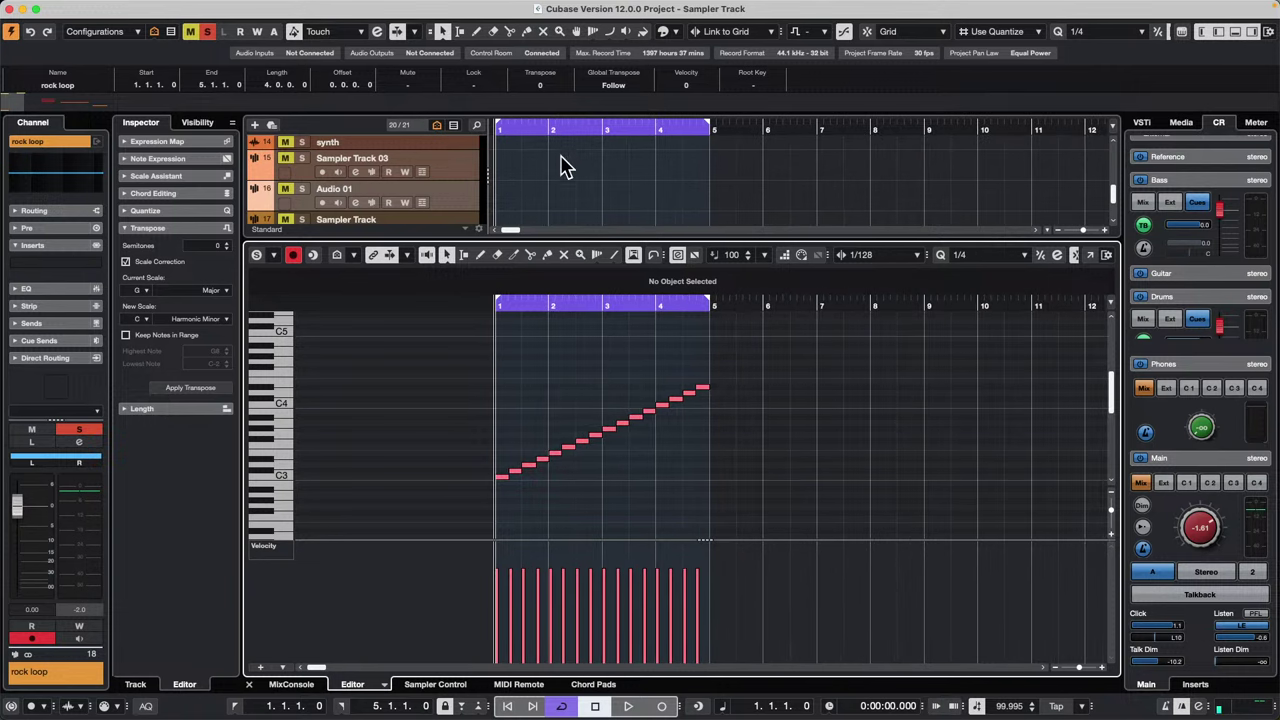
# Step: Split the rock loop MIDI part at about bar 3 in the project window
pyautogui.scroll(-3, 565, 170)
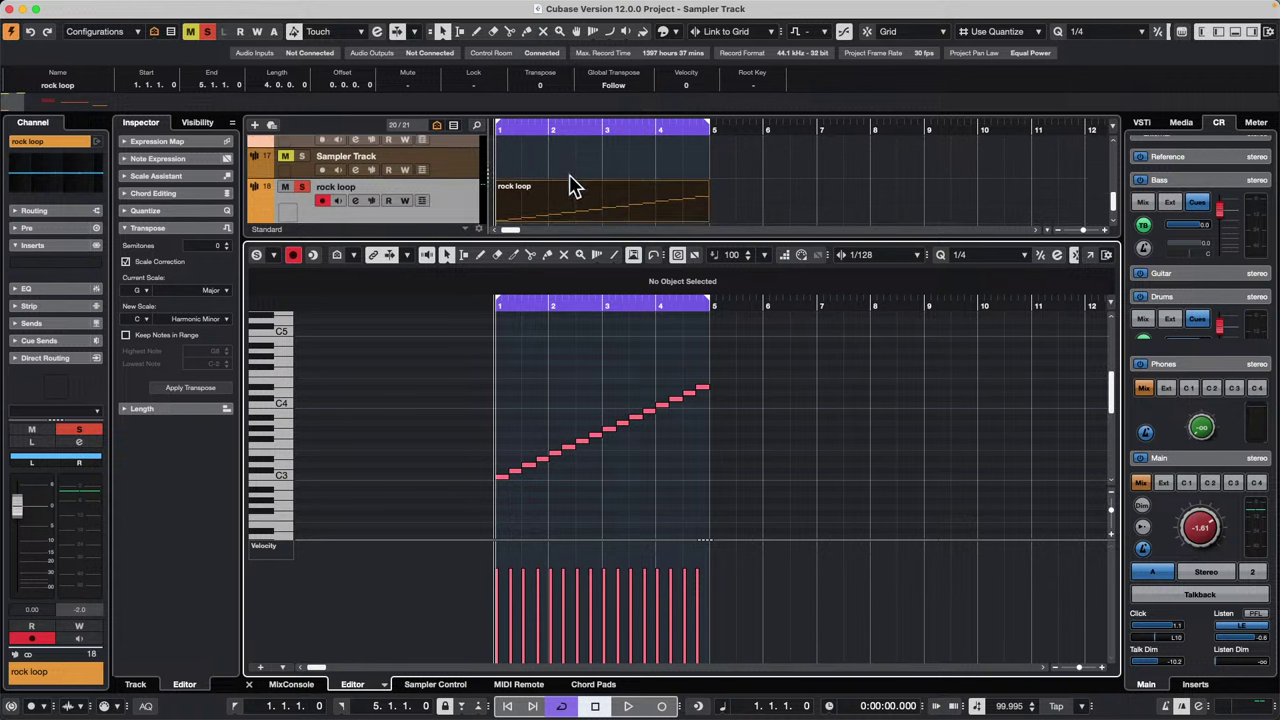
pyautogui.scroll(-1, 575, 187)
pyautogui.rightClick(609, 203)
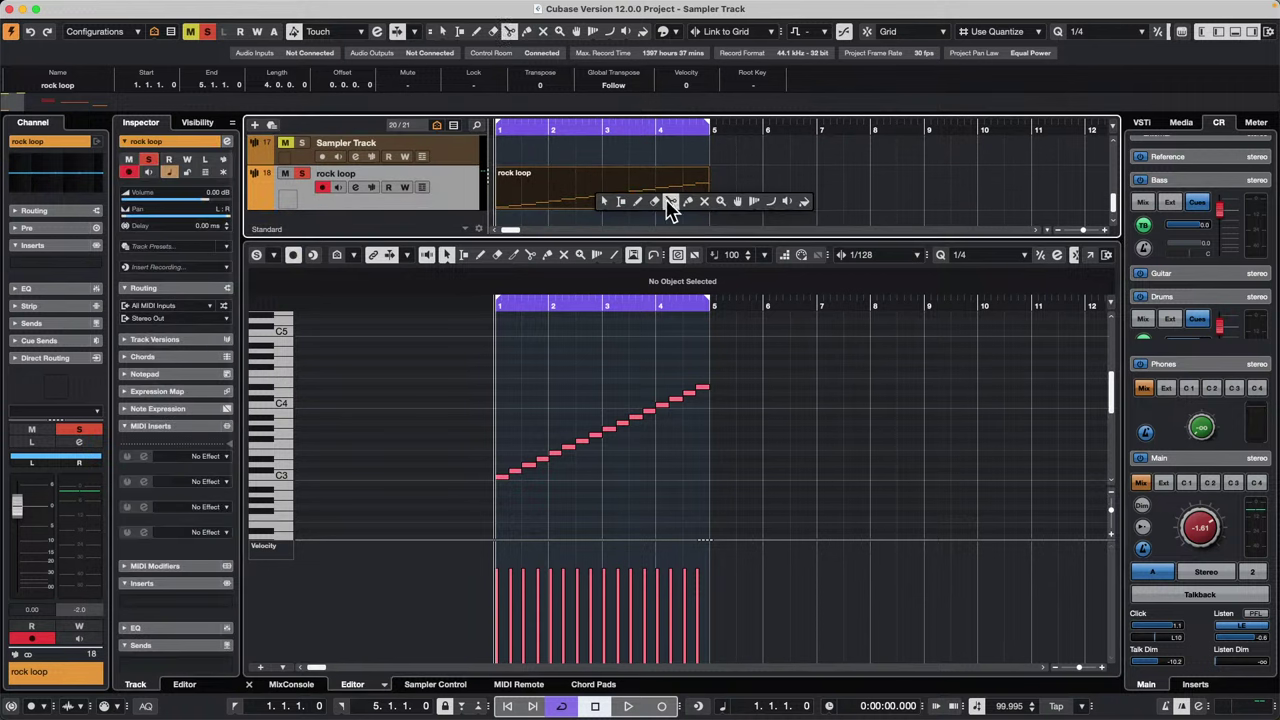
pyautogui.click(671, 203)
pyautogui.click(604, 200)
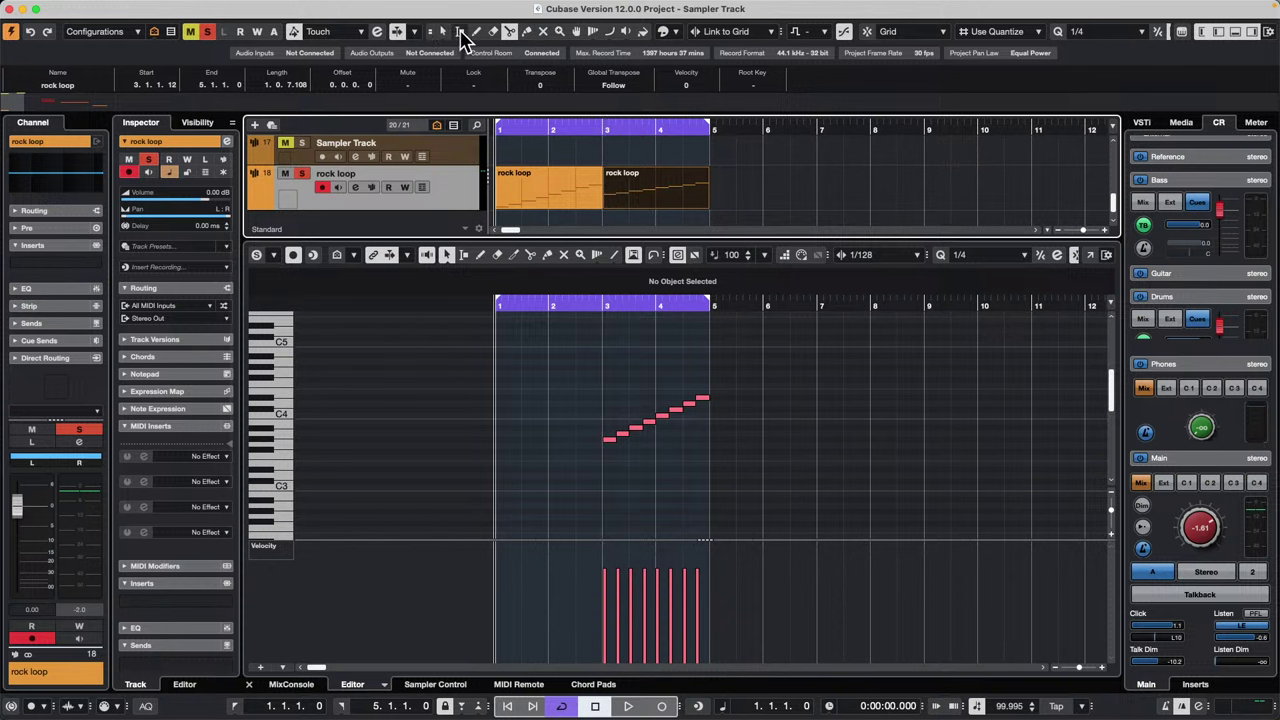
# Step: Using Sizing Applies Time Stretch, compress the second rock loop part to end at about bar 4, and return the playhead to bar 1
pyautogui.click(443, 31)
pyautogui.click(507, 77)
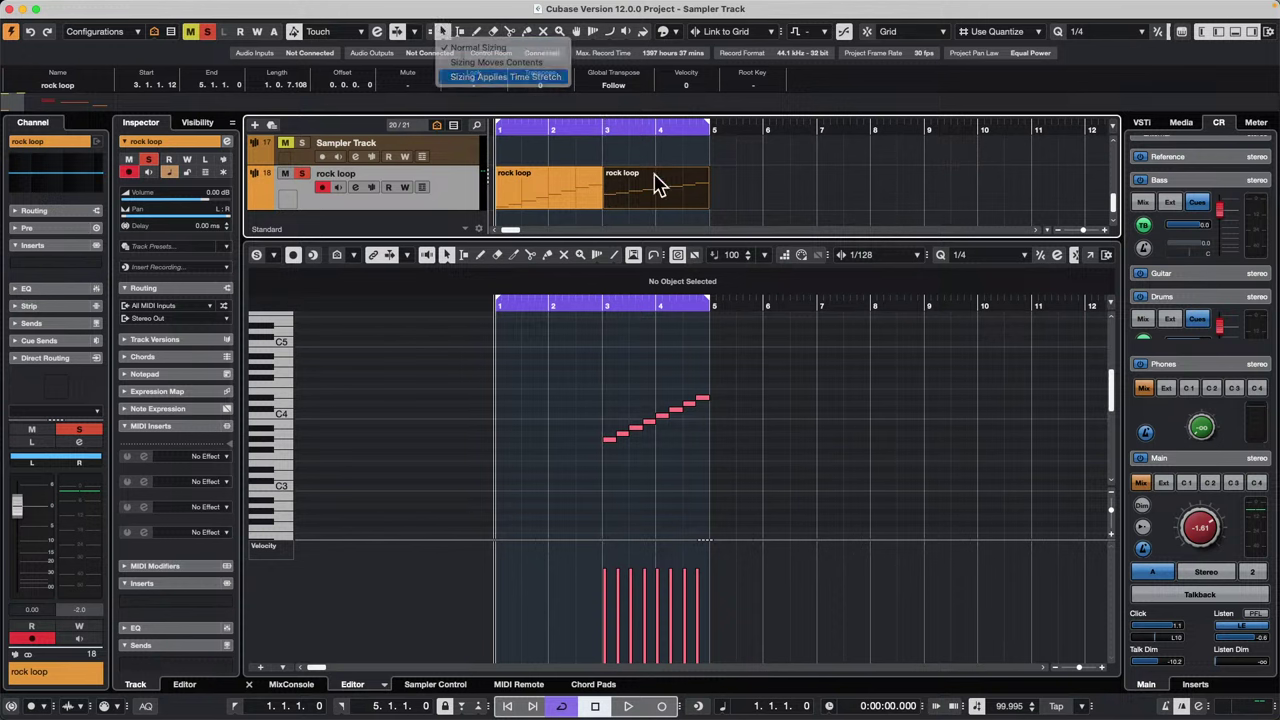
pyautogui.moveTo(709, 207); pyautogui.dragTo(656, 205)
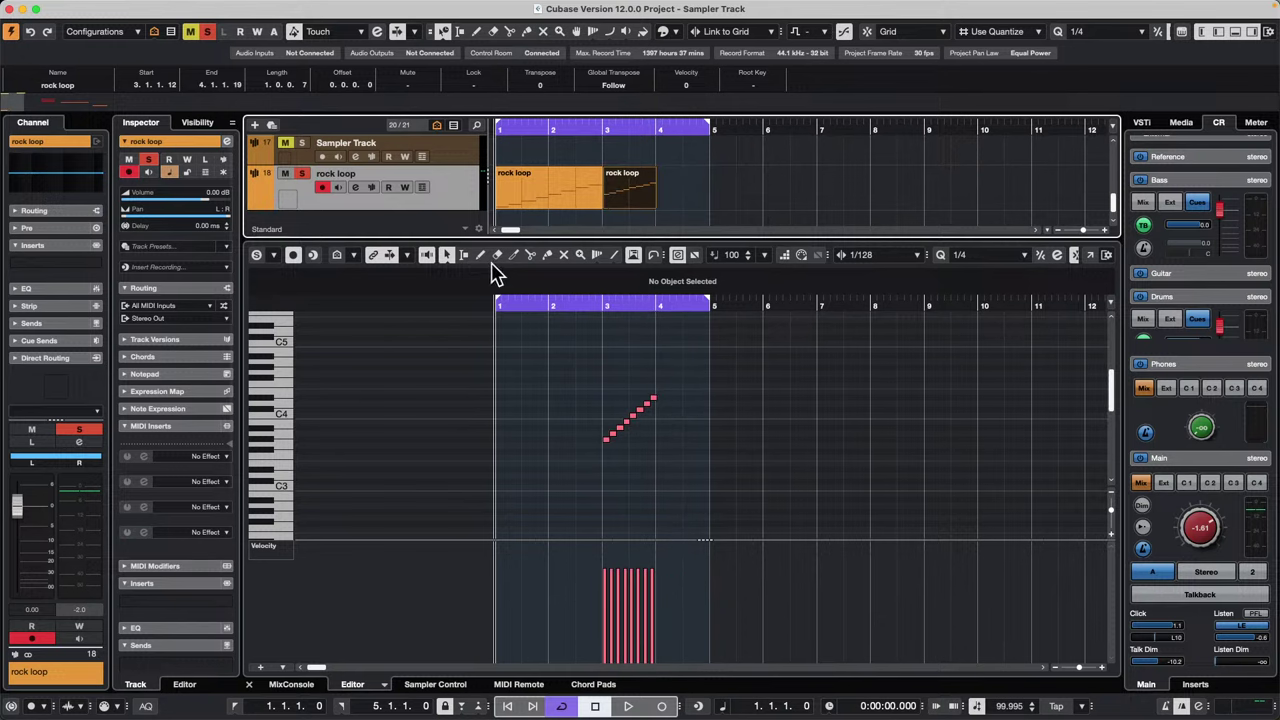
pyautogui.moveTo(512, 132); pyautogui.dragTo(411, 118)
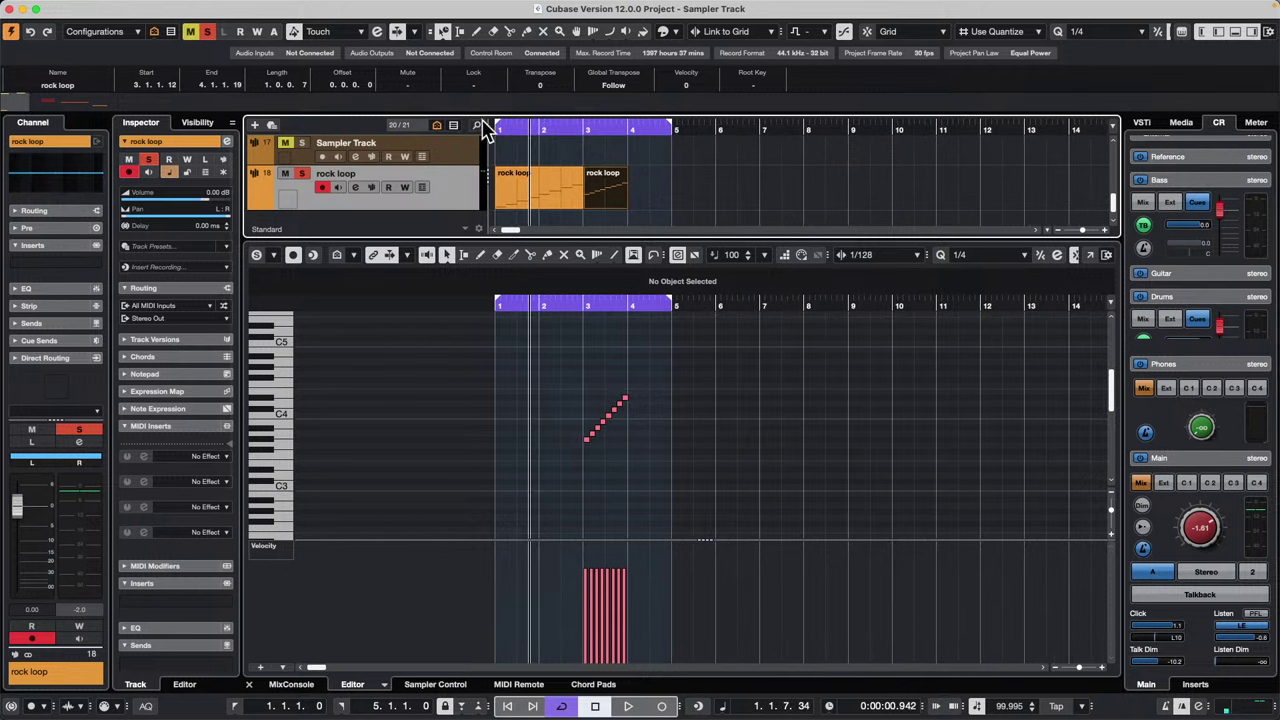
pyautogui.moveTo(535, 129); pyautogui.dragTo(375, 132)
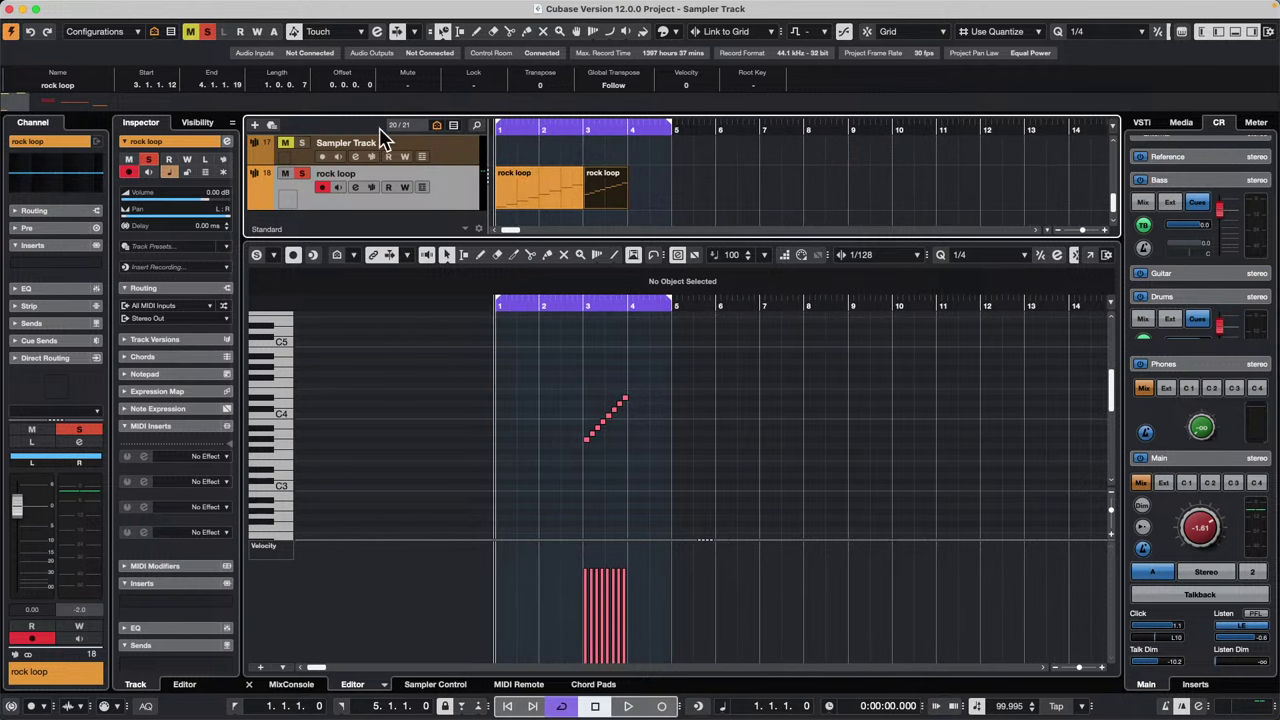
# Step: Play back the rock loop parts and switch the key editor's controller lane to Pitchbend
pyautogui.press('space')
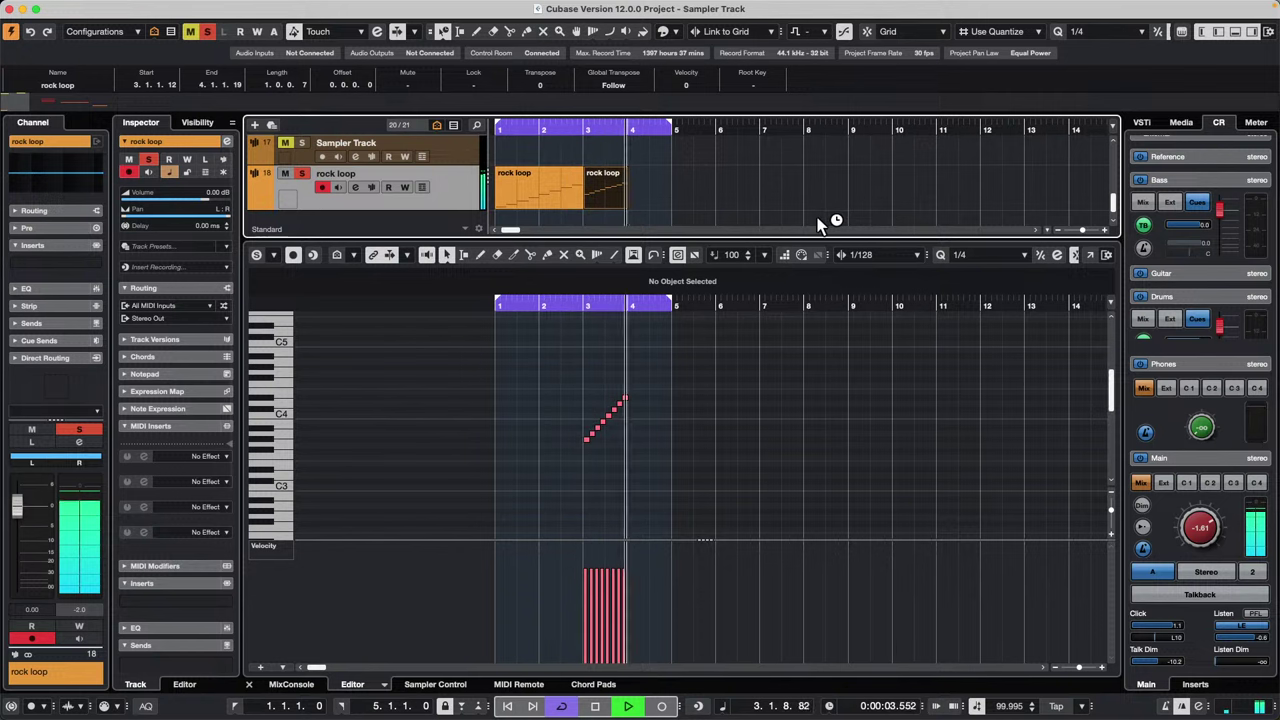
pyautogui.press('space')
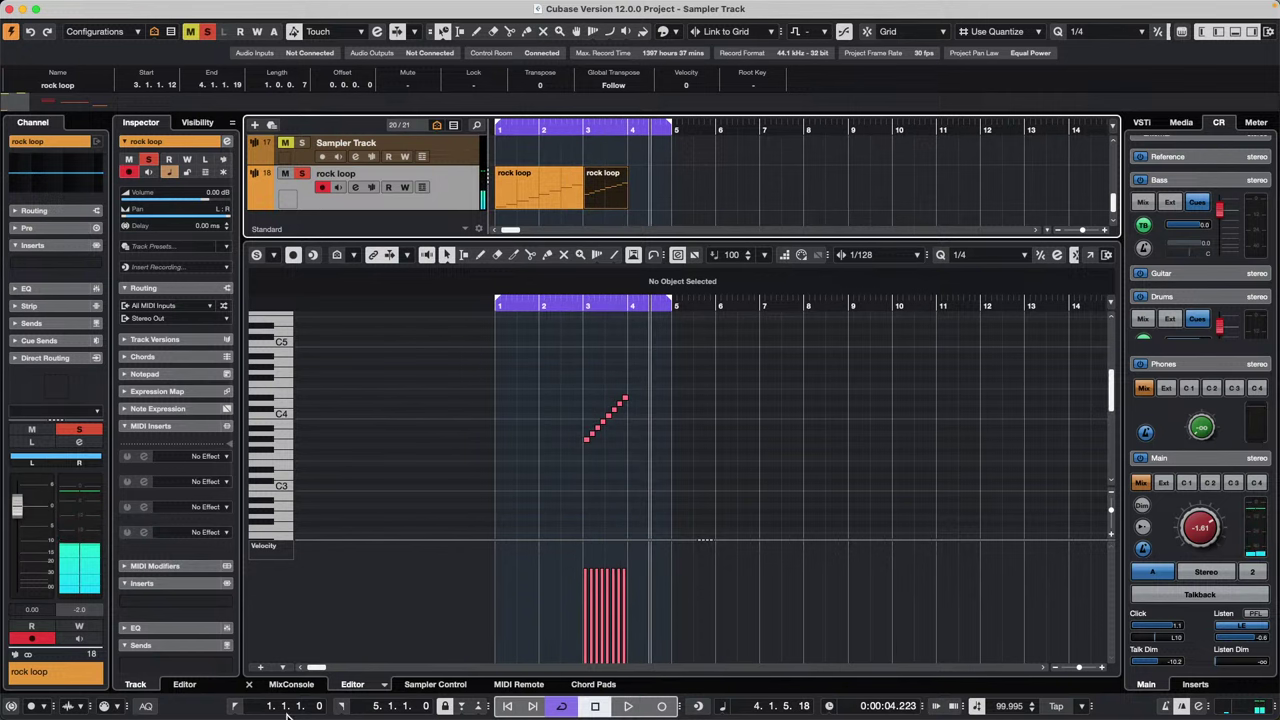
pyautogui.click(282, 667)
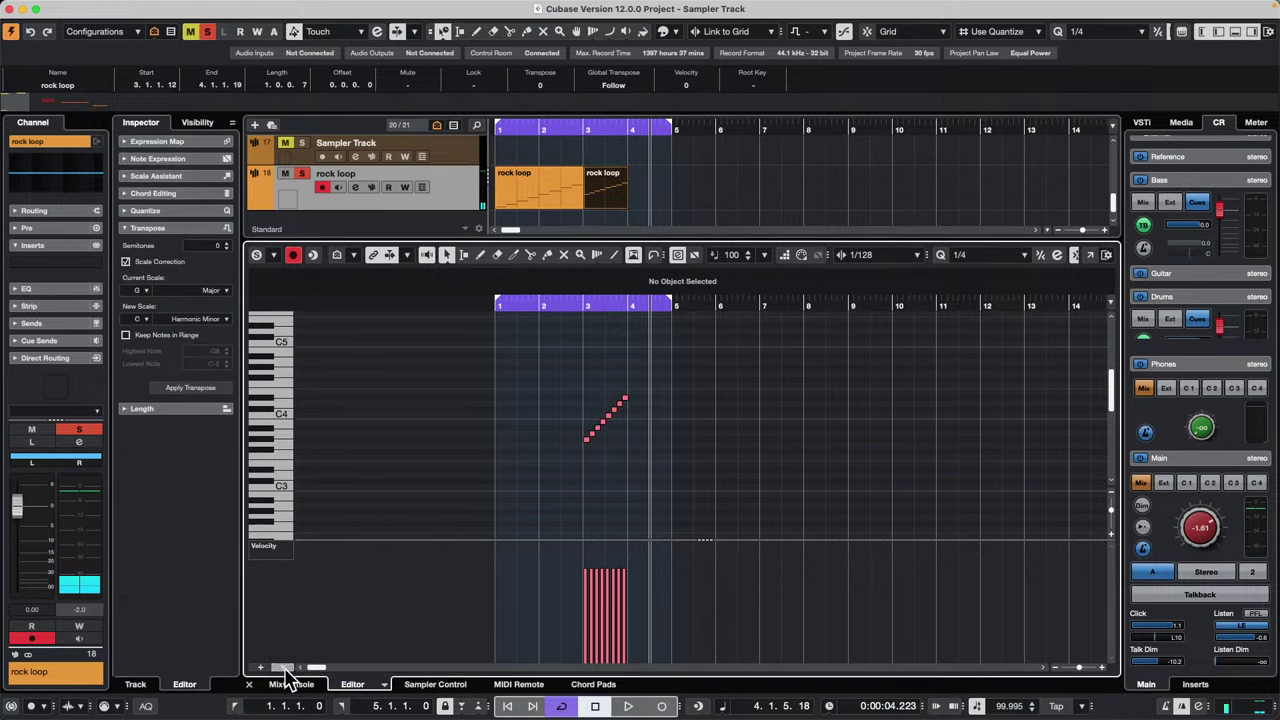
pyautogui.click(255, 592)
pyautogui.click(268, 550)
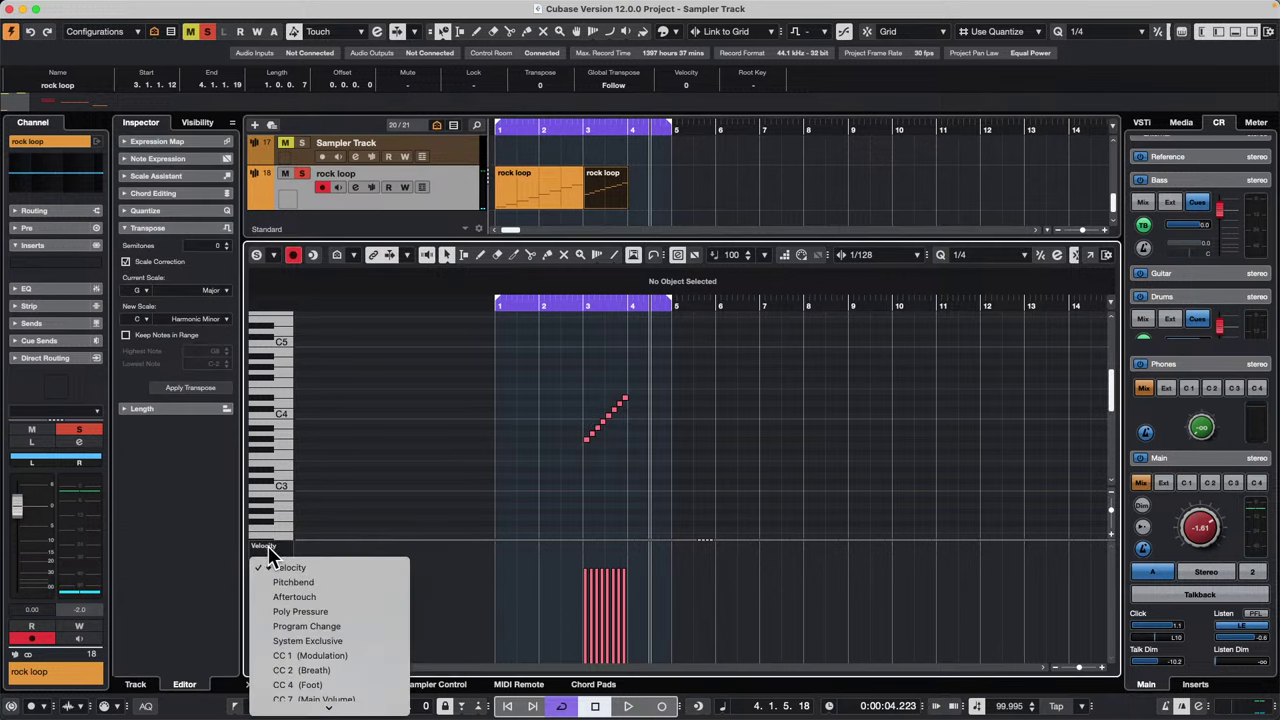
pyautogui.click(342, 584)
# Step: Draw a rising pitchbend ramp across bar 3 in the controller lane and play back the result
pyautogui.rightClick(590, 612)
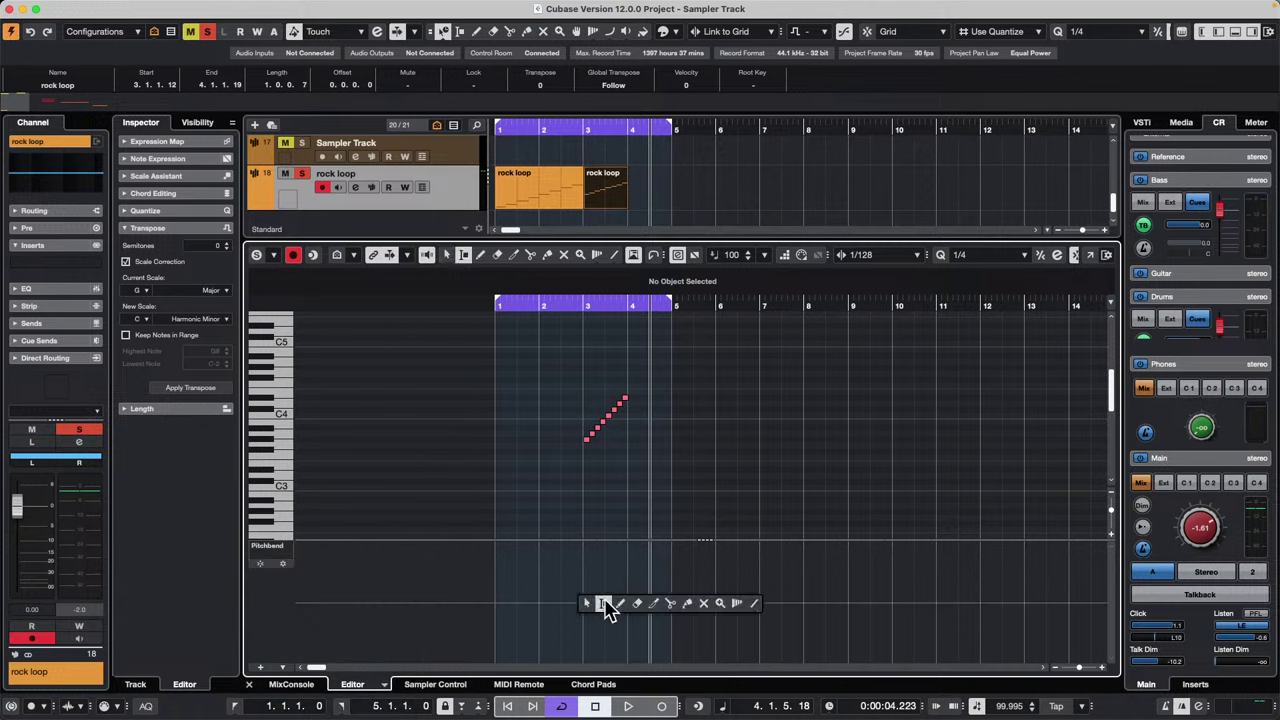
pyautogui.click(606, 606)
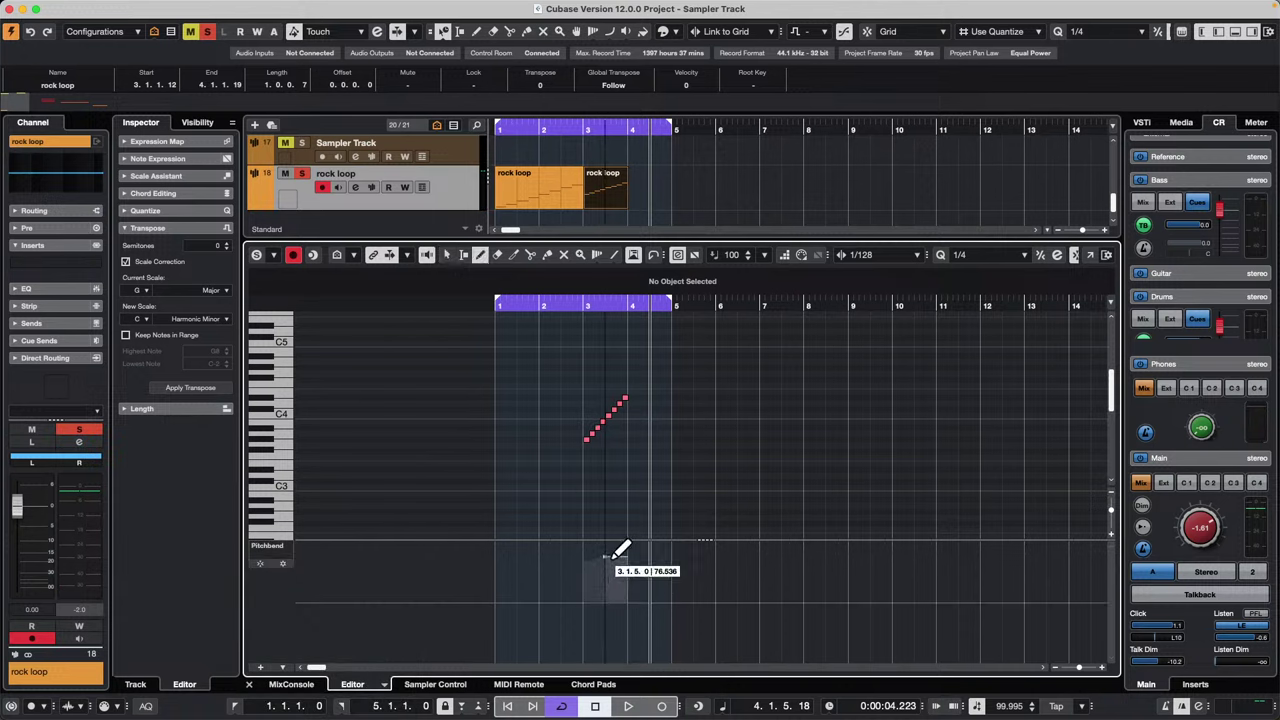
pyautogui.moveTo(610, 549)
pyautogui.mouseDown()
pyautogui.moveTo(630, 546)
pyautogui.moveTo(608, 550)
pyautogui.moveTo(629, 554)
pyautogui.moveTo(575, 615)
pyautogui.moveTo(586, 615)
pyautogui.mouseUp()
pyautogui.press('1')
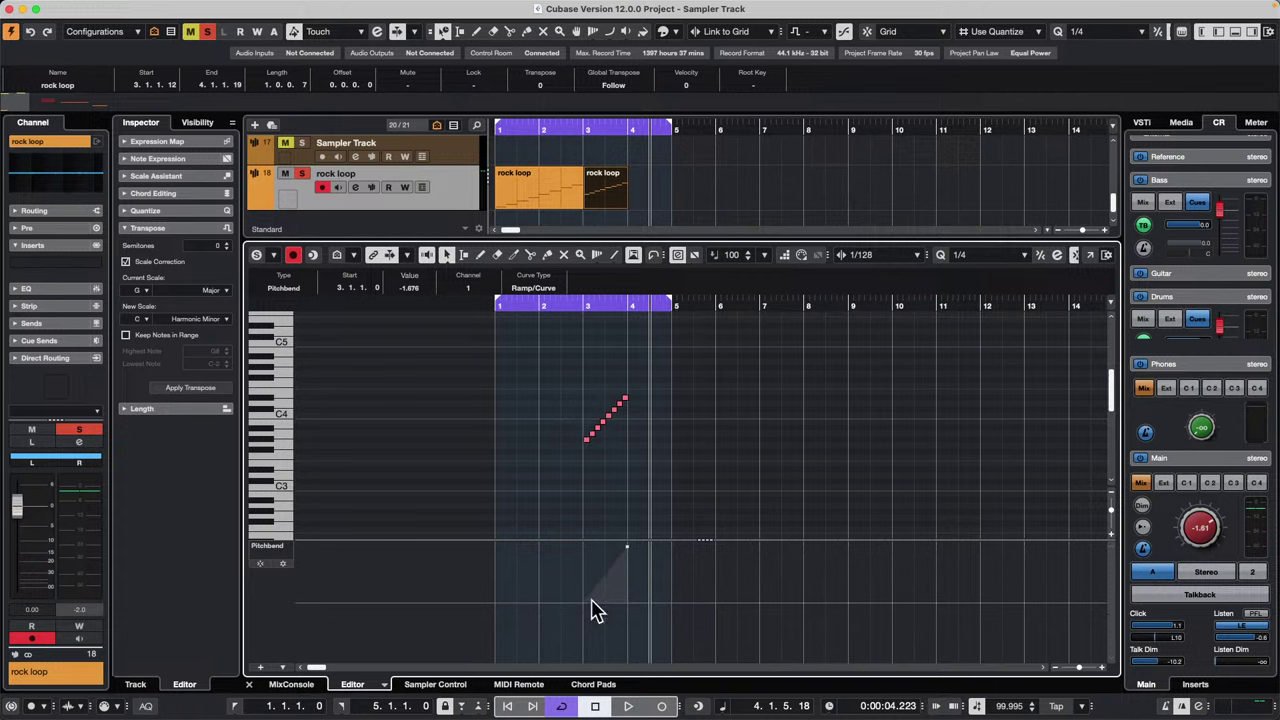
pyautogui.press('space')
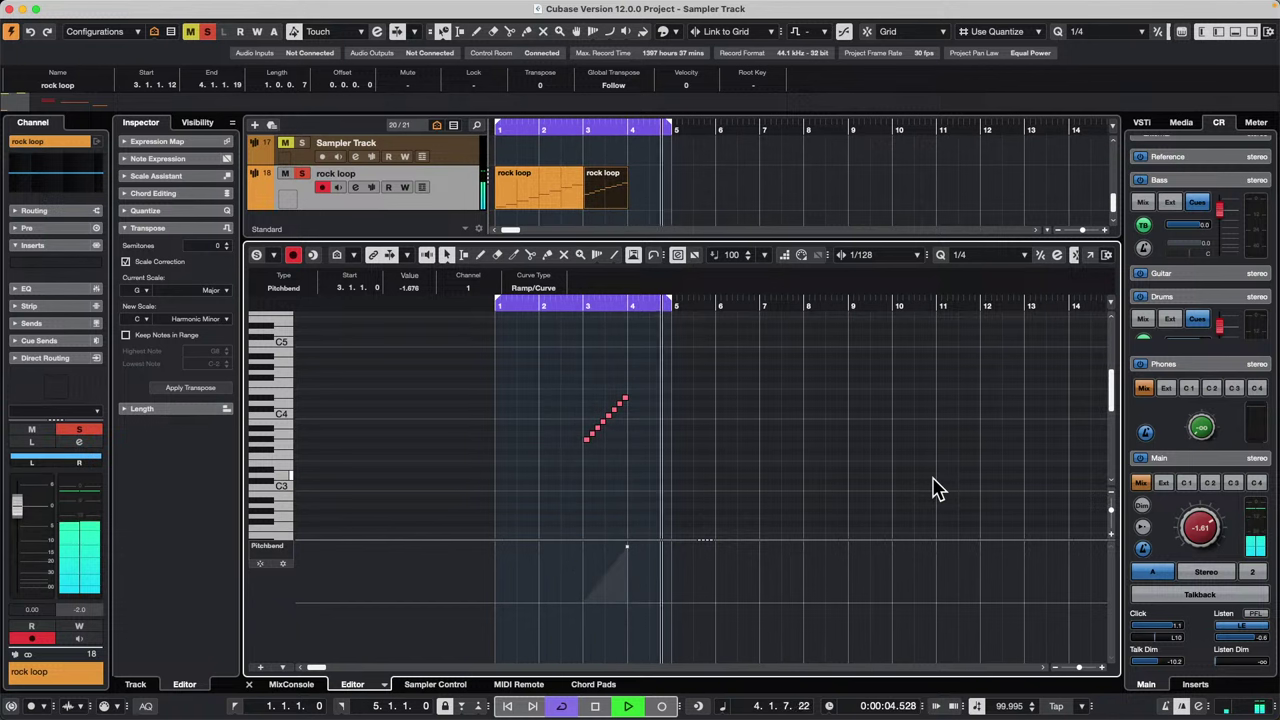
pyautogui.press('space')
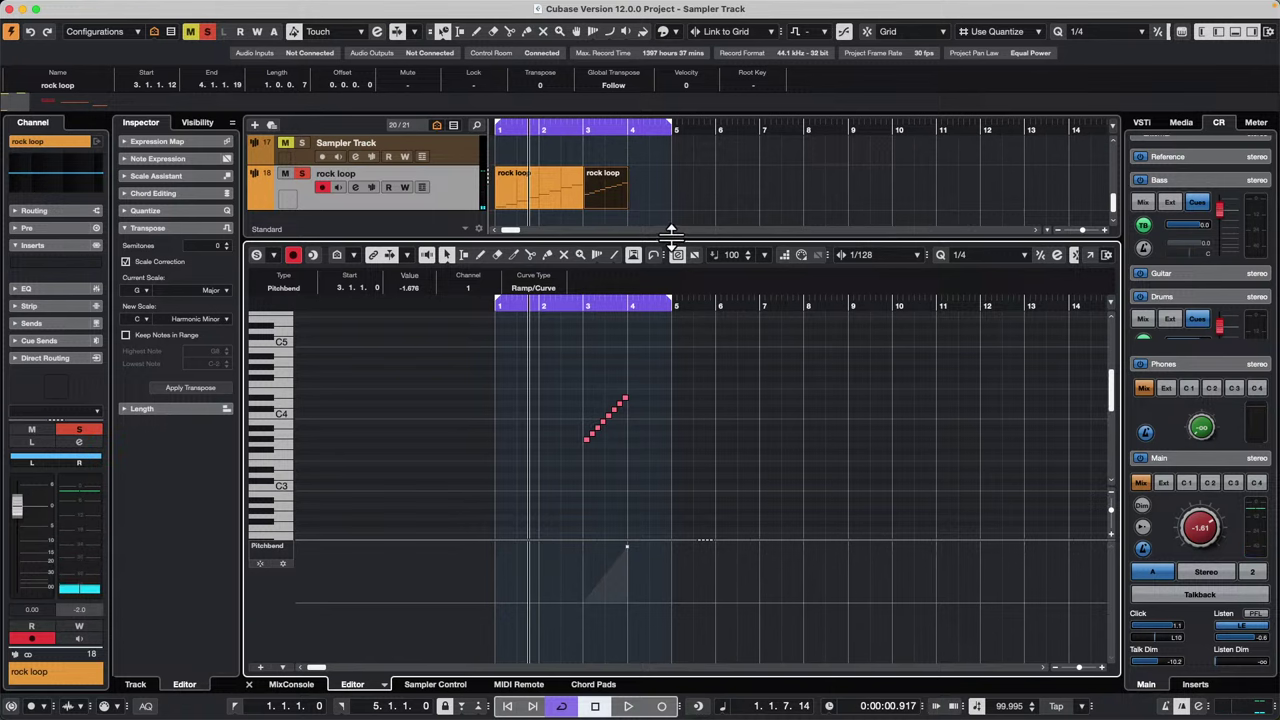
# Step: Enlarge the track area and move both rock loop parts past bar 5, beyond the end of the cycle range
pyautogui.moveTo(672, 244); pyautogui.dragTo(633, 500)
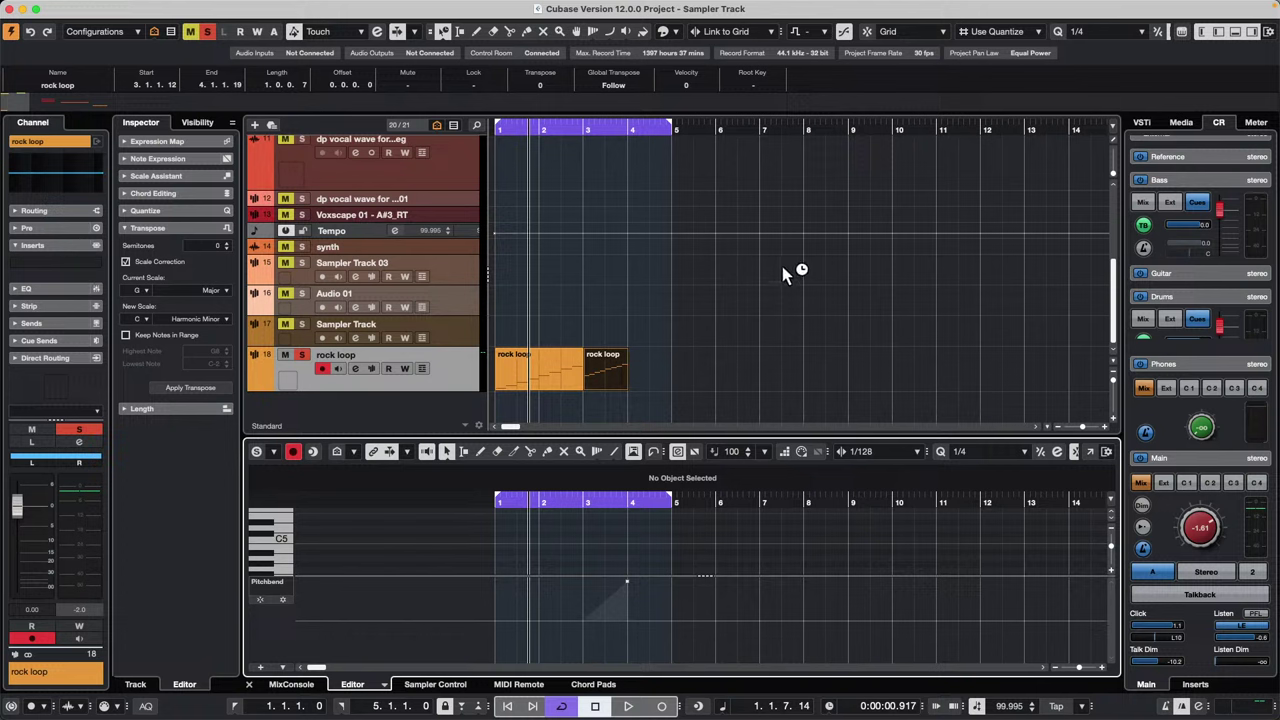
pyautogui.click(93, 265)
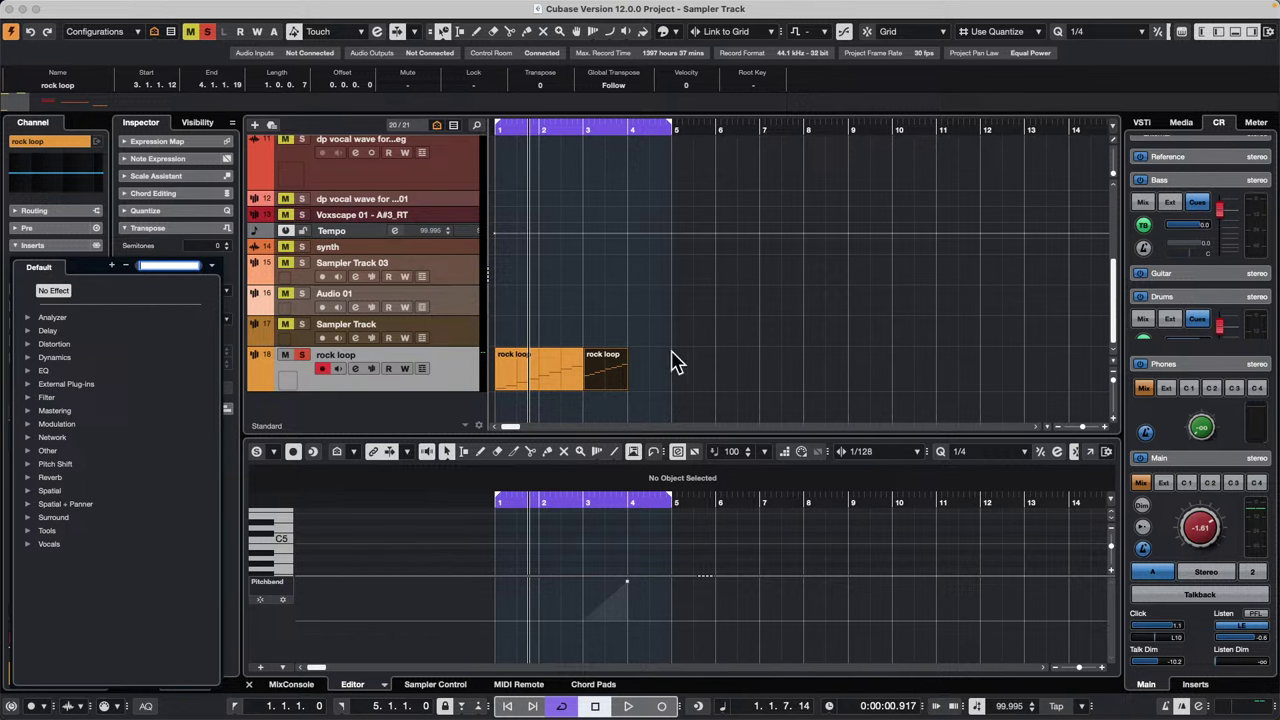
pyautogui.click(468, 374)
pyautogui.moveTo(652, 362); pyautogui.dragTo(754, 355)
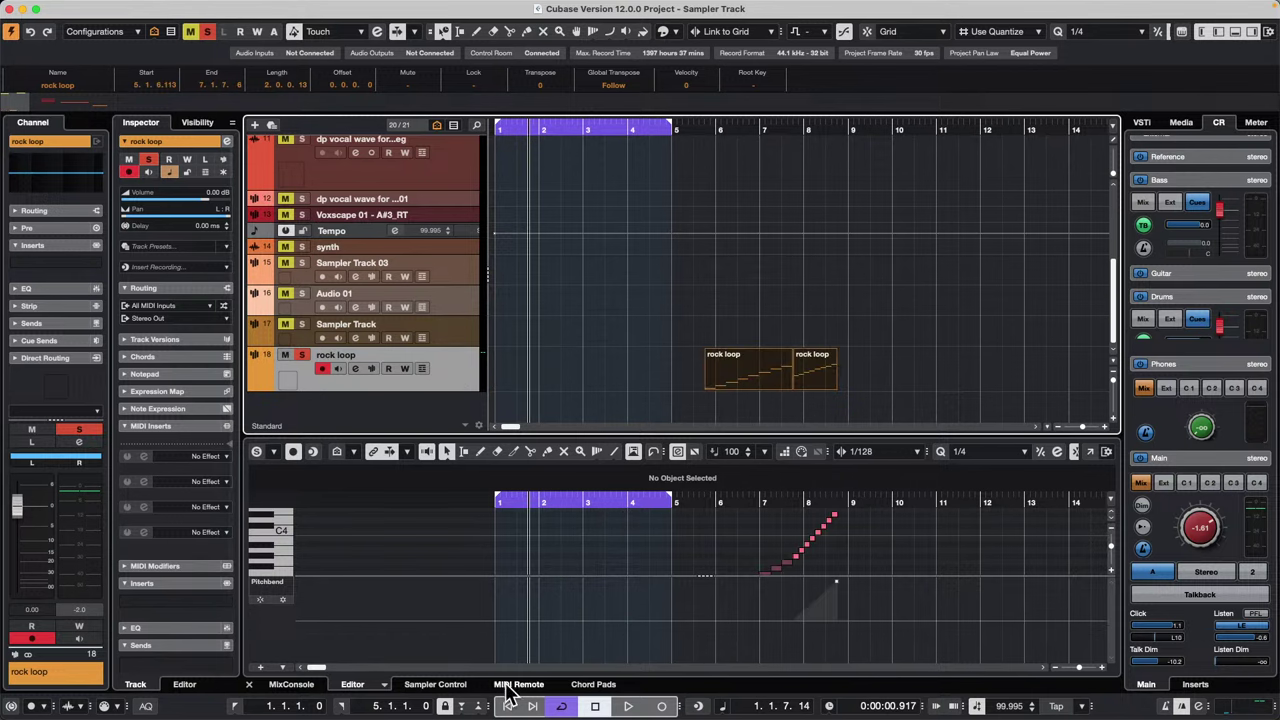
# Step: Show the sampler controls of the rock loop track and switch off both Slice mode and AudioWarp
pyautogui.click(453, 686)
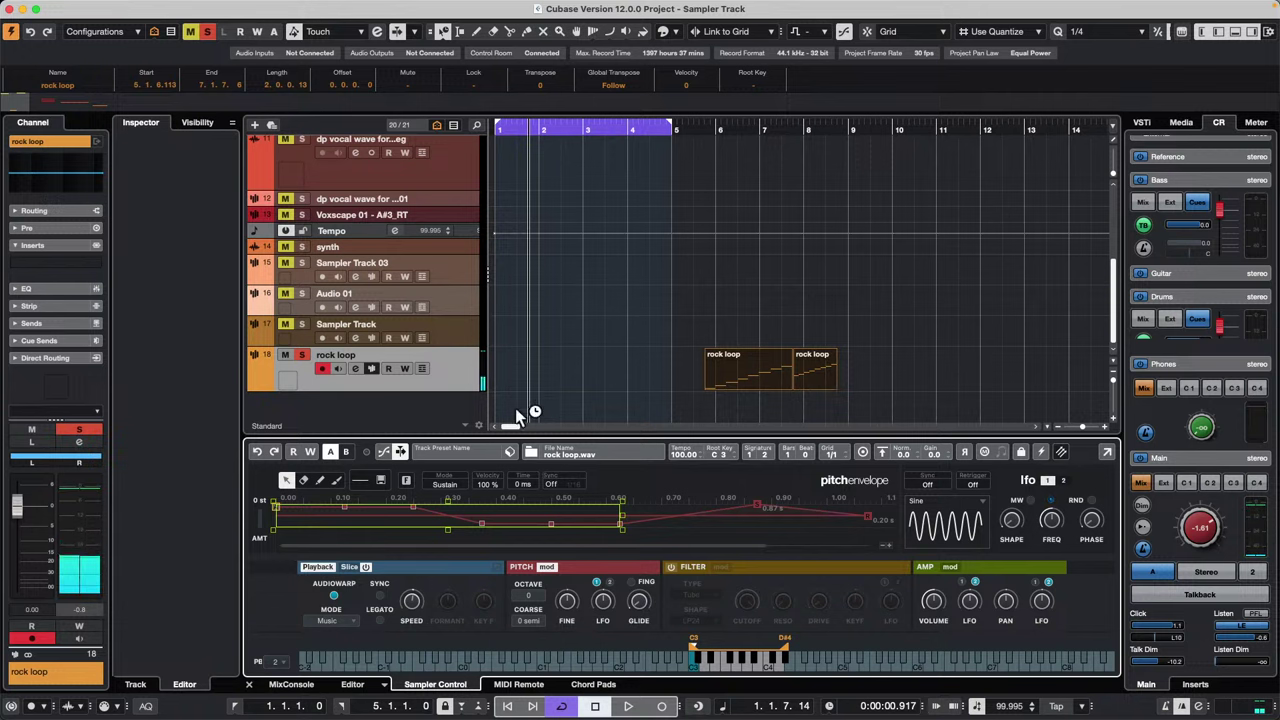
pyautogui.click(349, 567)
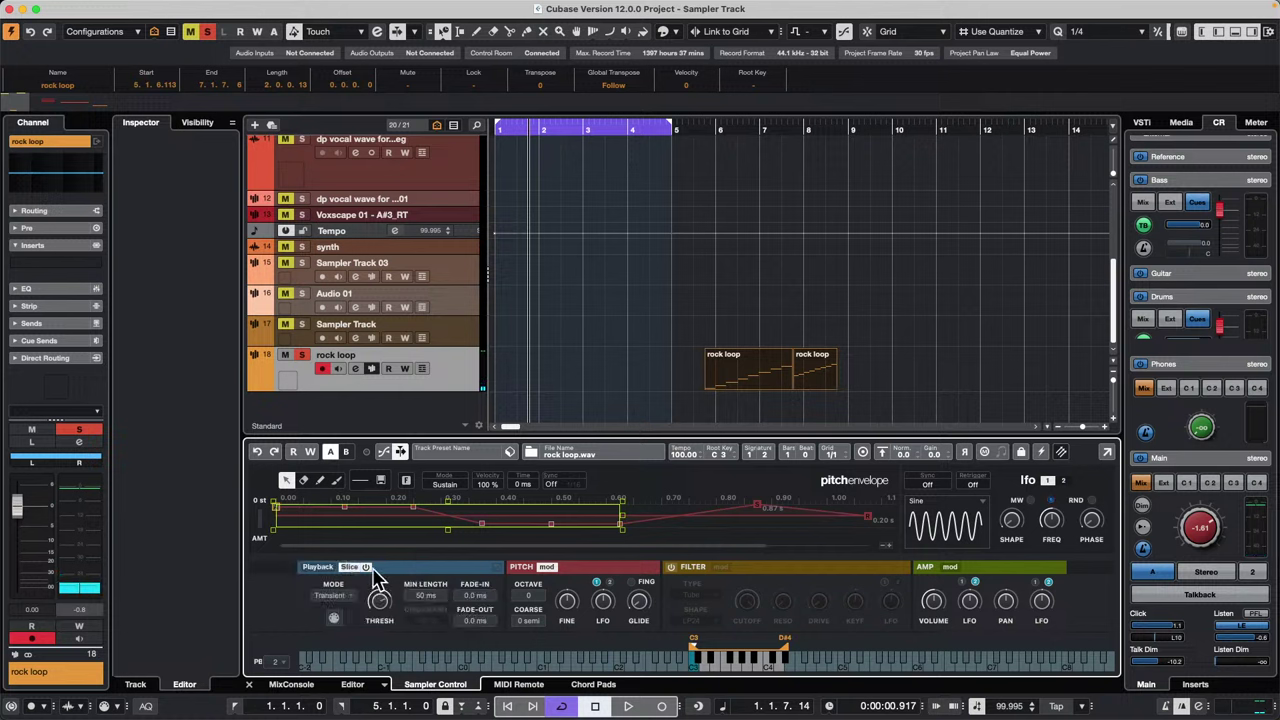
pyautogui.click(367, 567)
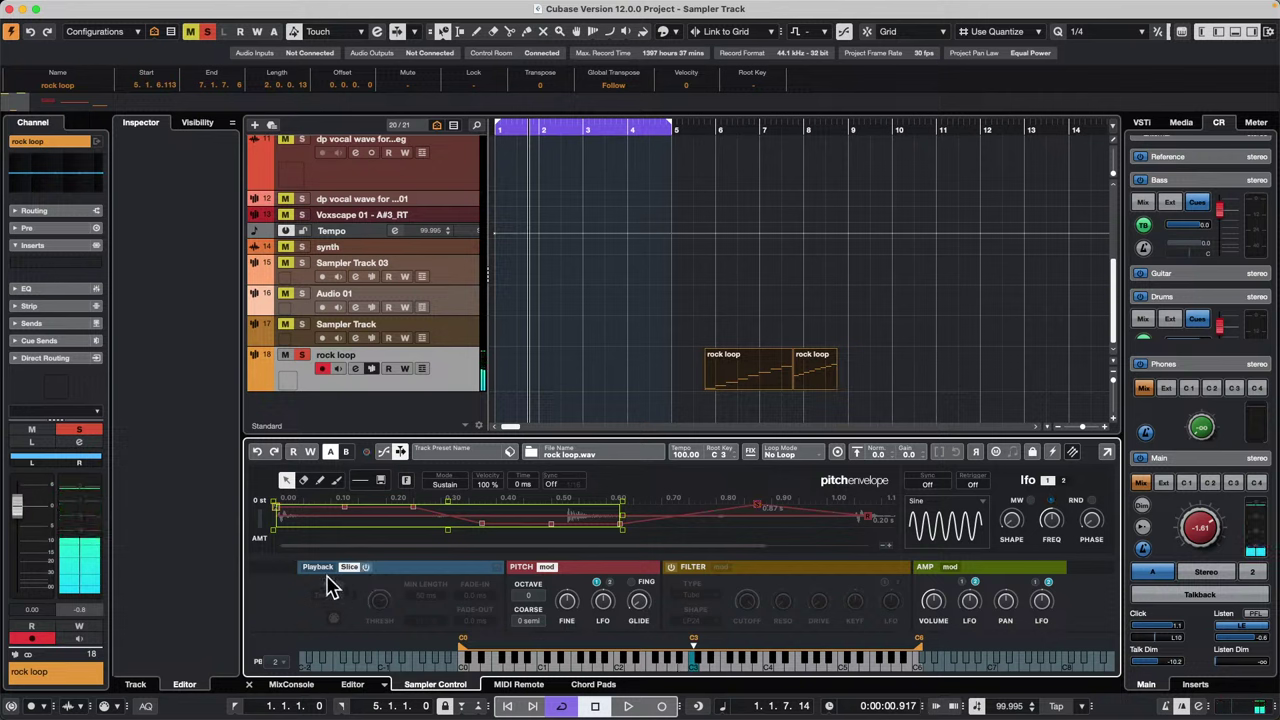
pyautogui.click(322, 568)
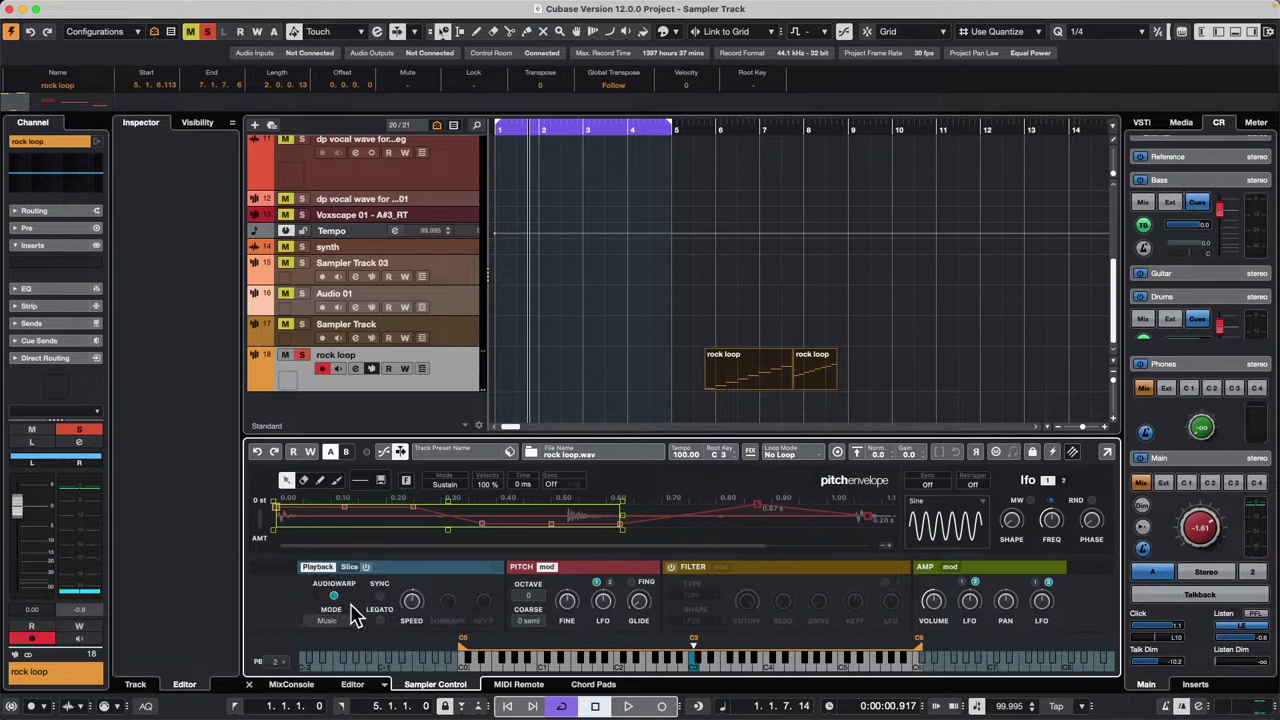
pyautogui.click(336, 596)
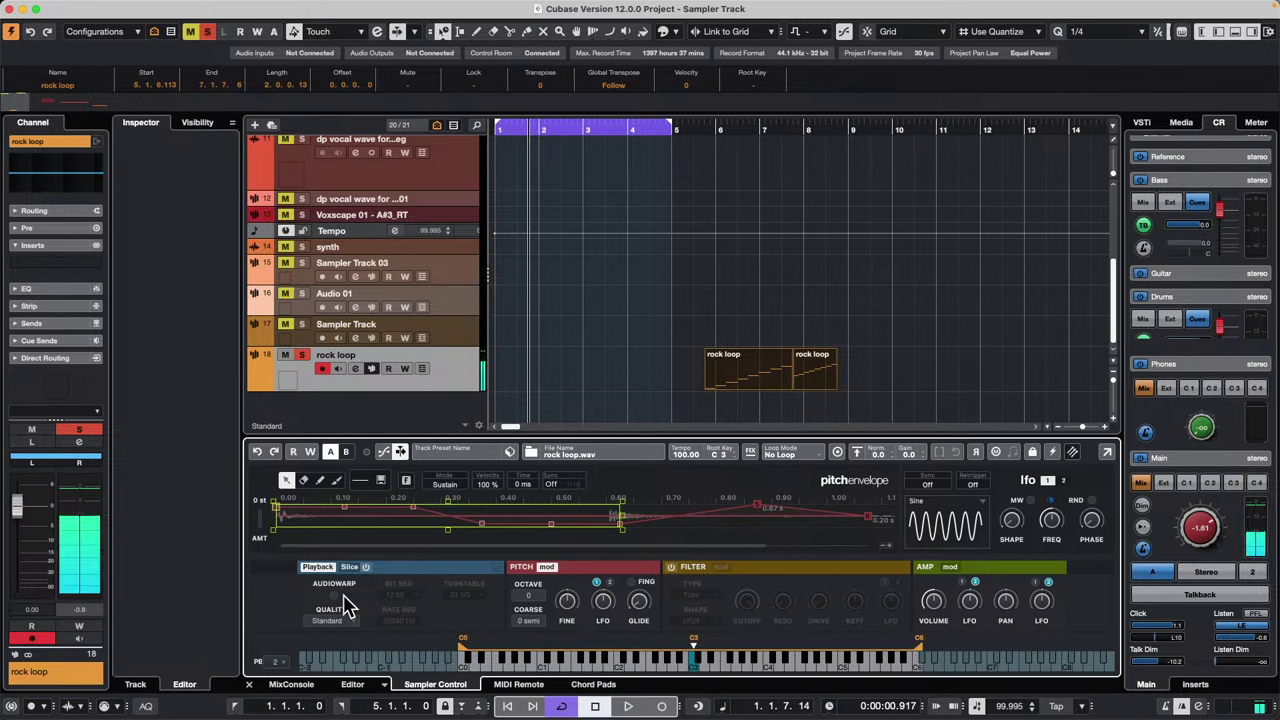
# Step: Set the sampler's pitchbend range to 12 and its loop mode to Continuous
pyautogui.scroll(11, 283, 668)
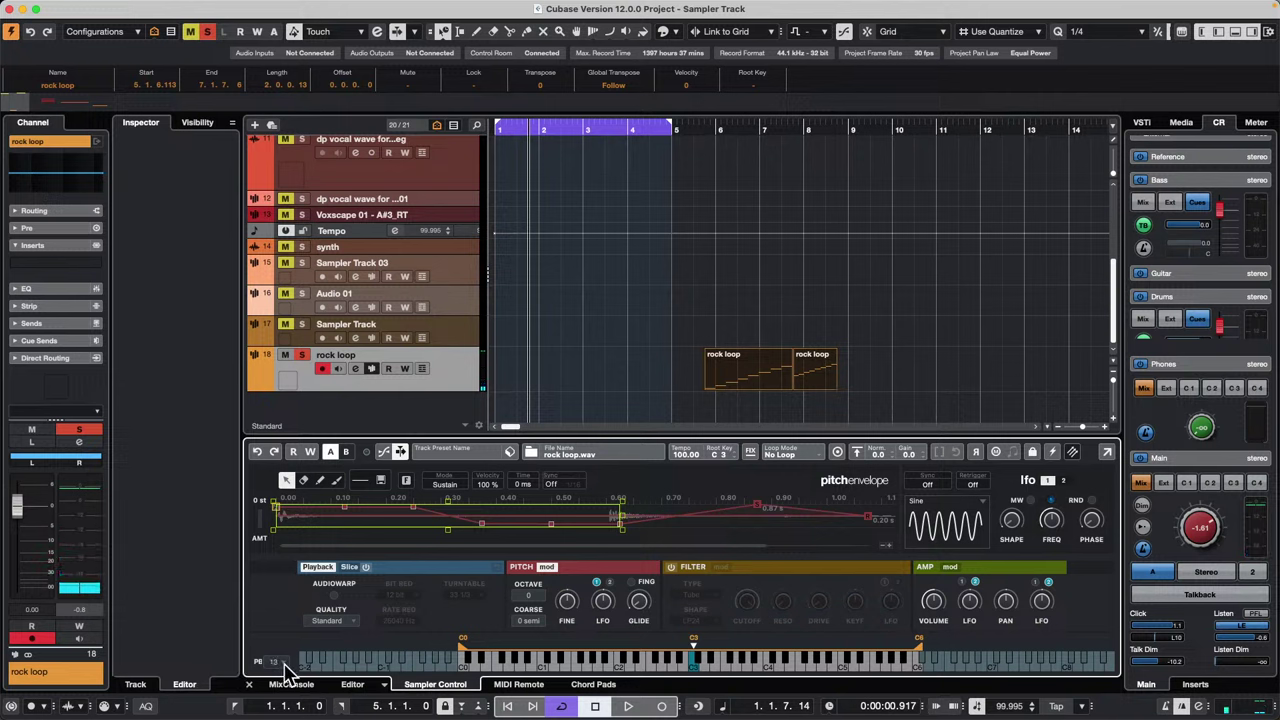
pyautogui.scroll(-1, 284, 670)
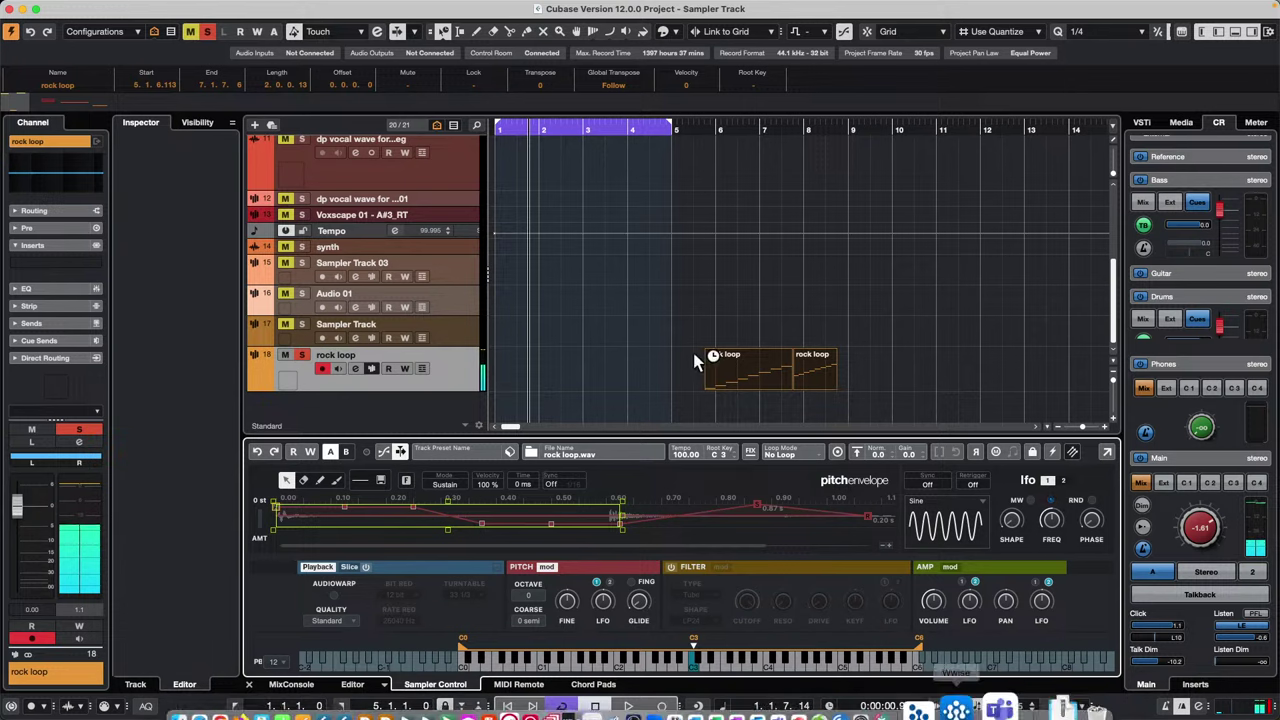
pyautogui.click(796, 456)
pyautogui.click(830, 481)
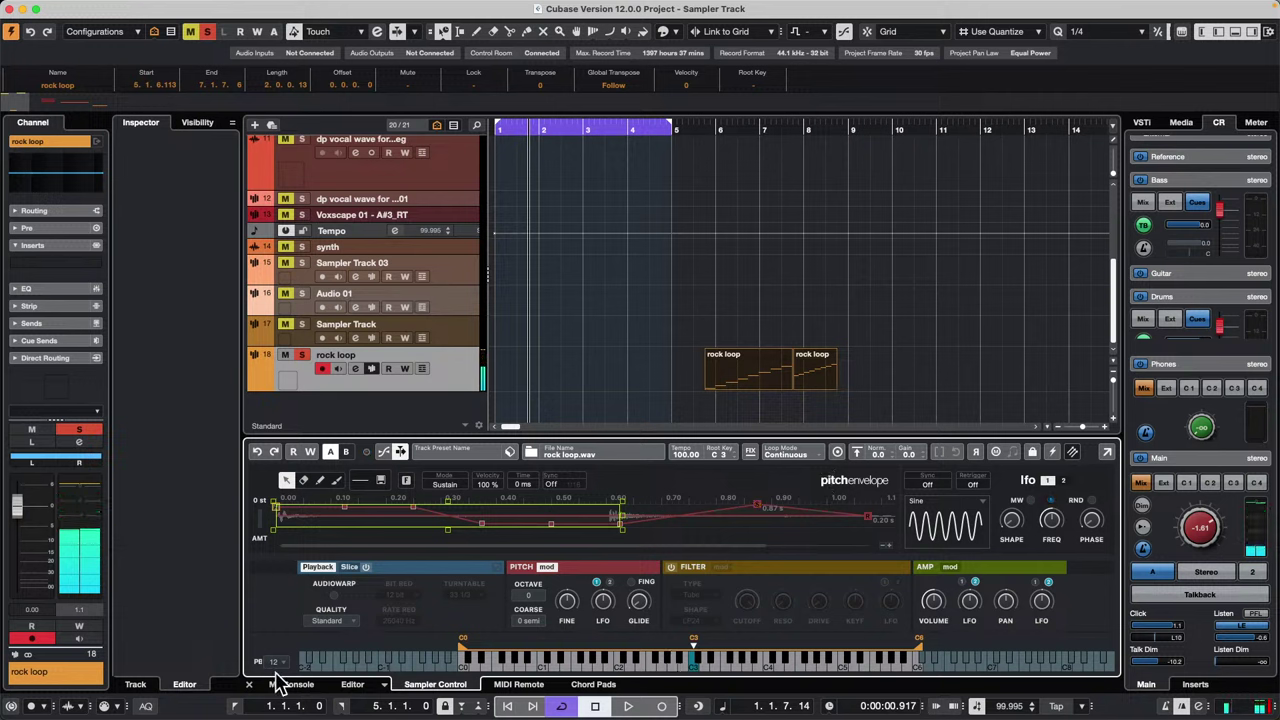
# Step: Raise the sampler's pitchbend range to 24 and switch the object selection tool to normal sizing
pyautogui.scroll(12, 283, 663)
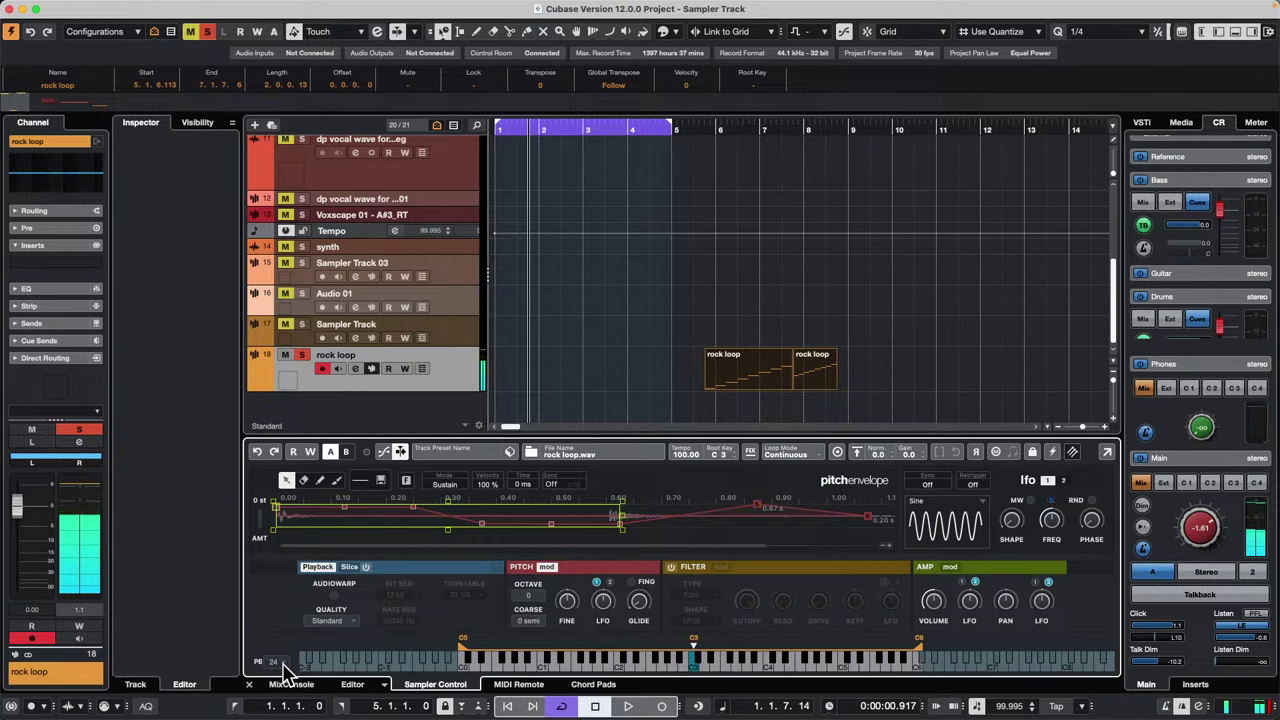
pyautogui.rightClick(692, 278)
pyautogui.click(692, 278)
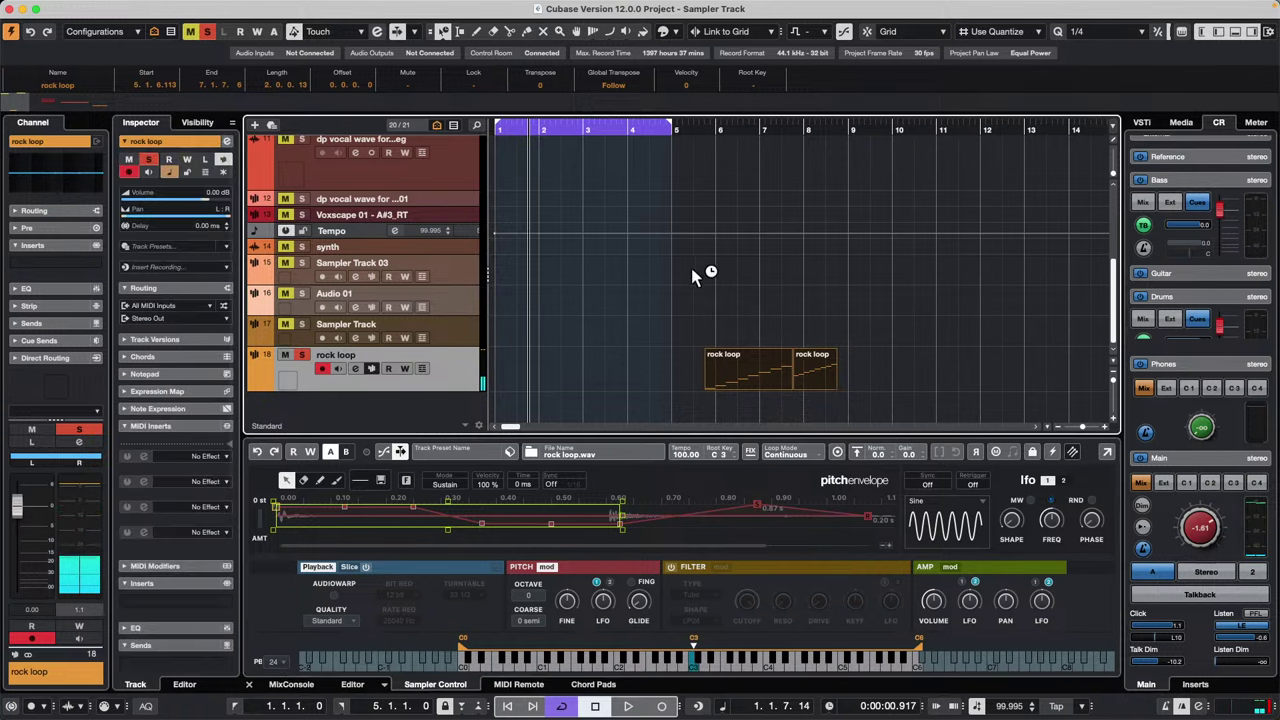
pyautogui.click(443, 31)
pyautogui.click(450, 45)
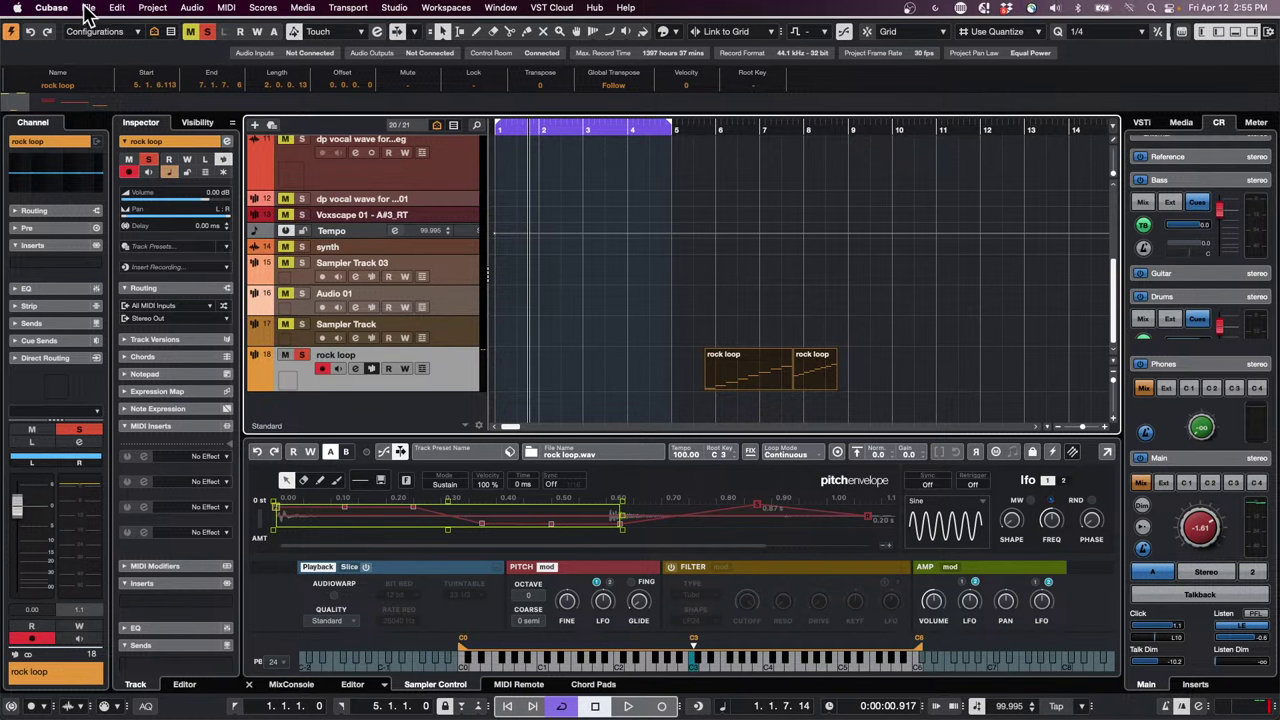
# Step: Create and activate a new empty project
pyautogui.click(88, 7)
pyautogui.click(90, 33)
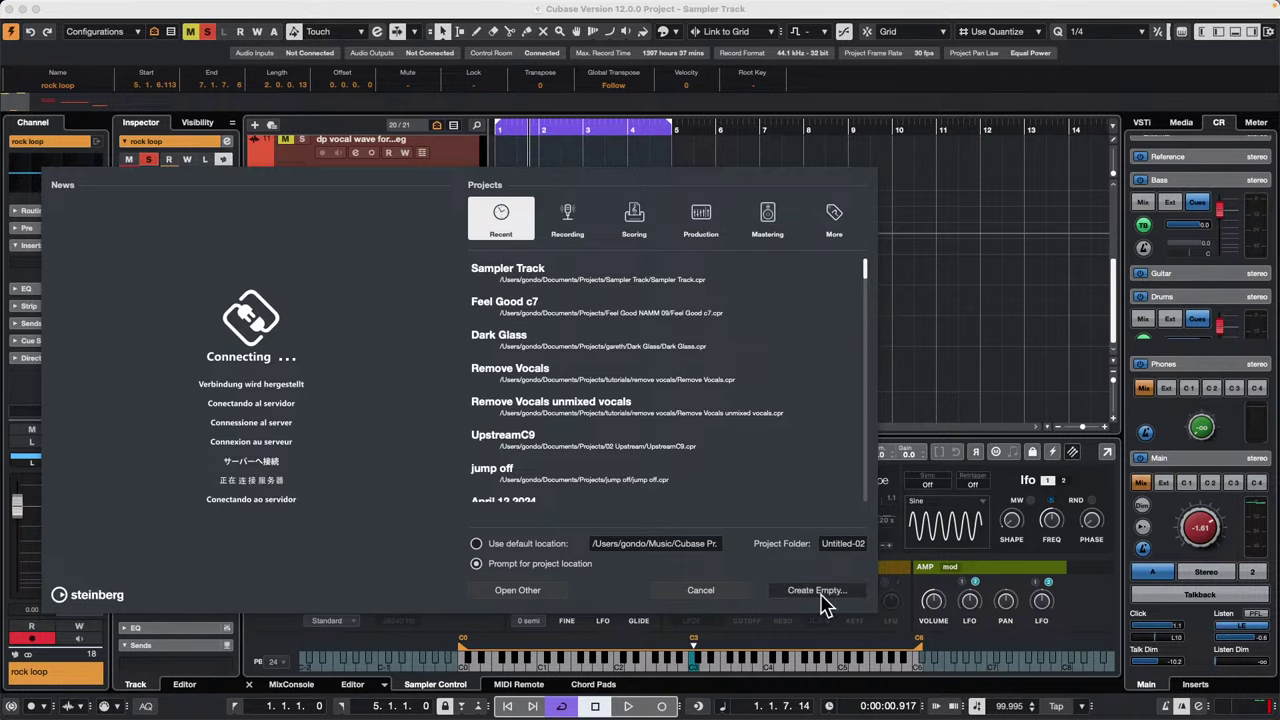
pyautogui.click(816, 594)
pyautogui.click(955, 446)
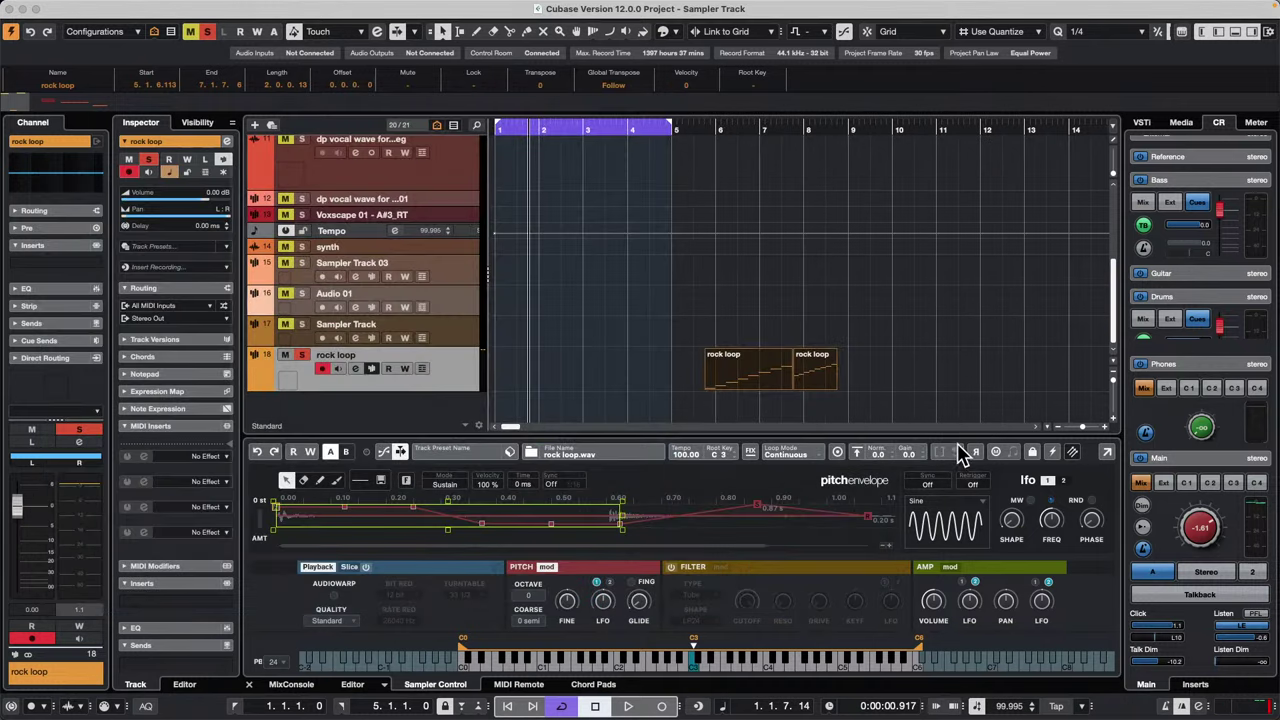
# Step: Add an instrument track that uses Groove Agent SE
pyautogui.rightClick(371, 186)
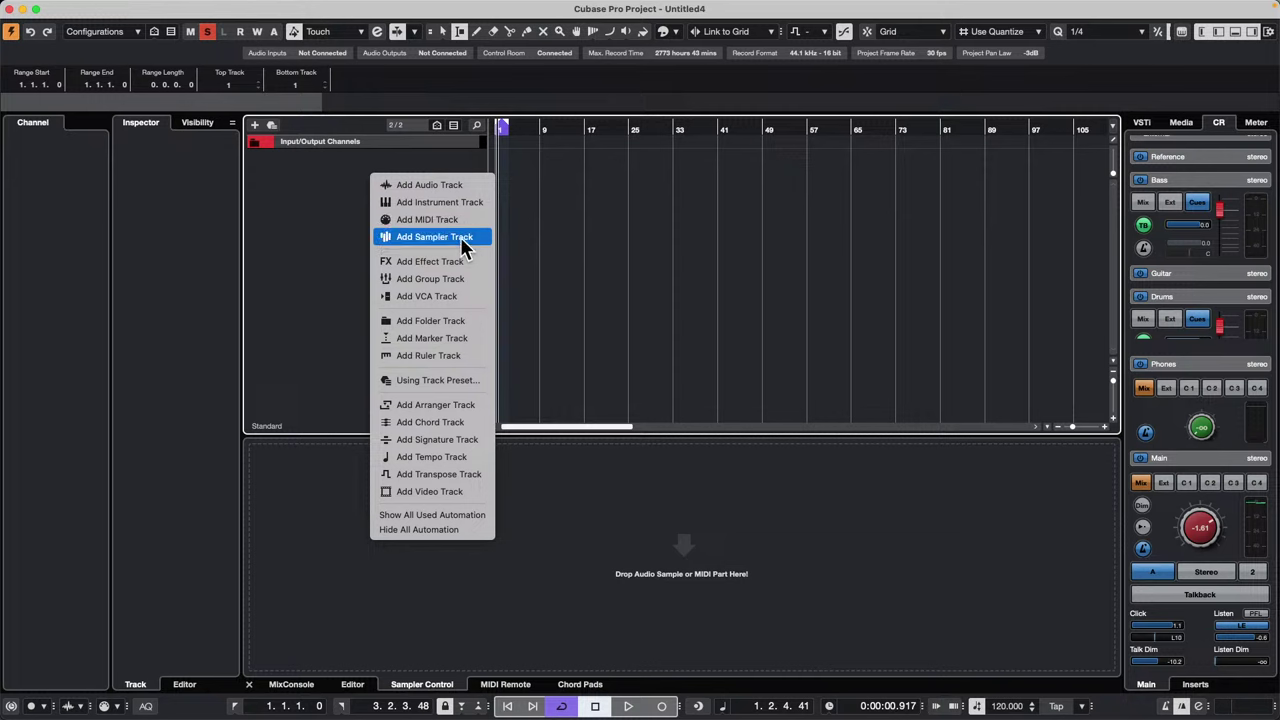
pyautogui.click(458, 206)
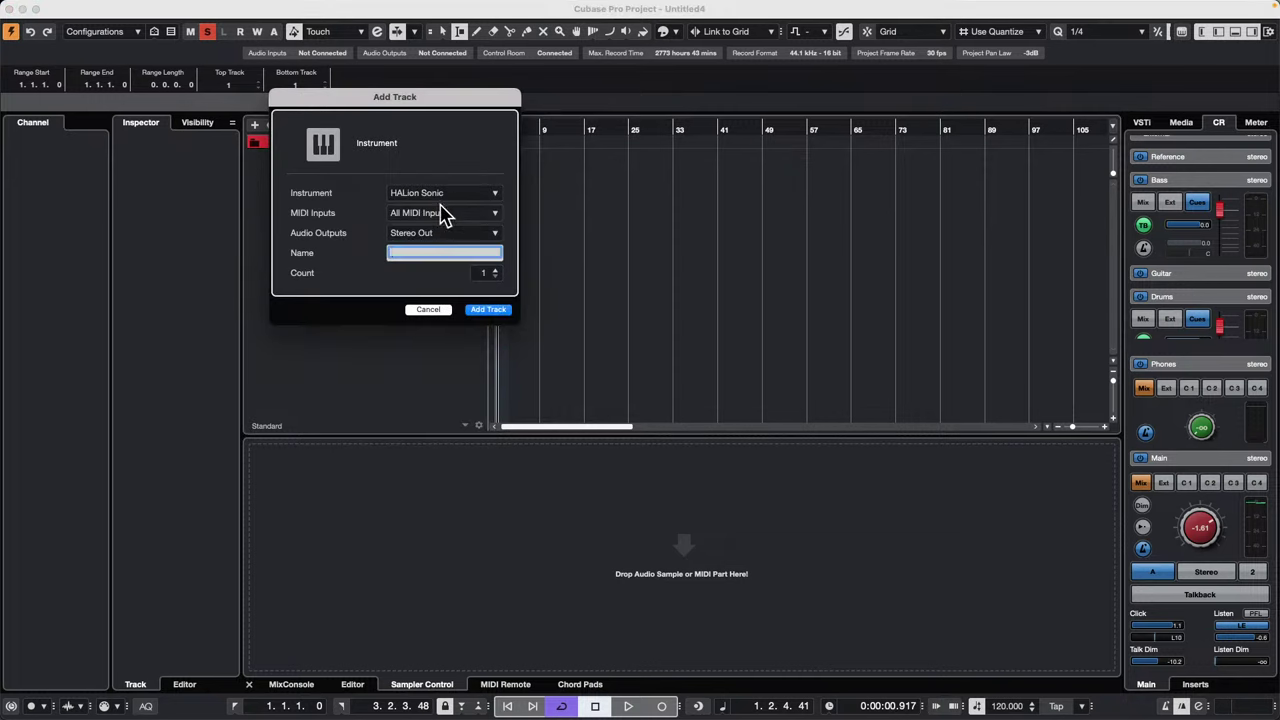
pyautogui.click(445, 193)
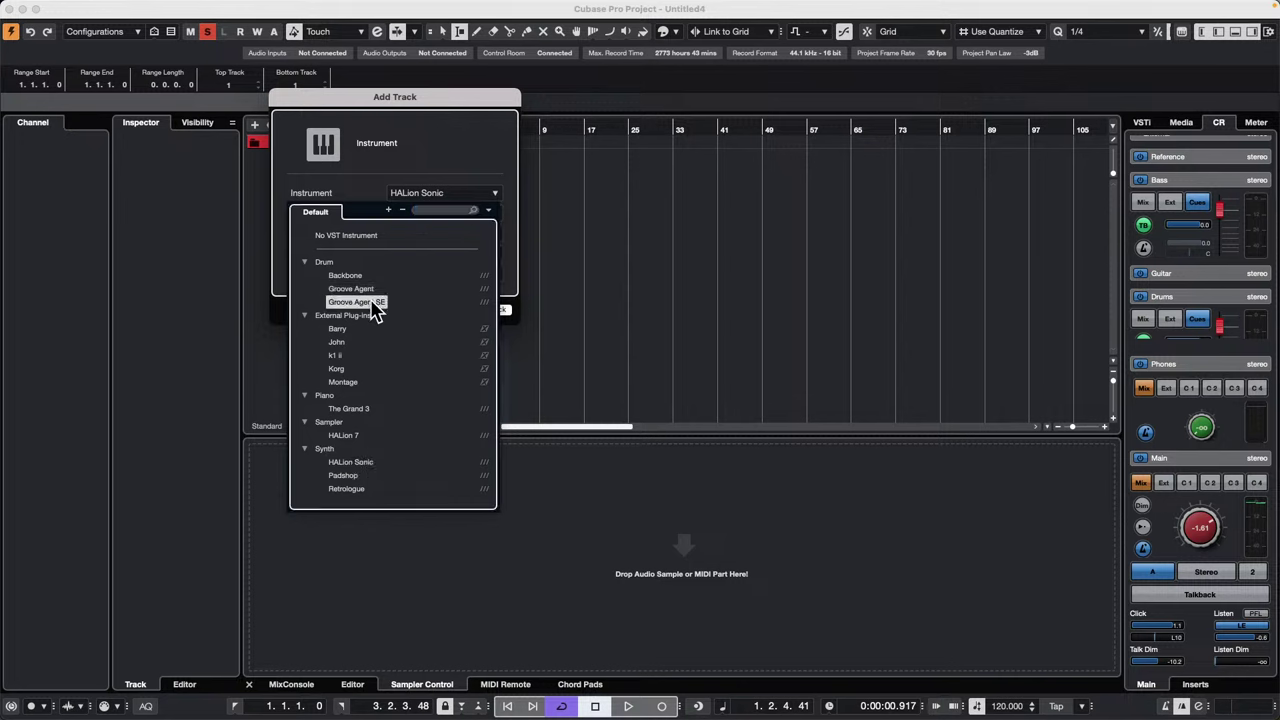
pyautogui.click(372, 302)
pyautogui.click(500, 310)
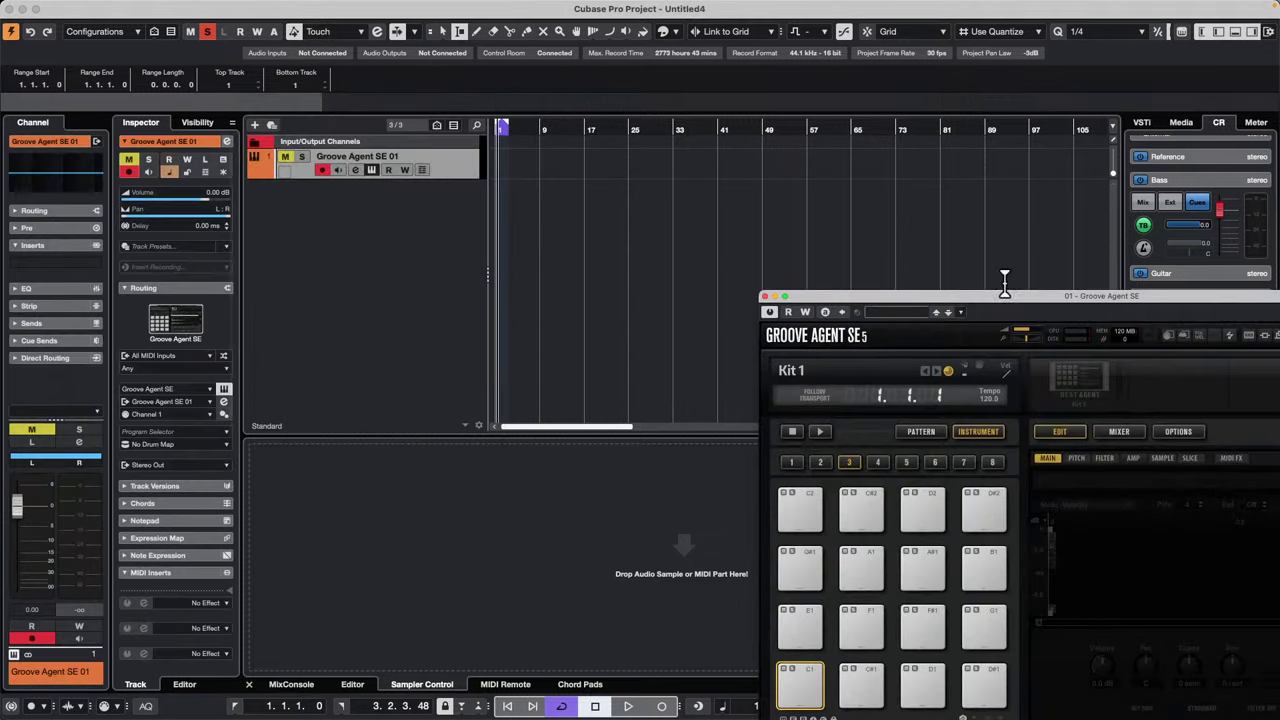
# Step: Reposition the Groove Agent SE window so that its whole kit browser is in view
pyautogui.moveTo(912, 305); pyautogui.dragTo(808, 177)
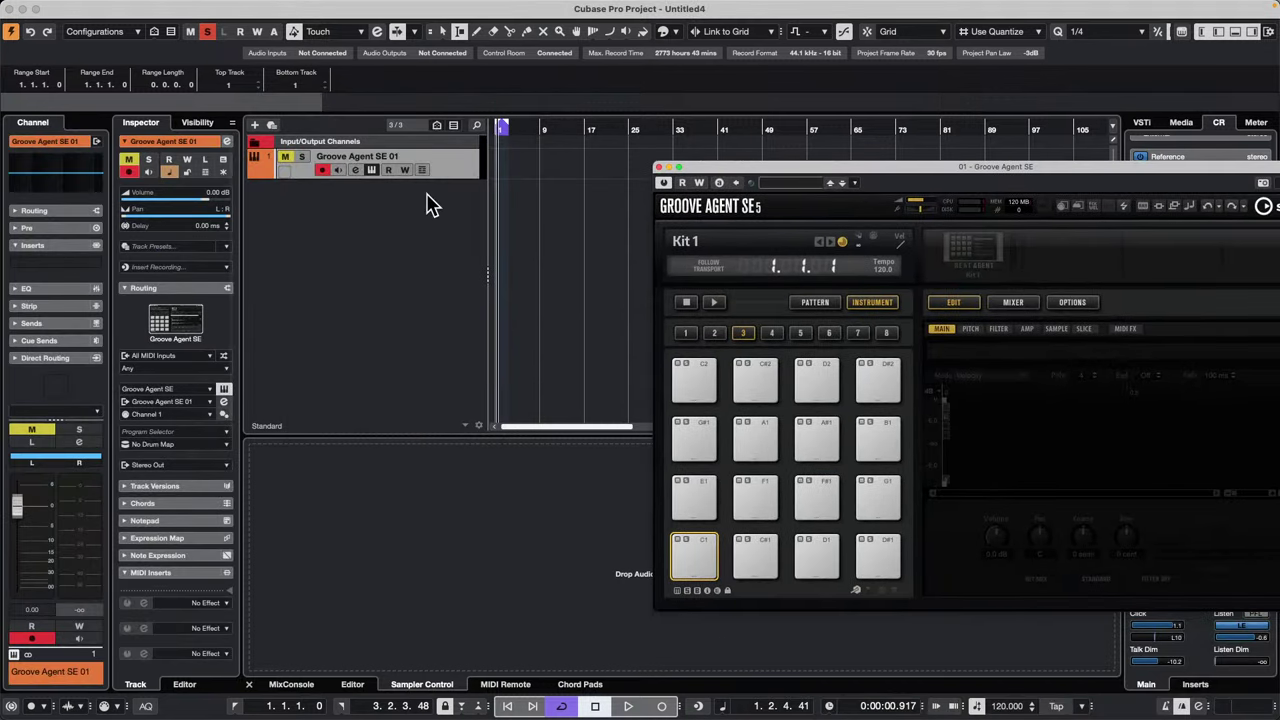
pyautogui.click(967, 252)
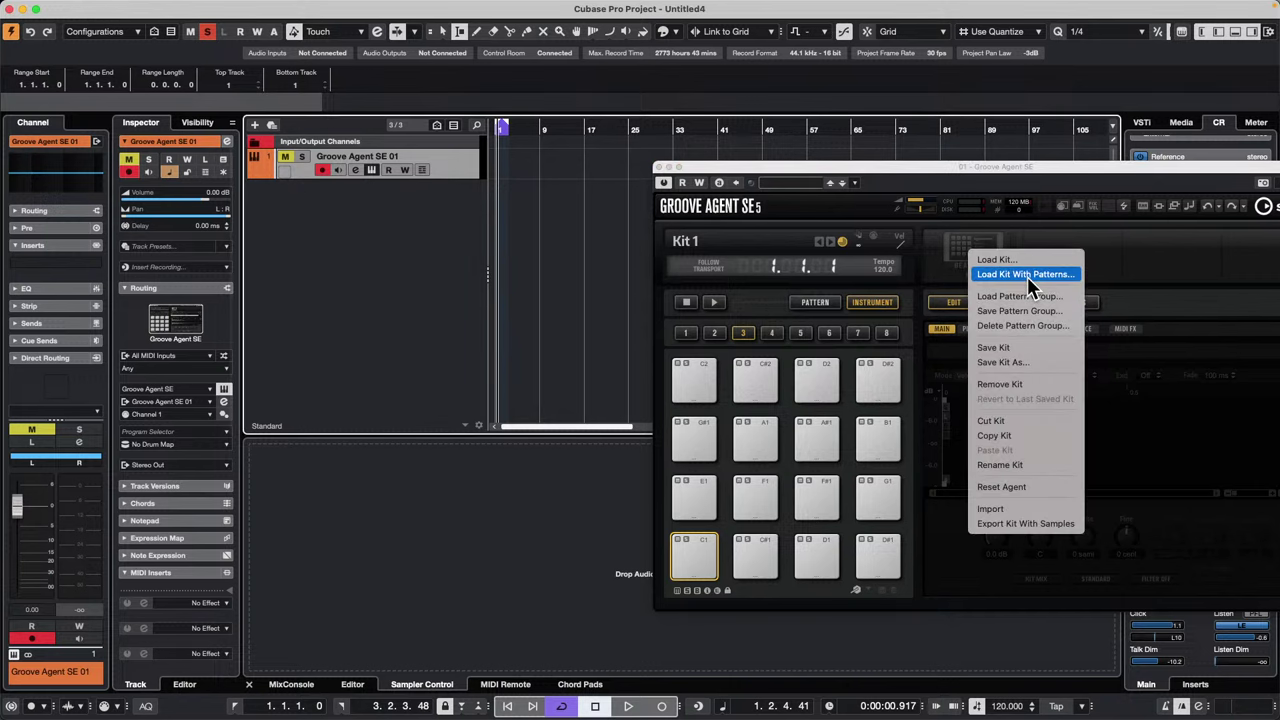
pyautogui.click(937, 183)
pyautogui.moveTo(897, 172); pyautogui.dragTo(569, 122)
# Step: Browse the kit libraries and load Rock Kit 1 from the Allen Morgan Signature Drums collection
pyautogui.scroll(-2, 1100, 442)
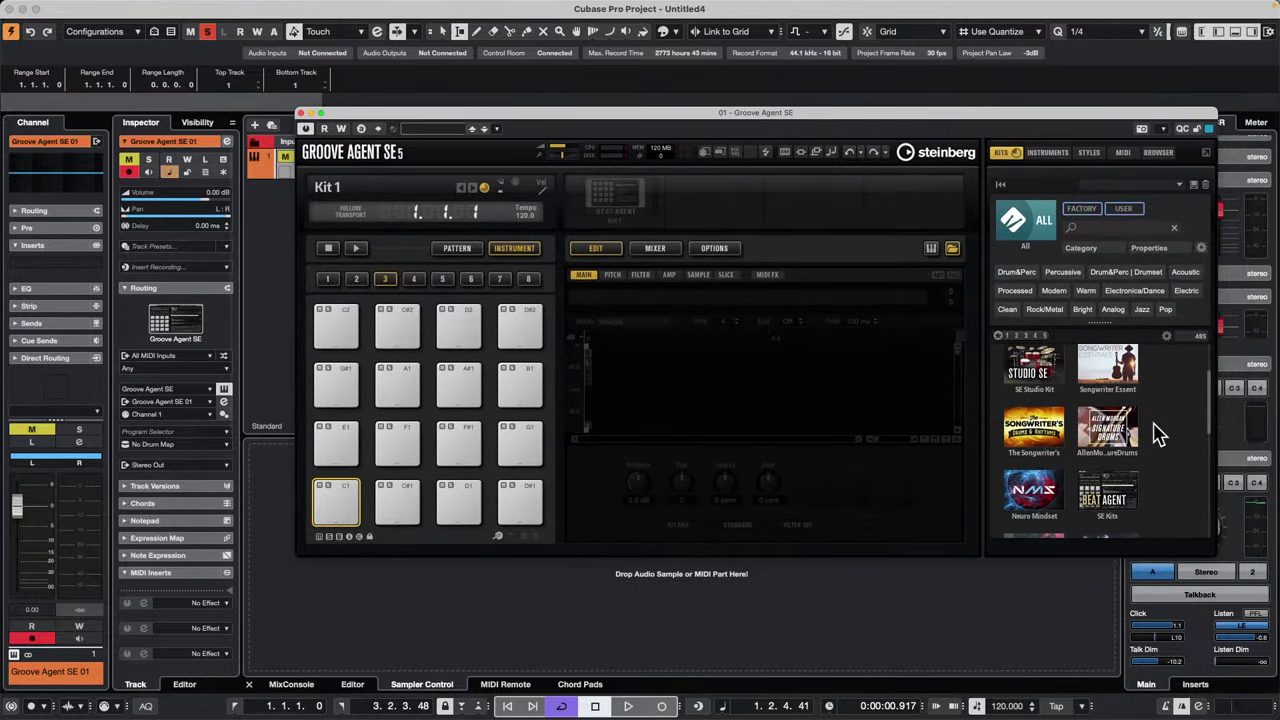
pyautogui.scroll(2, 1157, 433)
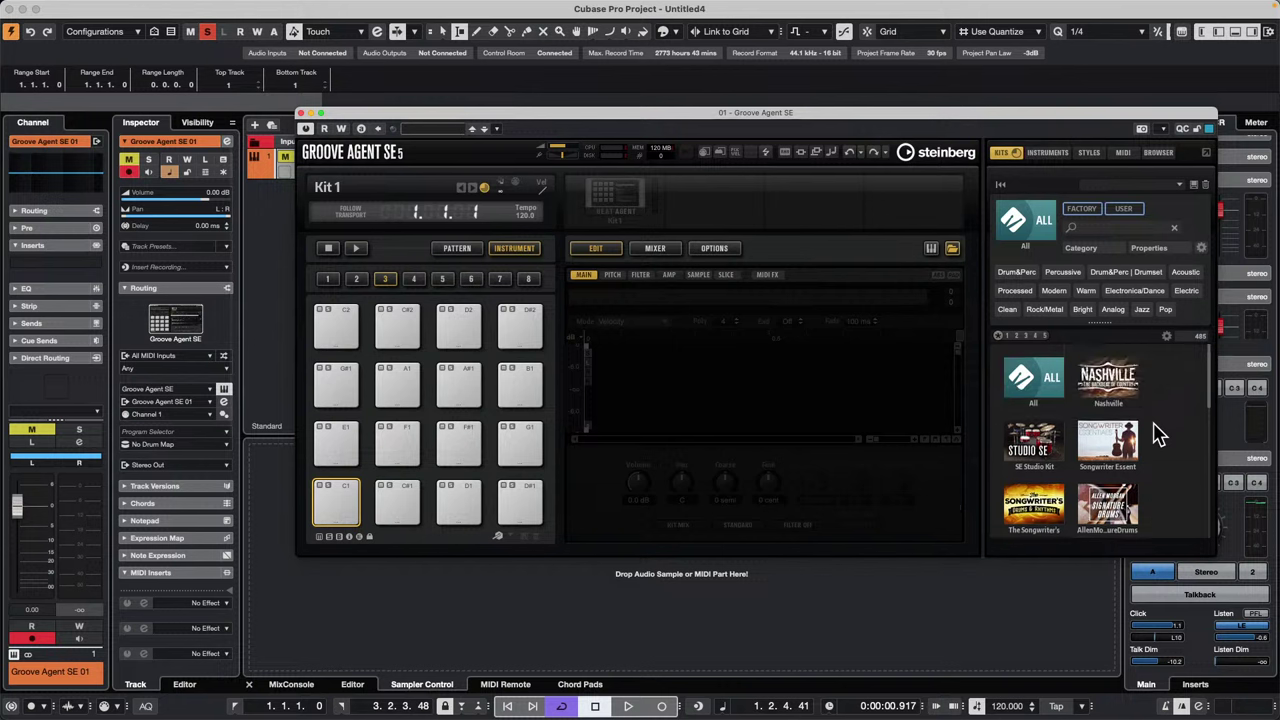
pyautogui.scroll(-3, 1157, 433)
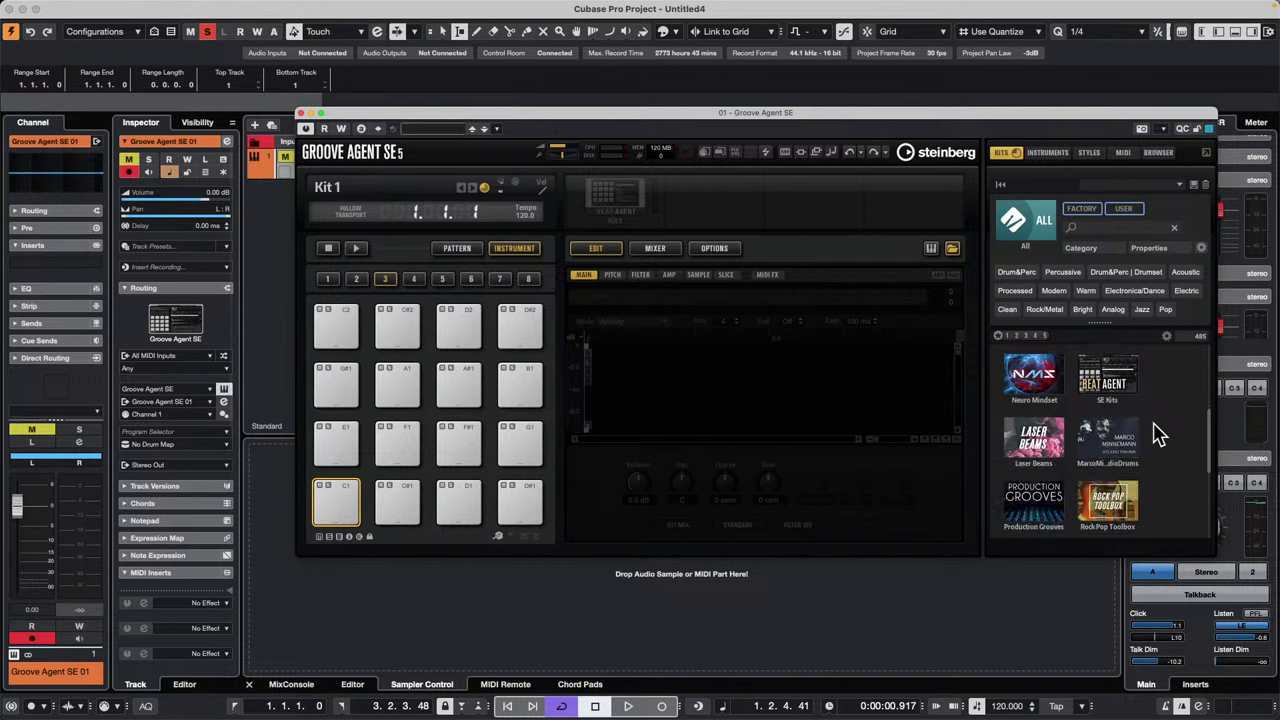
pyautogui.scroll(-1, 1157, 433)
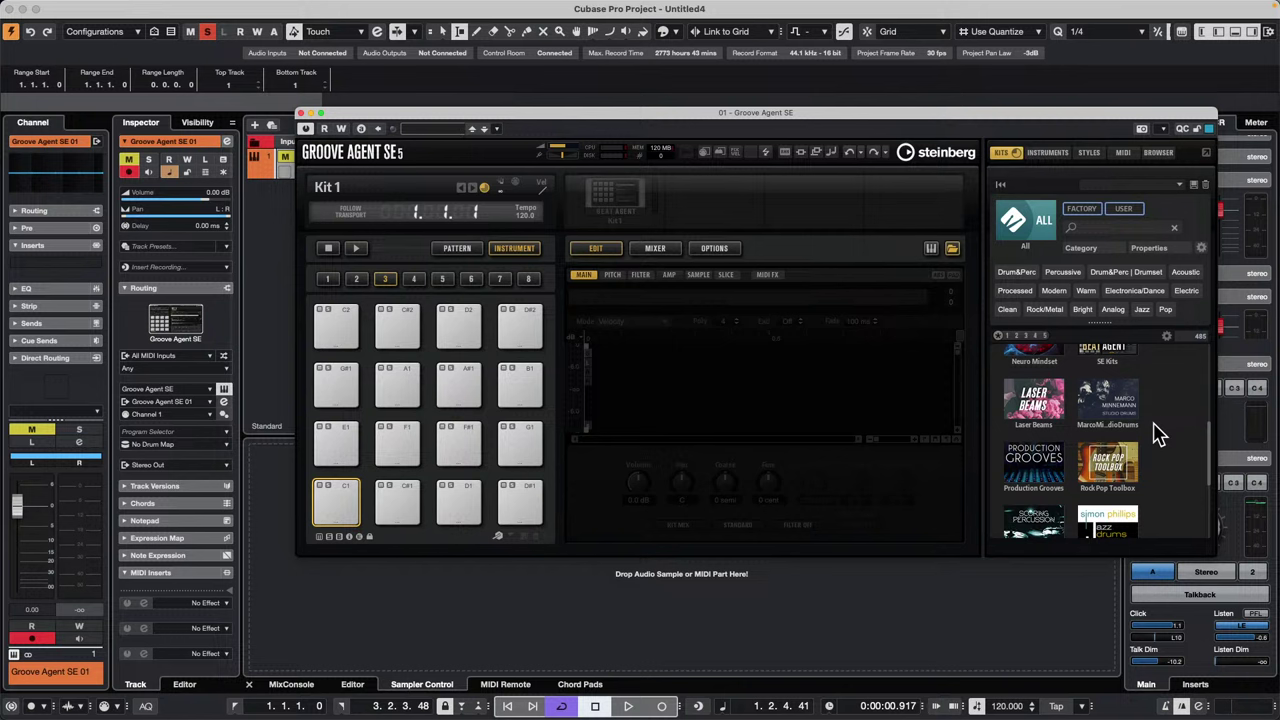
pyautogui.scroll(-2, 1157, 433)
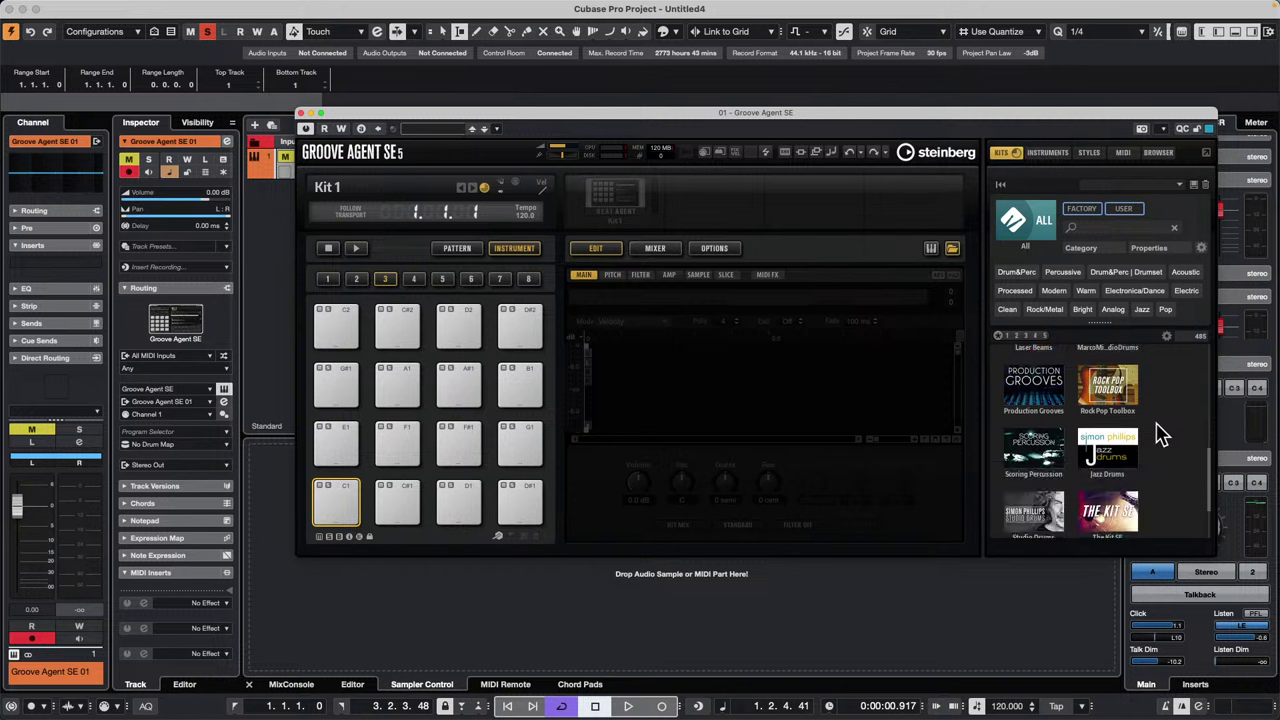
pyautogui.scroll(-2, 1160, 434)
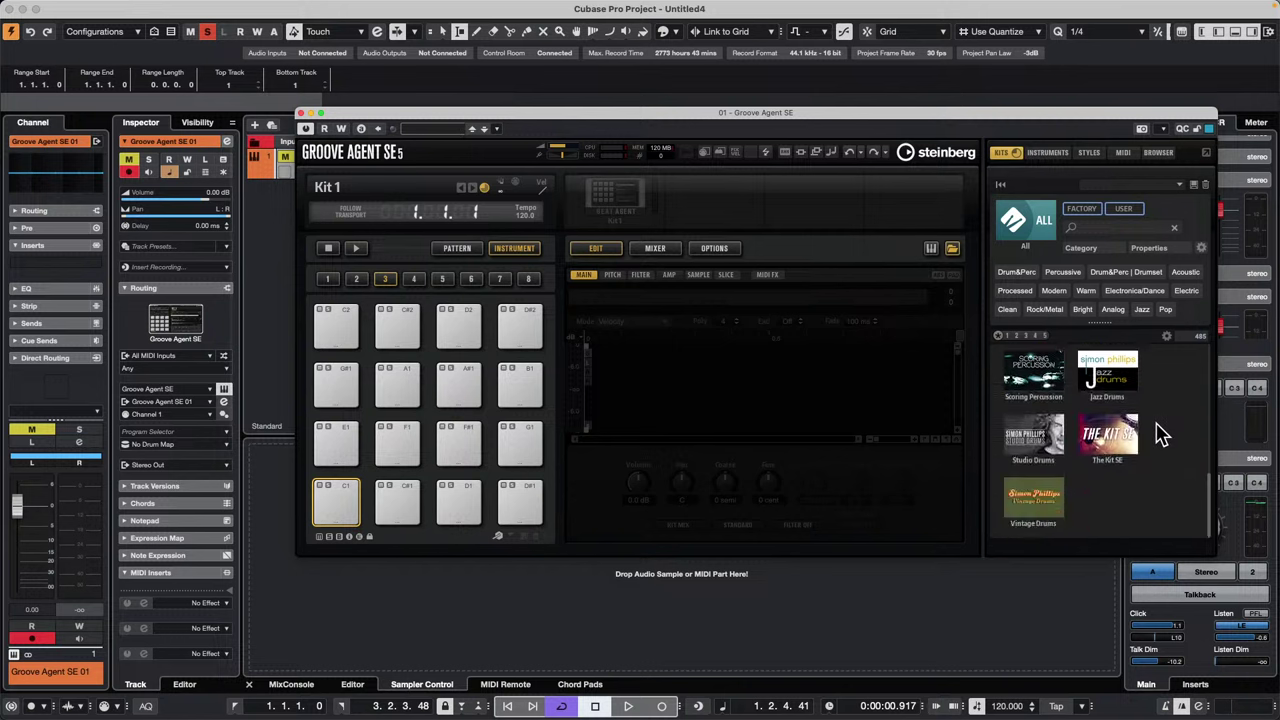
pyautogui.scroll(5, 1160, 434)
pyautogui.scroll(2, 1160, 434)
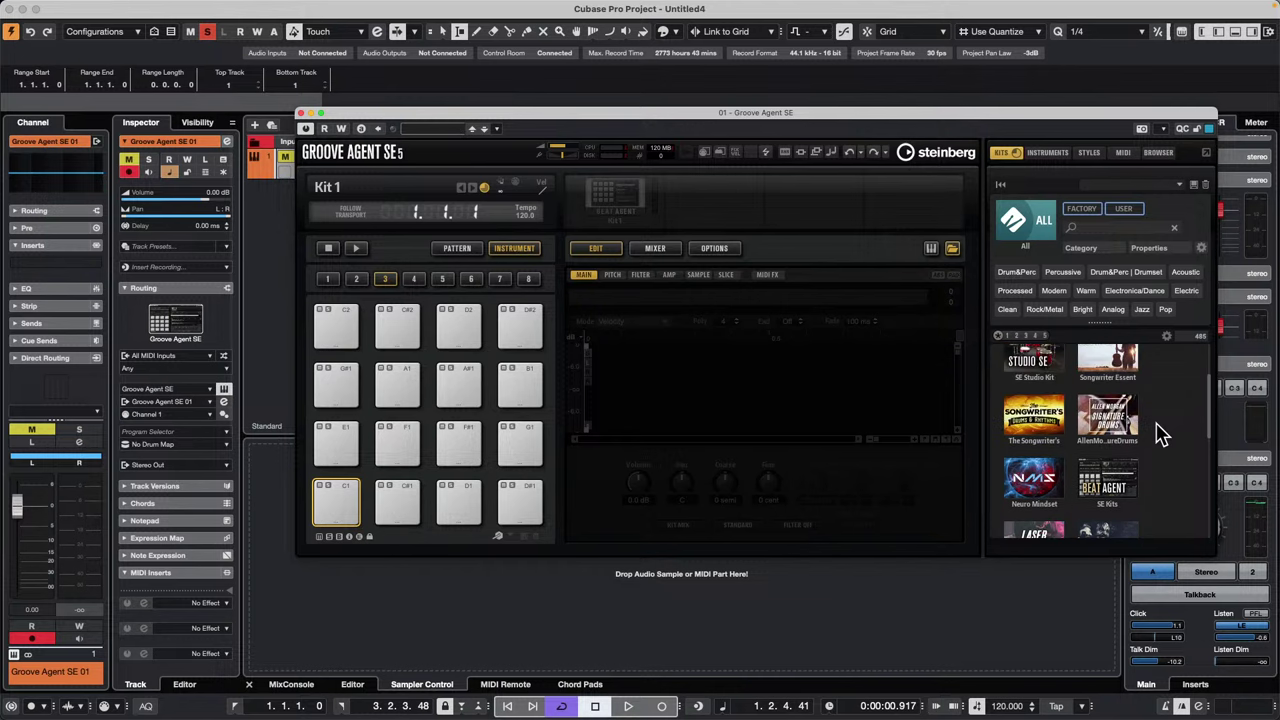
pyautogui.click(1107, 418)
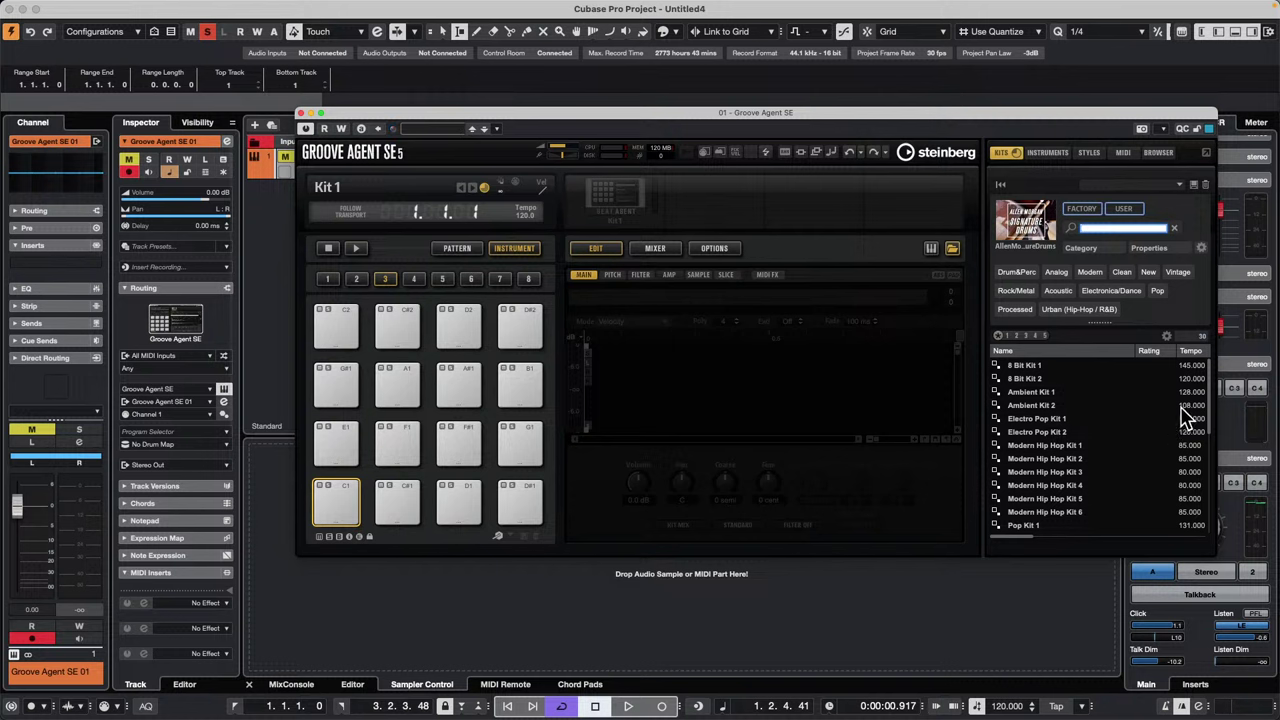
pyautogui.scroll(-6, 1090, 450)
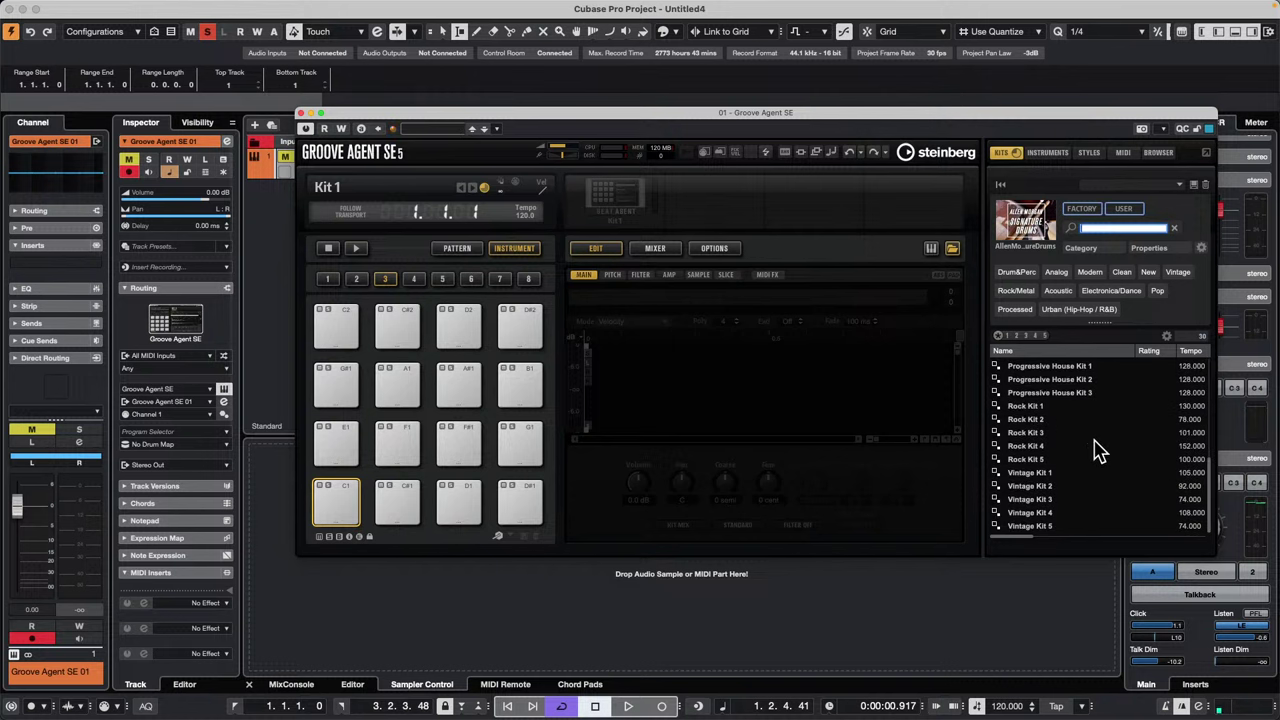
pyautogui.doubleClick(1036, 406)
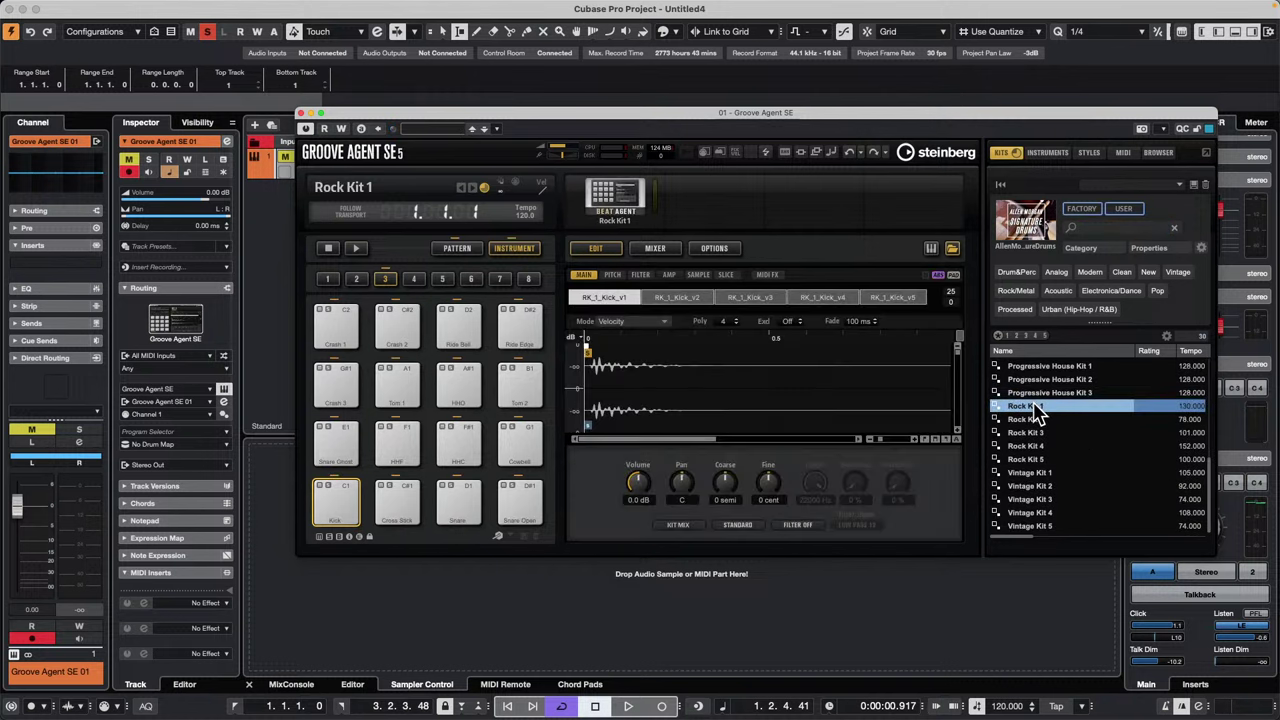
# Step: Show the pattern pads of Rock Kit 1 and solo the Groove Agent SE 01 track
pyautogui.click(457, 249)
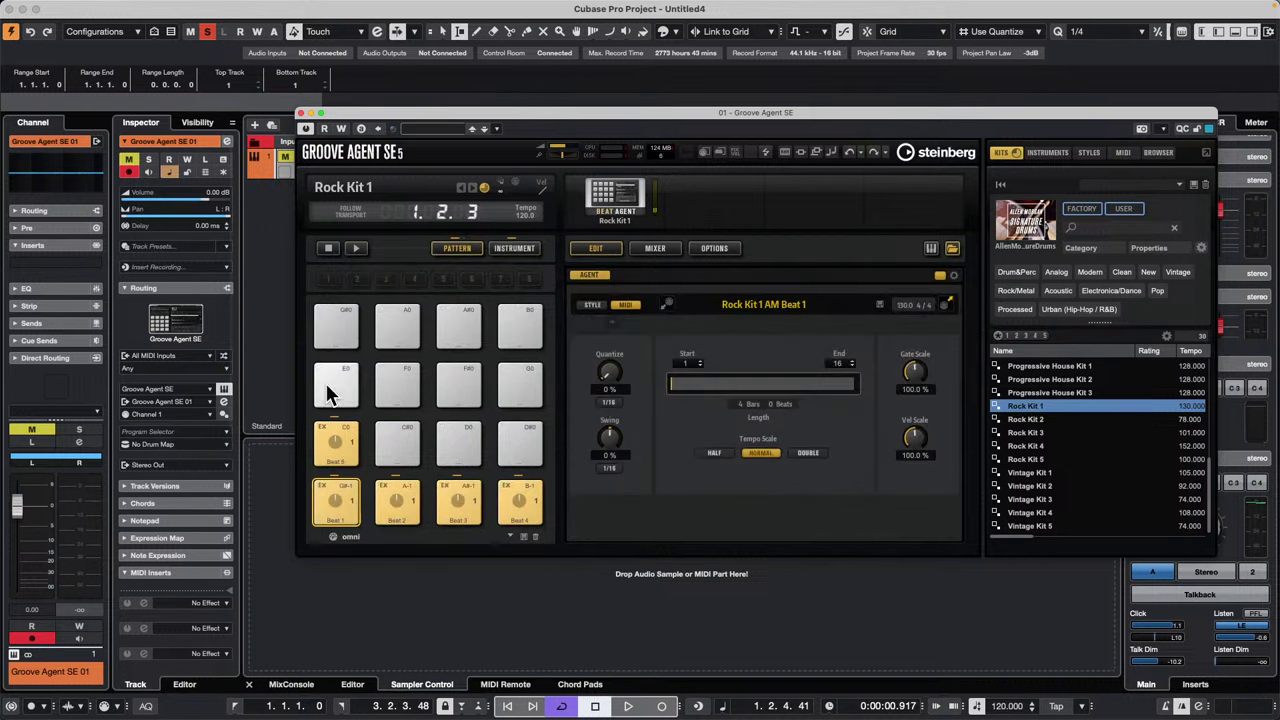
pyautogui.click(281, 156)
pyautogui.press('s')
# Step: Audition the kit's Beat 1, Beat 2, Beat 3 and Beat 4 patterns
pyautogui.click(322, 516)
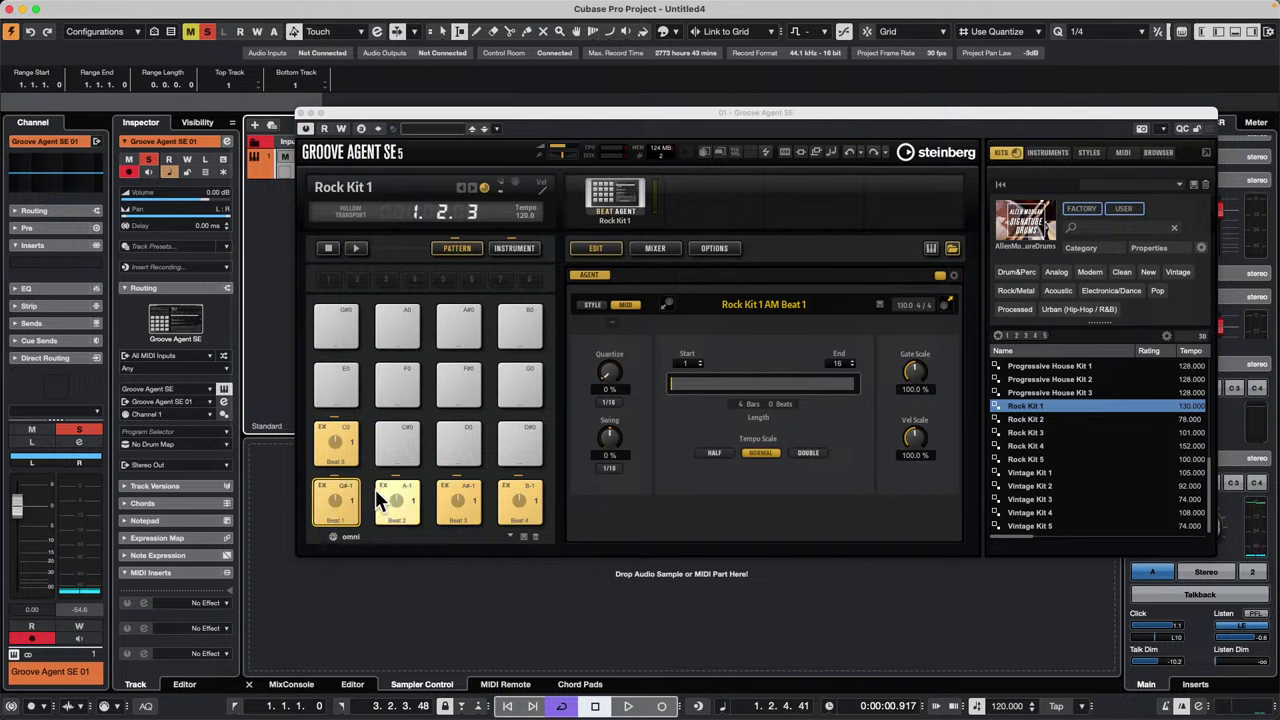
pyautogui.click(395, 503)
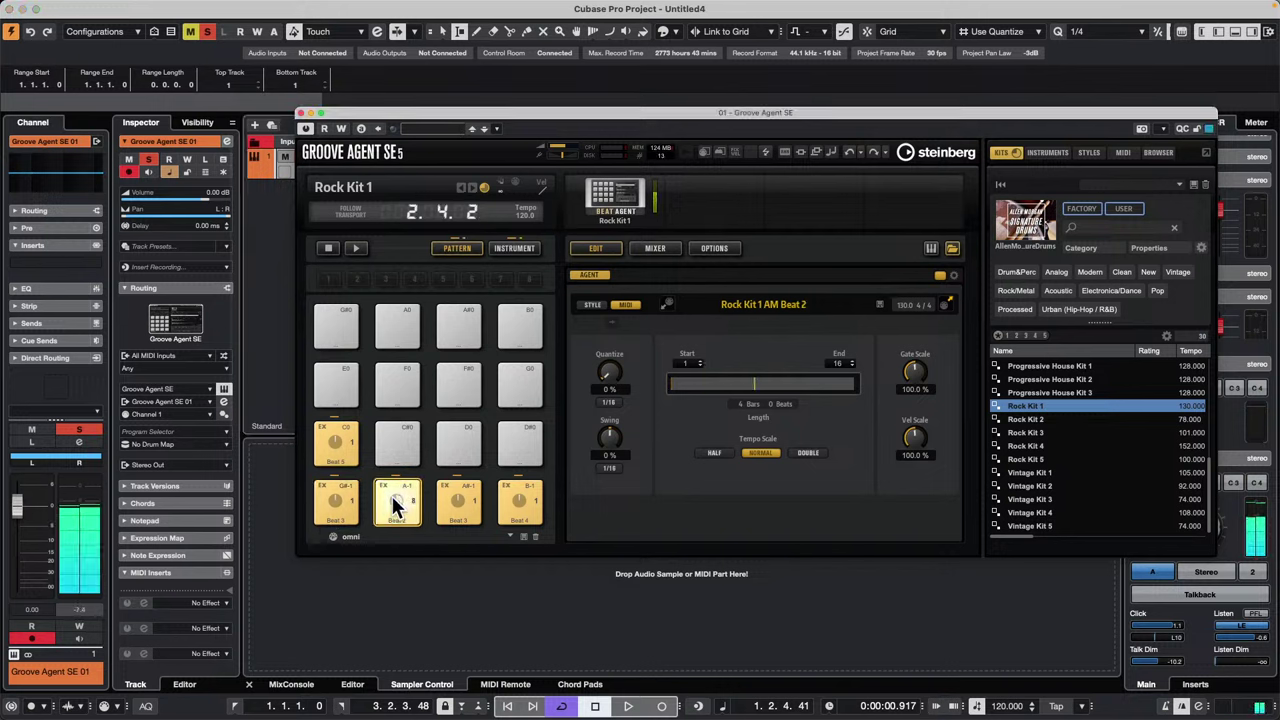
pyautogui.click(338, 505)
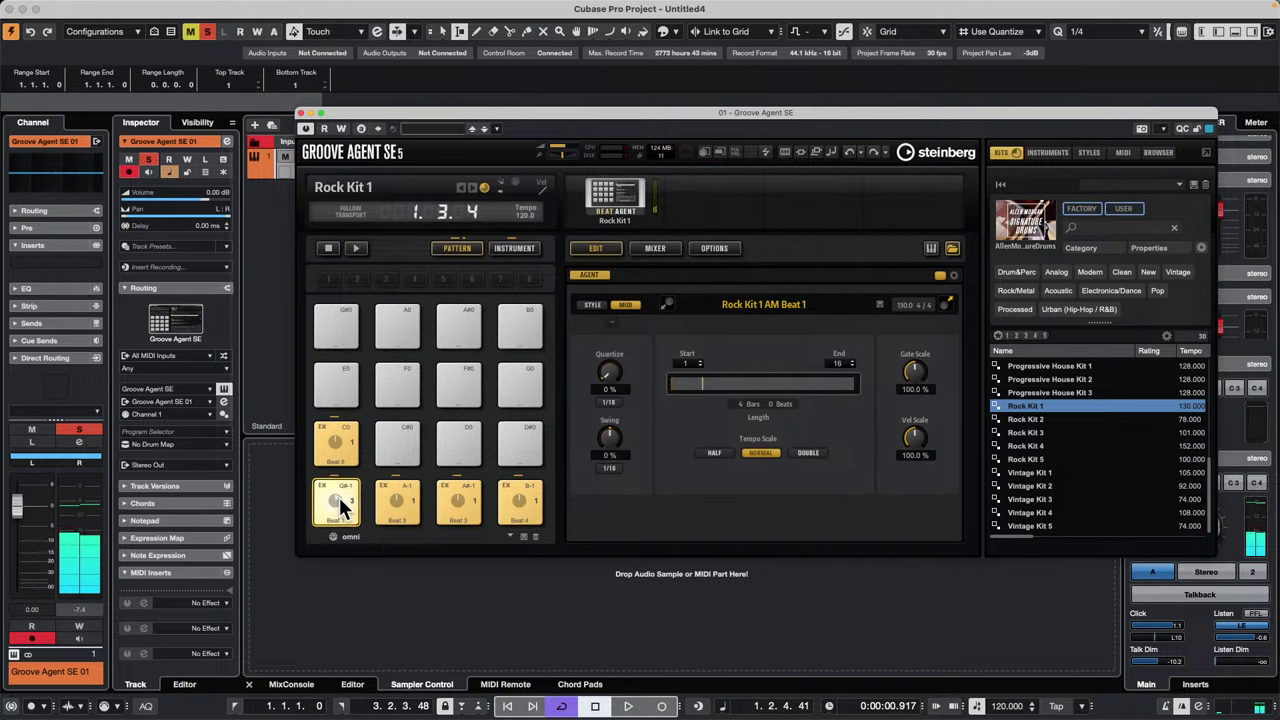
pyautogui.click(463, 505)
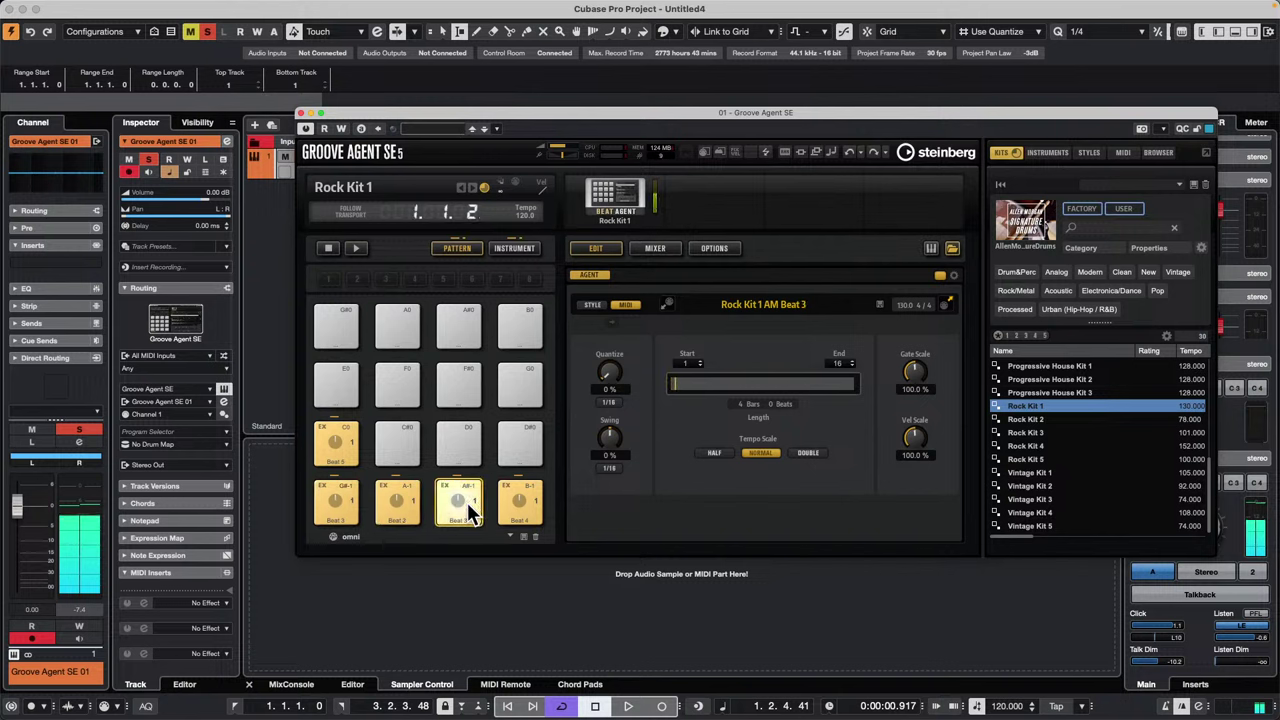
pyautogui.click(524, 506)
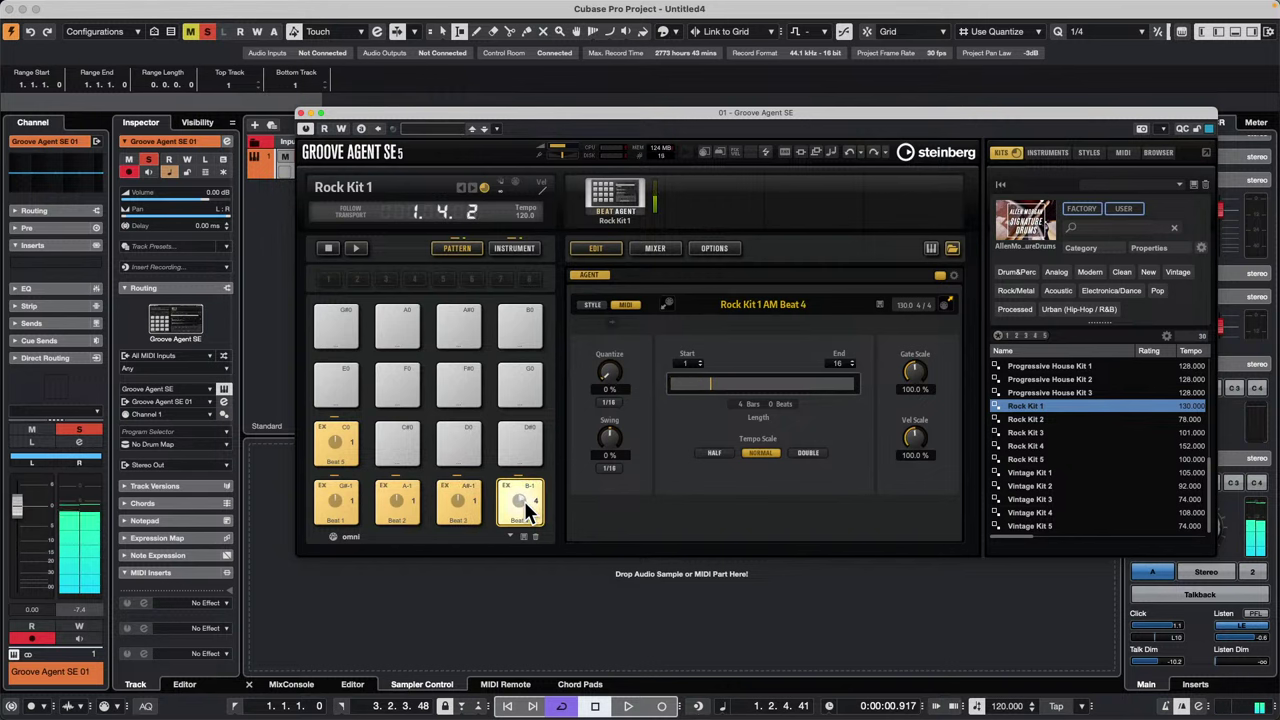
# Step: Place the Beat 4 pattern as a MIDI part at bar 1 of the Groove Agent SE 01 track
pyautogui.moveTo(548, 122); pyautogui.dragTo(952, 193)
pyautogui.moveTo(929, 586); pyautogui.dragTo(497, 170)
pyautogui.moveTo(534, 124); pyautogui.dragTo(423, 142)
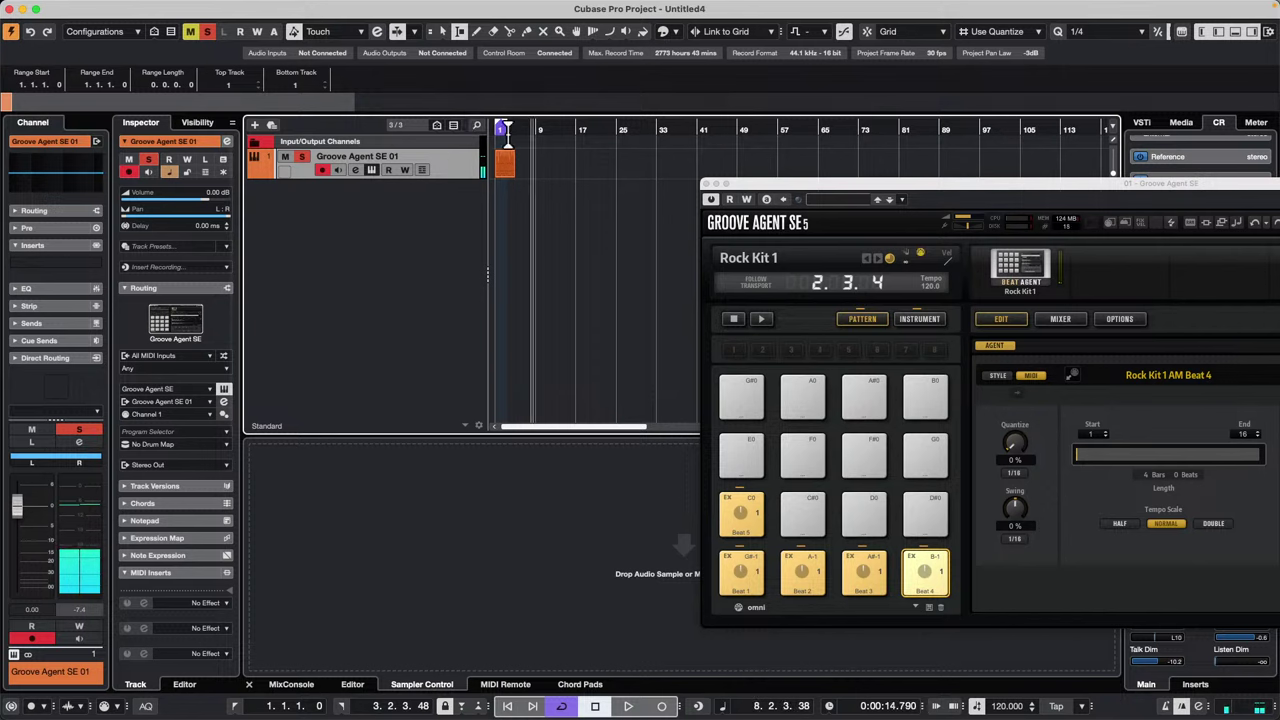
pyautogui.moveTo(555, 131); pyautogui.dragTo(447, 179)
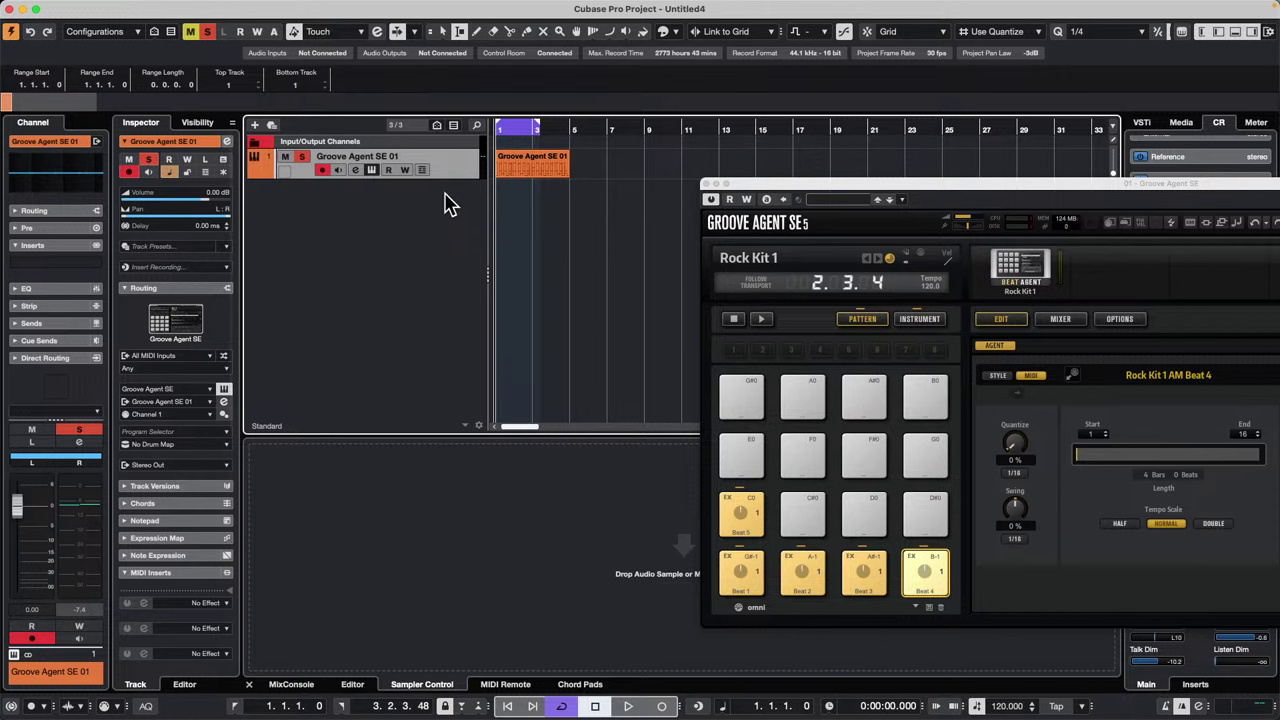
# Step: Select the drum part with the Object Selection tool and play it looped from bar 1 to bar 5
pyautogui.rightClick(528, 170)
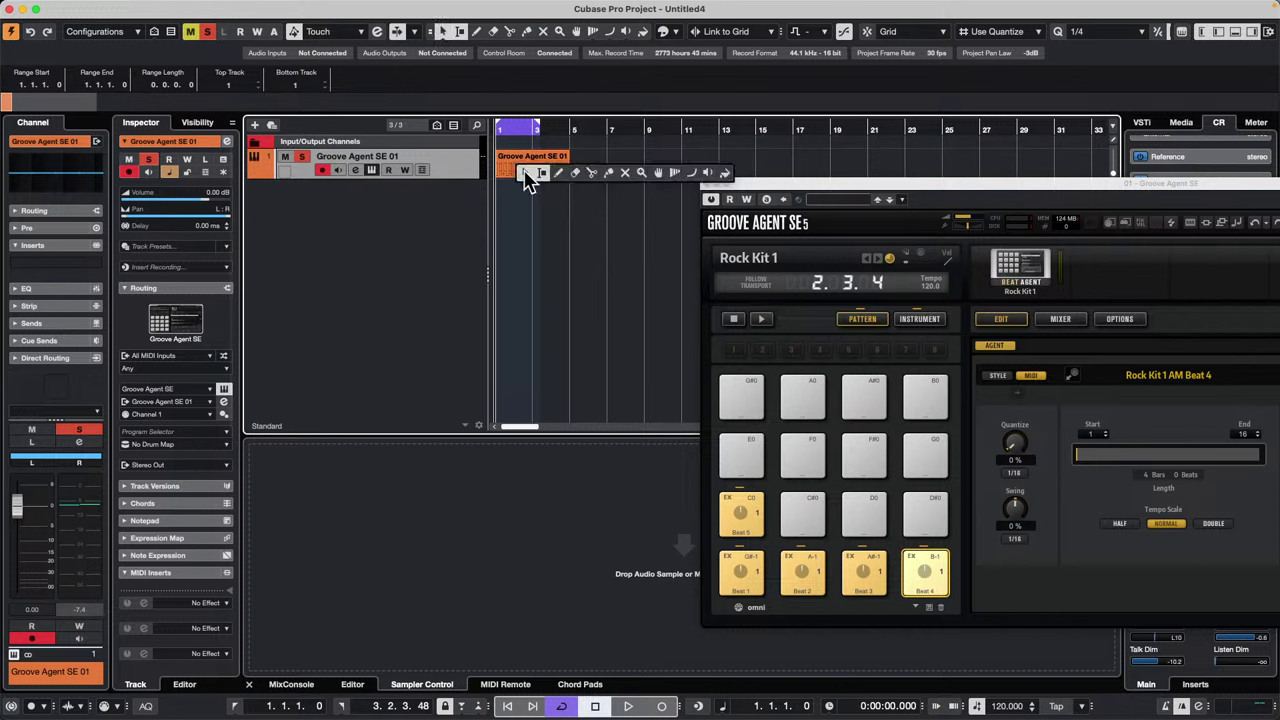
pyautogui.click(528, 171)
pyautogui.click(527, 172)
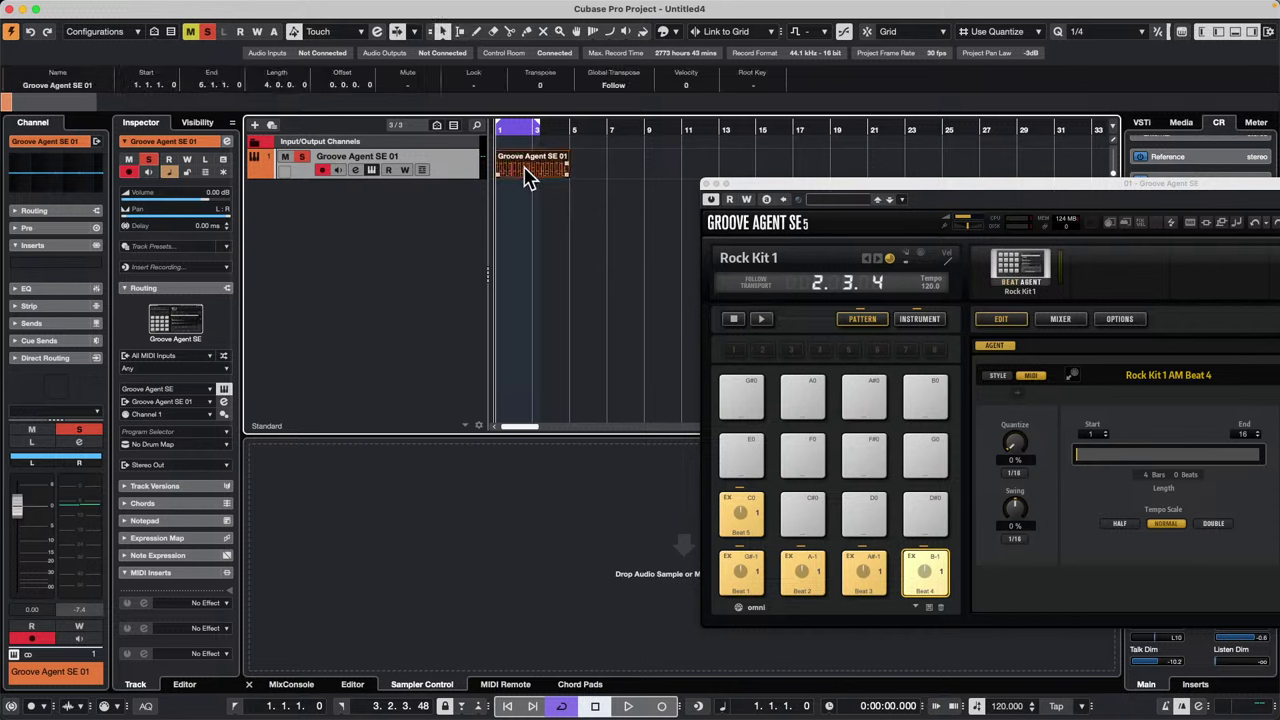
pyautogui.press('space')
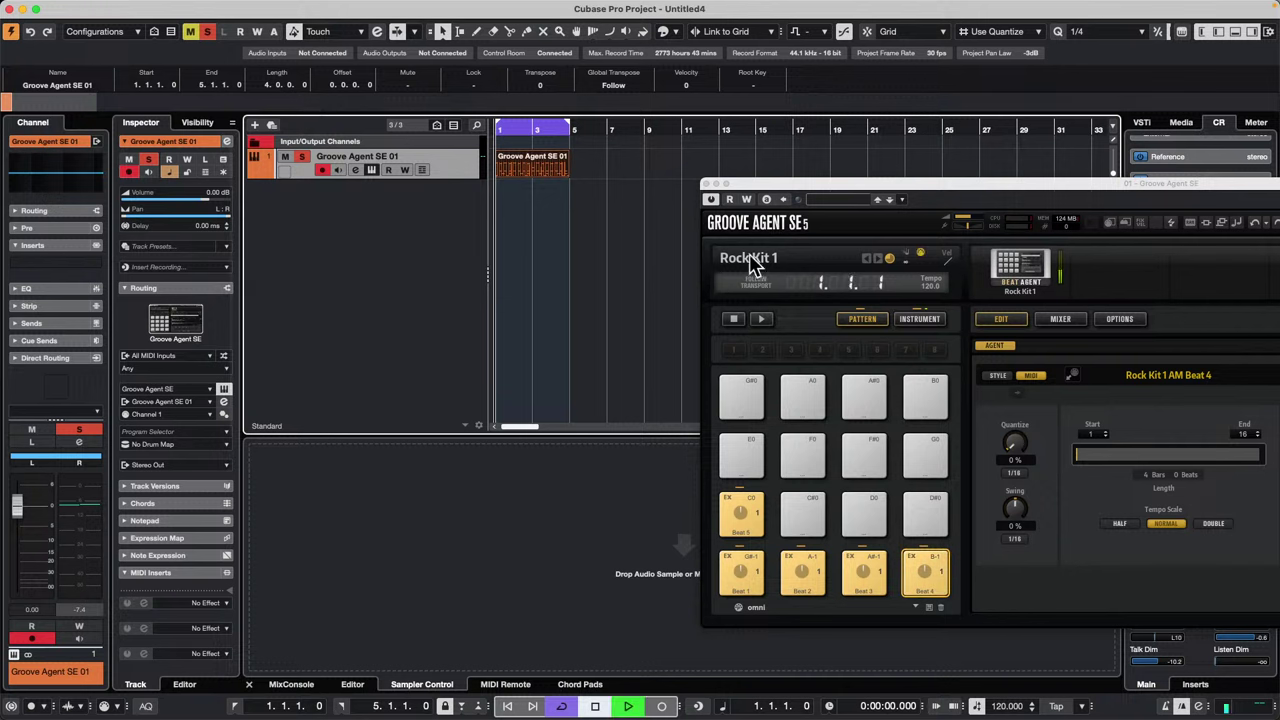
# Step: Show the instrument pads in Groove Agent and route the Kick pad to Out 2
pyautogui.moveTo(820, 190); pyautogui.dragTo(676, 124)
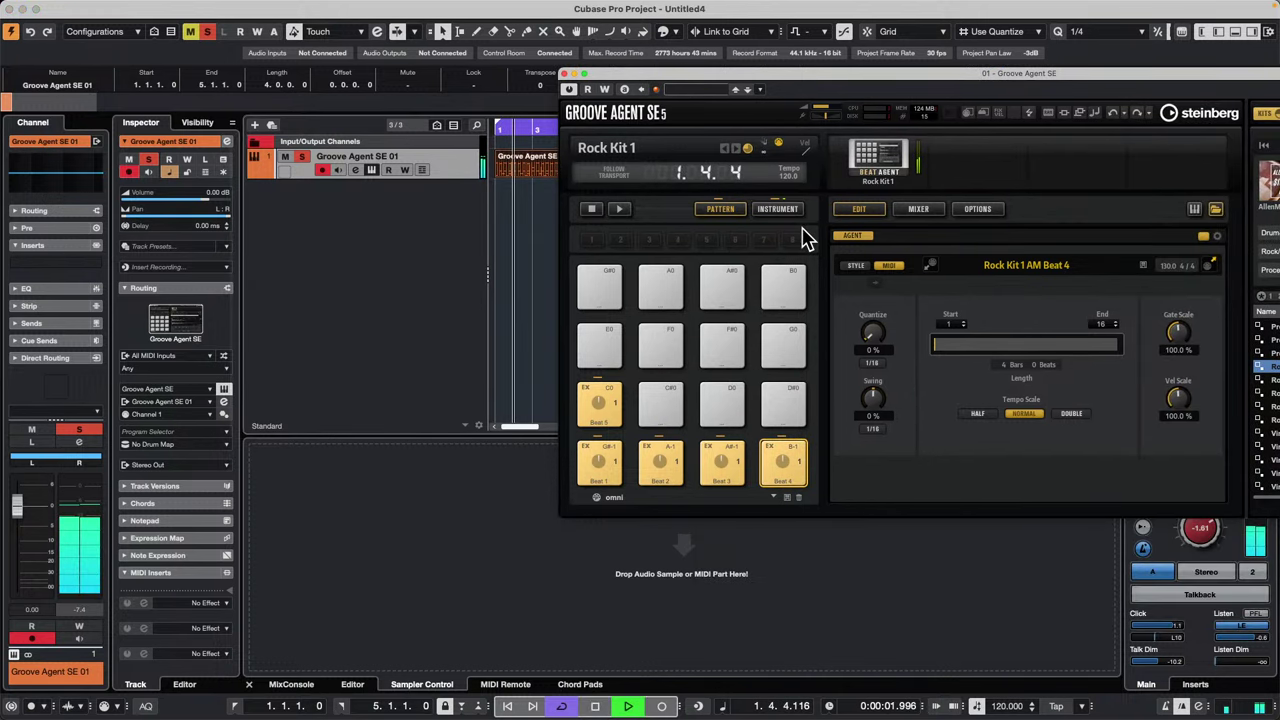
pyautogui.click(777, 209)
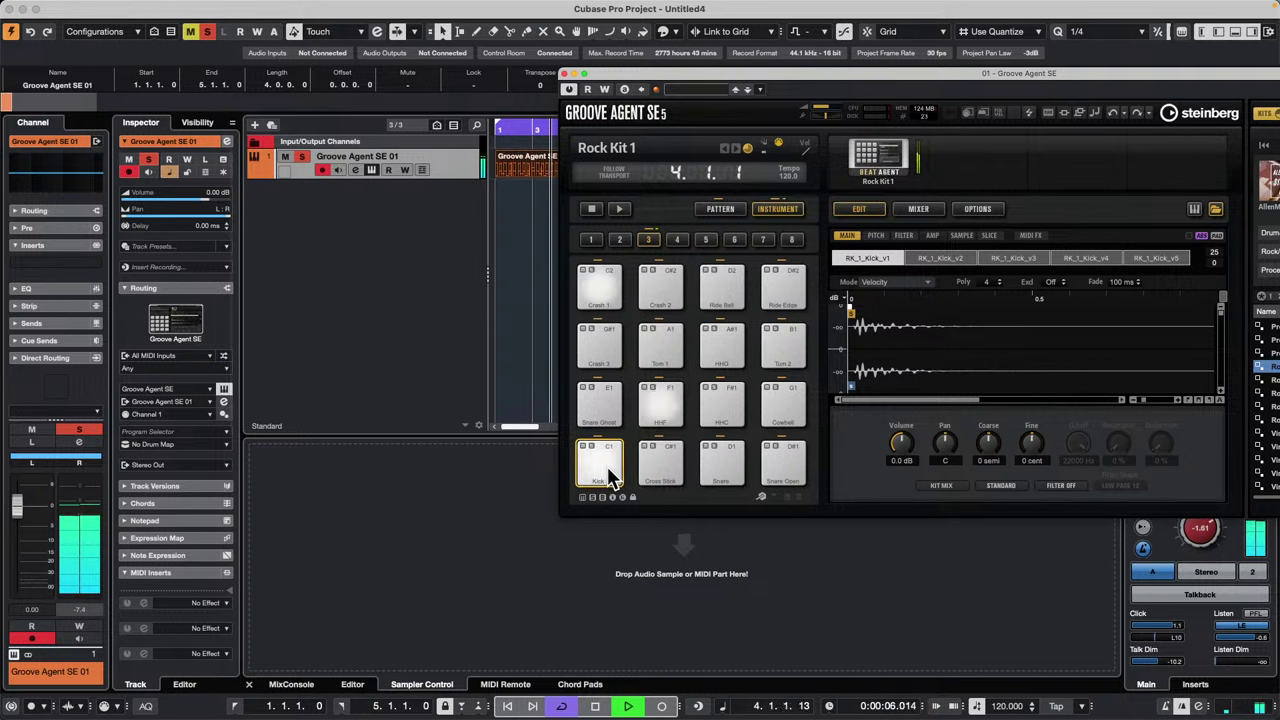
pyautogui.click(943, 485)
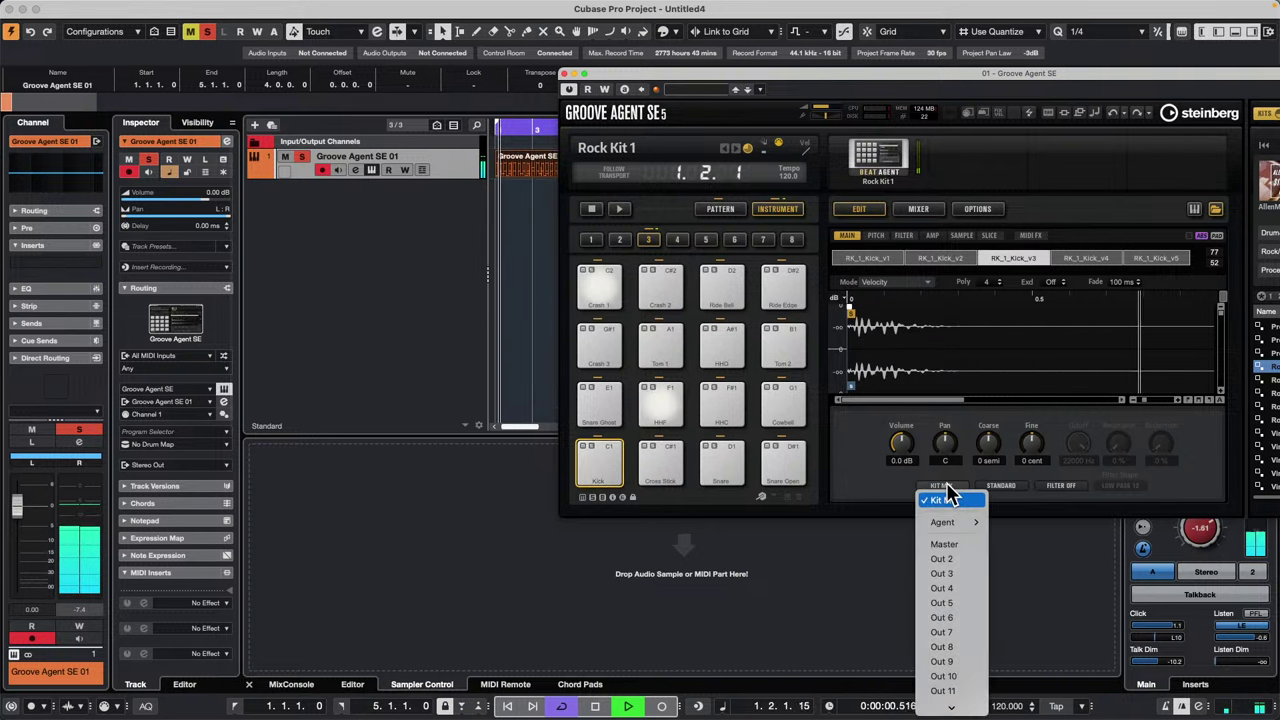
pyautogui.click(966, 558)
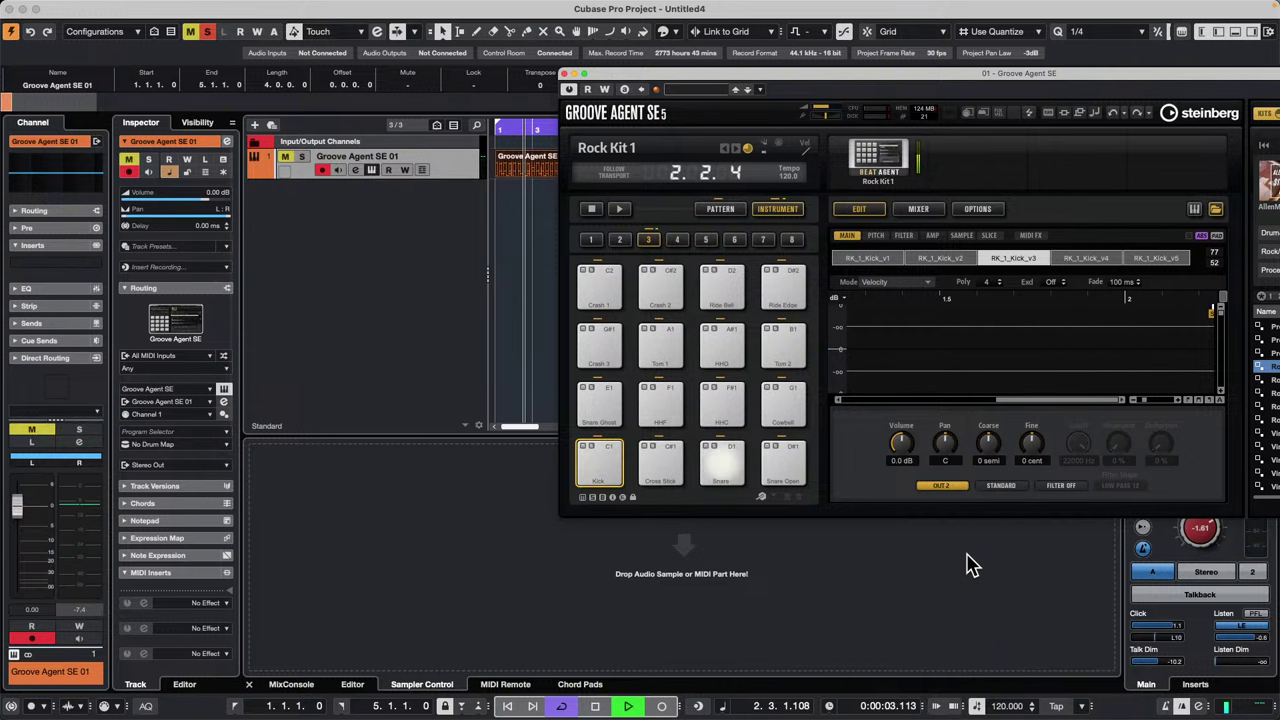
# Step: Solo the Groove Agent SE 01 track again and route the Snare pad to Out 3
pyautogui.click(722, 465)
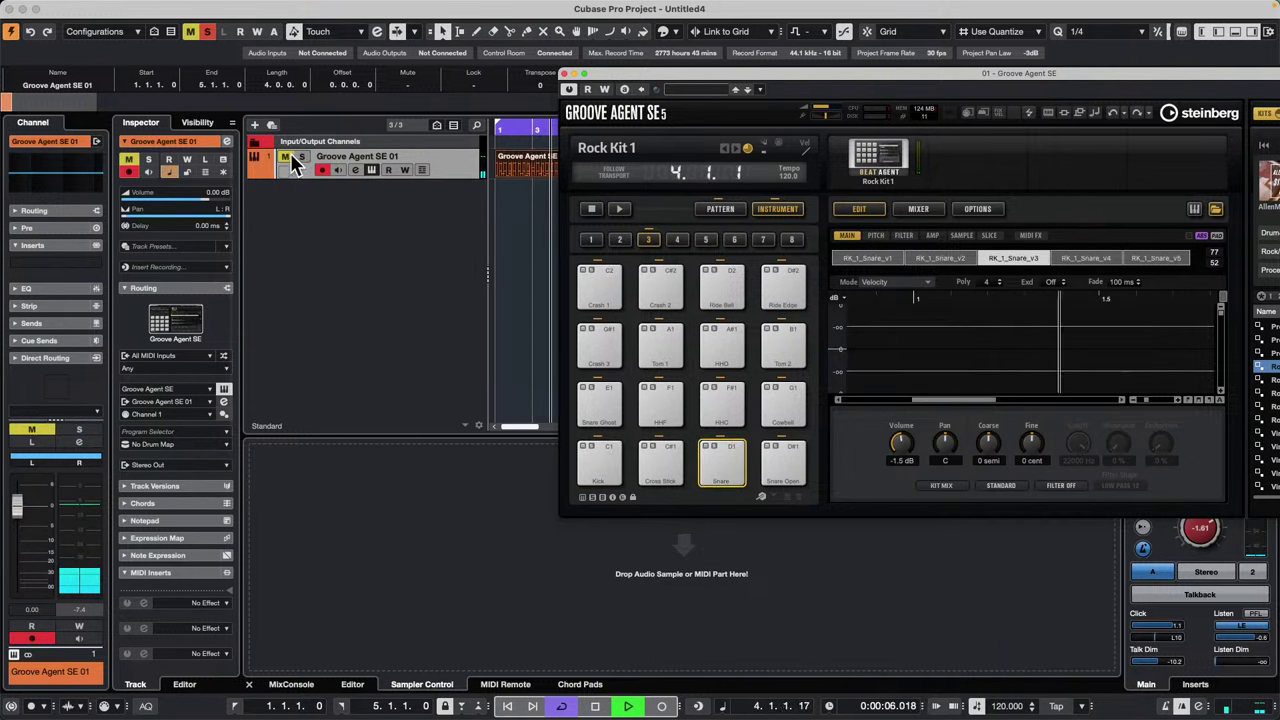
pyautogui.click(300, 157)
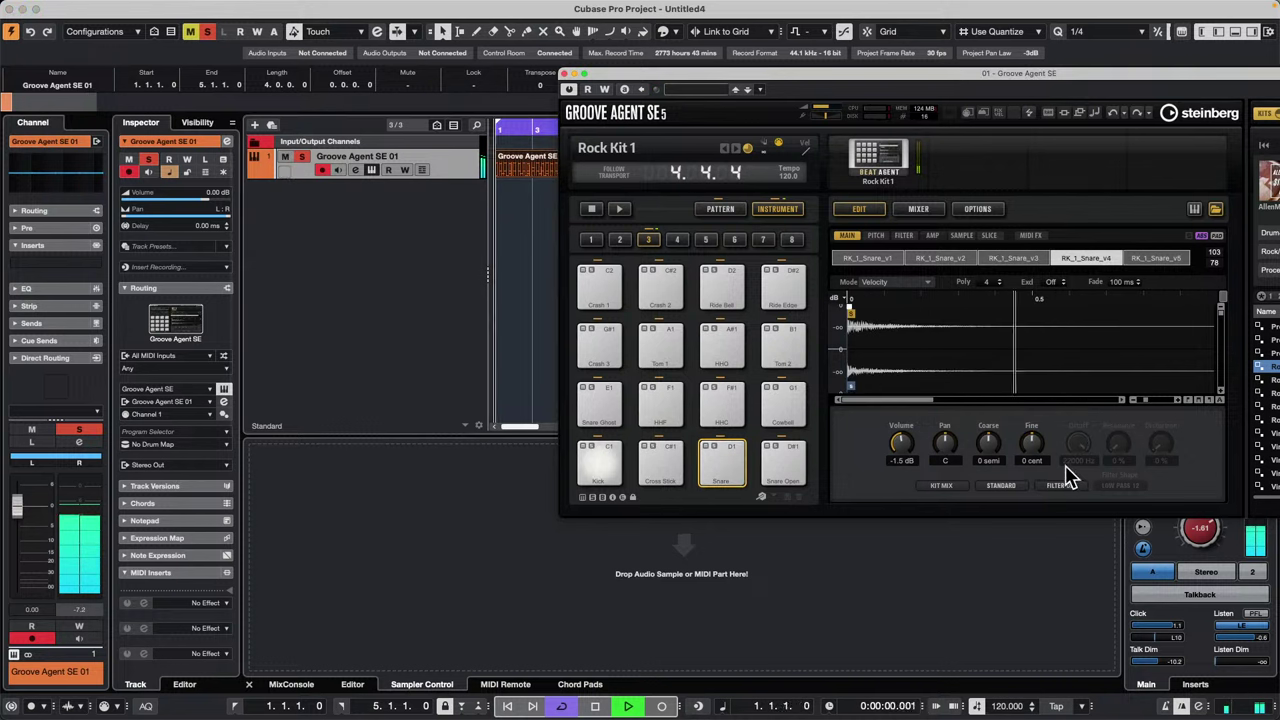
pyautogui.click(946, 487)
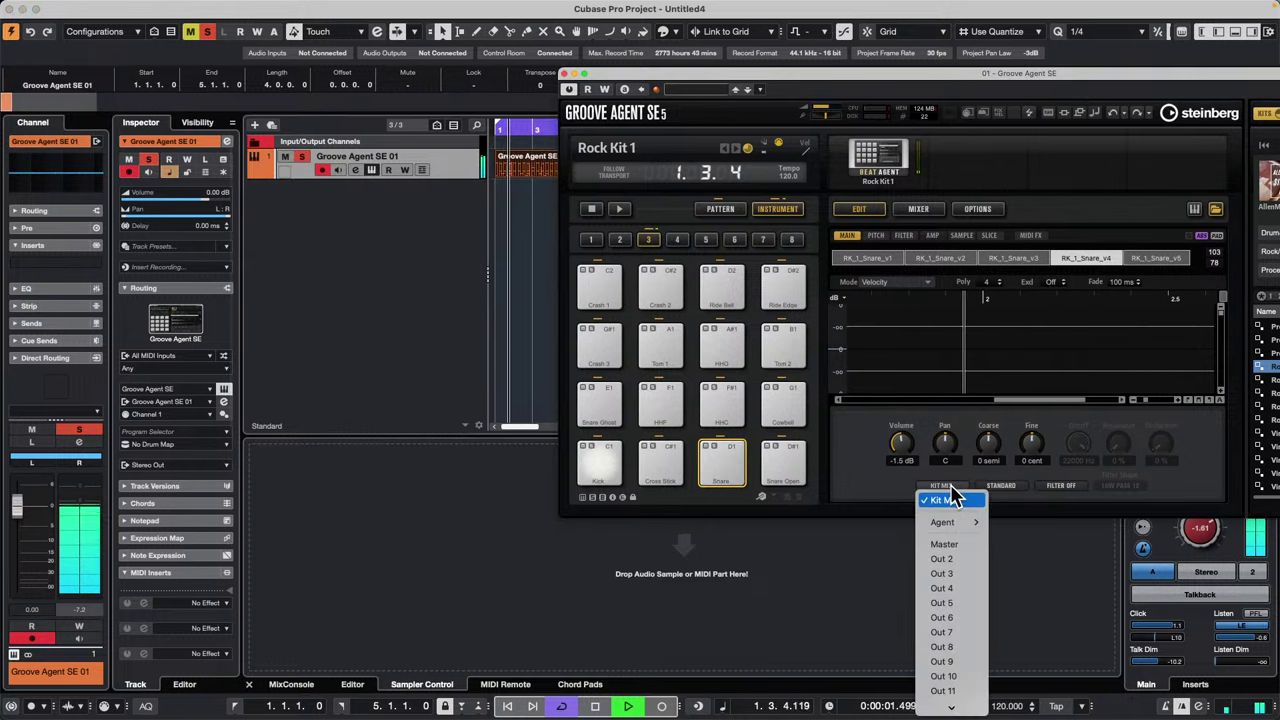
pyautogui.click(964, 573)
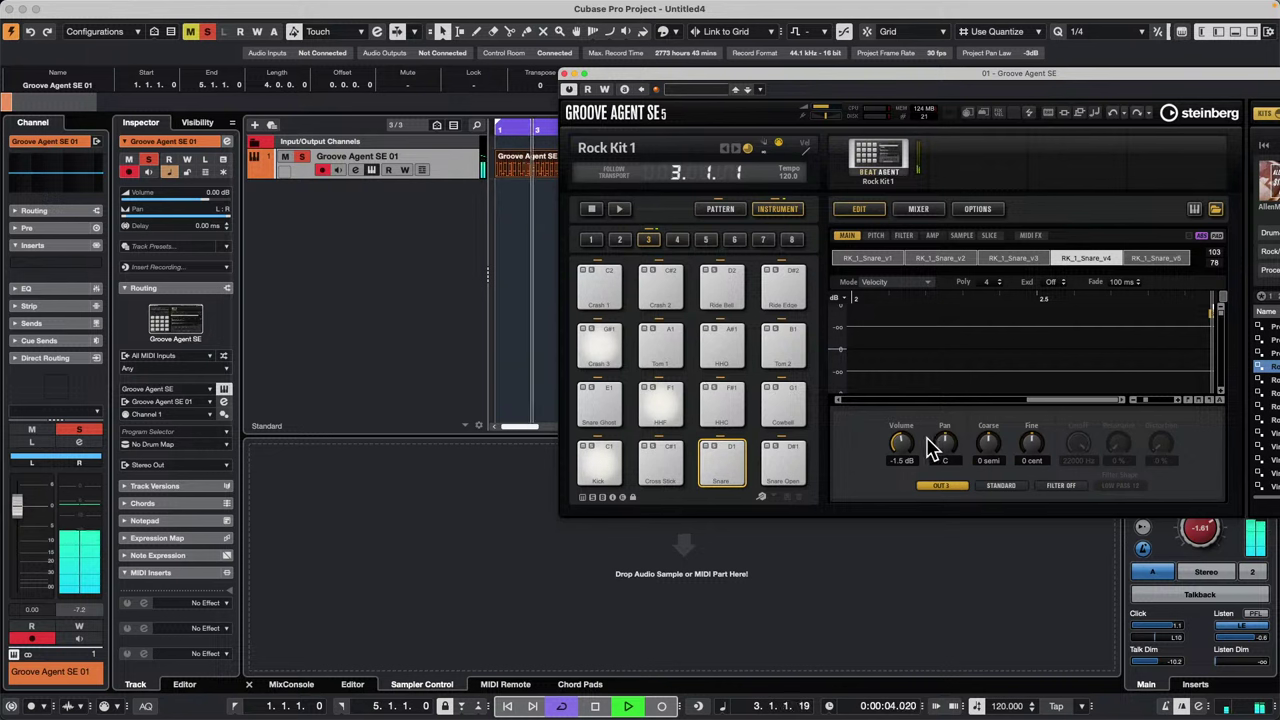
# Step: Route the HHF hi-hat pad to Out 4 and deactivate the project's solo state
pyautogui.click(663, 412)
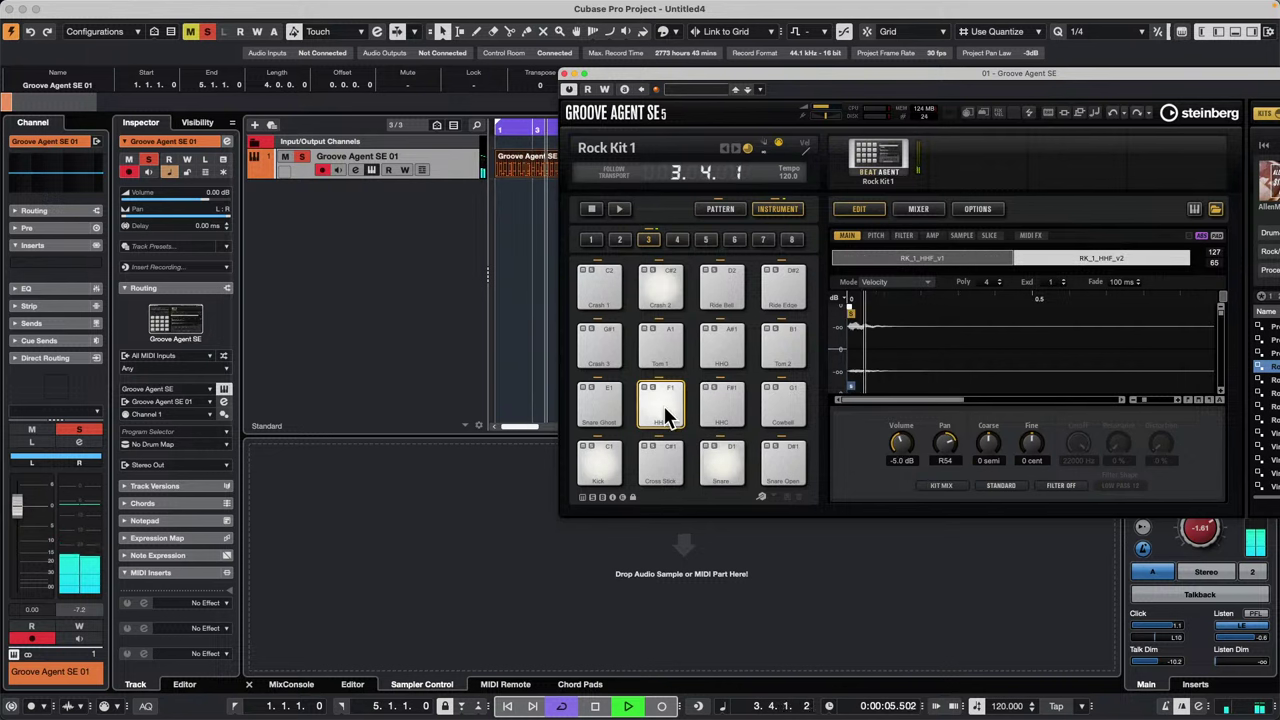
pyautogui.click(943, 487)
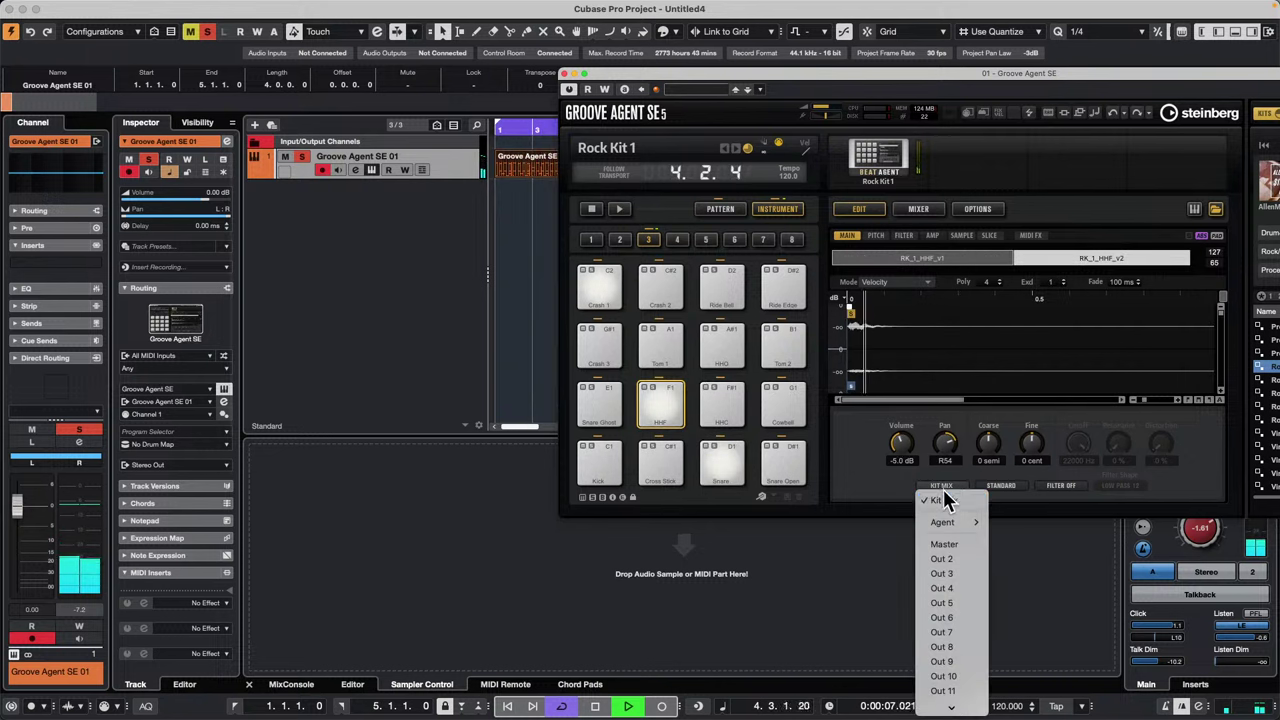
pyautogui.click(961, 585)
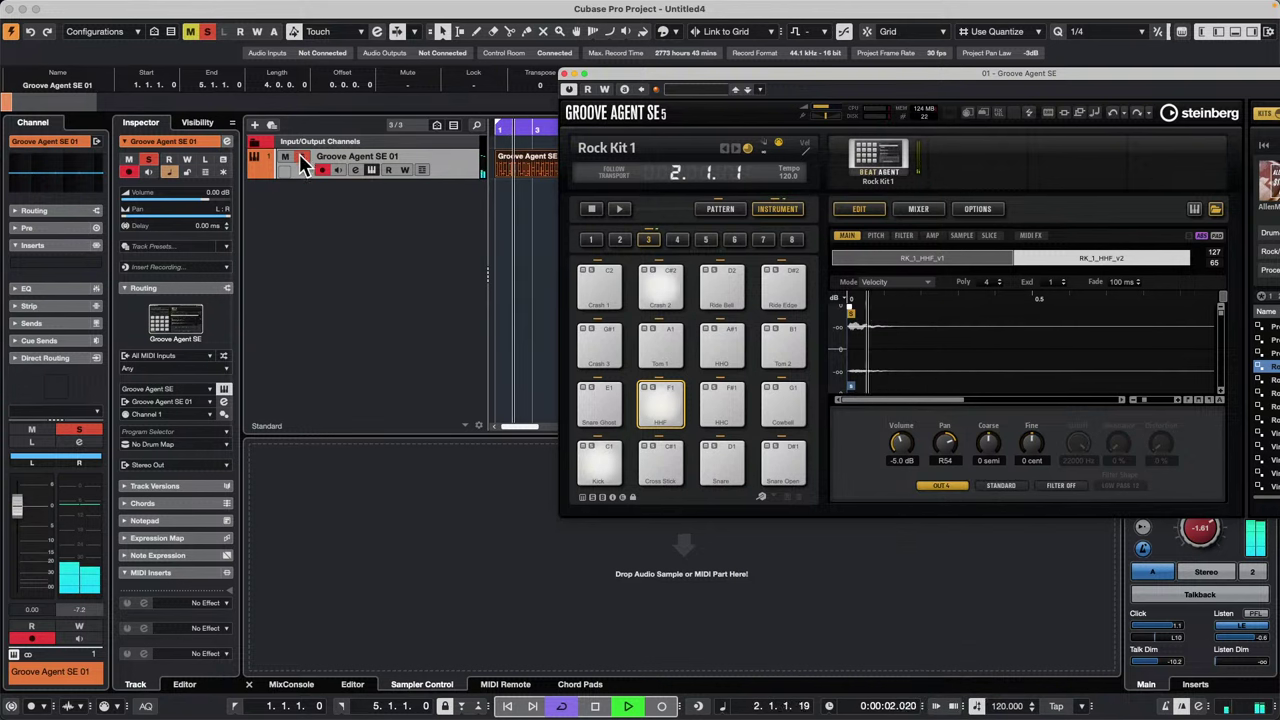
pyautogui.click(207, 31)
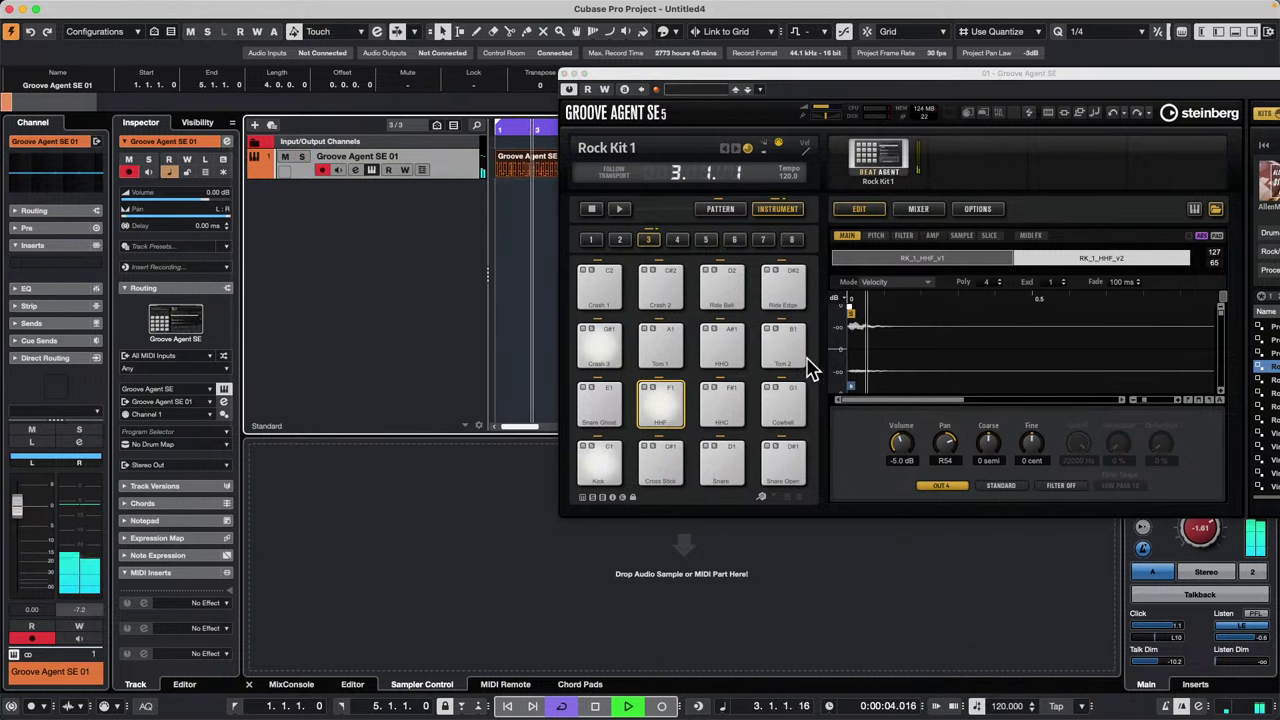
# Step: Show the output tracks under Groove Agent SE 01 and route the Crash 2 pad to Out 5
pyautogui.click(256, 173)
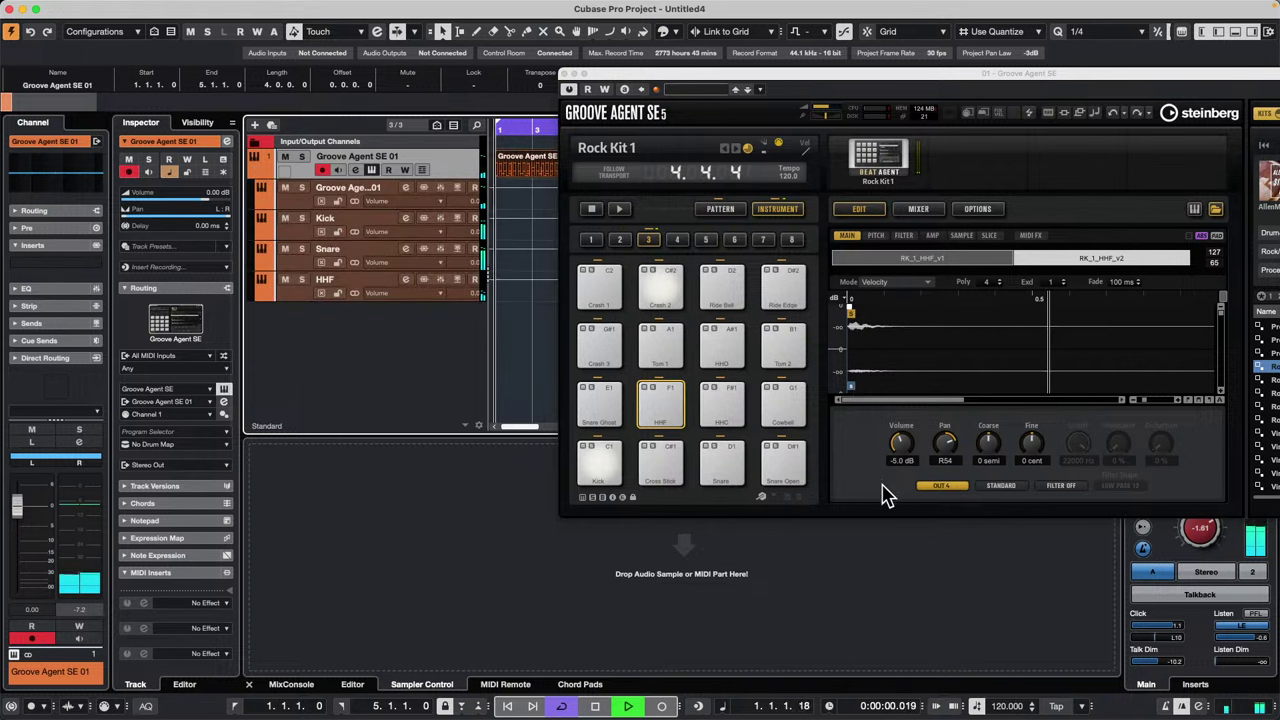
pyautogui.click(665, 303)
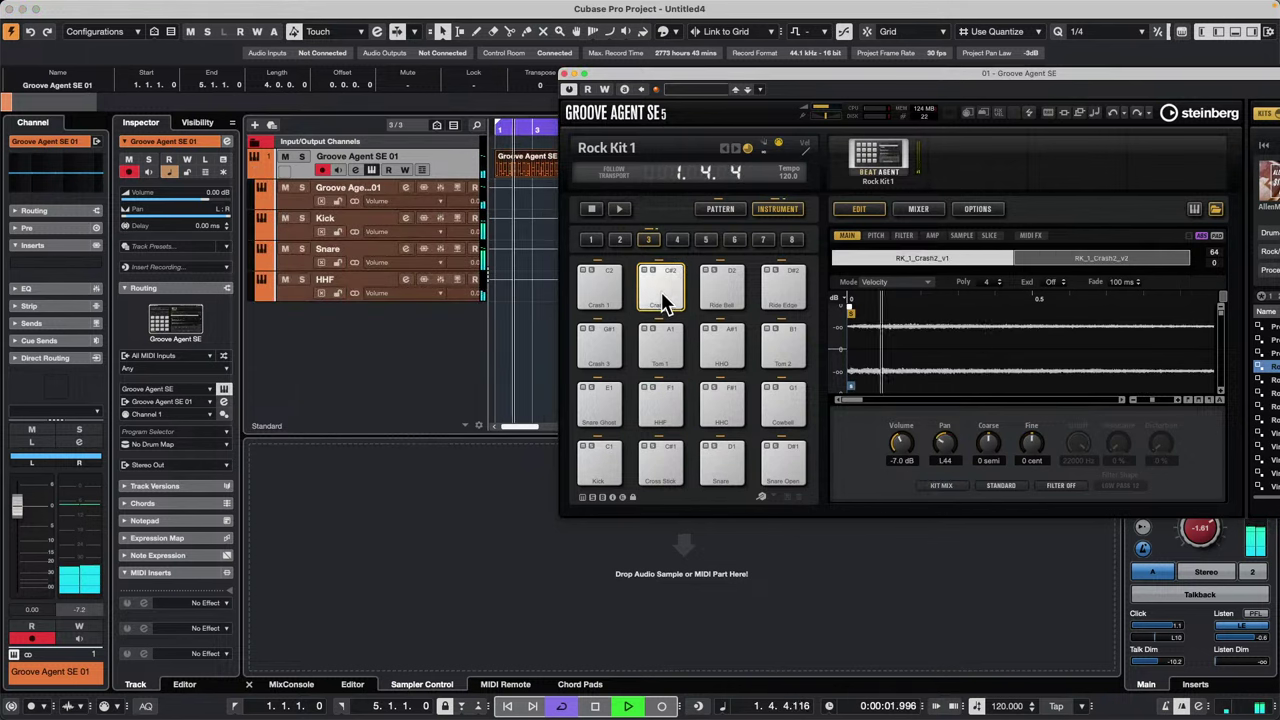
pyautogui.click(943, 488)
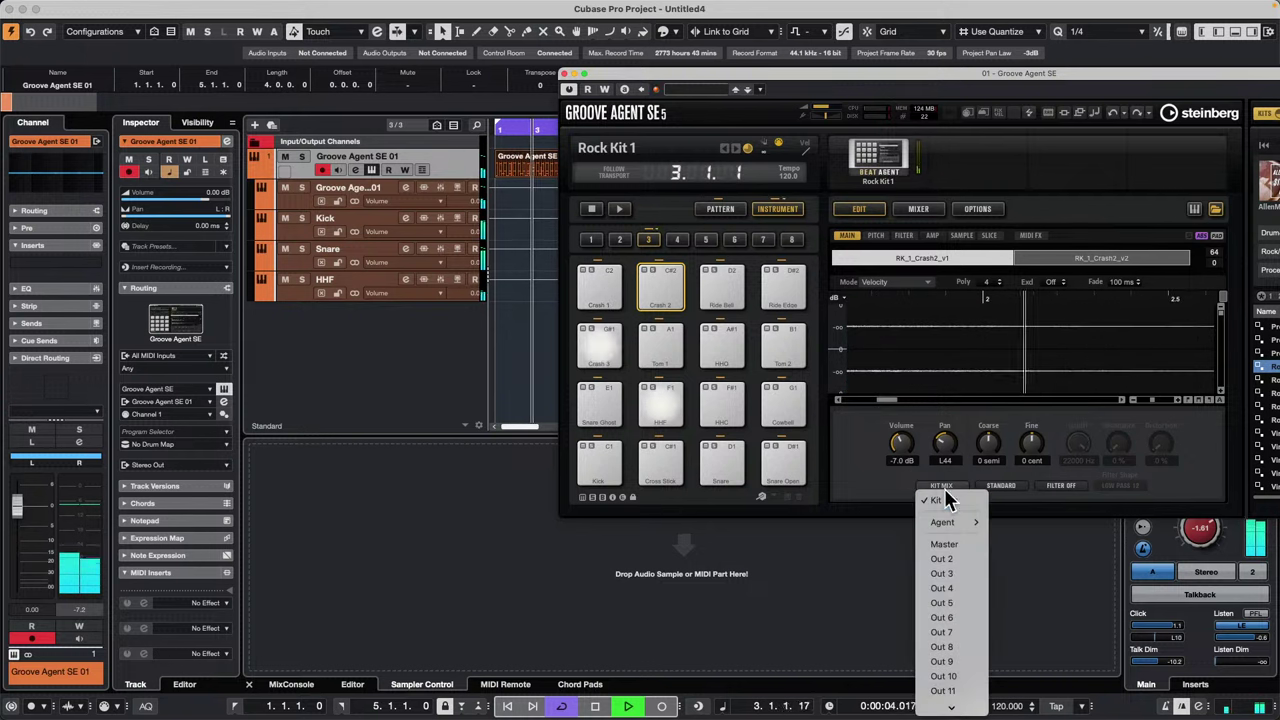
pyautogui.click(963, 603)
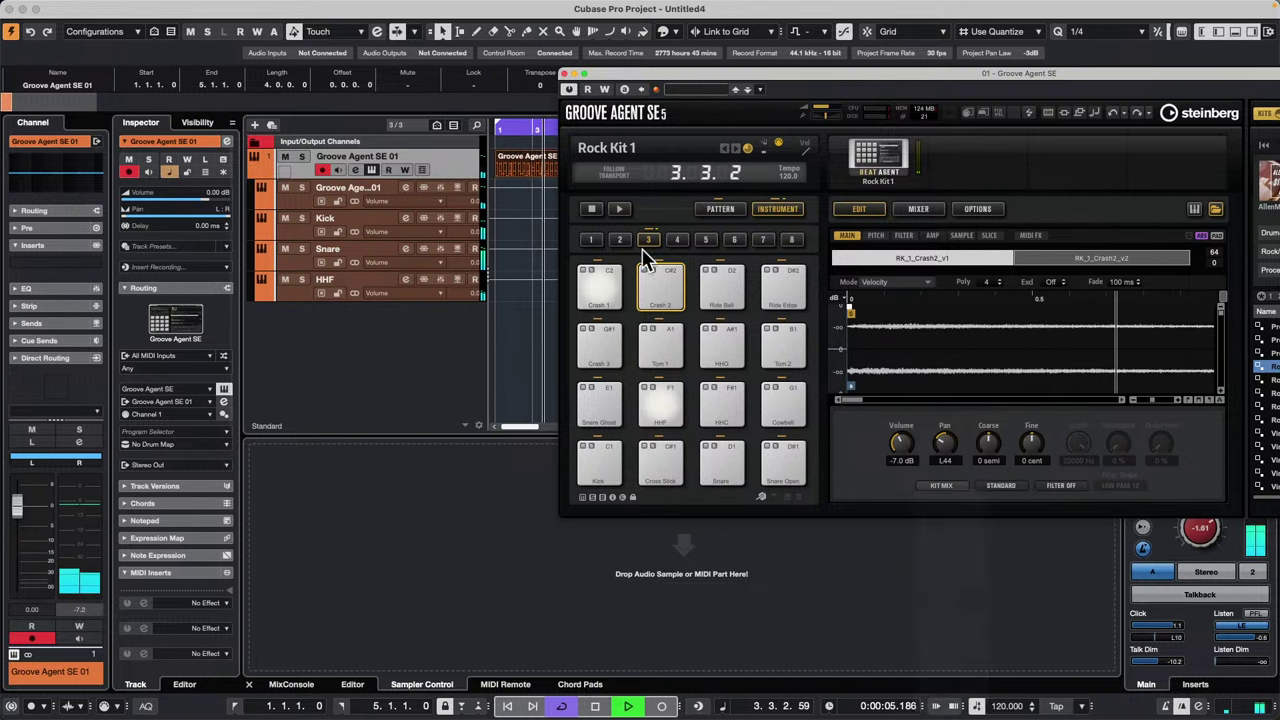
# Step: Route the Crash 1 pad to Out 5 as well
pyautogui.click(600, 286)
pyautogui.click(945, 487)
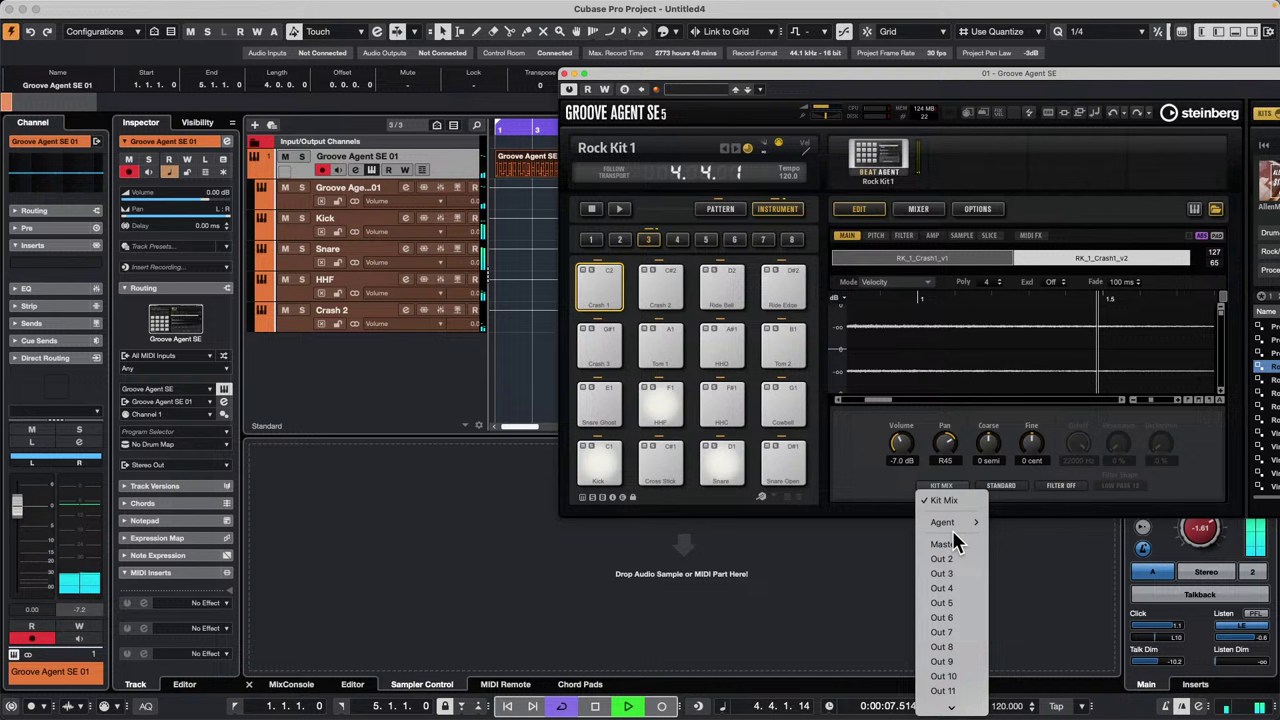
pyautogui.click(984, 603)
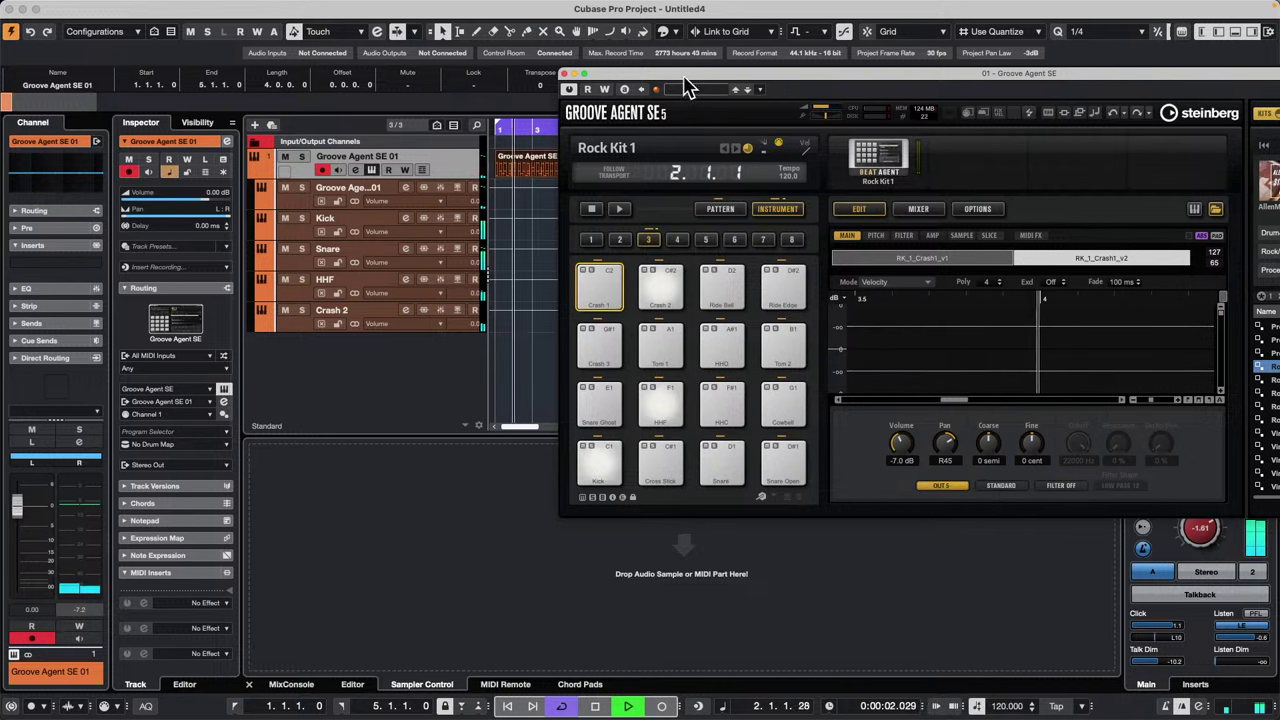
# Step: Stop playback and render the drum part in place as block events with channel settings, muting the source events
pyautogui.moveTo(705, 74); pyautogui.dragTo(909, 125)
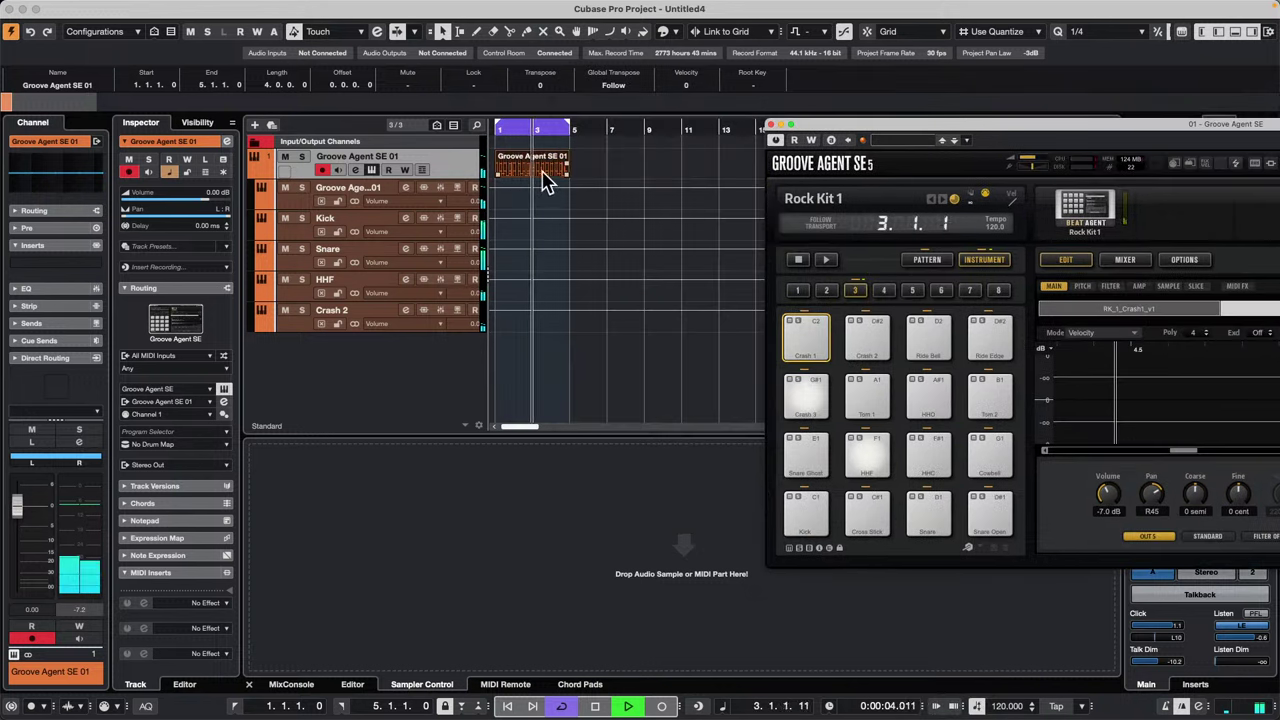
pyautogui.moveTo(205, 10)
pyautogui.click(88, 7)
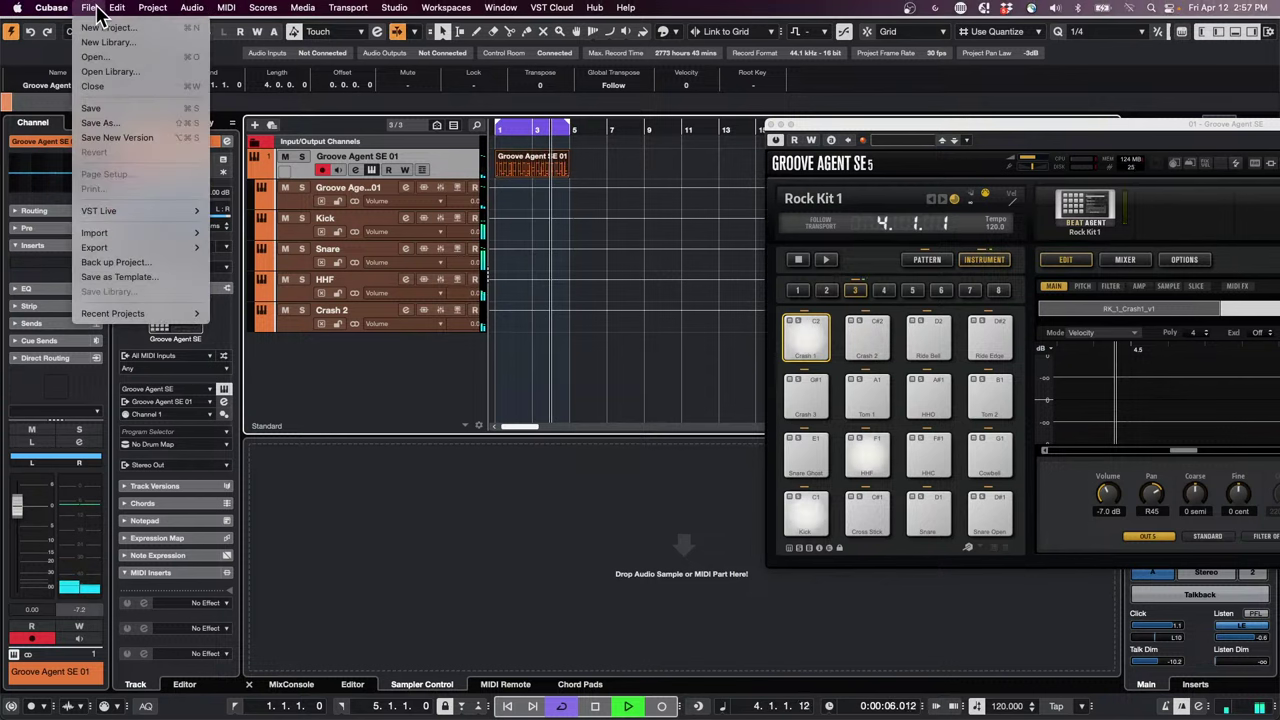
pyautogui.moveTo(117, 7)
pyautogui.click(519, 293)
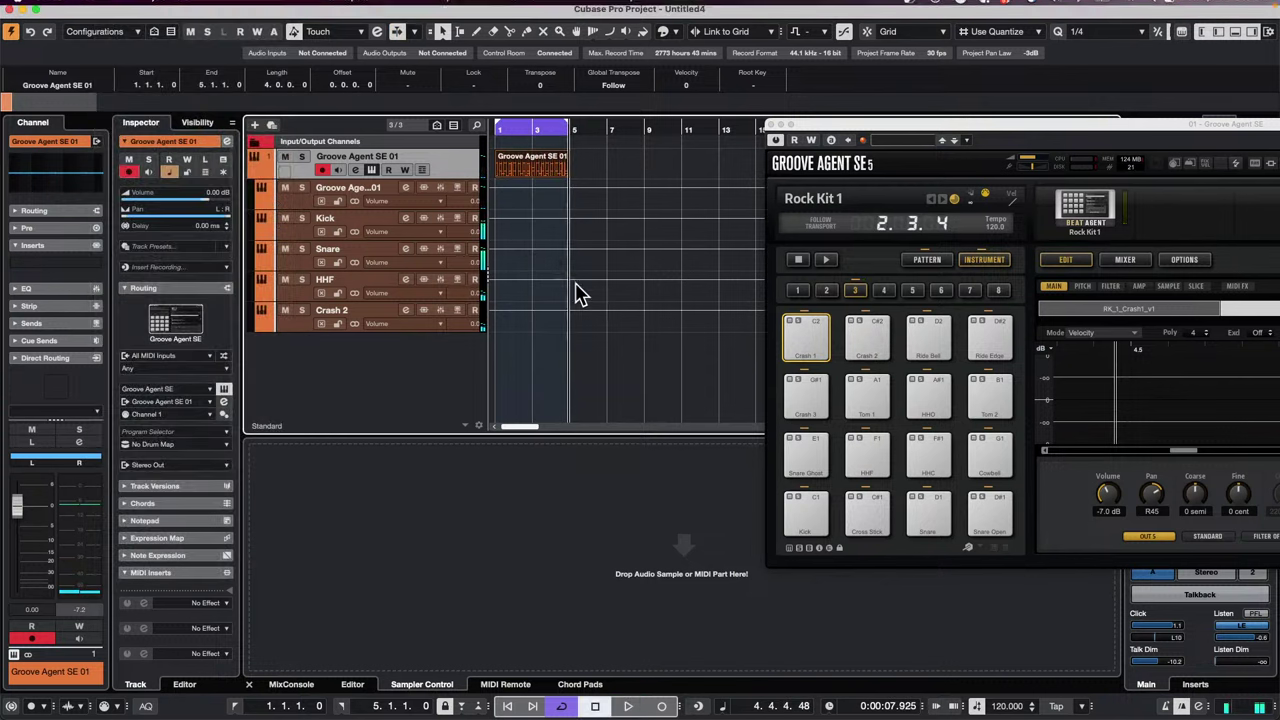
pyautogui.click(88, 7)
pyautogui.moveTo(117, 7)
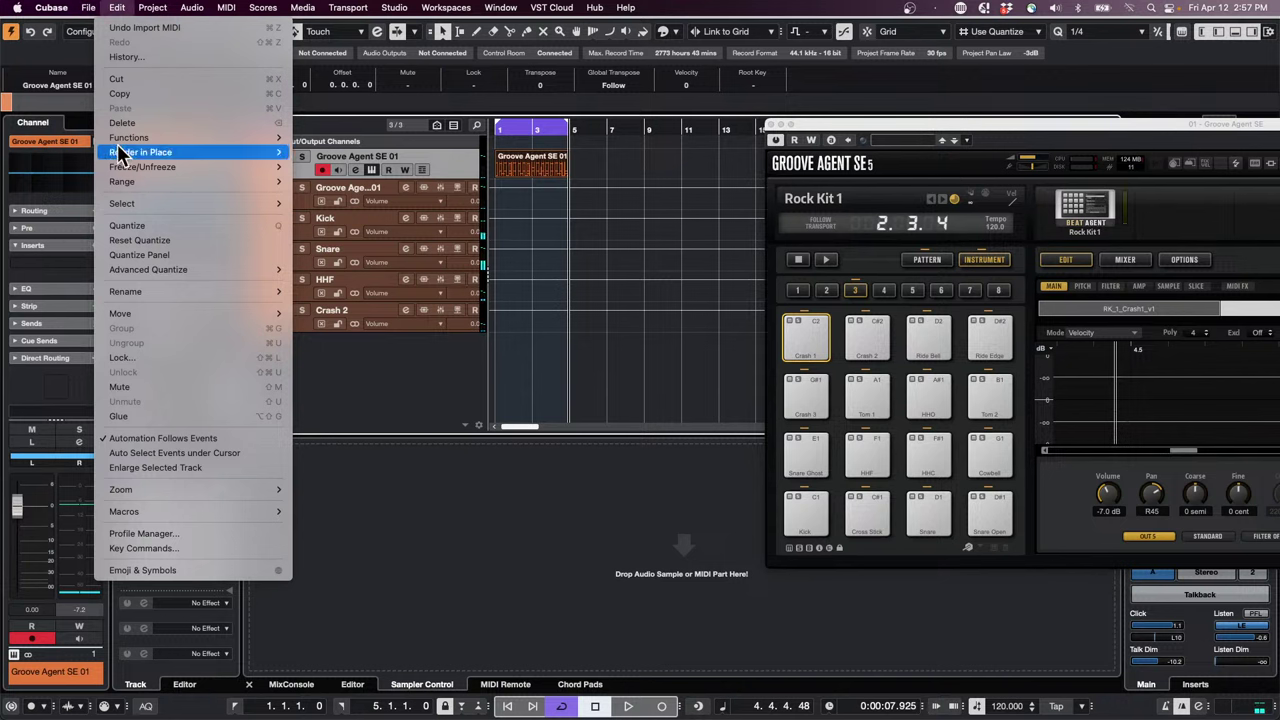
pyautogui.moveTo(135, 170)
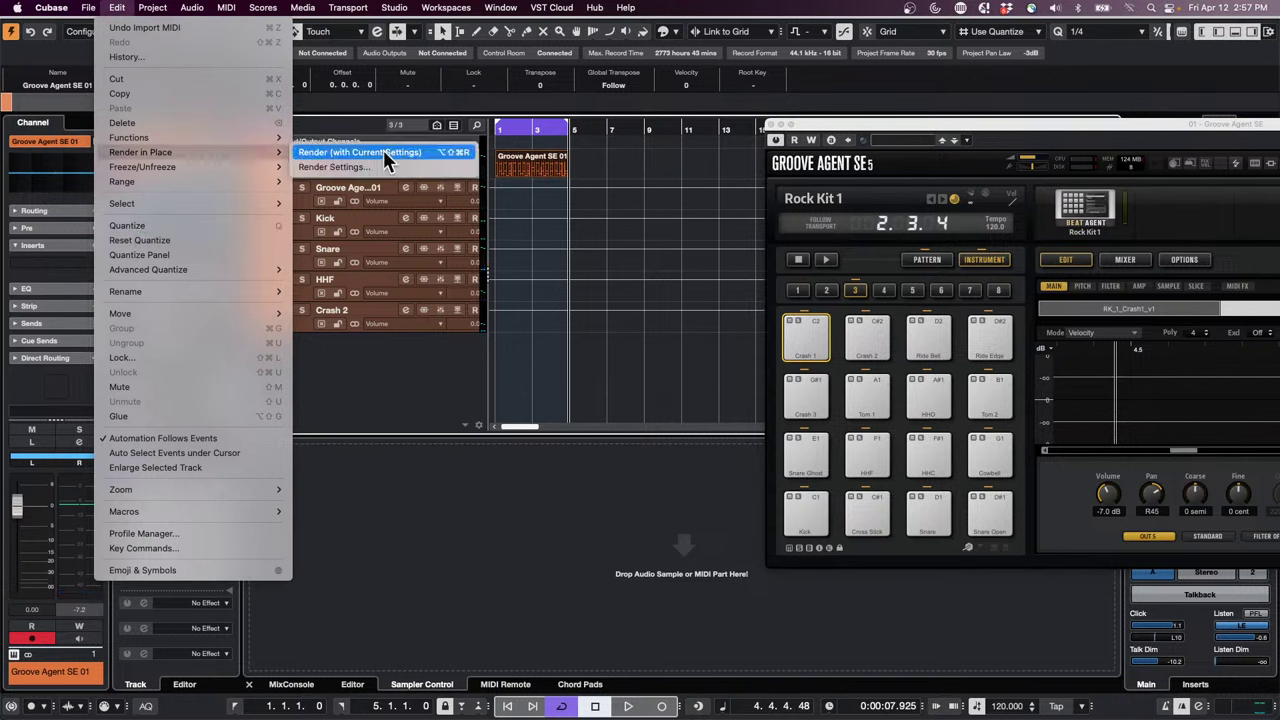
pyautogui.click(370, 167)
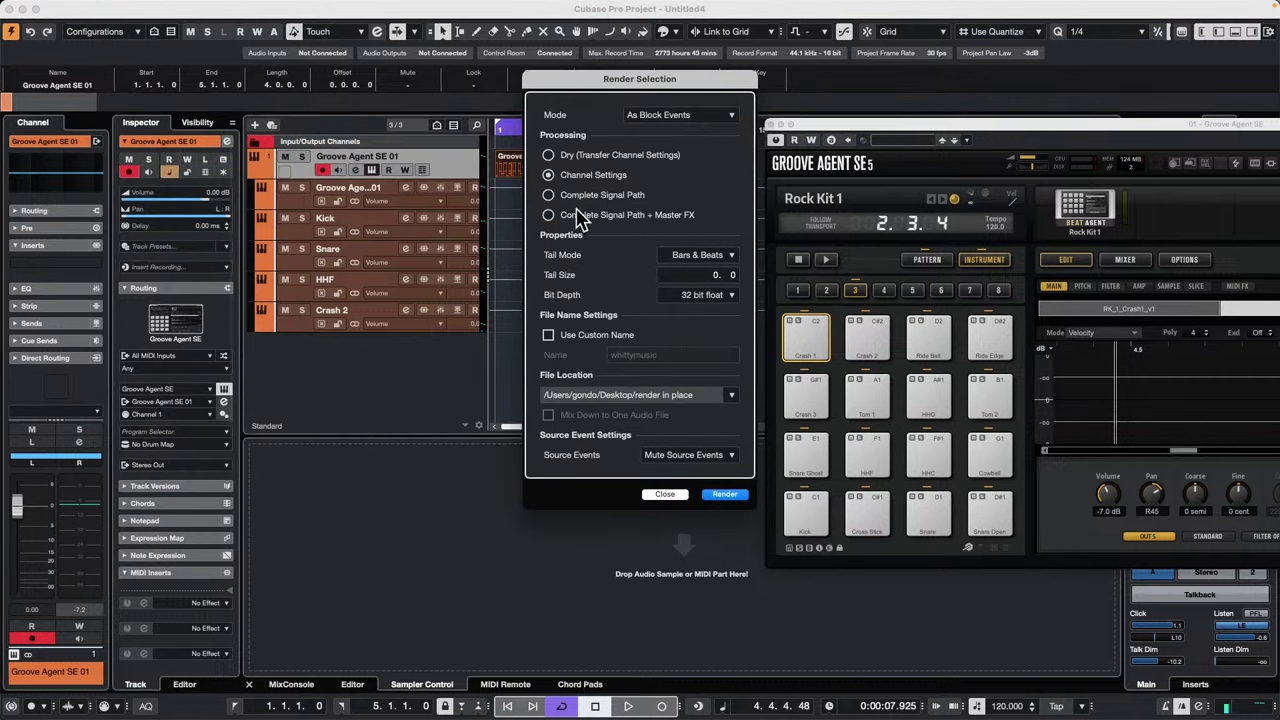
pyautogui.click(724, 495)
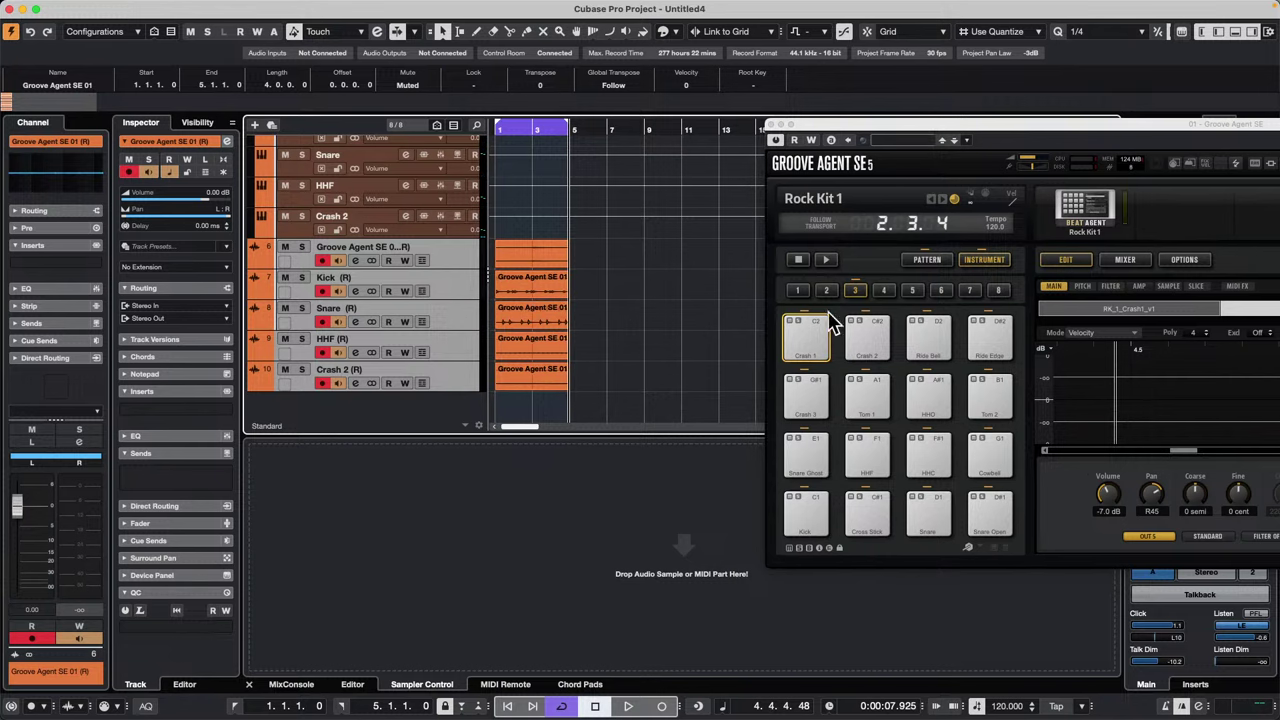
# Step: Review the Kick pad's output routing and the kit options of Rock Kit 1 in Groove Agent
pyautogui.moveTo(930, 130); pyautogui.dragTo(594, 196)
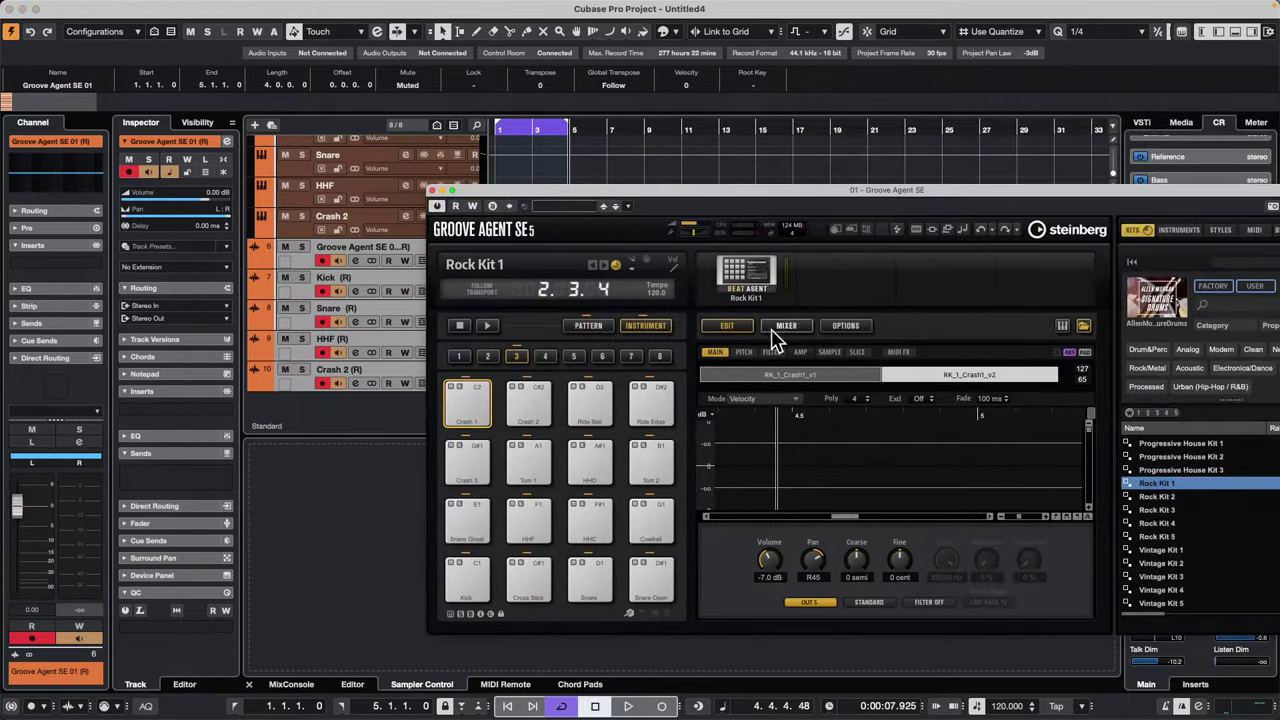
pyautogui.click(469, 568)
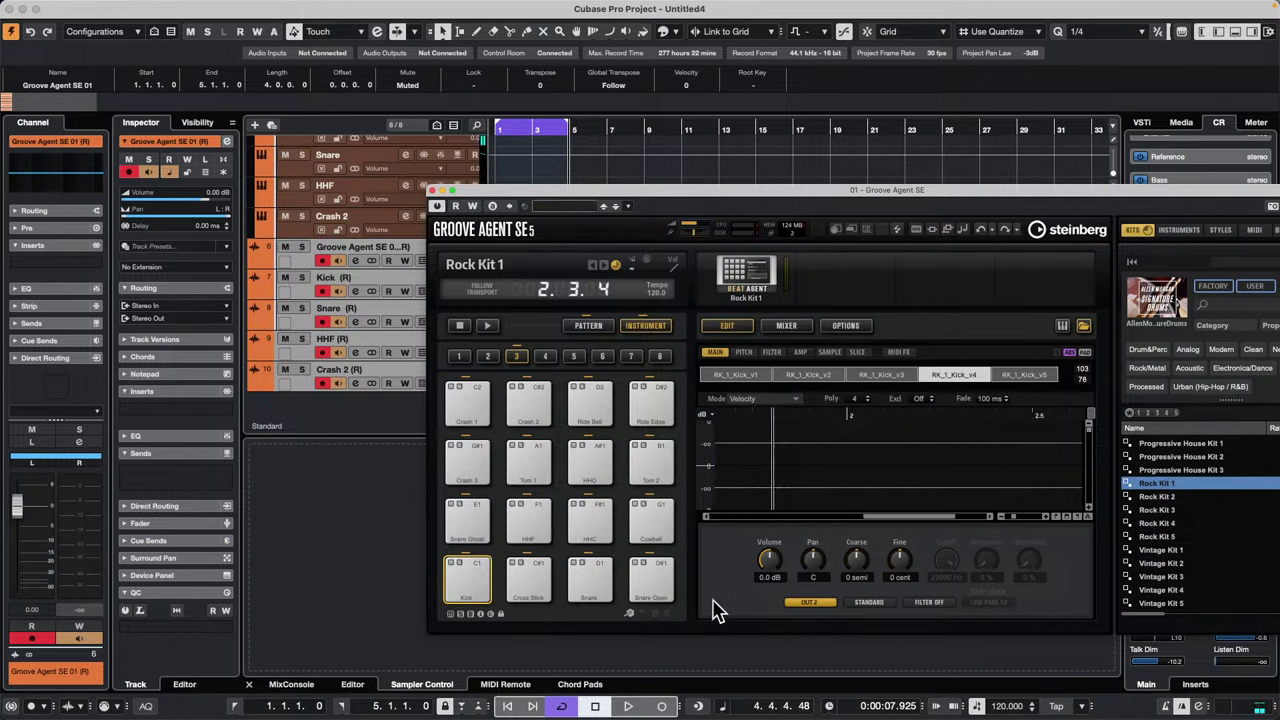
pyautogui.click(745, 279)
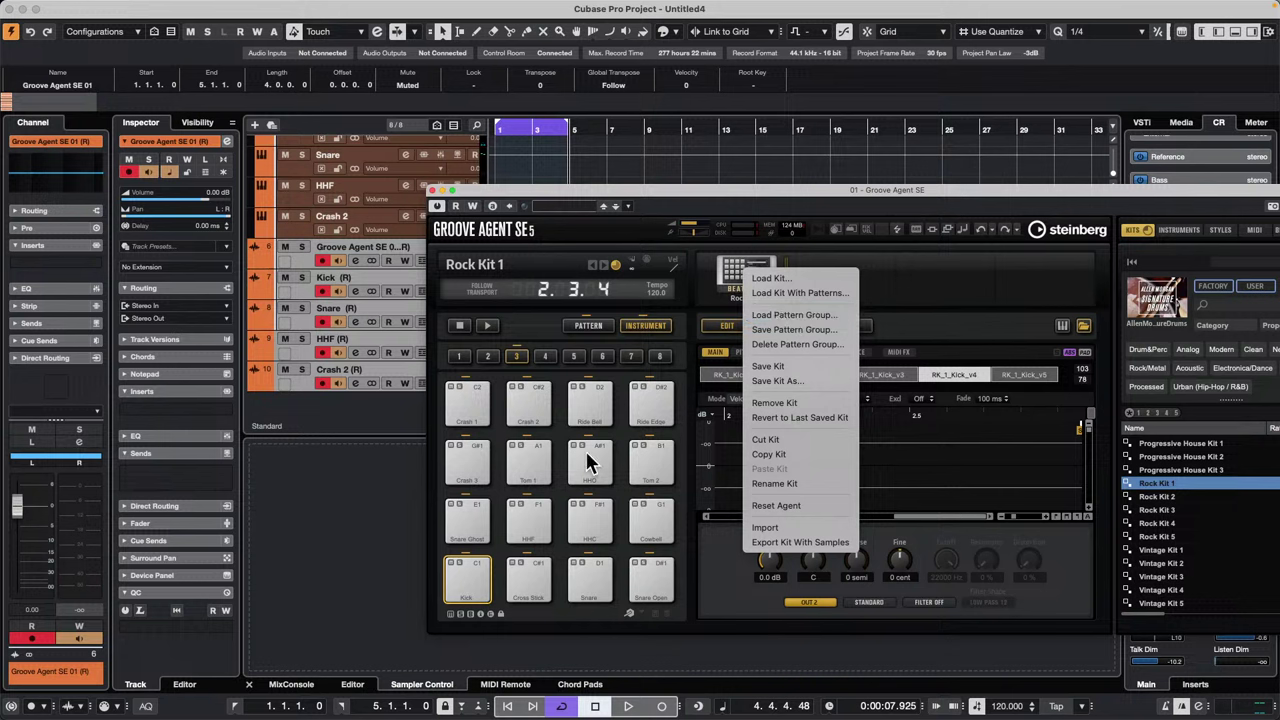
pyautogui.click(795, 293)
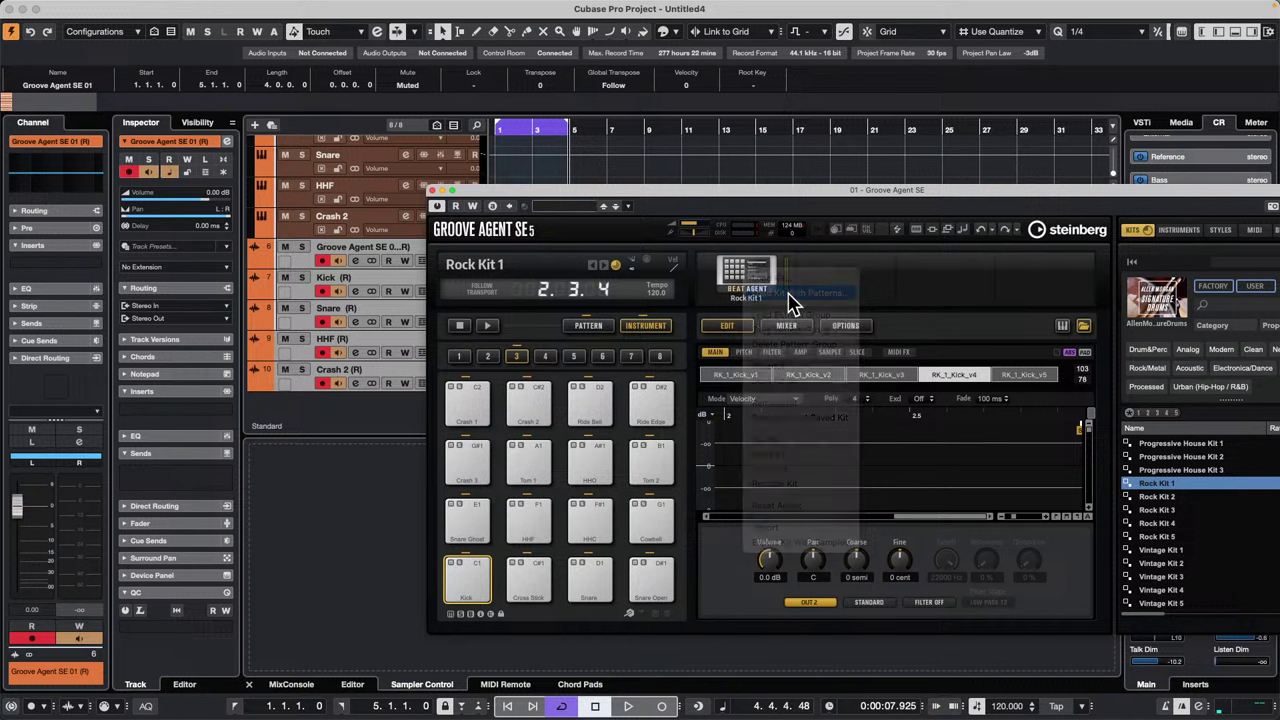
# Step: Browse the installed Groove Agent kit libraries and load the Not Save For Work kit from The Kit SE
pyautogui.click(1180, 320)
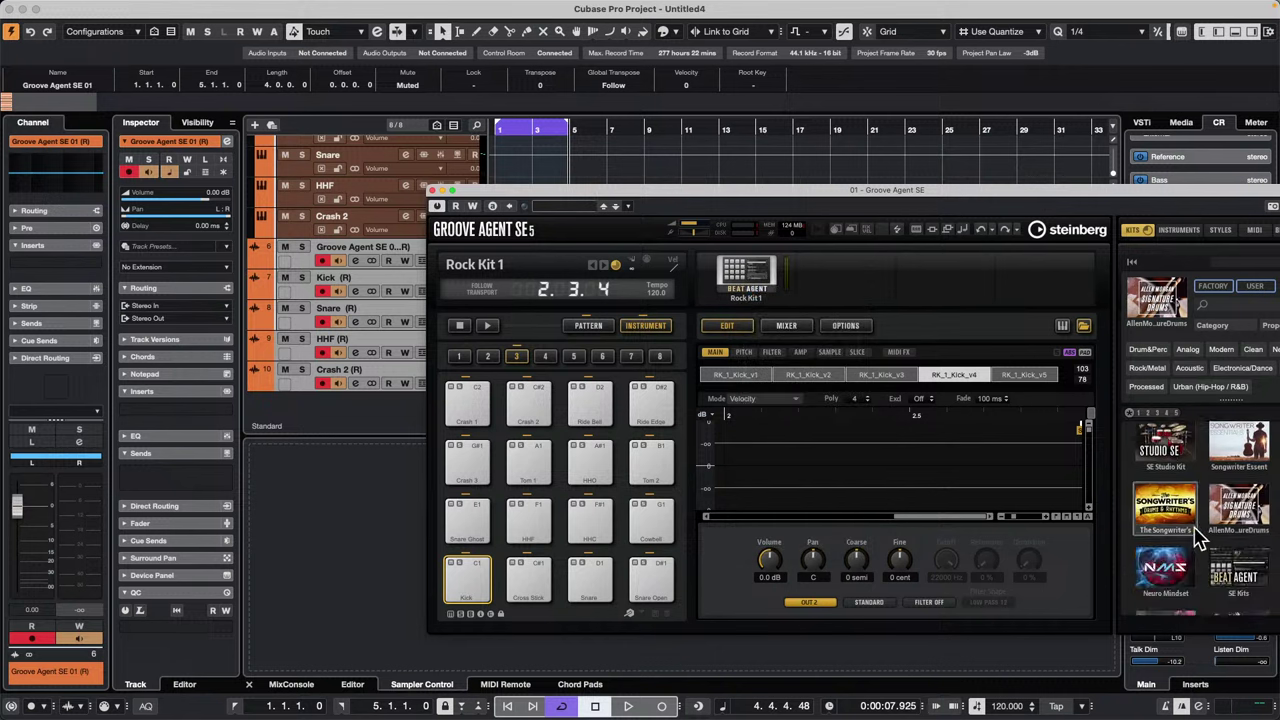
pyautogui.click(1185, 515)
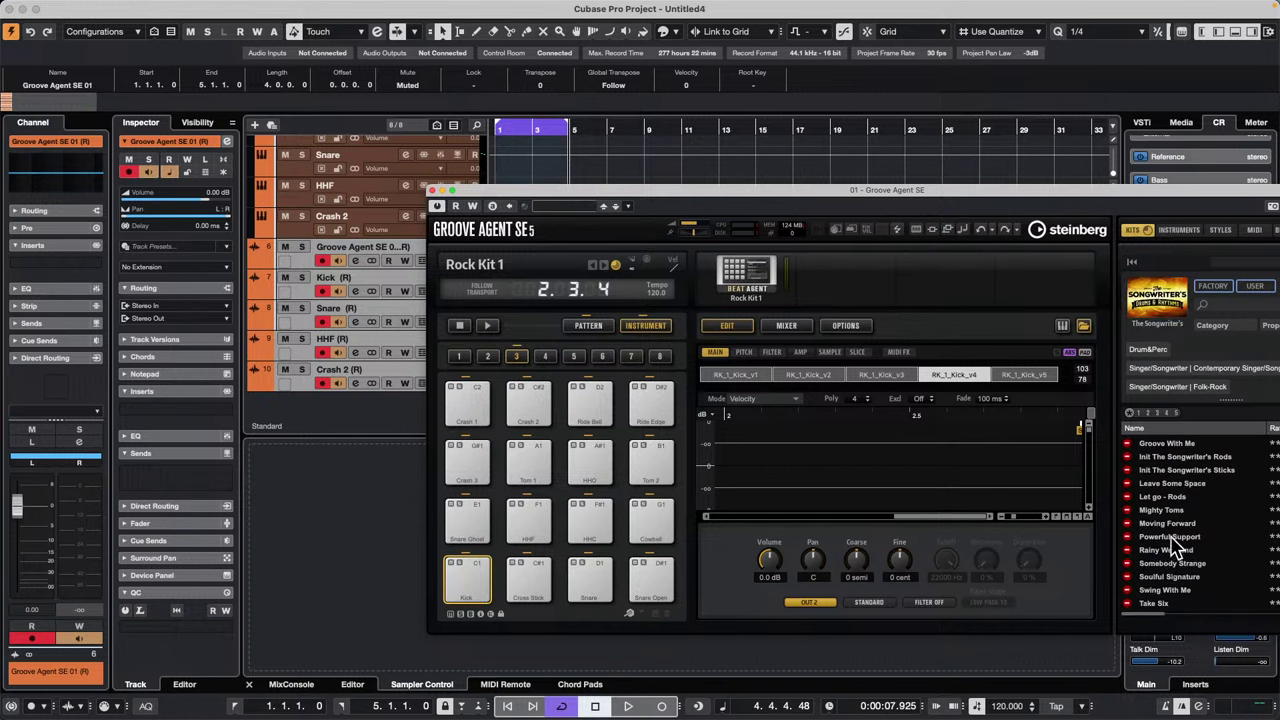
pyautogui.click(1160, 293)
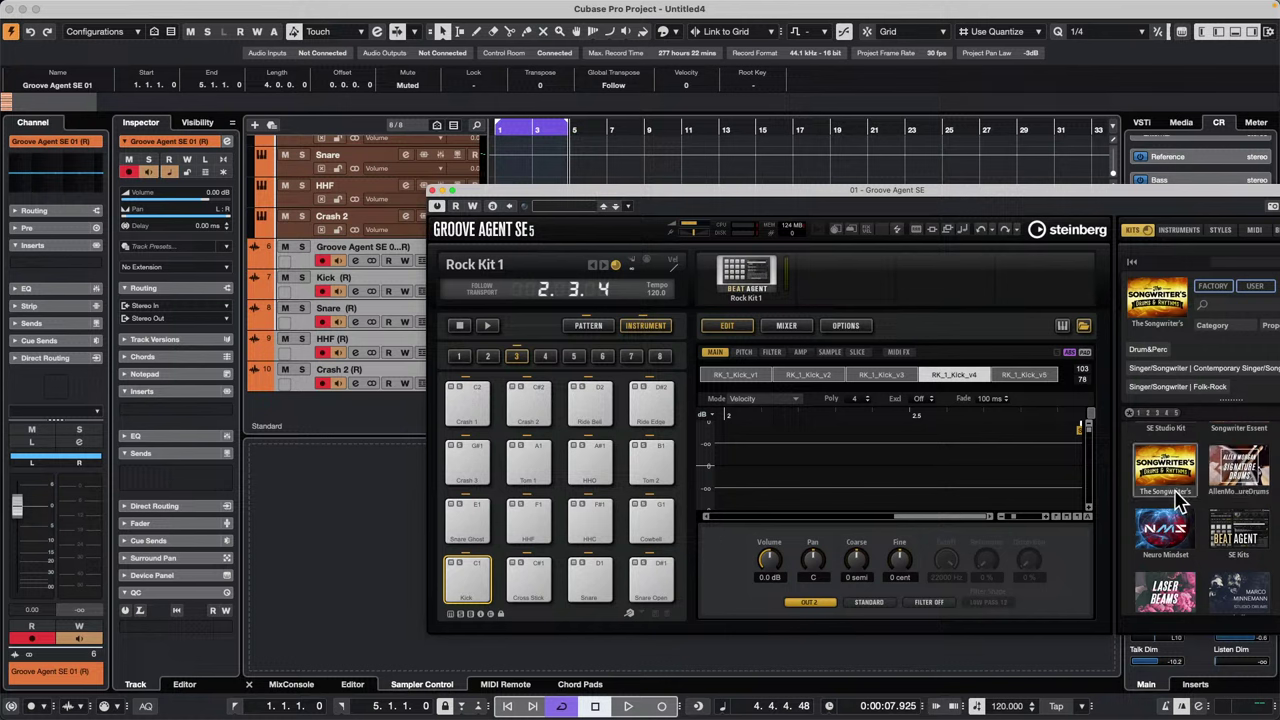
pyautogui.scroll(-2, 1183, 497)
pyautogui.scroll(-3, 1213, 535)
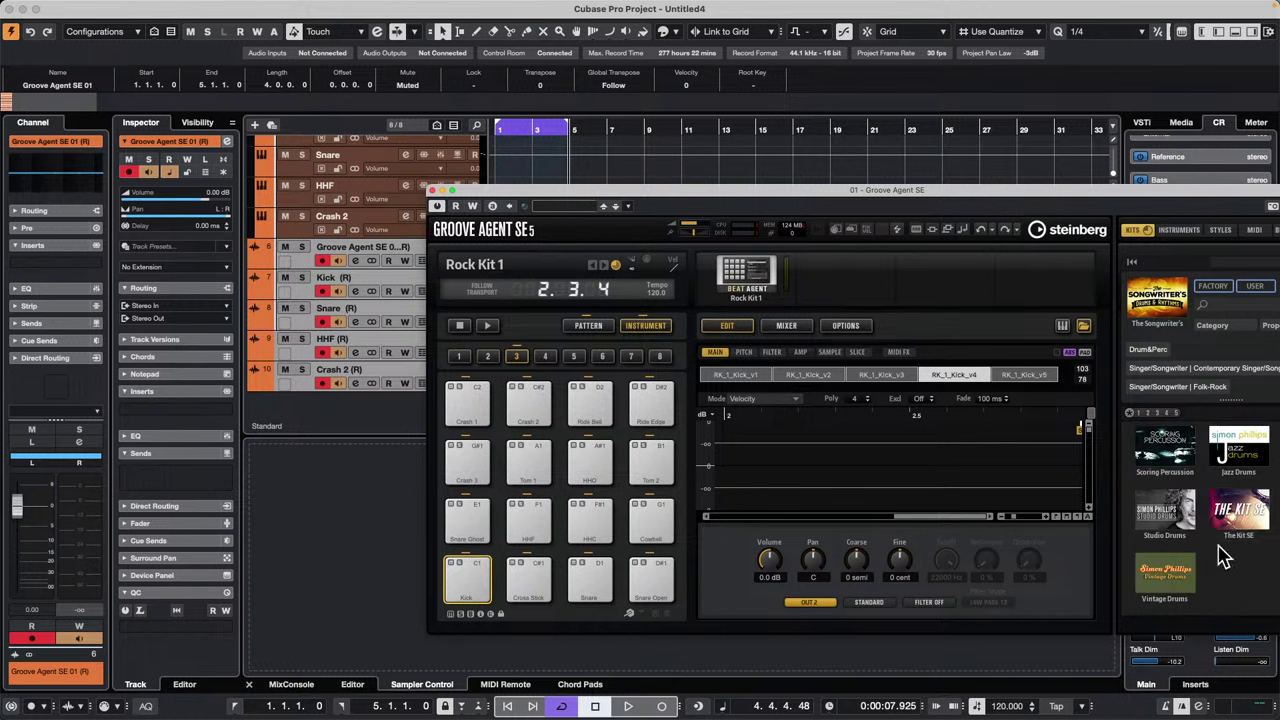
pyautogui.click(1252, 515)
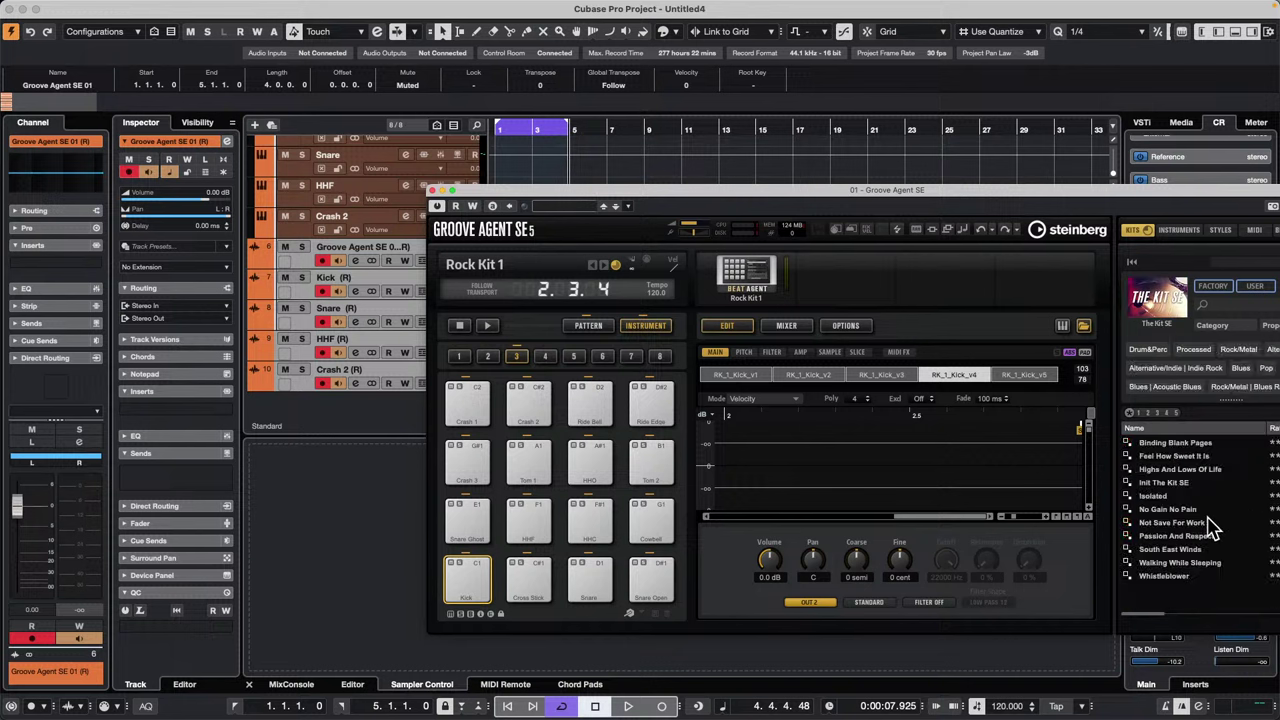
pyautogui.click(1173, 524)
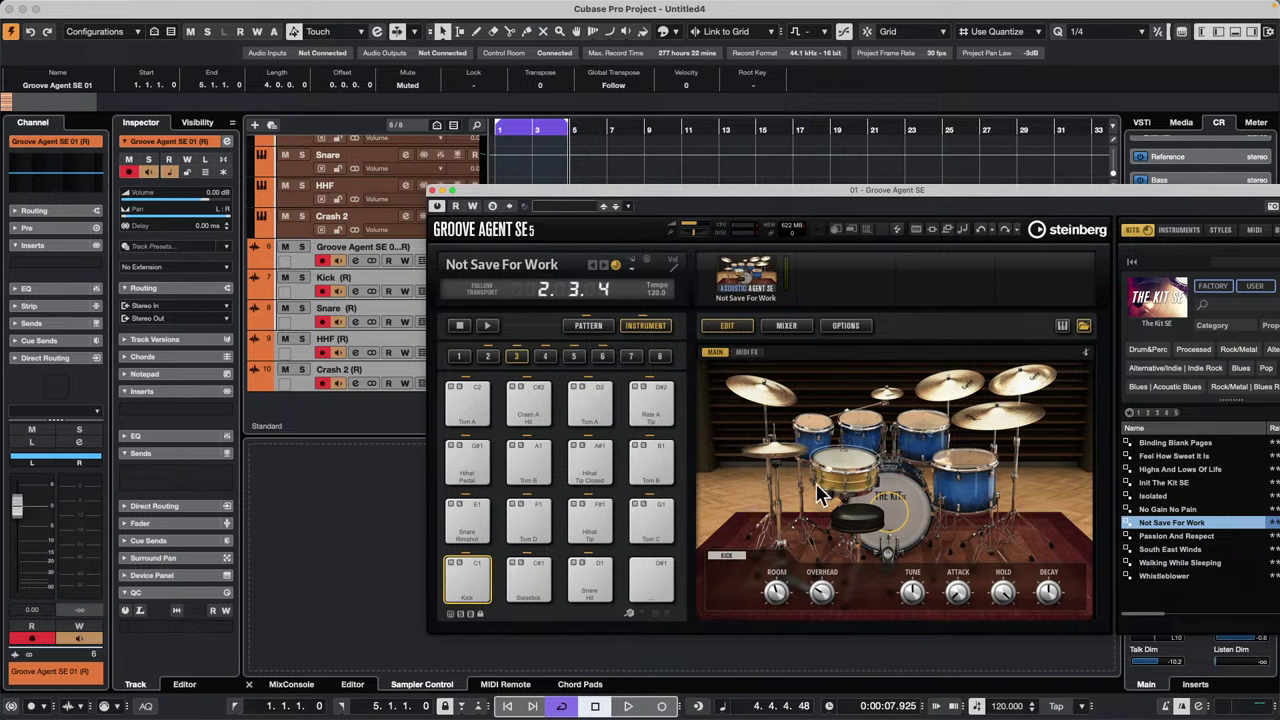
# Step: Show the acoustic kit's agent mixer and examine the output choices for its Kick channel
pyautogui.click(788, 326)
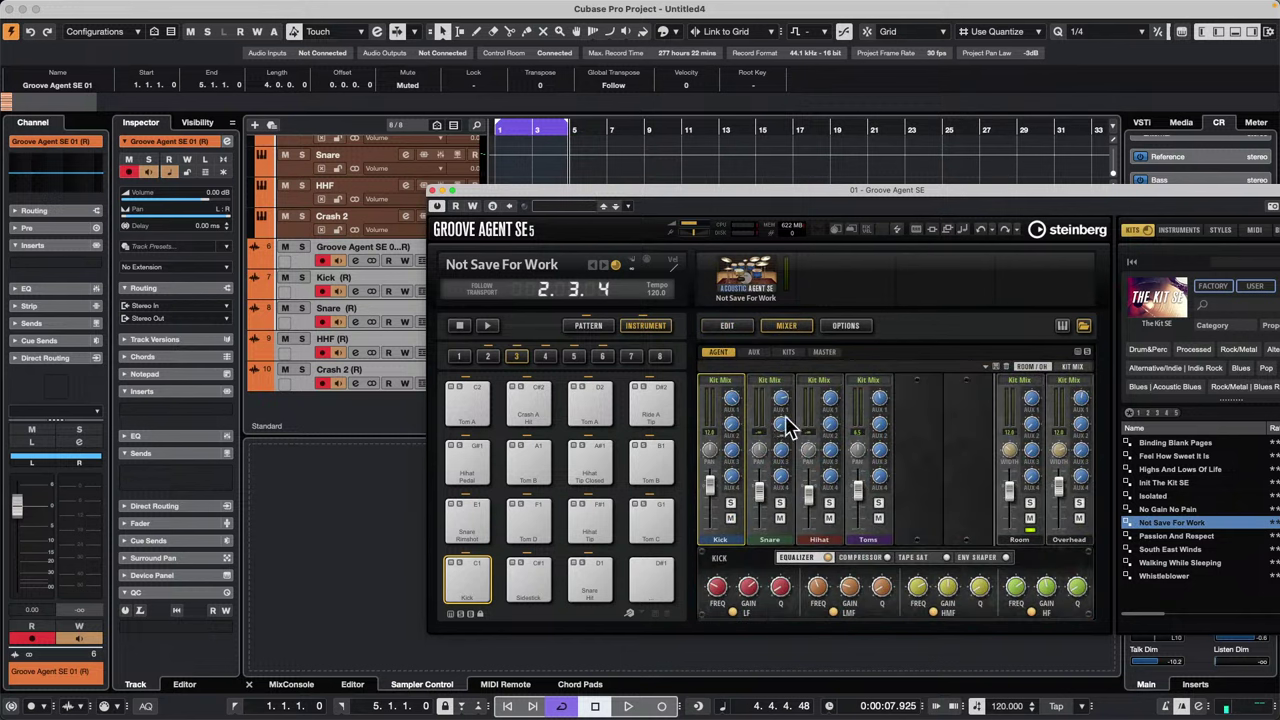
pyautogui.click(722, 383)
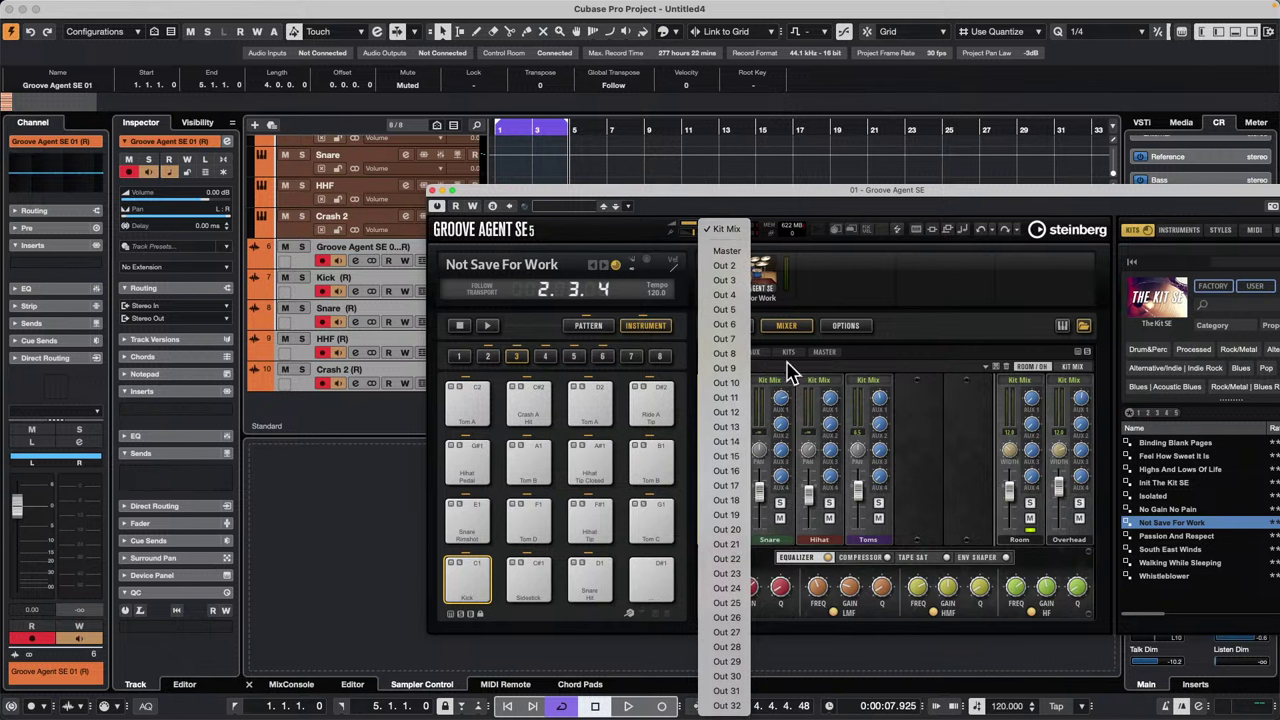
pyautogui.click(950, 400)
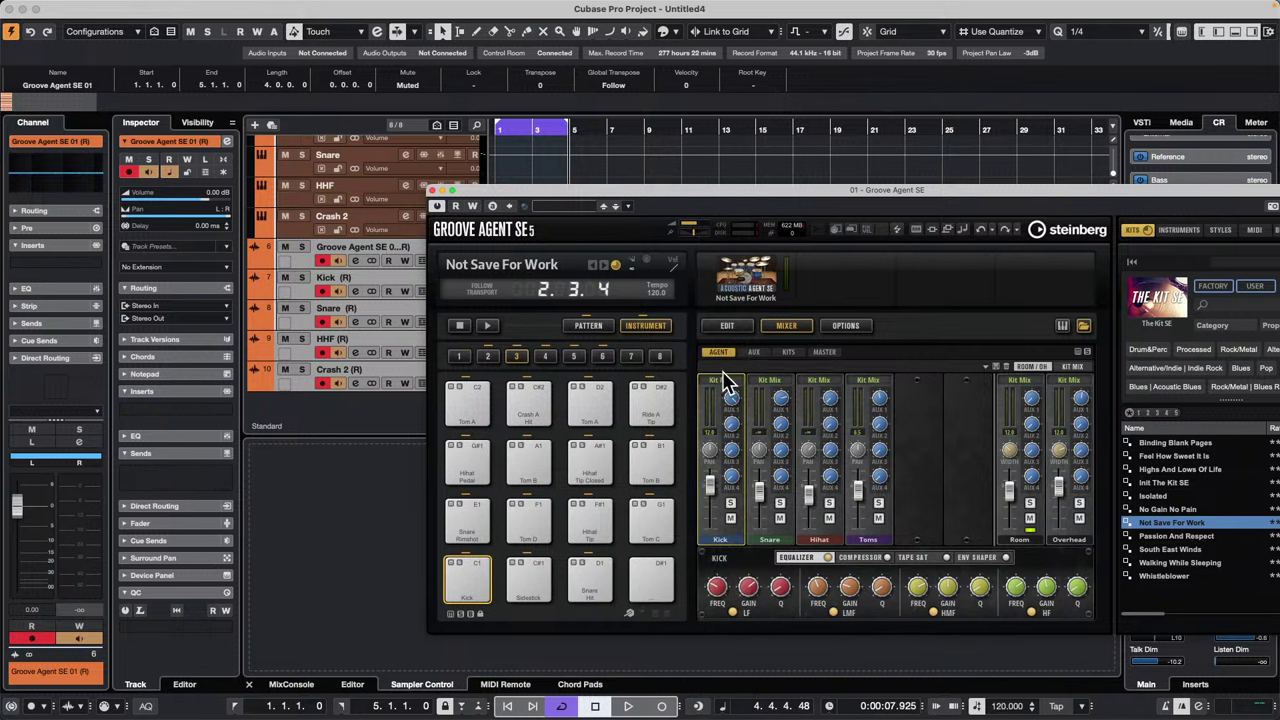
pyautogui.click(727, 381)
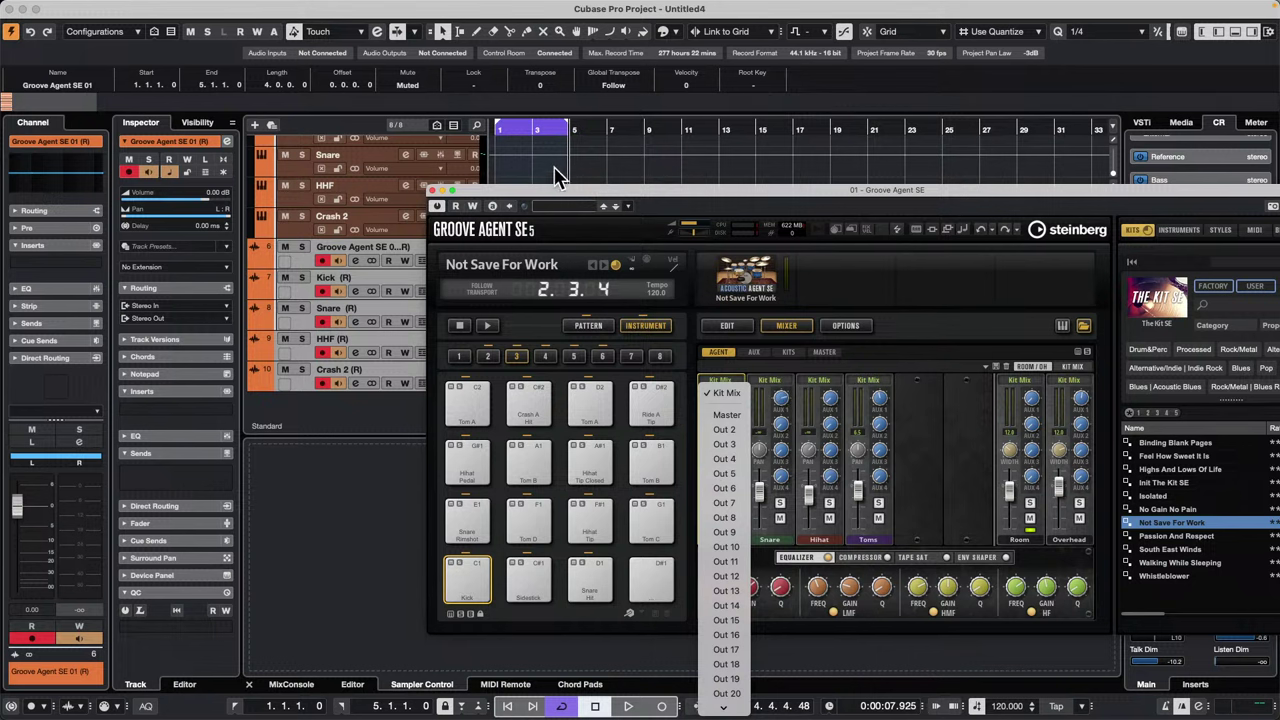
# Step: Audition the rendered Snare, Kick and HHF audio events with the Play tool, ending on the Object Selection tool
pyautogui.moveTo(562, 192); pyautogui.dragTo(766, 177)
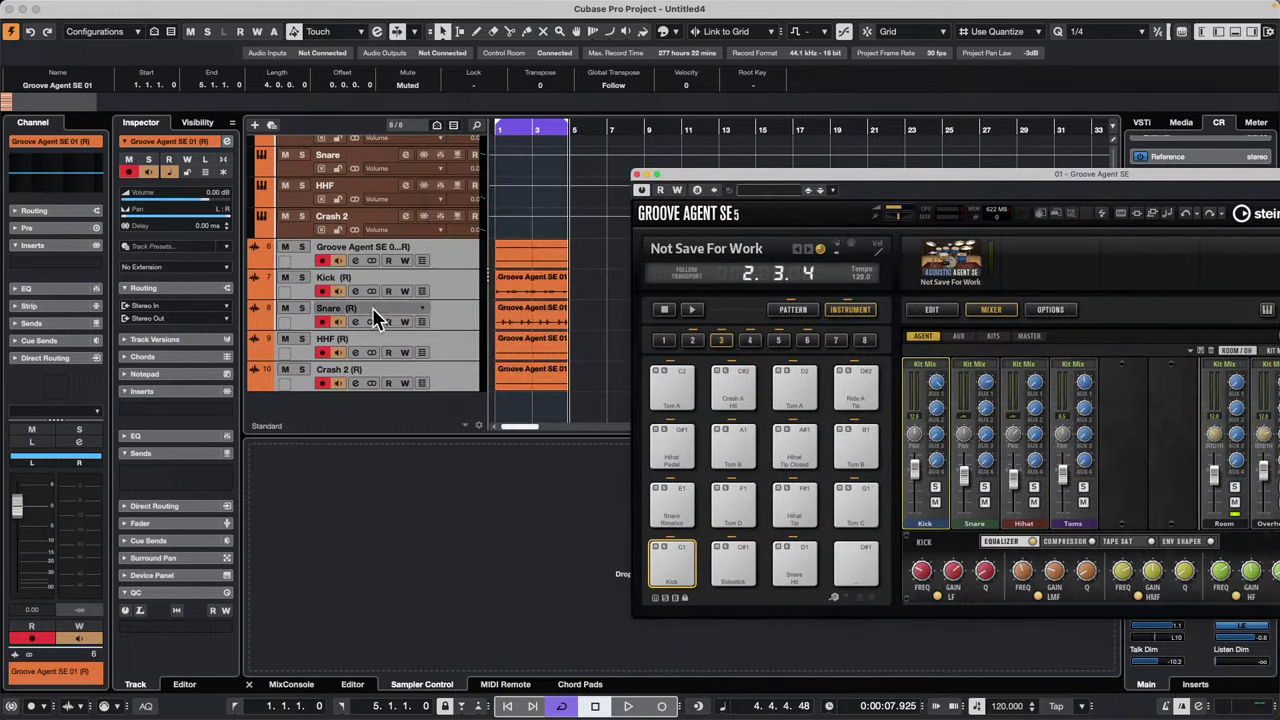
pyautogui.rightClick(504, 319)
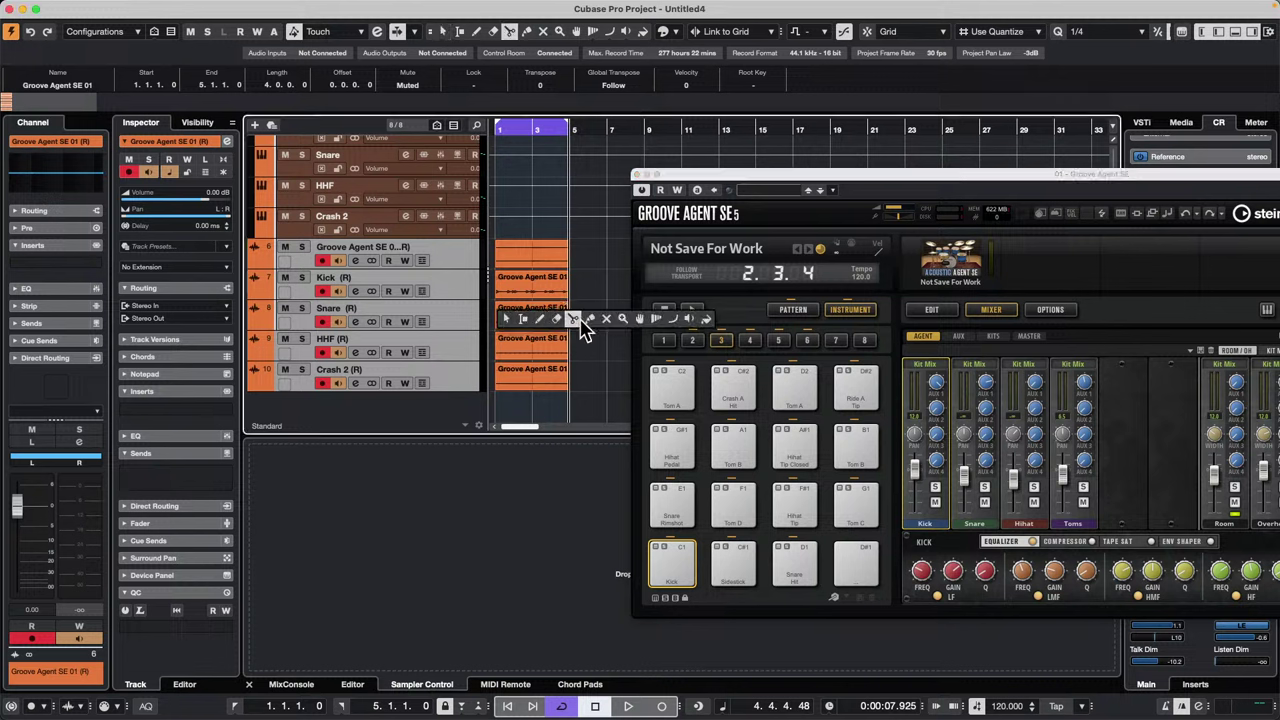
pyautogui.click(689, 318)
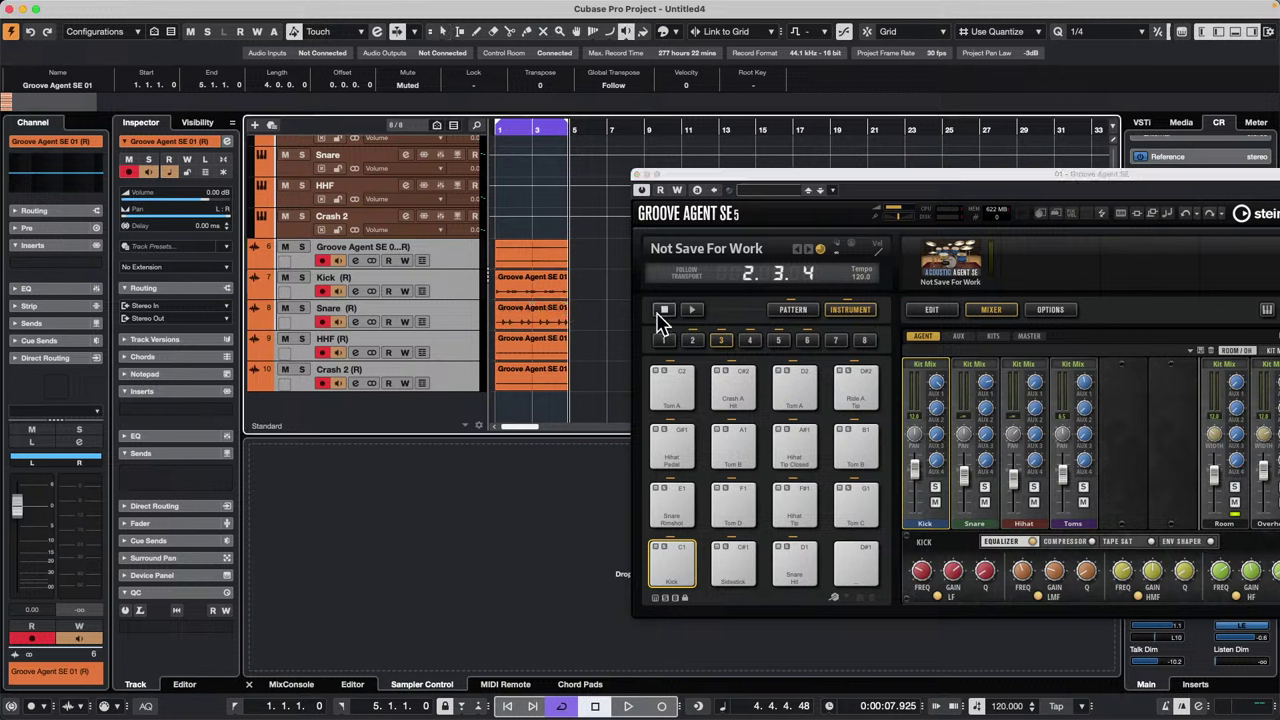
pyautogui.click(505, 312)
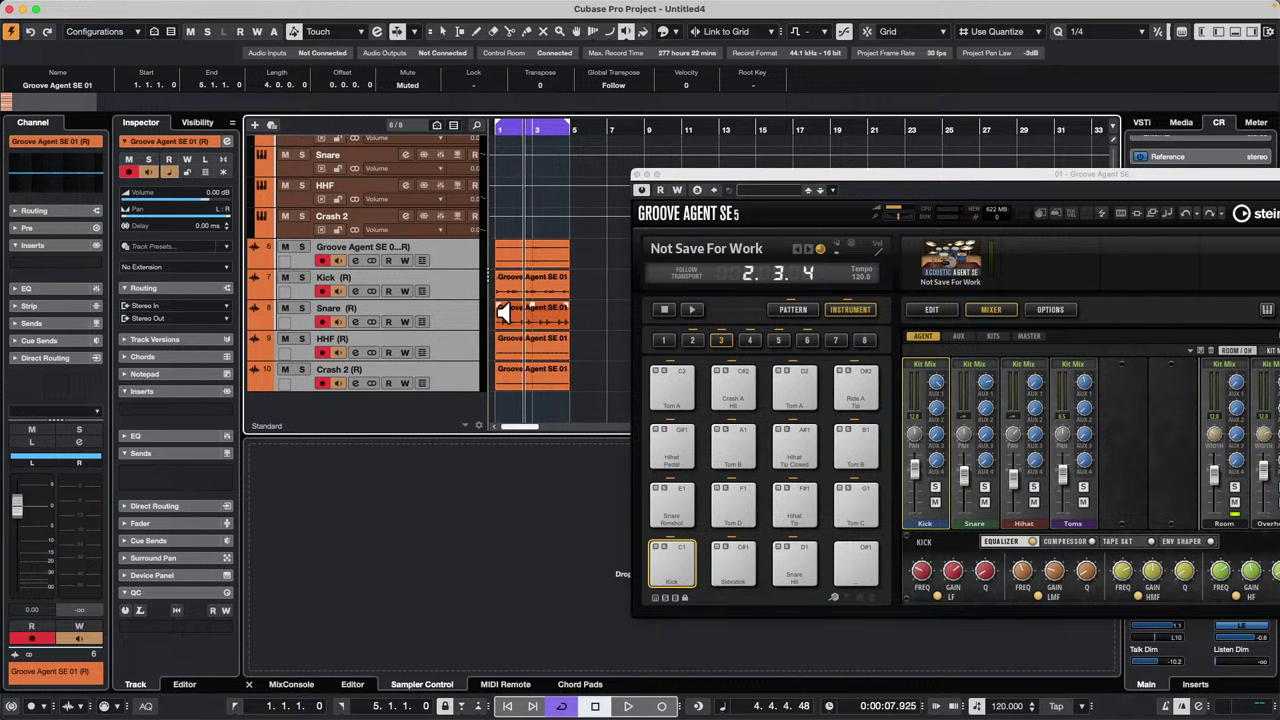
pyautogui.click(505, 286)
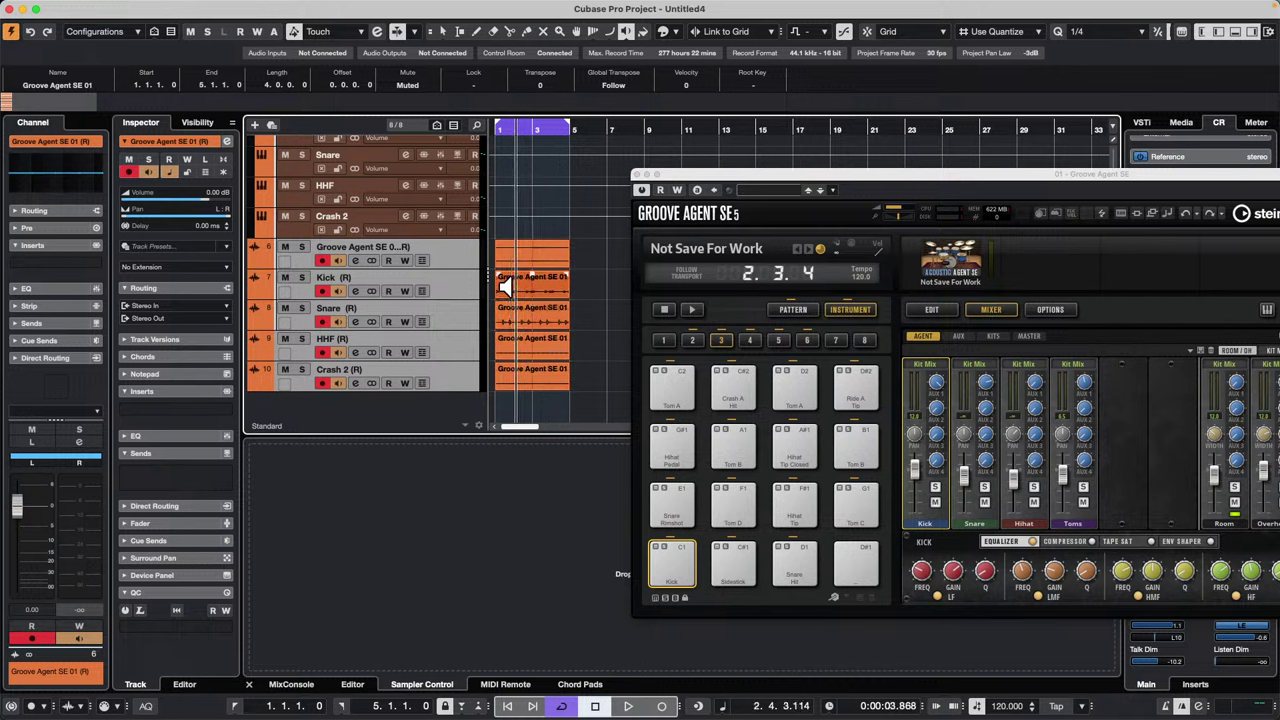
pyautogui.click(505, 343)
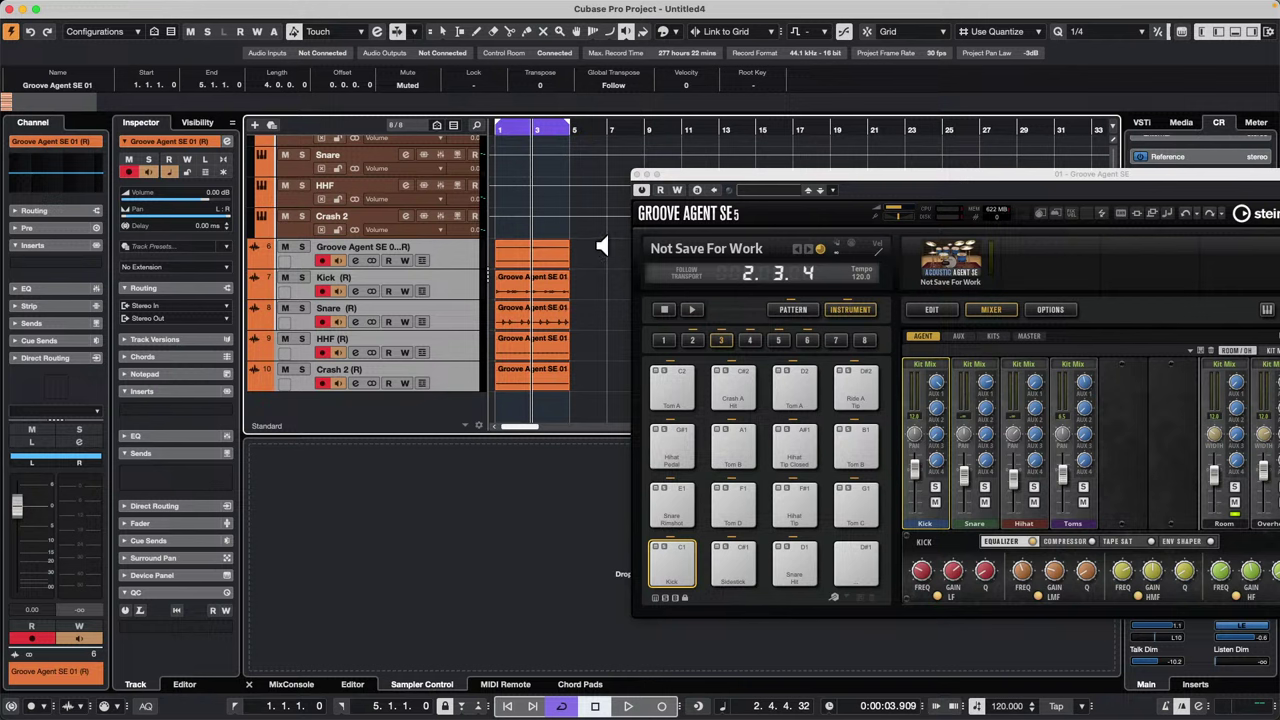
pyautogui.press('1')
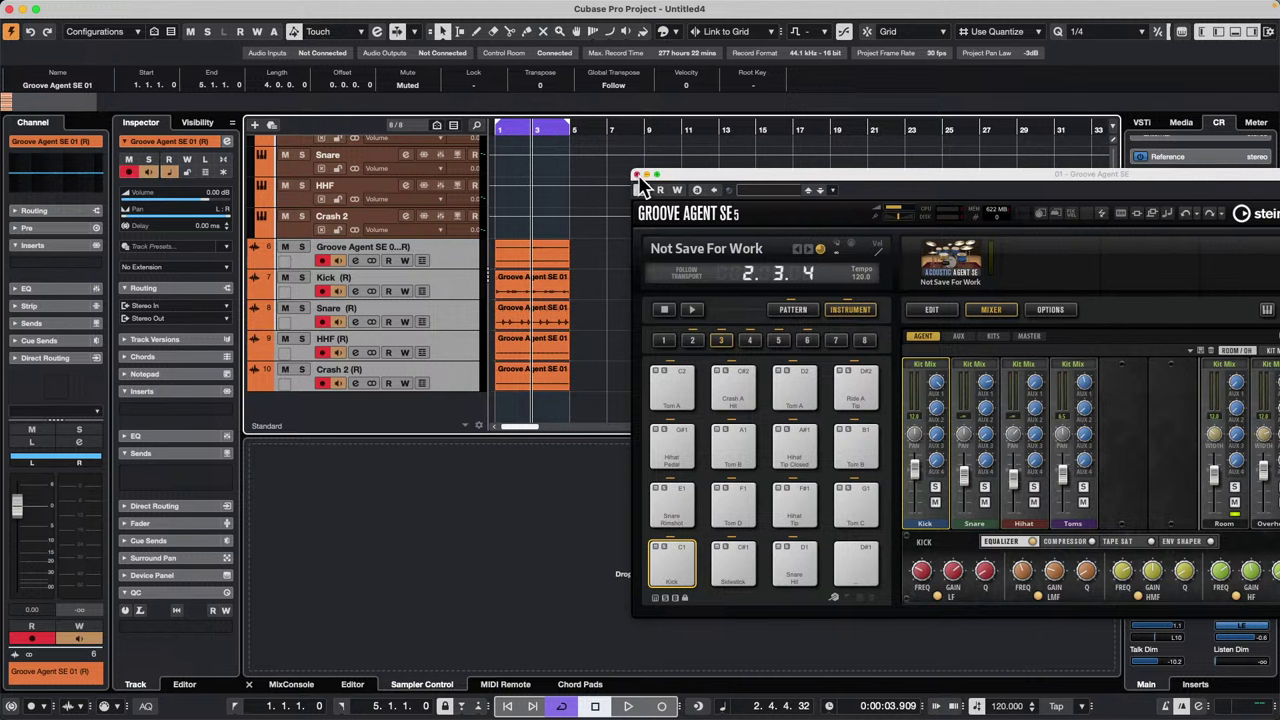
# Step: Close the Groove Agent instrument window and check the track options available for the selected rendered tracks
pyautogui.click(636, 176)
pyautogui.rightClick(450, 250)
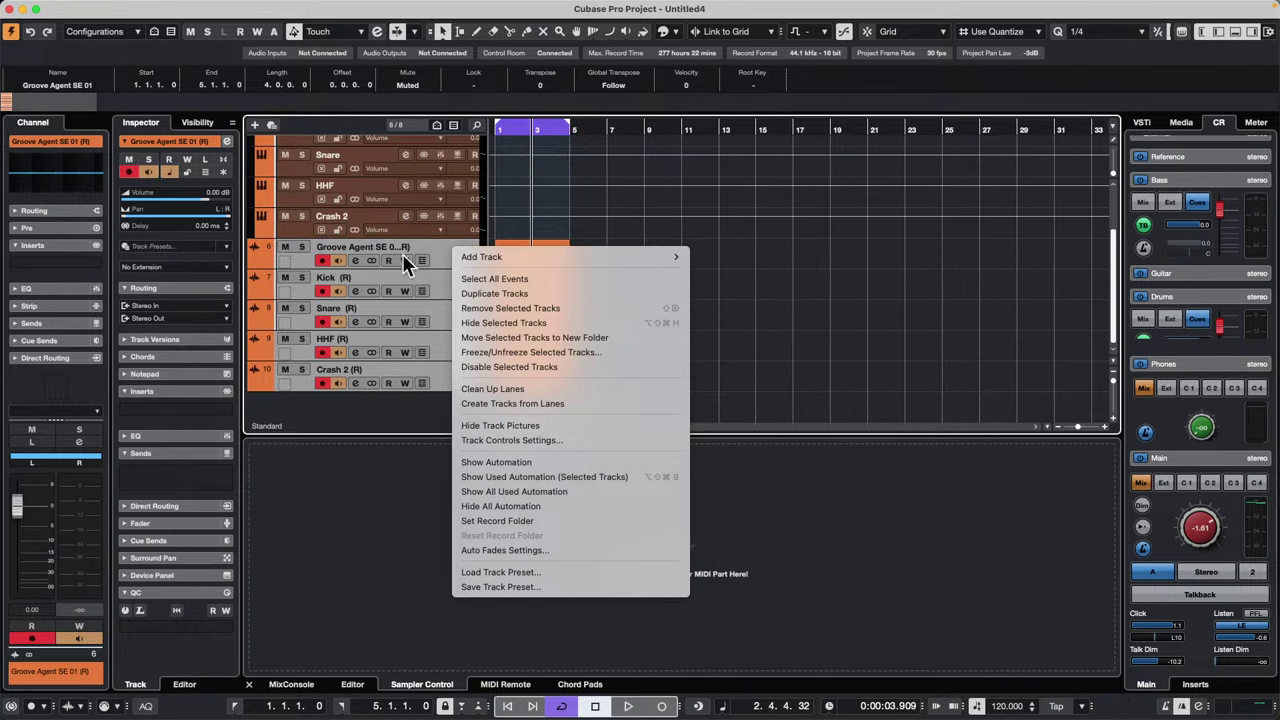
pyautogui.click(709, 206)
pyautogui.scroll(3, 393, 265)
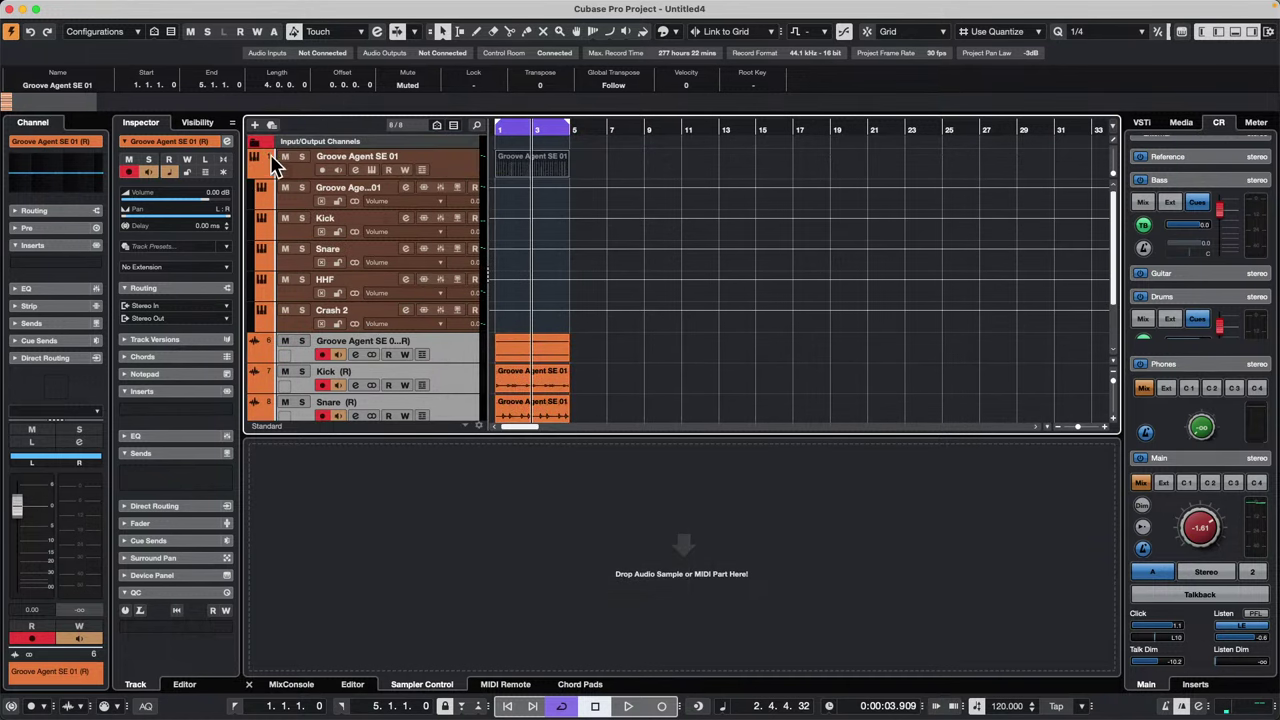
# Step: Fold away the Groove Agent SE 01 output channels and select only the Crash 2 (R) track
pyautogui.click(254, 174)
pyautogui.click(460, 334)
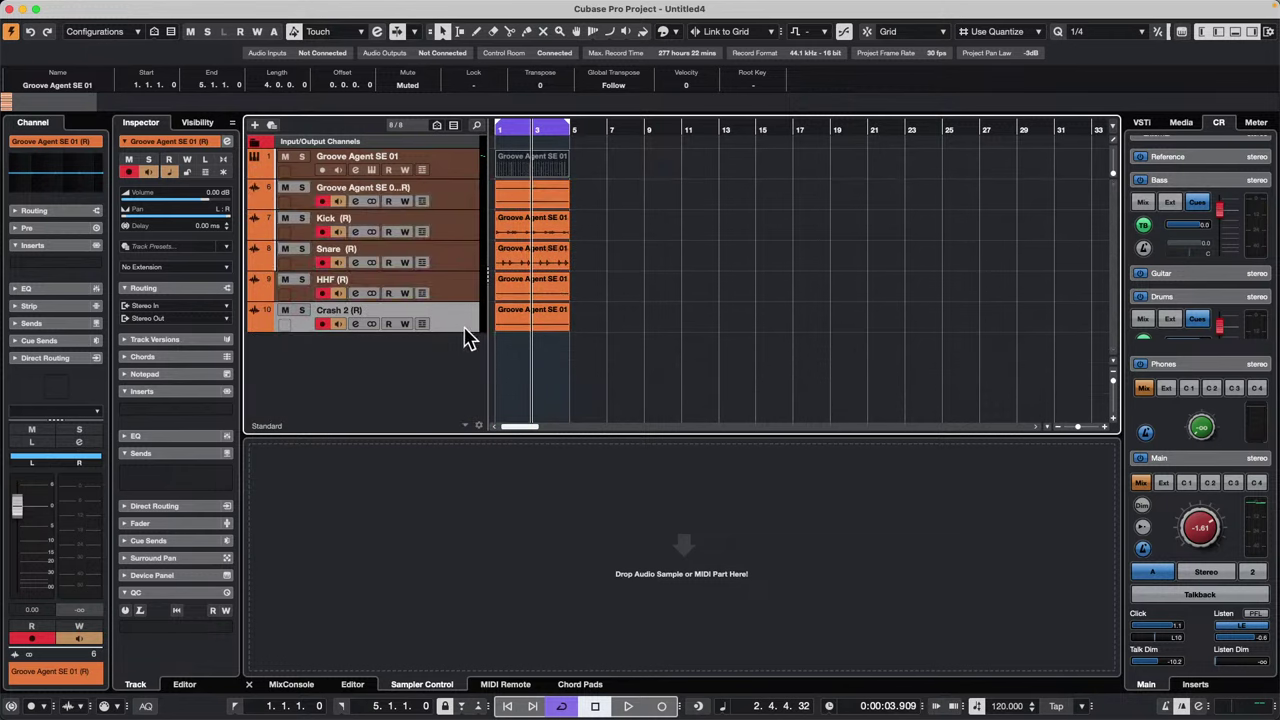
pyautogui.rightClick(369, 364)
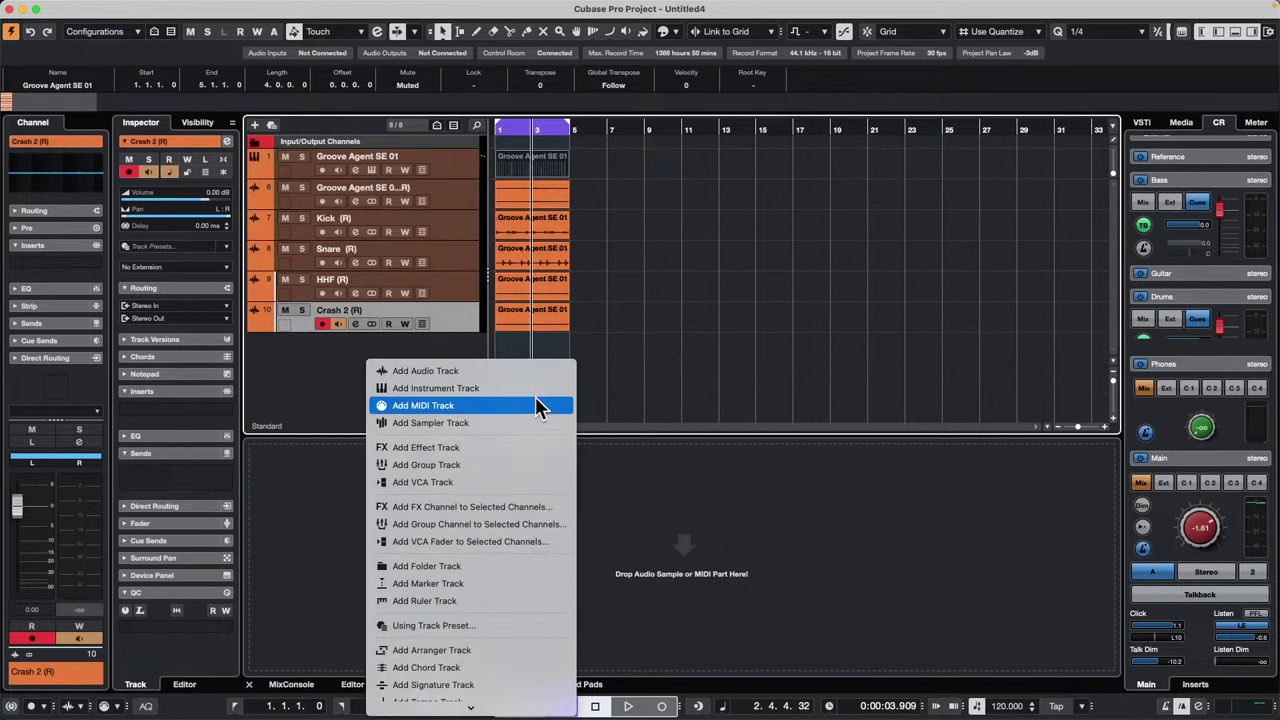
pyautogui.click(105, 12)
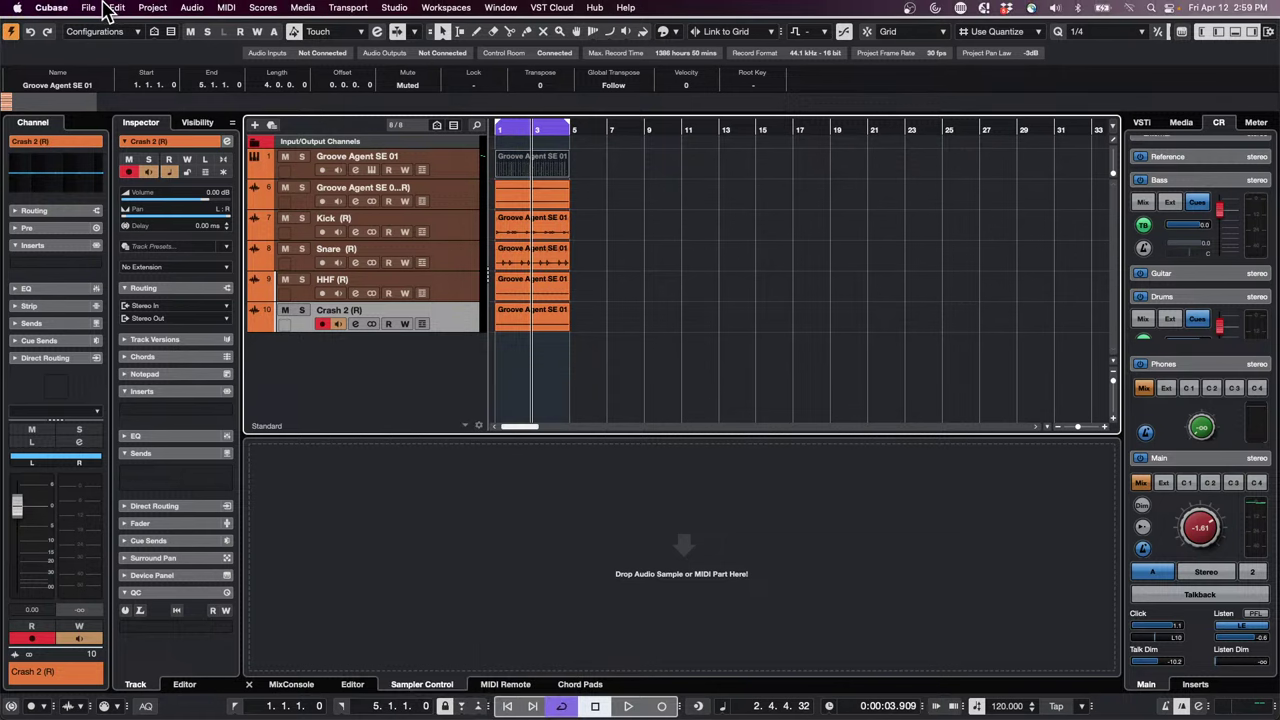
# Step: Start opening another project and browse to the Long Time Ago XXII folder inside Projects
pyautogui.click(90, 8)
pyautogui.moveTo(100, 313)
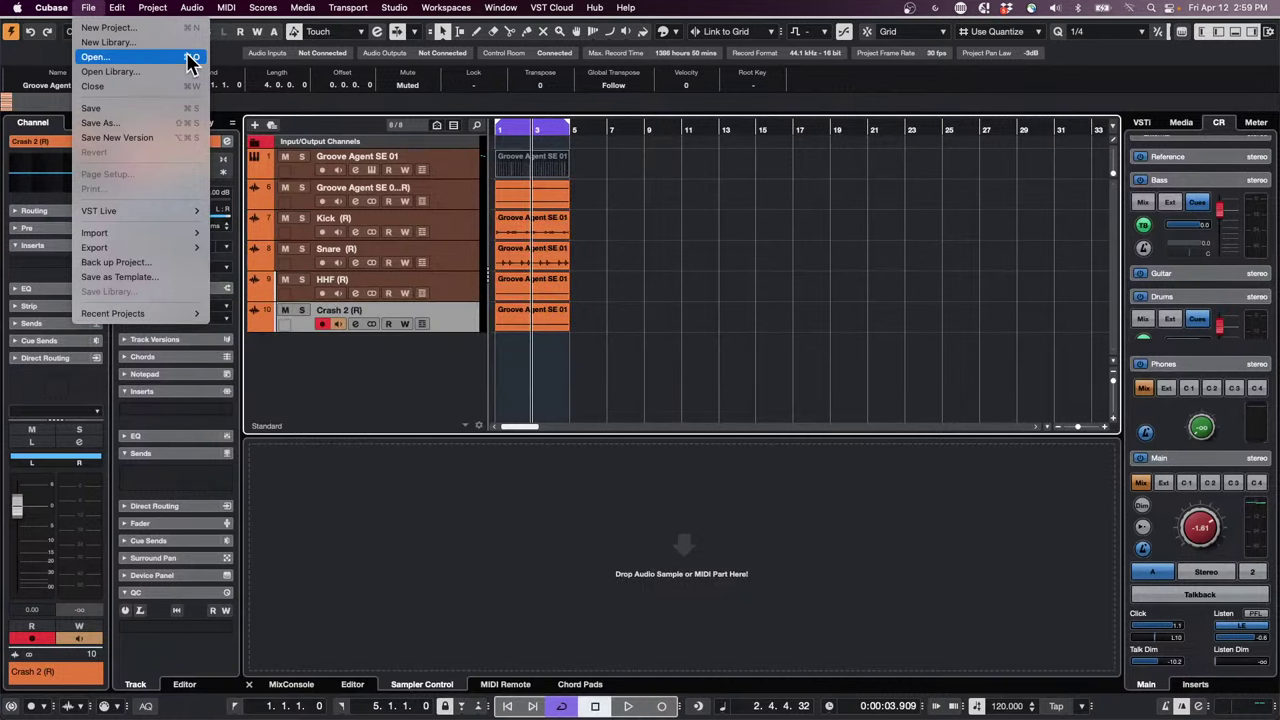
pyautogui.click(140, 58)
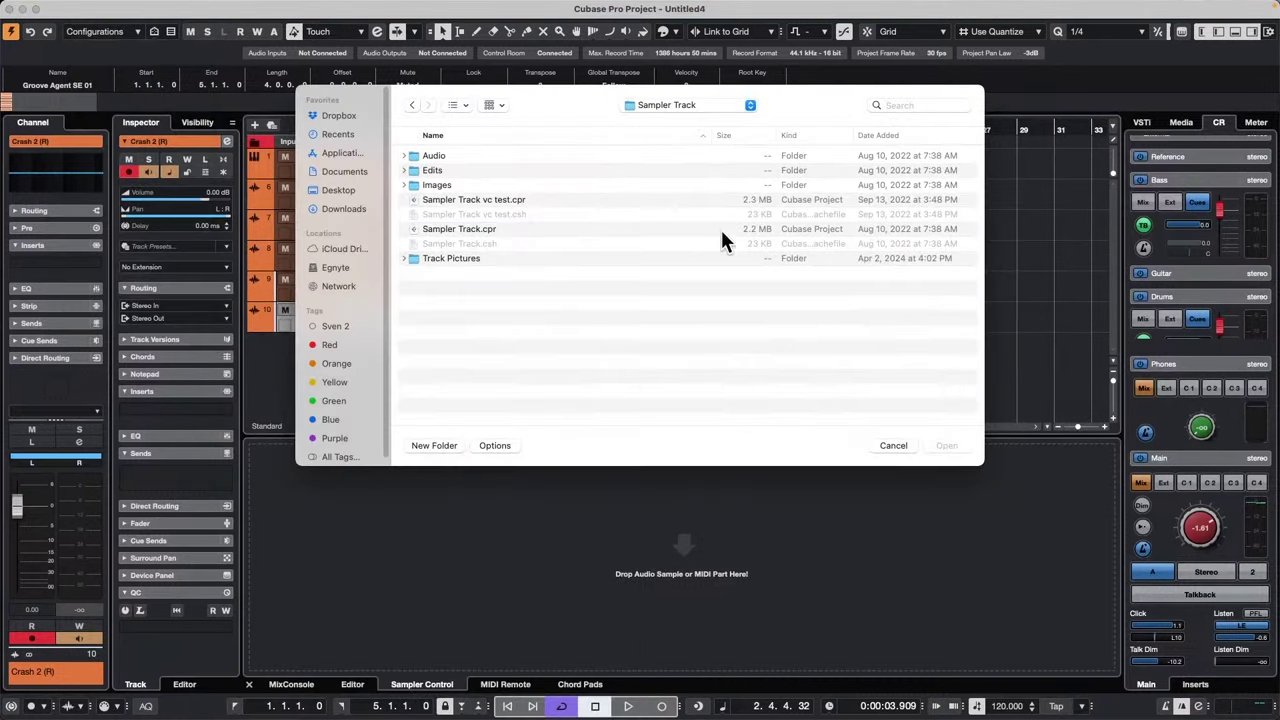
pyautogui.click(686, 104)
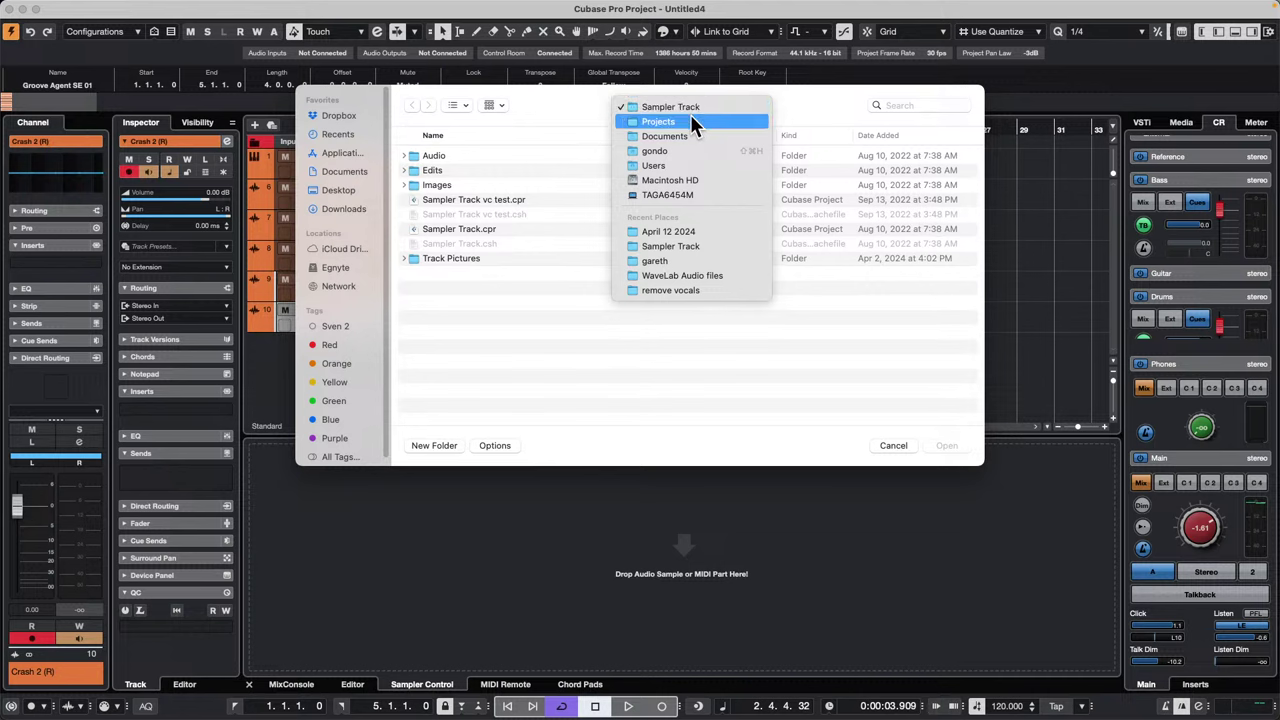
pyautogui.click(690, 118)
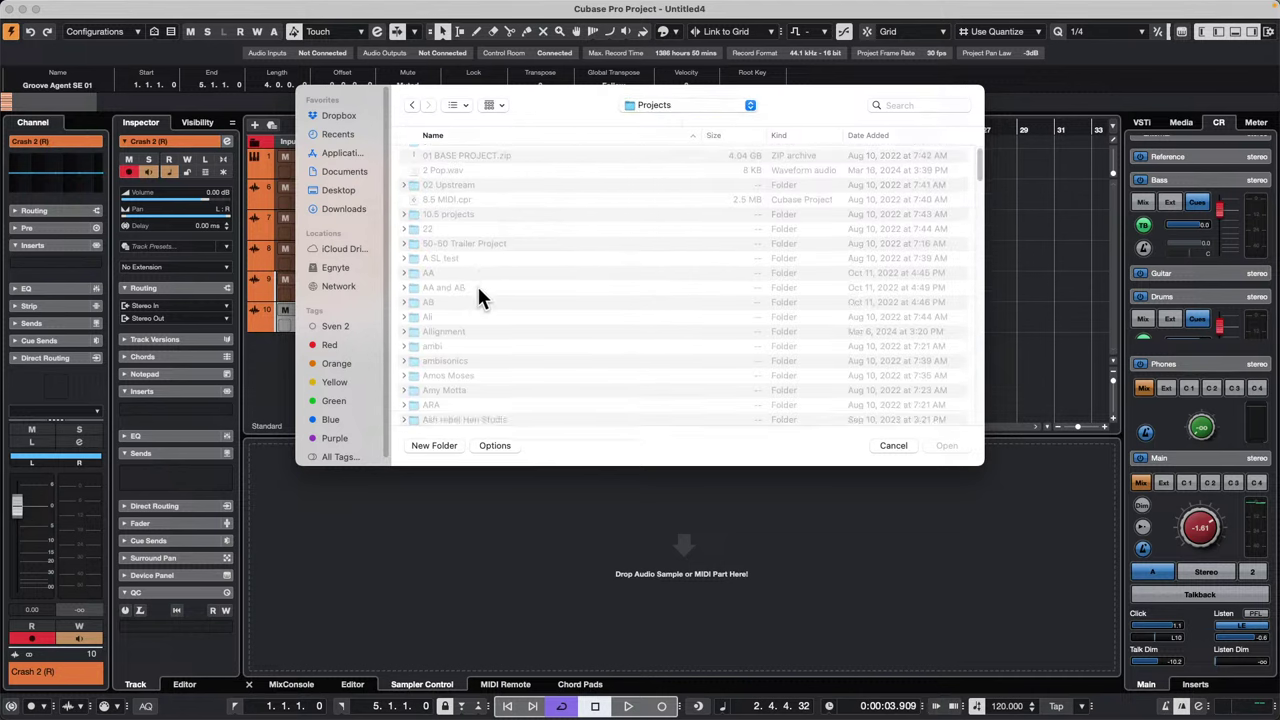
pyautogui.scroll(-10, 477, 283)
pyautogui.scroll(-5, 479, 284)
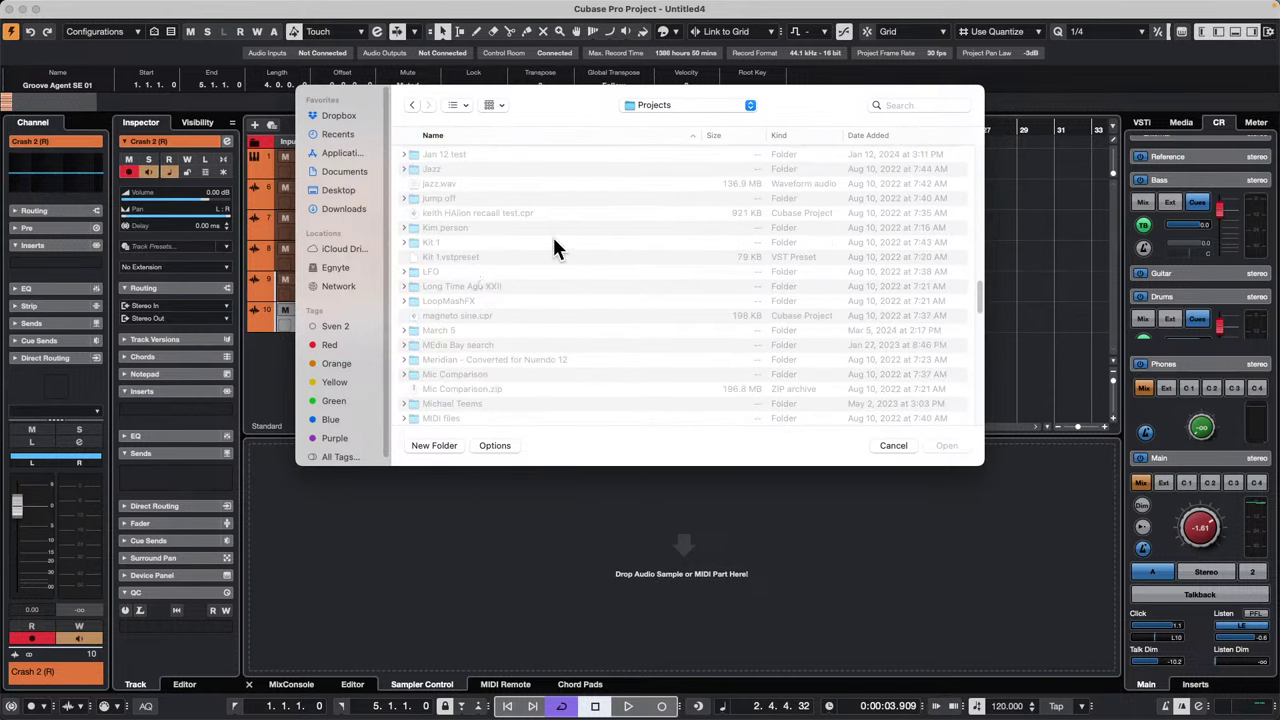
pyautogui.scroll(-1, 545, 250)
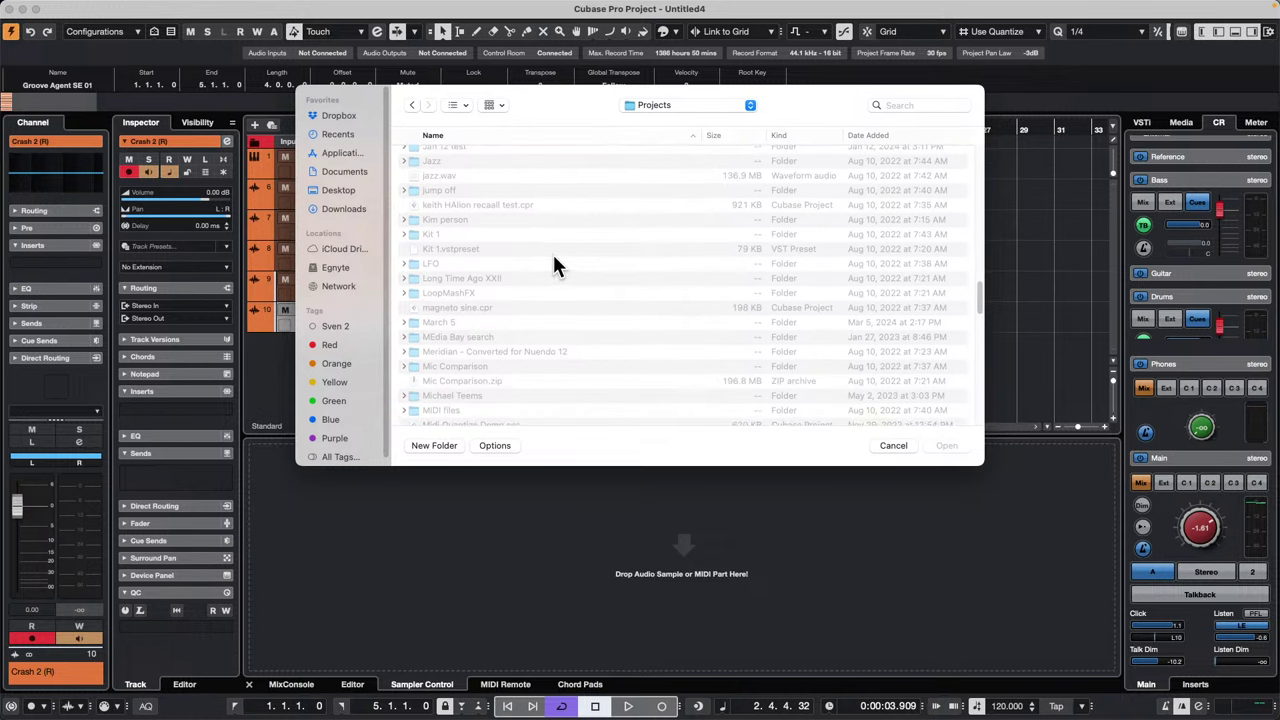
pyautogui.doubleClick(475, 279)
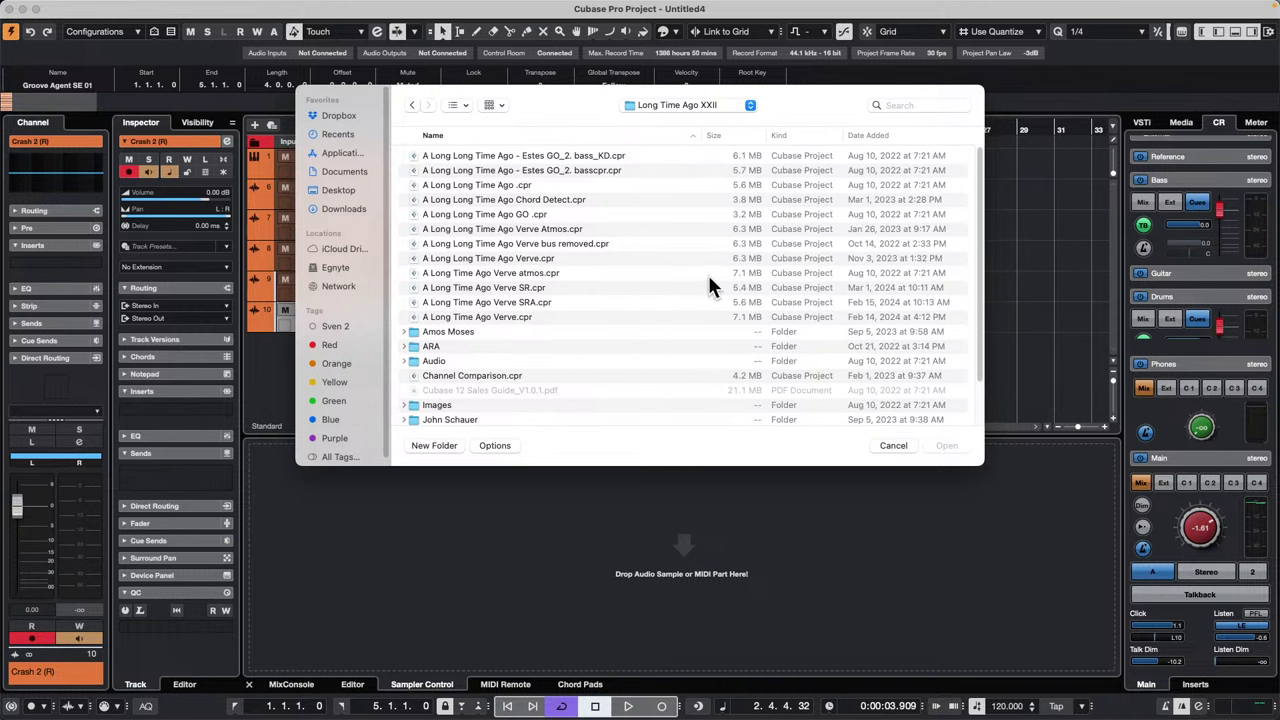
# Step: Open and activate the A Long Long Time Ago Verve project, and close the REVelation plug-in window
pyautogui.doubleClick(511, 256)
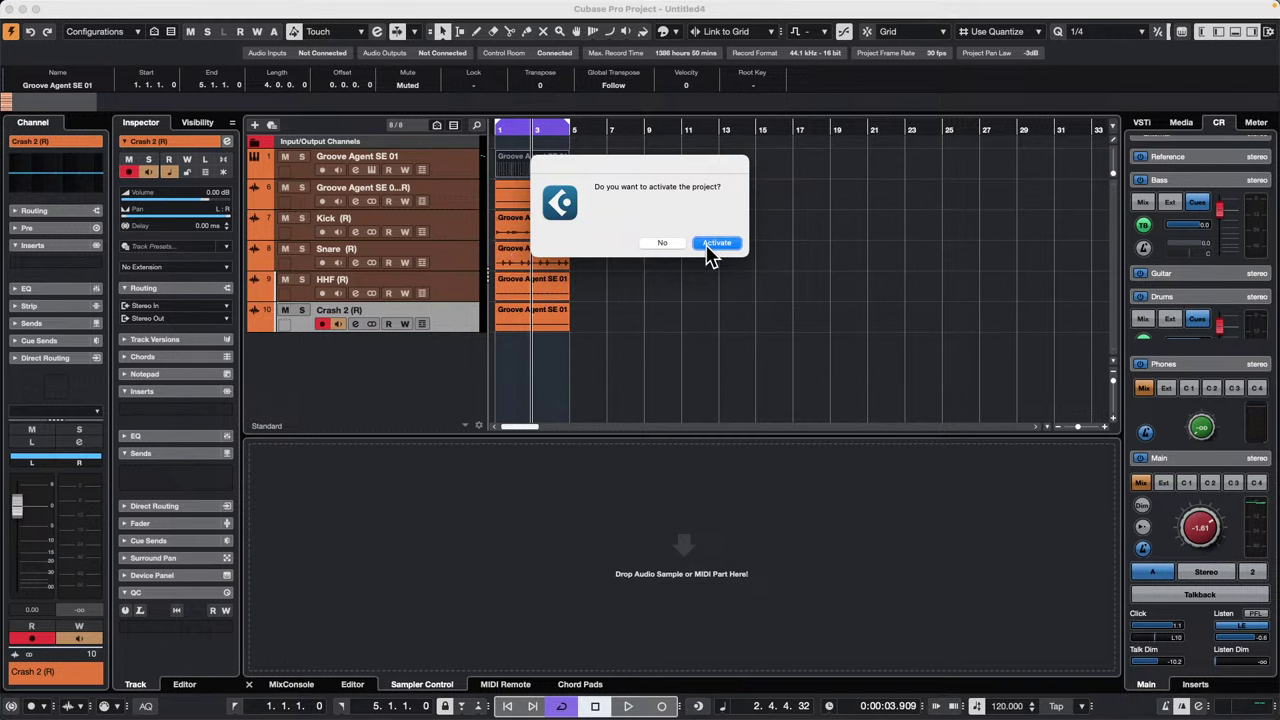
pyautogui.click(716, 243)
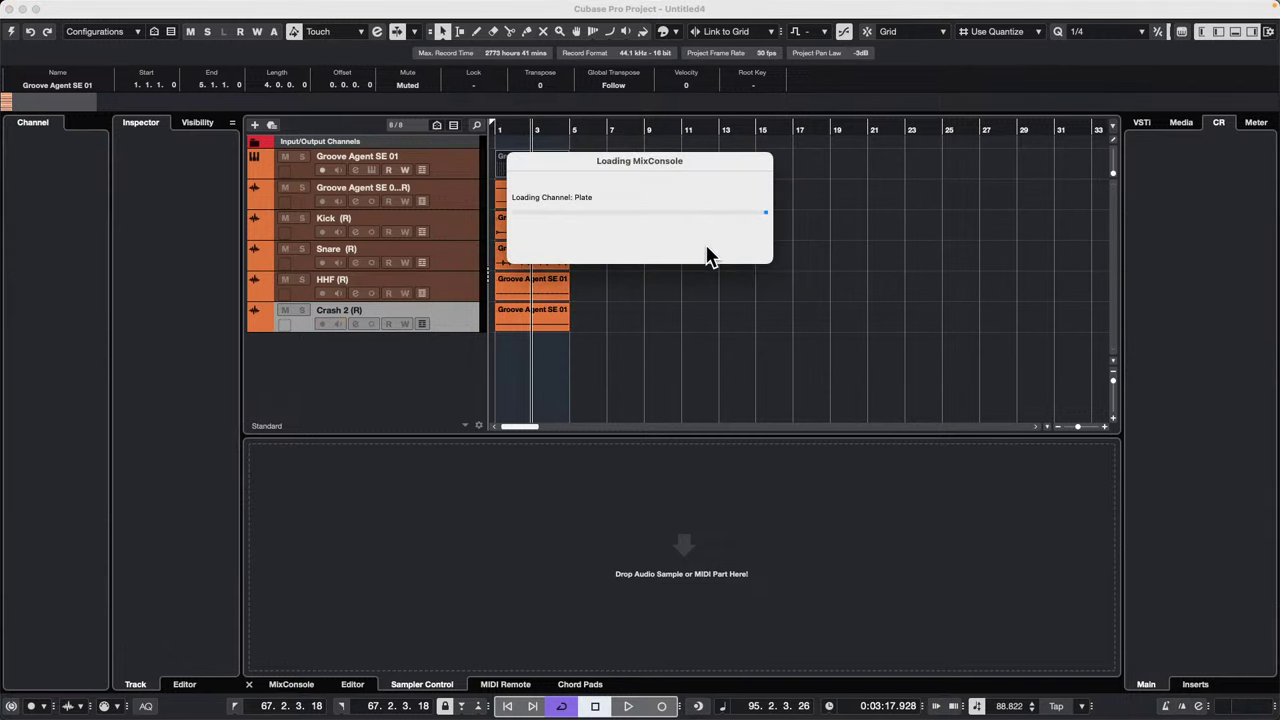
pyautogui.click(796, 370)
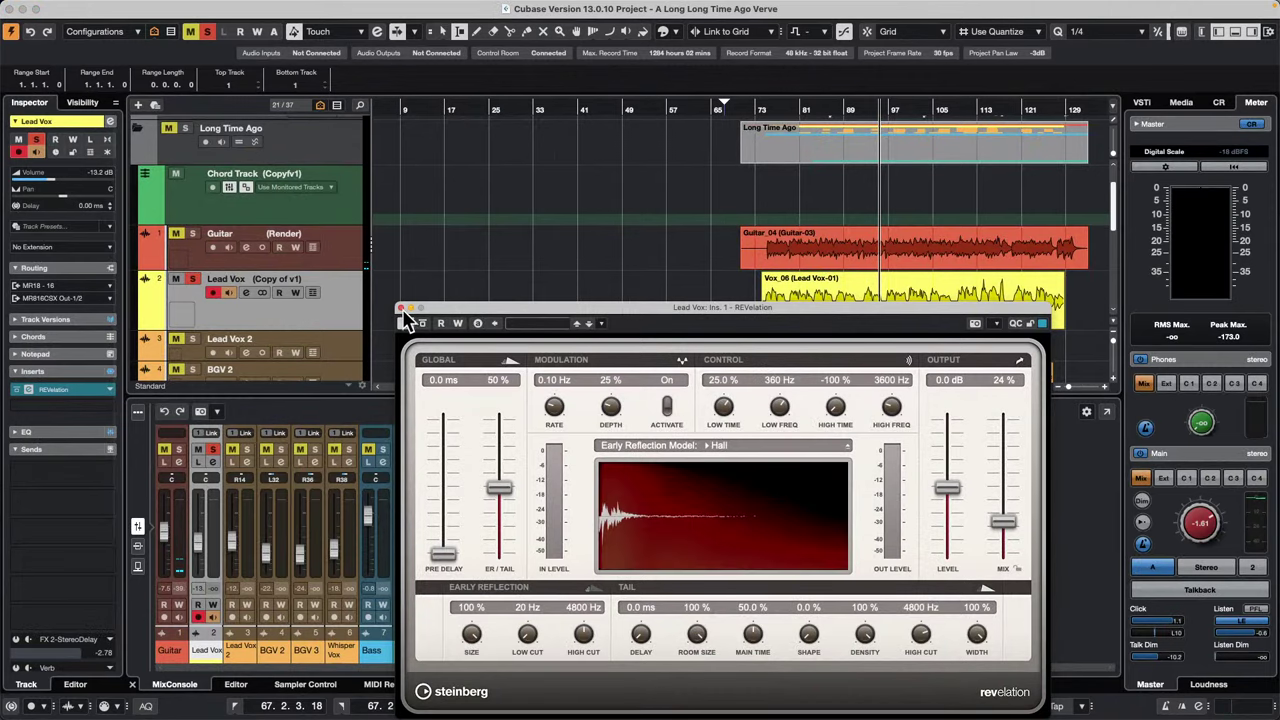
pyautogui.click(400, 308)
# Step: Play the song from about bar 72 and check the playback with the Lead Vox solo off and on
pyautogui.press('space')
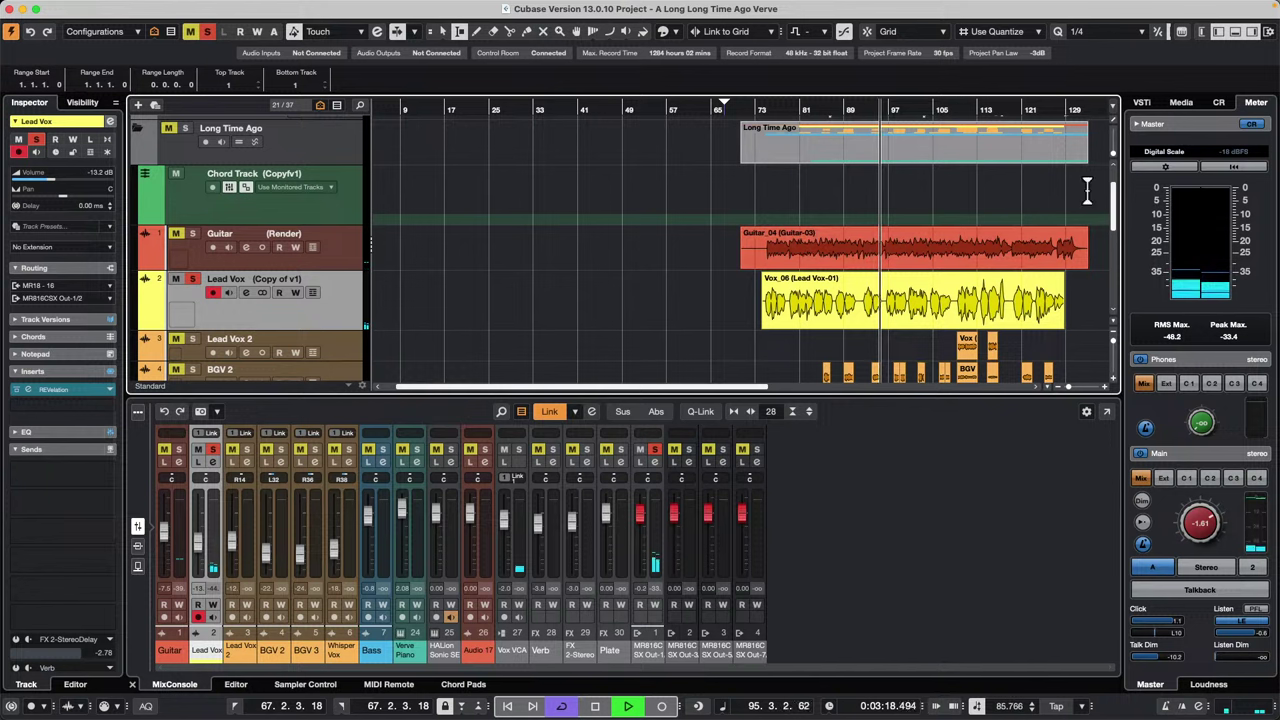
pyautogui.click(752, 108)
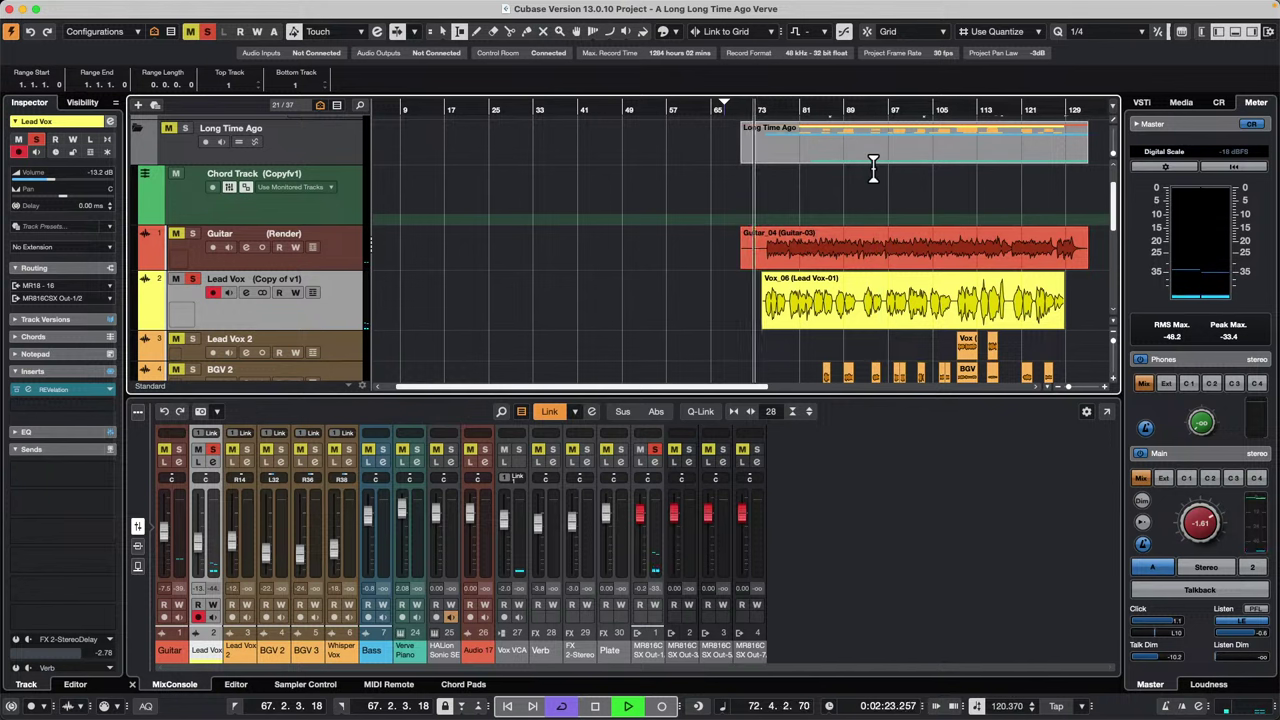
pyautogui.click(192, 279)
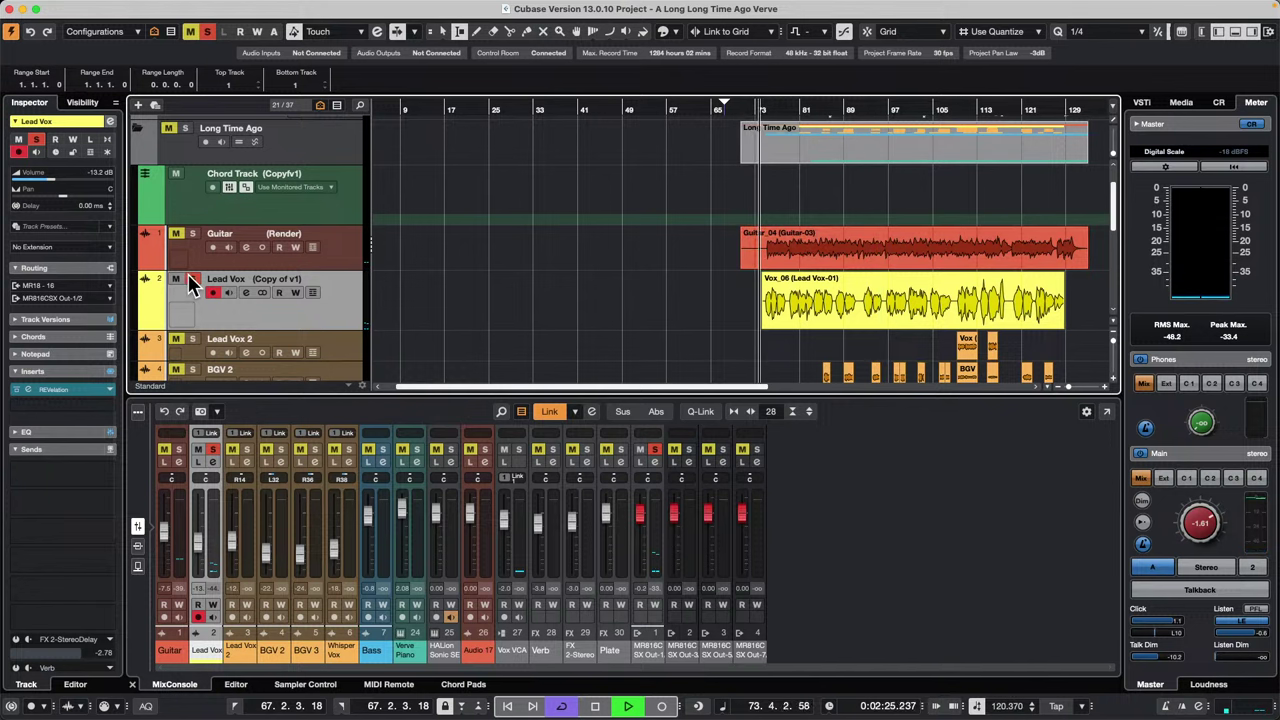
pyautogui.press('space')
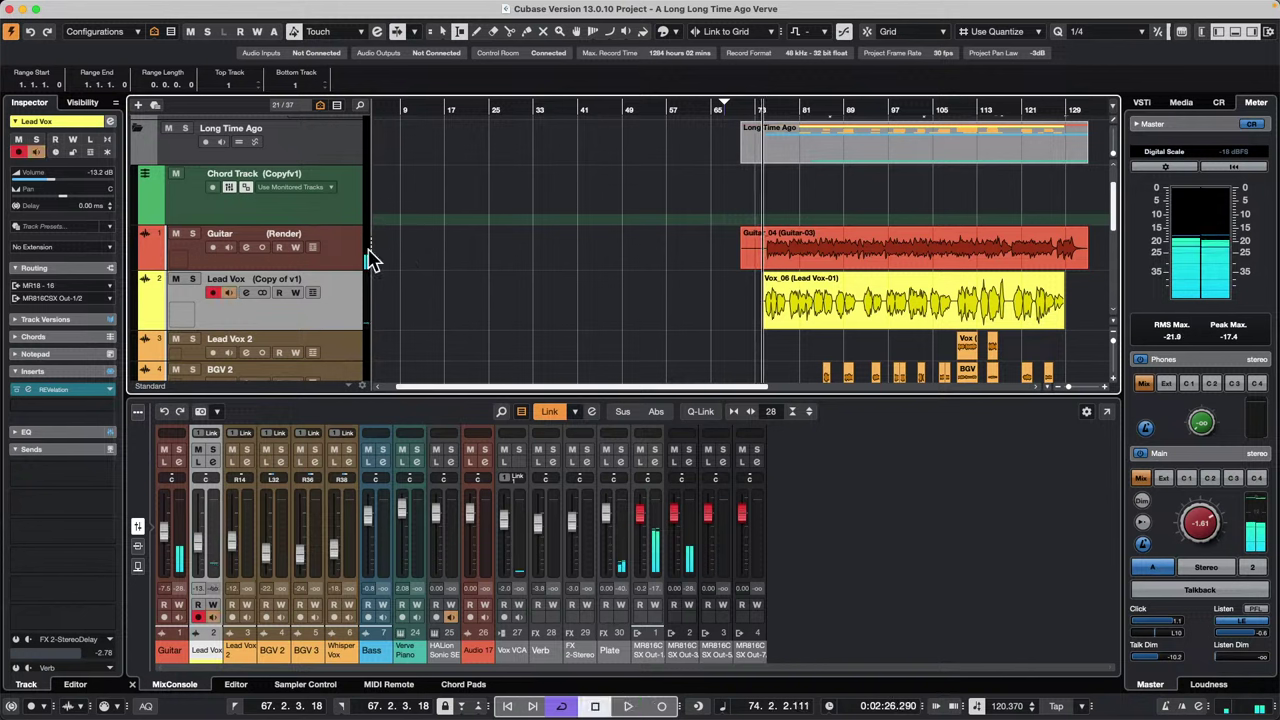
pyautogui.click(192, 280)
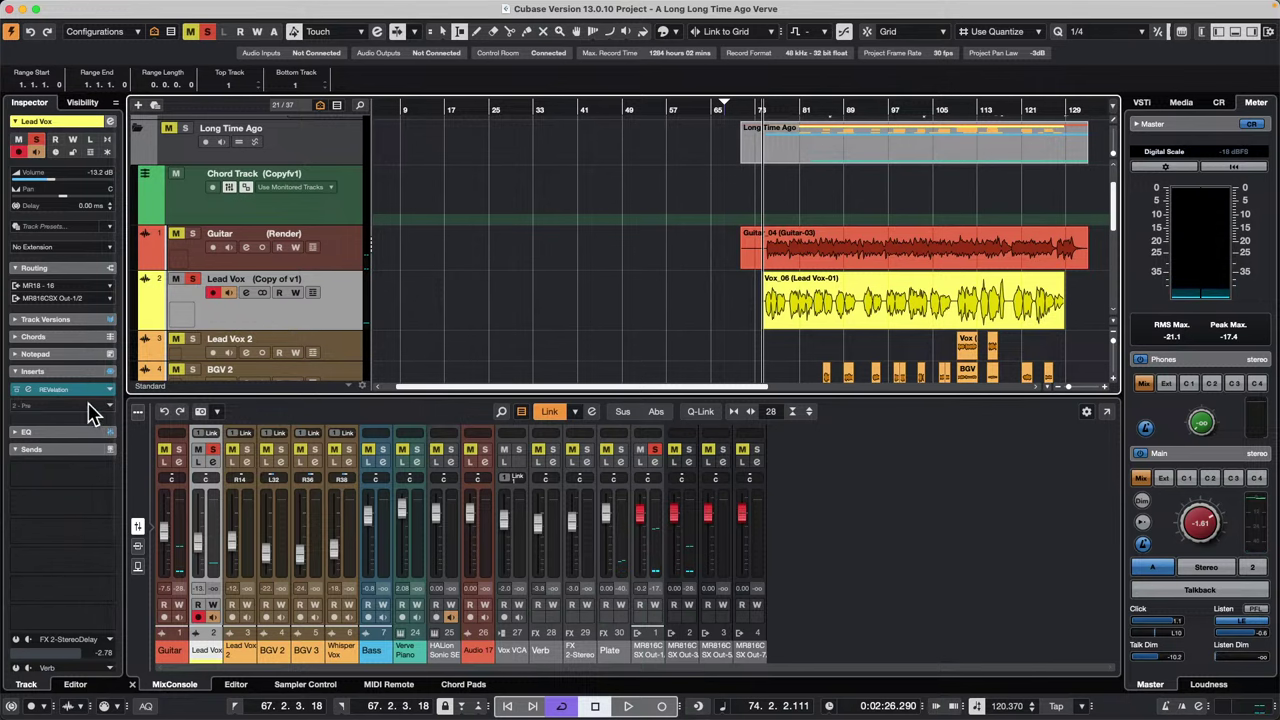
# Step: Look through the project's tracks and deactivate all solo states
pyautogui.scroll(-10, 588, 308)
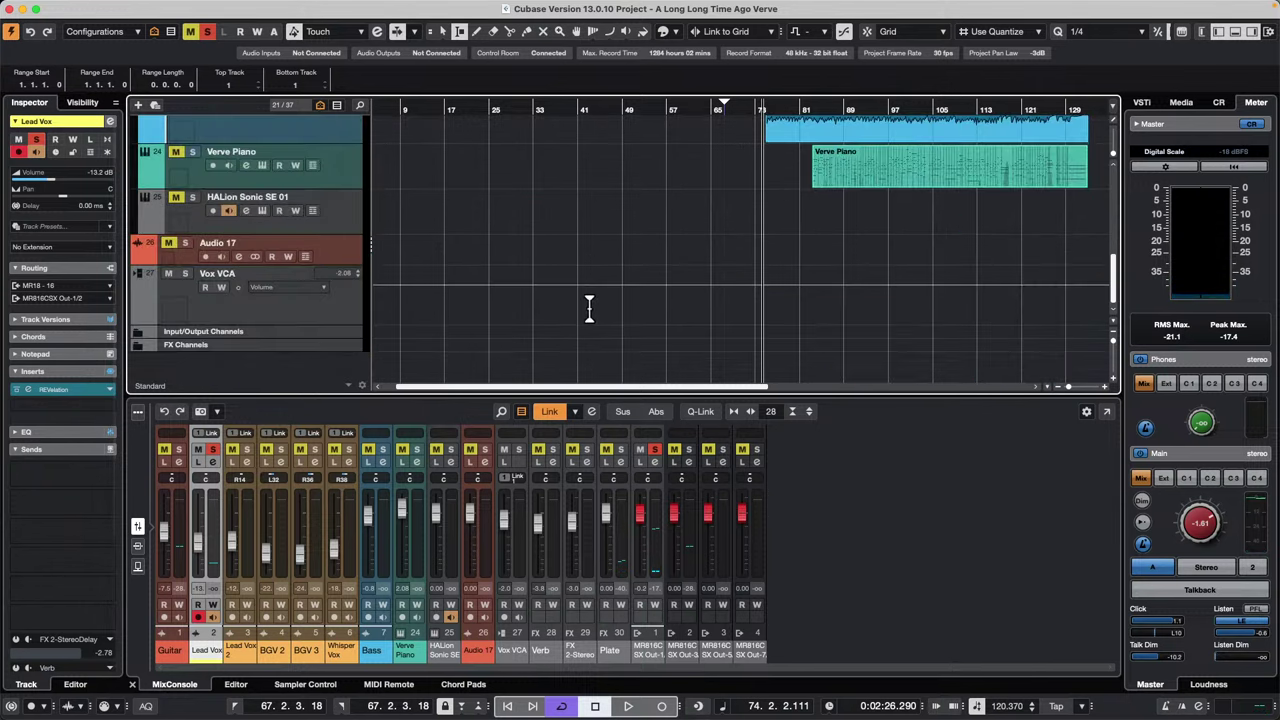
pyautogui.scroll(2, 588, 308)
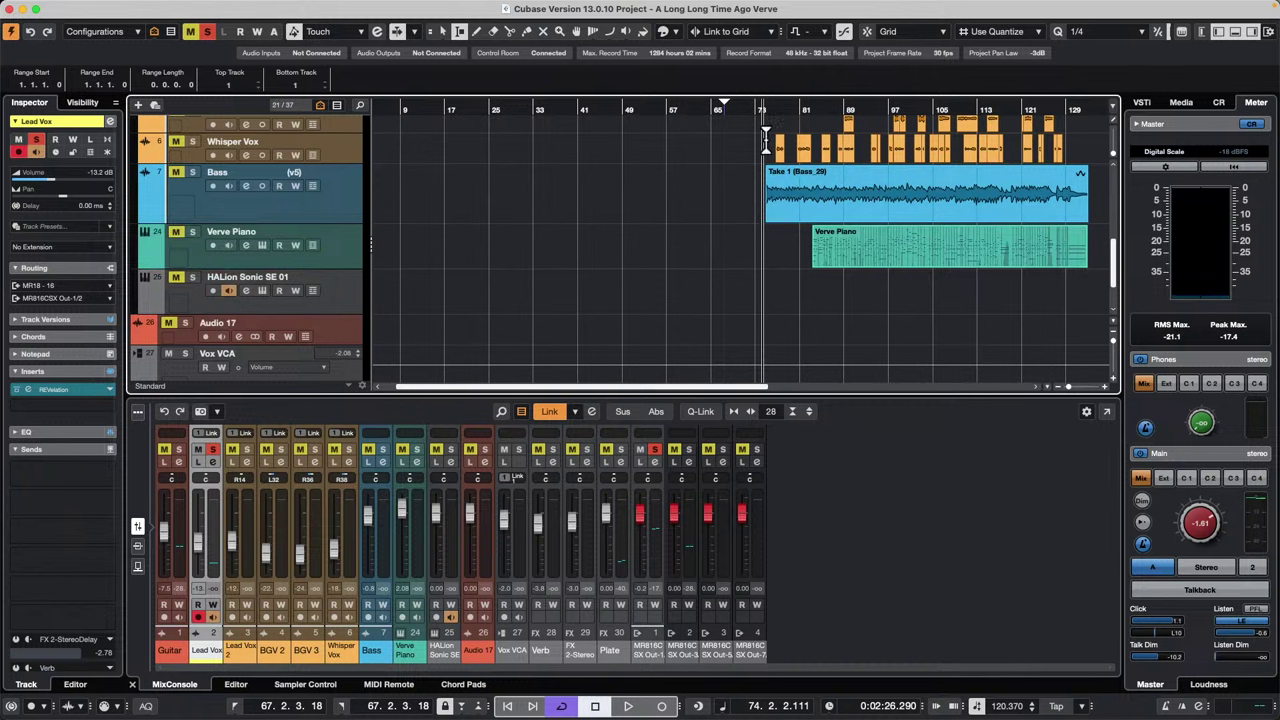
pyautogui.scroll(1, 675, 213)
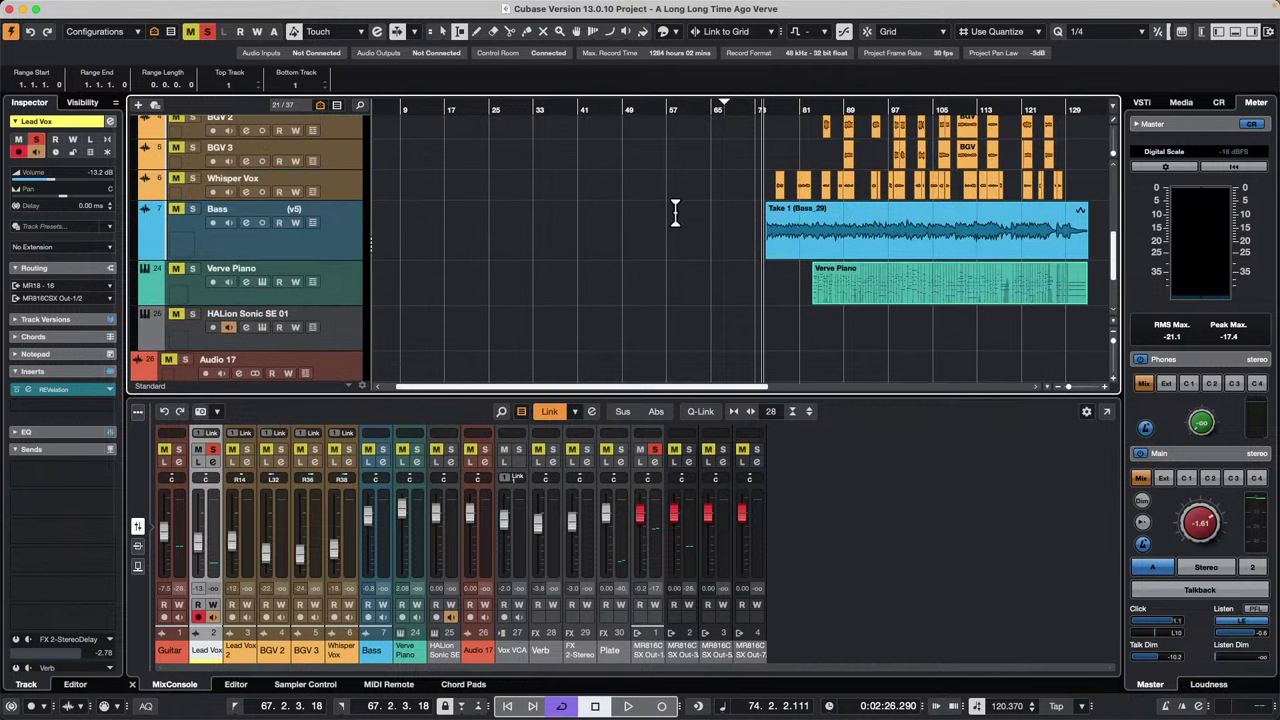
pyautogui.click(207, 31)
pyautogui.scroll(1, 506, 250)
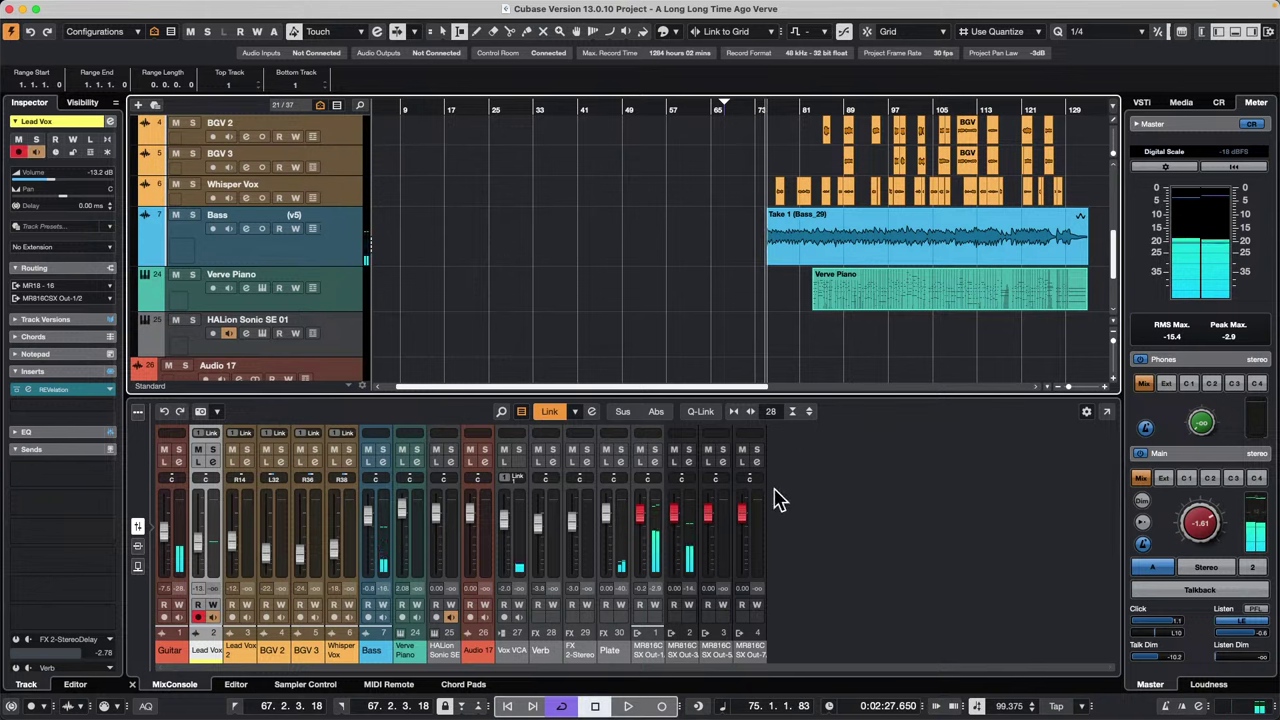
# Step: Pull the MR816CSX Out-3 output fader down to minus infinity and the Out-1/2 fader to about -27 dB
pyautogui.moveTo(672, 514); pyautogui.dragTo(662, 622)
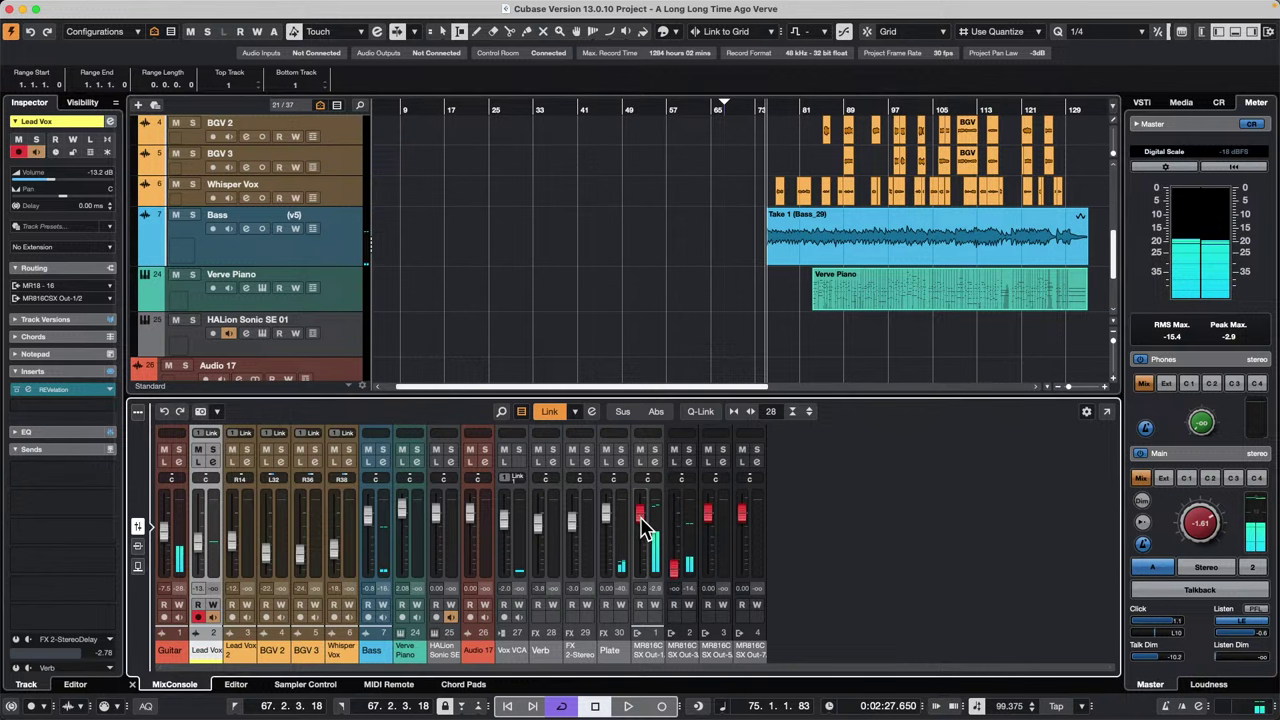
pyautogui.moveTo(645, 530); pyautogui.dragTo(666, 571)
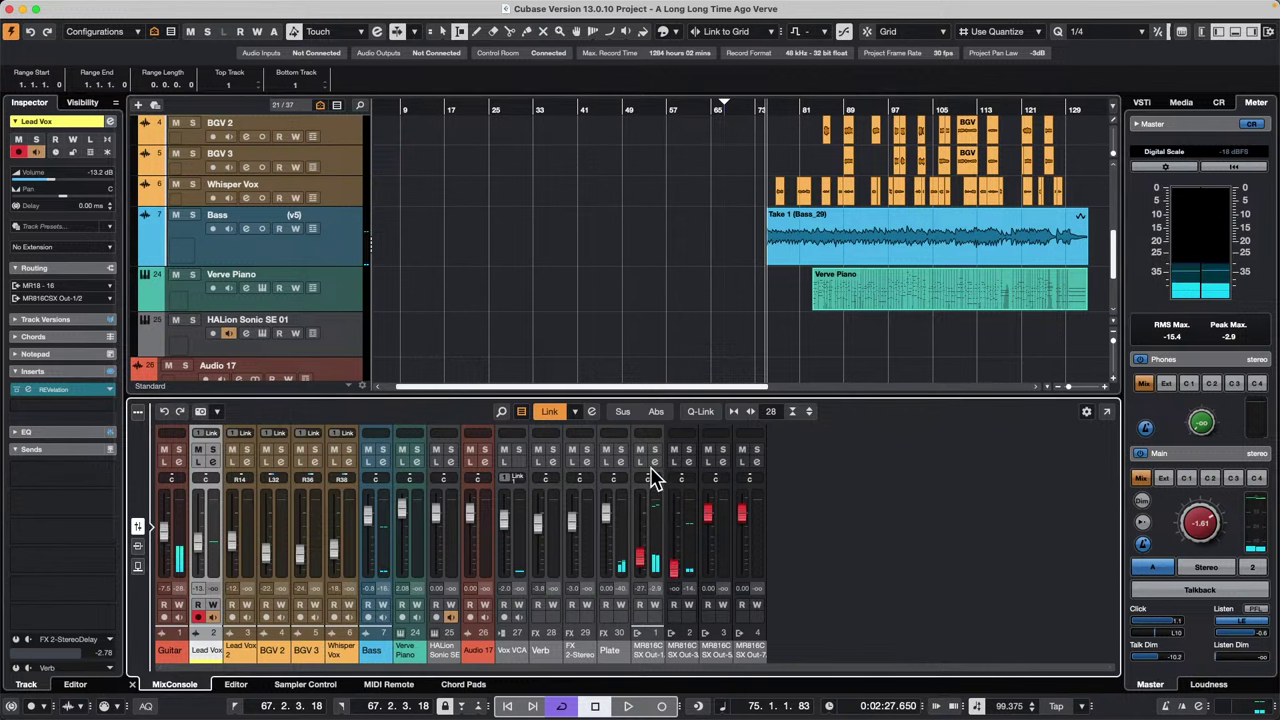
# Step: Inspect the channel settings of MR816CSX Out-1/2 and Guitar, and remove the TestGenerator insert from the Guitar channel
pyautogui.click(654, 462)
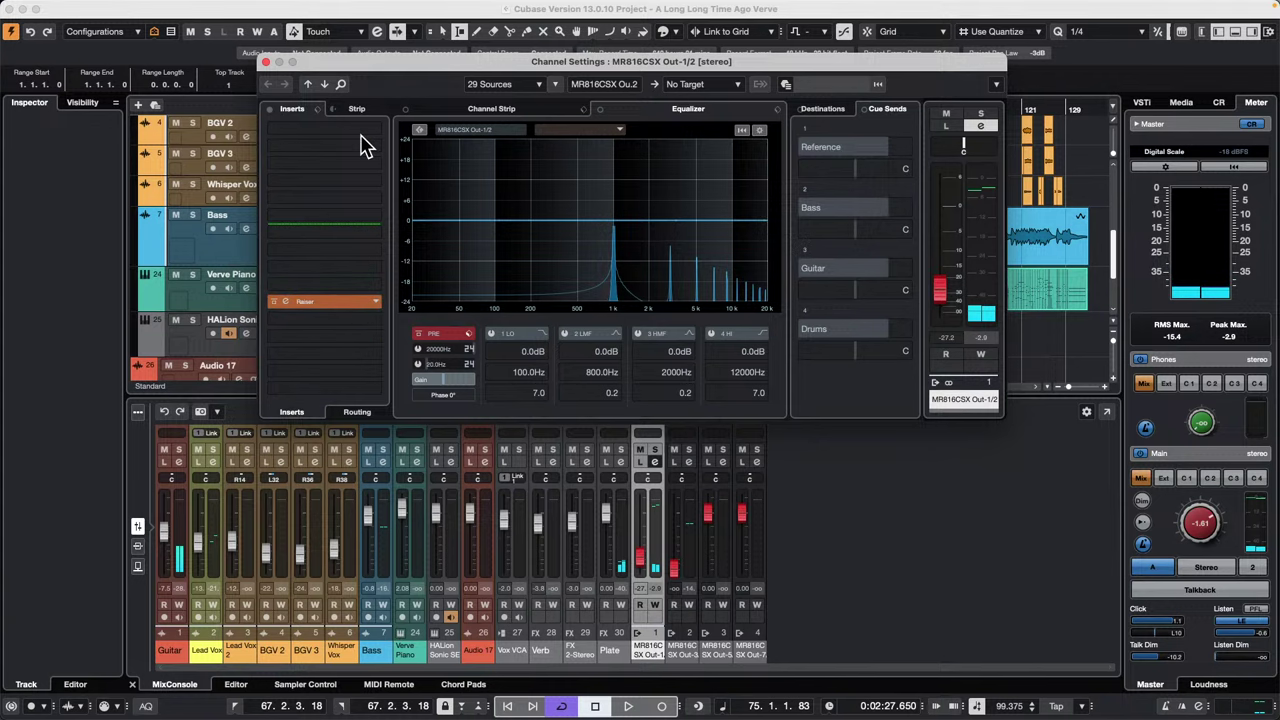
pyautogui.click(266, 62)
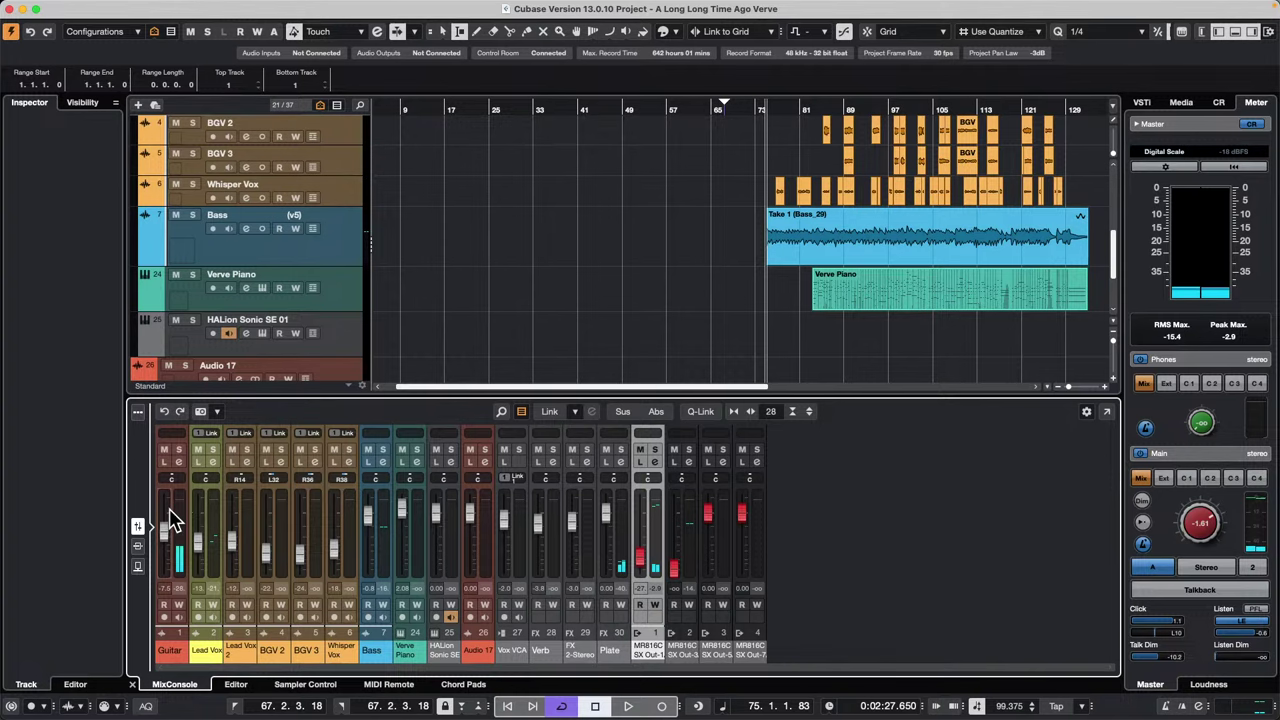
pyautogui.click(178, 462)
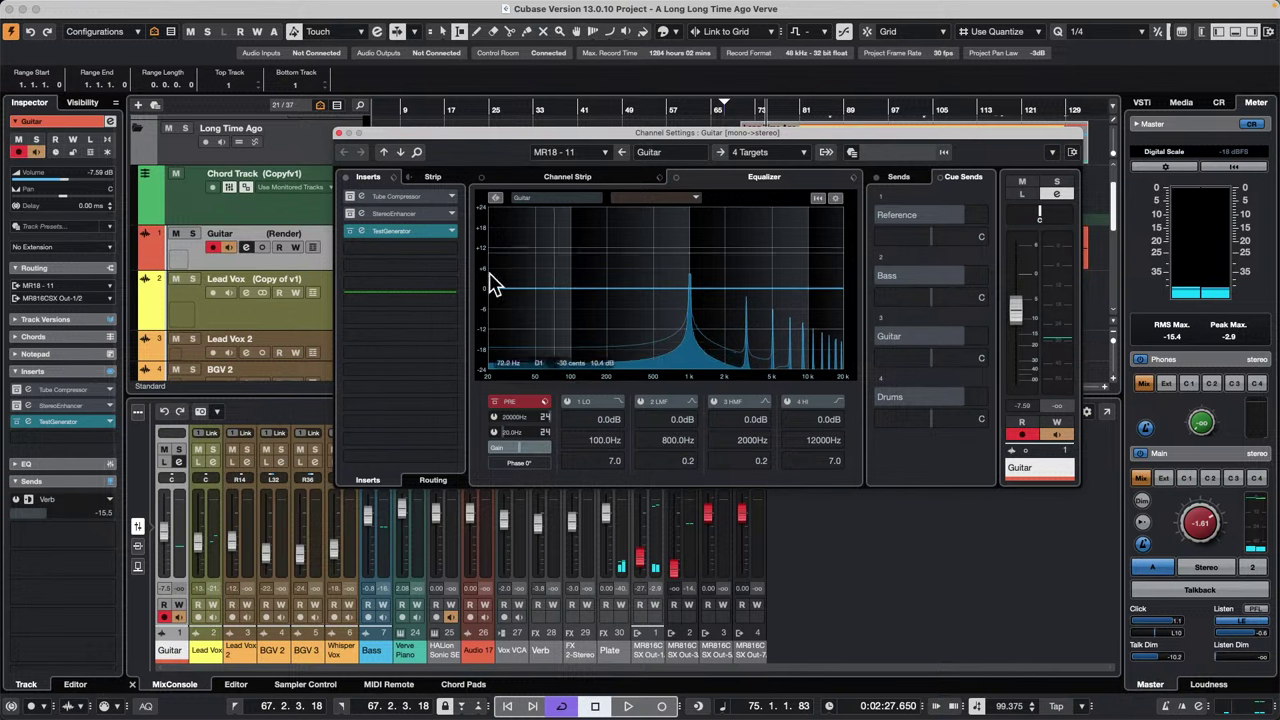
pyautogui.moveTo(420, 233); pyautogui.dragTo(285, 250)
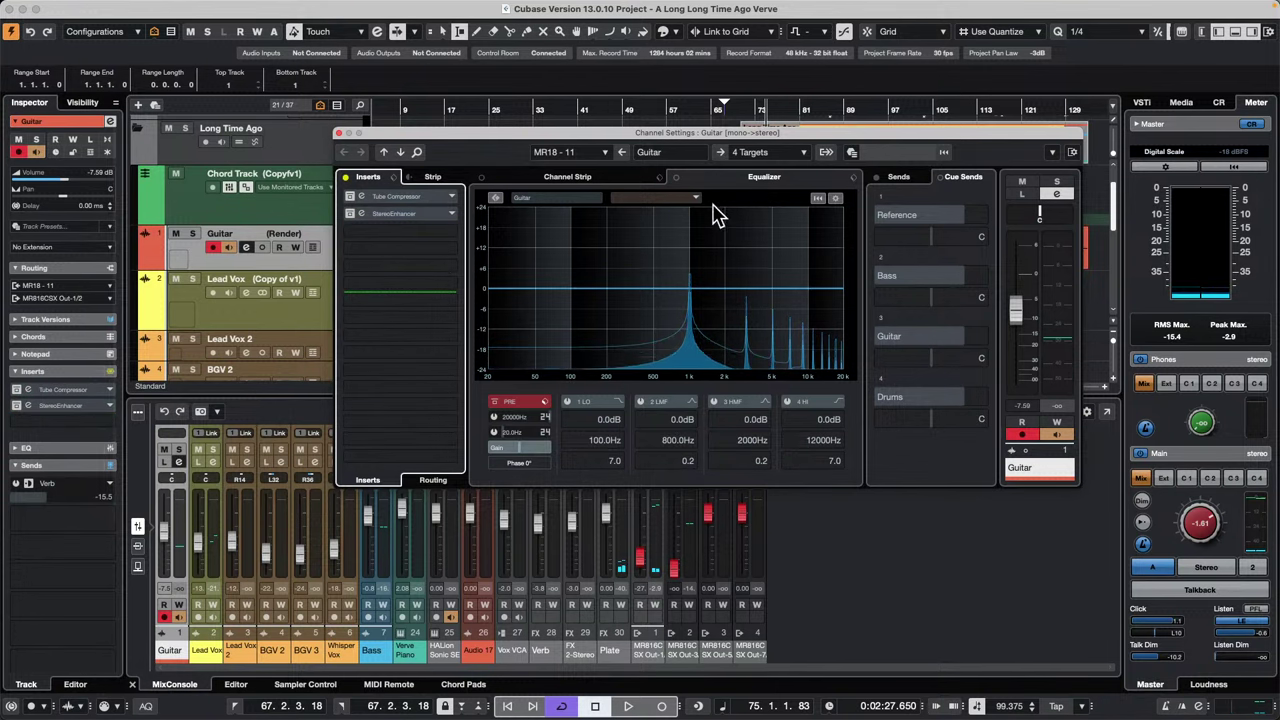
pyautogui.click(339, 133)
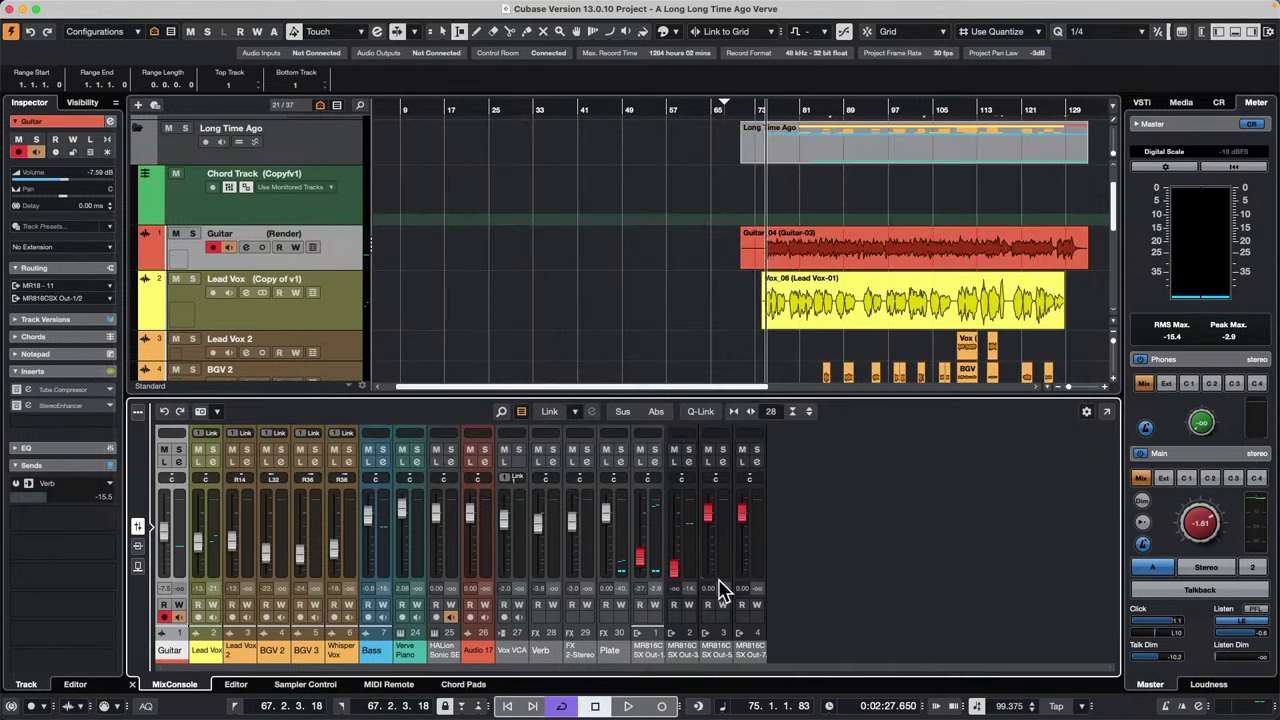
# Step: Balance the mix during playback, setting MR816CSX Out-1/2 to -2.9 dB, Lead Vox to -4.6 dB and Guitar to -5.32 dB
pyautogui.press('space')
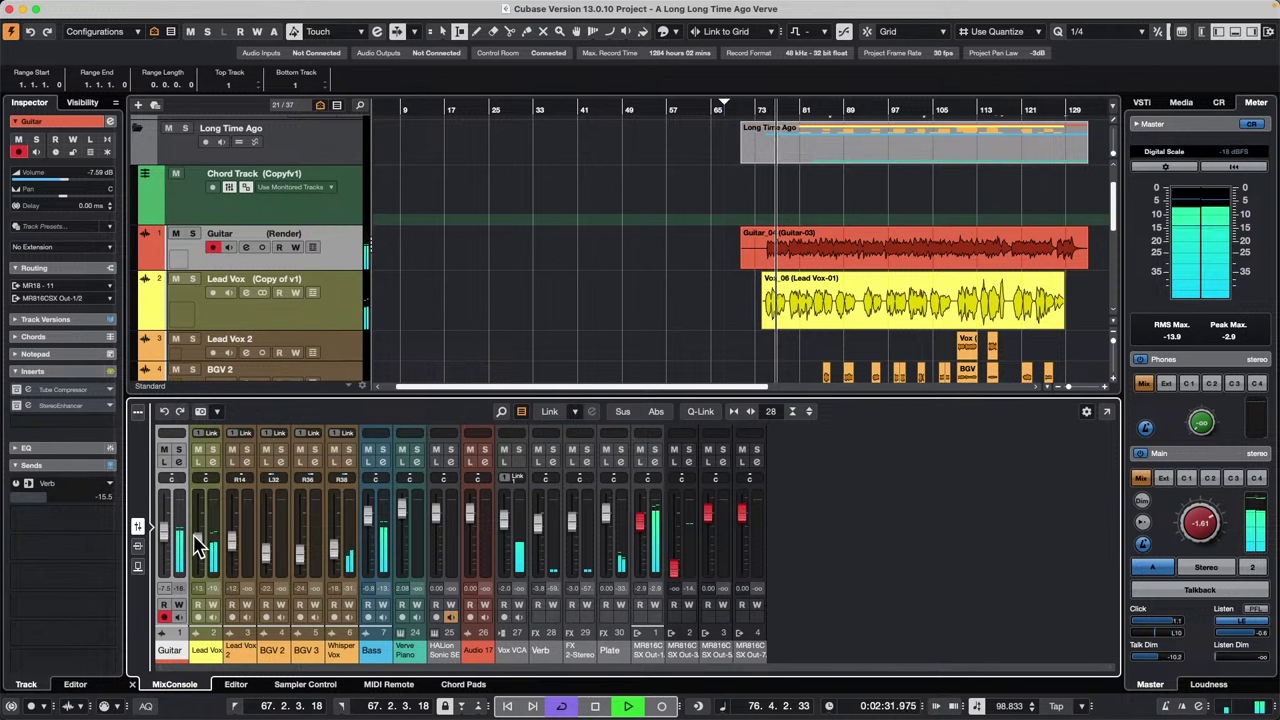
pyautogui.scroll(-6, 860, 310)
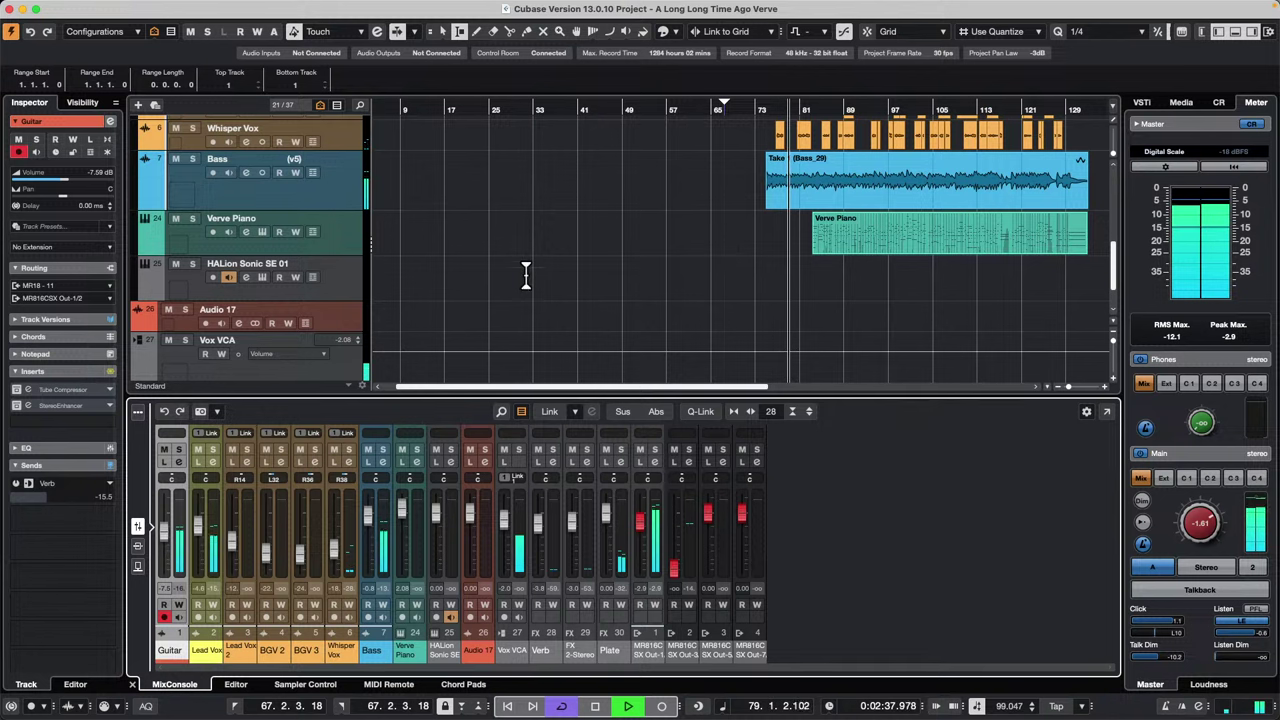
pyautogui.scroll(3, 526, 276)
pyautogui.scroll(4, 526, 276)
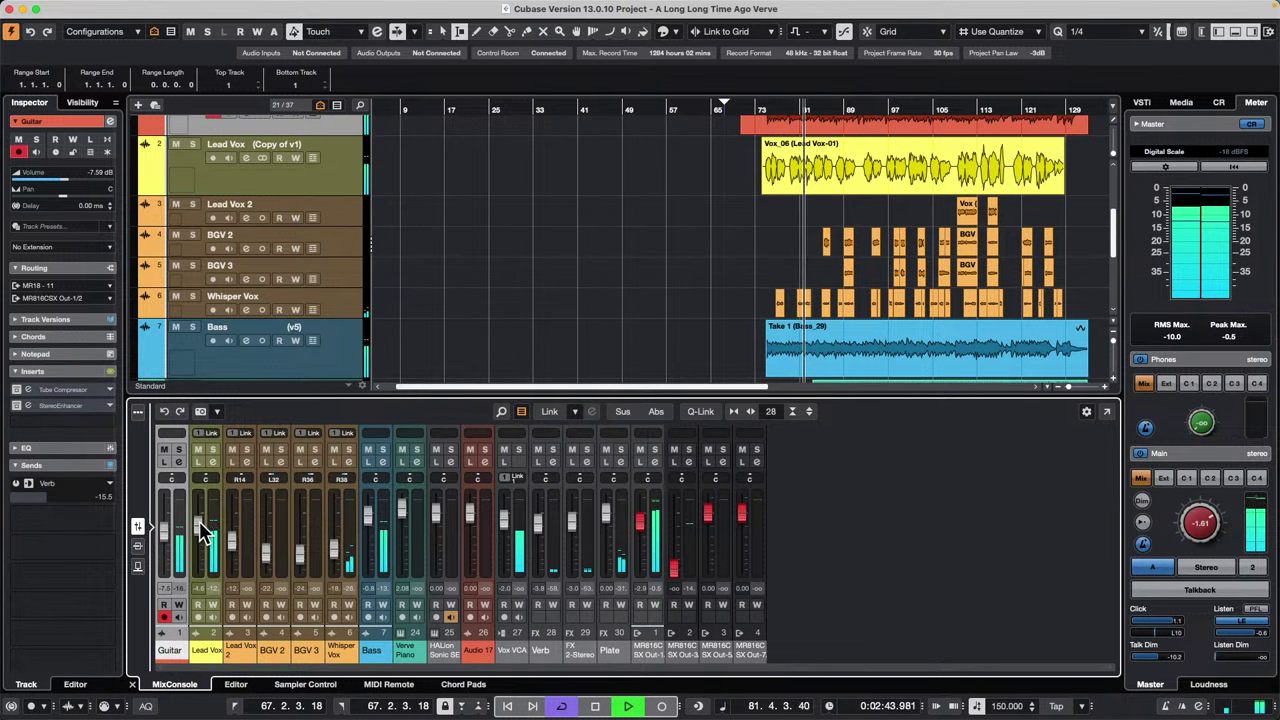
pyautogui.moveTo(167, 532); pyautogui.dragTo(168, 522)
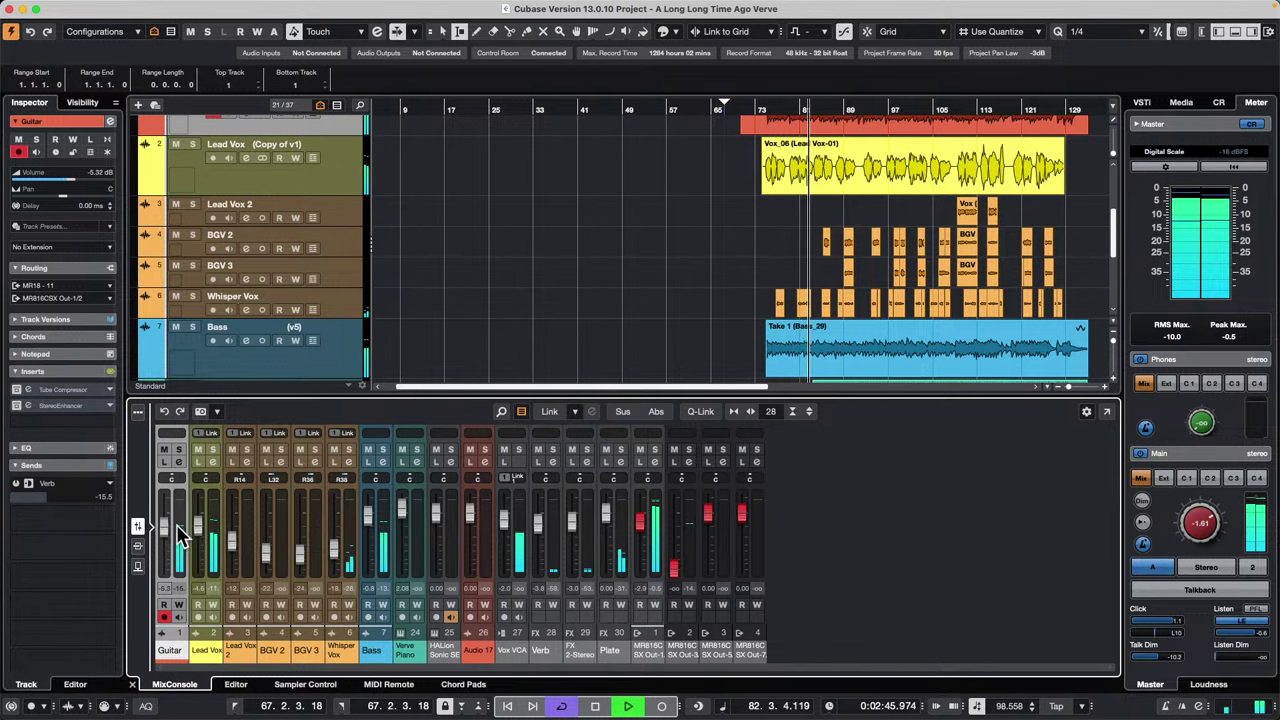
# Step: Audition the Verve Piano track during playback by soloing it briefly, and compare the mix with the track muted and unmuted
pyautogui.scroll(-1, 630, 240)
pyautogui.scroll(-4, 630, 240)
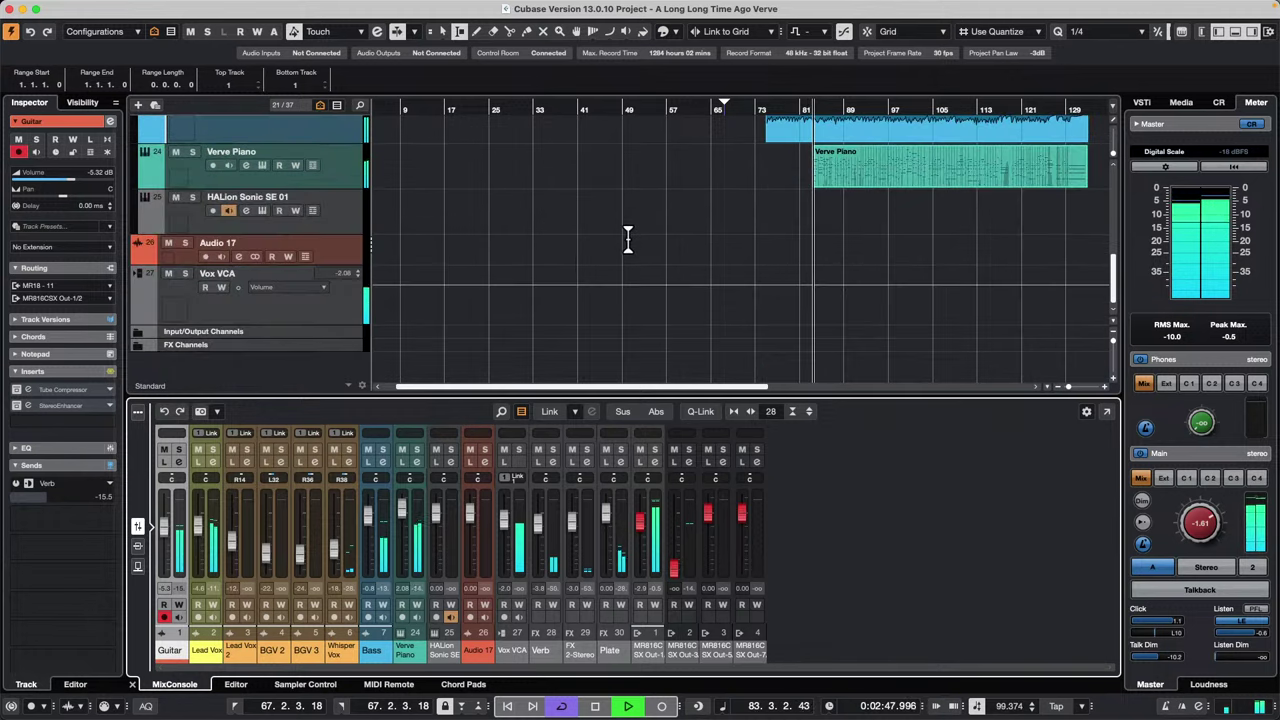
pyautogui.click(194, 153)
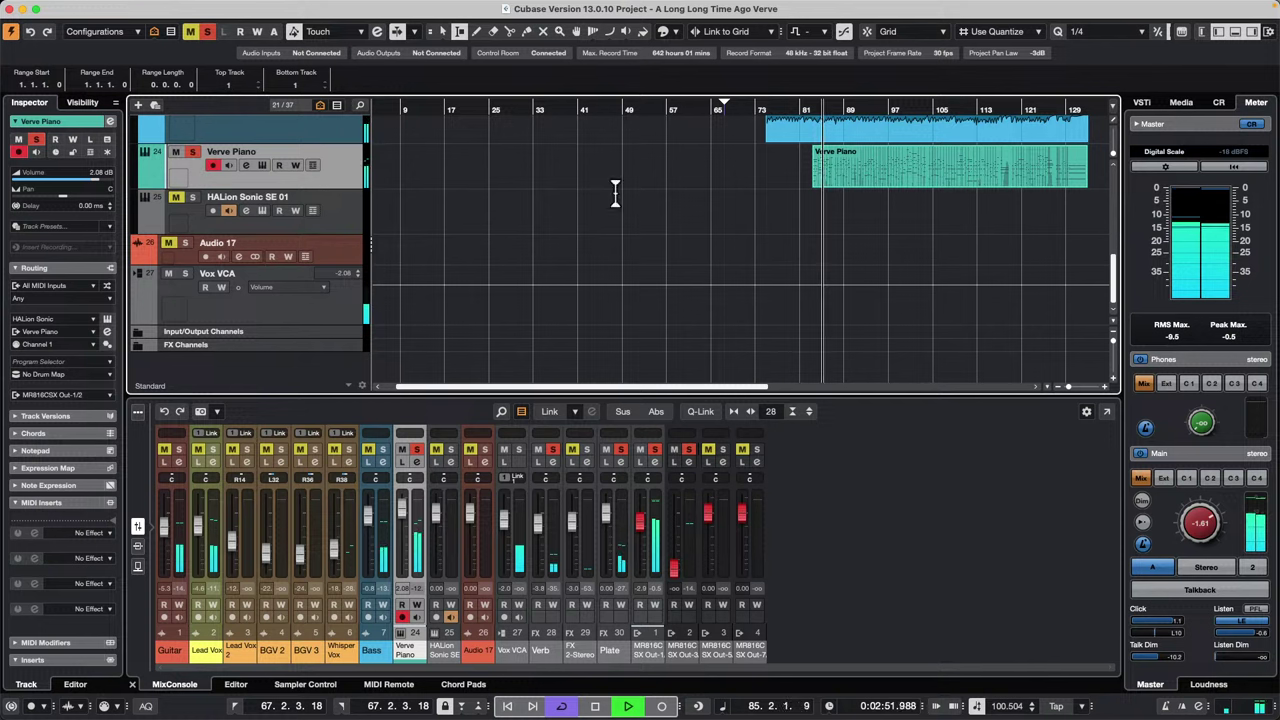
pyautogui.click(193, 151)
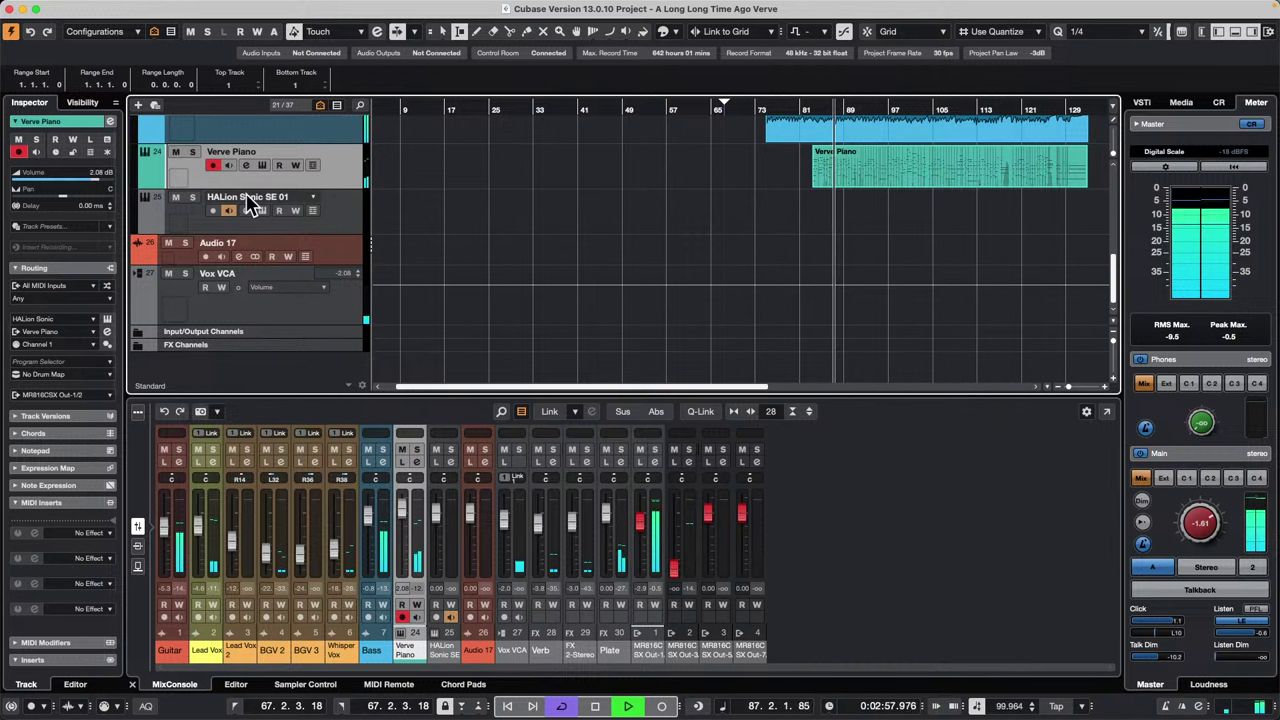
pyautogui.click(177, 152)
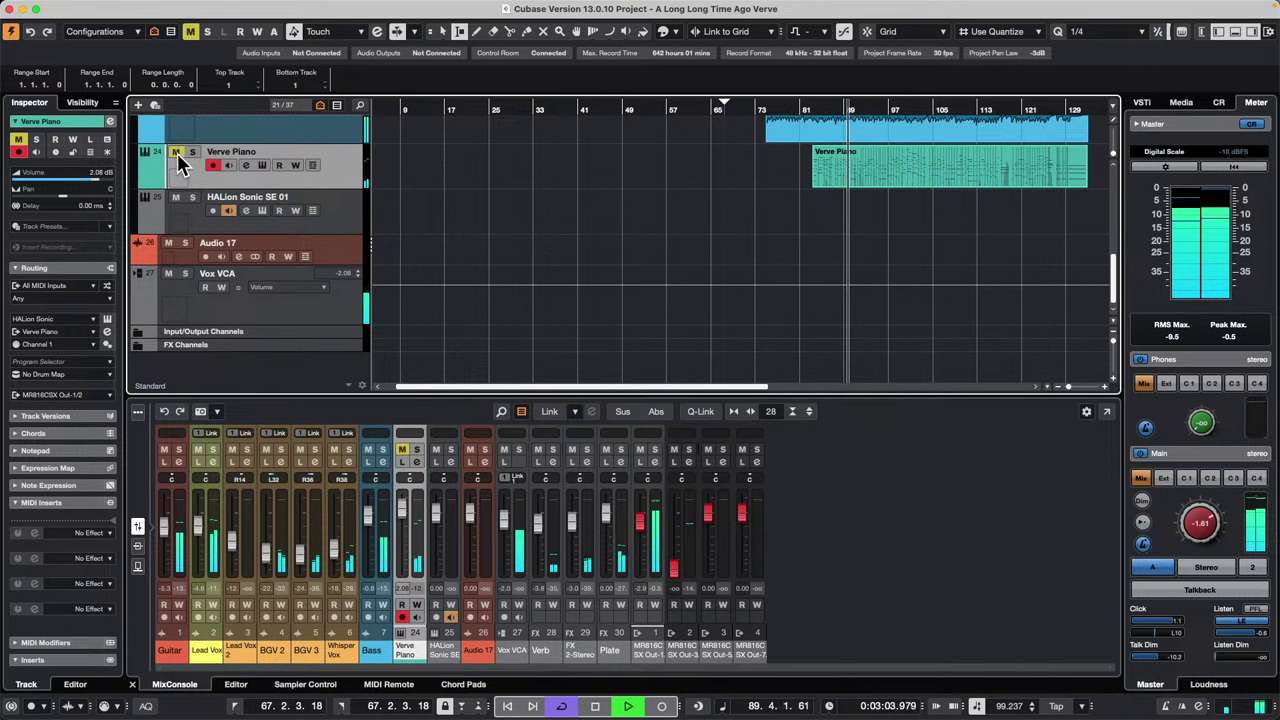
pyautogui.click(177, 153)
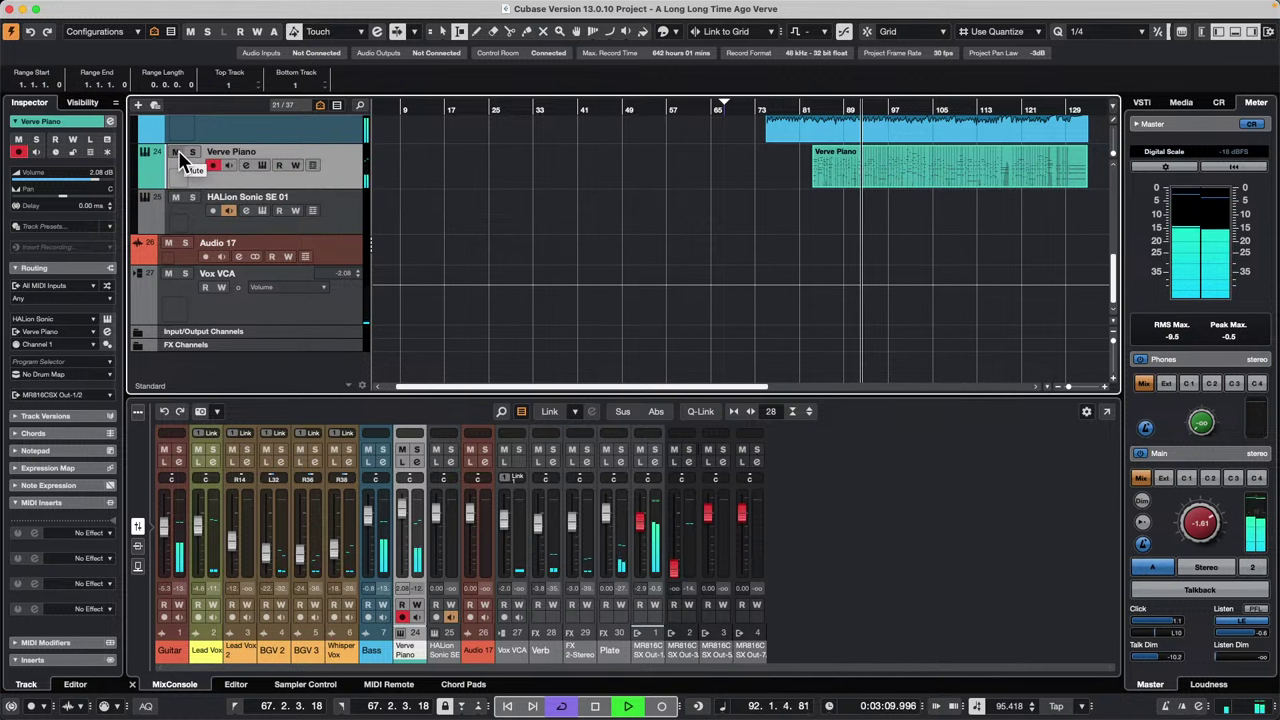
pyautogui.click(178, 152)
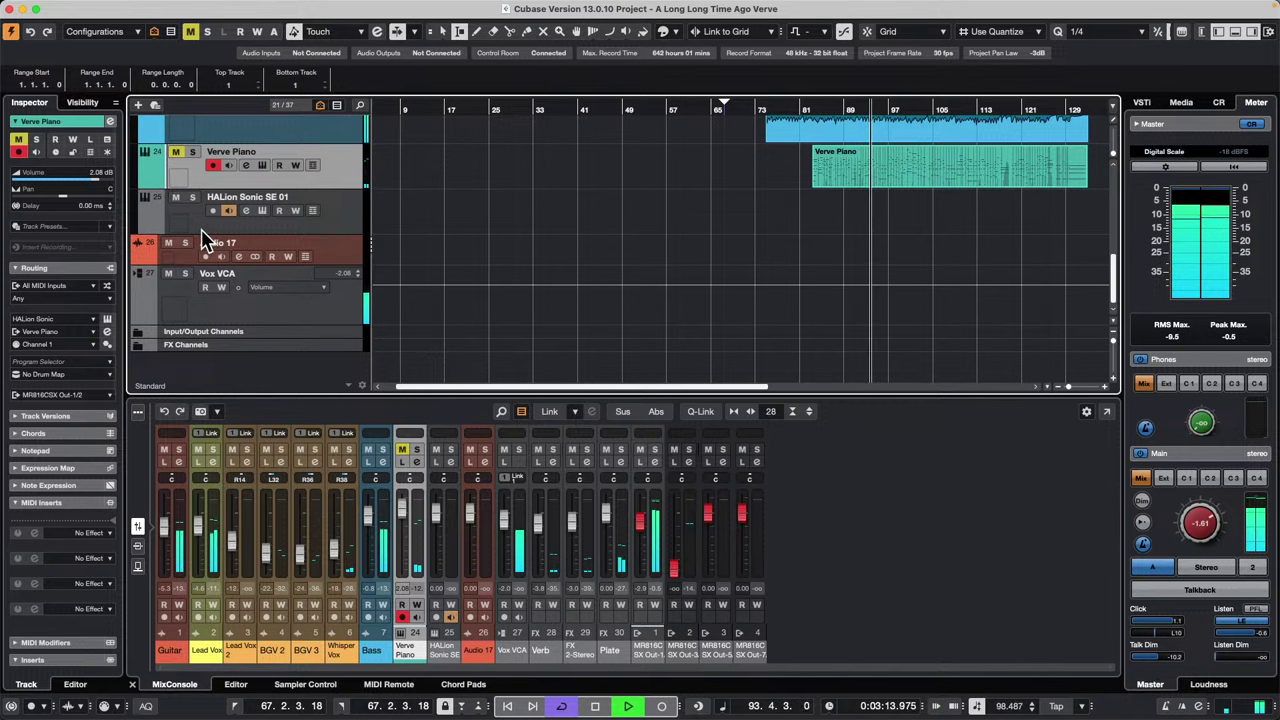
pyautogui.click(176, 151)
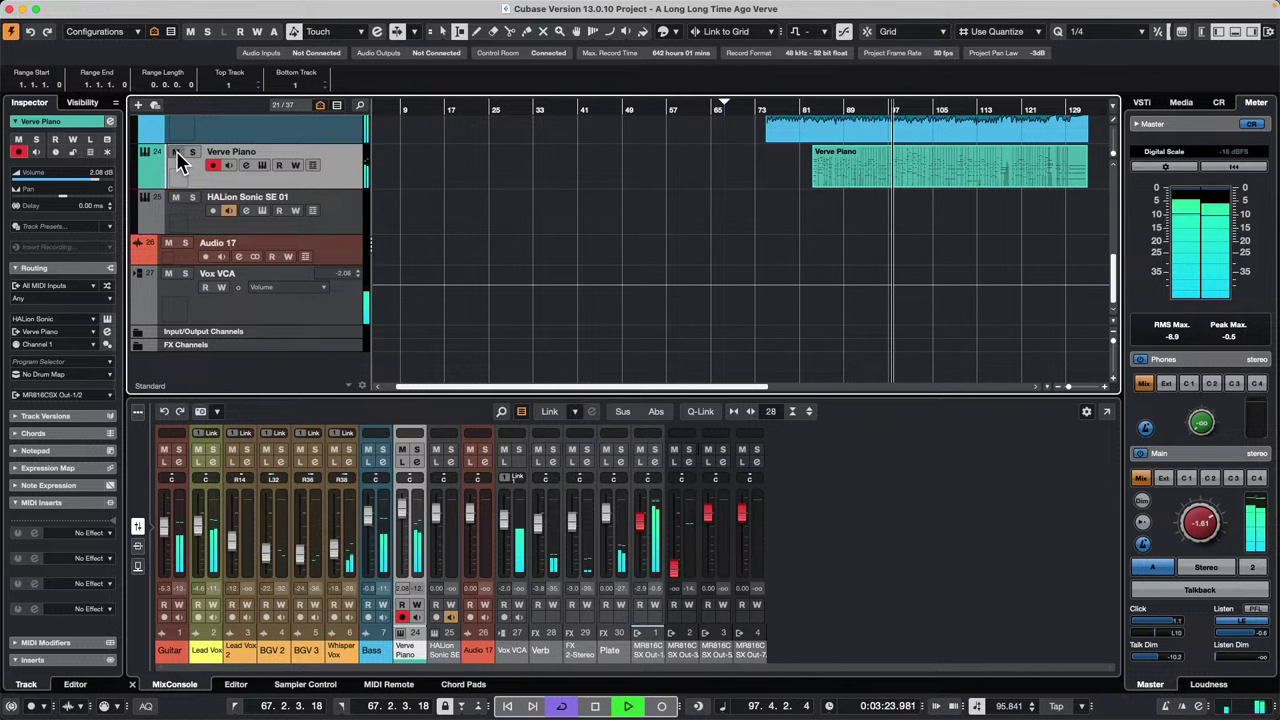
# Step: Open the Verve Piano instrument, isolate its Piano layer by switching off Texture and Effects, and show the Piano settings
pyautogui.click(260, 169)
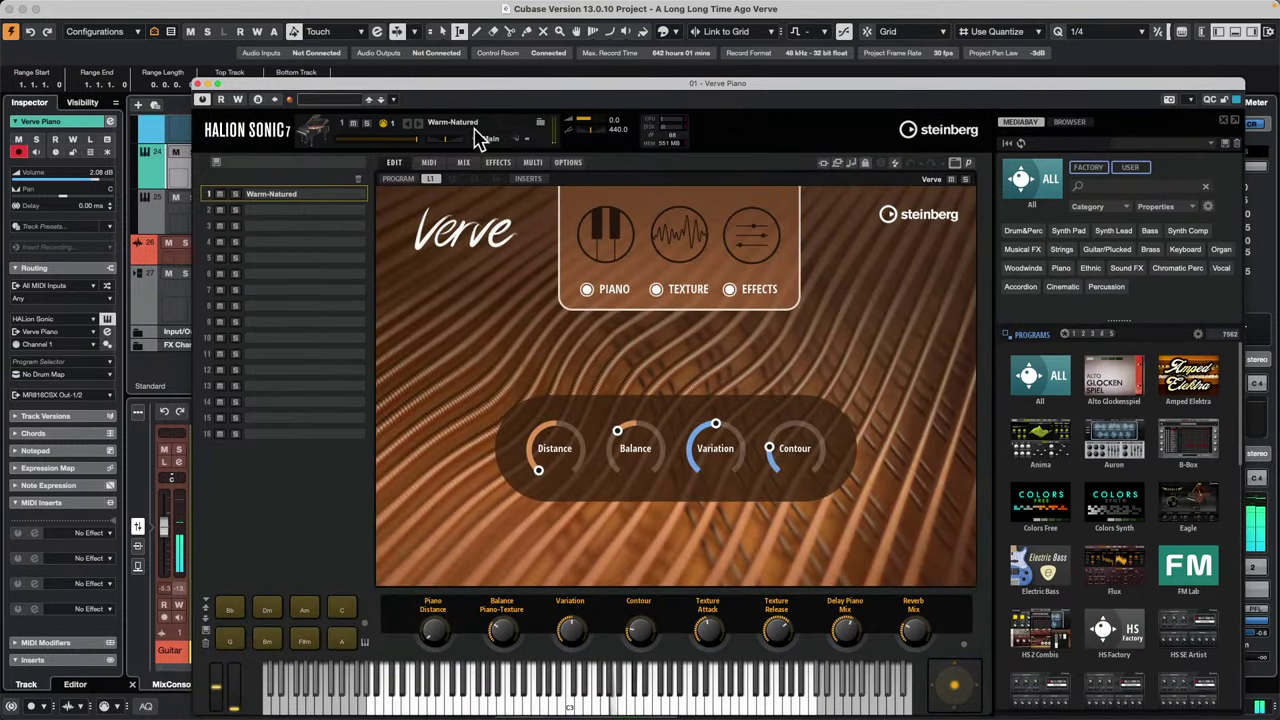
pyautogui.moveTo(438, 84); pyautogui.dragTo(460, 37)
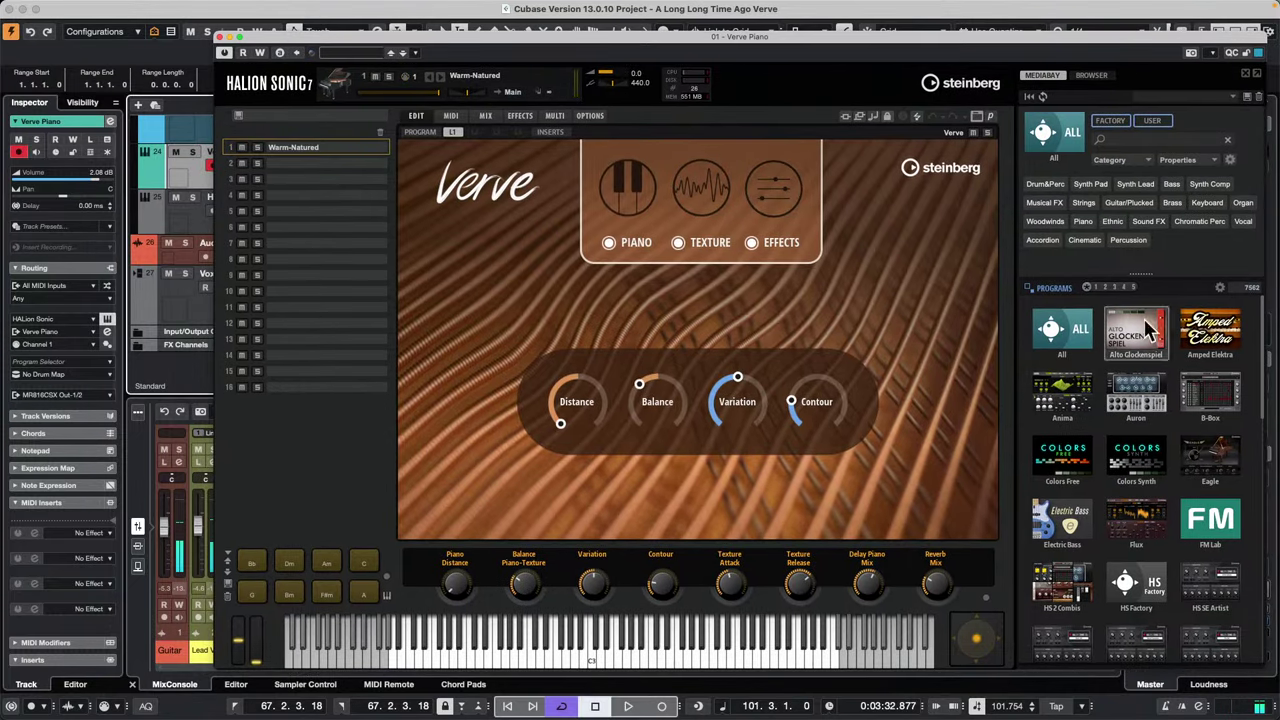
pyautogui.click(679, 245)
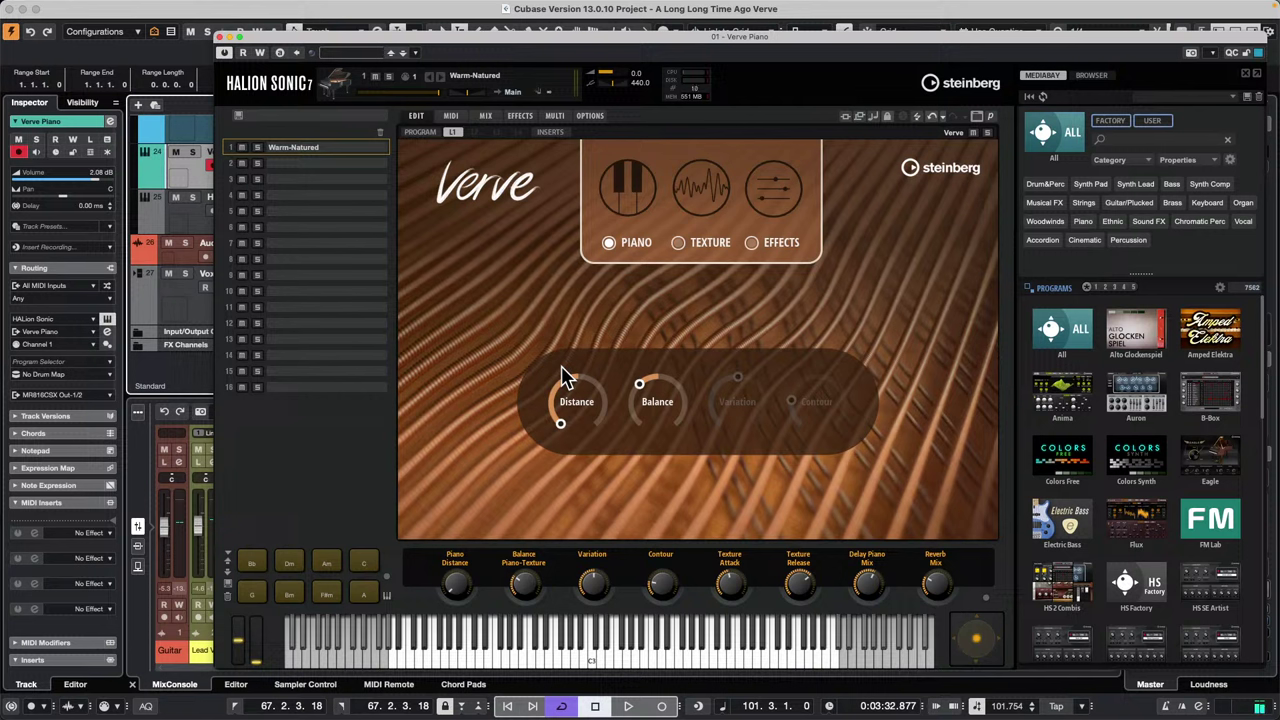
pyautogui.click(640, 199)
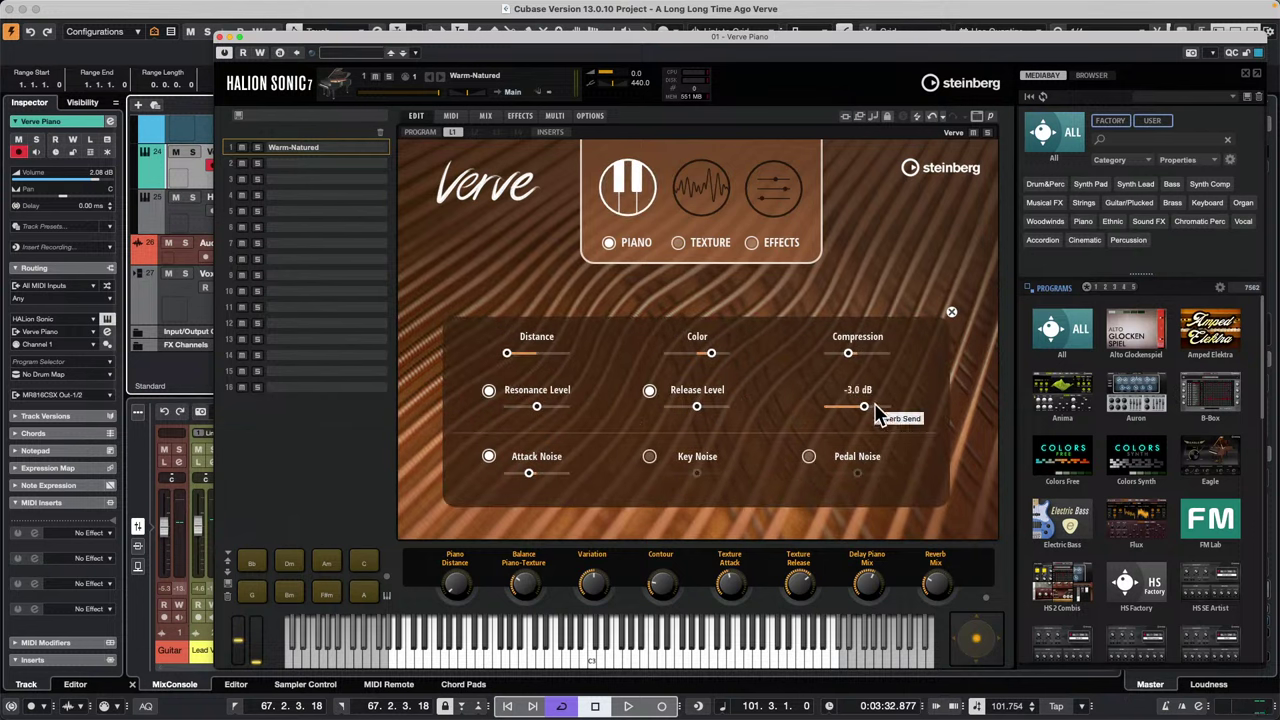
# Step: Isolate Verve's Texture layer by enabling Texture and disabling Piano, and try the Glass Halo and Spheres textures
pyautogui.click(681, 245)
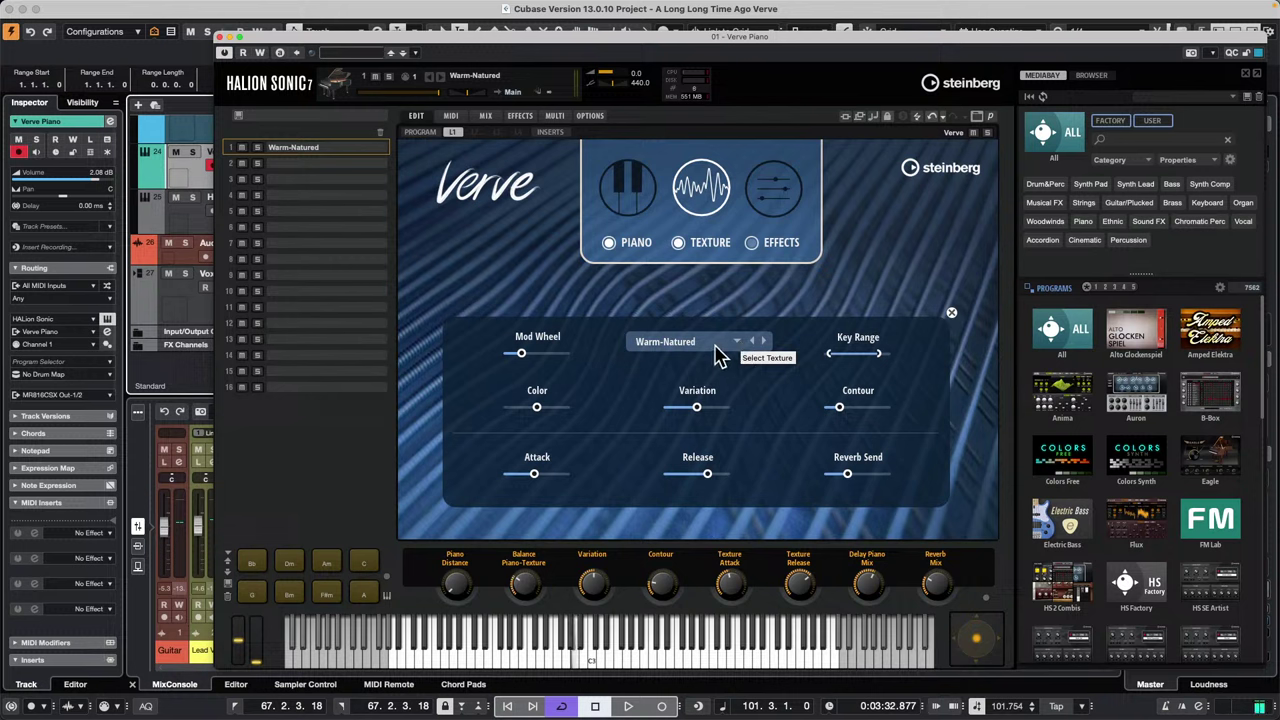
pyautogui.click(611, 244)
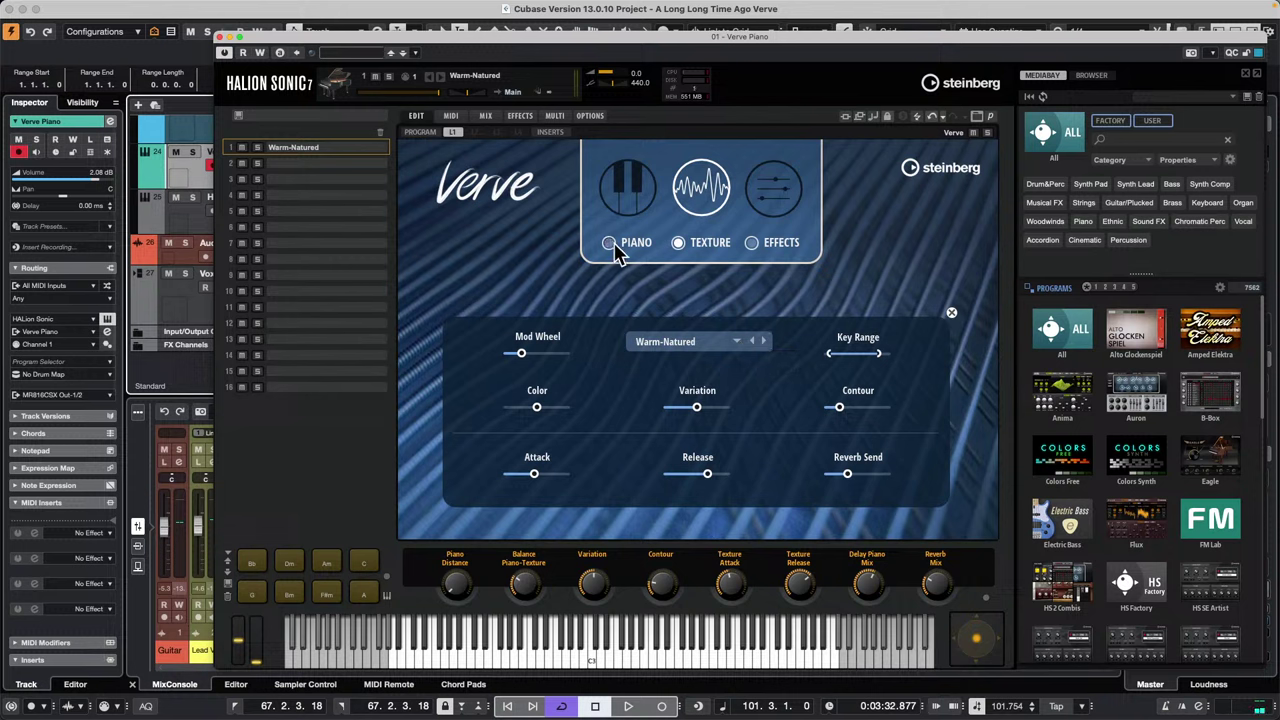
pyautogui.click(706, 343)
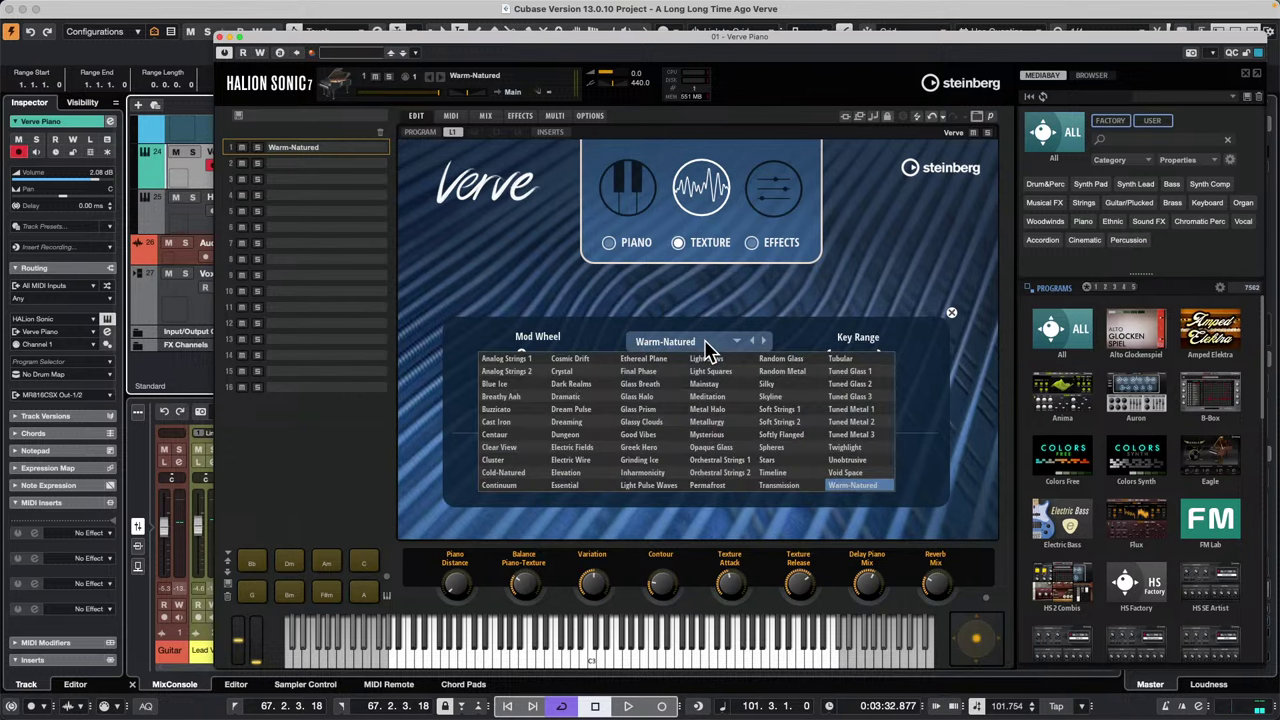
pyautogui.click(670, 397)
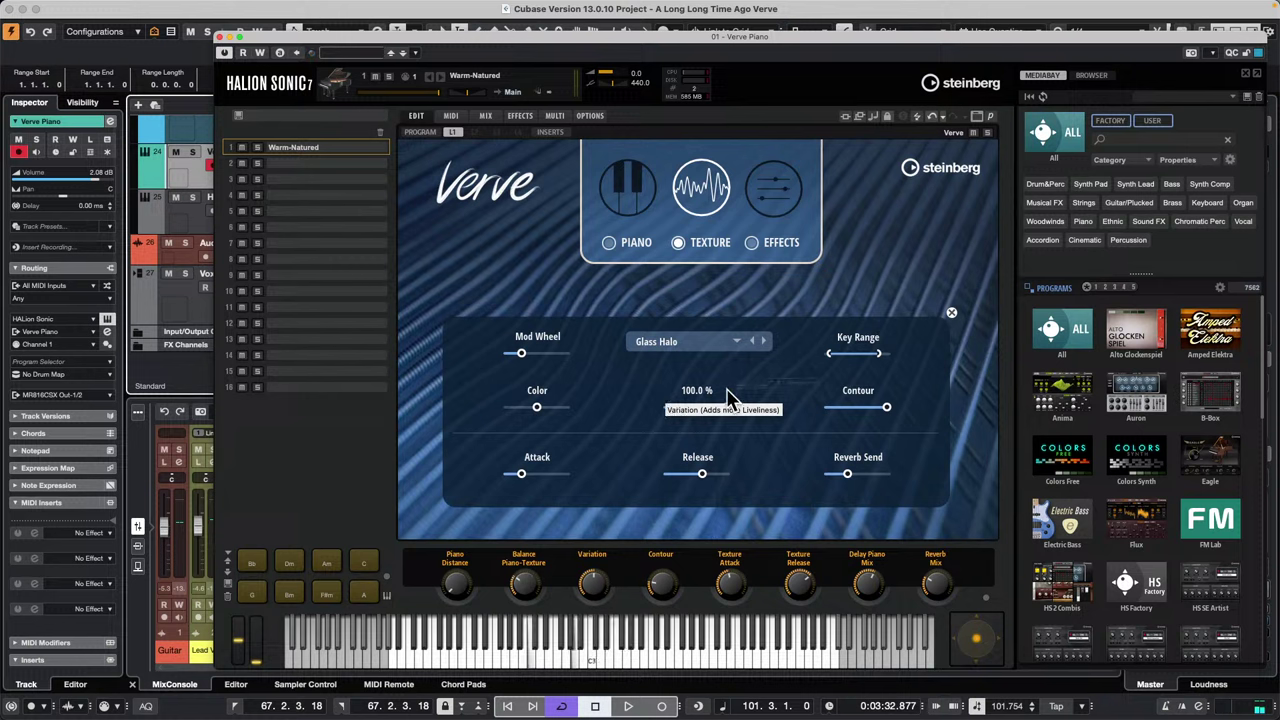
pyautogui.click(716, 343)
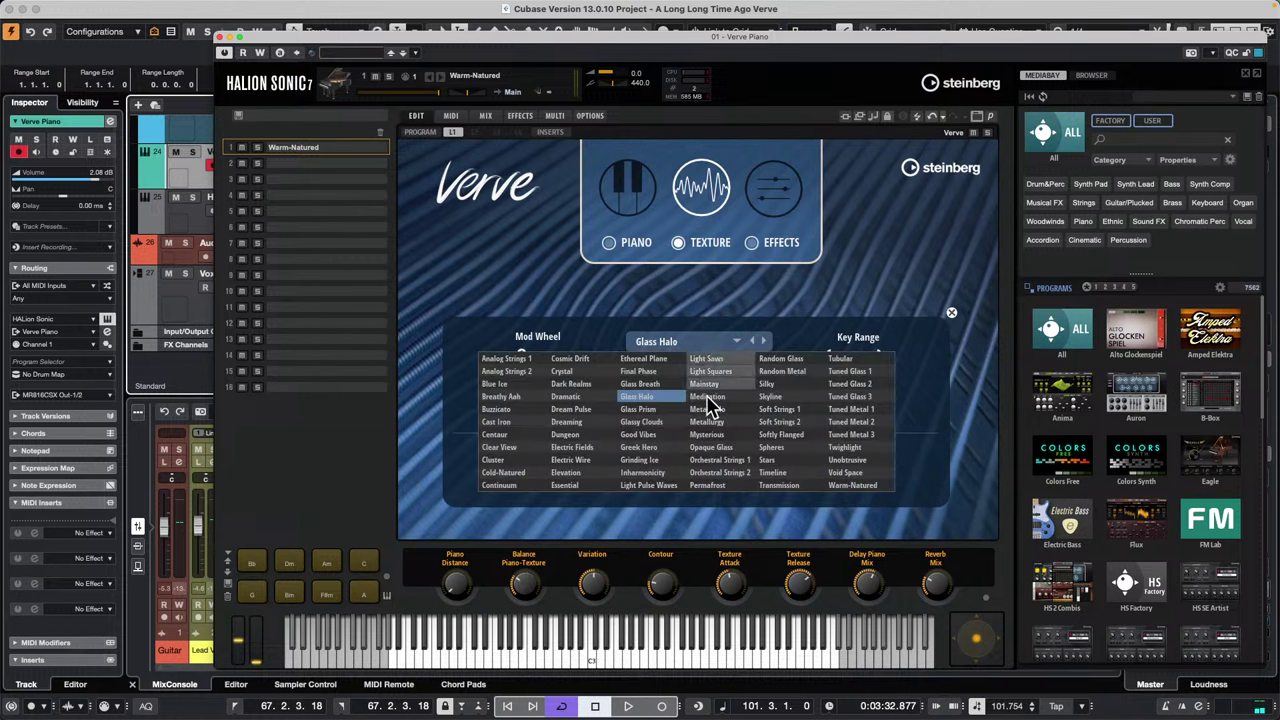
pyautogui.click(800, 455)
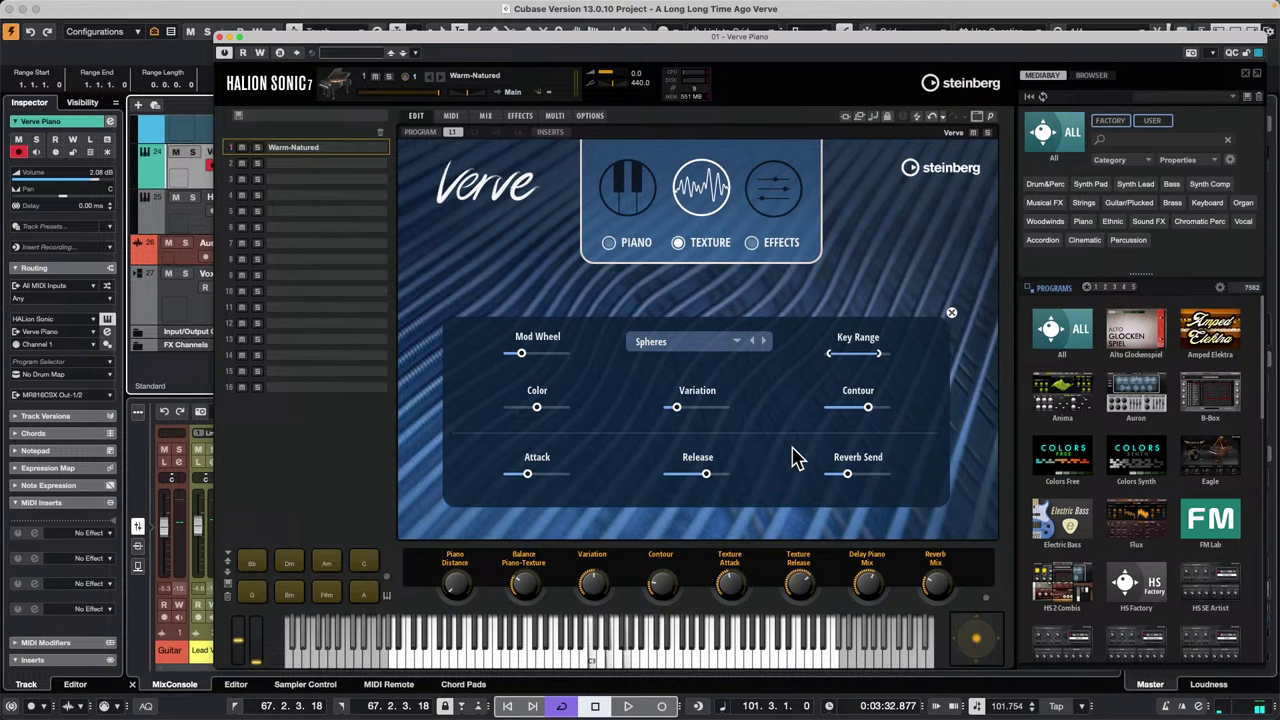
# Step: Re-enable the Piano layer, choose the Breathy Aah texture and raise its Mod Wheel amount to 94.4 %
pyautogui.click(608, 244)
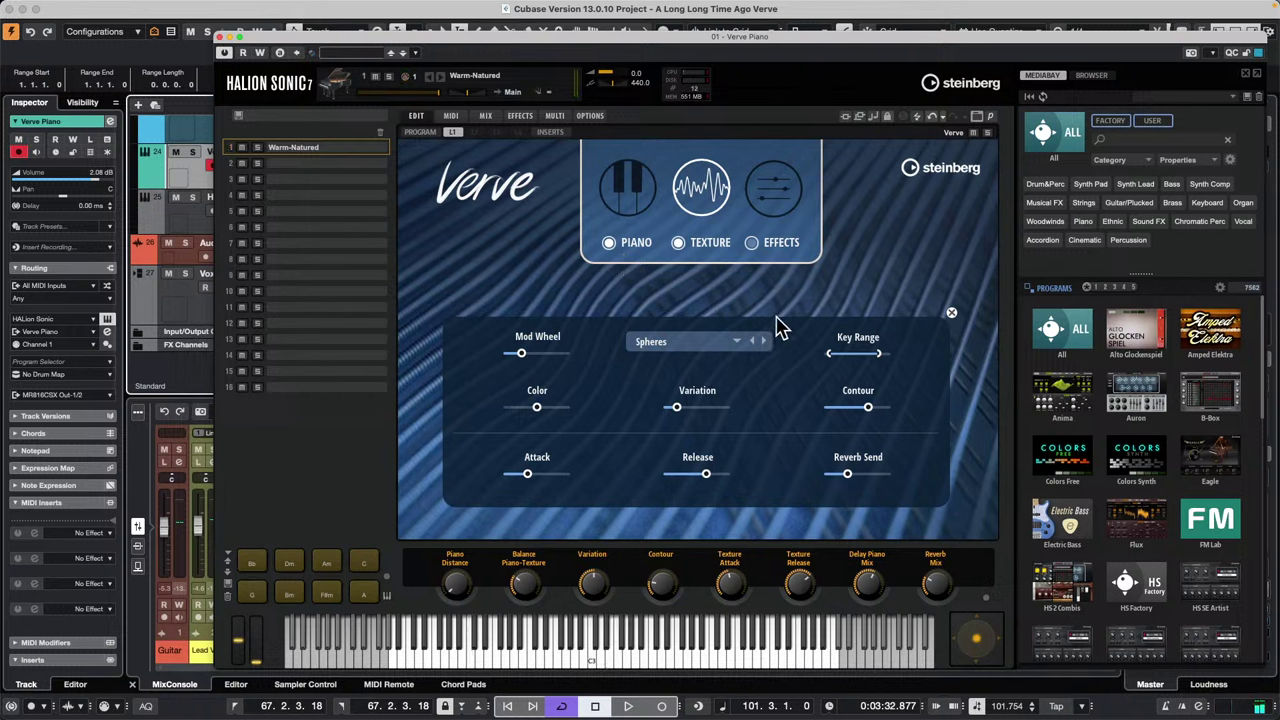
pyautogui.click(737, 342)
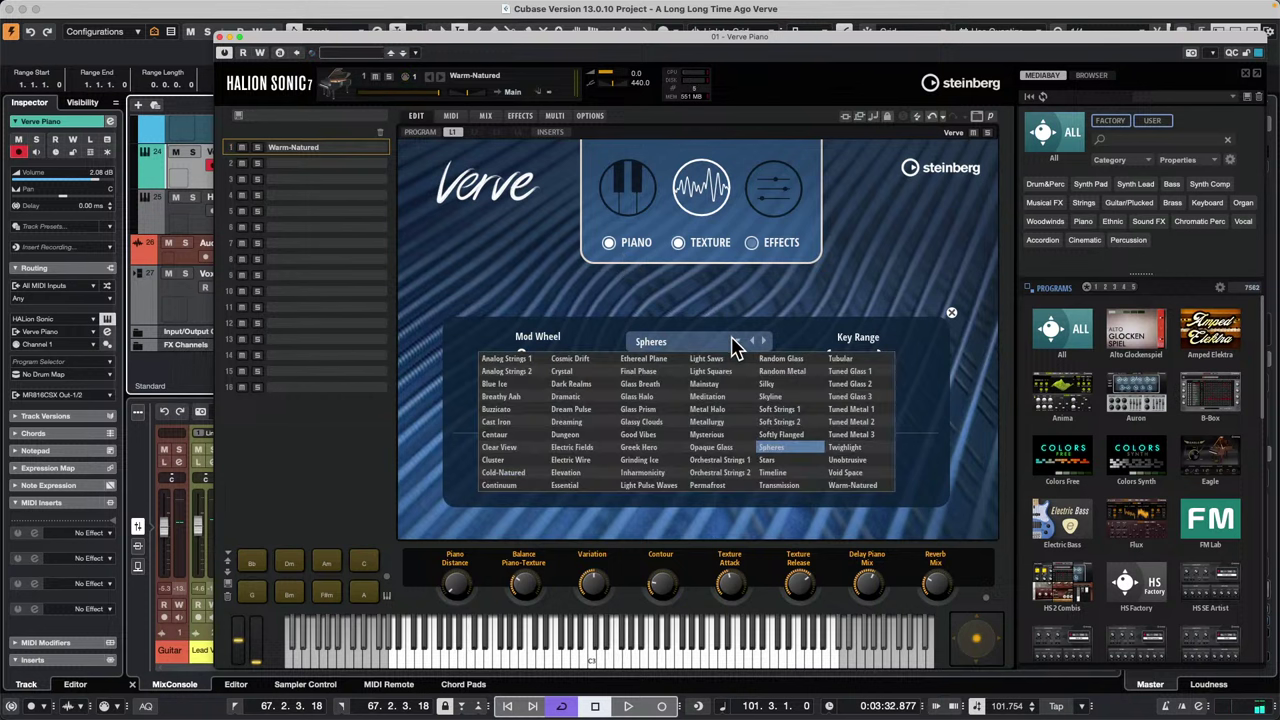
pyautogui.click(525, 397)
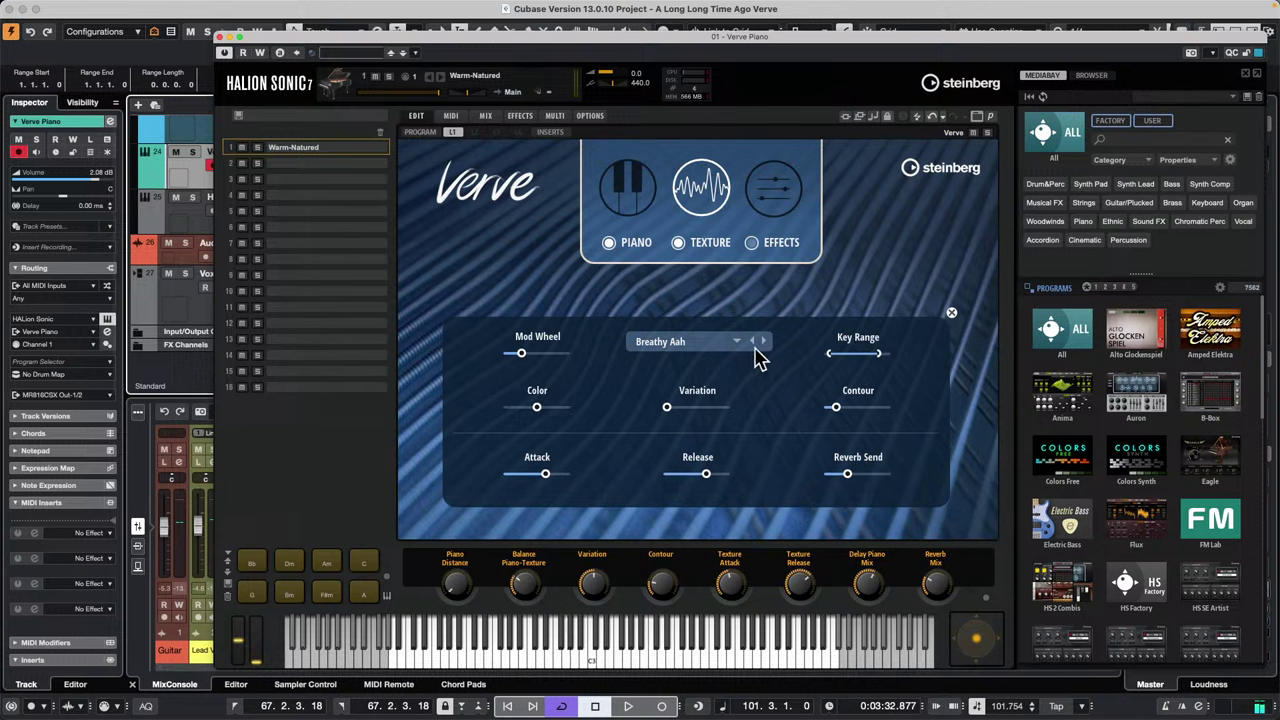
pyautogui.moveTo(520, 355); pyautogui.dragTo(564, 354)
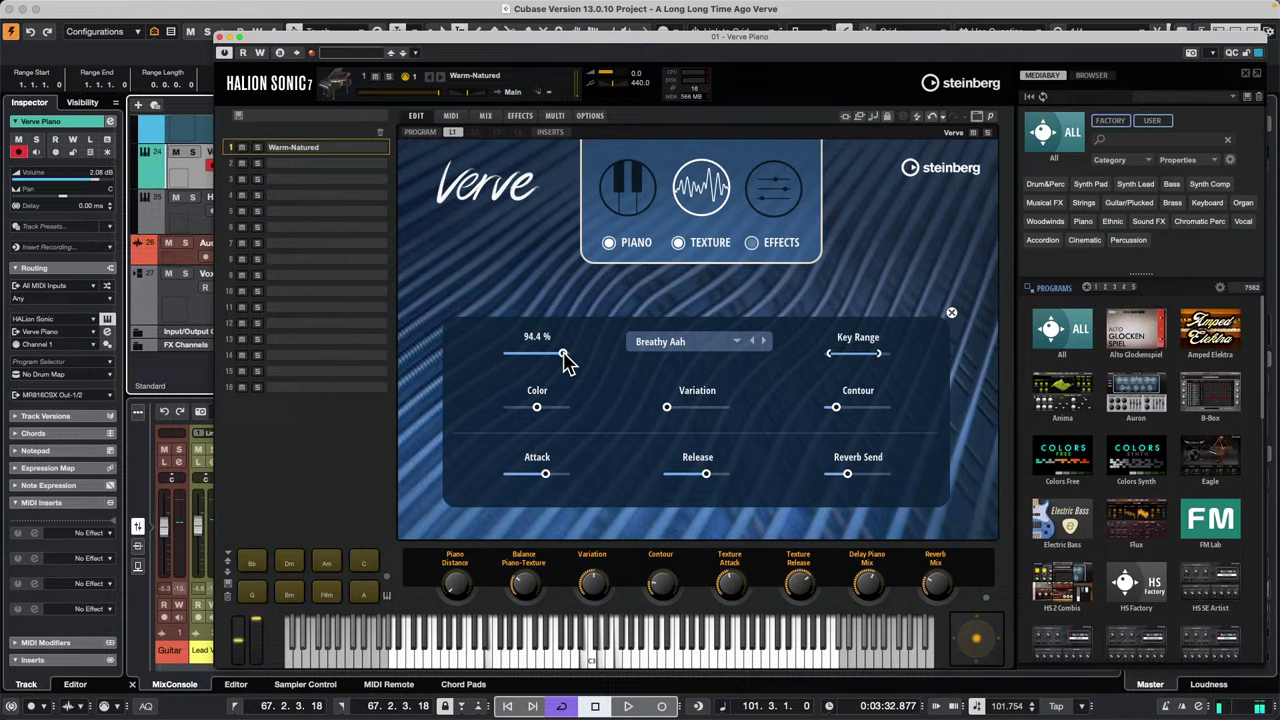
# Step: Audition the combined piano and Breathy Aah sound with the Dm, F#m and C chord pads
pyautogui.click(288, 563)
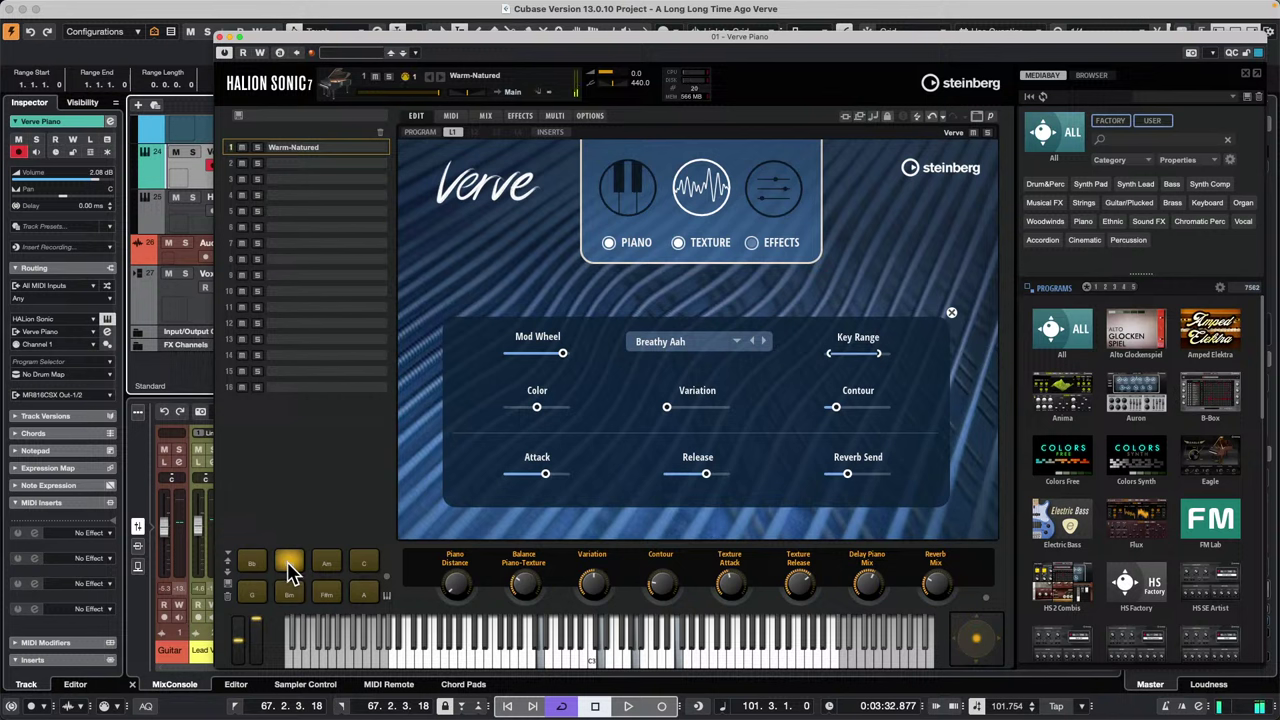
pyautogui.click(331, 595)
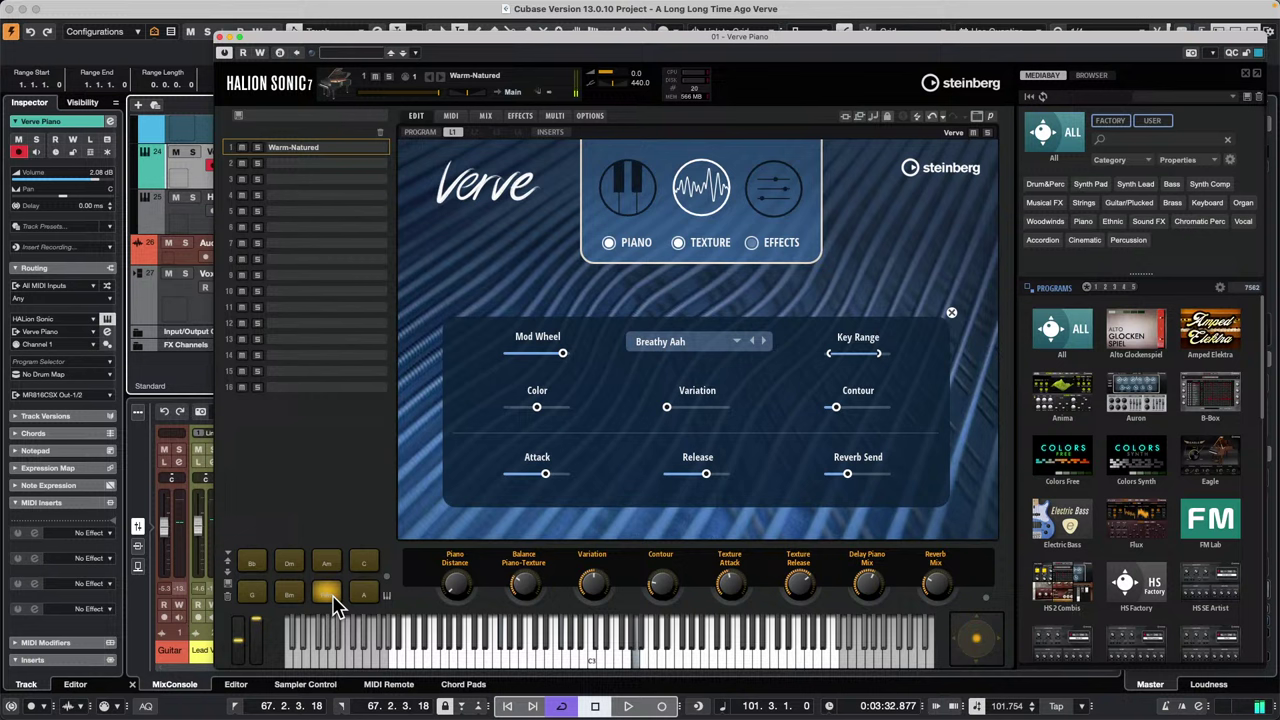
pyautogui.rightClick(334, 598)
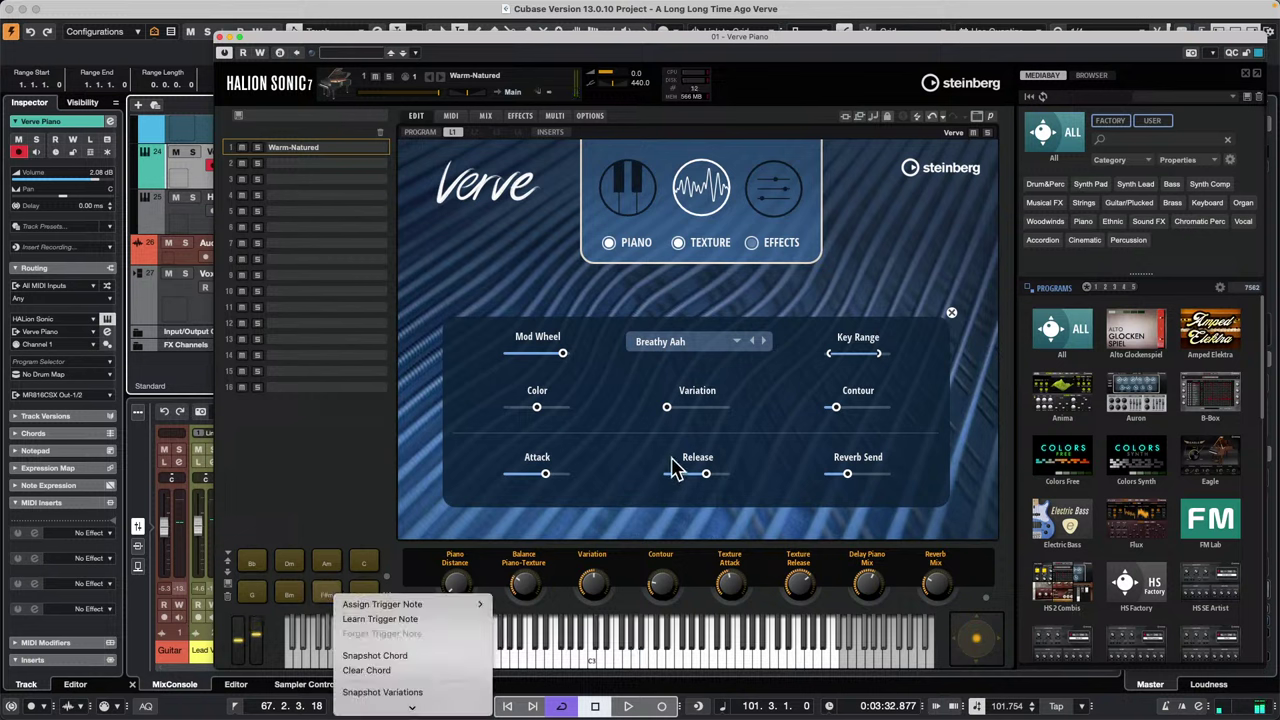
pyautogui.click(364, 563)
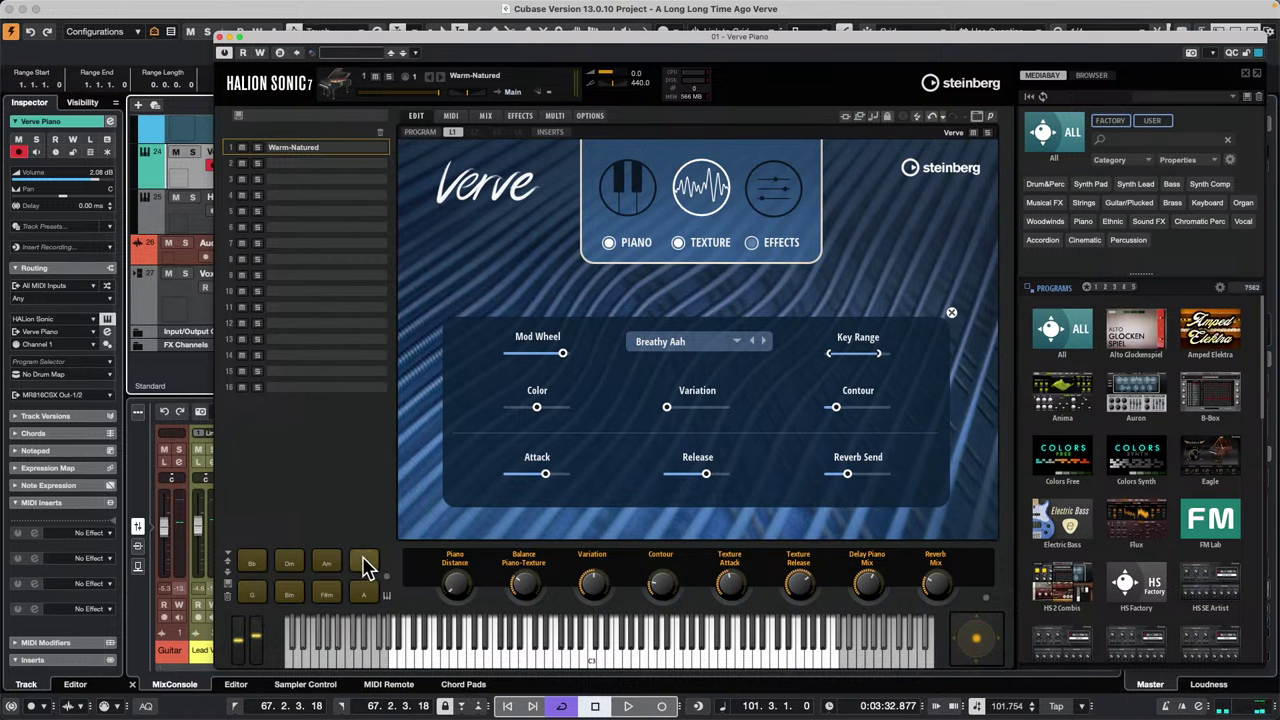
# Step: Switch on Verve's Effects section, enable Delay Texture and set its delay time to dotted 1/4
pyautogui.click(778, 242)
pyautogui.click(788, 198)
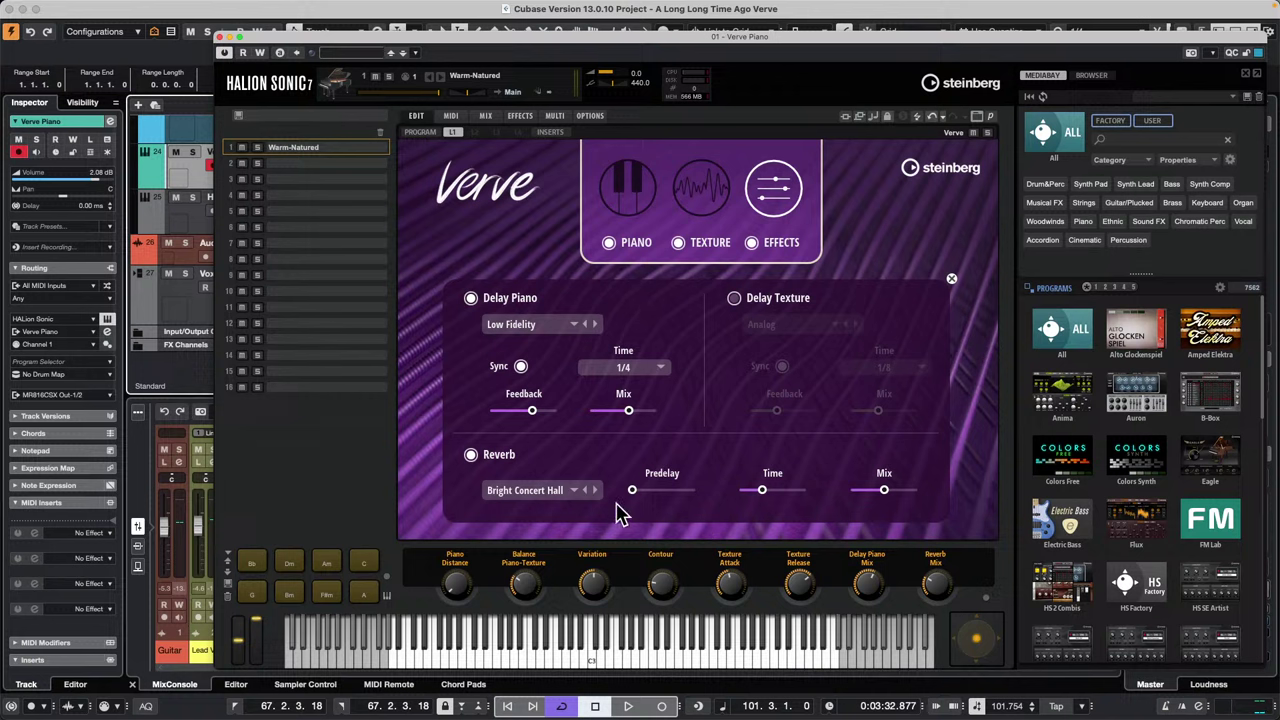
pyautogui.moveTo(639, 488)
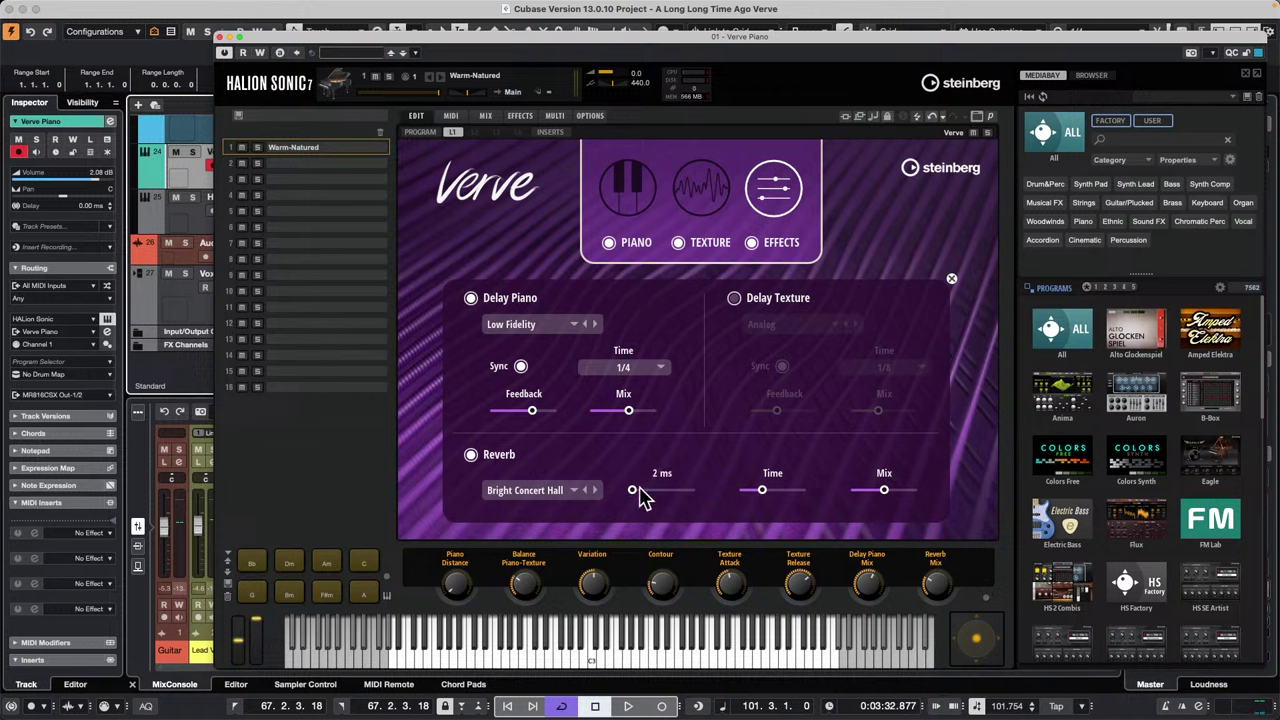
pyautogui.click(734, 298)
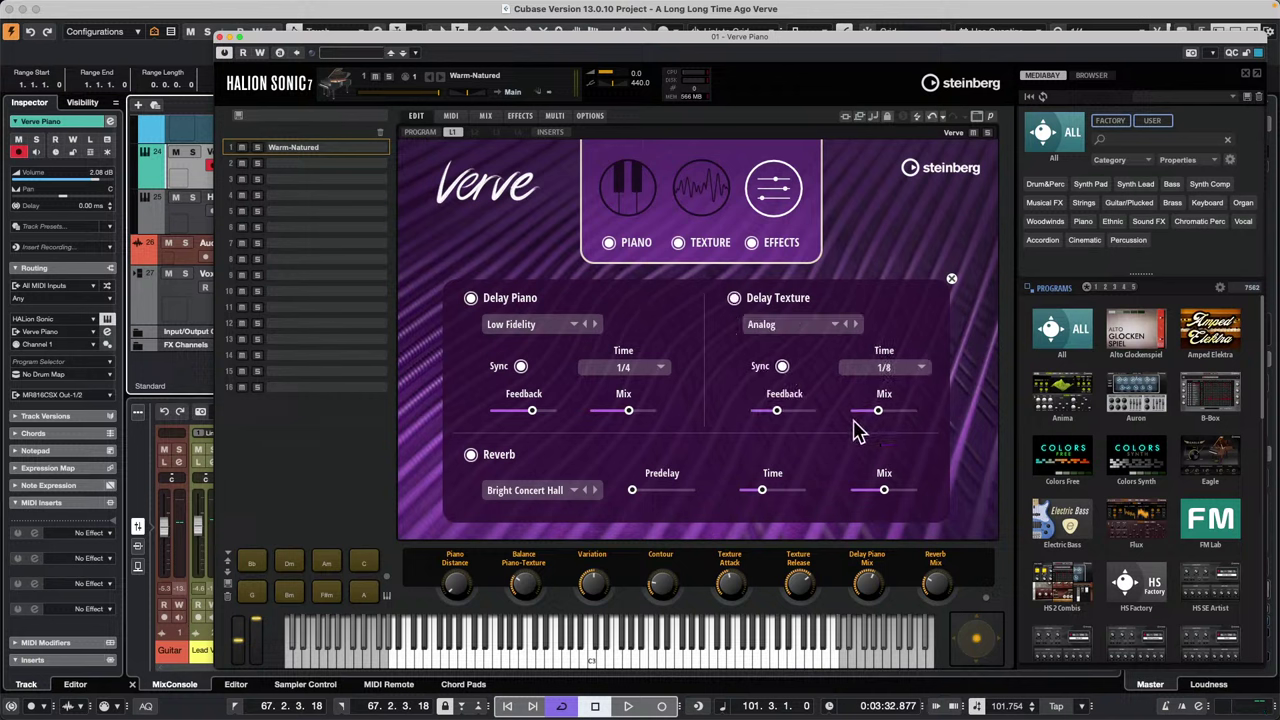
pyautogui.click(889, 367)
pyautogui.moveTo(895, 383)
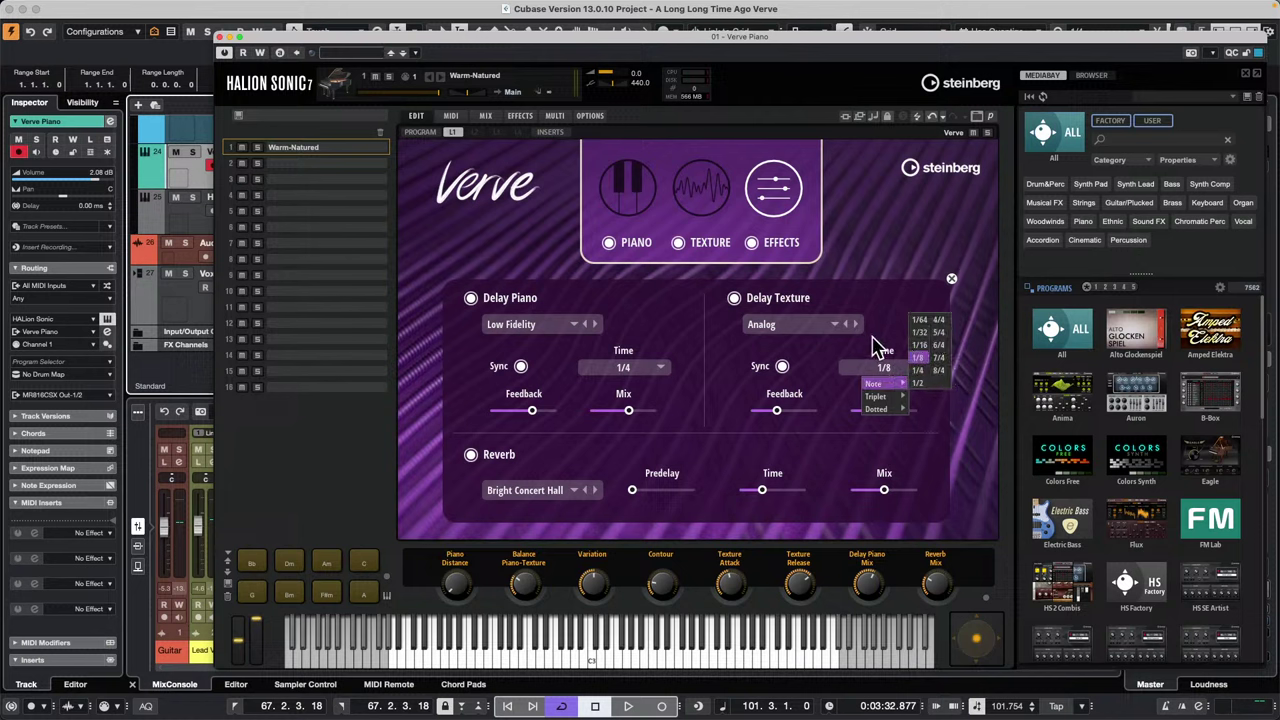
pyautogui.moveTo(903, 408)
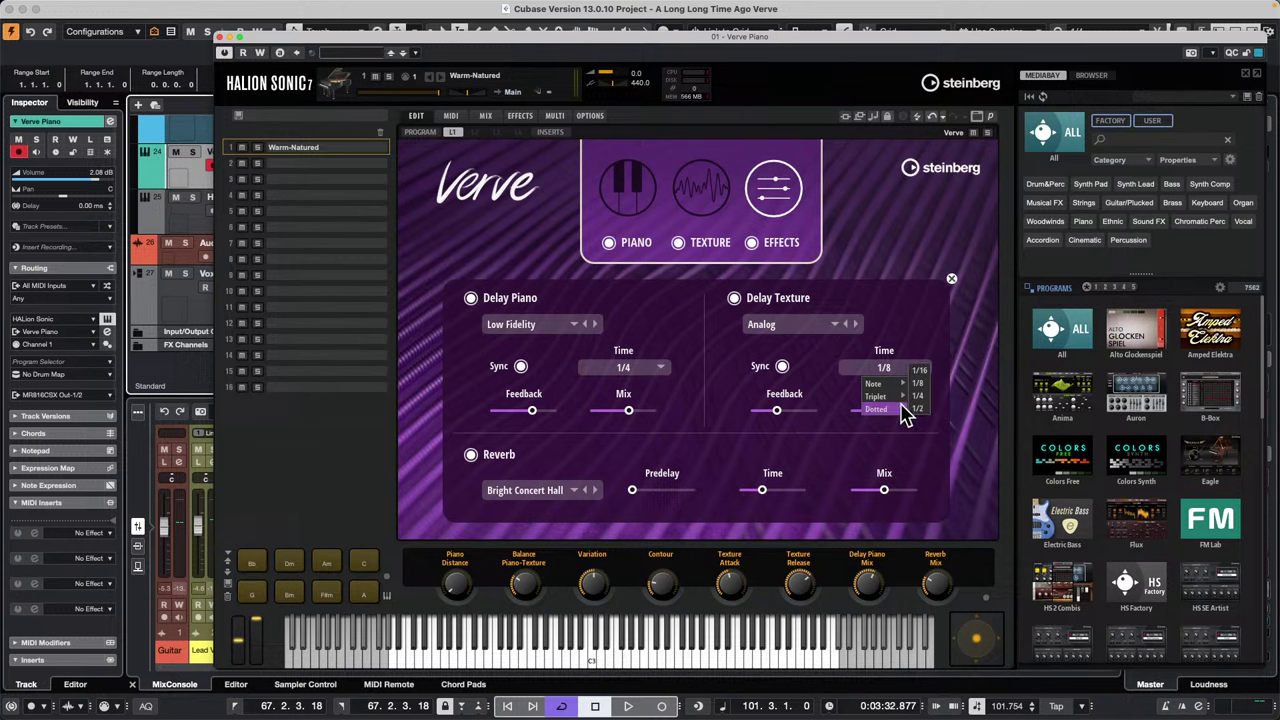
pyautogui.click(918, 397)
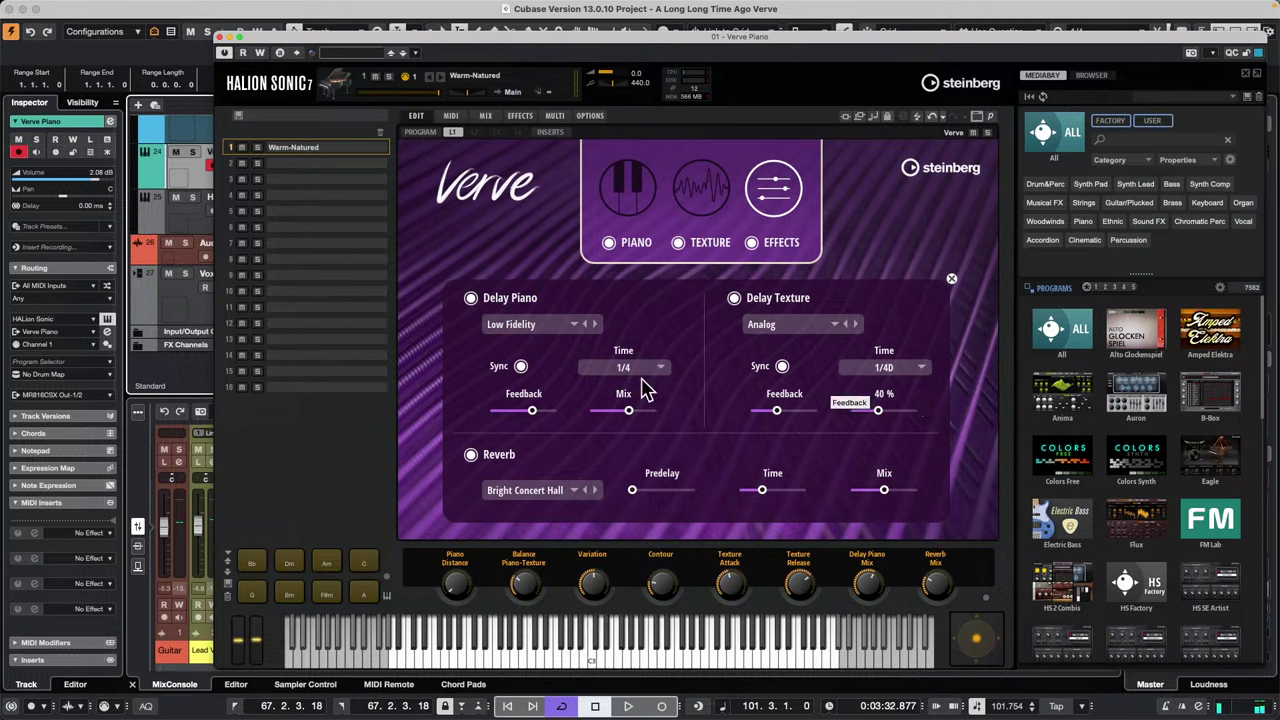
# Step: Audition the sound with its delays and reverb using the Bb, F#m, Bm and G chord pads
pyautogui.click(250, 566)
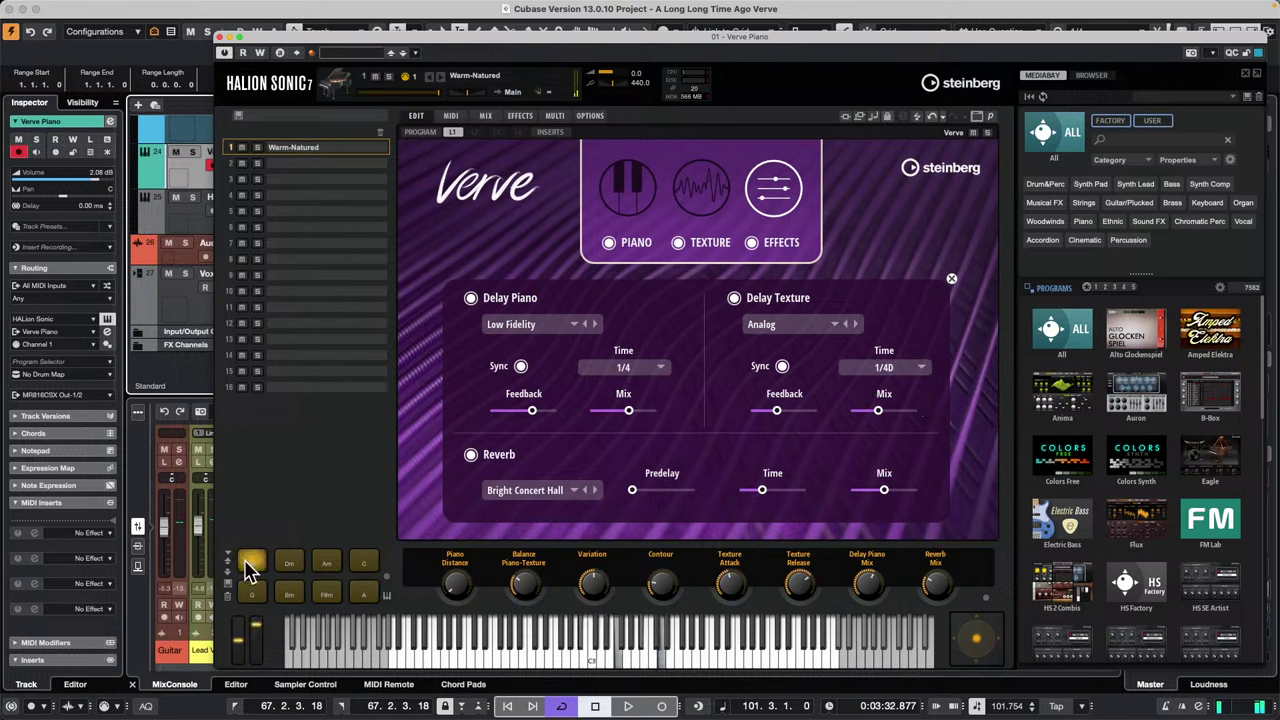
pyautogui.click(328, 594)
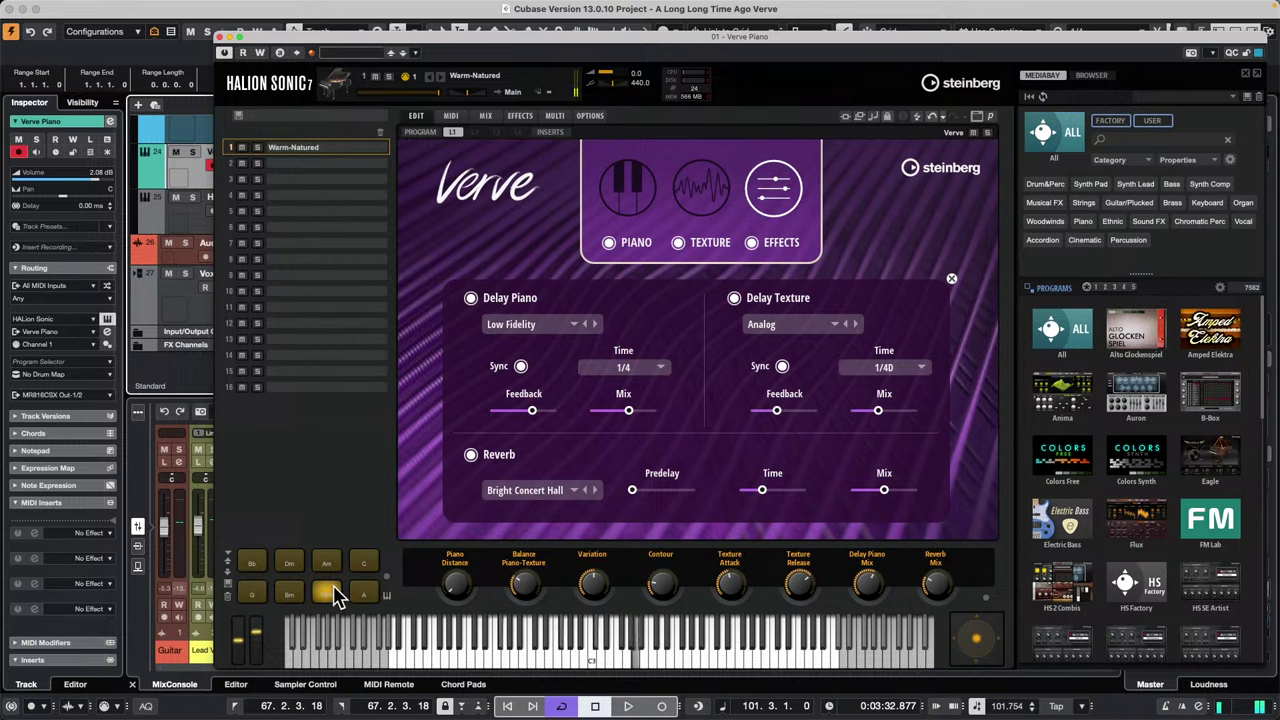
pyautogui.click(290, 596)
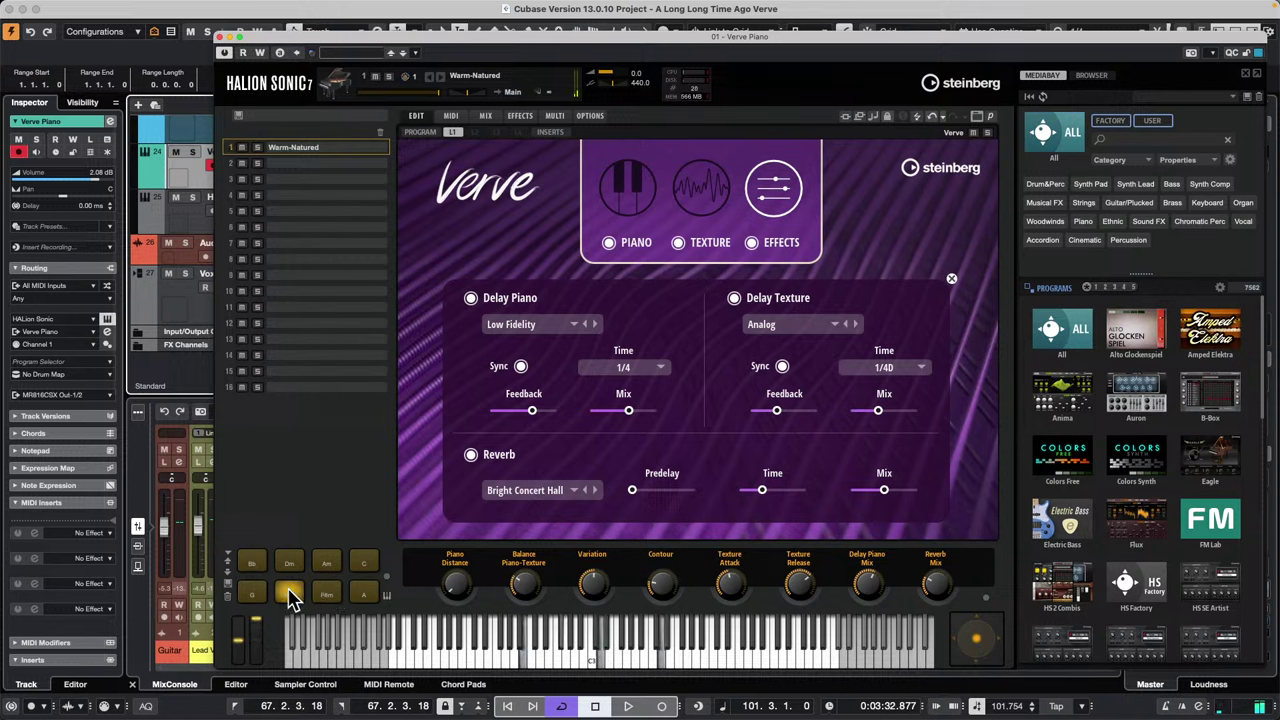
pyautogui.click(253, 597)
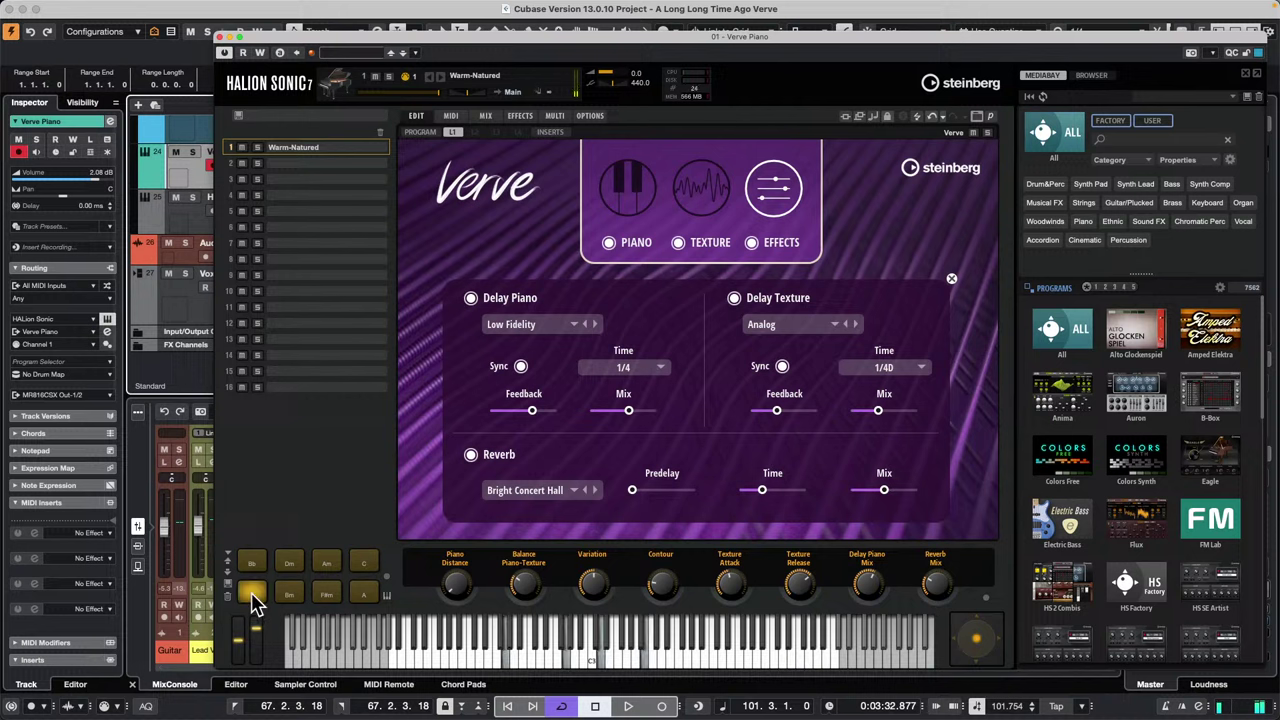
# Step: Choose the Mysterious texture for Verve's Texture layer and audition it with the Bm and G chord pads
pyautogui.click(364, 564)
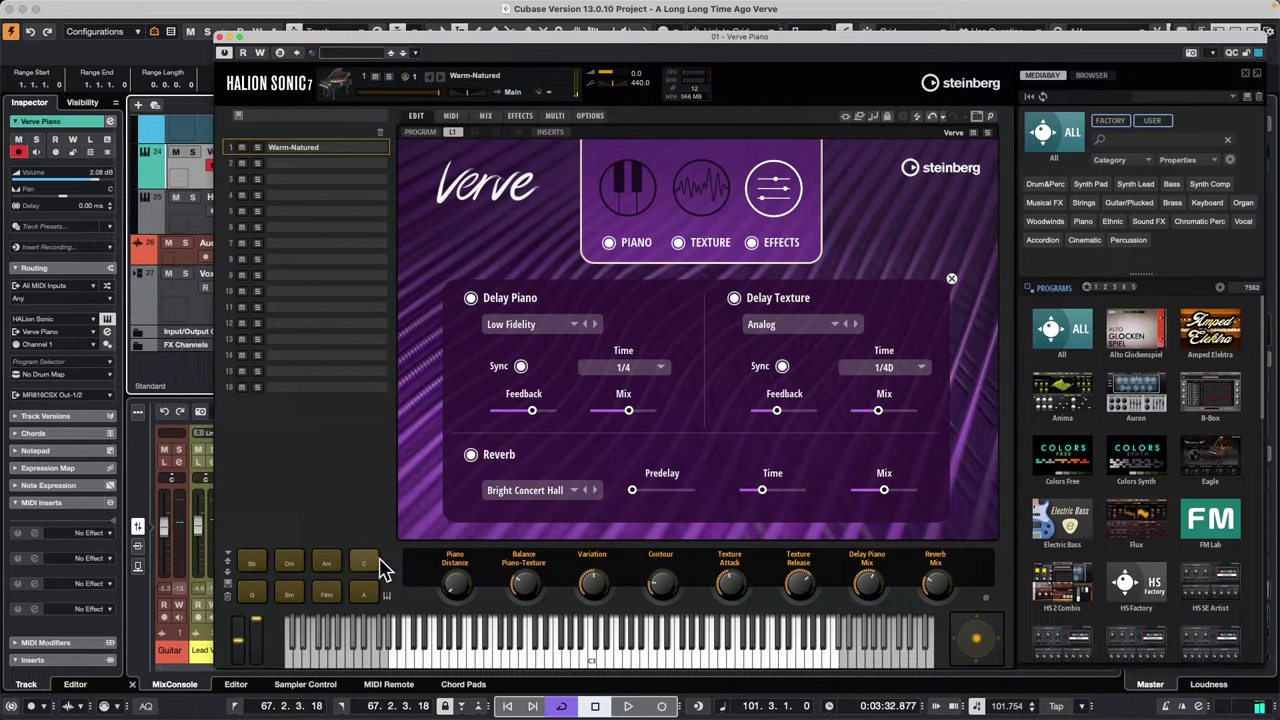
pyautogui.click(702, 187)
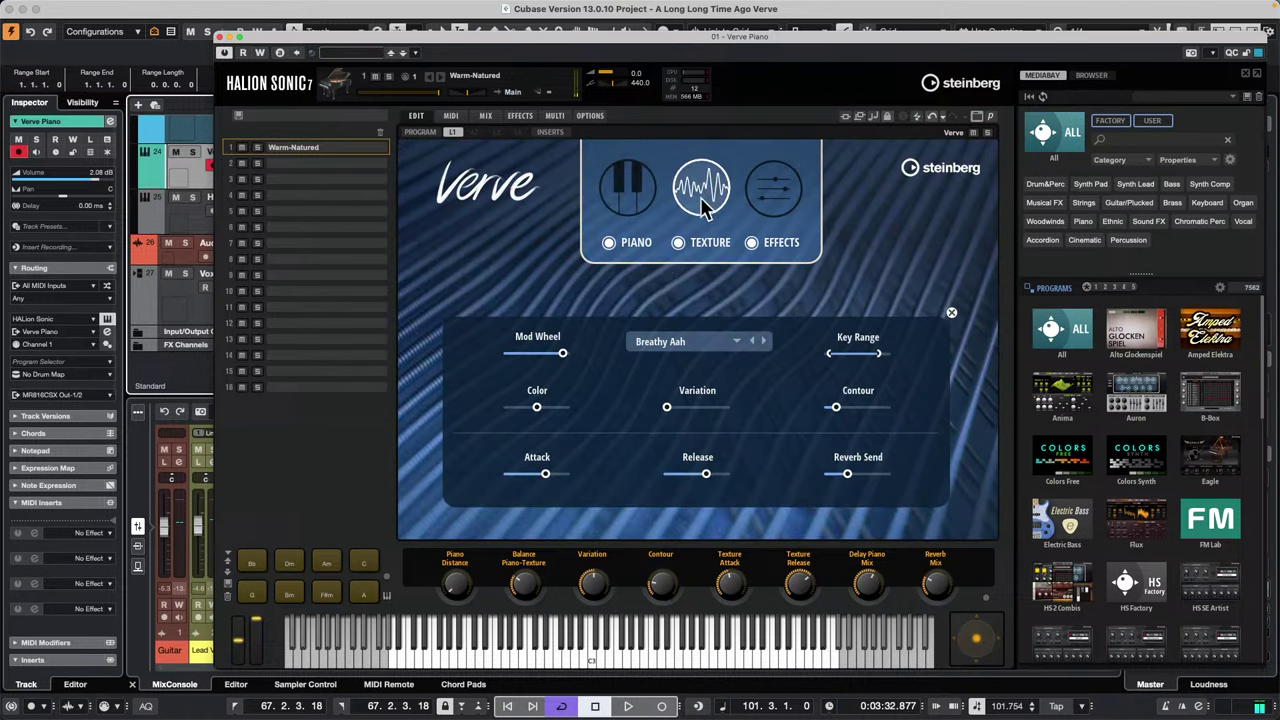
pyautogui.click(678, 348)
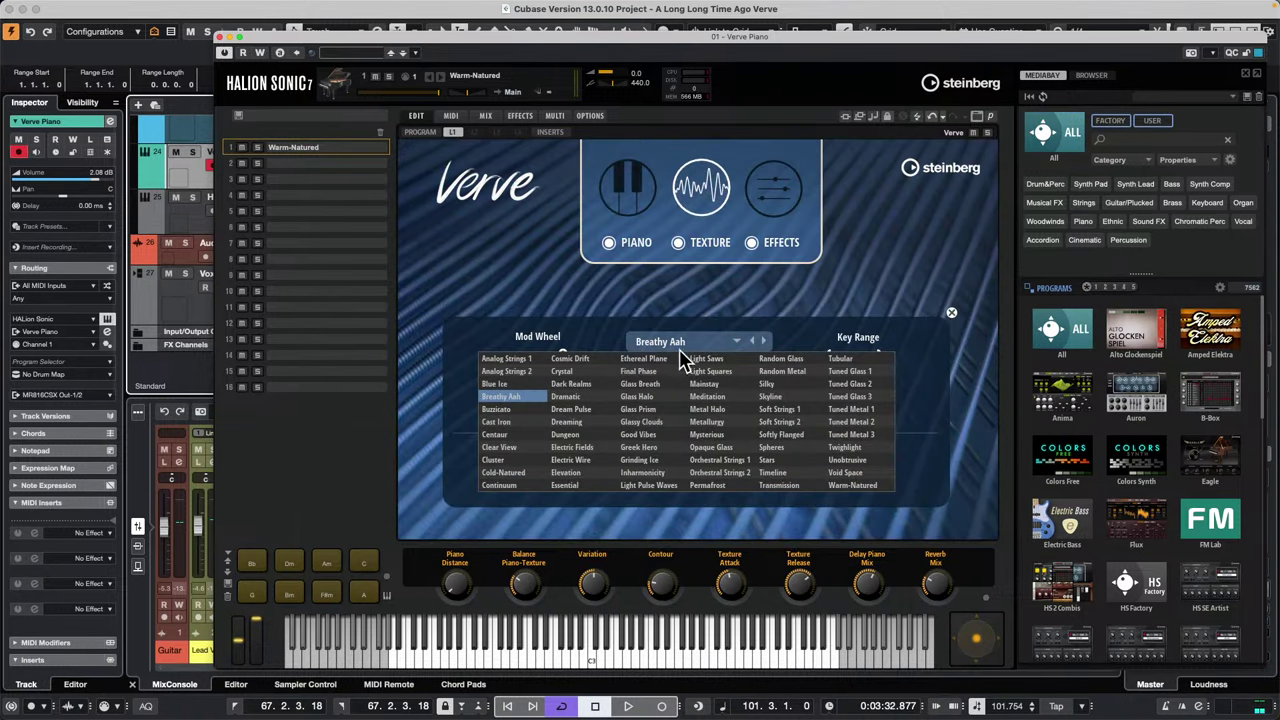
pyautogui.click(728, 436)
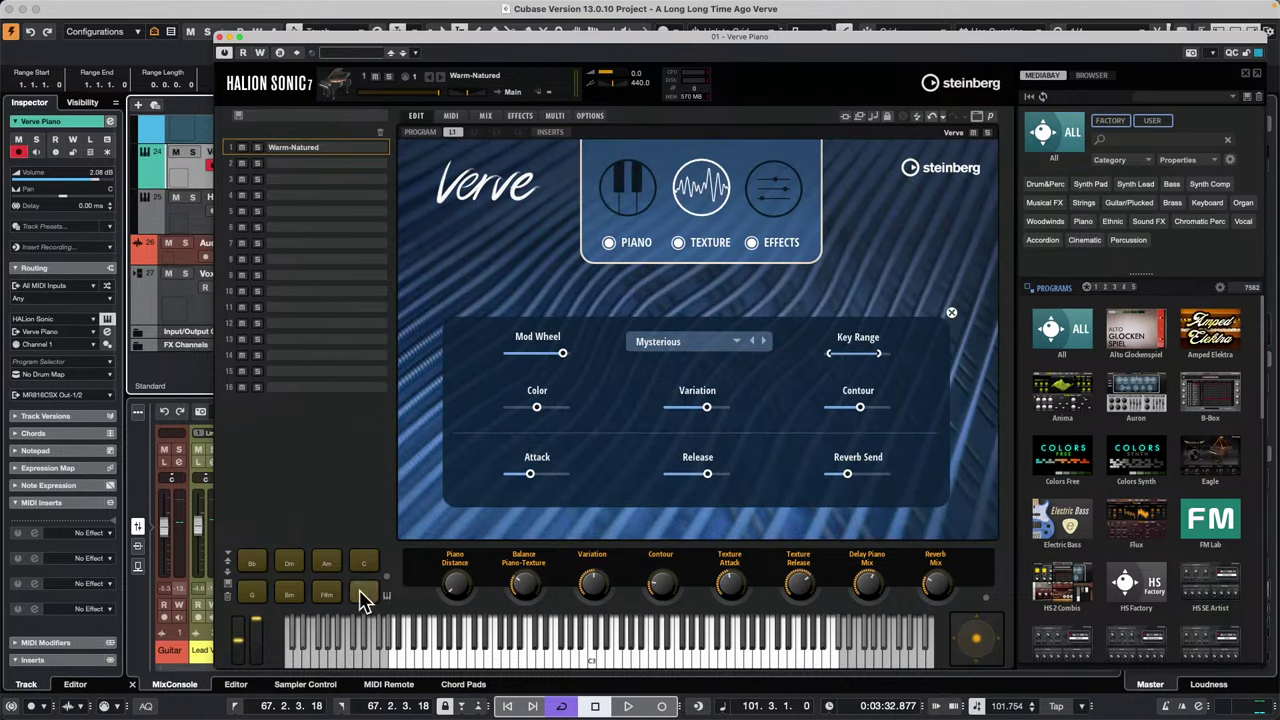
pyautogui.click(292, 597)
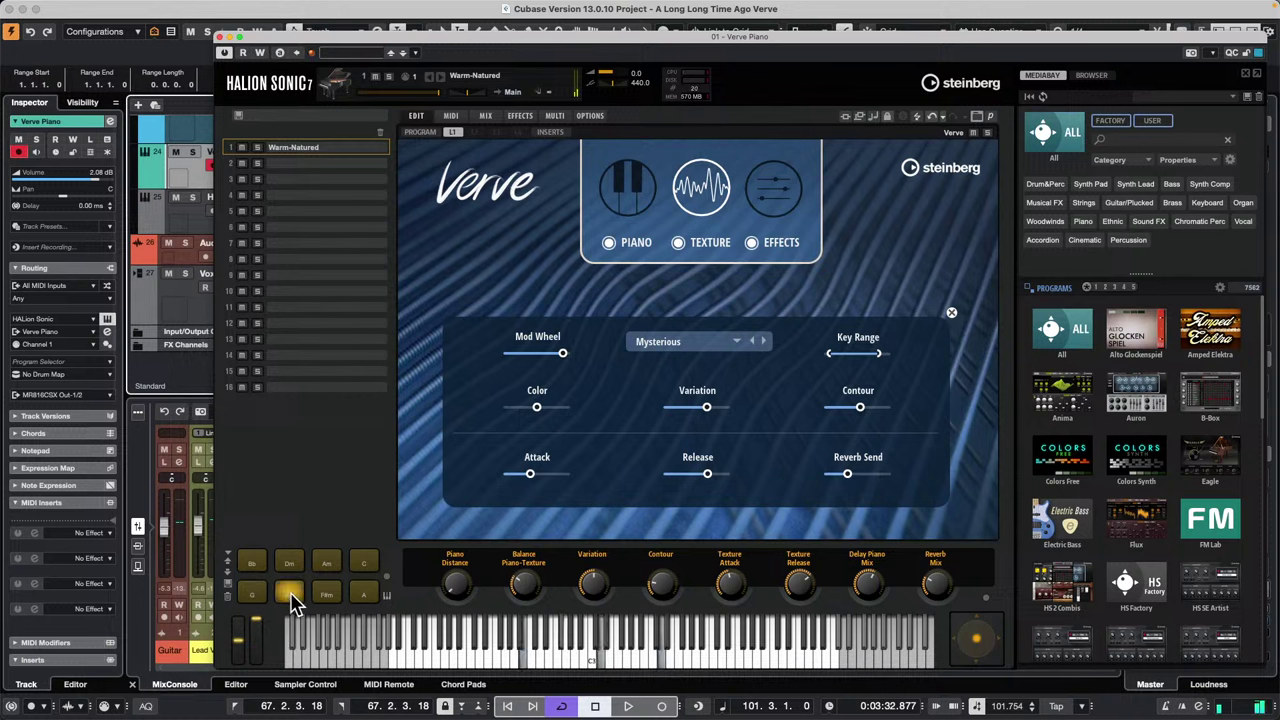
pyautogui.click(252, 594)
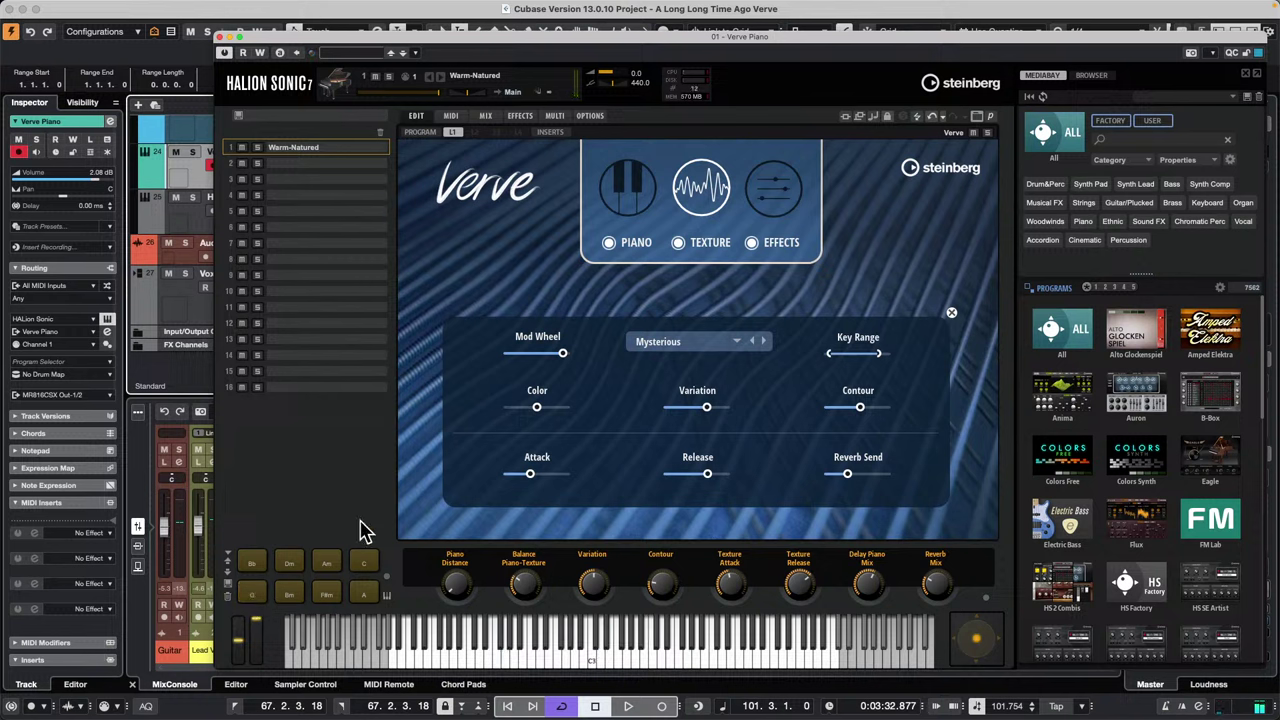
# Step: Review Verve's Piano, Texture and Effects settings in turn, auditioning the G chord pad while viewing the Piano settings
pyautogui.click(632, 205)
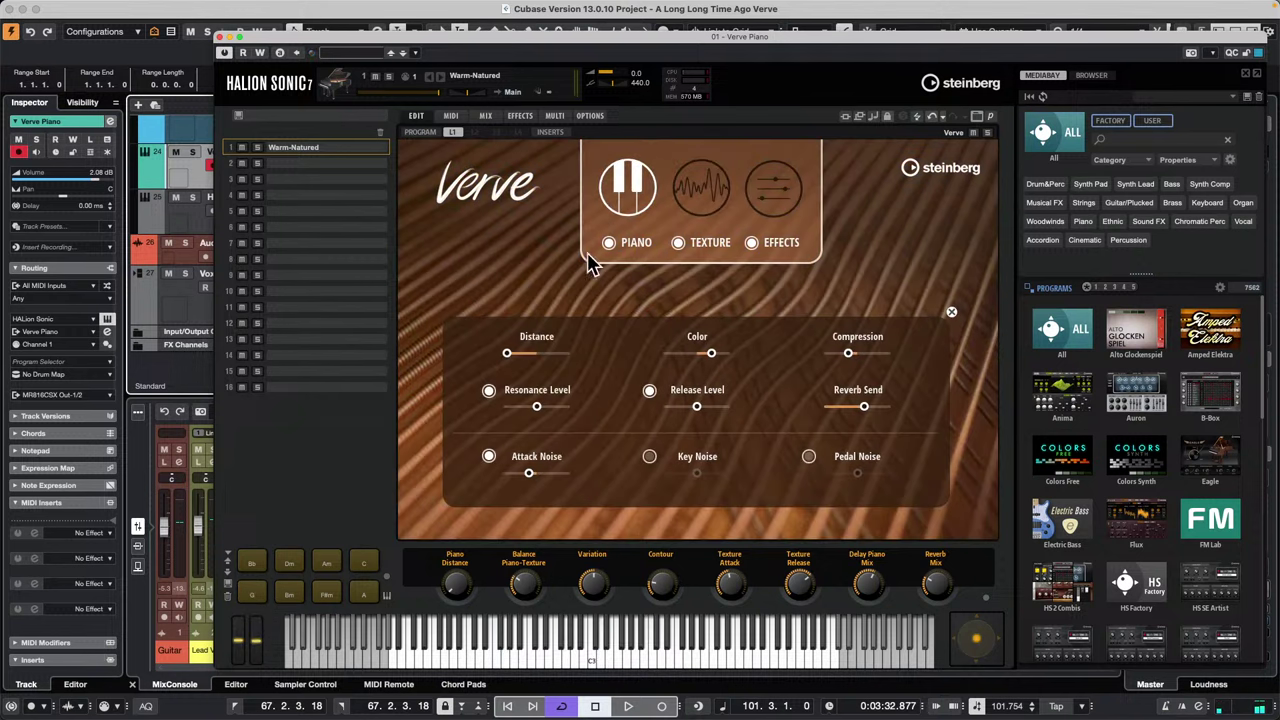
pyautogui.click(256, 596)
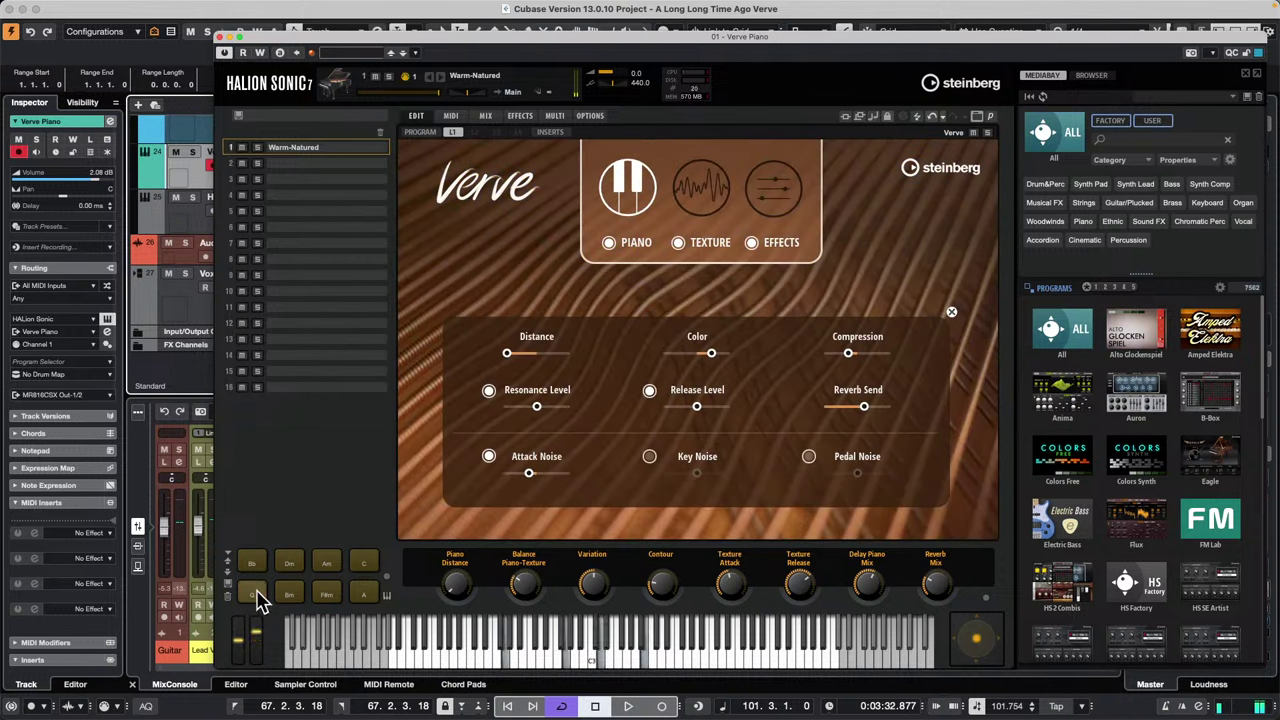
pyautogui.moveTo(530, 476)
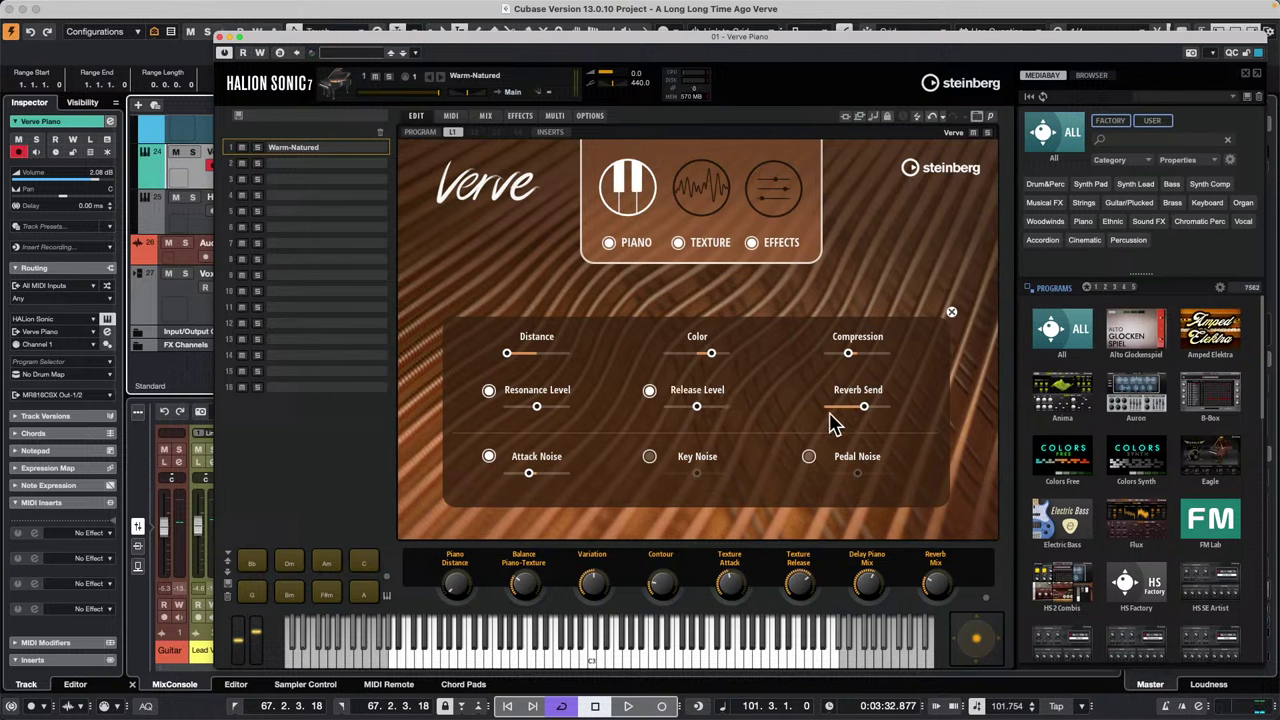
pyautogui.click(700, 190)
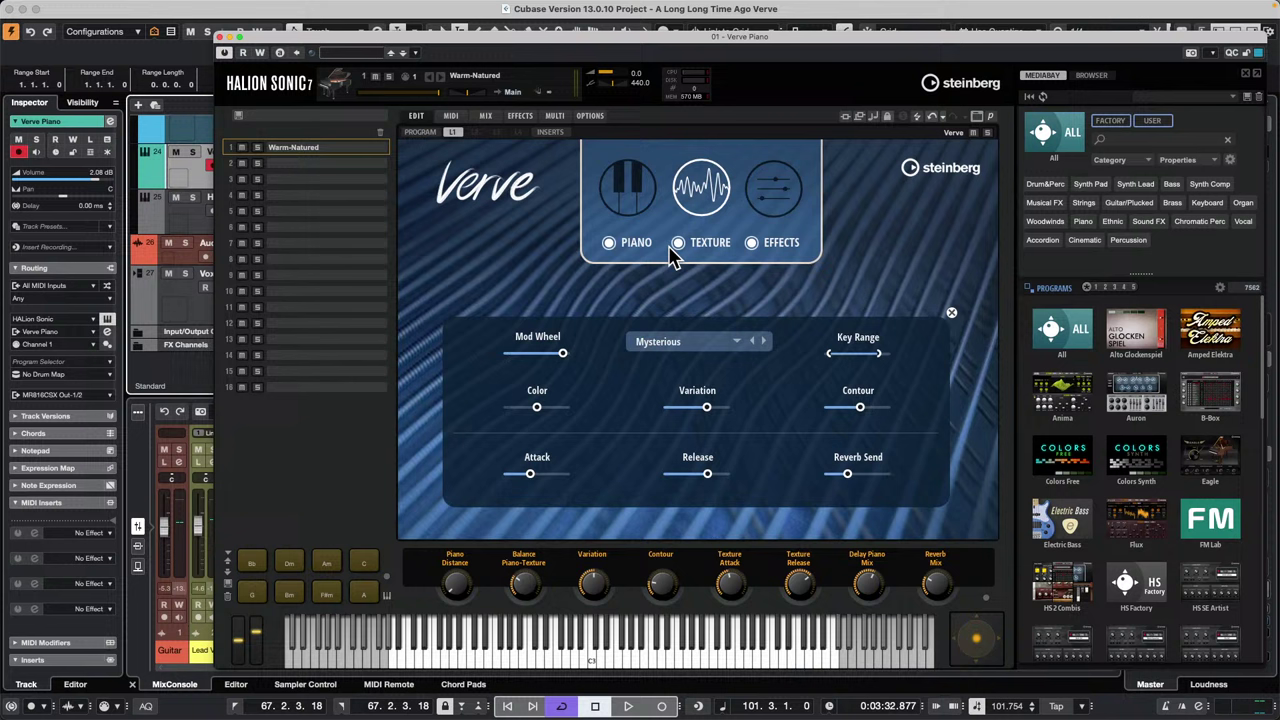
pyautogui.click(785, 199)
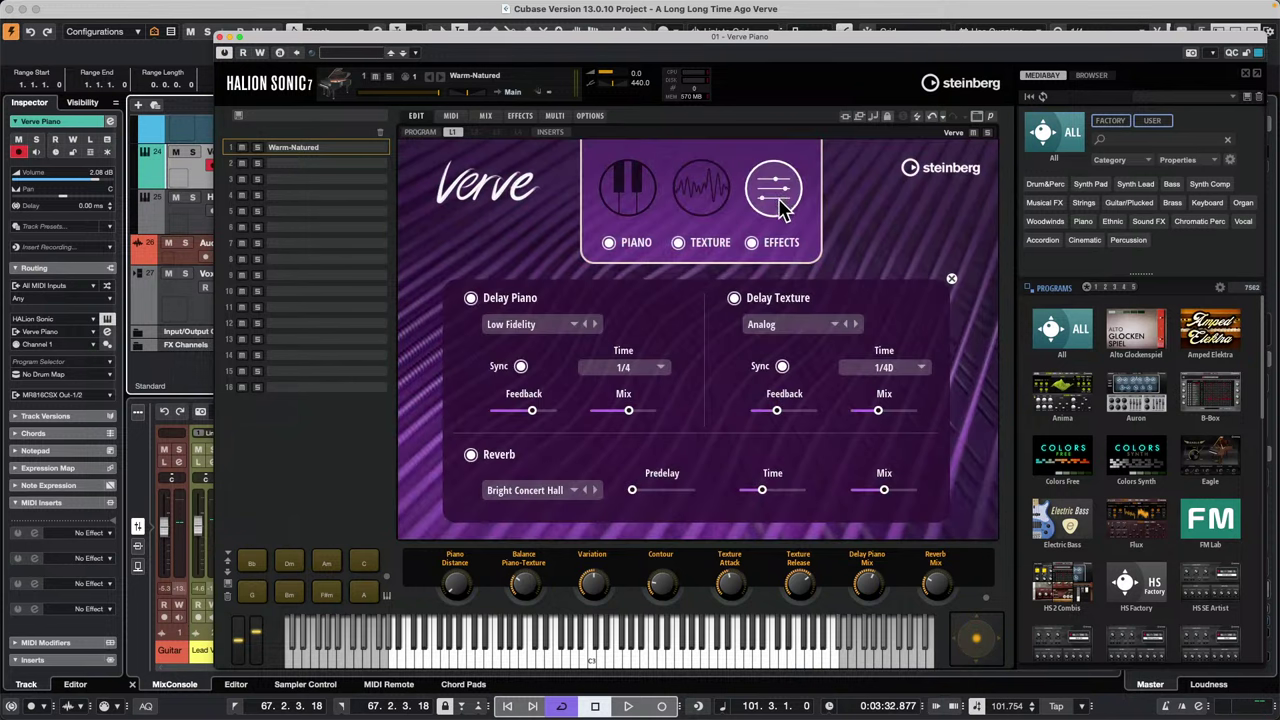
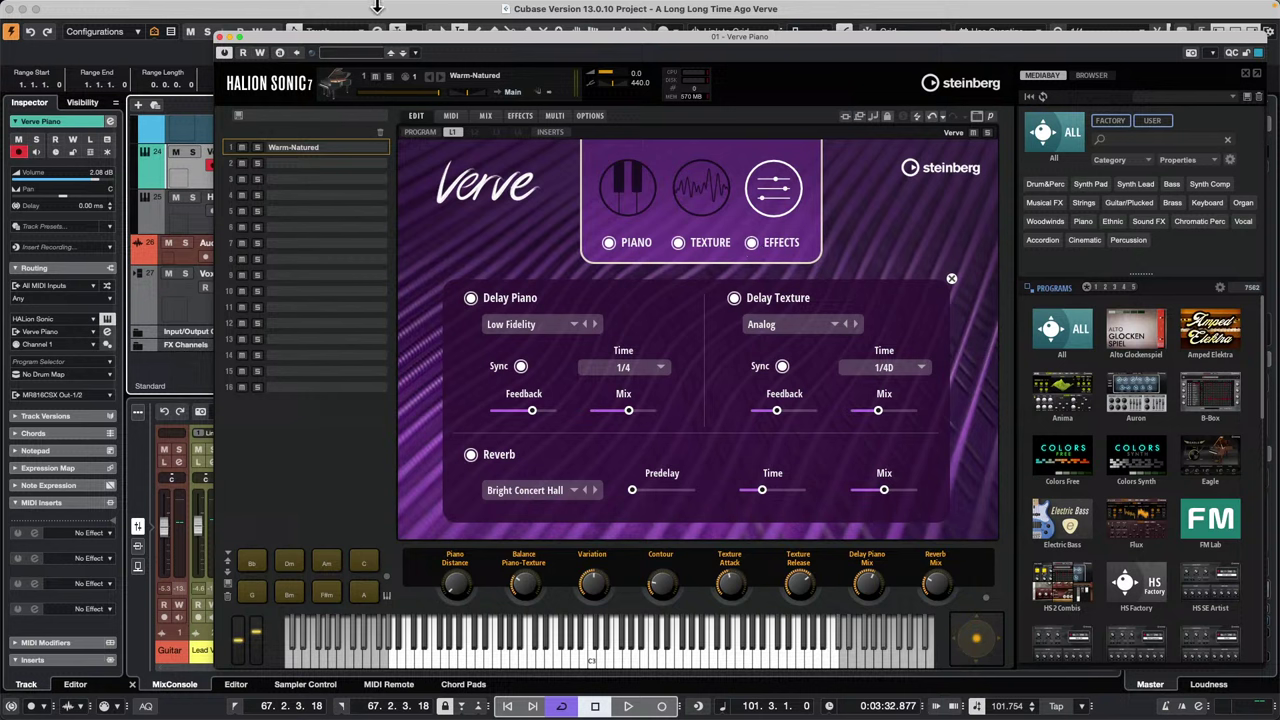
# Step: Close the Verve Piano instrument window and show the Yamaha HS 7 monitor entry in the Control Room audio connections
pyautogui.click(220, 37)
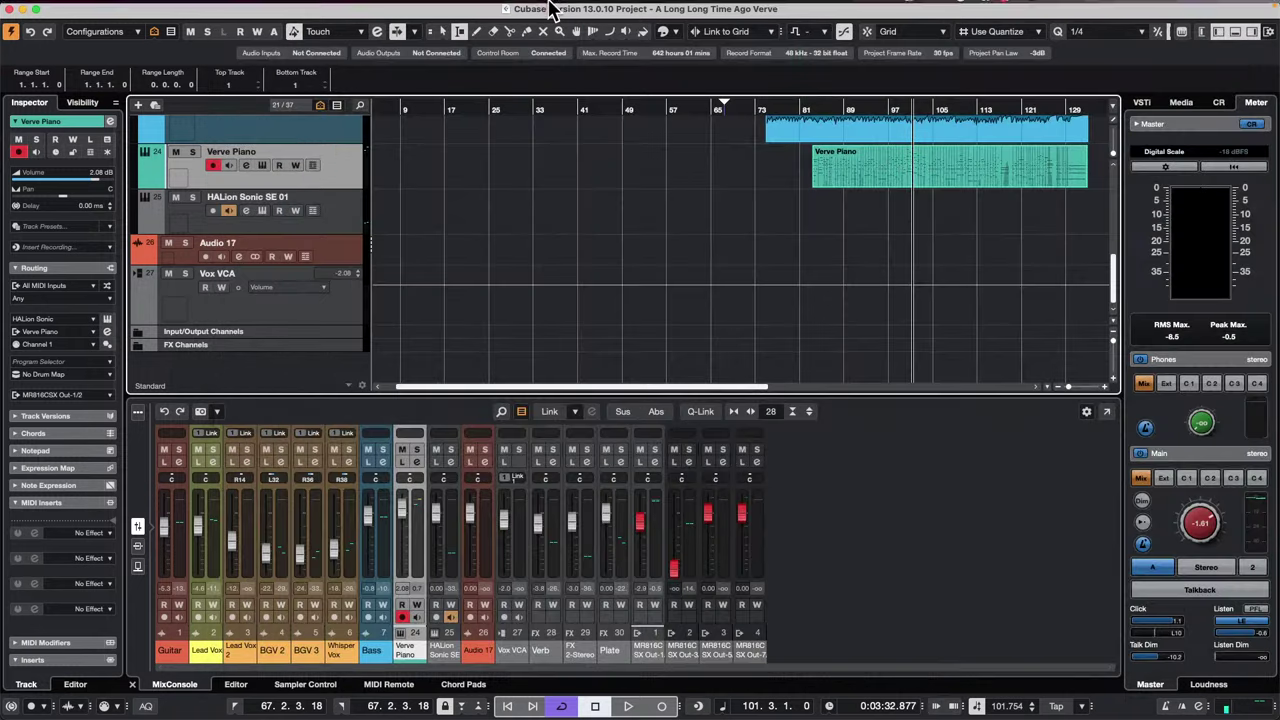
pyautogui.click(446, 7)
pyautogui.moveTo(400, 8)
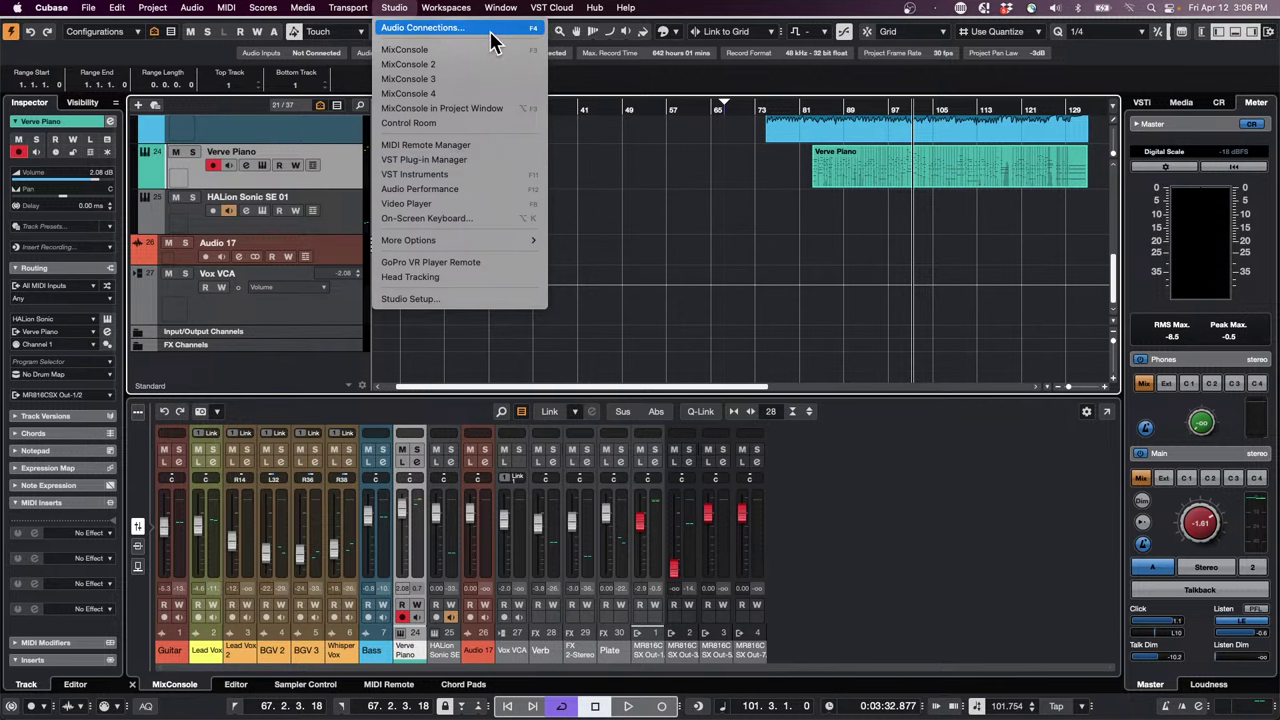
pyautogui.click(420, 27)
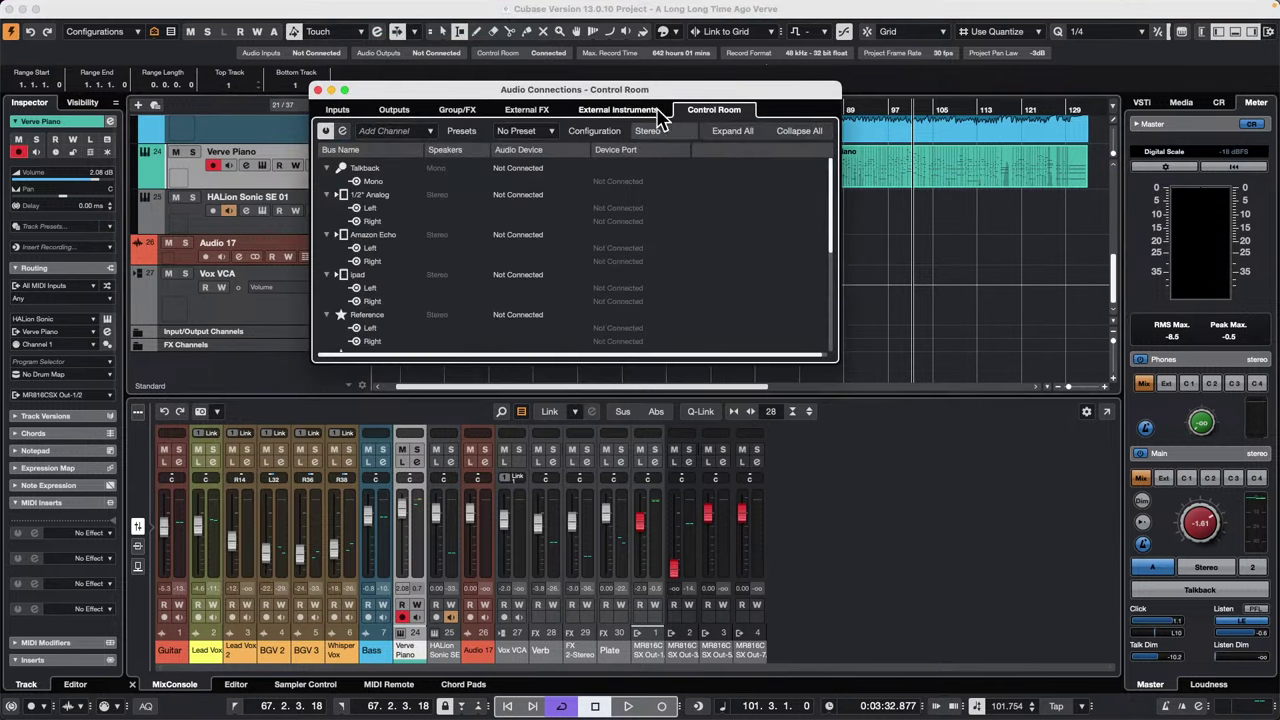
pyautogui.click(605, 112)
pyautogui.click(724, 112)
pyautogui.scroll(-5, 398, 296)
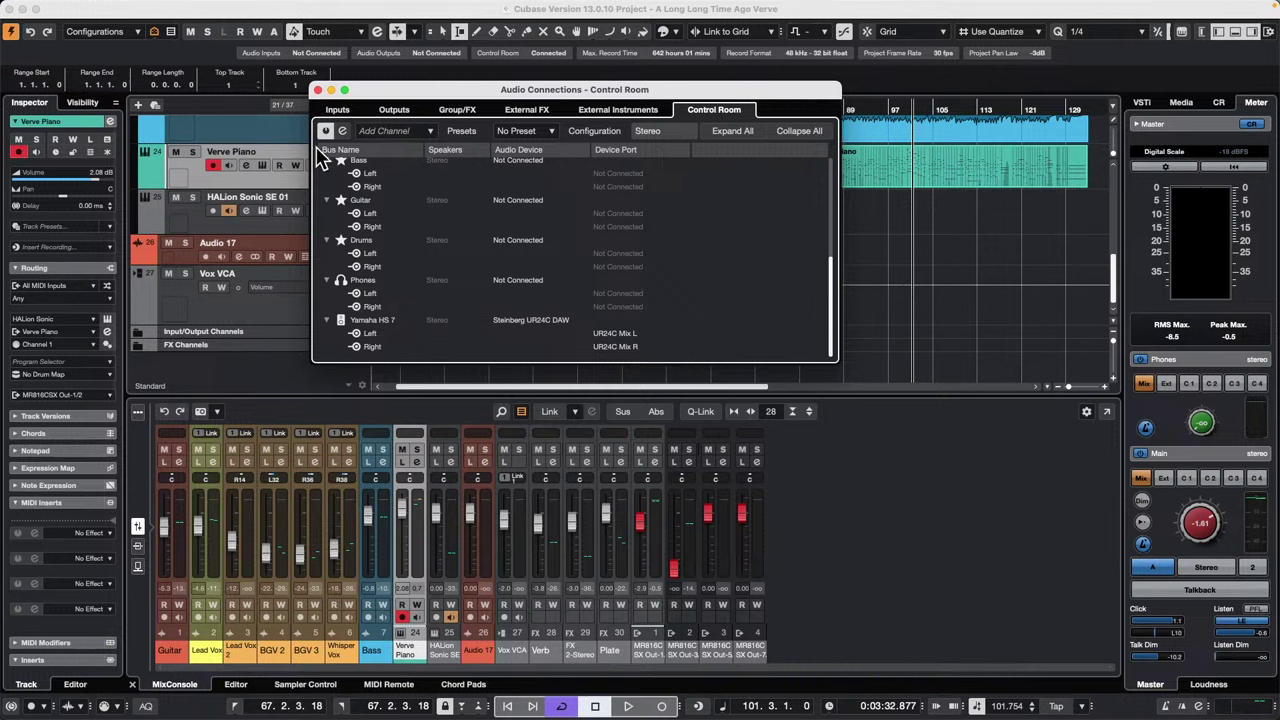
# Step: Add a second monitor named Monitor 2 with a Stereo configuration to the Control Room
pyautogui.rightClick(714, 331)
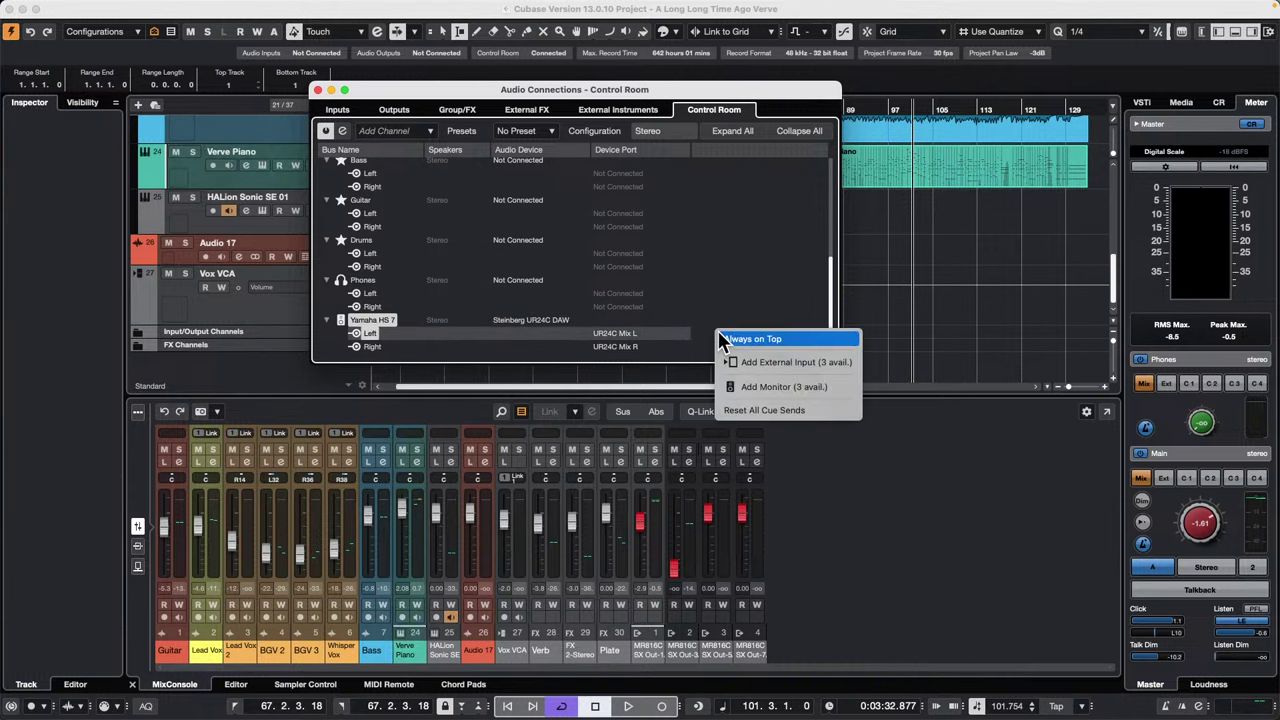
pyautogui.click(809, 389)
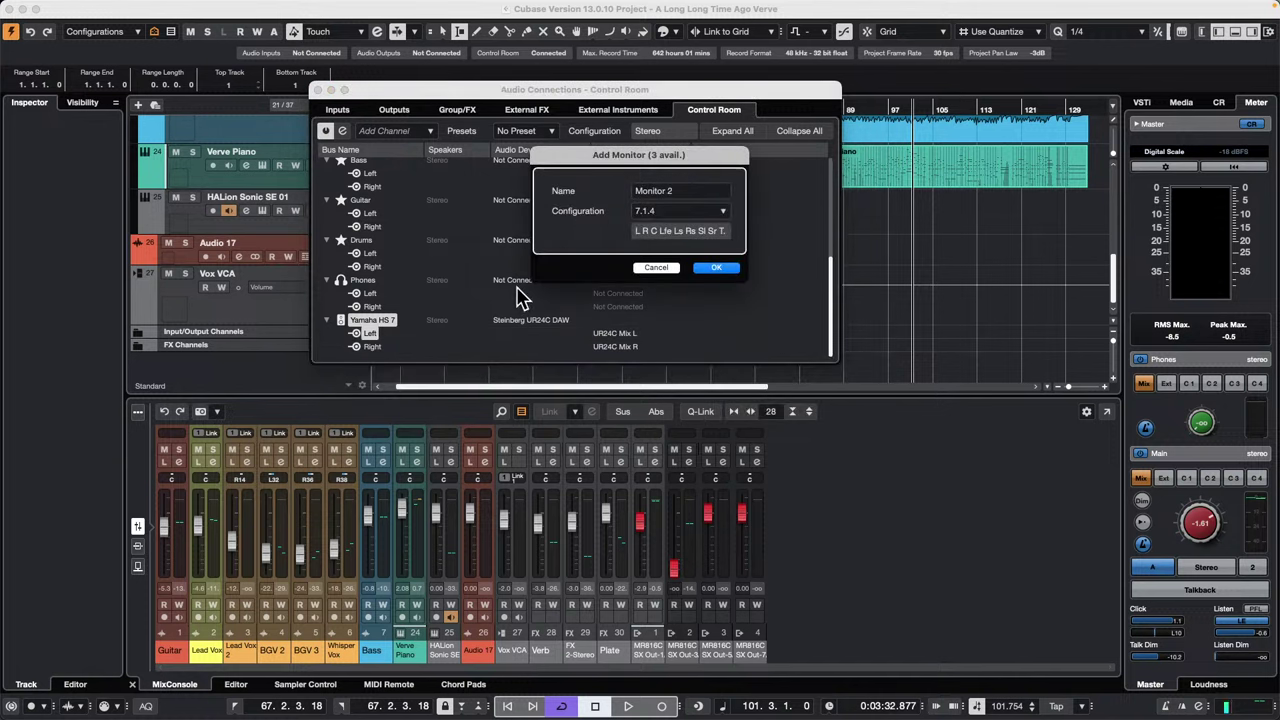
pyautogui.click(660, 214)
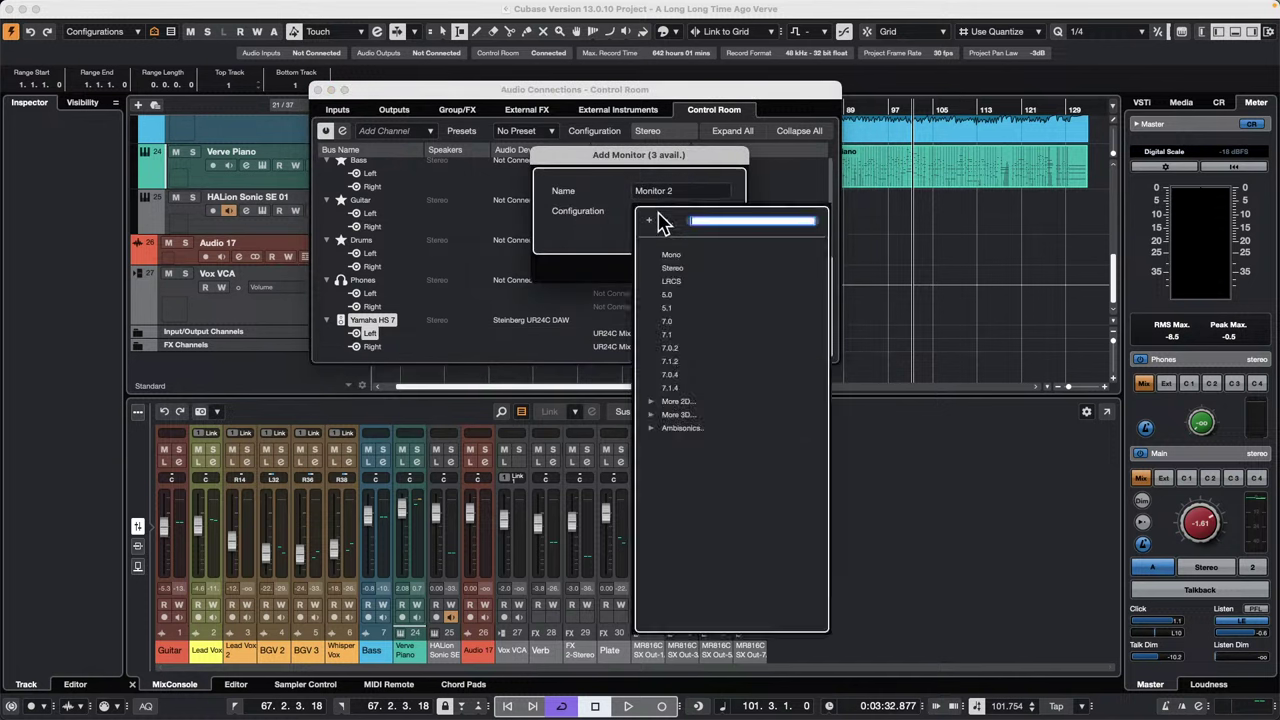
pyautogui.click(696, 275)
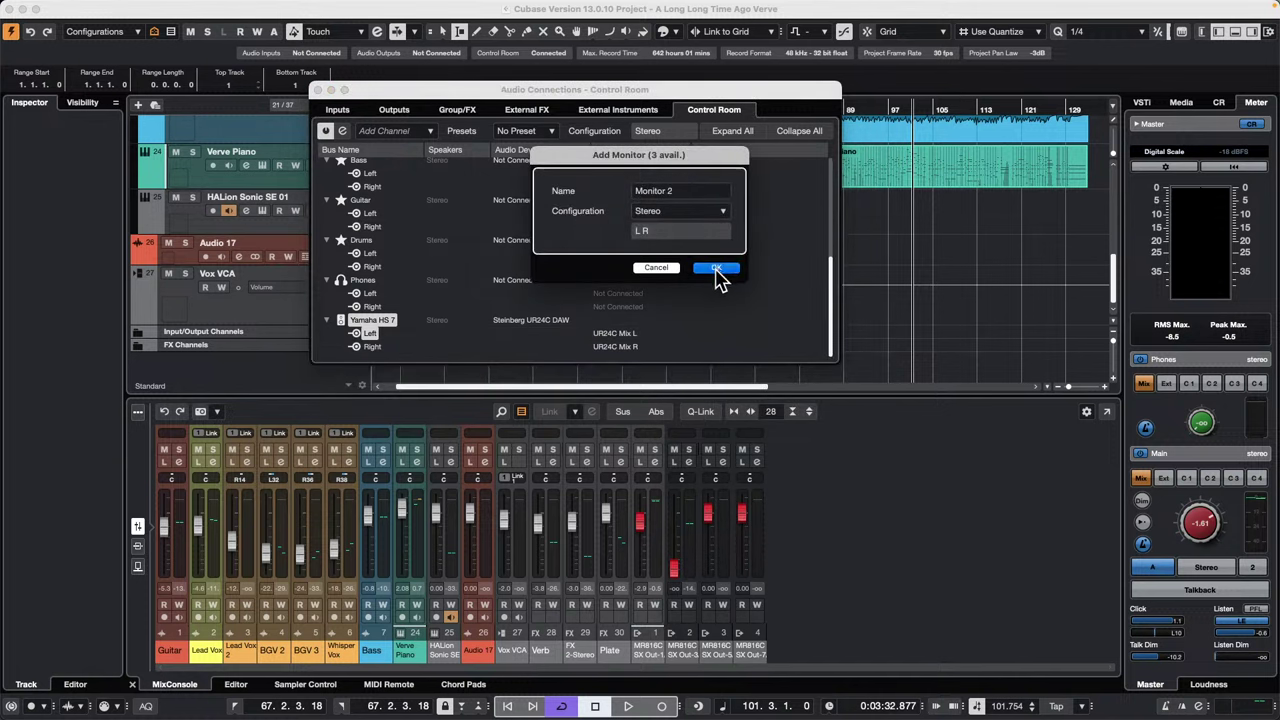
pyautogui.click(718, 275)
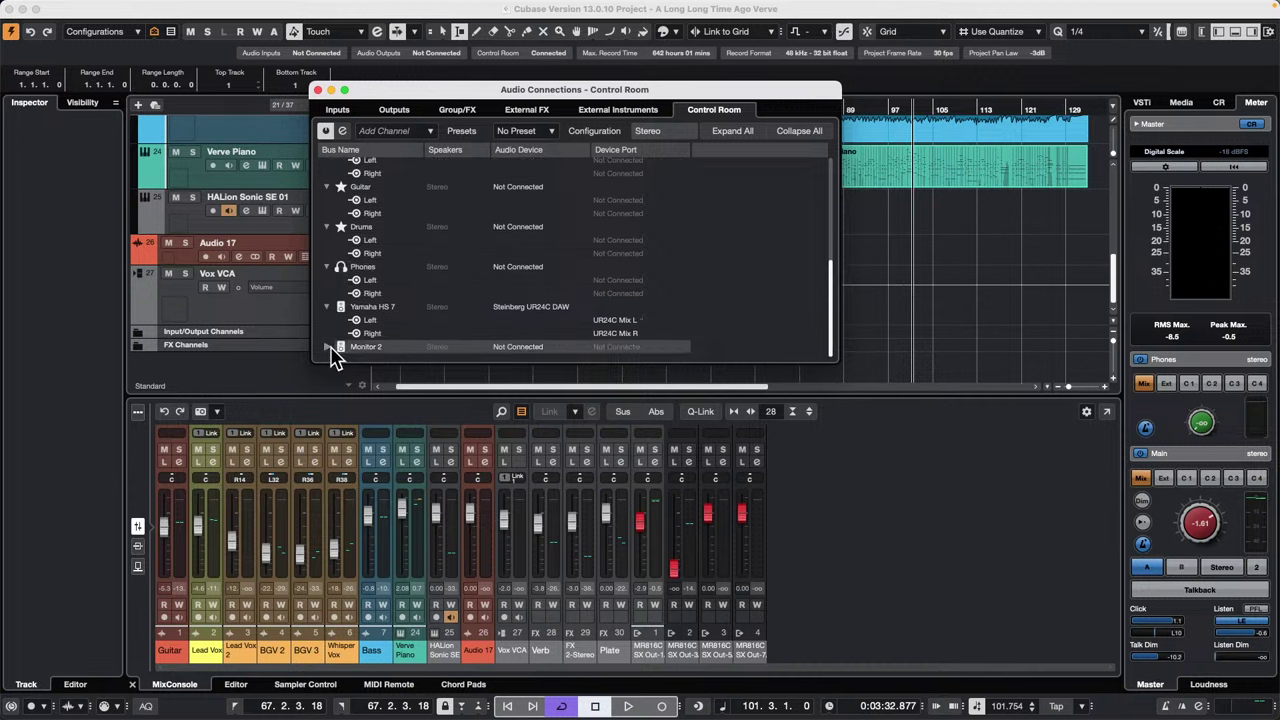
# Step: Route Monitor 2's left channel to UR24C Output 2 L and its right channel to UR24C Output 2 R
pyautogui.click(327, 347)
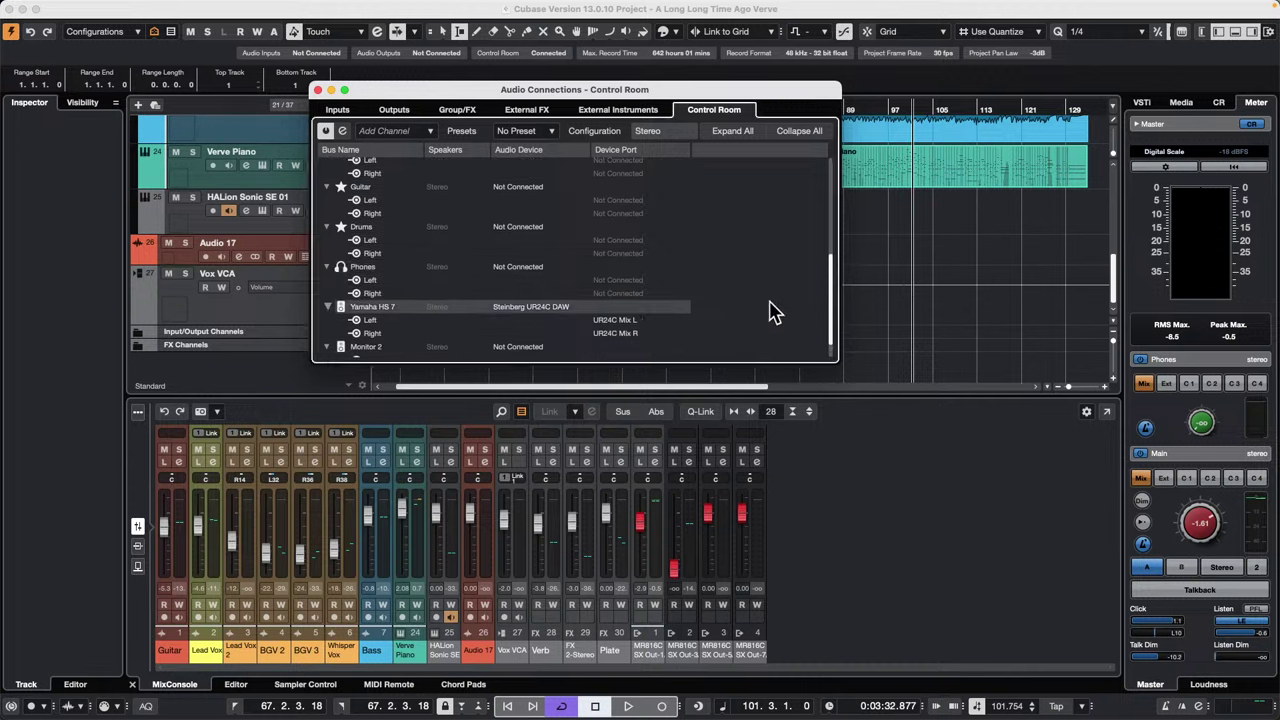
pyautogui.scroll(-1, 766, 309)
pyautogui.click(630, 340)
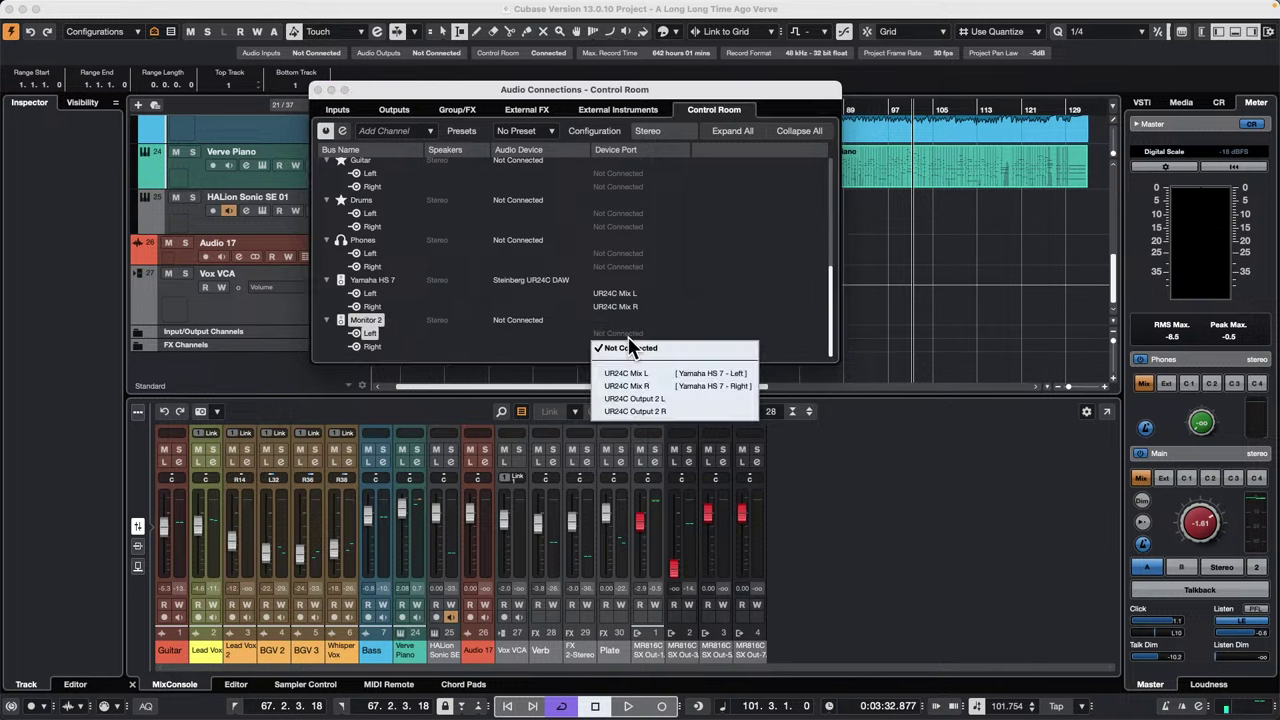
pyautogui.click(680, 400)
pyautogui.click(640, 347)
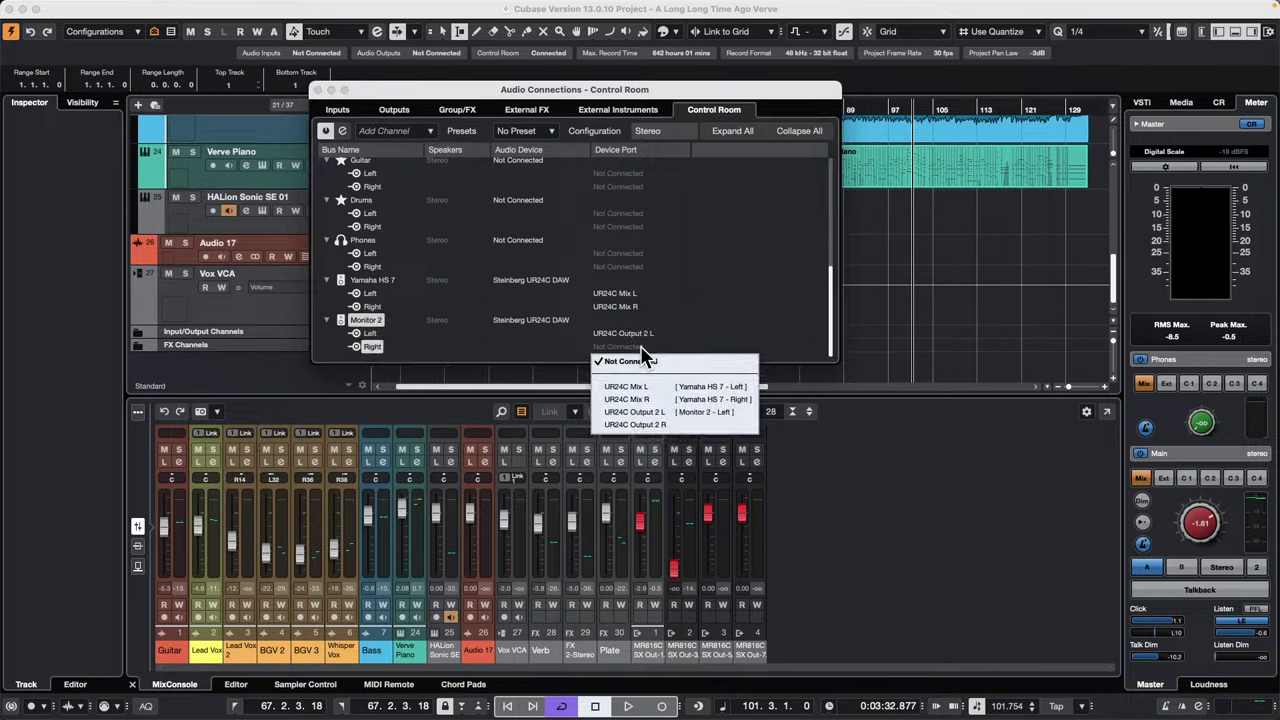
pyautogui.click(660, 424)
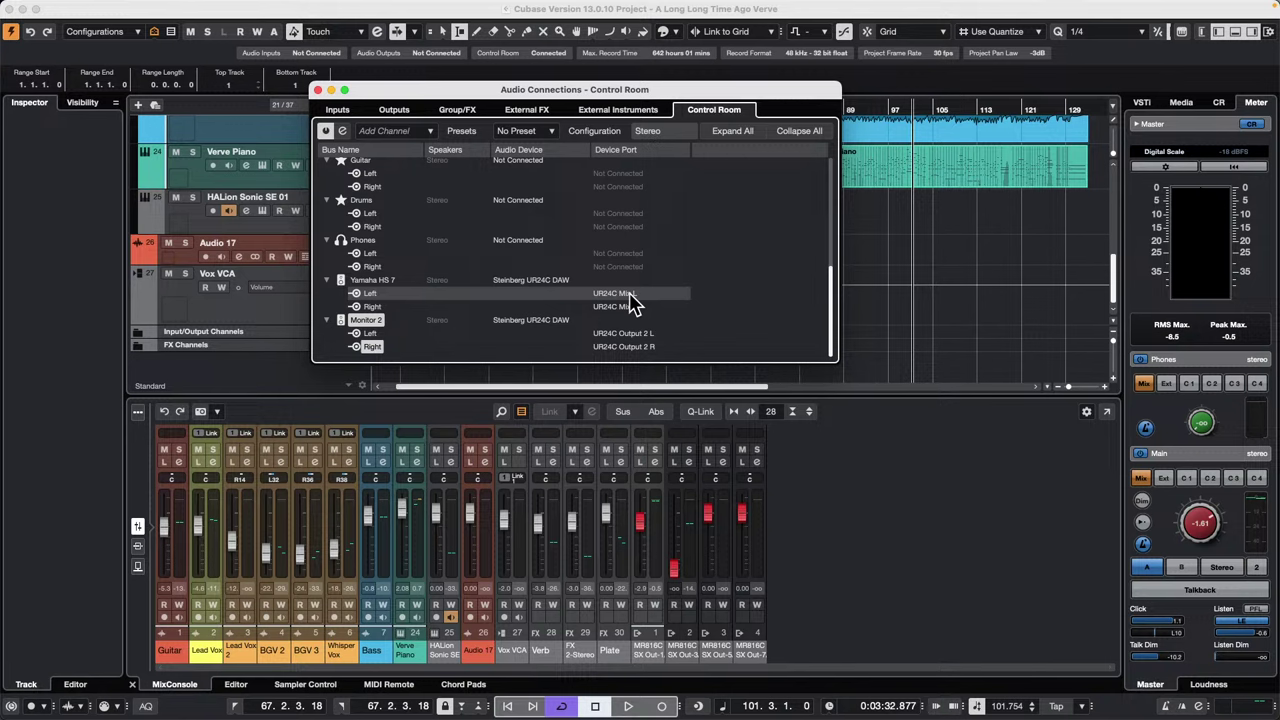
# Step: Switch the Control Room's main output to monitor B and back to monitor A
pyautogui.click(1183, 568)
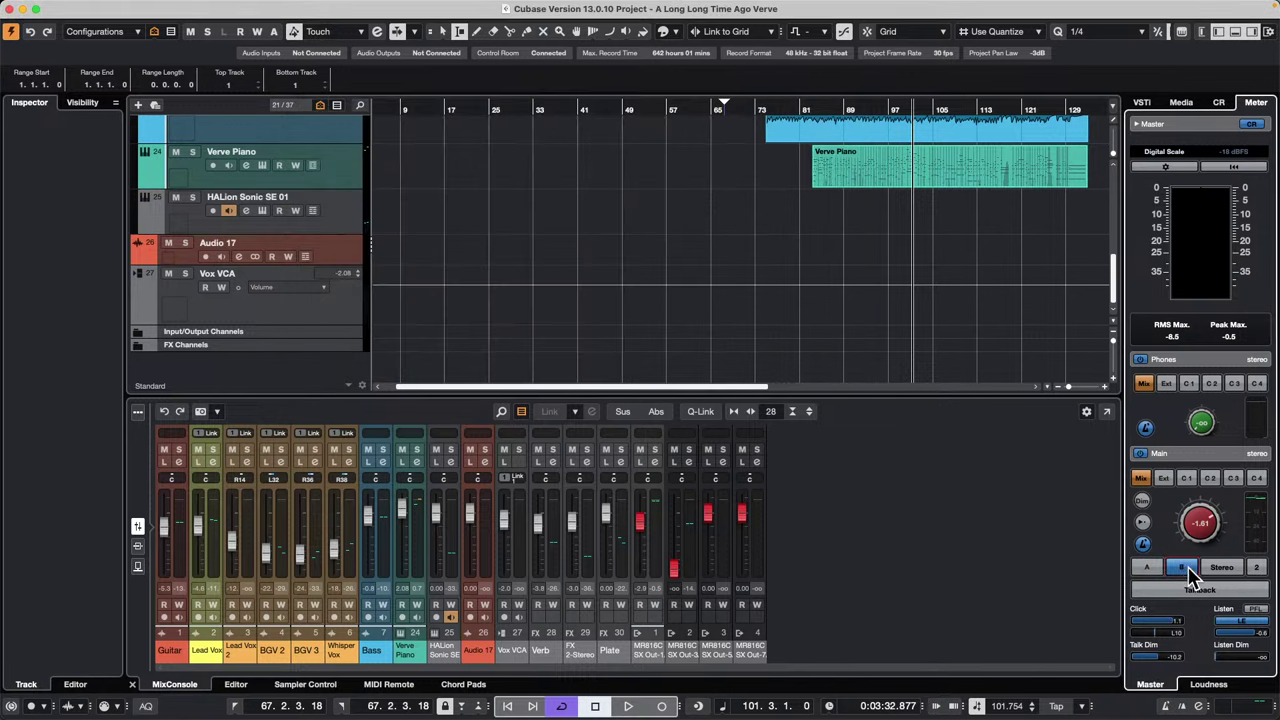
pyautogui.click(1147, 567)
pyautogui.click(1148, 568)
# Step: Switch to the open Untitled4 project with the Groove Agent SE drum tracks
pyautogui.scroll(15, 560, 312)
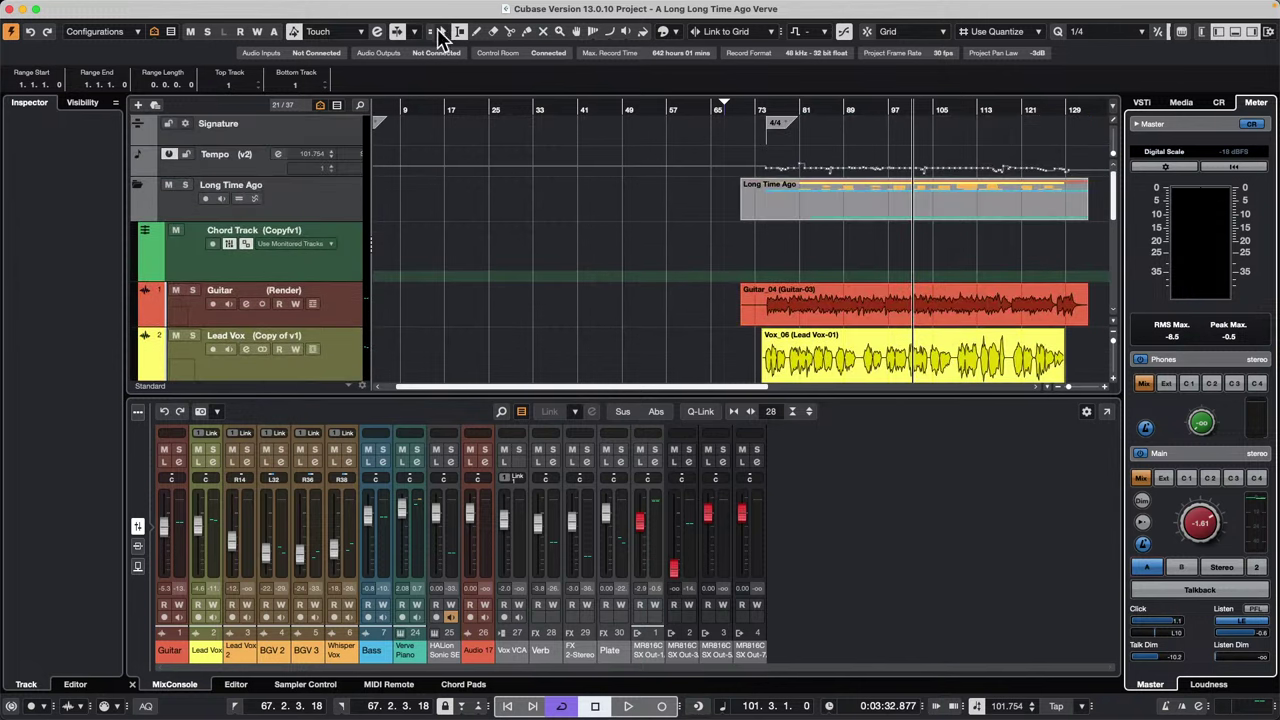
pyautogui.click(500, 7)
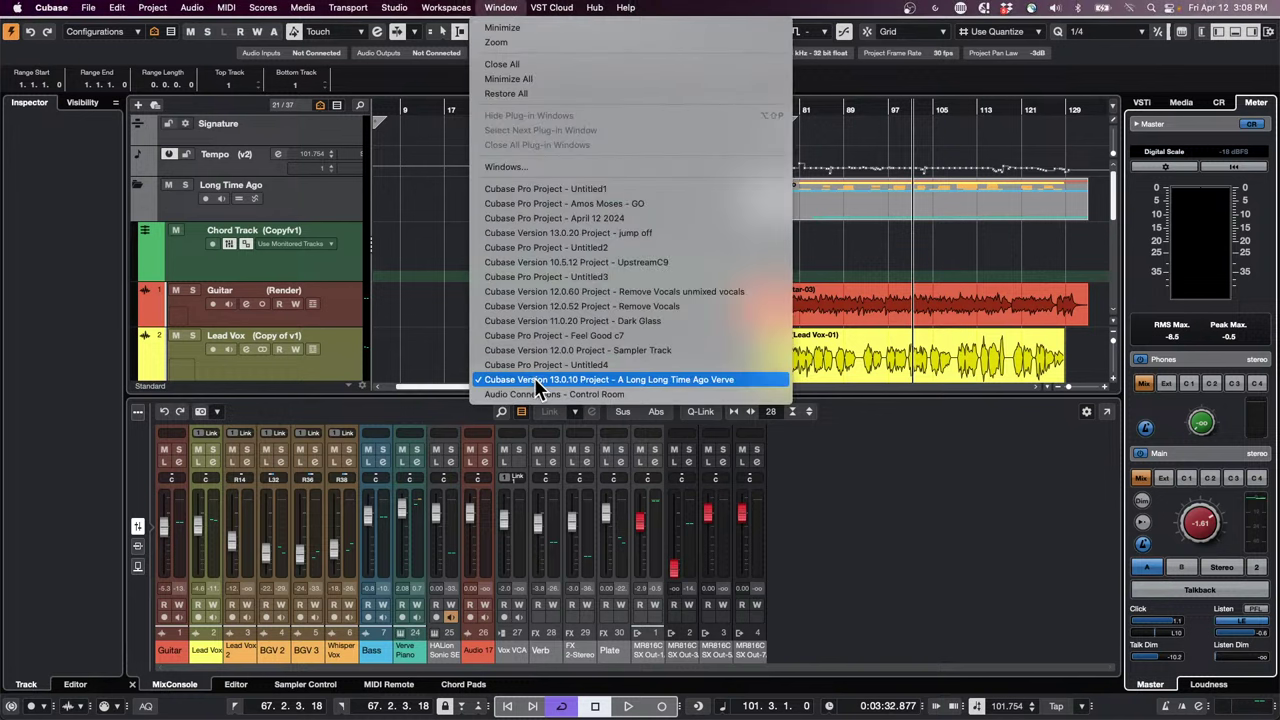
pyautogui.click(577, 362)
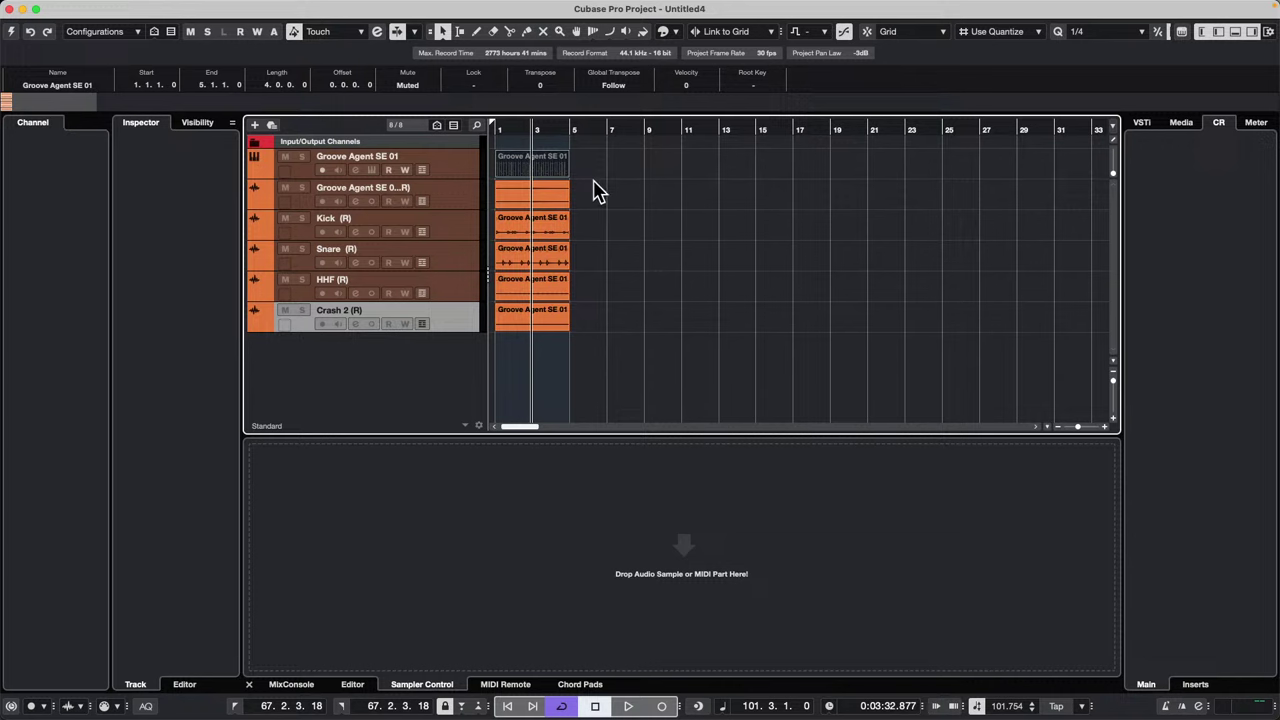
# Step: Delete the rendered audio events and unmute the Groove Agent SE 01 MIDI part with the Mute tool
pyautogui.moveTo(594, 191); pyautogui.dragTo(480, 340)
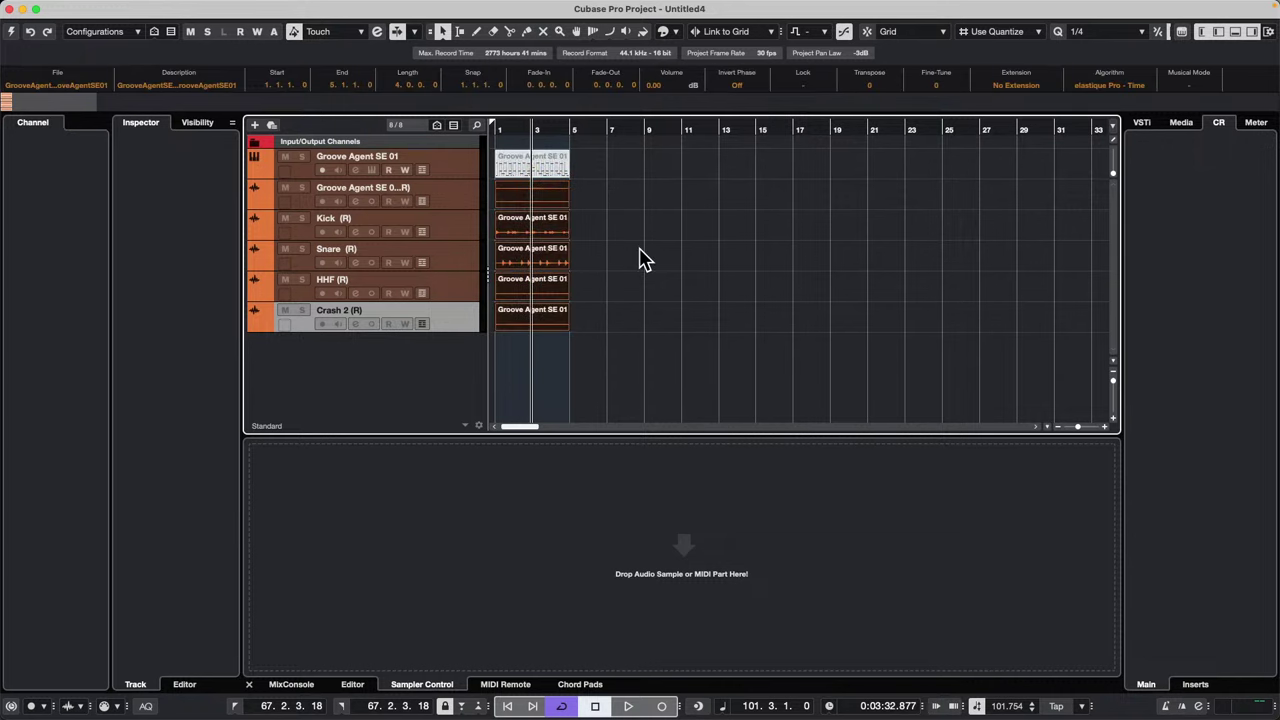
pyautogui.press('Delete')
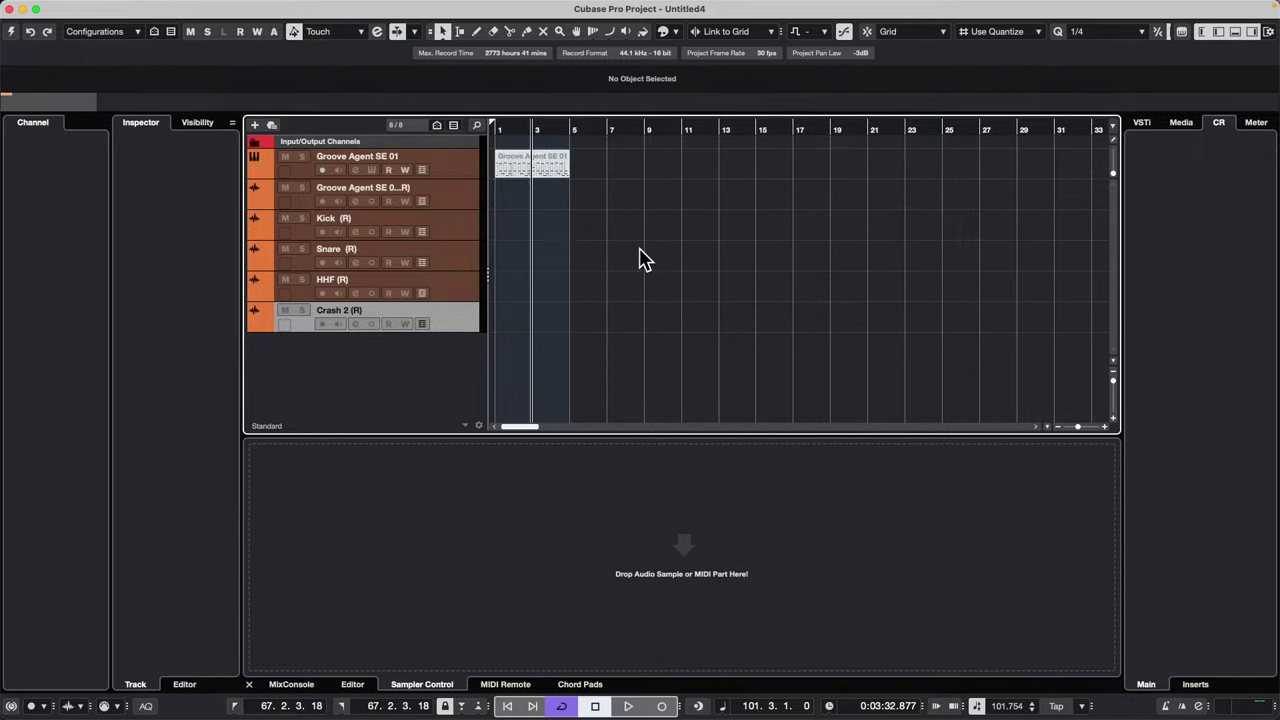
pyautogui.rightClick(523, 172)
pyautogui.click(620, 173)
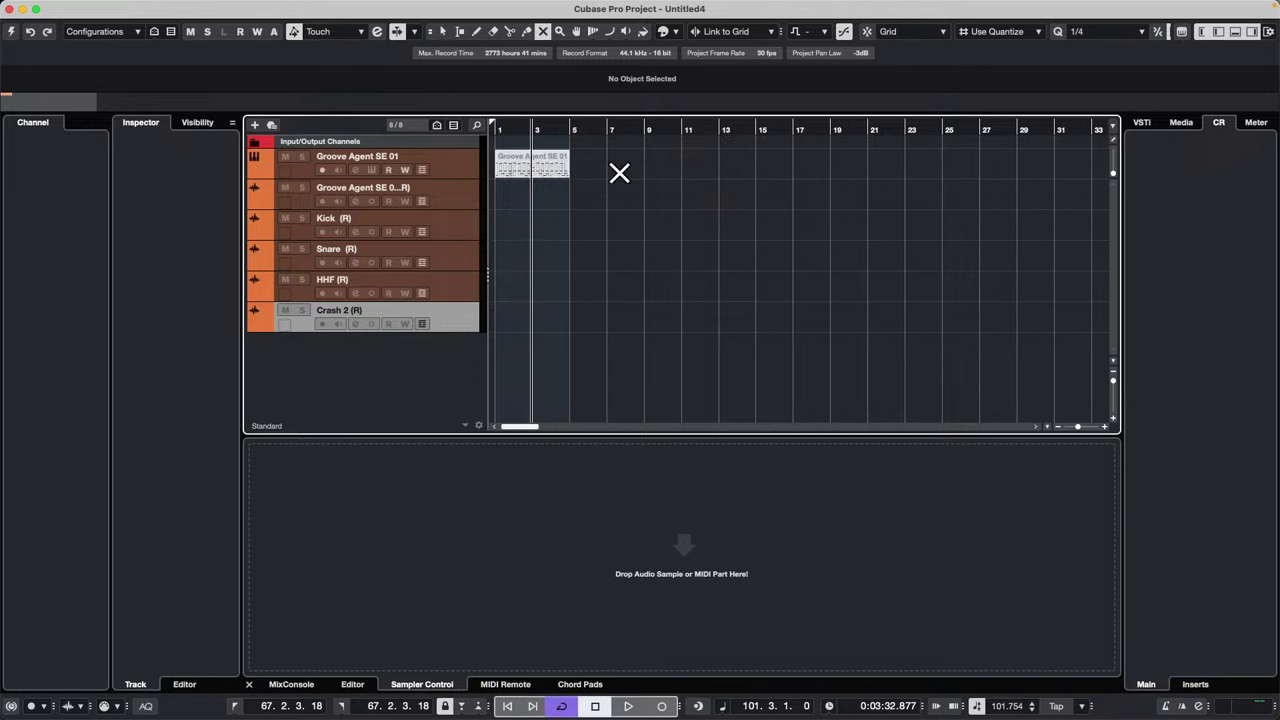
pyautogui.click(523, 163)
pyautogui.click(455, 172)
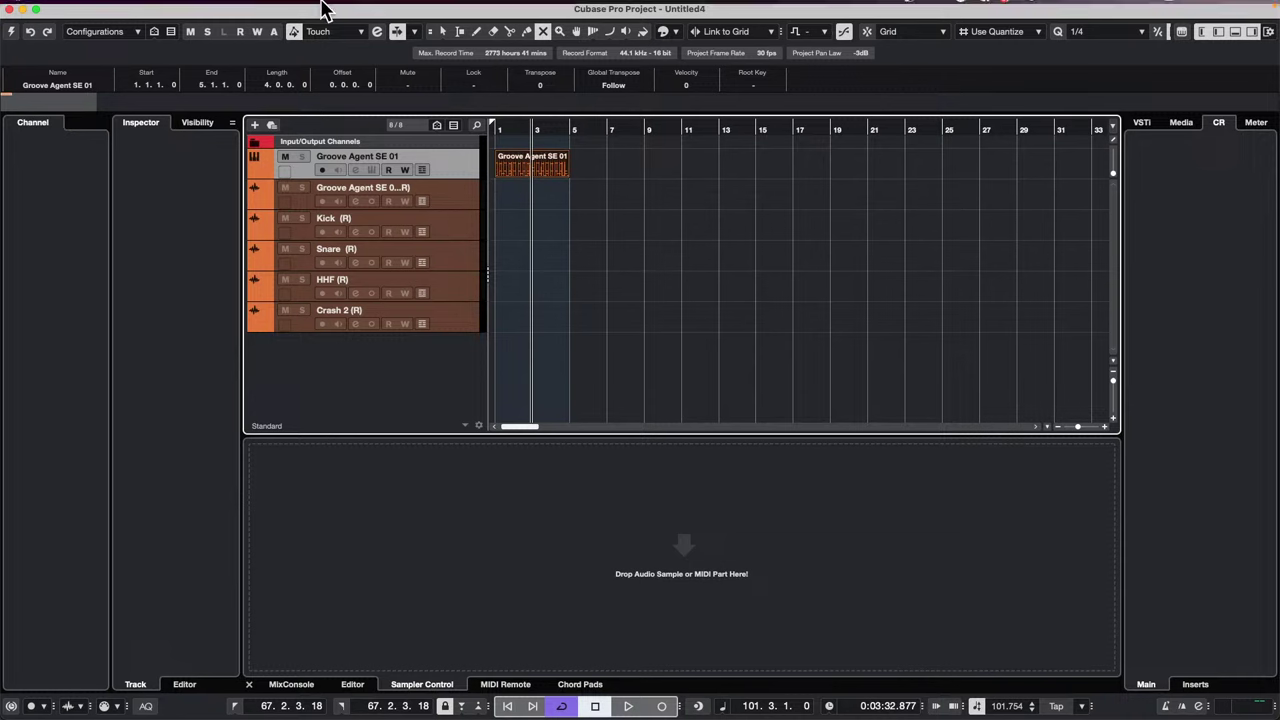
pyautogui.click(258, 8)
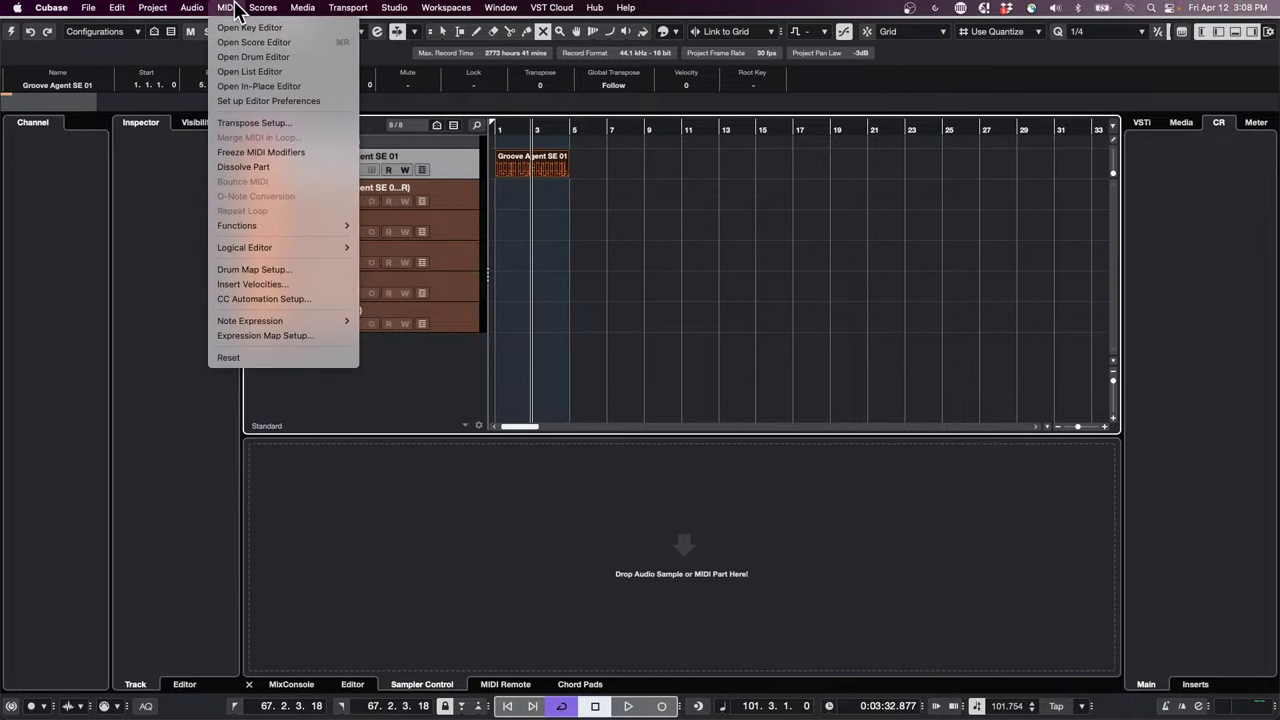
pyautogui.click(531, 174)
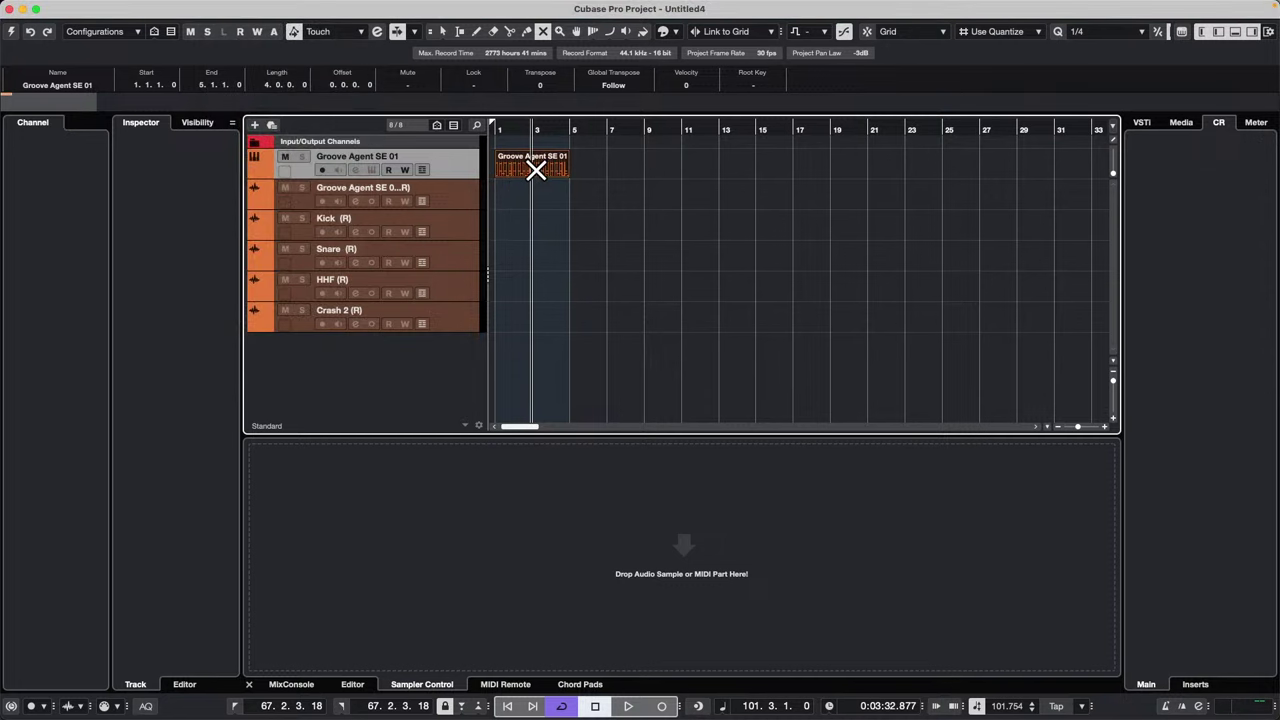
# Step: Open the Groove Agent SE 01 part for editing with only the velocity lane shown, and switch it to the Drum Editor
pyautogui.press('1')
pyautogui.doubleClick(535, 177)
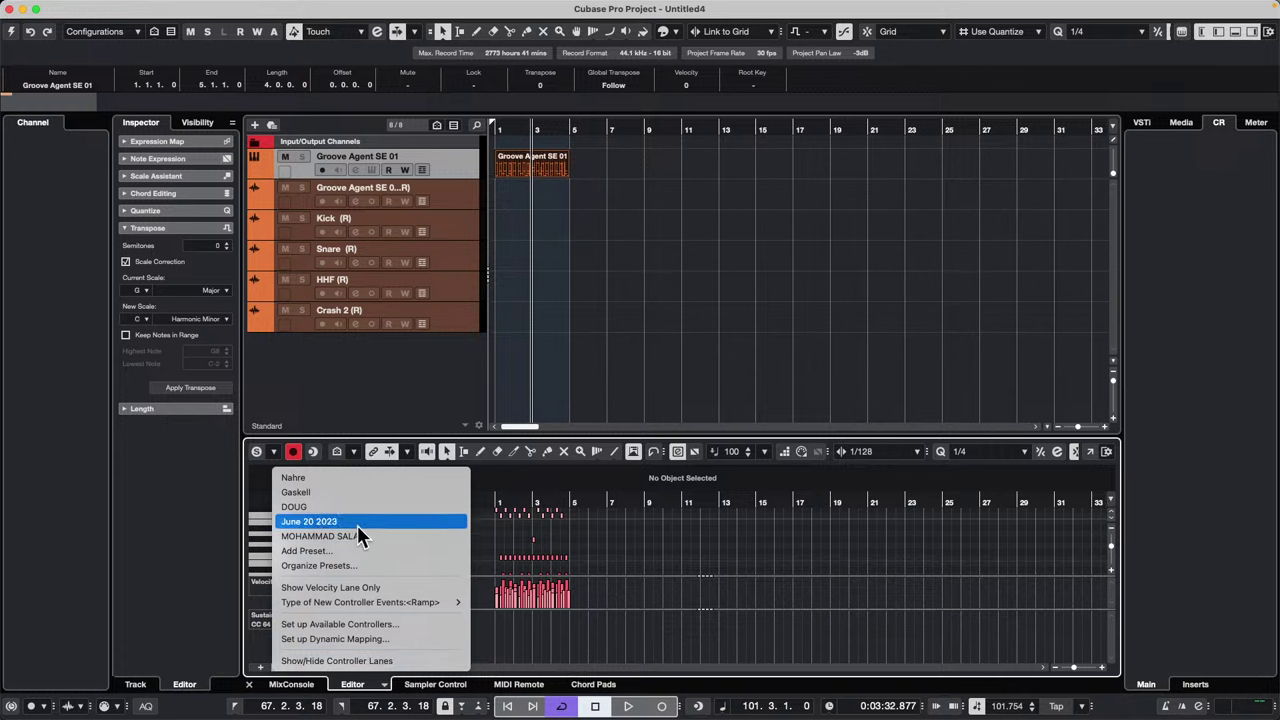
pyautogui.click(369, 588)
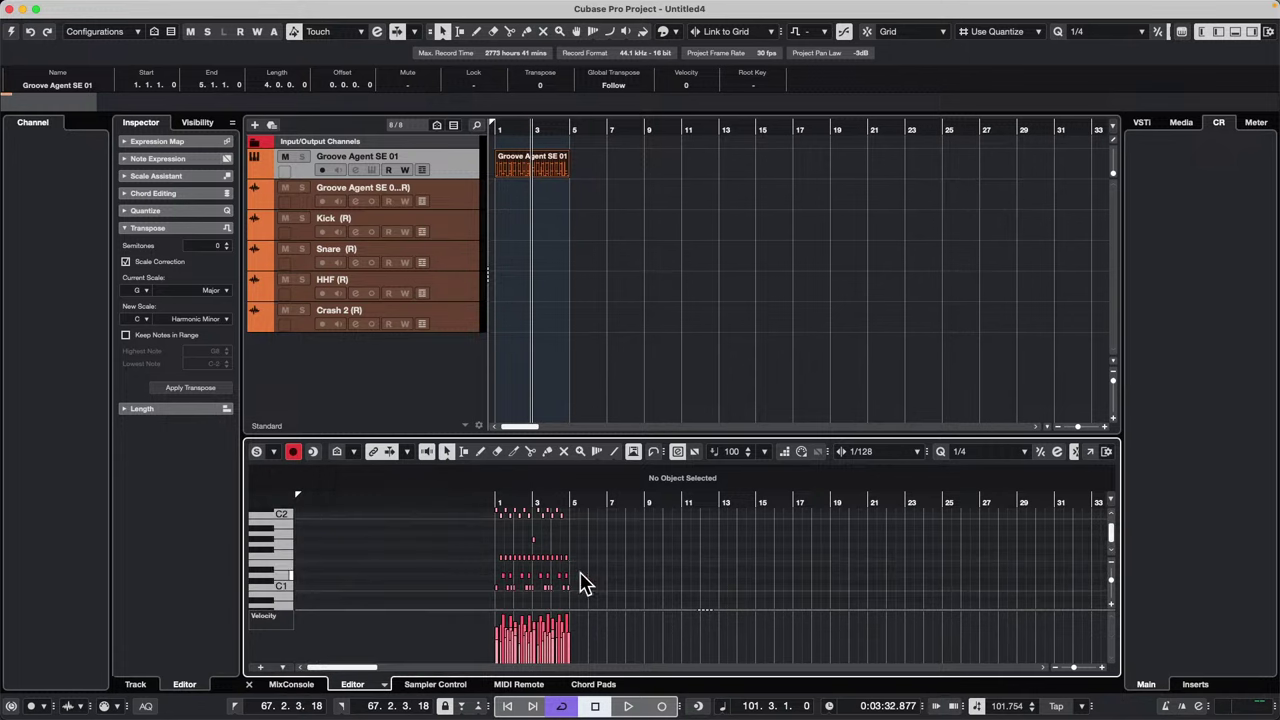
pyautogui.click(383, 686)
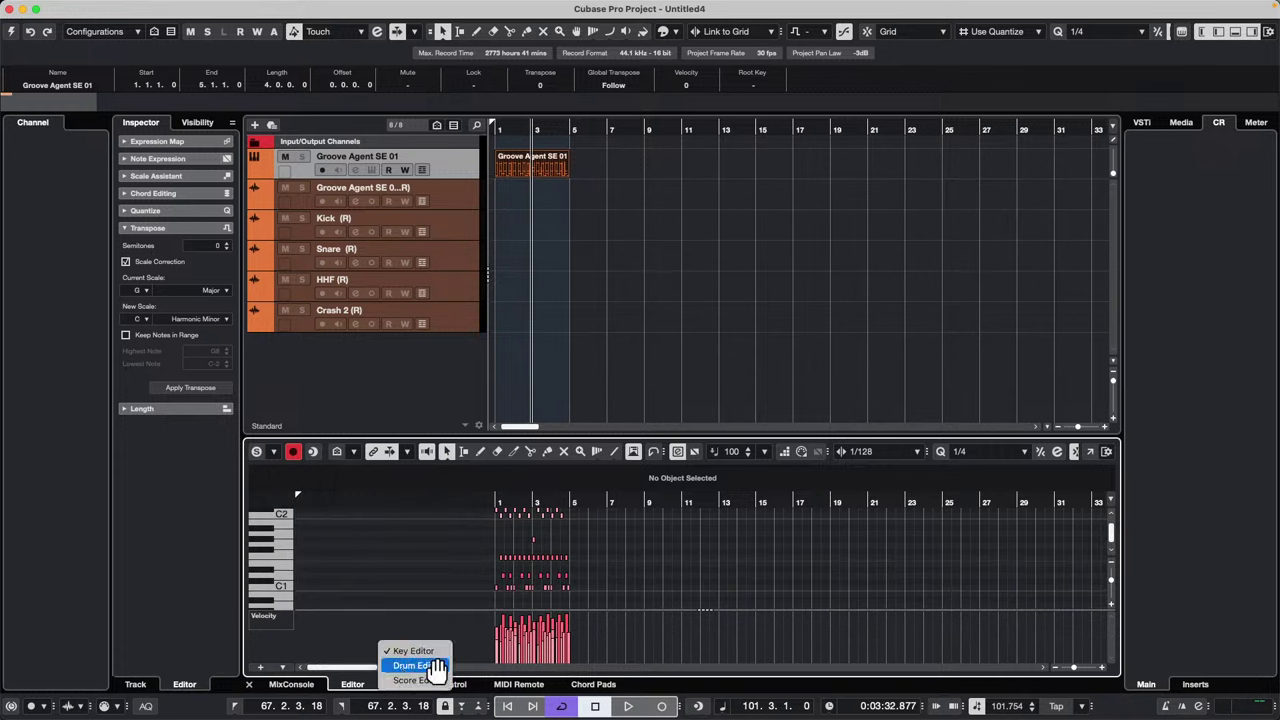
pyautogui.click(437, 663)
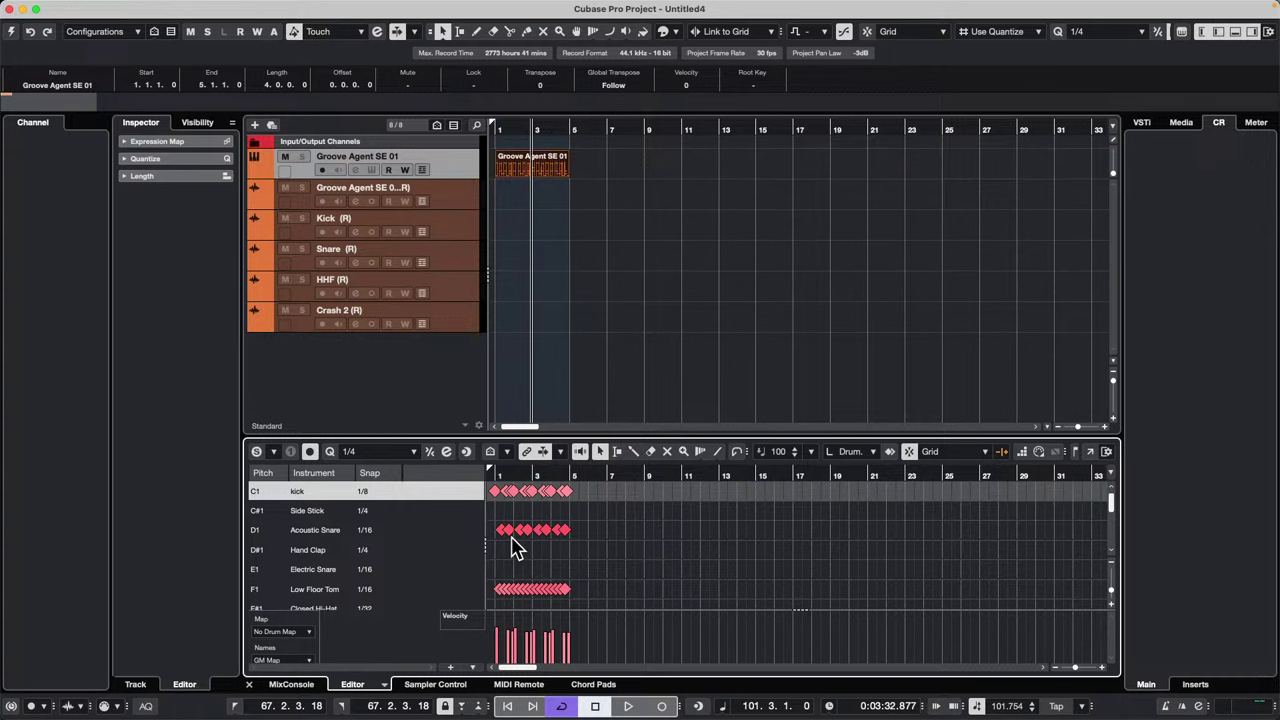
# Step: Activate the project and dissolve the Groove Agent SE 01 MIDI part into separate pitches with Optimized Display enabled
pyautogui.moveTo(245, 5)
pyautogui.click(193, 8)
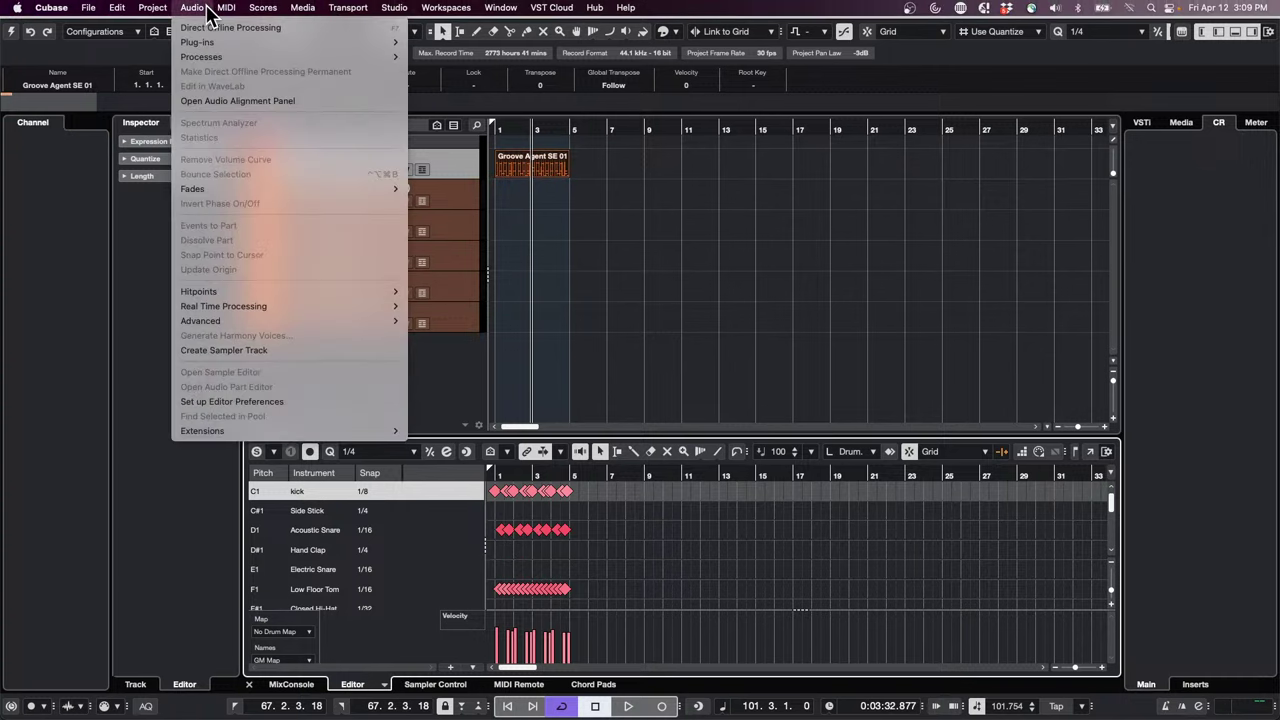
pyautogui.moveTo(226, 8)
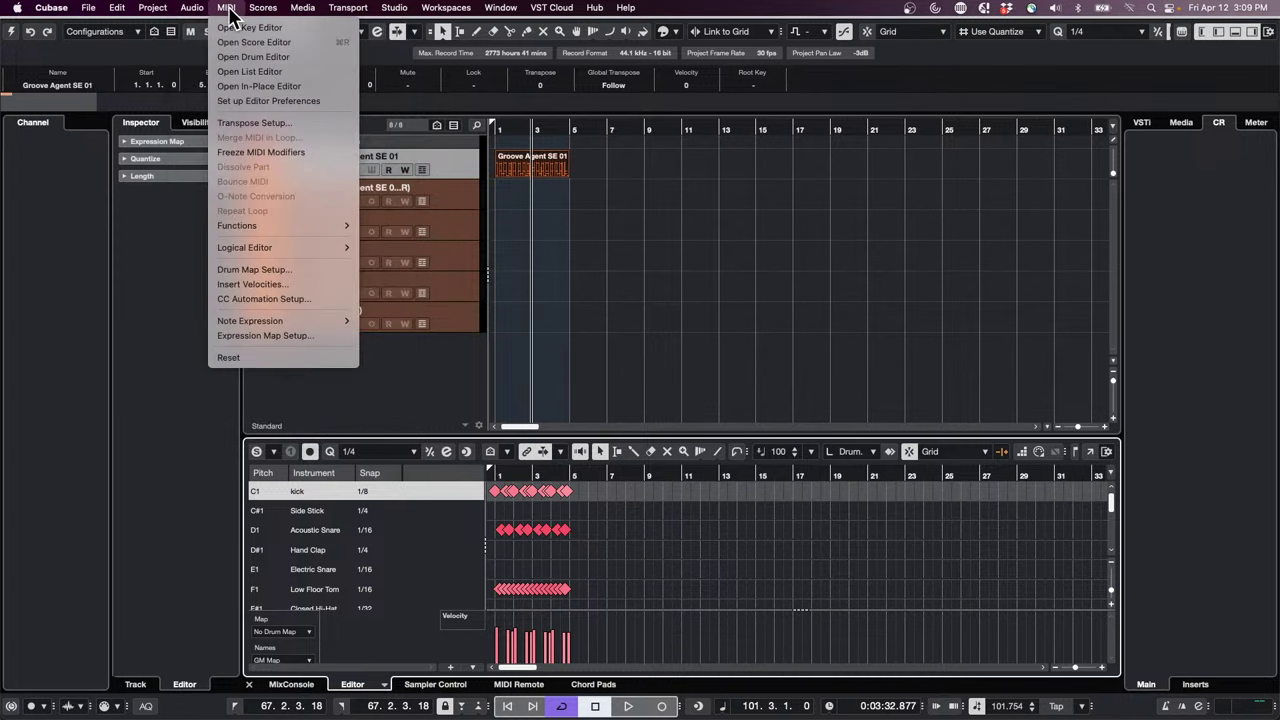
pyautogui.click(264, 152)
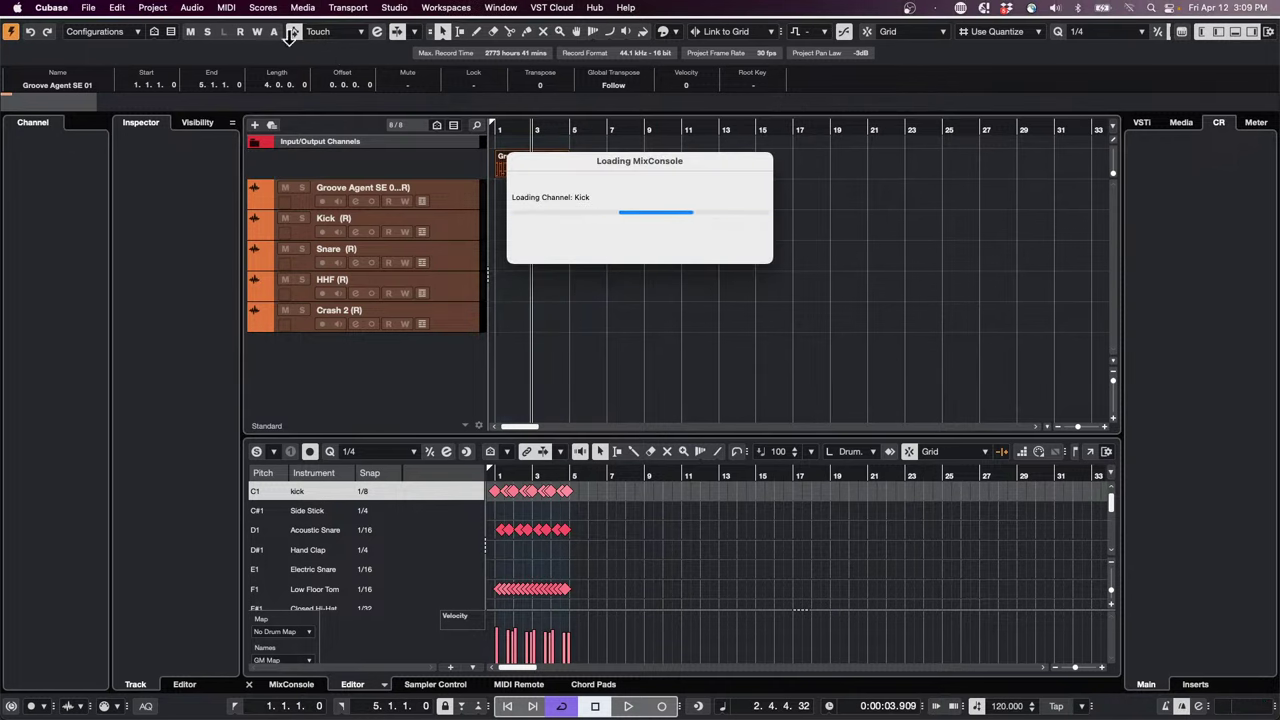
pyautogui.click(227, 9)
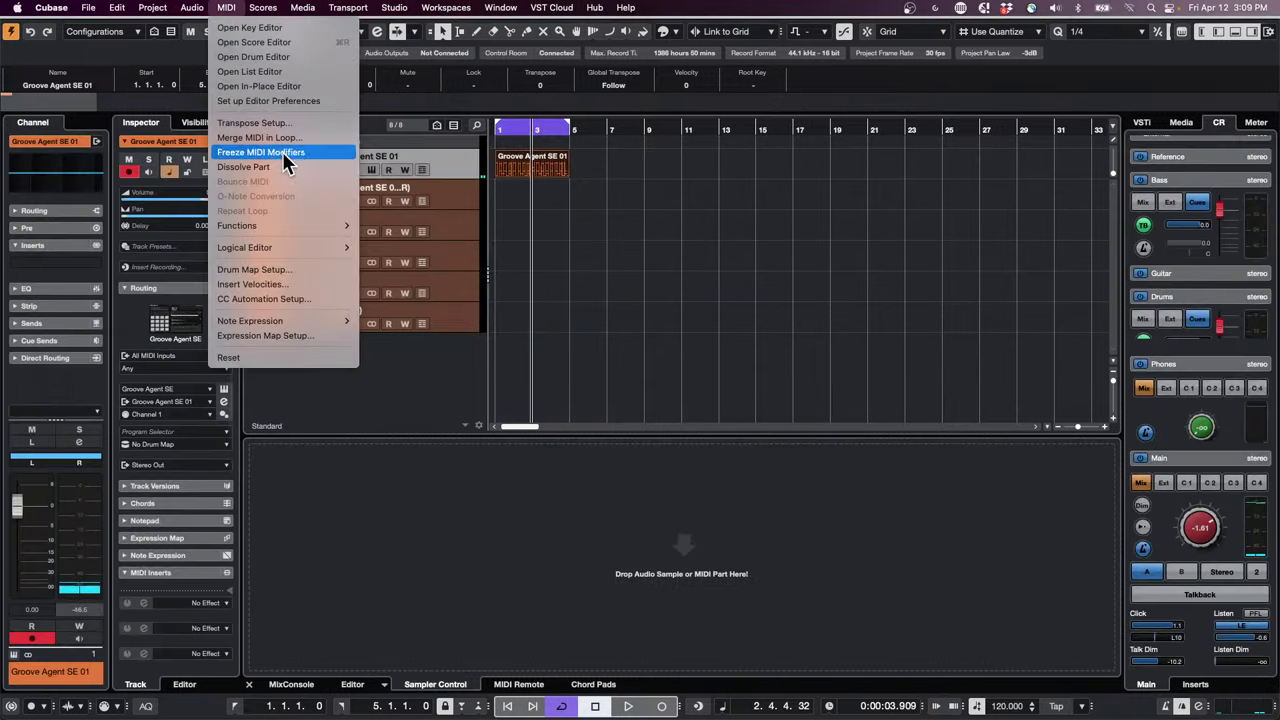
pyautogui.click(290, 164)
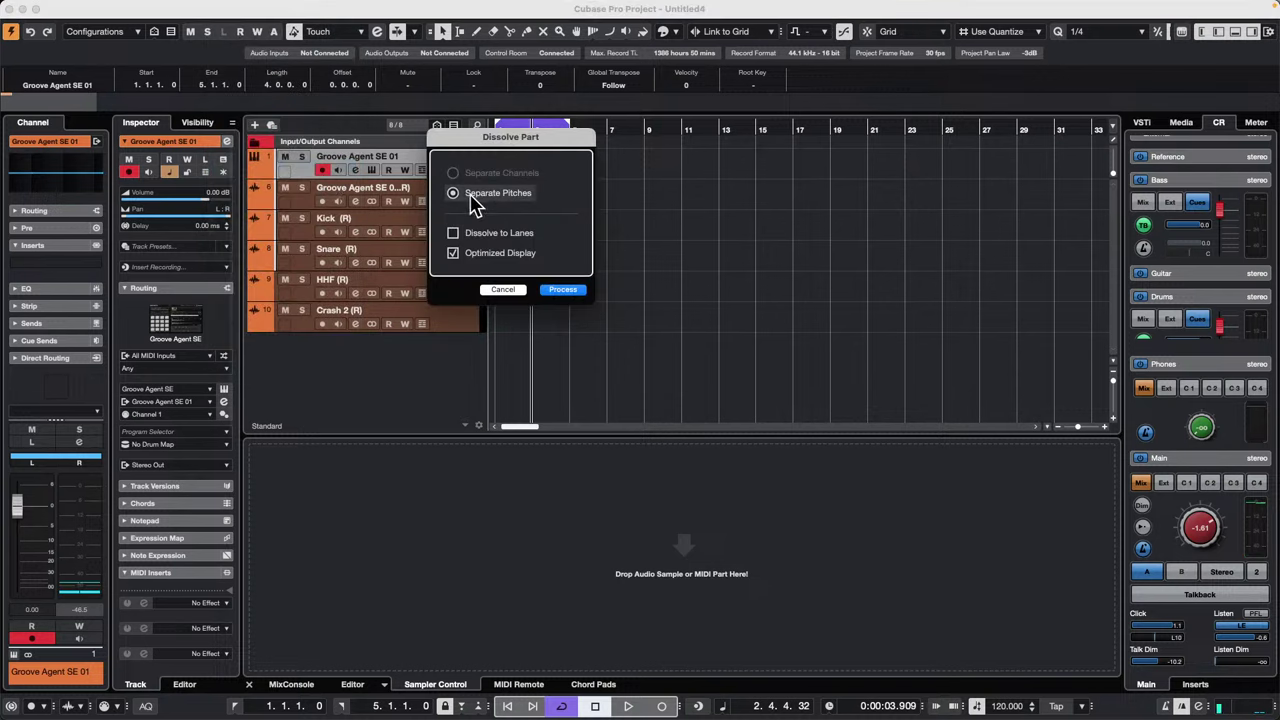
pyautogui.moveTo(511, 143); pyautogui.dragTo(791, 165)
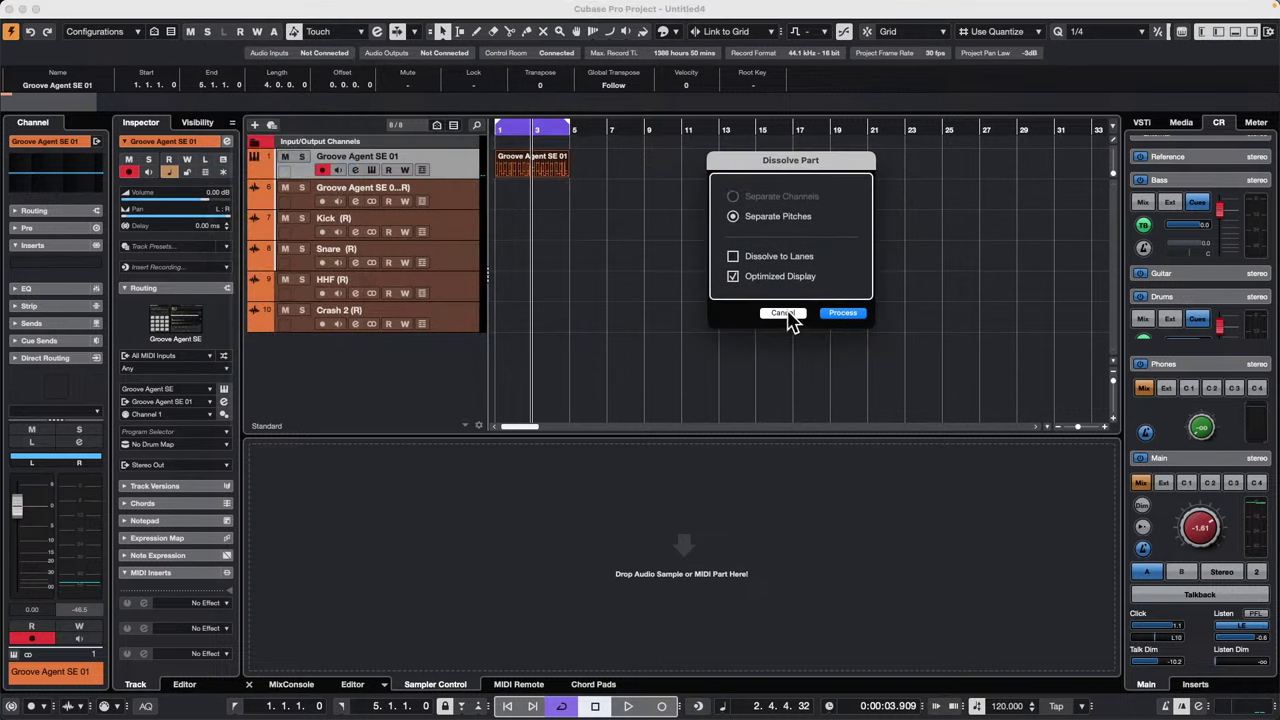
pyautogui.click(846, 314)
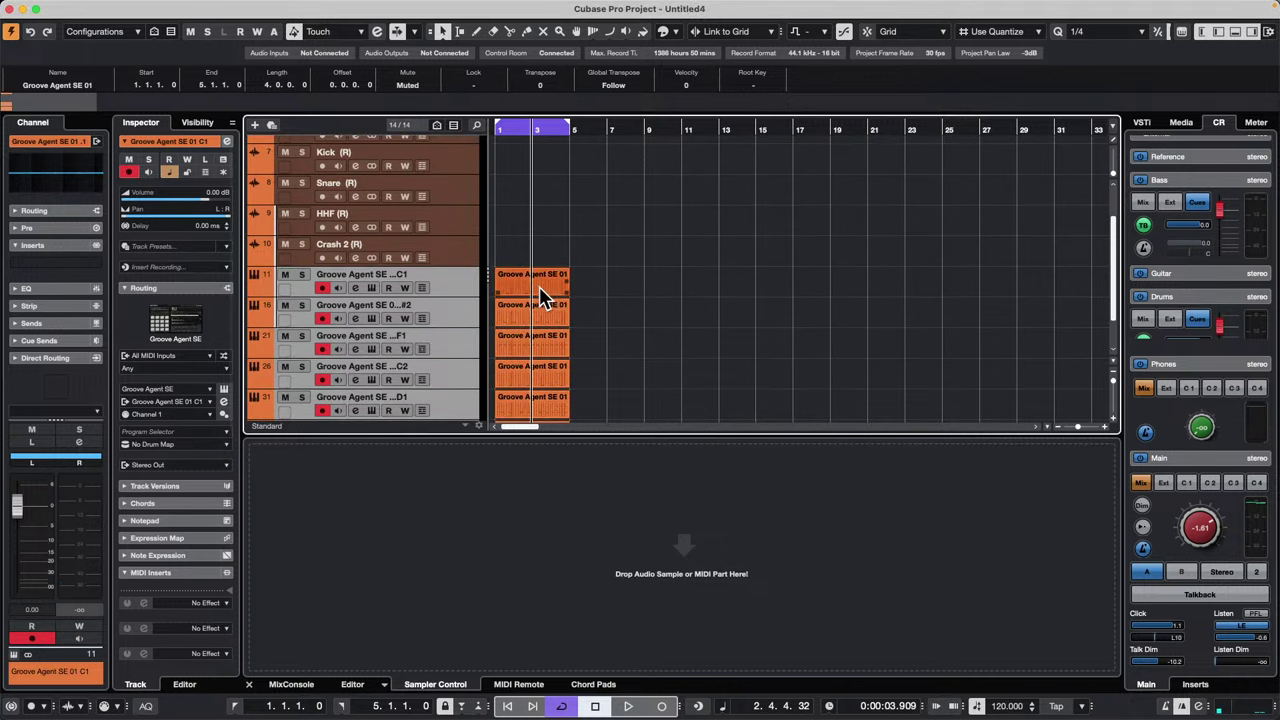
# Step: Examine the notes of the dissolved C1, C#2, F1, C2 and D1 parts one by one in the Key Editor
pyautogui.doubleClick(539, 286)
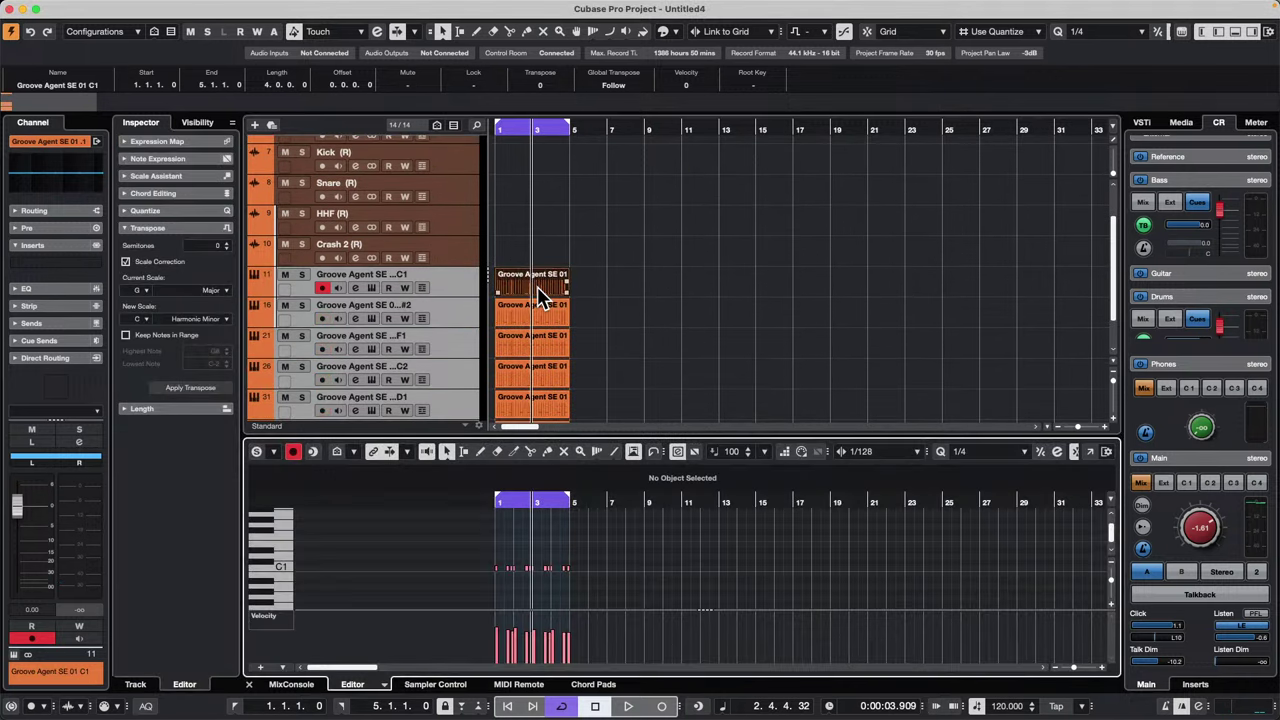
pyautogui.click(544, 325)
pyautogui.click(544, 325)
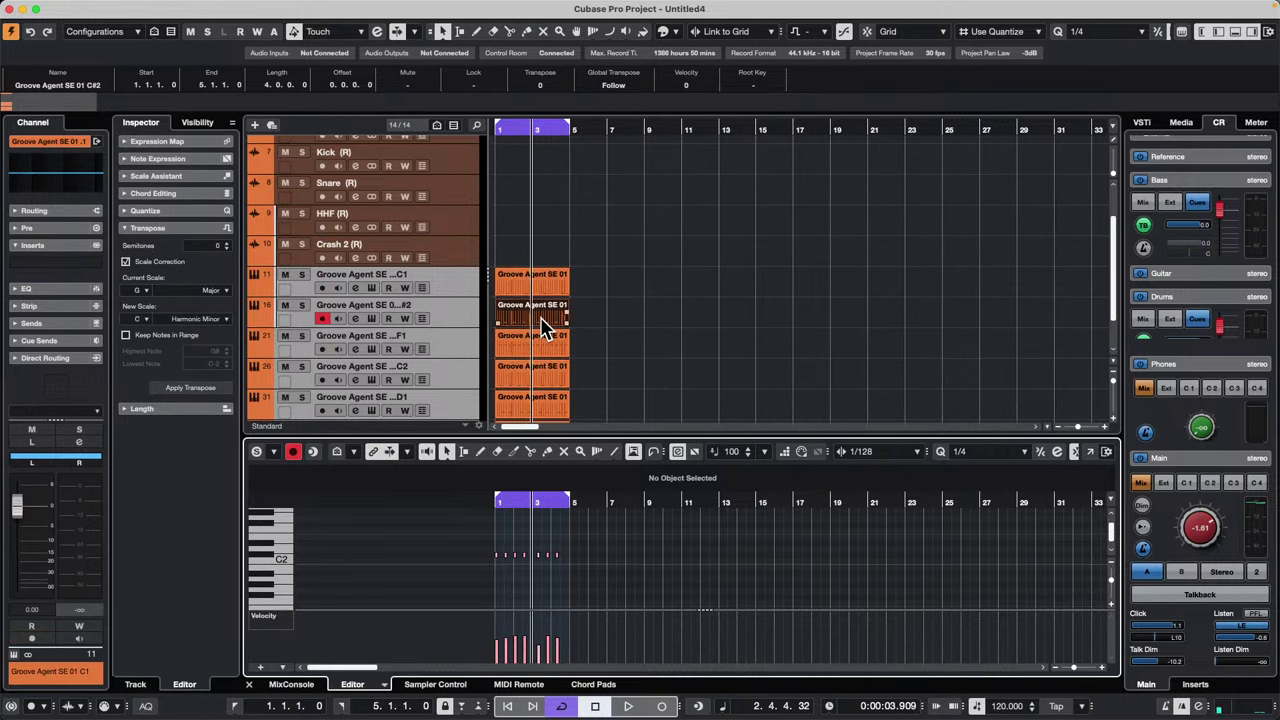
pyautogui.click(540, 352)
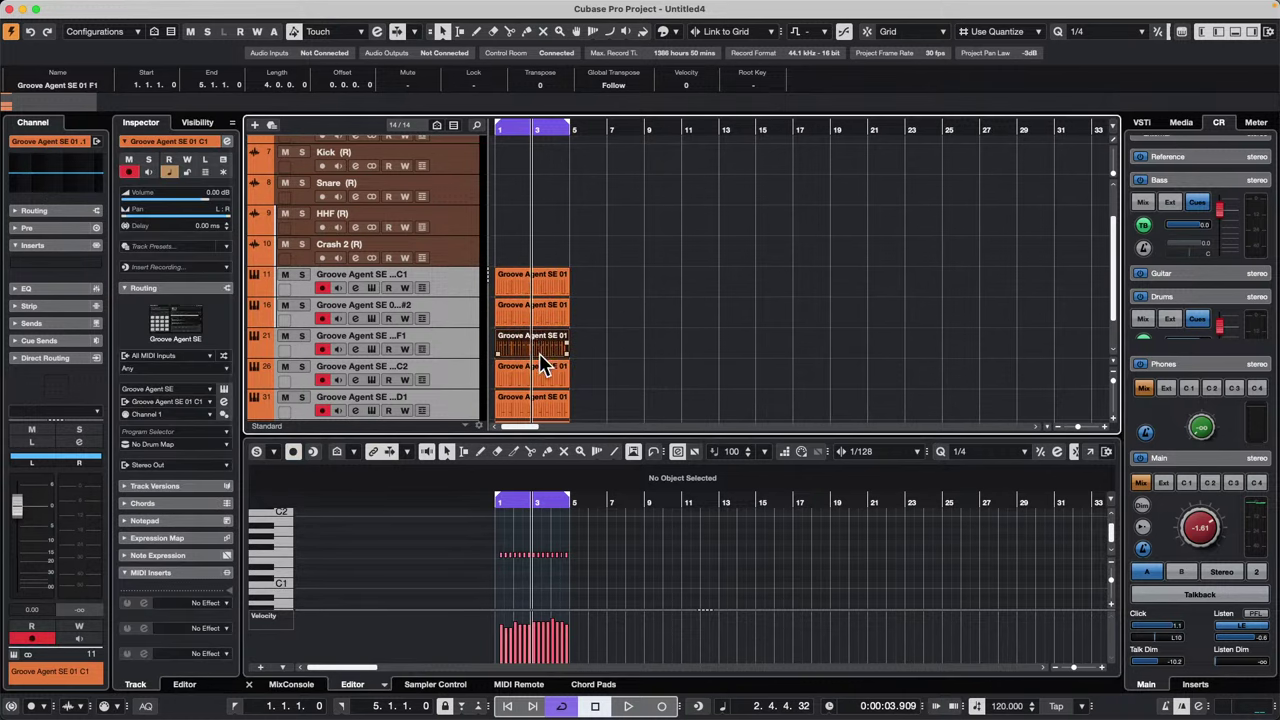
pyautogui.click(541, 372)
pyautogui.click(538, 402)
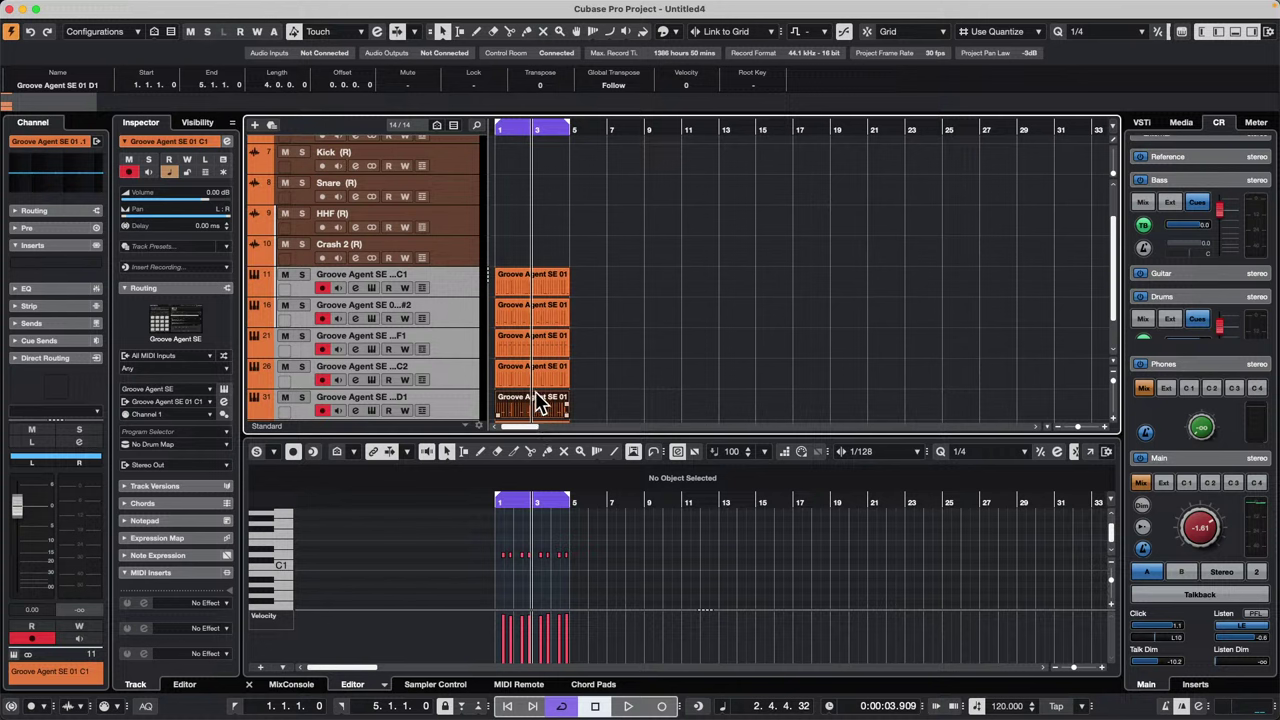
pyautogui.click(537, 372)
pyautogui.click(535, 347)
pyautogui.click(543, 314)
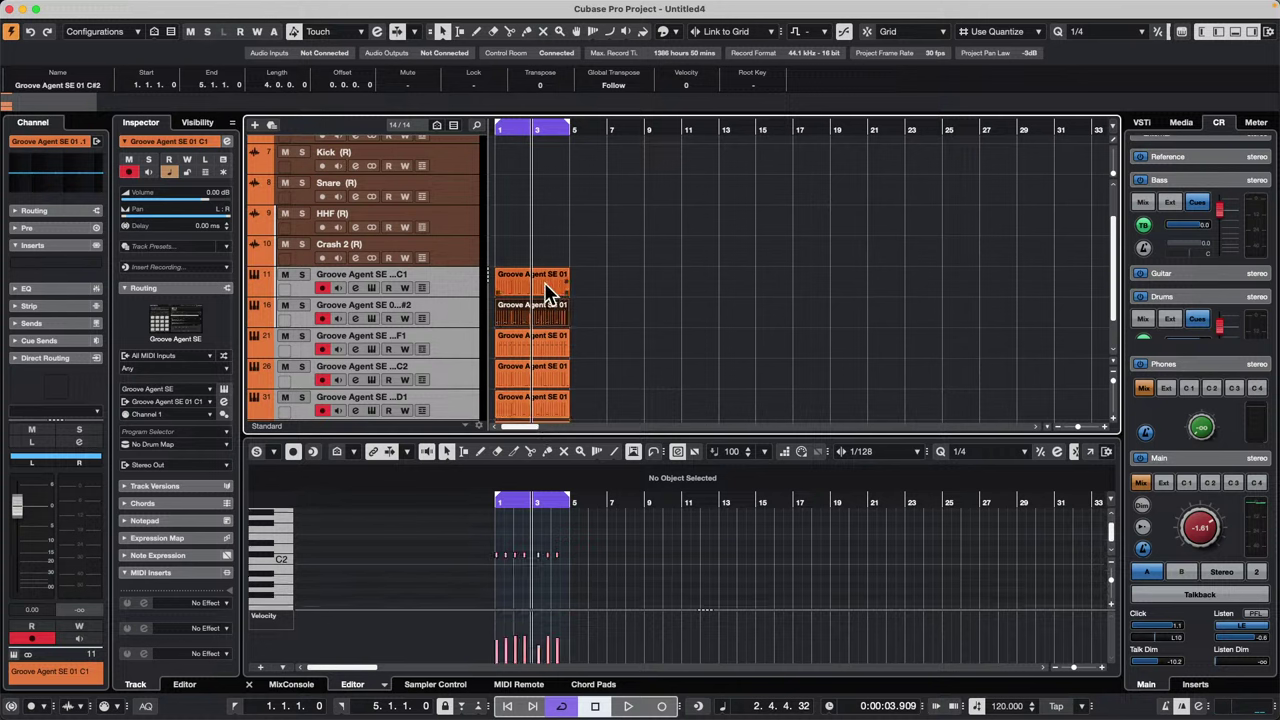
pyautogui.click(545, 292)
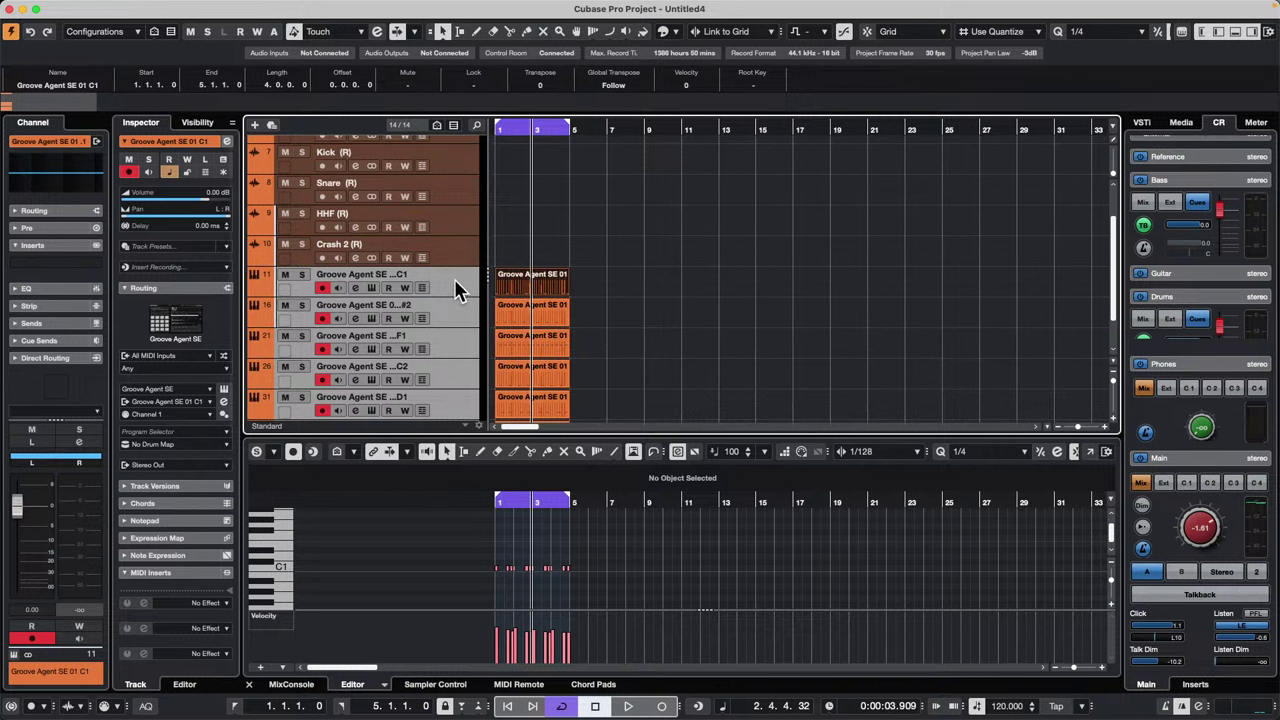
# Step: Show the MixConsole in the lower zone and enlarge it upward to give the channel faders more height
pyautogui.click(285, 685)
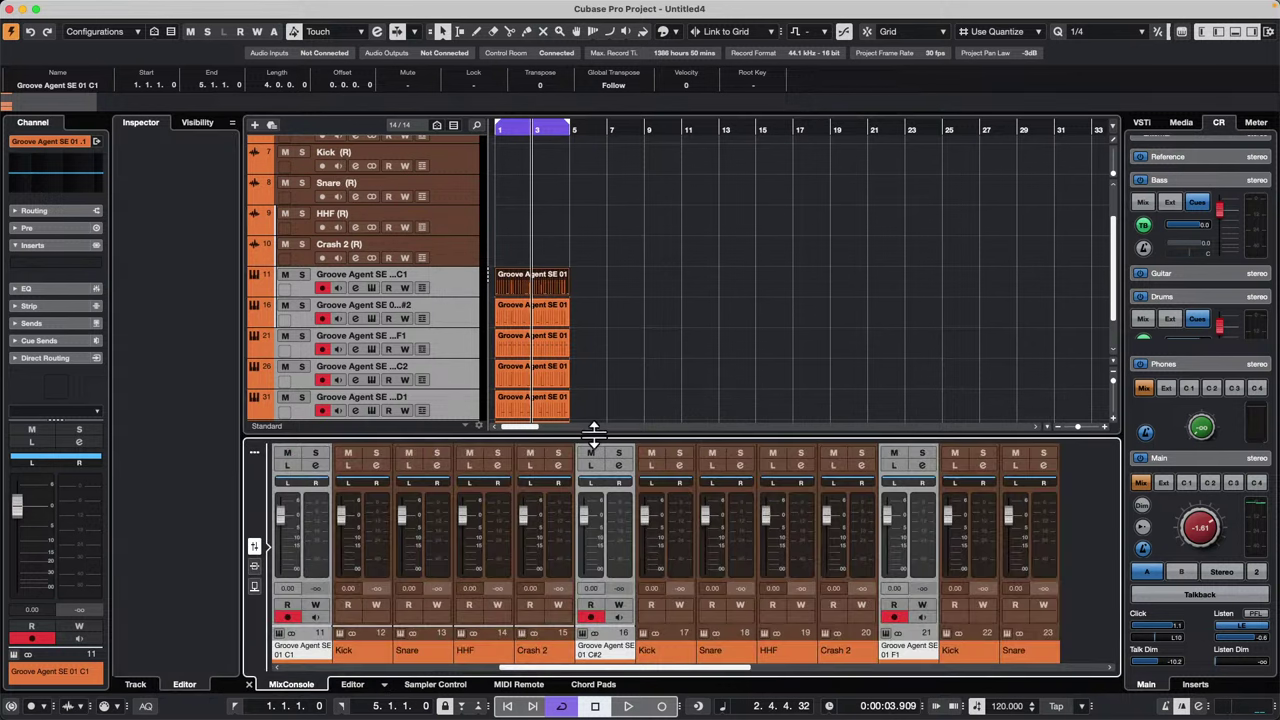
pyautogui.moveTo(595, 437); pyautogui.dragTo(604, 391)
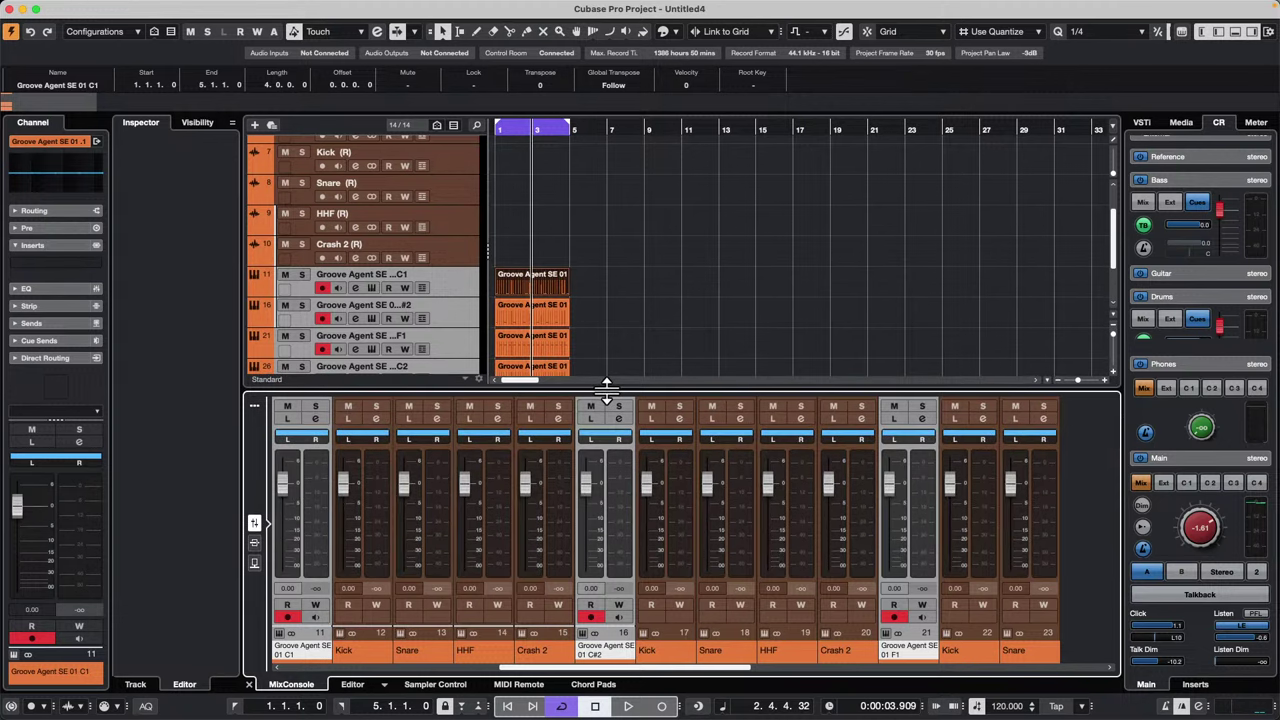
pyautogui.click(453, 272)
pyautogui.rightClick(453, 272)
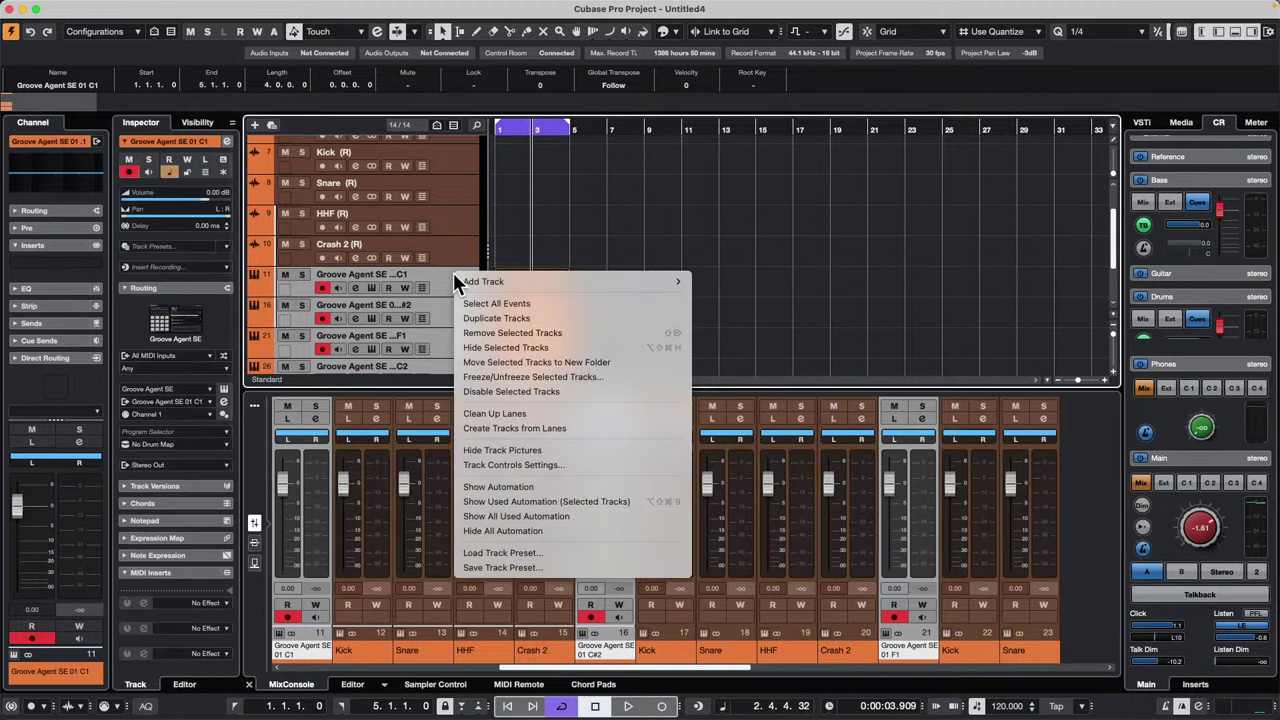
pyautogui.press('Escape')
# Step: Select the Snare (R) audio track and check which output destinations its routing offers
pyautogui.click(449, 276)
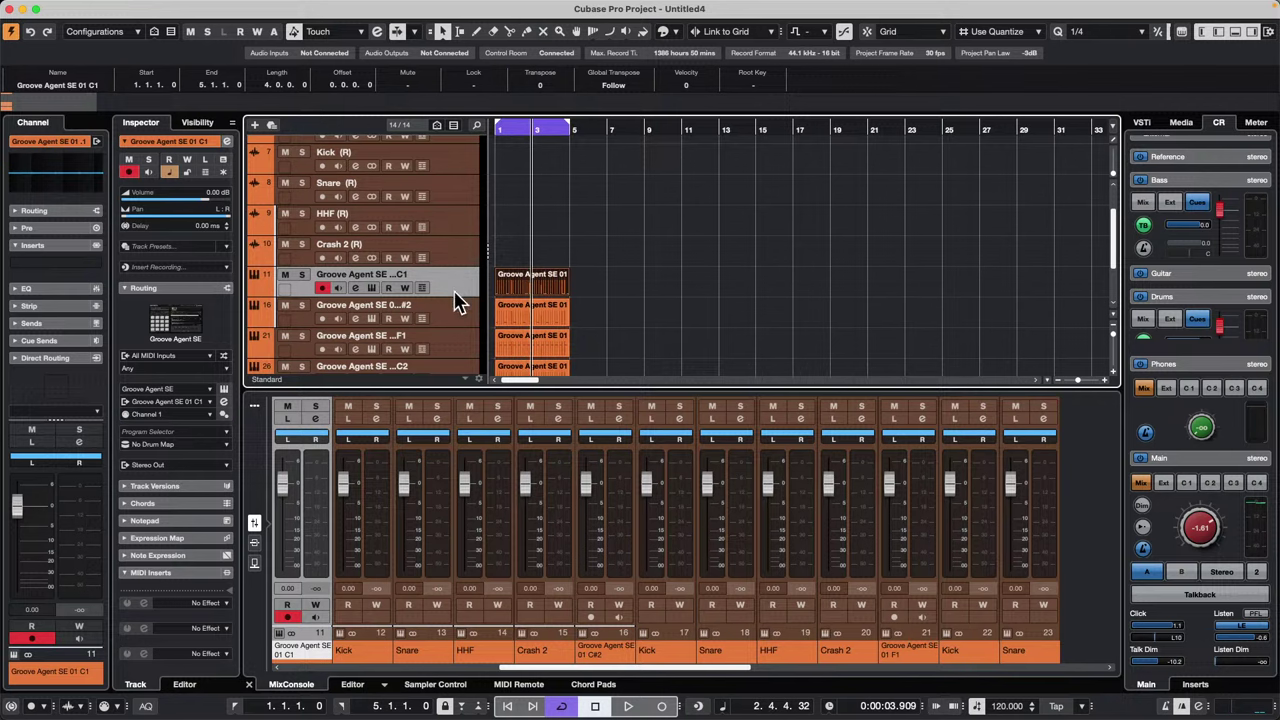
pyautogui.click(455, 306)
pyautogui.click(470, 197)
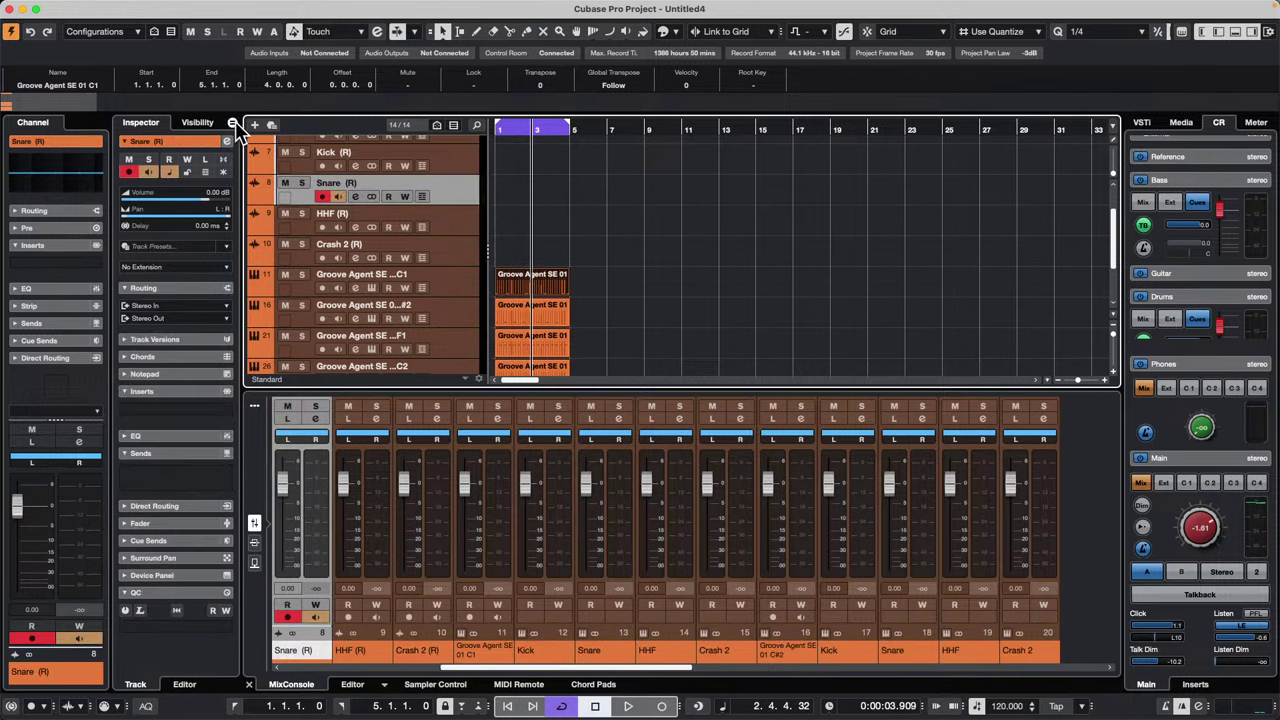
pyautogui.click(196, 320)
# Step: Add a 5.1 output bus in the Audio Connections and expand all output buses to show their channels
pyautogui.click(394, 7)
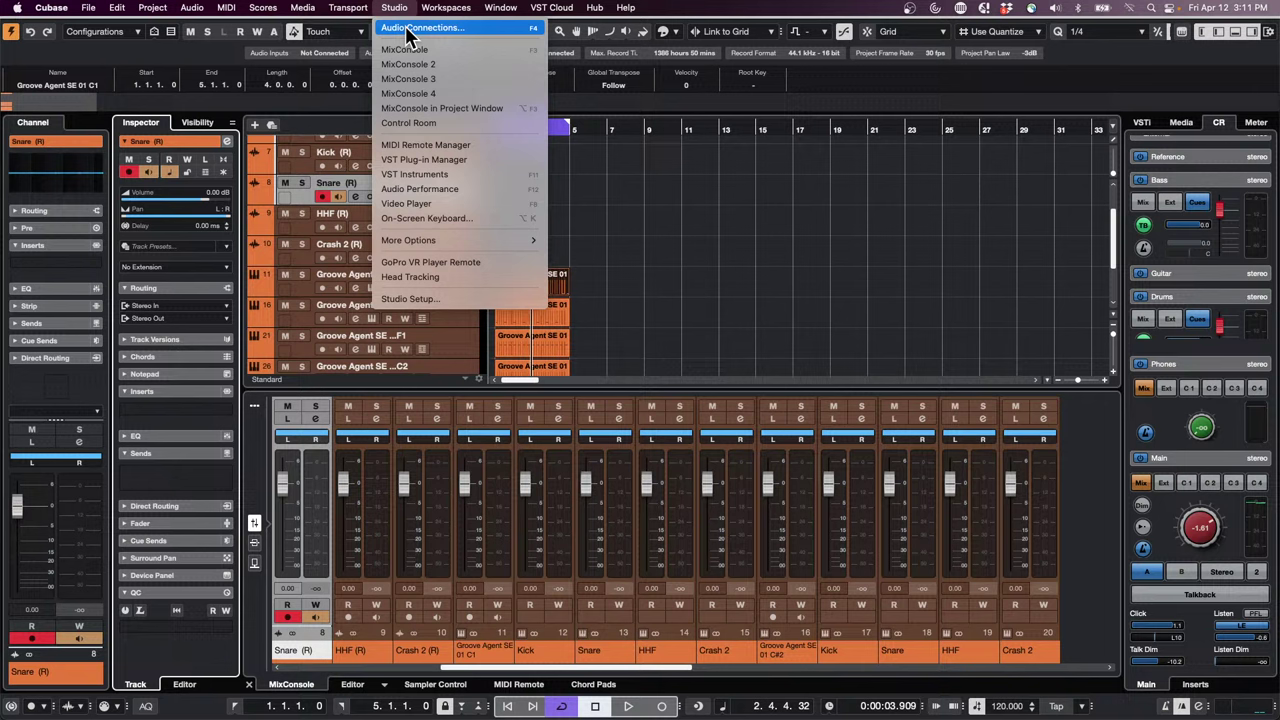
pyautogui.click(406, 30)
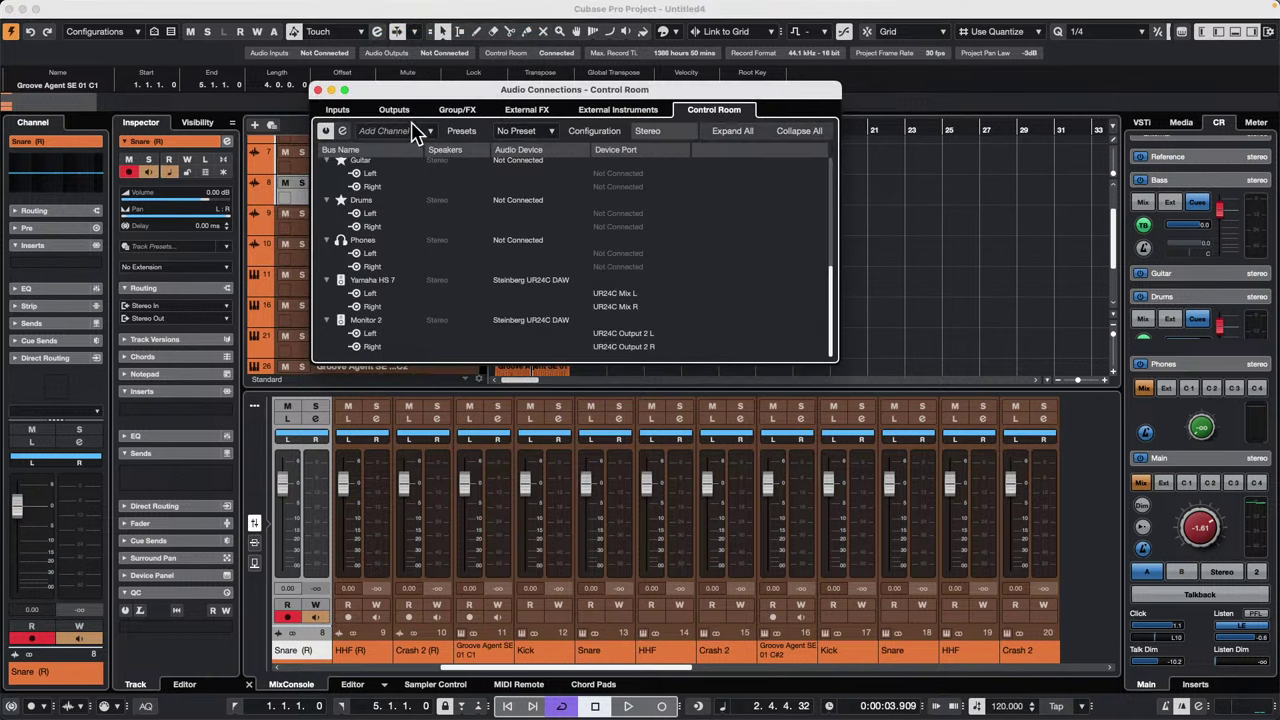
pyautogui.click(393, 109)
pyautogui.rightClick(426, 200)
pyautogui.moveTo(397, 230)
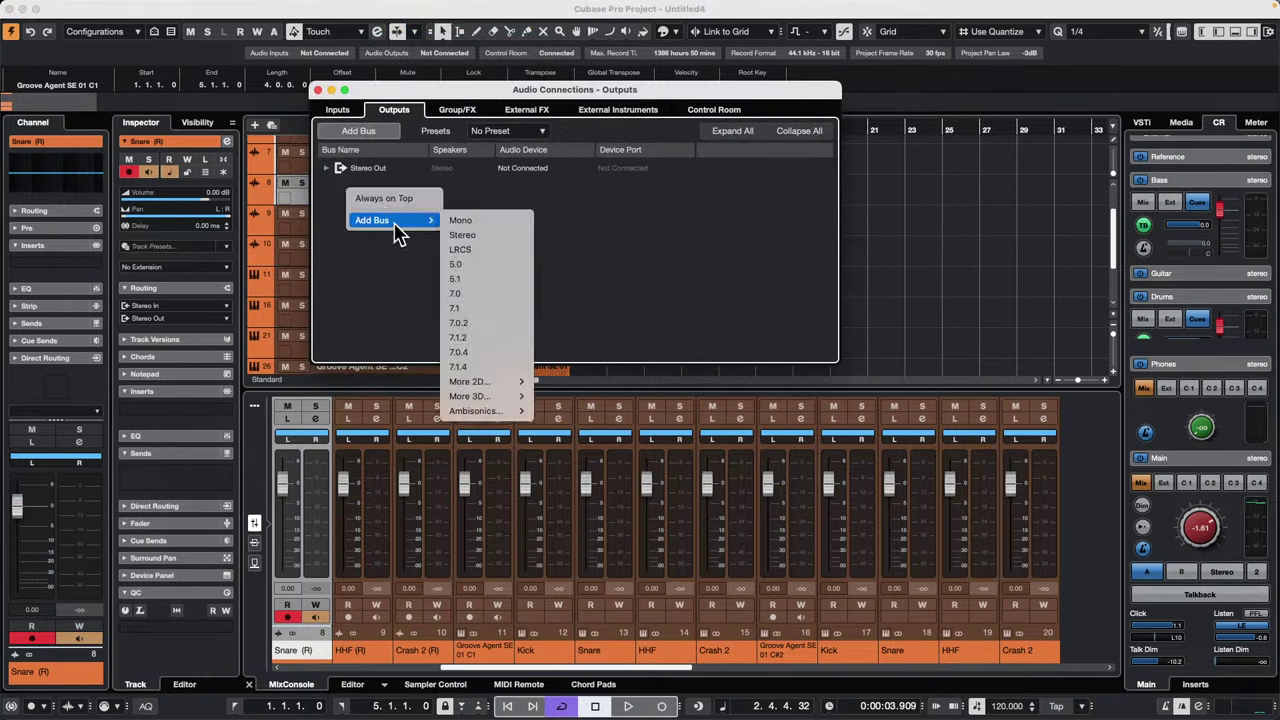
pyautogui.click(505, 279)
pyautogui.click(733, 130)
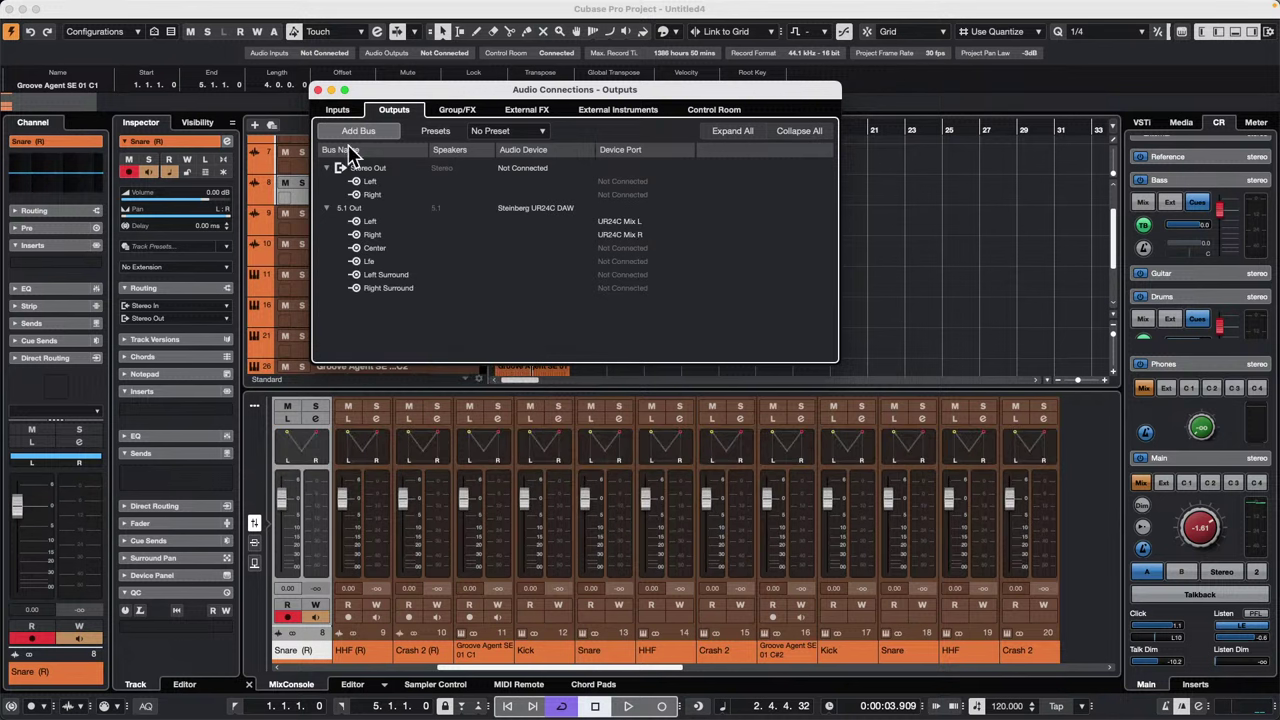
pyautogui.click(318, 90)
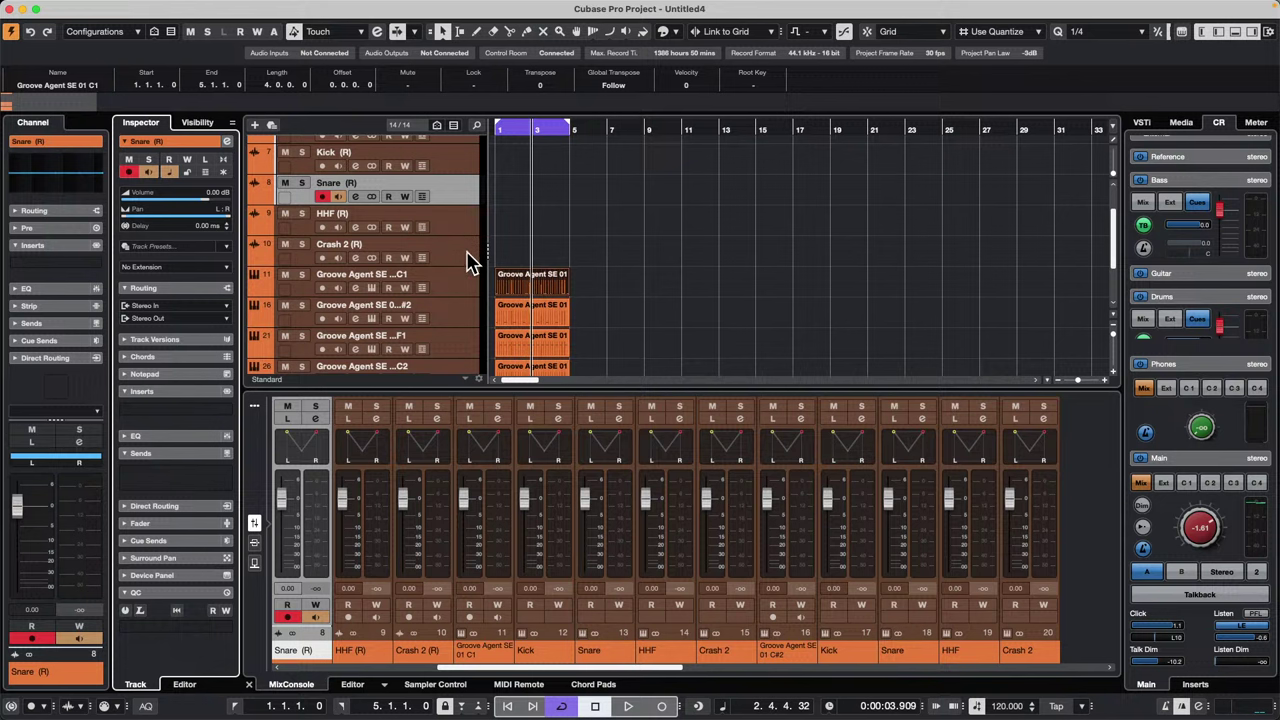
# Step: Route the Snare (R) track's output to the 5.1 Out bus and point out its surround panner in the mixer
pyautogui.click(474, 284)
pyautogui.click(458, 200)
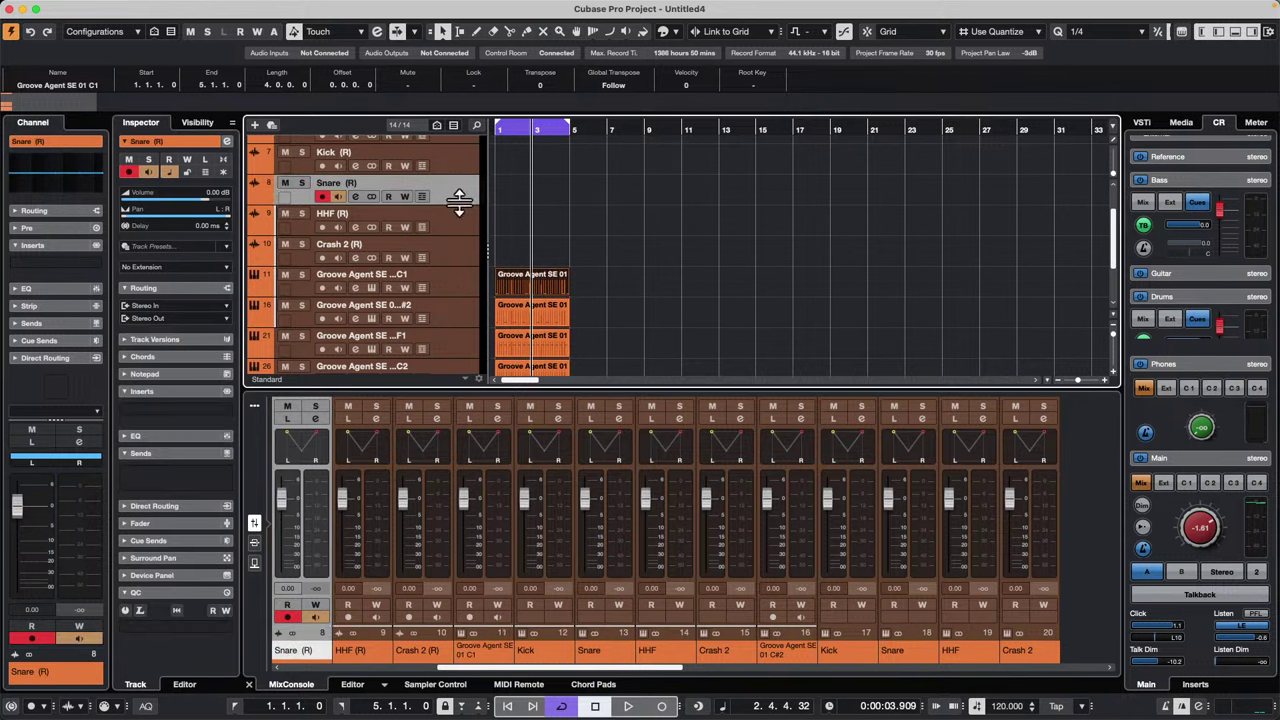
pyautogui.click(165, 322)
pyautogui.click(167, 435)
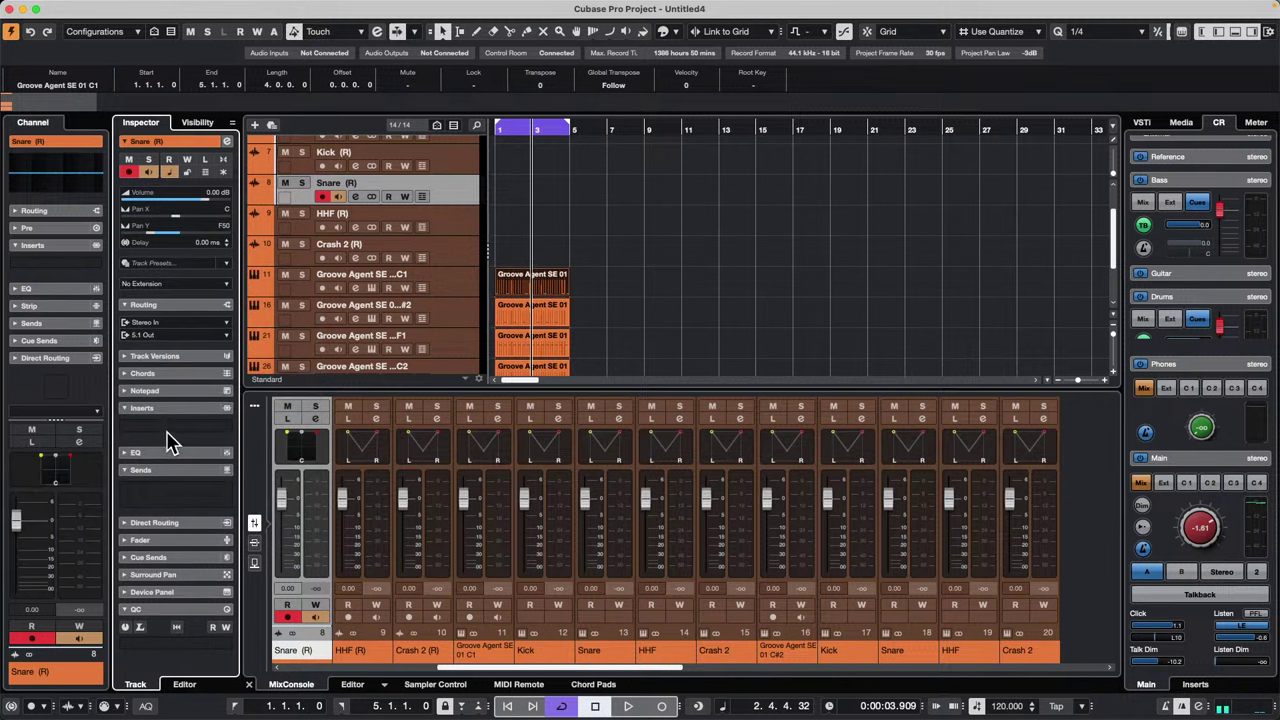
pyautogui.click(303, 442)
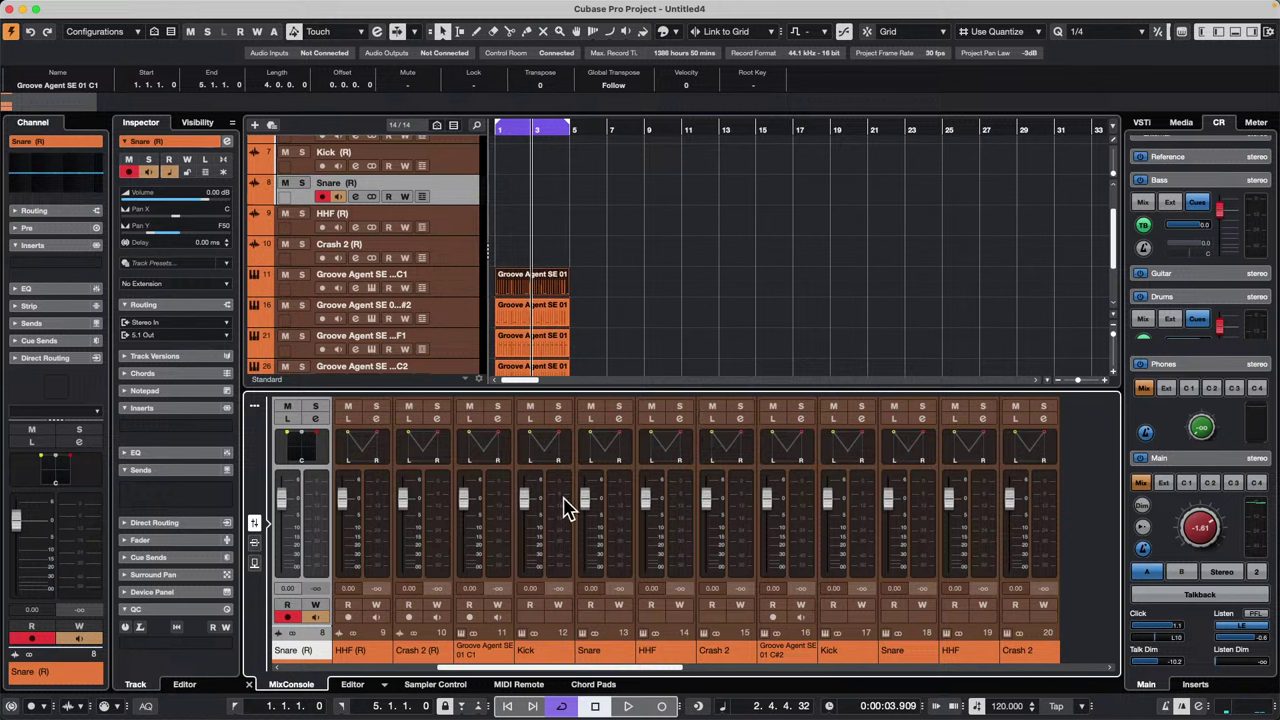
# Step: Lower the faders of mixer channels 11, 13, 15, 16 and 18 to about -7.4, -11.3, -5.9, -17.8 and -4.6 dB
pyautogui.moveTo(585, 498); pyautogui.dragTo(586, 531)
pyautogui.moveTo(463, 498); pyautogui.dragTo(467, 521)
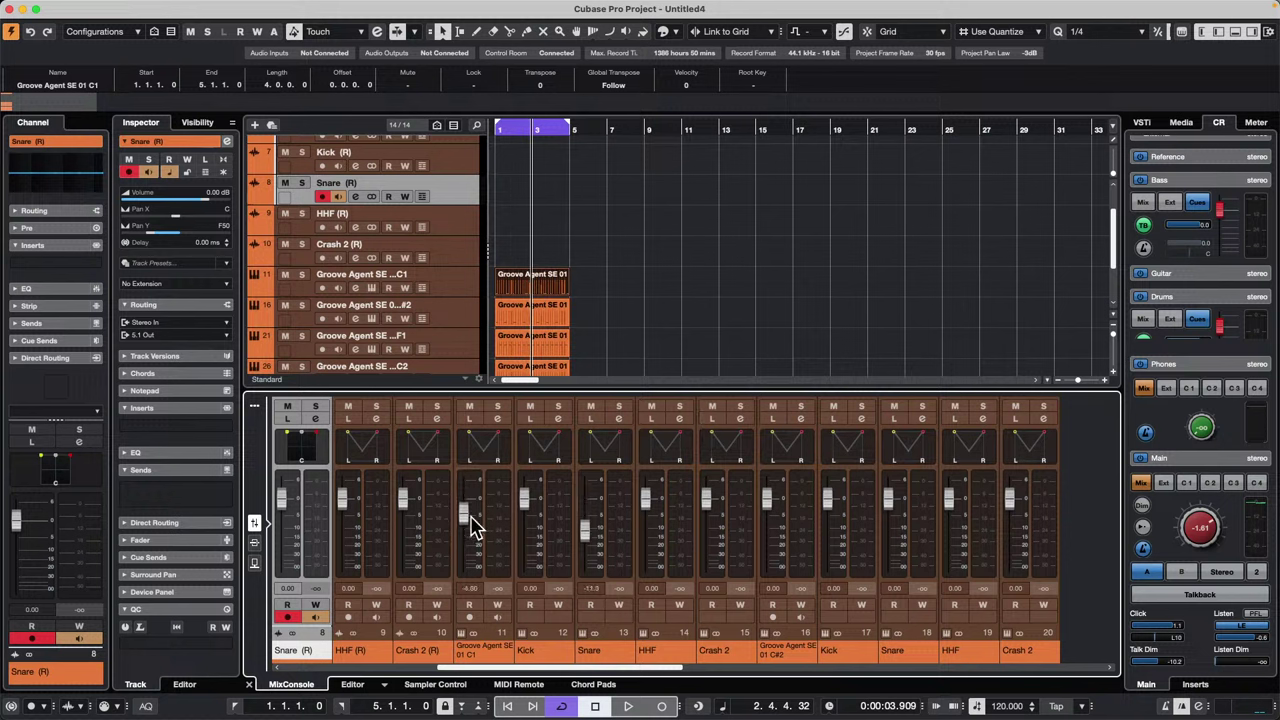
pyautogui.moveTo(706, 497); pyautogui.dragTo(766, 543)
pyautogui.moveTo(888, 518); pyautogui.dragTo(887, 530)
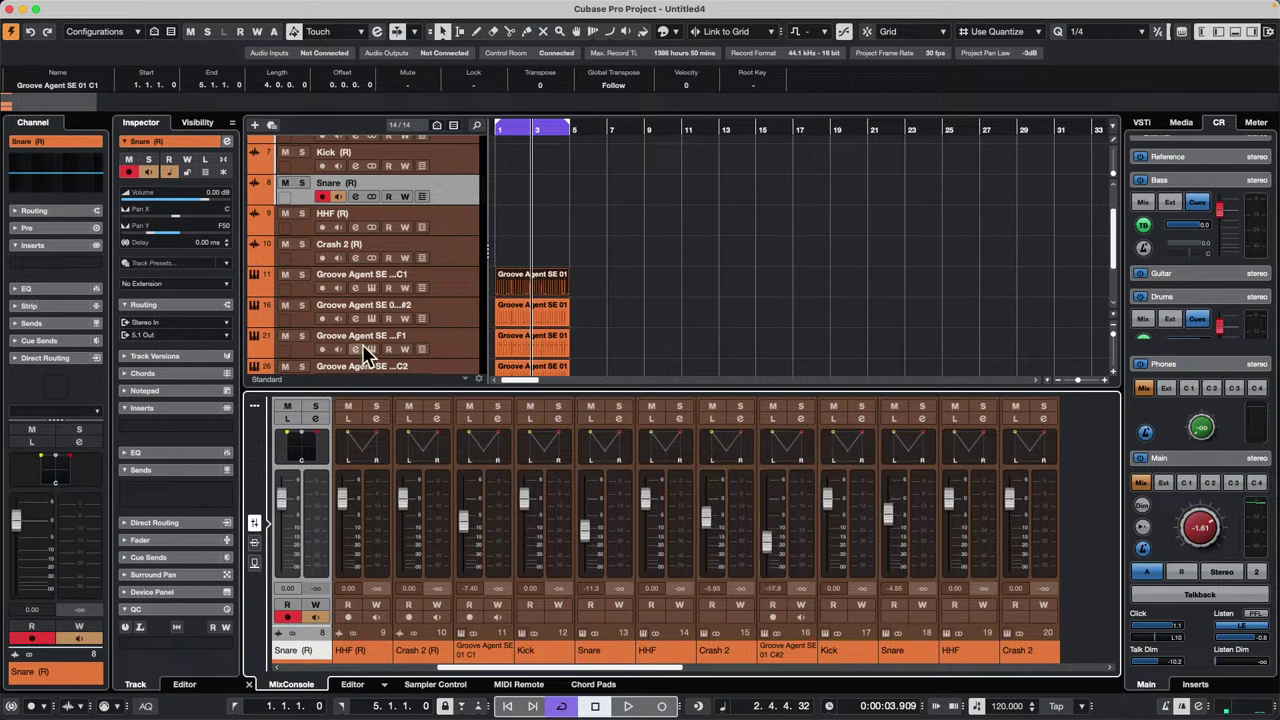
# Step: Bring mixer channels 11 to 23 into view and show the MixConsole toolbar above them
pyautogui.moveTo(518, 667); pyautogui.dragTo(570, 663)
pyautogui.click(571, 661)
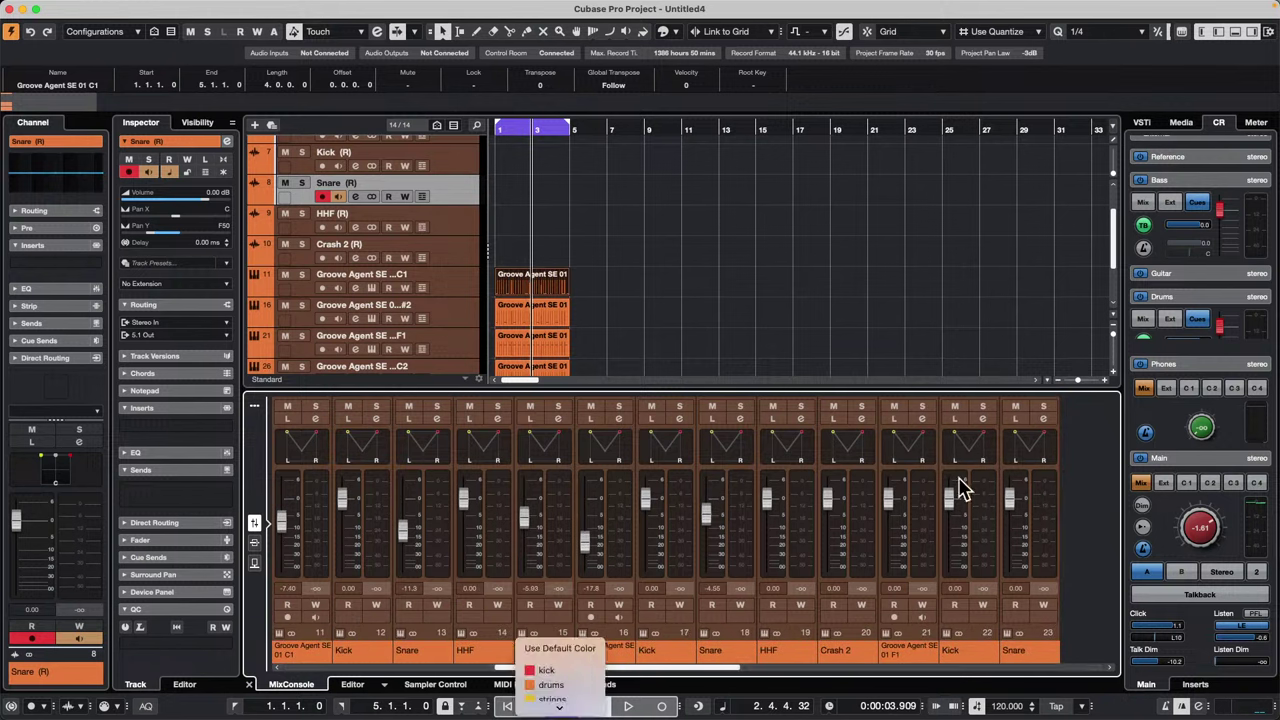
pyautogui.click(826, 544)
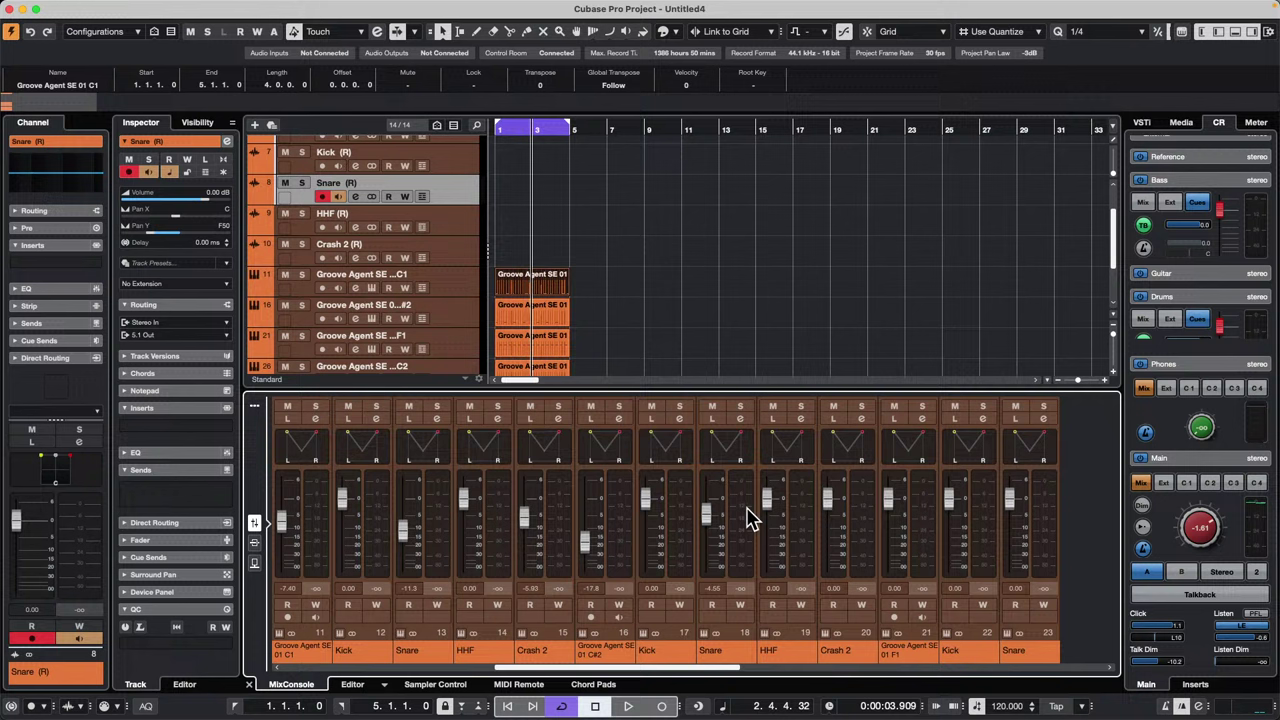
pyautogui.click(255, 405)
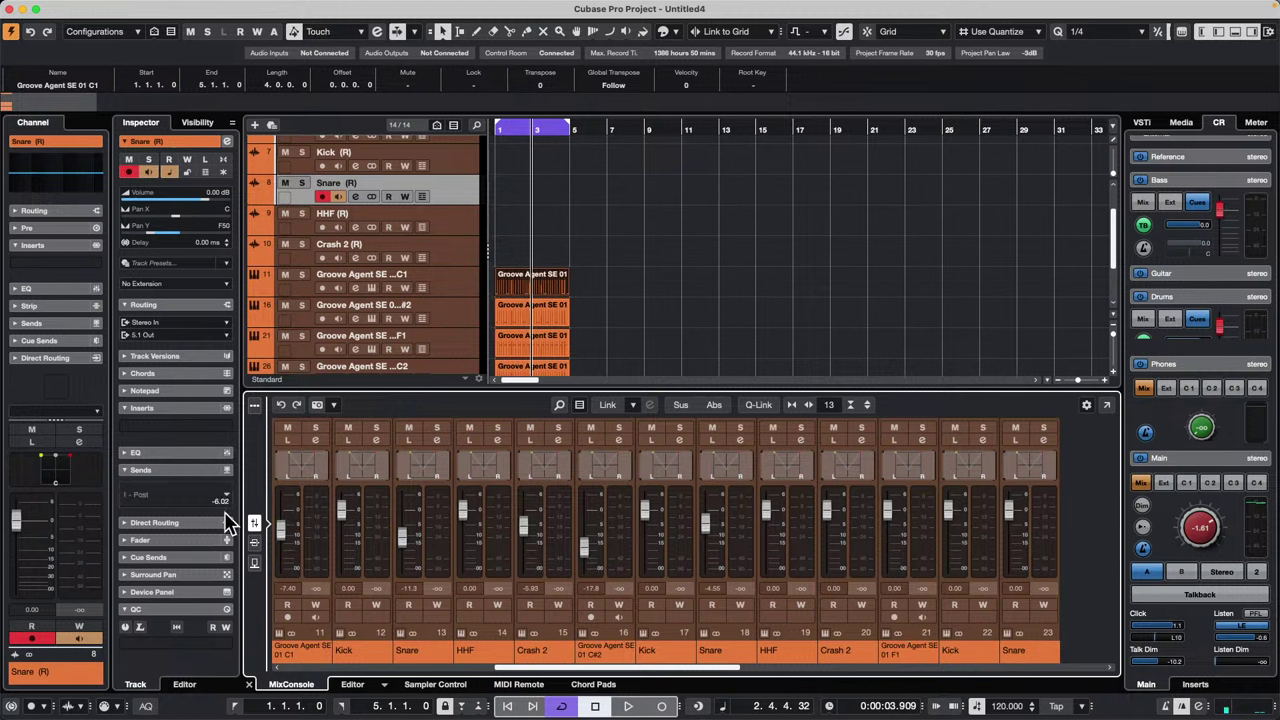
# Step: Select mixer channels 11 to 18, enable Abs and Q-Link, and set their faders together to -3.91 dB
pyautogui.click(743, 551)
pyautogui.keyDown('shift'); pyautogui.click(315, 553); pyautogui.keyUp('shift')
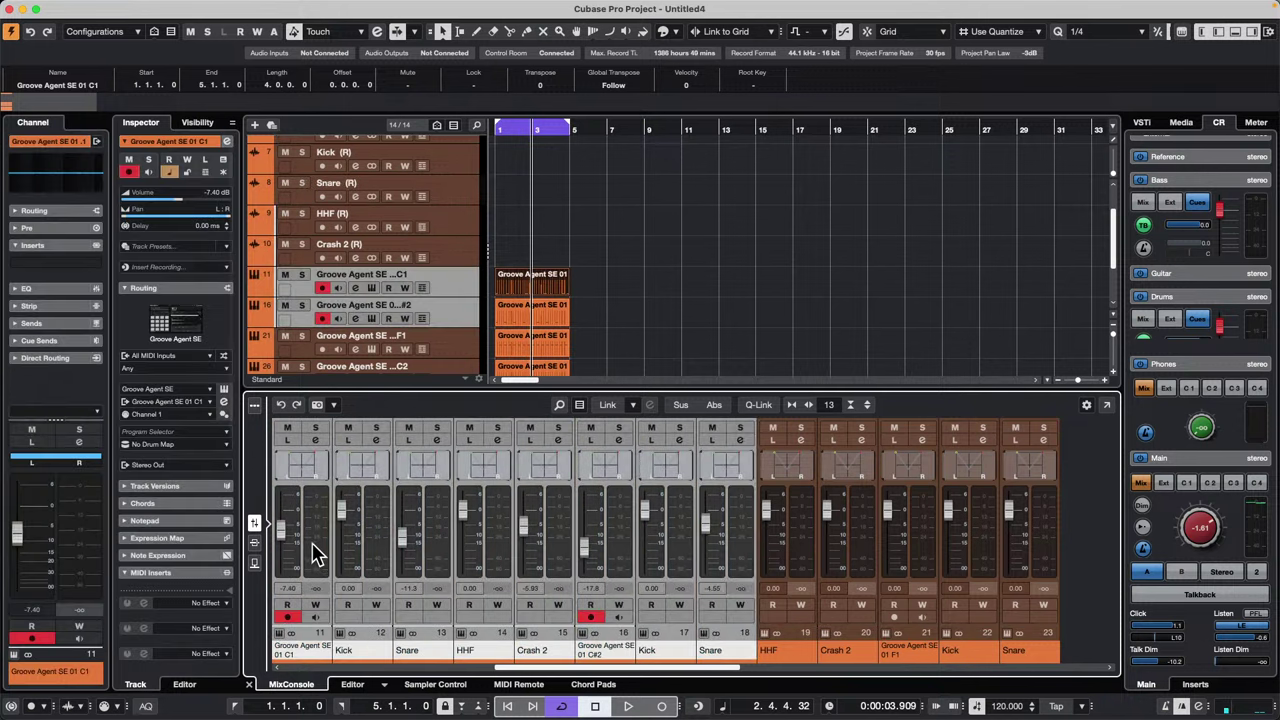
pyautogui.click(723, 404)
pyautogui.moveTo(588, 550); pyautogui.dragTo(586, 552)
pyautogui.click(760, 405)
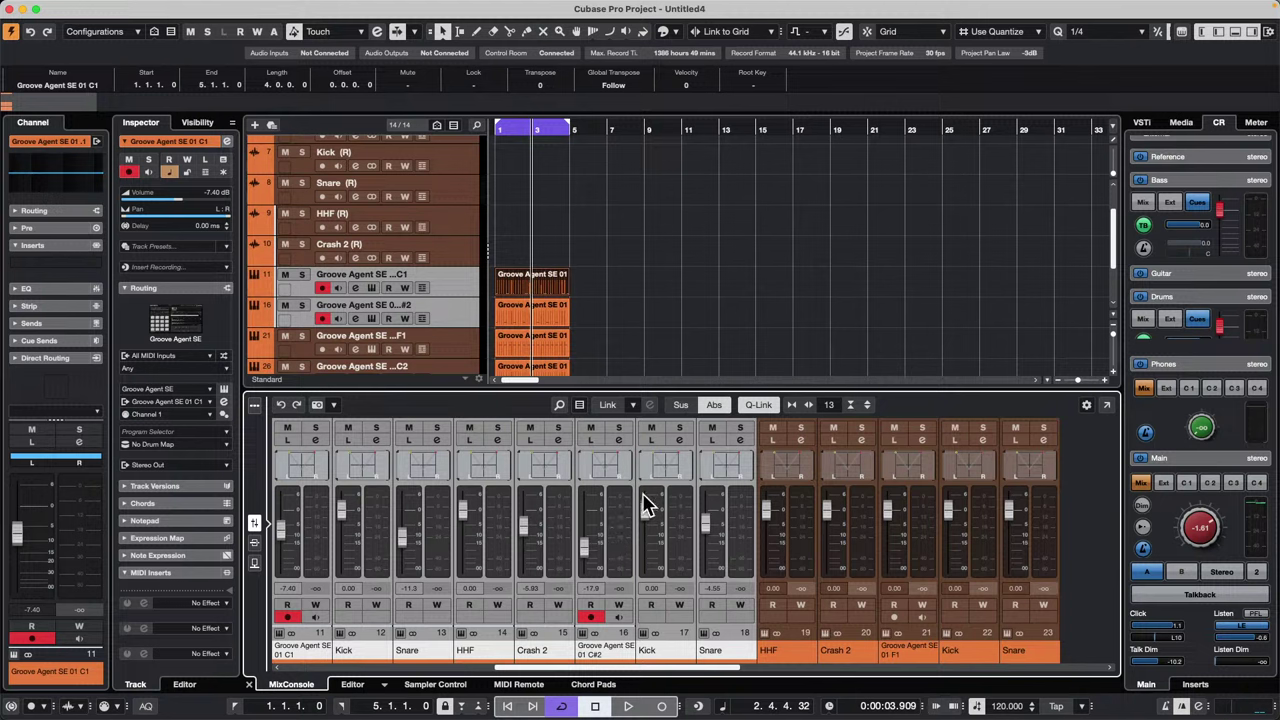
pyautogui.moveTo(588, 545); pyautogui.dragTo(591, 526)
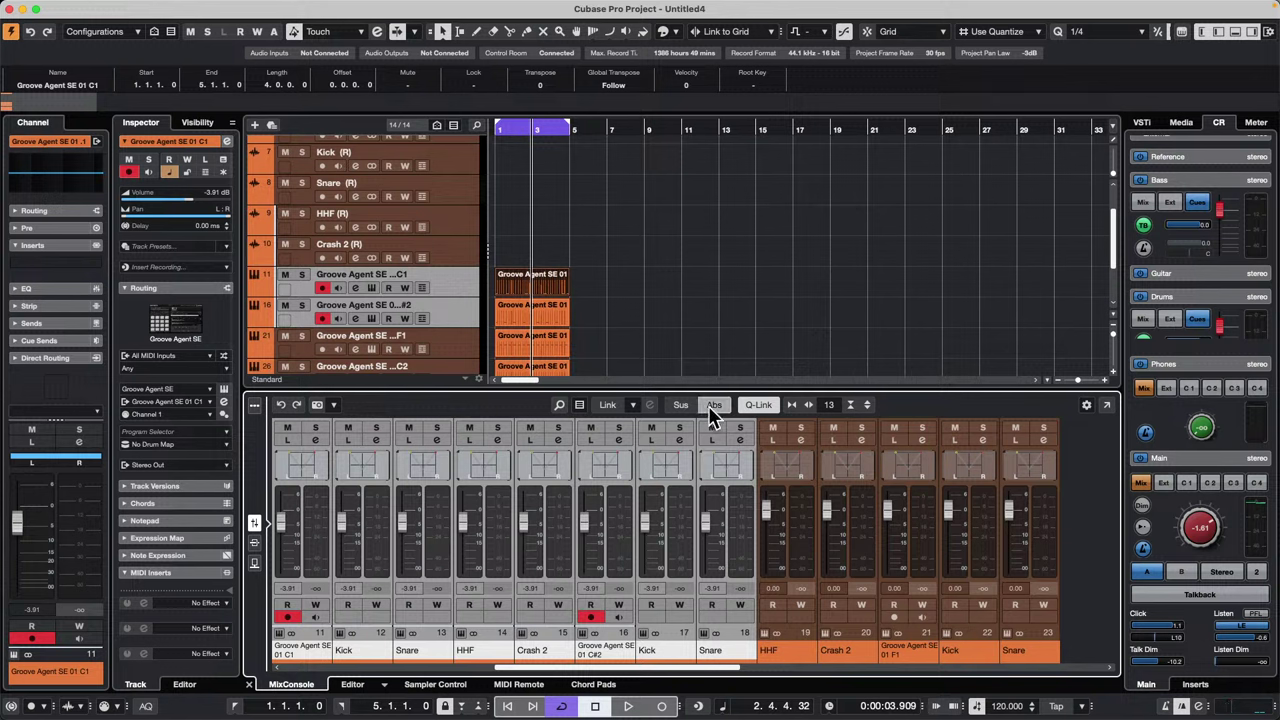
# Step: Show the sends in a taller mixer and add a stereo REVelation FX channel to send 2 of channel 11, closing its plug-in window
pyautogui.click(254, 562)
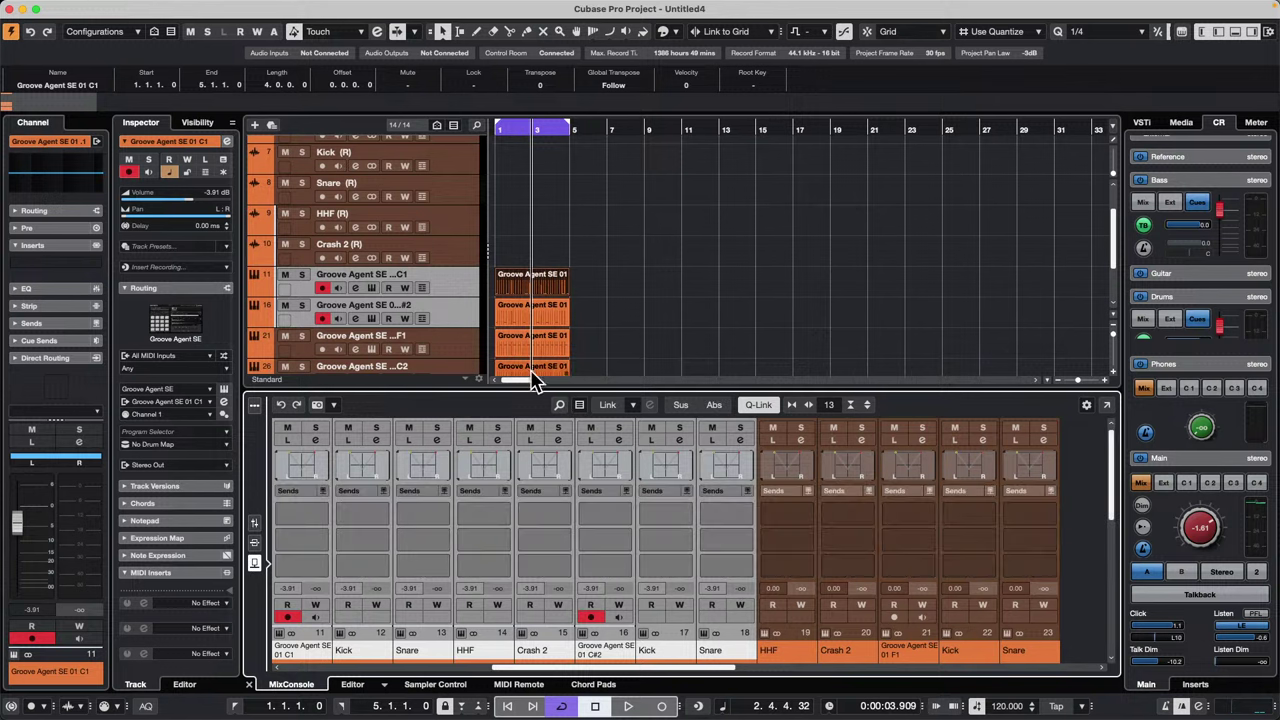
pyautogui.moveTo(525, 378); pyautogui.dragTo(563, 274)
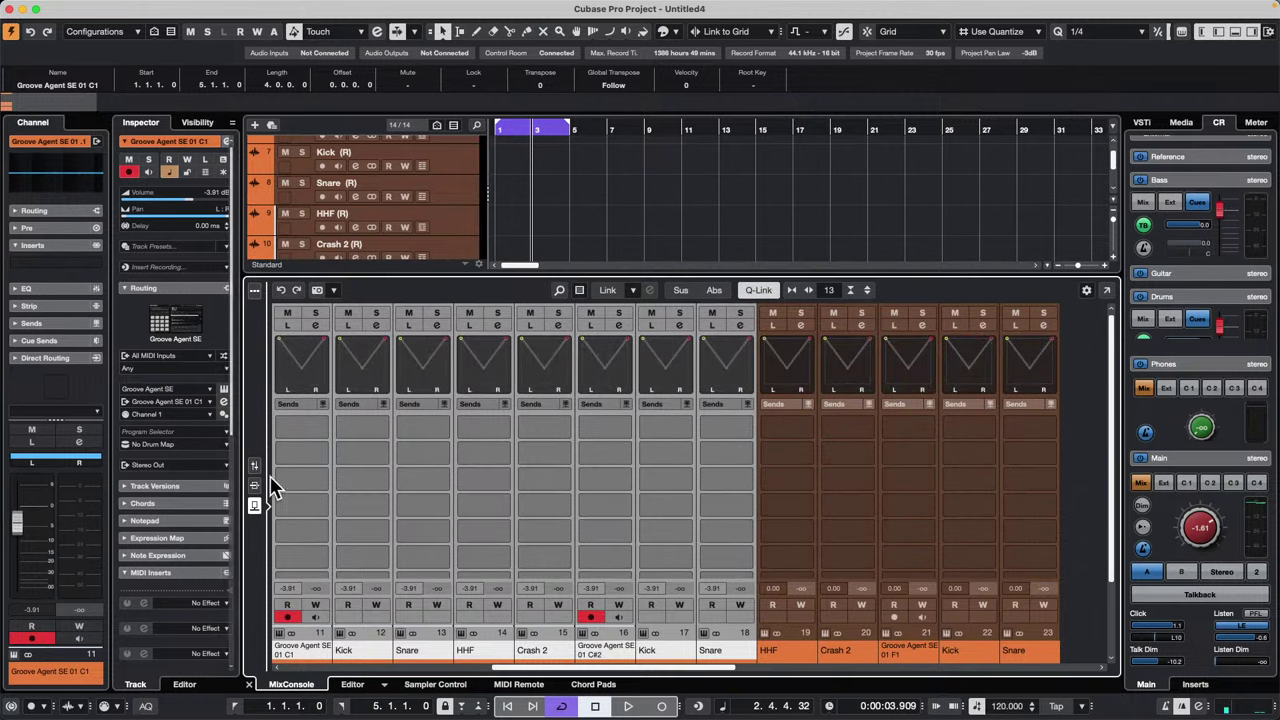
pyautogui.rightClick(315, 452)
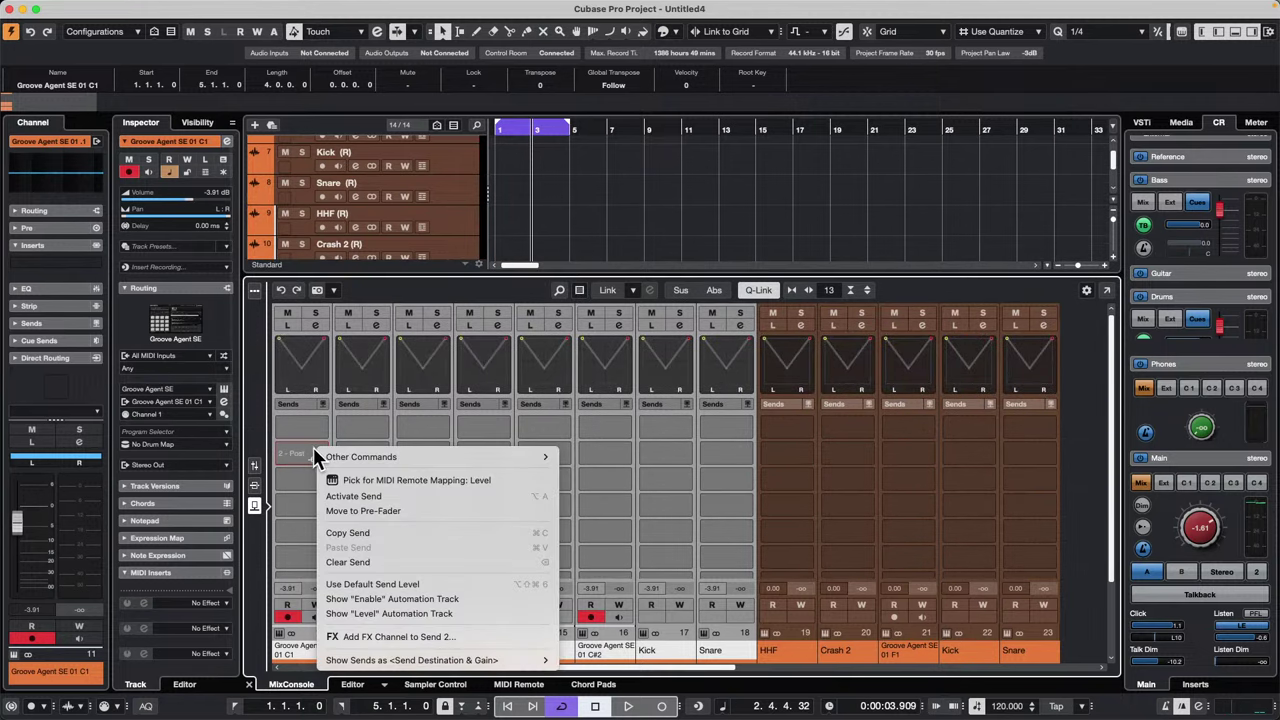
pyautogui.moveTo(447, 462)
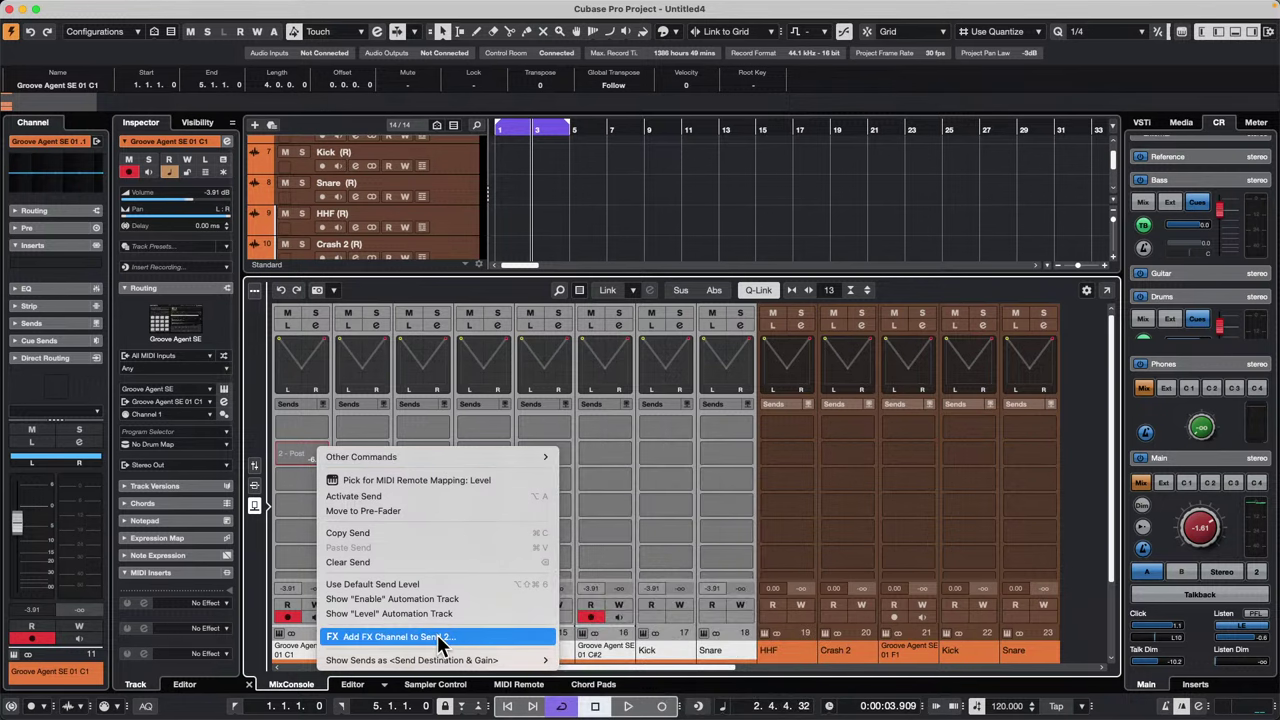
pyautogui.click(437, 634)
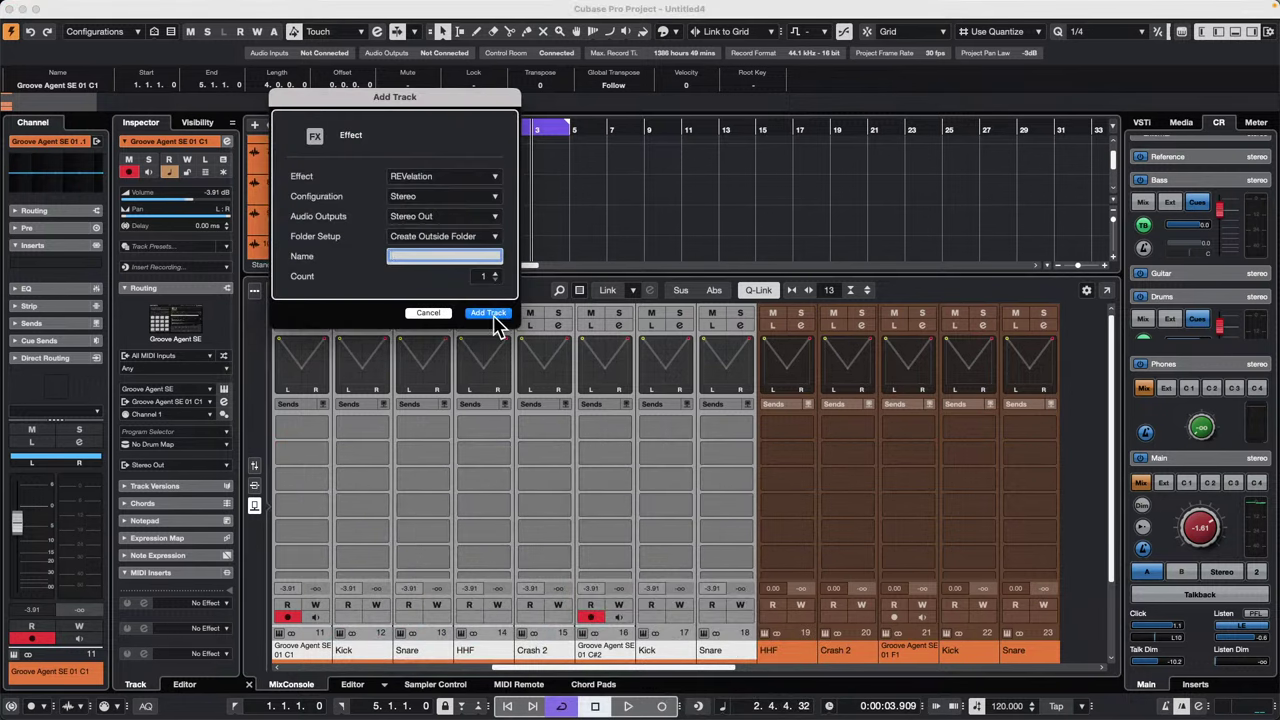
pyautogui.click(489, 313)
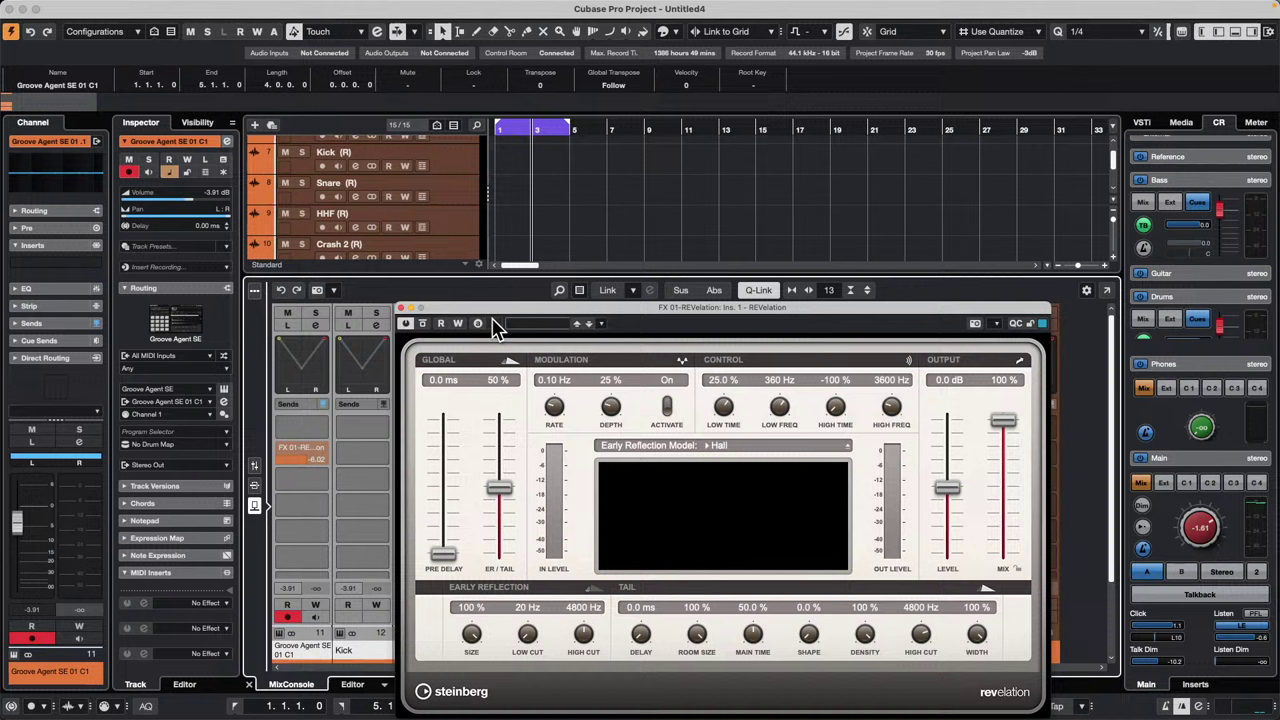
pyautogui.click(401, 309)
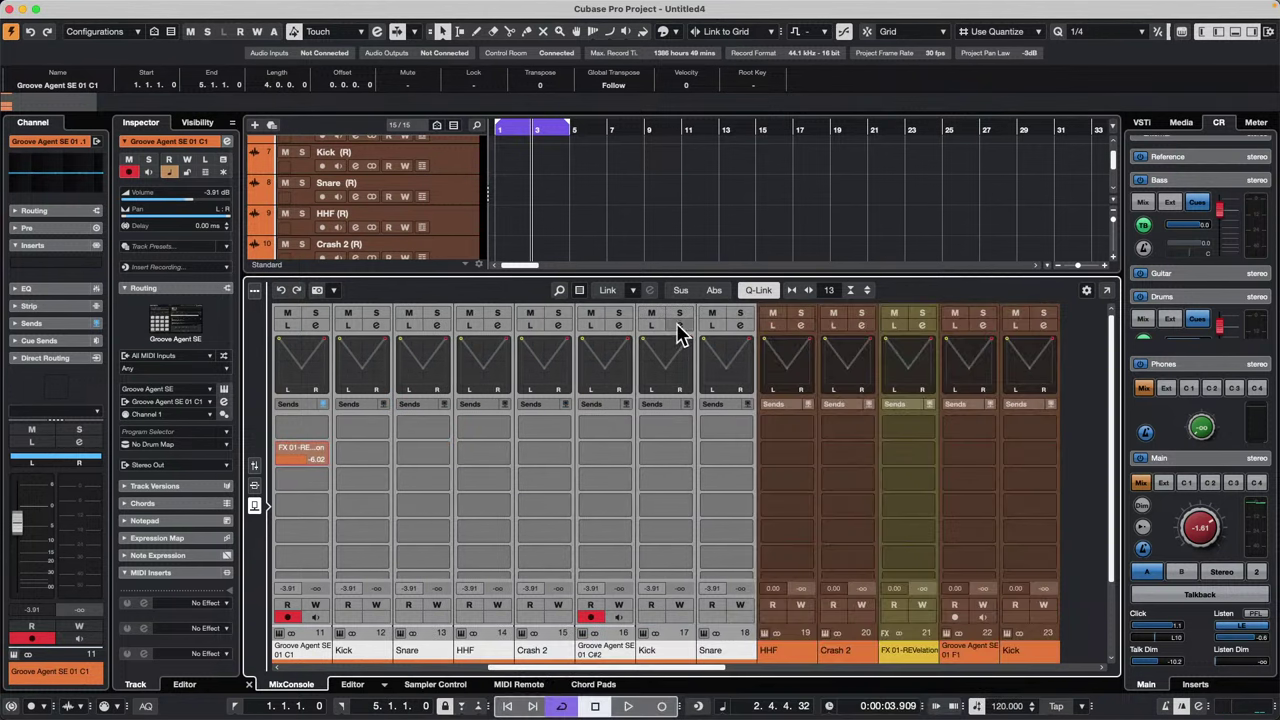
# Step: Assign FX 01-REVelation to send 2 of all selected channels at once using Q-Link
pyautogui.click(382, 452)
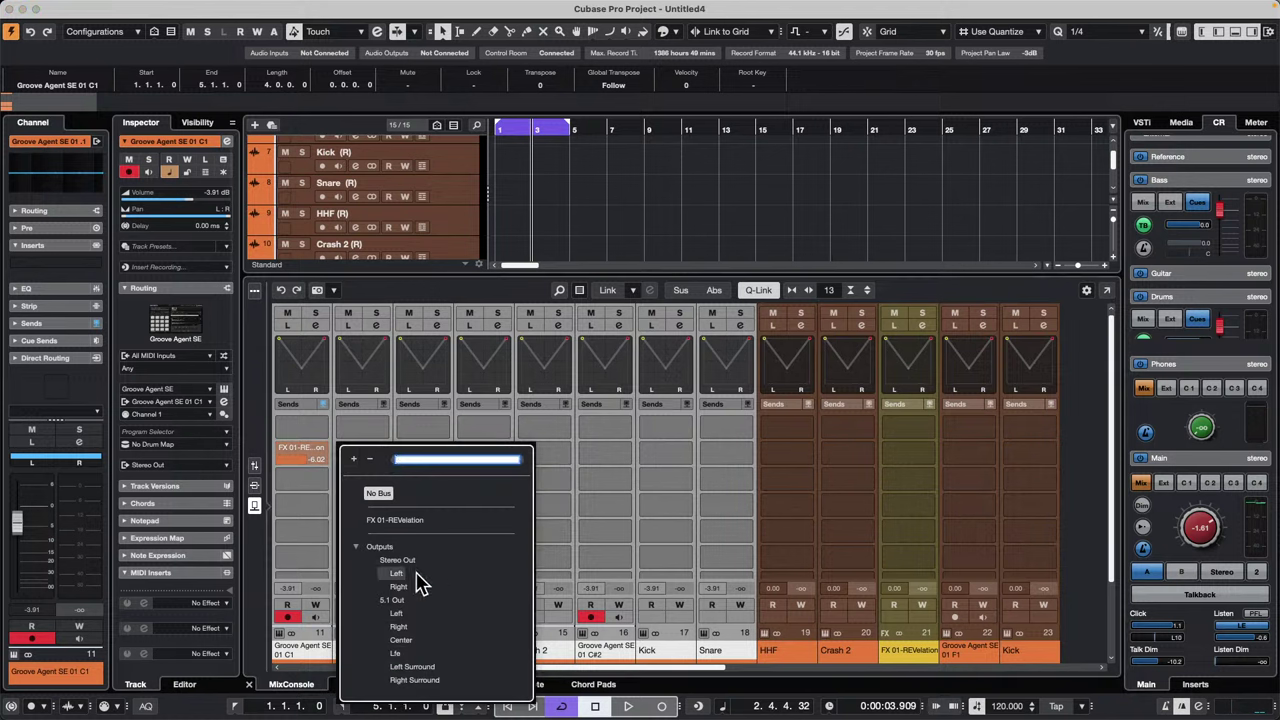
pyautogui.click(411, 520)
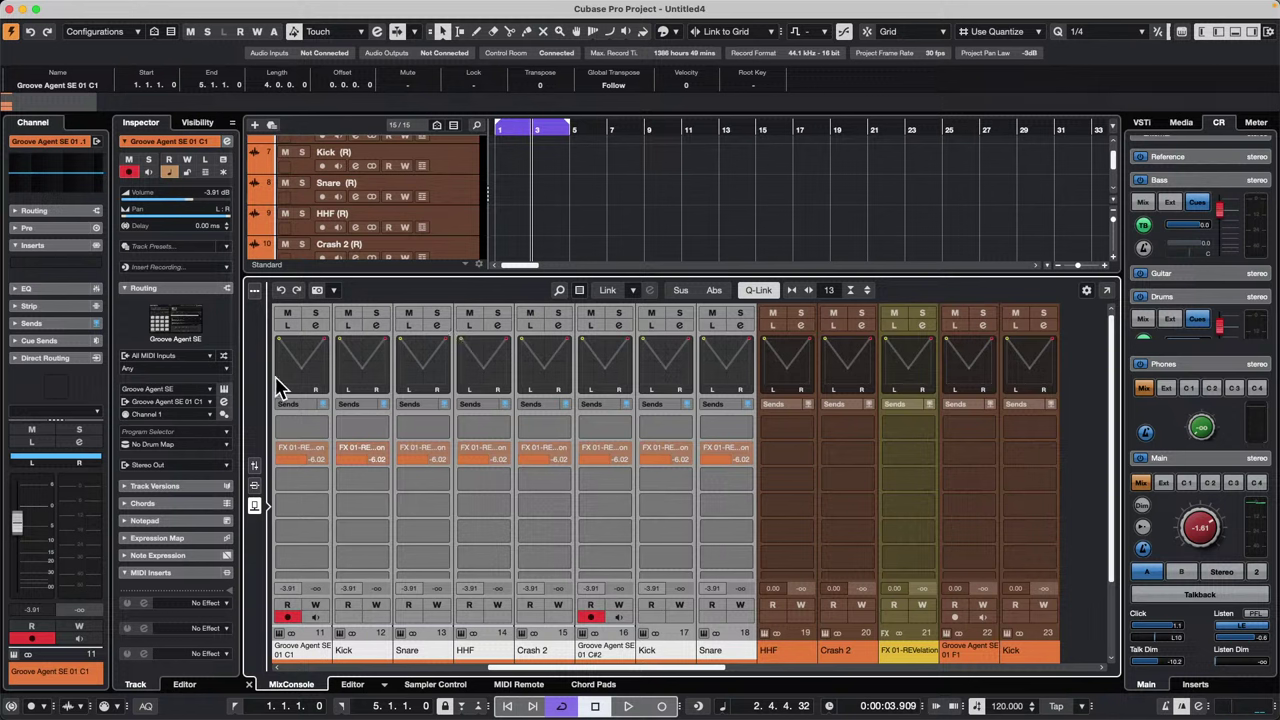
pyautogui.click(760, 291)
# Step: Add a group track below the Groove Agent SE 01 C#2 track
pyautogui.scroll(-5, 443, 200)
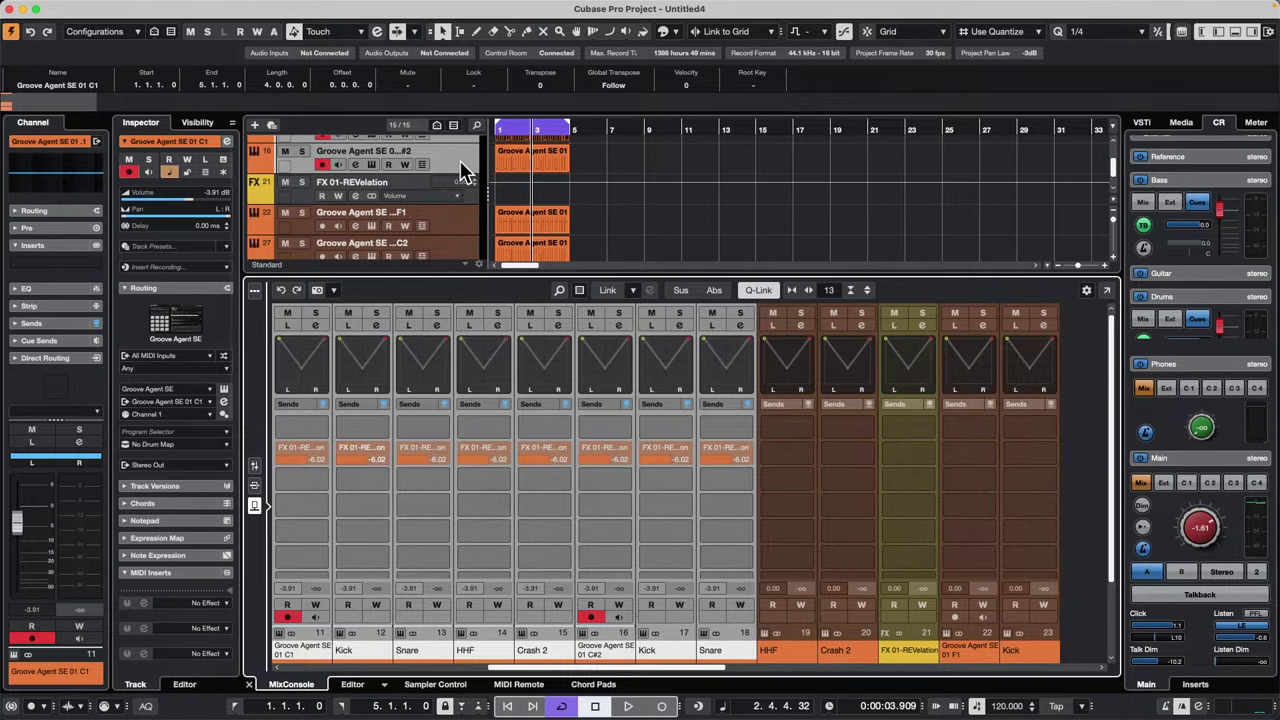
pyautogui.rightClick(463, 173)
pyautogui.moveTo(616, 162)
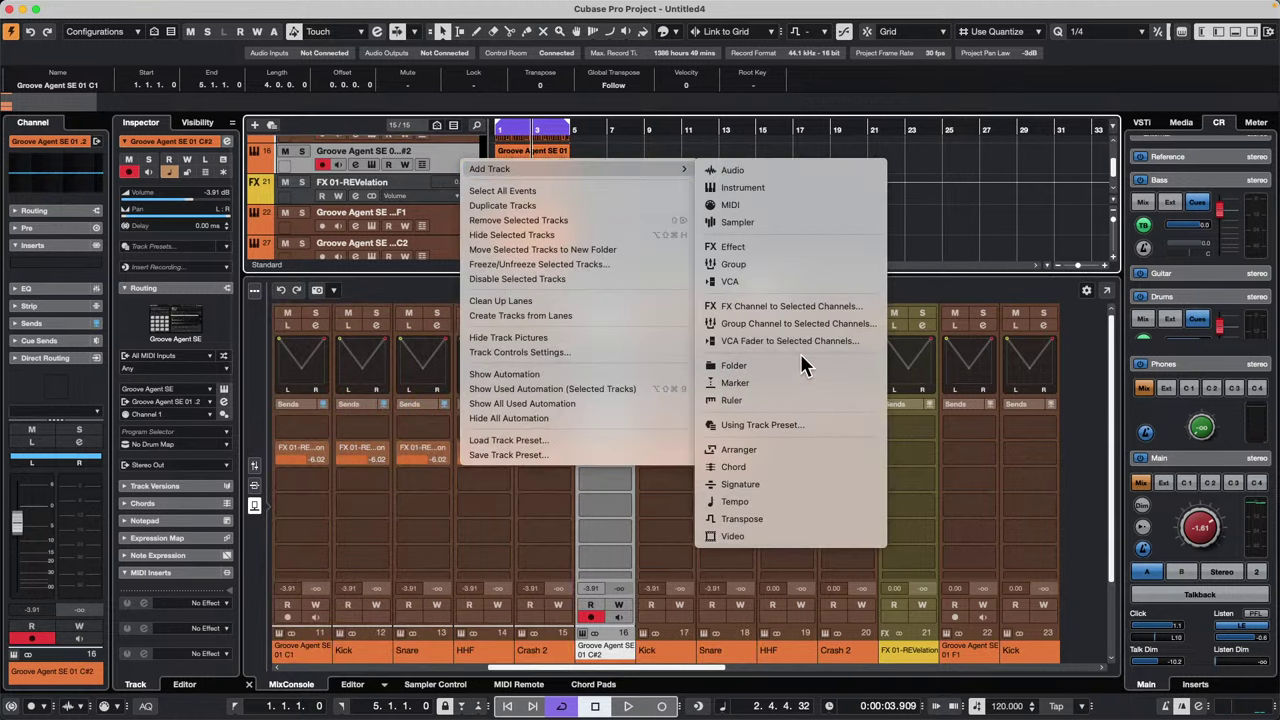
pyautogui.click(768, 266)
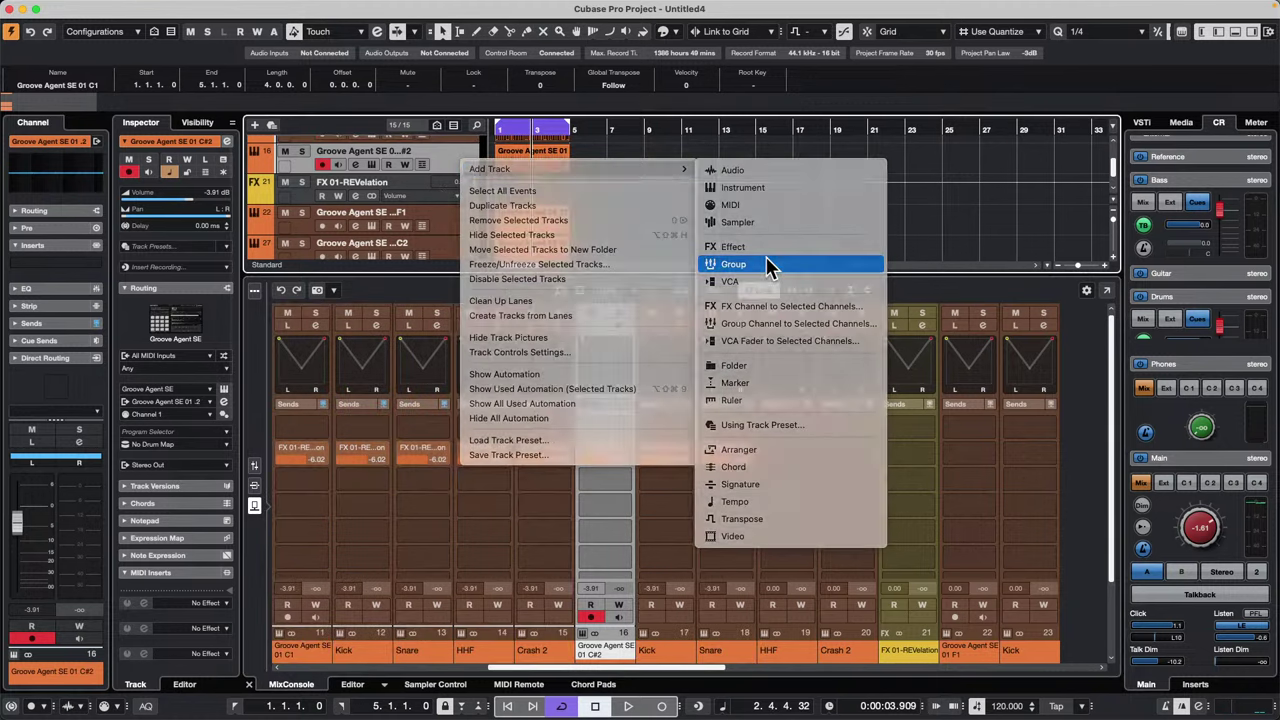
pyautogui.click(487, 295)
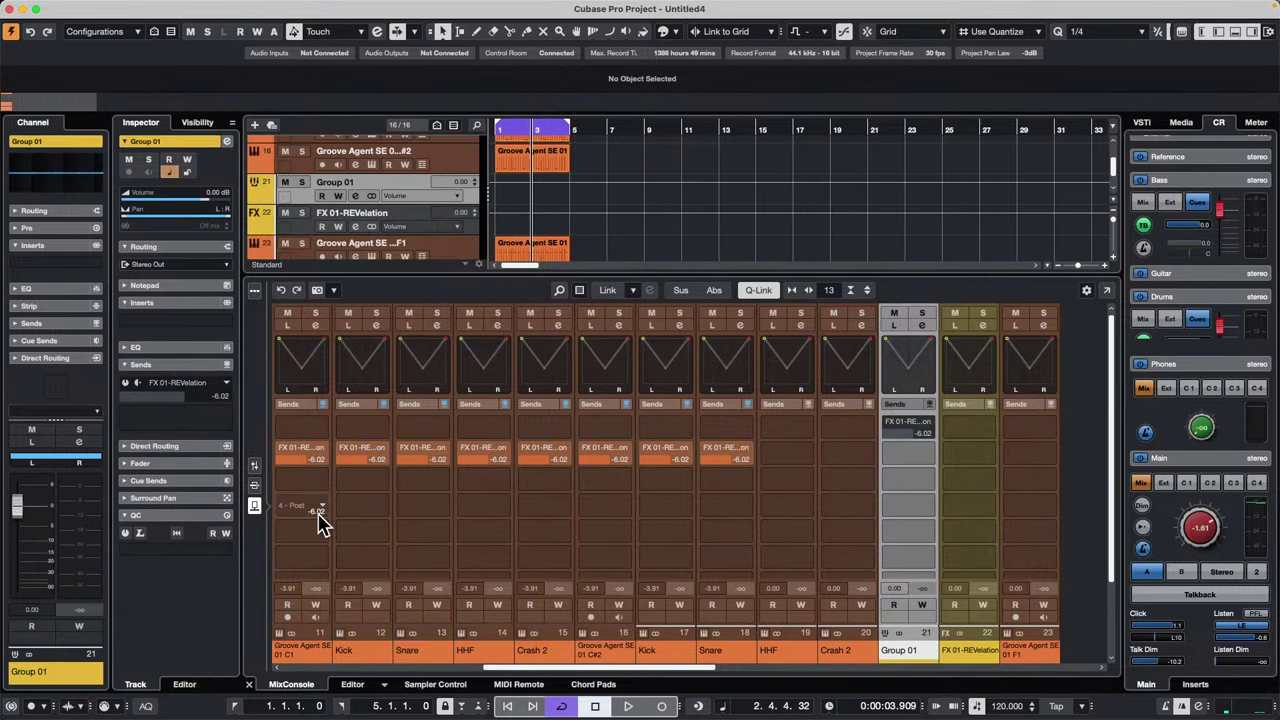
# Step: Select channels 11 to 20, assign Group 01 to their third send together, and set the linked send level to -6.80 dB
pyautogui.click(314, 568)
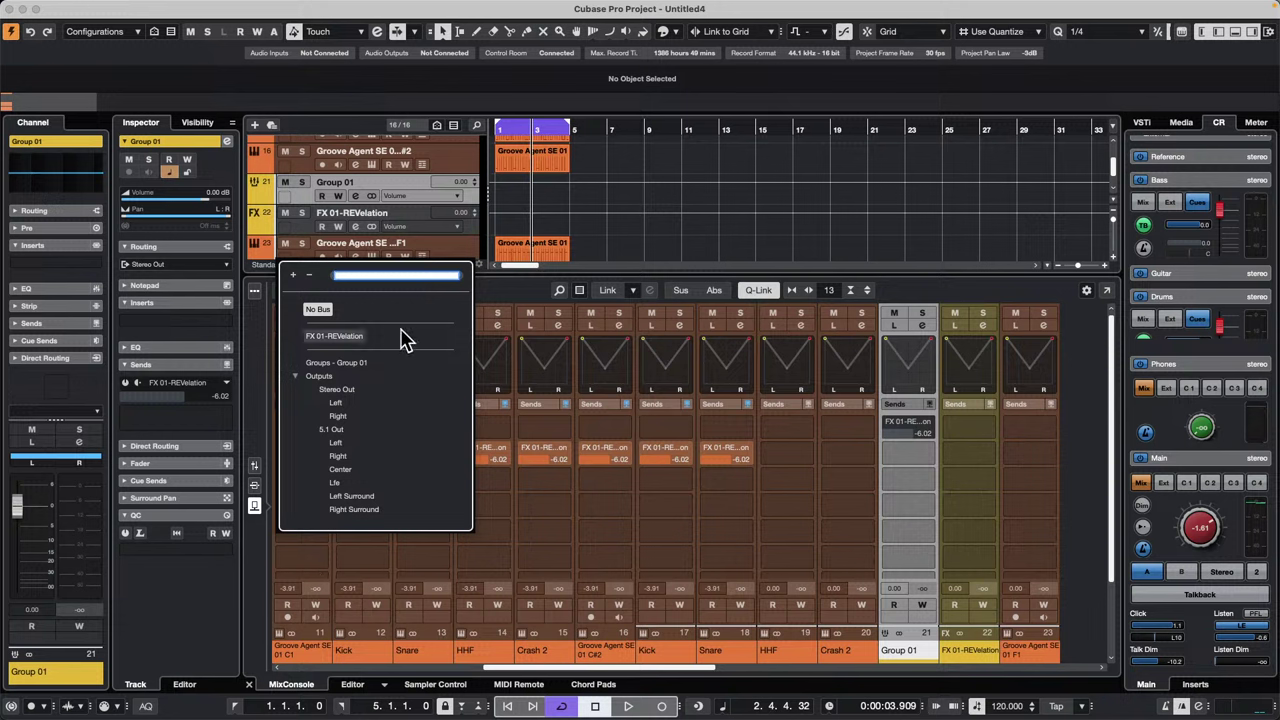
pyautogui.click(929, 531)
pyautogui.click(303, 660)
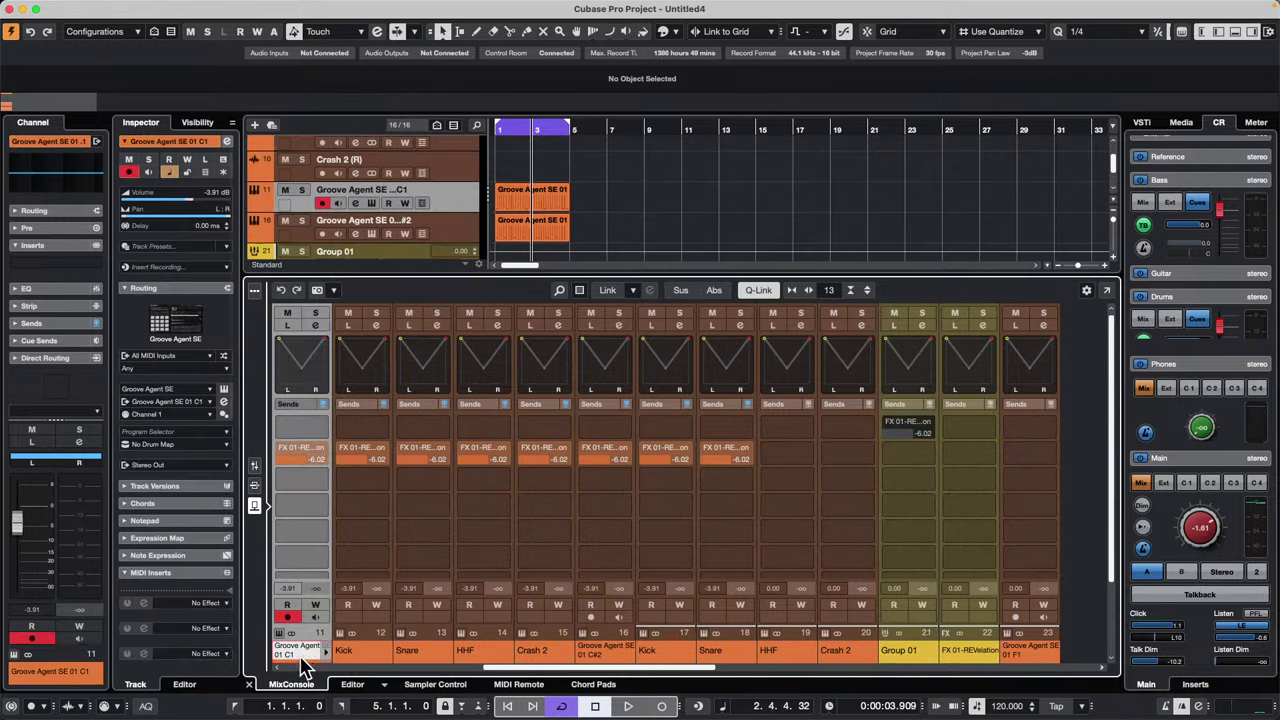
pyautogui.click(834, 656)
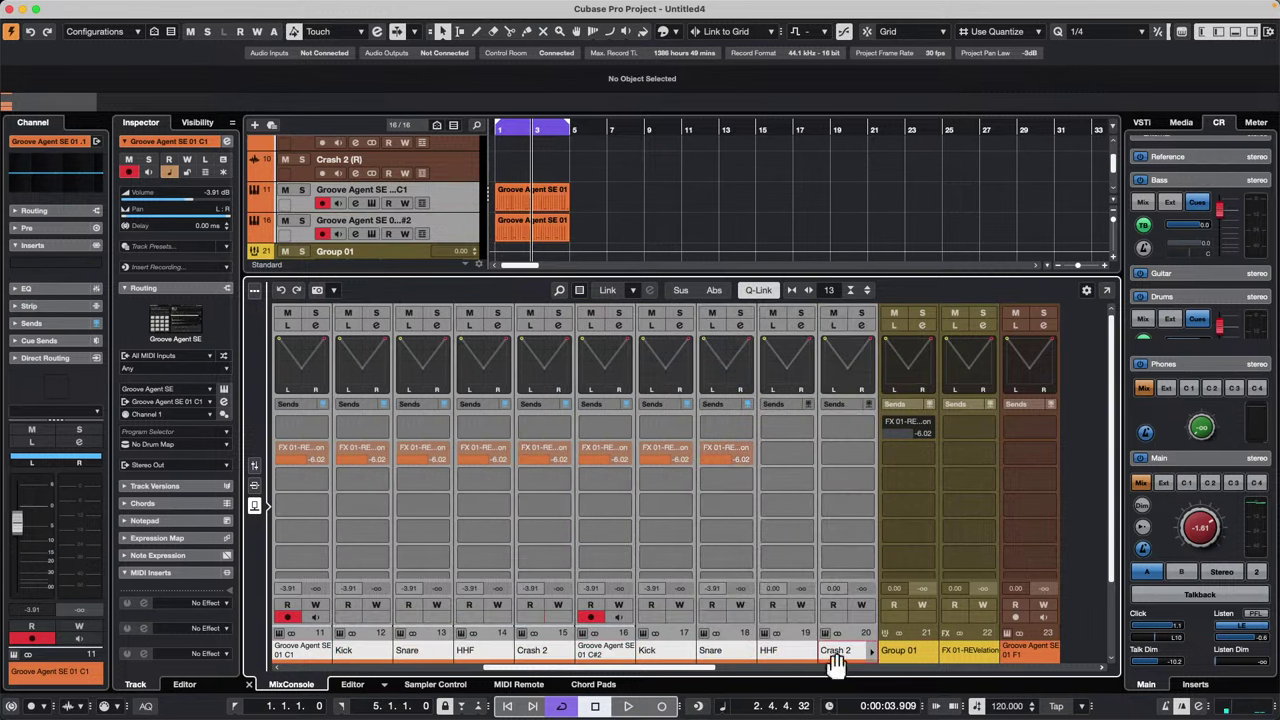
pyautogui.click(388, 485)
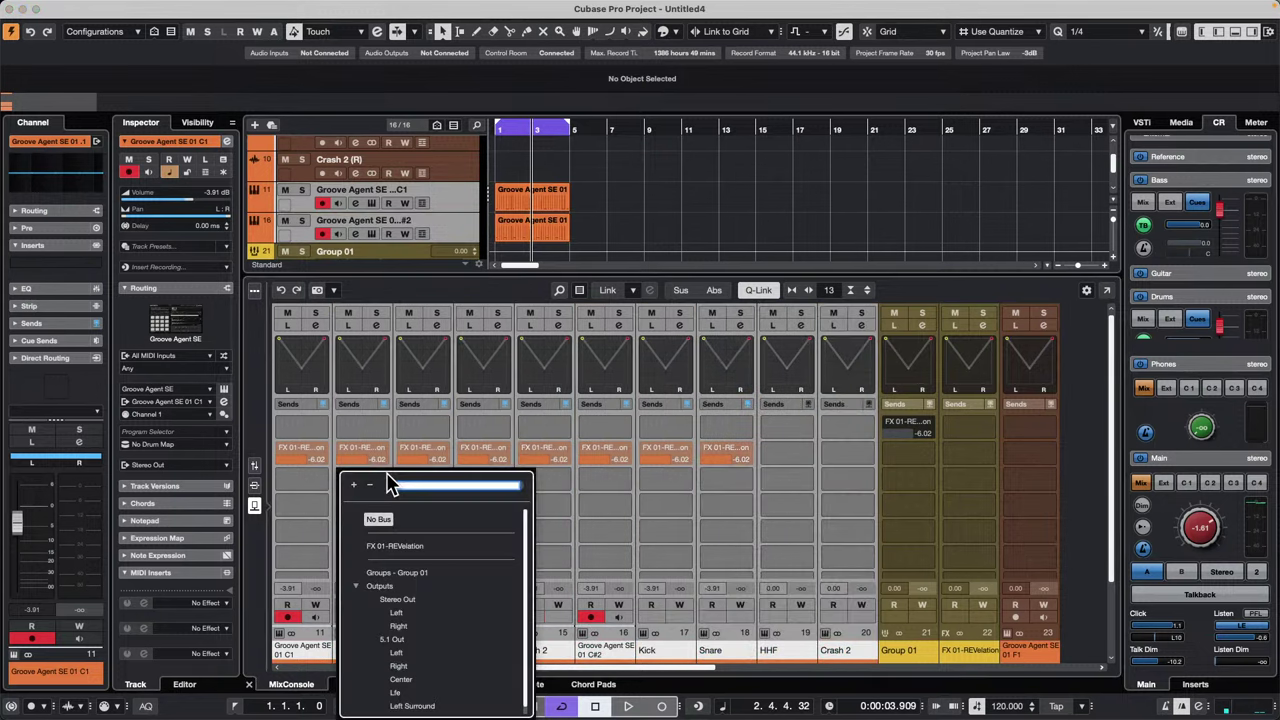
pyautogui.click(423, 573)
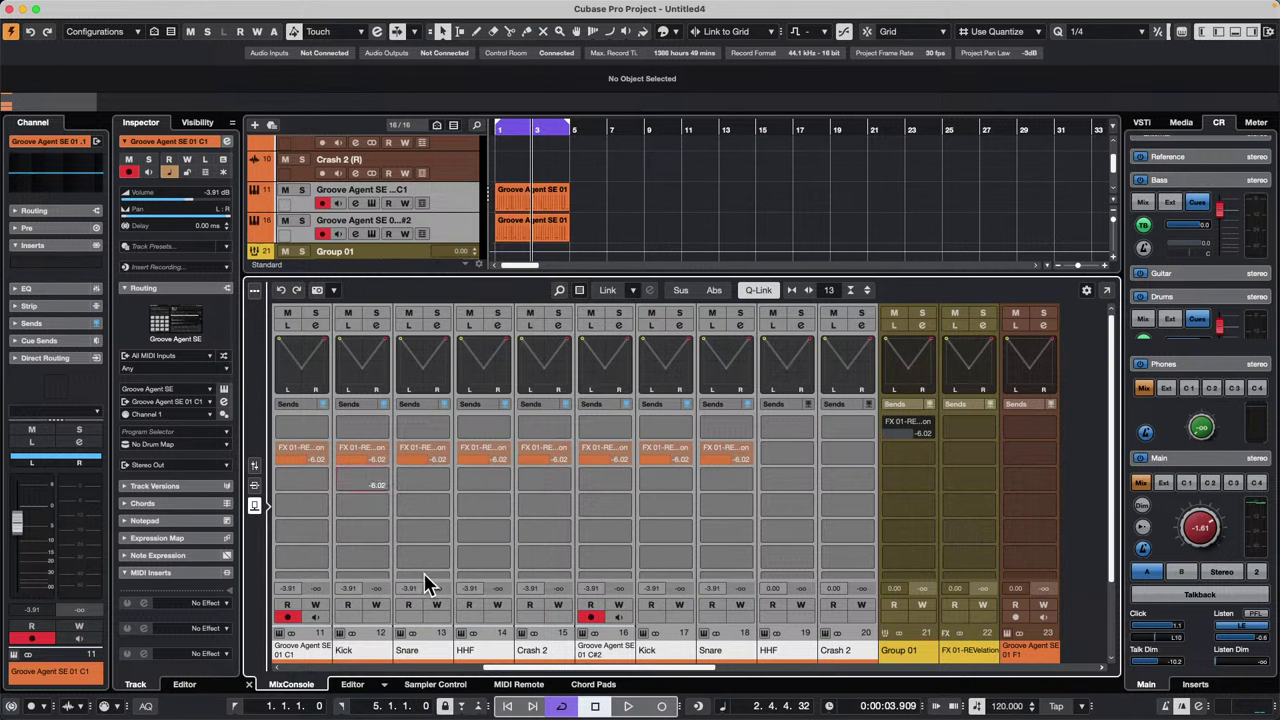
pyautogui.click(279, 473)
pyautogui.moveTo(299, 486); pyautogui.dragTo(292, 488)
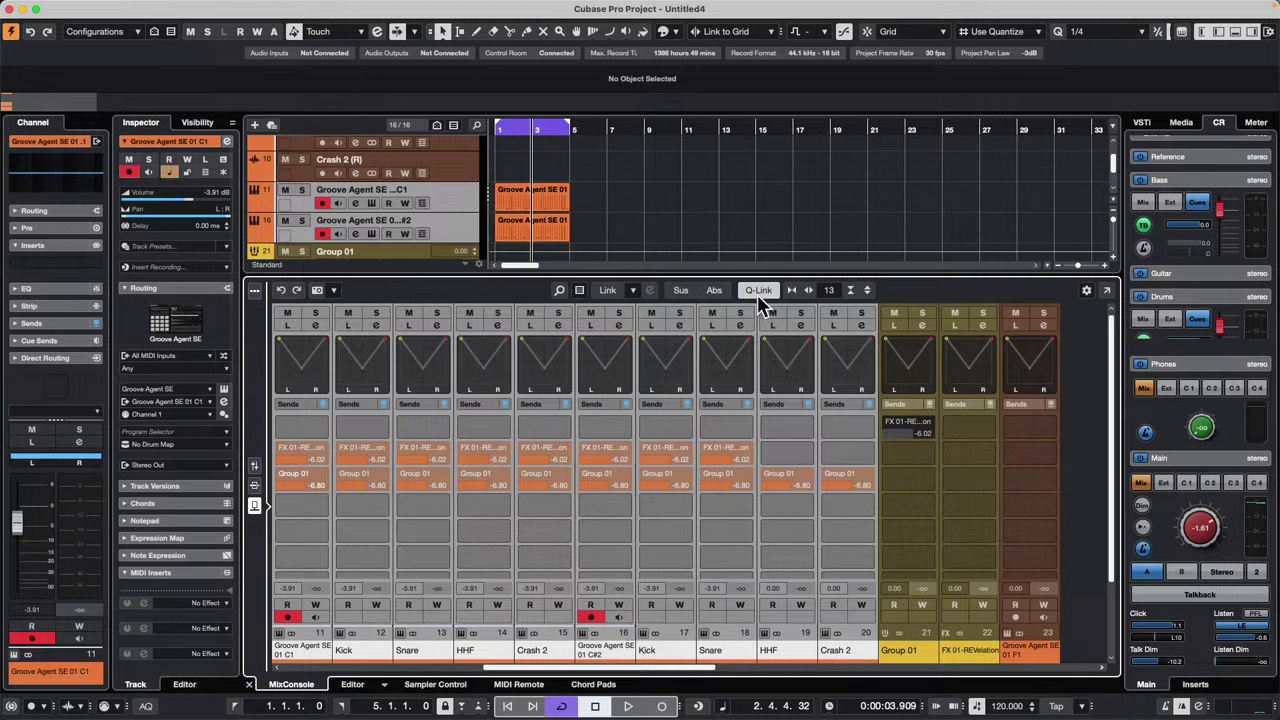
# Step: Turn Q-Link off and set different Group 01 send levels on channels 11 to 15 and 17 to 19, between about -2.4 and -20.7 dB
pyautogui.moveTo(468, 491); pyautogui.dragTo(451, 500)
pyautogui.moveTo(544, 481); pyautogui.dragTo(588, 490)
pyautogui.moveTo(804, 483); pyautogui.dragTo(815, 479)
pyautogui.click(406, 490)
pyautogui.moveTo(327, 486); pyautogui.dragTo(285, 497)
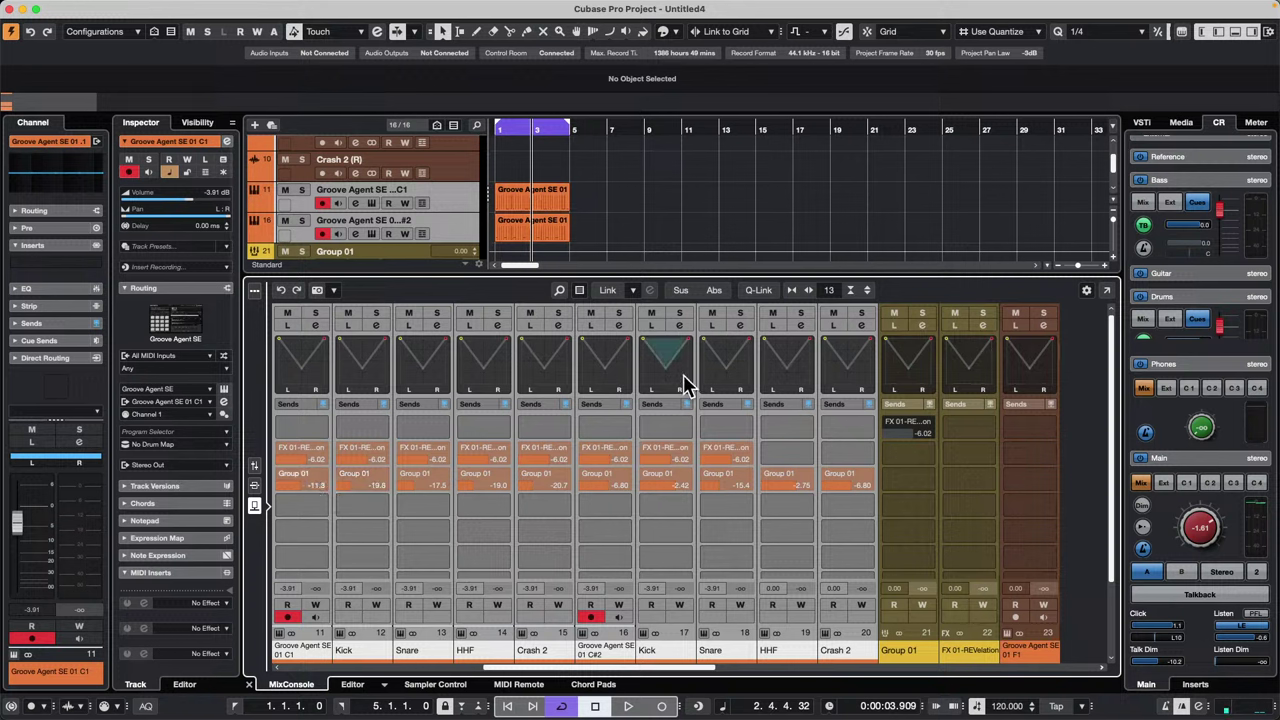
# Step: Enable Q-Link with Abs and set the Group 01 send level of channels 11 to 20 to 0 dB
pyautogui.click(753, 289)
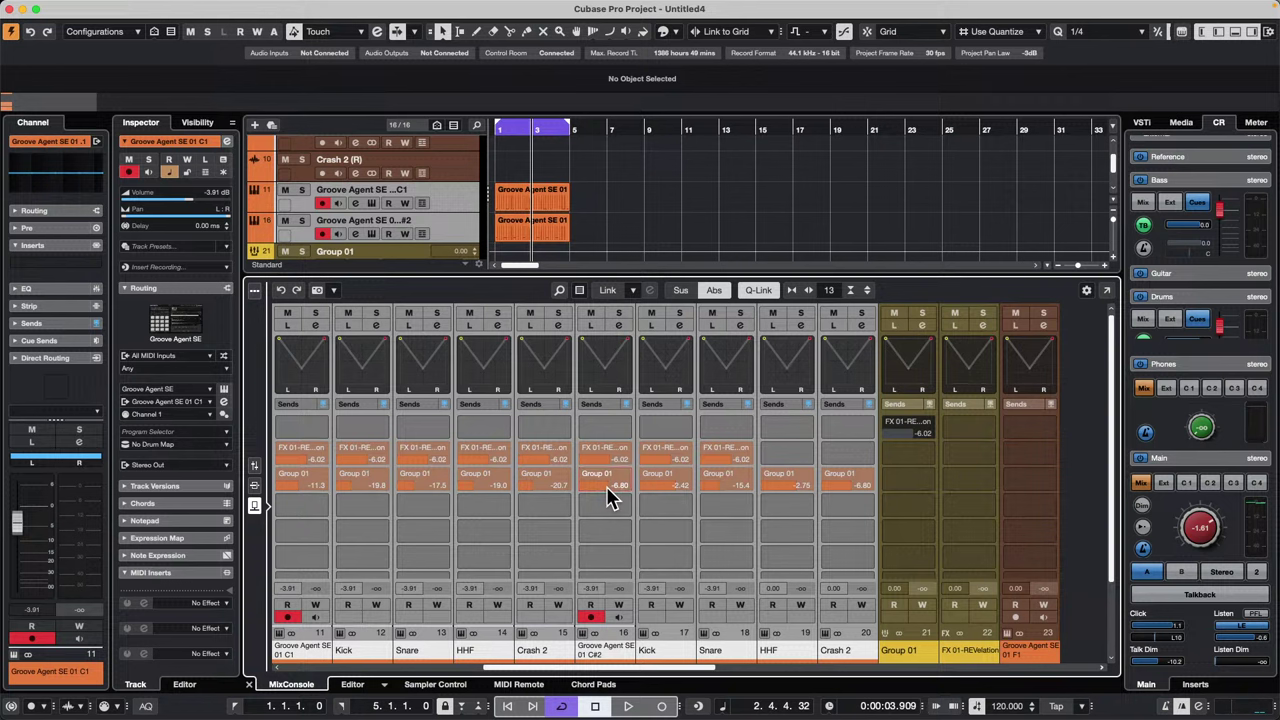
pyautogui.write('0')
pyautogui.press('Return')
# Step: Show the faders and move them together with relative Q-Link, to -9.11 dB on channels 11 to 18 and -5.21 dB on 19 and 20
pyautogui.click(762, 286)
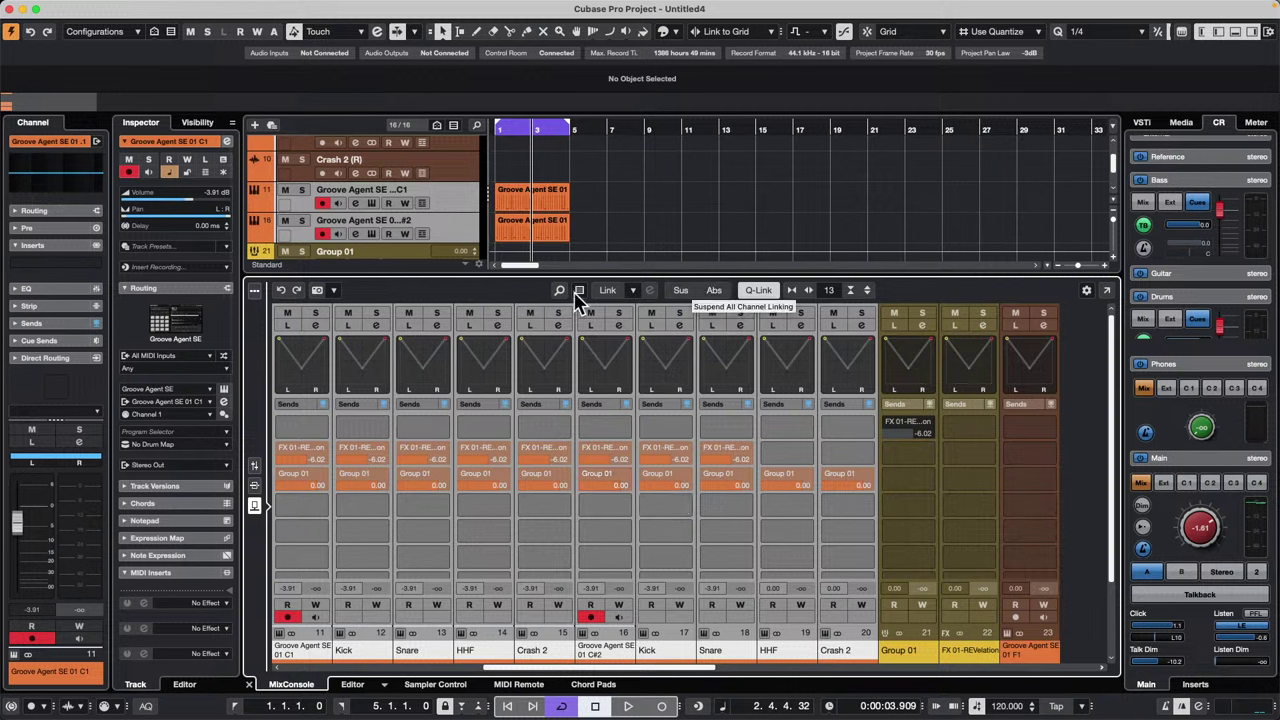
pyautogui.click(254, 465)
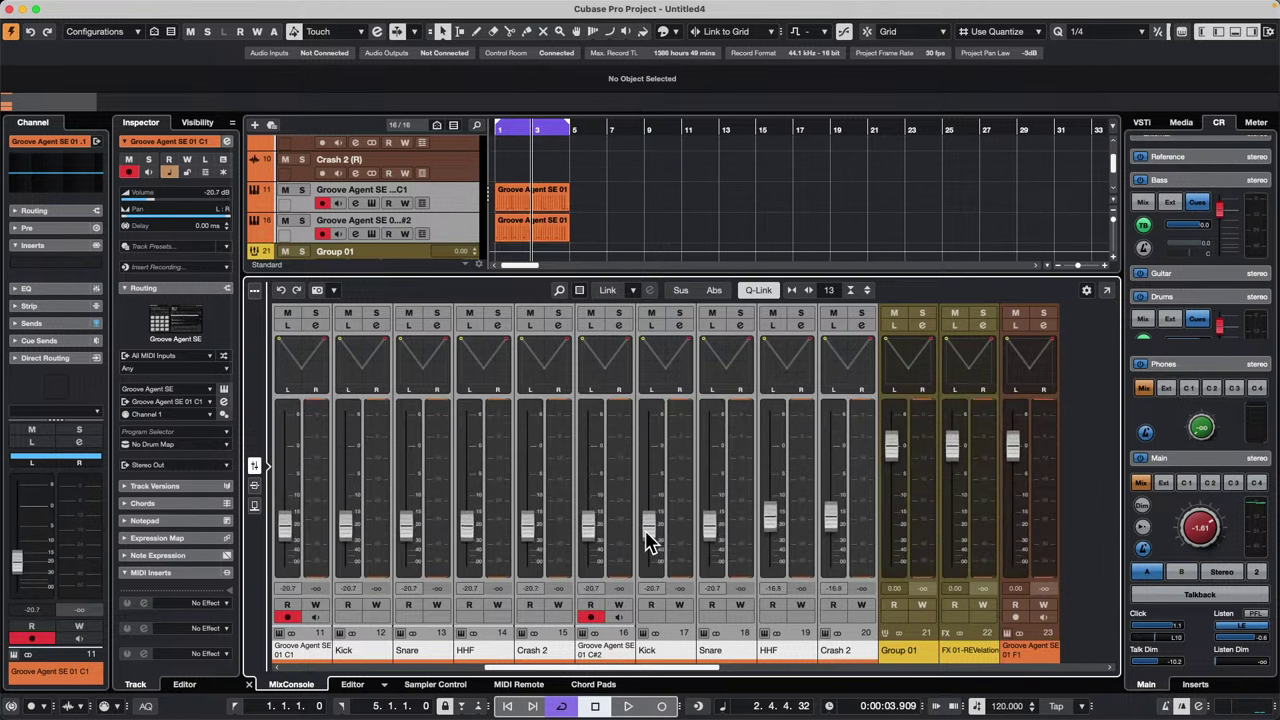
pyautogui.moveTo(648, 540); pyautogui.dragTo(706, 507)
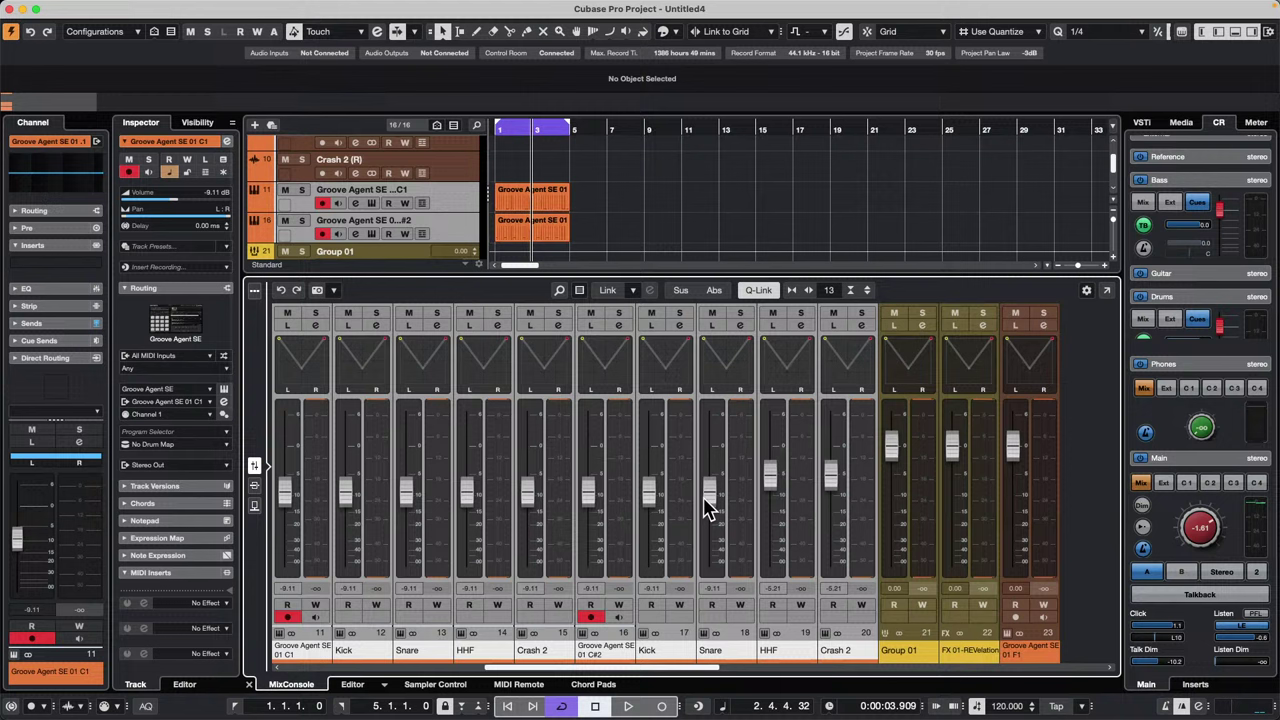
# Step: Turn Q-Link off and set the faders of channels 14 to 18 individually to about -5.5, -13.4, -1.5, -13.6 and 0 dB
pyautogui.click(756, 289)
pyautogui.moveTo(711, 488); pyautogui.dragTo(711, 445)
pyautogui.moveTo(655, 490); pyautogui.dragTo(591, 456)
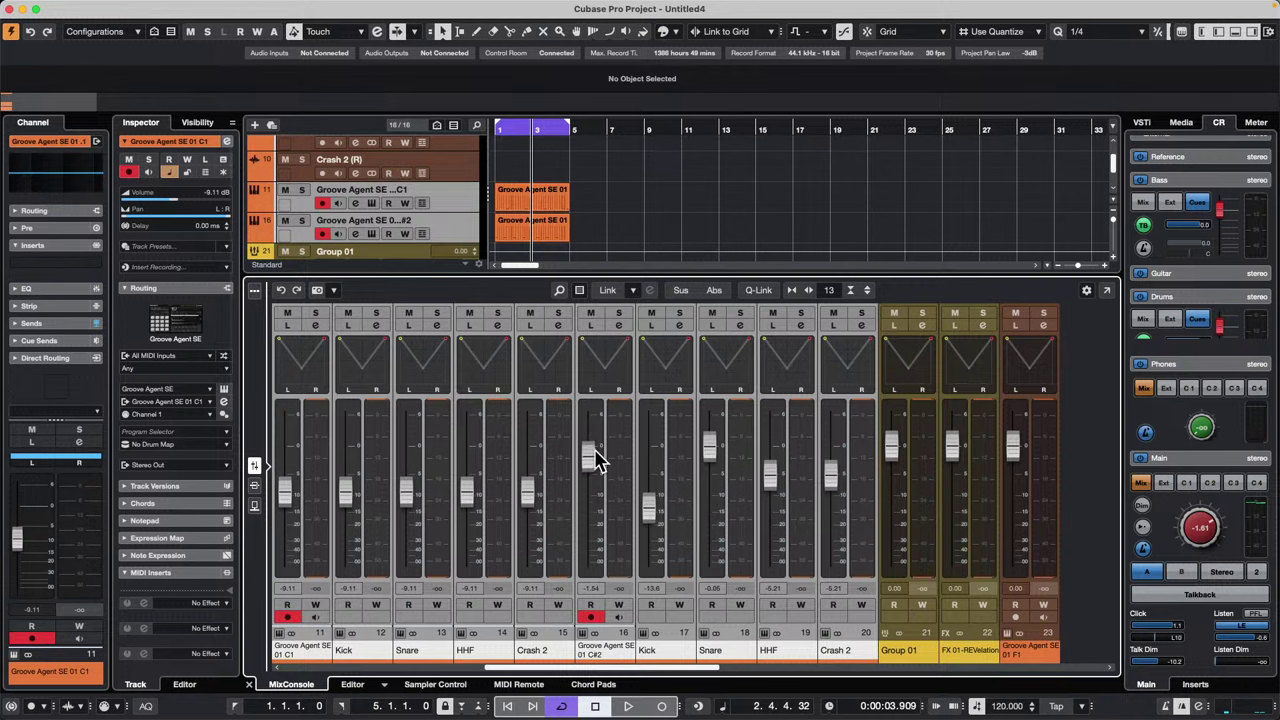
pyautogui.moveTo(528, 506); pyautogui.dragTo(525, 518)
pyautogui.click(463, 476)
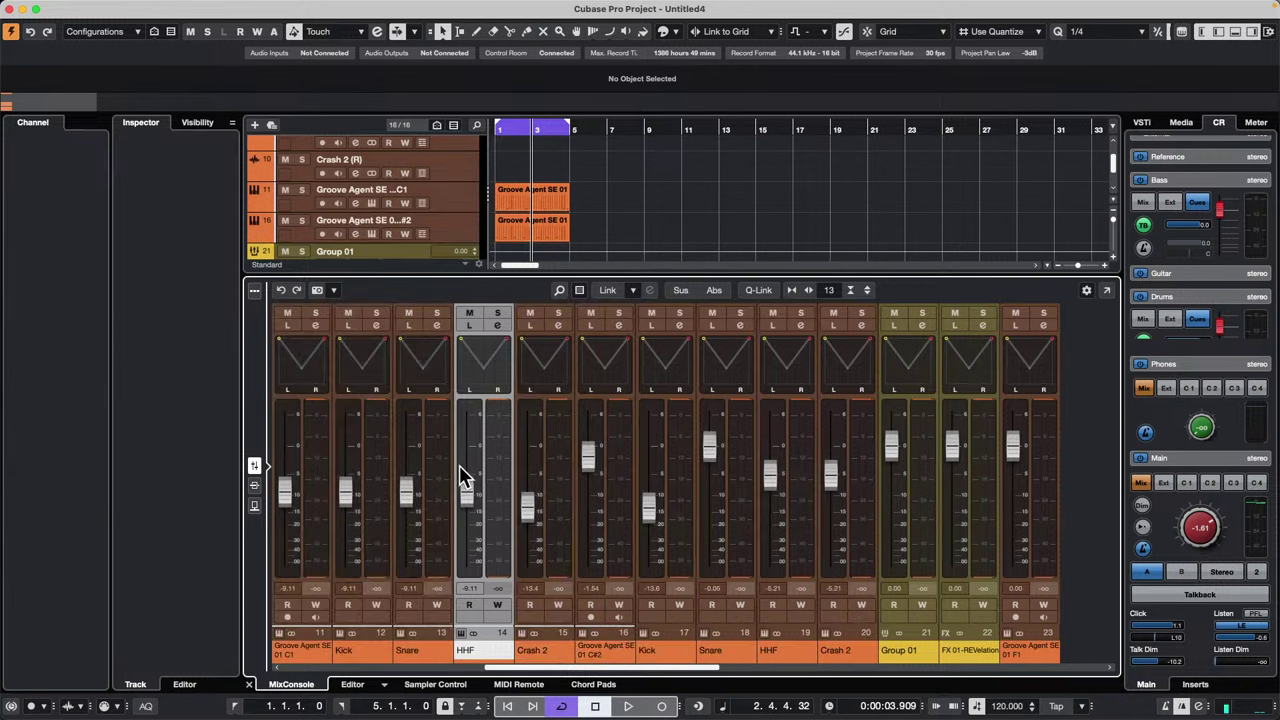
pyautogui.moveTo(463, 480); pyautogui.dragTo(470, 463)
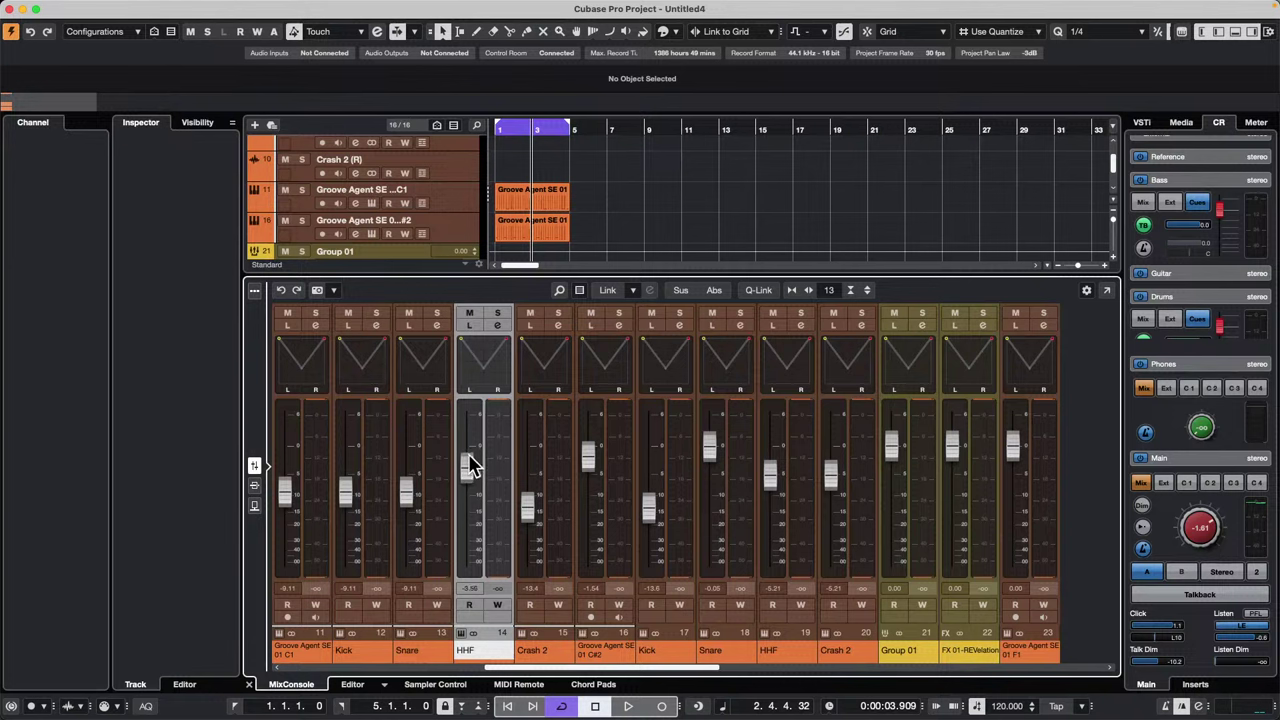
# Step: Select channels 14 to 20 and set their faders together to -1.32 dB using Q-Link with Abs
pyautogui.keyDown('shift'); pyautogui.click(862, 547); pyautogui.keyUp('shift')
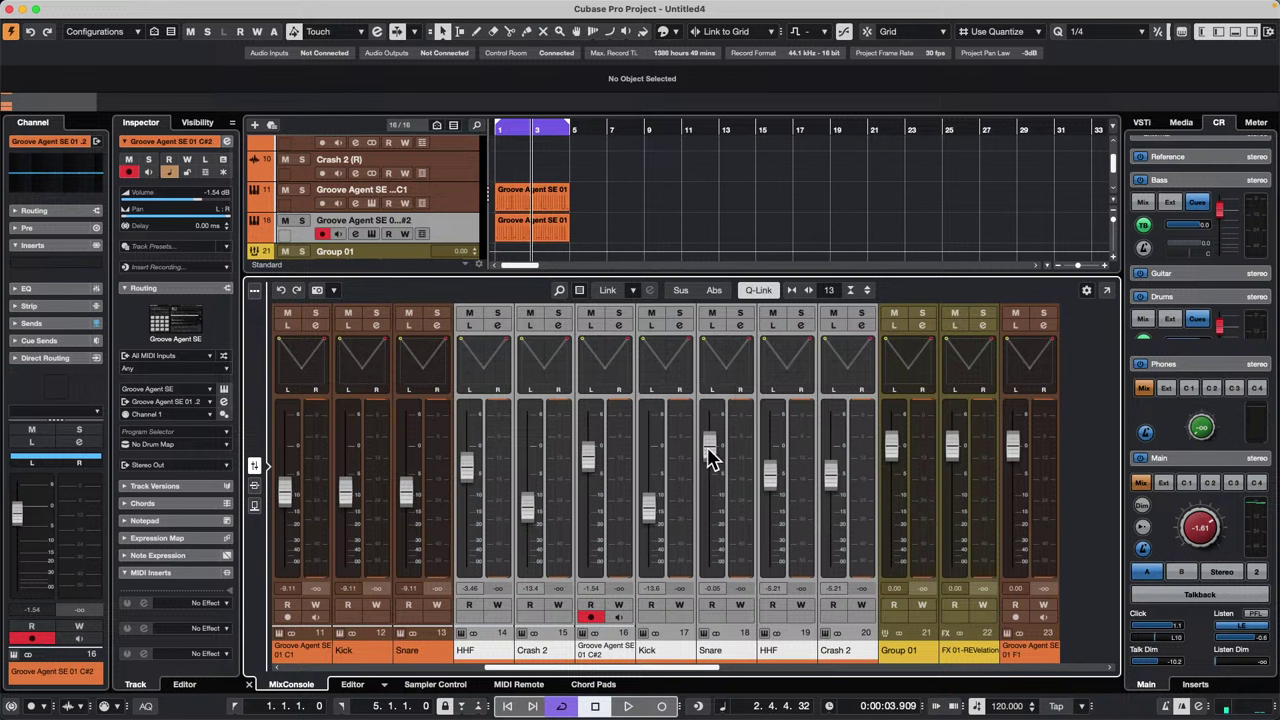
pyautogui.moveTo(711, 454)
pyautogui.mouseDown()
pyautogui.moveTo(729, 460)
pyautogui.moveTo(728, 503)
pyautogui.moveTo(714, 462)
pyautogui.mouseUp()
pyautogui.click(713, 290)
pyautogui.rightClick(712, 455)
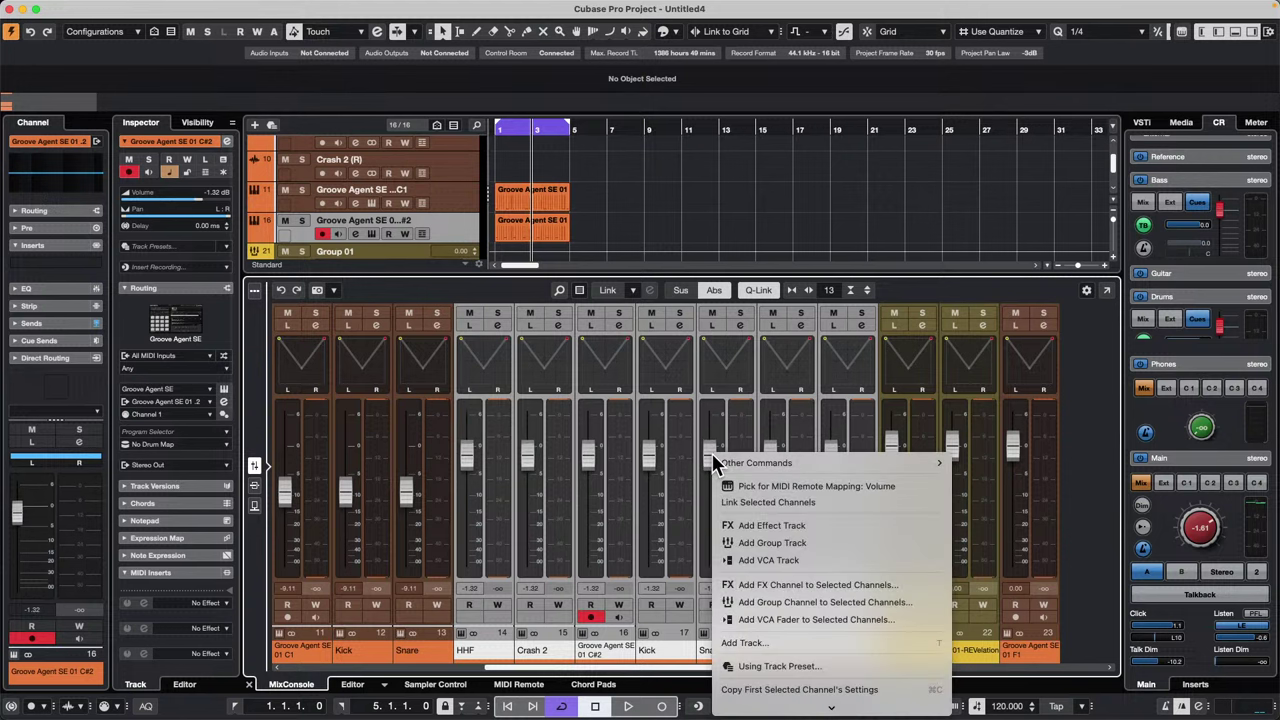
pyautogui.click(686, 252)
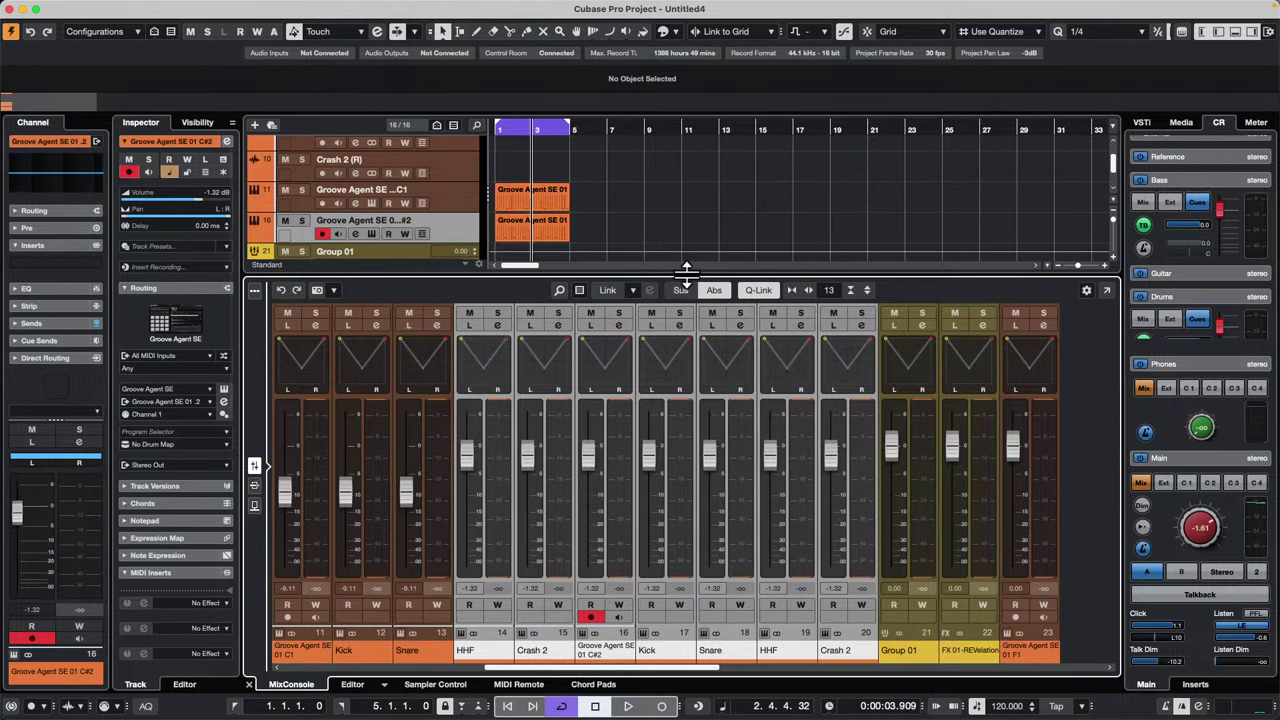
# Step: Enlarge the track area above the MixConsole and open the recent project Amos Moses - GO.cpr
pyautogui.moveTo(686, 277); pyautogui.dragTo(659, 400)
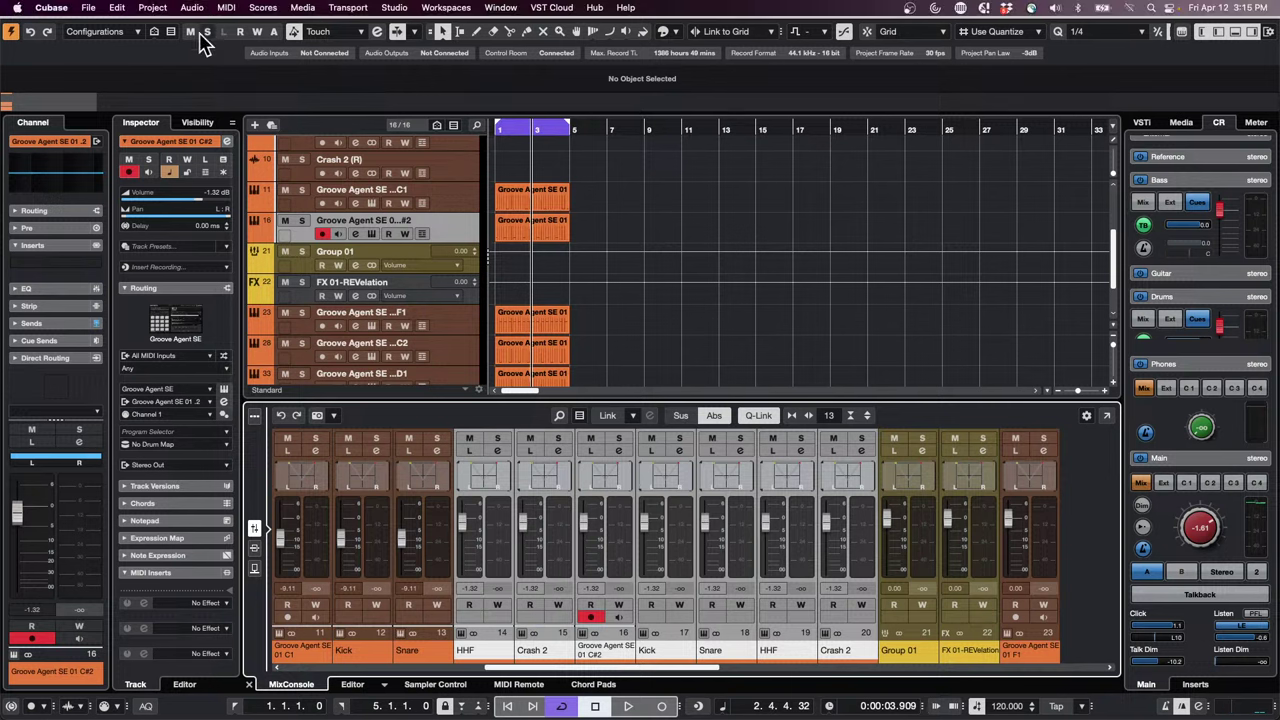
pyautogui.click(89, 8)
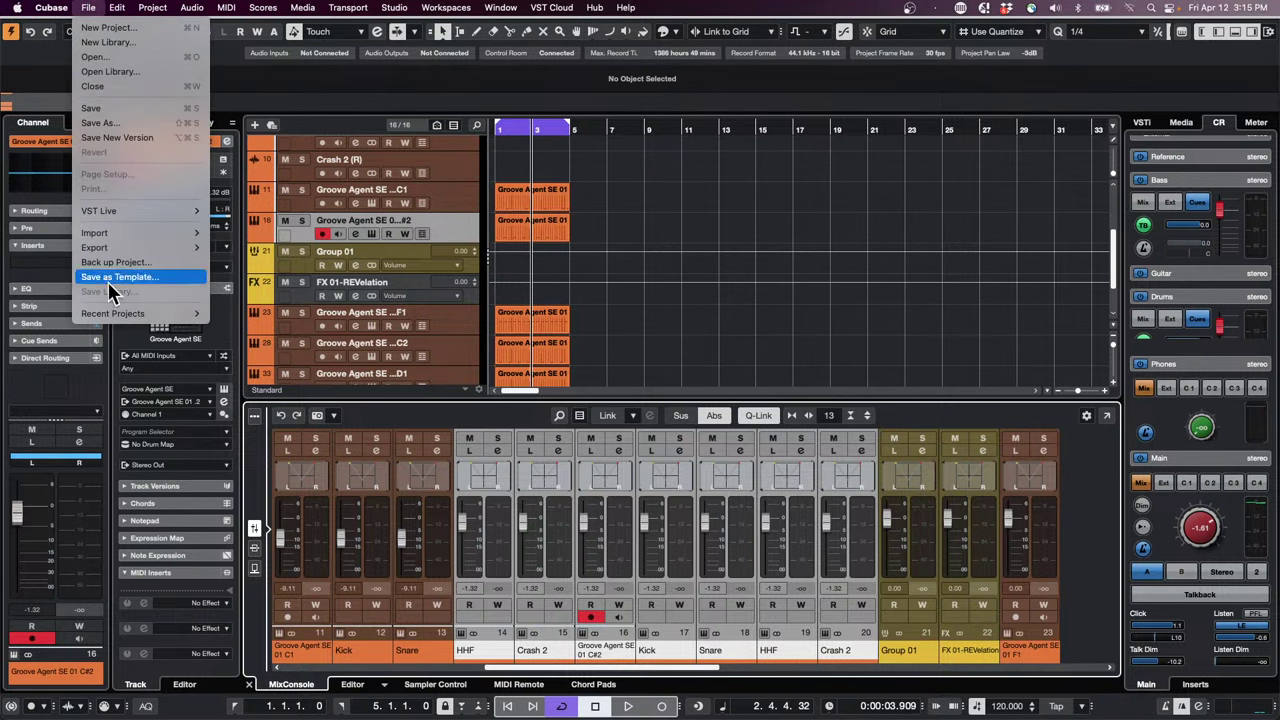
pyautogui.moveTo(130, 314)
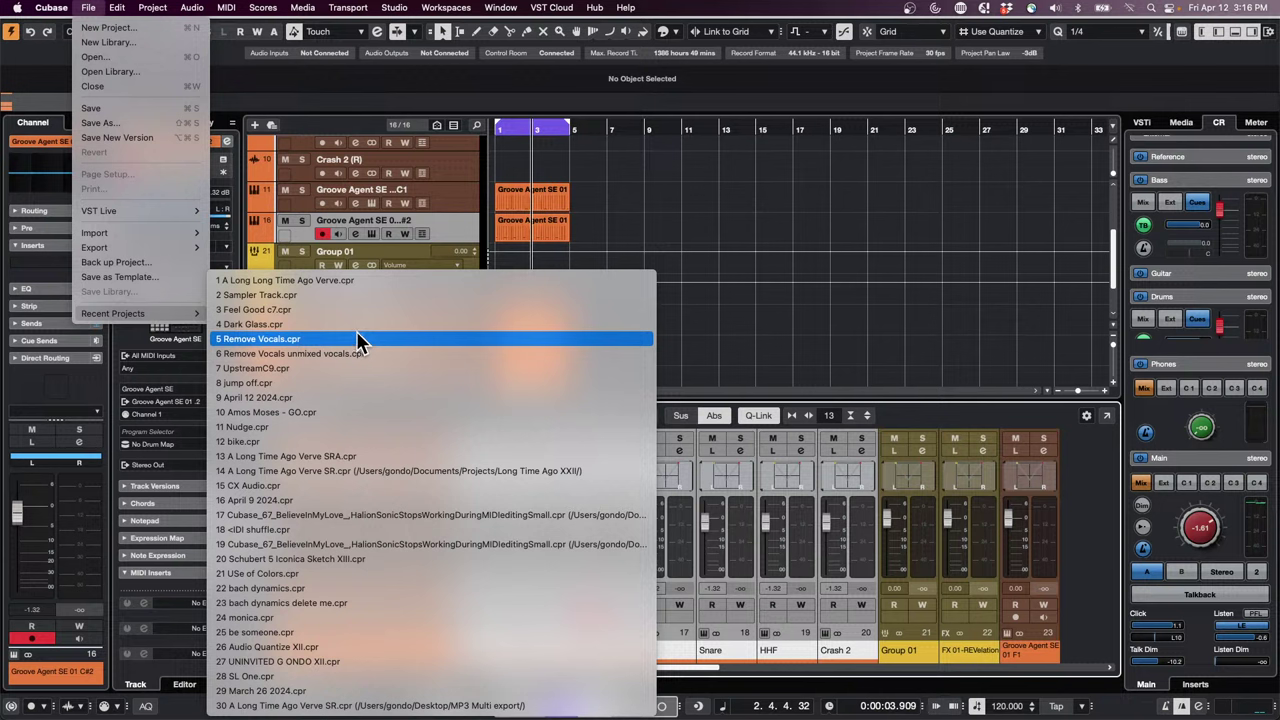
pyautogui.click(351, 410)
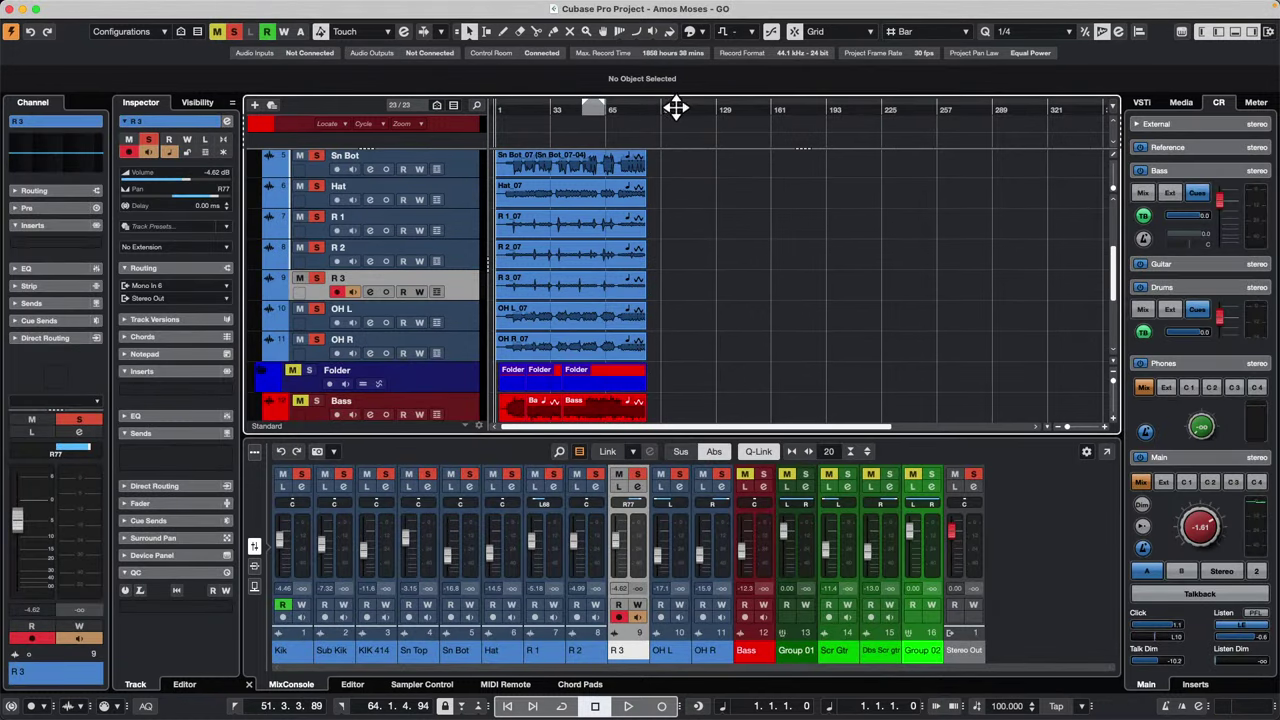
# Step: Place the playhead at bar 106, past the end of the song, and add a stereo audio track named tempo stamp
pyautogui.click(679, 109)
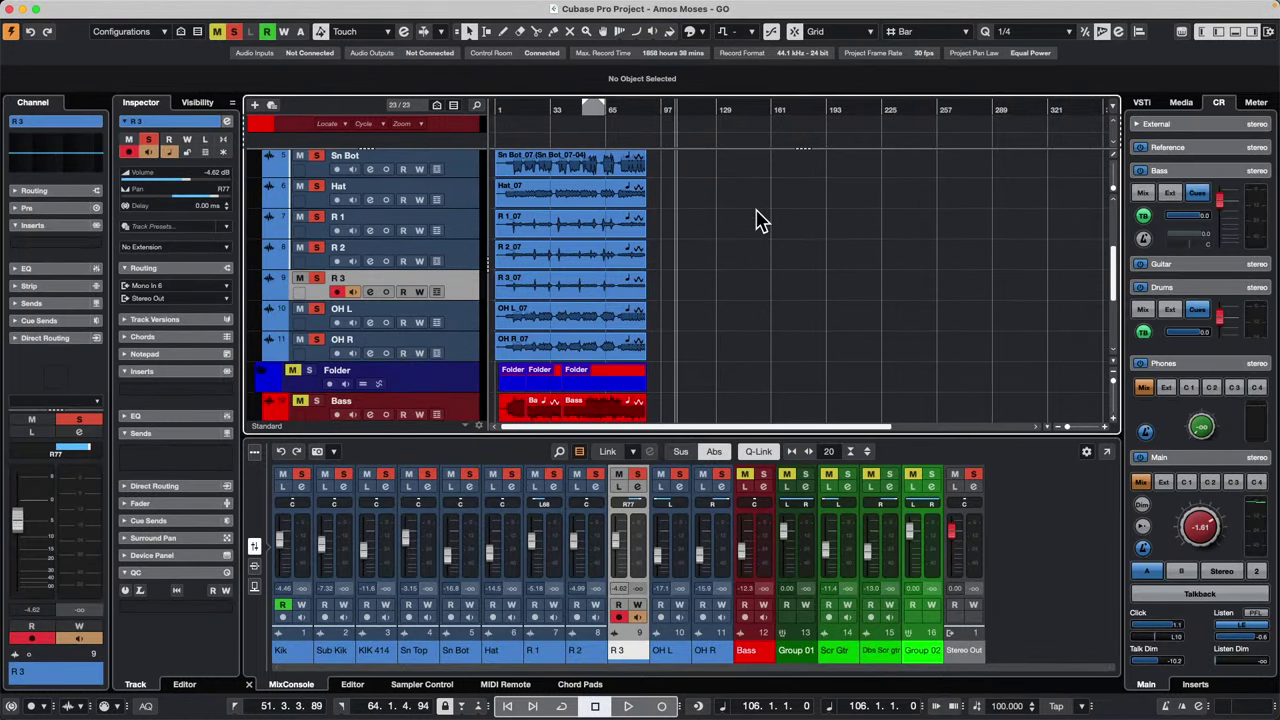
pyautogui.press('space')
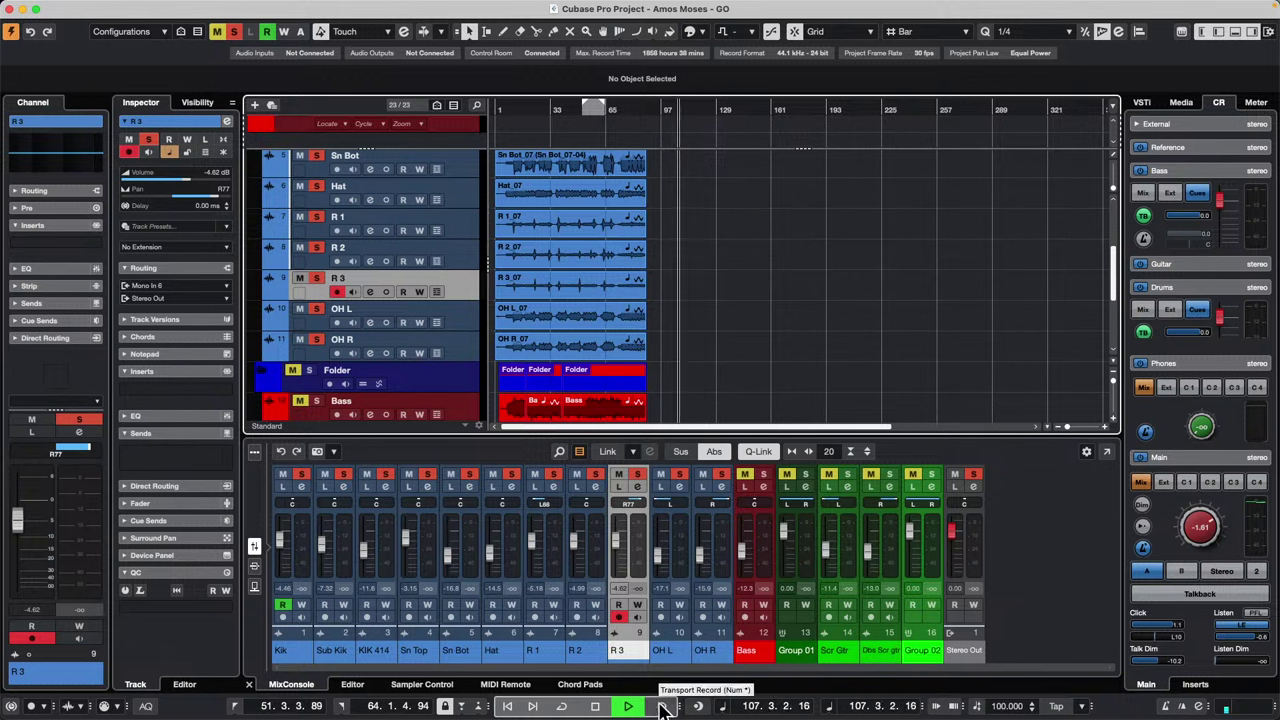
pyautogui.press('space')
pyautogui.rightClick(451, 289)
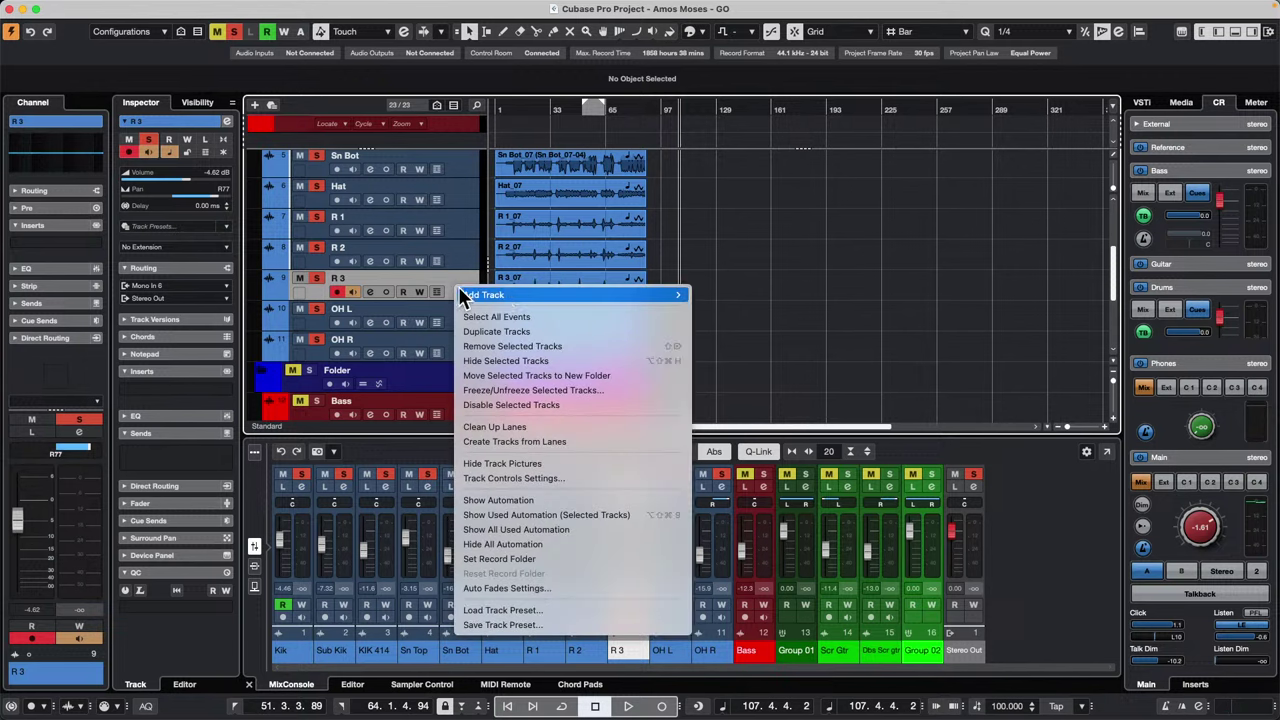
pyautogui.click(766, 295)
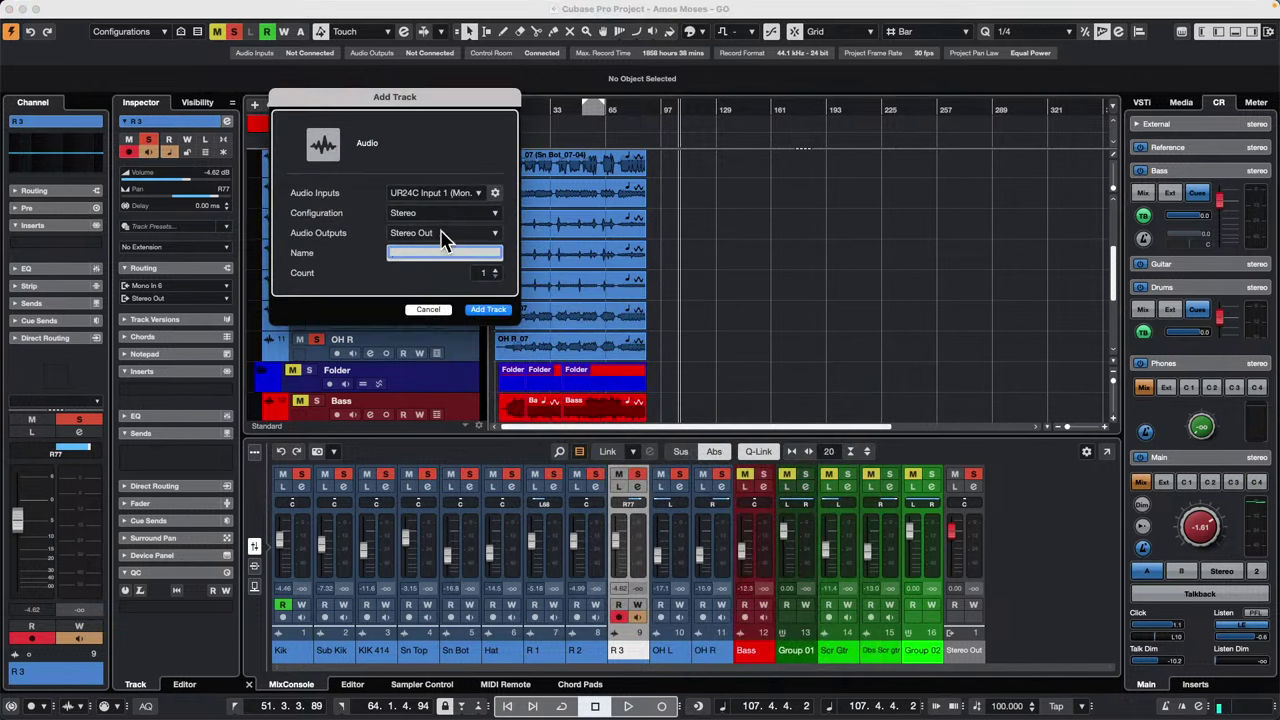
pyautogui.write('tempo stamp')
pyautogui.press('Return')
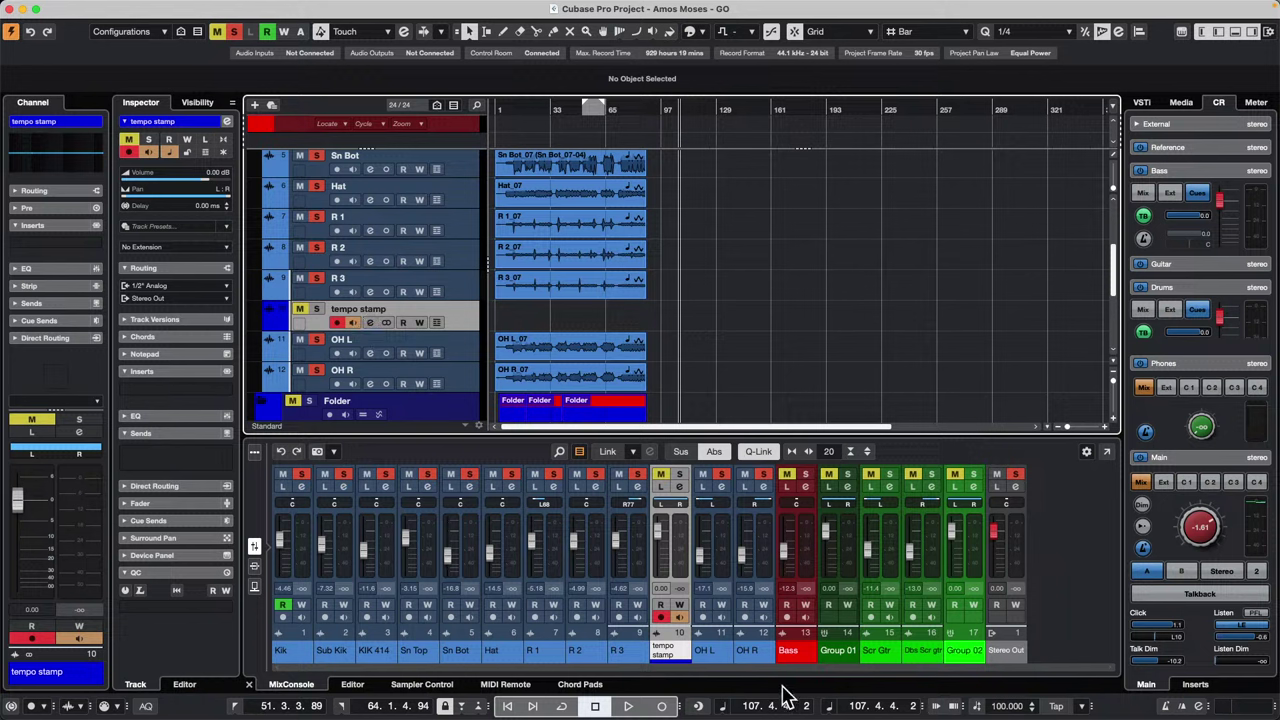
# Step: Record a short clip on the tempo stamp track and enable Musical Mode for it in the Pool
pyautogui.click(661, 706)
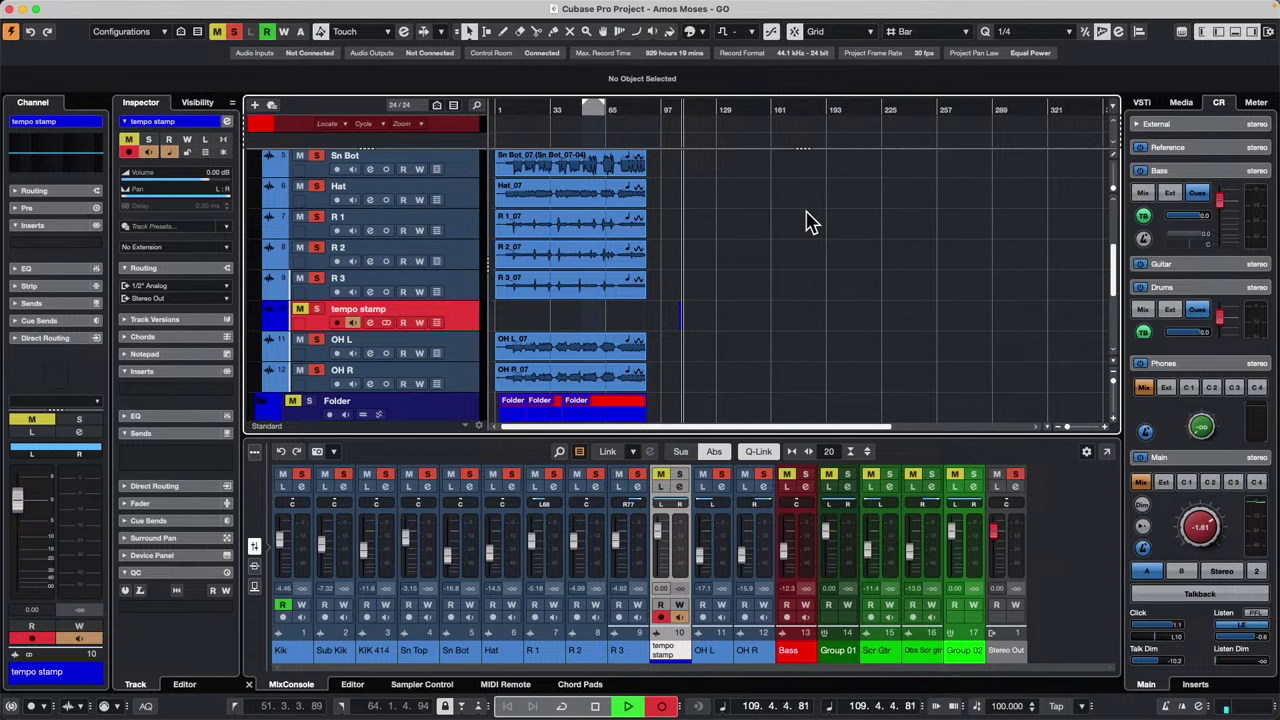
pyautogui.press('space')
pyautogui.press('super+p')
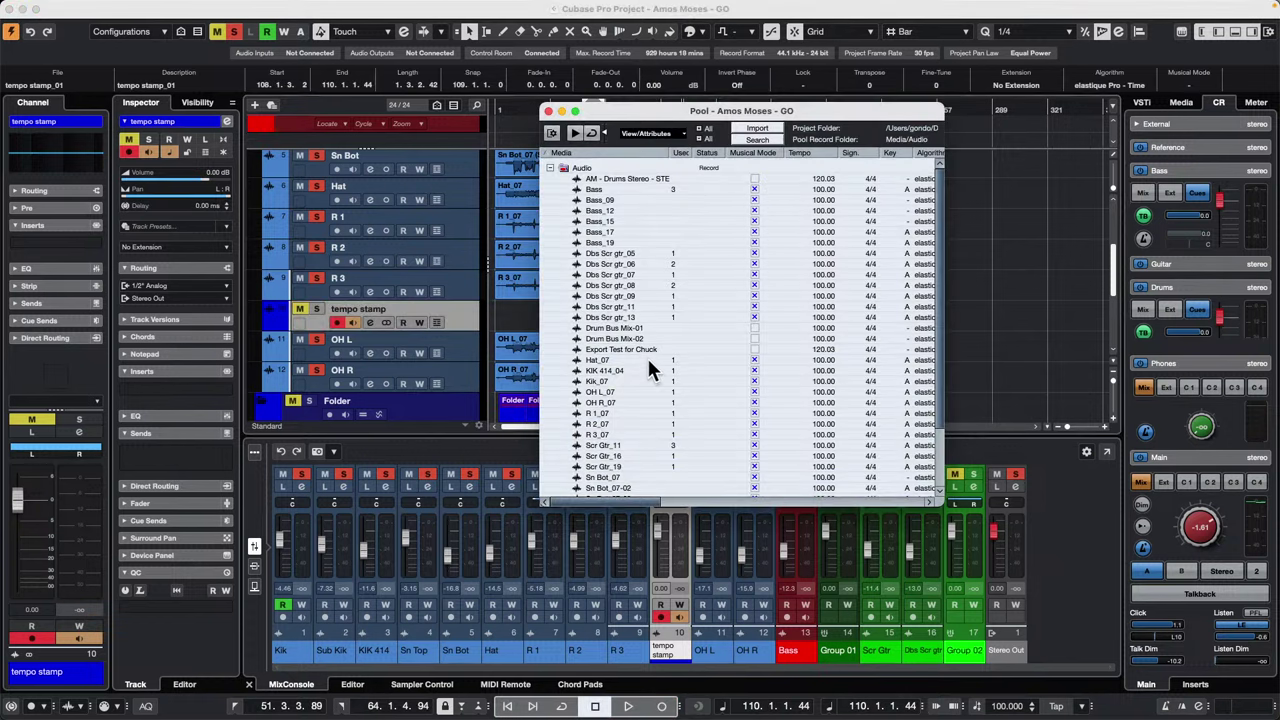
pyautogui.scroll(-4, 650, 352)
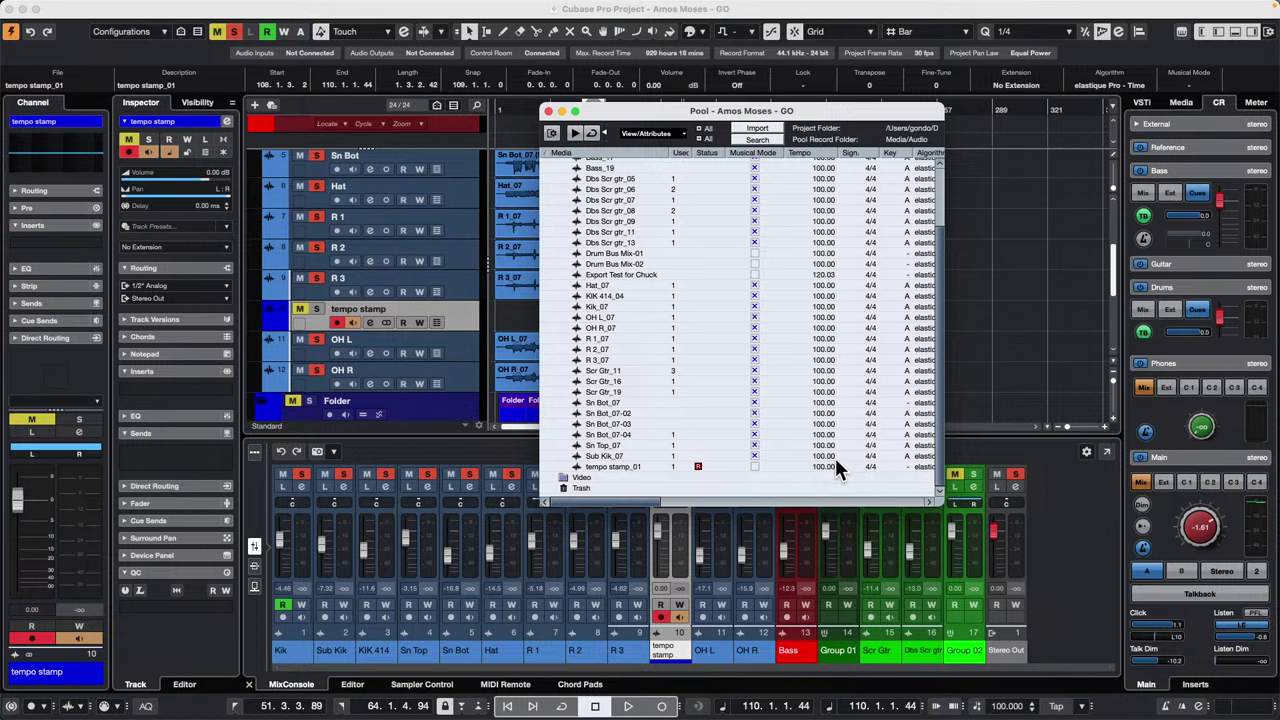
pyautogui.click(755, 466)
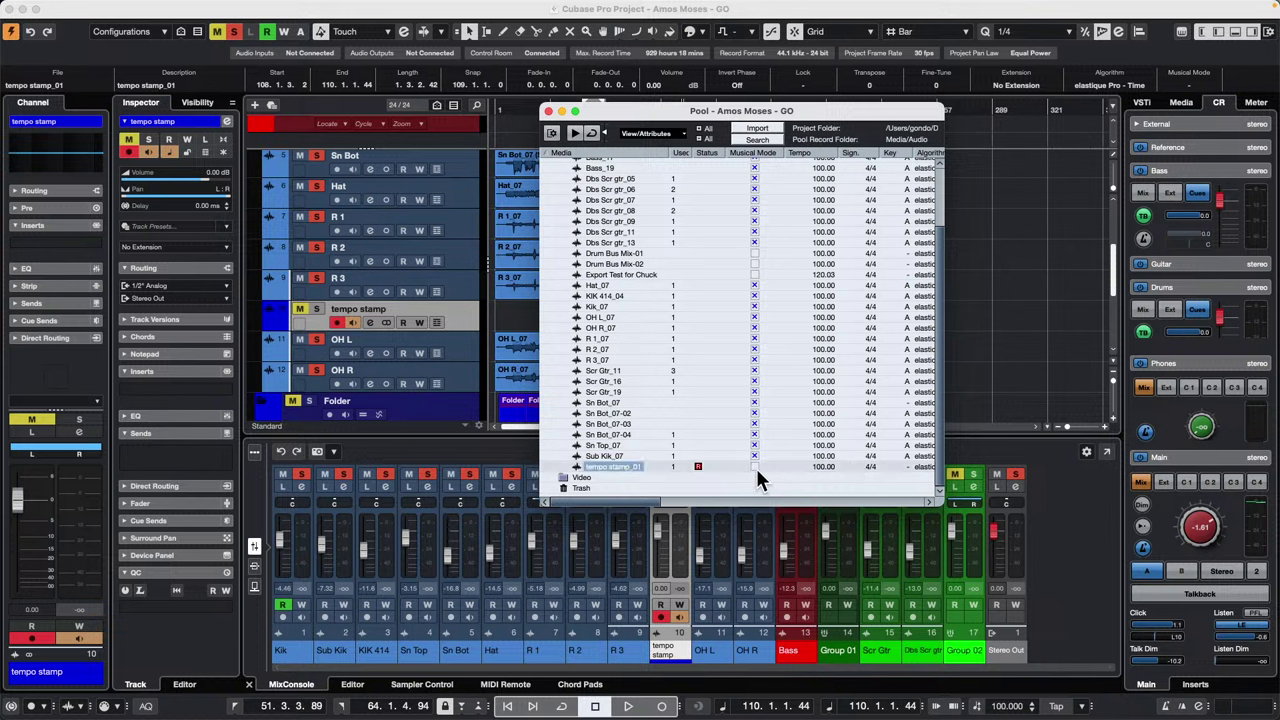
pyautogui.click(548, 110)
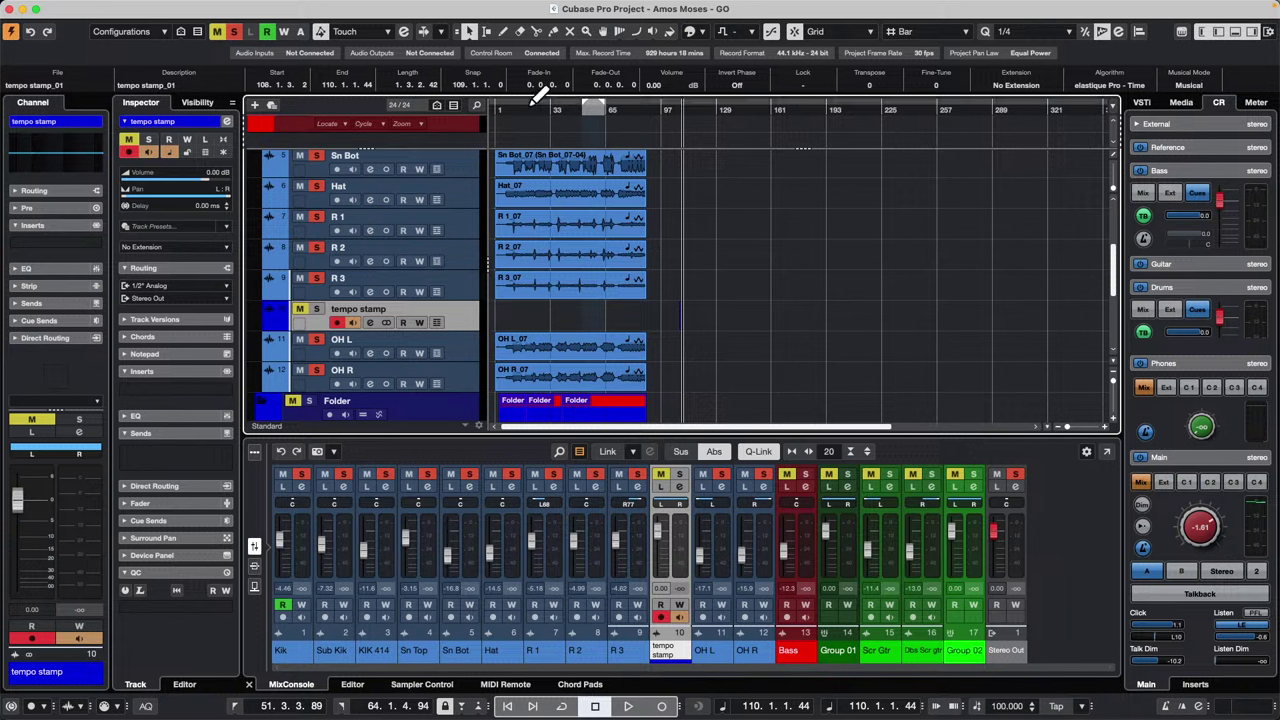
# Step: Return the playhead to bar 1 and revert the project to its previously saved version, deleting the newly recorded files
pyautogui.moveTo(529, 106); pyautogui.dragTo(441, 109)
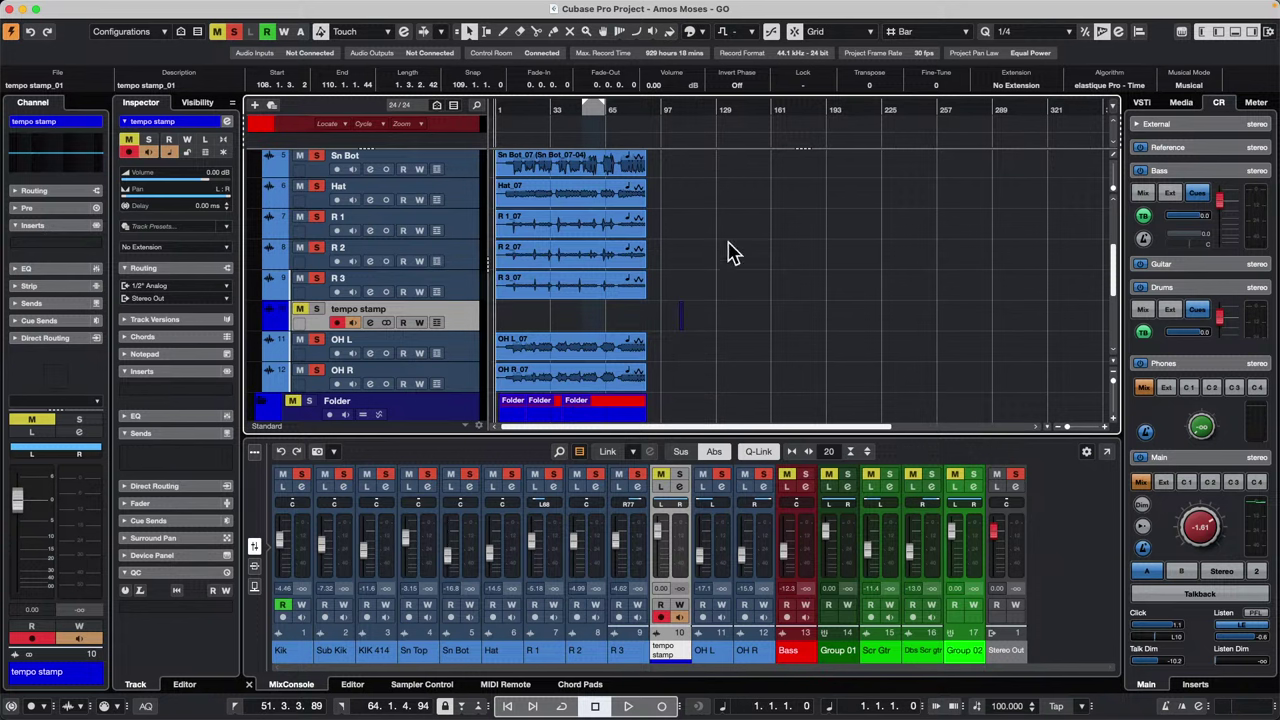
pyautogui.scroll(1, 704, 220)
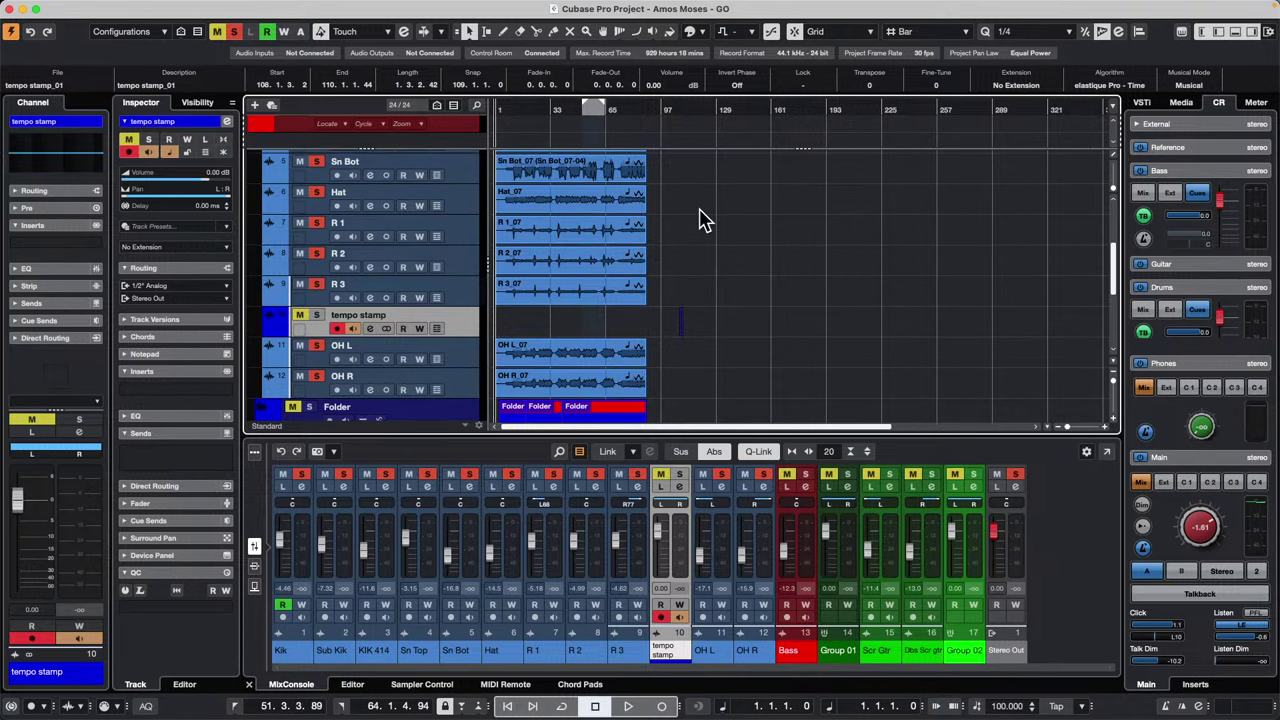
pyautogui.click(88, 7)
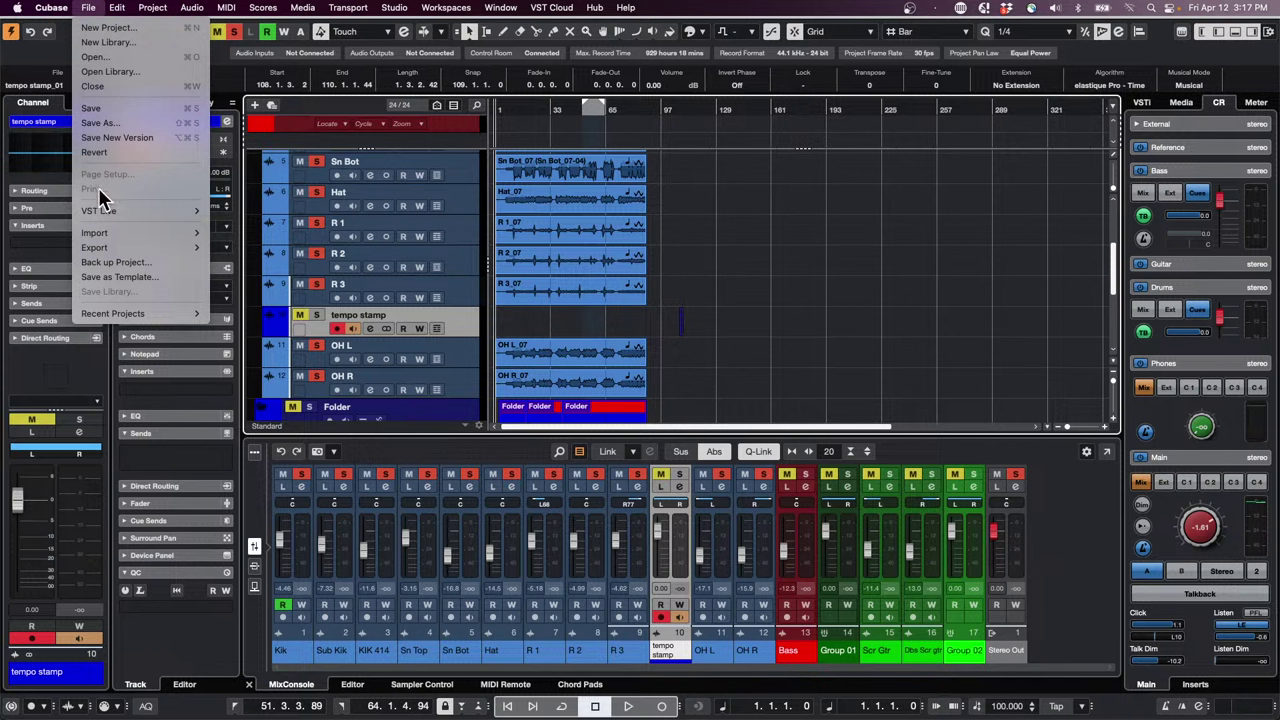
pyautogui.click(190, 152)
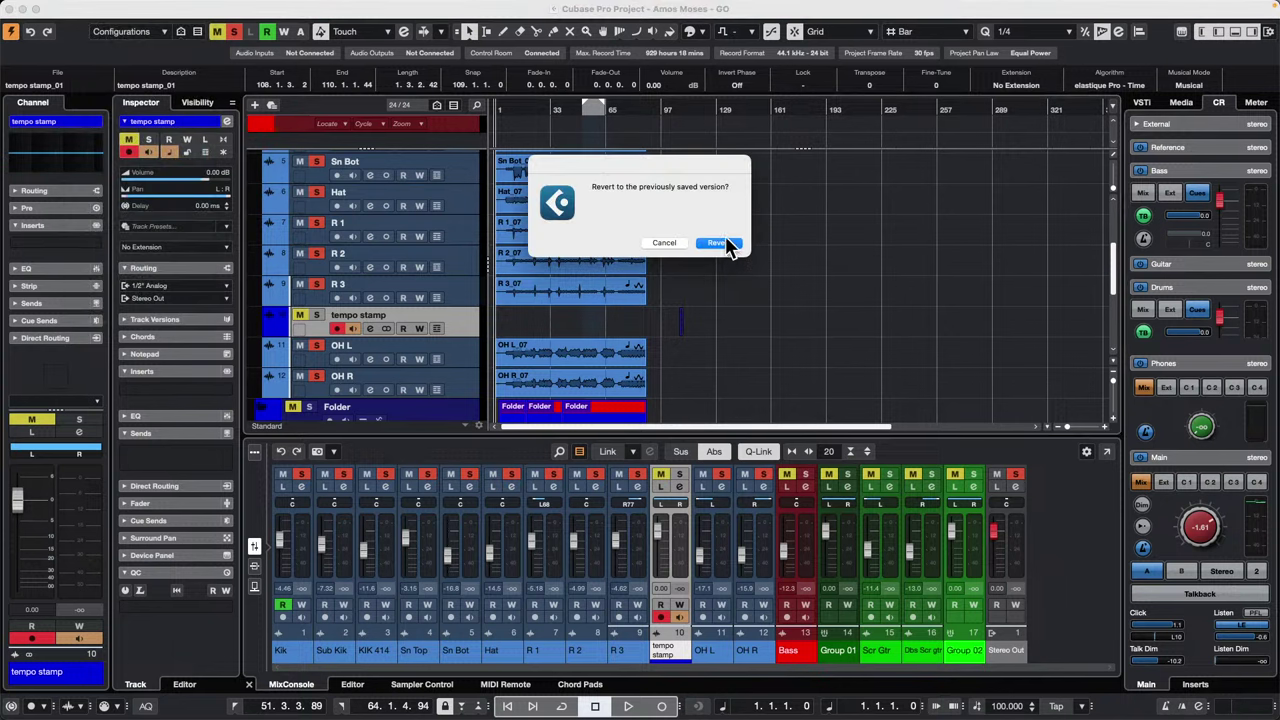
pyautogui.click(720, 244)
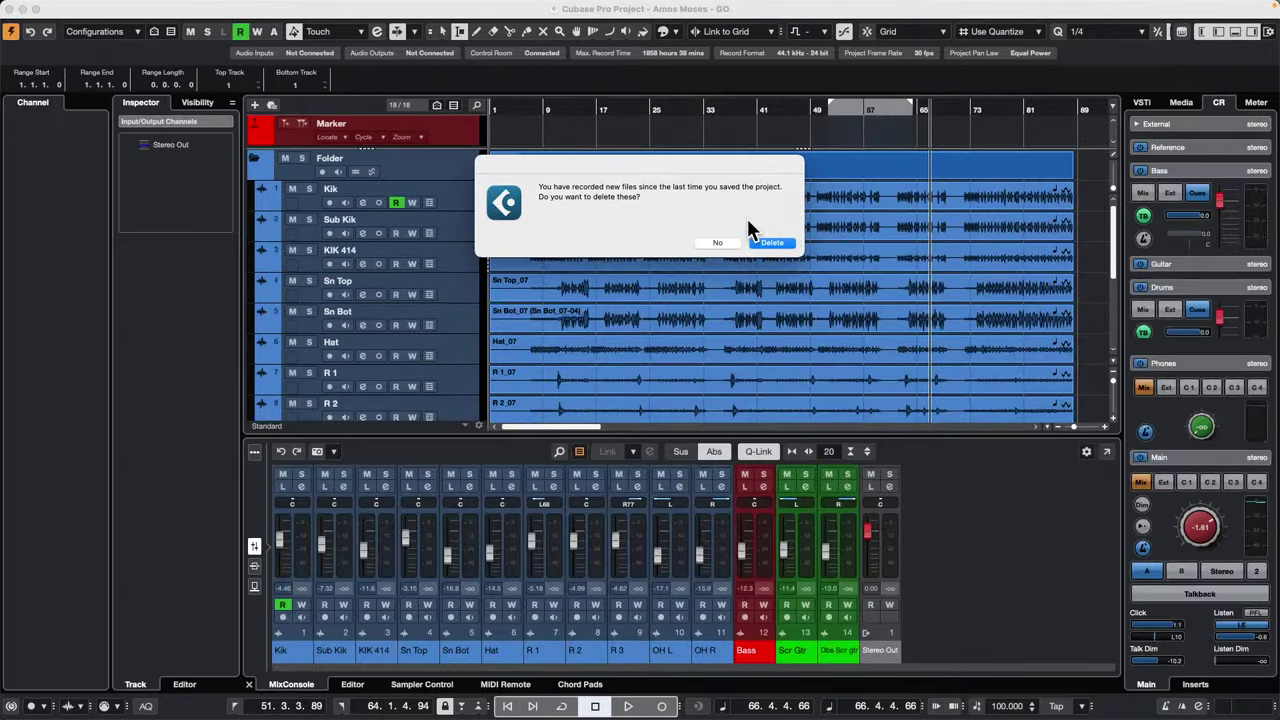
pyautogui.click(780, 243)
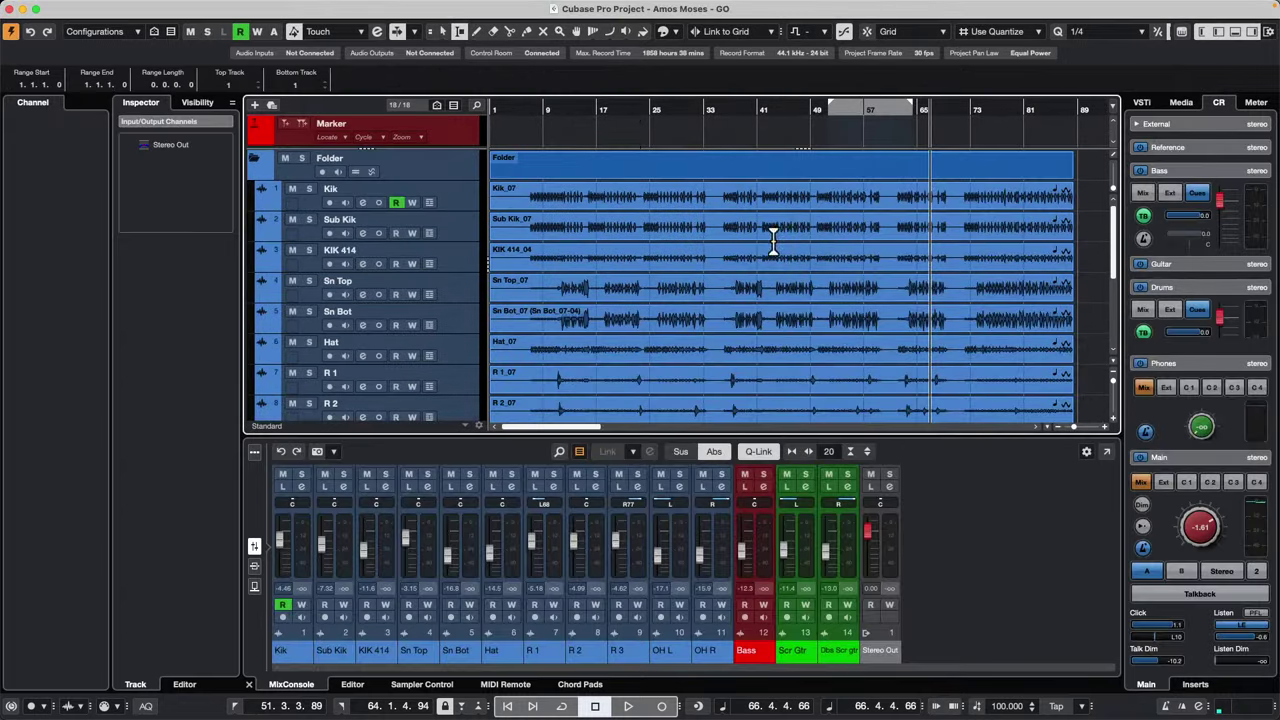
# Step: Select all events with the Object Selection tool and start playback from about bar 6
pyautogui.moveTo(532, 110); pyautogui.dragTo(531, 86)
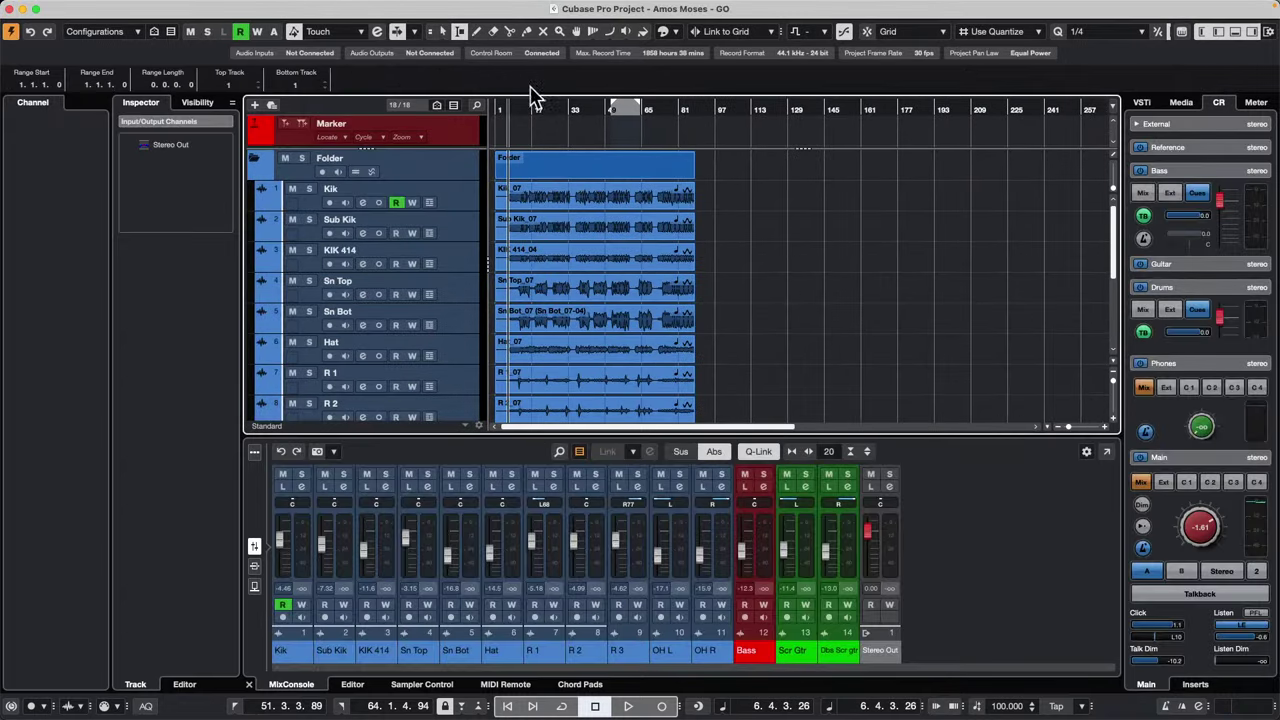
pyautogui.press('1')
pyautogui.scroll(-7, 626, 242)
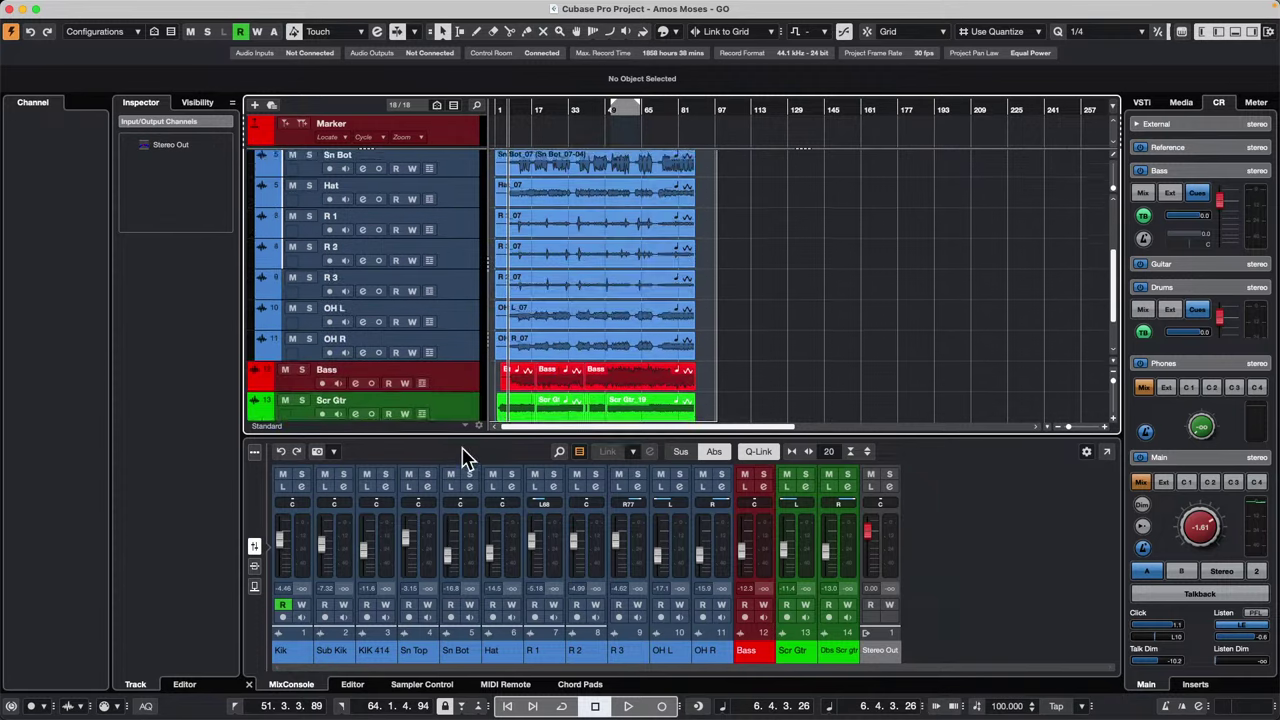
pyautogui.press('super+a')
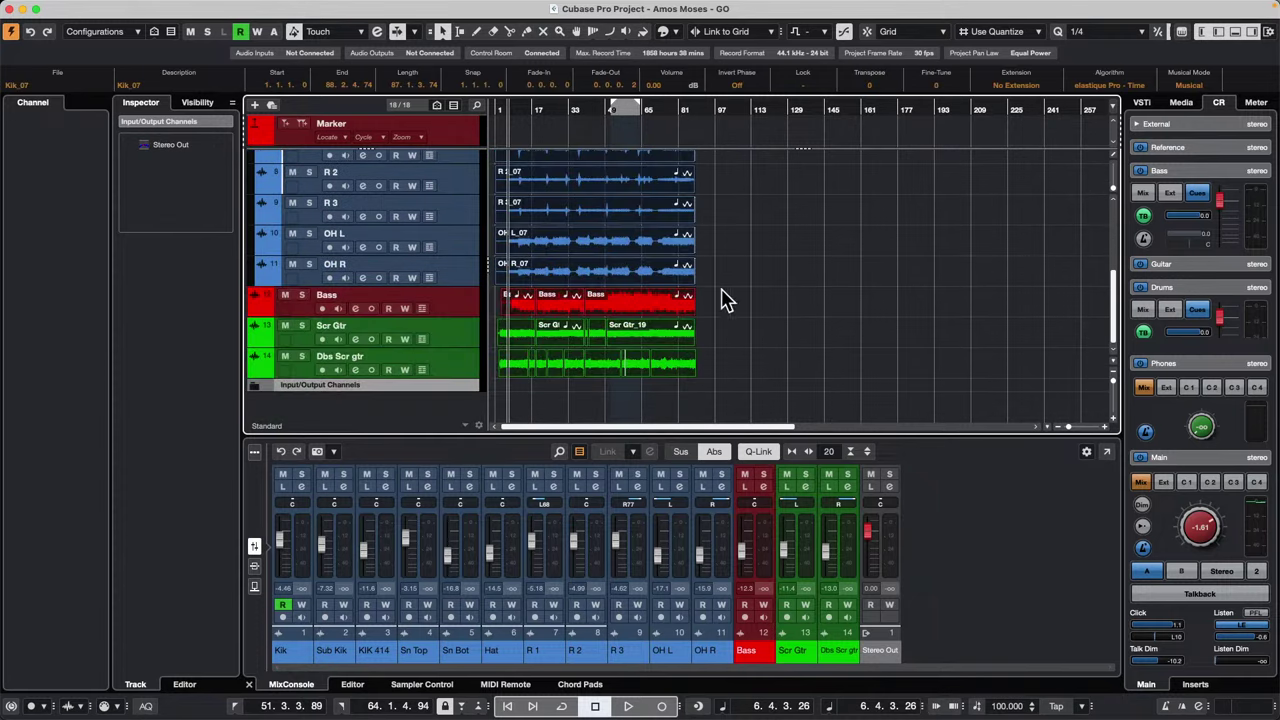
pyautogui.press('space')
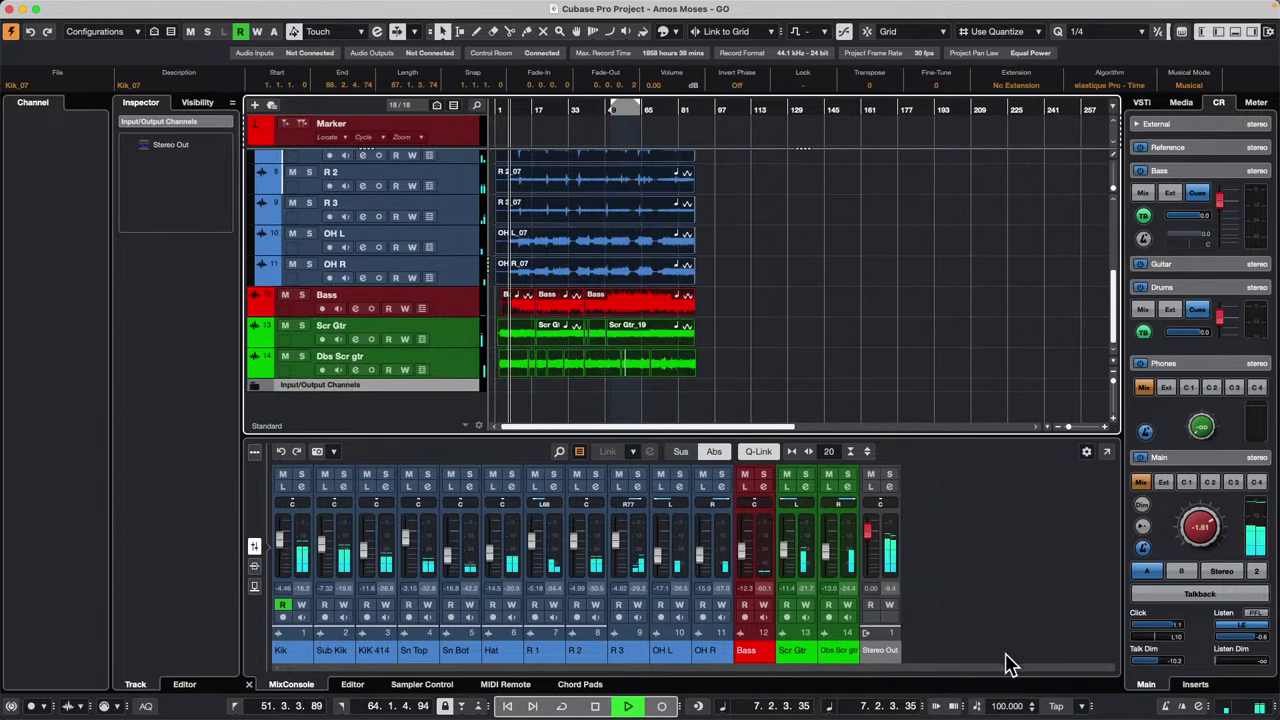
# Step: Try the project tempo at 120 BPM and at 88 BPM while the song plays
pyautogui.doubleClick(1005, 706)
pyautogui.write('120')
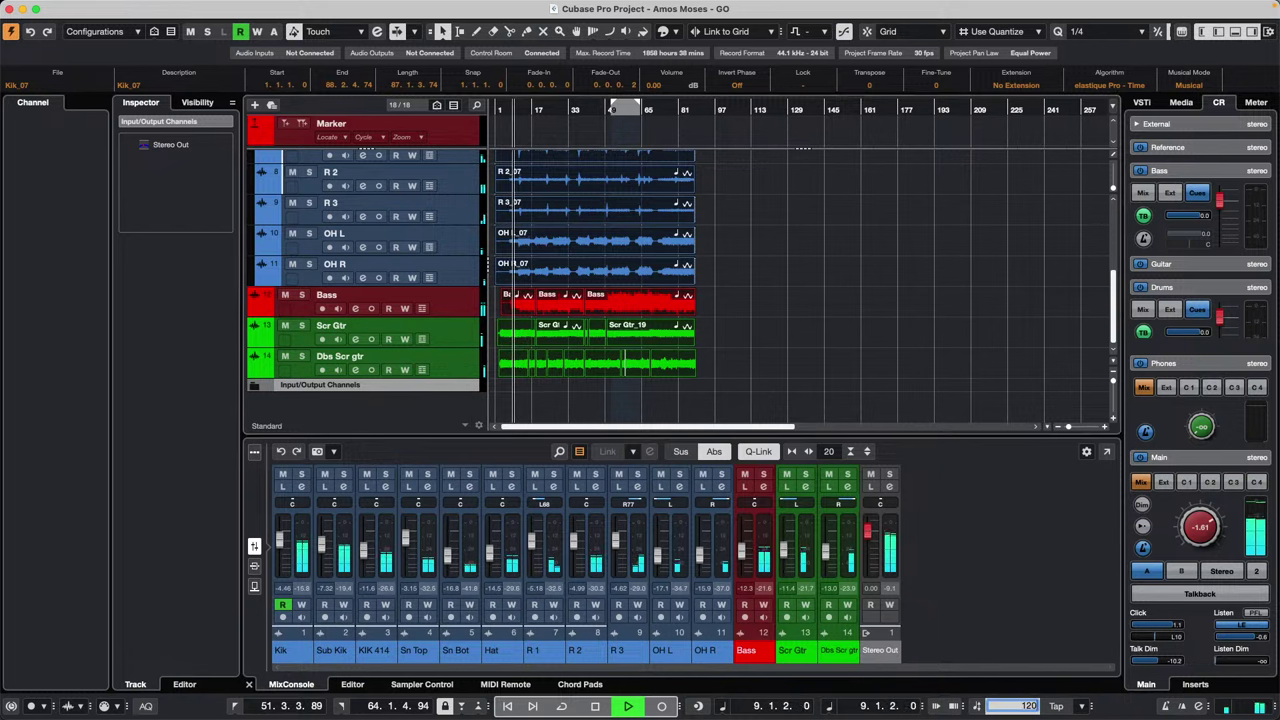
pyautogui.press('Return')
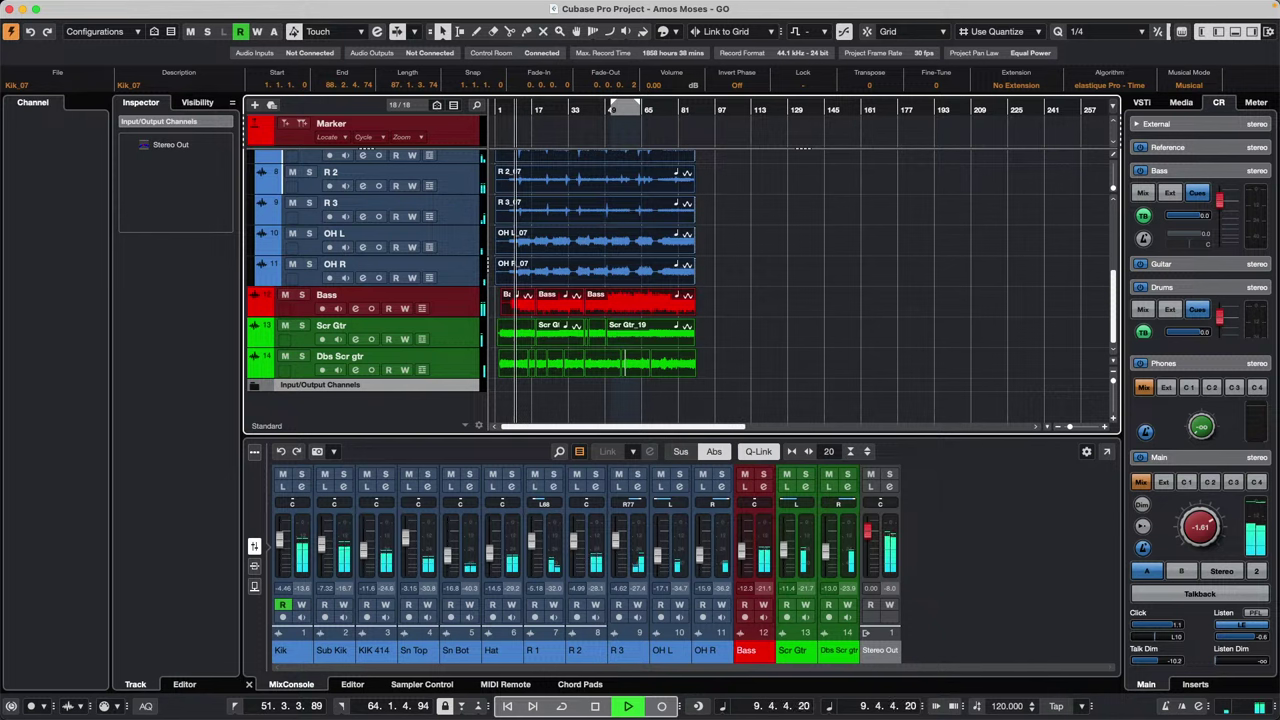
pyautogui.doubleClick(999, 706)
pyautogui.write('88')
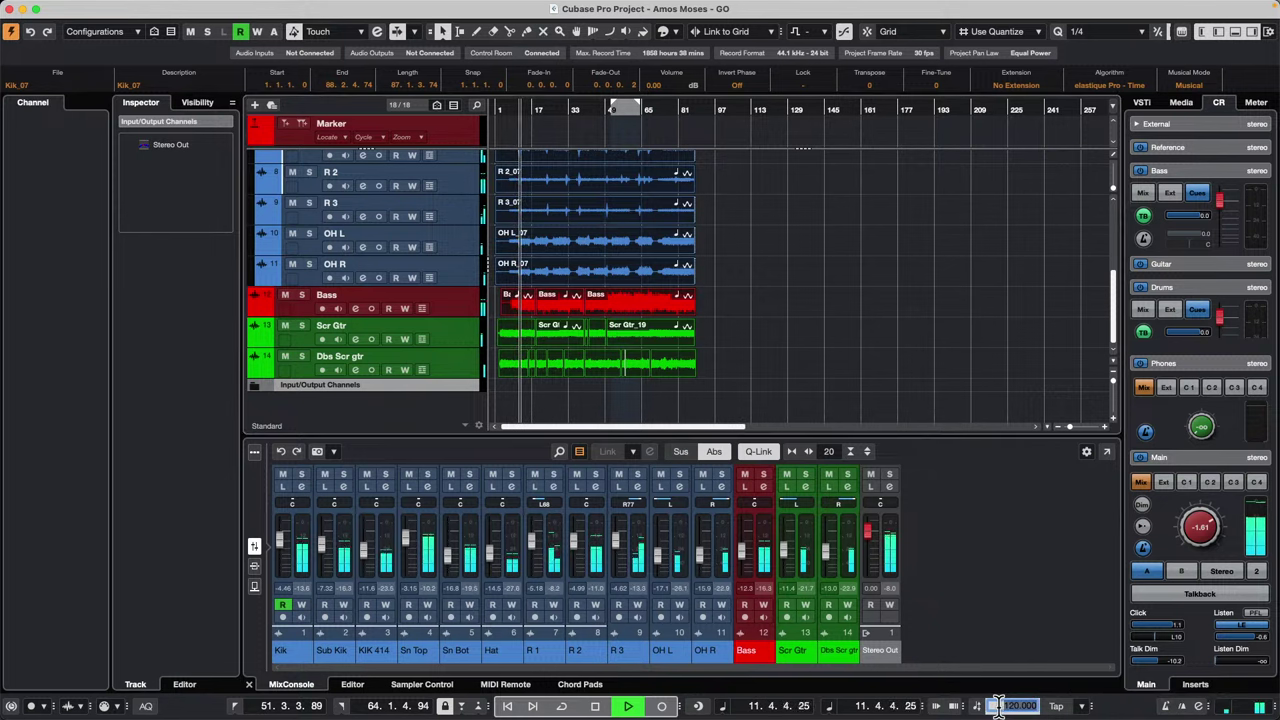
pyautogui.press('Return')
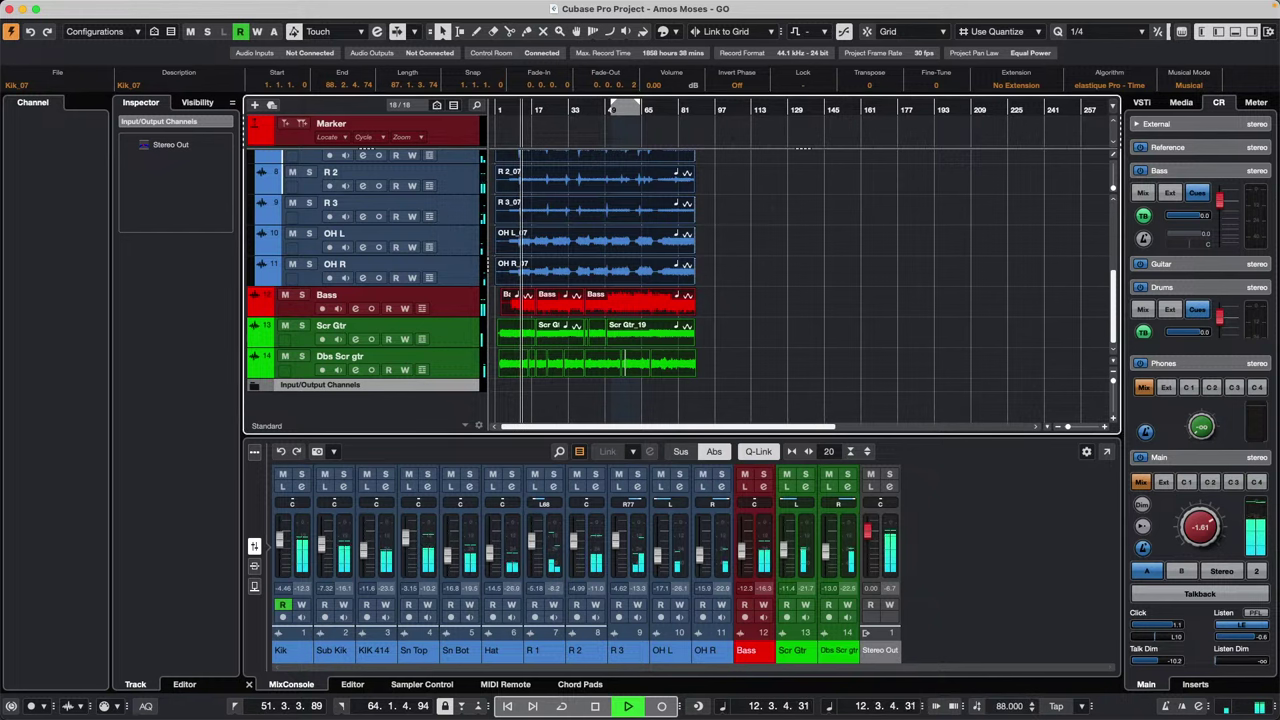
# Step: Set the project tempo to 100 BPM during playback and stop the song
pyautogui.doubleClick(1012, 708)
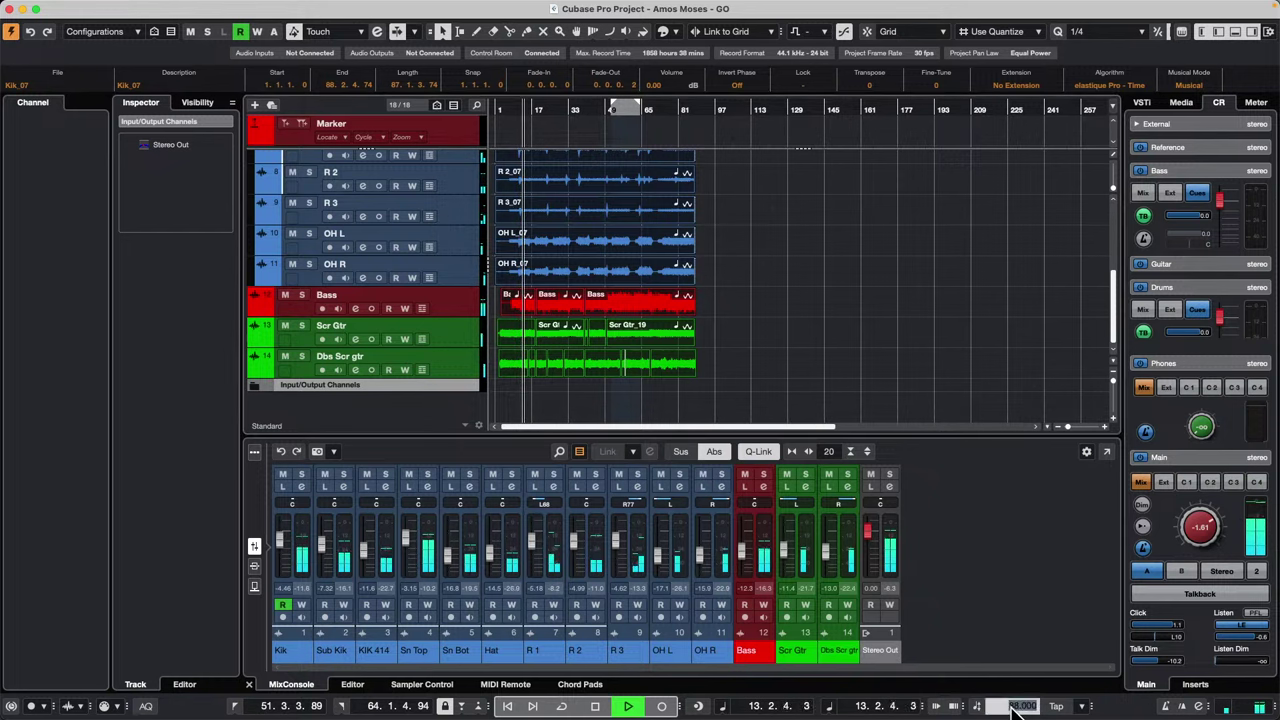
pyautogui.write('1')
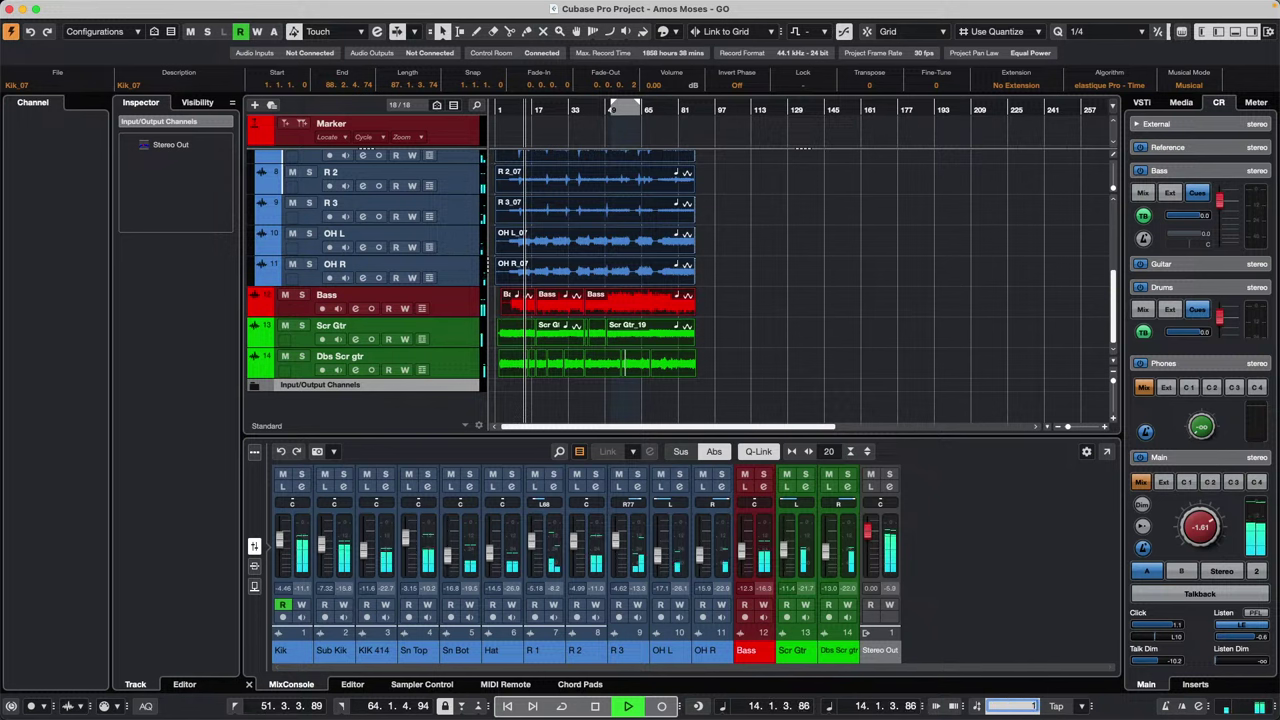
pyautogui.write('00')
pyautogui.press('Return')
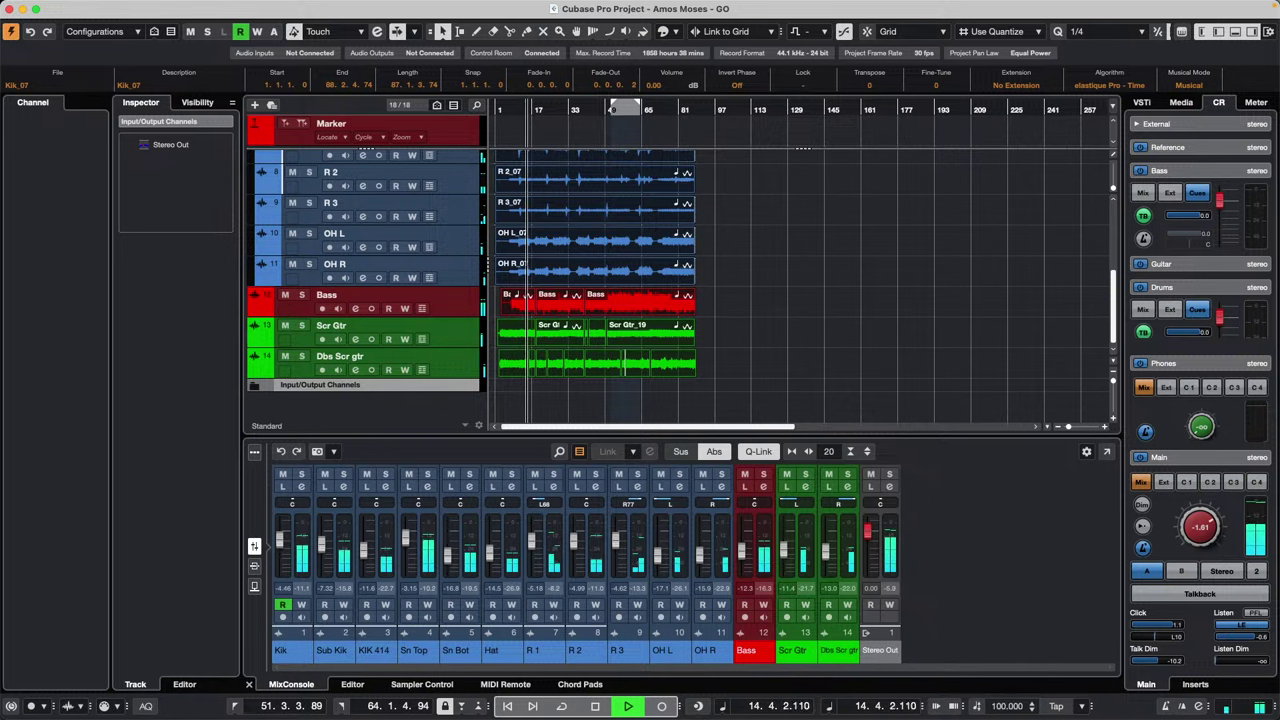
pyautogui.press('space')
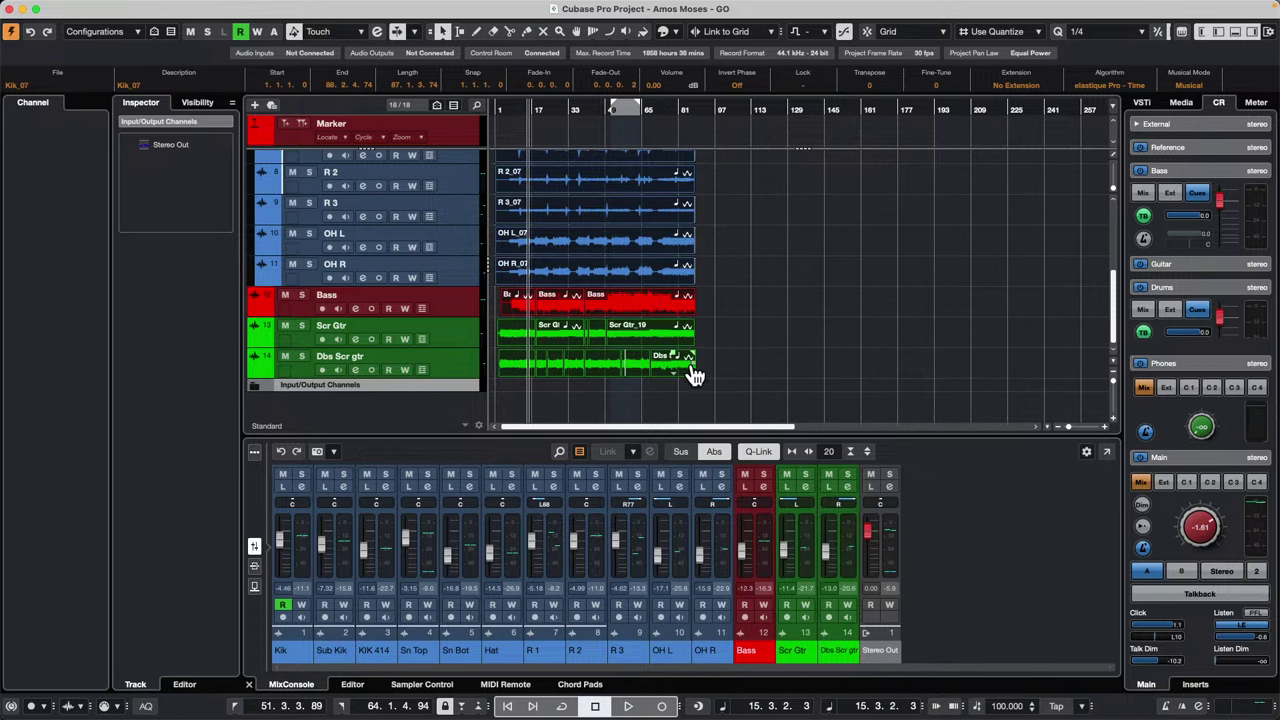
# Step: Clear the event selection, then open the recent project April 12 2024.cpr and activate it
pyautogui.moveTo(737, 374); pyautogui.dragTo(470, 210)
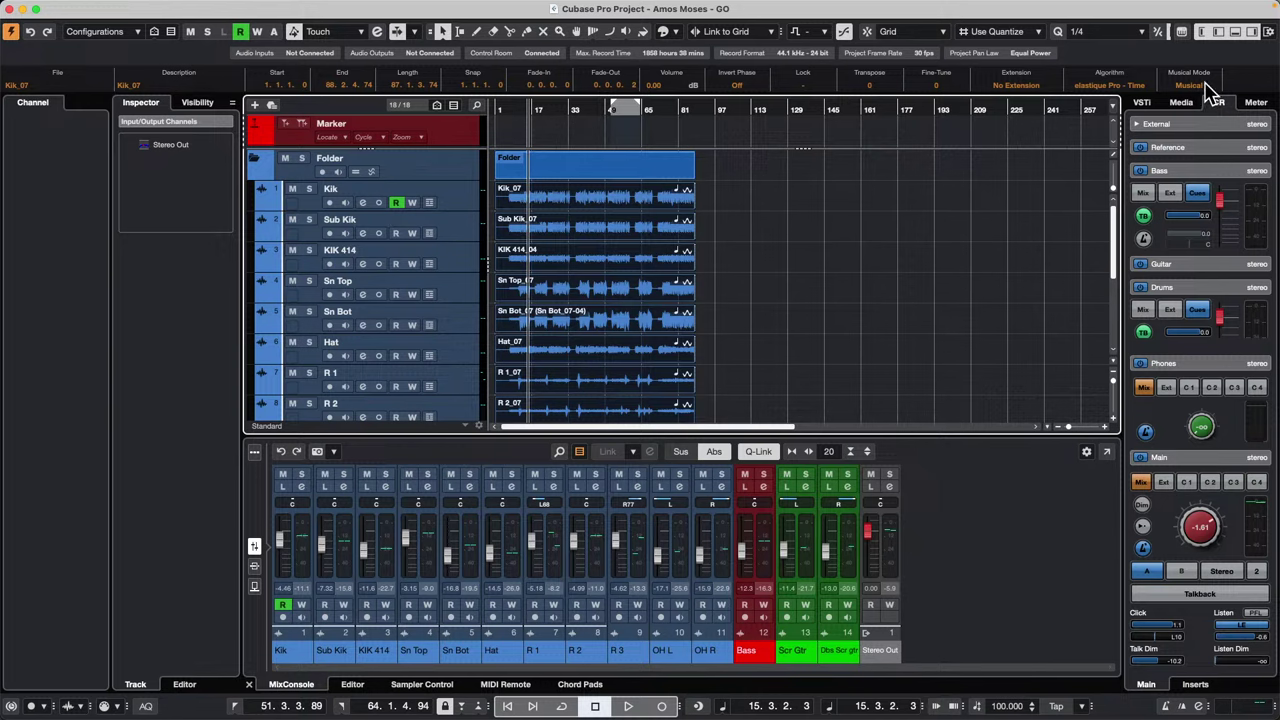
pyautogui.click(848, 278)
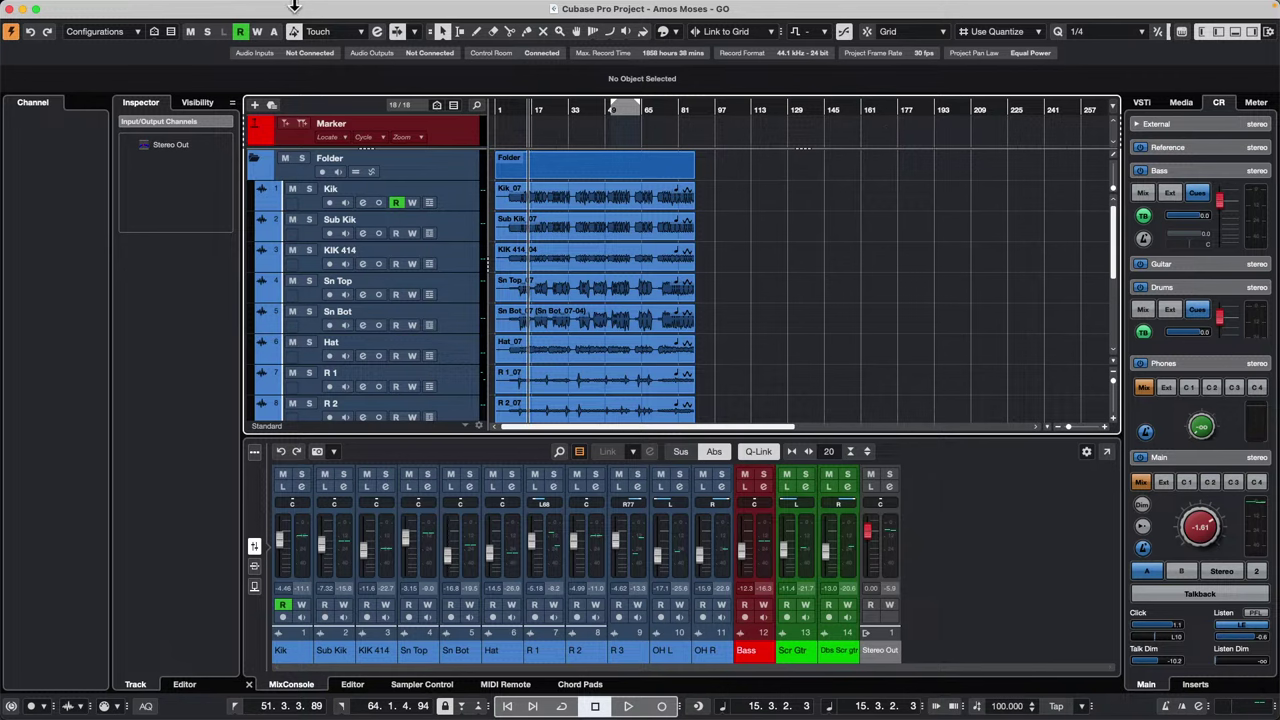
pyautogui.click(89, 8)
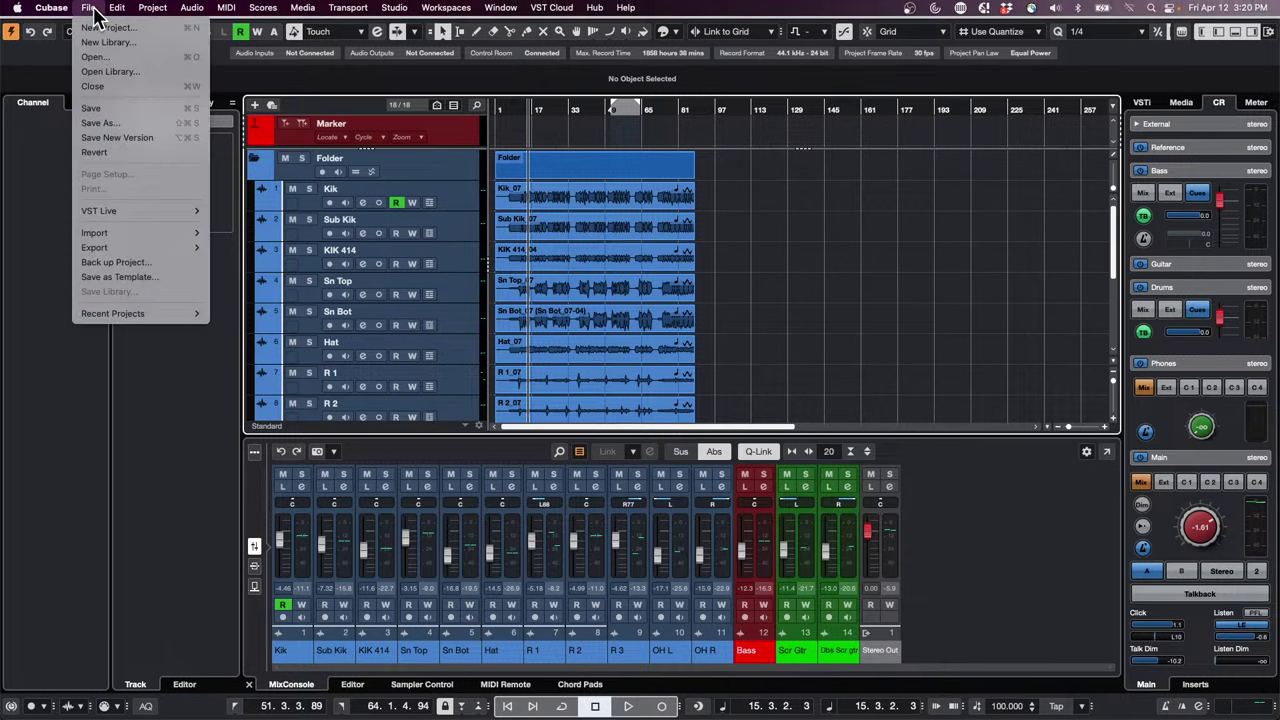
pyautogui.moveTo(165, 314)
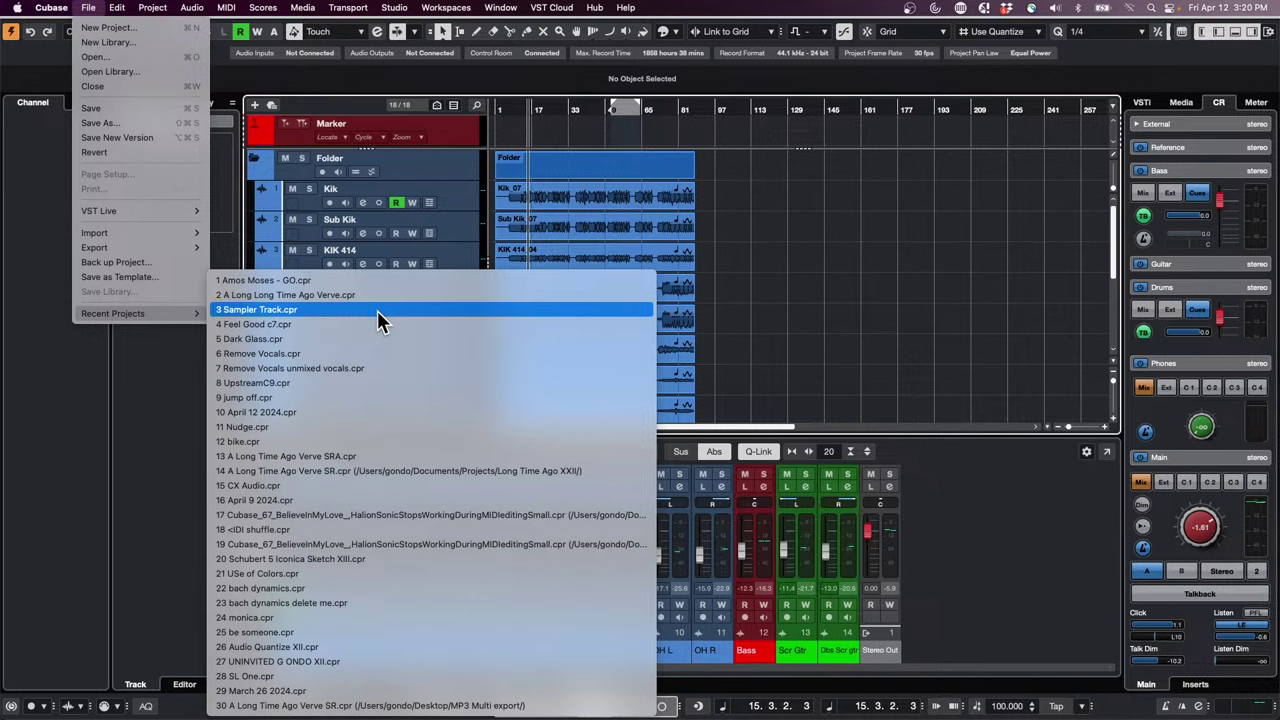
pyautogui.click(318, 411)
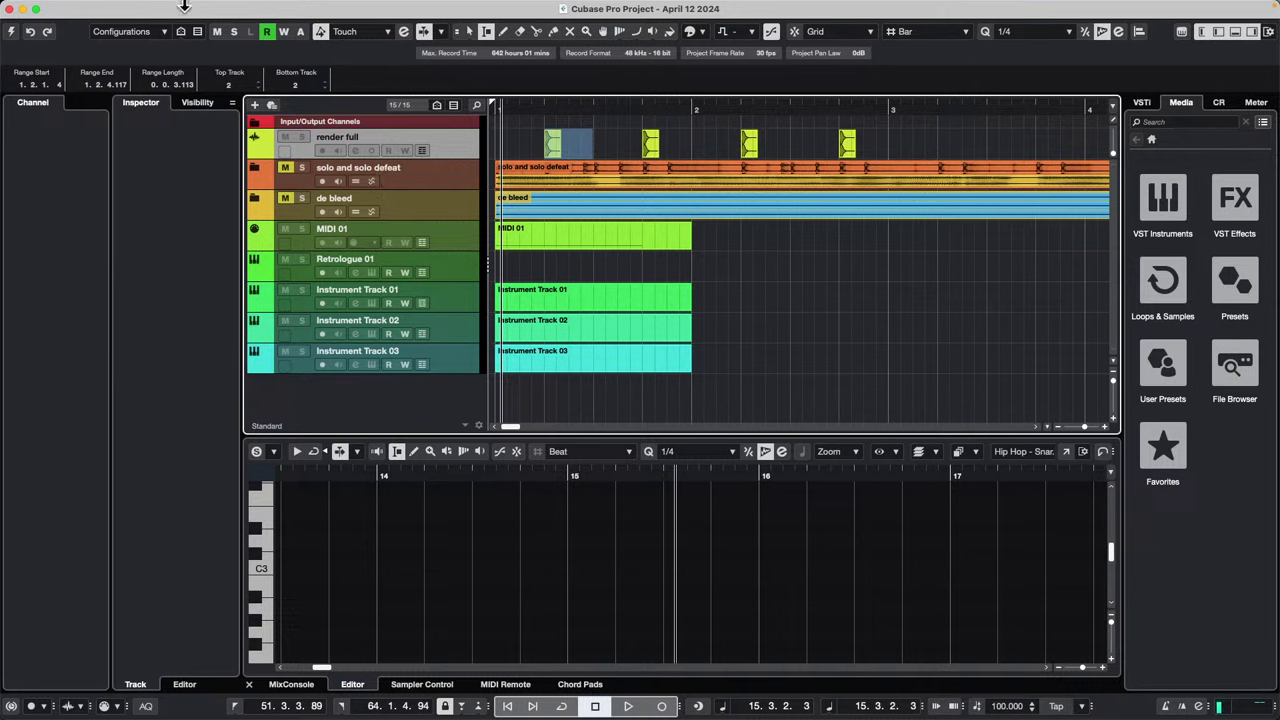
pyautogui.click(12, 33)
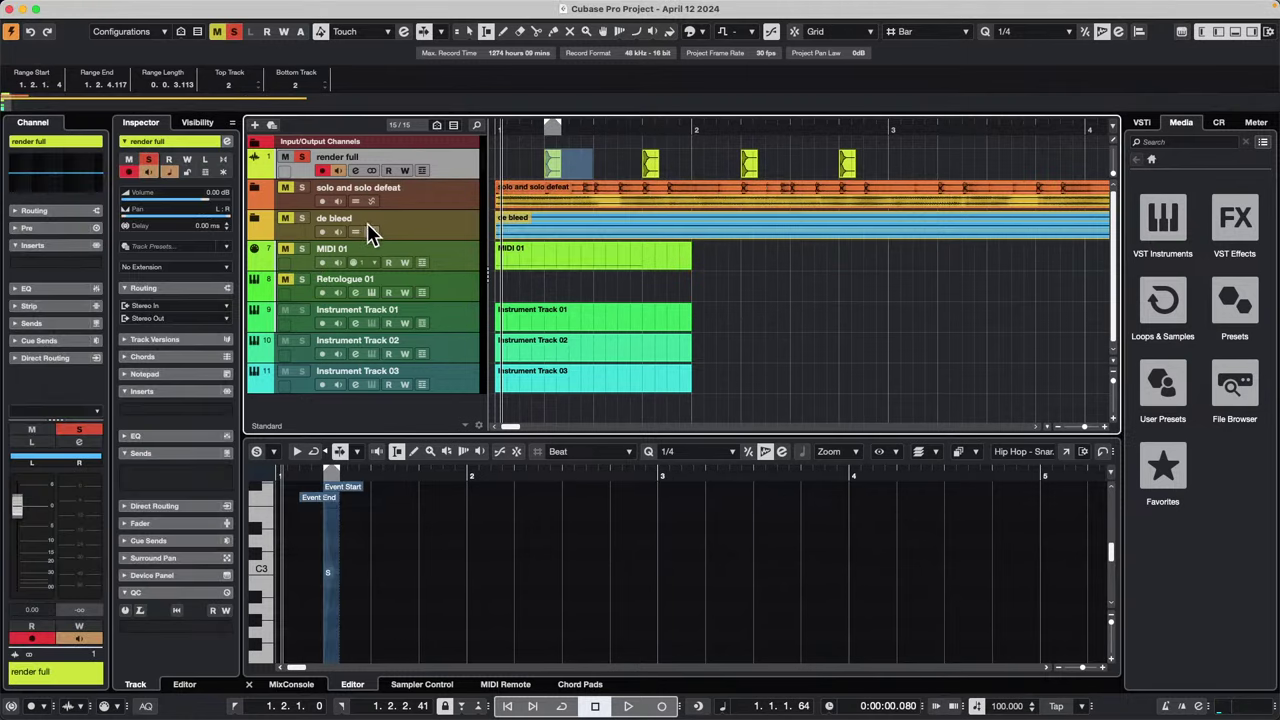
# Step: Expand the de bleed folder and solo its Kik, Sn Top and Hat tracks
pyautogui.click(253, 219)
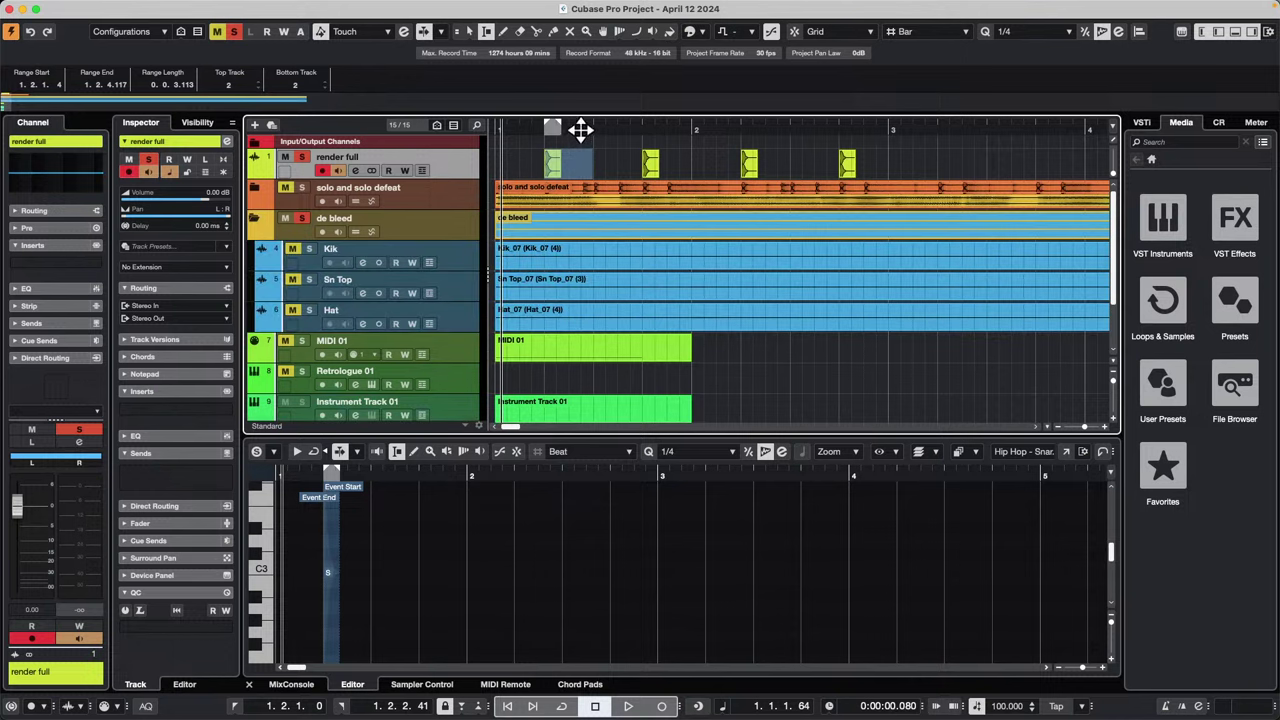
pyautogui.moveTo(580, 126); pyautogui.dragTo(580, 83)
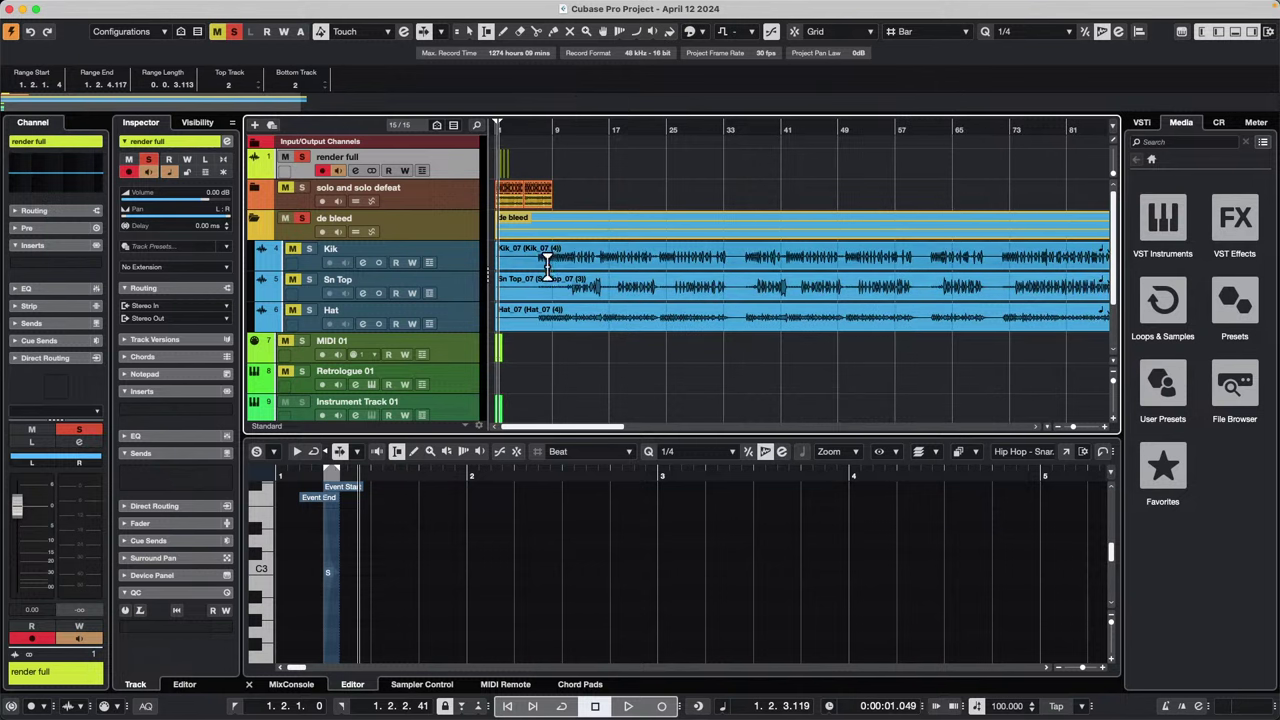
pyautogui.click(310, 249)
pyautogui.click(309, 280)
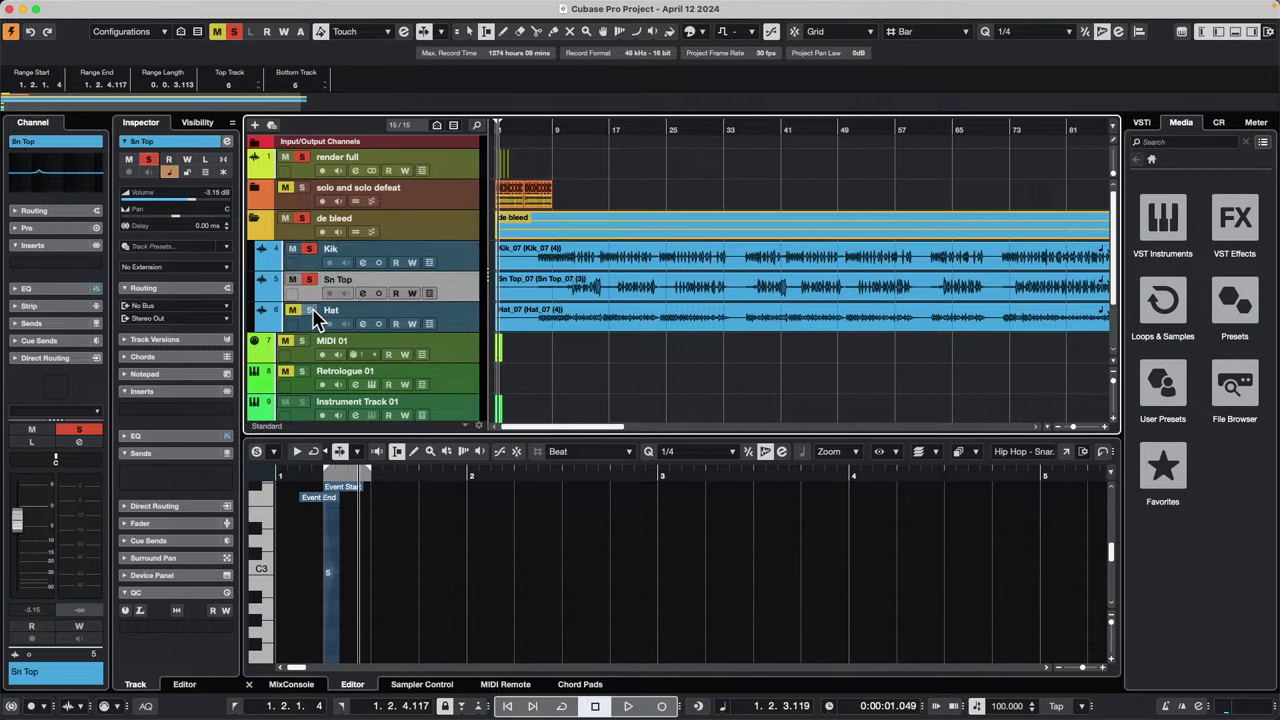
pyautogui.click(309, 310)
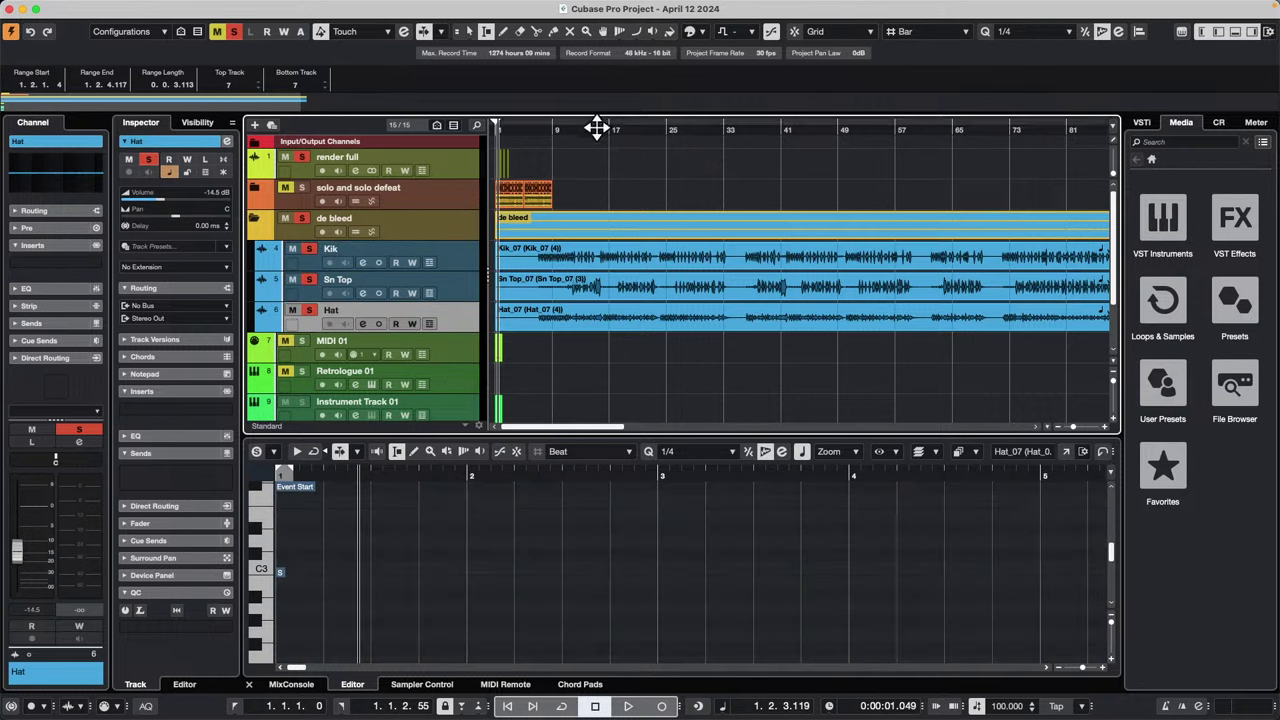
# Step: Play from about bar 15 with only the Hat track soloed and show the Control Room
pyautogui.click(595, 127)
pyautogui.press('space')
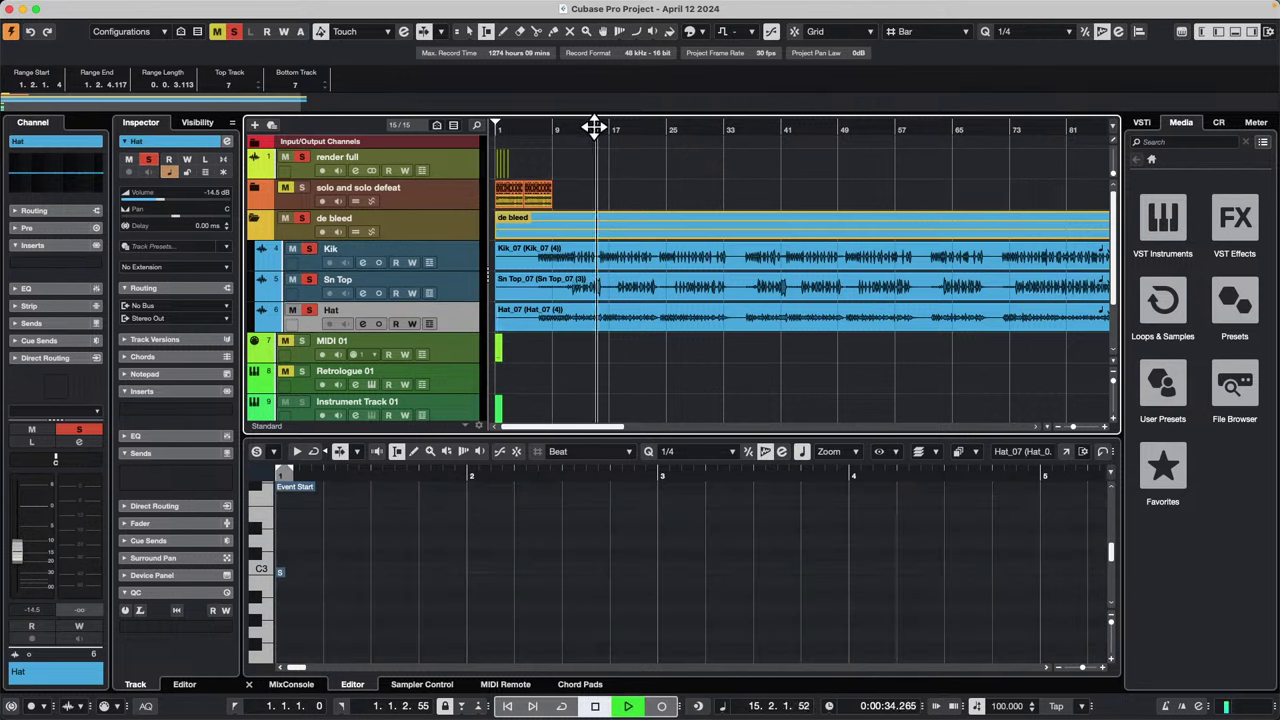
pyautogui.click(308, 249)
pyautogui.click(308, 280)
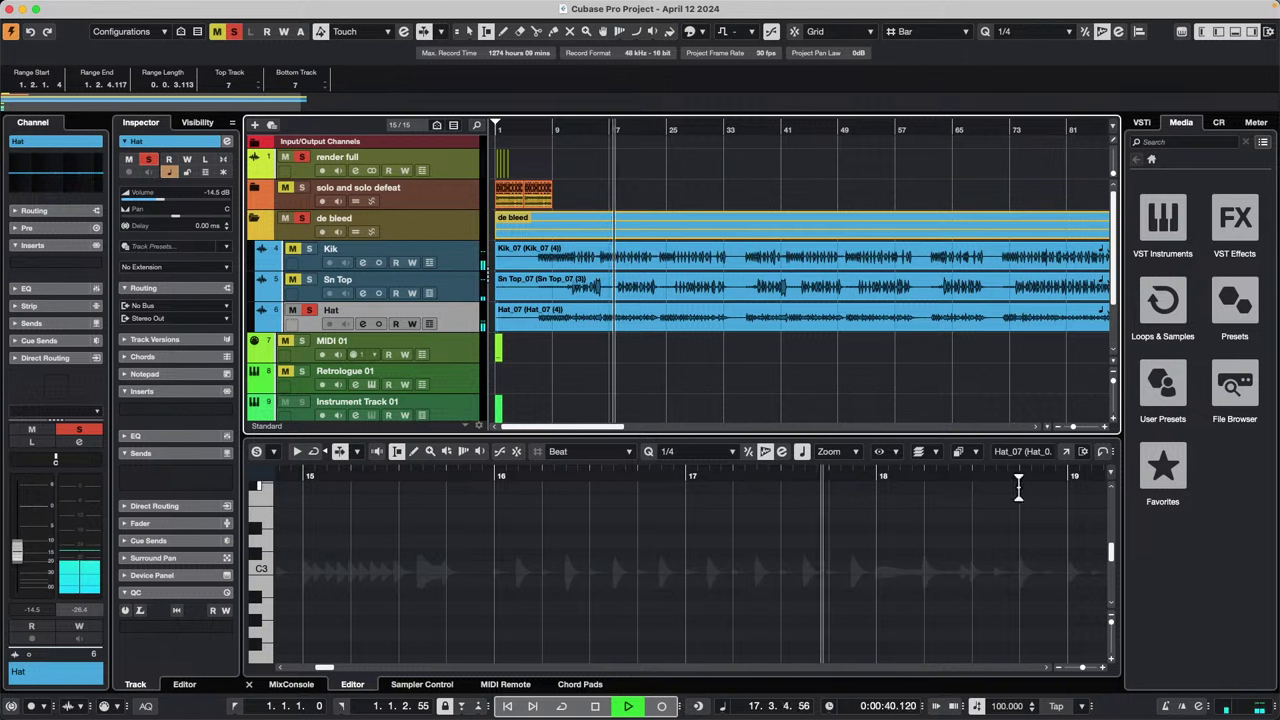
pyautogui.click(1219, 124)
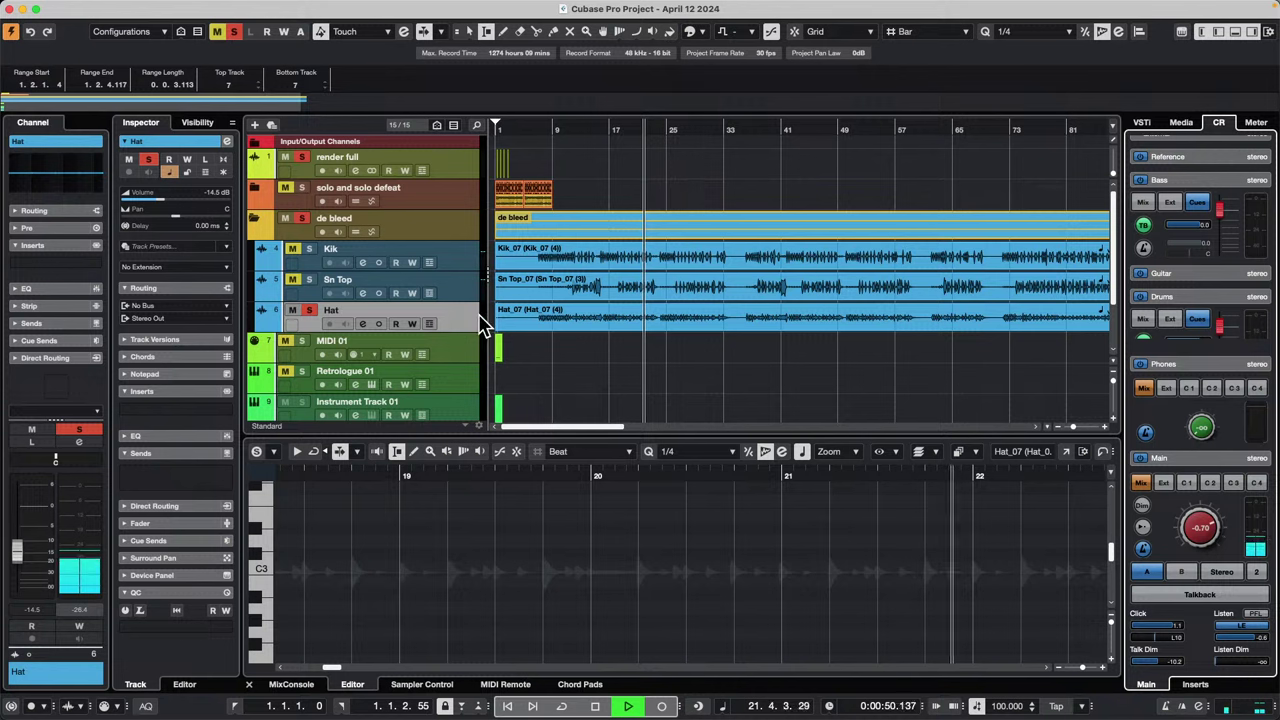
# Step: Listen to the Kik track soloed on its own and stop playback
pyautogui.click(312, 248)
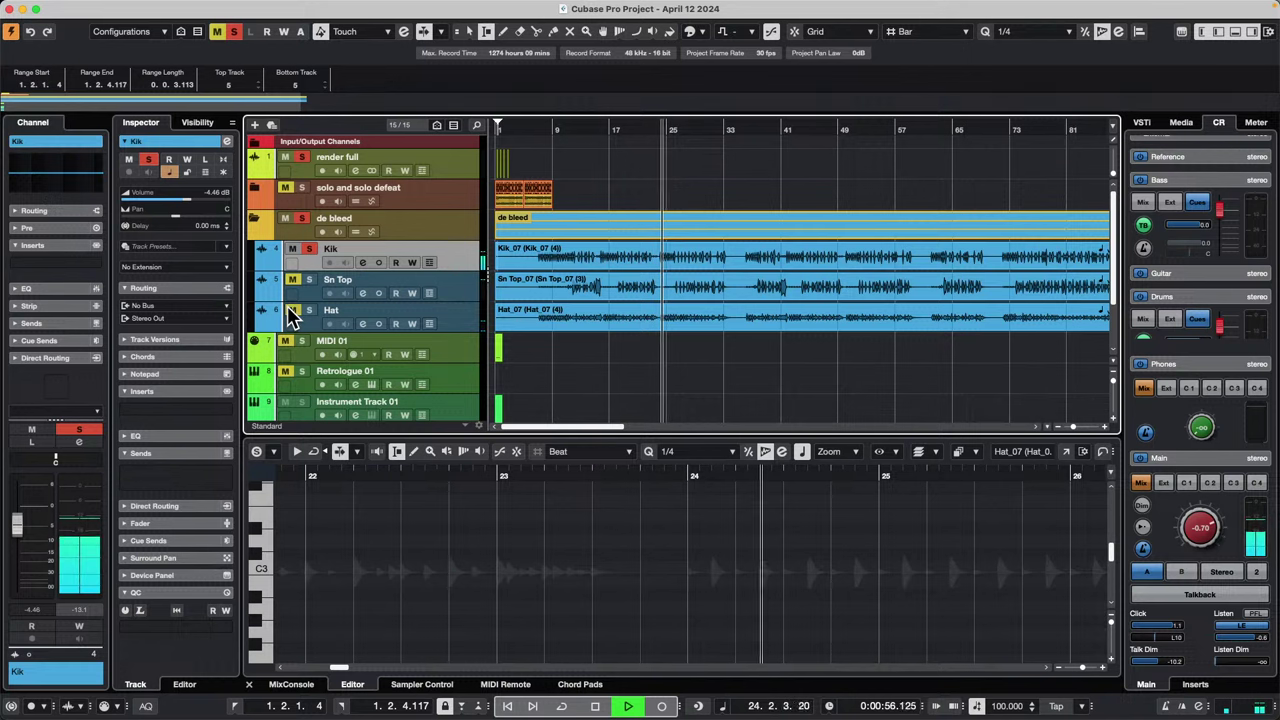
pyautogui.click(531, 250)
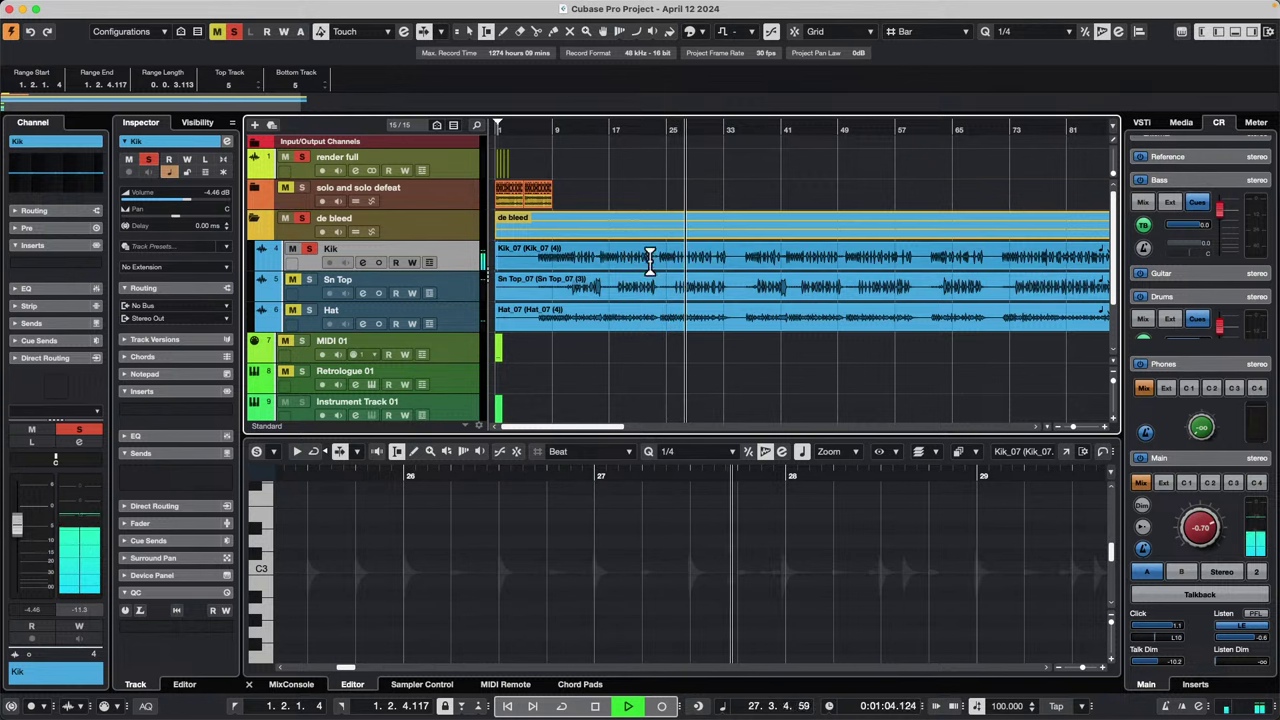
pyautogui.press('space')
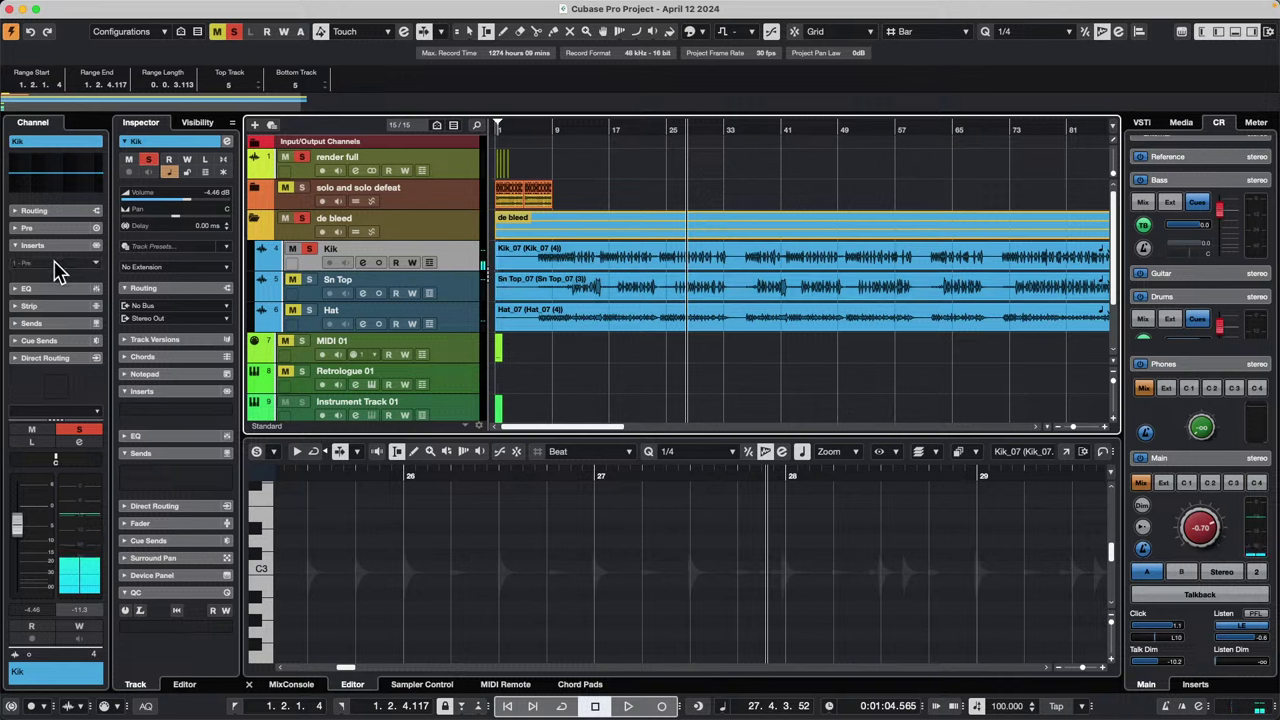
# Step: Assign the SpectraLayers extension to the Kik, Sn Top and Hat tracks
pyautogui.click(168, 267)
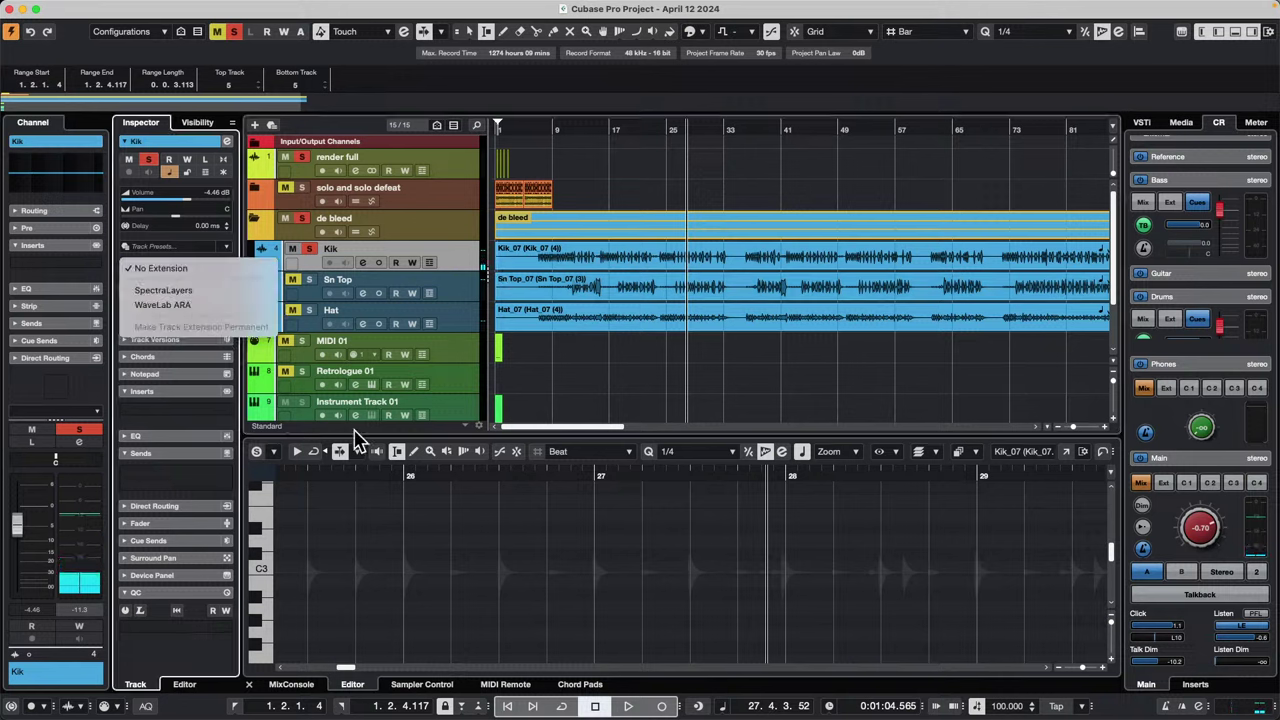
pyautogui.click(236, 288)
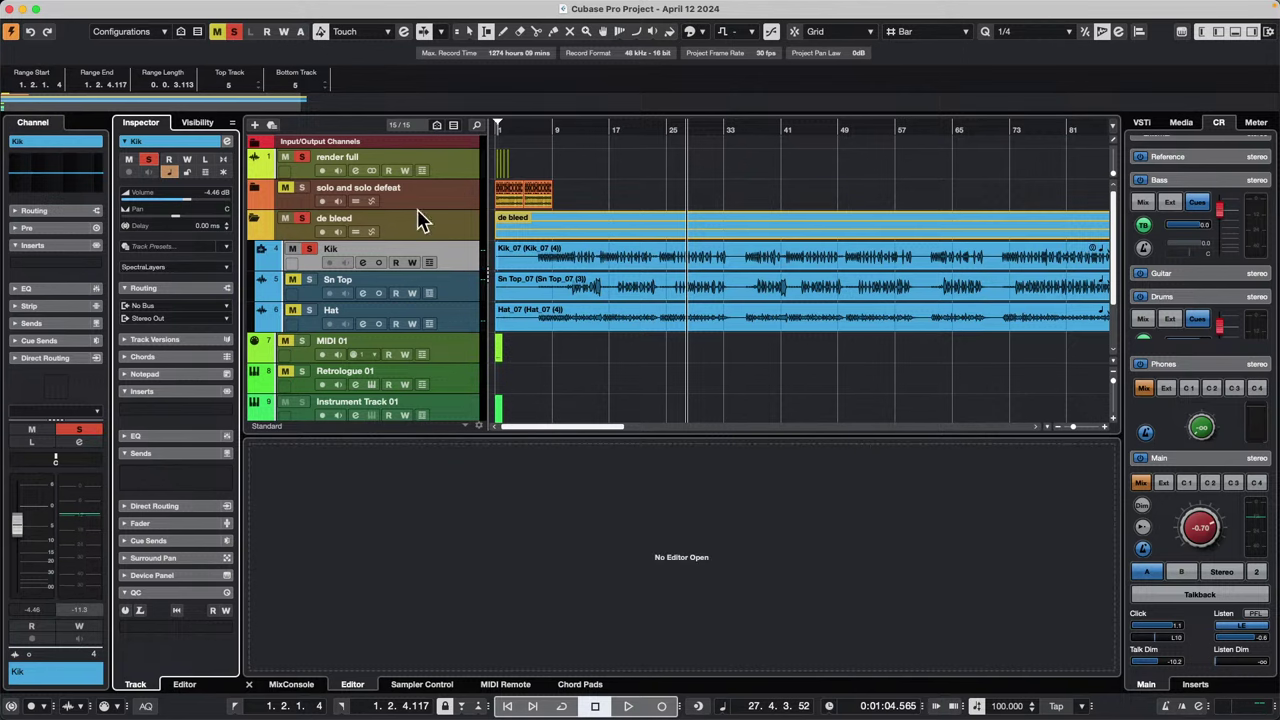
pyautogui.click(462, 297)
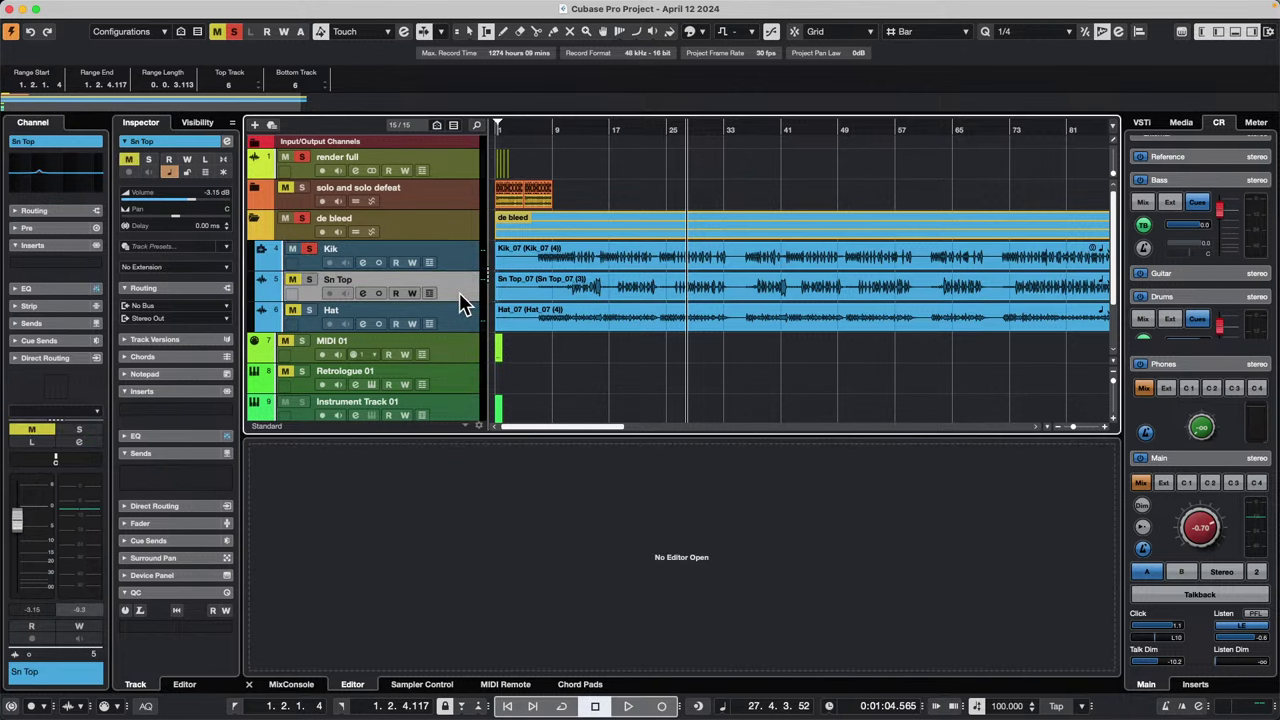
pyautogui.click(172, 267)
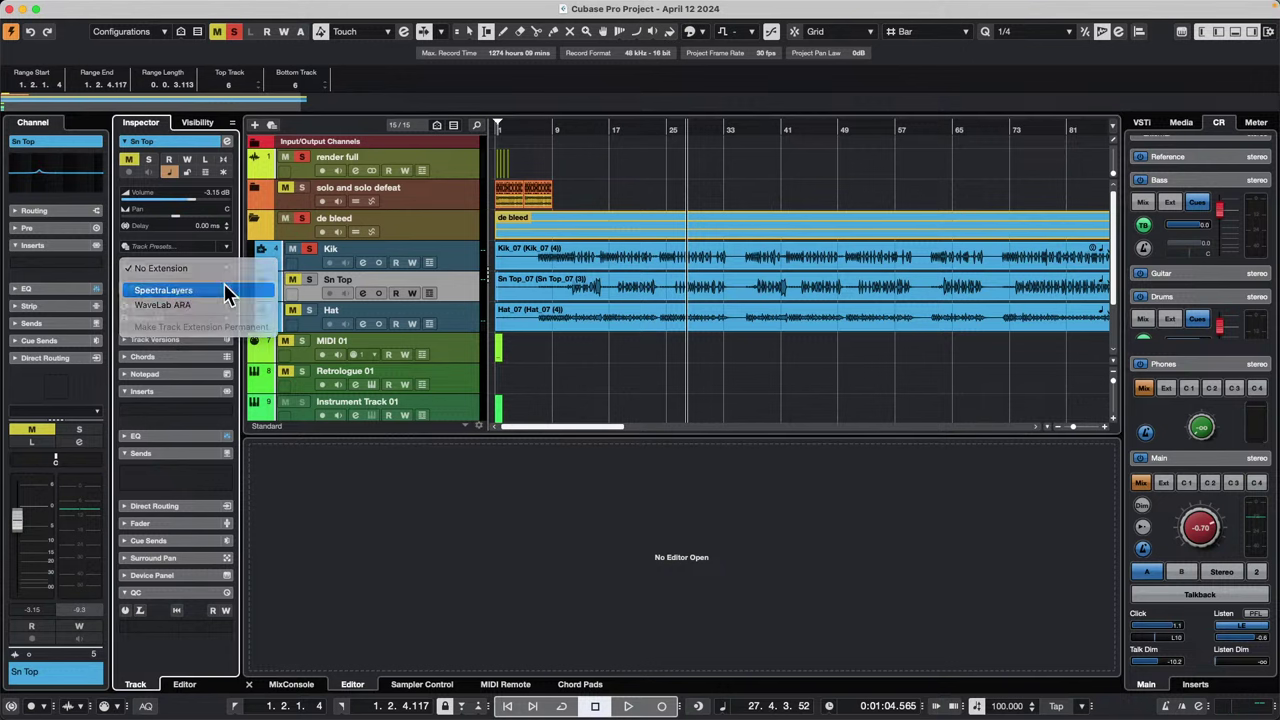
pyautogui.click(464, 265)
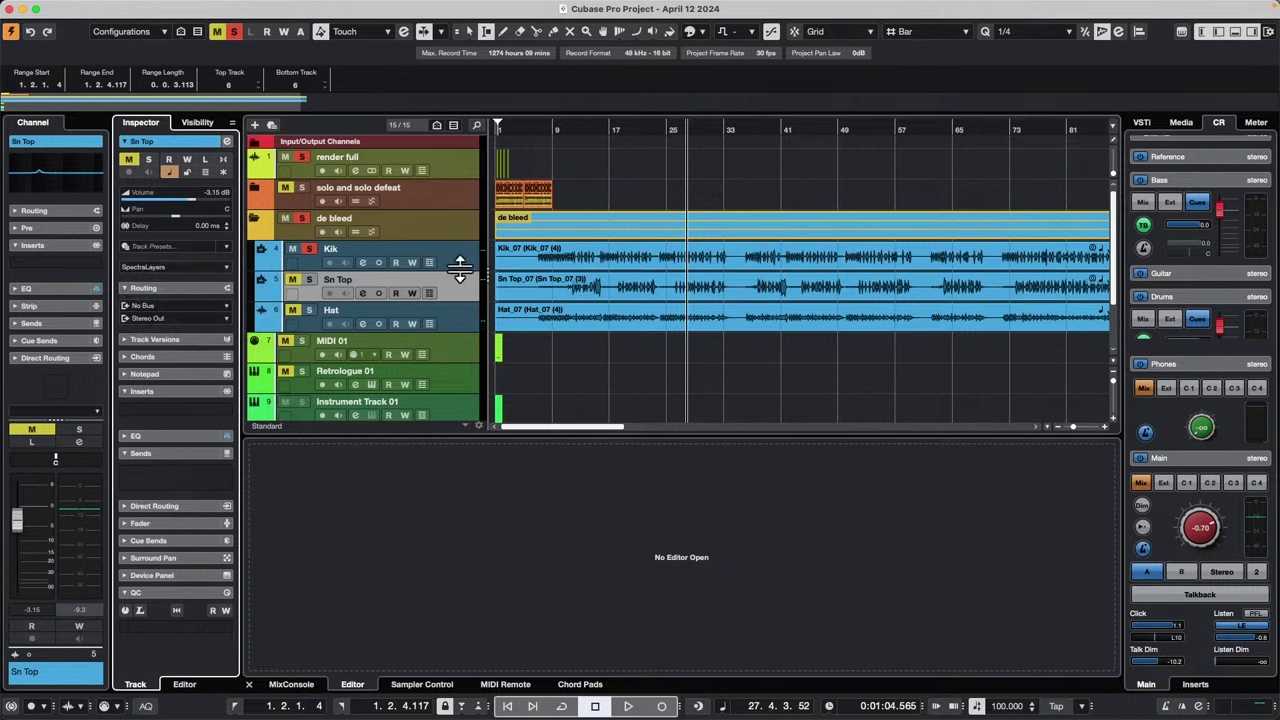
pyautogui.click(459, 326)
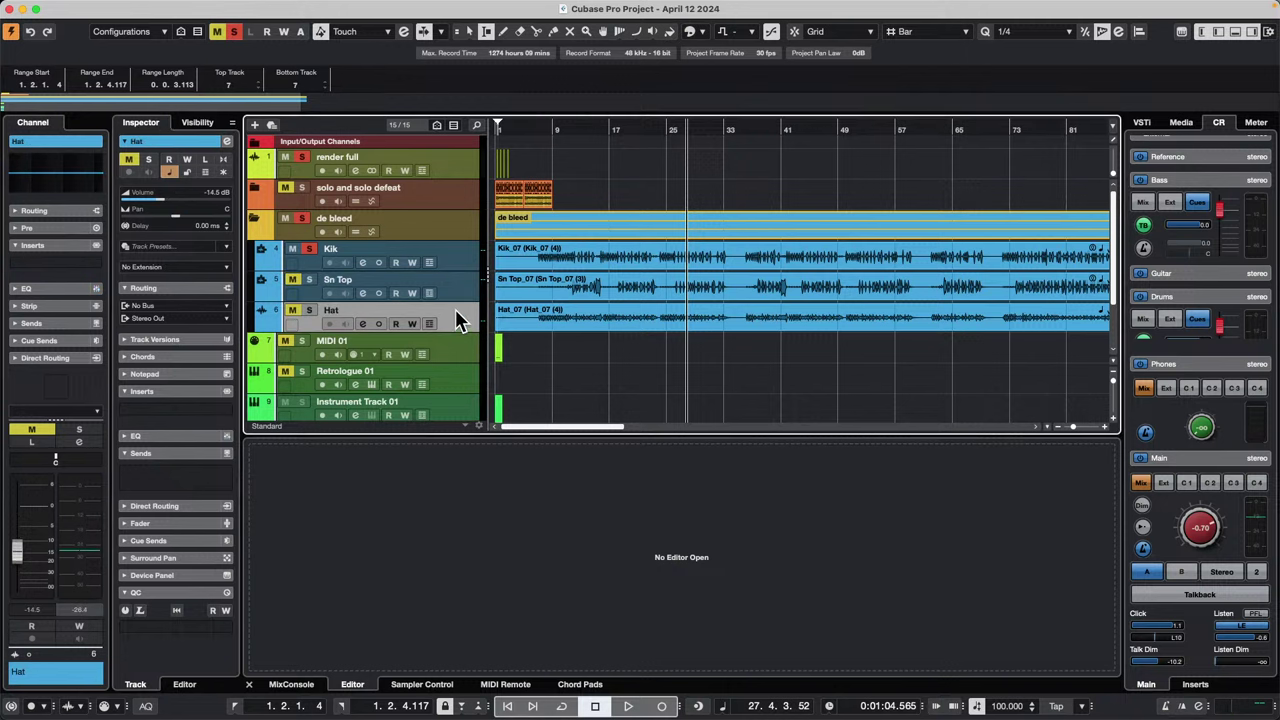
pyautogui.click(188, 266)
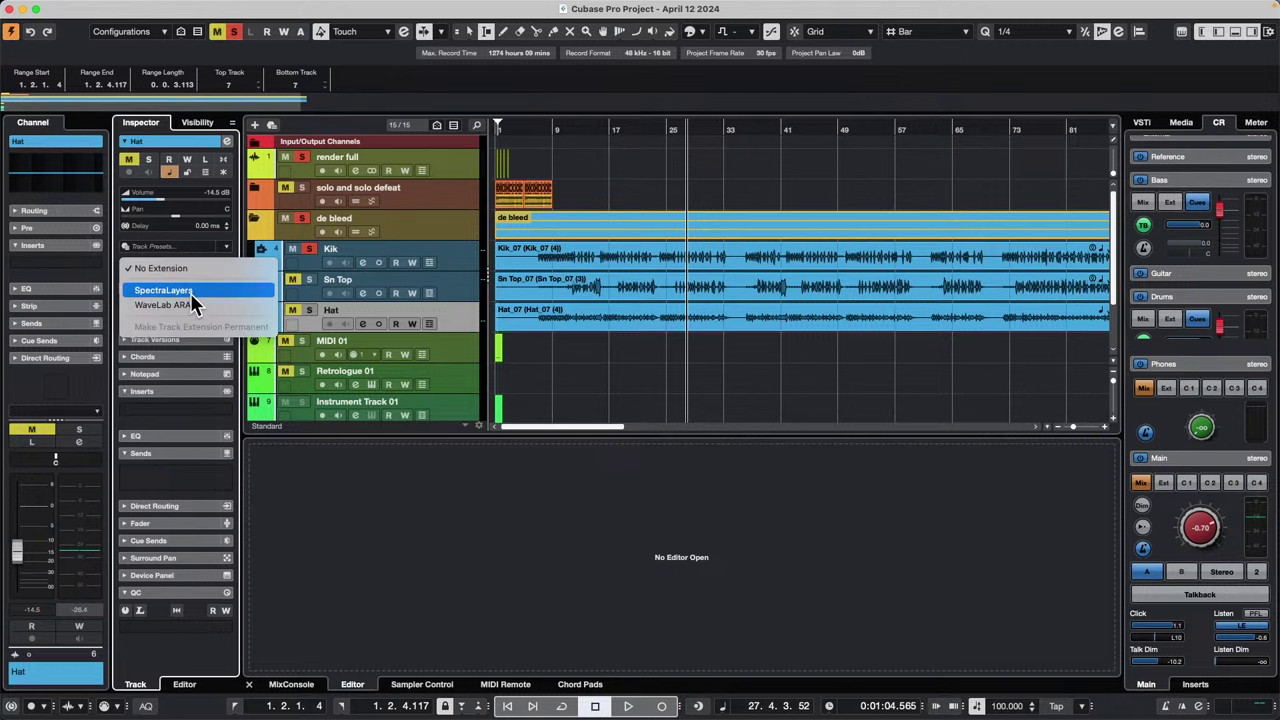
pyautogui.click(198, 291)
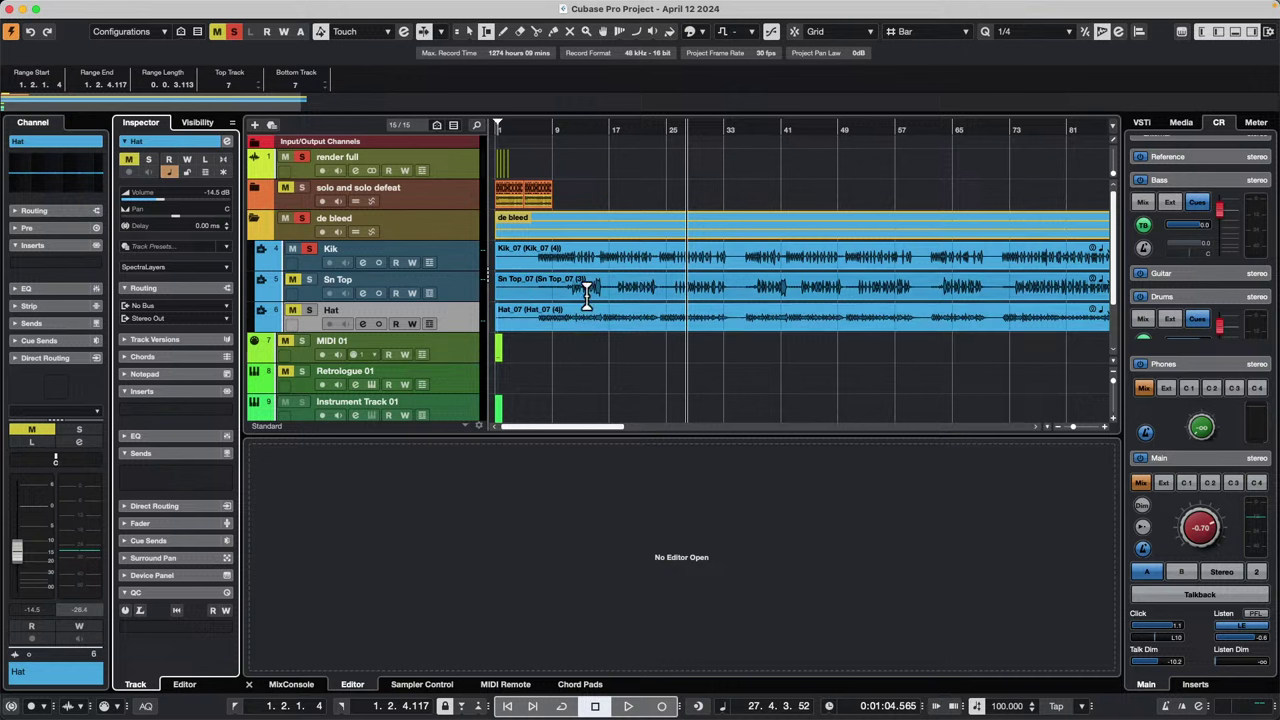
# Step: Solo only the Hat track and start playback from about bar 9
pyautogui.click(292, 310)
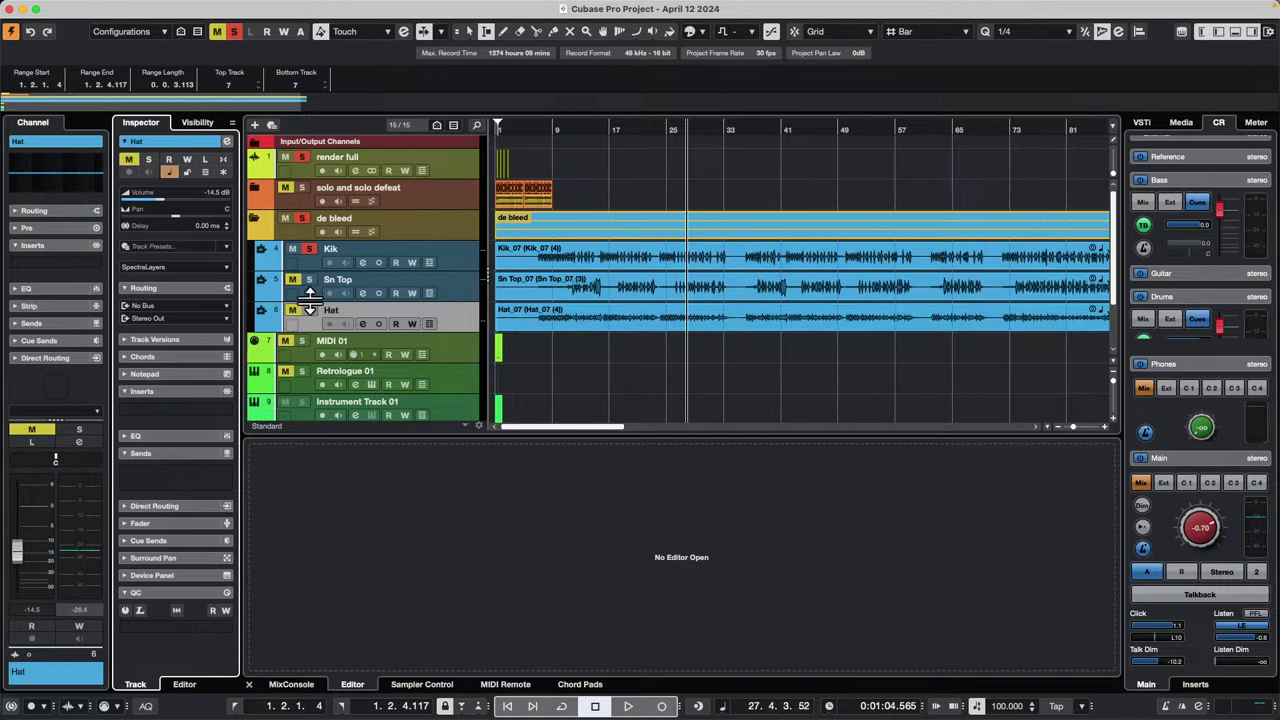
pyautogui.click(309, 310)
pyautogui.click(301, 218)
pyautogui.click(309, 248)
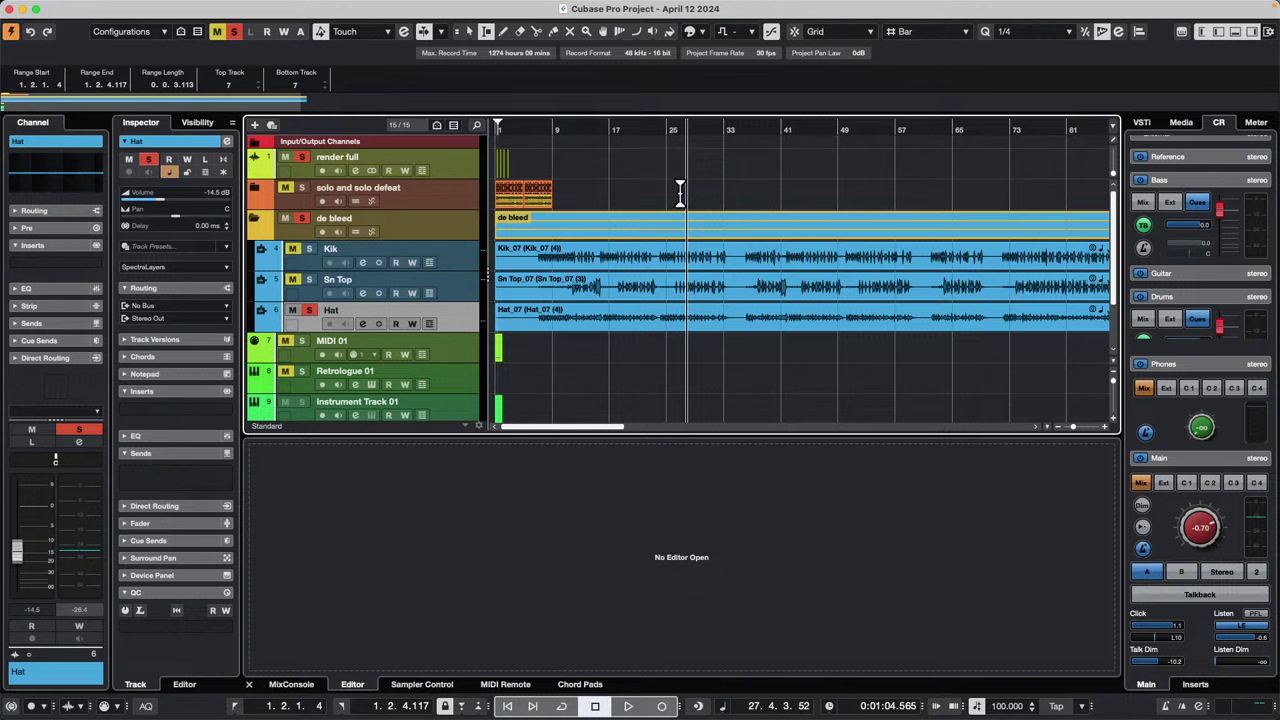
pyautogui.click(555, 127)
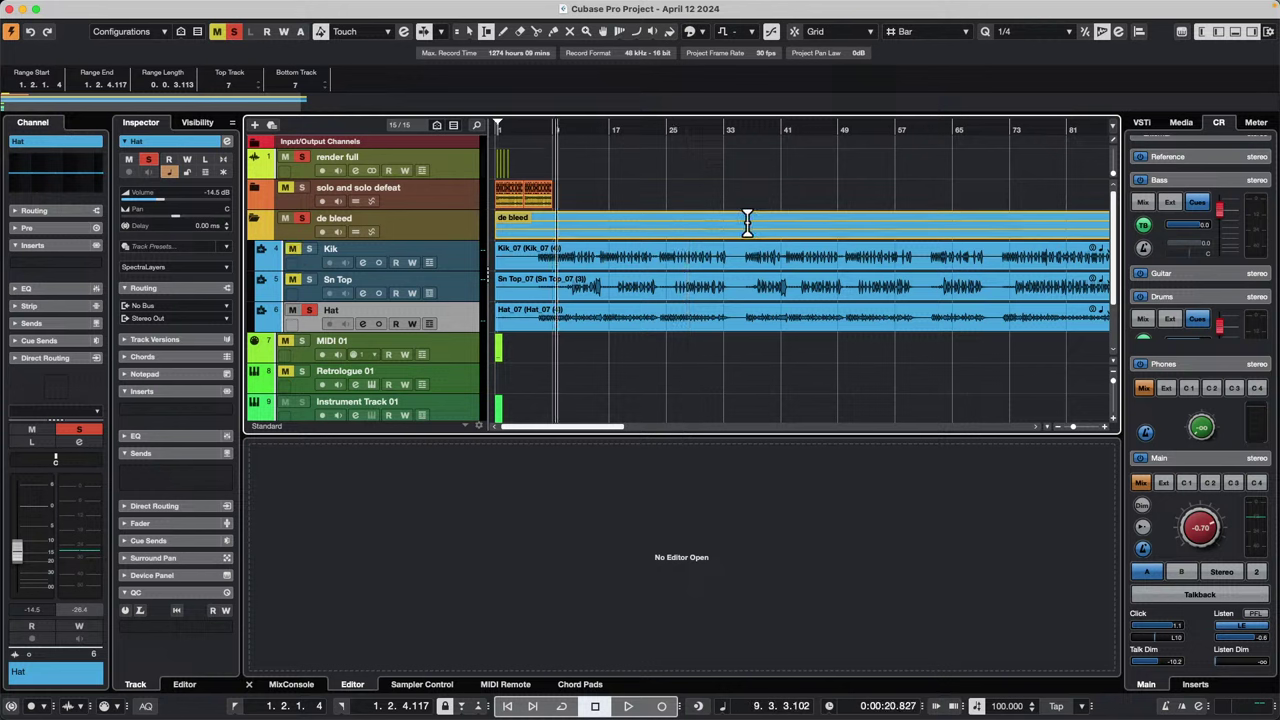
pyautogui.press('space')
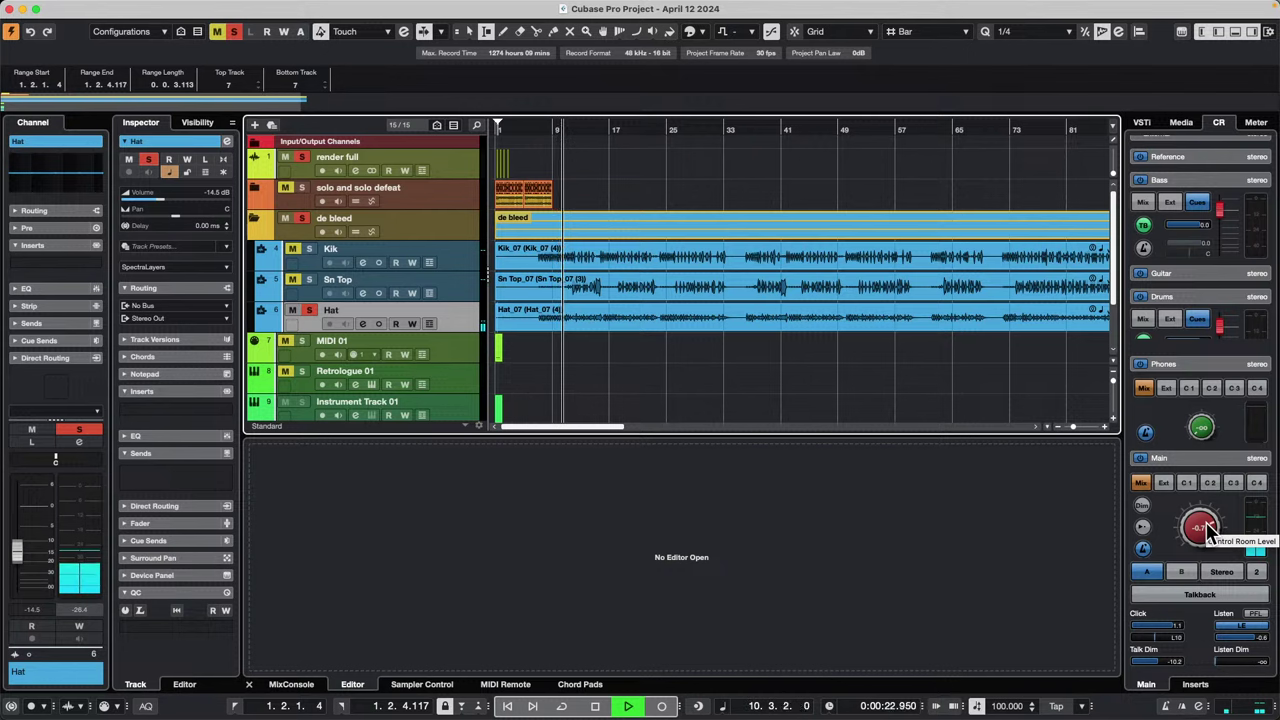
# Step: Raise the main Control Room level to 3.94 and the Hat channel fader to -1.41 dB in the MixConsole
pyautogui.moveTo(1207, 535); pyautogui.dragTo(1209, 522)
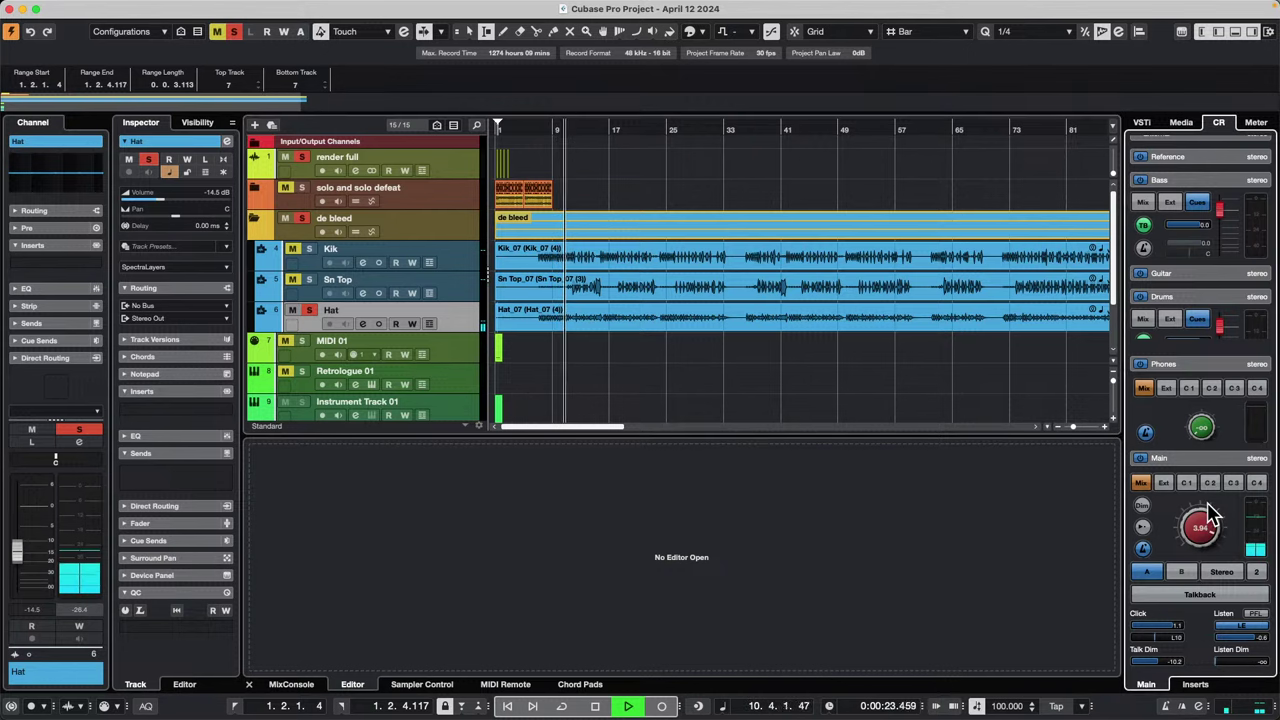
pyautogui.click(300, 688)
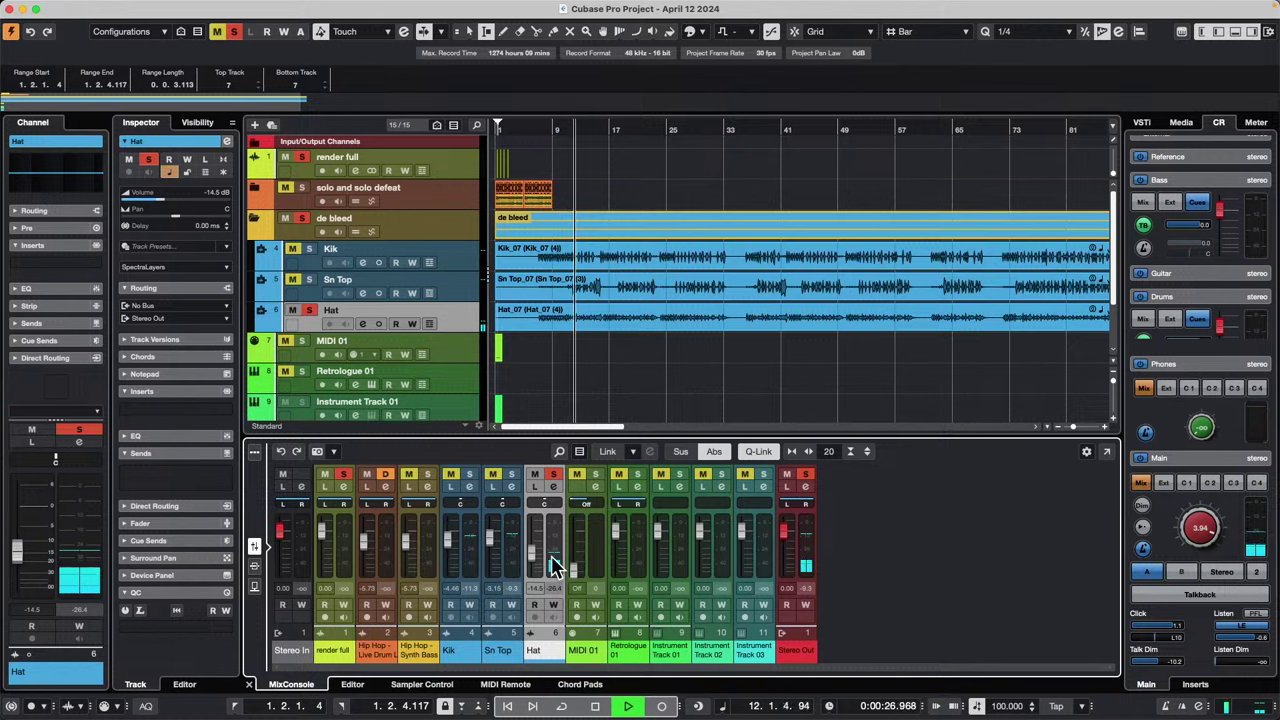
pyautogui.moveTo(529, 557); pyautogui.dragTo(543, 547)
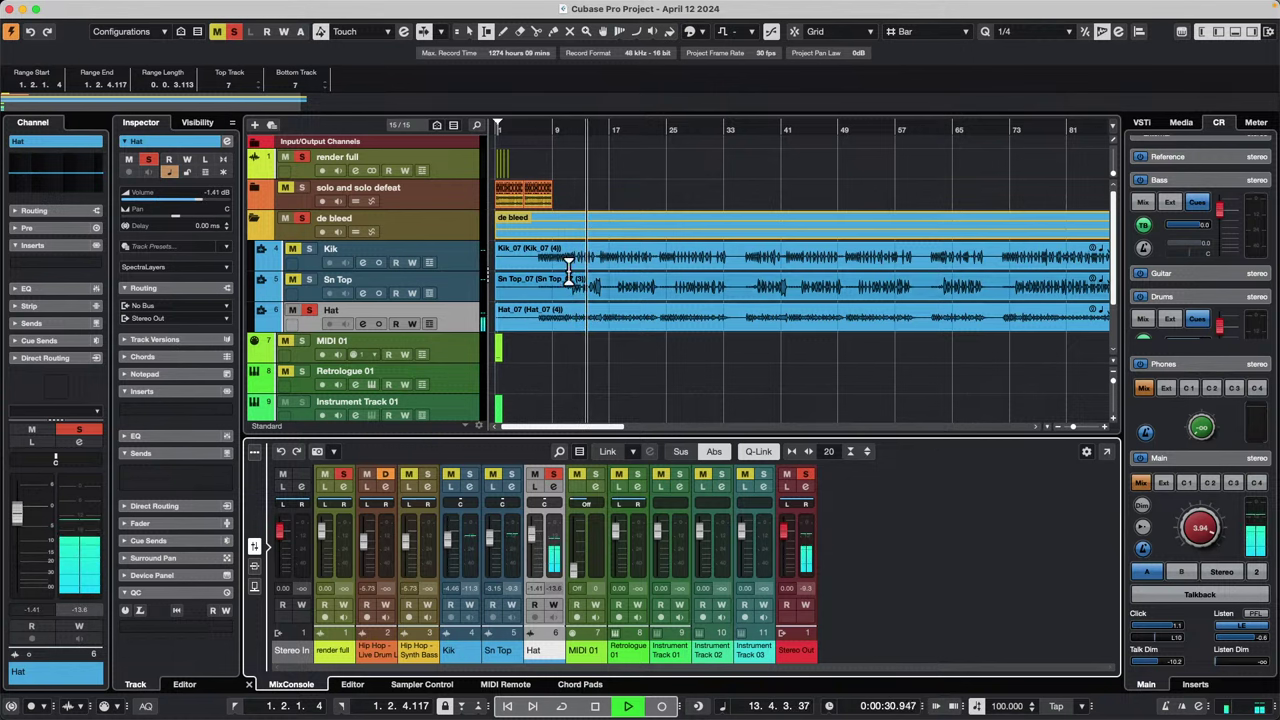
# Step: Stop playback, then open the Hat event in the SpectraLayers editor and bring up its De-Bleed process
pyautogui.press('1')
pyautogui.click(615, 325)
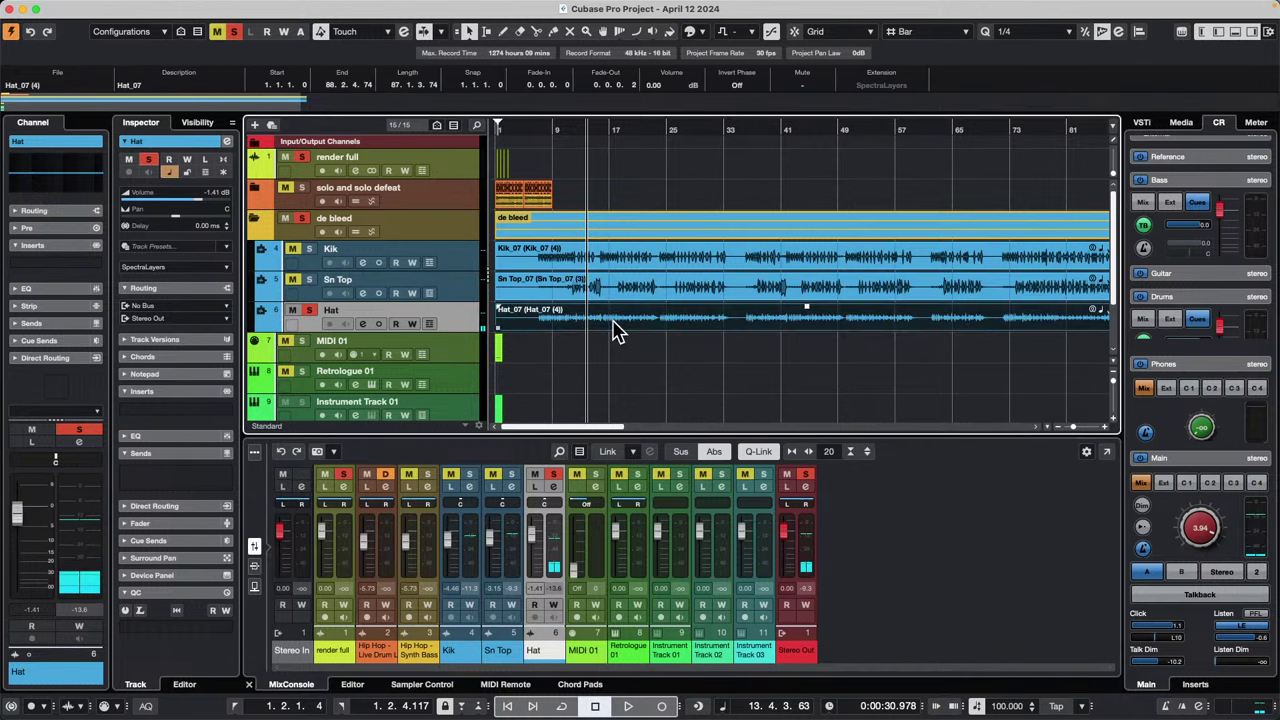
pyautogui.doubleClick(615, 325)
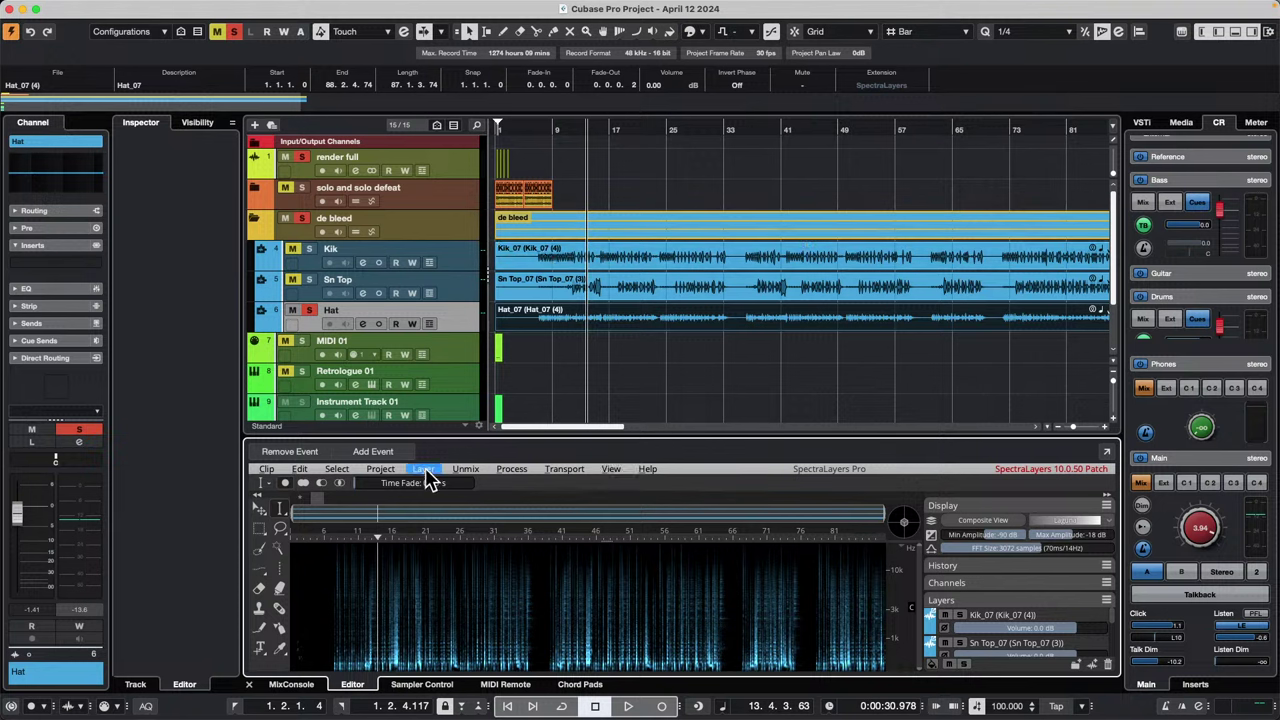
pyautogui.click(470, 477)
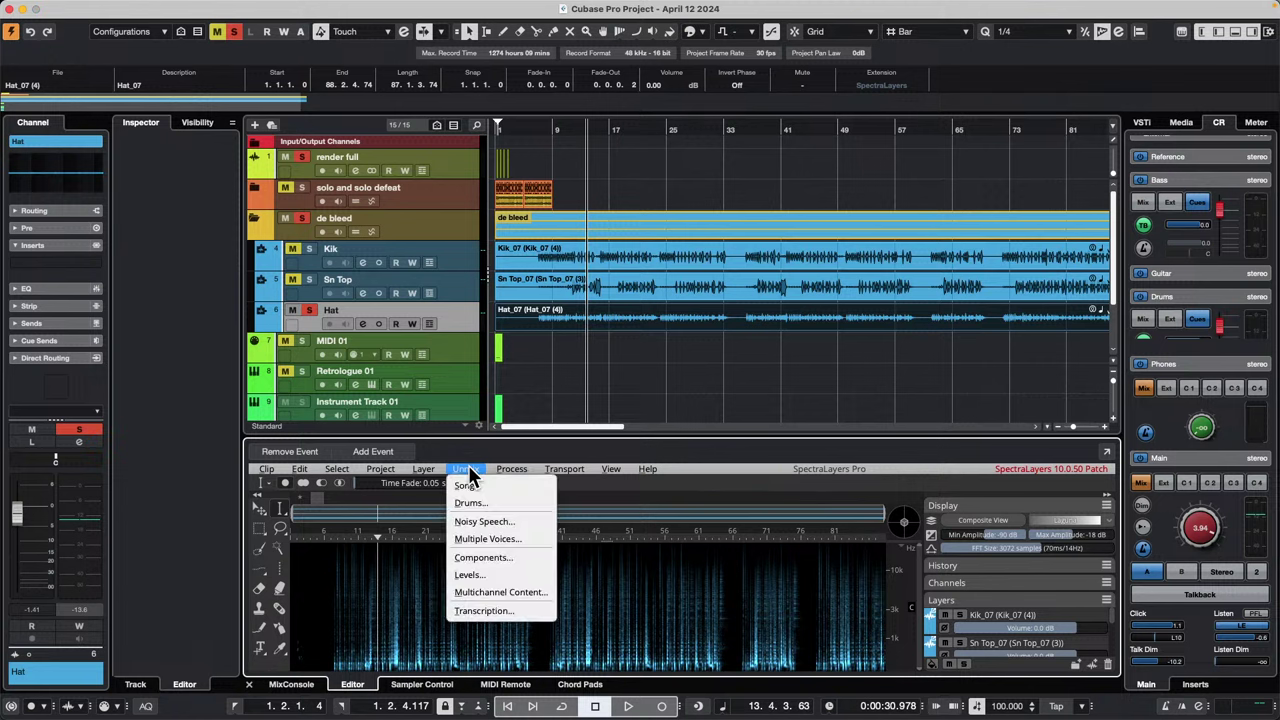
pyautogui.moveTo(512, 478)
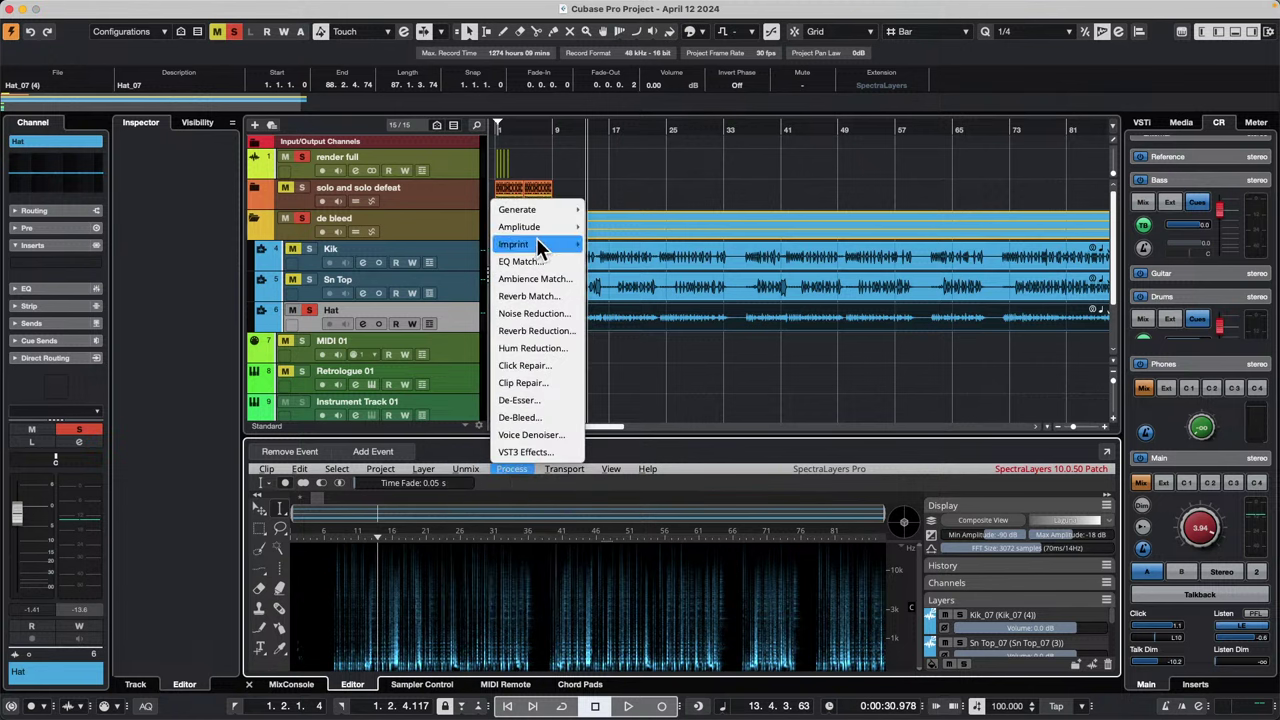
pyautogui.click(536, 413)
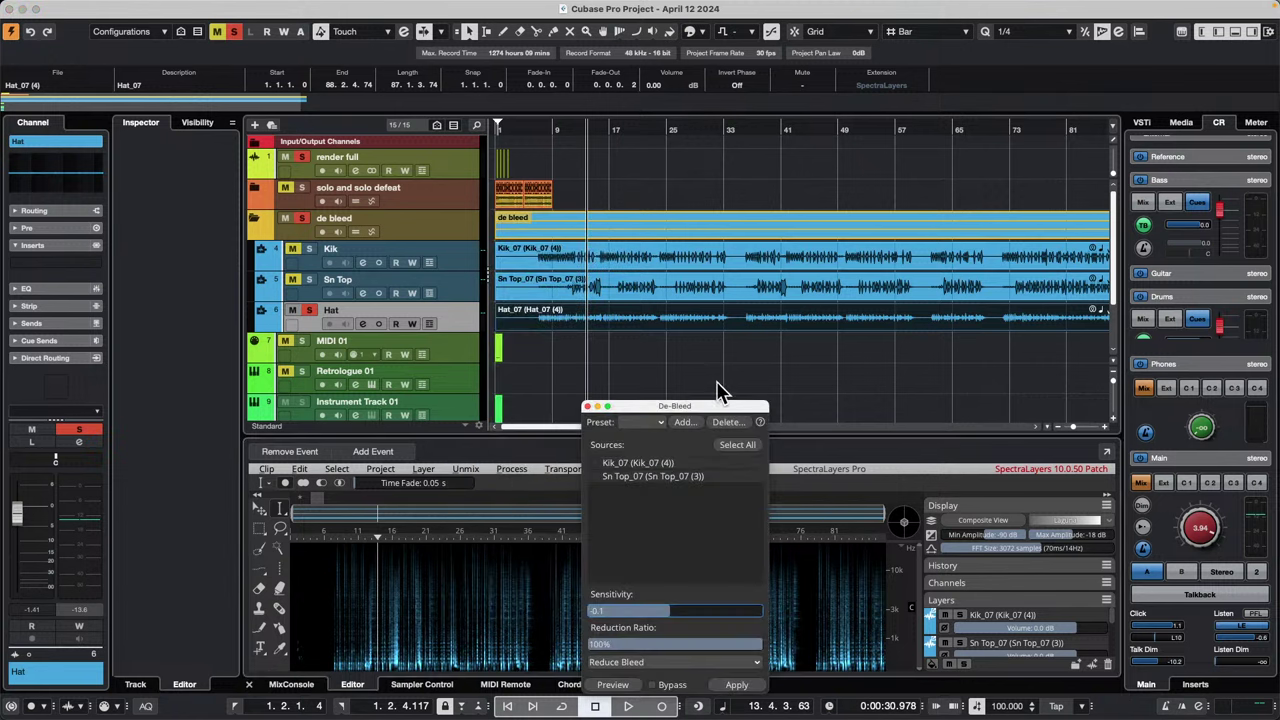
# Step: Apply De-Bleed to the Hat event with Kik_07 and Sn Top_07 chosen as the bleed sources
pyautogui.click(602, 477)
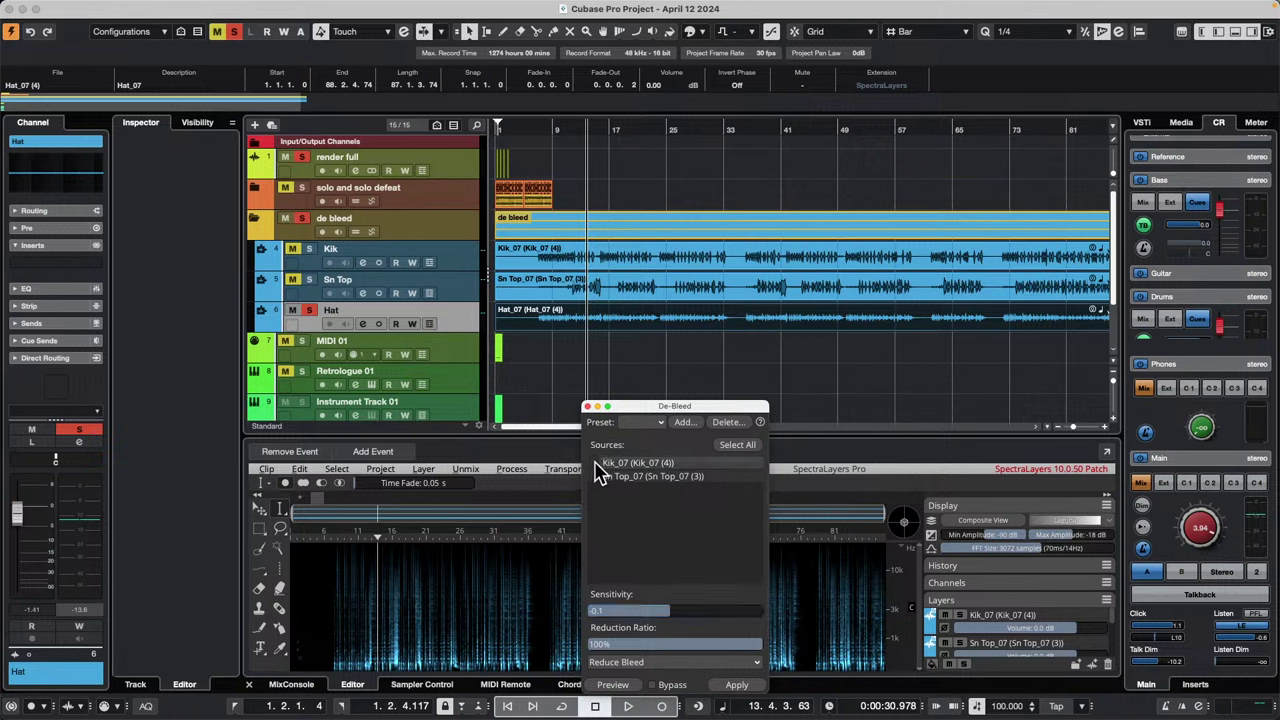
pyautogui.click(594, 463)
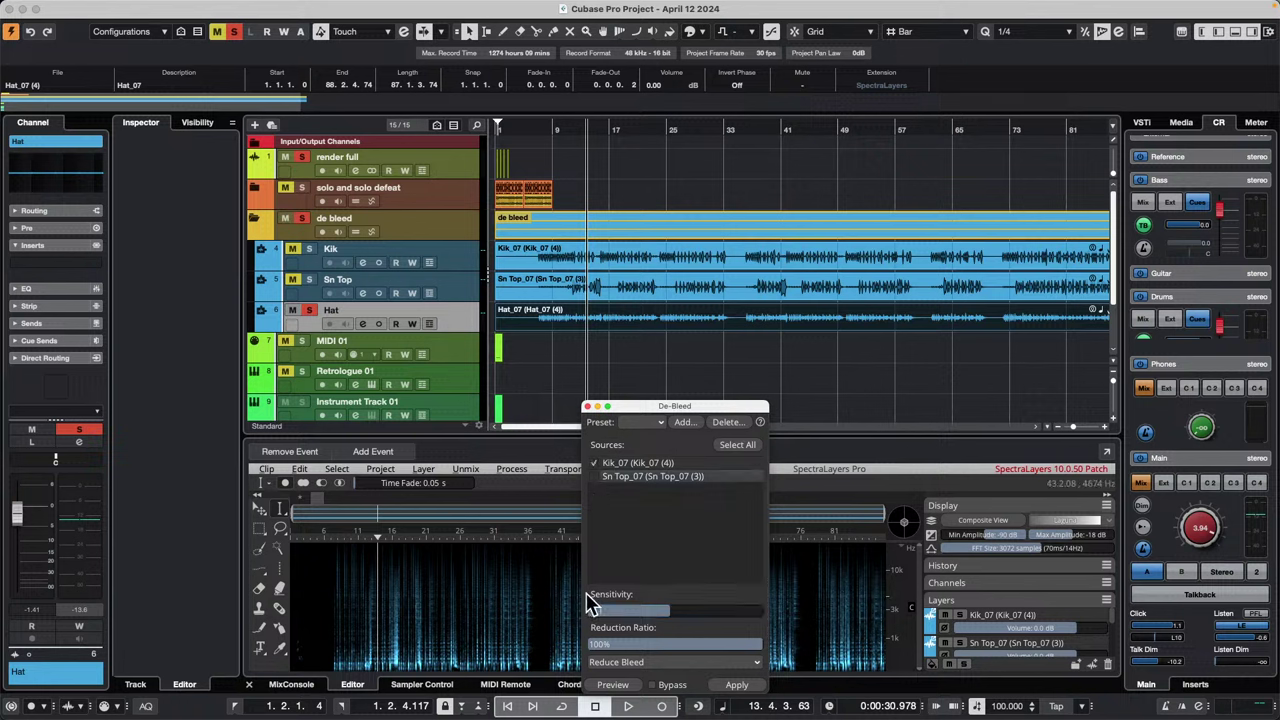
pyautogui.click(594, 477)
pyautogui.click(737, 686)
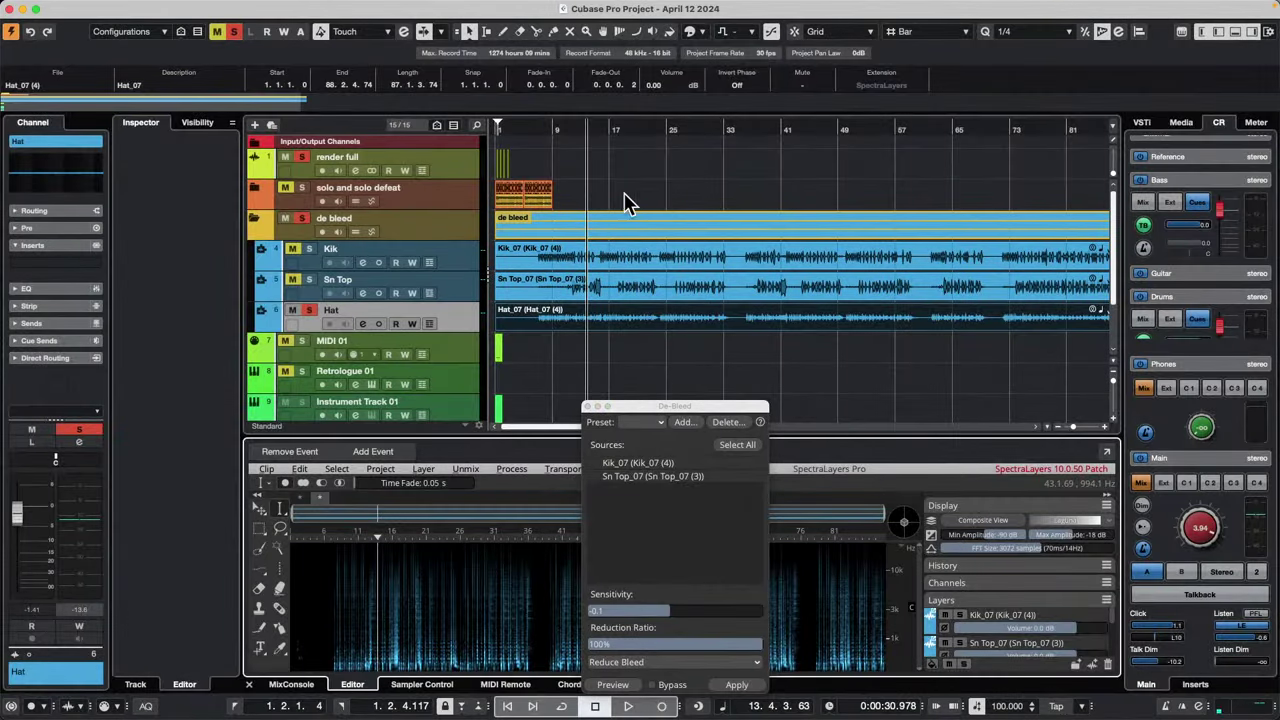
# Step: Audition the processed Hat track from about bar 12 and undo its SpectraLayers extension before stopping playback
pyautogui.click(578, 128)
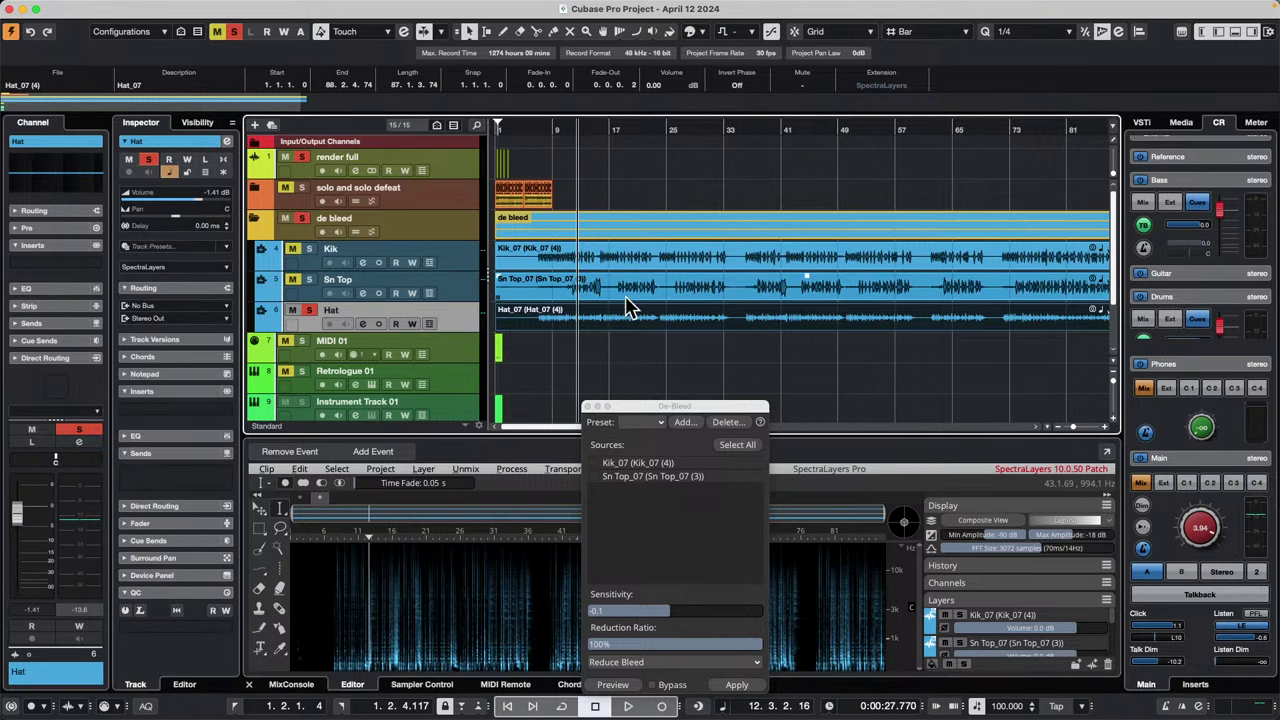
pyautogui.press('space')
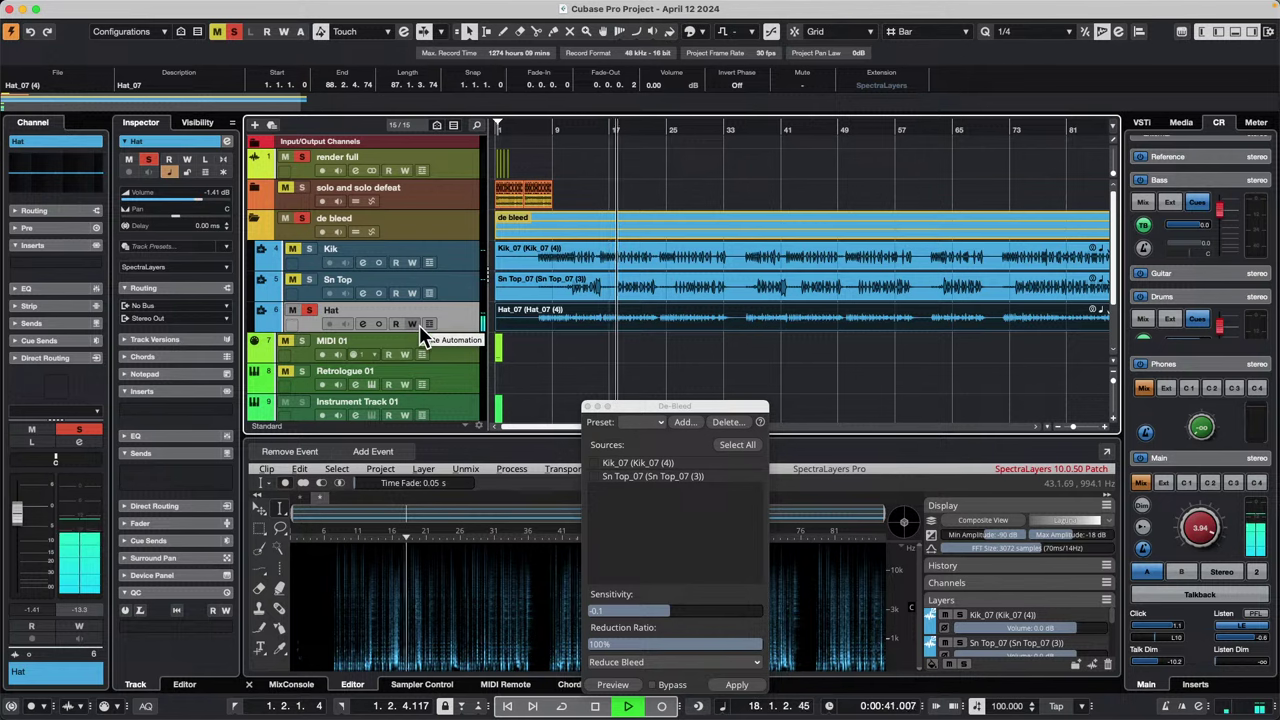
pyautogui.press('super+z')
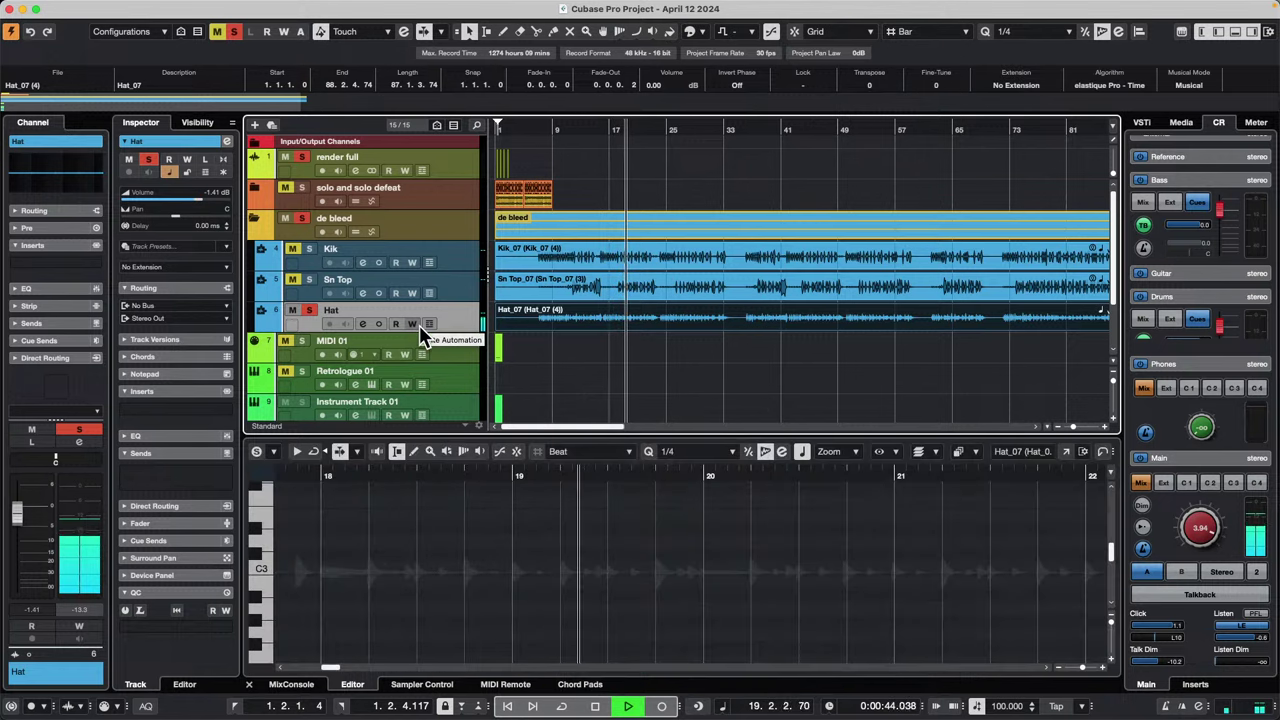
pyautogui.press('space')
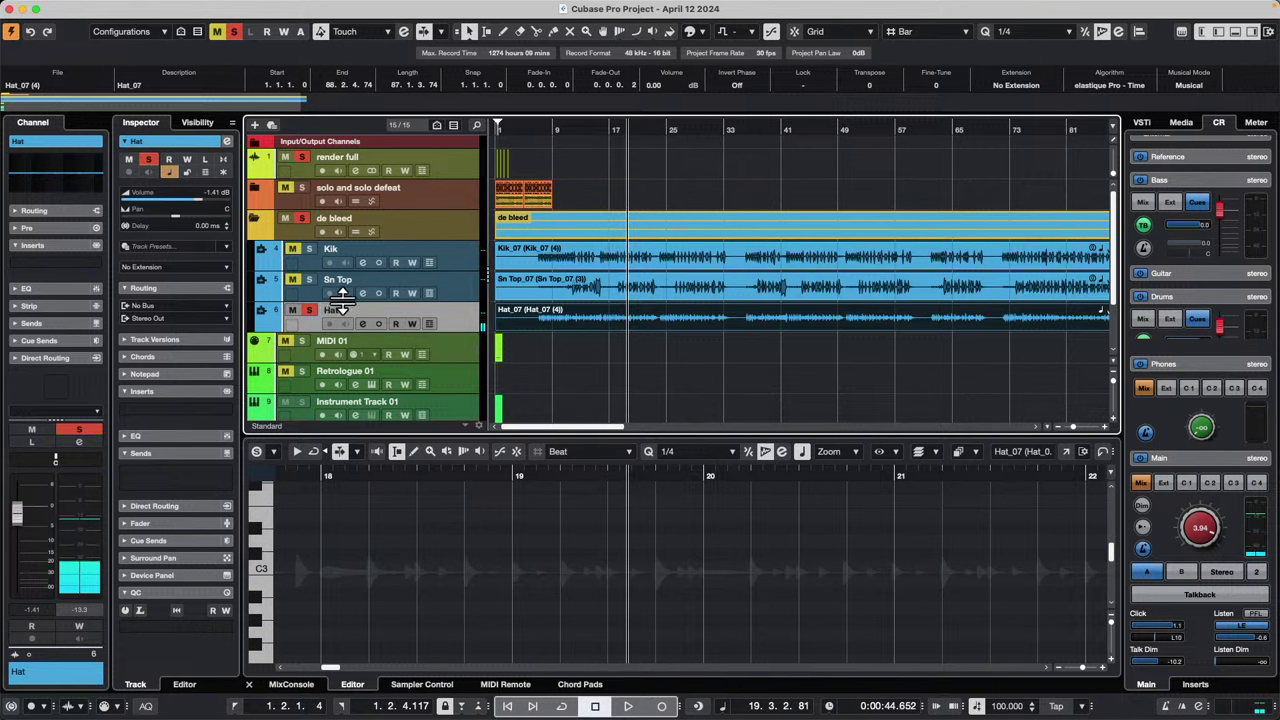
# Step: Assign the SpectraLayers extension to the Sn Top track again and close the leftover De-Bleed window
pyautogui.click(472, 287)
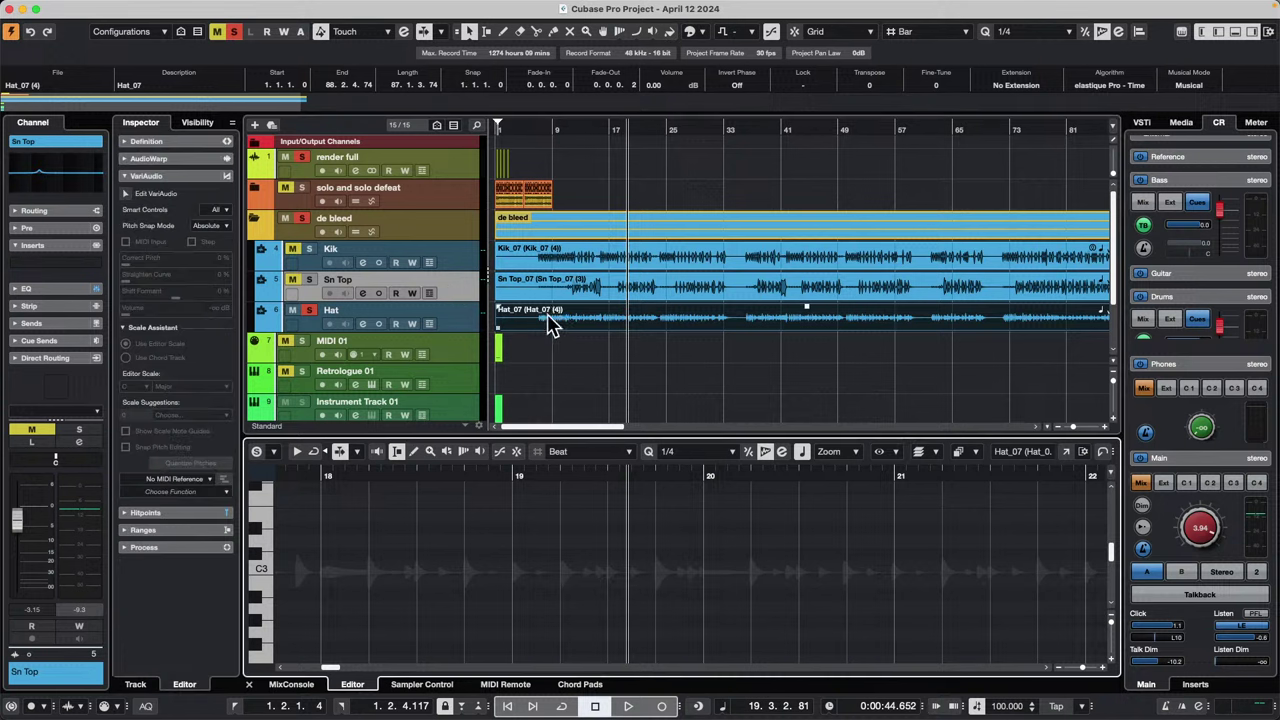
pyautogui.doubleClick(602, 310)
pyautogui.click(661, 297)
pyautogui.doubleClick(662, 295)
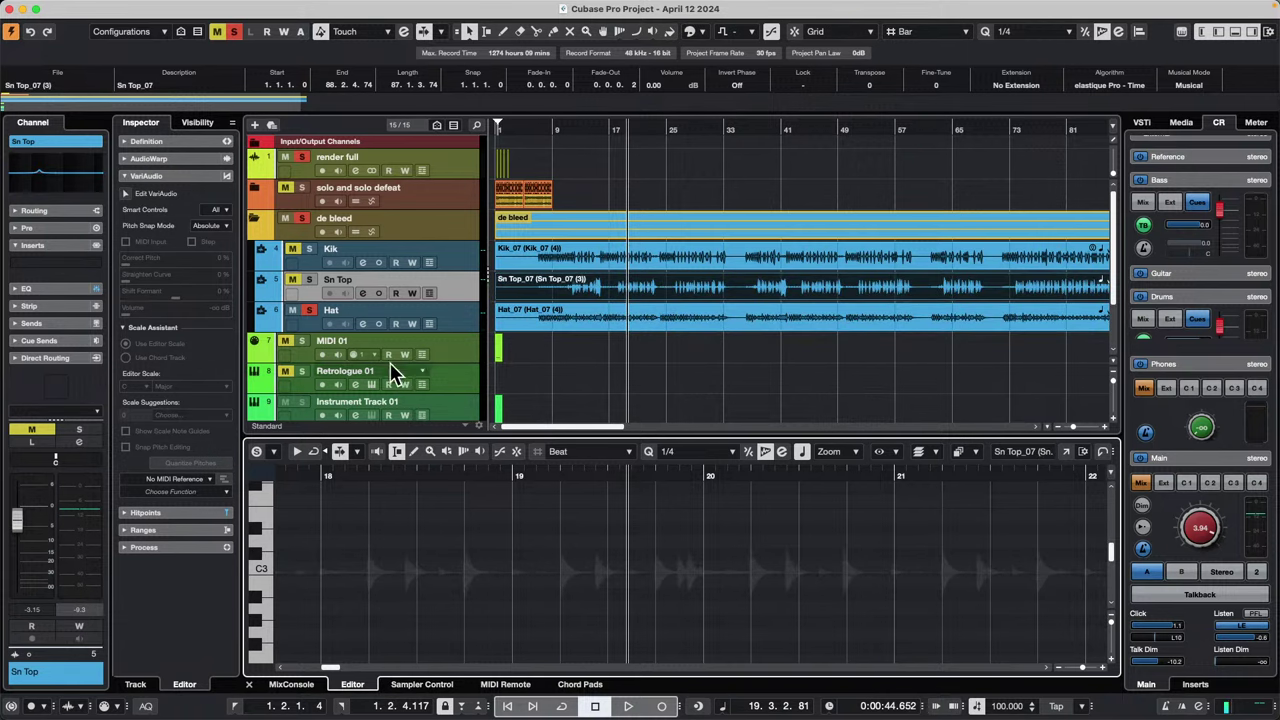
pyautogui.click(455, 282)
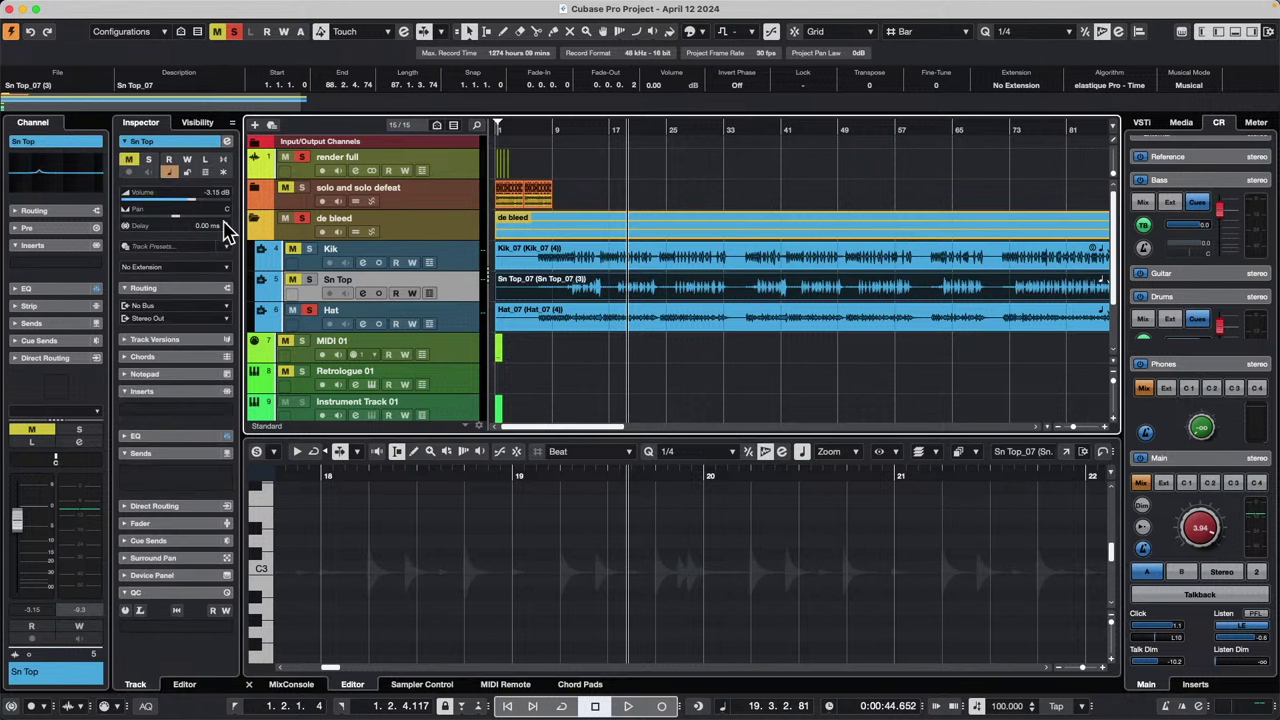
pyautogui.click(178, 270)
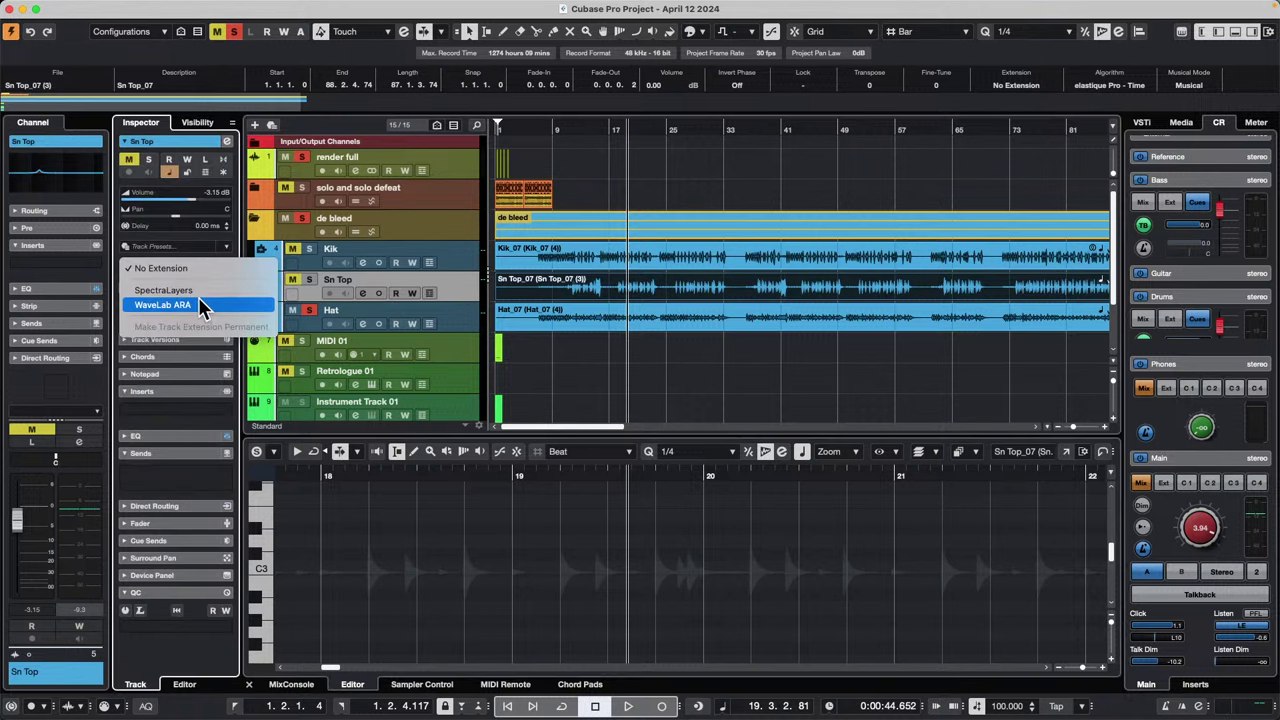
pyautogui.click(630, 305)
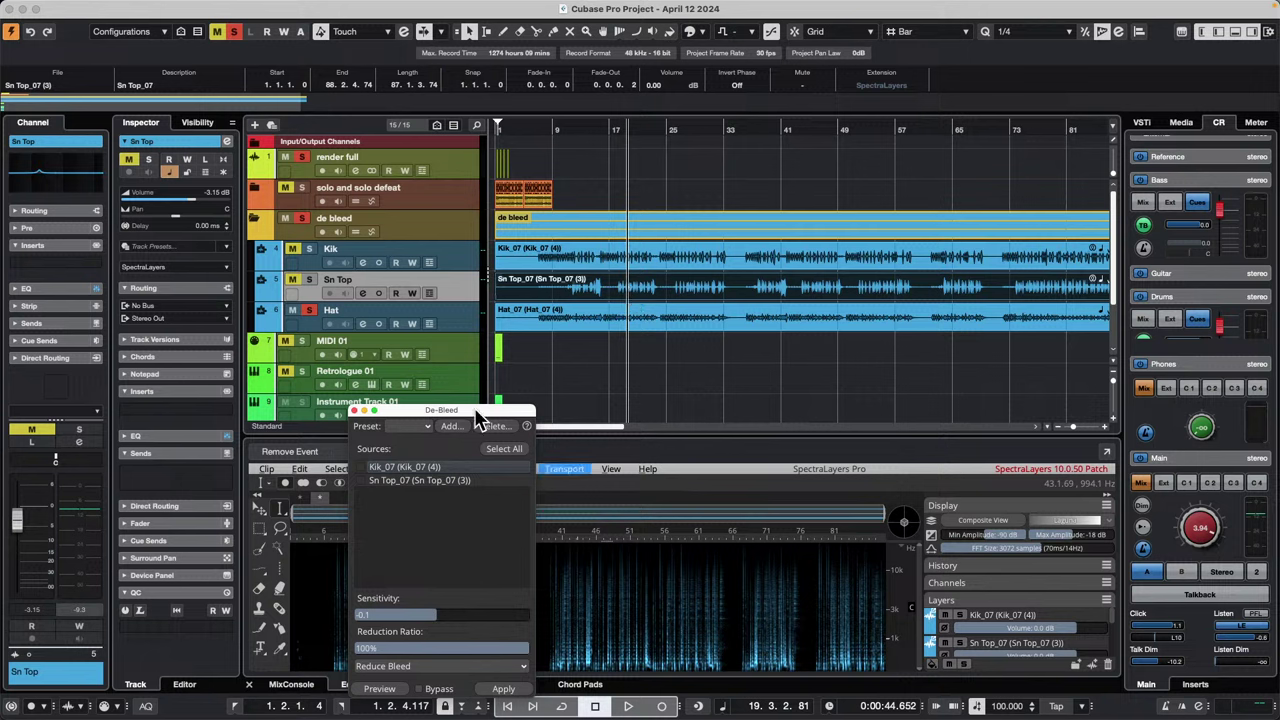
pyautogui.moveTo(492, 418); pyautogui.dragTo(864, 353)
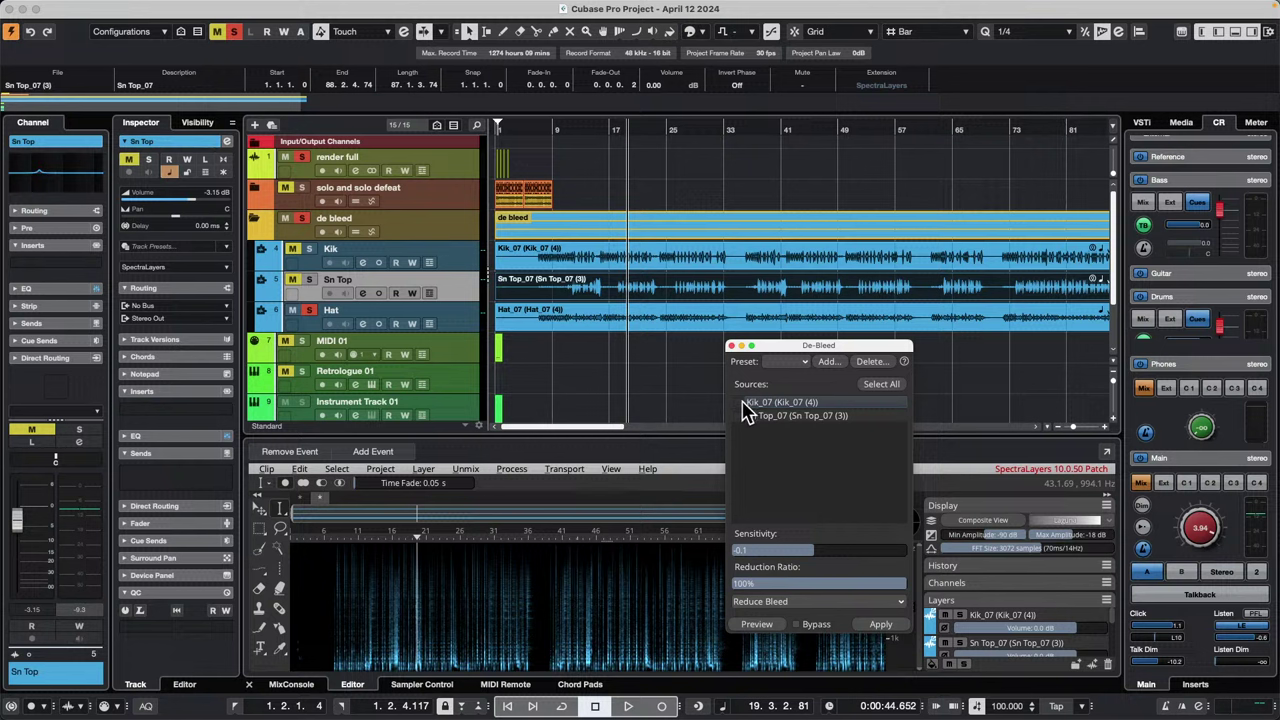
pyautogui.click(731, 345)
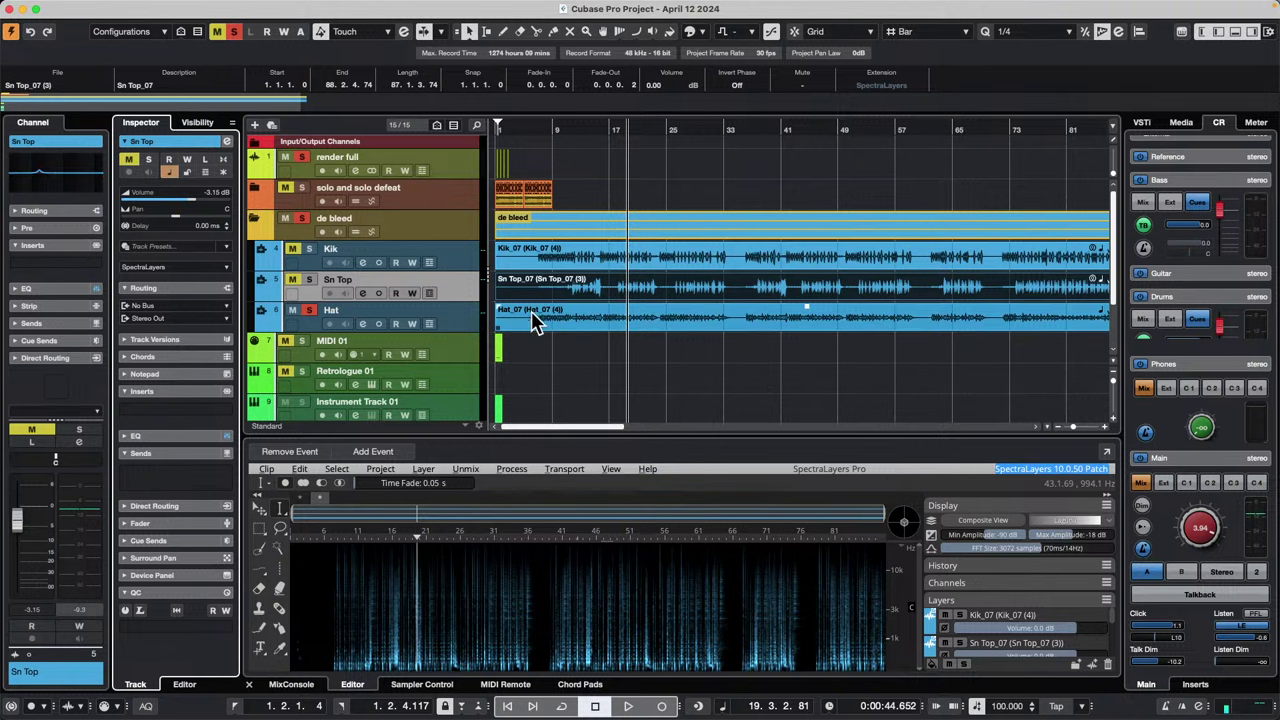
# Step: Begin adding a MIDI track below Sn Top and look through the MIDI output devices available for it
pyautogui.rightClick(449, 280)
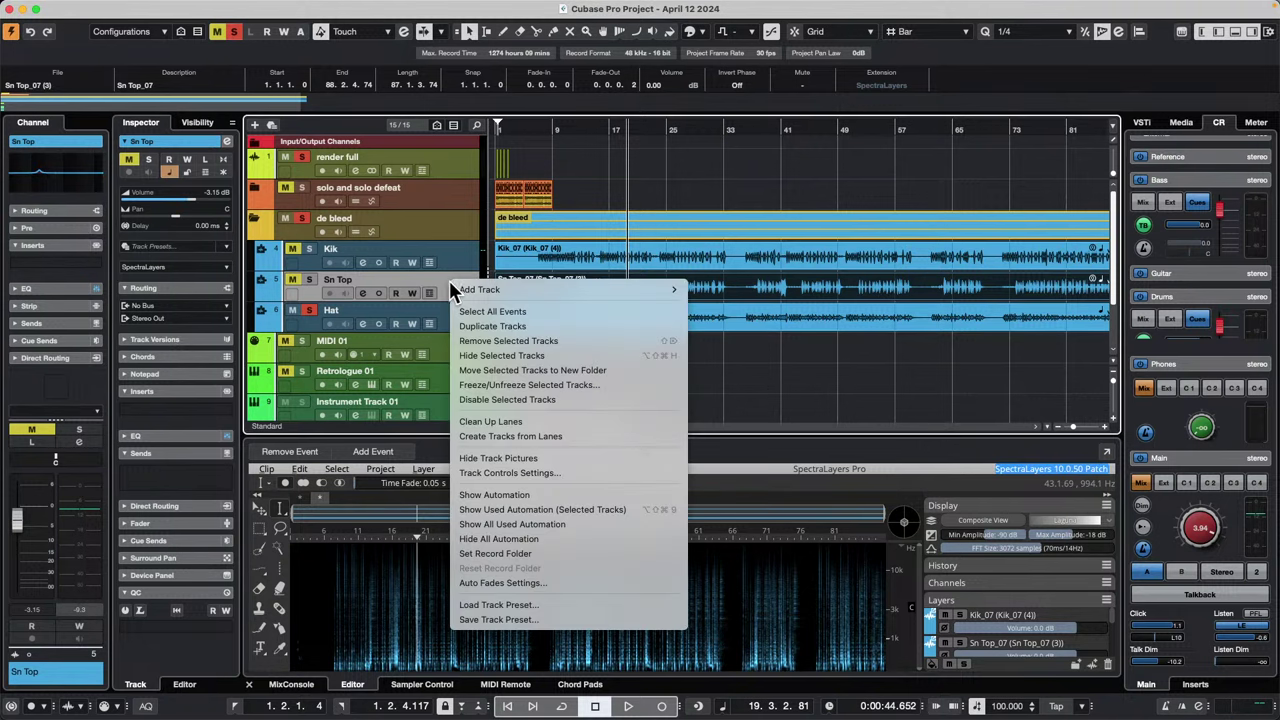
pyautogui.moveTo(533, 288)
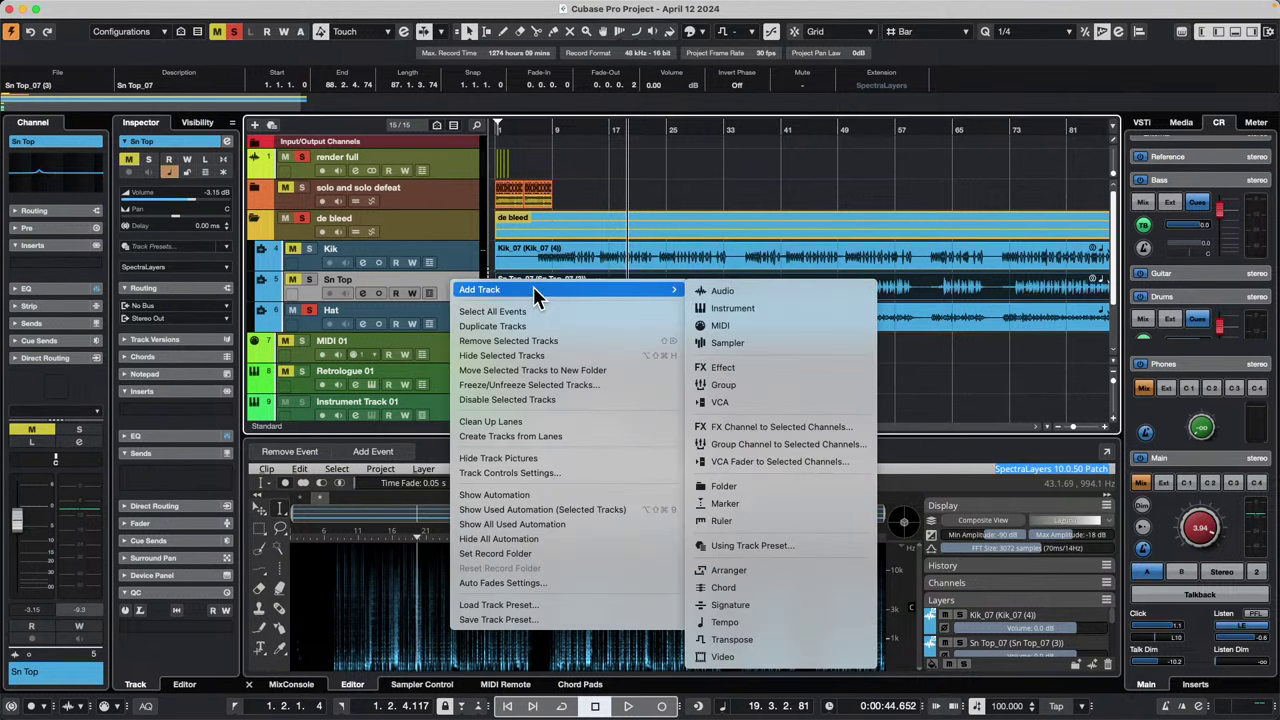
pyautogui.click(766, 327)
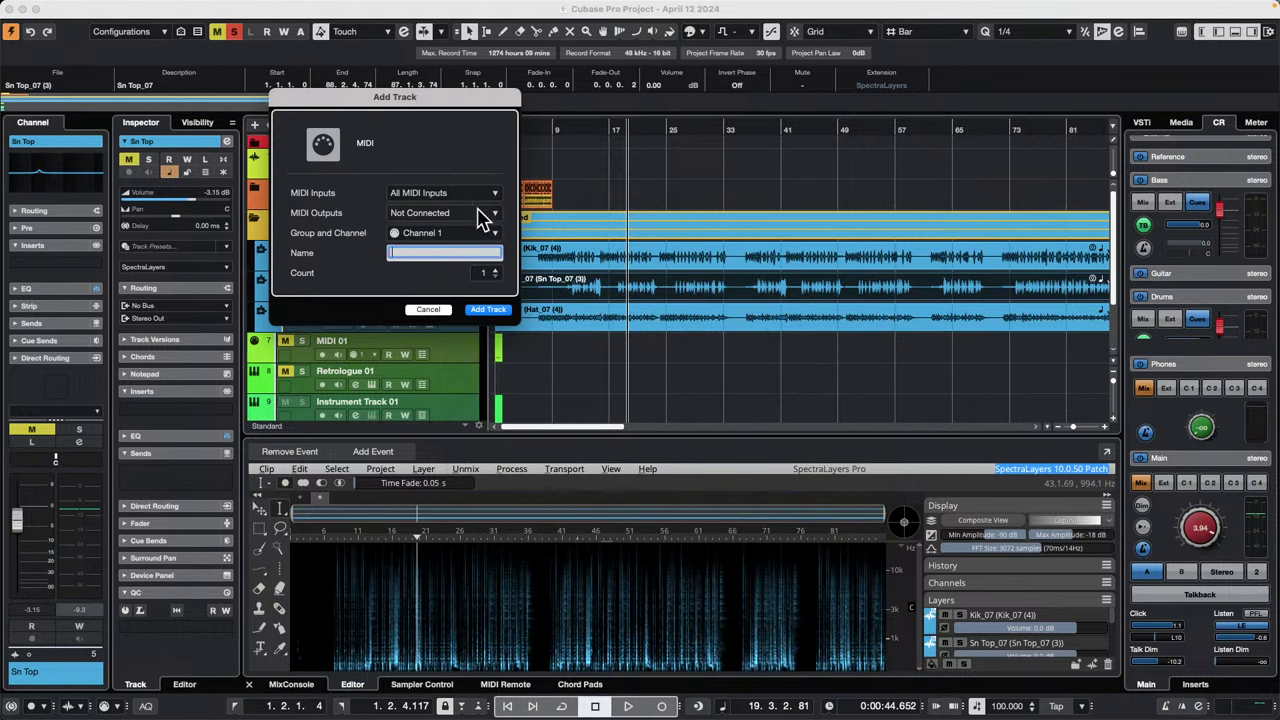
pyautogui.click(456, 215)
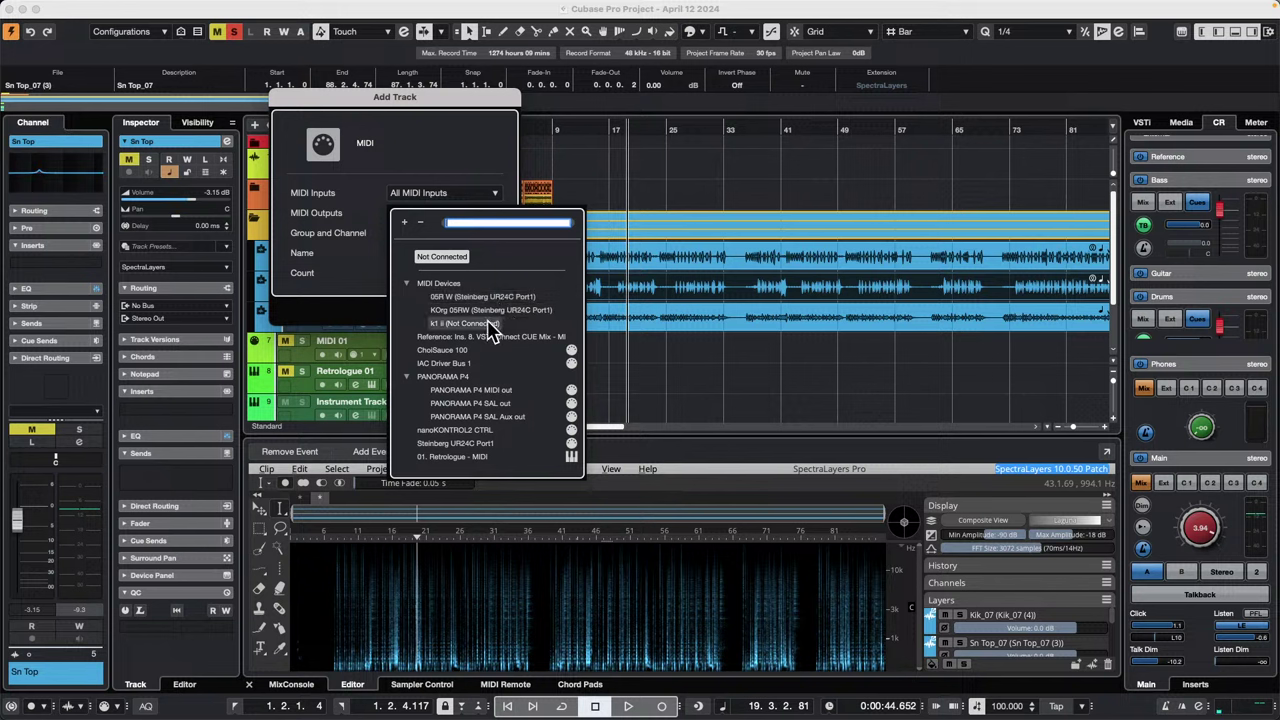
pyautogui.click(608, 175)
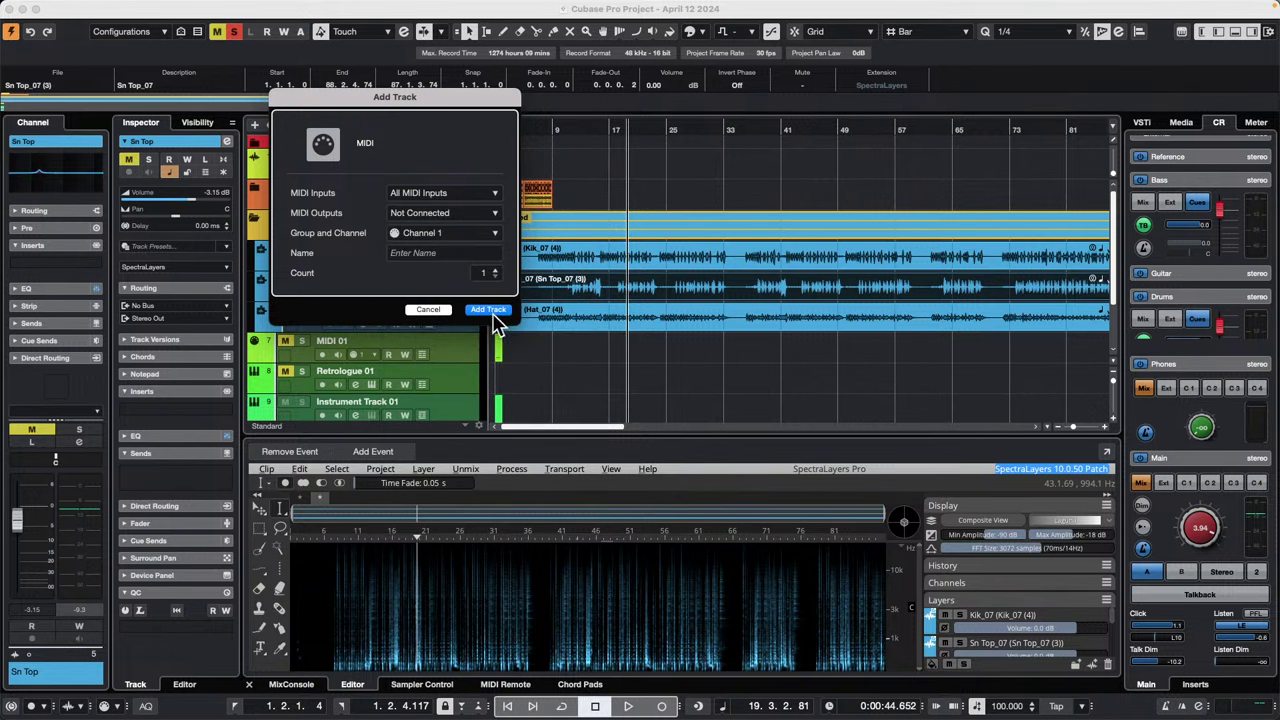
pyautogui.click(454, 214)
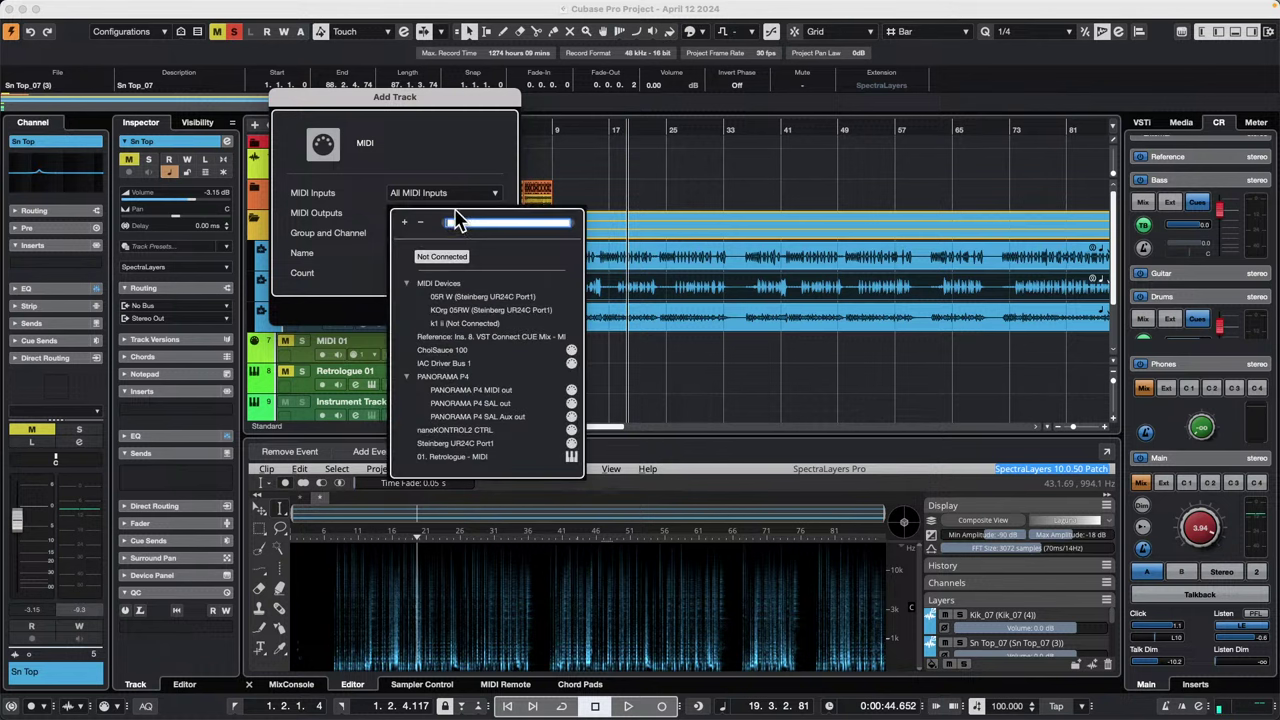
# Step: Add a MIDI track with its output not connected and draw a MIDI part on it from about bar 17 to bar 48
pyautogui.click(450, 150)
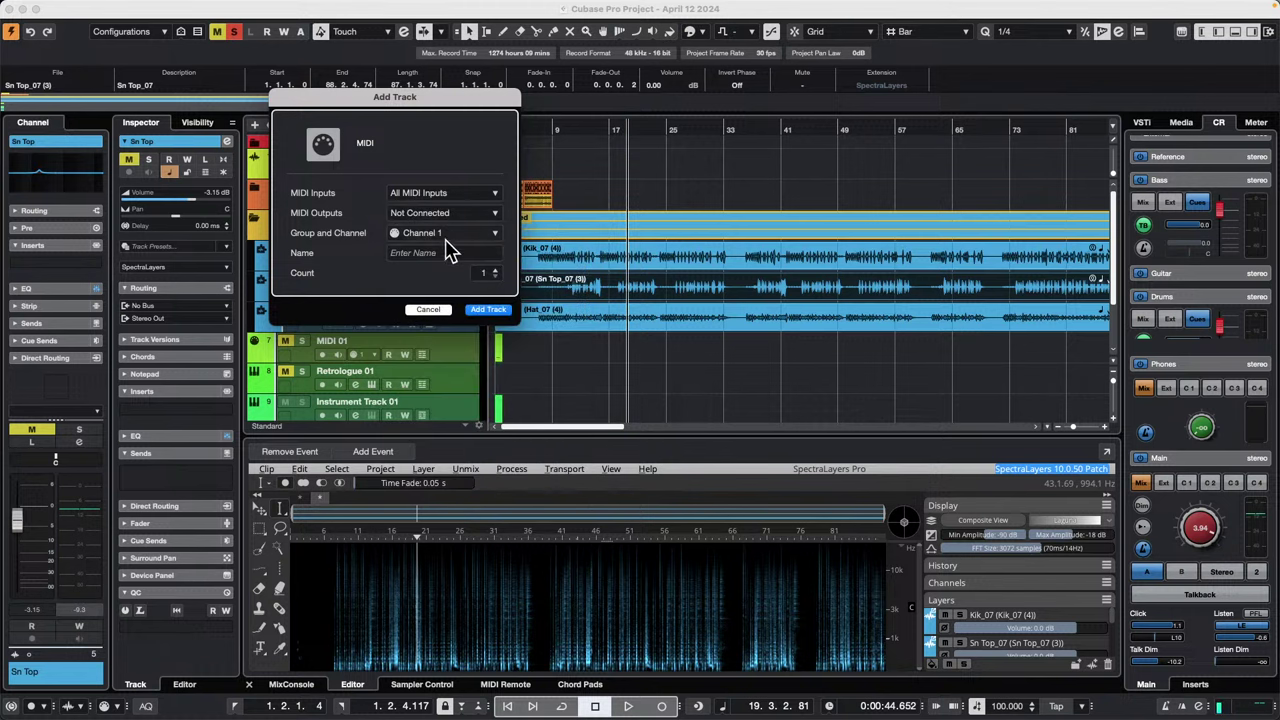
pyautogui.click(492, 310)
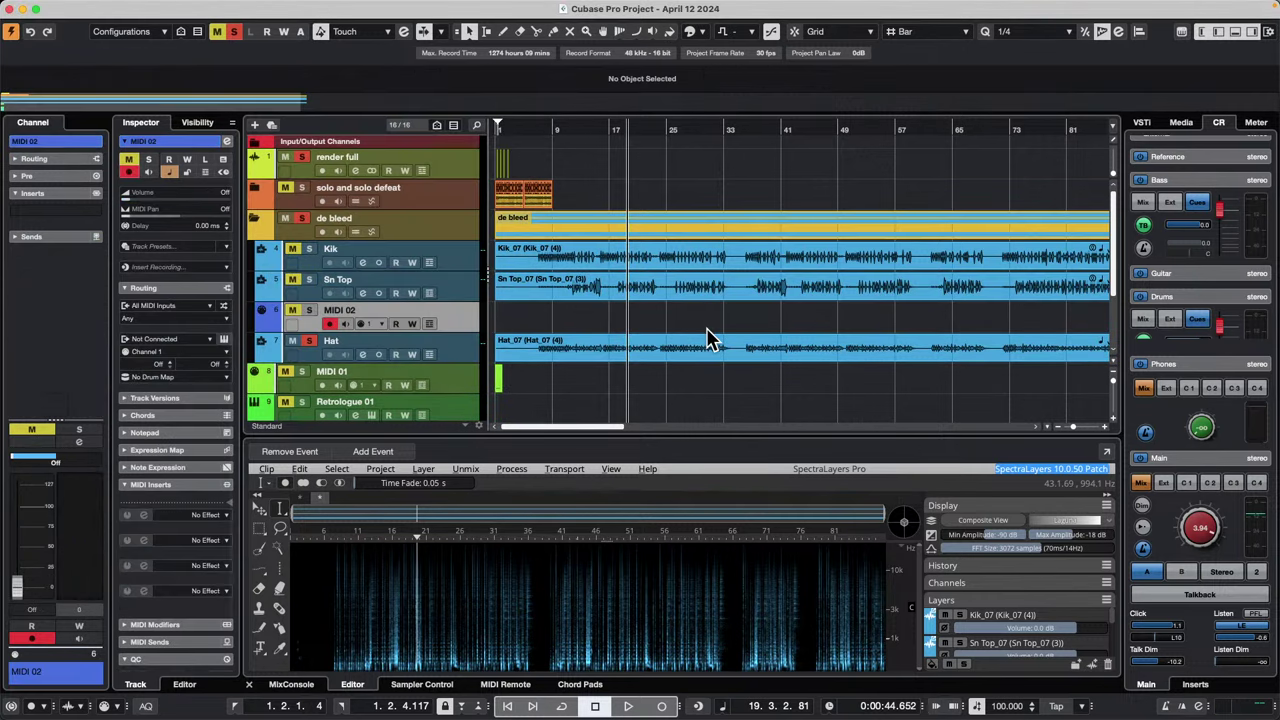
pyautogui.rightClick(612, 336)
pyautogui.click(648, 329)
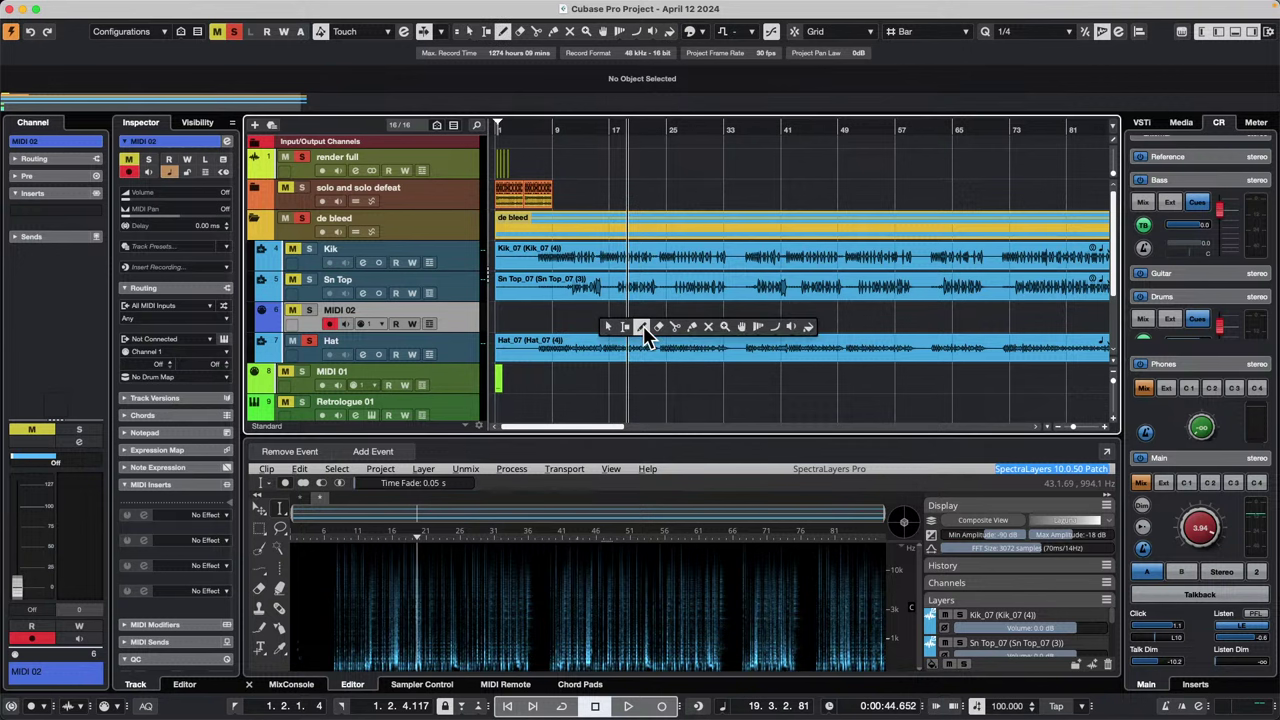
pyautogui.moveTo(612, 313); pyautogui.dragTo(838, 314)
pyautogui.rightClick(656, 323)
pyautogui.click(657, 320)
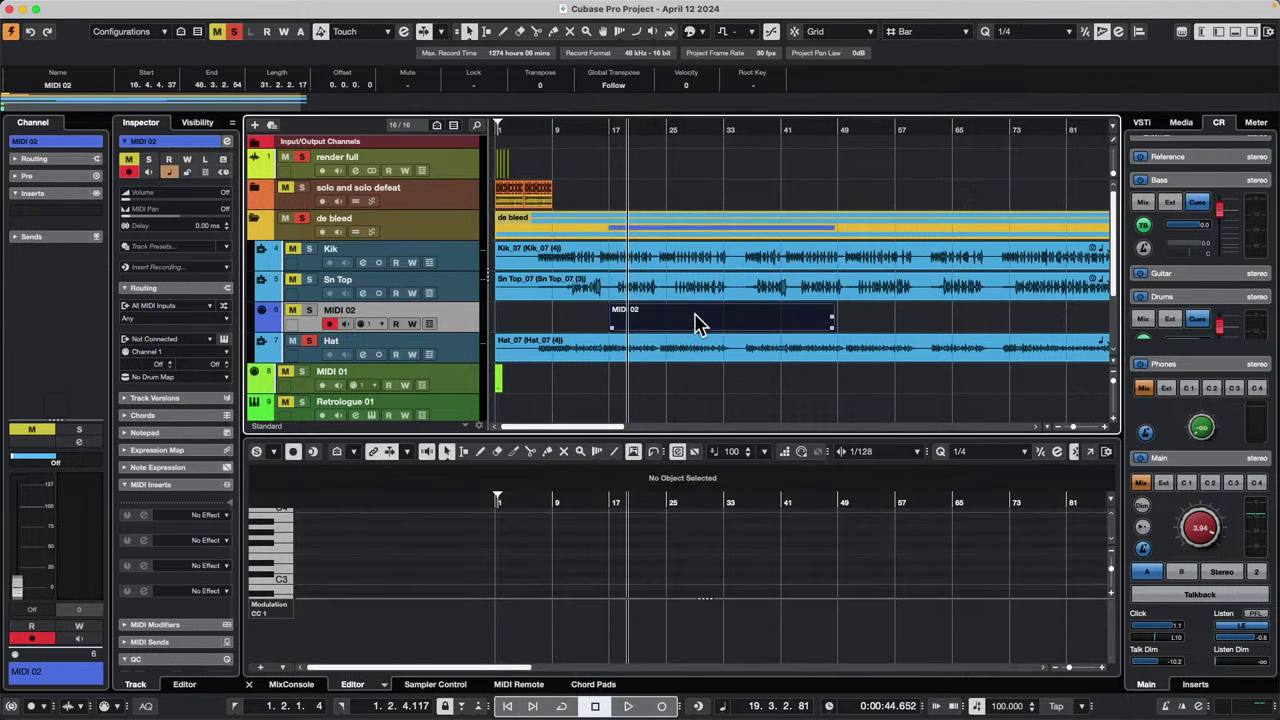
# Step: Open the new MIDI part for editing and draw several notes of varying pitch and length between about bars 19 and 46
pyautogui.doubleClick(681, 323)
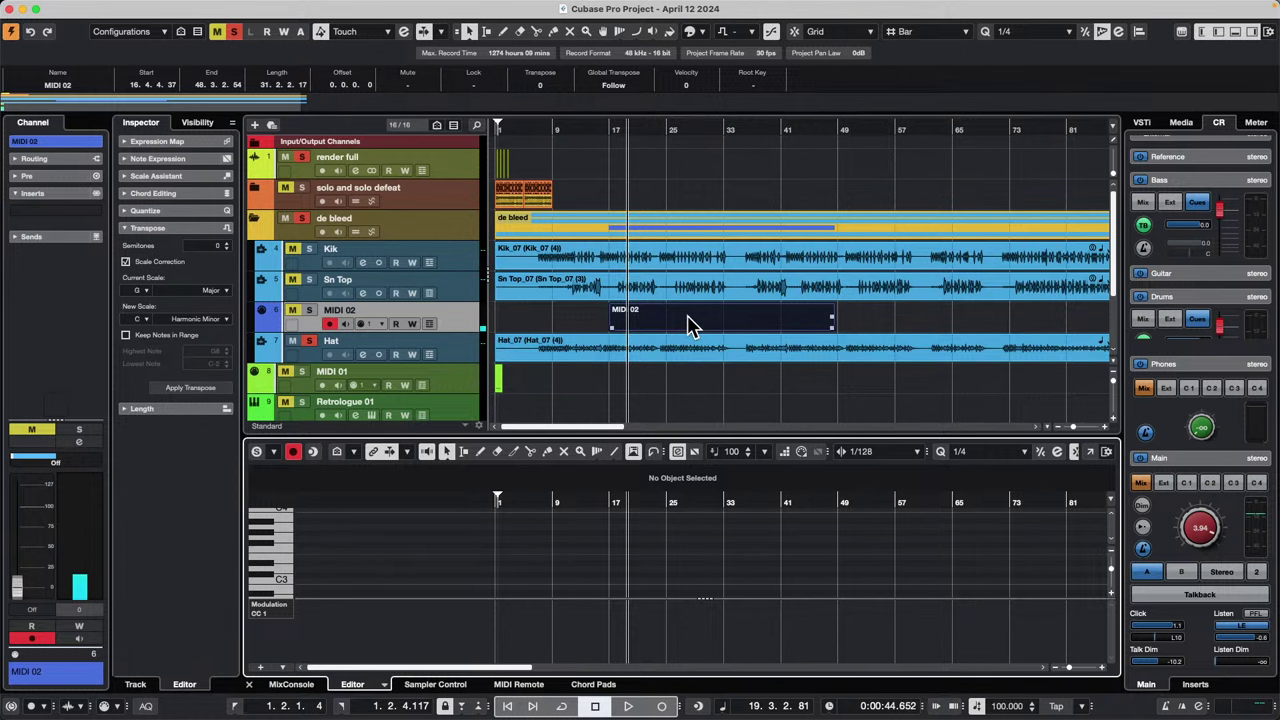
pyautogui.rightClick(645, 560)
pyautogui.click(677, 558)
pyautogui.moveTo(632, 557)
pyautogui.mouseDown()
pyautogui.moveTo(704, 556)
pyautogui.moveTo(724, 533)
pyautogui.moveTo(752, 545)
pyautogui.mouseUp()
pyautogui.moveTo(672, 580)
pyautogui.mouseDown()
pyautogui.moveTo(772, 580)
pyautogui.moveTo(670, 587)
pyautogui.mouseUp()
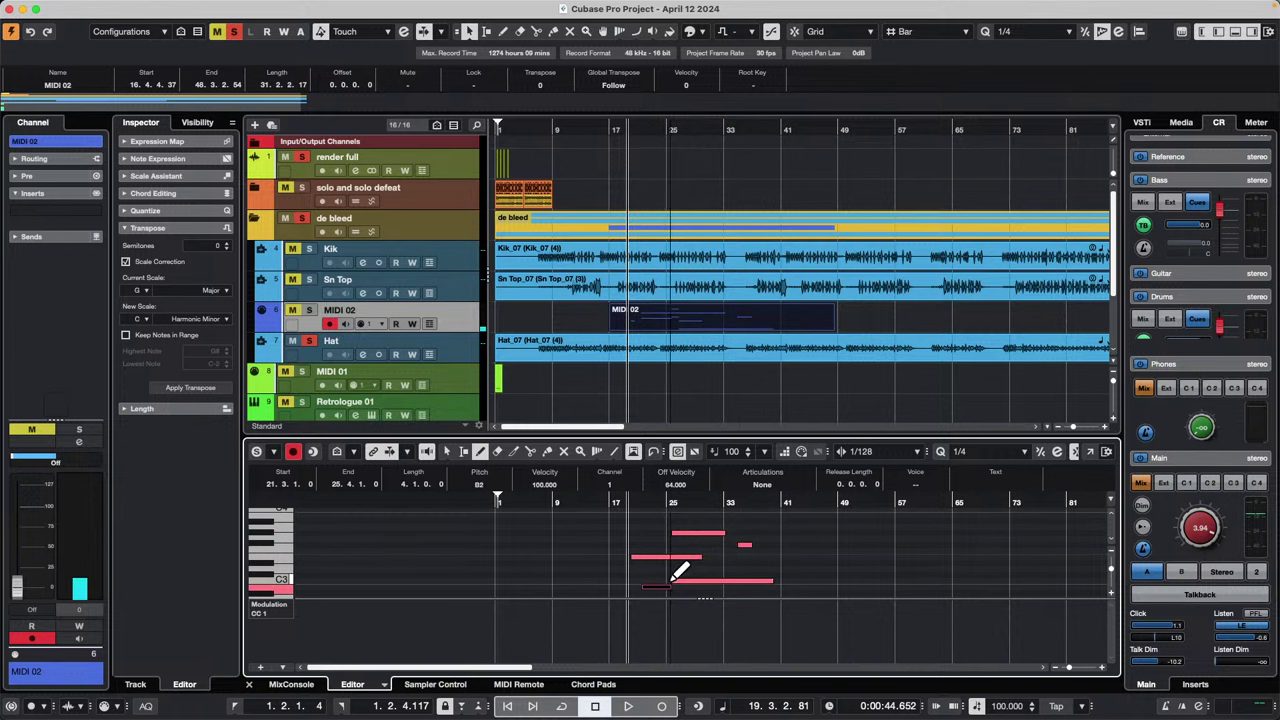
pyautogui.moveTo(797, 569); pyautogui.dragTo(820, 569)
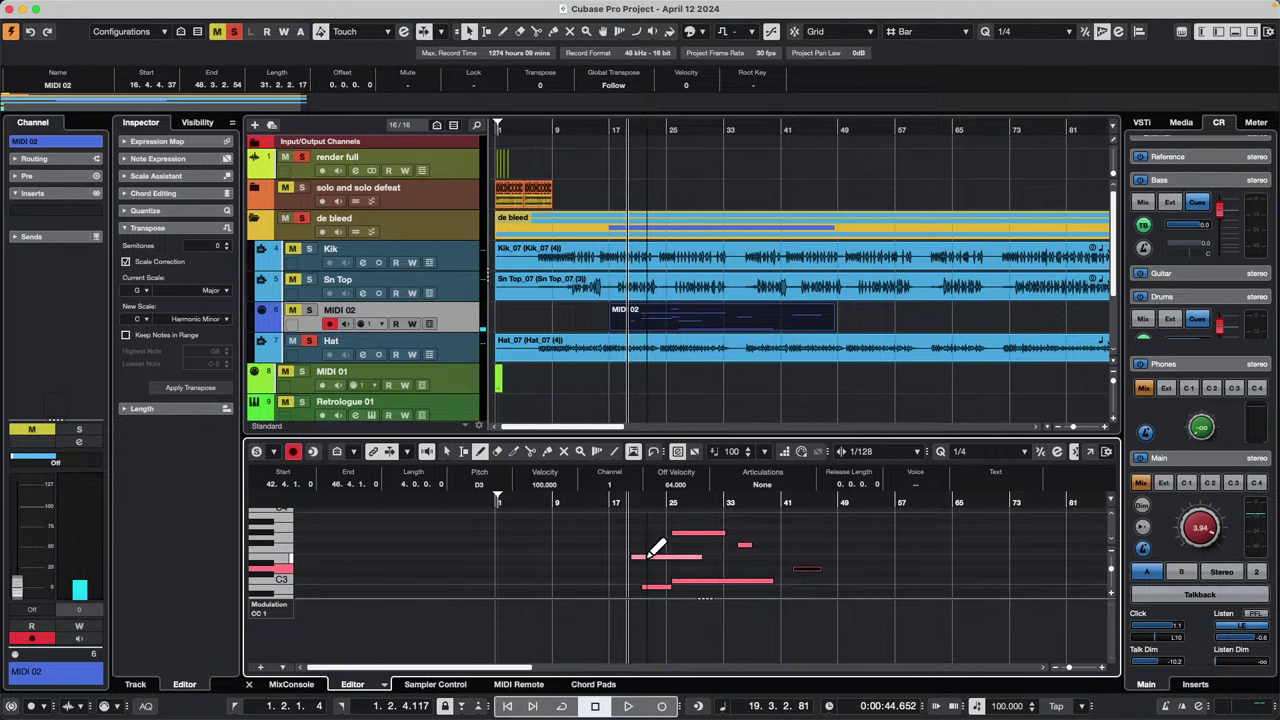
# Step: Show note velocity in the controller lane and lower the velocity of the notes starting near bar 25 to about half height
pyautogui.click(262, 612)
pyautogui.click(330, 620)
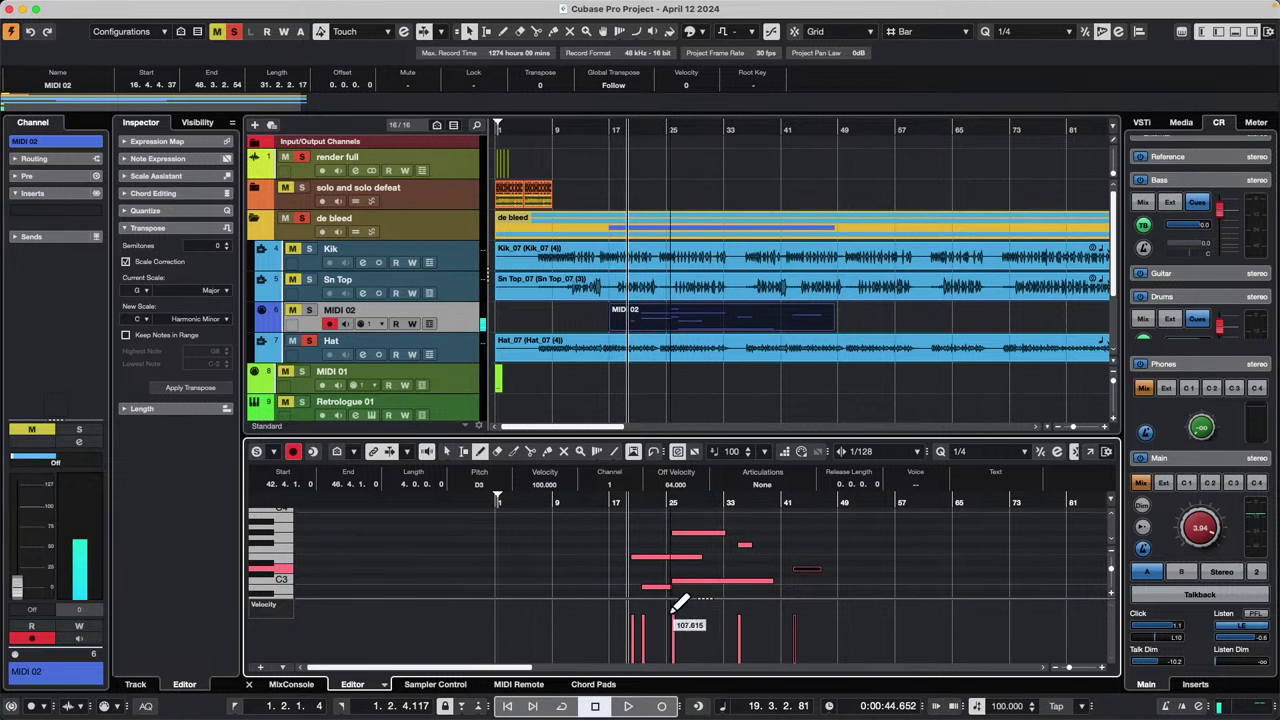
pyautogui.moveTo(672, 612); pyautogui.dragTo(675, 638)
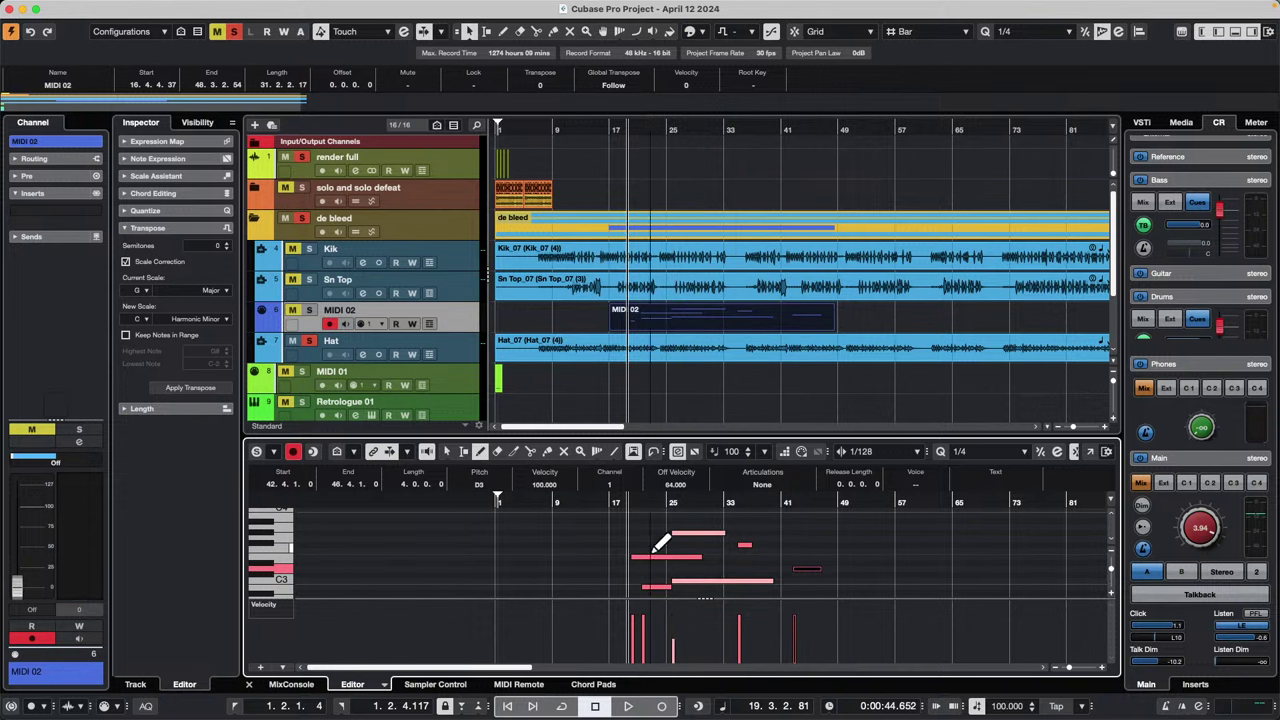
# Step: Reopen the MIDI part for editing and draw a few additional short notes between about bars 31 and 39
pyautogui.click(460, 316)
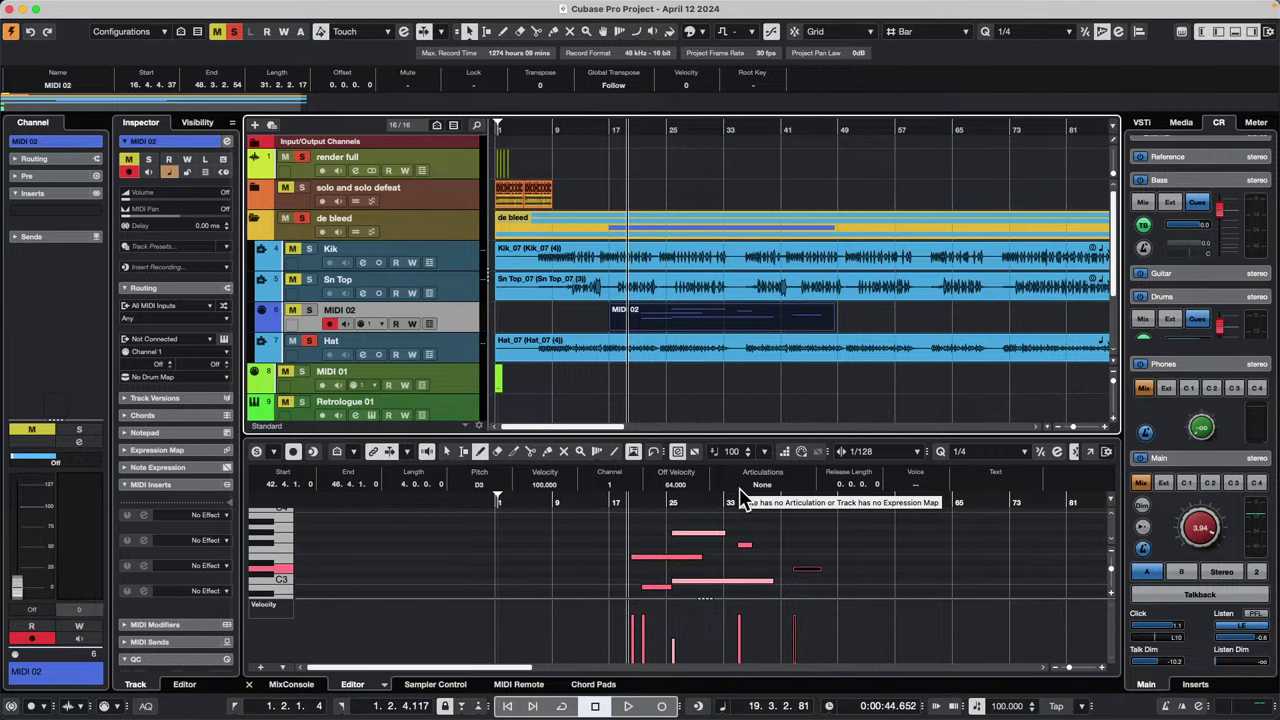
pyautogui.doubleClick(678, 316)
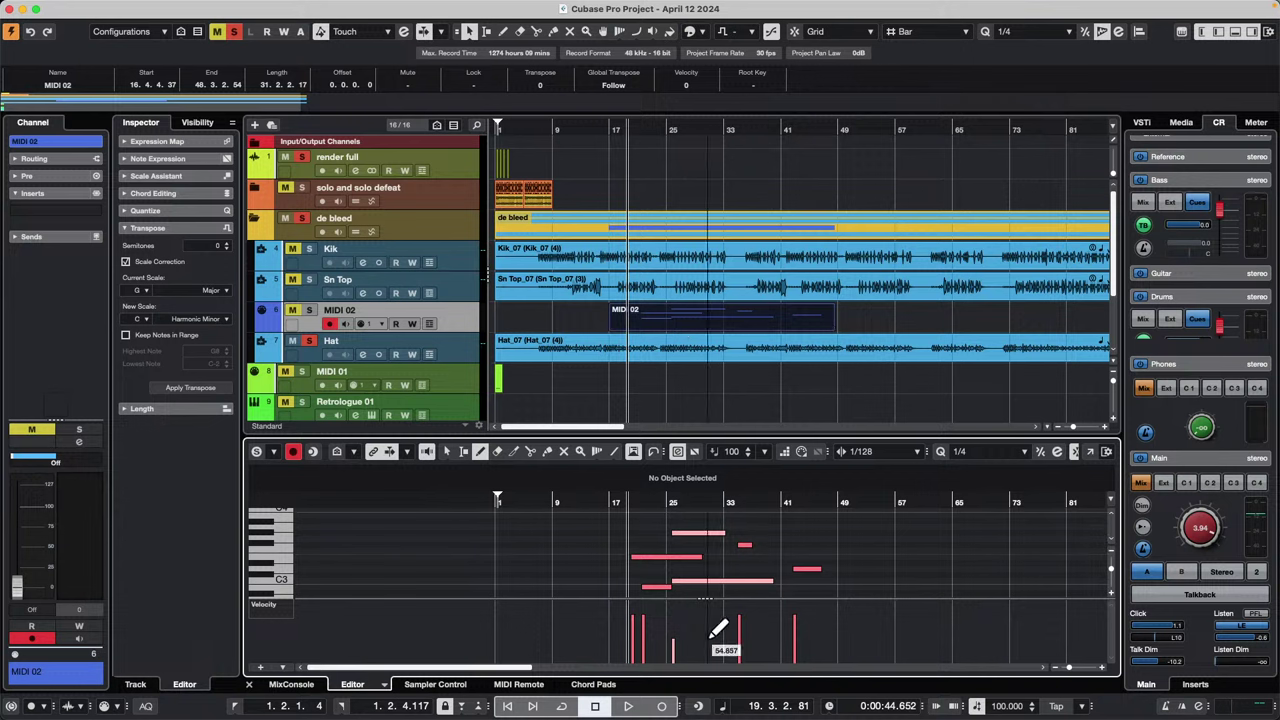
pyautogui.moveTo(717, 557)
pyautogui.mouseDown()
pyautogui.moveTo(769, 563)
pyautogui.moveTo(749, 539)
pyautogui.mouseUp()
# Step: Erase the short G3 note near bar 35 and enlarge the note editor's height to show more of the pitch range
pyautogui.rightClick(755, 545)
pyautogui.click(767, 546)
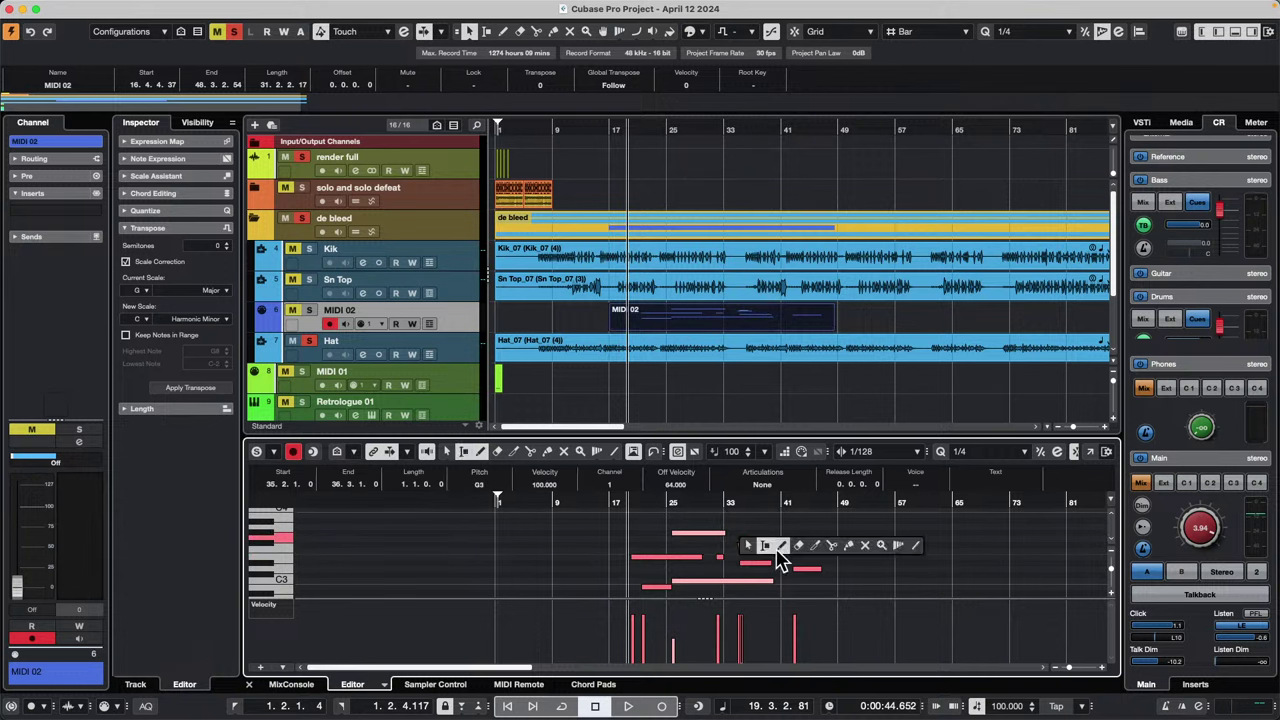
pyautogui.click(765, 546)
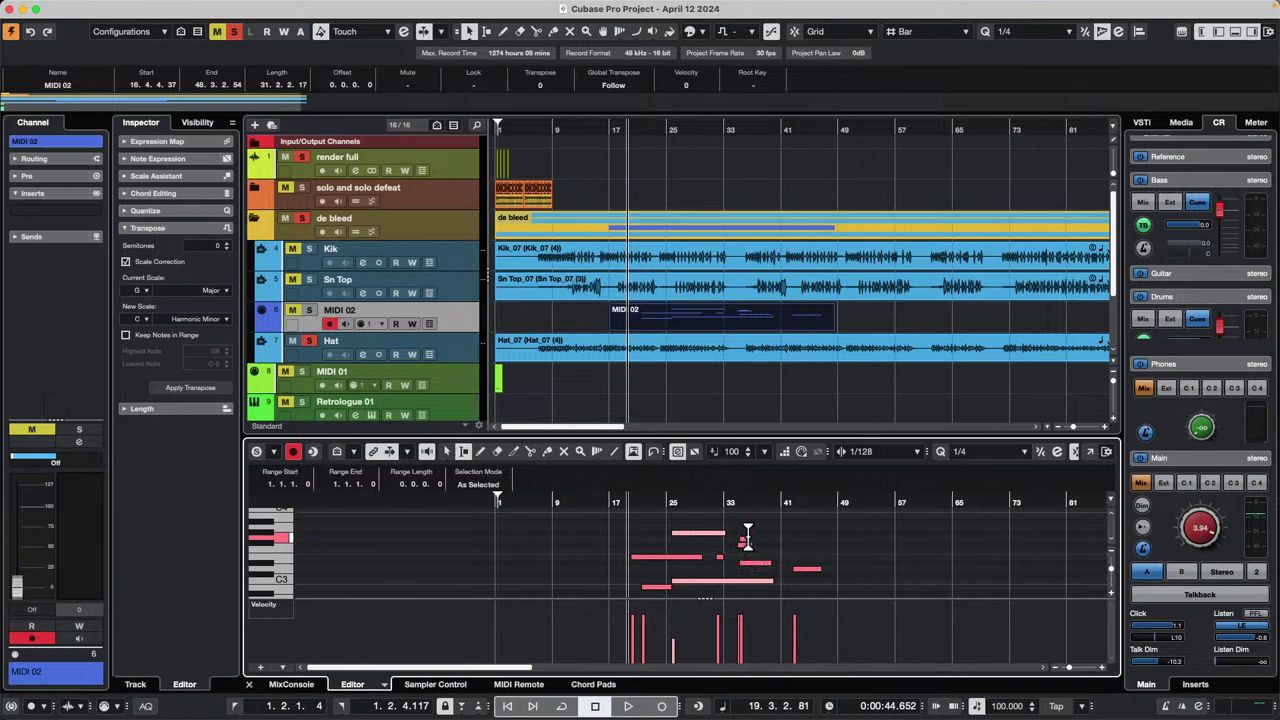
pyautogui.rightClick(747, 540)
pyautogui.click(777, 537)
pyautogui.rightClick(792, 536)
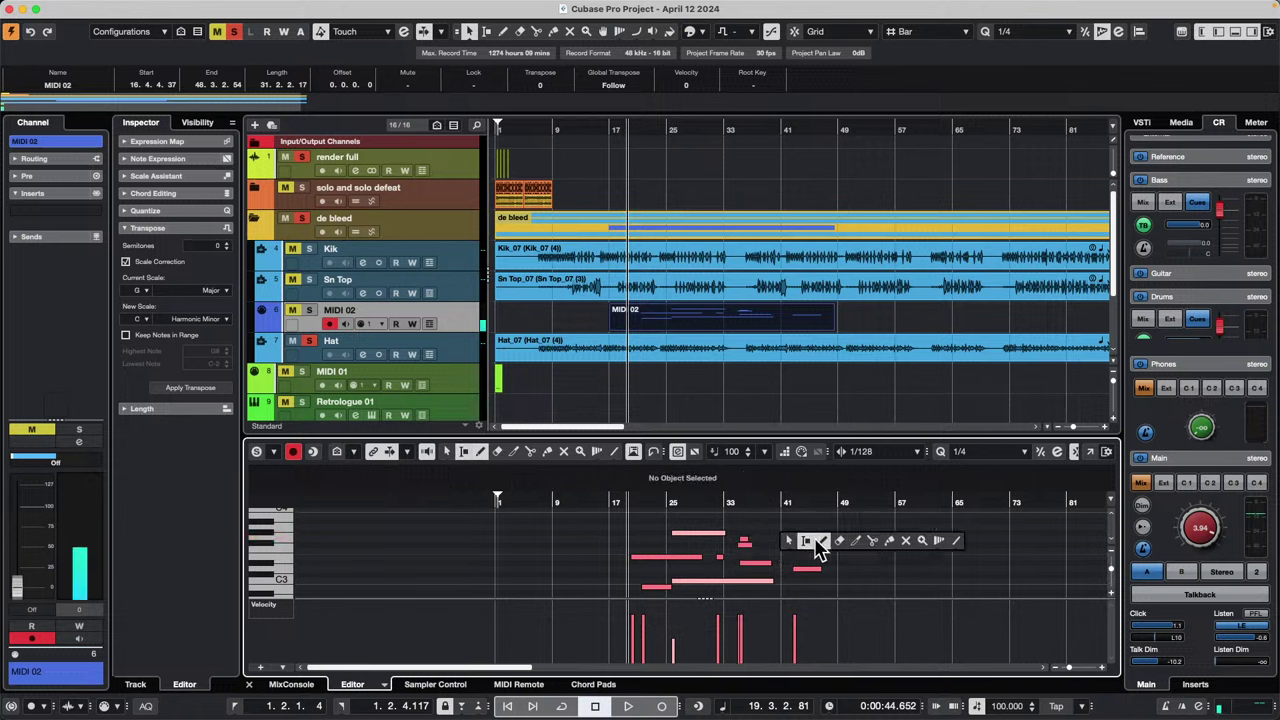
pyautogui.click(839, 541)
pyautogui.click(743, 539)
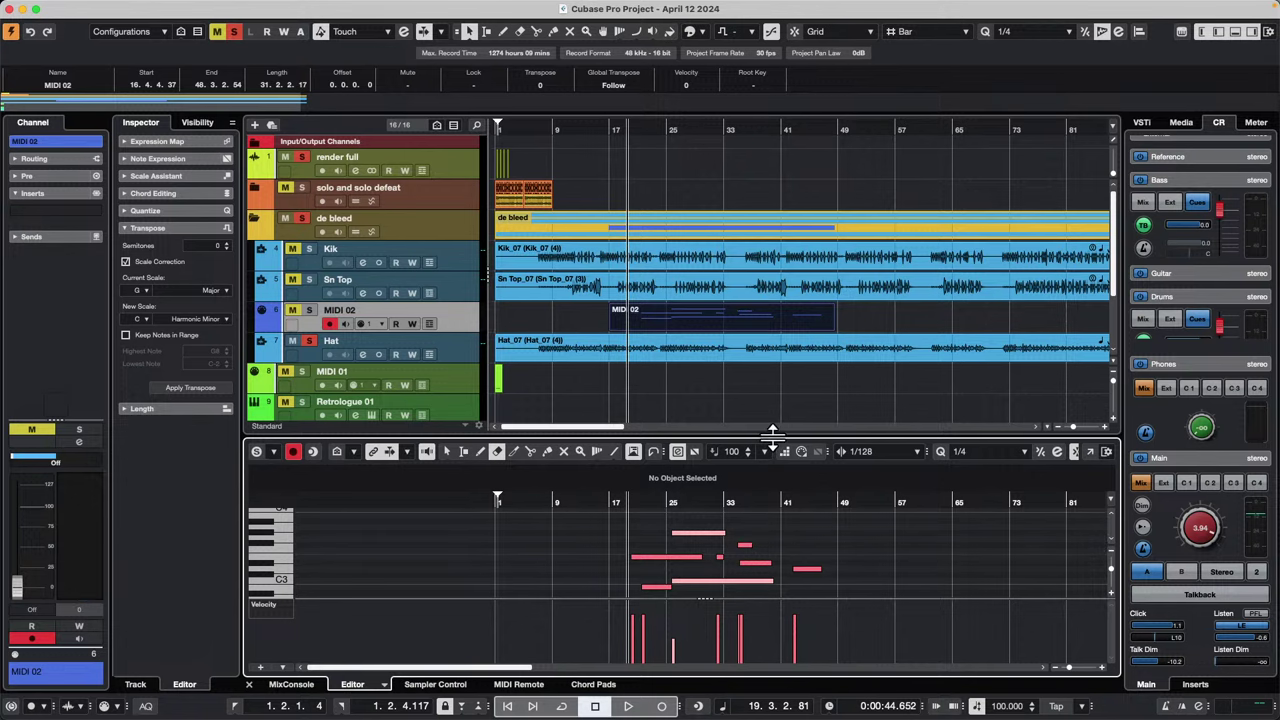
pyautogui.moveTo(771, 433); pyautogui.dragTo(780, 377)
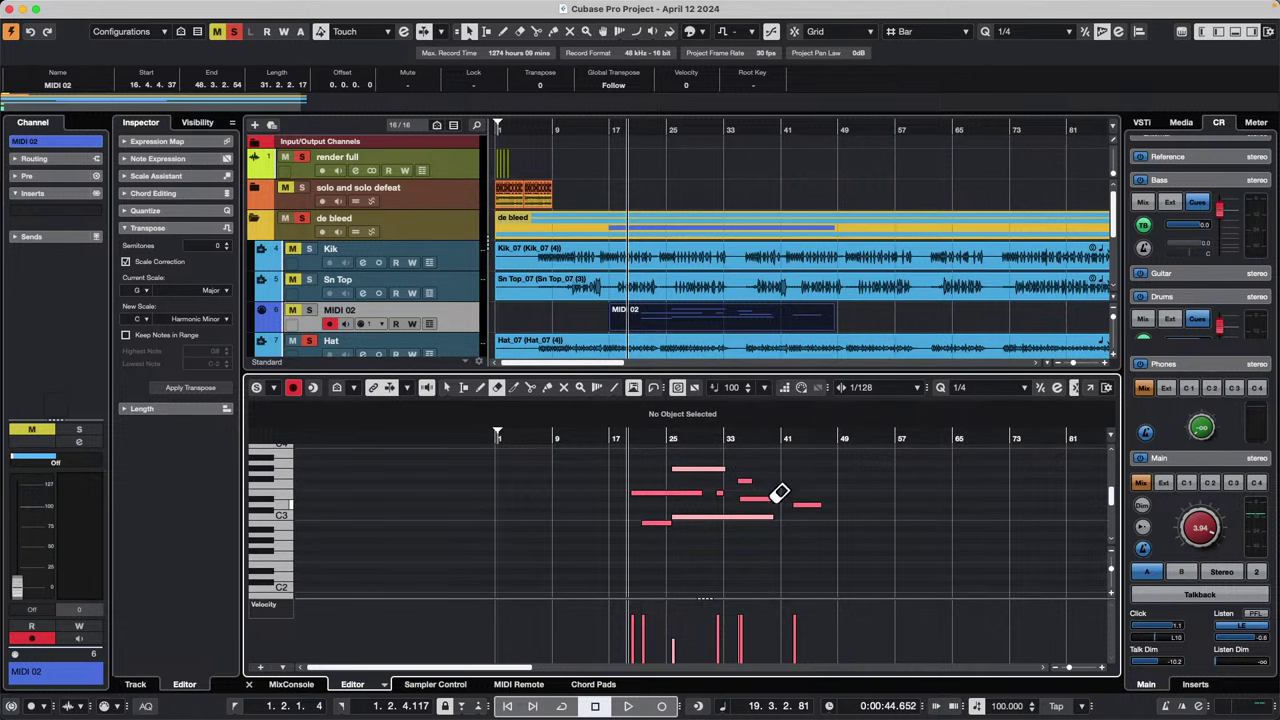
pyautogui.scroll(1, 772, 472)
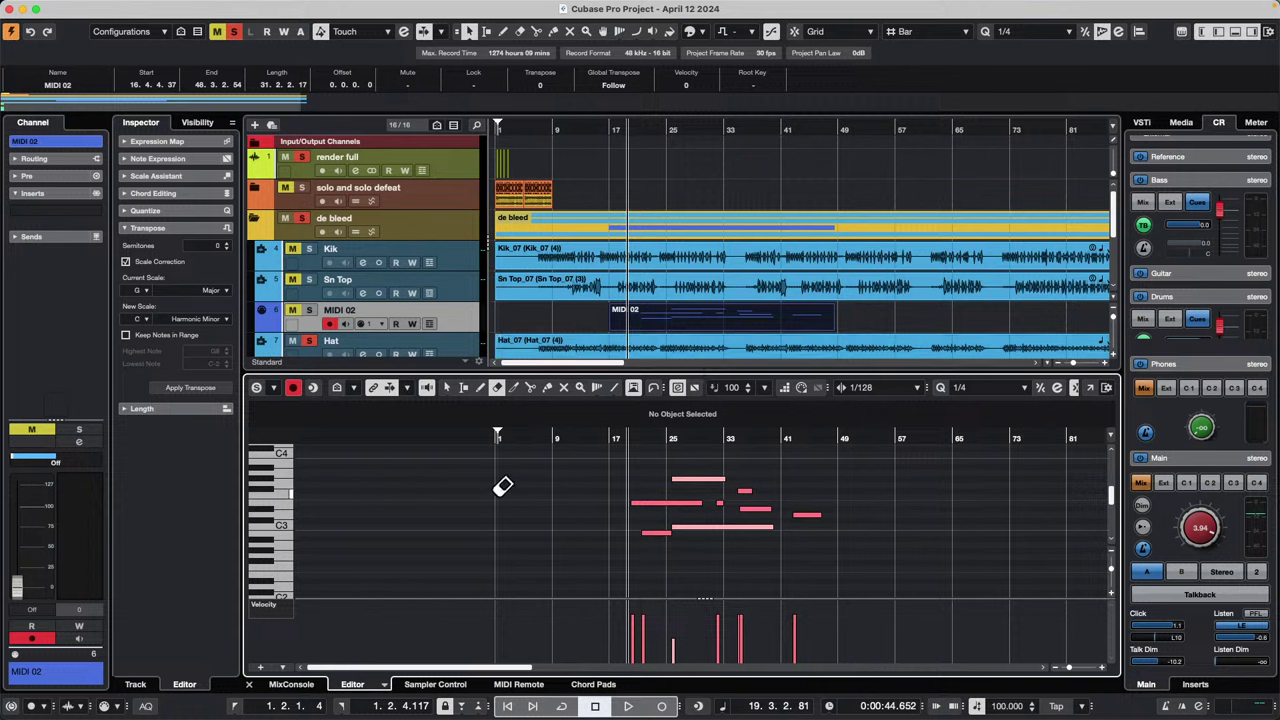
# Step: Open the external instrument audio connections and expand the Montage instrument down to the channels of its Return Bus 1
pyautogui.moveTo(365, 8)
pyautogui.moveTo(460, 5)
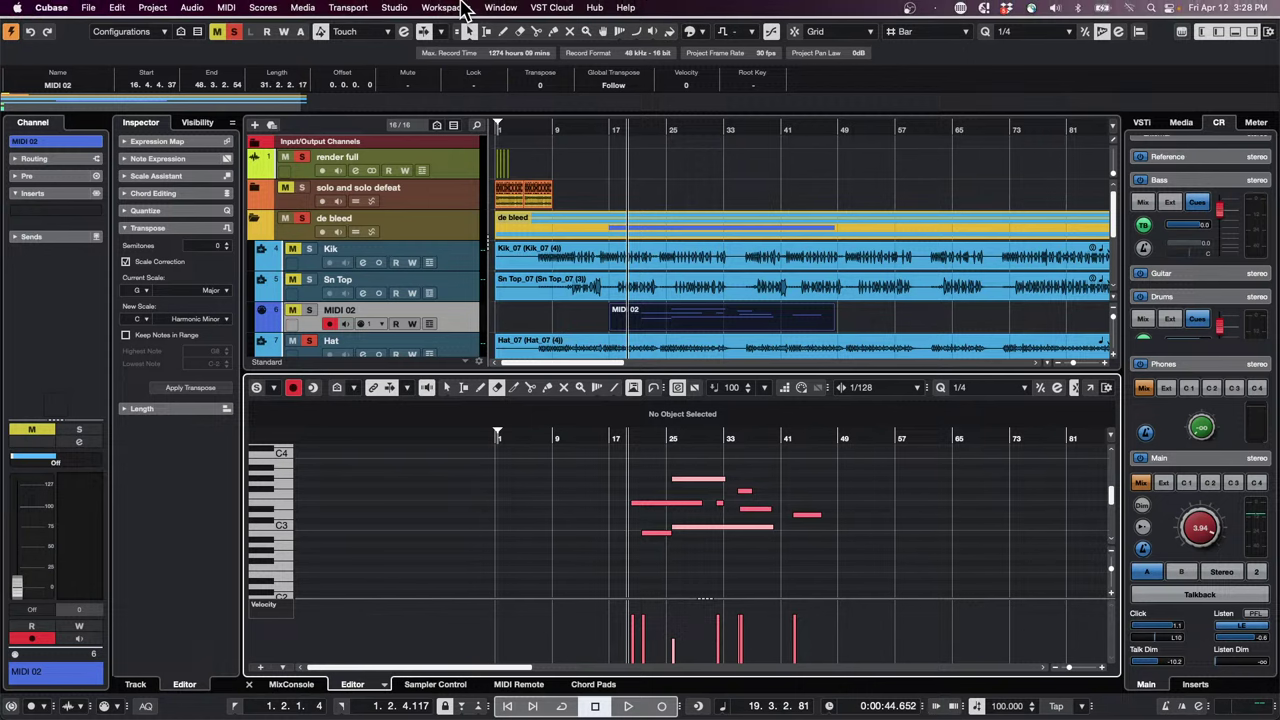
pyautogui.click(394, 8)
pyautogui.click(398, 28)
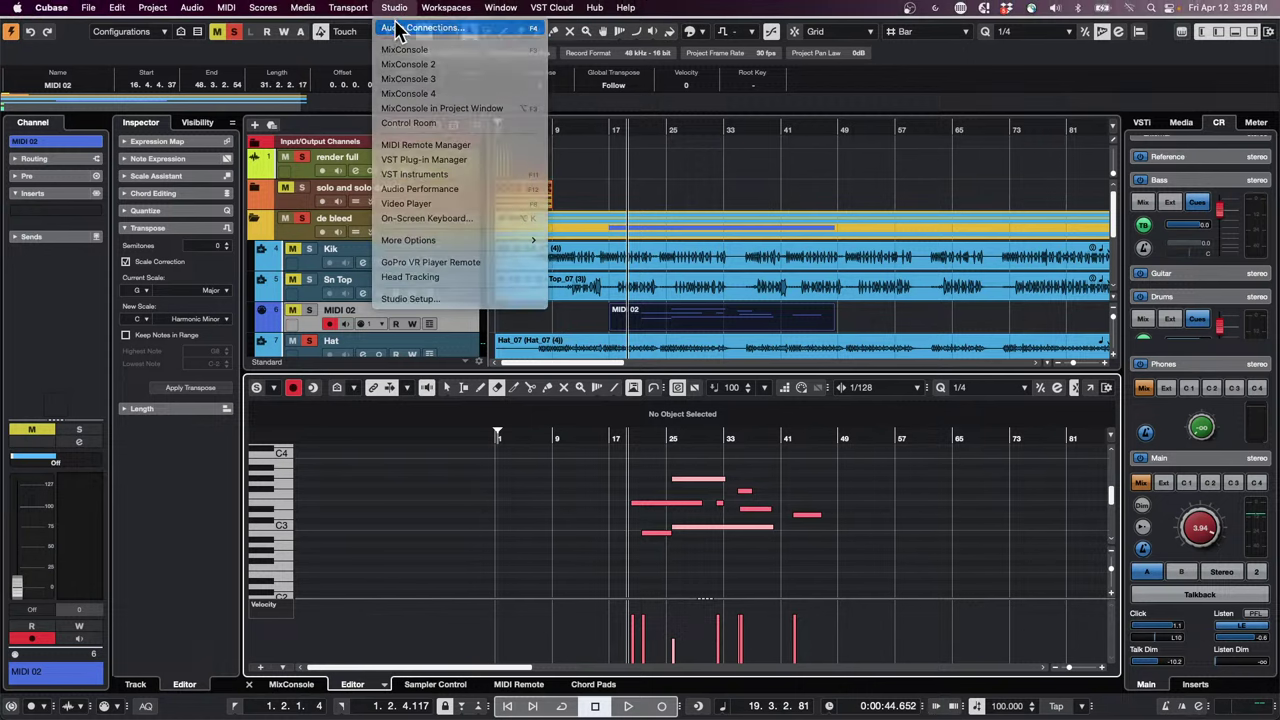
pyautogui.click(617, 111)
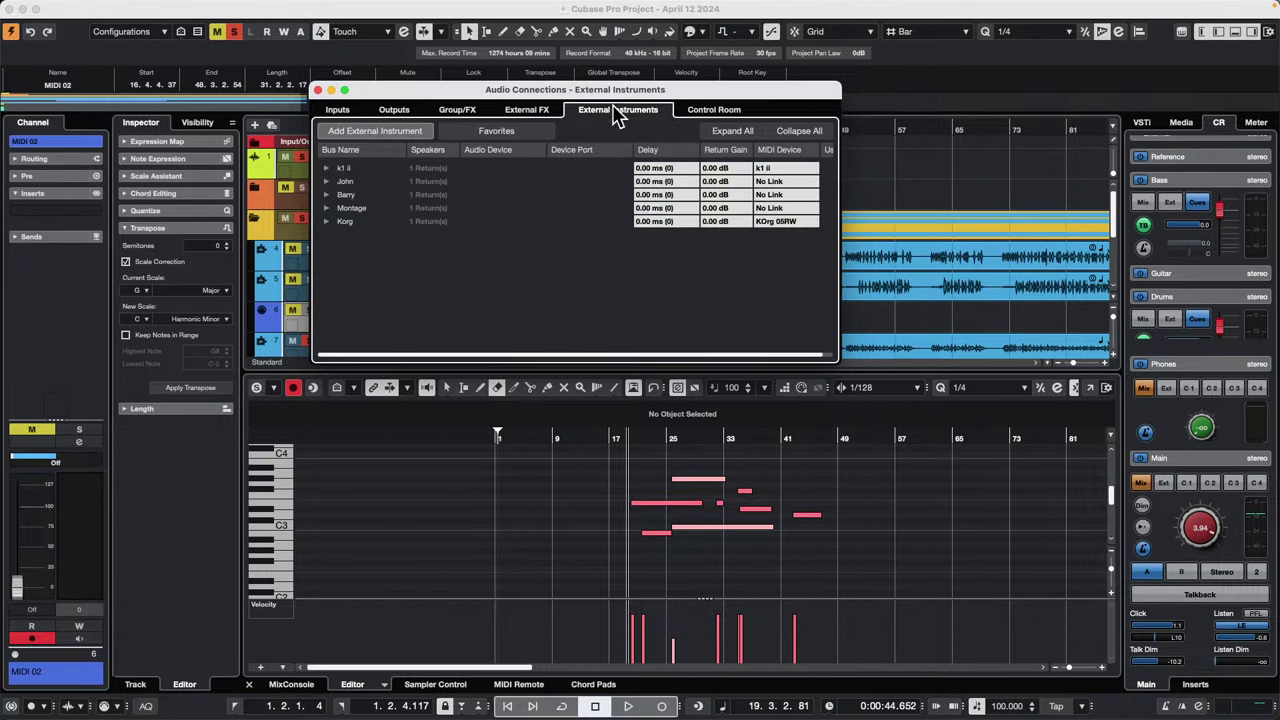
pyautogui.click(327, 168)
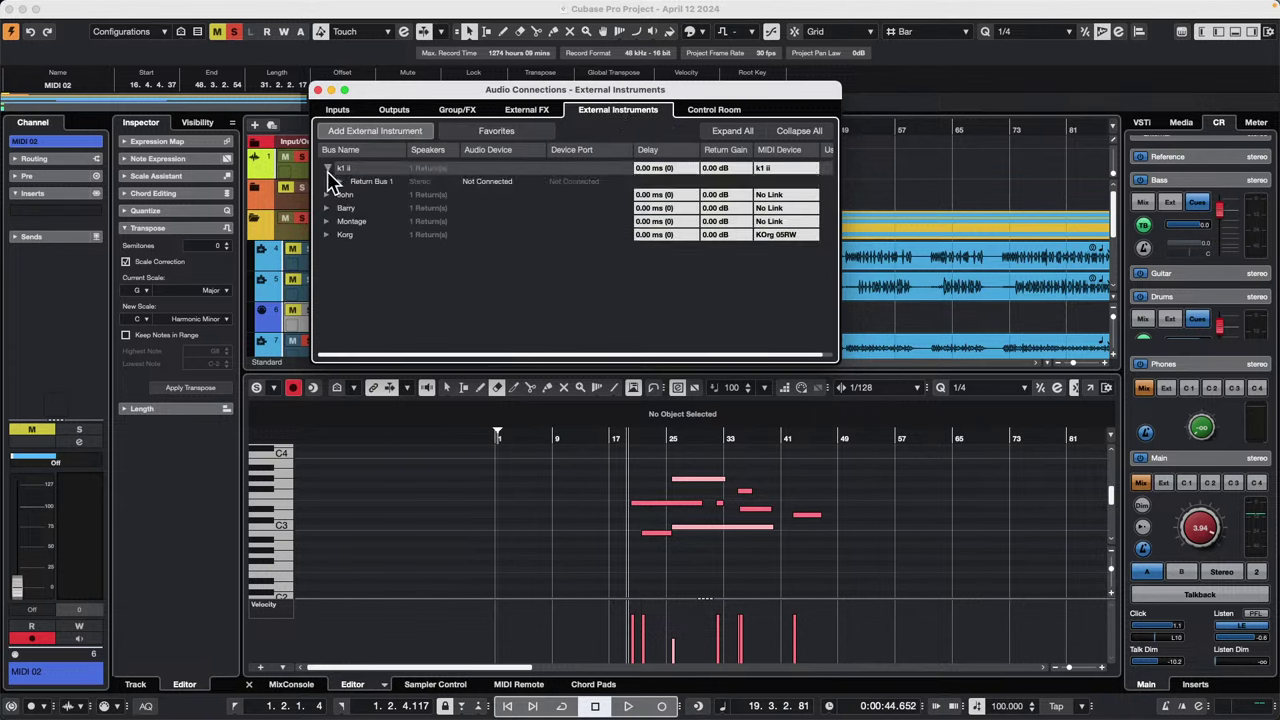
pyautogui.click(326, 194)
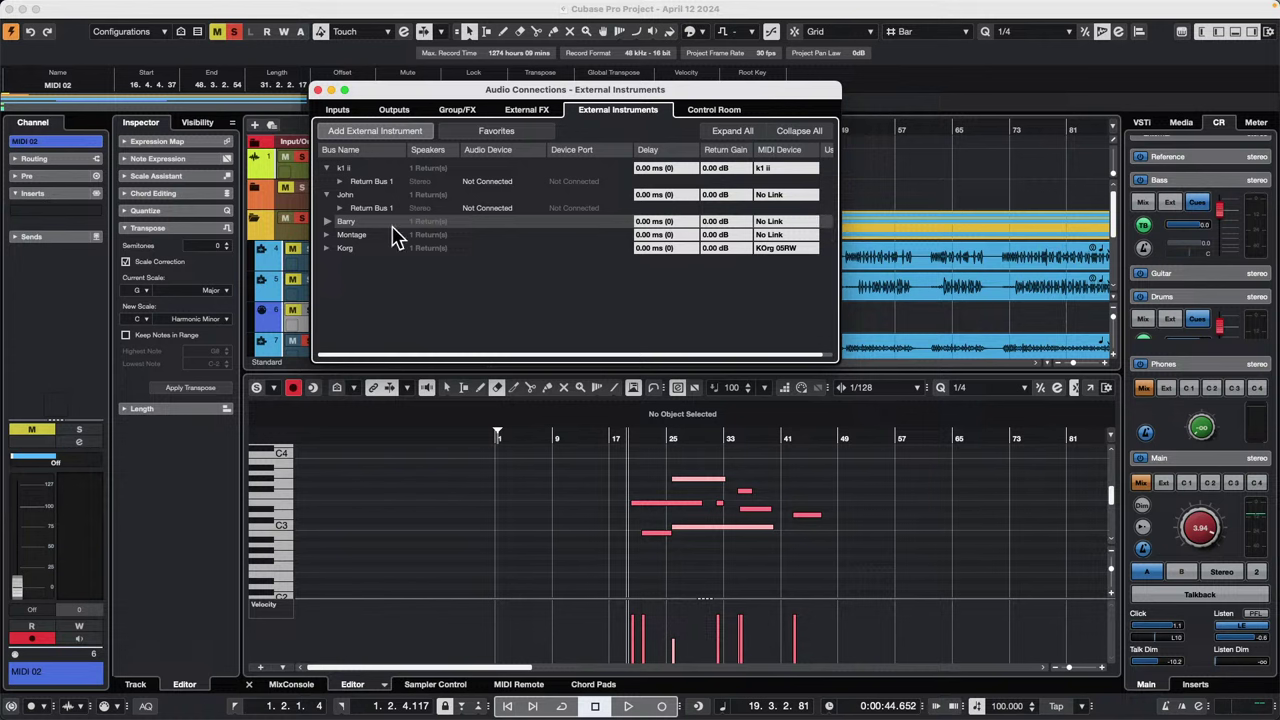
pyautogui.click(326, 234)
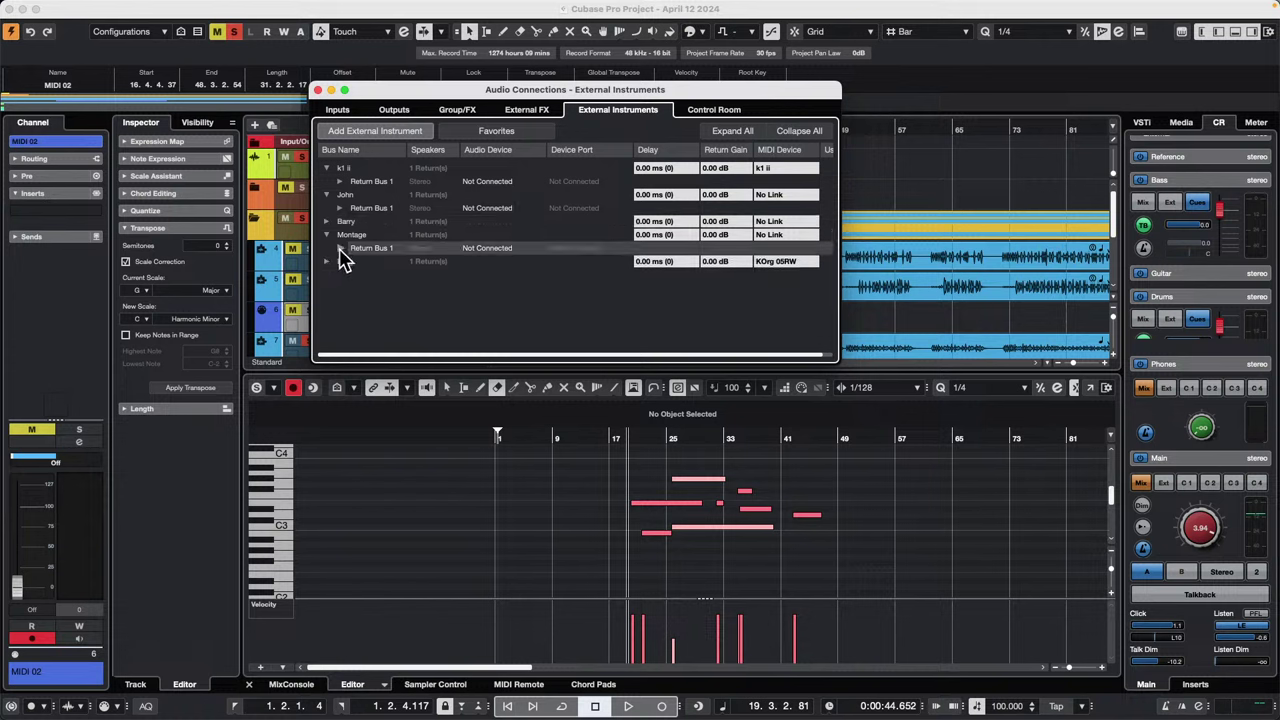
pyautogui.click(340, 247)
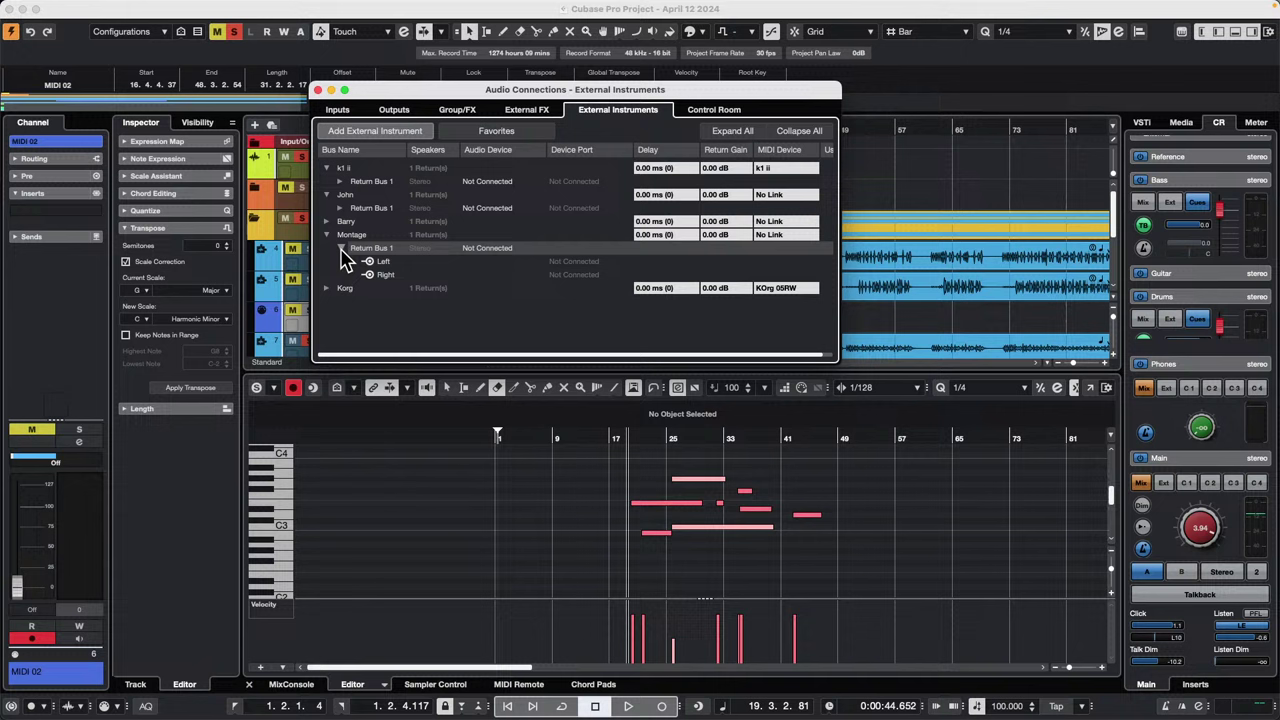
# Step: Assign UR24C Streaming L and UR24C Streaming R to the left and right channels of Montage's Return Bus 1, then close the connections
pyautogui.click(570, 261)
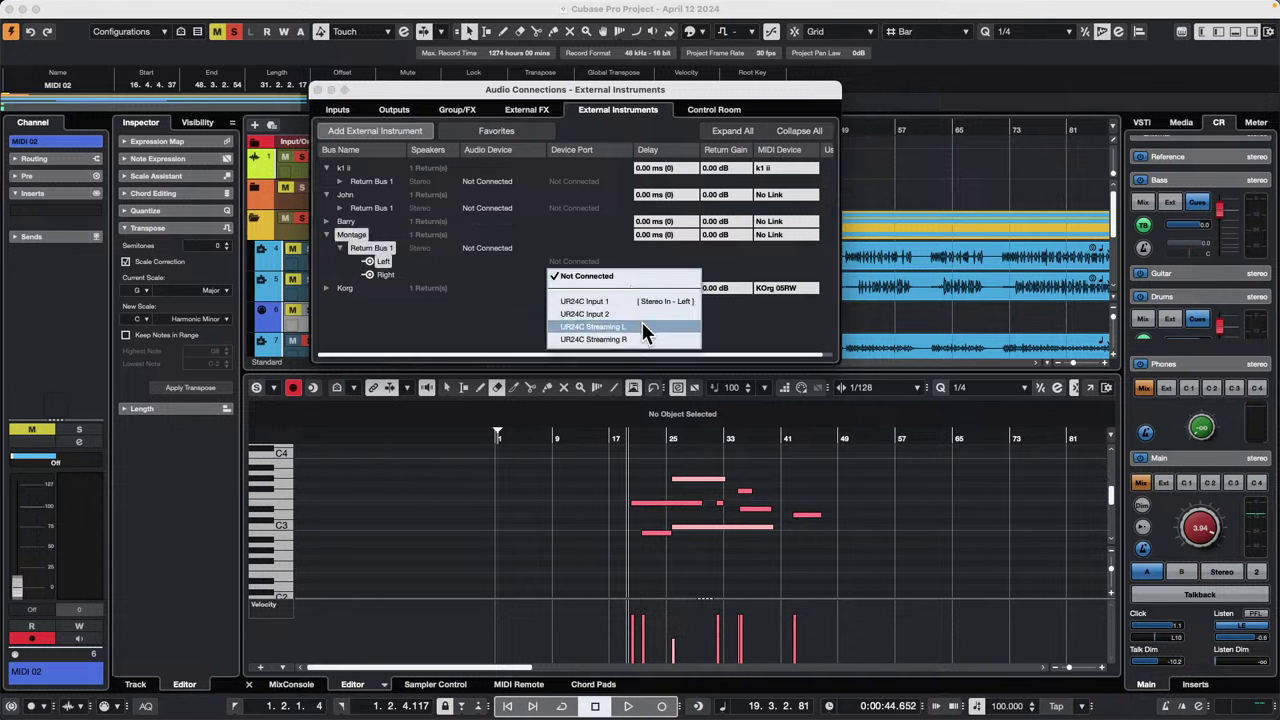
pyautogui.click(642, 326)
pyautogui.click(598, 266)
pyautogui.click(636, 333)
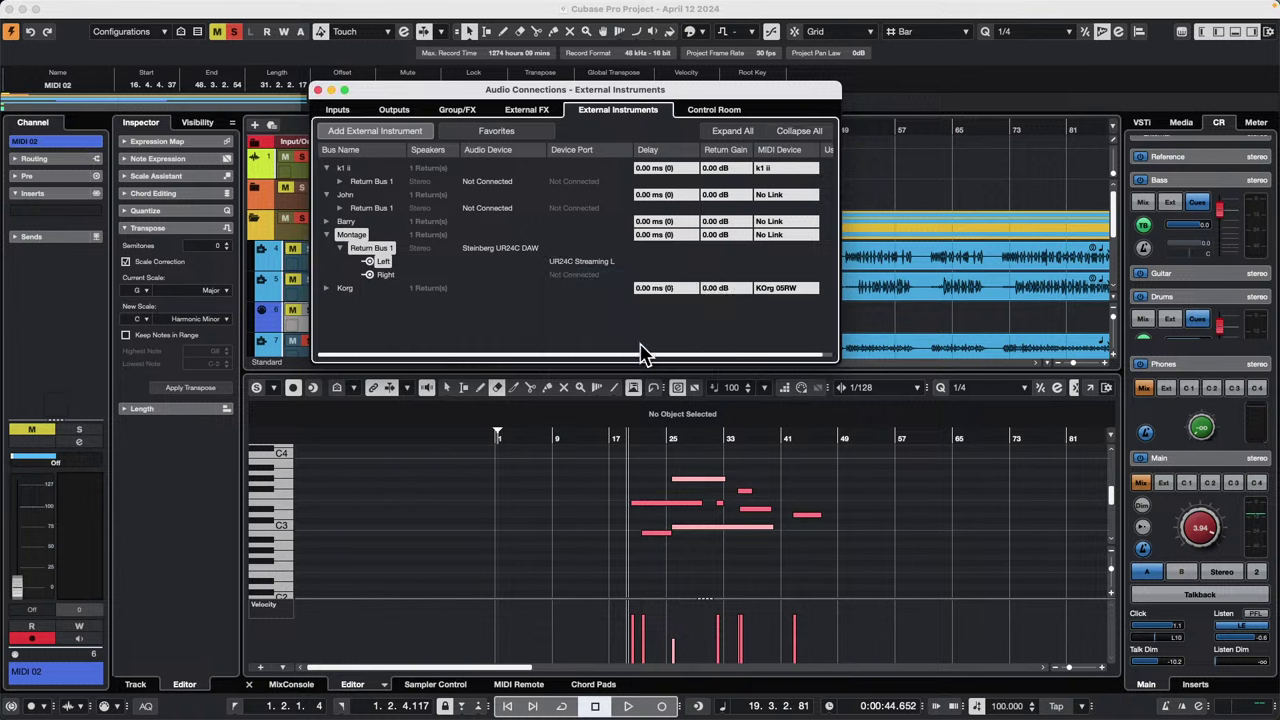
pyautogui.click(594, 274)
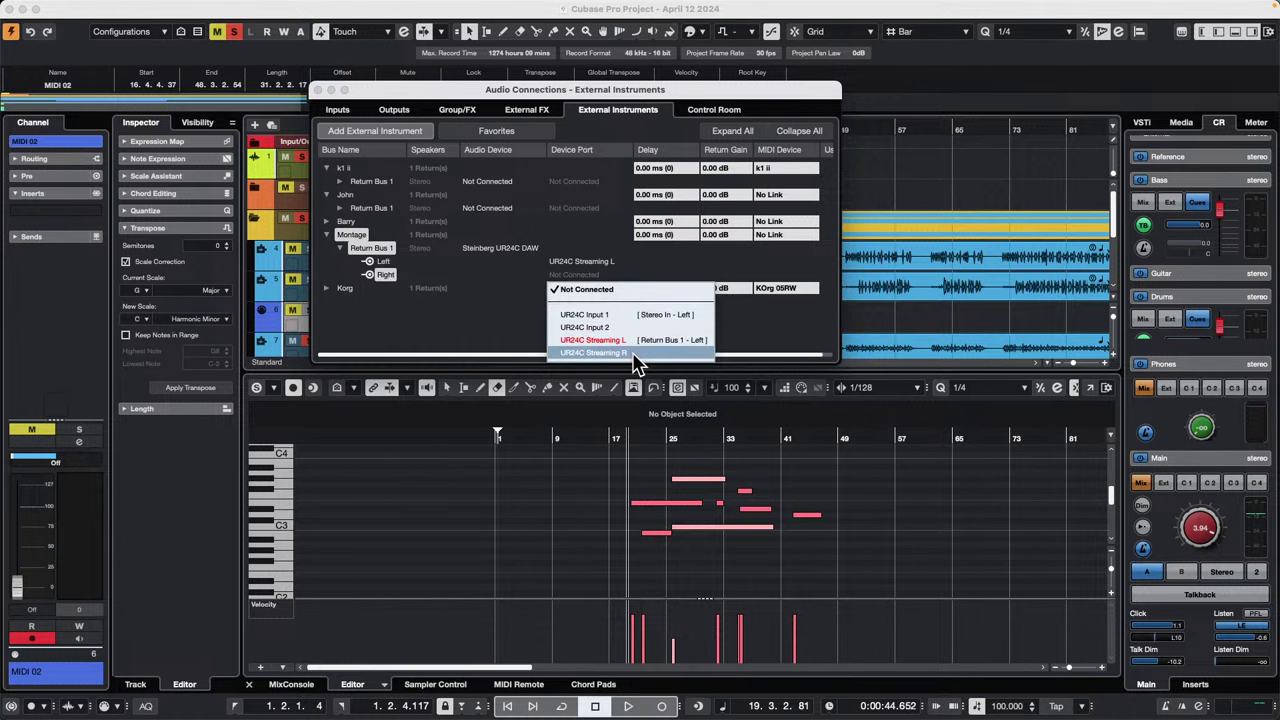
pyautogui.click(628, 352)
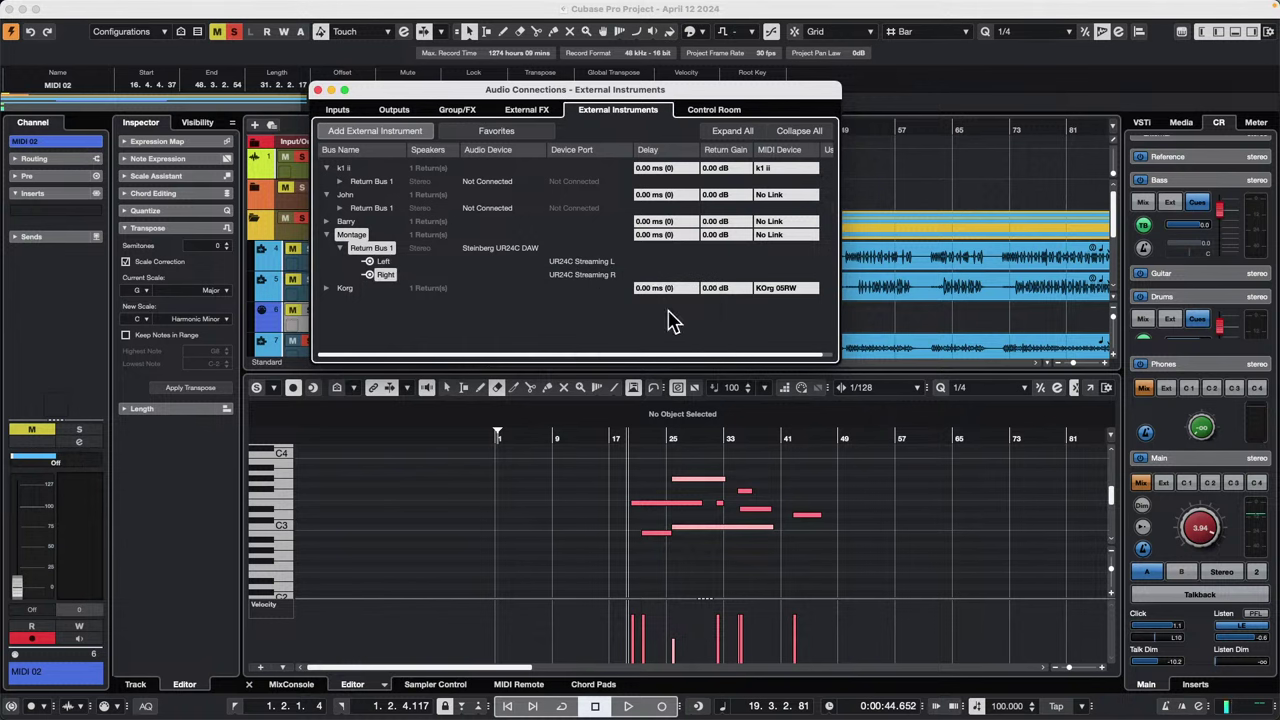
pyautogui.click(318, 90)
# Step: Add an instrument track using the external plug-in Montage, with All MIDI Inputs and Stereo Out, and close its plug-in window
pyautogui.rightClick(437, 228)
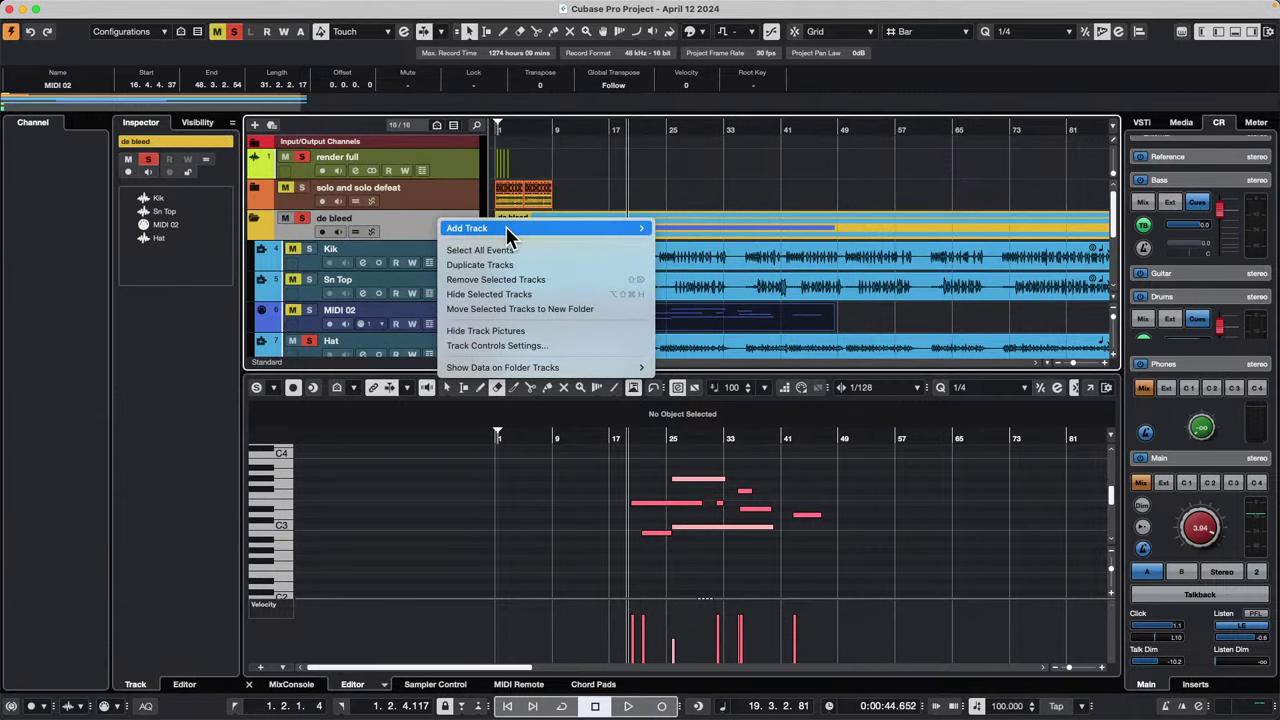
pyautogui.moveTo(506, 227)
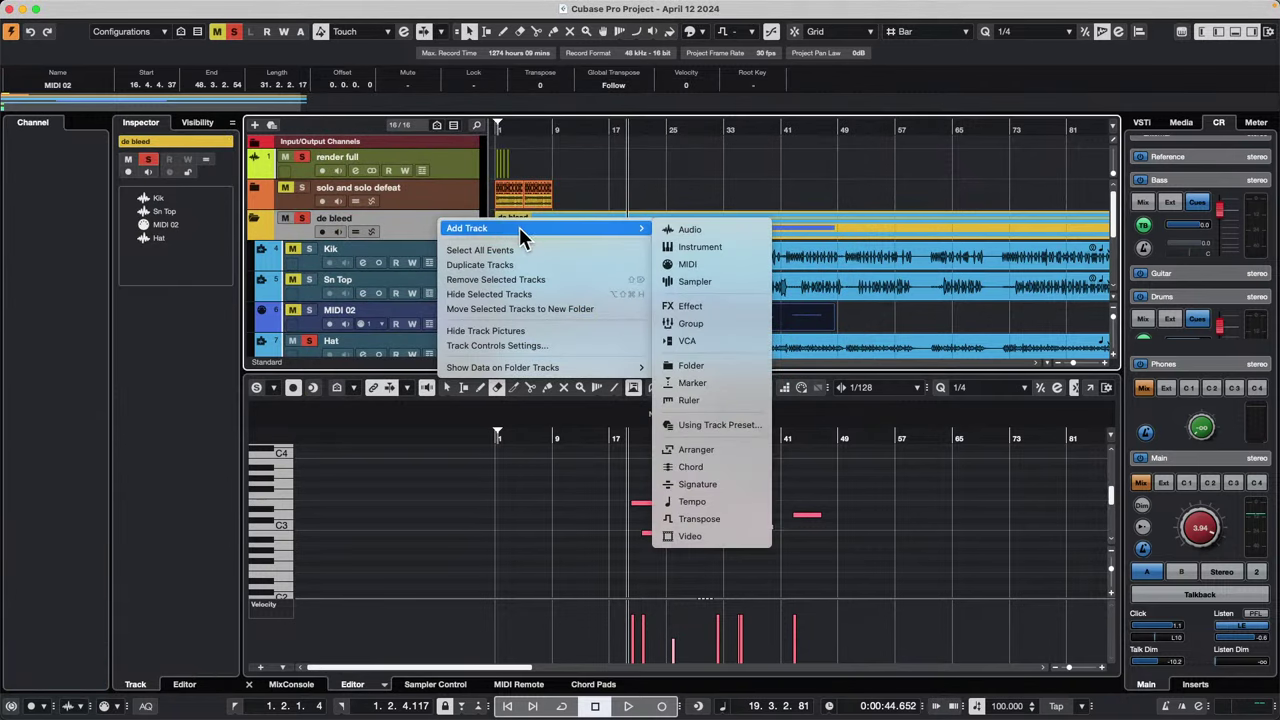
pyautogui.click(722, 249)
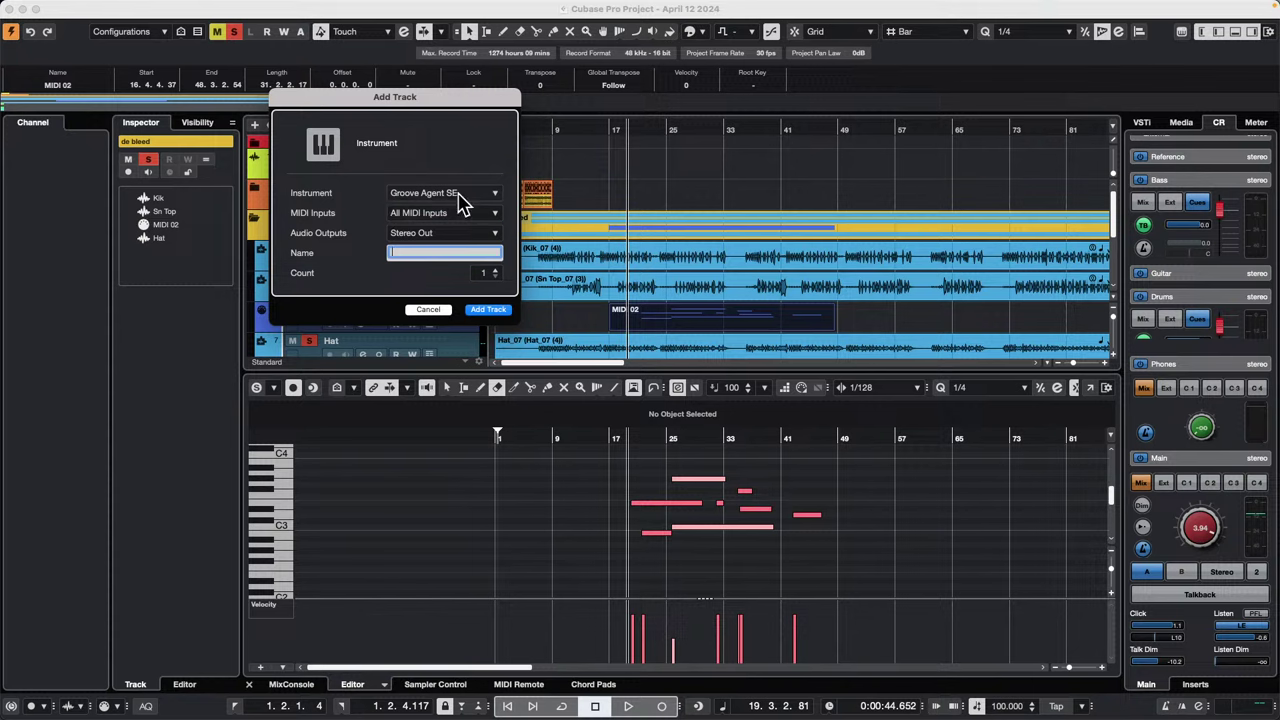
pyautogui.click(462, 196)
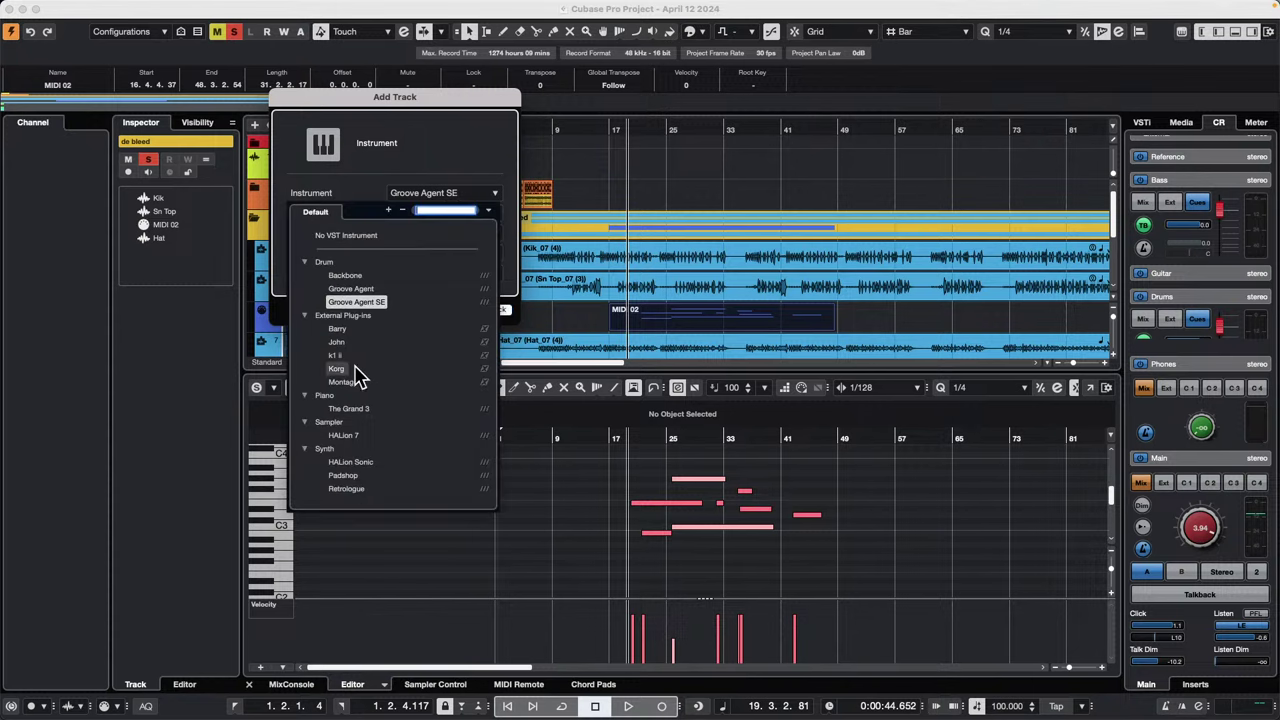
pyautogui.click(345, 383)
pyautogui.click(477, 312)
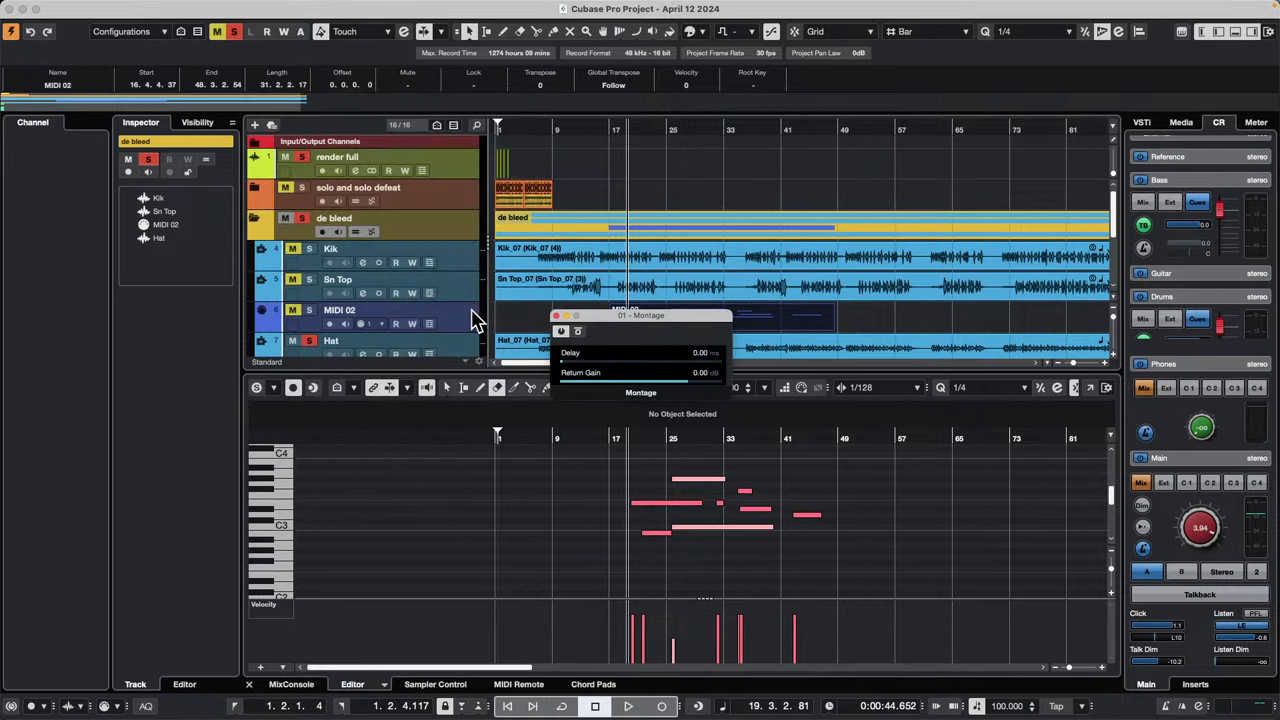
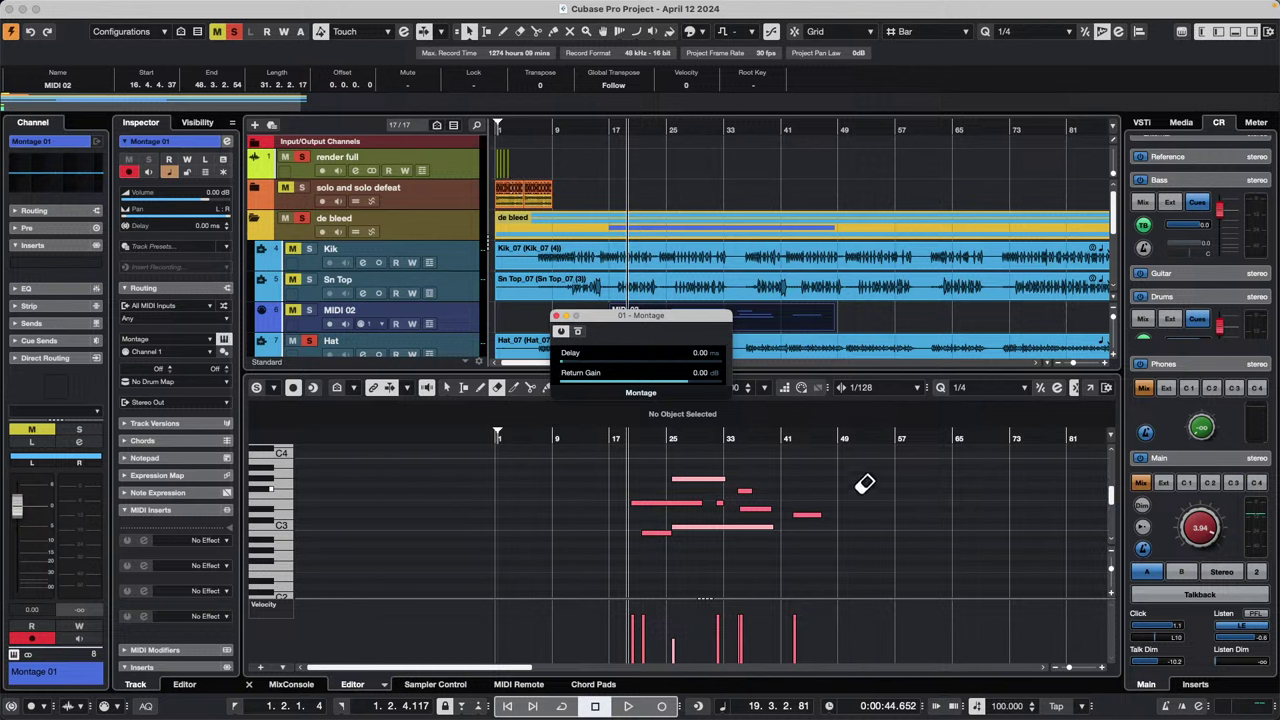
pyautogui.click(557, 317)
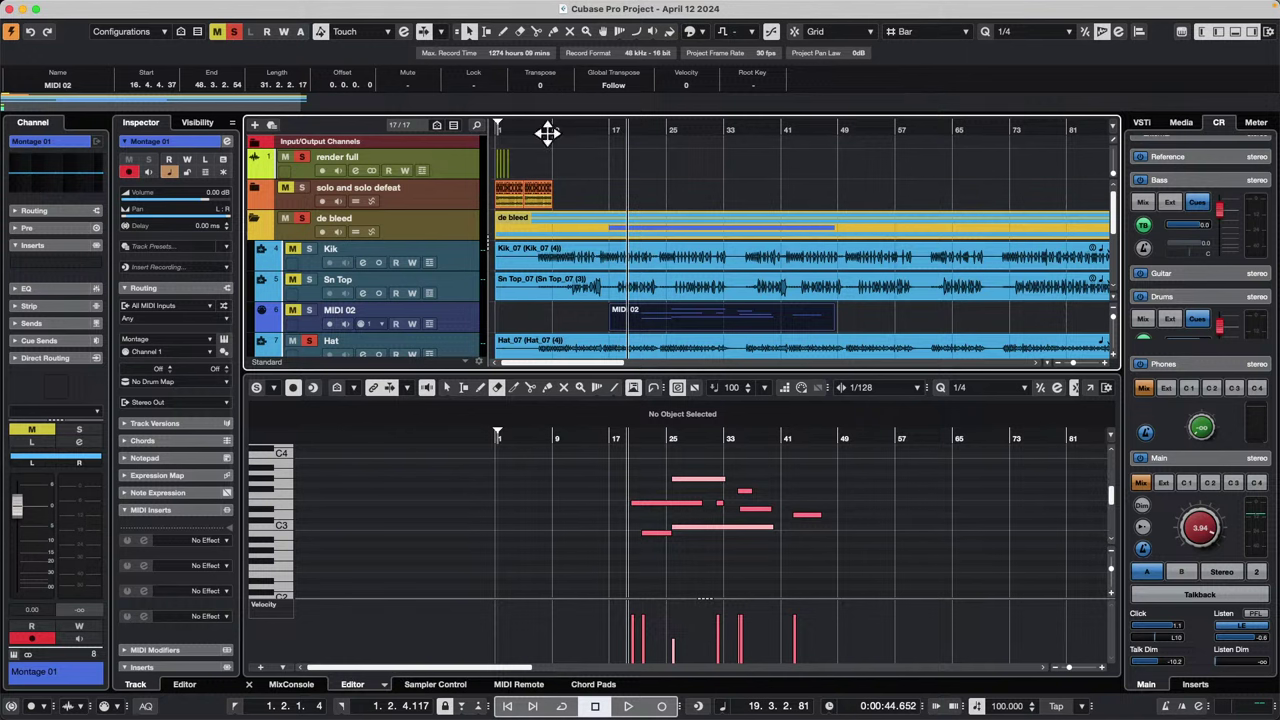
# Step: Create a new empty project and store it in the April 12 2024 project folder
pyautogui.click(88, 7)
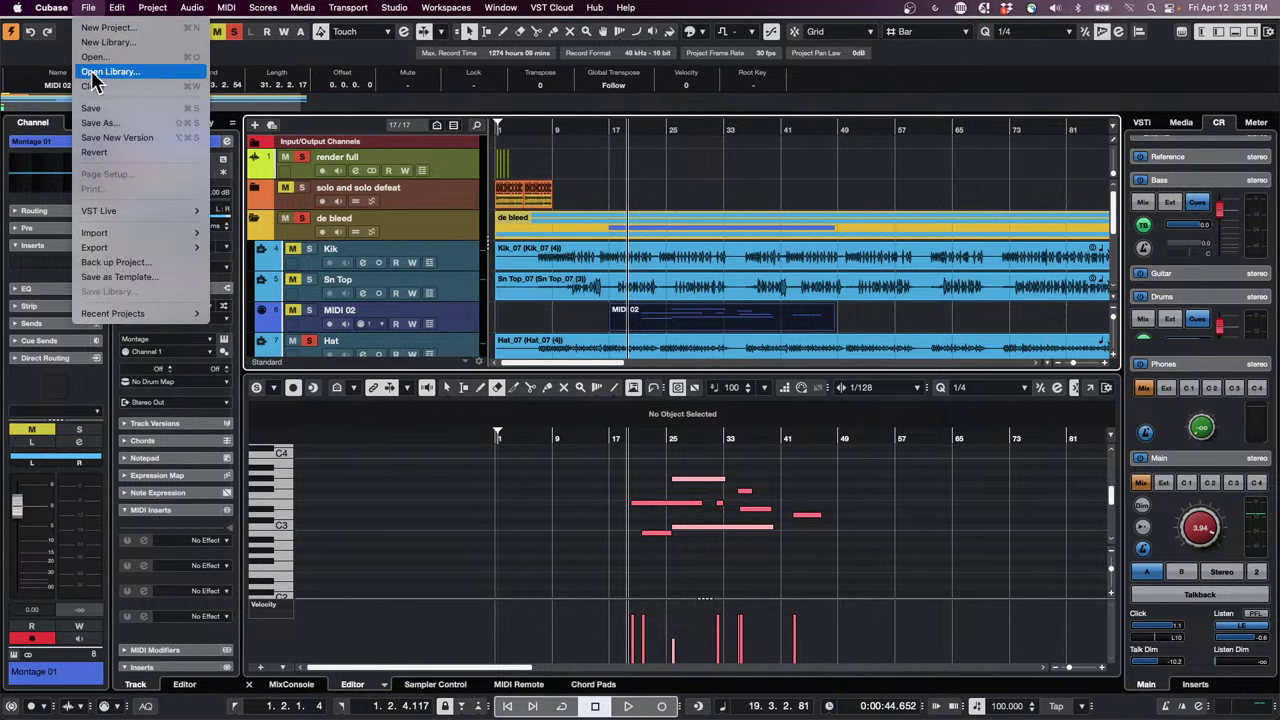
pyautogui.moveTo(125, 314)
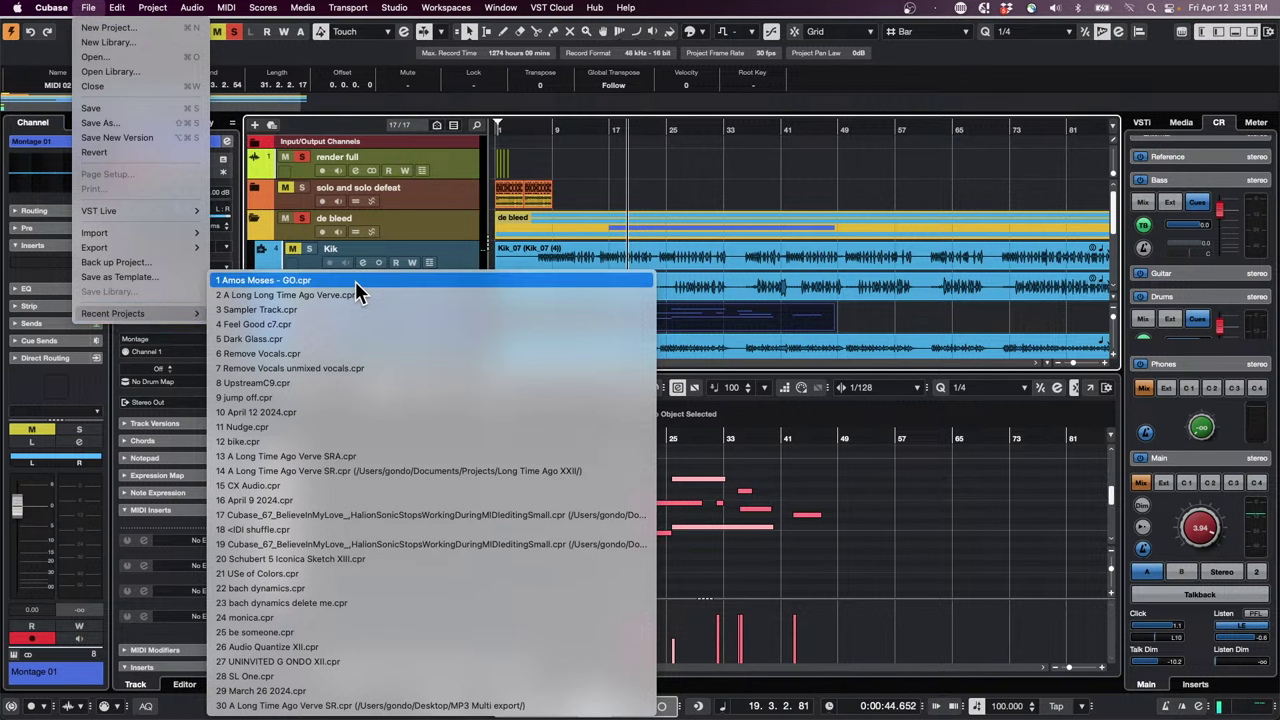
pyautogui.click(125, 28)
pyautogui.click(823, 596)
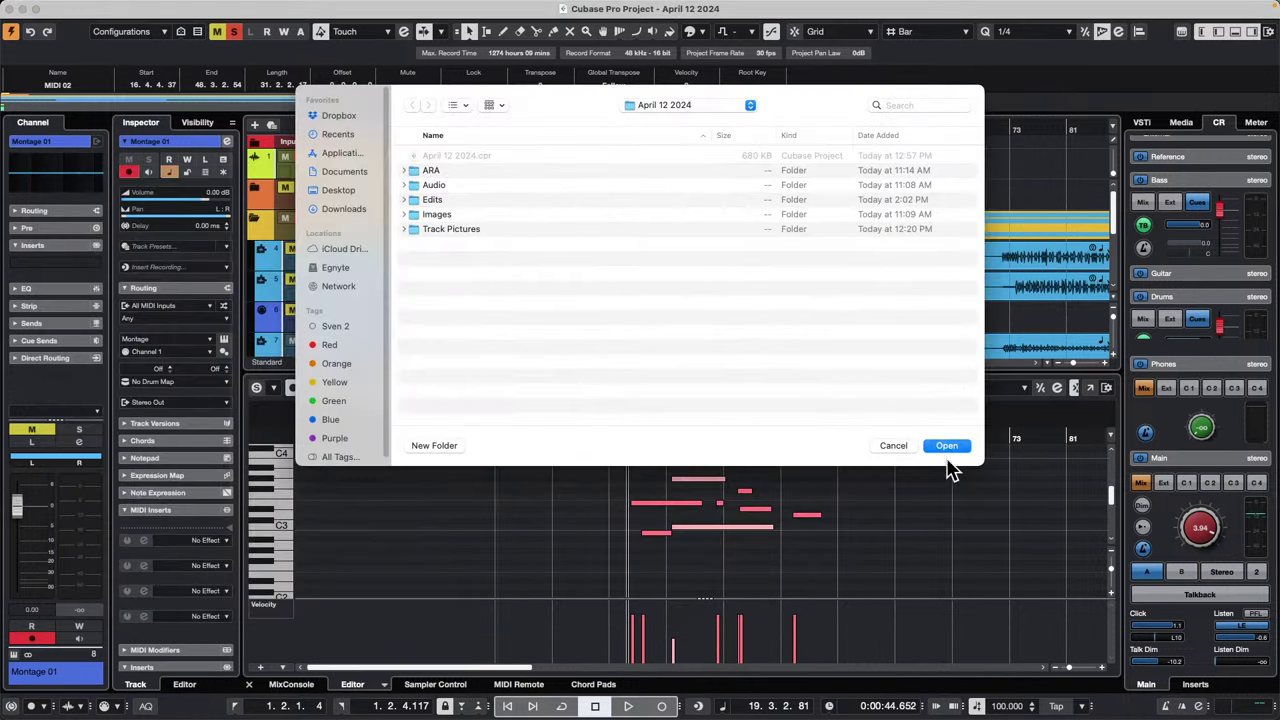
pyautogui.click(950, 450)
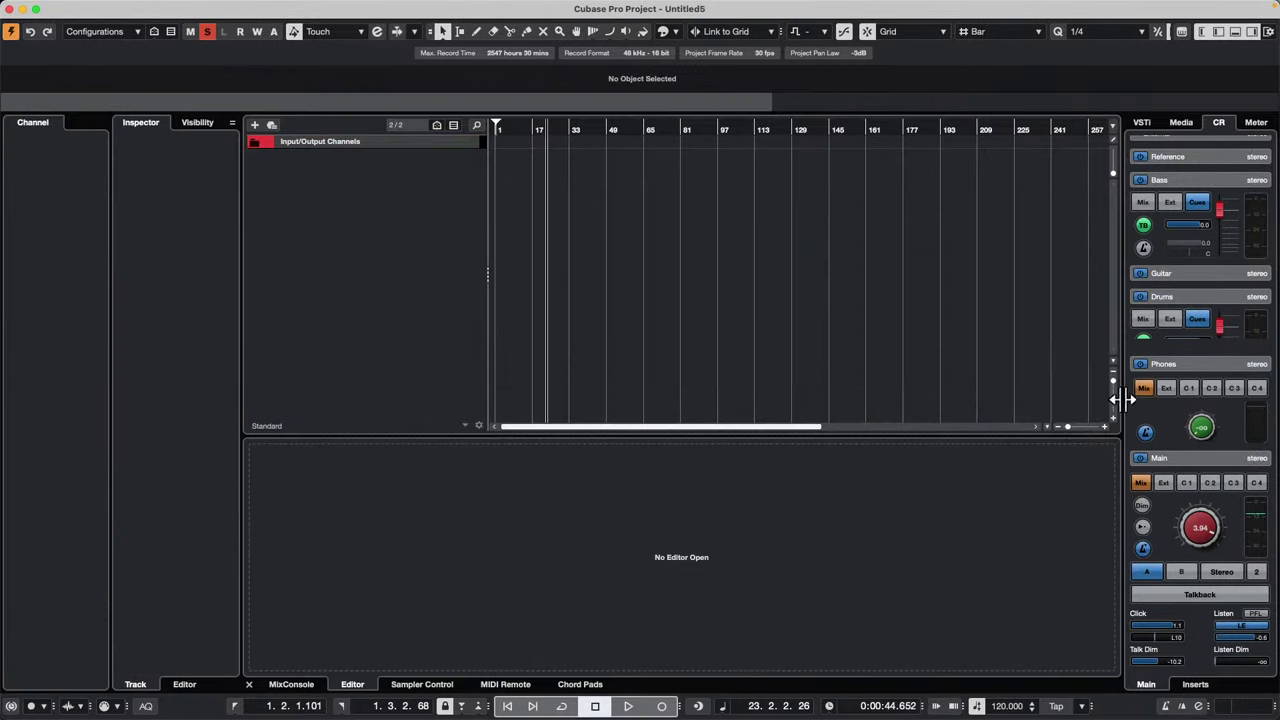
# Step: Browse the Loops & Samples media and open the GA ONE Library sample list
pyautogui.click(1183, 124)
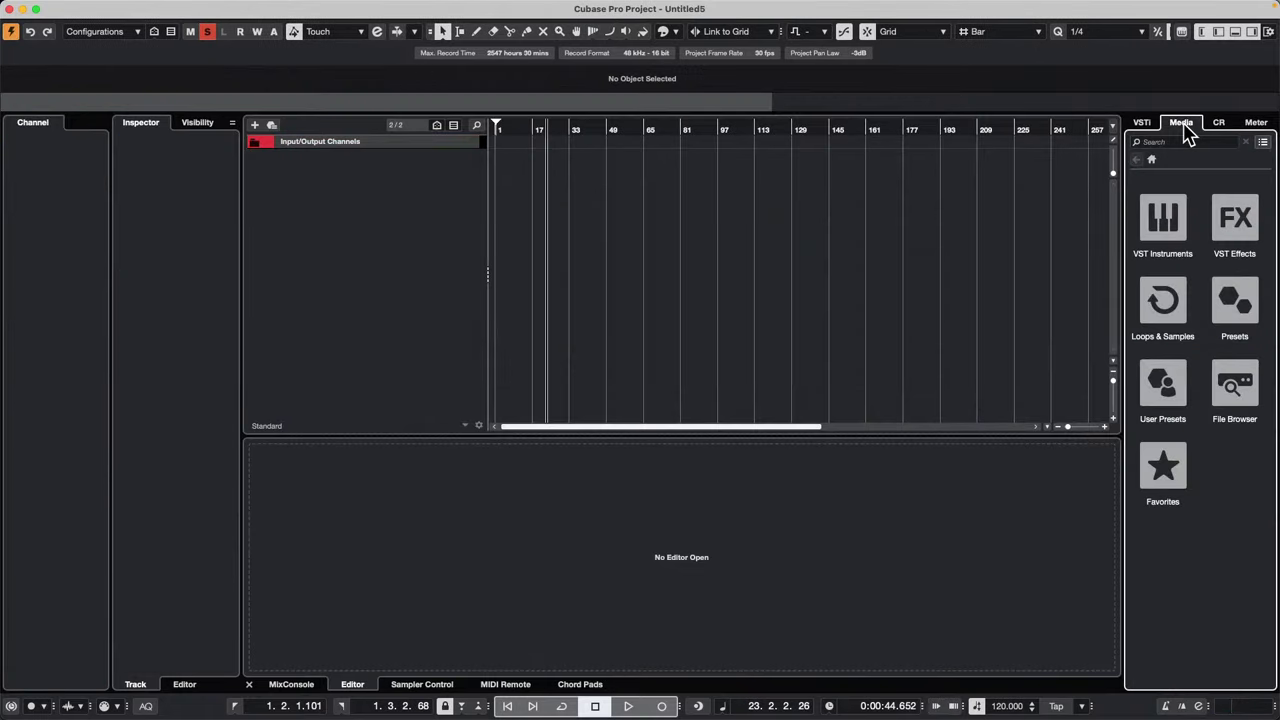
pyautogui.click(1178, 310)
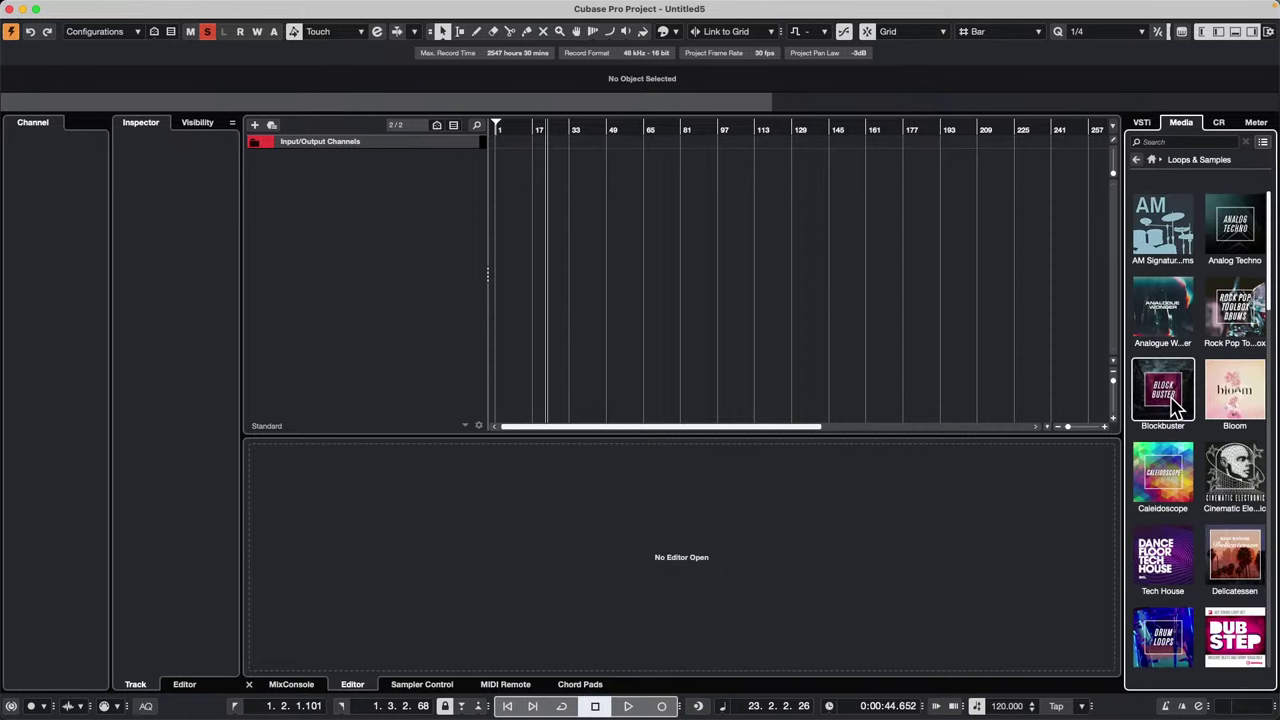
pyautogui.scroll(-4, 1176, 405)
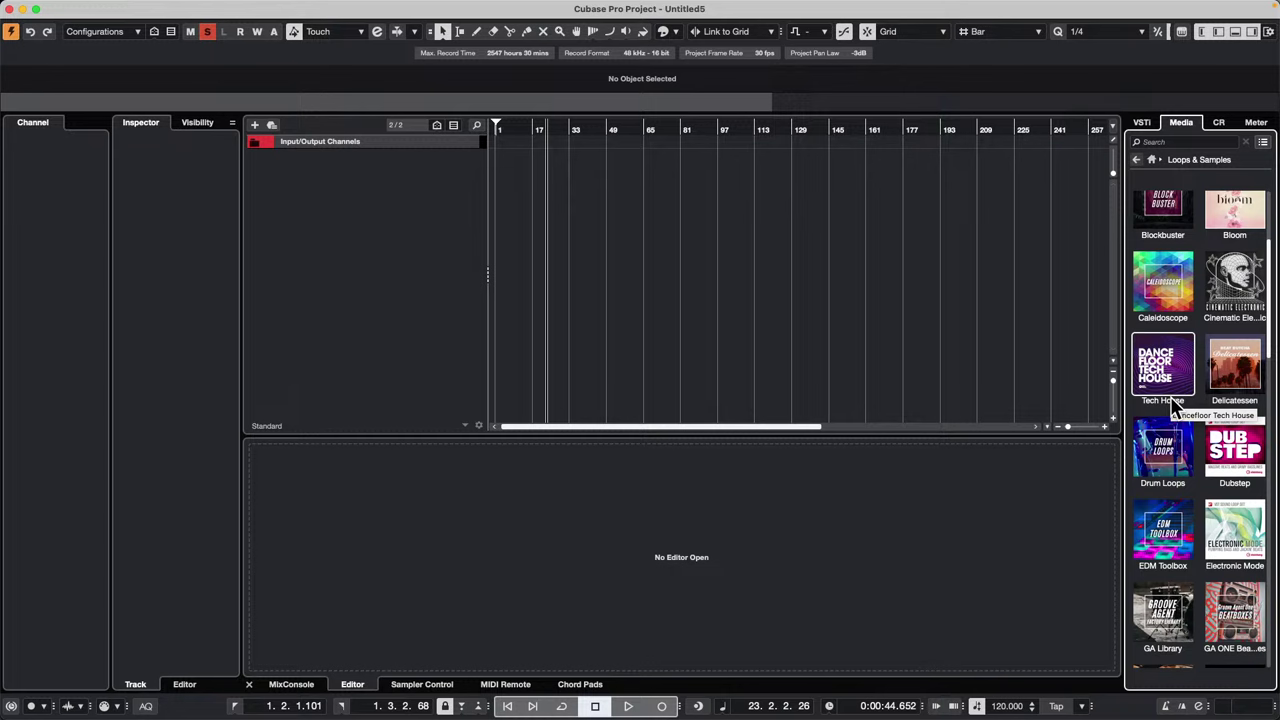
pyautogui.scroll(-5, 1176, 405)
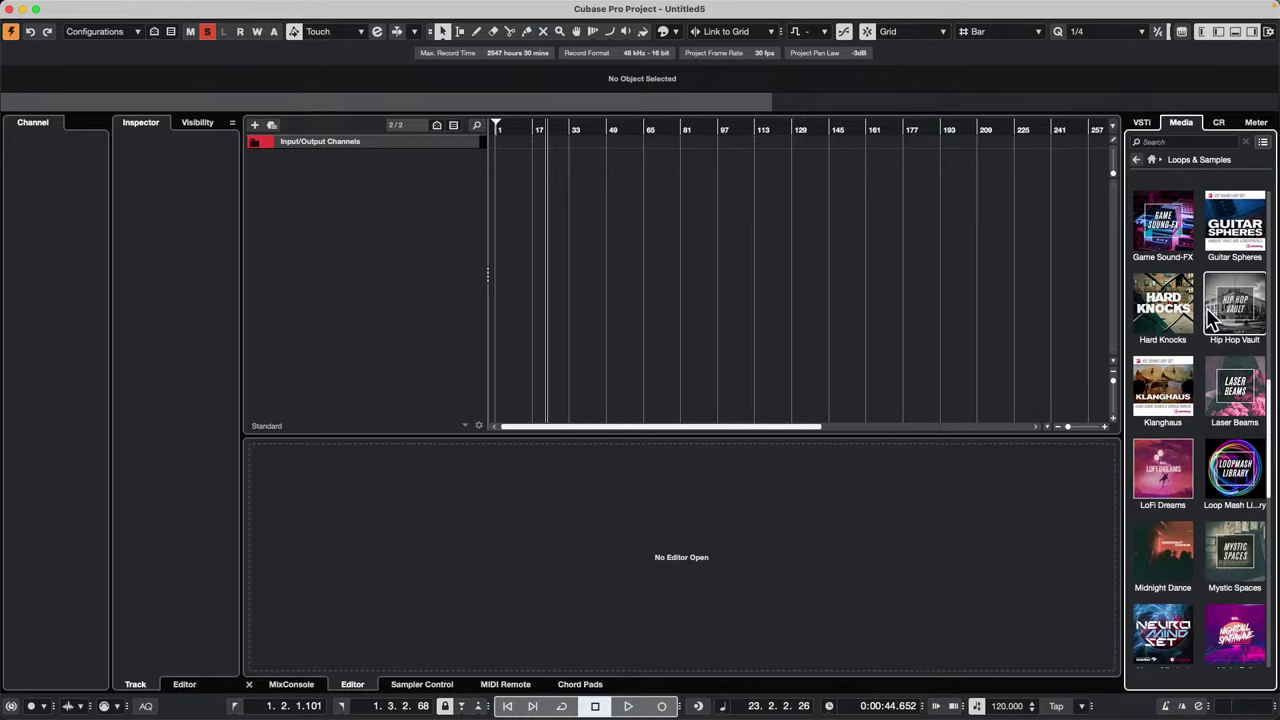
pyautogui.scroll(2, 1178, 358)
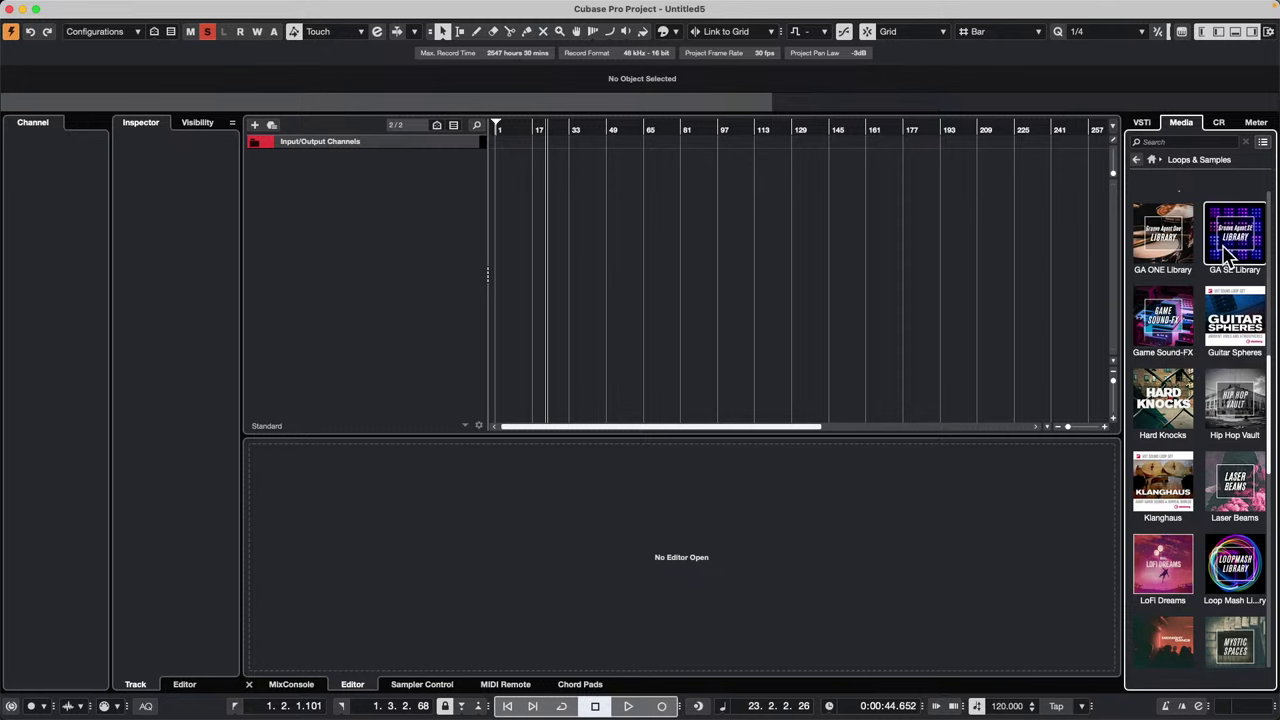
pyautogui.click(1164, 240)
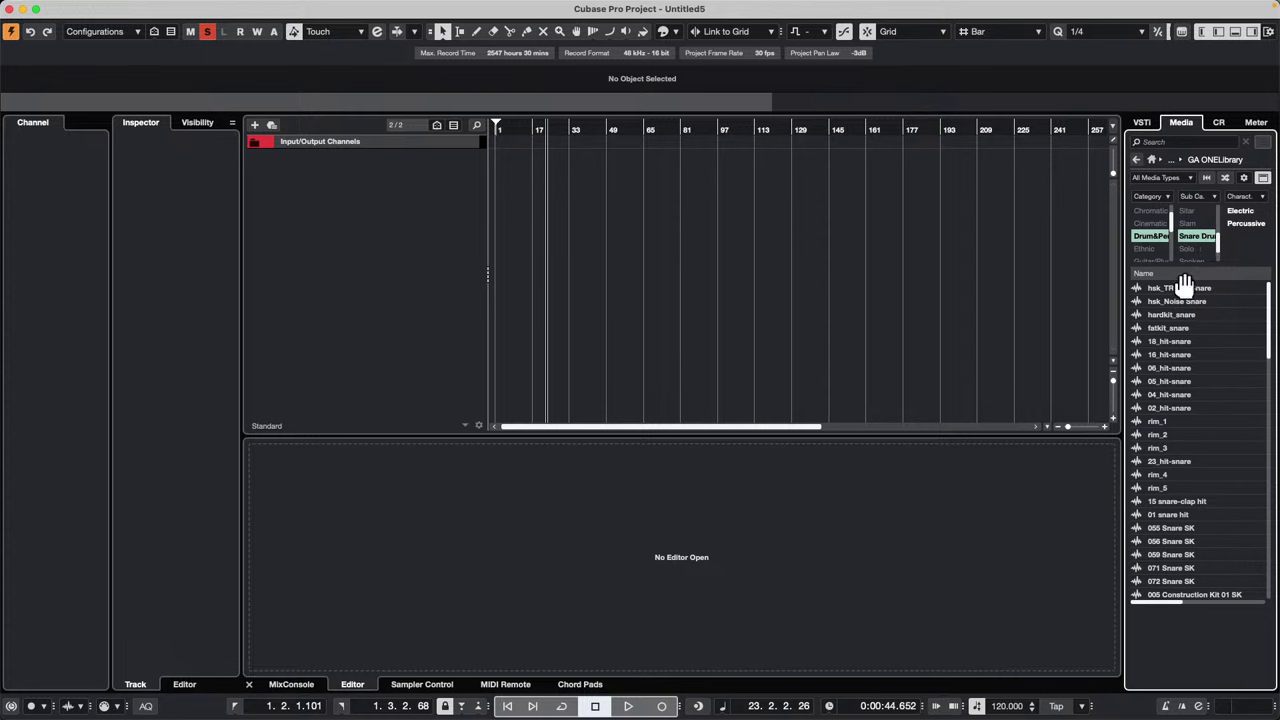
# Step: Audition snare samples from the library and place rim_5 at bar 1 of the empty project as a new audio track
pyautogui.click(1188, 503)
pyautogui.click(1158, 488)
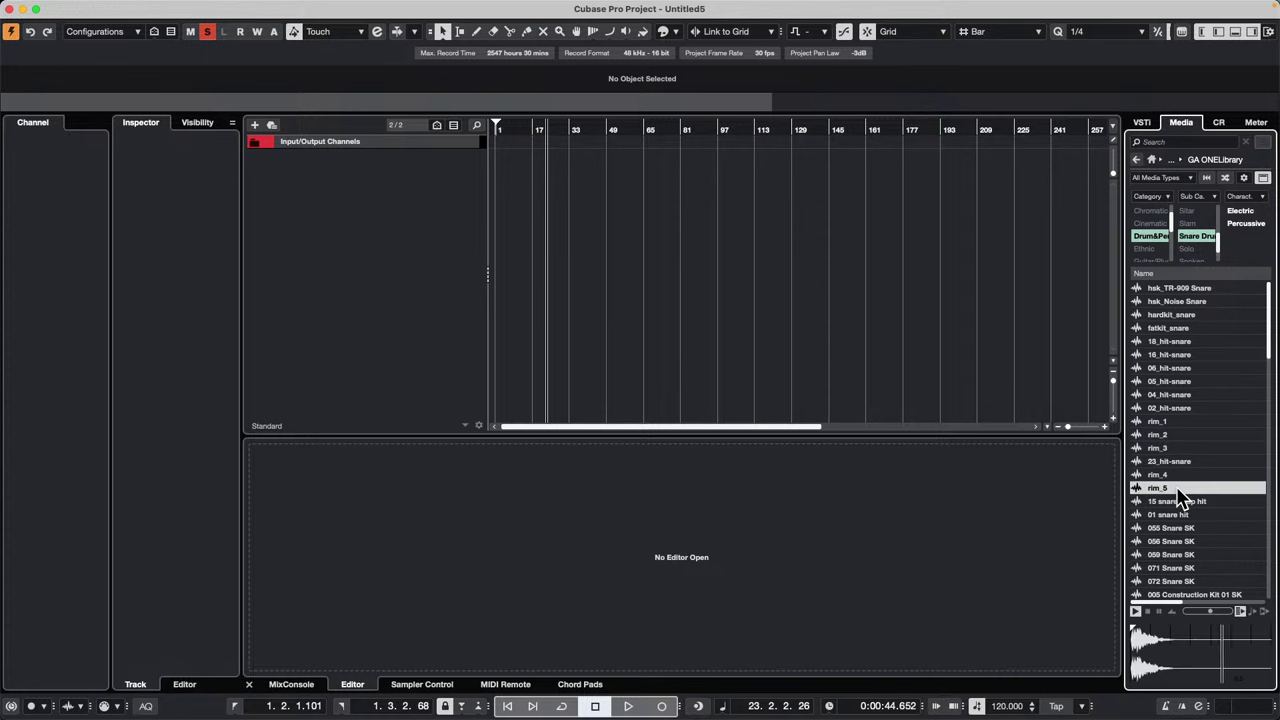
pyautogui.moveTo(1158, 488); pyautogui.dragTo(500, 195)
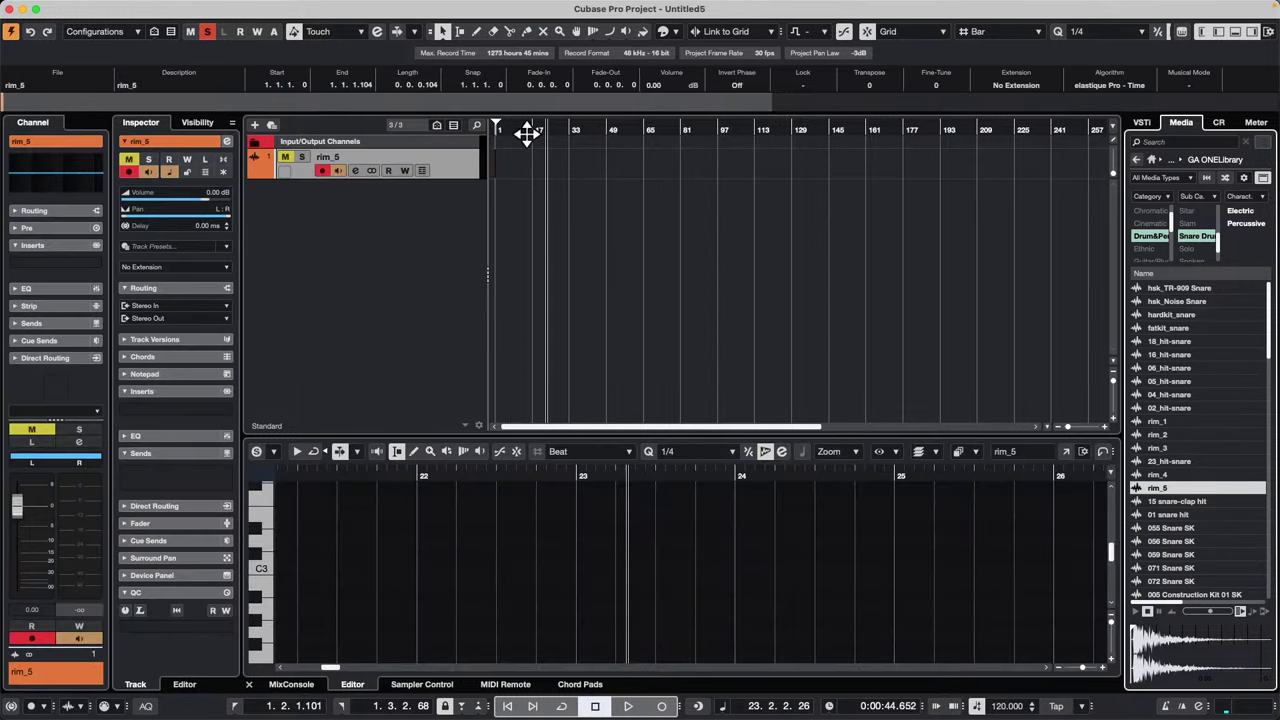
# Step: Activate the Range Selection tool for the rim_5 track and set the grid type to Beat
pyautogui.moveTo(526, 134); pyautogui.dragTo(363, 206)
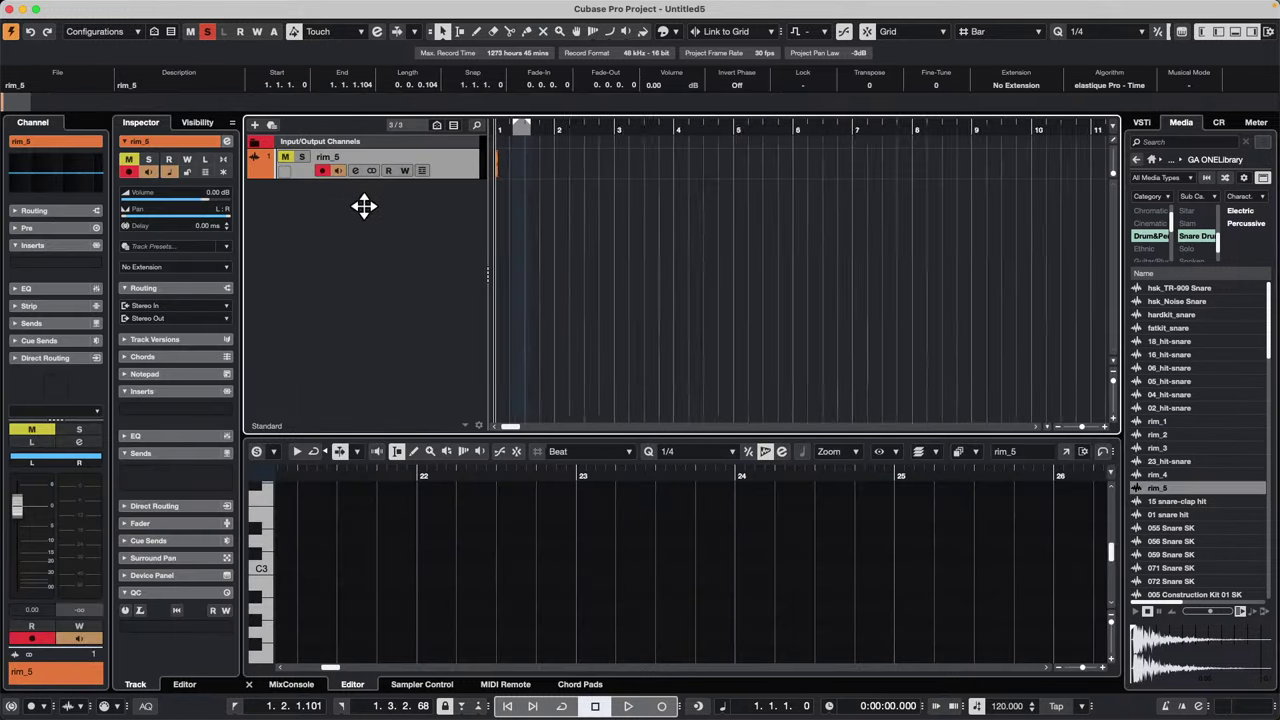
pyautogui.rightClick(562, 170)
pyautogui.click(578, 172)
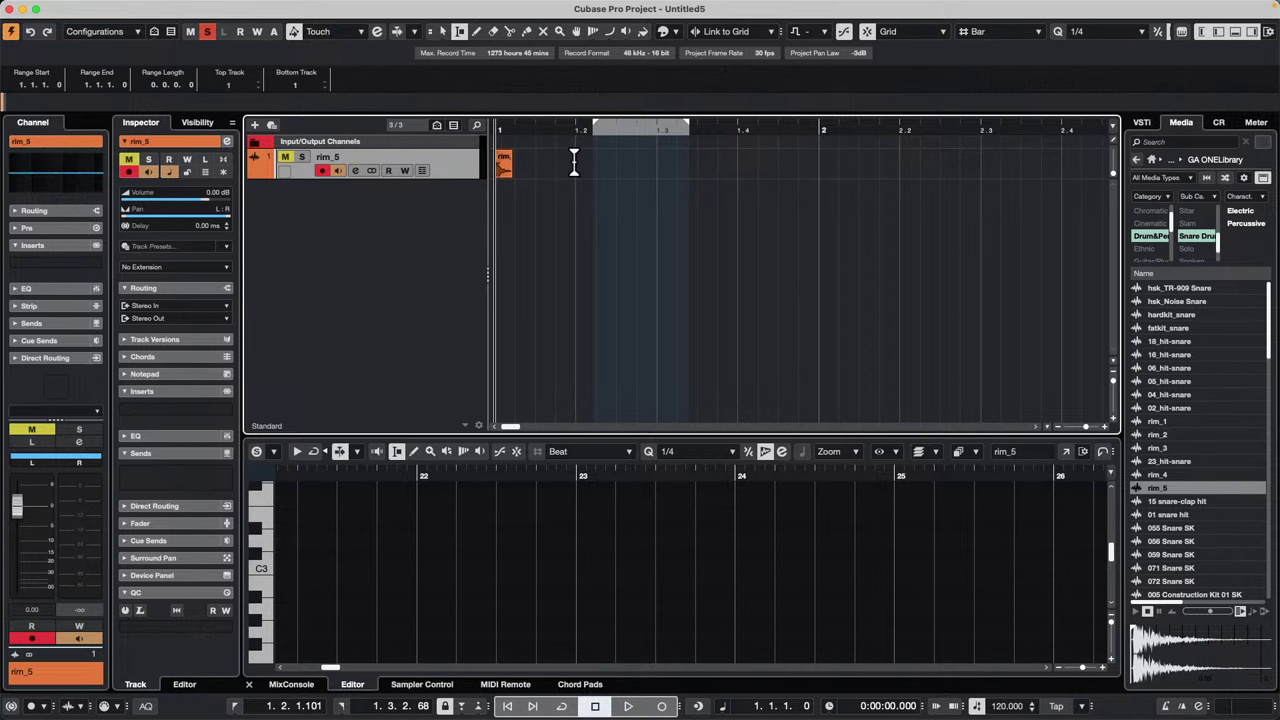
pyautogui.click(578, 160)
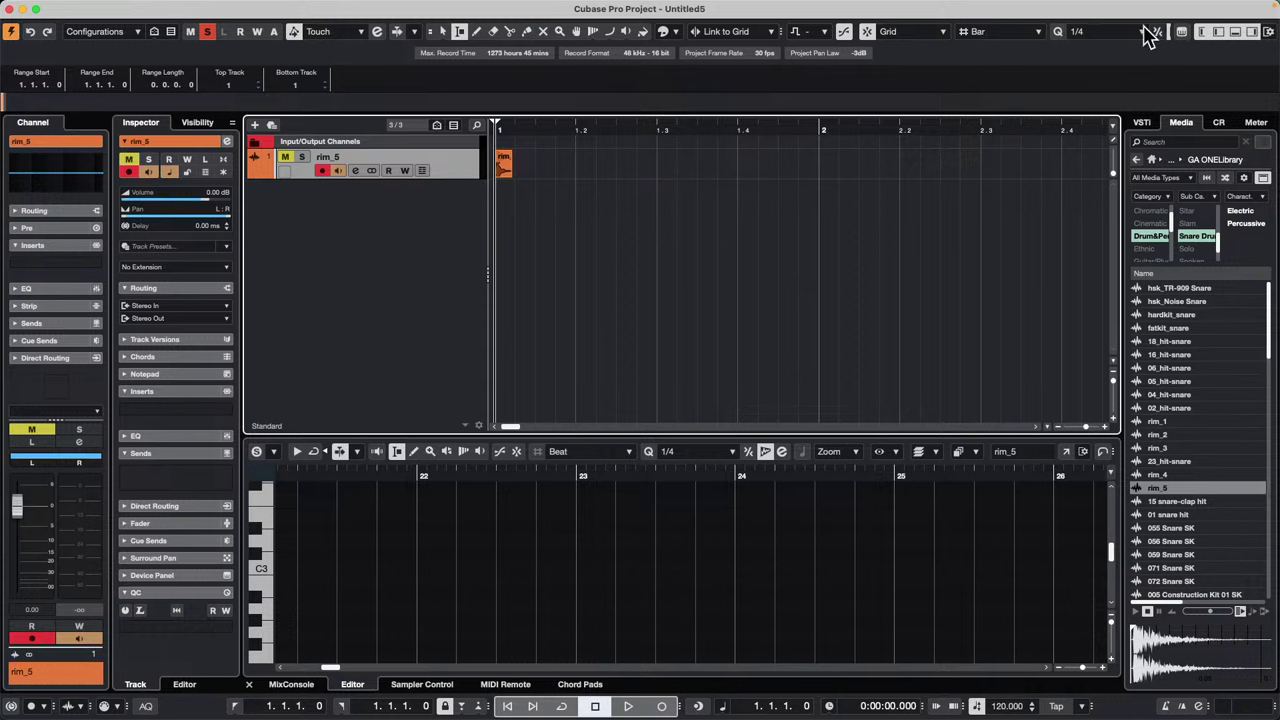
pyautogui.click(1001, 32)
pyautogui.click(1005, 46)
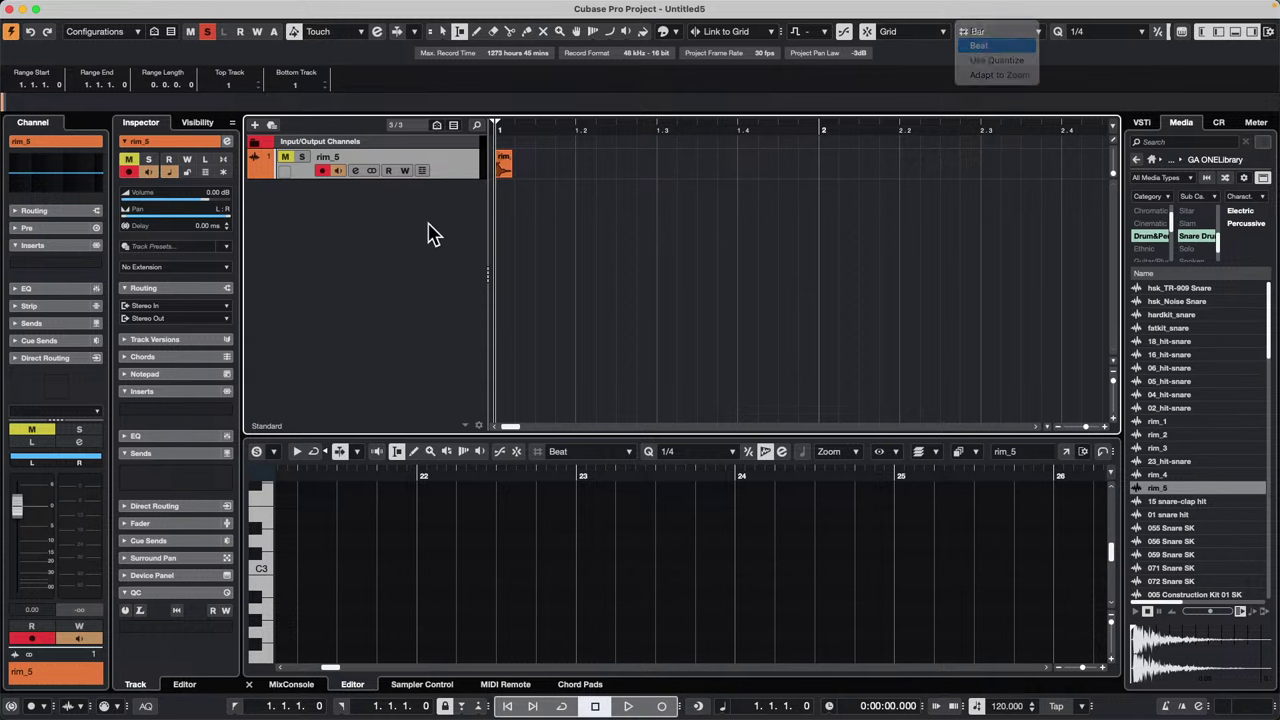
# Step: Range-select the first beat of the rim_5 track and duplicate it three times to fill bar 1
pyautogui.moveTo(578, 160); pyautogui.dragTo(456, 158)
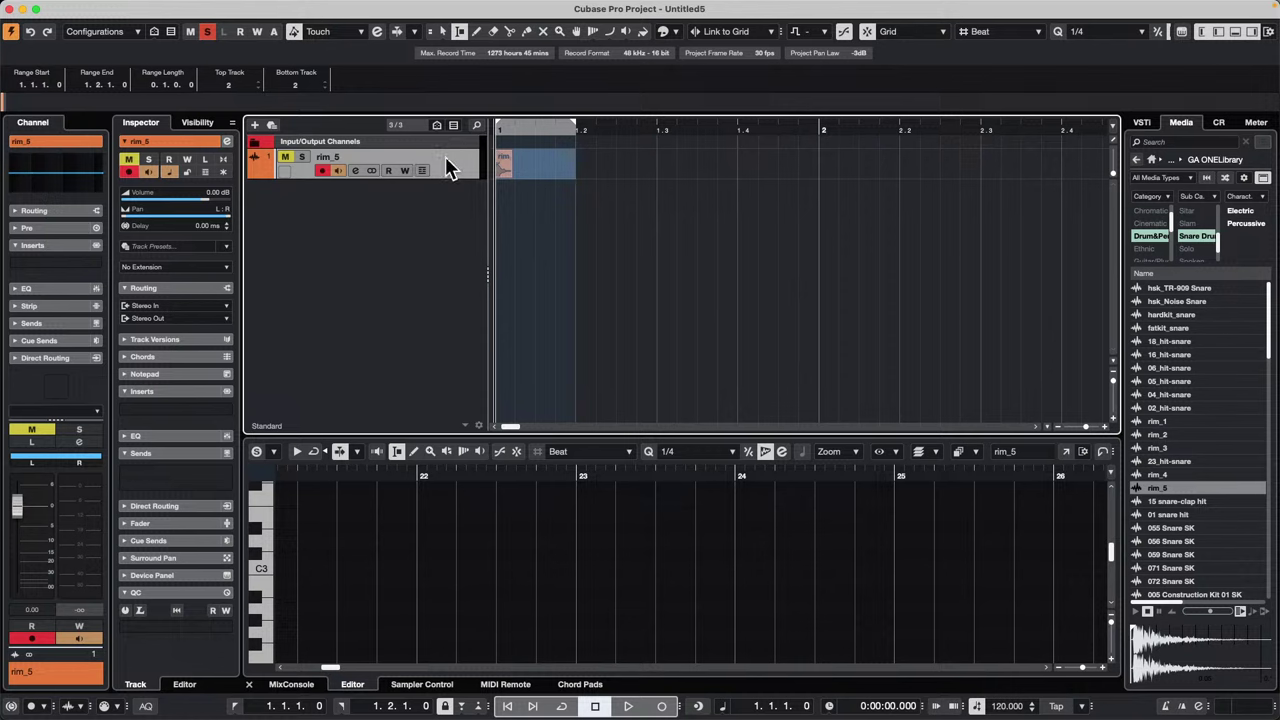
pyautogui.press('super+d')
pyautogui.press('super+d')
pyautogui.press('super+d')
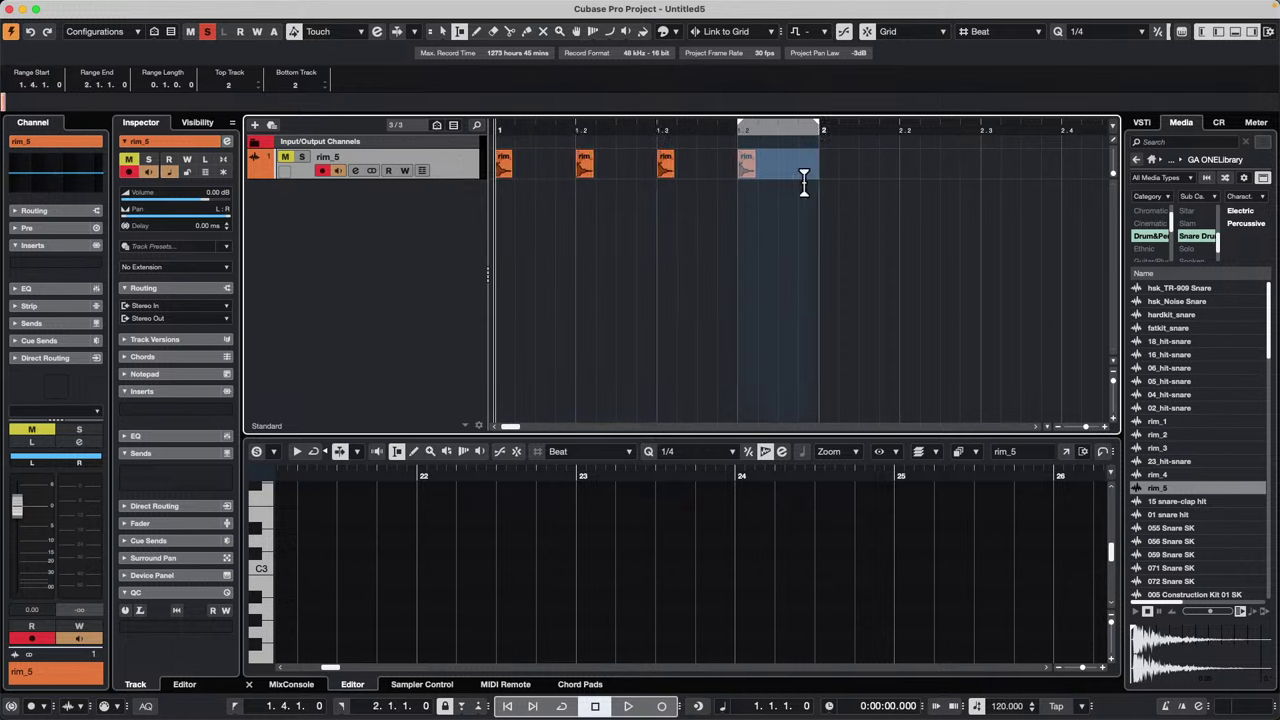
# Step: Range-select all of bar 1 on the rim_5 track and duplicate it three times to fill bars 2 to 4
pyautogui.moveTo(740, 162); pyautogui.dragTo(498, 163)
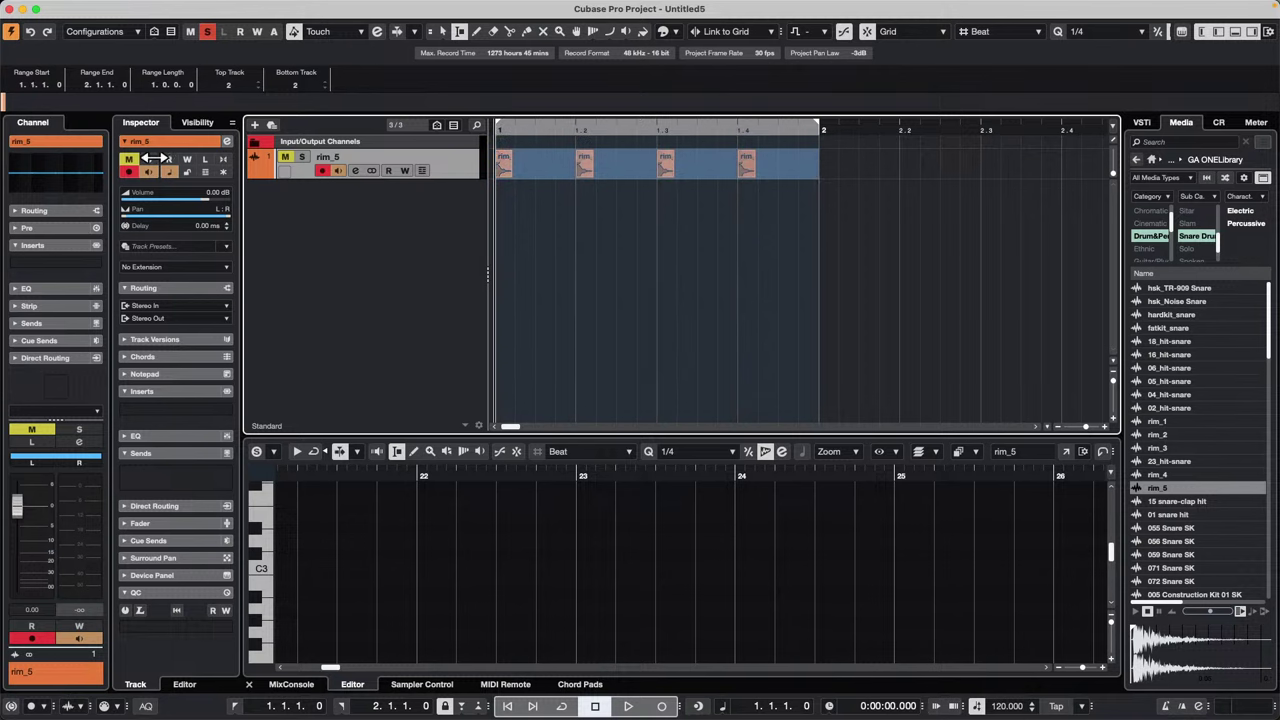
pyautogui.click(509, 125)
pyautogui.moveTo(507, 105); pyautogui.dragTo(491, 91)
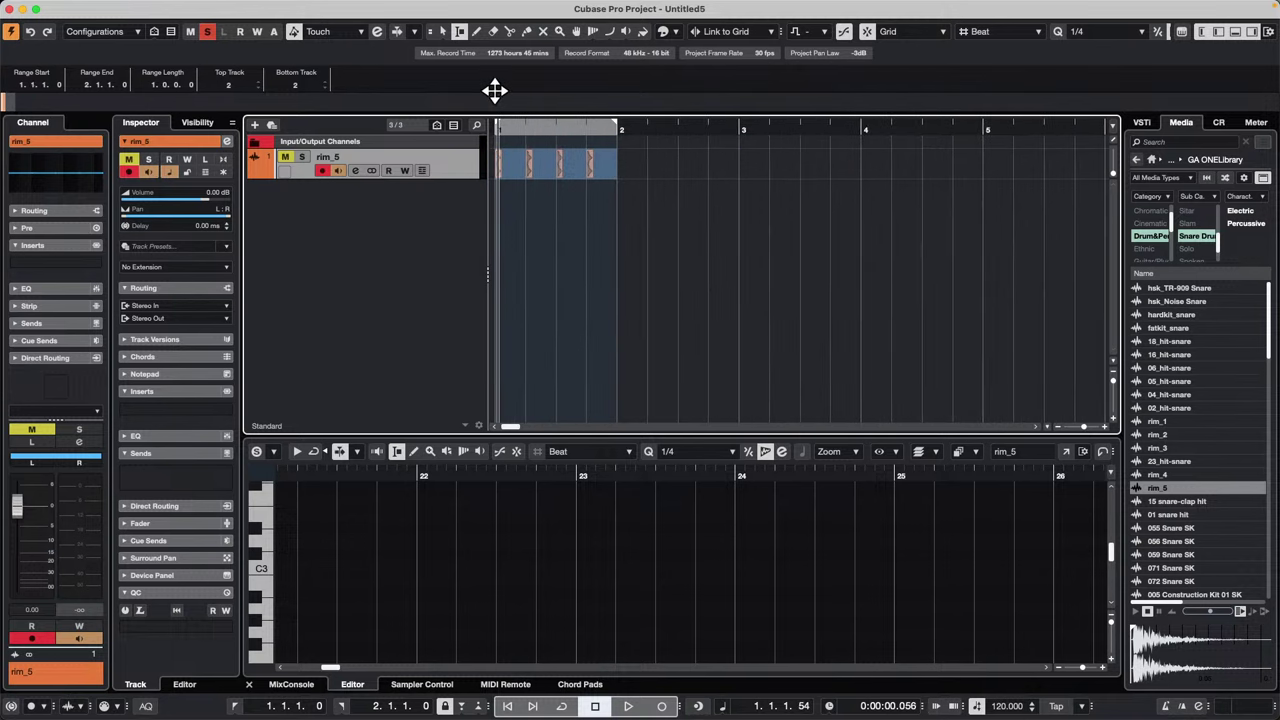
pyautogui.press('super+d')
pyautogui.press('super+d')
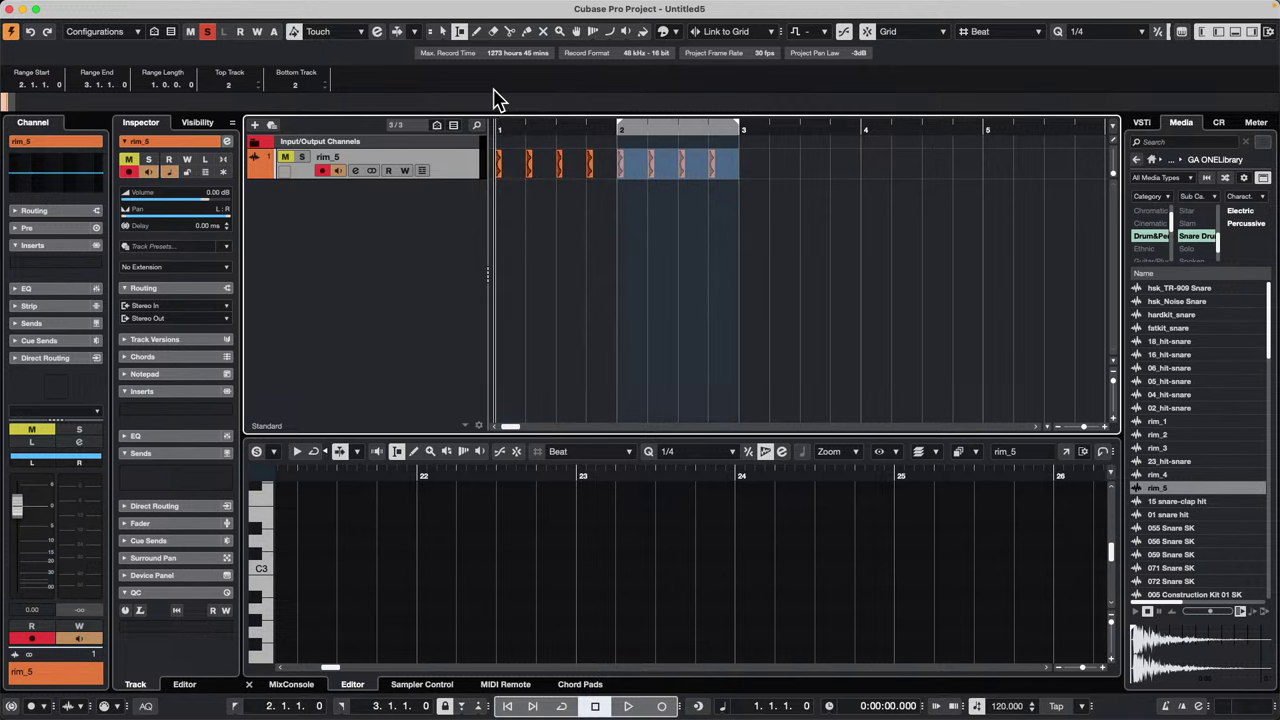
pyautogui.press('super+d')
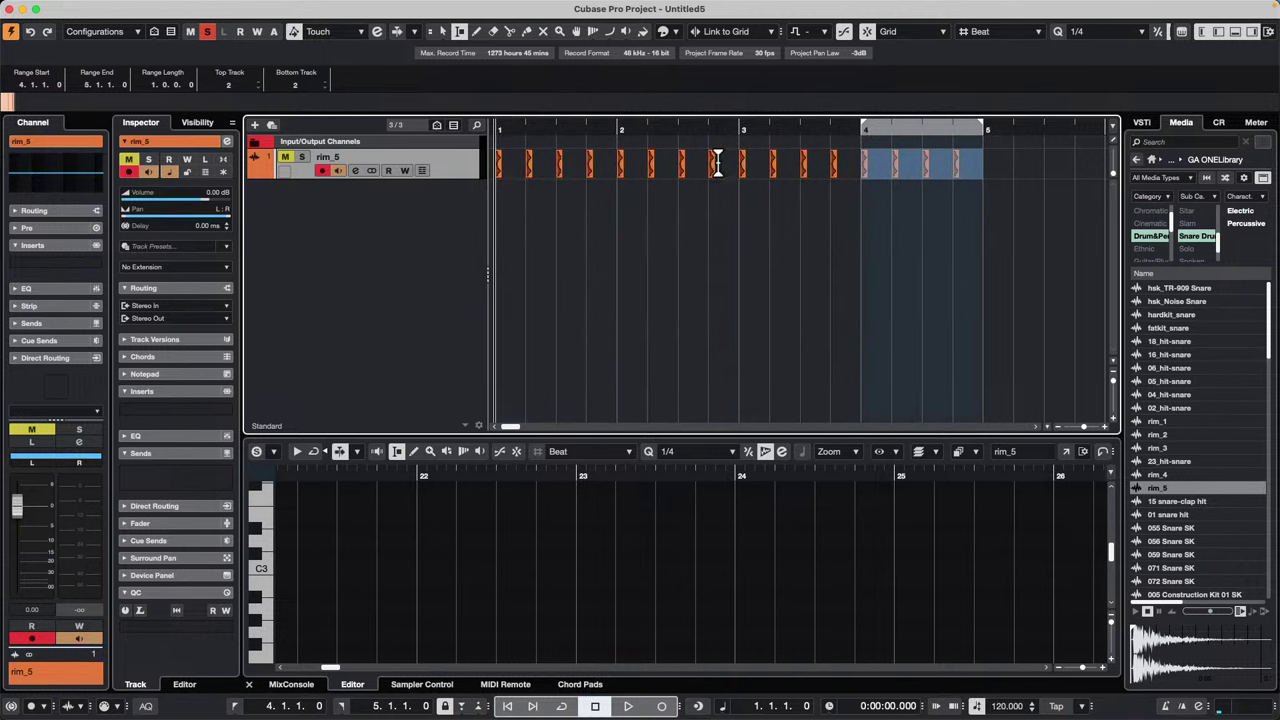
# Step: Extend the range selection on the rim_5 track to cover all four bars, from bar 1 to bar 5
pyautogui.rightClick(864, 245)
pyautogui.click(866, 246)
pyautogui.rightClick(994, 172)
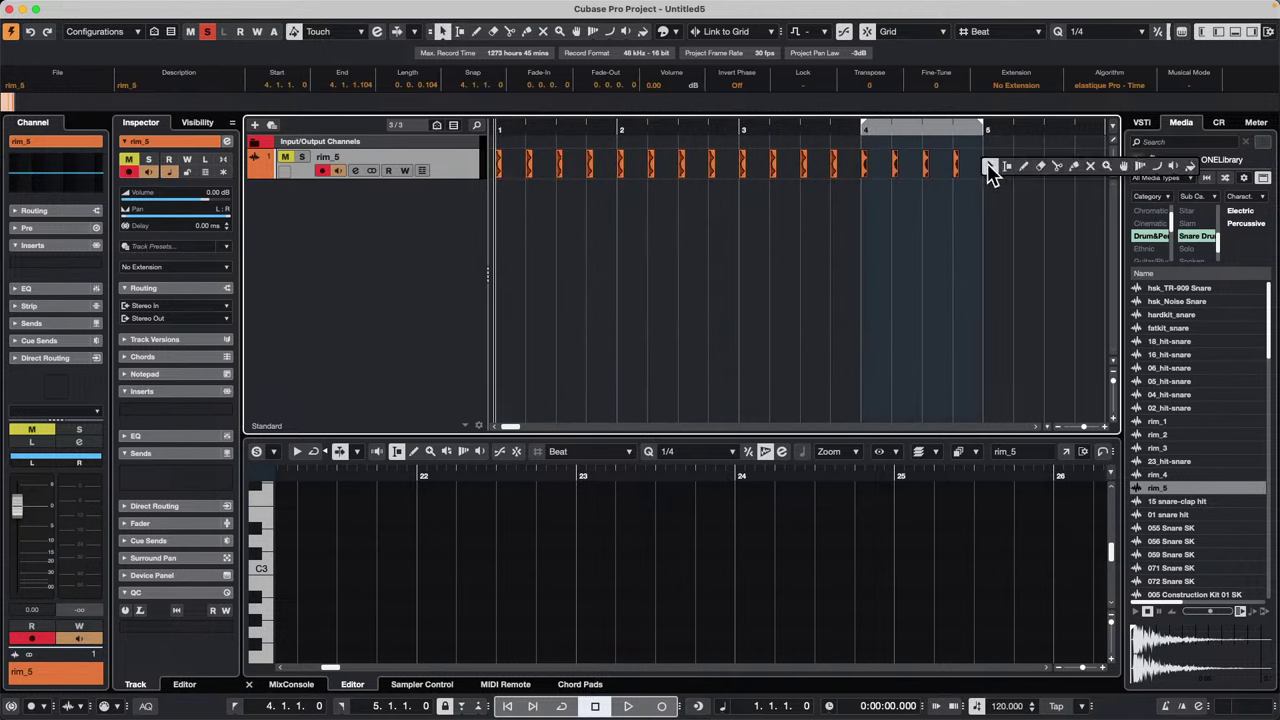
pyautogui.click(1004, 170)
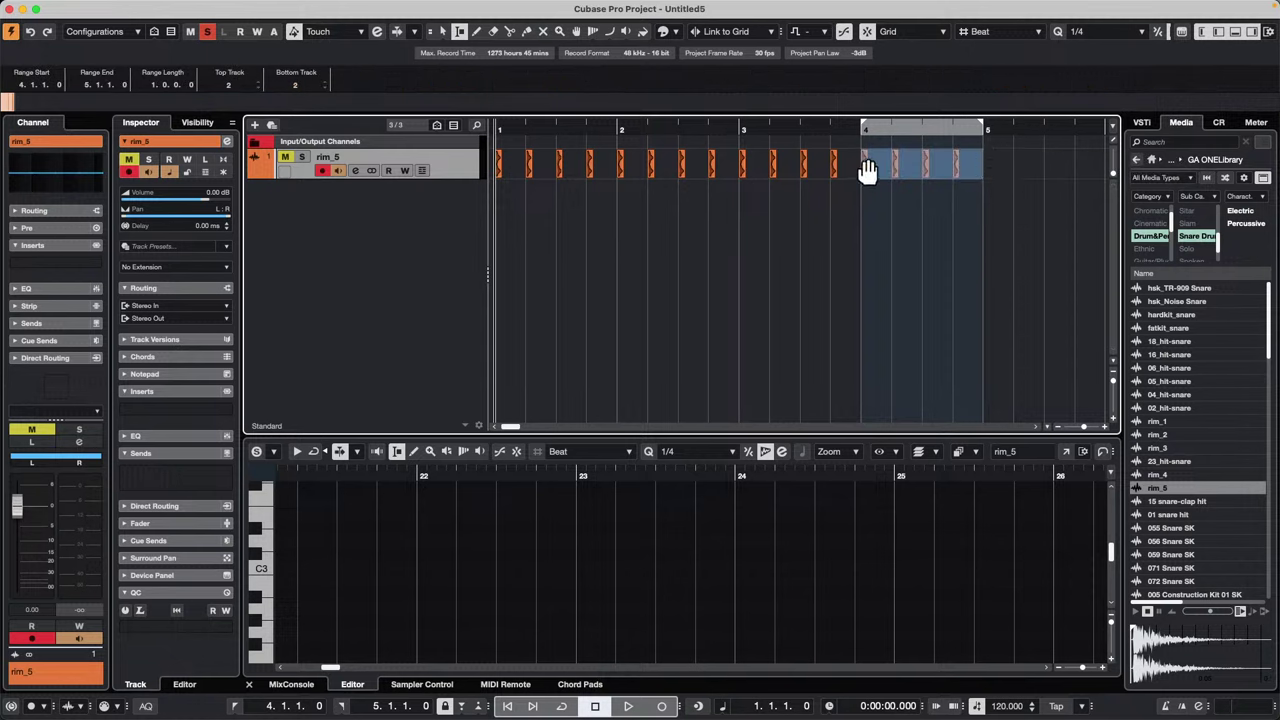
pyautogui.moveTo(864, 160); pyautogui.dragTo(499, 160)
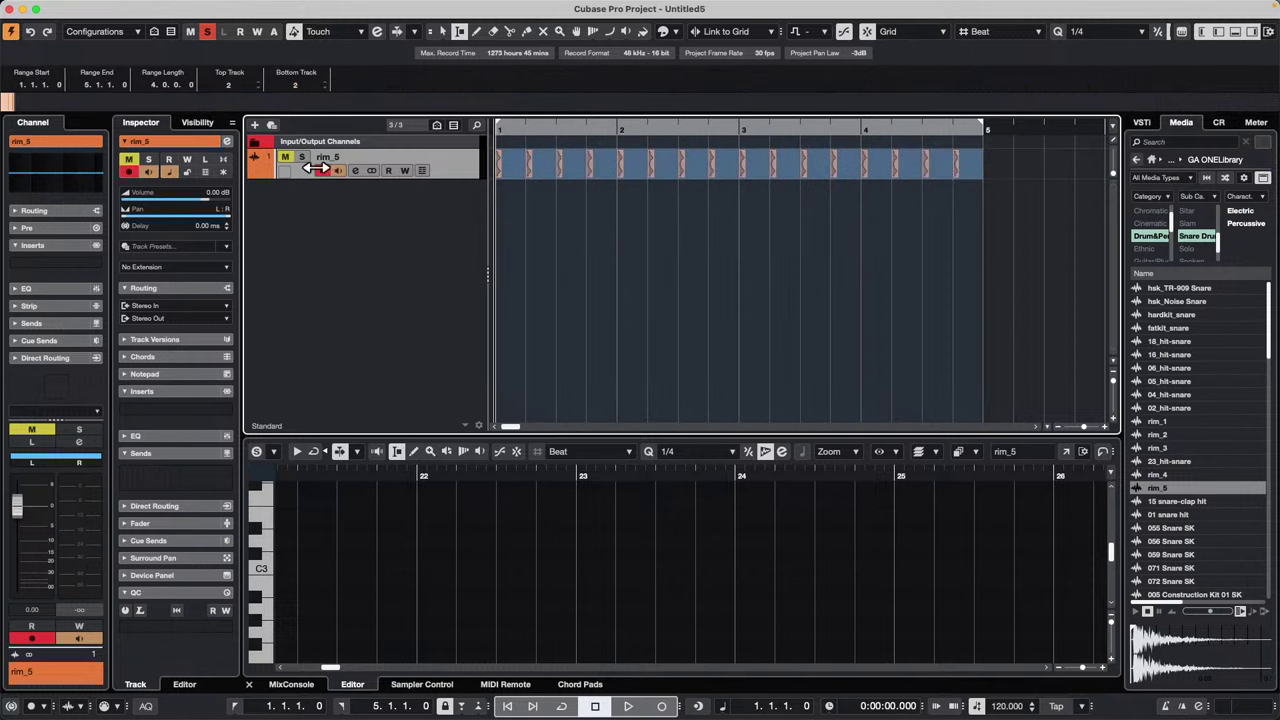
# Step: Bounce the selected four bars into one audio event, replacing the original events, and return to the Object Selection tool
pyautogui.click(149, 9)
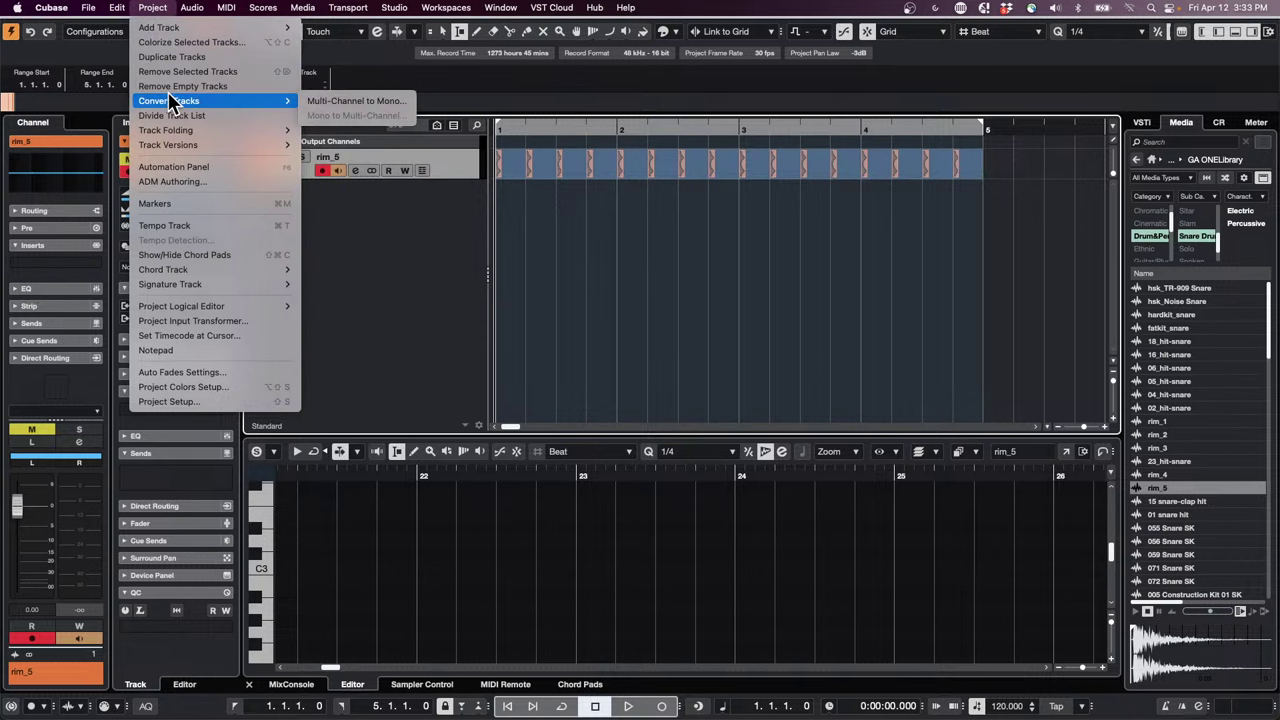
pyautogui.moveTo(191, 8)
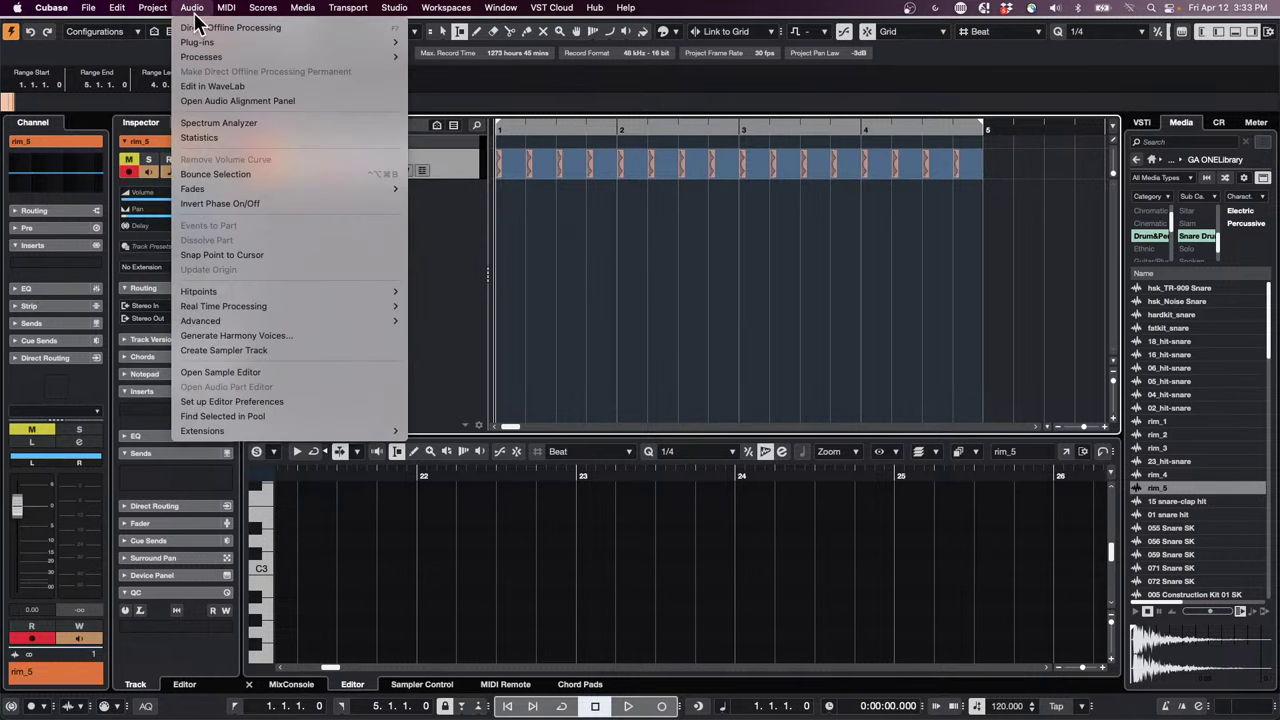
pyautogui.click(238, 174)
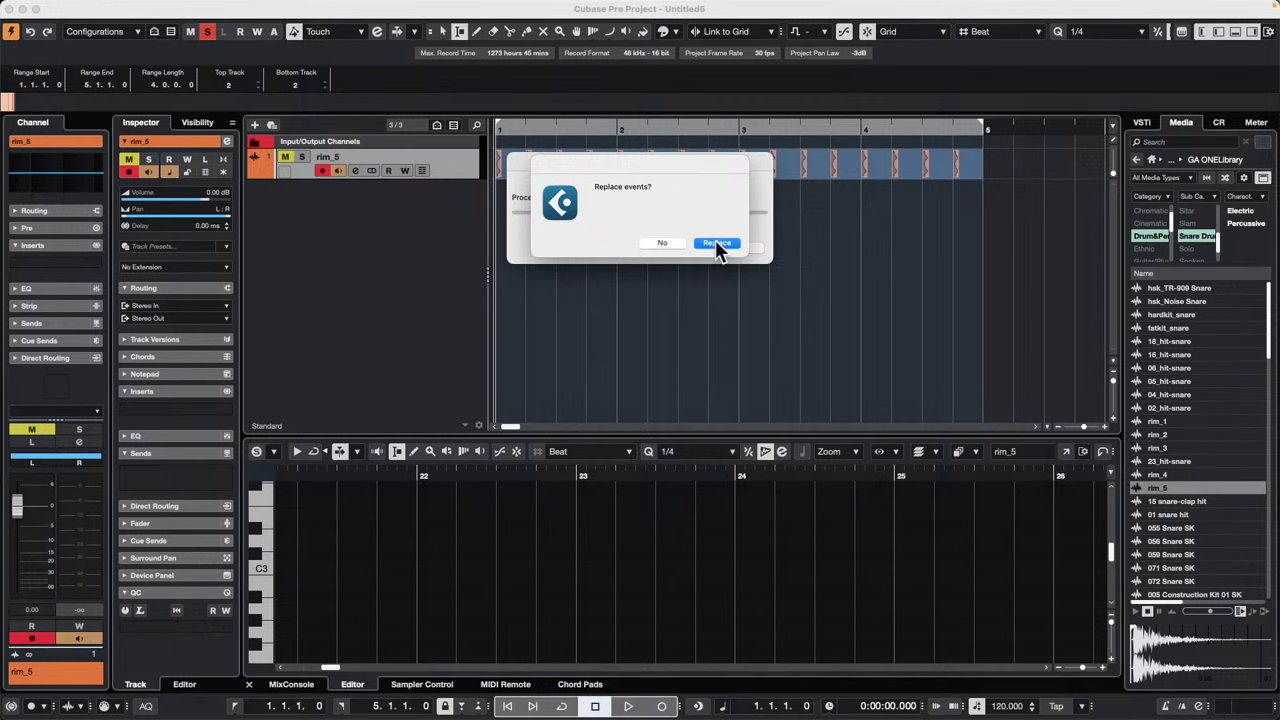
pyautogui.click(716, 246)
pyautogui.rightClick(575, 228)
pyautogui.click(580, 225)
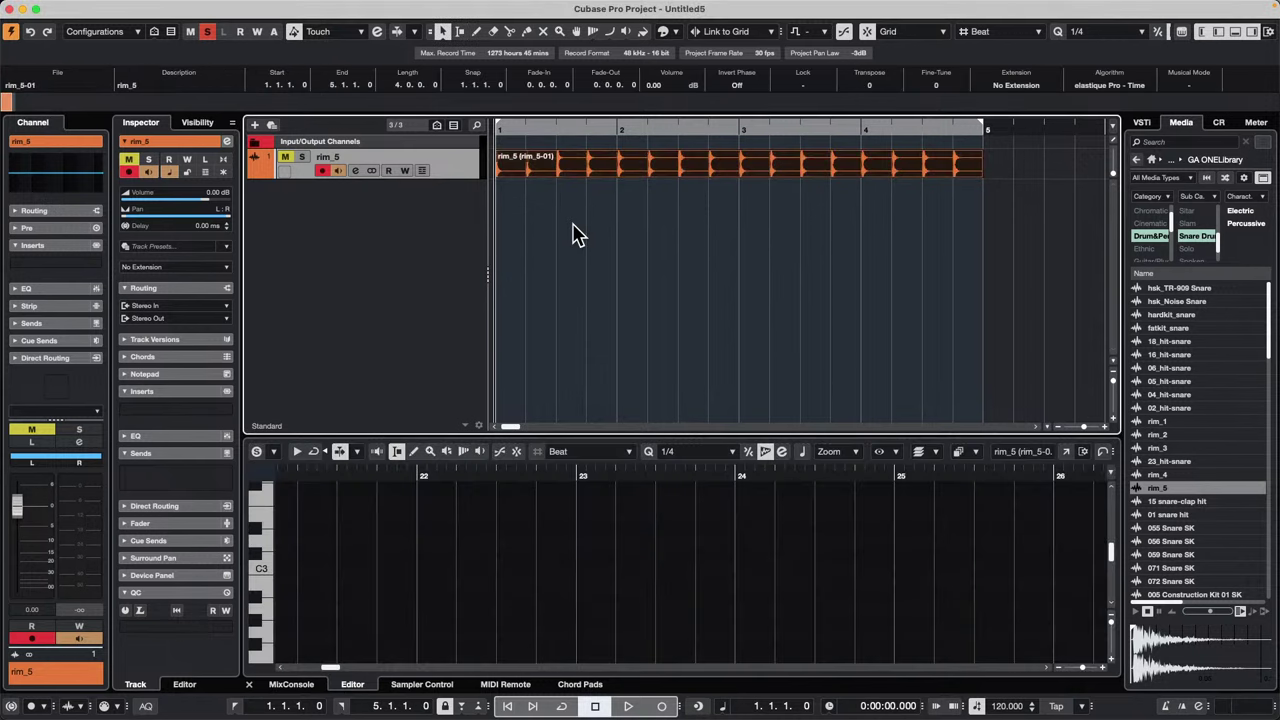
# Step: Play the bounced rim_5 event, solo its track to hear it, and stop playback
pyautogui.press('space')
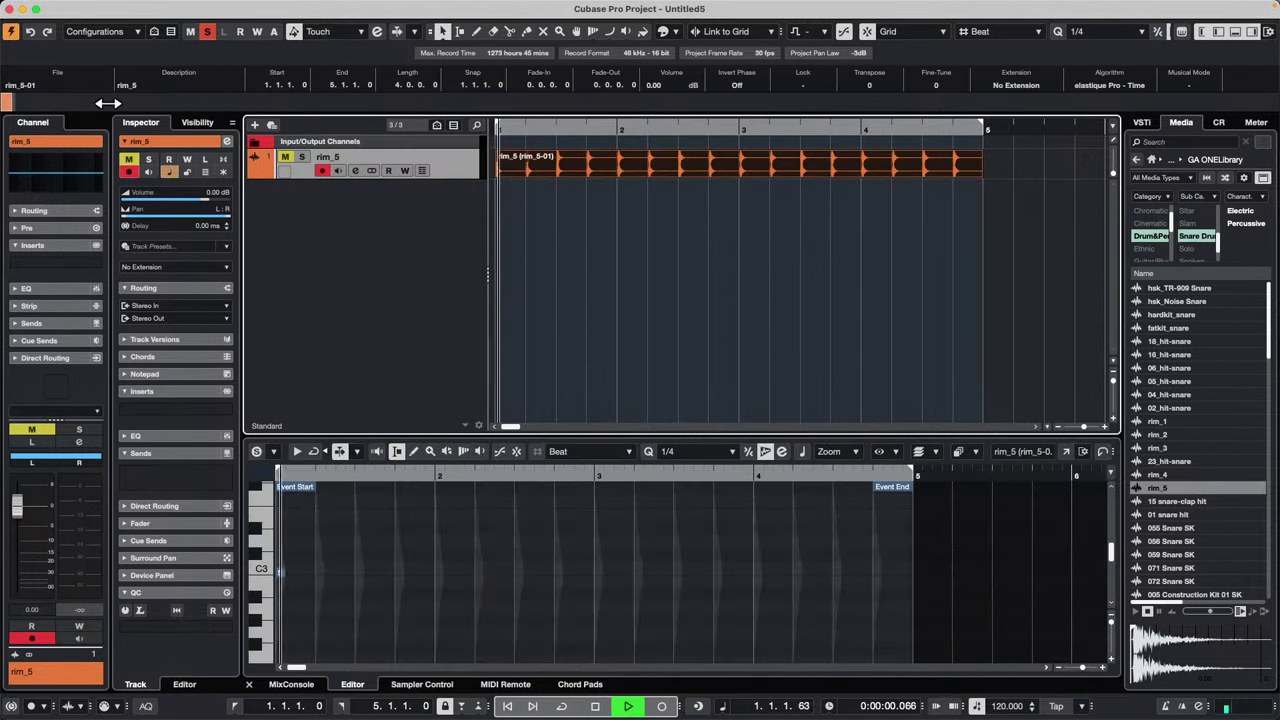
pyautogui.click(301, 157)
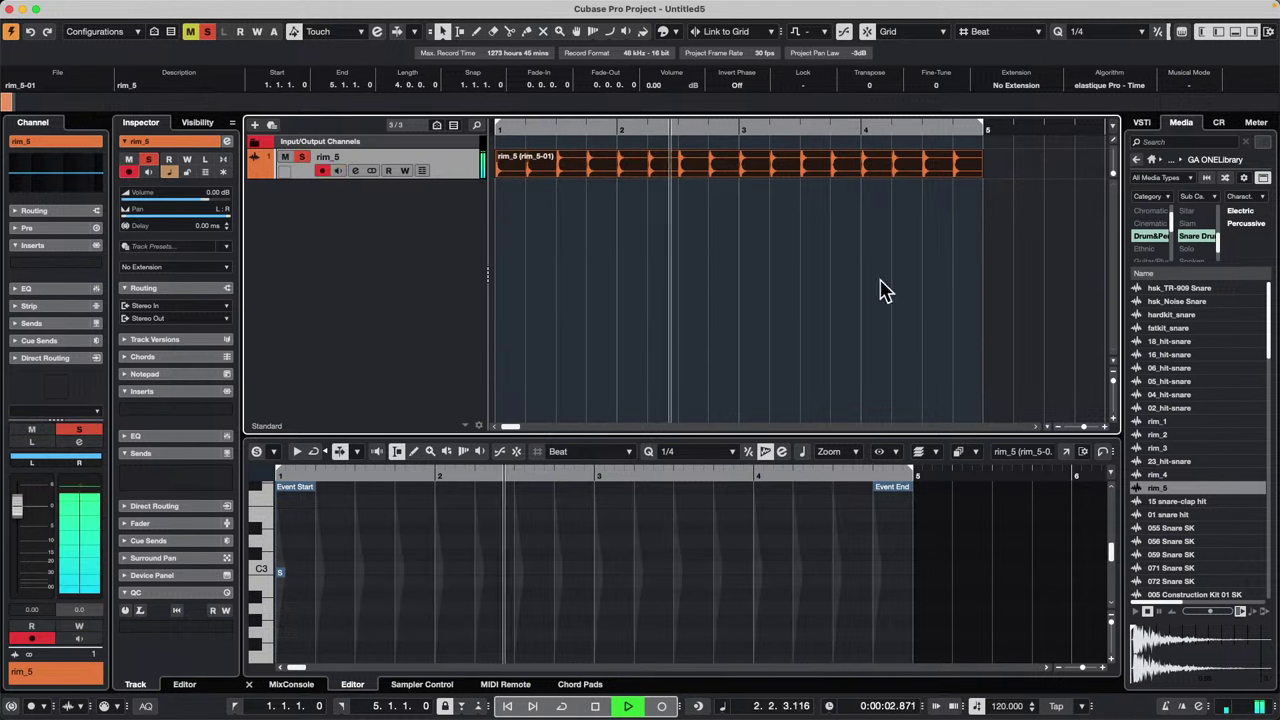
pyautogui.press('space')
# Step: Analyze the bounced rim_5 event with Tempo Detection and increase the height of the resulting Tempo track
pyautogui.click(153, 5)
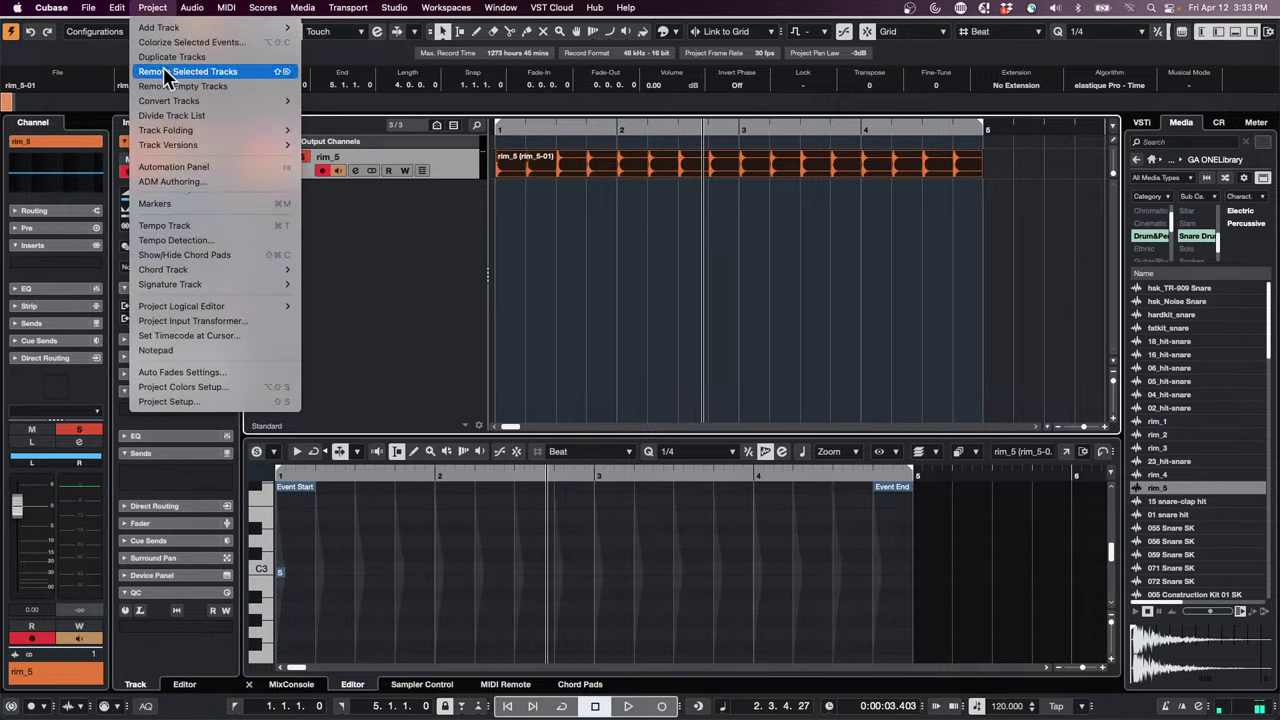
pyautogui.click(202, 240)
pyautogui.click(938, 272)
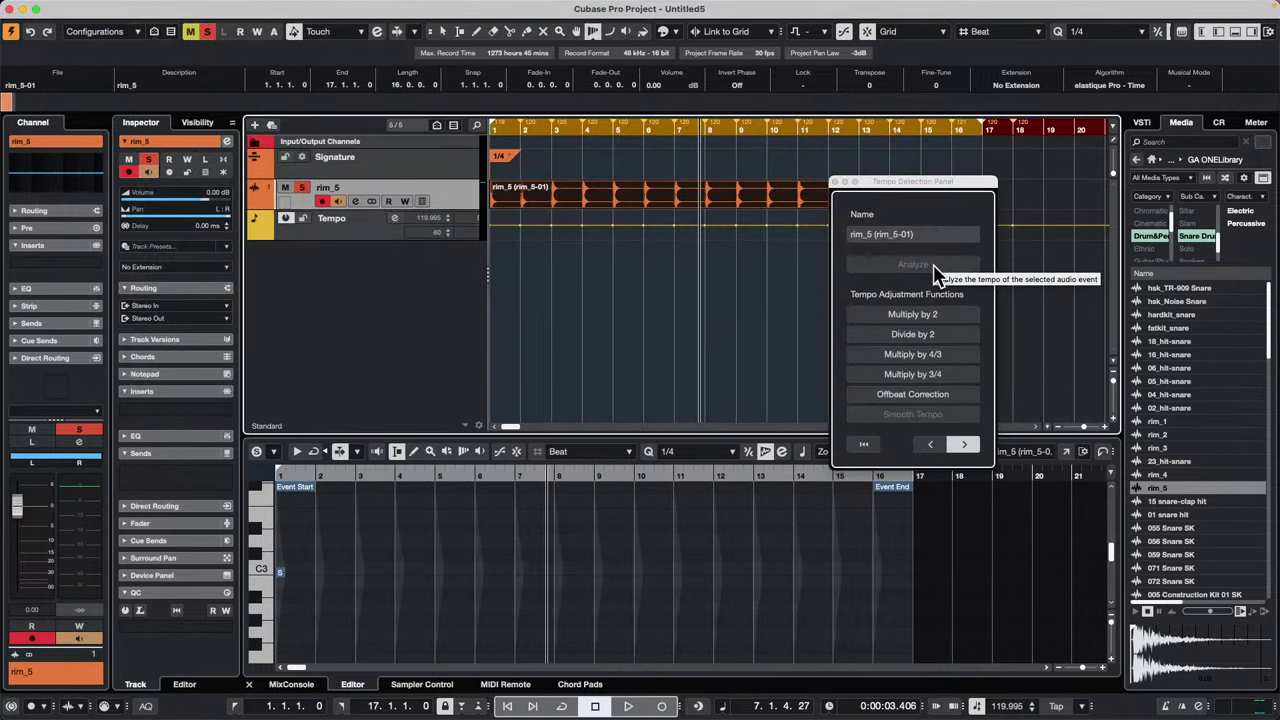
pyautogui.click(836, 182)
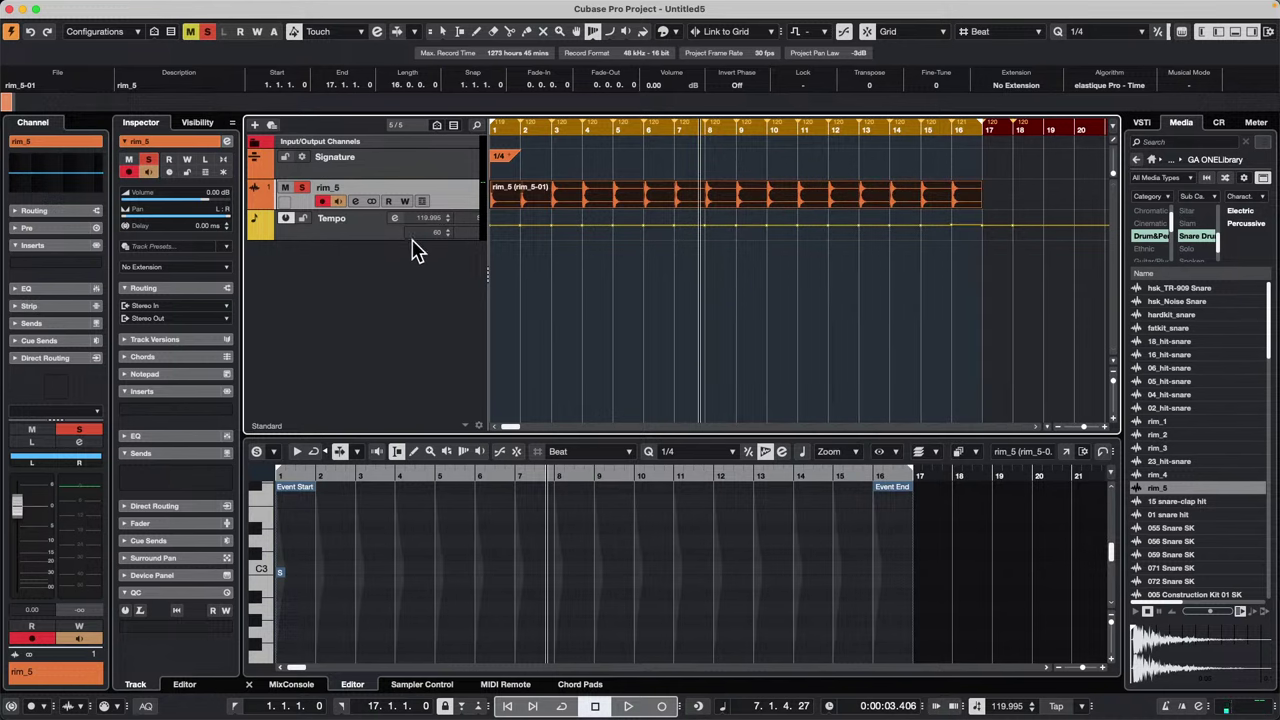
pyautogui.moveTo(412, 238); pyautogui.dragTo(409, 294)
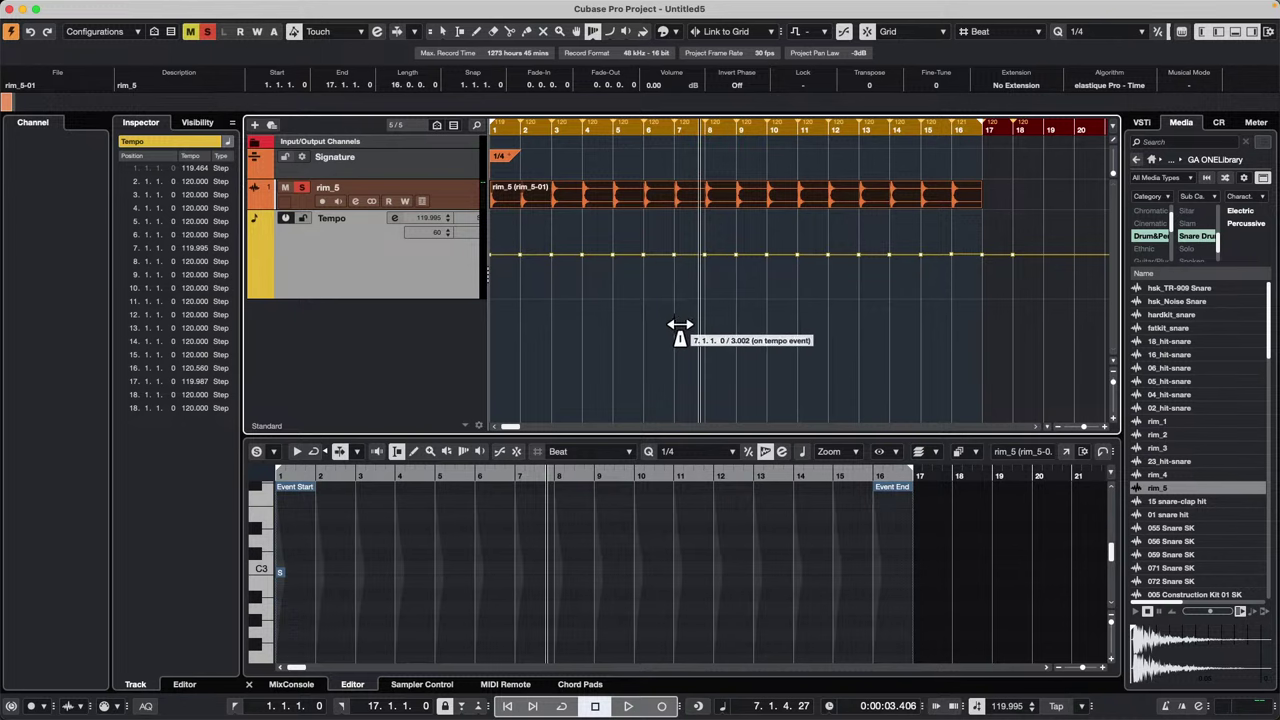
# Step: Undo the tempo detection on the rim_5 event, return to the Object Selection tool and deselect the event
pyautogui.press('super+z')
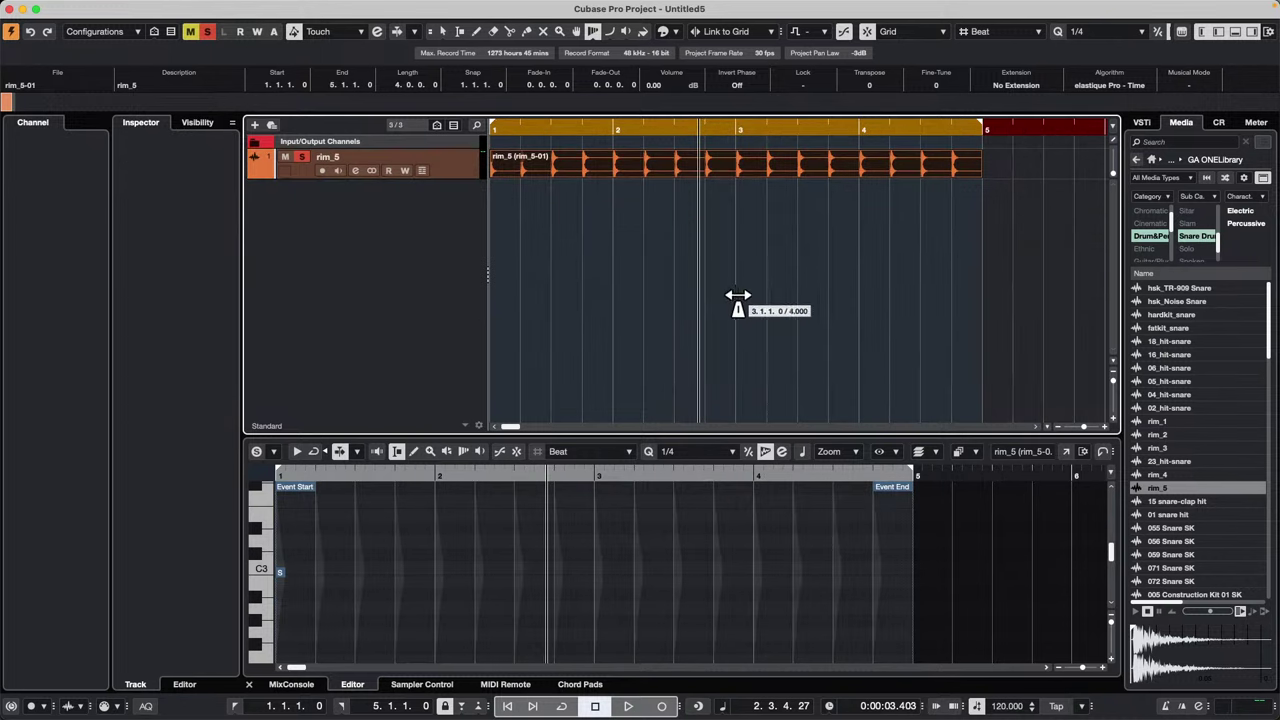
pyautogui.press('1')
pyautogui.click(726, 277)
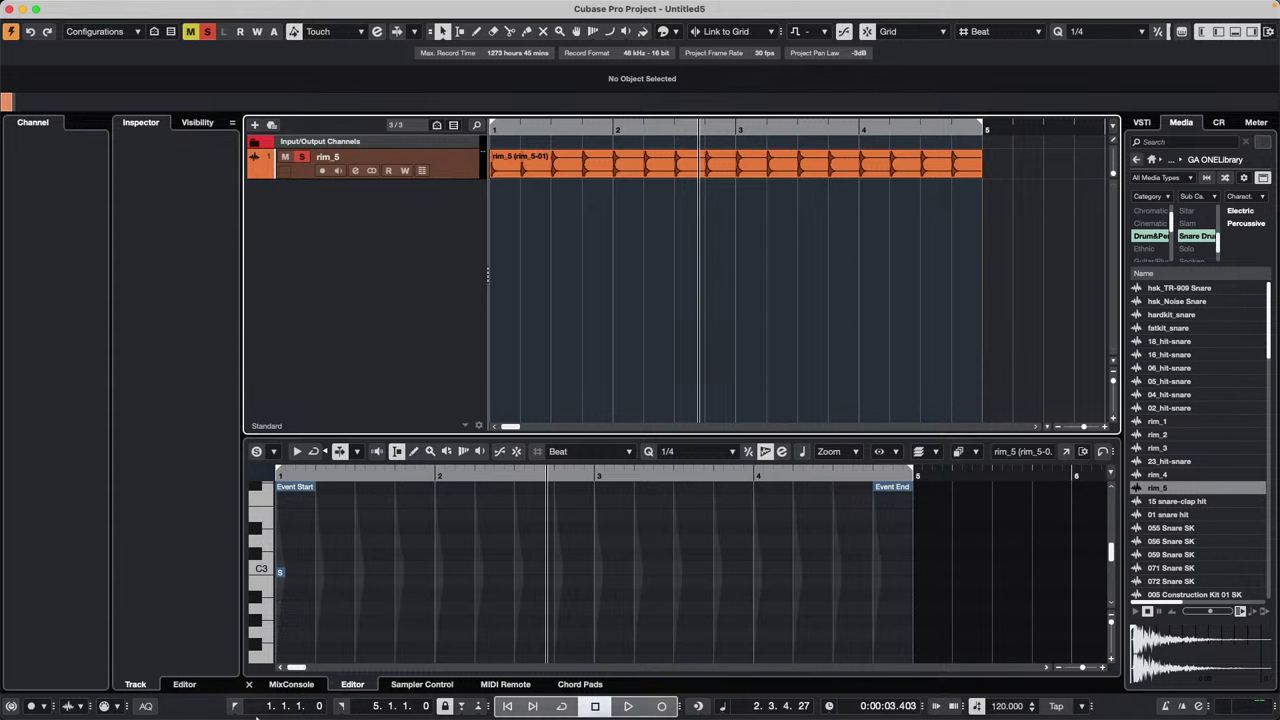
# Step: Launch the standalone Groove Agent from the Applications folder in Finder, allowing it access to the Documents folder and the microphone
pyautogui.moveTo(256, 714)
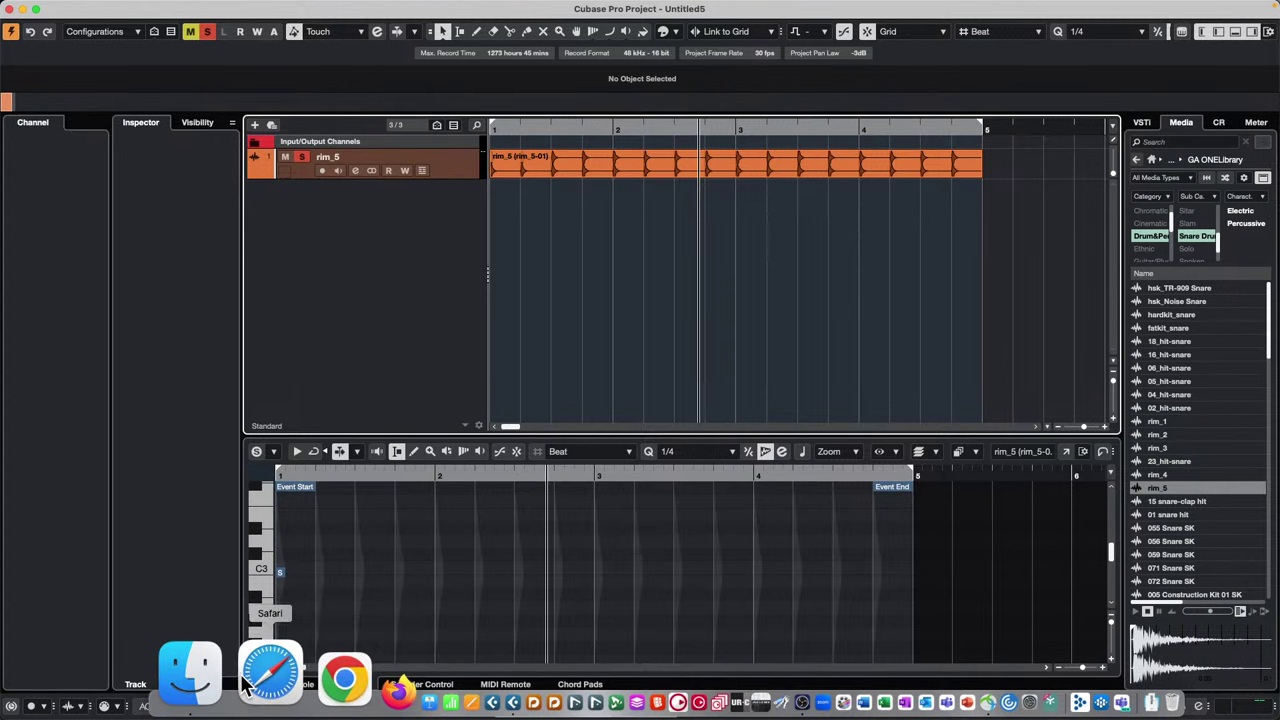
pyautogui.click(196, 678)
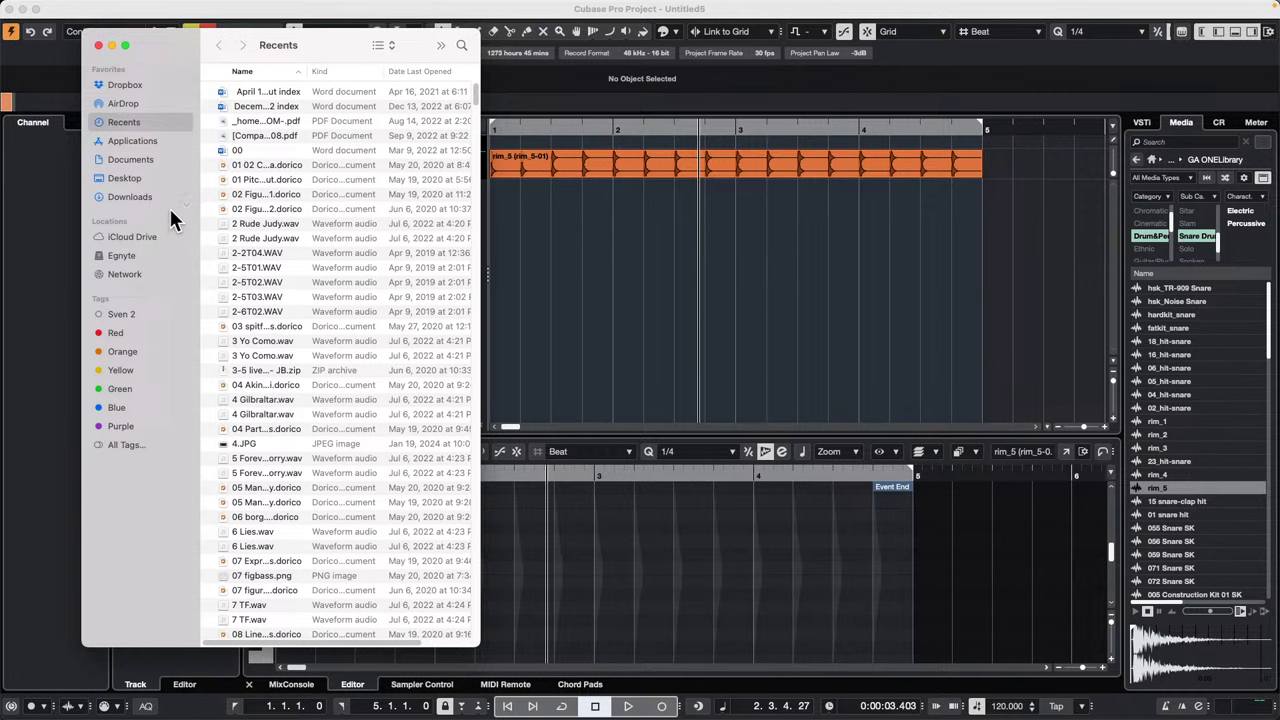
pyautogui.click(149, 142)
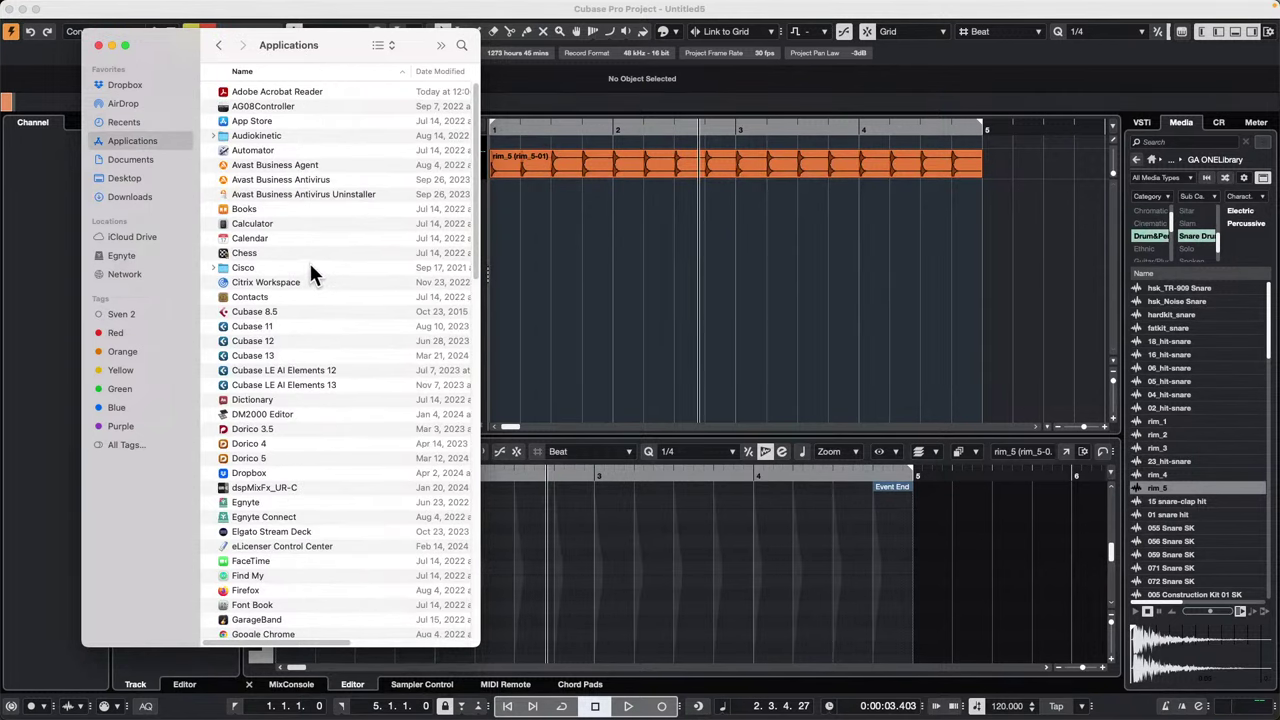
pyautogui.scroll(-5, 295, 283)
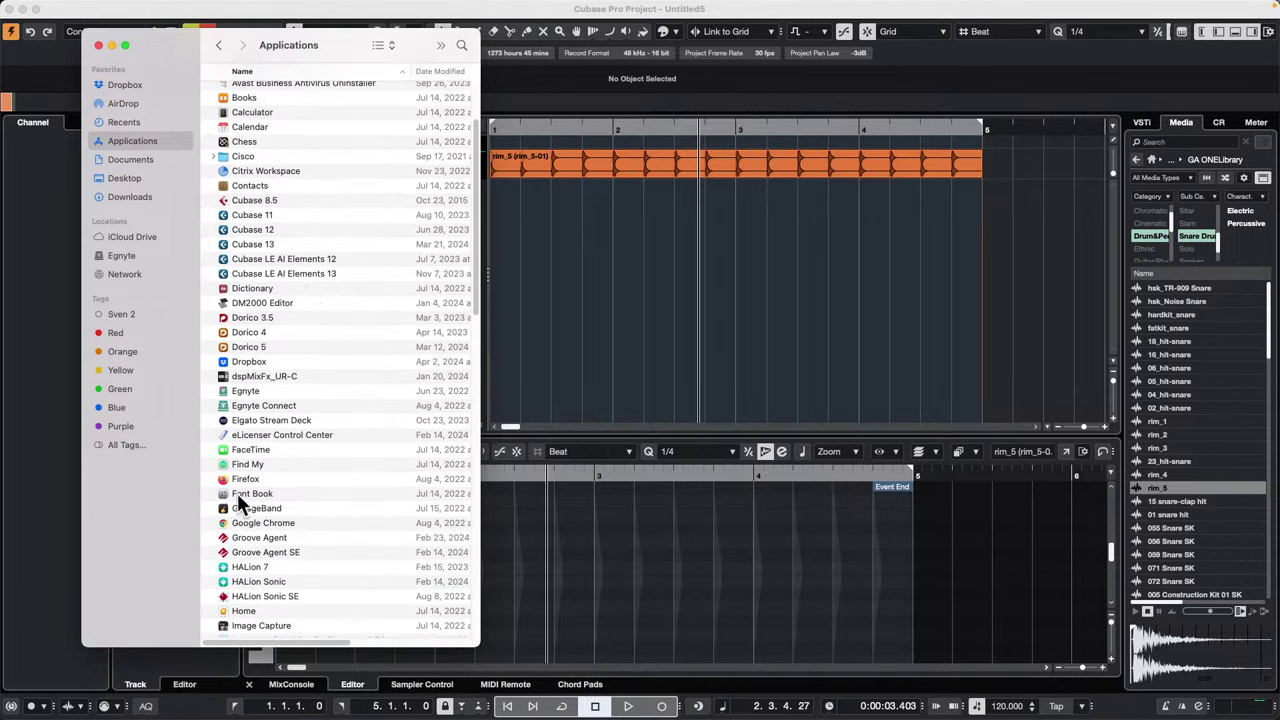
pyautogui.click(272, 537)
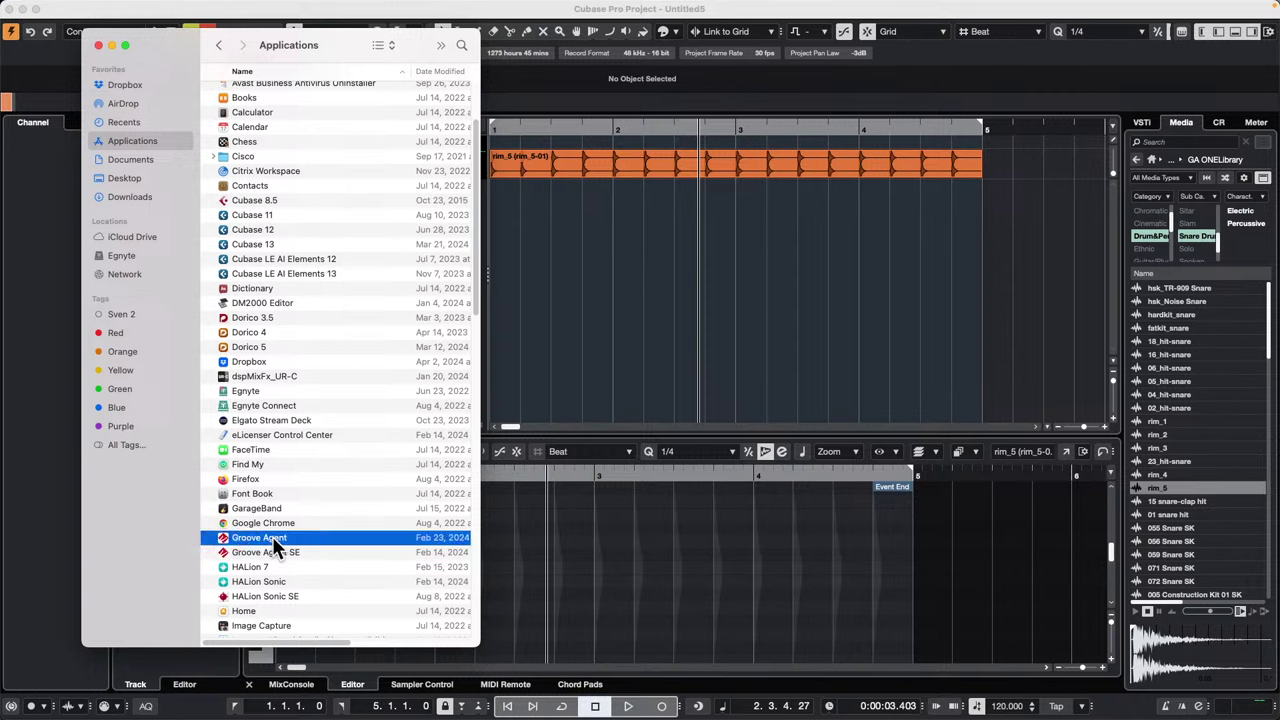
pyautogui.doubleClick(272, 537)
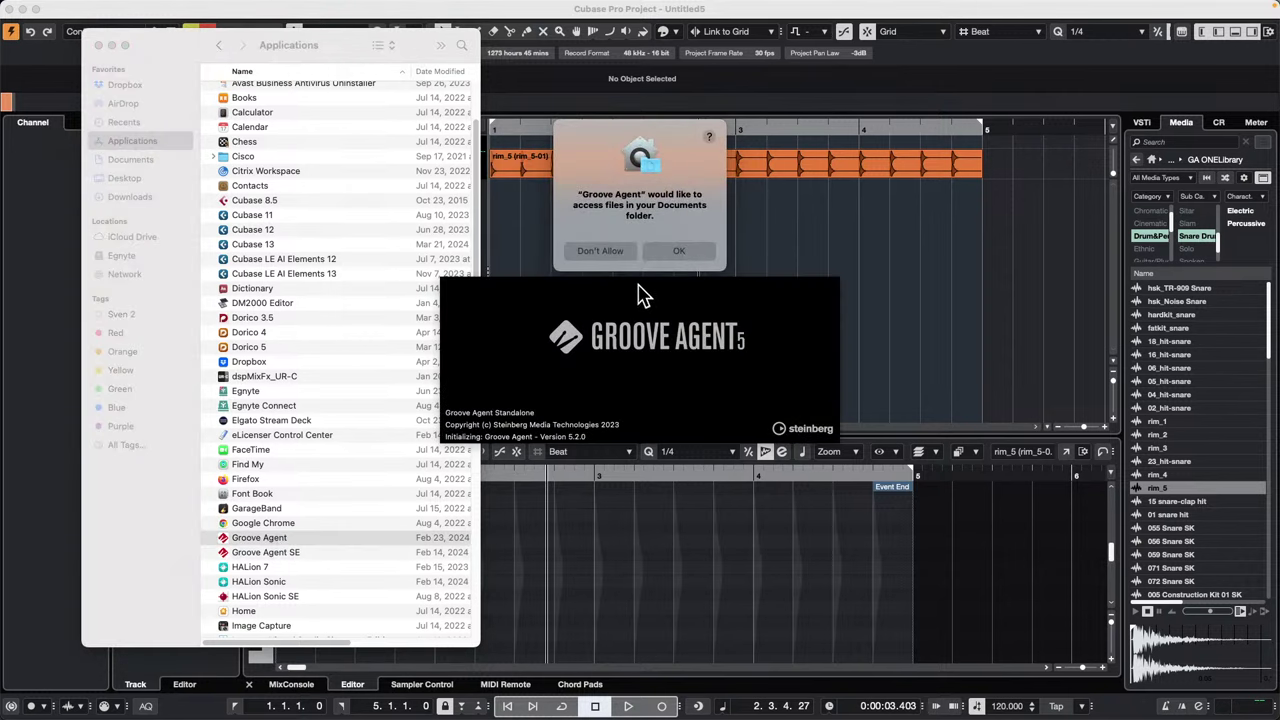
pyautogui.click(689, 250)
pyautogui.click(680, 251)
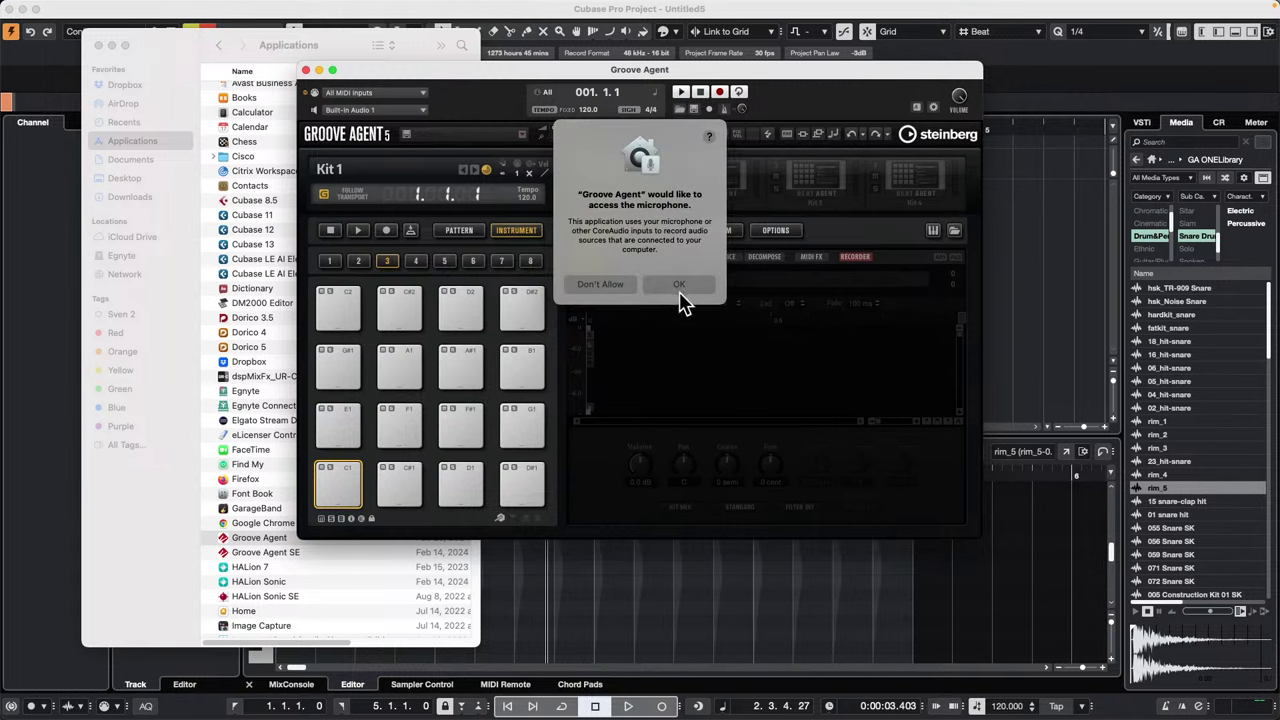
pyautogui.click(682, 286)
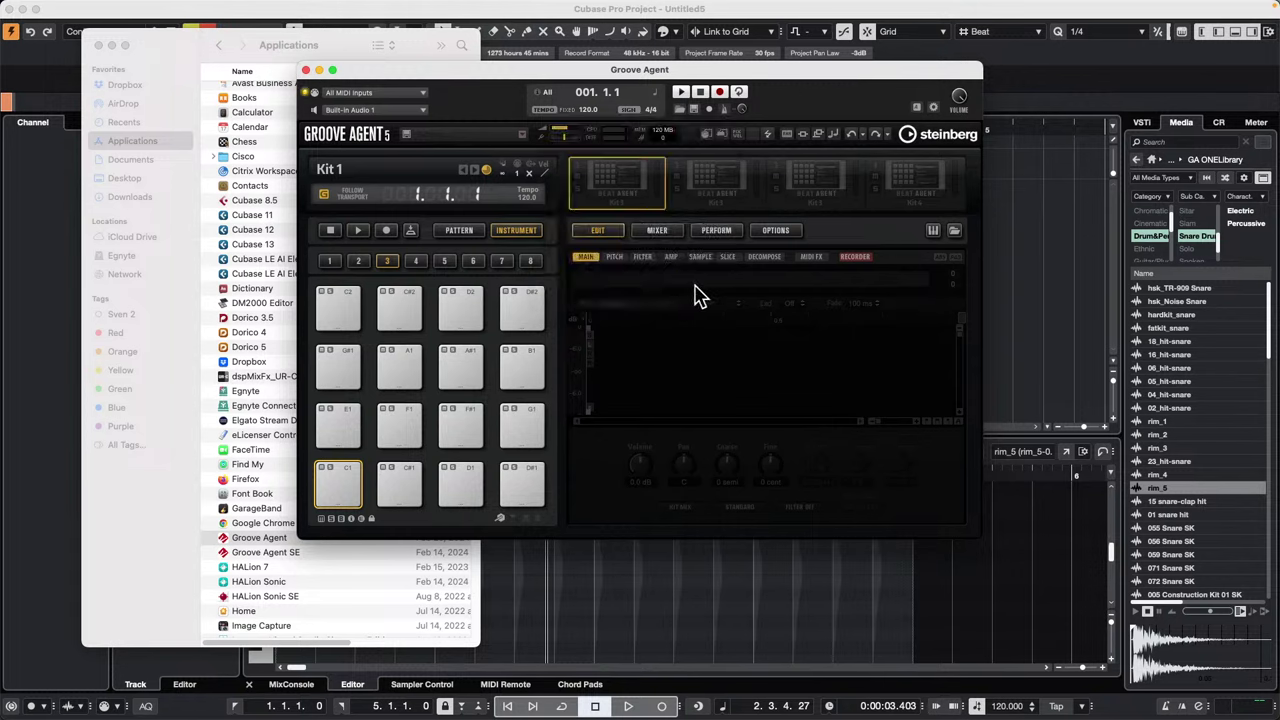
# Step: Load the It Is Getting Late kit from Songwriter Essentials into the first kit slot, then play and stop it
pyautogui.click(417, 111)
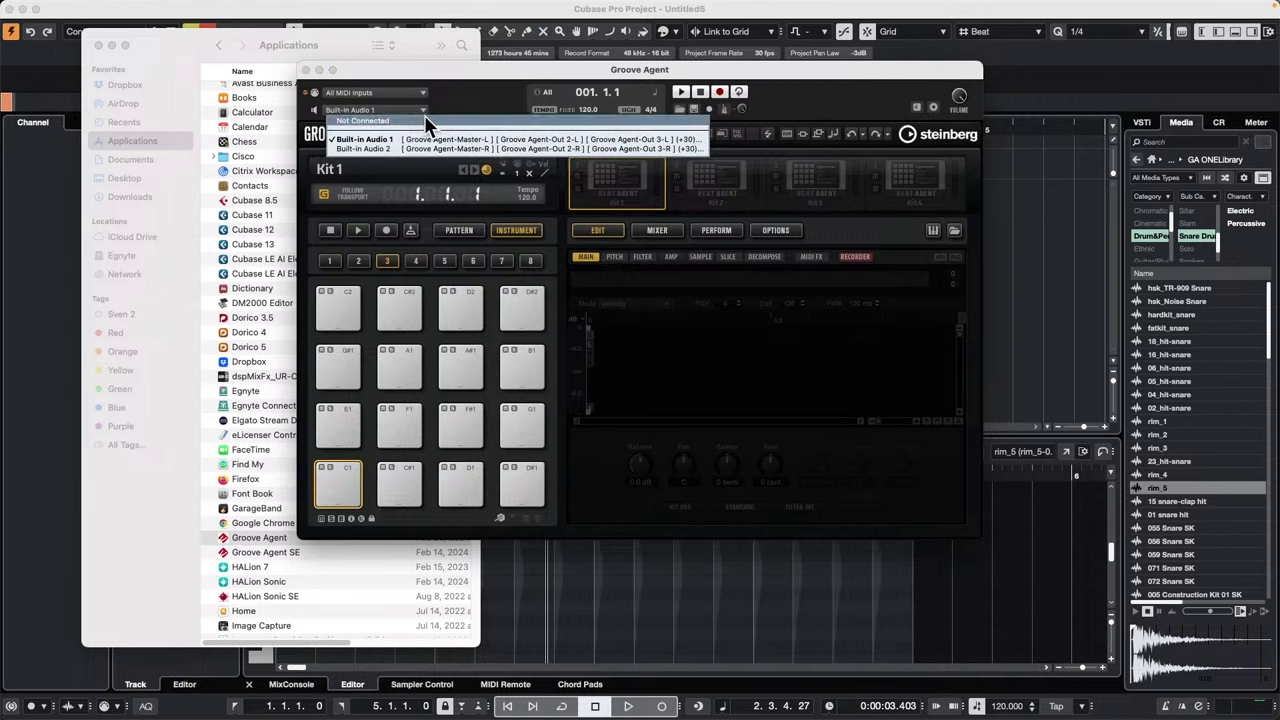
pyautogui.click(465, 98)
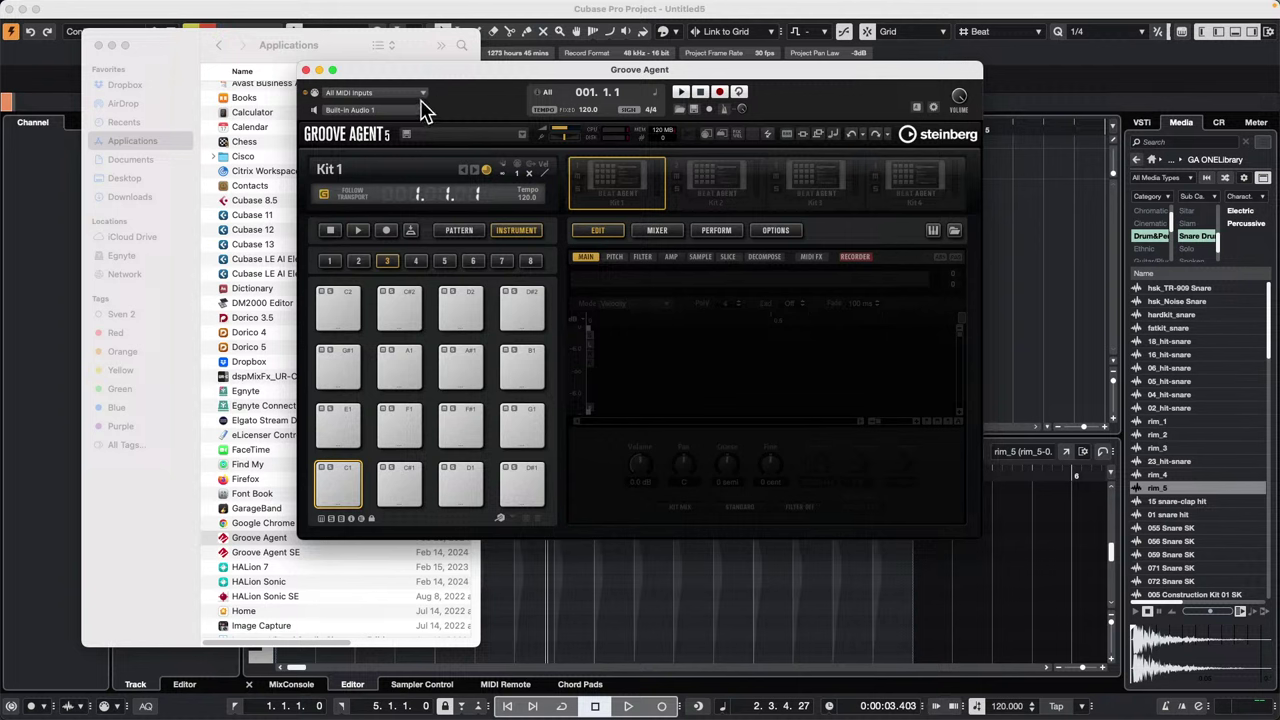
pyautogui.rightClick(632, 187)
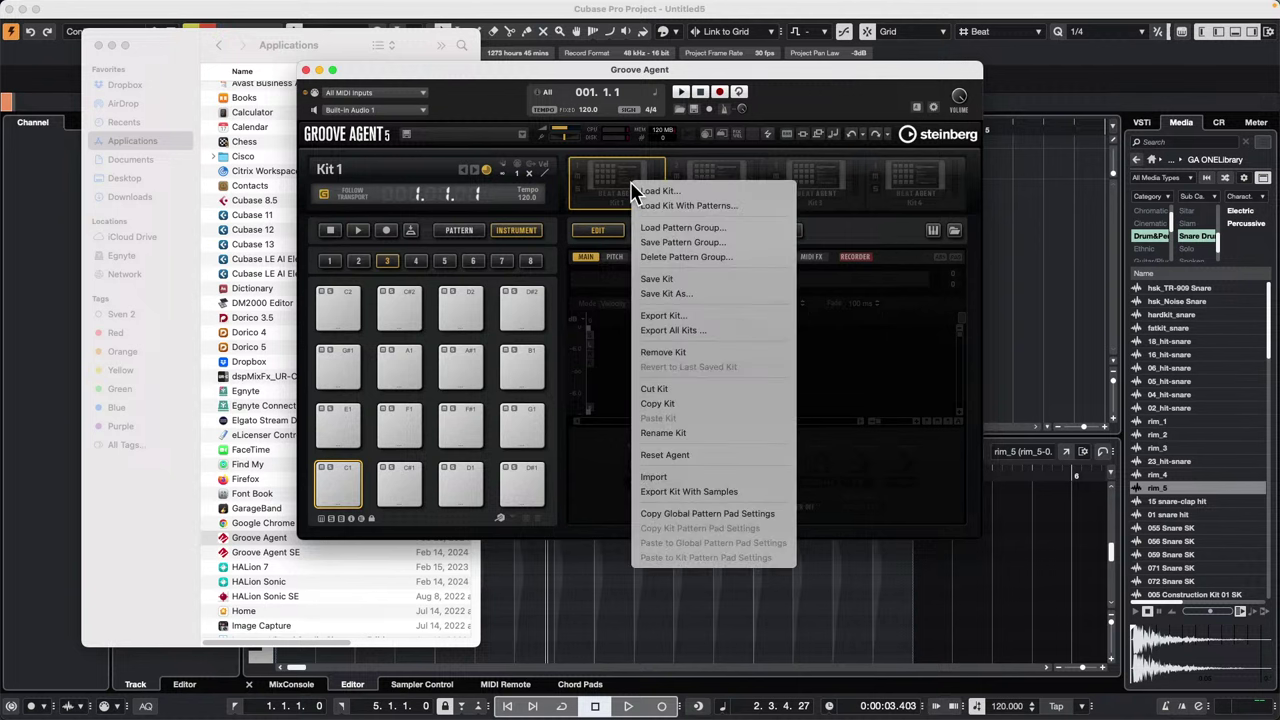
pyautogui.click(772, 206)
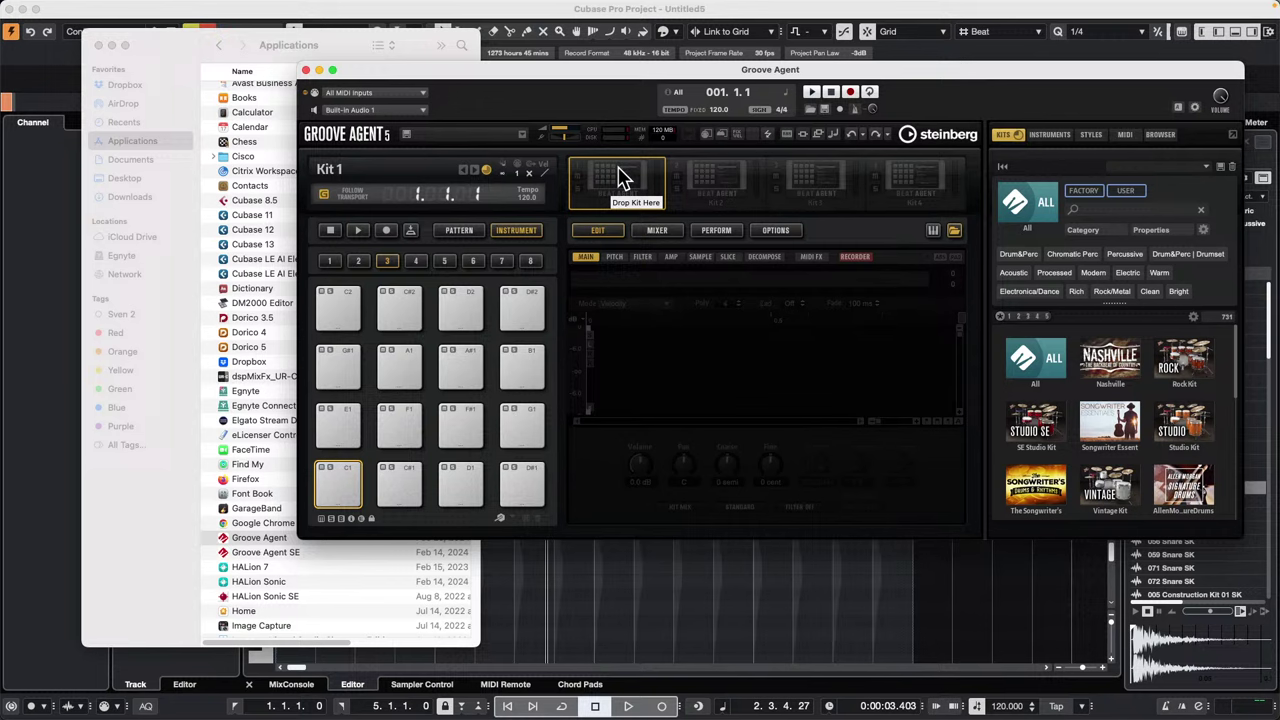
pyautogui.scroll(-2, 1090, 383)
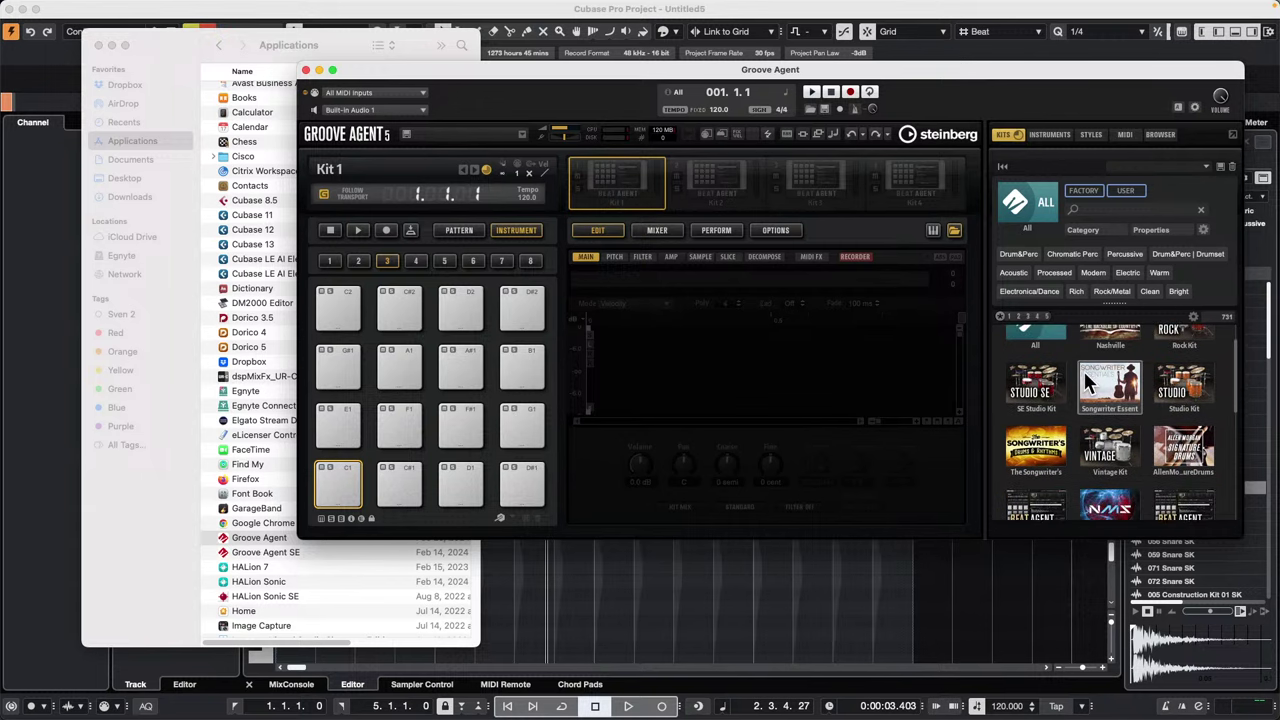
pyautogui.click(1124, 383)
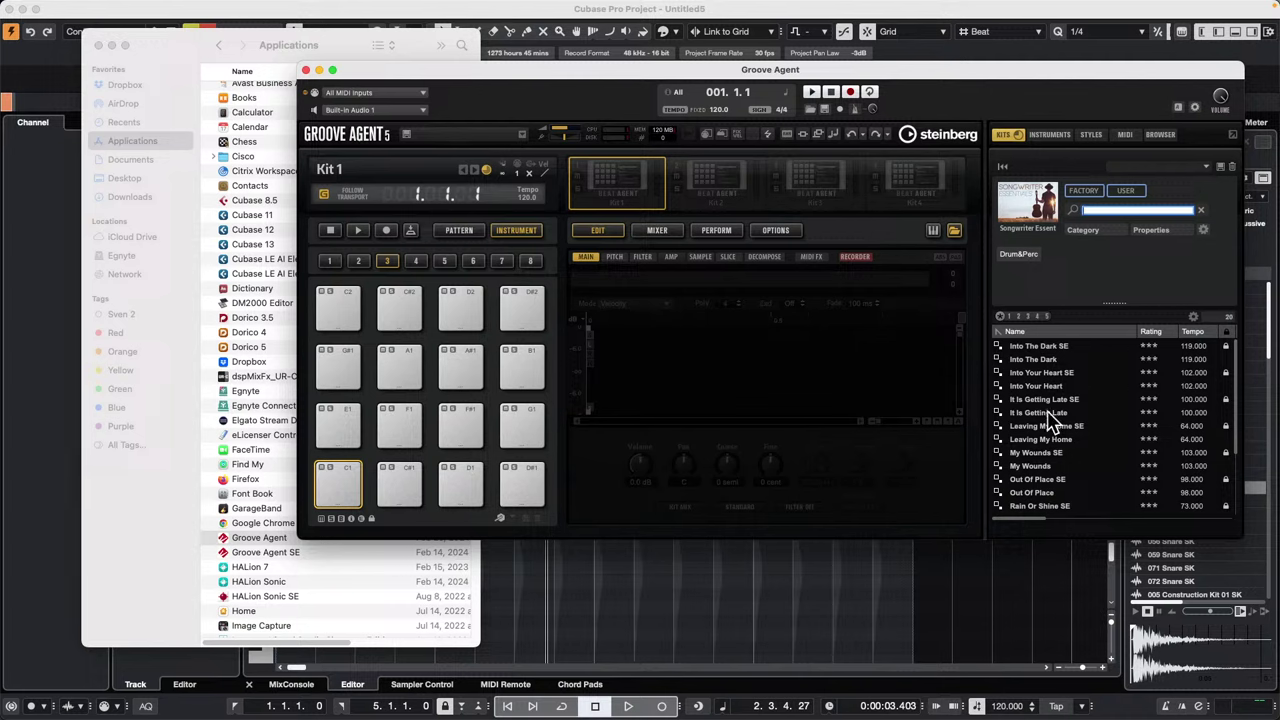
pyautogui.click(1050, 420)
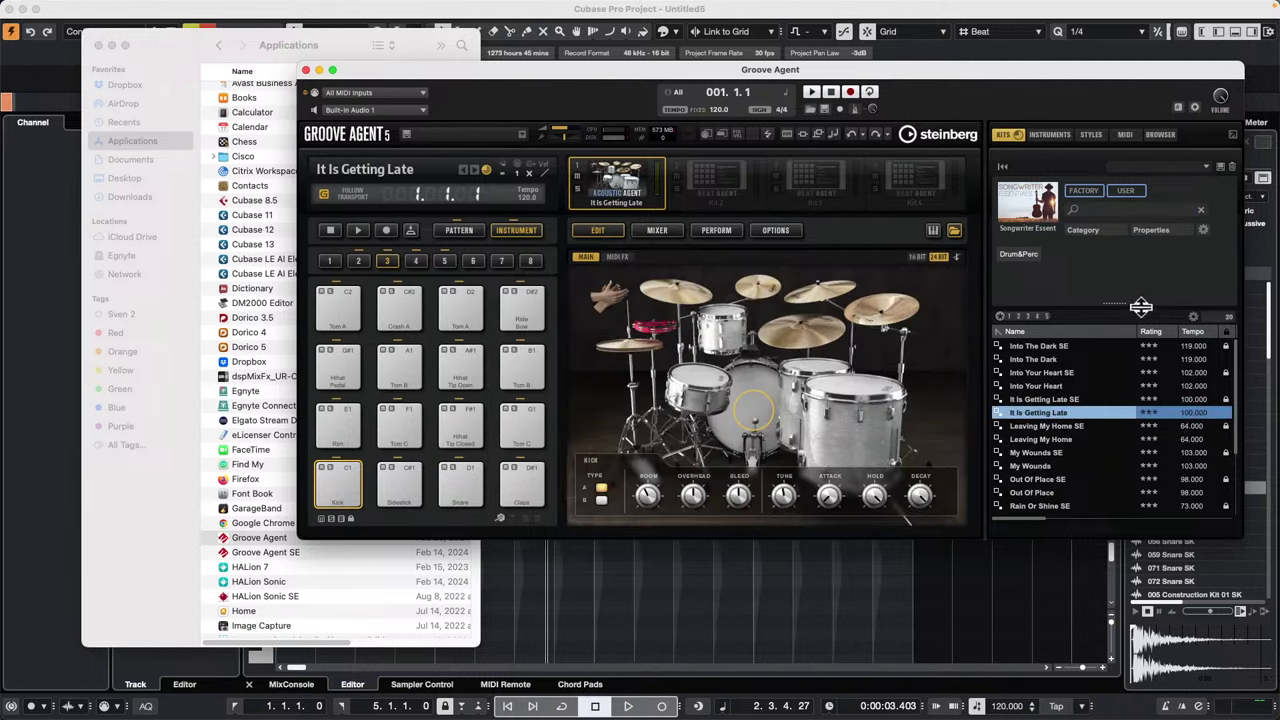
pyautogui.click(358, 230)
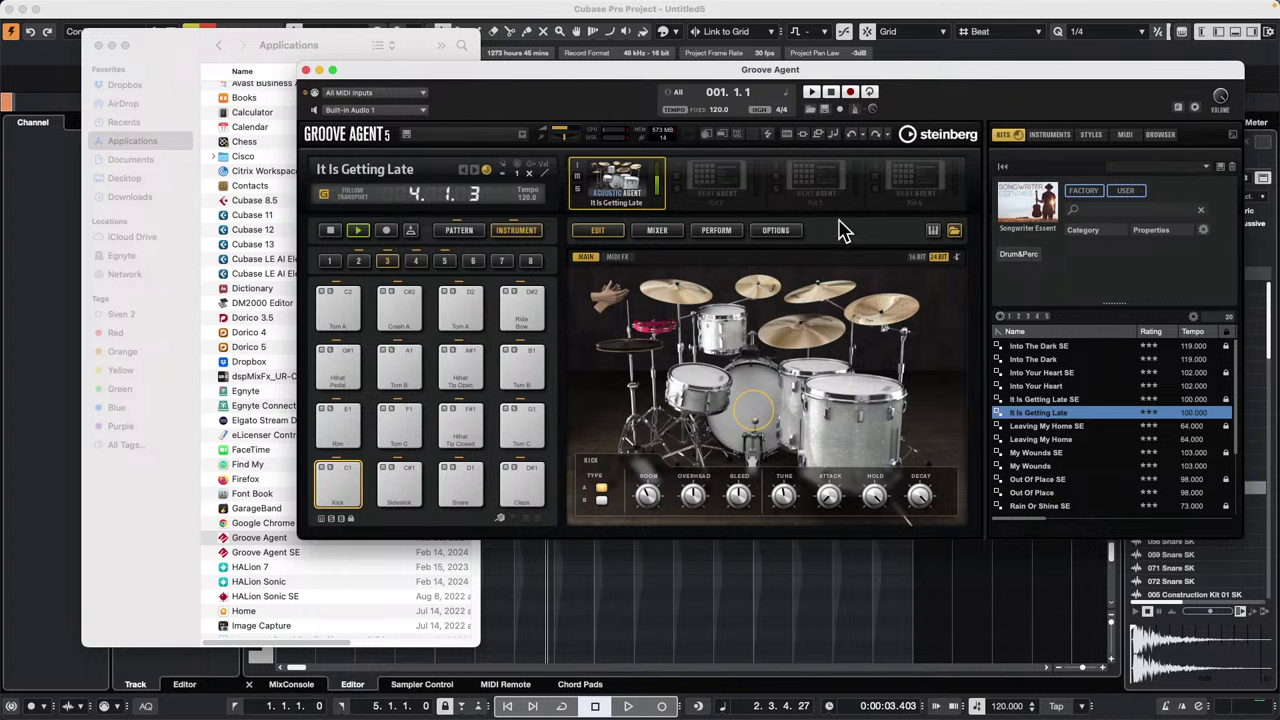
pyautogui.click(328, 231)
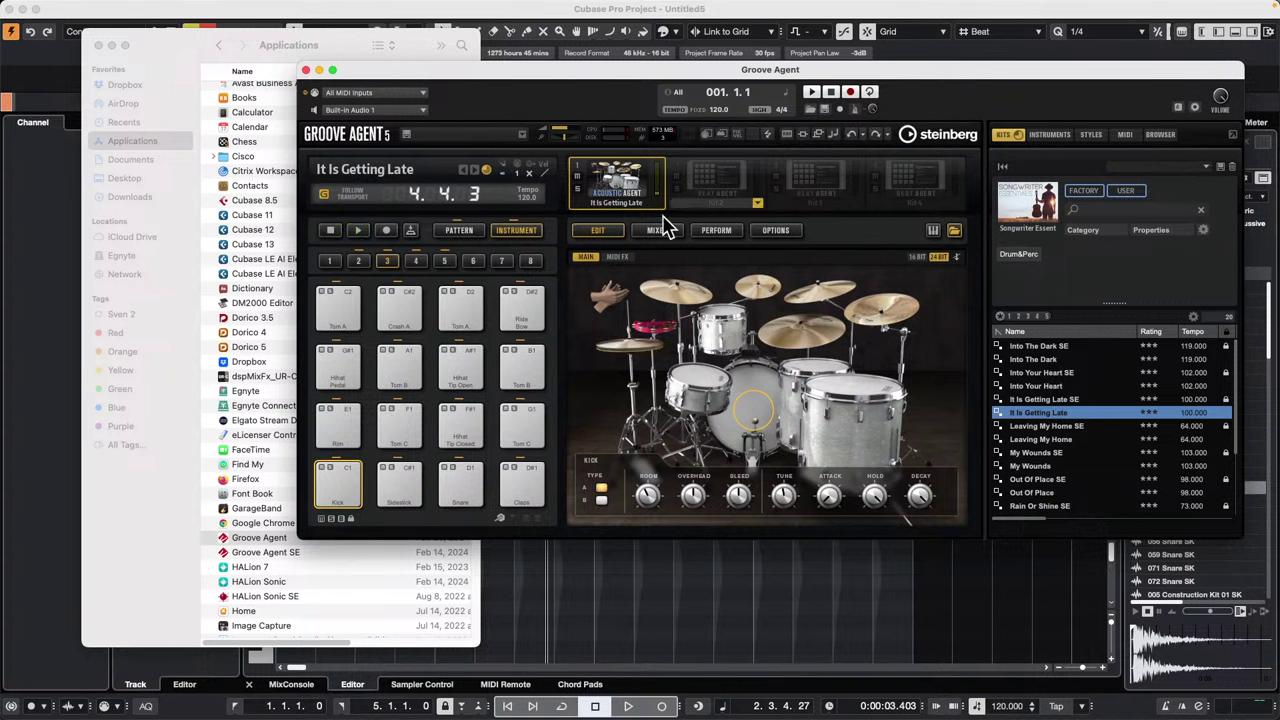
# Step: Examine the kit's pattern pads and their Agent and Overview pages, along with the Perform and Options pages
pyautogui.click(715, 240)
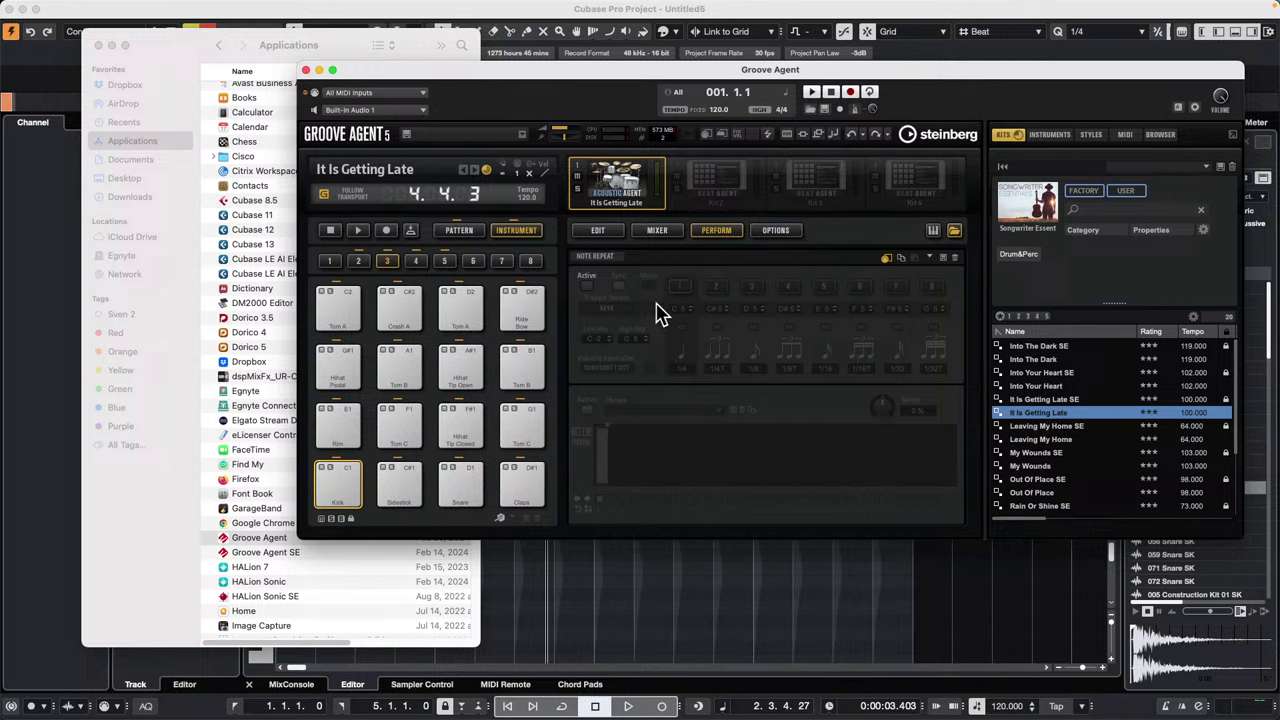
pyautogui.click(474, 232)
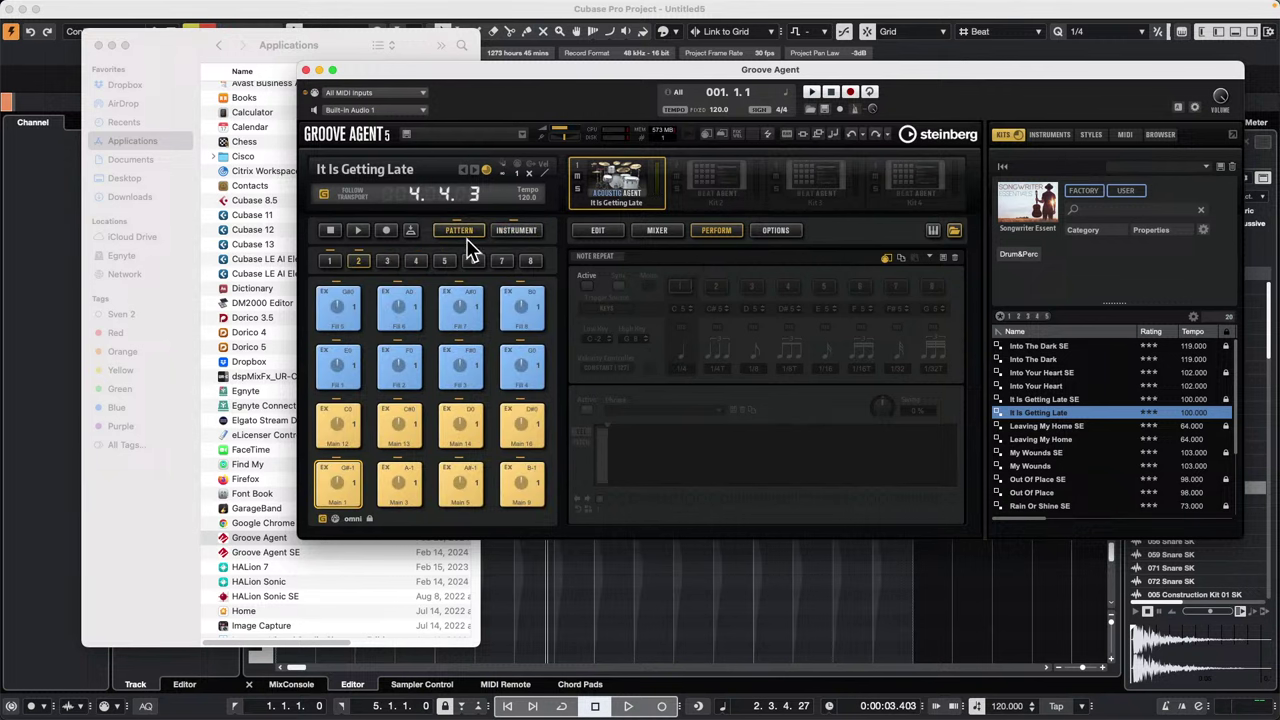
pyautogui.click(611, 233)
pyautogui.click(640, 258)
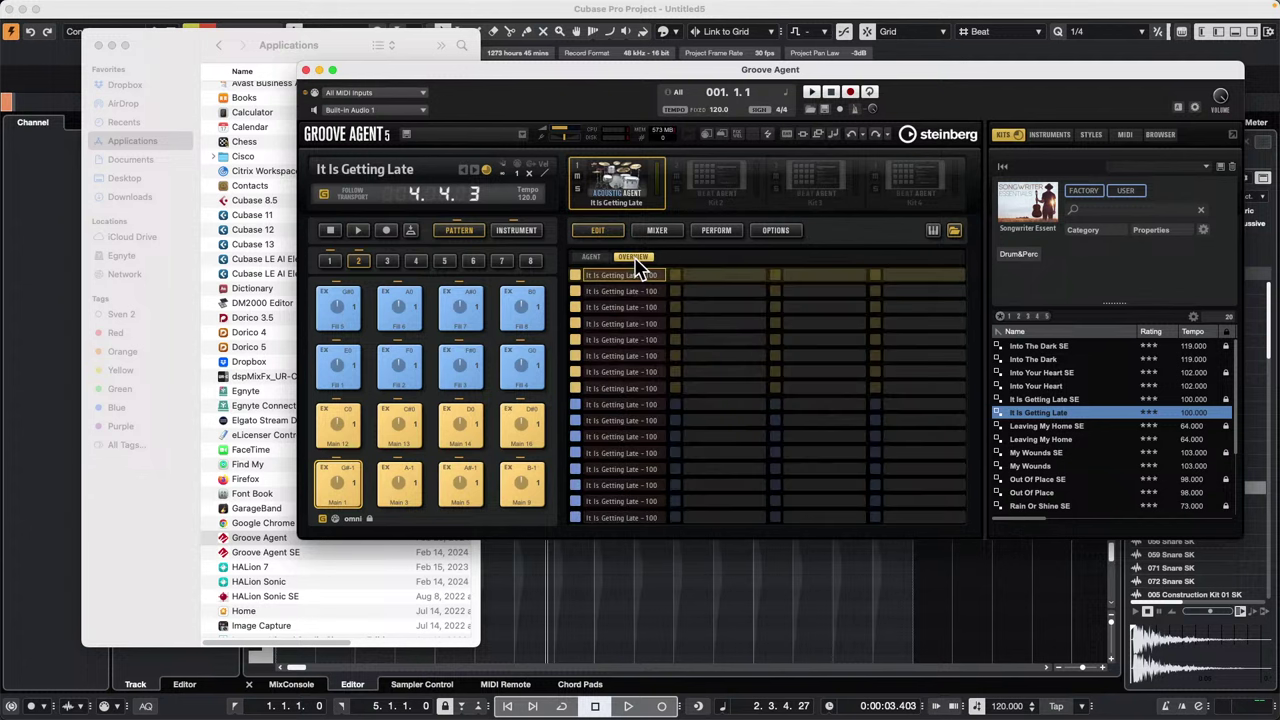
pyautogui.click(660, 234)
pyautogui.click(714, 240)
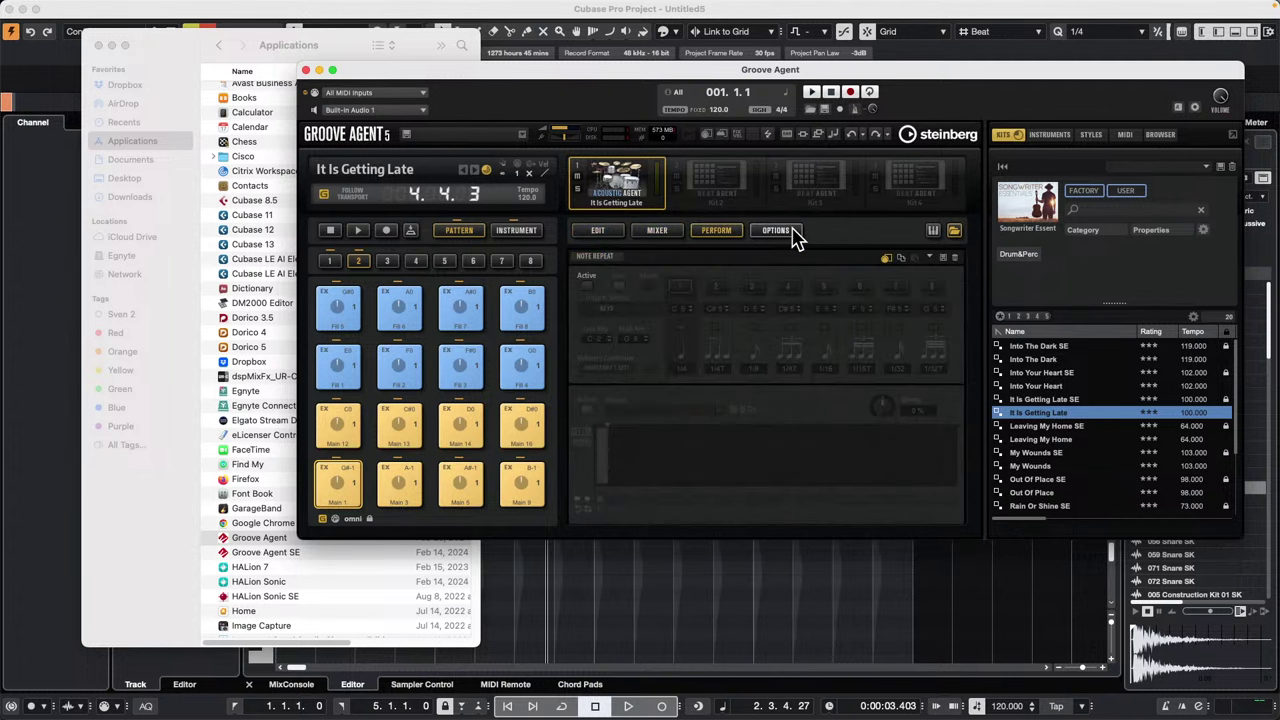
pyautogui.click(776, 232)
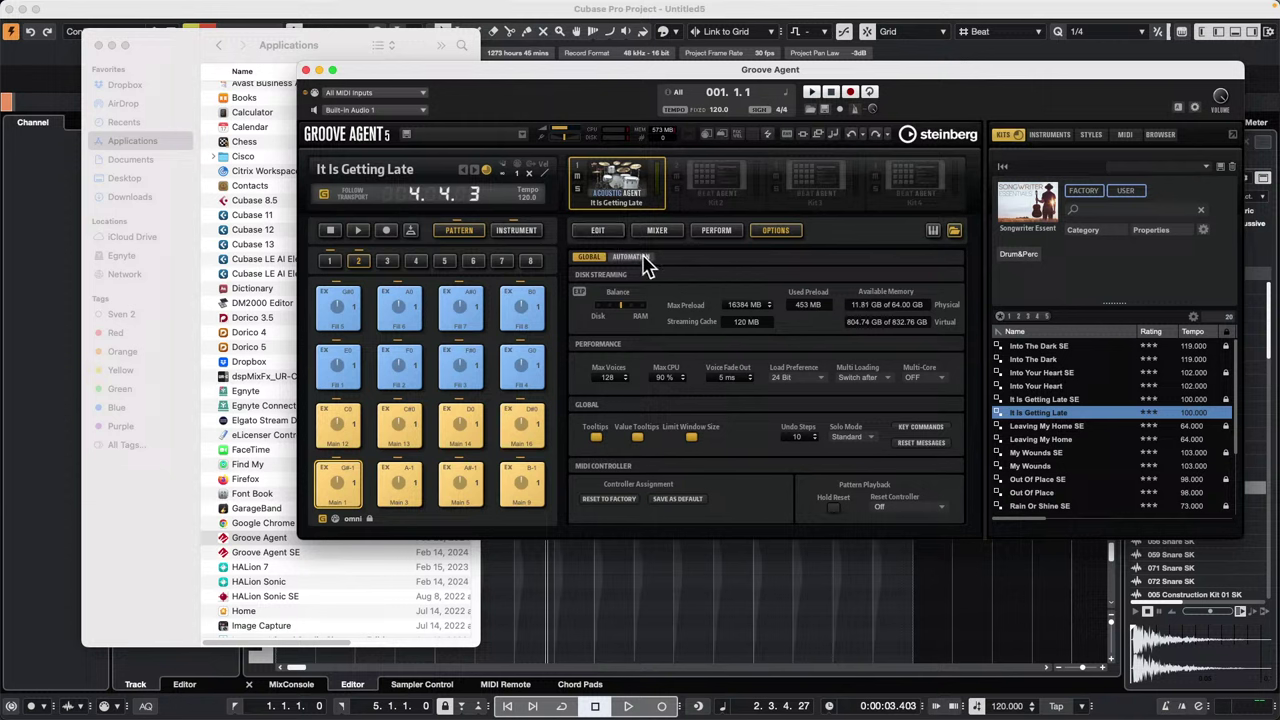
pyautogui.click(603, 233)
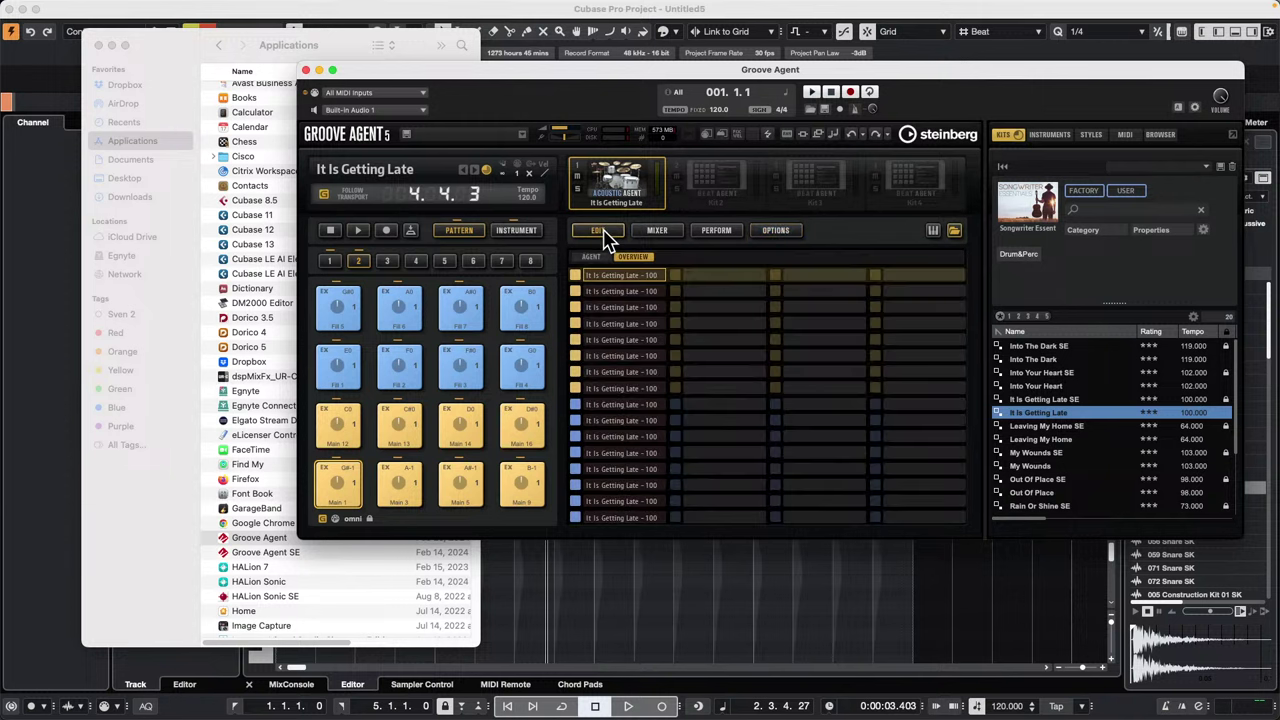
pyautogui.click(592, 258)
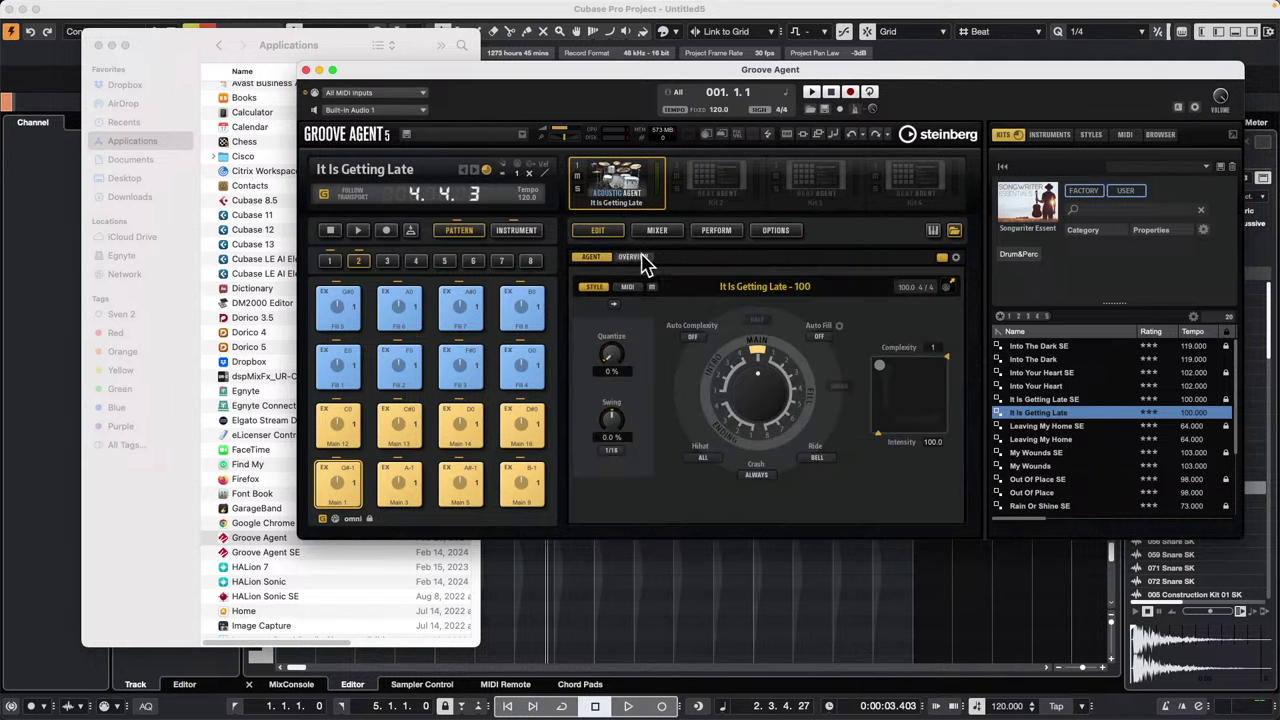
pyautogui.click(640, 259)
pyautogui.click(715, 236)
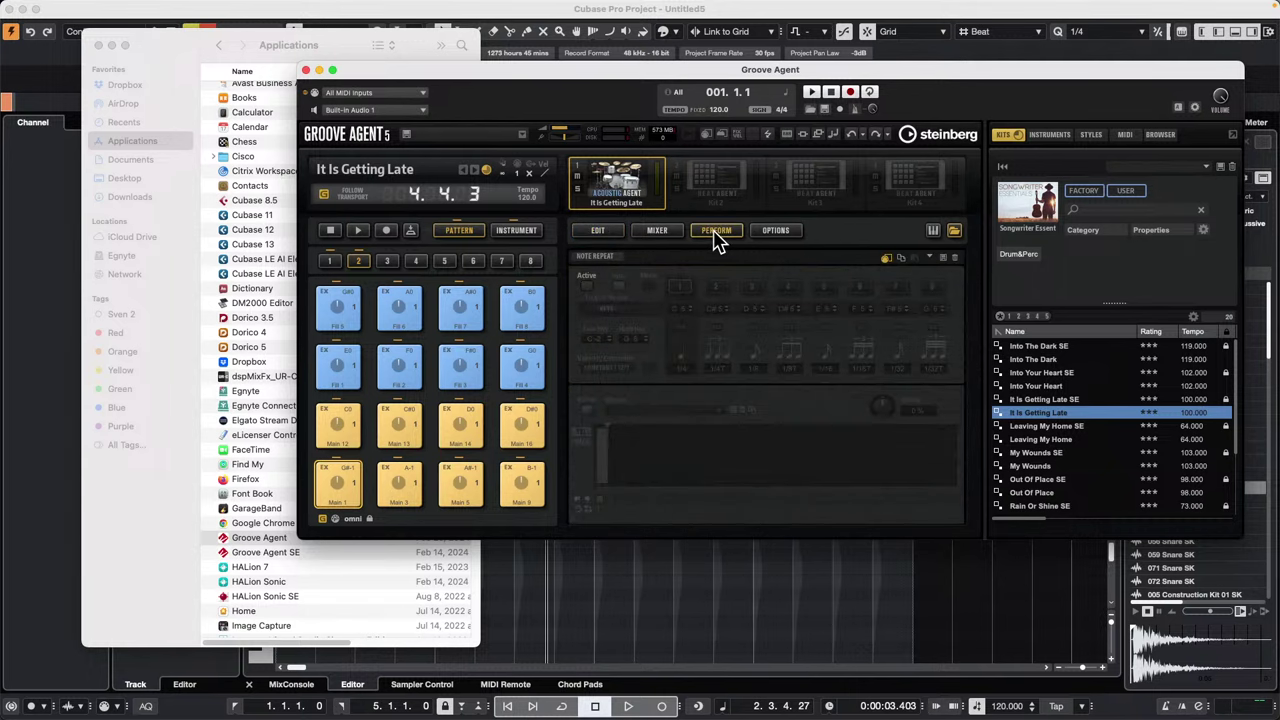
# Step: Return to the pattern Overview, select the Main 14 pattern pad and enable Jam Mode
pyautogui.click(600, 233)
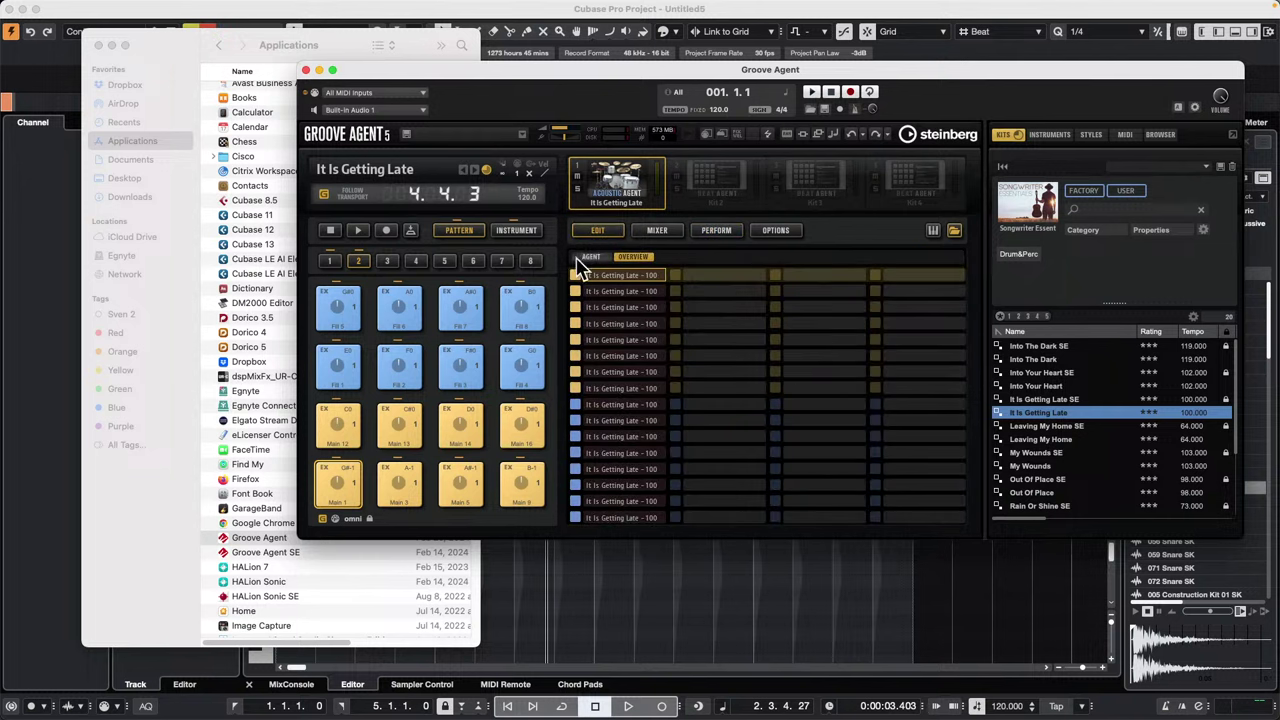
pyautogui.click(472, 422)
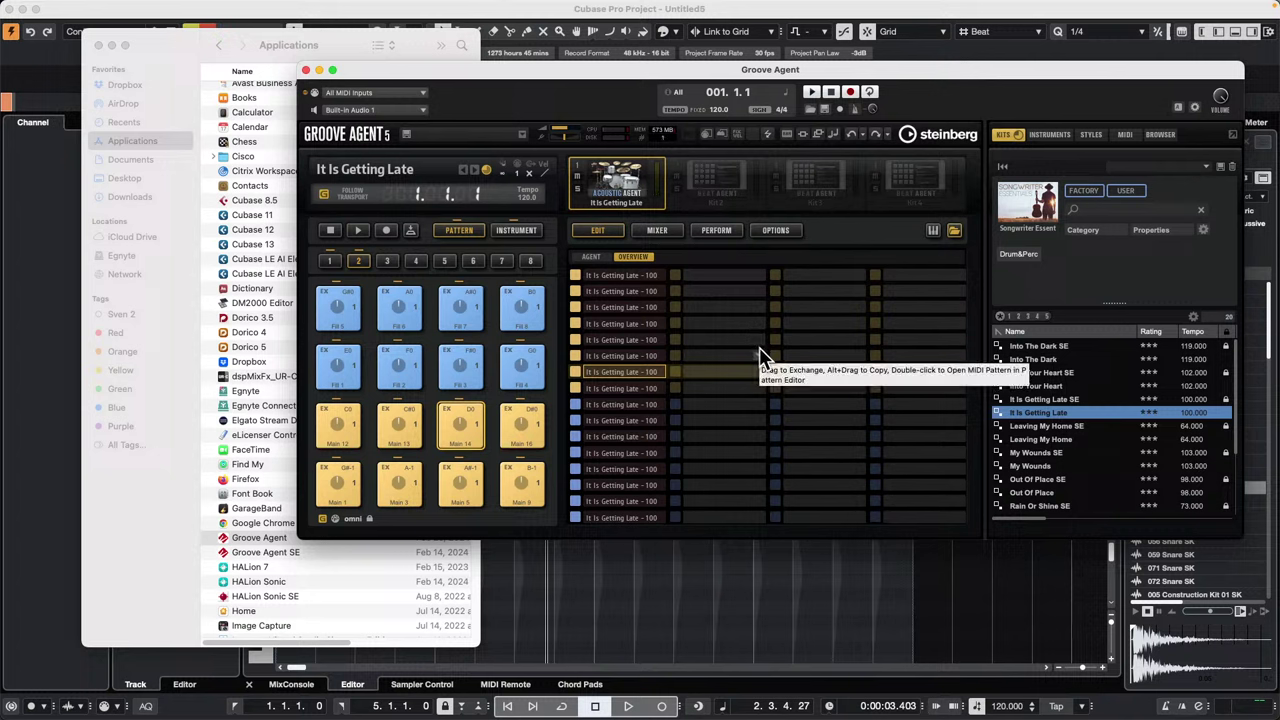
pyautogui.click(415, 232)
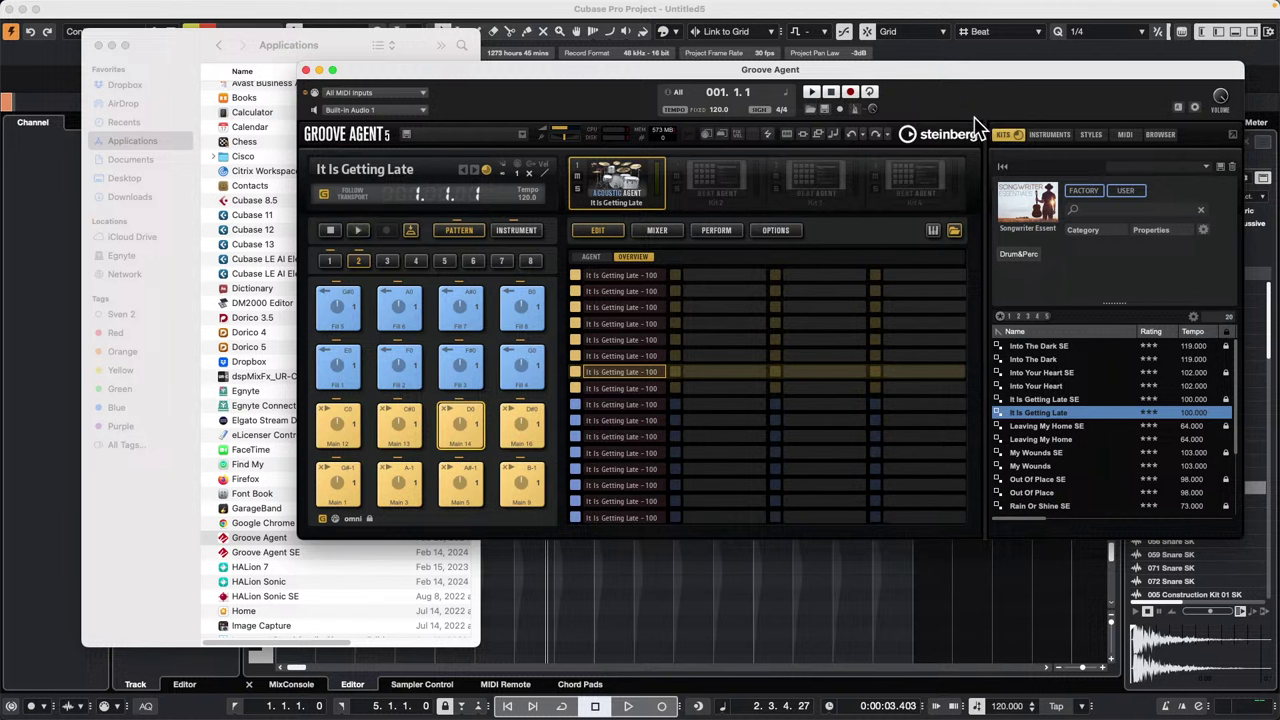
# Step: Switch the ASIO driver in Groove Agent's preferences to Steinberg UR24C DAW
pyautogui.click(64, 8)
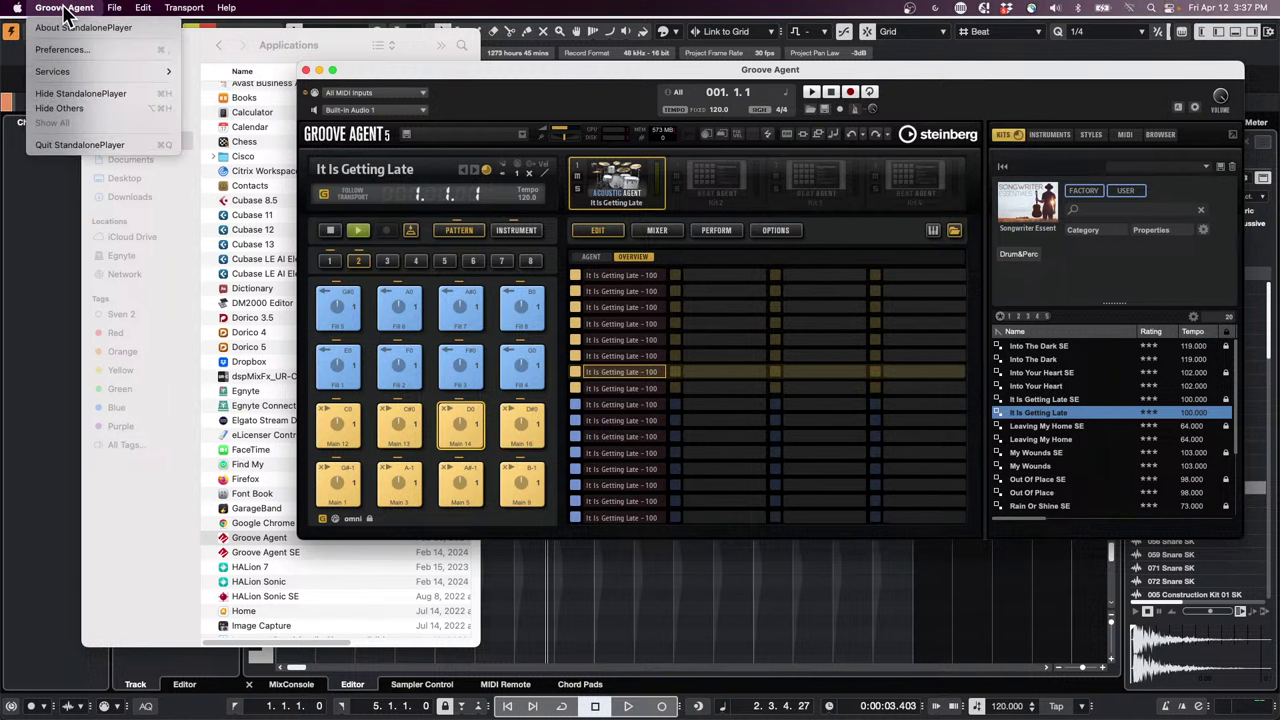
pyautogui.click(76, 50)
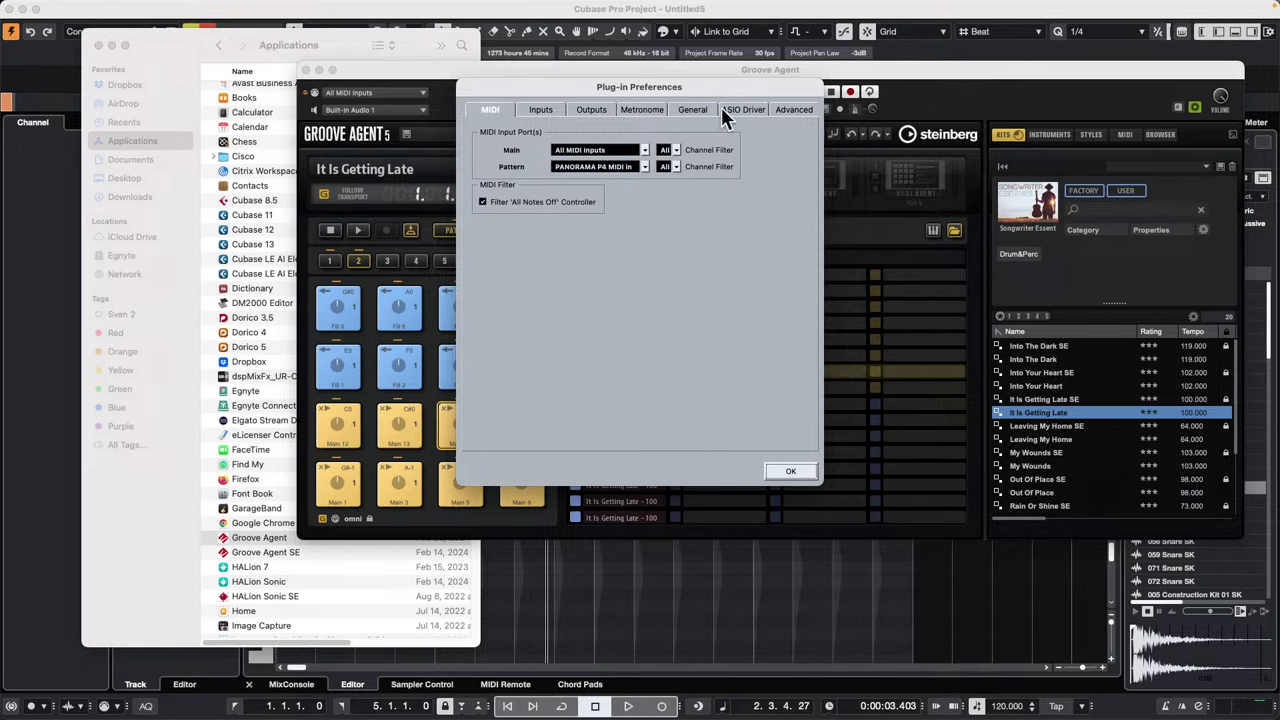
pyautogui.click(747, 111)
pyautogui.click(527, 132)
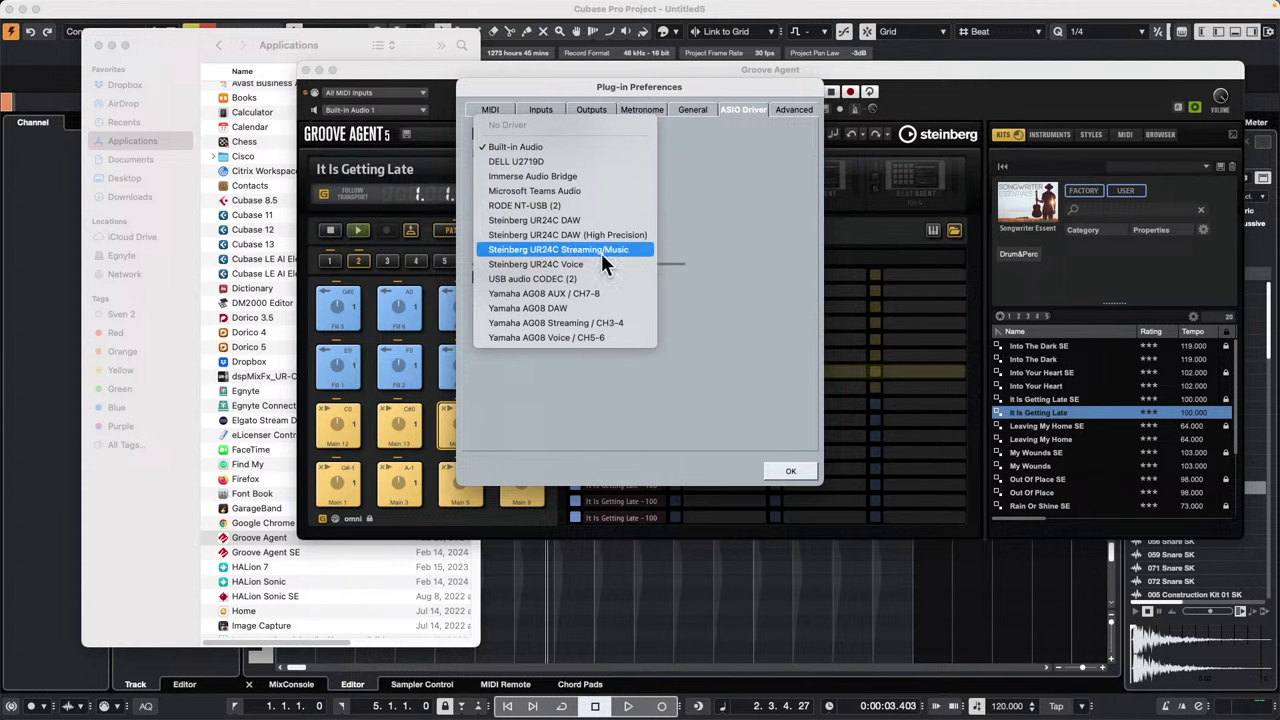
pyautogui.click(617, 221)
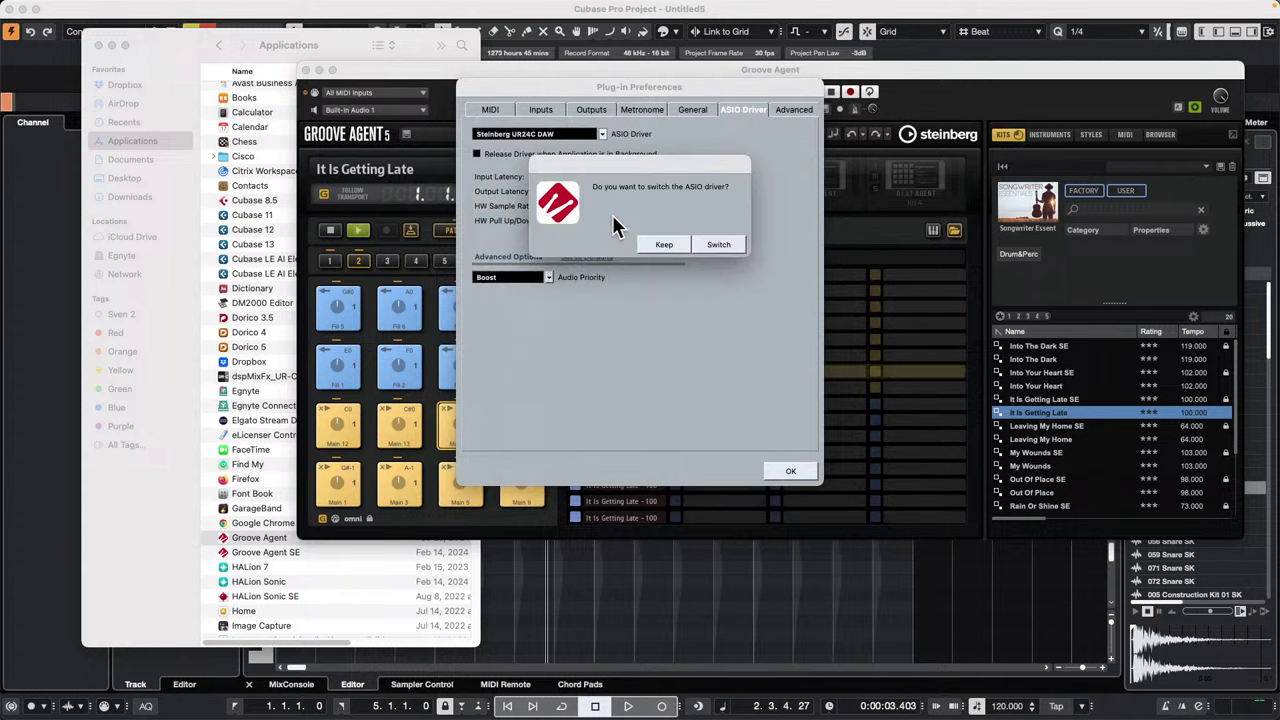
pyautogui.click(718, 245)
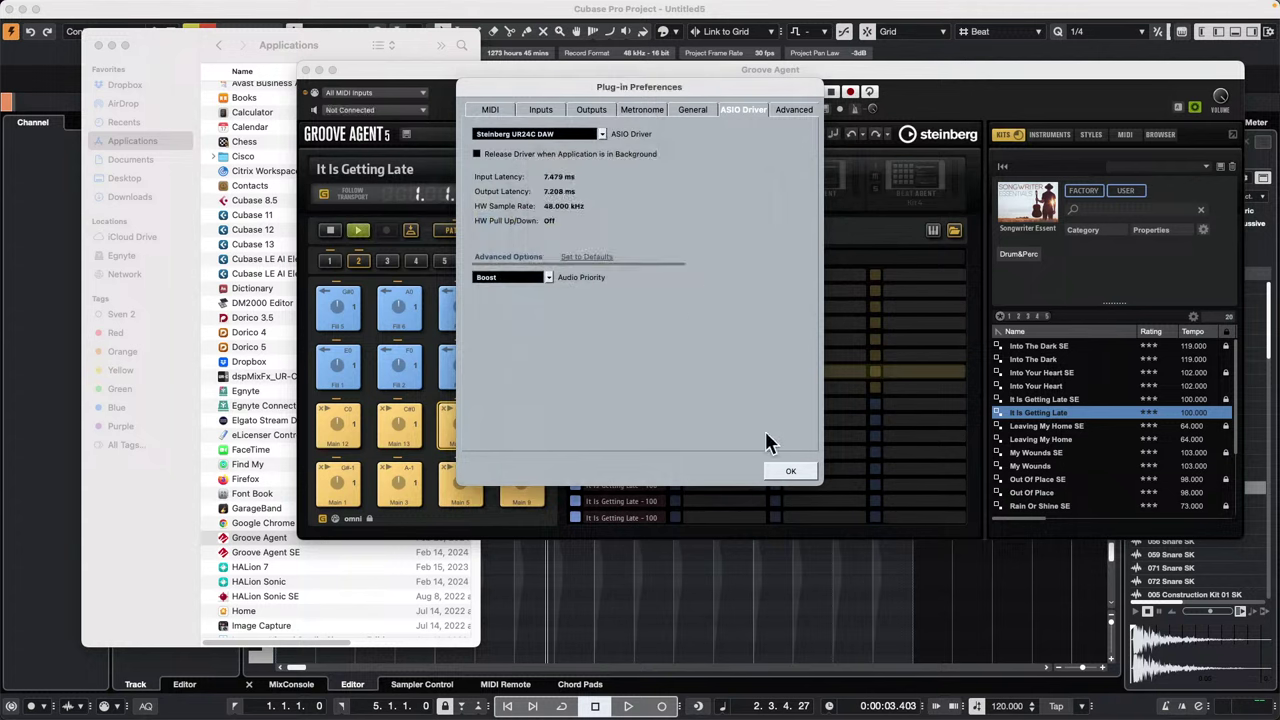
# Step: Confirm the driver preferences, restart the kit's playback and set its audio output to UR24C Mix L
pyautogui.click(790, 471)
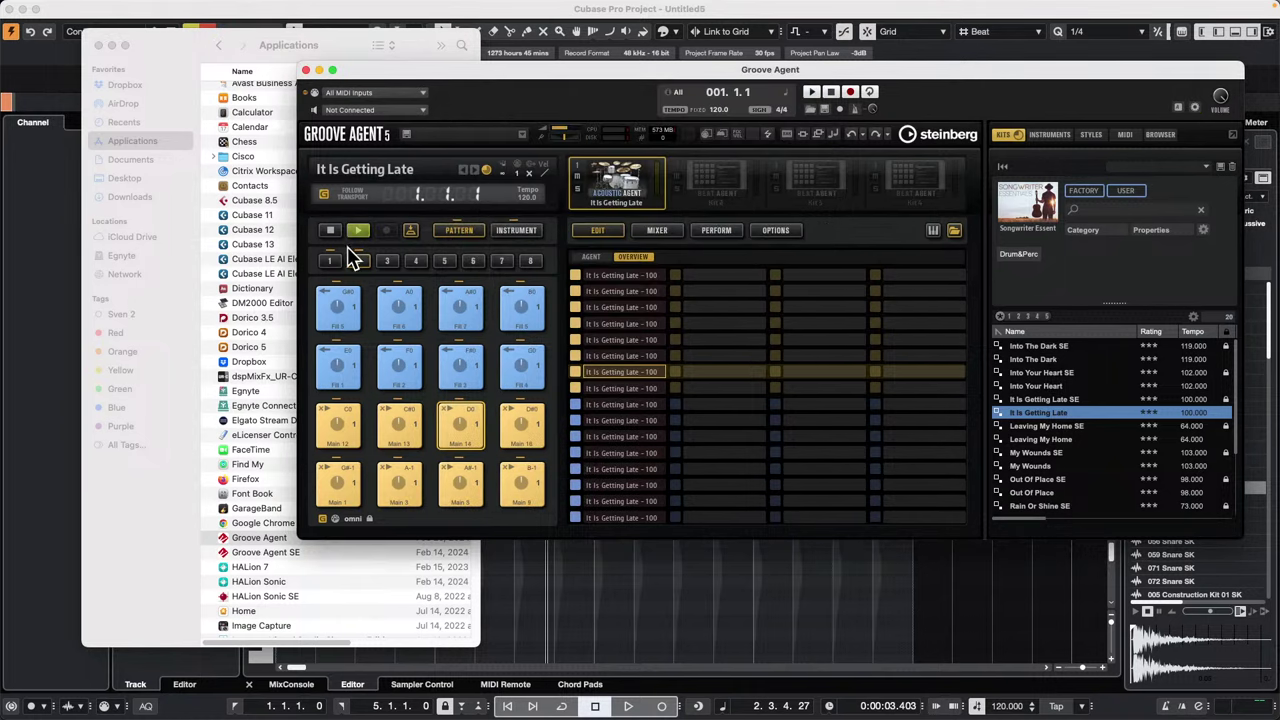
pyautogui.click(356, 259)
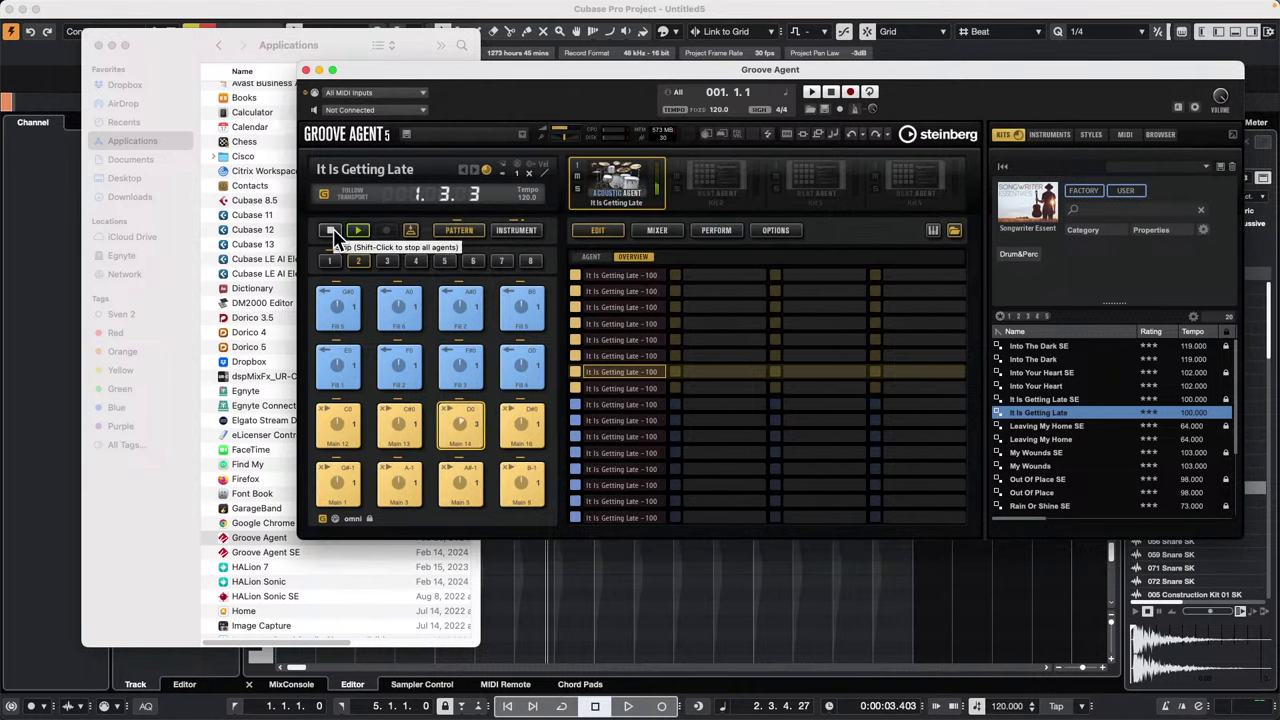
pyautogui.click(334, 230)
pyautogui.click(360, 231)
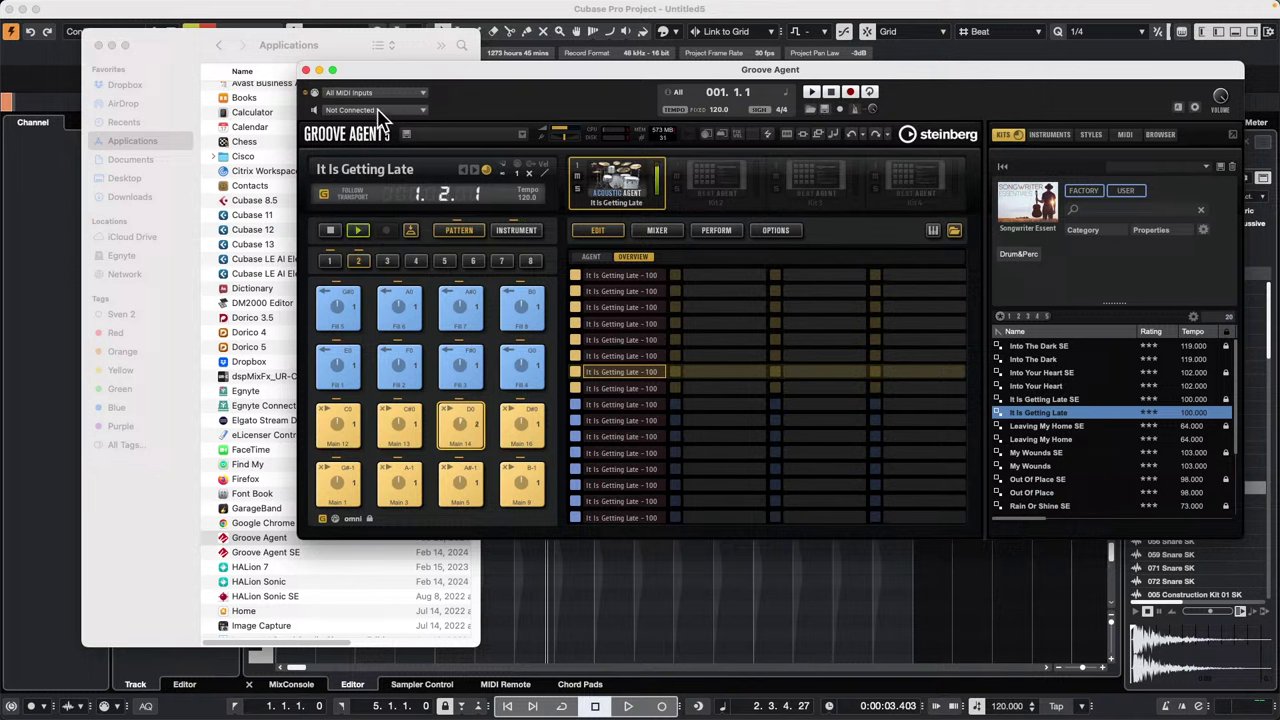
pyautogui.click(376, 109)
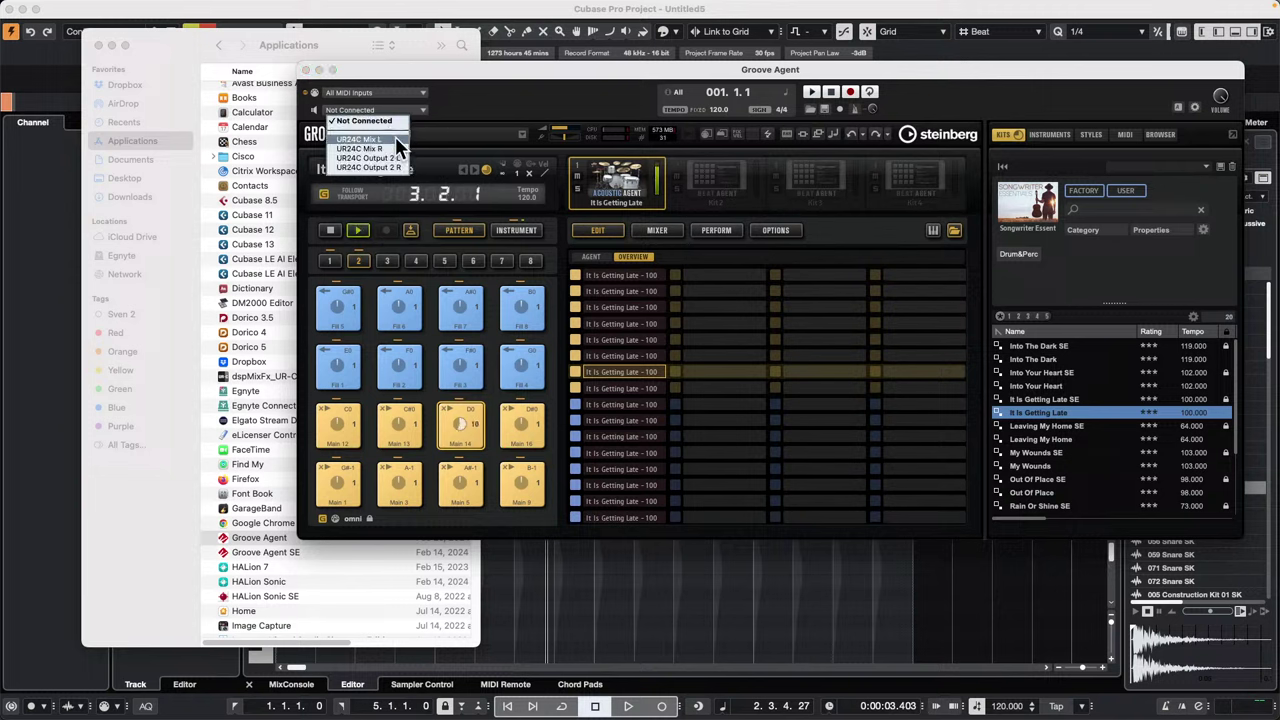
pyautogui.click(397, 139)
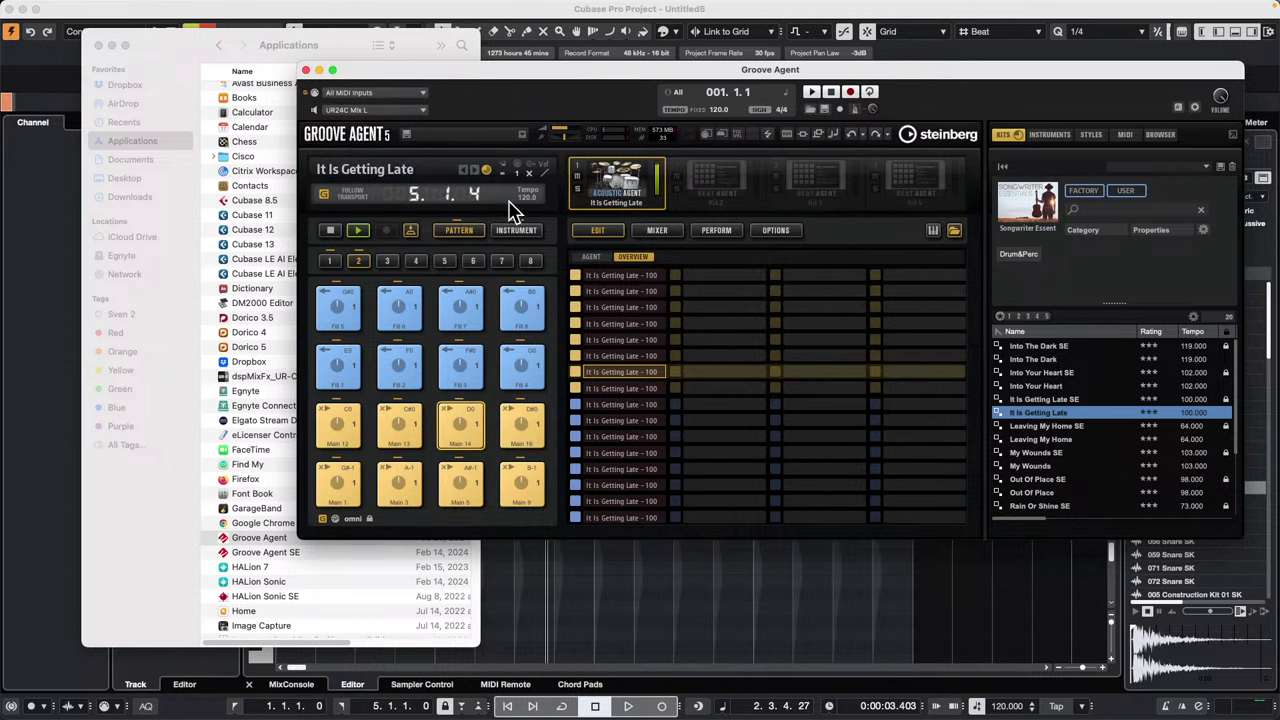
# Step: While the kit plays, trigger the Main 1, Intro 1, Fill 2 and Main 14 pattern pads in turn
pyautogui.click(358, 487)
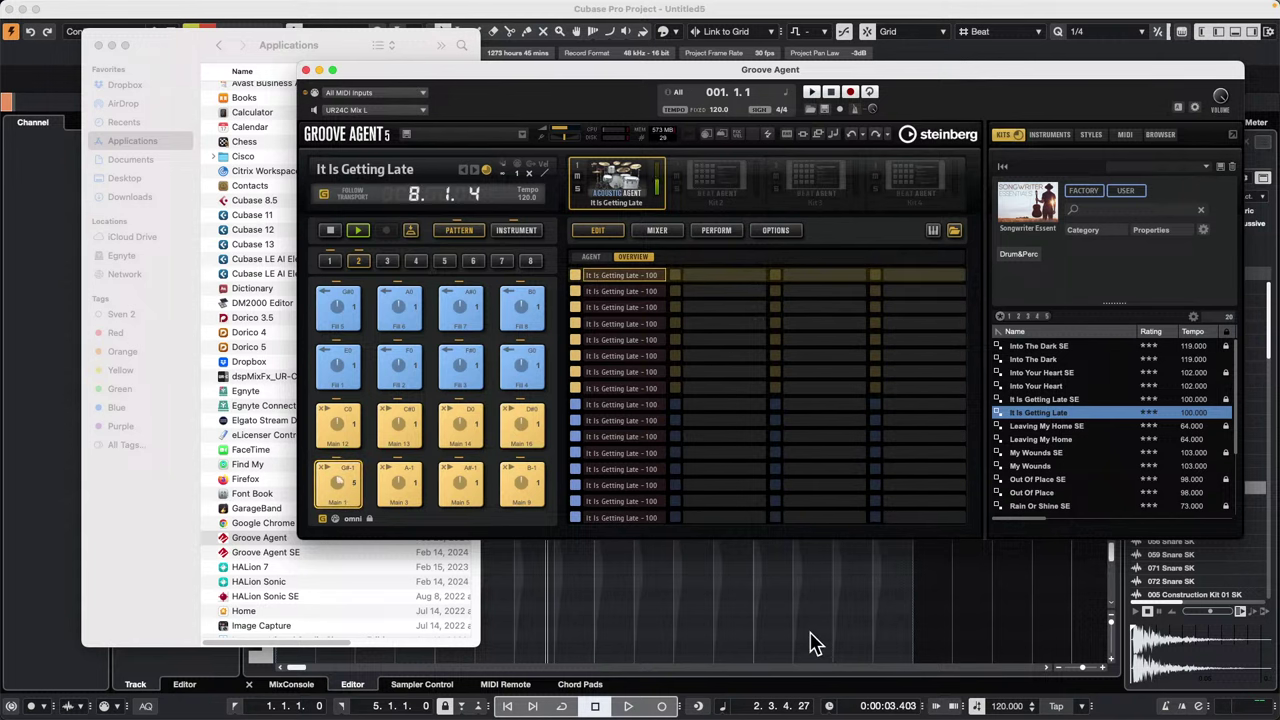
pyautogui.click(329, 260)
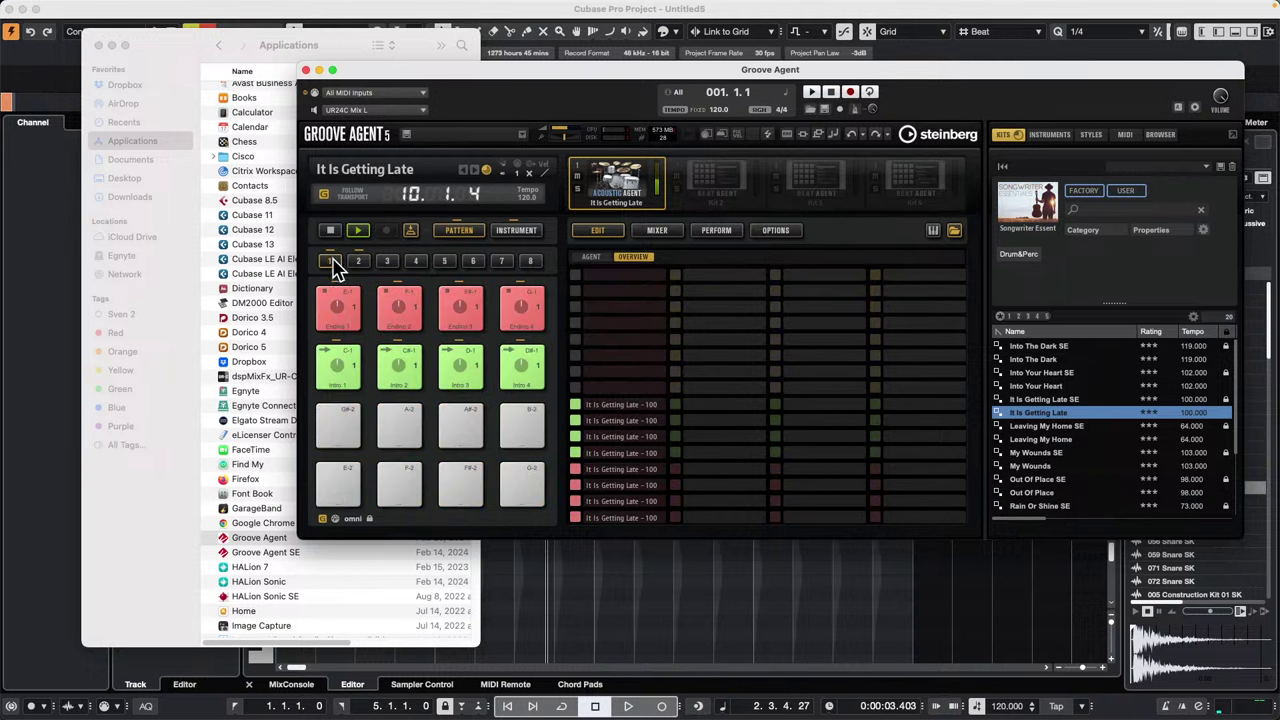
pyautogui.click(340, 369)
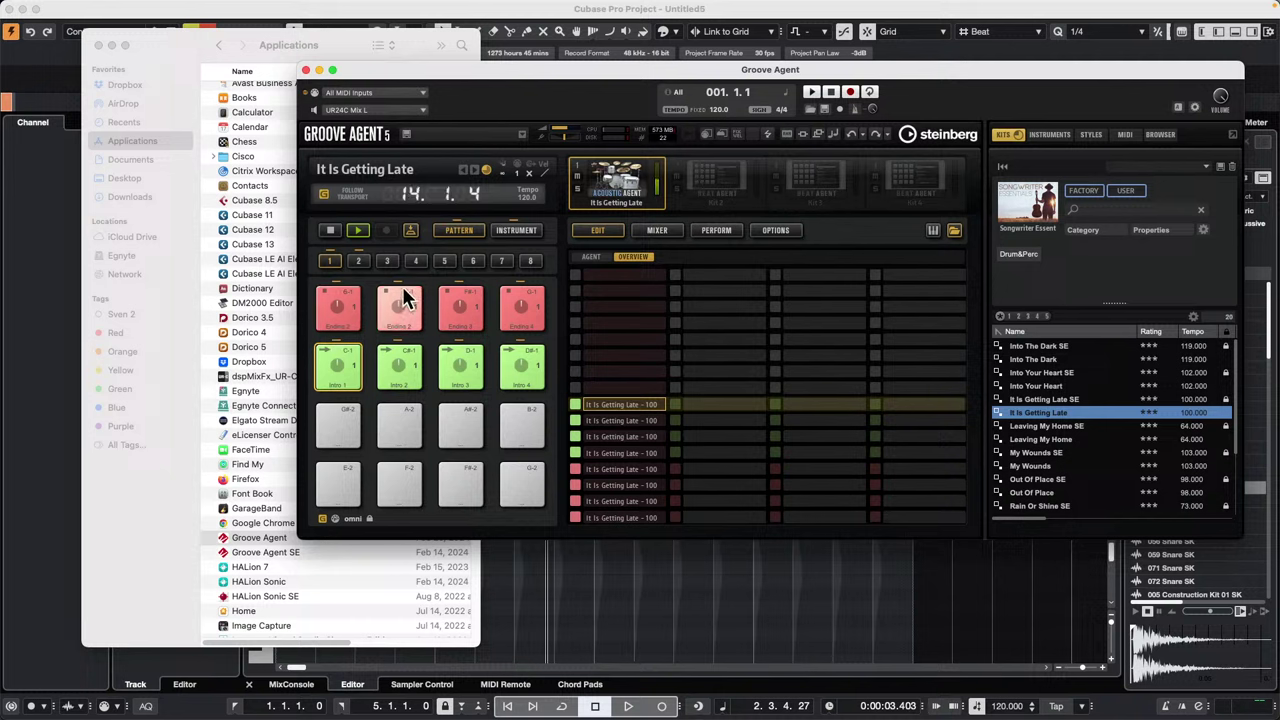
pyautogui.click(358, 261)
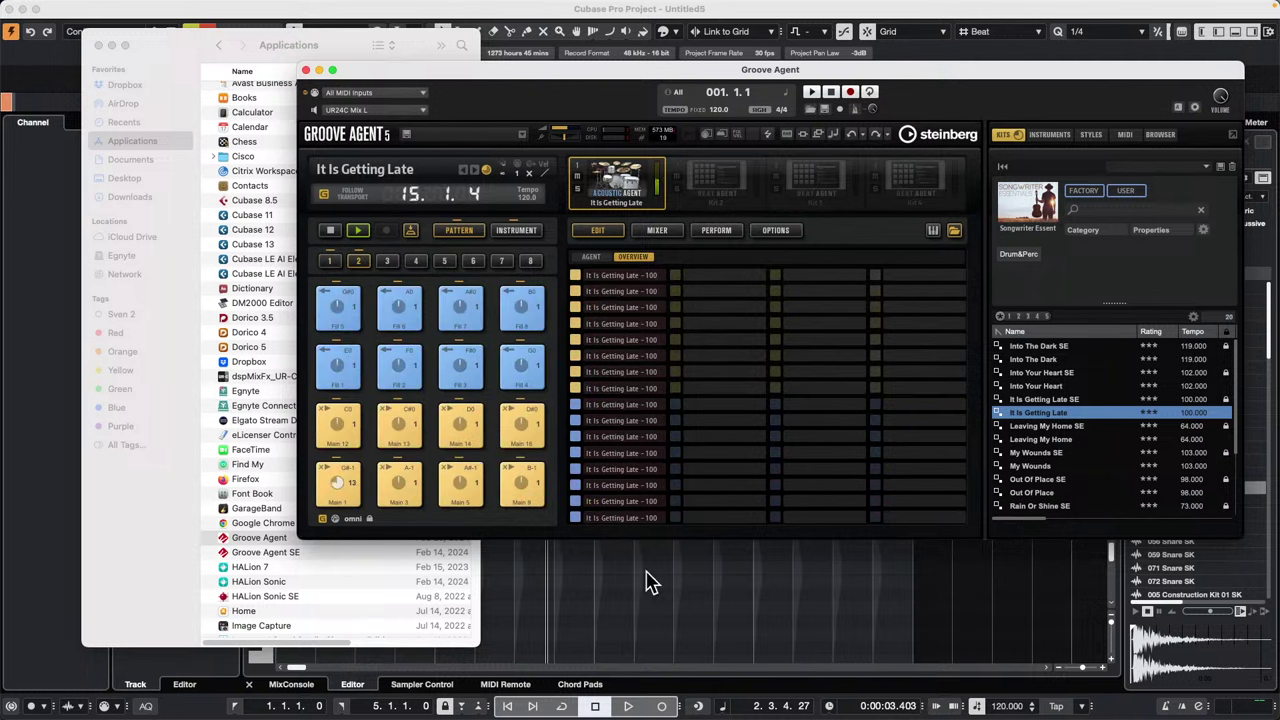
pyautogui.click(404, 373)
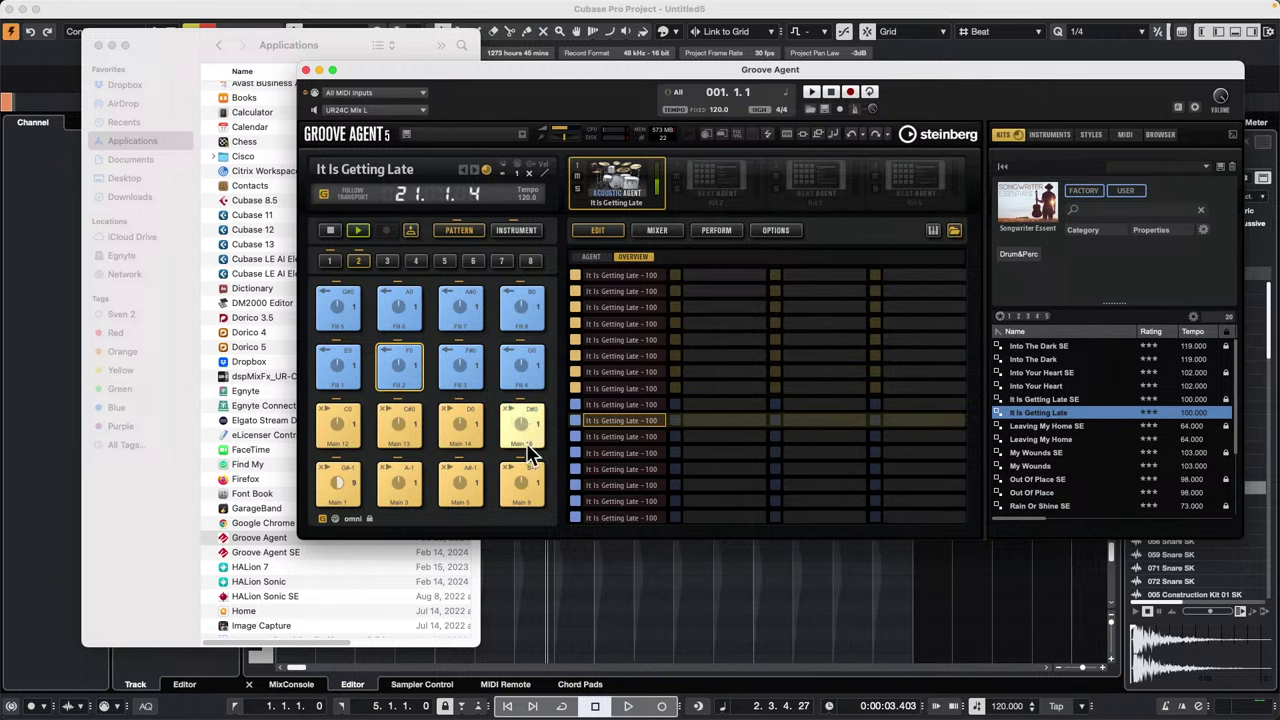
pyautogui.click(469, 440)
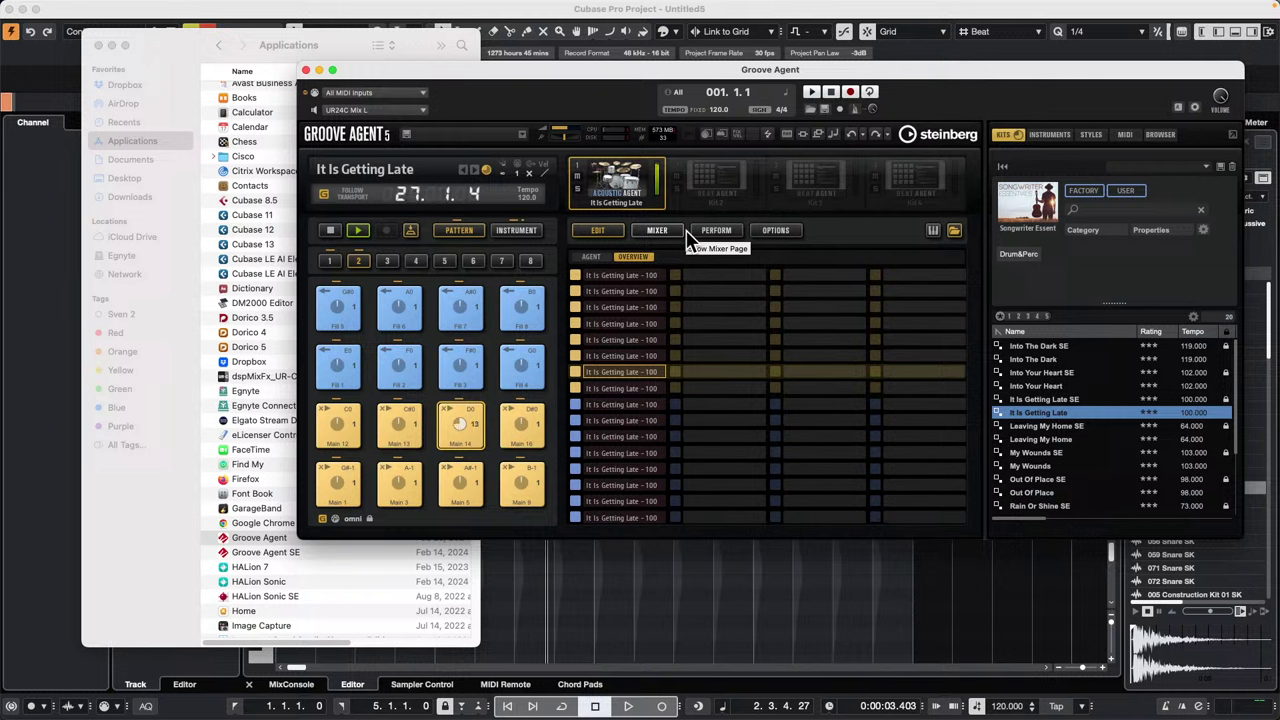
# Step: Trigger the Main 1 pattern, finish the performance with the Ending 4 pad and turn off Jam Mode
pyautogui.click(340, 476)
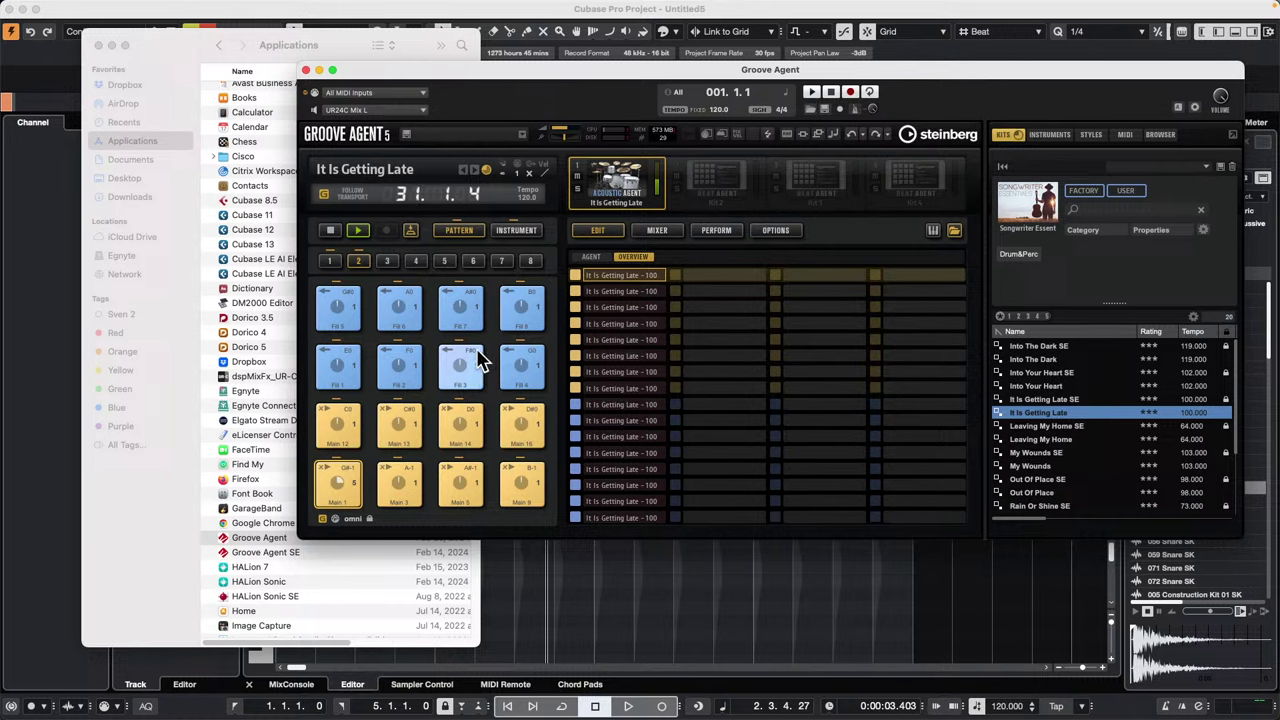
pyautogui.click(330, 261)
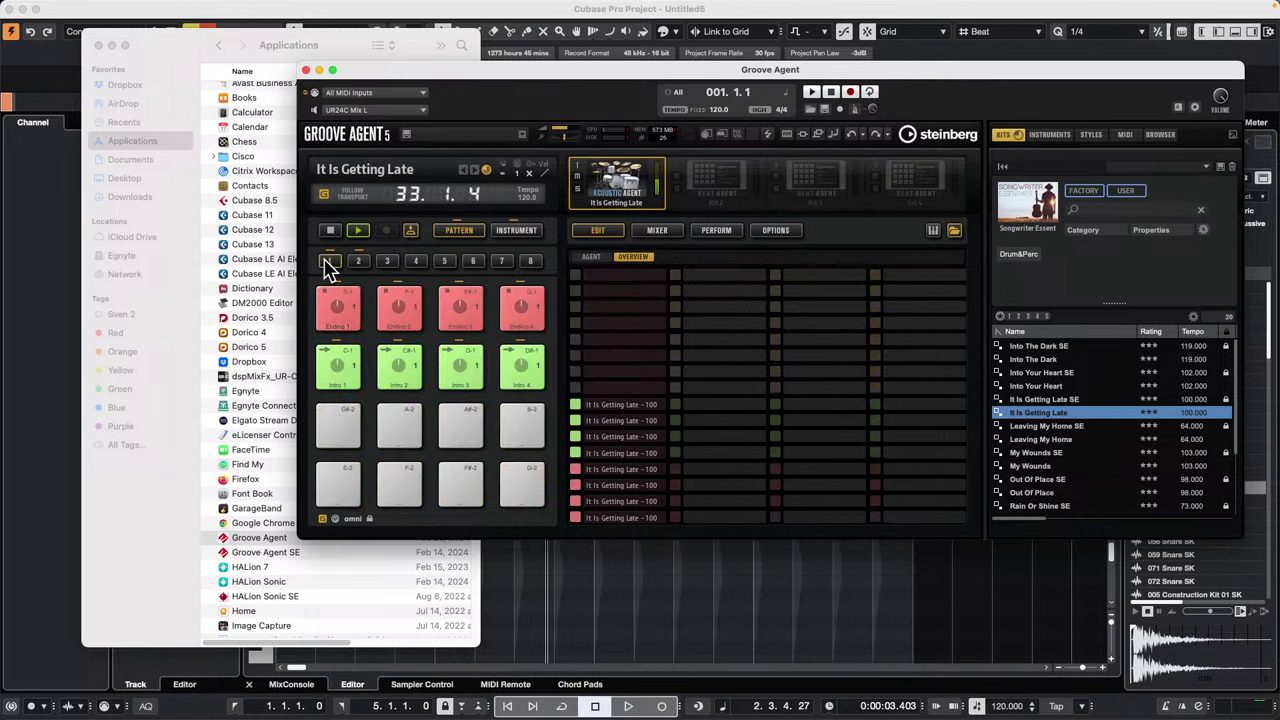
pyautogui.click(533, 310)
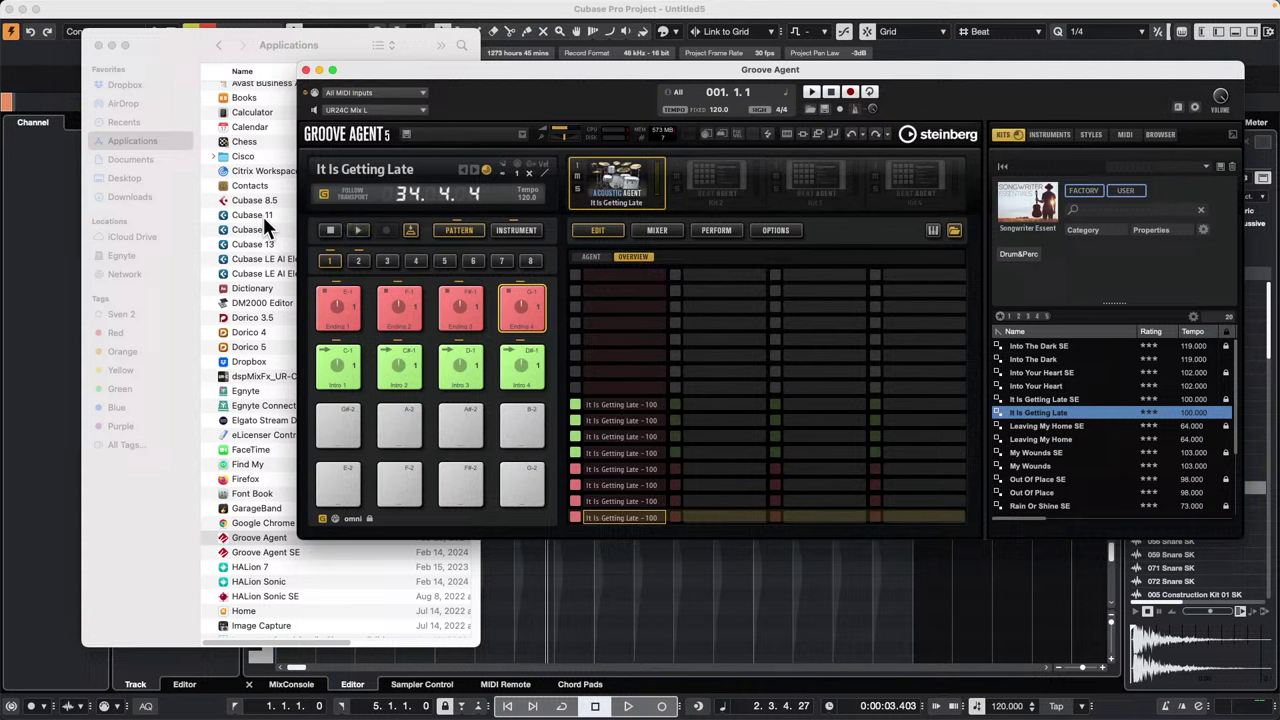
pyautogui.click(408, 233)
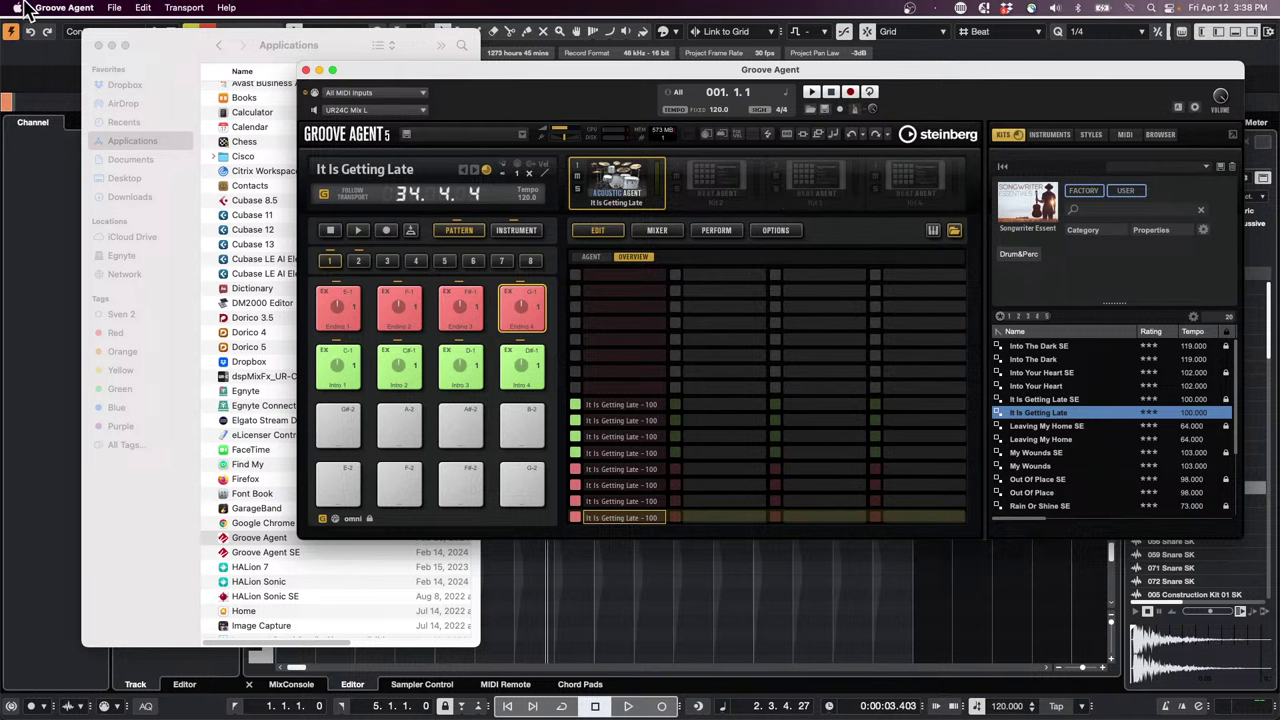
# Step: Quit the standalone Groove Agent without saving the changes
pyautogui.click(64, 7)
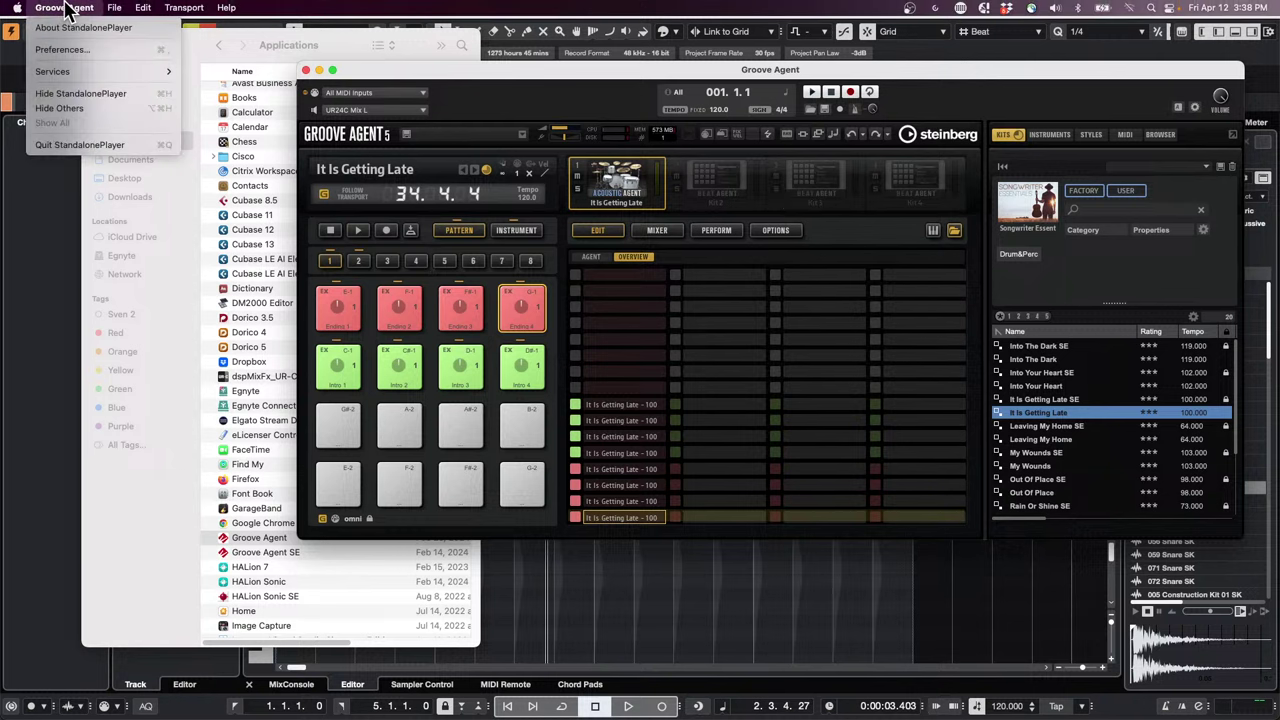
pyautogui.click(157, 141)
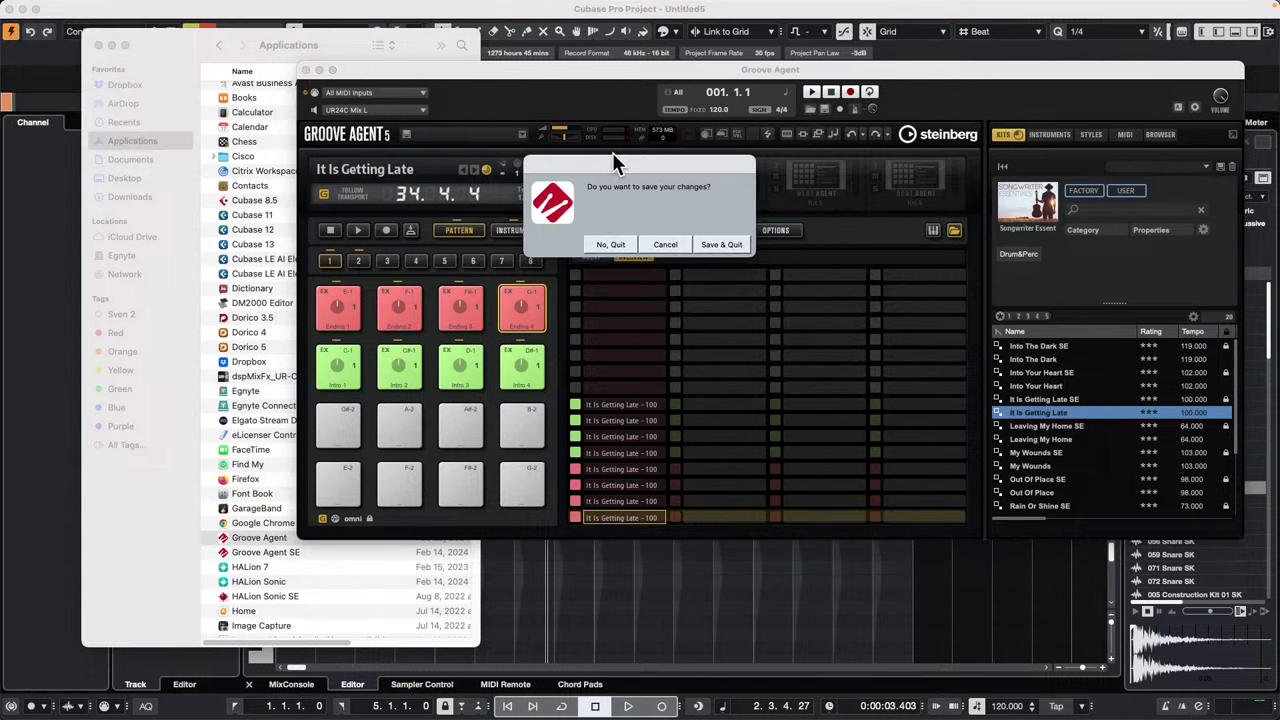
pyautogui.click(610, 244)
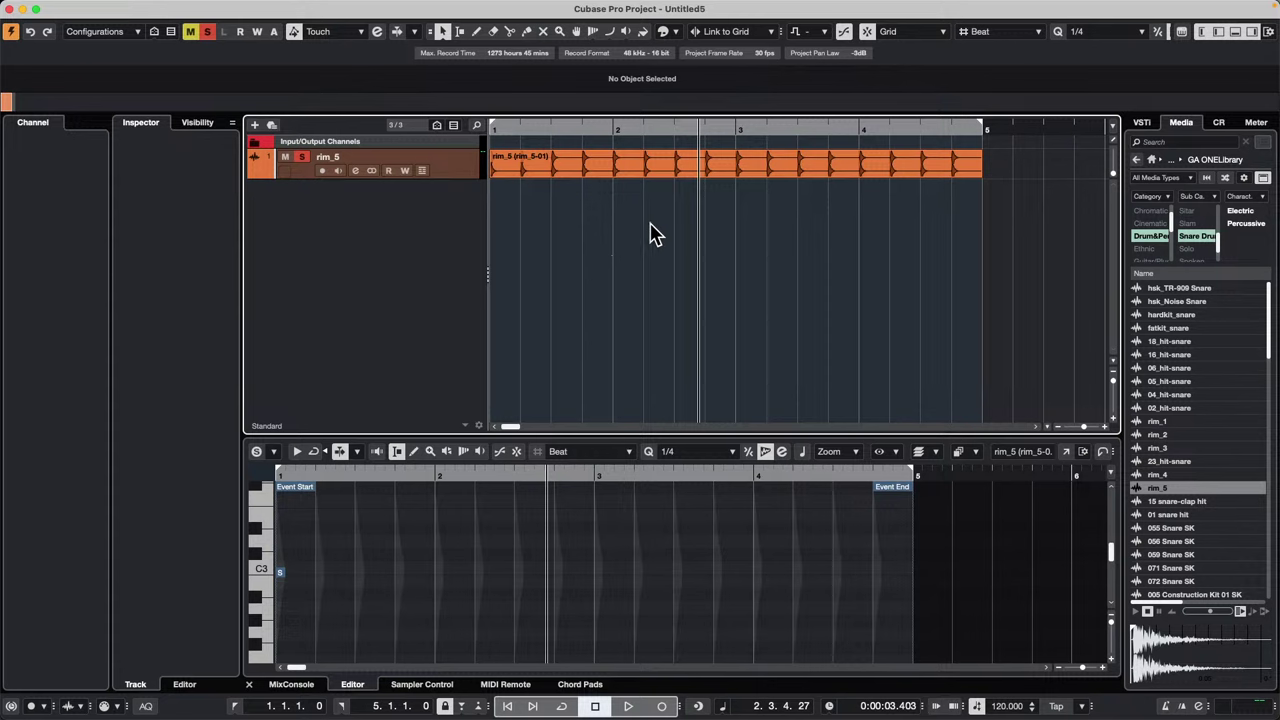
# Step: Add an instrument track with No VST Instrument assigned below the rim_5 track
pyautogui.rightClick(350, 196)
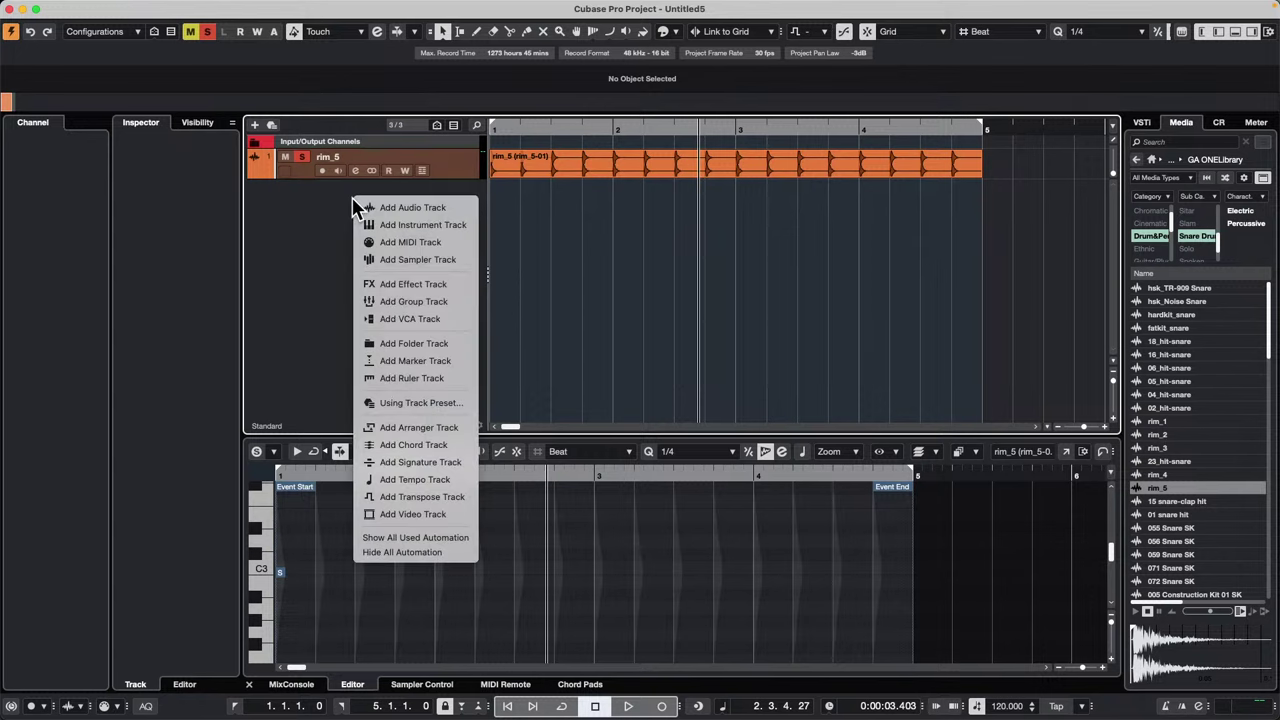
pyautogui.rightClick(388, 202)
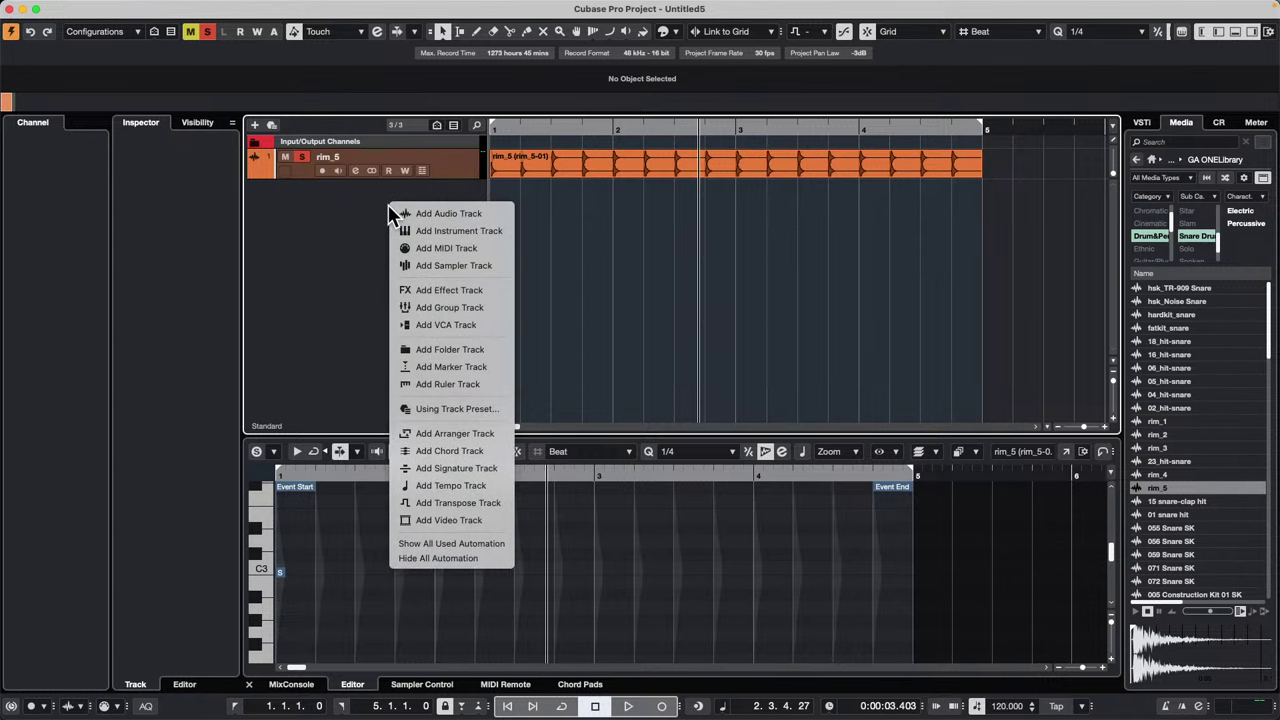
pyautogui.click(494, 231)
pyautogui.click(444, 196)
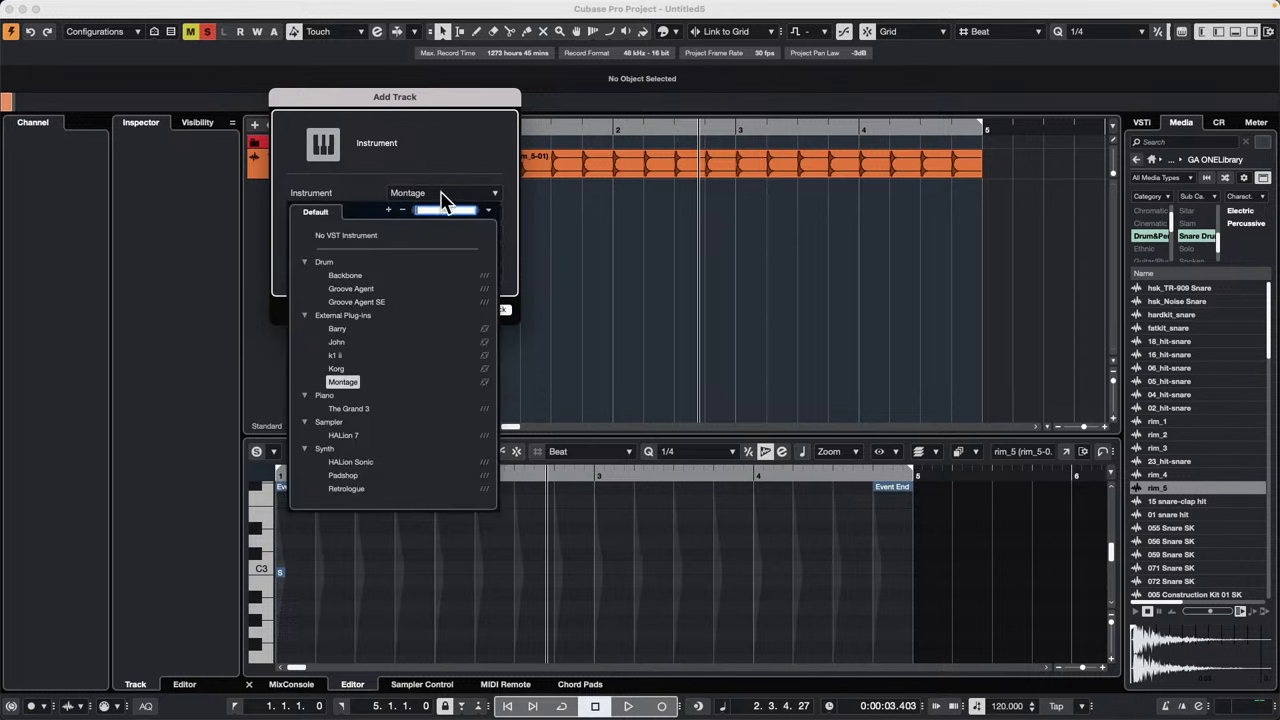
pyautogui.click(345, 236)
pyautogui.click(488, 310)
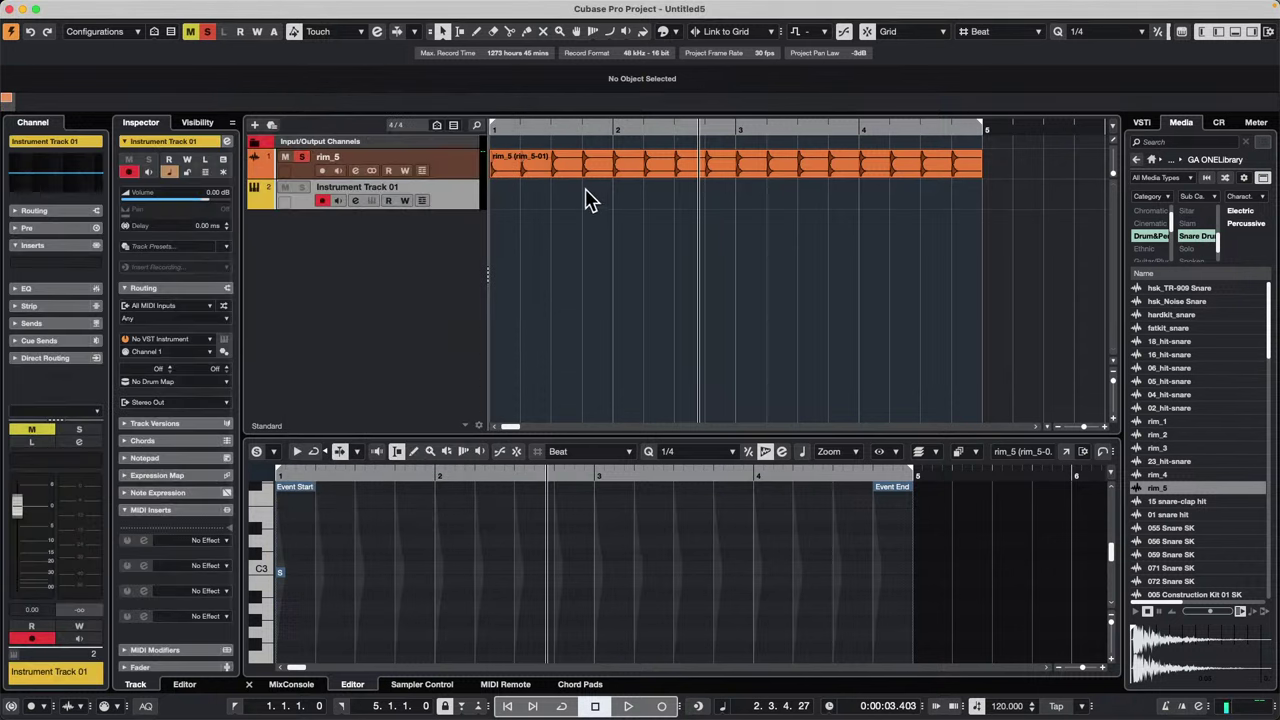
# Step: Create a four-bar MIDI part on the instrument track and draw a CC 1 (Modulation) curve in its controller lane
pyautogui.doubleClick(557, 196)
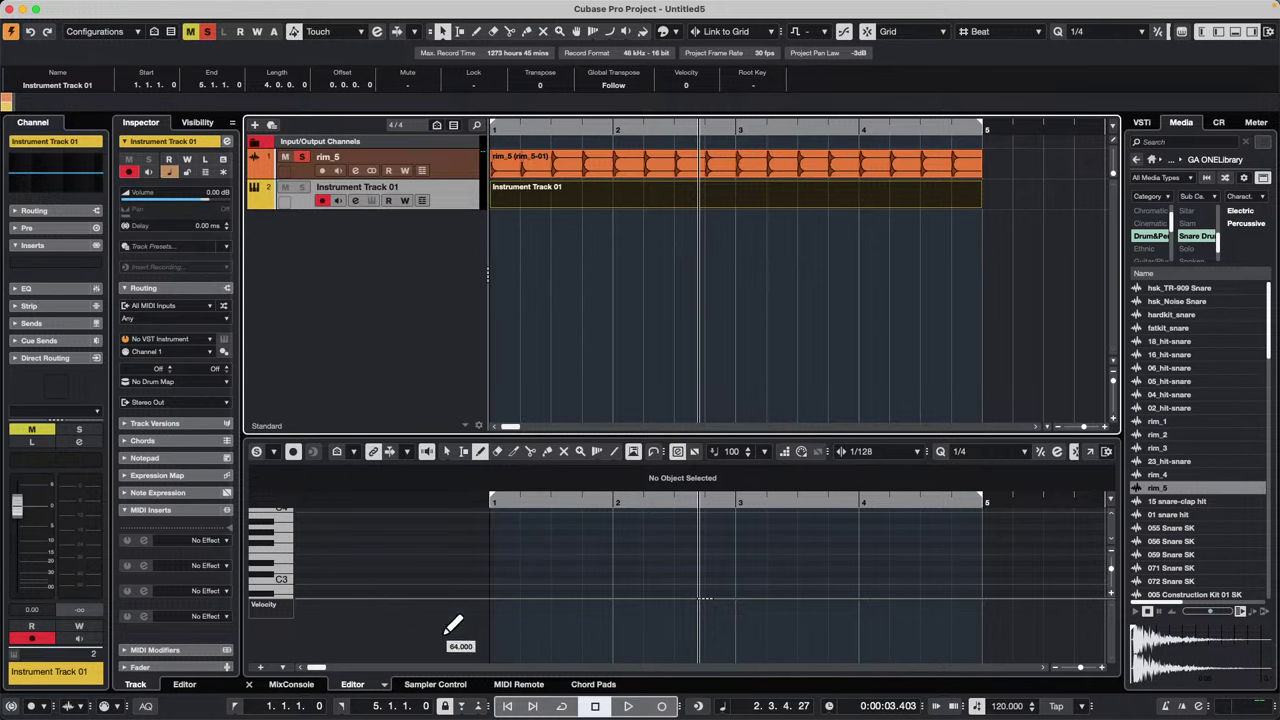
pyautogui.click(272, 605)
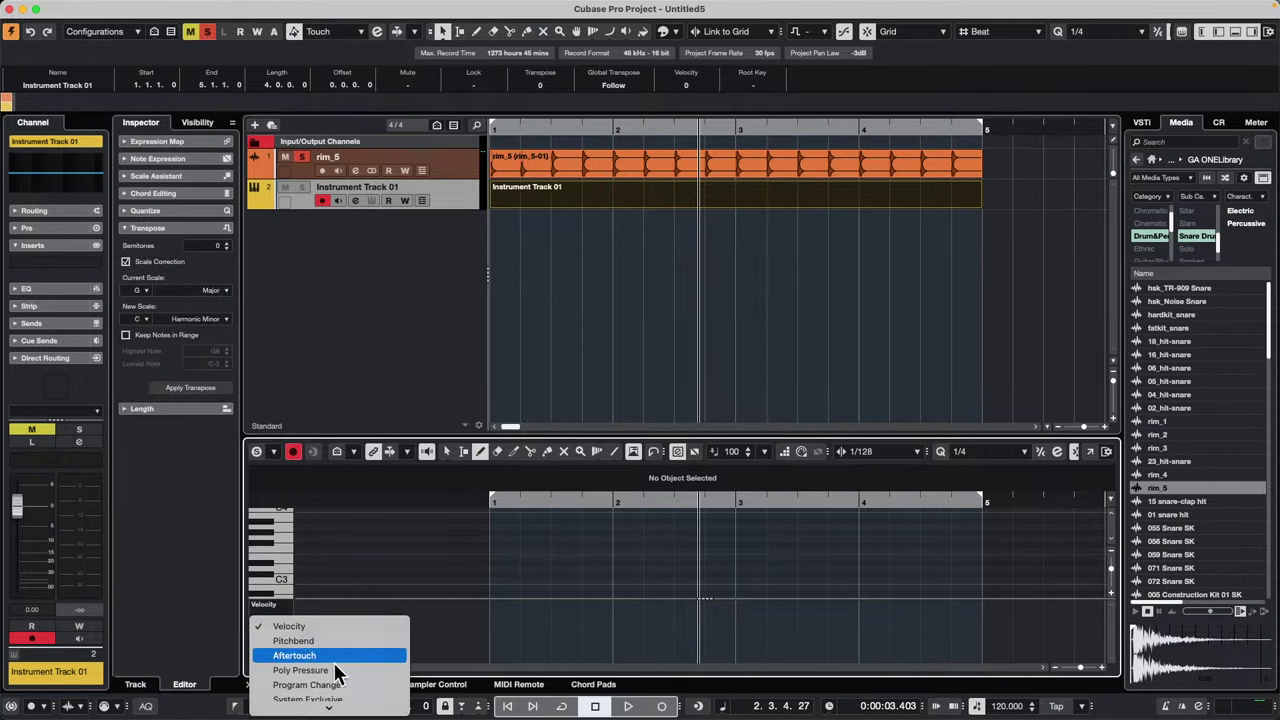
pyautogui.moveTo(341, 711)
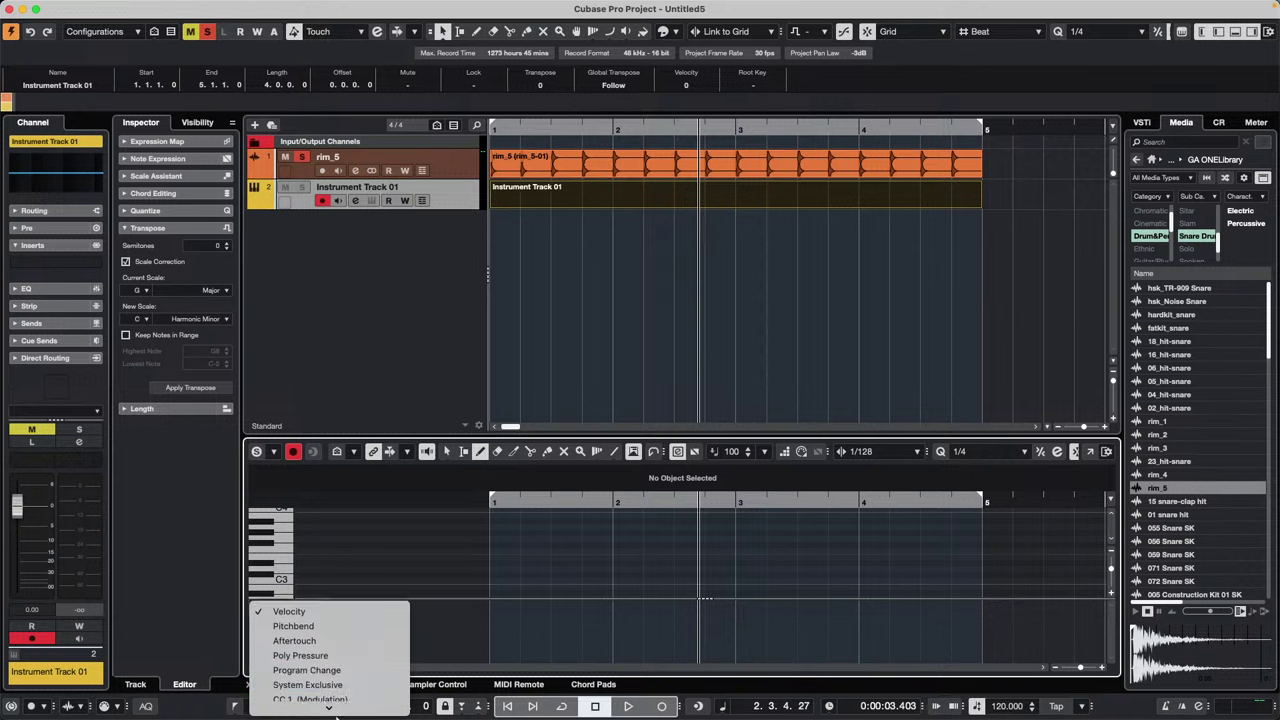
pyautogui.click(378, 628)
pyautogui.moveTo(551, 625); pyautogui.dragTo(977, 609)
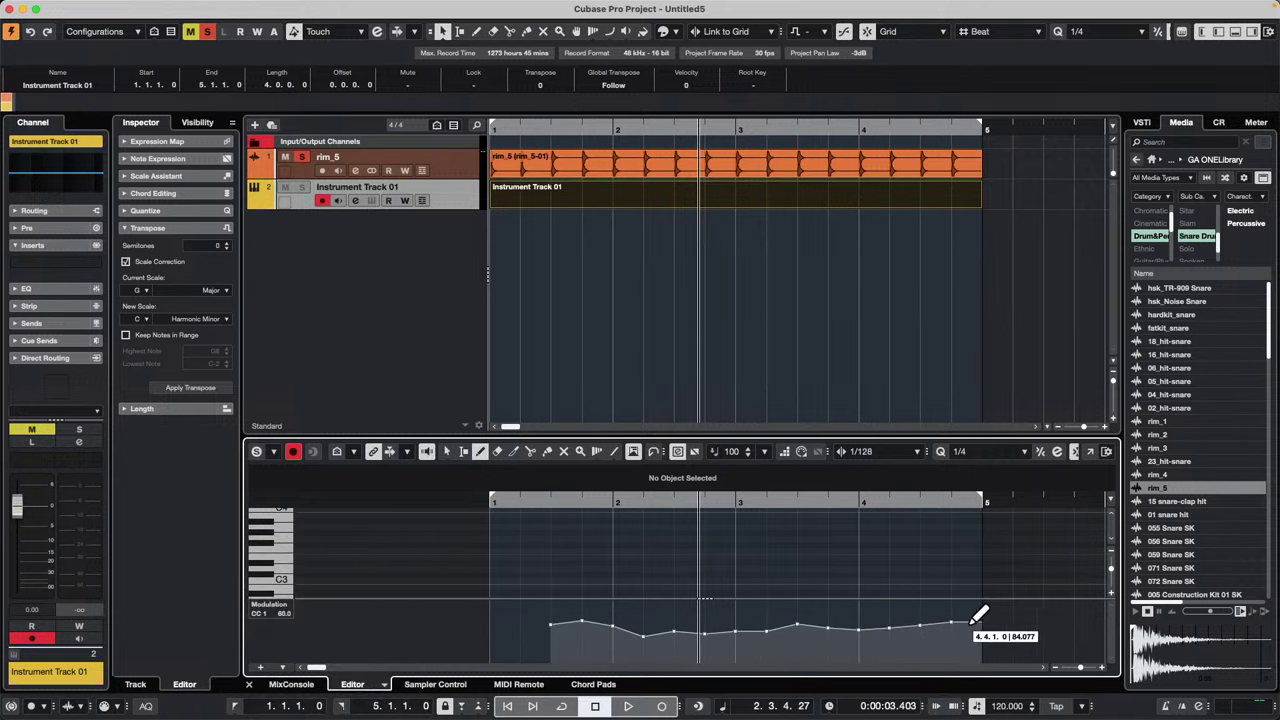
# Step: Switch the controller lane to CC 7 (Main Volume) and draw a volume curve that falls to zero across the part
pyautogui.click(284, 610)
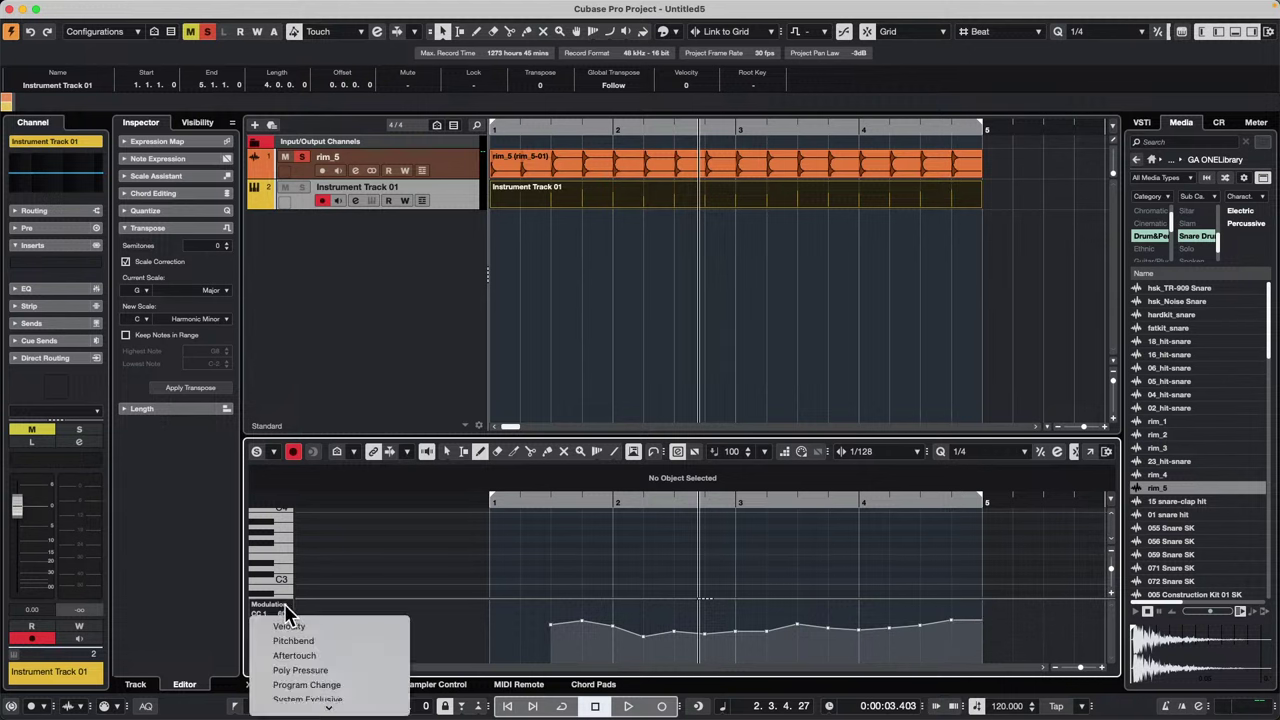
pyautogui.moveTo(297, 714)
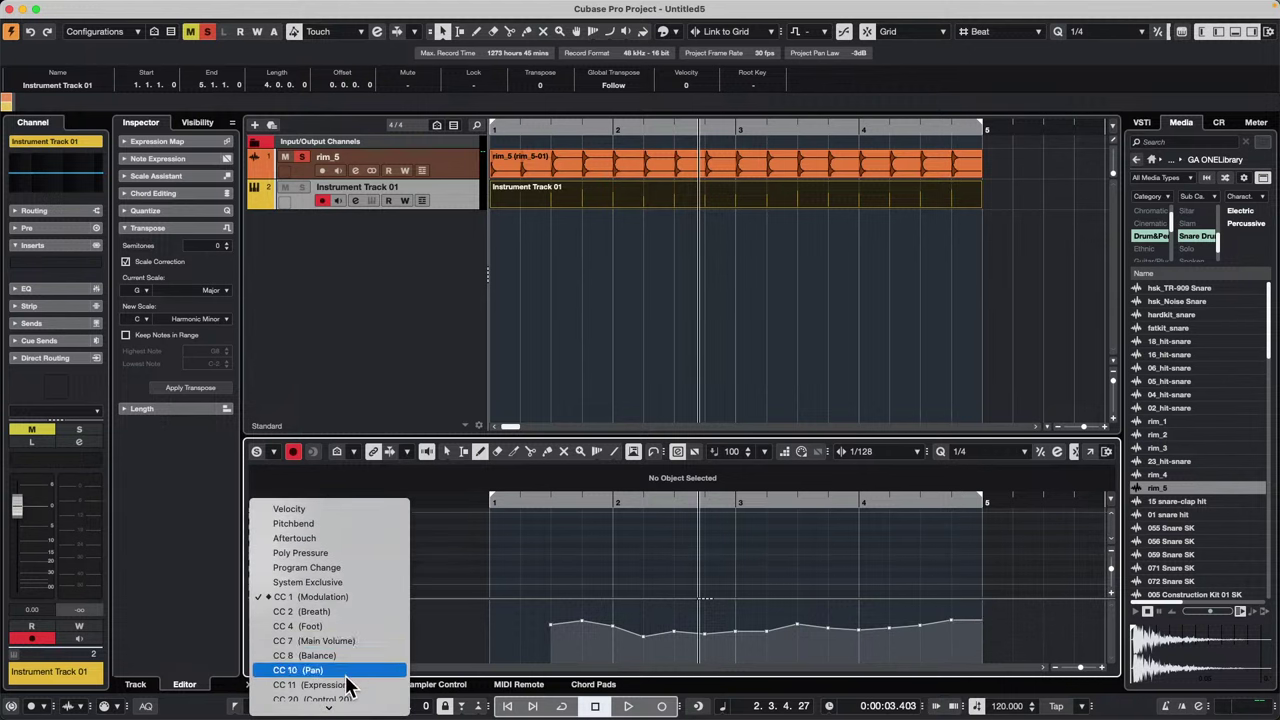
pyautogui.click(366, 642)
pyautogui.moveTo(581, 645)
pyautogui.mouseDown()
pyautogui.moveTo(762, 631)
pyautogui.moveTo(938, 640)
pyautogui.mouseUp()
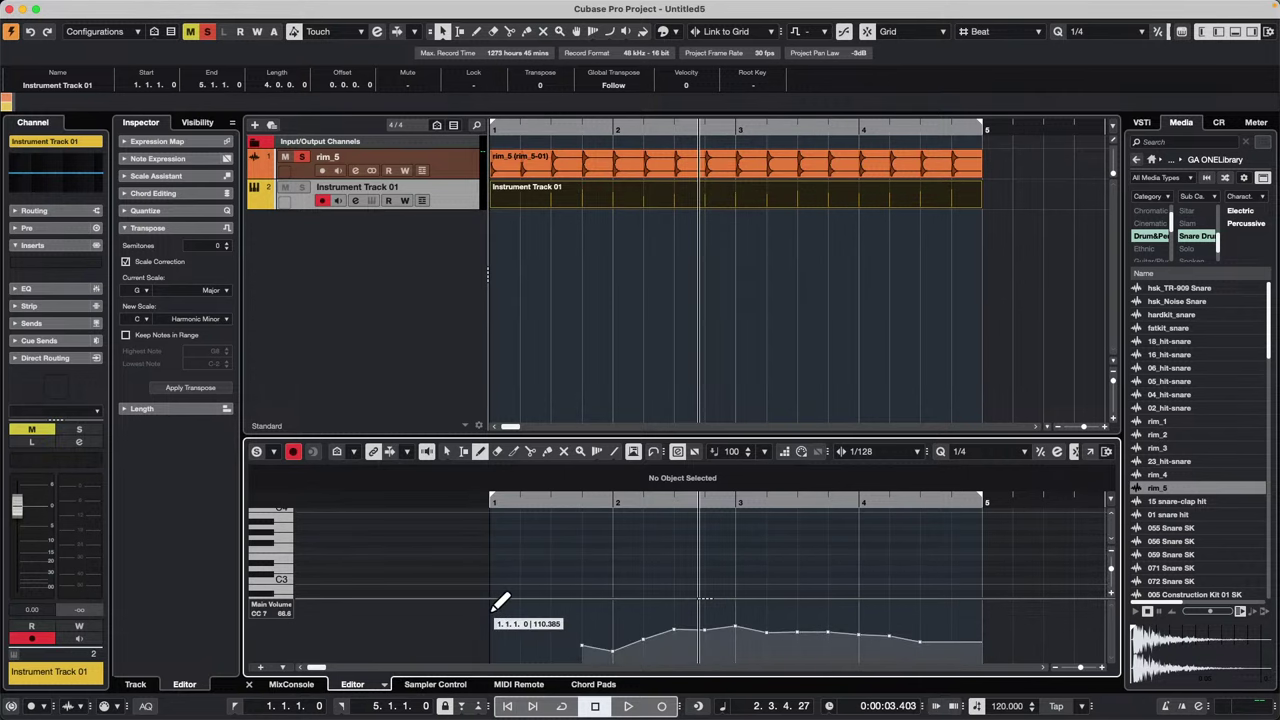
pyautogui.moveTo(492, 619)
pyautogui.mouseDown()
pyautogui.moveTo(756, 676)
pyautogui.moveTo(986, 673)
pyautogui.mouseUp()
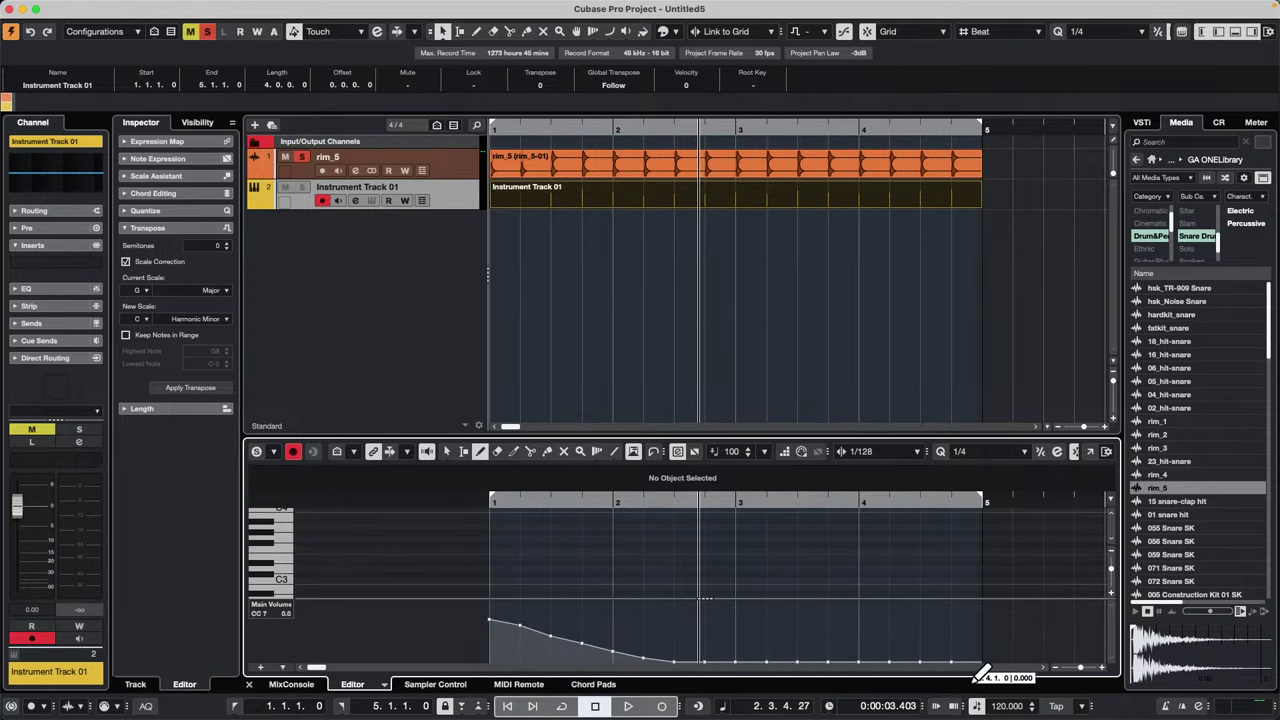
# Step: Redraw the Main Volume curve as a nearly level line at about 103 across the four-bar part
pyautogui.click(882, 667)
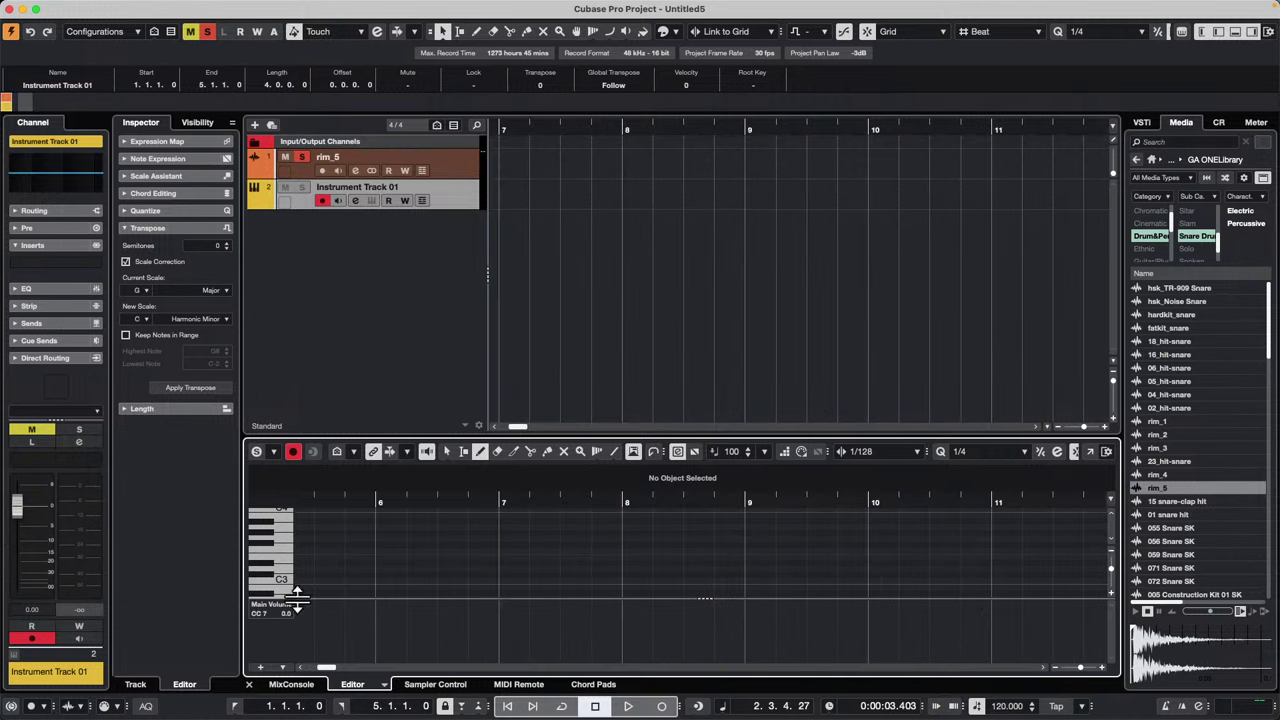
pyautogui.moveTo(546, 600); pyautogui.dragTo(986, 614)
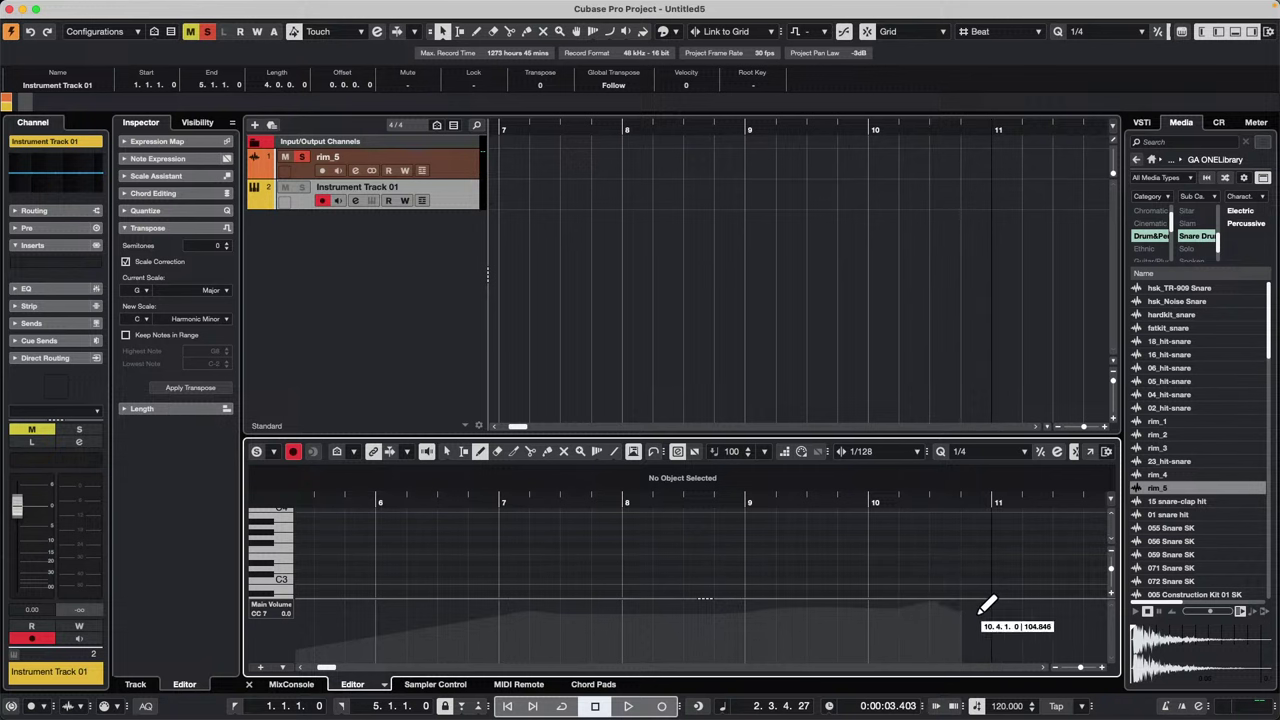
pyautogui.moveTo(534, 503); pyautogui.dragTo(169, 457)
pyautogui.moveTo(600, 609)
pyautogui.mouseDown()
pyautogui.moveTo(531, 611)
pyautogui.moveTo(986, 603)
pyautogui.moveTo(1010, 616)
pyautogui.mouseUp()
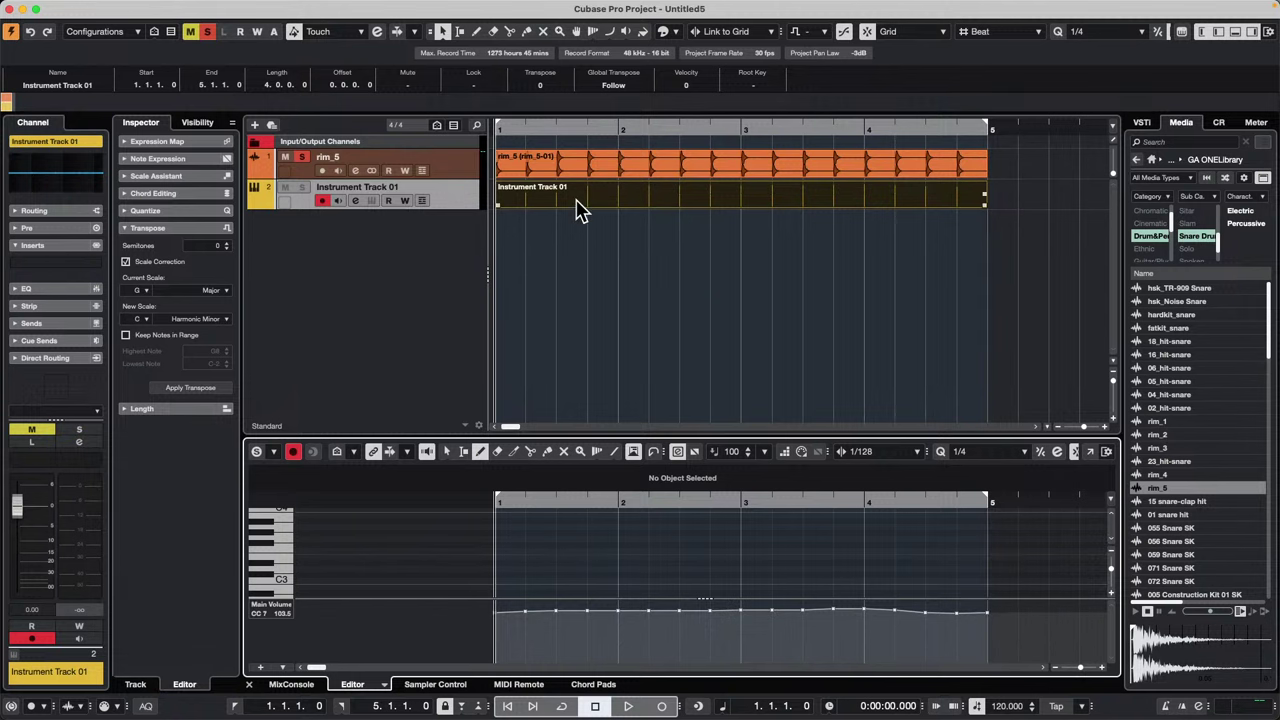
# Step: Show all used controllers of the MIDI part in separate controller lanes
pyautogui.click(260, 666)
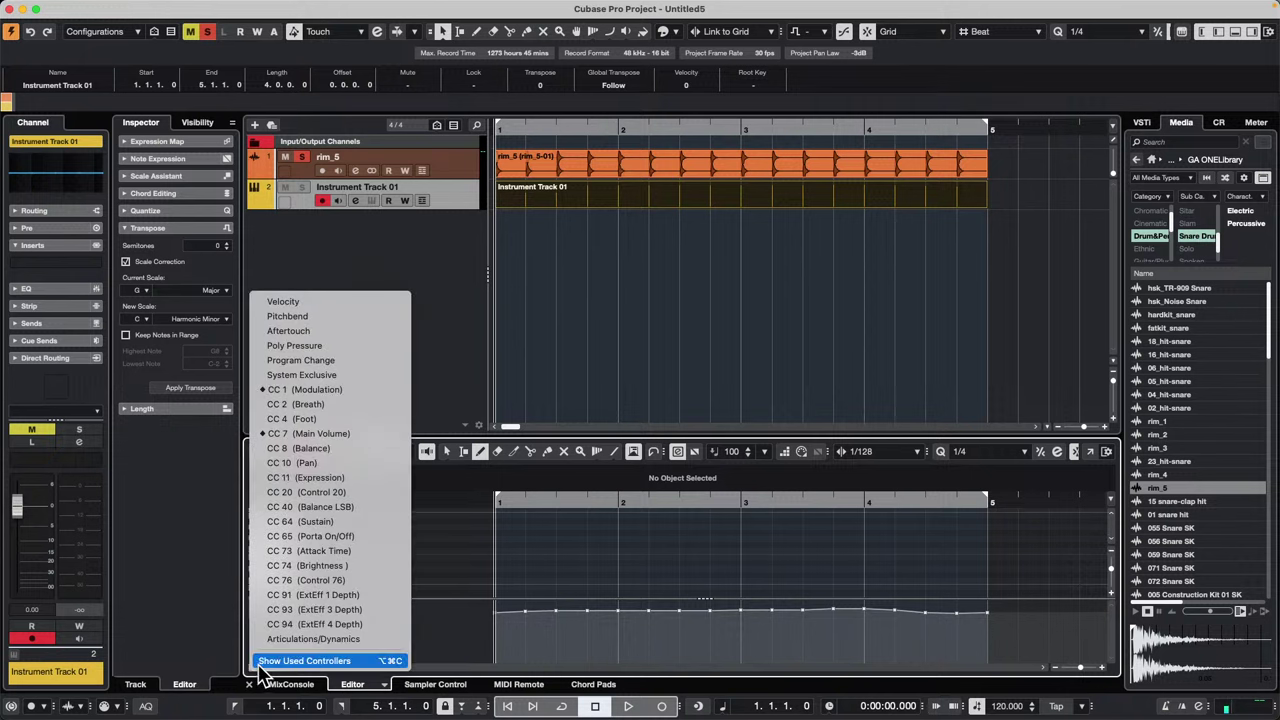
pyautogui.click(330, 433)
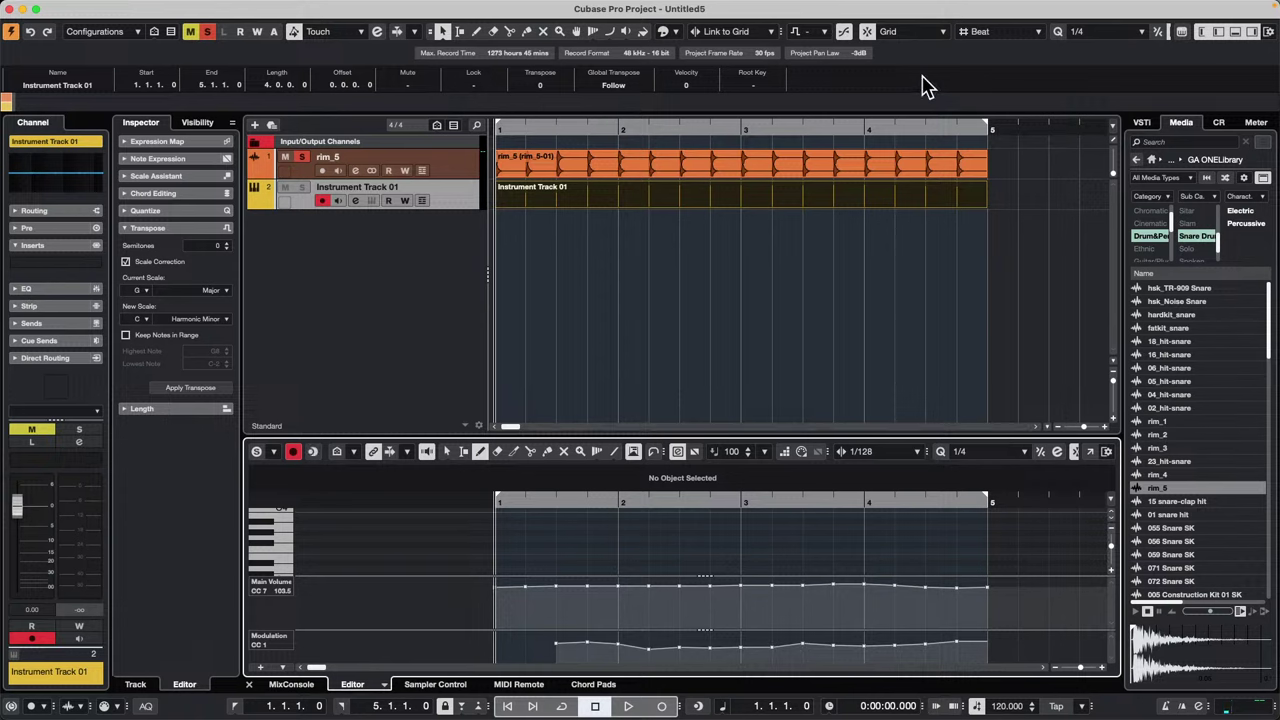
# Step: Draw a second, empty MIDI part on the instrument track from about bar 7 beat 2 to bar 11
pyautogui.moveTo(322, 8)
pyautogui.press('1')
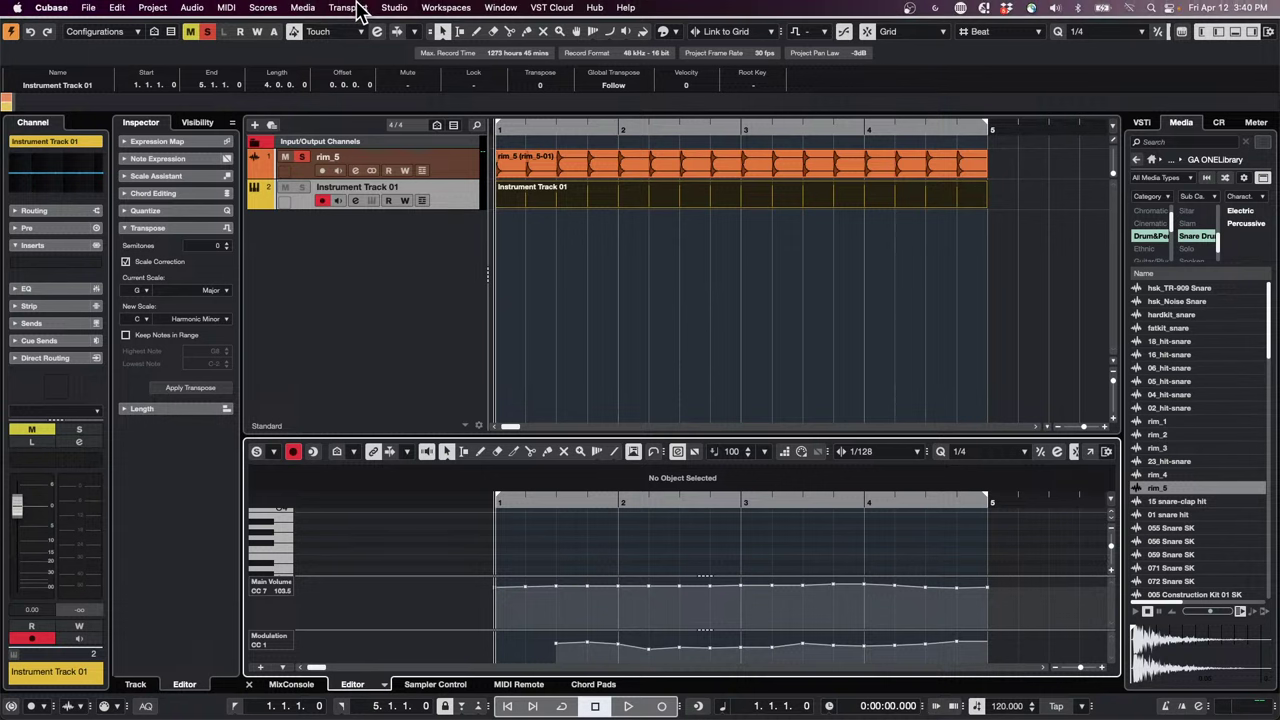
pyautogui.moveTo(545, 130); pyautogui.dragTo(545, 74)
pyautogui.rightClick(623, 198)
pyautogui.click(657, 200)
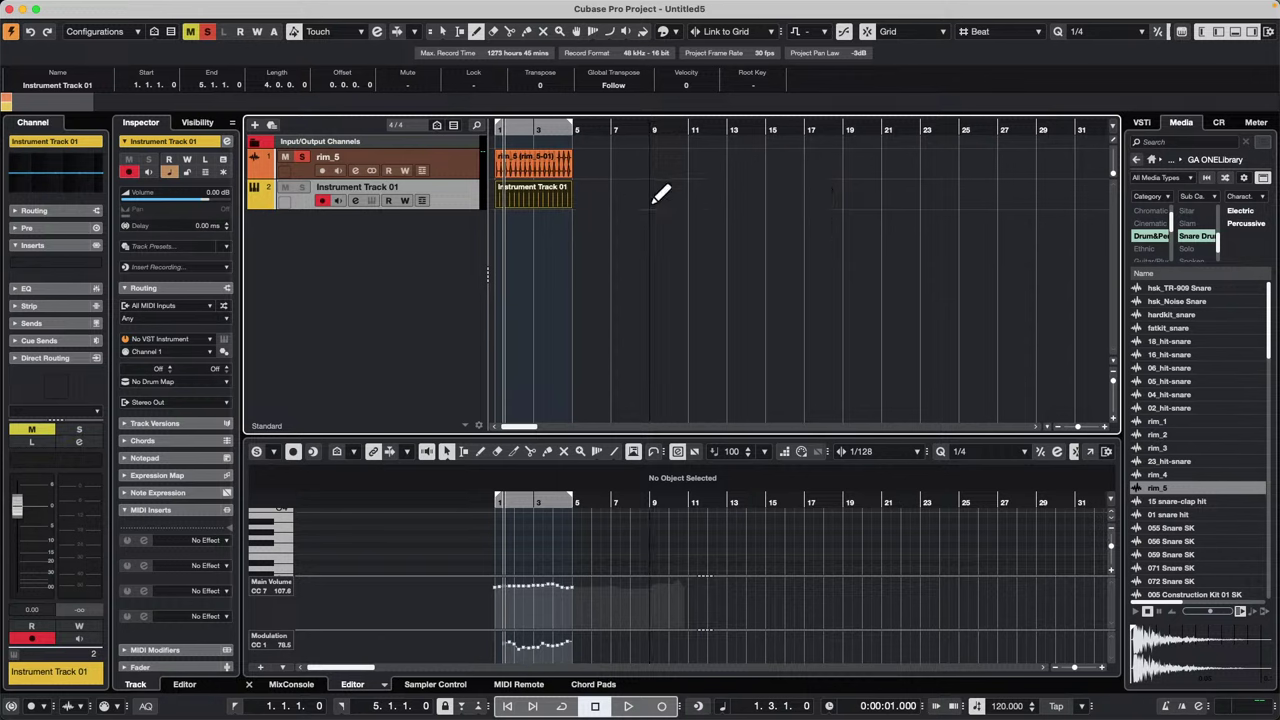
pyautogui.moveTo(622, 200); pyautogui.dragTo(688, 206)
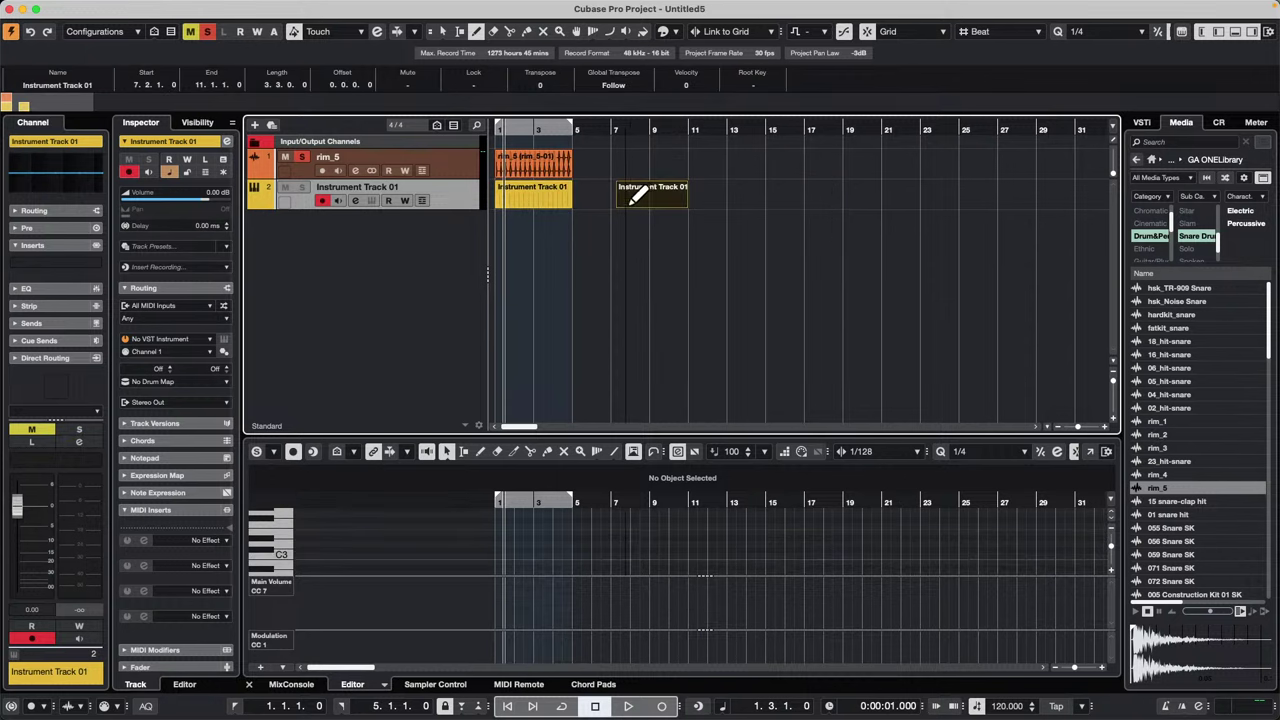
pyautogui.press('1')
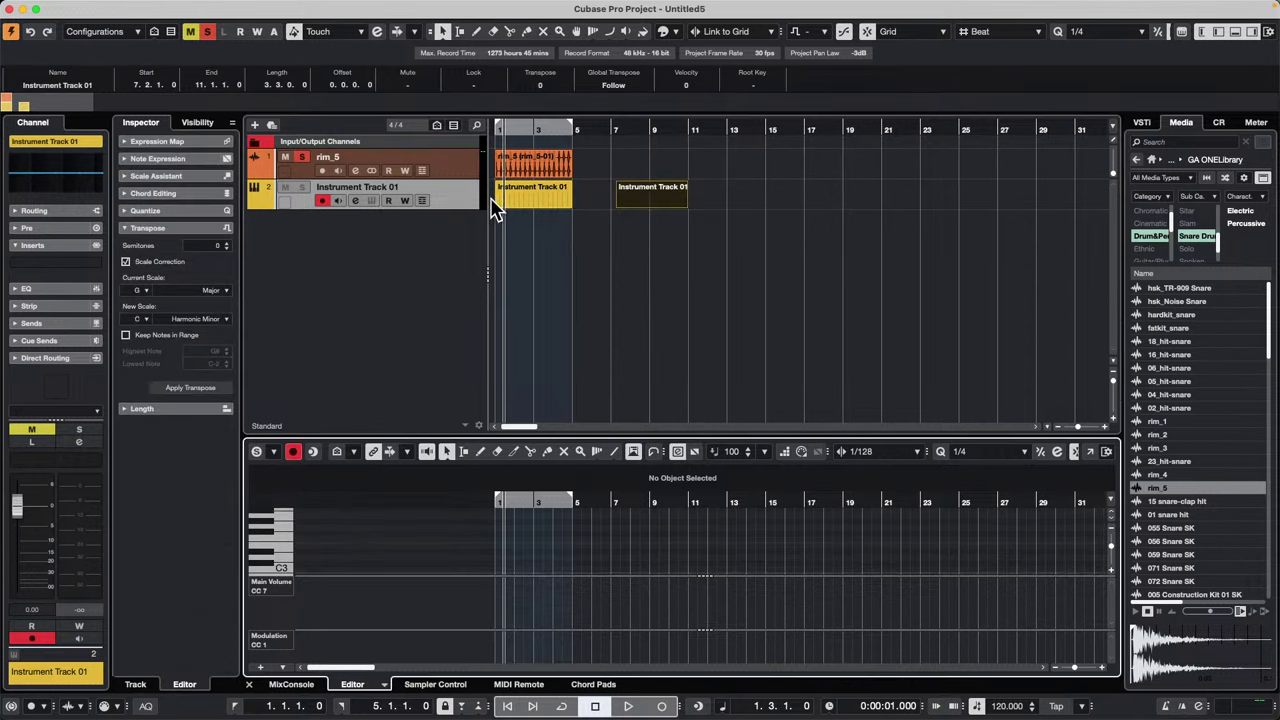
# Step: Select the first MIDI part at bar 1 and open the MIDI Logical Editor for it, keeping Transform as the function
pyautogui.click(505, 205)
pyautogui.moveTo(51, 11)
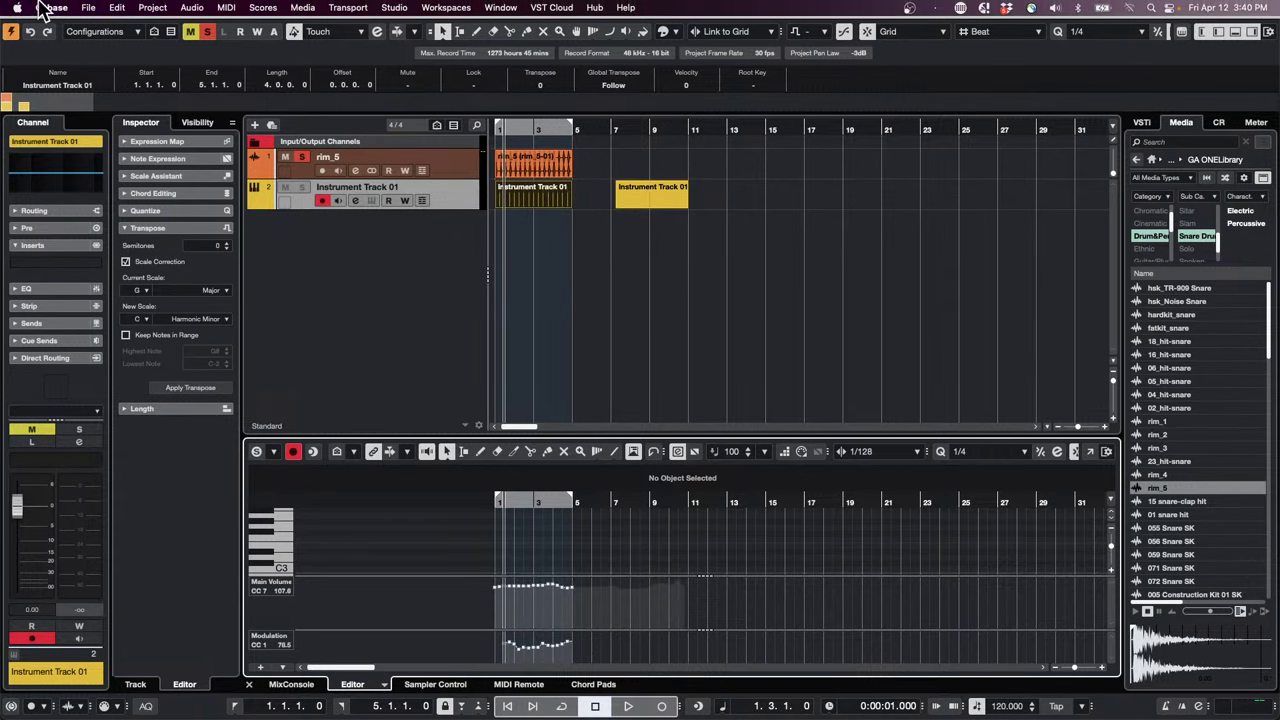
pyautogui.click(160, 9)
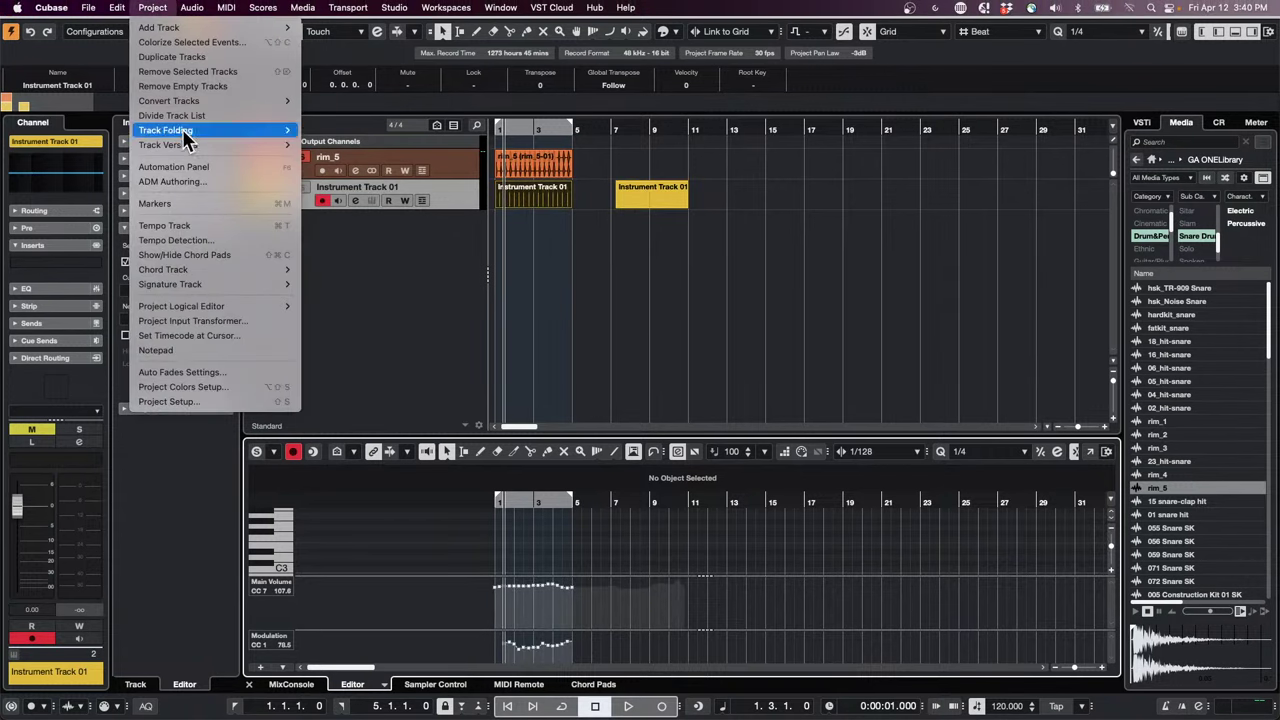
pyautogui.moveTo(197, 131)
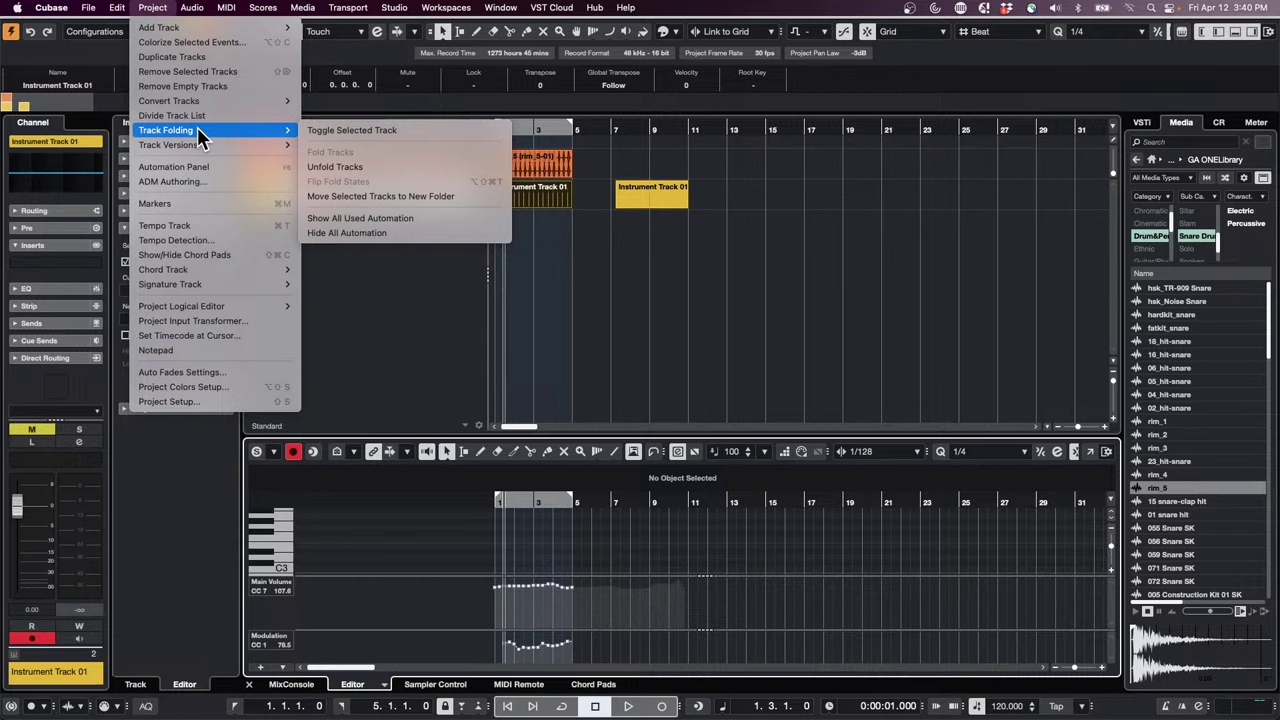
pyautogui.moveTo(226, 8)
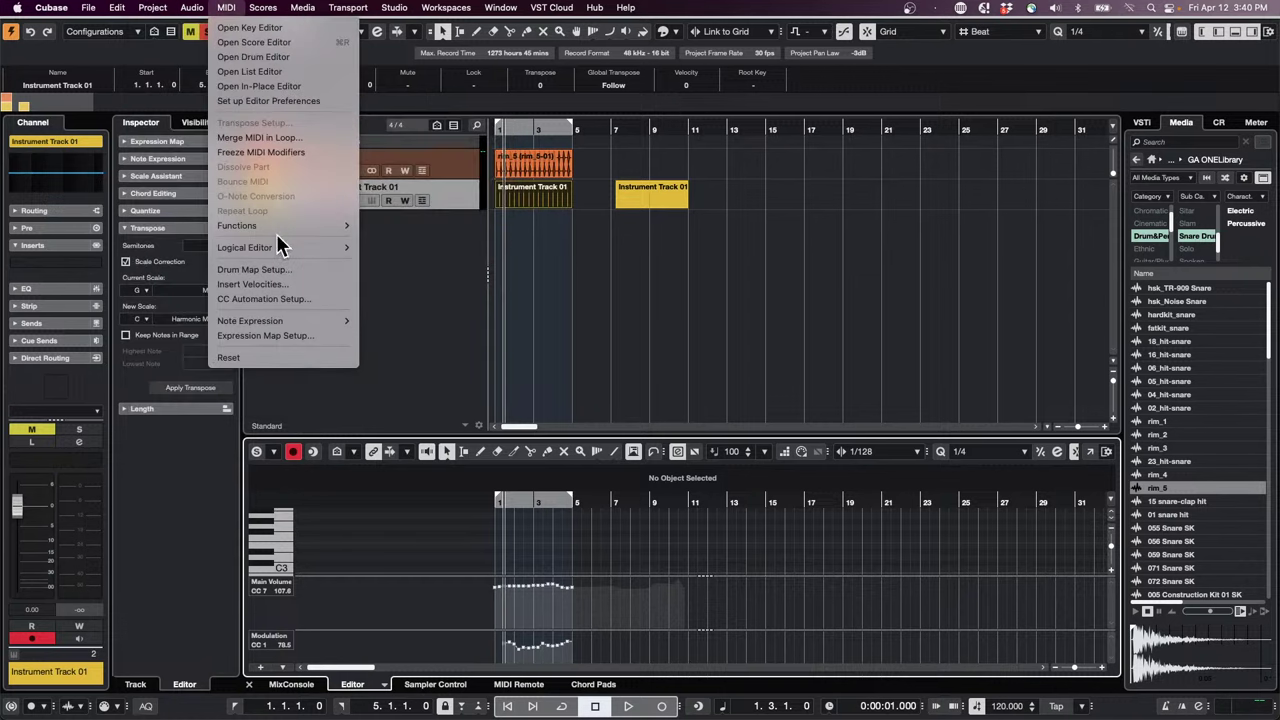
pyautogui.moveTo(280, 247)
pyautogui.click(395, 250)
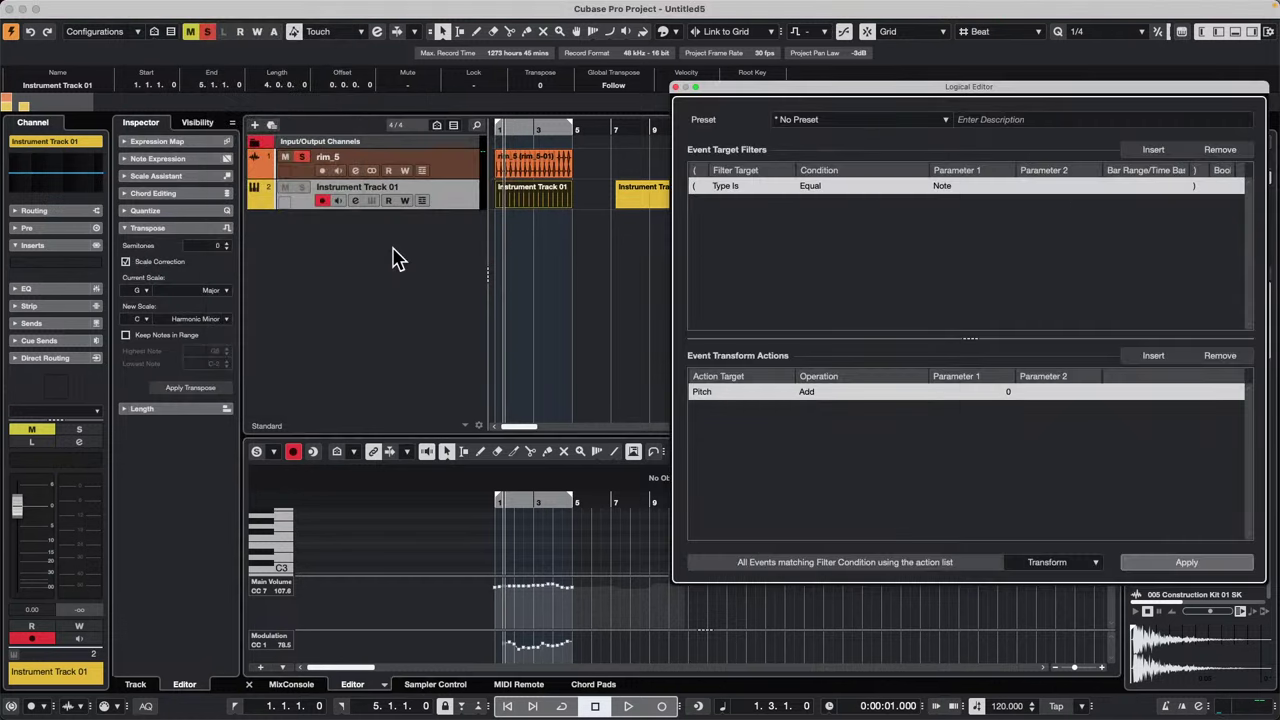
pyautogui.moveTo(750, 95); pyautogui.dragTo(352, 177)
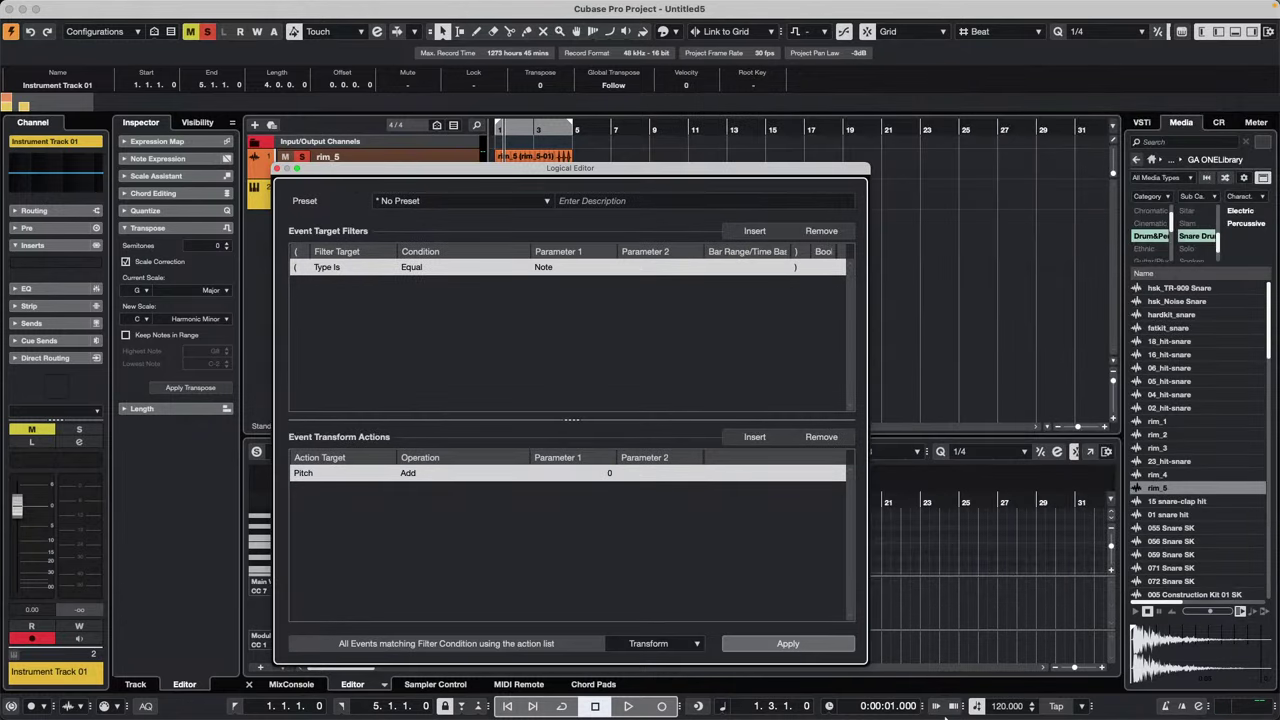
pyautogui.click(668, 645)
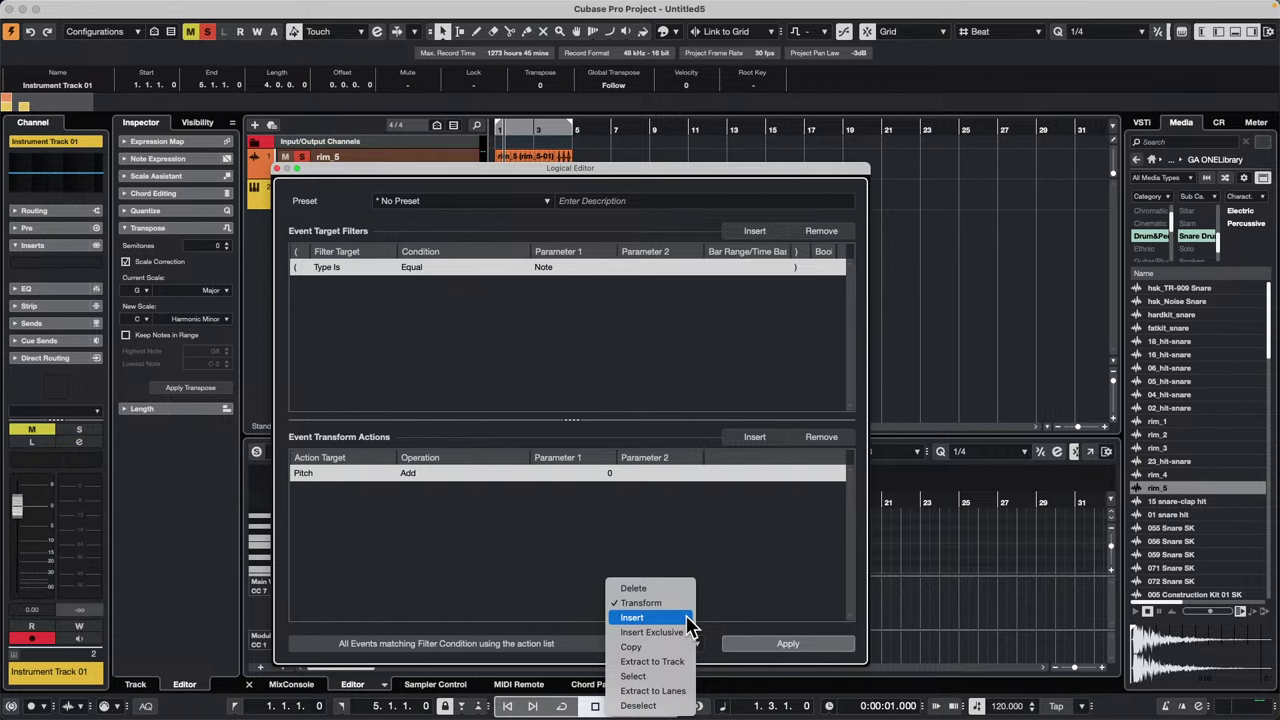
pyautogui.click(680, 604)
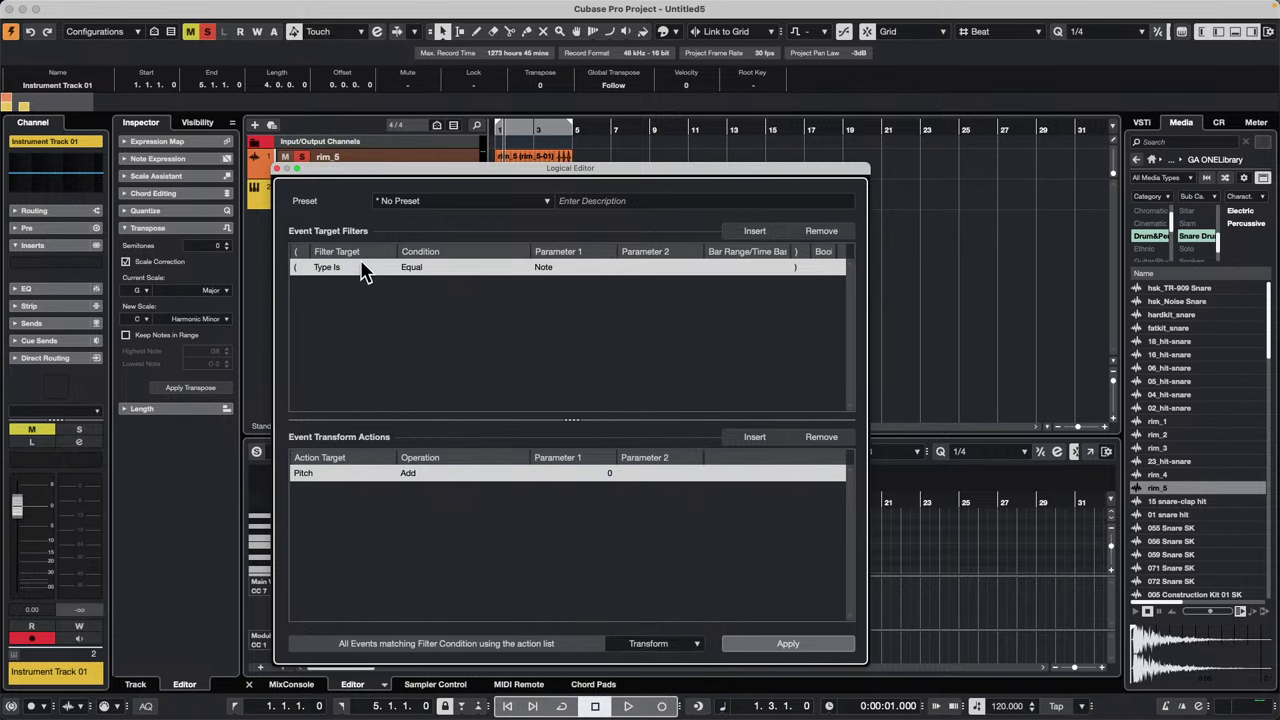
# Step: Enlarge the Key Editor area, add an Expression (CC 11) controller lane and draw a curve in it across the first part
pyautogui.moveTo(484, 168); pyautogui.dragTo(966, 119)
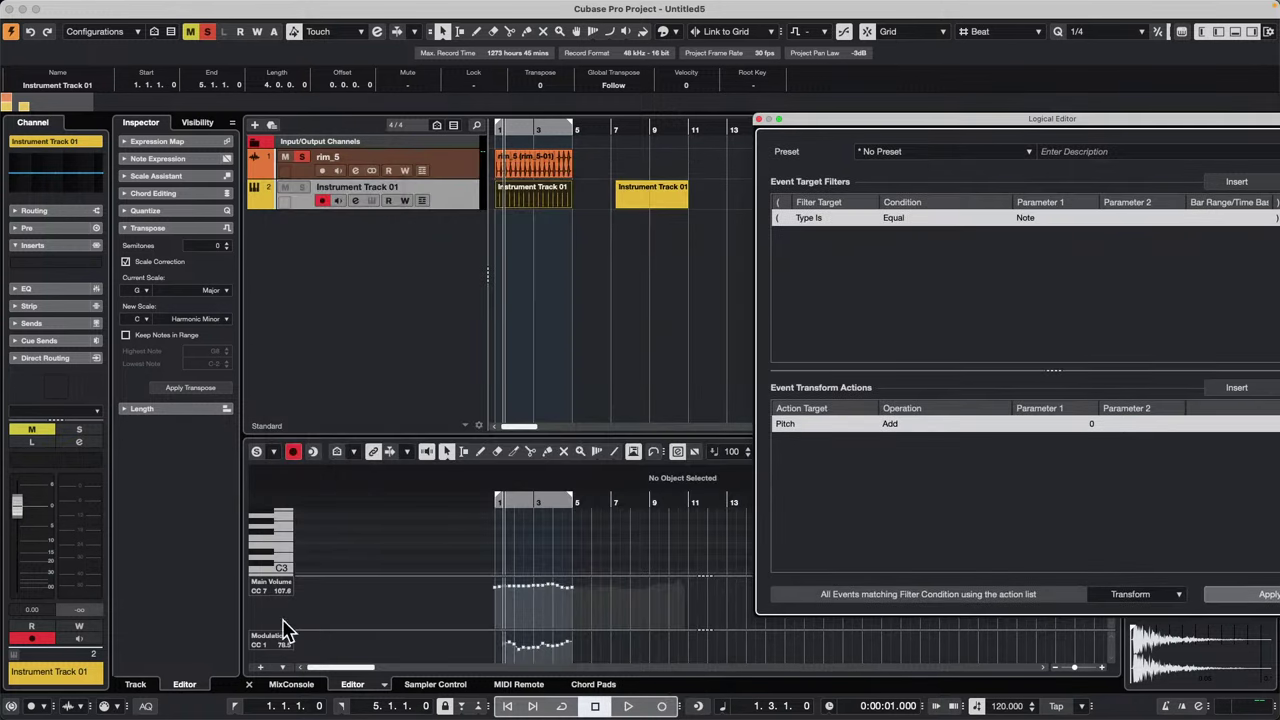
pyautogui.moveTo(590, 439); pyautogui.dragTo(603, 358)
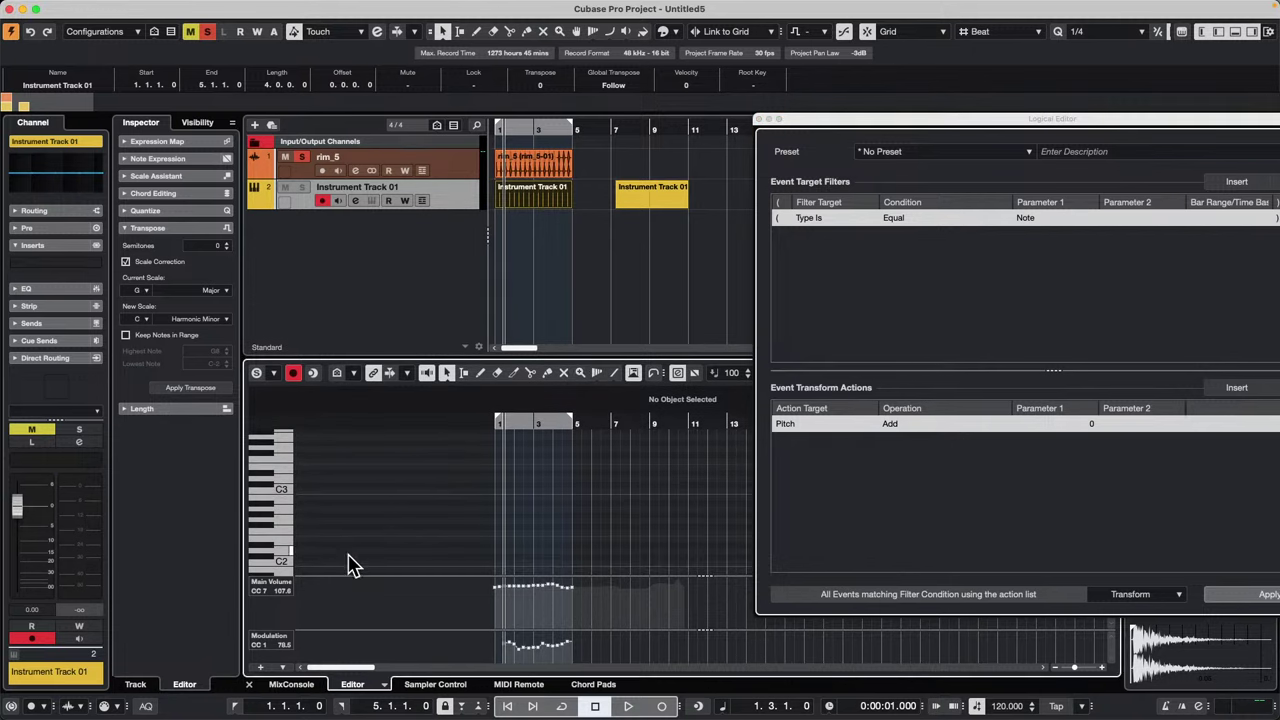
pyautogui.click(261, 666)
pyautogui.click(630, 605)
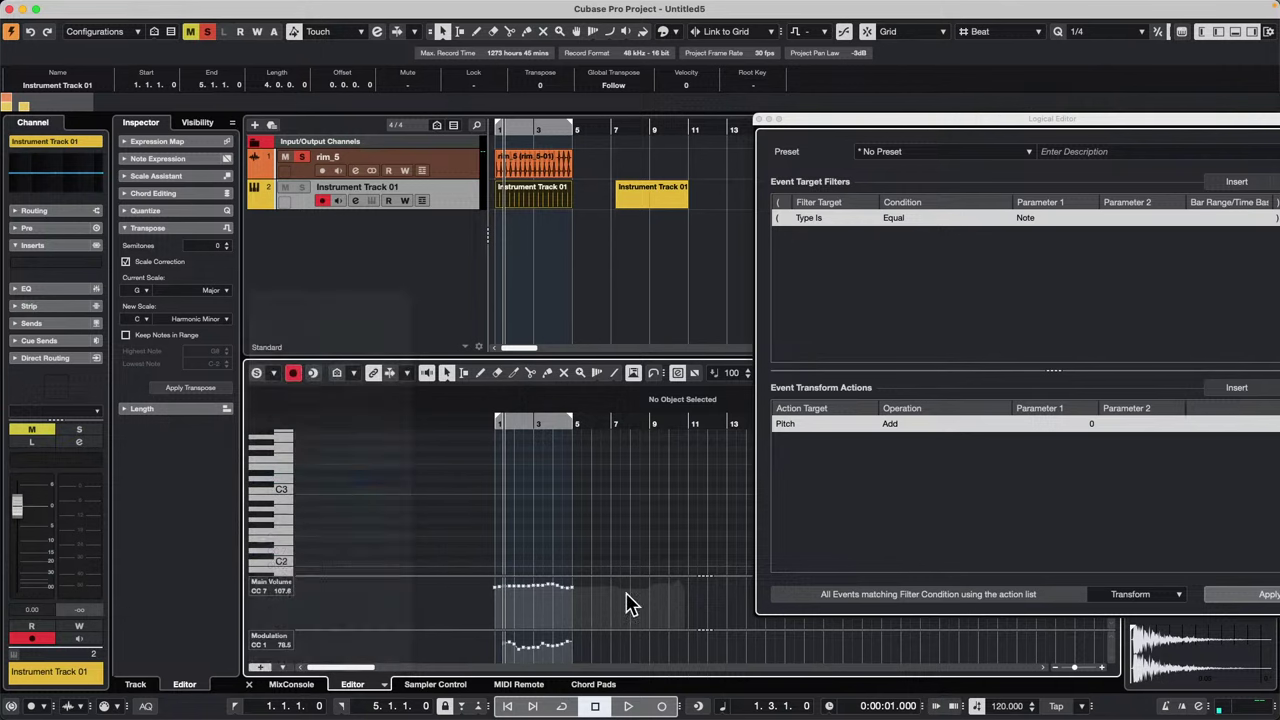
pyautogui.rightClick(514, 644)
pyautogui.click(533, 645)
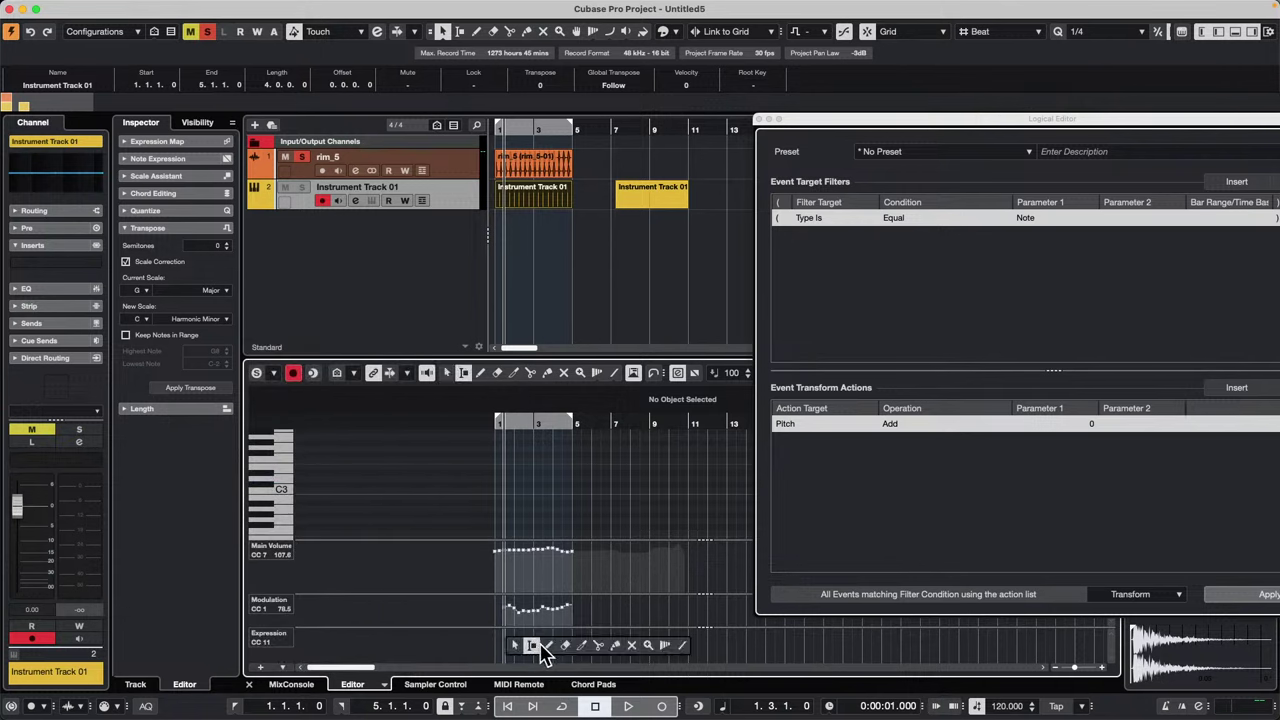
pyautogui.click(549, 645)
pyautogui.moveTo(512, 640); pyautogui.dragTo(645, 645)
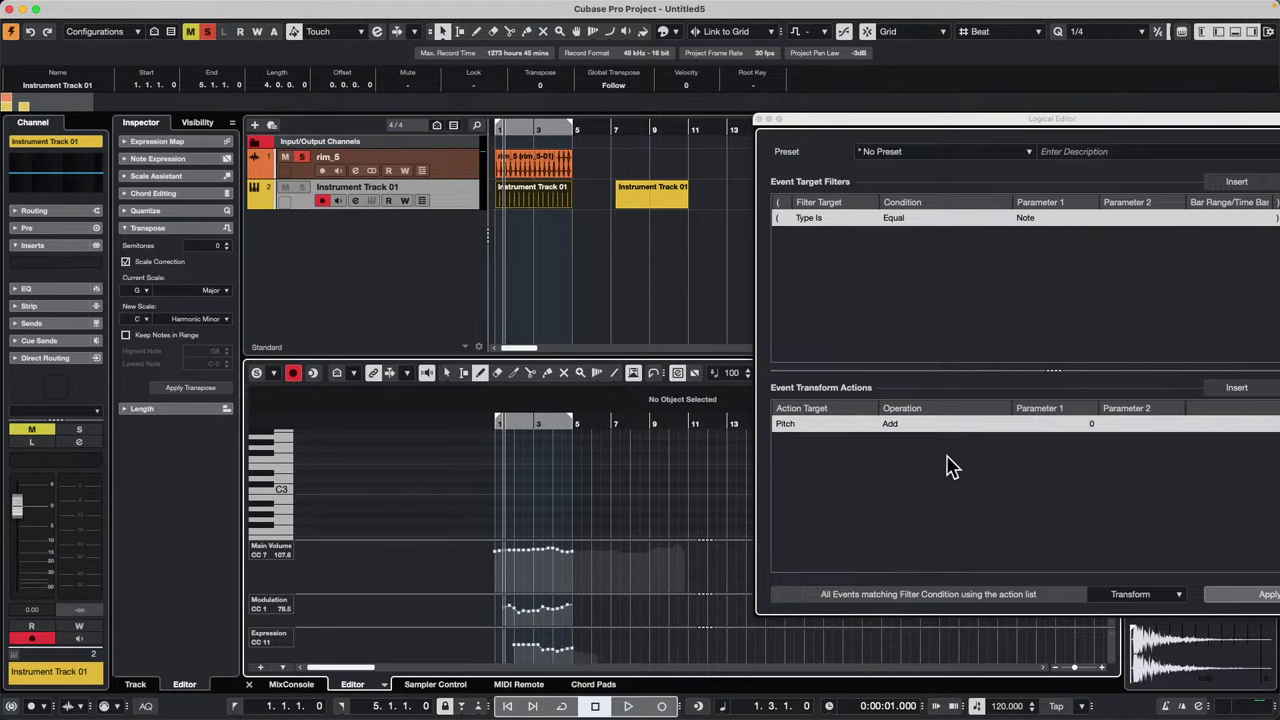
# Step: Set the Logical Editor's first target filter to Type Is Equal Controller
pyautogui.moveTo(994, 120); pyautogui.dragTo(806, 104)
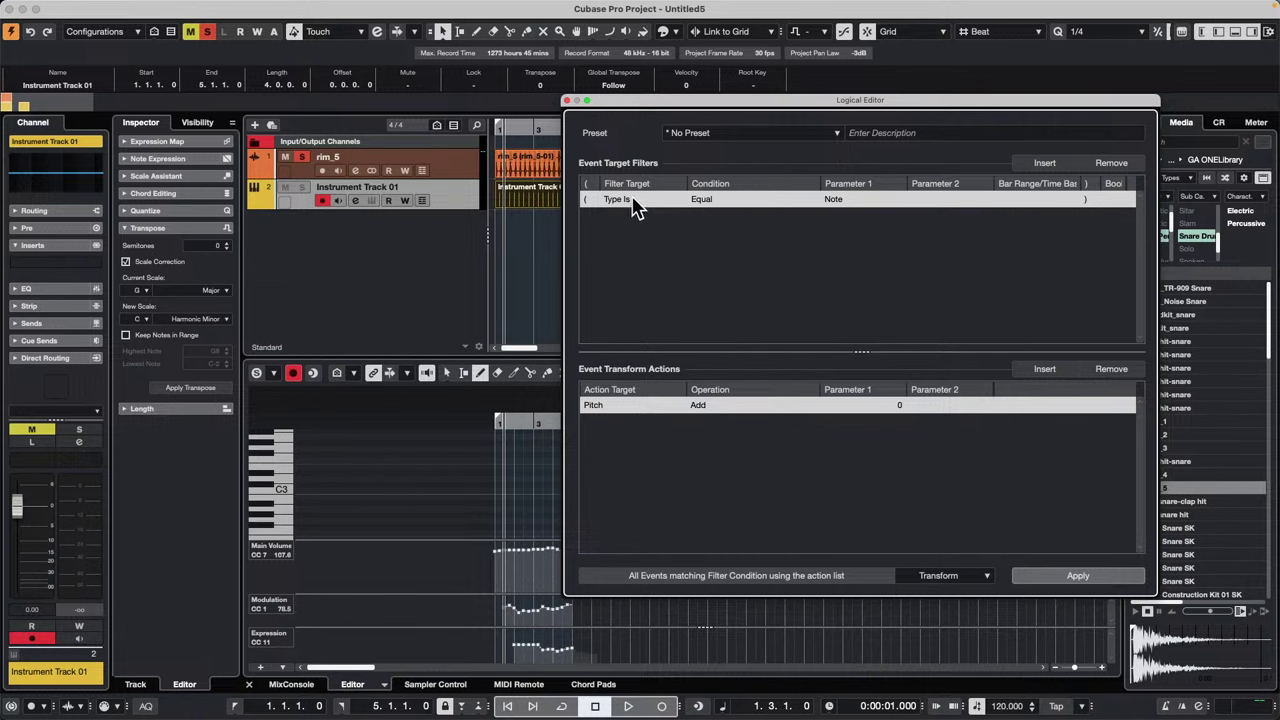
pyautogui.click(840, 204)
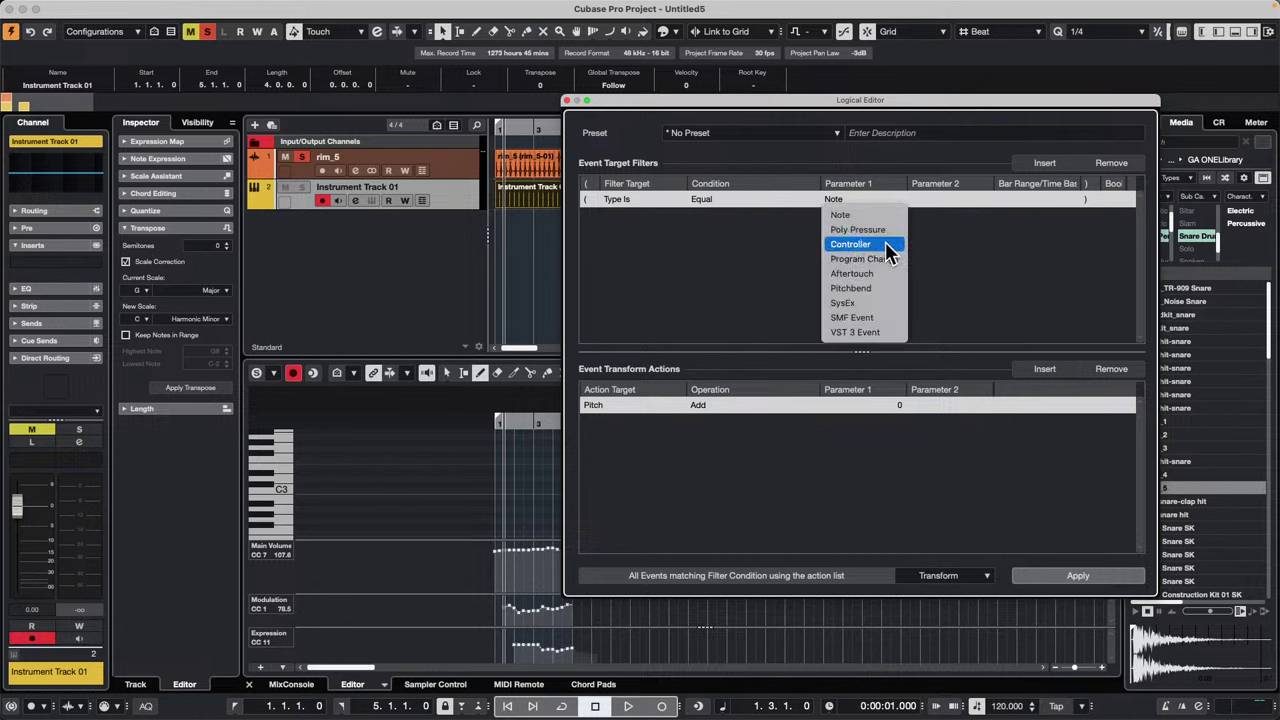
pyautogui.click(887, 246)
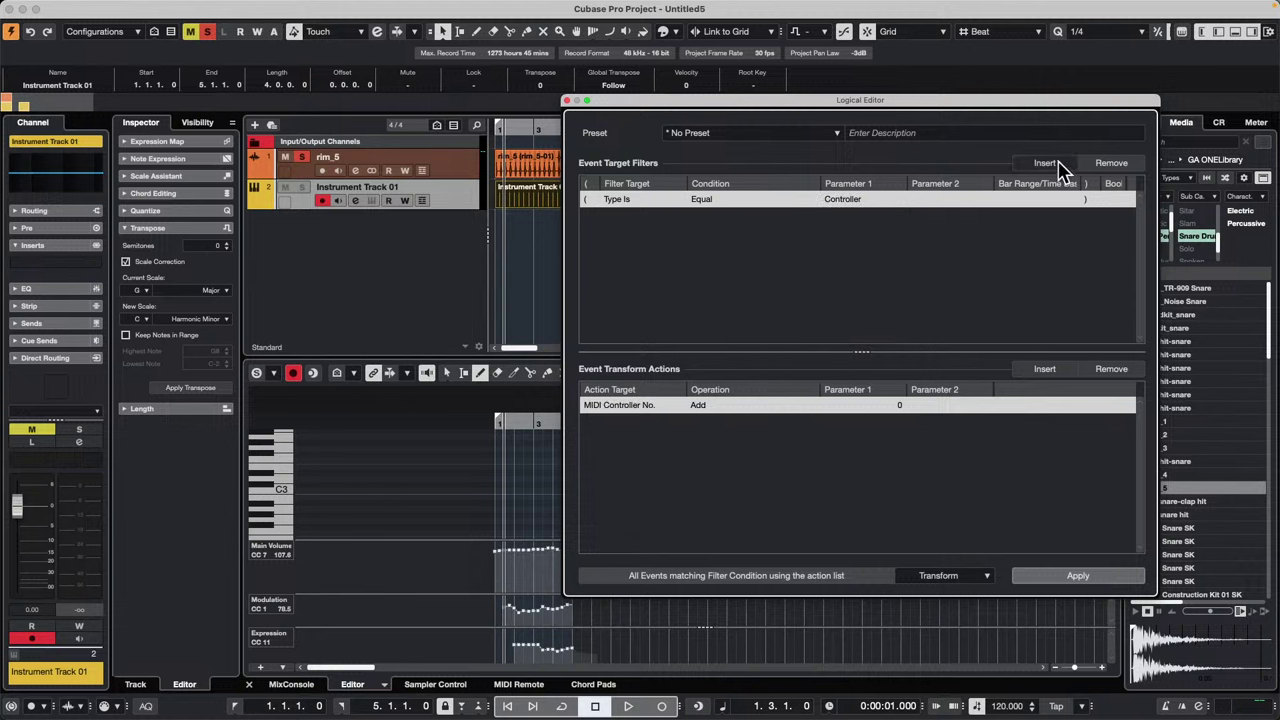
# Step: Insert a second target filter that matches MIDI Controller No. Equal CC 1 (Modulation)
pyautogui.click(1055, 165)
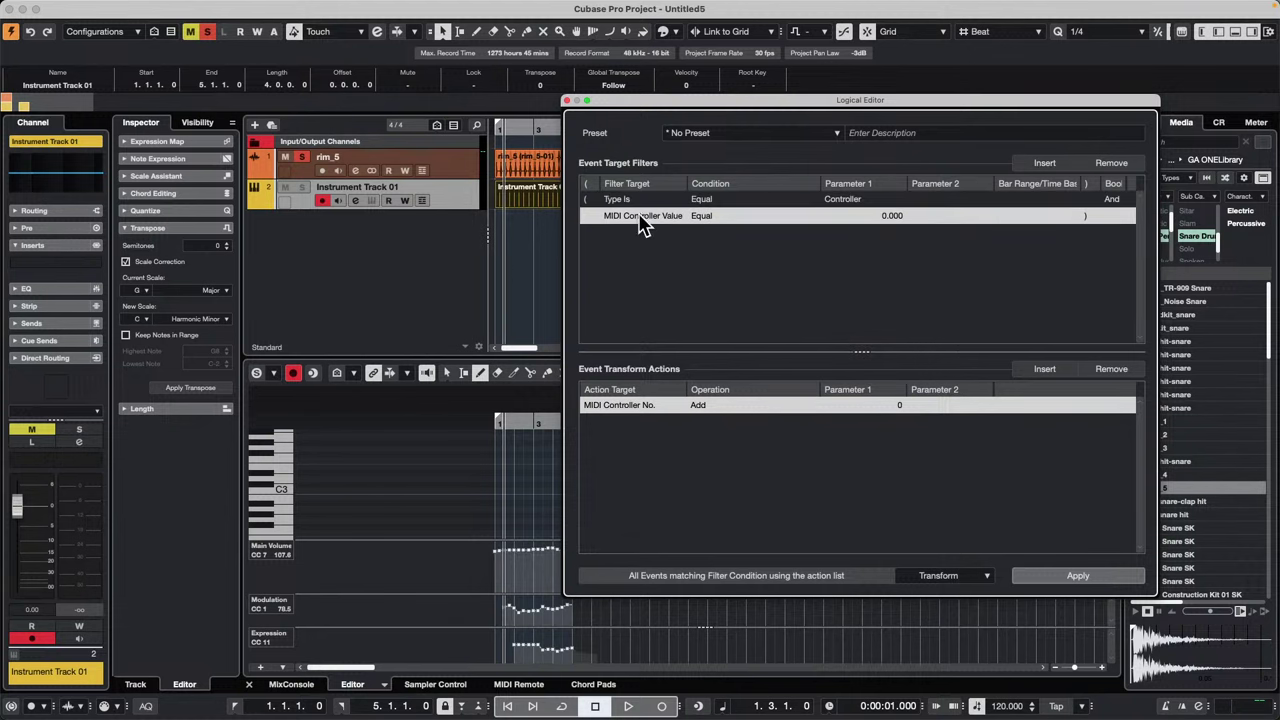
pyautogui.click(701, 218)
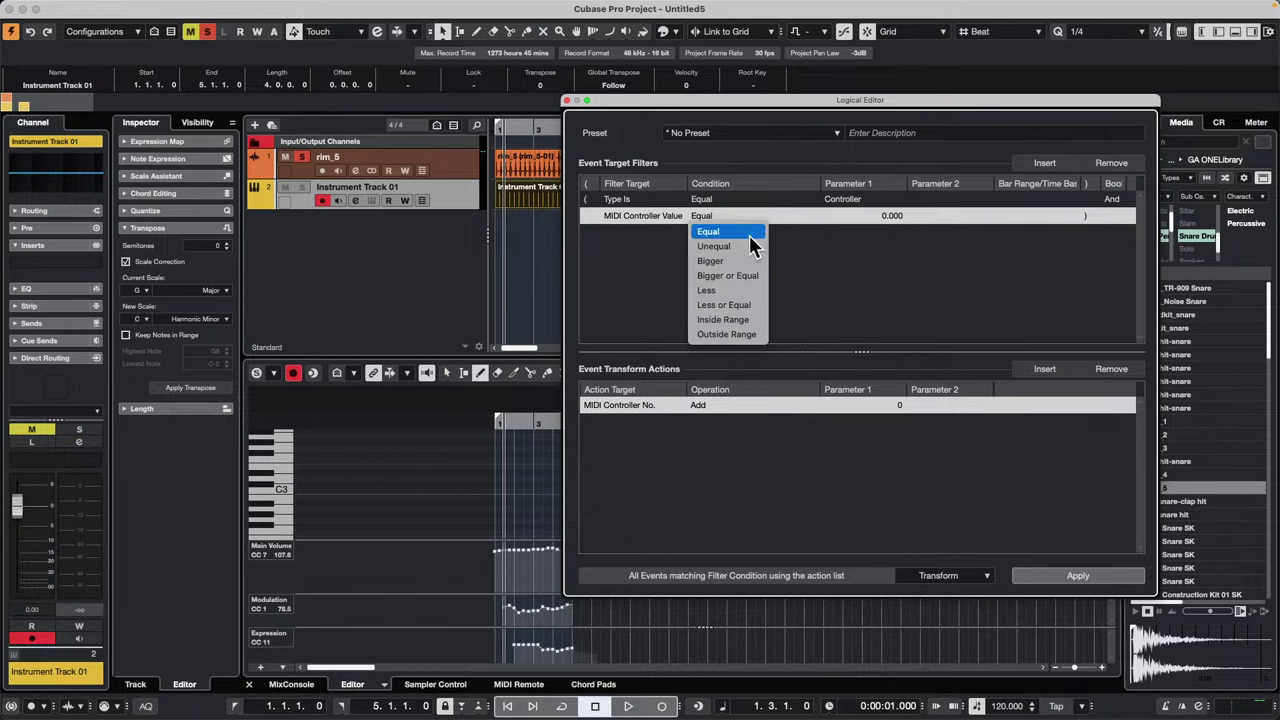
pyautogui.click(751, 234)
pyautogui.click(713, 218)
pyautogui.click(668, 220)
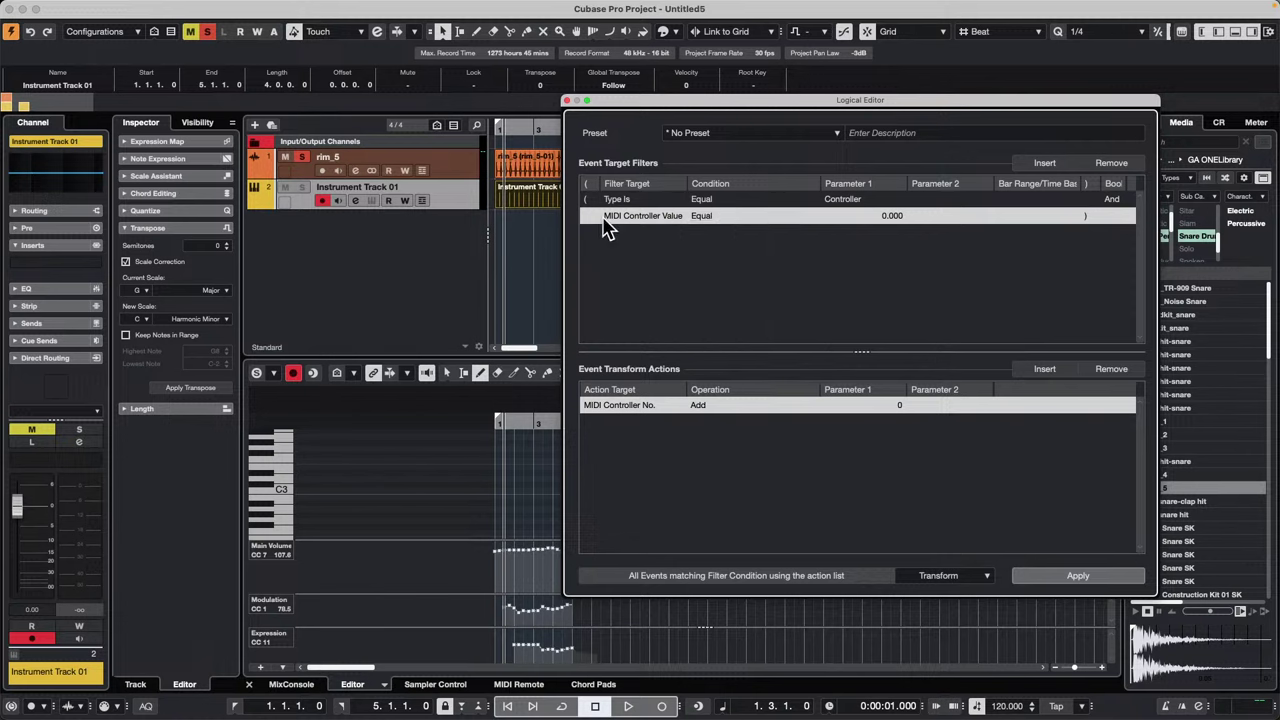
pyautogui.click(634, 218)
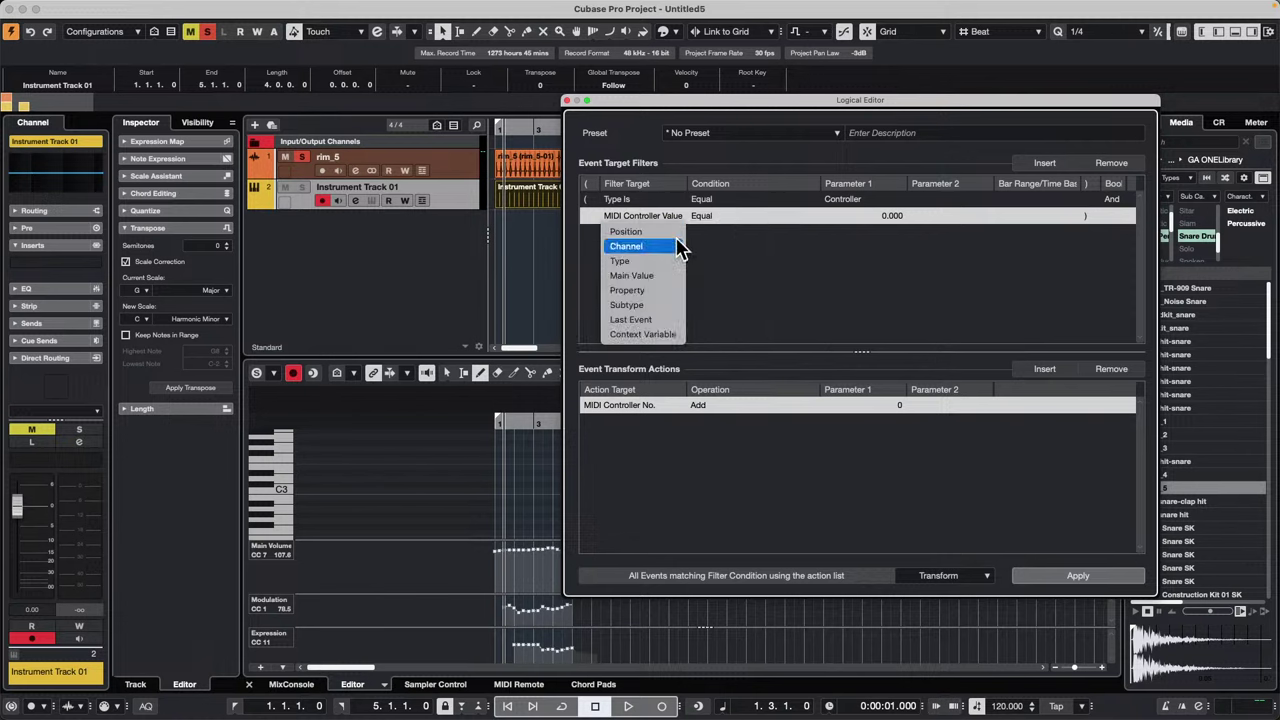
pyautogui.click(664, 303)
pyautogui.click(723, 215)
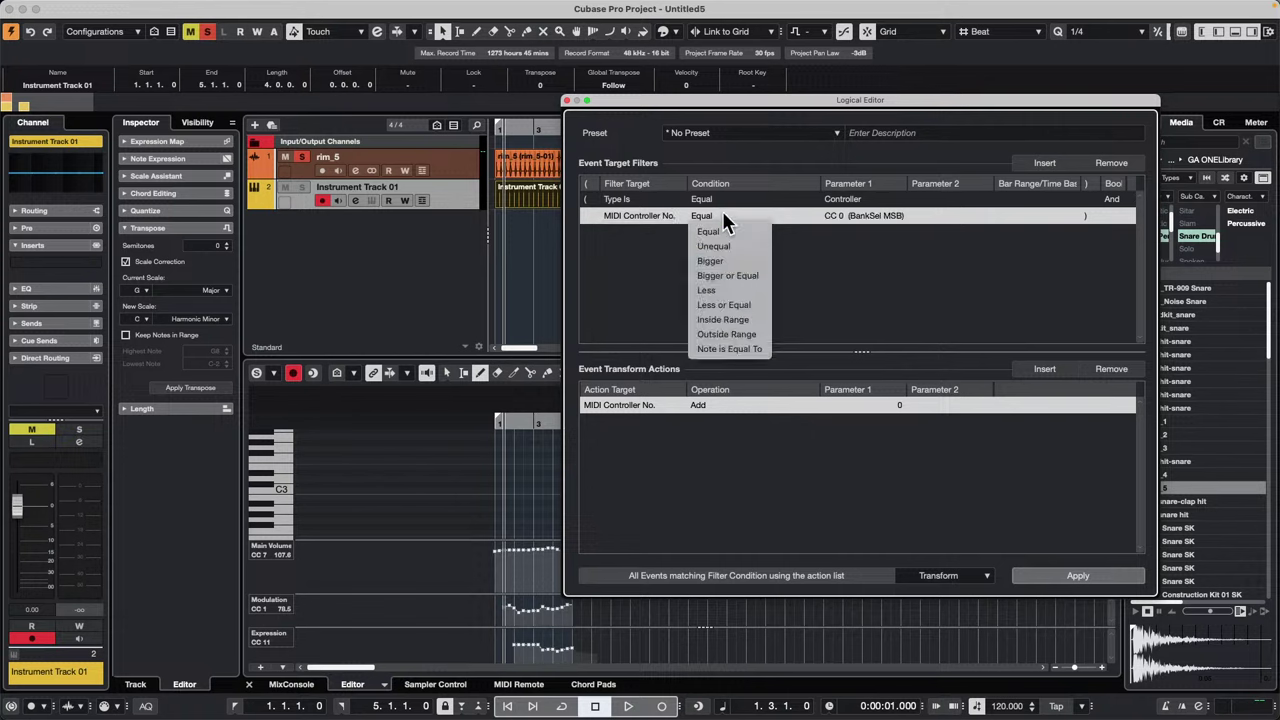
pyautogui.click(846, 241)
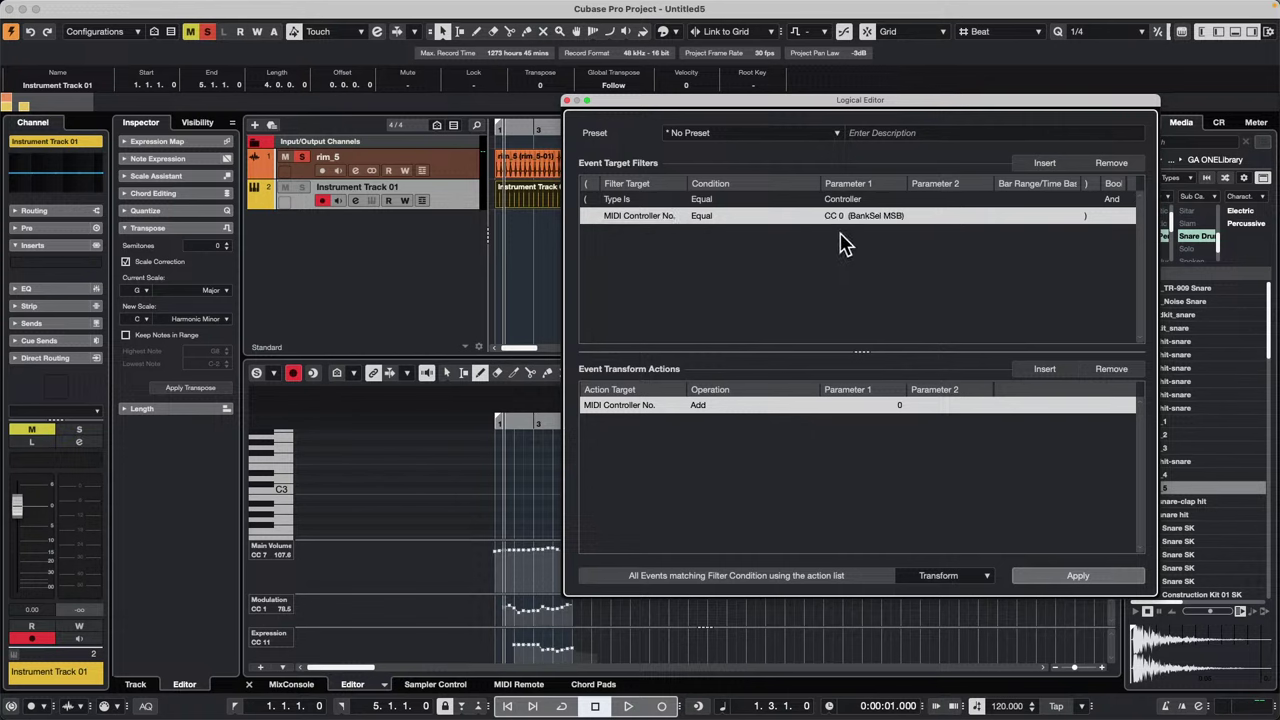
pyautogui.click(850, 216)
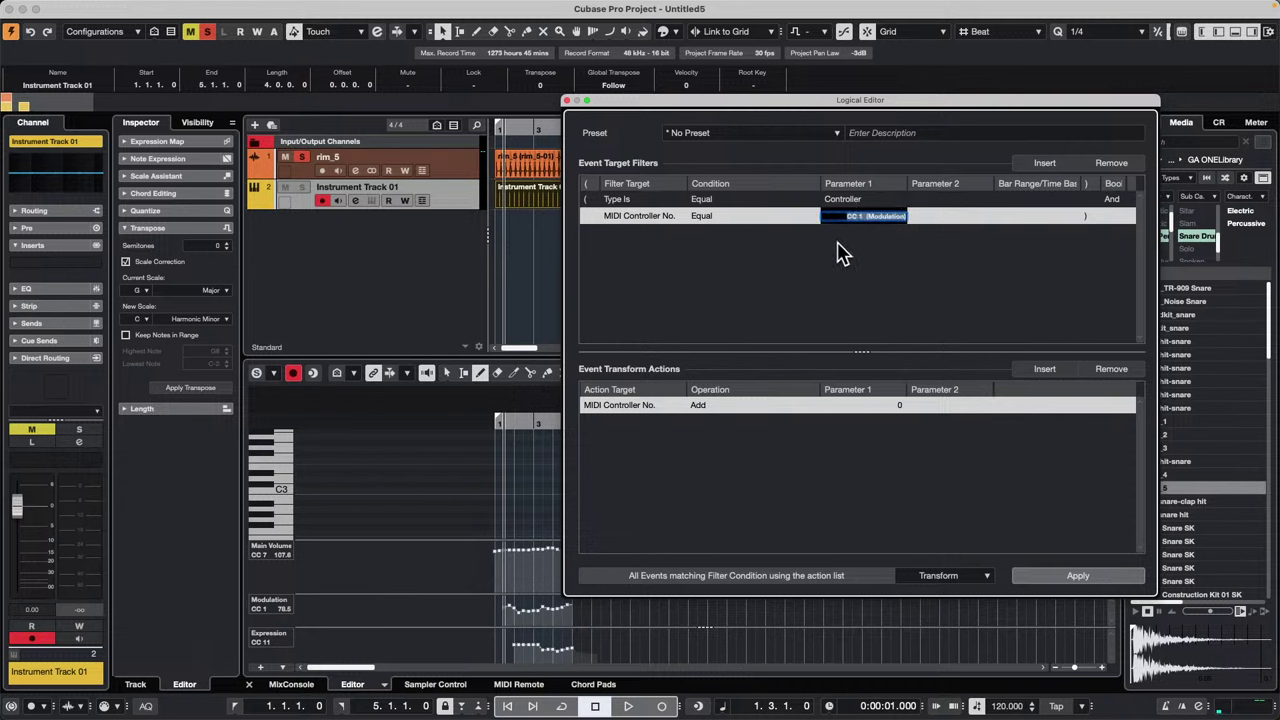
pyautogui.click(838, 243)
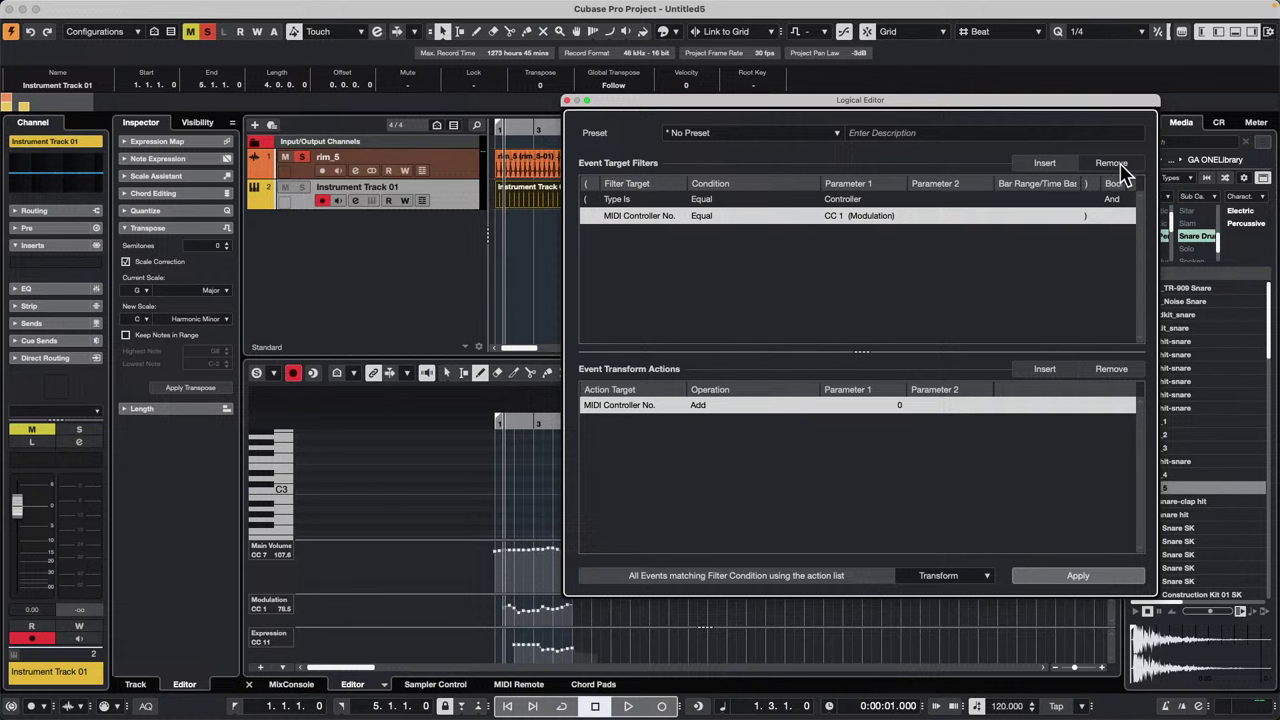
# Step: Insert a third target filter that matches MIDI Controller No. Equal CC 7 (Main Volume)
pyautogui.click(1044, 163)
pyautogui.click(624, 231)
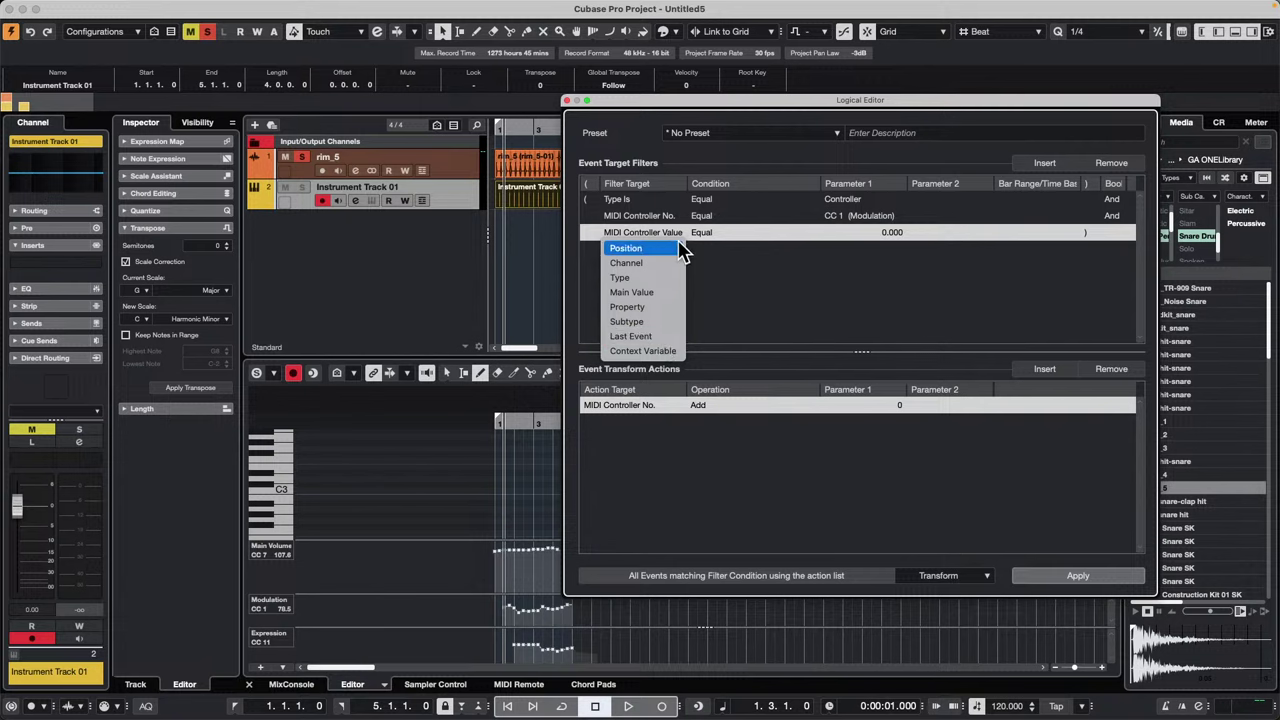
pyautogui.click(660, 322)
pyautogui.click(718, 234)
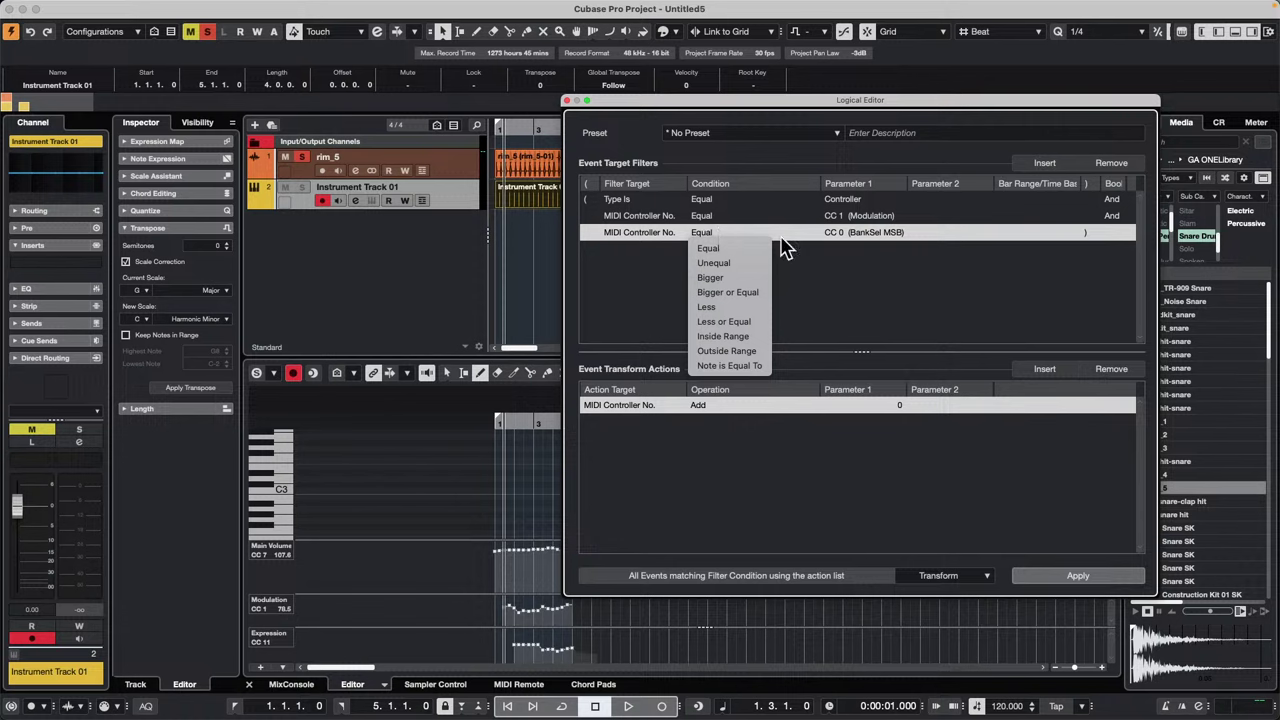
pyautogui.click(876, 252)
pyautogui.click(880, 234)
pyautogui.scroll(3, 834, 233)
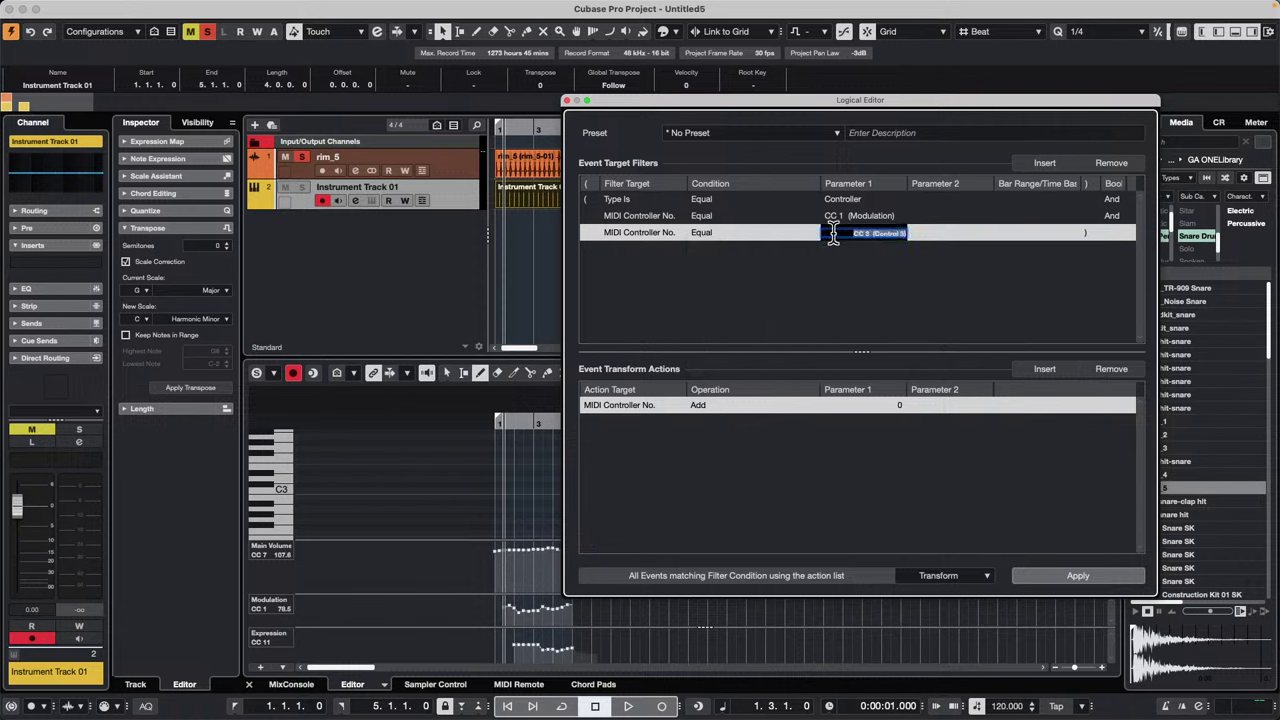
pyautogui.scroll(1, 834, 233)
pyautogui.click(834, 262)
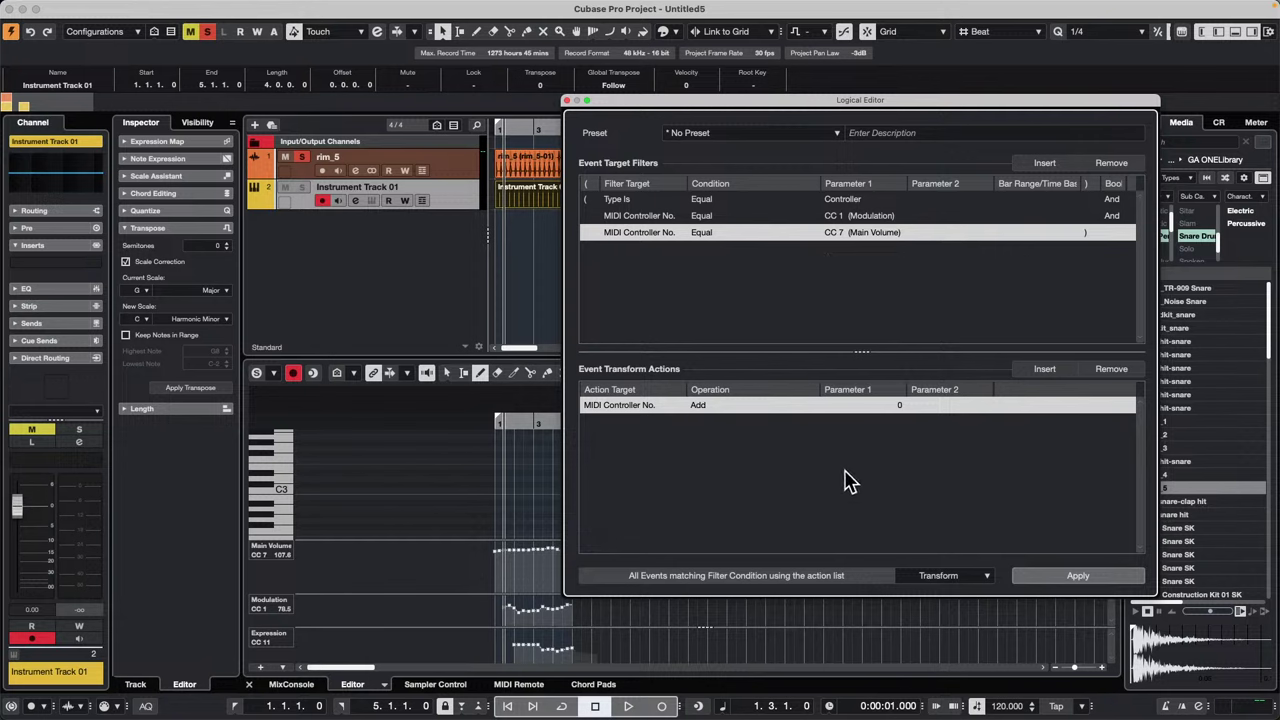
# Step: Set the Logical Editor's transform action to Main Value with operation Subtract and Parameter 1 of 20
pyautogui.click(656, 404)
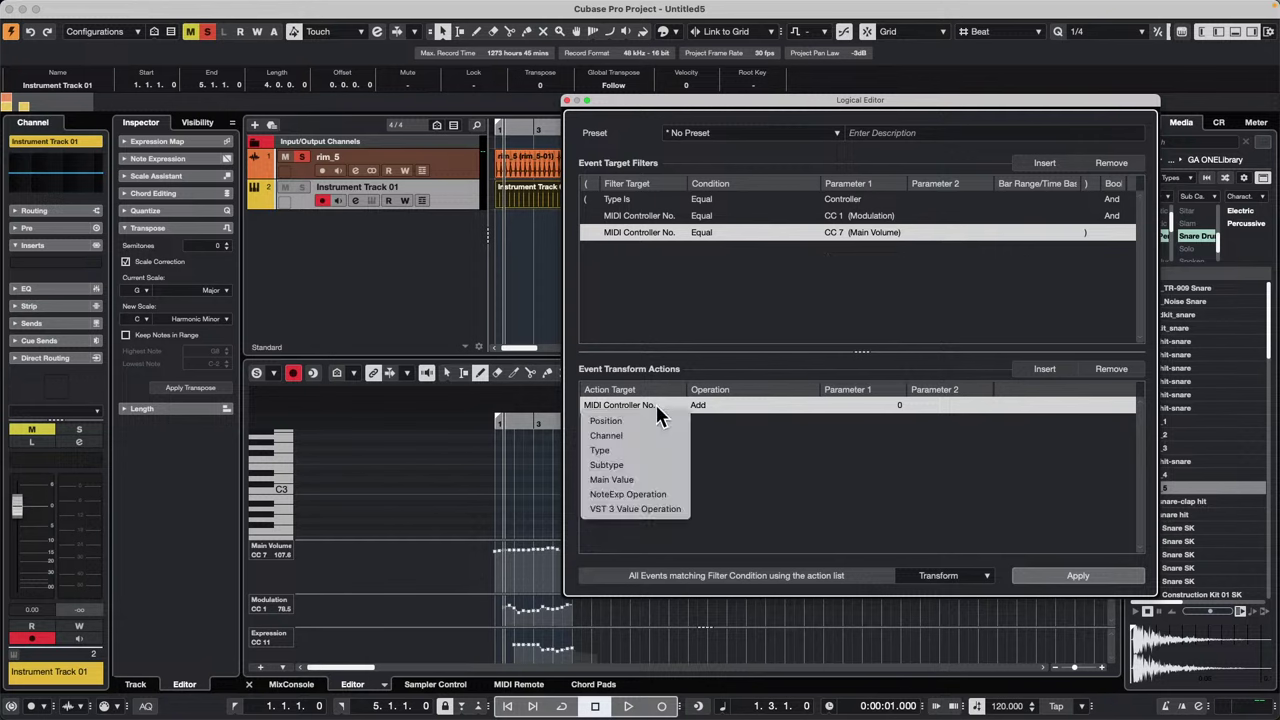
pyautogui.click(653, 478)
pyautogui.click(710, 405)
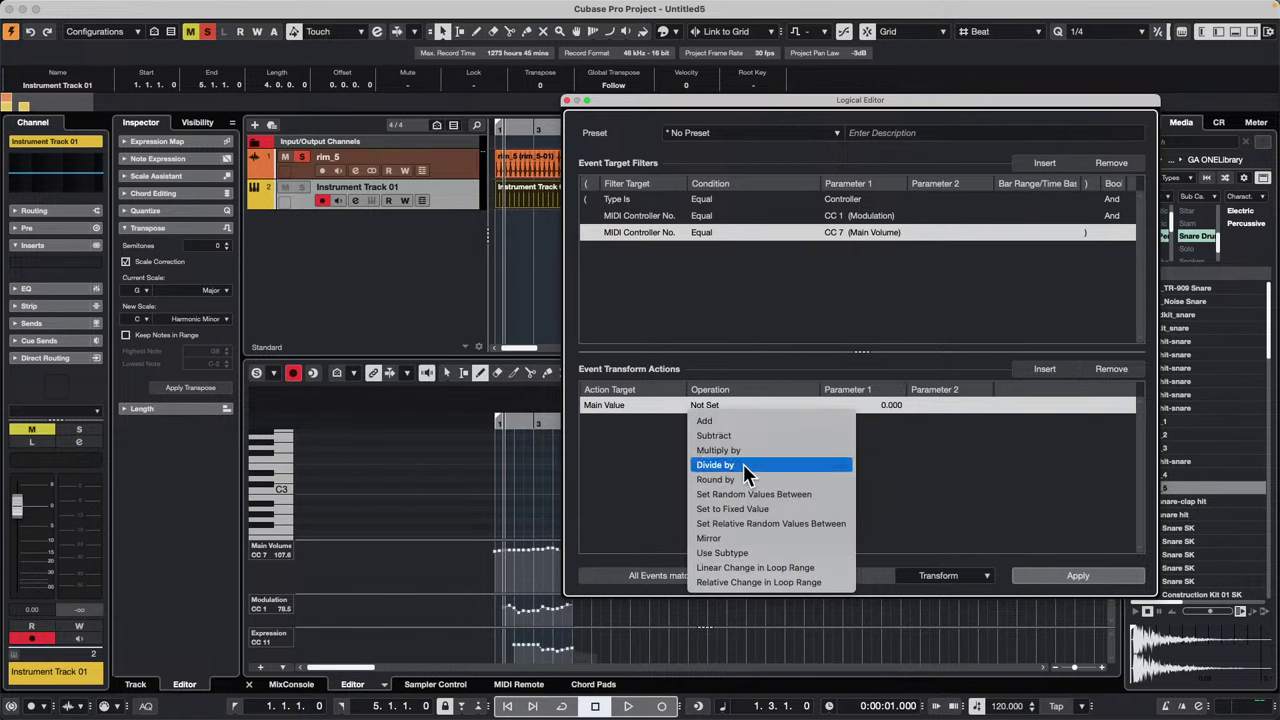
pyautogui.click(752, 437)
pyautogui.click(883, 406)
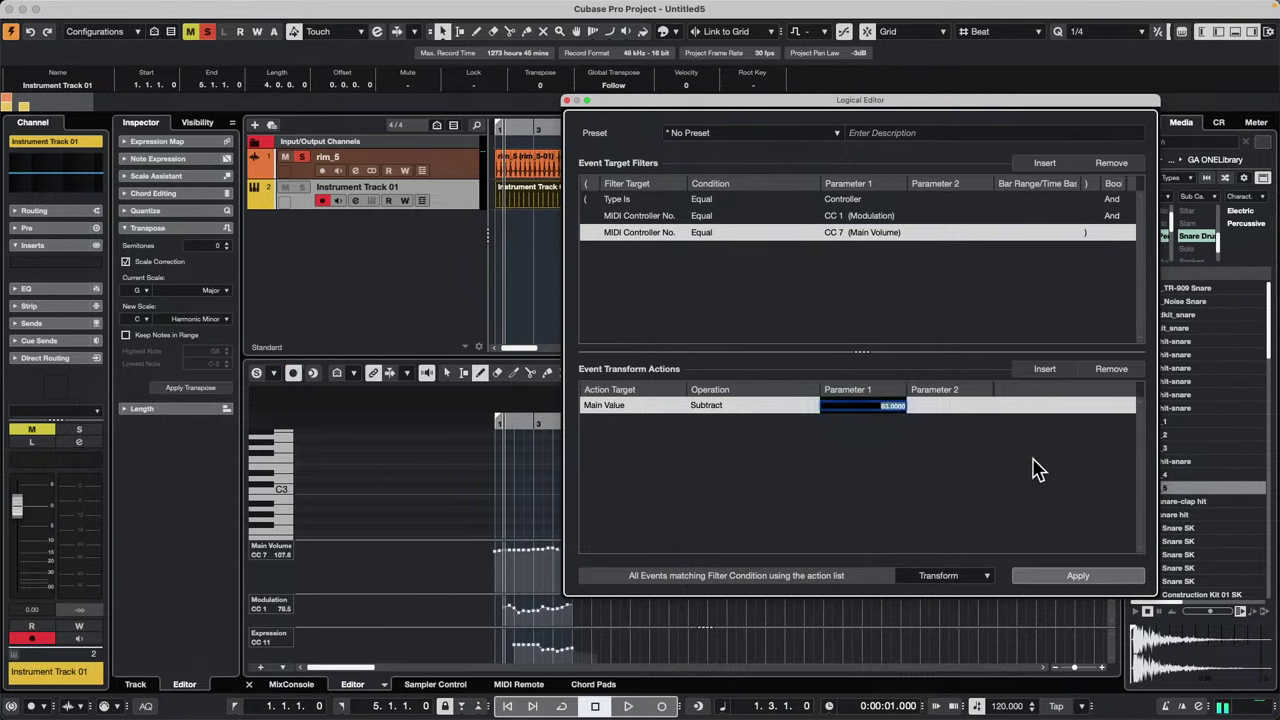
pyautogui.press('Return')
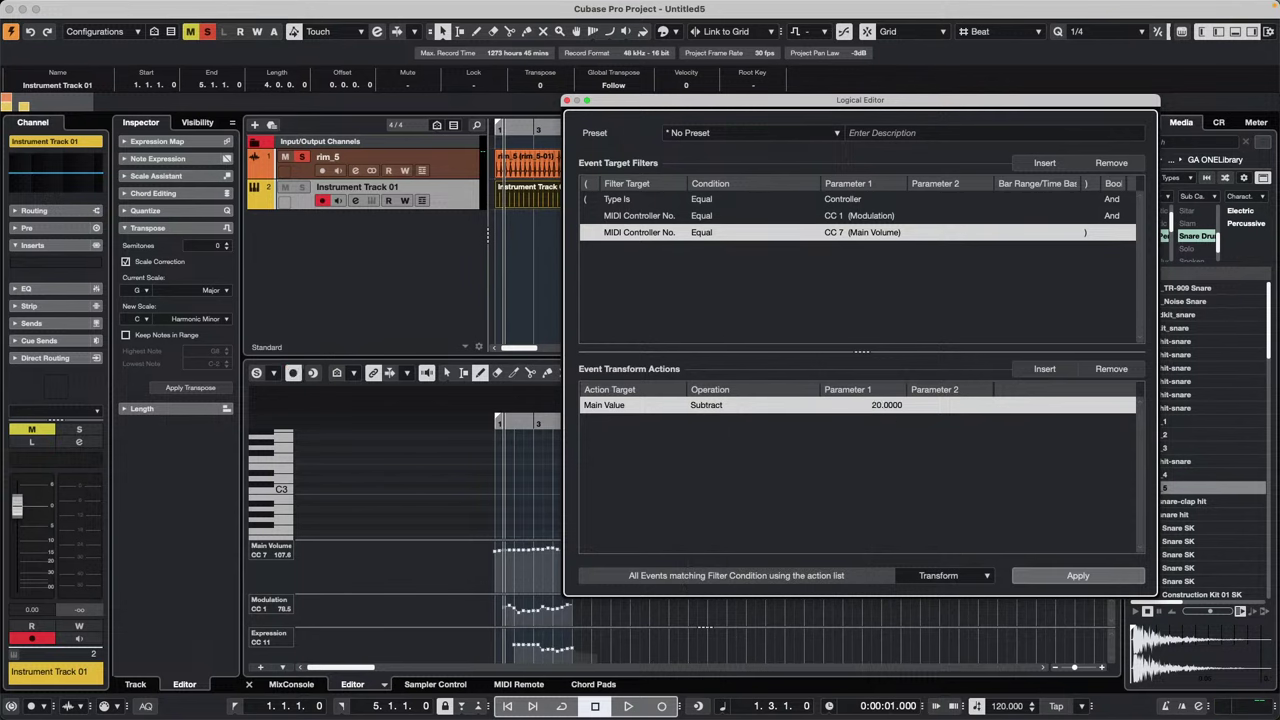
# Step: Try applying the transform, and set the Boolean operator between the CC 1 and CC 7 filters to Or
pyautogui.moveTo(985, 107); pyautogui.dragTo(1066, 64)
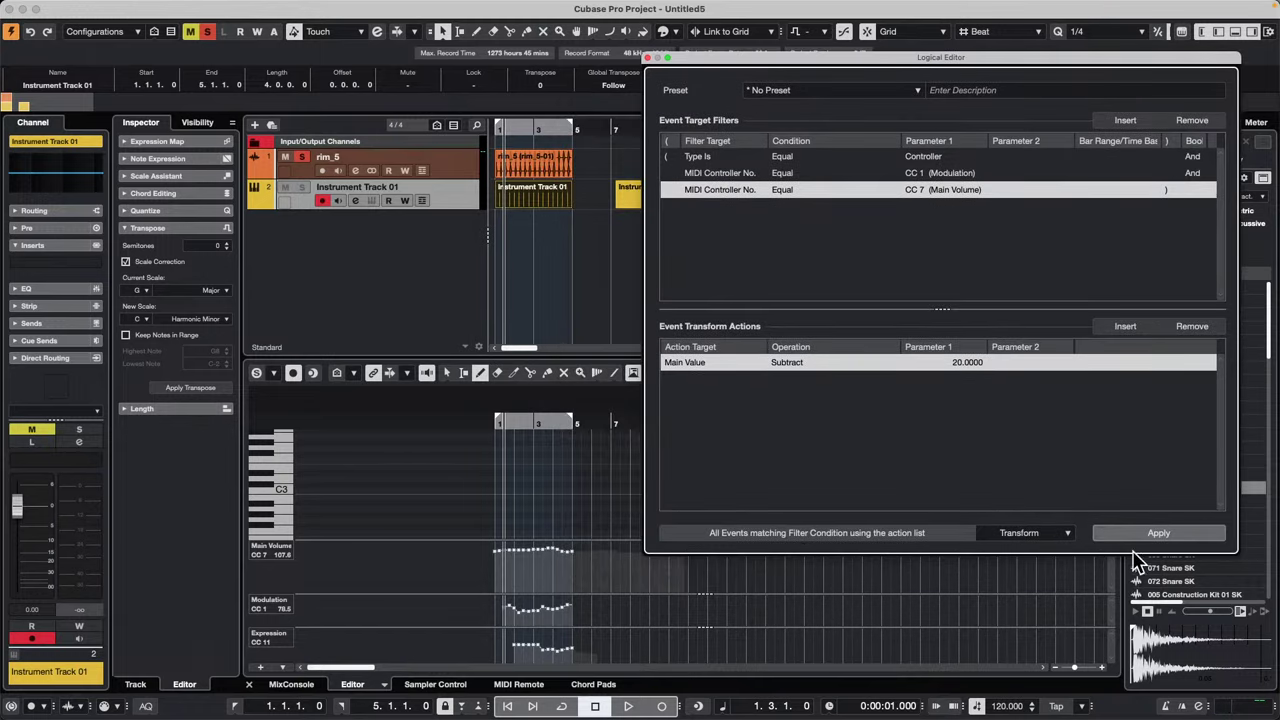
pyautogui.click(1167, 534)
pyautogui.click(1198, 175)
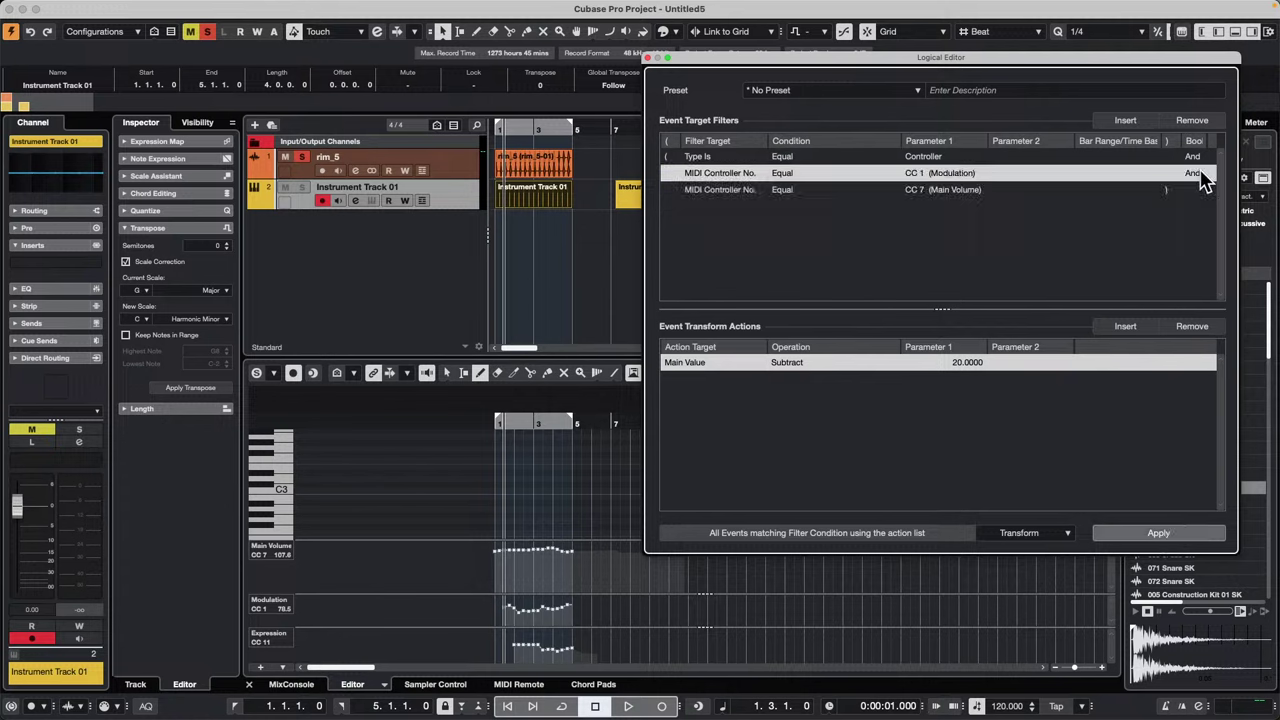
pyautogui.click(1200, 177)
# Step: Apply the Subtract 20 transform repeatedly to the CC 1 and CC 7 events, and undo every pass
pyautogui.click(1157, 533)
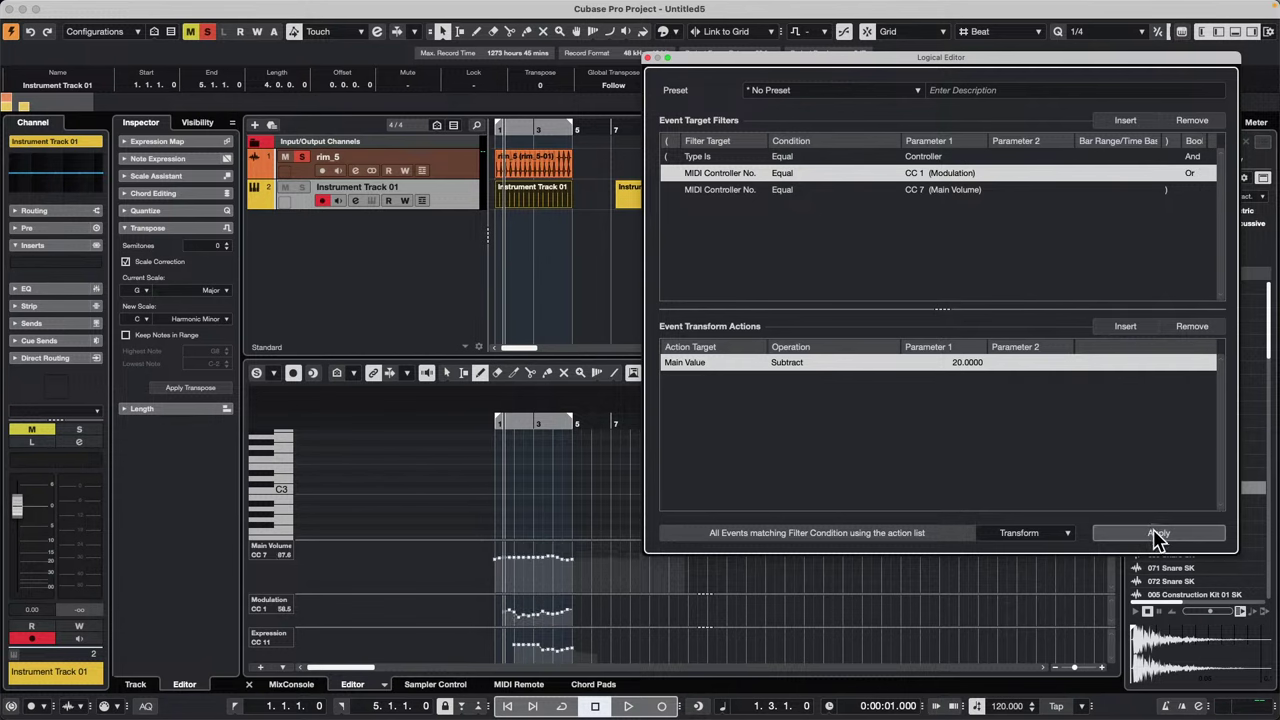
pyautogui.click(1157, 533)
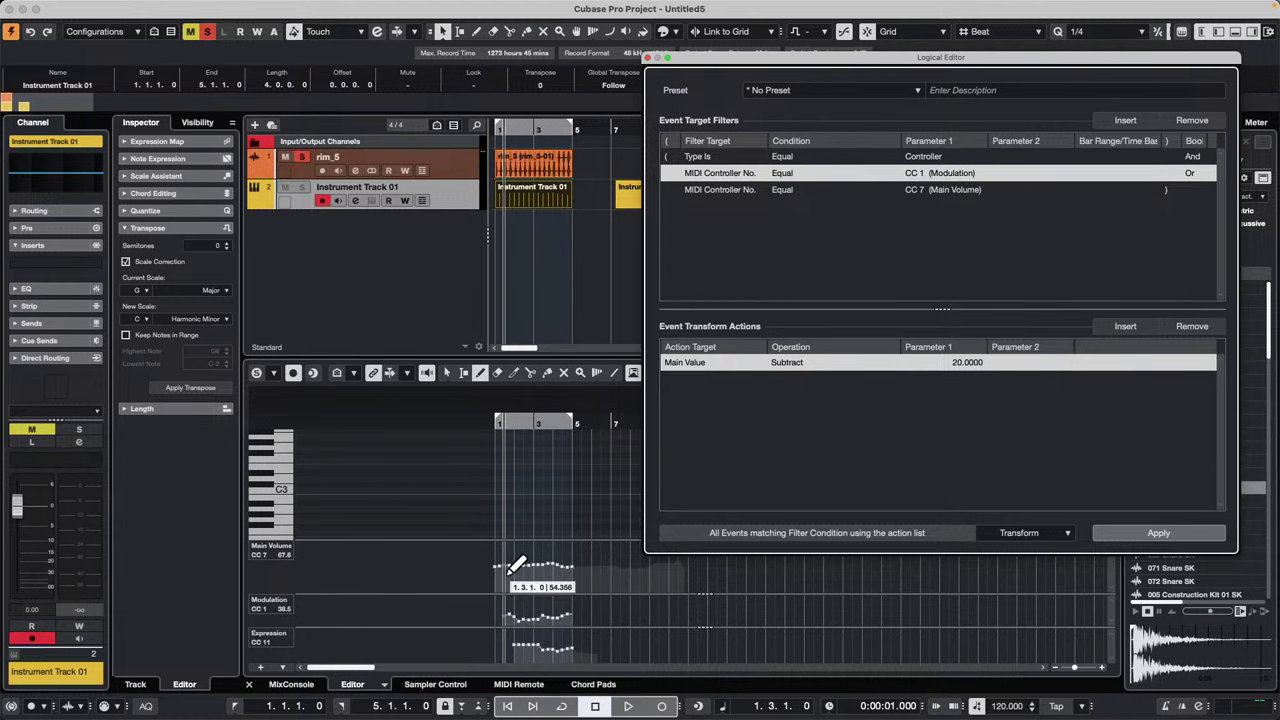
pyautogui.press('super+z')
pyautogui.press('super+z')
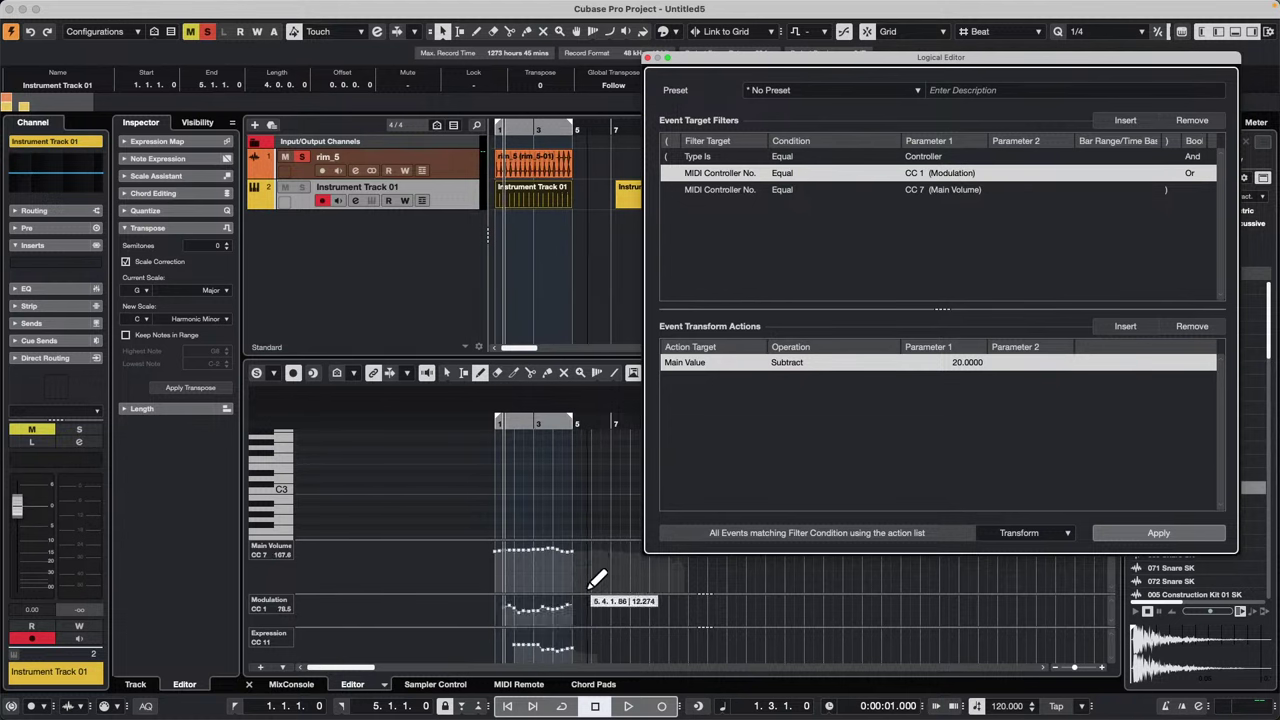
pyautogui.click(1153, 535)
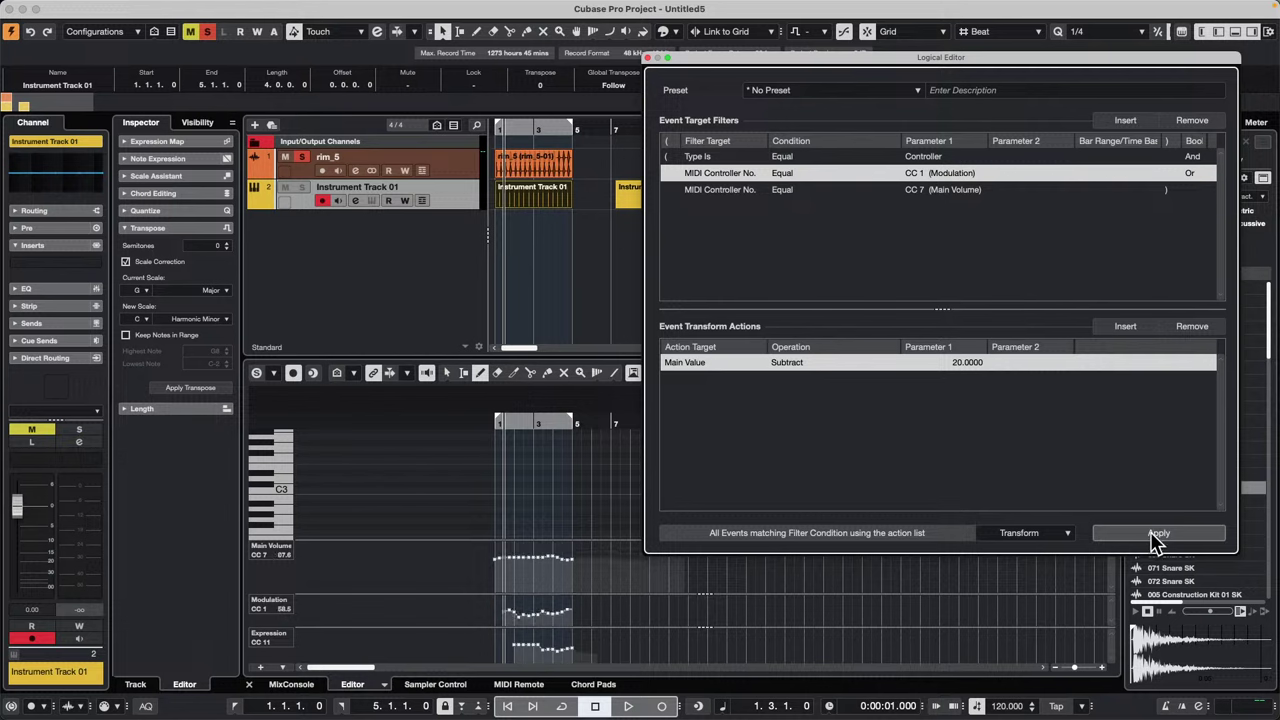
pyautogui.click(1153, 535)
pyautogui.click(1153, 535)
pyautogui.click(1153, 535)
pyautogui.press('super+z')
pyautogui.press('super+z')
pyautogui.press('super+z')
pyautogui.press('super+z')
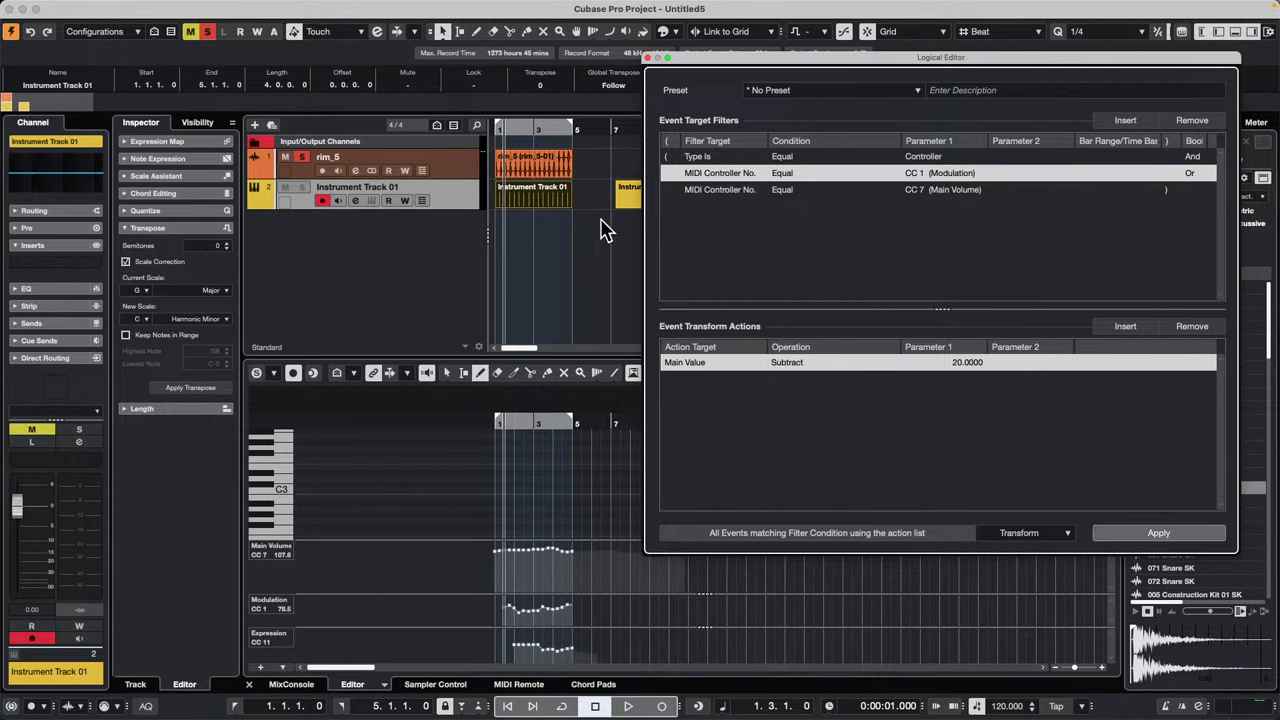
# Step: Select the second Instrument Track 01 part near bar 7 and load MIDI Control in the track's first MIDI insert
pyautogui.click(628, 205)
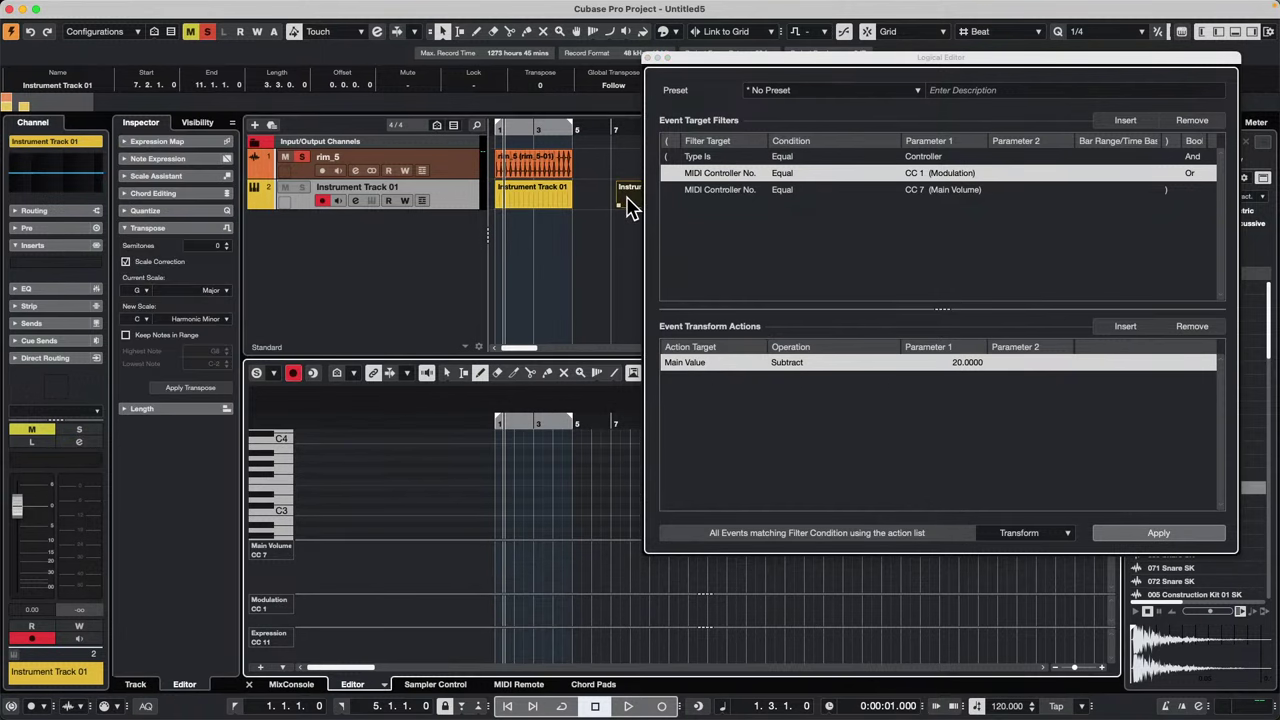
pyautogui.moveTo(820, 60); pyautogui.dragTo(787, 255)
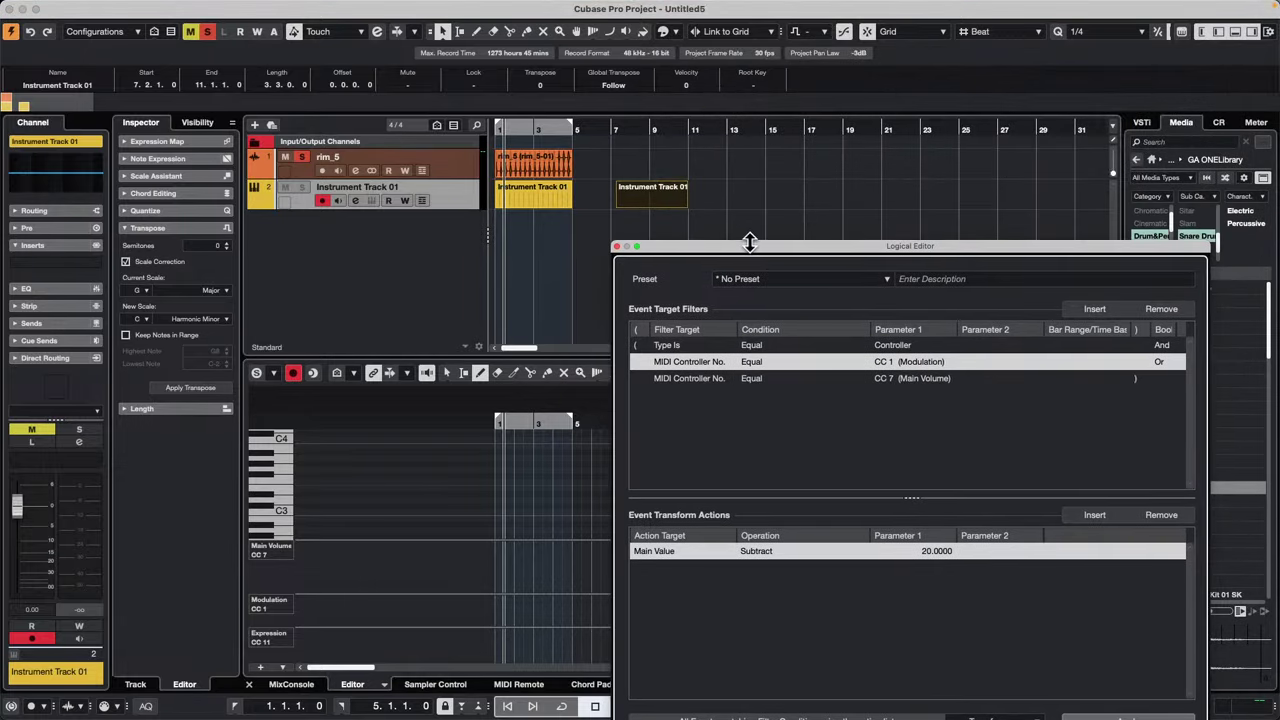
pyautogui.click(646, 198)
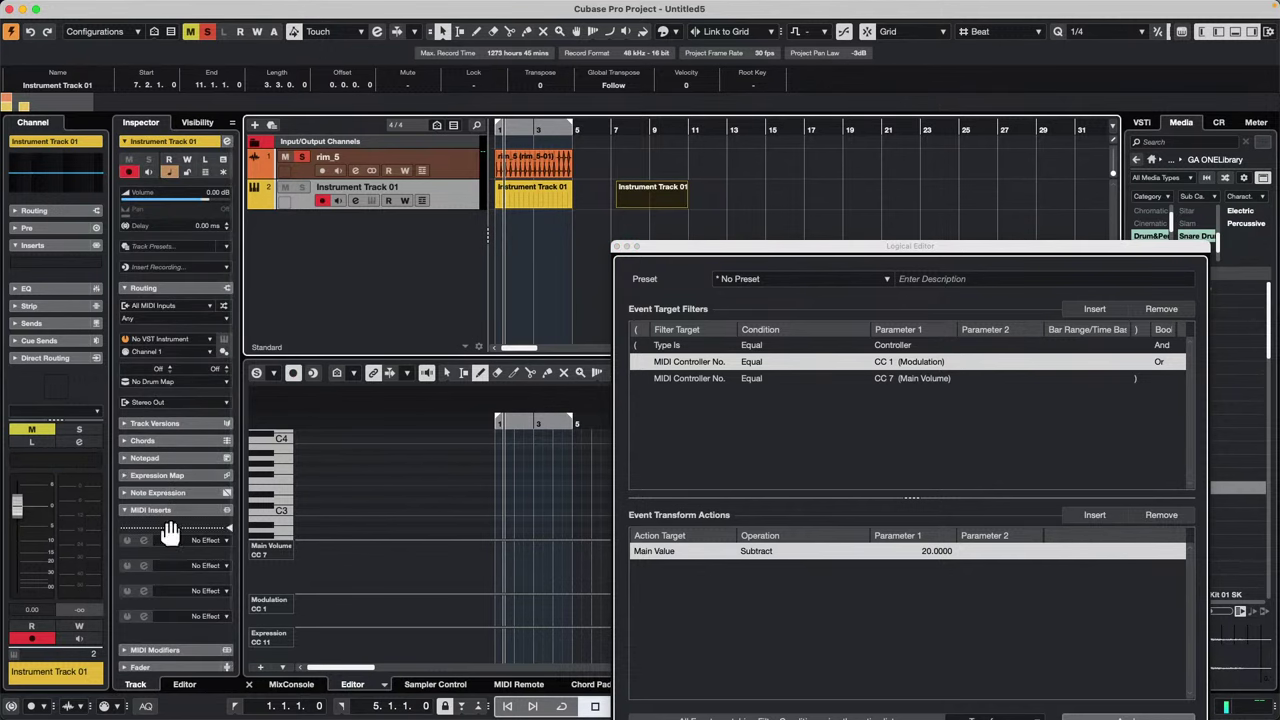
pyautogui.click(204, 540)
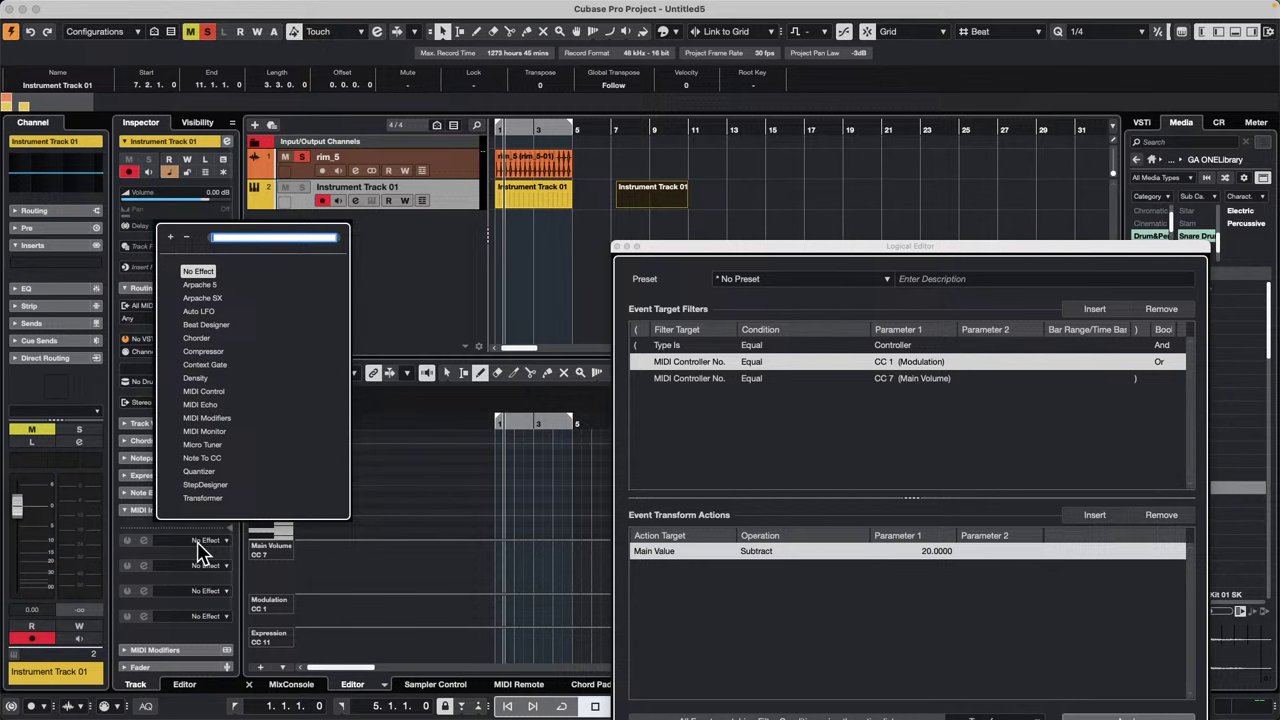
pyautogui.click(205, 391)
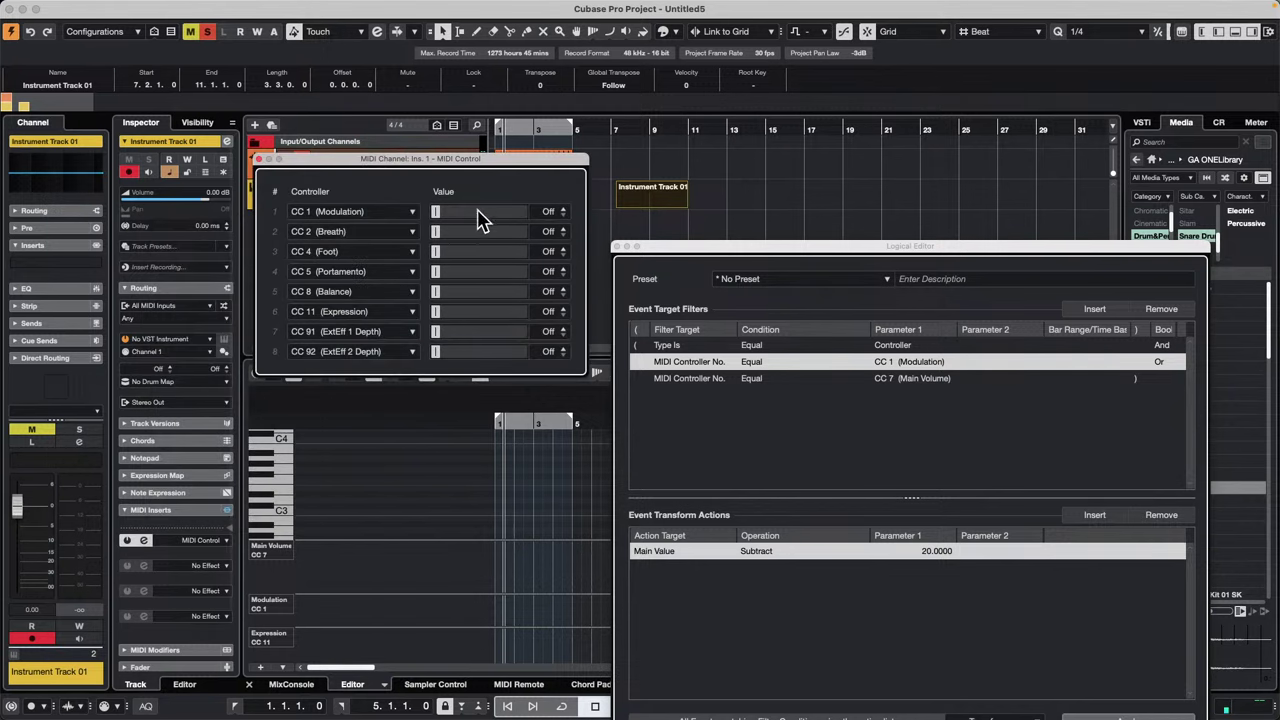
# Step: In MIDI Control, set CC 1 (Modulation) to 100, slot 2 to CC 7 (Main Volume) at 63, and slot 3 to CC 11 (Expression) at 108
pyautogui.moveTo(441, 210); pyautogui.dragTo(494, 210)
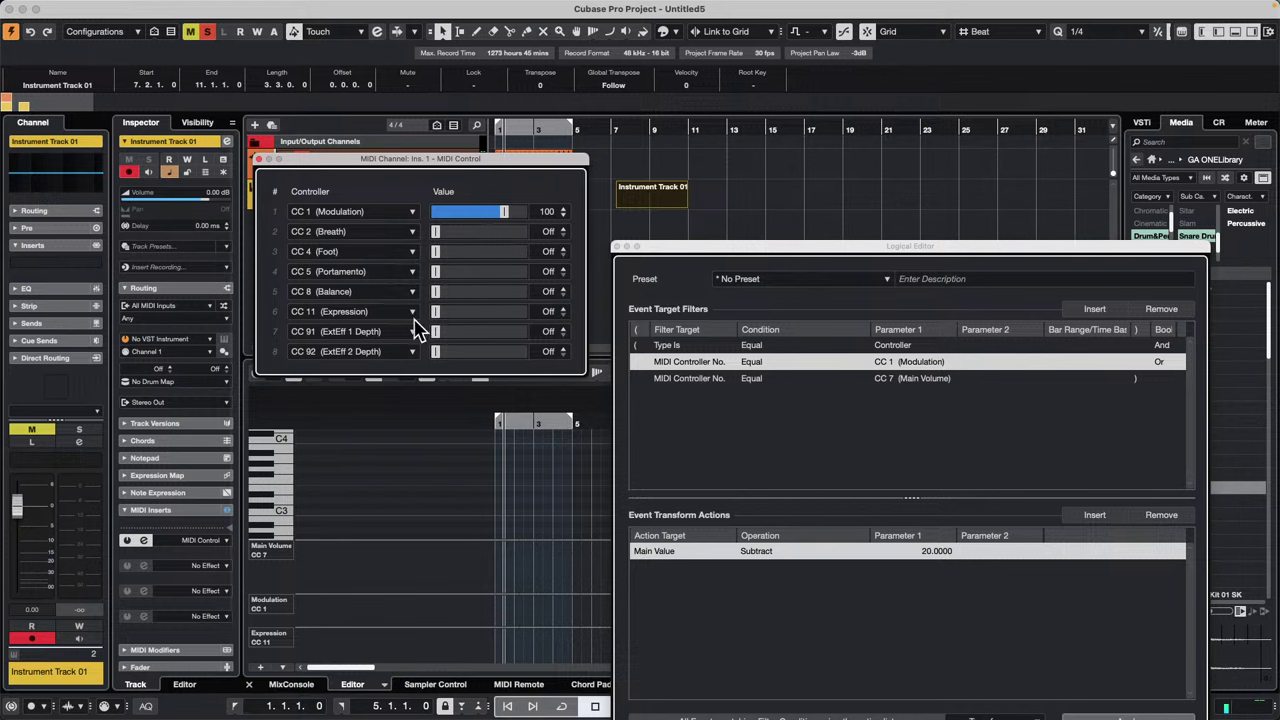
pyautogui.click(411, 236)
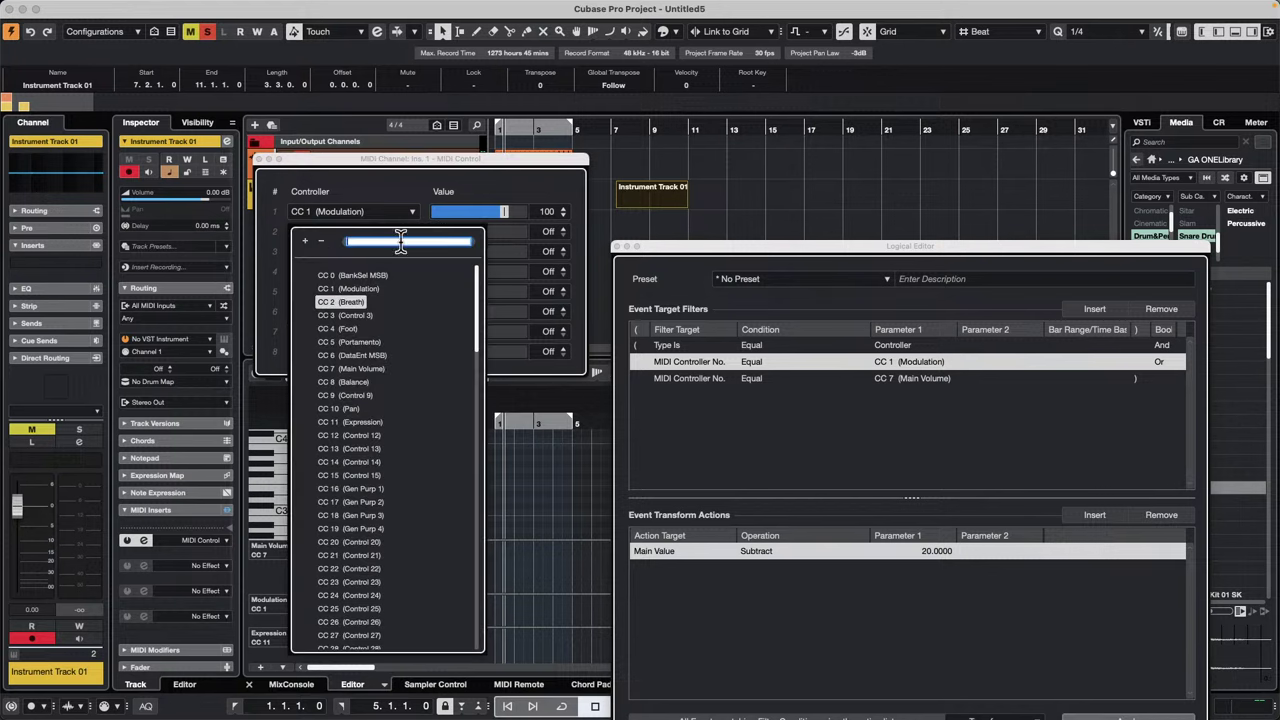
pyautogui.click(381, 375)
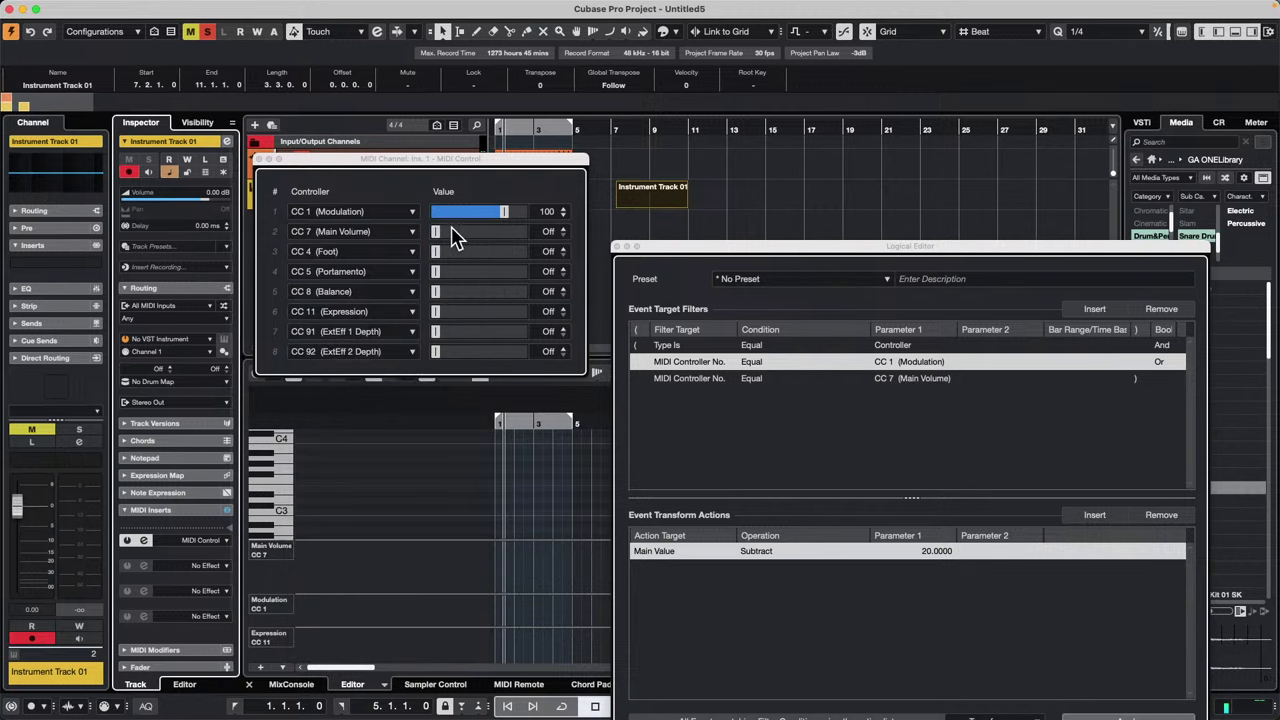
pyautogui.moveTo(438, 230); pyautogui.dragTo(481, 230)
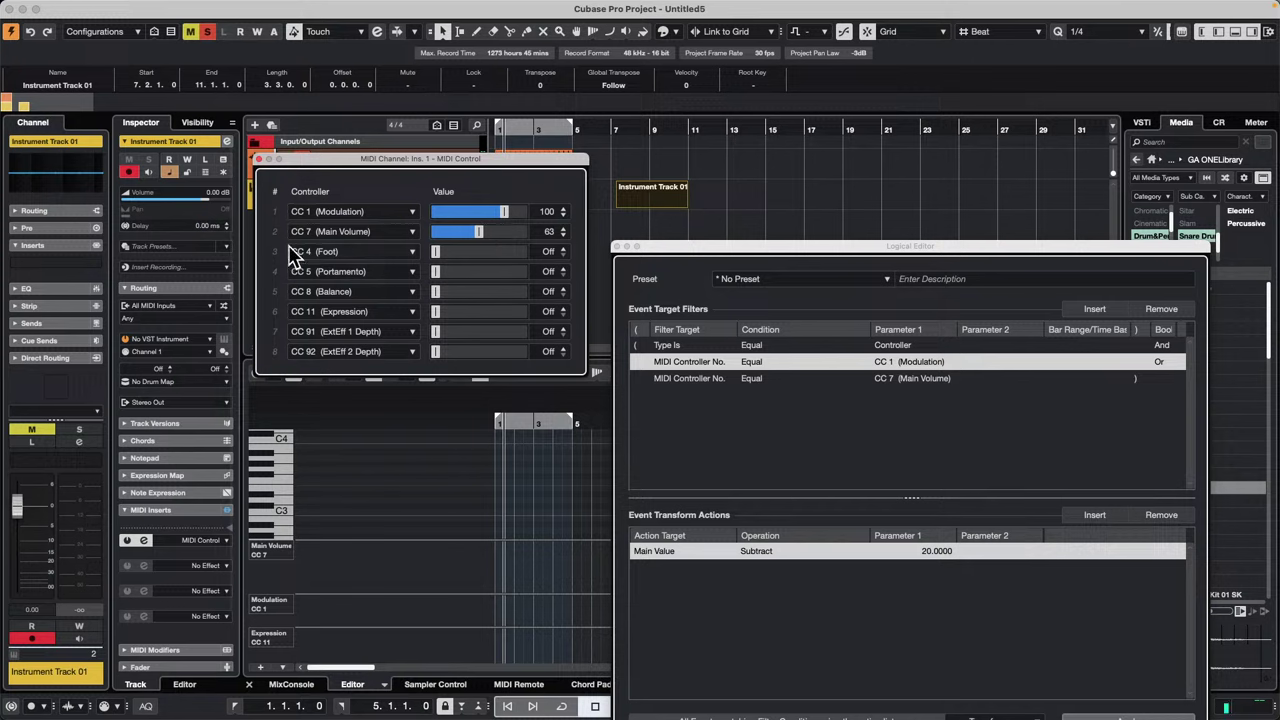
pyautogui.click(328, 253)
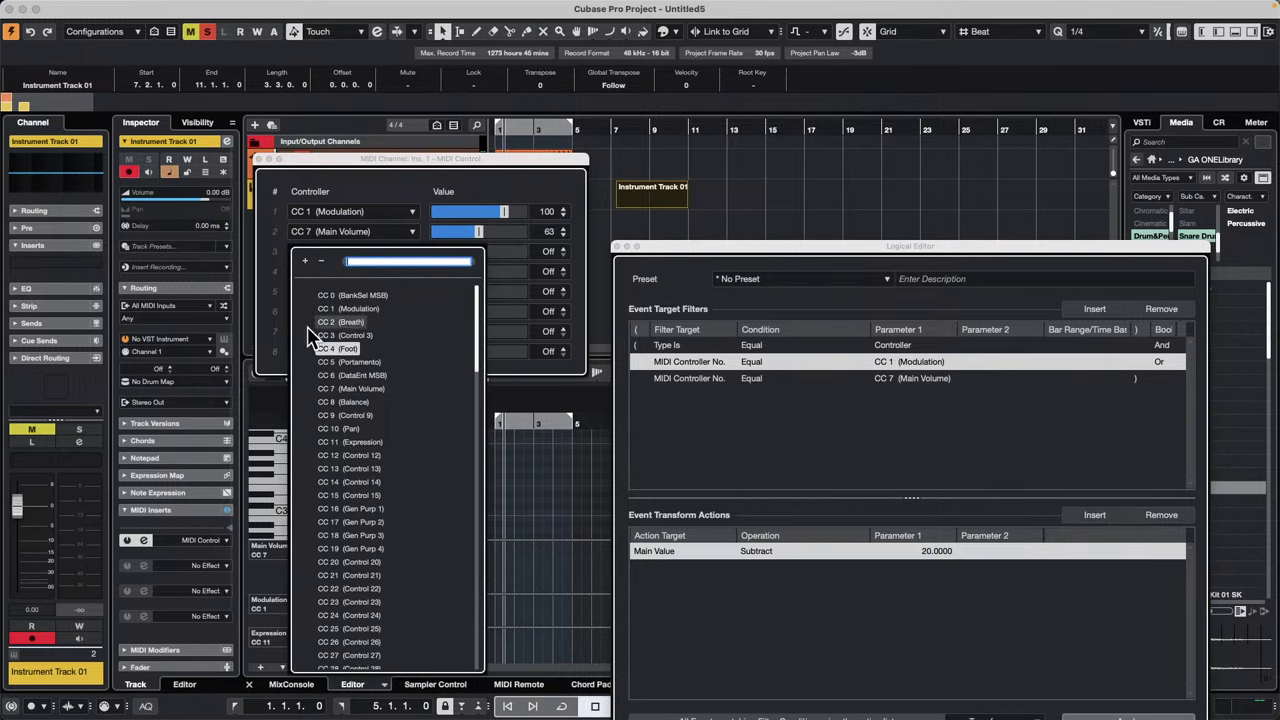
pyautogui.click(371, 442)
pyautogui.moveTo(441, 253); pyautogui.dragTo(503, 257)
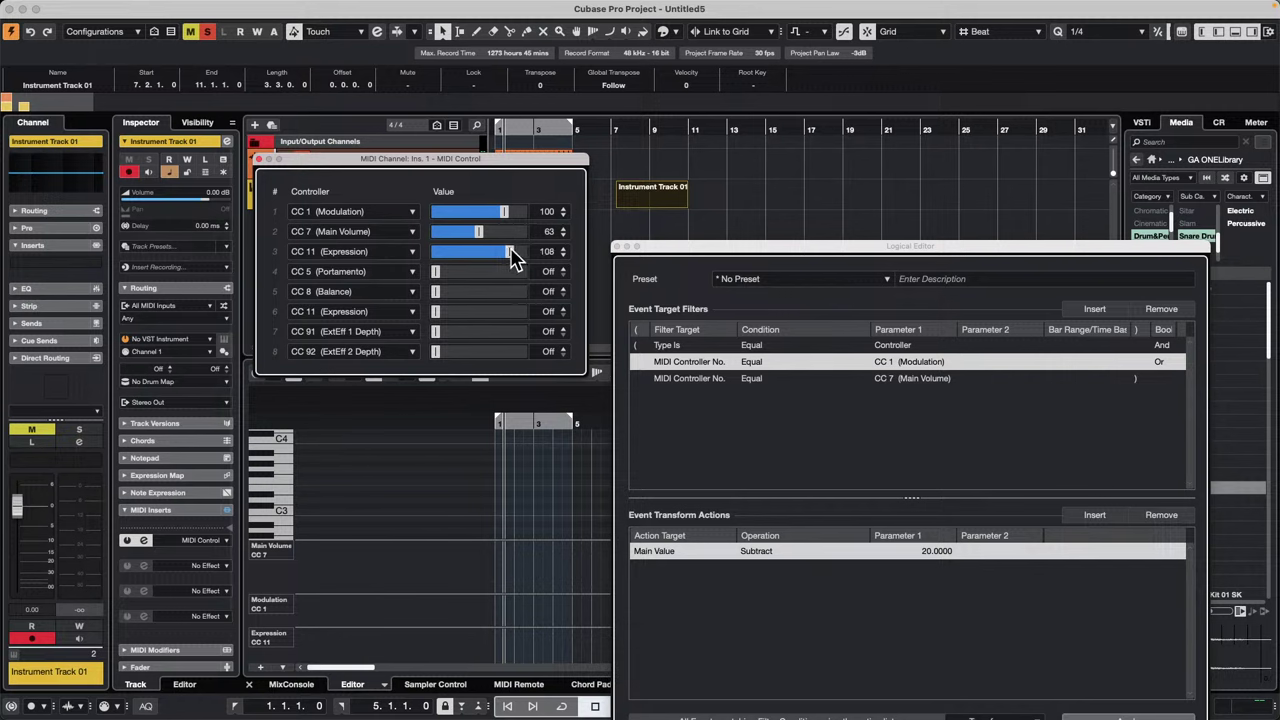
pyautogui.moveTo(540, 159); pyautogui.dragTo(550, 231)
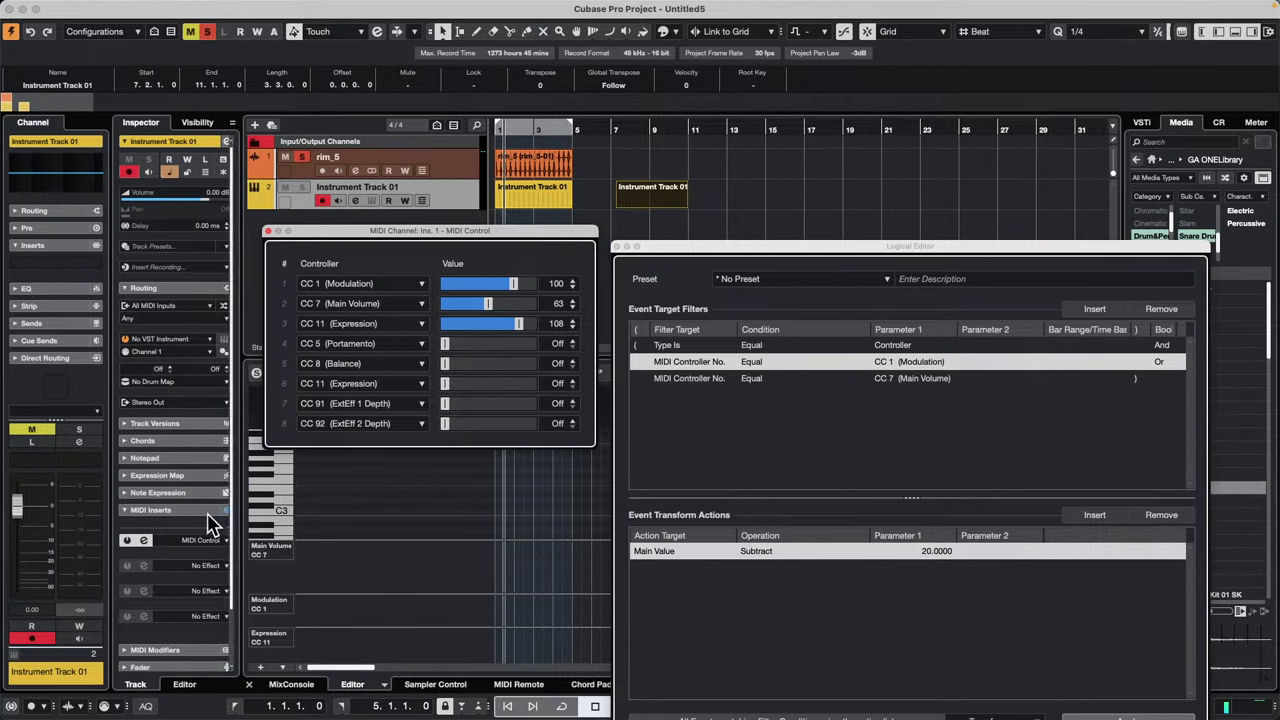
# Step: Close the Logical Editor and run Freeze MIDI Modifiers with the part near bar 7 selected
pyautogui.click(646, 206)
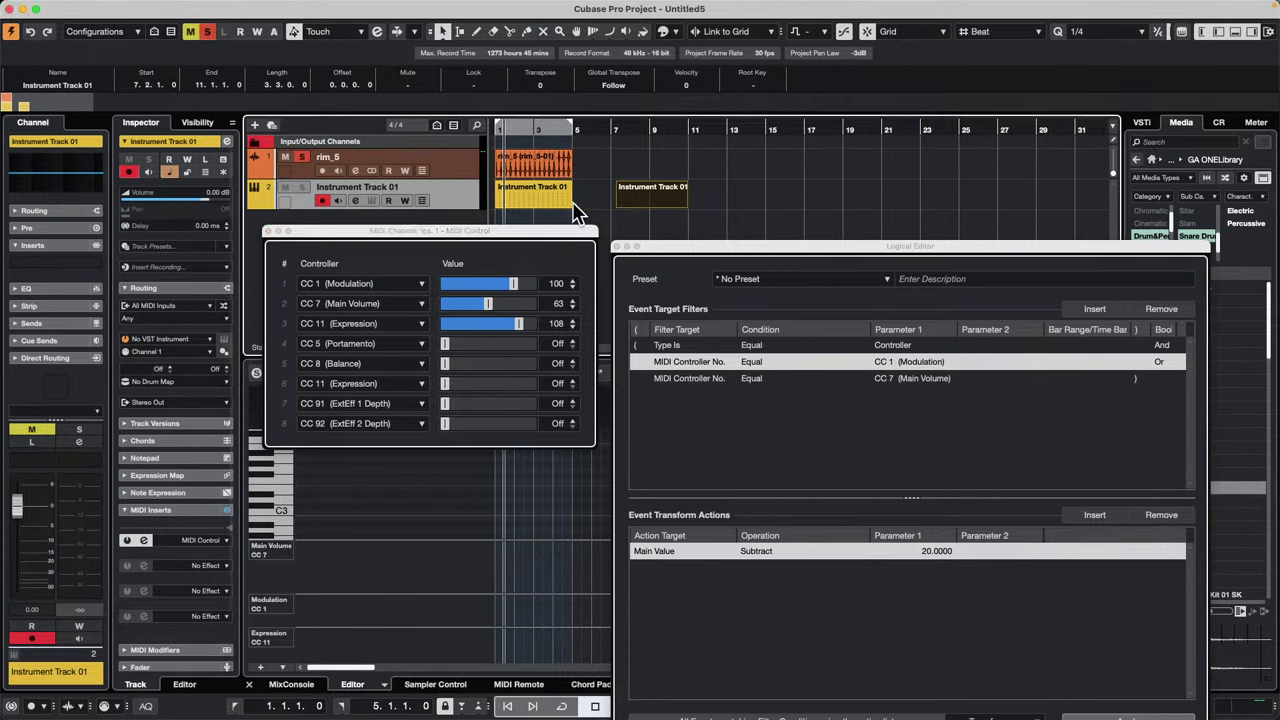
pyautogui.click(622, 204)
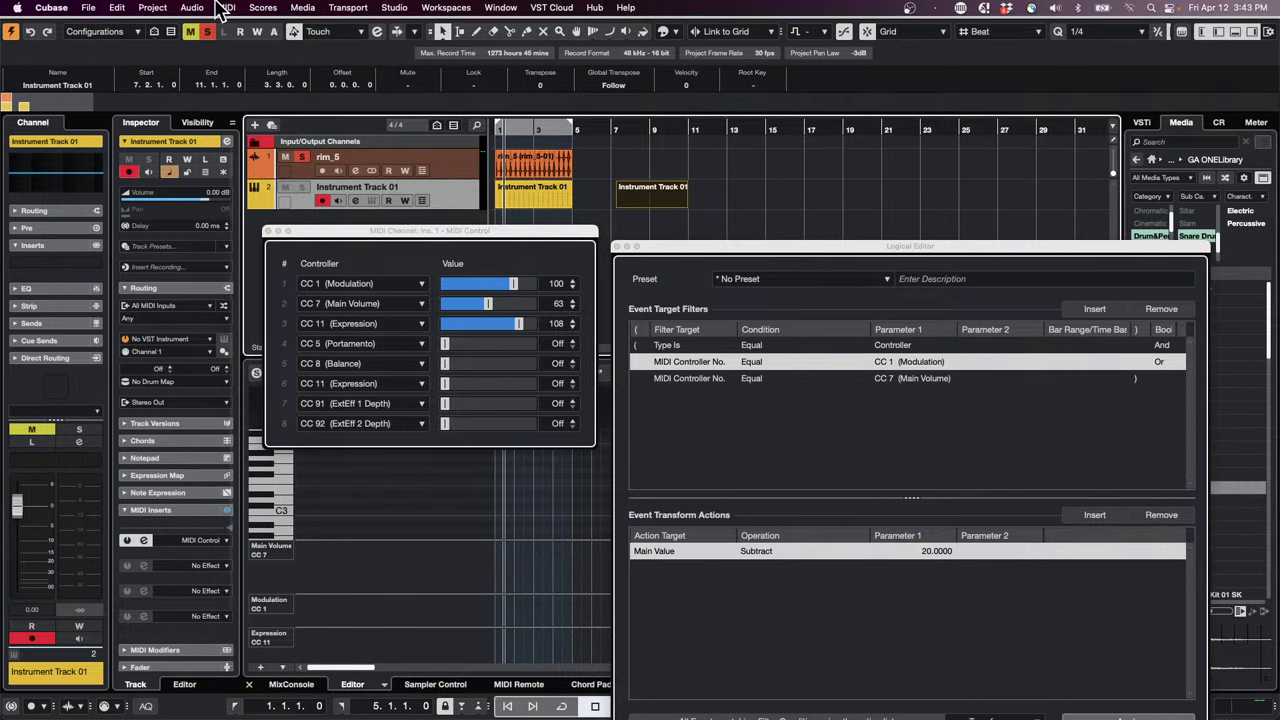
pyautogui.click(226, 8)
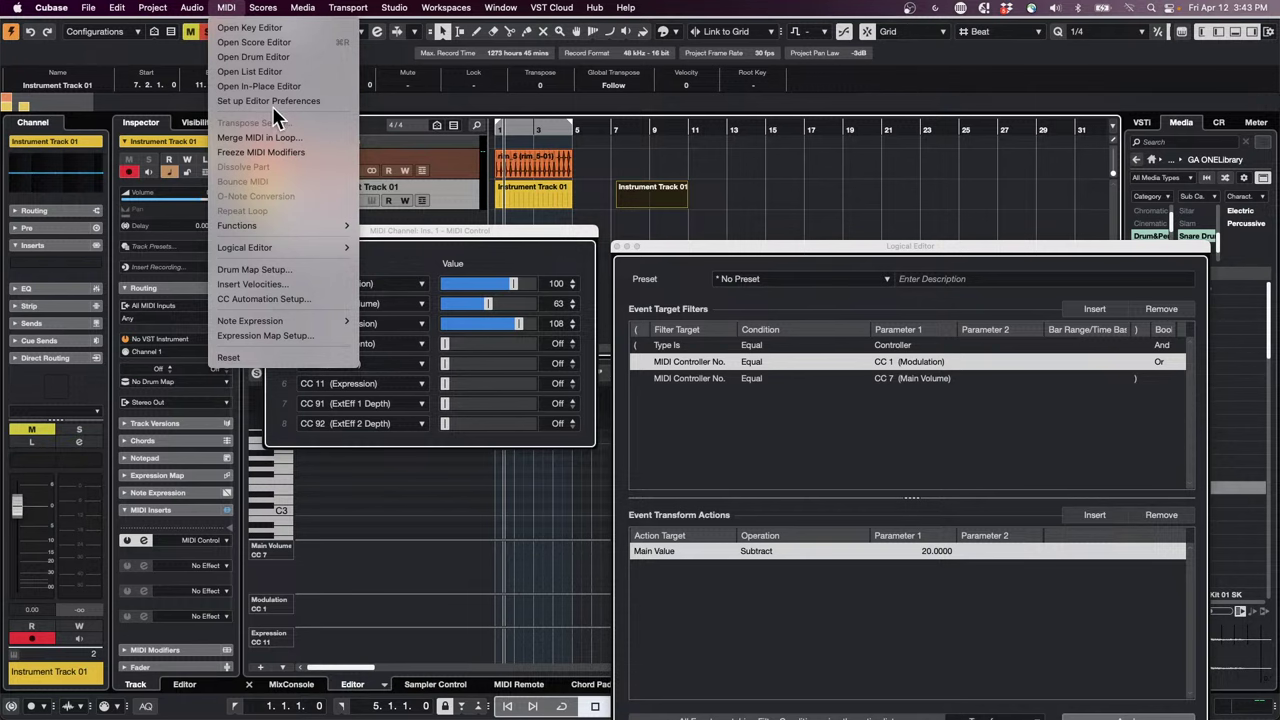
pyautogui.click(630, 265)
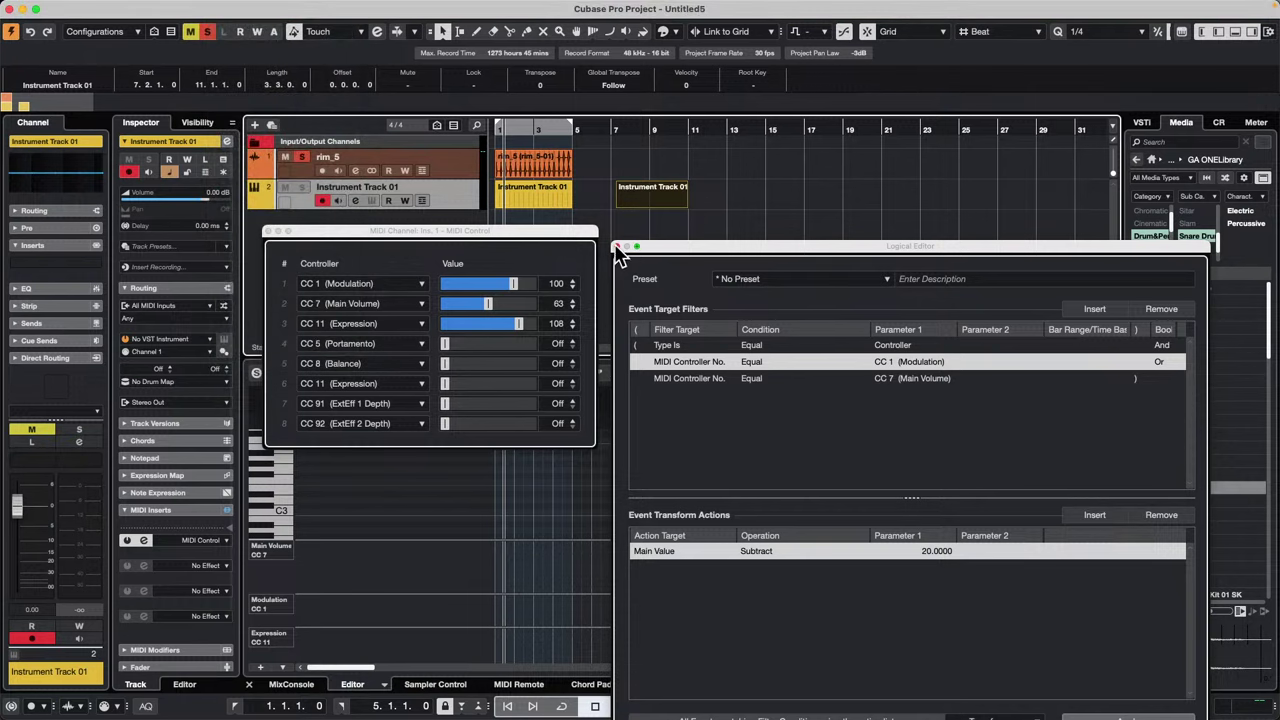
pyautogui.click(617, 247)
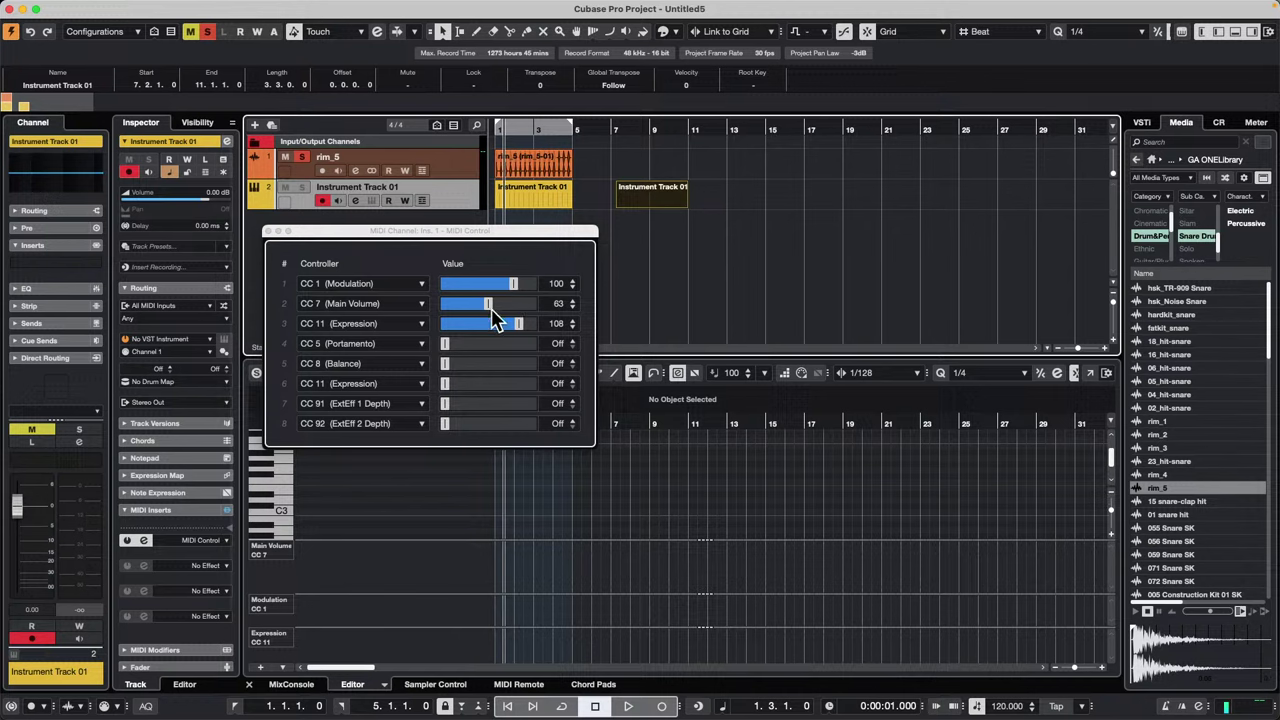
pyautogui.moveTo(325, 4)
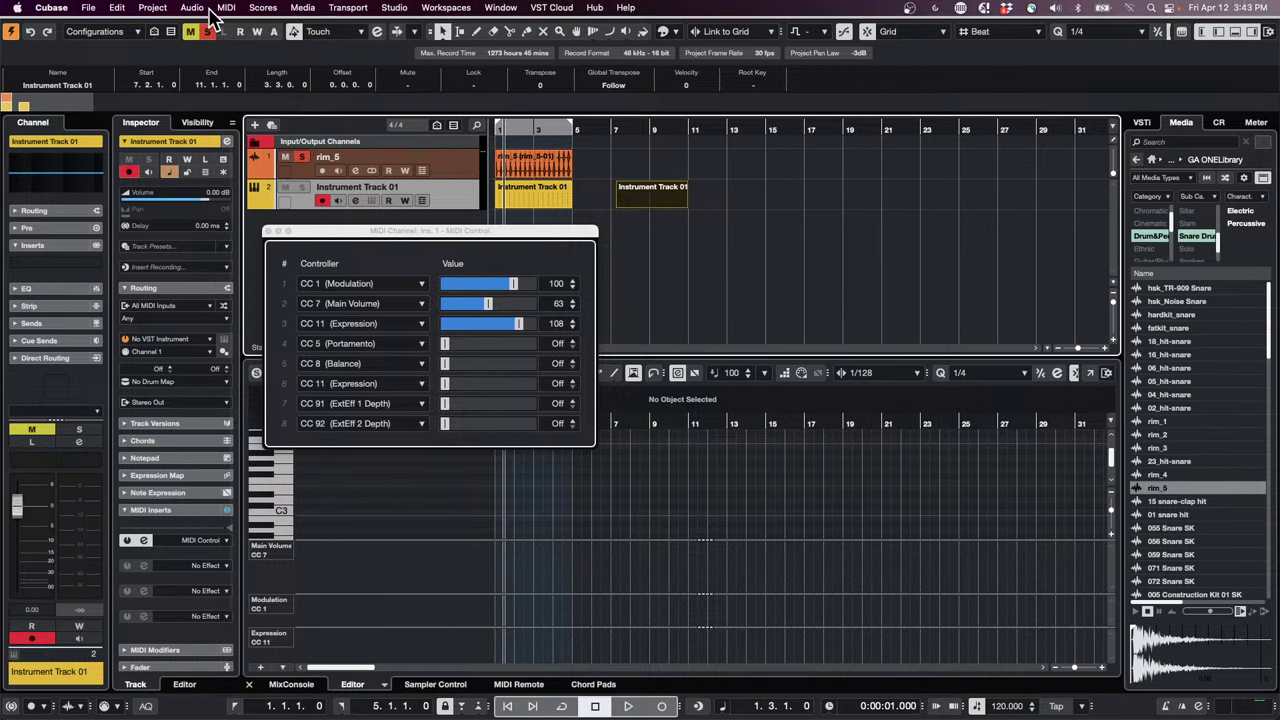
pyautogui.click(201, 6)
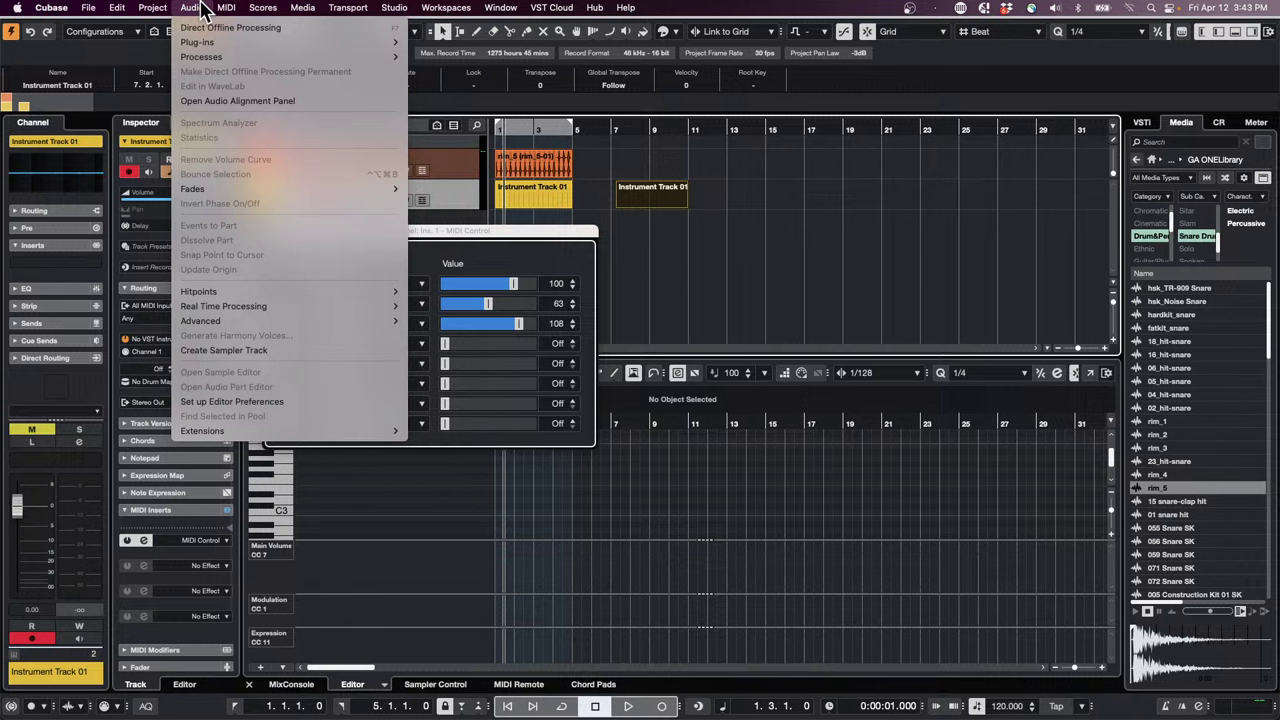
pyautogui.moveTo(224, 7)
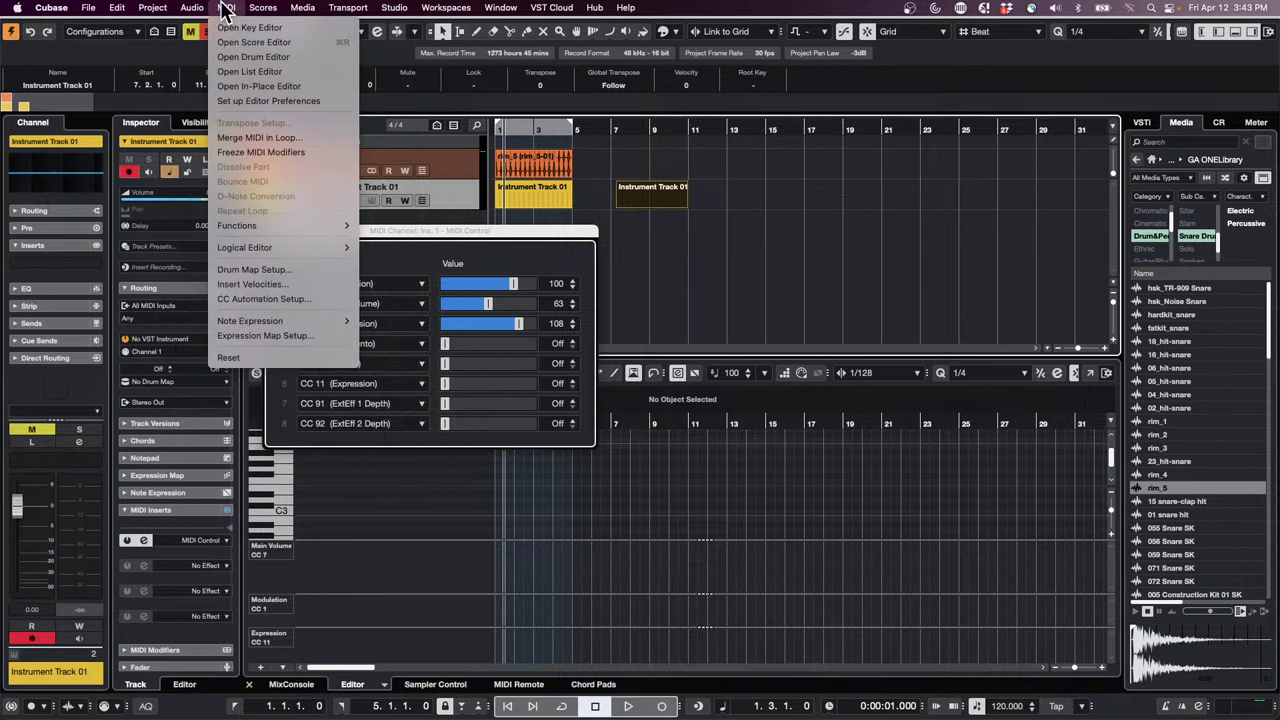
pyautogui.click(274, 150)
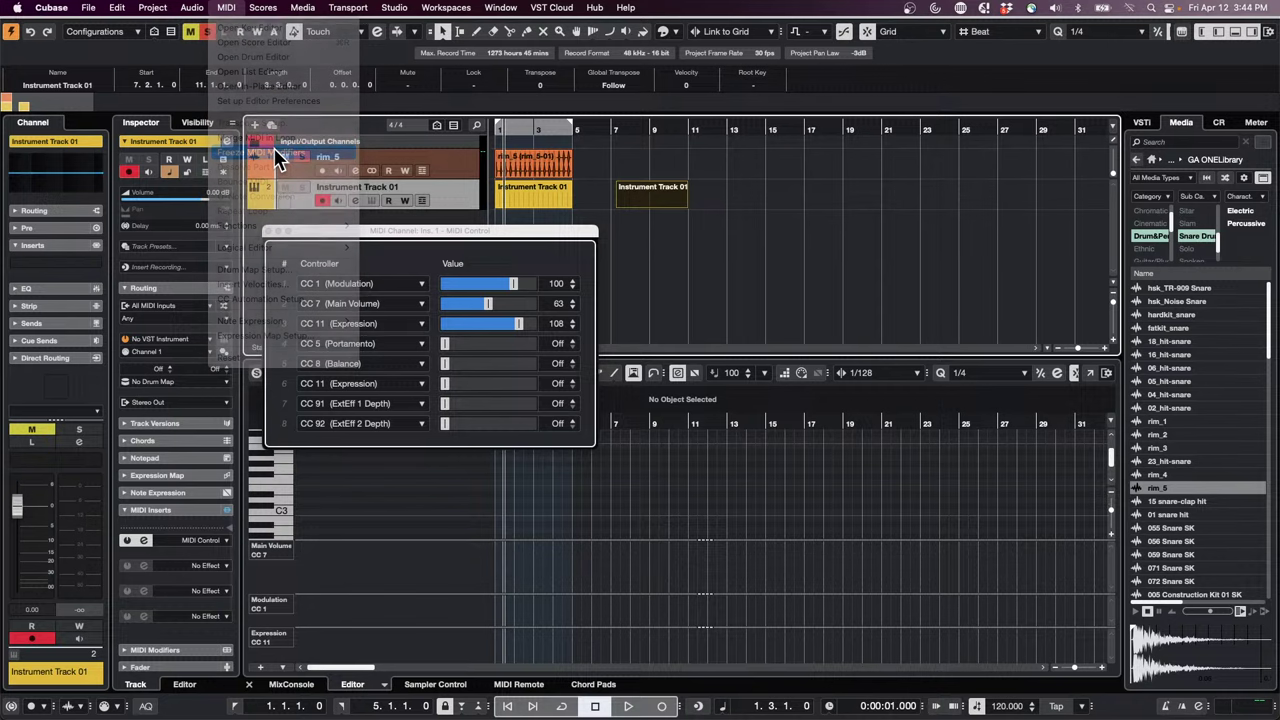
# Step: Open the frozen part near bar 7 in the Key Editor and move the MIDI Control window clear of the controller lanes
pyautogui.doubleClick(662, 194)
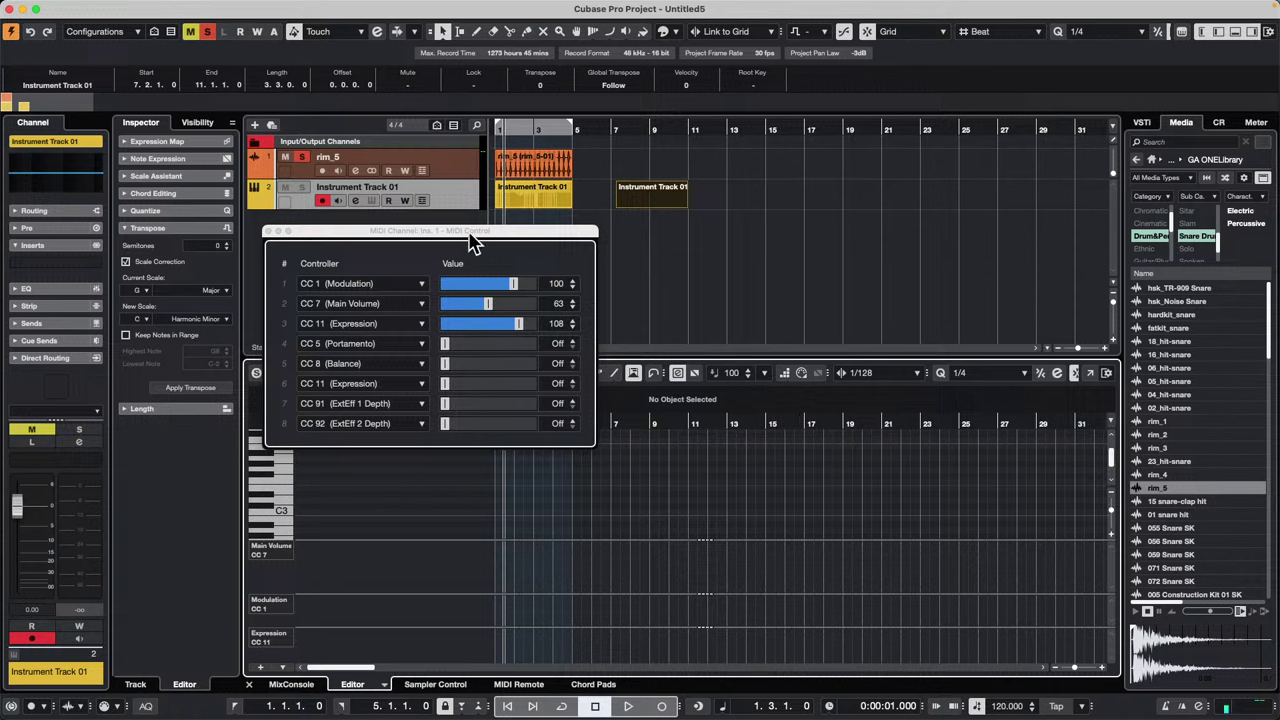
pyautogui.moveTo(468, 232); pyautogui.dragTo(1061, 347)
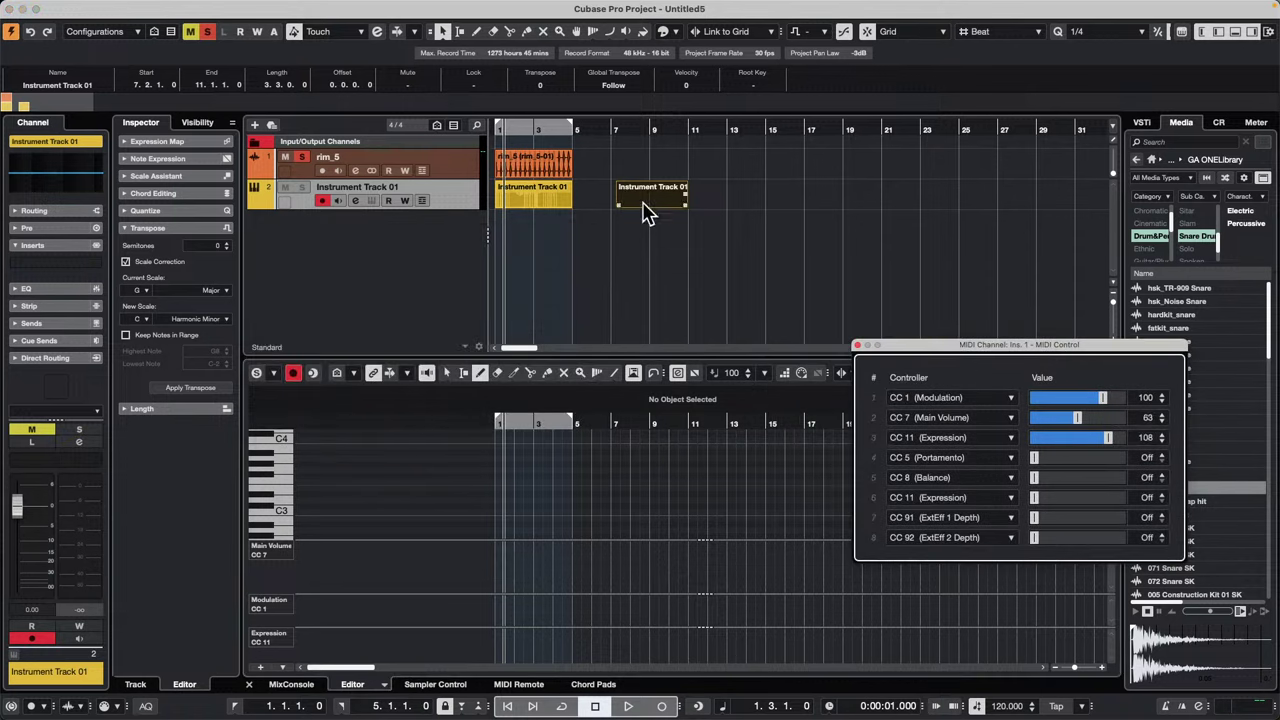
# Step: Delete the Instrument Track 01 part at bar 1 and move the part near bar 7 to start at bar 1
pyautogui.click(533, 197)
pyautogui.rightClick(528, 193)
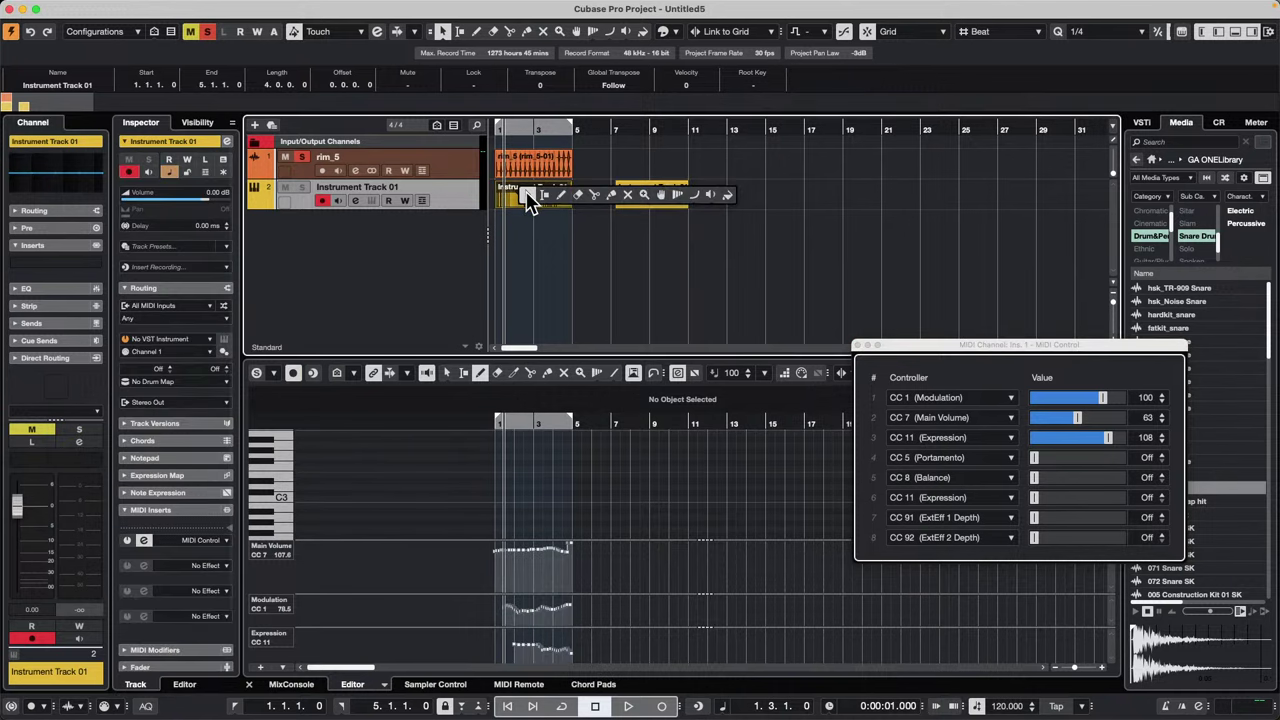
pyautogui.click(580, 194)
pyautogui.click(525, 187)
pyautogui.press('1')
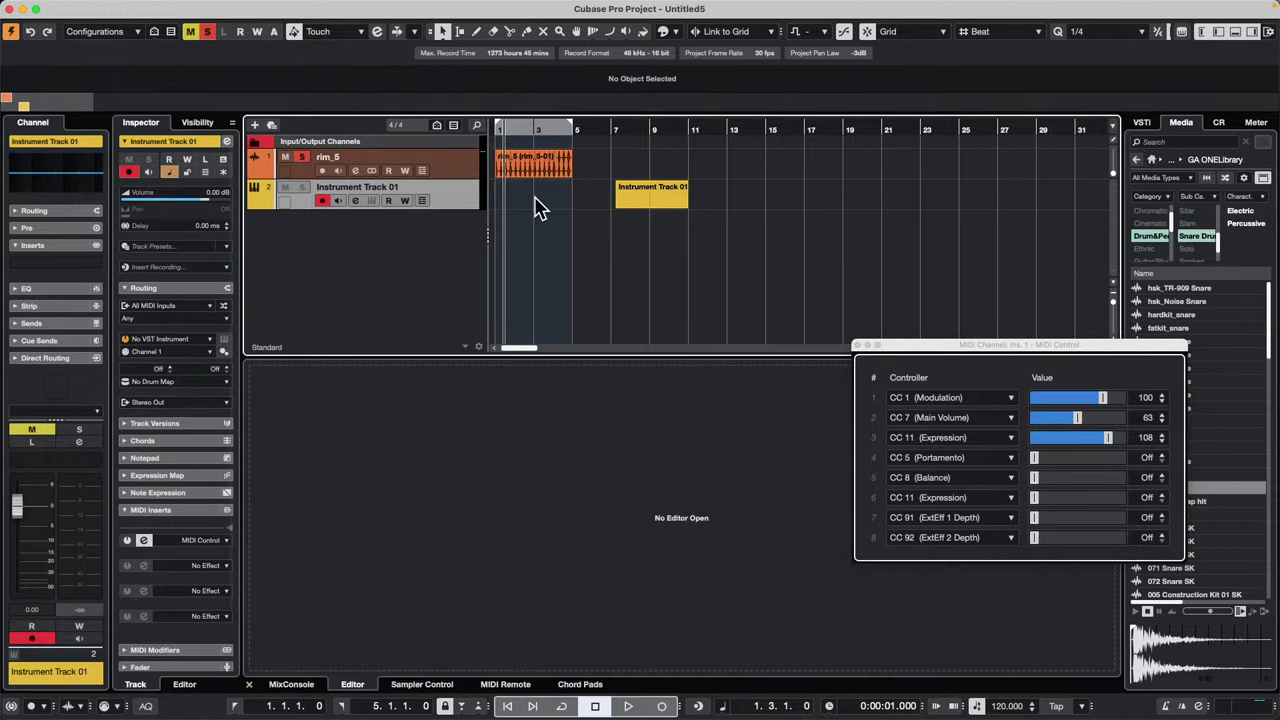
pyautogui.click(660, 200)
pyautogui.moveTo(634, 204); pyautogui.dragTo(509, 206)
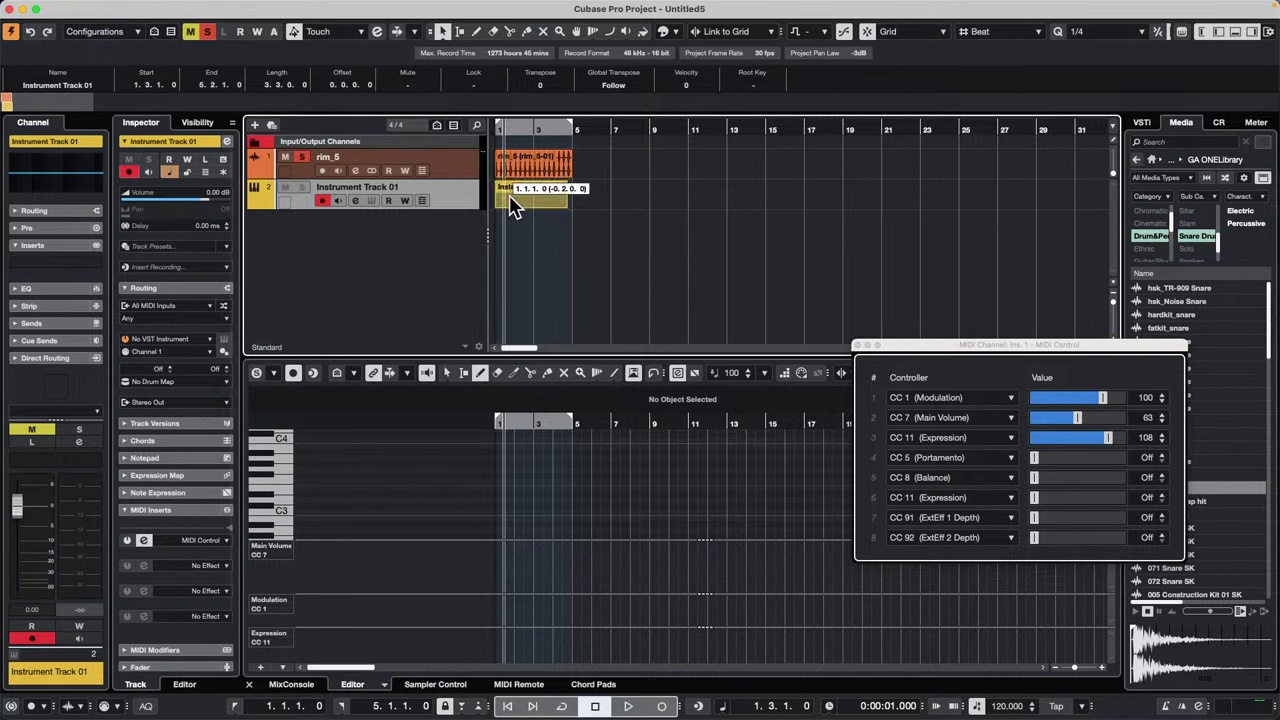
# Step: In MIDI Control, set CC 1 (Modulation) to 109, CC 7 (Main Volume) to 81 and CC 11 (Expression) to 96
pyautogui.click(215, 8)
pyautogui.moveTo(260, 8)
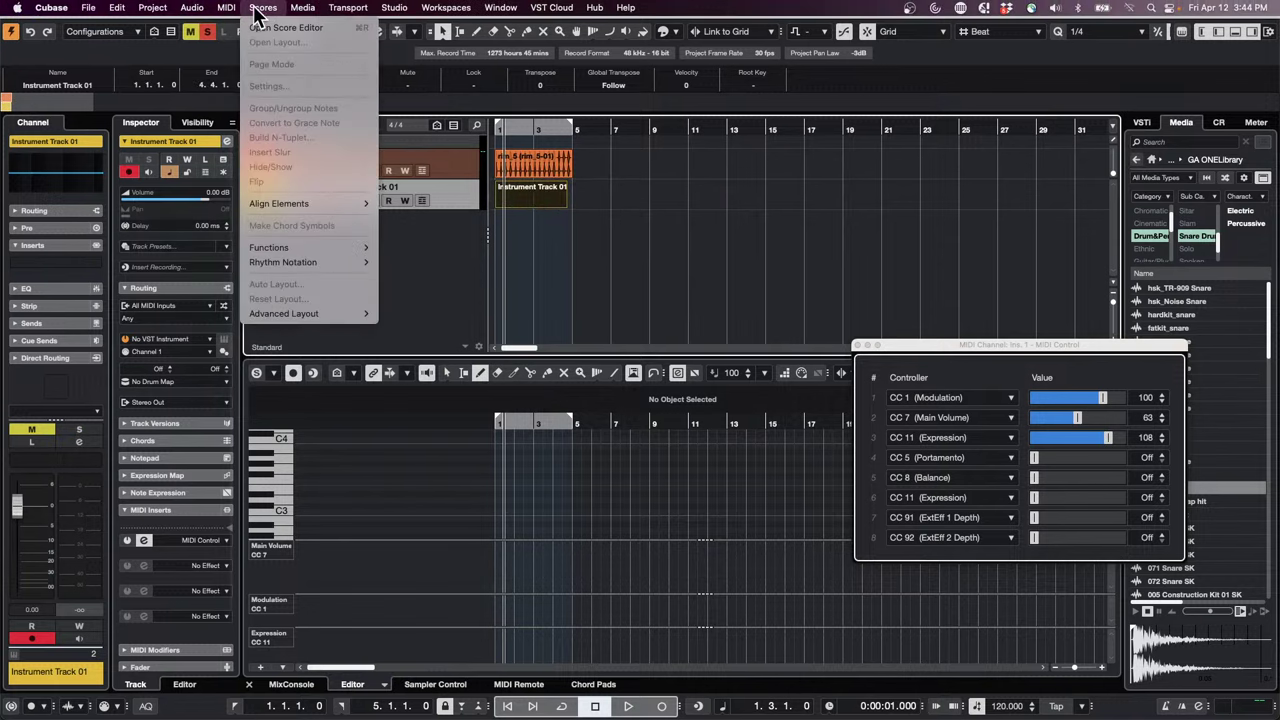
pyautogui.click(518, 220)
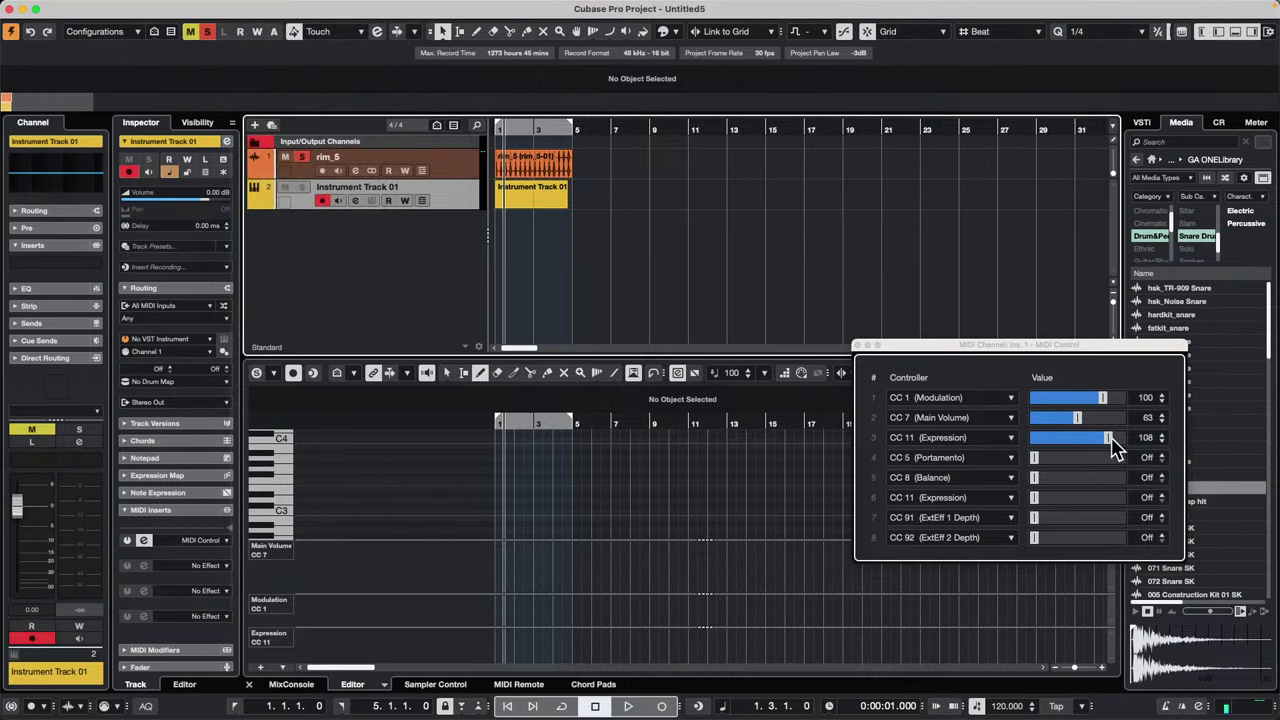
pyautogui.moveTo(1108, 437); pyautogui.dragTo(1108, 400)
# Step: Select the Instrument Track 01 part at bar 1 and run Freeze MIDI Modifiers on it
pyautogui.click(551, 194)
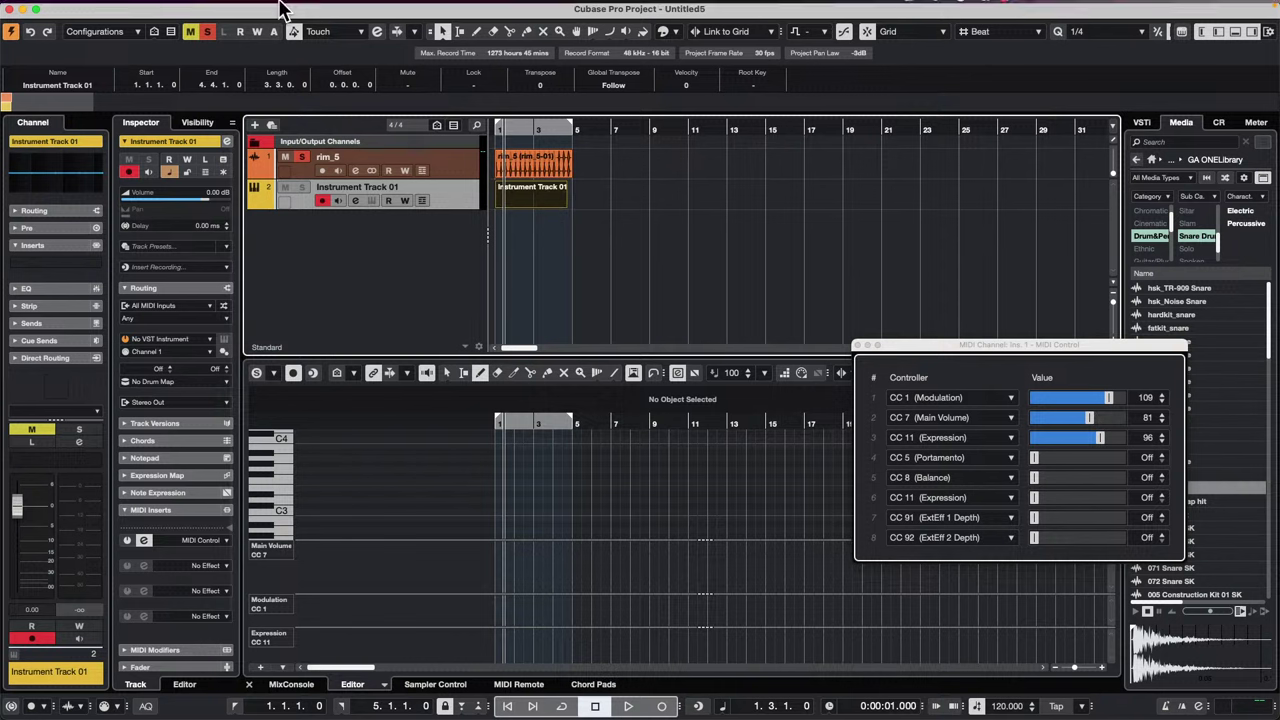
pyautogui.click(191, 7)
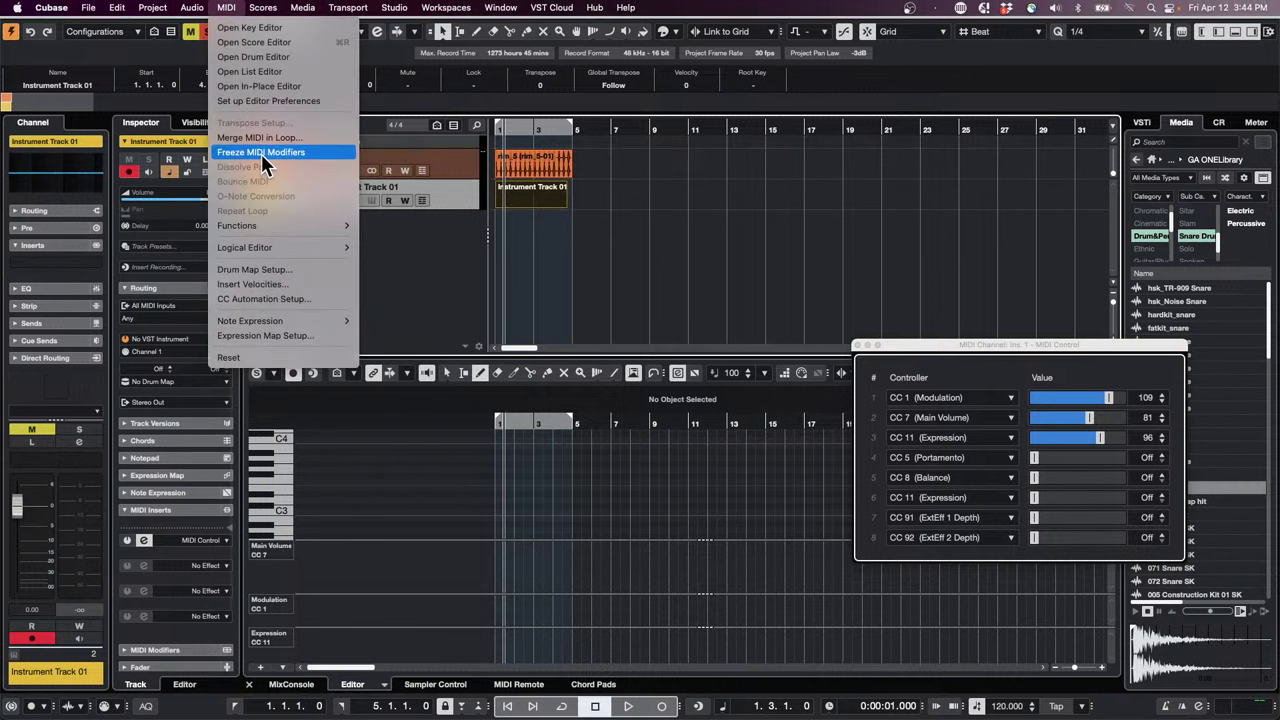
pyautogui.click(262, 154)
# Step: Check the bar 1 part for written controller events in the Key Editor and the List Editor, and close the List Editor
pyautogui.click(521, 200)
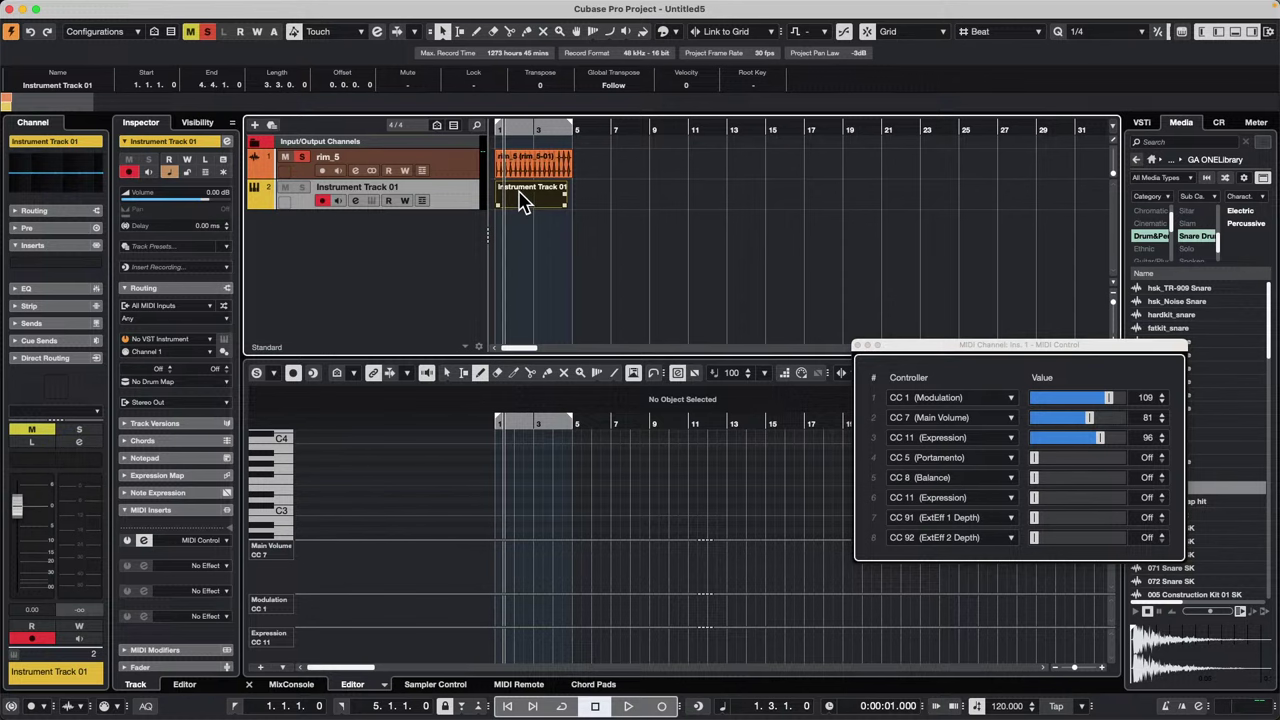
pyautogui.doubleClick(521, 200)
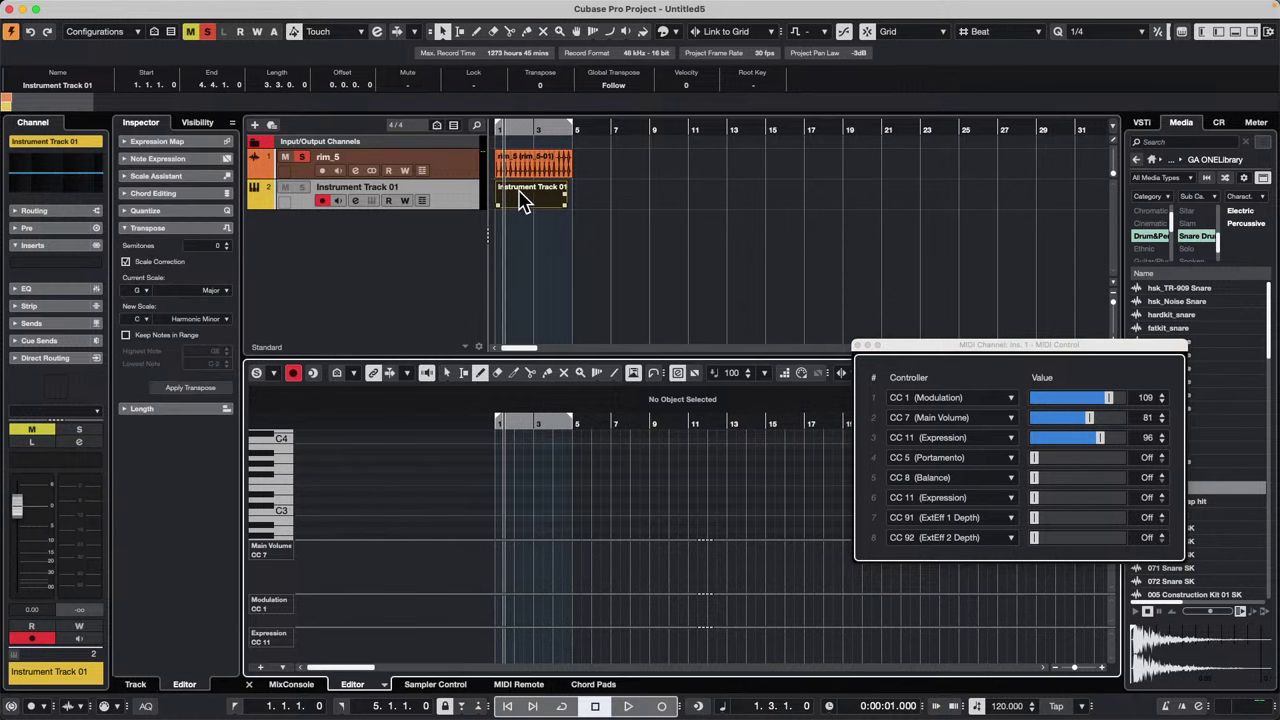
pyautogui.click(190, 7)
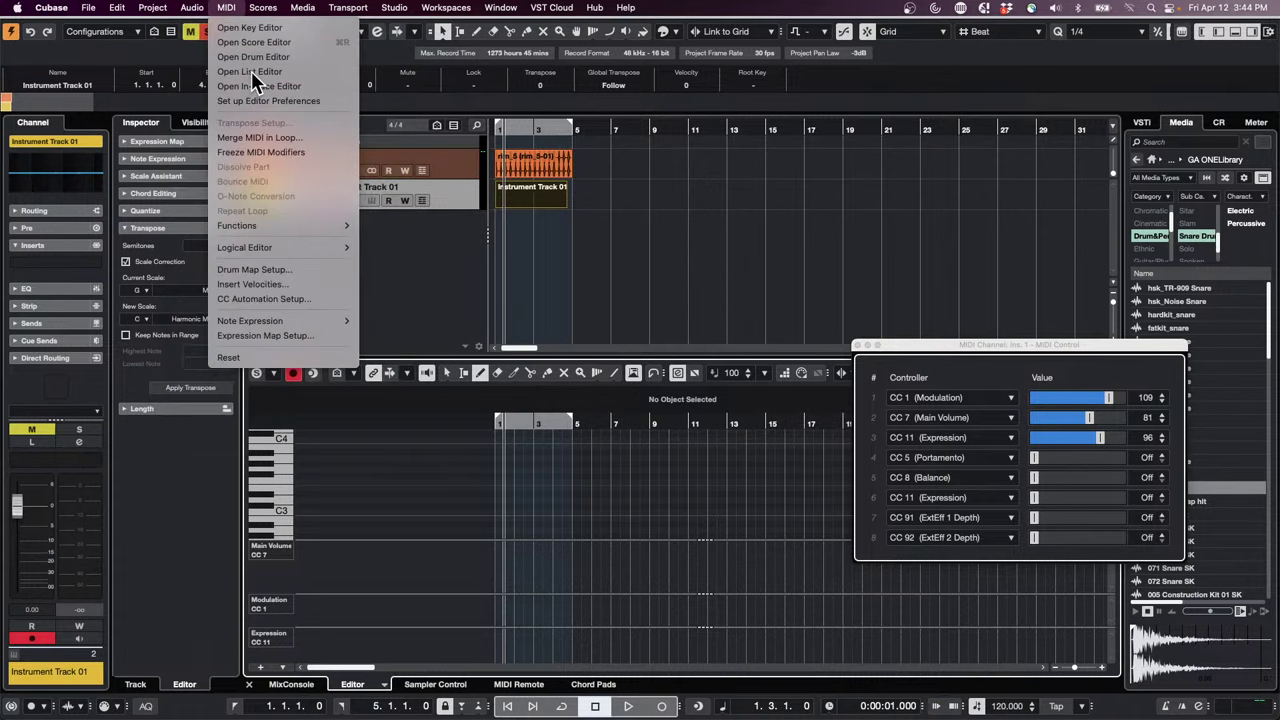
pyautogui.click(251, 71)
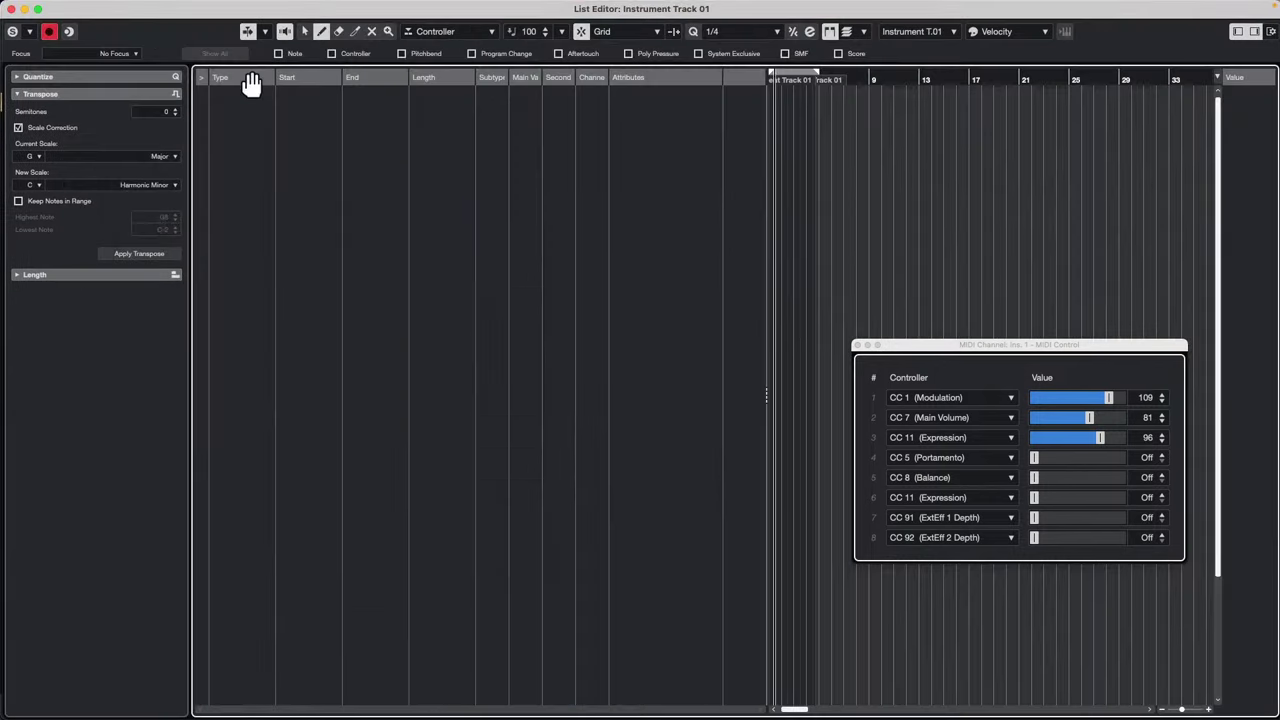
pyautogui.click(12, 9)
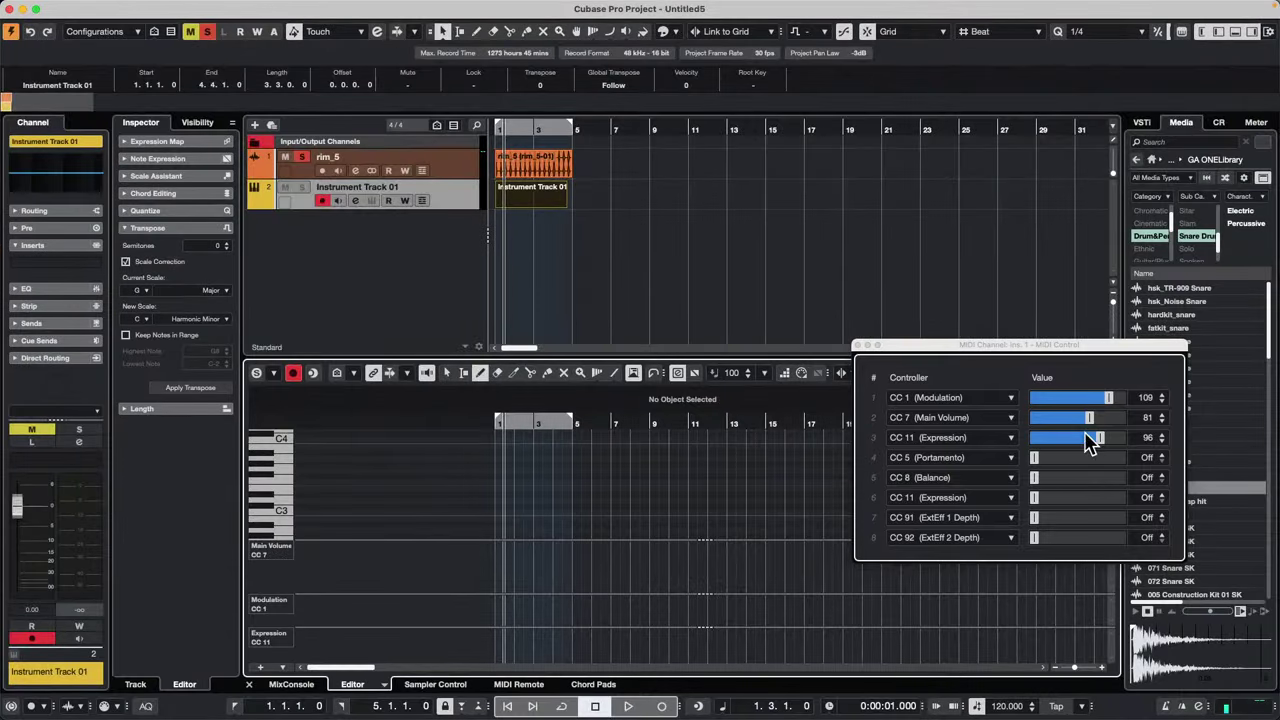
# Step: Set CC 7 (Main Volume) to 58 in MIDI Control and run Freeze MIDI Modifiers on the bar 1 part again
pyautogui.moveTo(1088, 420); pyautogui.dragTo(1058, 420)
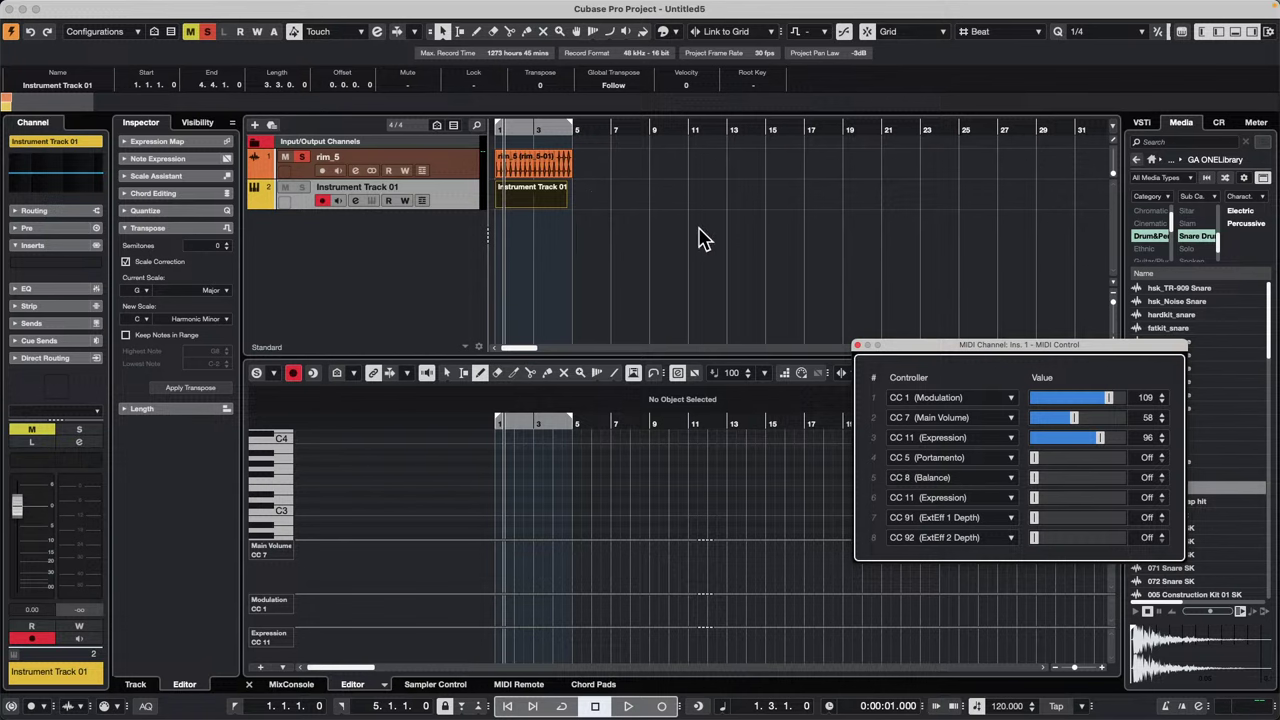
pyautogui.click(540, 198)
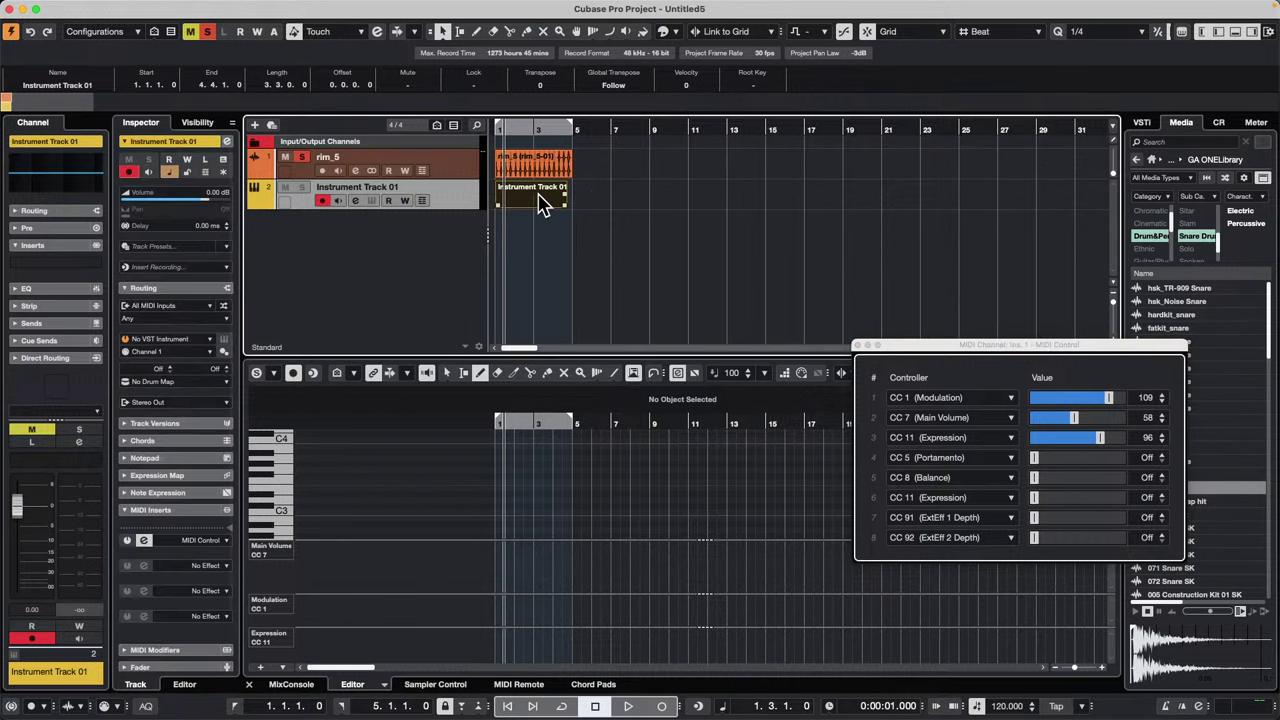
pyautogui.doubleClick(538, 195)
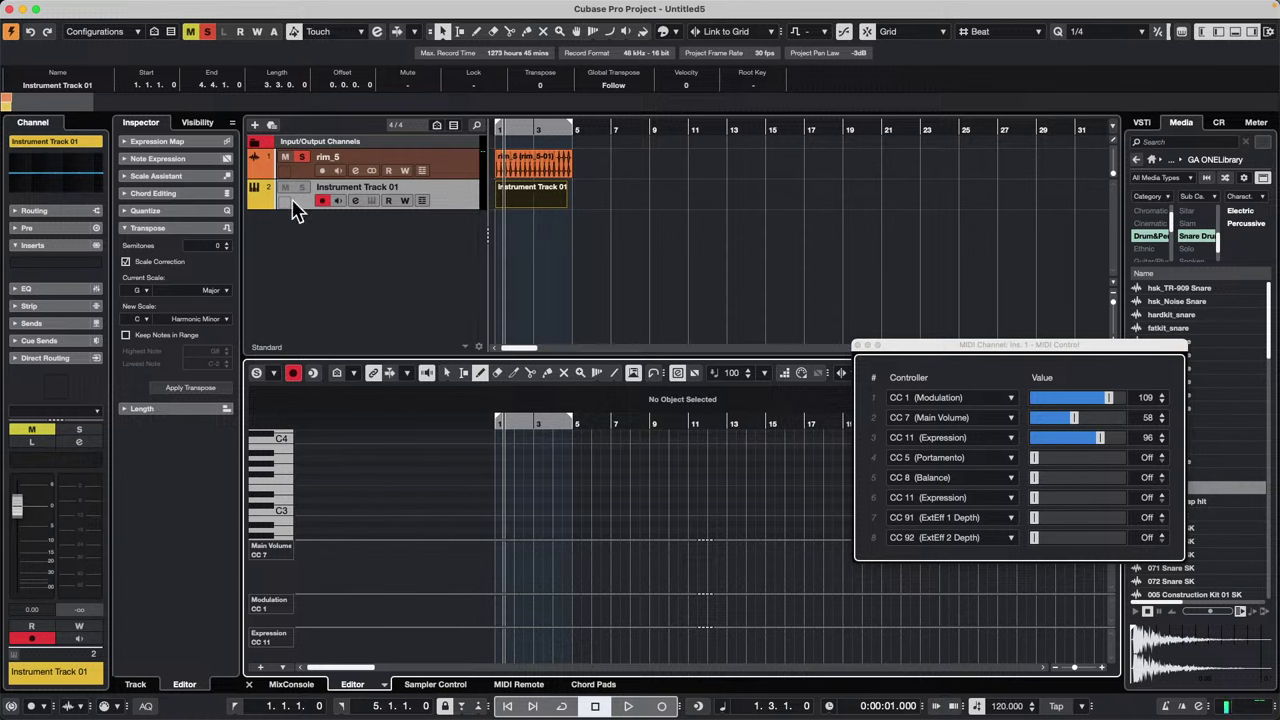
pyautogui.click(459, 184)
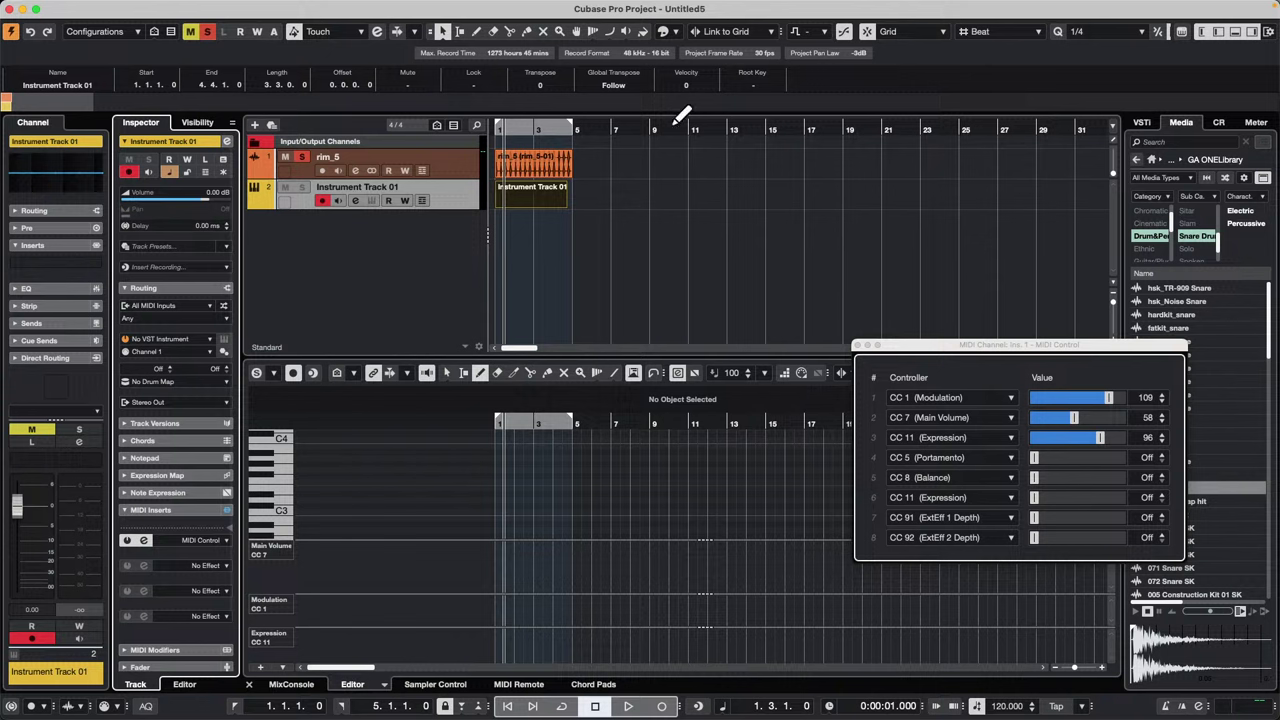
pyautogui.click(227, 7)
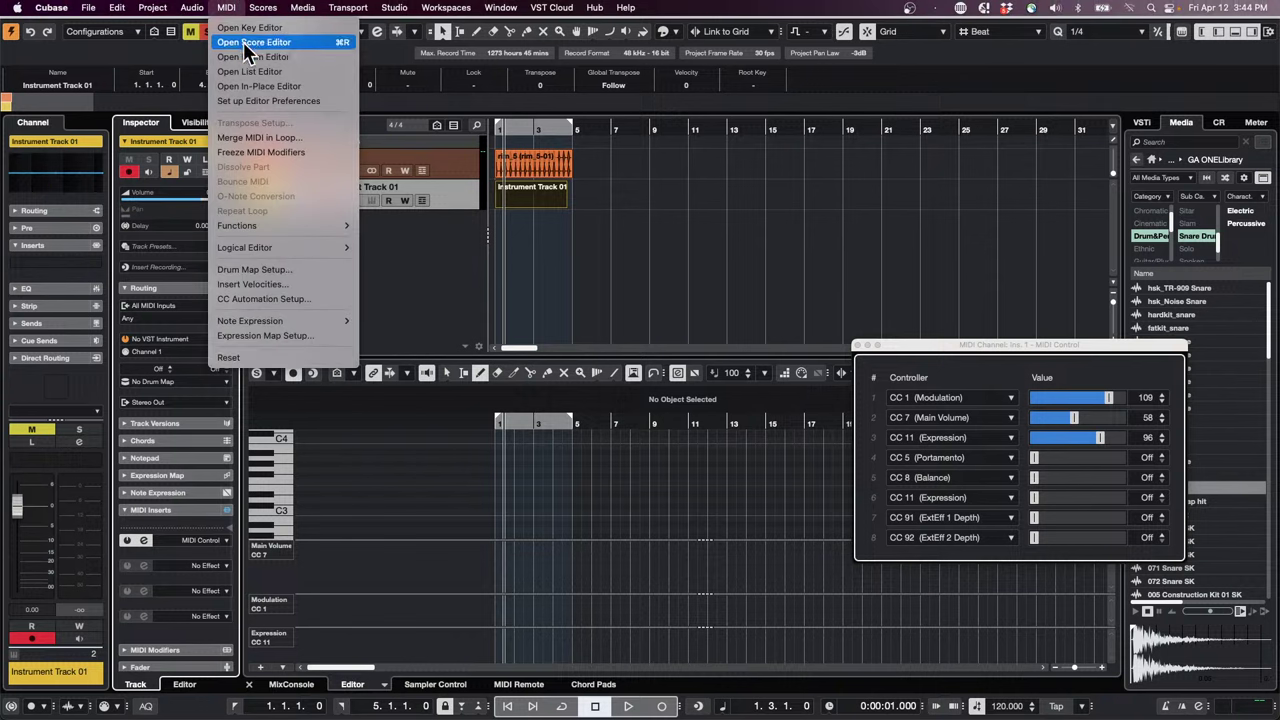
pyautogui.click(271, 149)
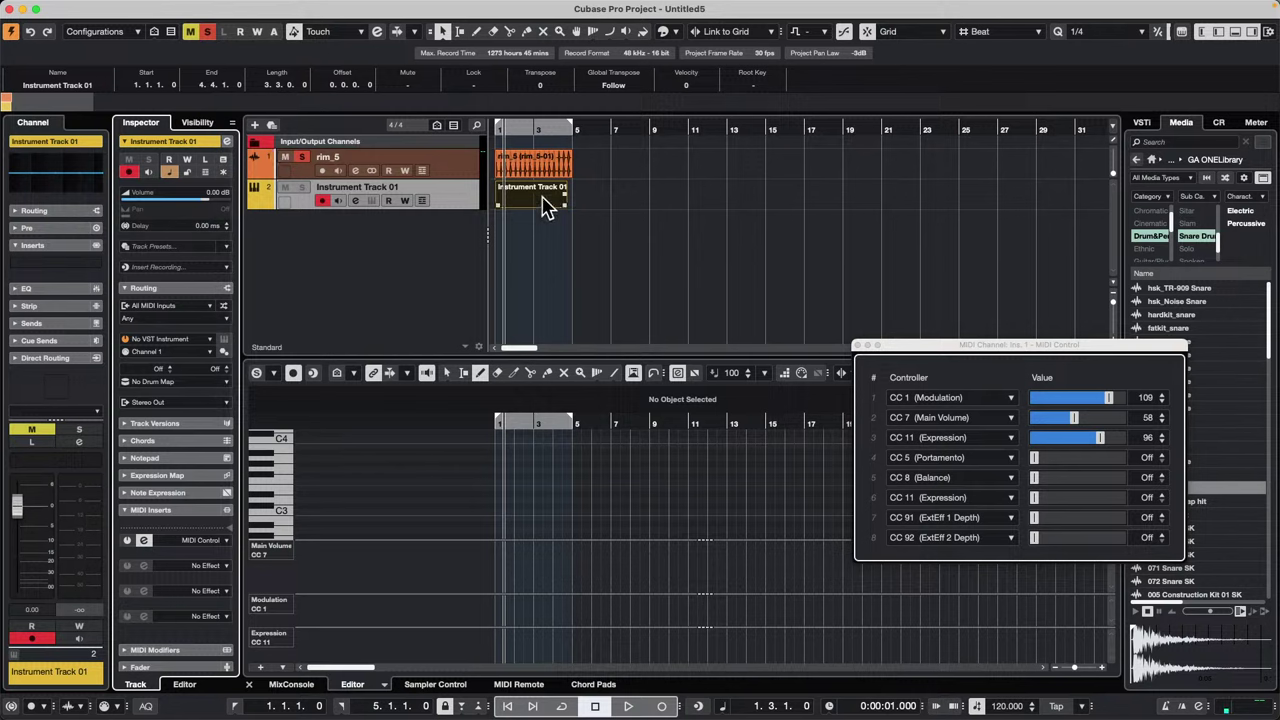
# Step: Examine the refrozen part's events in the List Editor and close that editor
pyautogui.click(227, 8)
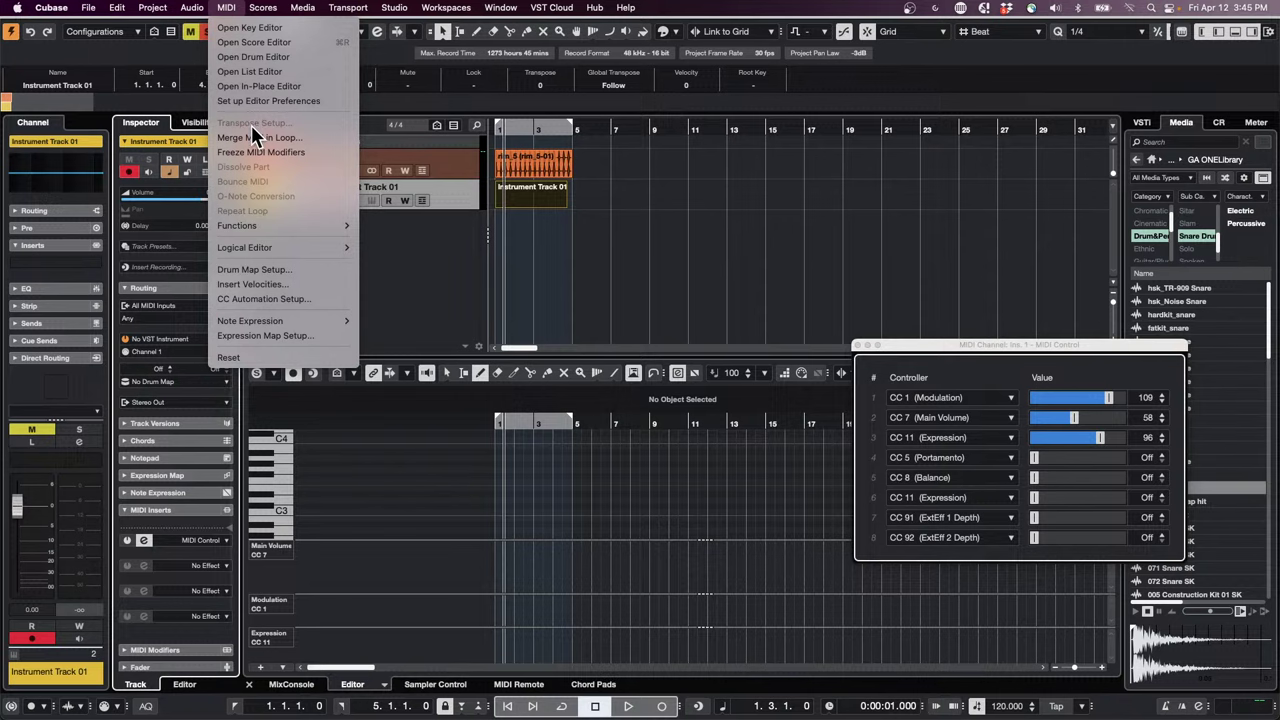
pyautogui.click(253, 75)
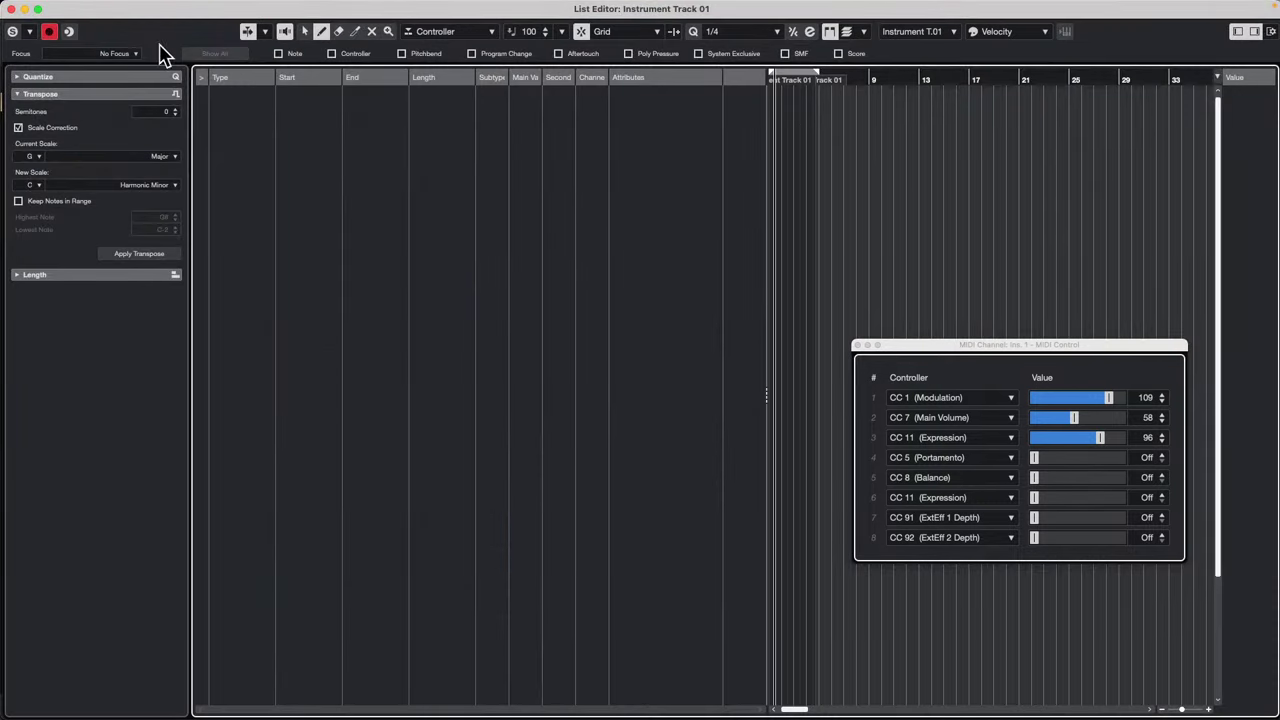
pyautogui.click(12, 10)
pyautogui.click(550, 201)
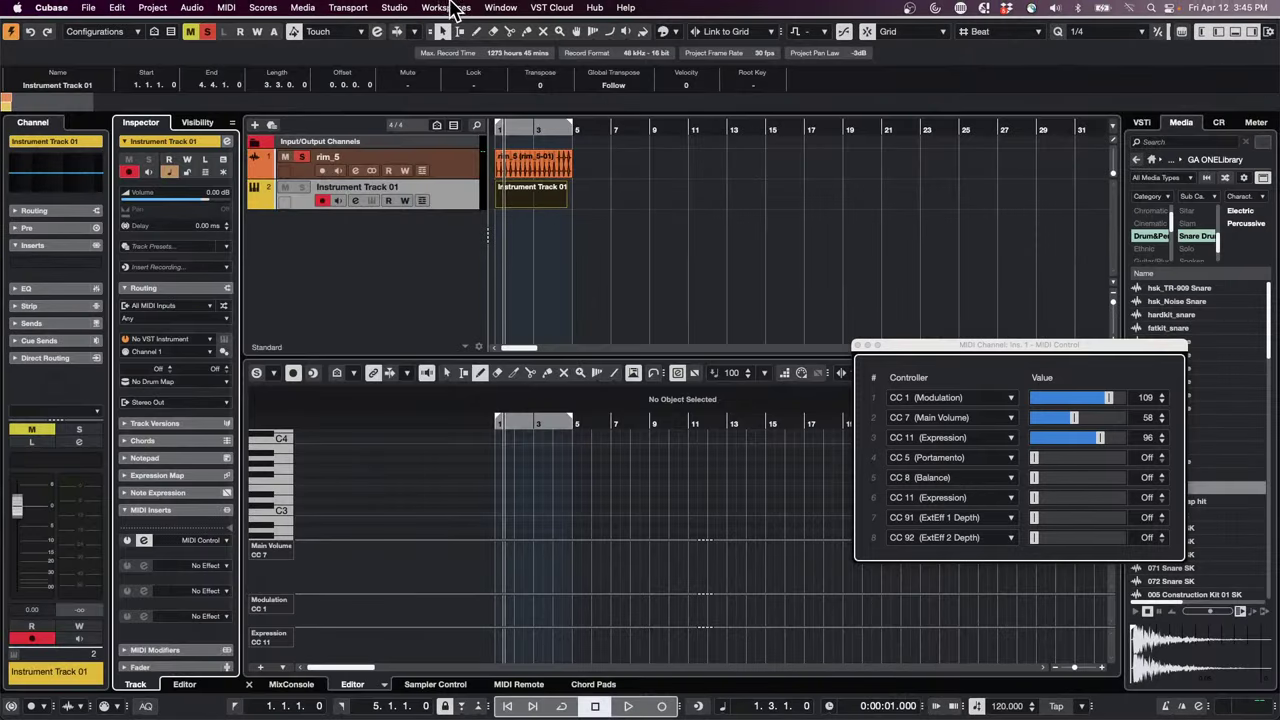
pyautogui.click(224, 8)
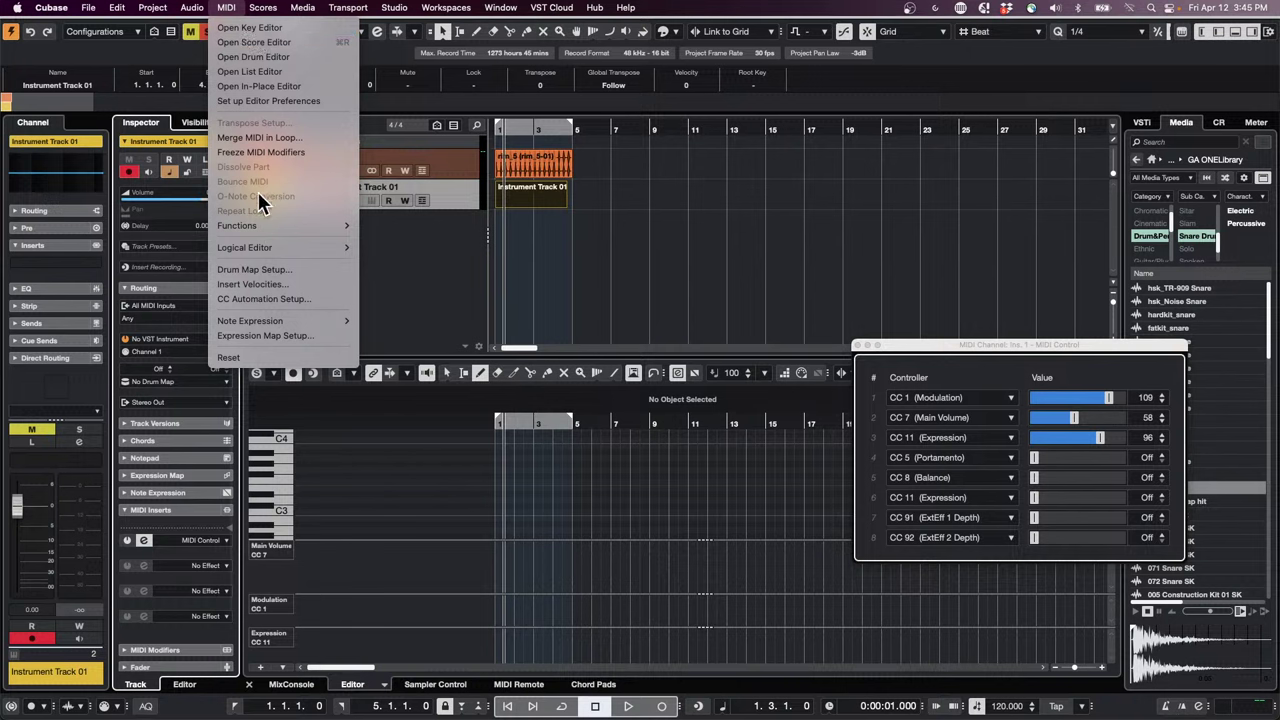
pyautogui.moveTo(300, 247)
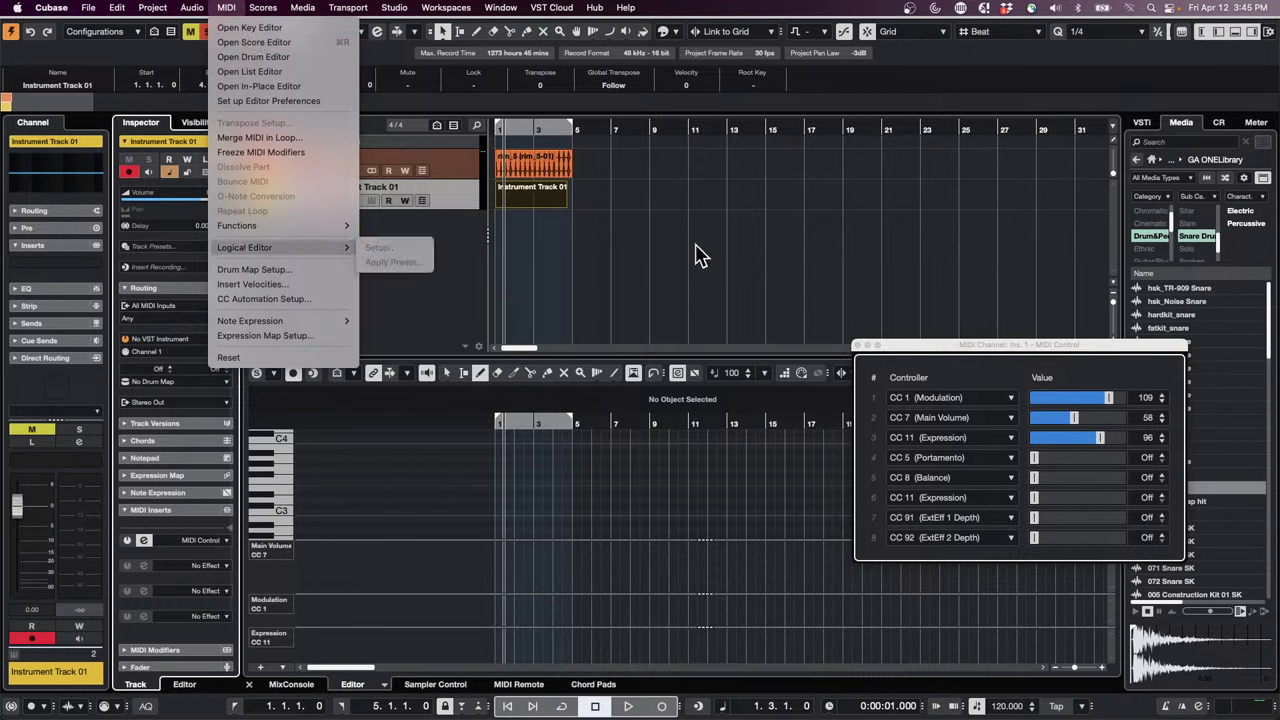
pyautogui.click(512, 195)
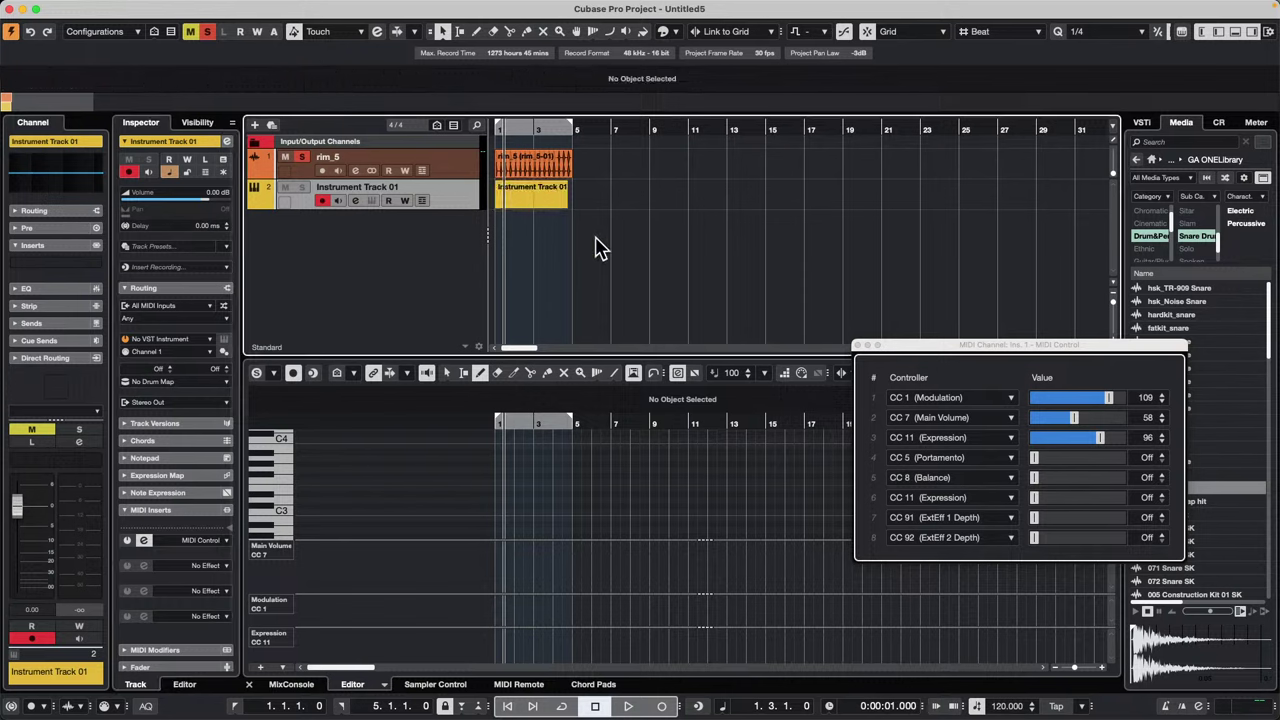
pyautogui.moveTo(226, 8)
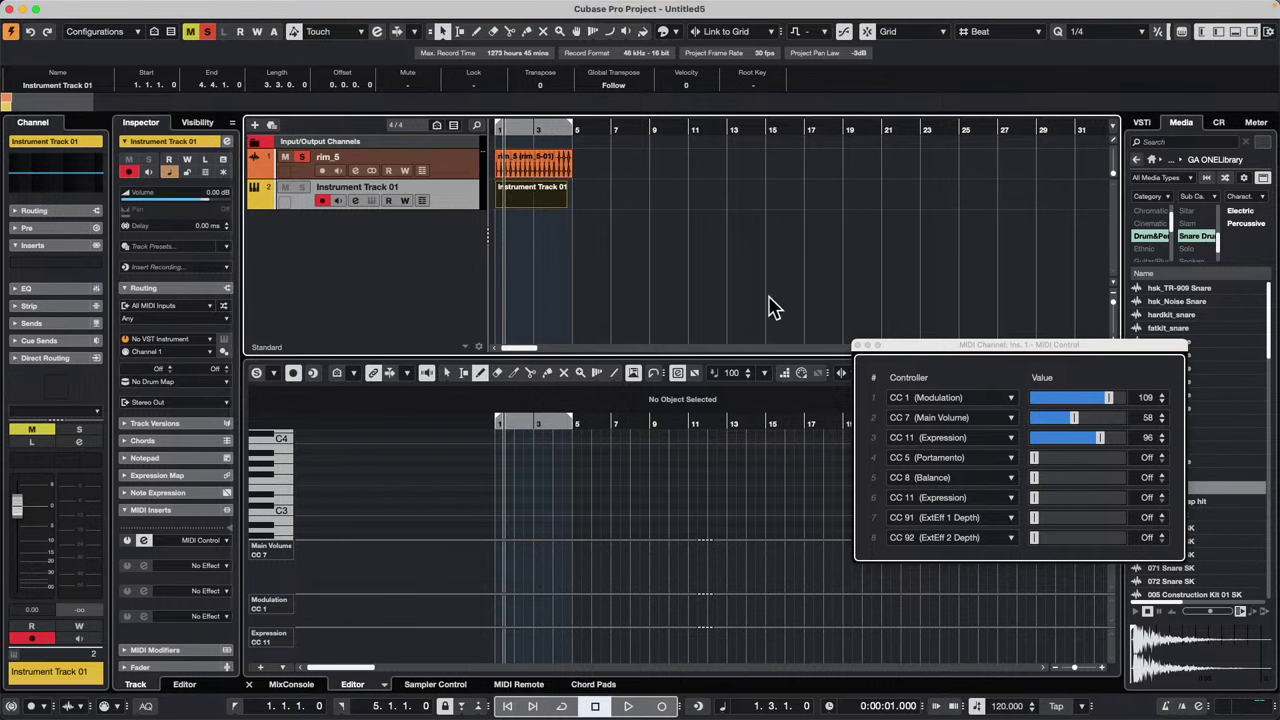
# Step: Close the MIDI Control window and draw a D#3 note about 6 bars long in the part, starting at about 2.3.1.0
pyautogui.click(858, 346)
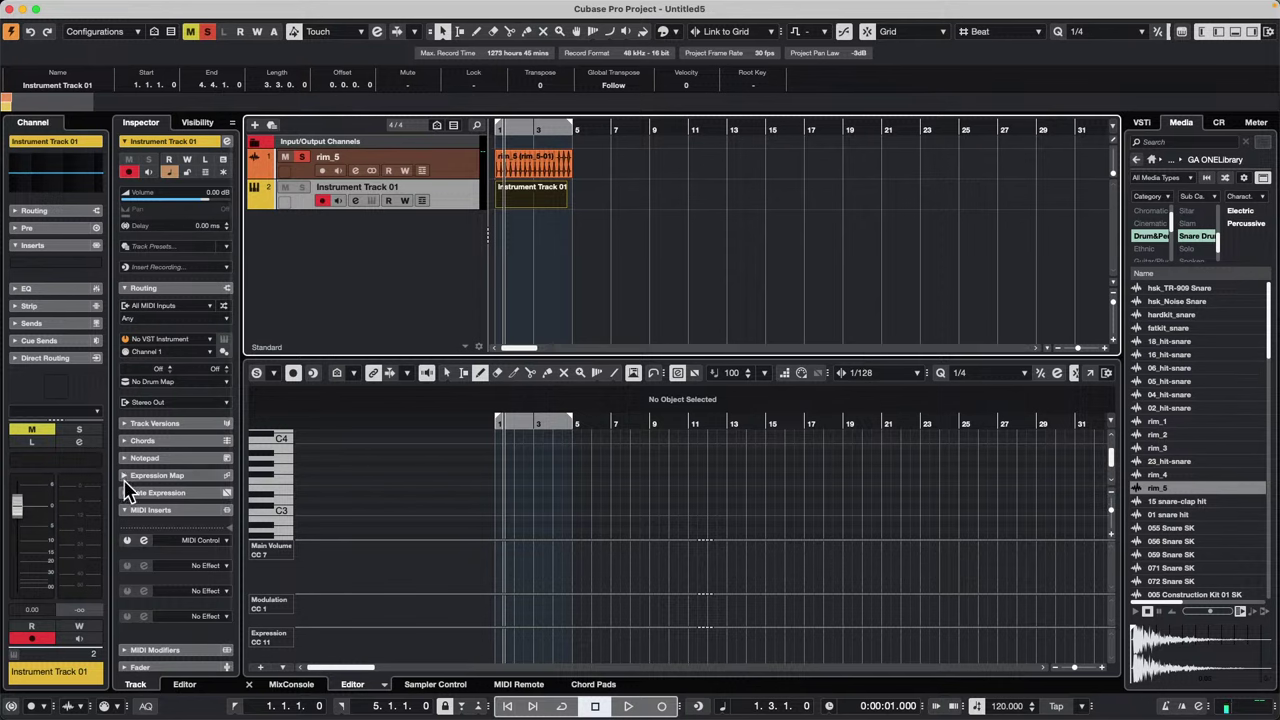
pyautogui.moveTo(14, 8)
pyautogui.click(232, 8)
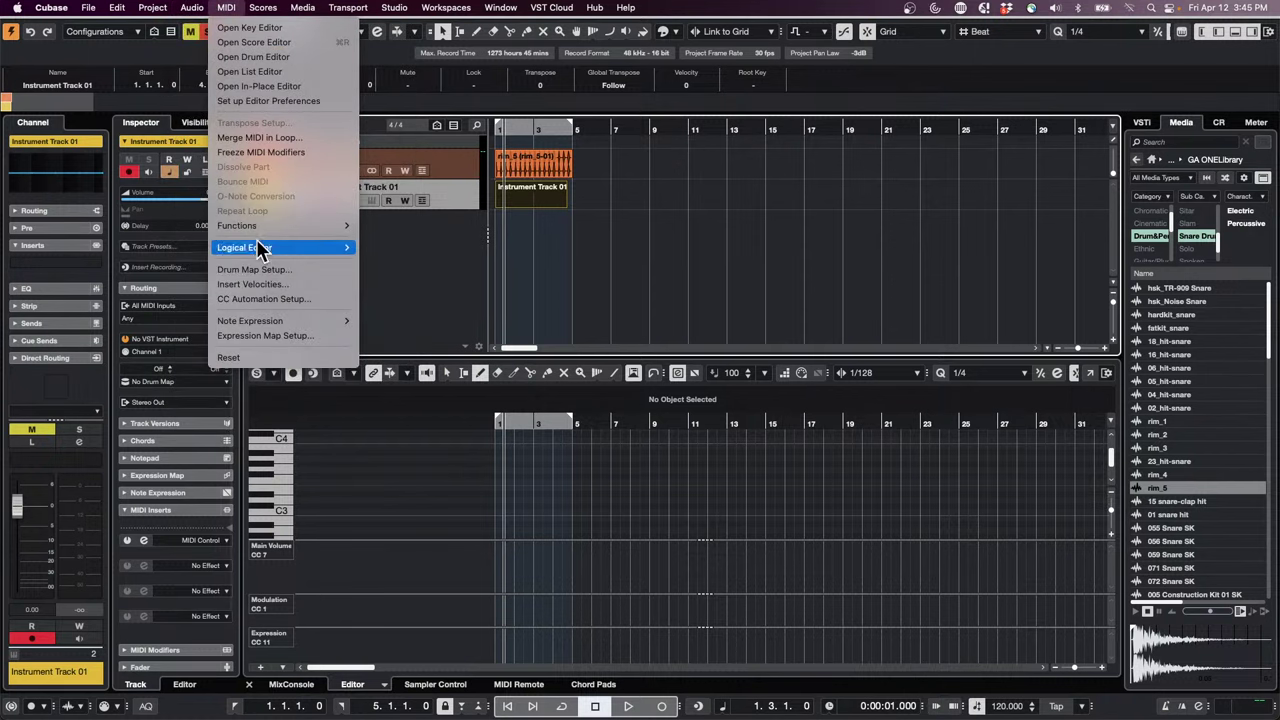
pyautogui.moveTo(257, 248)
pyautogui.click(552, 195)
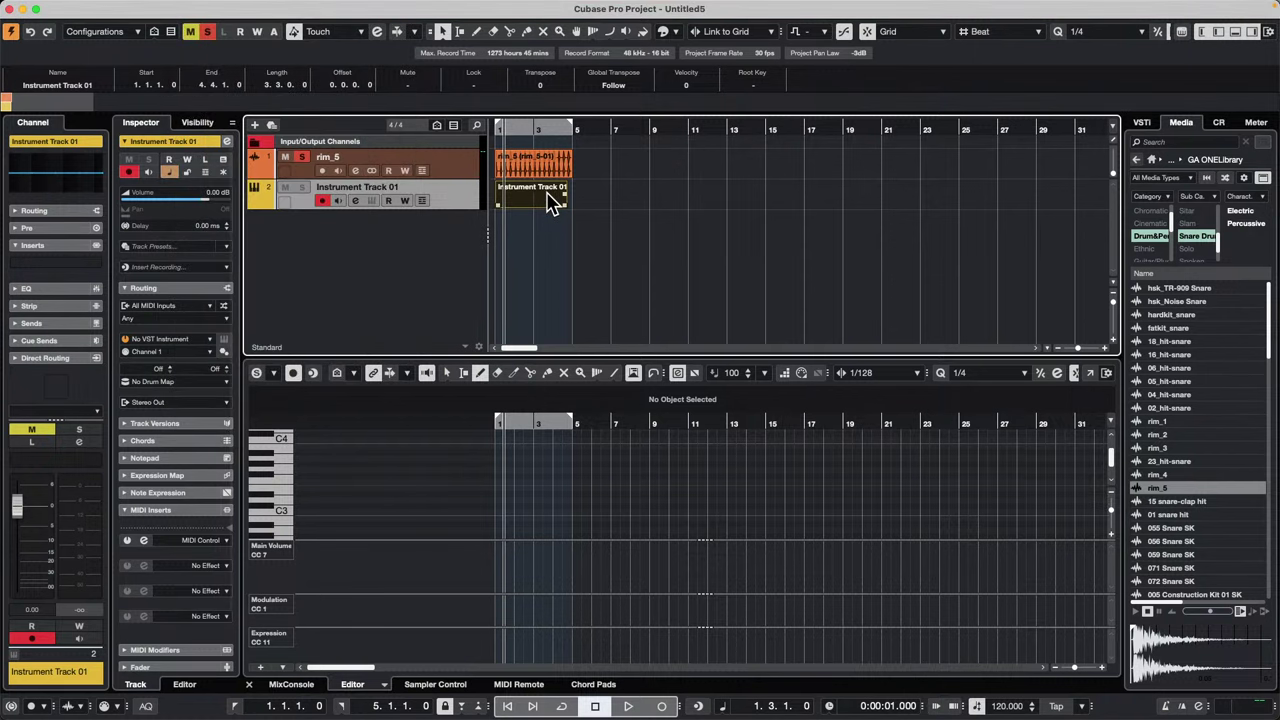
pyautogui.moveTo(525, 494); pyautogui.dragTo(638, 494)
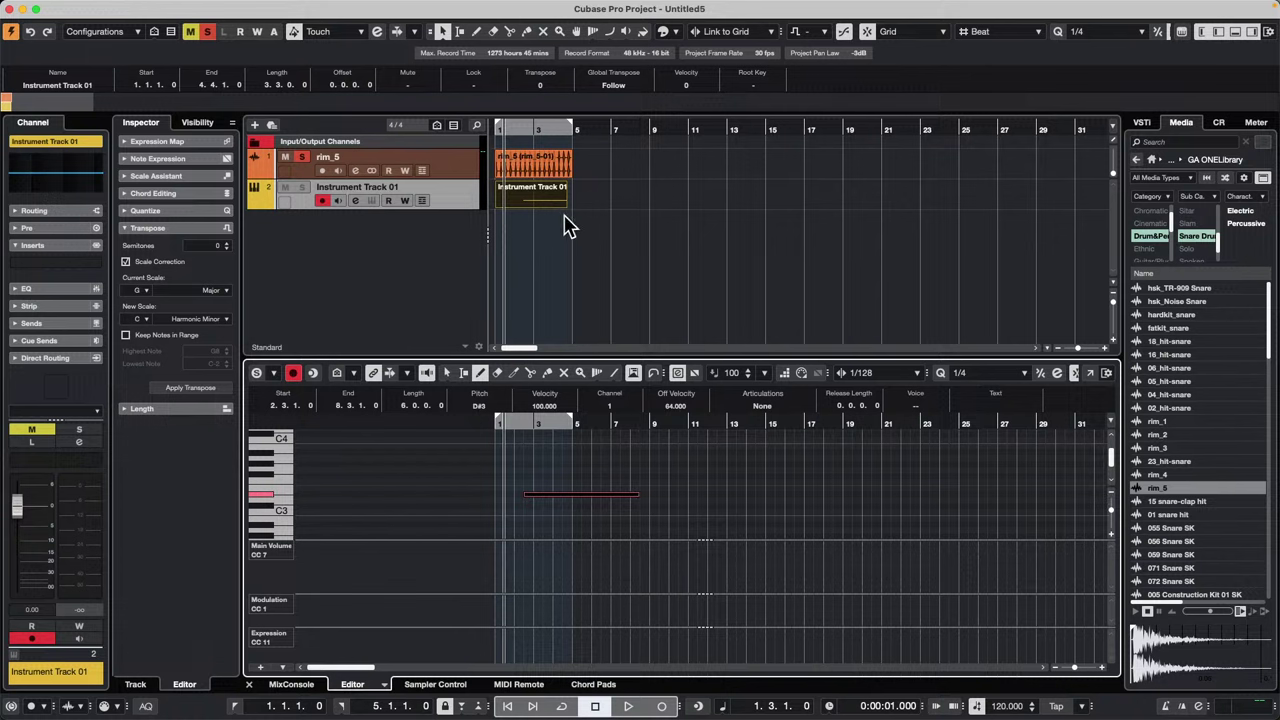
# Step: Try to open the Logical Editor setup with the drawn D#3 note selected, and reselect the part at bar 1
pyautogui.click(227, 8)
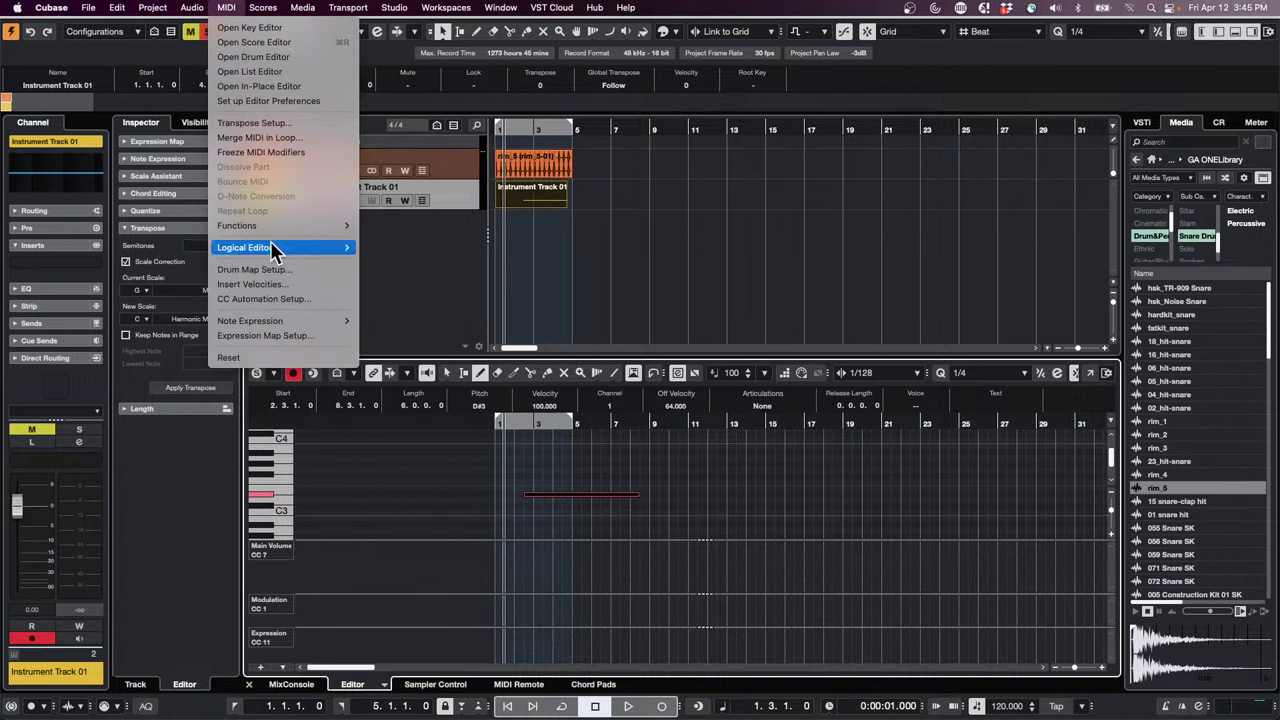
pyautogui.moveTo(287, 251)
pyautogui.click(397, 250)
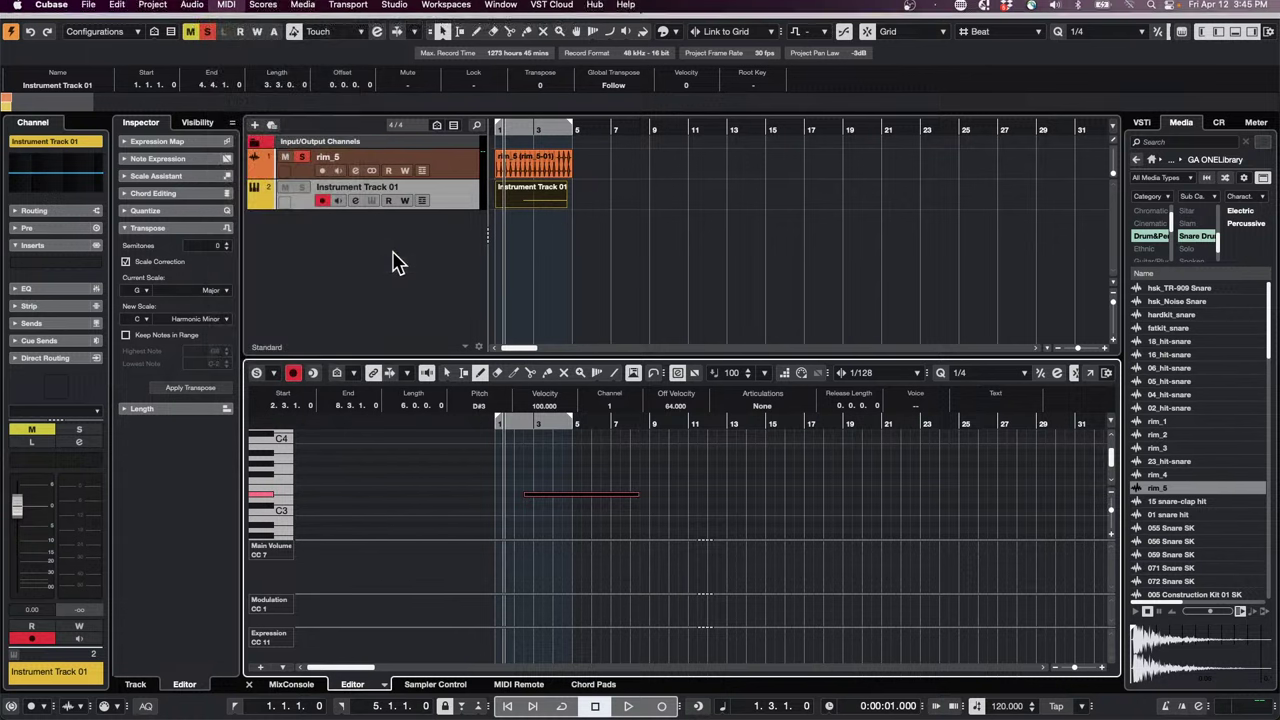
pyautogui.click(617, 247)
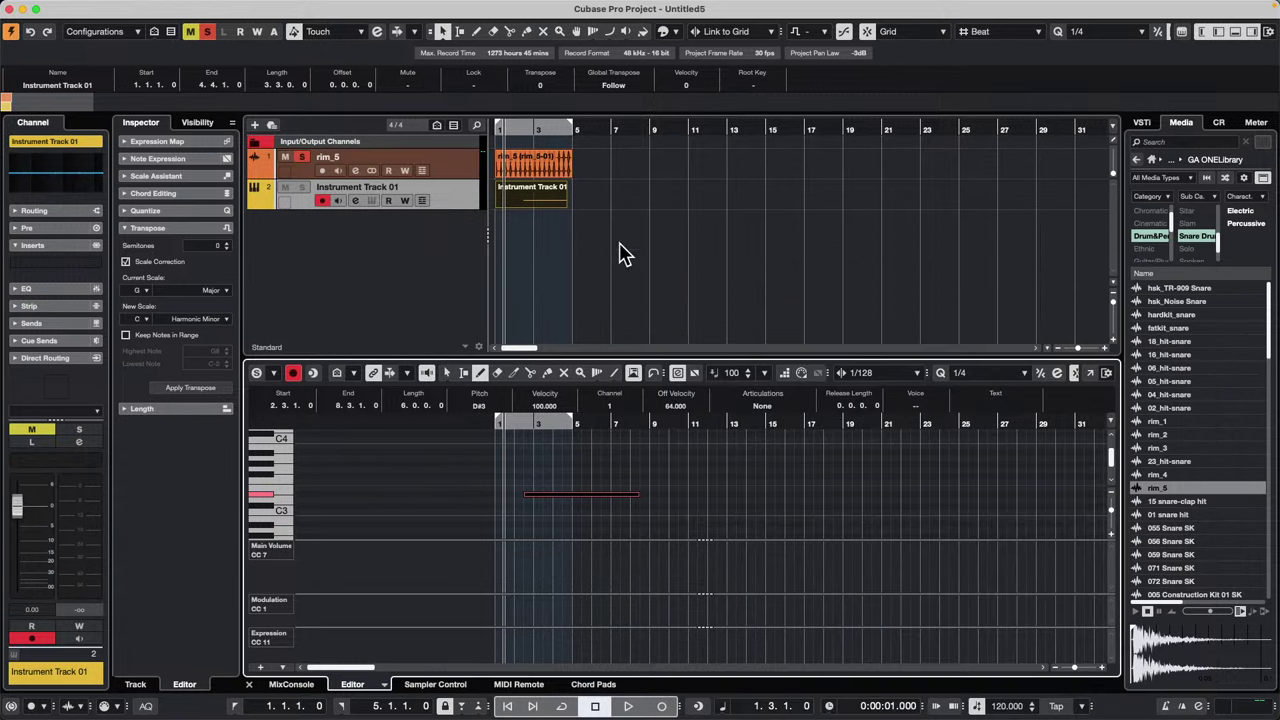
pyautogui.click(532, 197)
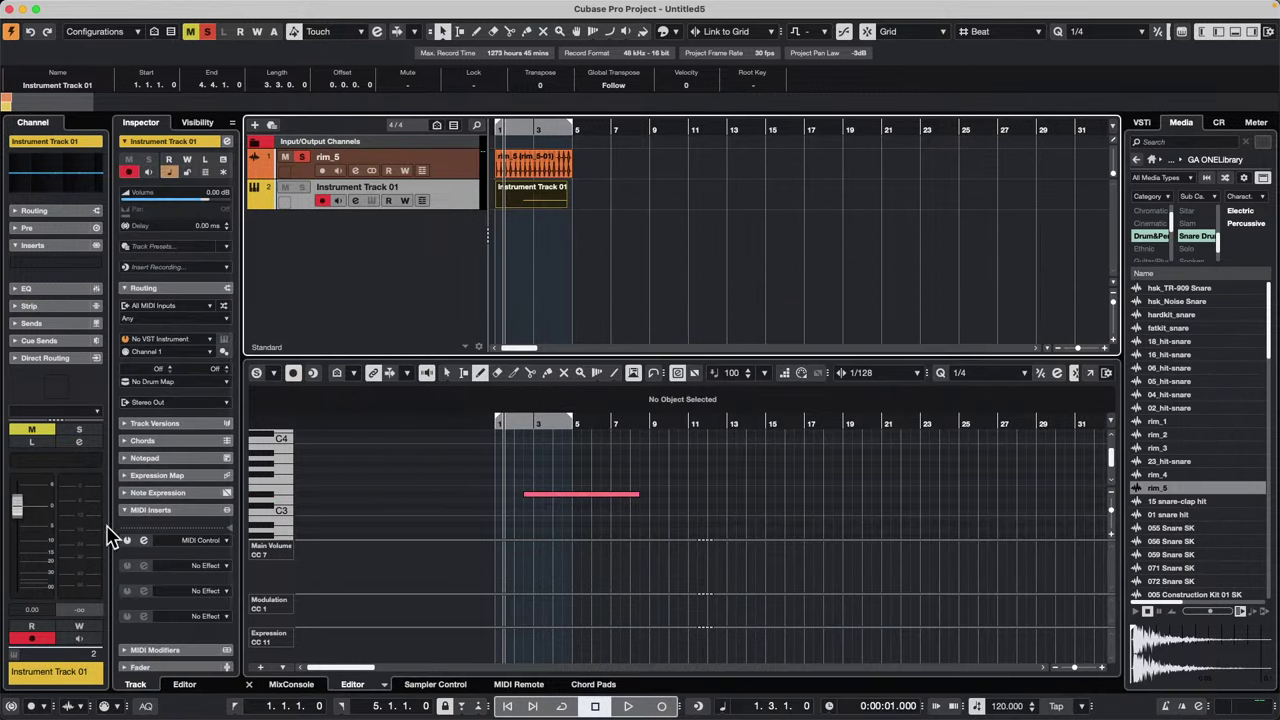
# Step: Reopen the MIDI Control insert window and run Freeze MIDI Modifiers on the part containing the D#3 note
pyautogui.click(131, 540)
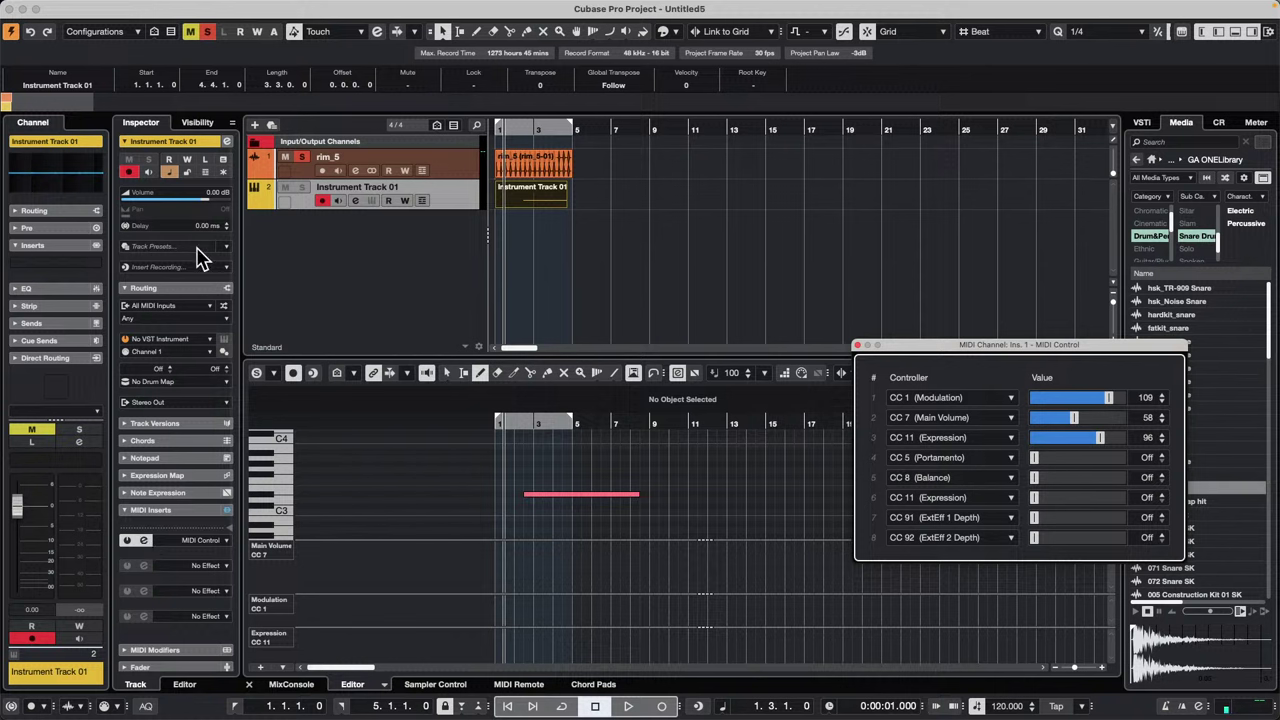
pyautogui.click(193, 8)
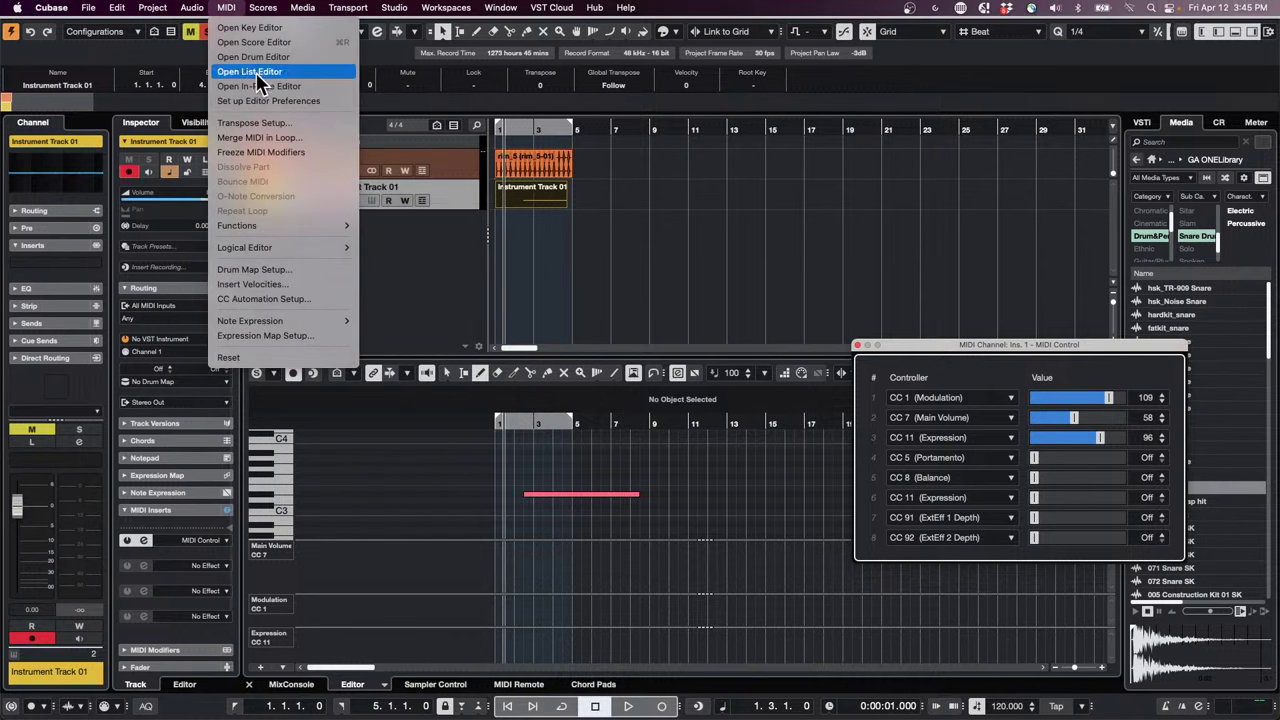
pyautogui.click(281, 151)
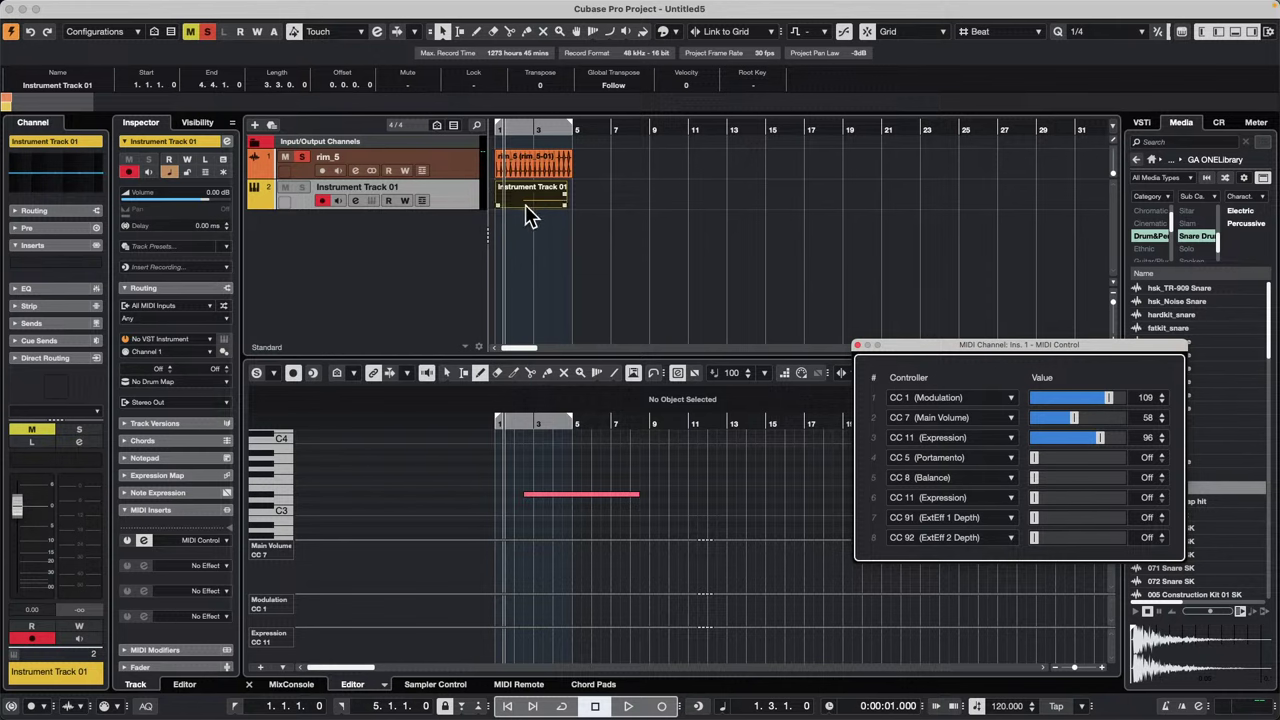
# Step: Examine the events of the part with the D#3 note in the List Editor and close that editor
pyautogui.click(226, 8)
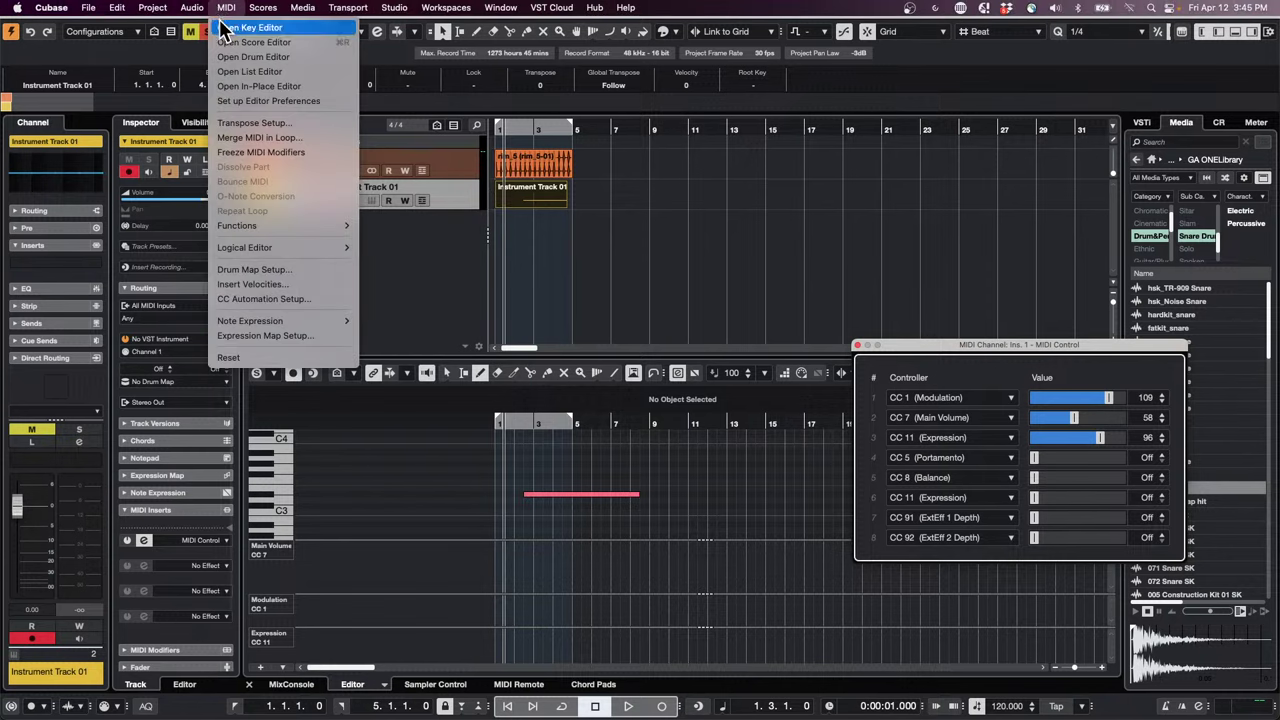
pyautogui.click(265, 71)
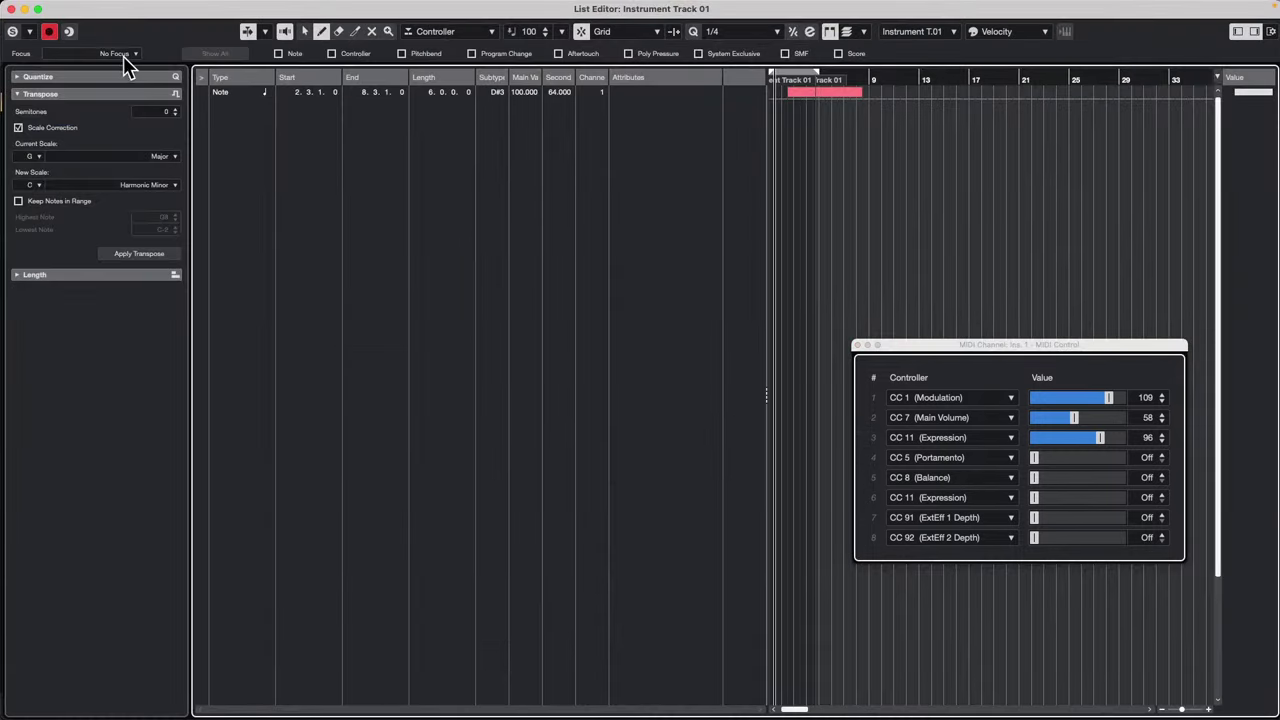
pyautogui.click(12, 8)
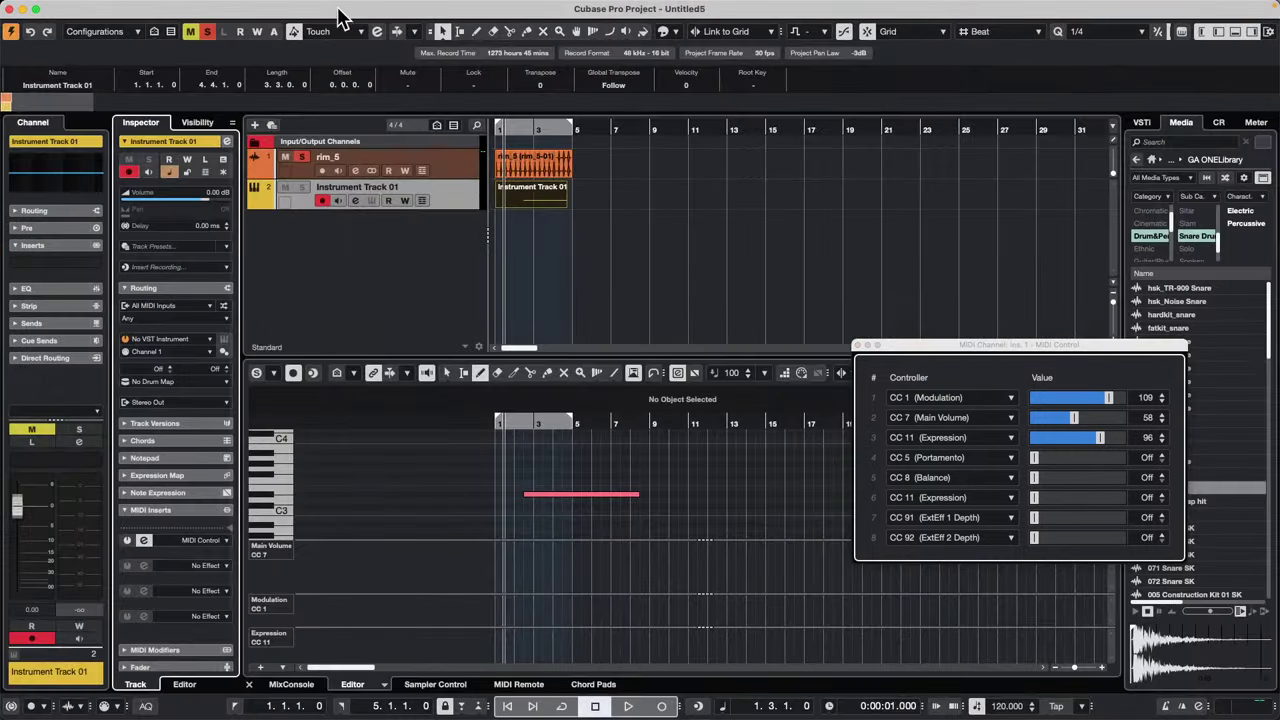
# Step: Open the Logical Editor setup for the part and set its function to Insert
pyautogui.click(227, 8)
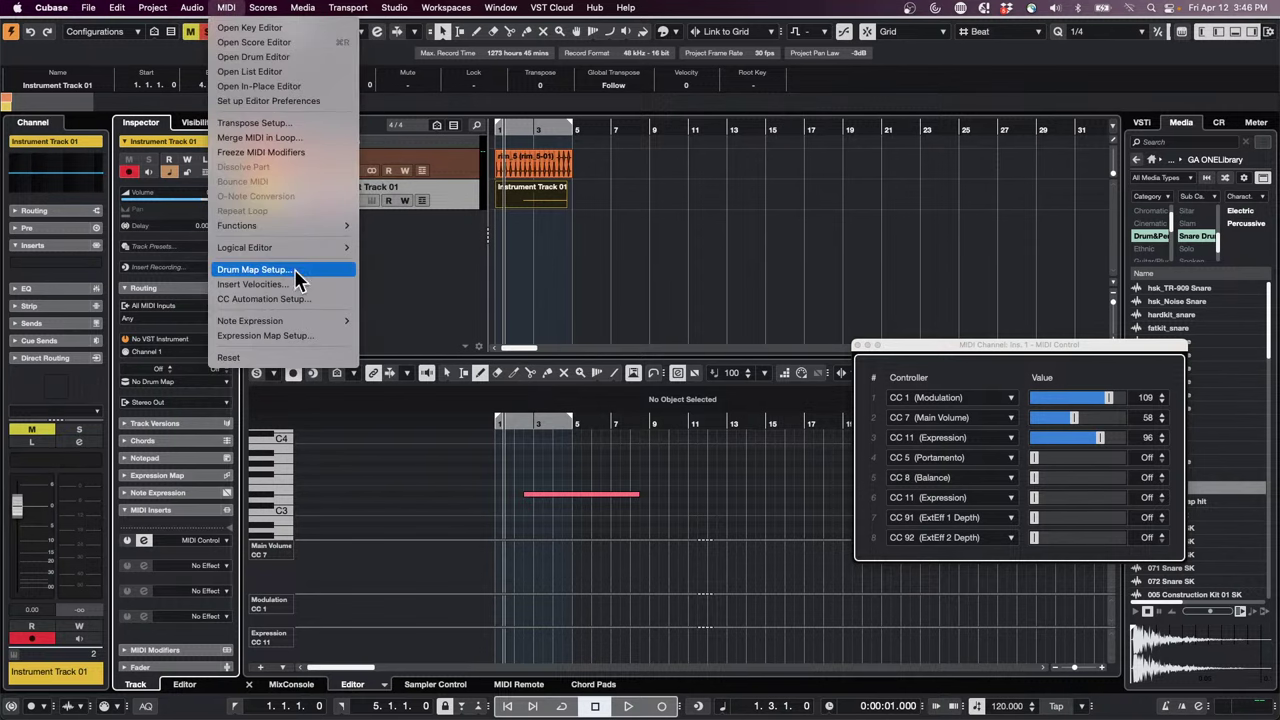
pyautogui.moveTo(305, 248)
pyautogui.click(419, 247)
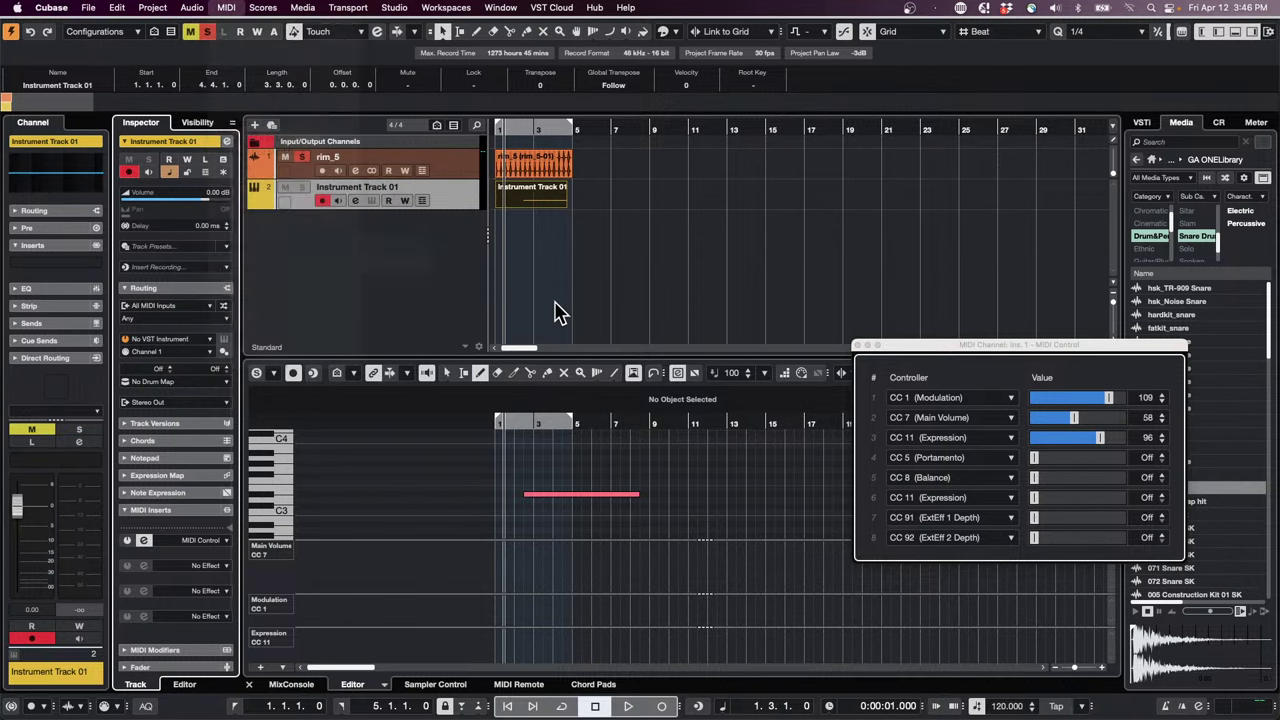
pyautogui.moveTo(750, 256); pyautogui.dragTo(495, 119)
pyautogui.click(753, 588)
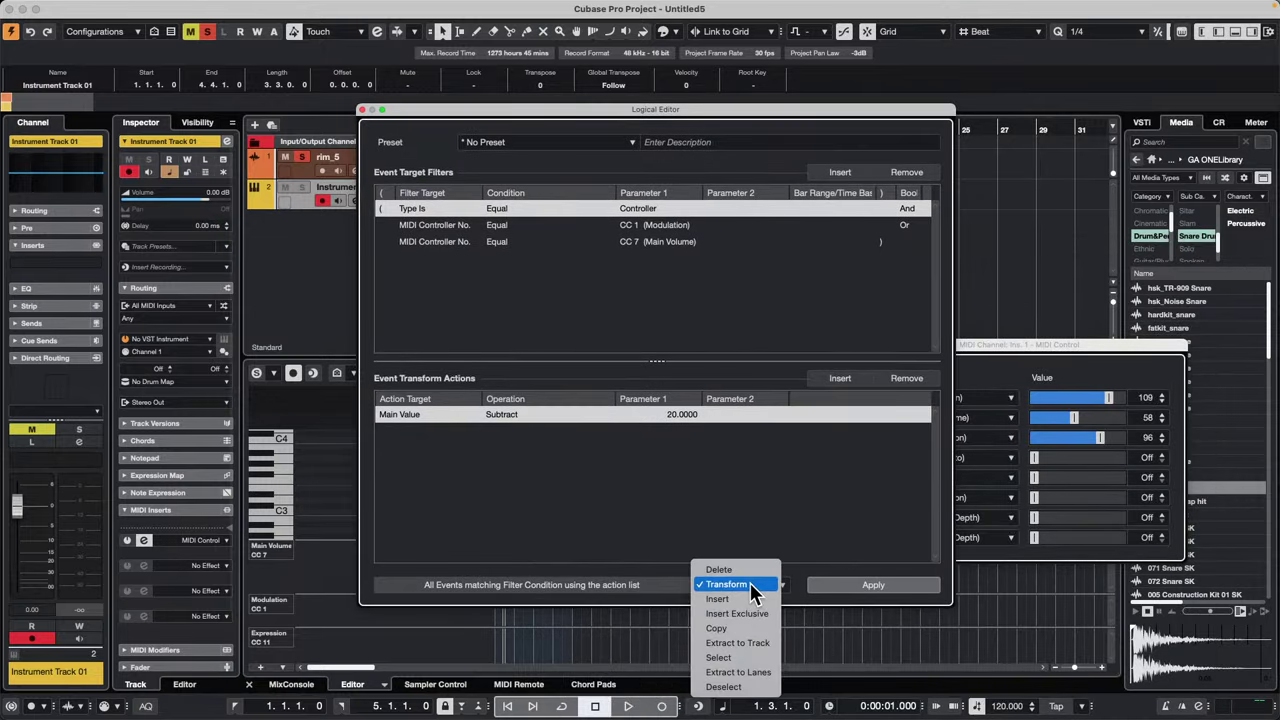
pyautogui.click(750, 597)
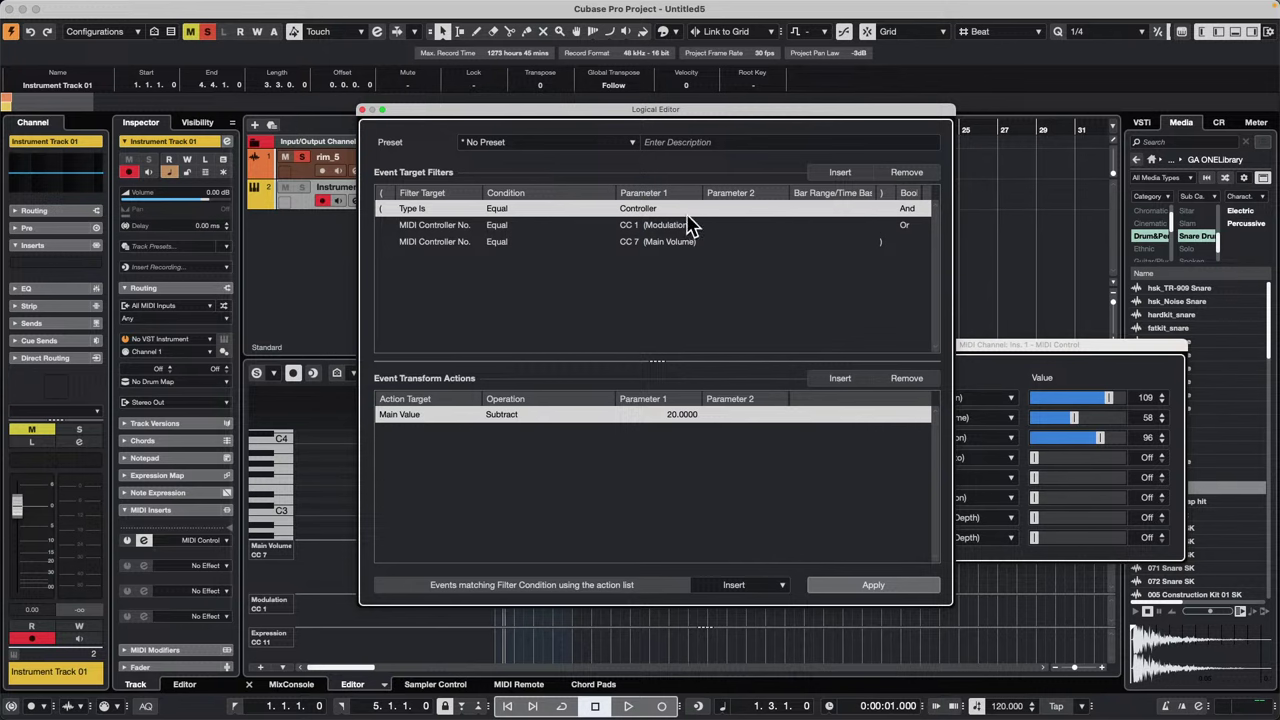
# Step: Add an opening bracket before the CC 1 (Modulation) condition in the event target filters
pyautogui.click(391, 228)
pyautogui.click(391, 230)
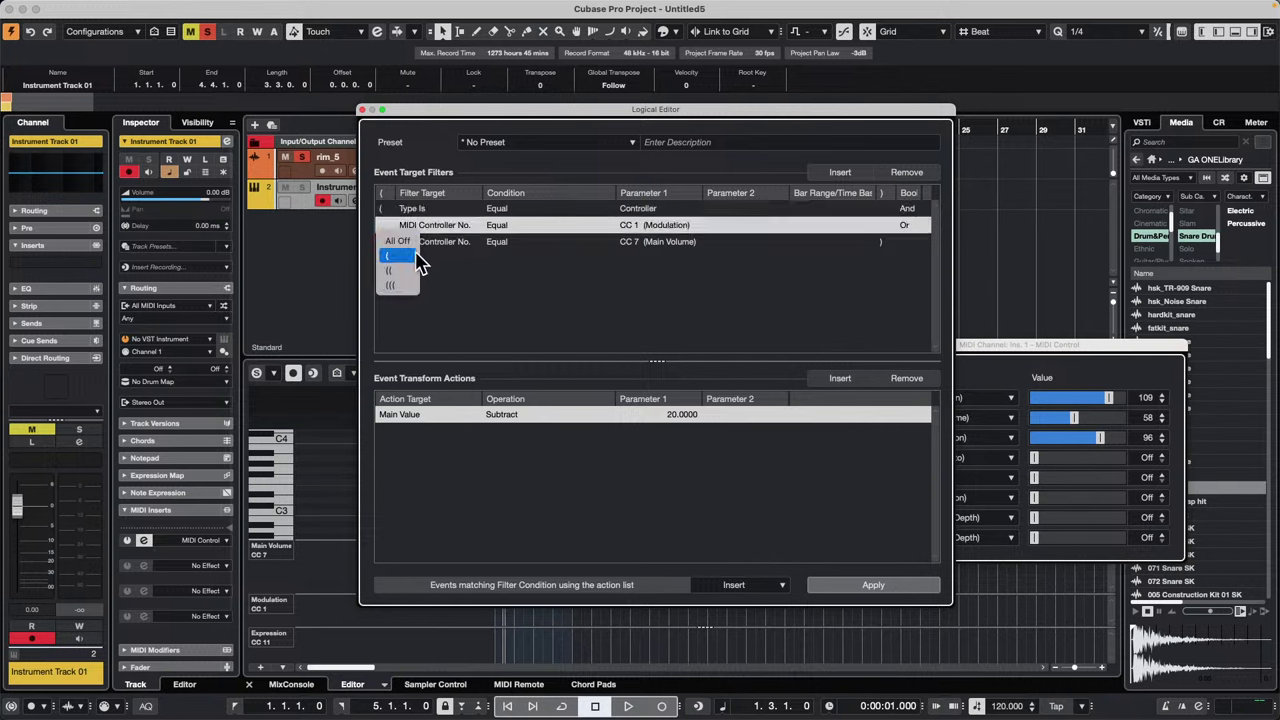
pyautogui.click(423, 251)
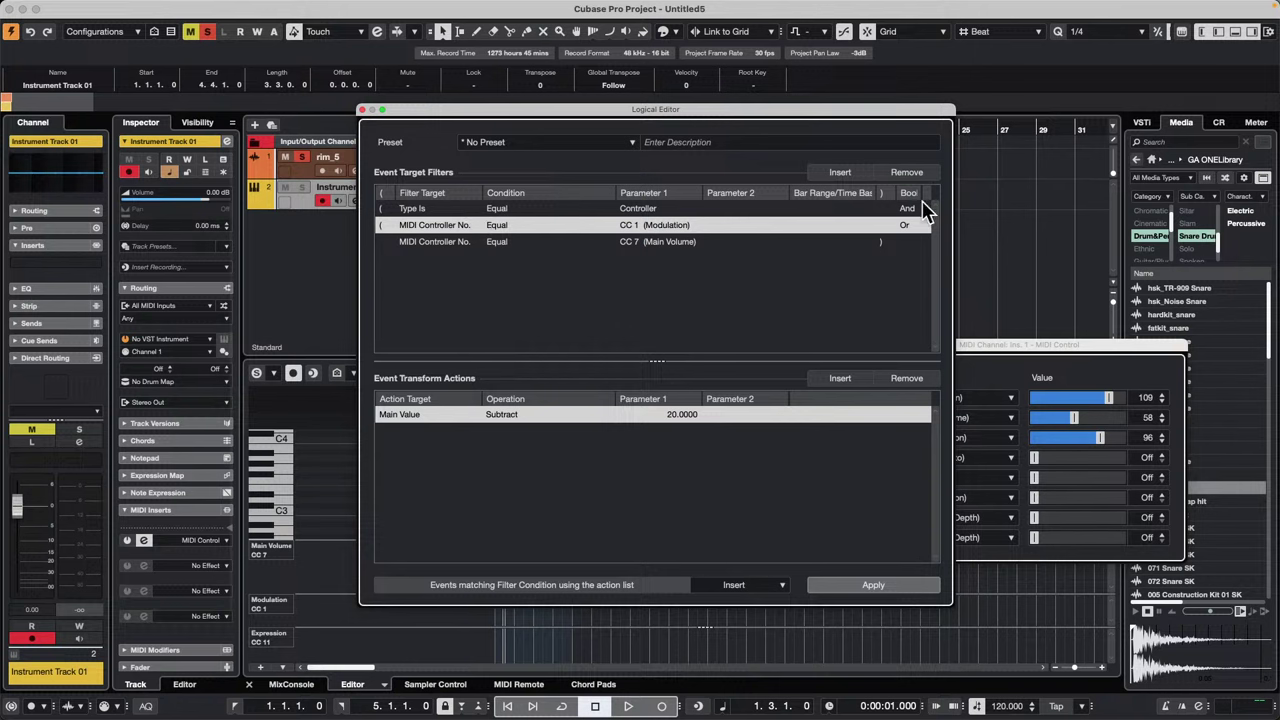
pyautogui.click(452, 222)
pyautogui.click(645, 275)
# Step: Insert a filter condition below CC 1 (Modulation) with MIDI Controller Value Equal 60
pyautogui.click(428, 223)
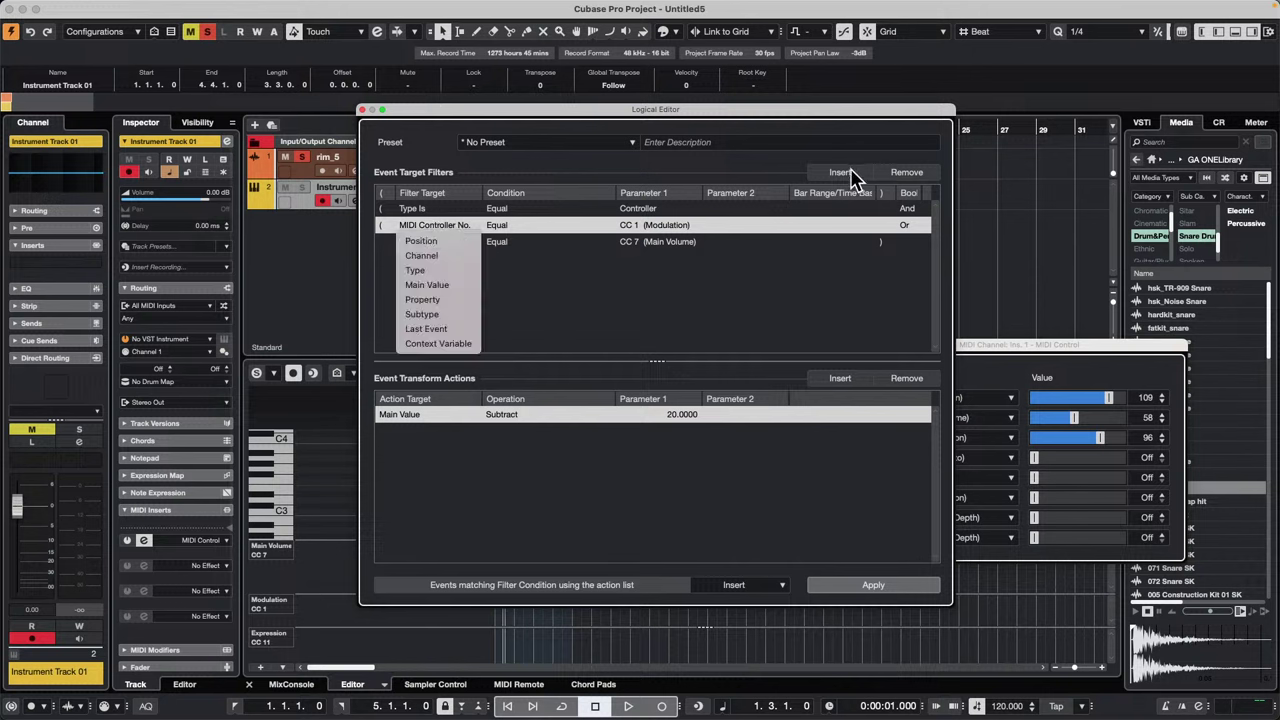
pyautogui.click(850, 177)
pyautogui.click(850, 177)
pyautogui.click(442, 241)
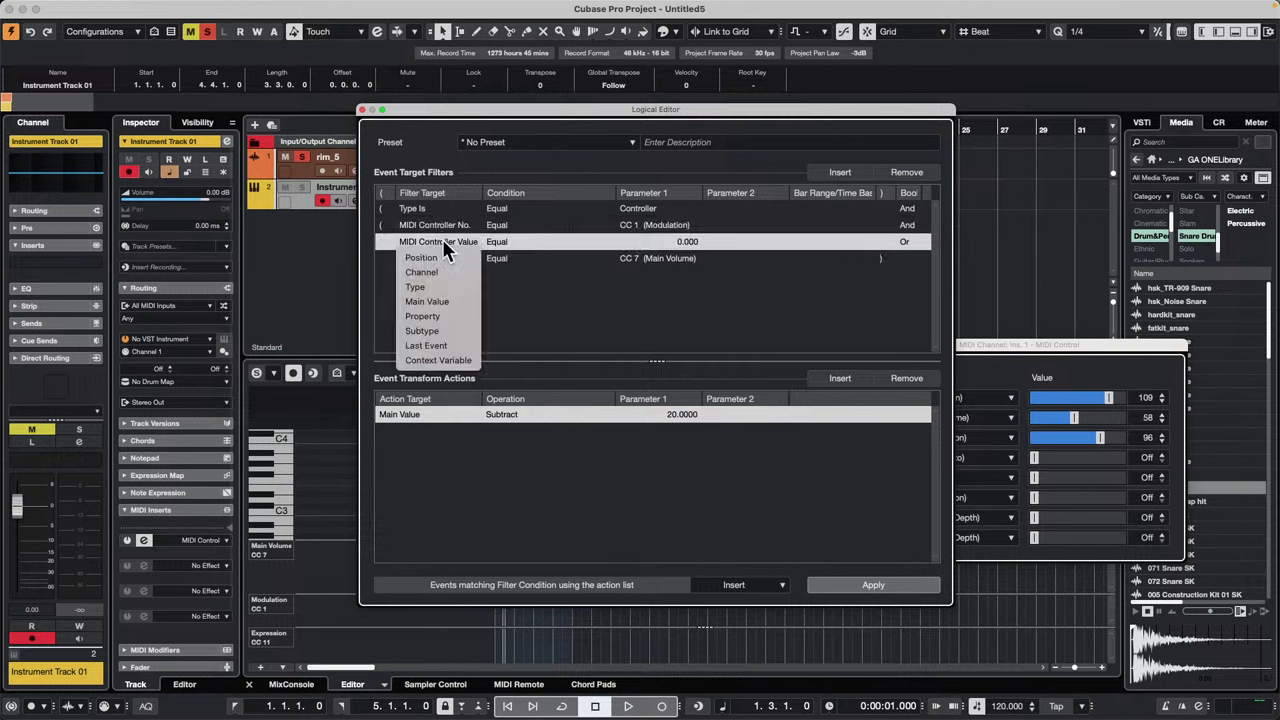
pyautogui.click(463, 301)
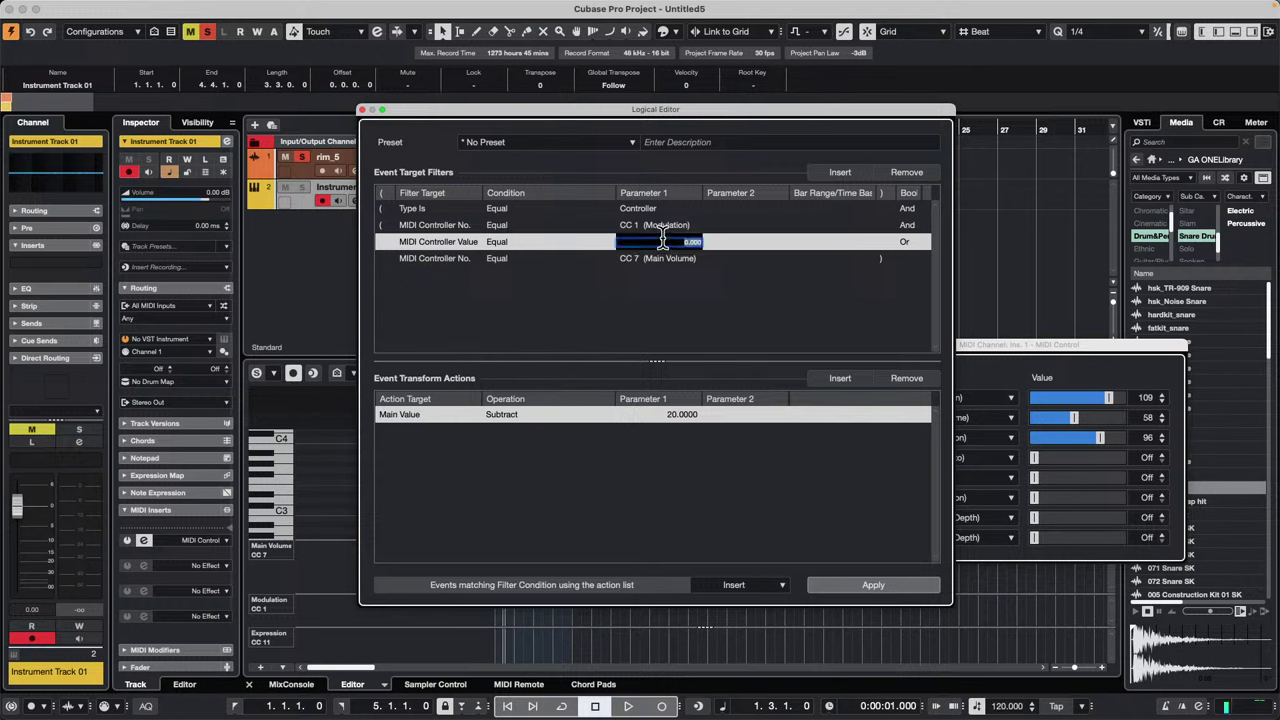
pyautogui.write('60')
pyautogui.press('Return')
# Step: Add a closing bracket after the MIDI Controller Value condition and remove the CC 7 (Main Volume) condition
pyautogui.click(884, 243)
pyautogui.click(906, 273)
pyautogui.click(690, 258)
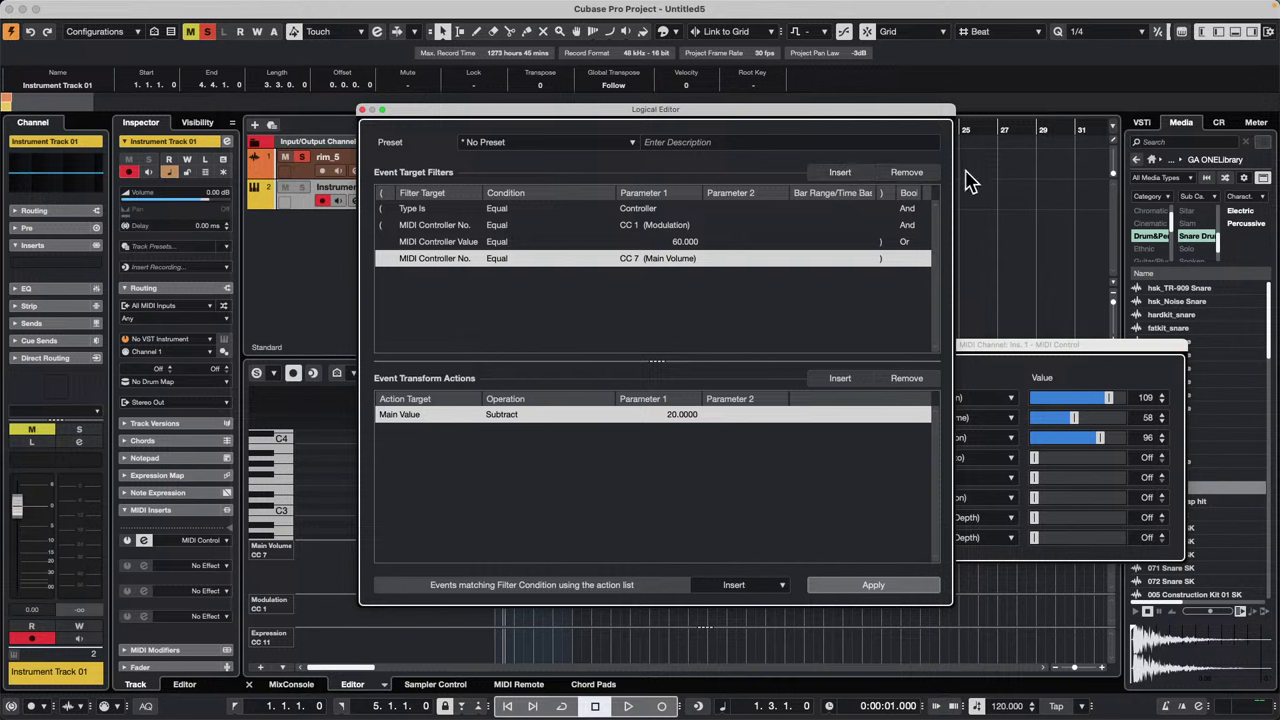
pyautogui.click(906, 172)
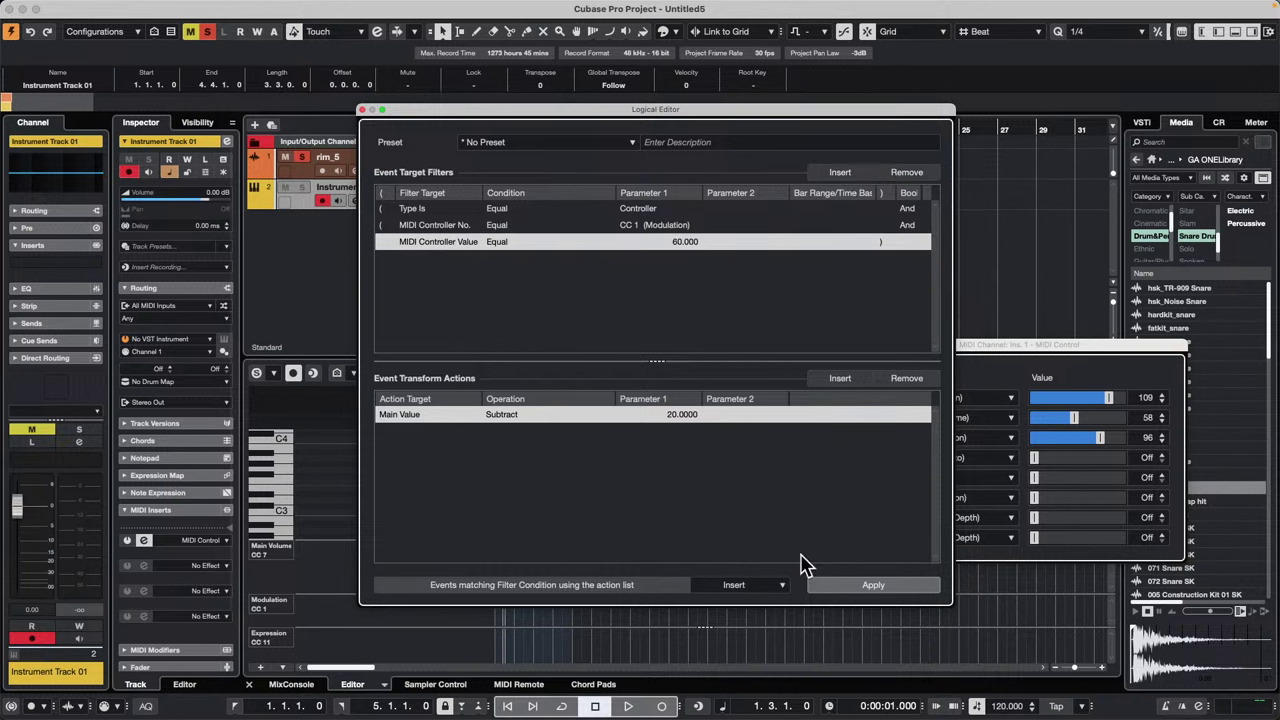
# Step: Apply the Logical Editor's Insert function to the part, and close the Logical Editor and MIDI Control windows
pyautogui.click(863, 590)
pyautogui.moveTo(601, 109); pyautogui.dragTo(847, 110)
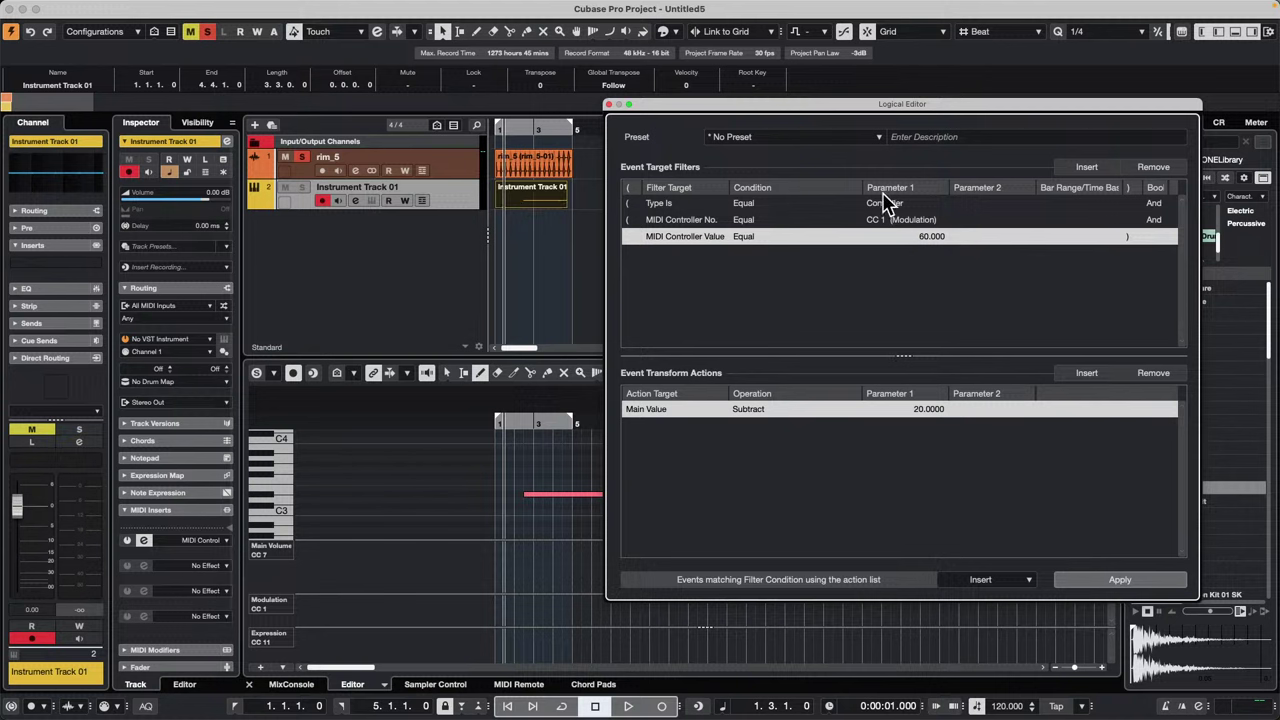
pyautogui.click(1128, 584)
pyautogui.click(609, 104)
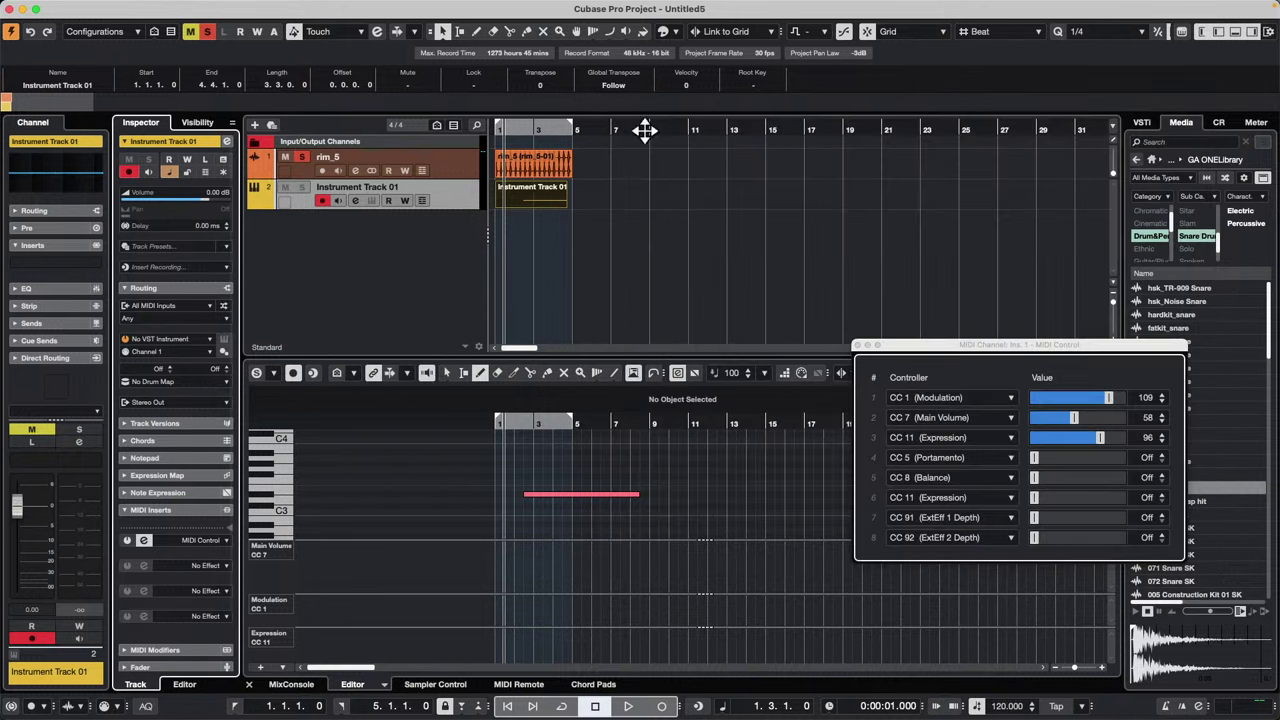
pyautogui.click(857, 346)
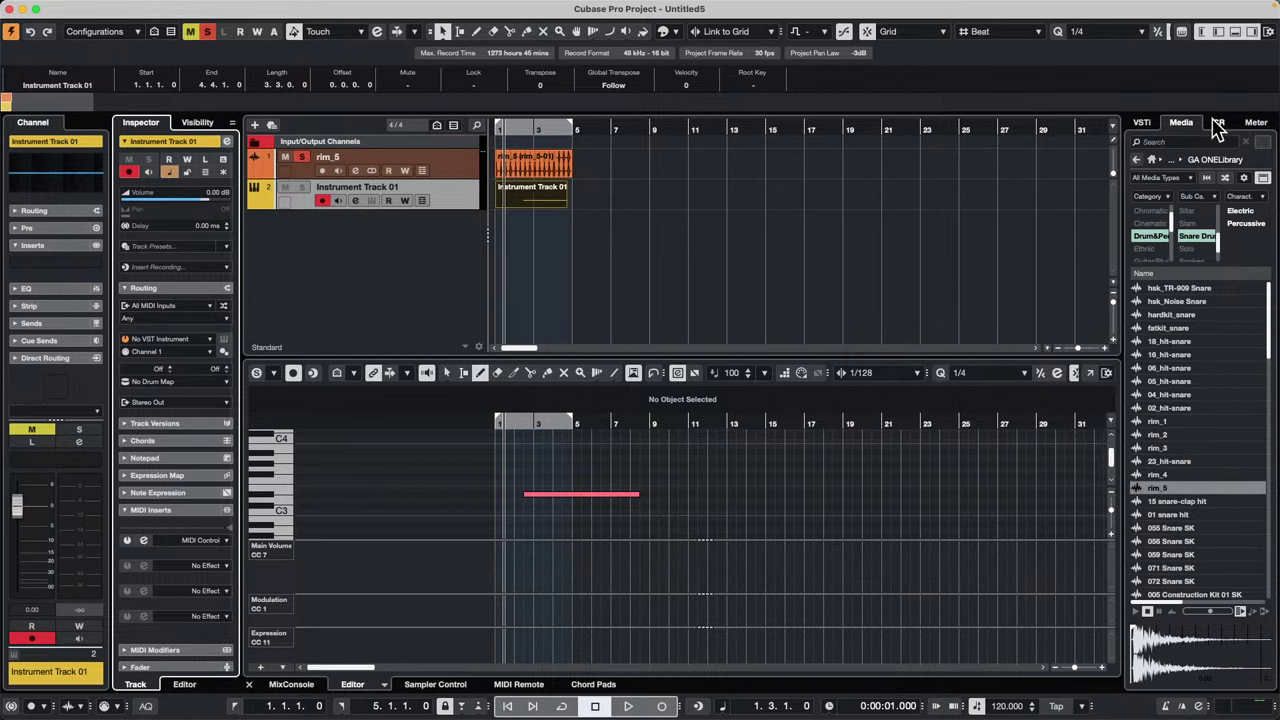
# Step: Show the VST Instruments in the media browser and collapse all their plug-in categories
pyautogui.click(1141, 122)
pyautogui.click(1181, 122)
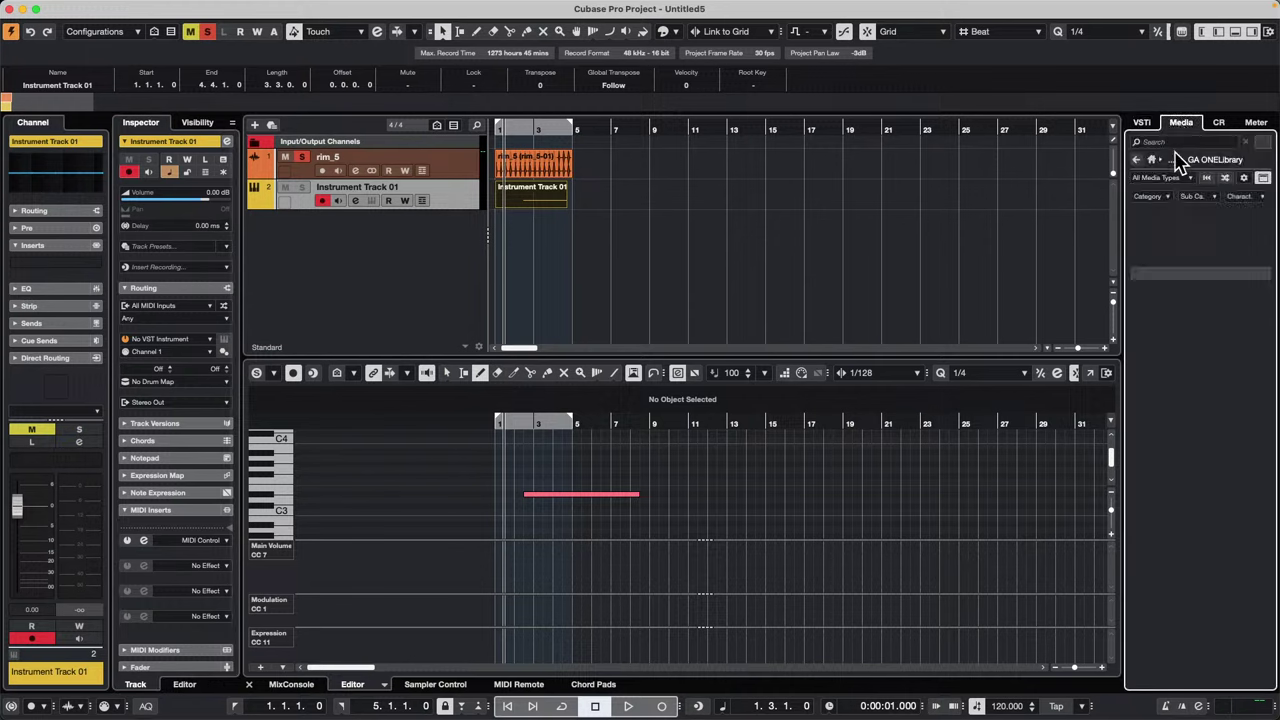
pyautogui.click(1151, 160)
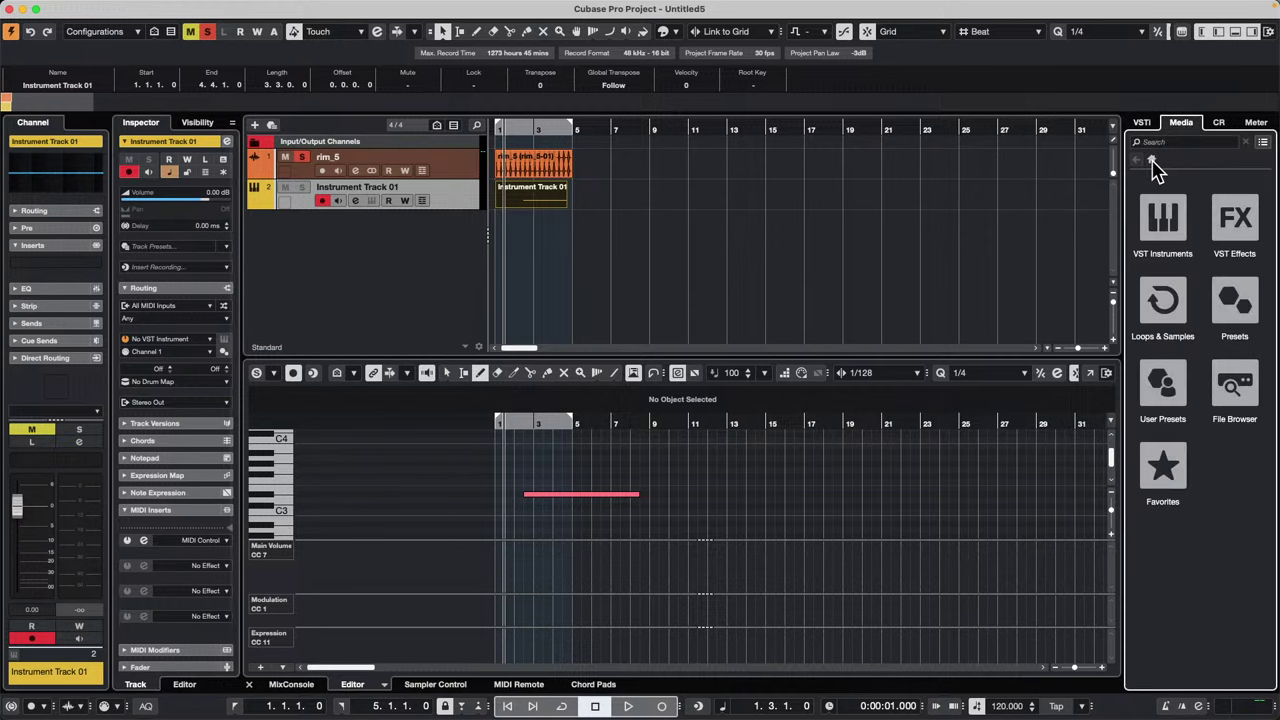
pyautogui.click(1163, 218)
pyautogui.scroll(-2, 1185, 333)
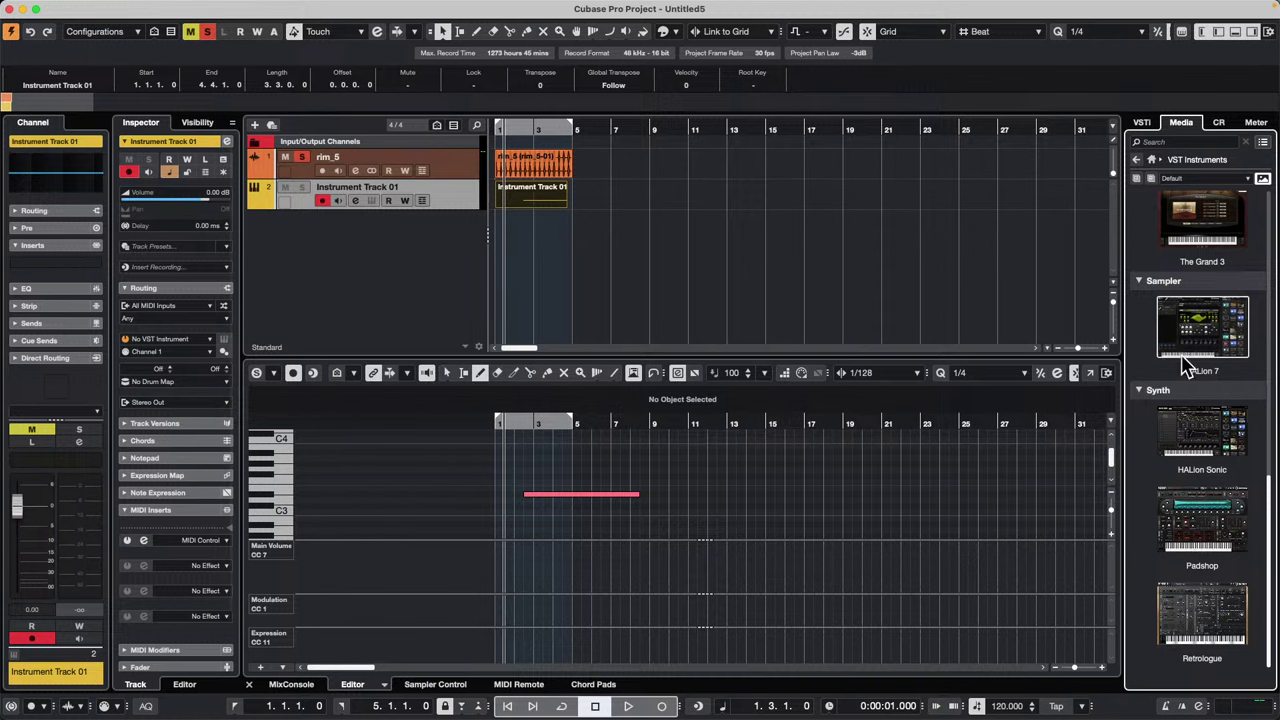
pyautogui.scroll(10, 1185, 335)
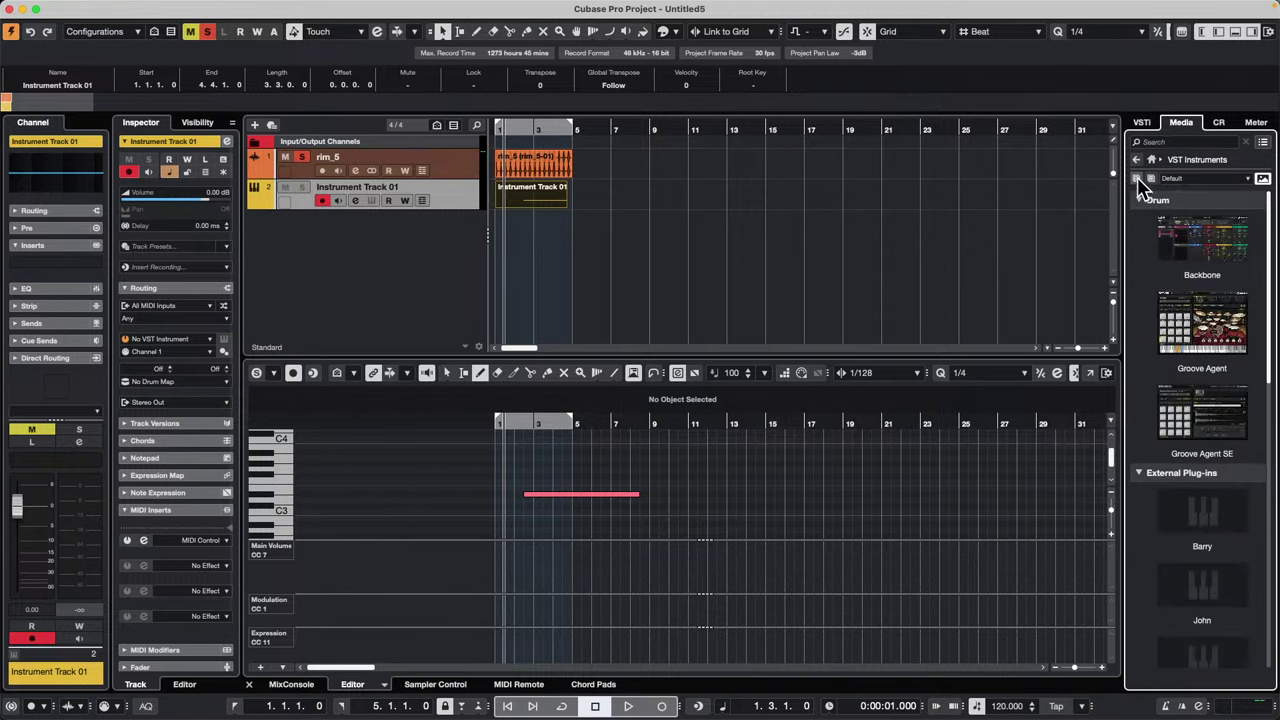
pyautogui.keyDown('alt'); pyautogui.click(1140, 200); pyautogui.keyUp('alt')
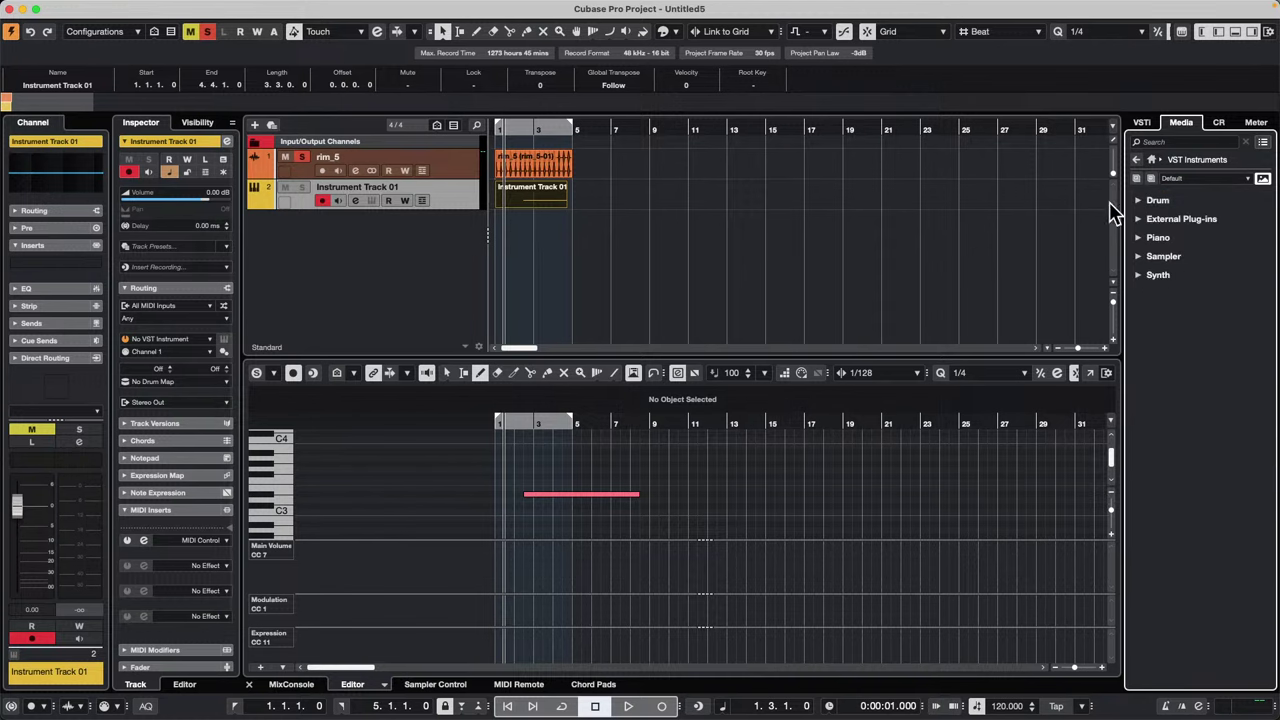
pyautogui.click(1138, 275)
pyautogui.click(1139, 276)
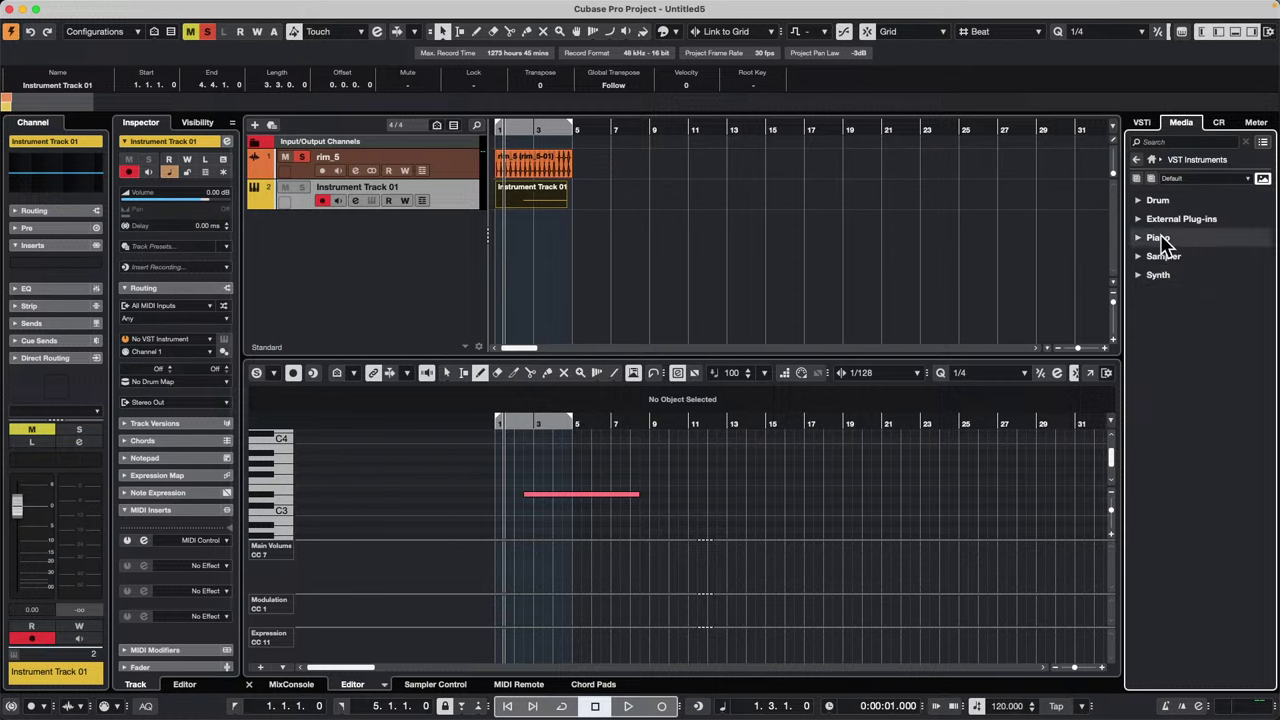
# Step: Open the VST Plug-in Manager and display its VST Instruments
pyautogui.click(455, 8)
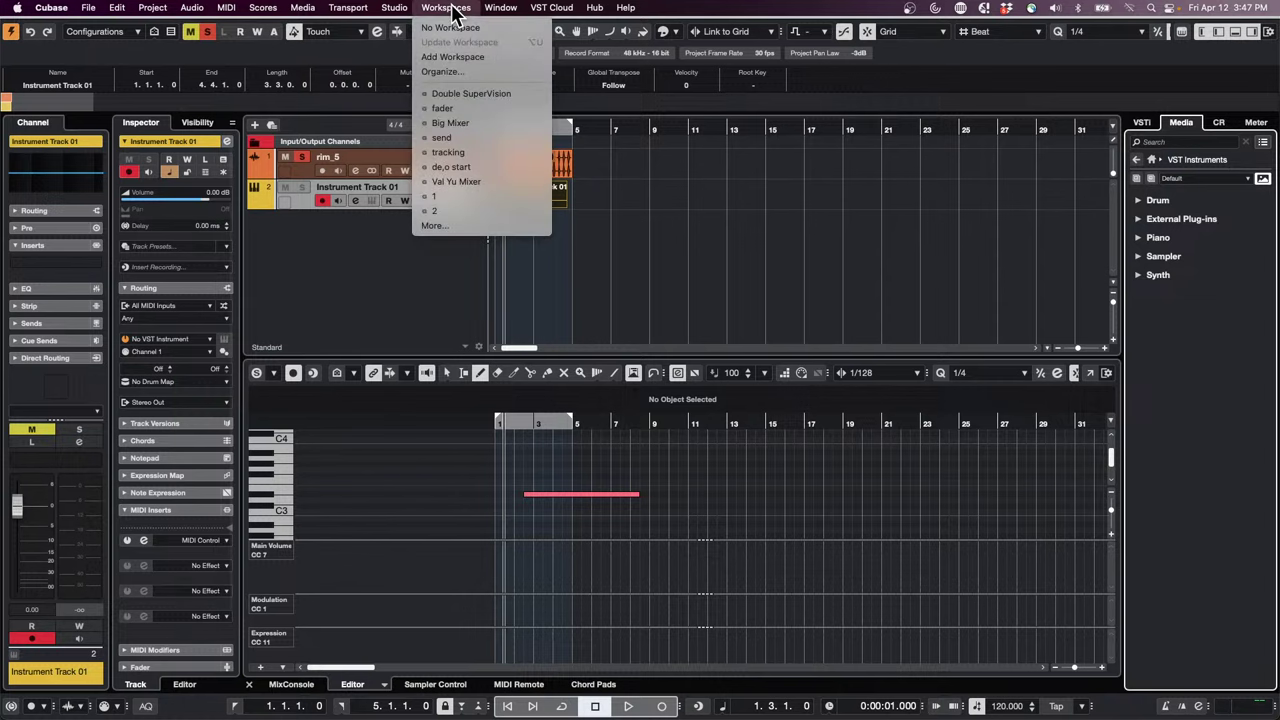
pyautogui.moveTo(406, 14)
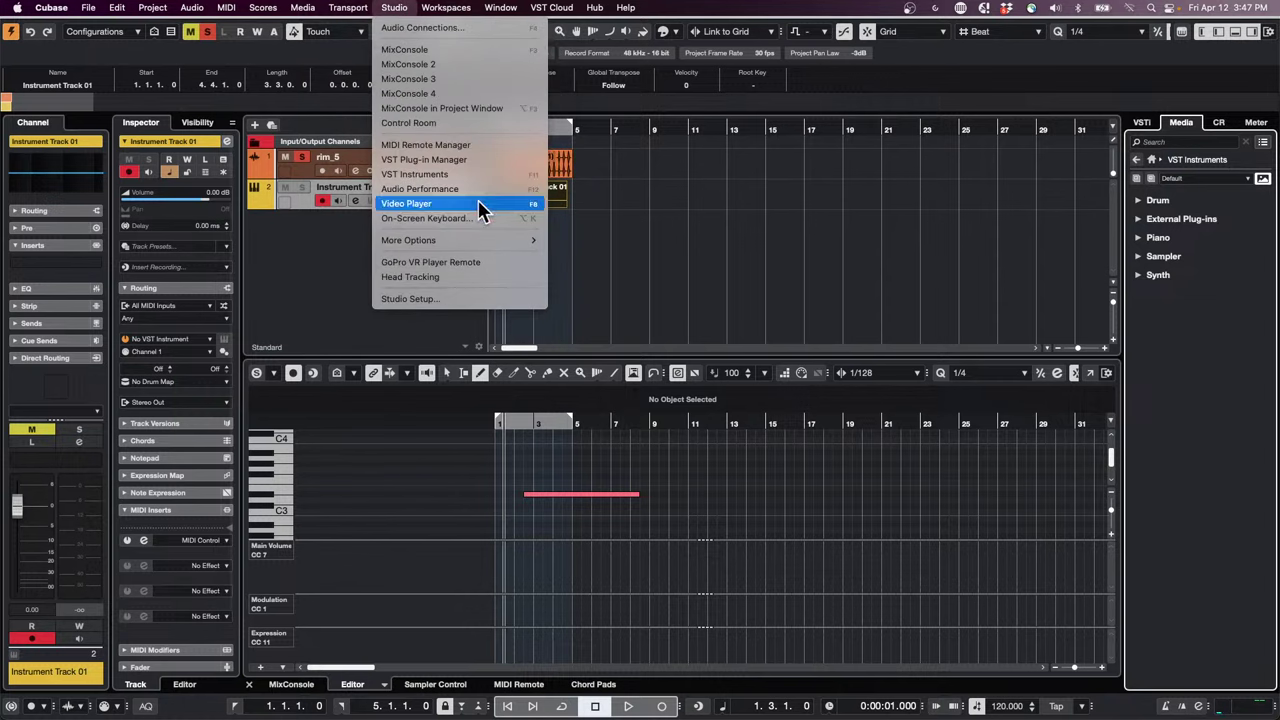
pyautogui.click(477, 160)
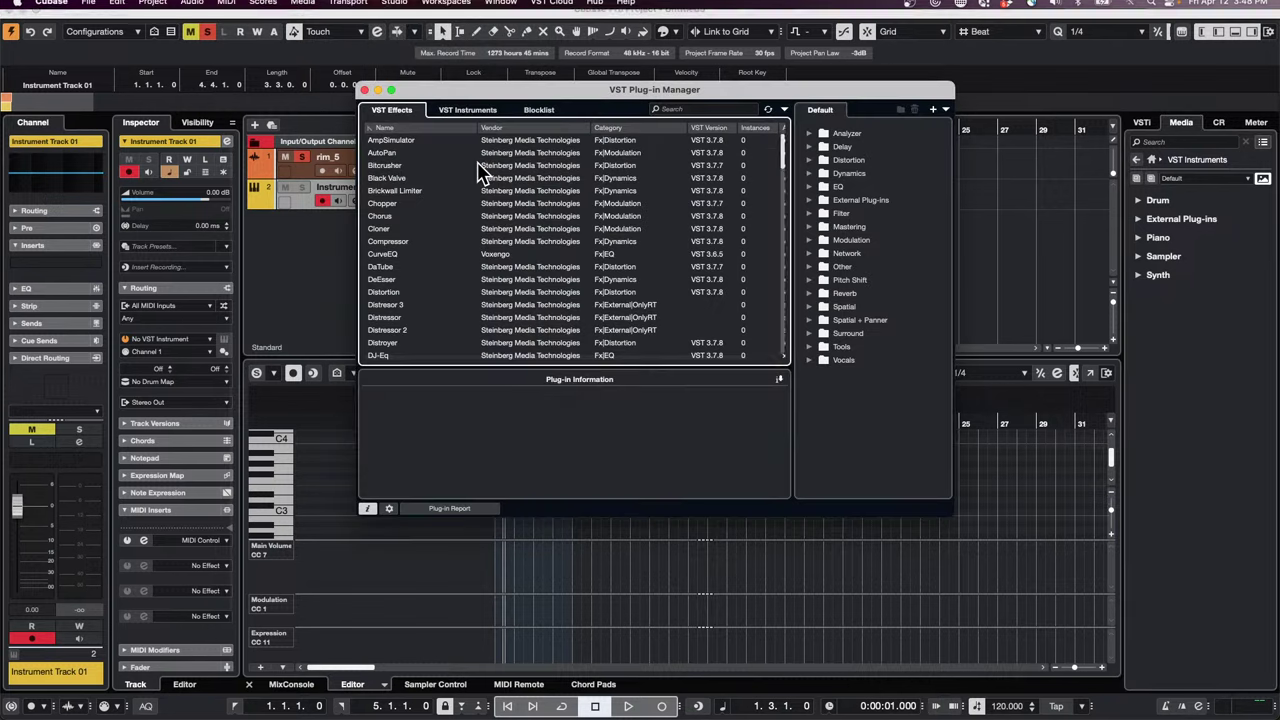
pyautogui.click(477, 112)
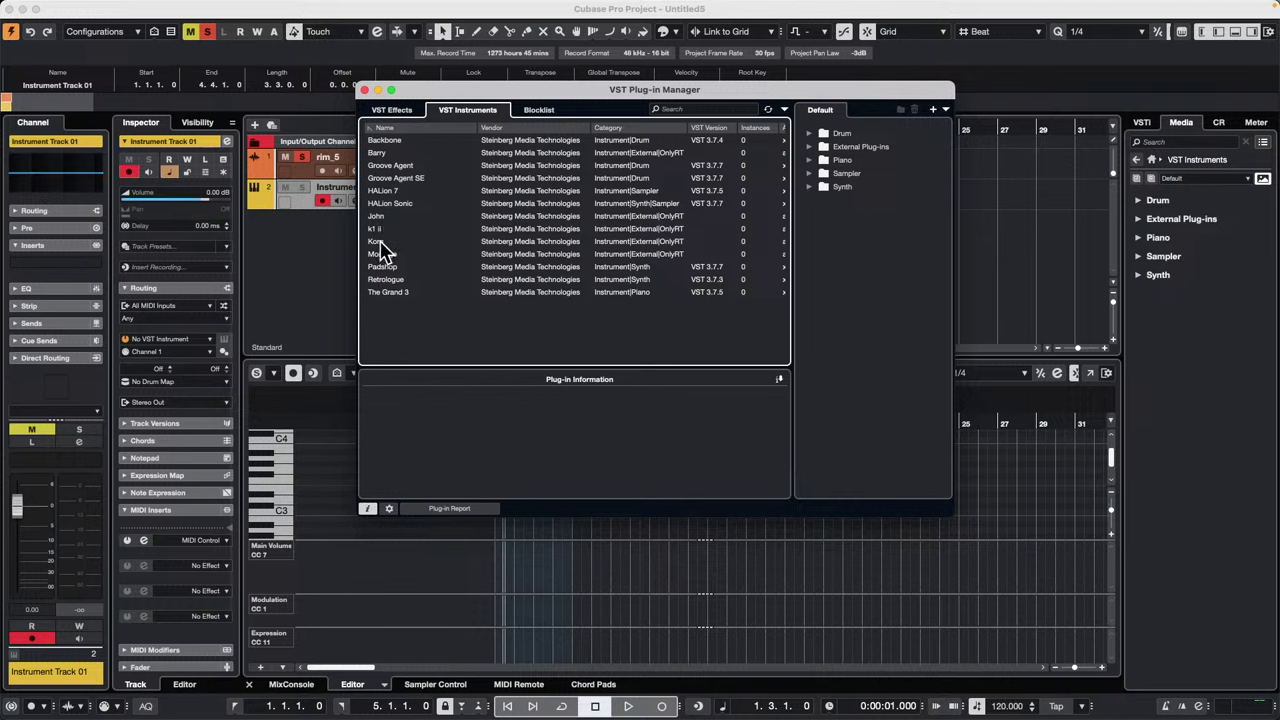
# Step: Try to move Korg and HALion Sonic within the Default collection, and look through the options for plug-in collections
pyautogui.moveTo(380, 242); pyautogui.dragTo(836, 265)
pyautogui.moveTo(852, 201); pyautogui.dragTo(890, 172)
pyautogui.click(933, 109)
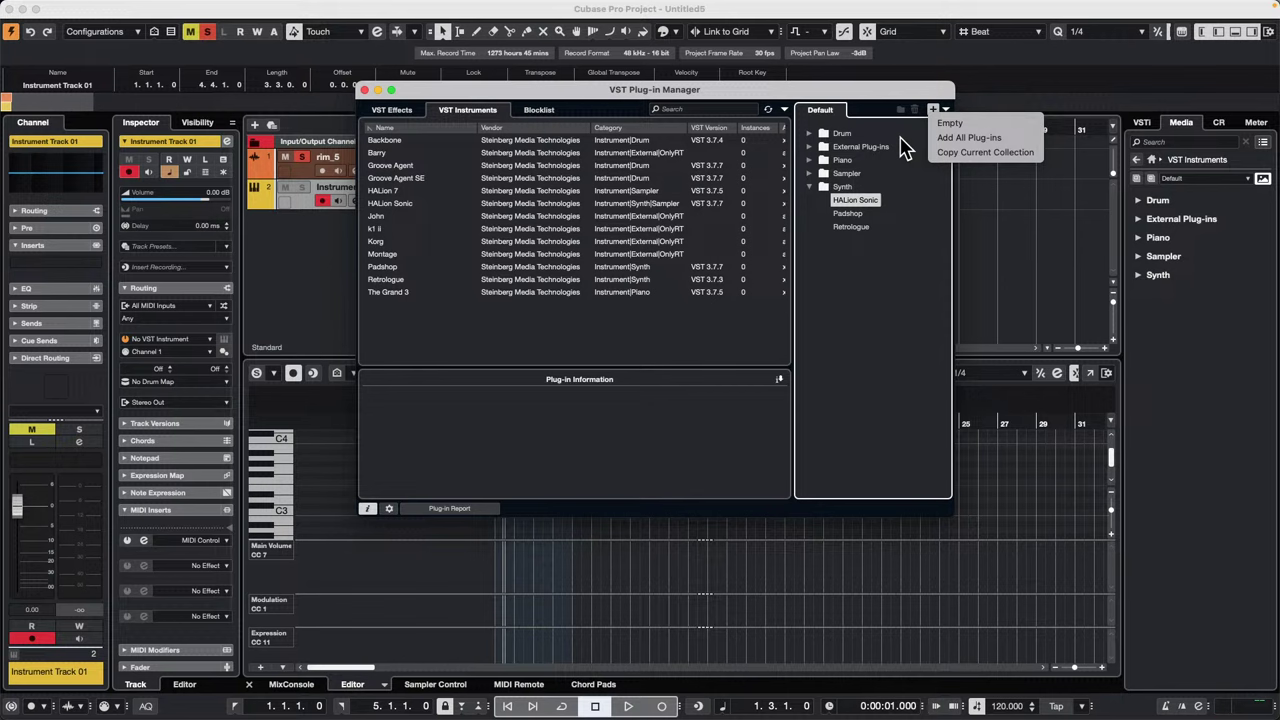
pyautogui.click(905, 145)
pyautogui.click(945, 109)
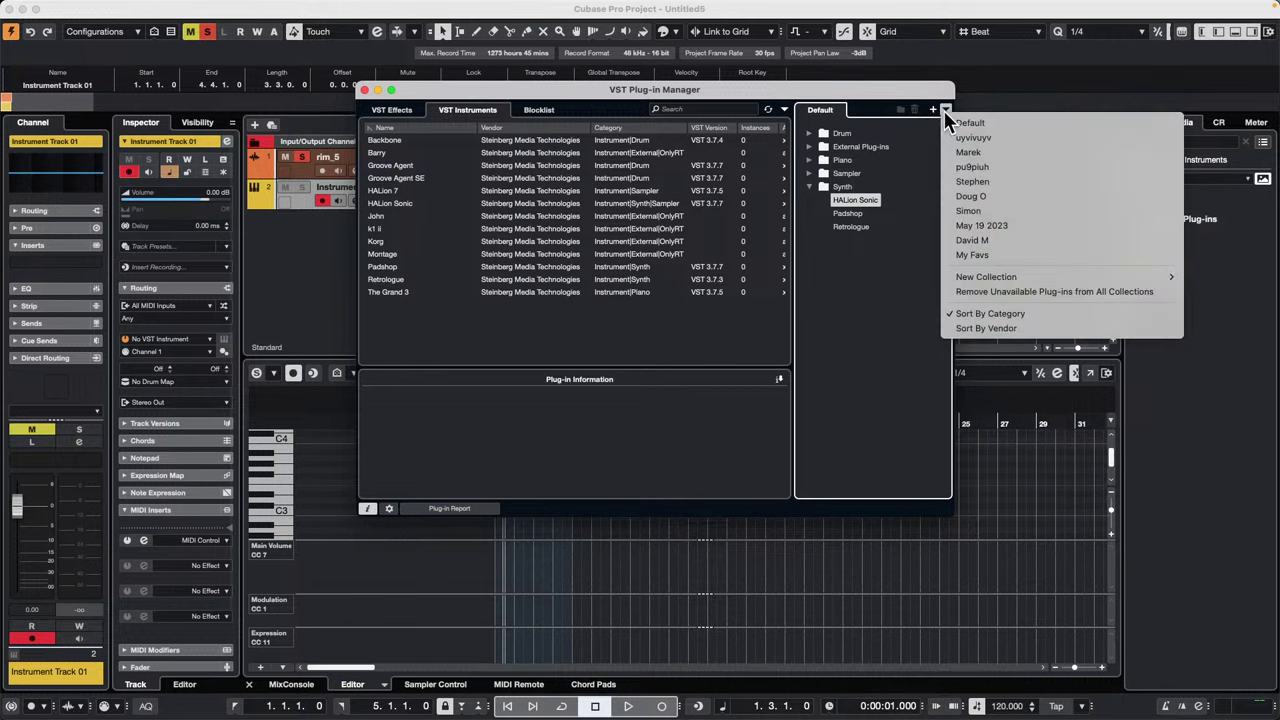
pyautogui.click(943, 110)
pyautogui.click(945, 110)
pyautogui.click(897, 278)
# Step: Copy the Default VST instrument collection and give the copy the person's name
pyautogui.click(930, 108)
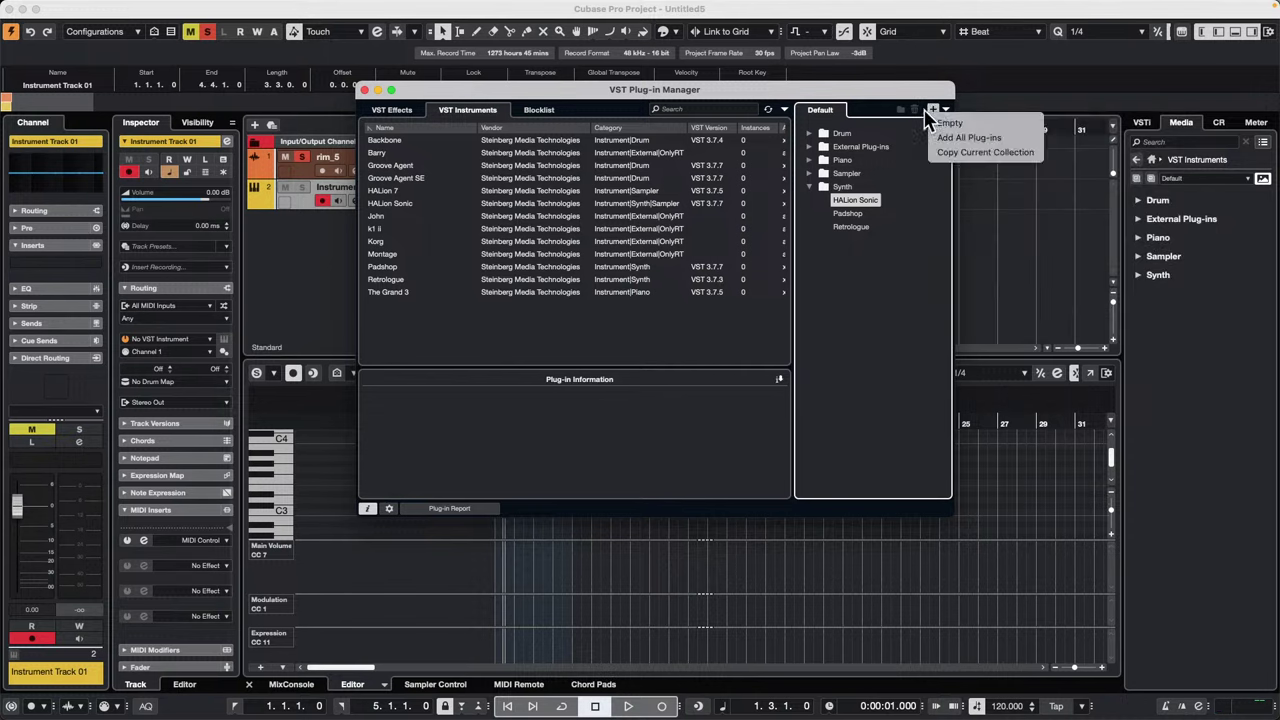
pyautogui.click(985, 156)
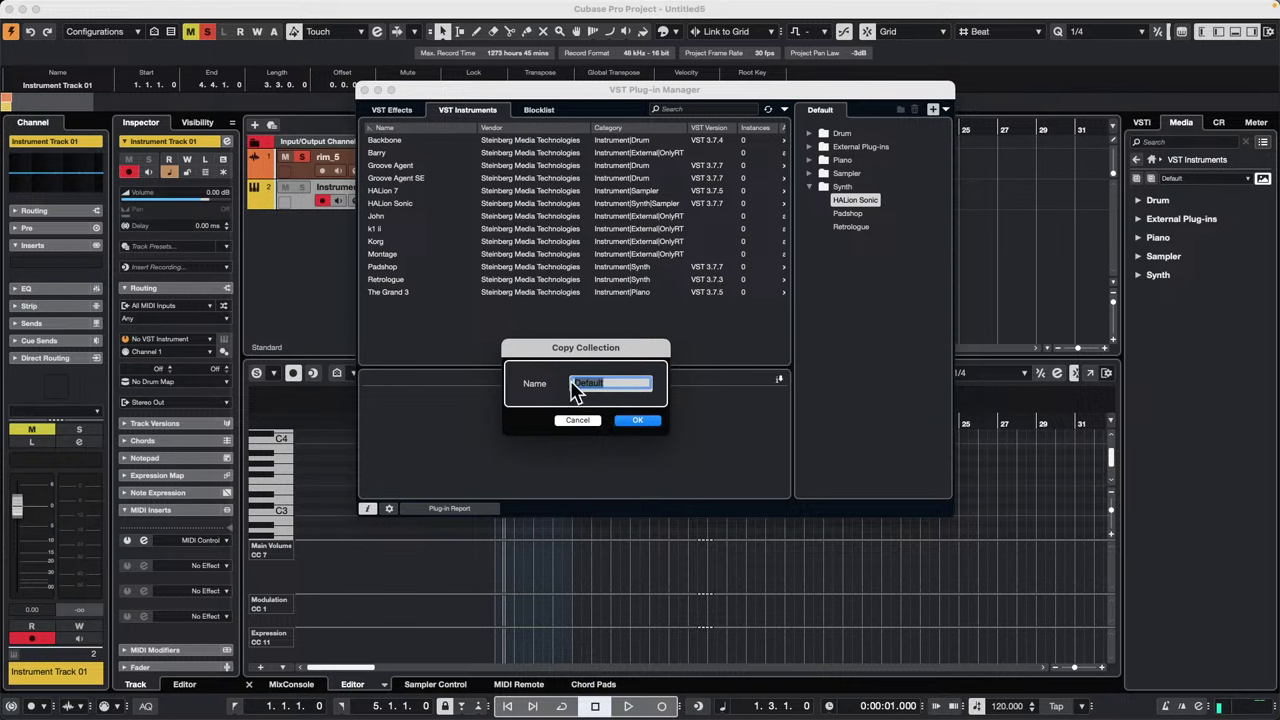
pyautogui.write('K')
pyautogui.press('Return')
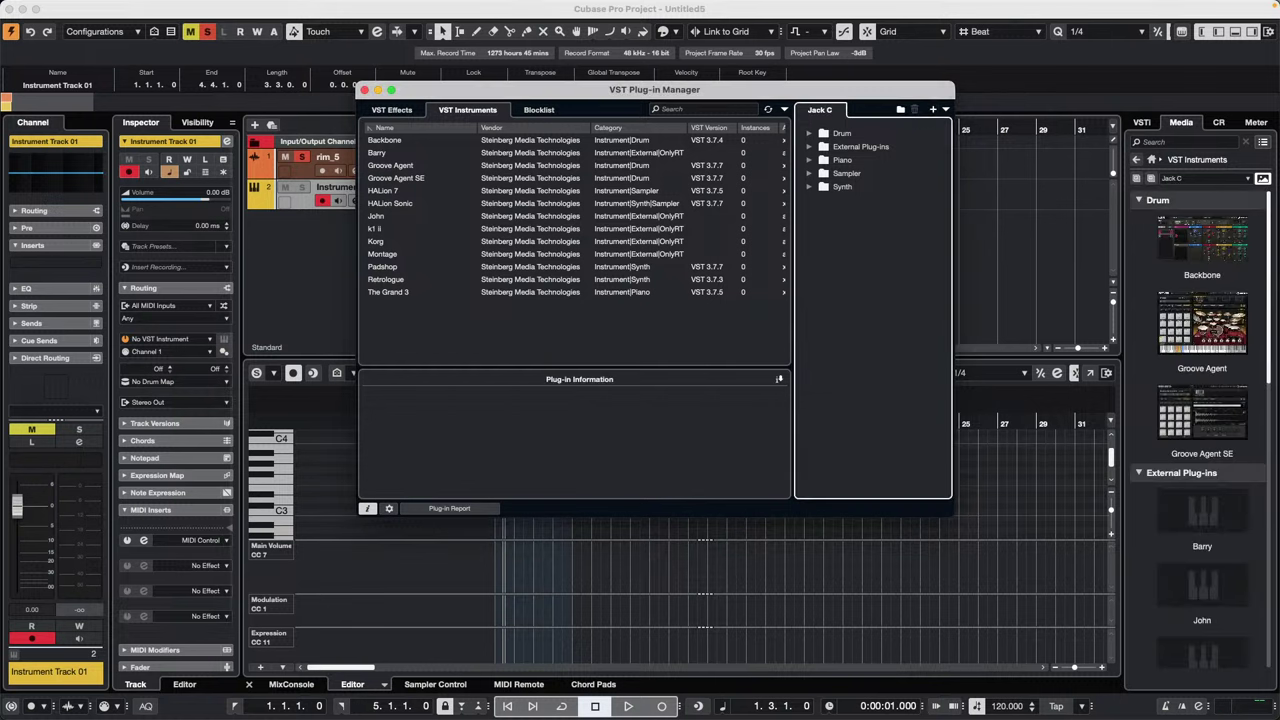
# Step: Move HALion Sonic out of the Synth folder to the top level of the copied collection, and close the VST Plug-in Manager
pyautogui.click(809, 187)
pyautogui.moveTo(855, 200); pyautogui.dragTo(860, 305)
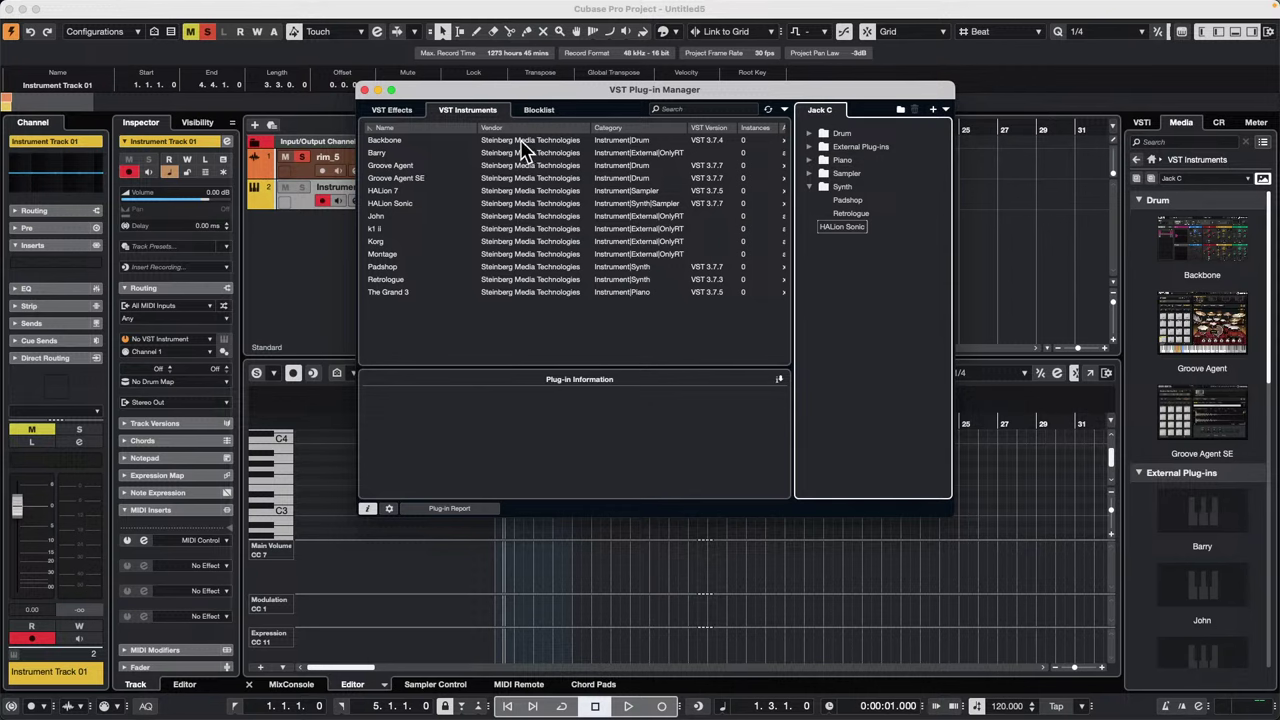
pyautogui.click(364, 89)
# Step: Collapse all plug-in categories of the copied collection in the media browser
pyautogui.click(1145, 200)
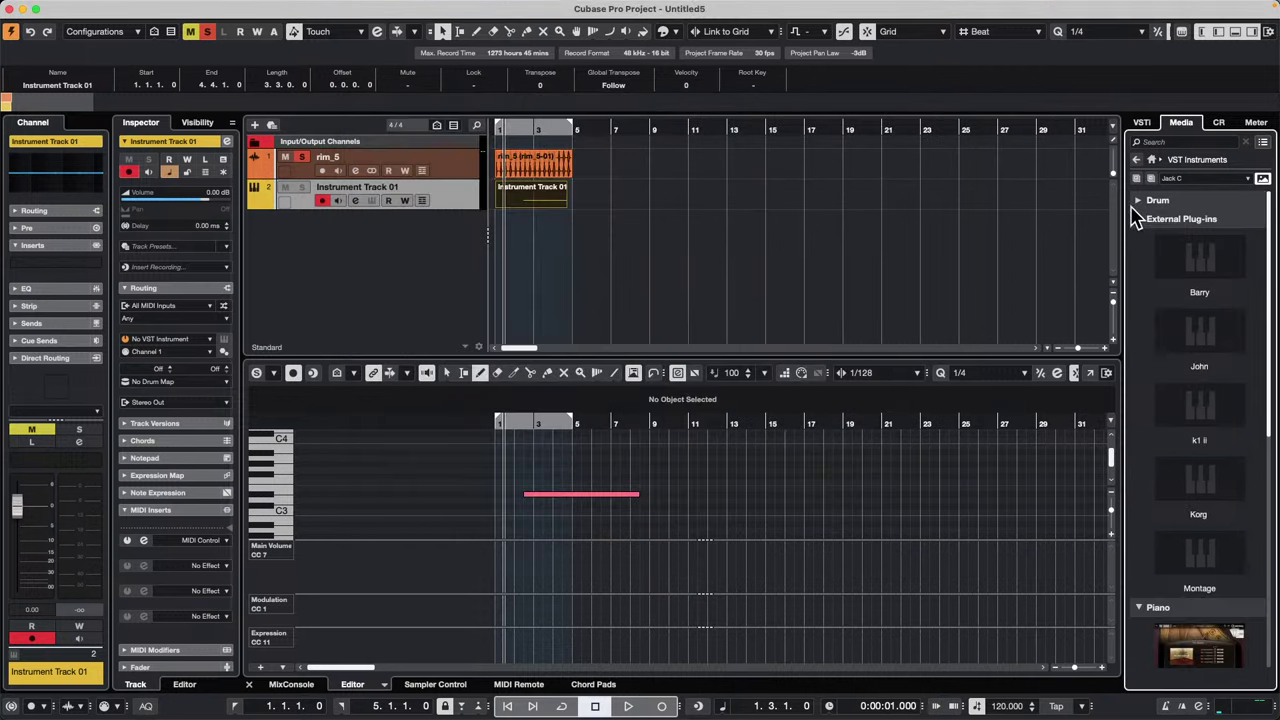
pyautogui.click(1144, 221)
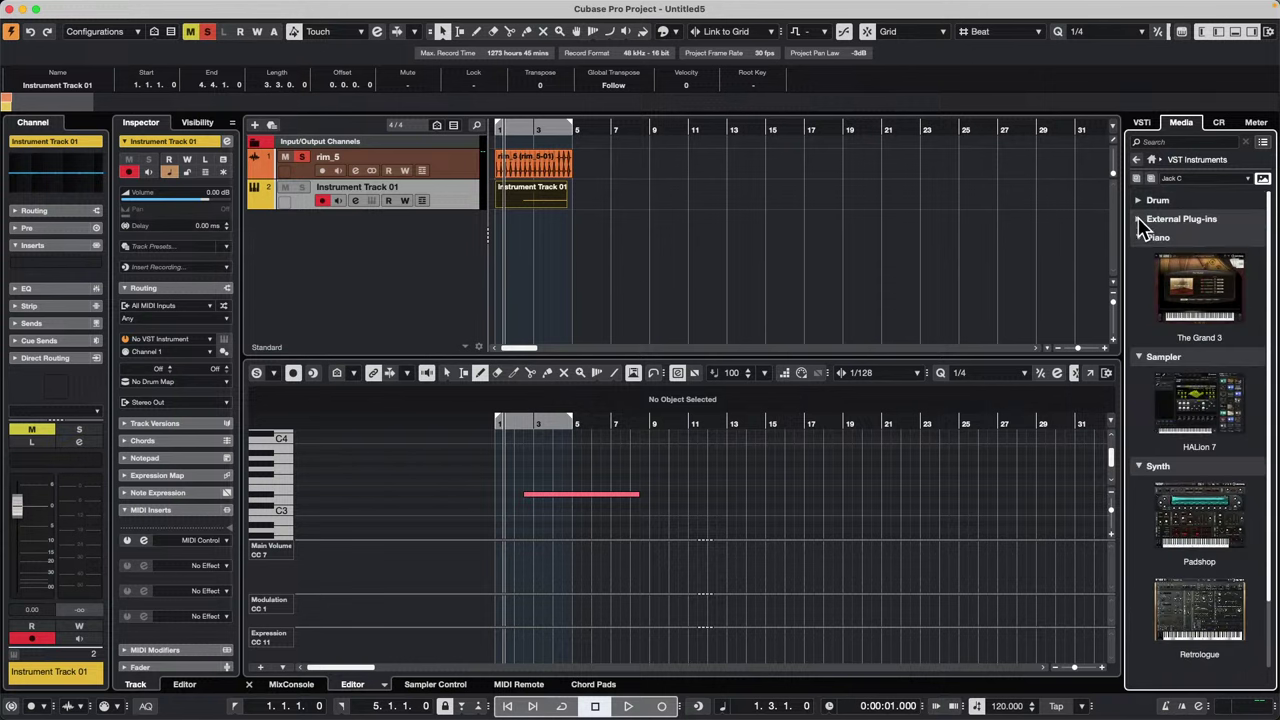
pyautogui.click(1141, 240)
pyautogui.click(1137, 179)
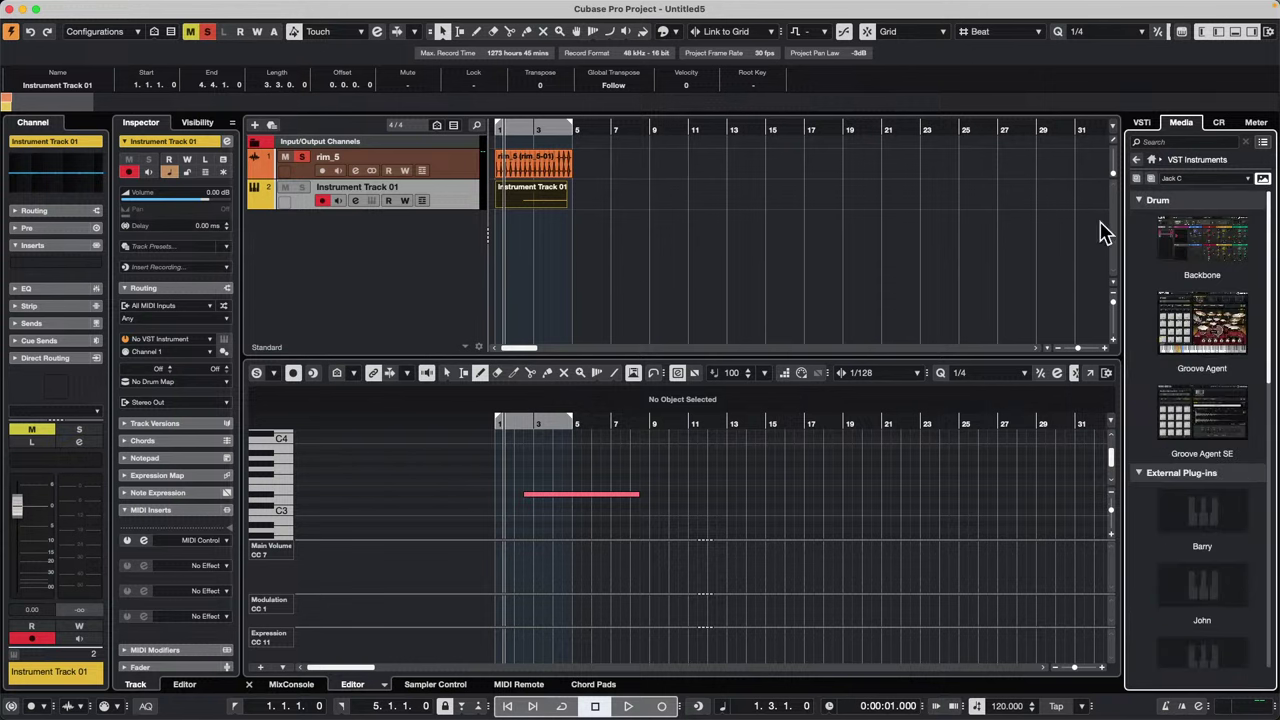
pyautogui.click(1151, 180)
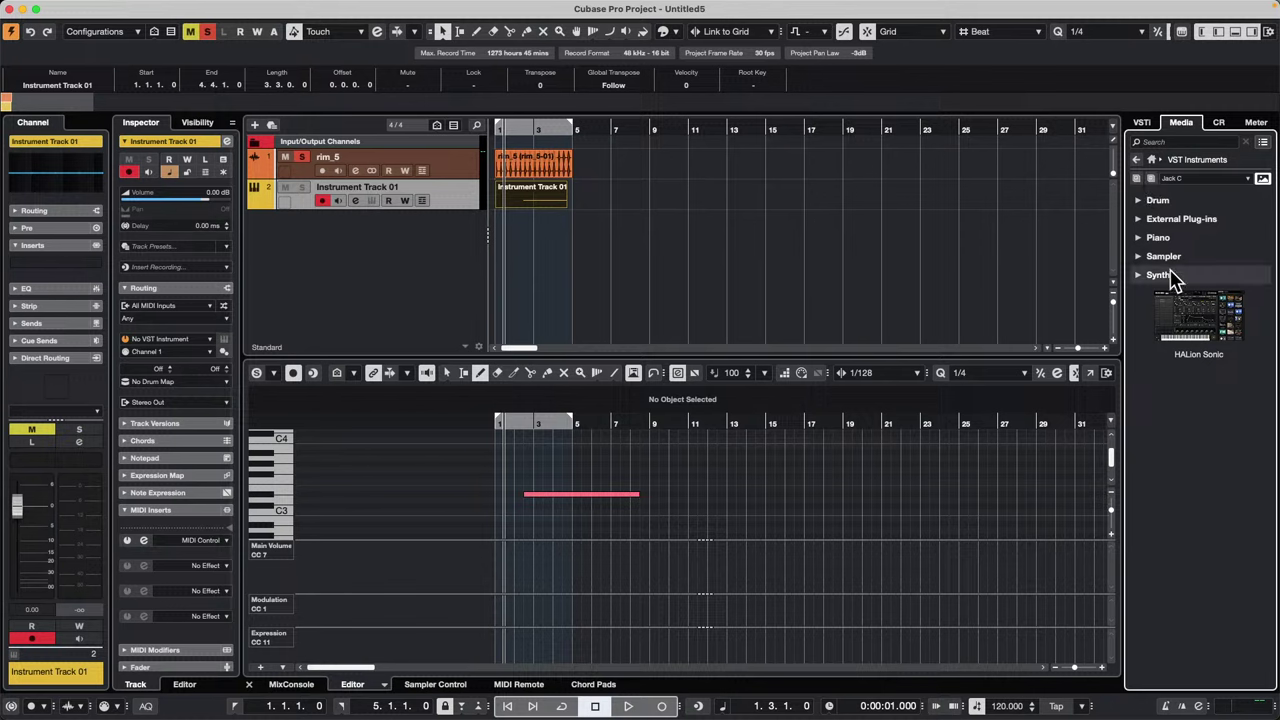
# Step: Expand and collapse the Synth category in the media browser to check where HALion Sonic sits
pyautogui.click(1136, 276)
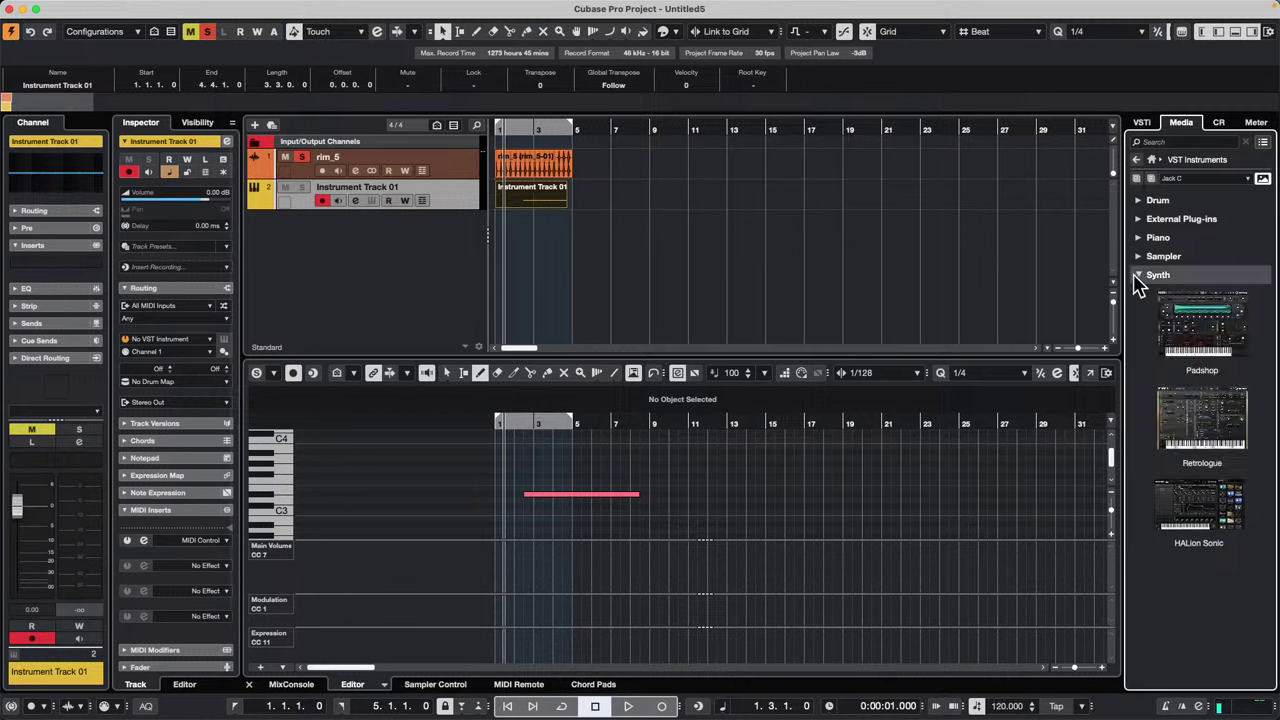
pyautogui.click(1136, 276)
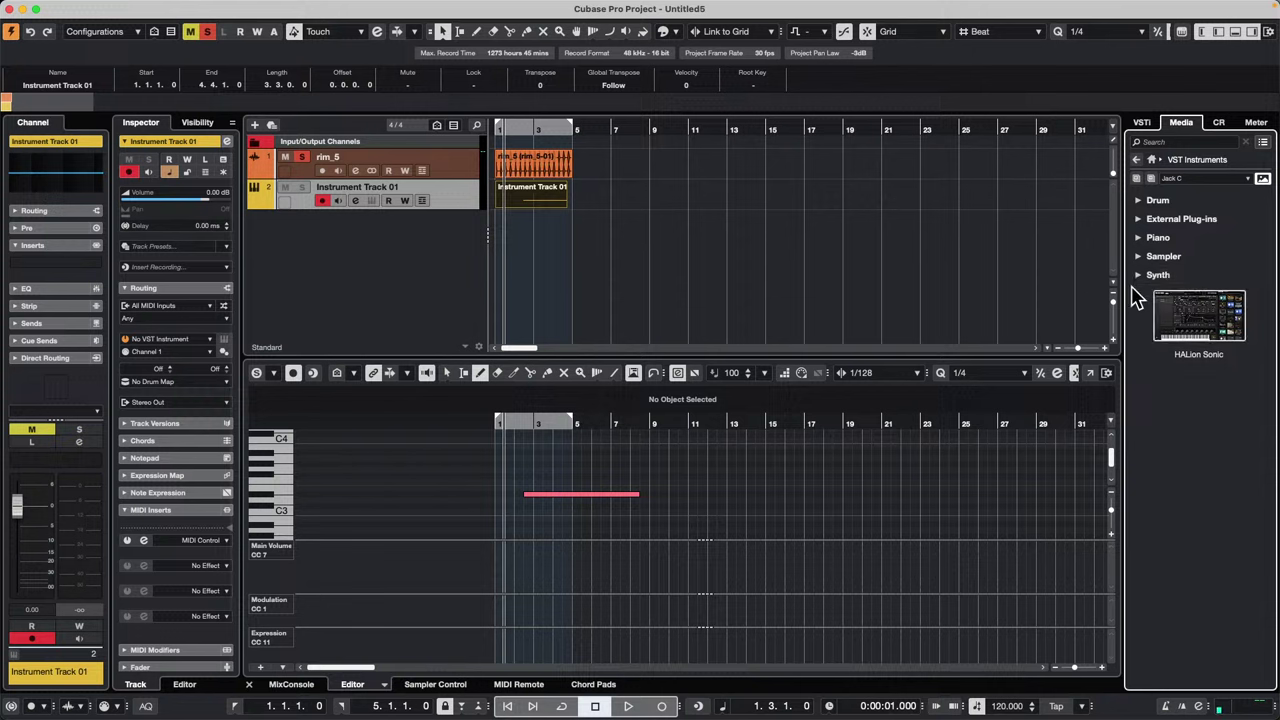
pyautogui.click(1138, 275)
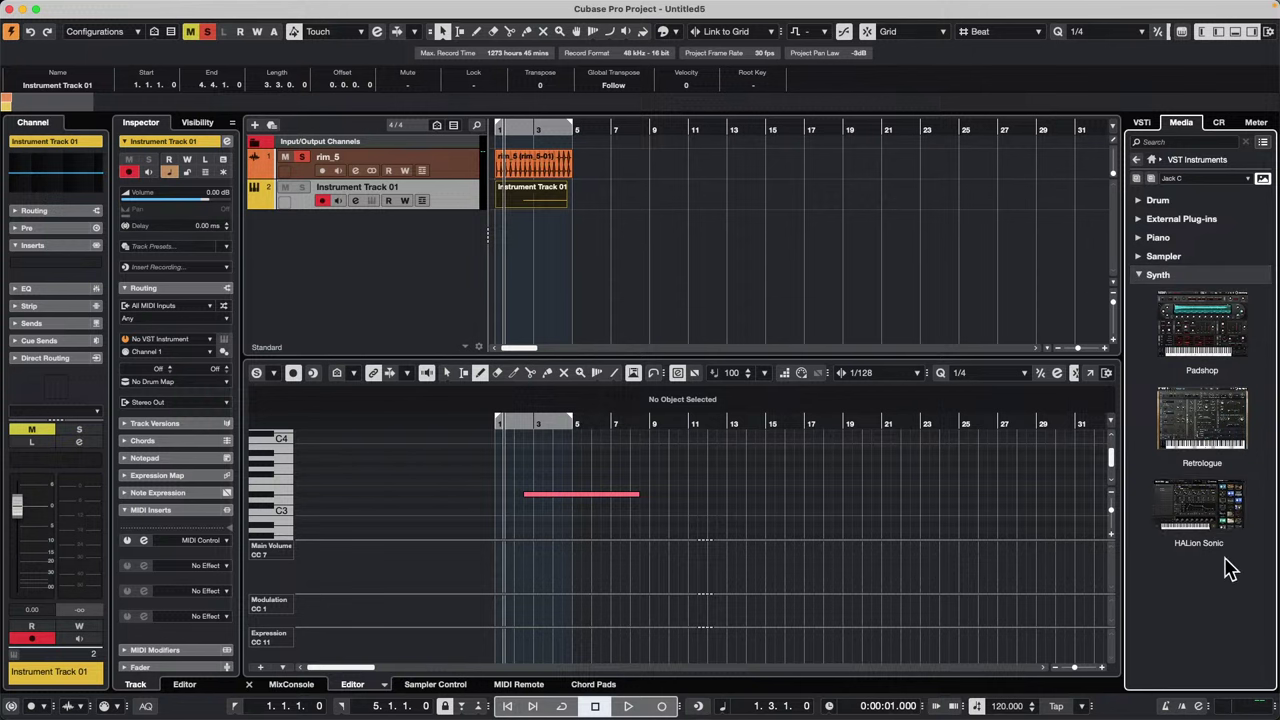
pyautogui.click(1140, 275)
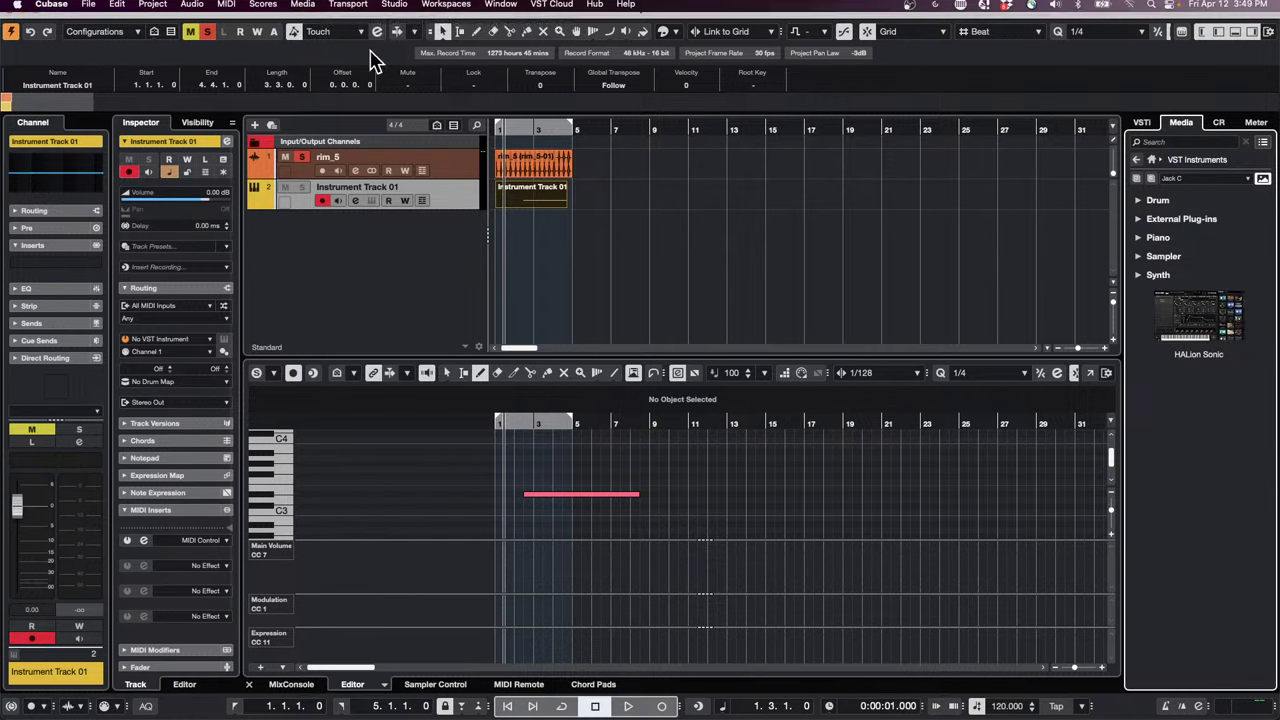
# Step: Reopen the VST Plug-in Manager and create an empty VST instrument collection named April 12 2024
pyautogui.click(398, 7)
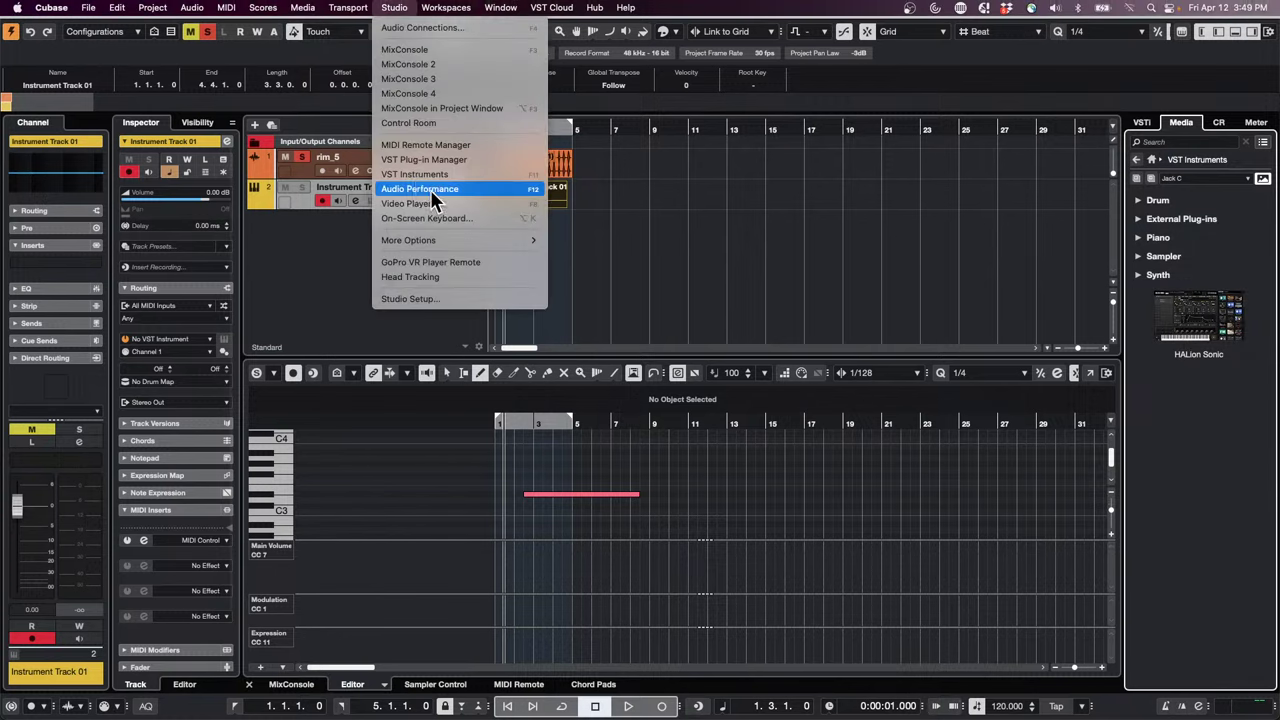
pyautogui.click(451, 160)
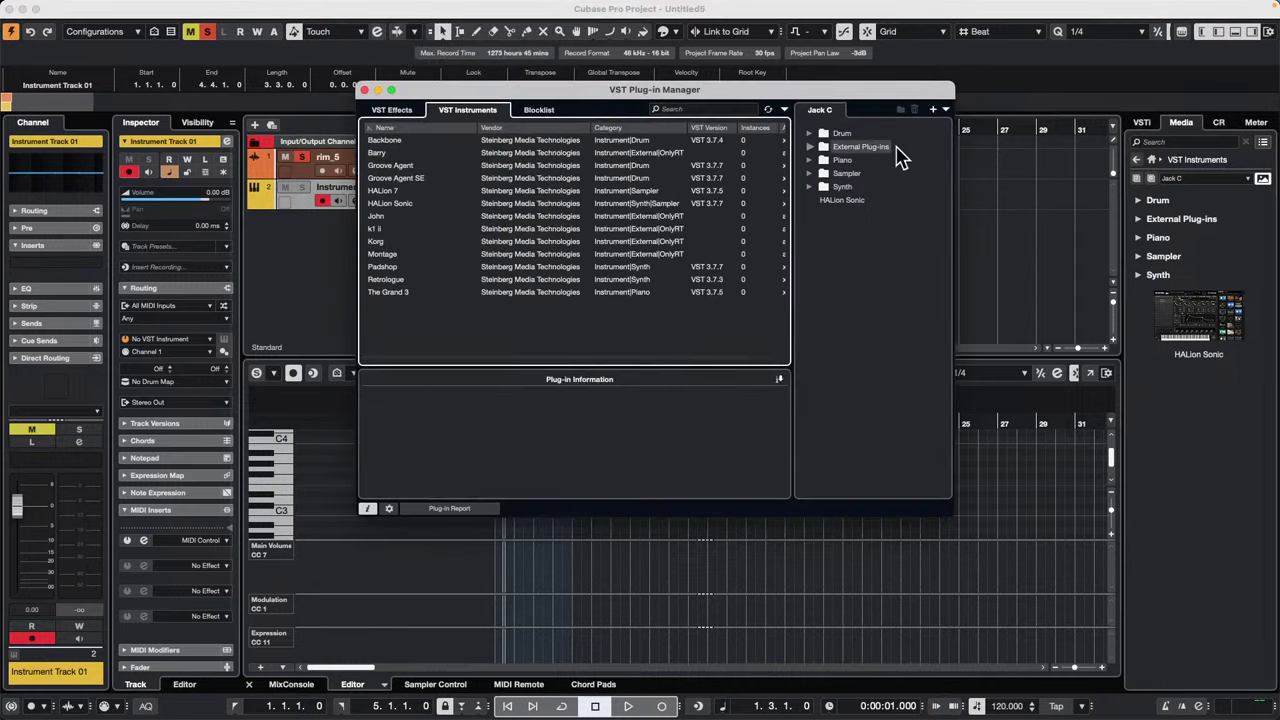
pyautogui.click(932, 109)
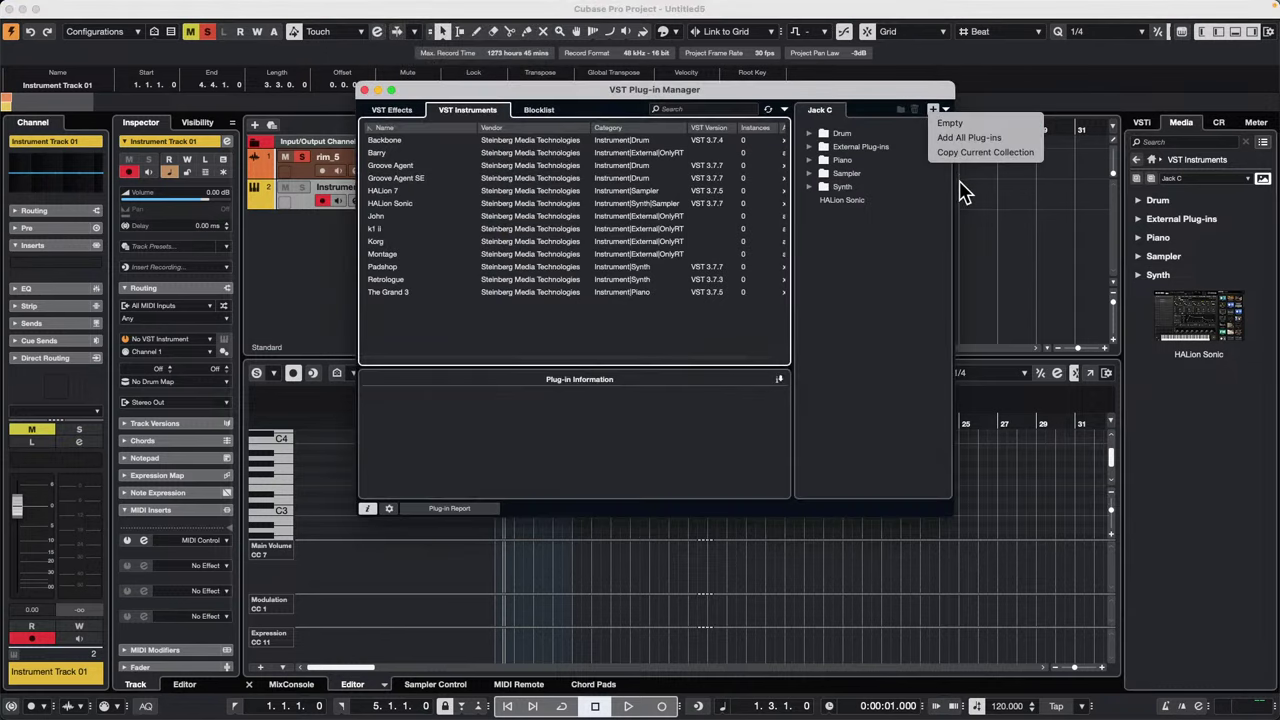
pyautogui.click(952, 123)
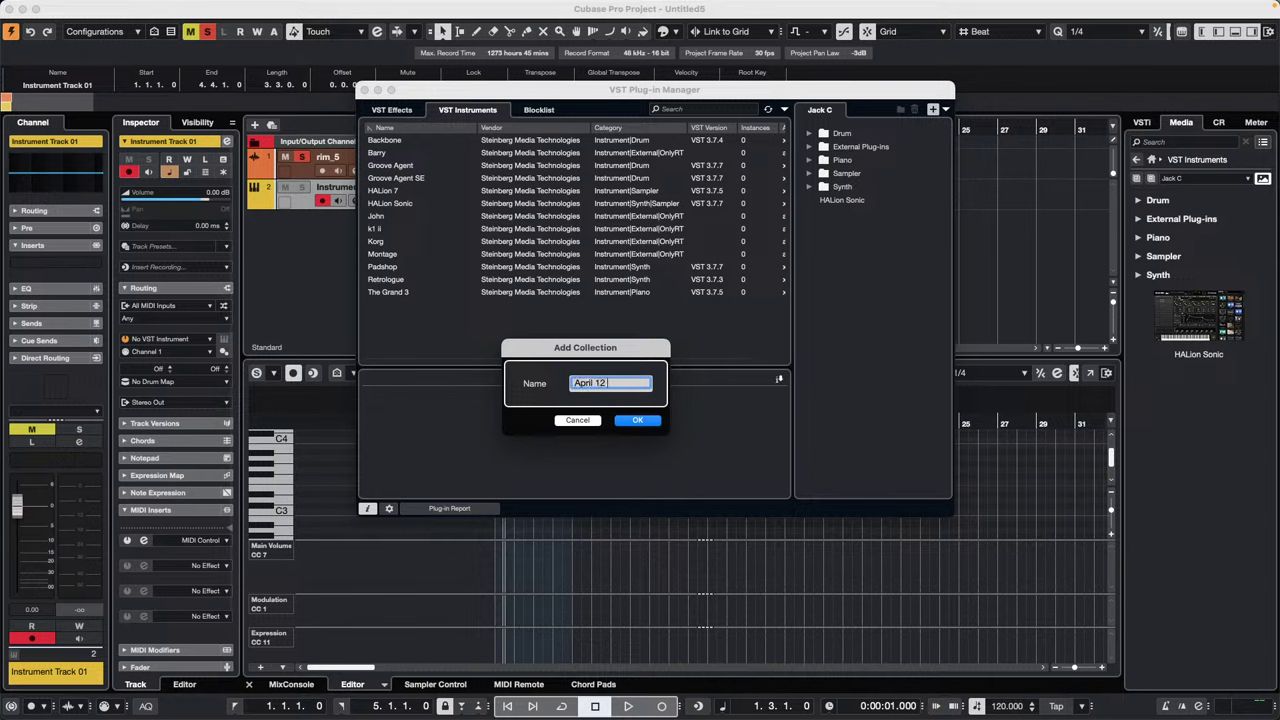
pyautogui.press('Return')
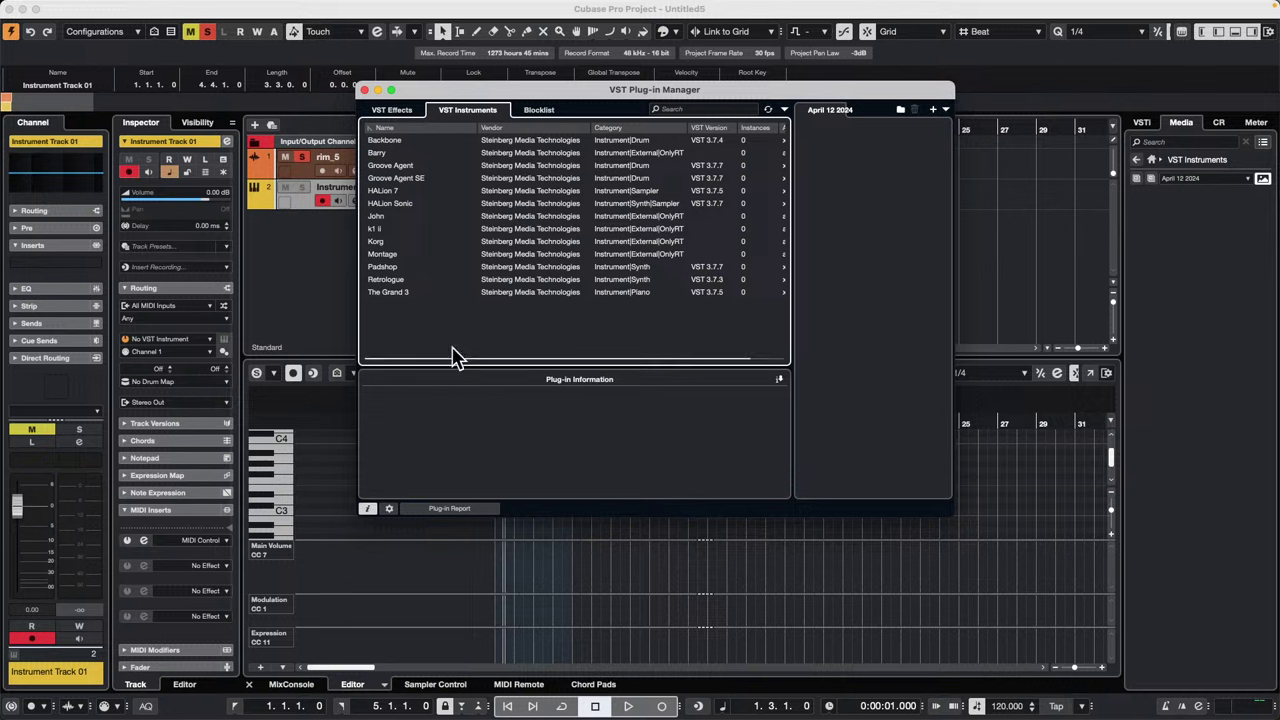
# Step: Add Padshop, The Grand 3 and the external instrument listed below Backbone to the April 12 2024 collection
pyautogui.moveTo(400, 275); pyautogui.dragTo(893, 185)
pyautogui.moveTo(375, 291); pyautogui.dragTo(832, 160)
pyautogui.moveTo(378, 160); pyautogui.dragTo(824, 218)
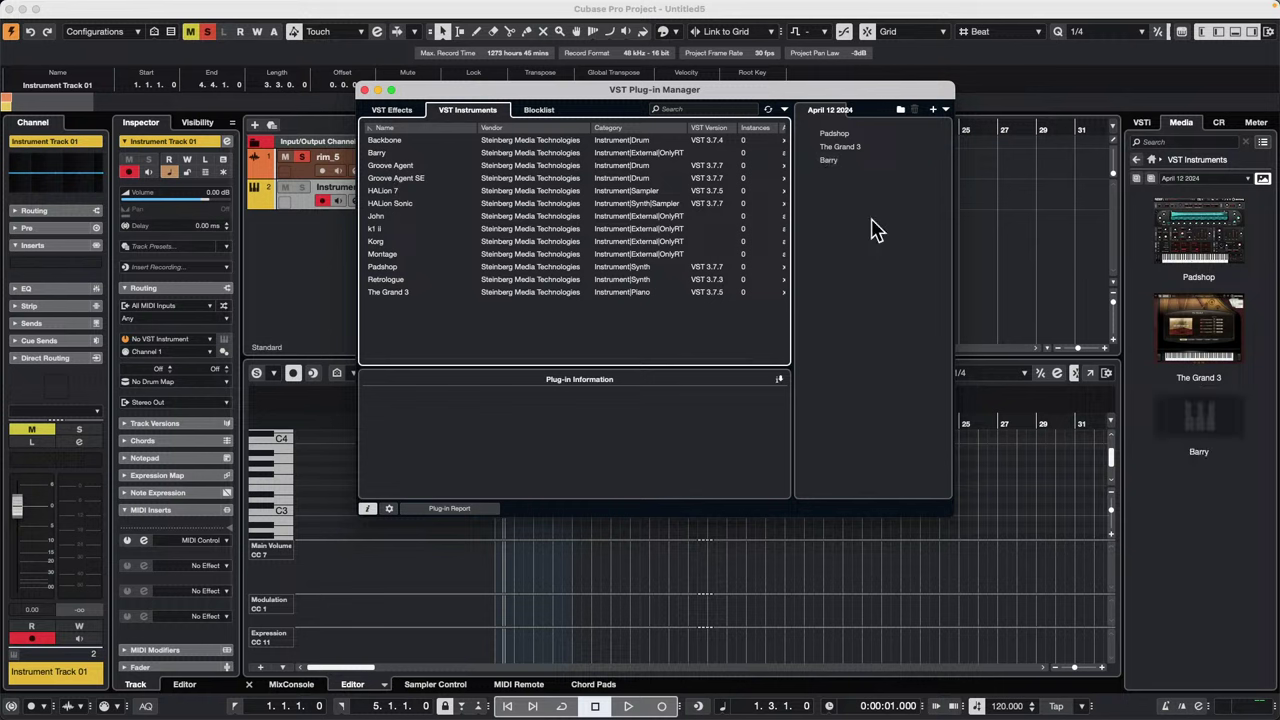
# Step: Create a Drum folder in the April 12 2024 collection and fill it with Groove Agent, Groove Agent SE and Backbone
pyautogui.click(902, 110)
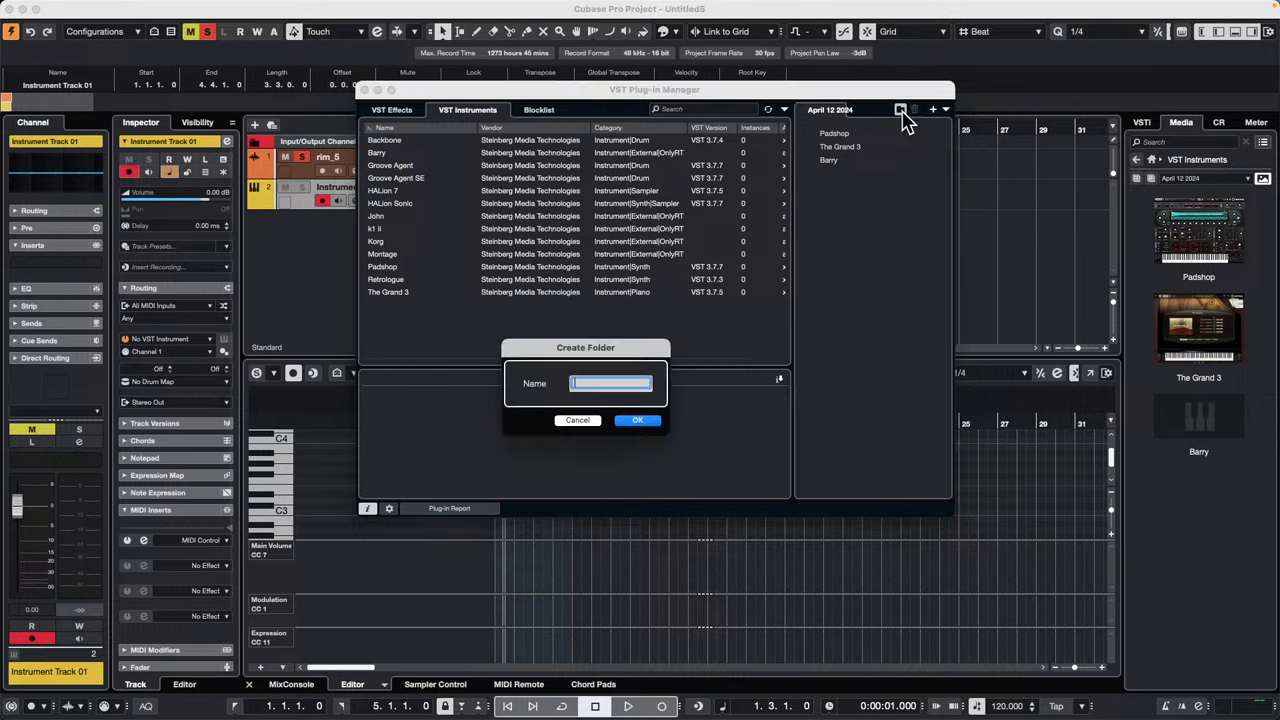
pyautogui.write('Drum')
pyautogui.press('Return')
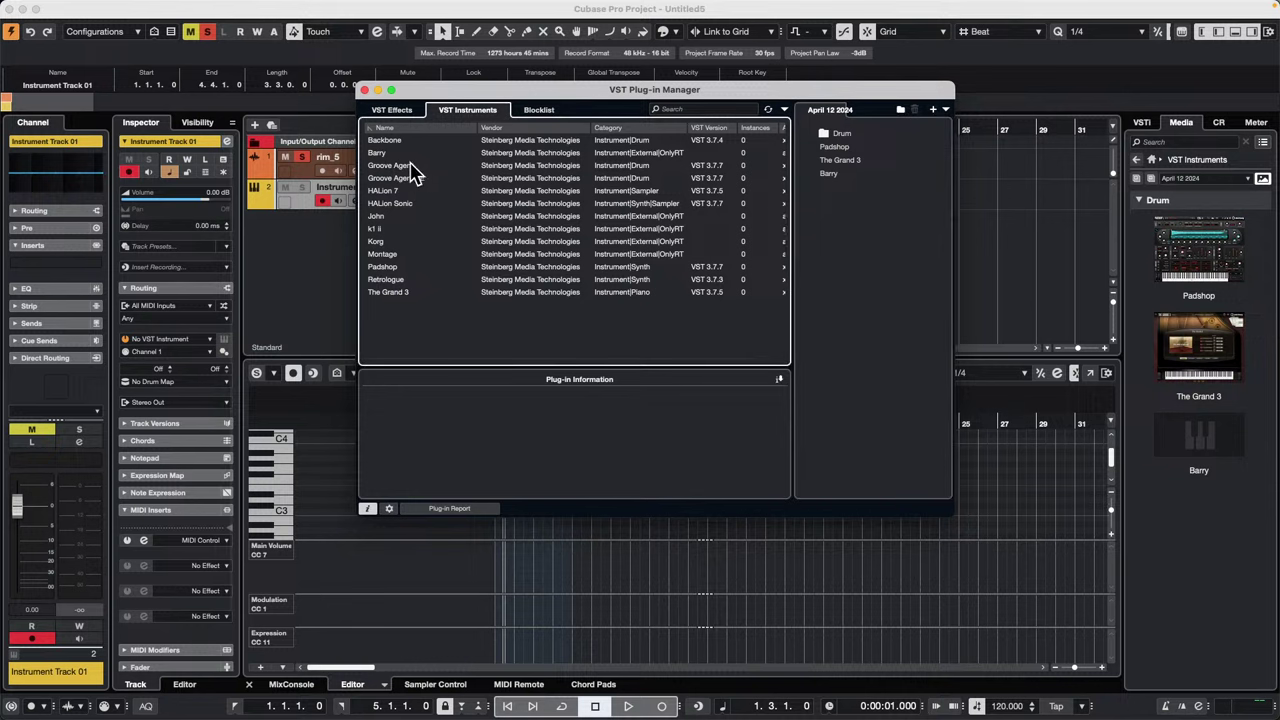
pyautogui.click(841, 135)
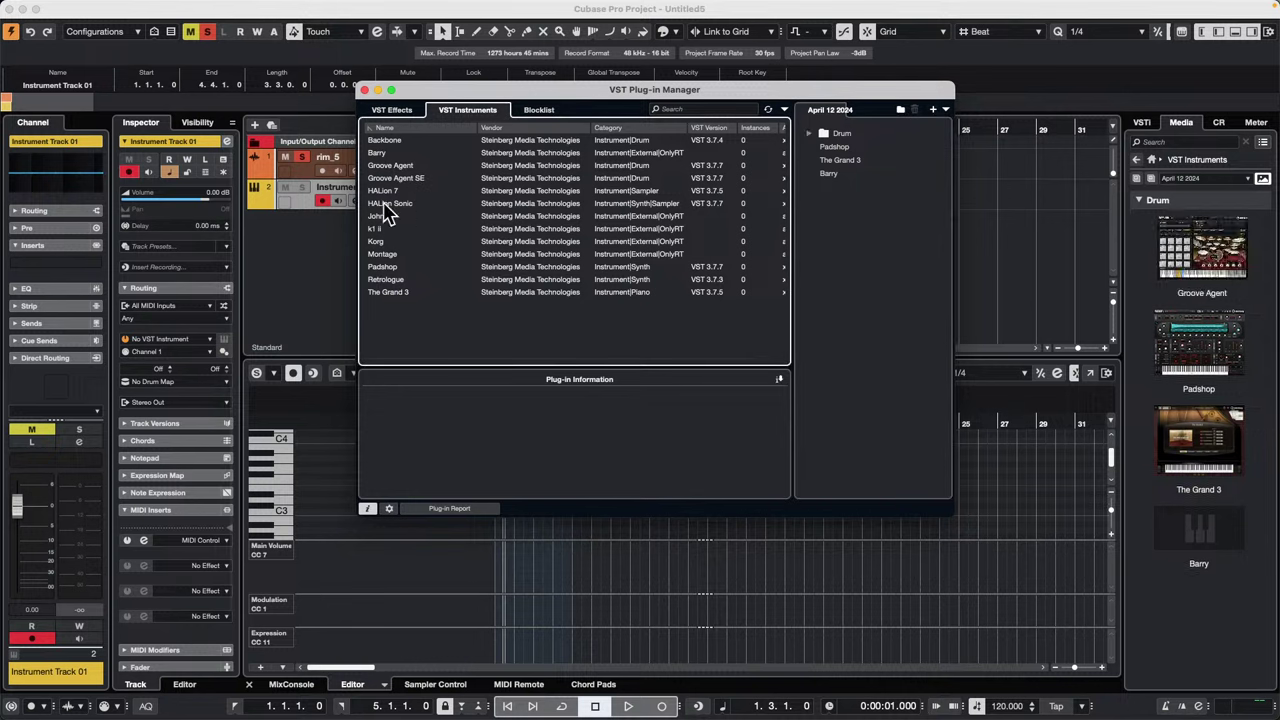
pyautogui.moveTo(418, 178); pyautogui.dragTo(836, 134)
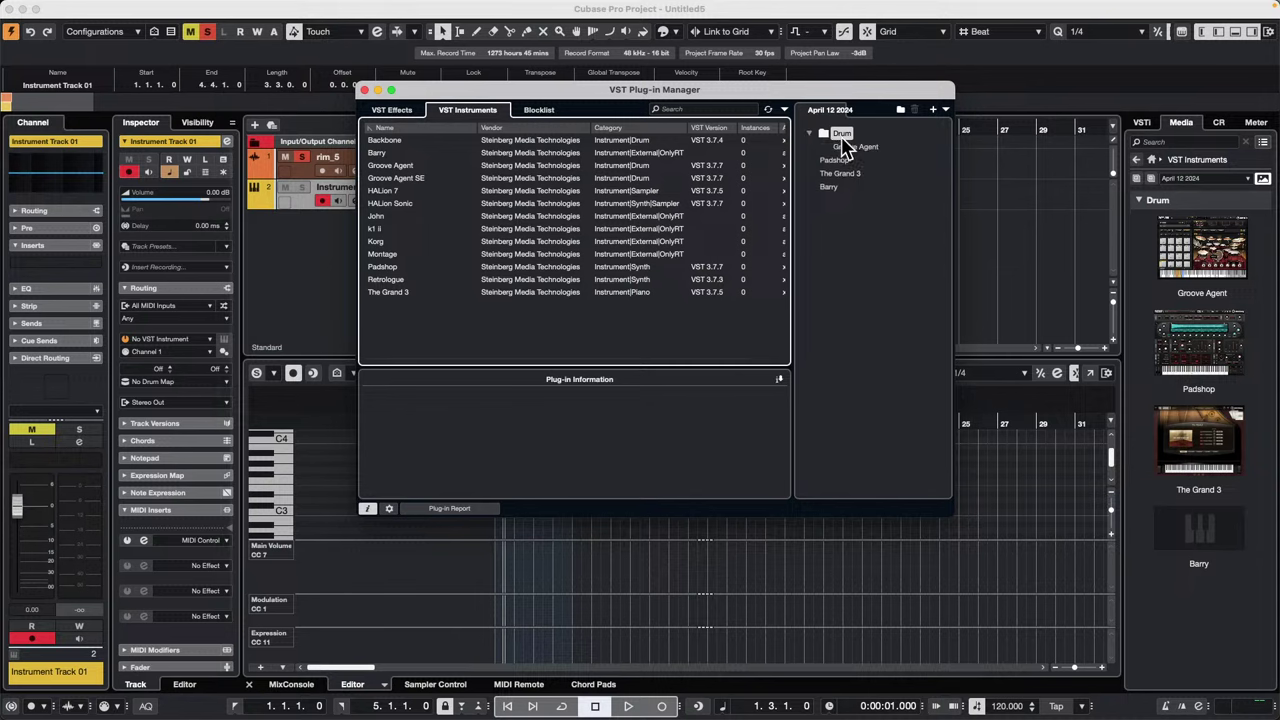
pyautogui.moveTo(418, 145); pyautogui.dragTo(850, 138)
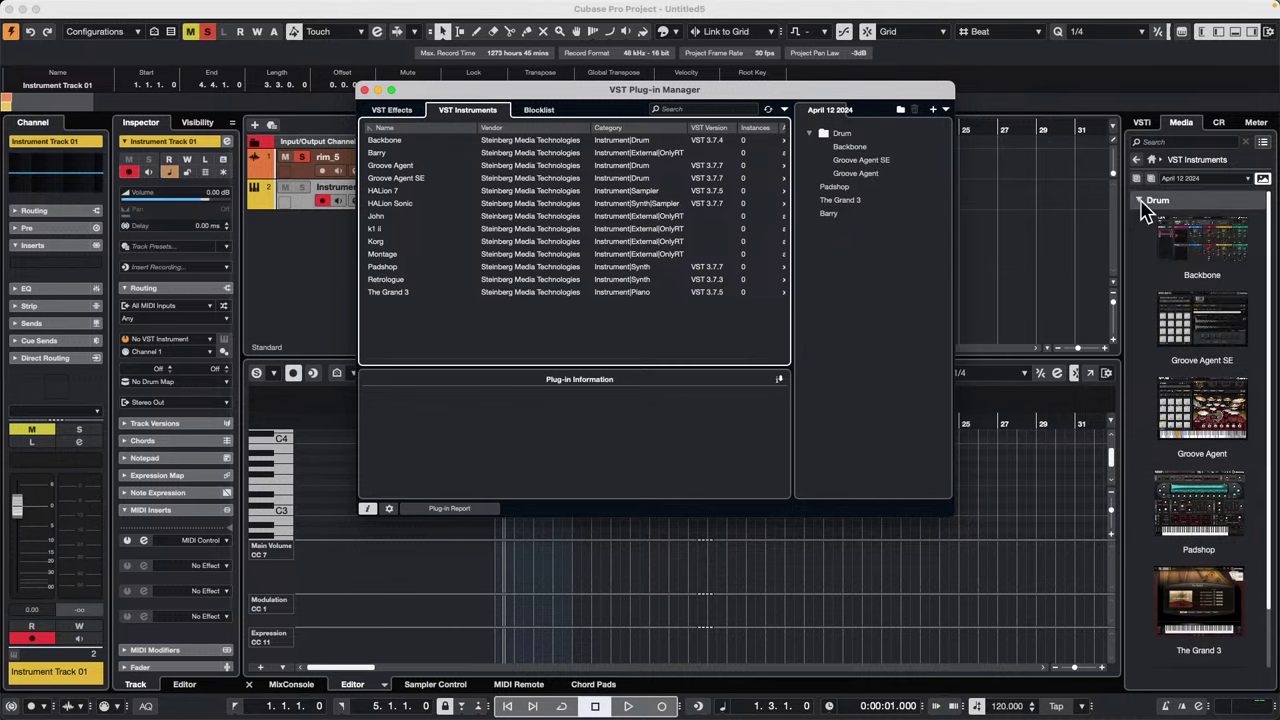
pyautogui.click(1141, 202)
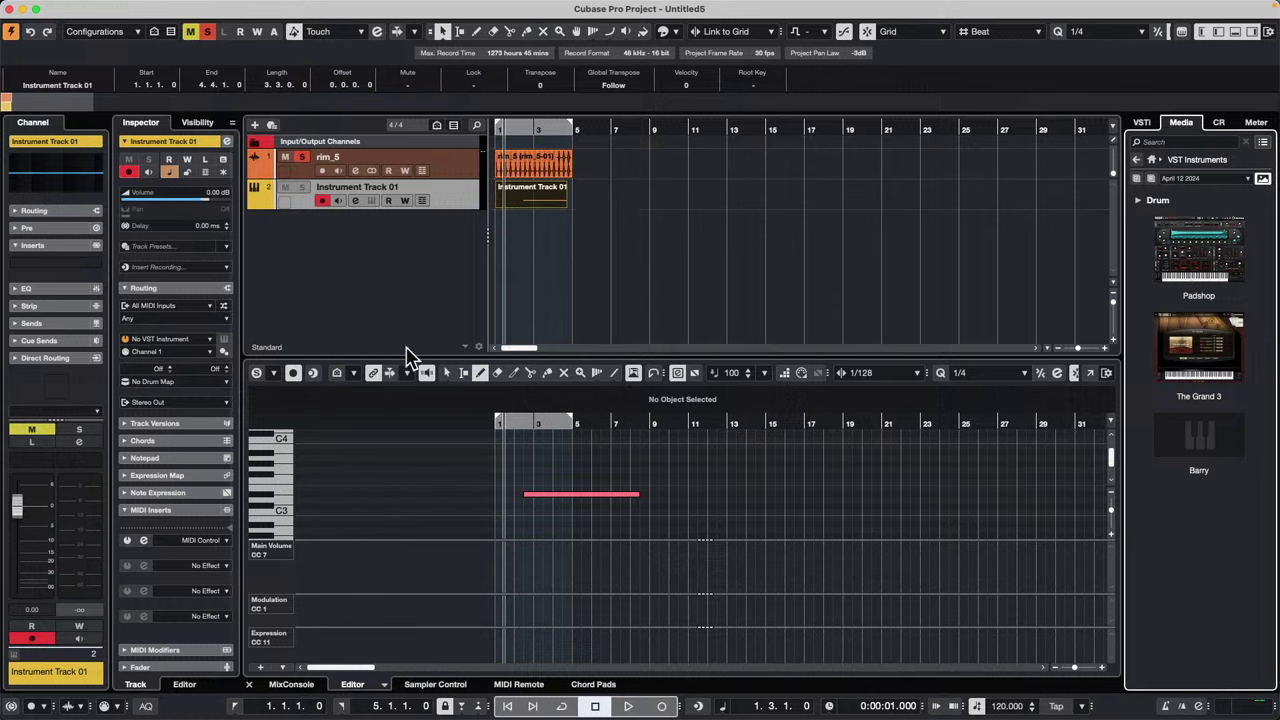
# Step: Switch the VST Plug-in Manager back to the Default collection, look through its sorting options, and close the manager
pyautogui.click(458, 7)
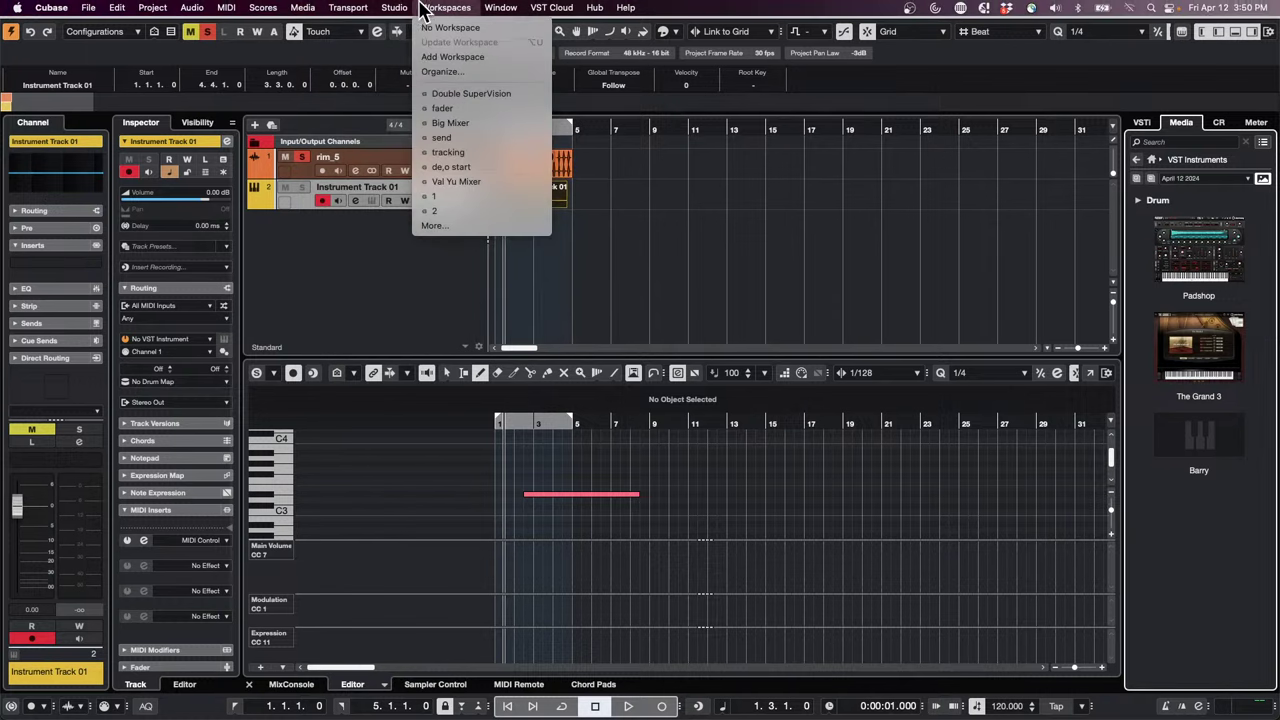
pyautogui.moveTo(394, 7)
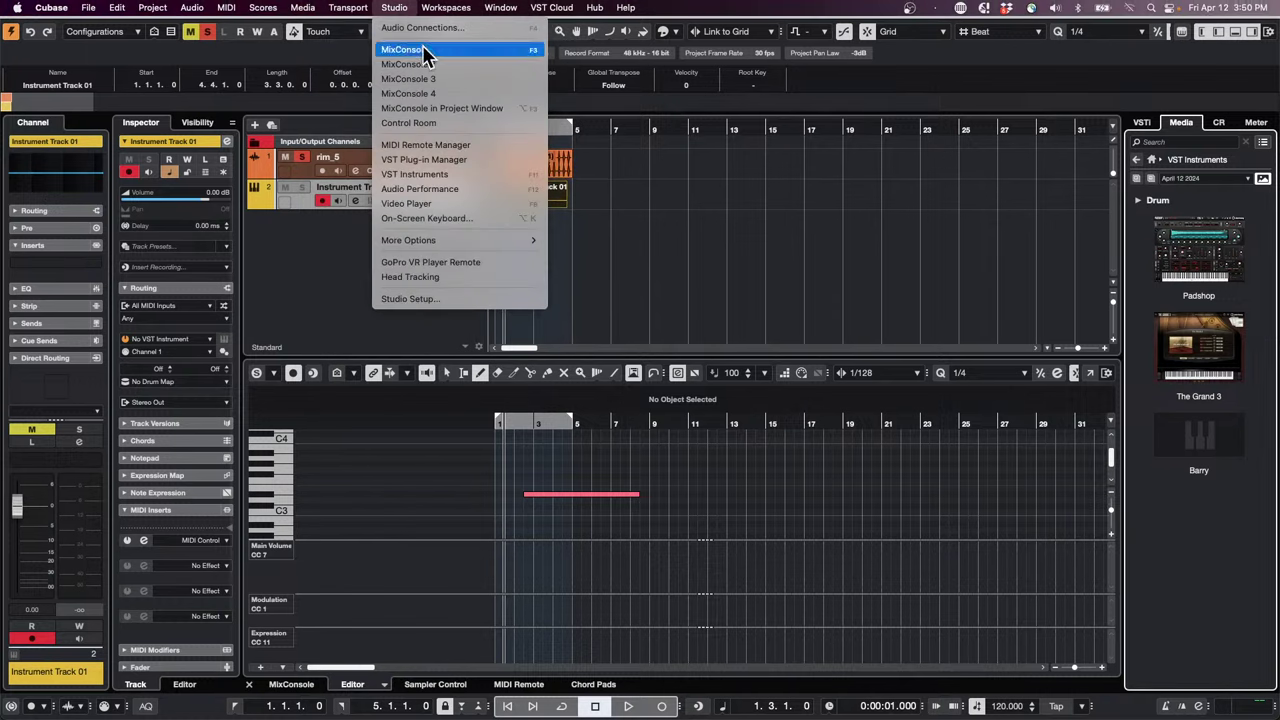
pyautogui.click(484, 160)
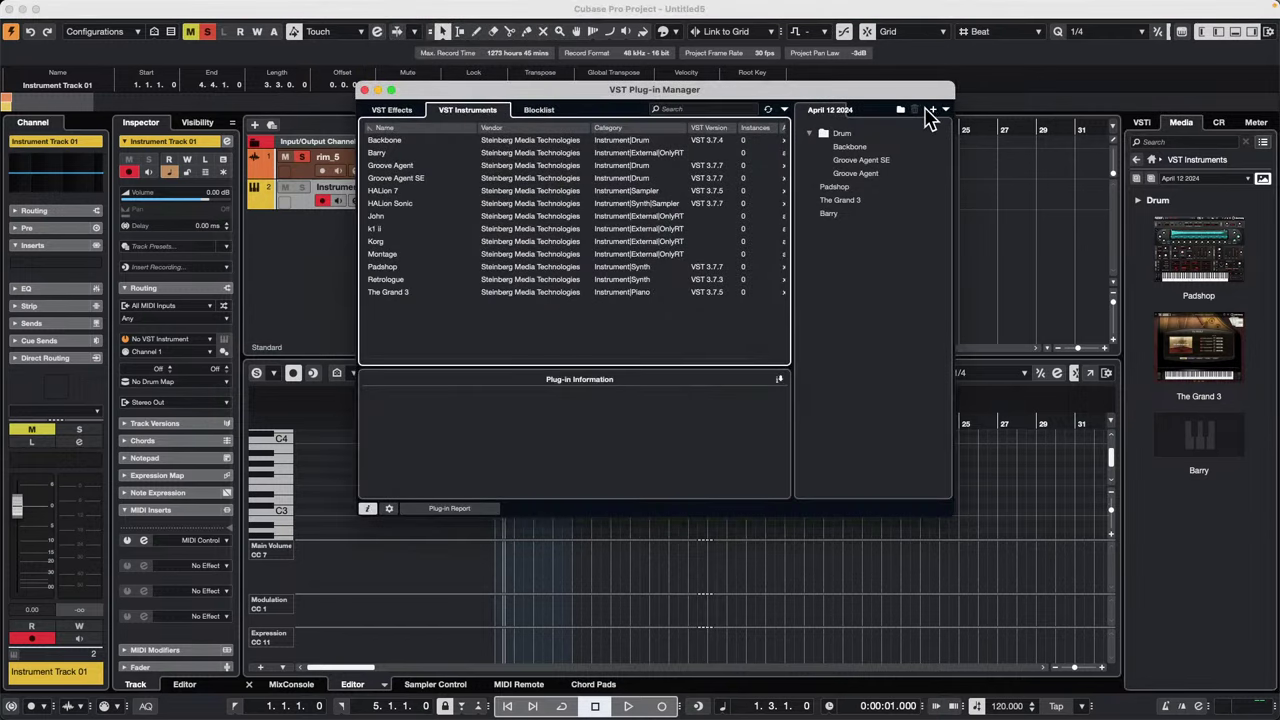
pyautogui.click(945, 109)
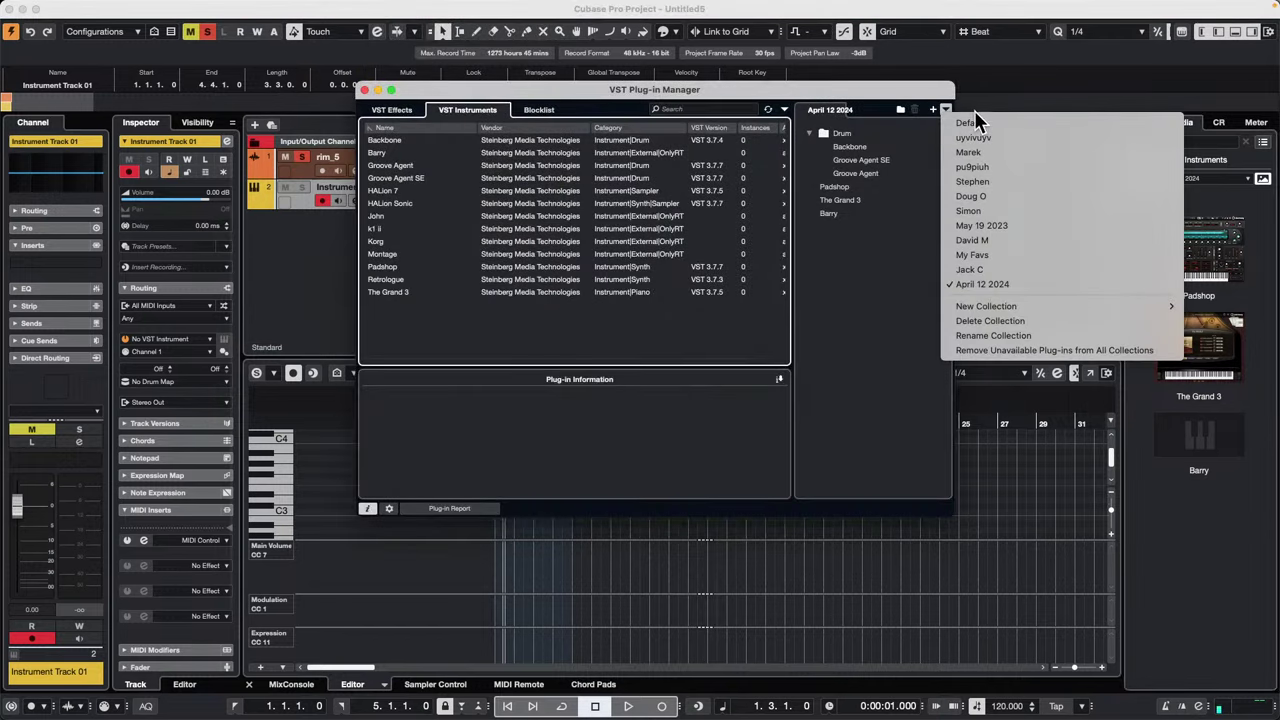
pyautogui.click(968, 122)
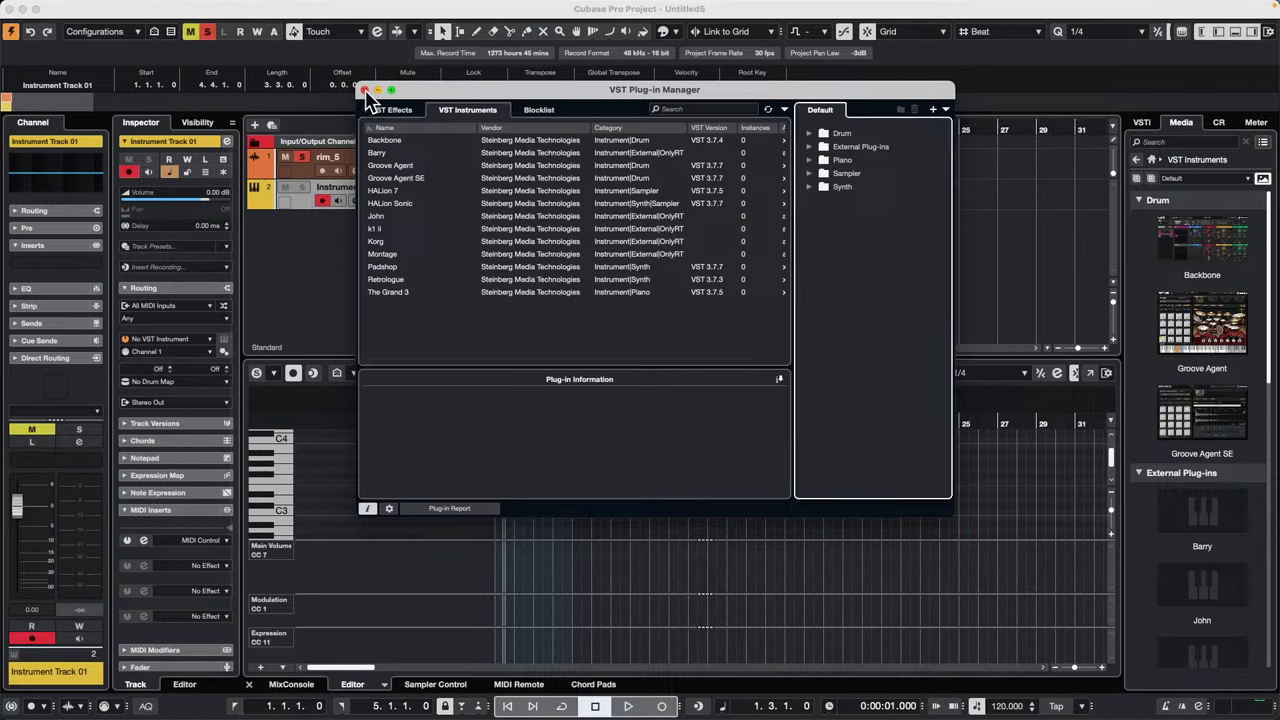
pyautogui.click(945, 109)
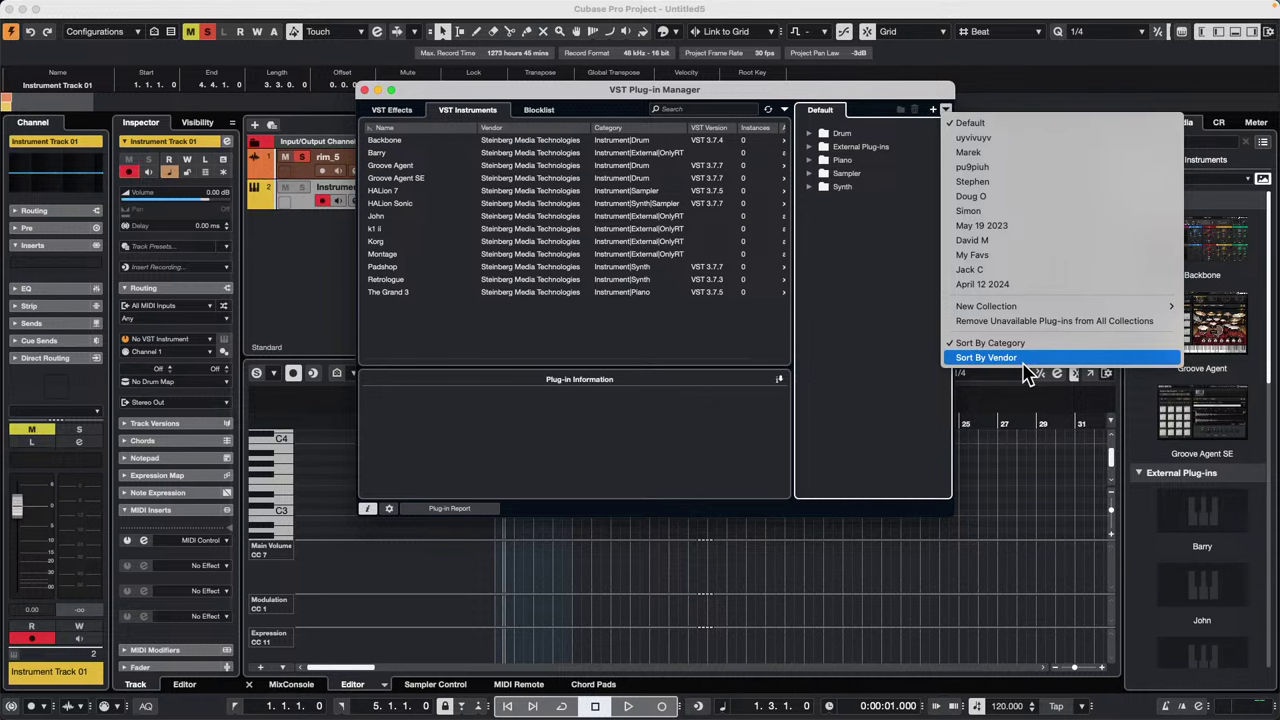
pyautogui.click(365, 90)
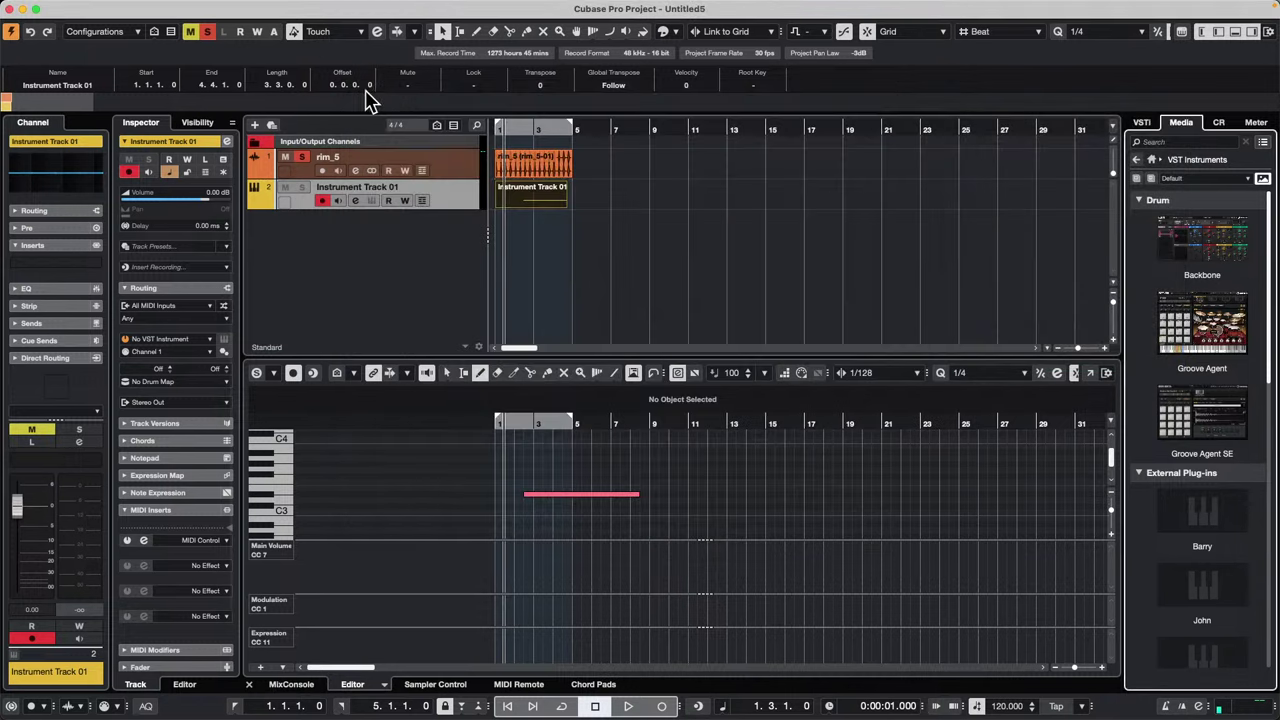
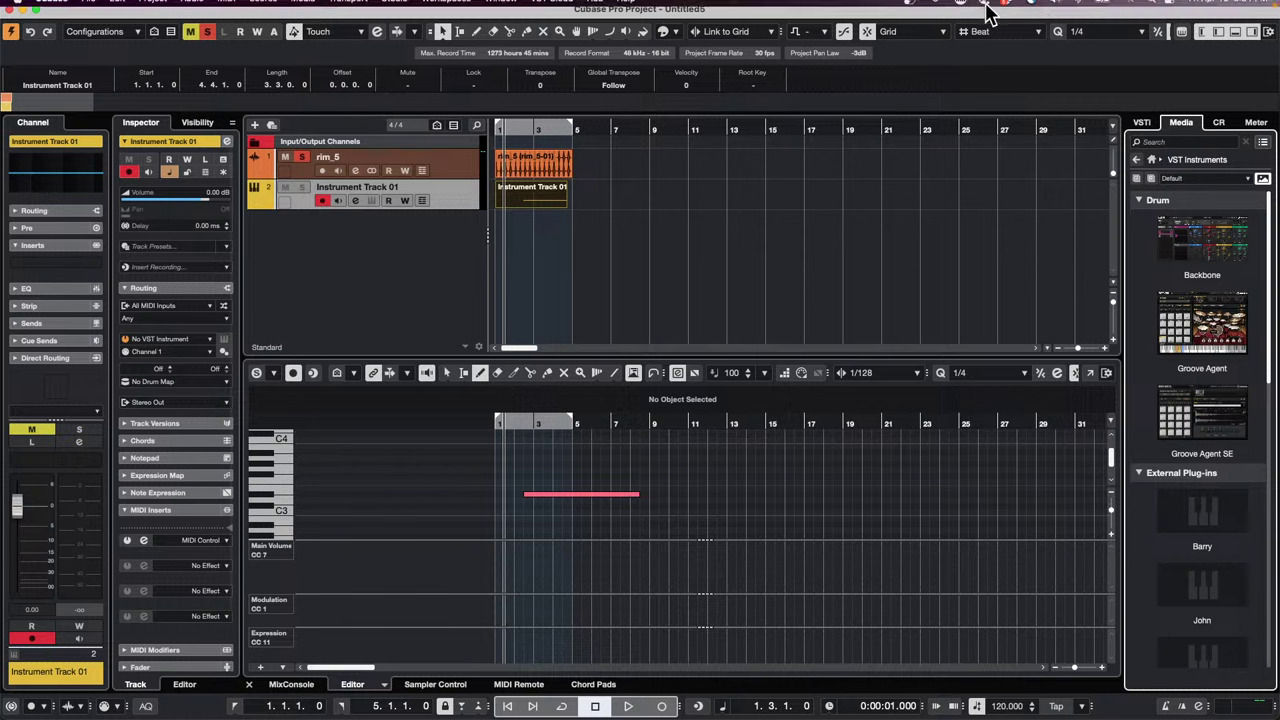
# Step: Set the project's grid type to Bar and place the project cursor at bar 7
pyautogui.click(981, 36)
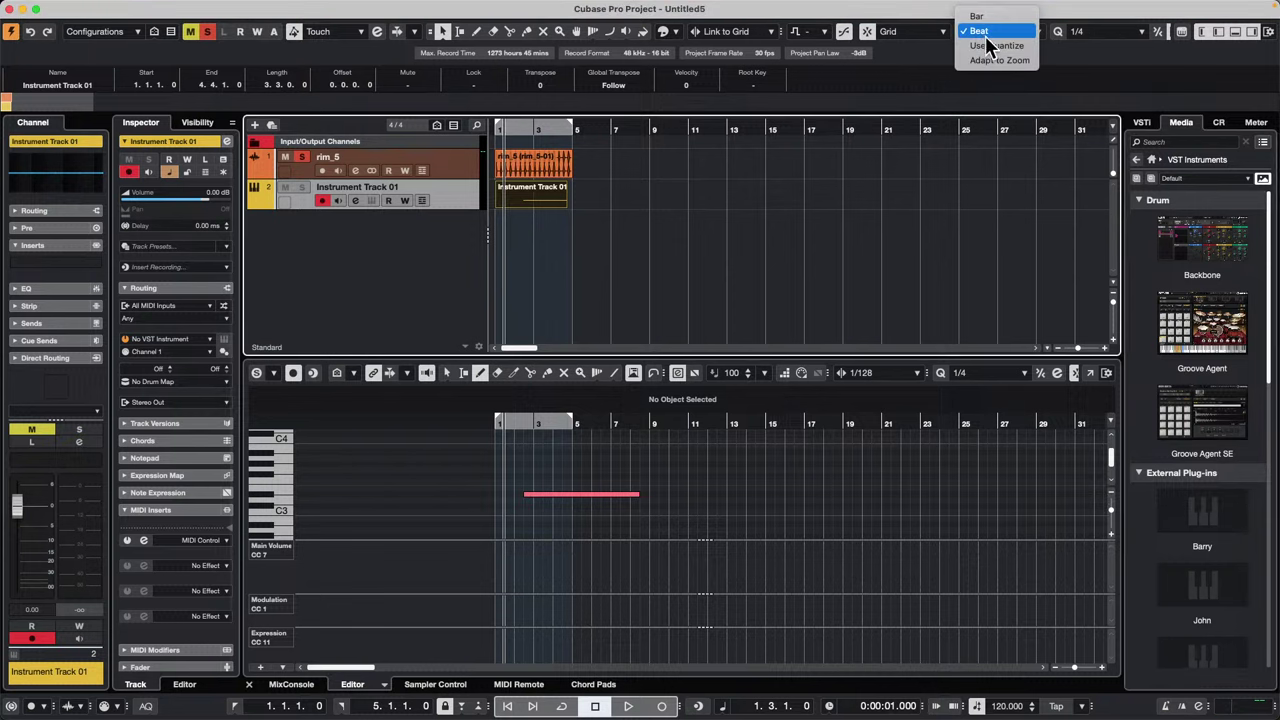
pyautogui.click(1000, 13)
pyautogui.moveTo(619, 135); pyautogui.dragTo(617, 190)
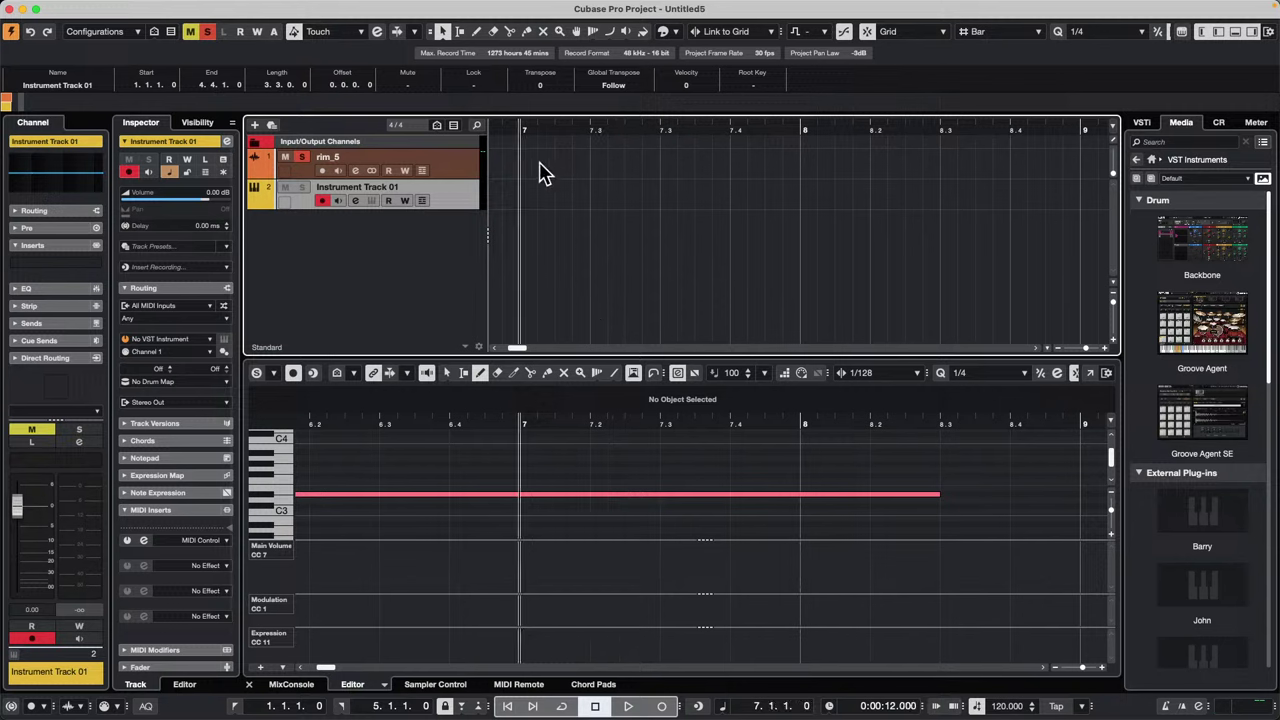
pyautogui.moveTo(567, 131); pyautogui.dragTo(571, 74)
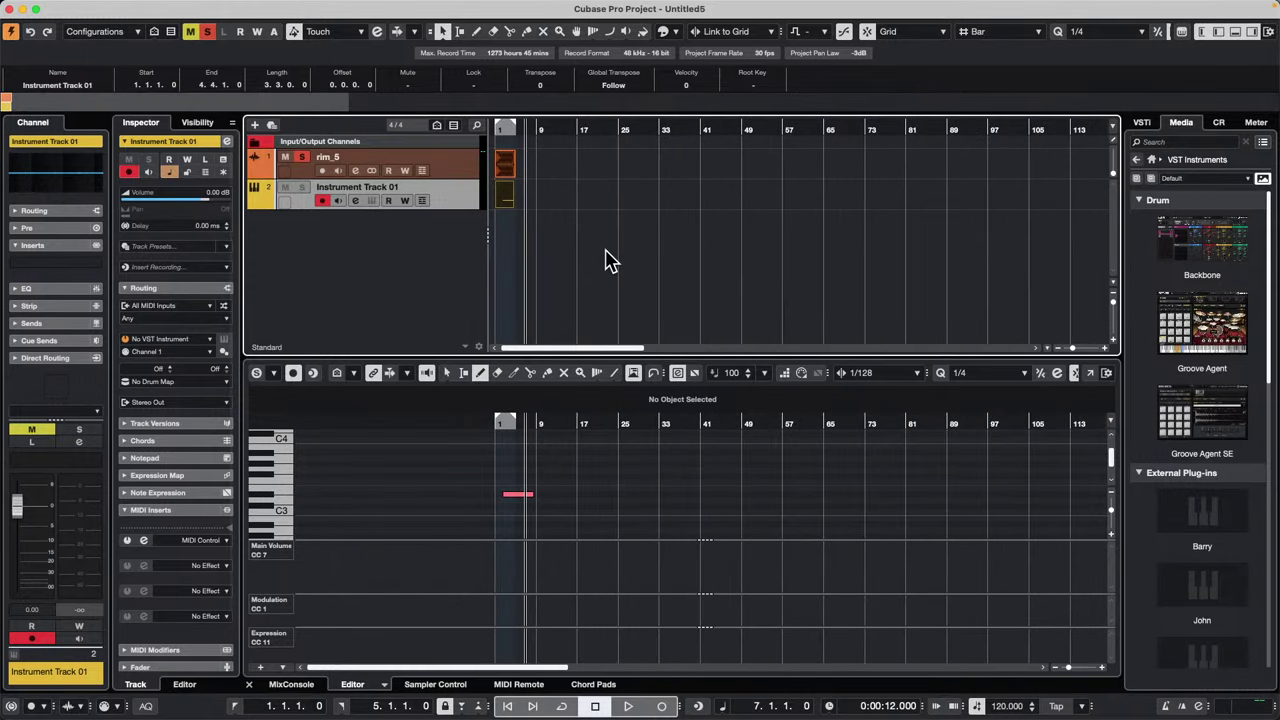
# Step: Move the project cursor to the start of bar 17
pyautogui.click(577, 130)
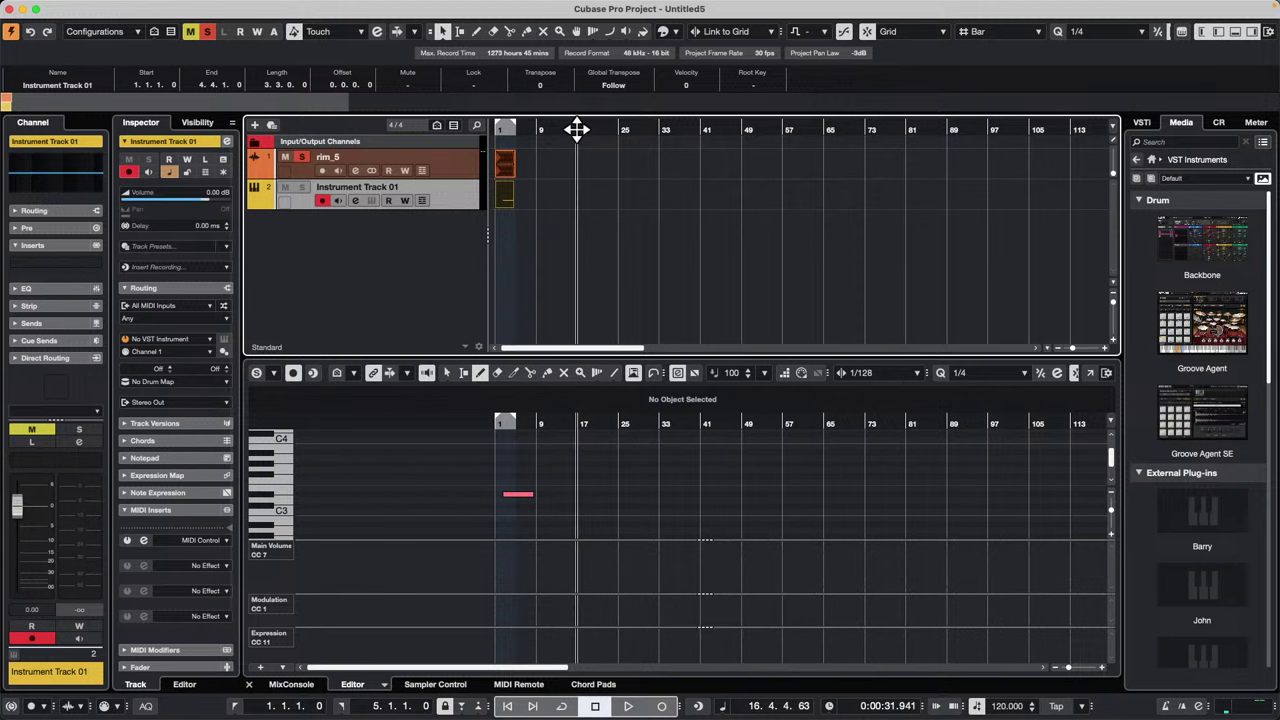
pyautogui.moveTo(577, 130); pyautogui.dragTo(604, 153)
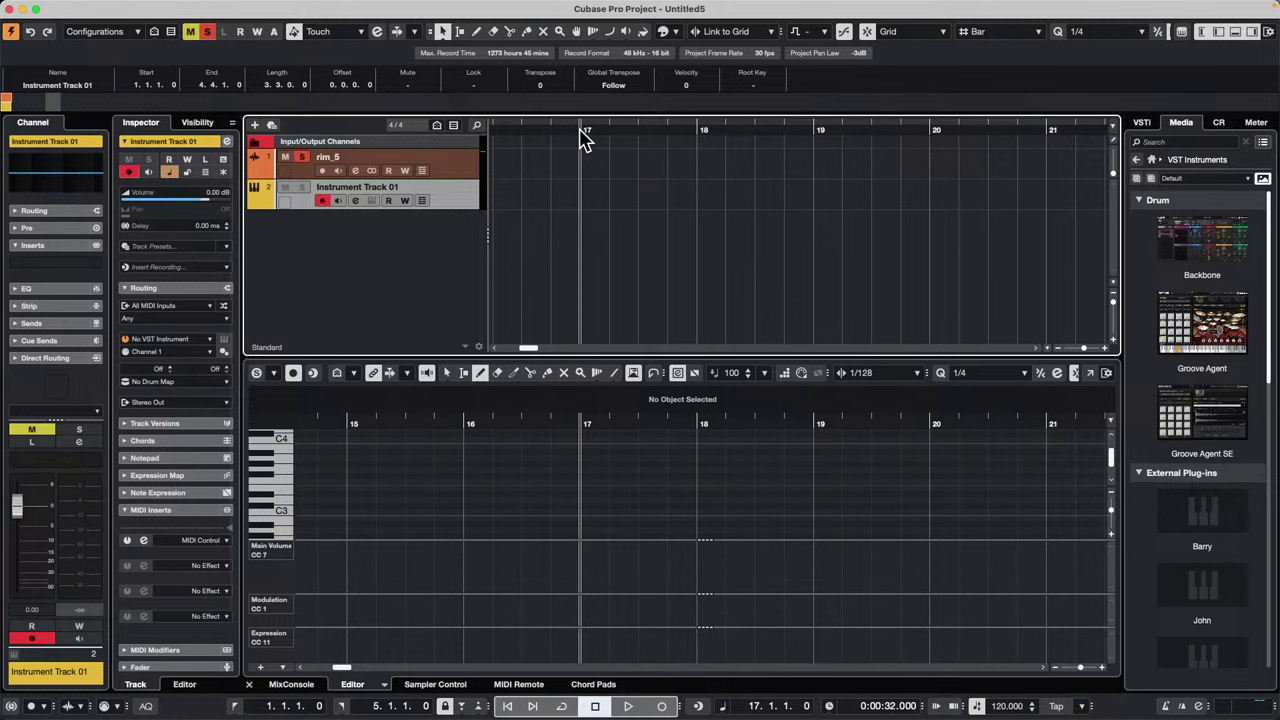
pyautogui.moveTo(584, 138); pyautogui.dragTo(800, 163)
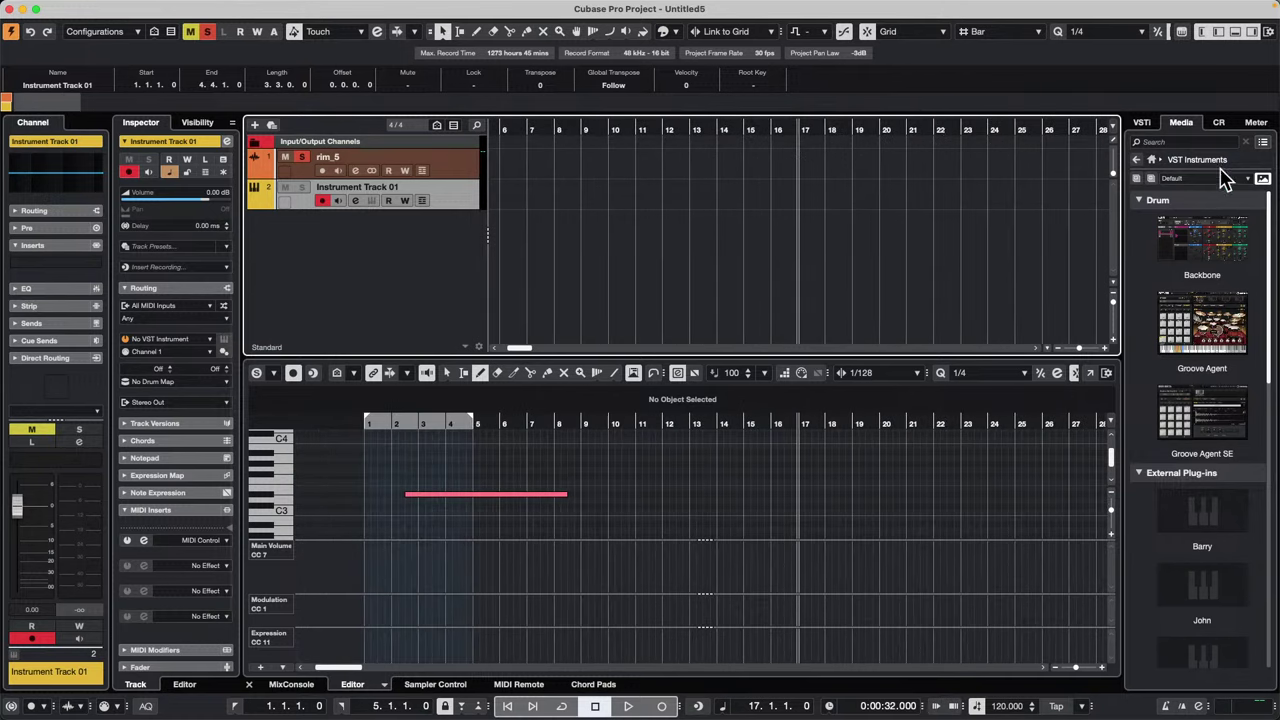
# Step: Open the Bloom set under Loops & Samples in the media browser and clear its drum category and snare subcategory filters
pyautogui.click(1220, 124)
pyautogui.click(1178, 124)
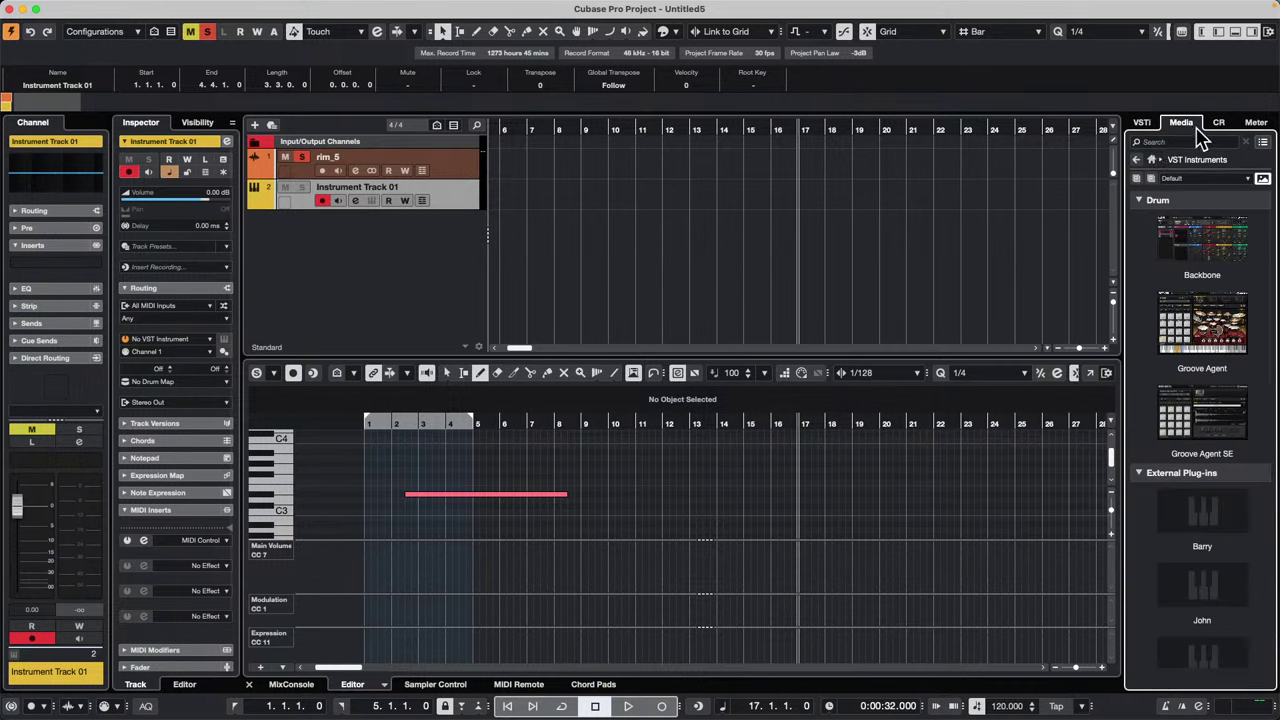
pyautogui.click(1152, 160)
pyautogui.click(1196, 340)
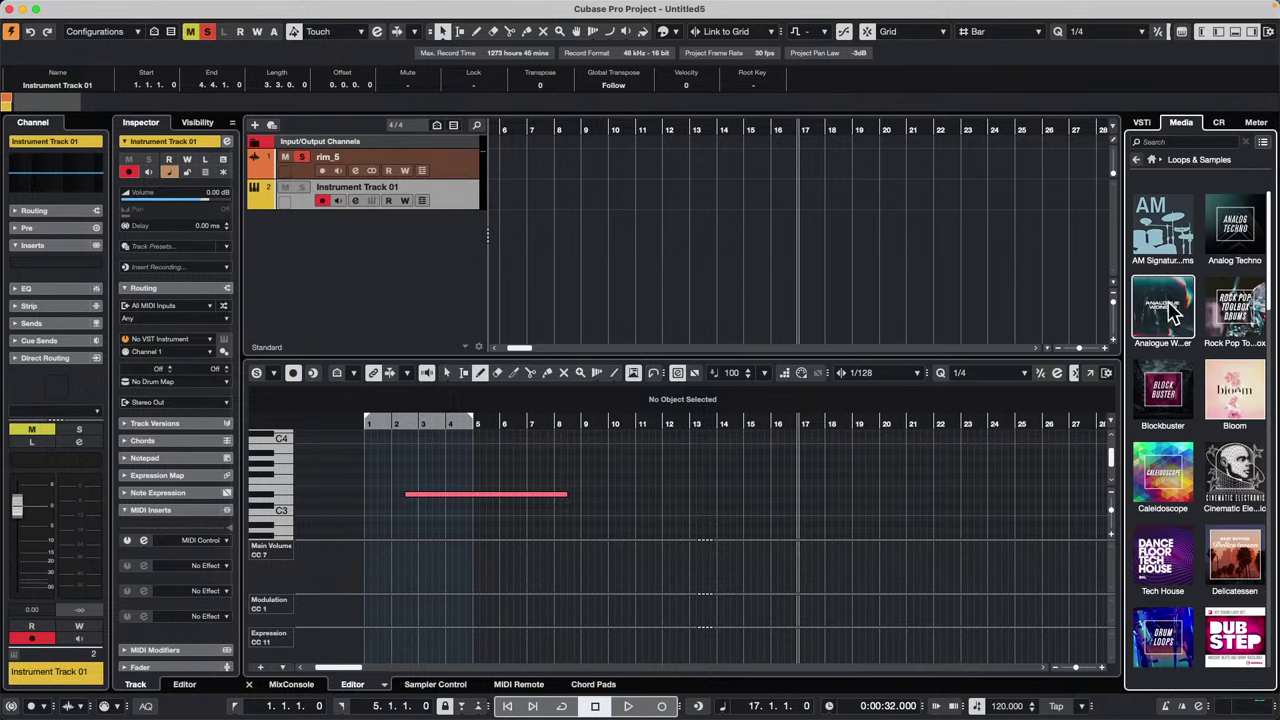
pyautogui.click(1226, 388)
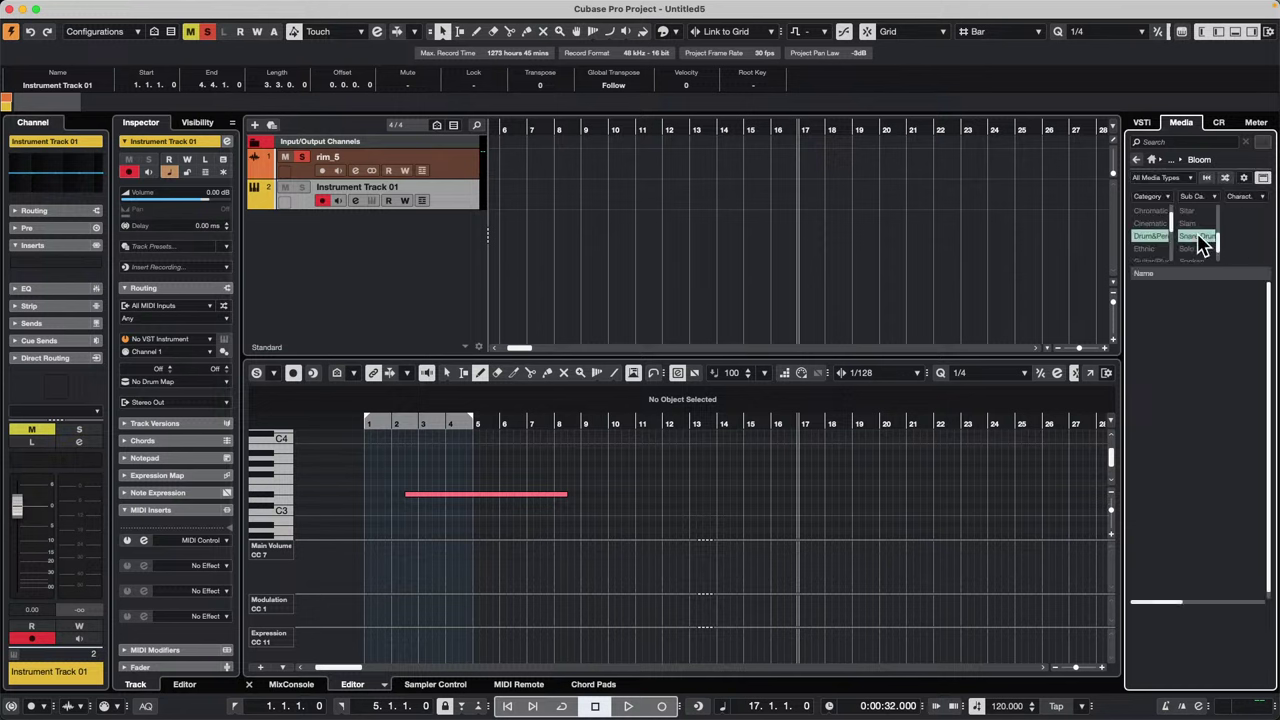
pyautogui.click(1197, 237)
pyautogui.click(1155, 237)
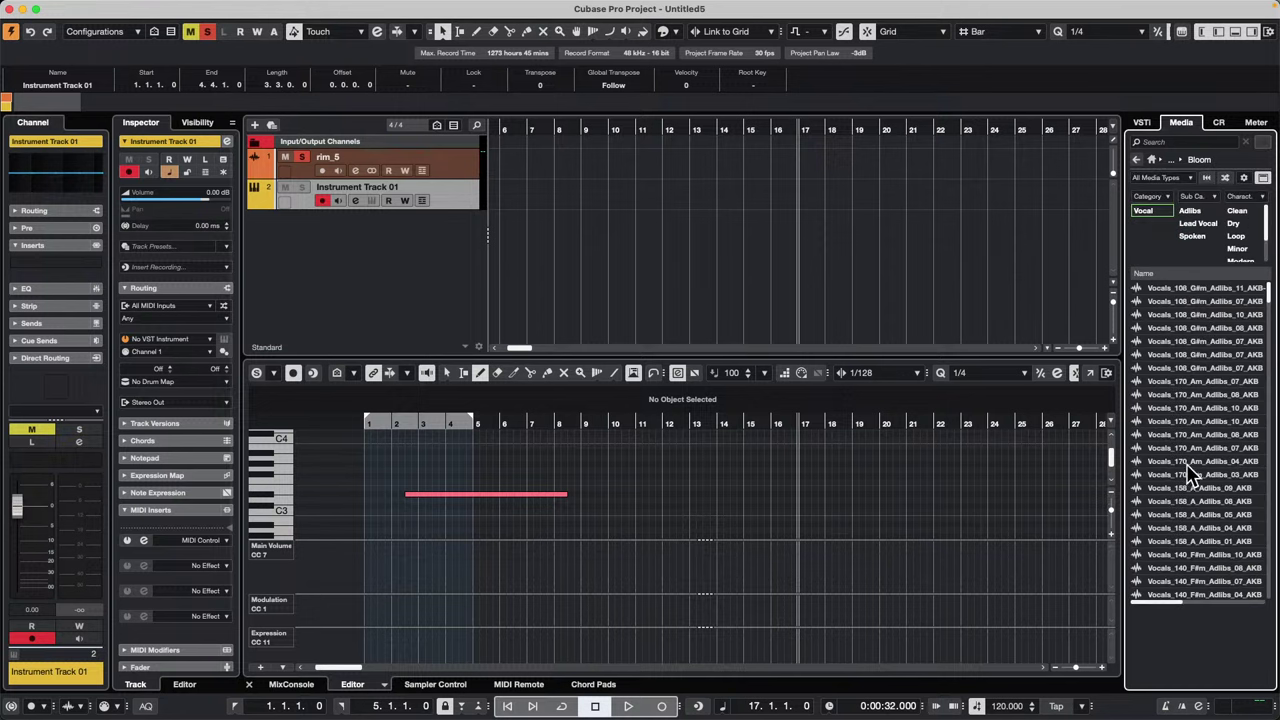
# Step: Add the sample Vocals_158_A_Adlibs_05_AKB at bar 14 on a new audio track and place the project cursor there
pyautogui.moveTo(1195, 476); pyautogui.dragTo(597, 193)
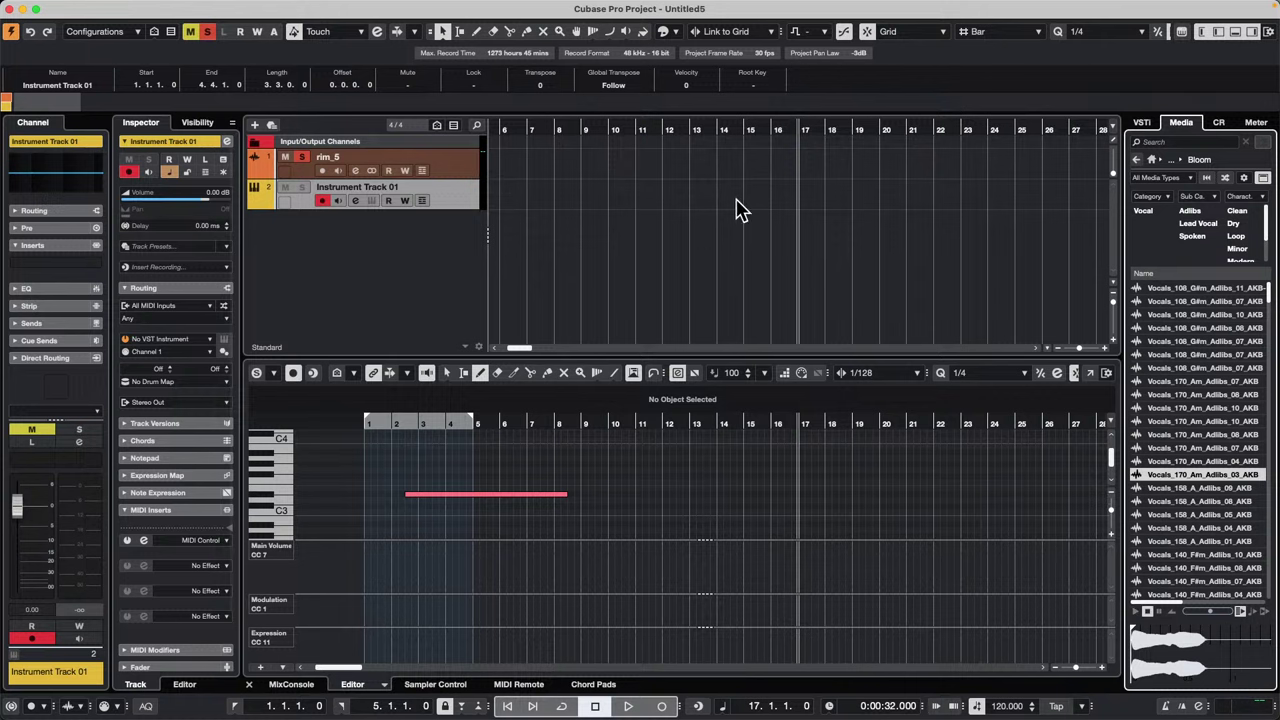
pyautogui.moveTo(1192, 514)
pyautogui.mouseDown()
pyautogui.moveTo(757, 252)
pyautogui.moveTo(708, 252)
pyautogui.mouseUp()
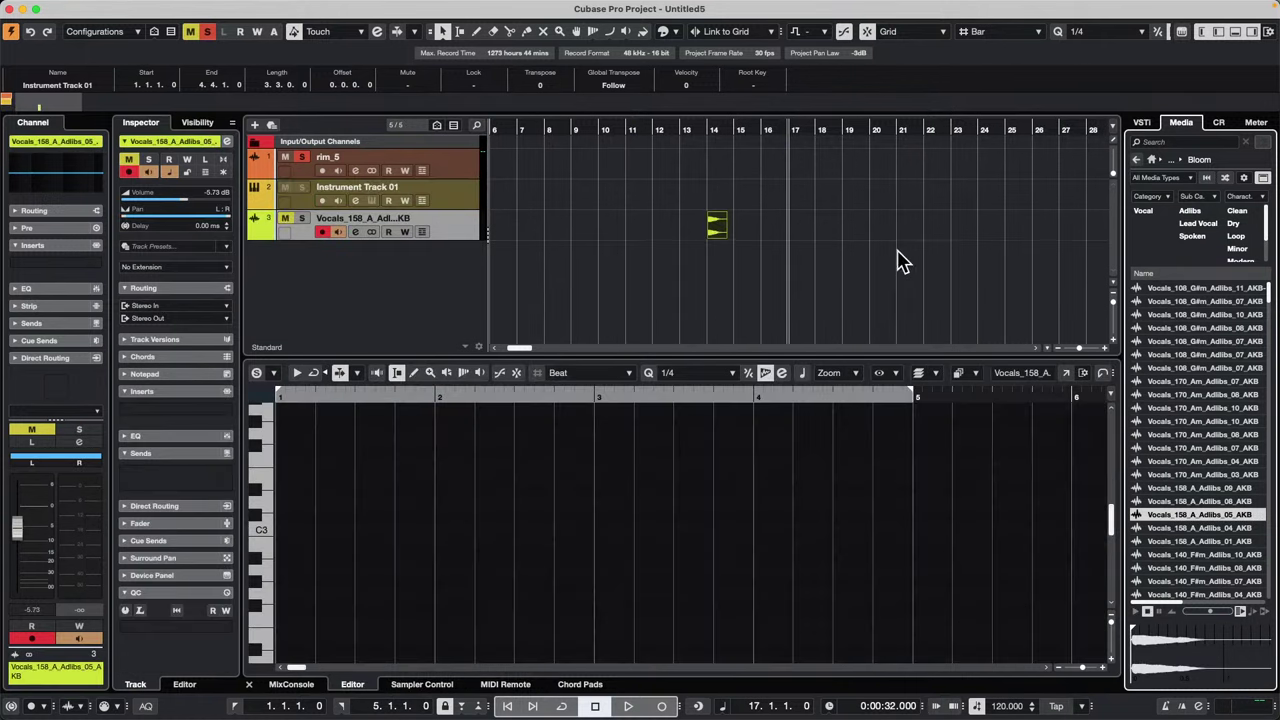
pyautogui.click(699, 143)
pyautogui.moveTo(699, 143); pyautogui.dragTo(705, 195)
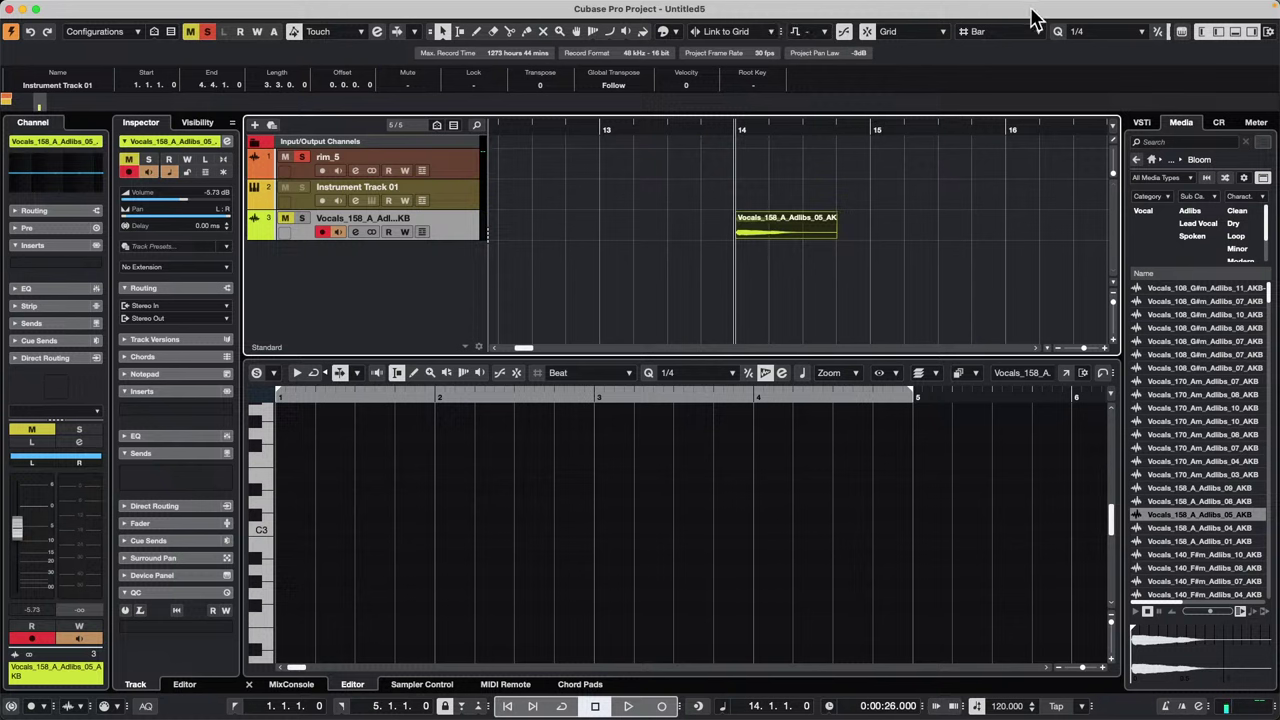
# Step: Look through the nudge amount choices and the ruler's time format options without changing either
pyautogui.click(768, 32)
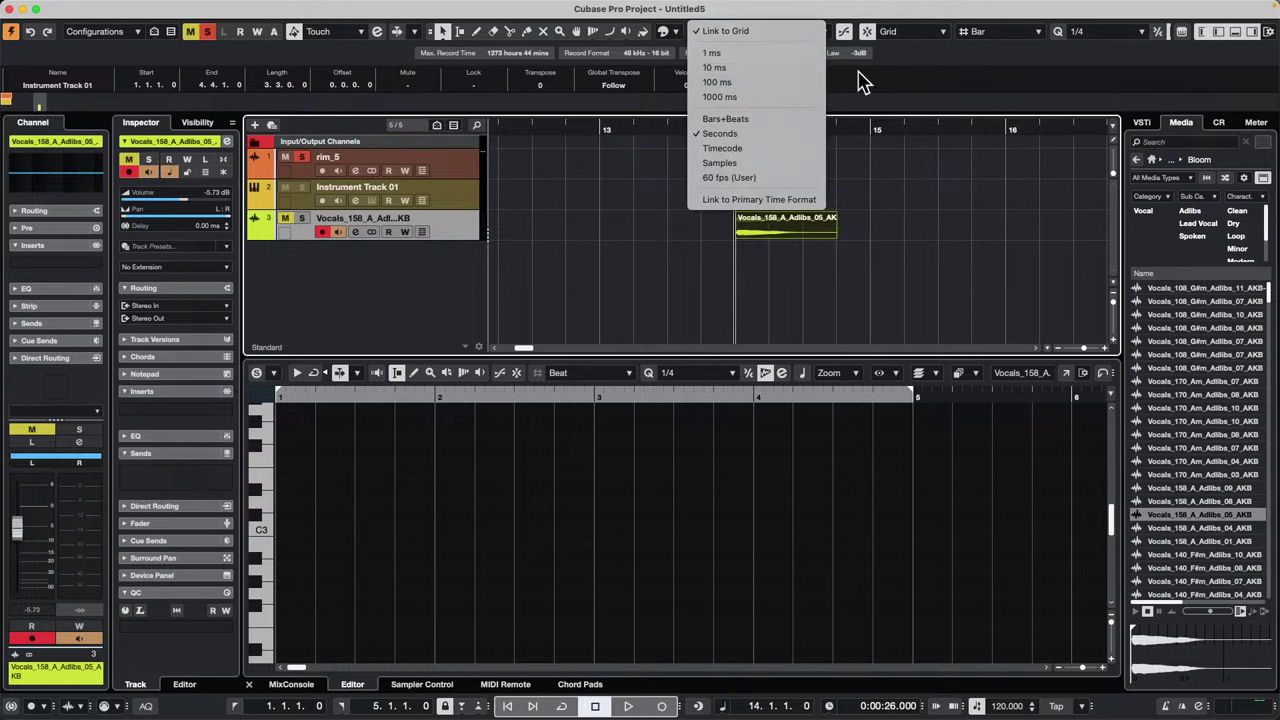
pyautogui.click(915, 128)
pyautogui.rightClick(750, 128)
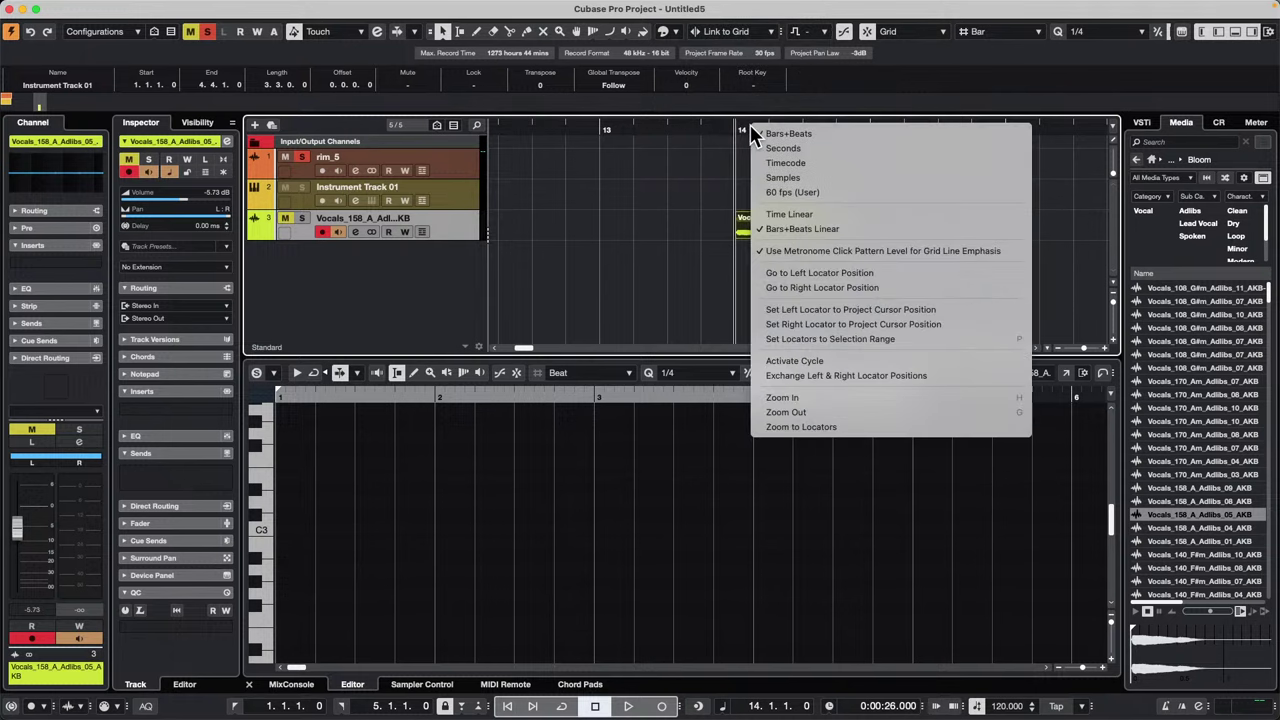
pyautogui.click(854, 131)
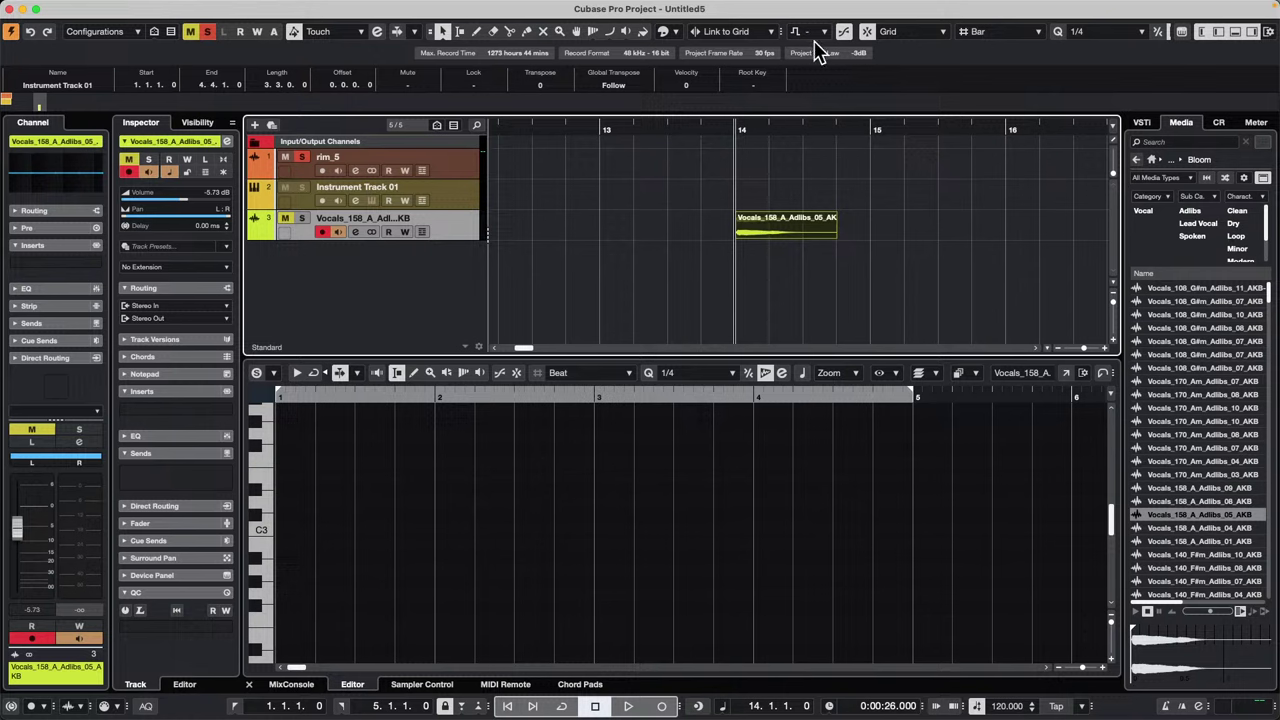
# Step: Nudge the vocal event forward by two bars and back again with the Bar grid
pyautogui.press('super+Right')
pyautogui.press('super+Right')
pyautogui.press('super+Left')
pyautogui.press('super+Left')
# Step: Set the grid type to Beat and nudge the vocal event back and forth, leaving it one beat after bar 14
pyautogui.click(988, 36)
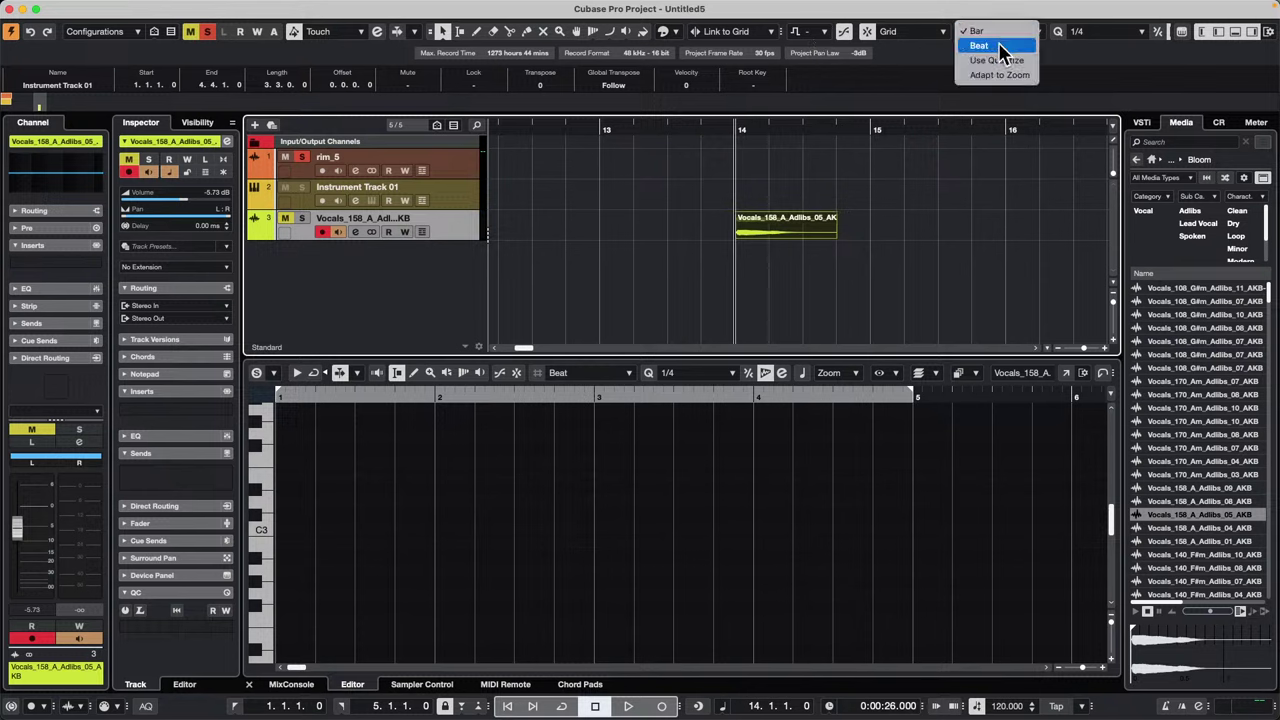
pyautogui.click(995, 46)
pyautogui.press('super+Right')
pyautogui.press('super+Right')
pyautogui.press('super+Right')
pyautogui.press('super+Right')
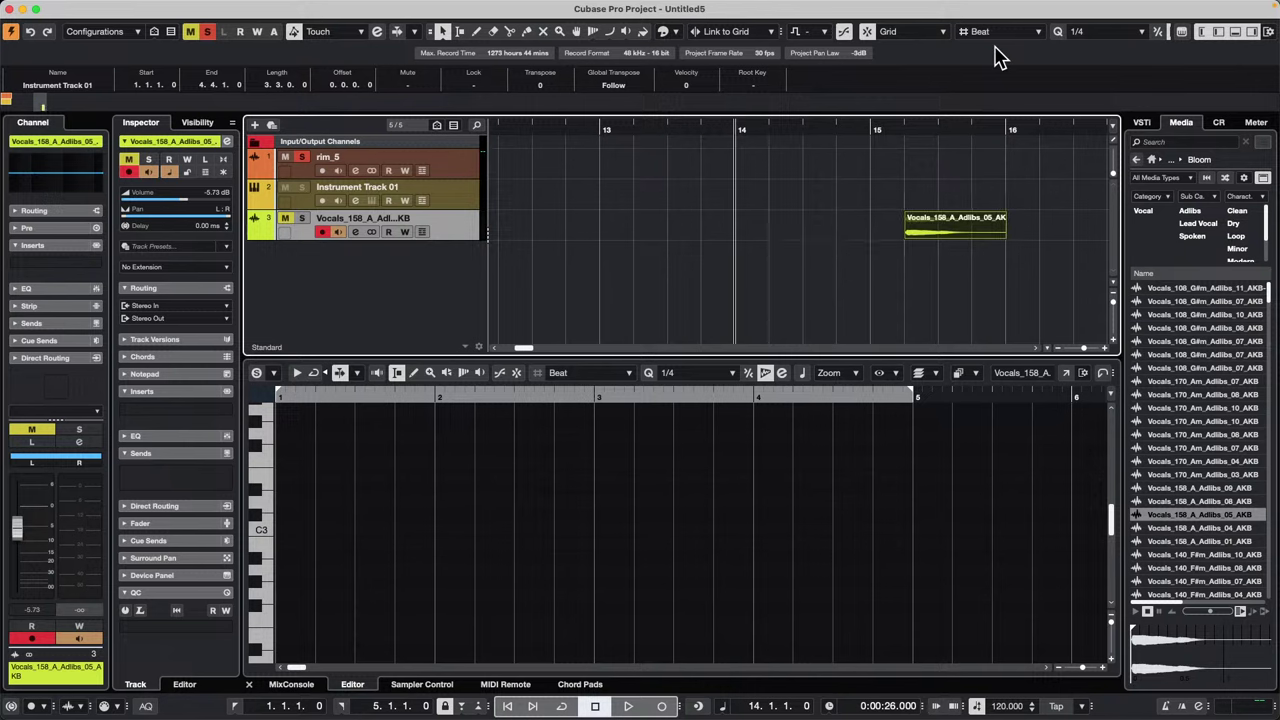
pyautogui.press('super+Left')
pyautogui.press('super+Left')
pyautogui.press('super+Left')
pyautogui.press('super+Left')
pyautogui.press('super+Right')
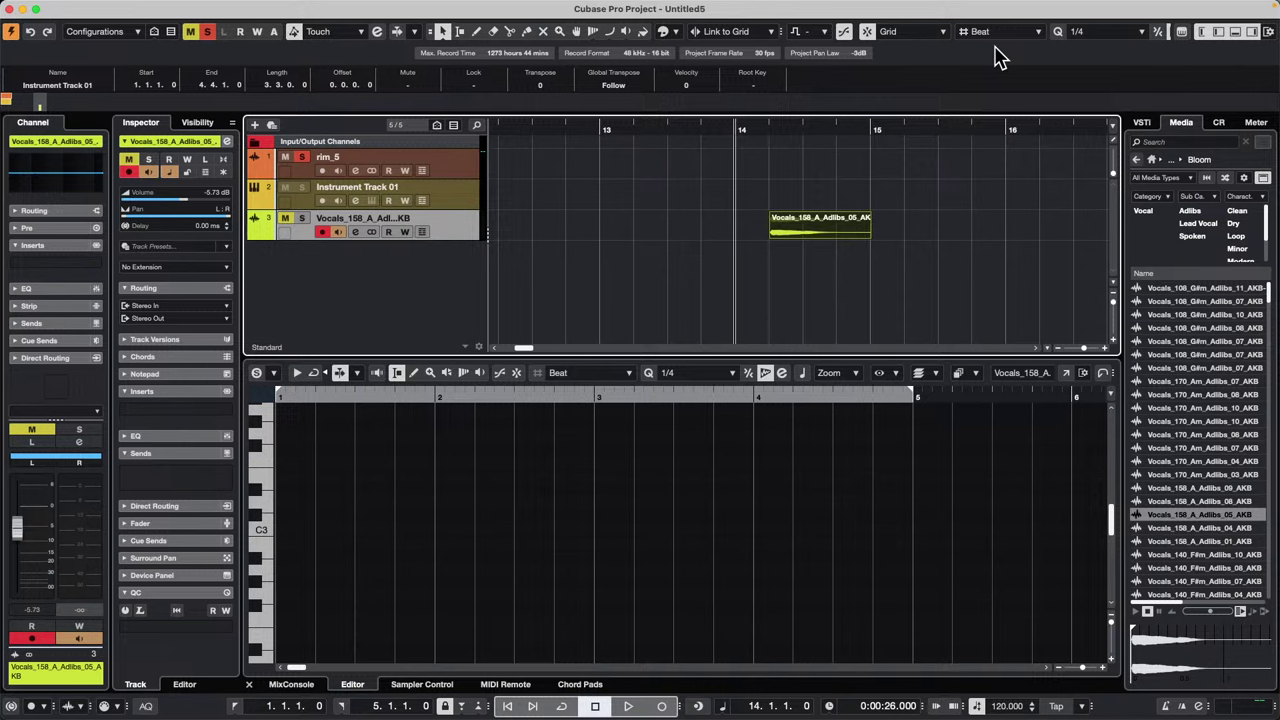
# Step: Set the grid type to Use Quantize with a 1/8 quantize value and nudge the vocal event forward to bar 15
pyautogui.click(995, 32)
pyautogui.click(1013, 46)
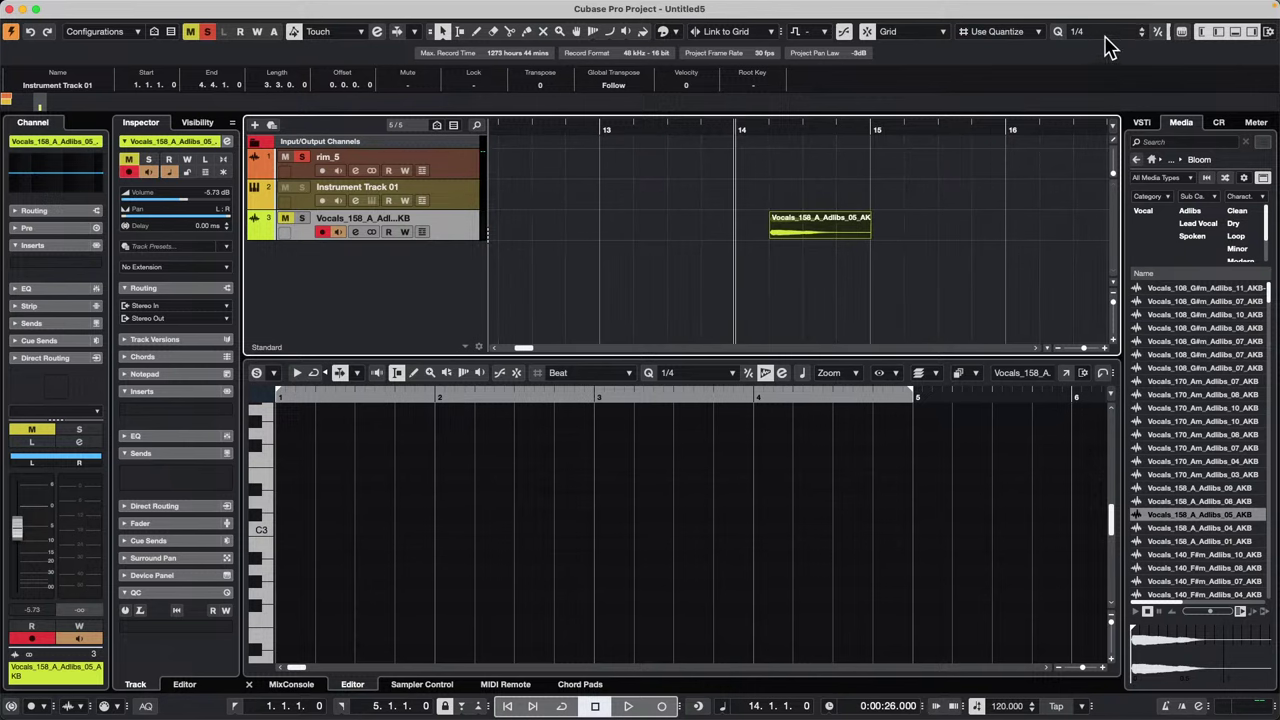
pyautogui.click(1102, 32)
pyautogui.click(1107, 74)
pyautogui.press('super+Right')
pyautogui.press('super+Right')
pyautogui.press('super+Right')
pyautogui.press('super+Right')
pyautogui.press('super+Right')
pyautogui.press('super+Right')
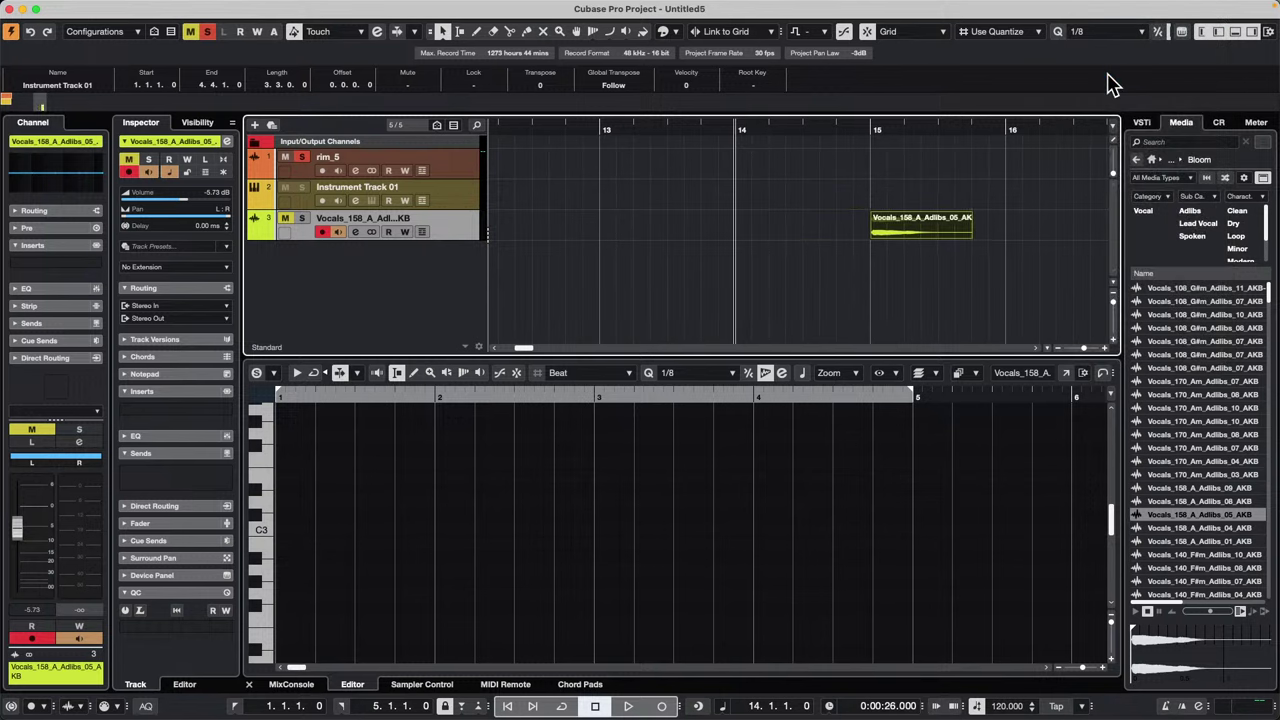
# Step: Nudge the vocal event back in 1/8 steps until it starts an eighth note after bar 14
pyautogui.press('super+Left')
pyautogui.press('super+Left')
pyautogui.press('super+Left')
pyautogui.press('super+Left')
pyautogui.press('super+Left')
pyautogui.press('super+Left')
pyautogui.press('super+Left')
pyautogui.press('super+Left')
pyautogui.press('super+Right')
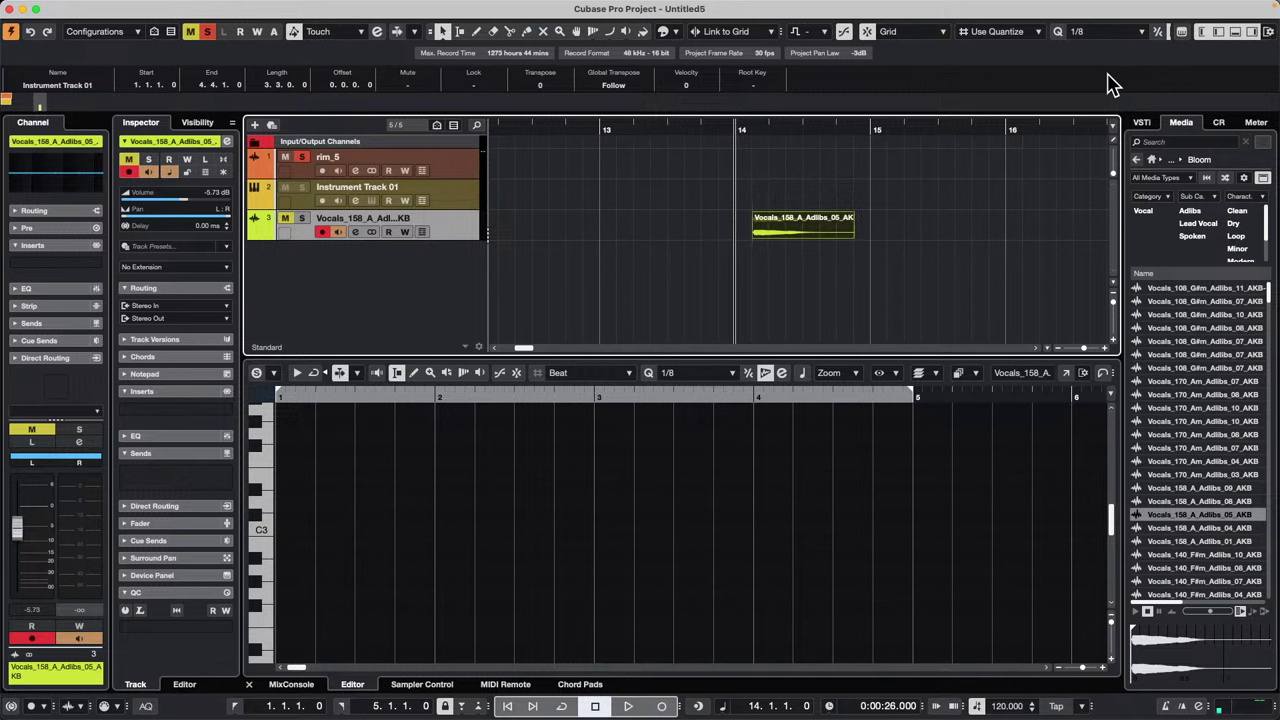
# Step: Set the grid type to Adapt to Zoom and place the project cursor at 24.2.3
pyautogui.click(1090, 31)
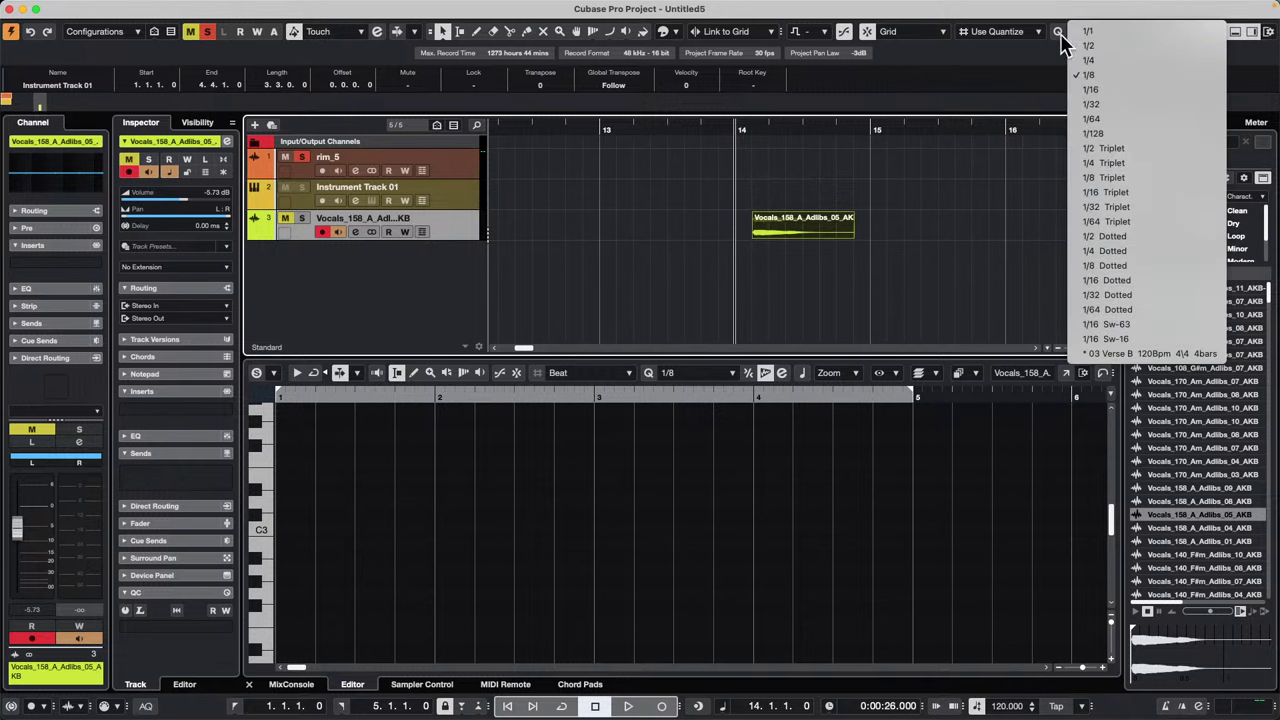
pyautogui.click(1010, 31)
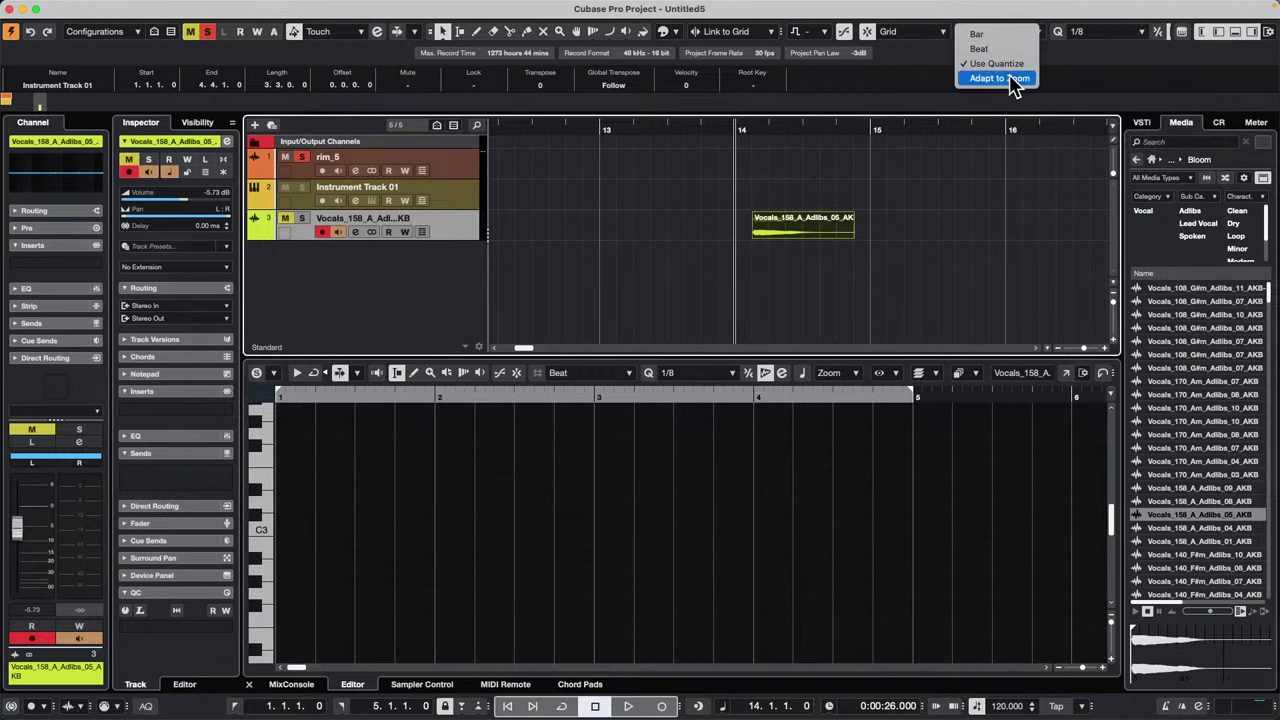
pyautogui.click(1014, 83)
pyautogui.moveTo(755, 128)
pyautogui.mouseDown()
pyautogui.moveTo(750, 94)
pyautogui.moveTo(749, 120)
pyautogui.moveTo(734, 123)
pyautogui.moveTo(749, 114)
pyautogui.mouseUp()
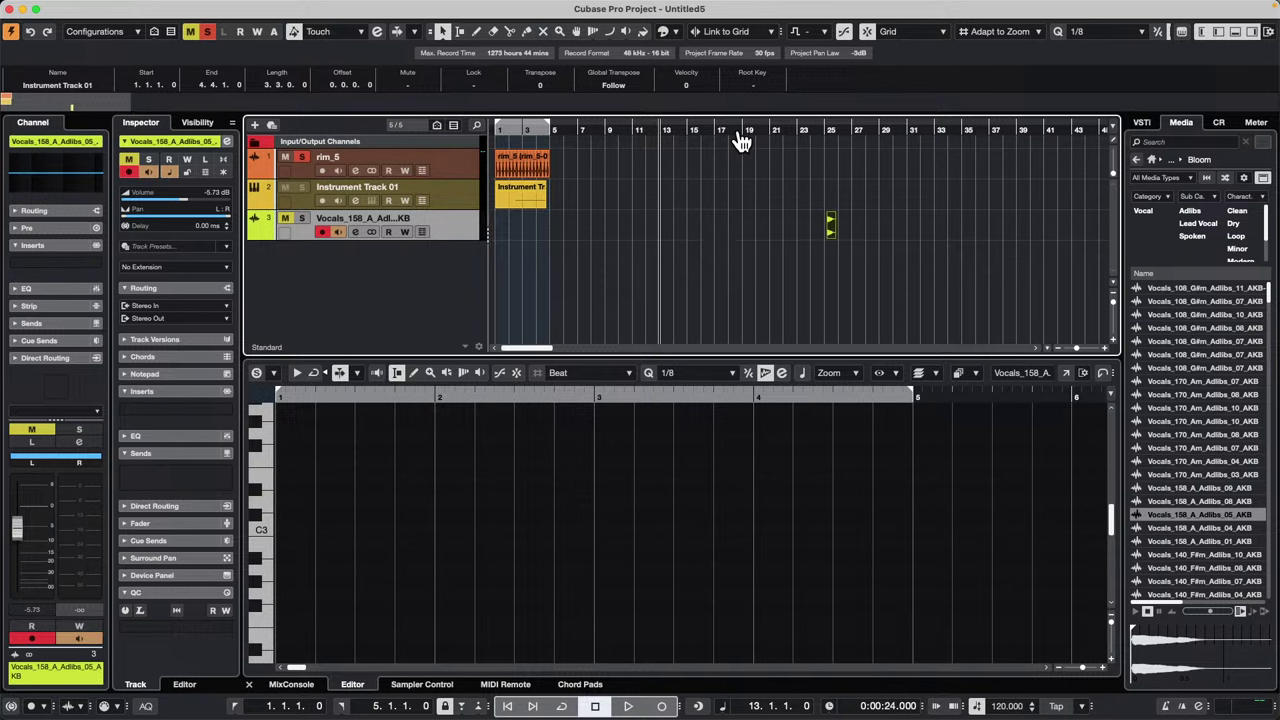
pyautogui.moveTo(814, 129); pyautogui.dragTo(815, 183)
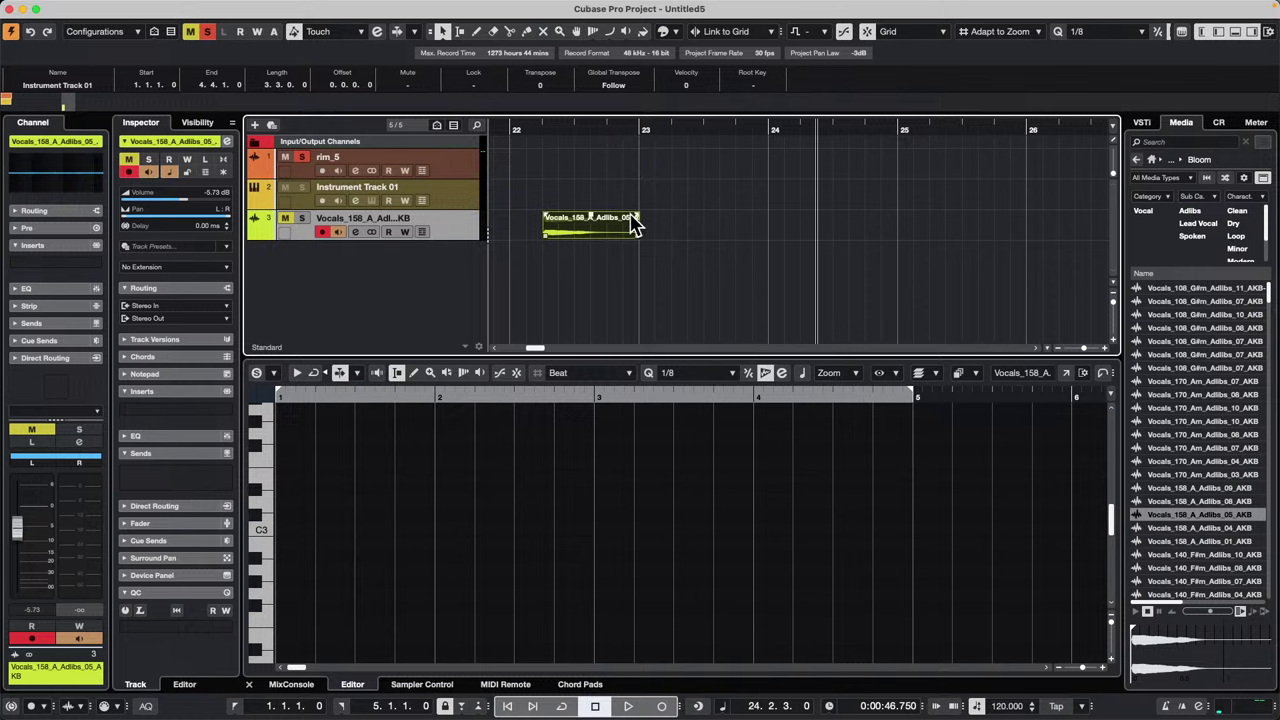
# Step: Zoom the timeline in and out around the project cursor to examine how the grid resolution adapts
pyautogui.press('h')
pyautogui.press('h')
pyautogui.press('h')
pyautogui.press('h')
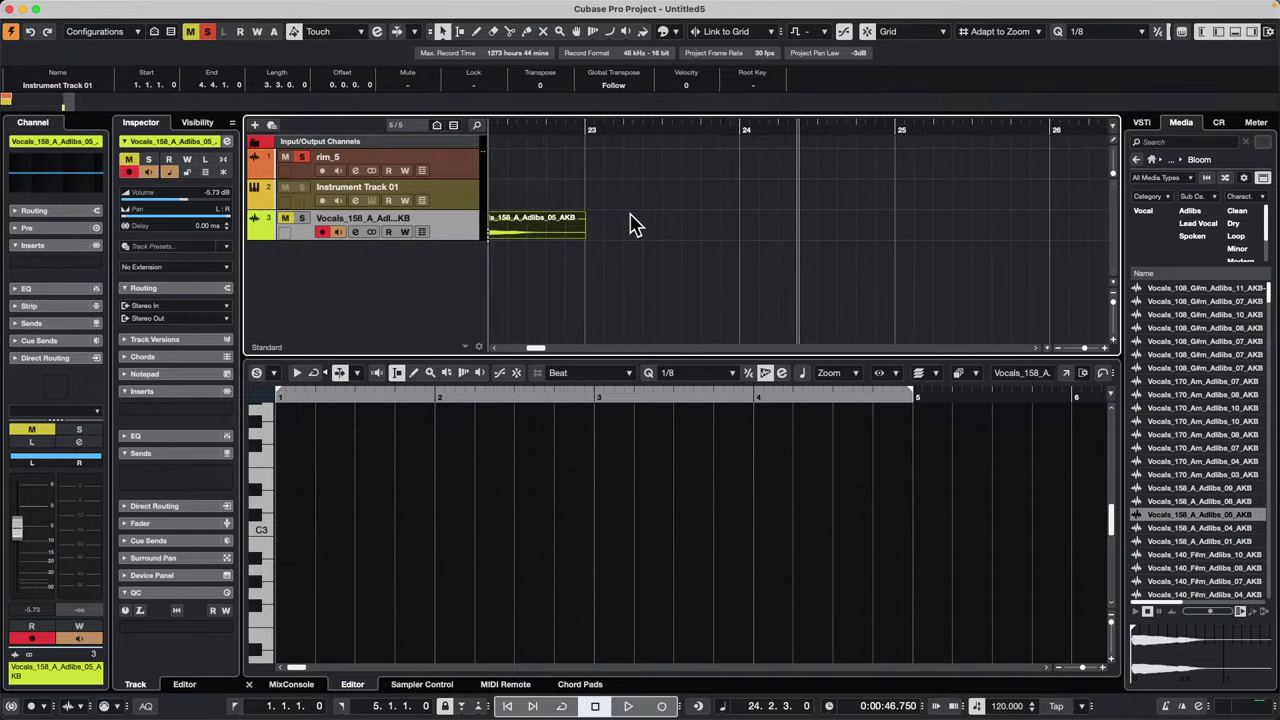
pyautogui.press('g')
pyautogui.press('g')
pyautogui.press('g')
pyautogui.press('g')
pyautogui.press('g')
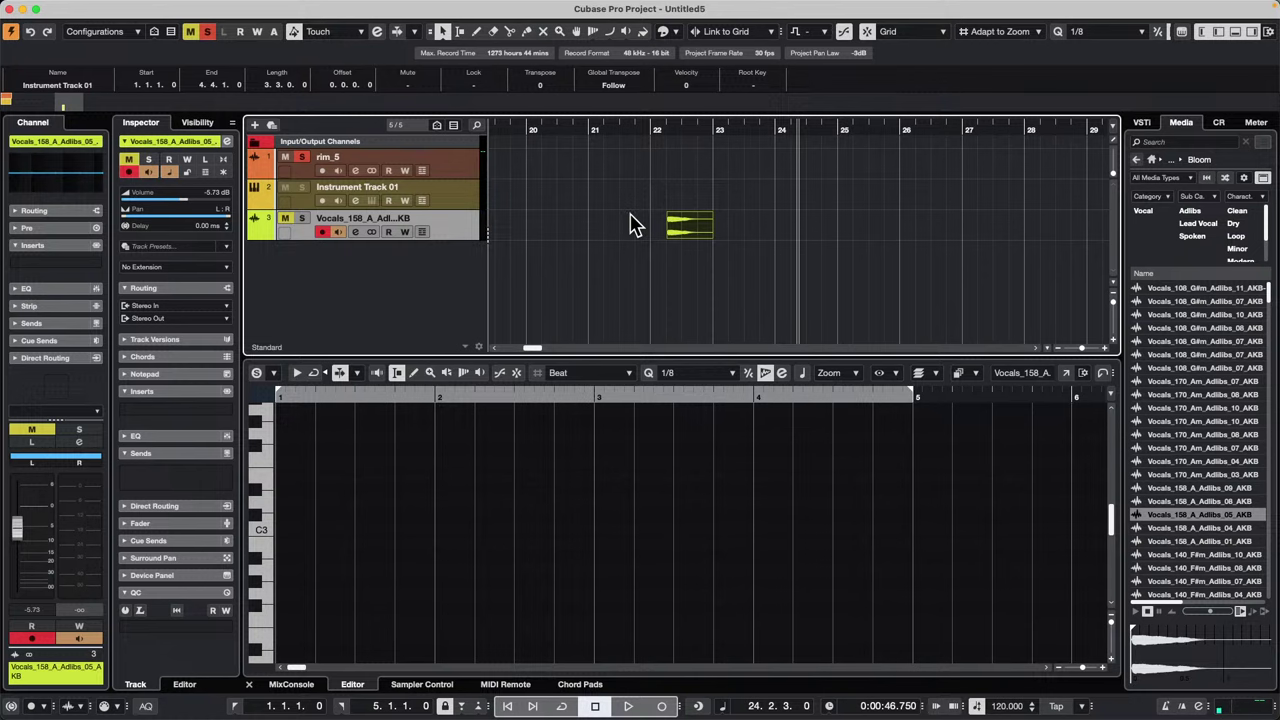
pyautogui.press('h')
pyautogui.press('h')
pyautogui.click(637, 222)
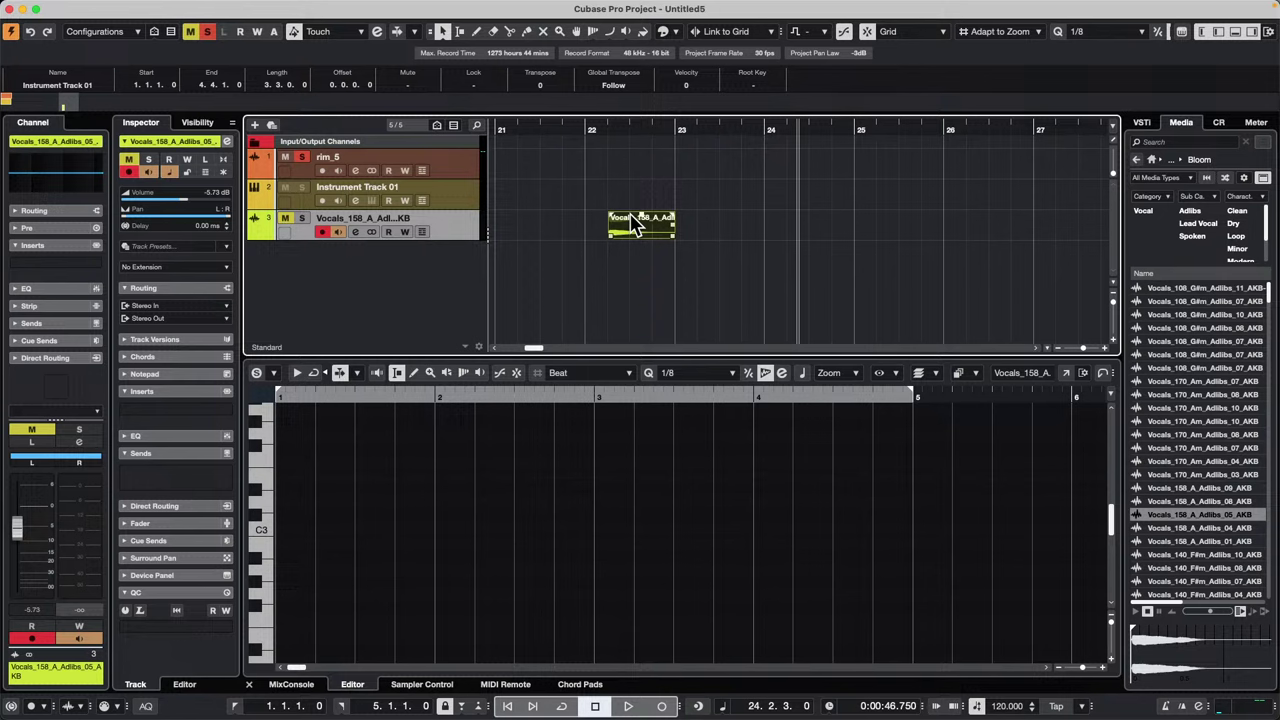
pyautogui.moveTo(155, 3)
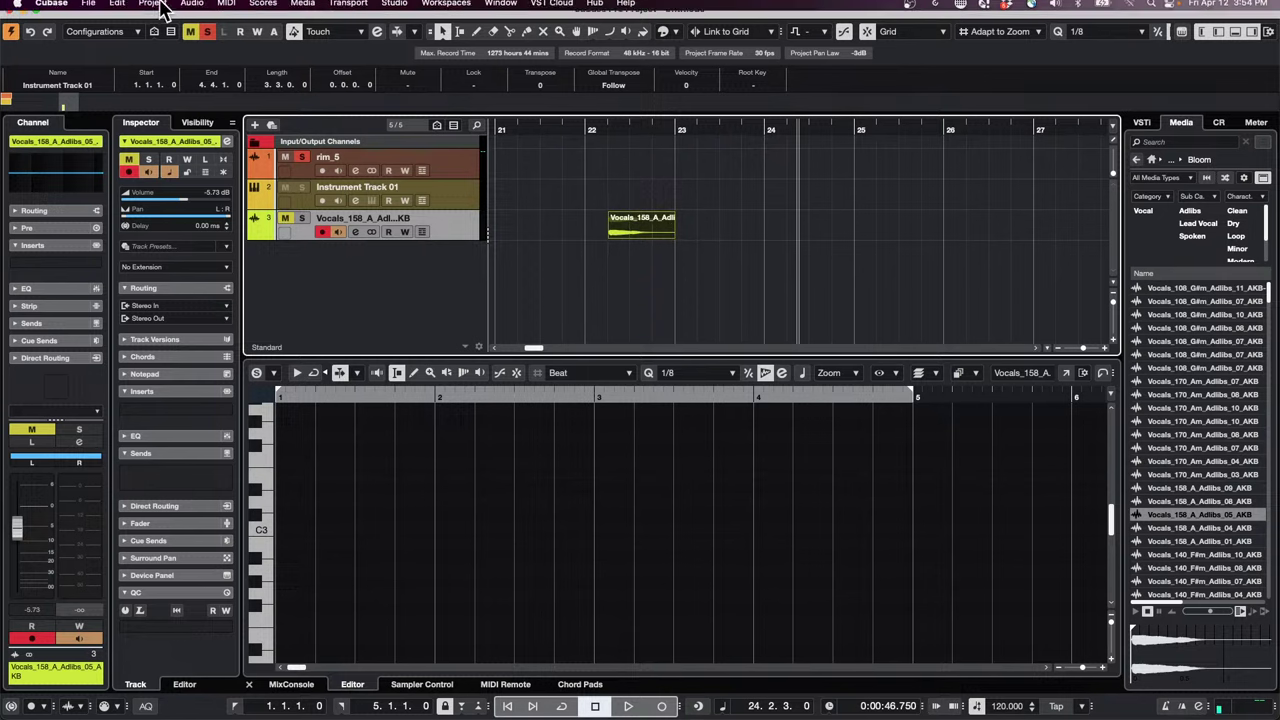
pyautogui.click(394, 8)
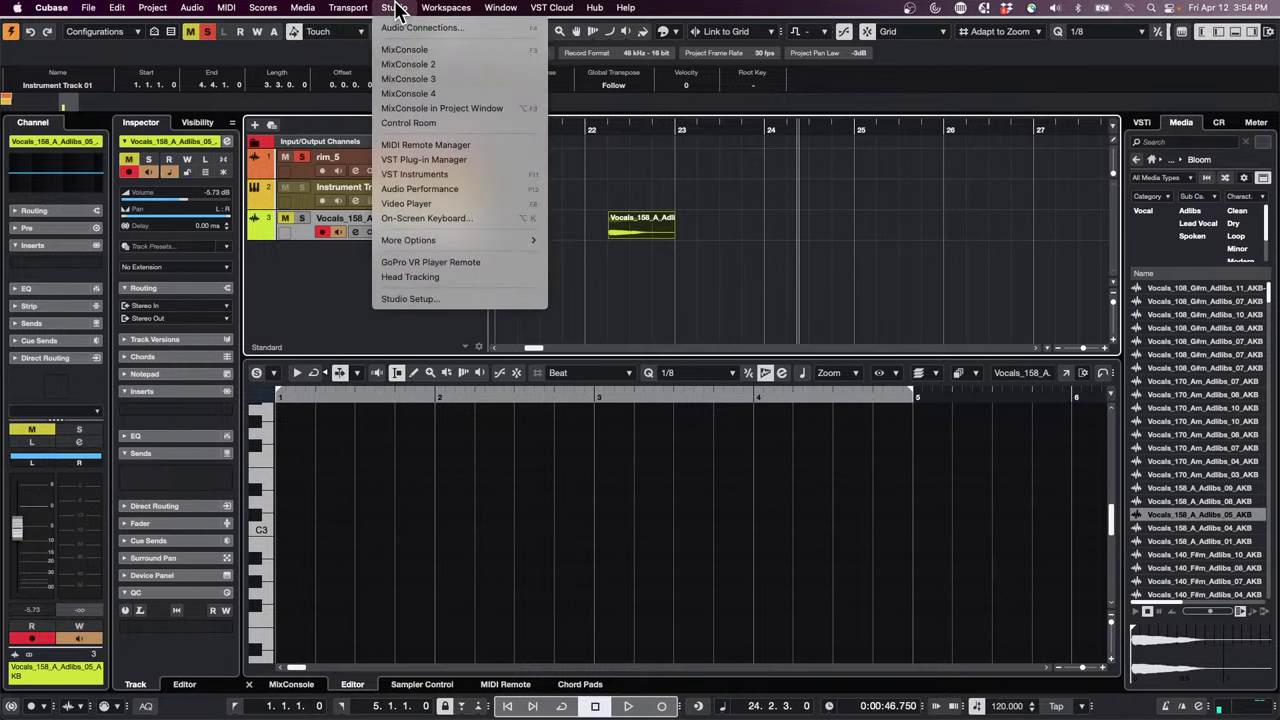
pyautogui.moveTo(384, 10)
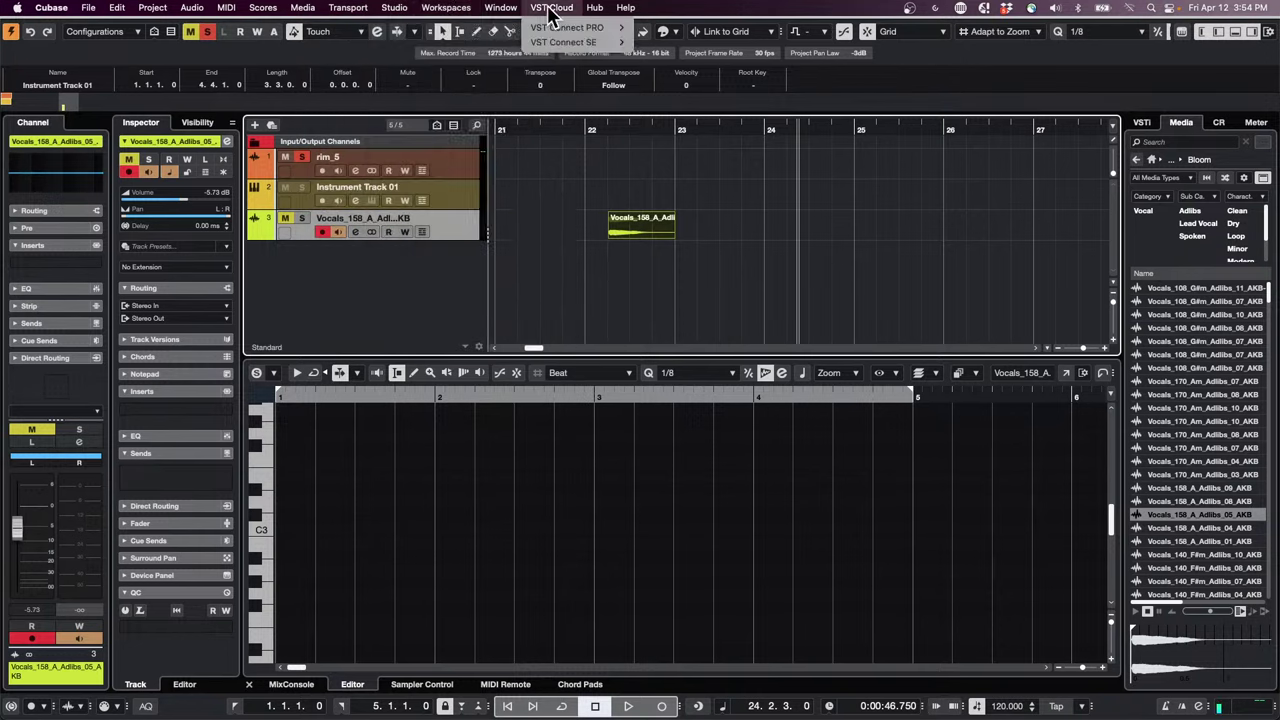
pyautogui.moveTo(518, 14)
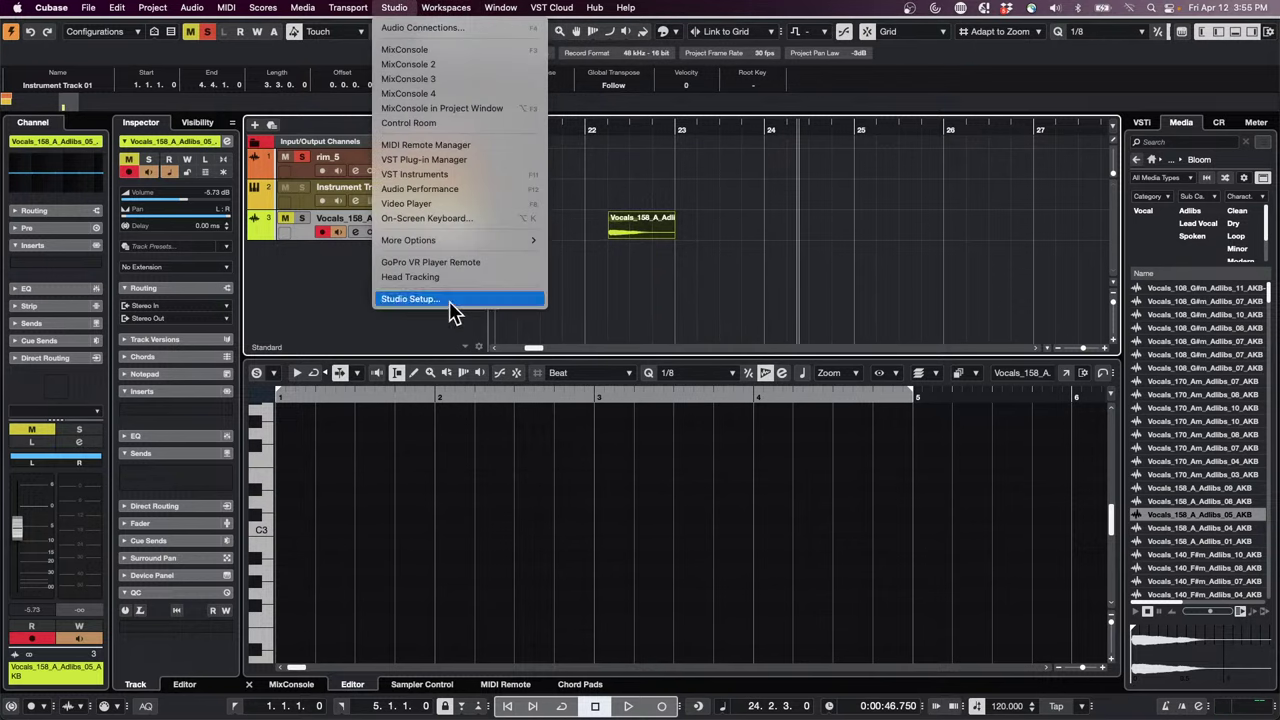
pyautogui.click(462, 218)
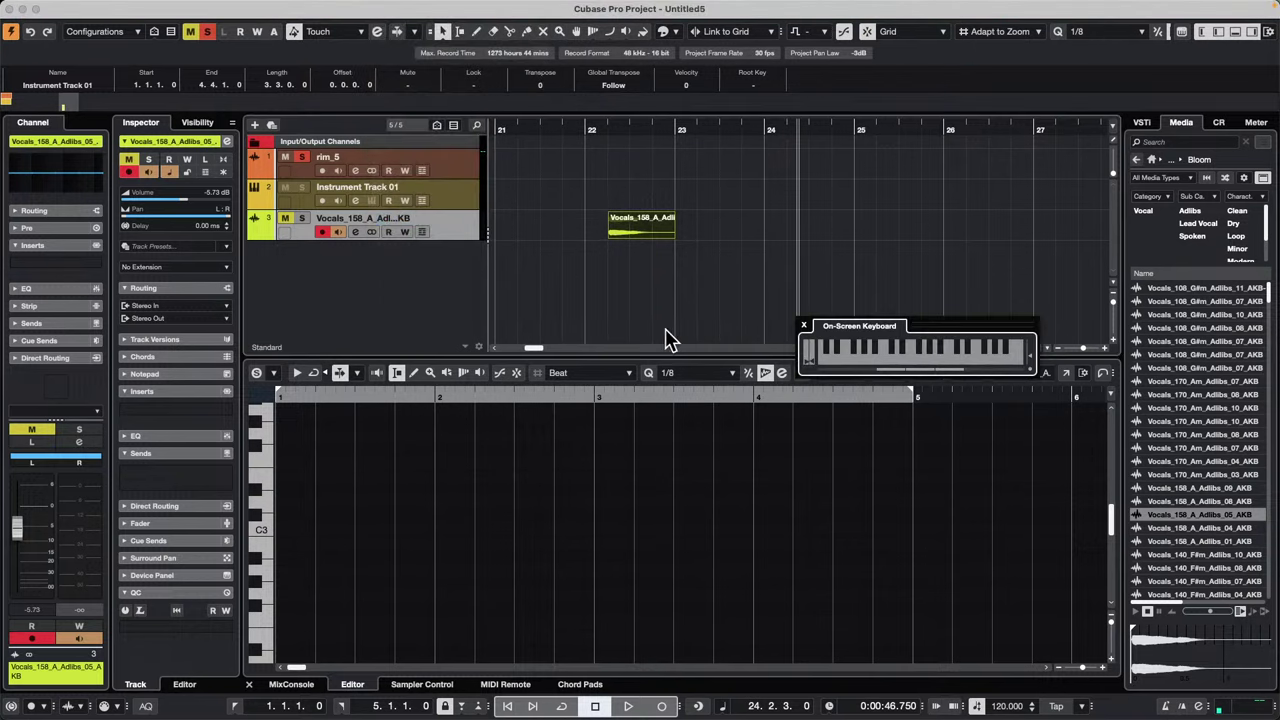
pyautogui.click(806, 326)
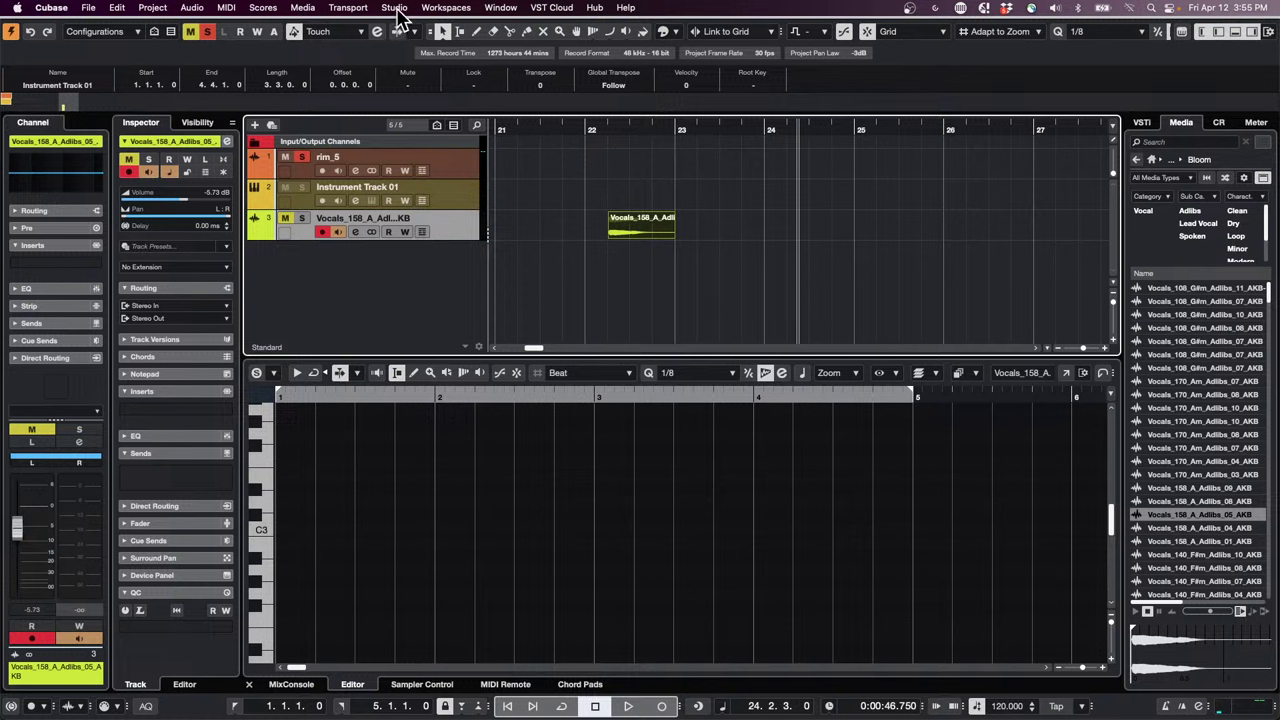
# Step: Open the VST Plug-in Manager and locate TAL-Vocoder-2 in the VST effects list to view its plug-in information
pyautogui.click(395, 8)
pyautogui.click(467, 157)
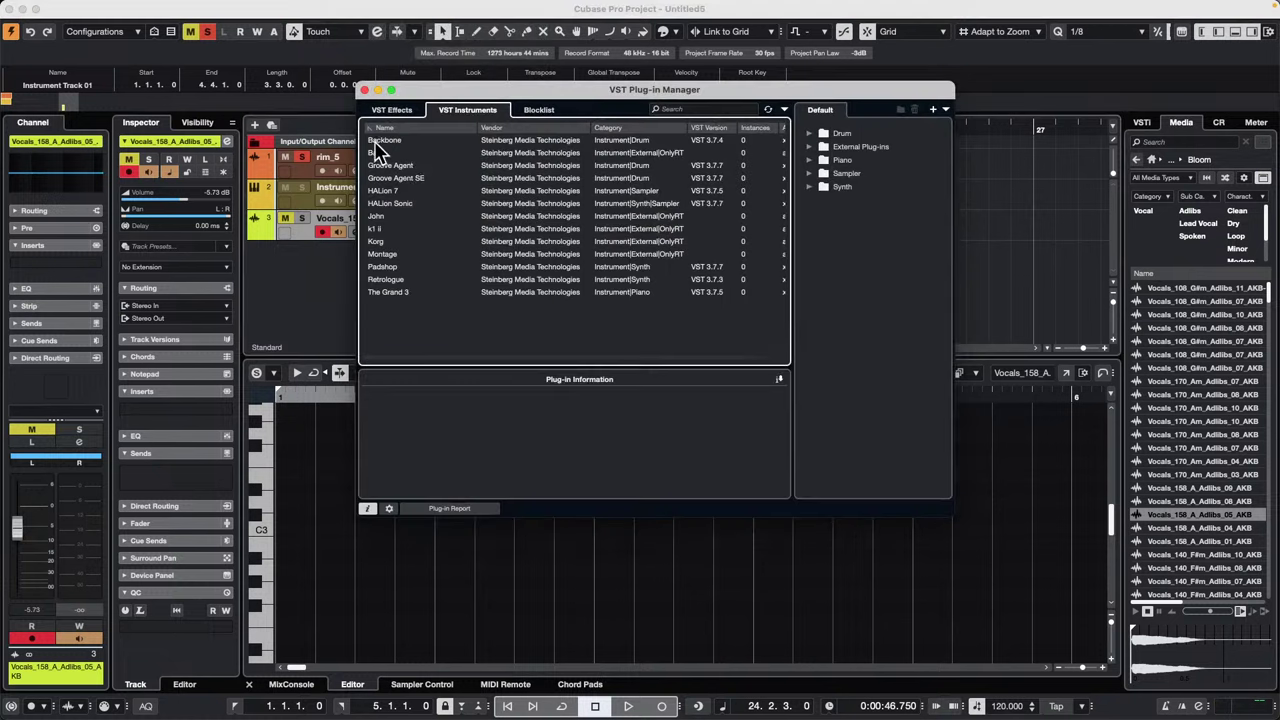
pyautogui.click(400, 112)
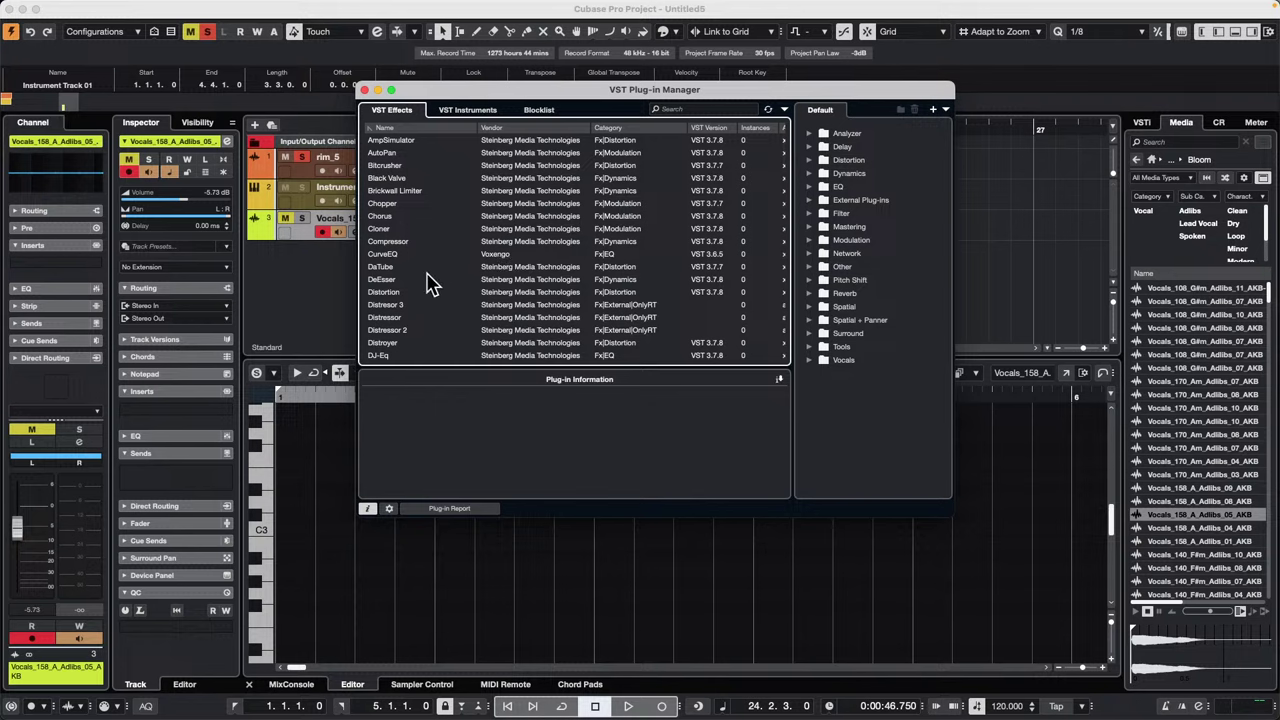
pyautogui.scroll(-4, 428, 280)
pyautogui.scroll(-15, 430, 282)
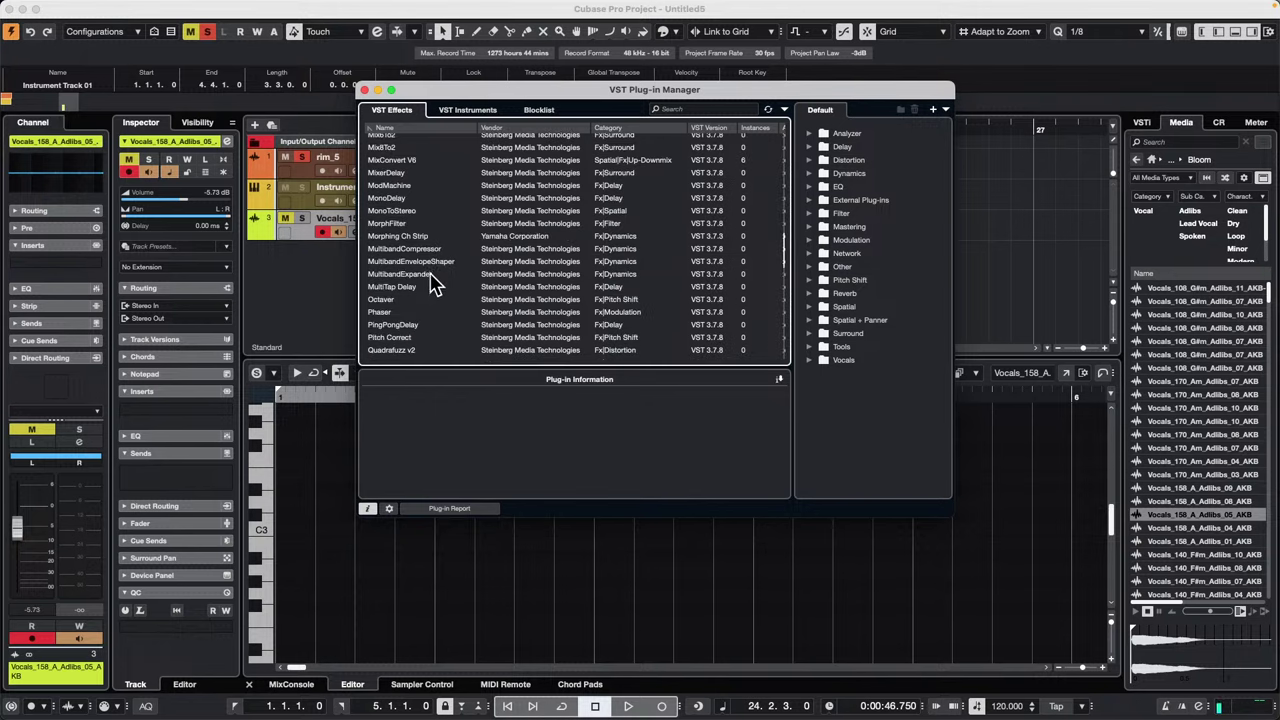
pyautogui.scroll(-4, 437, 279)
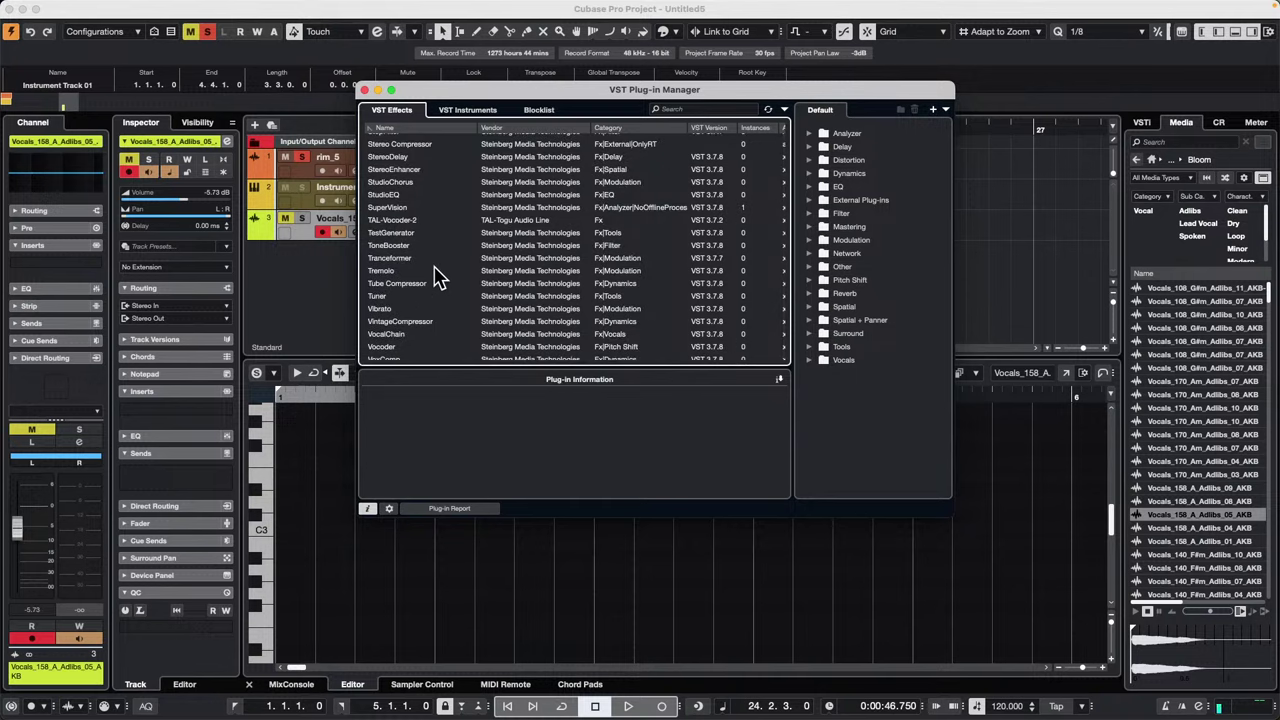
pyautogui.click(410, 221)
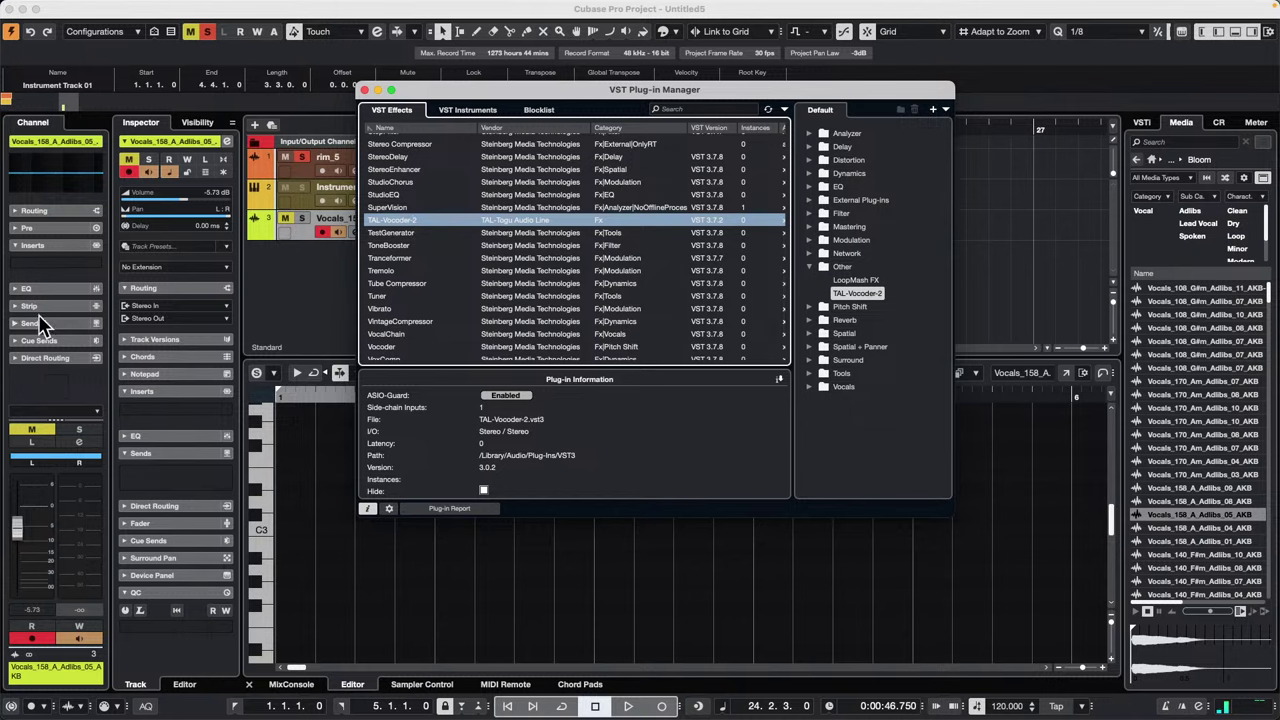
# Step: Search the effect list of the vocal track's first insert slot for "tal"
pyautogui.click(65, 270)
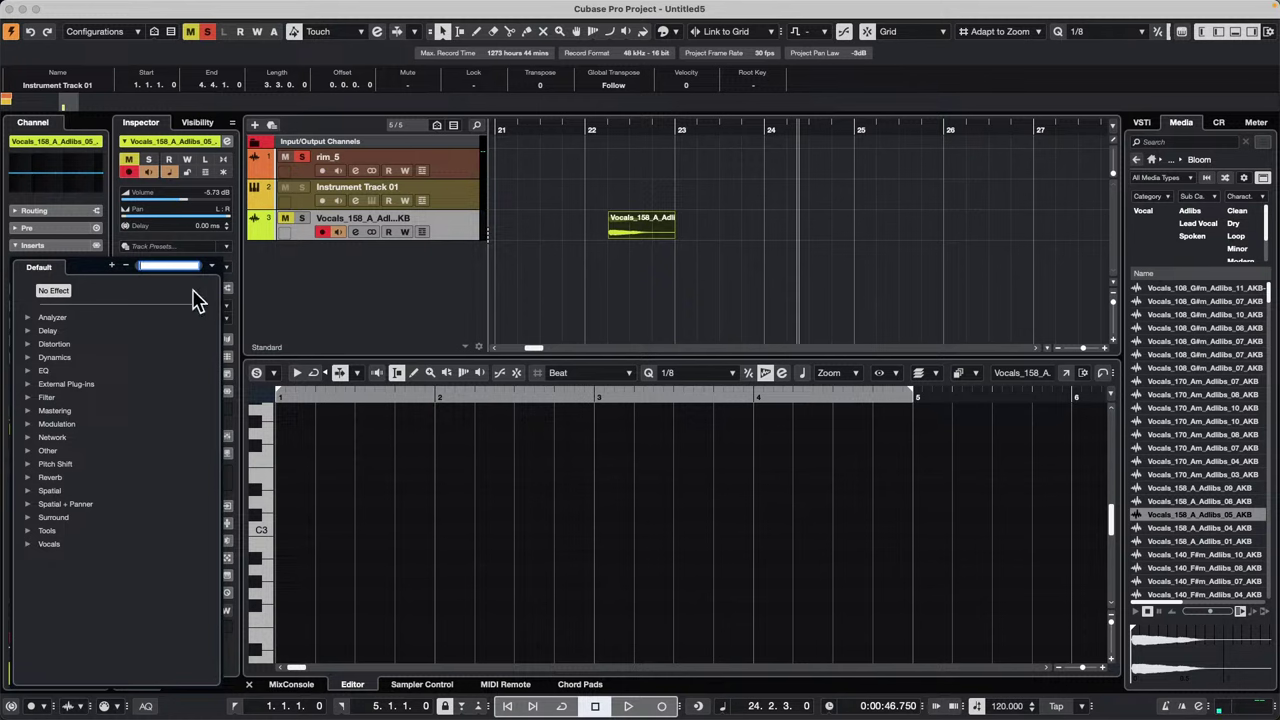
pyautogui.write('ta')
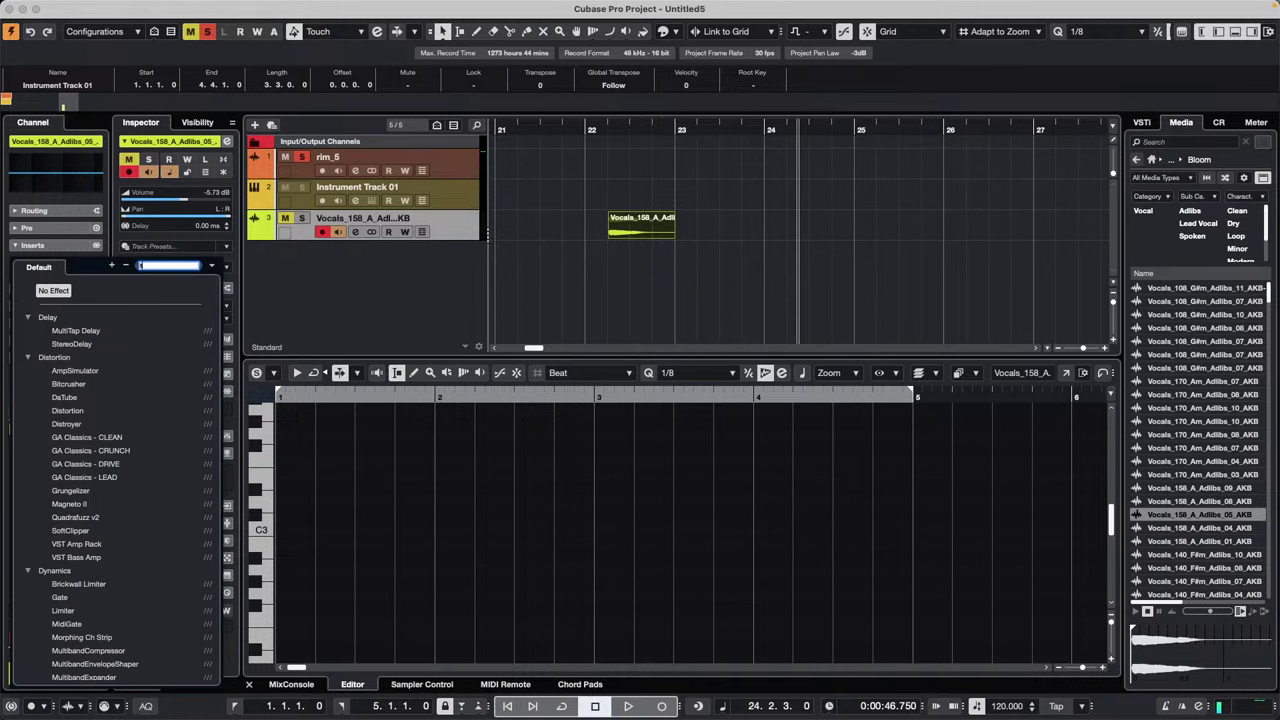
pyautogui.write('l')
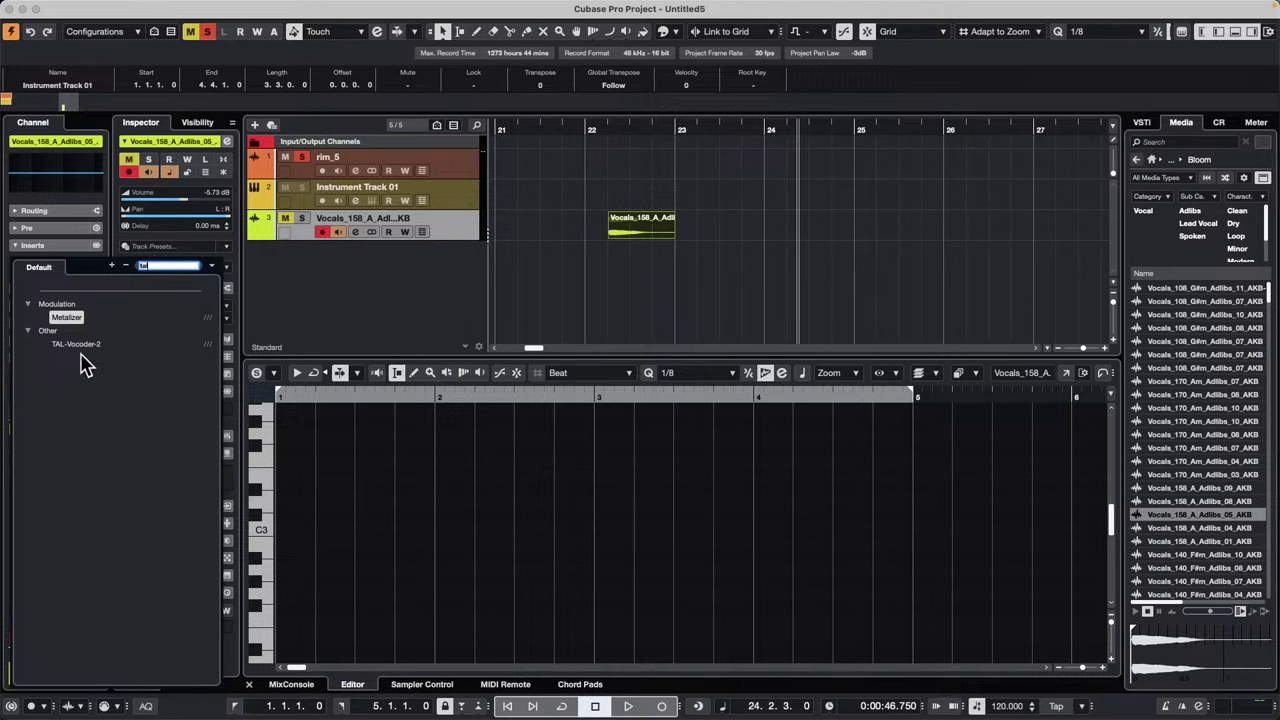
# Step: Hide TAL-Vocoder-2 from the VST effects in the VST Plug-in Manager and close the manager
pyautogui.click(446, 8)
pyautogui.moveTo(395, 10)
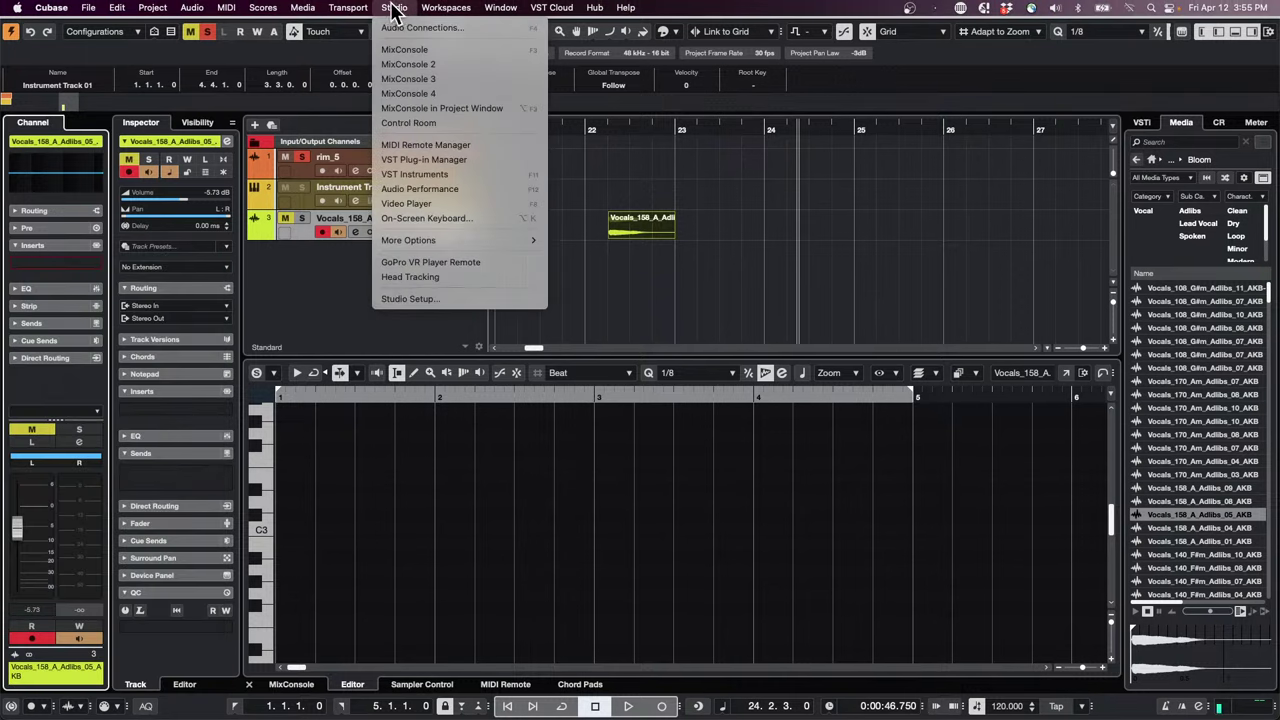
pyautogui.click(450, 160)
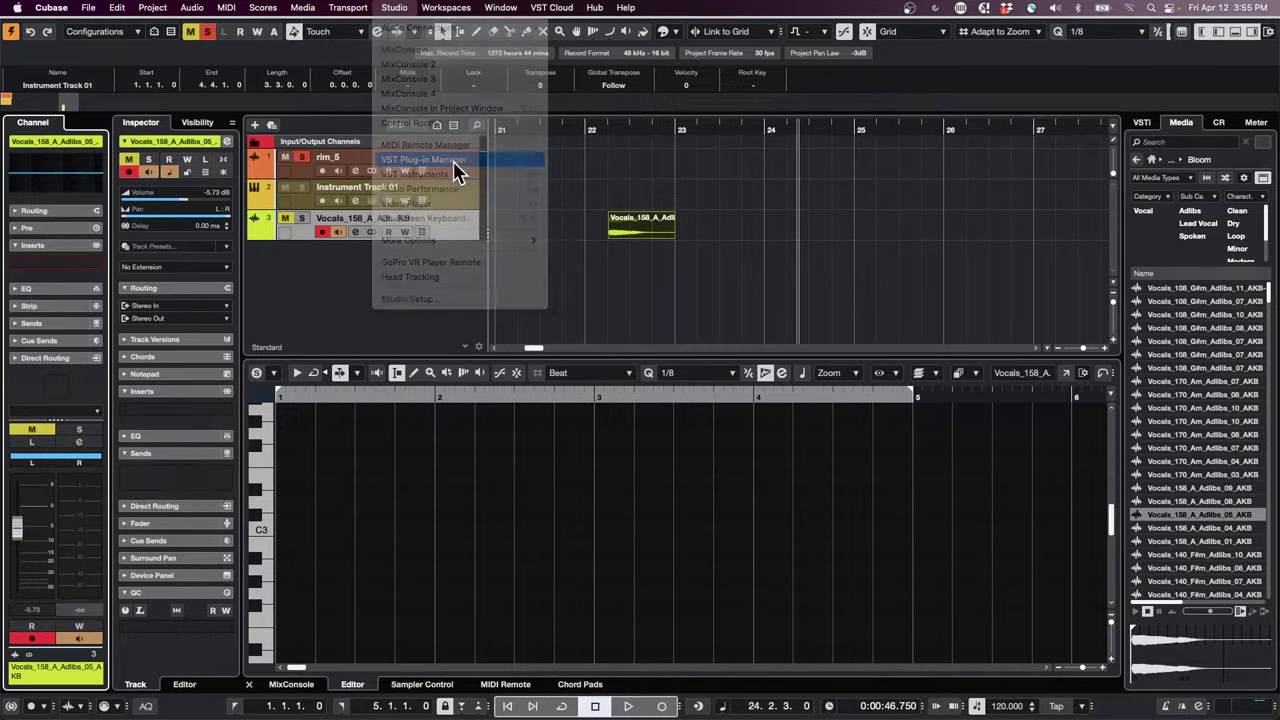
pyautogui.scroll(-10, 428, 294)
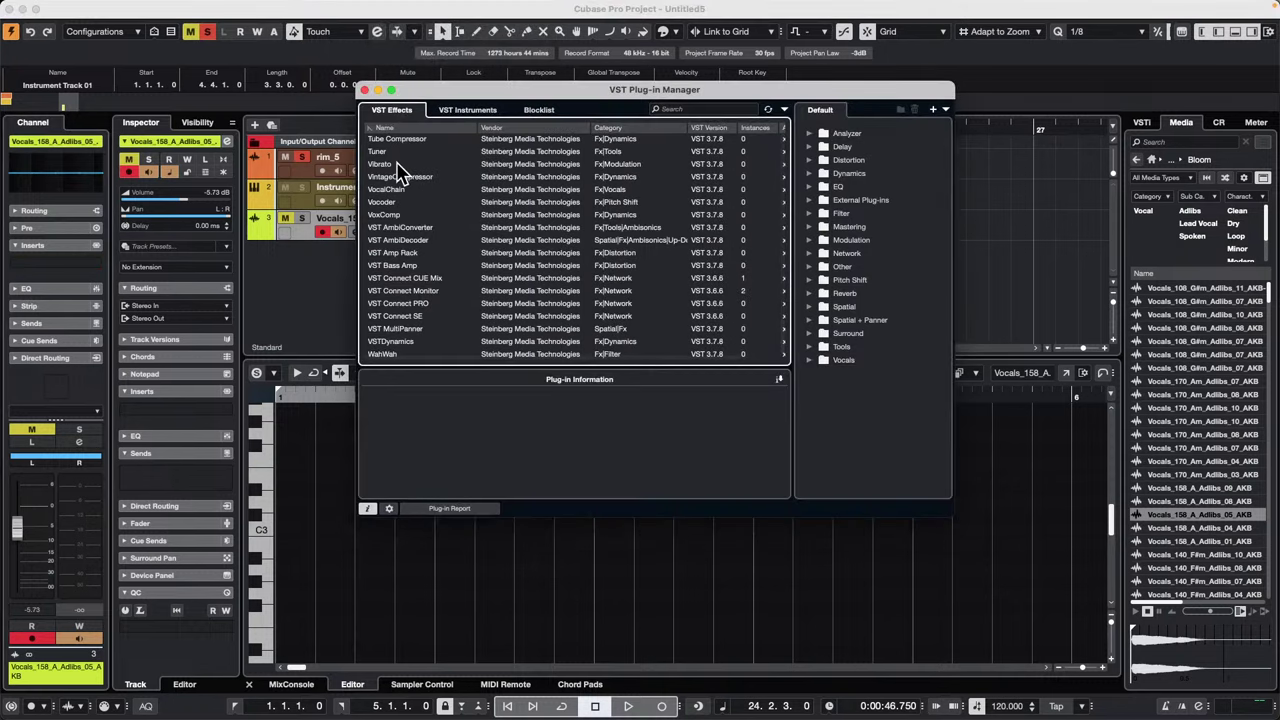
pyautogui.scroll(3, 400, 170)
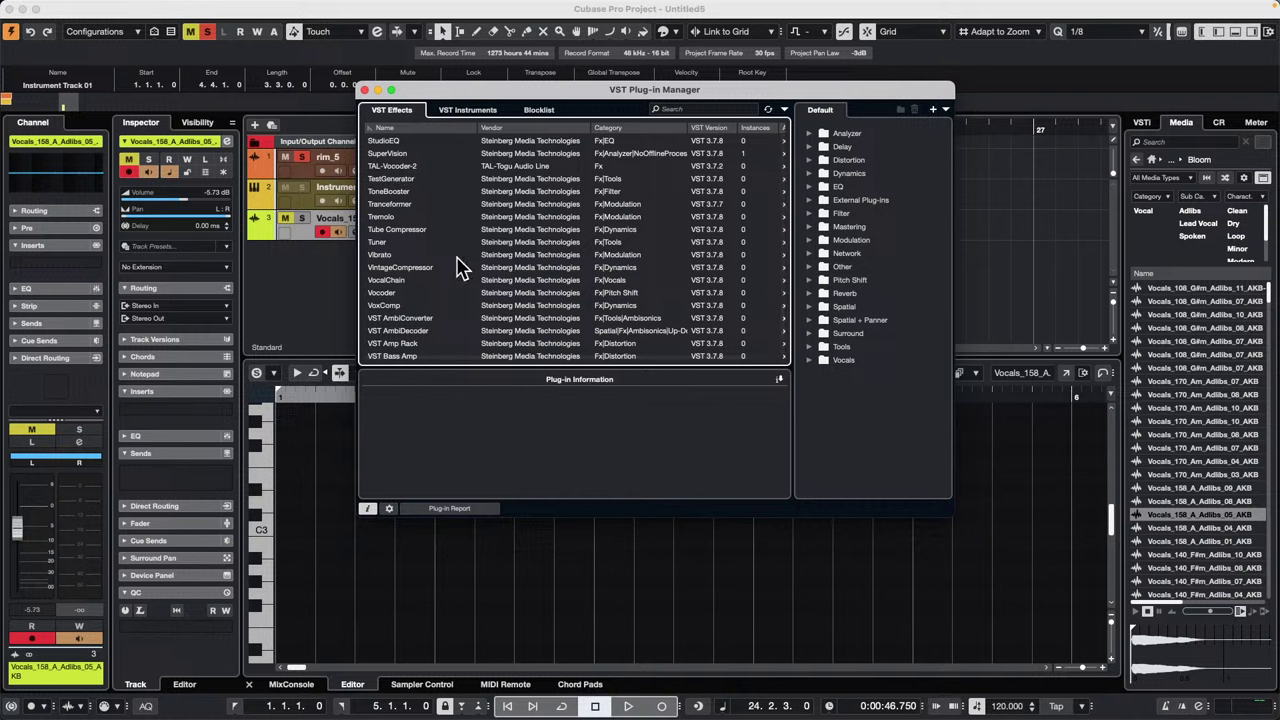
pyautogui.click(410, 166)
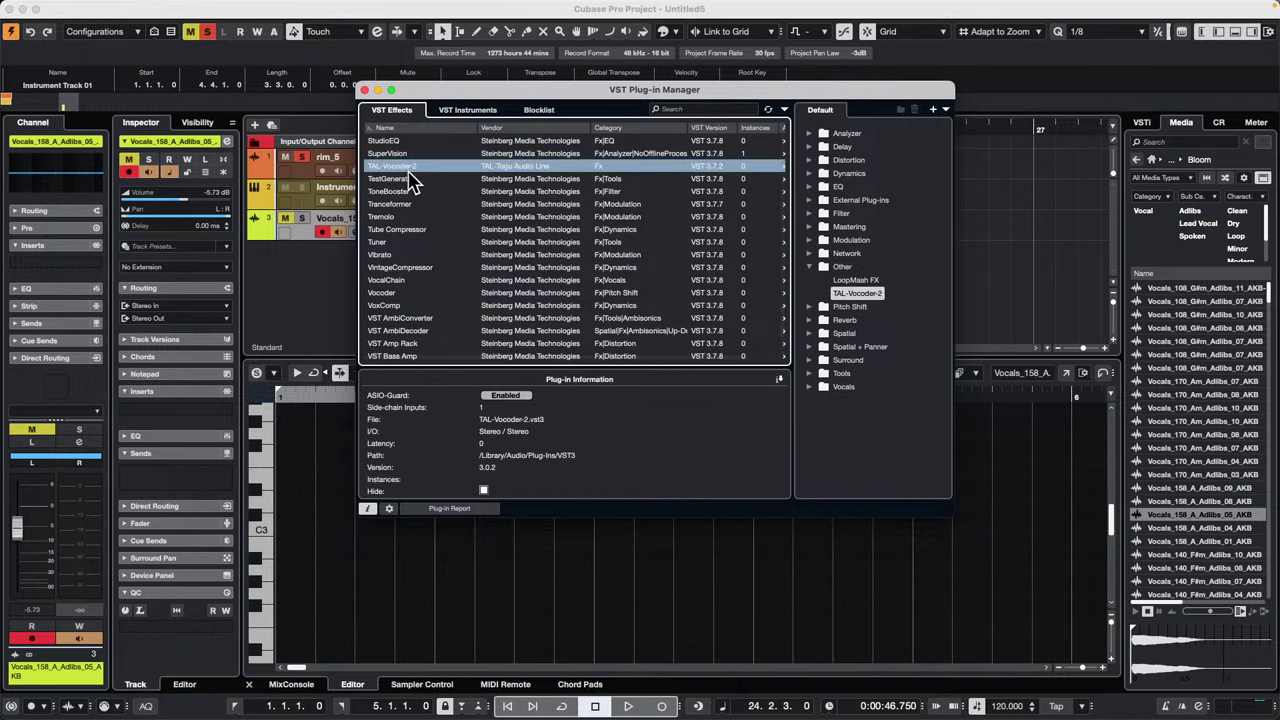
pyautogui.click(484, 490)
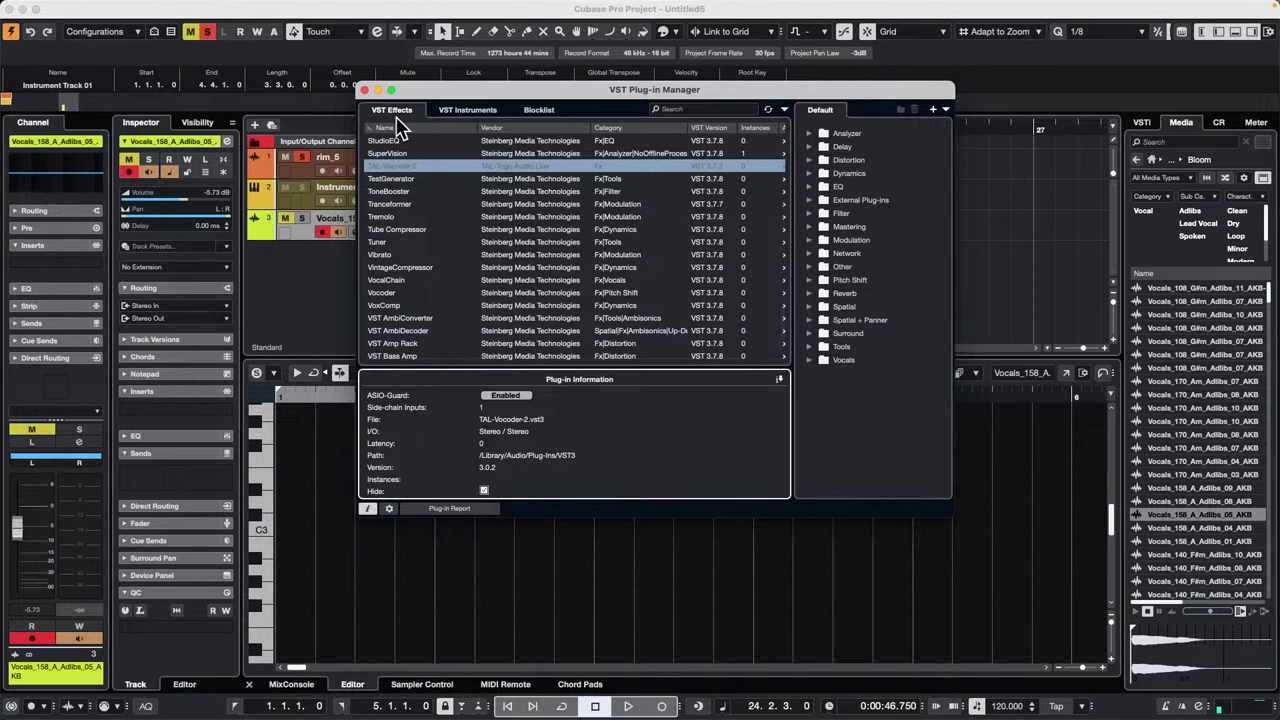
pyautogui.click(364, 89)
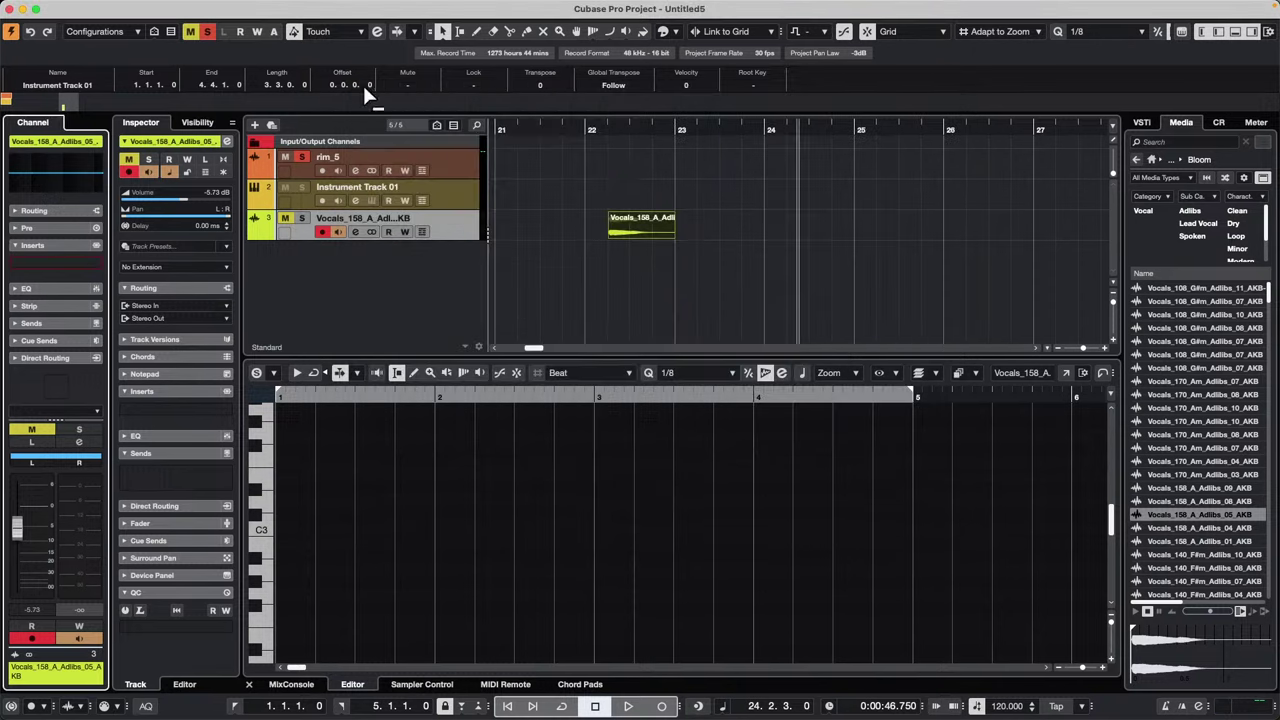
# Step: Check the vocal track's insert effect list for TAL-Vocoder-2 in the Other category and by searching for "tal"
pyautogui.click(553, 259)
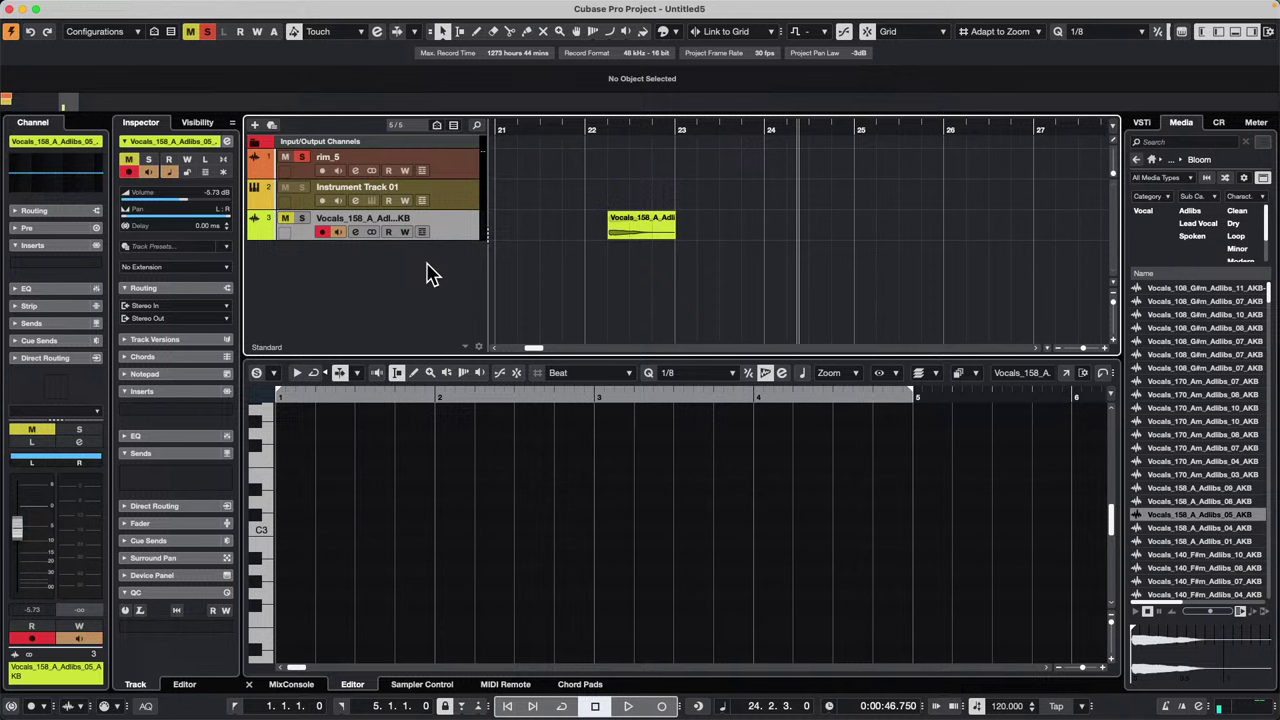
pyautogui.click(77, 265)
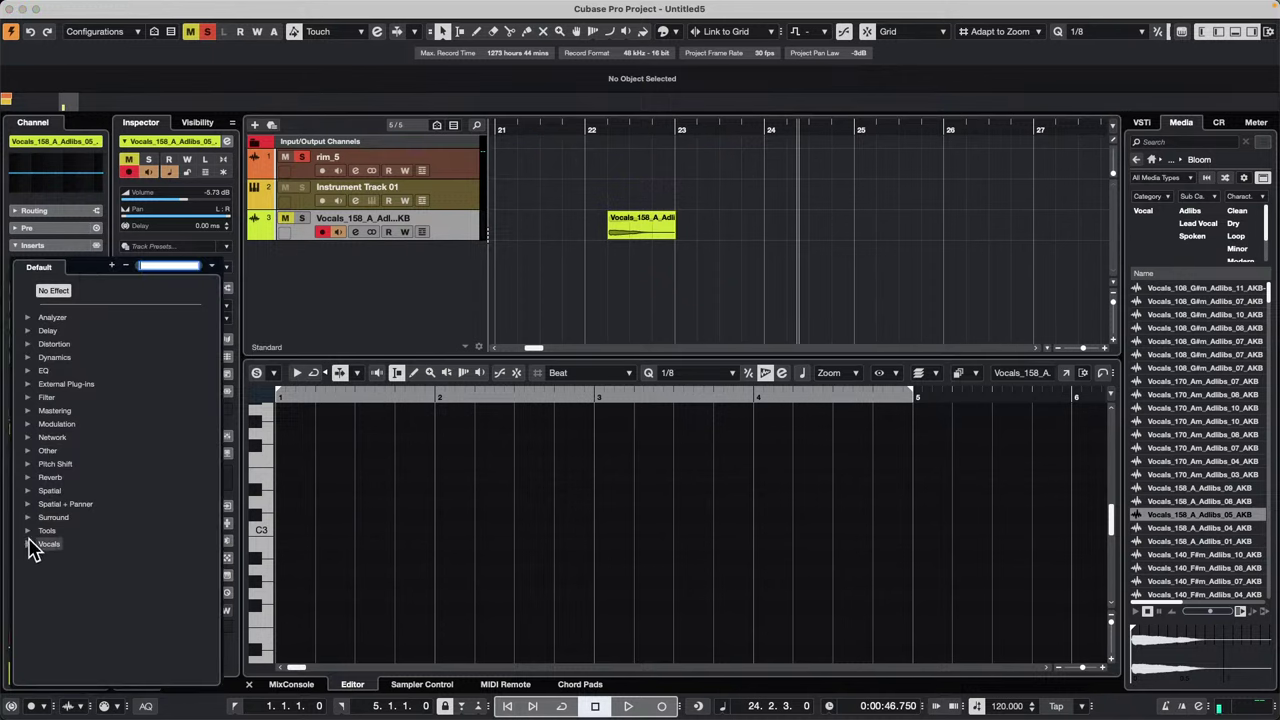
pyautogui.click(30, 452)
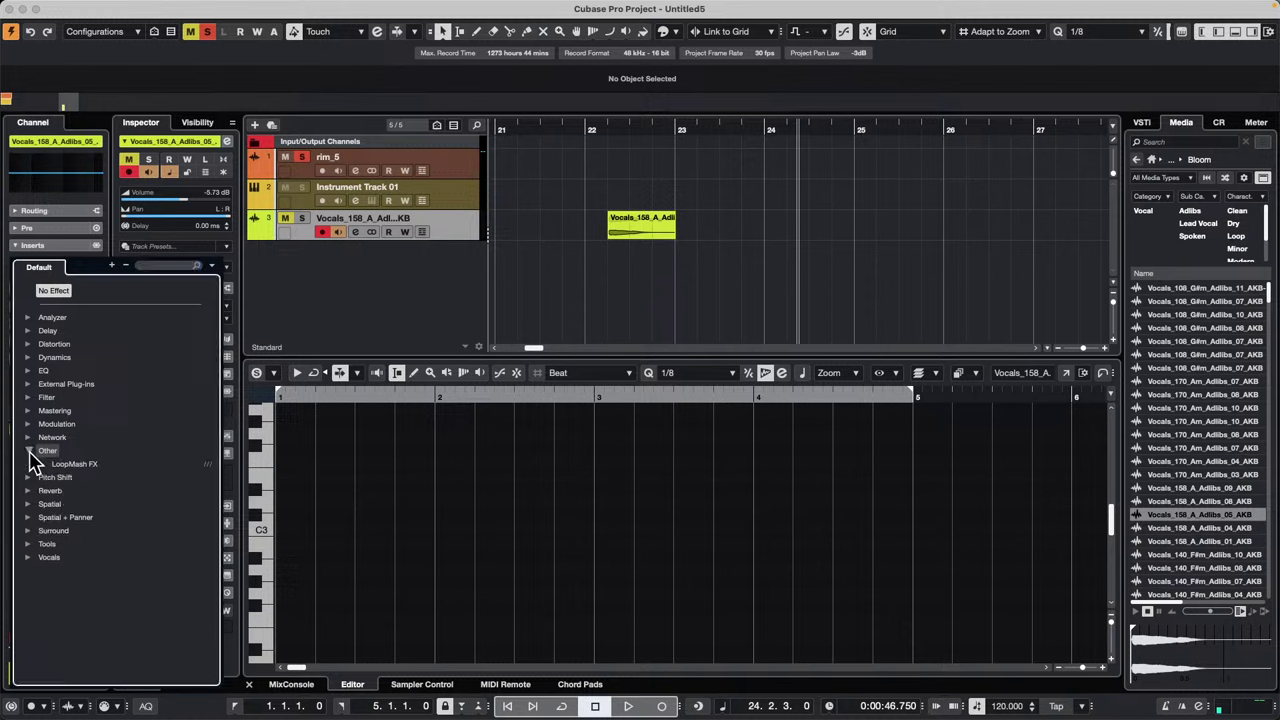
pyautogui.click(149, 265)
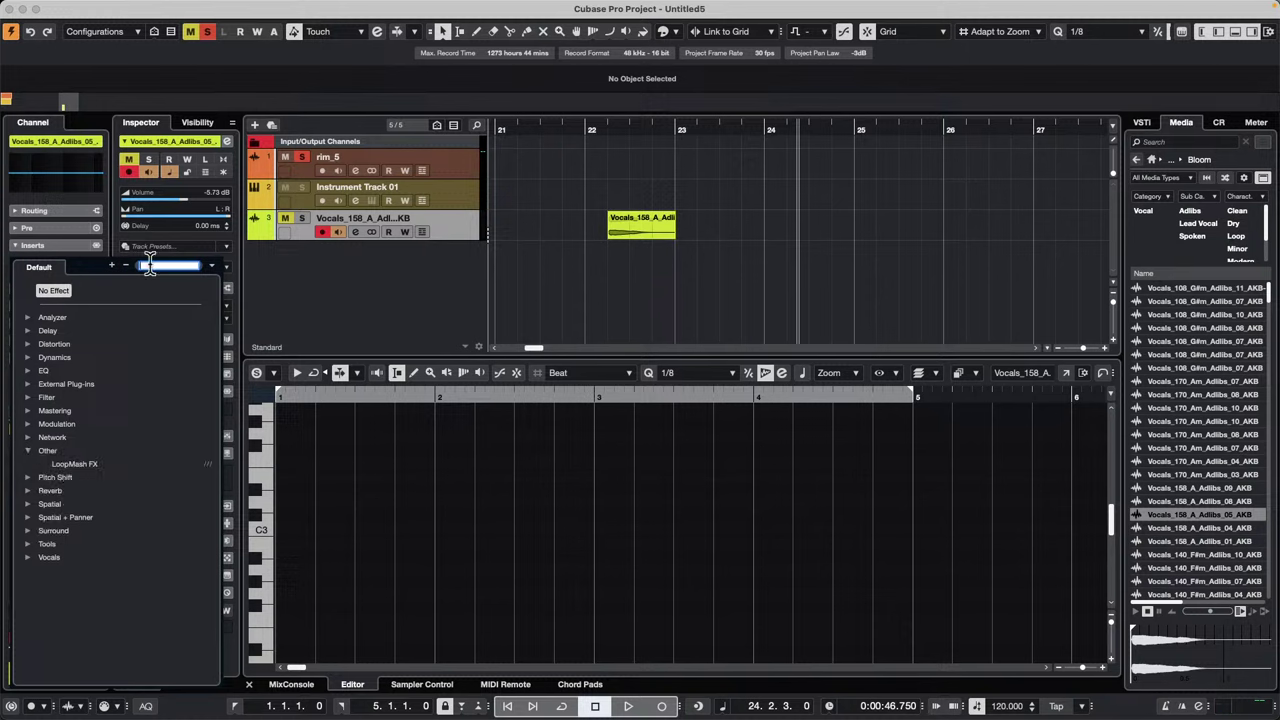
pyautogui.write('ta')
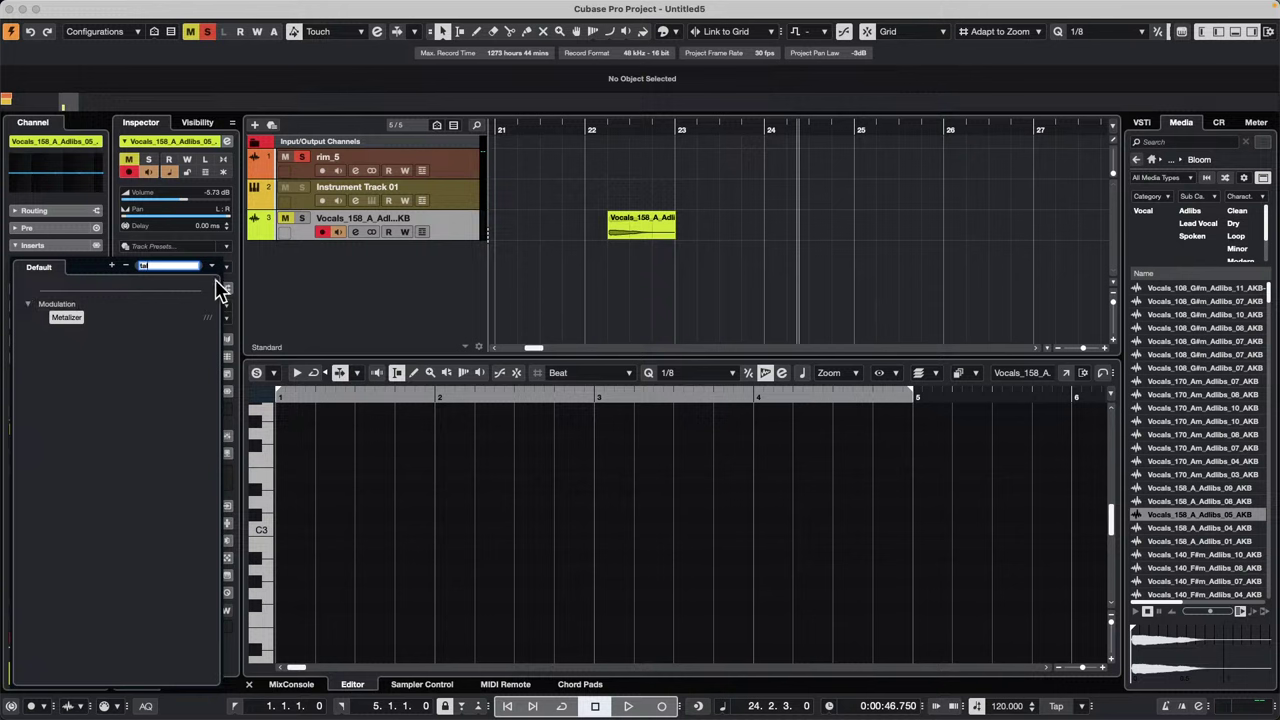
# Step: Clear the effect search, open the VST Plug-in Manager and select TAL-Vocoder-2 among the VST effects
pyautogui.press('BackSpace')
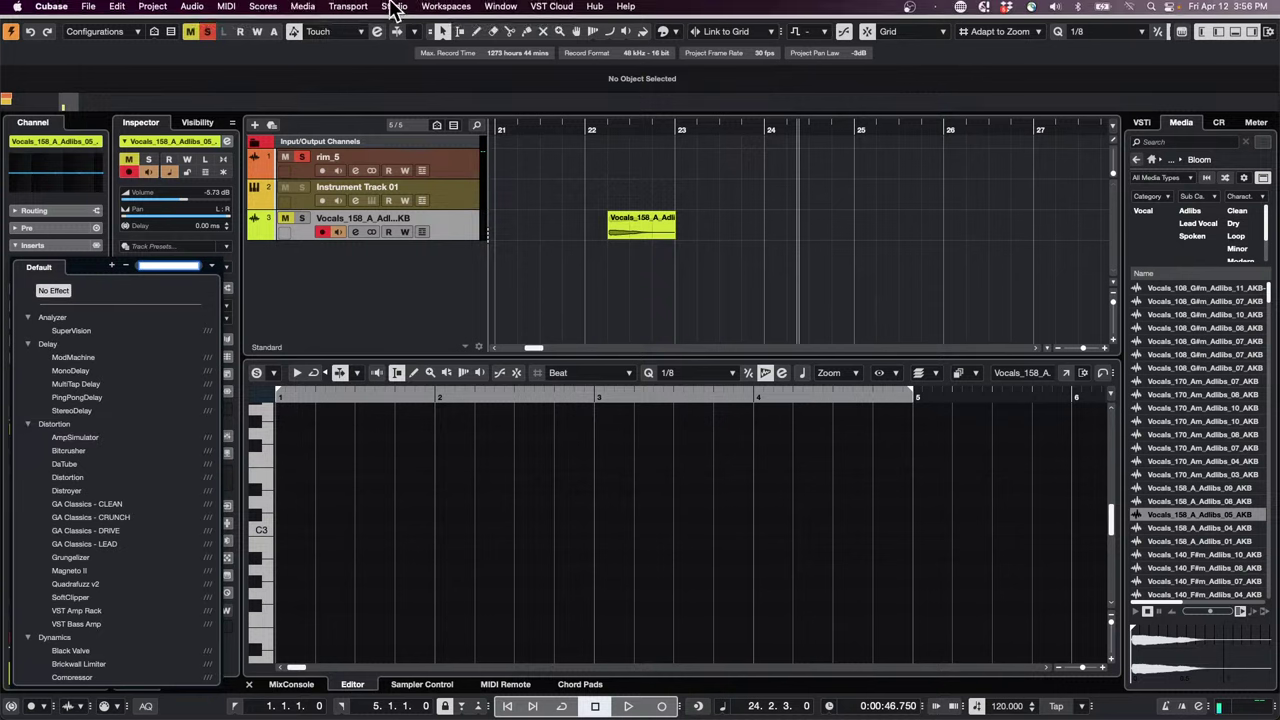
pyautogui.click(405, 8)
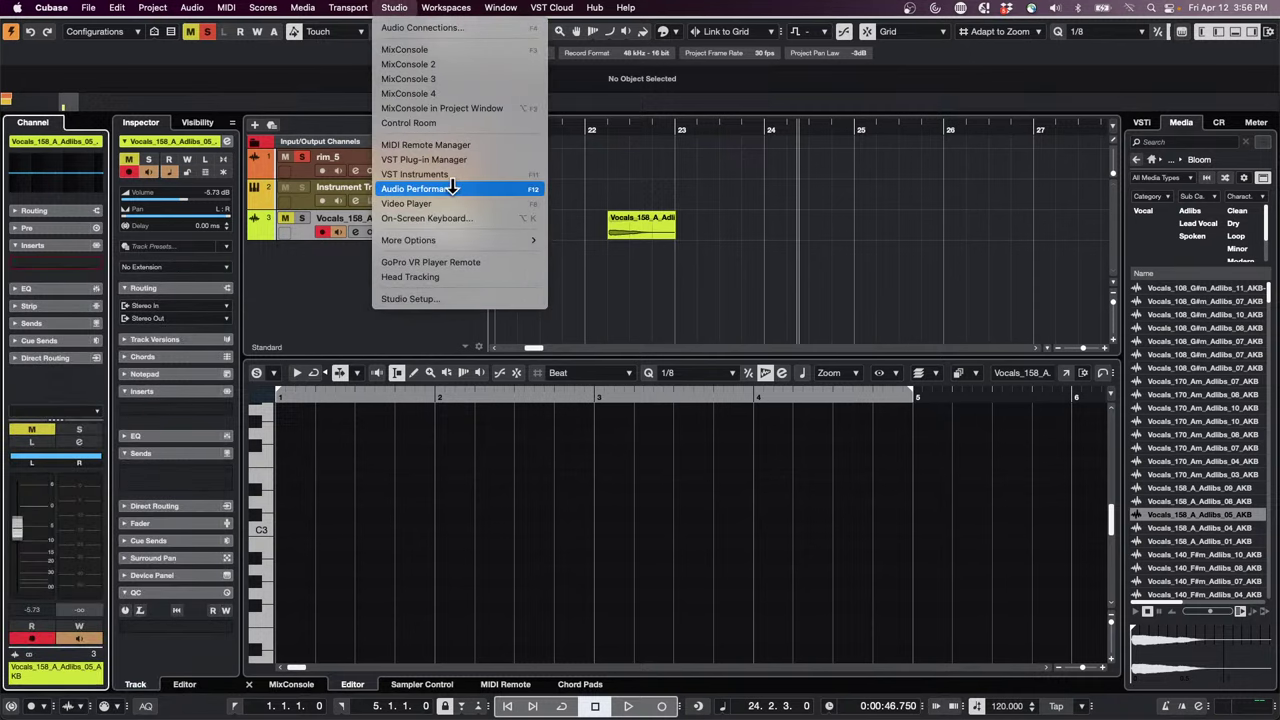
pyautogui.click(464, 160)
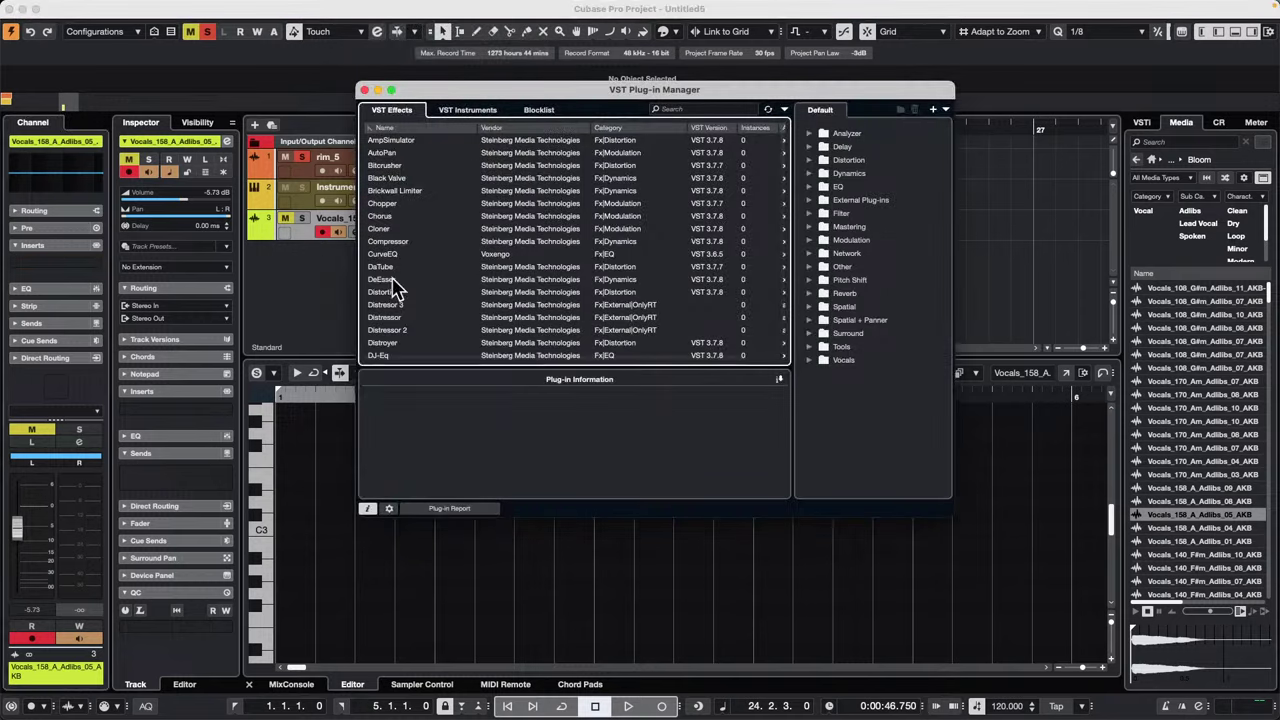
pyautogui.scroll(-15, 400, 240)
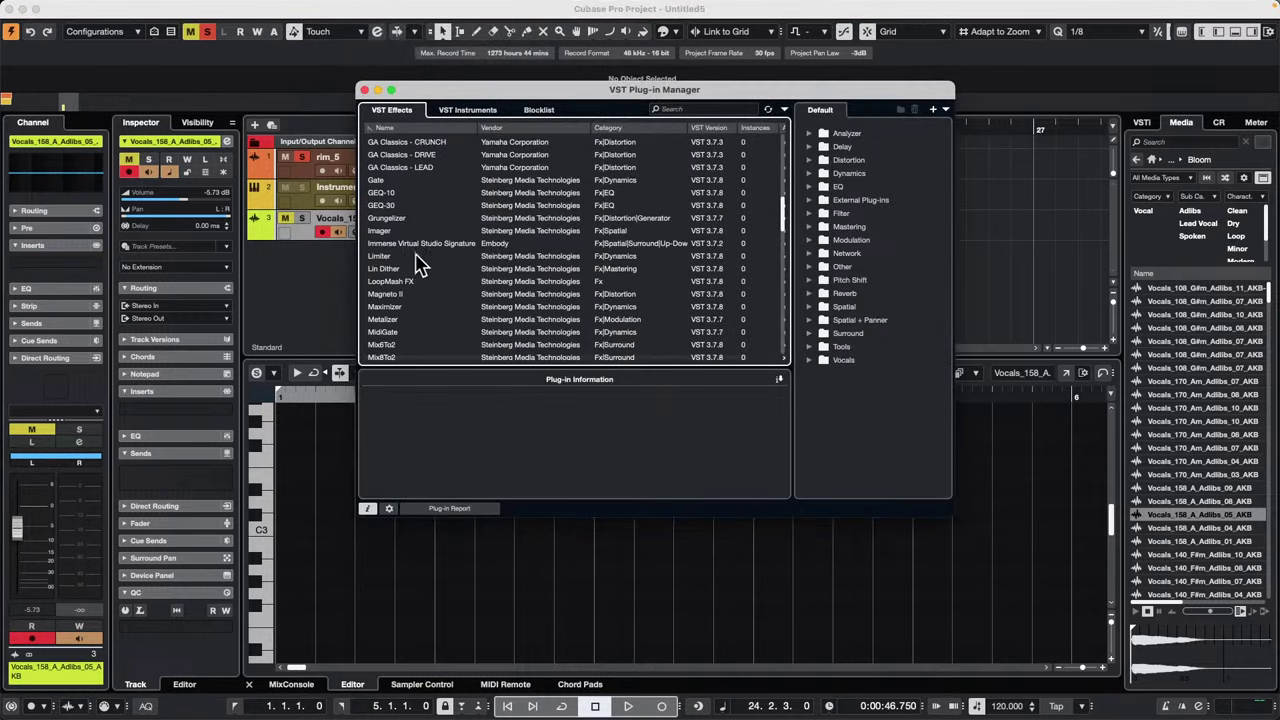
pyautogui.scroll(3, 440, 170)
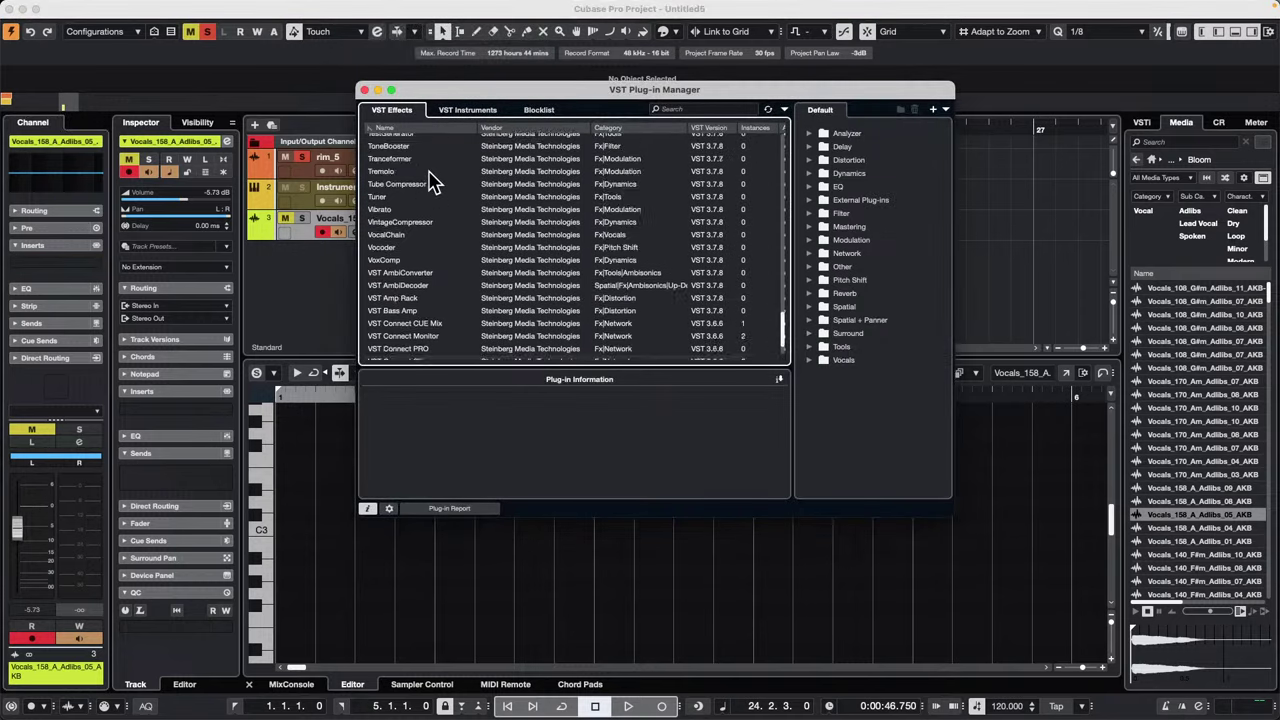
pyautogui.click(396, 167)
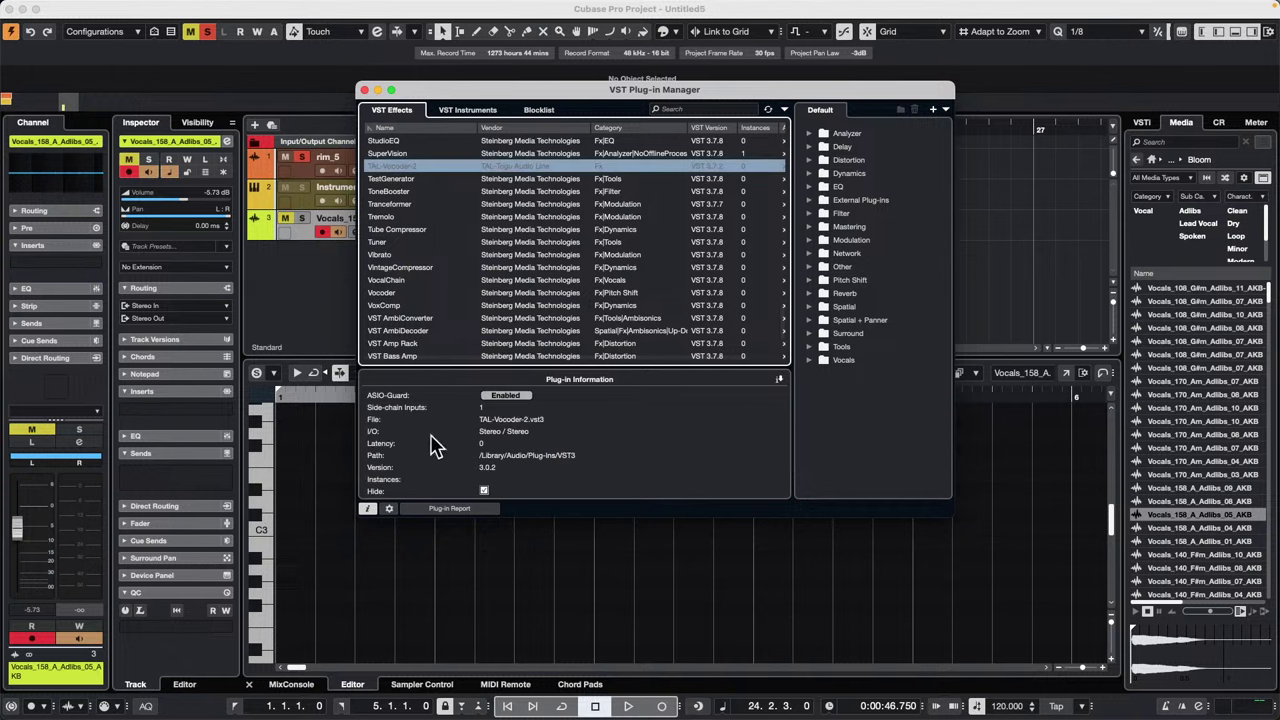
# Step: Unhide the TAL-Vocoder-2 plug-in and close the plug-in manager
pyautogui.click(488, 490)
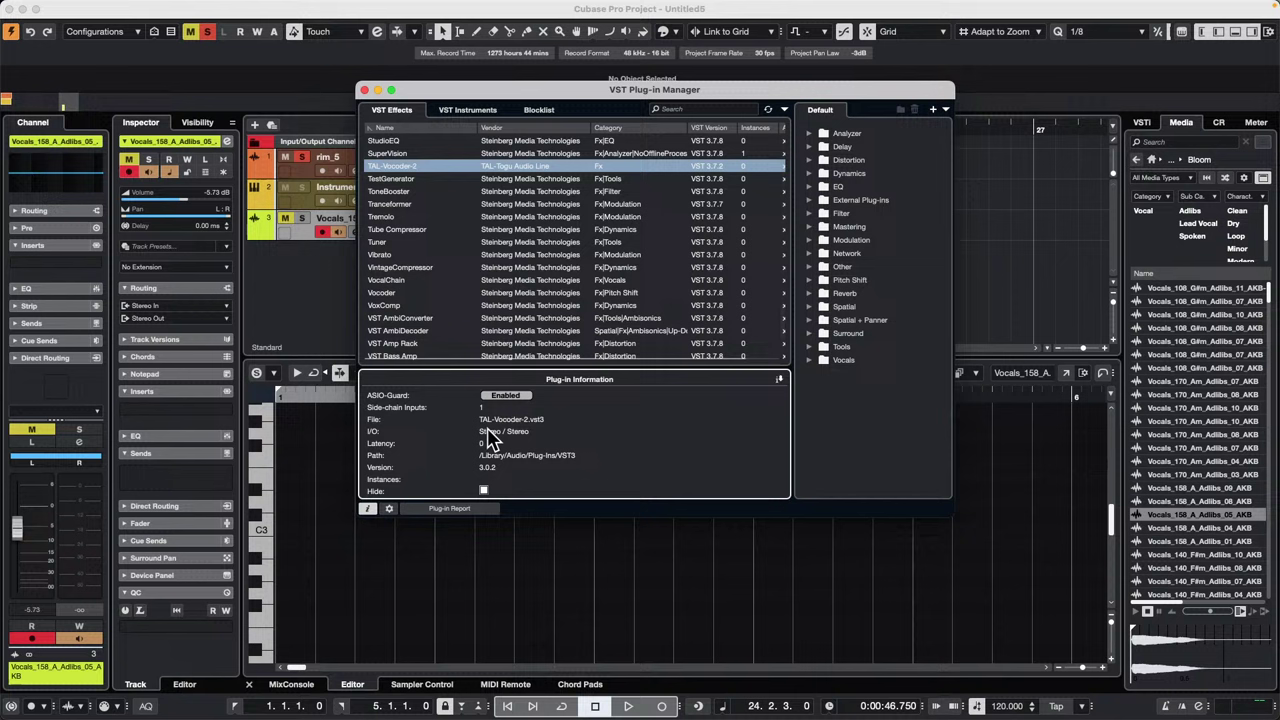
pyautogui.click(484, 490)
pyautogui.click(393, 191)
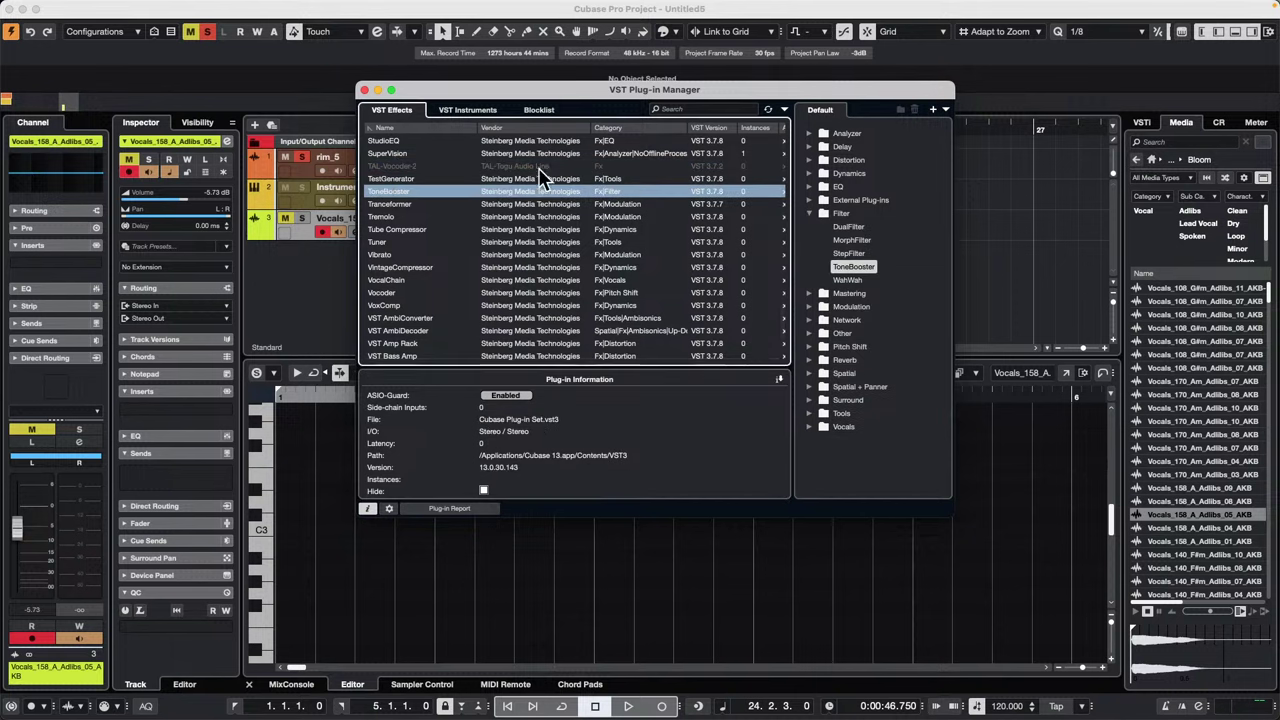
pyautogui.click(398, 166)
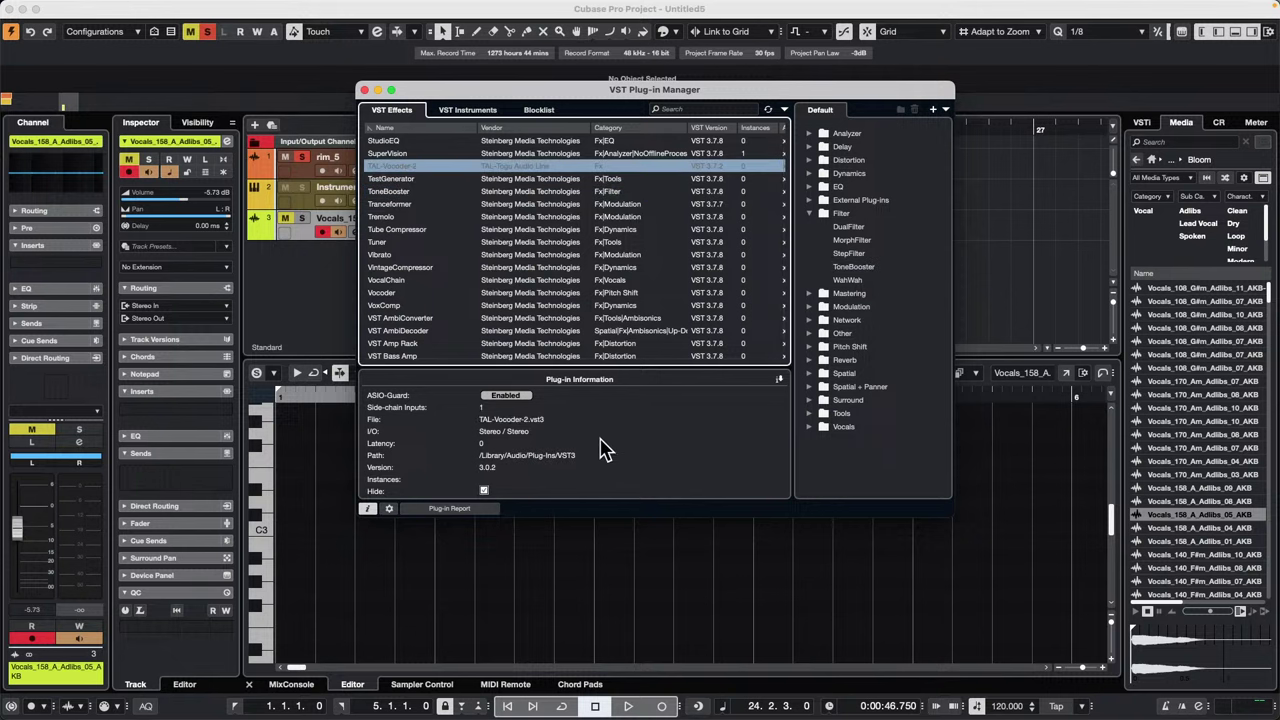
pyautogui.click(484, 490)
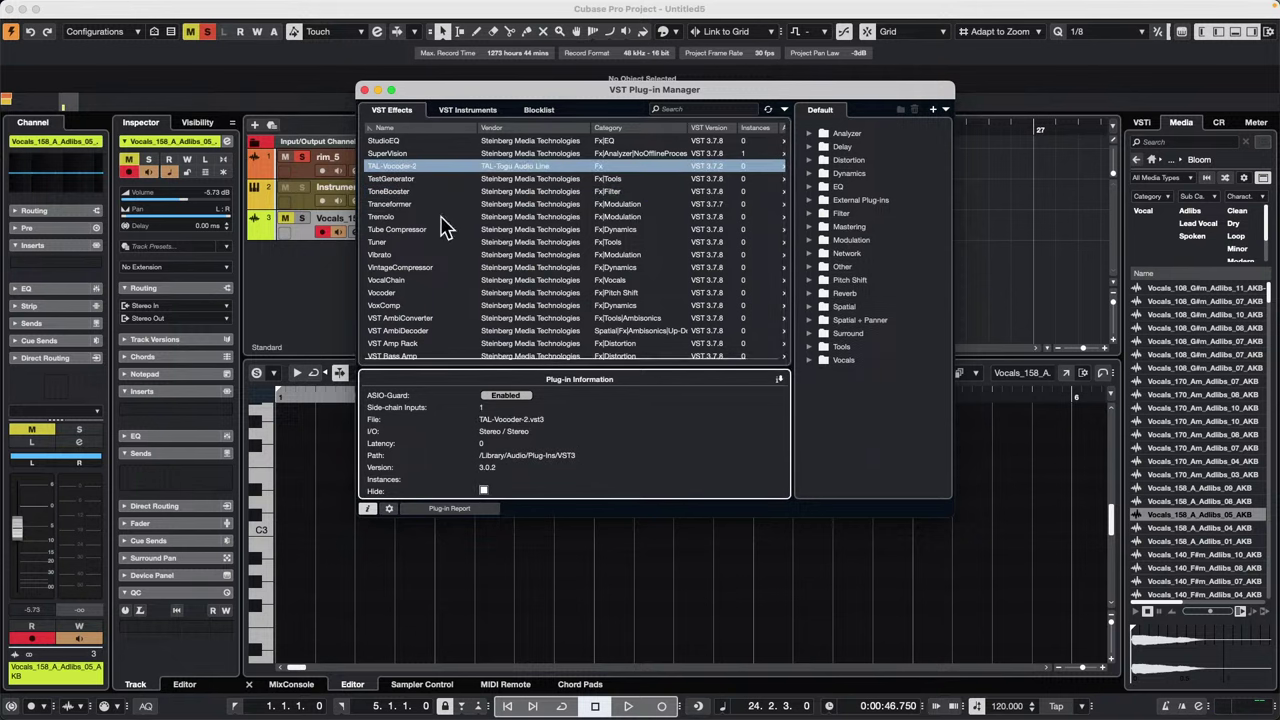
pyautogui.click(364, 90)
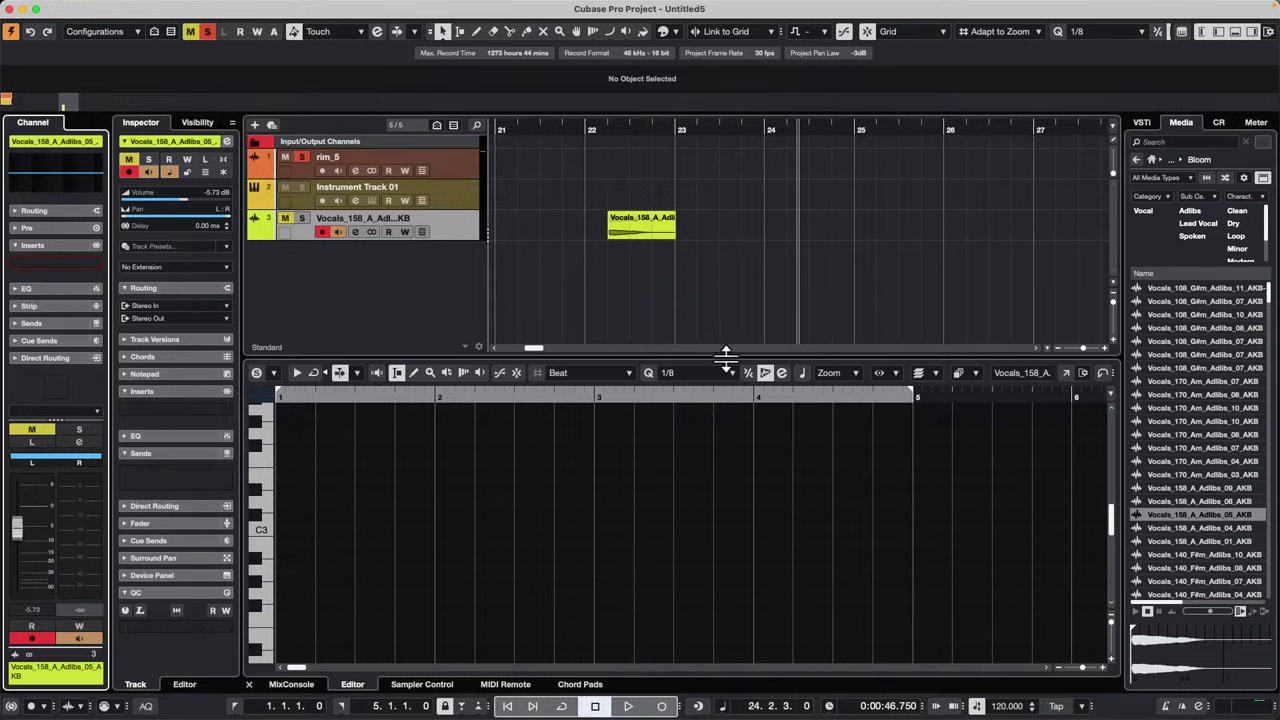
# Step: Enlarge the track area above the lower editor and open the recent project April 12 2024.cpr
pyautogui.moveTo(750, 354); pyautogui.dragTo(746, 436)
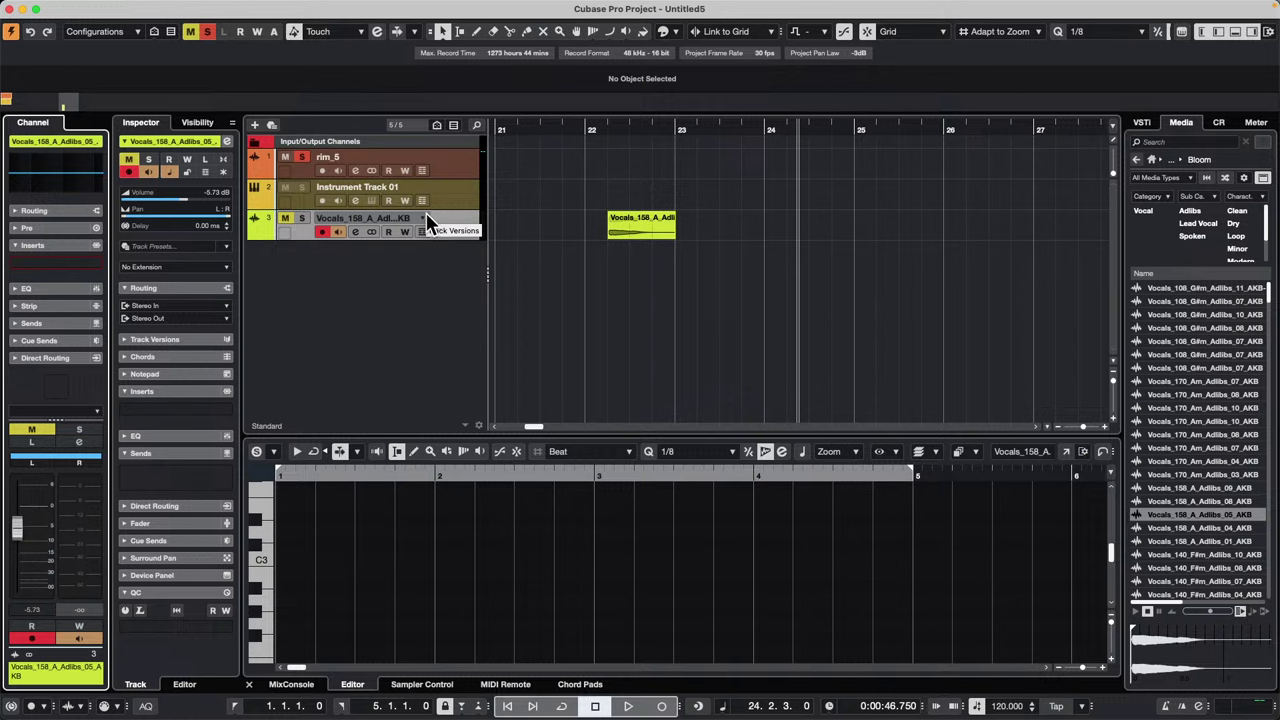
pyautogui.moveTo(43, 6)
pyautogui.click(88, 7)
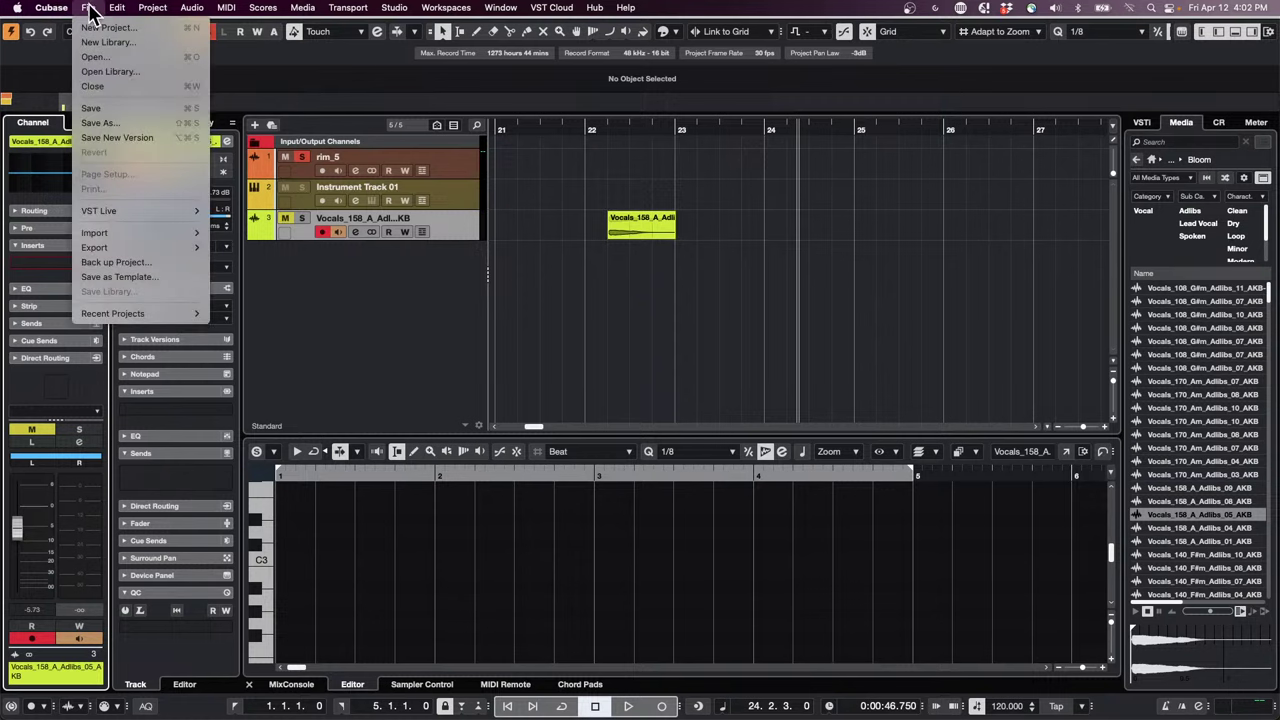
pyautogui.moveTo(120, 313)
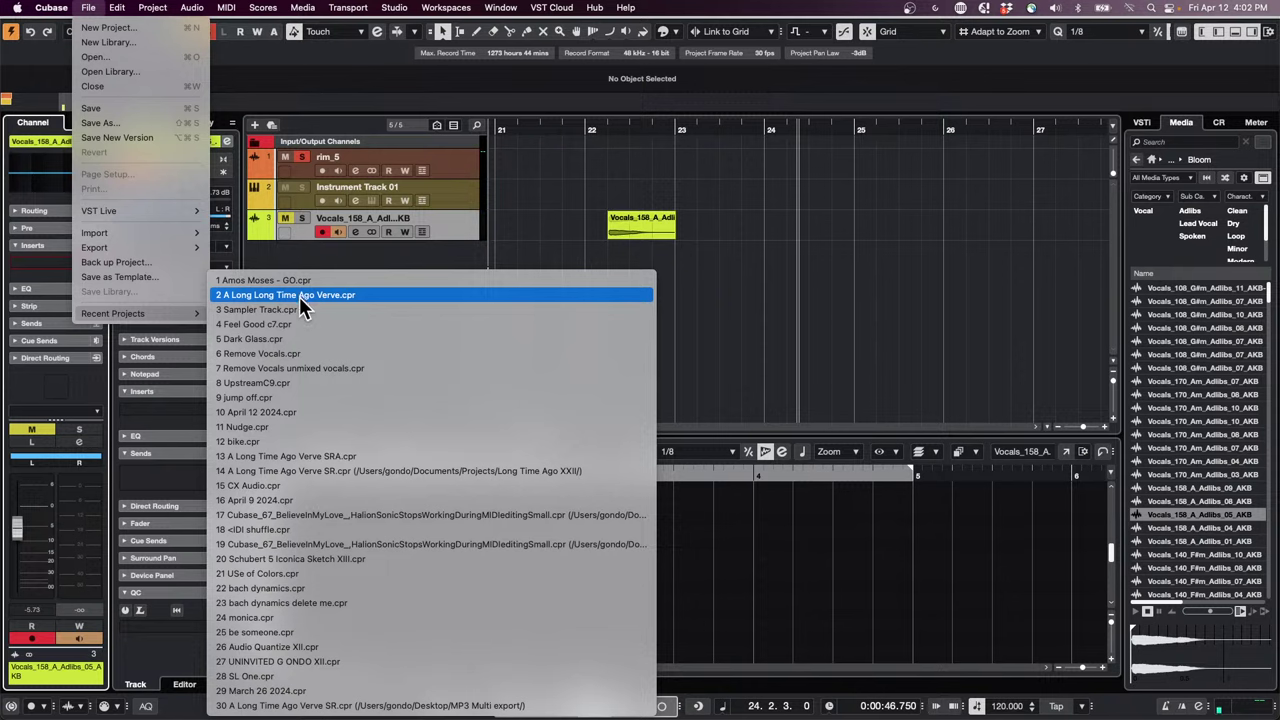
pyautogui.click(310, 411)
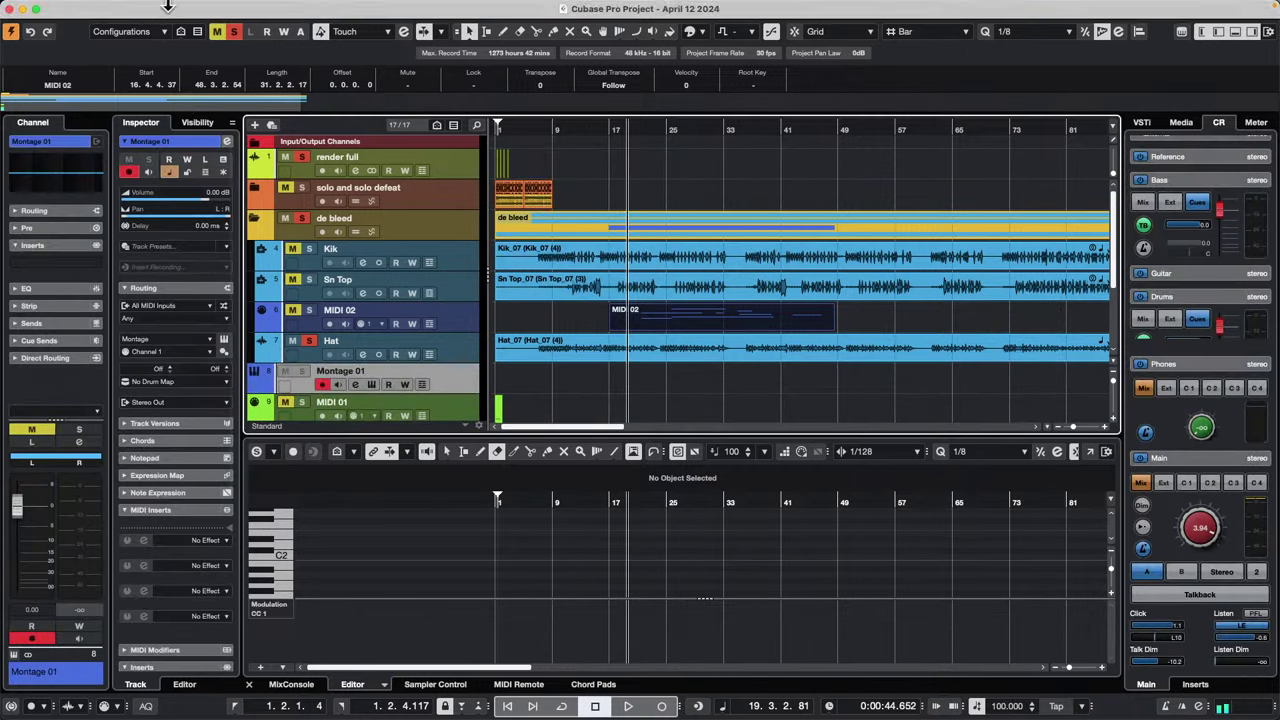
# Step: Revert the April 12 2024 project to its previously saved version
pyautogui.moveTo(165, 5)
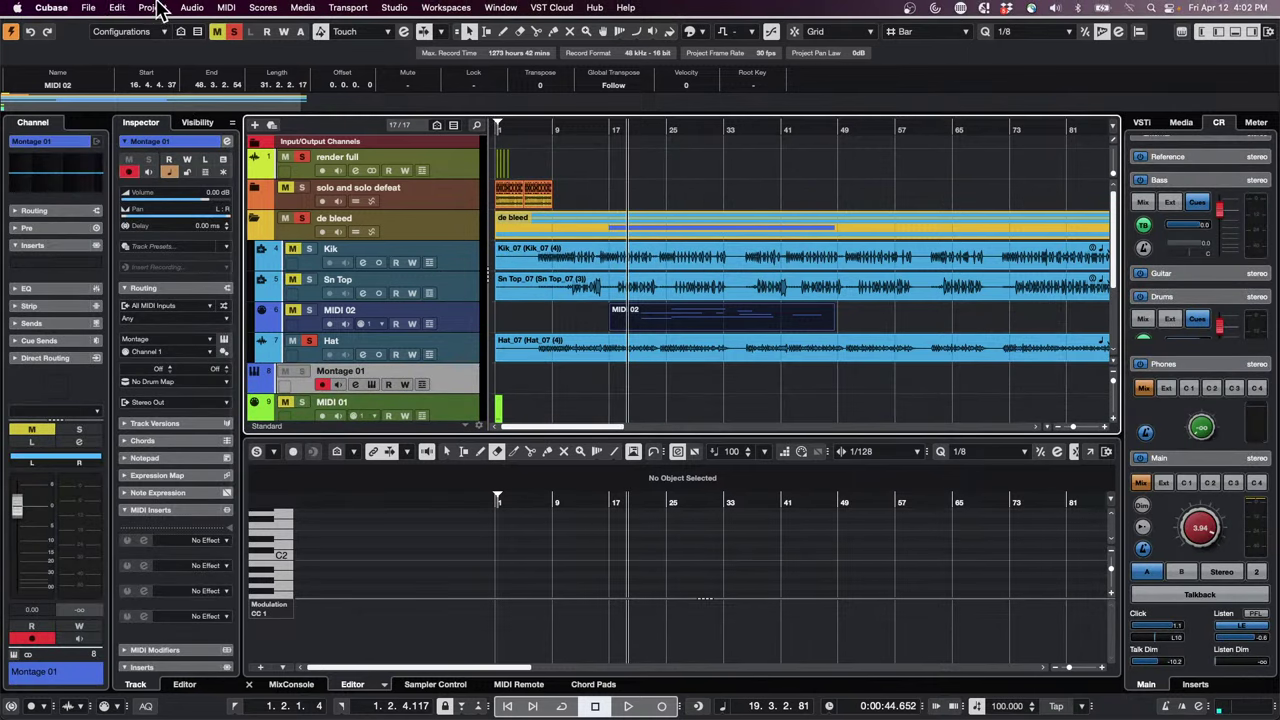
pyautogui.click(88, 7)
pyautogui.click(132, 151)
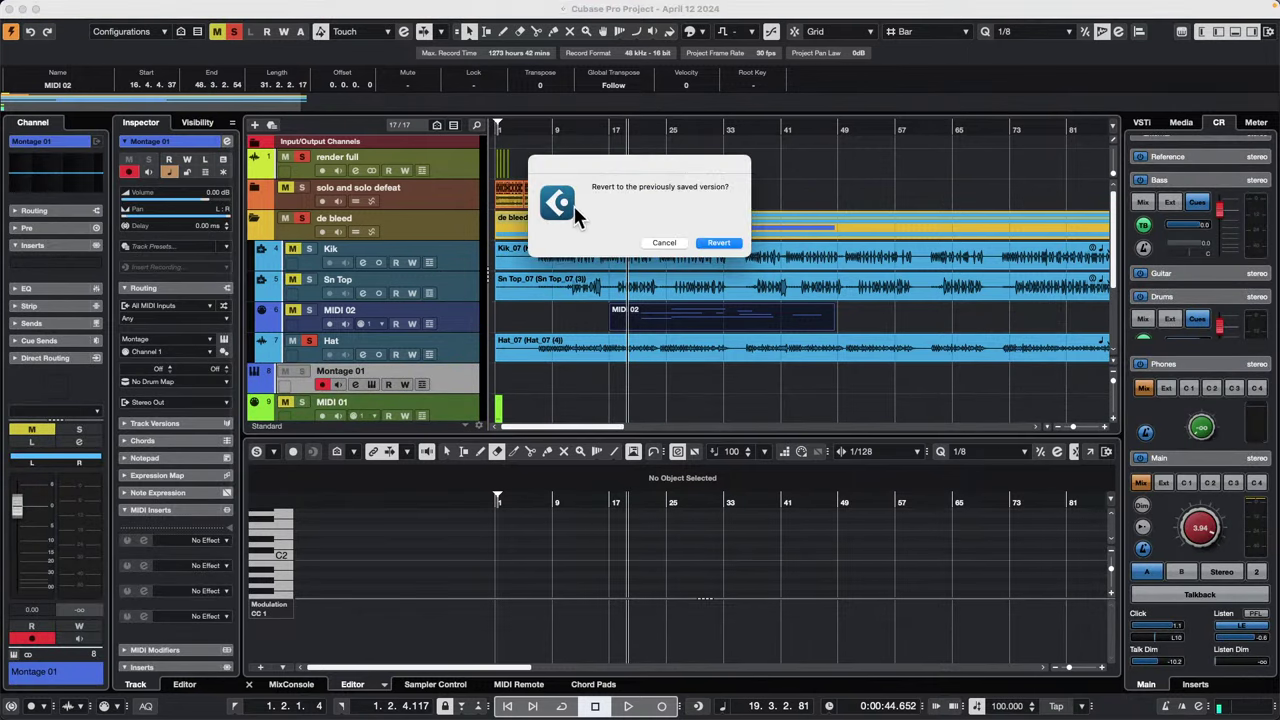
pyautogui.click(721, 244)
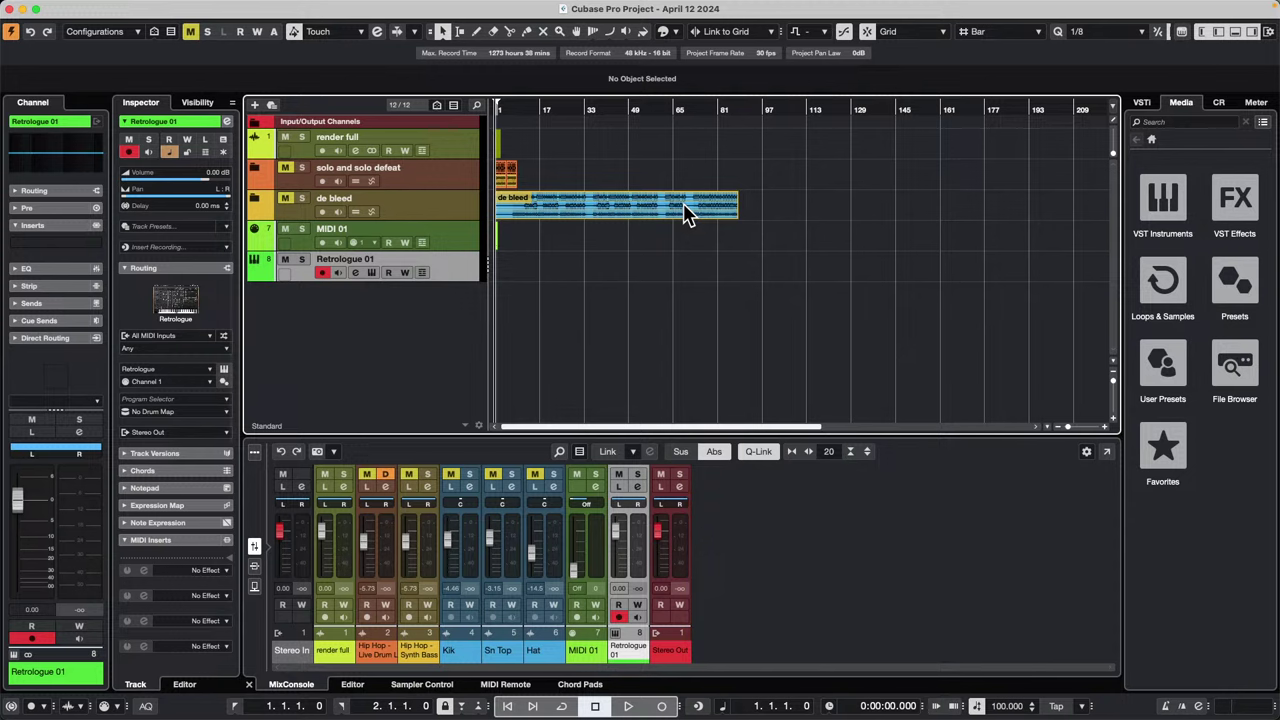
# Step: Zoom in on the project's first bars, solo the render full track and play back its snare hits
pyautogui.moveTo(514, 107); pyautogui.dragTo(423, 194)
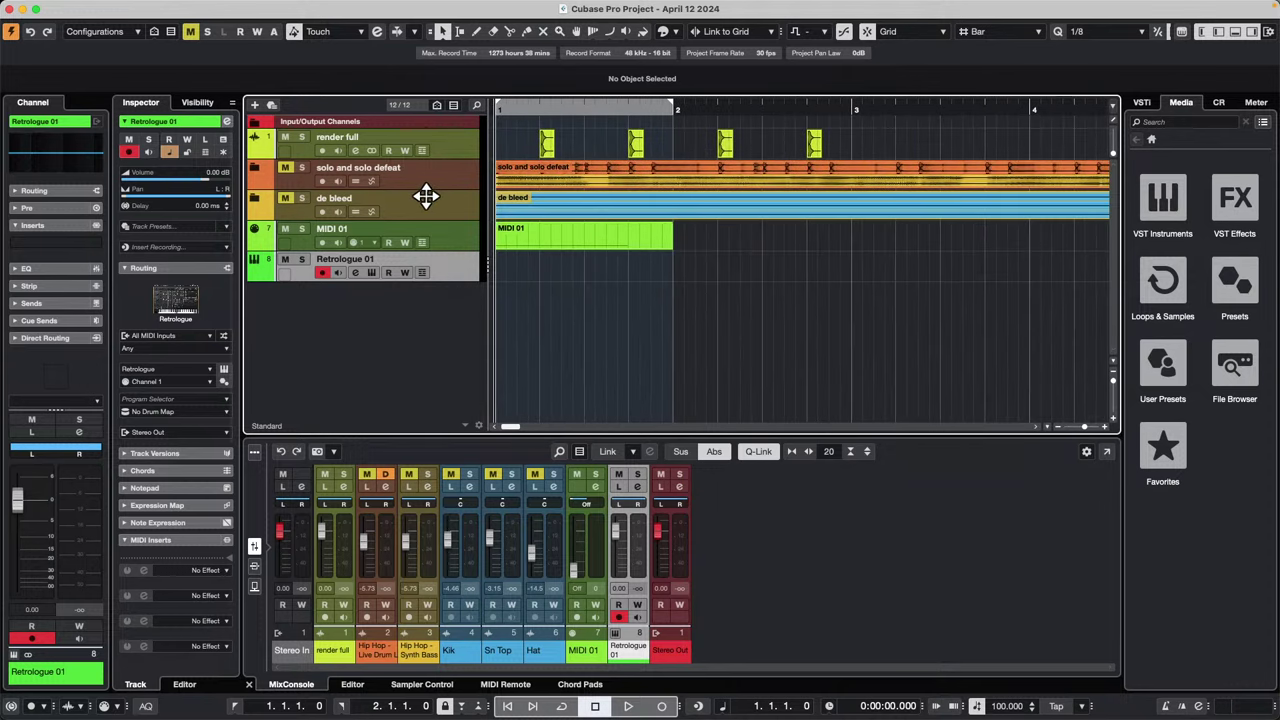
pyautogui.click(304, 138)
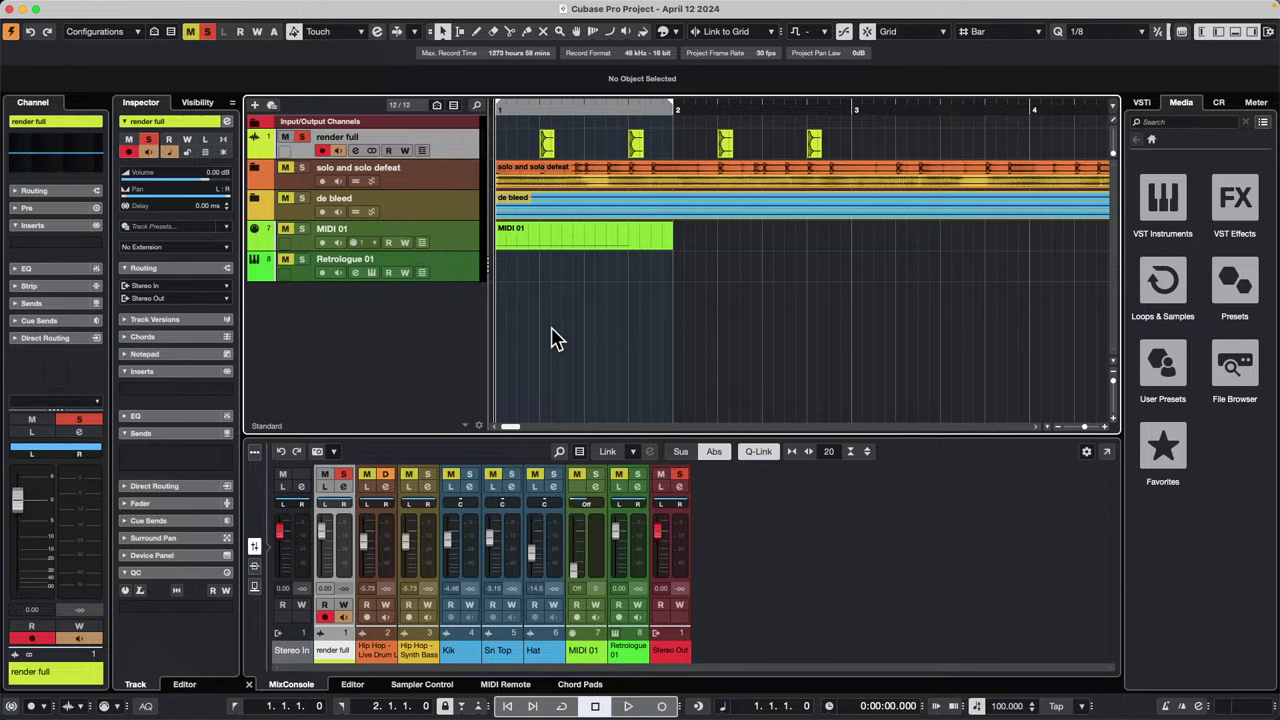
pyautogui.press('space')
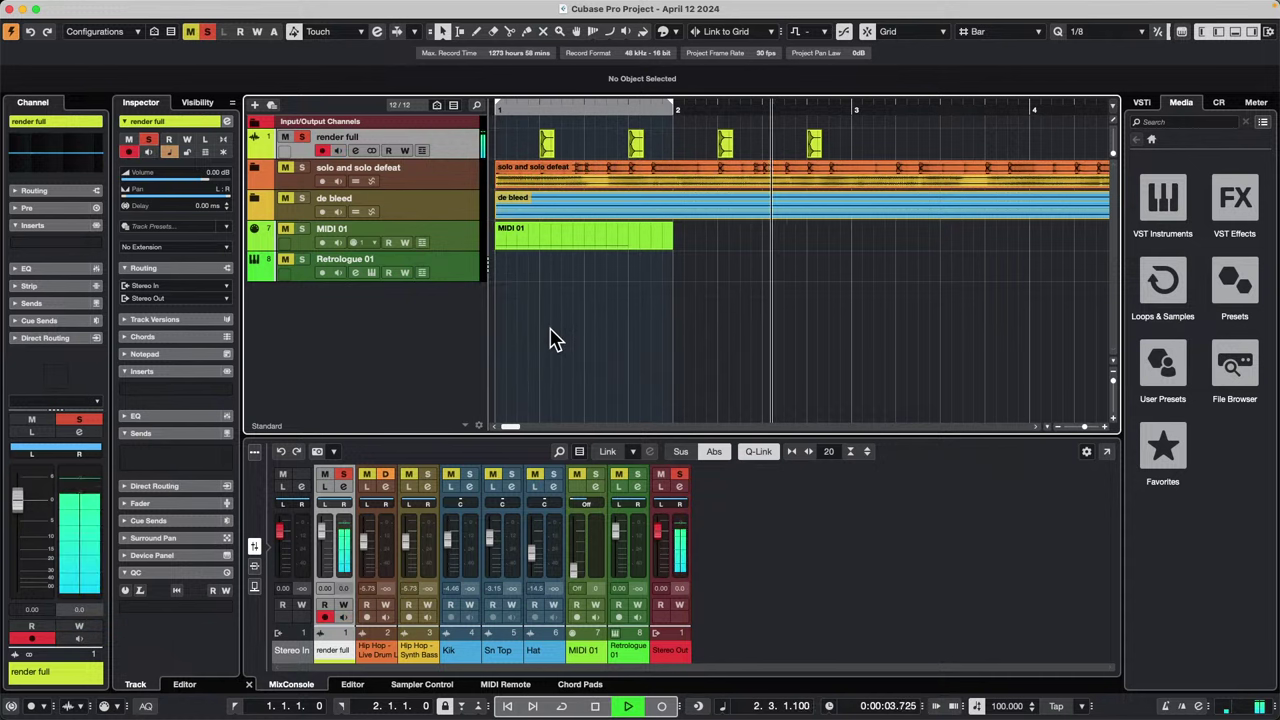
pyautogui.press('space')
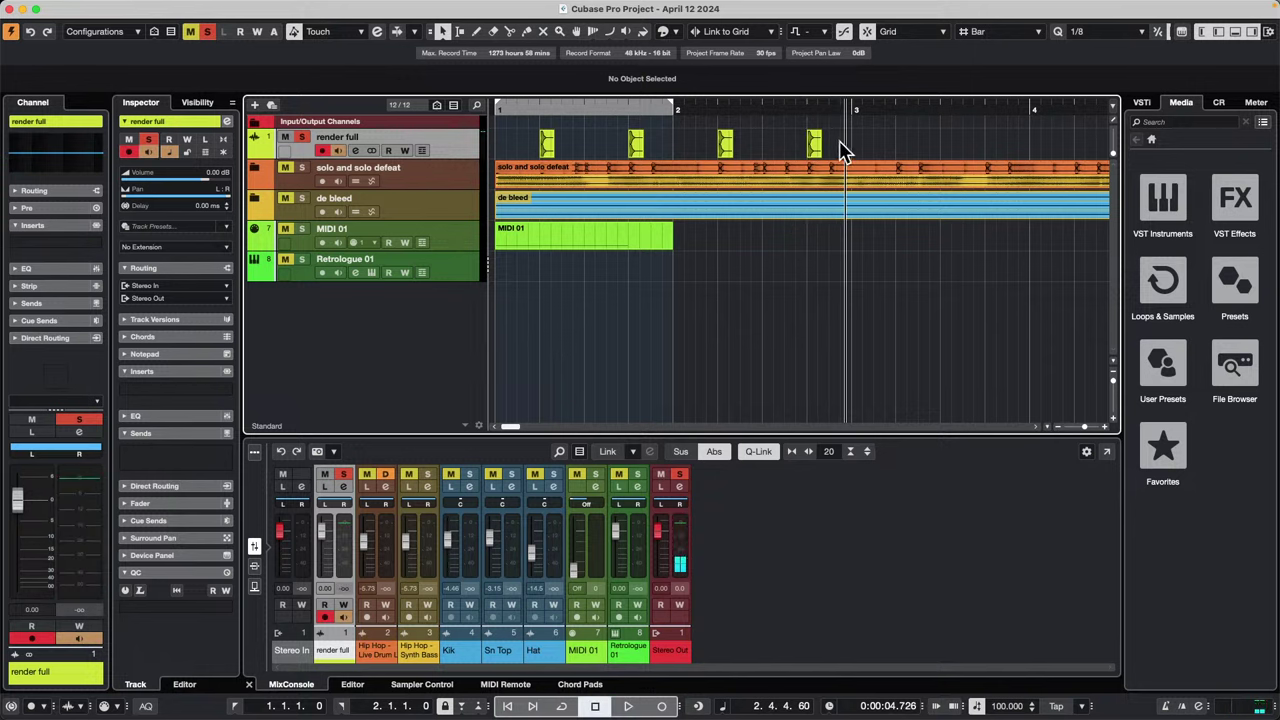
# Step: Try bouncing the four snare events on the render full track with the originals replaced, and undo the bounce
pyautogui.moveTo(839, 142); pyautogui.dragTo(544, 160)
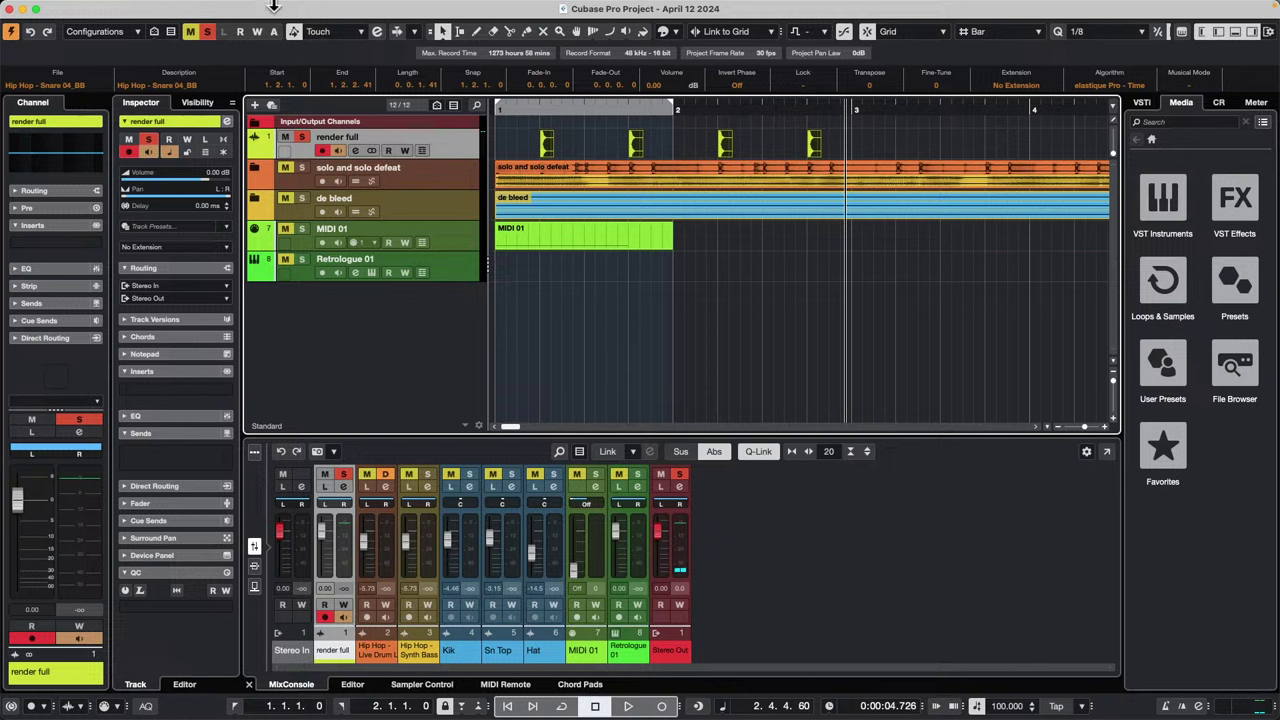
pyautogui.moveTo(273, 7)
pyautogui.click(192, 7)
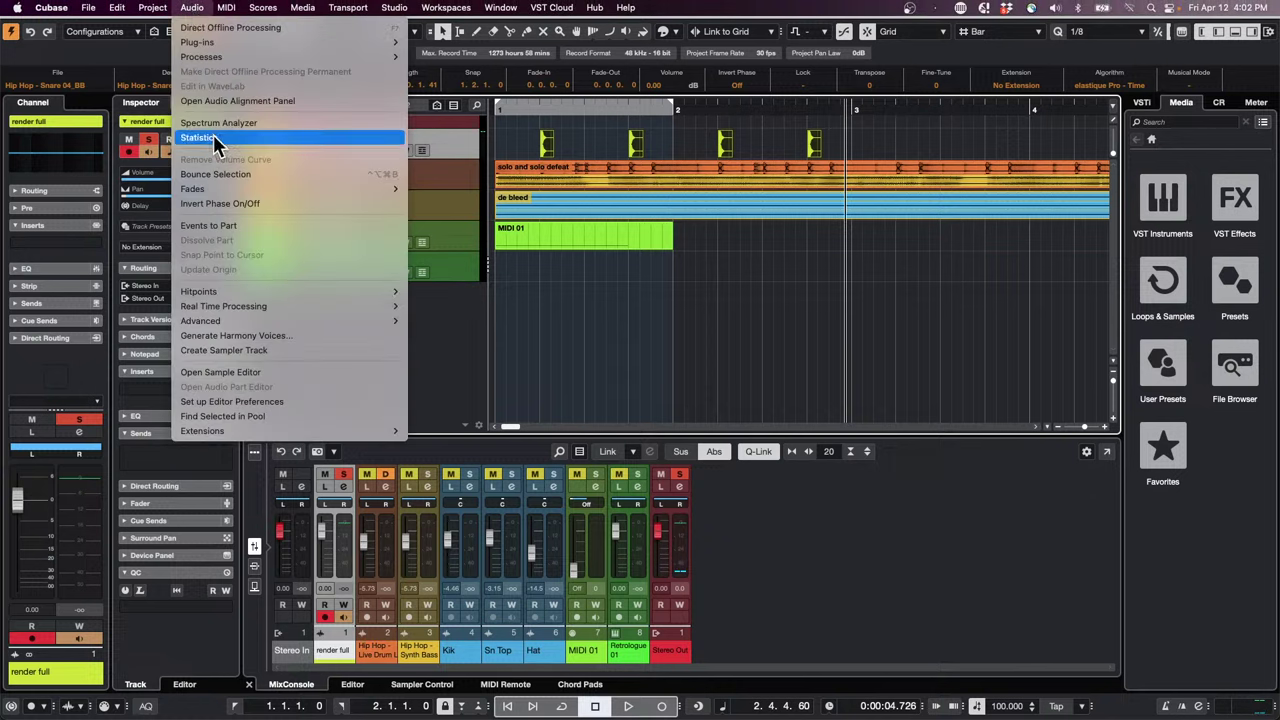
pyautogui.click(228, 174)
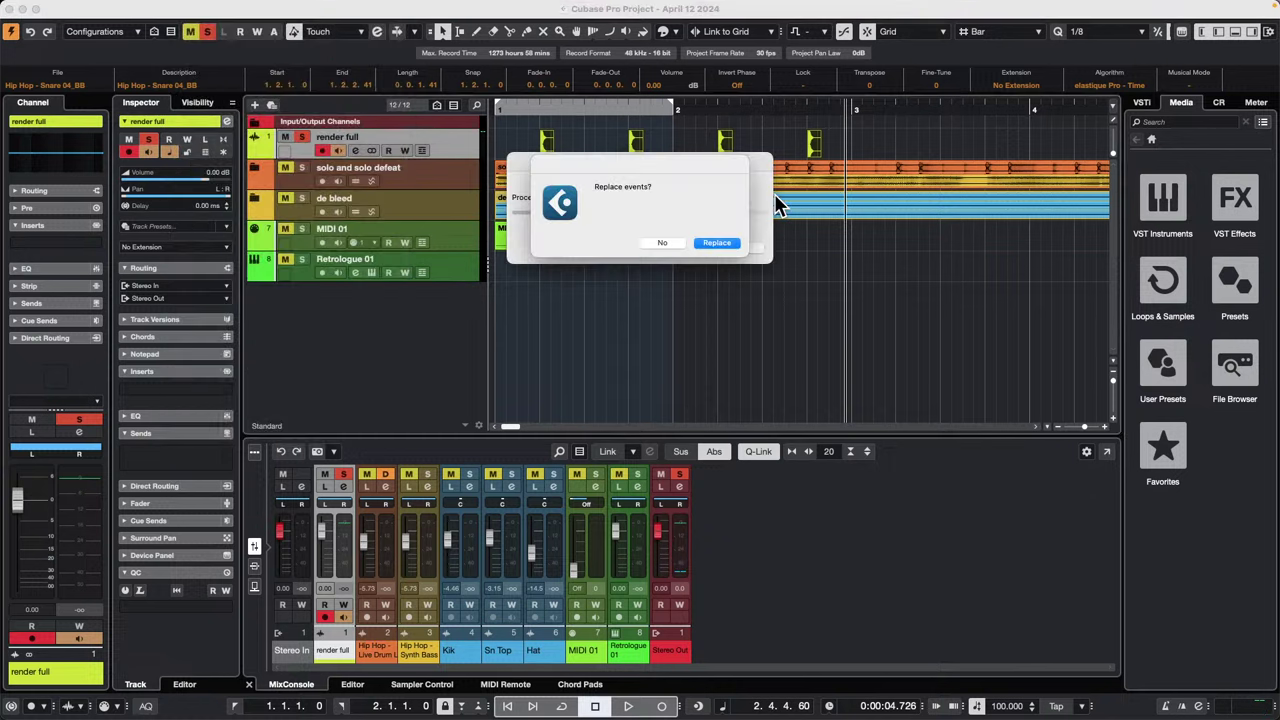
pyautogui.click(716, 245)
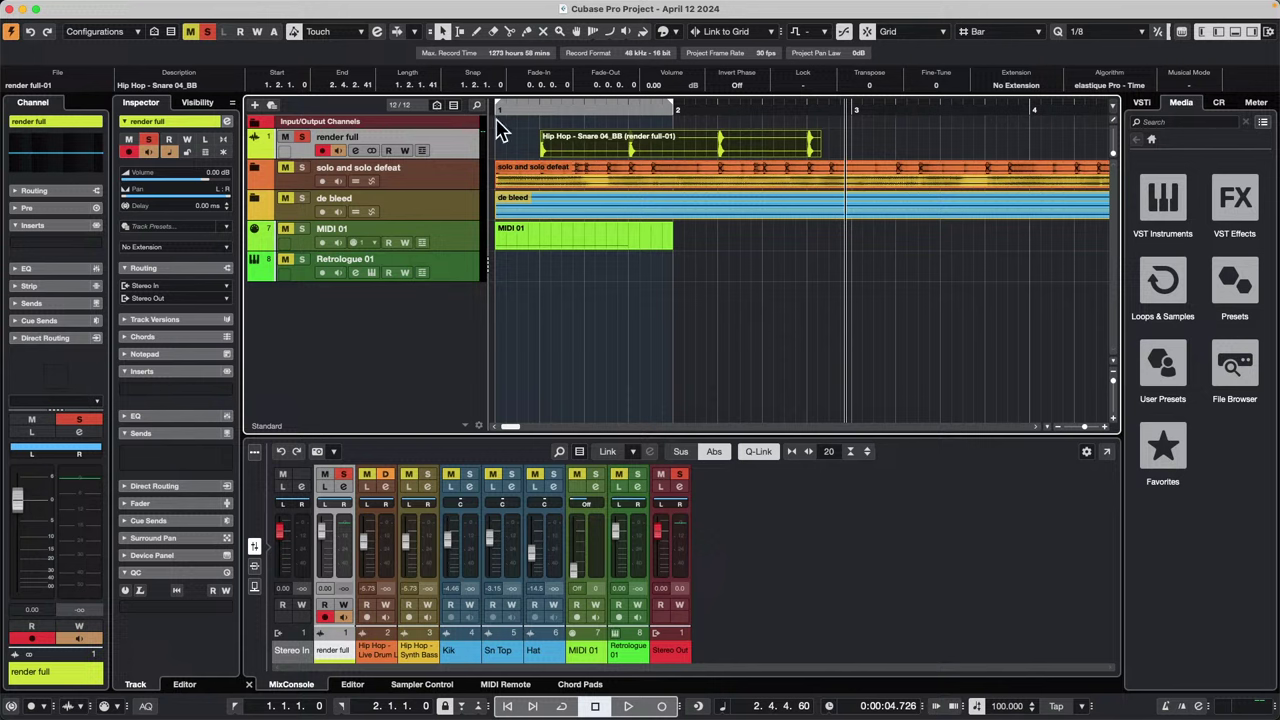
pyautogui.press('super+z')
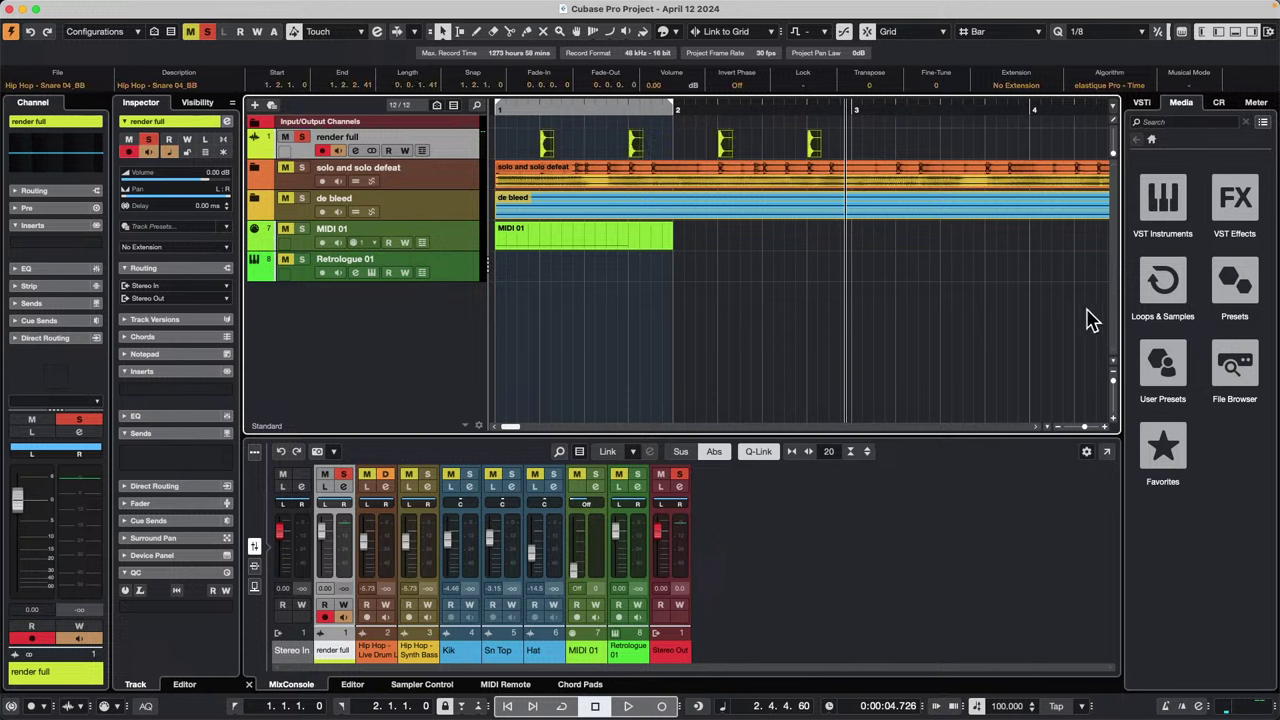
# Step: Bounce a range selection from bar 1 to bar 3 on the render full track, replacing its events, and undo the bounce
pyautogui.rightClick(843, 140)
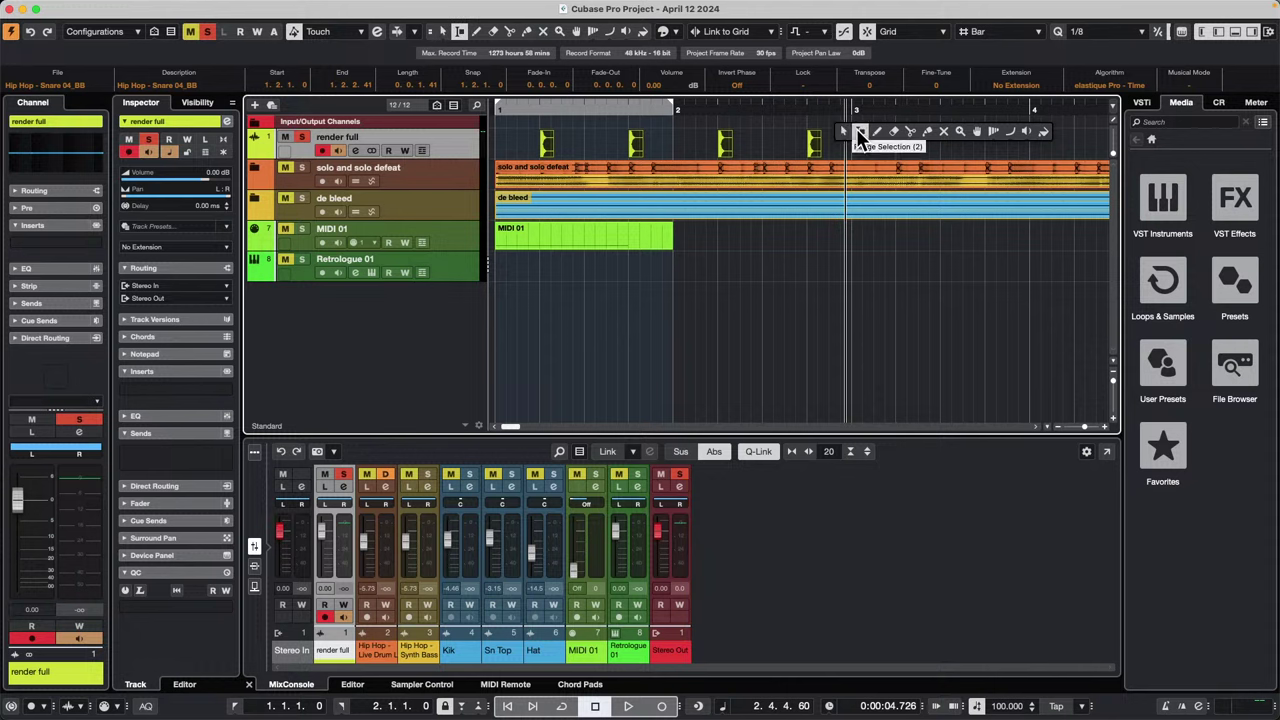
pyautogui.click(860, 135)
pyautogui.moveTo(850, 135); pyautogui.dragTo(362, 140)
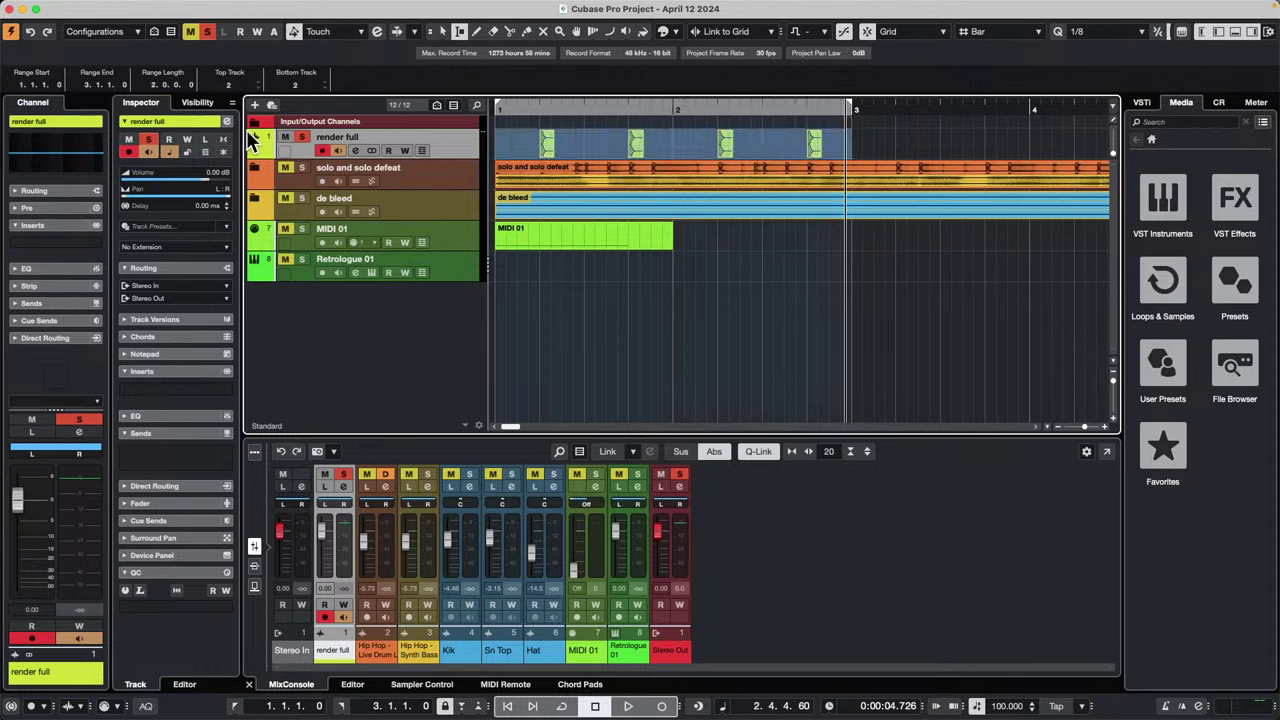
pyautogui.click(150, 8)
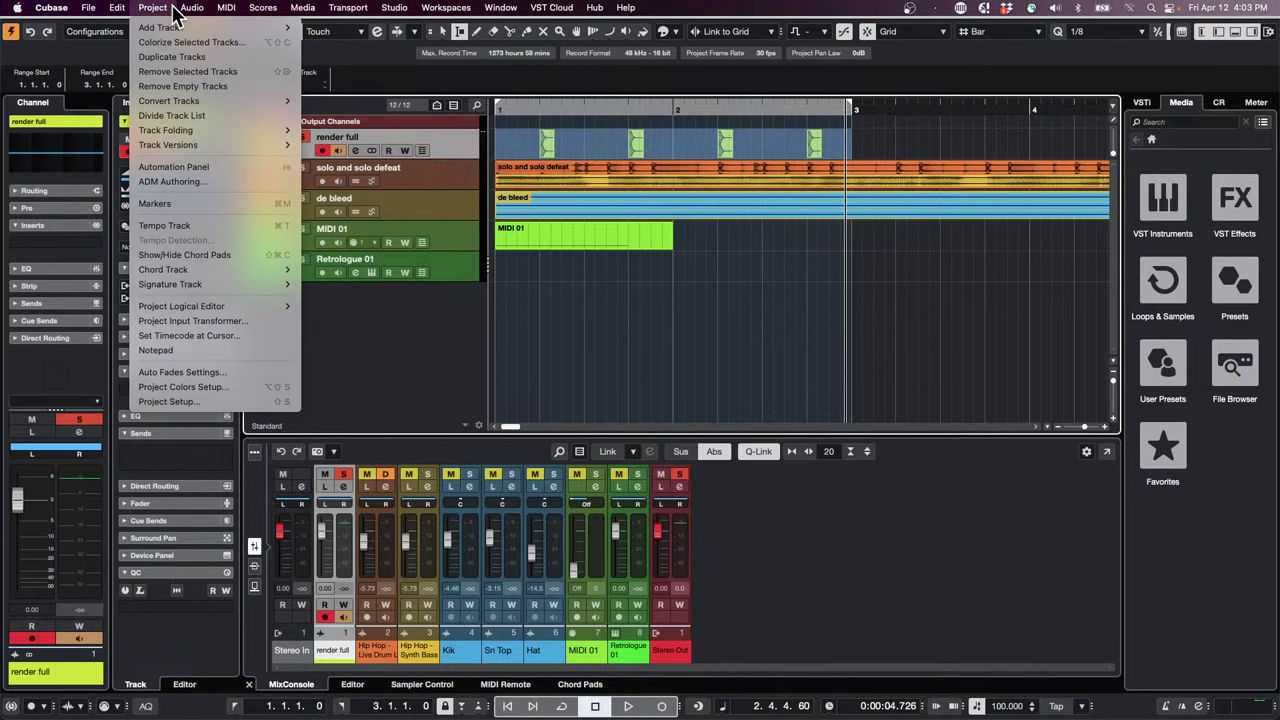
pyautogui.moveTo(190, 10)
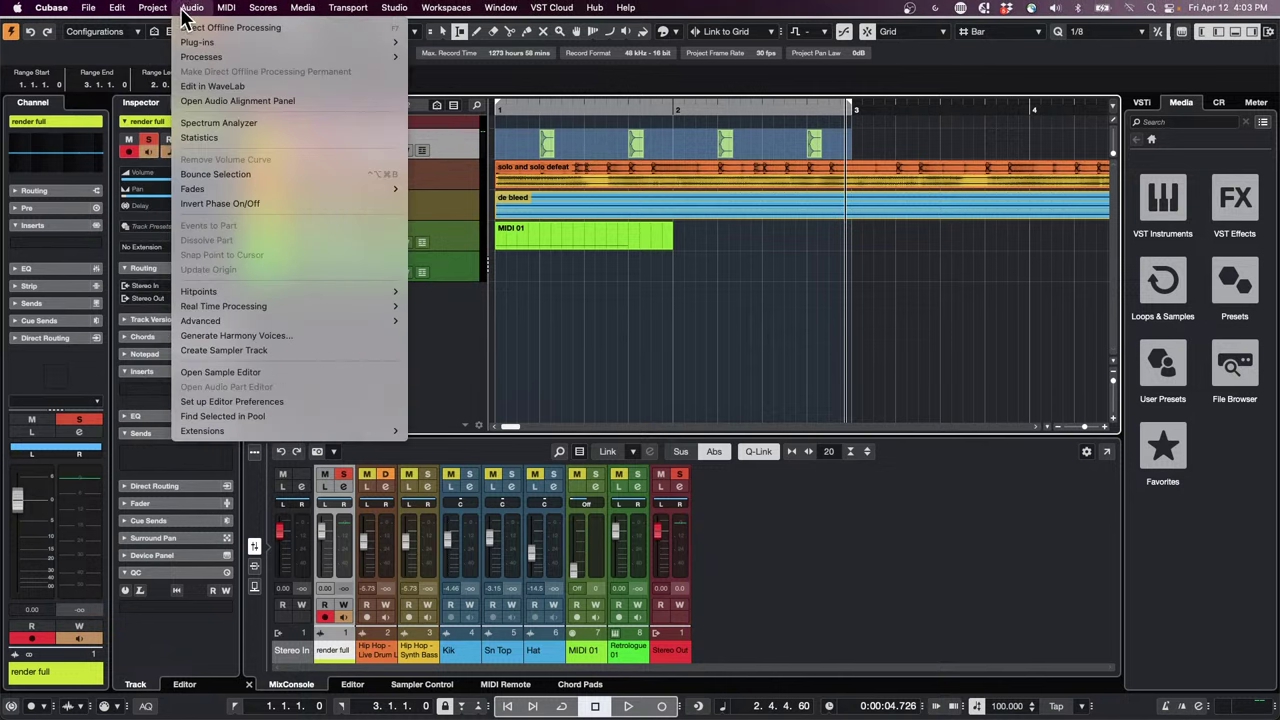
pyautogui.click(192, 178)
pyautogui.click(716, 243)
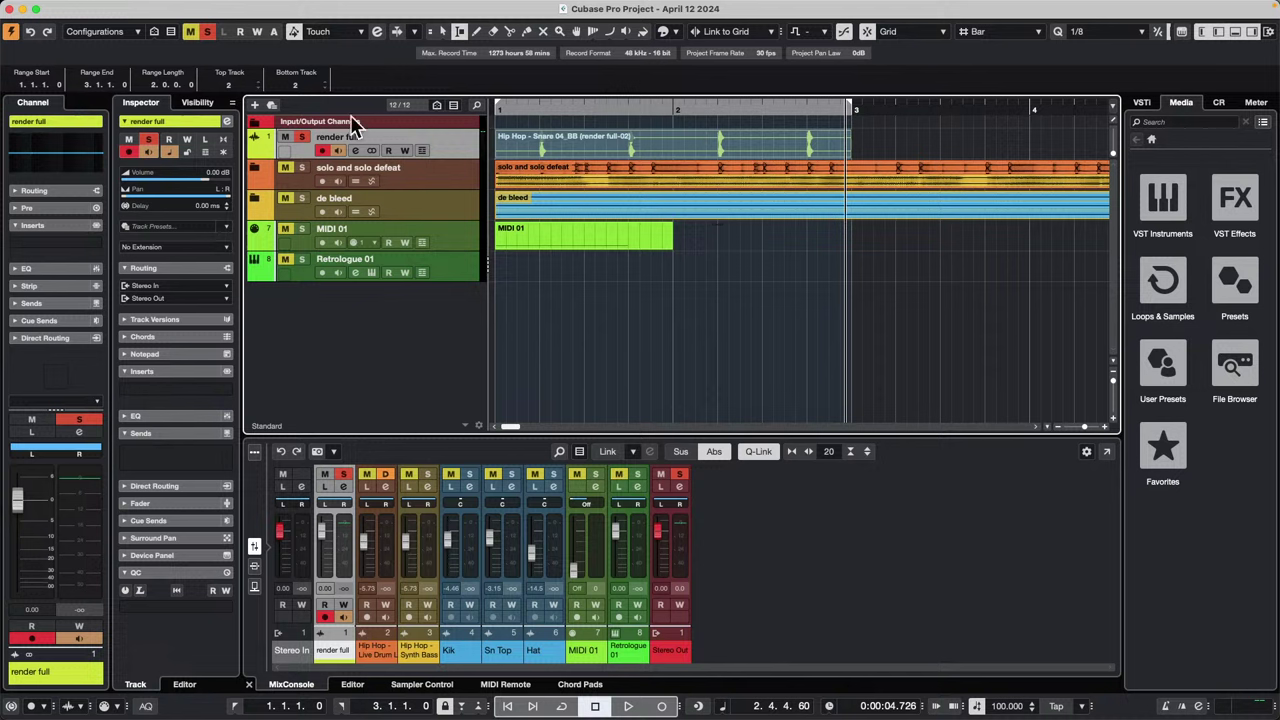
pyautogui.click(735, 262)
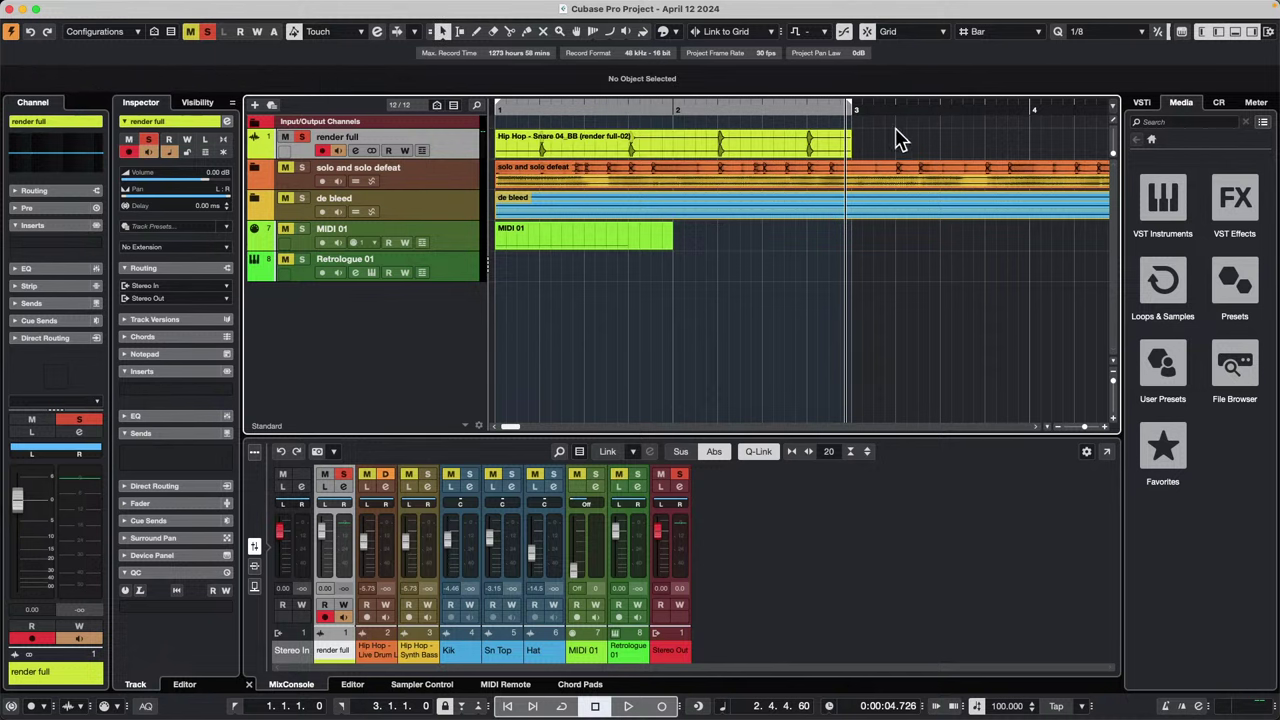
pyautogui.click(857, 110)
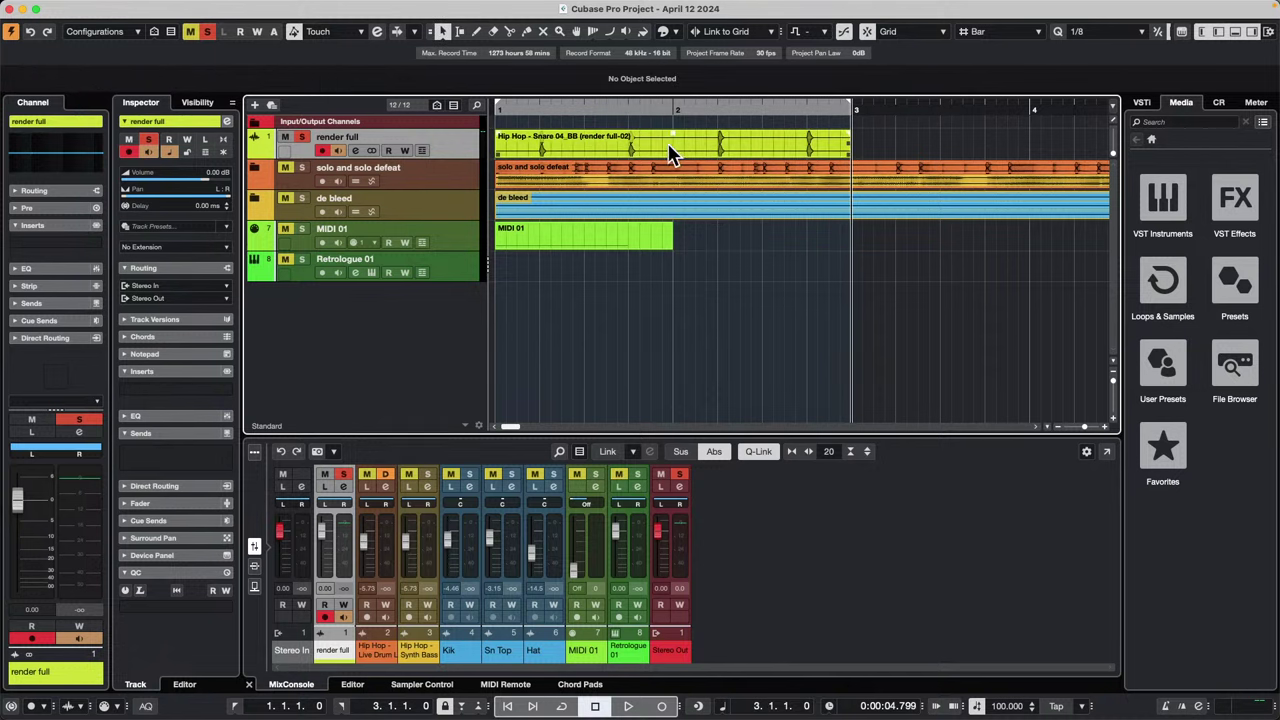
pyautogui.press('super+z')
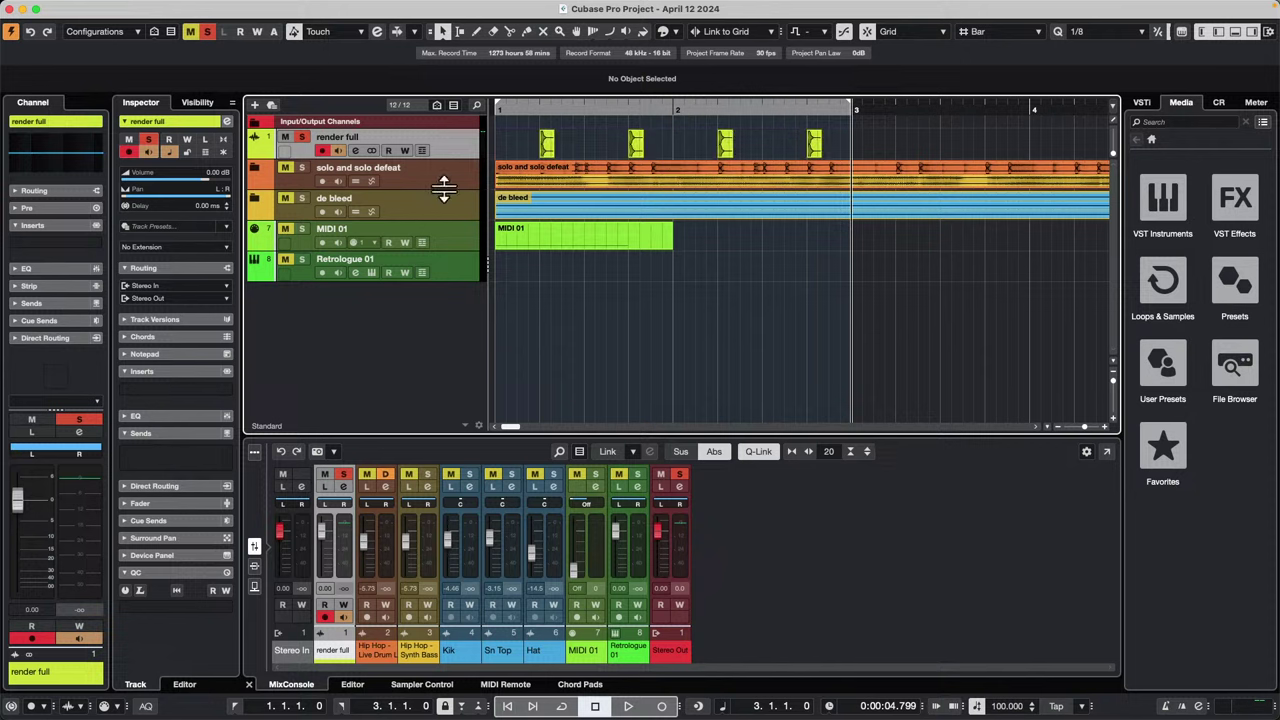
# Step: Render the bar 1 to 3 range on the render full track in place as one event with channel settings, and undo the render
pyautogui.rightClick(829, 140)
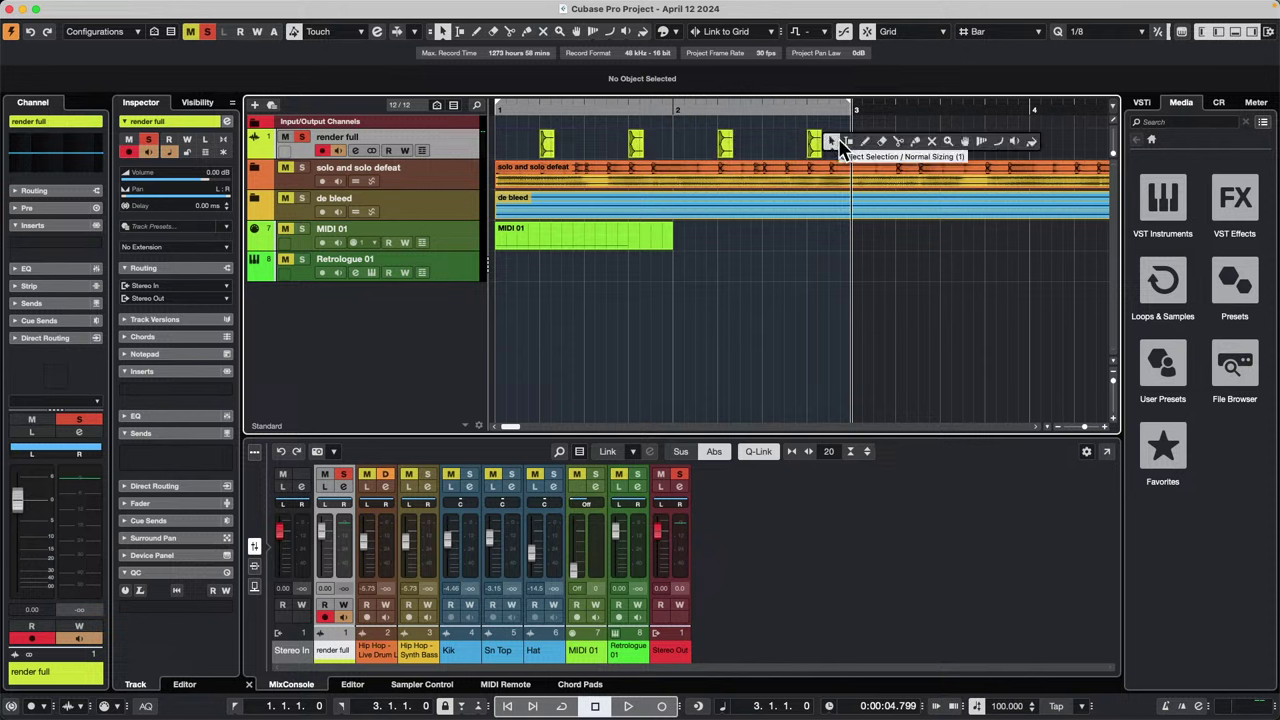
pyautogui.click(843, 139)
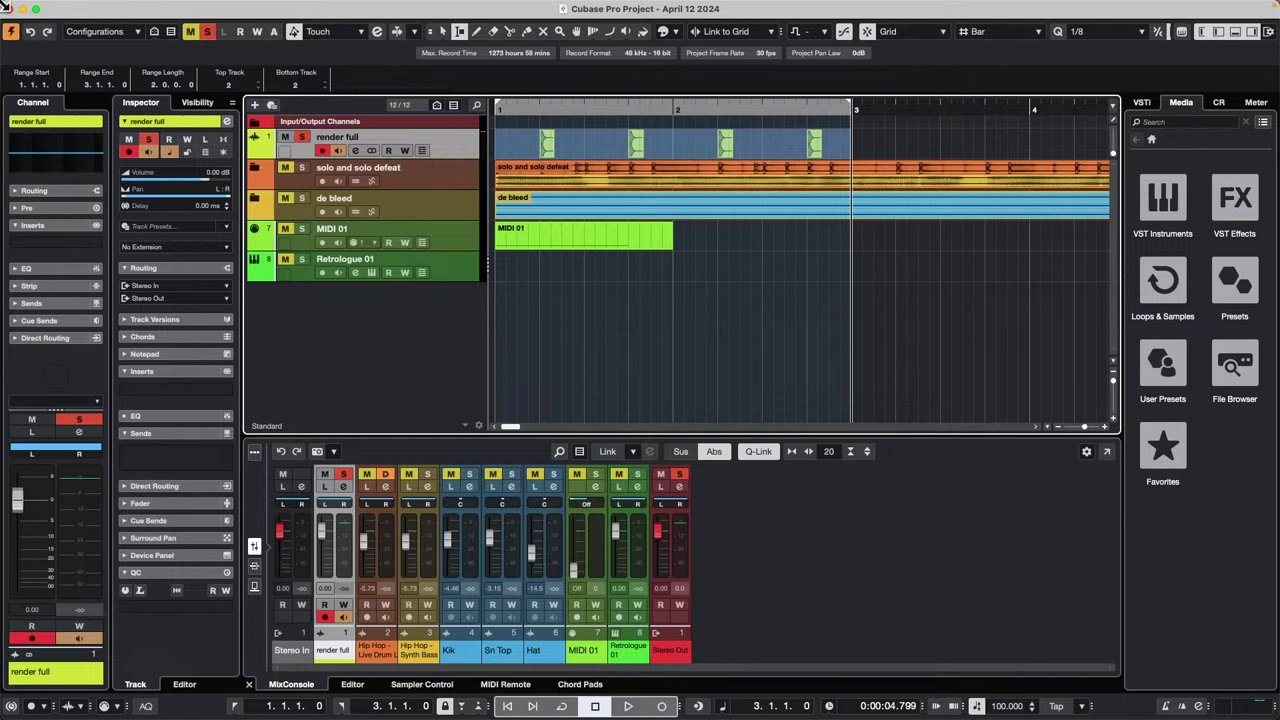
pyautogui.click(116, 8)
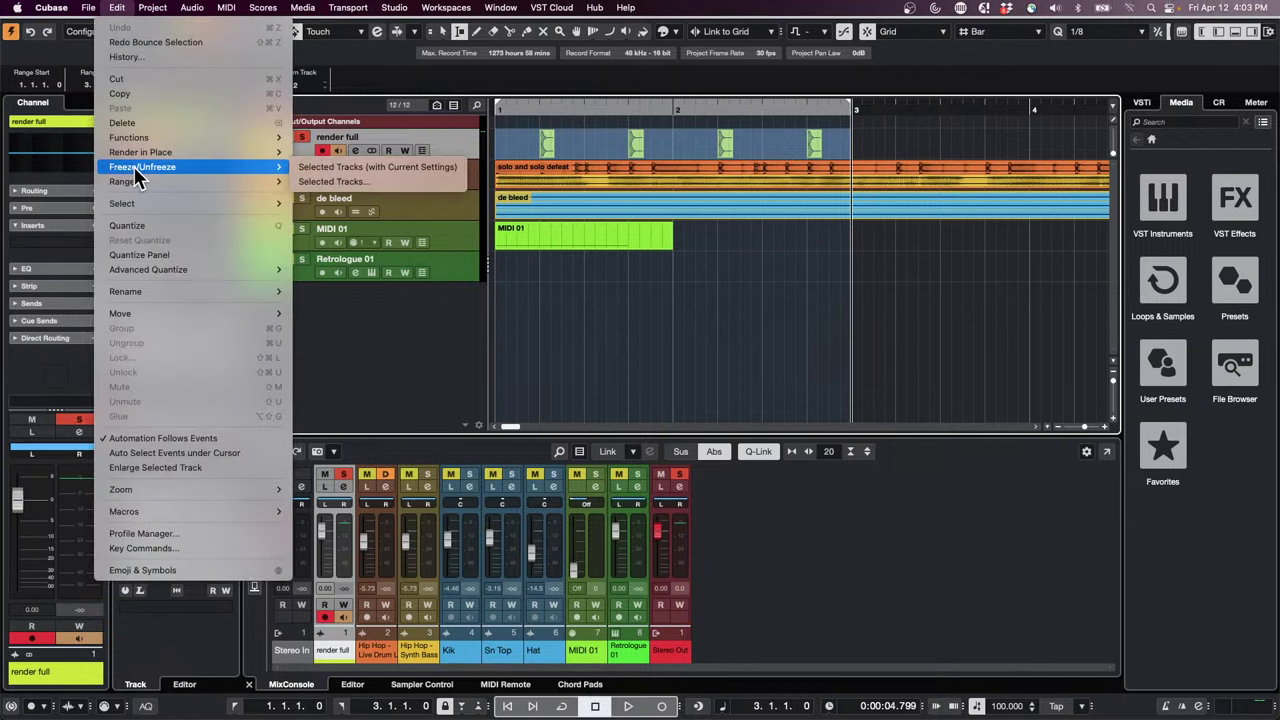
pyautogui.moveTo(170, 140)
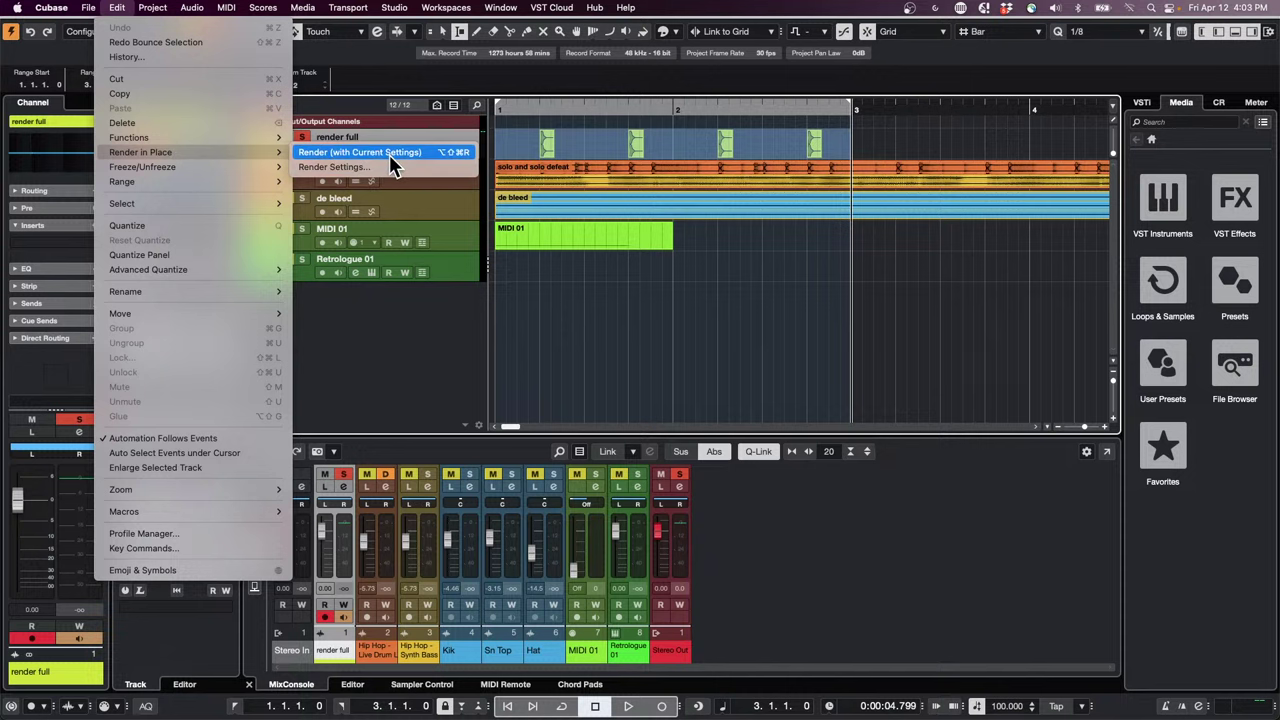
pyautogui.click(392, 170)
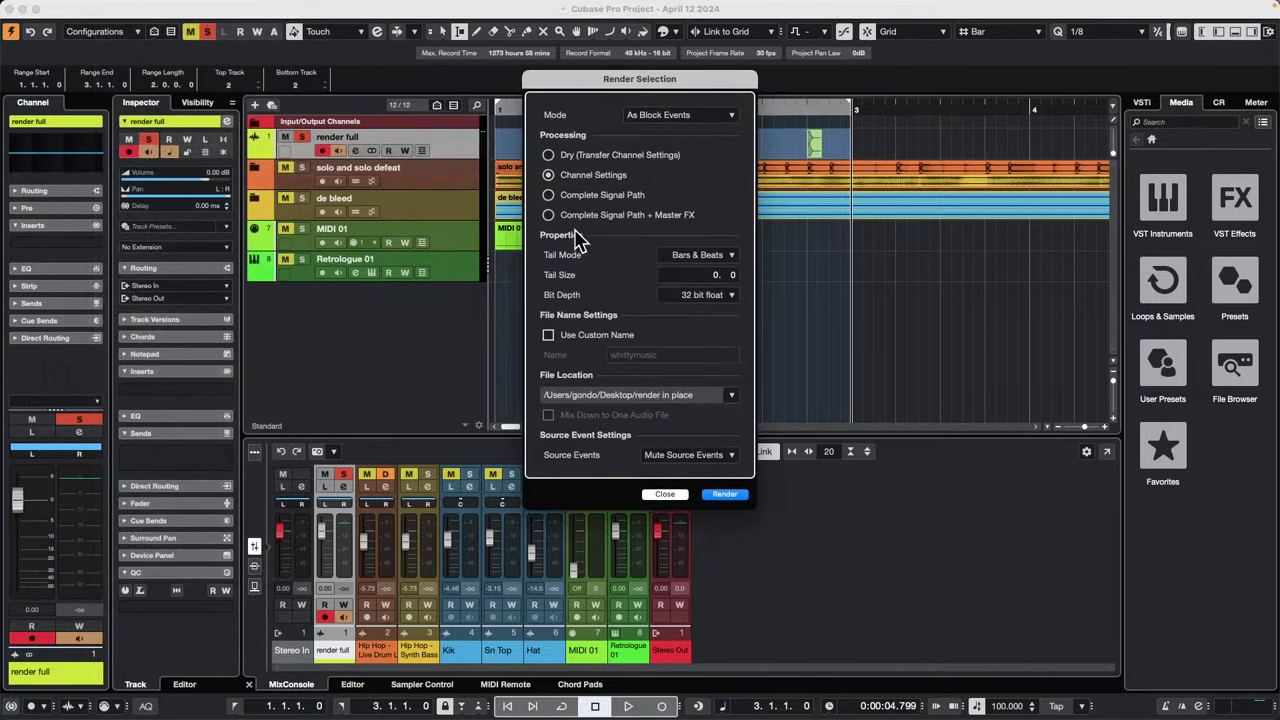
pyautogui.moveTo(617, 87); pyautogui.dragTo(963, 207)
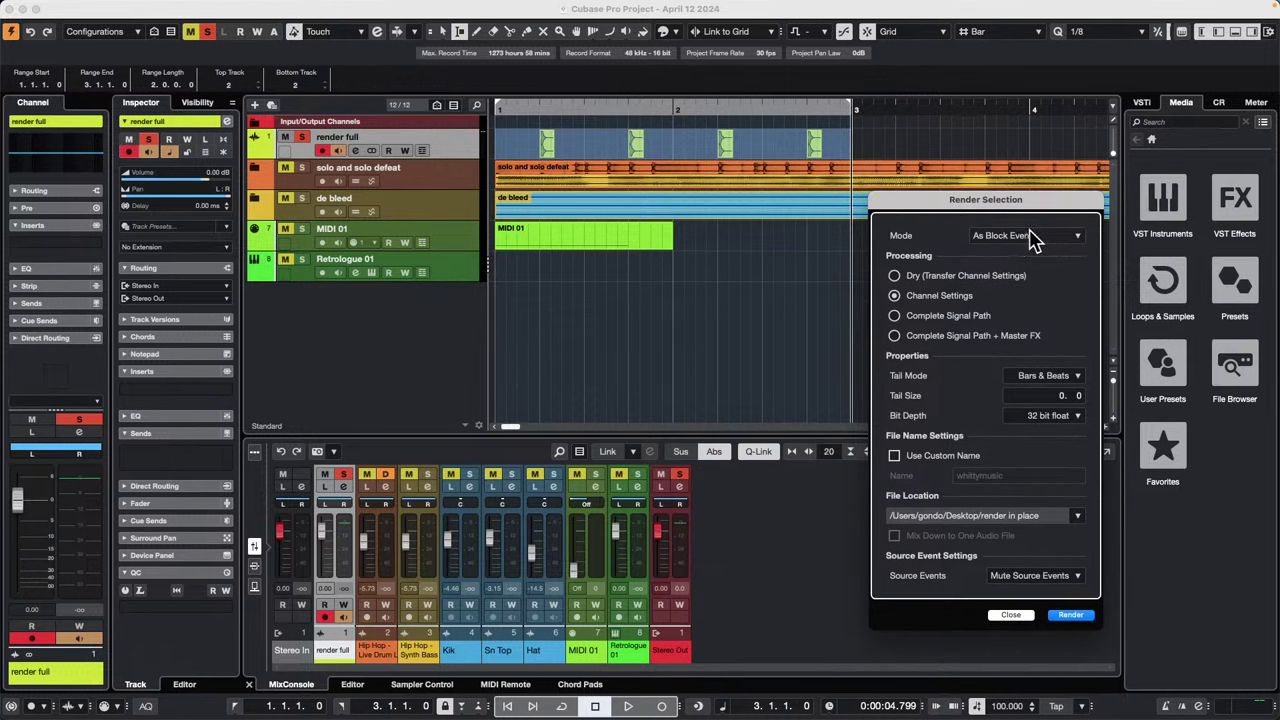
pyautogui.click(1030, 235)
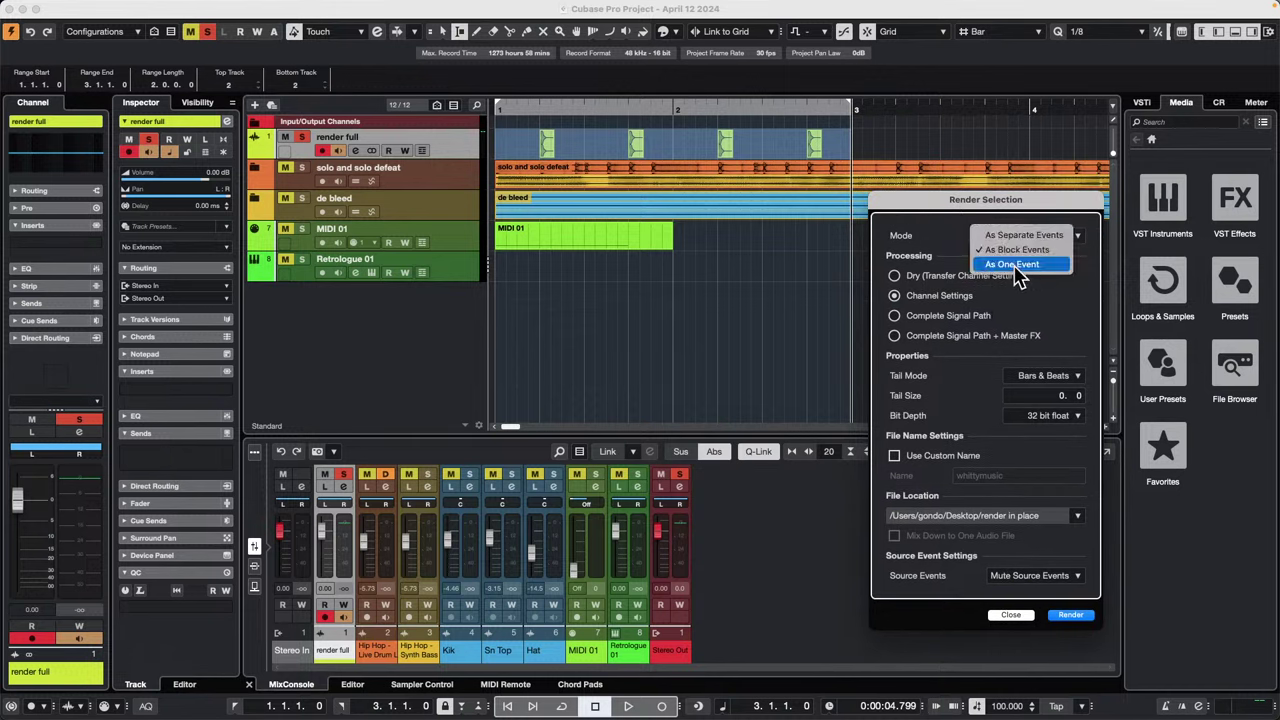
pyautogui.click(1015, 265)
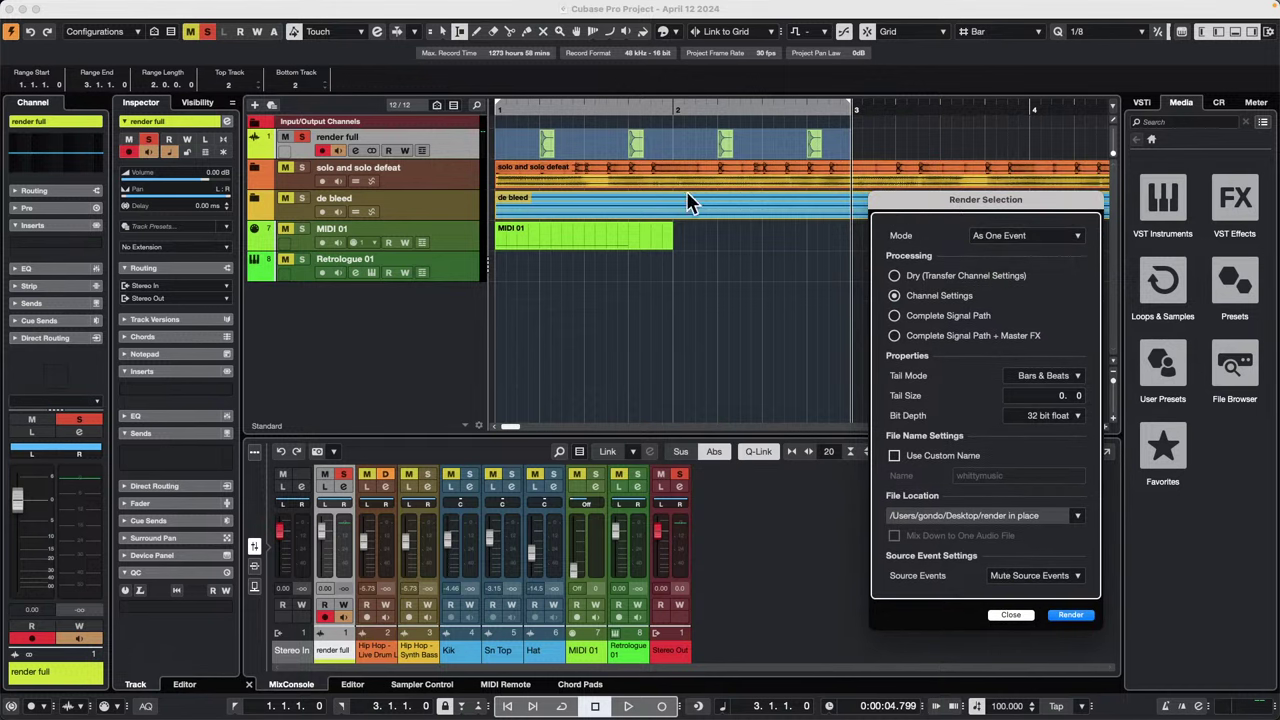
pyautogui.click(1070, 615)
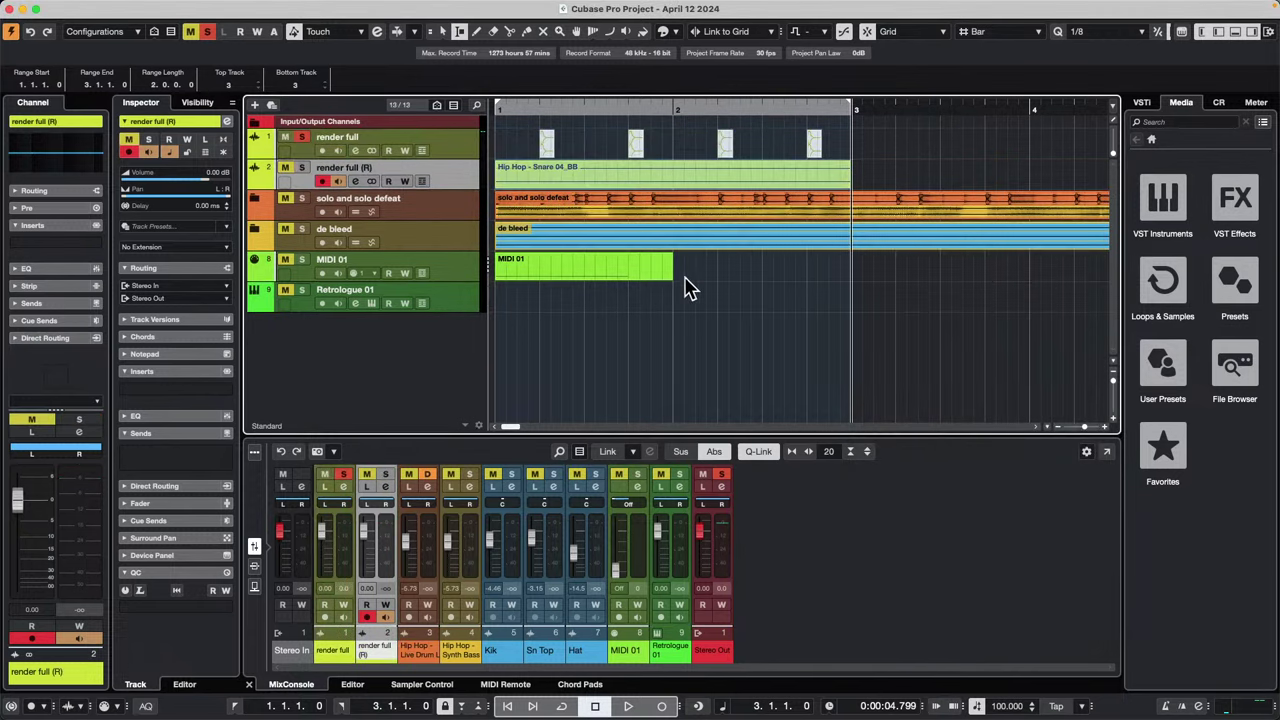
pyautogui.press('super+z')
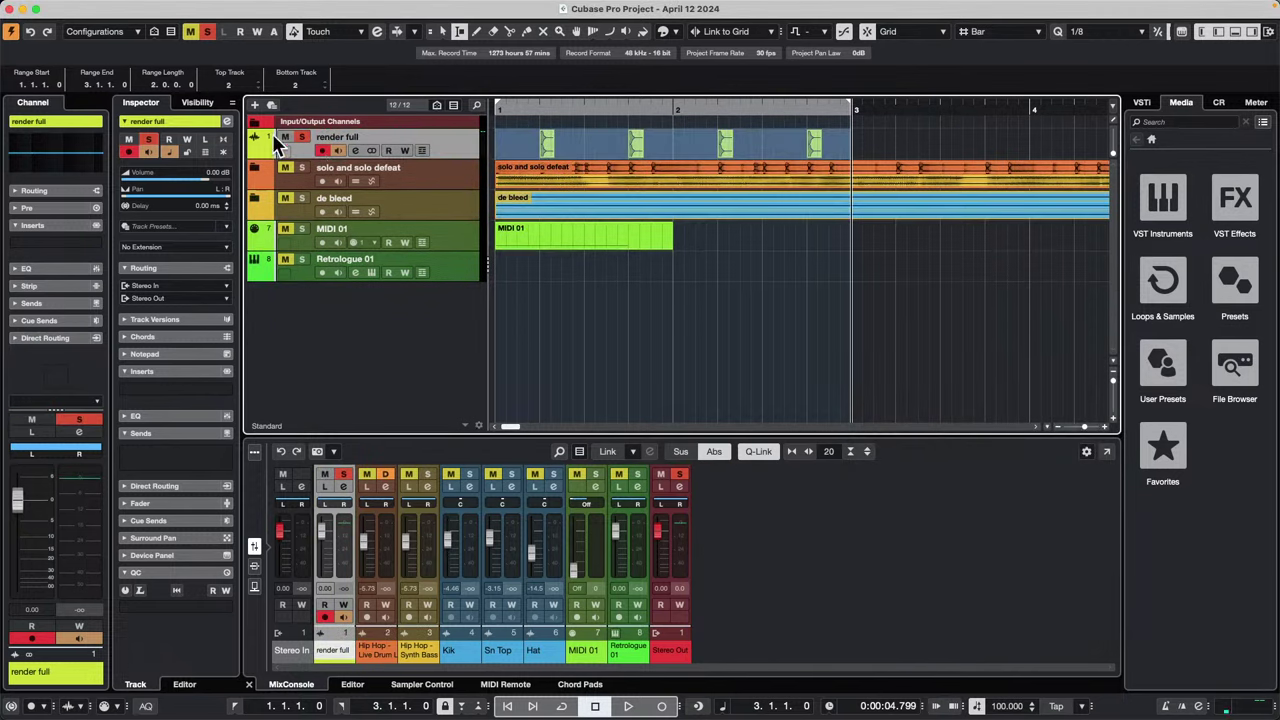
# Step: Disarm recording on the render full track, render the same range in place as one event again, and undo that render
pyautogui.click(322, 152)
pyautogui.click(90, 8)
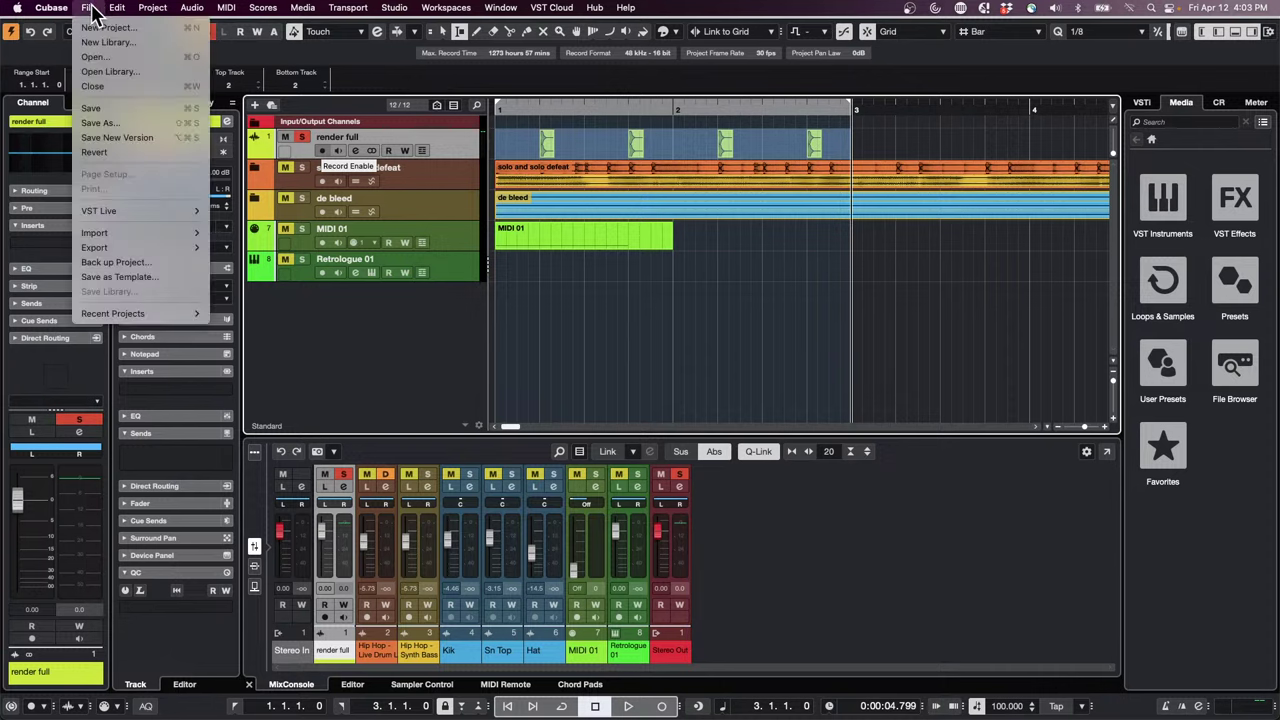
pyautogui.moveTo(117, 8)
pyautogui.moveTo(167, 185)
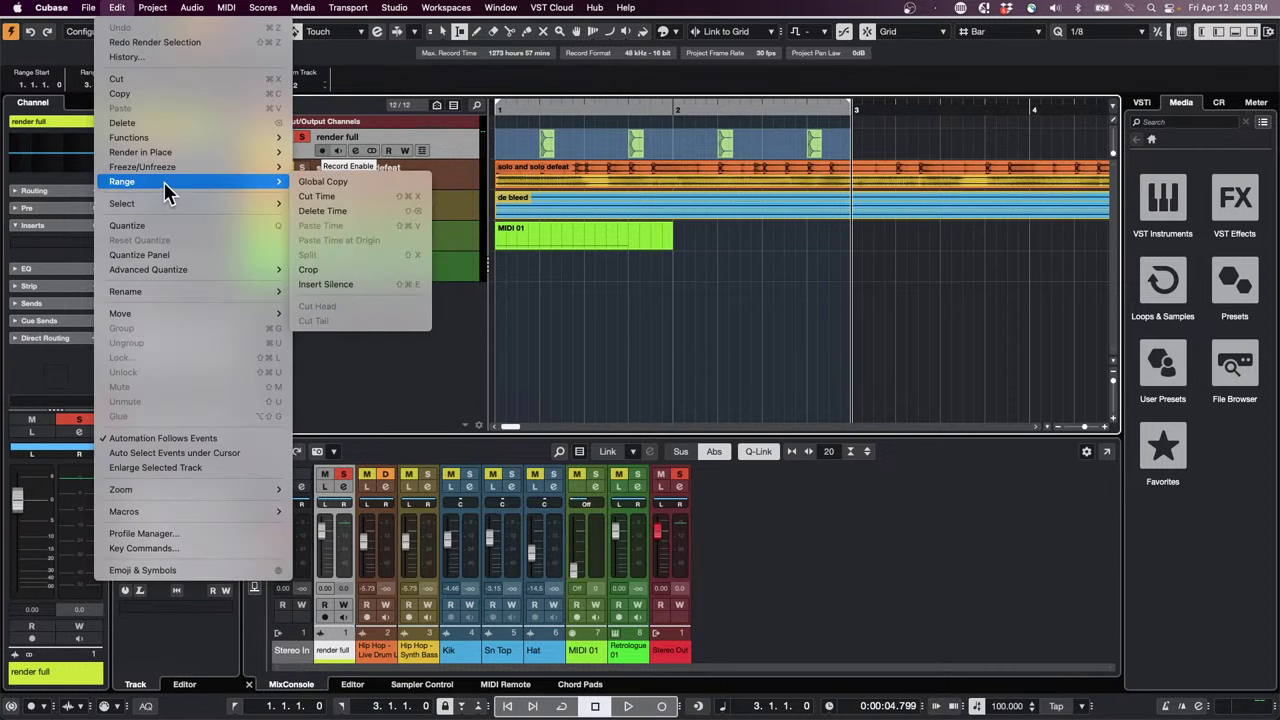
pyautogui.moveTo(163, 135)
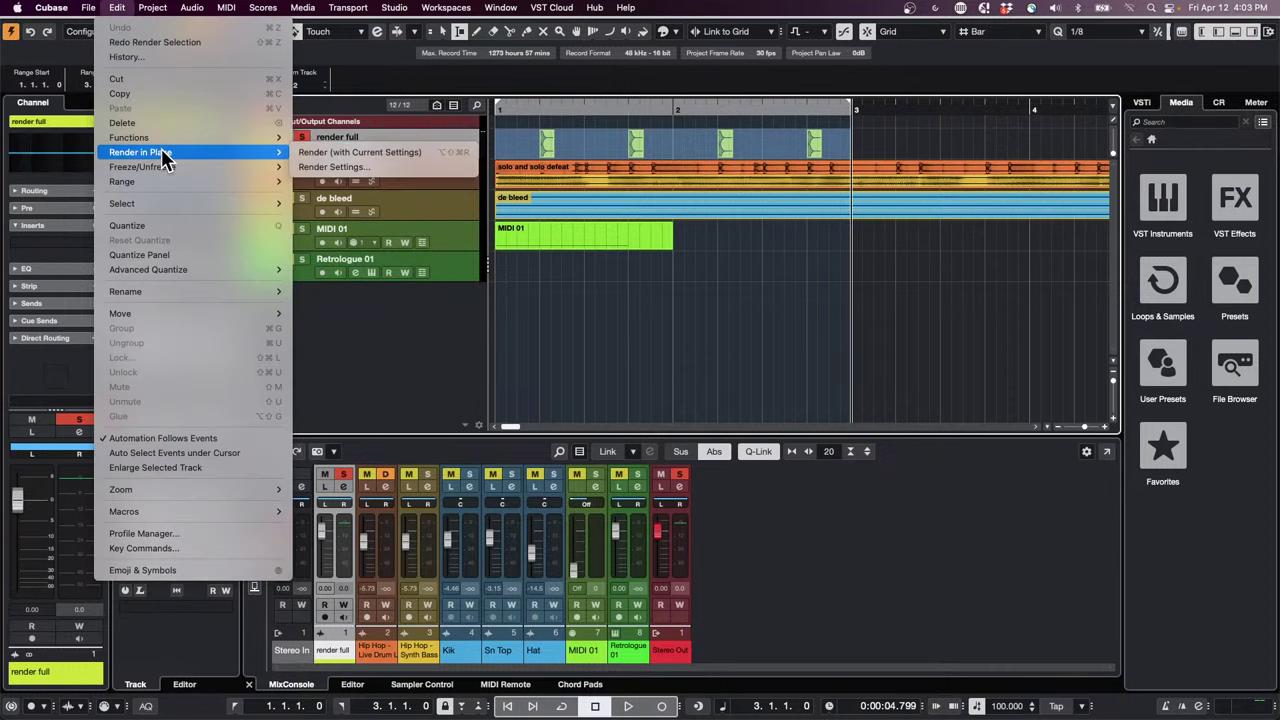
pyautogui.click(413, 175)
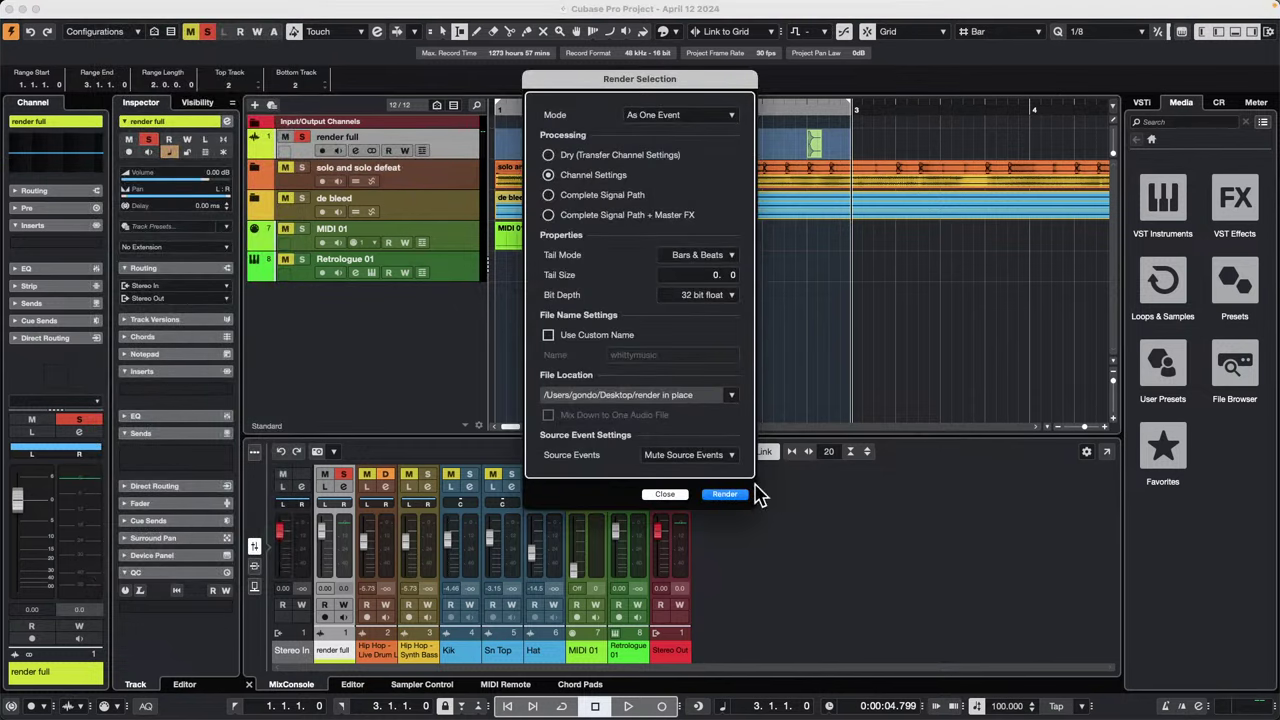
pyautogui.click(728, 496)
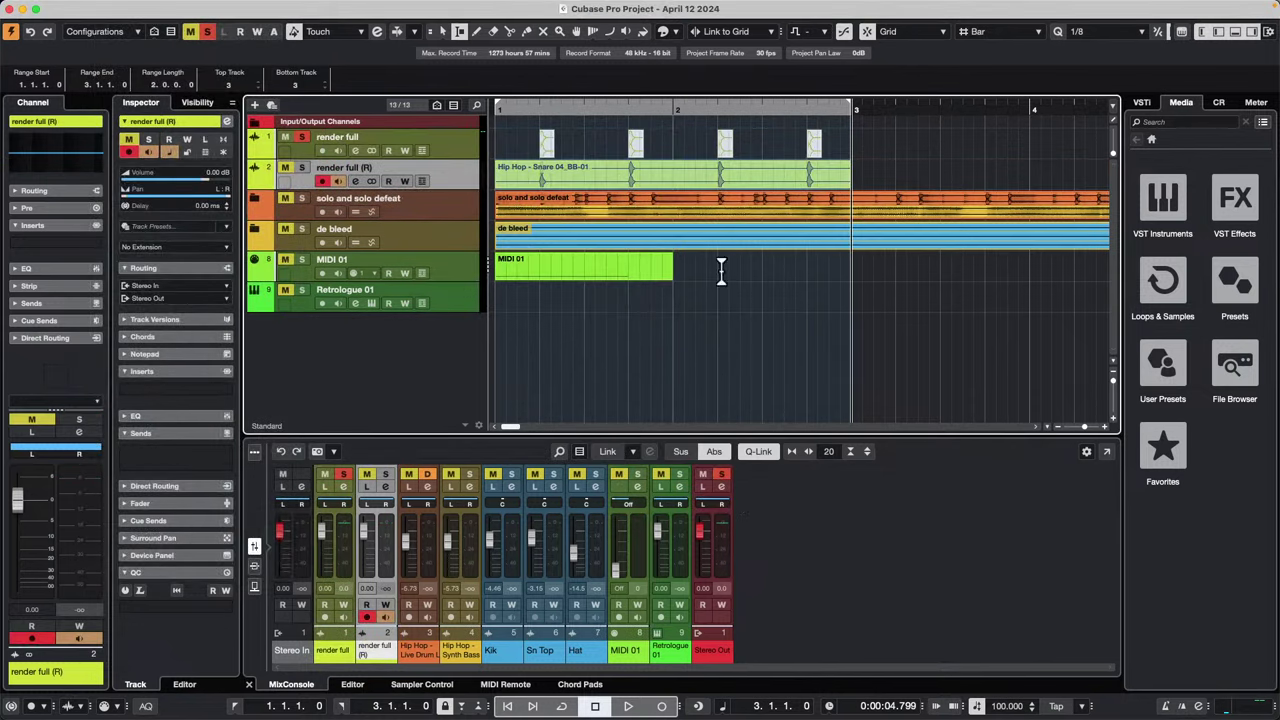
pyautogui.click(672, 300)
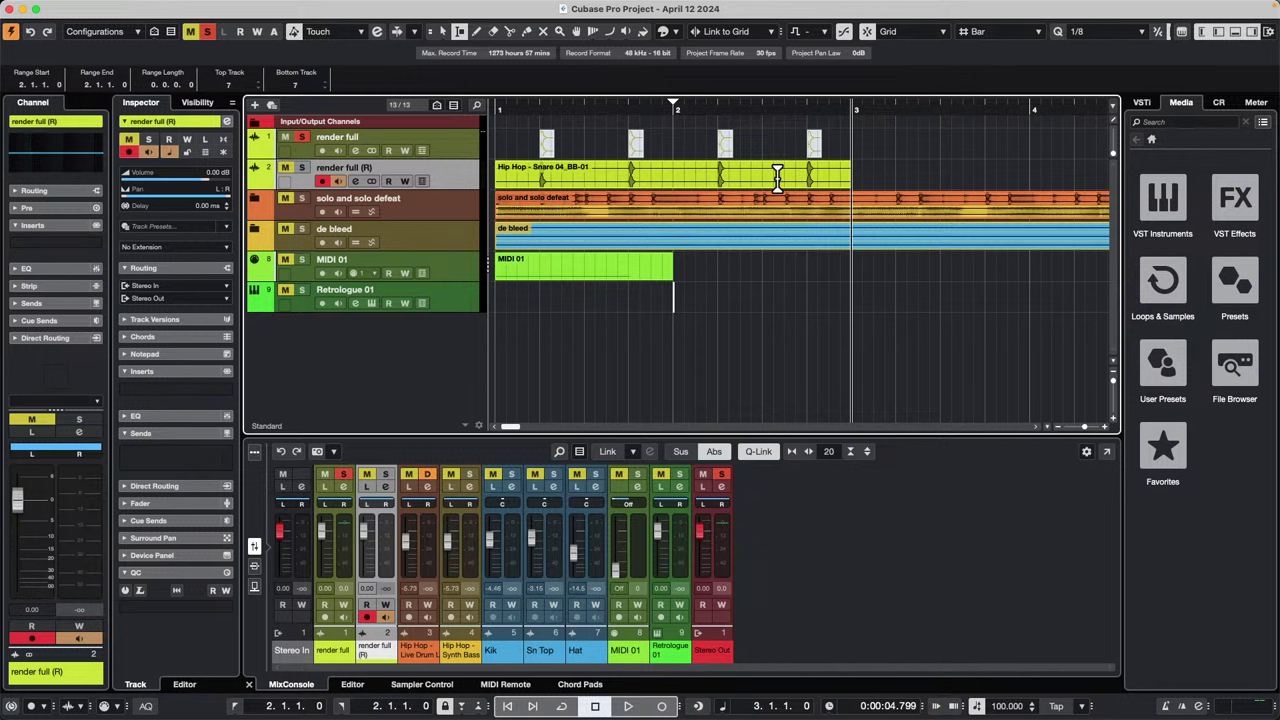
pyautogui.press('super+z')
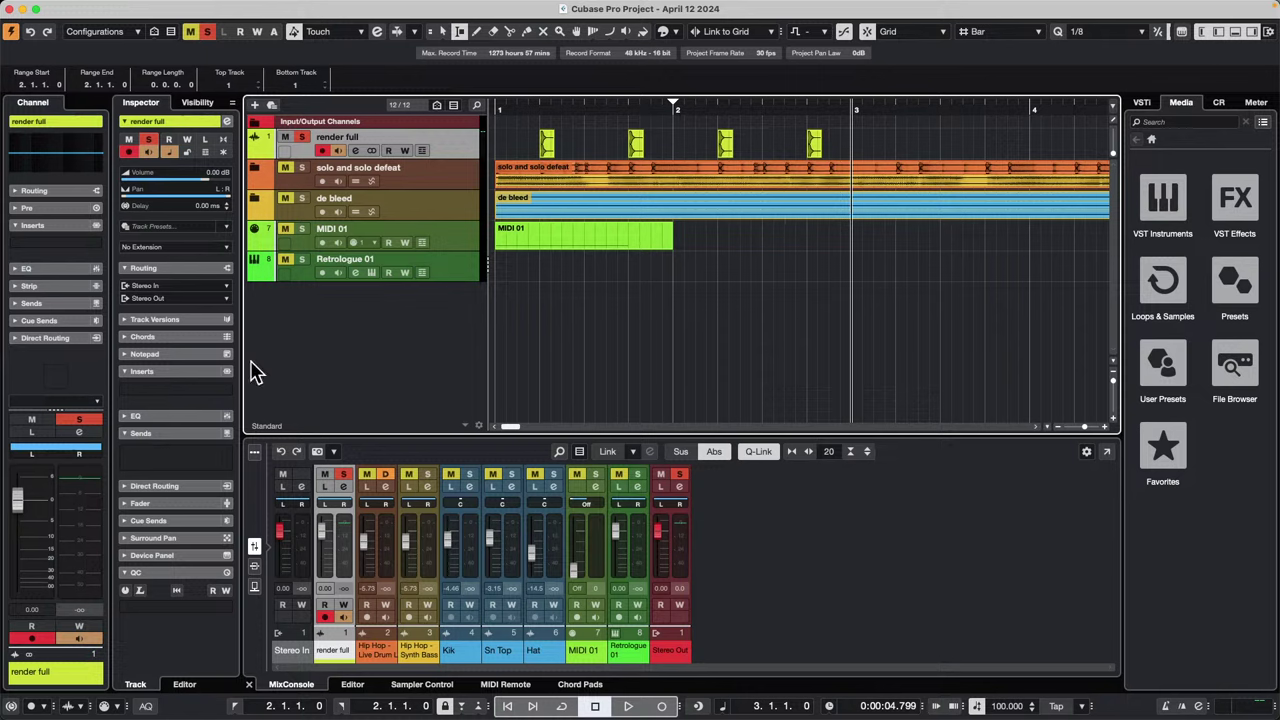
# Step: Load the Beauty Brass preset from the Retrologue 2 content set on the Retrologue 01 track and show the instrument's synth page
pyautogui.click(306, 264)
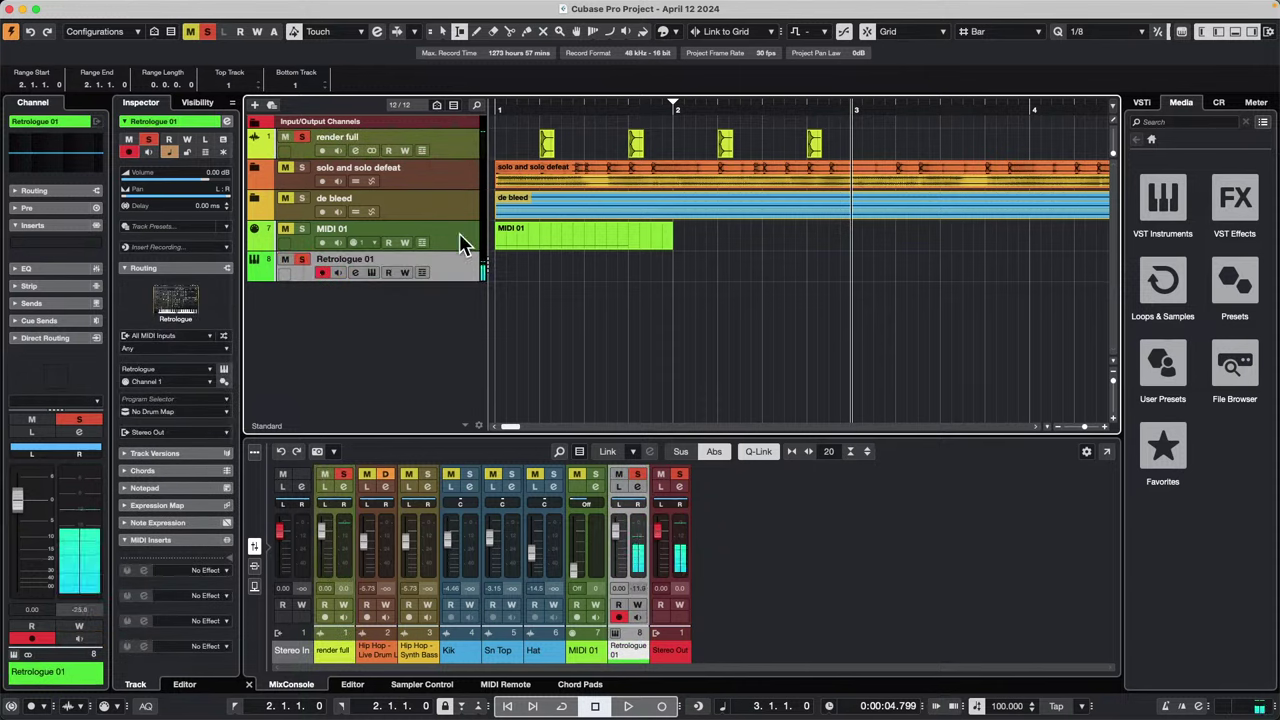
pyautogui.click(371, 272)
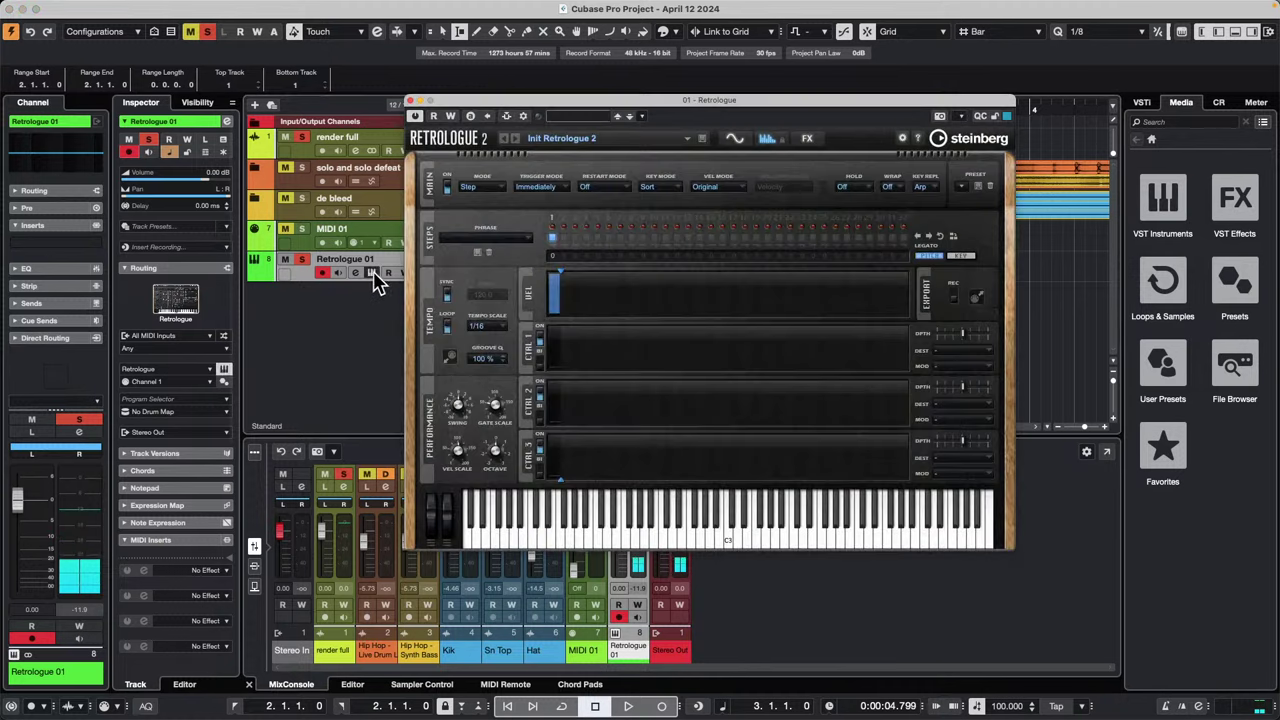
pyautogui.click(596, 117)
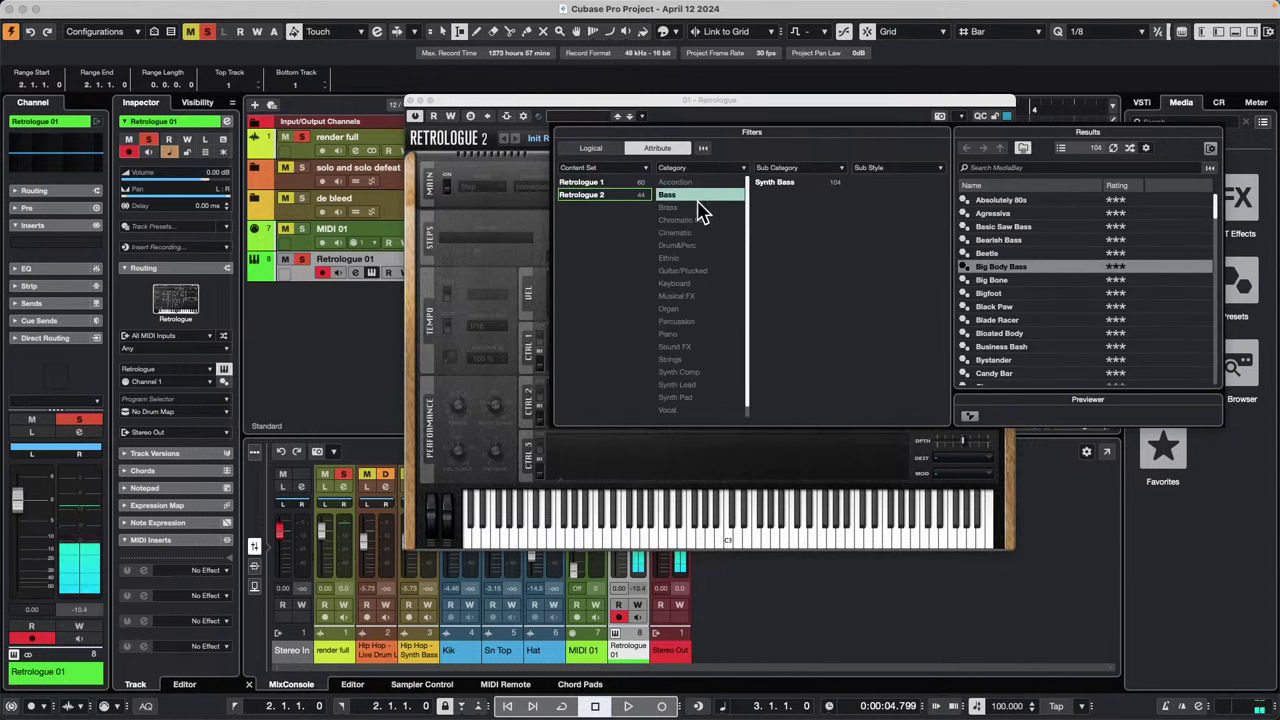
pyautogui.click(573, 197)
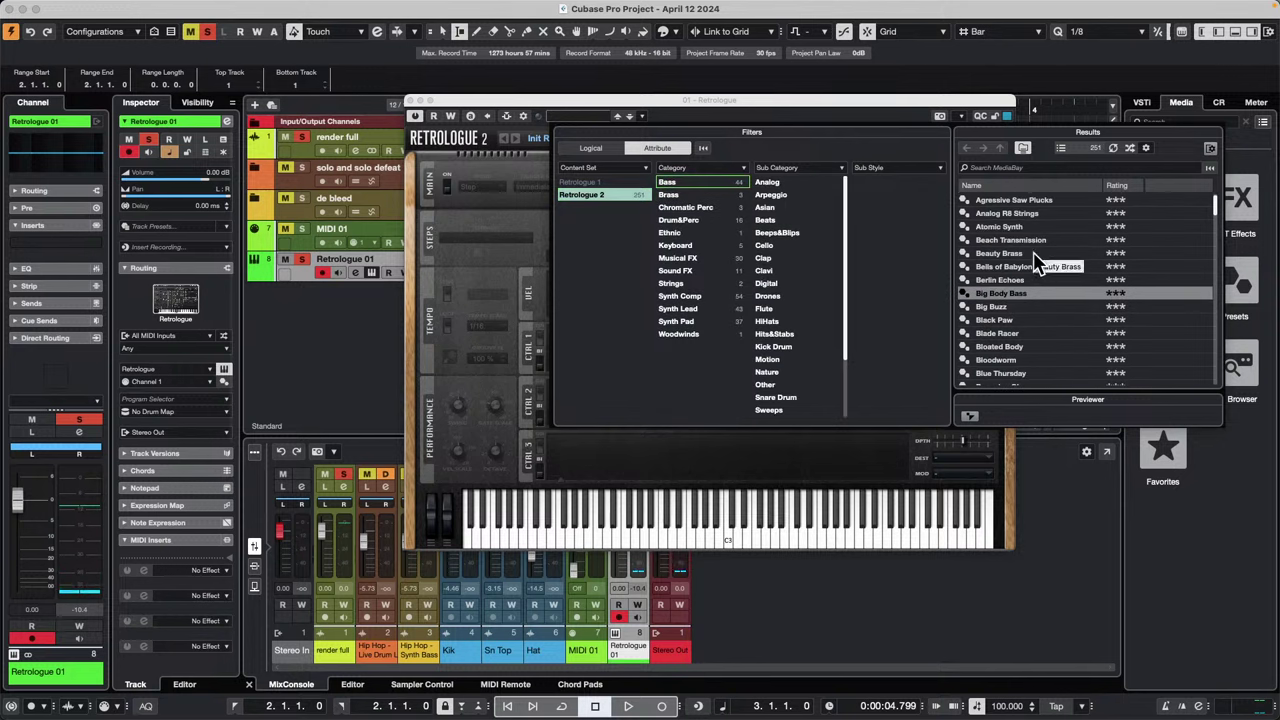
pyautogui.doubleClick(1032, 253)
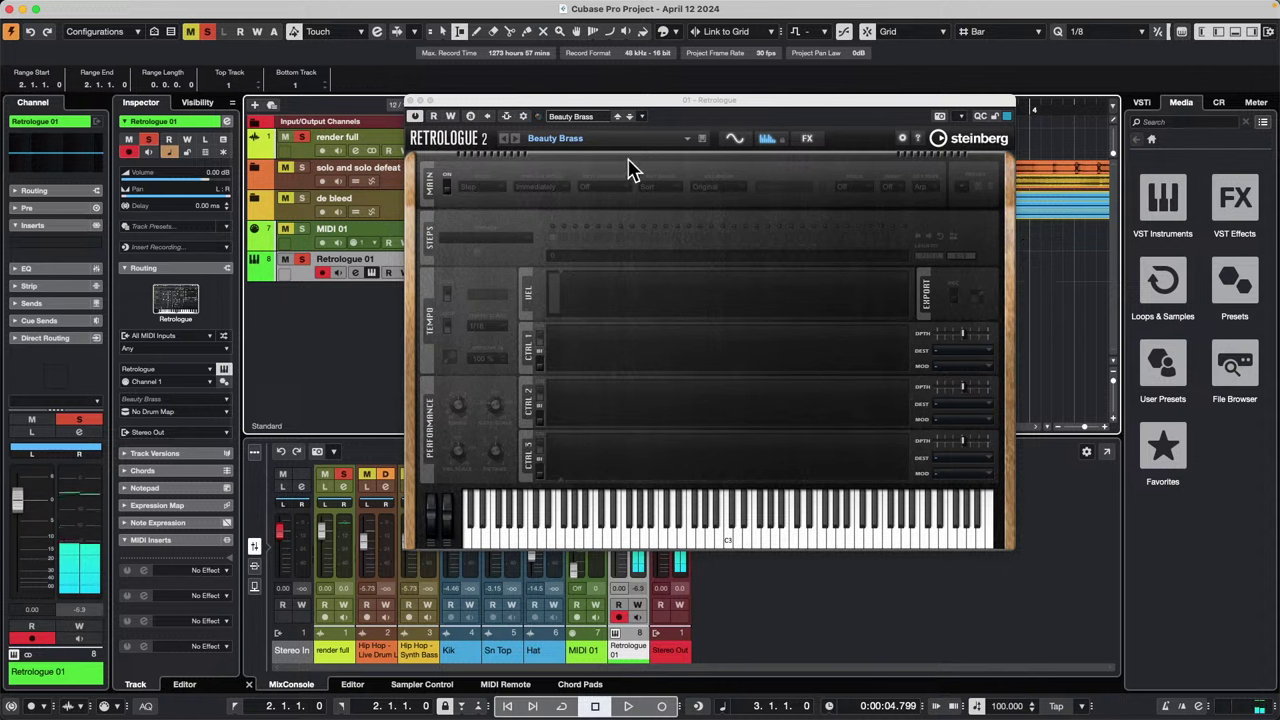
pyautogui.click(736, 138)
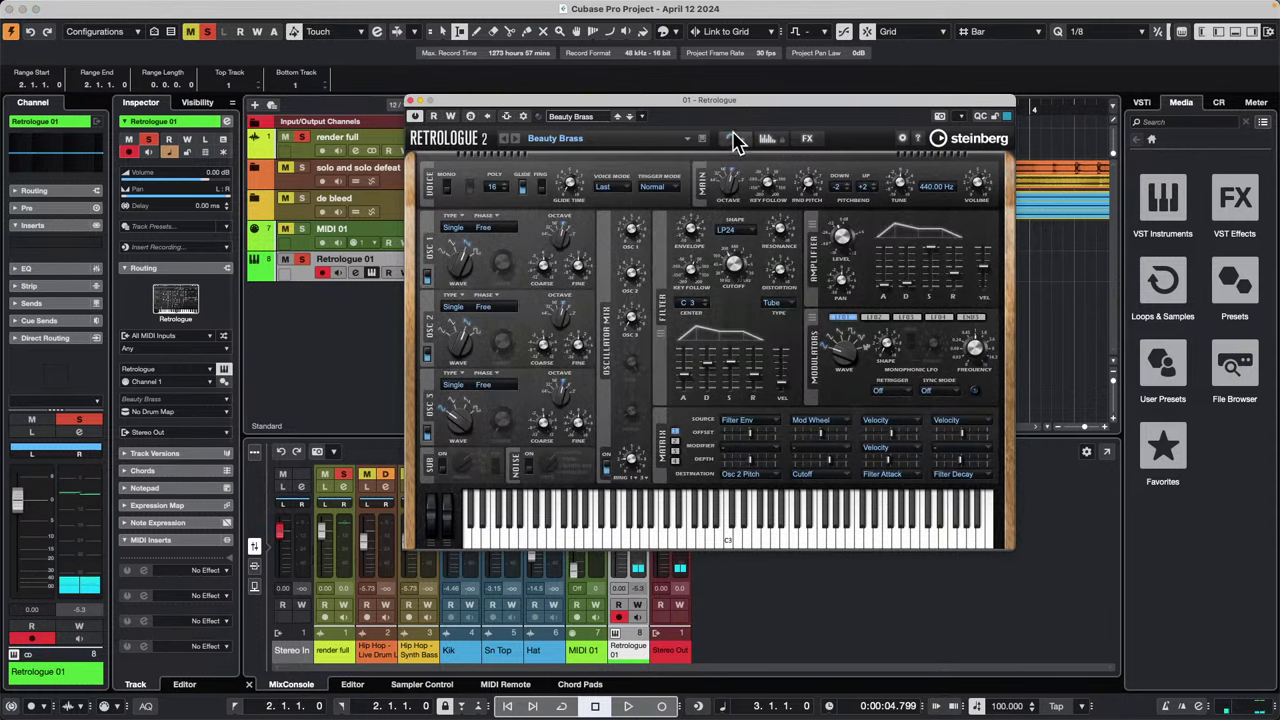
# Step: Enable automation reading and writing for Retrologue and record a MIDI part on its track from about bar 106 to bar 111
pyautogui.click(663, 547)
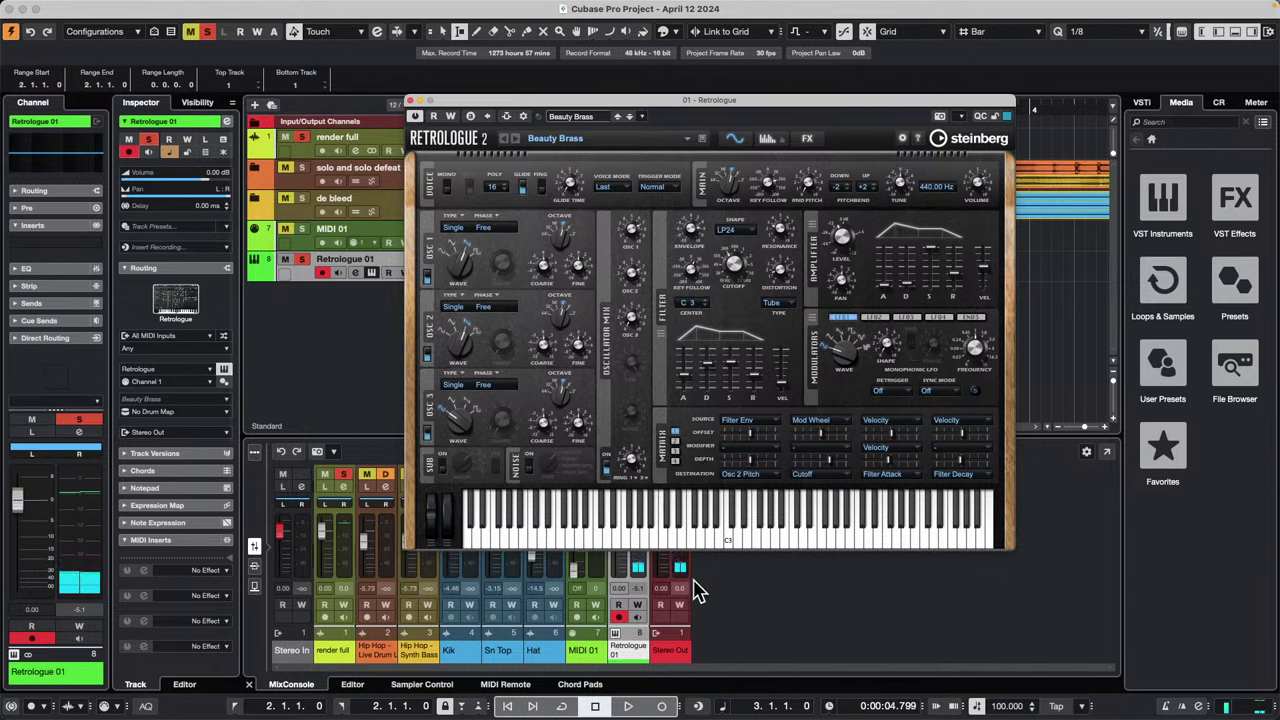
pyautogui.click(450, 116)
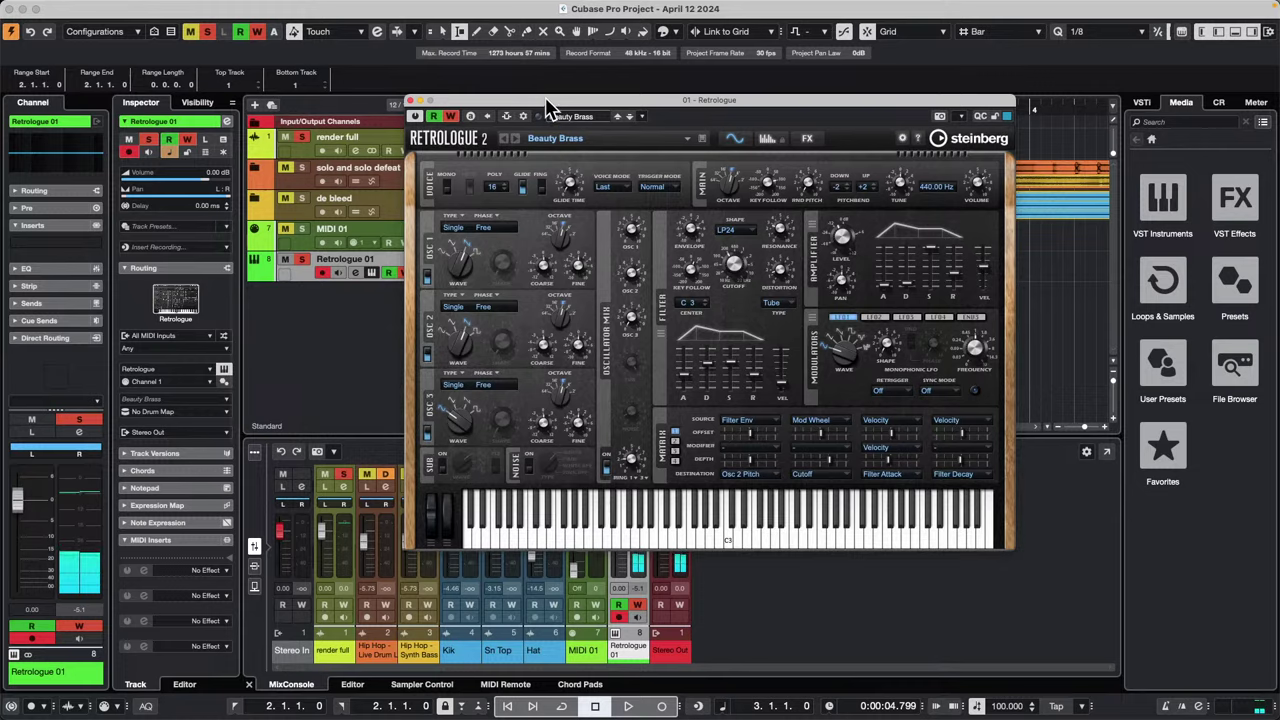
pyautogui.moveTo(550, 105); pyautogui.dragTo(780, 288)
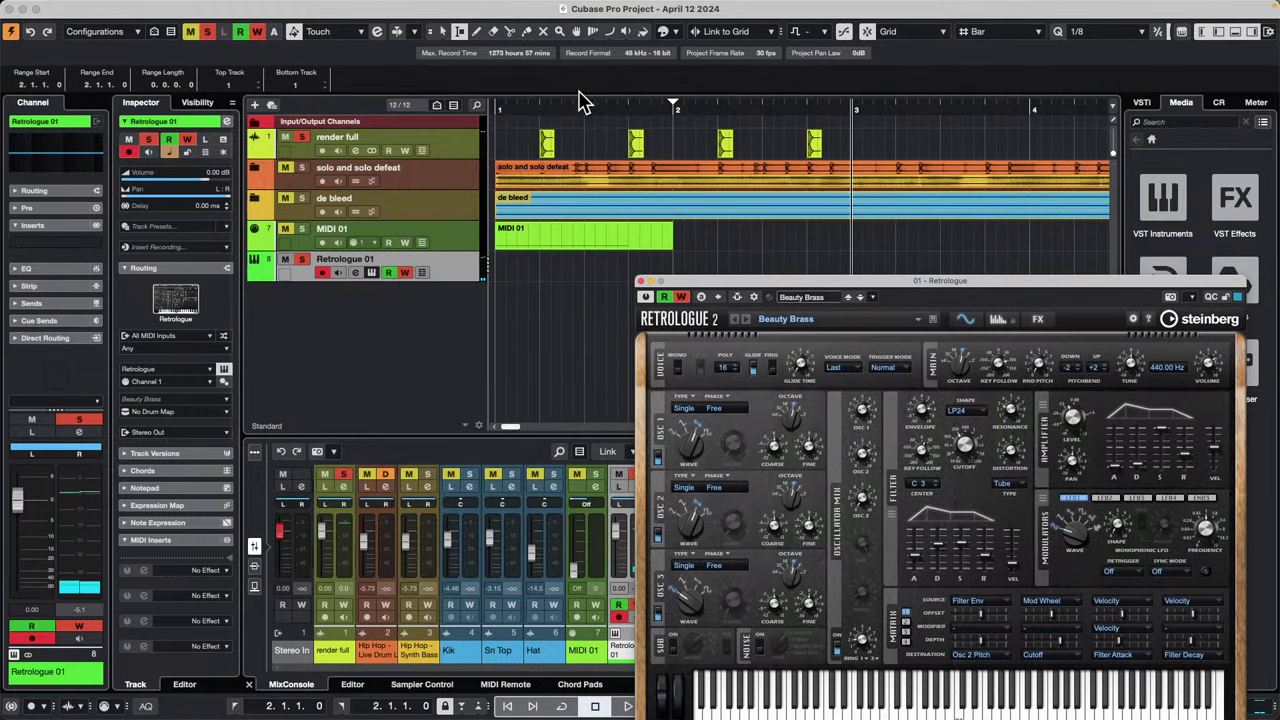
pyautogui.moveTo(566, 108); pyautogui.dragTo(543, 6)
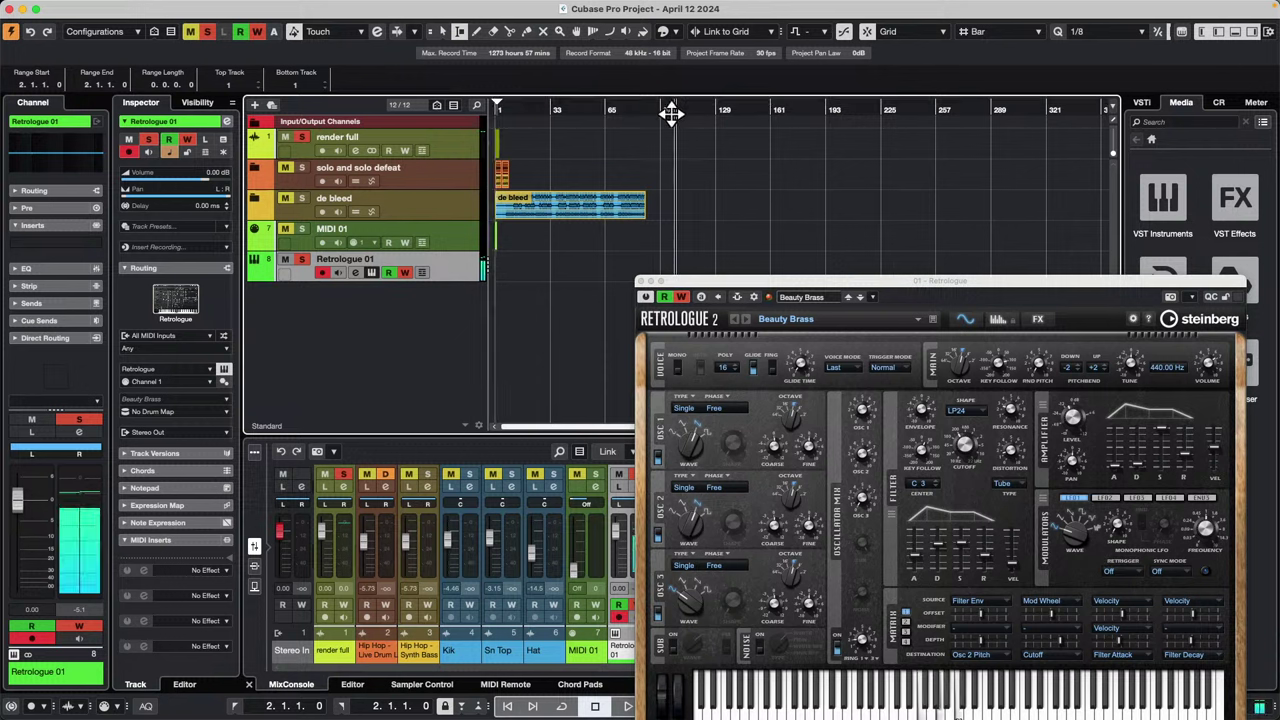
pyautogui.press('space')
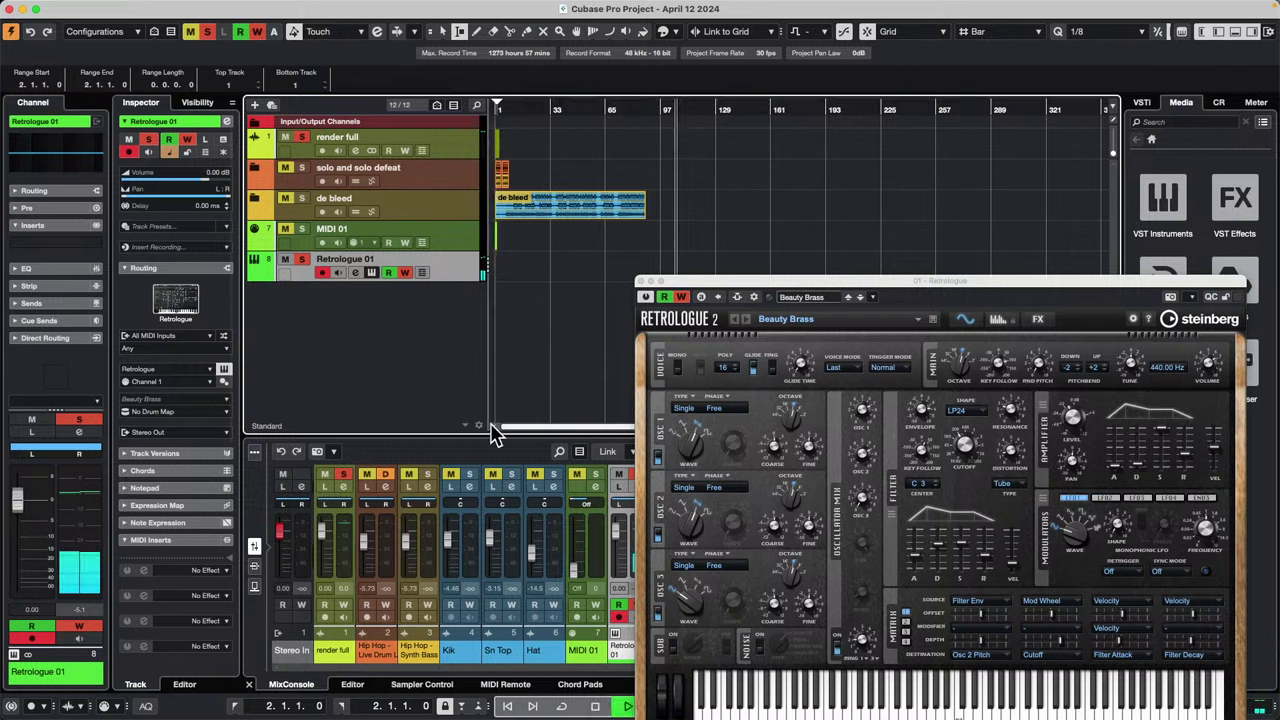
pyautogui.press('KP_Multiply')
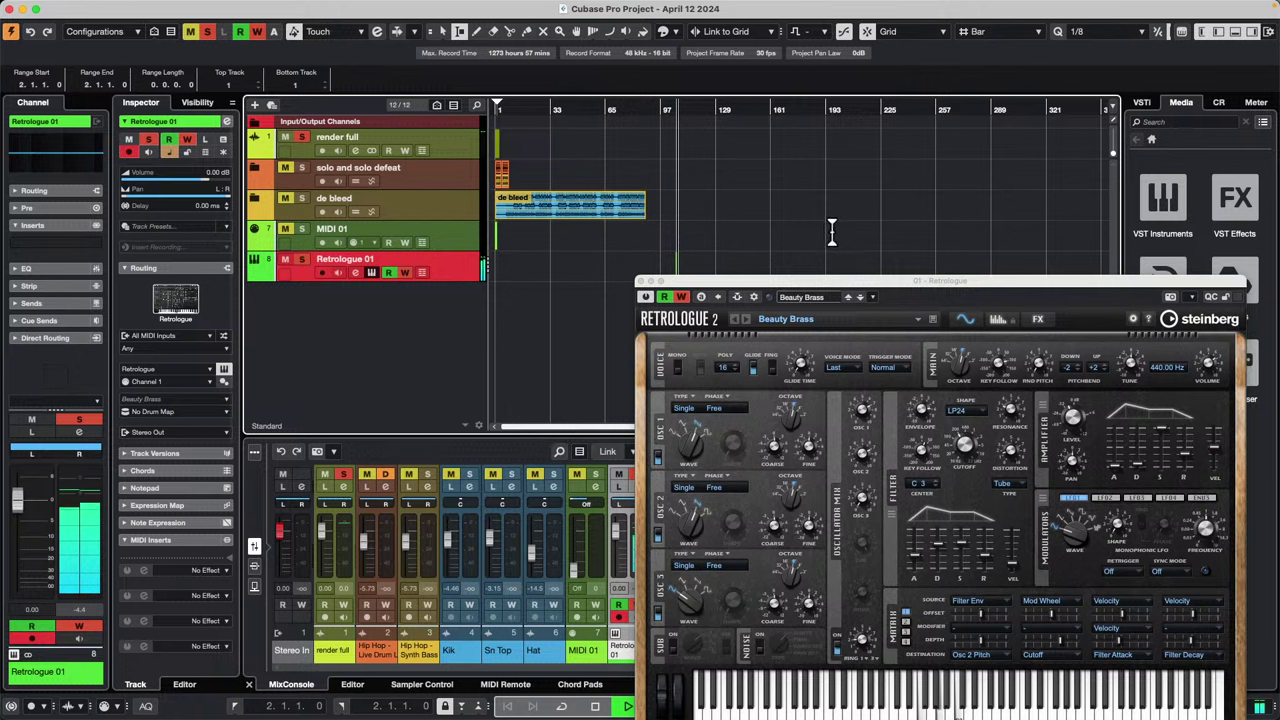
pyautogui.moveTo(845, 285); pyautogui.dragTo(980, 142)
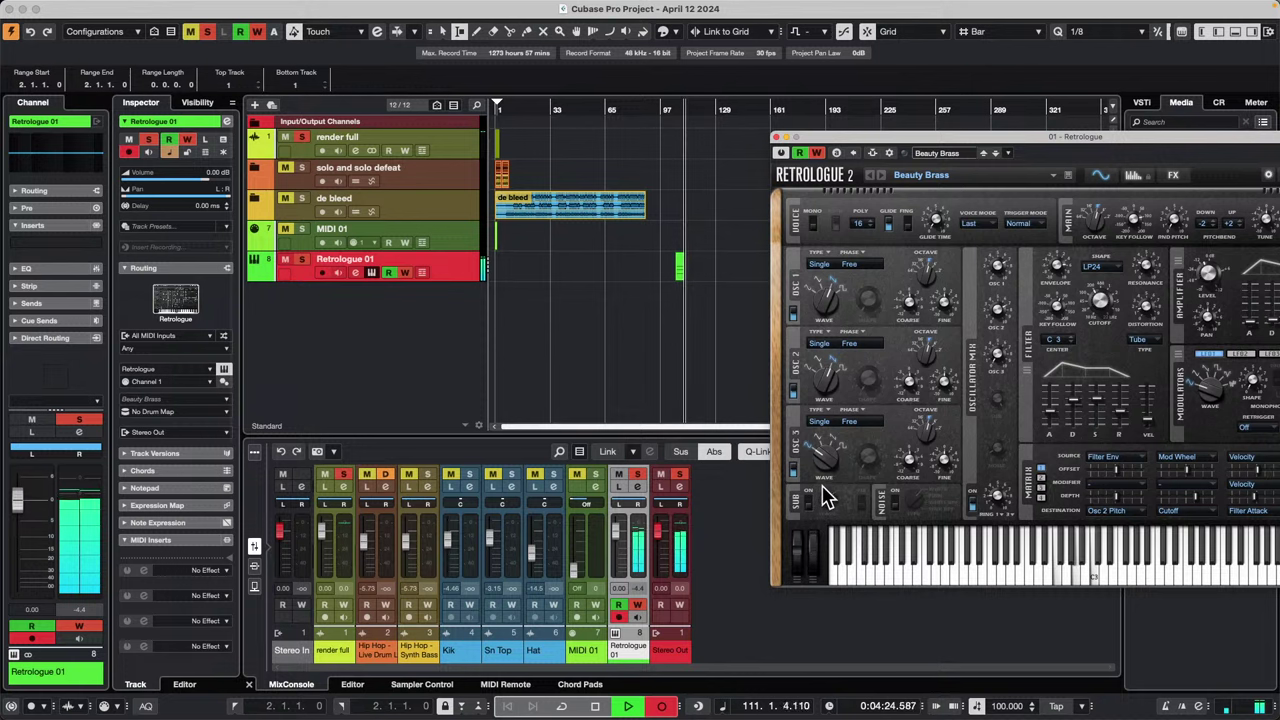
pyautogui.press('space')
# Step: Play back the recorded Retrologue 01 part from bar 106
pyautogui.moveTo(673, 109); pyautogui.dragTo(675, 145)
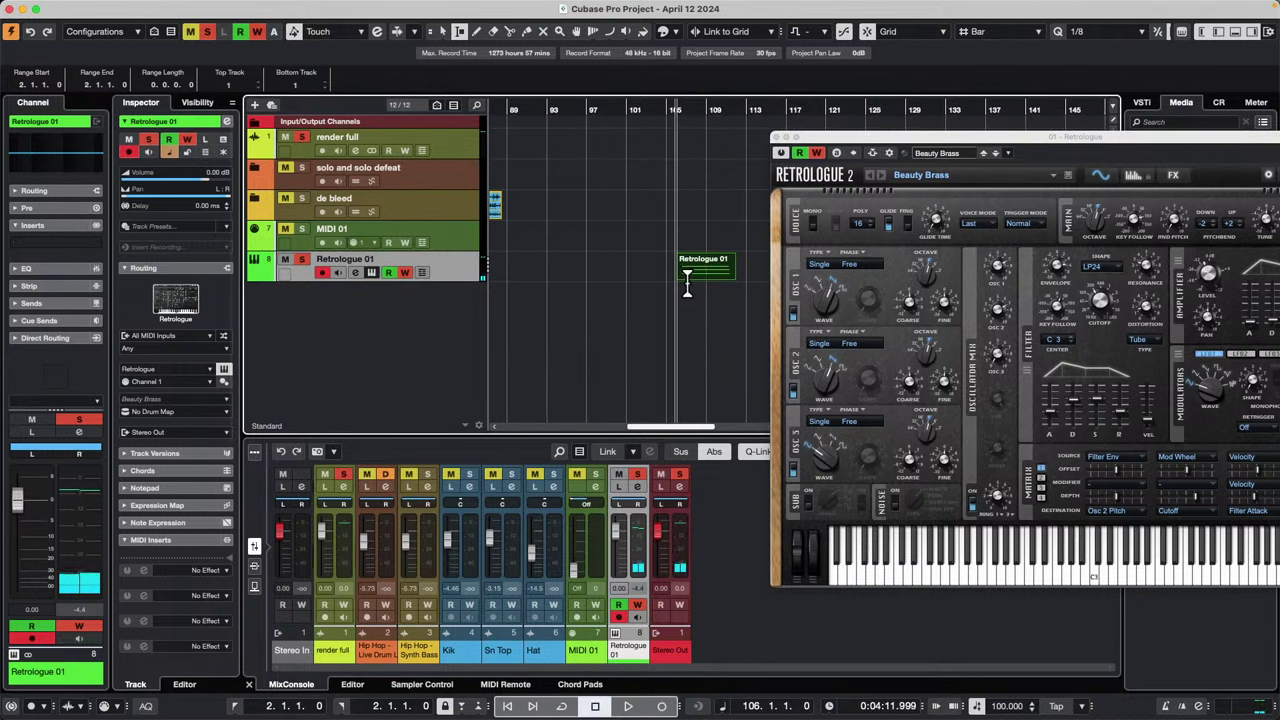
pyautogui.press('space')
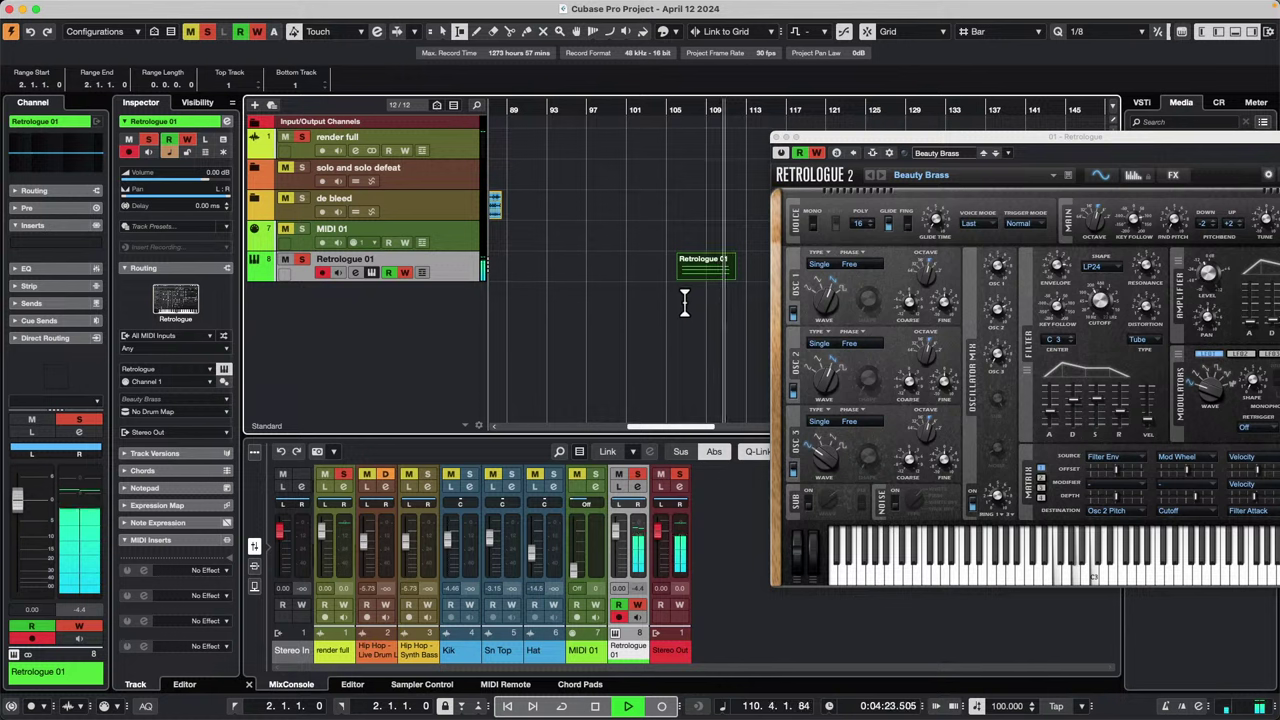
pyautogui.press('space')
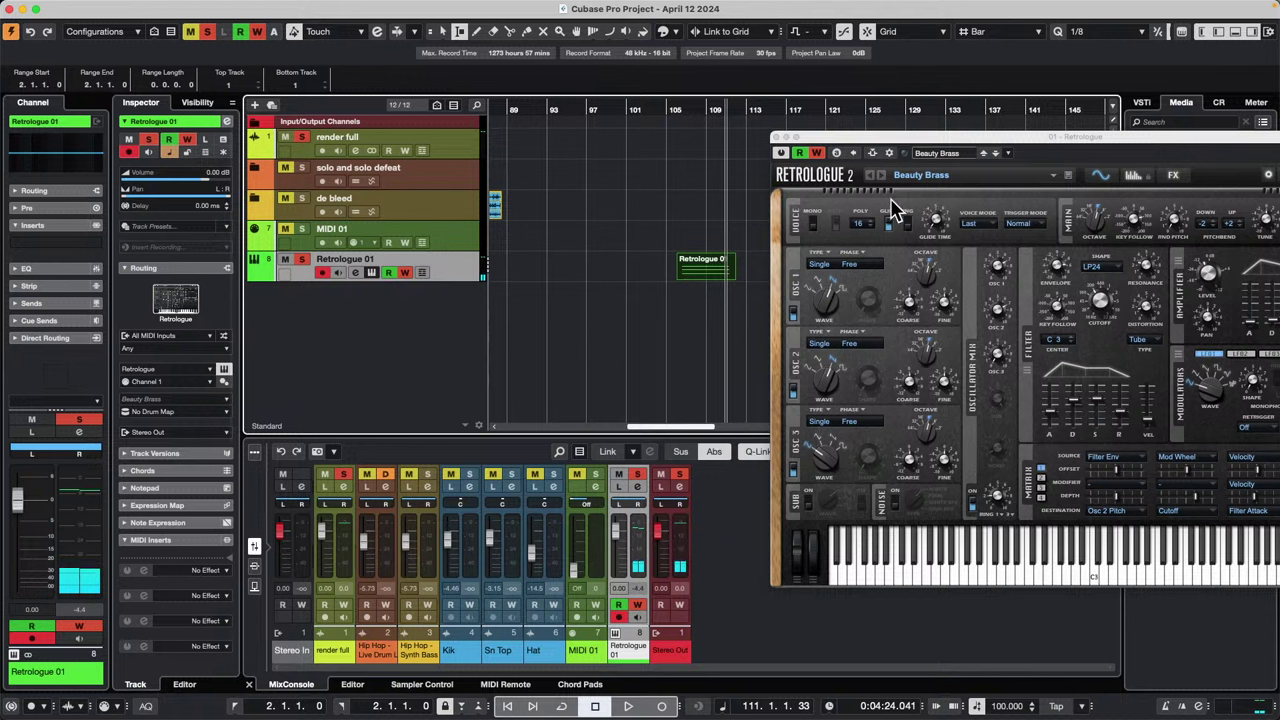
# Step: Record a new MIDI part with modulation wheel movement on the Retrologue 01 track from bar 108 to about bar 112
pyautogui.click(697, 110)
pyautogui.moveTo(697, 110); pyautogui.dragTo(695, 110)
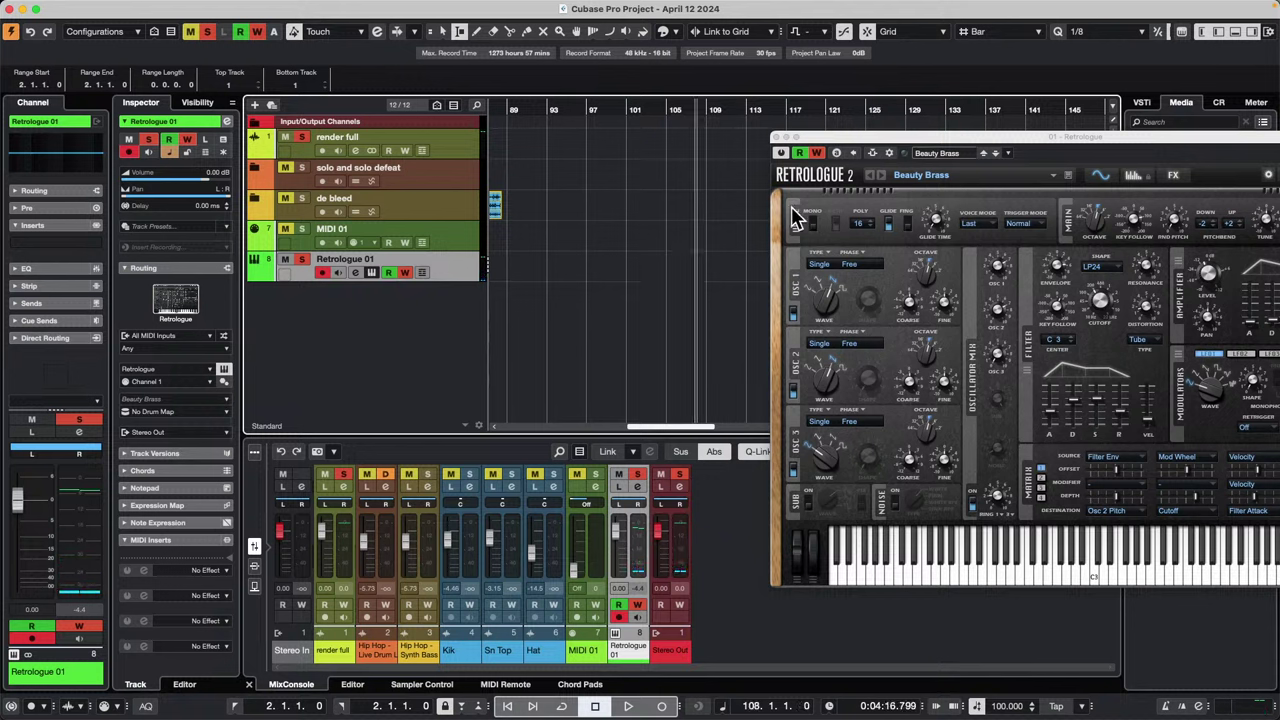
pyautogui.press('KP_Multiply')
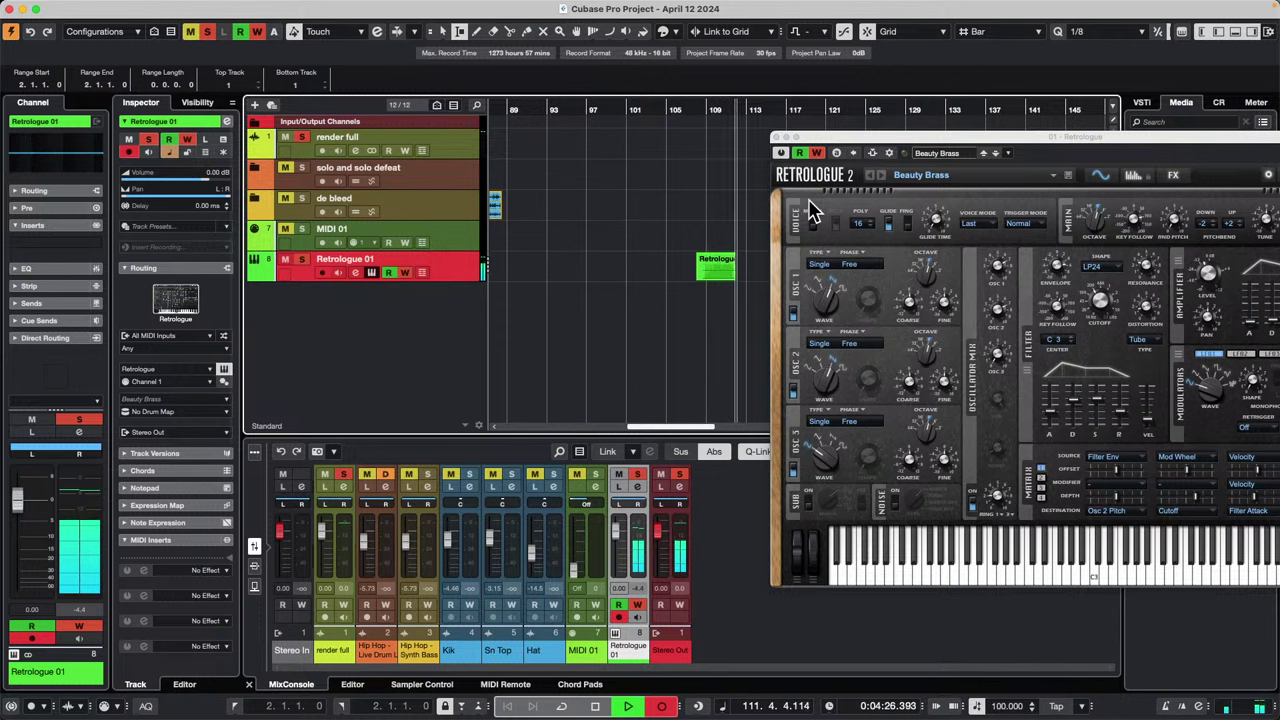
pyautogui.press('space')
# Step: Zoom in on the new Retrologue 01 part, play it back, and close the Retrologue window
pyautogui.moveTo(706, 110); pyautogui.dragTo(701, 134)
pyautogui.press('space')
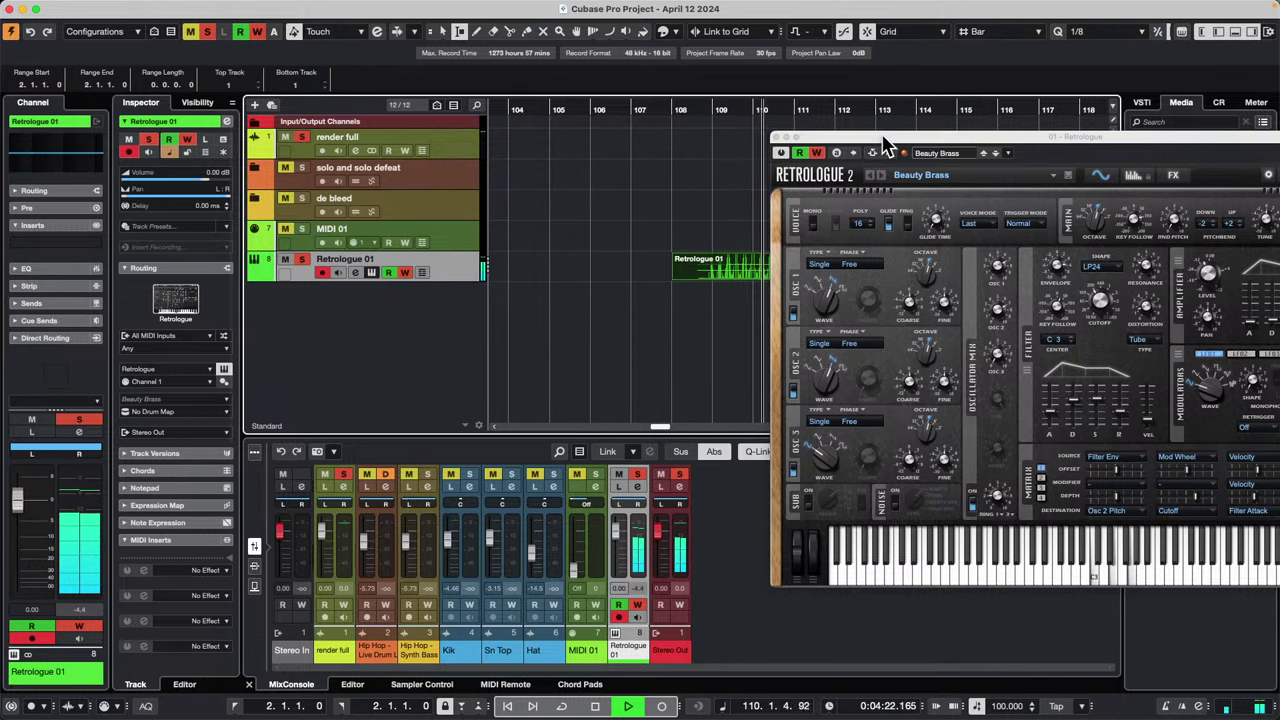
pyautogui.moveTo(875, 157); pyautogui.dragTo(940, 305)
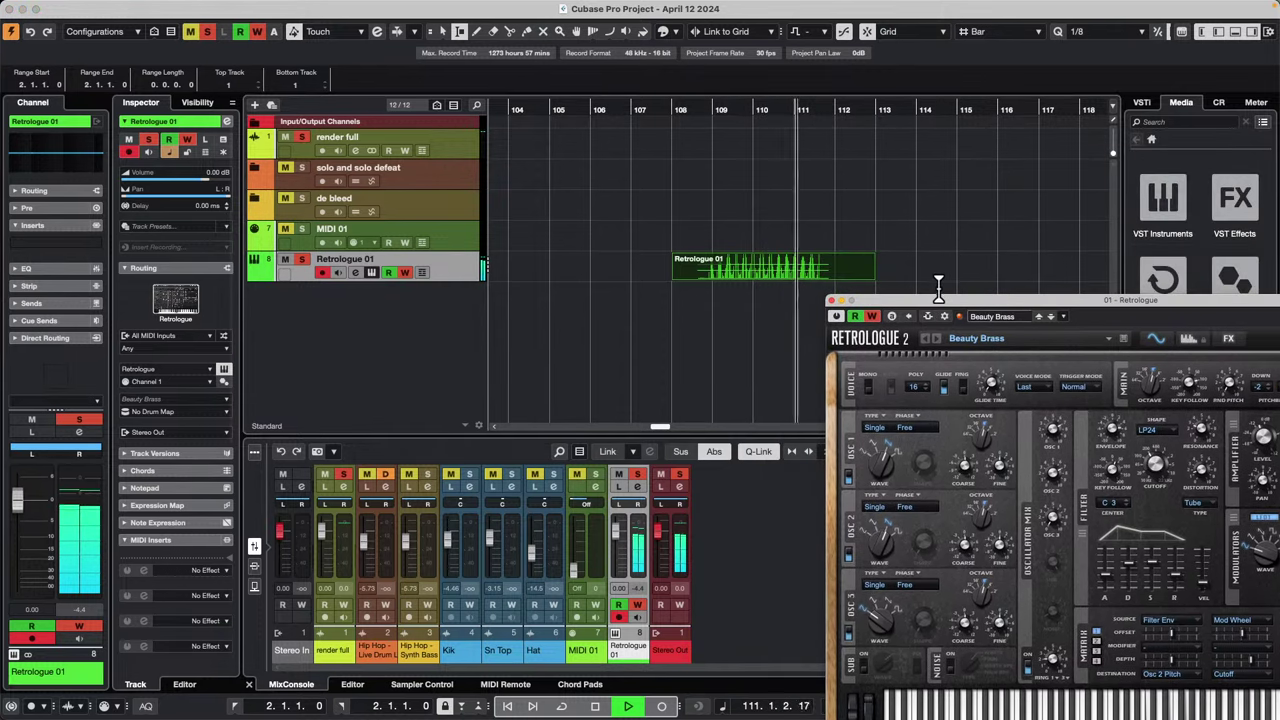
pyautogui.press('space')
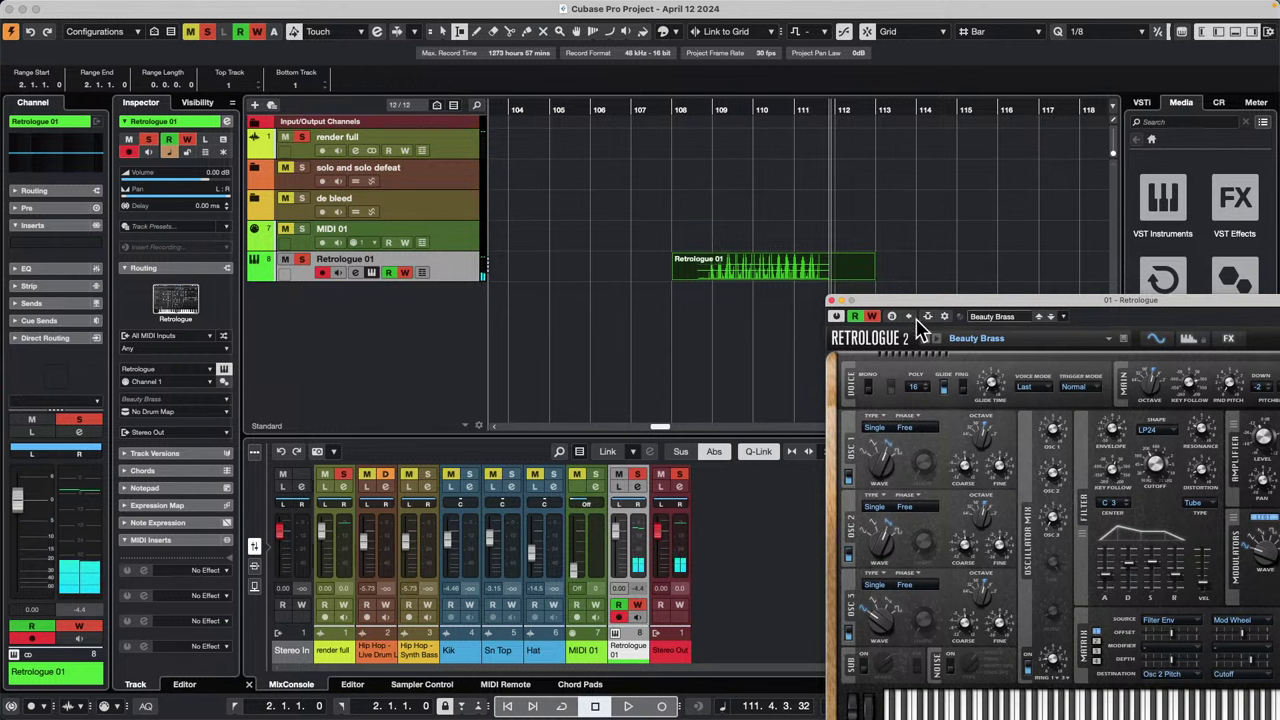
pyautogui.moveTo(940, 301); pyautogui.dragTo(818, 103)
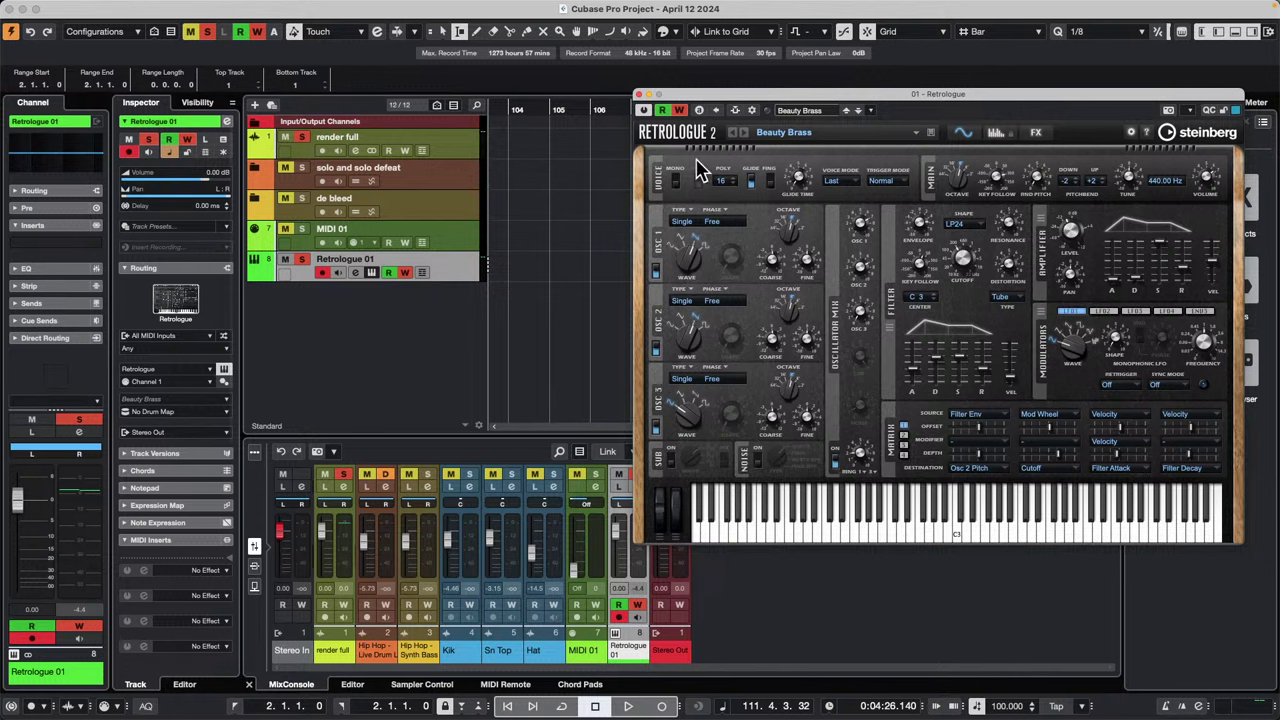
pyautogui.click(640, 95)
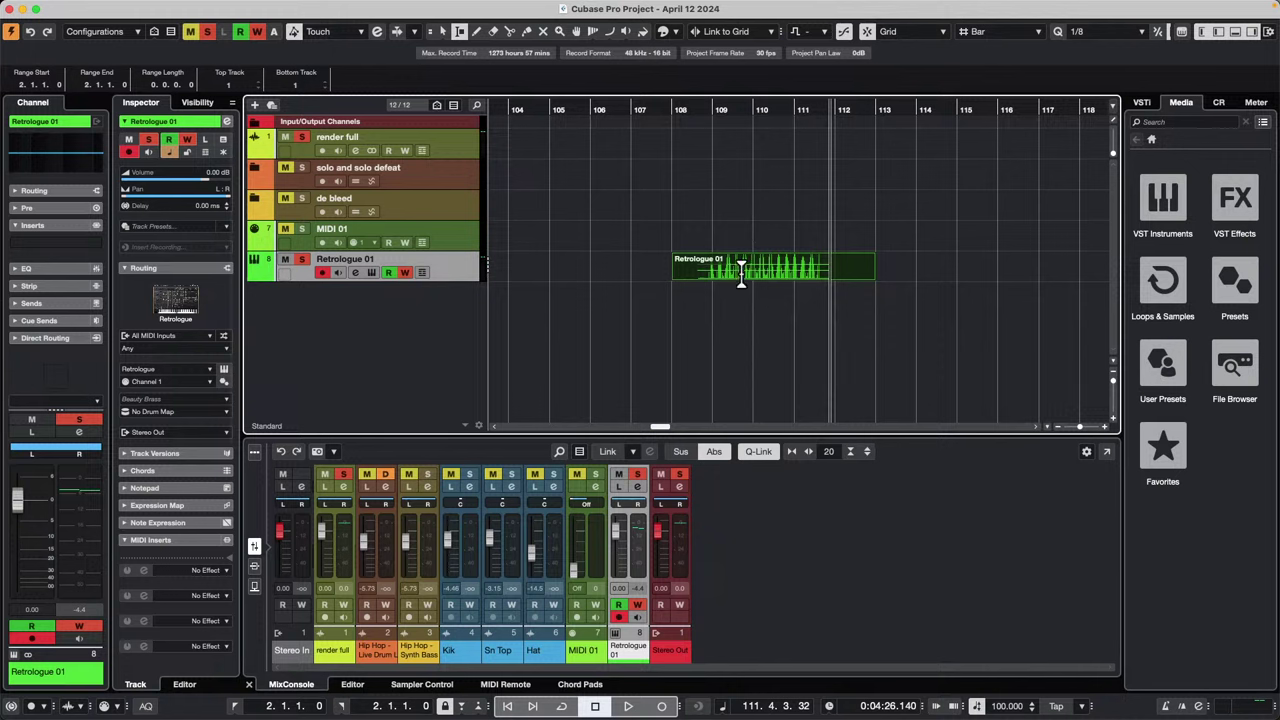
# Step: Open the Retrologue 01 part in the Key Editor and delete all its recorded Modulation CC 1 events
pyautogui.press('1')
pyautogui.doubleClick(748, 270)
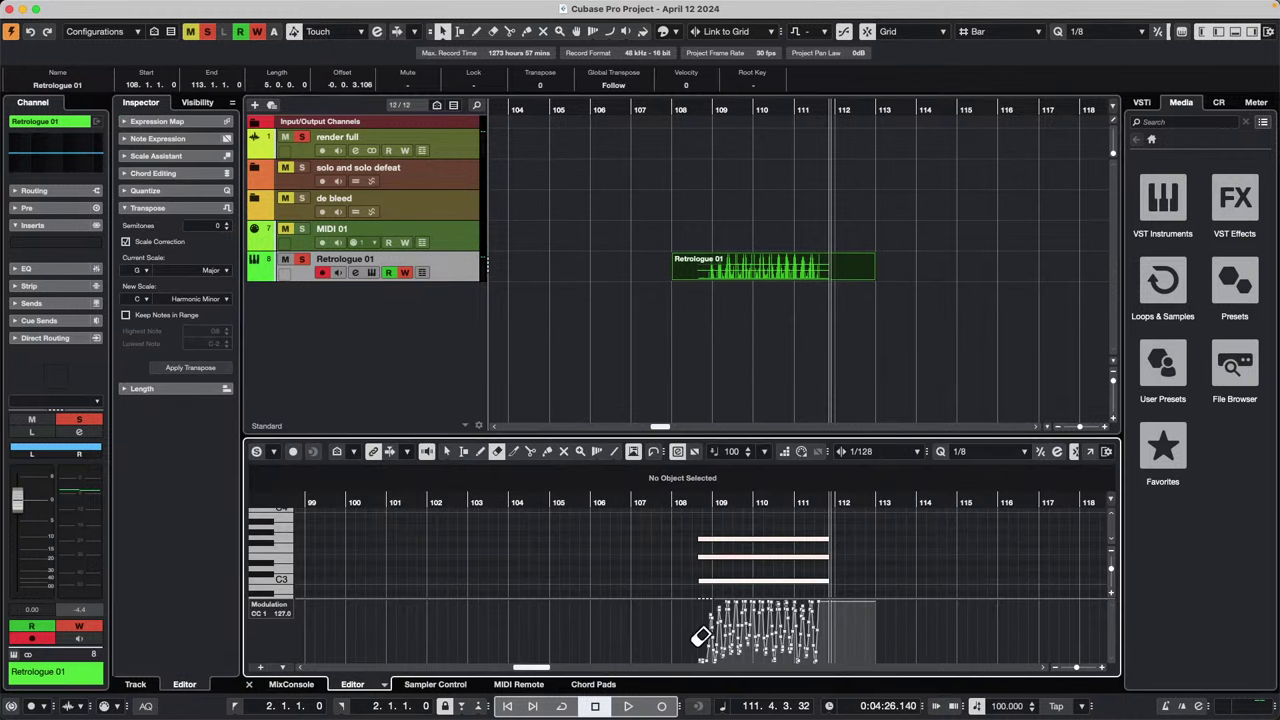
pyautogui.press('1')
pyautogui.moveTo(686, 611); pyautogui.dragTo(883, 682)
pyautogui.press('Delete')
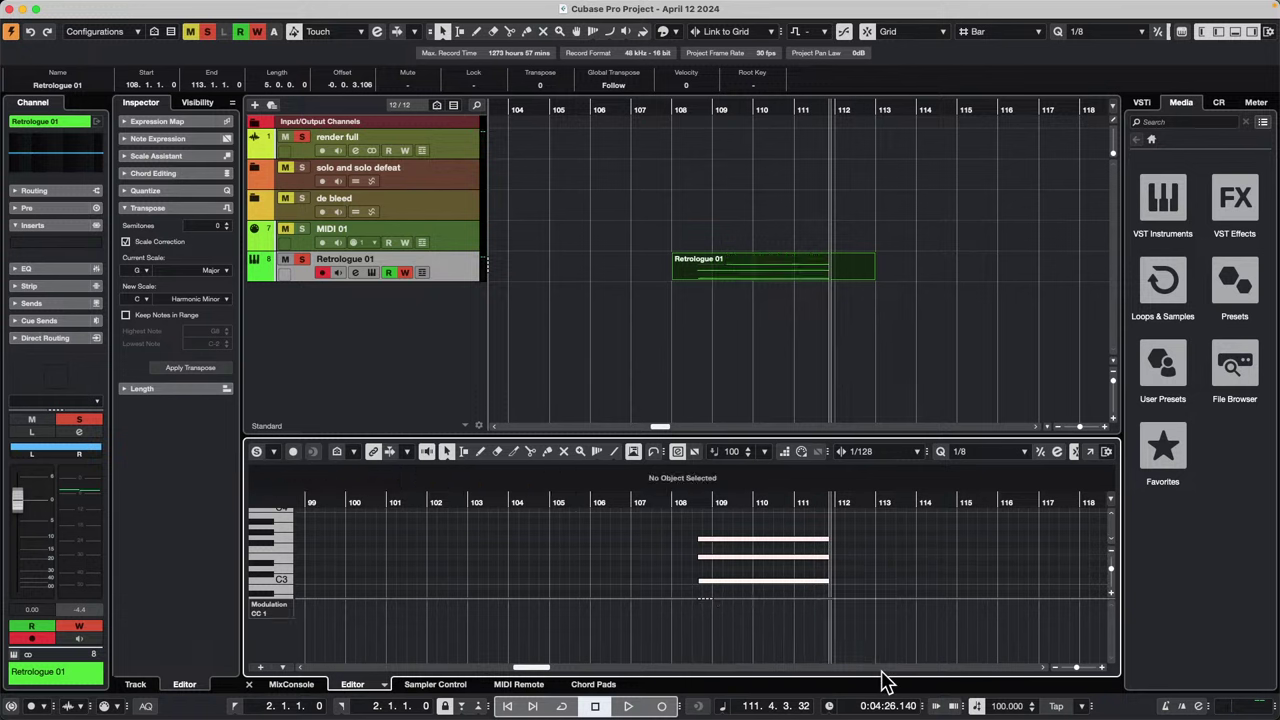
# Step: Draw a sine curve in the Modulation CC 1 lane from about bar 108.3 to bar 113
pyautogui.rightClick(715, 640)
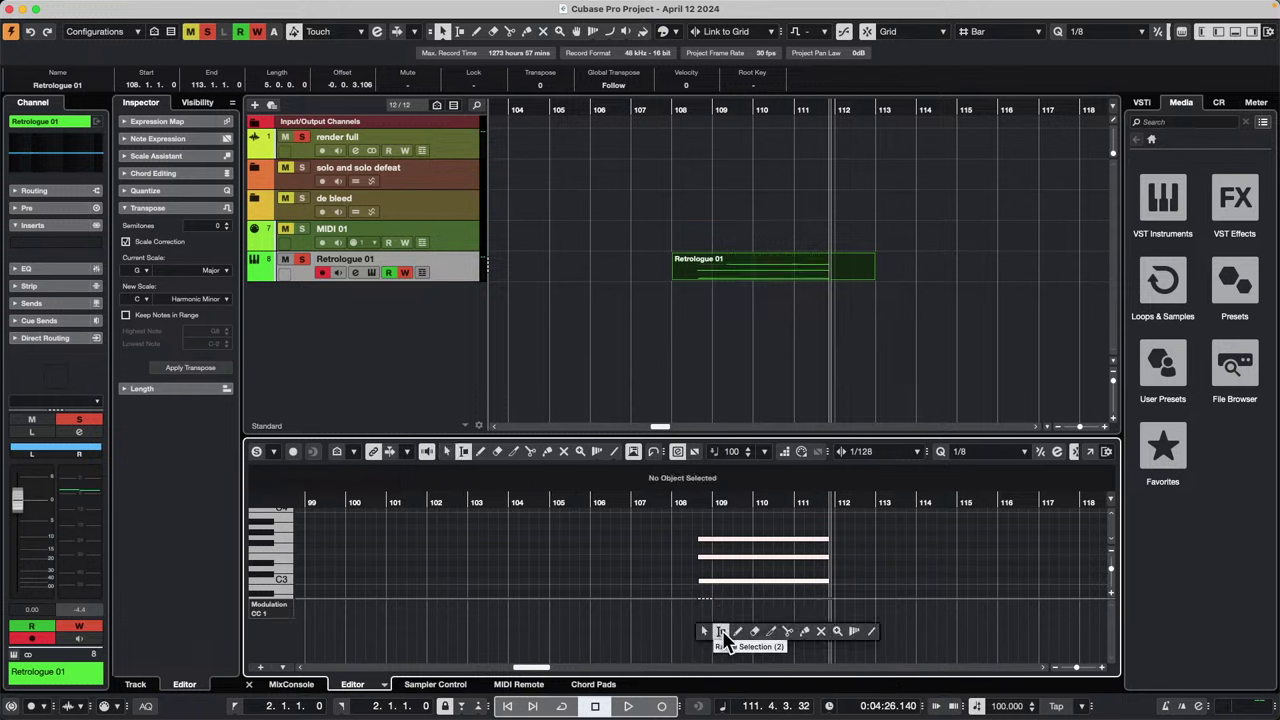
pyautogui.click(870, 631)
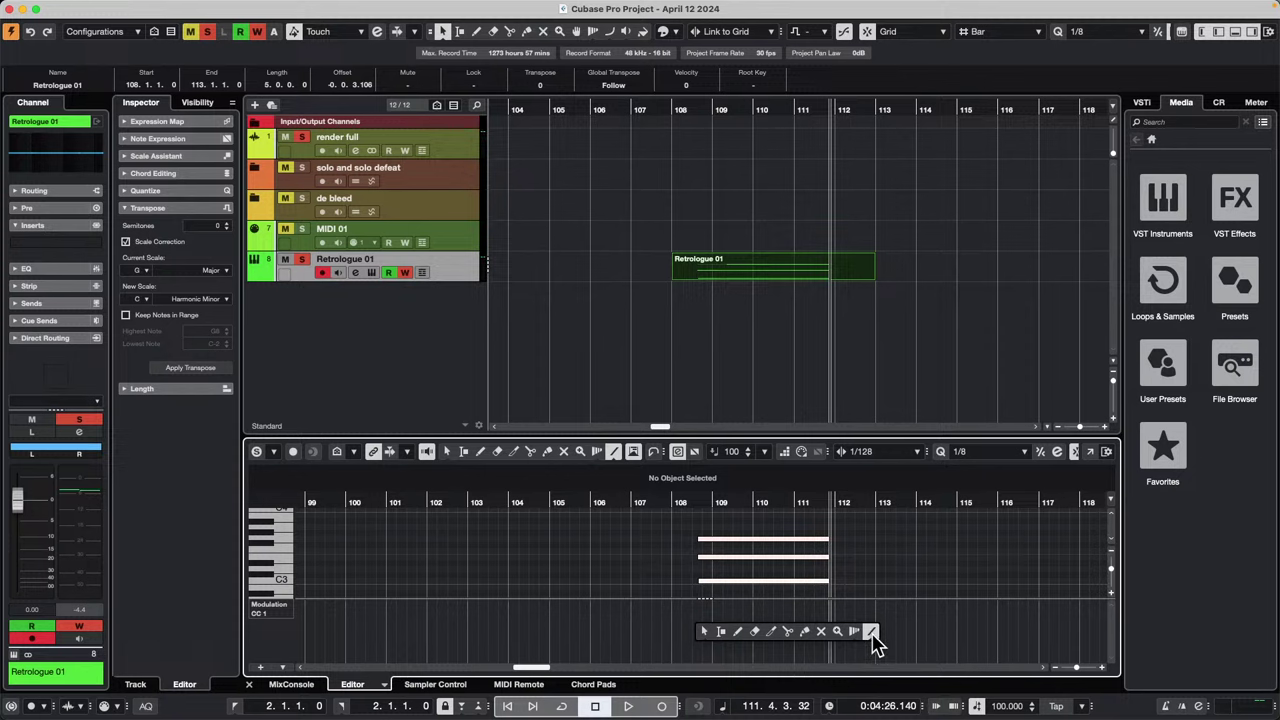
pyautogui.click(872, 634)
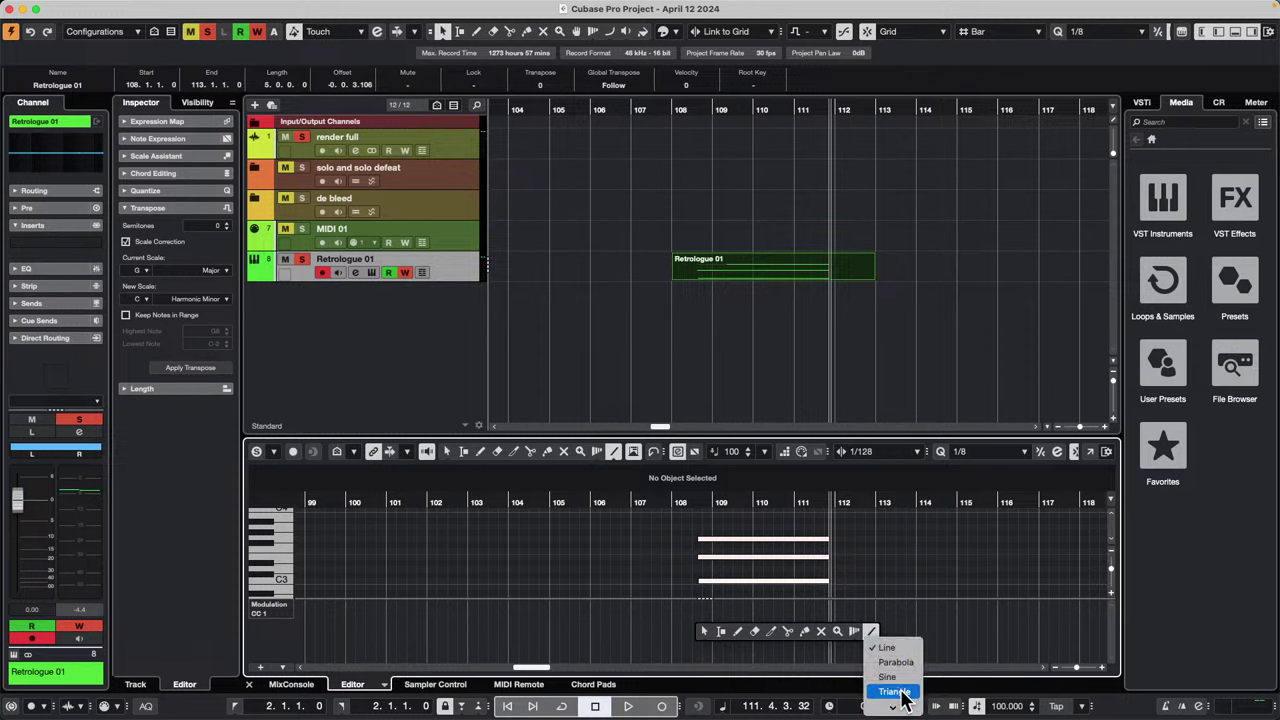
pyautogui.click(868, 675)
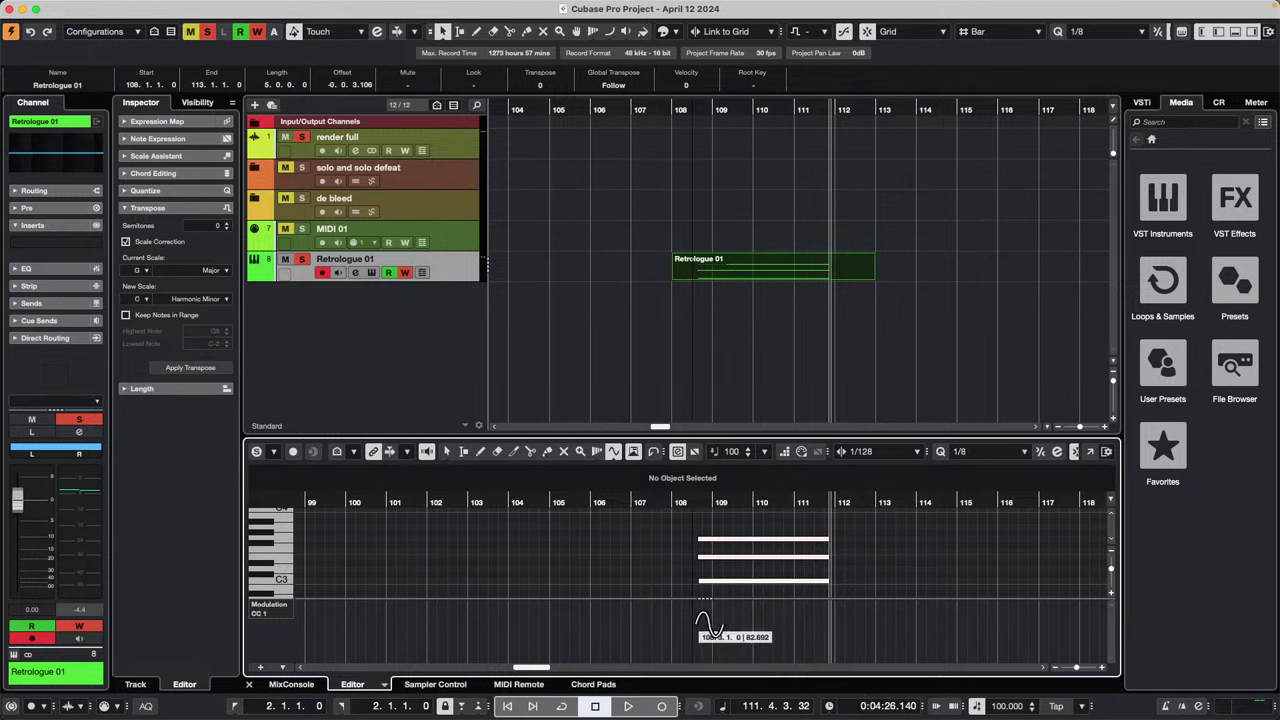
pyautogui.moveTo(694, 625)
pyautogui.mouseDown()
pyautogui.moveTo(706, 612)
pyautogui.moveTo(740, 663)
pyautogui.moveTo(888, 663)
pyautogui.mouseUp()
# Step: Play back the Retrologue 01 part from bar 108.3 to about bar 112 and return to the Object Selection tool
pyautogui.click(697, 499)
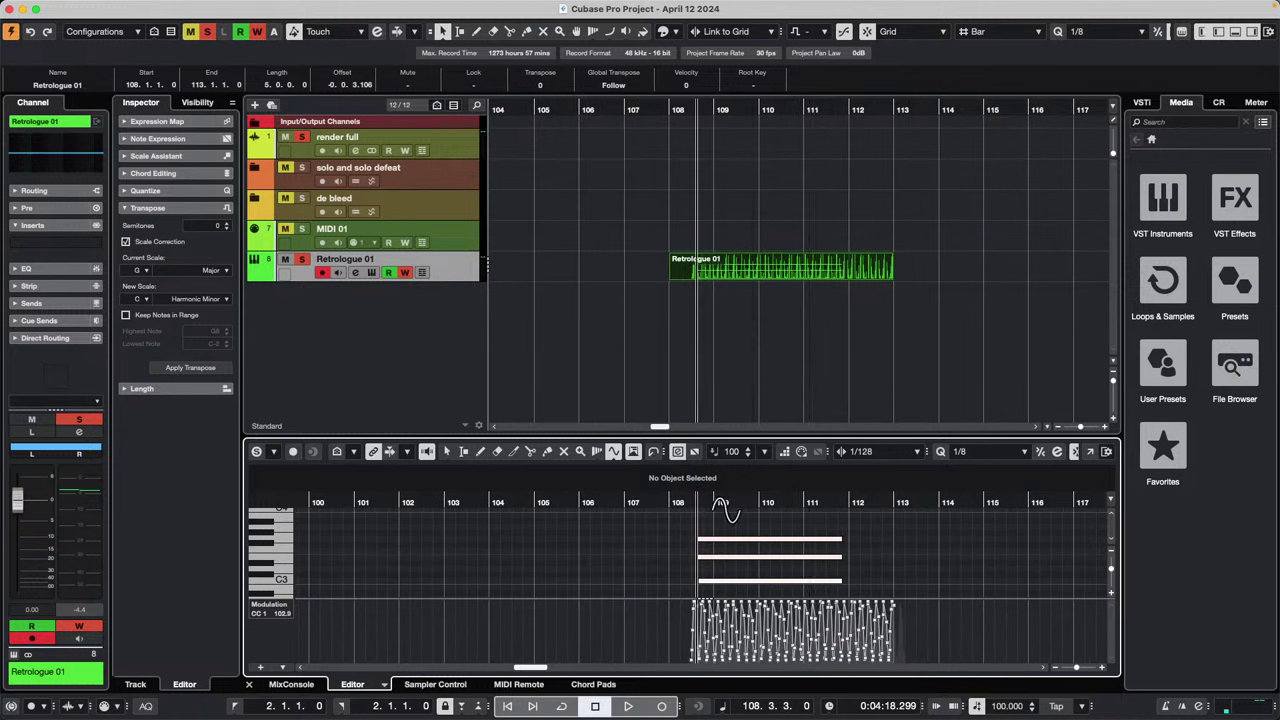
pyautogui.press('space')
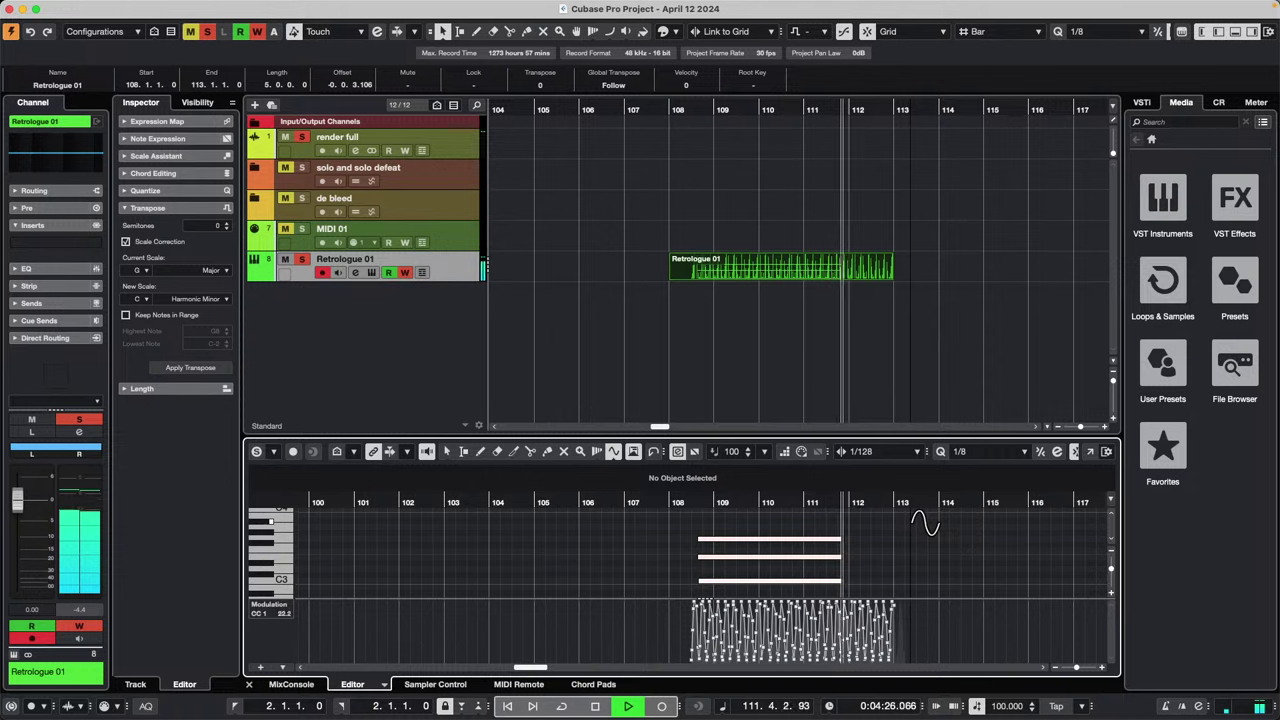
pyautogui.press('space')
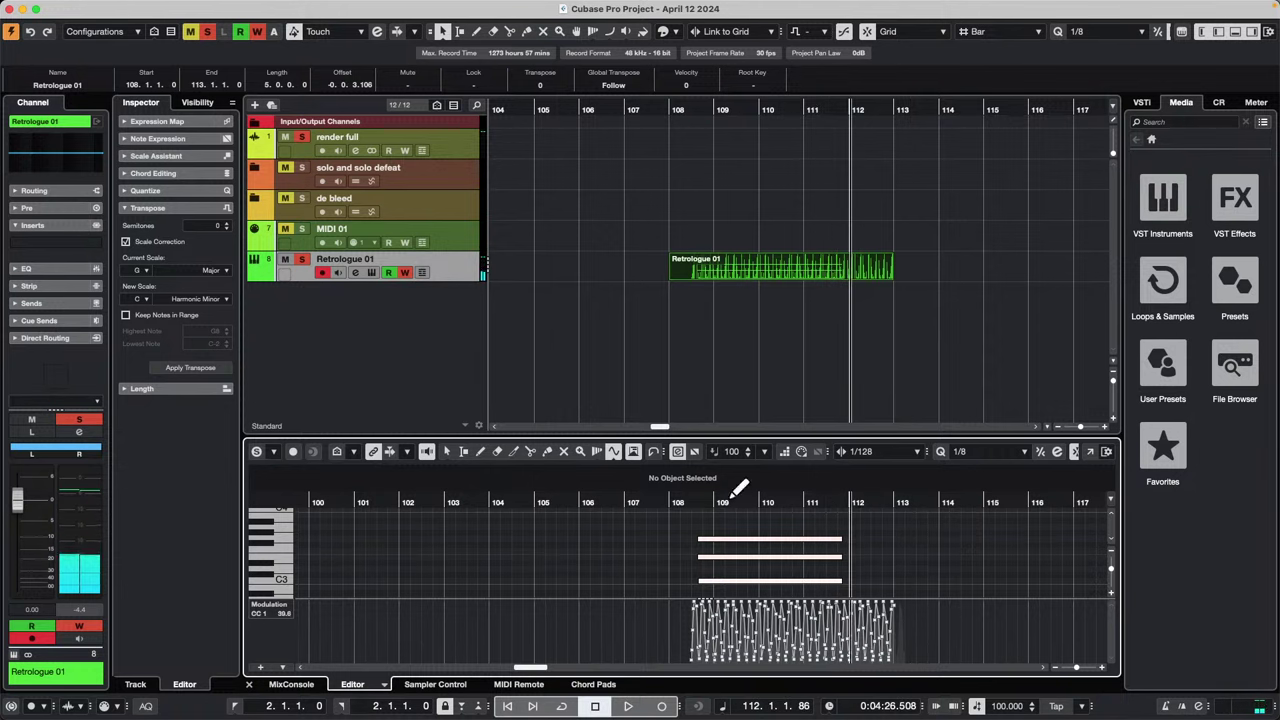
pyautogui.click(447, 451)
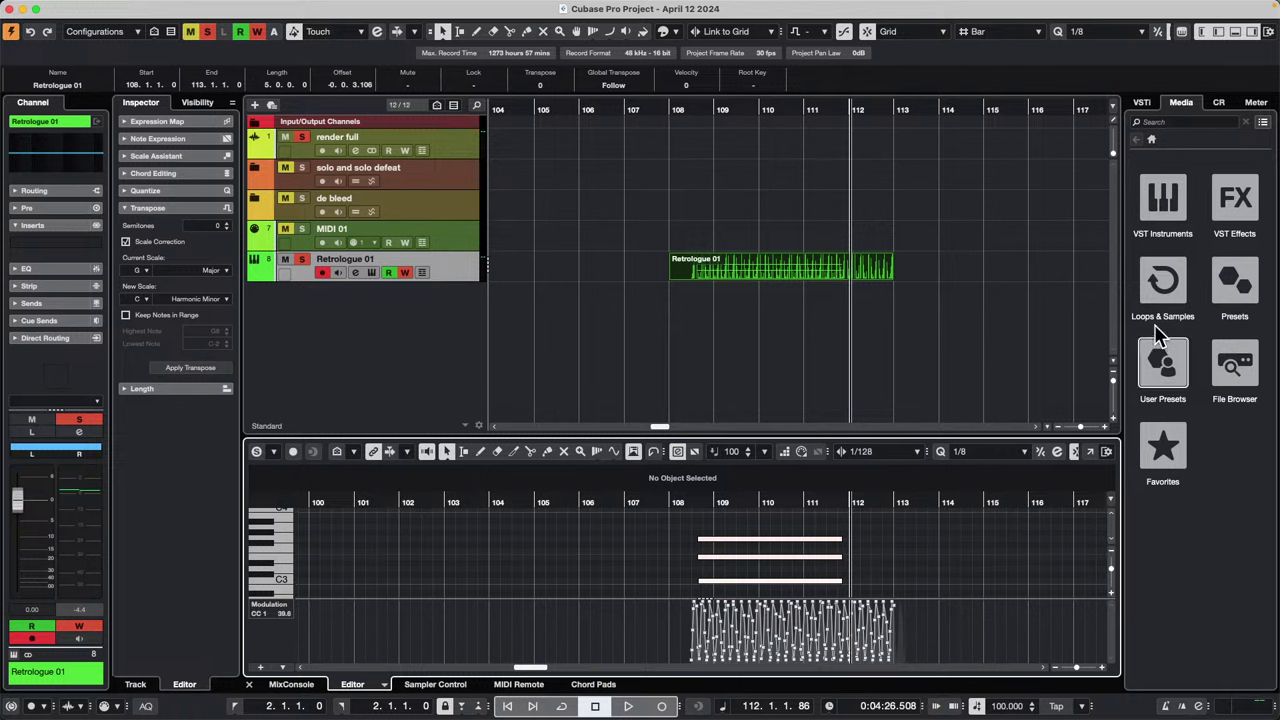
# Step: Show the Control Room inserts and load SuperVision in the first insert slot of the Main channel
pyautogui.click(1217, 103)
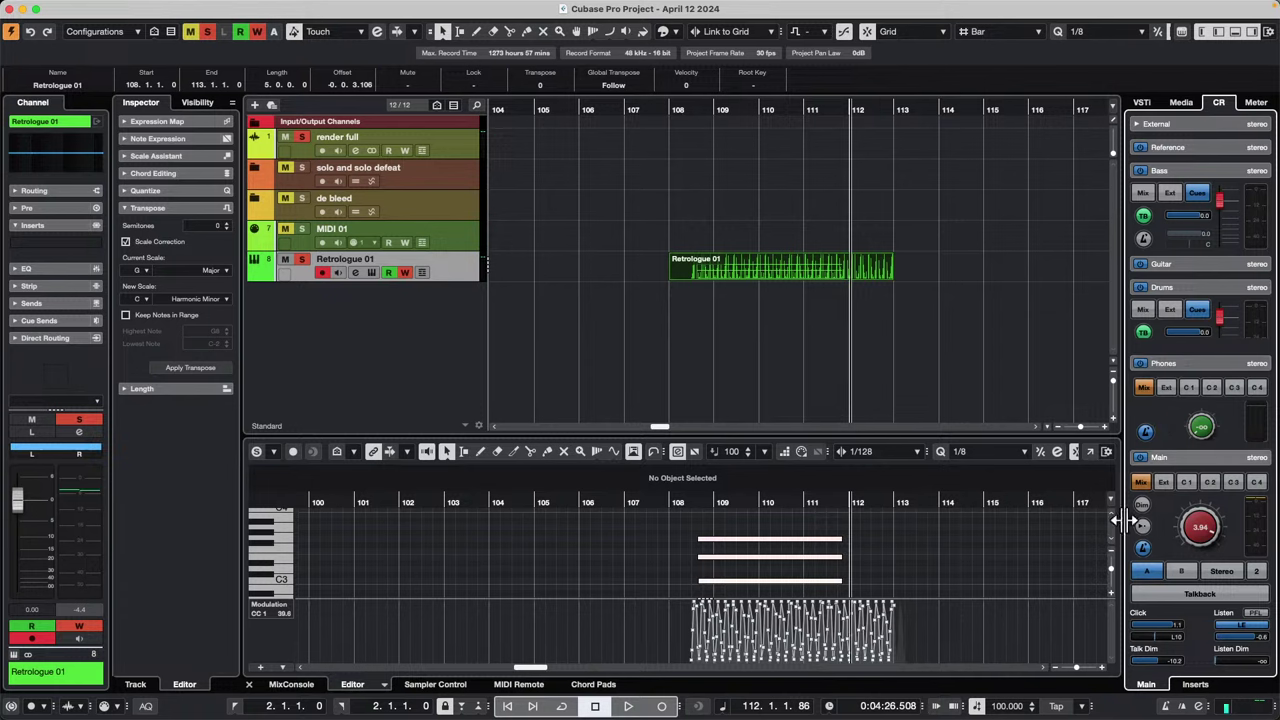
pyautogui.click(1196, 686)
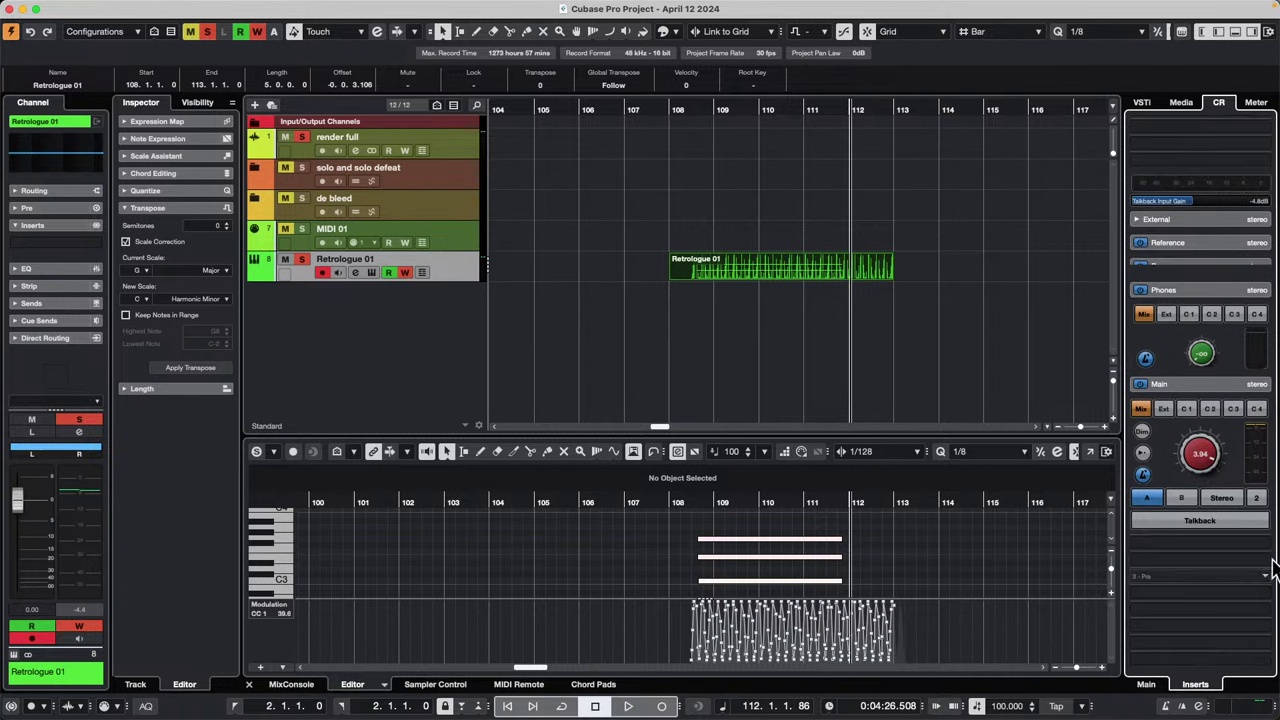
pyautogui.click(1220, 548)
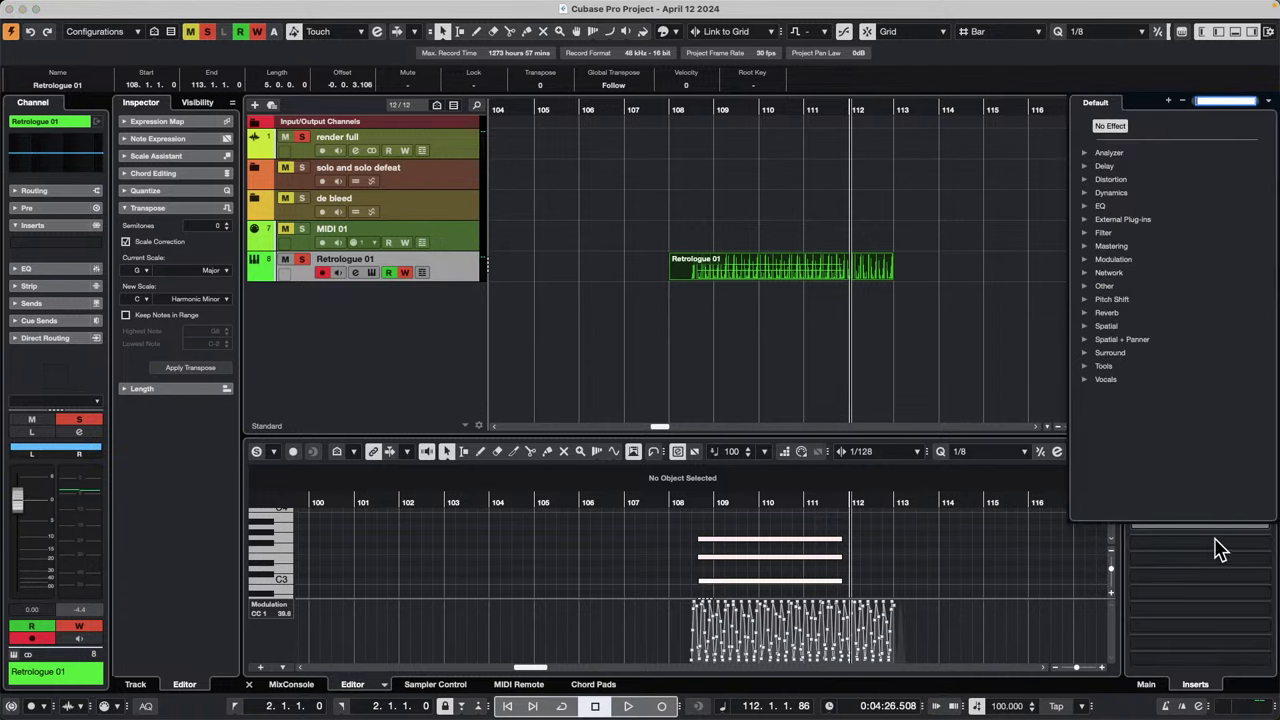
pyautogui.click(1086, 153)
pyautogui.click(1126, 167)
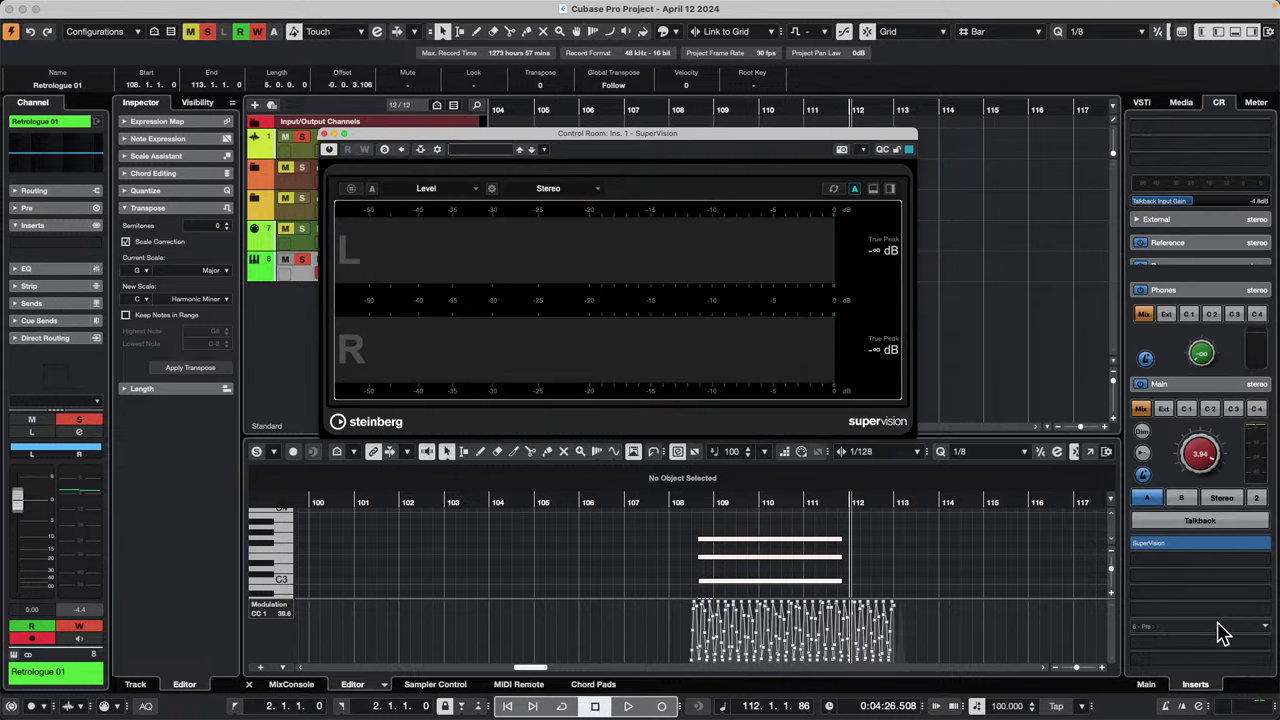
# Step: Load Frequency in the second Control Room insert slot and set band 5 to about 964 Hz with -7.4 dB gain
pyautogui.click(1242, 568)
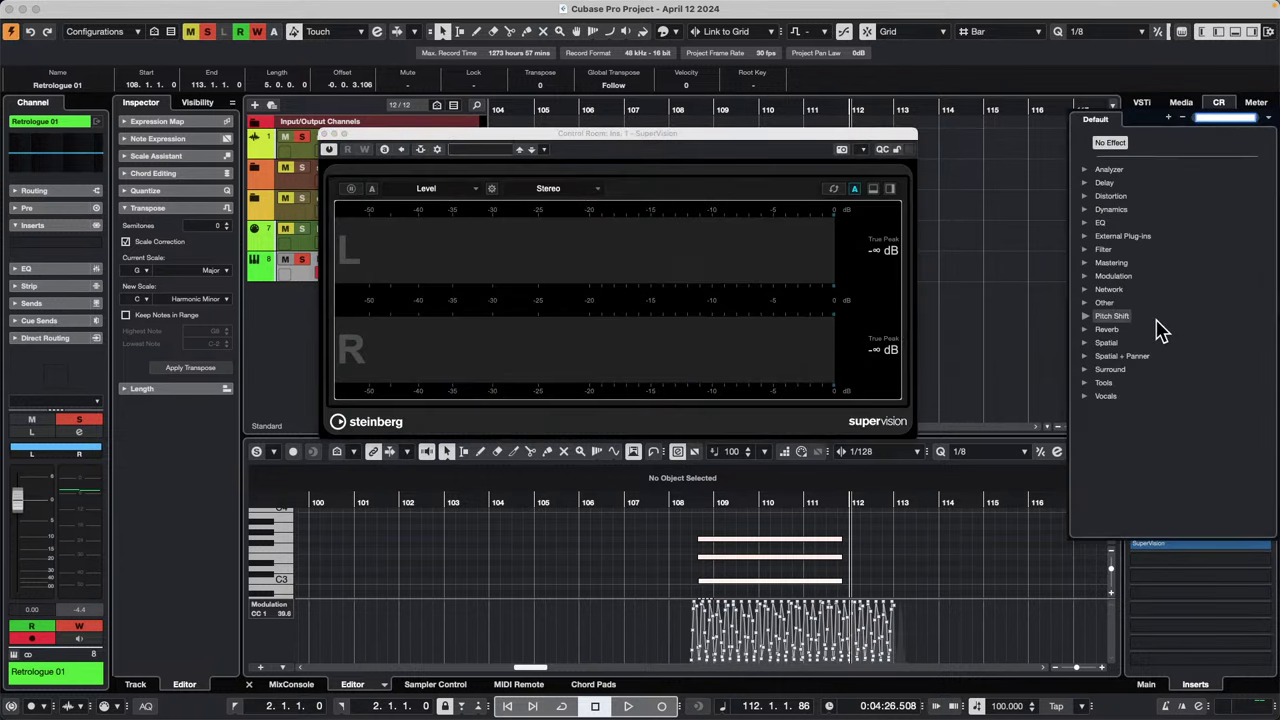
pyautogui.click(1085, 222)
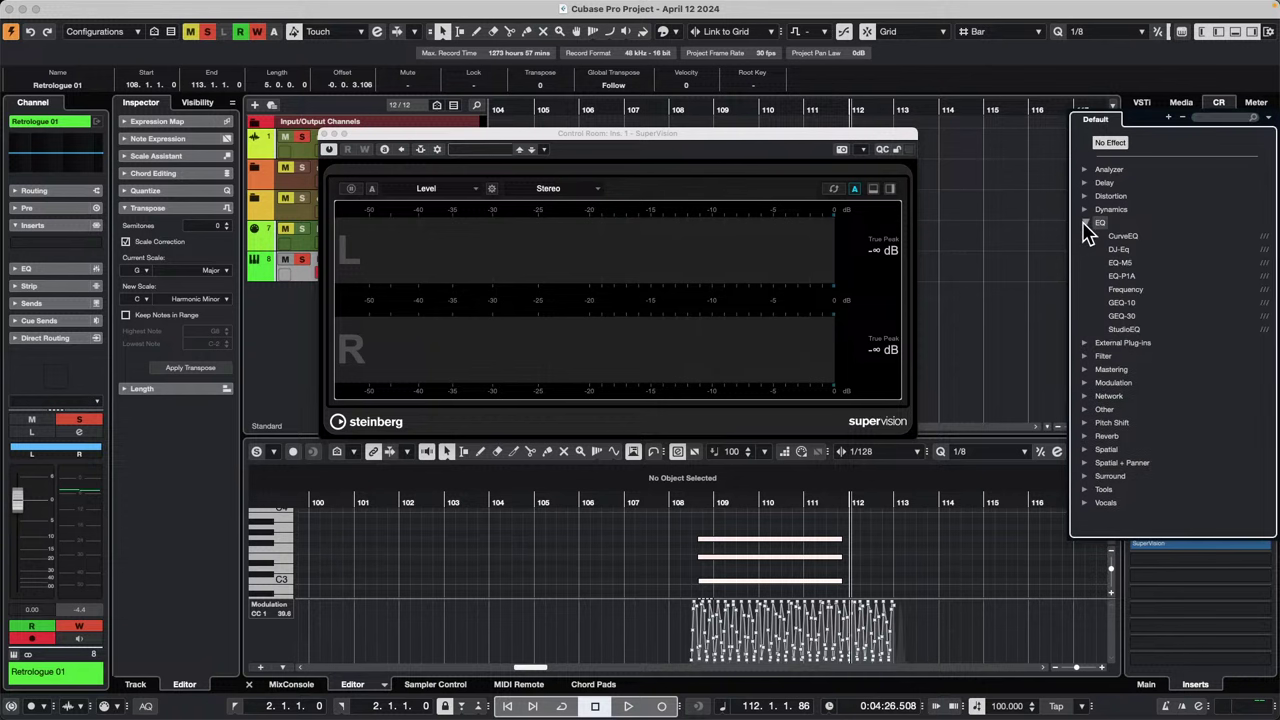
pyautogui.click(1124, 290)
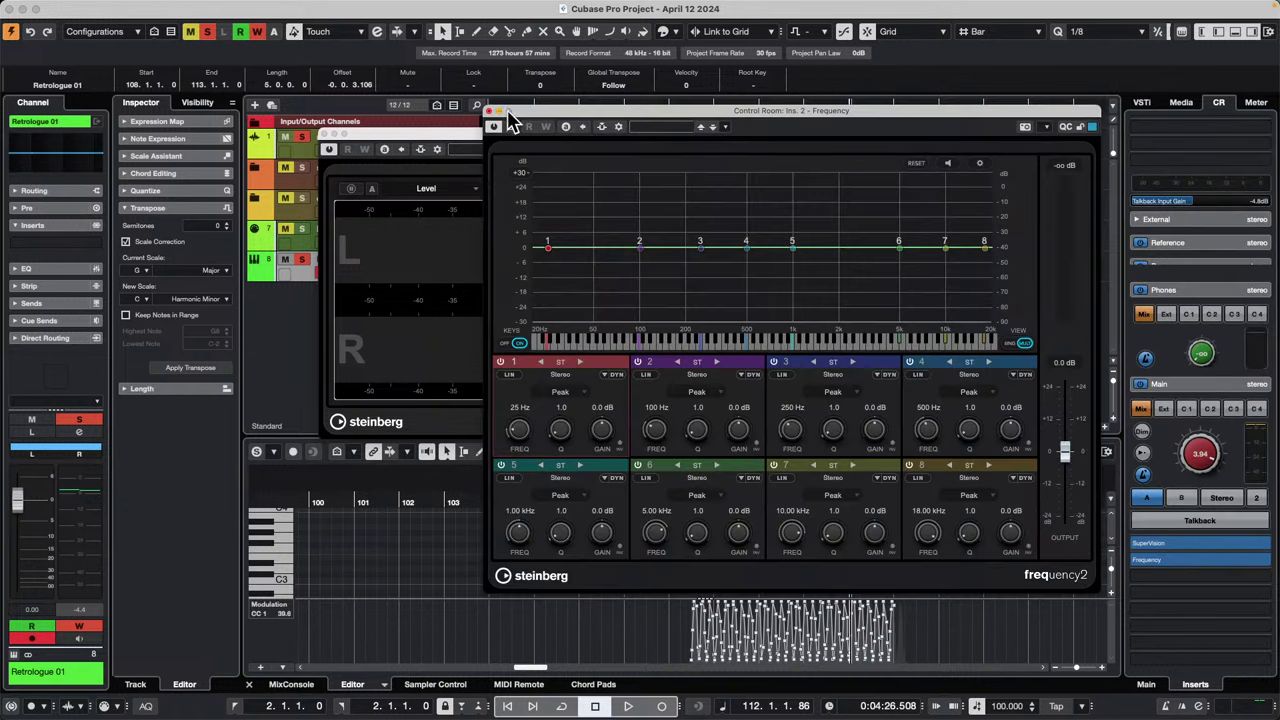
pyautogui.moveTo(792, 242); pyautogui.dragTo(766, 274)
# Step: Close the SuperVision and Frequency plug-in windows
pyautogui.click(432, 250)
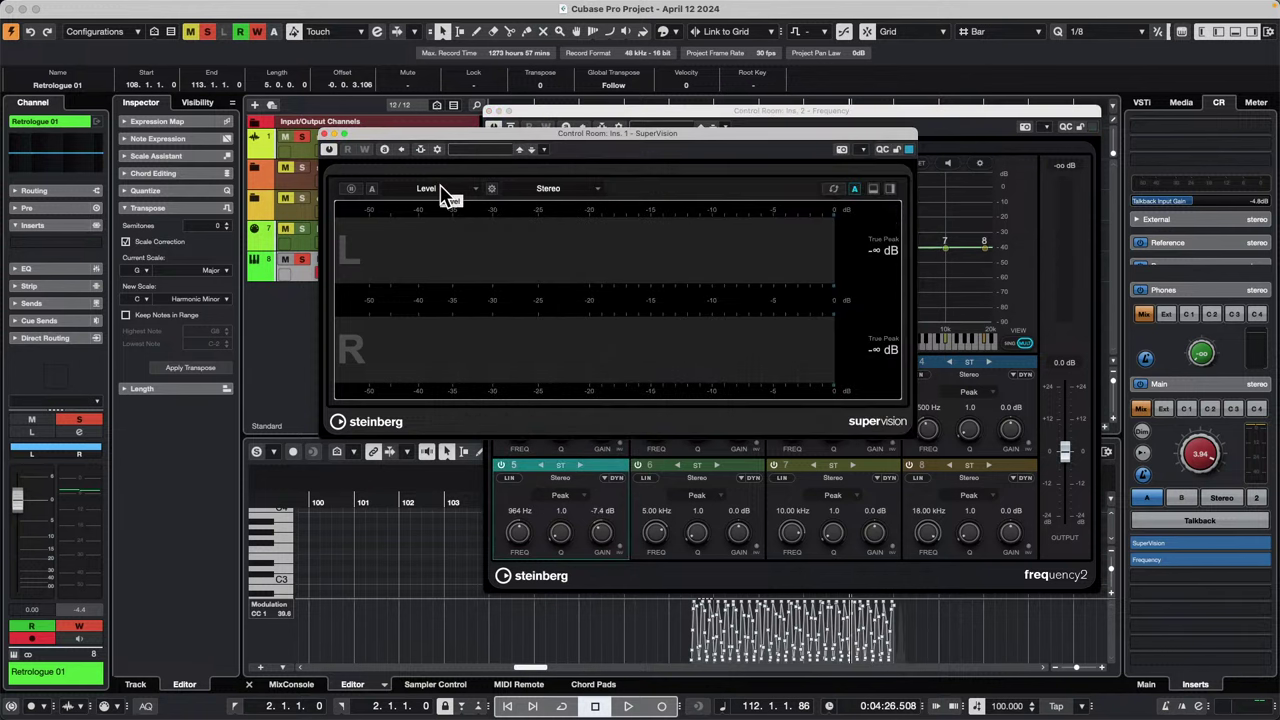
pyautogui.moveTo(455, 140); pyautogui.dragTo(683, 182)
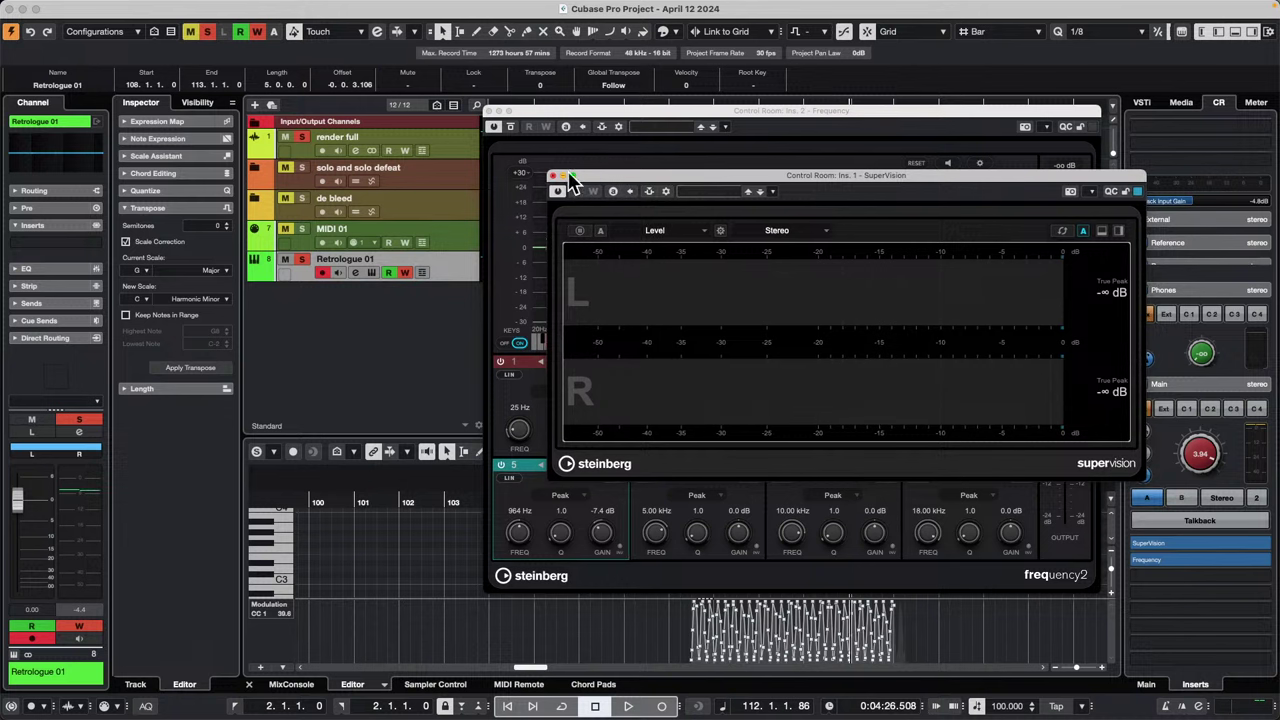
pyautogui.click(556, 176)
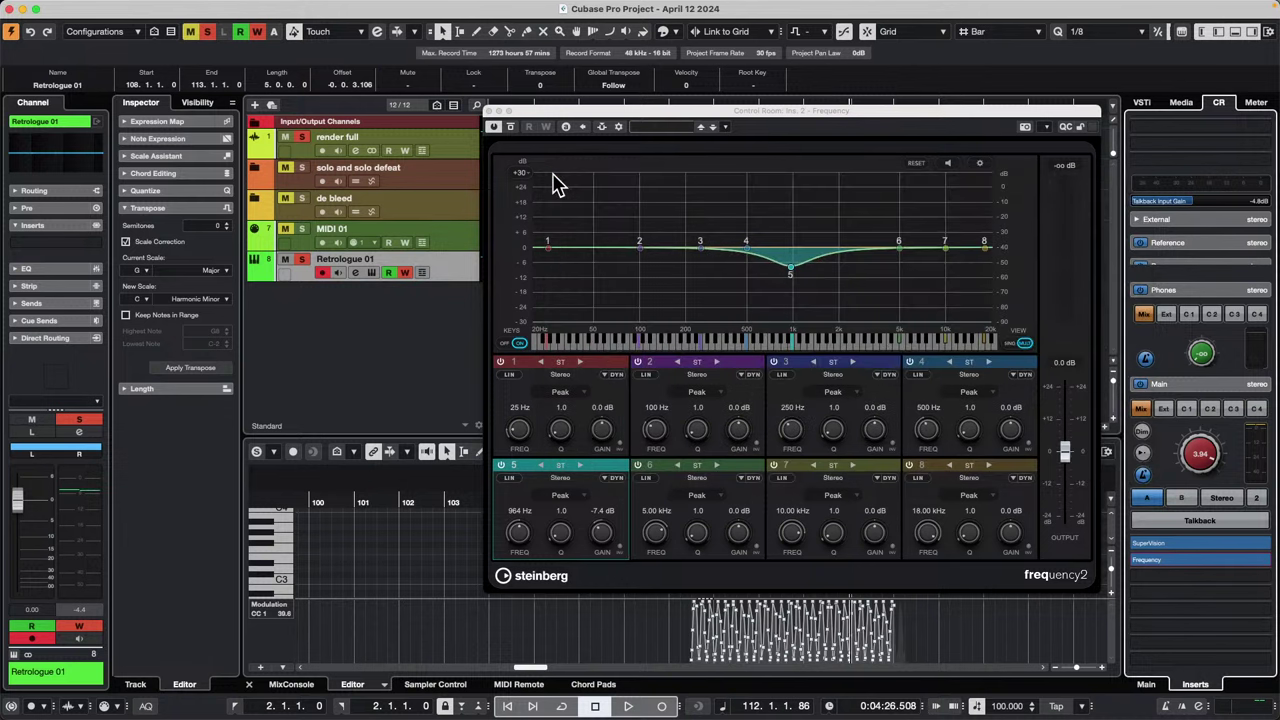
pyautogui.click(492, 112)
# Step: Open the Control Room page of Audio Connections and view the channel types that can be added
pyautogui.click(448, 8)
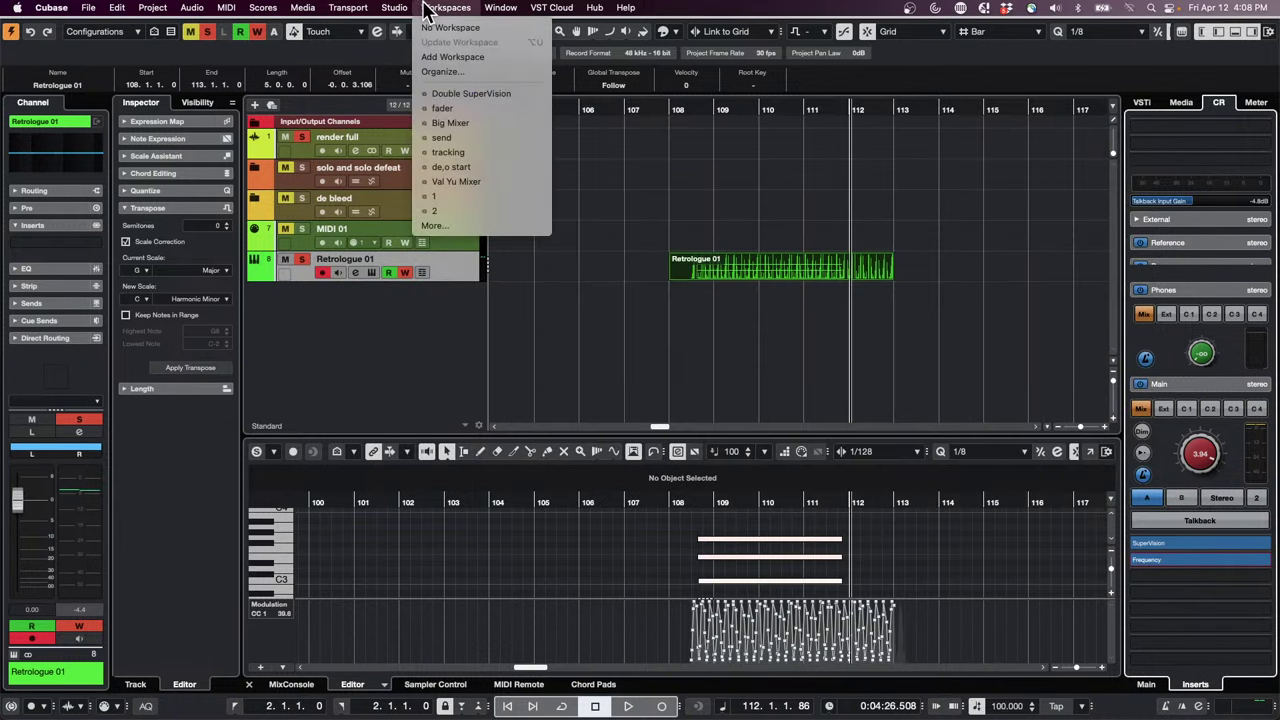
pyautogui.moveTo(394, 8)
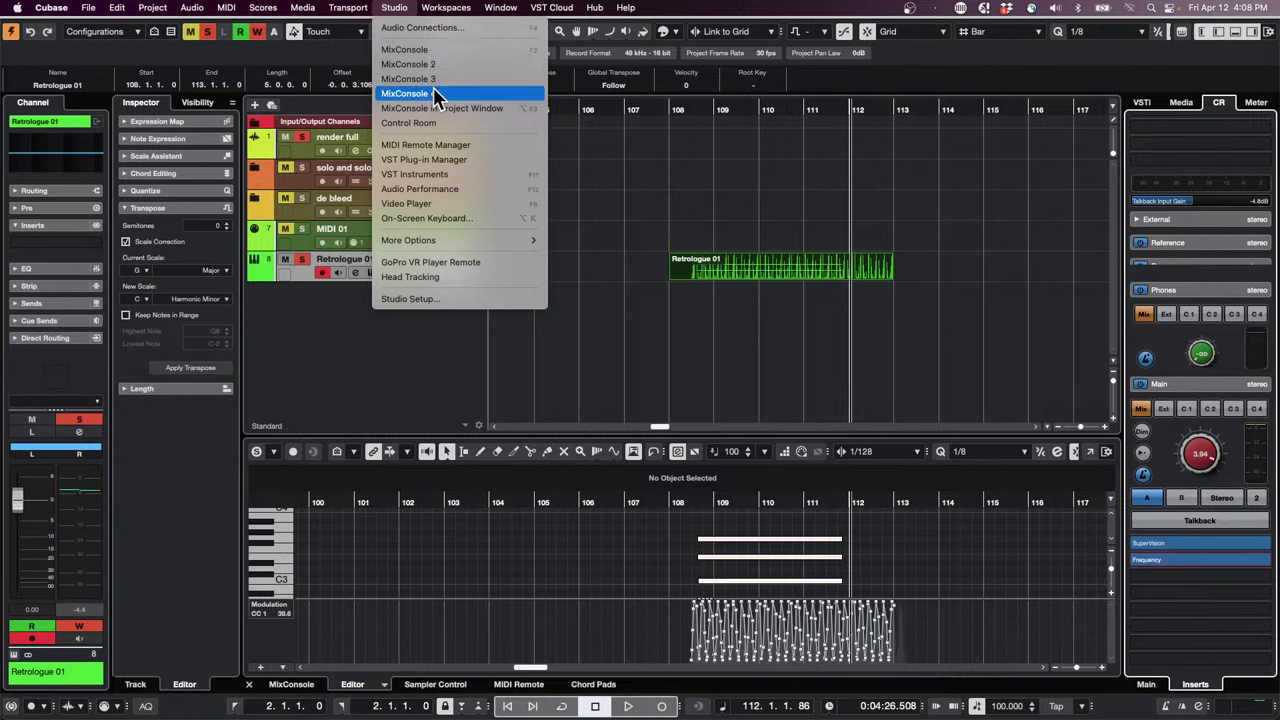
pyautogui.click(420, 28)
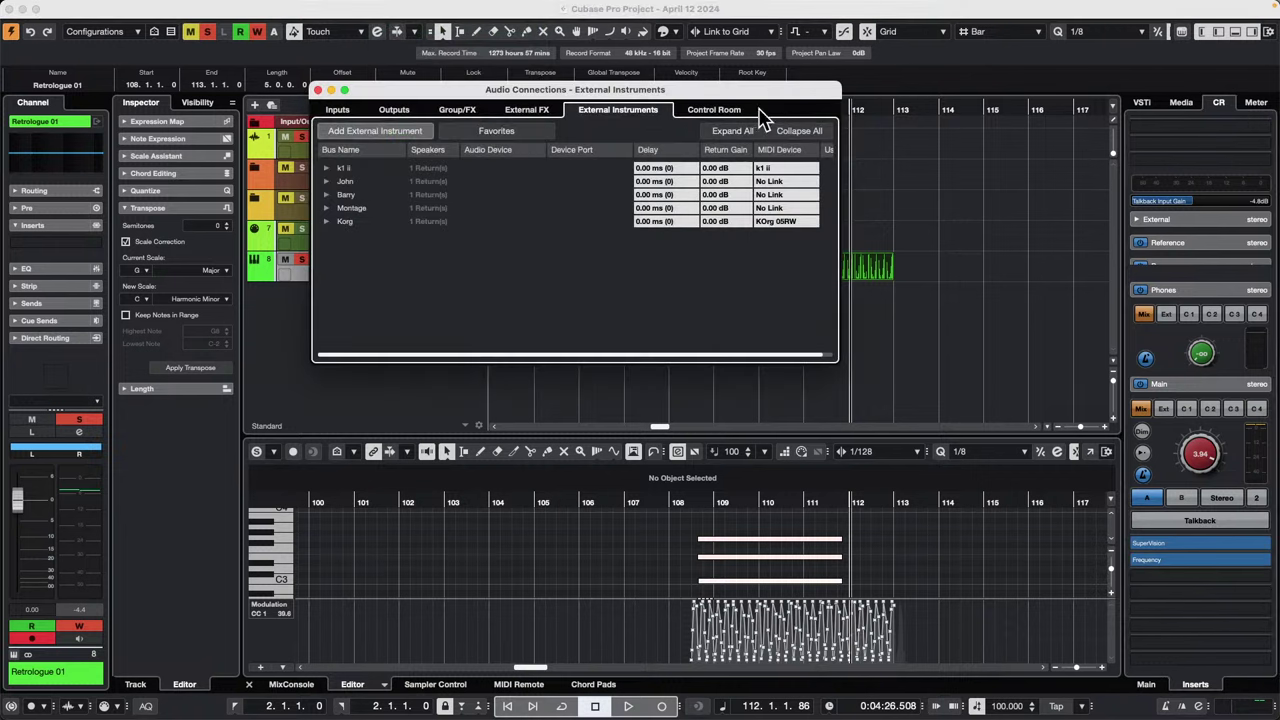
pyautogui.click(722, 114)
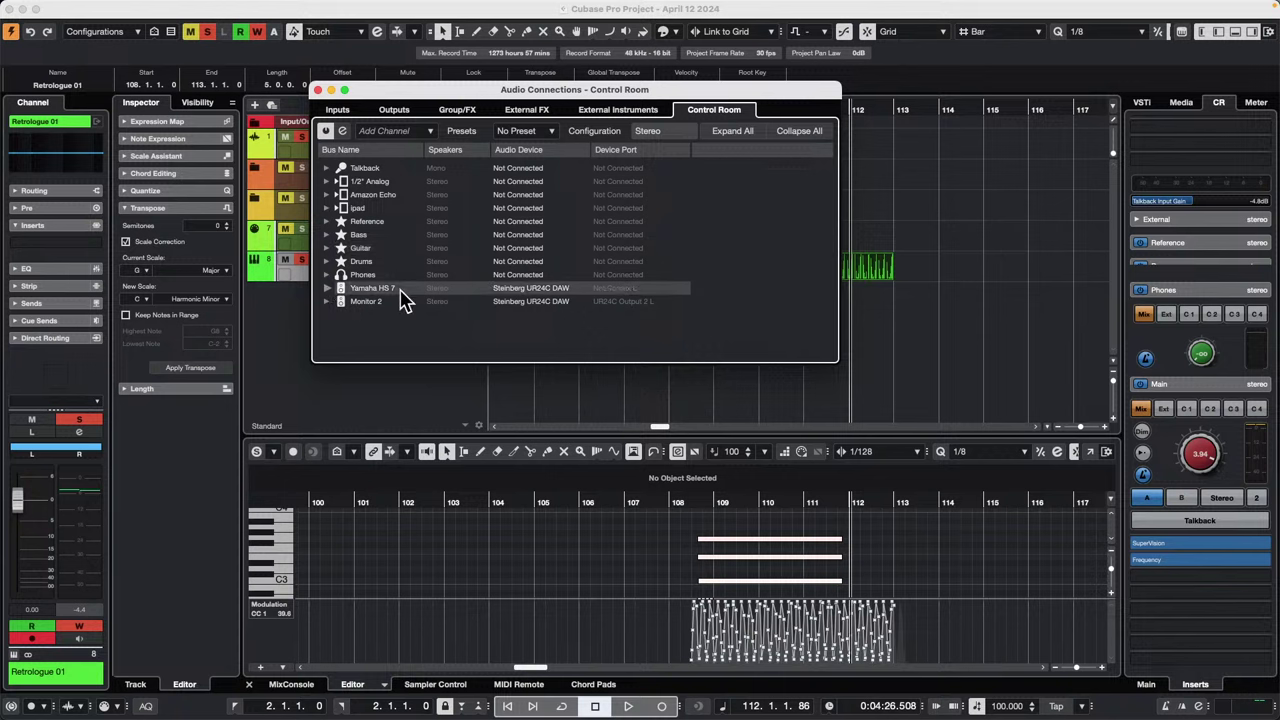
pyautogui.click(381, 131)
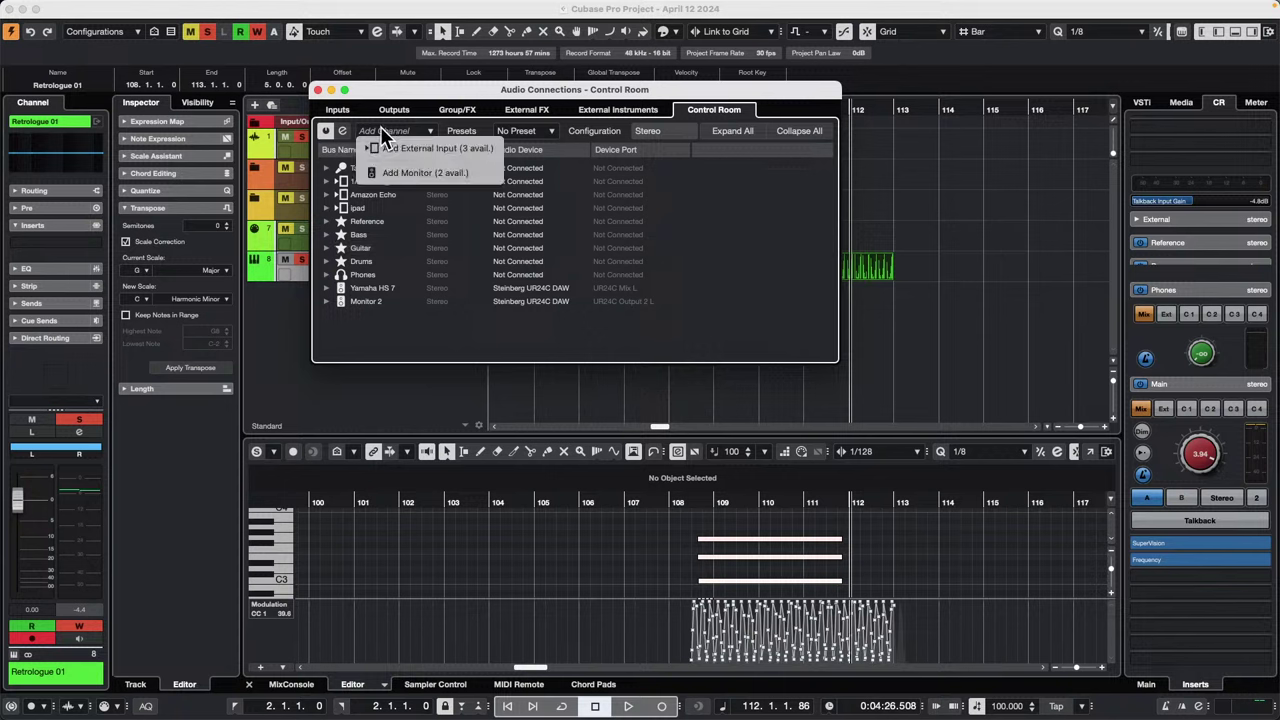
# Step: Save the current Control Room configuration as a new preset named after the date April 12
pyautogui.click(553, 136)
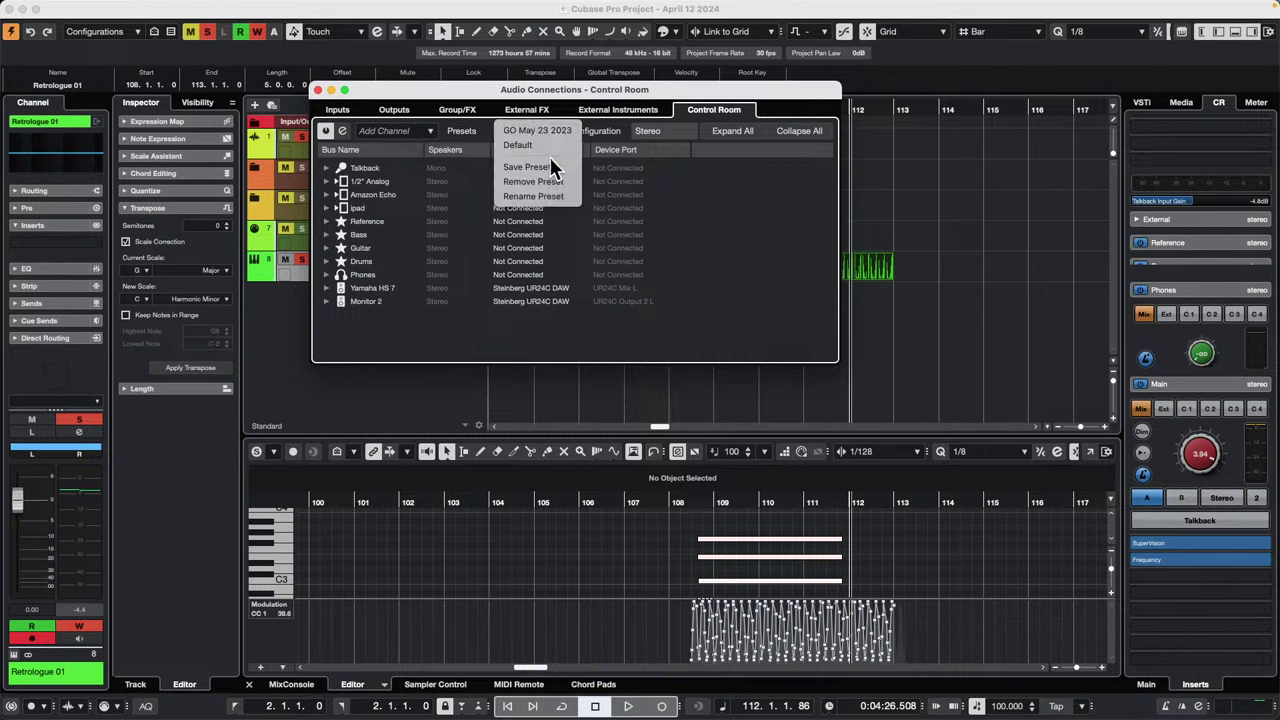
pyautogui.click(556, 167)
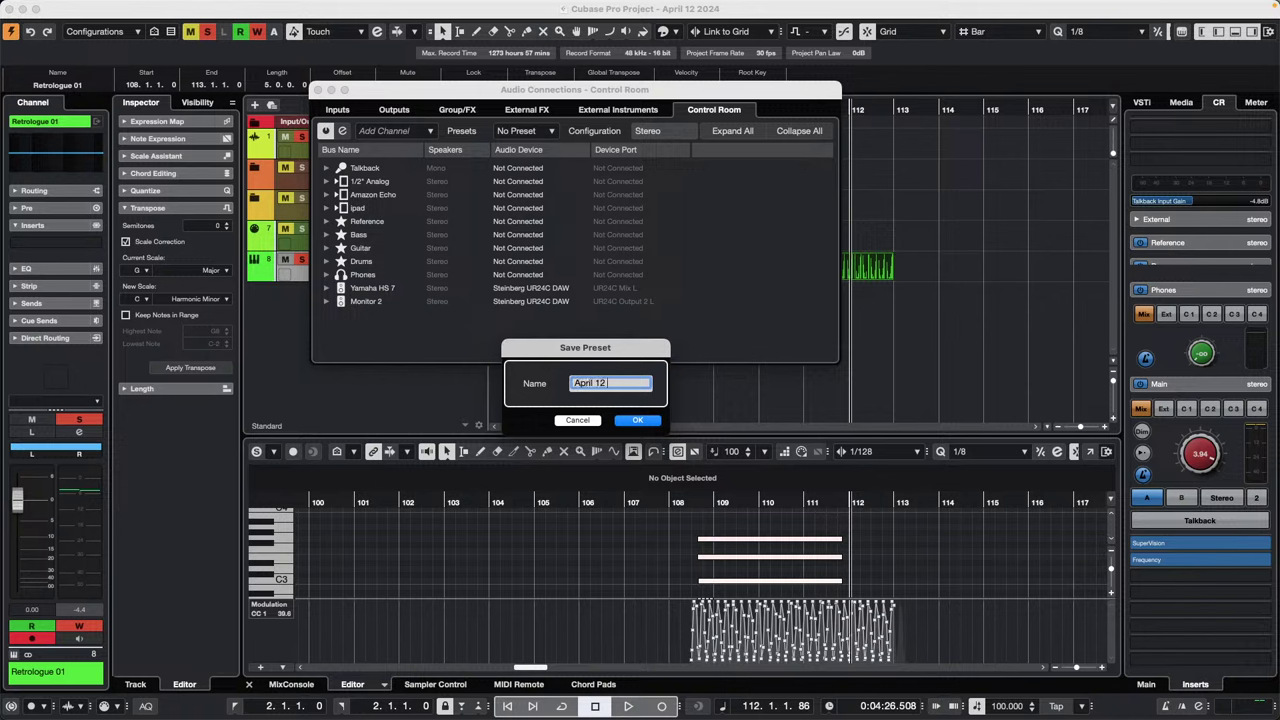
pyautogui.write('4')
pyautogui.press('Return')
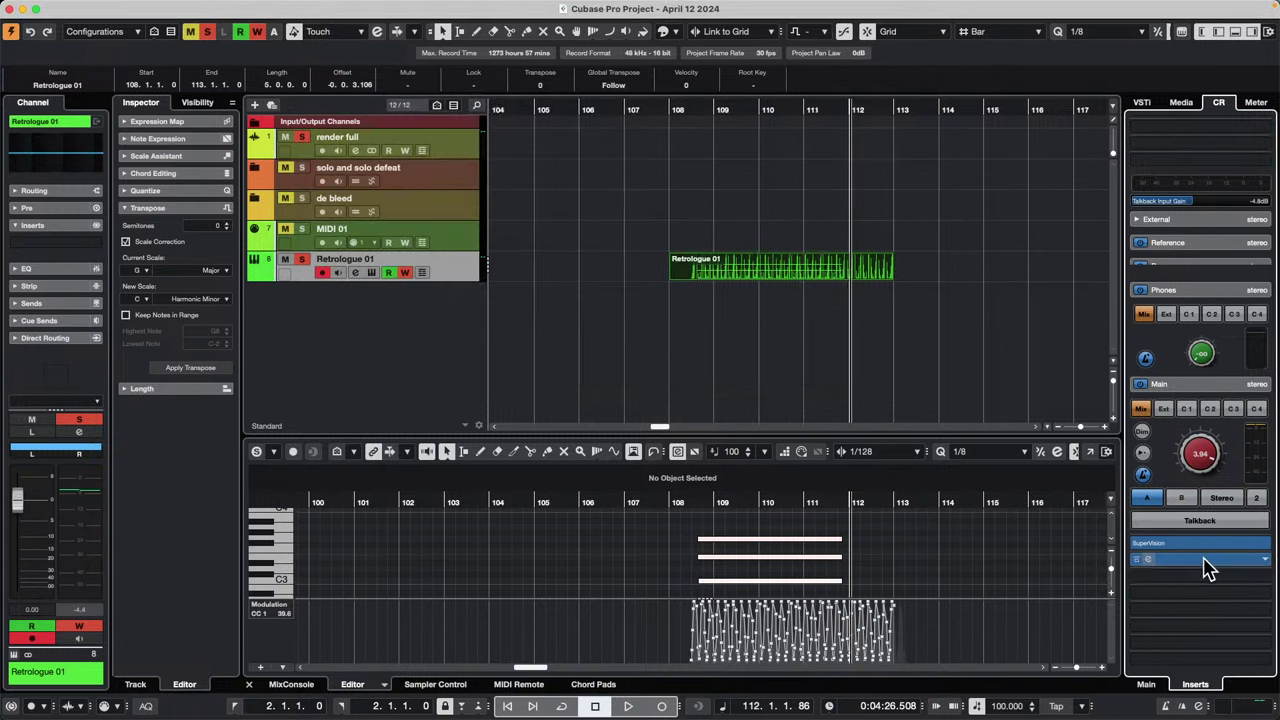
# Step: Remove the SuperVision and Frequency plug-ins from the Control Room inserts
pyautogui.press('F4')
pyautogui.moveTo(1180, 543); pyautogui.dragTo(908, 294)
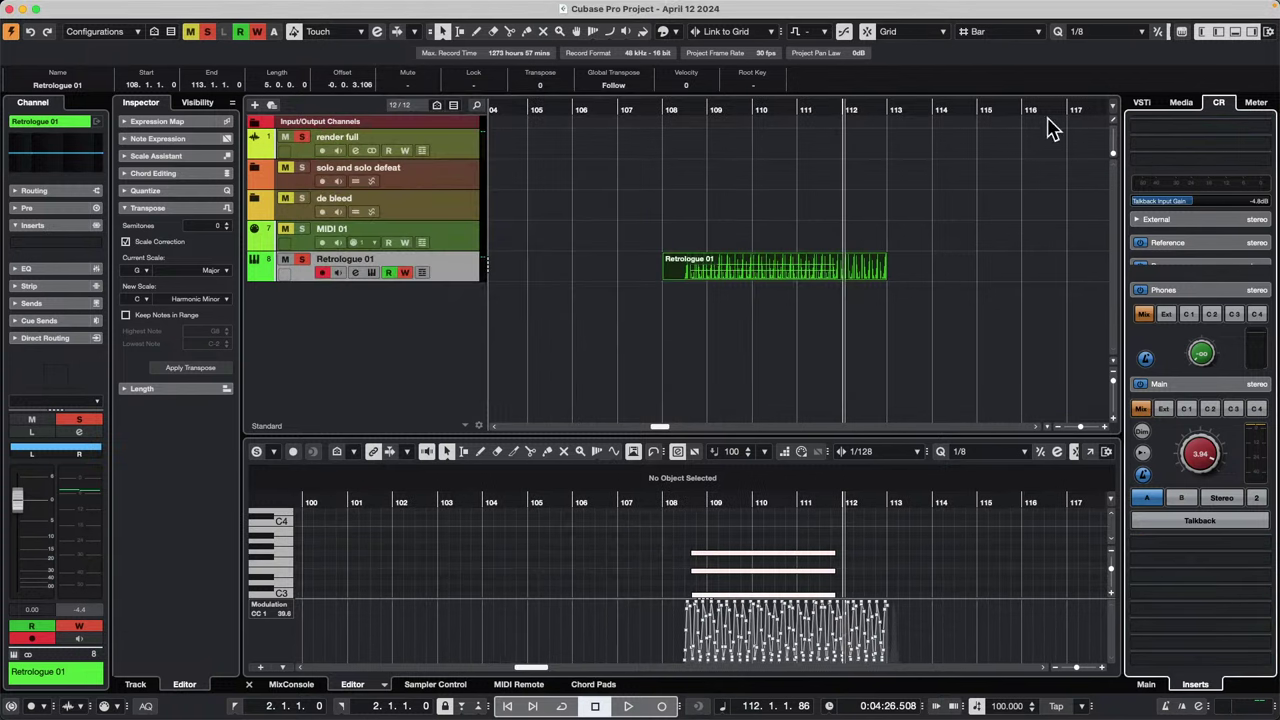
# Step: In Audio Connections, load the Default Control Room preset, switch back to the April 12 2024 preset, and close the window
pyautogui.click(446, 7)
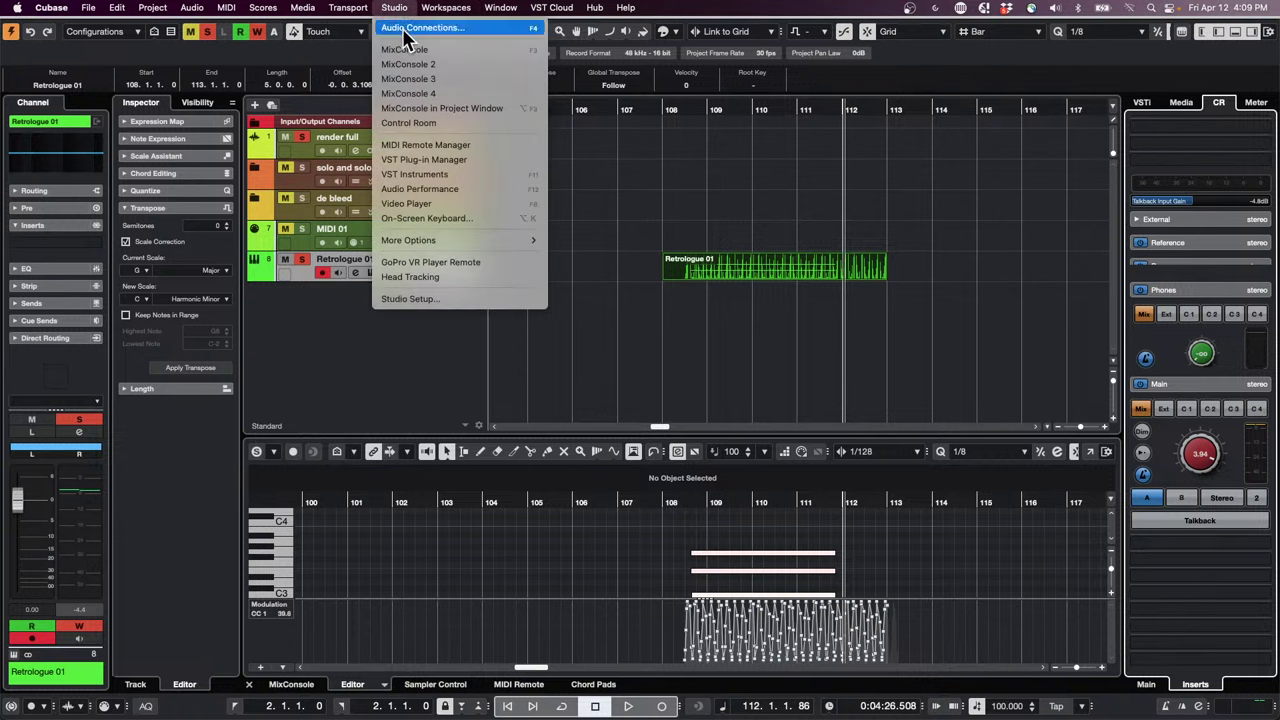
pyautogui.click(415, 28)
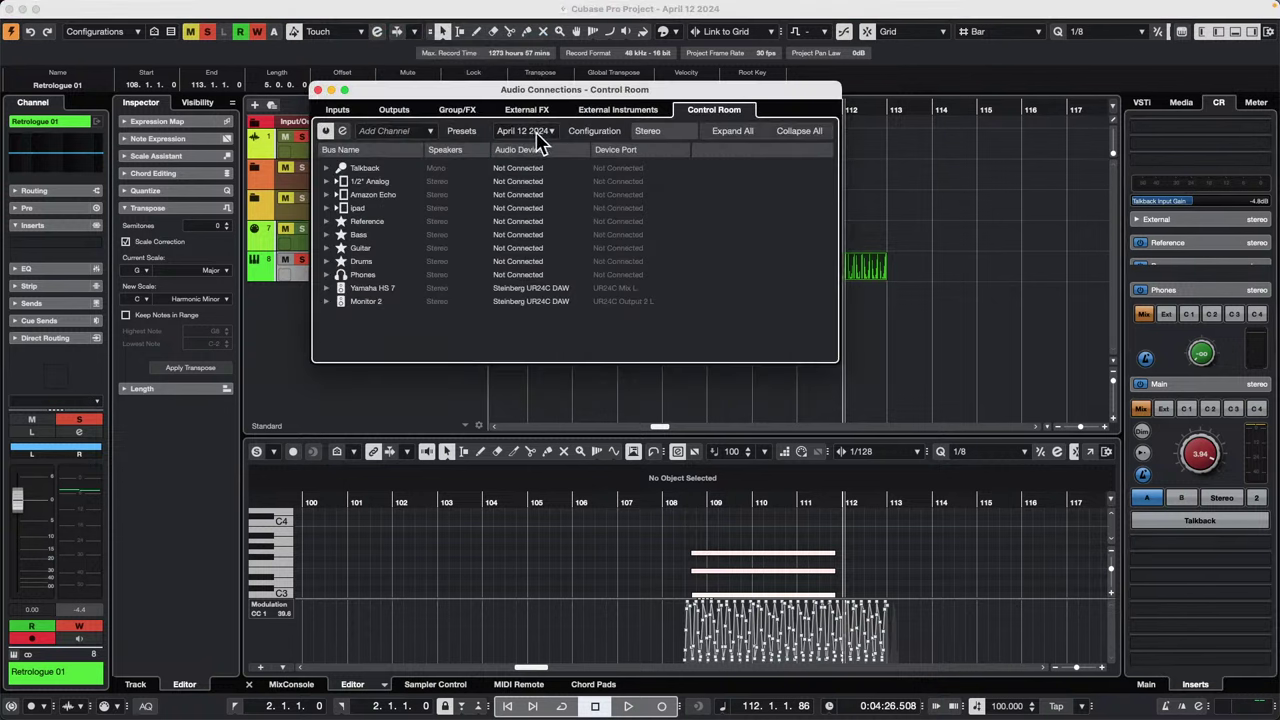
pyautogui.click(540, 133)
pyautogui.click(540, 142)
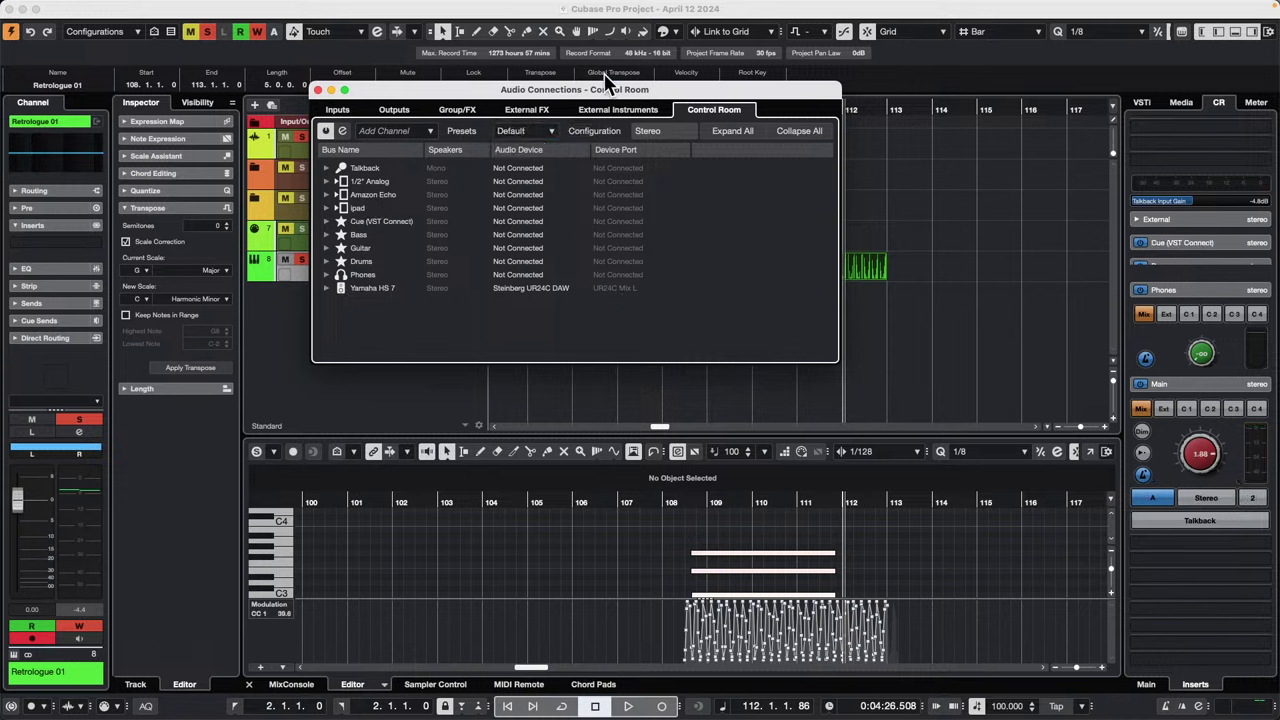
pyautogui.click(550, 132)
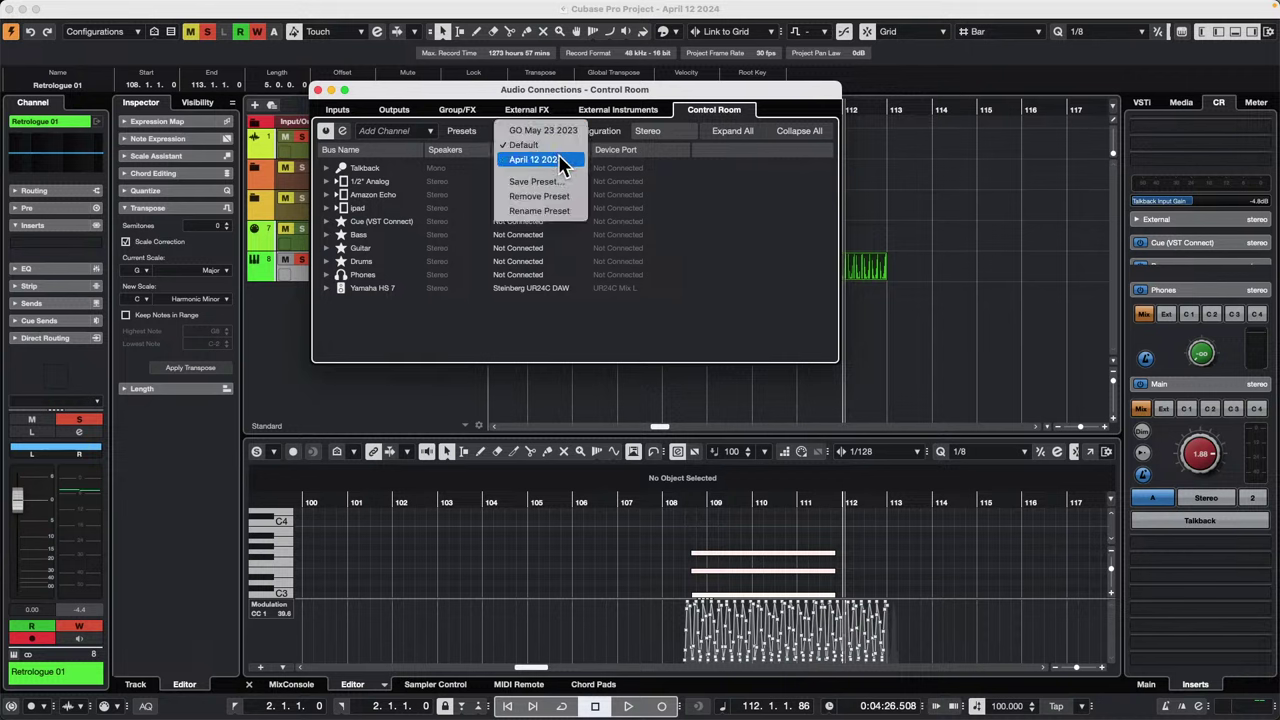
pyautogui.click(558, 159)
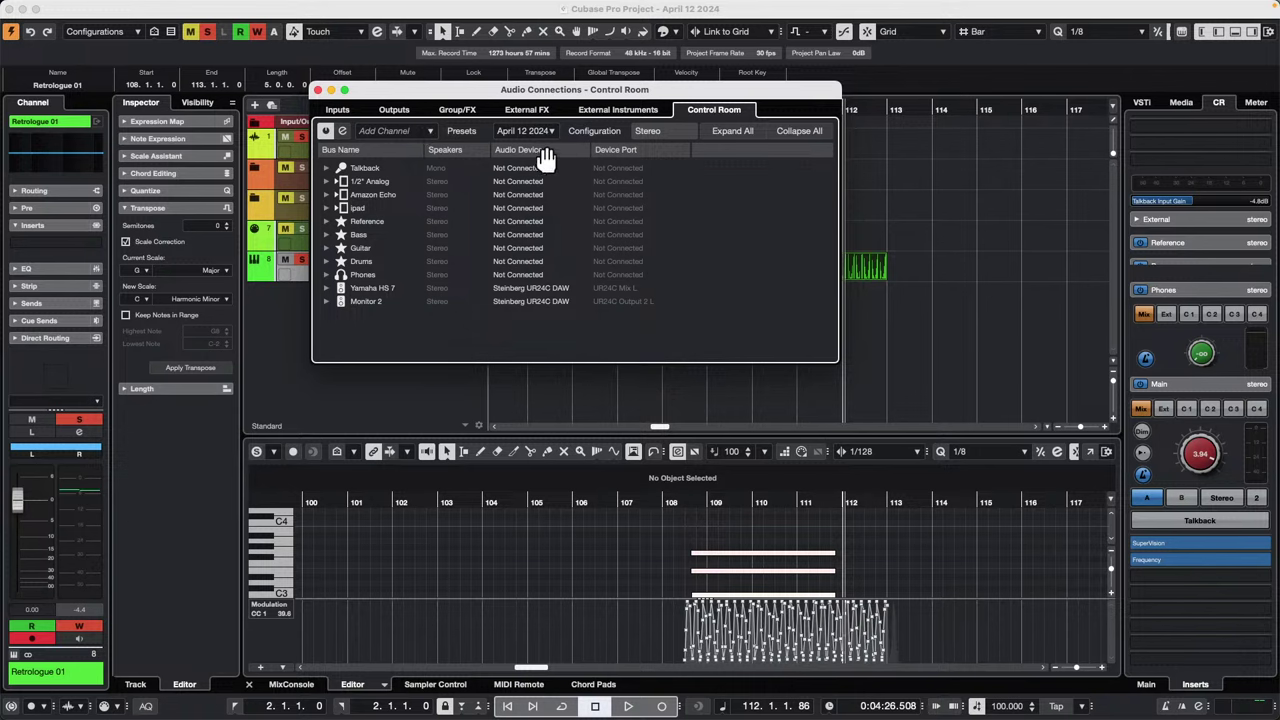
pyautogui.click(317, 90)
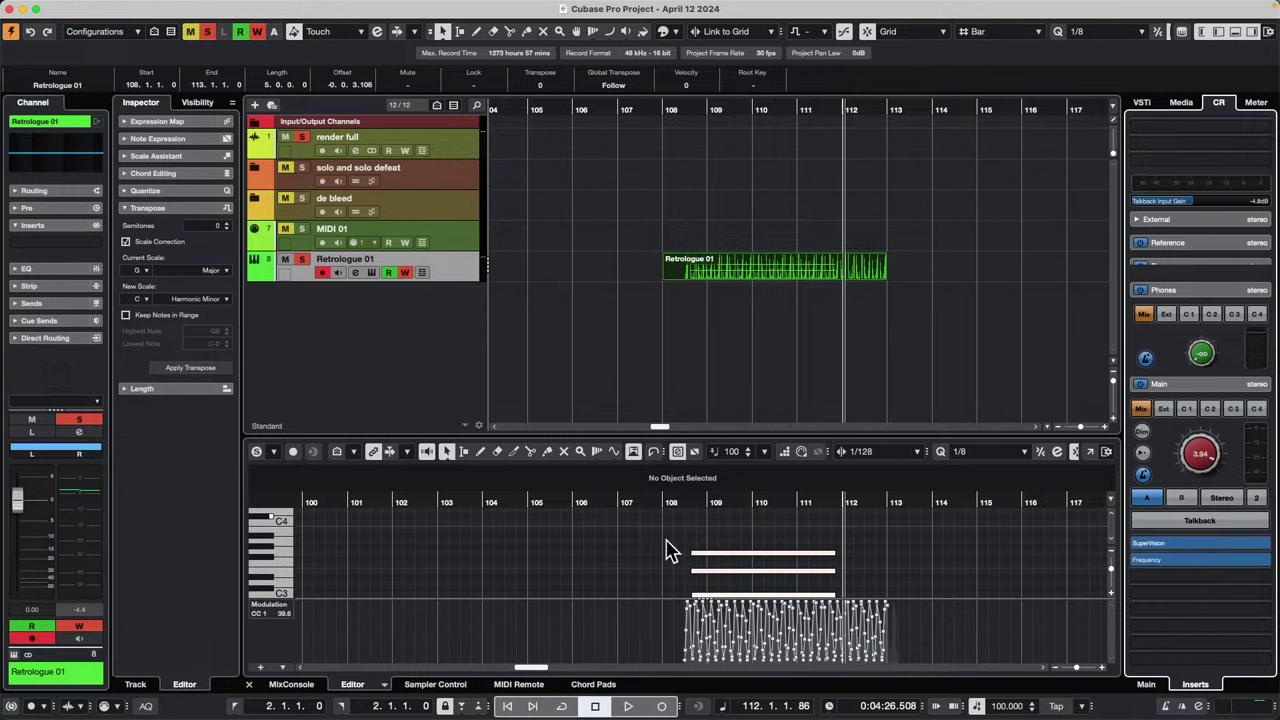
# Step: Show the MixConsole in the lower zone and add one stereo audio track routed to Stereo Out
pyautogui.click(289, 685)
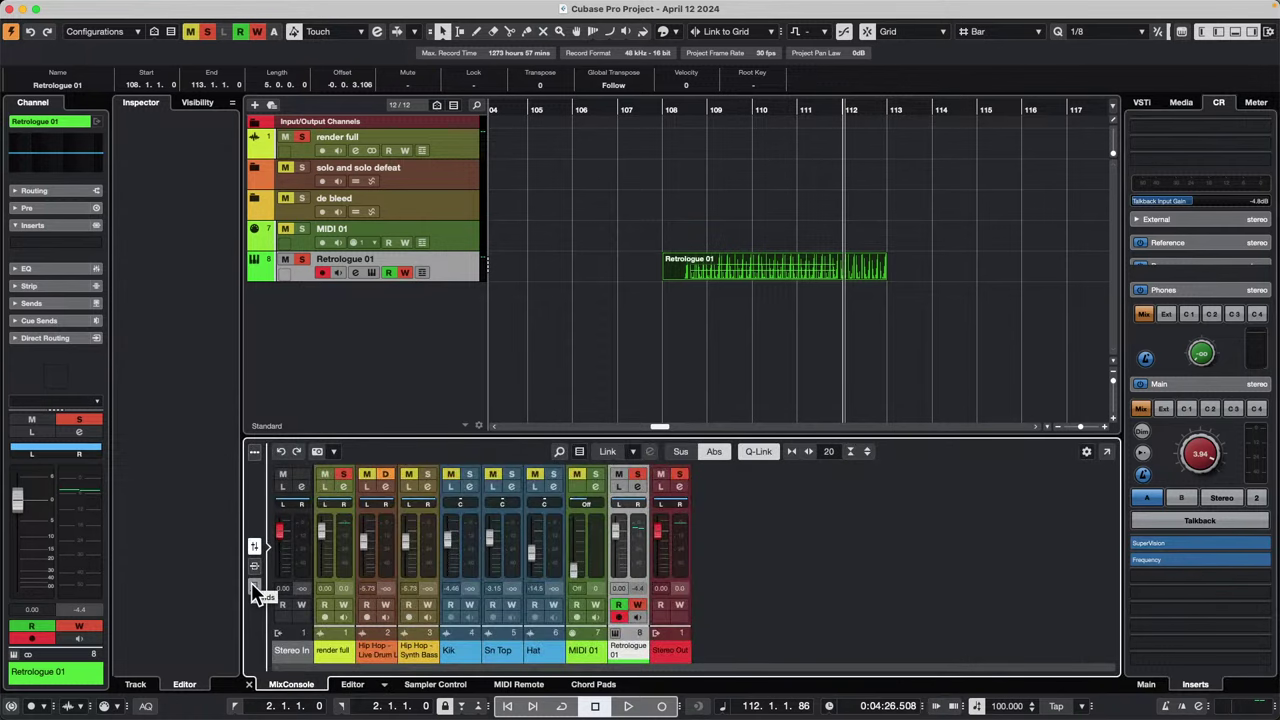
pyautogui.rightClick(378, 316)
pyautogui.click(520, 311)
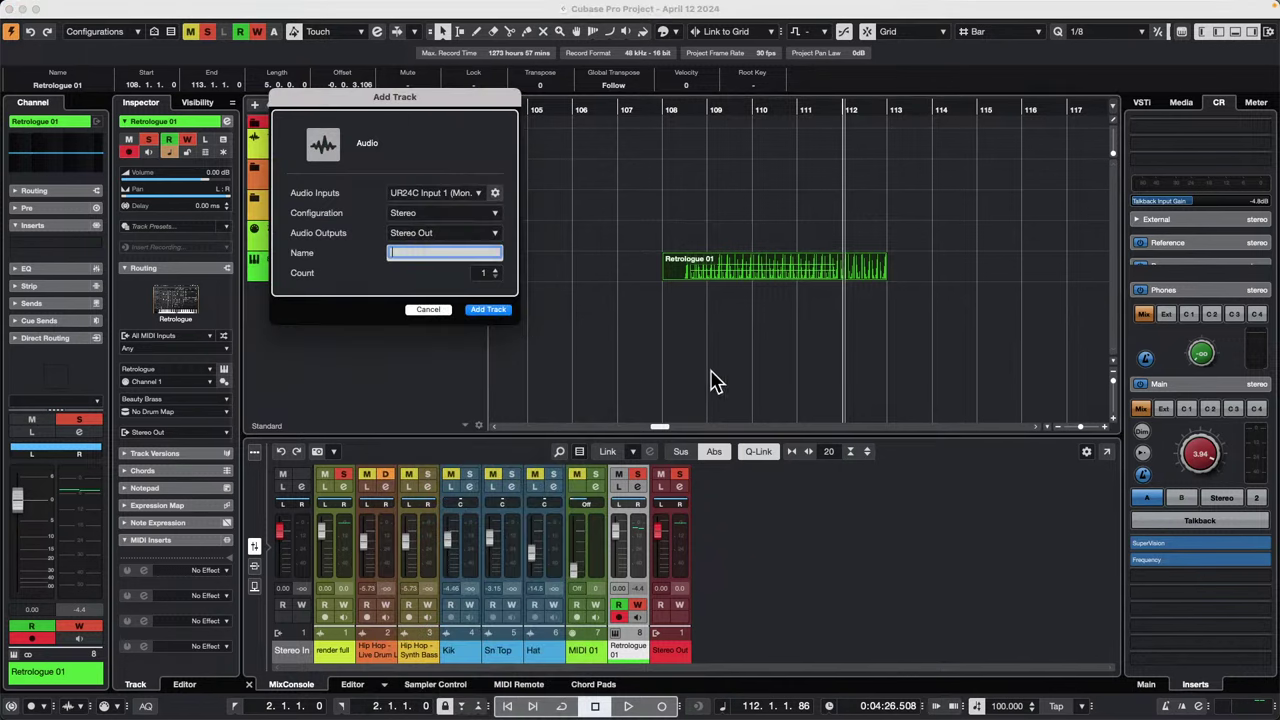
pyautogui.click(489, 310)
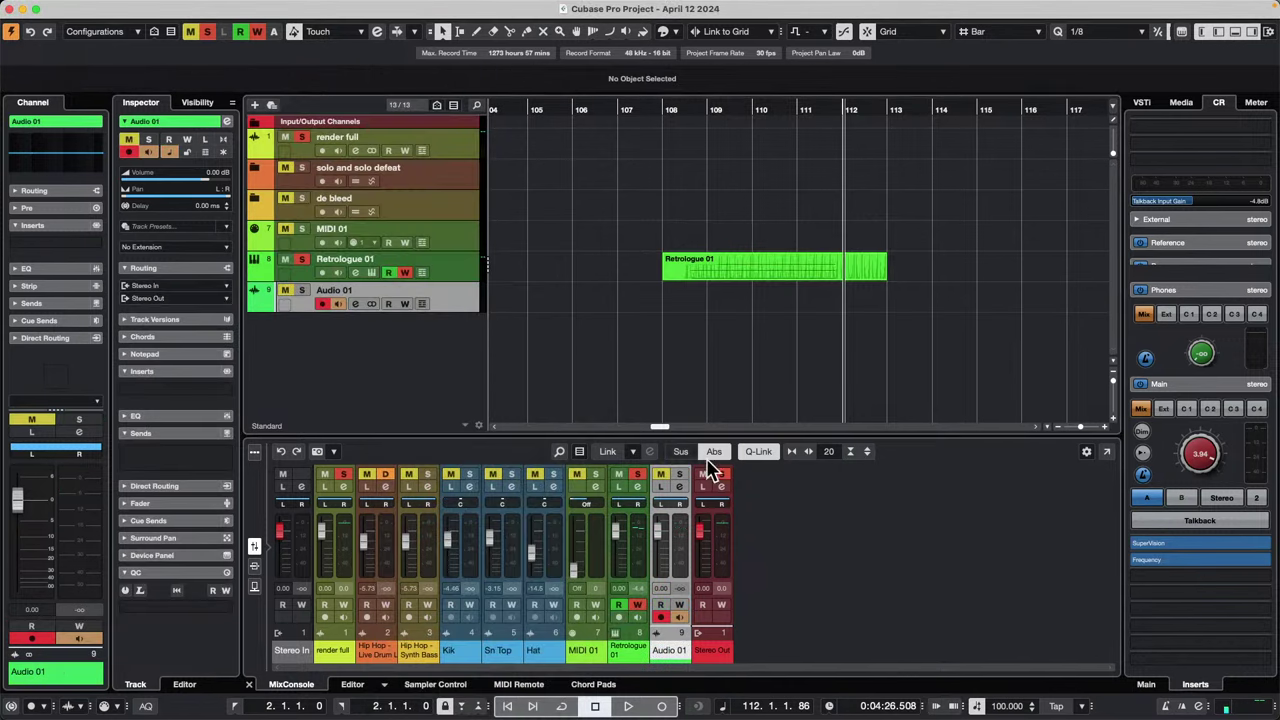
# Step: Make the lower-zone MixConsole taller and widen its channel strips
pyautogui.moveTo(743, 437); pyautogui.dragTo(743, 380)
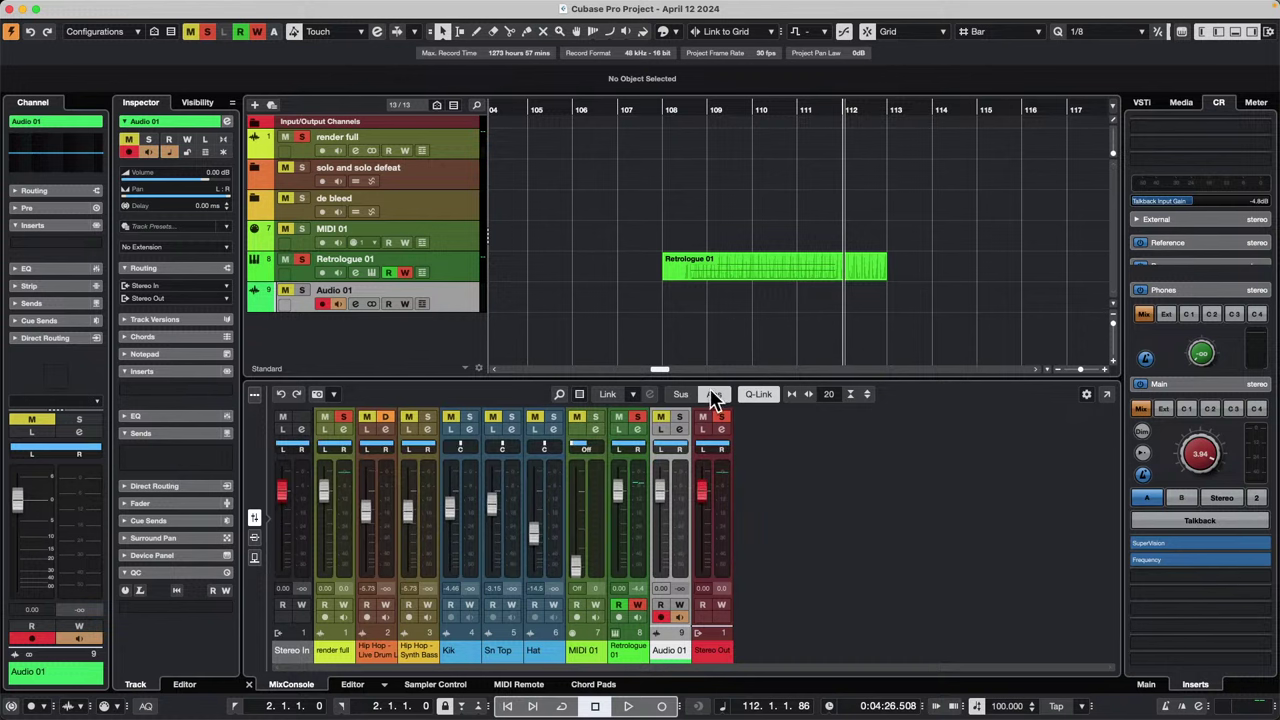
pyautogui.click(713, 395)
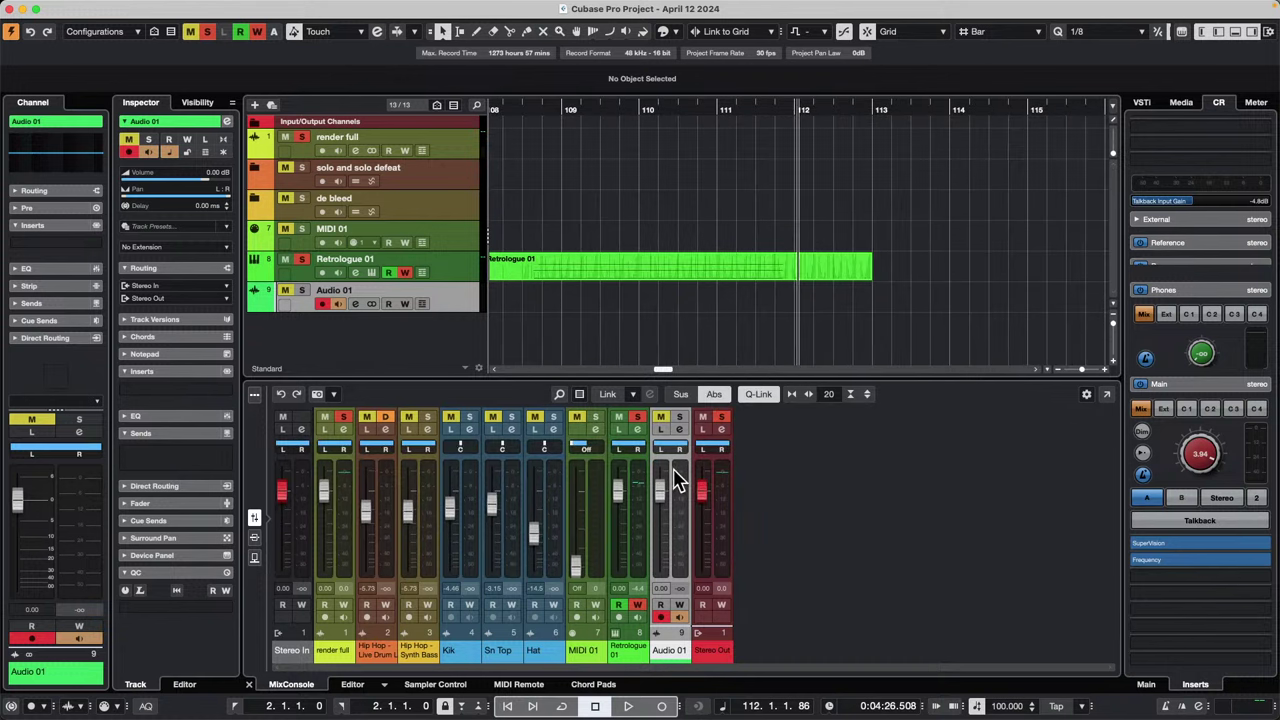
pyautogui.press('h')
pyautogui.press('h')
pyautogui.press('h')
pyautogui.press('h')
pyautogui.press('h')
pyautogui.press('h')
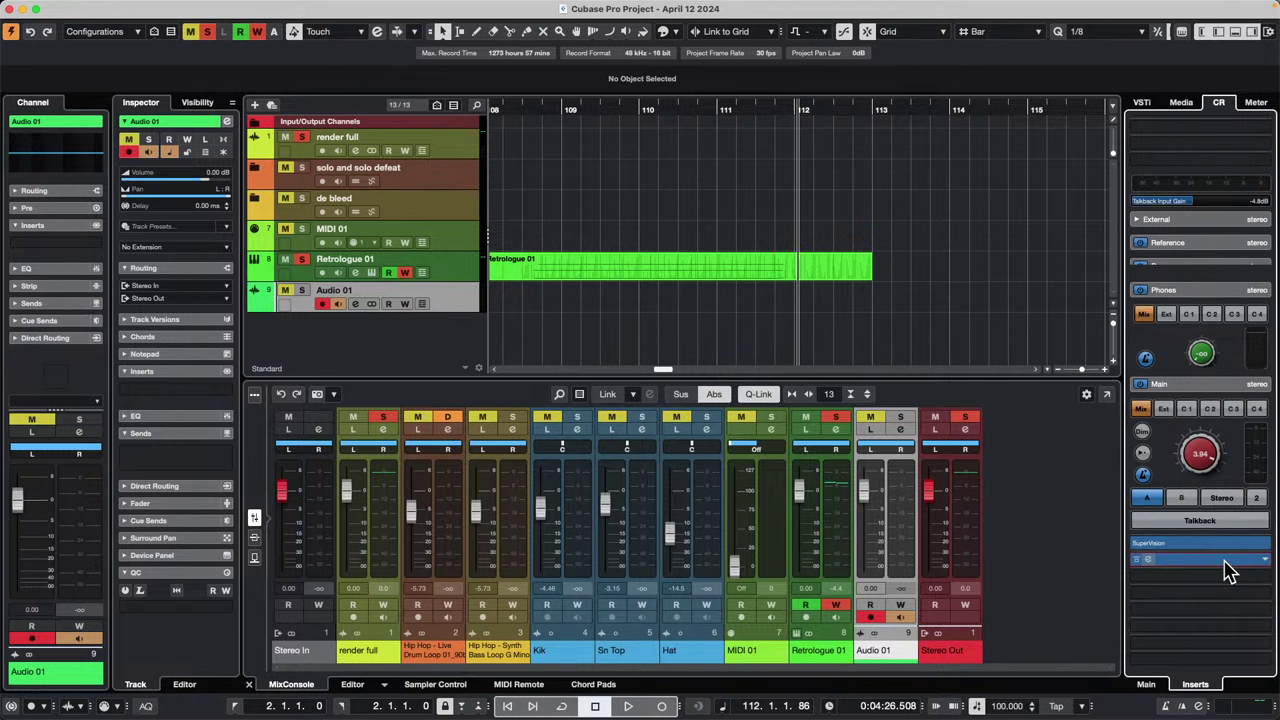
# Step: Display the MixConsole inserts and move SuperVision and Frequency from the Control Room to the first two insert slots of Audio 01
pyautogui.click(1225, 564)
pyautogui.click(1225, 564)
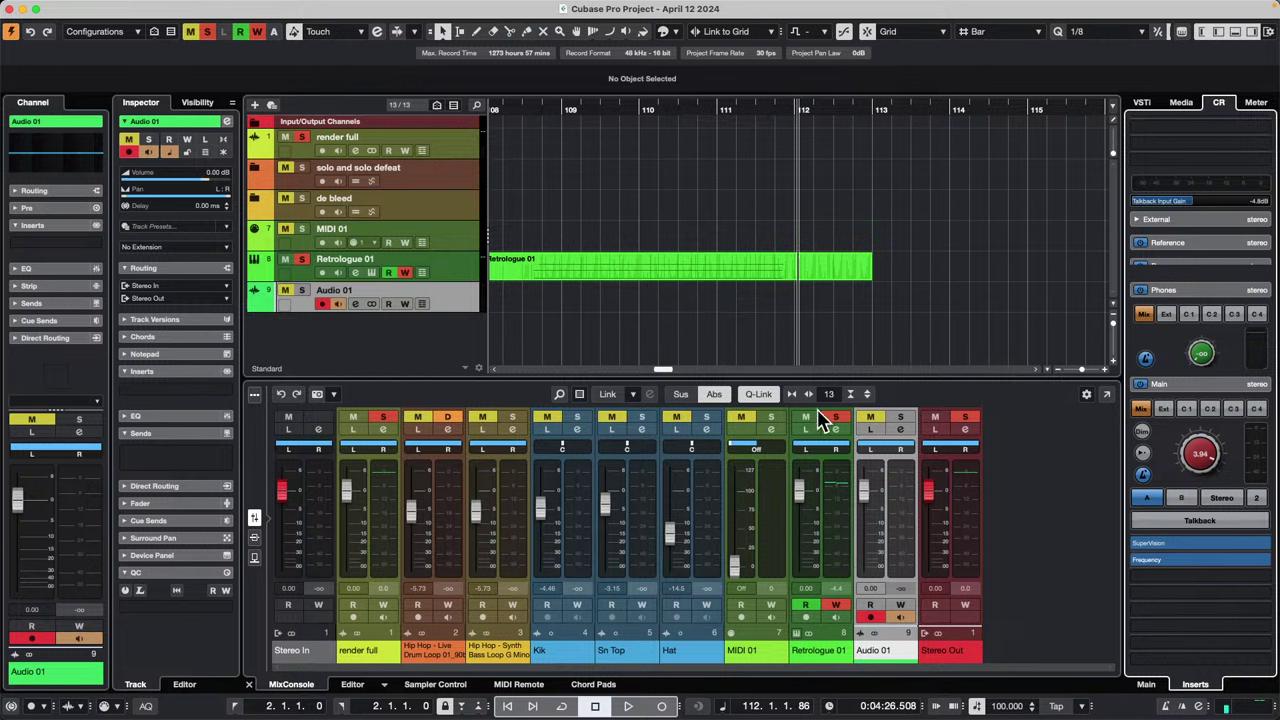
pyautogui.click(254, 537)
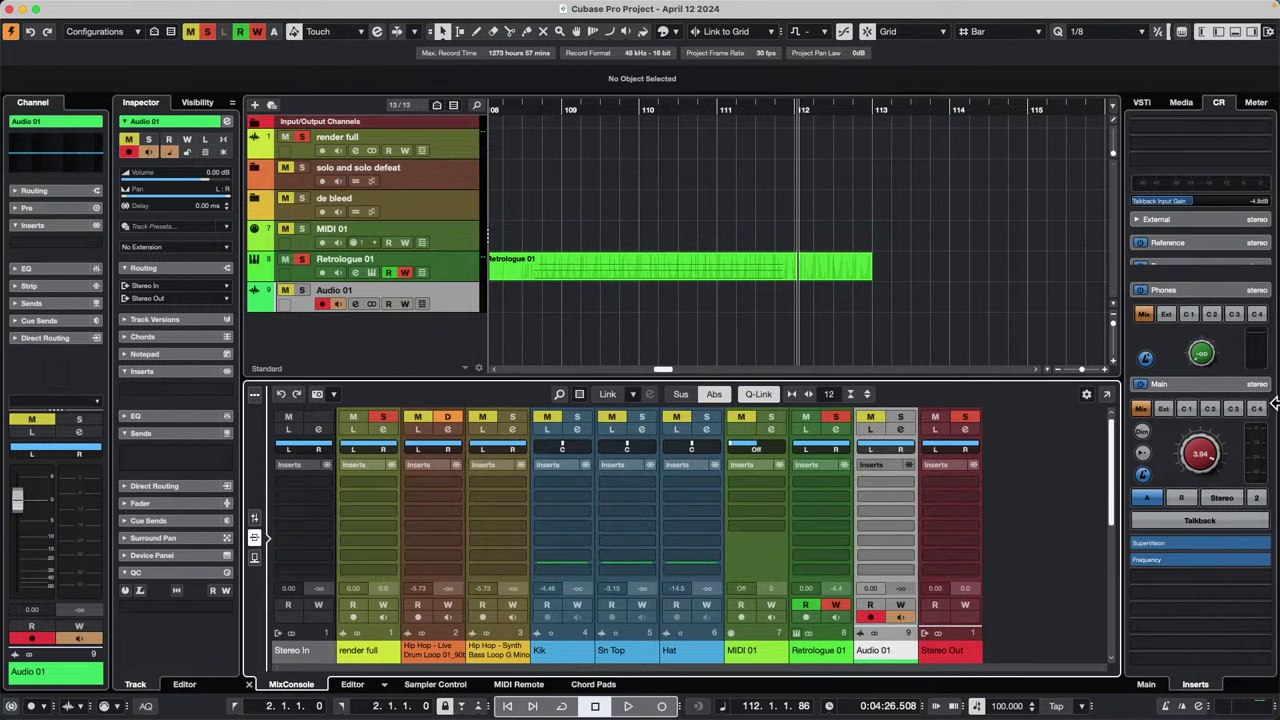
pyautogui.moveTo(1166, 543); pyautogui.dragTo(893, 482)
pyautogui.moveTo(1194, 562); pyautogui.dragTo(884, 491)
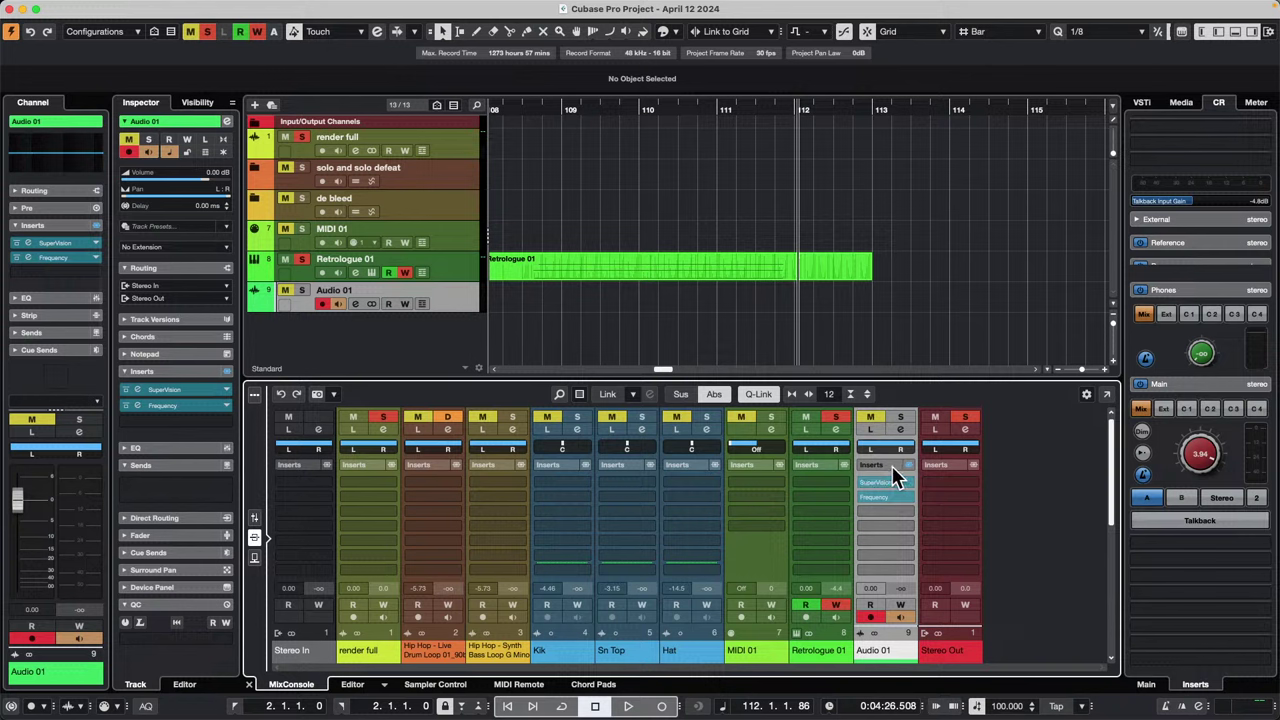
# Step: Save the Audio 01 insert chain as an FX chain preset named April 12 2024
pyautogui.rightClick(892, 464)
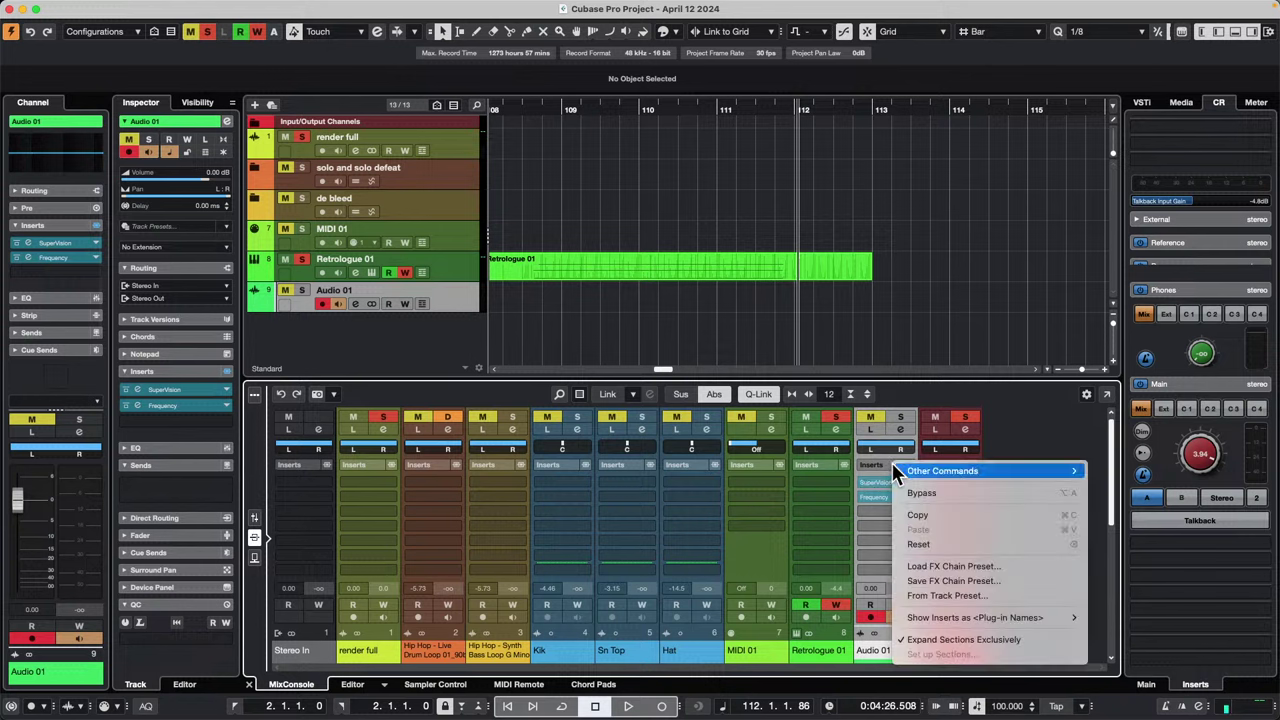
pyautogui.click(986, 584)
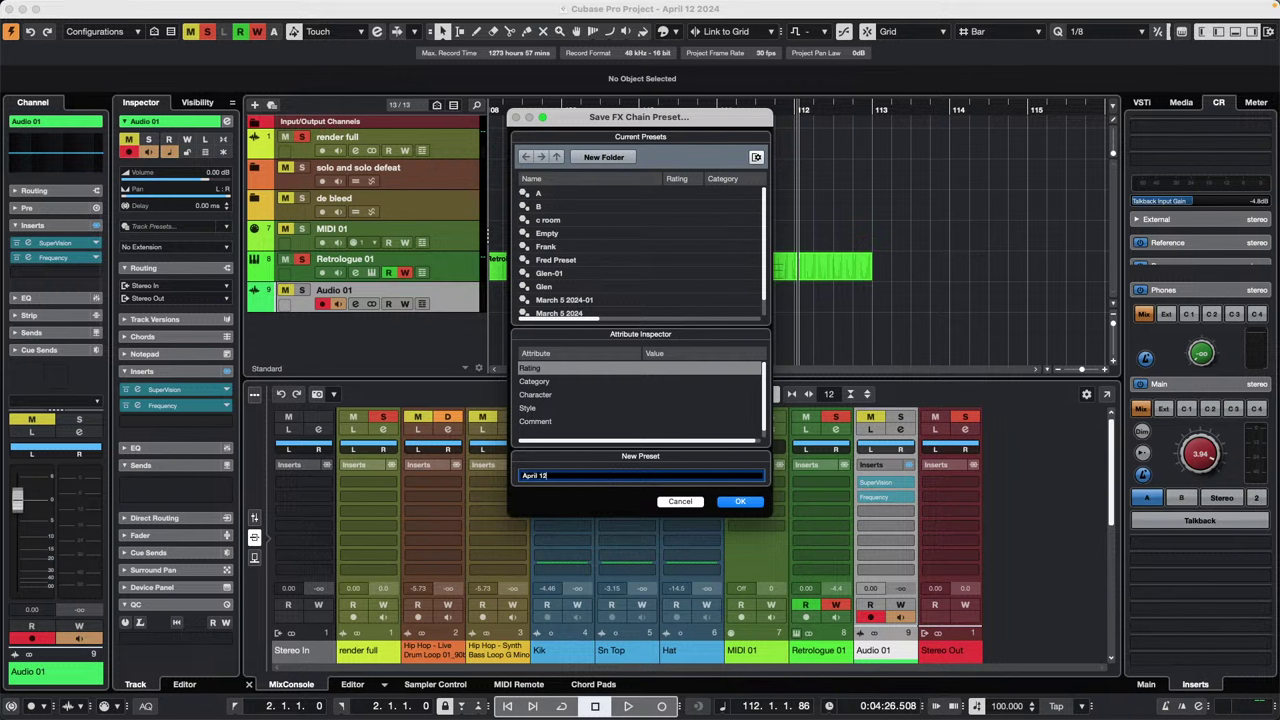
pyautogui.write('April 12 2024')
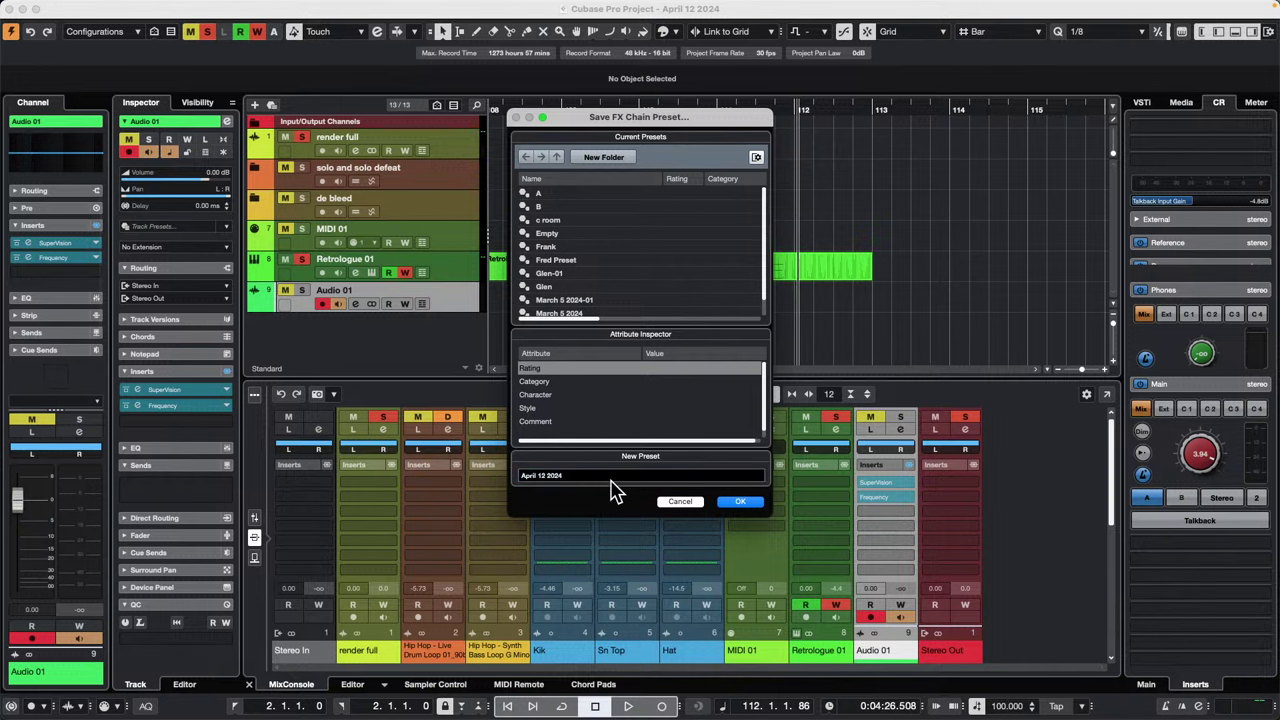
pyautogui.click(745, 505)
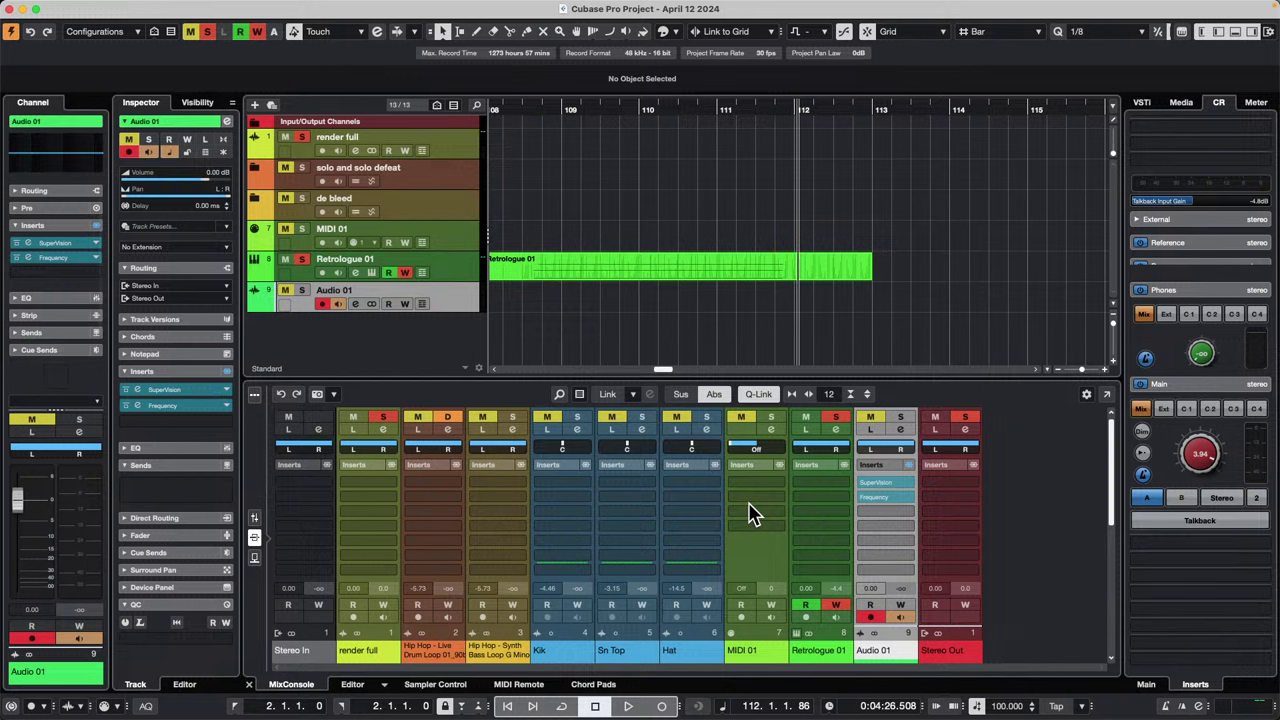
# Step: Search for "april" and load the April 12 2024 FX chain preset into the Retrologue 01 inserts
pyautogui.click(826, 650)
pyautogui.rightClick(822, 464)
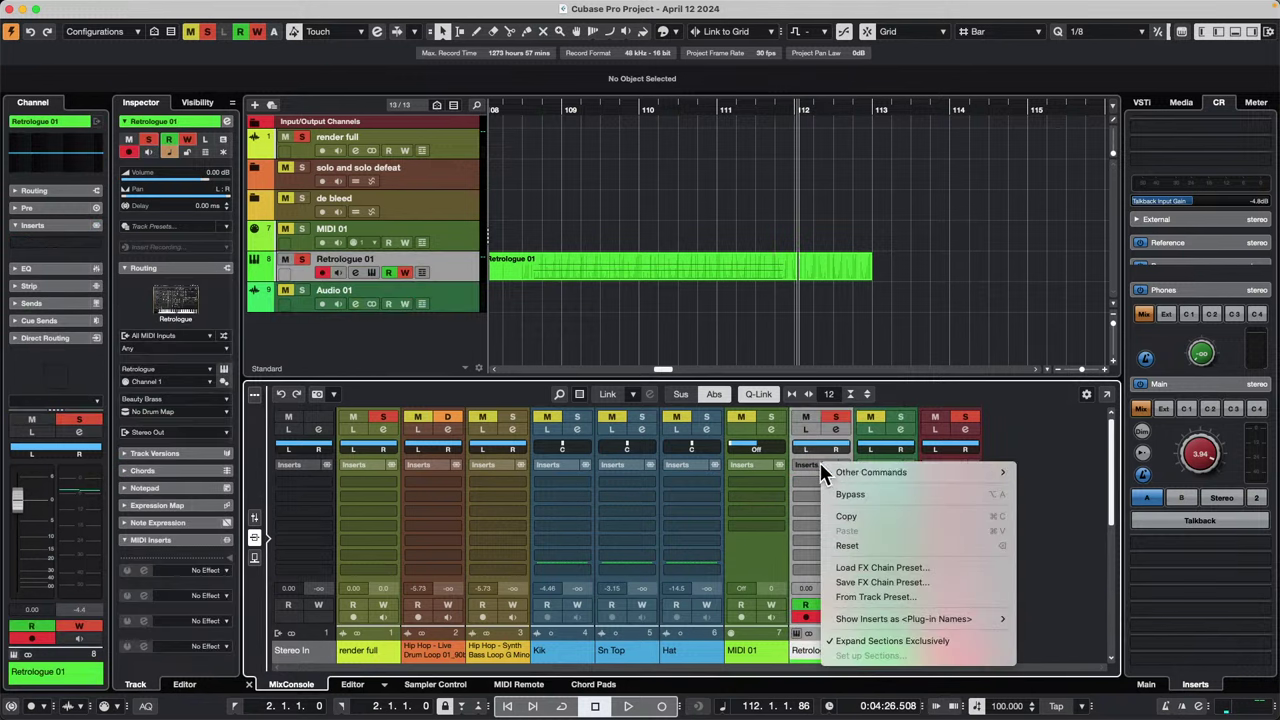
pyautogui.click(907, 566)
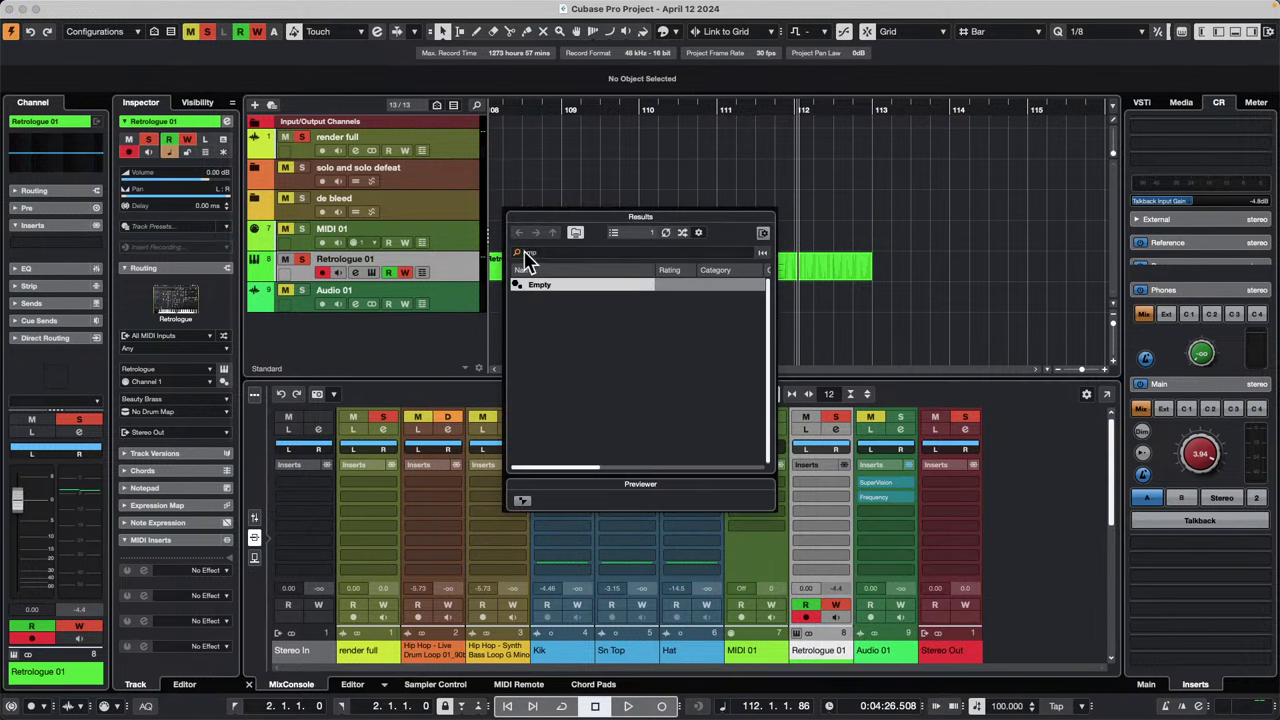
pyautogui.click(571, 252)
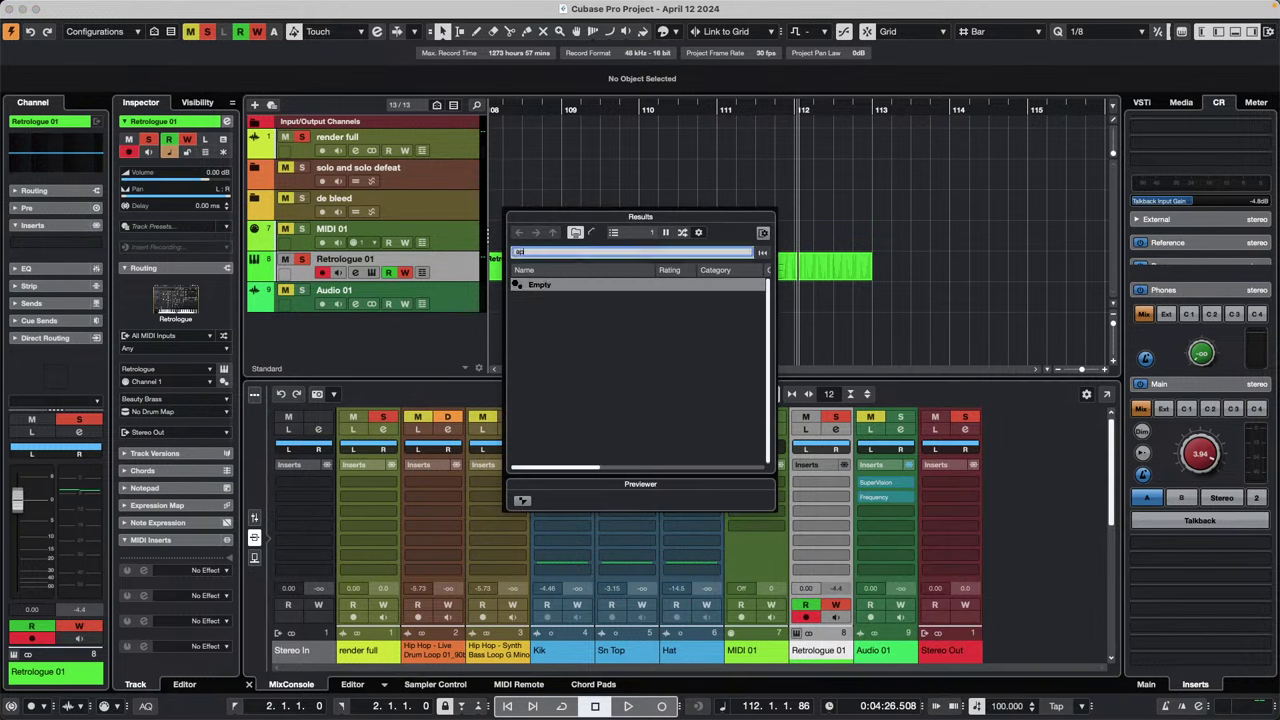
pyautogui.write('april')
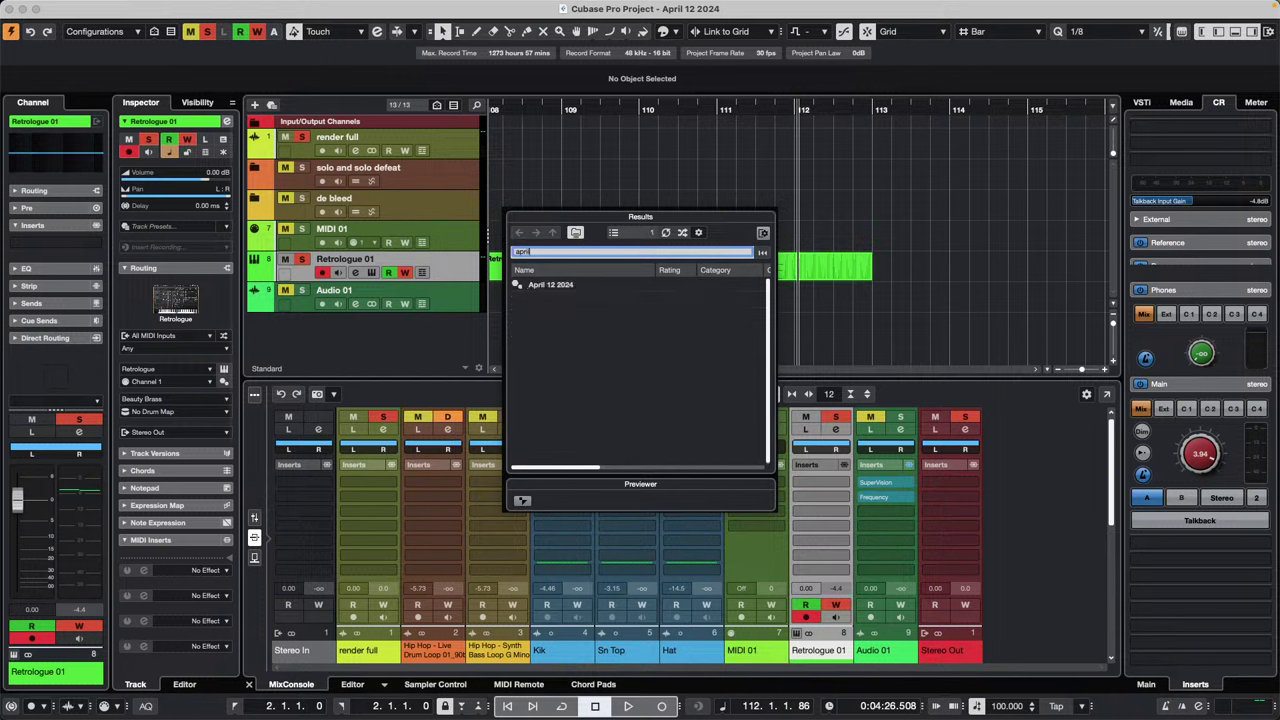
pyautogui.doubleClick(558, 288)
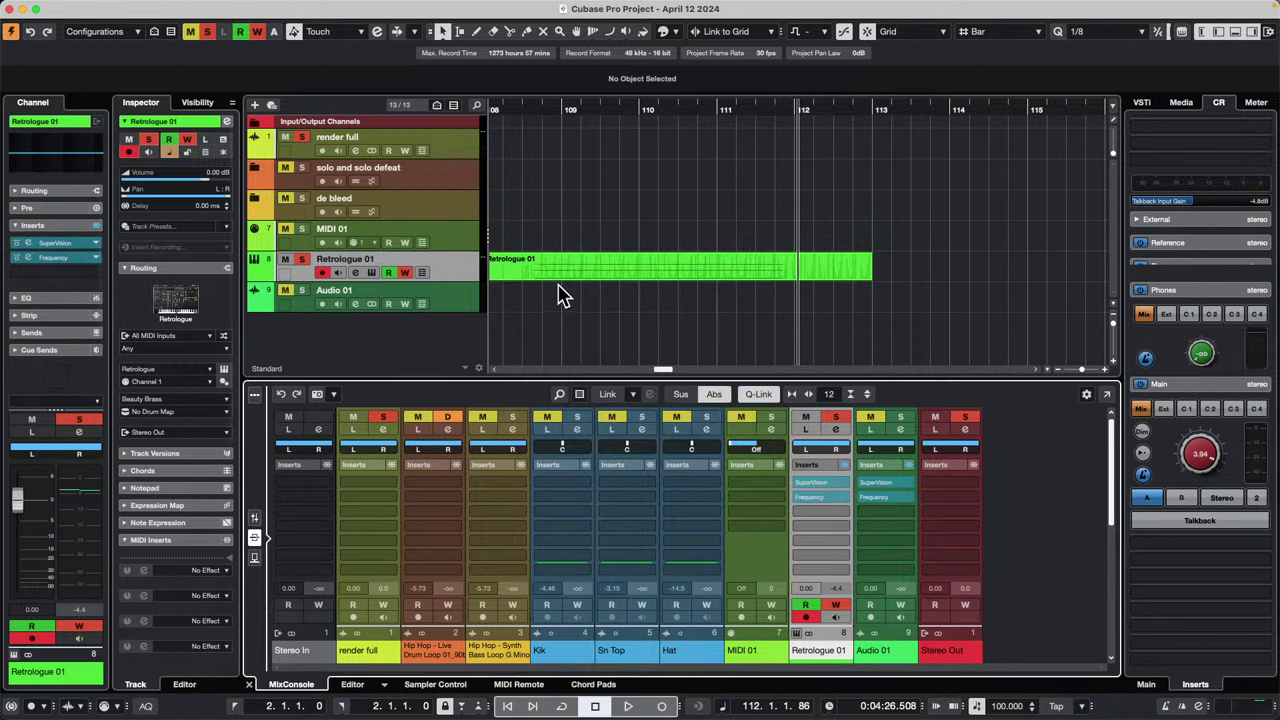
# Step: Move Frequency and SuperVision from Retrologue 01 back to the Control Room inserts, and check Frequency's EQ settings
pyautogui.moveTo(829, 495); pyautogui.dragTo(1196, 562)
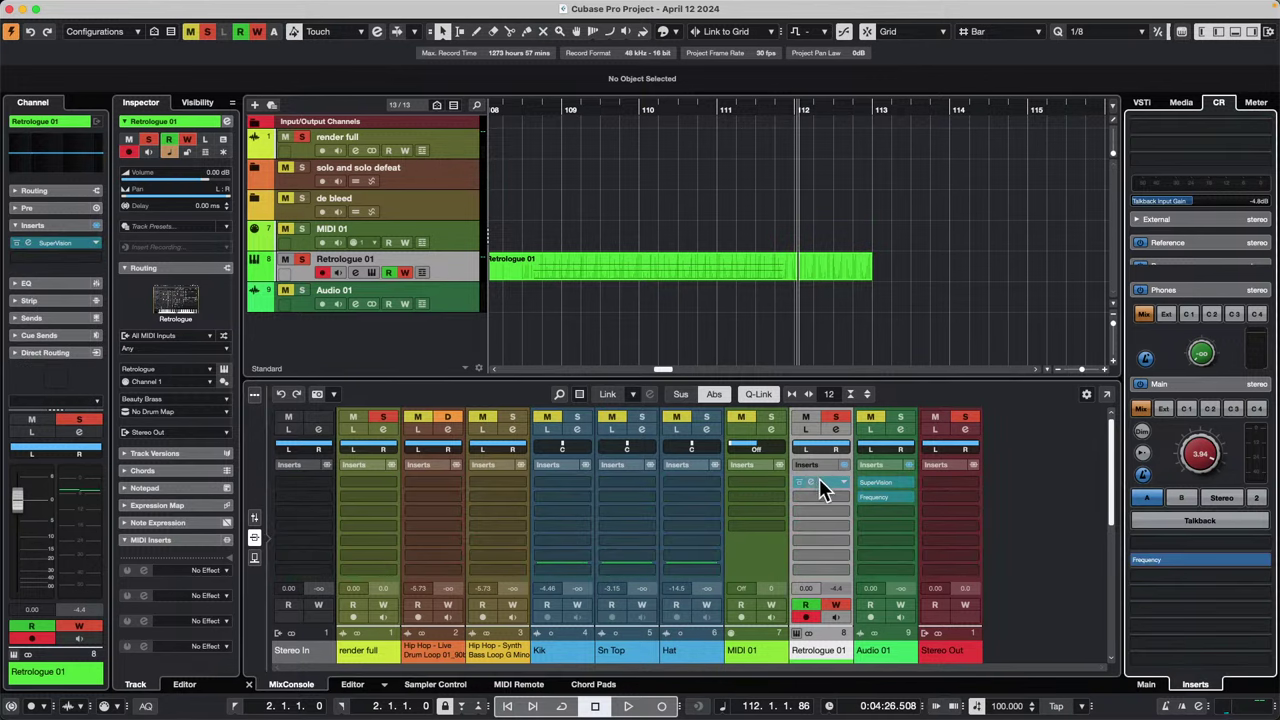
pyautogui.moveTo(819, 483); pyautogui.dragTo(1190, 545)
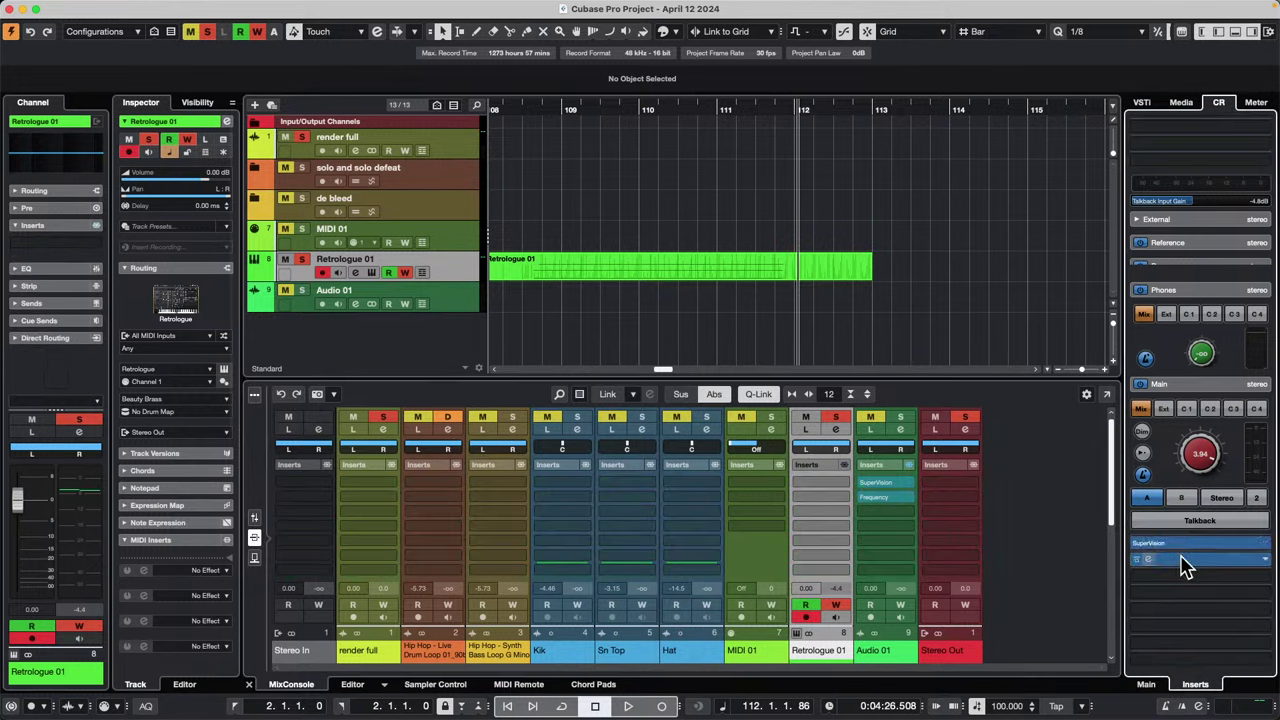
pyautogui.click(1184, 561)
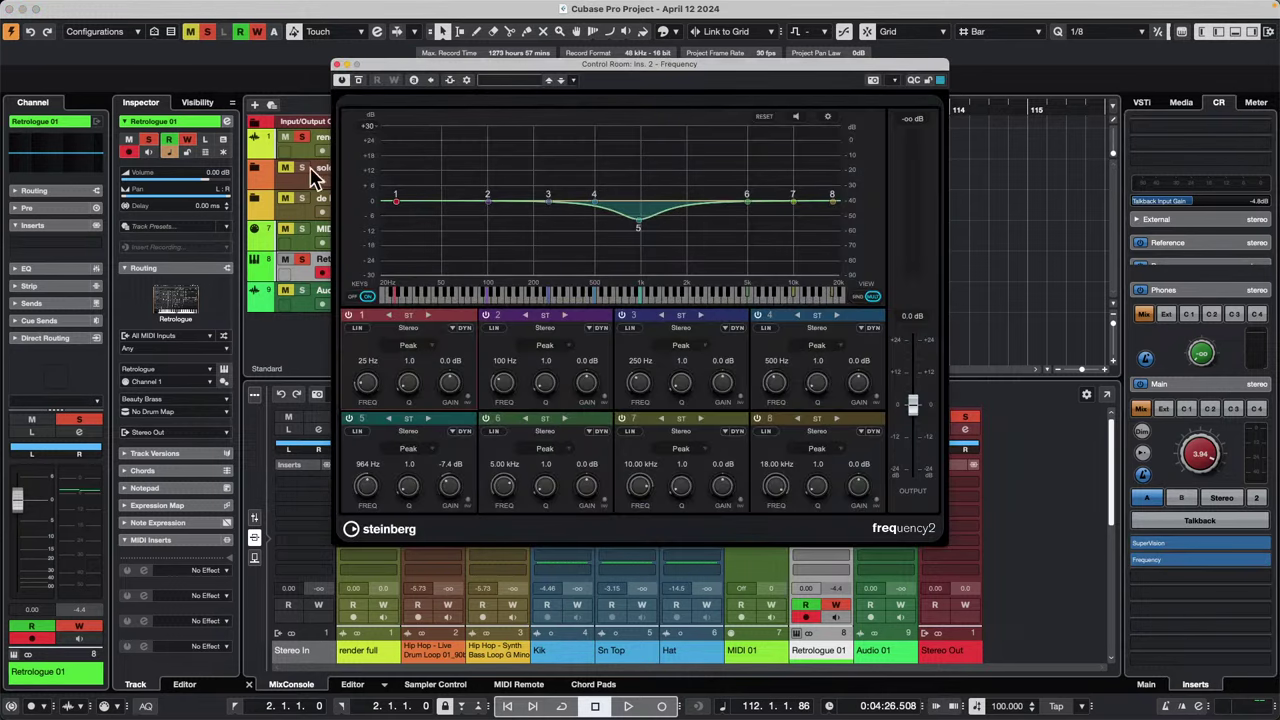
pyautogui.click(336, 65)
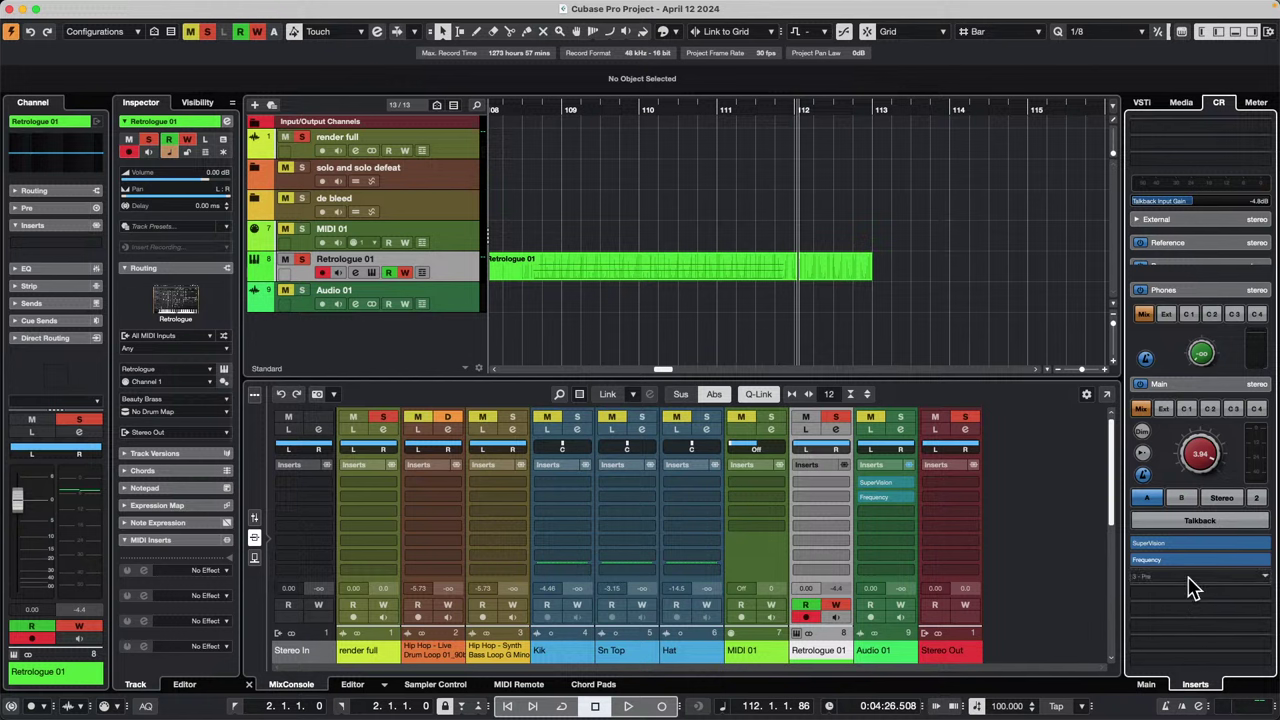
pyautogui.rightClick(1198, 686)
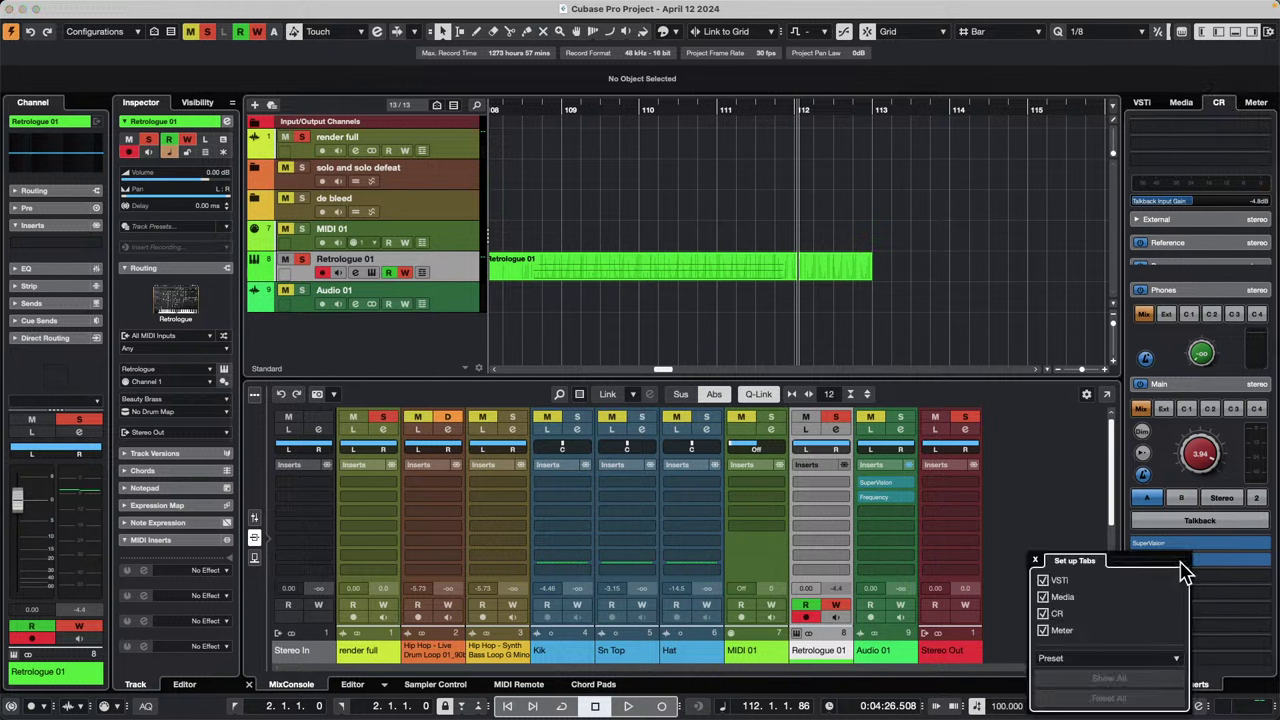
pyautogui.click(1228, 620)
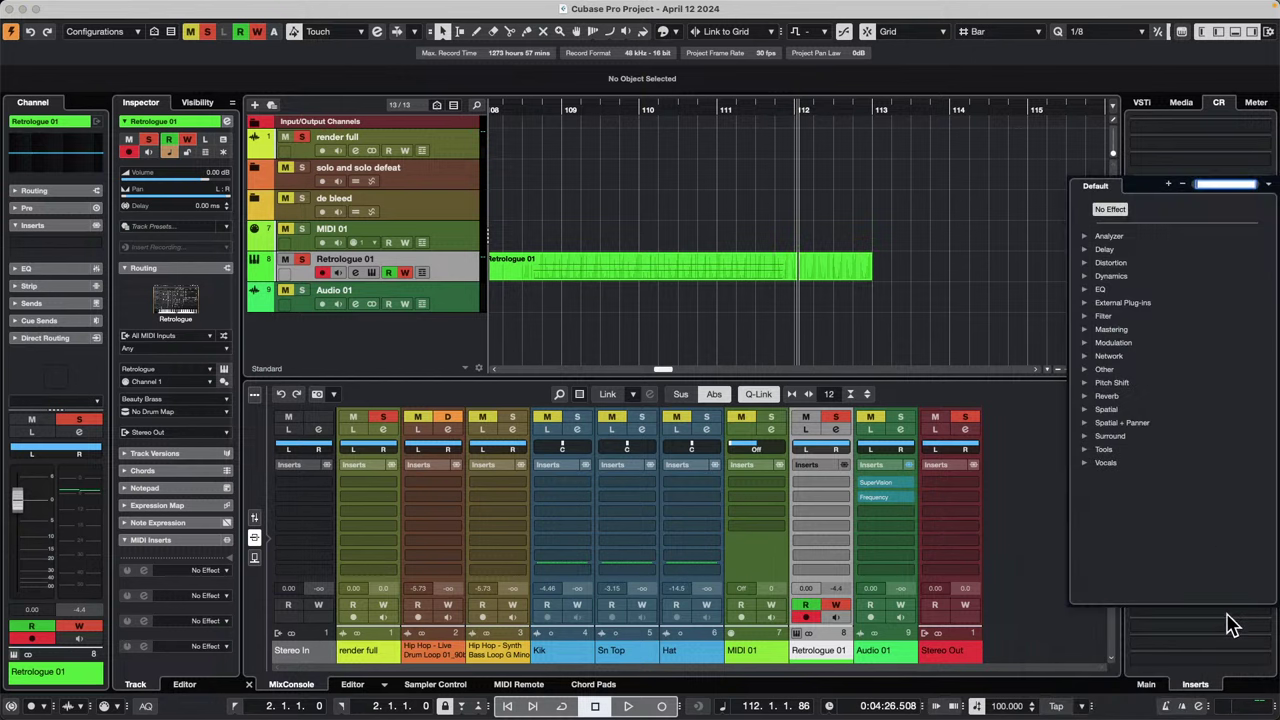
pyautogui.click(1015, 347)
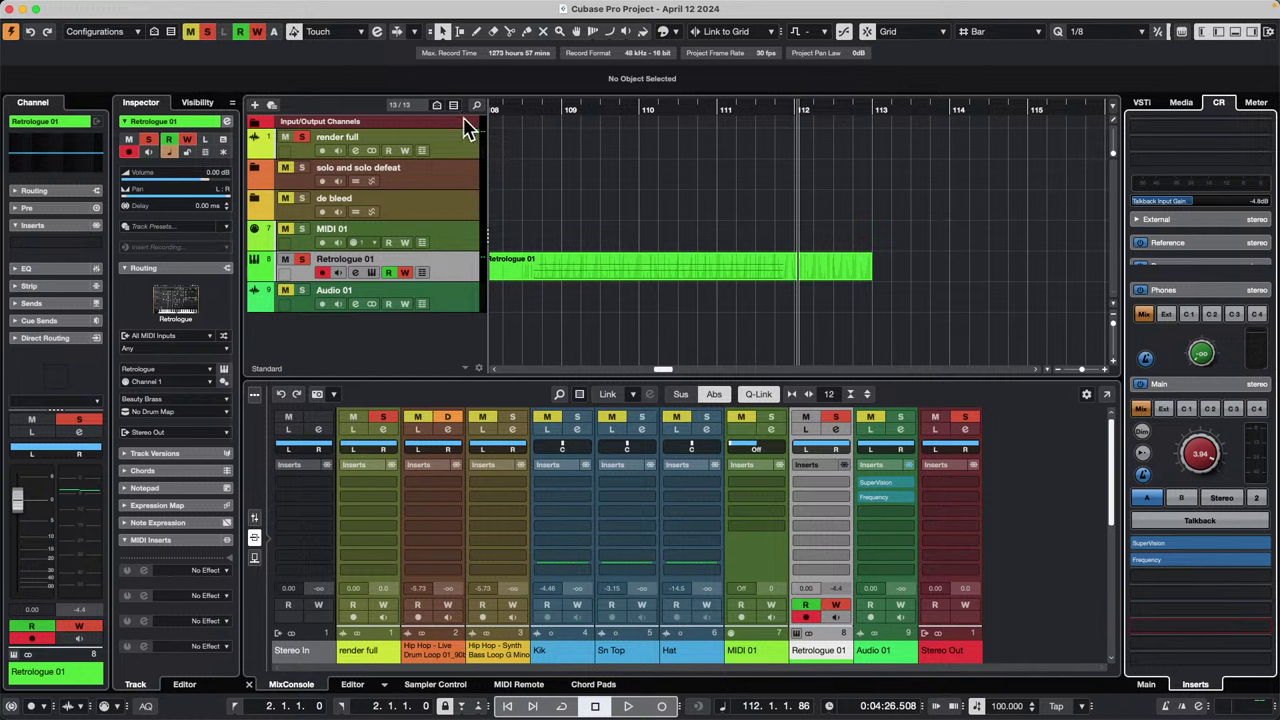
# Step: View the Control Room page of Audio Connections, close it, and open MediaBay
pyautogui.press('F4')
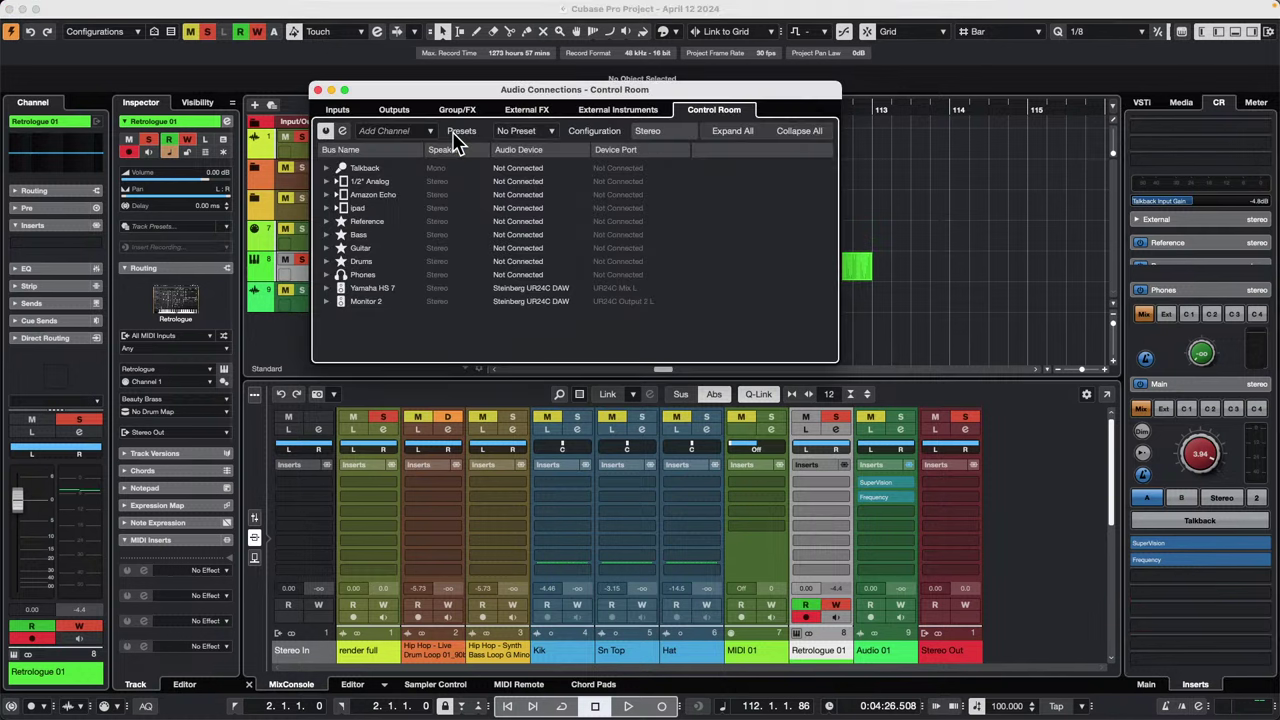
pyautogui.press('F4')
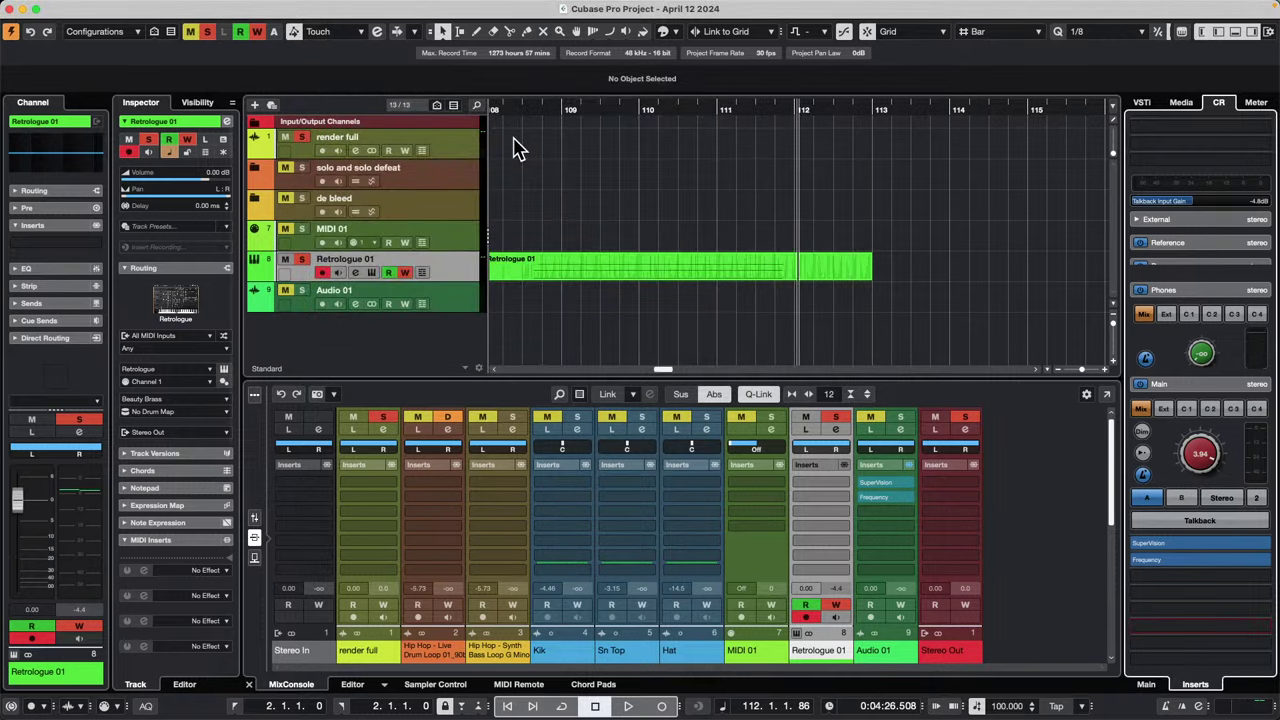
pyautogui.press('F5')
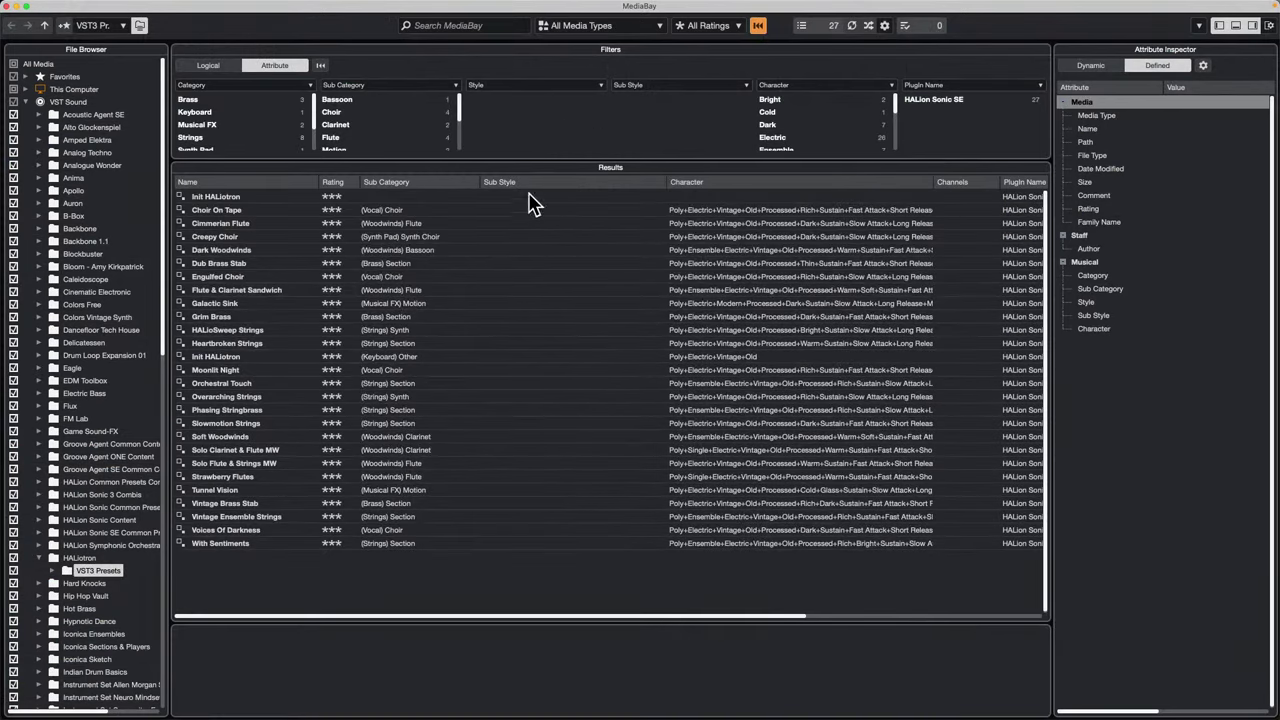
# Step: In MediaBay, collapse VST Sound and list the FX Chain Presets stored under User Content
pyautogui.click(25, 102)
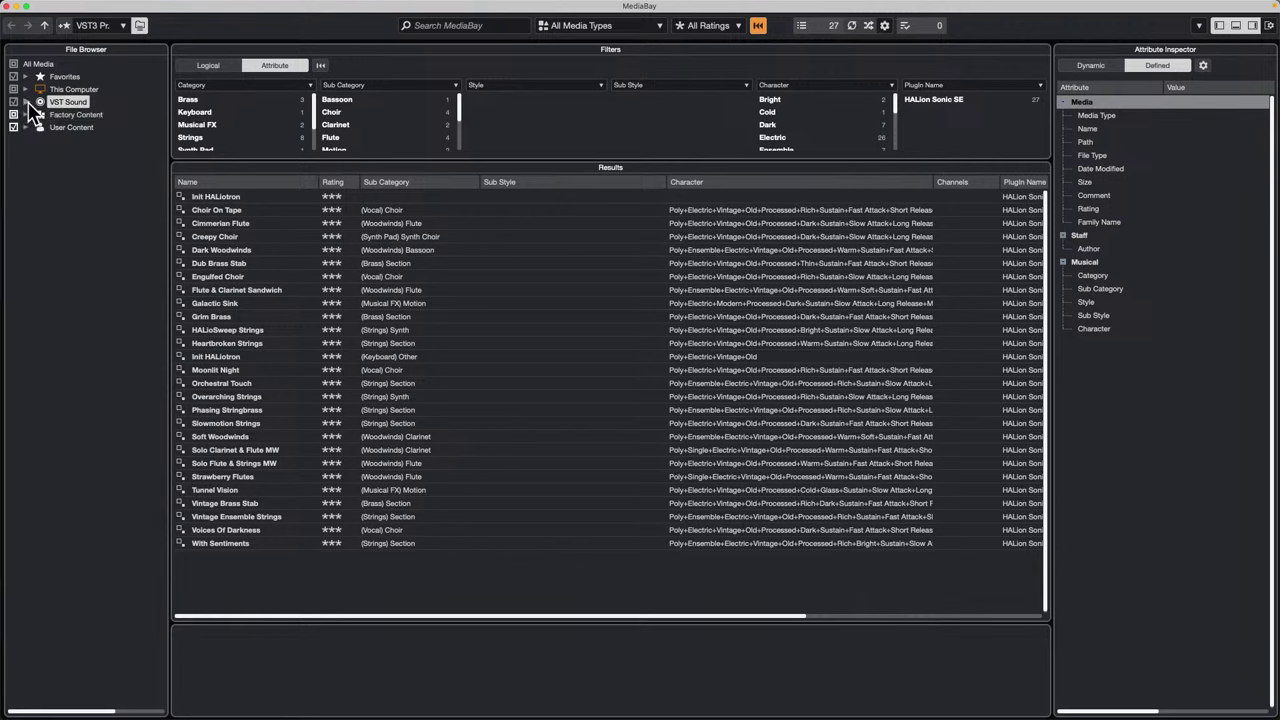
pyautogui.click(25, 127)
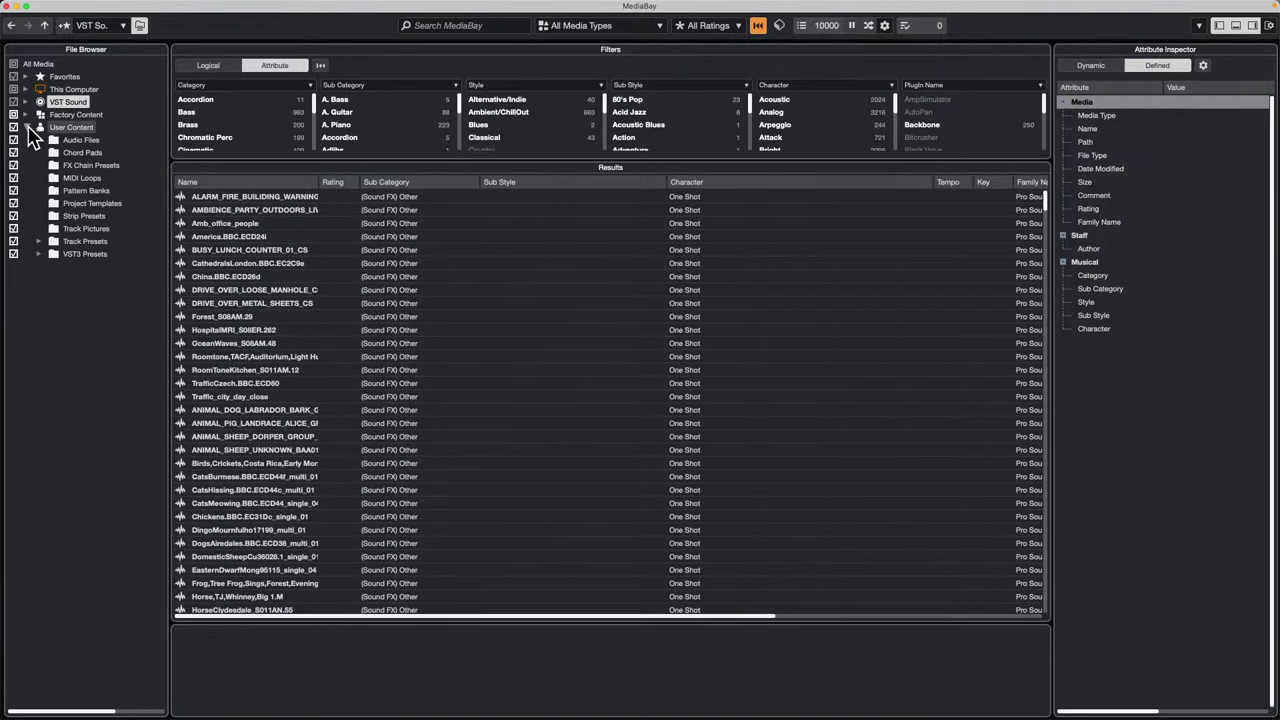
pyautogui.click(42, 167)
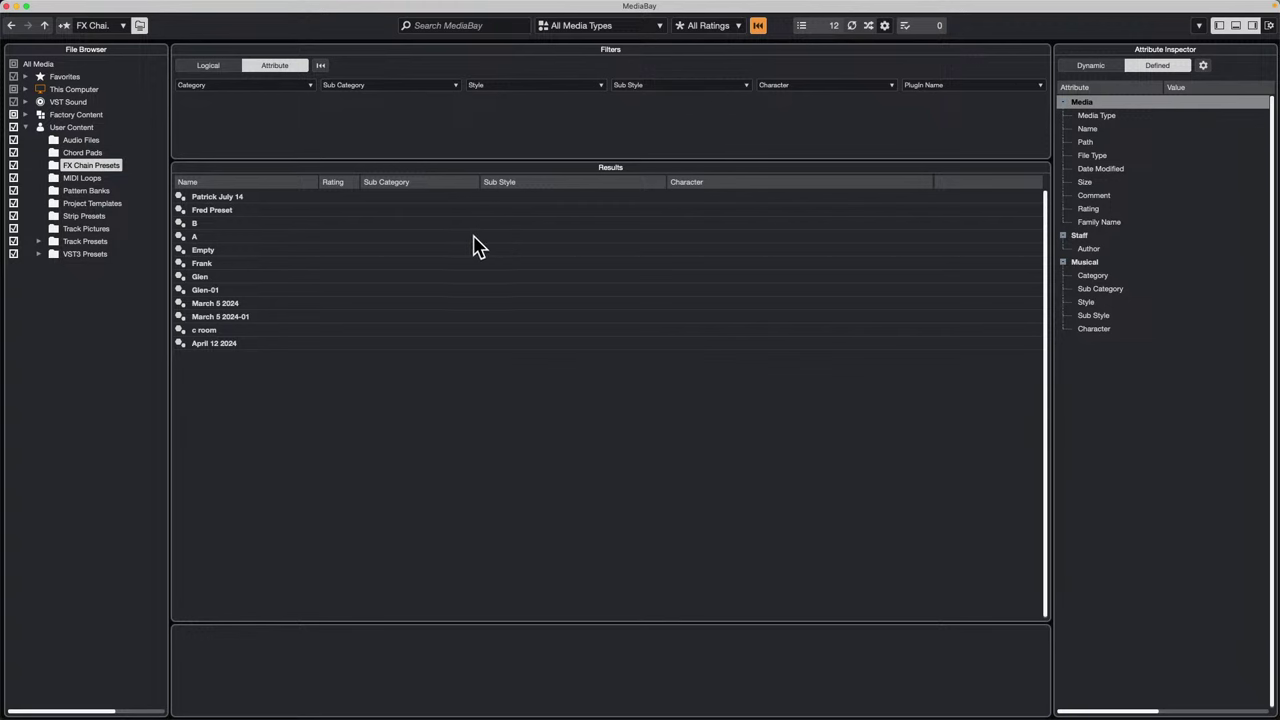
pyautogui.click(52, 8)
pyautogui.click(440, 416)
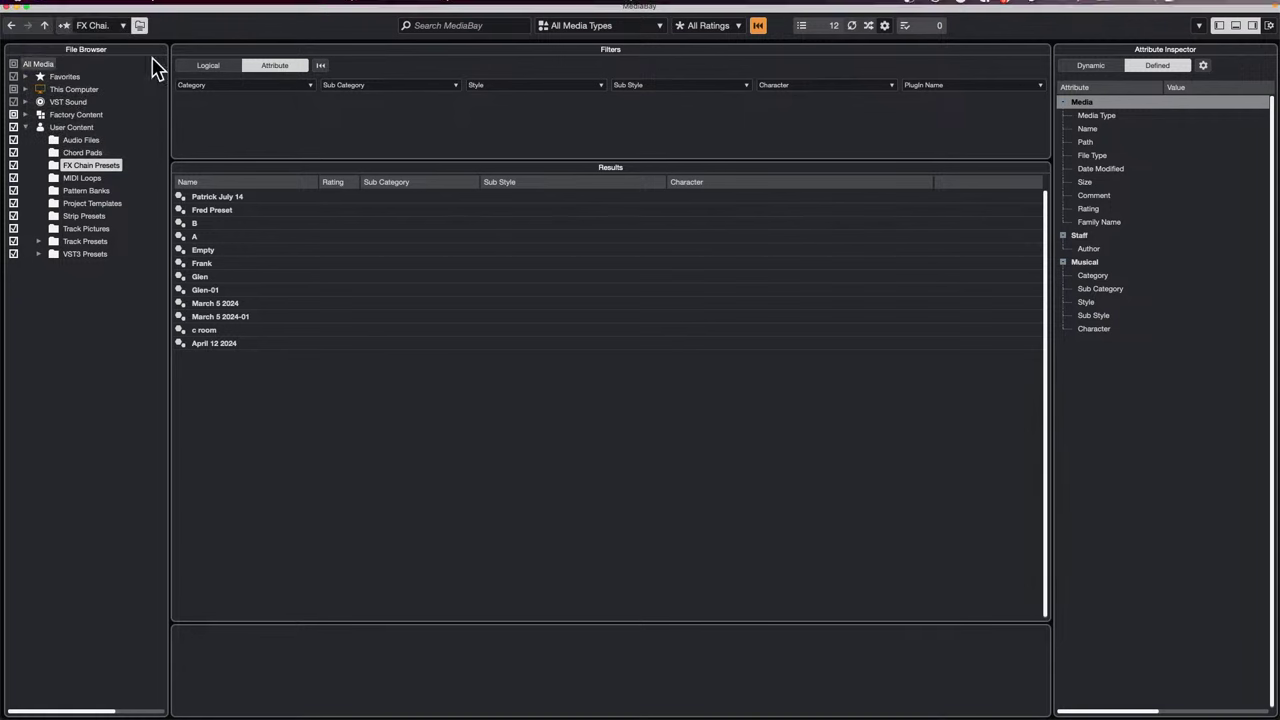
# Step: Shift MediaBay to expose the Control Room and remove SuperVision and Frequency from its Main inserts
pyautogui.moveTo(285, 8); pyautogui.dragTo(7, 38)
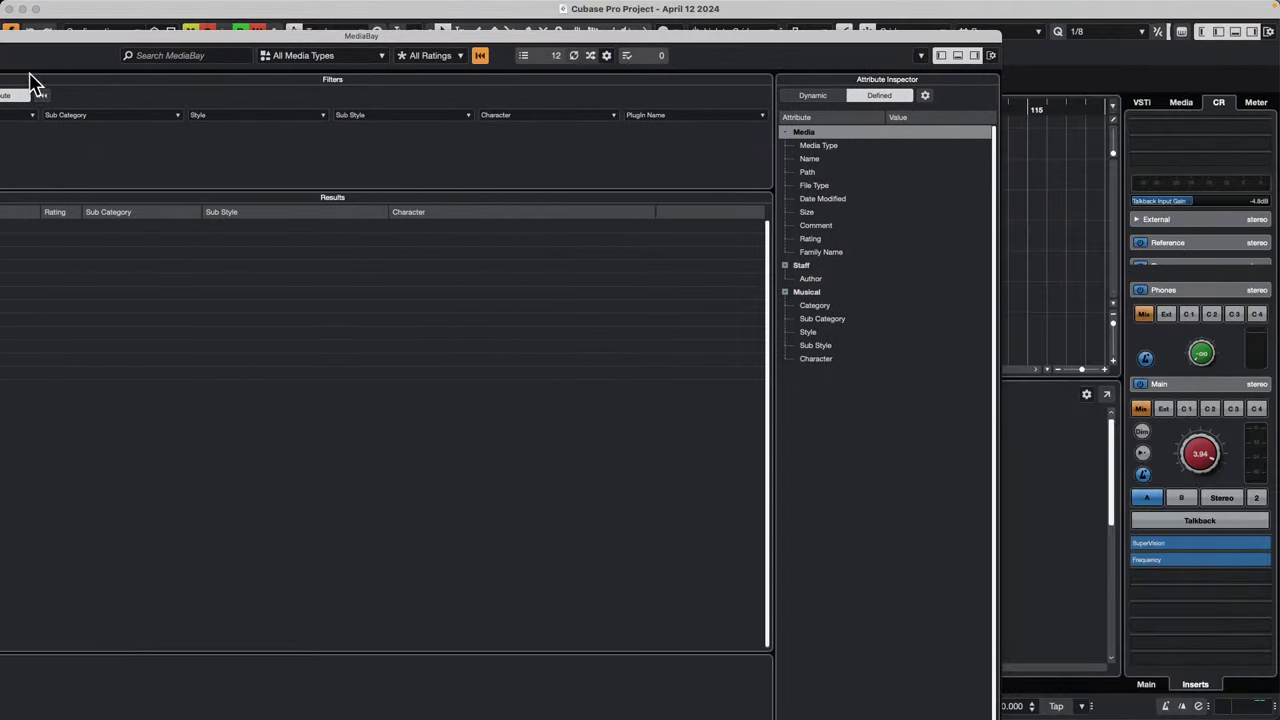
pyautogui.click(1160, 545)
pyautogui.moveTo(1160, 544); pyautogui.dragTo(1047, 441)
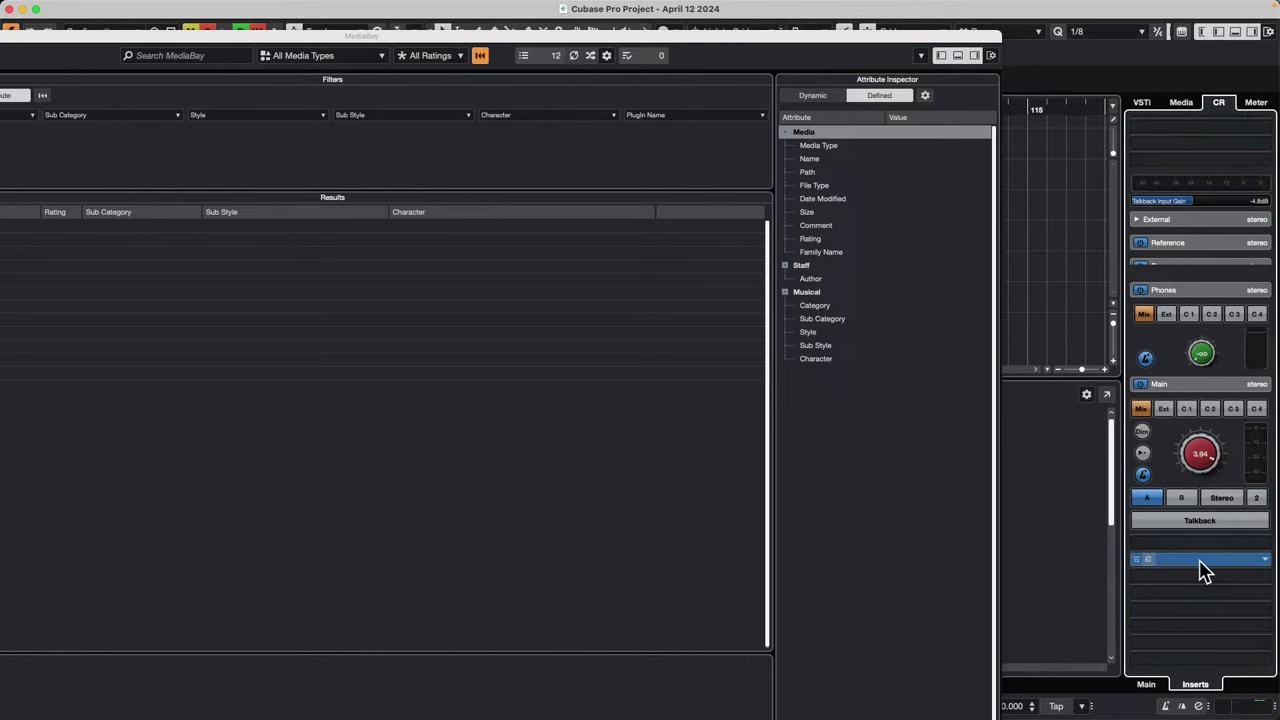
pyautogui.moveTo(1200, 562); pyautogui.dragTo(1004, 401)
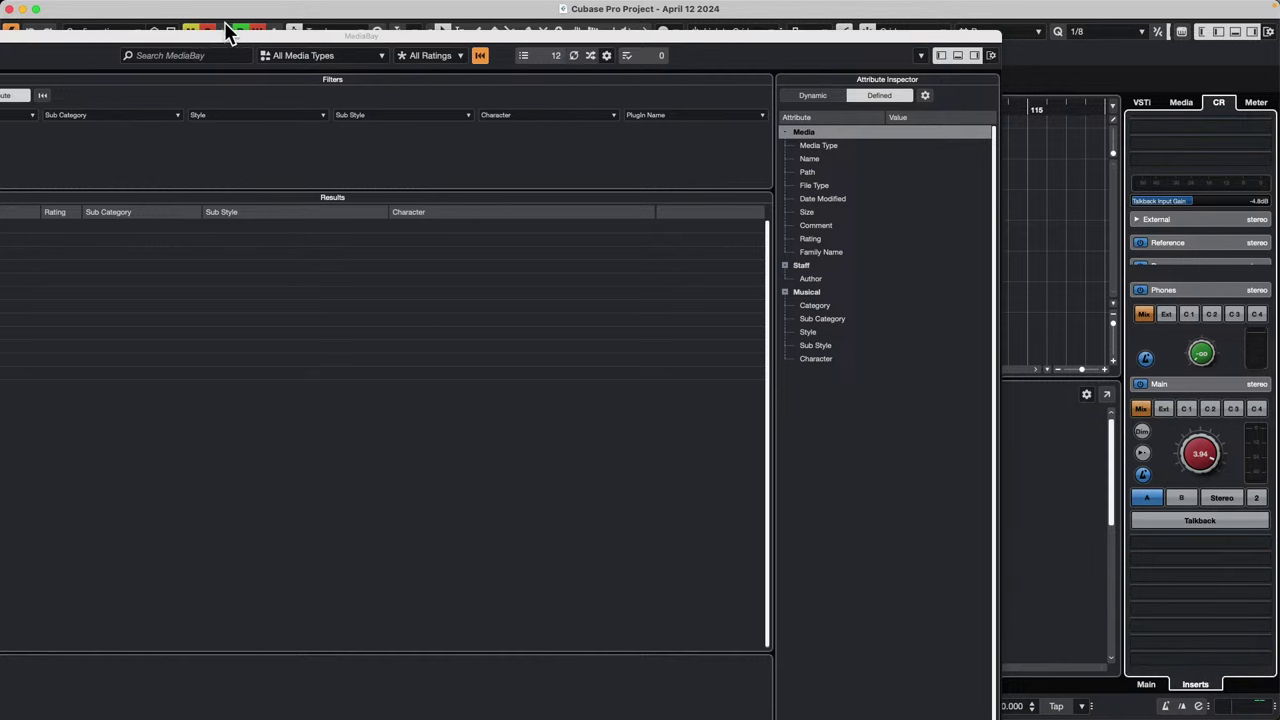
# Step: Load the April 12 2024 FX chain preset from MediaBay into the Control Room inserts and close MediaBay
pyautogui.moveTo(246, 40); pyautogui.dragTo(380, 6)
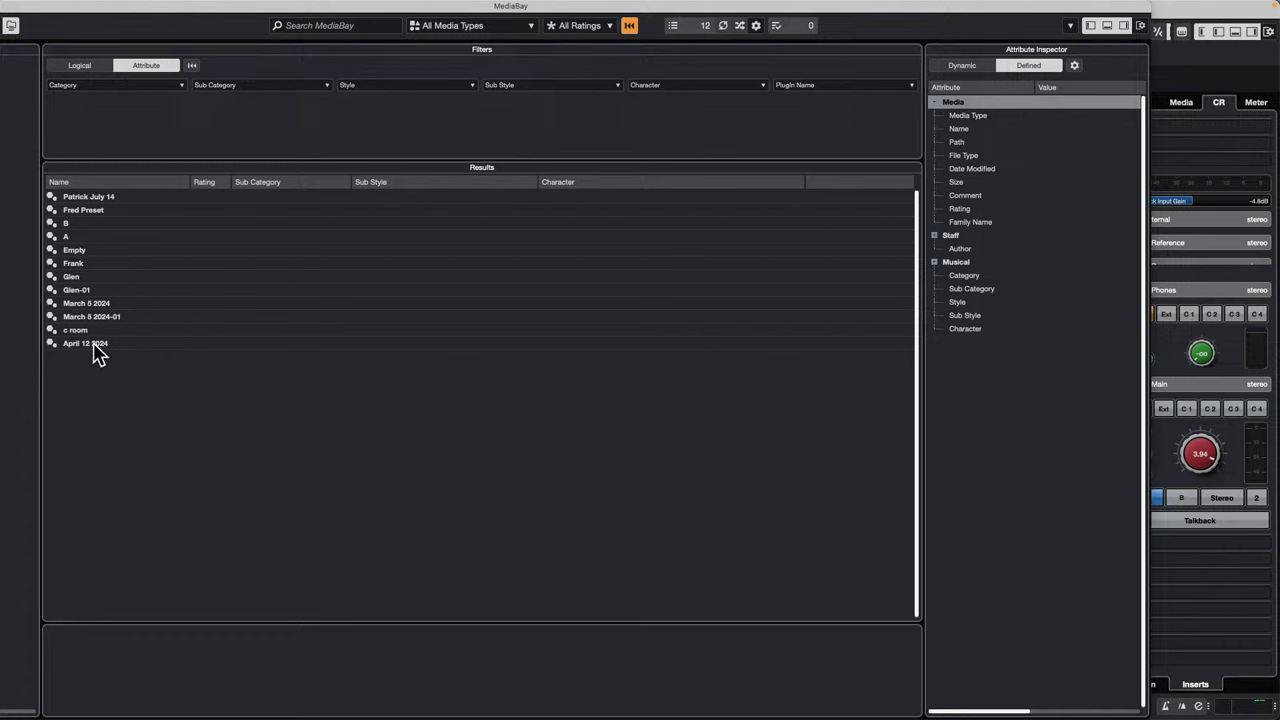
pyautogui.moveTo(97, 353); pyautogui.dragTo(1202, 557)
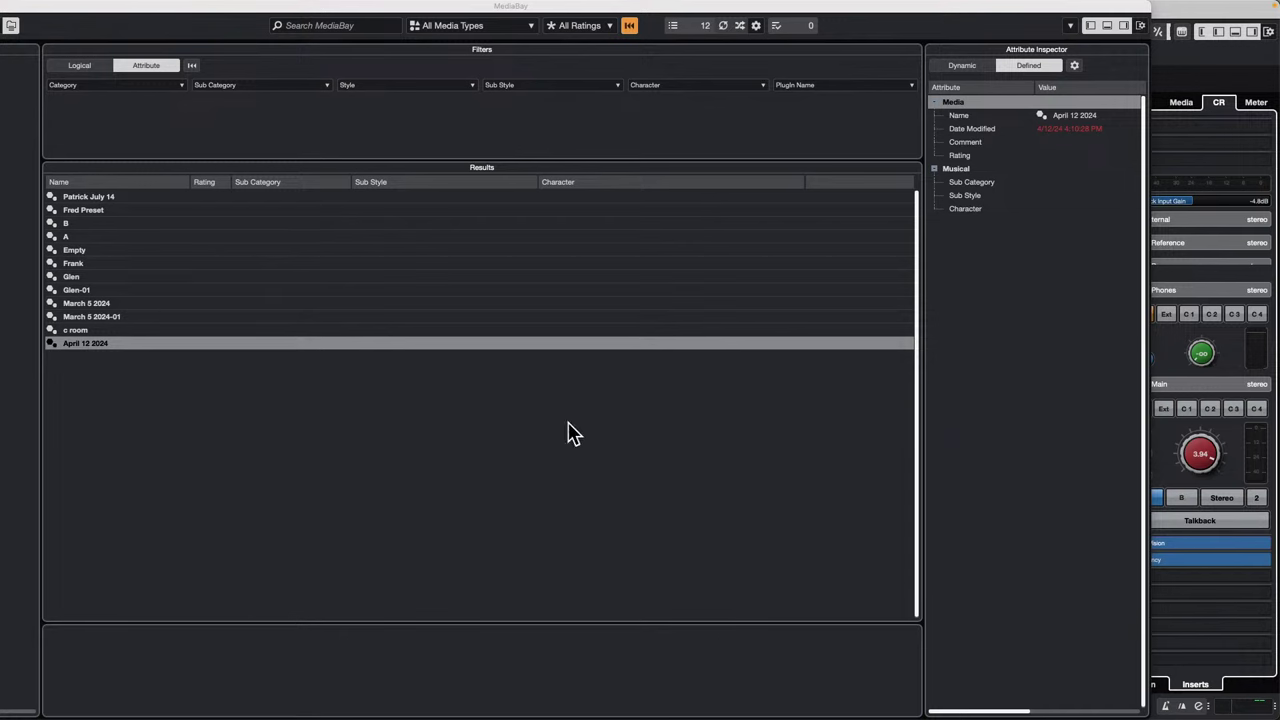
pyautogui.moveTo(684, 11); pyautogui.dragTo(590, 44)
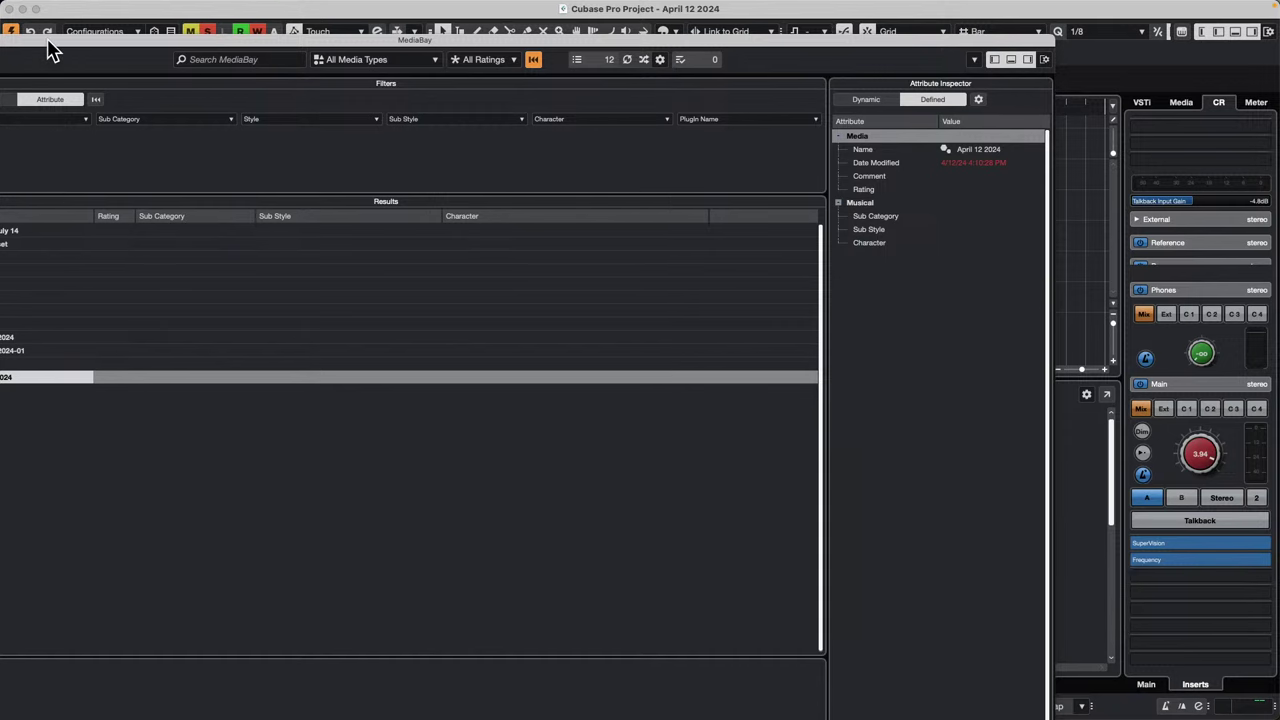
pyautogui.moveTo(47, 43); pyautogui.dragTo(320, 44)
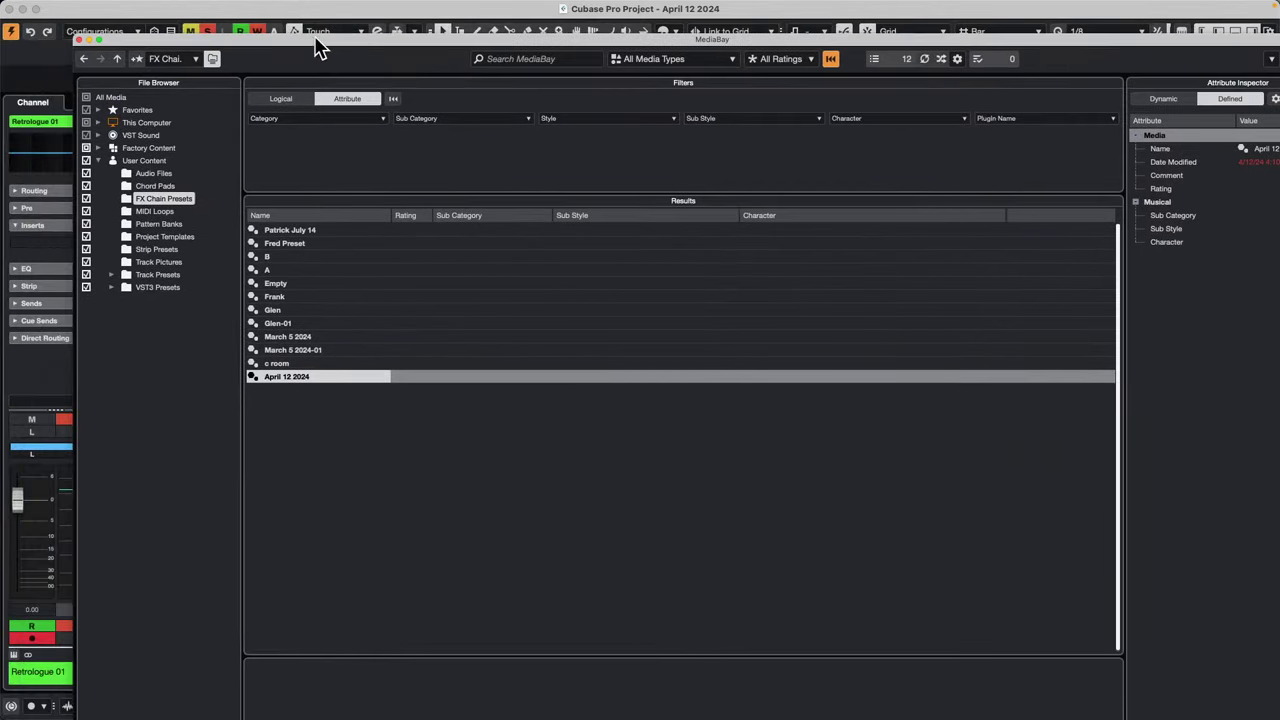
pyautogui.click(76, 39)
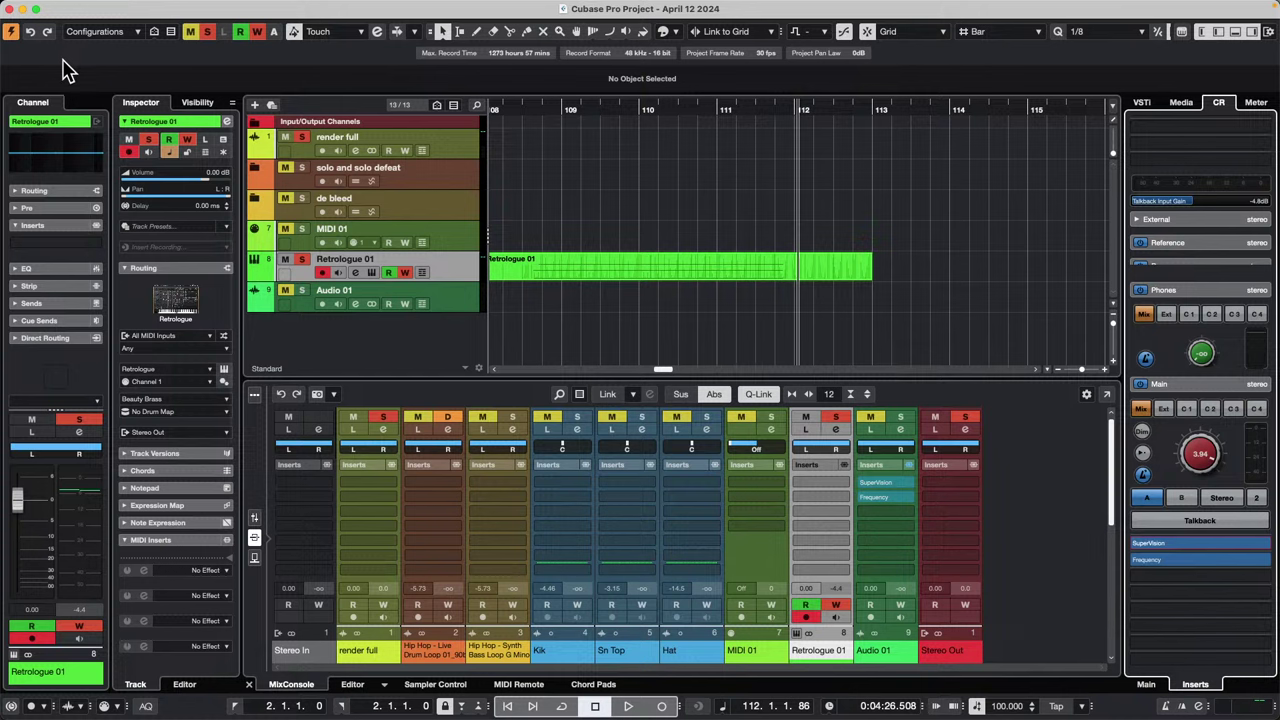
# Step: Expand the solo and solo defeat folder track and erase the event on the Retrologue 01 track
pyautogui.moveTo(8, 8)
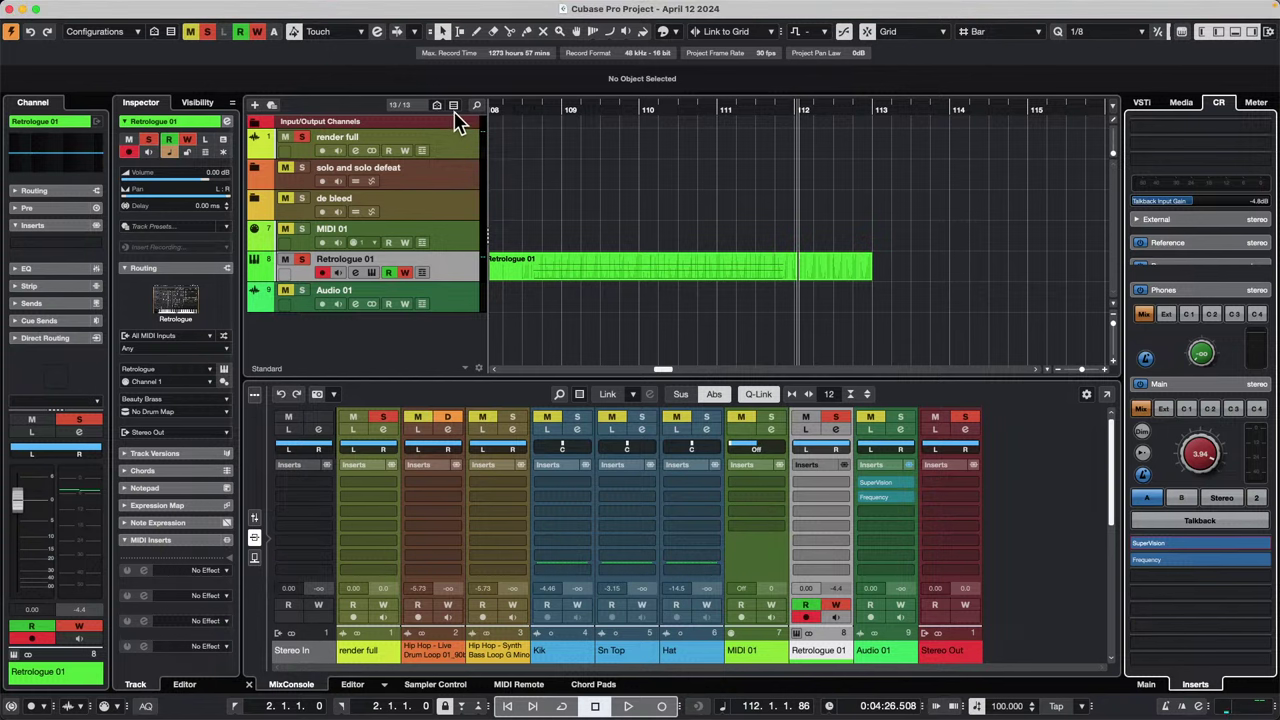
pyautogui.click(254, 168)
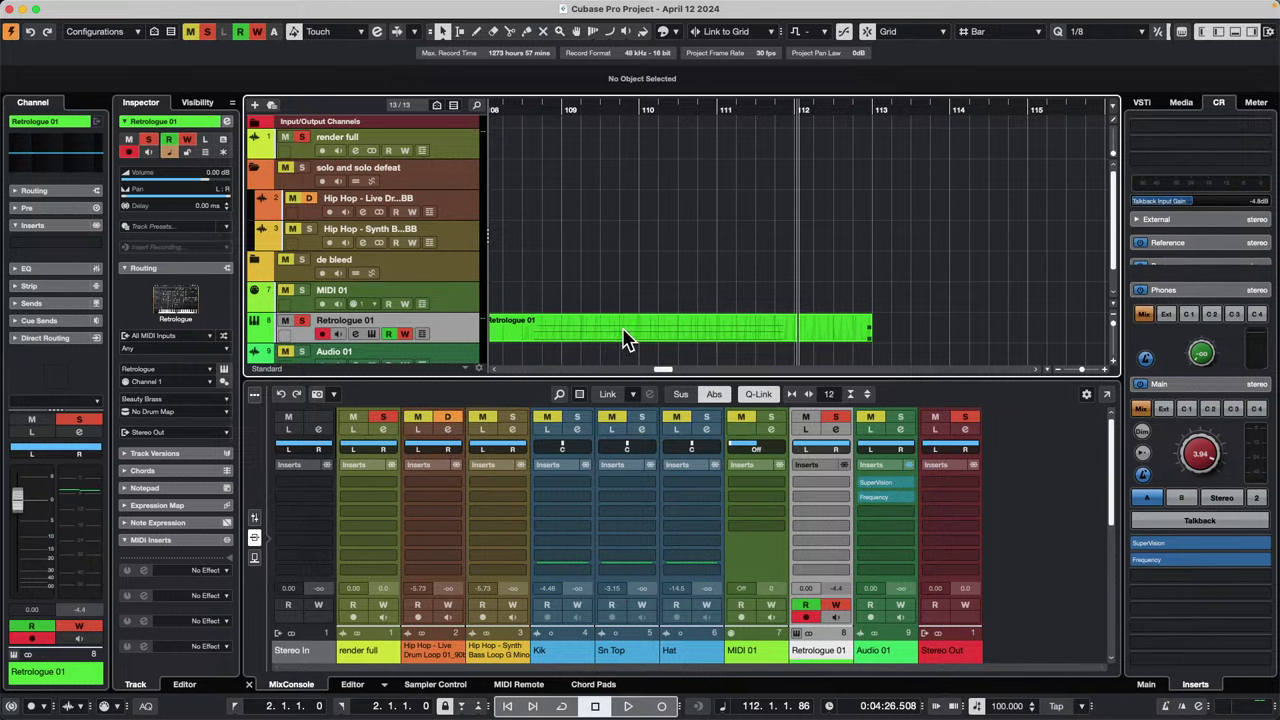
pyautogui.rightClick(623, 330)
pyautogui.click(674, 333)
pyautogui.click(674, 324)
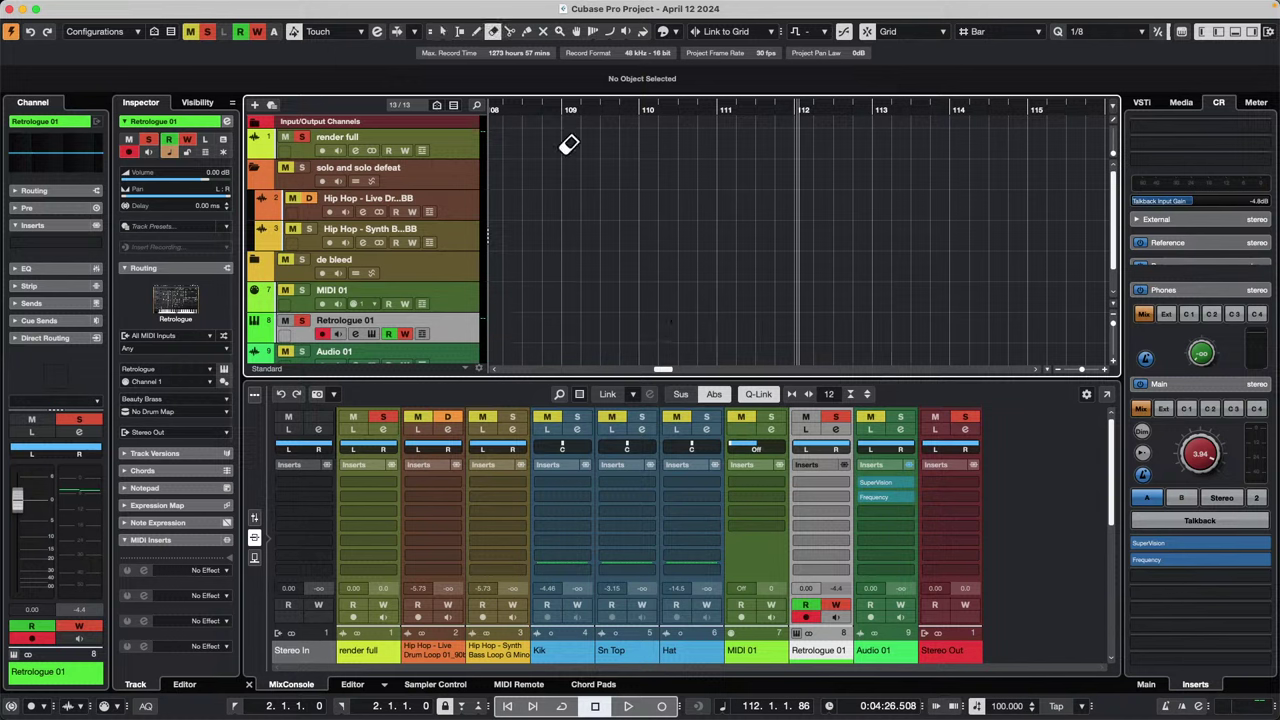
# Step: Deactivate all track solos and start playback near the beginning of the project
pyautogui.moveTo(523, 112)
pyautogui.mouseDown()
pyautogui.moveTo(23, 58)
pyautogui.moveTo(400, 51)
pyautogui.moveTo(509, 114)
pyautogui.moveTo(500, 43)
pyautogui.moveTo(490, 55)
pyautogui.mouseUp()
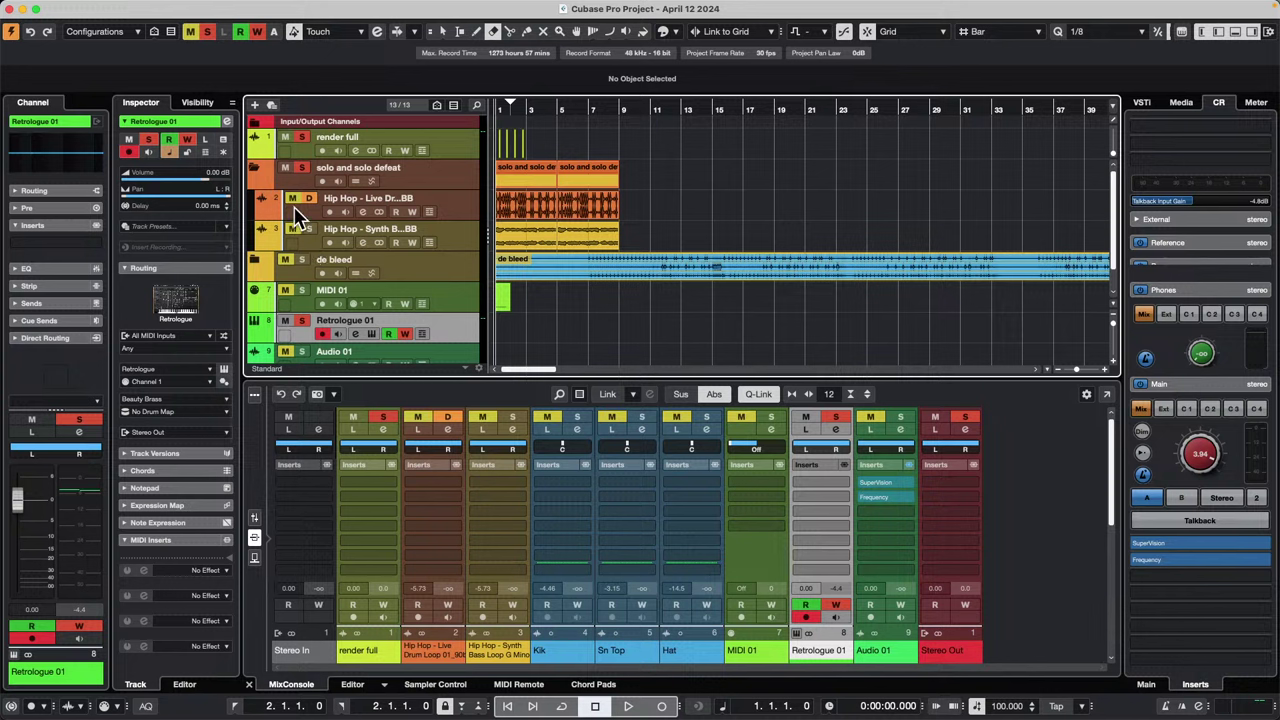
pyautogui.click(207, 31)
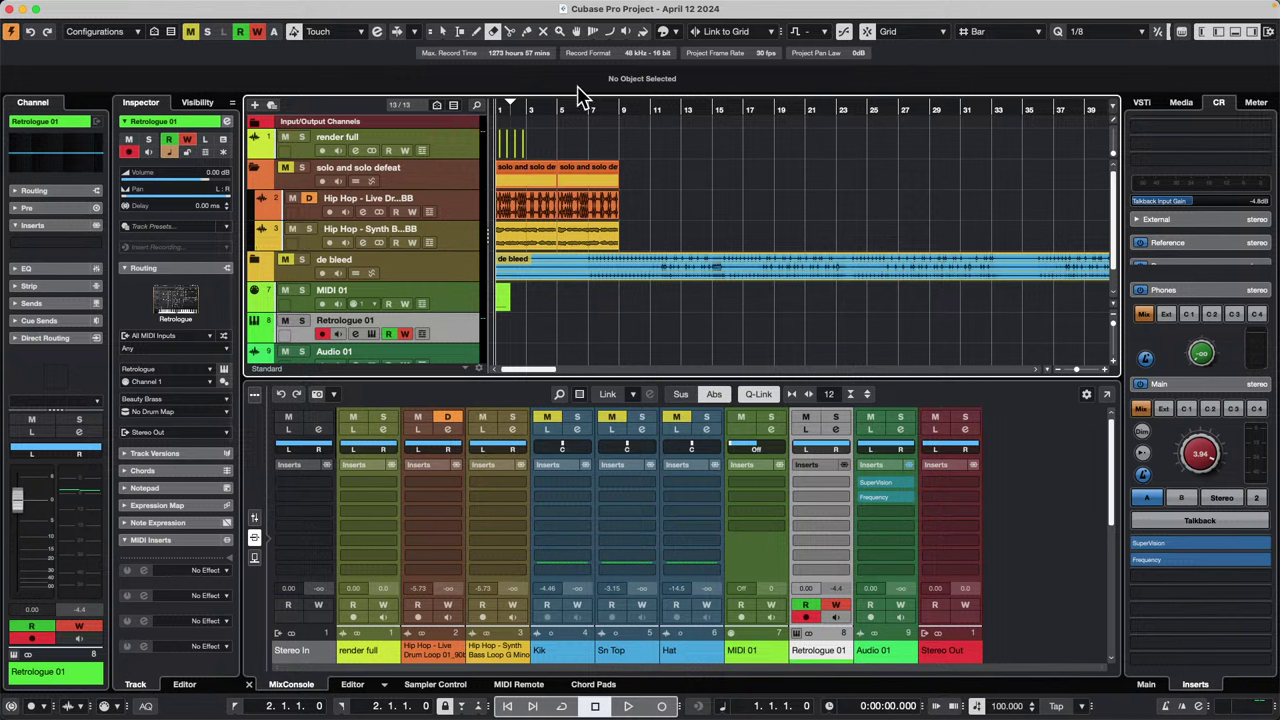
pyautogui.moveTo(532, 113); pyautogui.dragTo(414, 132)
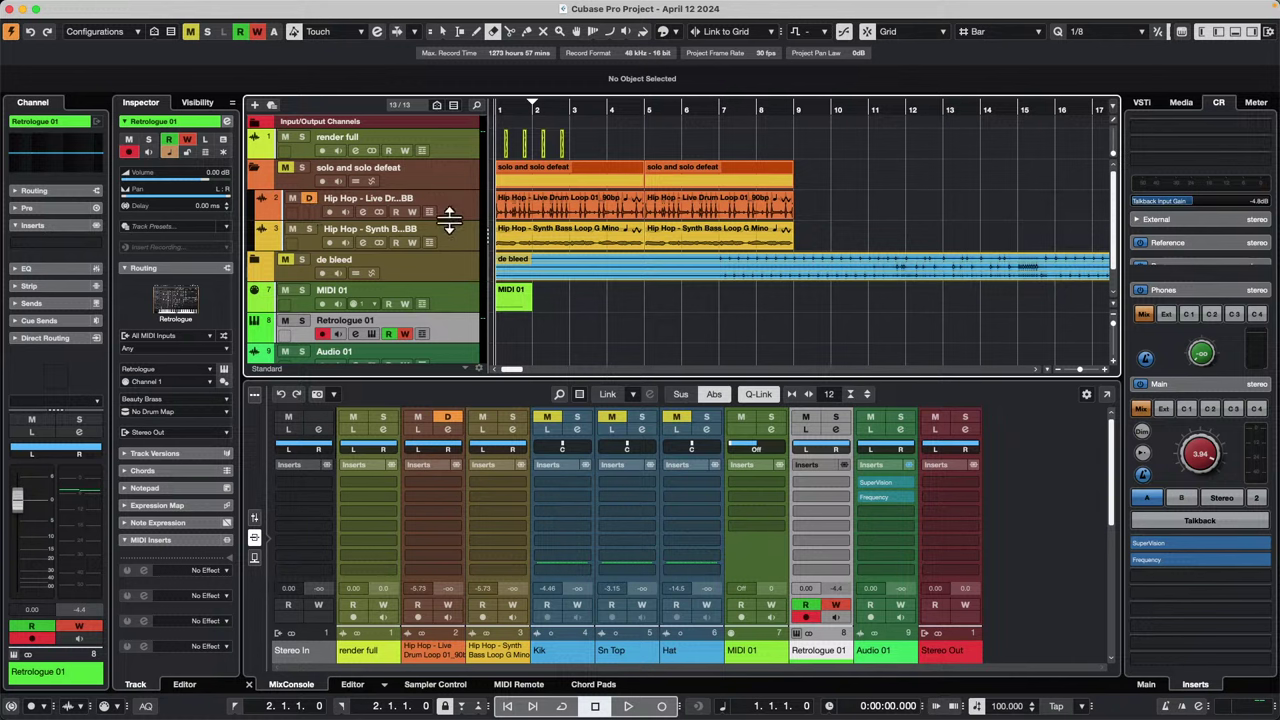
pyautogui.press('space')
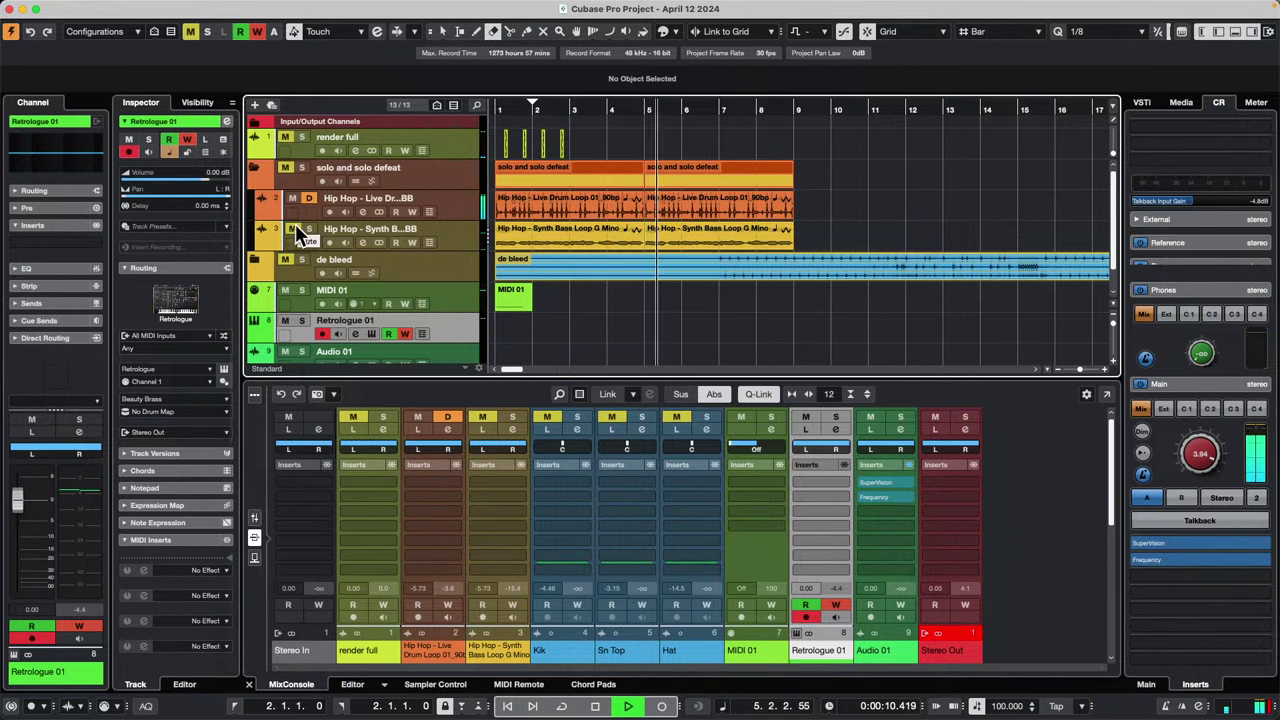
# Step: Select the Hip Hop drum and bass events with the Object Selection tool, loop the selection, and deselect the events
pyautogui.rightClick(691, 215)
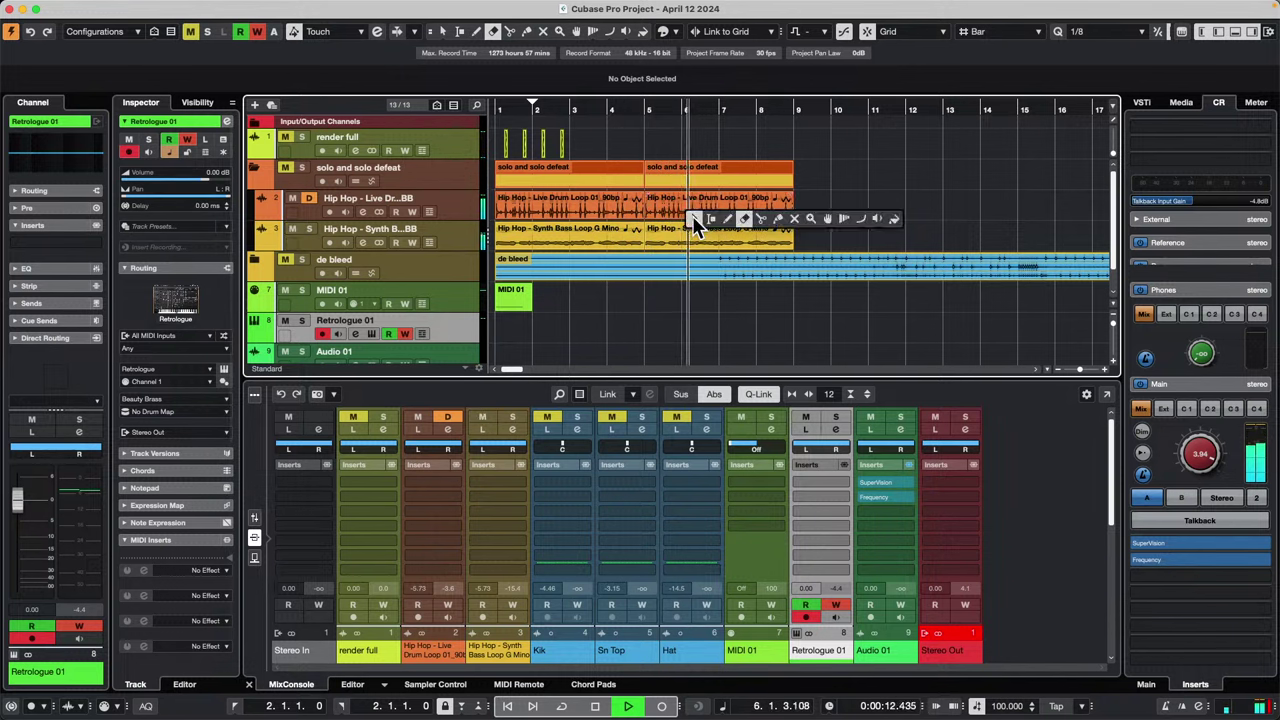
pyautogui.click(694, 218)
pyautogui.click(696, 216)
pyautogui.moveTo(809, 205); pyautogui.dragTo(548, 245)
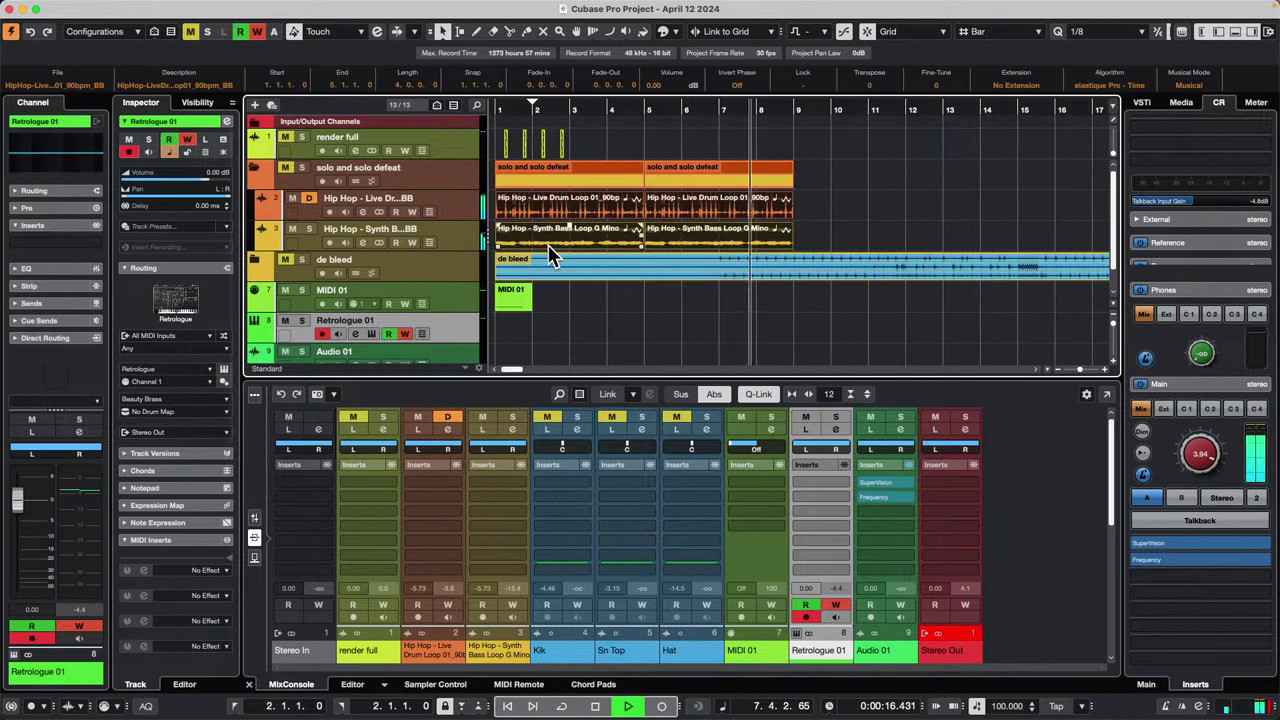
pyautogui.hotkey('shift', 'g')
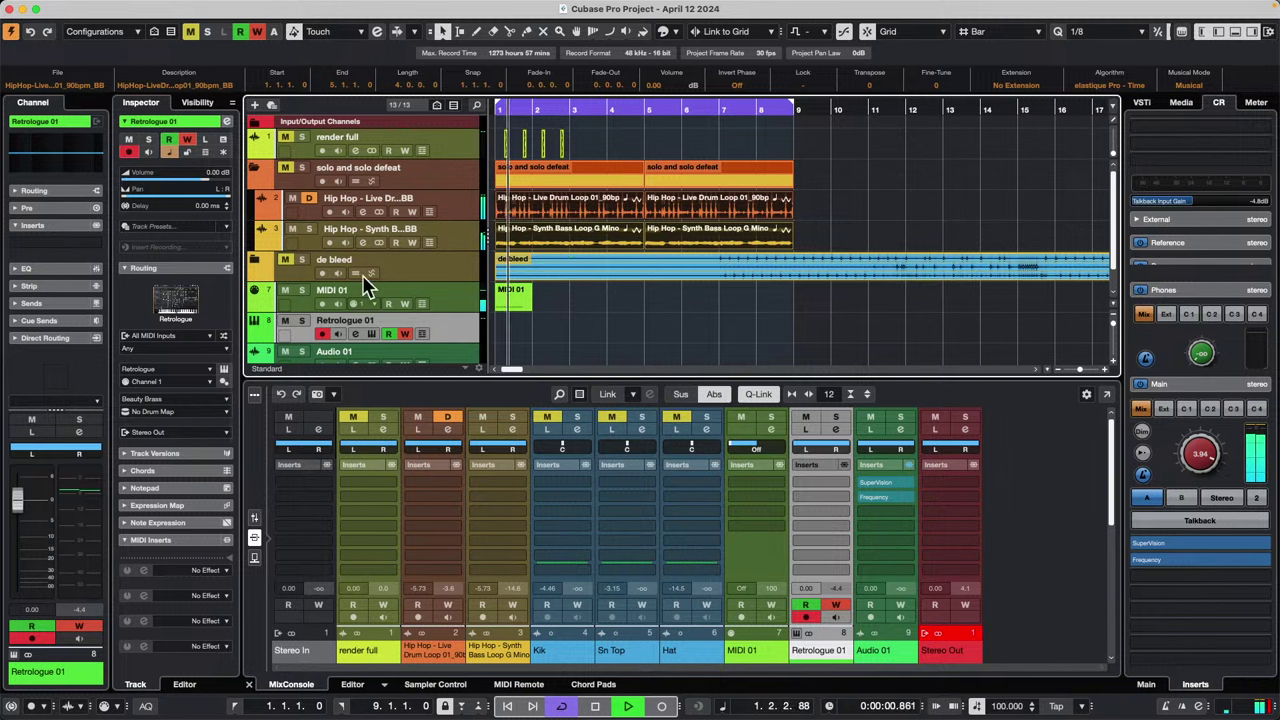
pyautogui.click(587, 310)
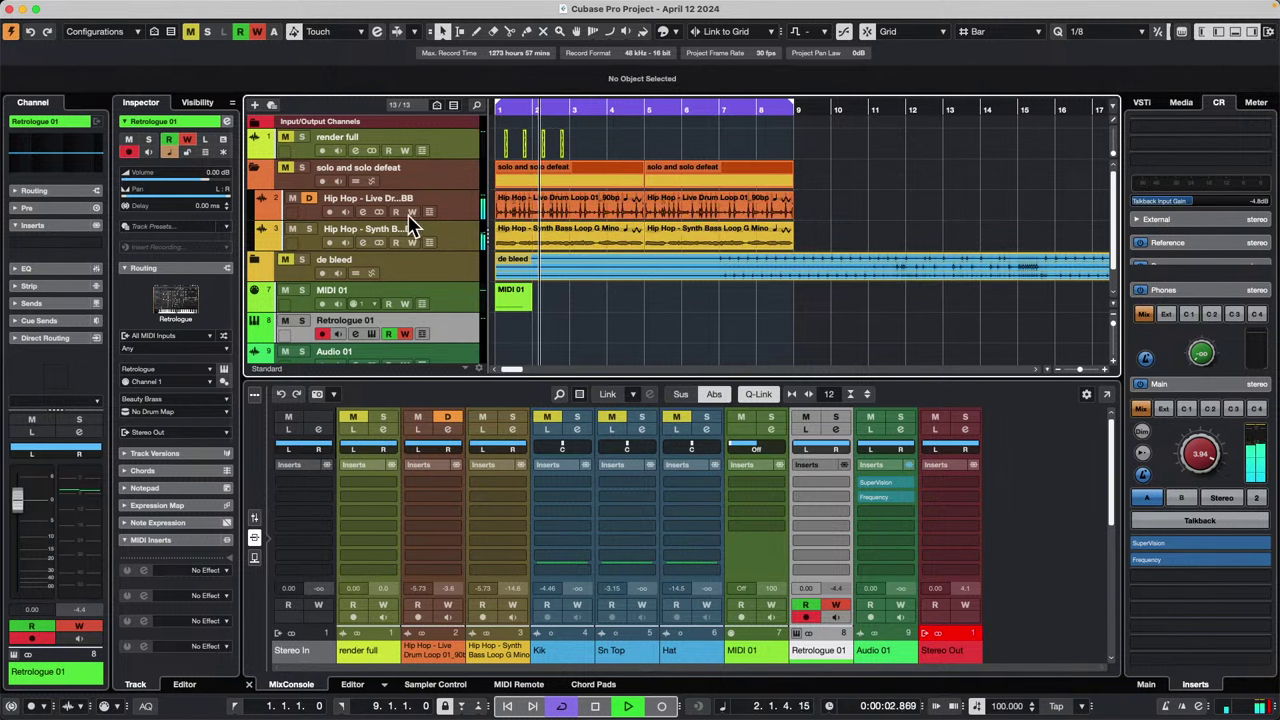
# Step: Test solo on the Hip Hop Synth Bass and MIDI 01 tracks during playback, leaving the Synth Bass soloed
pyautogui.click(311, 231)
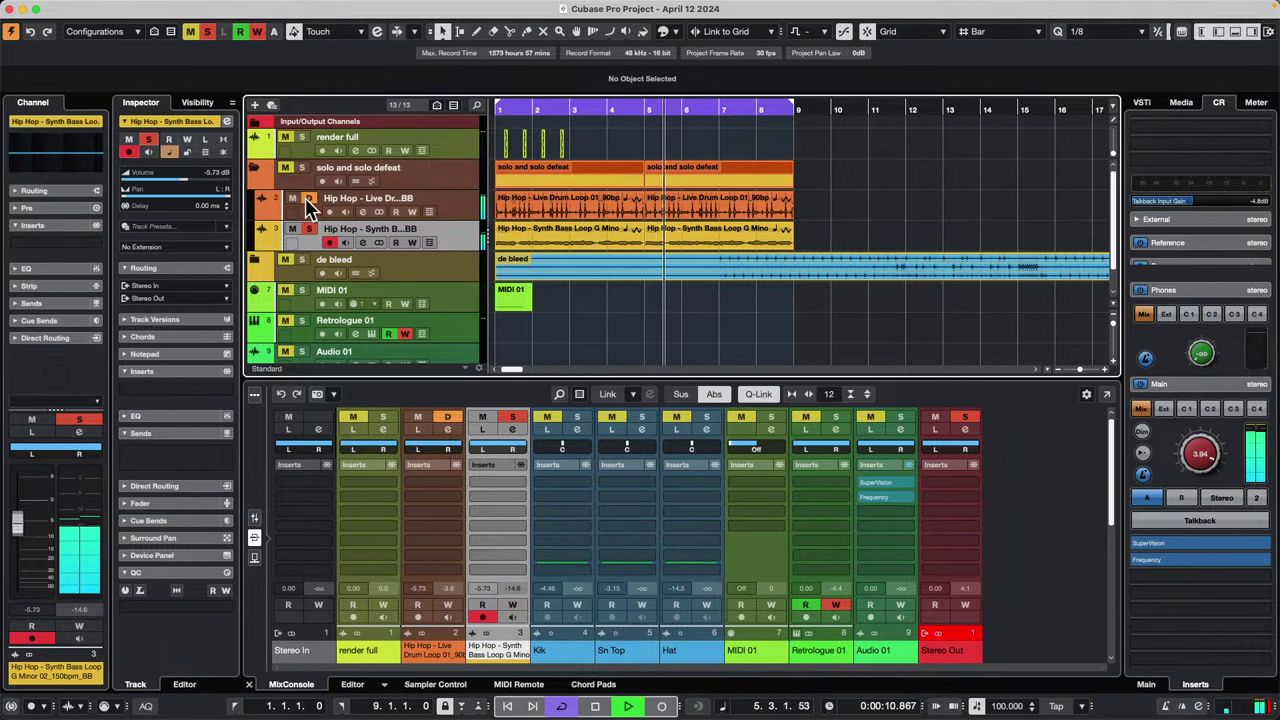
pyautogui.click(309, 231)
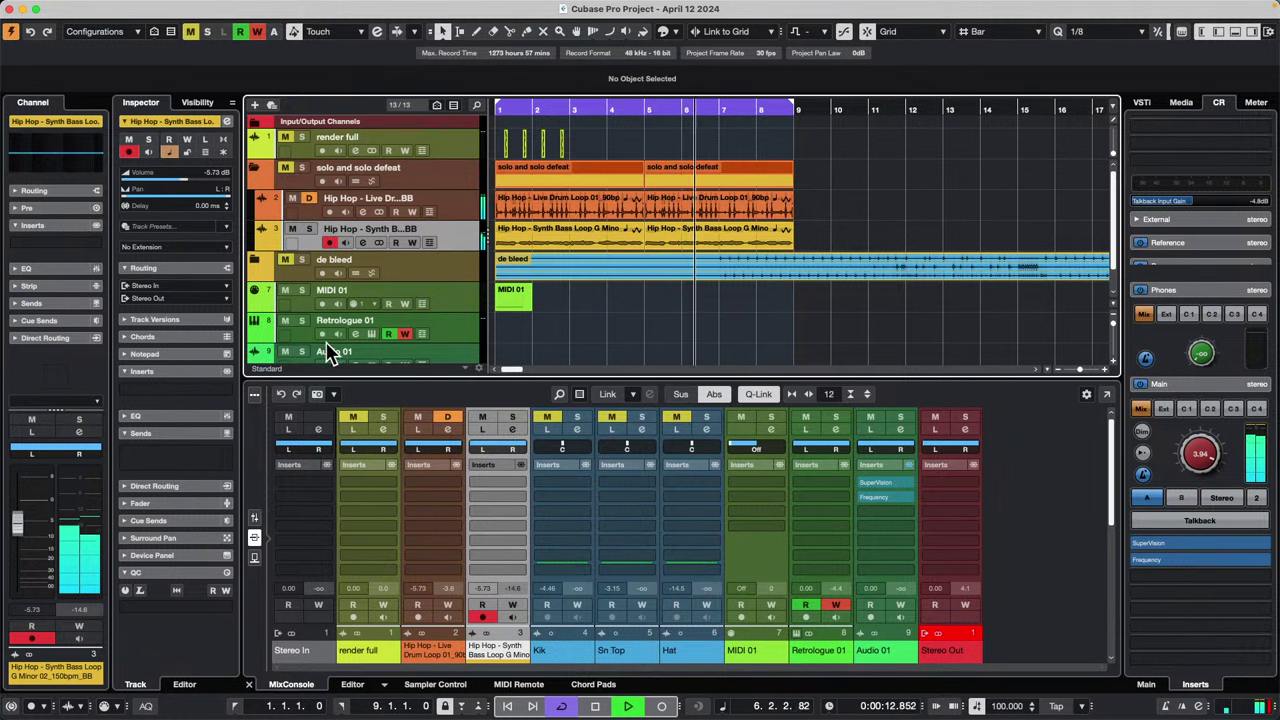
pyautogui.click(302, 291)
pyautogui.click(302, 291)
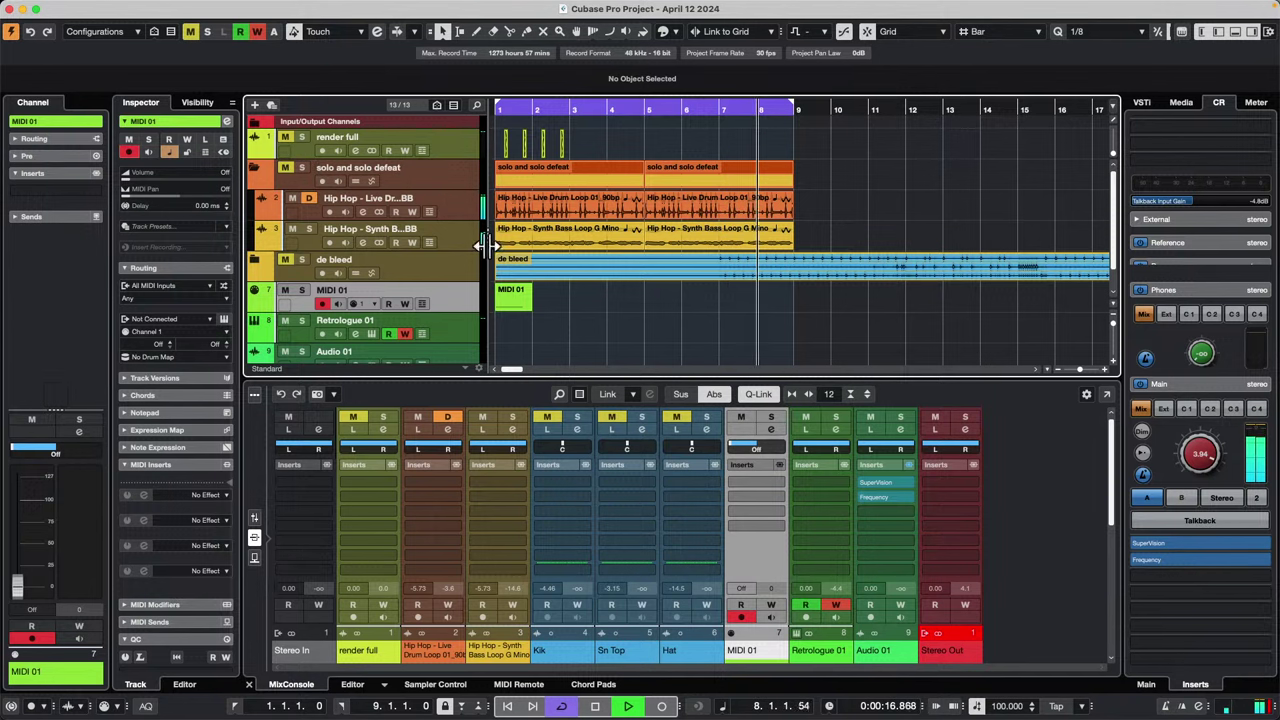
pyautogui.click(309, 231)
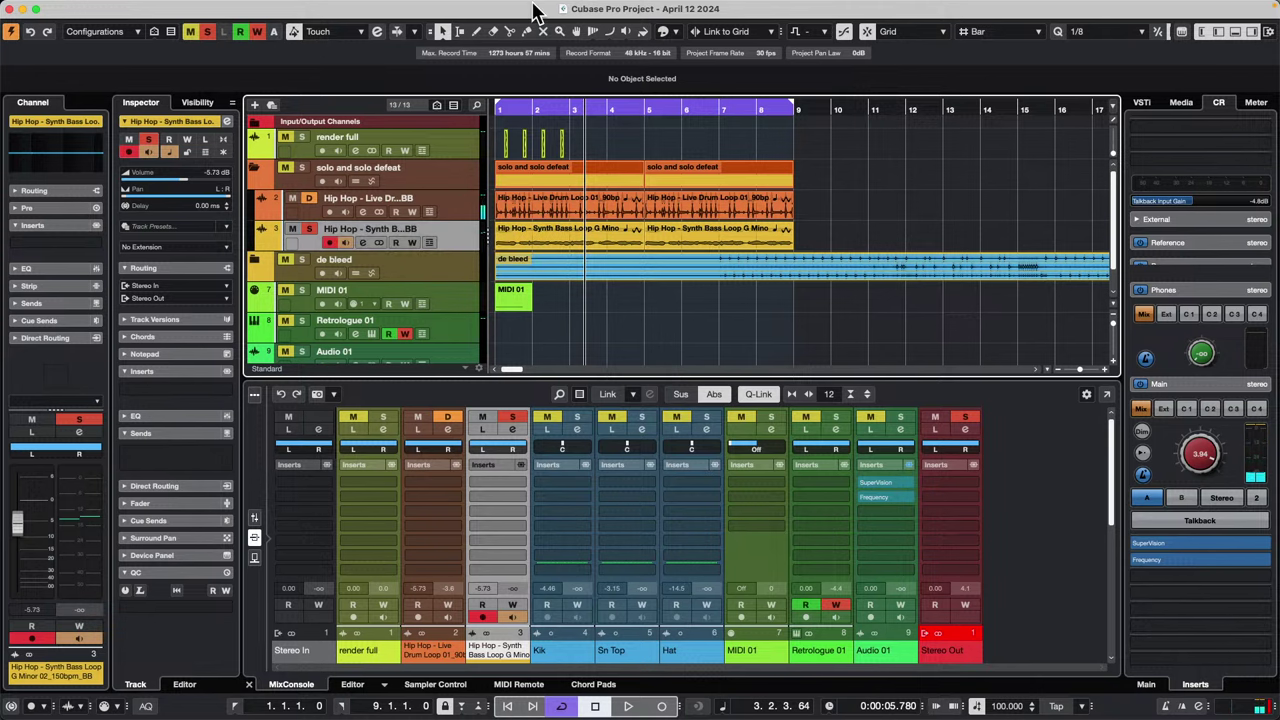
# Step: Look through the Editing, VST, Editors, and Project & MixConsole preferences for solo-related options, and close the preferences
pyautogui.click(52, 8)
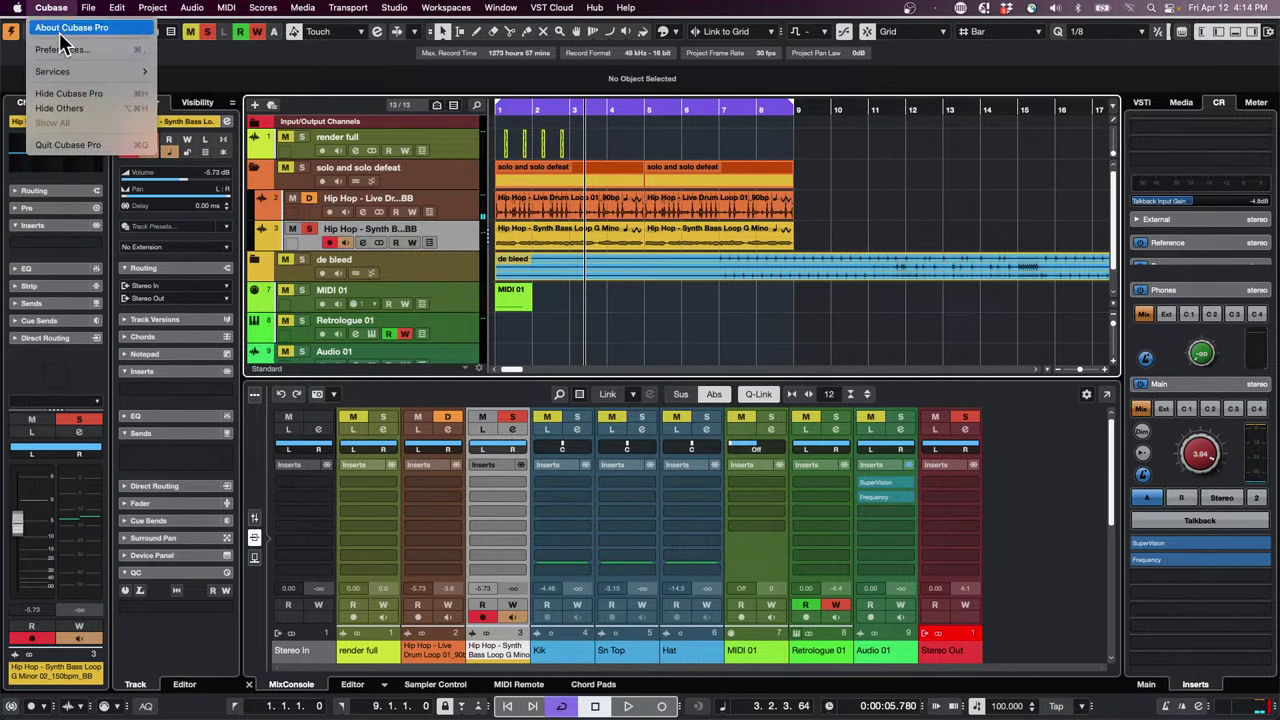
pyautogui.click(66, 50)
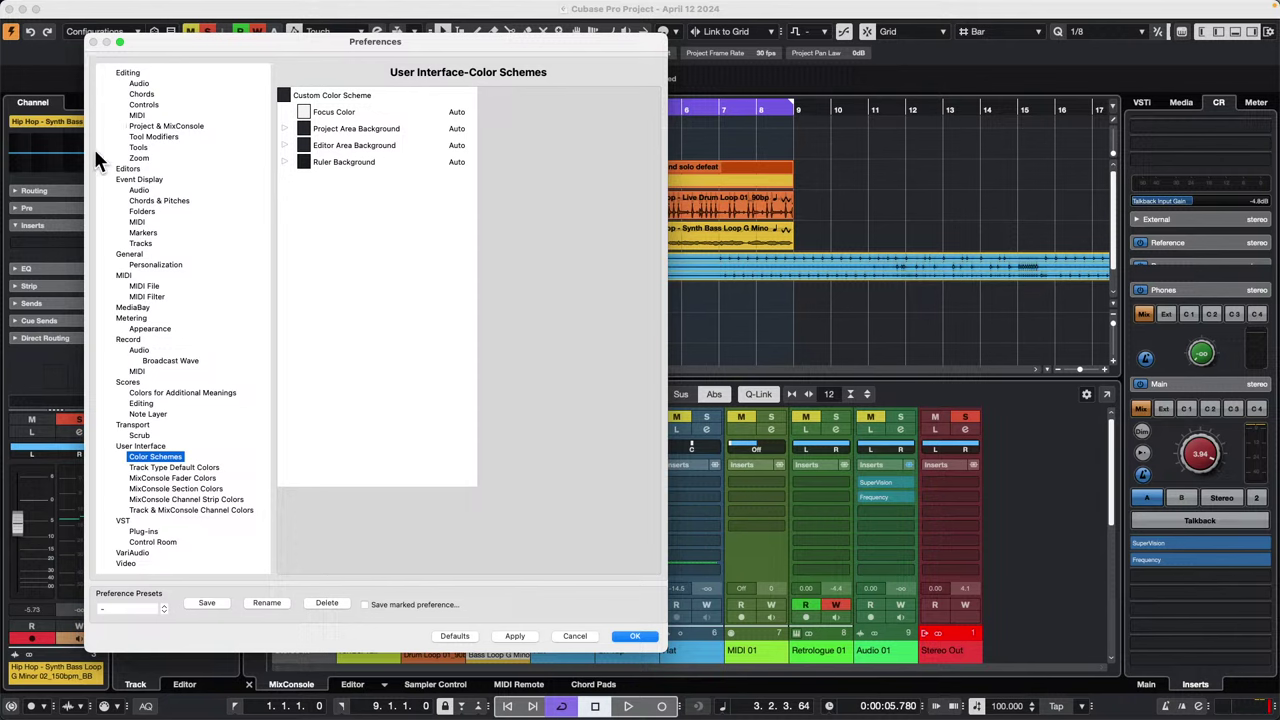
pyautogui.click(129, 75)
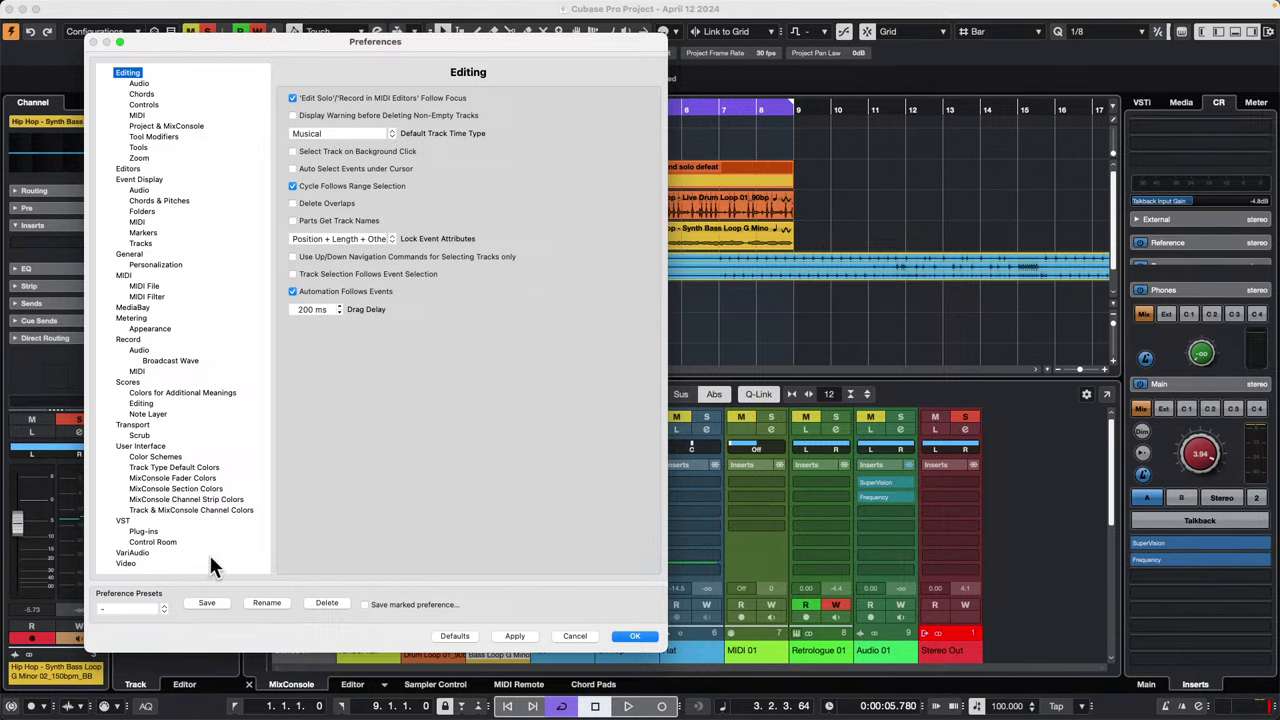
pyautogui.click(126, 511)
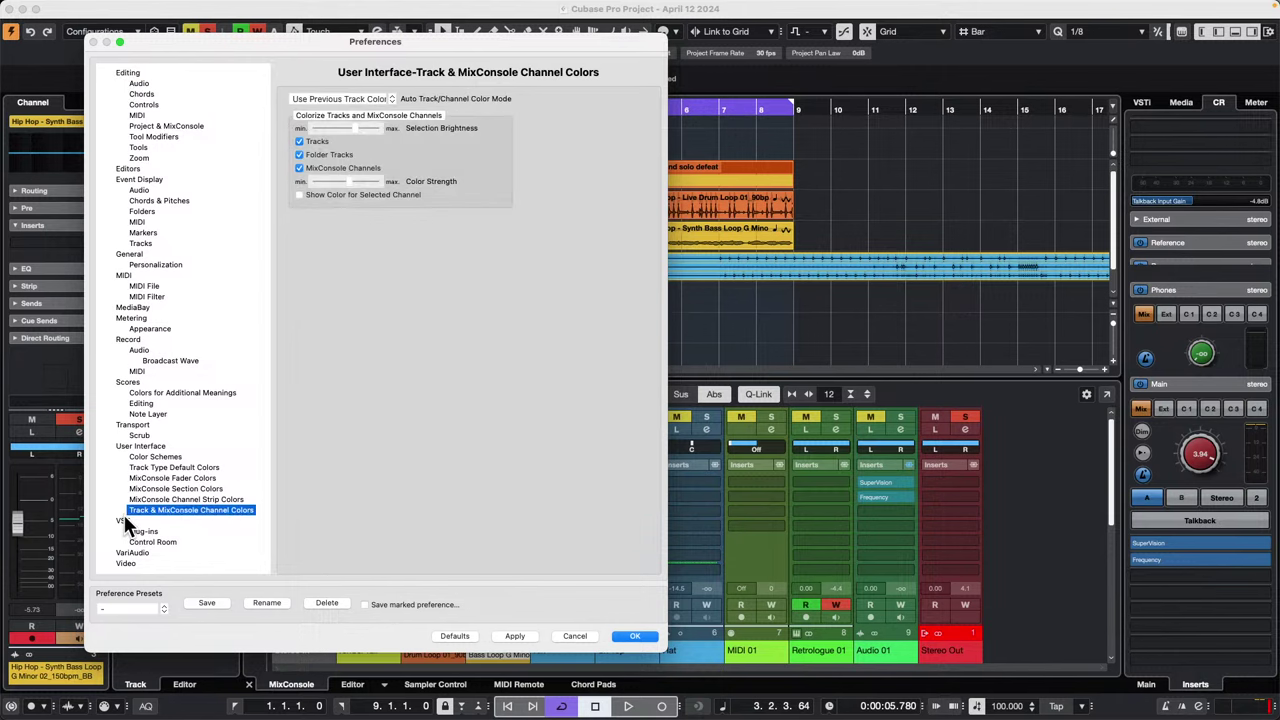
pyautogui.click(127, 521)
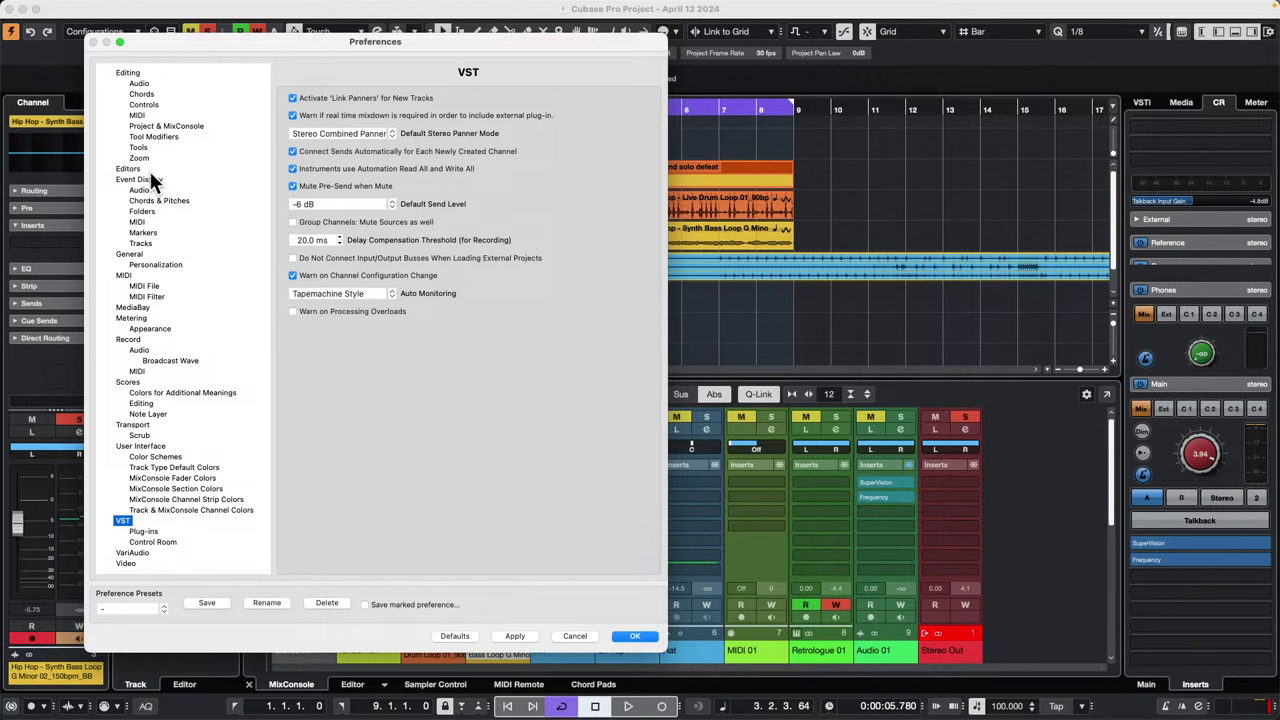
pyautogui.click(120, 168)
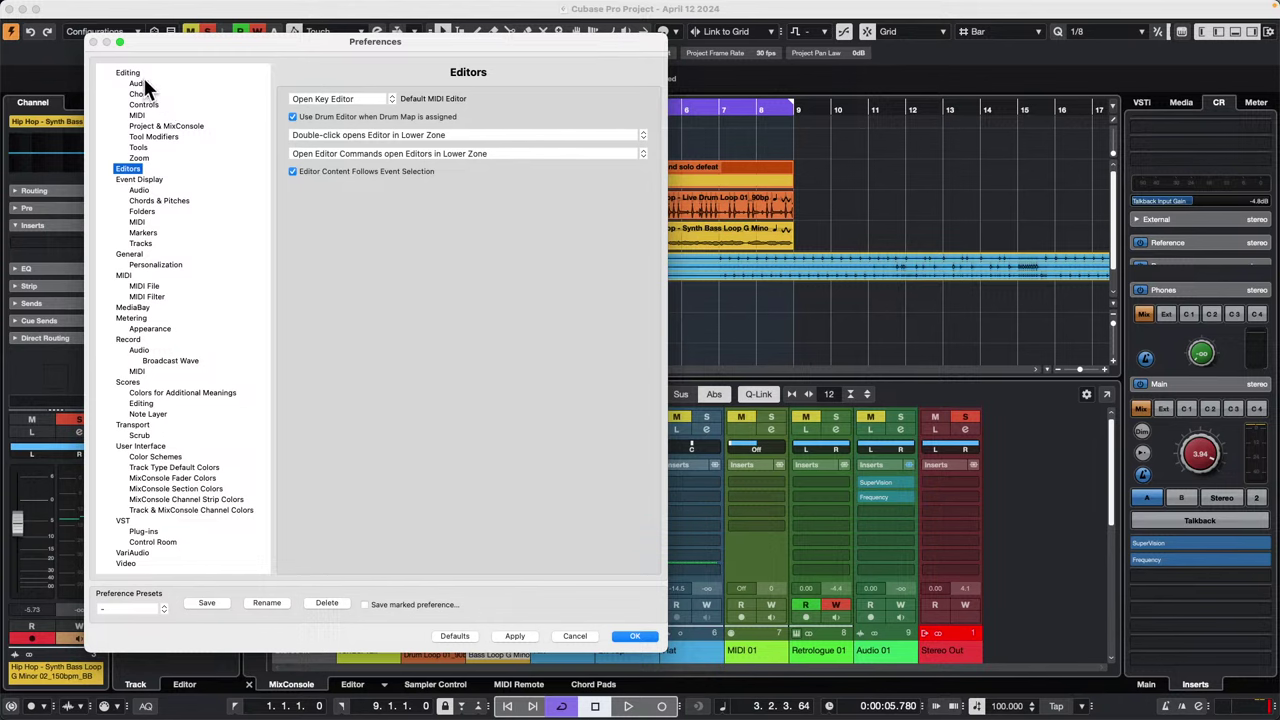
pyautogui.click(180, 128)
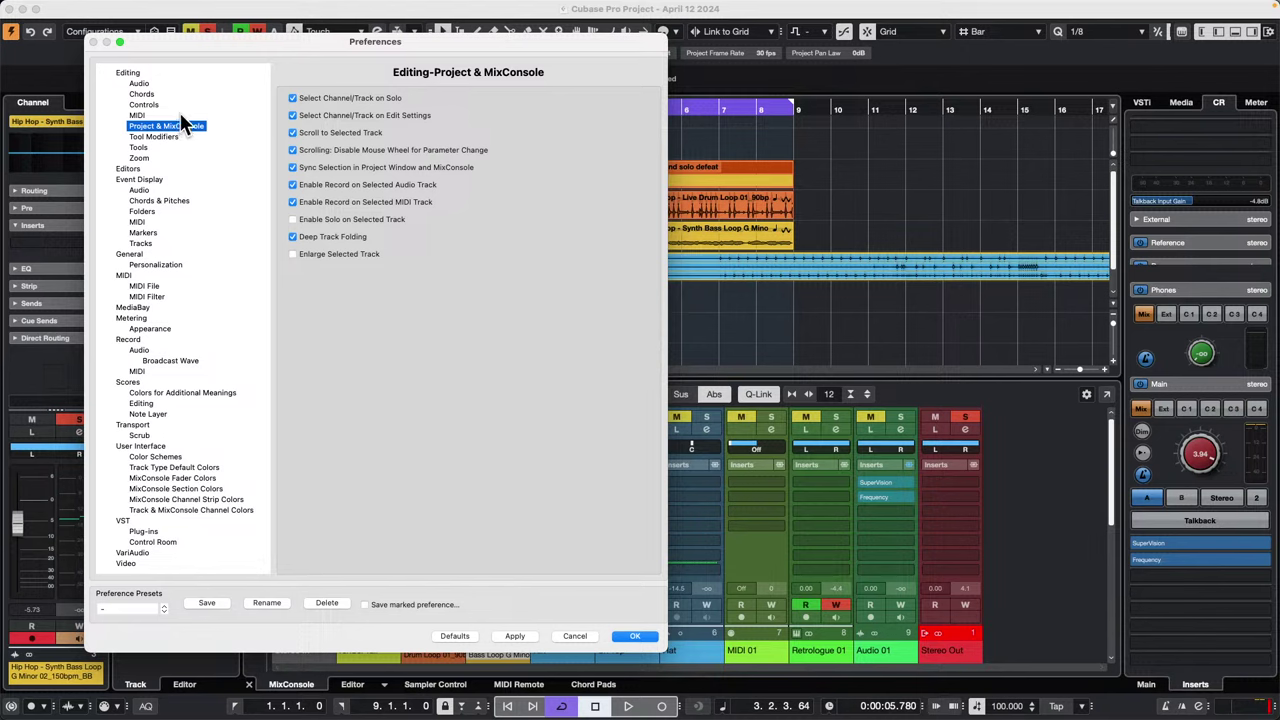
pyautogui.click(177, 136)
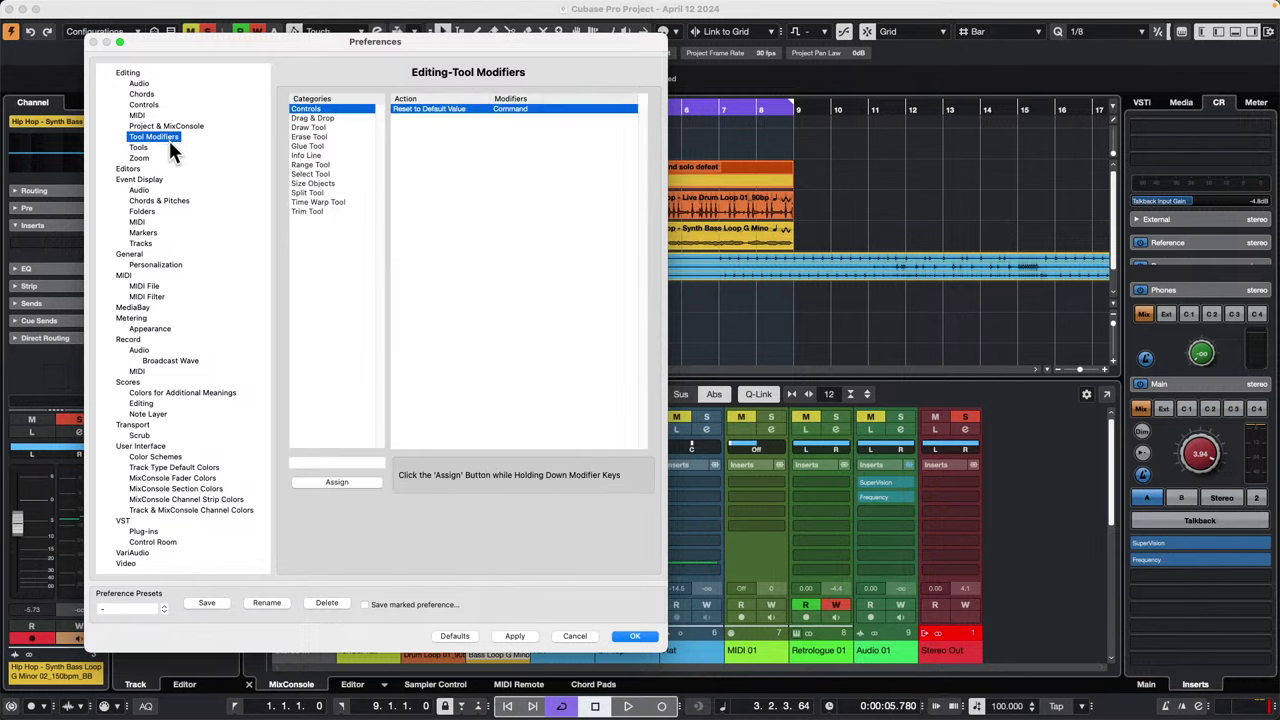
pyautogui.click(142, 158)
pyautogui.click(144, 147)
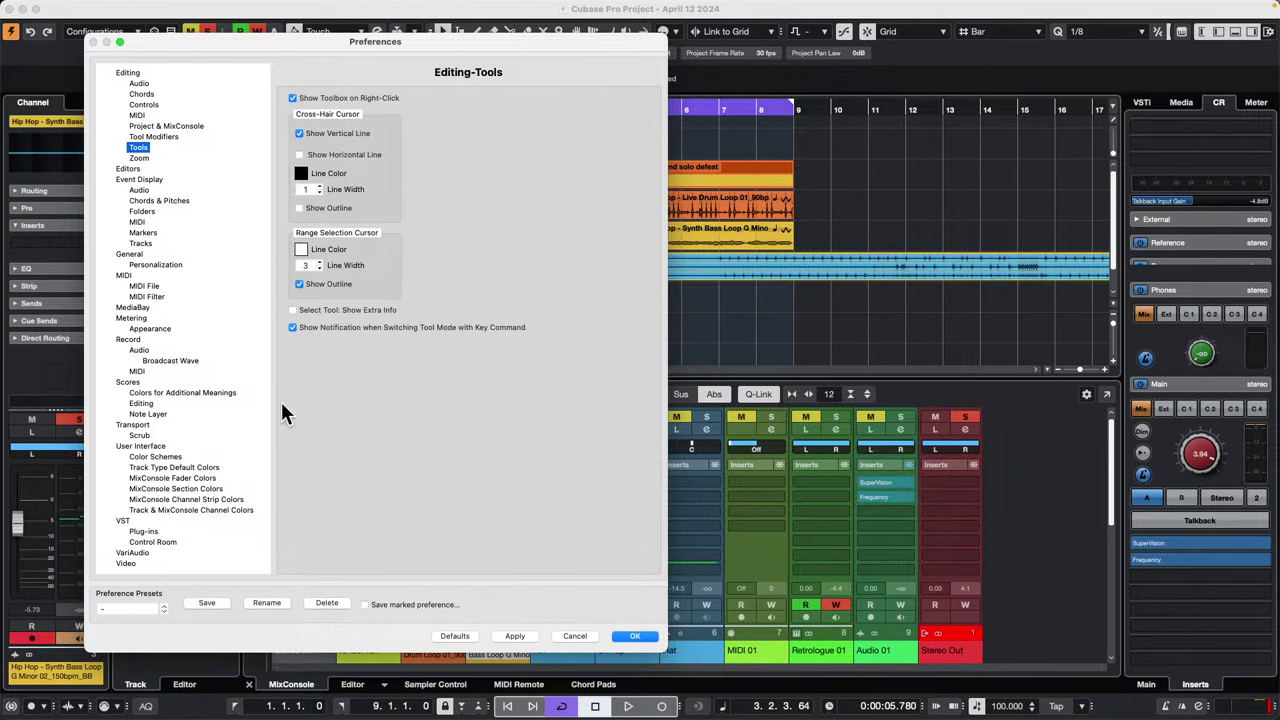
pyautogui.click(637, 636)
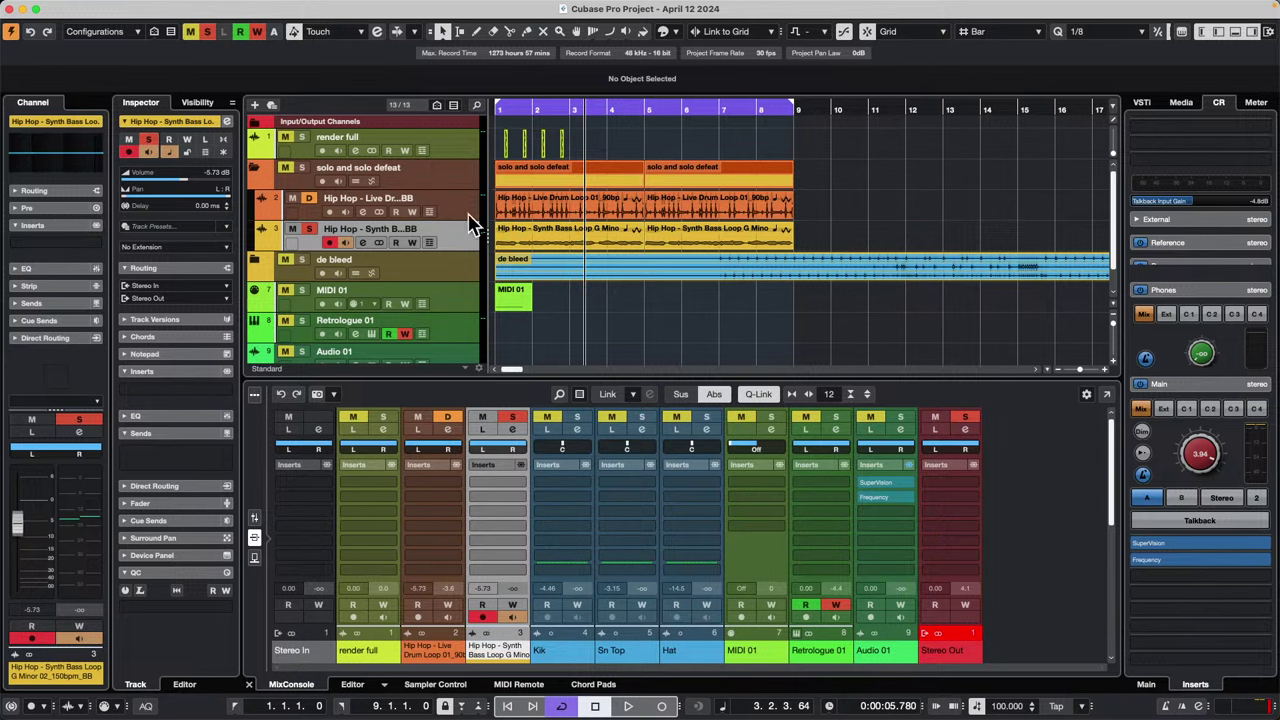
# Step: Turn on Enable Solo on Selected Track in the Project & MixConsole editing preferences and confirm
pyautogui.click(56, 8)
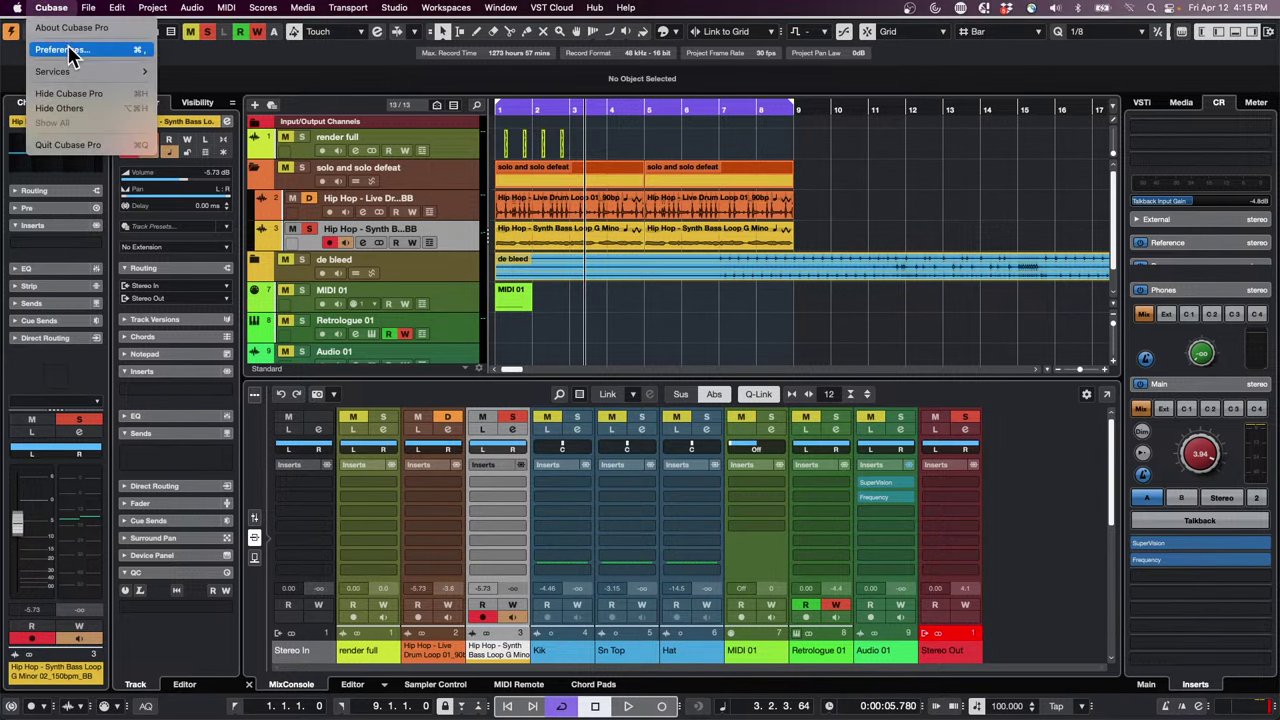
pyautogui.click(62, 49)
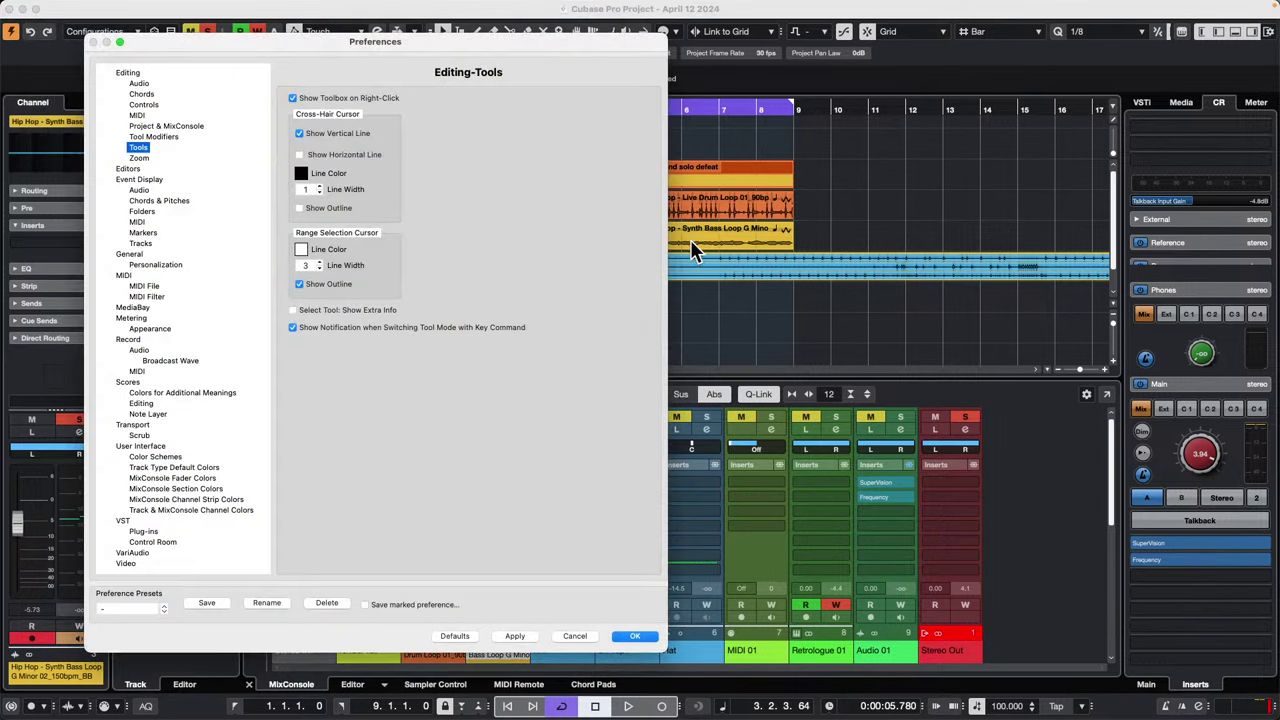
pyautogui.click(141, 85)
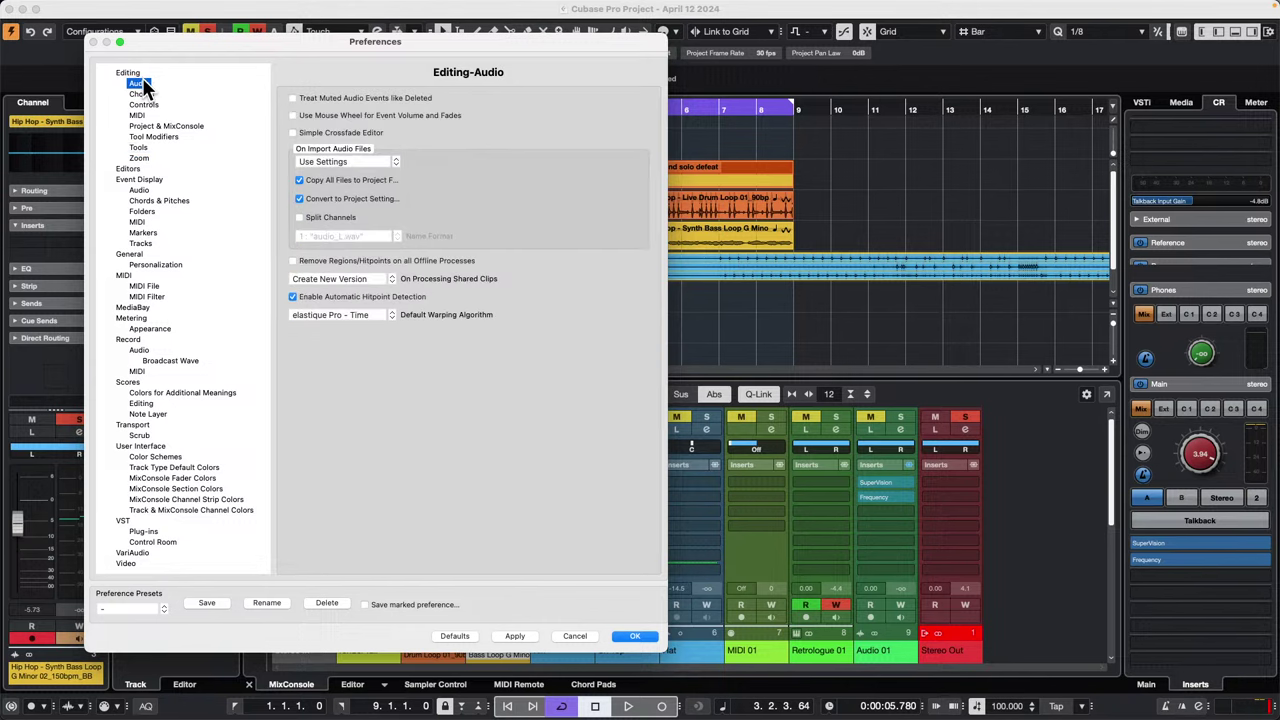
pyautogui.press('Up')
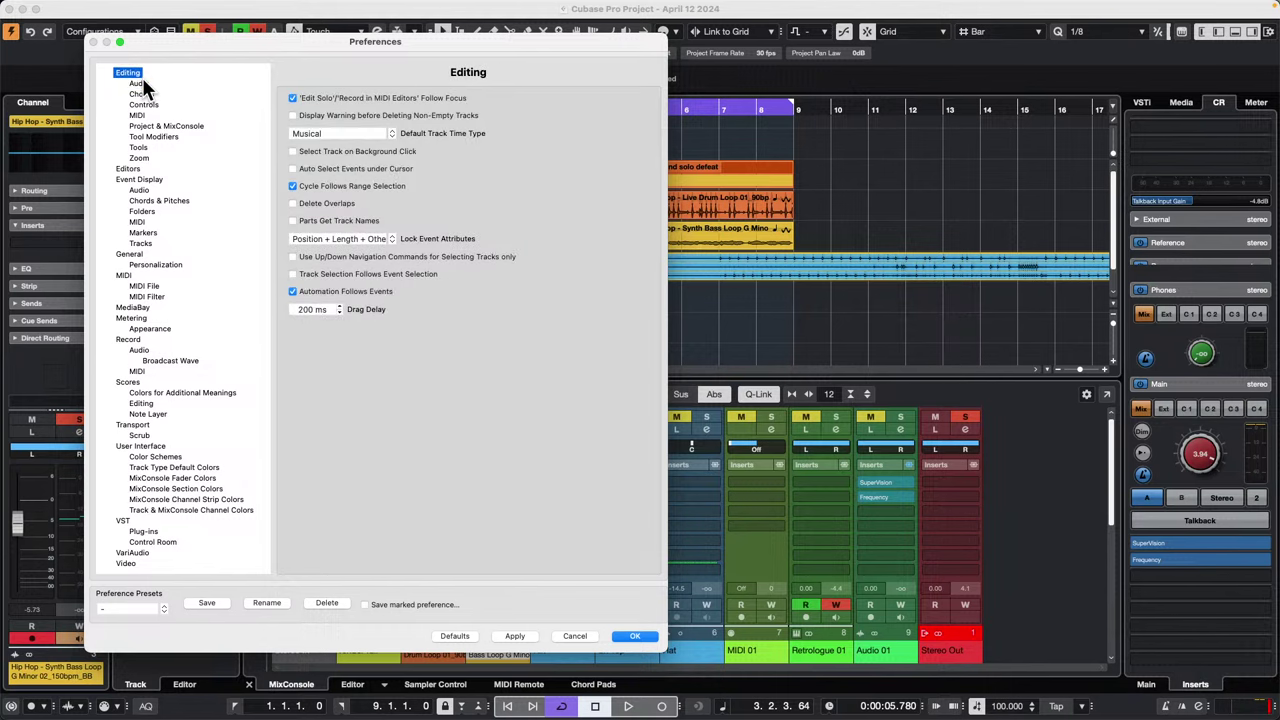
pyautogui.press('Down')
pyautogui.press('Down')
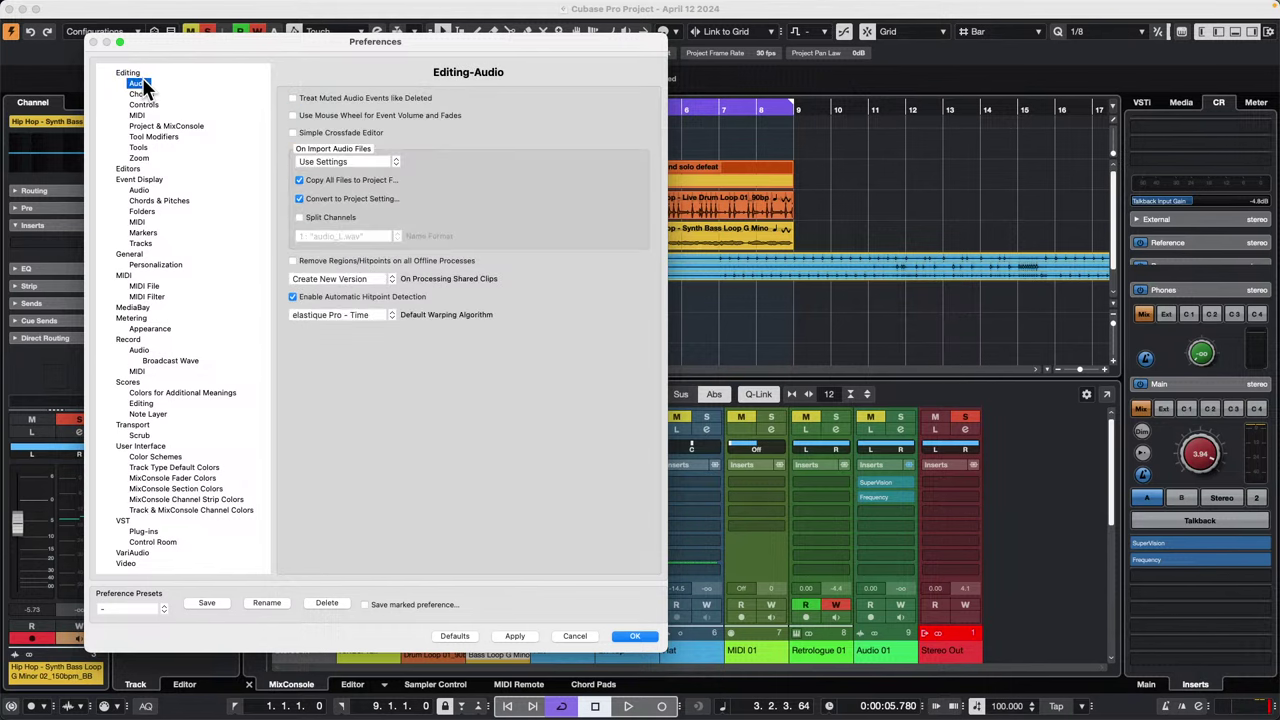
pyautogui.press('Down')
pyautogui.press('Down')
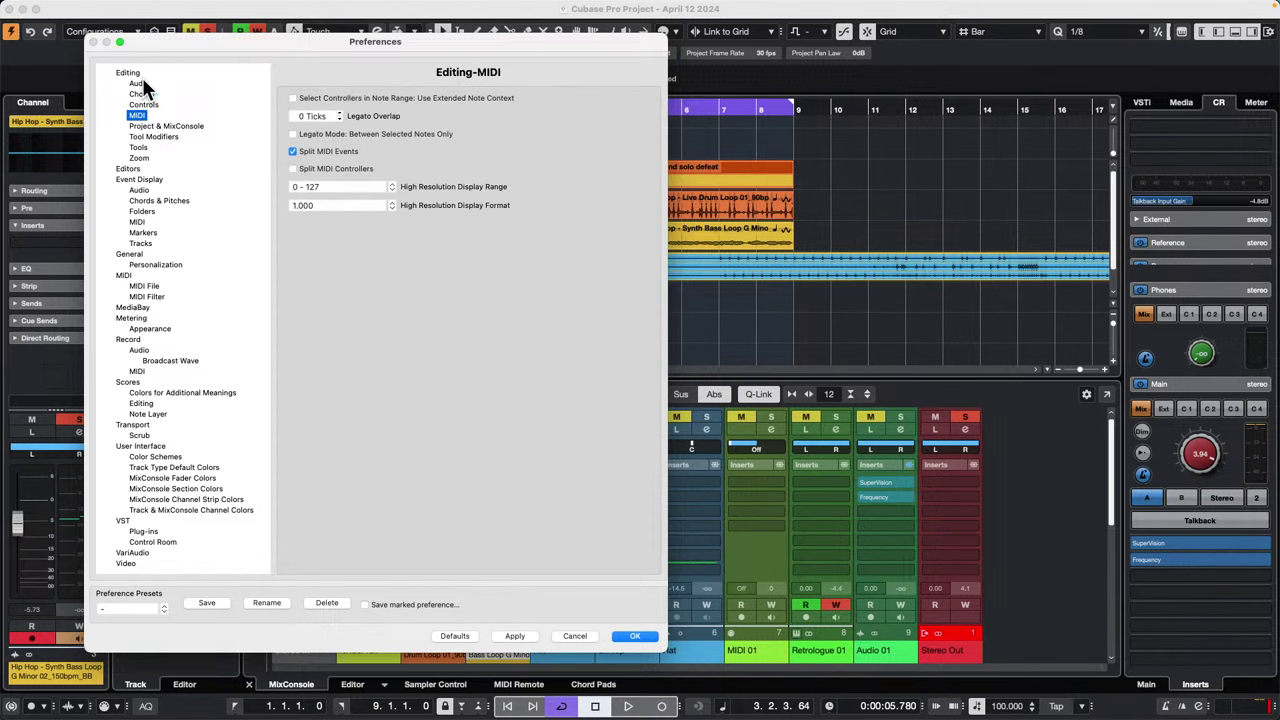
pyautogui.press('Down')
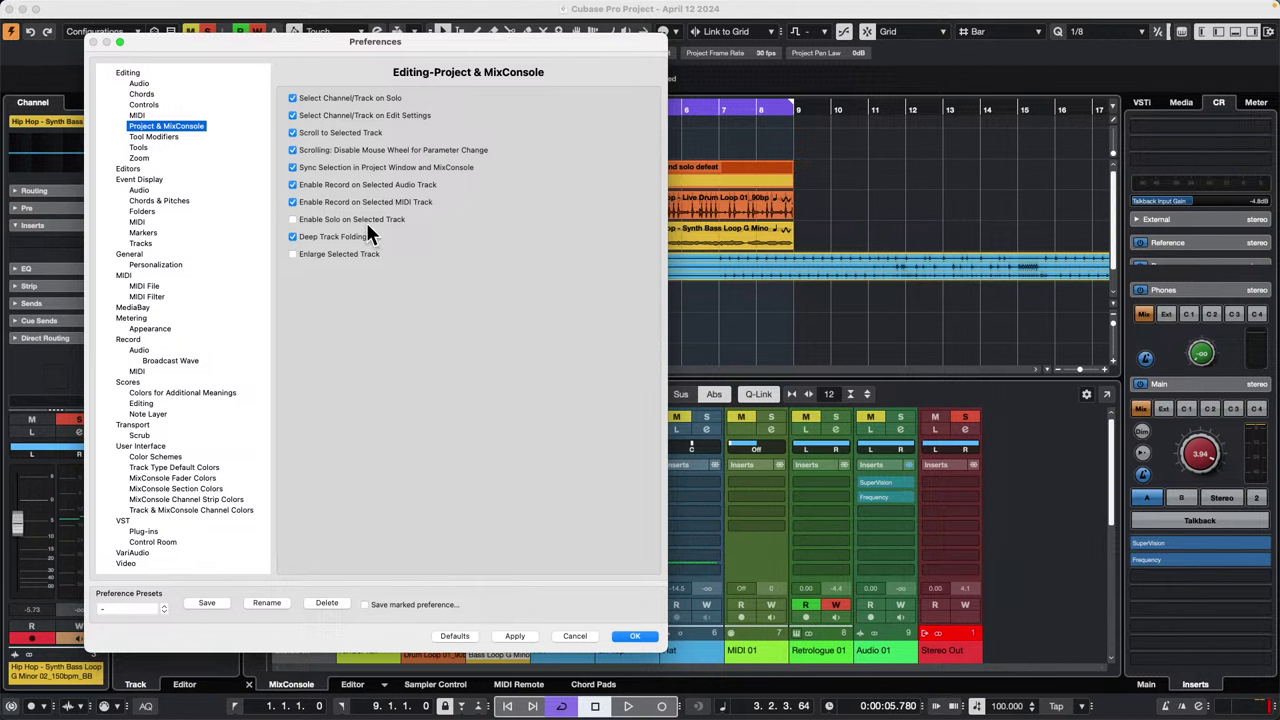
pyautogui.click(294, 221)
pyautogui.click(295, 220)
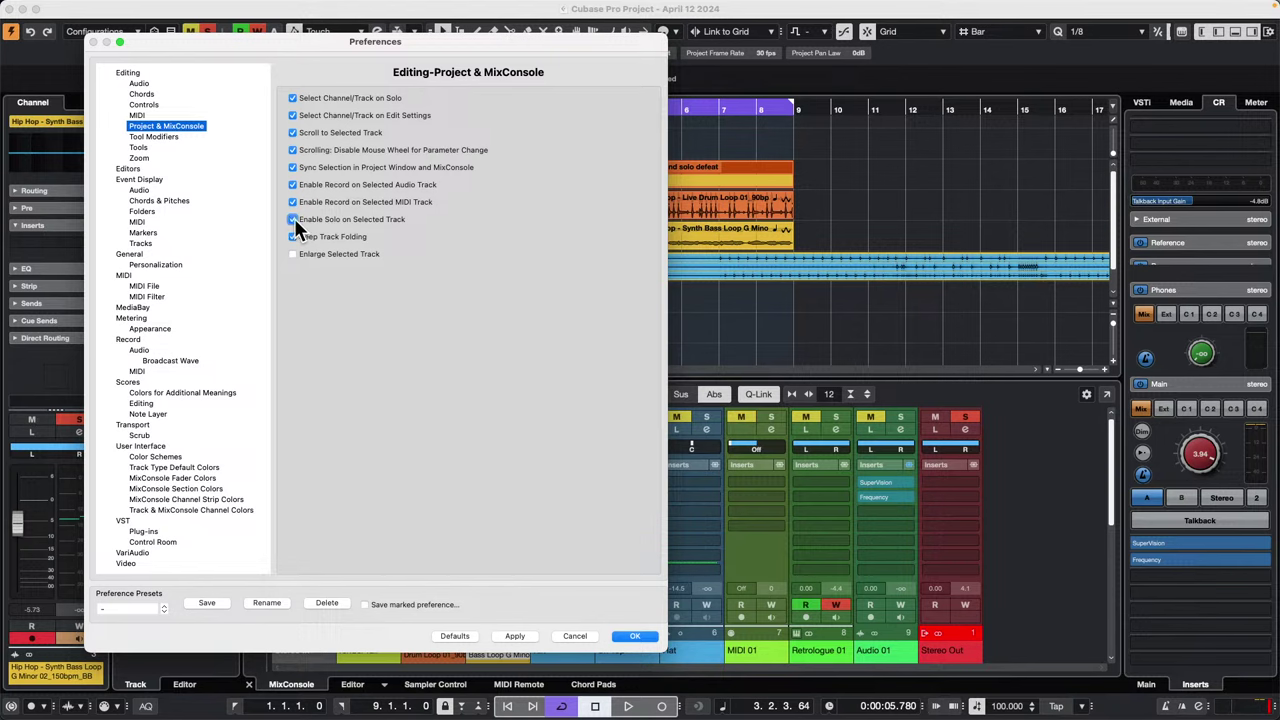
pyautogui.click(637, 638)
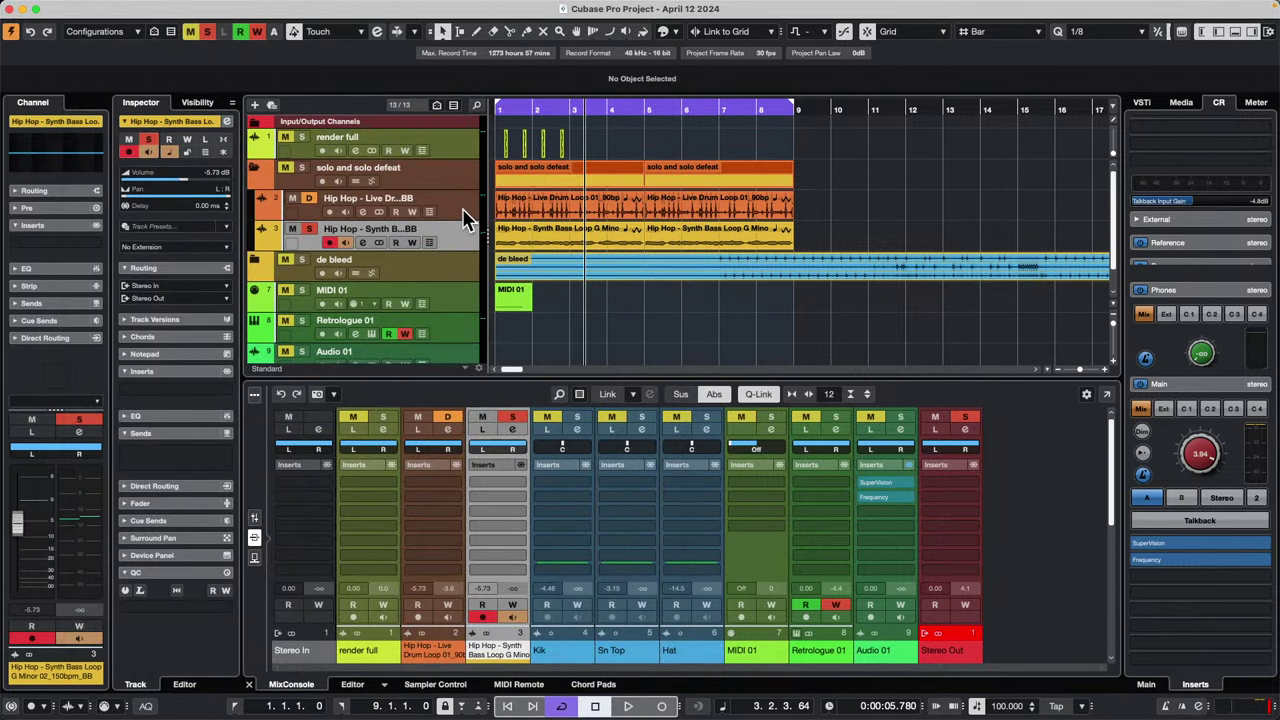
# Step: Audition the project while selecting the Hip Hop Live Drum Loop and Synth Bass tracks in turn, leaving the Synth Bass soloed
pyautogui.click(462, 208)
pyautogui.press('space')
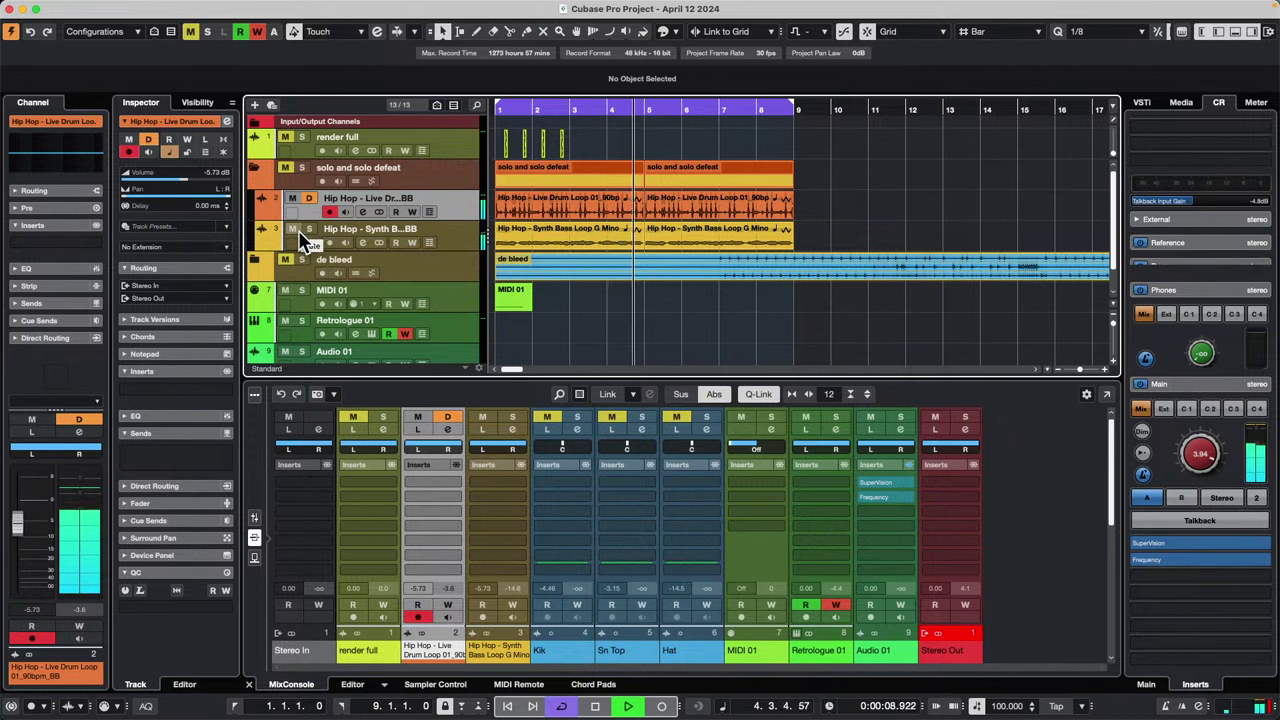
pyautogui.click(452, 240)
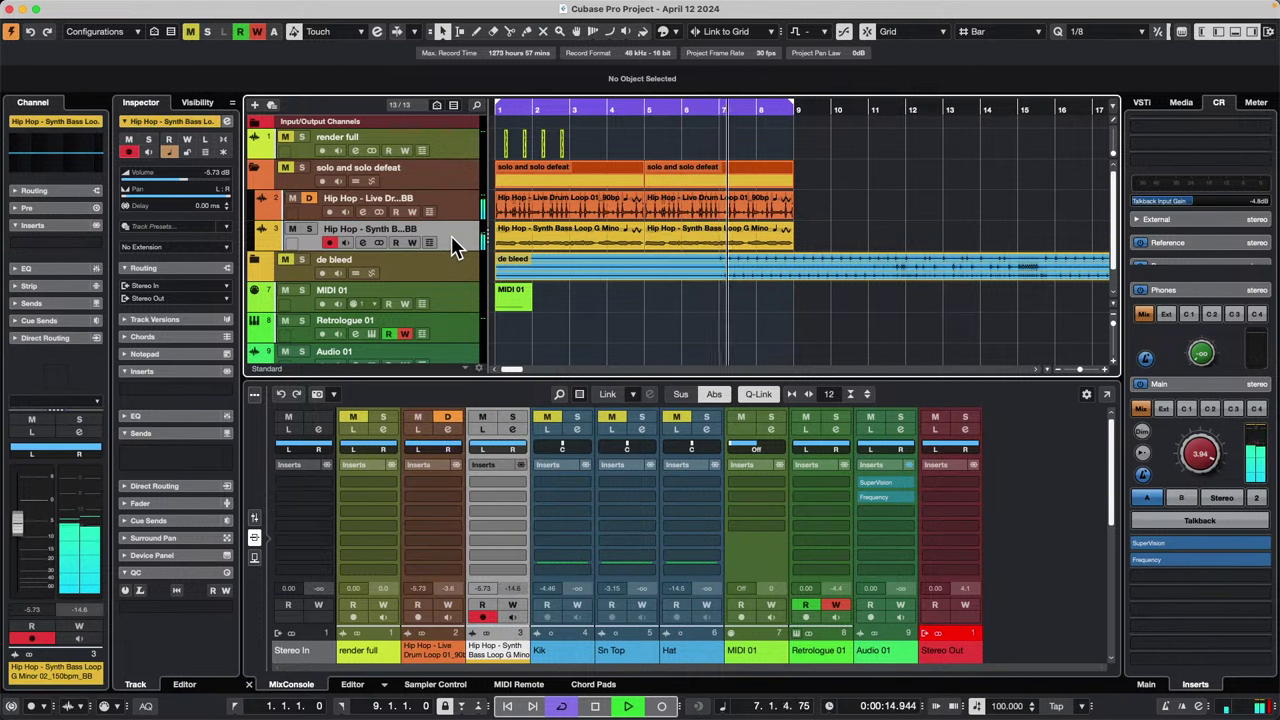
pyautogui.click(309, 230)
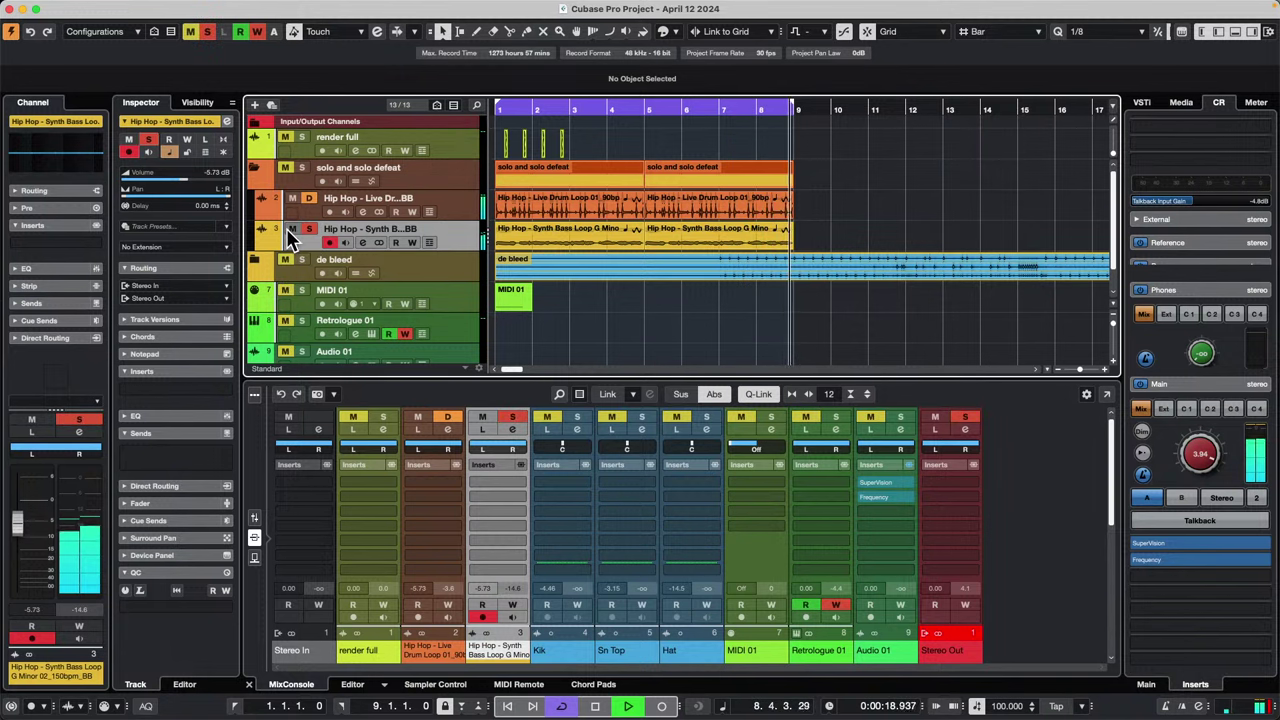
pyautogui.click(309, 230)
pyautogui.click(310, 230)
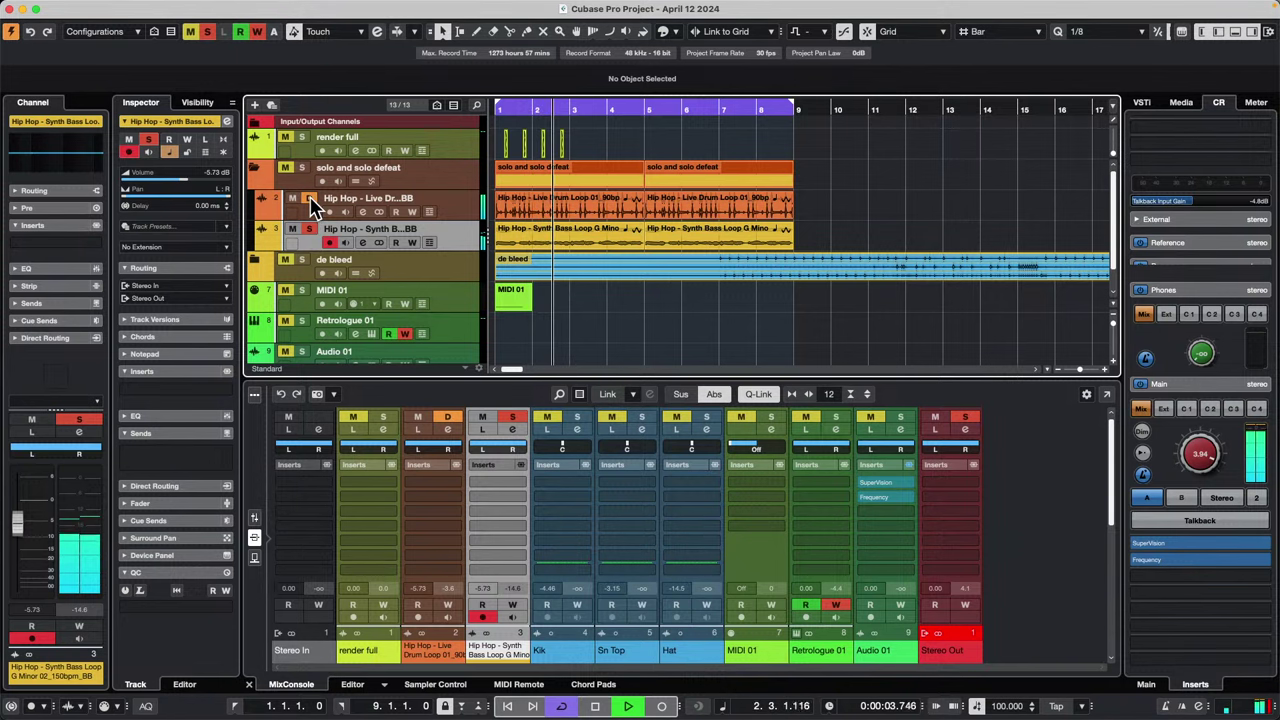
# Step: Move solo defeat from the Live Drum Loop track to the Synth Bass track, clearing the folder's solo in between
pyautogui.keyDown('alt'); pyautogui.click(311, 197); pyautogui.keyUp('alt')
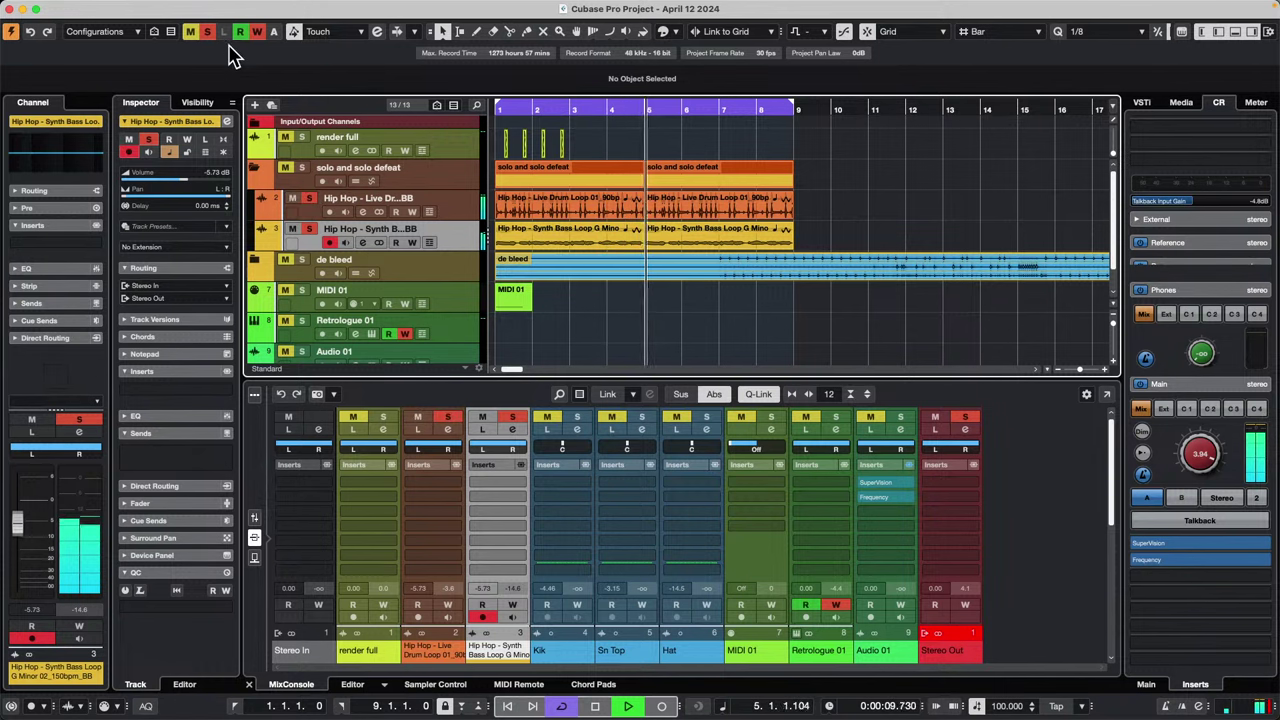
pyautogui.click(300, 168)
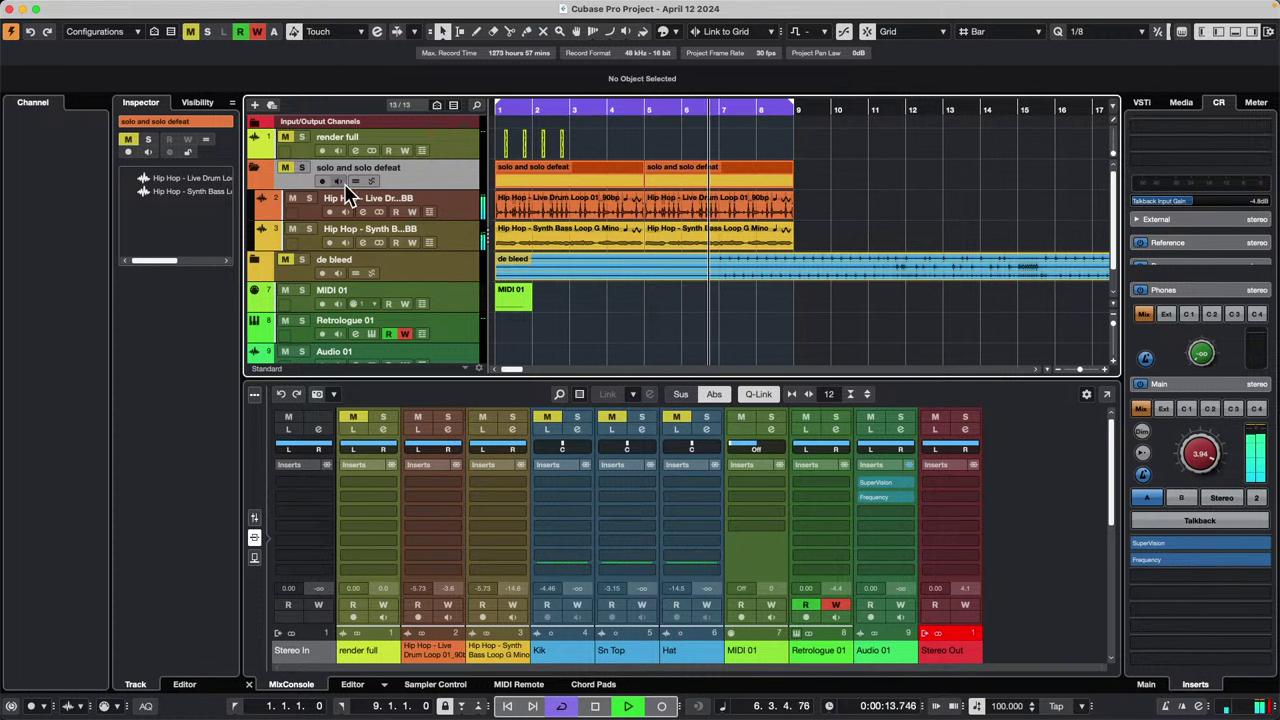
pyautogui.click(310, 230)
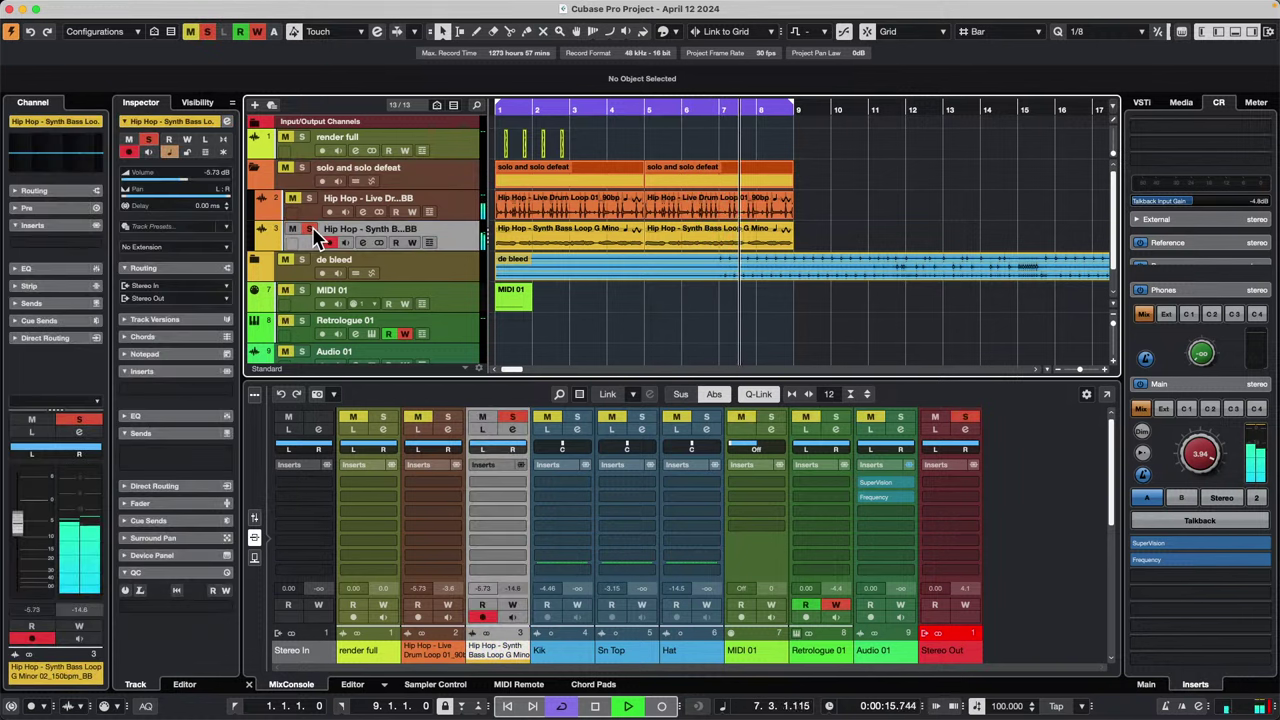
pyautogui.keyDown('alt'); pyautogui.click(310, 230); pyautogui.keyUp('alt')
pyautogui.hotkey('alt', 'shift')
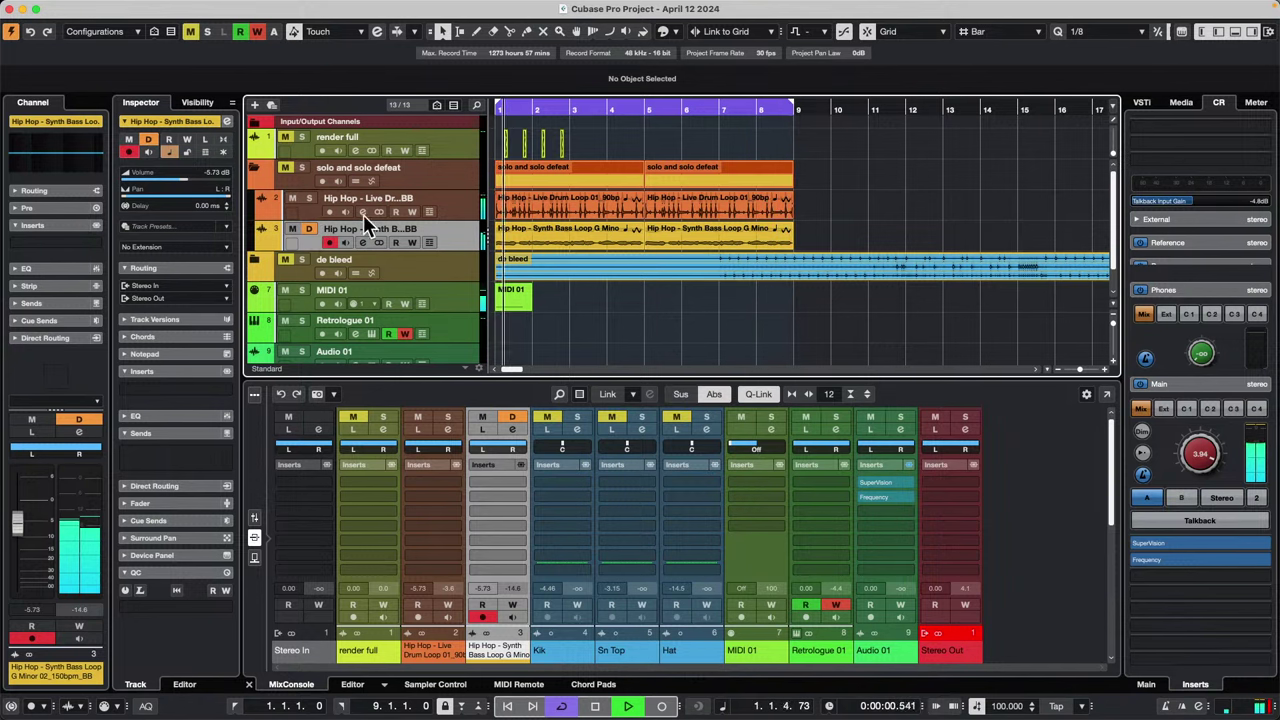
# Step: Test solo and mute on the Live Drum Loop track during playback, leaving both off
pyautogui.click(309, 199)
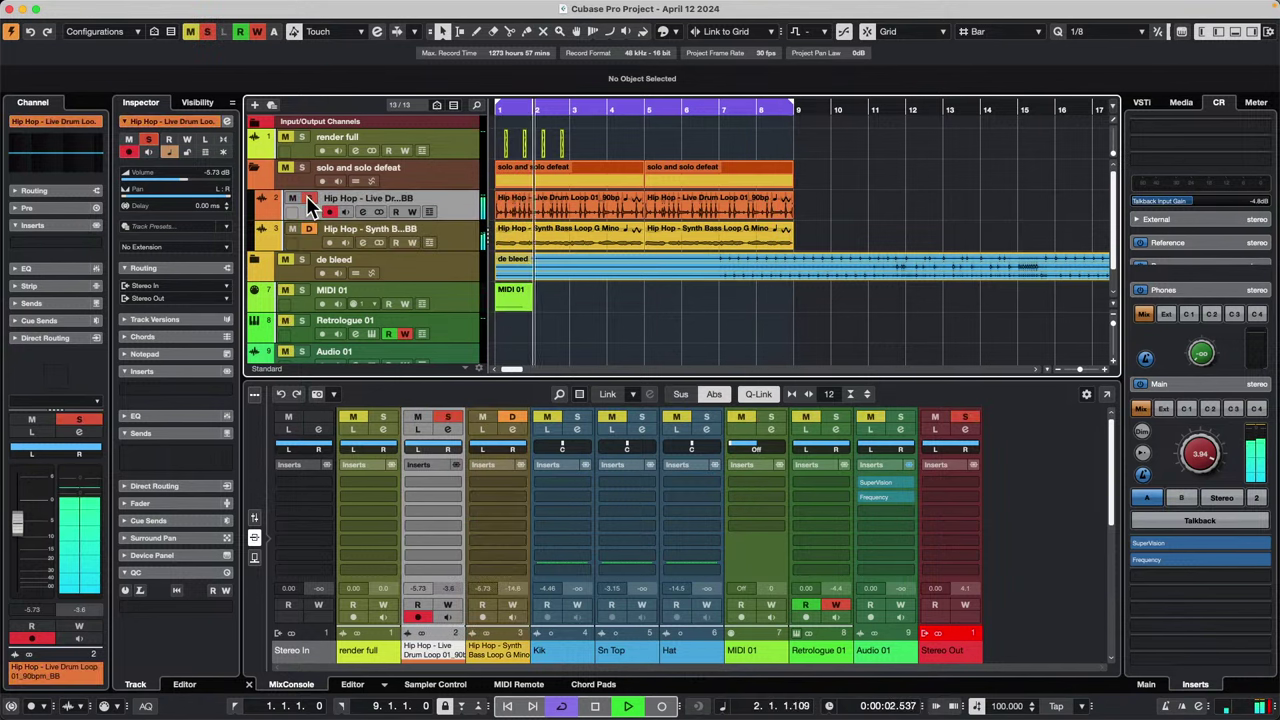
pyautogui.click(290, 199)
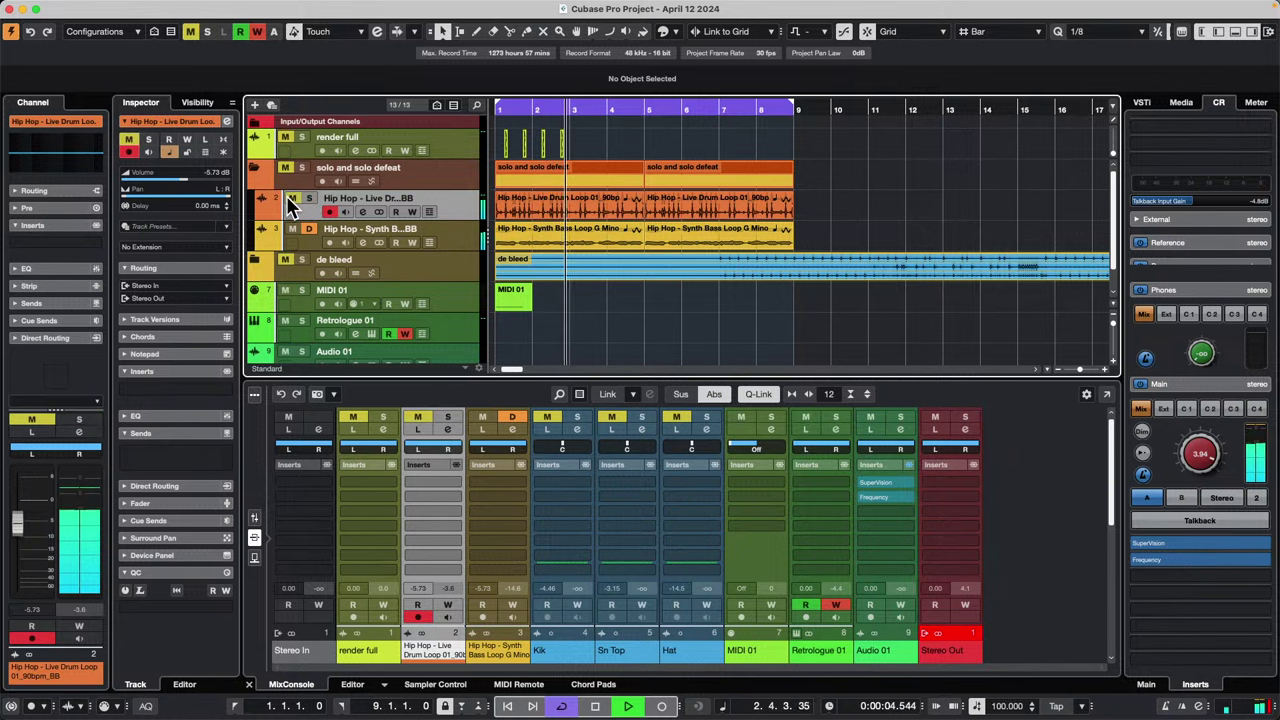
pyautogui.click(287, 197)
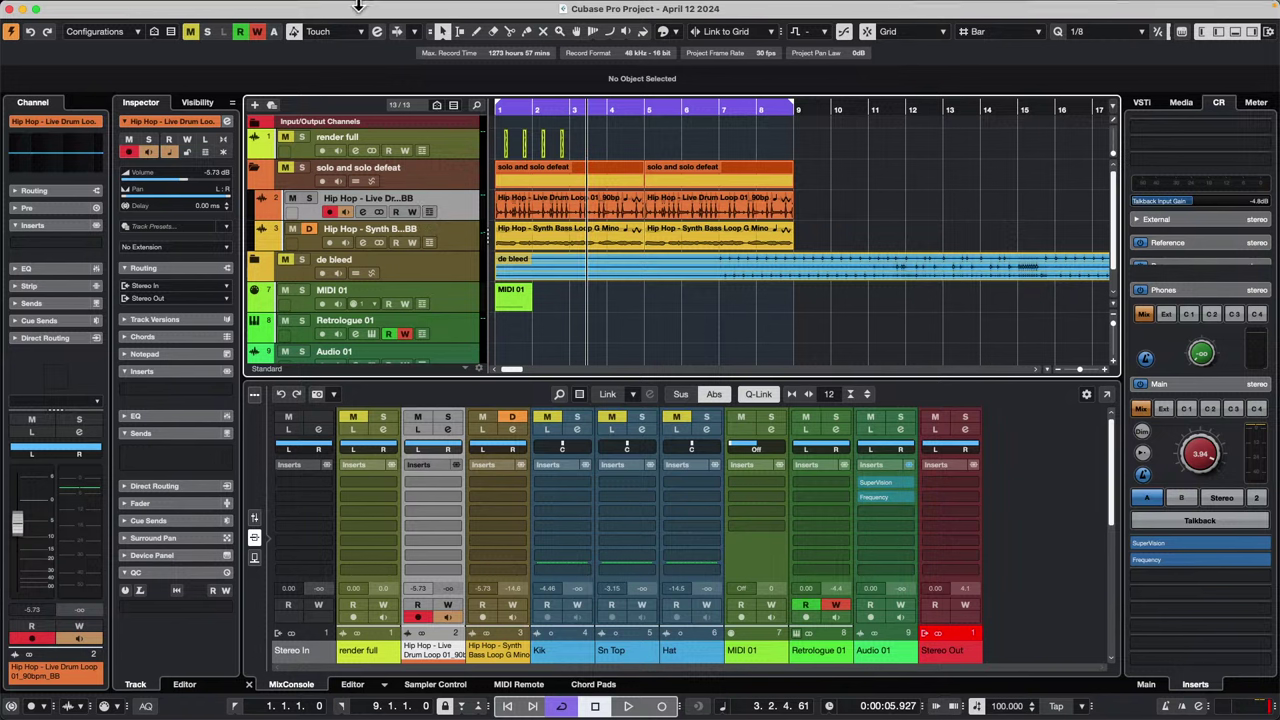
# Step: Inspect the VST System Link page in Studio Setup and close it without applying changes
pyautogui.click(394, 7)
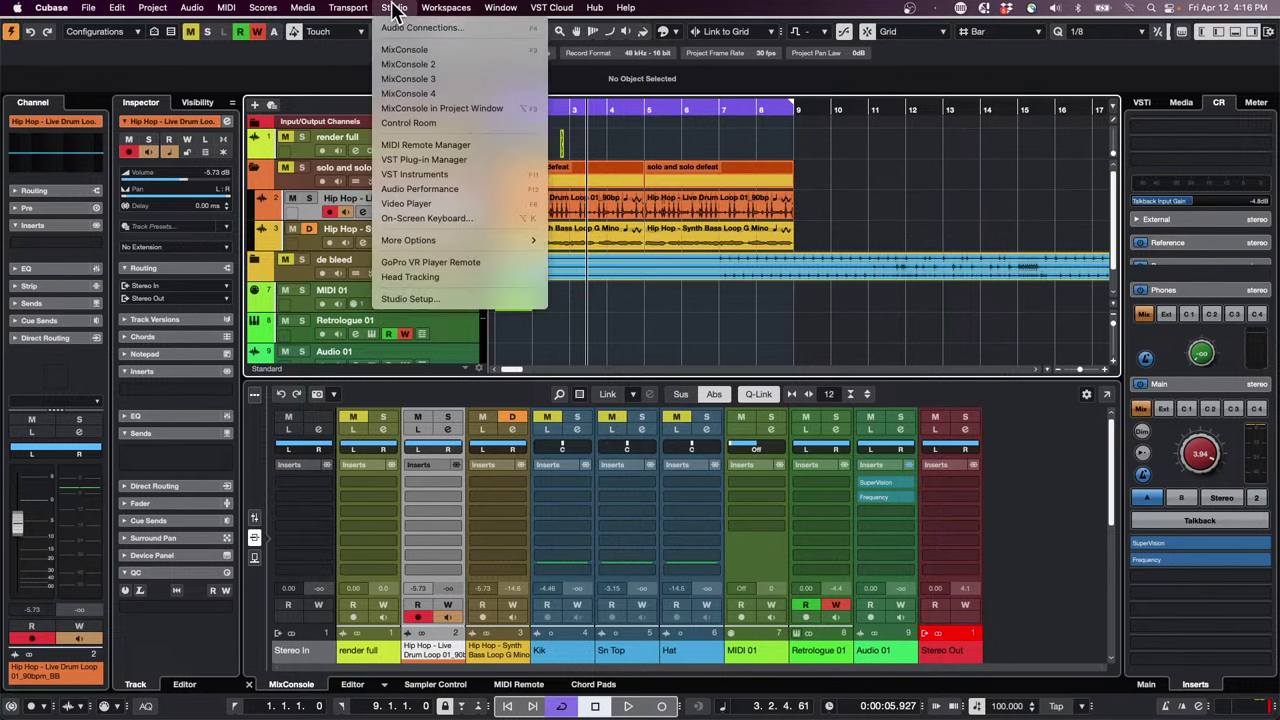
pyautogui.click(396, 300)
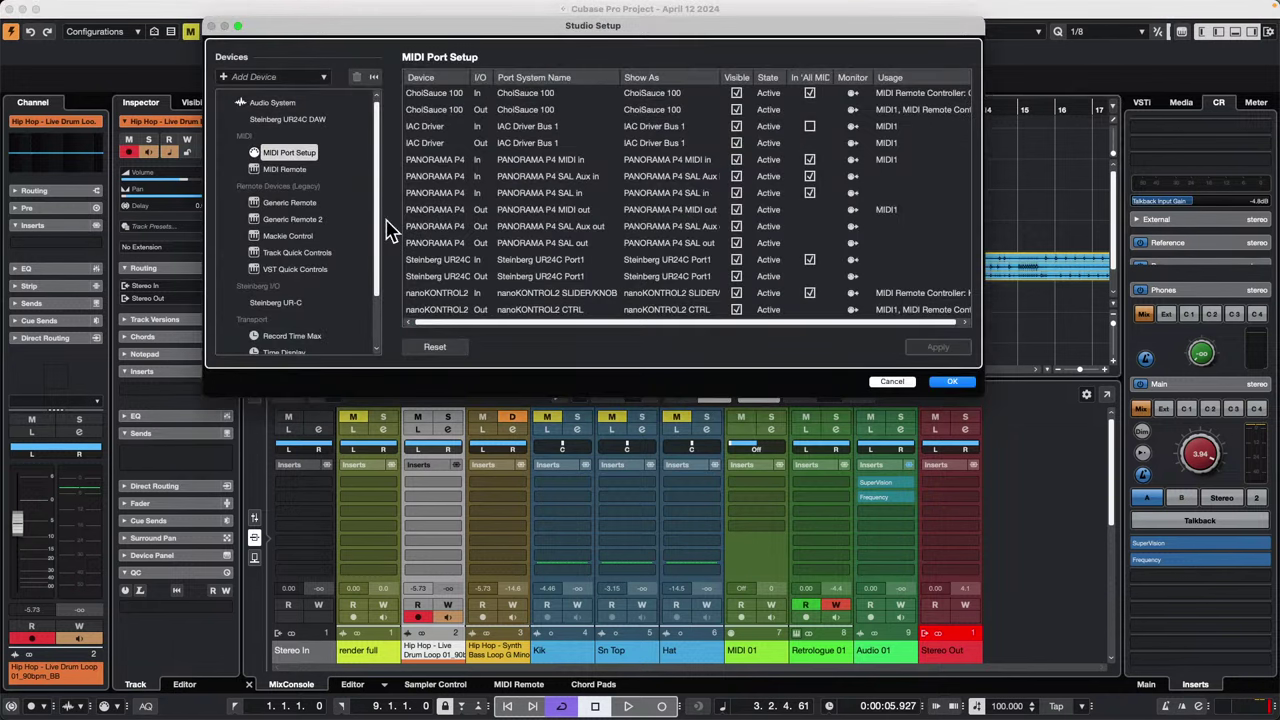
pyautogui.scroll(-3, 334, 271)
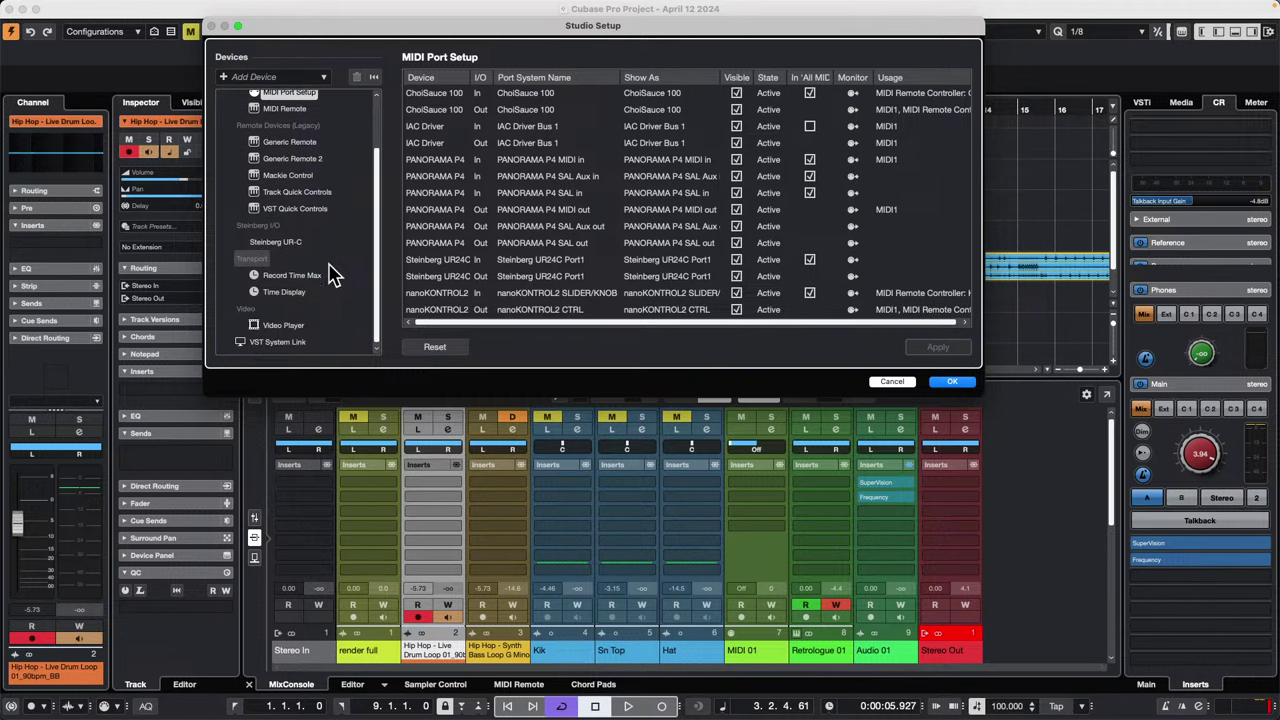
pyautogui.click(322, 340)
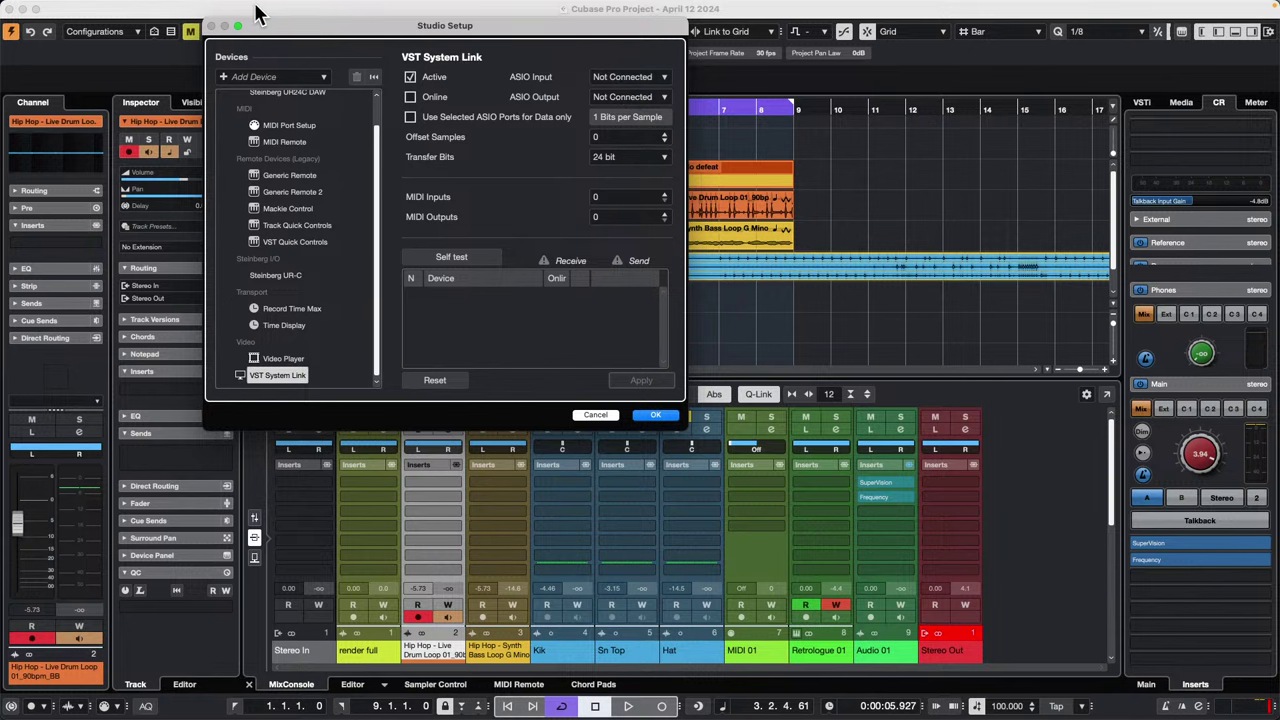
pyautogui.click(605, 416)
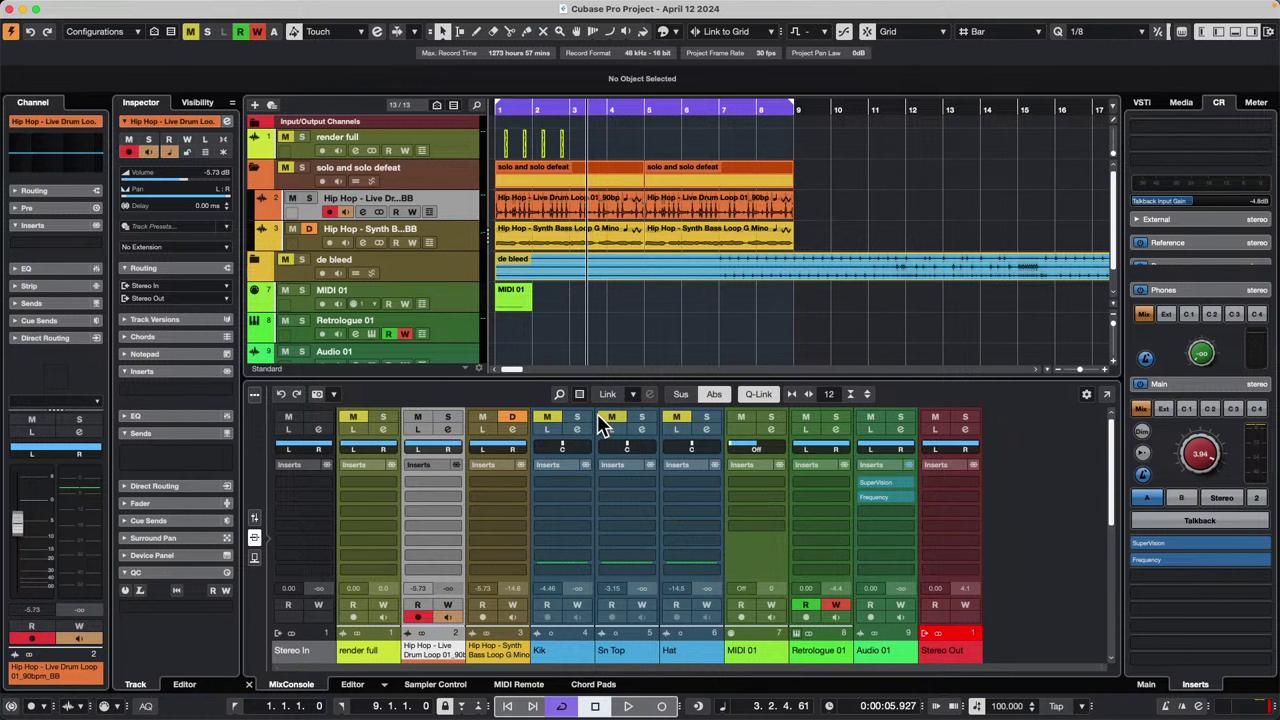
# Step: Open the MIDI 01 event in the Key Editor and select its C#3 note
pyautogui.doubleClick(523, 297)
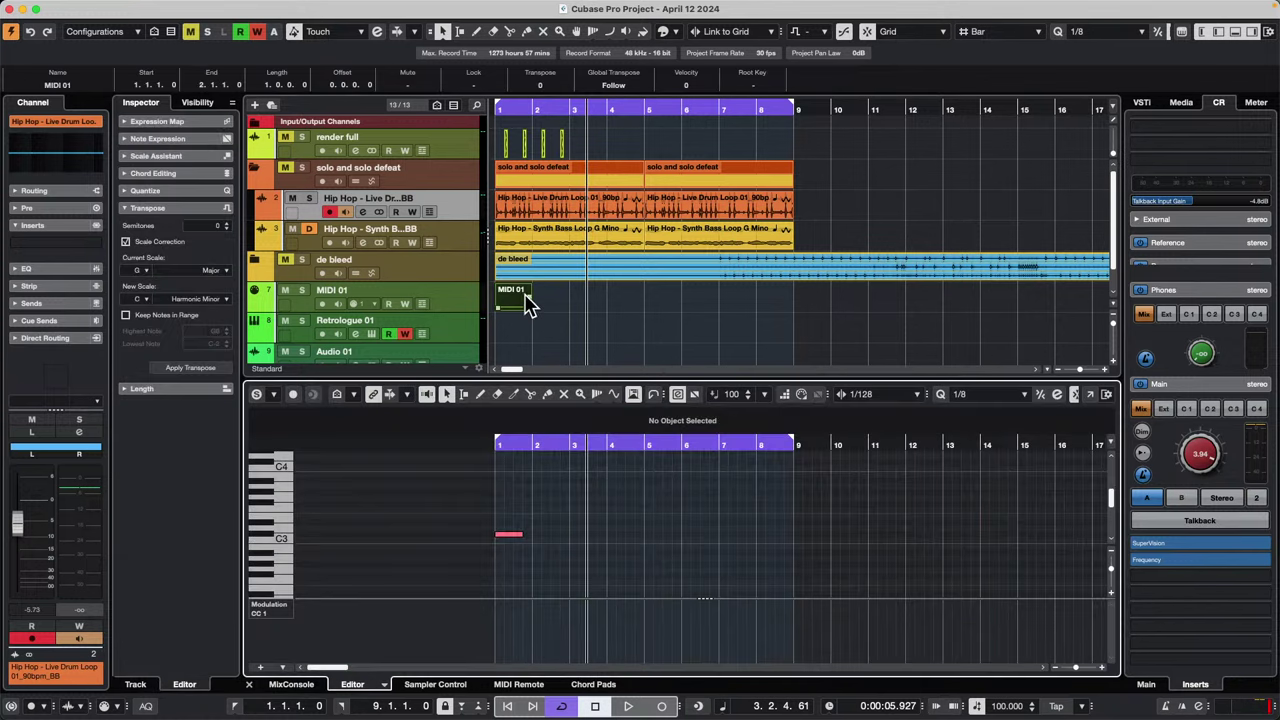
pyautogui.moveTo(505, 443); pyautogui.dragTo(652, 432)
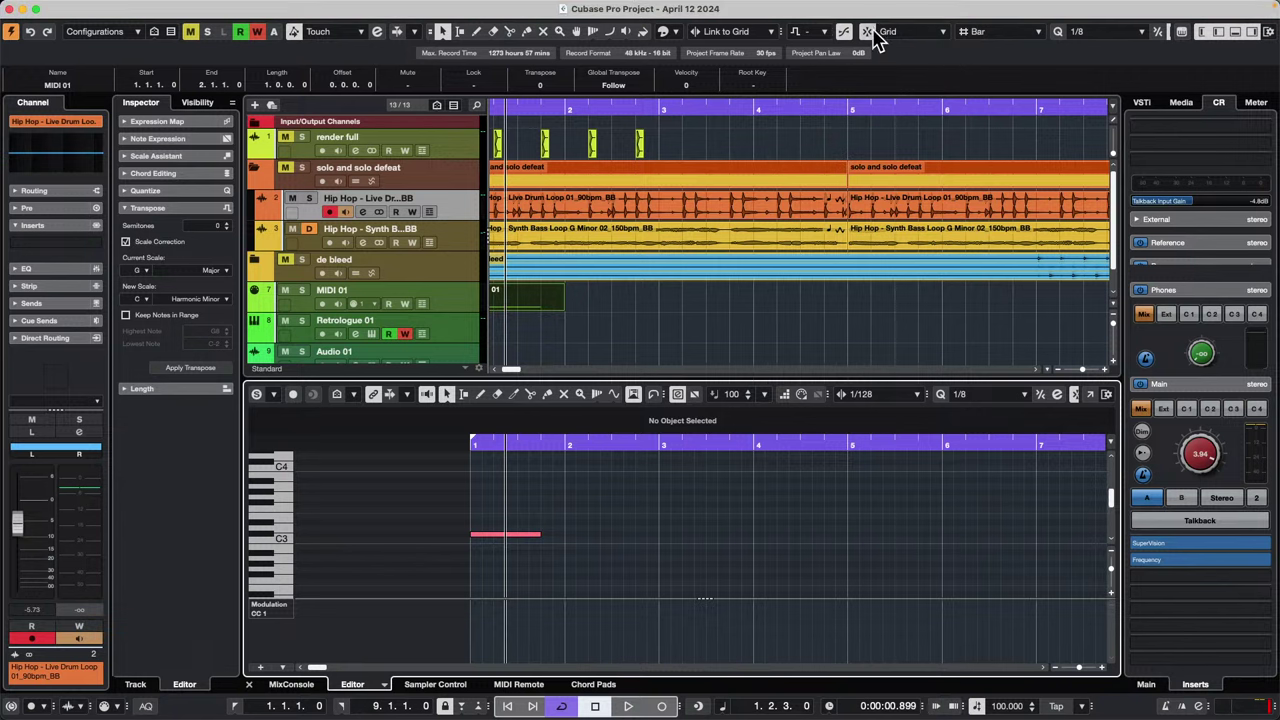
pyautogui.click(521, 447)
pyautogui.moveTo(521, 459); pyautogui.dragTo(523, 480)
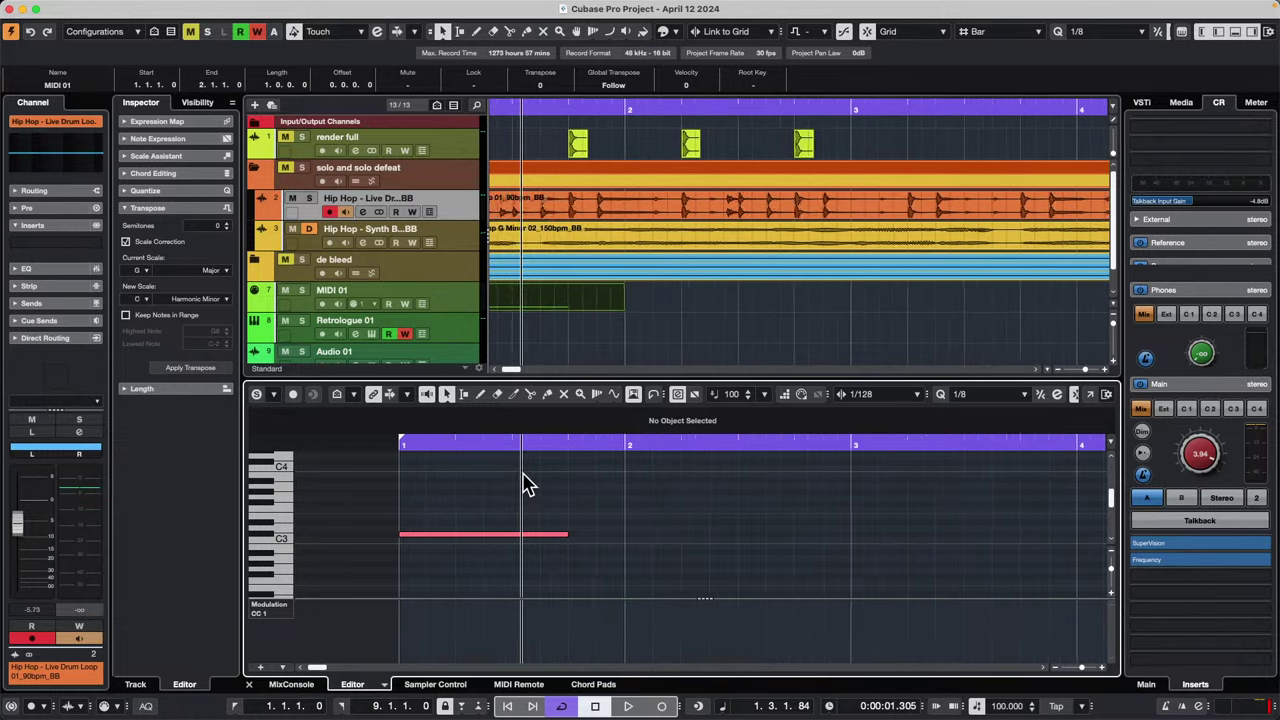
pyautogui.click(557, 536)
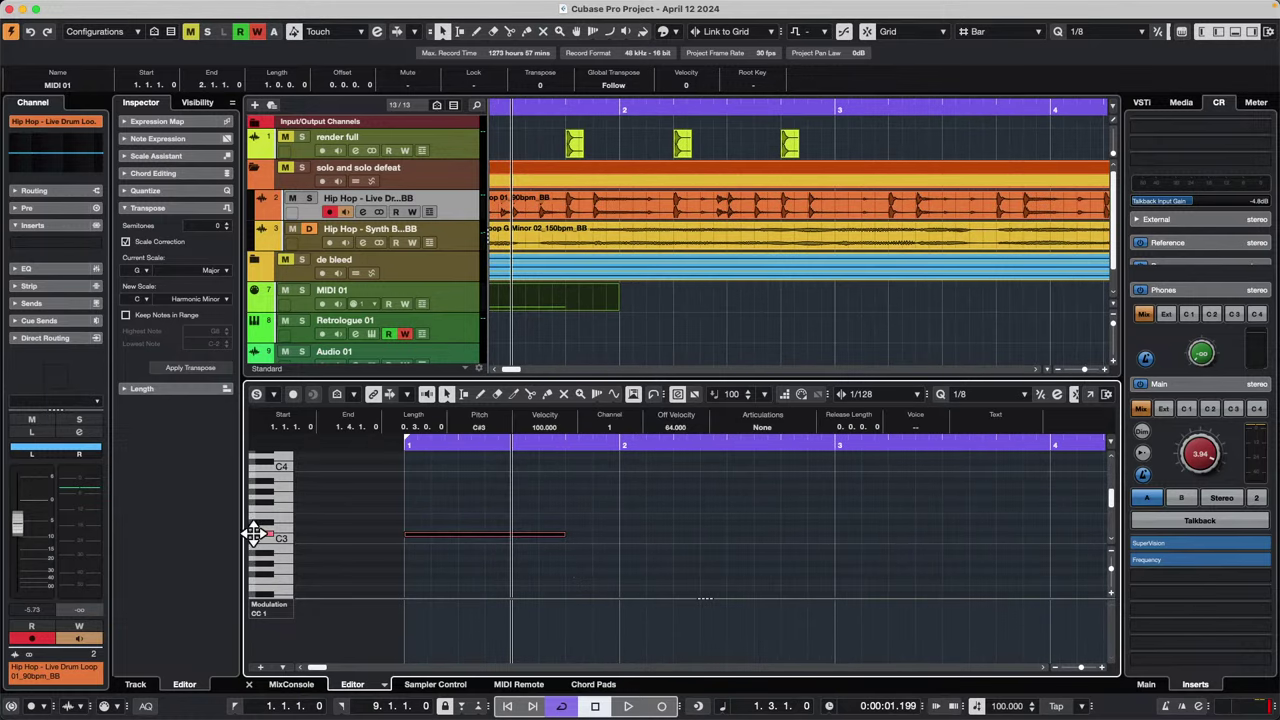
# Step: Lengthen the selected C#3 note in small increments so that it ends at 1.4.1.30
pyautogui.moveTo(255, 533); pyautogui.dragTo(360, 540)
pyautogui.moveTo(451, 447); pyautogui.dragTo(452, 480)
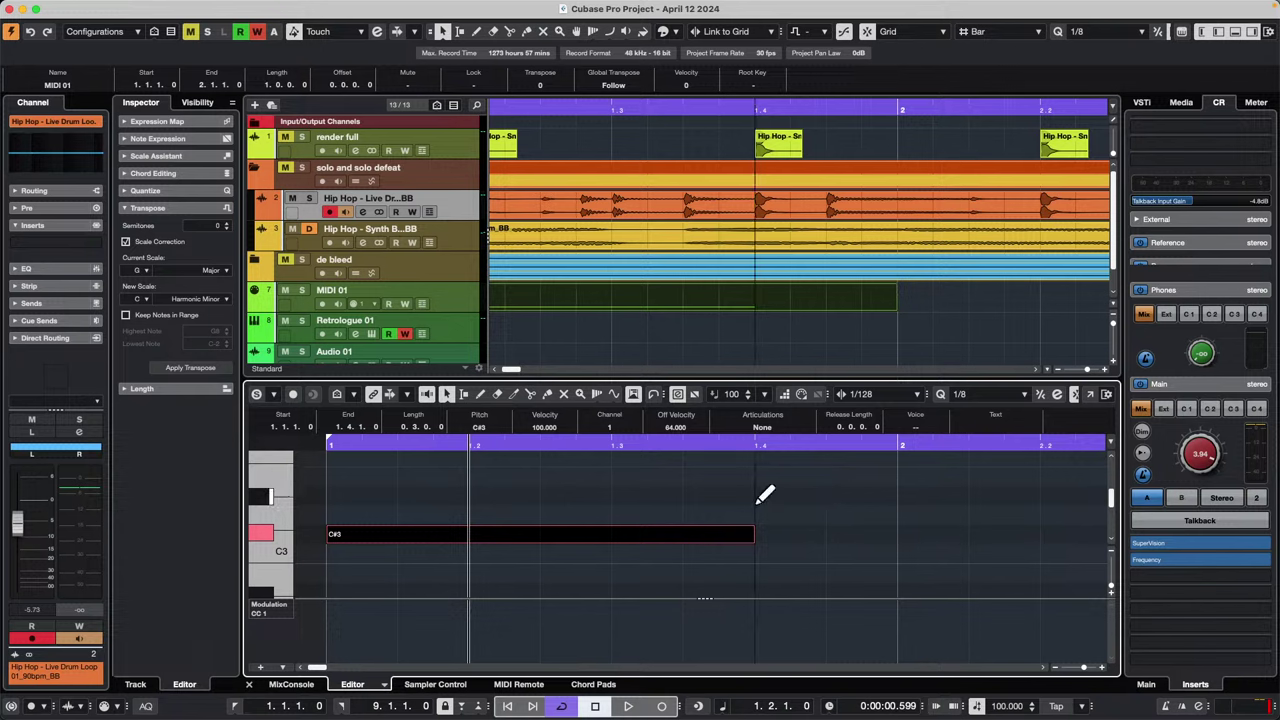
pyautogui.hotkey('alt', 'shift', 'Right')
pyautogui.hotkey('alt', 'shift', 'Right')
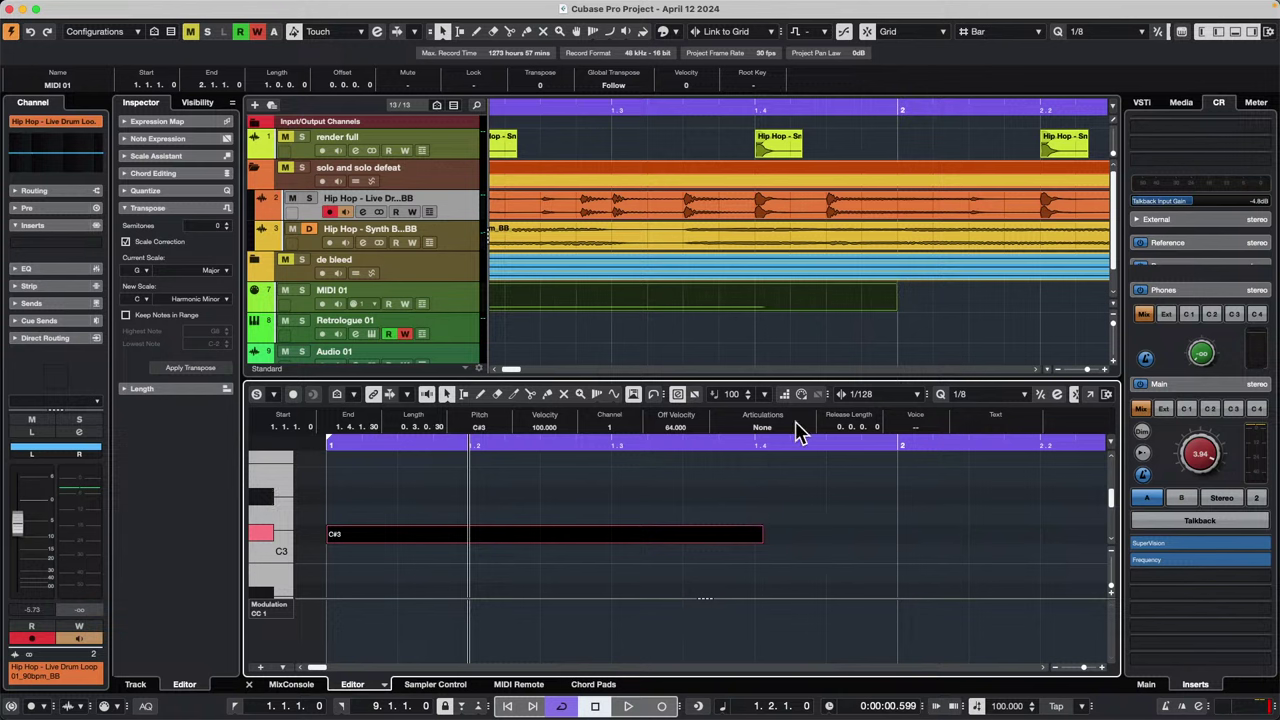
# Step: Set the quantize preset to 1/128 and extend the C#3 note to end at 1.4.2.90
pyautogui.click(978, 393)
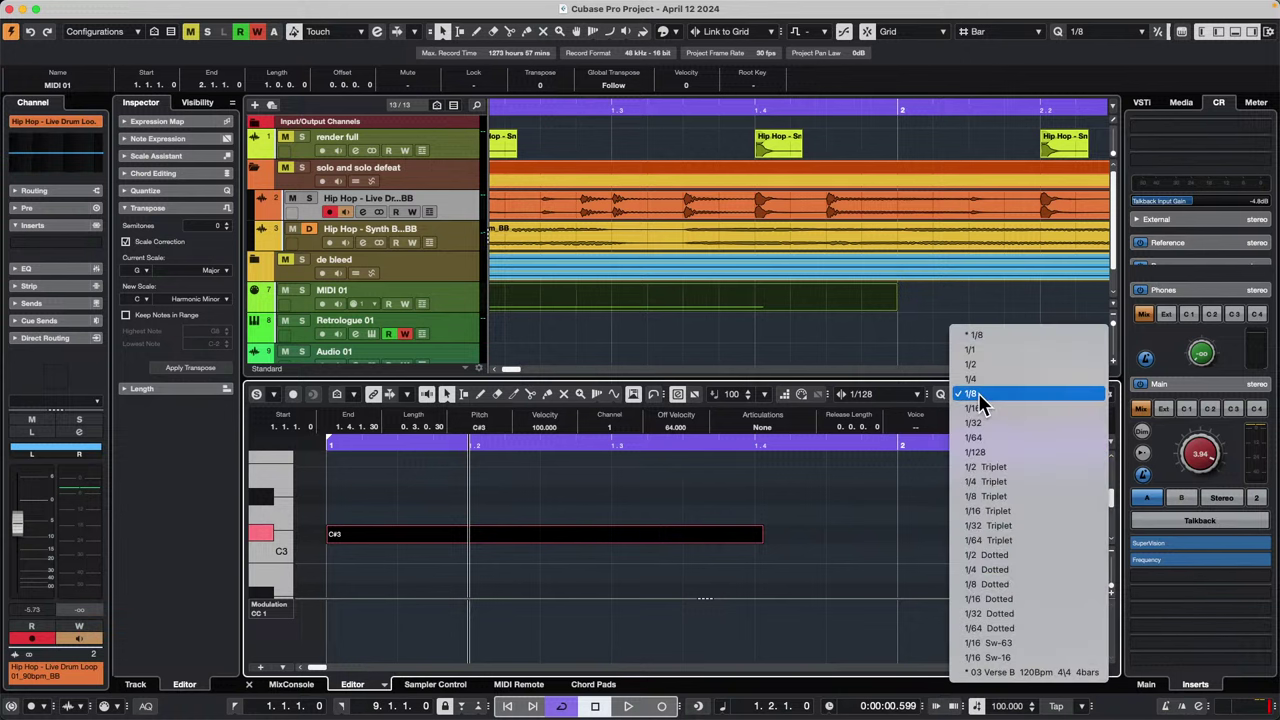
pyautogui.click(1024, 452)
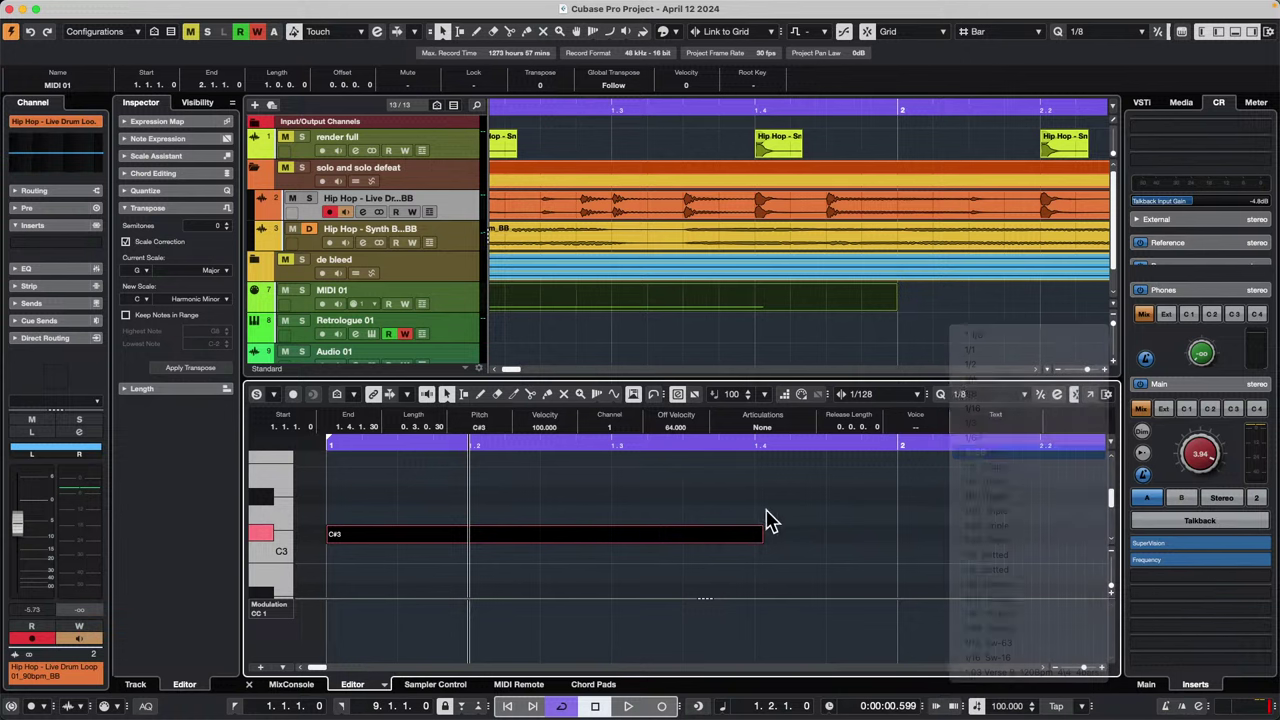
pyautogui.moveTo(761, 532); pyautogui.dragTo(812, 540)
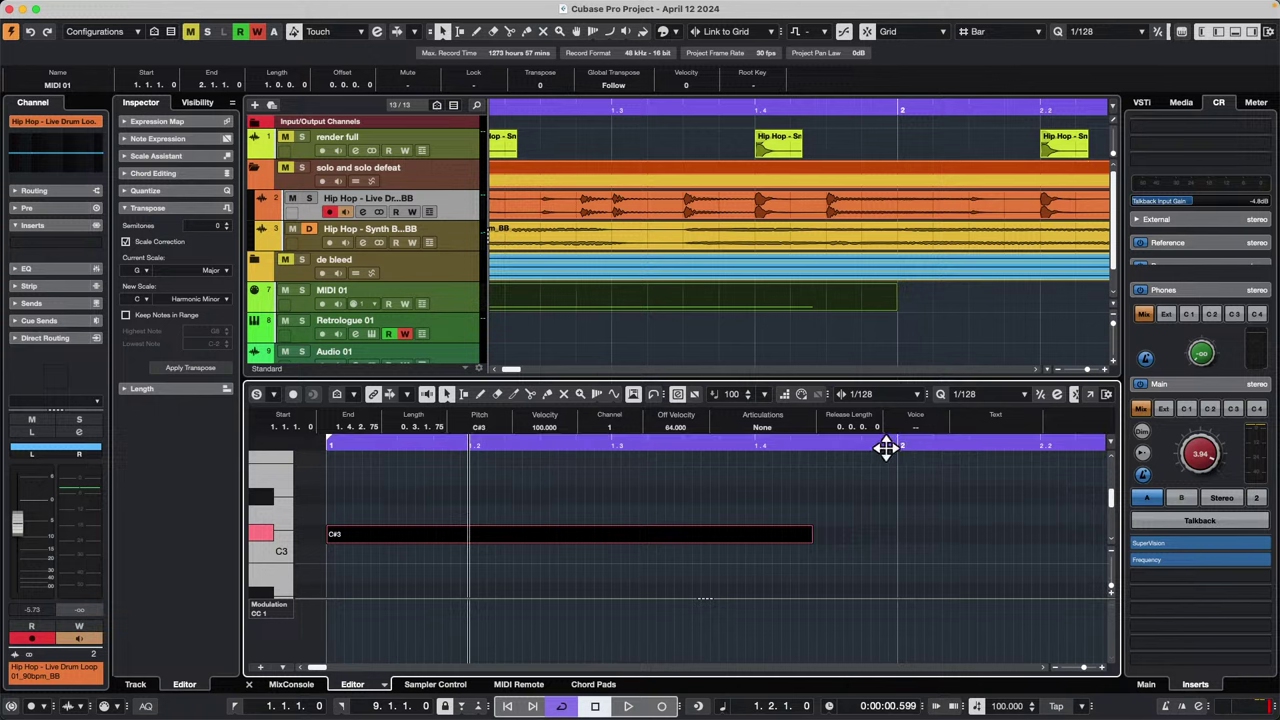
pyautogui.click(902, 477)
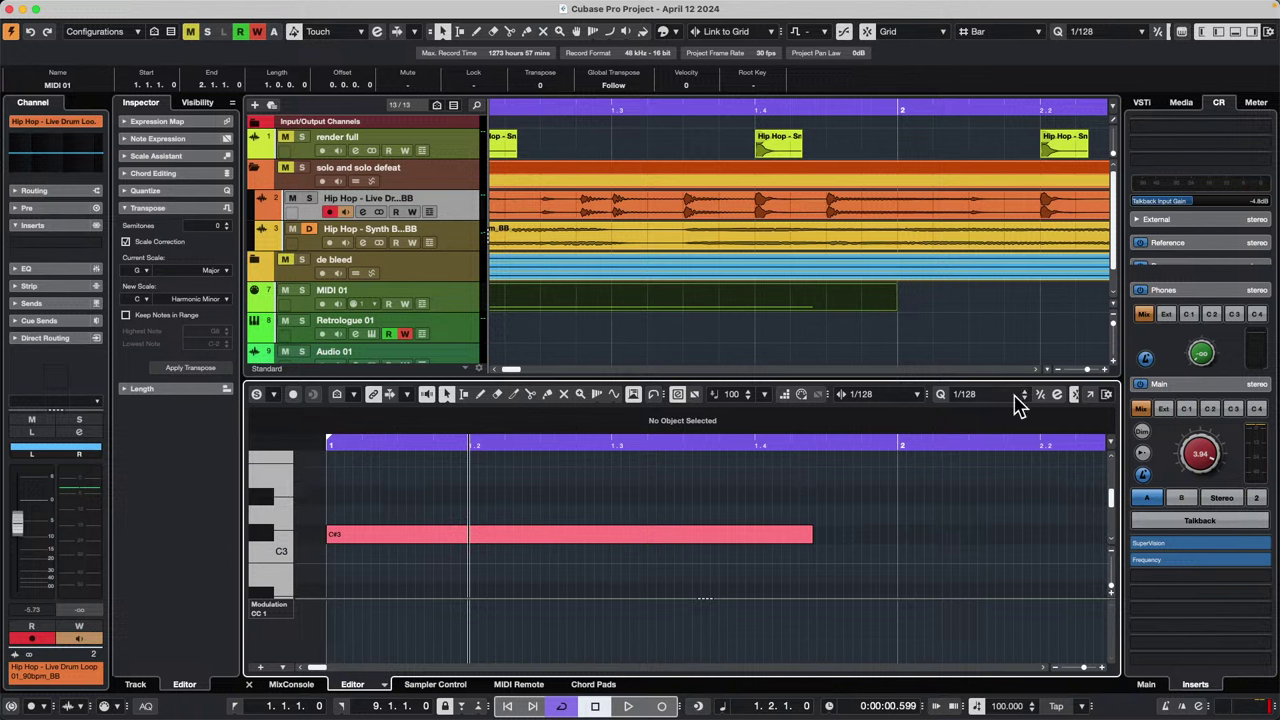
pyautogui.click(812, 533)
pyautogui.moveTo(816, 533)
pyautogui.mouseDown()
pyautogui.moveTo(834, 533)
pyautogui.moveTo(817, 533)
pyautogui.mouseUp()
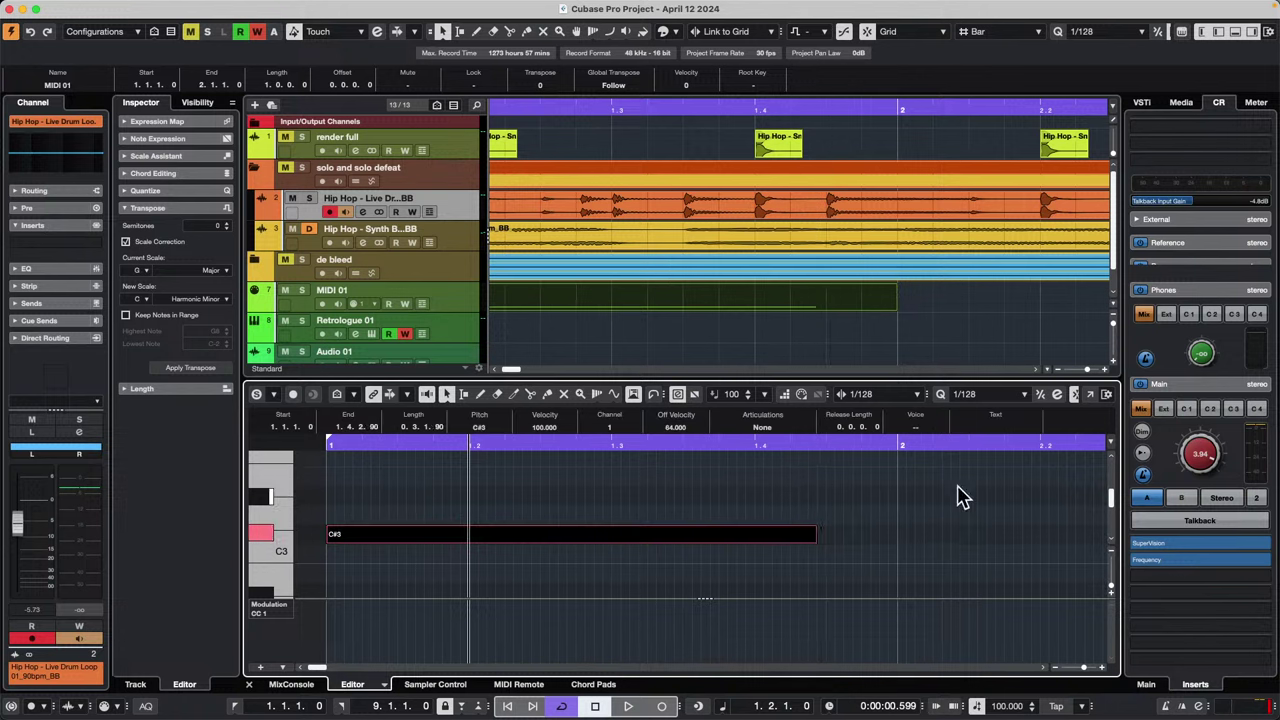
# Step: Set the quantize preset to 1/16 and shorten the C#3 note to end at 1.3.4.0
pyautogui.click(976, 396)
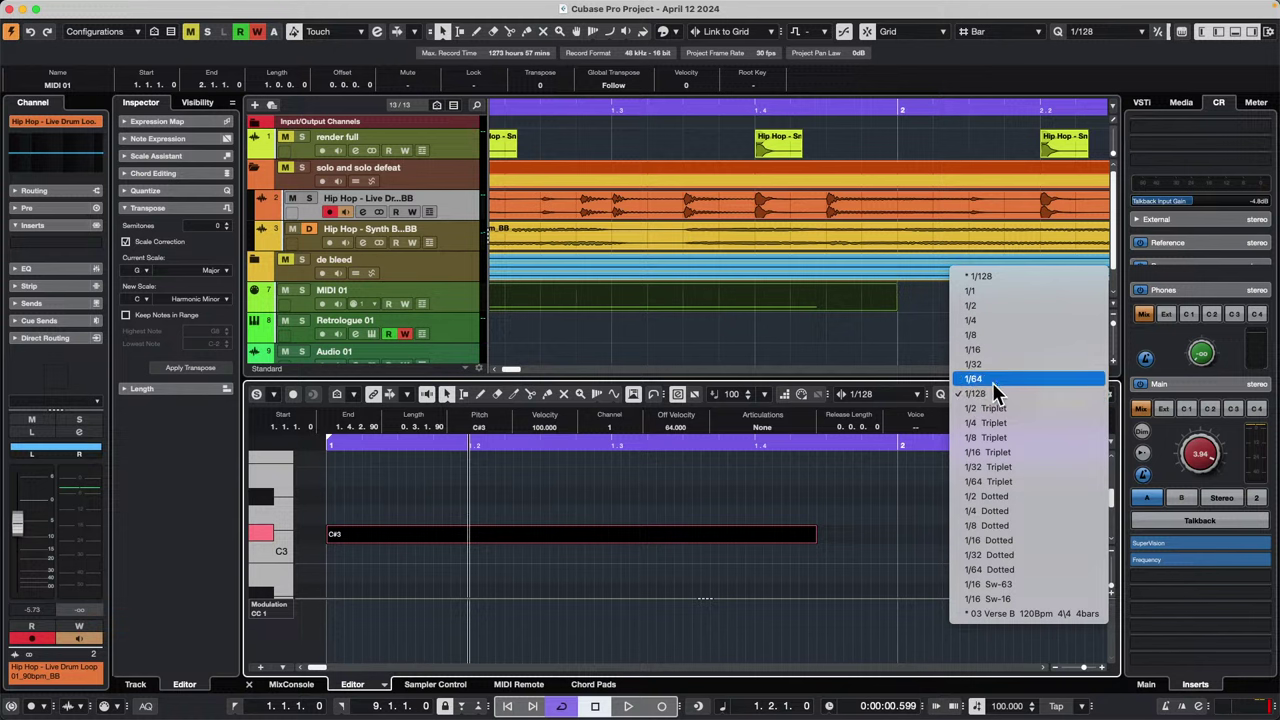
pyautogui.click(1001, 348)
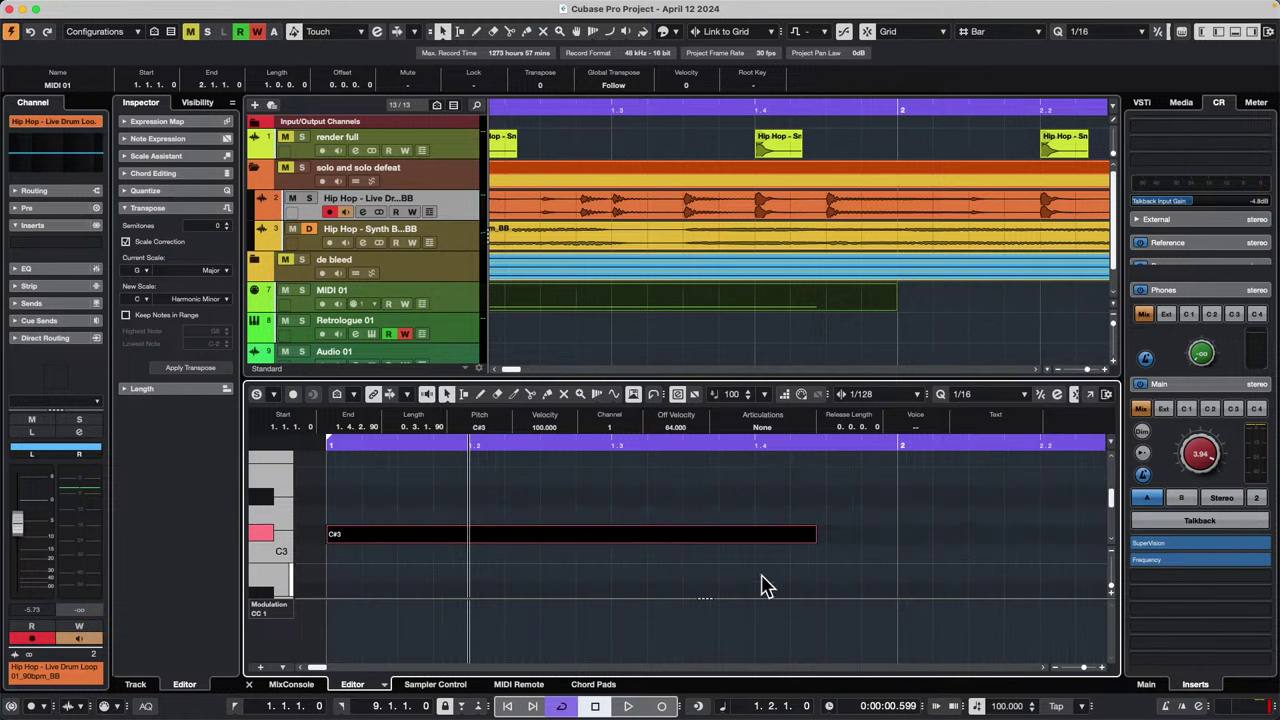
pyautogui.moveTo(816, 533); pyautogui.dragTo(706, 549)
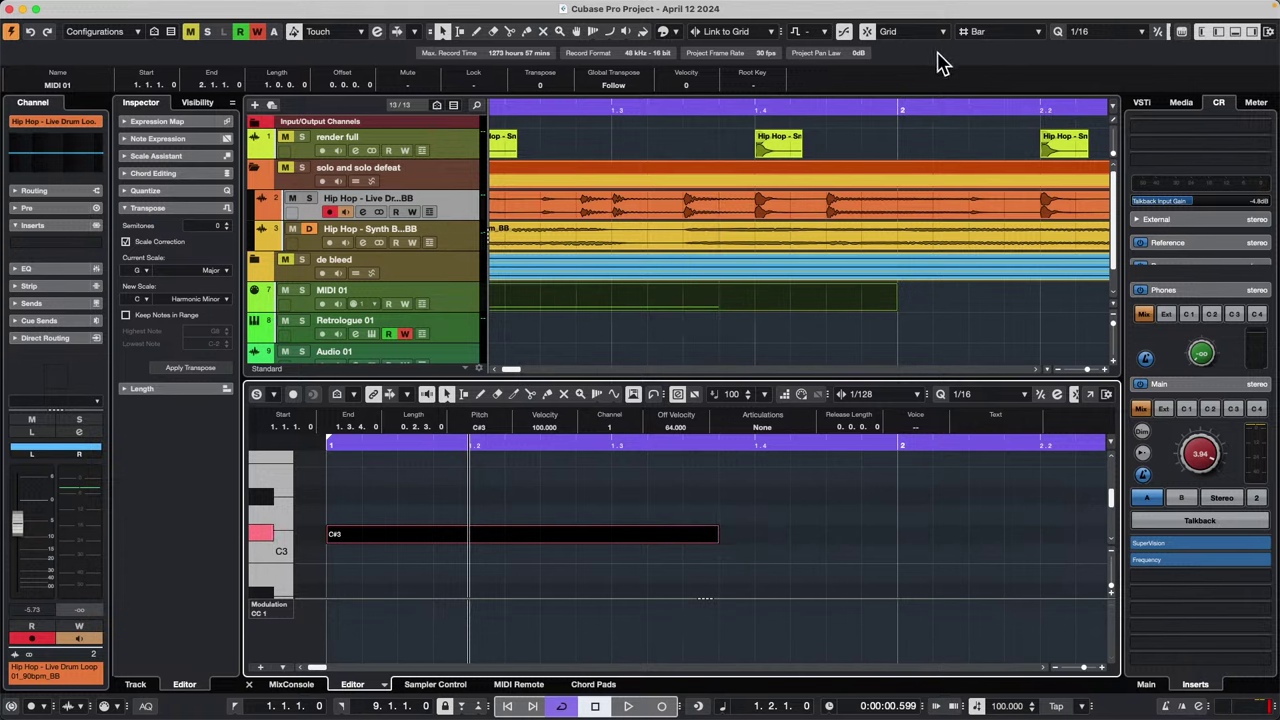
# Step: Switch the quantize preset back to 1/128 and extend the C#3 note to end at 1.4.2.30
pyautogui.click(990, 393)
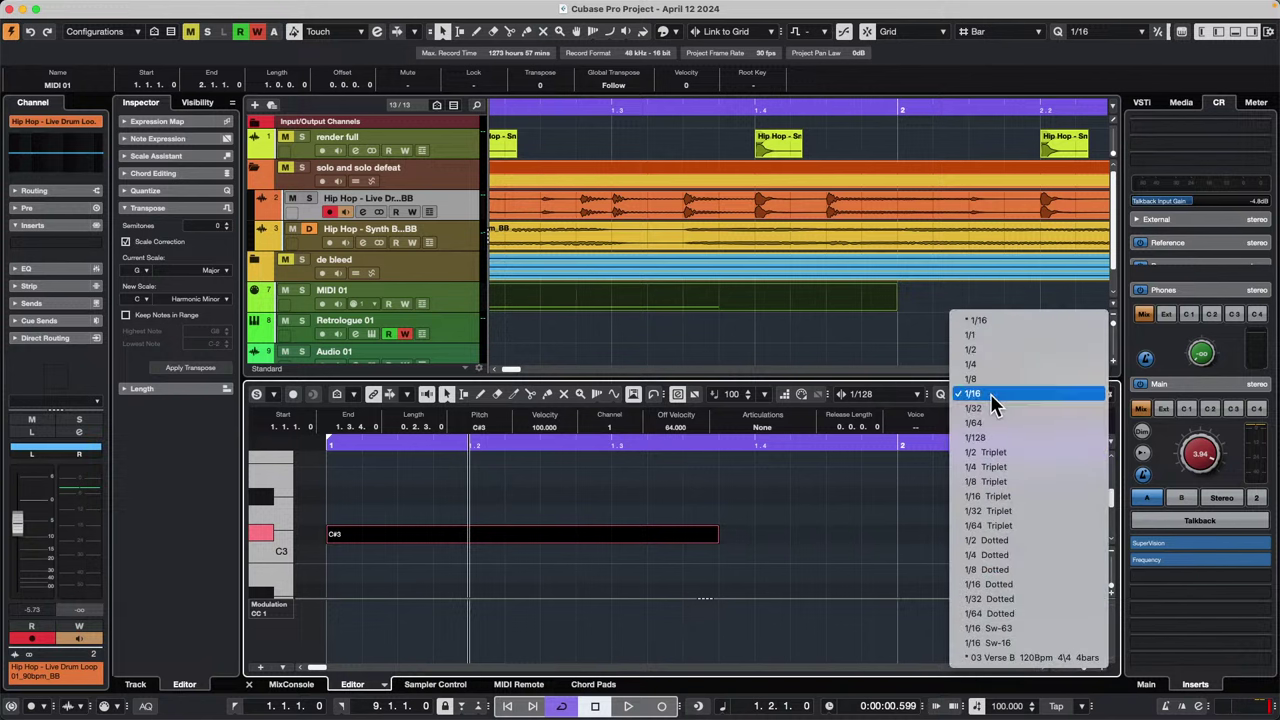
pyautogui.click(988, 438)
pyautogui.moveTo(718, 538); pyautogui.dragTo(792, 547)
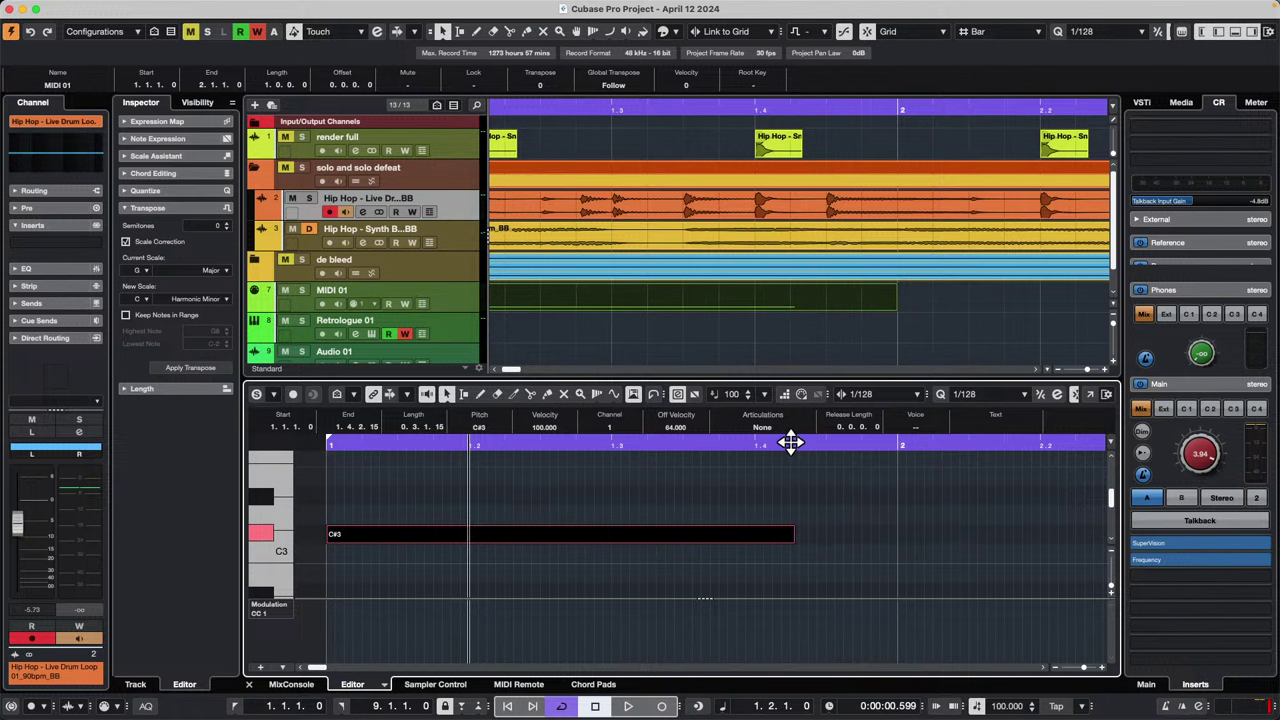
pyautogui.moveTo(791, 443); pyautogui.dragTo(832, 540)
# Step: Return the quantize preset to 1/16 and resize the C#3 note to end at 1.4.3.0
pyautogui.click(980, 396)
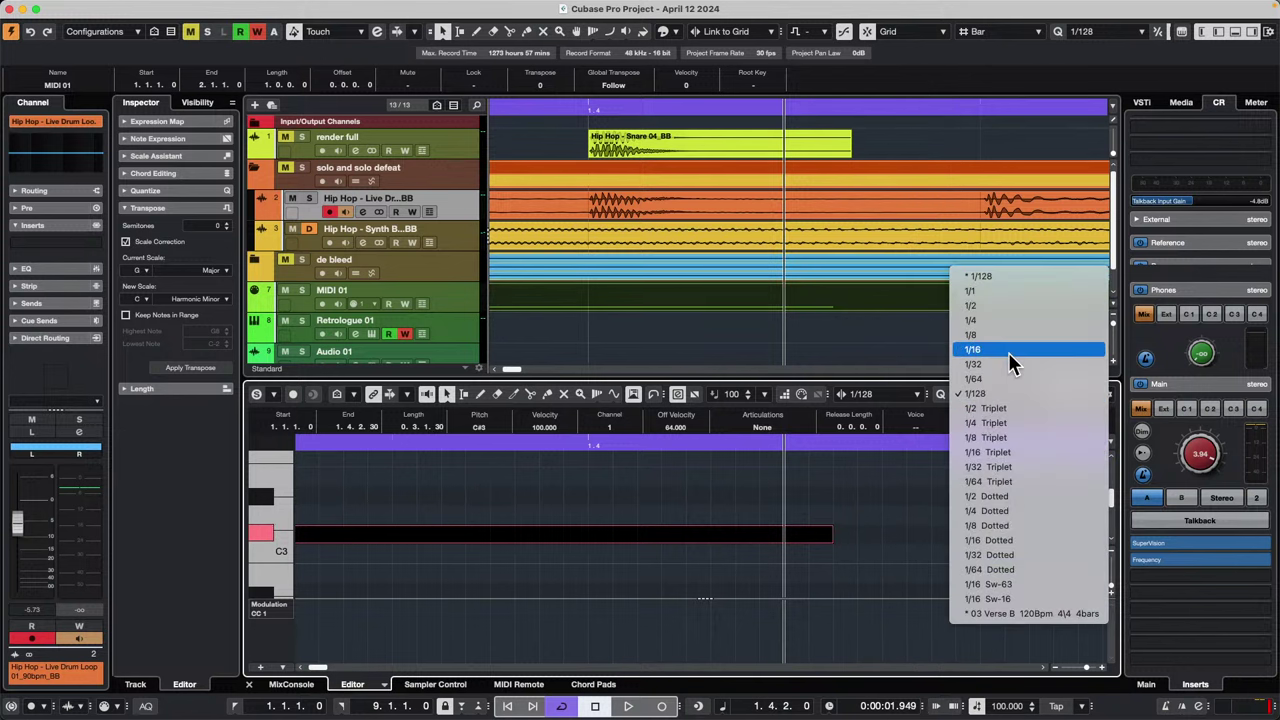
pyautogui.click(1000, 352)
pyautogui.moveTo(769, 442); pyautogui.dragTo(801, 565)
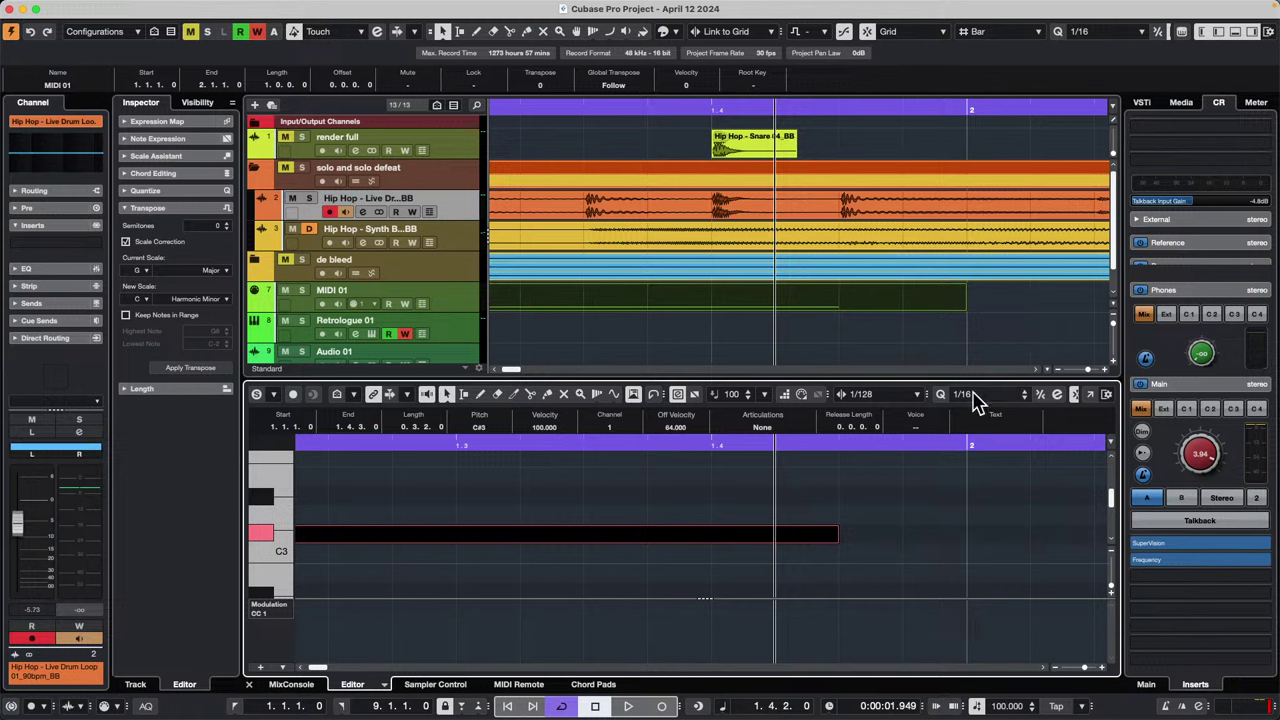
# Step: Examine the available length quantize options and quantize presets in the Key Editor
pyautogui.click(872, 396)
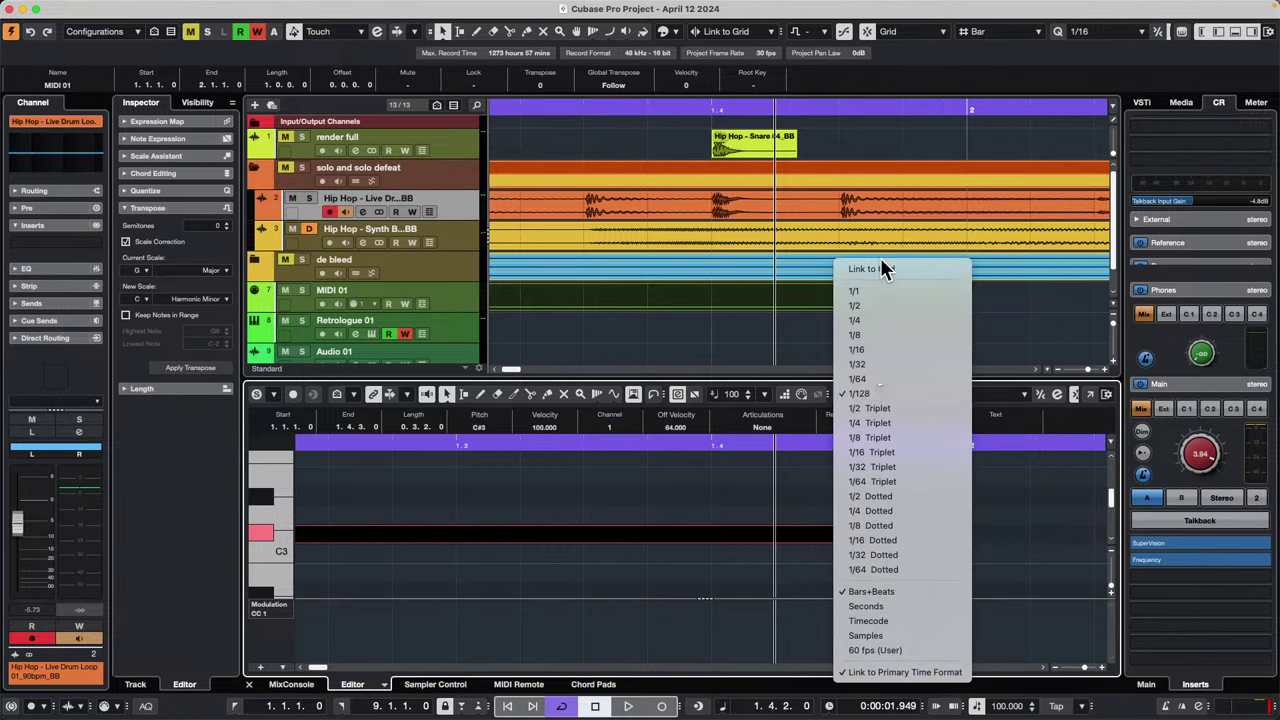
pyautogui.click(785, 482)
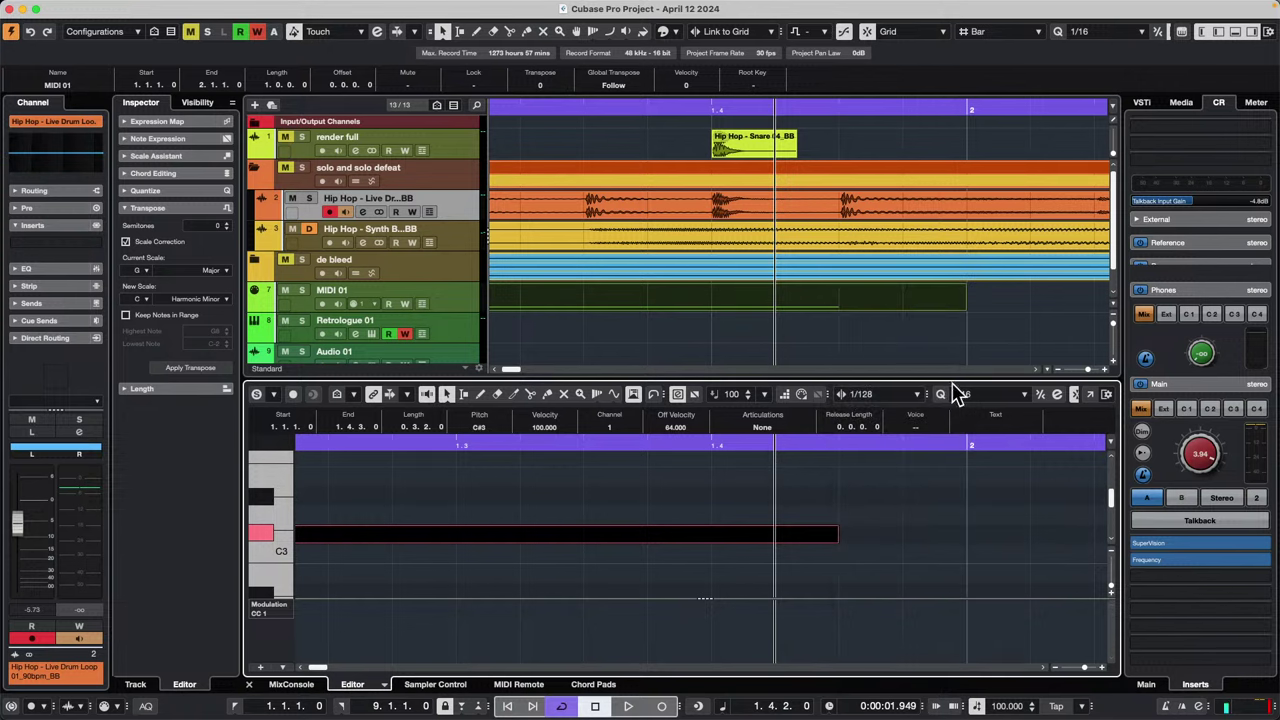
pyautogui.click(880, 394)
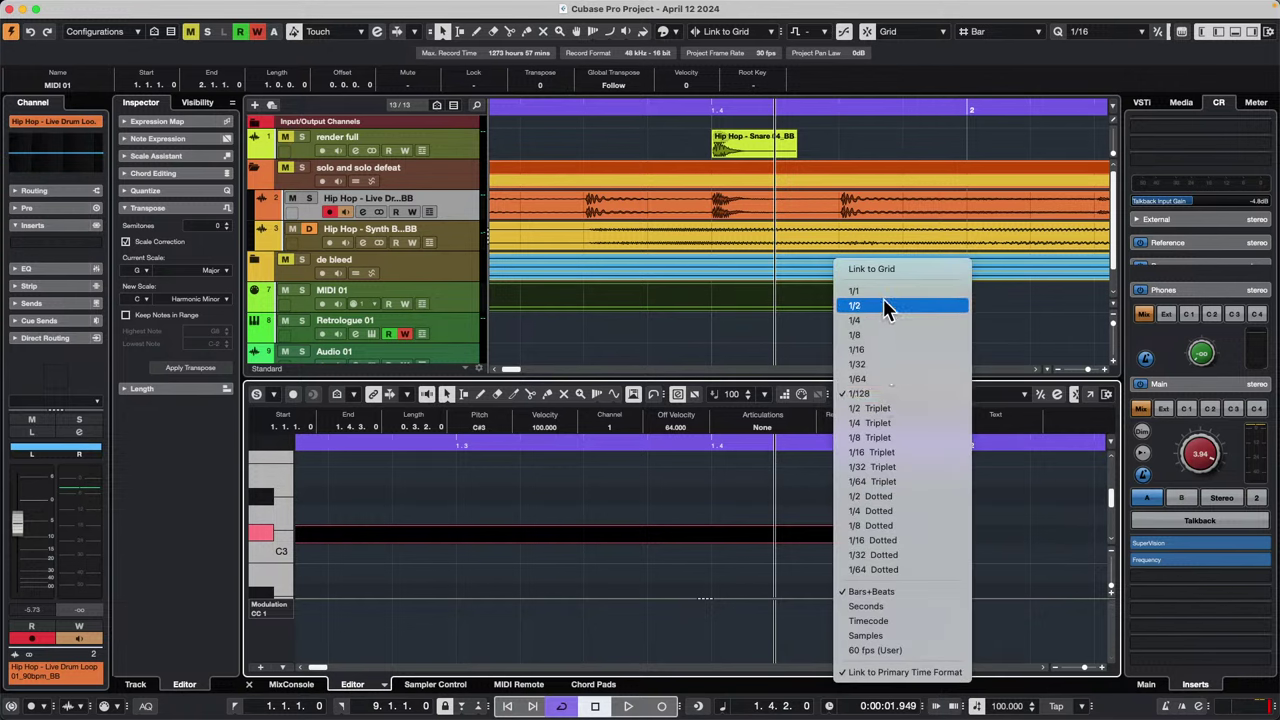
pyautogui.click(1008, 488)
pyautogui.click(966, 394)
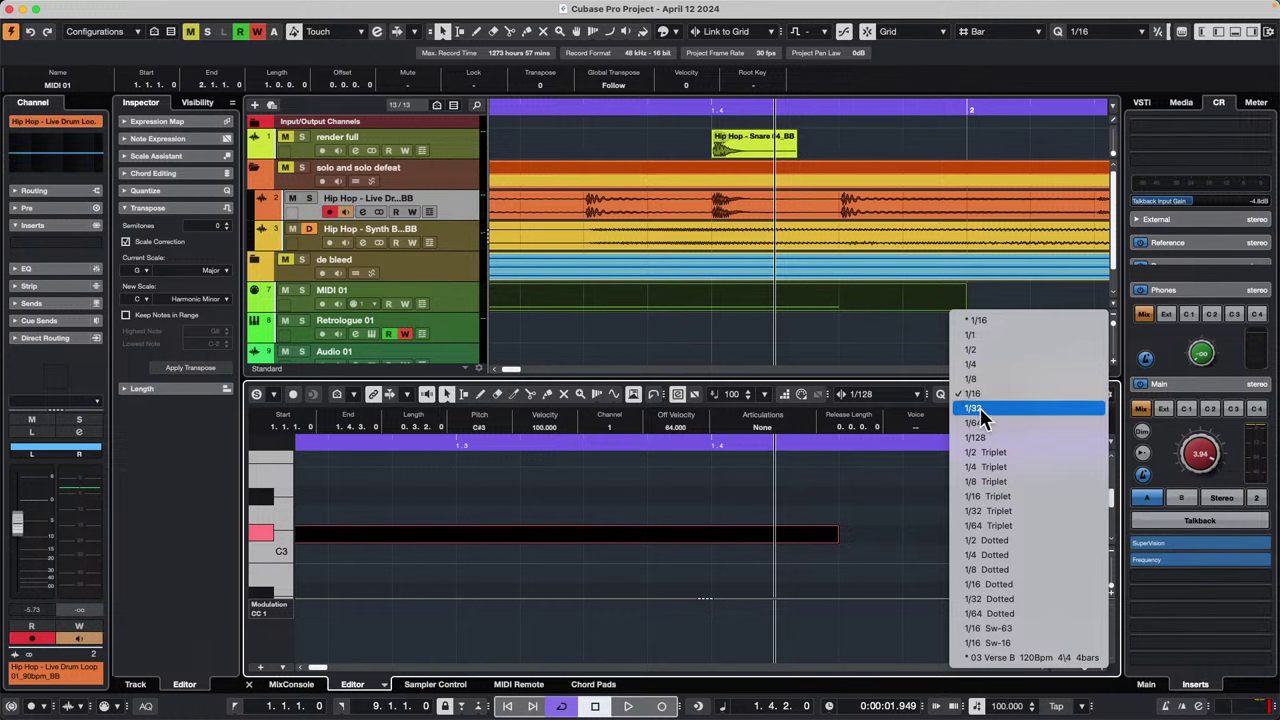
pyautogui.click(873, 536)
# Step: Extend the C#3 note to end at 1.4.4.0 and review the quantize presets
pyautogui.moveTo(846, 536); pyautogui.dragTo(903, 535)
pyautogui.click(1075, 395)
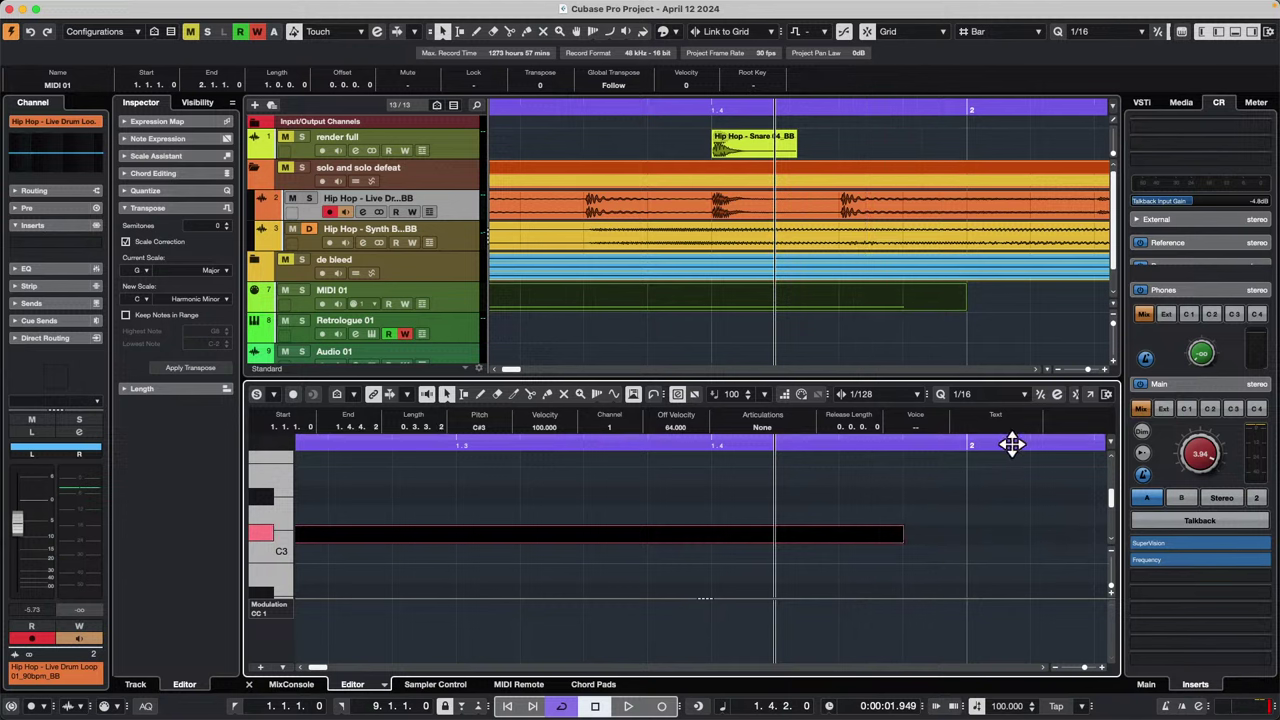
pyautogui.moveTo(901, 532)
pyautogui.mouseDown()
pyautogui.moveTo(957, 532)
pyautogui.moveTo(765, 532)
pyautogui.moveTo(809, 539)
pyautogui.moveTo(890, 535)
pyautogui.moveTo(649, 517)
pyautogui.moveTo(922, 521)
pyautogui.mouseUp()
pyautogui.click(977, 394)
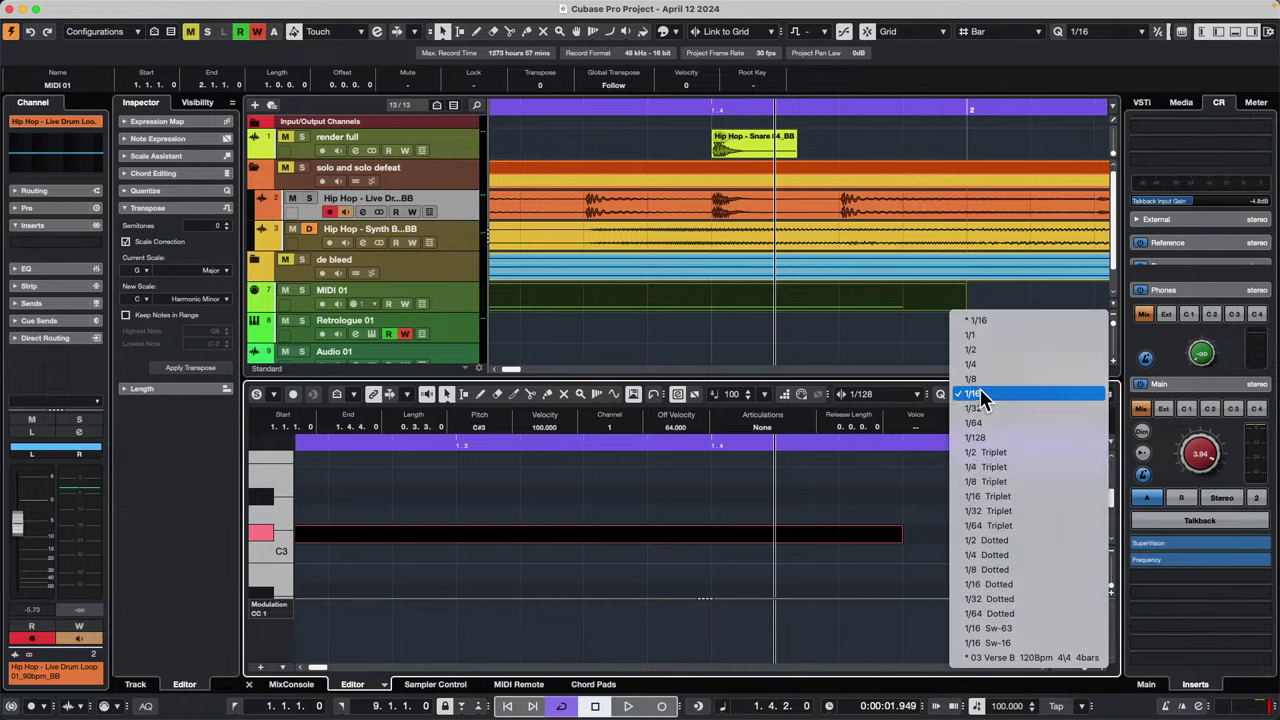
pyautogui.click(880, 468)
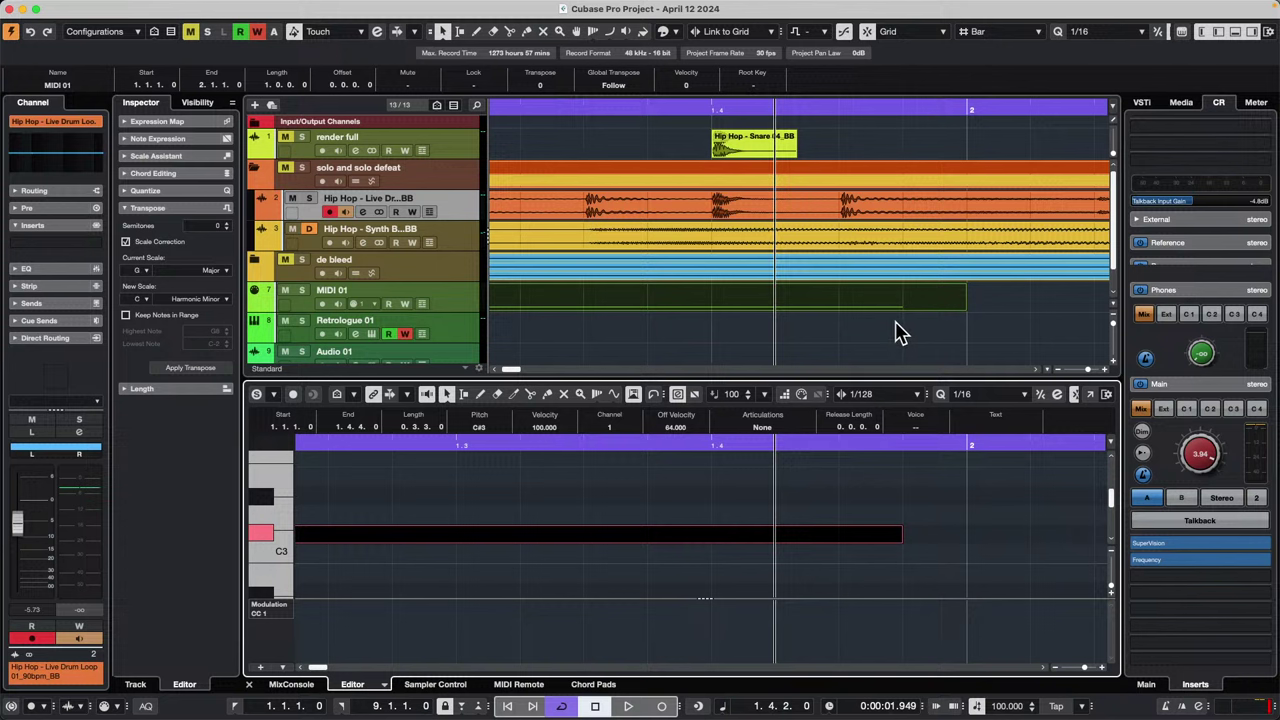
# Step: Select the MIDI 01 track, collapse its Routing section, and enable reading of its automation
pyautogui.moveTo(631, 106); pyautogui.dragTo(646, 80)
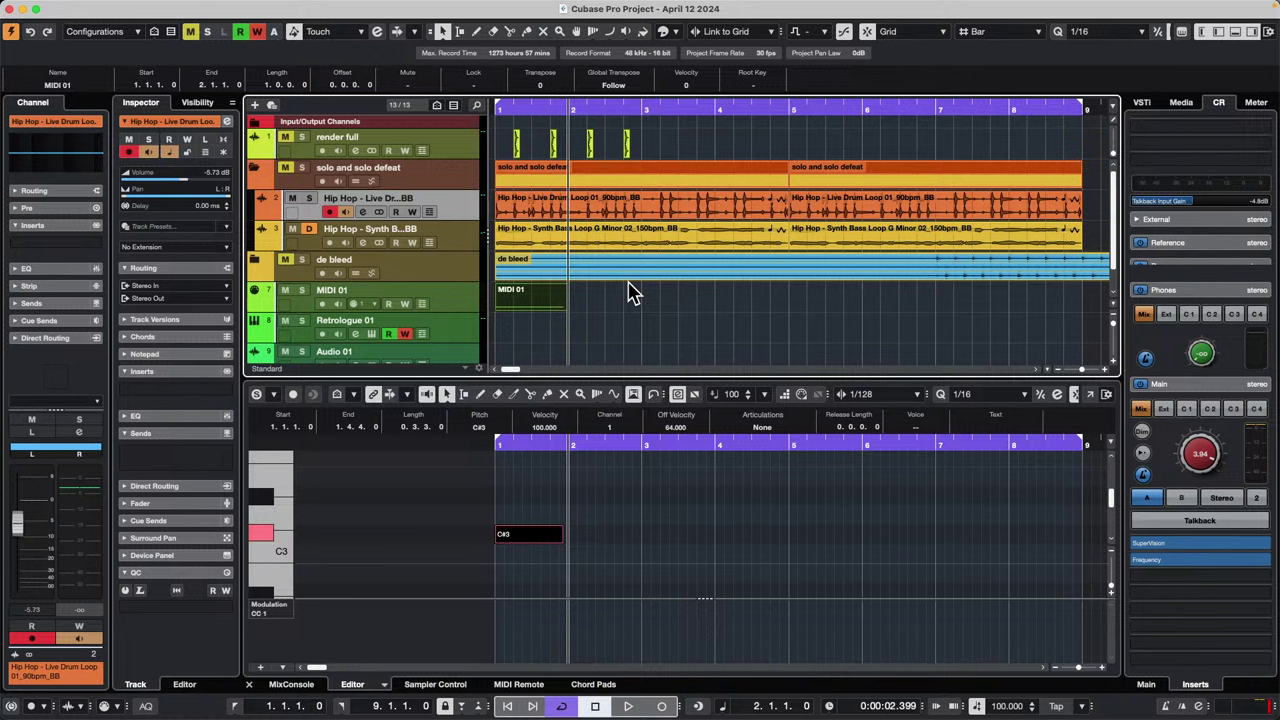
pyautogui.click(455, 302)
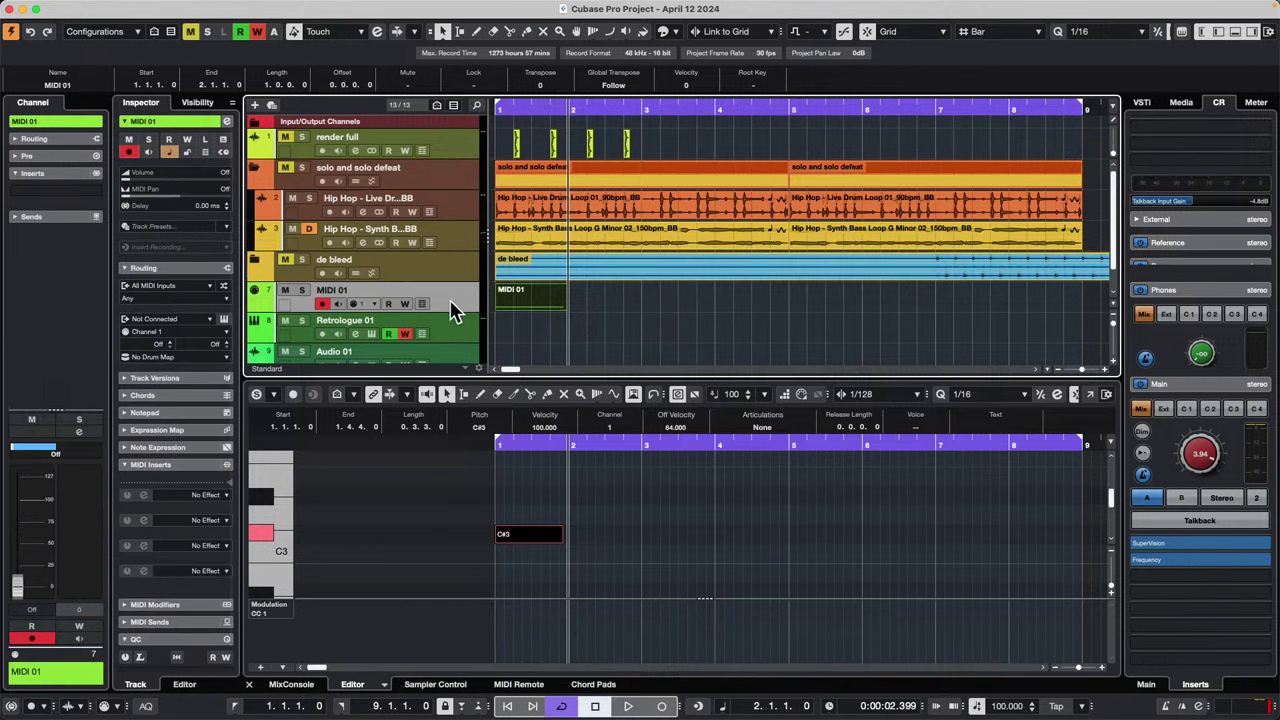
pyautogui.click(185, 270)
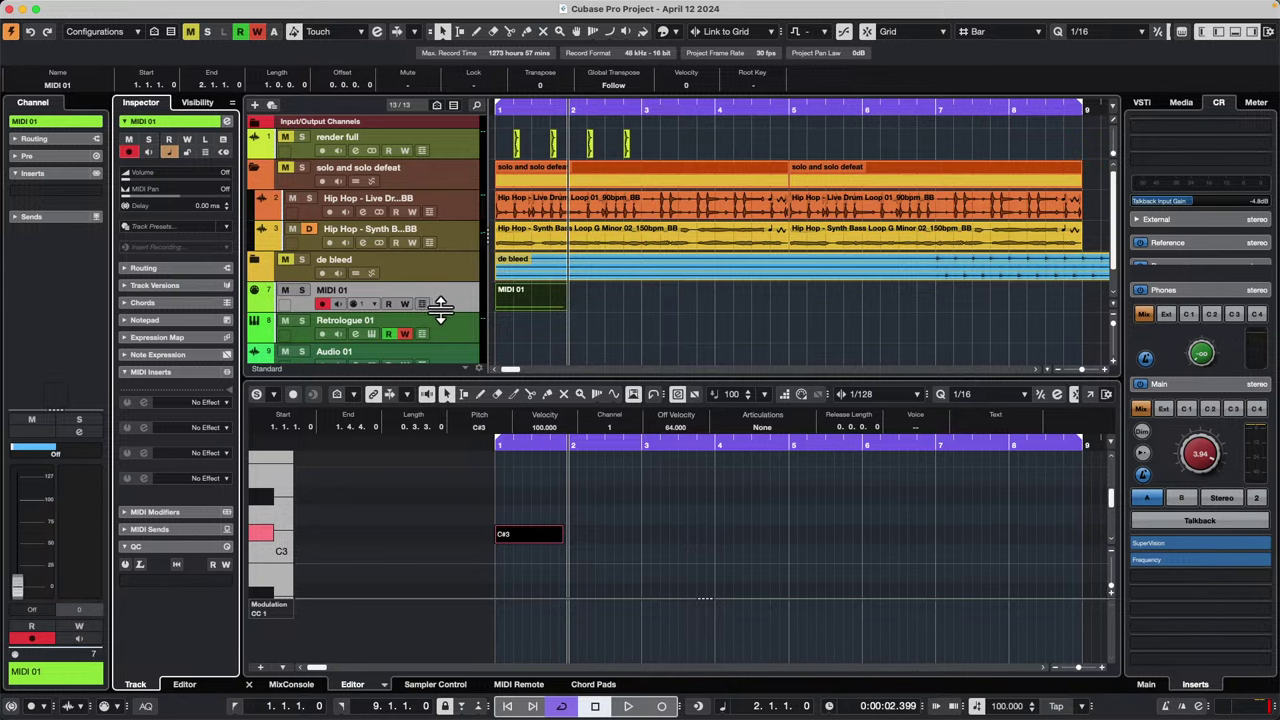
pyautogui.click(387, 303)
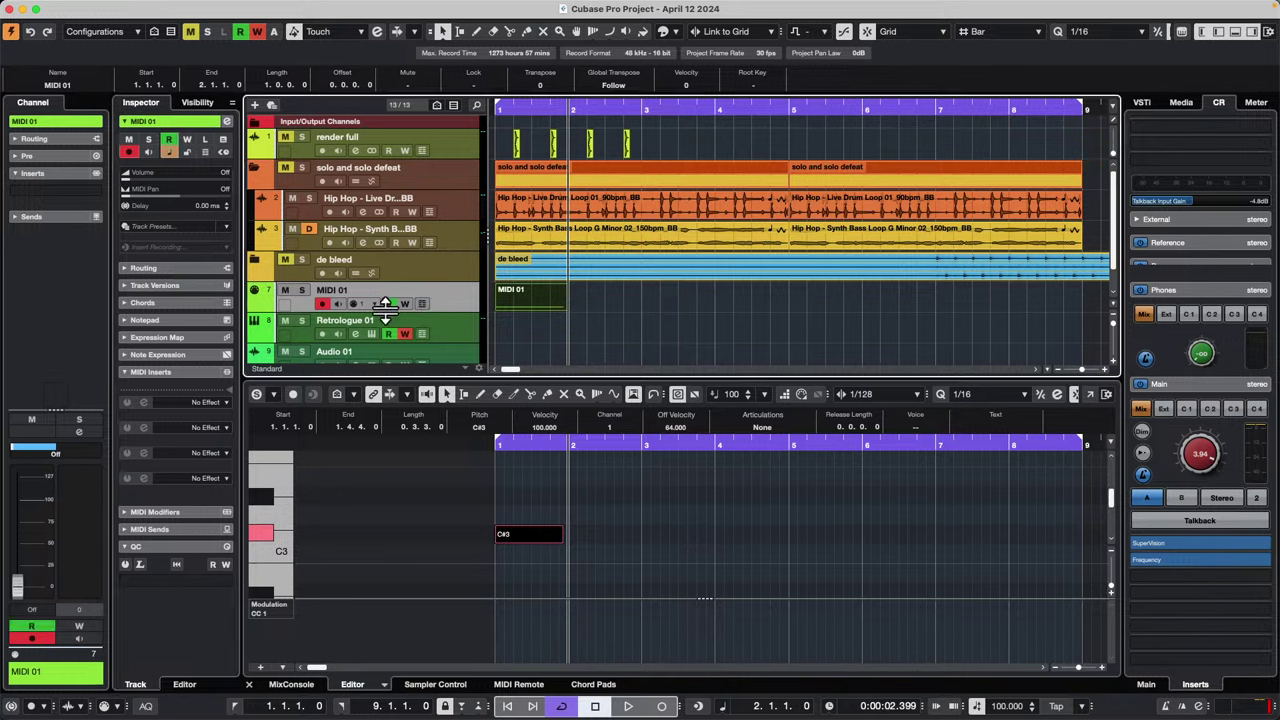
# Step: Open the Retrologue 01 track's instrument and switch on its arpeggiator
pyautogui.scroll(-2, 440, 263)
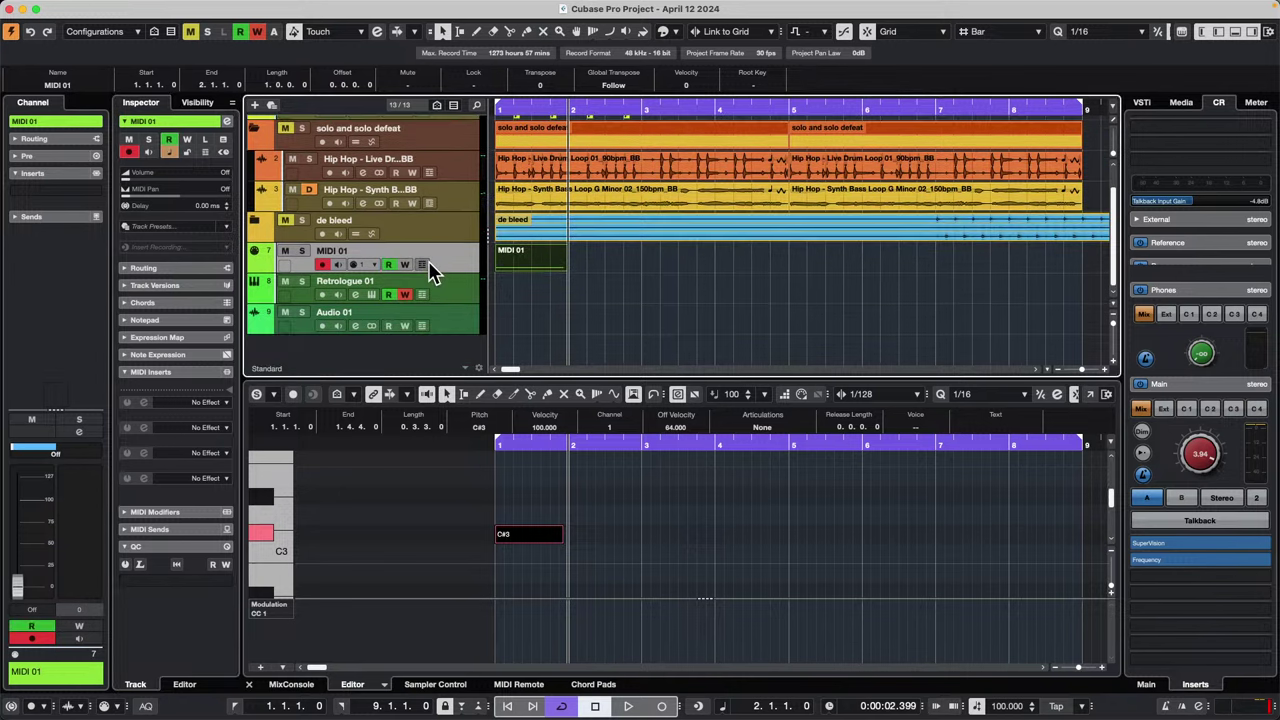
pyautogui.click(463, 302)
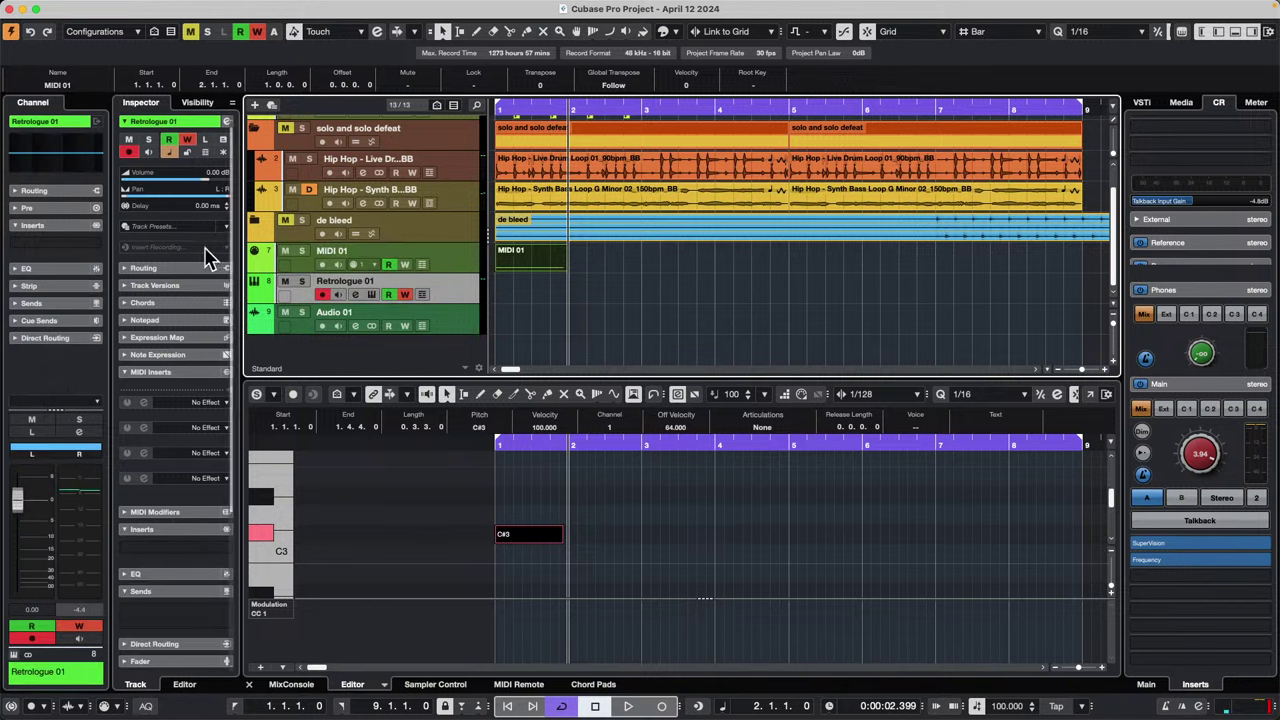
pyautogui.click(372, 295)
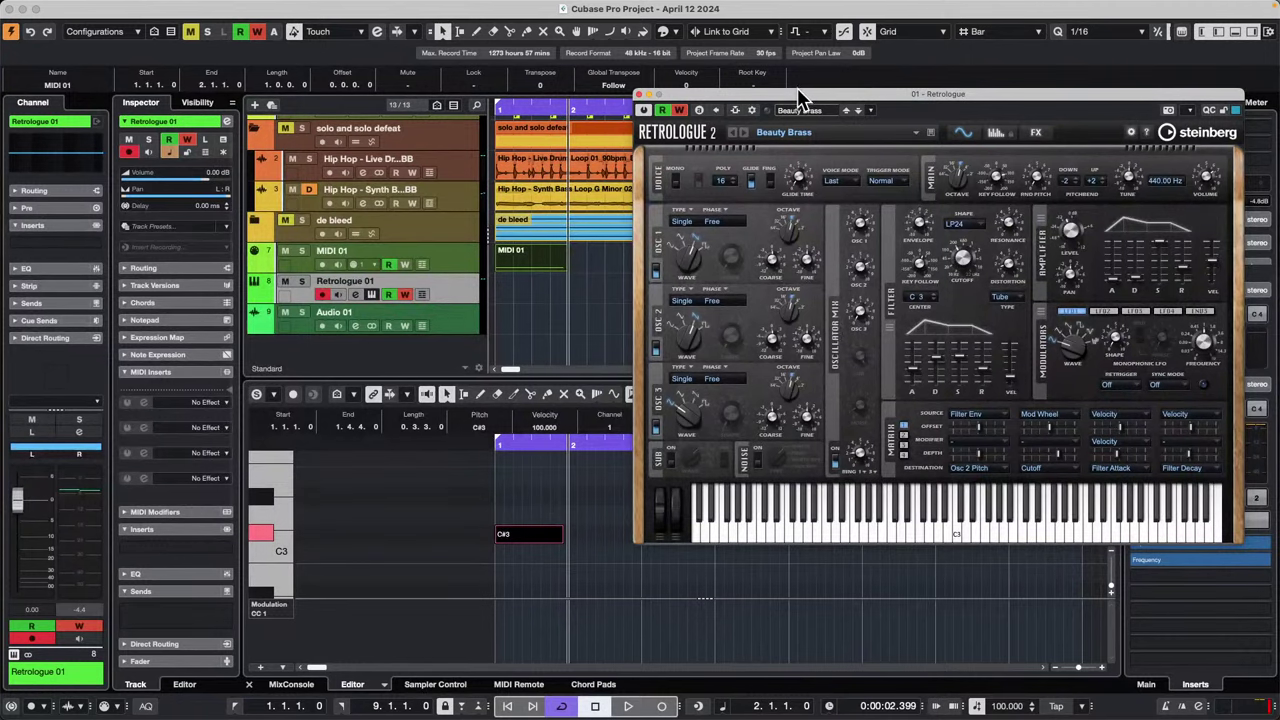
pyautogui.moveTo(800, 97); pyautogui.dragTo(437, 103)
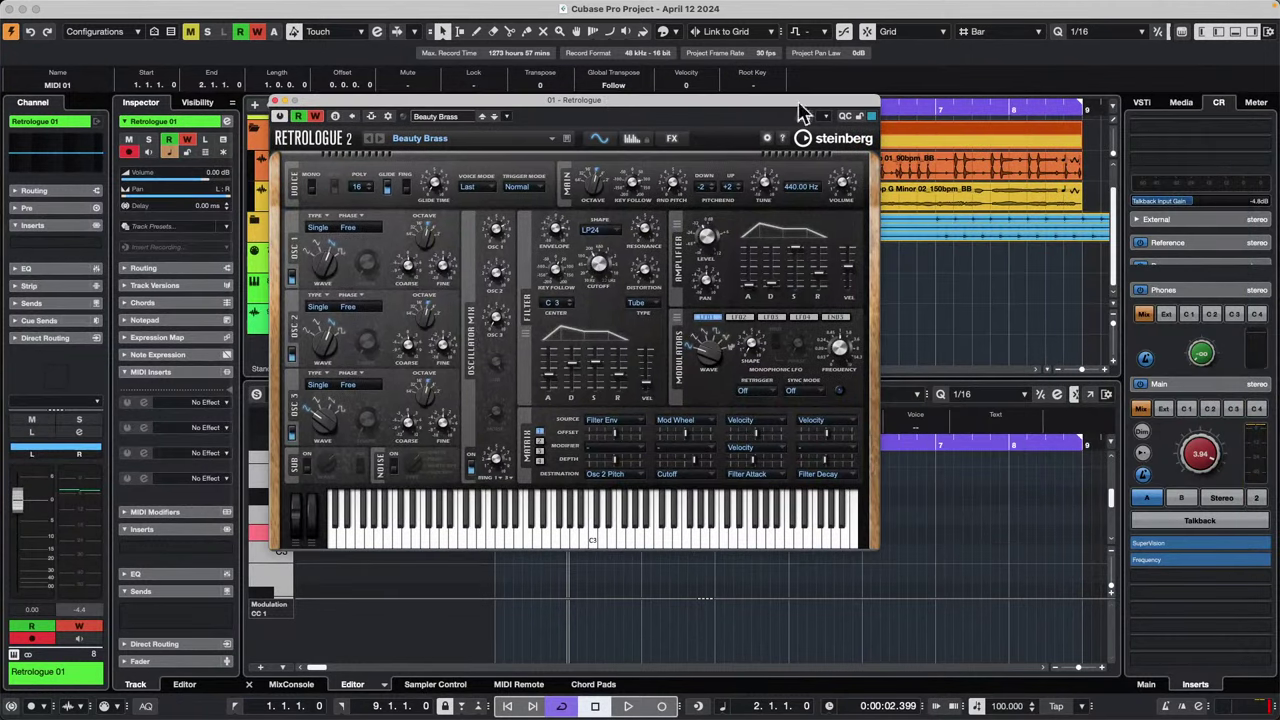
pyautogui.click(632, 139)
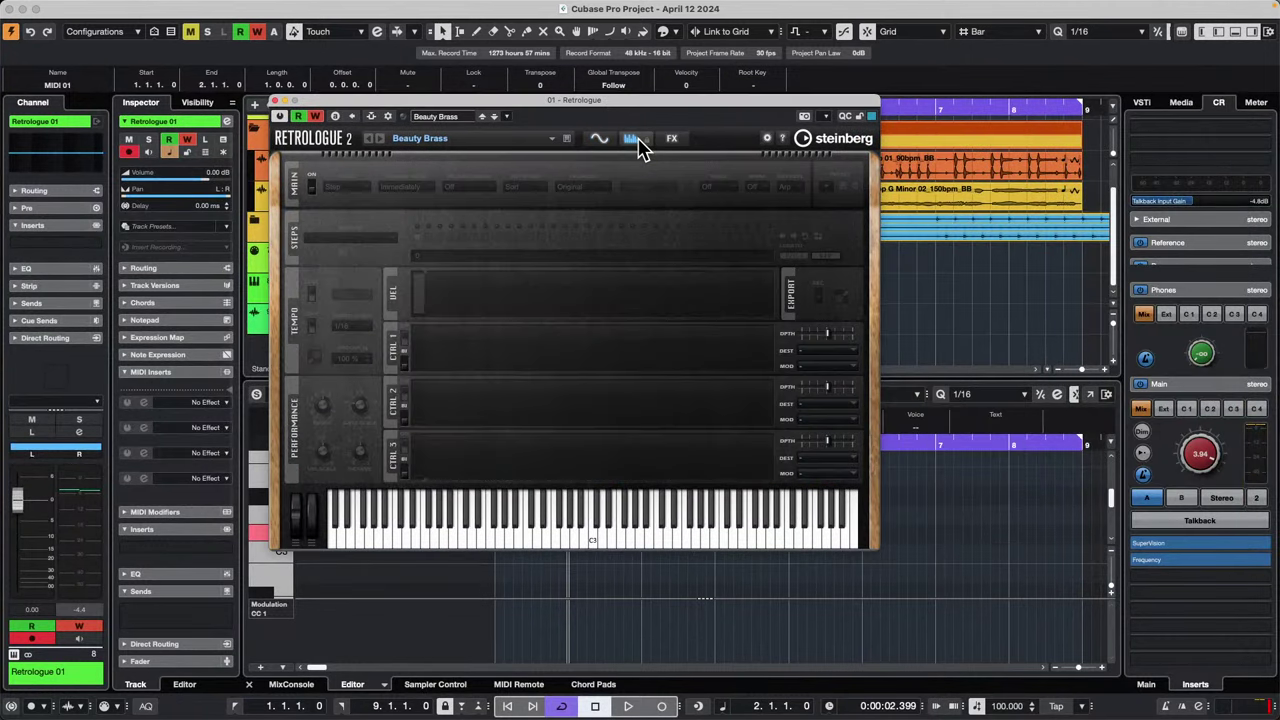
pyautogui.click(310, 186)
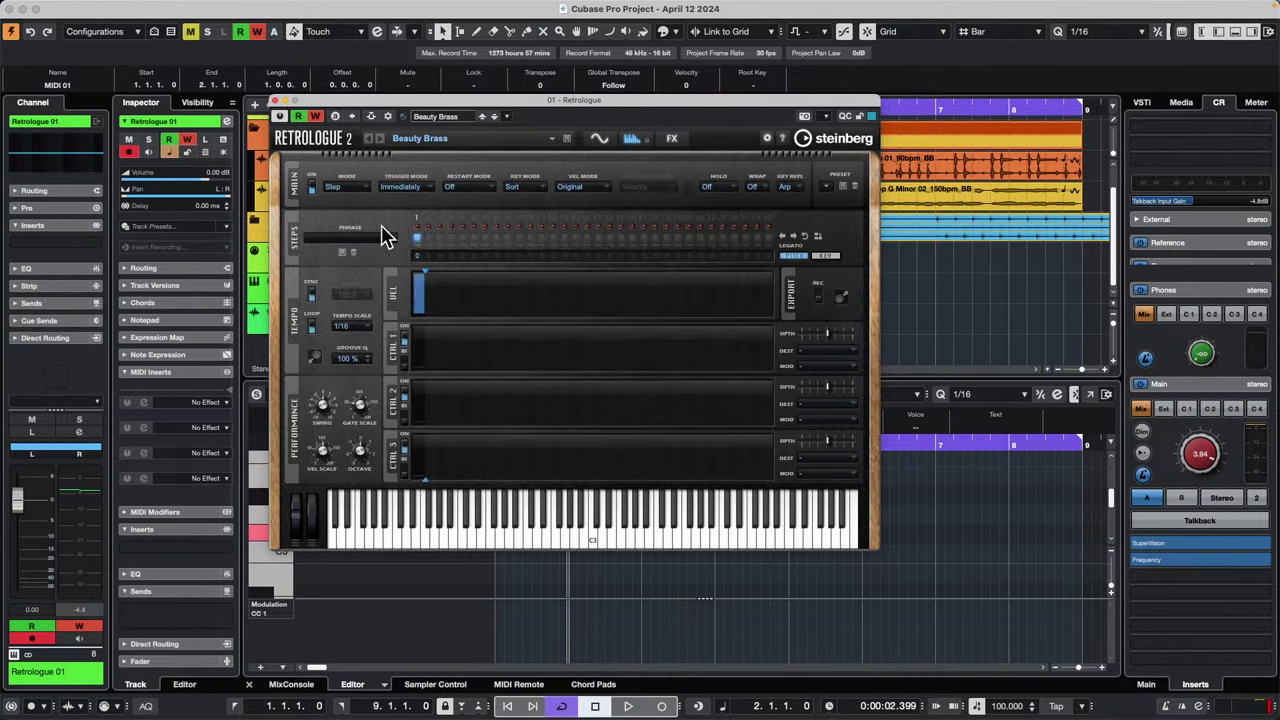
# Step: Switch Retrologue's arpeggiator off and on again and look at the Bass & Chord phrase presets
pyautogui.click(311, 188)
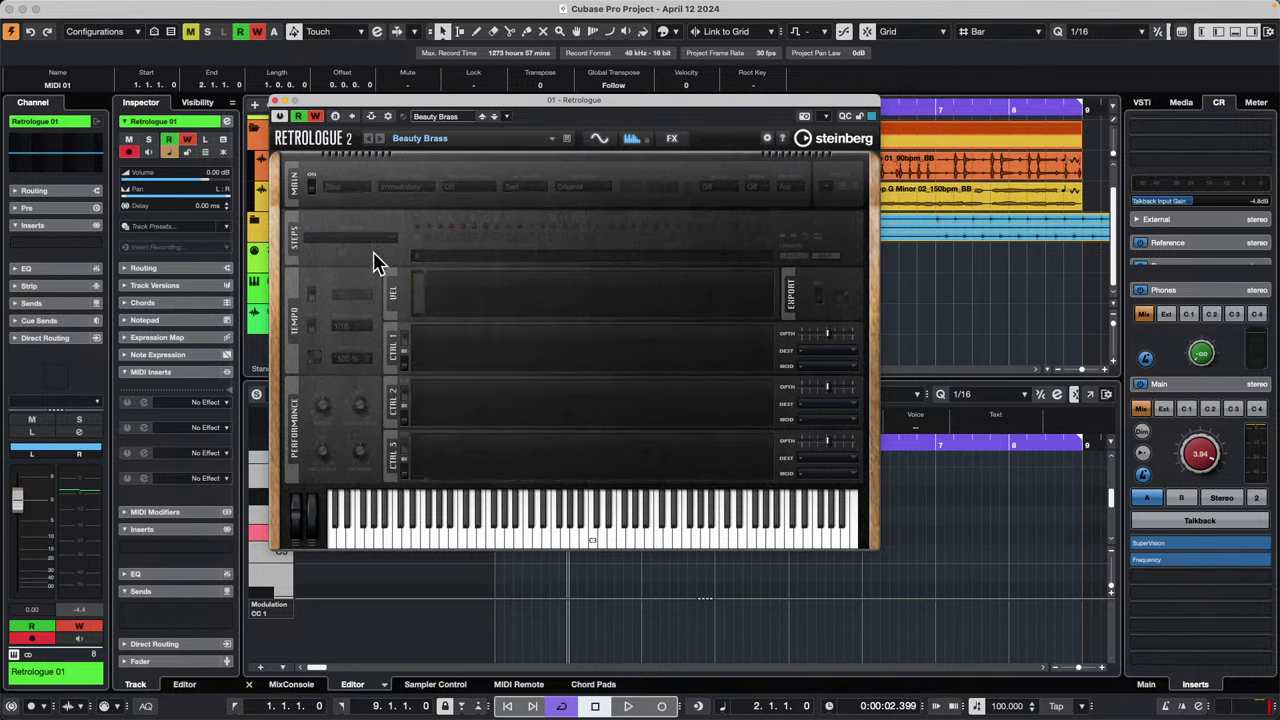
pyautogui.click(311, 189)
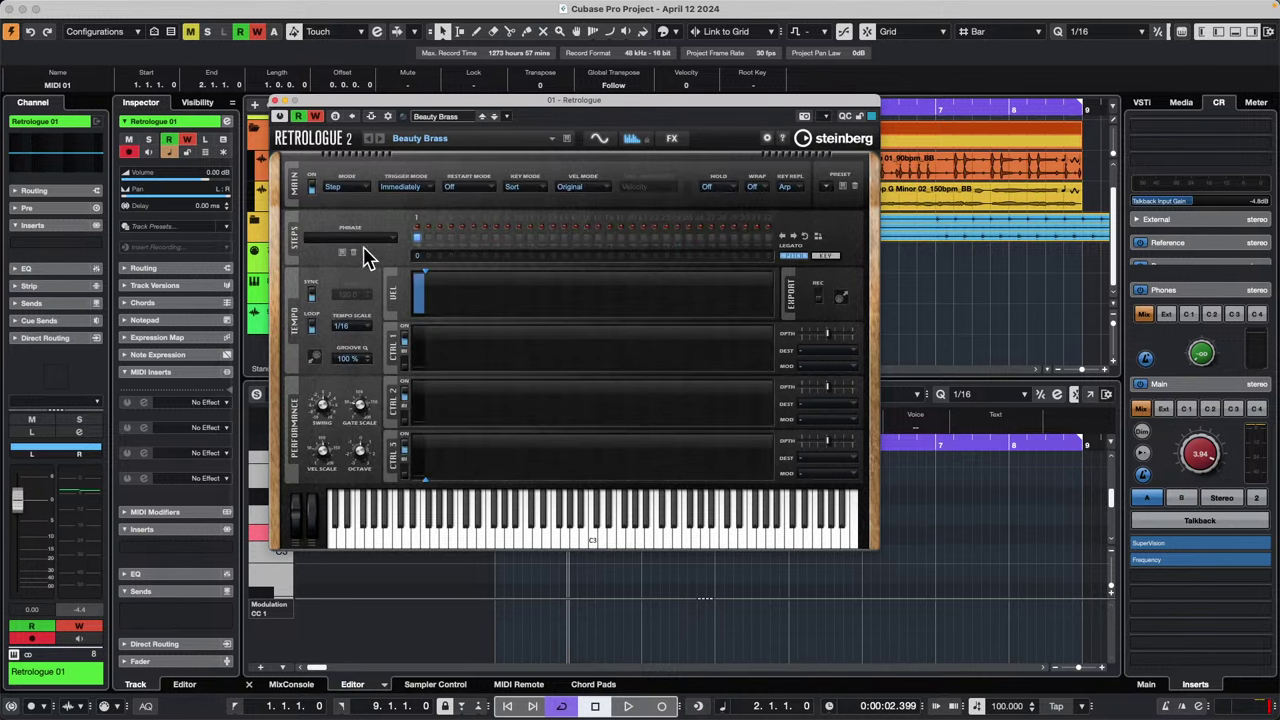
pyautogui.click(372, 256)
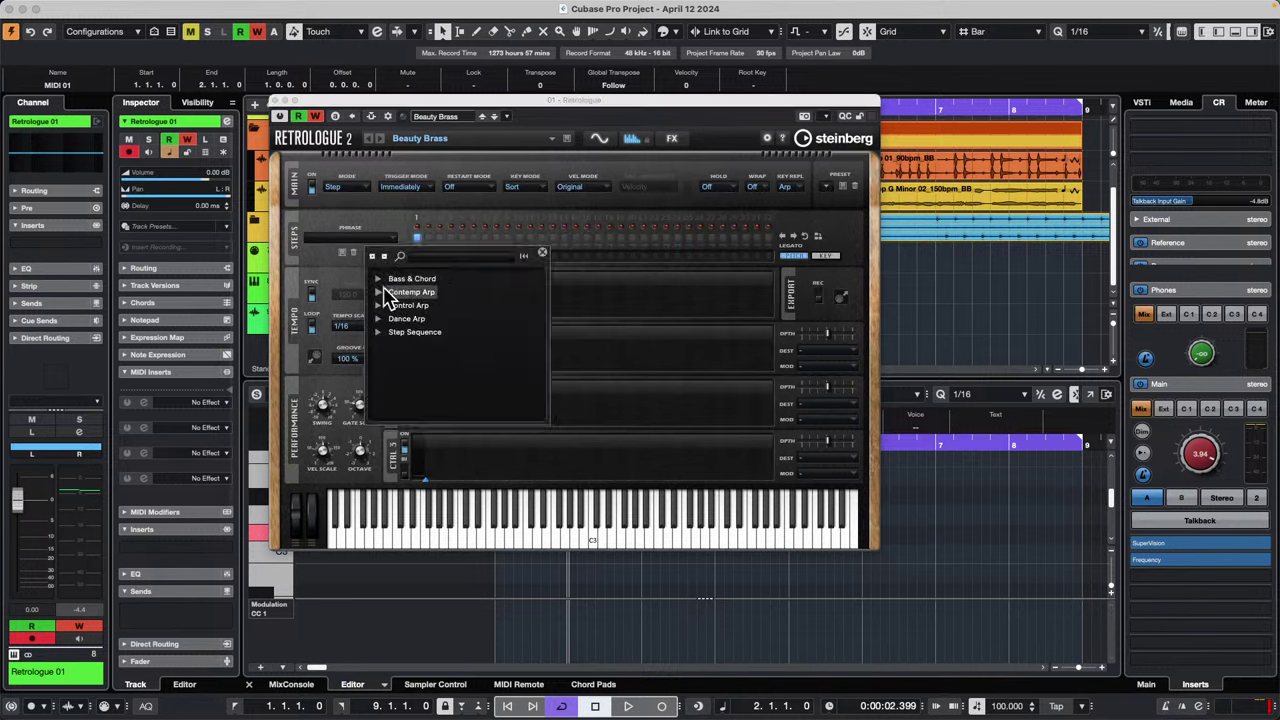
pyautogui.click(378, 279)
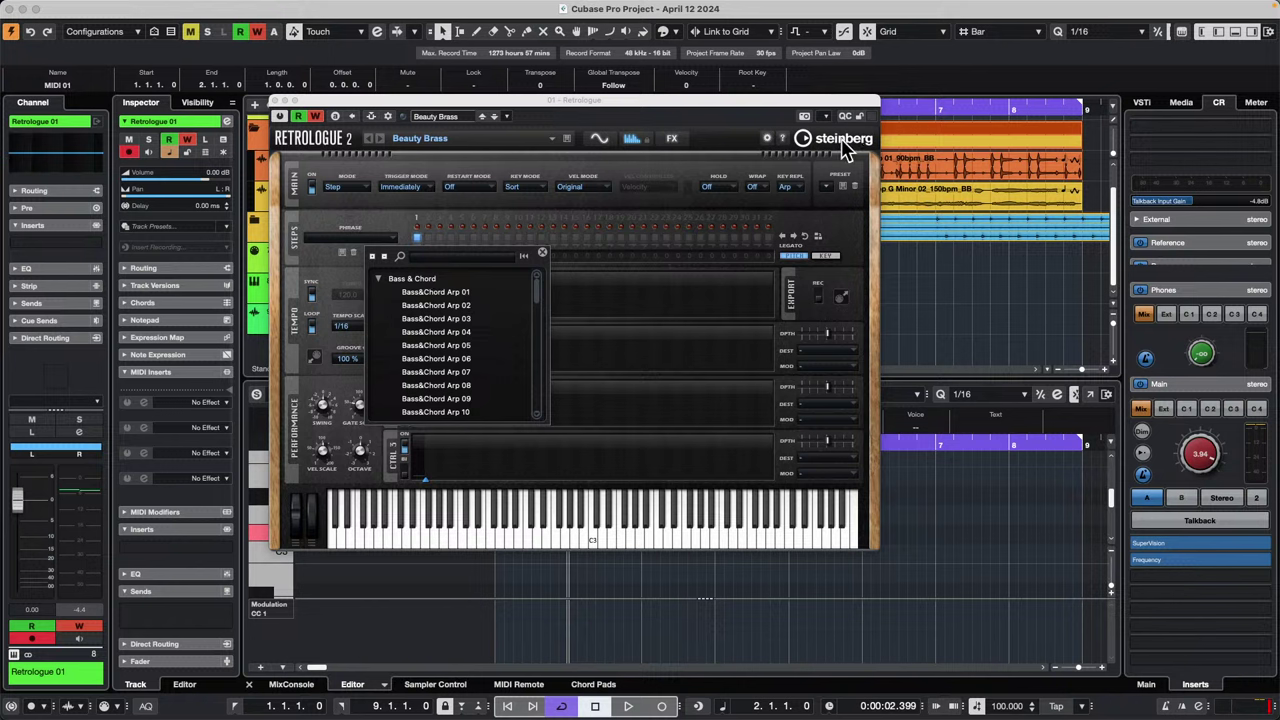
# Step: View Retrologue's About information and close it
pyautogui.click(845, 146)
pyautogui.click(845, 146)
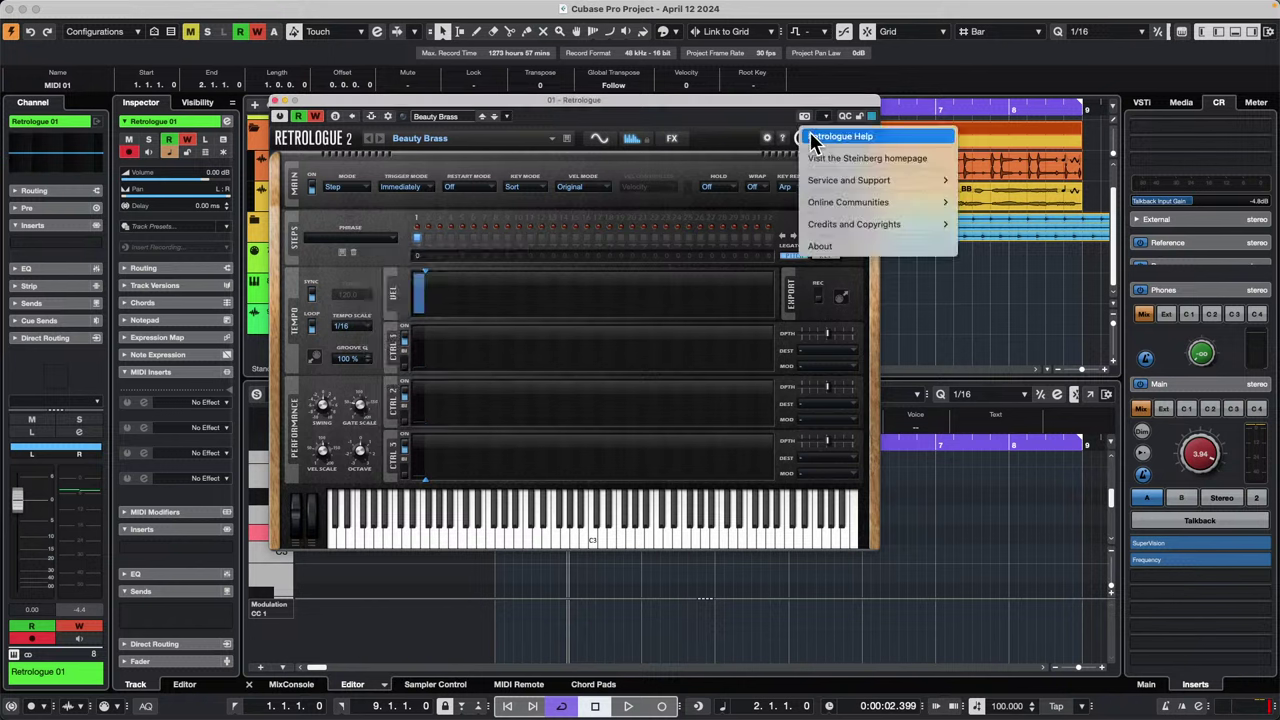
pyautogui.click(863, 247)
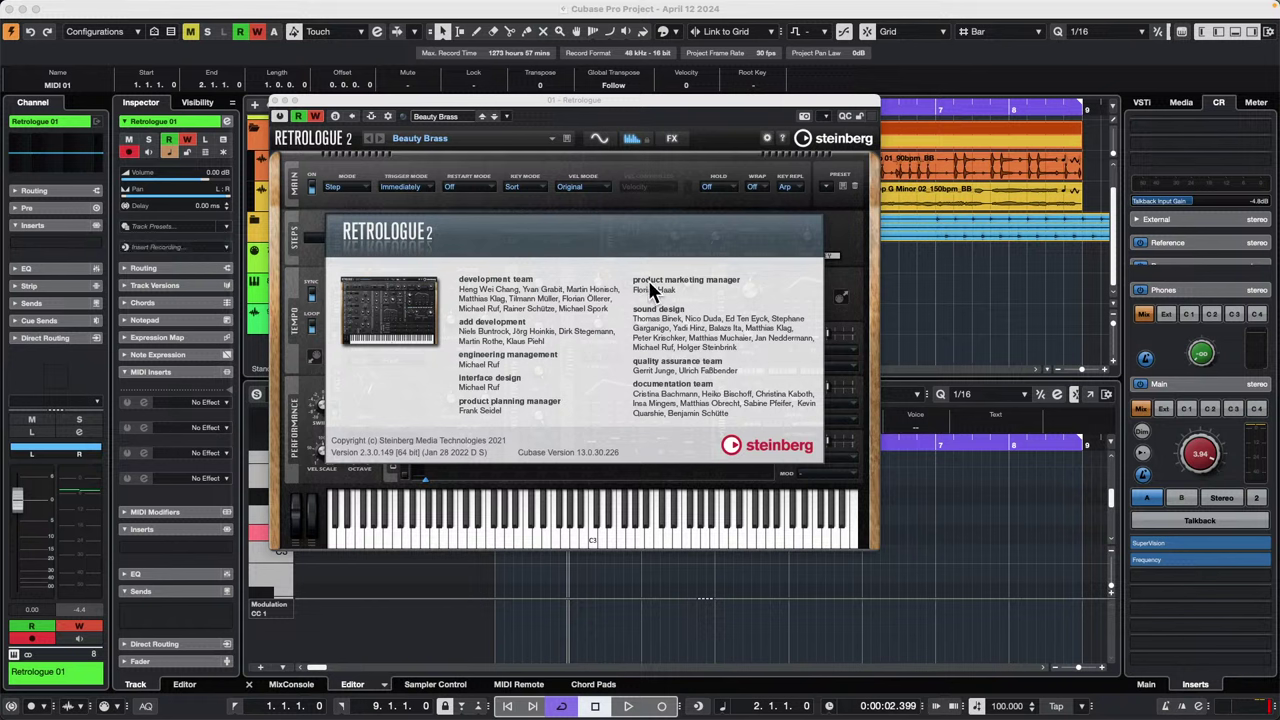
pyautogui.click(672, 246)
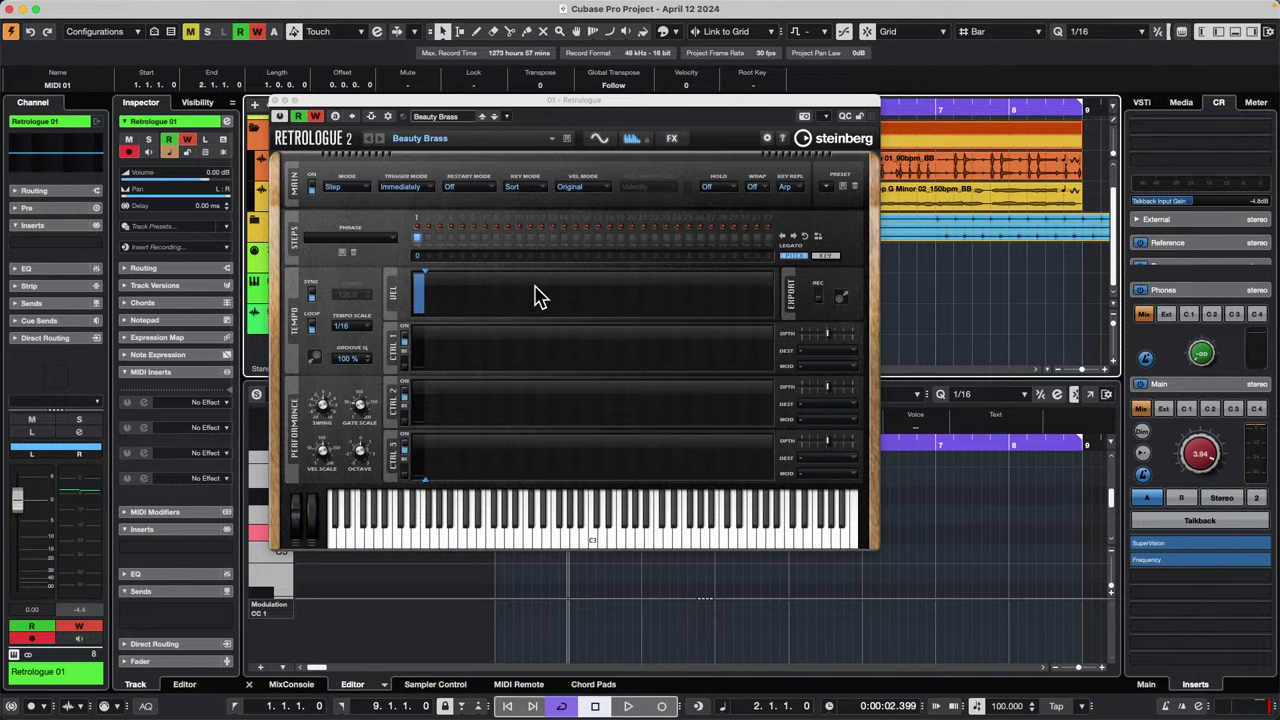
# Step: Browse the Bass & Chord, Contemp Arp, Control Arp and Dance Arp categories of arpeggiator phrases
pyautogui.click(349, 237)
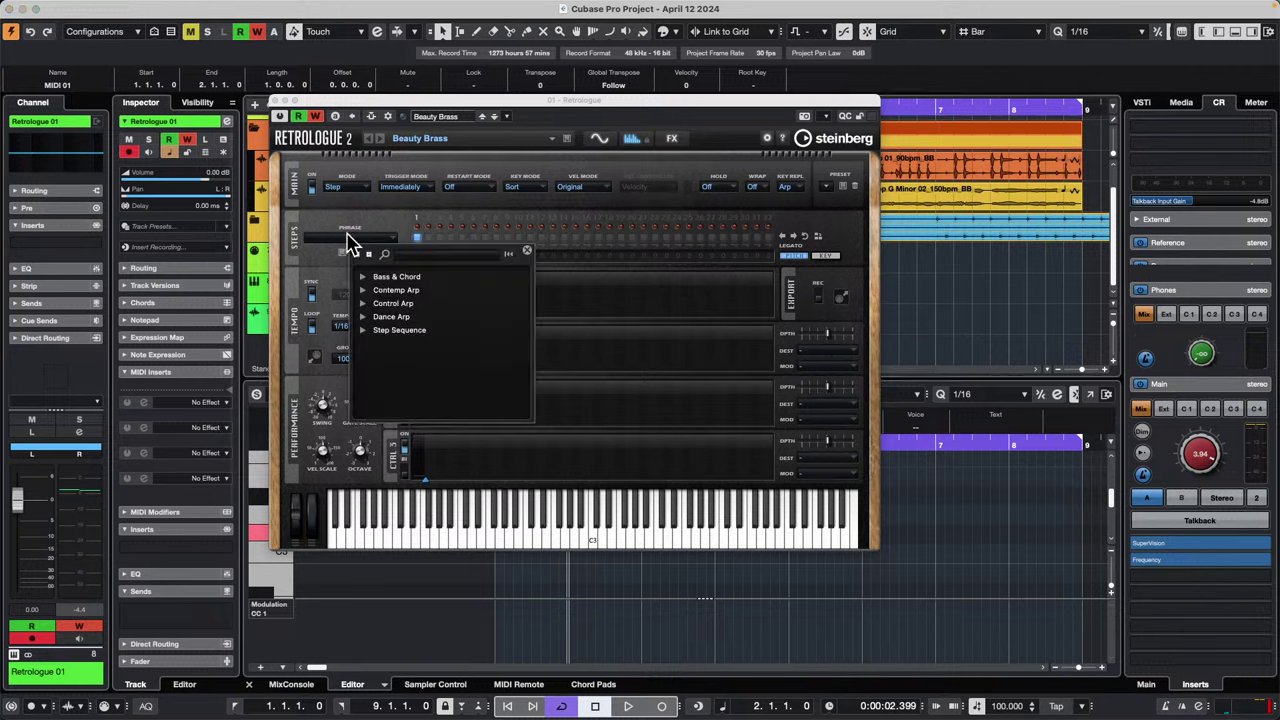
pyautogui.click(363, 276)
pyautogui.scroll(-10, 397, 343)
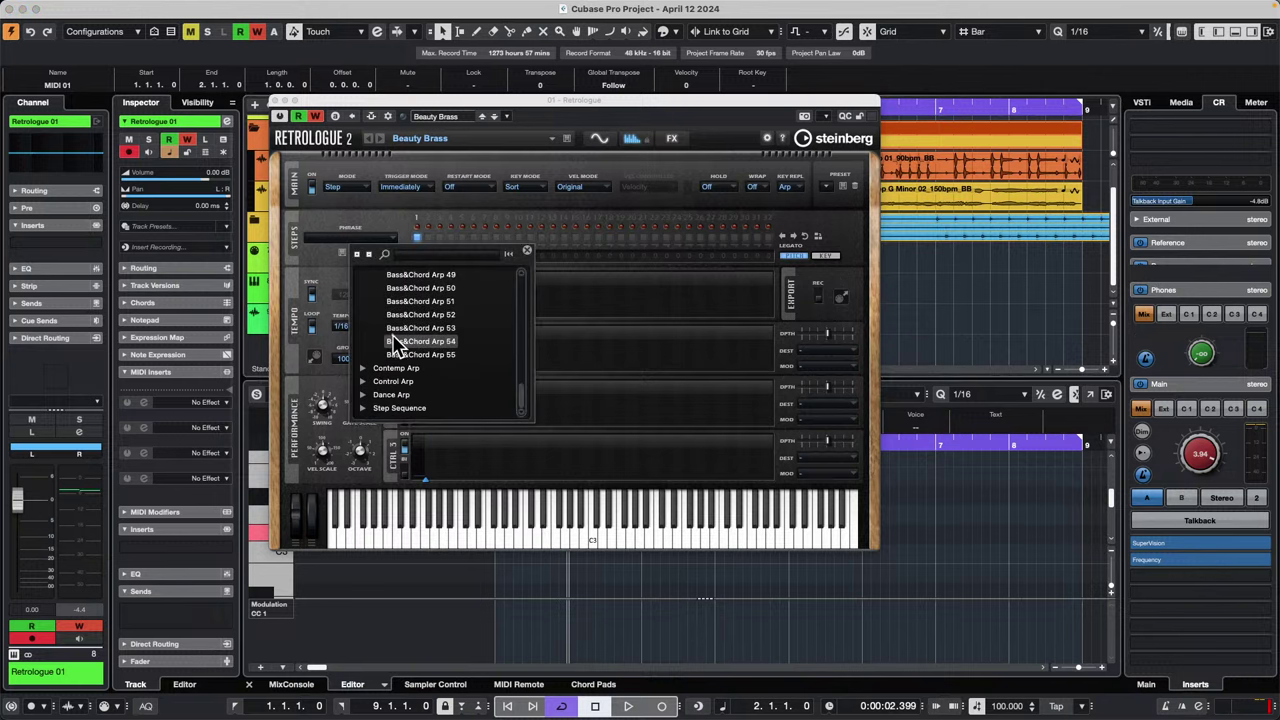
pyautogui.click(366, 368)
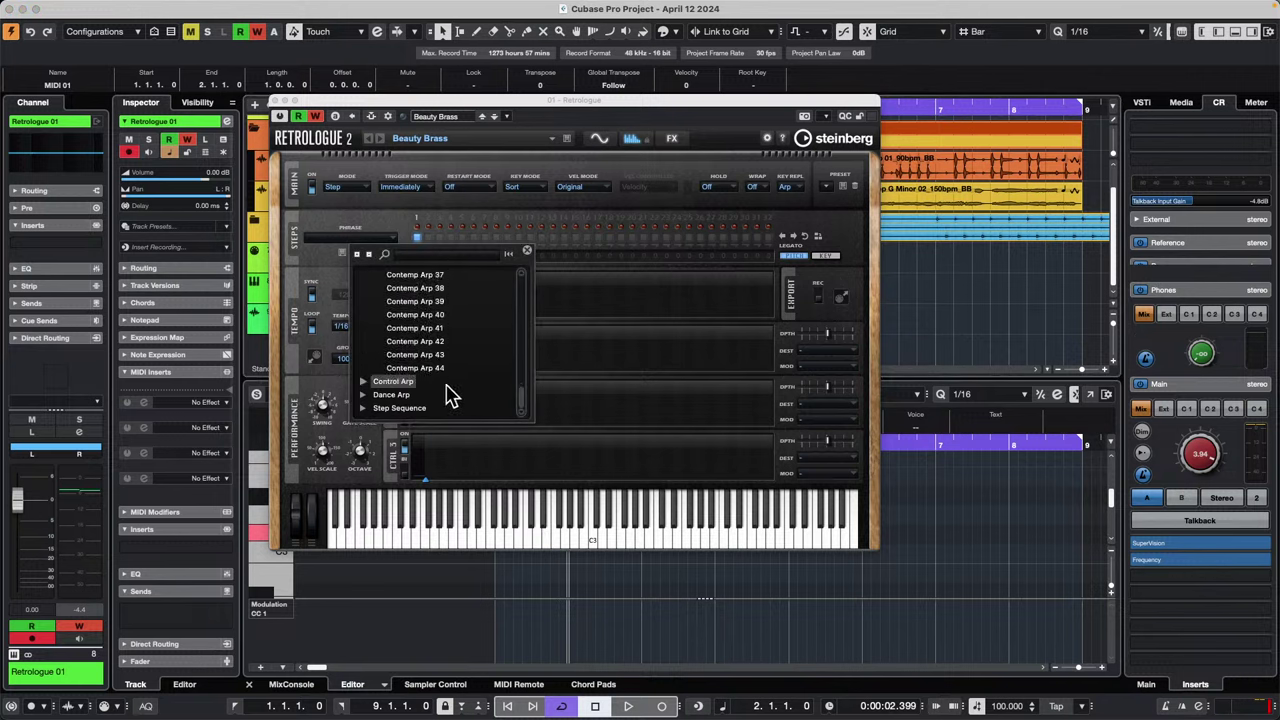
pyautogui.click(364, 381)
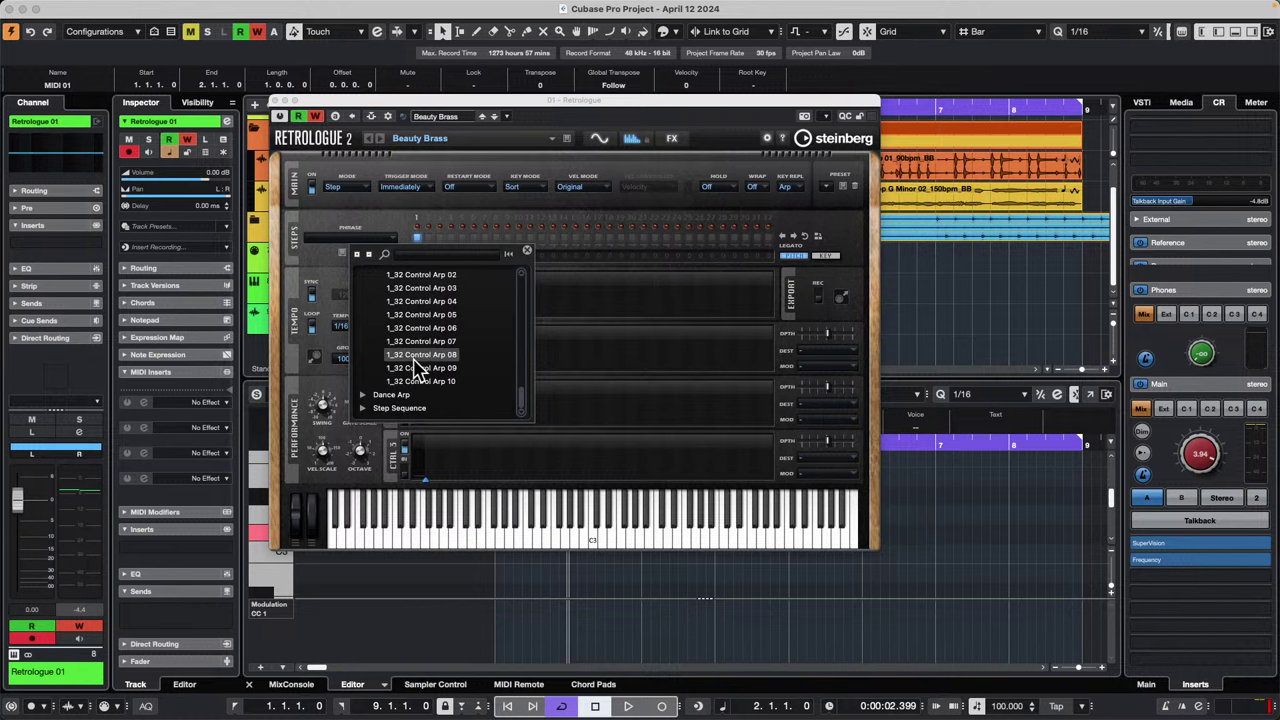
pyautogui.click(364, 394)
pyautogui.scroll(-10, 414, 357)
pyautogui.scroll(-5, 411, 342)
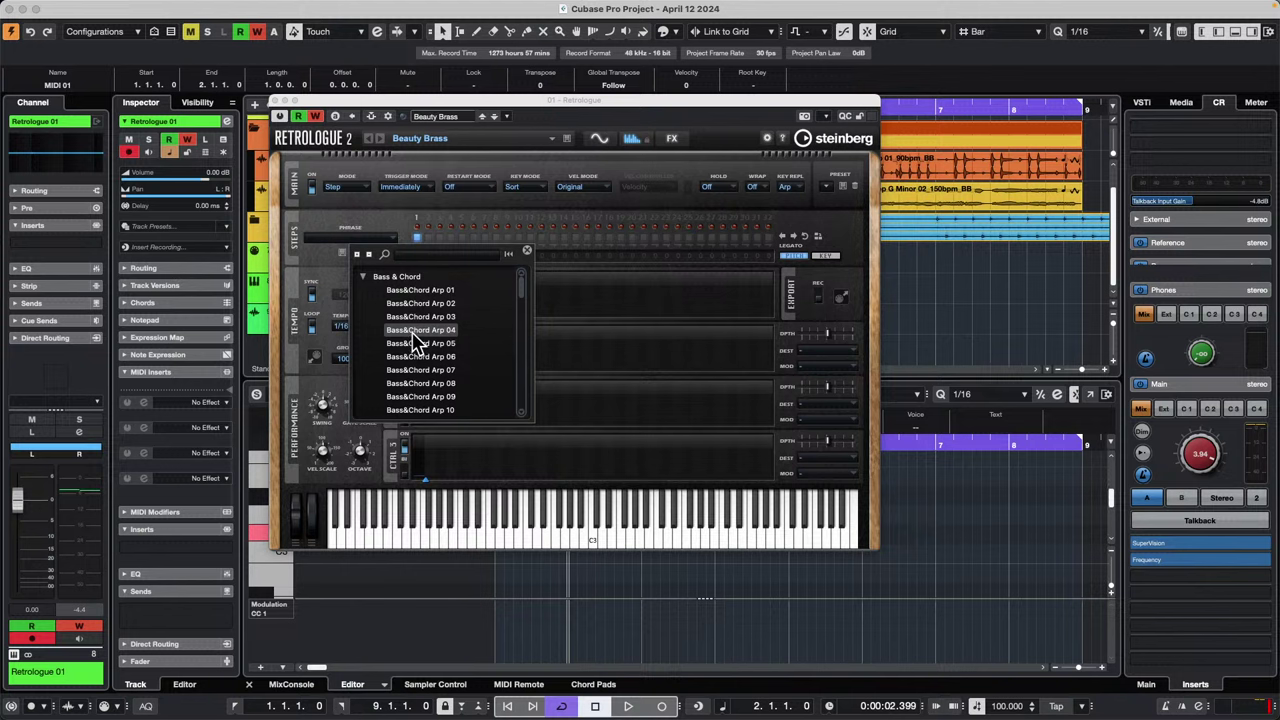
pyautogui.click(340, 245)
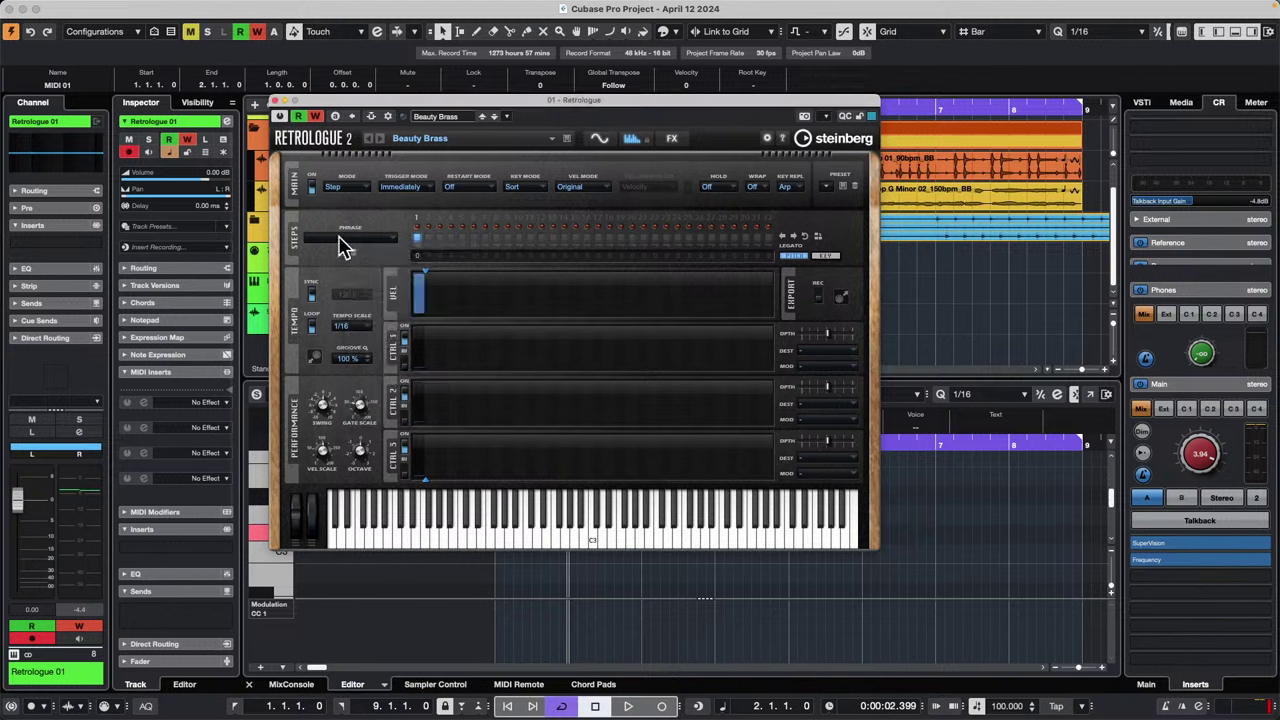
pyautogui.click(348, 244)
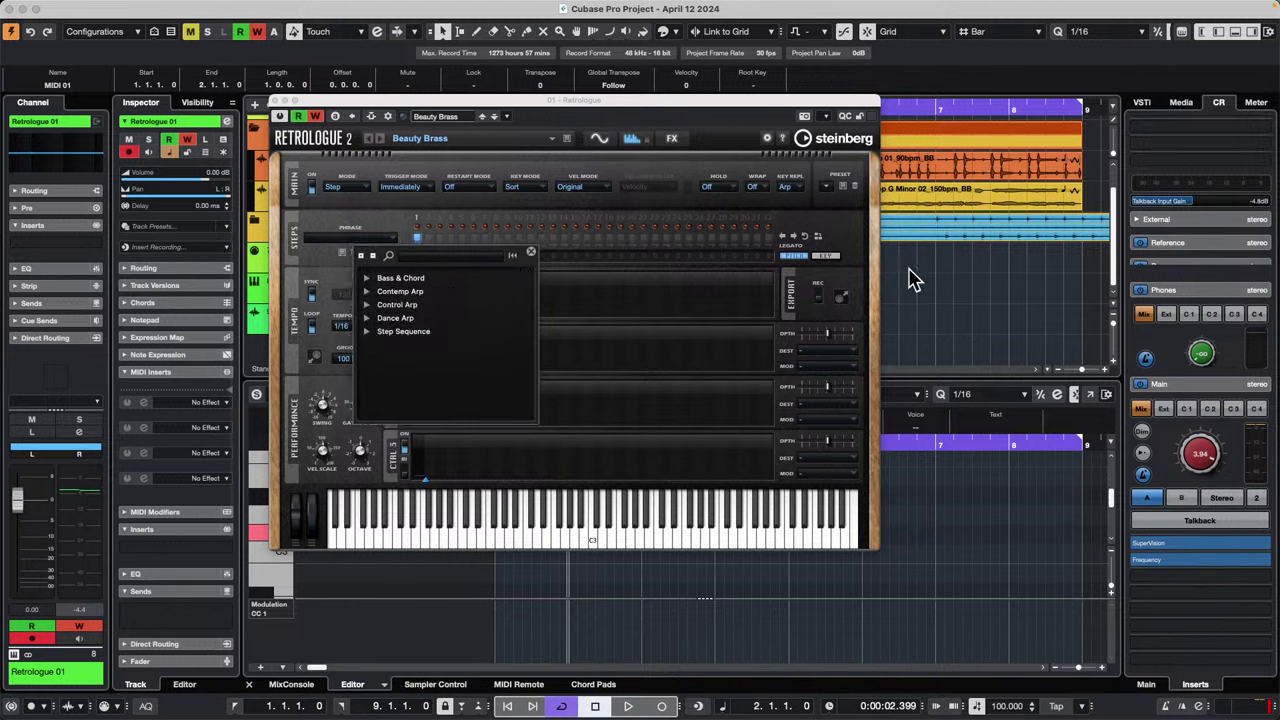
pyautogui.click(650, 290)
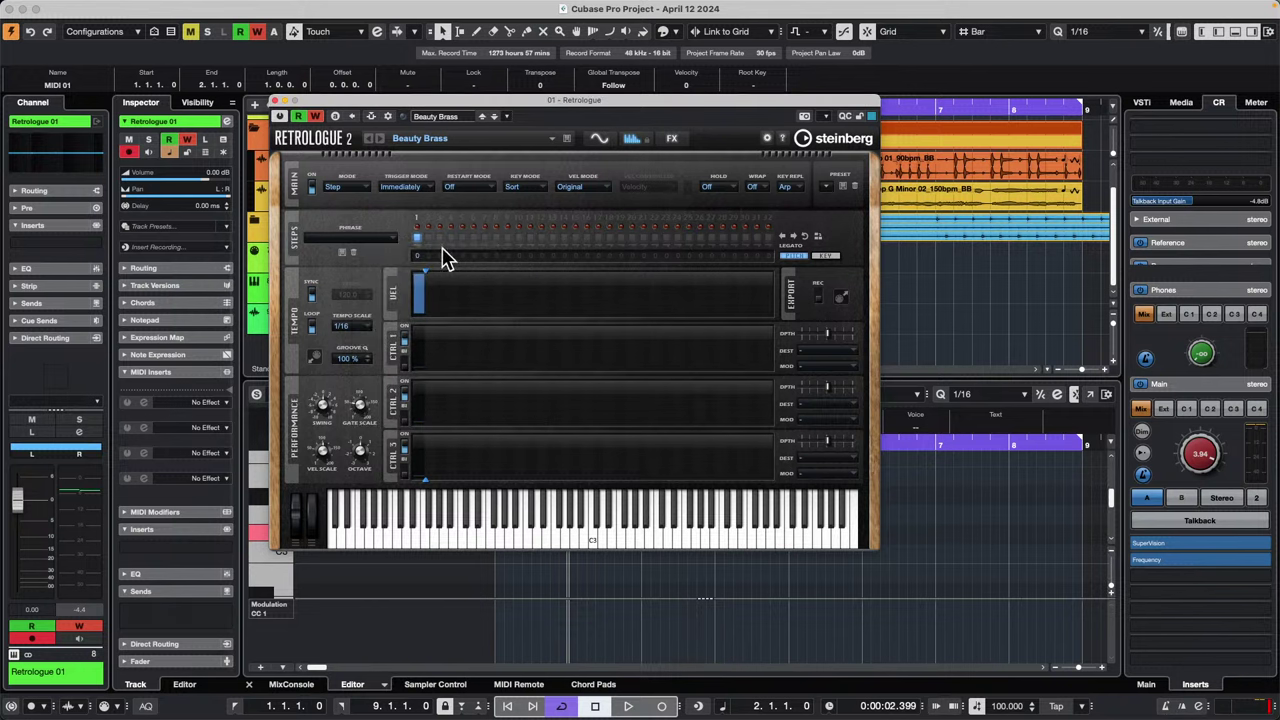
# Step: Load the Dance Arp 02 phrase into Retrologue's arpeggiator and close the instrument
pyautogui.click(312, 188)
pyautogui.click(372, 240)
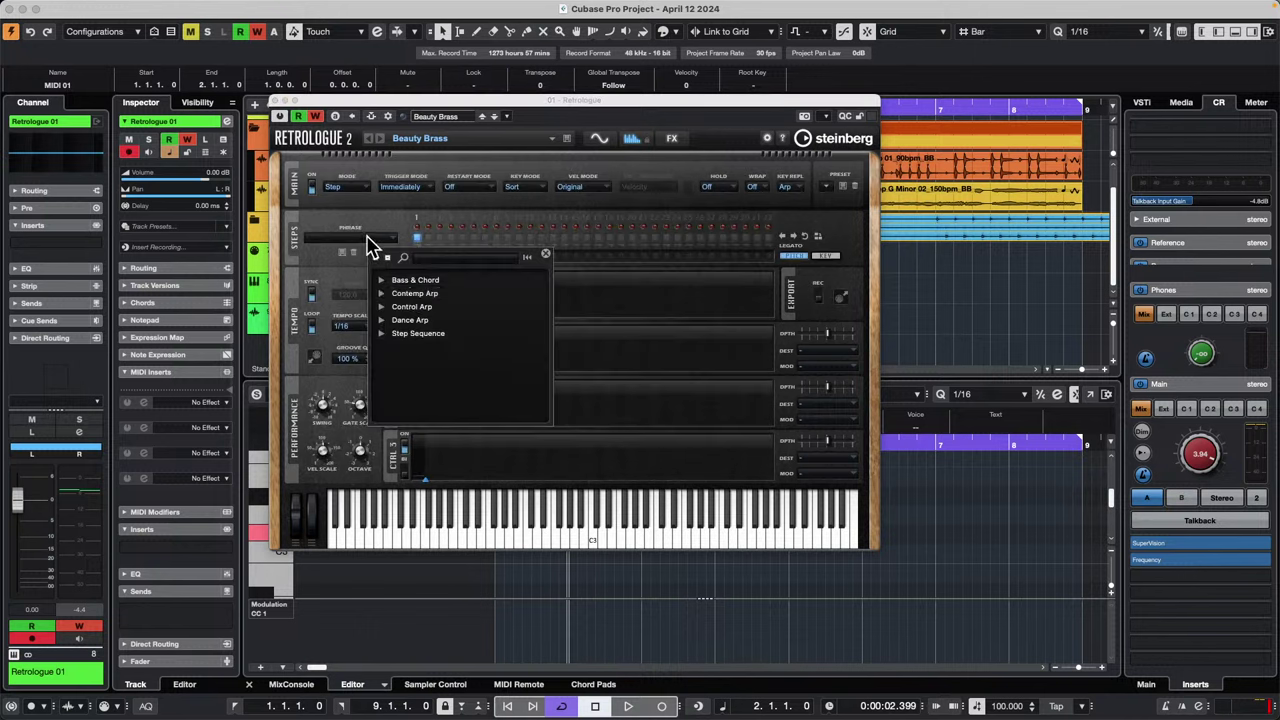
pyautogui.click(382, 320)
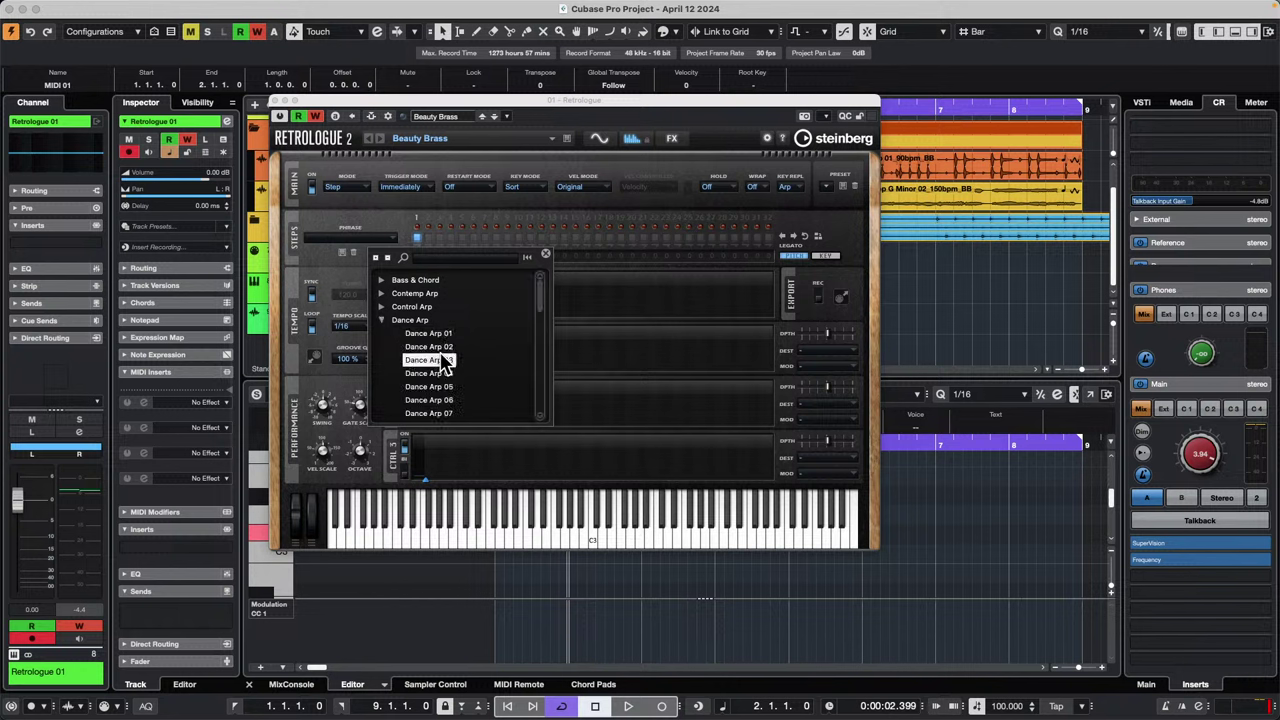
pyautogui.click(430, 347)
pyautogui.click(724, 312)
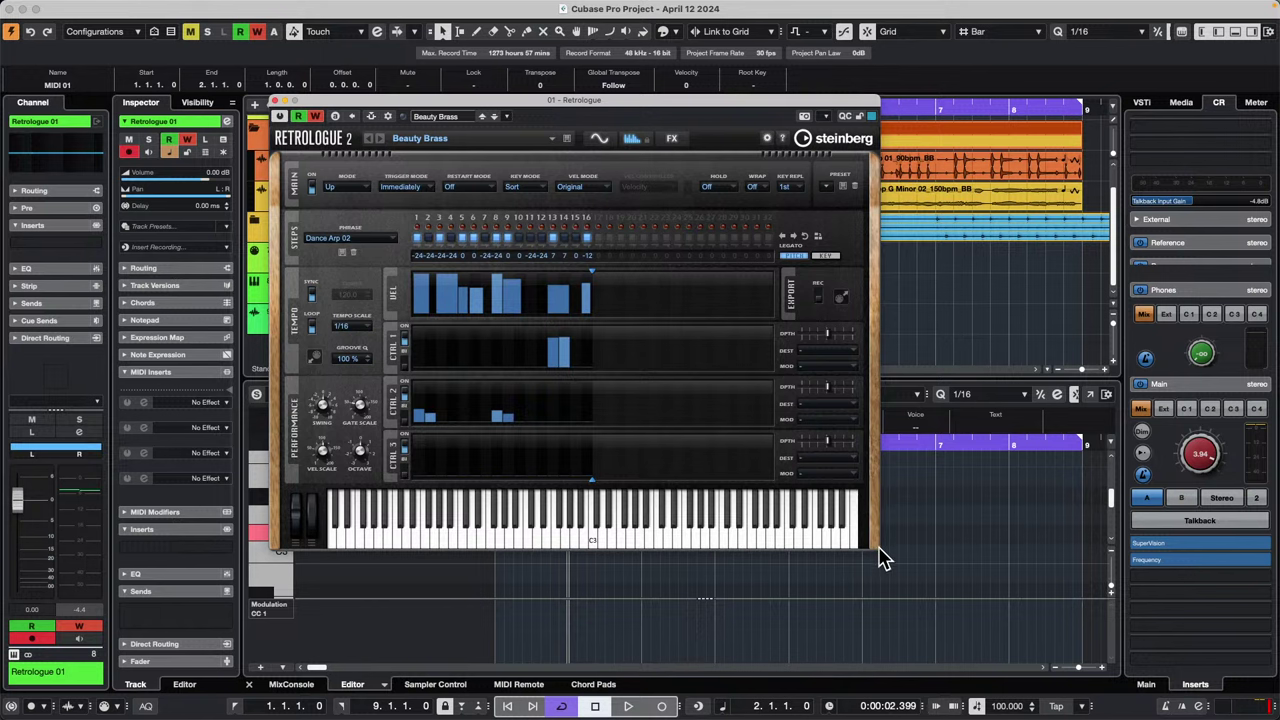
pyautogui.click(599, 141)
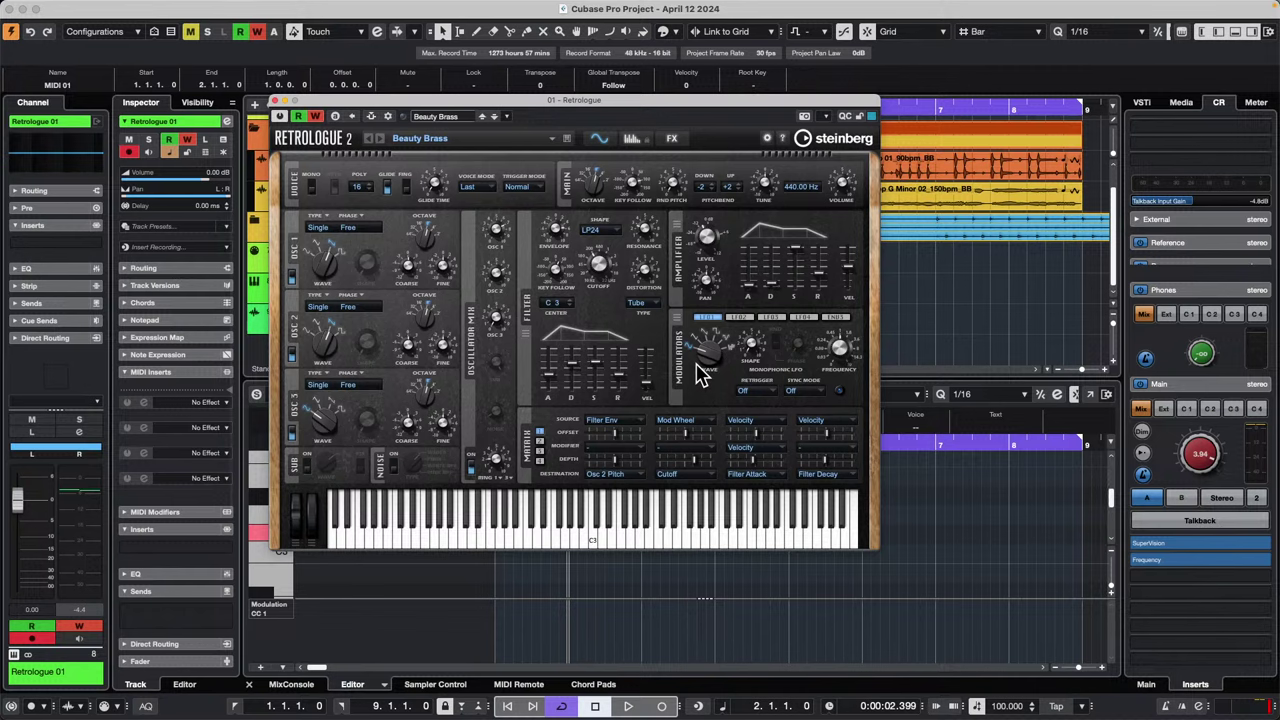
pyautogui.click(277, 102)
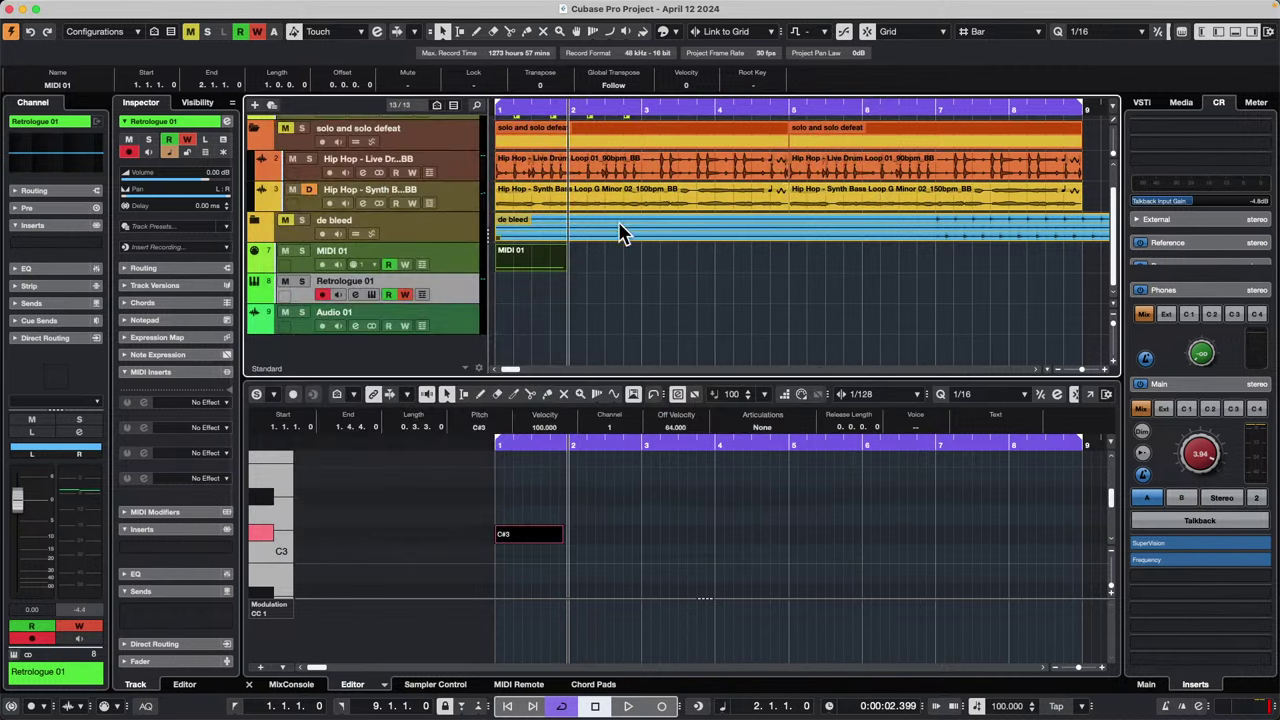
# Step: Expand the de bleed folder track and select the Kik audio event
pyautogui.click(255, 222)
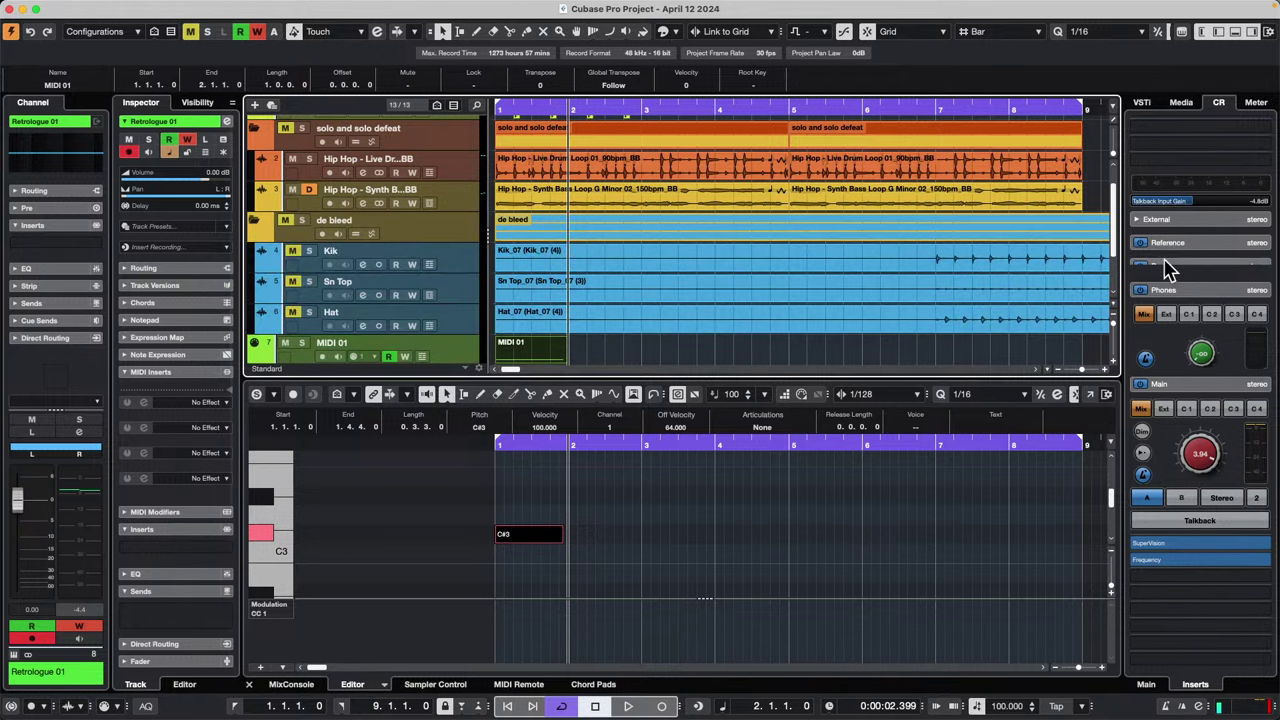
pyautogui.click(1017, 260)
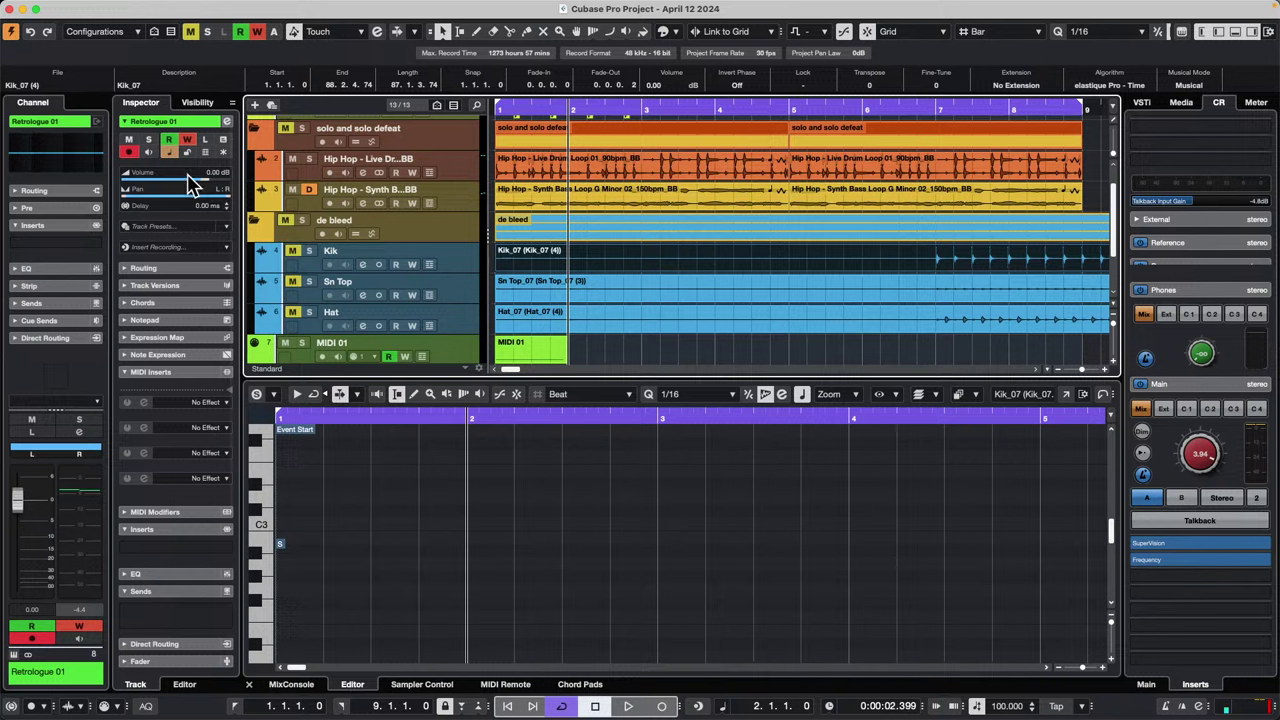
pyautogui.click(171, 119)
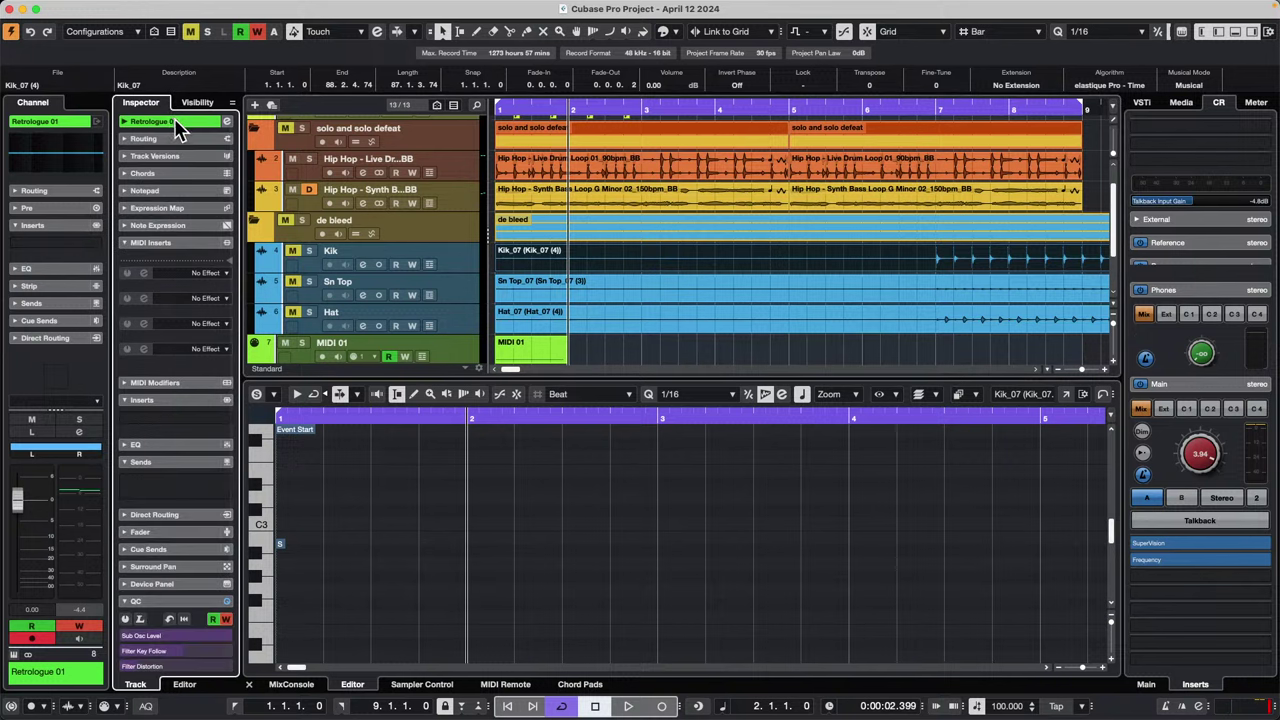
pyautogui.click(123, 121)
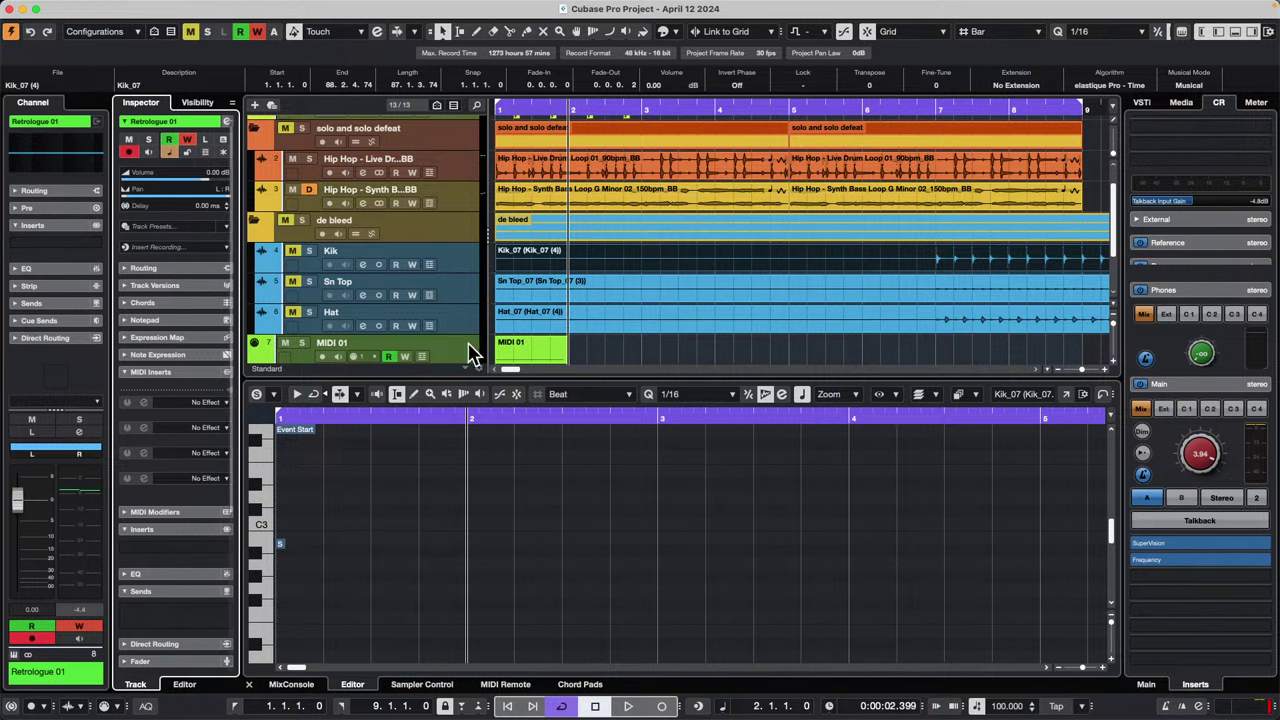
# Step: Select the first Hip Hop Live Drum Loop event and view its Definition settings in the Editor Inspector
pyautogui.click(707, 360)
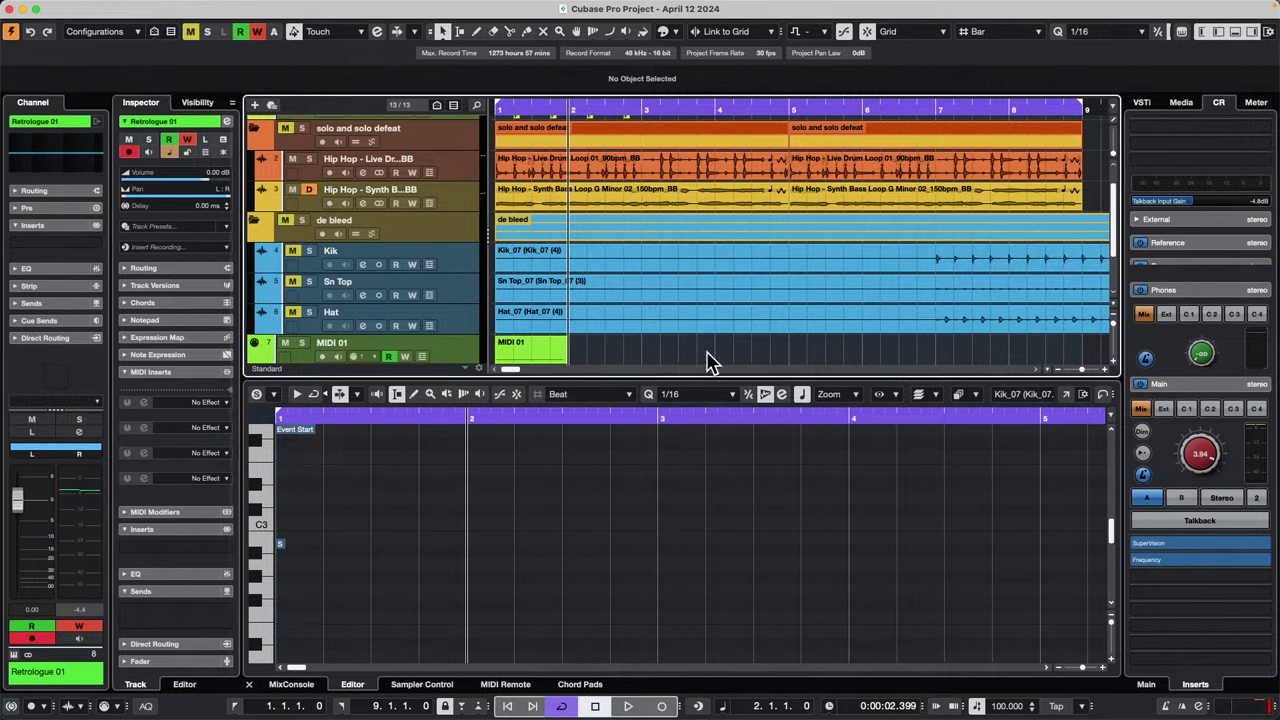
pyautogui.click(675, 165)
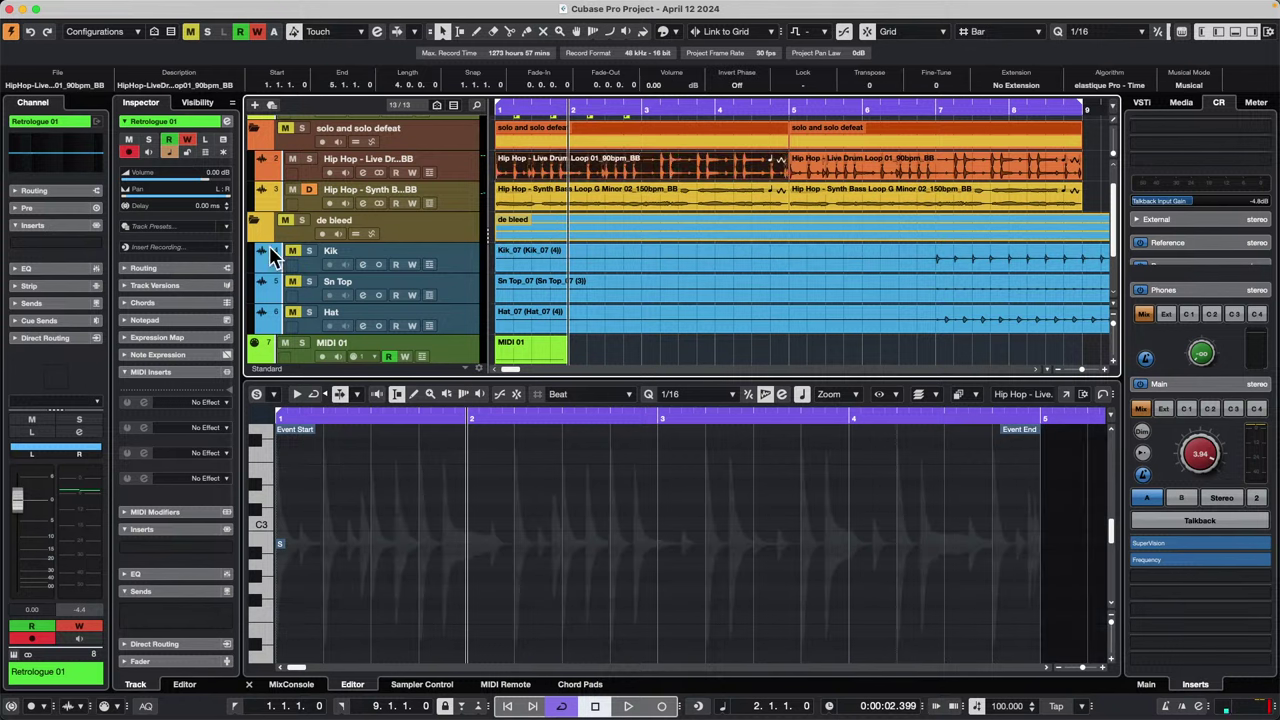
pyautogui.click(603, 197)
pyautogui.click(607, 175)
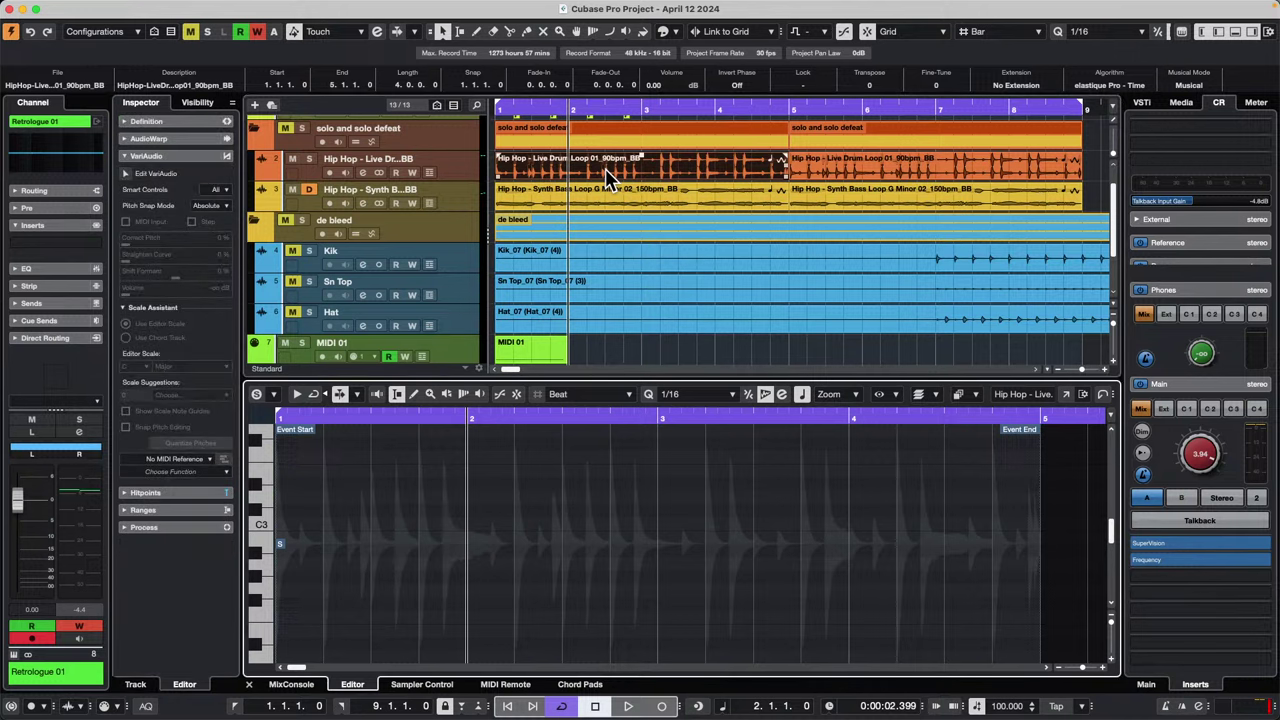
pyautogui.click(190, 126)
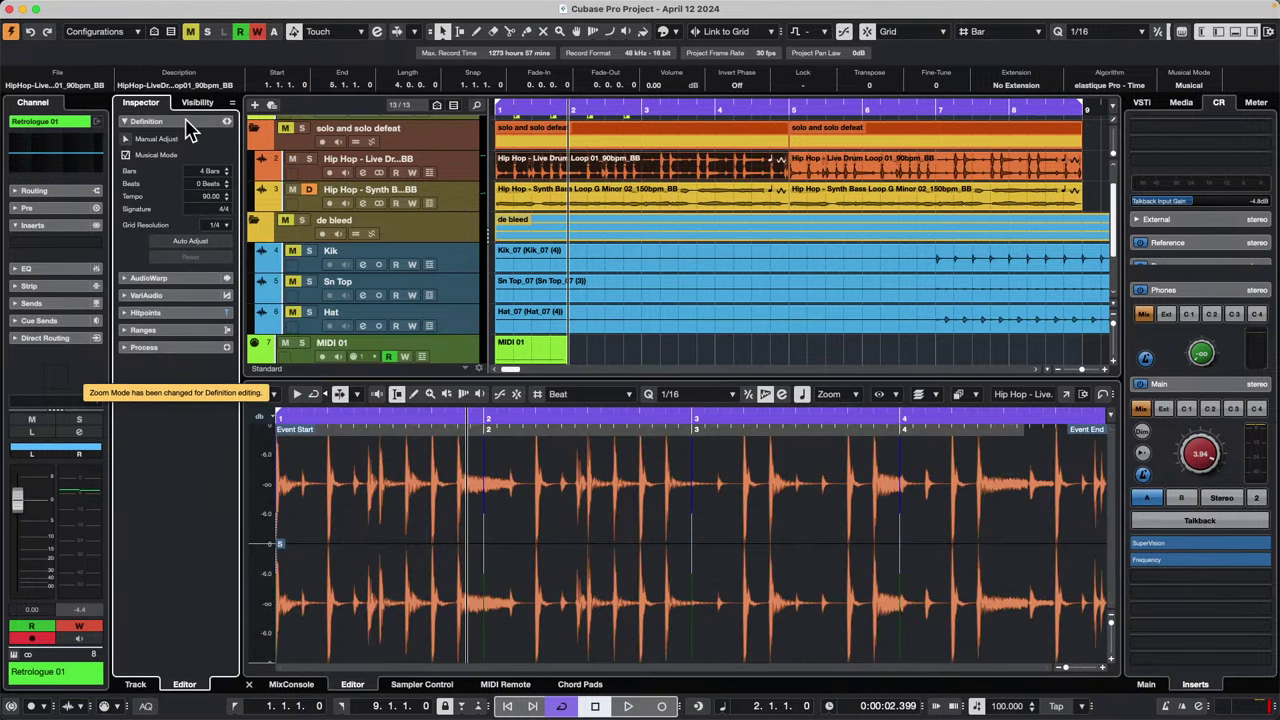
pyautogui.click(696, 170)
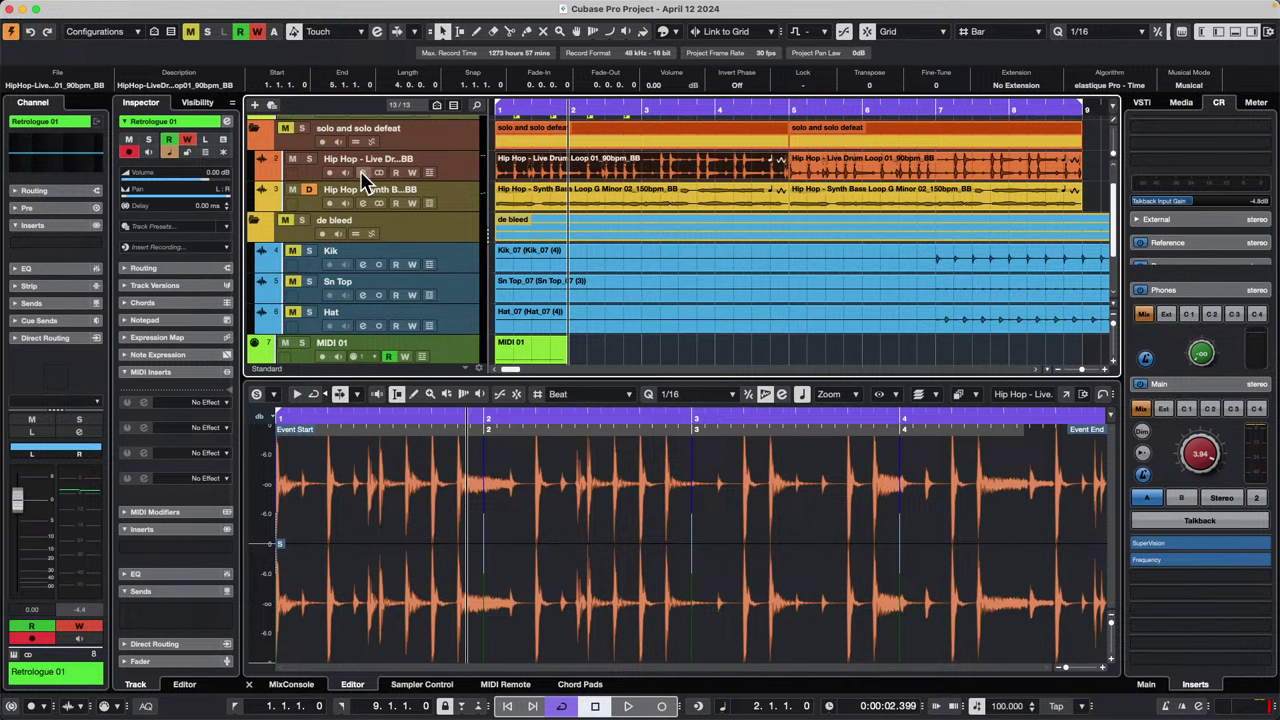
# Step: Select the Hip Hop Live Drum Loop track and set its audio extension to SpectraLayers
pyautogui.scroll(-3, 378, 272)
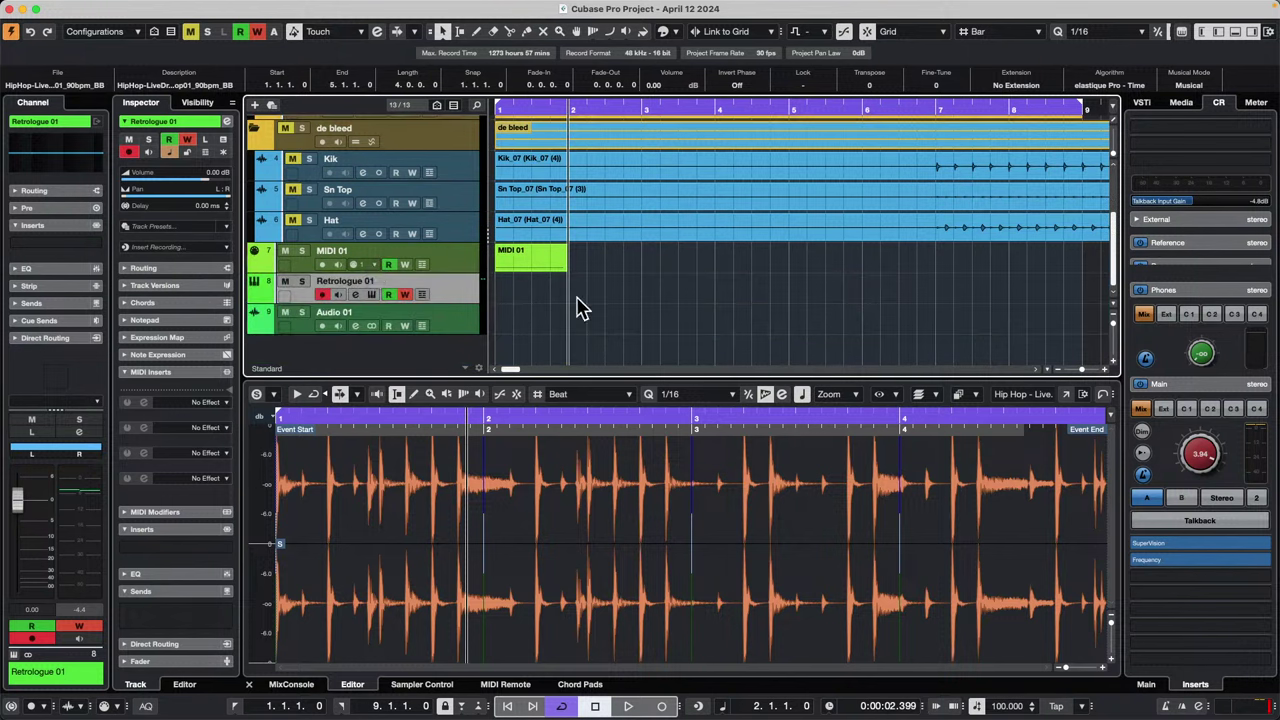
pyautogui.click(457, 254)
pyautogui.click(455, 190)
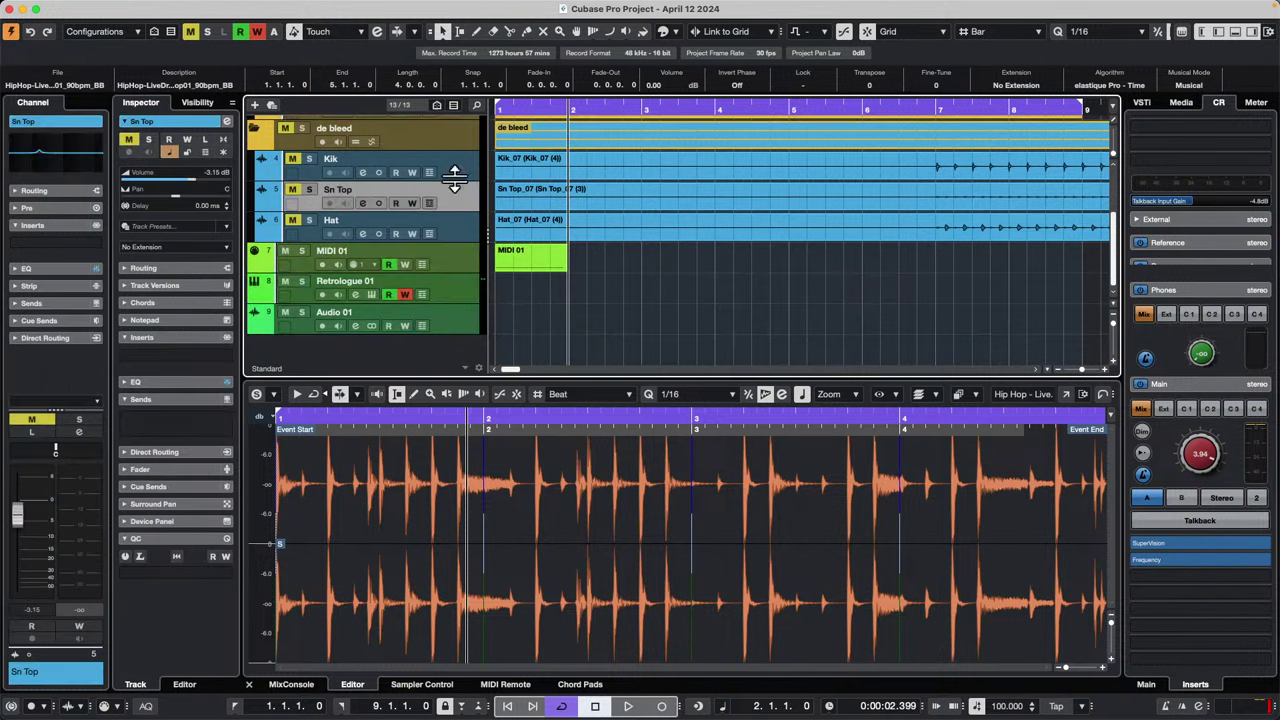
pyautogui.scroll(3, 445, 263)
pyautogui.scroll(-1, 445, 263)
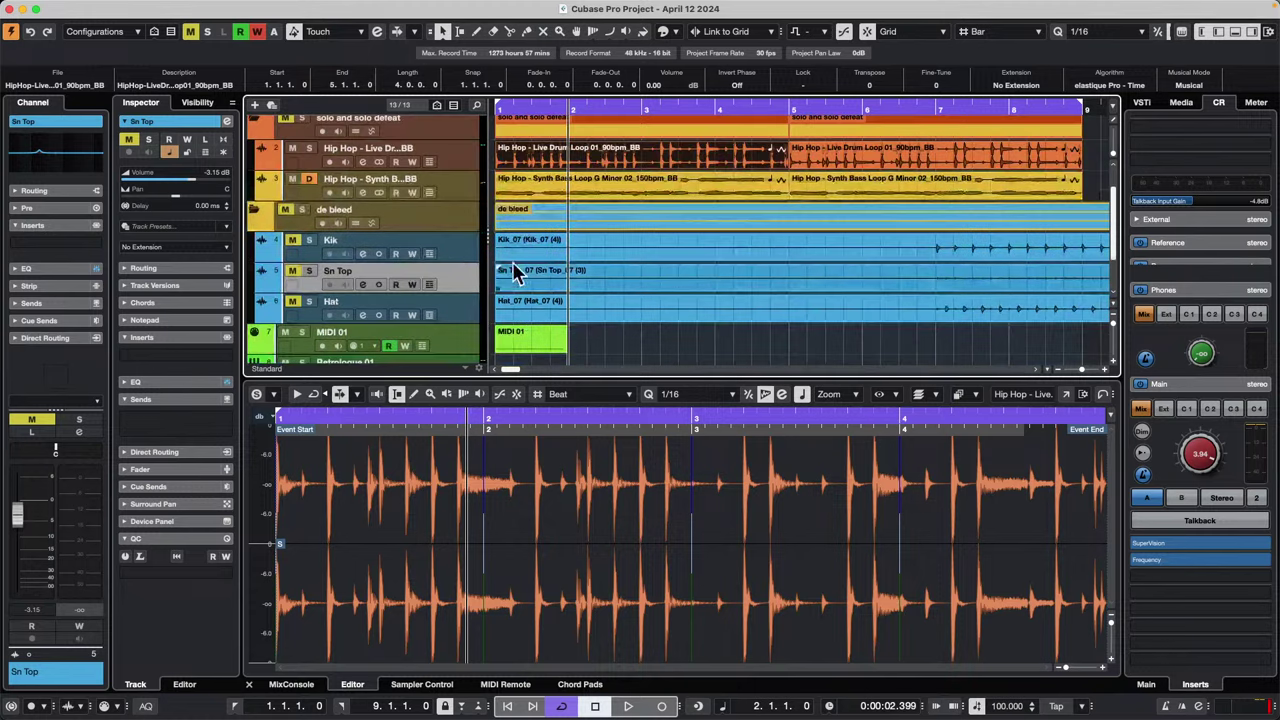
pyautogui.click(461, 157)
pyautogui.click(687, 335)
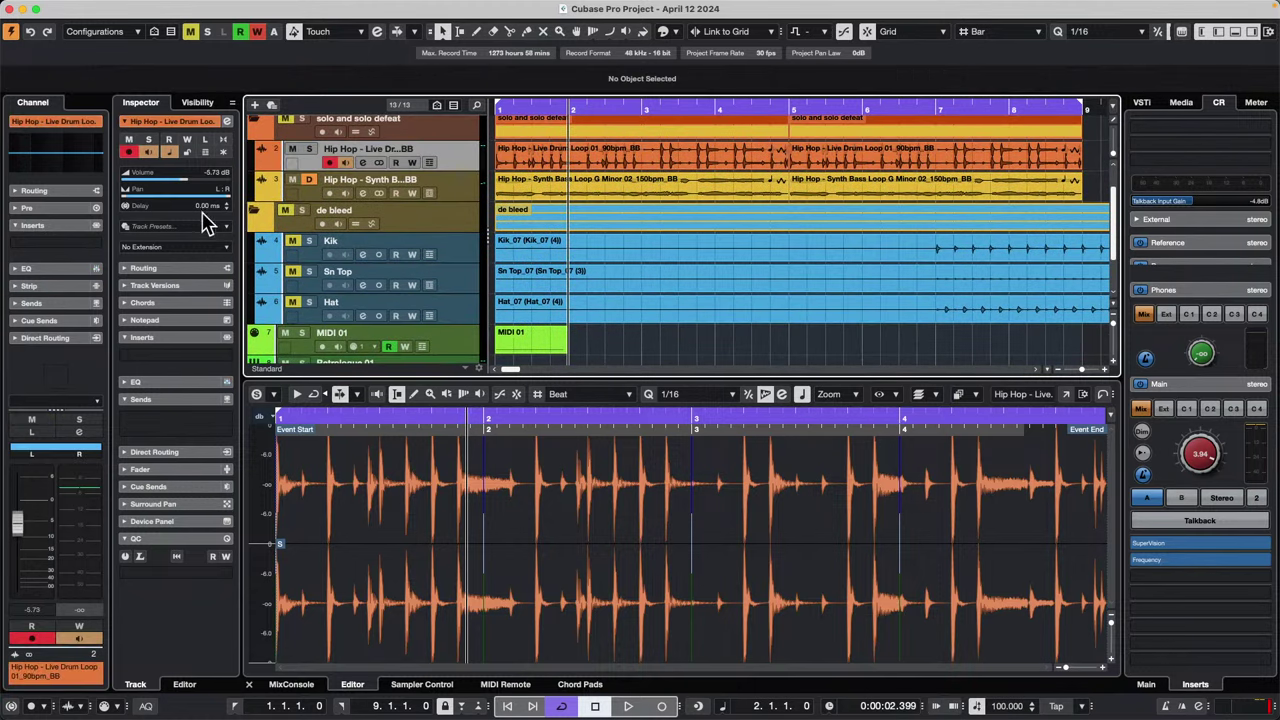
pyautogui.click(151, 252)
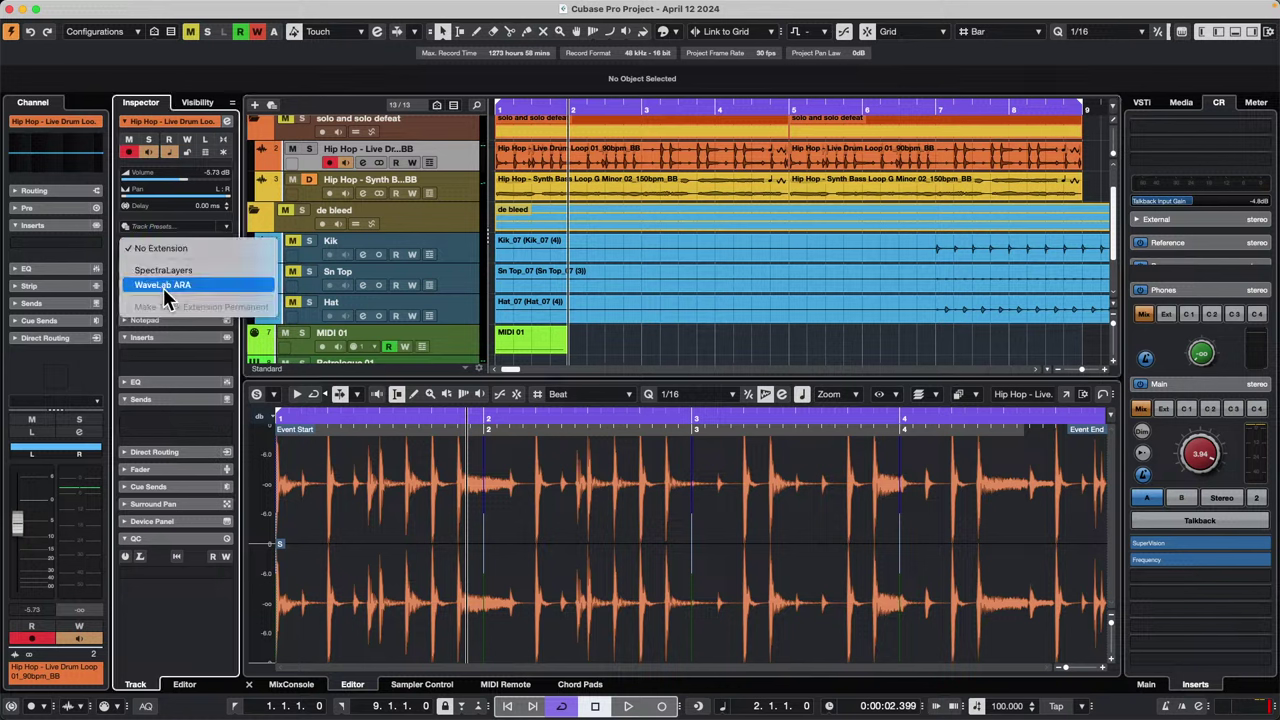
pyautogui.click(234, 269)
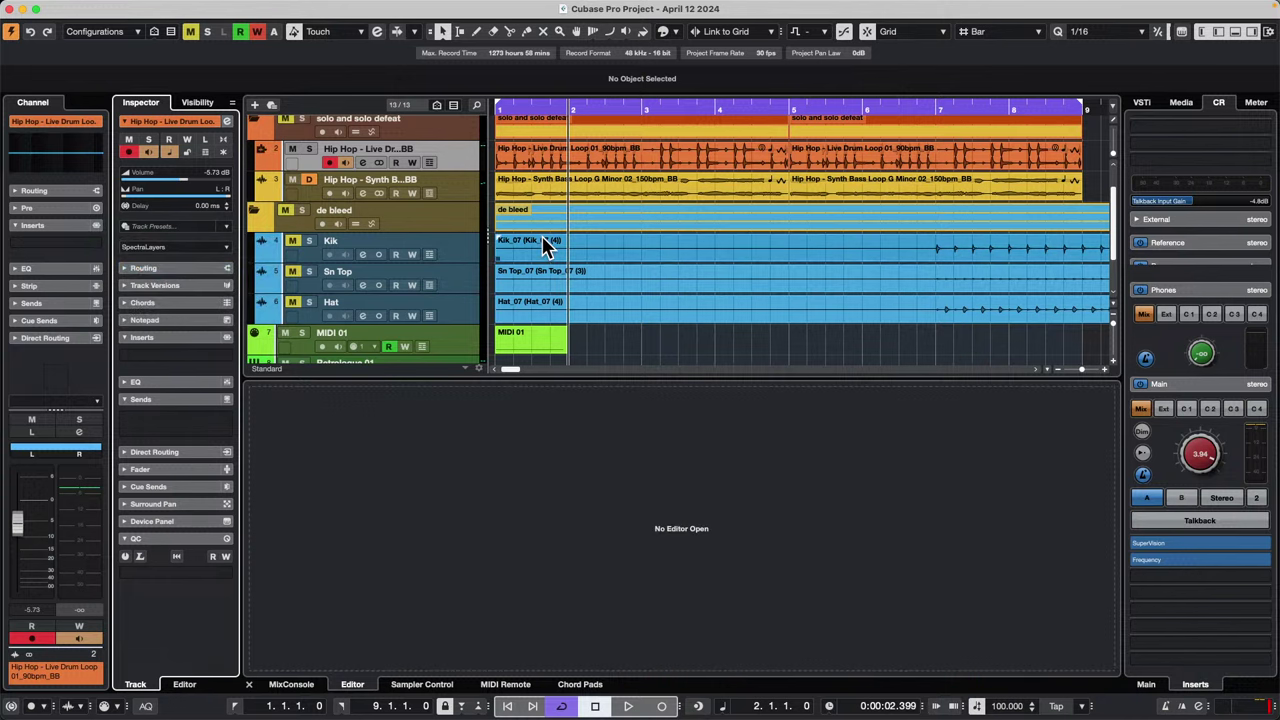
# Step: Relaunch Cubase 13, dismissing the problem report and continuing with the current program preferences
pyautogui.click(611, 164)
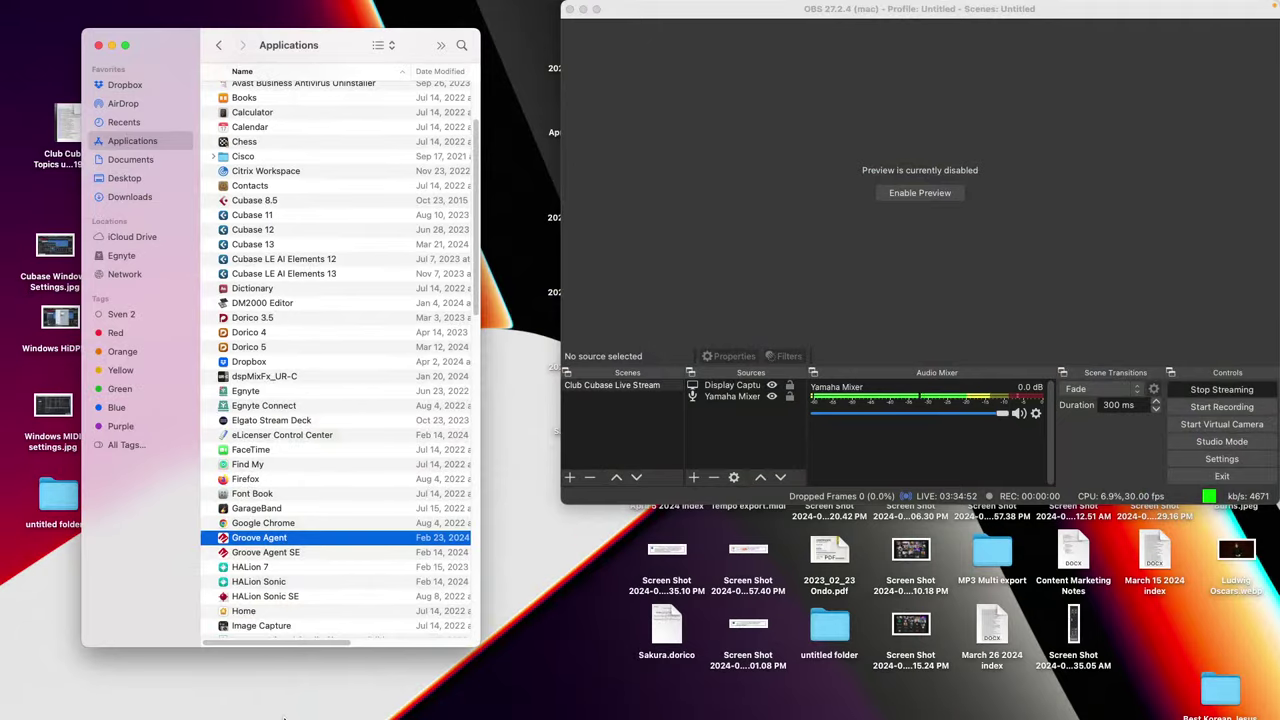
pyautogui.moveTo(470, 717)
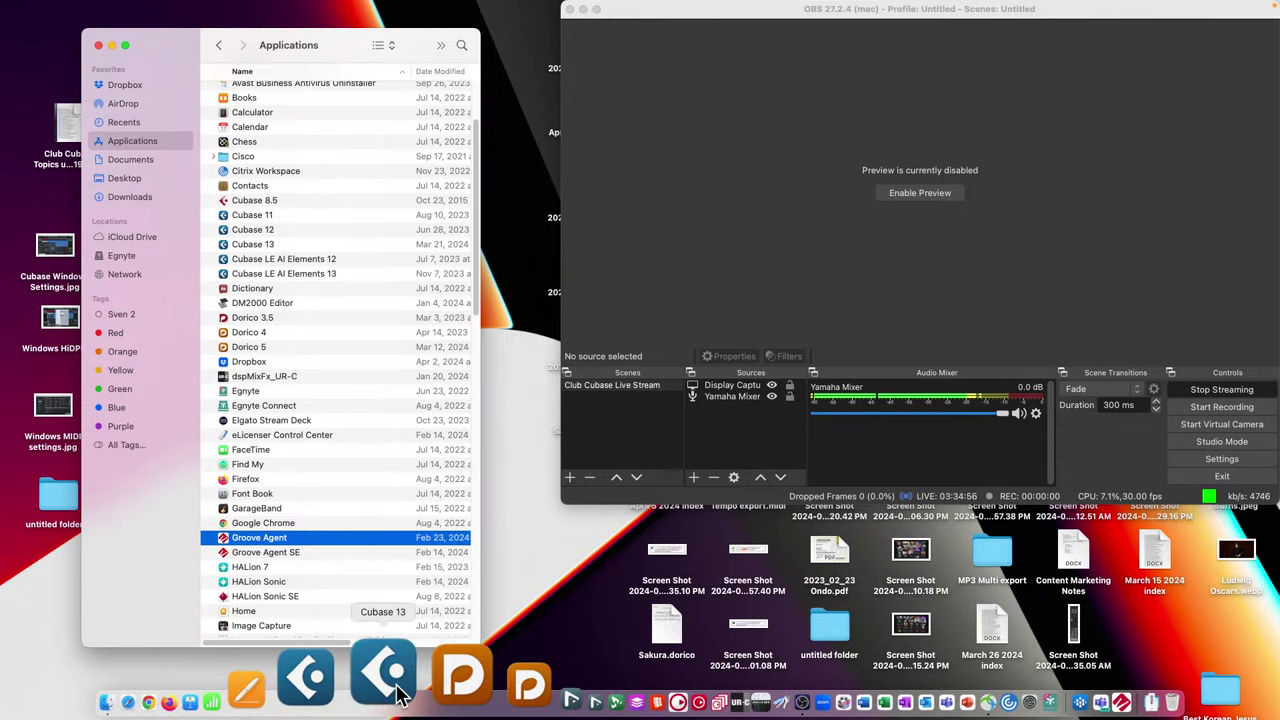
pyautogui.click(400, 697)
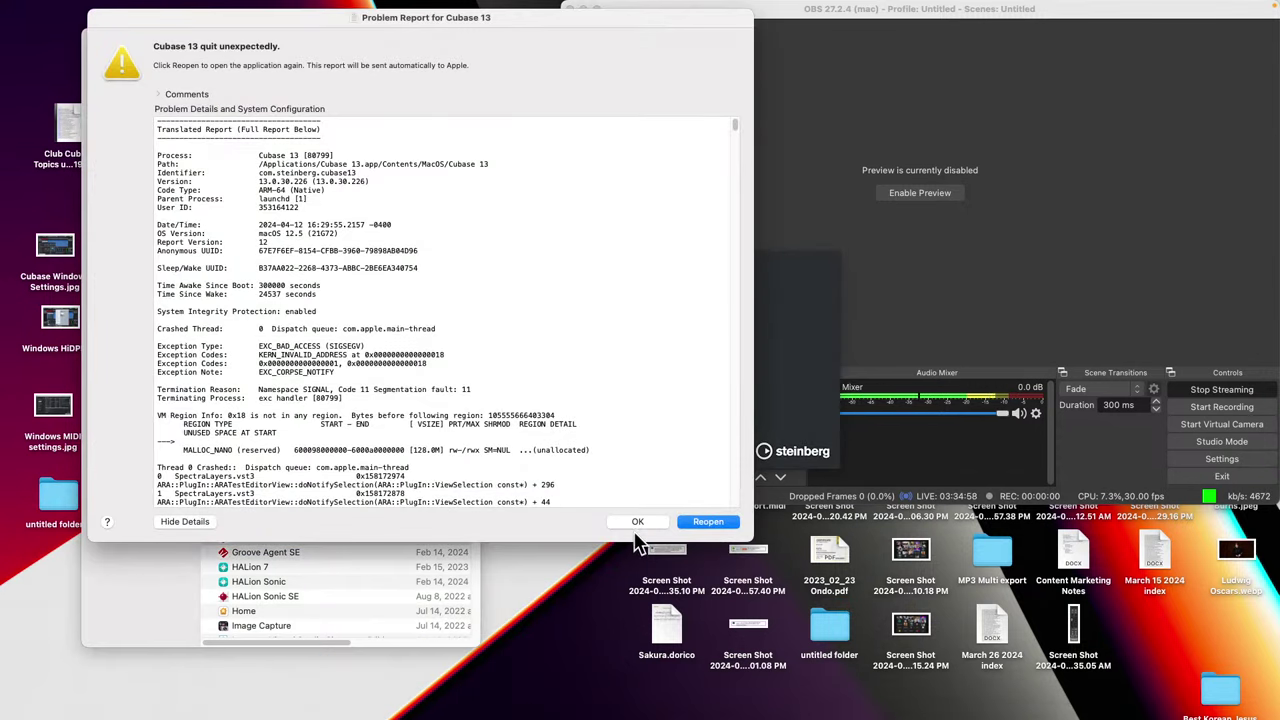
pyautogui.click(639, 521)
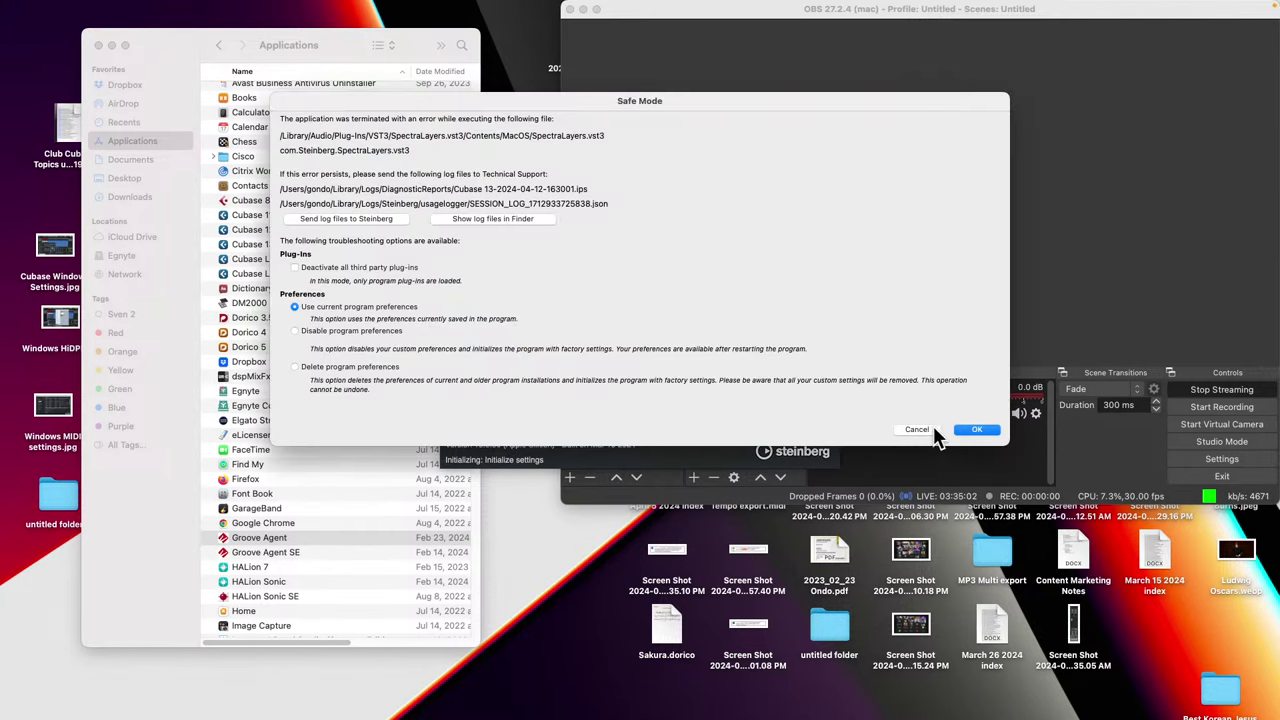
pyautogui.click(975, 432)
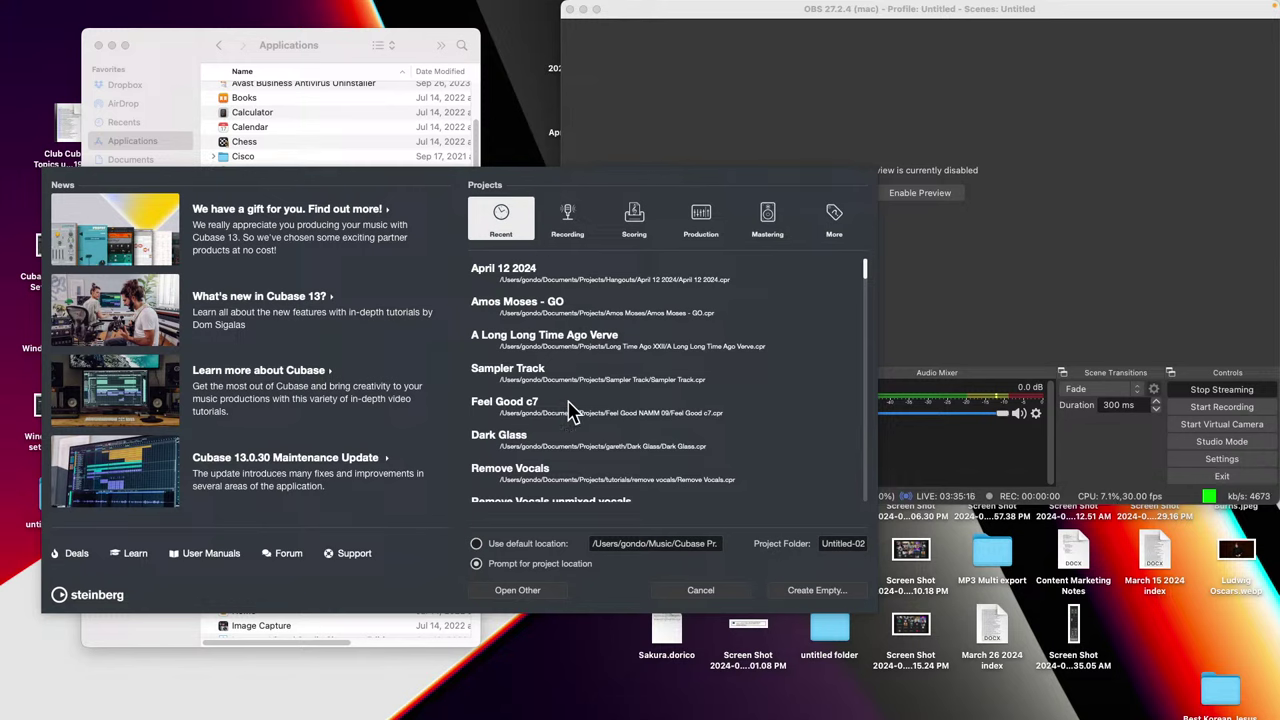
# Step: Open the recent project Amos Moses - GO and accept the missing ports as unmapped
pyautogui.click(551, 306)
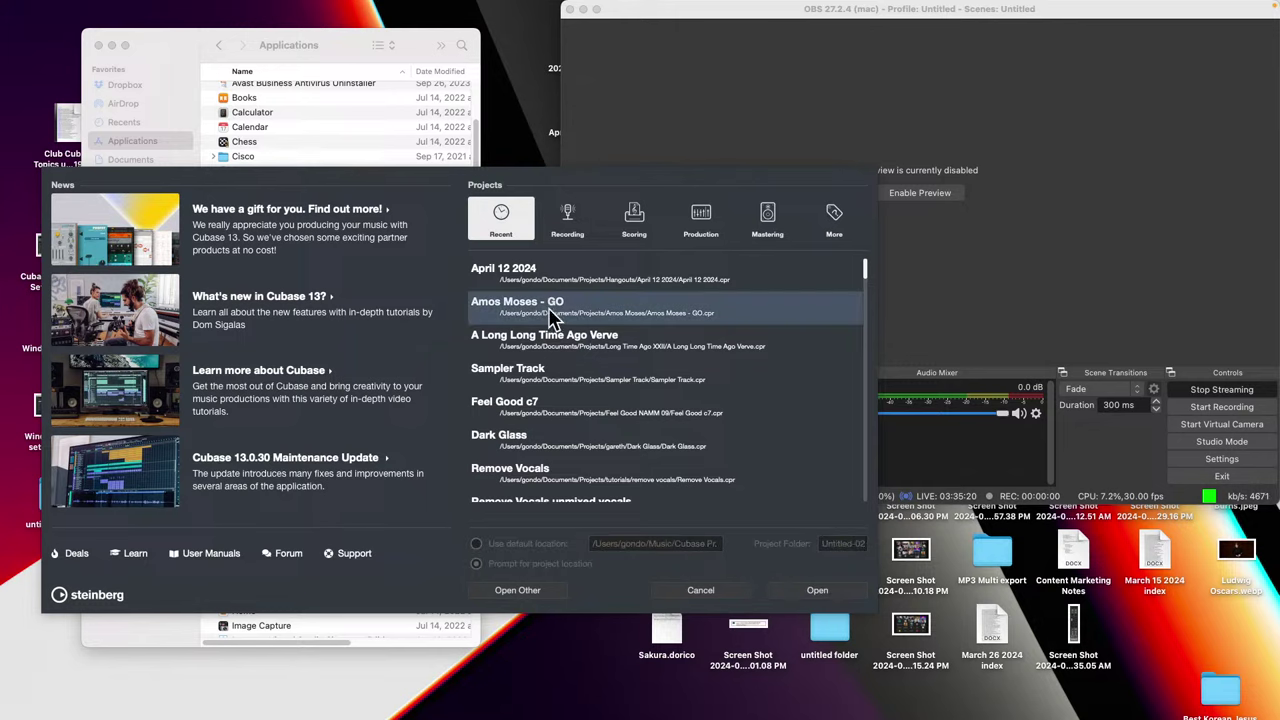
pyautogui.click(815, 591)
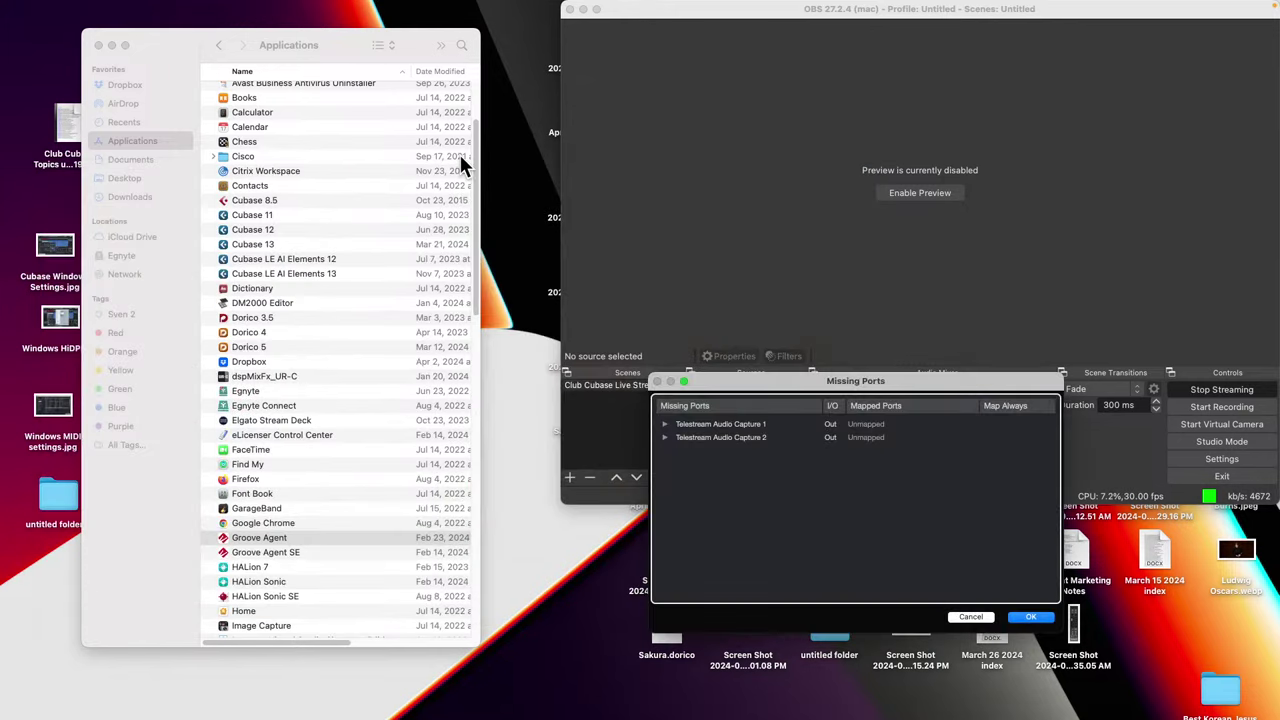
pyautogui.click(1031, 617)
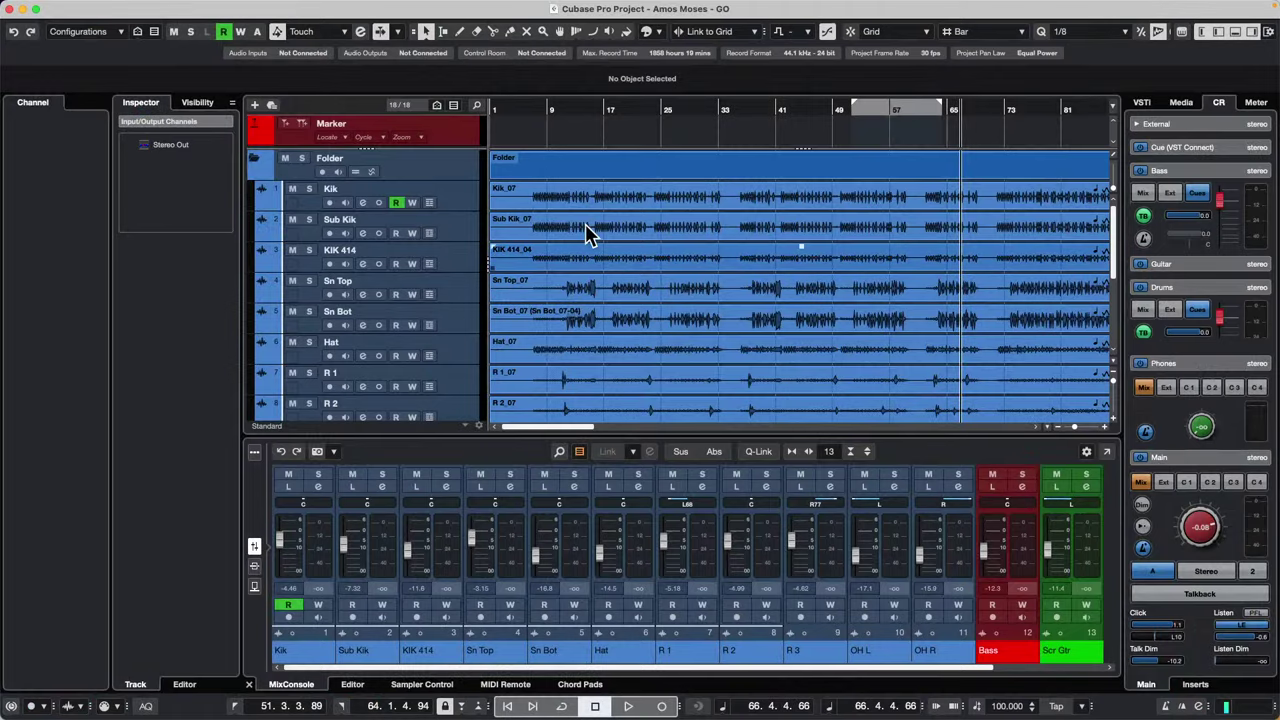
# Step: Select the KIK 414 event and set its track's audio extension to SpectraLayers
pyautogui.click(637, 265)
pyautogui.click(466, 268)
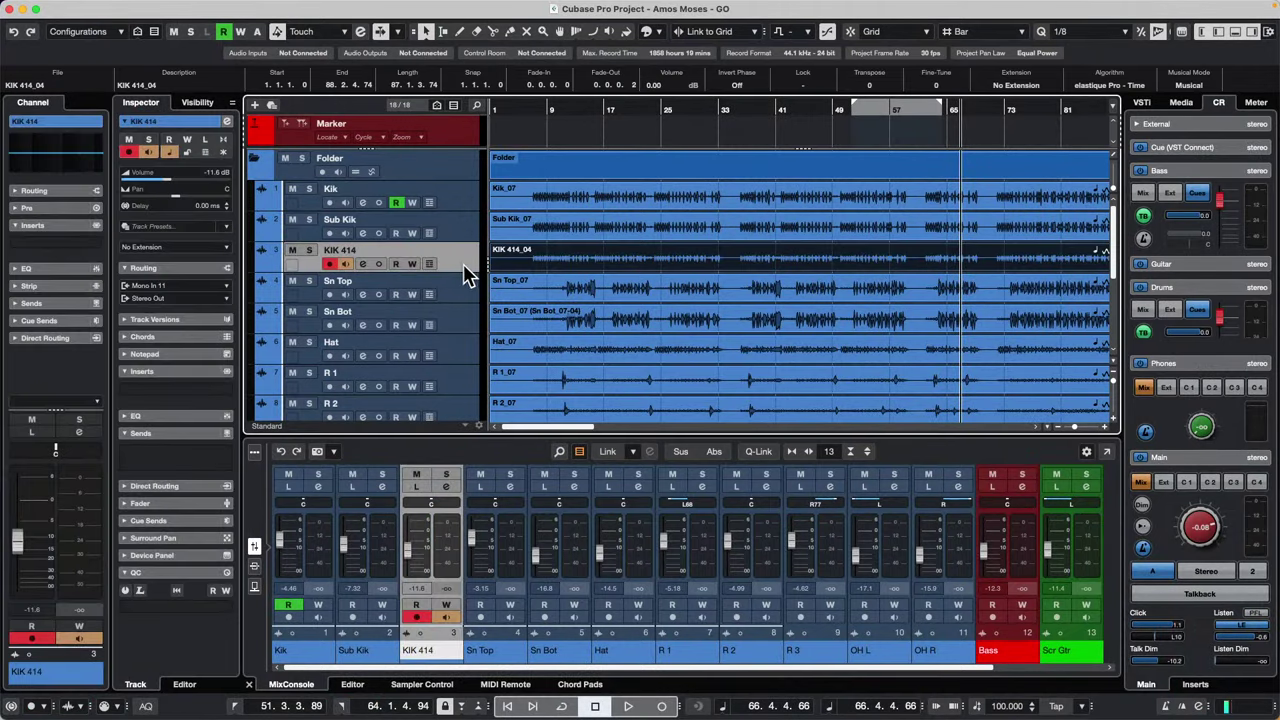
pyautogui.click(218, 245)
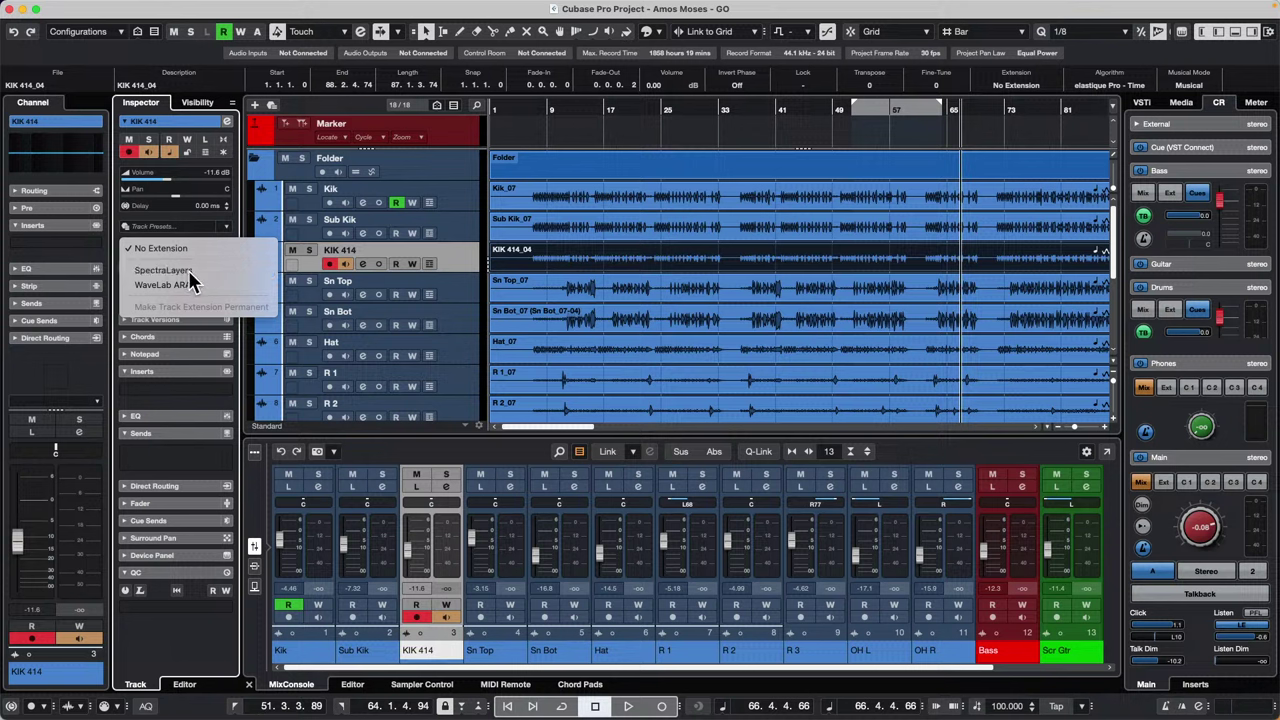
pyautogui.press('Escape')
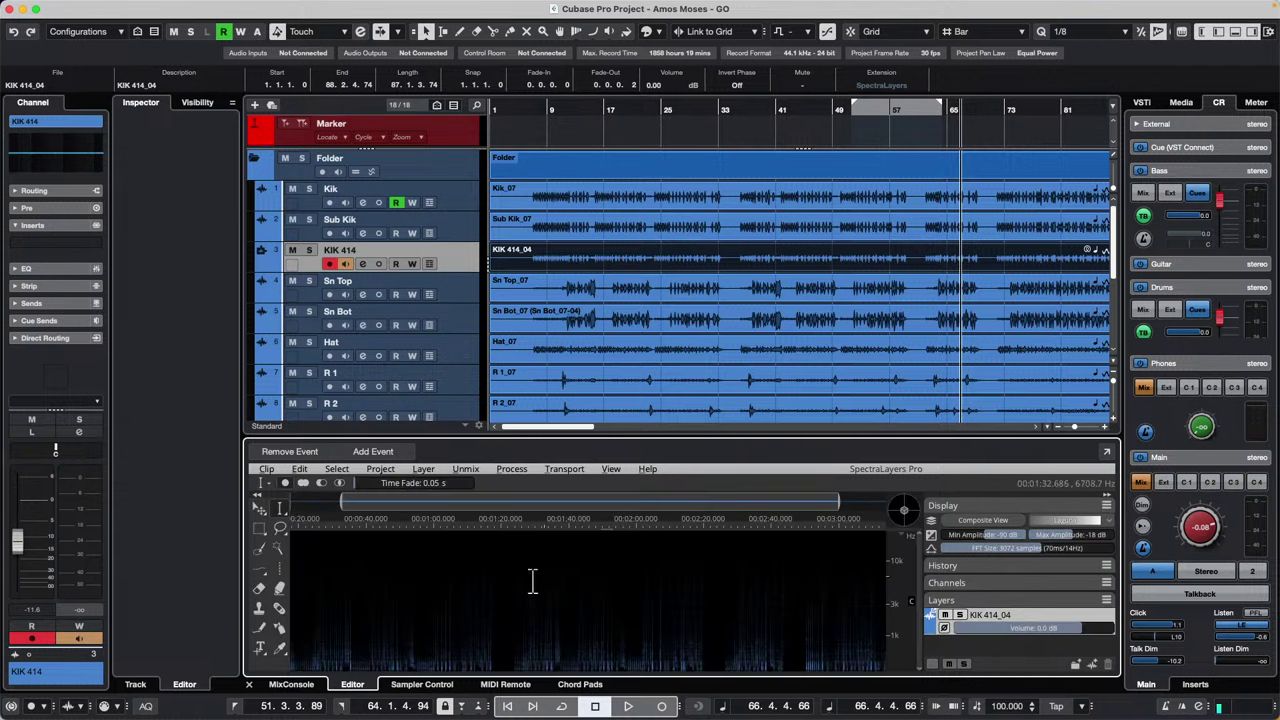
# Step: Show the SpectraLayers editor in a separate window, then dock it back in the lower zone
pyautogui.click(1106, 452)
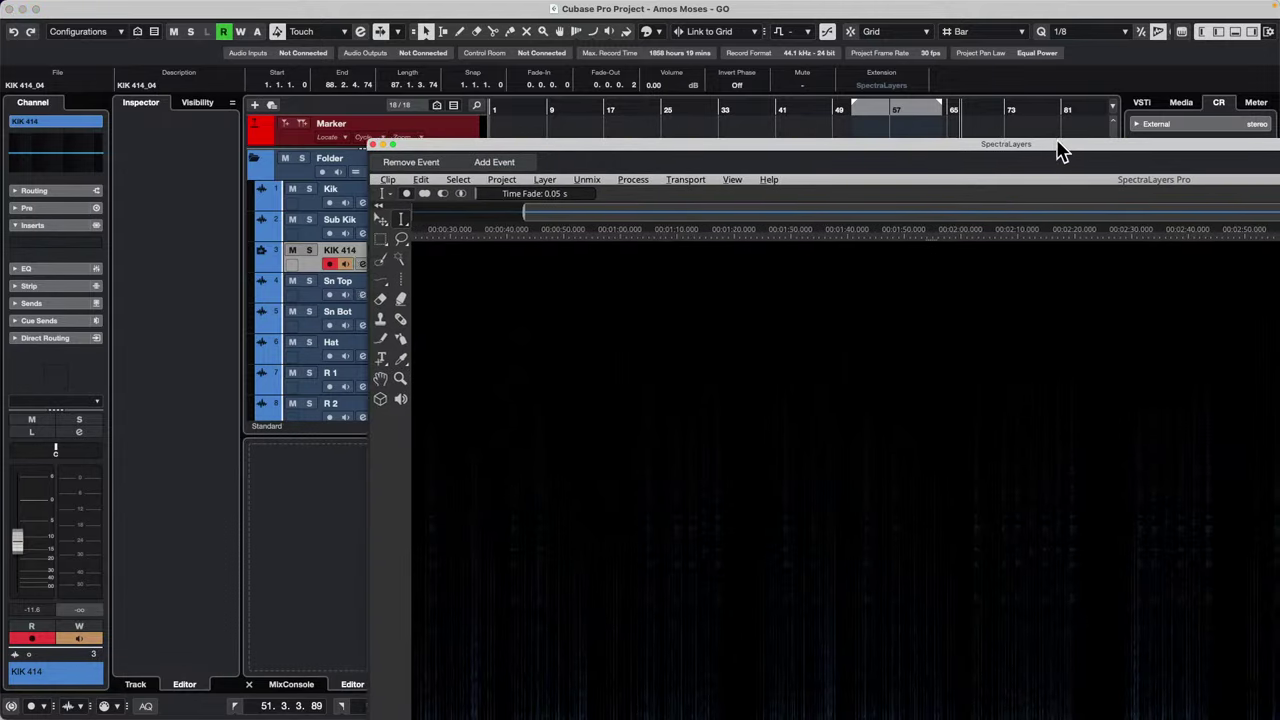
pyautogui.moveTo(1057, 152); pyautogui.dragTo(505, 157)
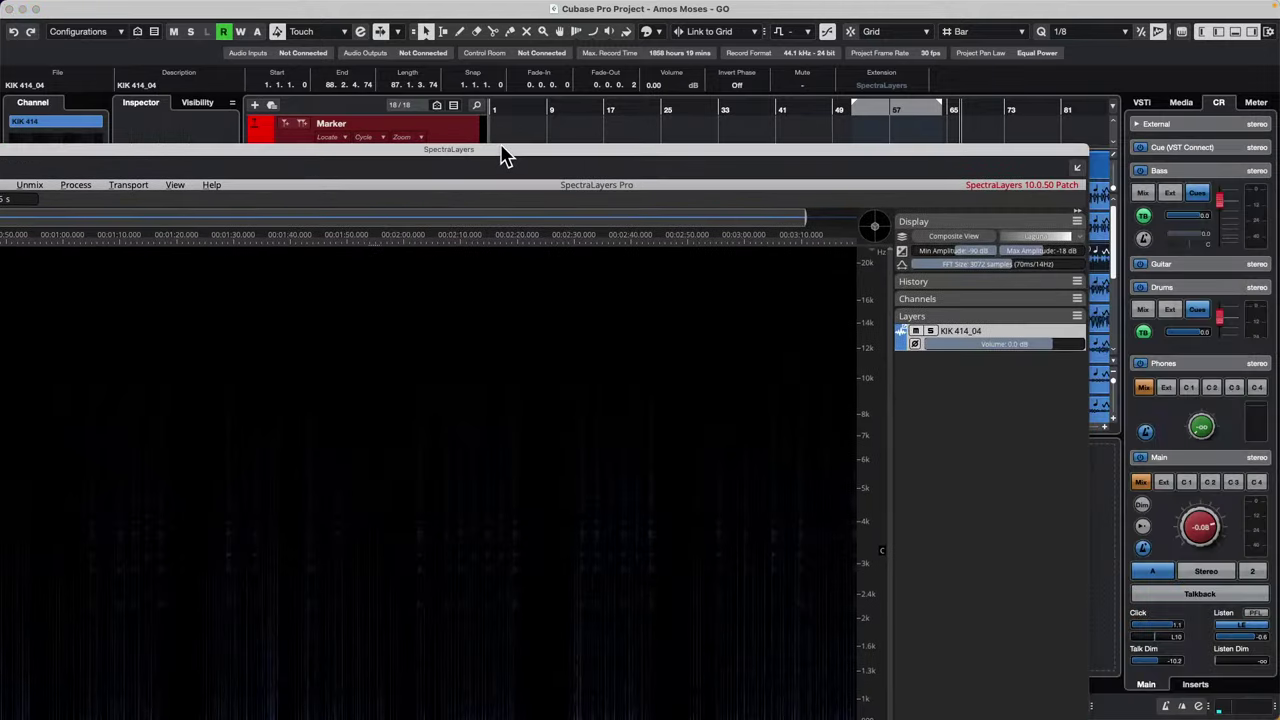
pyautogui.click(1077, 167)
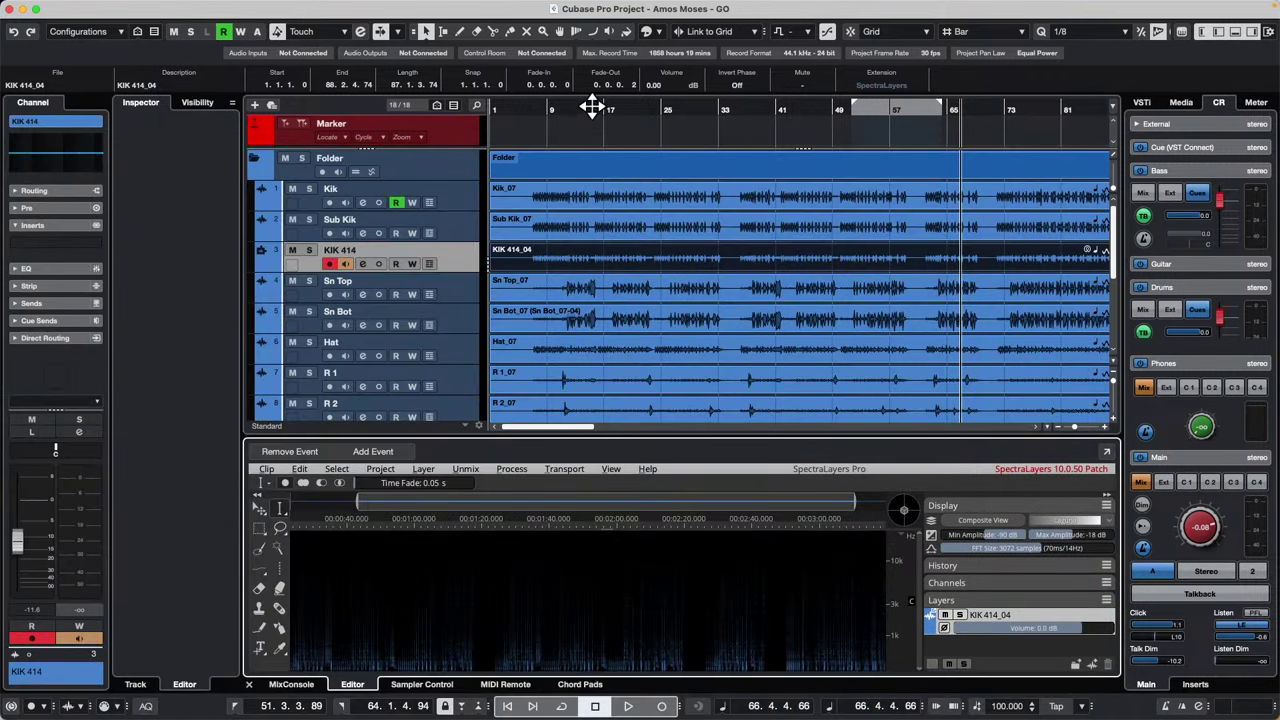
# Step: Place the project cursor at about bar 9 and check the KIK 414 track's extension setting
pyautogui.click(549, 110)
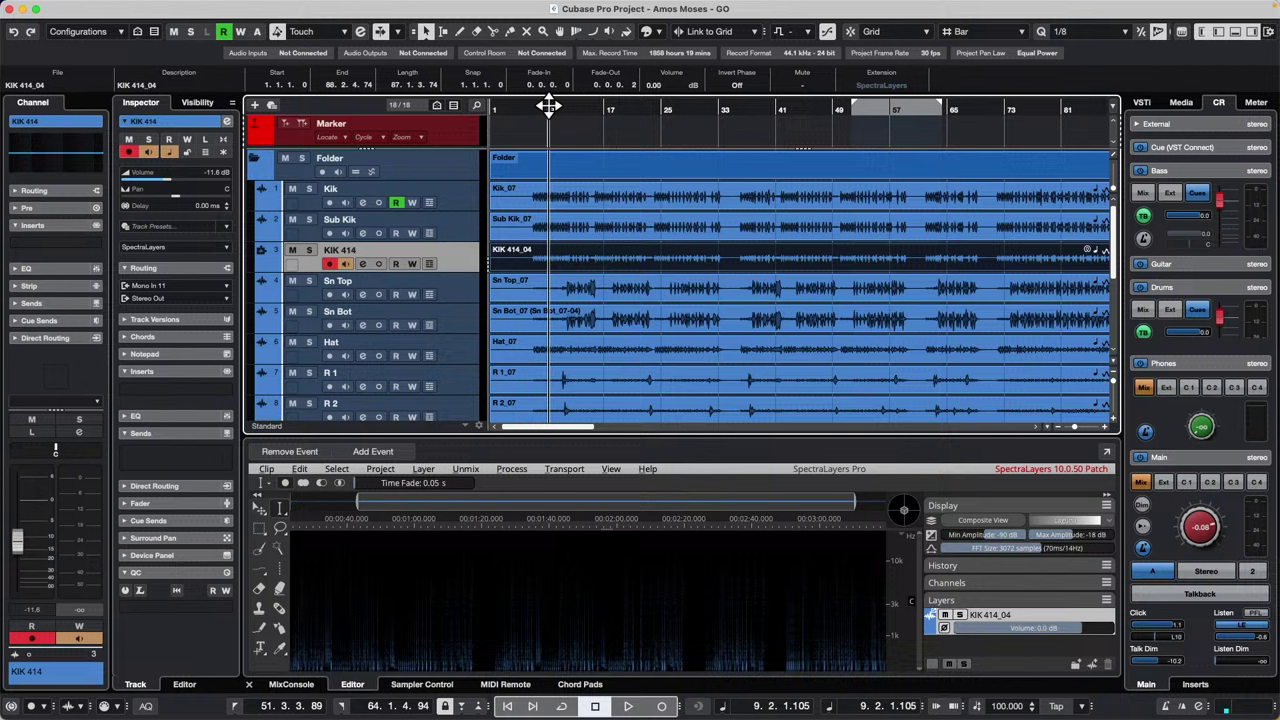
pyautogui.click(195, 247)
pyautogui.click(449, 268)
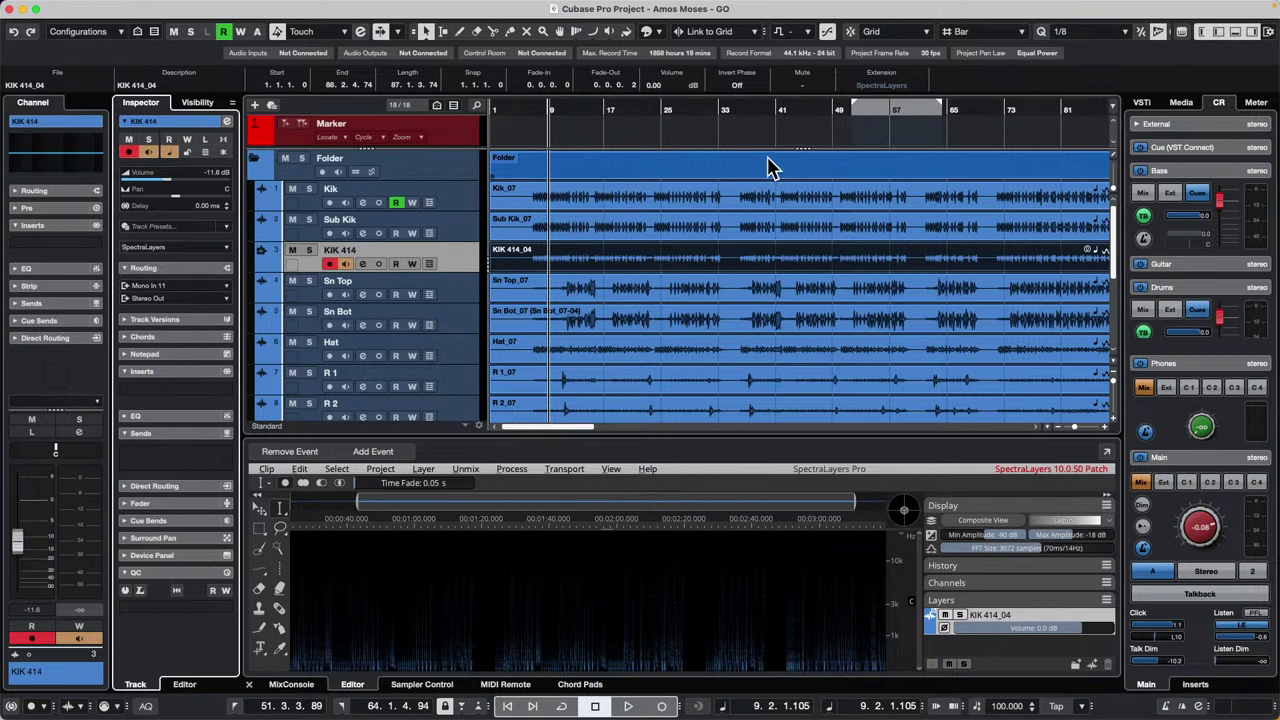
# Step: Select the Kik_07 audio event and its Kik track
pyautogui.click(898, 84)
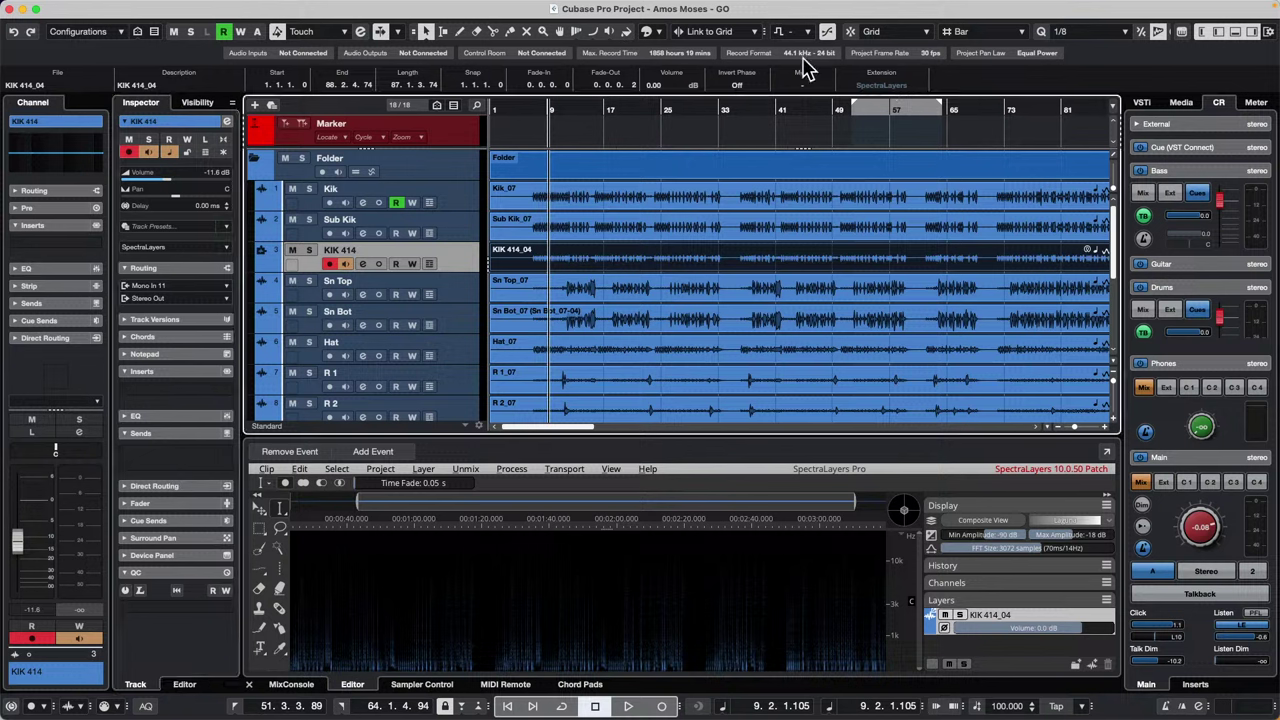
pyautogui.press('Up')
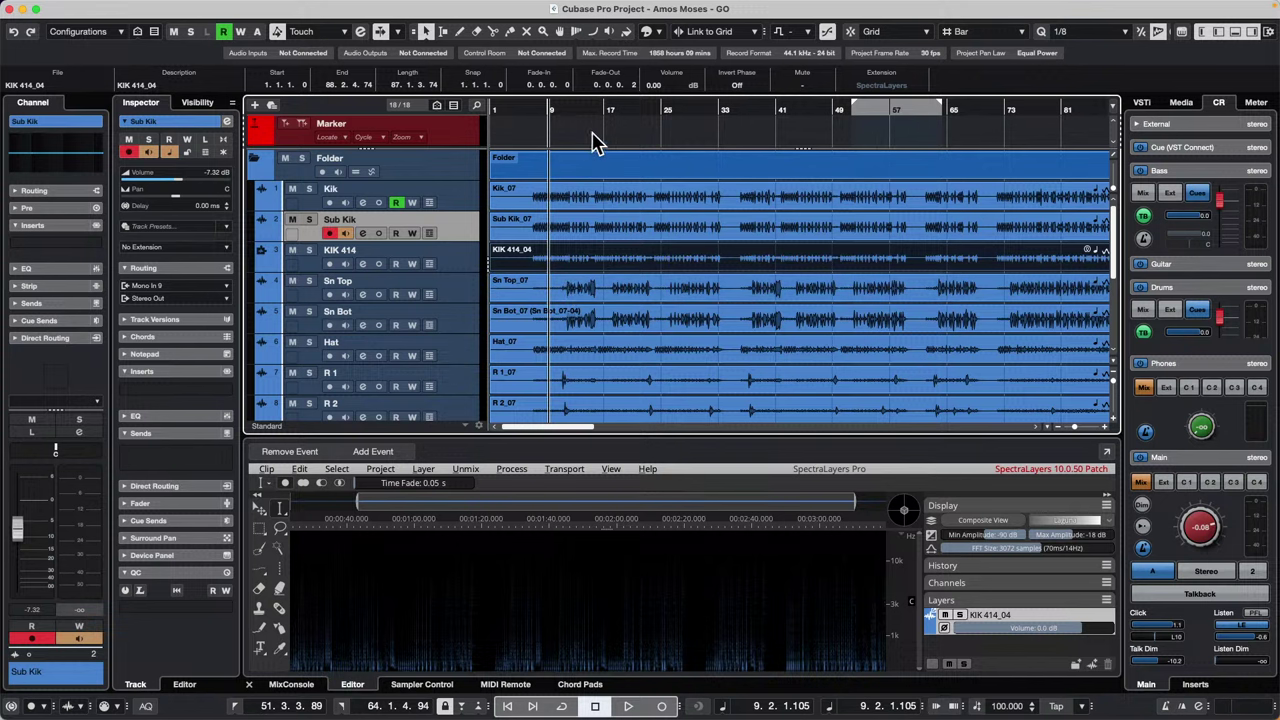
pyautogui.click(550, 196)
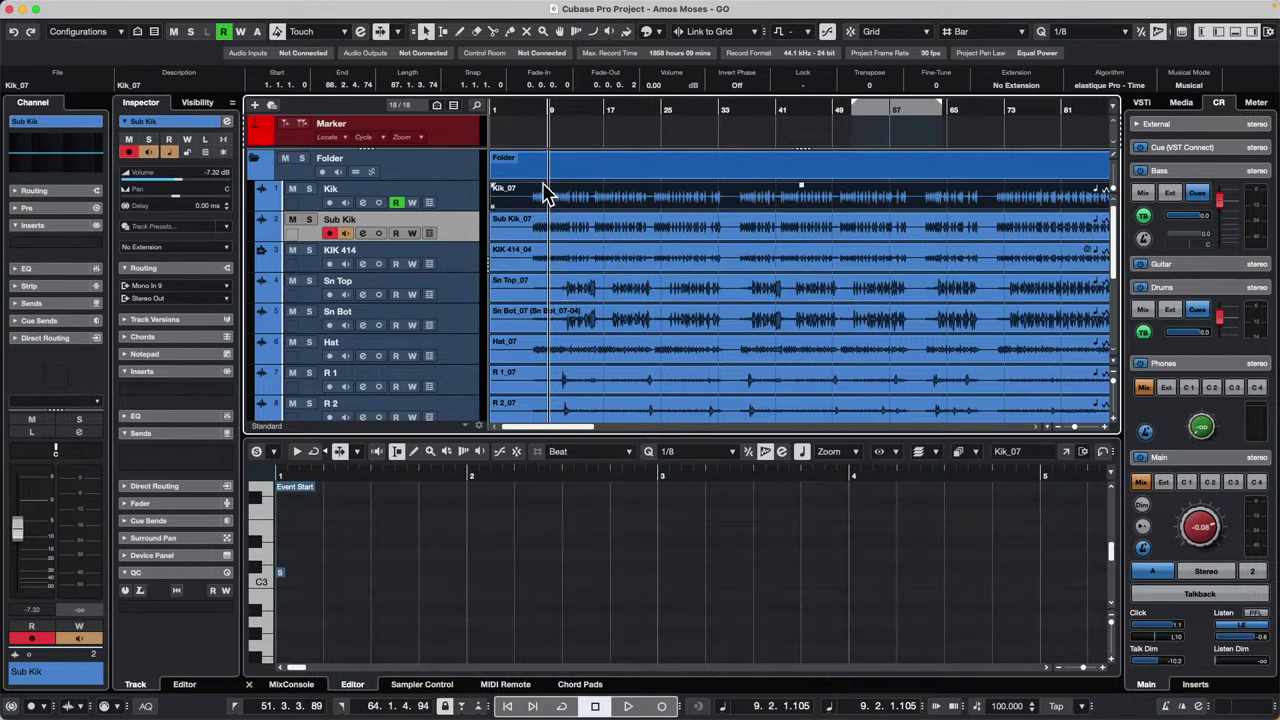
pyautogui.click(464, 203)
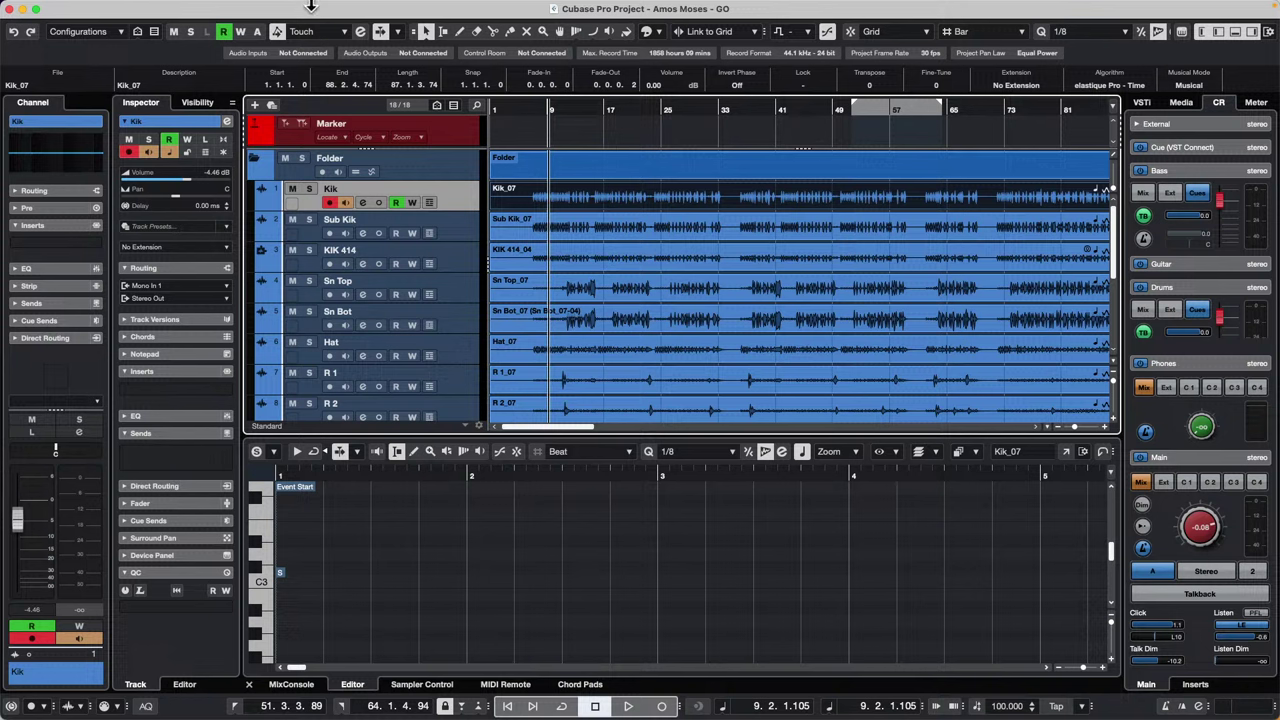
# Step: Add an instrument track with Retrologue below the Dbs Scr gtr track
pyautogui.scroll(-5, 517, 324)
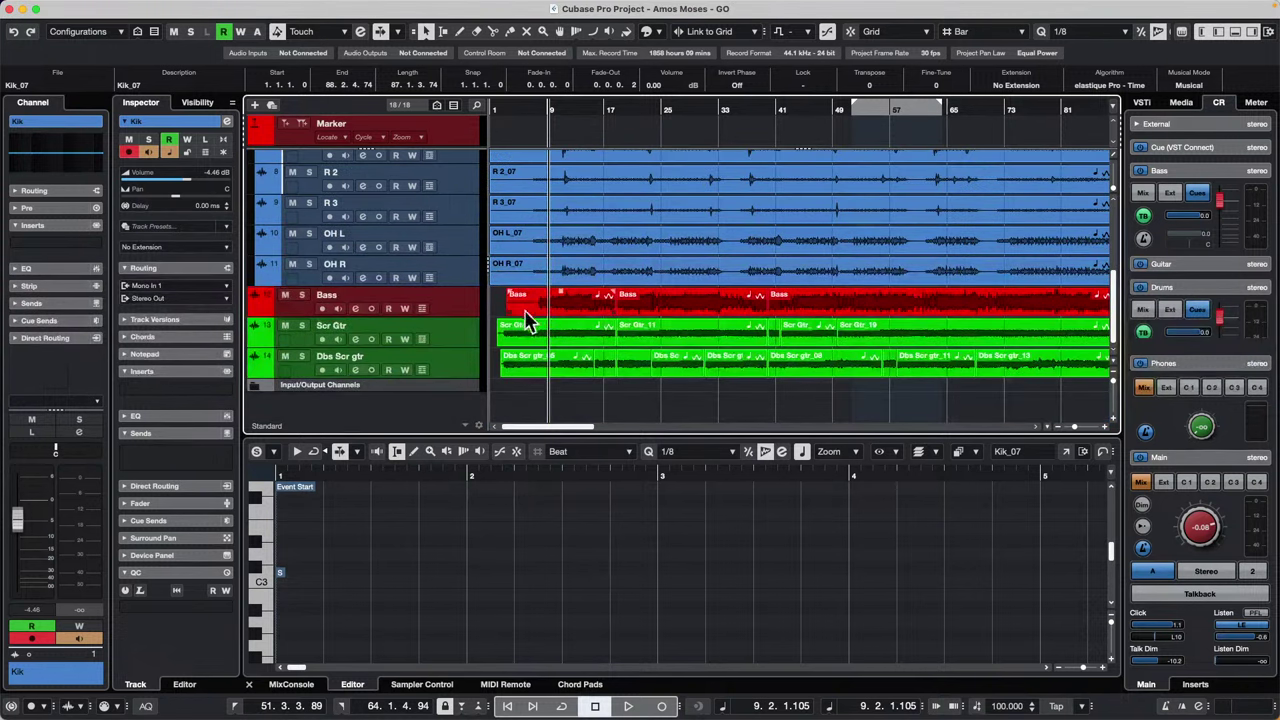
pyautogui.rightClick(456, 369)
pyautogui.moveTo(648, 381)
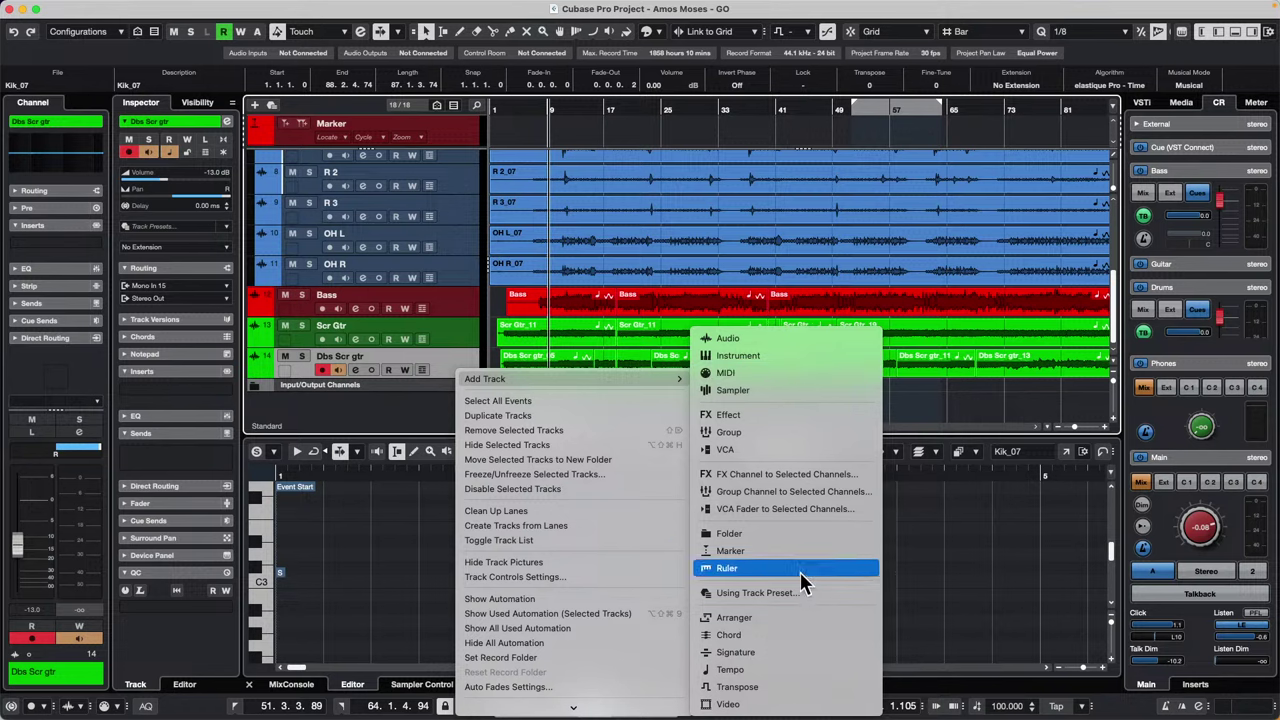
pyautogui.click(820, 355)
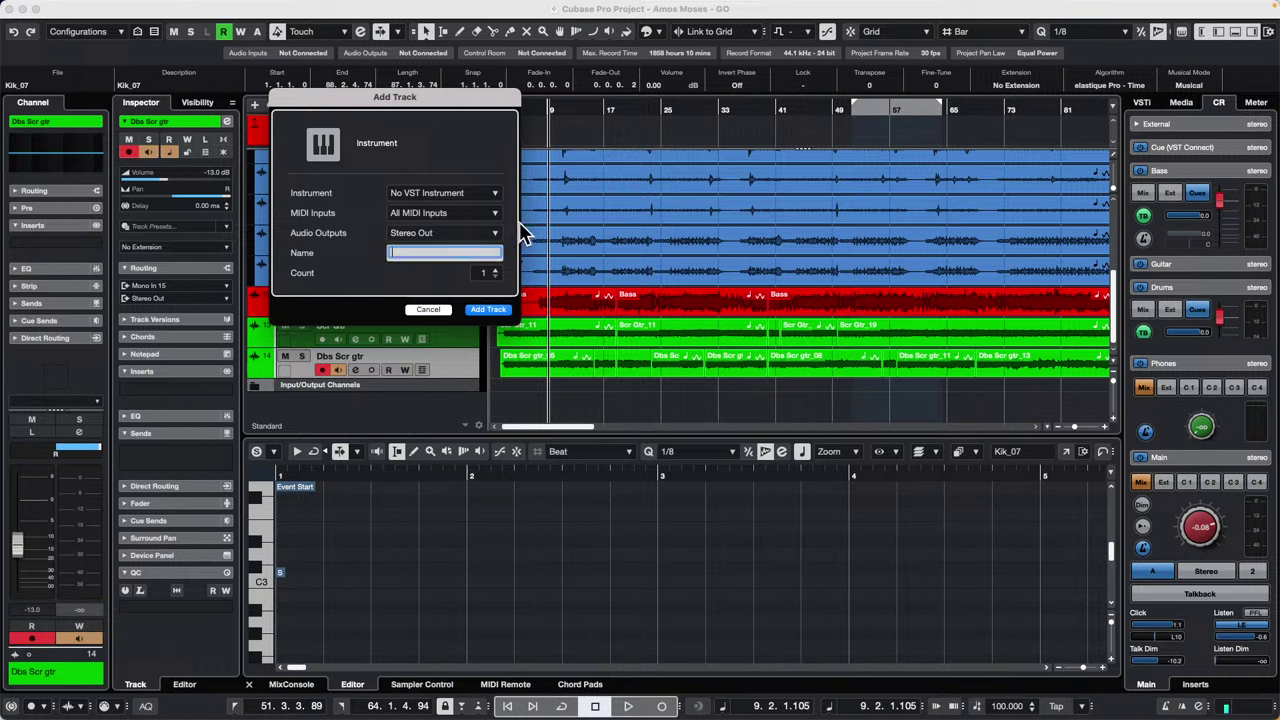
pyautogui.click(458, 194)
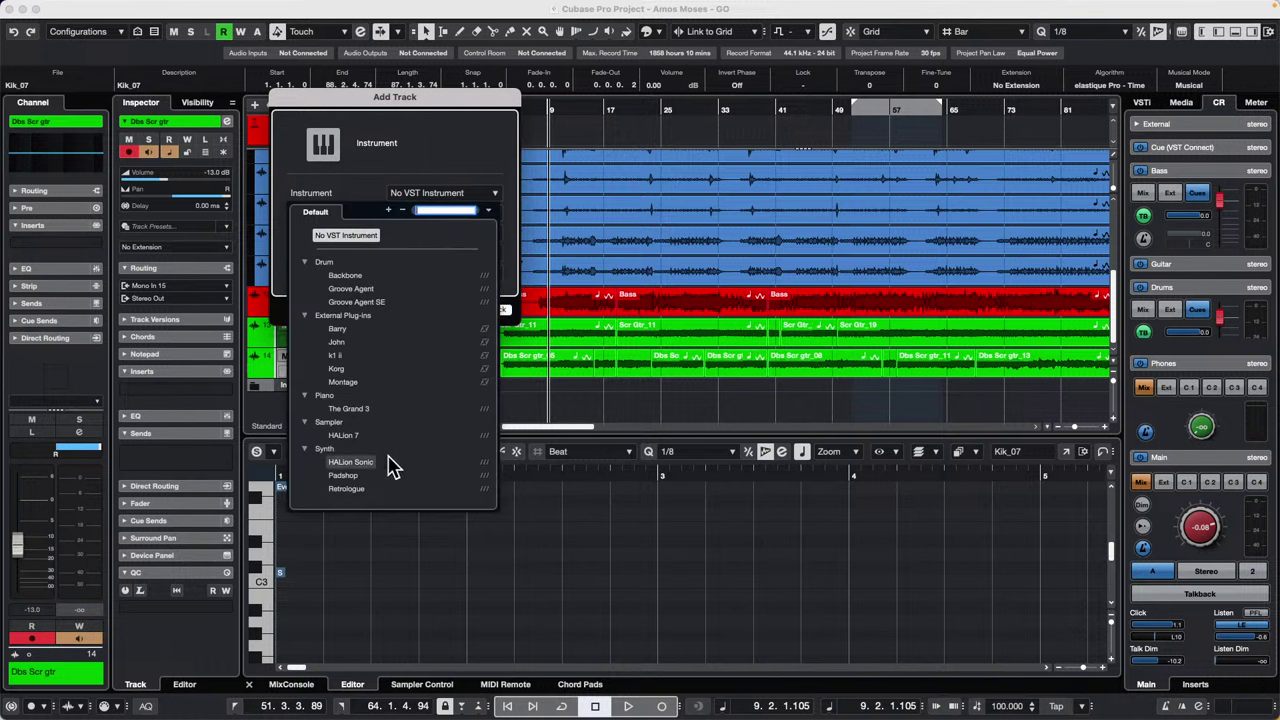
pyautogui.click(364, 489)
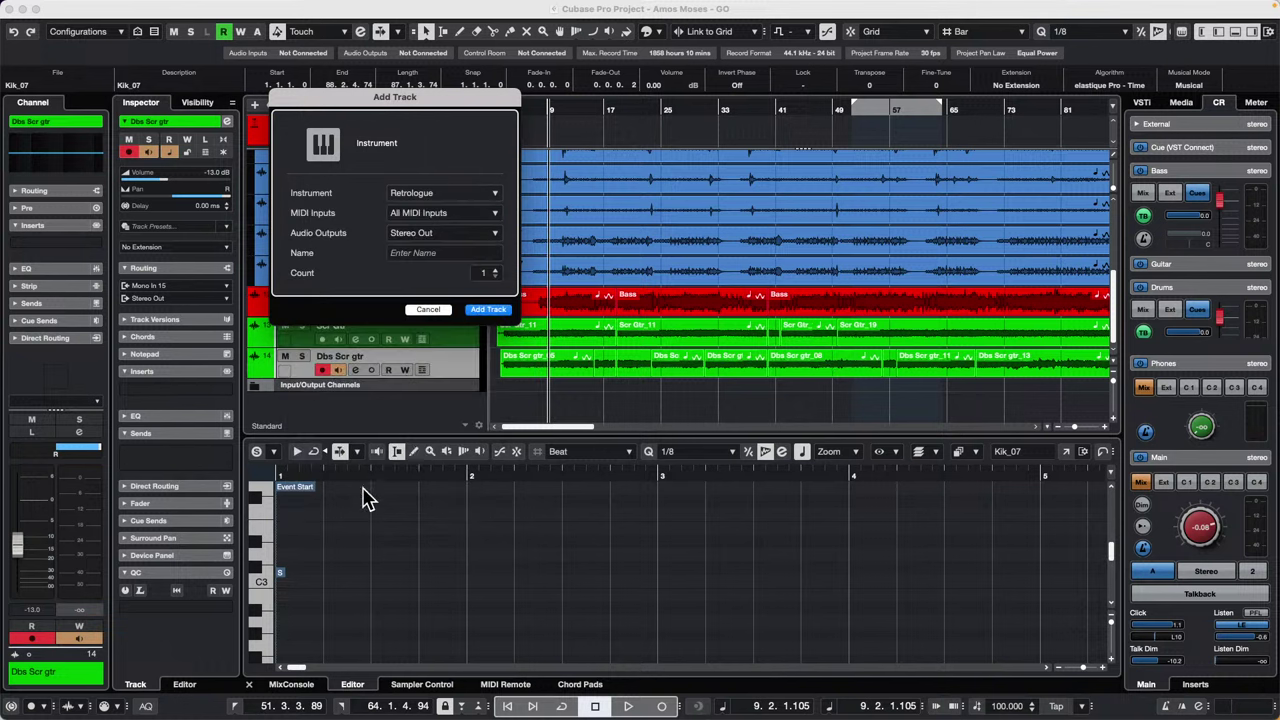
pyautogui.click(489, 310)
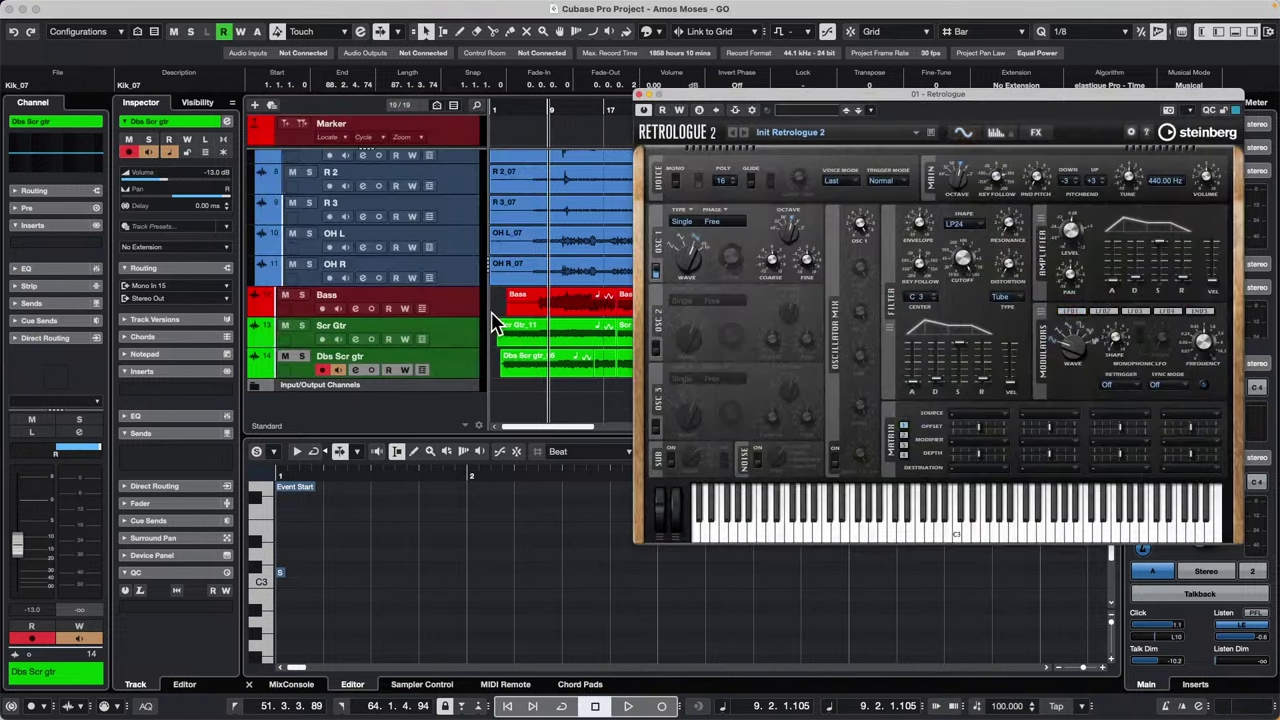
# Step: Load the Basic Saw Bass preset into the new Retrologue instrument
pyautogui.moveTo(838, 103); pyautogui.dragTo(594, 94)
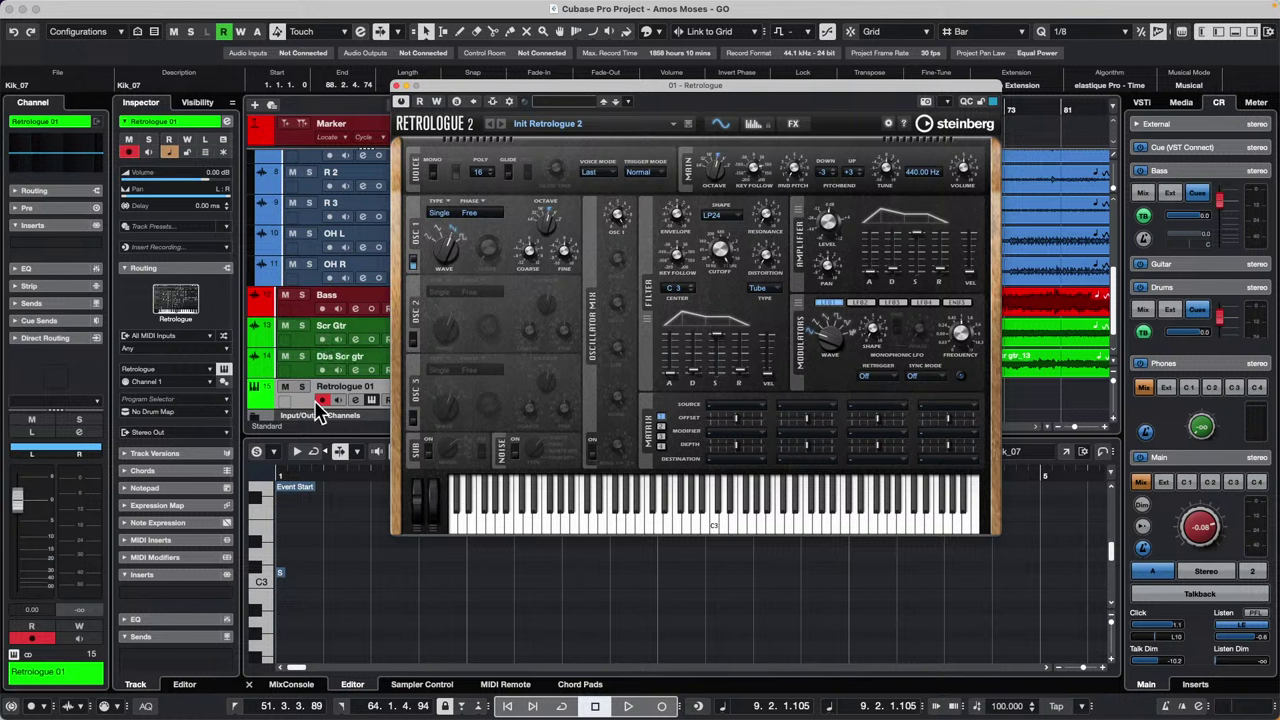
pyautogui.click(550, 124)
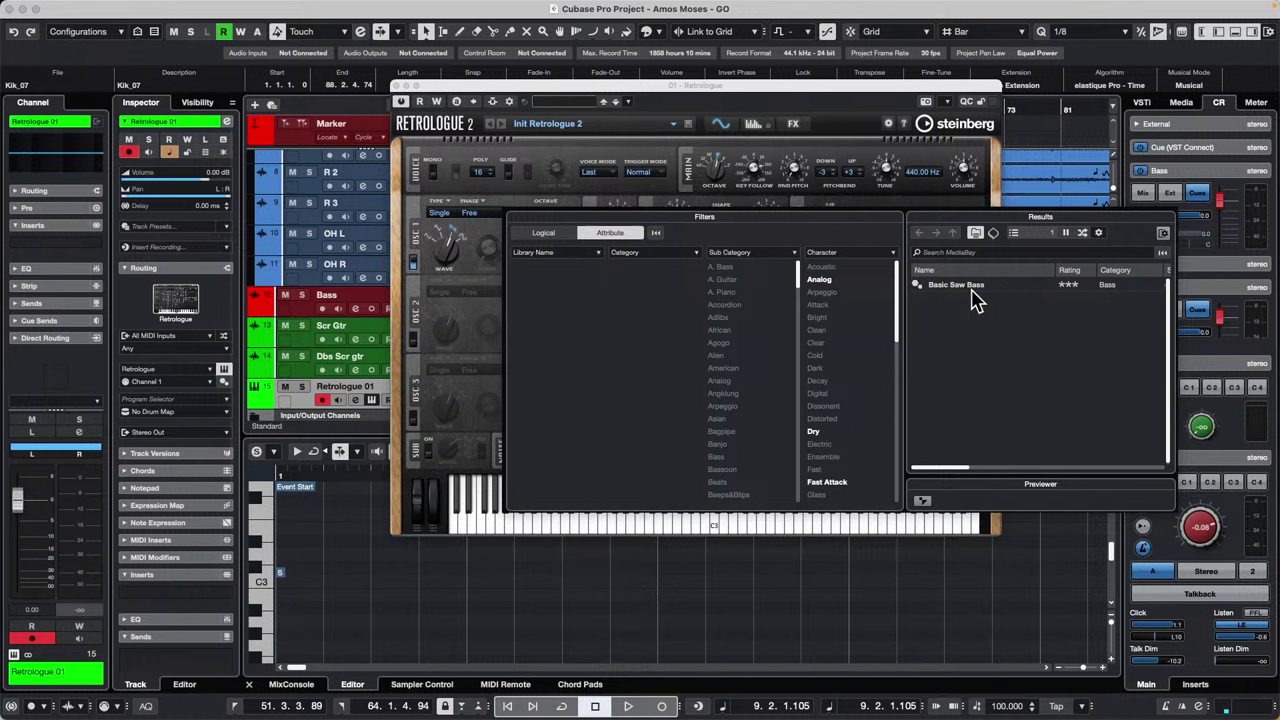
pyautogui.click(970, 285)
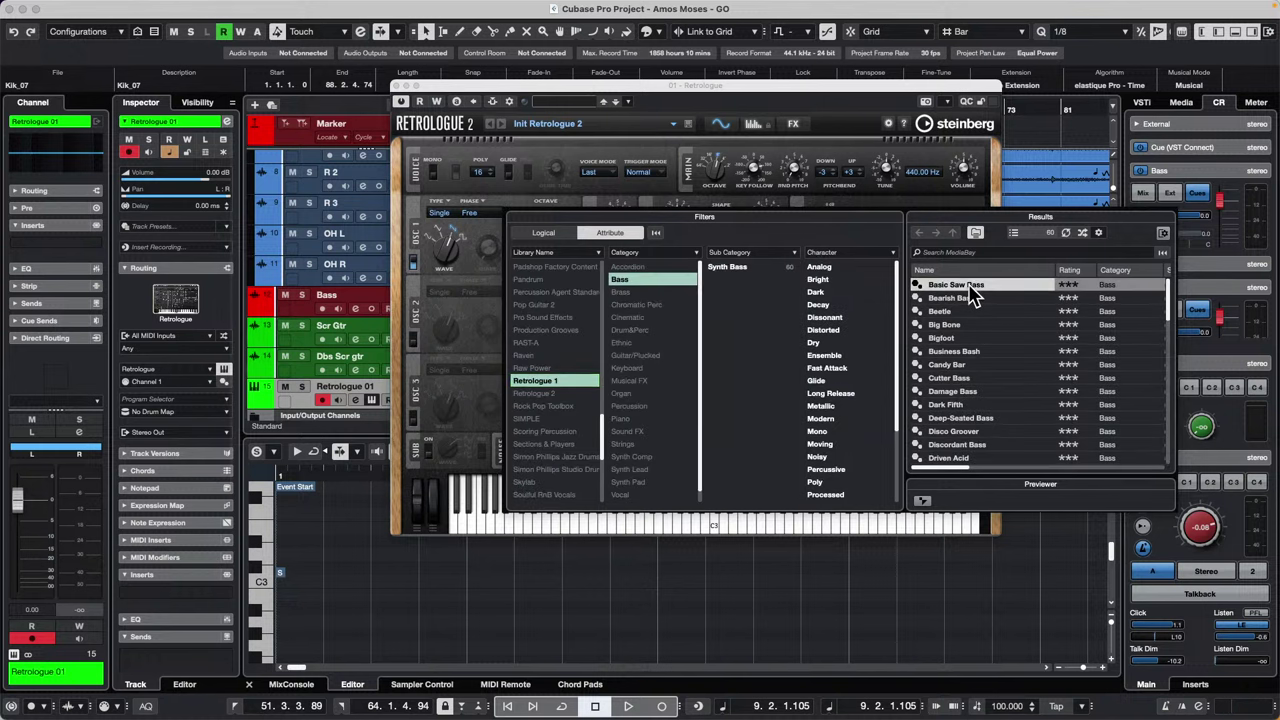
pyautogui.doubleClick(970, 286)
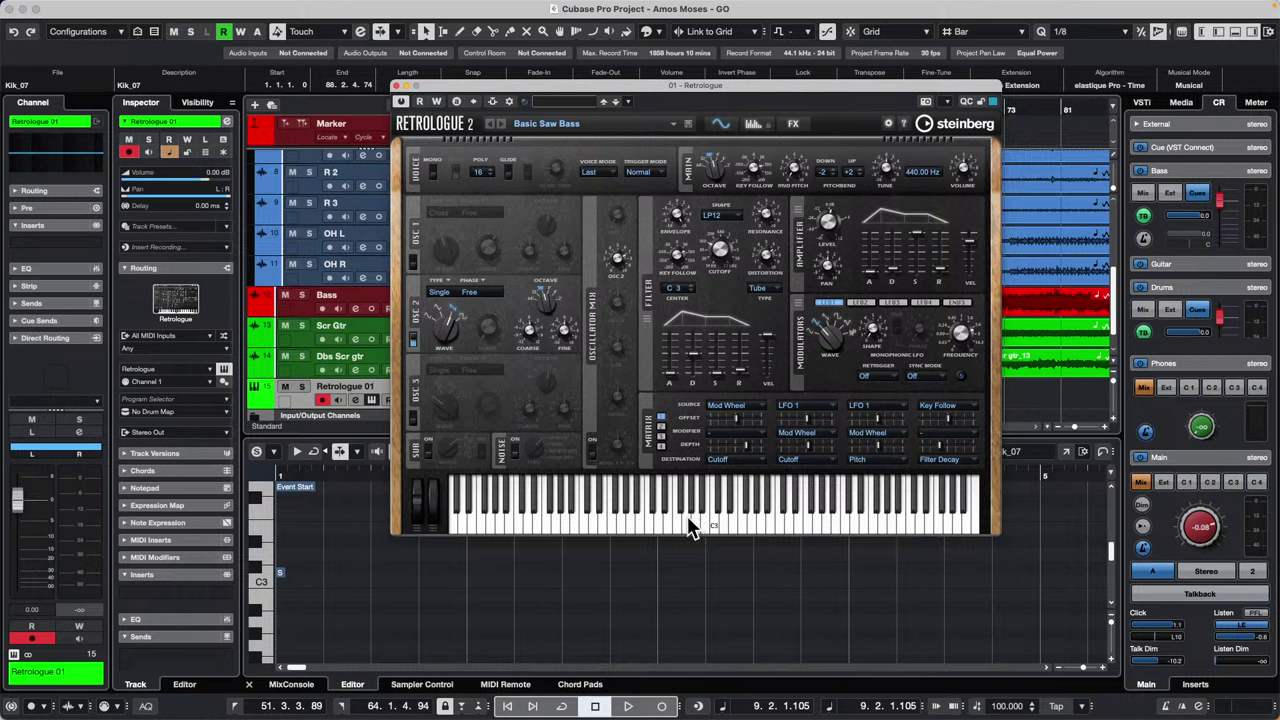
# Step: Assign the Yamaha HS 7 monitor channel in Control Room to the Steinberg UR24C DAW device and record-enable the Retrologue 01 track
pyautogui.click(404, 10)
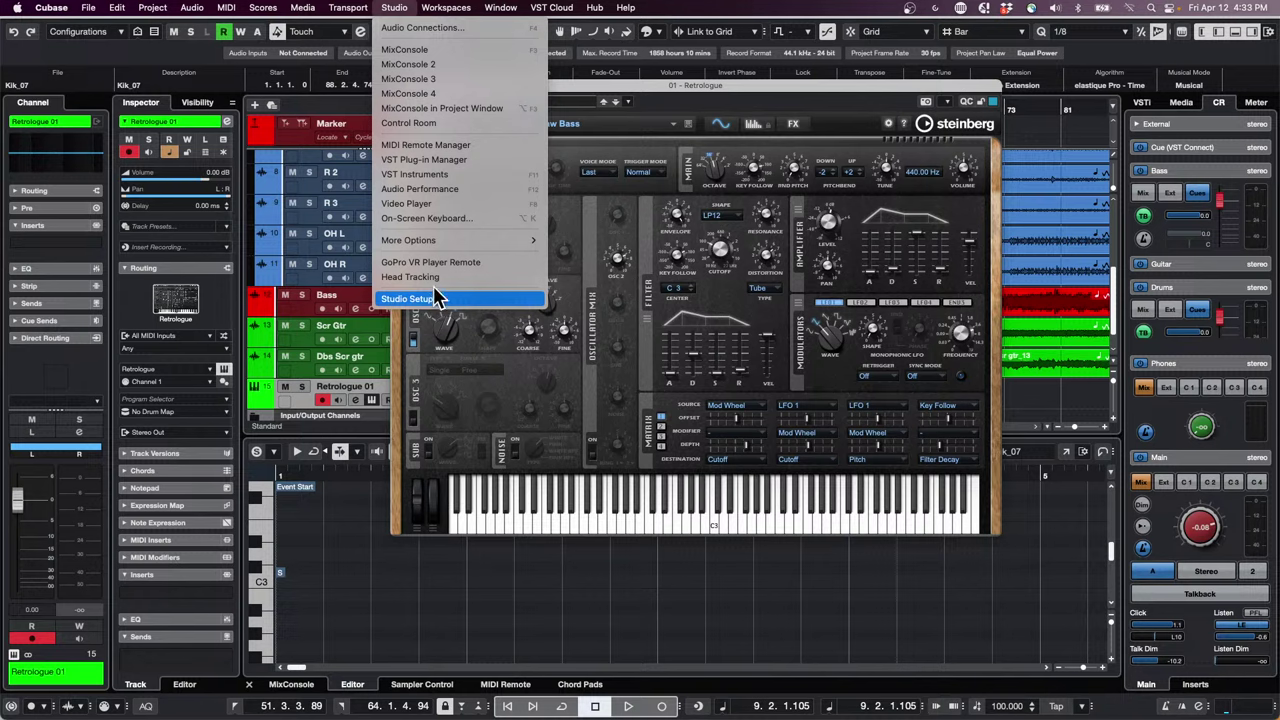
pyautogui.click(449, 28)
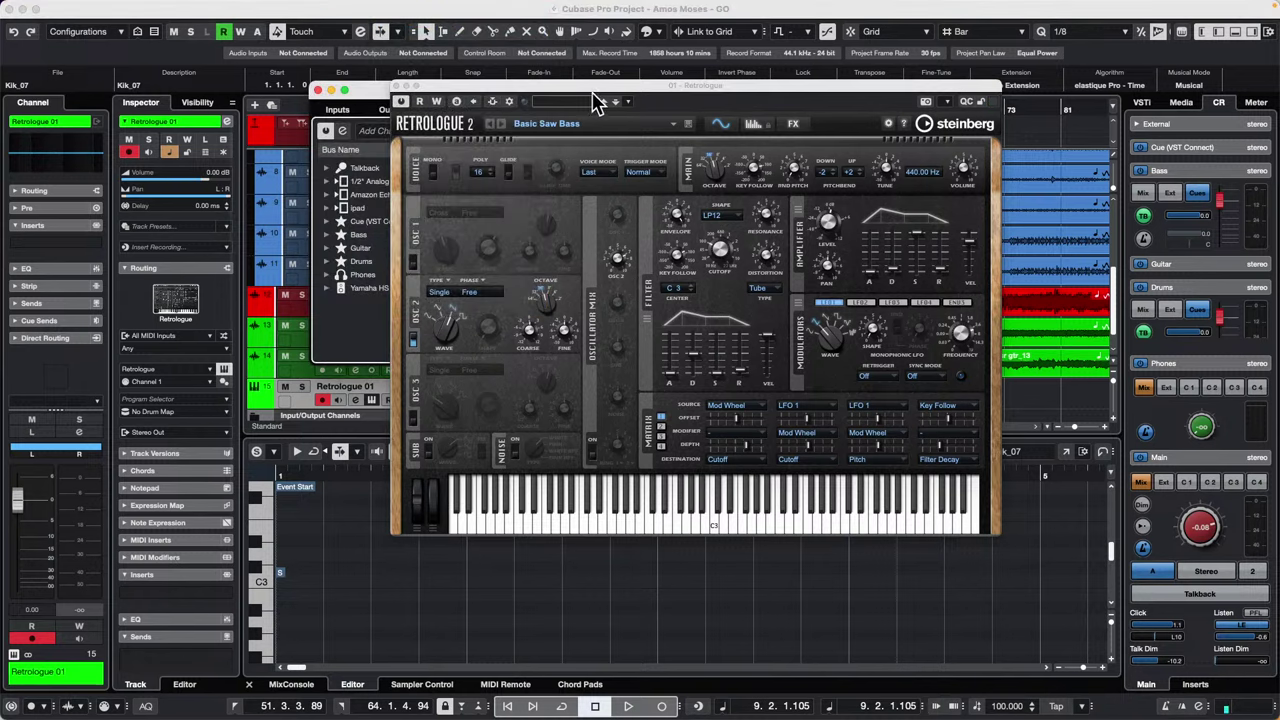
pyautogui.moveTo(611, 88); pyautogui.dragTo(843, 380)
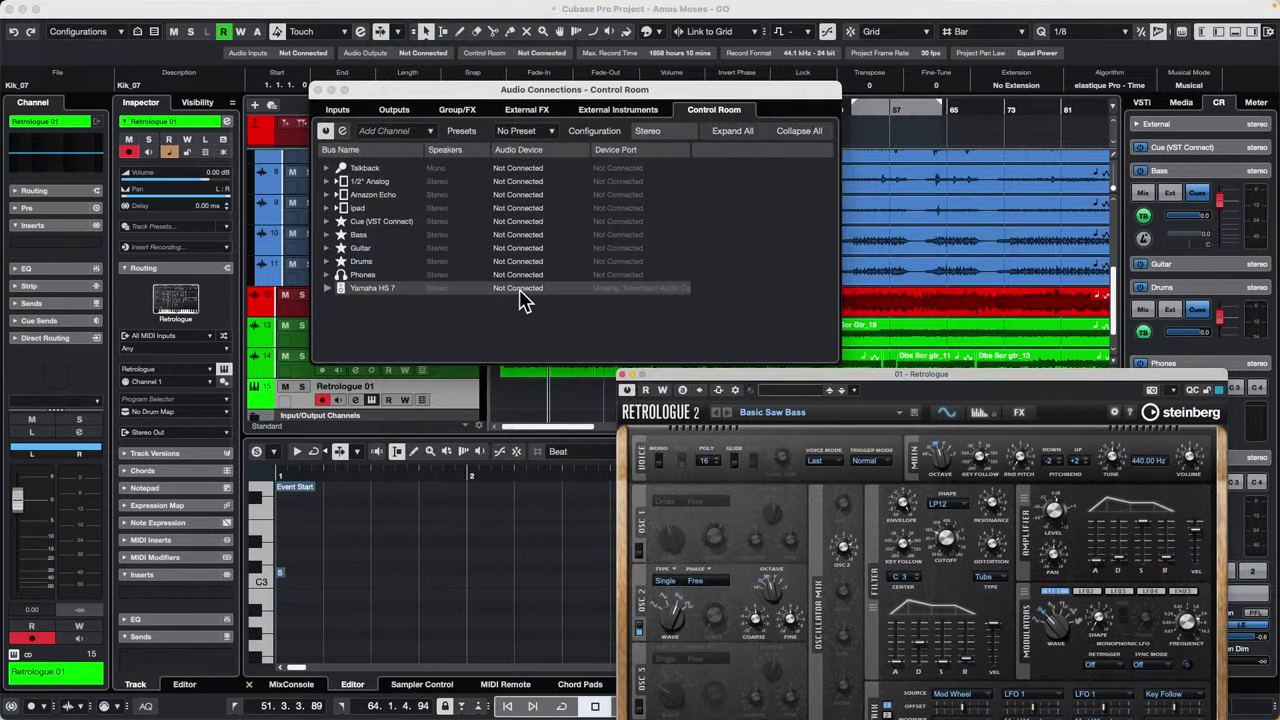
pyautogui.click(521, 290)
pyautogui.click(548, 325)
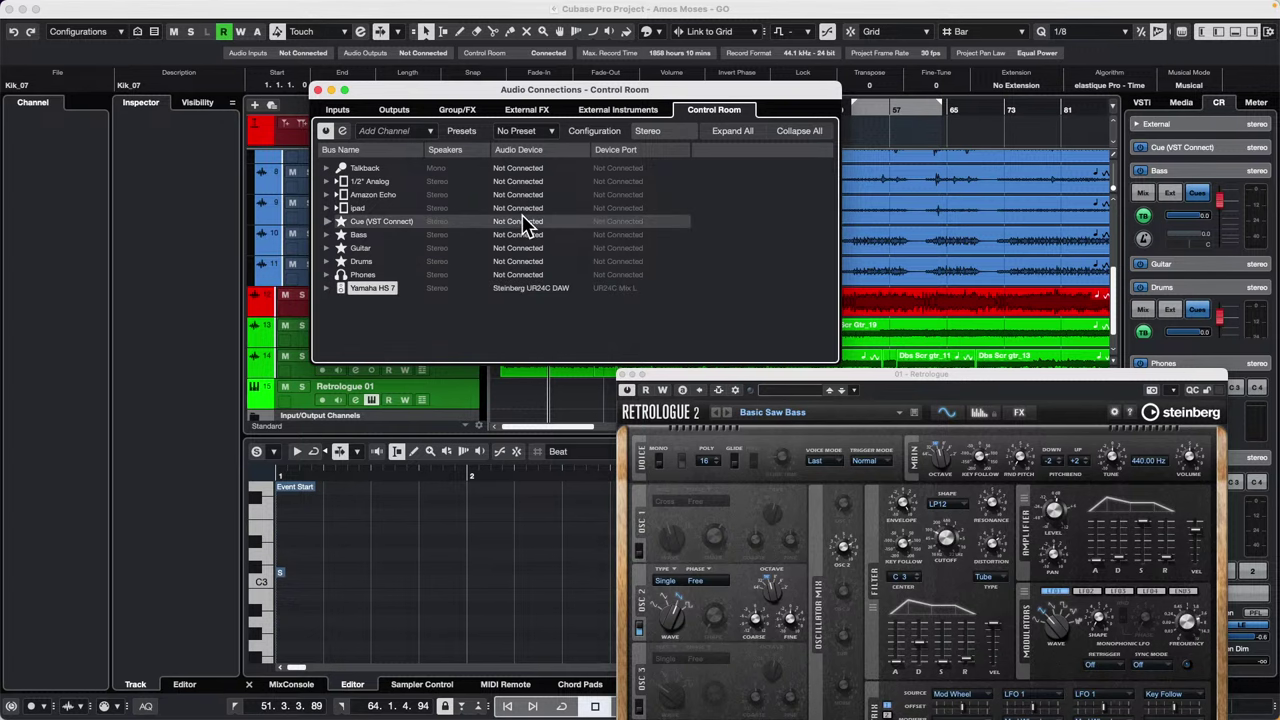
pyautogui.click(325, 400)
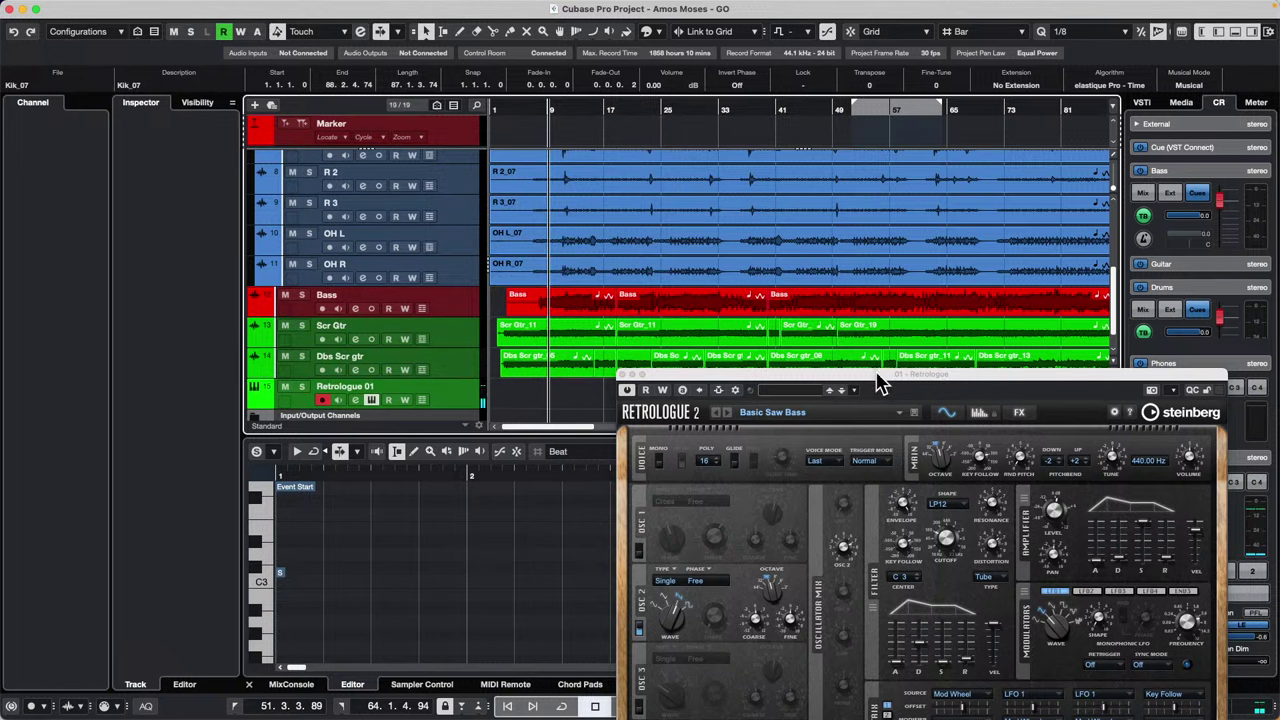
# Step: Move the Retrologue window fully into view and clear the source of the second modulation matrix slot
pyautogui.moveTo(877, 383); pyautogui.dragTo(622, 91)
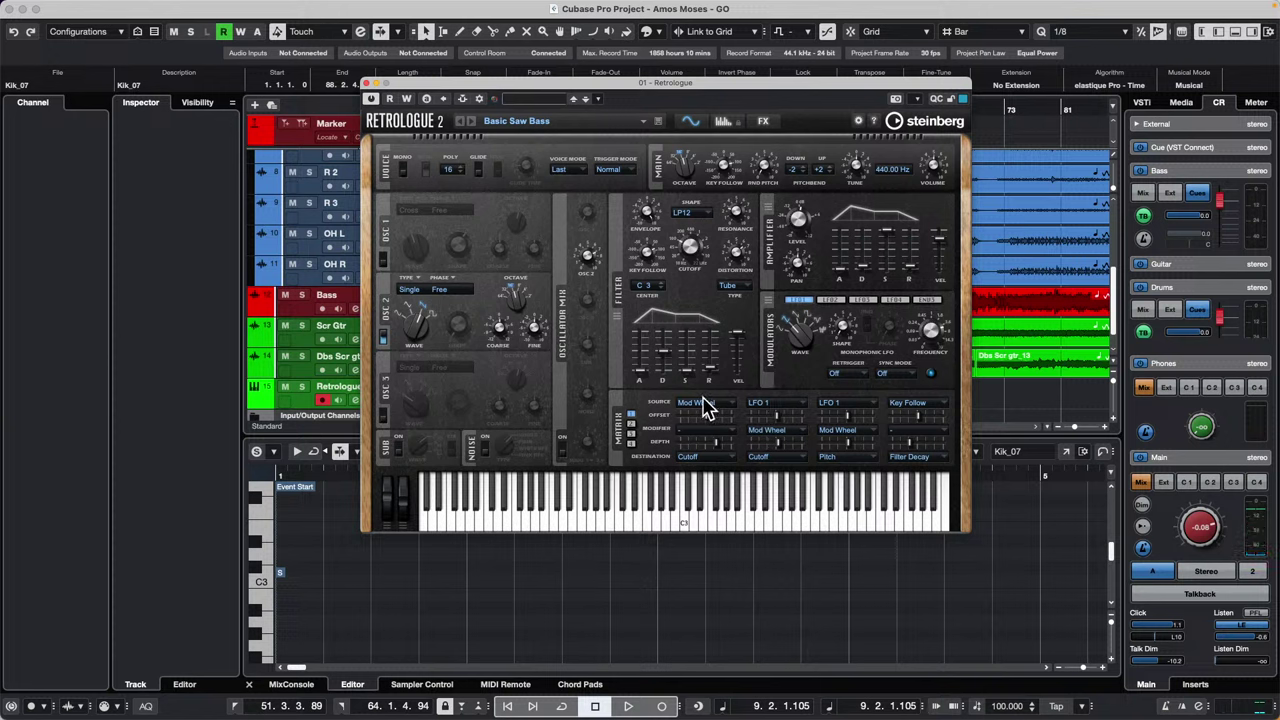
pyautogui.click(786, 413)
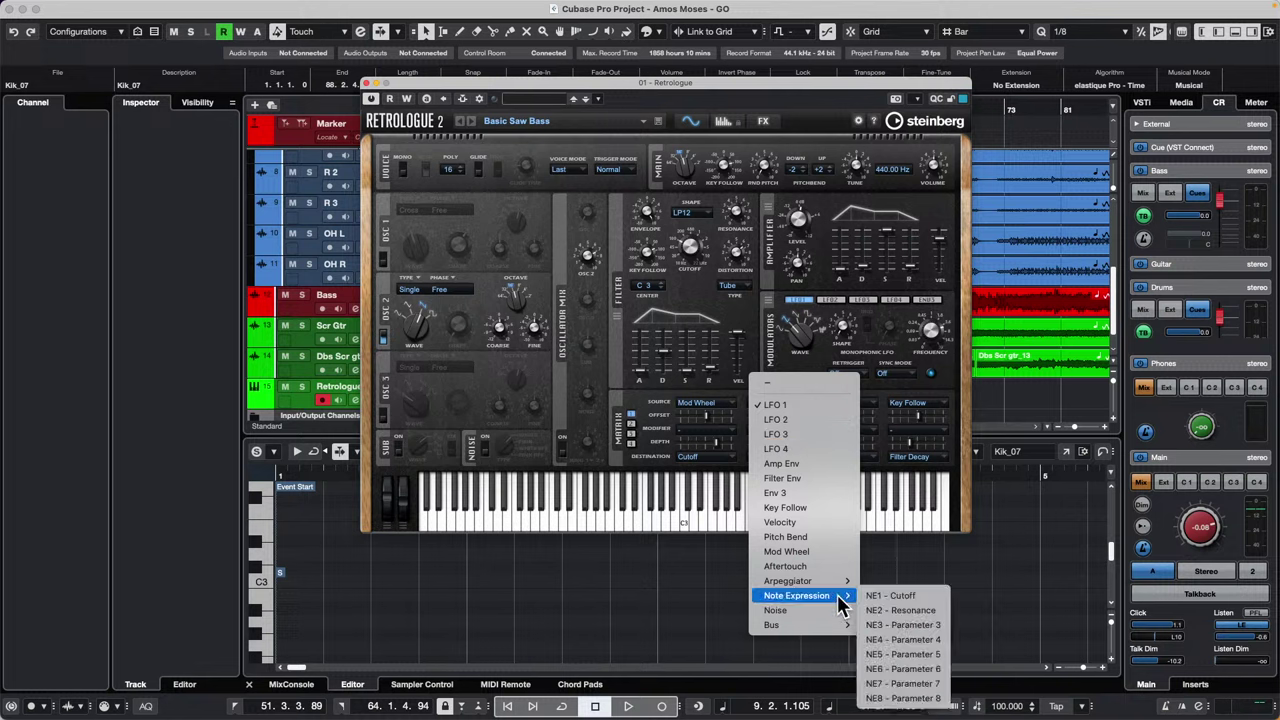
pyautogui.moveTo(841, 584)
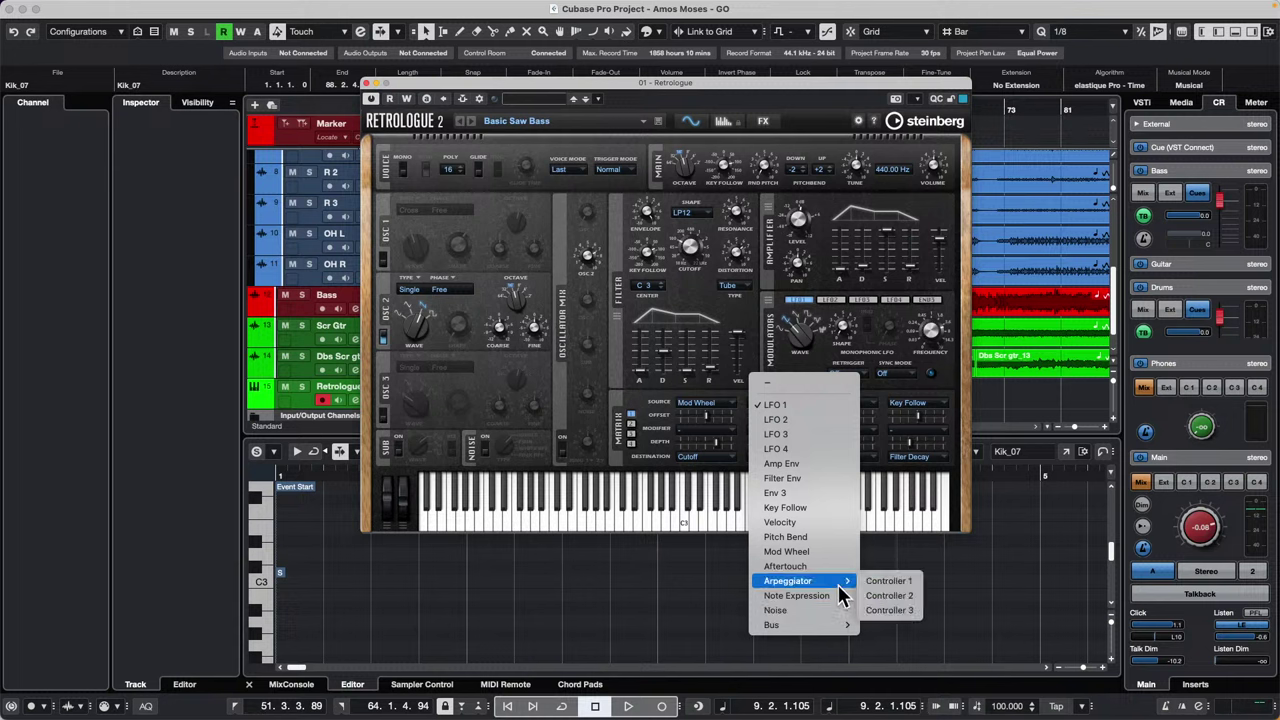
pyautogui.click(798, 384)
pyautogui.click(782, 403)
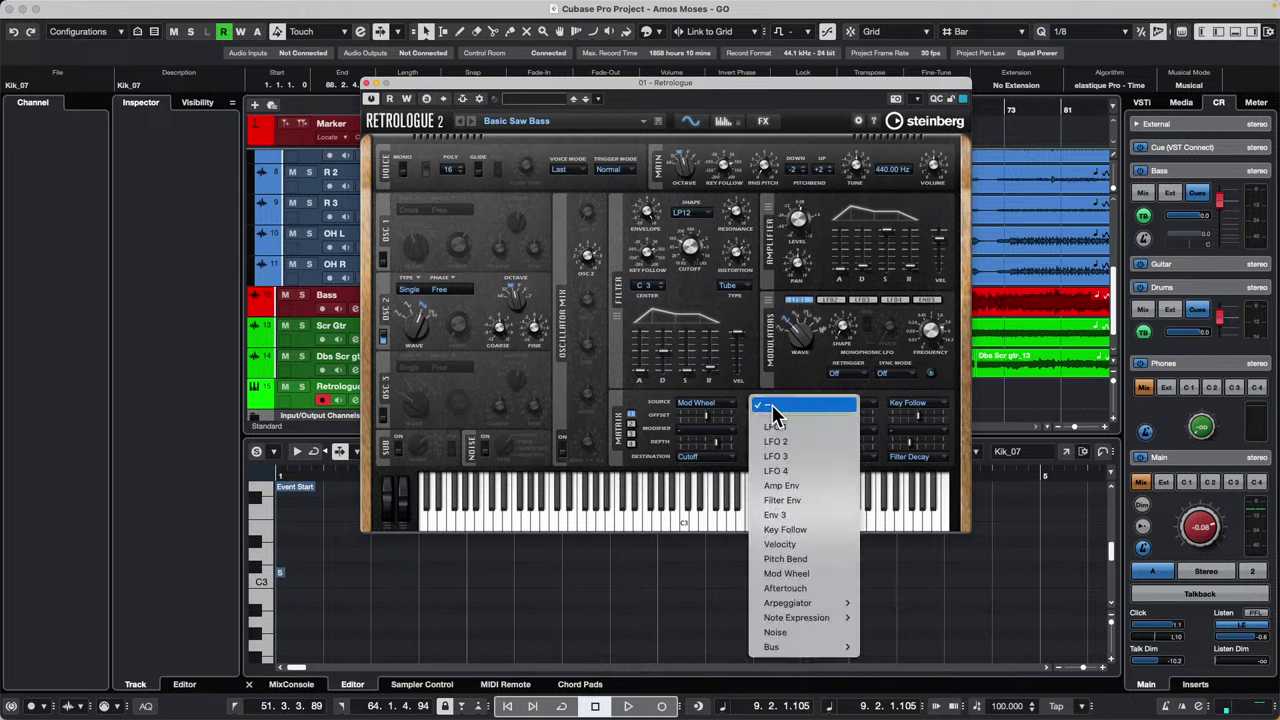
pyautogui.click(705, 417)
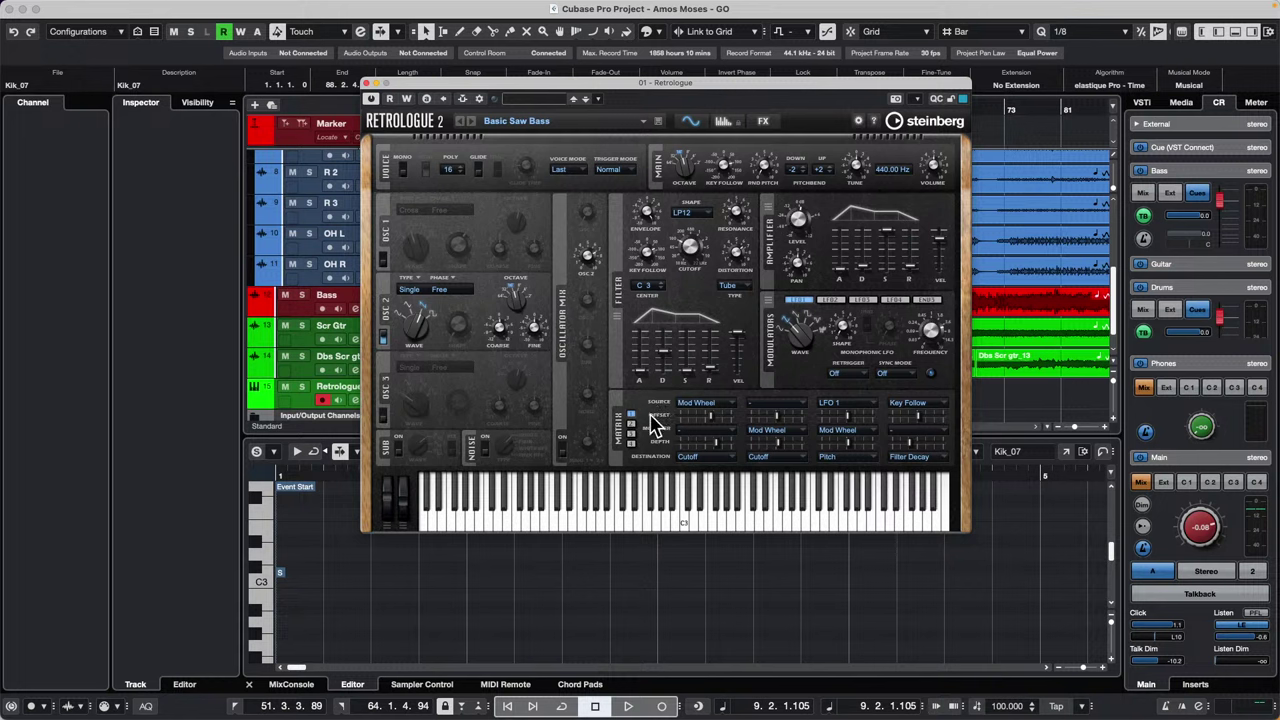
# Step: Lower the offset of the first matrix slot, which routes Mod Wheel to Cutoff, and keep LFO 1 shown in the modulators
pyautogui.moveTo(688, 415); pyautogui.dragTo(726, 417)
pyautogui.click(825, 300)
pyautogui.click(798, 300)
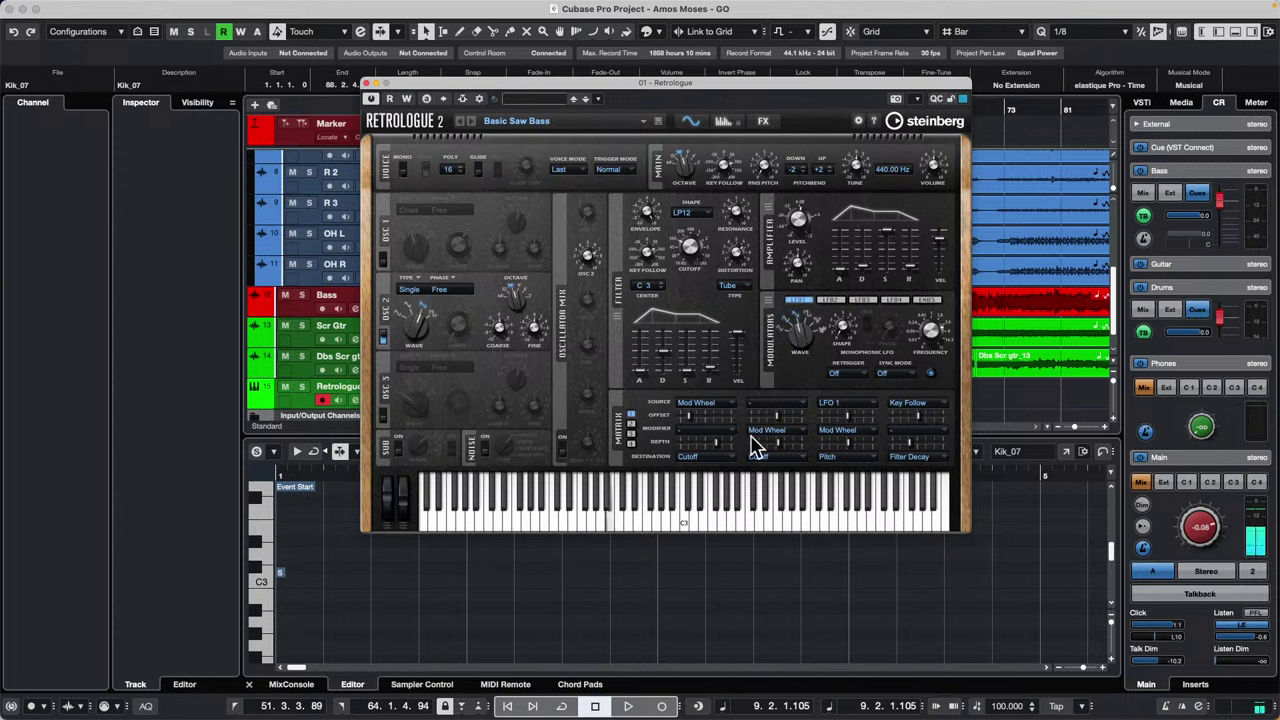
# Step: Try Pitch as the destination of the first Mod Wheel matrix slot and restore it to Cutoff
pyautogui.click(692, 457)
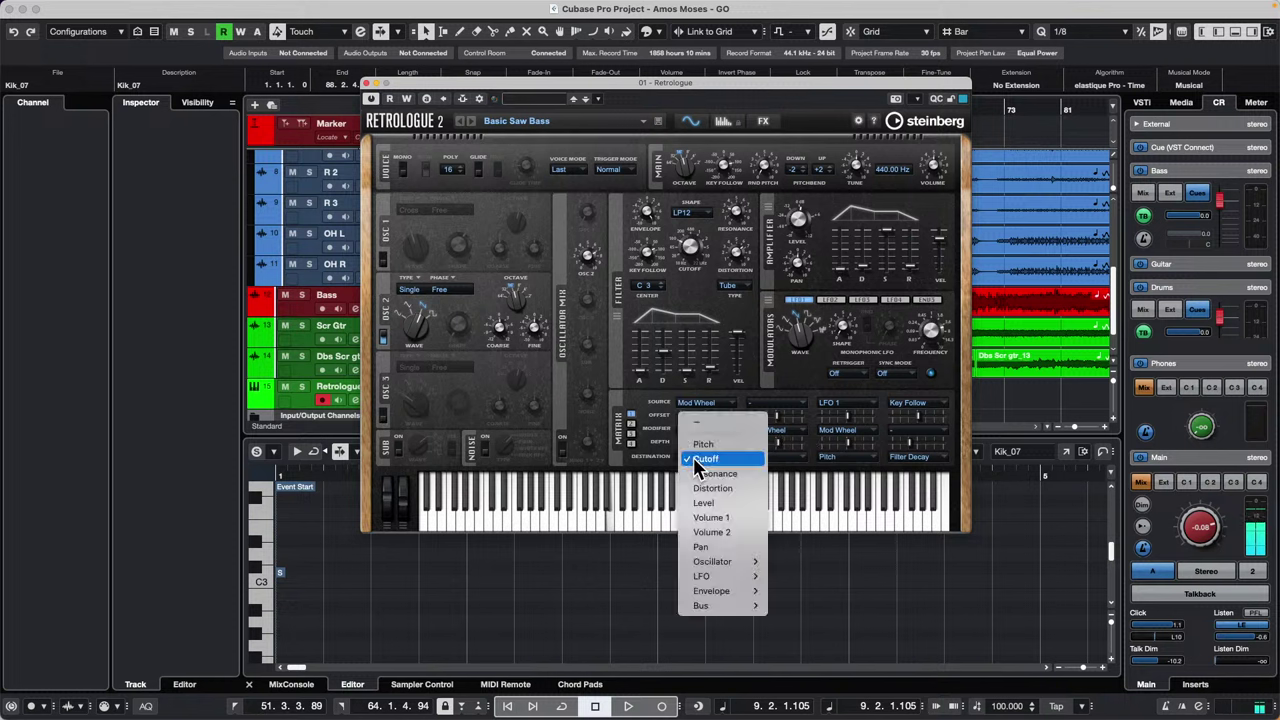
pyautogui.click(728, 458)
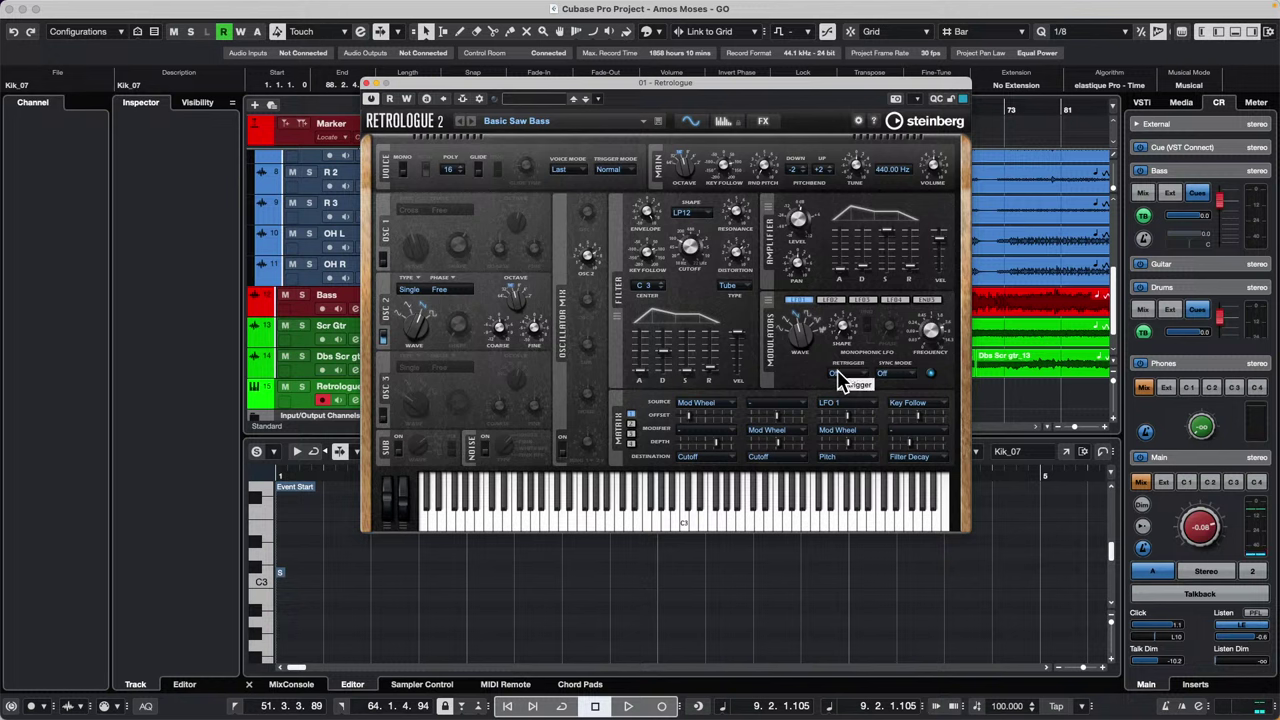
pyautogui.click(698, 460)
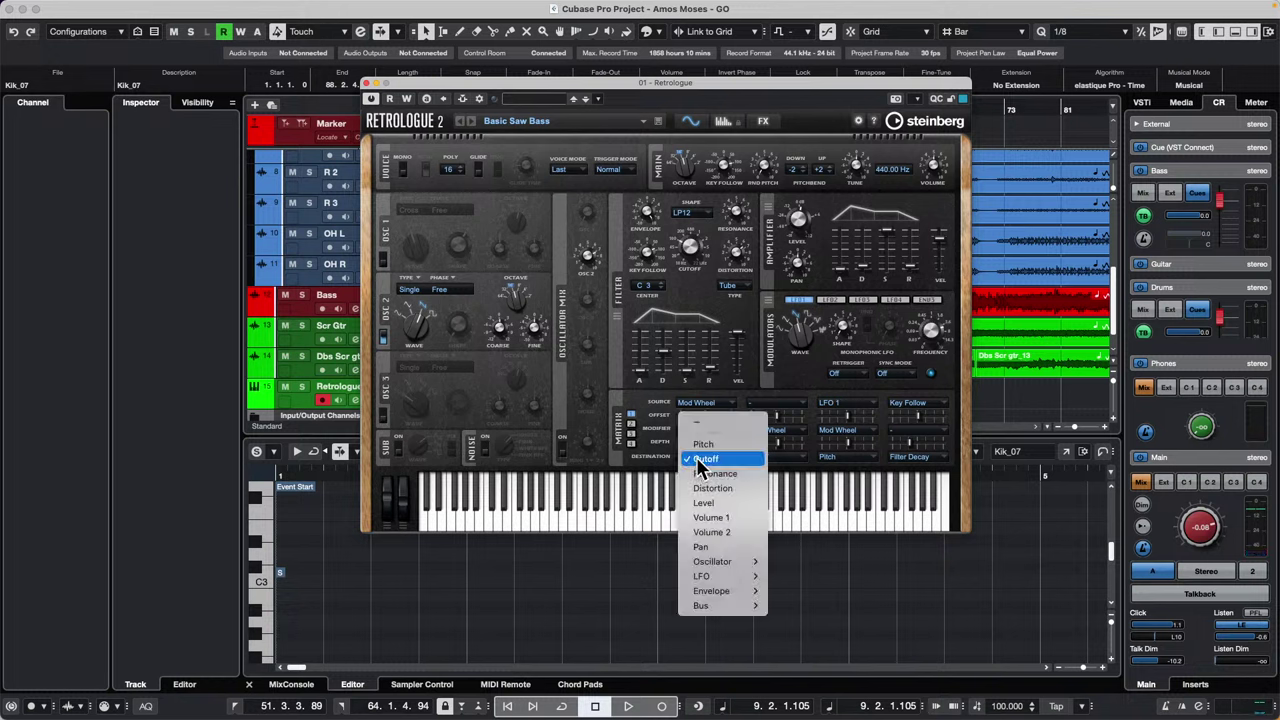
pyautogui.click(728, 446)
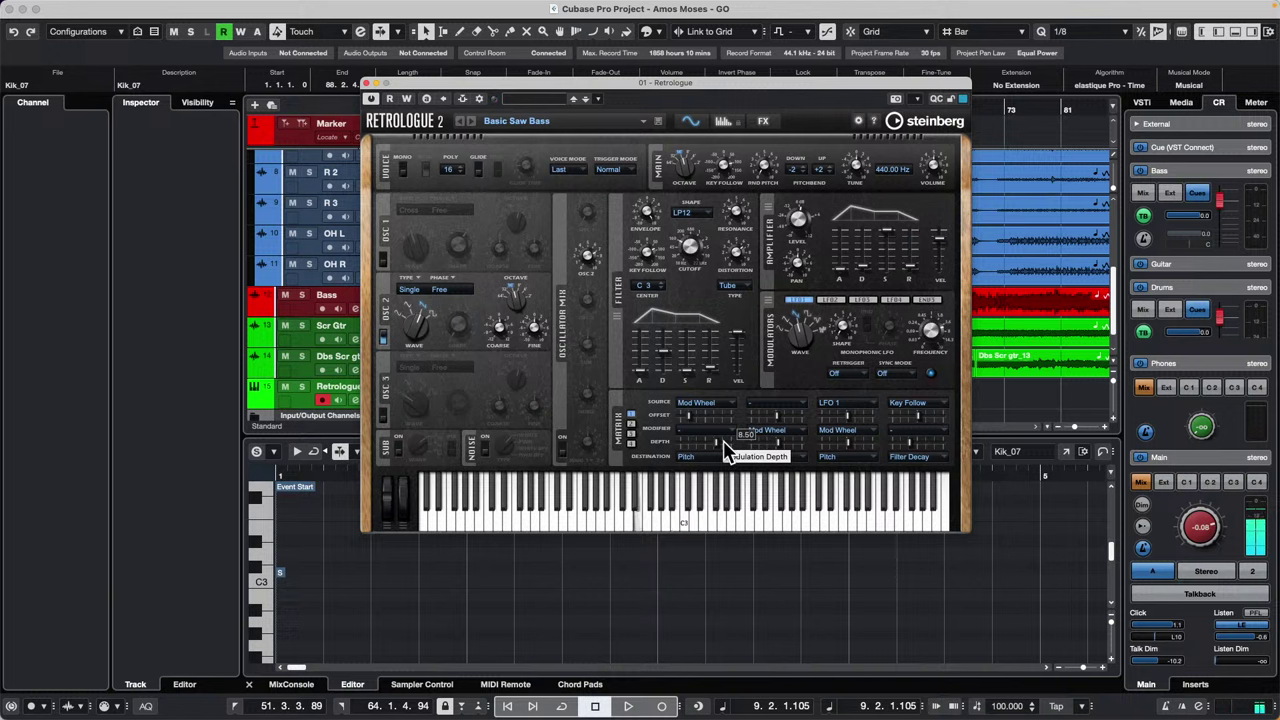
pyautogui.click(703, 457)
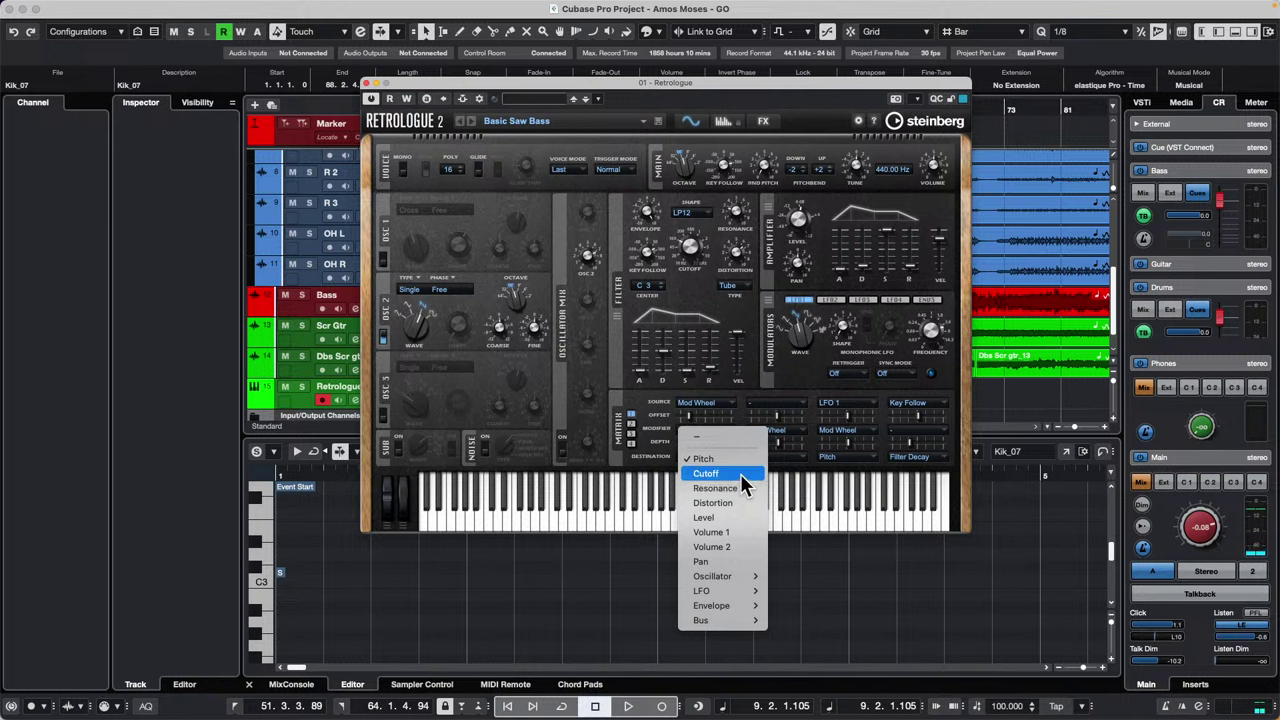
pyautogui.click(745, 477)
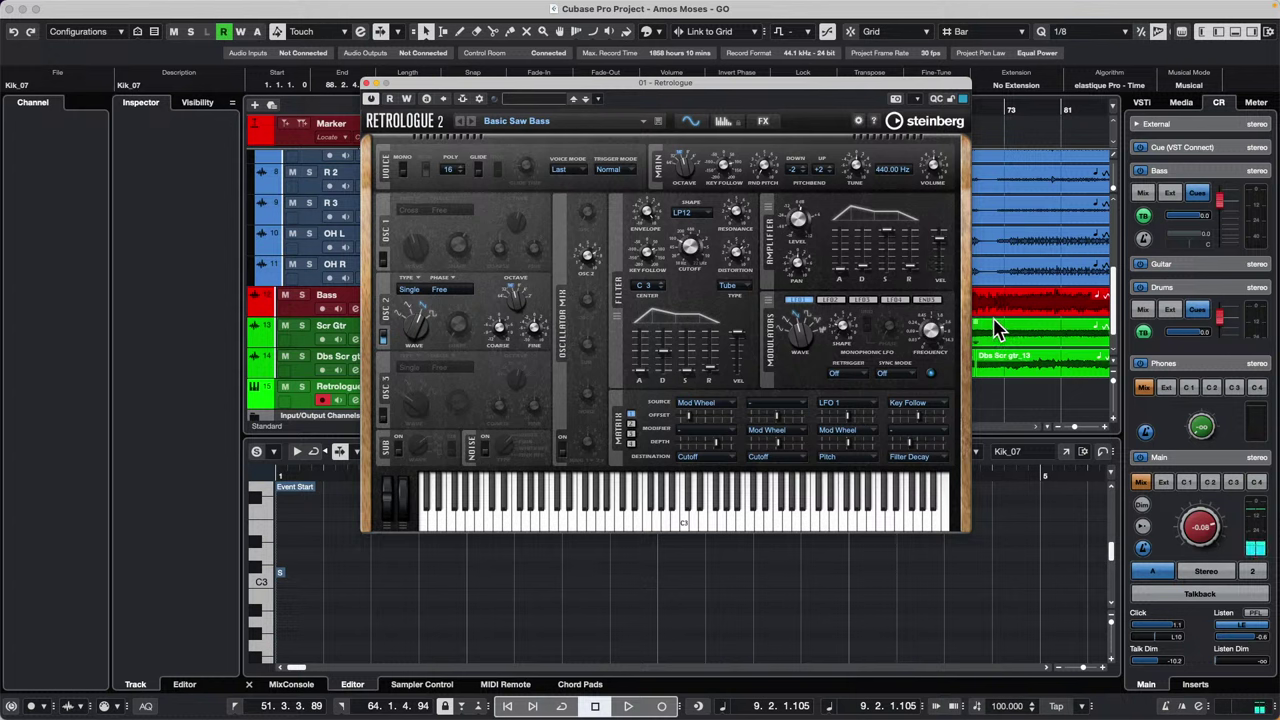
# Step: Set the LFO 1 frequency to 4.52 Hz and assign Mod Wheel as the second matrix slot's source
pyautogui.moveTo(921, 368); pyautogui.dragTo(926, 331)
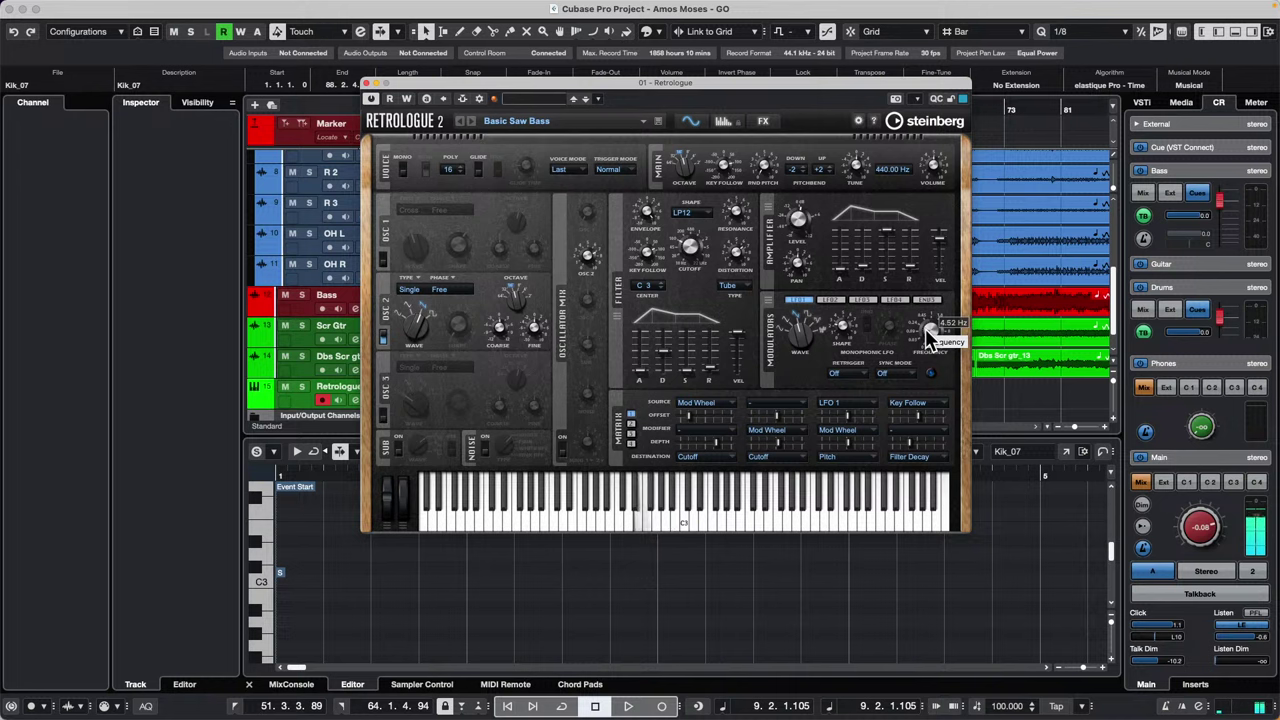
pyautogui.click(776, 405)
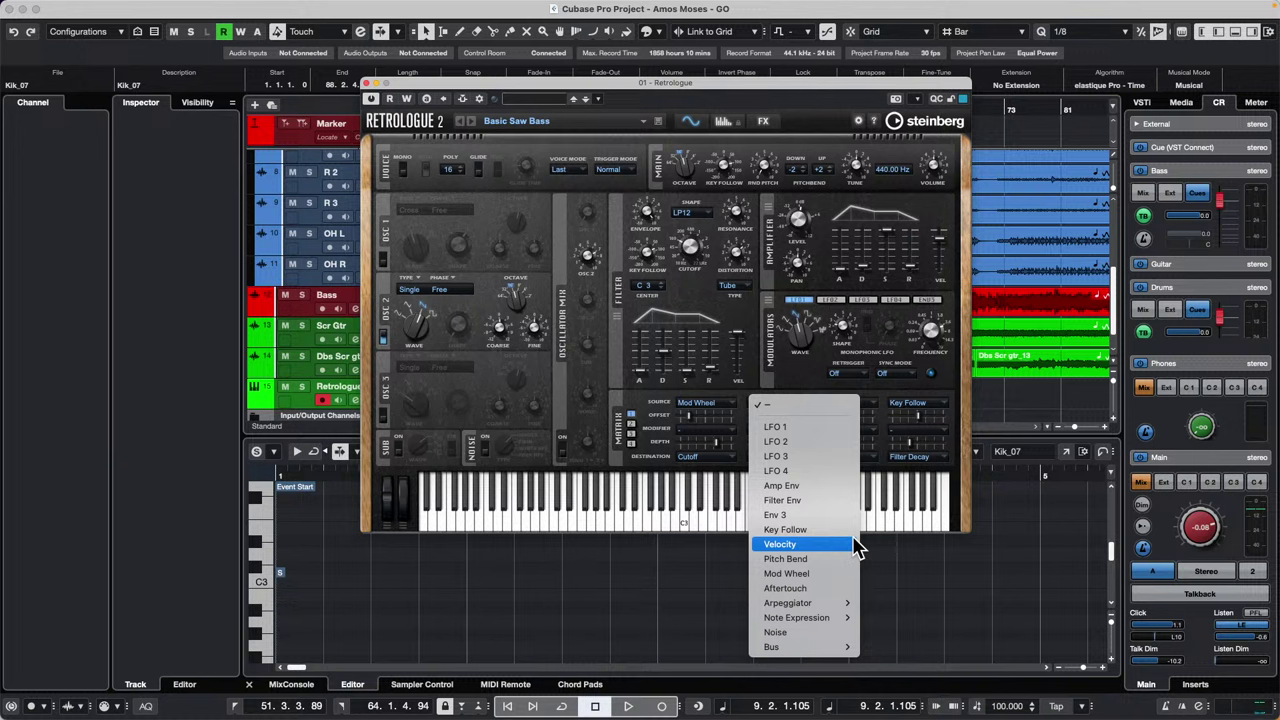
pyautogui.click(818, 571)
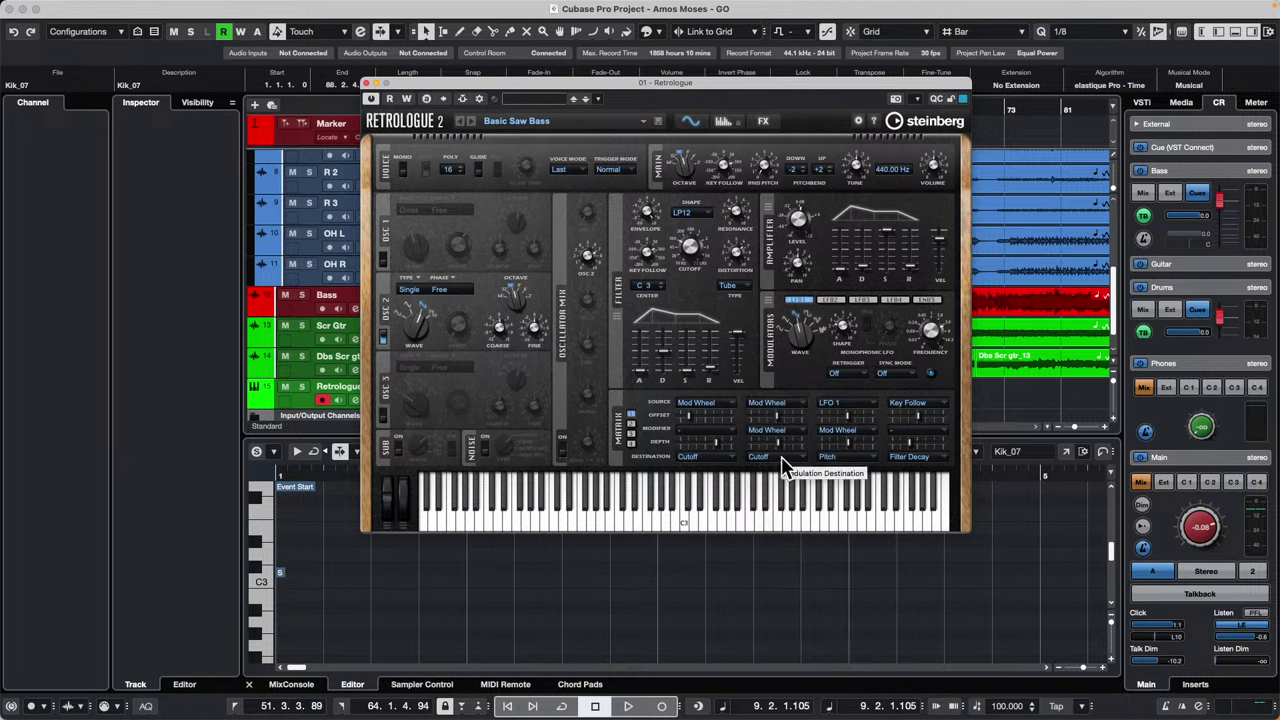
# Step: Try Resonance, choose Pan as the second matrix slot's destination, and close the Retrologue window
pyautogui.click(760, 457)
pyautogui.click(820, 472)
pyautogui.click(792, 457)
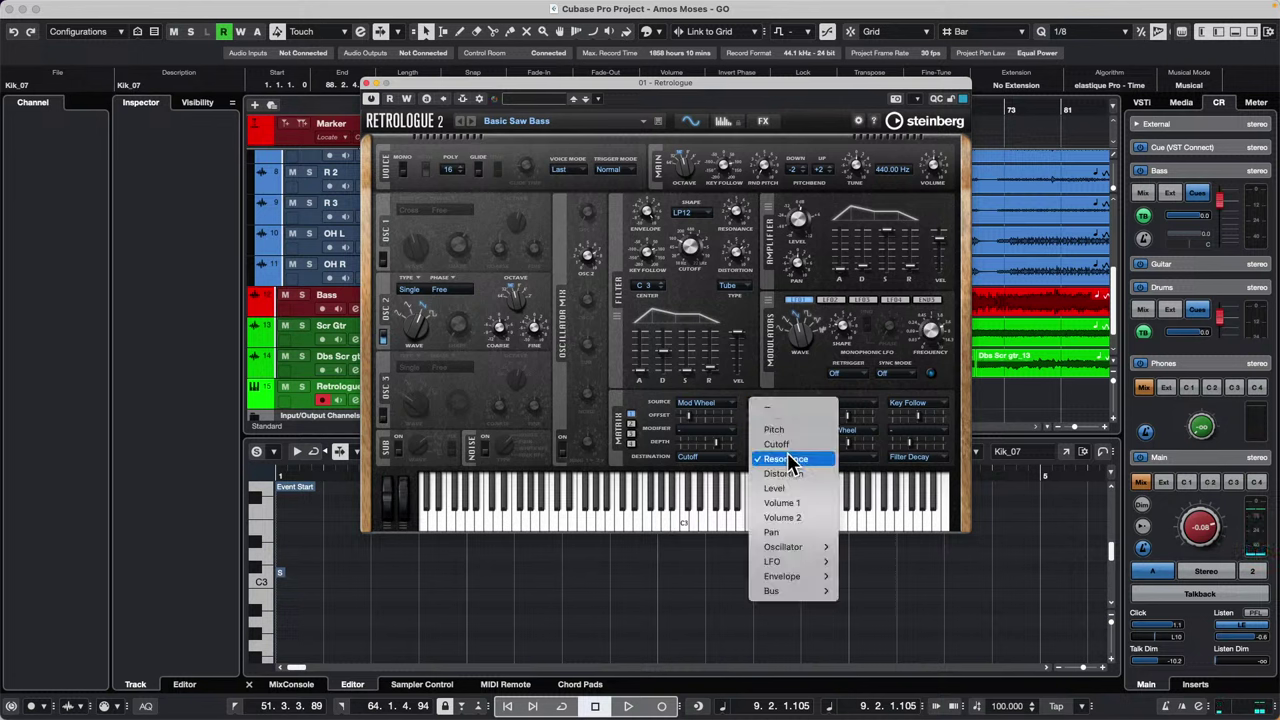
pyautogui.click(808, 535)
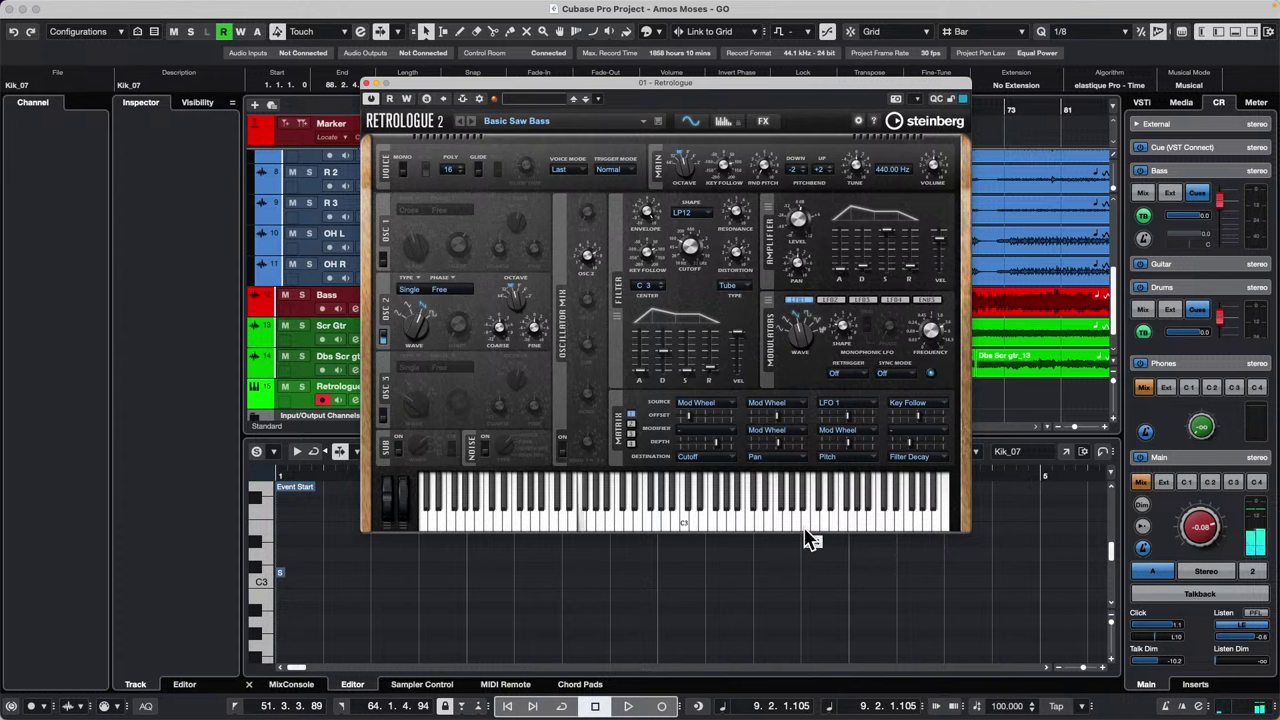
pyautogui.click(783, 404)
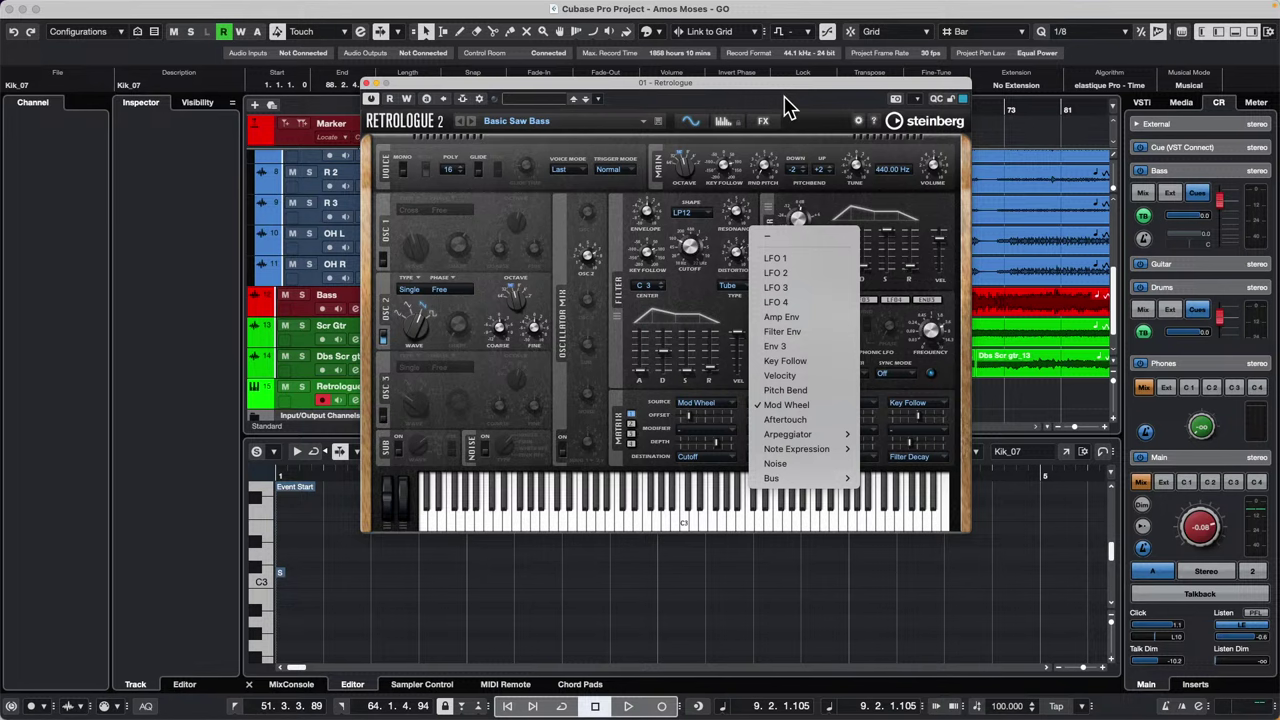
pyautogui.click(367, 83)
# Step: Disable the Control Room in Audio Connections and close that window
pyautogui.moveTo(722, 2)
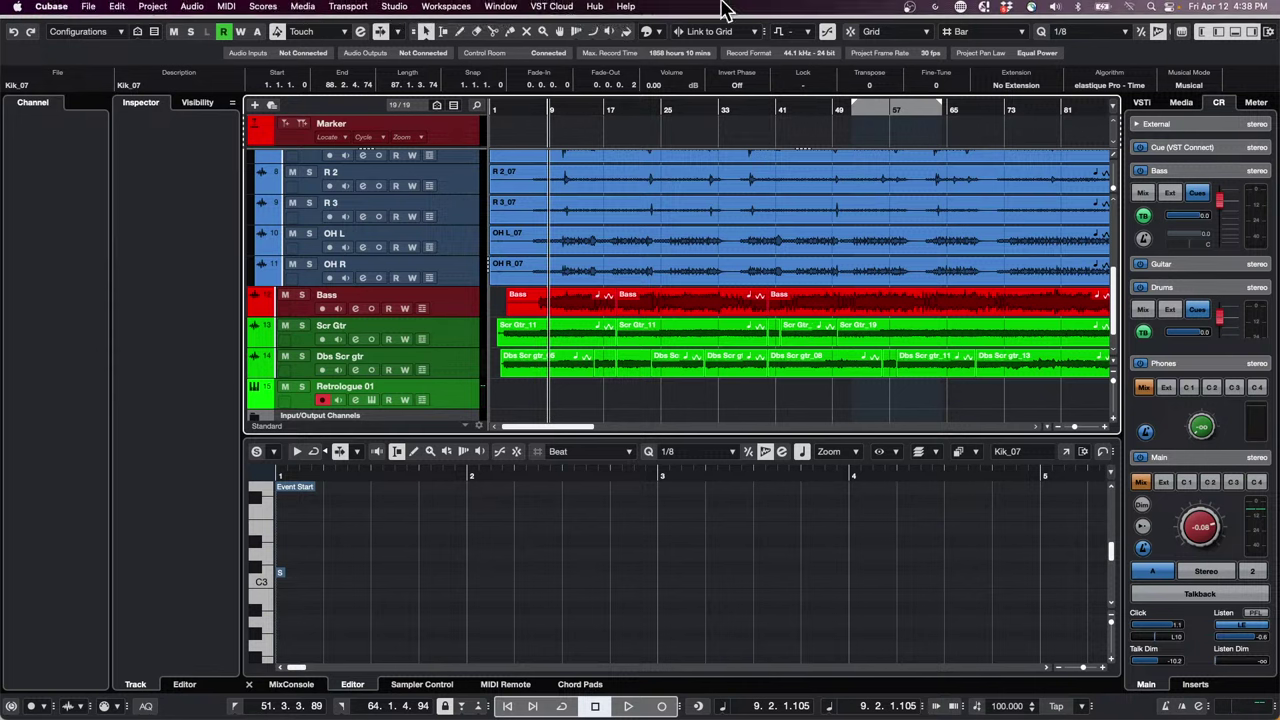
pyautogui.click(440, 7)
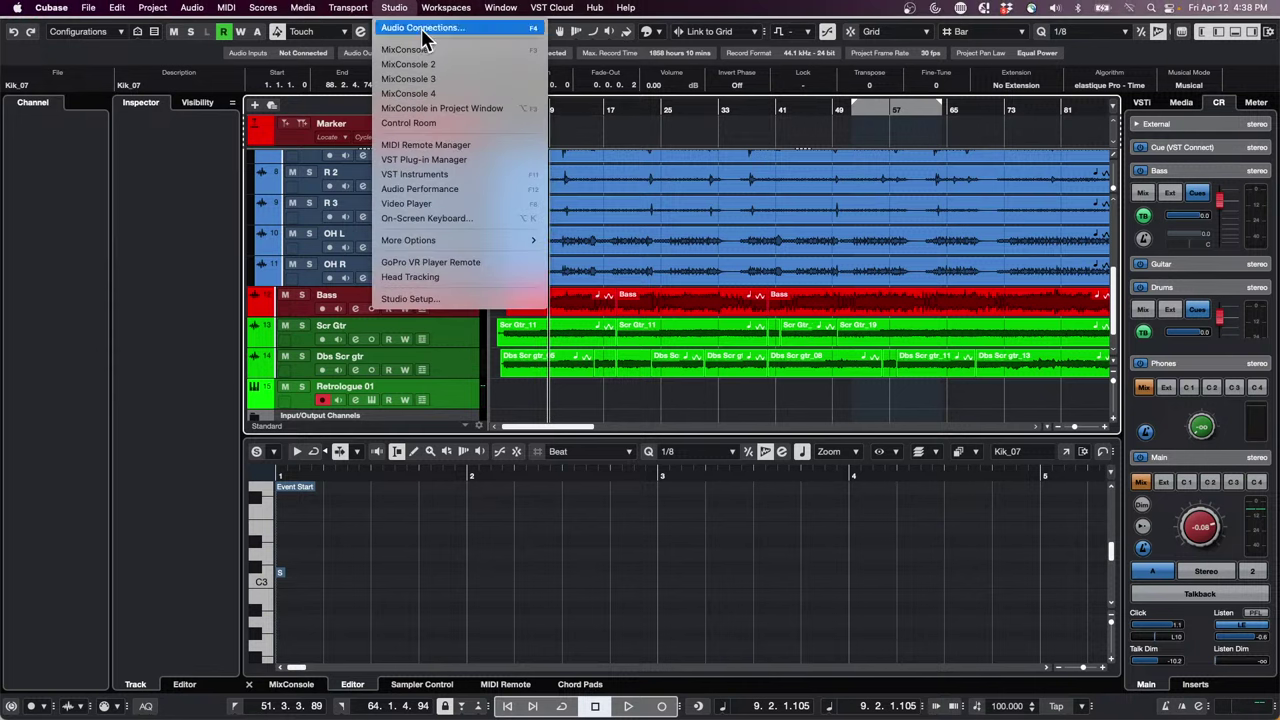
pyautogui.click(432, 28)
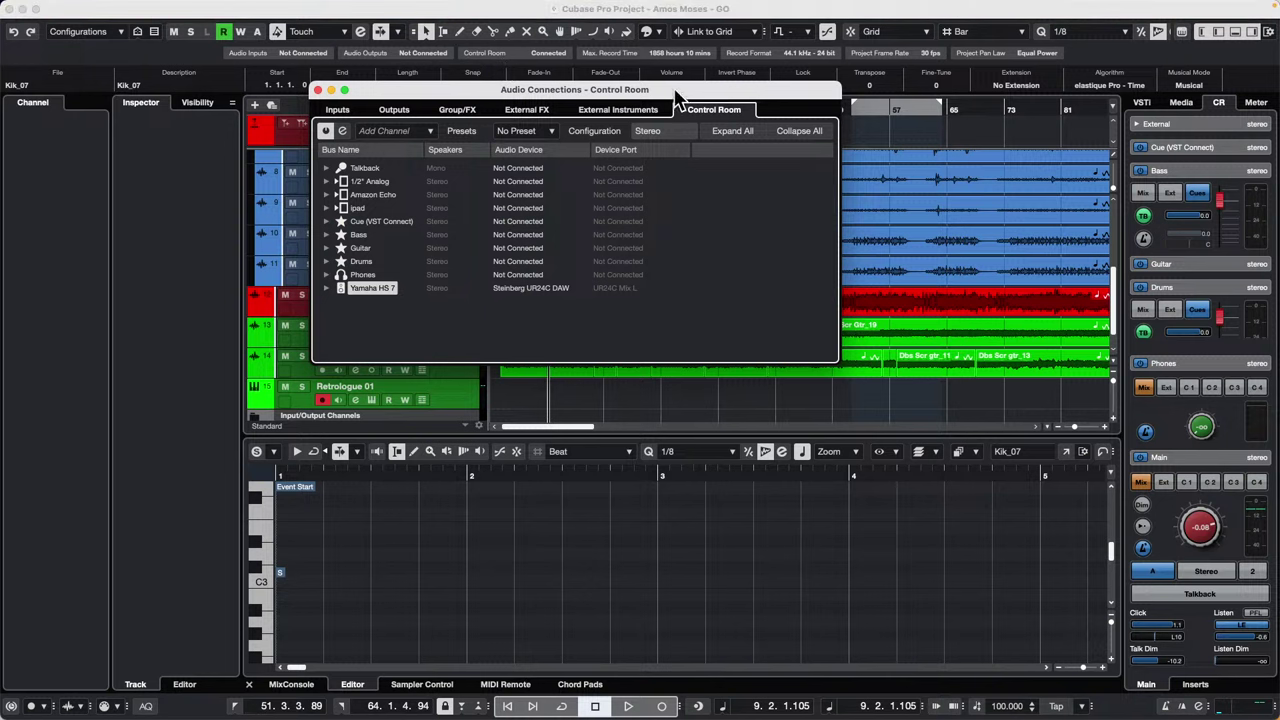
pyautogui.click(326, 131)
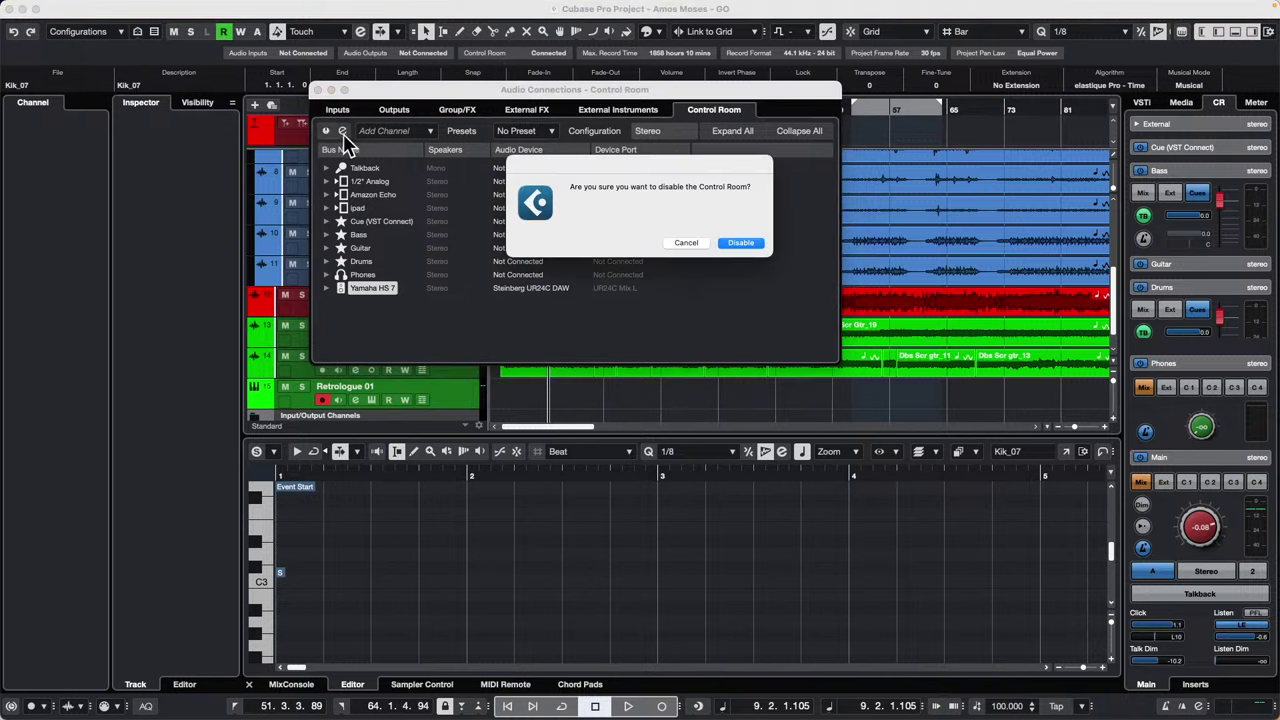
pyautogui.click(747, 243)
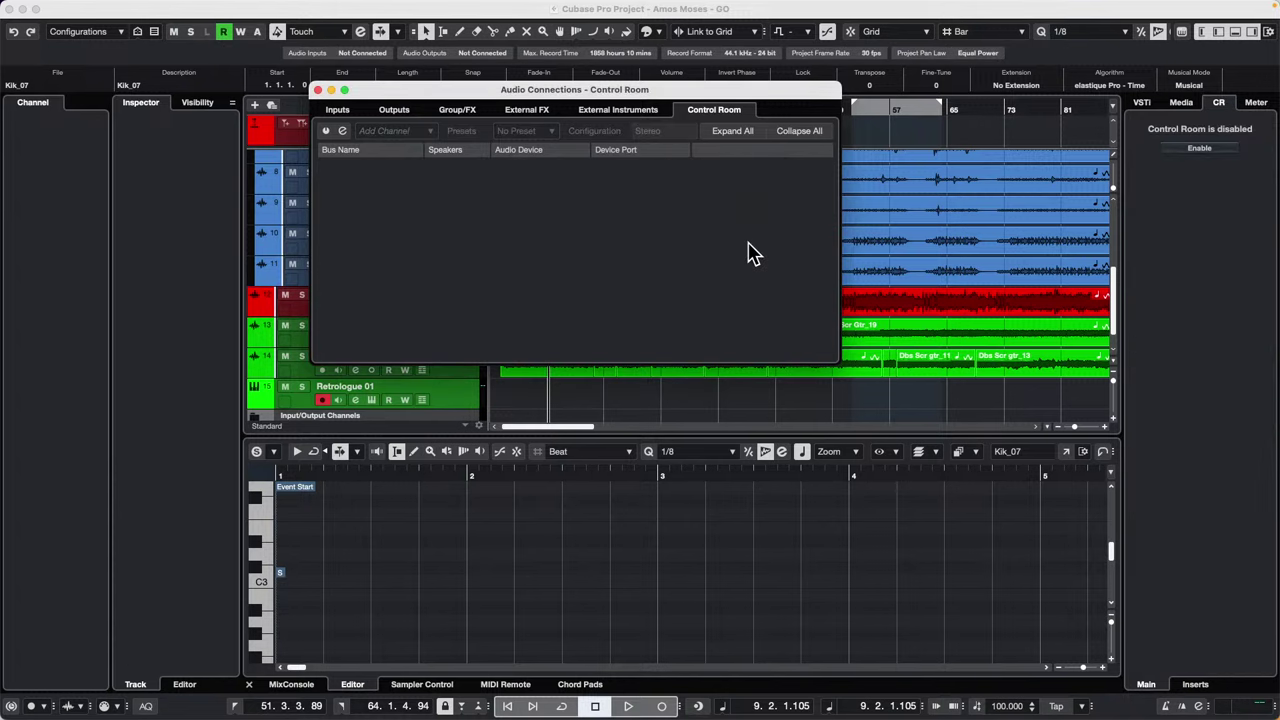
pyautogui.click(318, 90)
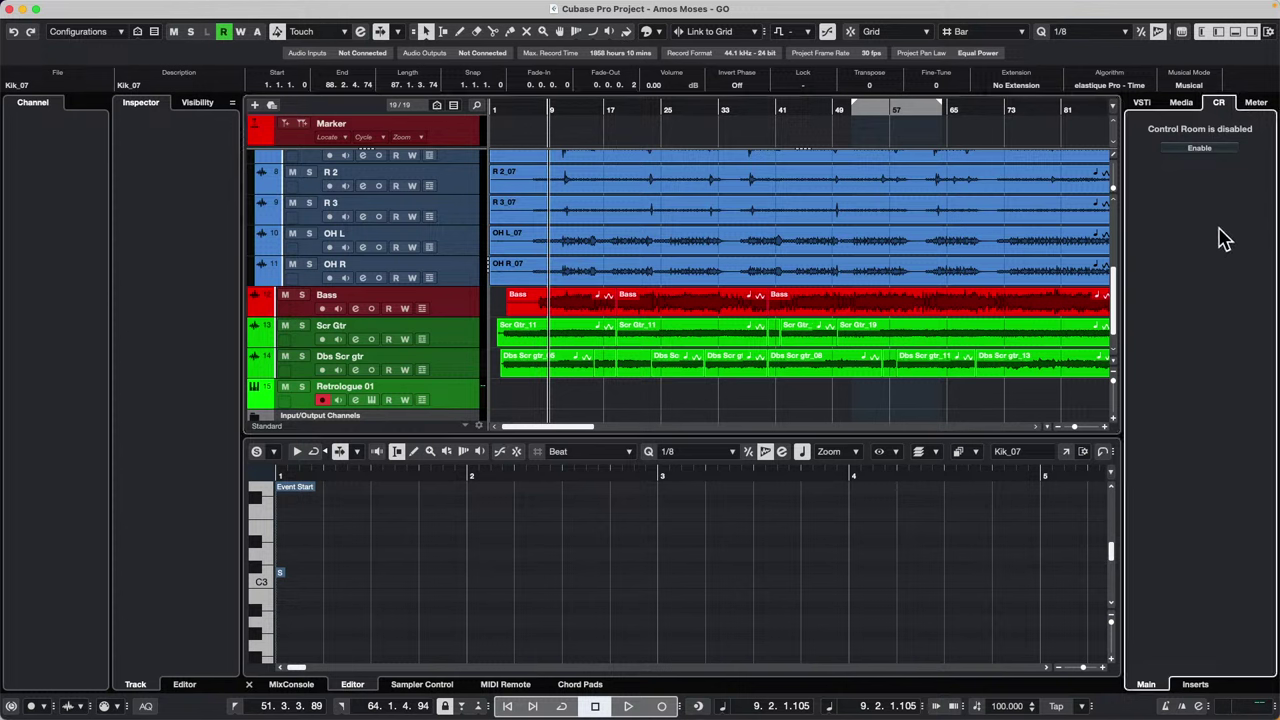
# Step: Hide the CR tab beside the project and look through the remaining VSTi, Media and Meter pages
pyautogui.rightClick(1254, 106)
pyautogui.click(1100, 167)
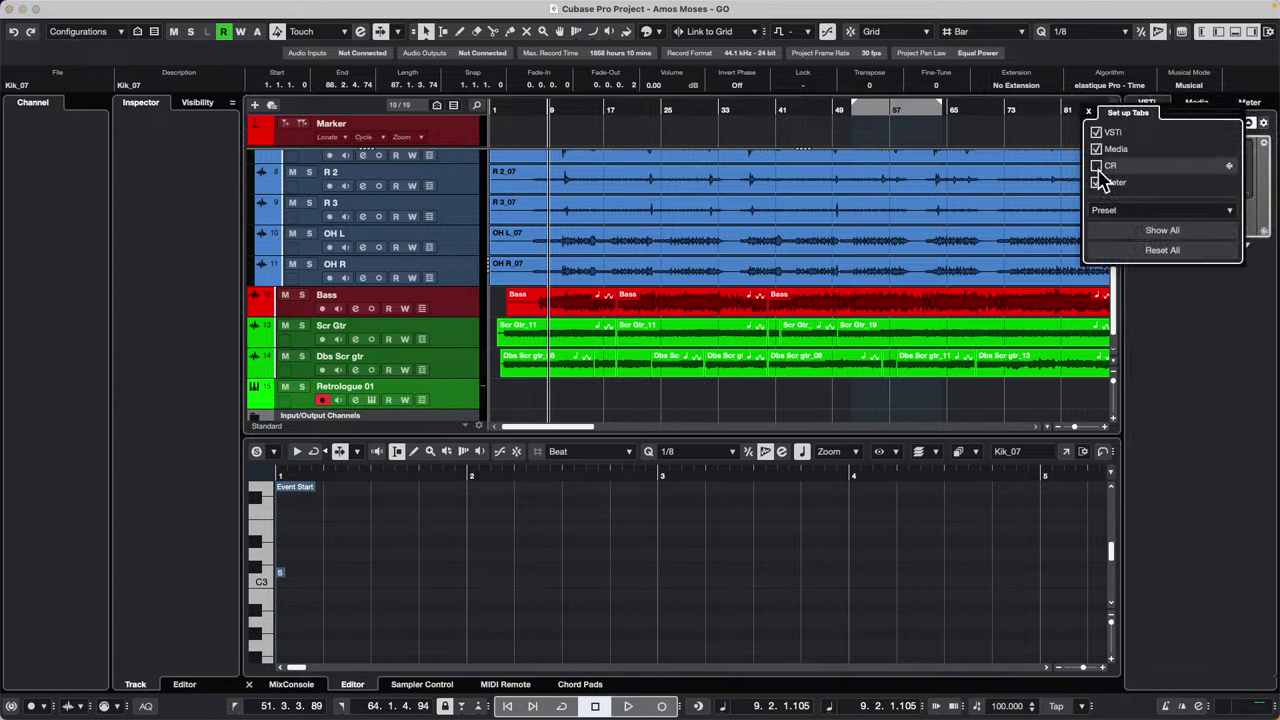
pyautogui.click(1099, 167)
pyautogui.click(1100, 168)
pyautogui.click(1100, 168)
pyautogui.click(1157, 309)
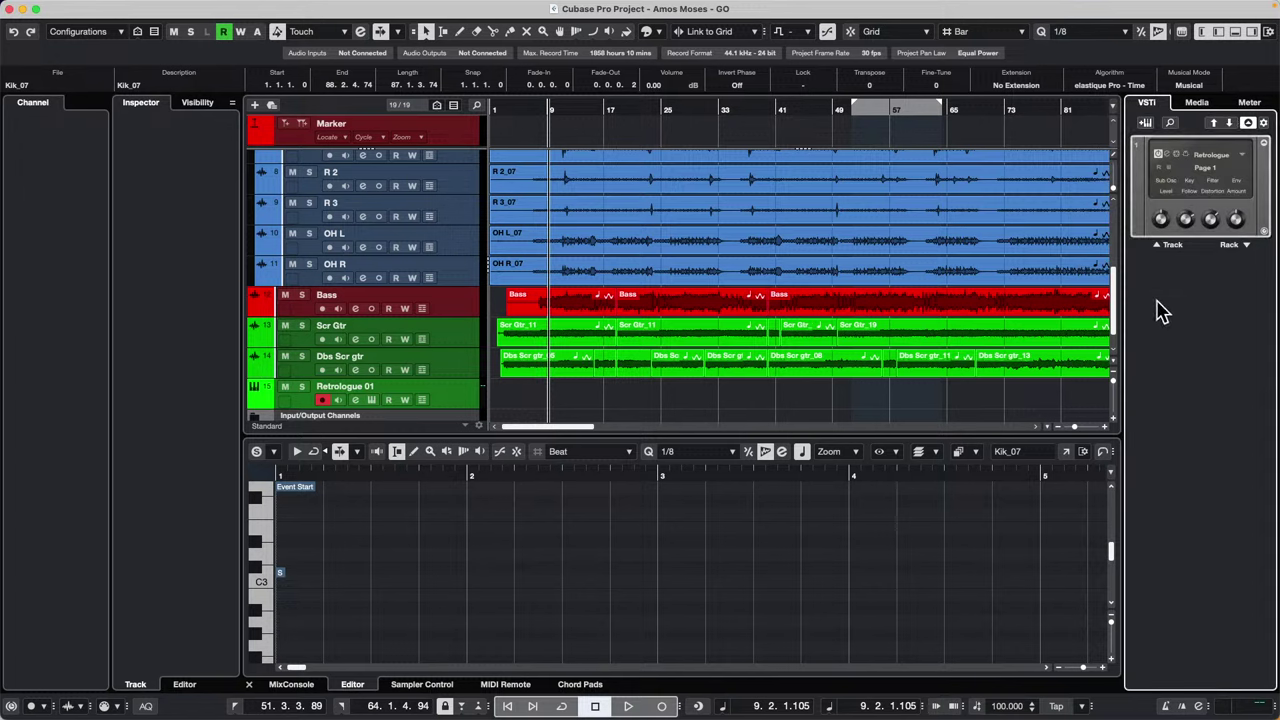
pyautogui.click(1197, 104)
pyautogui.click(1146, 104)
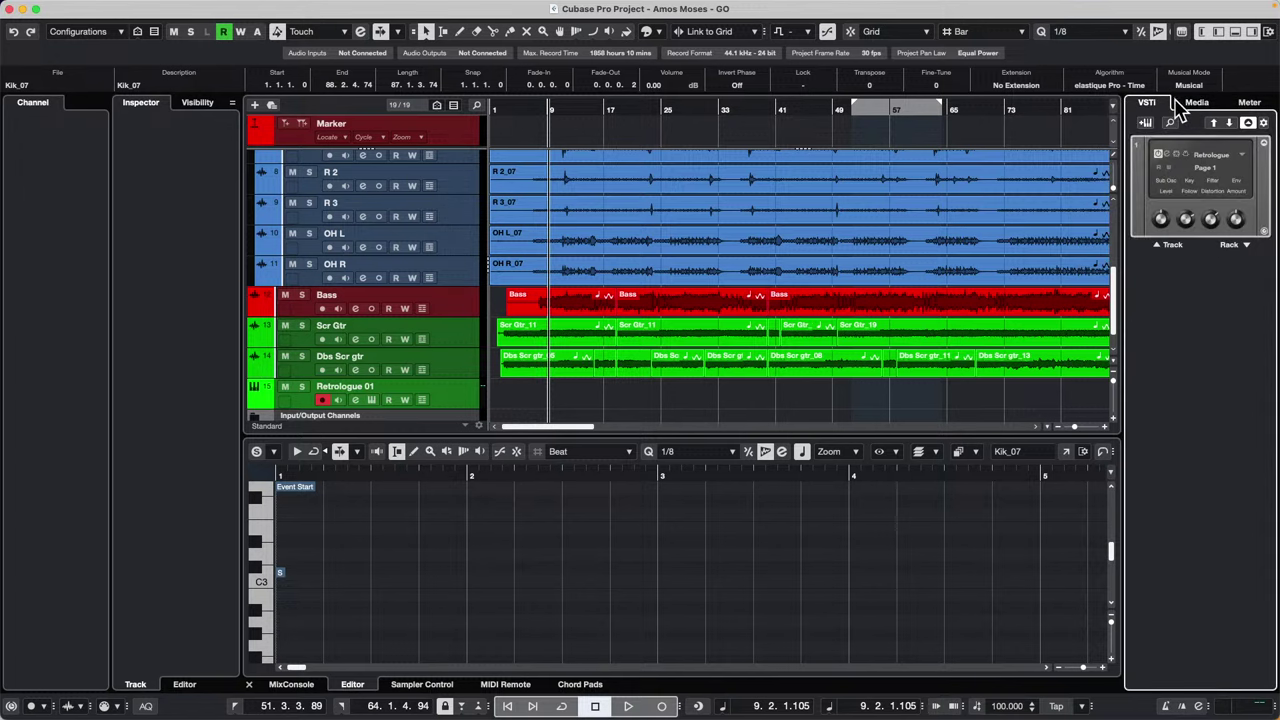
pyautogui.click(1197, 104)
pyautogui.click(1248, 105)
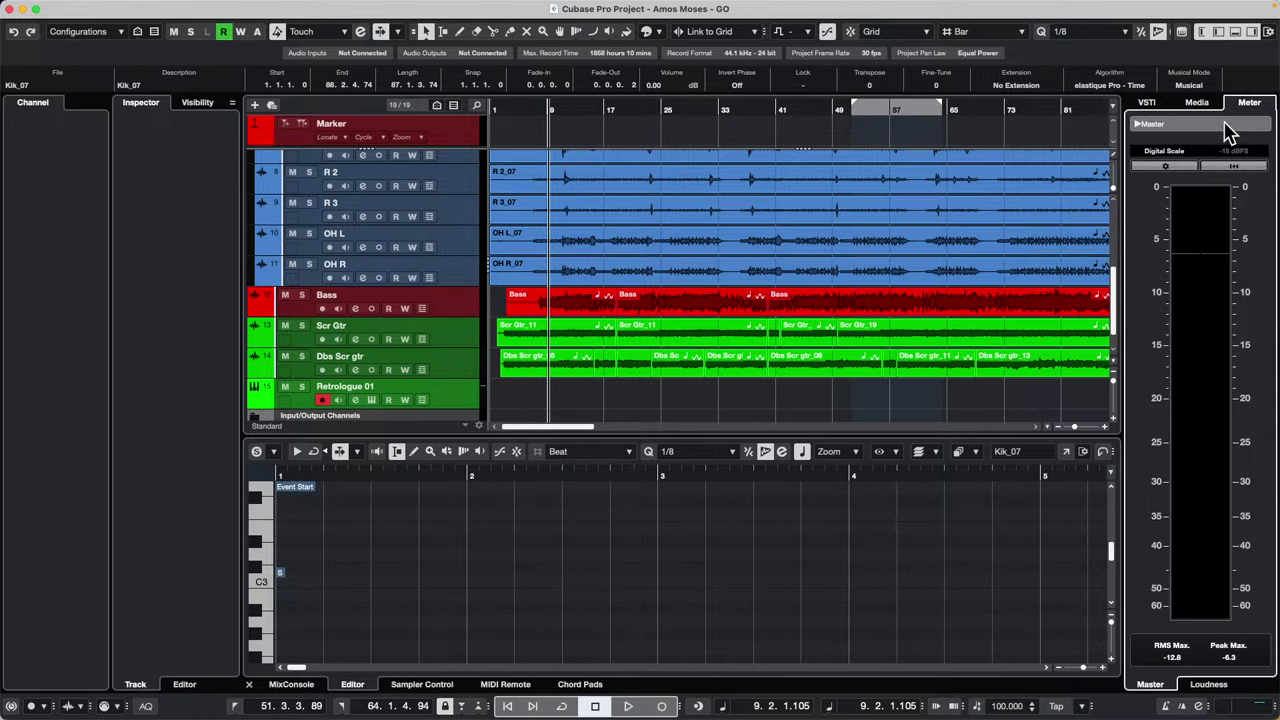
pyautogui.click(1198, 104)
pyautogui.click(1147, 104)
# Step: Show the CR tab again and display the Control Room page
pyautogui.rightClick(1152, 106)
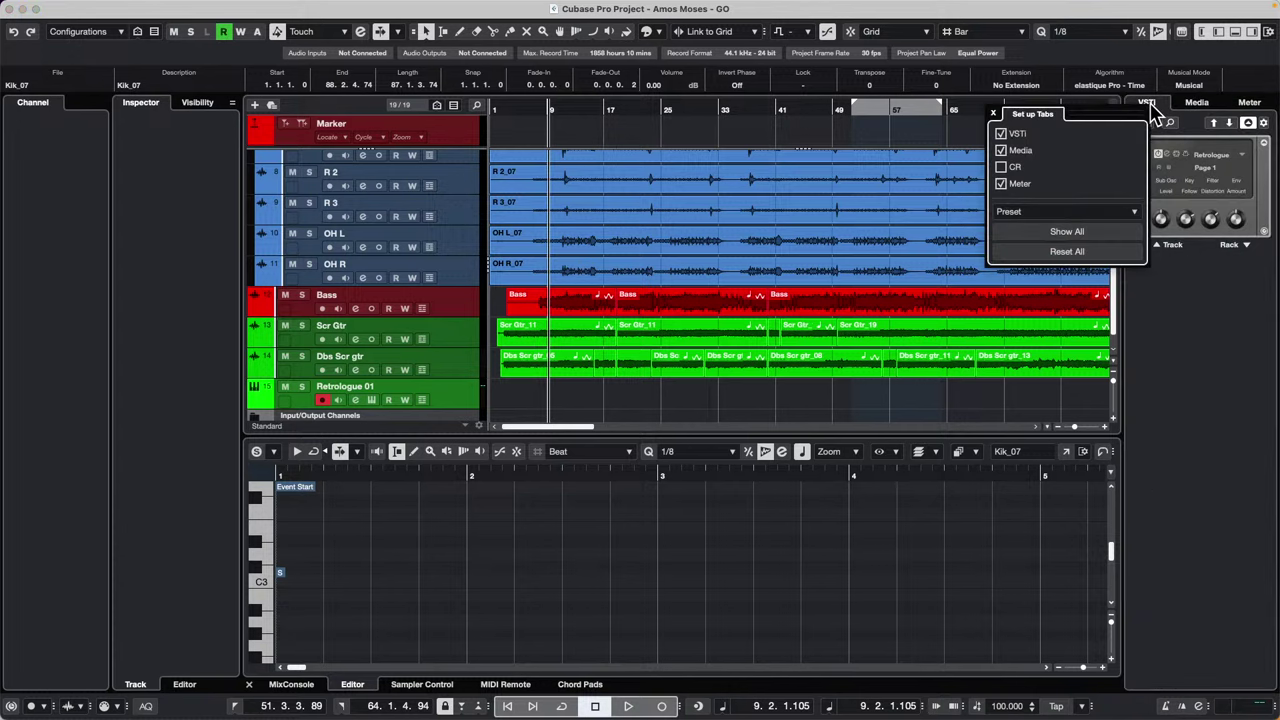
pyautogui.click(1003, 168)
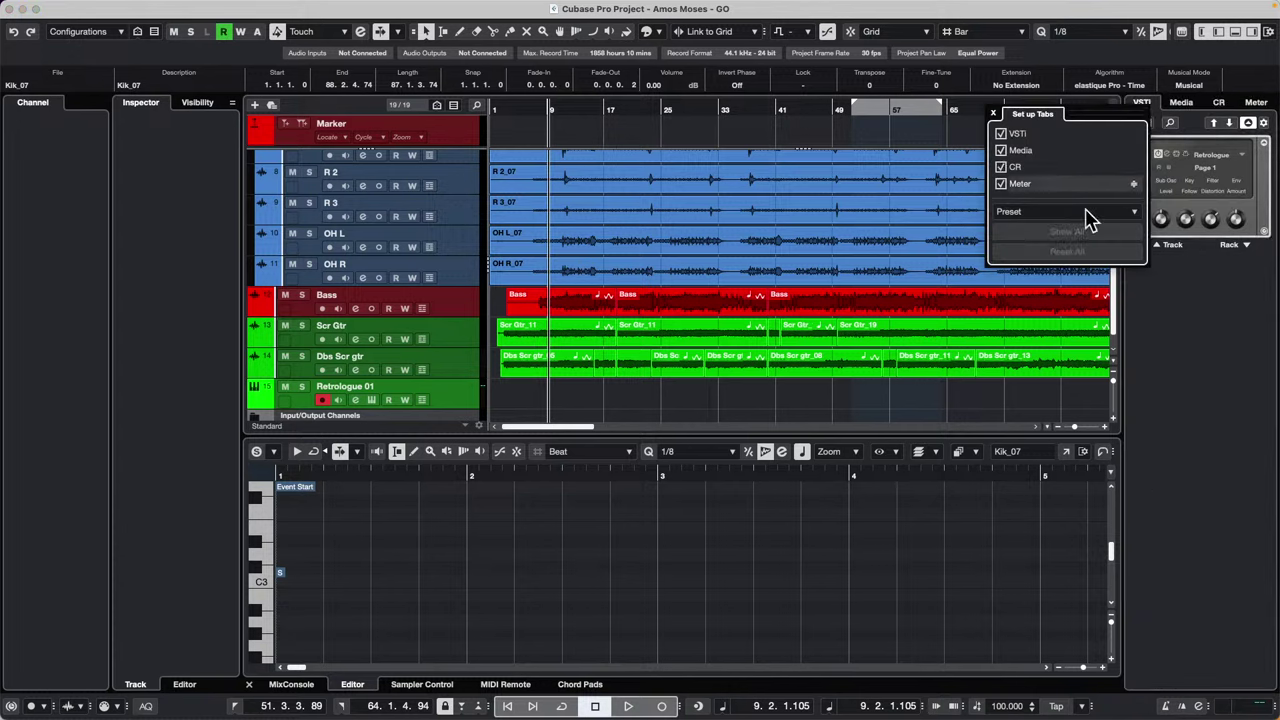
pyautogui.click(1219, 104)
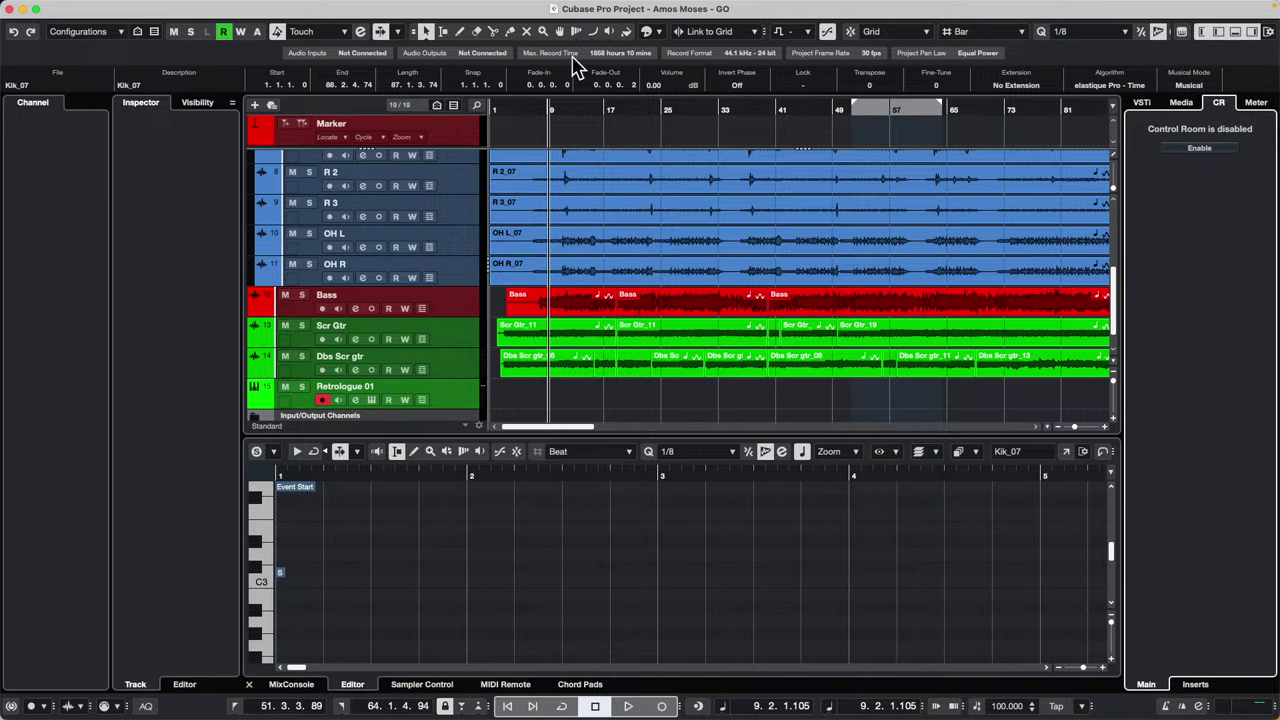
# Step: Enable the Control Room again in Audio Connections
pyautogui.click(383, 9)
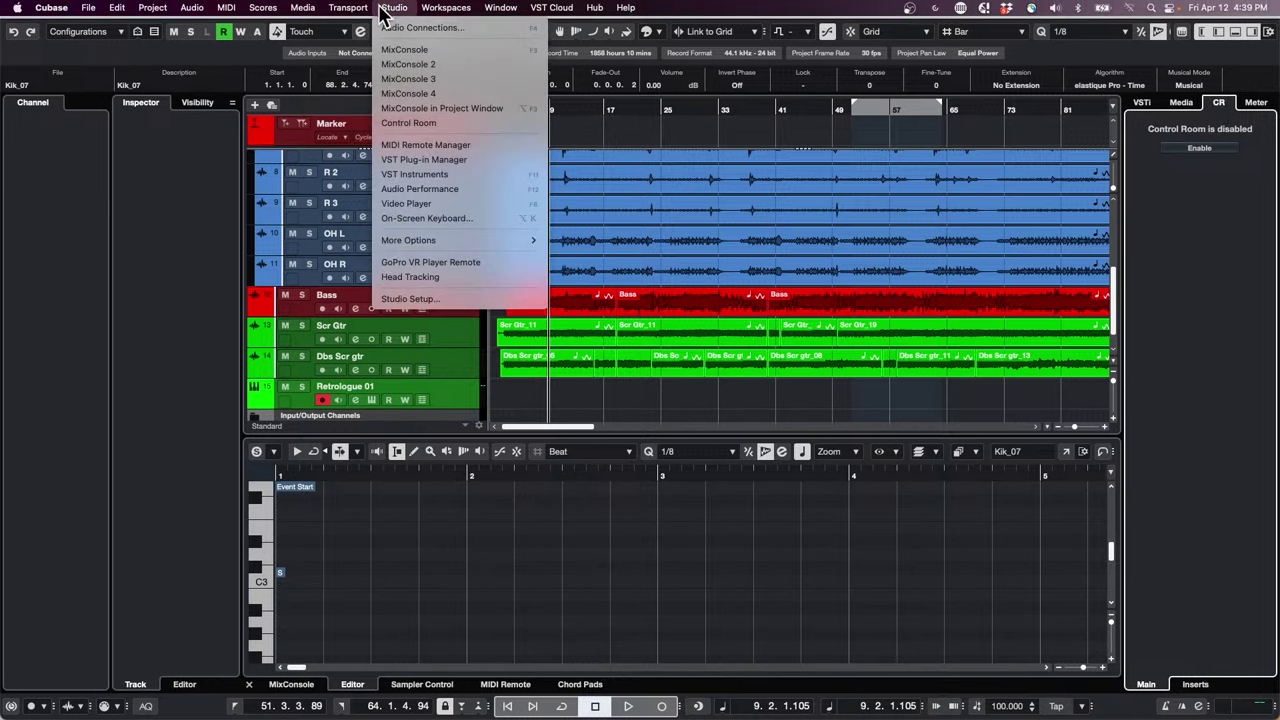
pyautogui.click(387, 27)
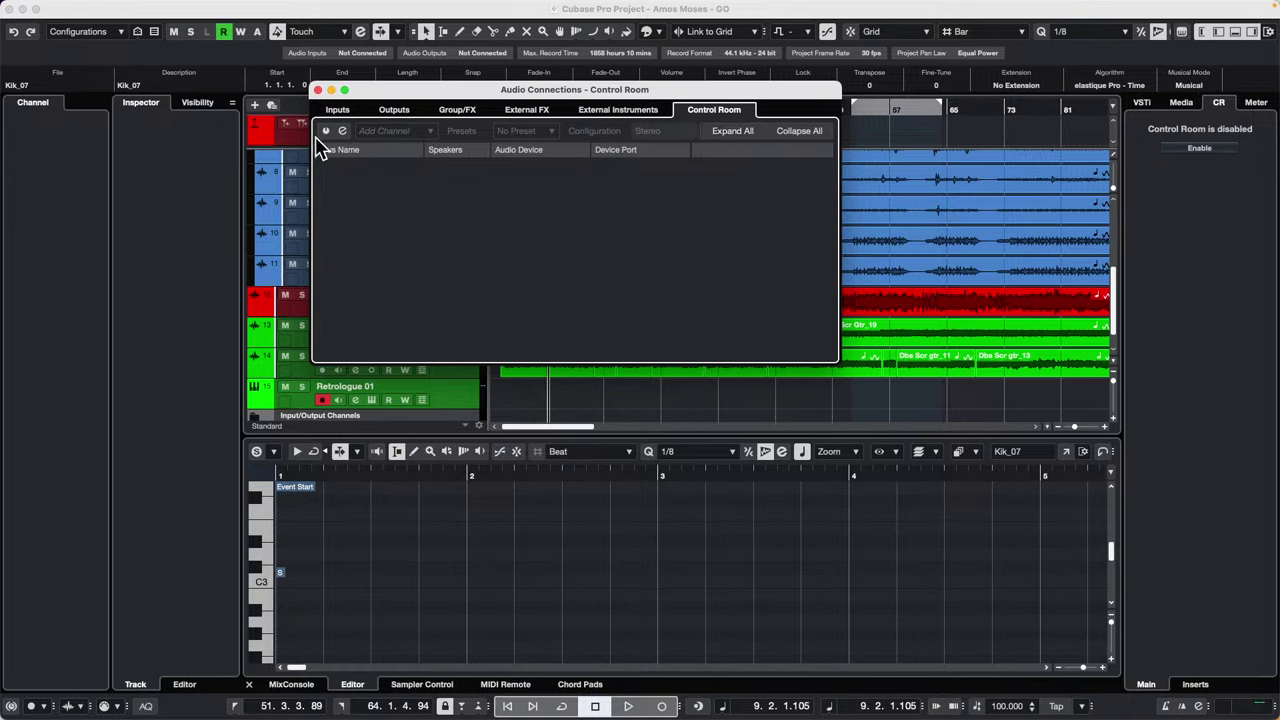
pyautogui.click(580, 111)
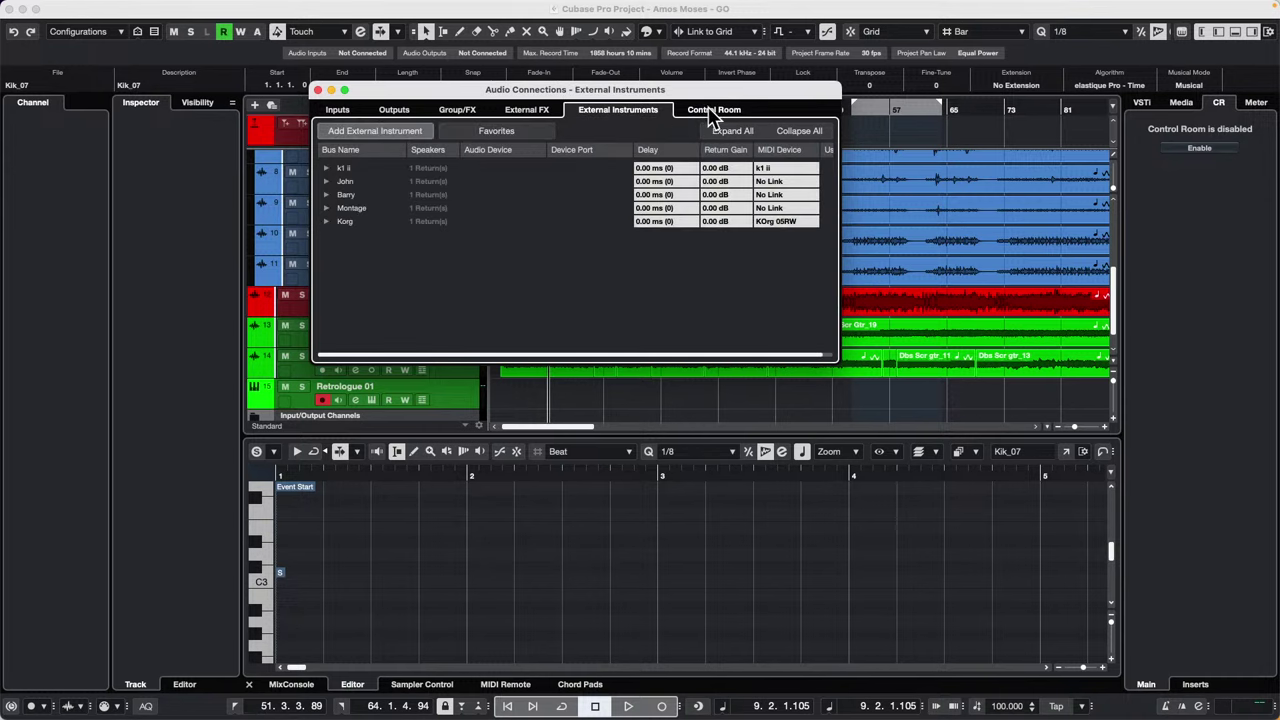
pyautogui.click(707, 113)
pyautogui.click(326, 132)
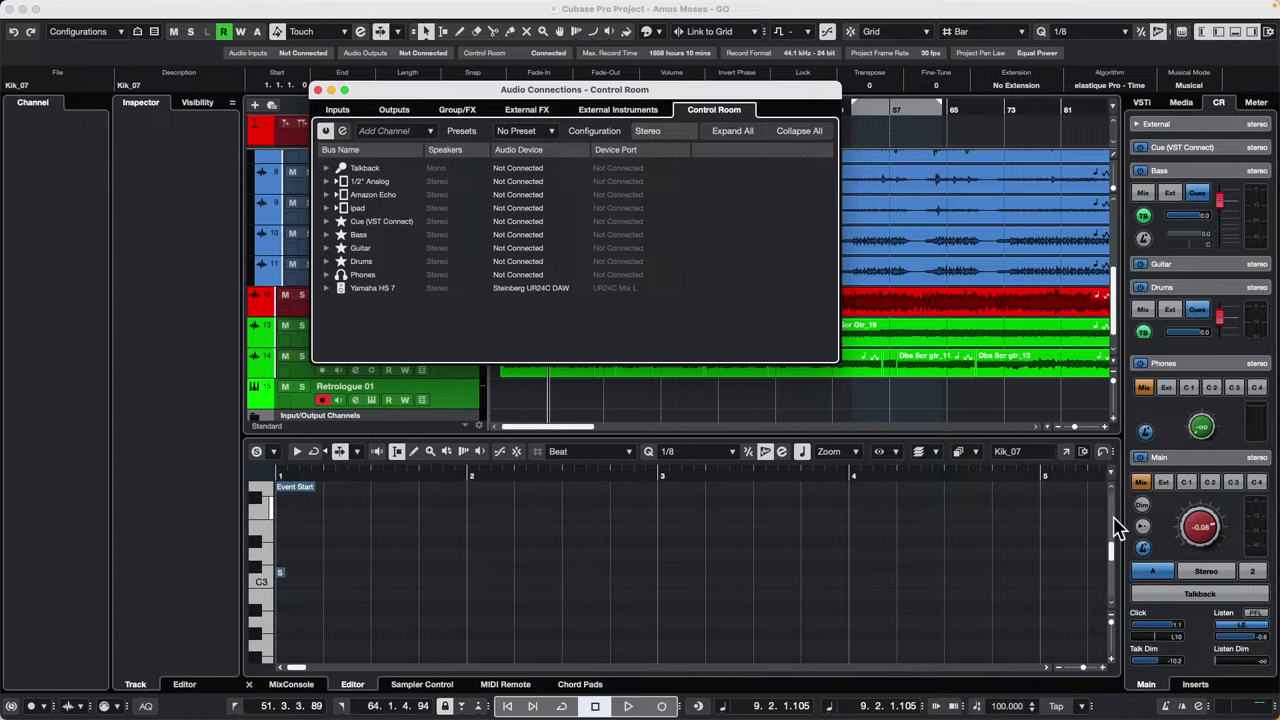
# Step: Close the Audio Connections window and display the MIDI Remote controllers in the lower zone, through to the Choi Sauce 100
pyautogui.click(318, 90)
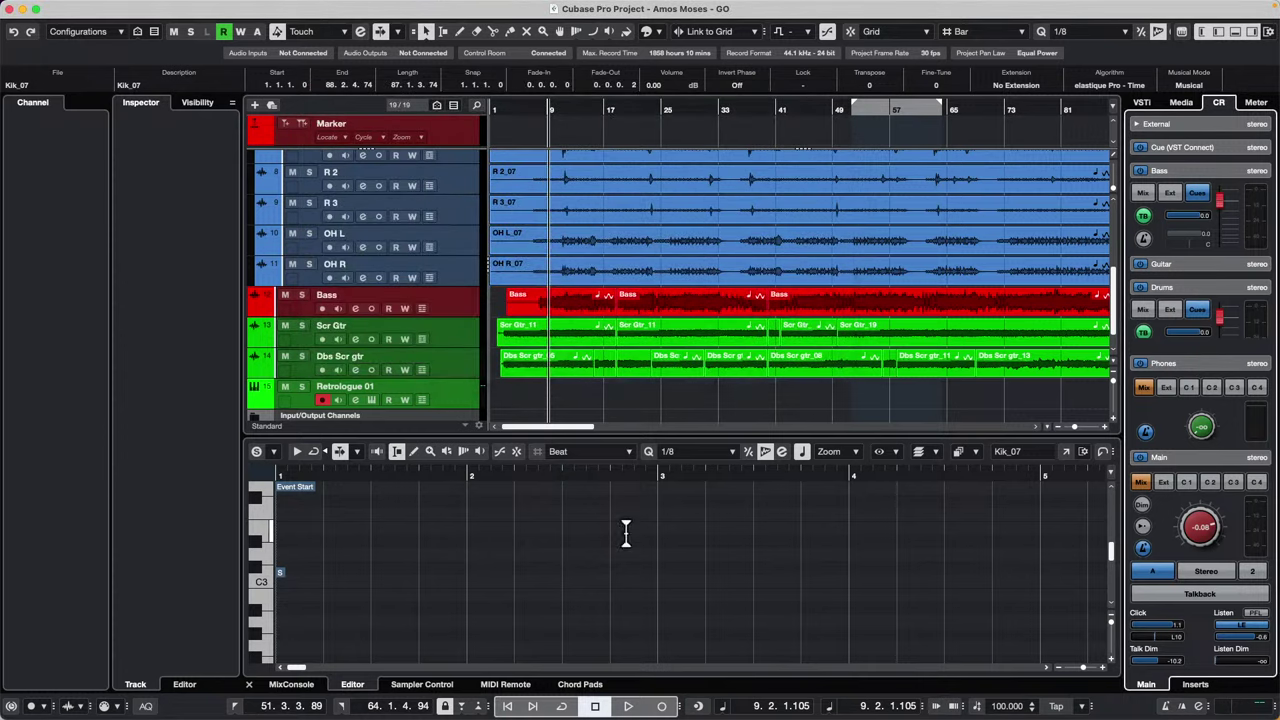
pyautogui.click(579, 685)
pyautogui.click(505, 685)
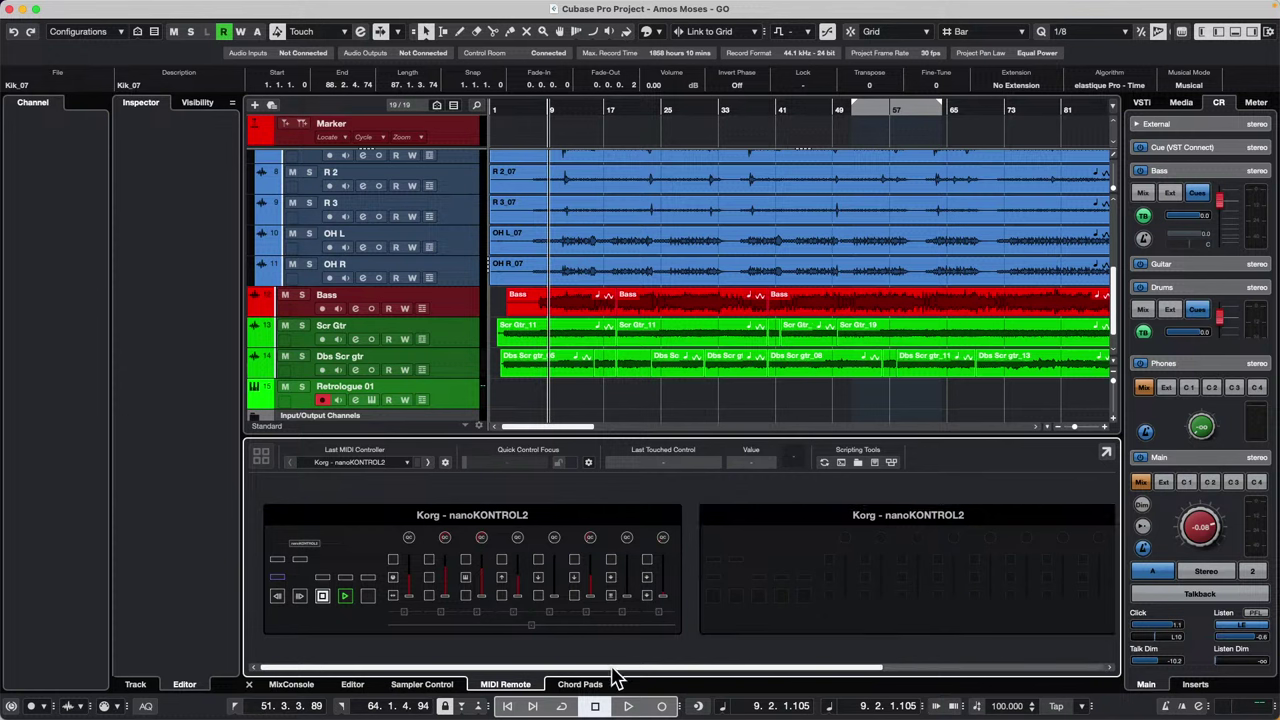
pyautogui.moveTo(614, 669); pyautogui.dragTo(840, 668)
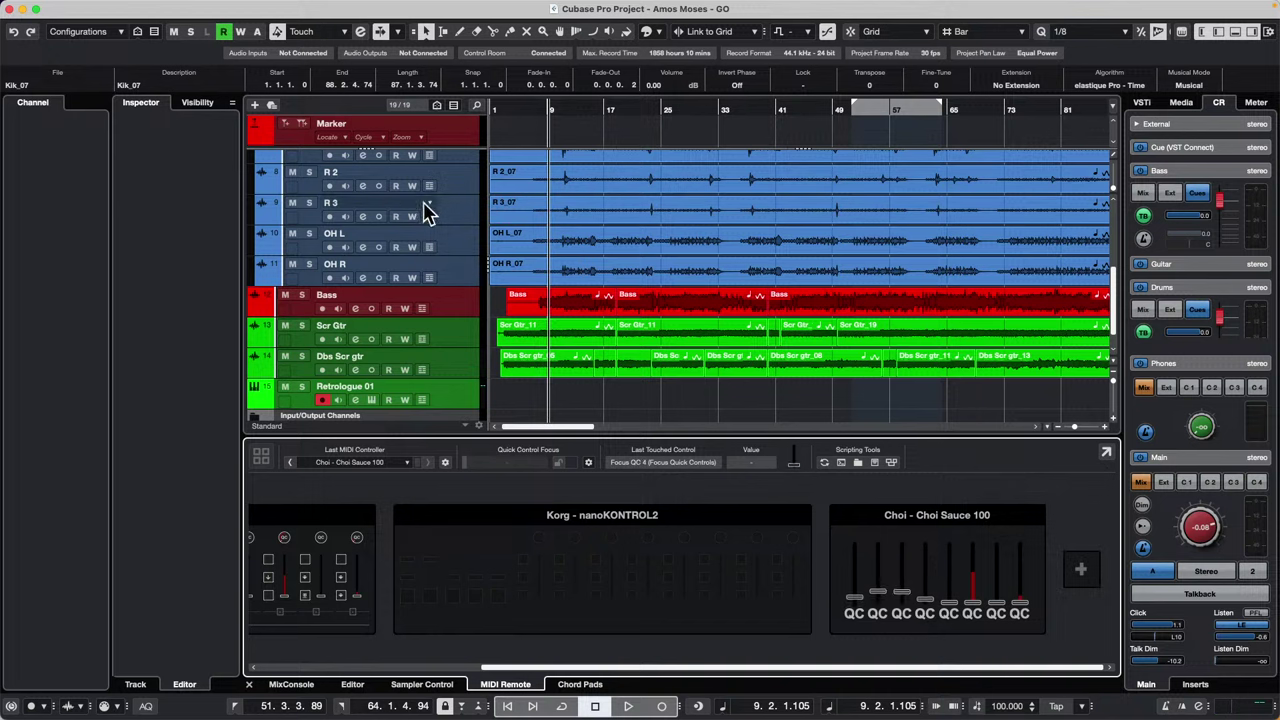
# Step: Map the Kik track's volume to the first fader of the Choi Sauce 100 with the MIDI Remote Mapping Assistant
pyautogui.click(450, 305)
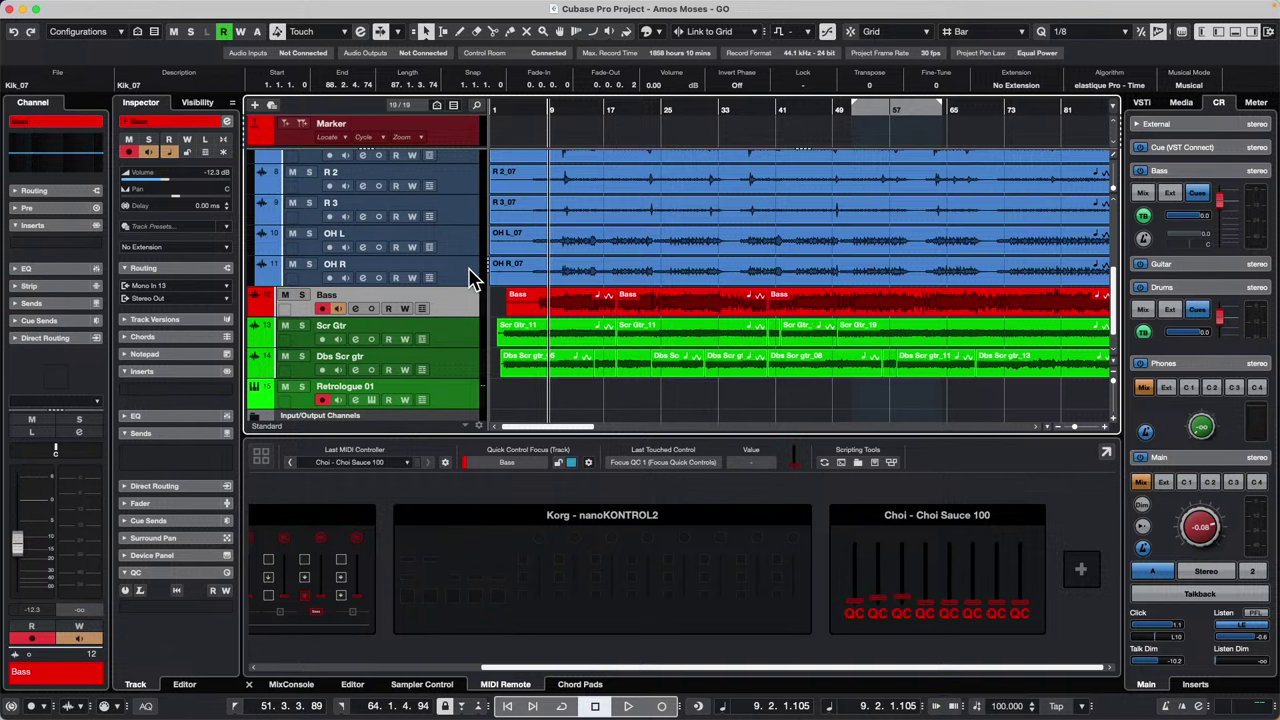
pyautogui.scroll(5, 463, 245)
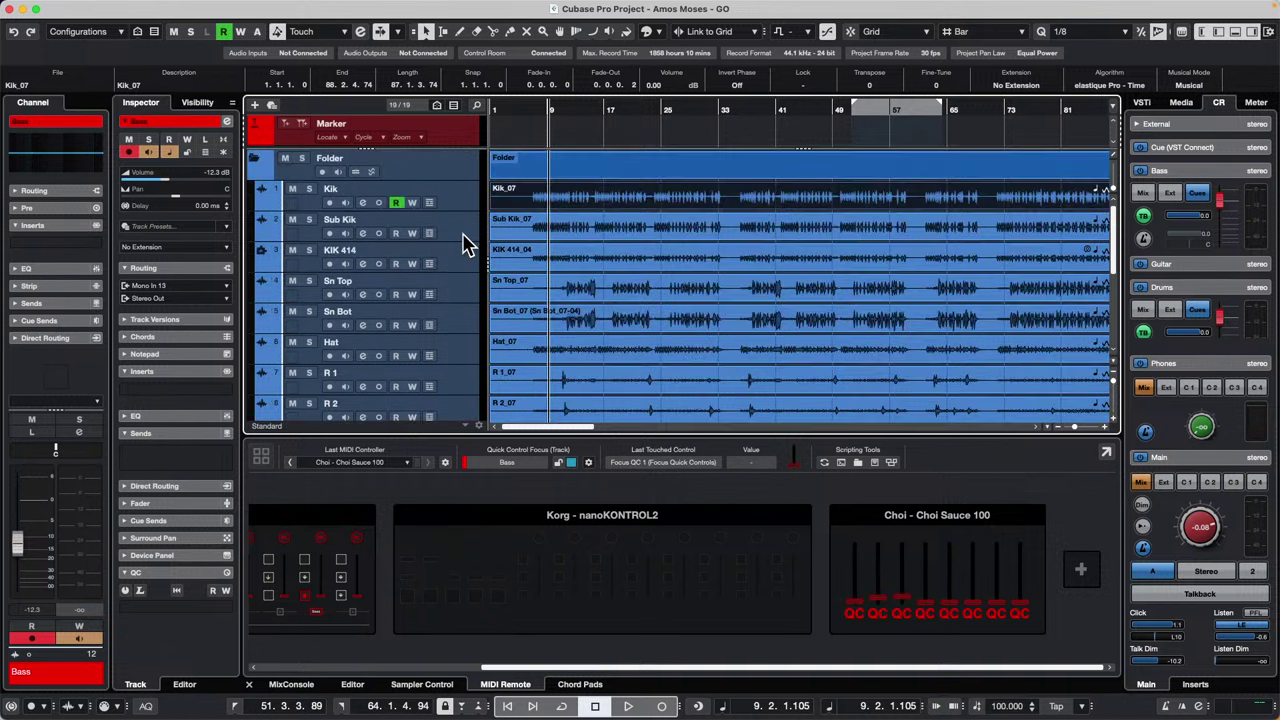
pyautogui.click(464, 212)
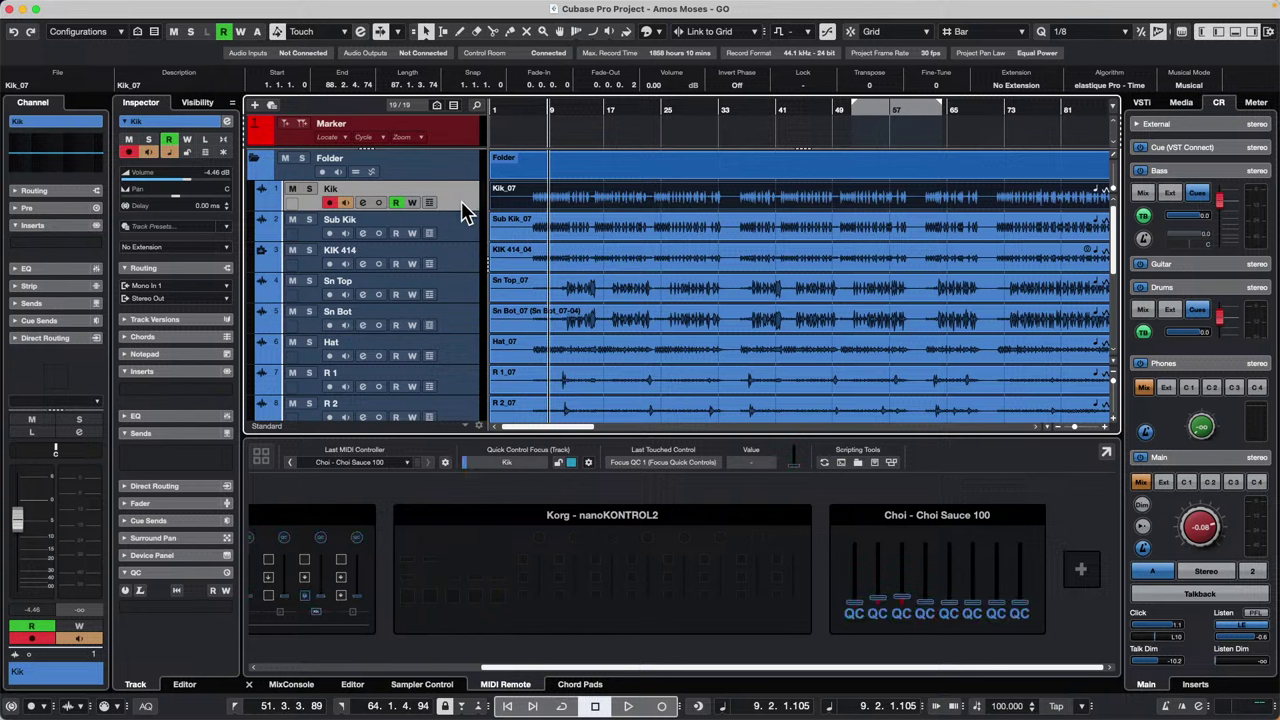
pyautogui.rightClick(190, 185)
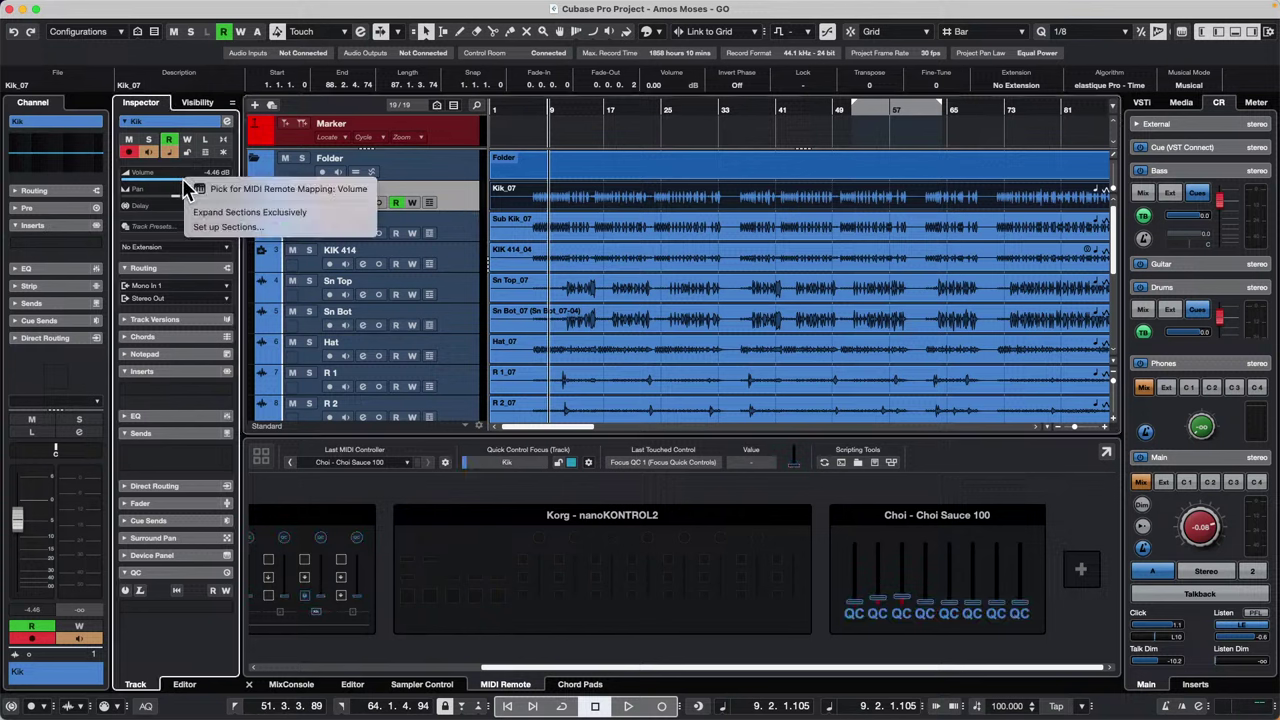
pyautogui.click(258, 197)
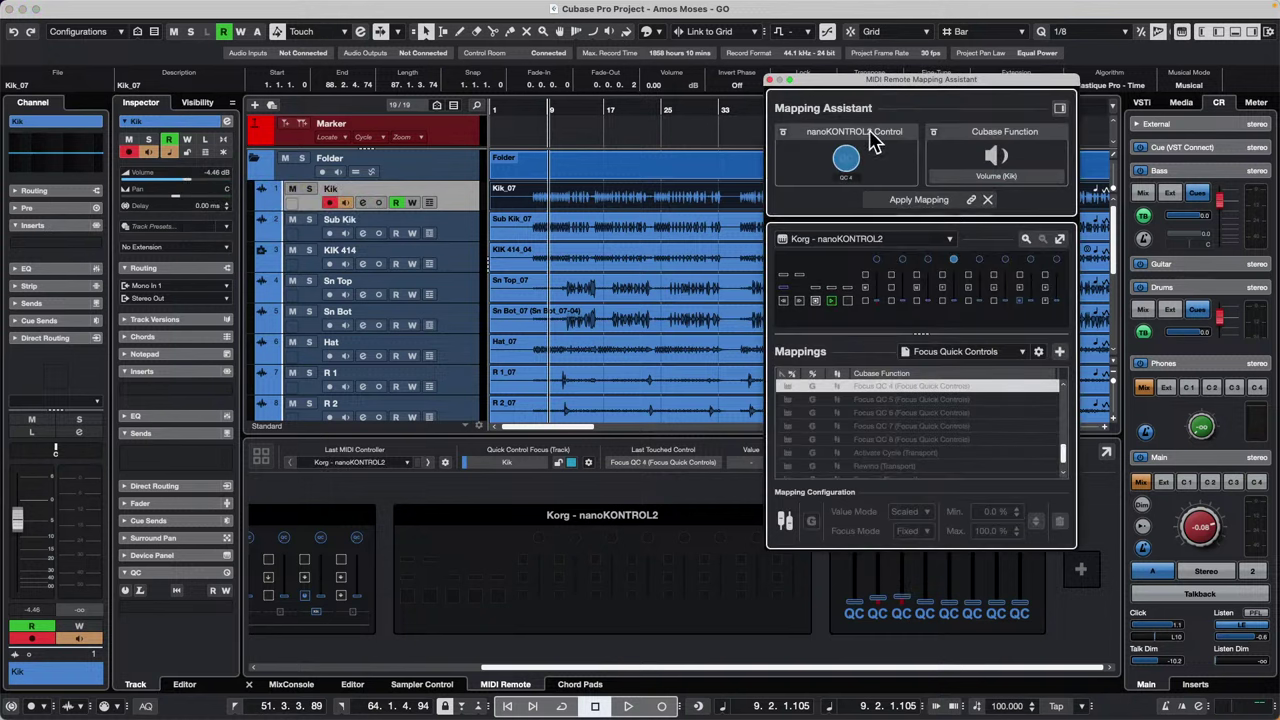
pyautogui.click(852, 238)
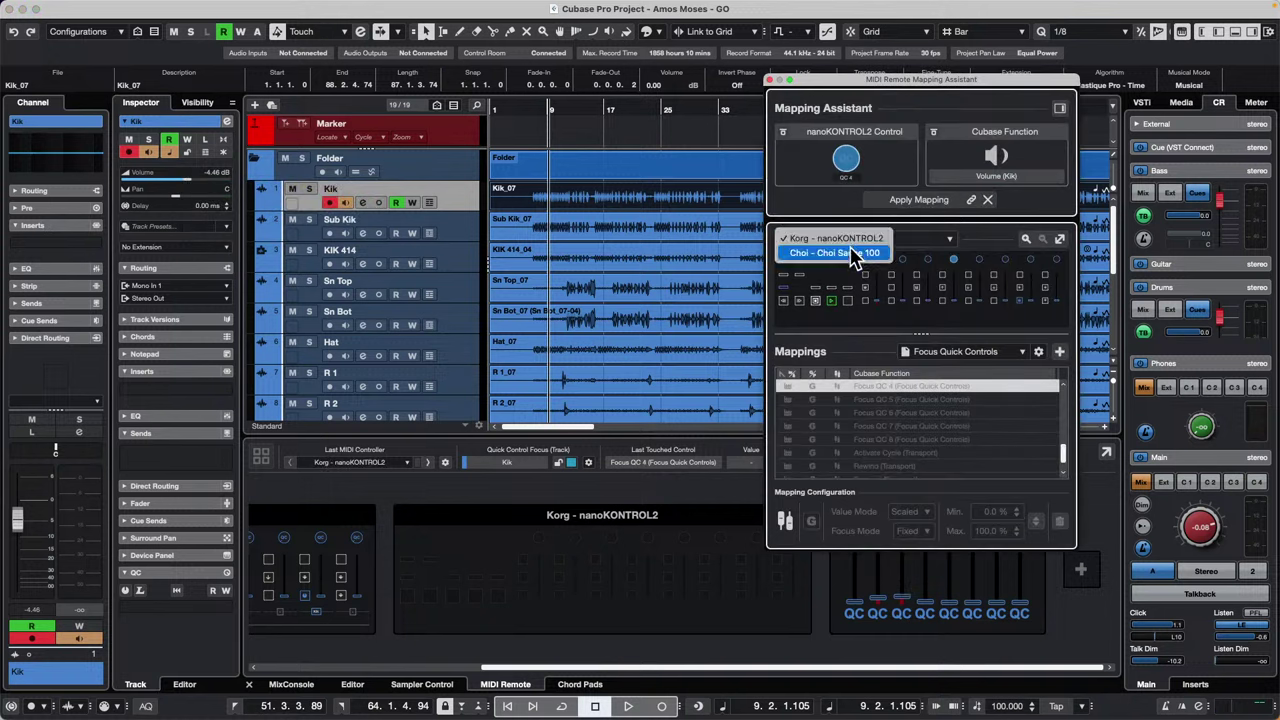
pyautogui.click(852, 253)
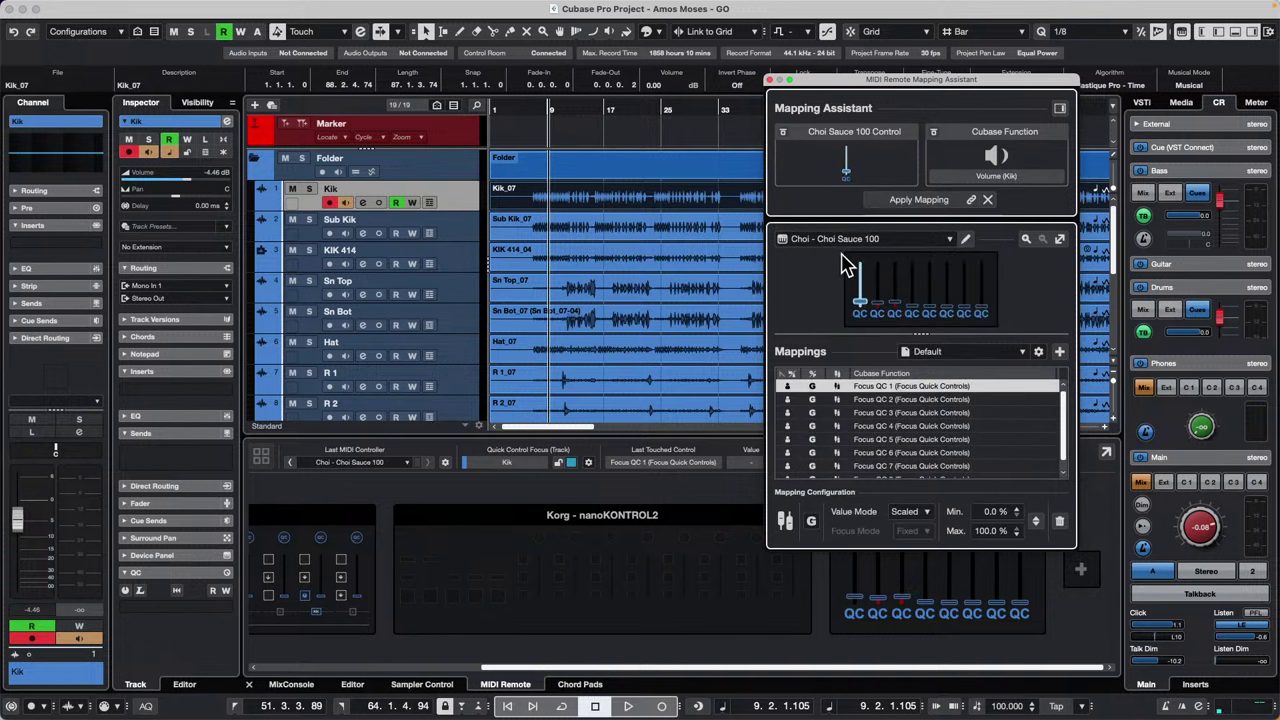
pyautogui.click(905, 200)
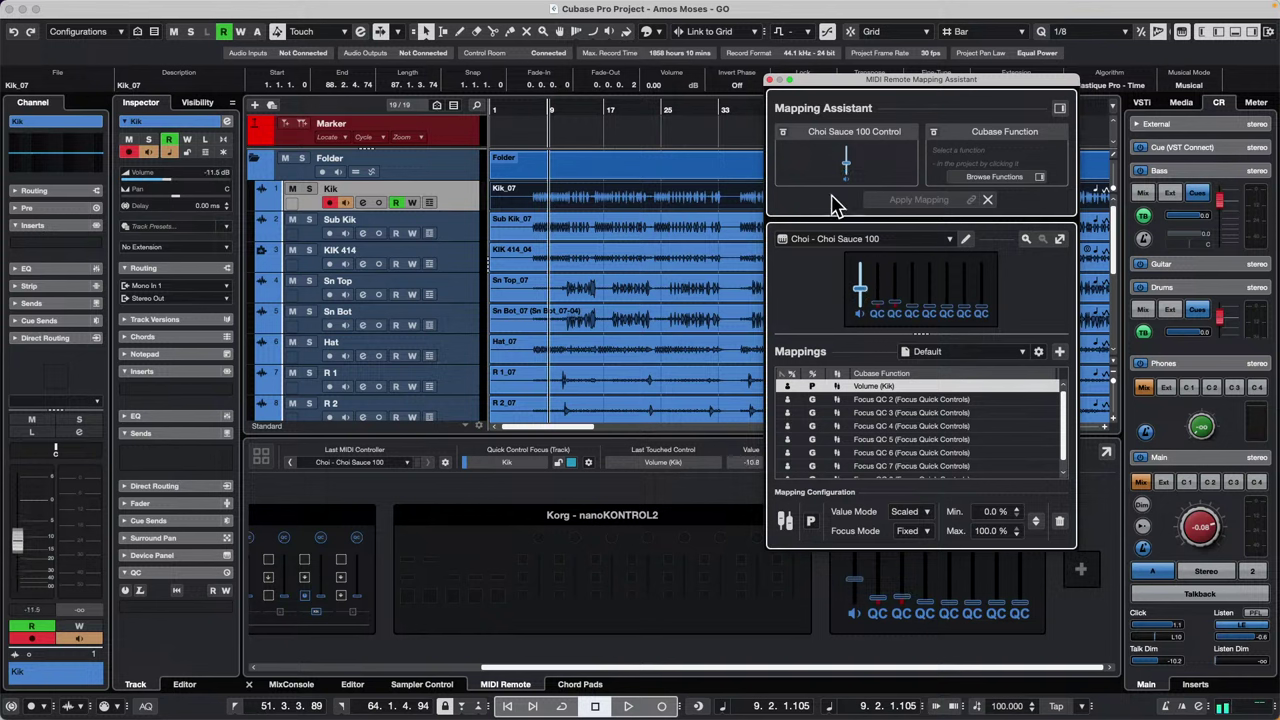
# Step: Map the Kik track's Pan Left-Right to the second fader of the Choi Sauce 100
pyautogui.click(455, 228)
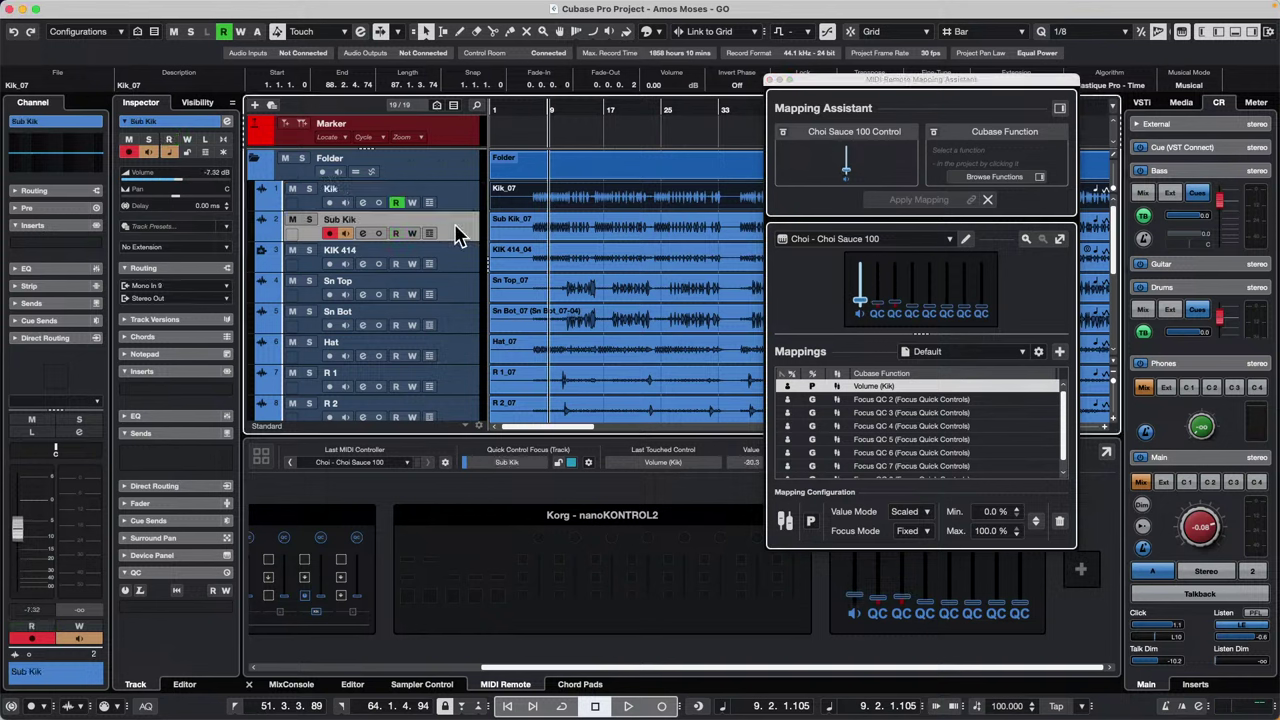
pyautogui.click(466, 205)
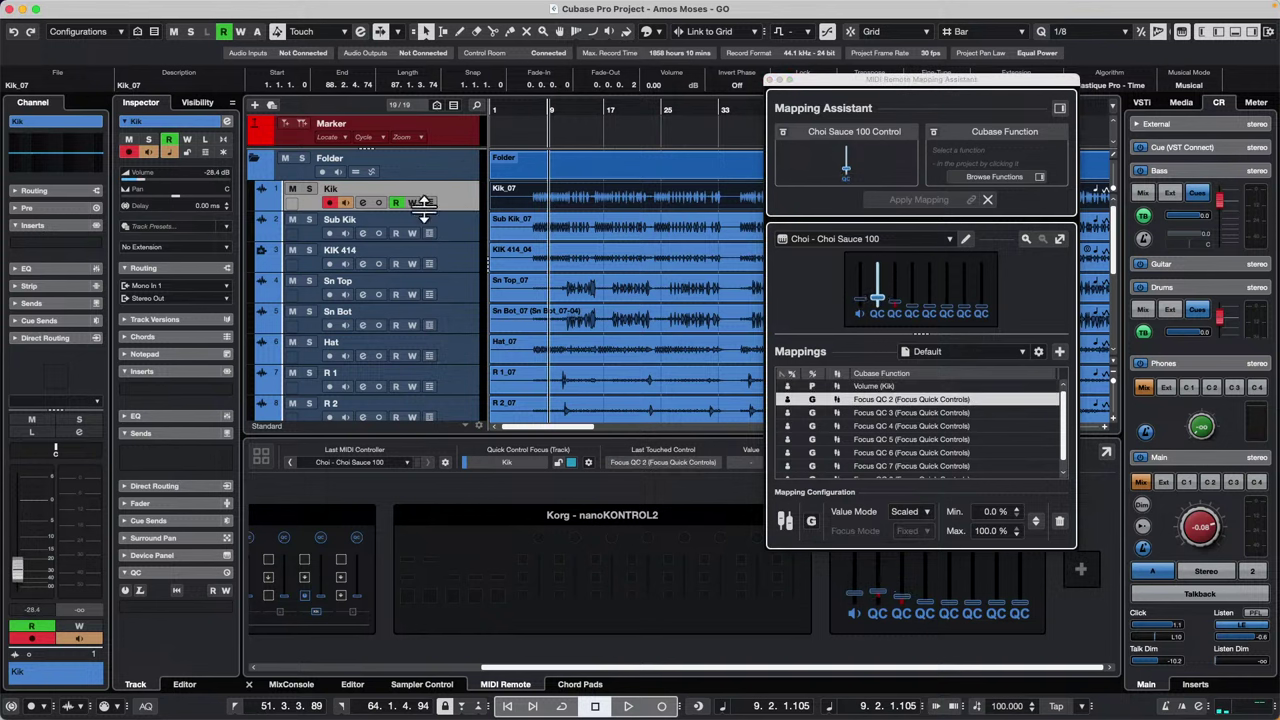
pyautogui.click(172, 190)
pyautogui.rightClick(174, 197)
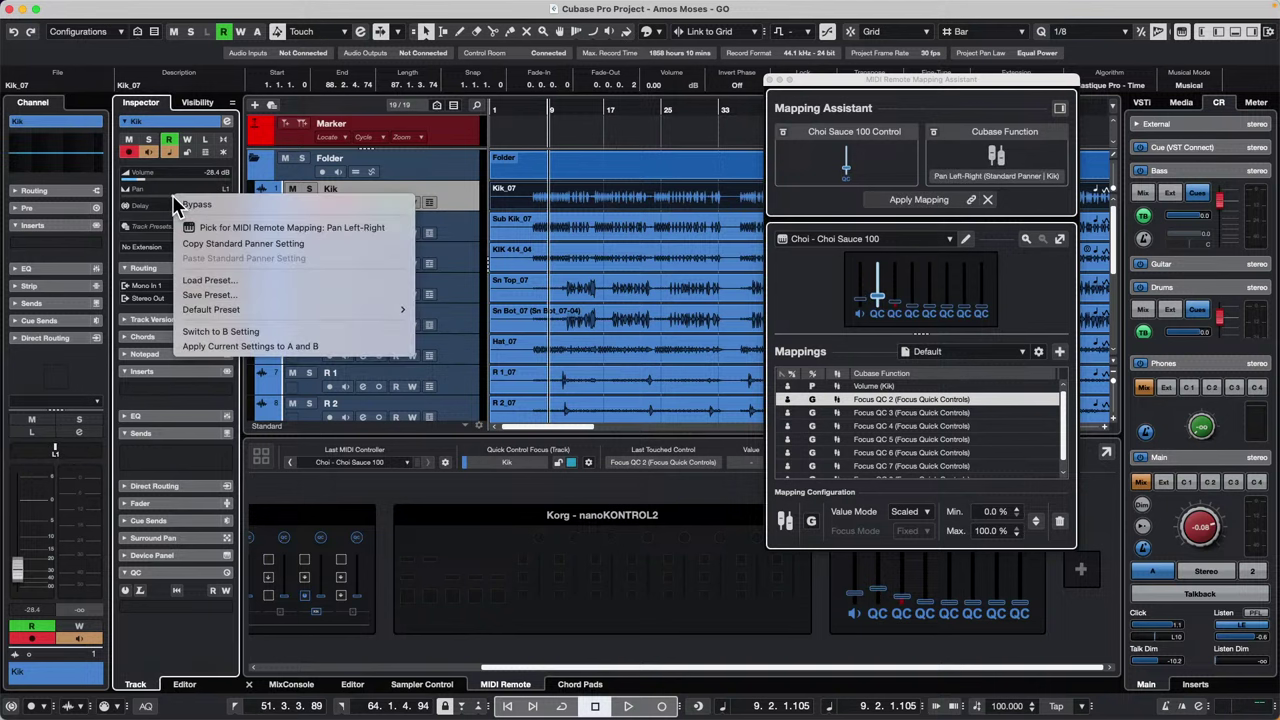
pyautogui.click(240, 229)
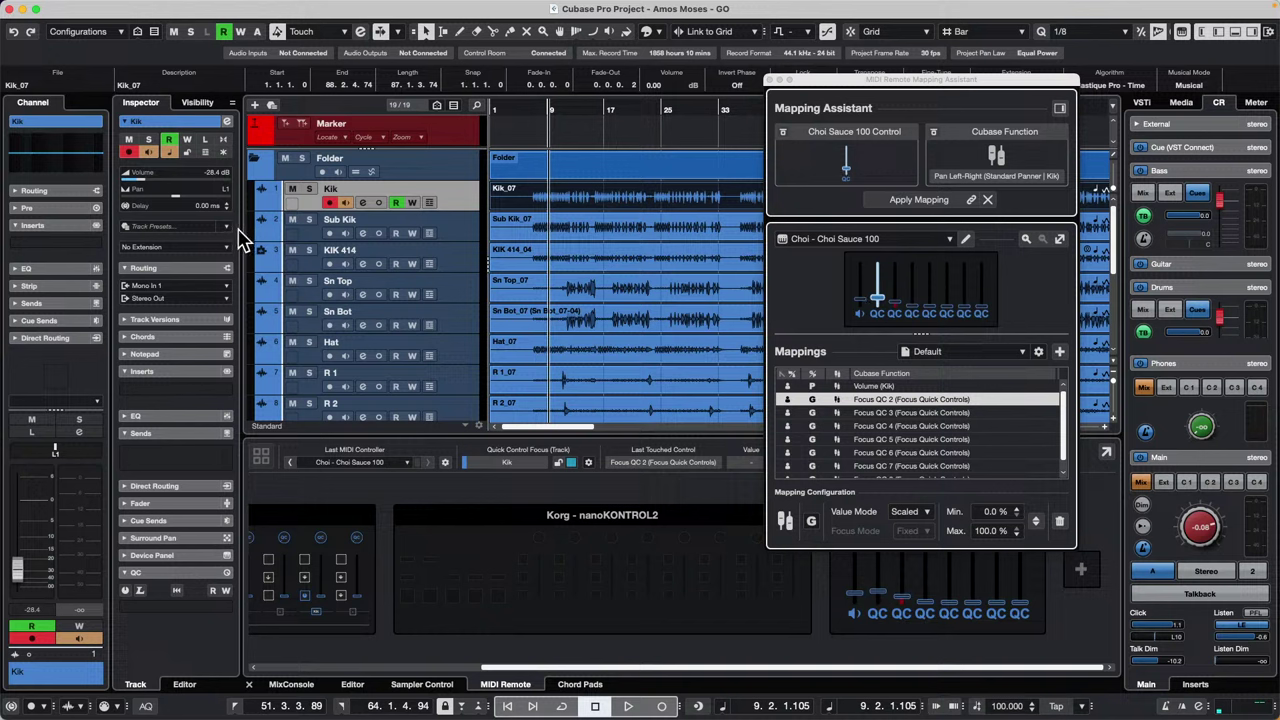
pyautogui.click(913, 201)
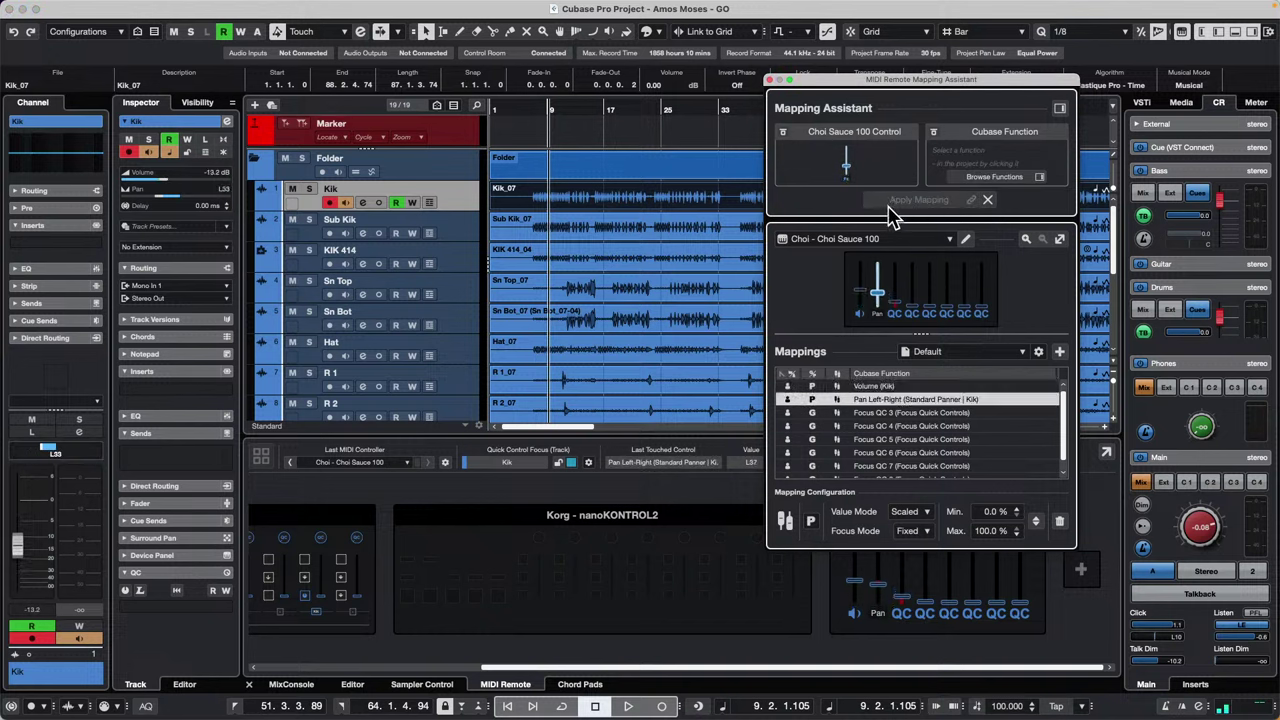
# Step: Open the Korg nanoKONTROL2 surface in MIDI Remote and close the Mapping Assistant
pyautogui.click(318, 525)
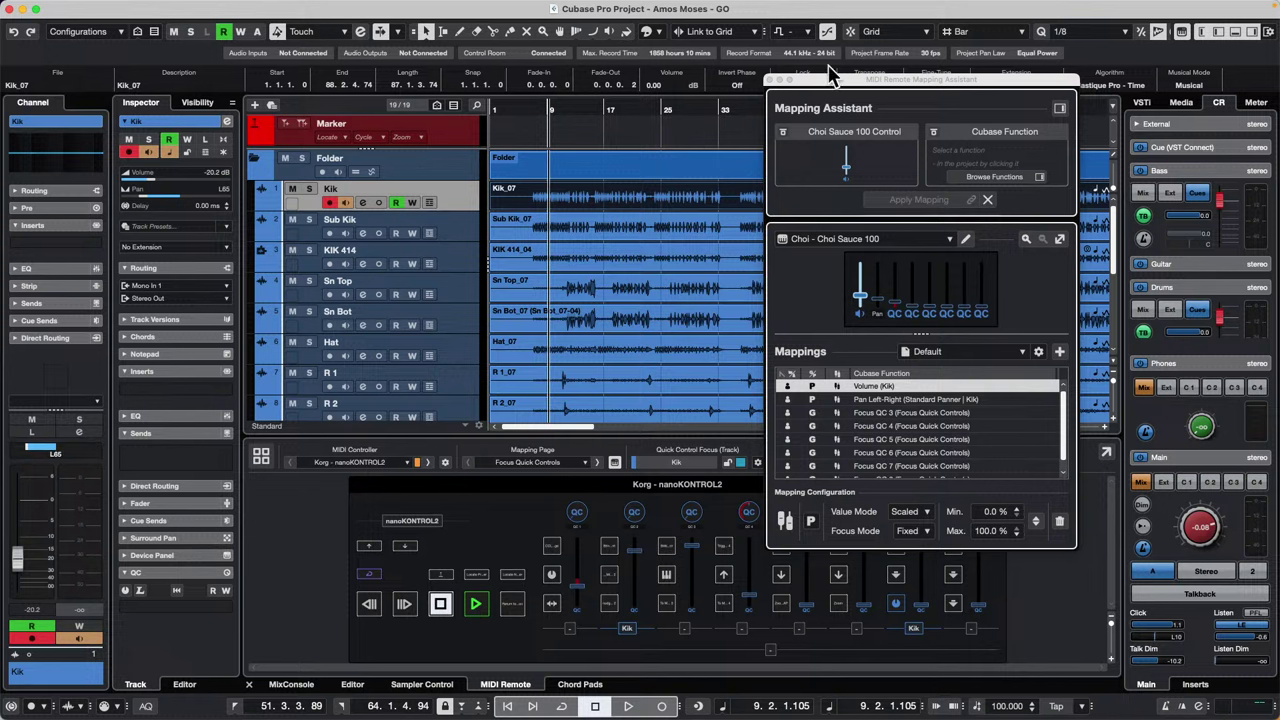
pyautogui.click(769, 80)
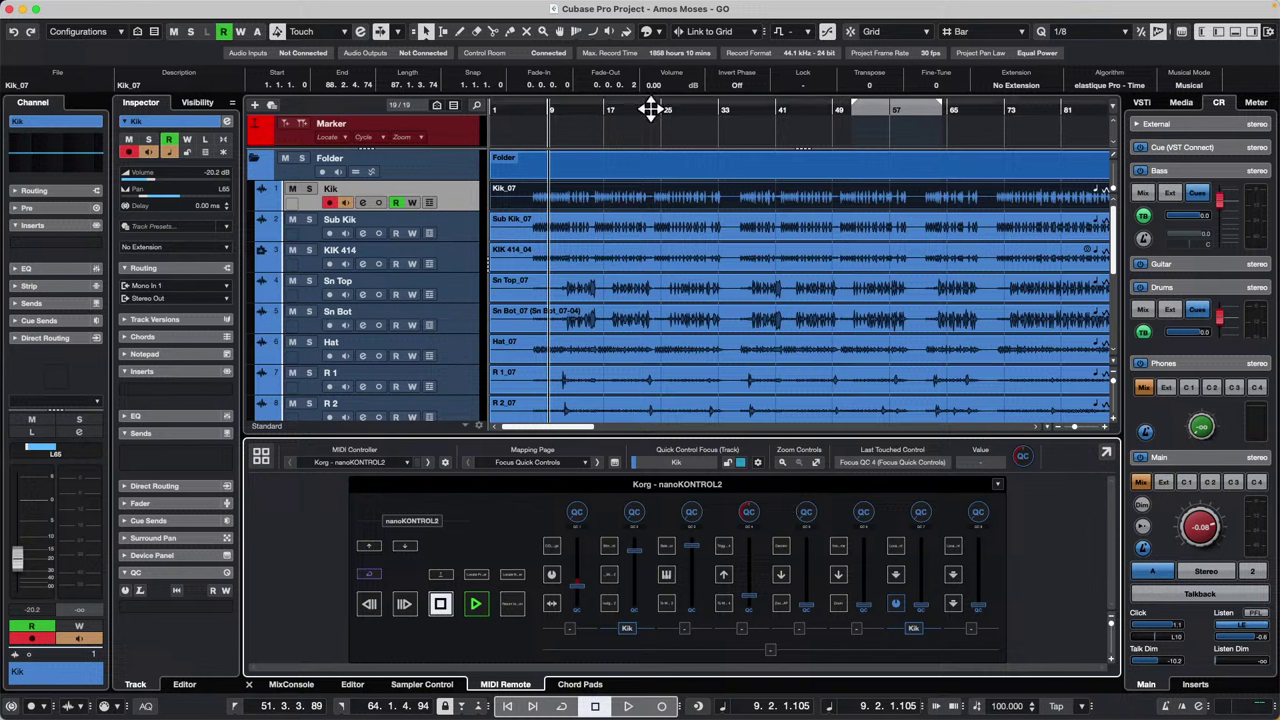
pyautogui.moveTo(471, 5)
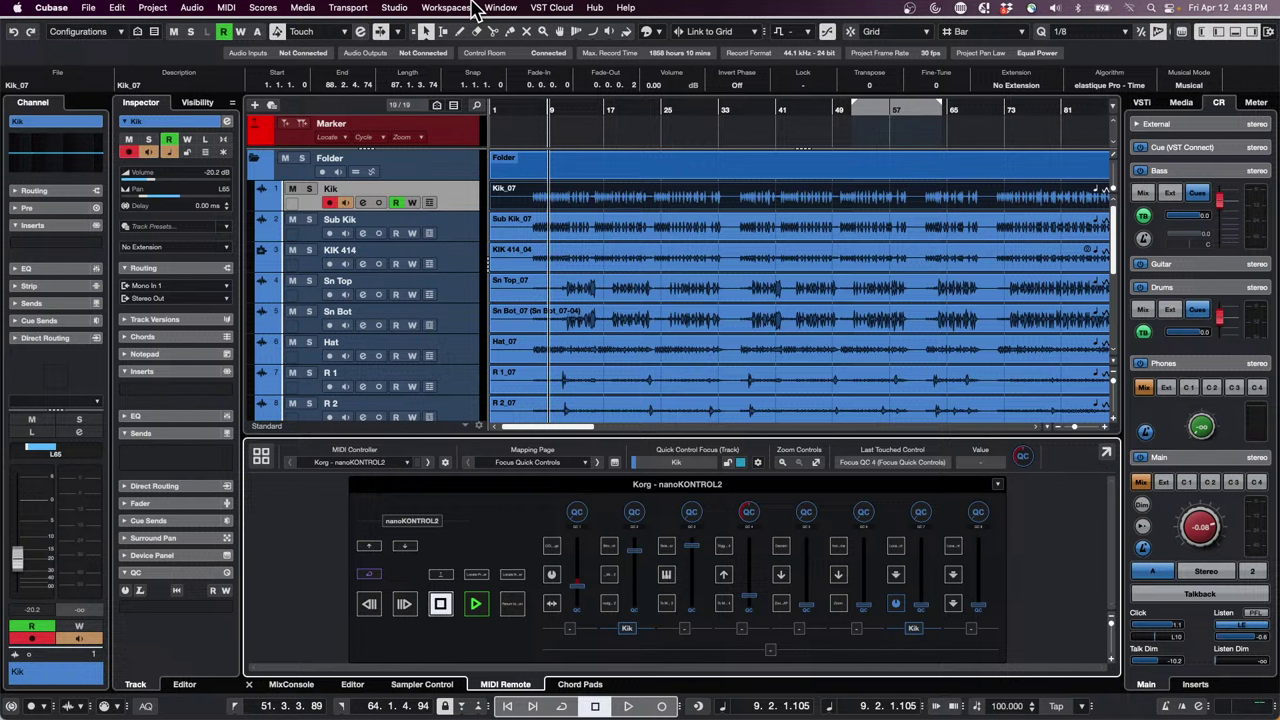